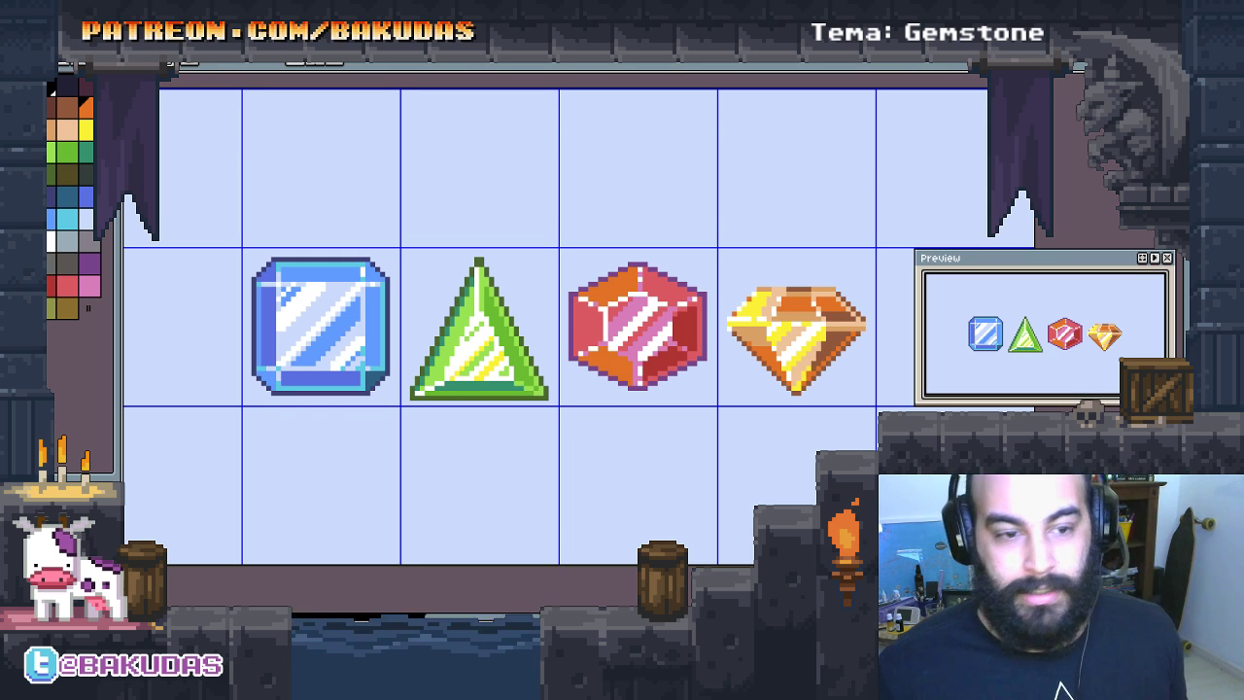
# Step: Select the area around the blue gem, then clear the selection
pyautogui.moveTo(541, 403); pyautogui.dragTo(559, 420)
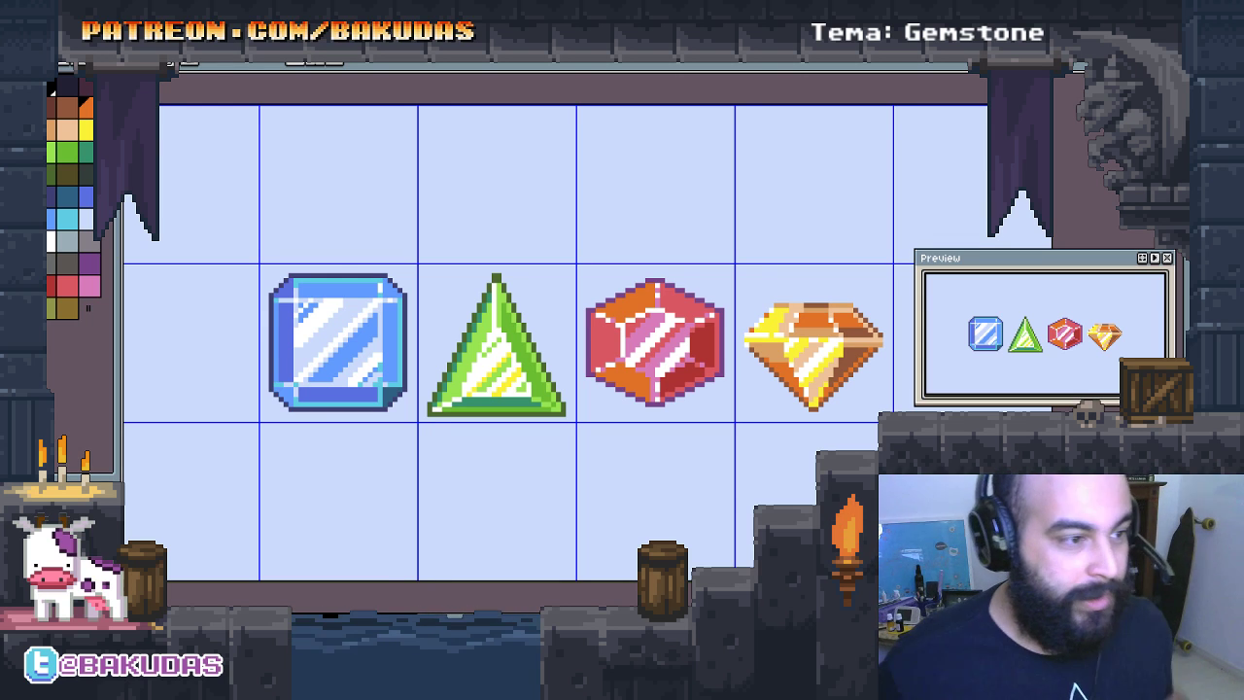
pyautogui.moveTo(523, 388); pyautogui.dragTo(533, 397)
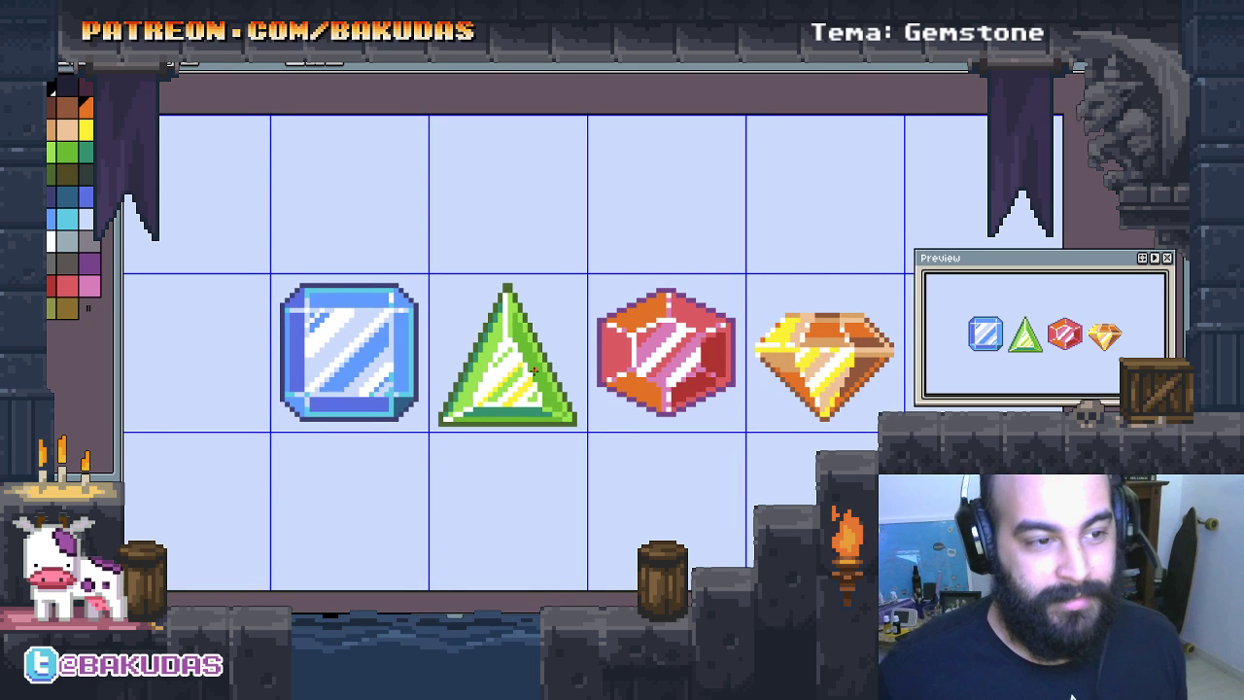
pyautogui.moveTo(359, 304); pyautogui.dragTo(360, 314)
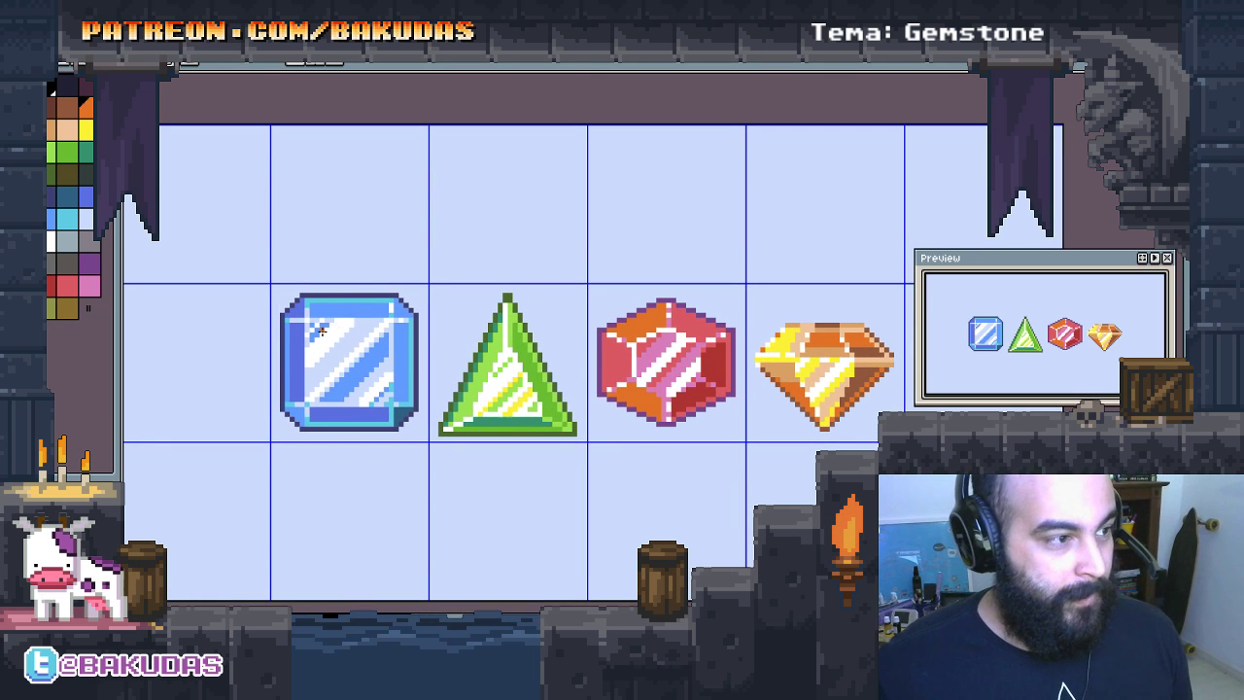
pyautogui.moveTo(272, 282)
pyautogui.mouseDown()
pyautogui.moveTo(395, 447)
pyautogui.moveTo(406, 439)
pyautogui.mouseUp()
pyautogui.click(411, 444)
# Step: Pan and scroll the view to recentre the gems and show the whole canvas
pyautogui.hscroll(-1, 422, 428)
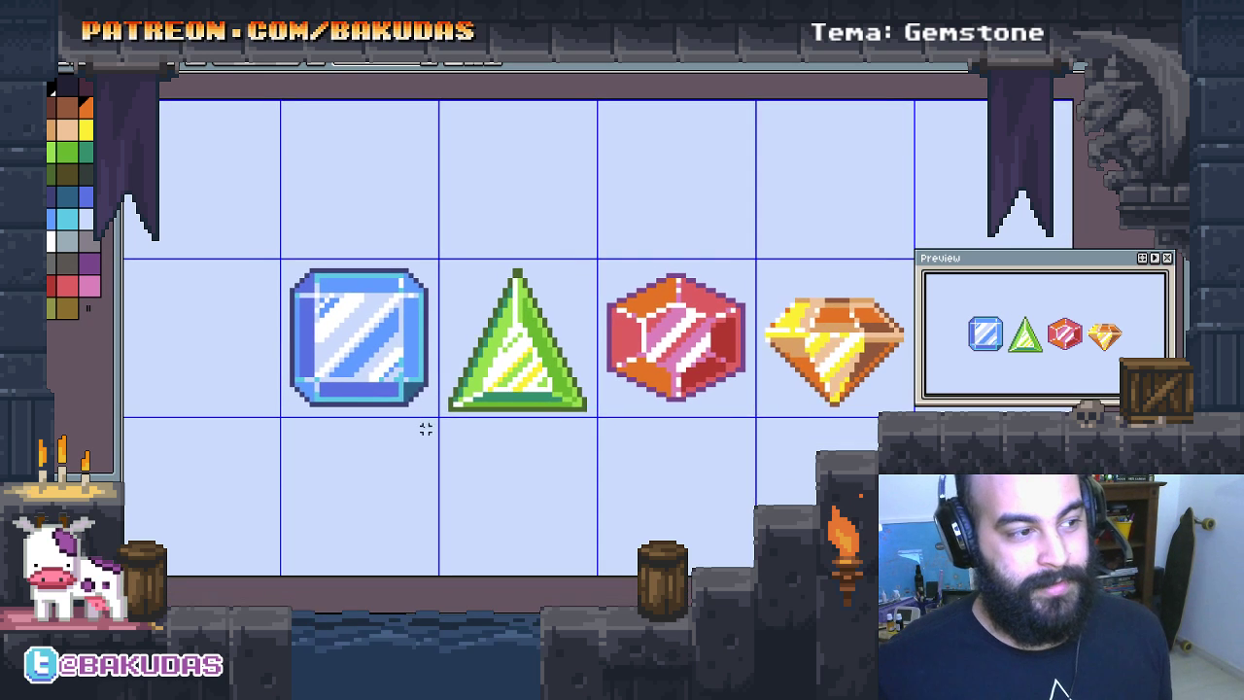
pyautogui.hscroll(-1, 421, 427)
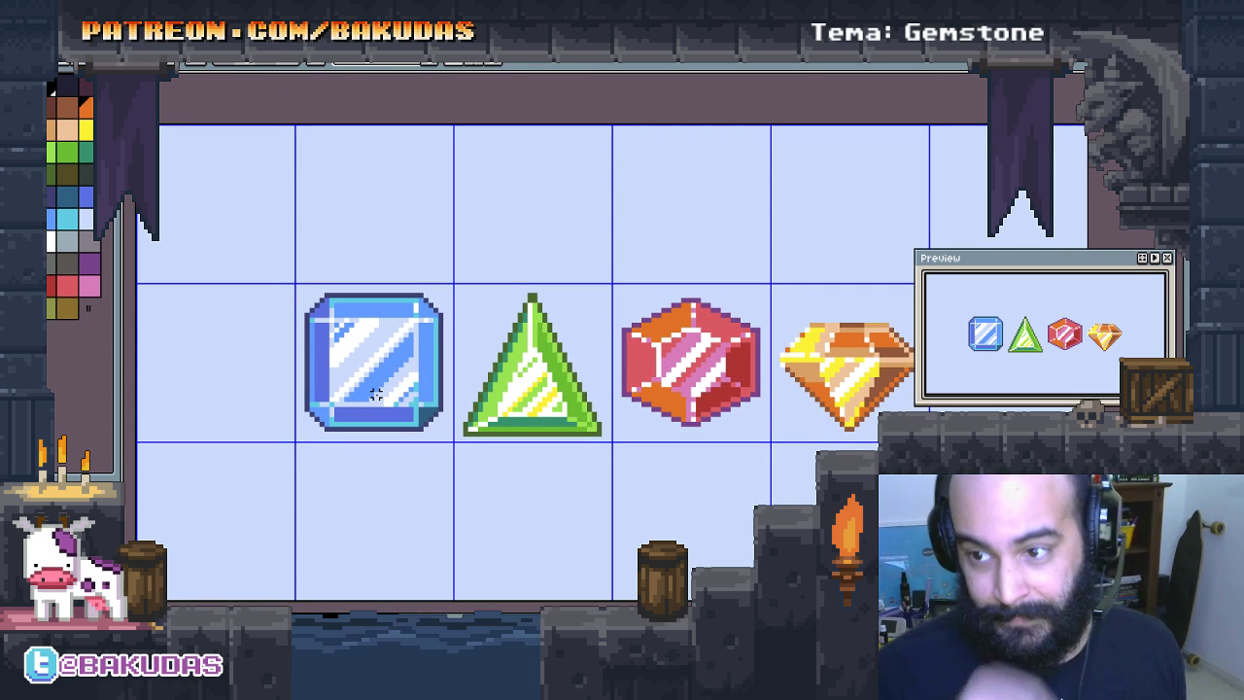
pyautogui.moveTo(348, 406); pyautogui.dragTo(345, 402)
pyautogui.scroll(-1, 345, 402)
pyautogui.hscroll(1, 353, 381)
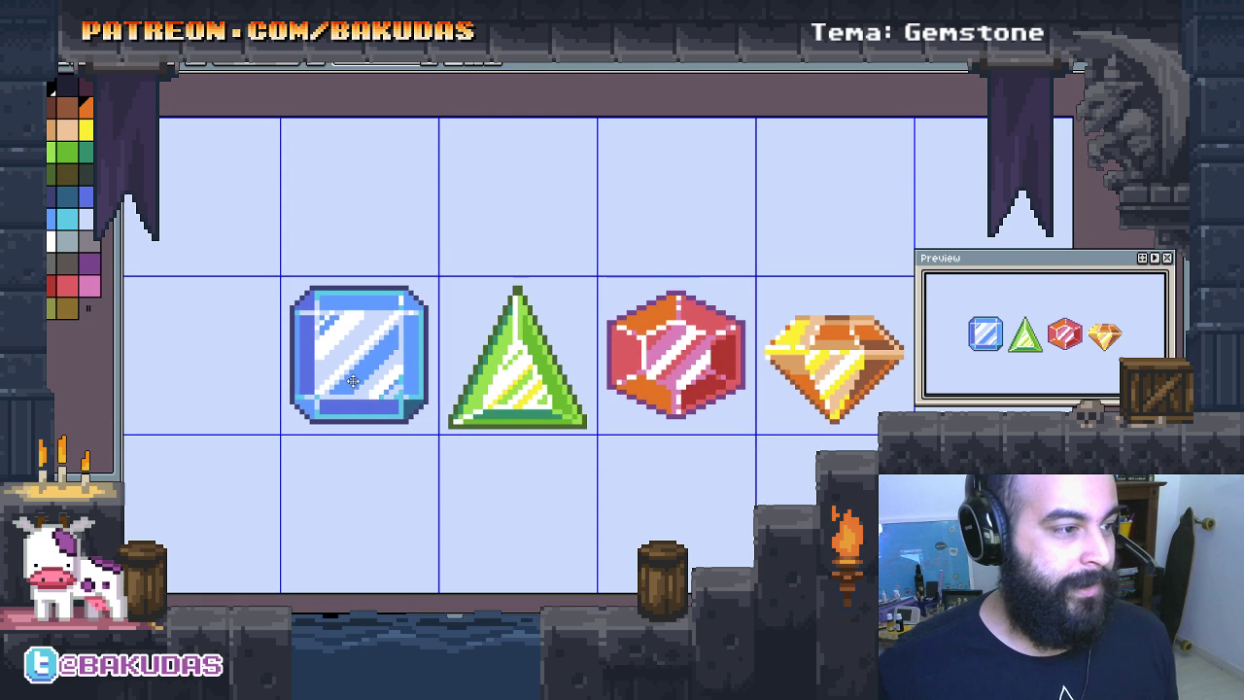
pyautogui.hscroll(1, 396, 412)
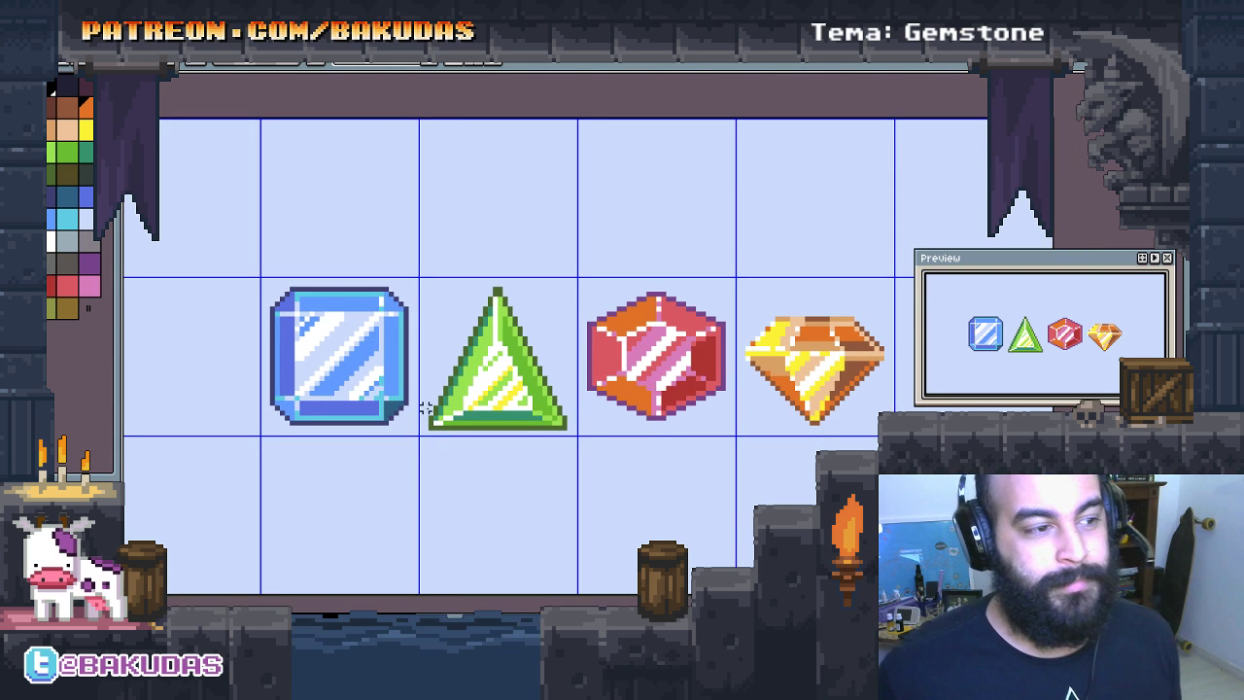
pyautogui.scroll(3, 567, 377)
pyautogui.hscroll(-2, 631, 359)
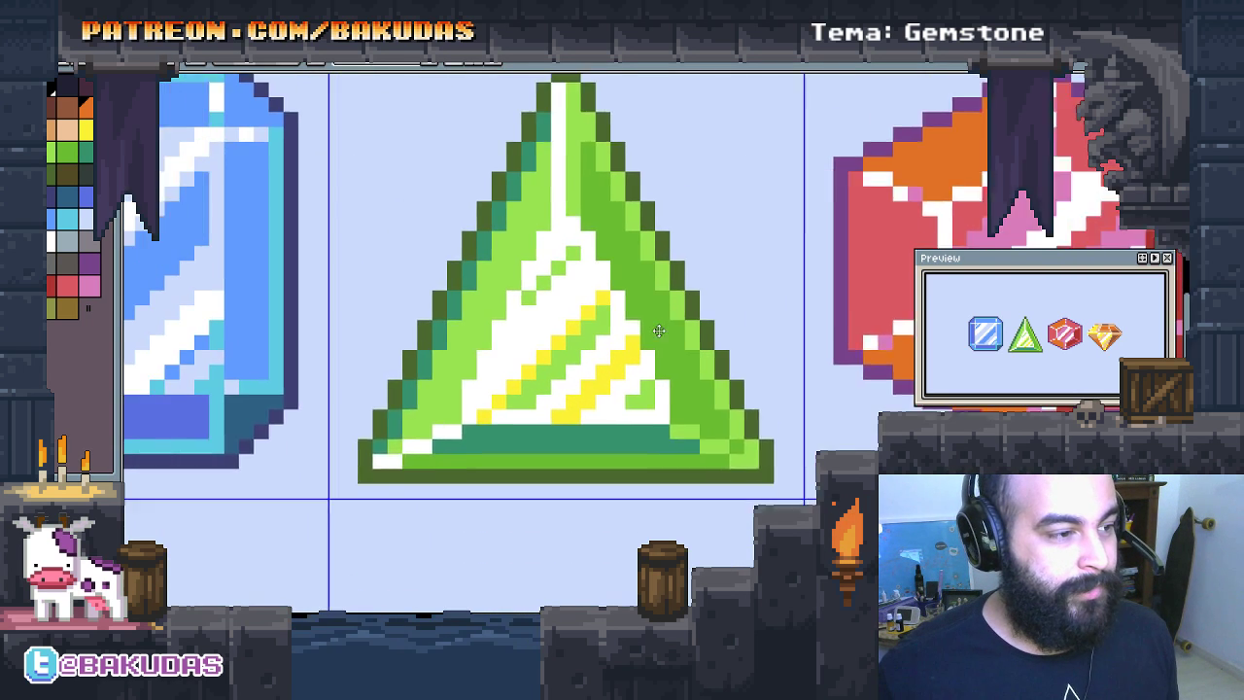
pyautogui.hscroll(-1, 684, 338)
pyautogui.scroll(1, 684, 337)
pyautogui.scroll(1, 646, 366)
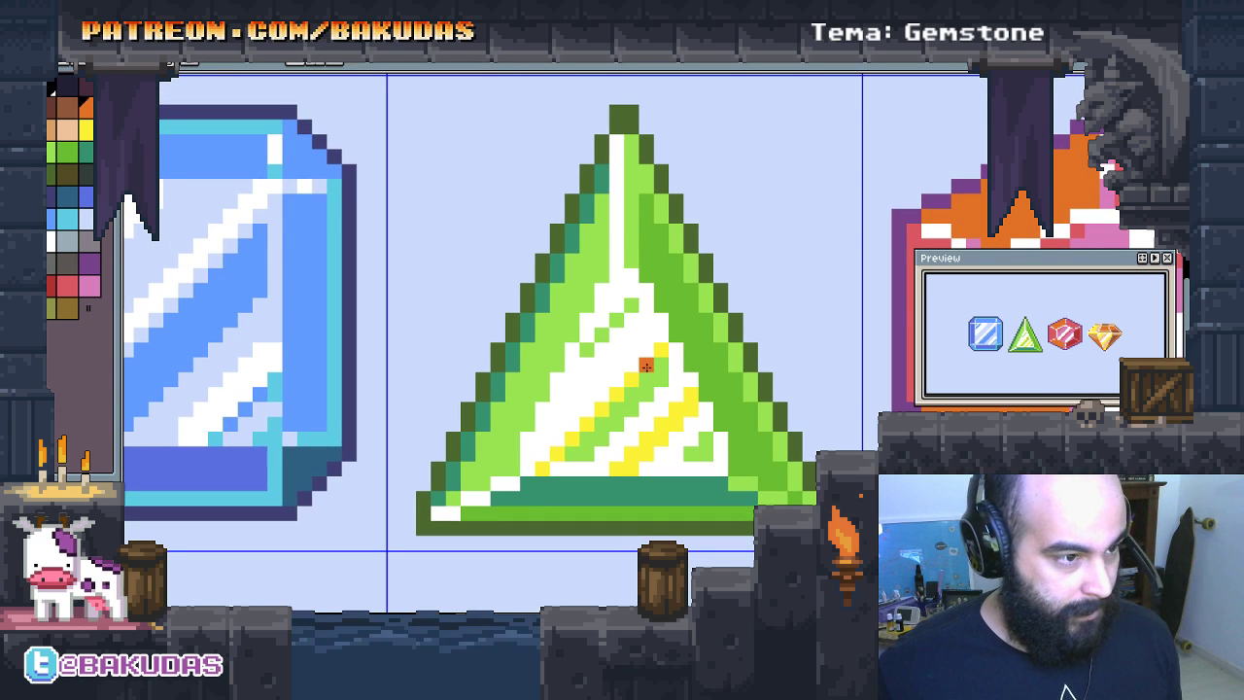
pyautogui.scroll(-1, 642, 359)
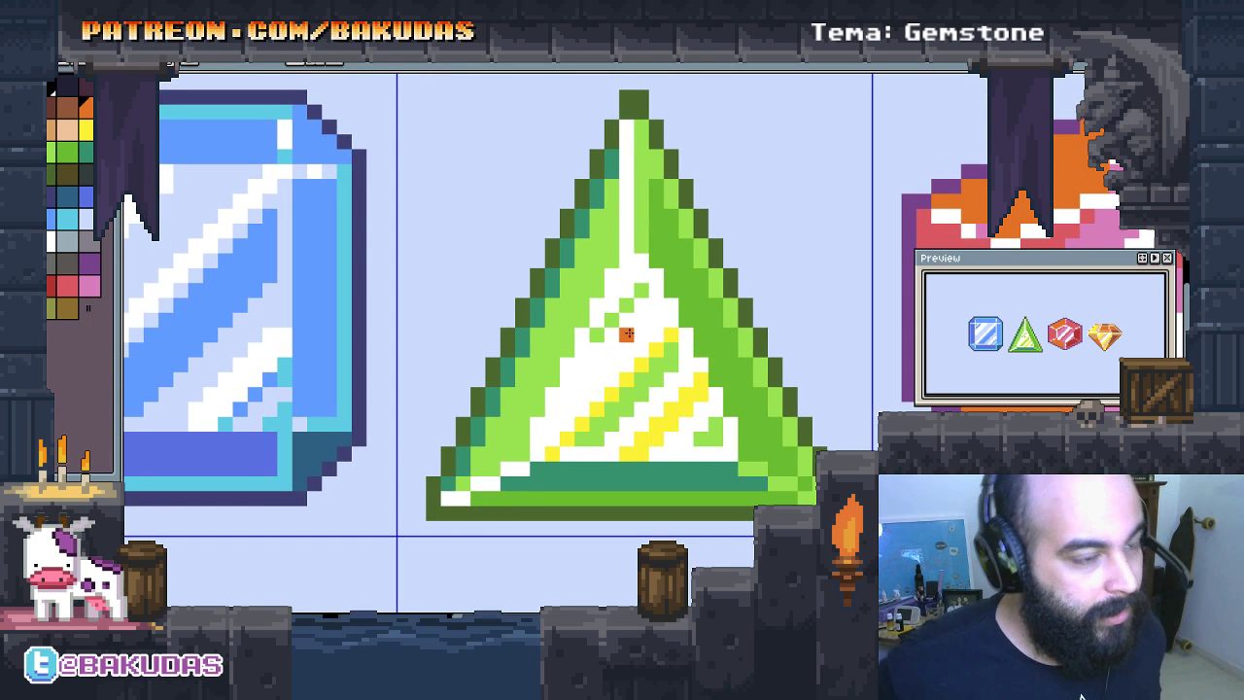
pyautogui.hscroll(-1, 627, 334)
pyautogui.hscroll(-3, 558, 398)
pyautogui.scroll(1, 558, 398)
pyautogui.hscroll(-3, 573, 399)
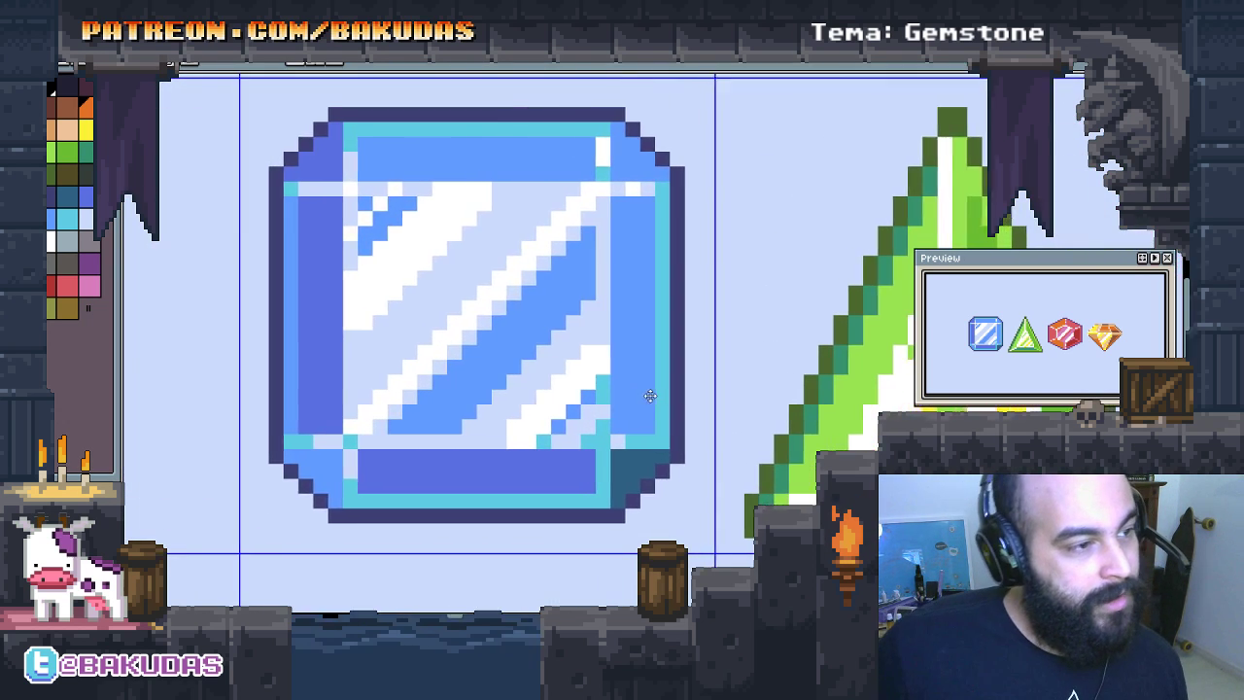
pyautogui.hscroll(2, 544, 425)
pyautogui.scroll(1, 544, 425)
pyautogui.hscroll(-2, 543, 425)
pyautogui.scroll(-1, 597, 375)
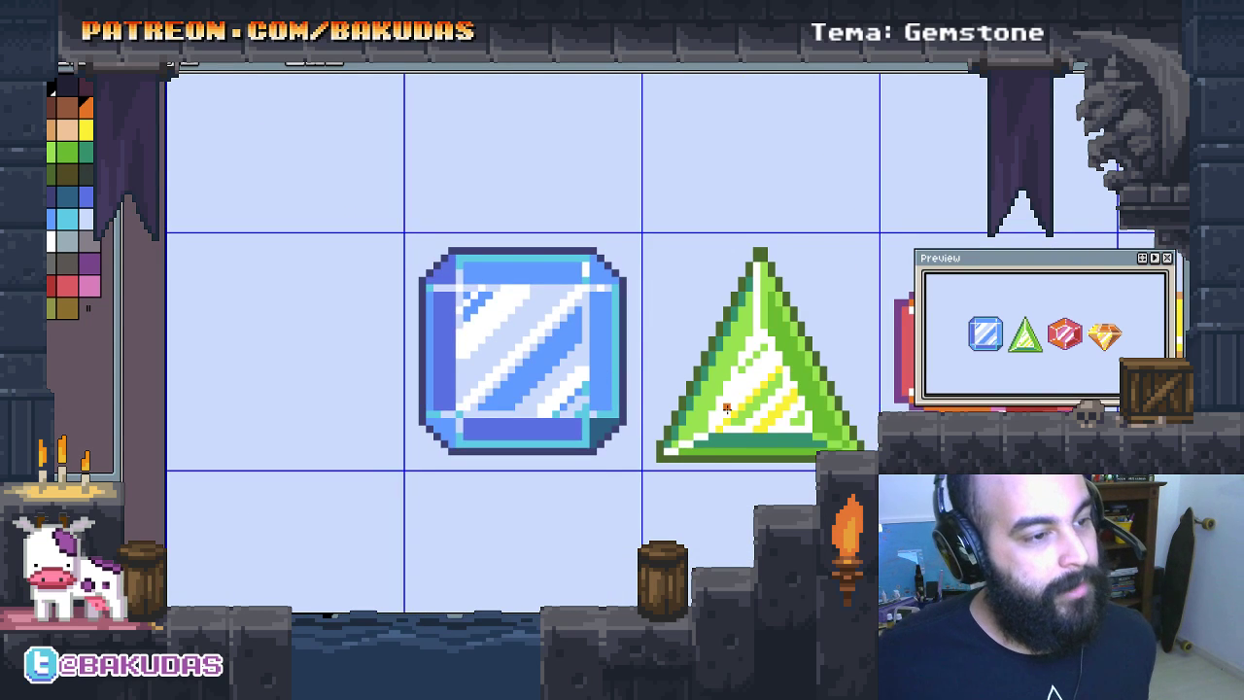
pyautogui.hscroll(3, 670, 376)
pyautogui.hscroll(2, 671, 376)
pyautogui.scroll(2, 592, 325)
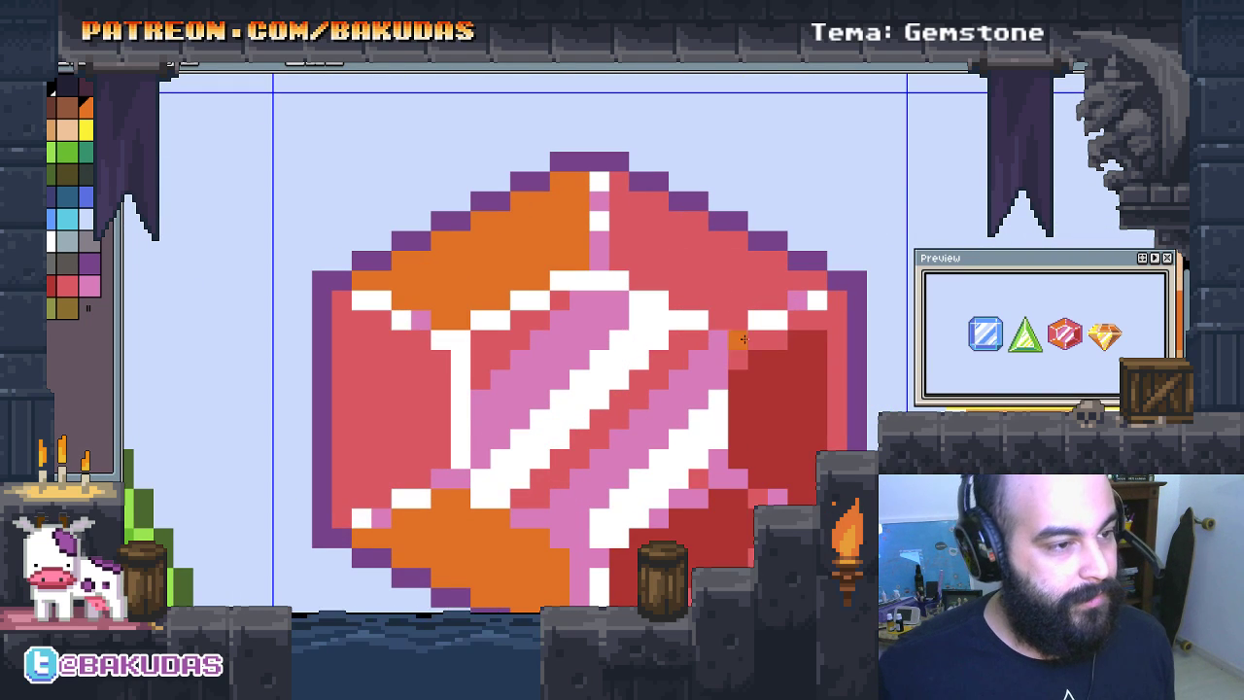
pyautogui.scroll(-2, 742, 339)
pyautogui.hscroll(1, 741, 340)
pyautogui.scroll(1, 514, 241)
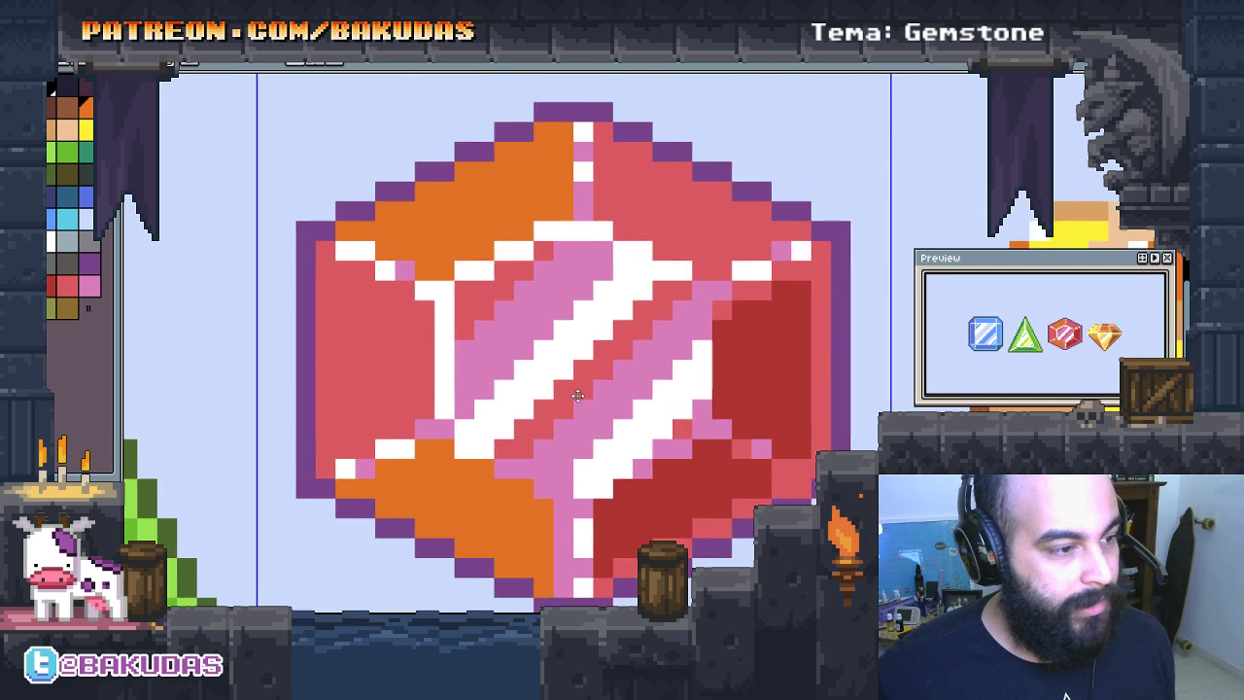
pyautogui.scroll(-1, 539, 406)
pyautogui.hscroll(2, 632, 403)
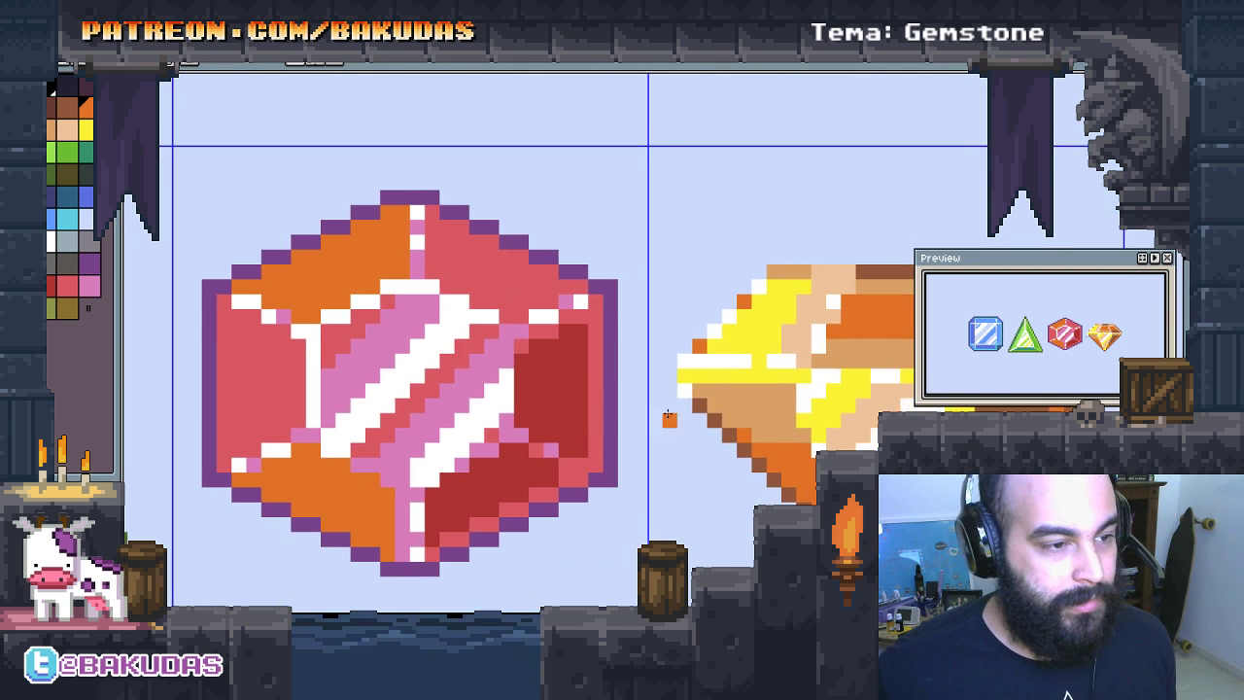
pyautogui.hscroll(2, 700, 413)
pyautogui.hscroll(-2, 777, 420)
pyautogui.hscroll(-2, 819, 425)
pyautogui.hscroll(-2, 811, 413)
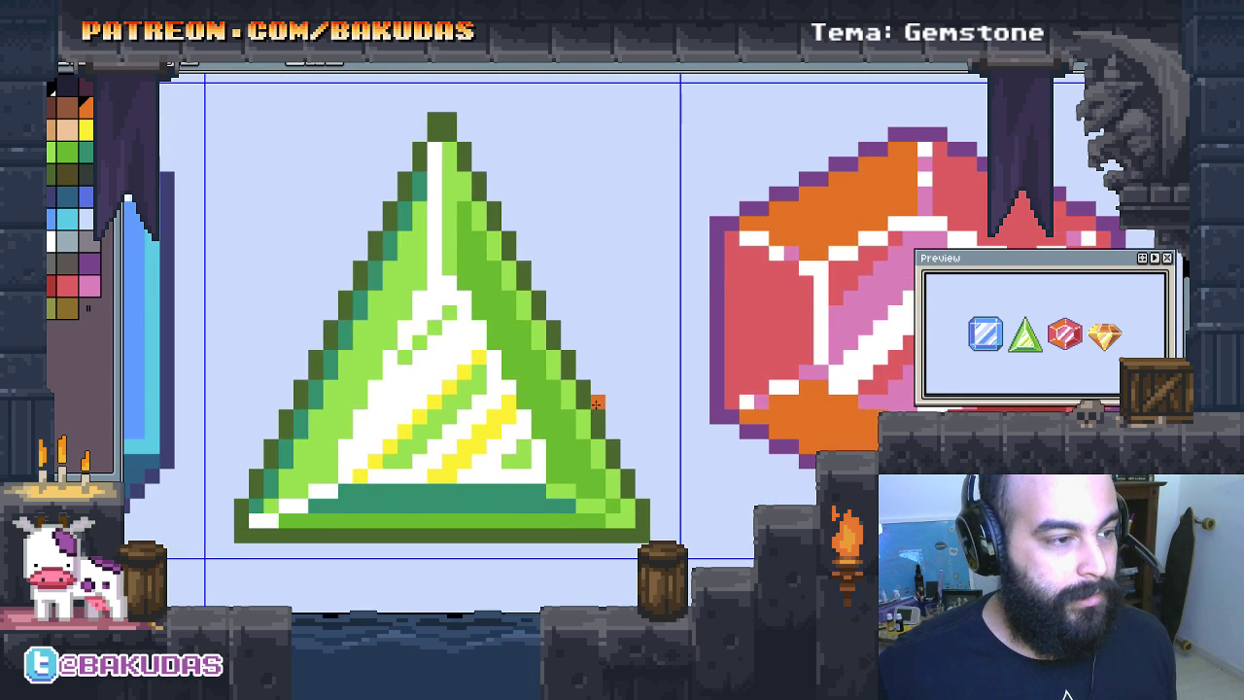
pyautogui.scroll(-1, 805, 398)
pyautogui.hscroll(-2, 794, 377)
pyautogui.scroll(1, 794, 377)
pyautogui.scroll(1, 794, 377)
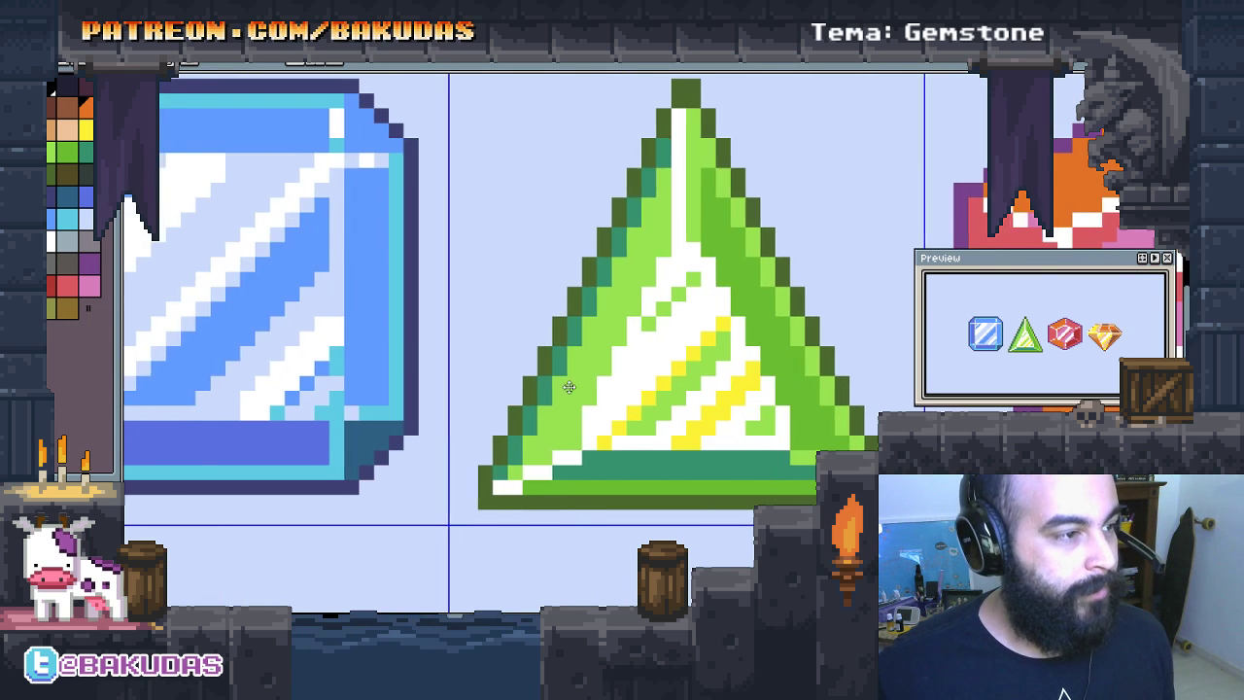
pyautogui.hscroll(-2, 681, 417)
pyautogui.scroll(-1, 580, 460)
pyautogui.hscroll(2, 580, 460)
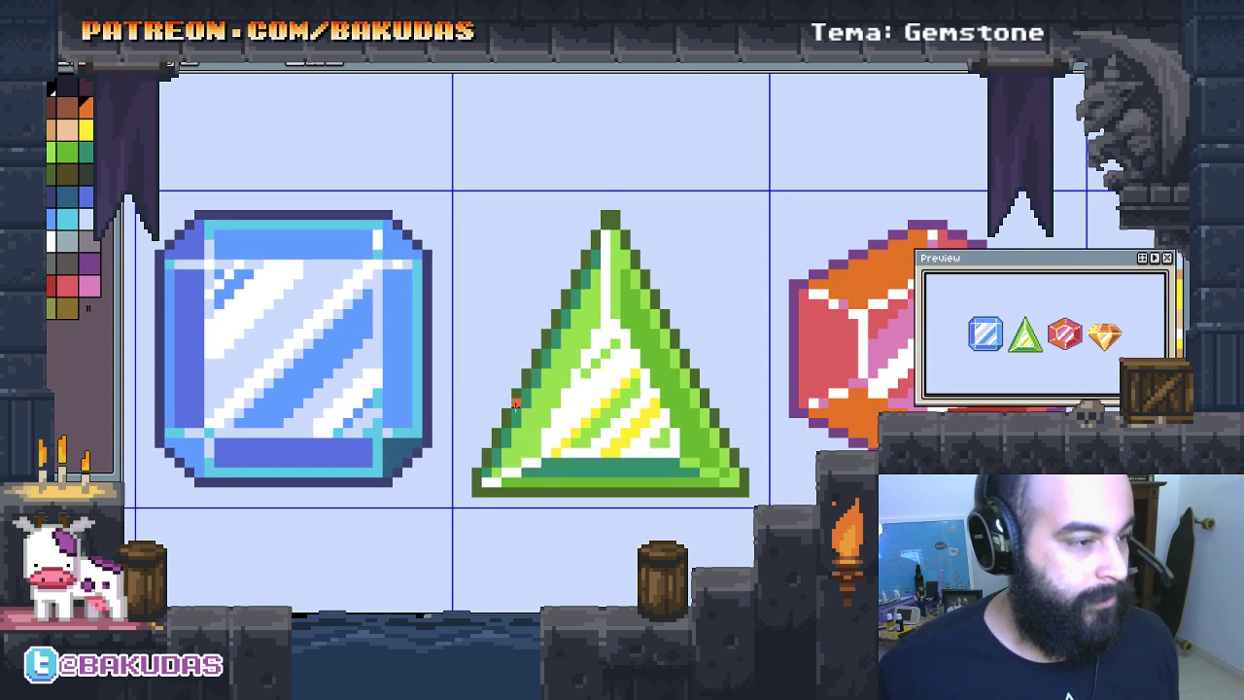
pyautogui.hscroll(2, 576, 457)
pyautogui.scroll(-1, 574, 456)
pyautogui.scroll(1, 574, 456)
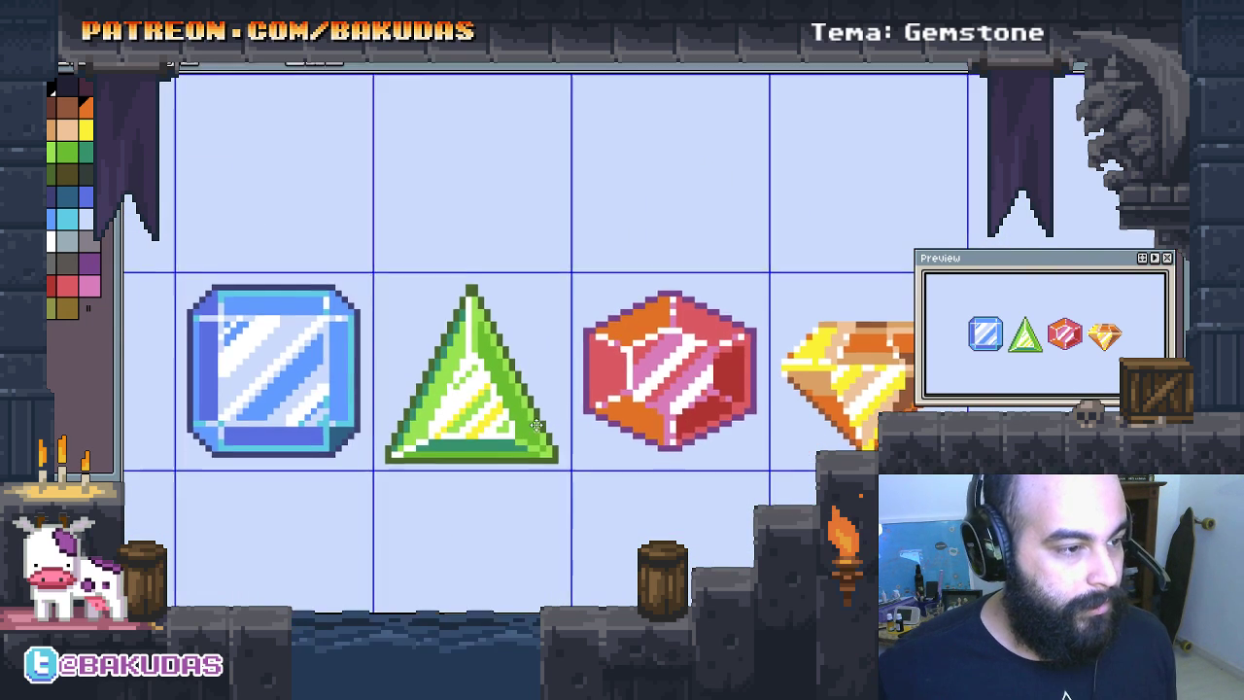
pyautogui.hscroll(-2, 575, 418)
pyautogui.moveTo(574, 412); pyautogui.dragTo(564, 378)
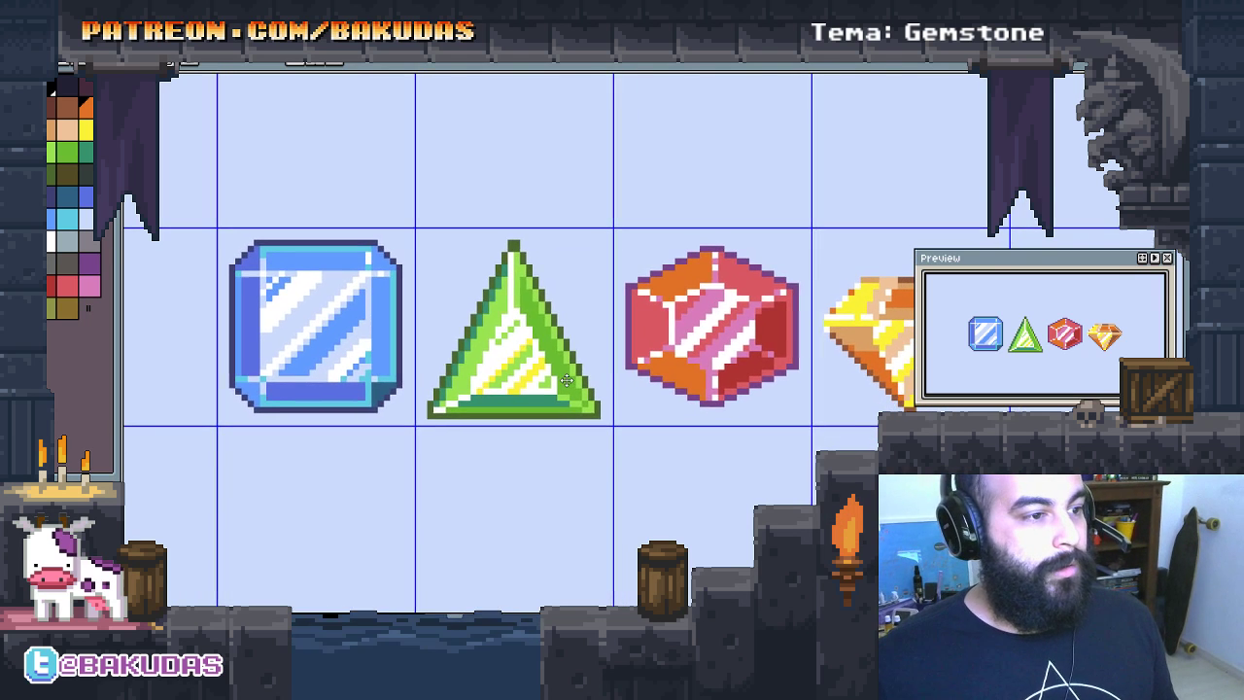
pyautogui.scroll(-1, 561, 378)
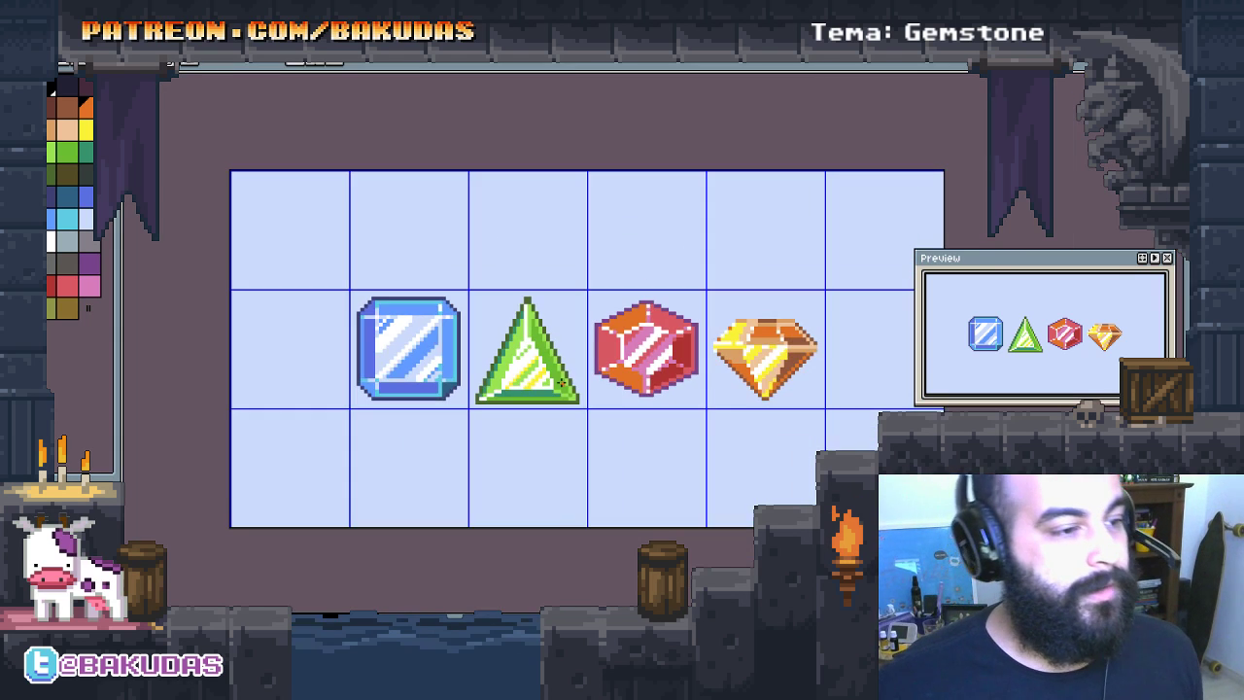
pyautogui.moveTo(557, 380); pyautogui.dragTo(507, 361)
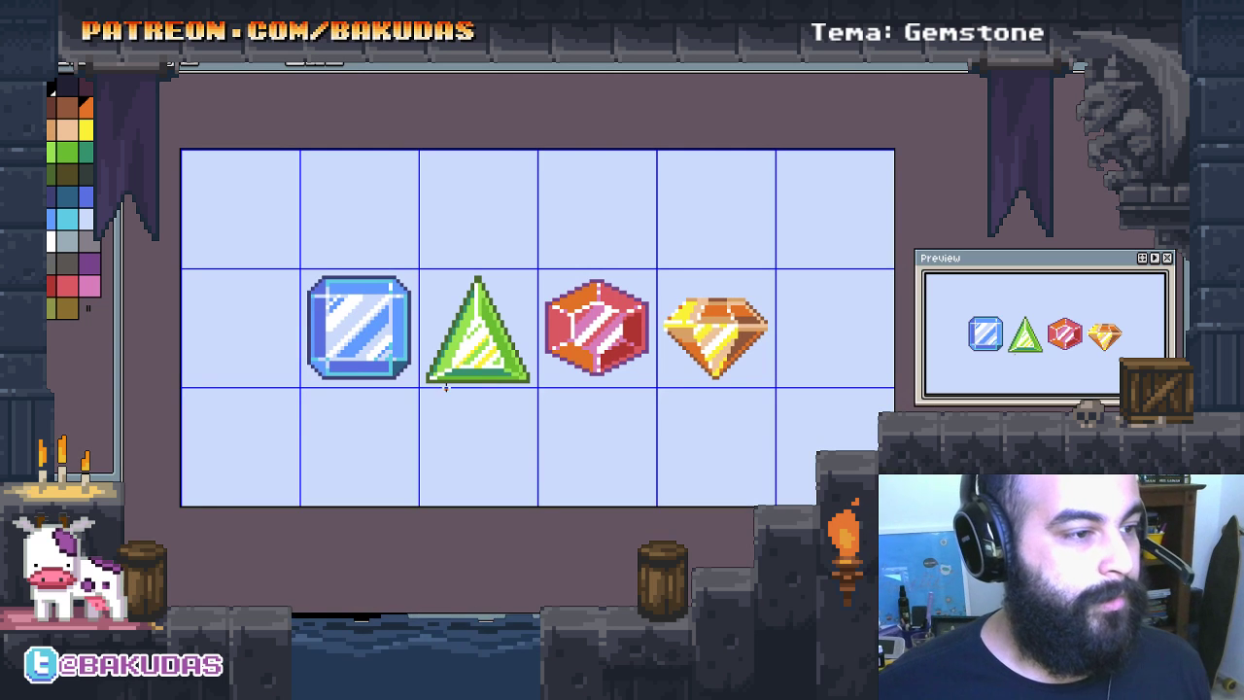
pyautogui.moveTo(398, 238); pyautogui.dragTo(421, 259)
pyautogui.scroll(1, 495, 381)
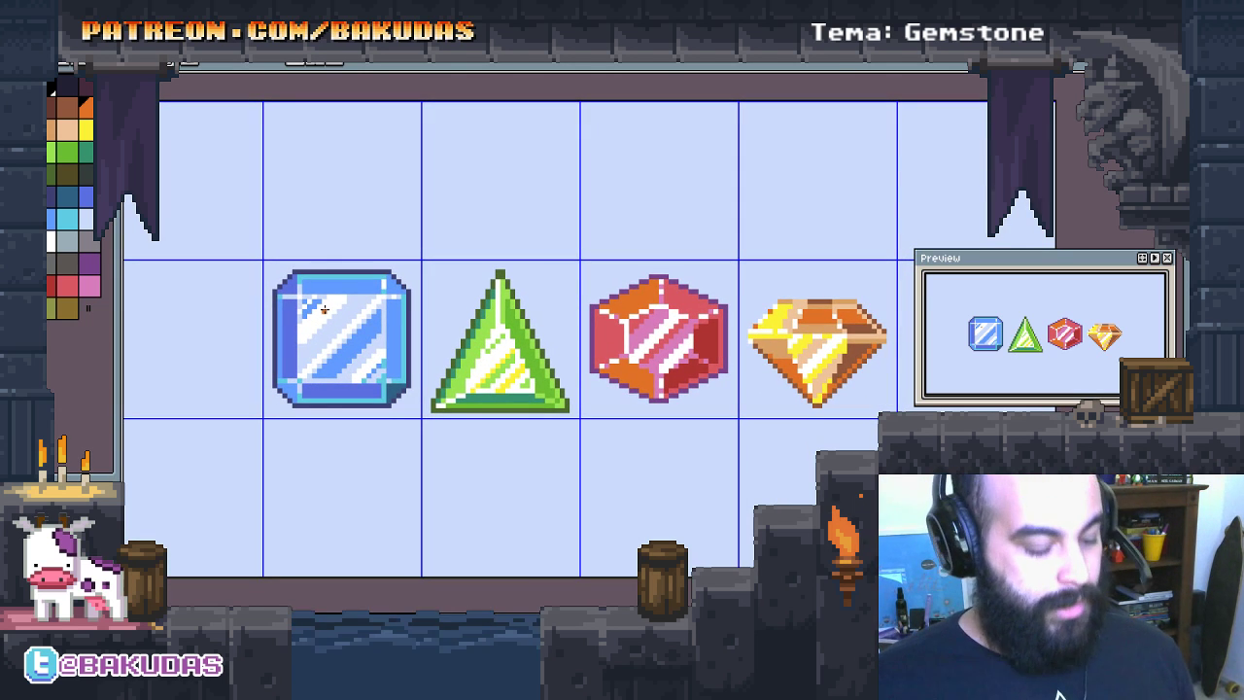
# Step: Change the grid width from 32 to 16 pixels in Grid Settings
pyautogui.click(233, 56)
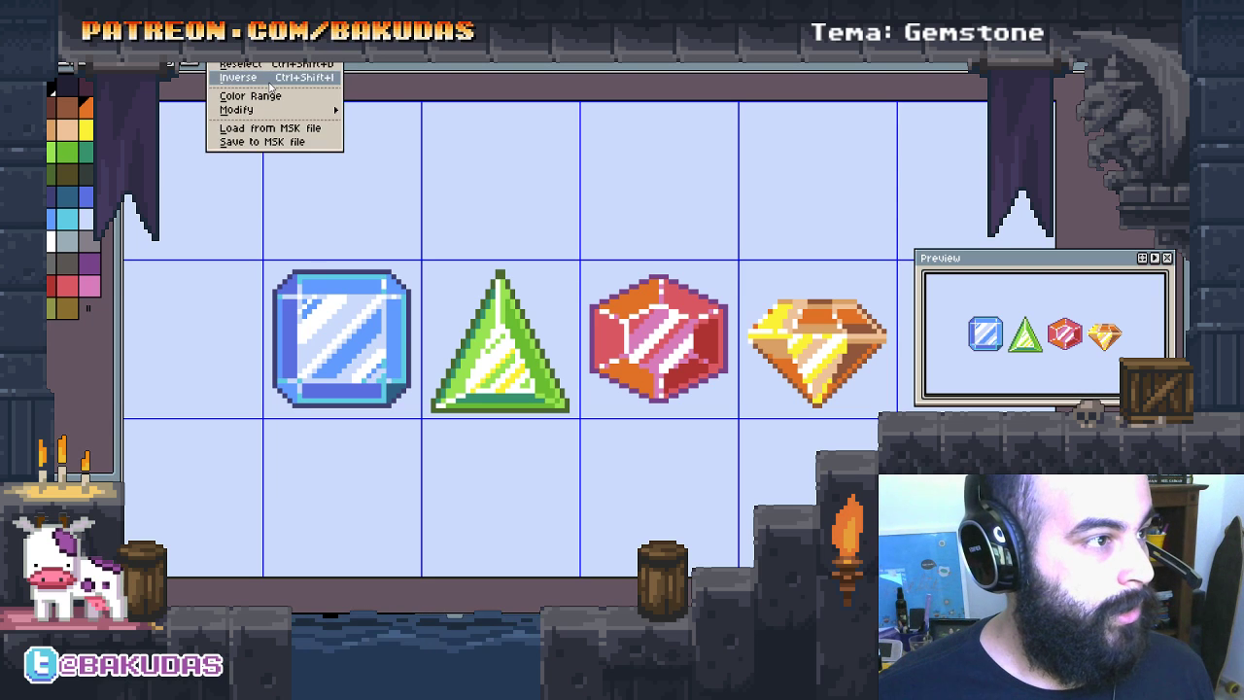
pyautogui.moveTo(291, 88)
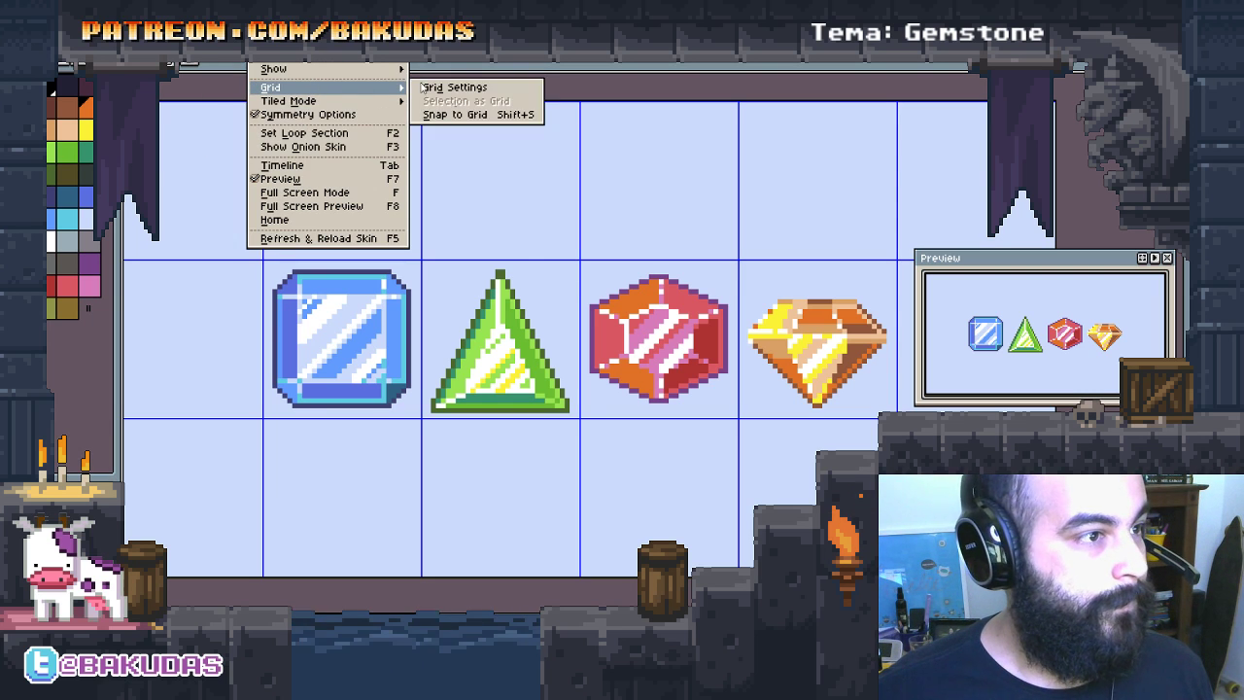
pyautogui.click(474, 87)
pyautogui.moveTo(640, 281); pyautogui.dragTo(628, 273)
pyautogui.click(570, 323)
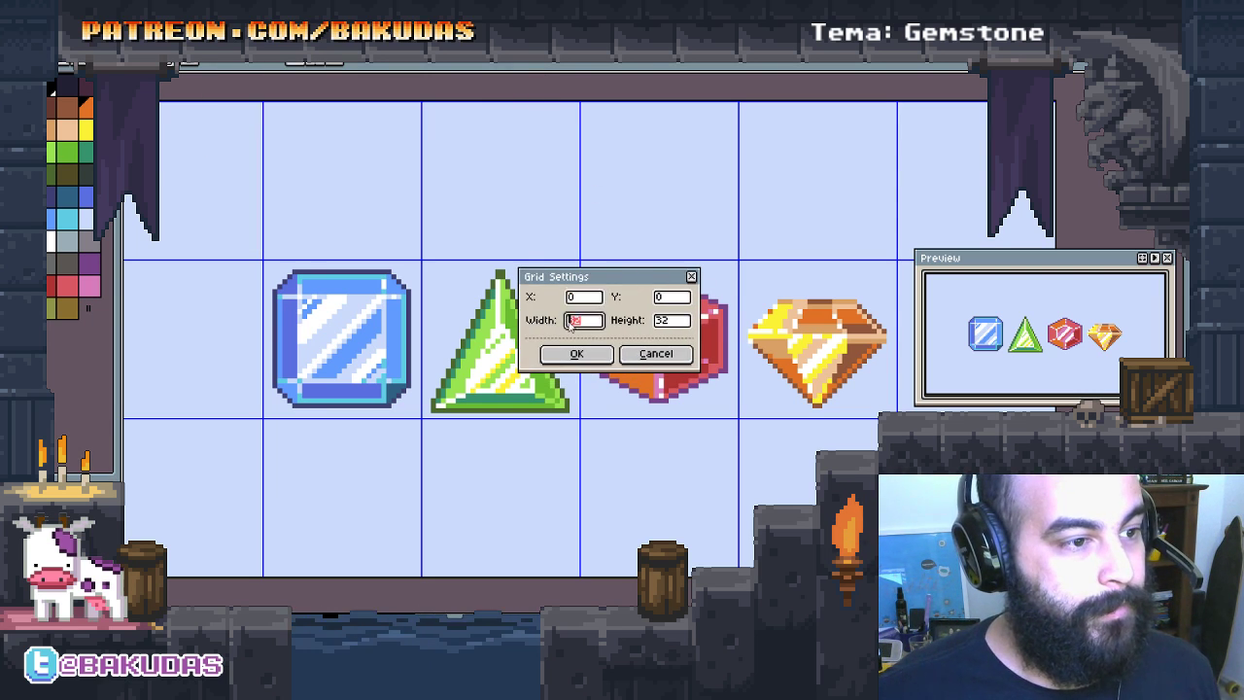
pyautogui.click(672, 321)
pyautogui.click(578, 320)
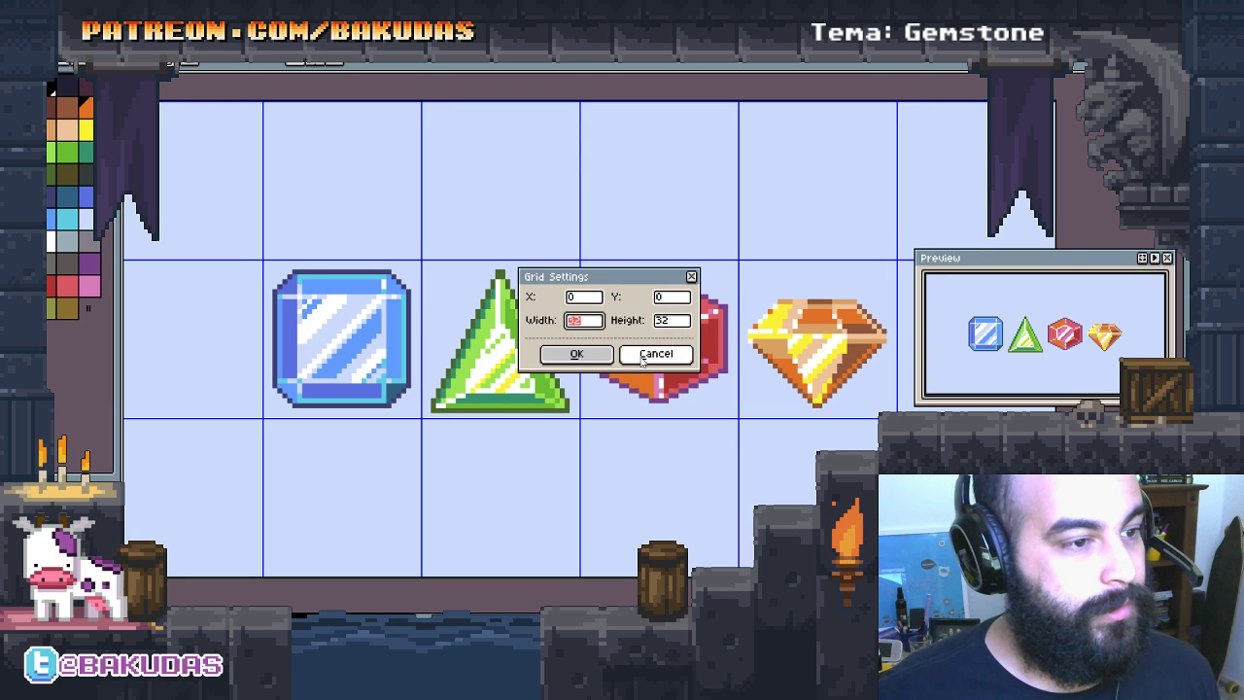
pyautogui.write('16')
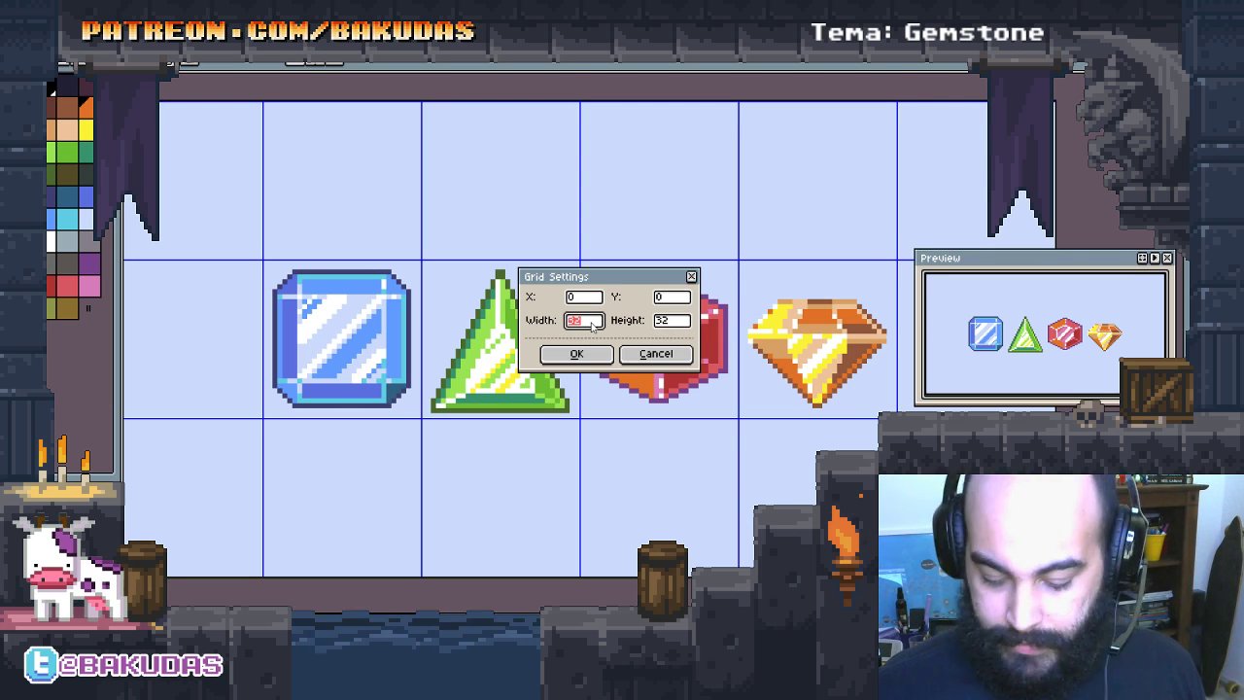
pyautogui.click(576, 354)
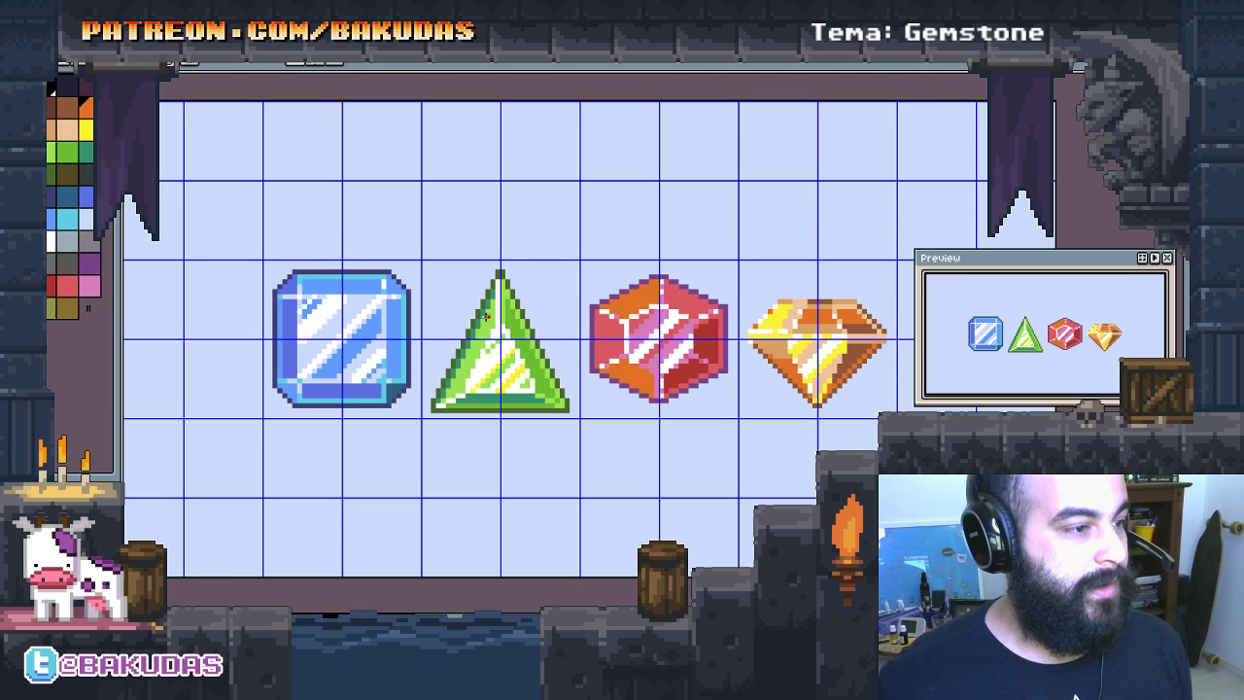
pyautogui.scroll(1, 347, 241)
# Step: Paint a mid-blue oval gem body above the large gem
pyautogui.scroll(1, 424, 311)
pyautogui.scroll(1, 431, 397)
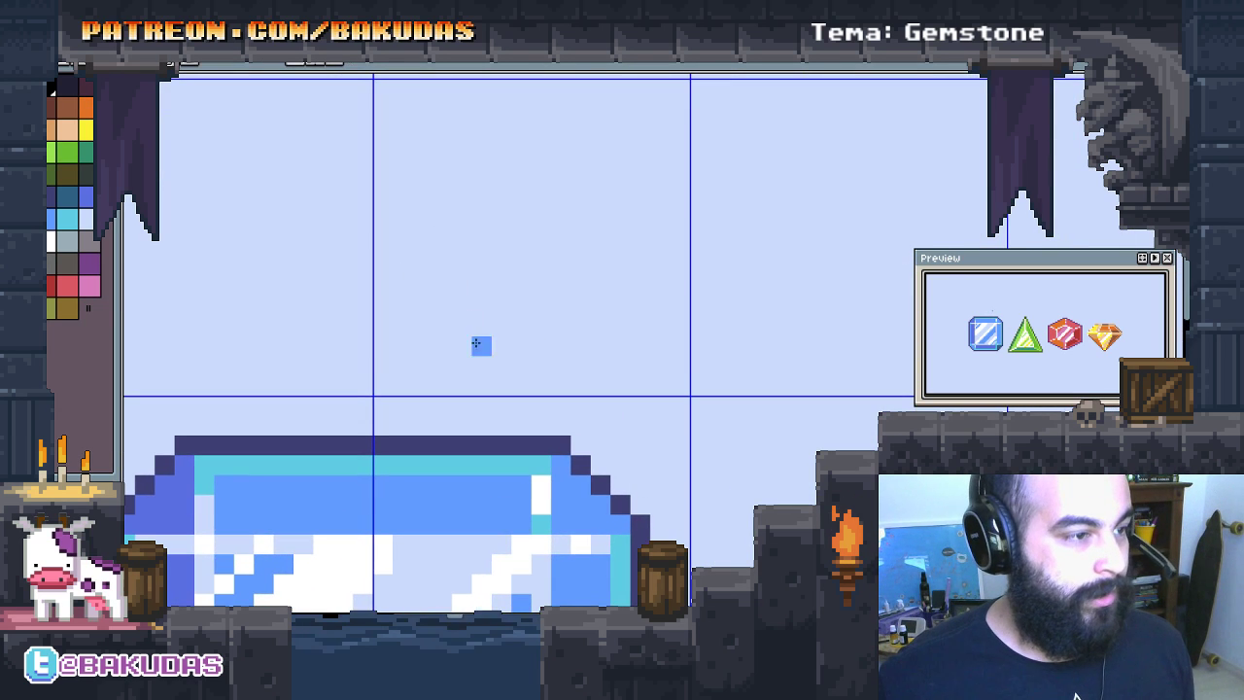
pyautogui.moveTo(492, 217); pyautogui.dragTo(500, 278)
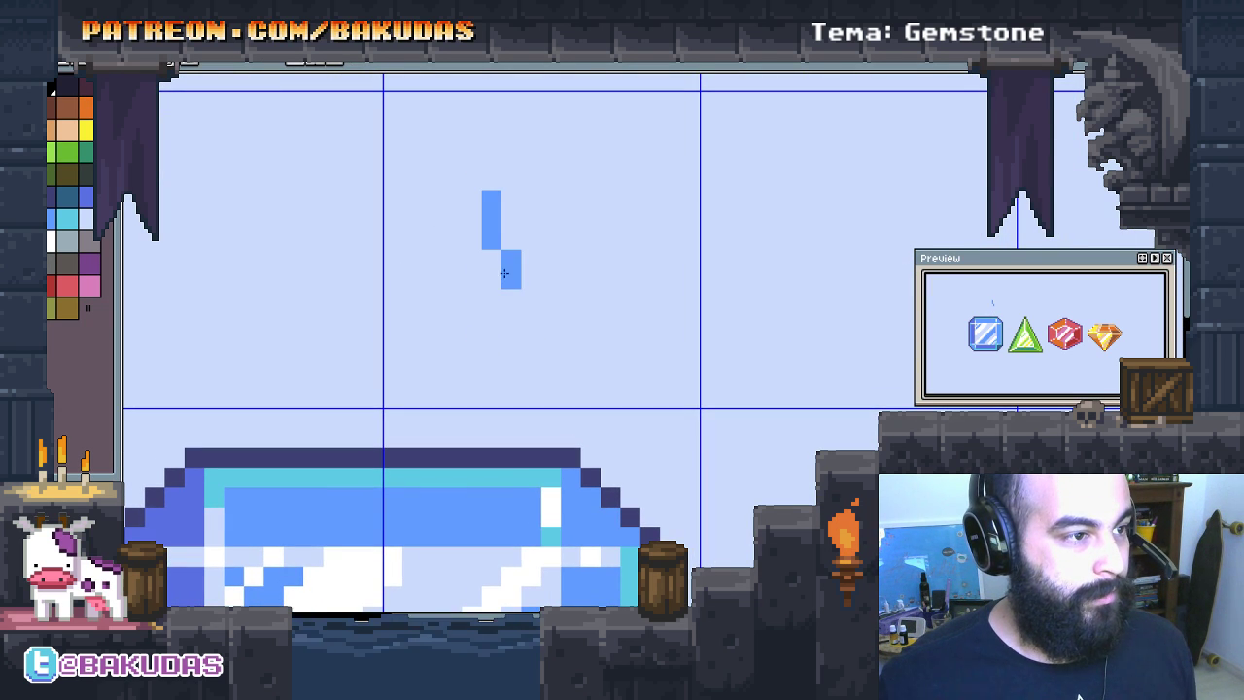
pyautogui.moveTo(511, 175); pyautogui.dragTo(505, 281)
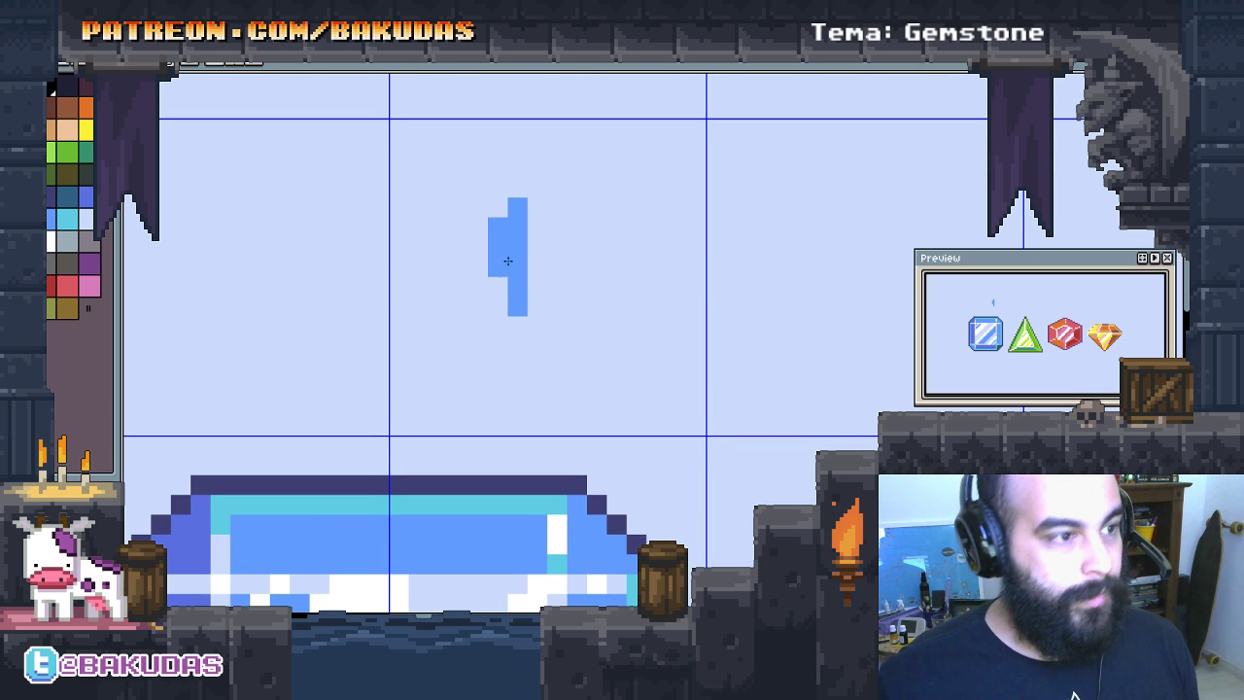
pyautogui.moveTo(498, 208); pyautogui.dragTo(515, 271)
pyautogui.moveTo(488, 197); pyautogui.dragTo(586, 355)
pyautogui.click(546, 249)
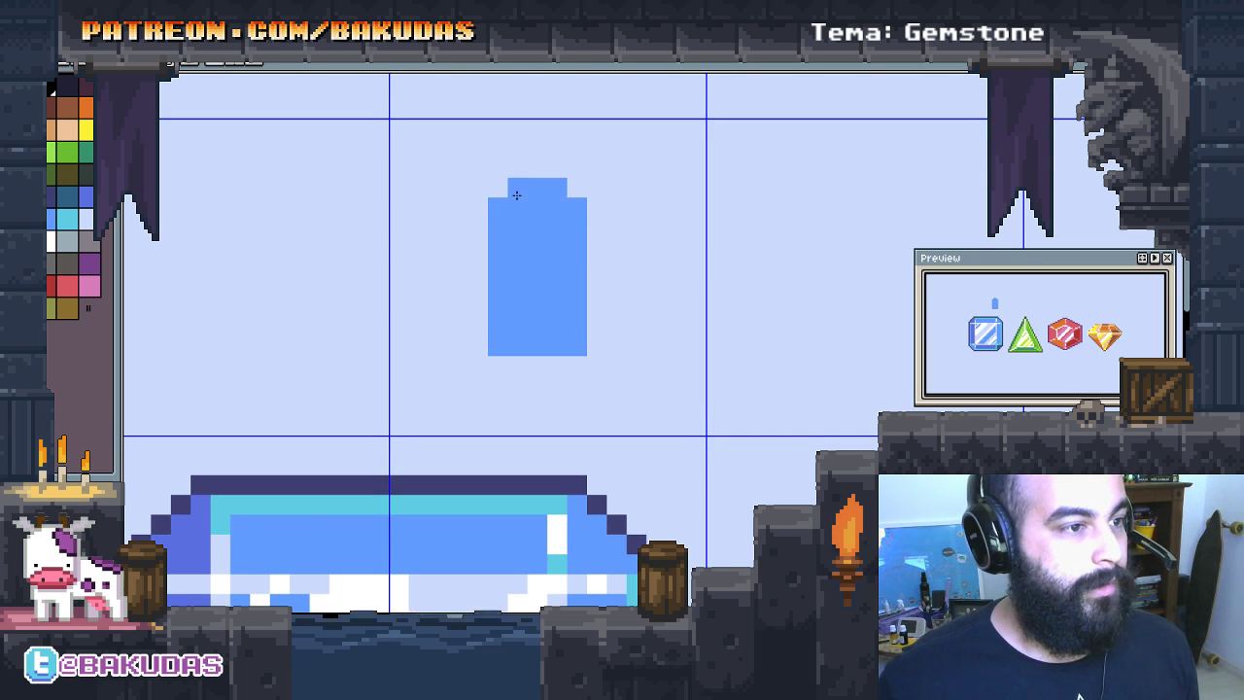
pyautogui.moveTo(489, 243)
pyautogui.mouseDown()
pyautogui.moveTo(555, 388)
pyautogui.moveTo(575, 388)
pyautogui.mouseUp()
pyautogui.moveTo(597, 268); pyautogui.dragTo(598, 357)
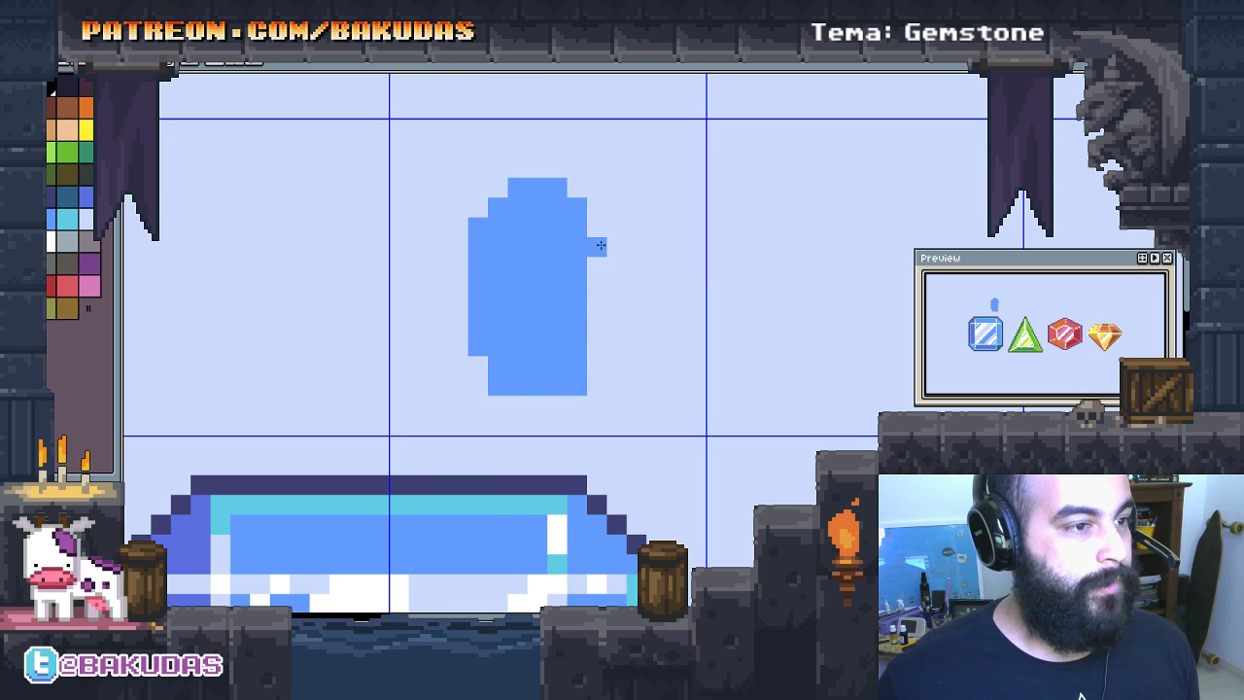
pyautogui.click(536, 404)
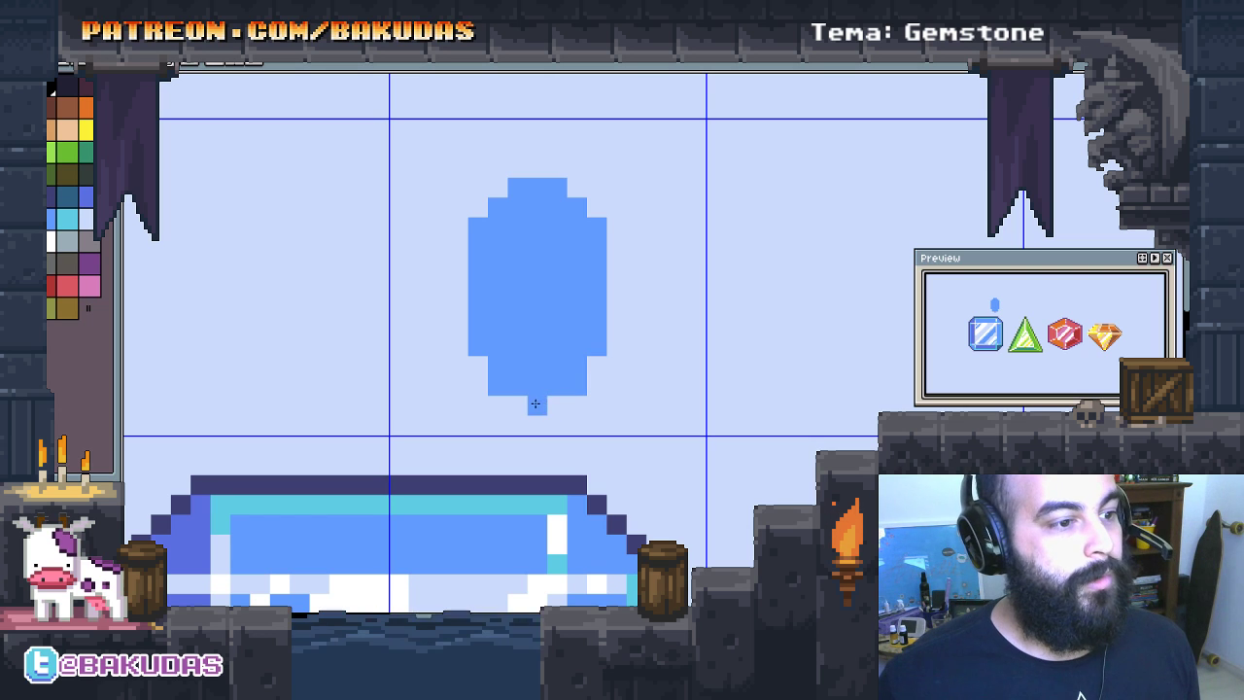
pyautogui.click(518, 405)
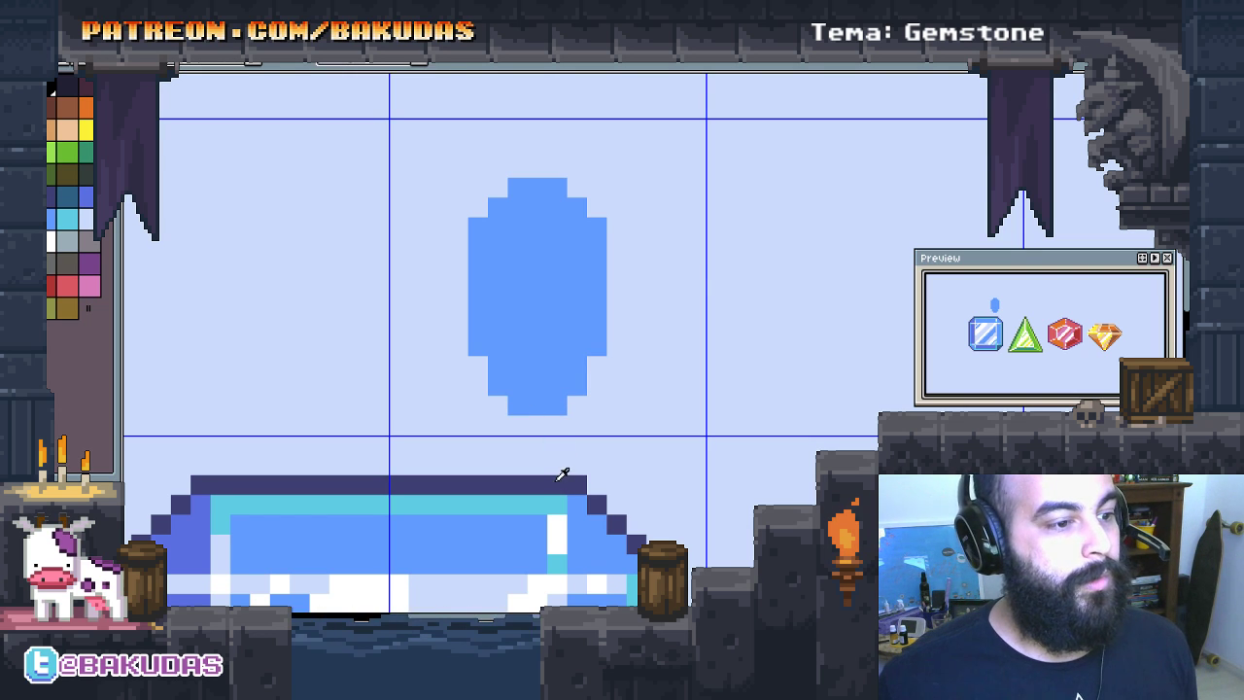
# Step: Outline the gem's bottom, left and right edges in dark navy
pyautogui.rightClick(555, 405)
pyautogui.click(550, 406)
pyautogui.rightClick(542, 425)
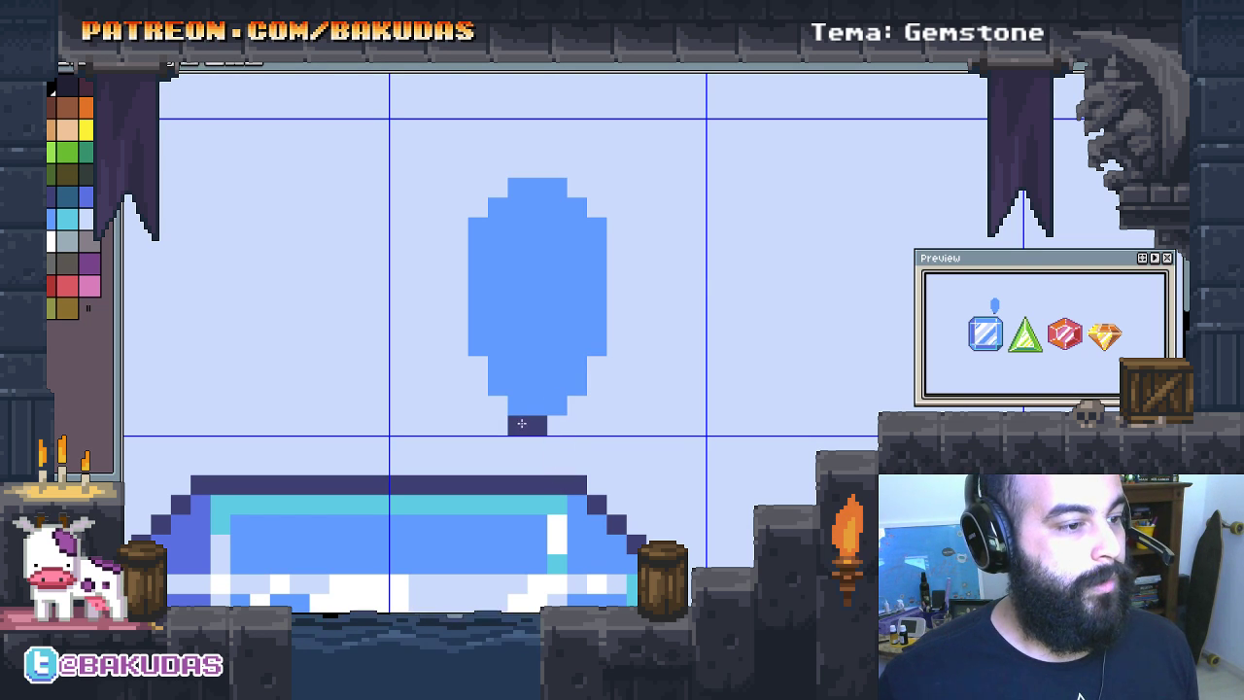
pyautogui.rightClick(578, 405)
pyautogui.rightClick(597, 386)
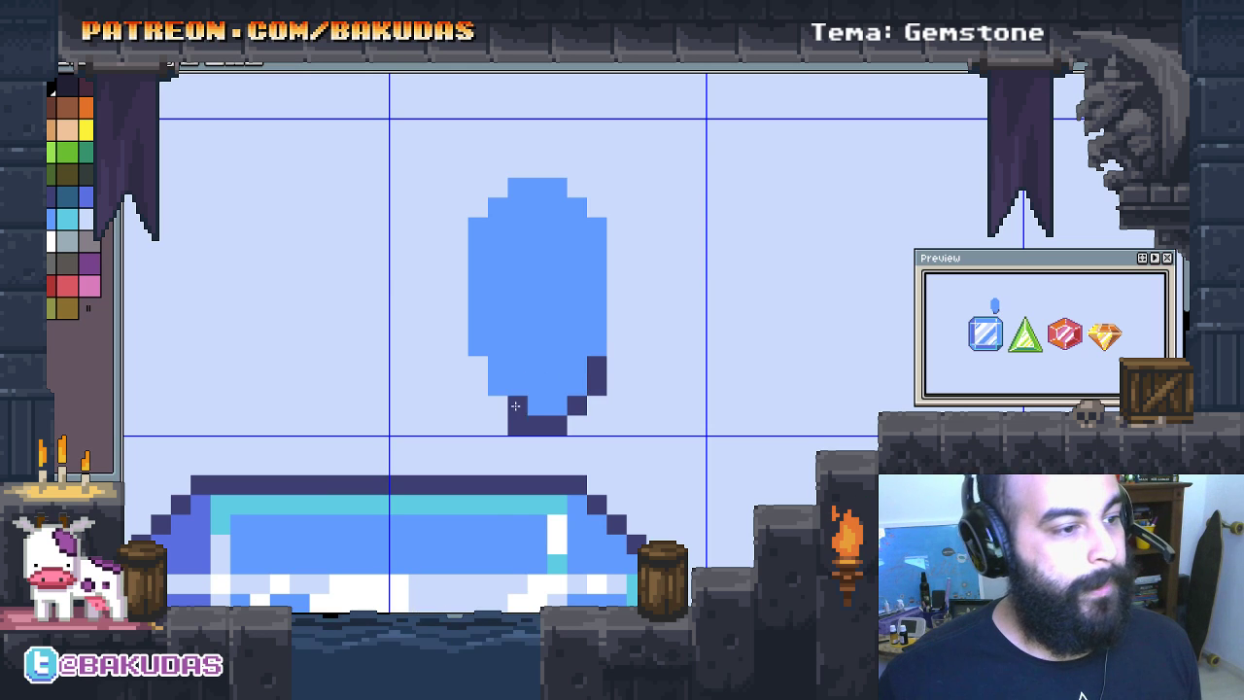
pyautogui.rightClick(498, 404)
pyautogui.moveTo(460, 348); pyautogui.dragTo(455, 230)
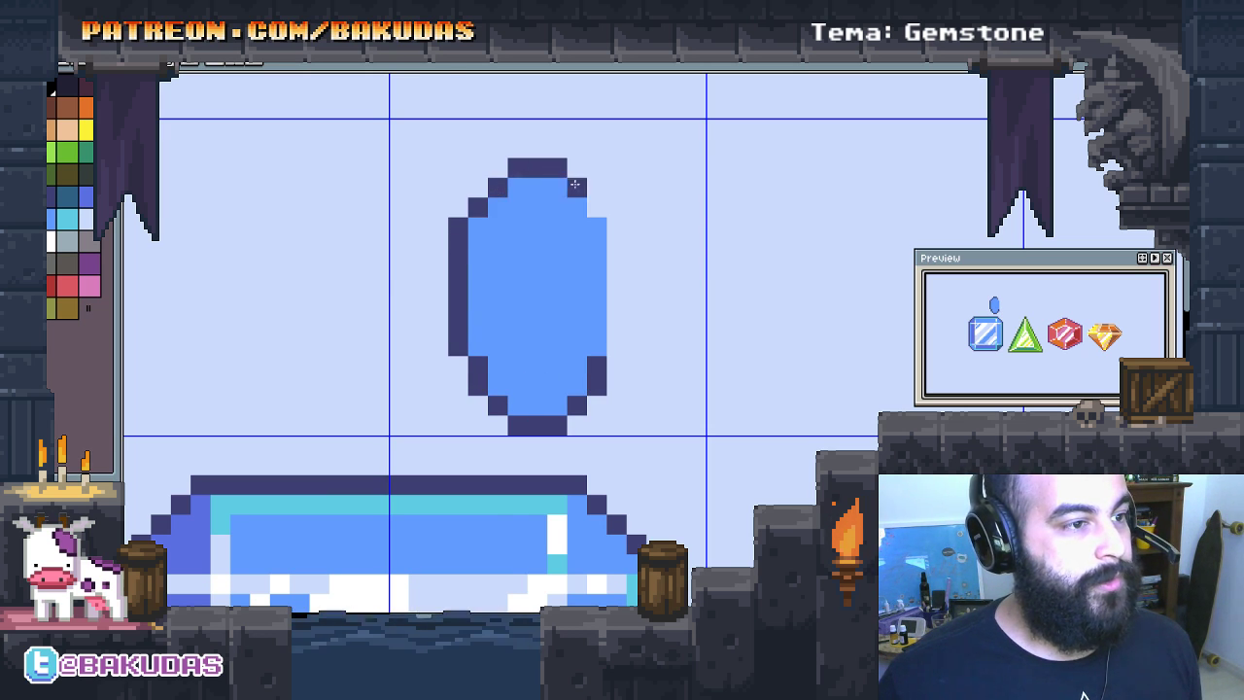
pyautogui.moveTo(618, 227); pyautogui.dragTo(617, 347)
pyautogui.moveTo(538, 366); pyautogui.dragTo(564, 328)
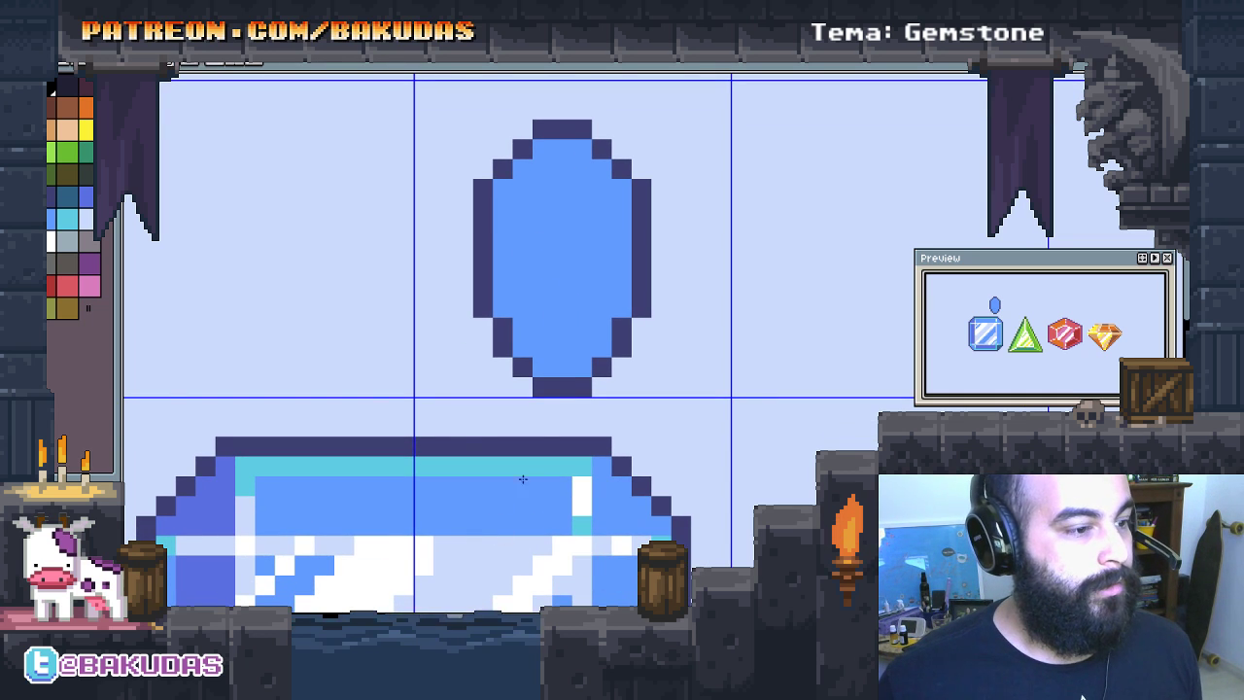
# Step: Paint light-cyan highlights in the gem's upper middle and upper left
pyautogui.keyDown('alt'); pyautogui.click(583, 524); pyautogui.keyUp('alt')
pyautogui.click(565, 361)
pyautogui.hotkey('ctrl', 'z')
pyautogui.moveTo(542, 208); pyautogui.dragTo(562, 330)
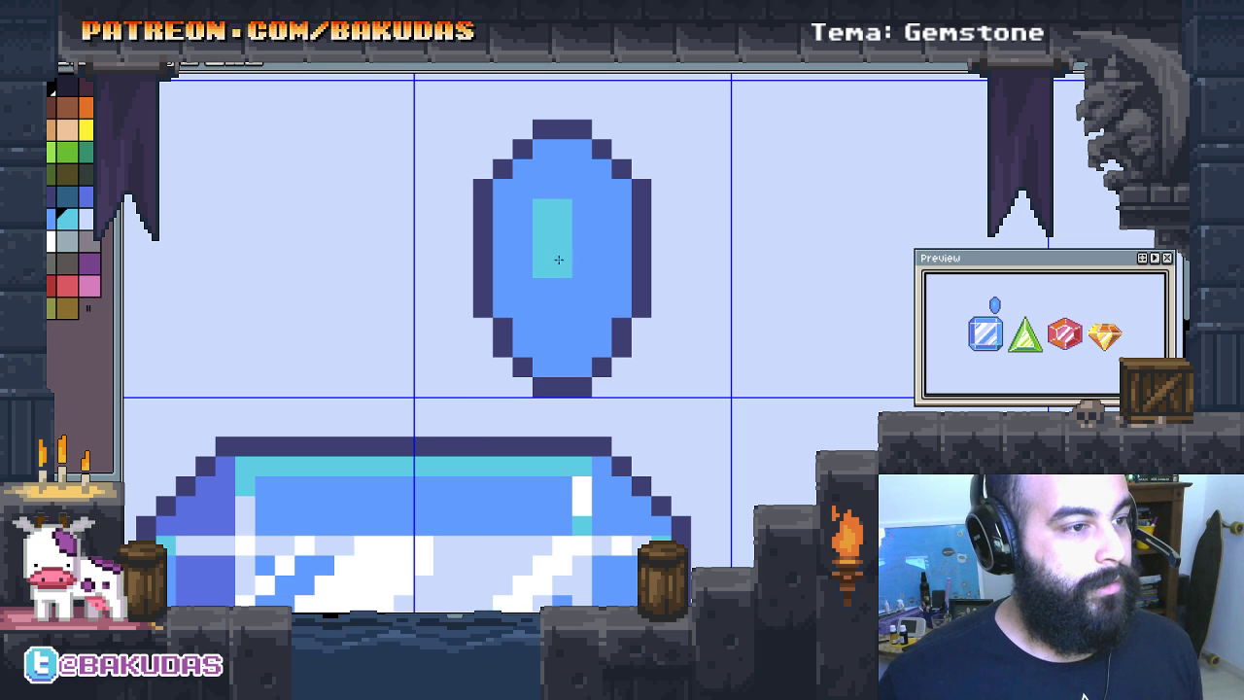
pyautogui.moveTo(581, 208)
pyautogui.mouseDown()
pyautogui.moveTo(578, 296)
pyautogui.moveTo(550, 314)
pyautogui.mouseUp()
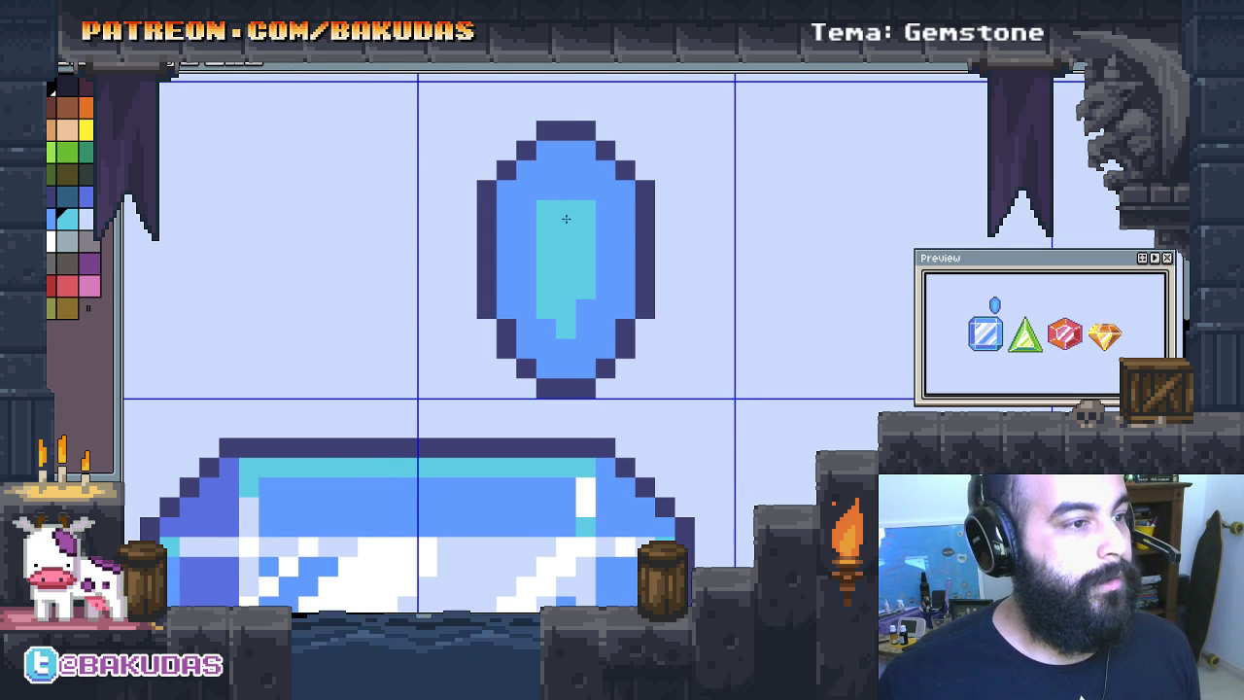
pyautogui.click(565, 187)
pyautogui.hotkey('ctrl', 'z')
pyautogui.moveTo(526, 170)
pyautogui.mouseDown()
pyautogui.moveTo(528, 205)
pyautogui.moveTo(560, 204)
pyautogui.mouseUp()
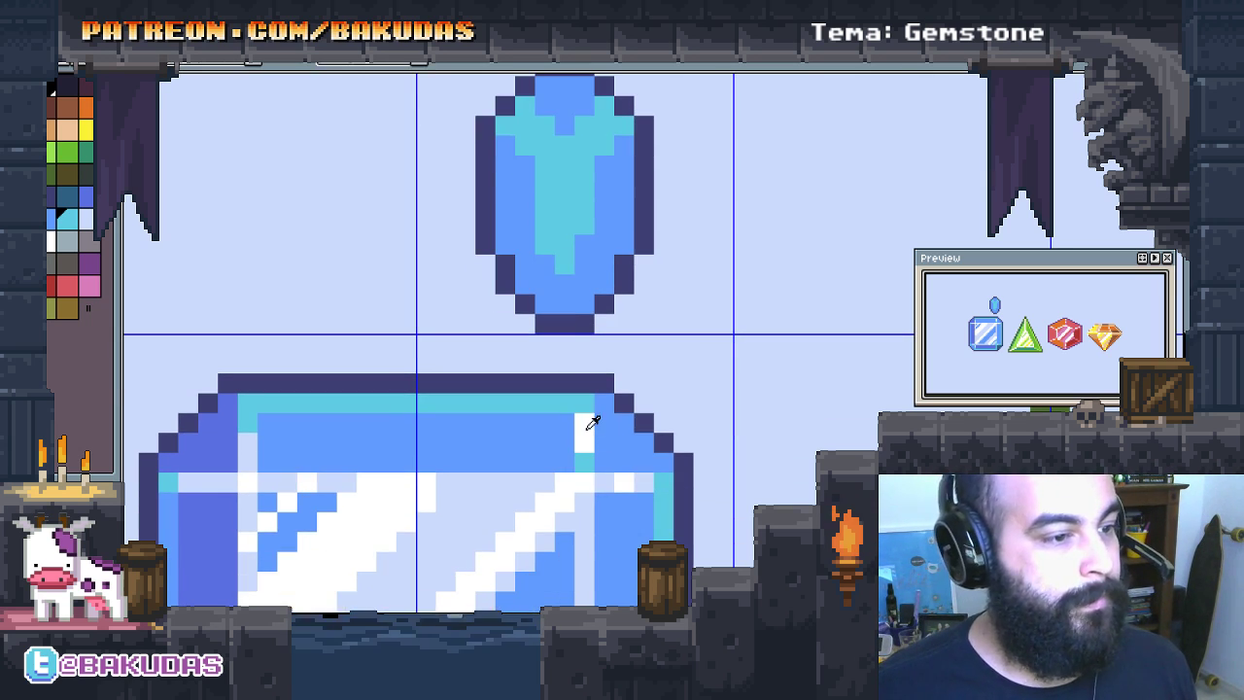
# Step: Add a white highlight stripe down the centre and near the top right
pyautogui.moveTo(567, 288); pyautogui.dragTo(583, 242)
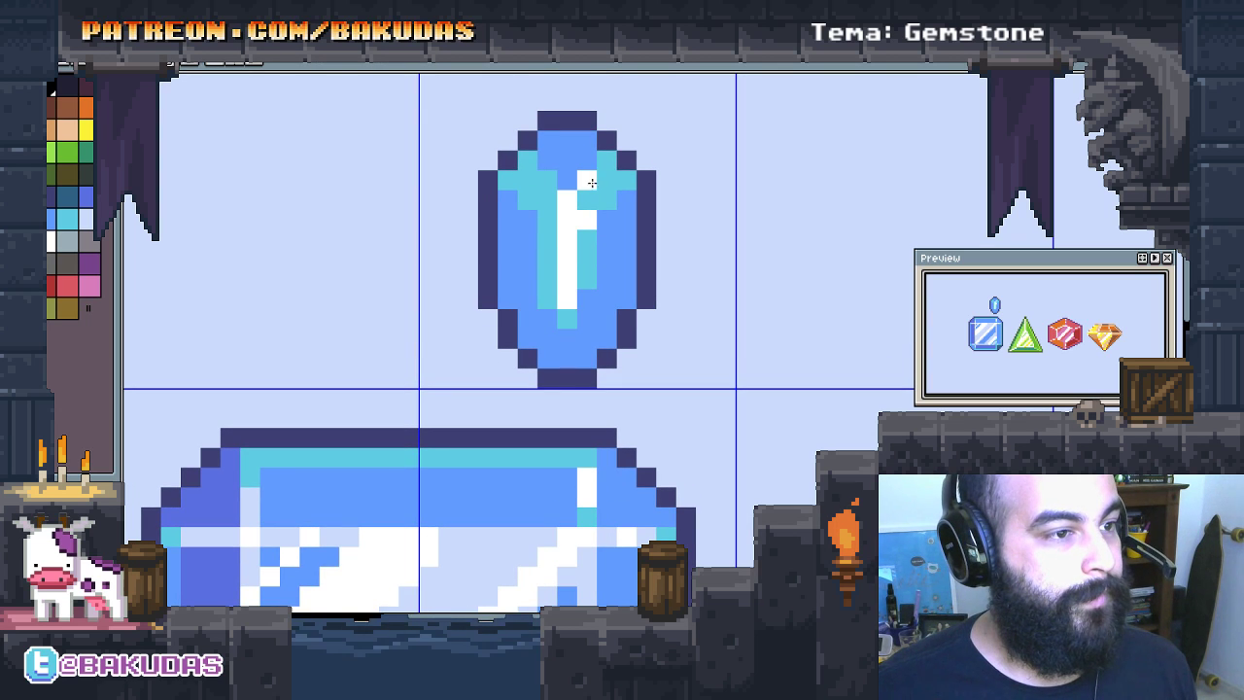
pyautogui.click(625, 160)
pyautogui.click(607, 161)
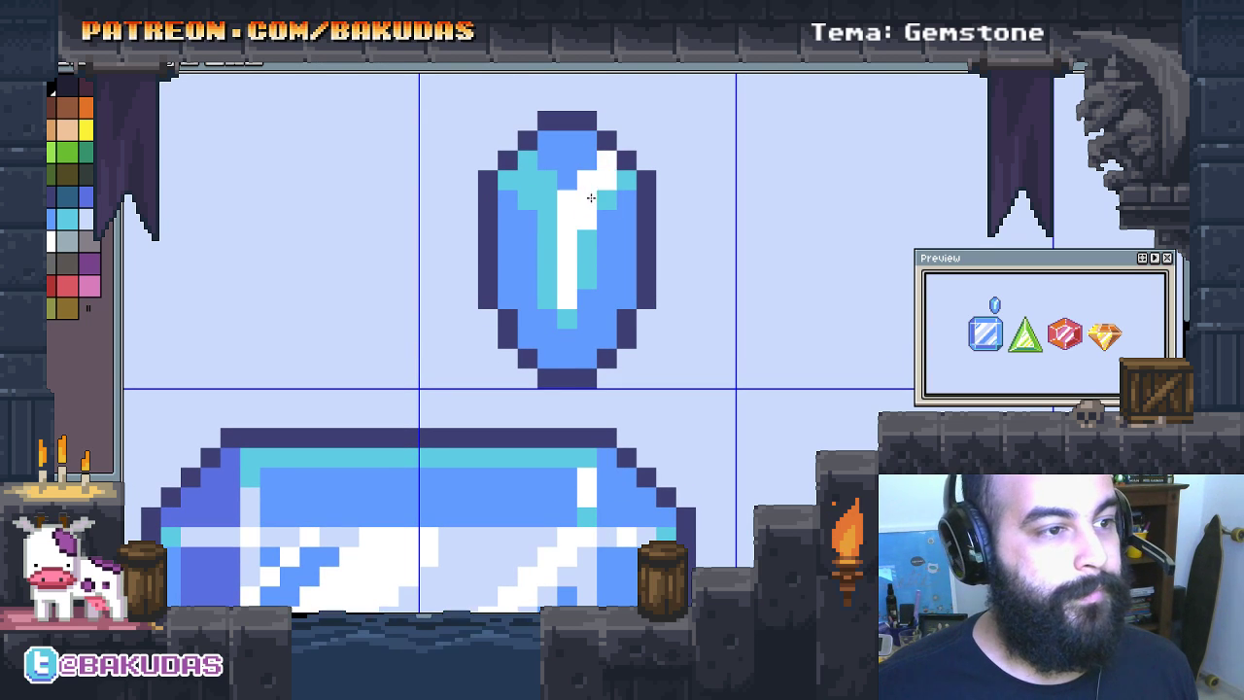
pyautogui.click(627, 180)
pyautogui.moveTo(585, 298); pyautogui.dragTo(599, 262)
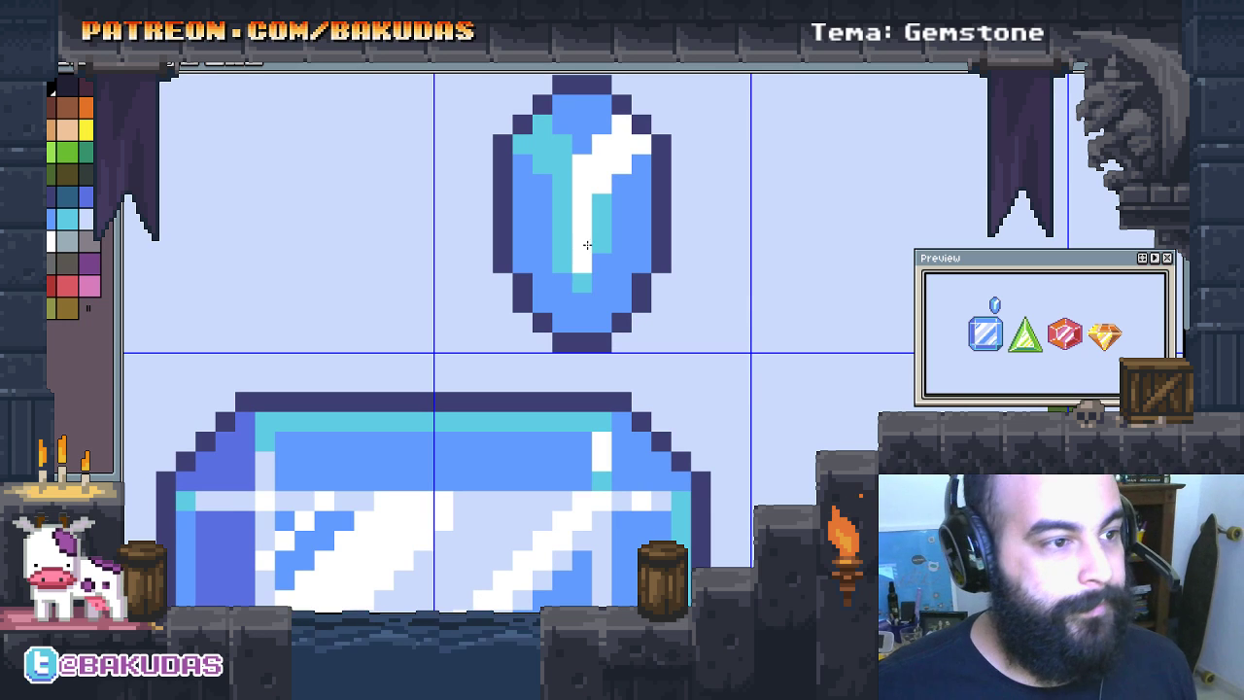
# Step: Add cyan pixels at the lower left and extend the white stripe downward
pyautogui.click(560, 266)
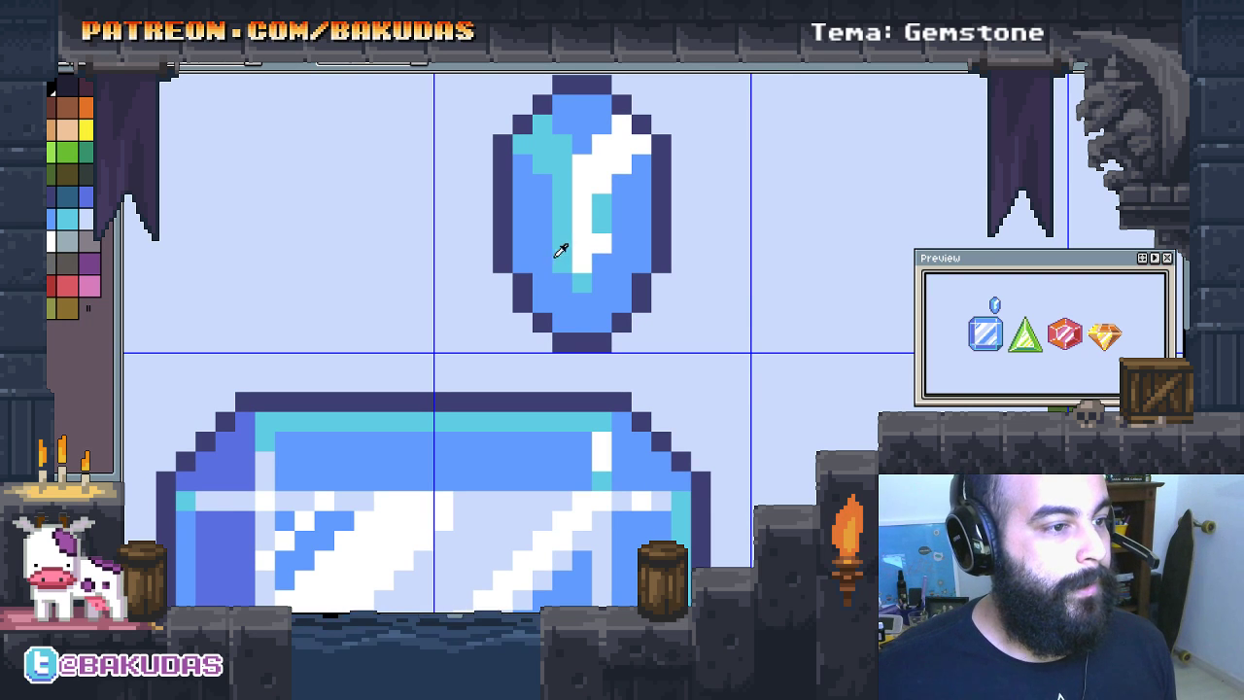
pyautogui.click(544, 302)
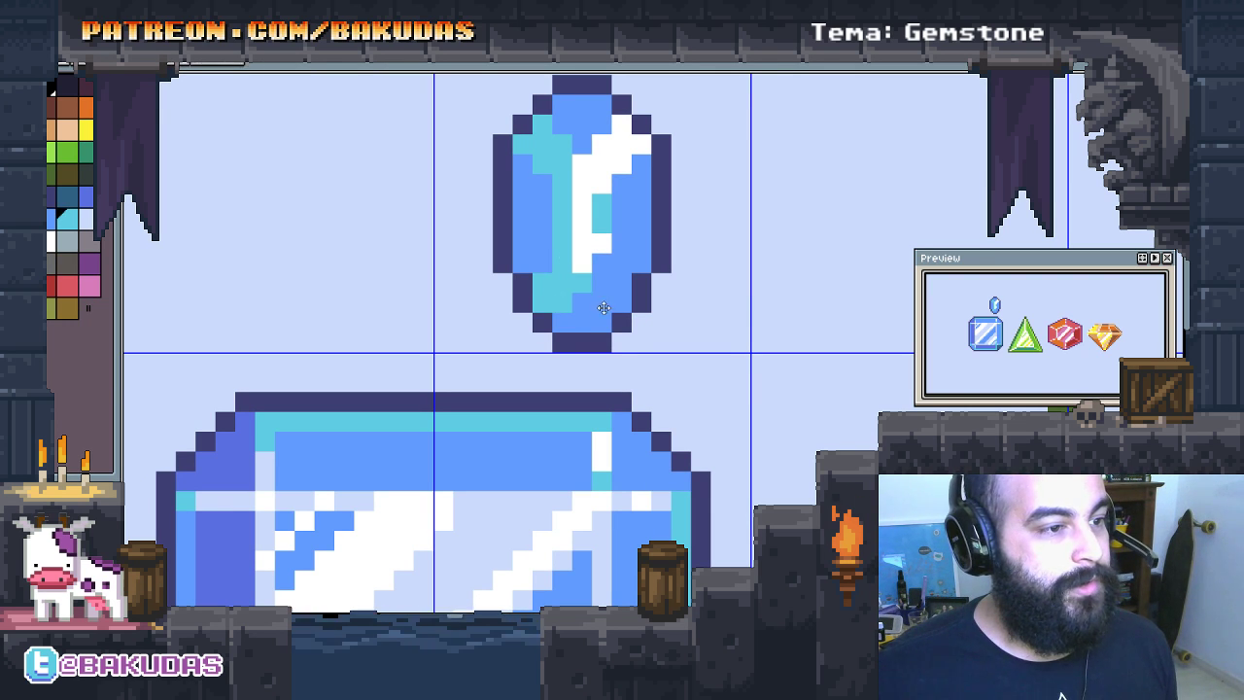
pyautogui.moveTo(580, 302); pyautogui.dragTo(561, 320)
pyautogui.click(583, 302)
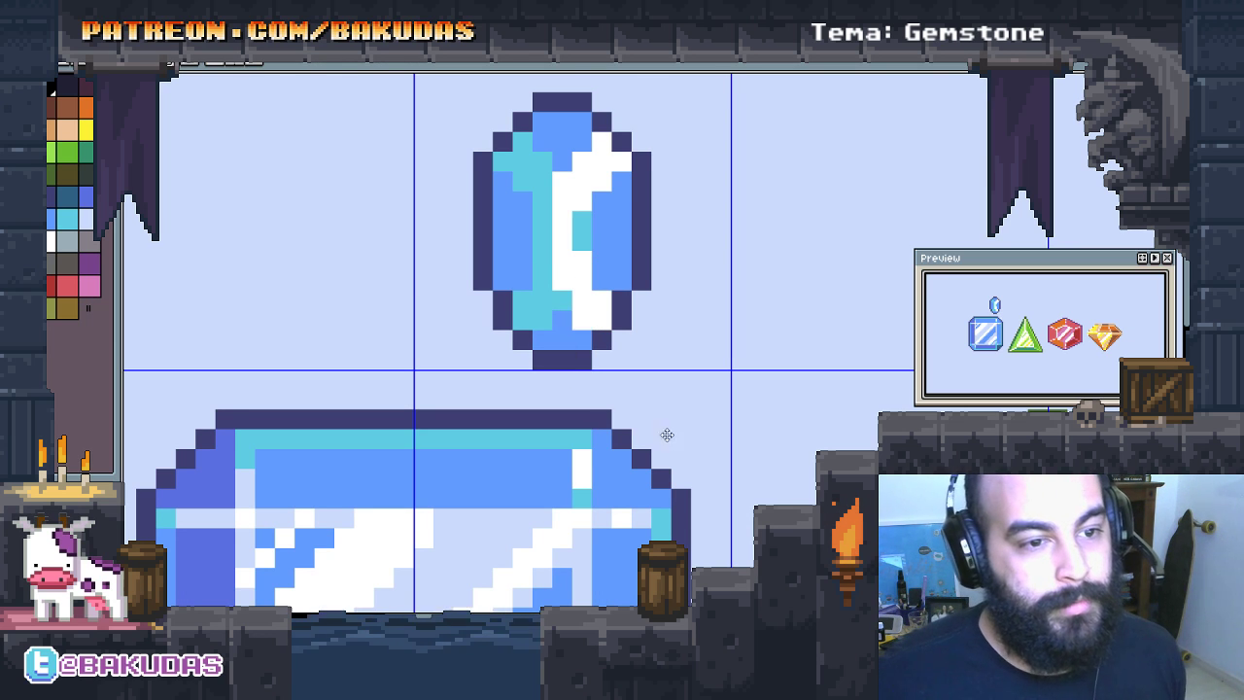
pyautogui.click(596, 304)
pyautogui.moveTo(596, 304); pyautogui.dragTo(615, 350)
pyautogui.click(634, 268)
pyautogui.moveTo(634, 268); pyautogui.dragTo(667, 264)
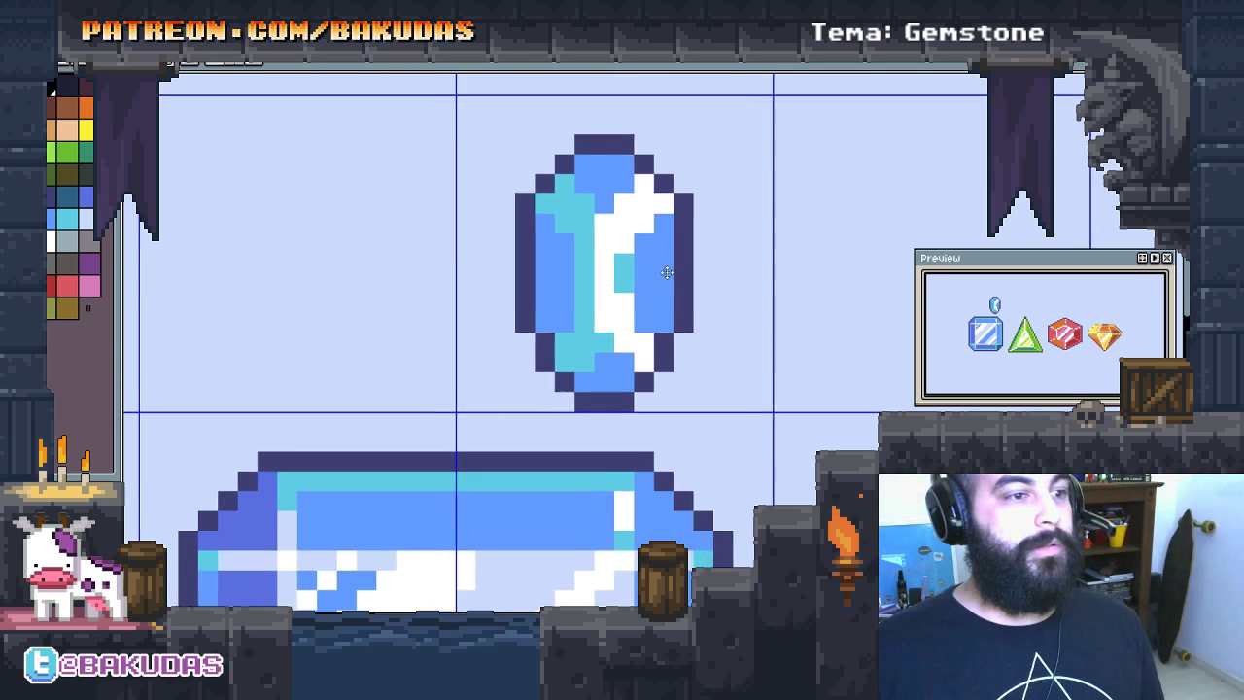
pyautogui.hotkey('ctrl', 'z')
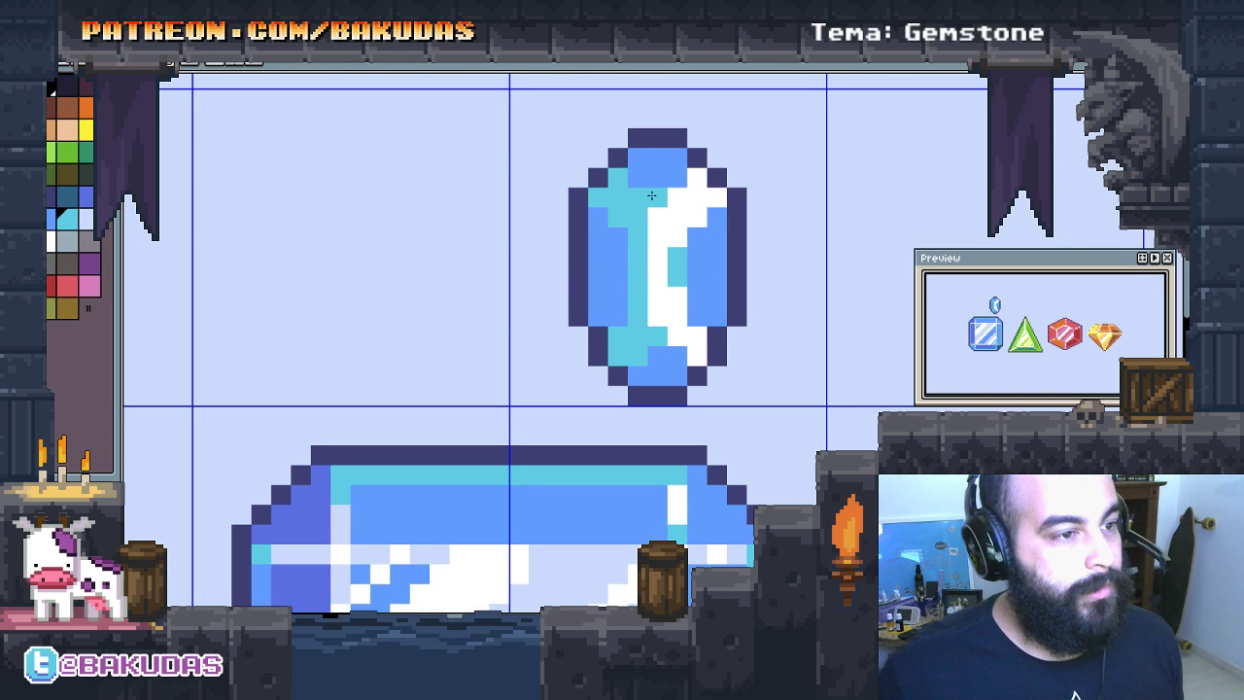
pyautogui.moveTo(700, 271); pyautogui.dragTo(671, 281)
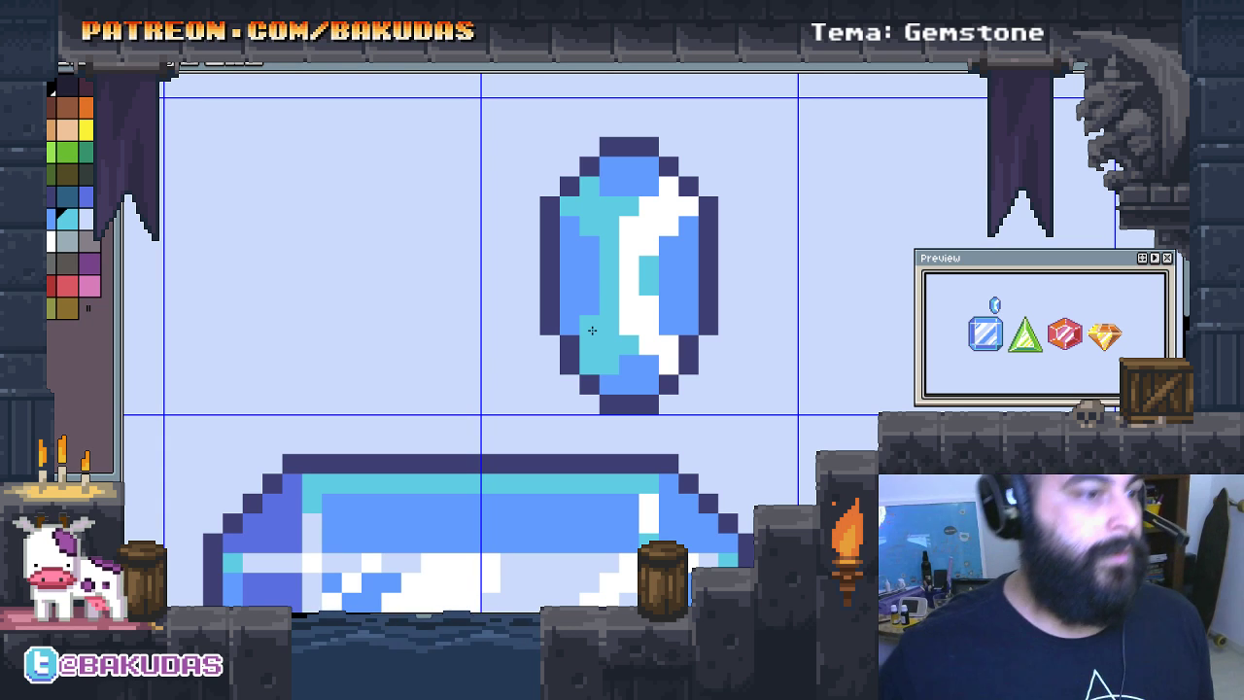
# Step: Repaint two stray cyan pixels blue
pyautogui.scroll(2, 591, 330)
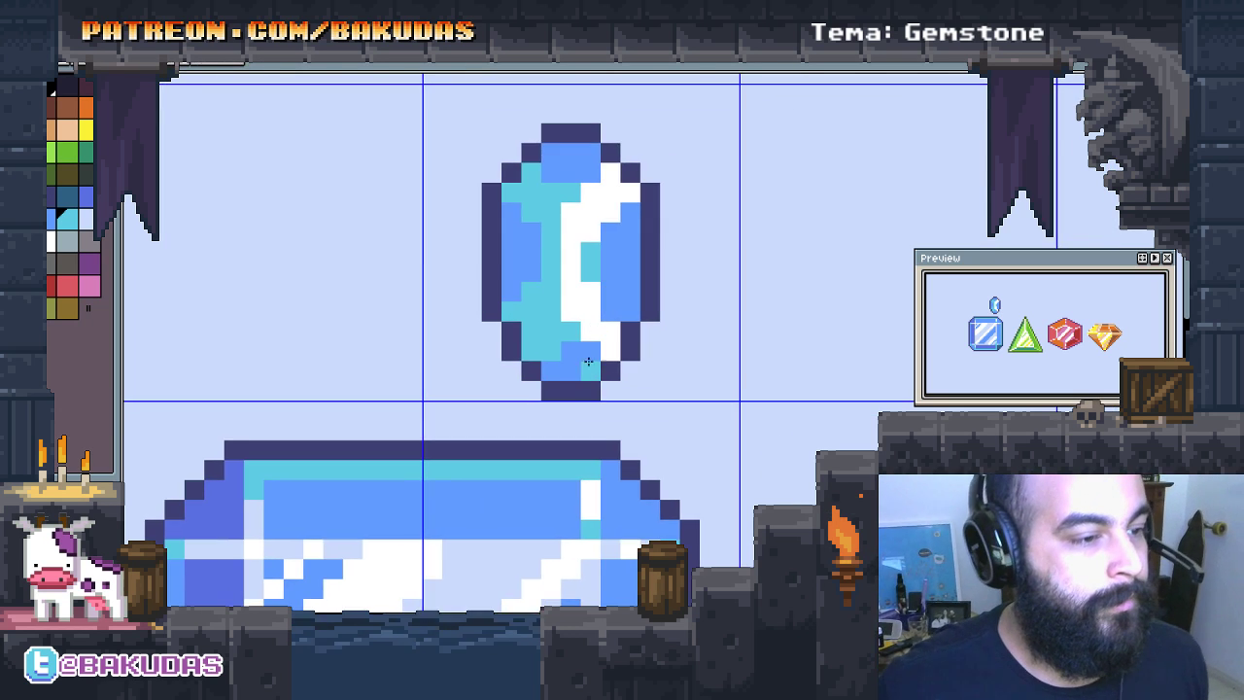
pyautogui.click(536, 347)
pyautogui.click(569, 314)
pyautogui.moveTo(570, 314)
pyautogui.mouseDown()
pyautogui.moveTo(558, 411)
pyautogui.moveTo(571, 434)
pyautogui.mouseUp()
pyautogui.scroll(-2, 573, 430)
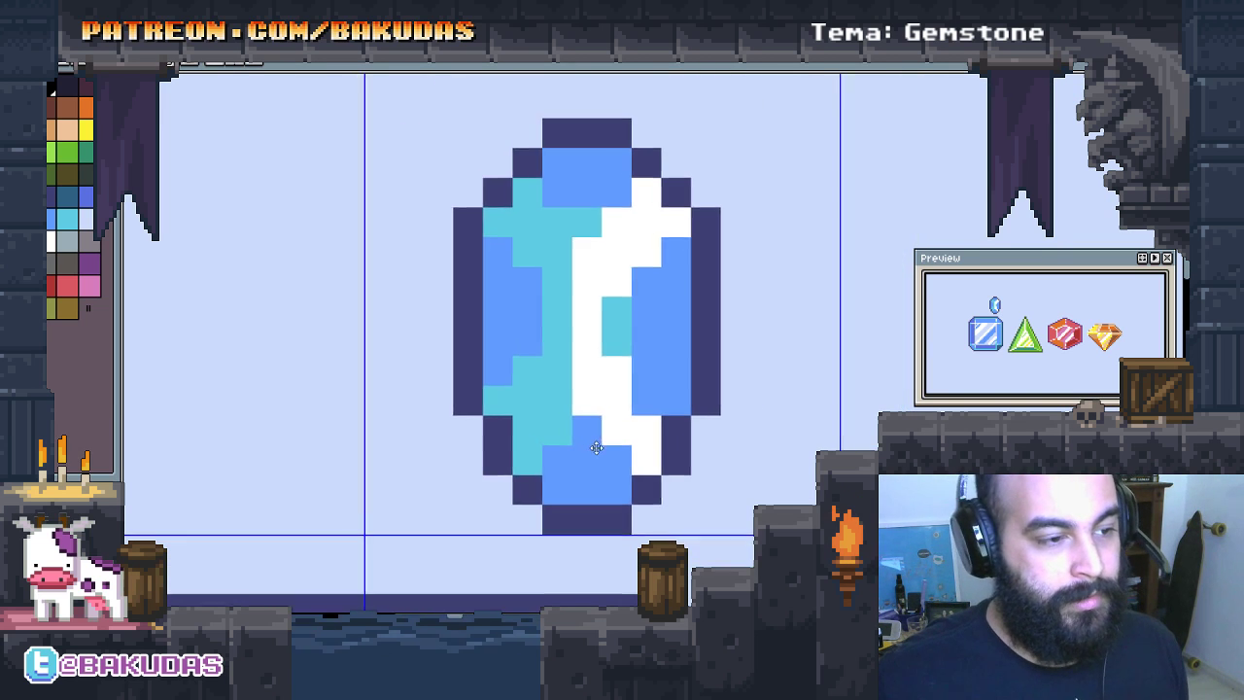
pyautogui.scroll(1, 622, 418)
pyautogui.scroll(1, 624, 416)
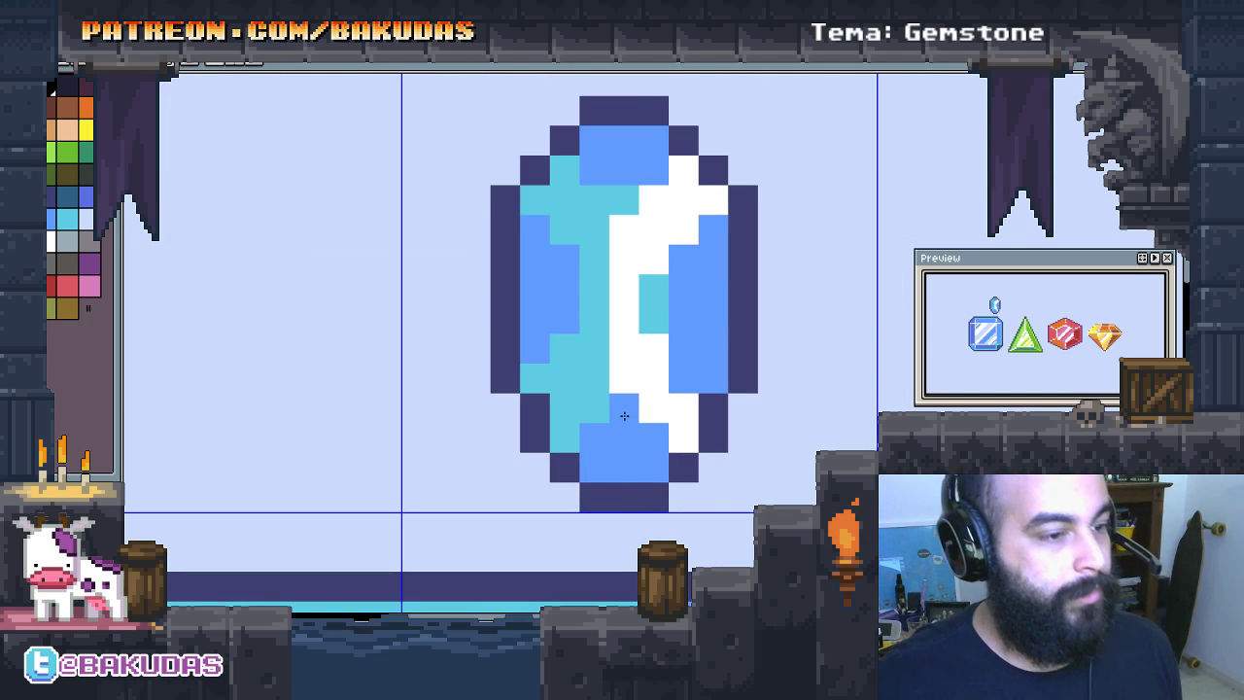
pyautogui.scroll(-1, 612, 415)
pyautogui.scroll(1, 625, 416)
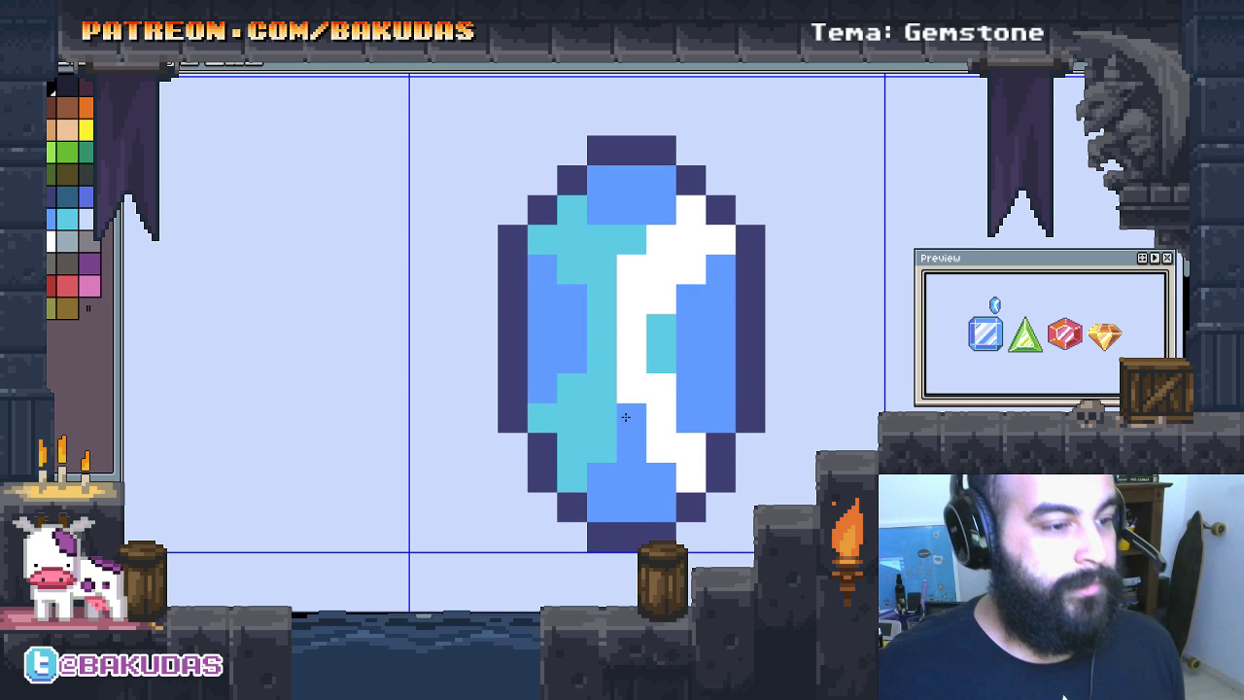
pyautogui.moveTo(613, 424); pyautogui.dragTo(659, 418)
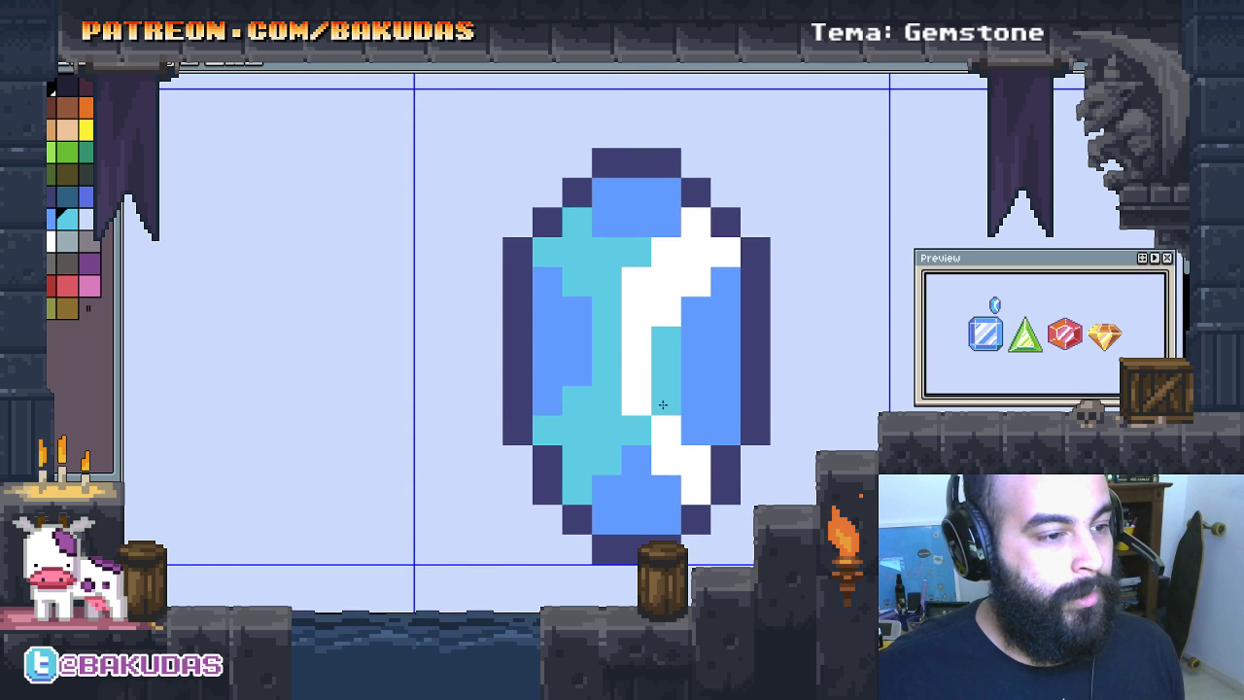
# Step: Swap white and cyan cells beside the white highlight stripe
pyautogui.click(647, 439)
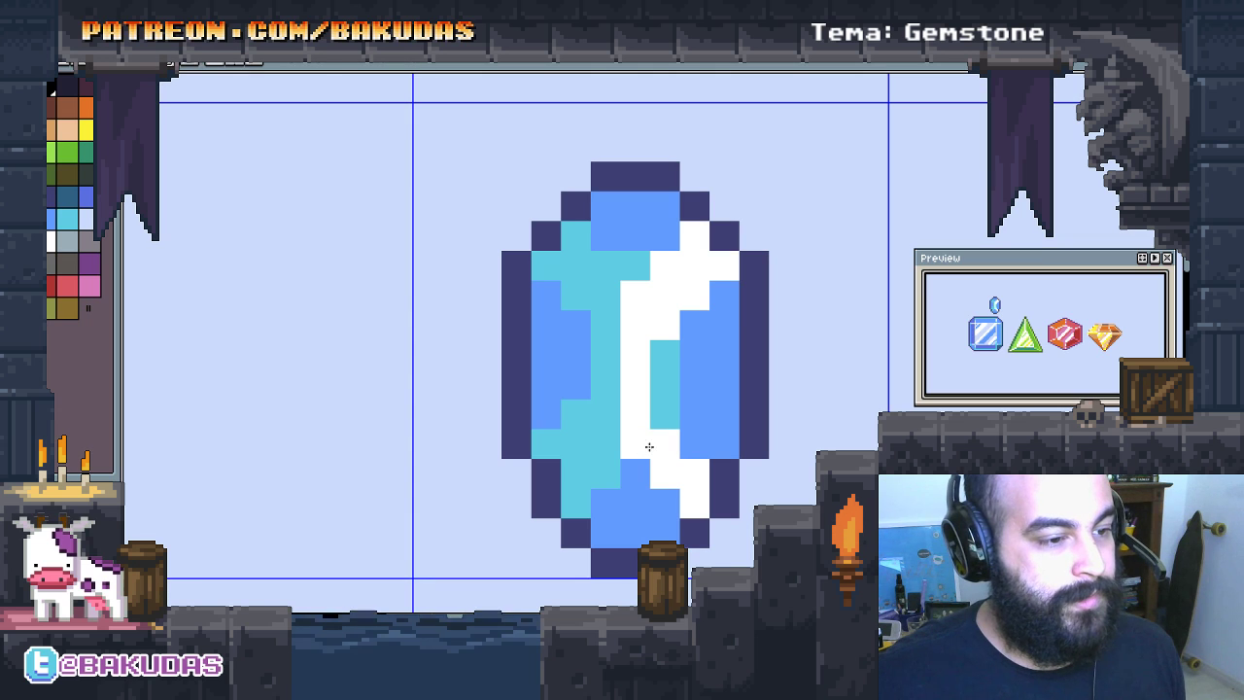
pyautogui.moveTo(667, 438)
pyautogui.mouseDown()
pyautogui.moveTo(592, 394)
pyautogui.moveTo(582, 445)
pyautogui.mouseUp()
pyautogui.click(565, 440)
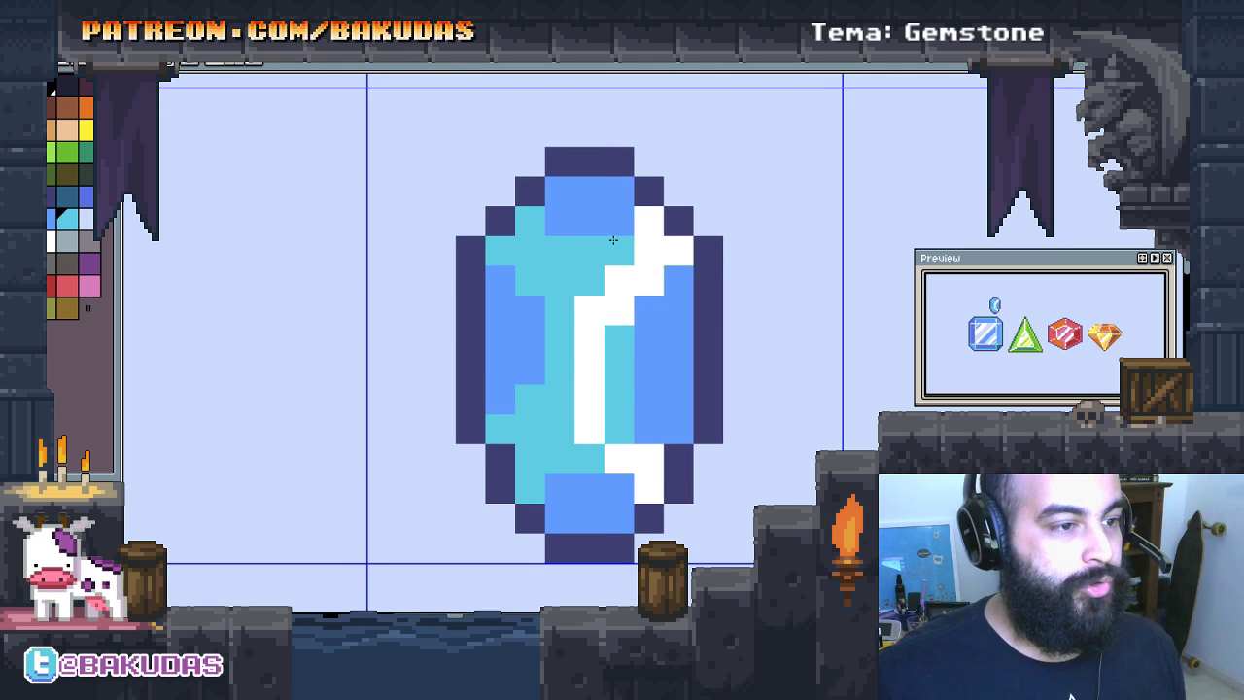
pyautogui.click(614, 239)
pyautogui.moveTo(604, 365)
pyautogui.mouseDown()
pyautogui.moveTo(605, 408)
pyautogui.moveTo(639, 331)
pyautogui.mouseUp()
pyautogui.click(607, 310)
# Step: Turn the gem's upper-left cyan cells white, leaving one facet pixel cyan
pyautogui.click(592, 420)
pyautogui.moveTo(590, 406); pyautogui.dragTo(598, 468)
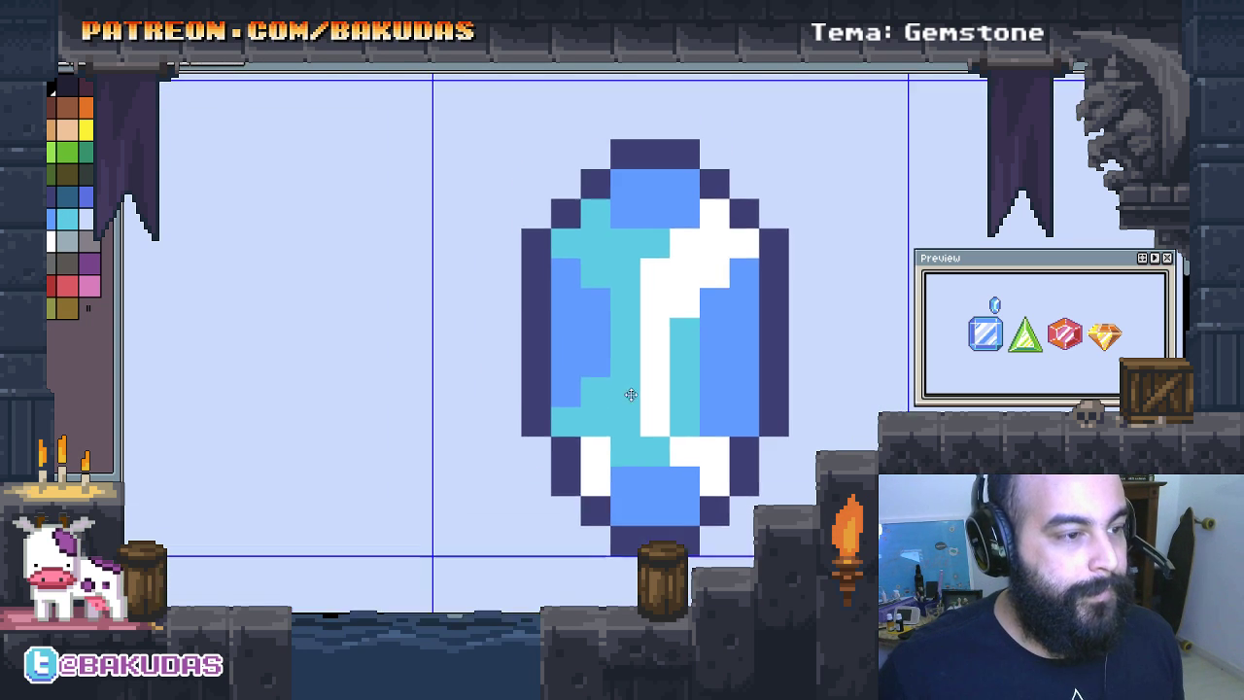
pyautogui.click(596, 285)
pyautogui.click(567, 255)
pyautogui.click(596, 256)
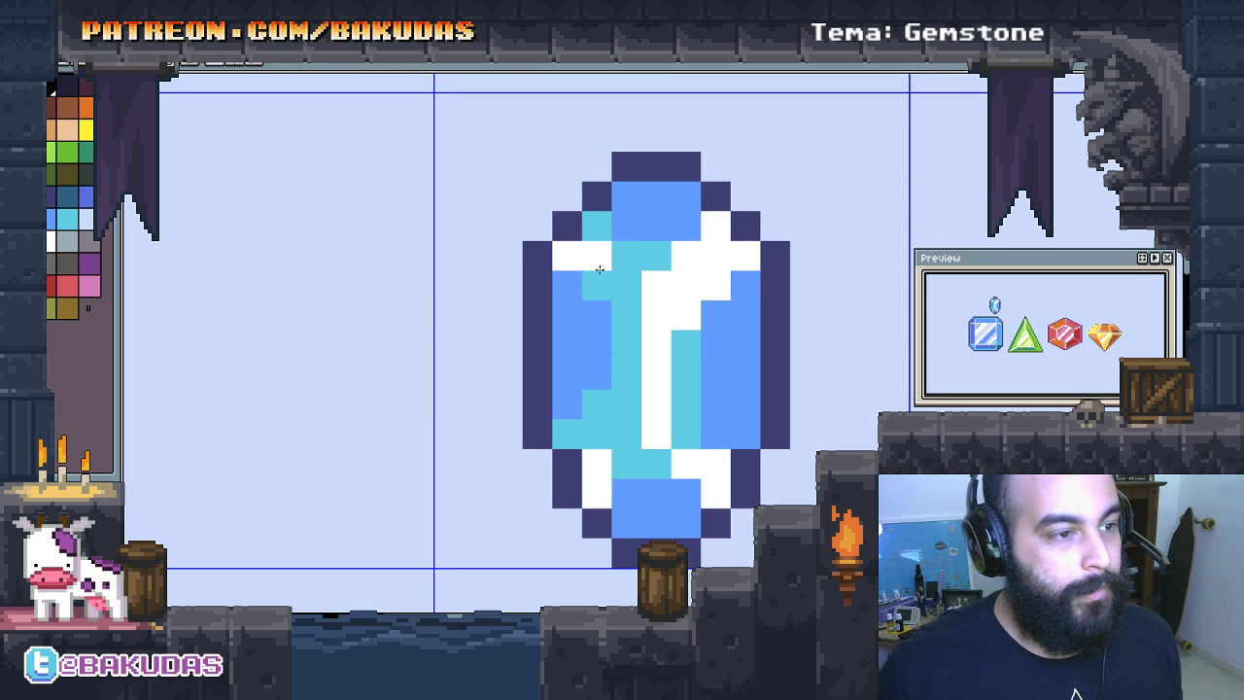
pyautogui.rightClick(596, 285)
pyautogui.click(619, 280)
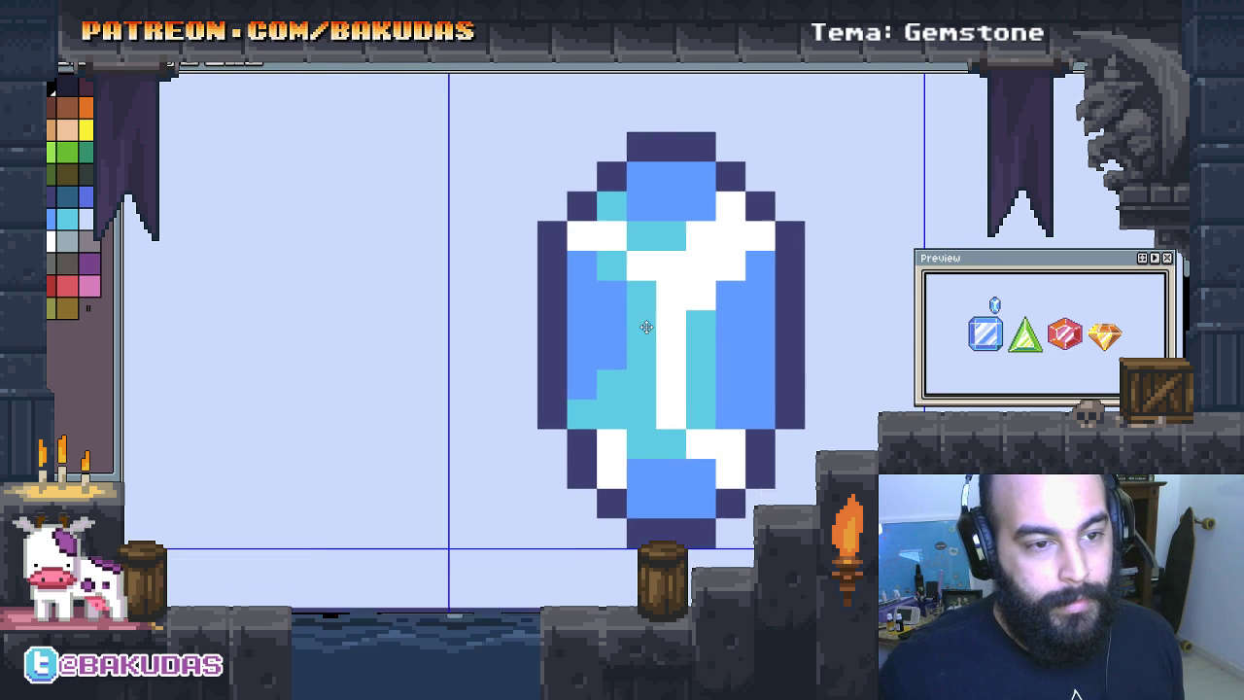
pyautogui.scroll(-3, 622, 292)
pyautogui.scroll(-1, 661, 331)
pyautogui.scroll(2, 682, 348)
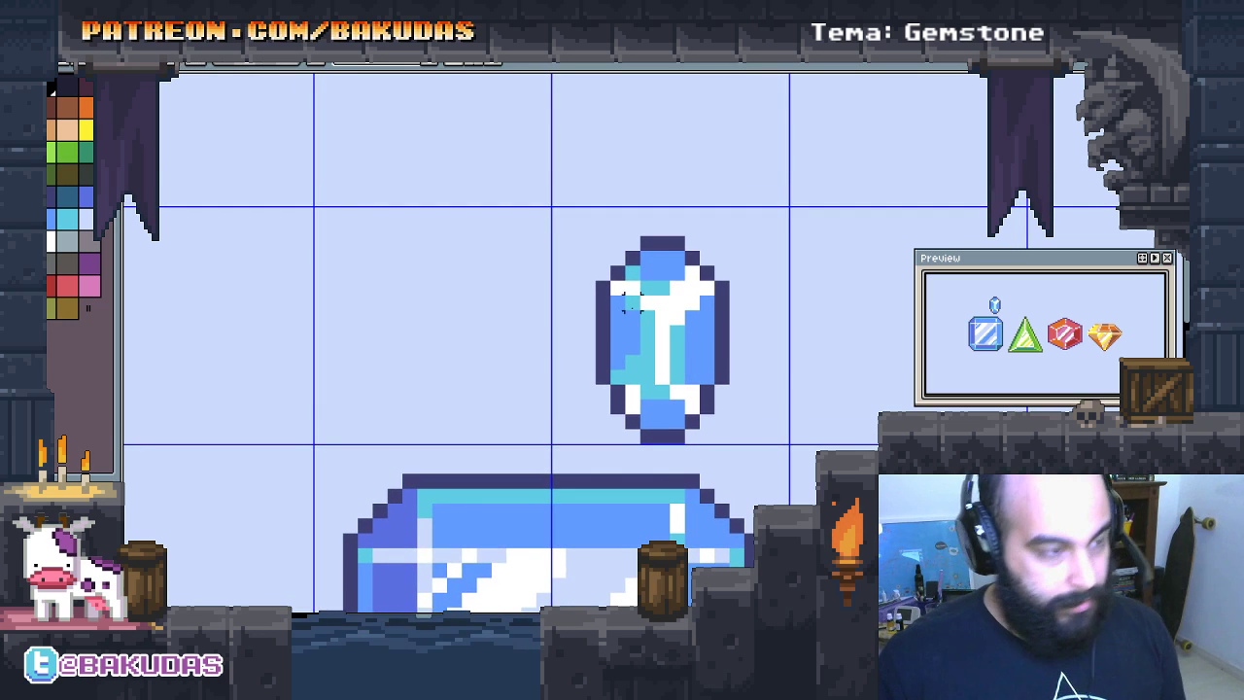
pyautogui.moveTo(572, 228); pyautogui.dragTo(731, 433)
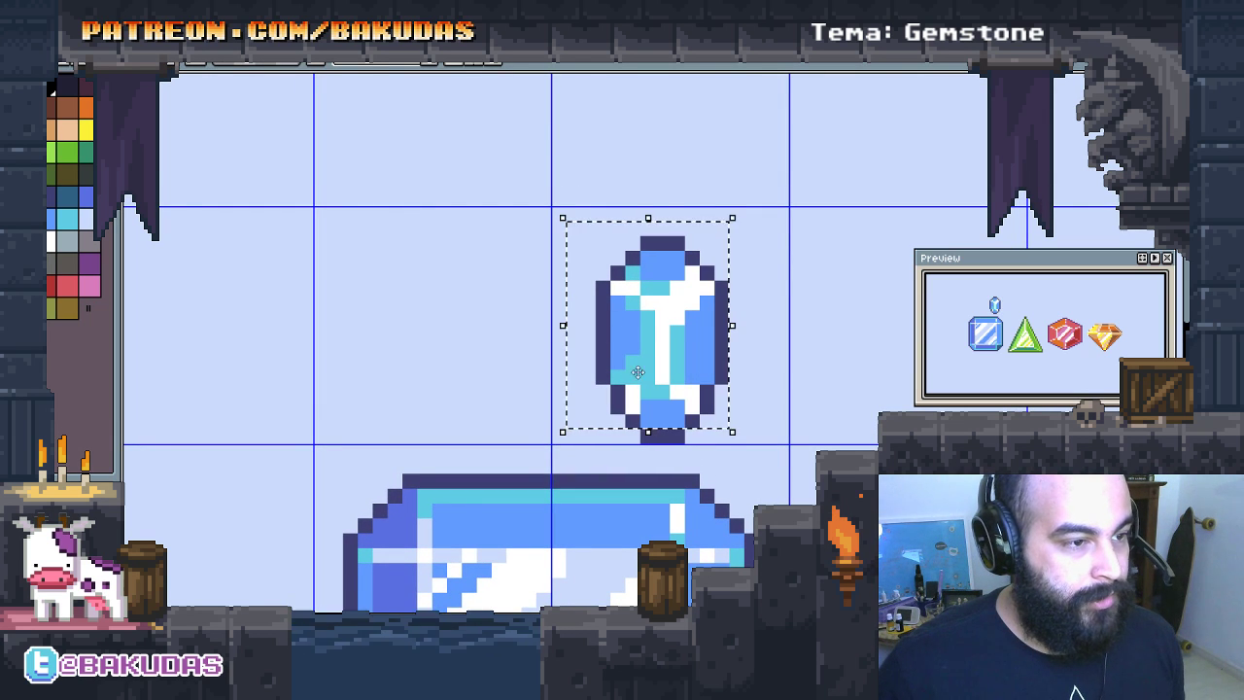
pyautogui.hotkey('ctrl', 'd')
pyautogui.moveTo(591, 233); pyautogui.dragTo(732, 445)
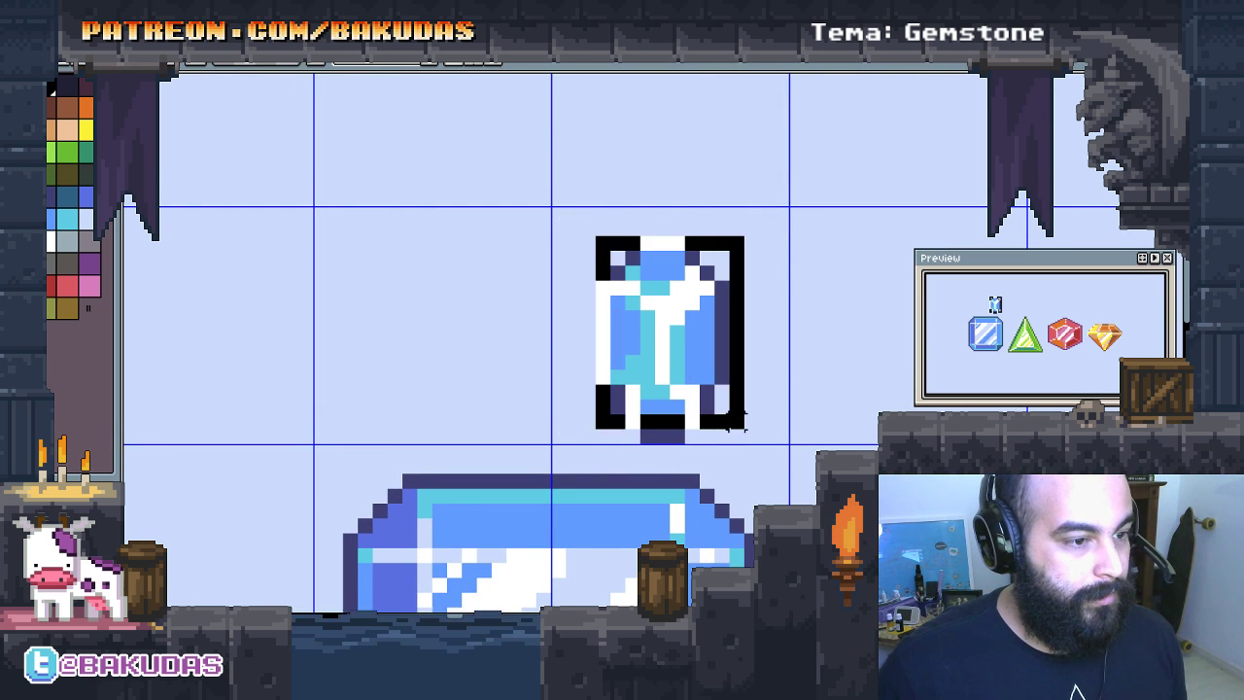
pyautogui.scroll(-2, 724, 431)
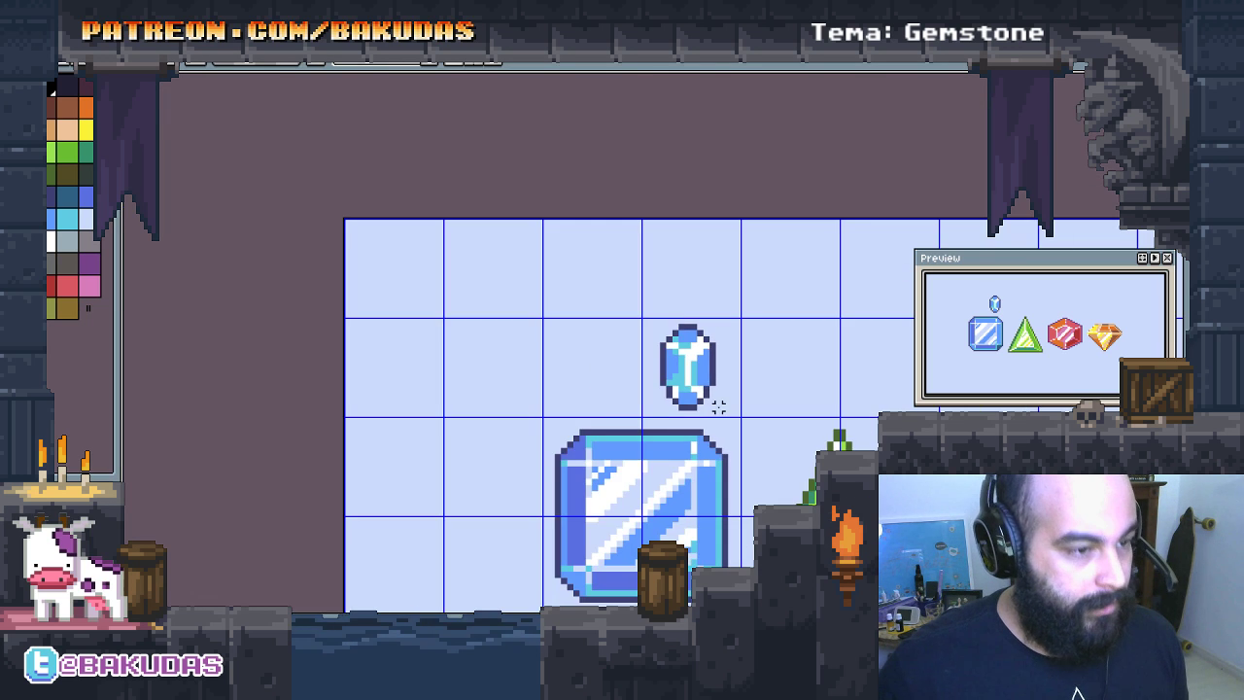
pyautogui.moveTo(716, 406); pyautogui.dragTo(587, 324)
pyautogui.scroll(1, 587, 324)
pyautogui.scroll(-1, 392, 296)
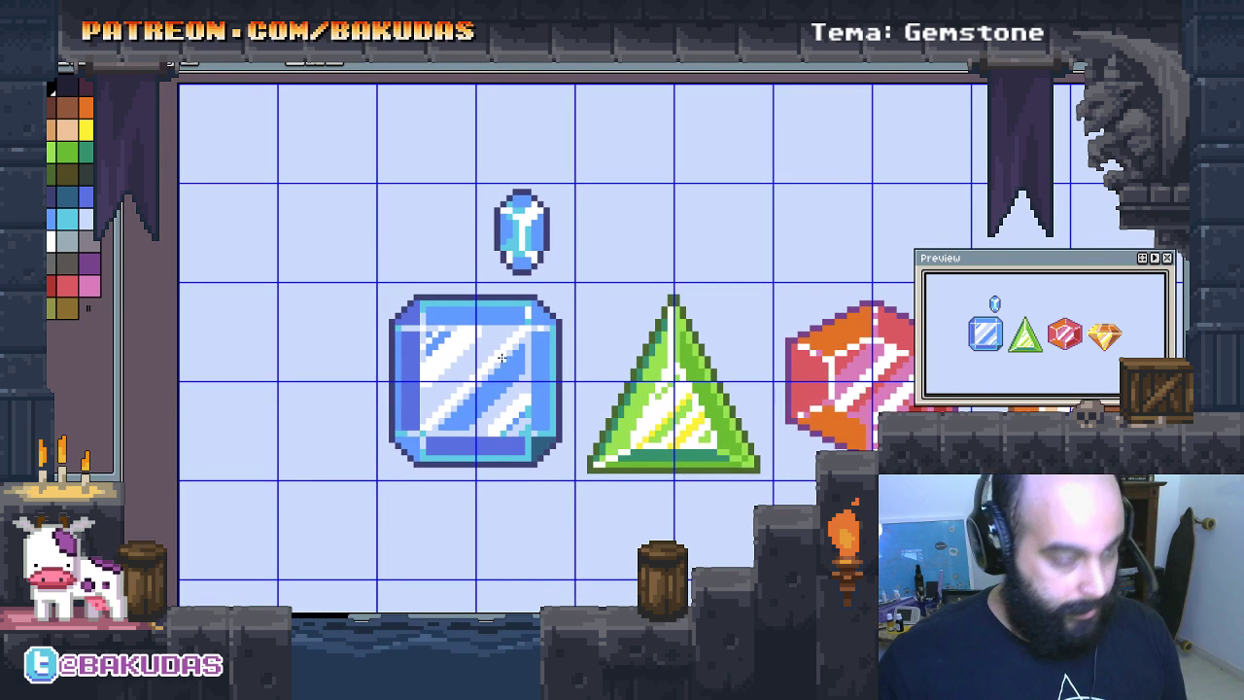
pyautogui.moveTo(392, 297); pyautogui.dragTo(571, 468)
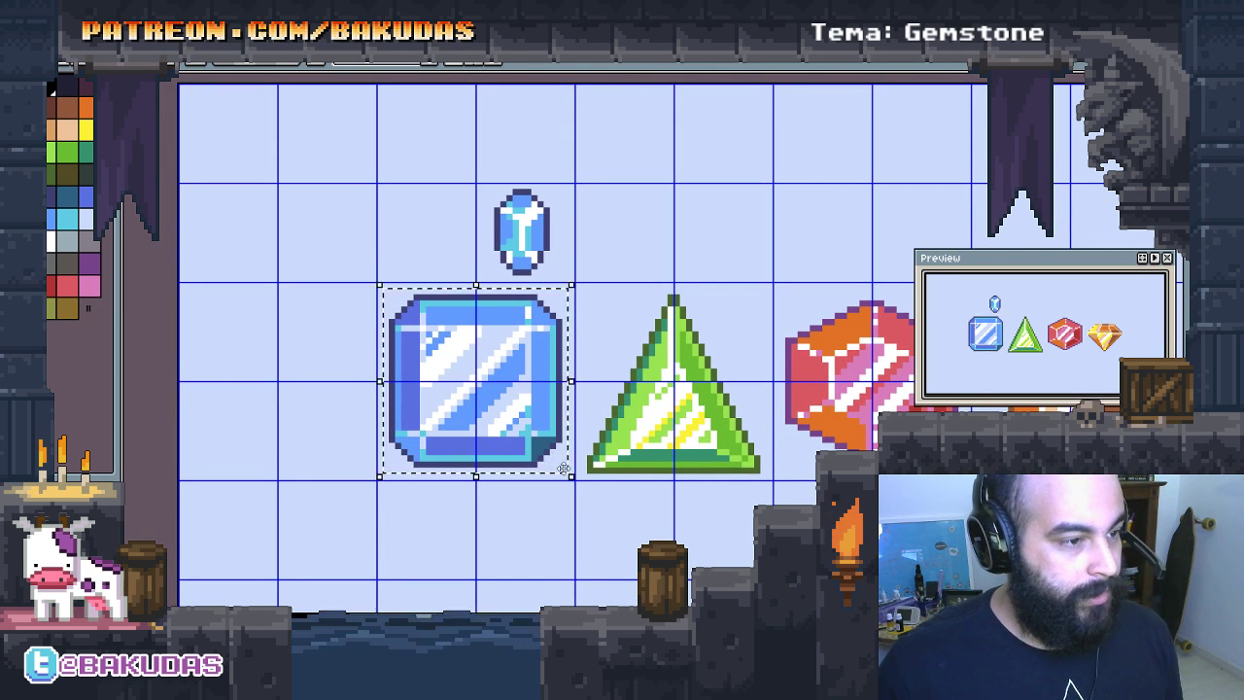
pyautogui.hotkey('ctrl', 'd')
pyautogui.scroll(1, 550, 258)
pyautogui.scroll(1, 602, 287)
pyautogui.moveTo(665, 351); pyautogui.dragTo(466, 123)
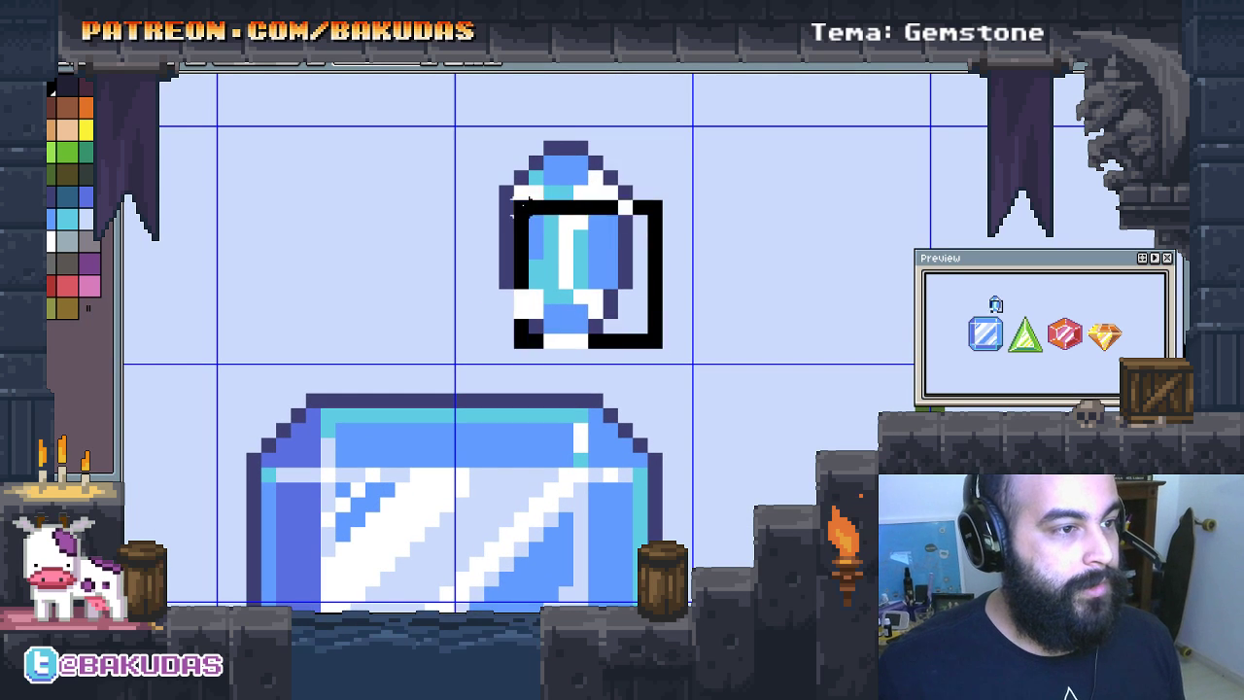
pyautogui.hotkey('ctrl', 'd')
pyautogui.scroll(-1, 678, 278)
pyautogui.scroll(-1, 678, 286)
pyautogui.scroll(1, 641, 297)
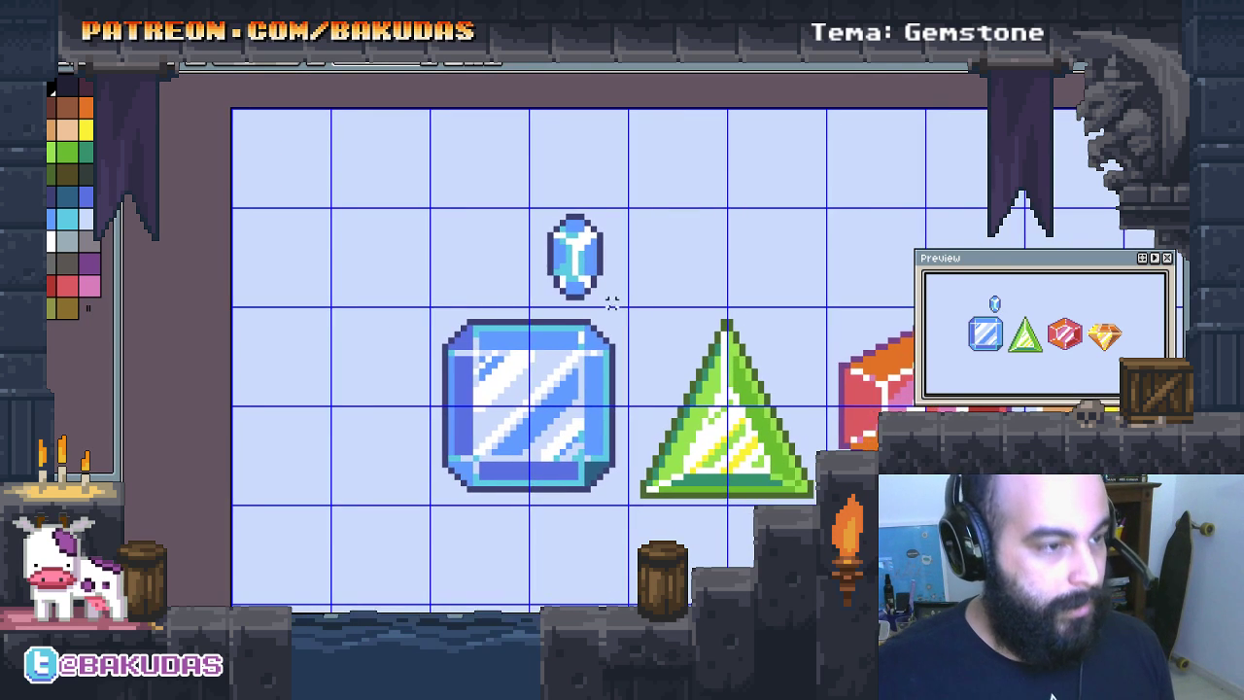
pyautogui.scroll(1, 643, 307)
pyautogui.moveTo(549, 196)
pyautogui.mouseDown()
pyautogui.moveTo(649, 302)
pyautogui.moveTo(638, 265)
pyautogui.mouseUp()
pyautogui.hotkey('ctrl', 'd')
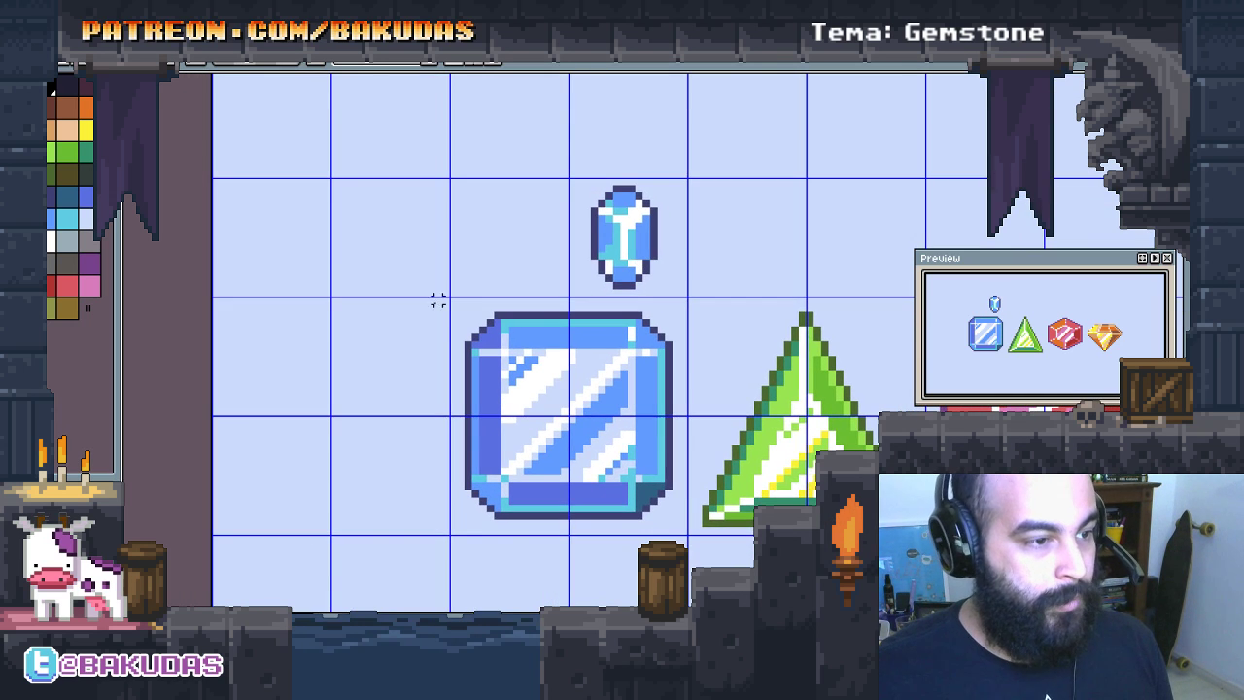
pyautogui.moveTo(572, 185); pyautogui.dragTo(654, 255)
pyautogui.moveTo(459, 307); pyautogui.dragTo(672, 523)
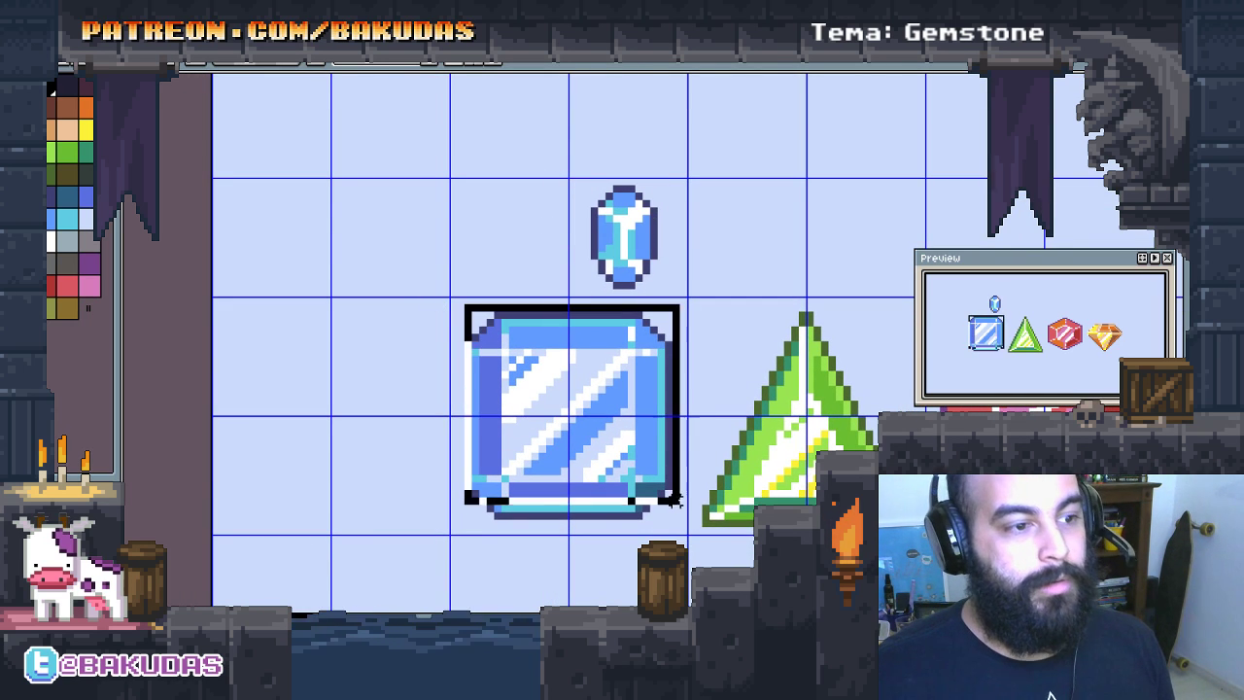
pyautogui.hotkey('ctrl', 'd')
pyautogui.moveTo(703, 321); pyautogui.dragTo(648, 358)
pyautogui.scroll(3, 644, 359)
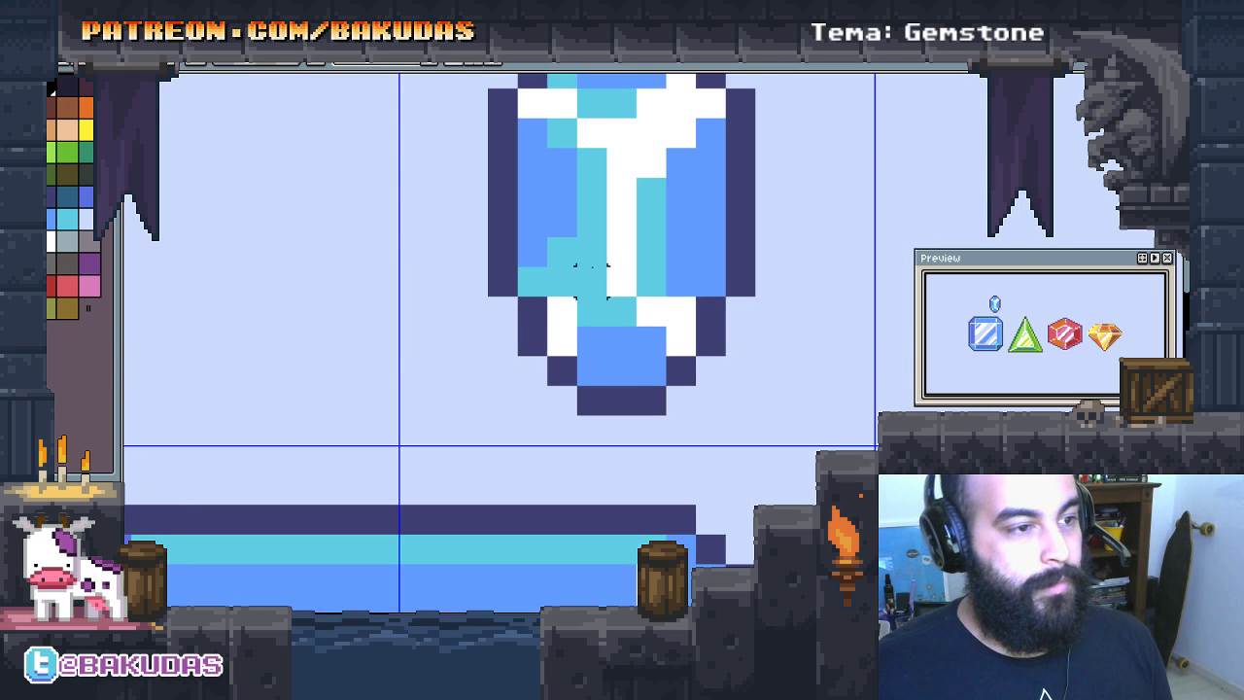
pyautogui.scroll(-1, 639, 361)
pyautogui.moveTo(548, 166)
pyautogui.mouseDown()
pyautogui.moveTo(767, 506)
pyautogui.moveTo(581, 204)
pyautogui.mouseUp()
pyautogui.hotkey('ctrl', 'd')
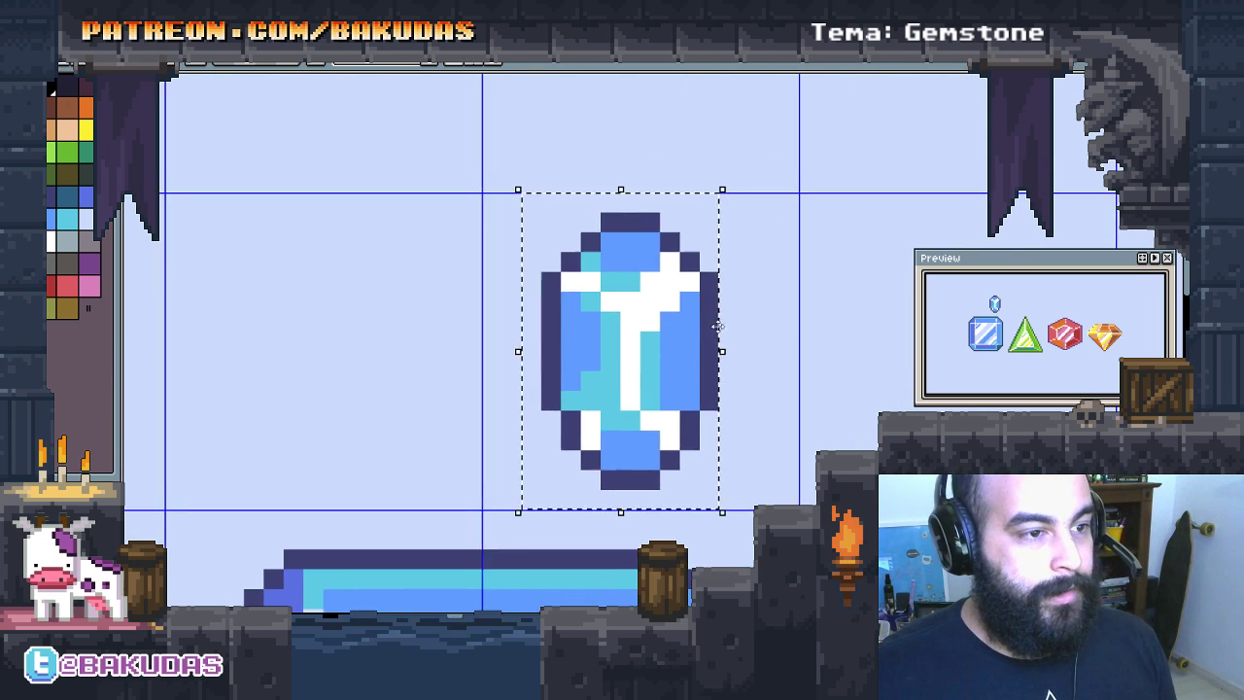
pyautogui.hotkey('ctrl', 'd')
pyautogui.moveTo(505, 197); pyautogui.dragTo(734, 488)
pyautogui.hotkey('ctrl', 'd')
pyautogui.scroll(-2, 530, 273)
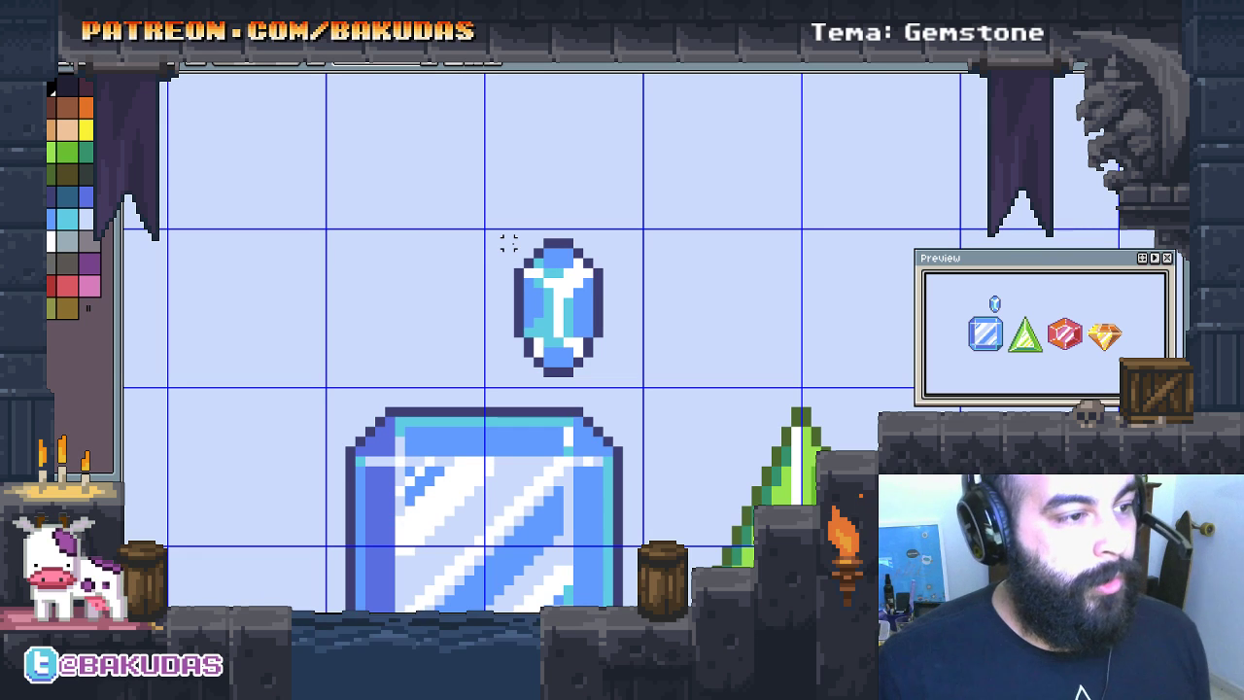
pyautogui.moveTo(504, 238)
pyautogui.mouseDown()
pyautogui.moveTo(636, 389)
pyautogui.moveTo(727, 385)
pyautogui.moveTo(614, 253)
pyautogui.mouseUp()
pyautogui.hotkey('ctrl', 'd')
pyautogui.hotkey('ctrl', 'd')
pyautogui.scroll(2, 677, 339)
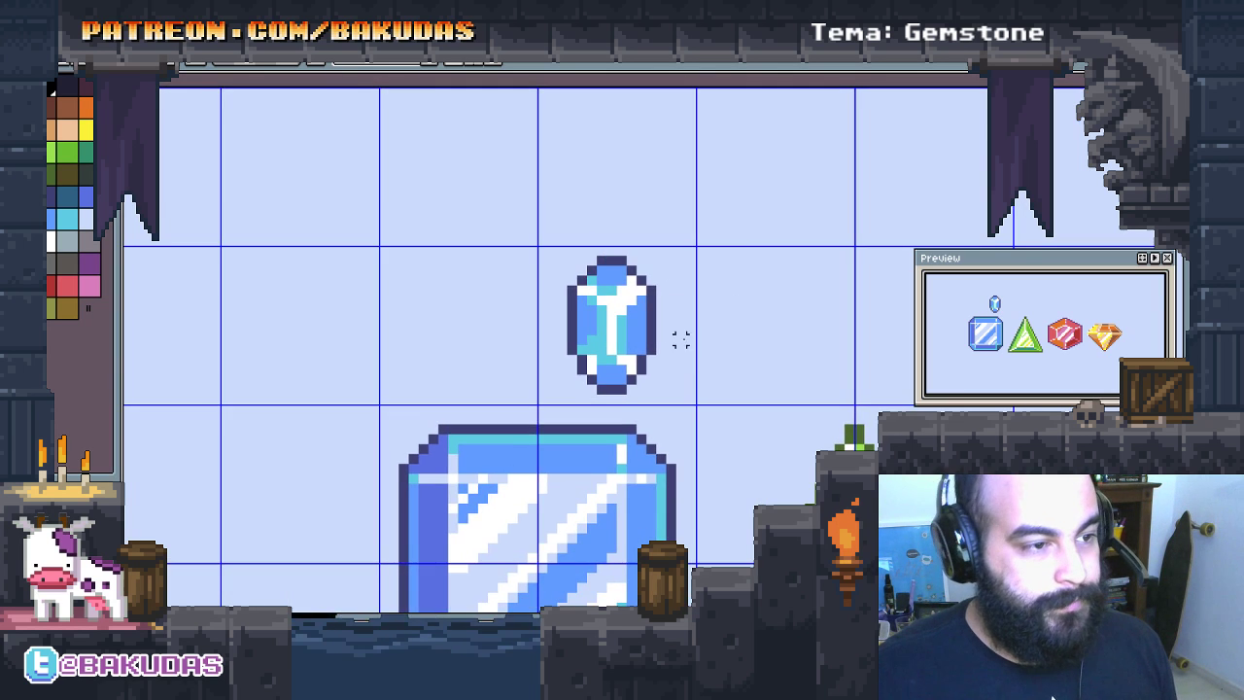
pyautogui.scroll(2, 603, 304)
pyautogui.scroll(3, 604, 305)
pyautogui.scroll(-1, 633, 327)
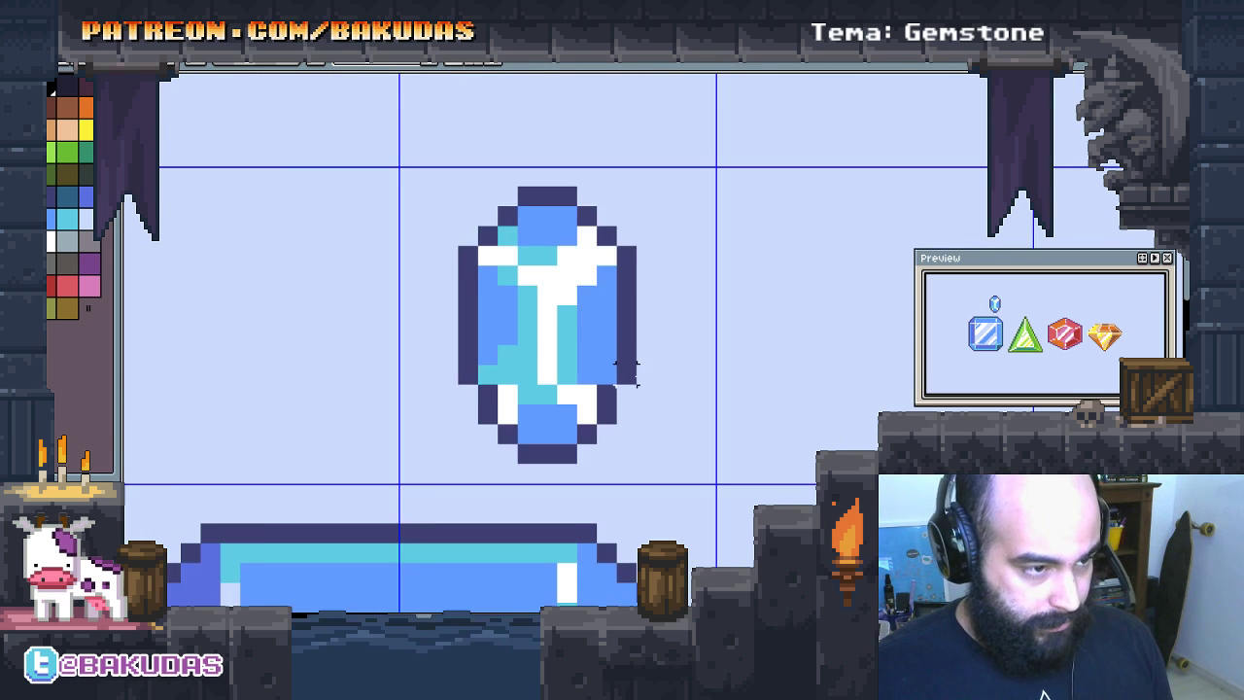
pyautogui.scroll(-1, 671, 389)
pyautogui.scroll(-1, 705, 456)
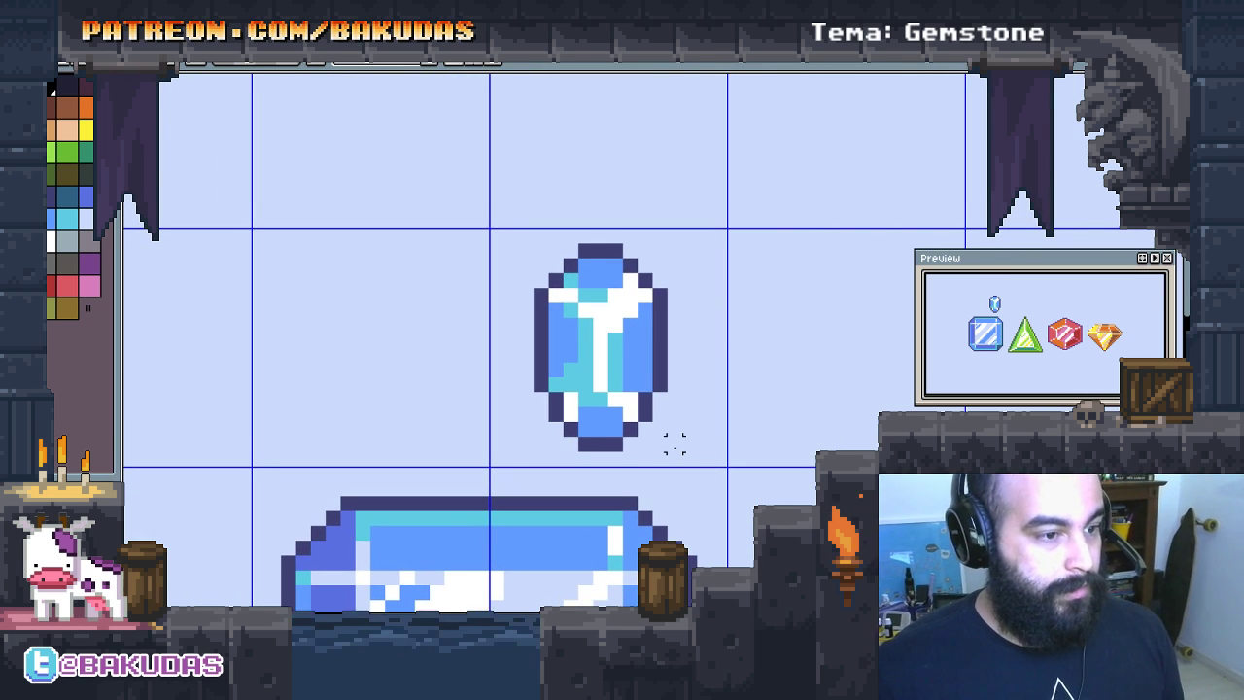
# Step: Place a copy of the blue oval gem directly to its right
pyautogui.moveTo(685, 454)
pyautogui.mouseDown()
pyautogui.moveTo(515, 240)
pyautogui.moveTo(741, 354)
pyautogui.mouseUp()
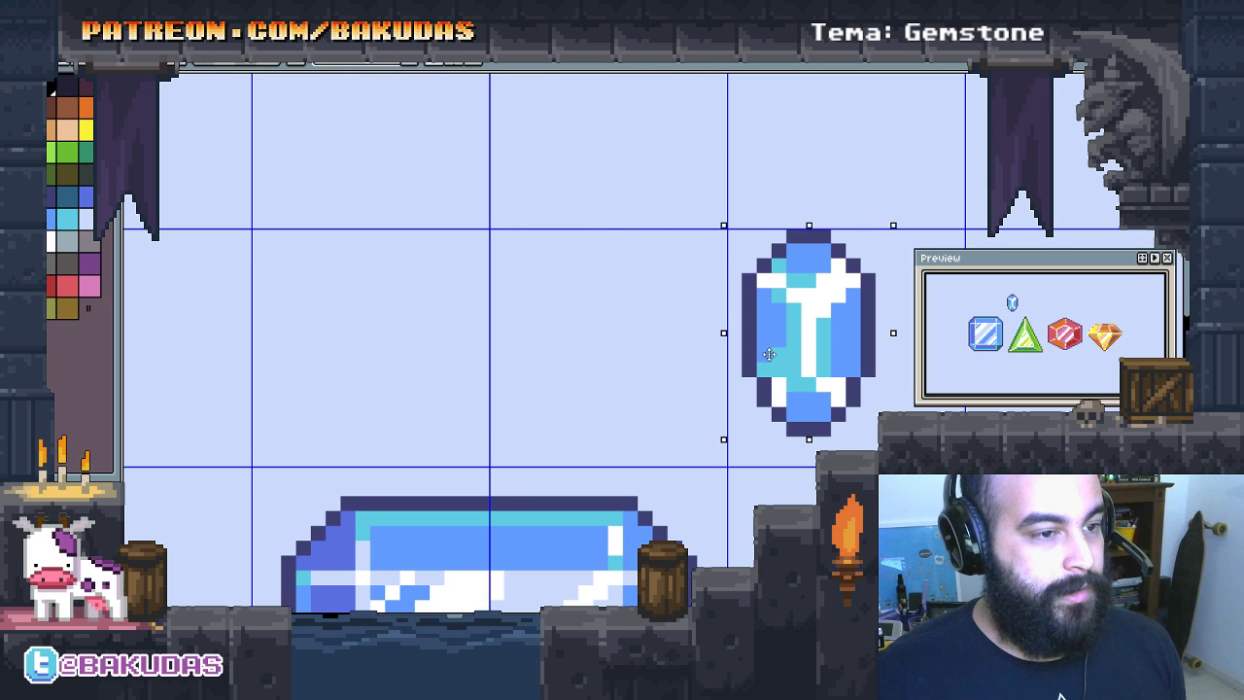
pyautogui.hotkey('ctrl', 'z')
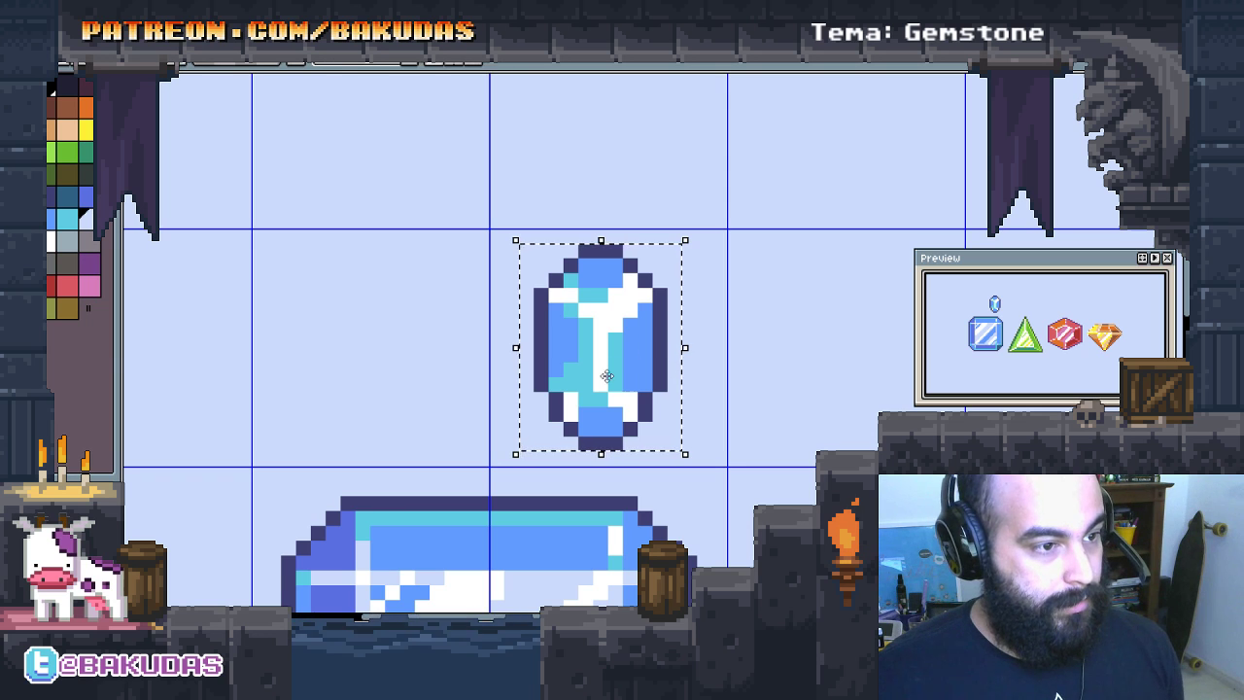
pyautogui.moveTo(607, 375); pyautogui.dragTo(787, 375)
pyautogui.hotkey('ctrl', 'd')
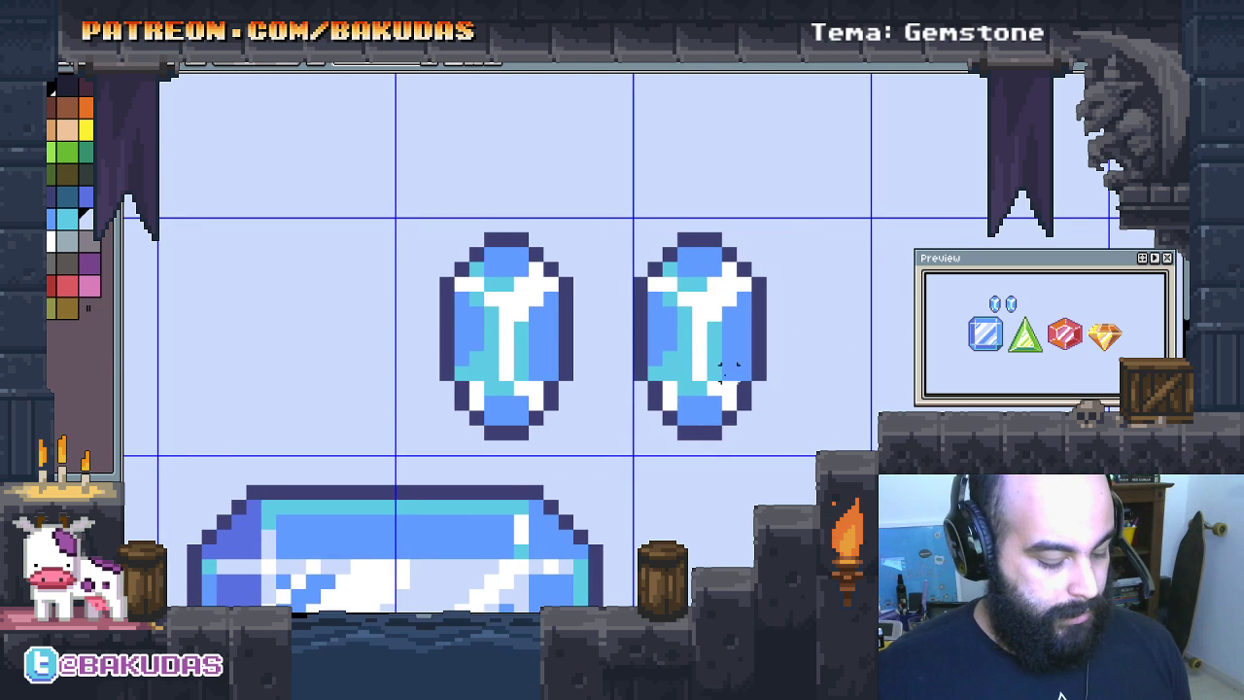
pyautogui.scroll(1, 716, 411)
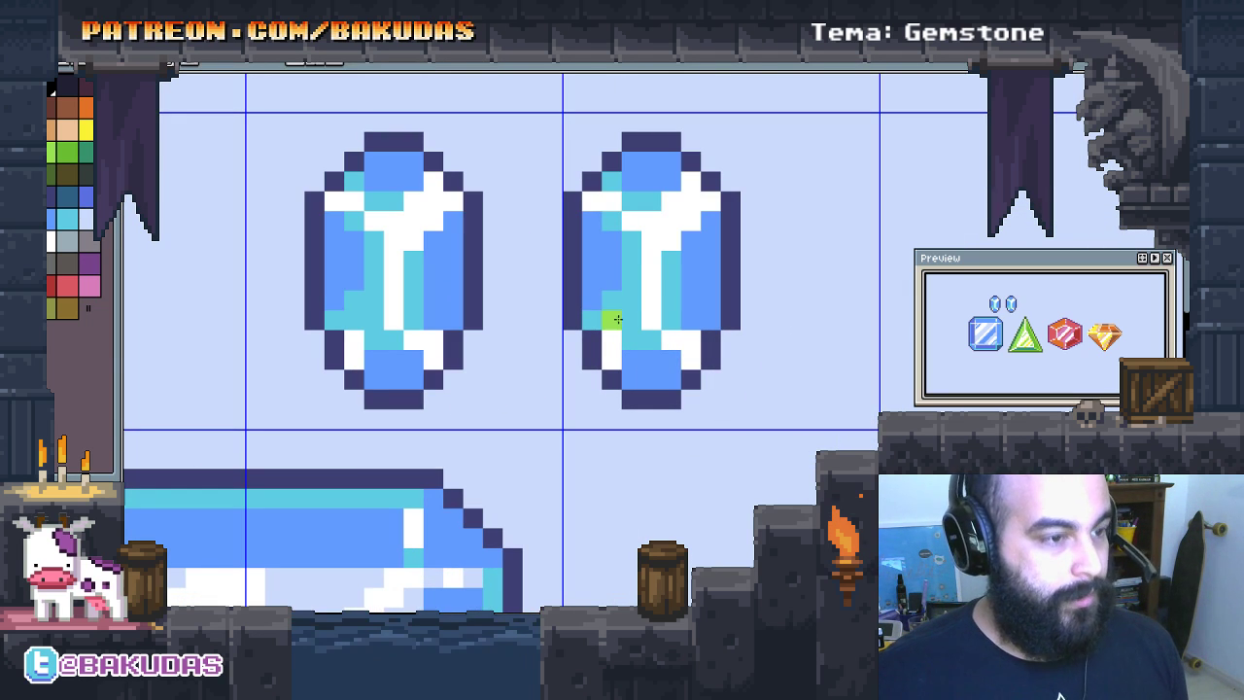
# Step: Paint the copy green and redraw its left outline in dark green-grey
pyautogui.moveTo(628, 317); pyautogui.dragTo(628, 235)
pyautogui.scroll(-1, 657, 348)
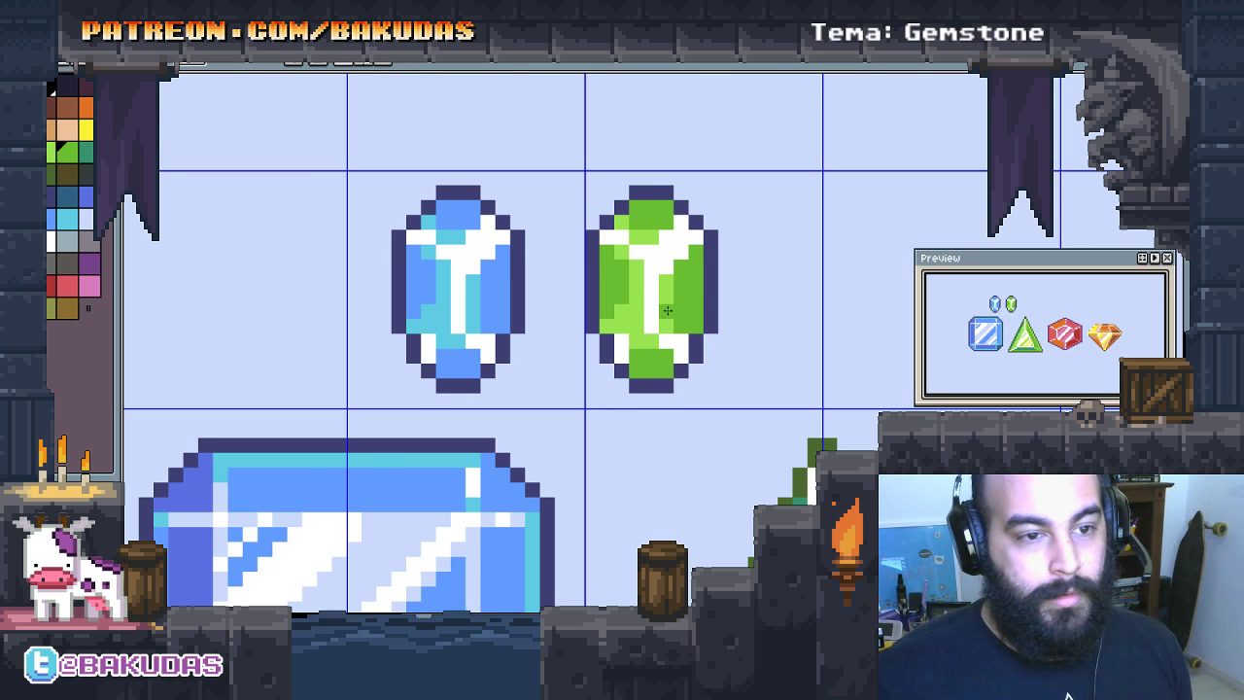
pyautogui.scroll(1, 668, 310)
pyautogui.click(88, 158)
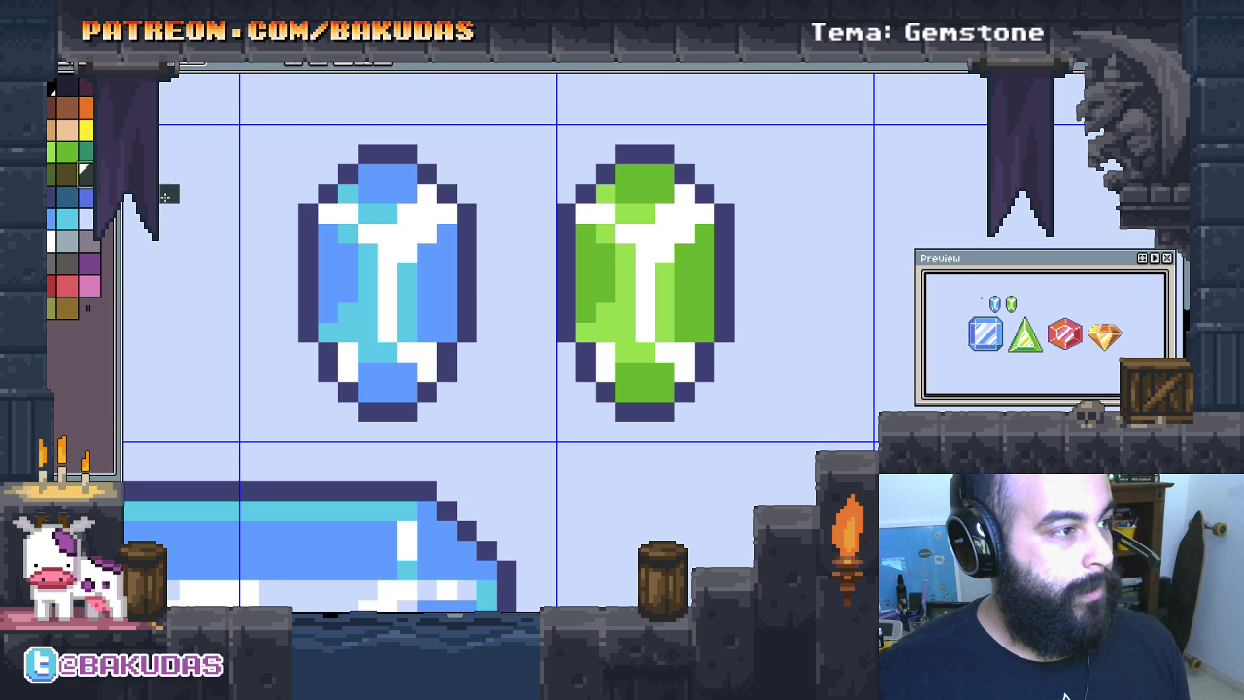
pyautogui.moveTo(564, 335); pyautogui.dragTo(559, 259)
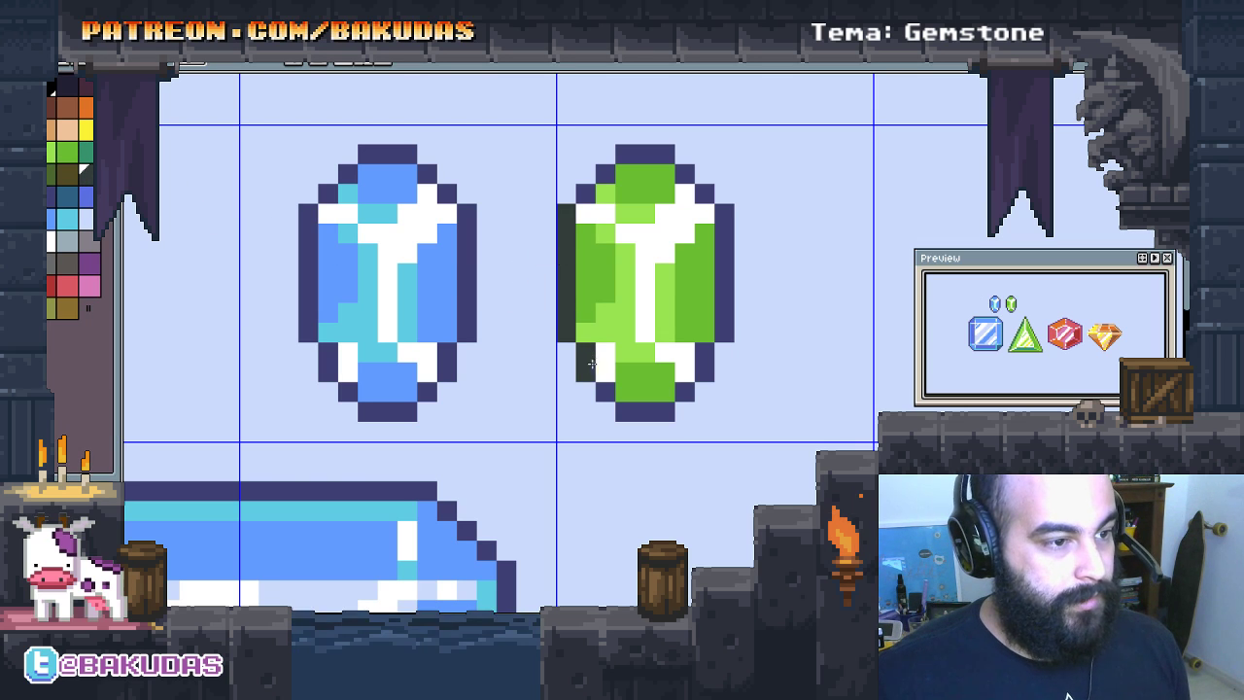
pyautogui.click(715, 361)
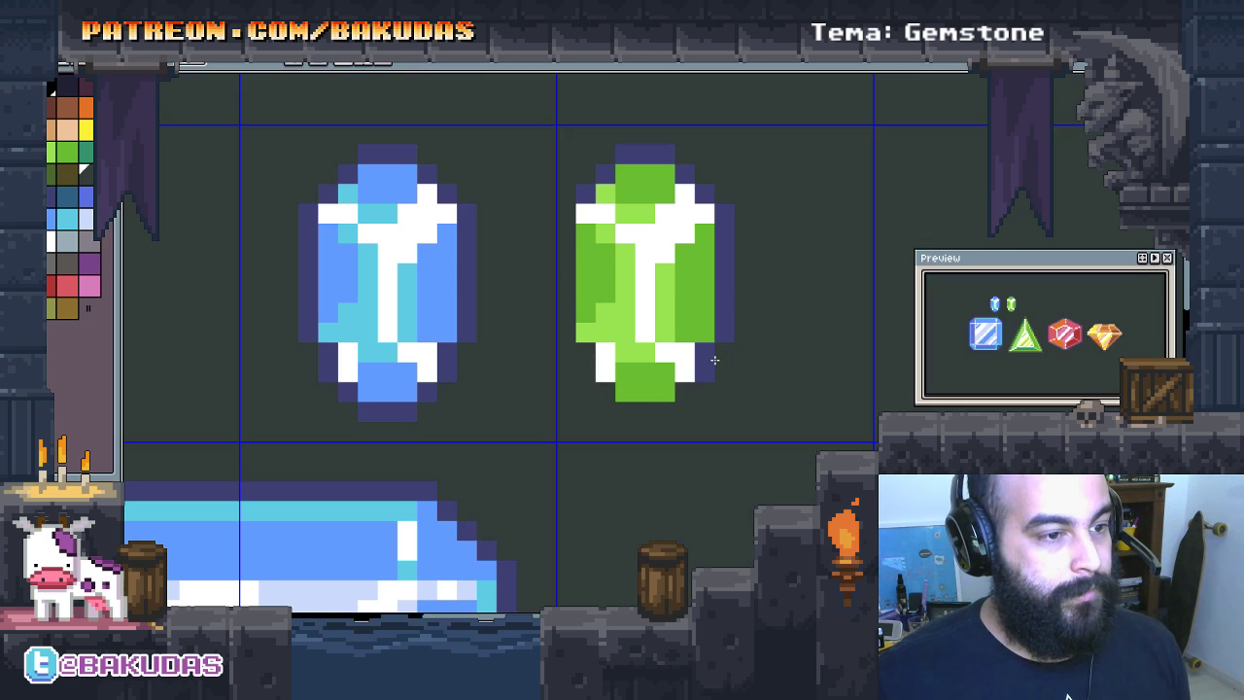
pyautogui.hotkey('ctrl', 'z')
# Step: Redraw the green gem's right outline in dark green-grey
pyautogui.moveTo(725, 333); pyautogui.dragTo(713, 172)
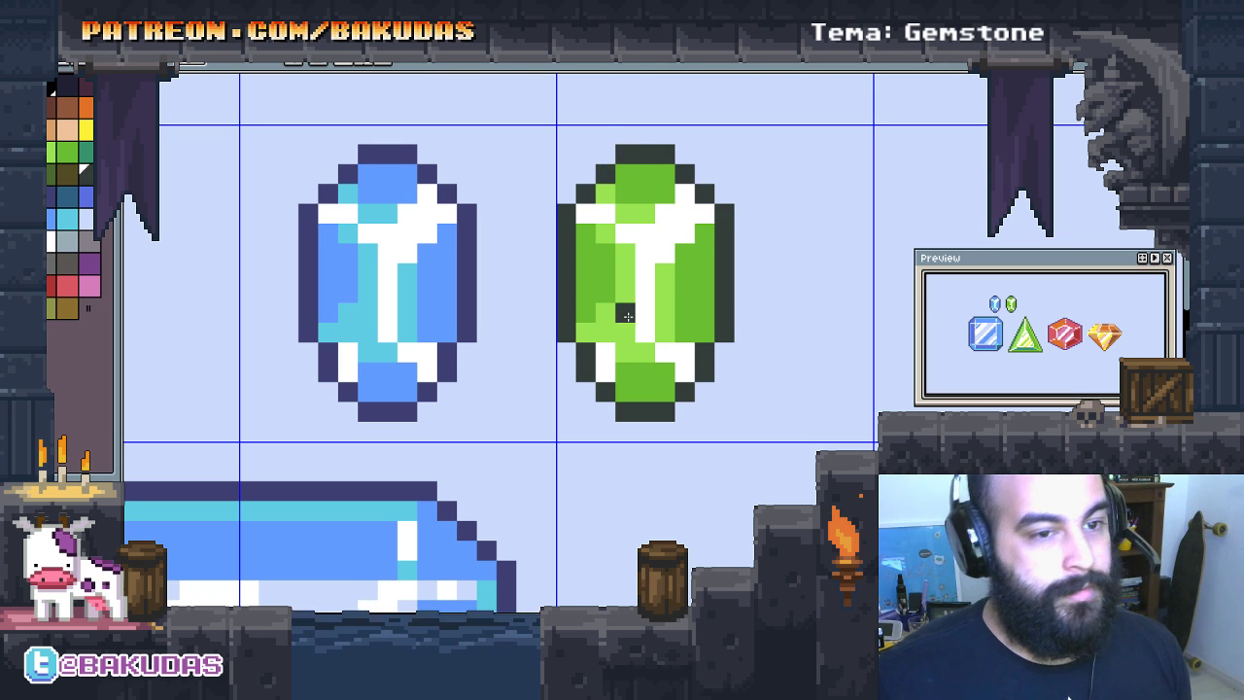
pyautogui.hscroll(-2, 628, 316)
pyautogui.hscroll(-2, 661, 326)
pyautogui.scroll(-1, 700, 335)
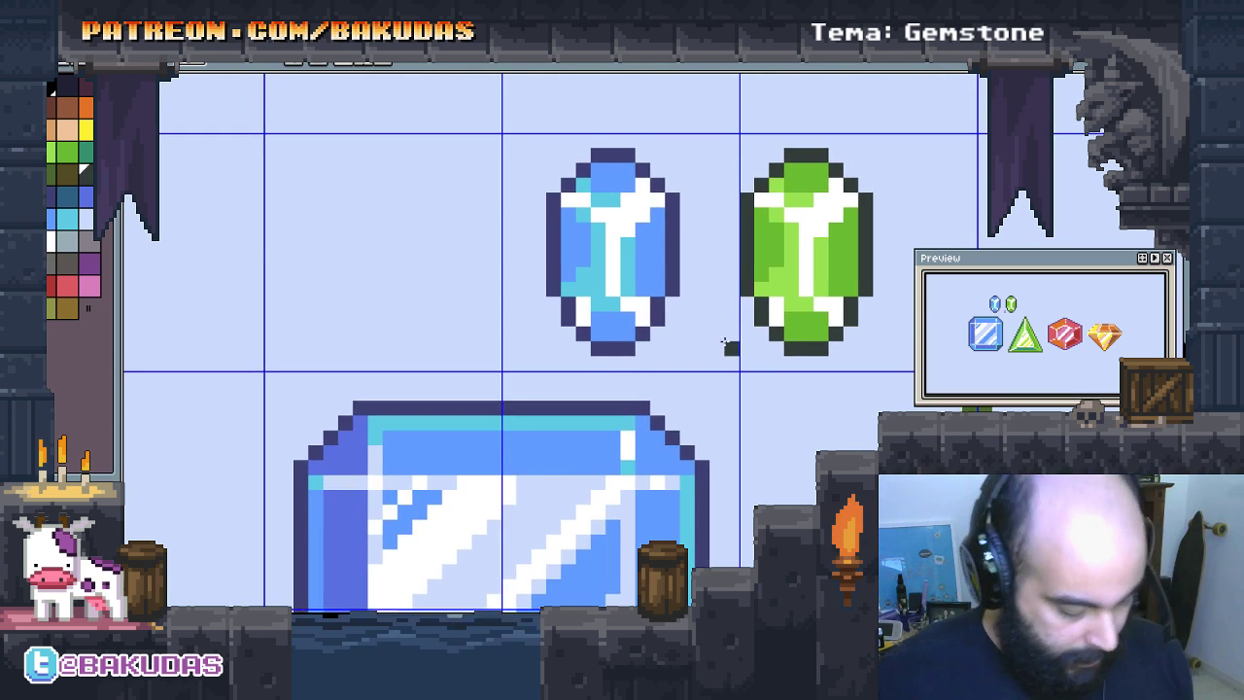
# Step: Shift both small gems to the left together
pyautogui.moveTo(876, 375); pyautogui.dragTo(526, 144)
pyautogui.moveTo(620, 259)
pyautogui.mouseDown()
pyautogui.moveTo(605, 273)
pyautogui.moveTo(382, 259)
pyautogui.mouseUp()
pyautogui.hotkey('ctrl', 'd')
pyautogui.hscroll(1, 609, 375)
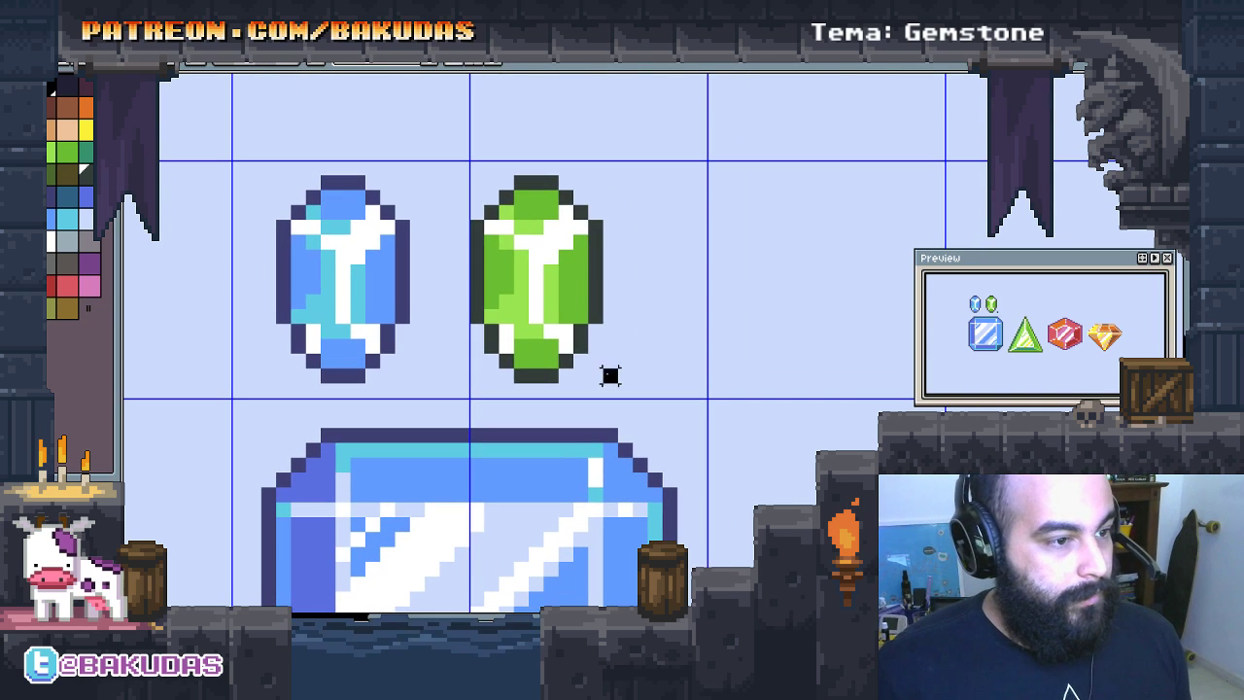
# Step: Place a copy of the green gem to its right as a third gem
pyautogui.moveTo(610, 379); pyautogui.dragTo(470, 172)
pyautogui.moveTo(556, 304)
pyautogui.mouseDown()
pyautogui.moveTo(738, 300)
pyautogui.moveTo(723, 302)
pyautogui.mouseUp()
pyautogui.hotkey('ctrl', 'd')
pyautogui.hscroll(1, 681, 303)
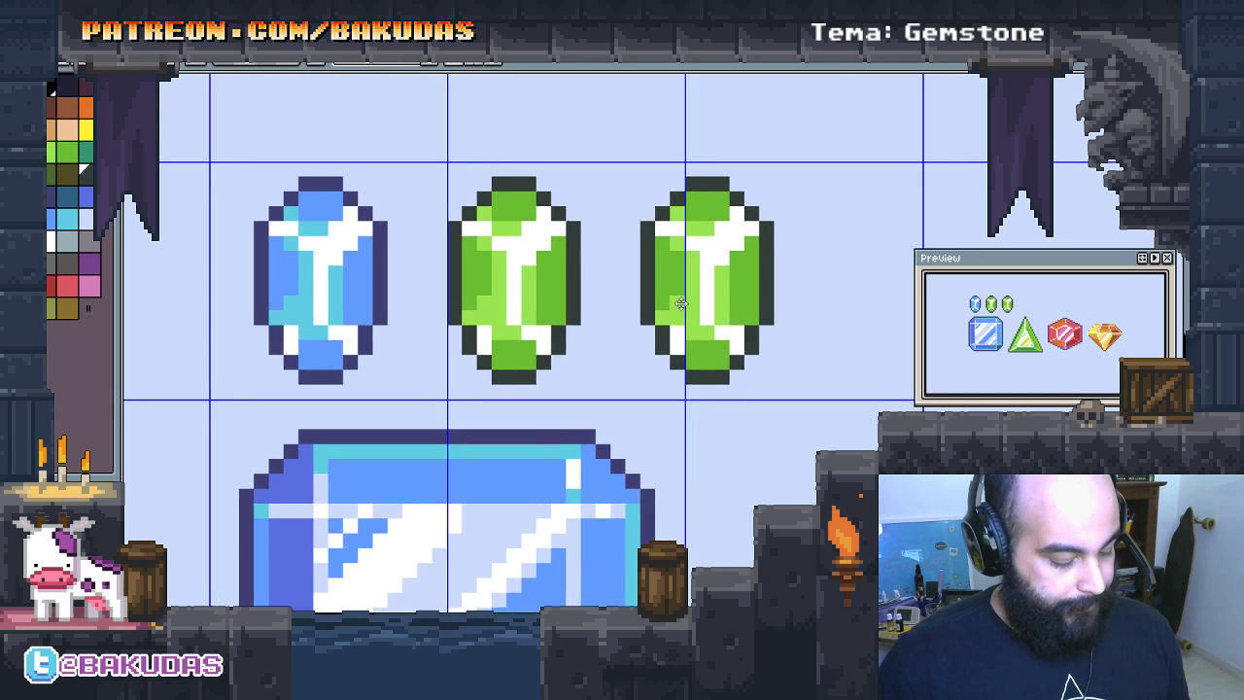
pyautogui.hscroll(1, 681, 303)
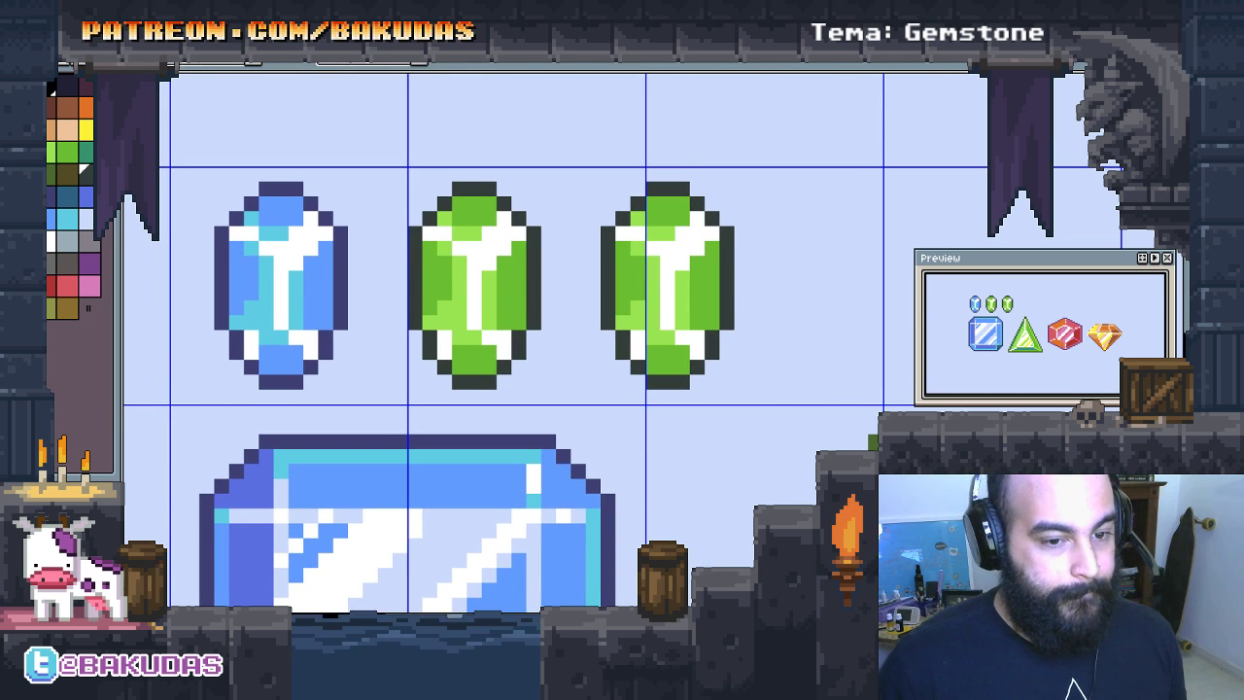
pyautogui.hscroll(2, 712, 368)
# Step: Paint red highlight strokes across the third gem's middle and left edge
pyautogui.moveTo(595, 301); pyautogui.dragTo(607, 294)
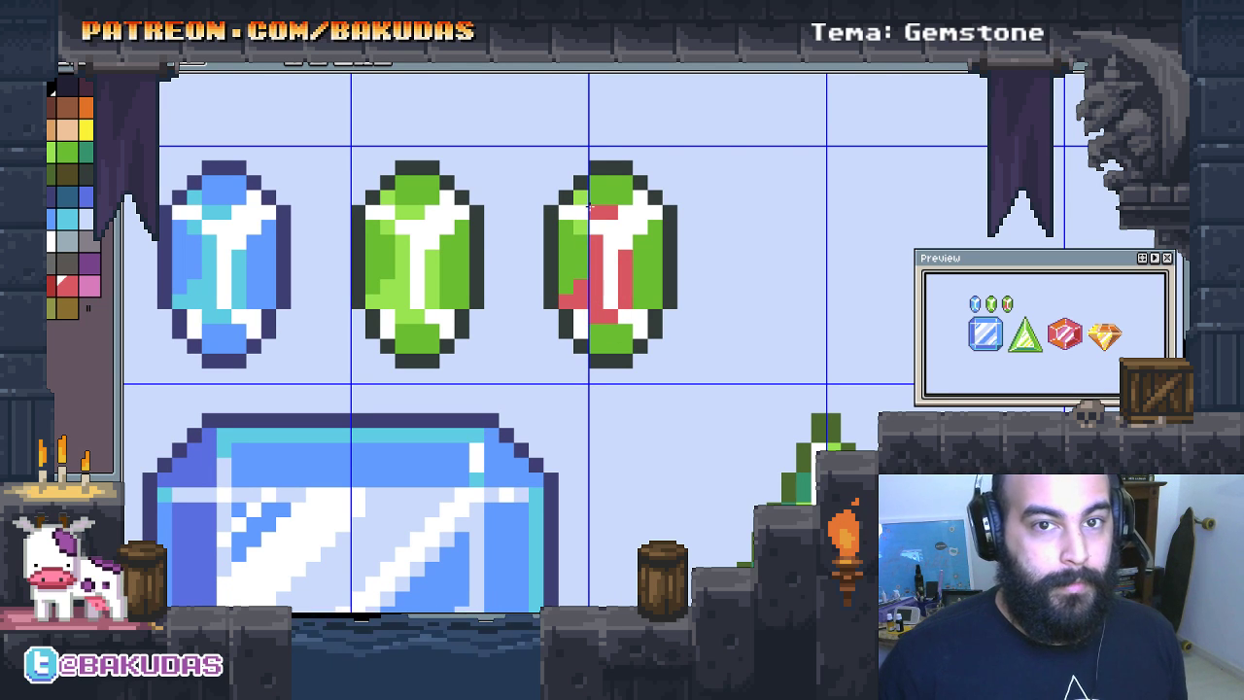
pyautogui.click(583, 220)
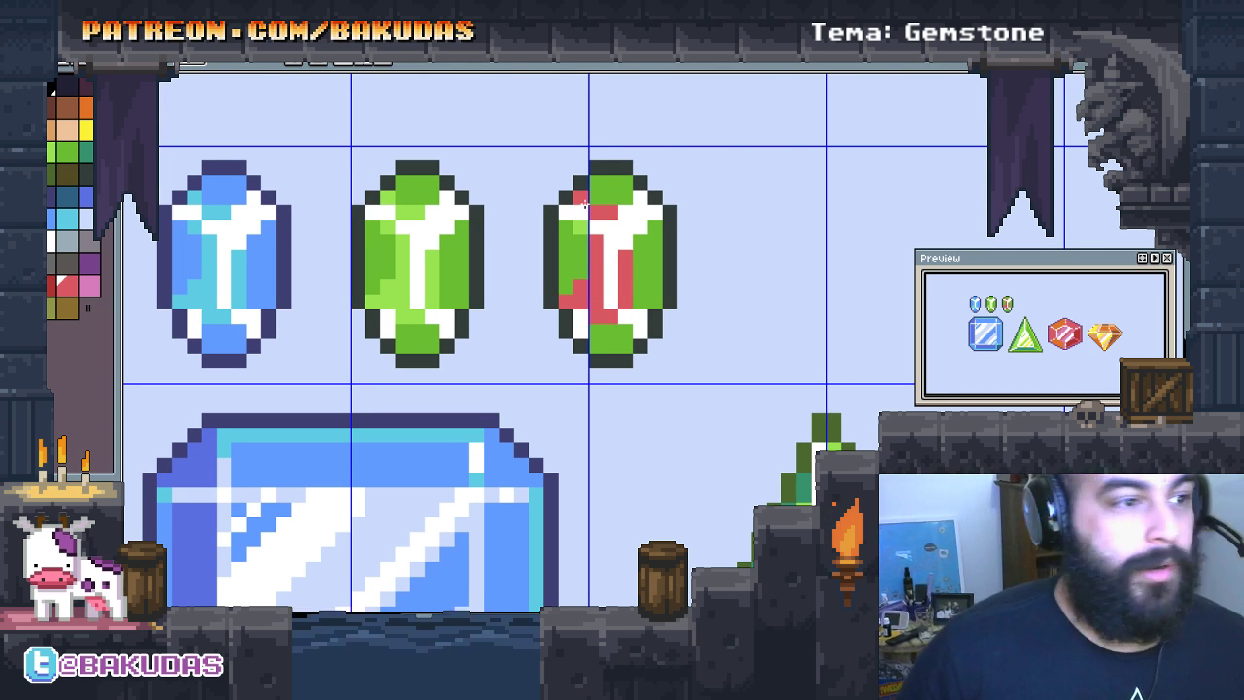
pyautogui.scroll(2, 612, 263)
pyautogui.scroll(1, 641, 302)
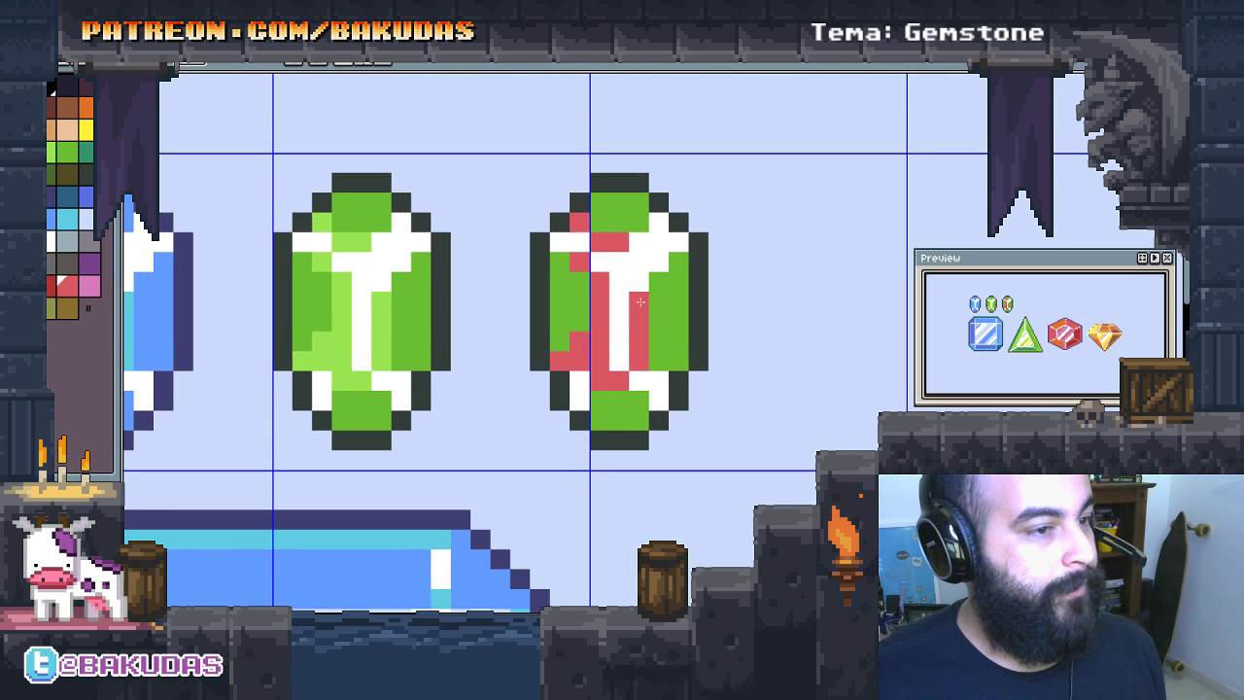
# Step: Fill the third gem's green areas dark red and its left outline dark maroon
pyautogui.press('i')
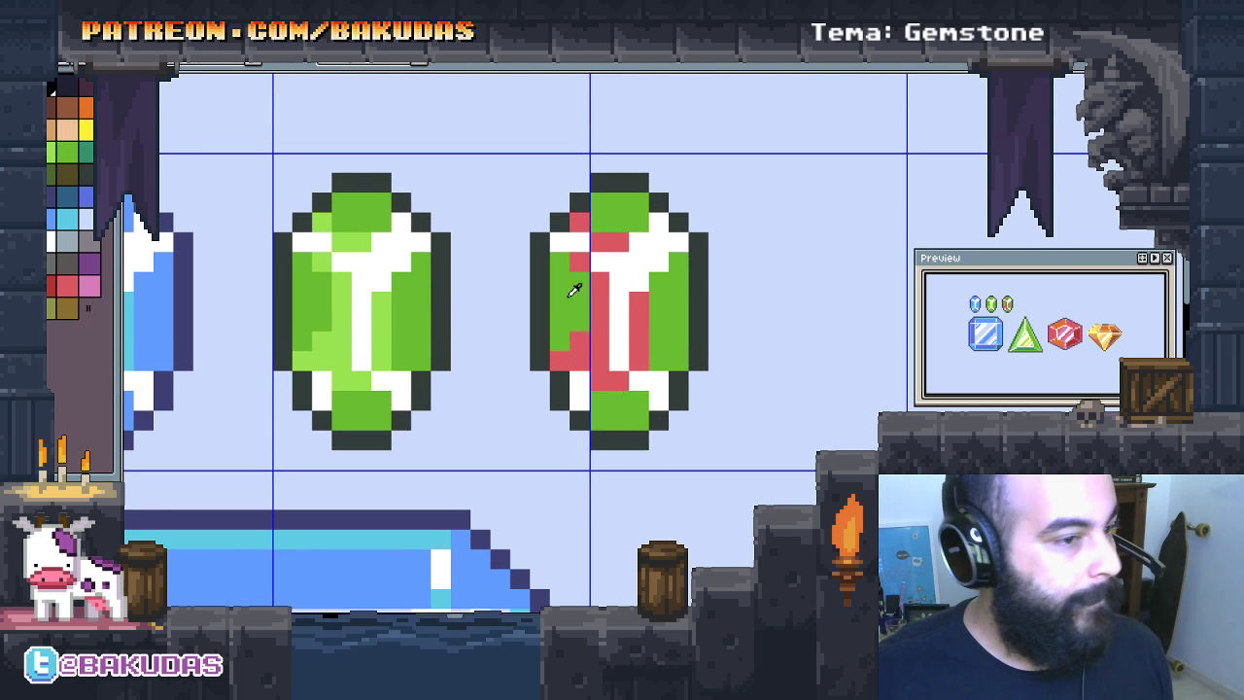
pyautogui.click(573, 291)
pyautogui.click(671, 301)
pyautogui.click(613, 200)
pyautogui.click(615, 407)
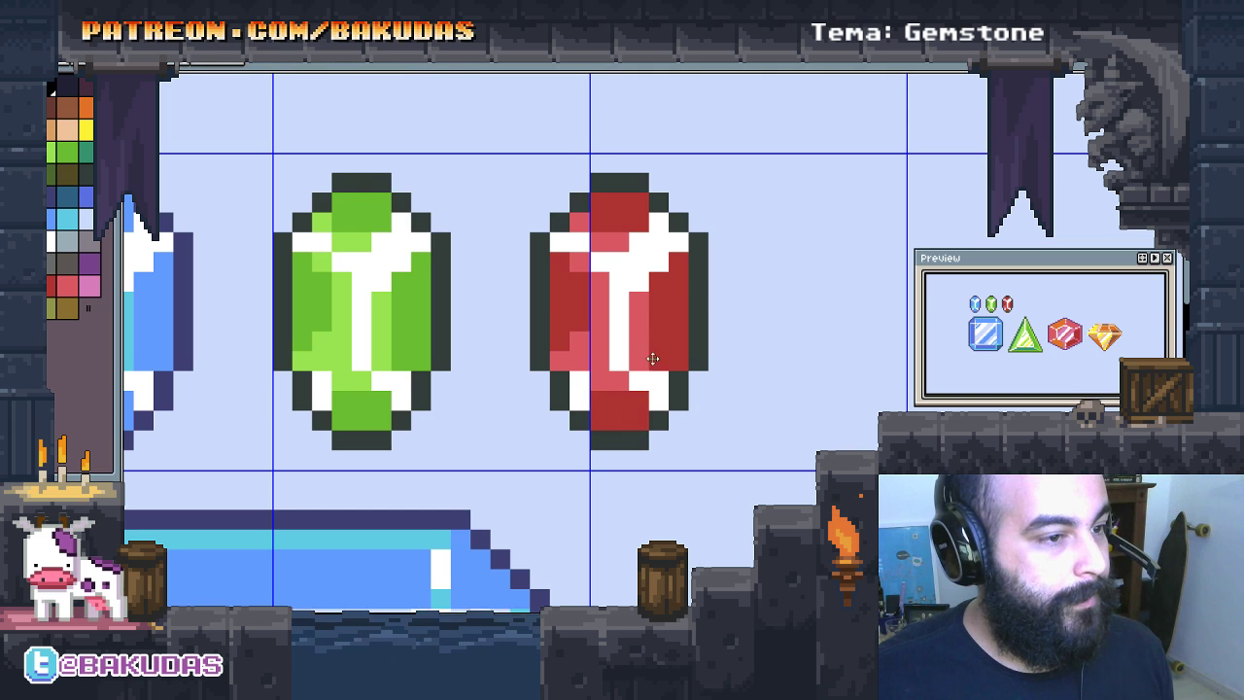
pyautogui.scroll(1, 467, 364)
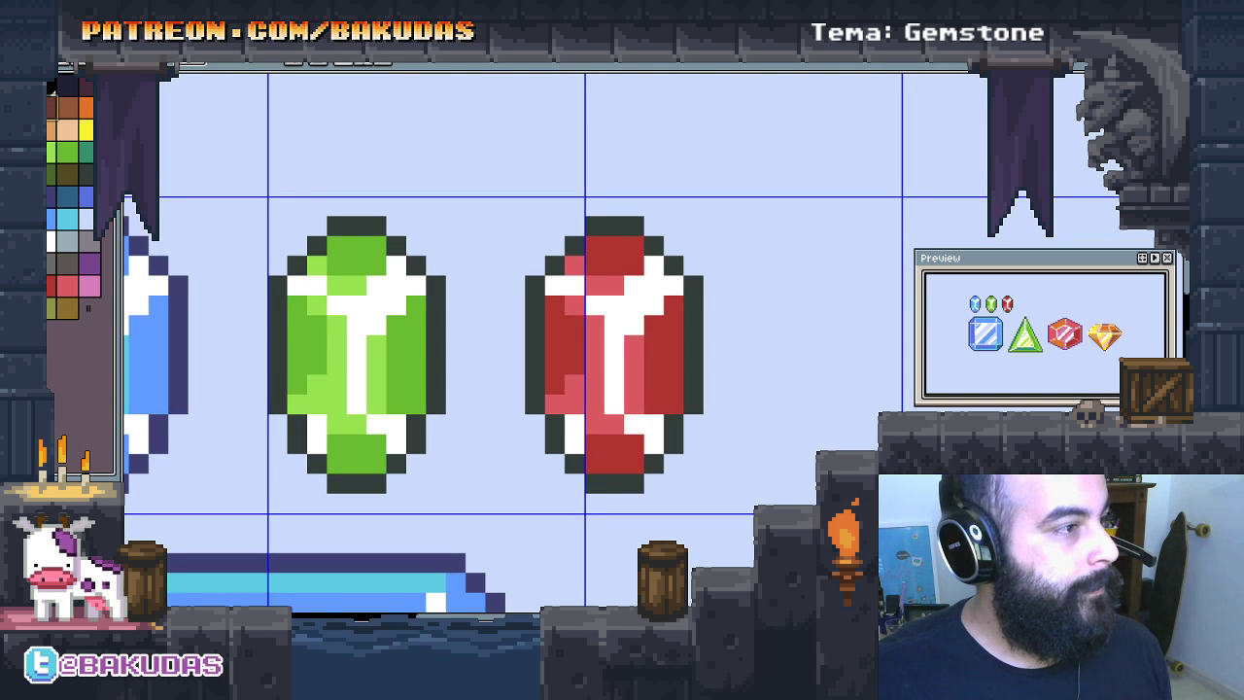
pyautogui.click(530, 357)
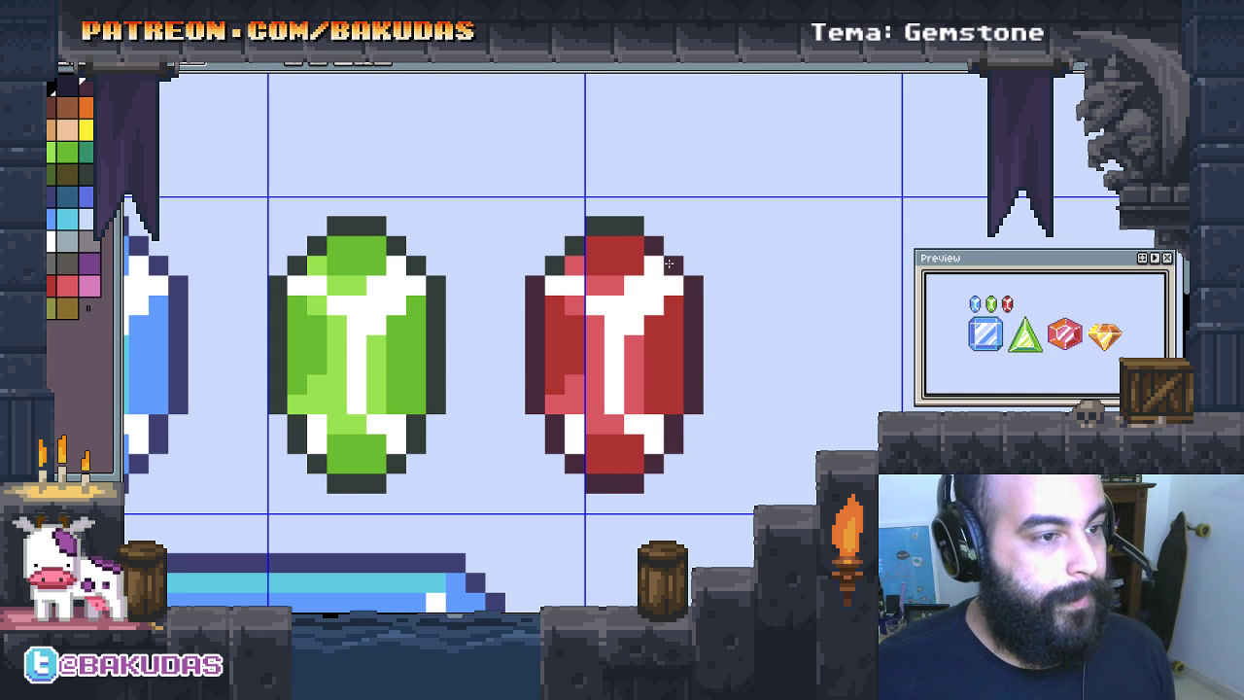
pyautogui.hscroll(-2, 545, 319)
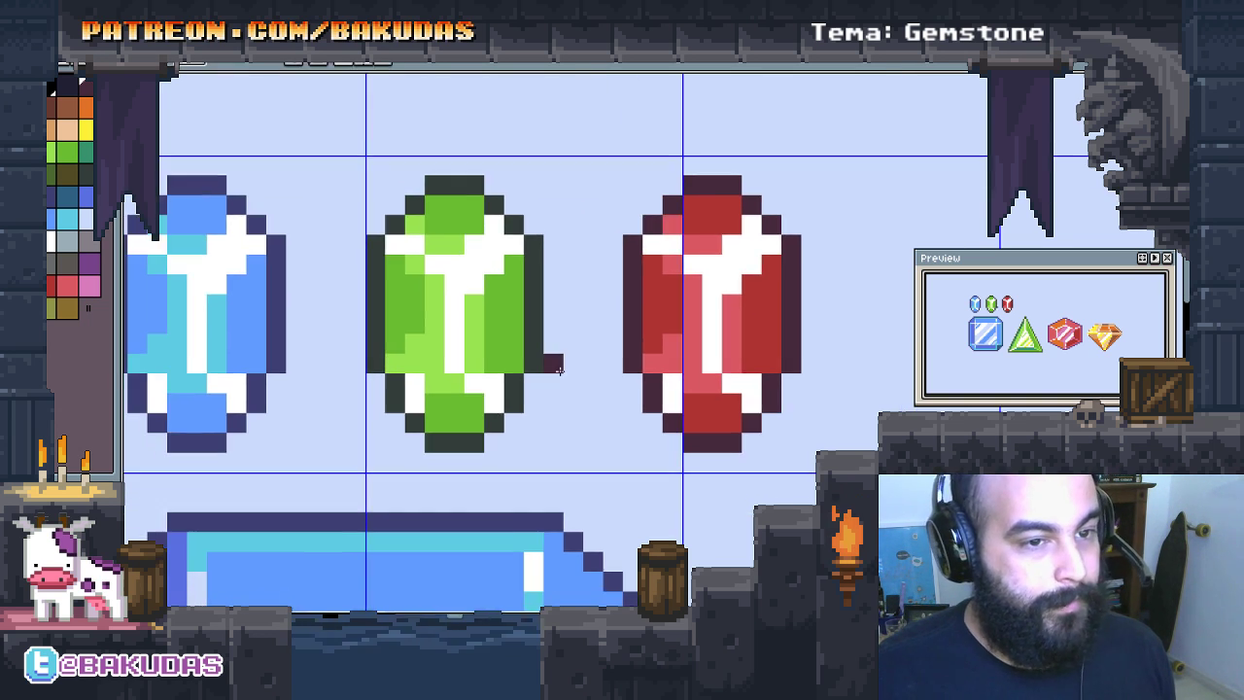
pyautogui.scroll(-1, 594, 313)
pyautogui.hscroll(2, 594, 313)
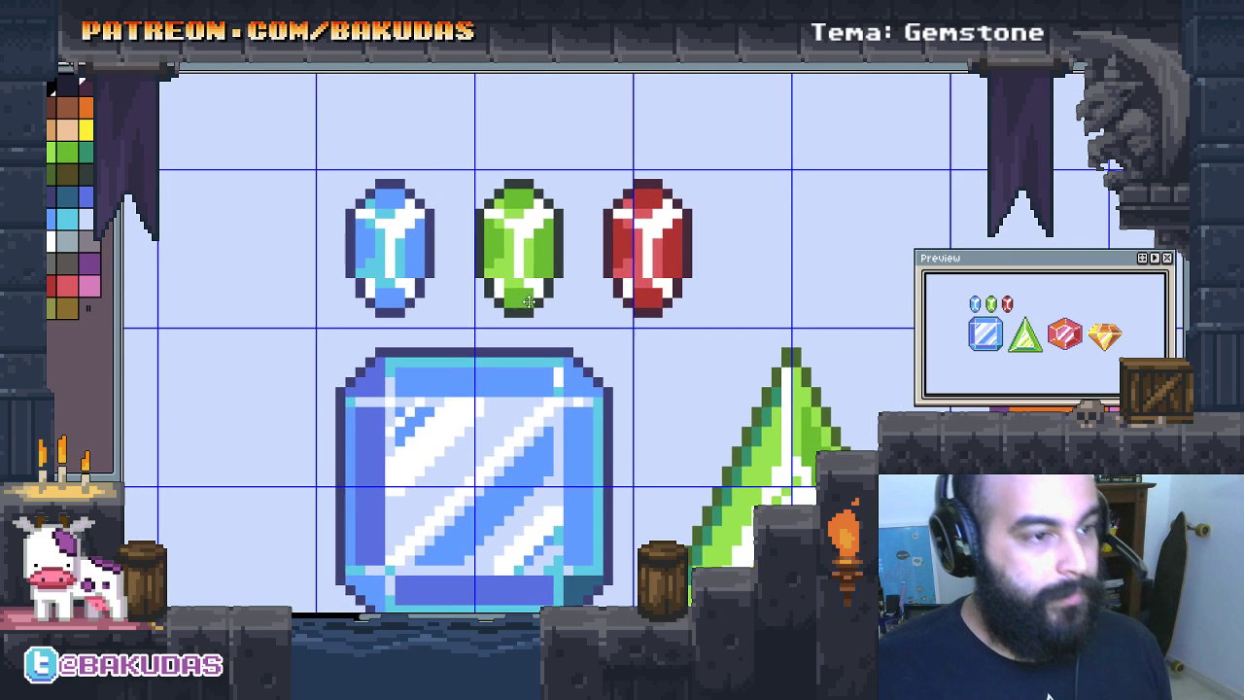
pyautogui.hscroll(-1, 544, 292)
pyautogui.moveTo(374, 167); pyautogui.dragTo(758, 328)
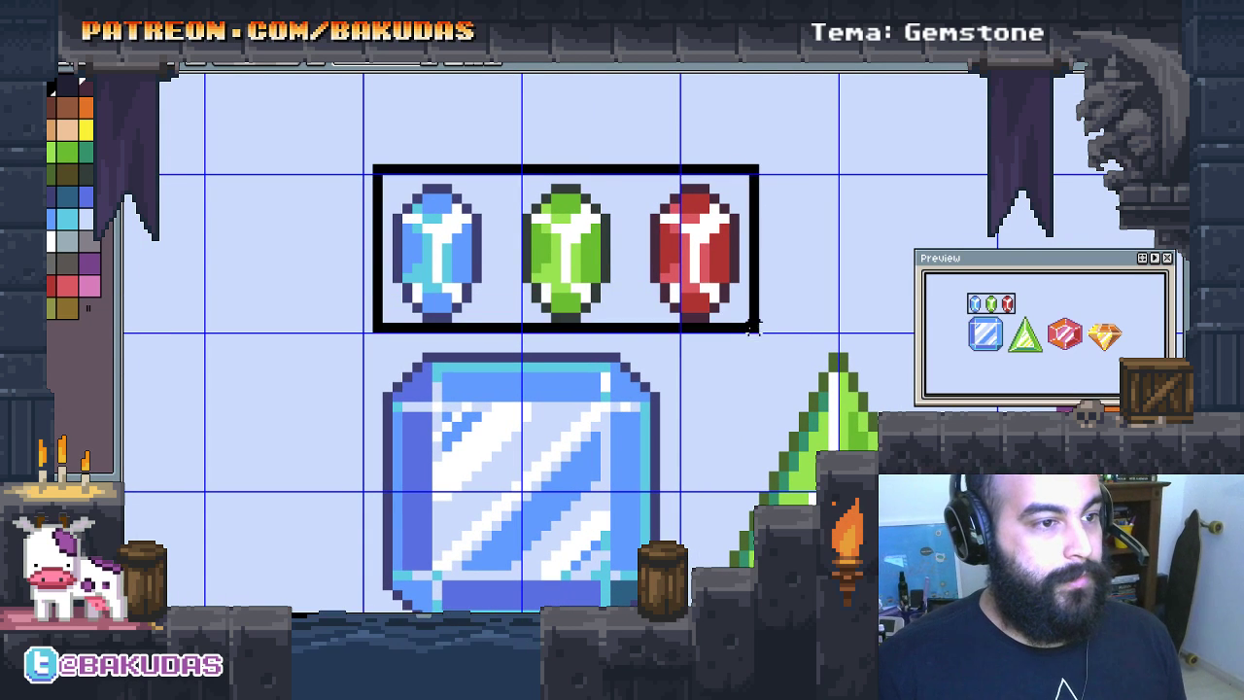
pyautogui.moveTo(480, 158); pyautogui.dragTo(398, 356)
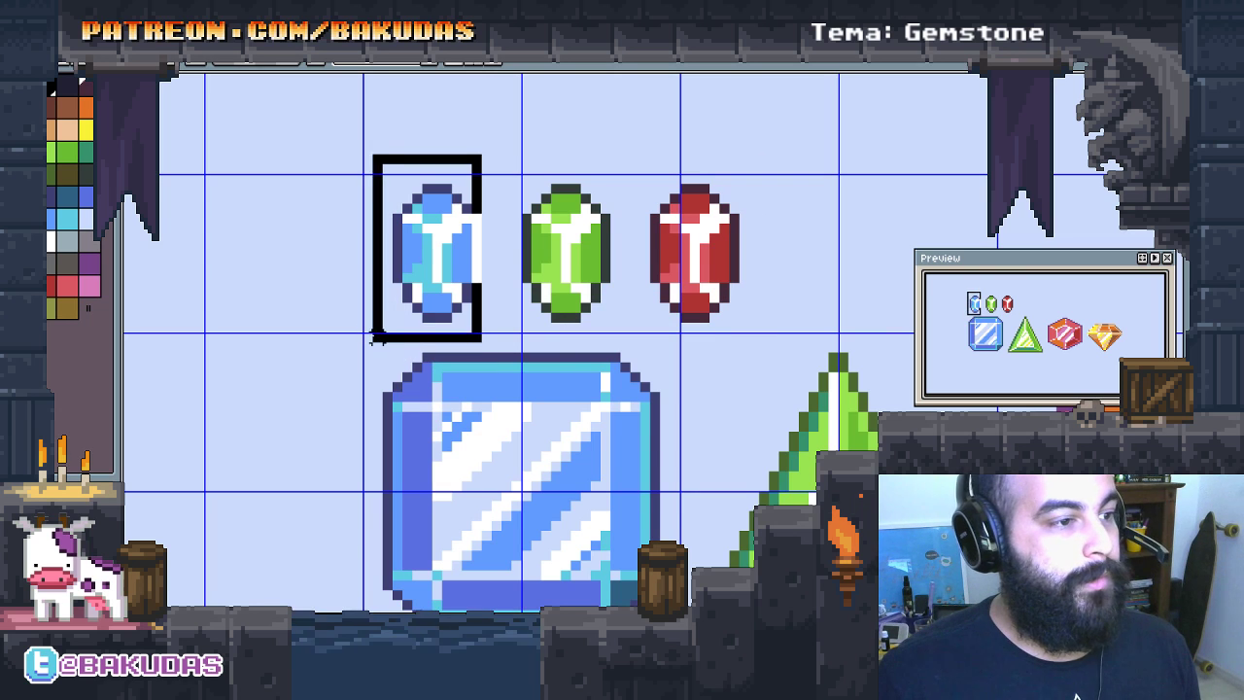
pyautogui.click(397, 356)
pyautogui.scroll(1, 399, 292)
pyautogui.scroll(2, 418, 320)
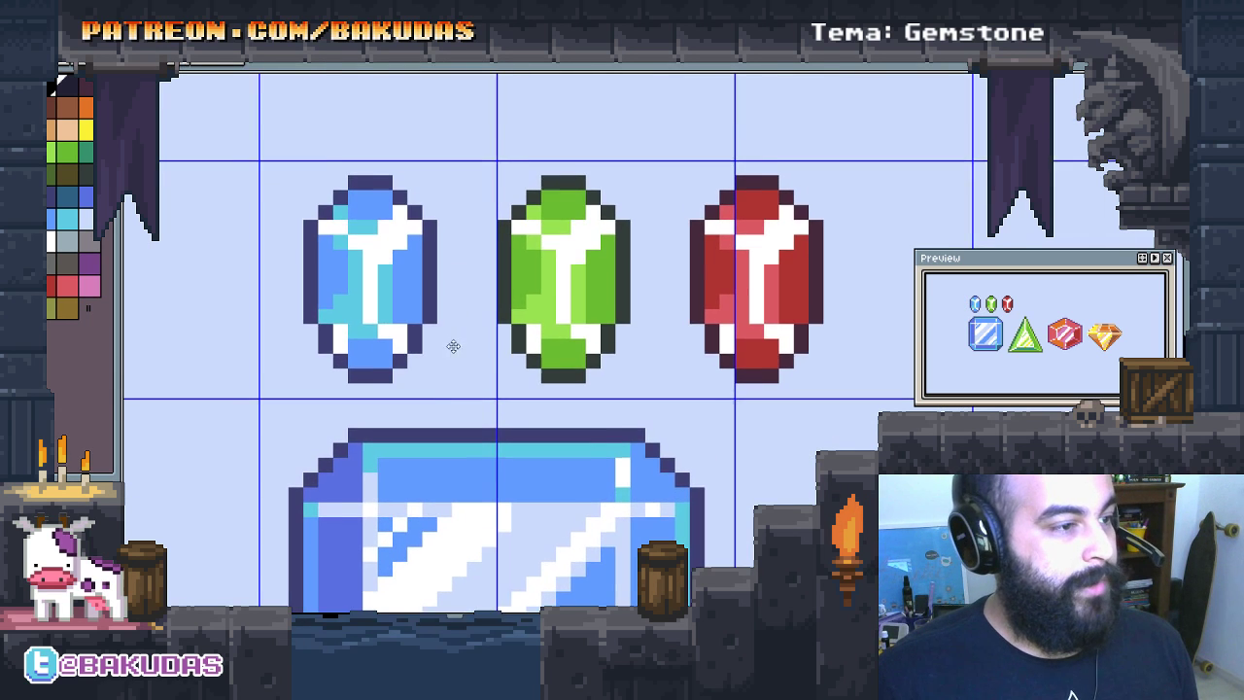
pyautogui.hotkey('ctrl', 'z')
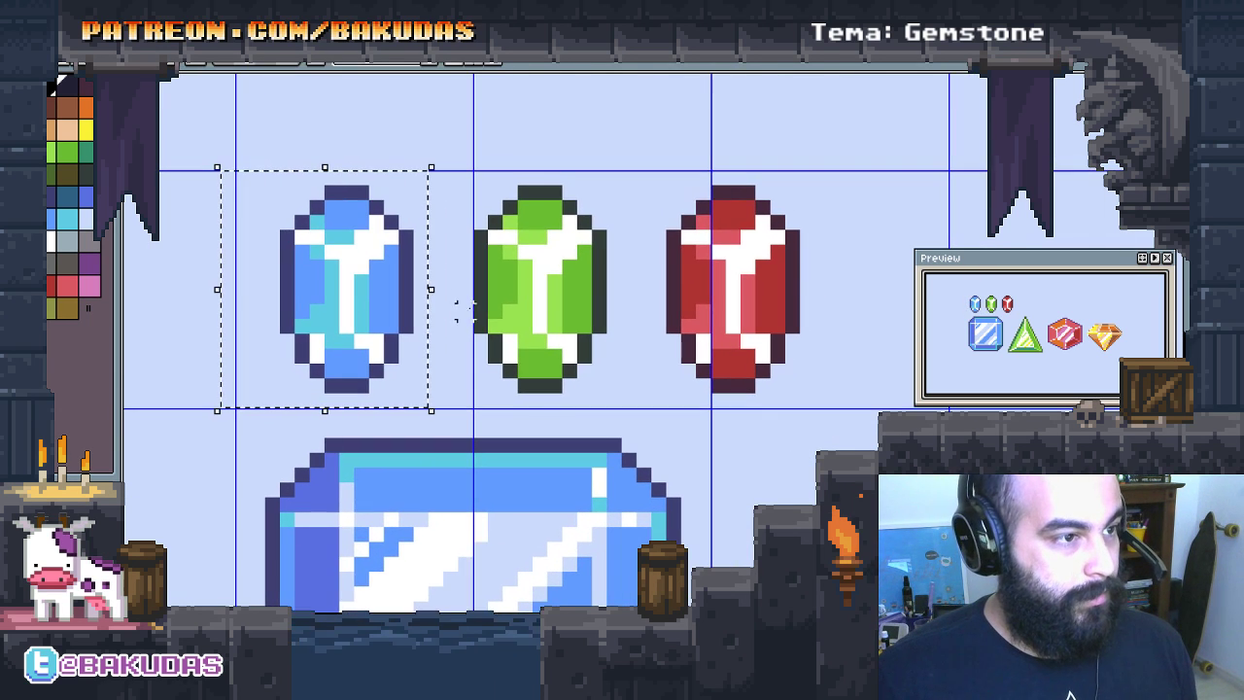
pyautogui.moveTo(445, 157); pyautogui.dragTo(605, 416)
pyautogui.hscroll(1, 622, 389)
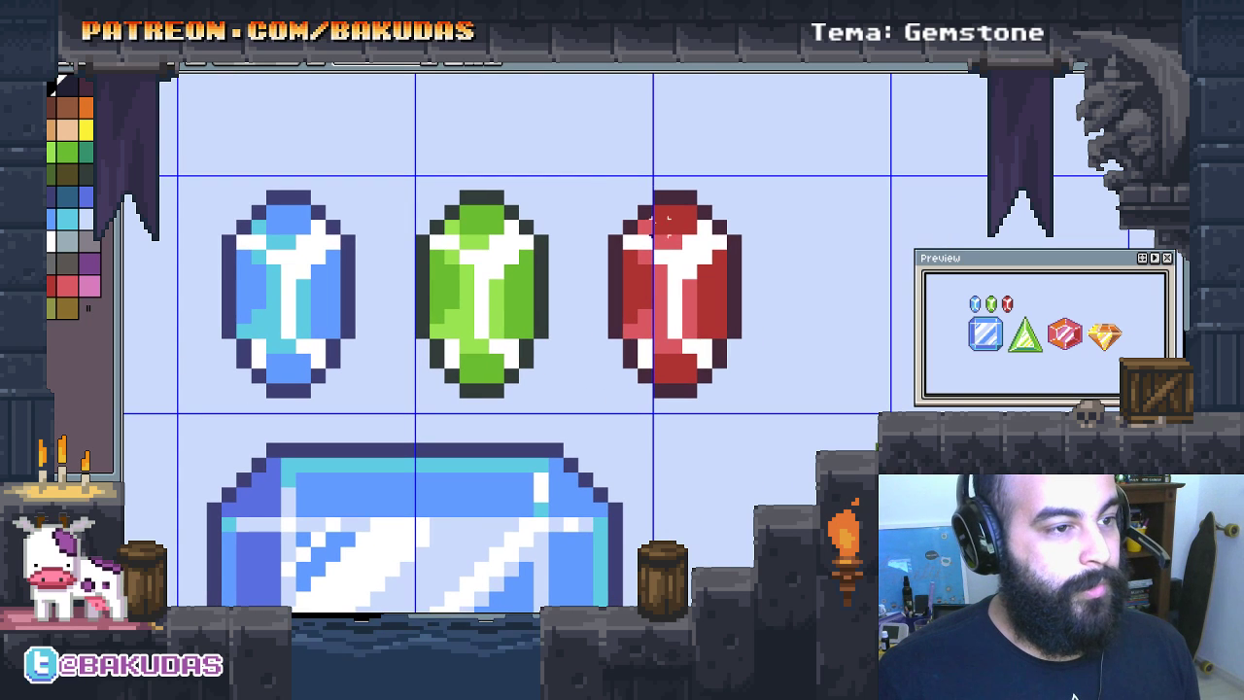
pyautogui.moveTo(591, 157); pyautogui.dragTo(759, 414)
pyautogui.hotkey('ctrl', 'd')
pyautogui.scroll(-1, 745, 409)
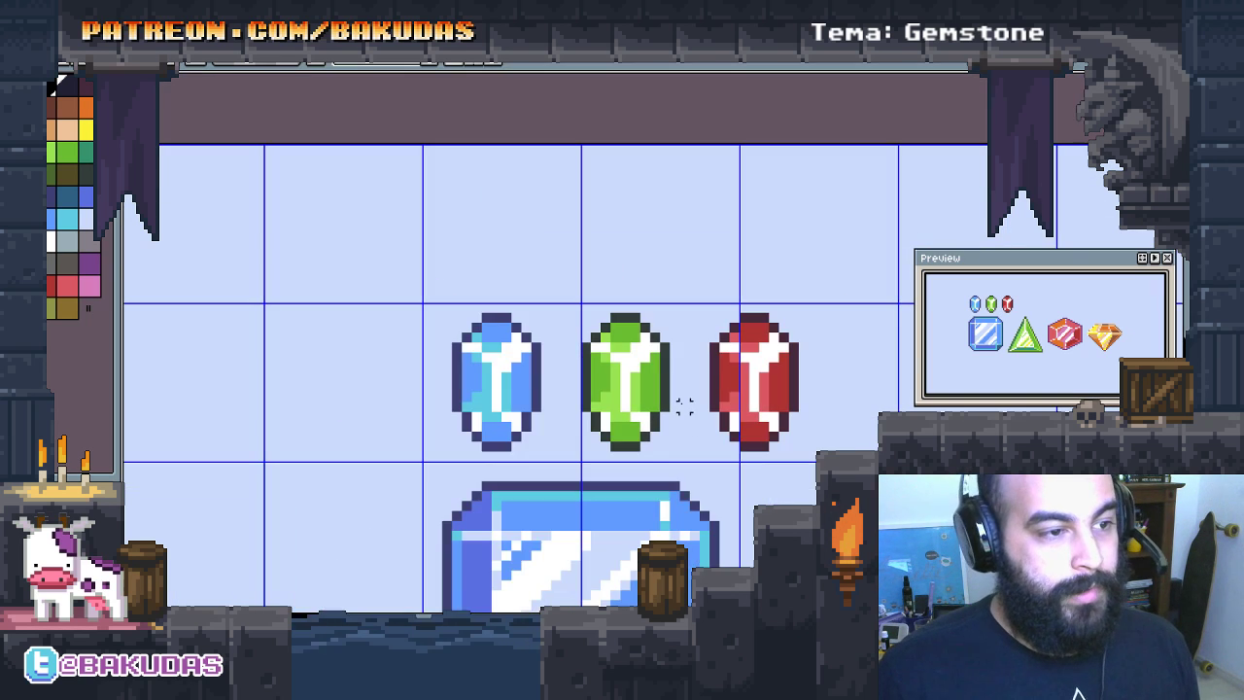
pyautogui.scroll(1, 680, 402)
pyautogui.scroll(1, 661, 418)
pyautogui.scroll(1, 644, 430)
pyautogui.scroll(-1, 648, 447)
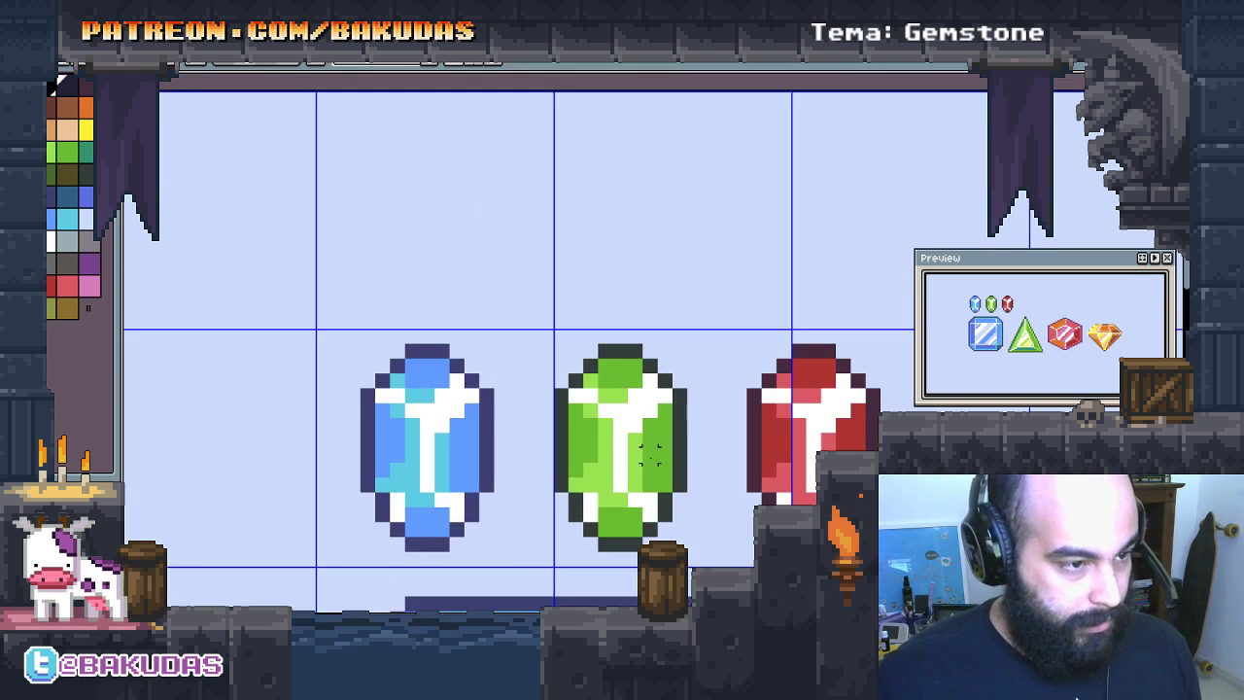
pyautogui.scroll(-1, 692, 528)
pyautogui.hscroll(1, 720, 437)
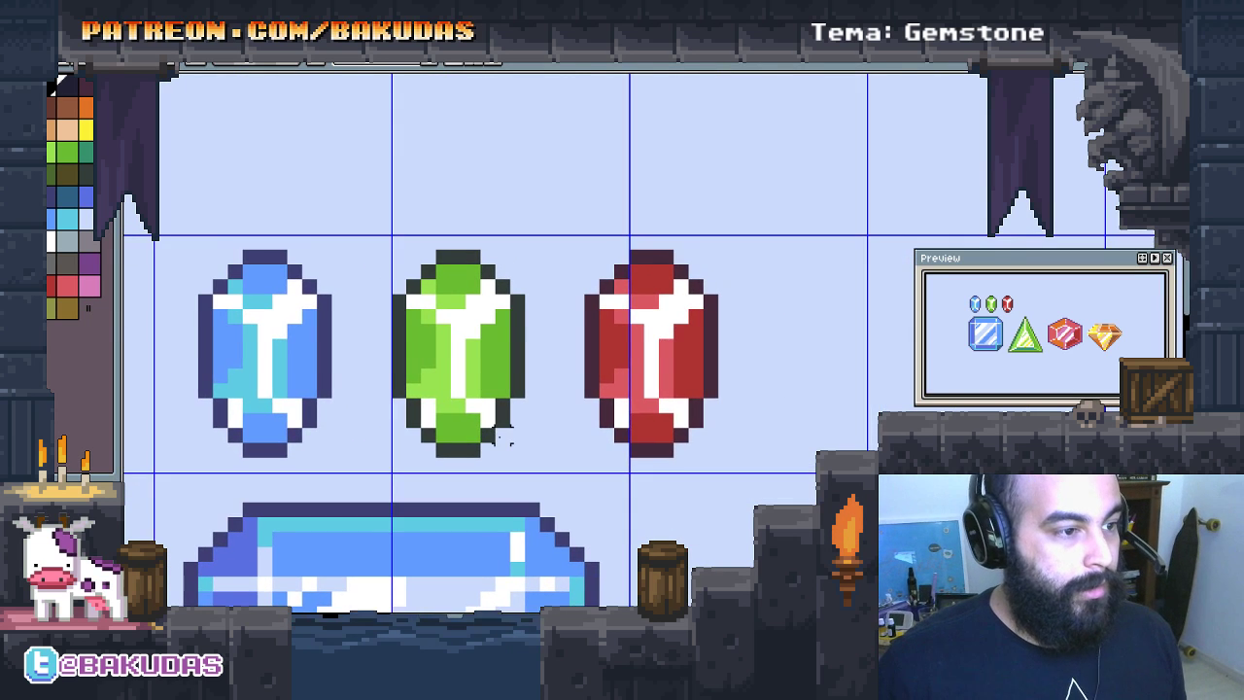
pyautogui.hscroll(1, 789, 379)
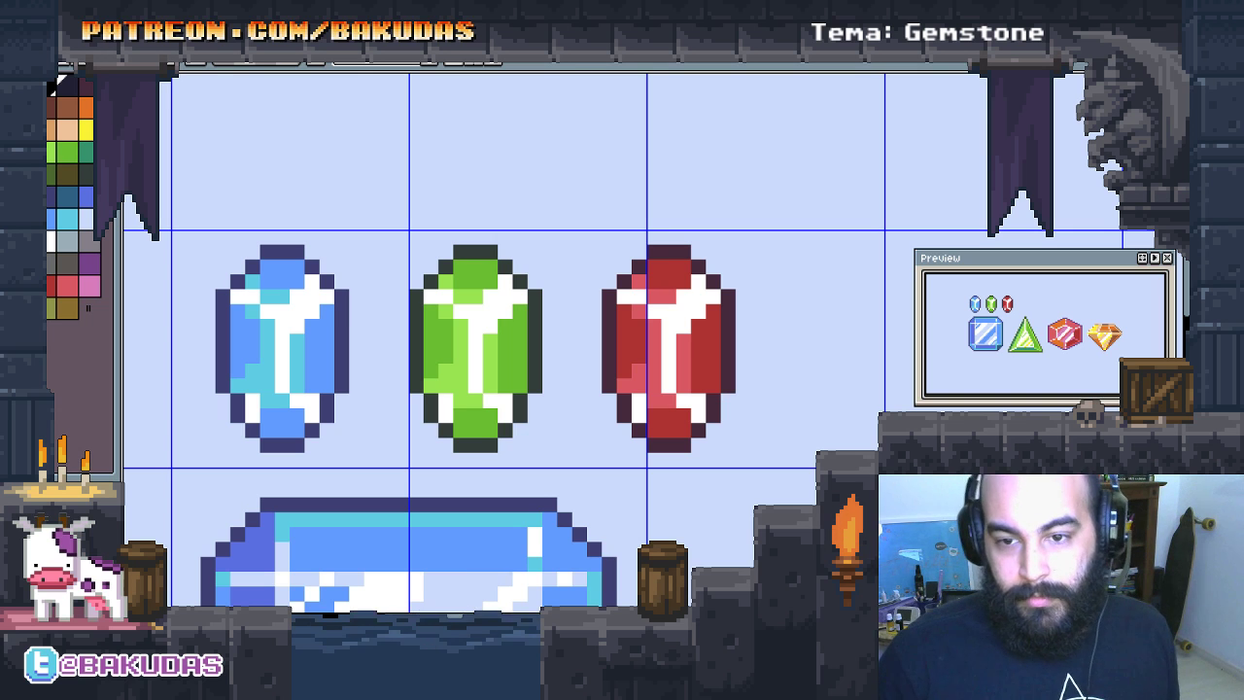
# Step: Pan and zoom so the small gems appear larger and higher in view
pyautogui.scroll(-1, 897, 357)
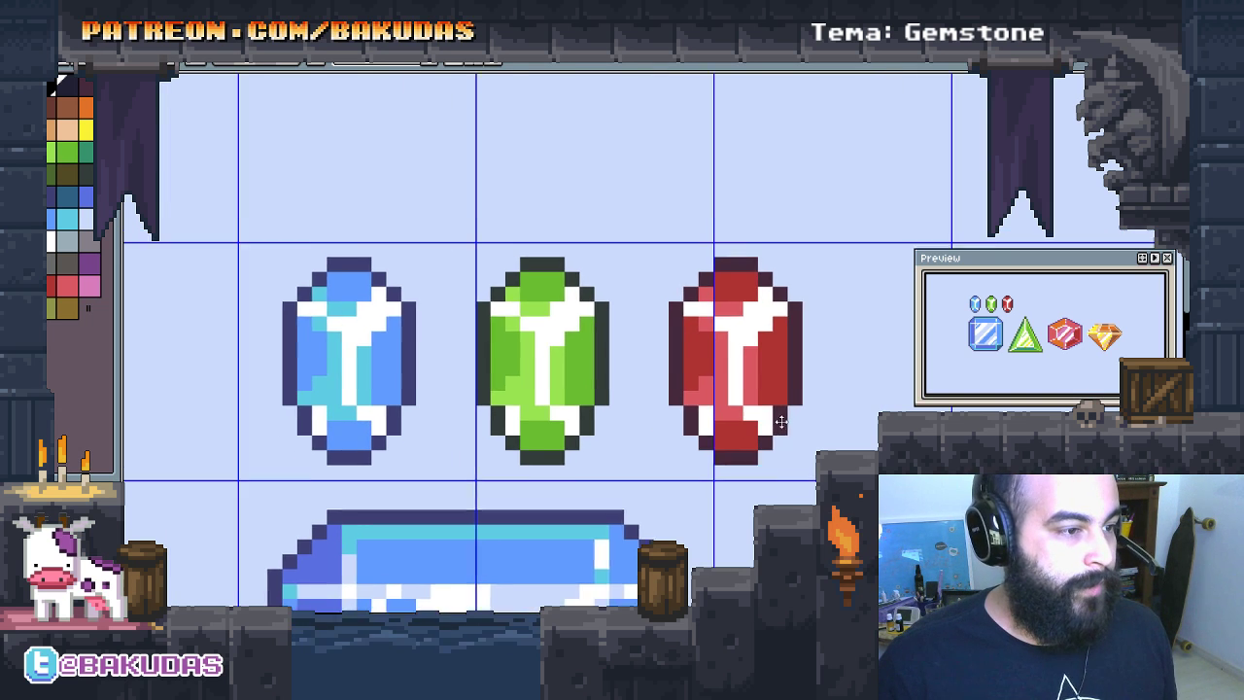
pyautogui.moveTo(702, 430)
pyautogui.mouseDown()
pyautogui.moveTo(569, 360)
pyautogui.moveTo(577, 403)
pyautogui.moveTo(518, 408)
pyautogui.moveTo(550, 393)
pyautogui.mouseUp()
pyautogui.scroll(1, 569, 365)
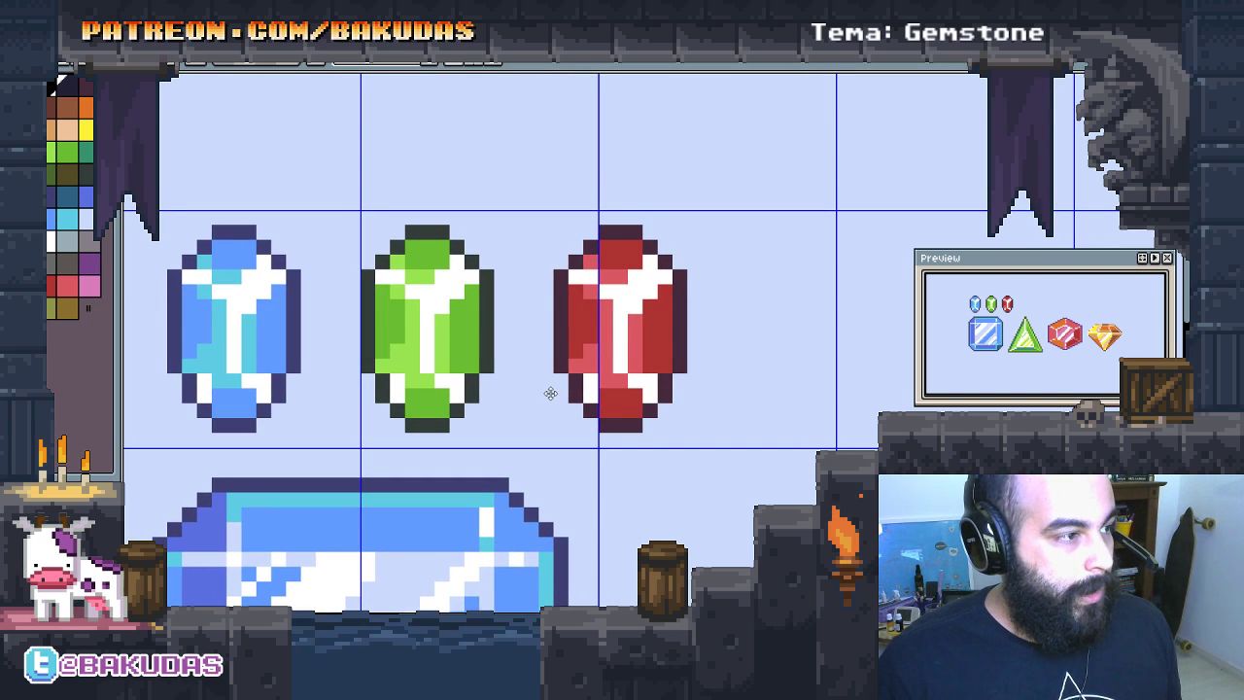
pyautogui.moveTo(724, 410); pyautogui.dragTo(727, 415)
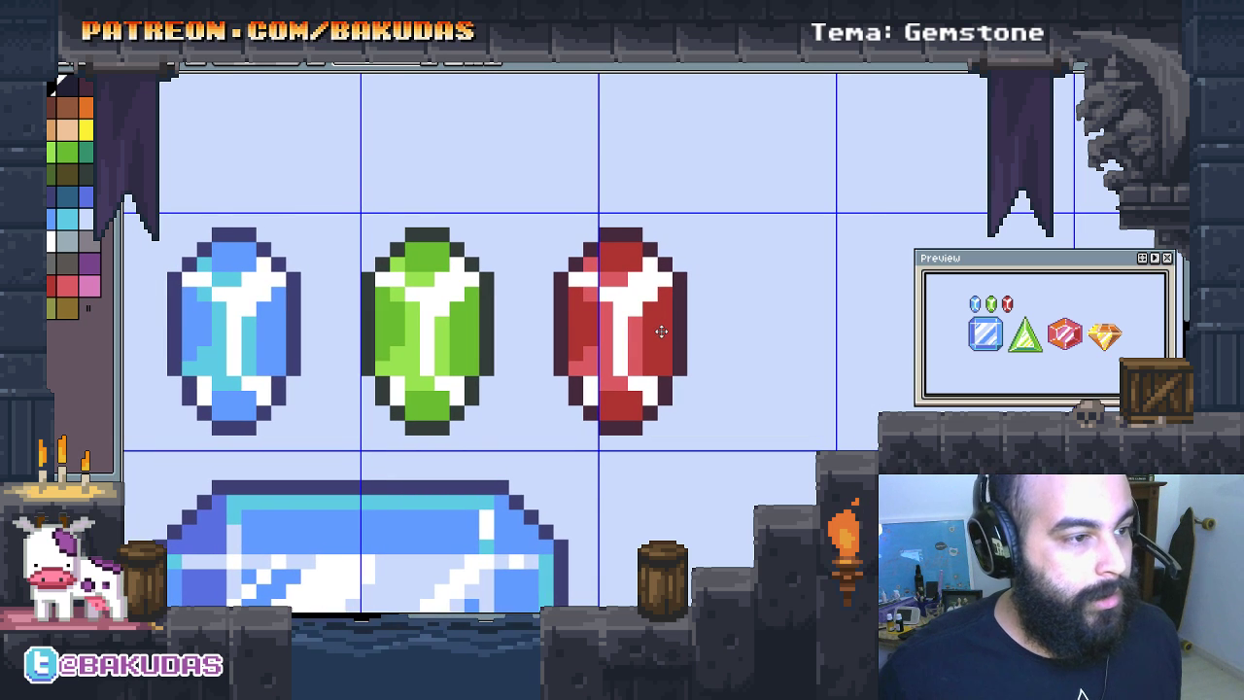
pyautogui.moveTo(725, 368)
pyautogui.mouseDown()
pyautogui.moveTo(725, 341)
pyautogui.moveTo(727, 375)
pyautogui.moveTo(558, 189)
pyautogui.mouseUp()
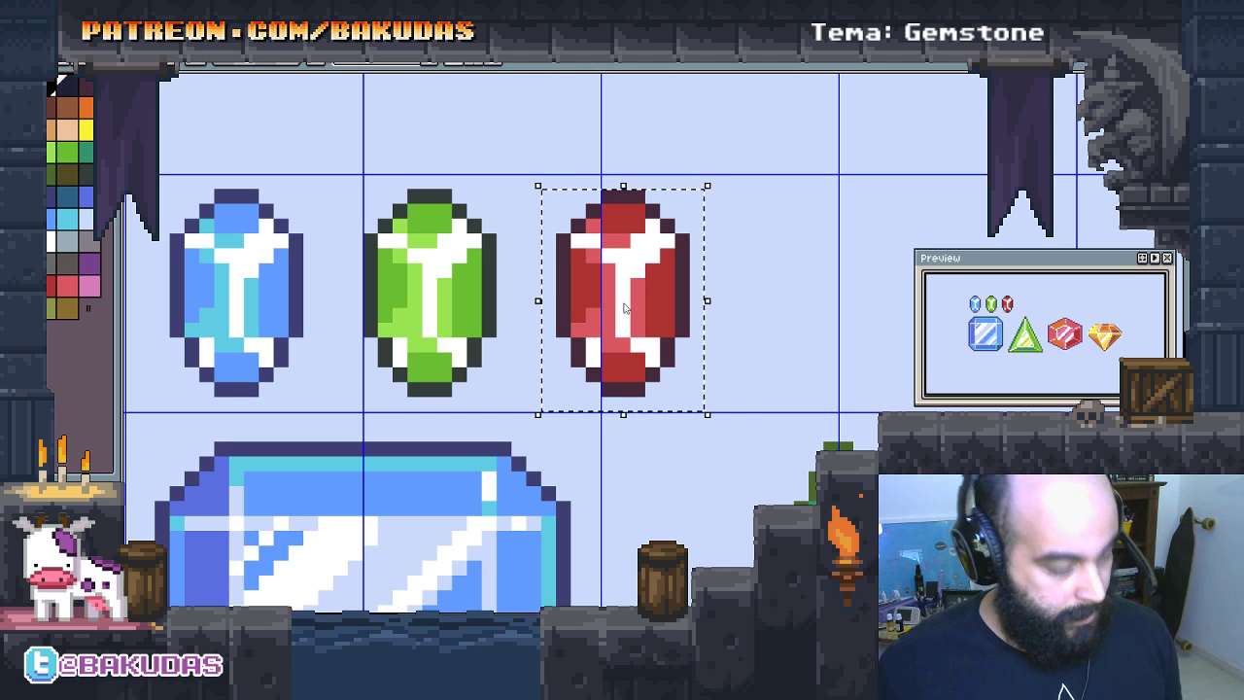
pyautogui.moveTo(622, 302); pyautogui.dragTo(810, 285)
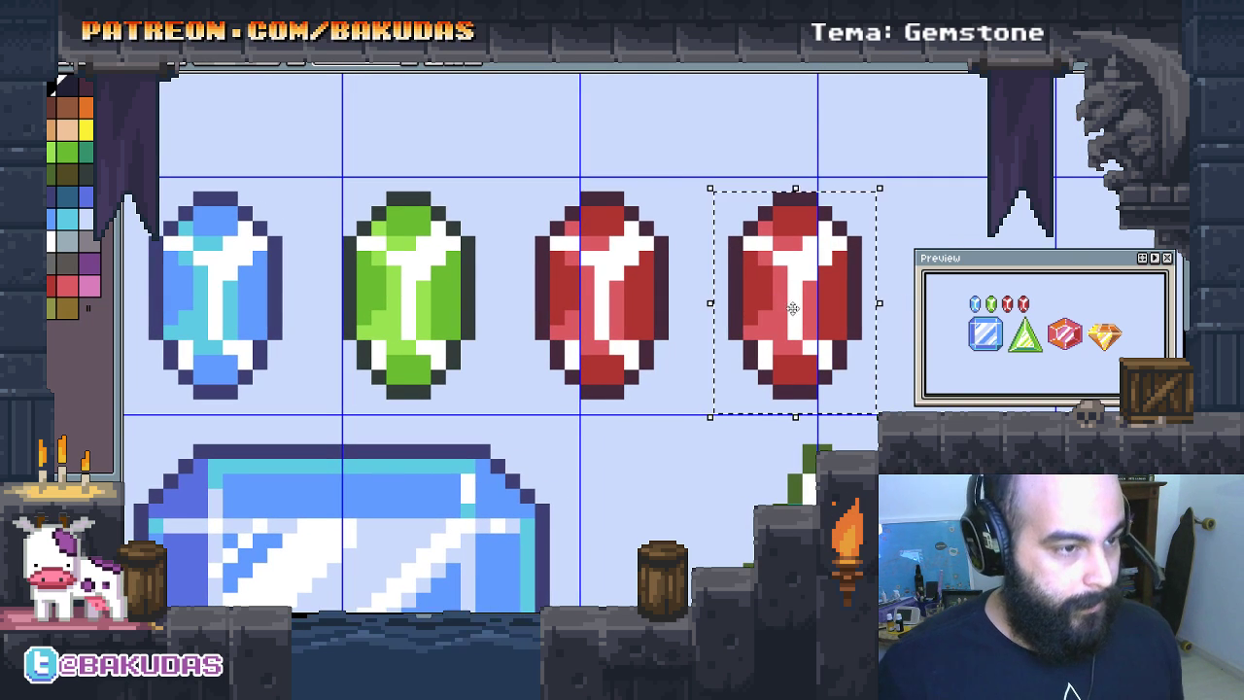
pyautogui.hotkey('ctrl', 'd')
pyautogui.scroll(2, 680, 259)
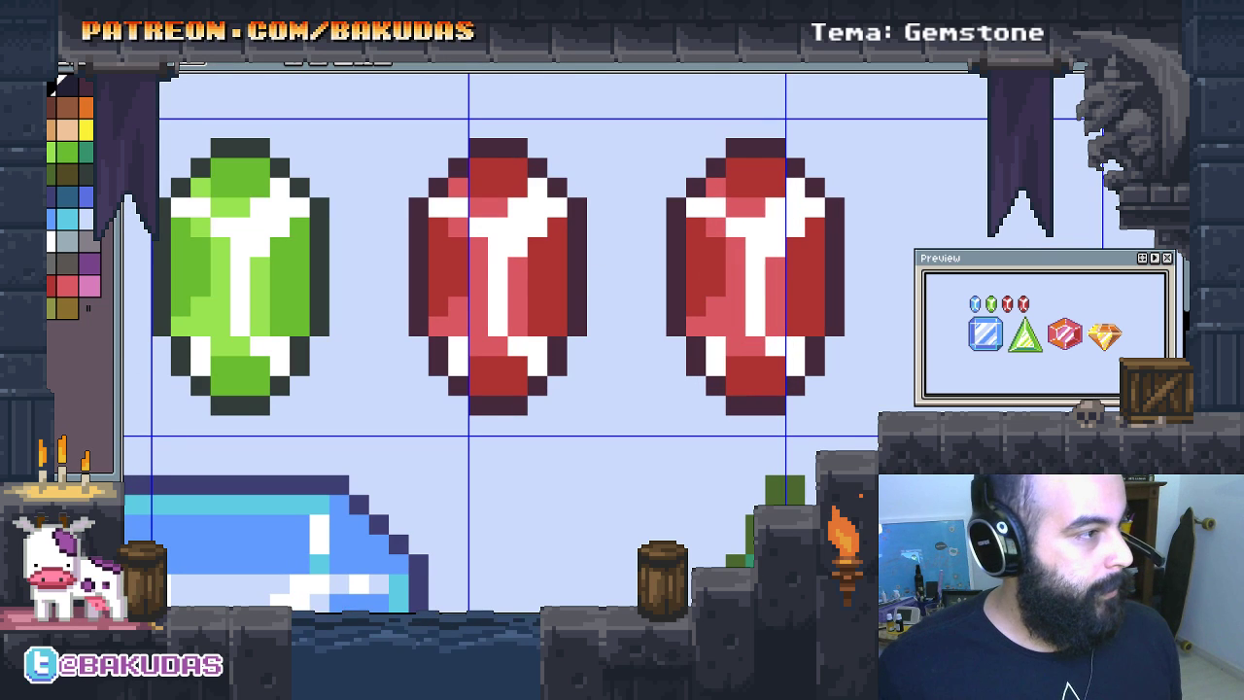
pyautogui.moveTo(755, 319)
pyautogui.mouseDown()
pyautogui.moveTo(739, 301)
pyautogui.moveTo(768, 290)
pyautogui.mouseUp()
pyautogui.moveTo(714, 229)
pyautogui.mouseDown()
pyautogui.moveTo(750, 198)
pyautogui.moveTo(729, 201)
pyautogui.mouseUp()
pyautogui.hotkey('ctrl', 'z')
pyautogui.moveTo(765, 325); pyautogui.dragTo(731, 318)
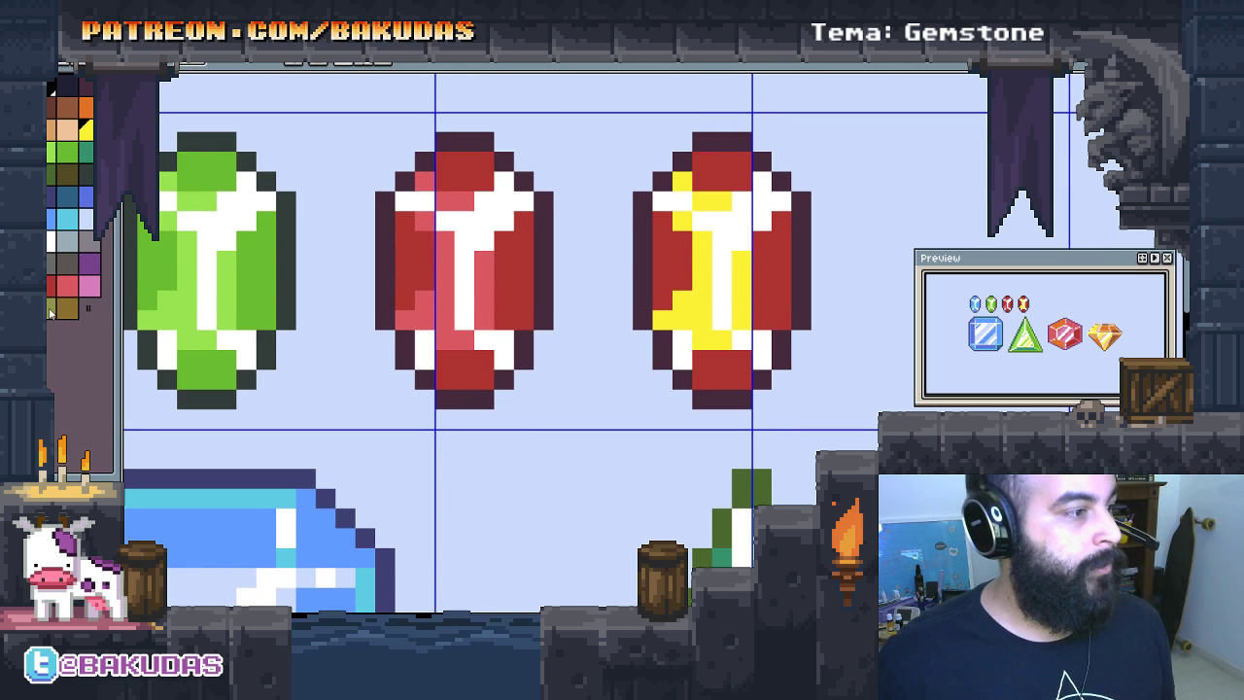
pyautogui.click(50, 311)
pyautogui.moveTo(661, 292); pyautogui.dragTo(681, 218)
pyautogui.moveTo(702, 381); pyautogui.dragTo(706, 373)
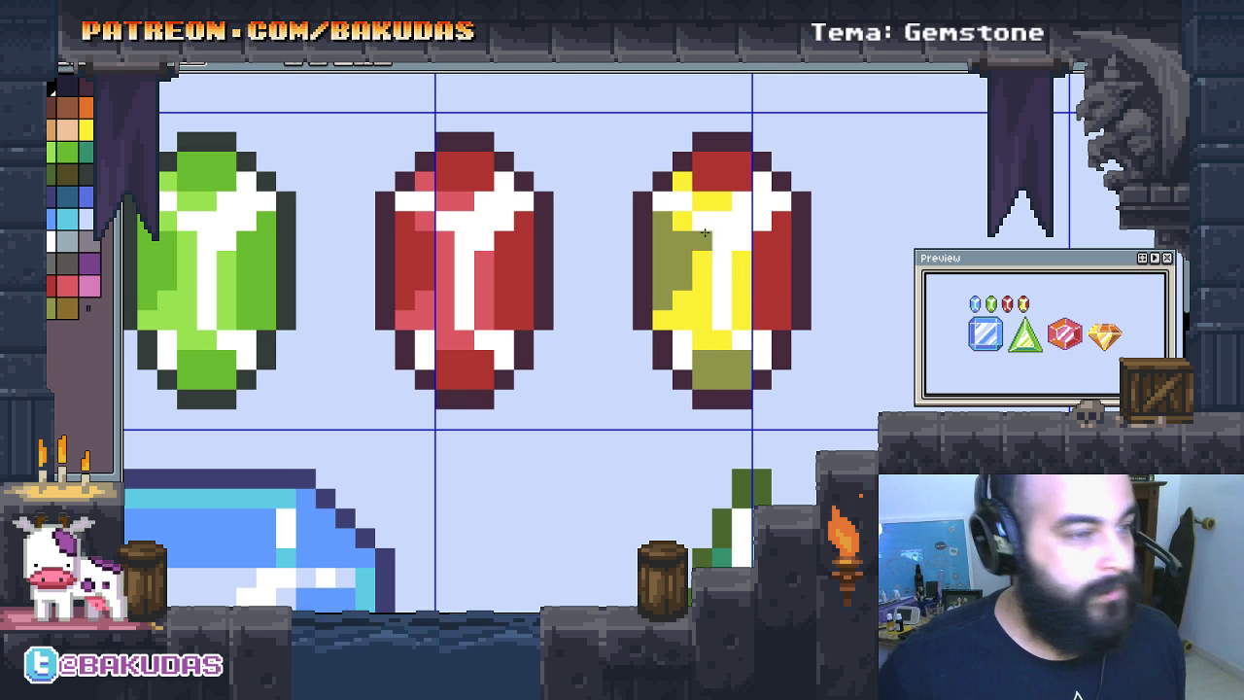
pyautogui.click(72, 313)
pyautogui.click(648, 277)
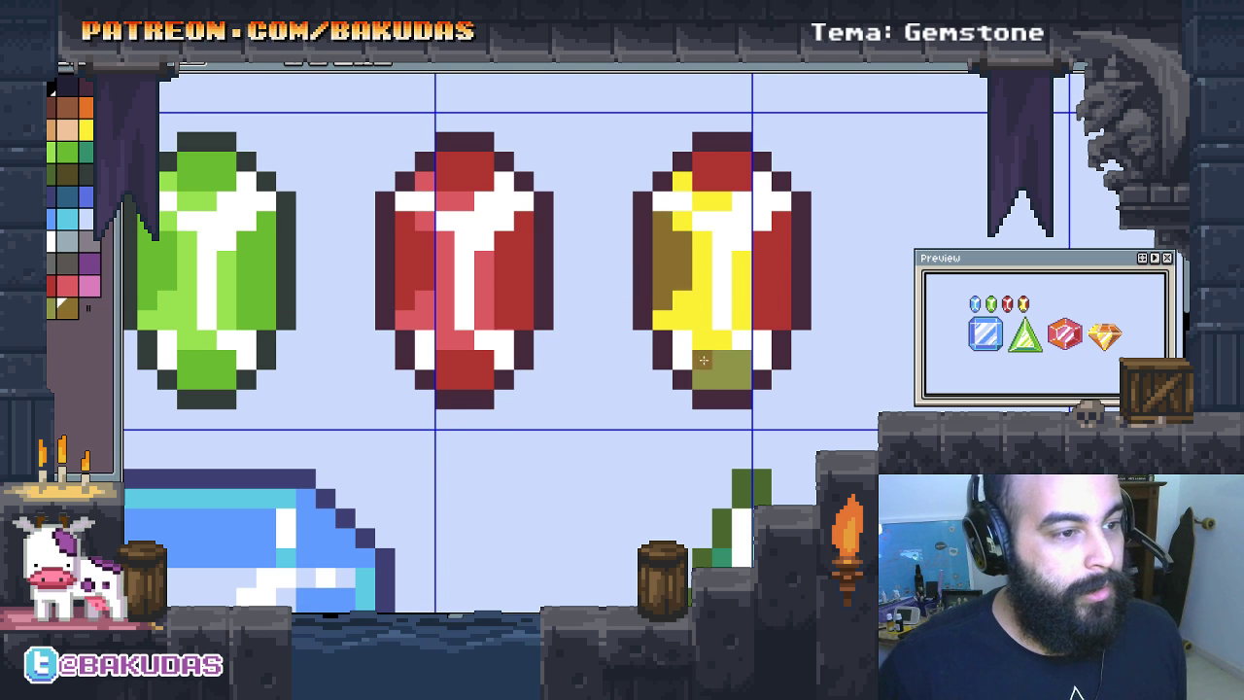
pyautogui.moveTo(697, 370); pyautogui.dragTo(746, 369)
pyautogui.click(55, 311)
pyautogui.moveTo(762, 301)
pyautogui.mouseDown()
pyautogui.moveTo(773, 219)
pyautogui.moveTo(705, 165)
pyautogui.mouseUp()
pyautogui.moveTo(768, 383); pyautogui.dragTo(724, 390)
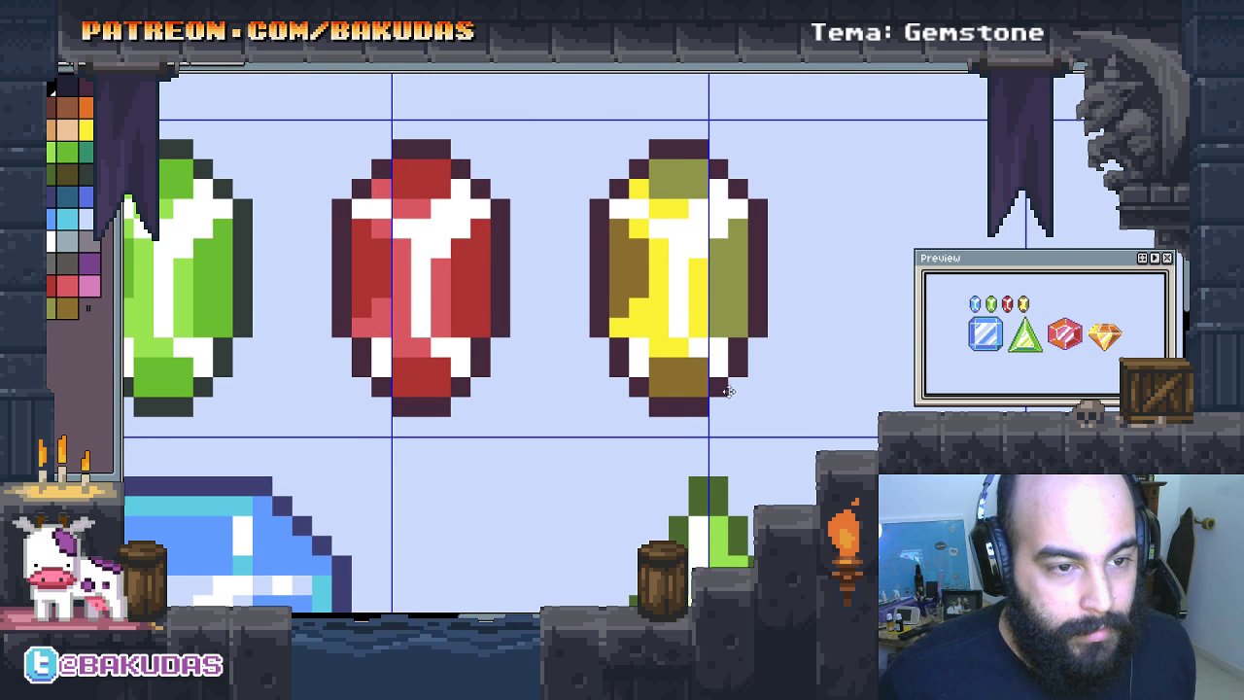
pyautogui.scroll(-1, 729, 391)
pyautogui.scroll(-1, 739, 396)
pyautogui.scroll(-1, 754, 403)
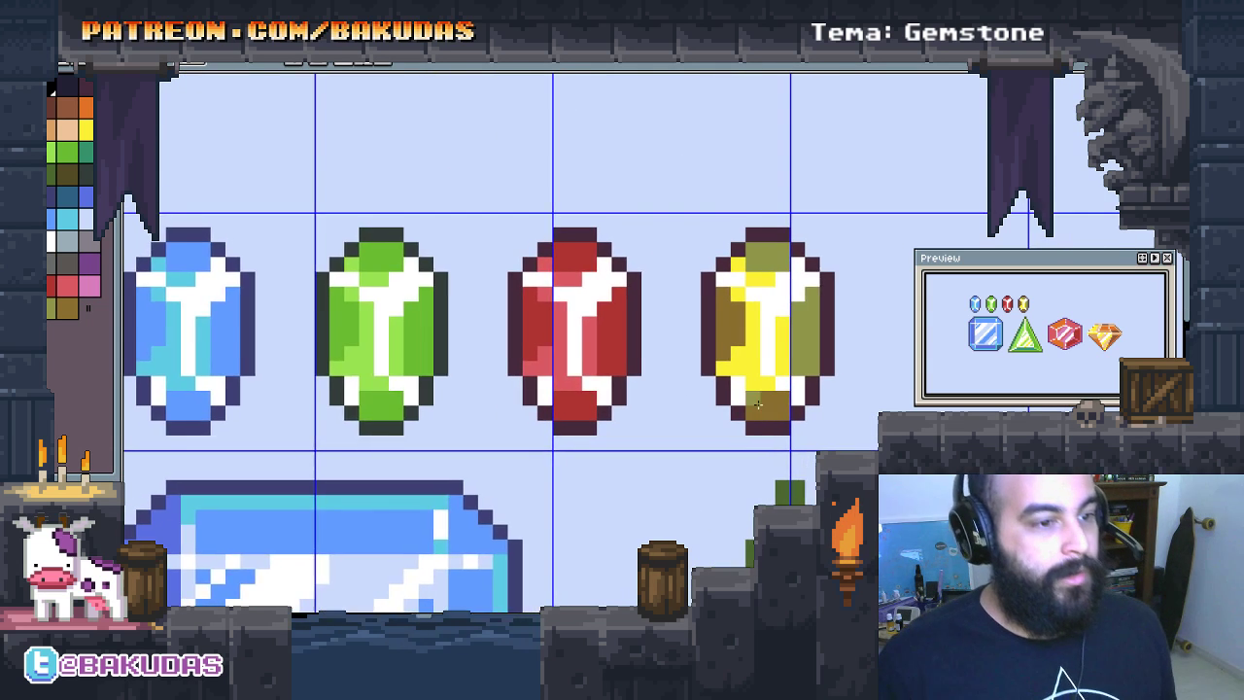
pyautogui.scroll(1, 756, 403)
pyautogui.scroll(1, 748, 399)
pyautogui.scroll(1, 742, 393)
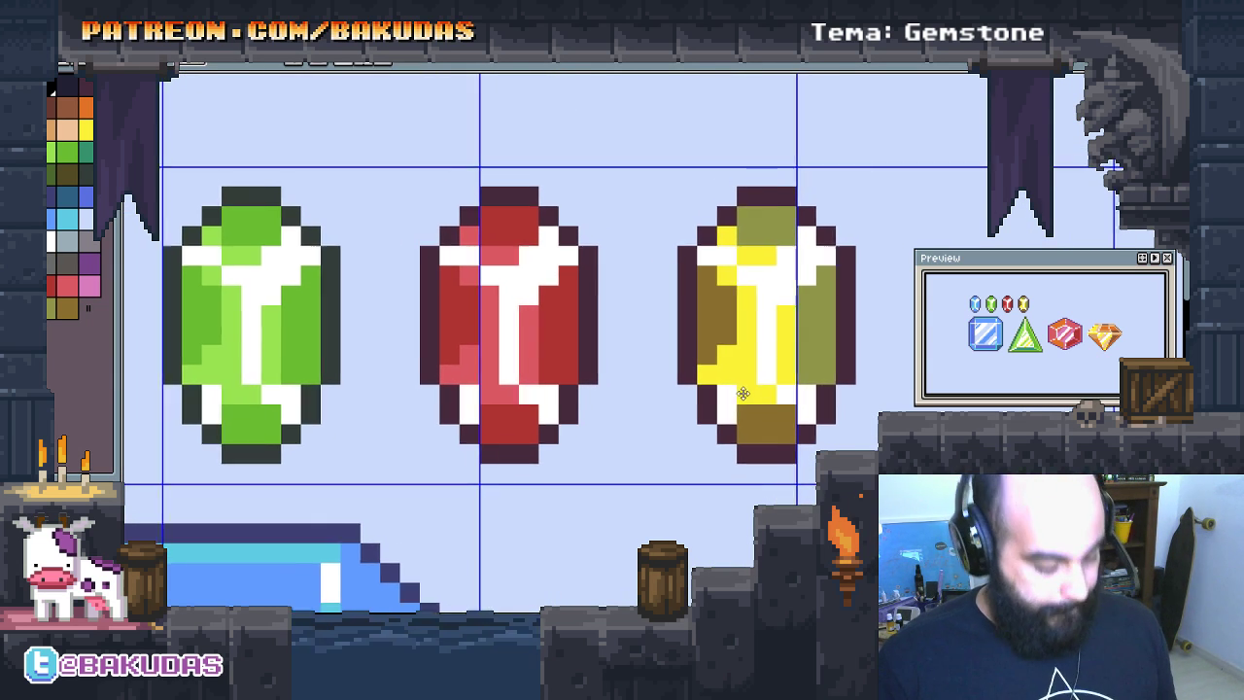
pyautogui.moveTo(753, 412); pyautogui.dragTo(707, 423)
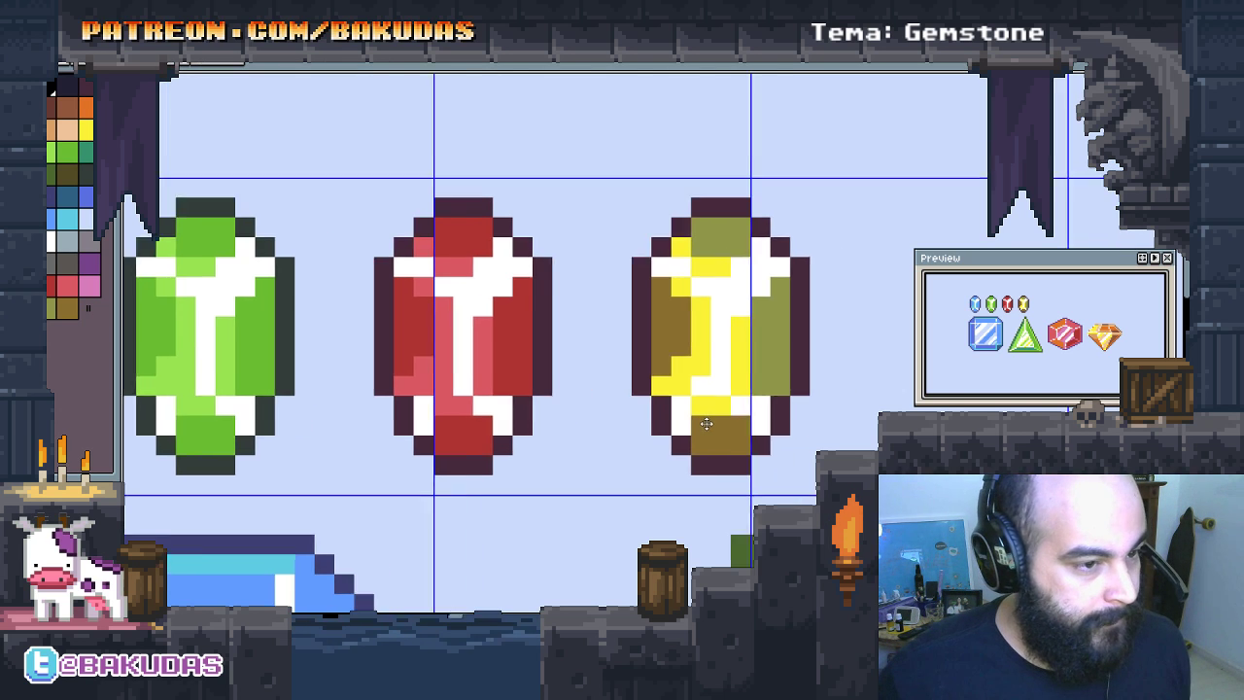
pyautogui.scroll(-2, 632, 448)
pyautogui.scroll(-1, 581, 452)
pyautogui.scroll(-1, 579, 449)
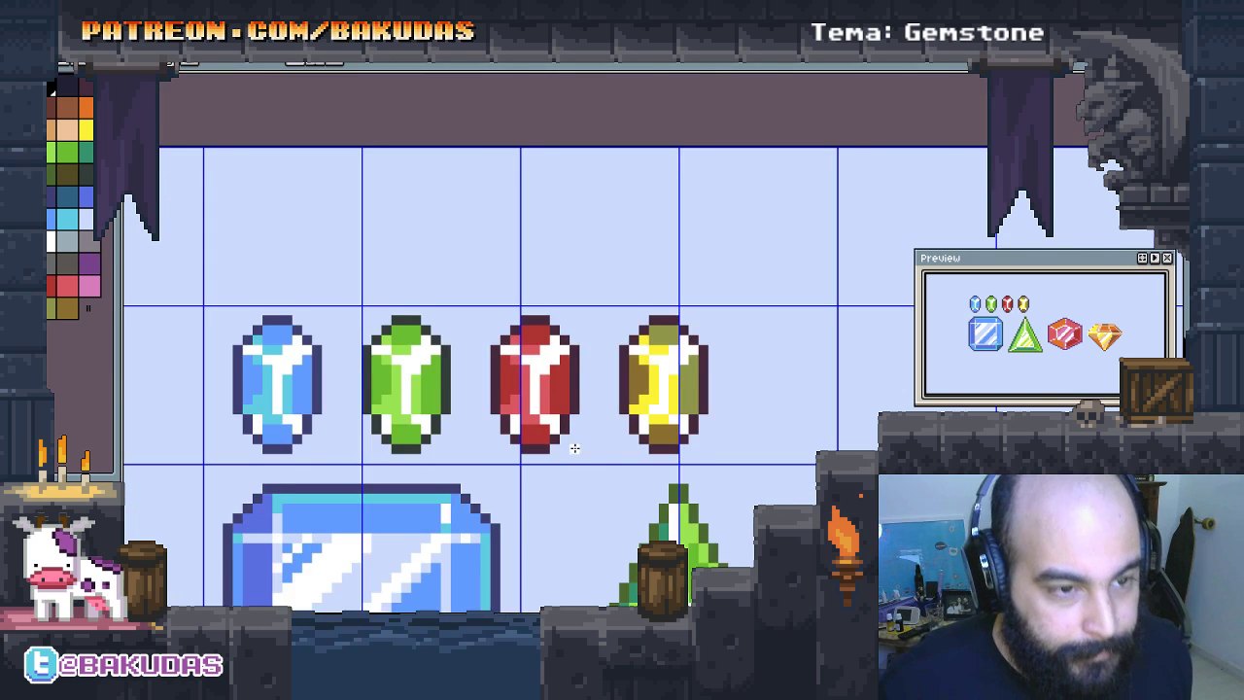
pyautogui.moveTo(574, 448); pyautogui.dragTo(669, 341)
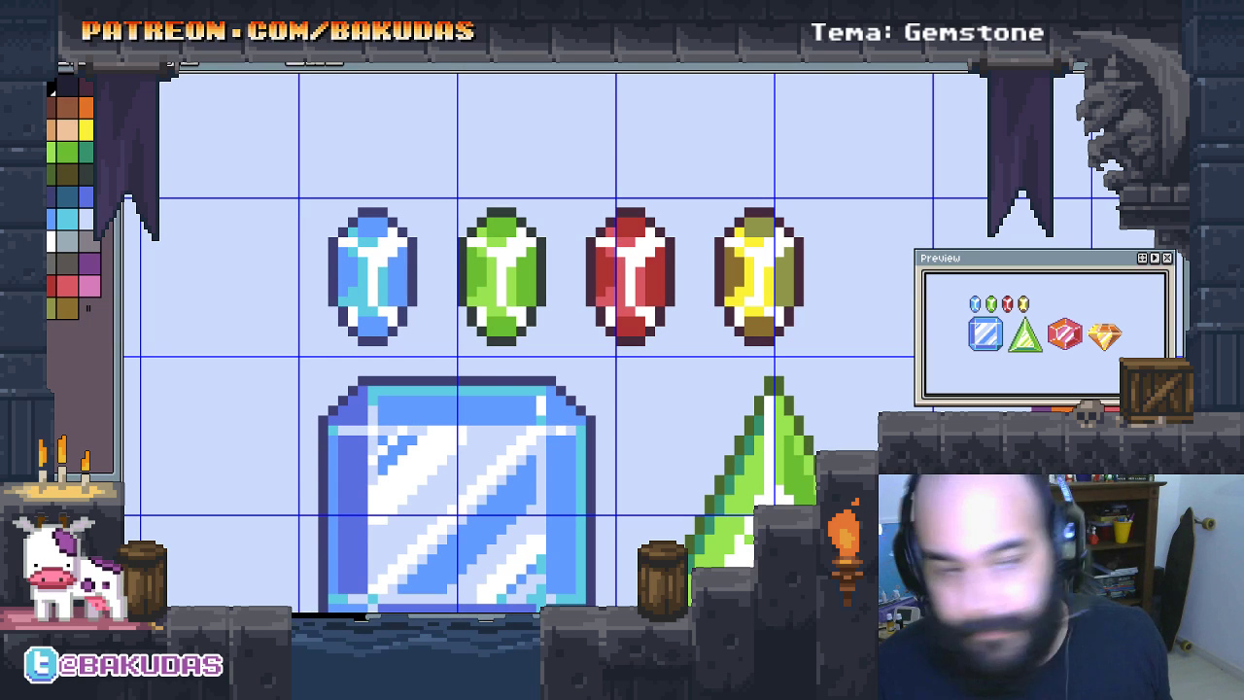
# Step: Place a copy of the yellow gem to its right
pyautogui.scroll(1, 694, 314)
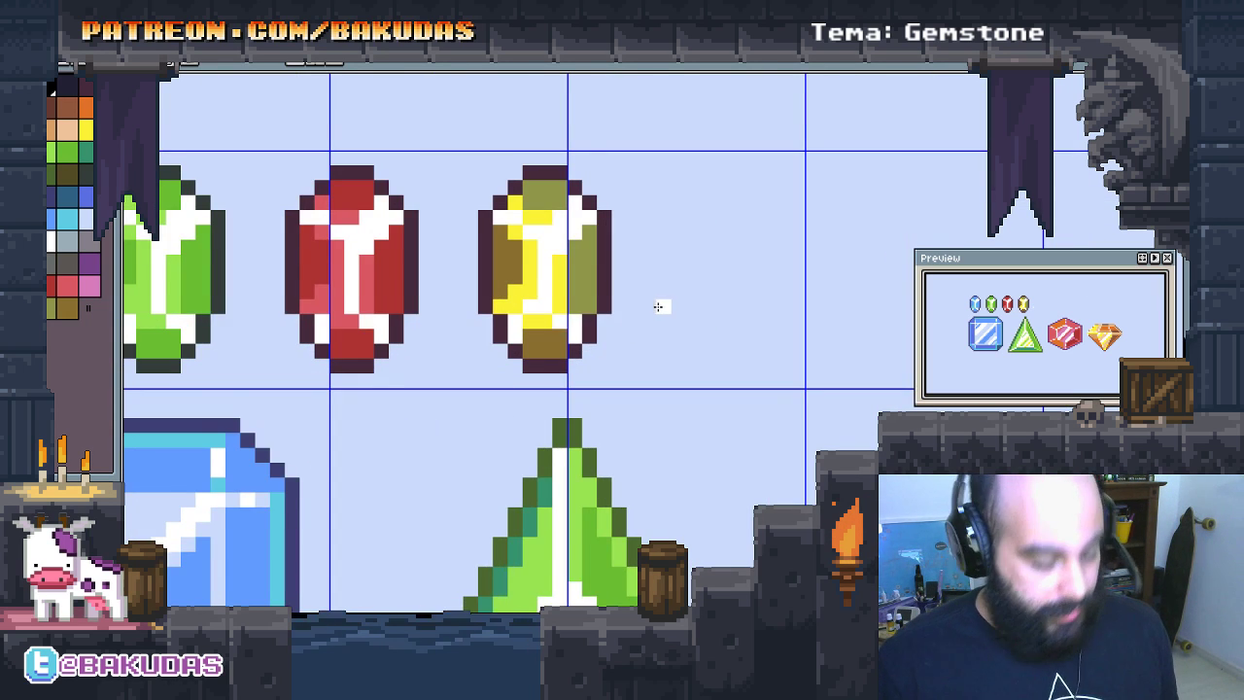
pyautogui.moveTo(658, 306); pyautogui.dragTo(648, 337)
pyautogui.moveTo(604, 420); pyautogui.dragTo(451, 164)
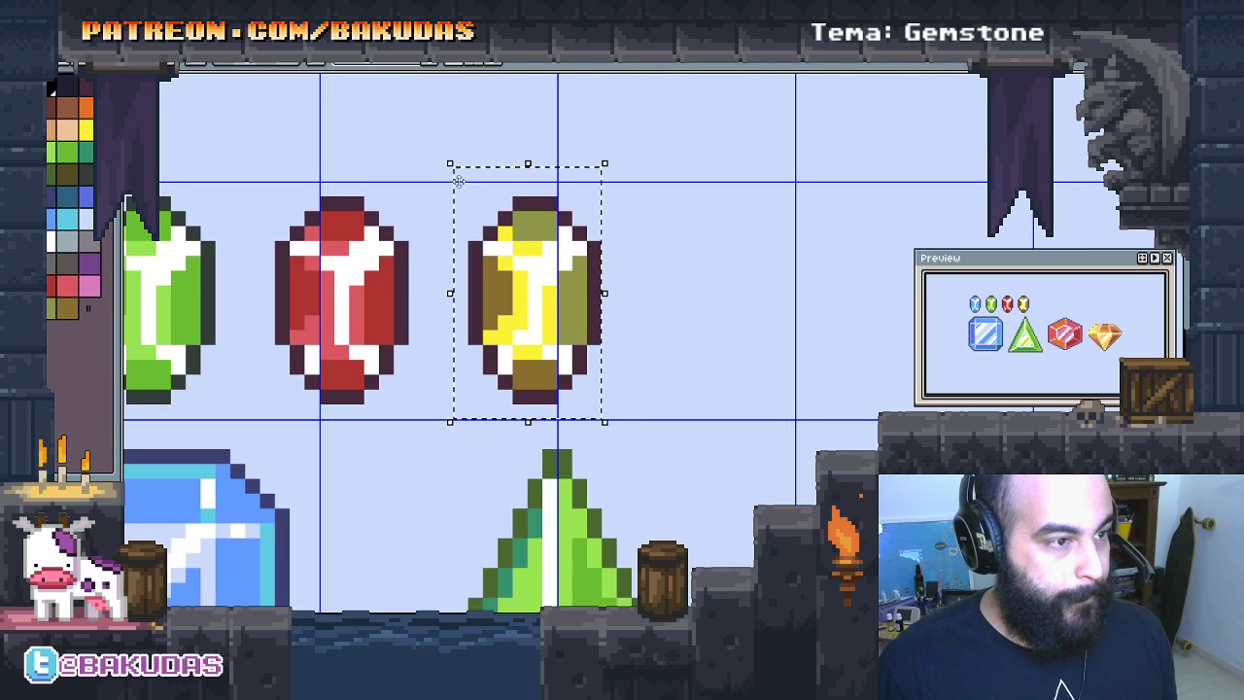
pyautogui.moveTo(542, 334); pyautogui.dragTo(736, 334)
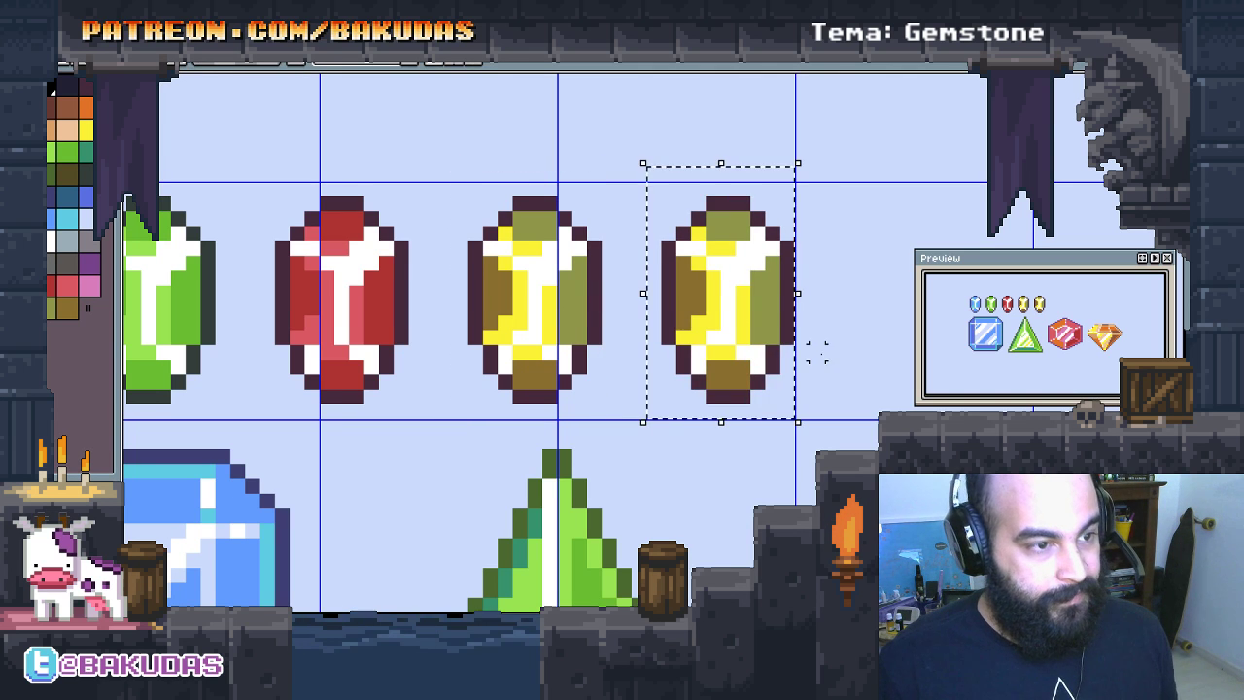
pyautogui.hotkey('ctrl', 'd')
pyautogui.moveTo(816, 359); pyautogui.dragTo(720, 319)
# Step: Repaint the copy's yellow stripes and pixels pink
pyautogui.scroll(1, 597, 240)
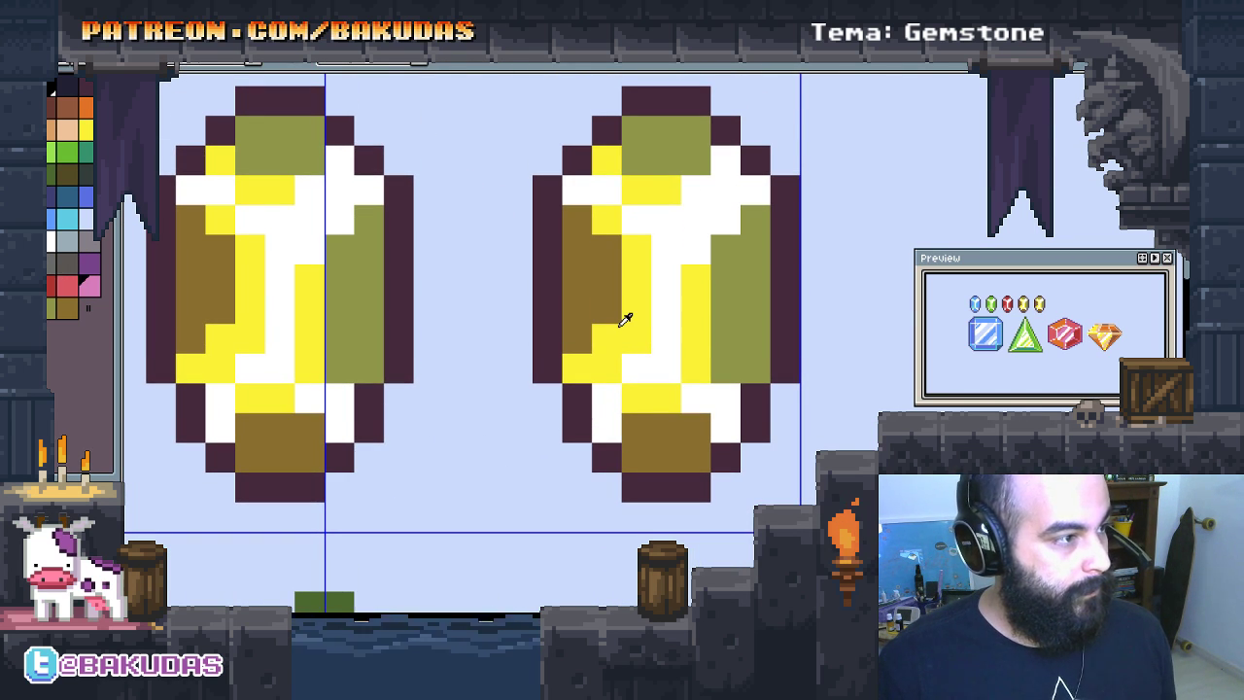
pyautogui.click(637, 308)
pyautogui.moveTo(637, 248); pyautogui.dragTo(578, 370)
pyautogui.moveTo(666, 311); pyautogui.dragTo(694, 340)
pyautogui.moveTo(695, 277); pyautogui.dragTo(695, 370)
pyautogui.click(666, 398)
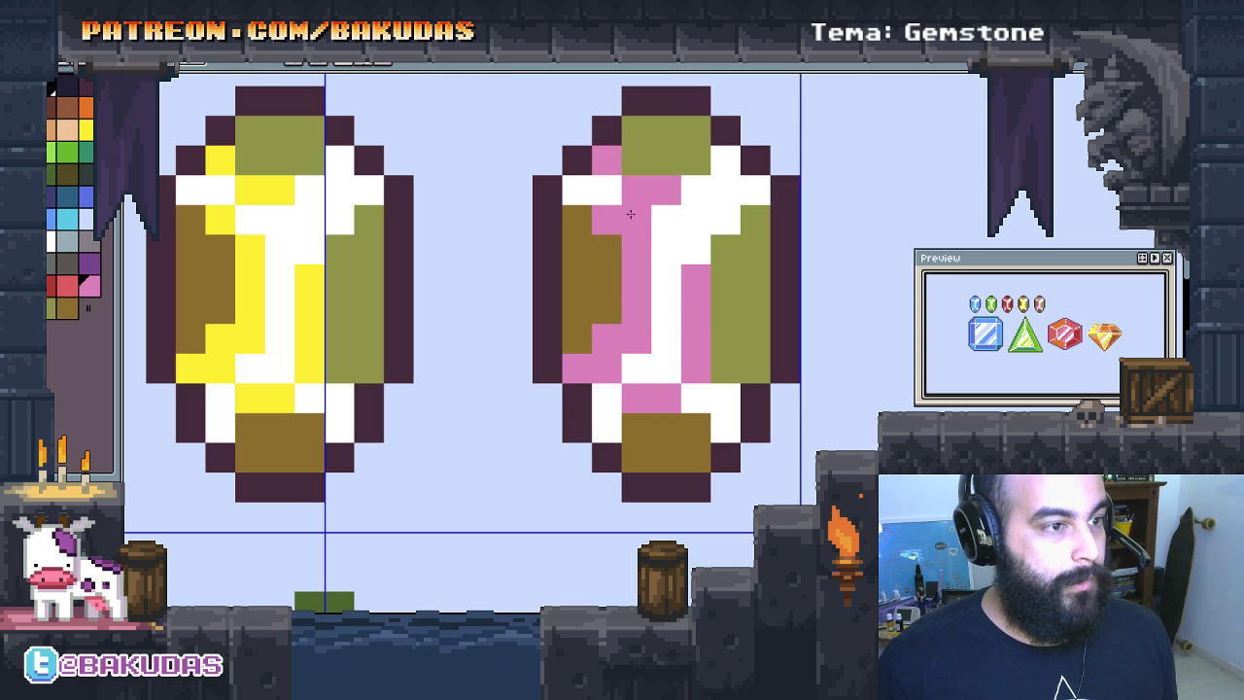
# Step: Fill the copy's left, right, top and bottom olive areas purple
pyautogui.click(93, 258)
pyautogui.click(578, 282)
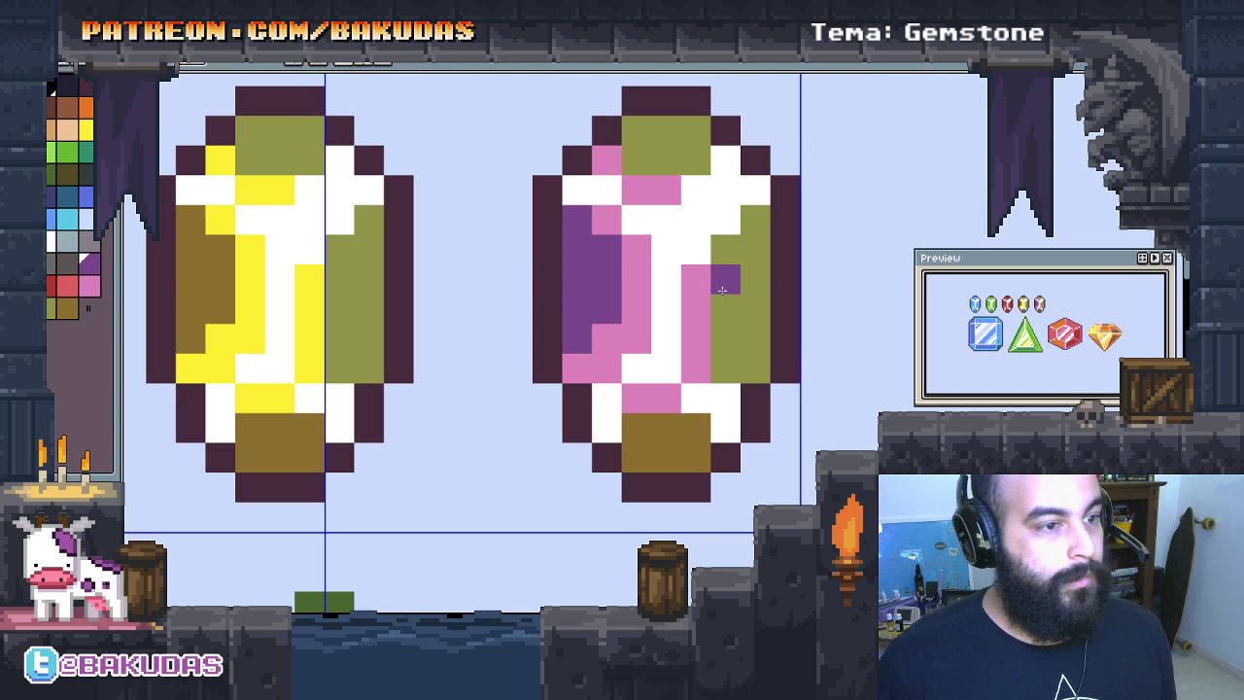
pyautogui.click(729, 282)
pyautogui.click(667, 159)
pyautogui.click(667, 457)
pyautogui.moveTo(537, 318); pyautogui.dragTo(512, 360)
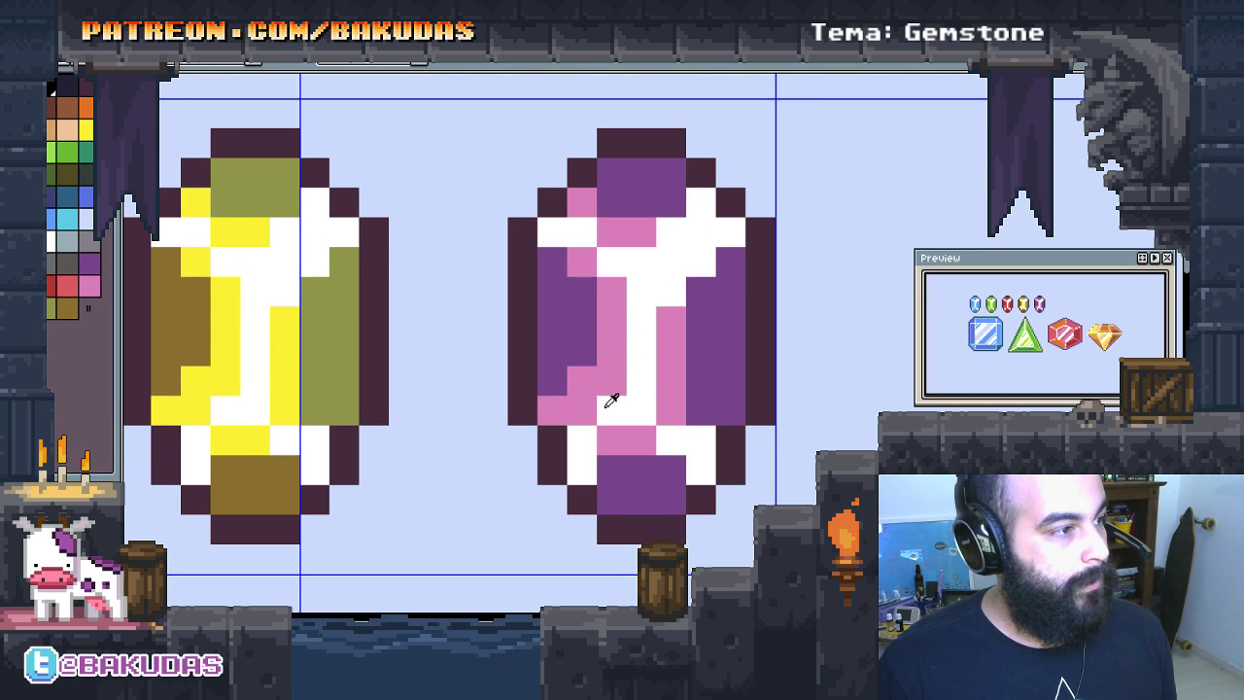
# Step: Paint a brown base on the red gem
pyautogui.moveTo(438, 432); pyautogui.dragTo(713, 415)
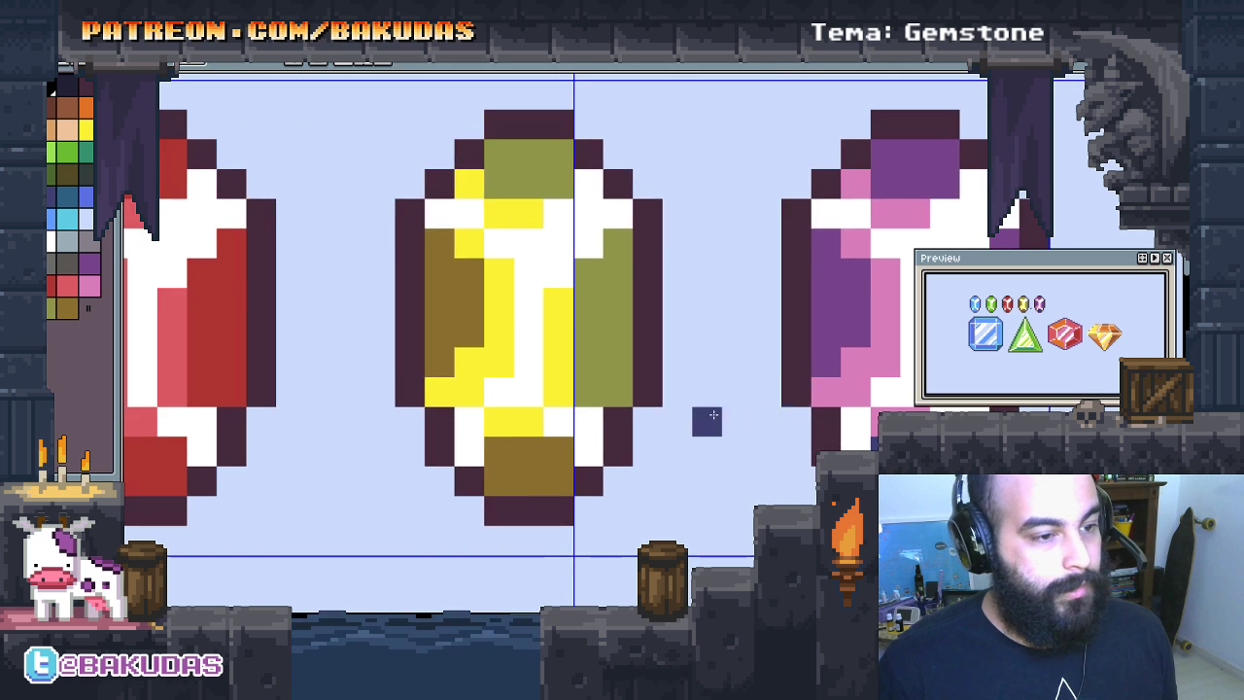
pyautogui.scroll(-4, 706, 420)
pyautogui.moveTo(340, 399); pyautogui.dragTo(558, 394)
pyautogui.scroll(1, 544, 331)
pyautogui.scroll(1, 554, 326)
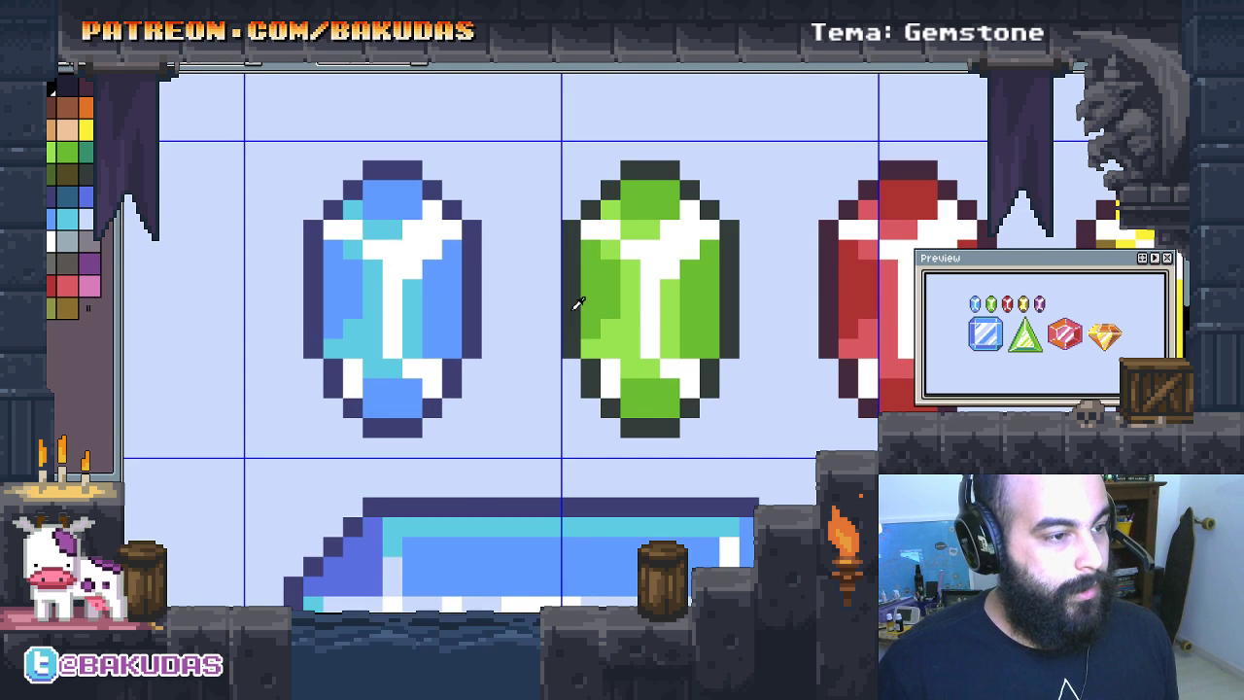
pyautogui.scroll(-1, 578, 304)
pyautogui.moveTo(577, 311)
pyautogui.mouseDown()
pyautogui.moveTo(437, 362)
pyautogui.moveTo(573, 341)
pyautogui.mouseUp()
pyautogui.scroll(1, 433, 364)
pyautogui.moveTo(825, 348)
pyautogui.mouseDown()
pyautogui.moveTo(453, 314)
pyautogui.moveTo(573, 300)
pyautogui.mouseUp()
pyautogui.scroll(-1, 666, 332)
pyautogui.scroll(1, 572, 300)
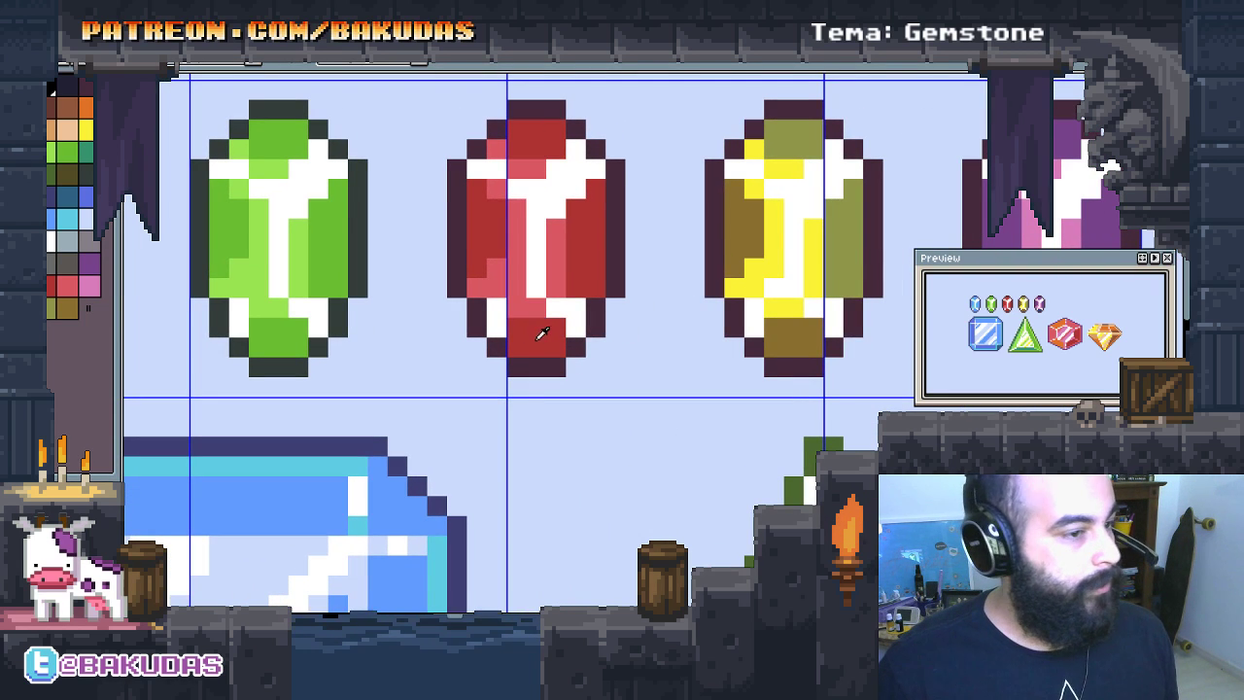
pyautogui.moveTo(73, 117)
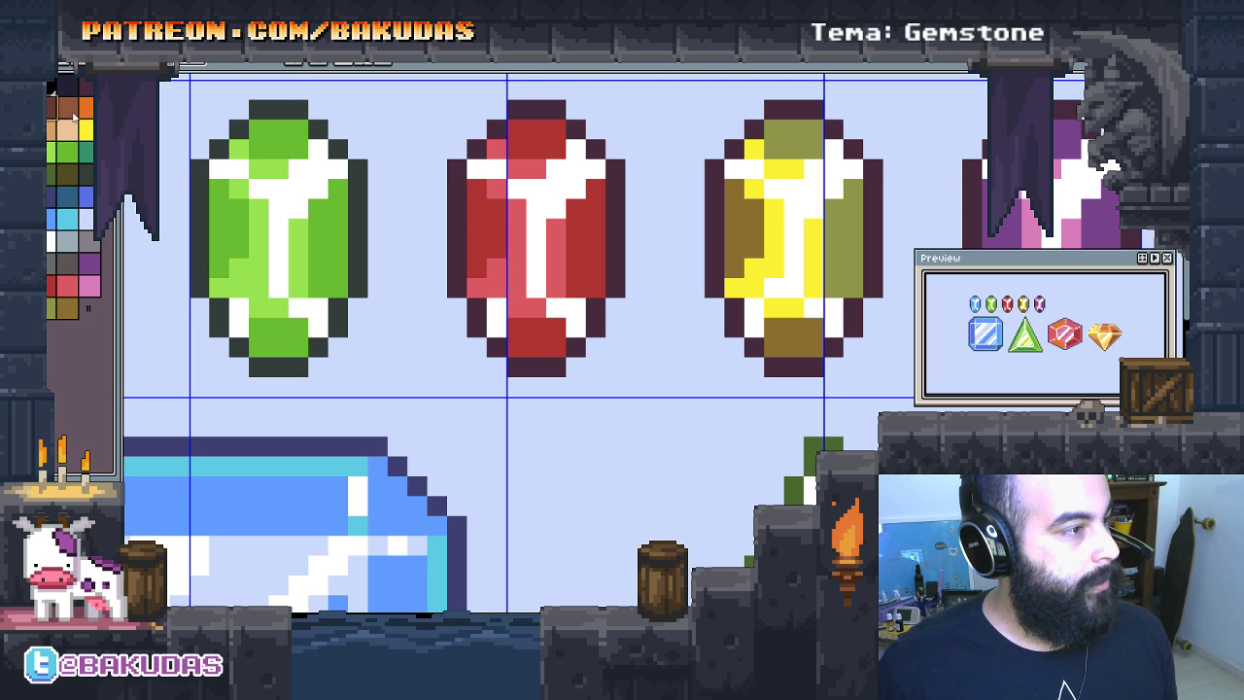
pyautogui.moveTo(518, 327); pyautogui.dragTo(536, 345)
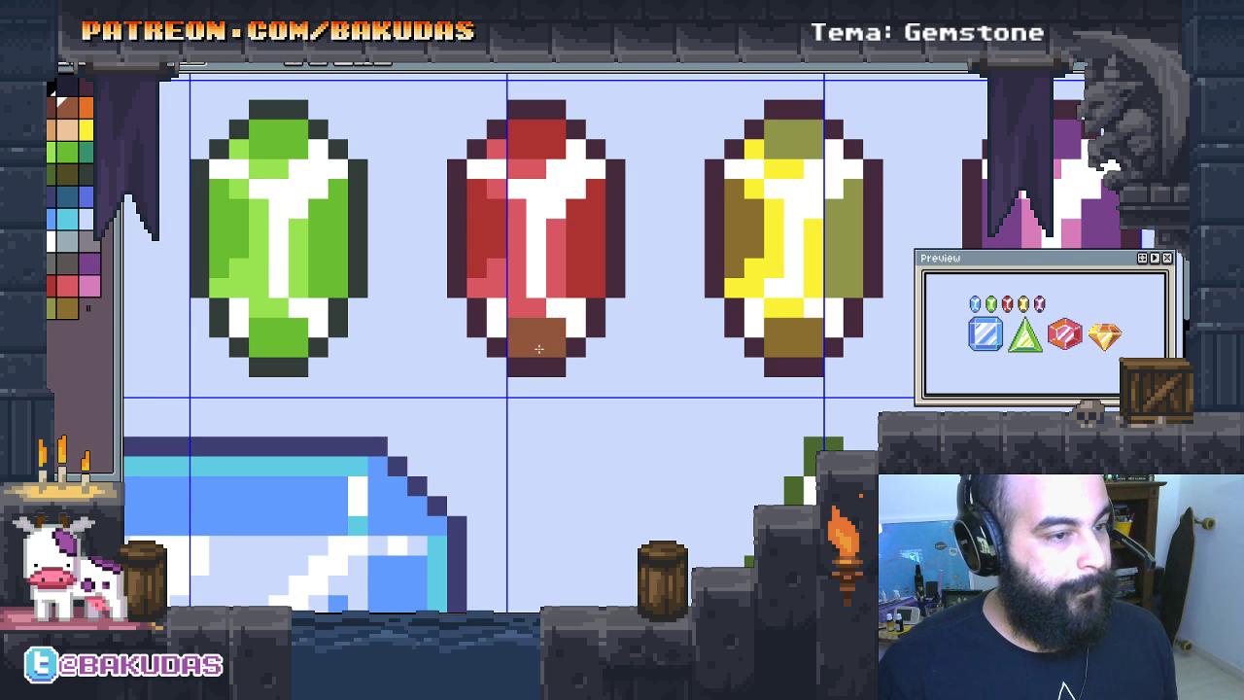
# Step: Give the green gem a teal left facet and an olive bottom facet
pyautogui.hscroll(3, 783, 356)
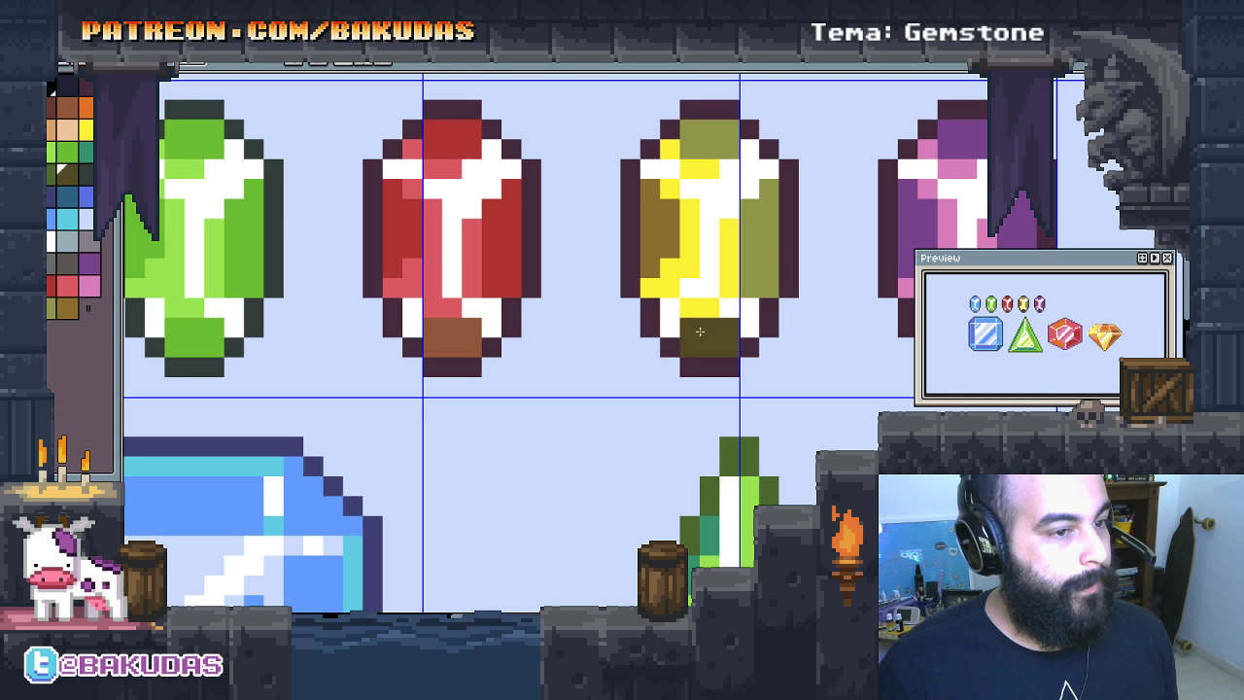
pyautogui.hscroll(-9, 709, 367)
pyautogui.hscroll(-5, 799, 363)
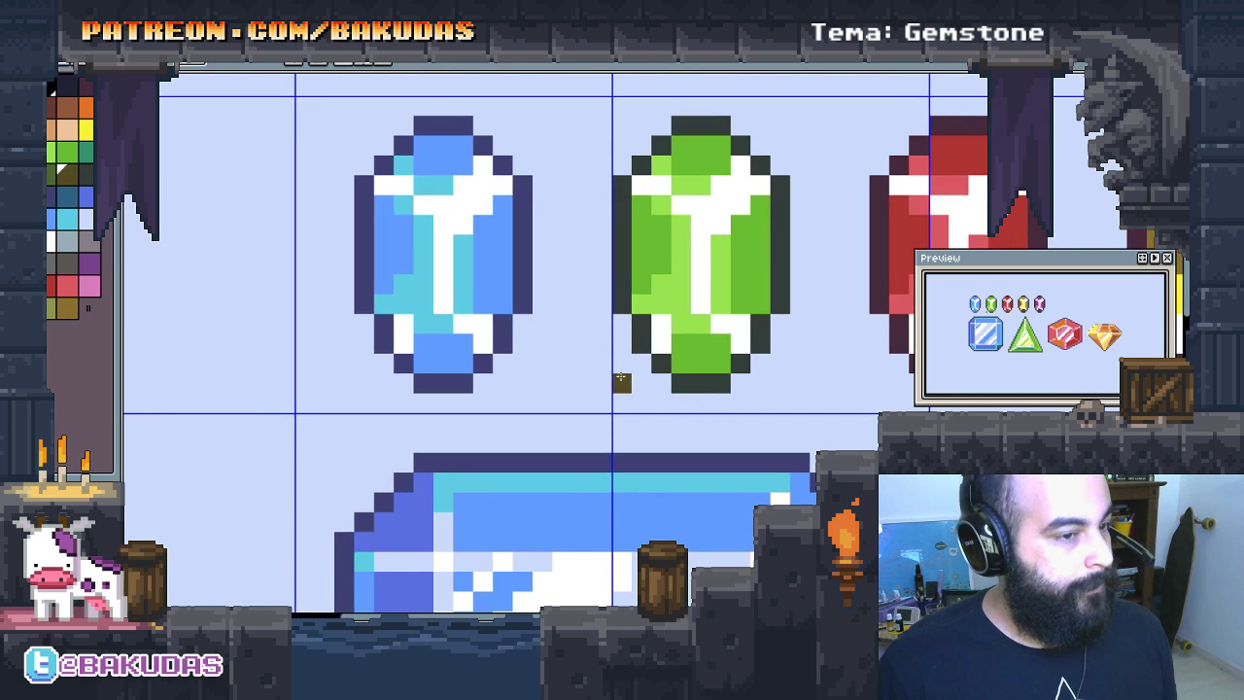
pyautogui.scroll(2, 616, 380)
pyautogui.click(731, 366)
pyautogui.hotkey('ctrl', 'z')
pyautogui.scroll(1, 731, 366)
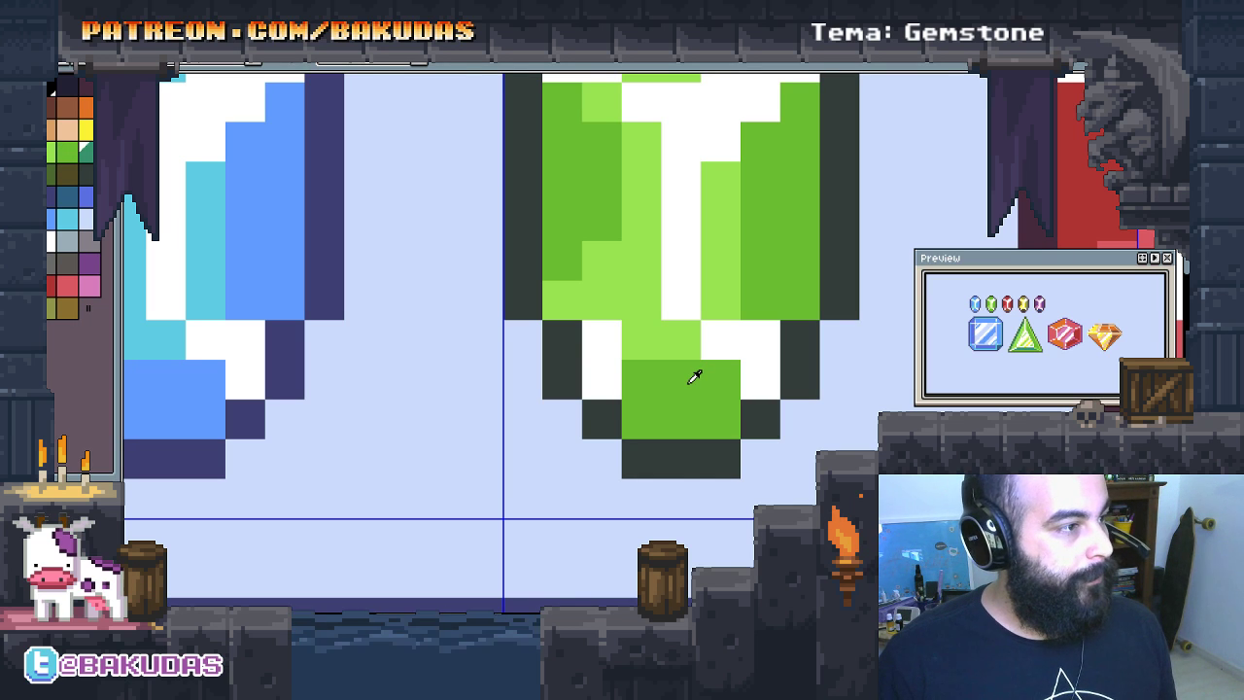
pyautogui.click(564, 183)
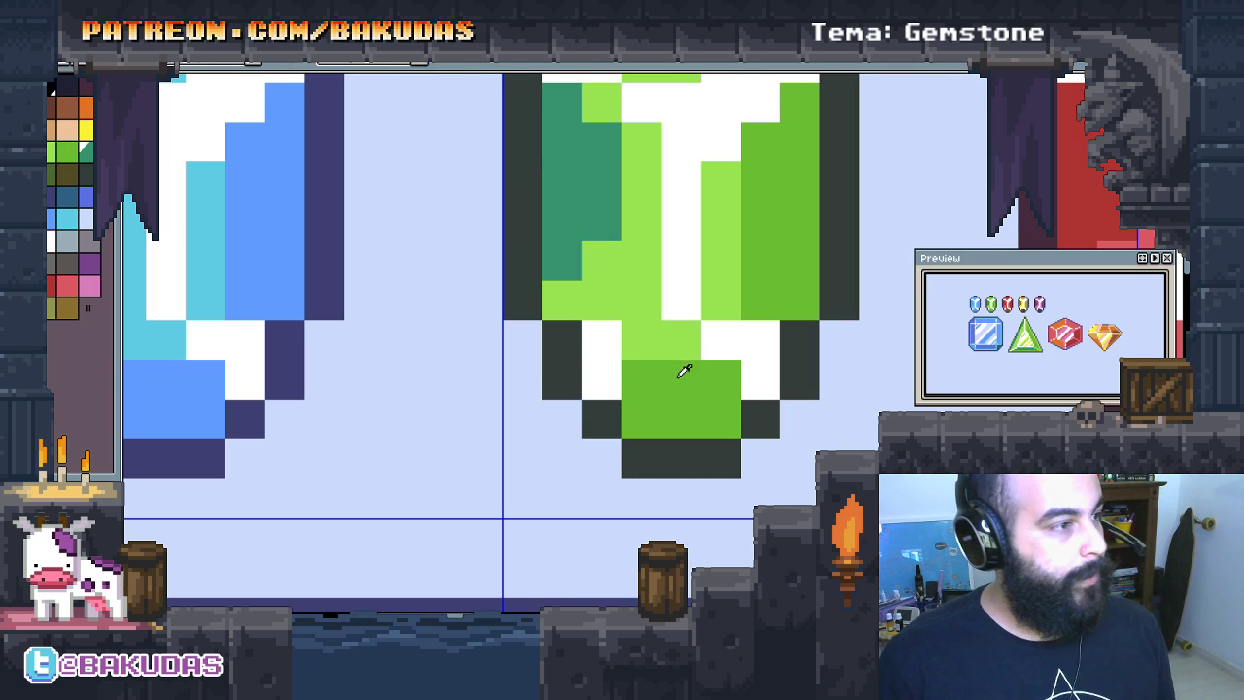
pyautogui.click(685, 370)
# Step: Give the blue gem a dark teal bottom facet and a navy left facet
pyautogui.scroll(-1, 581, 399)
pyautogui.scroll(-1, 486, 399)
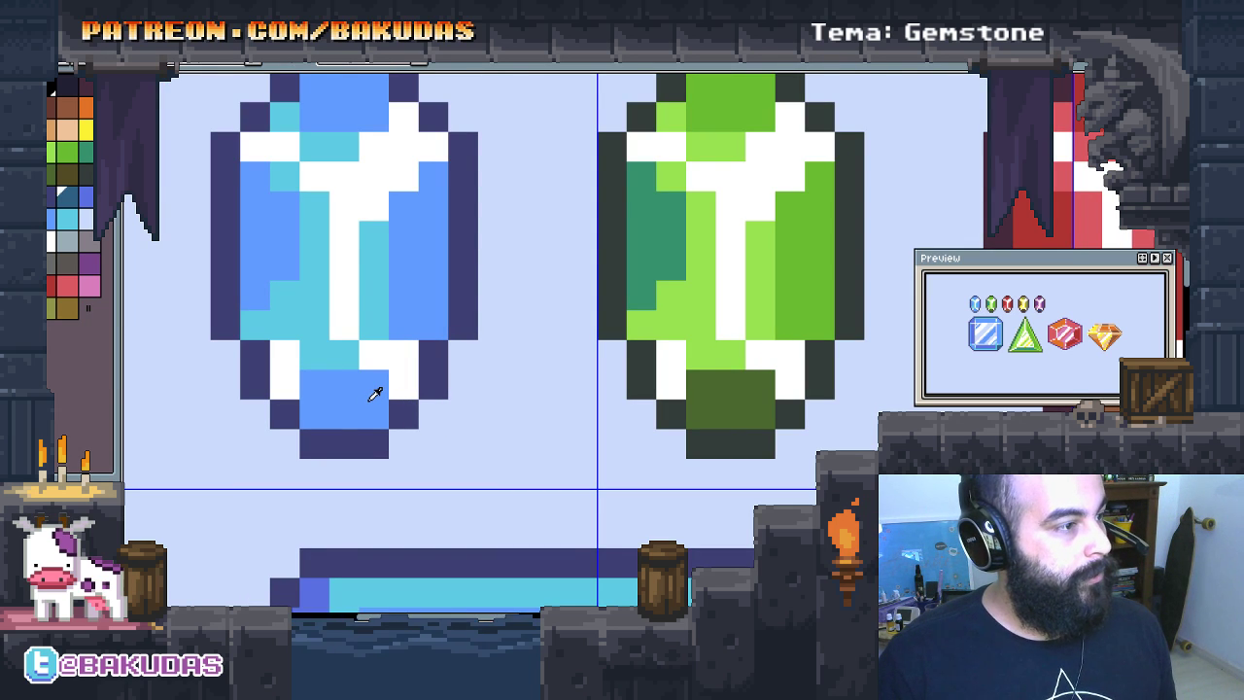
pyautogui.click(344, 414)
pyautogui.moveTo(344, 414); pyautogui.dragTo(510, 472)
pyautogui.click(433, 350)
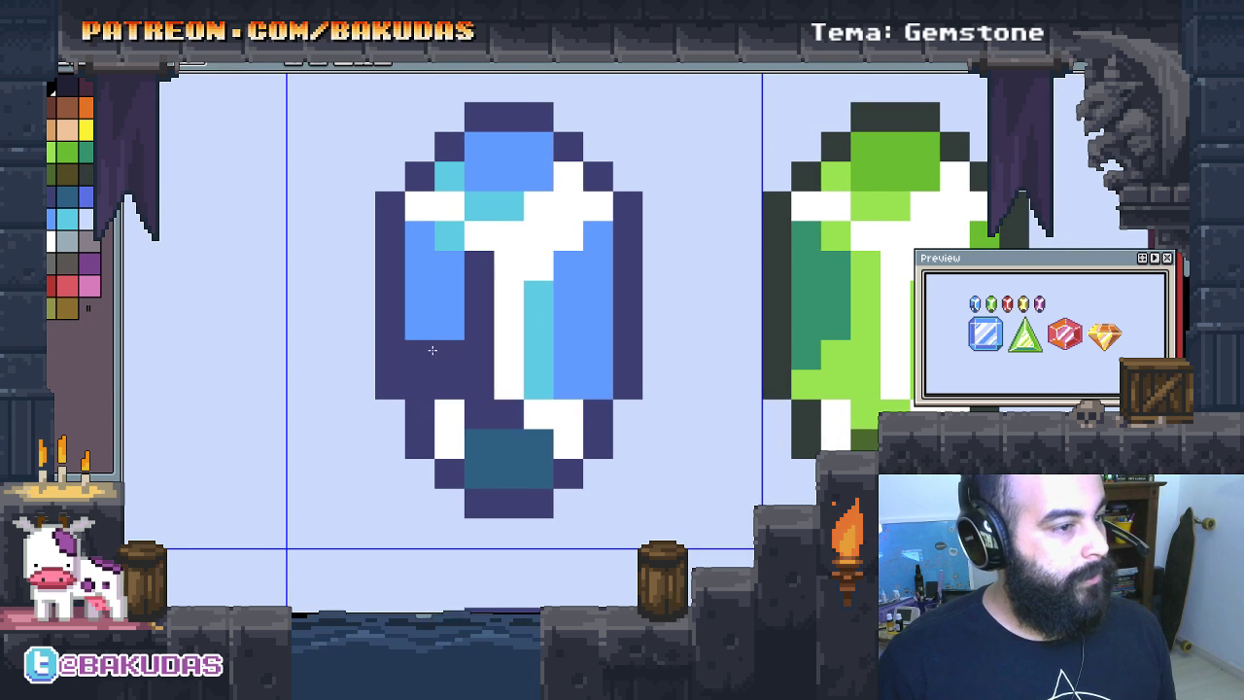
pyautogui.hotkey('ctrl', 'z')
pyautogui.click(425, 314)
pyautogui.moveTo(509, 412); pyautogui.dragTo(504, 444)
# Step: Turn a lower pixel block of the blue gem cyan
pyautogui.click(504, 447)
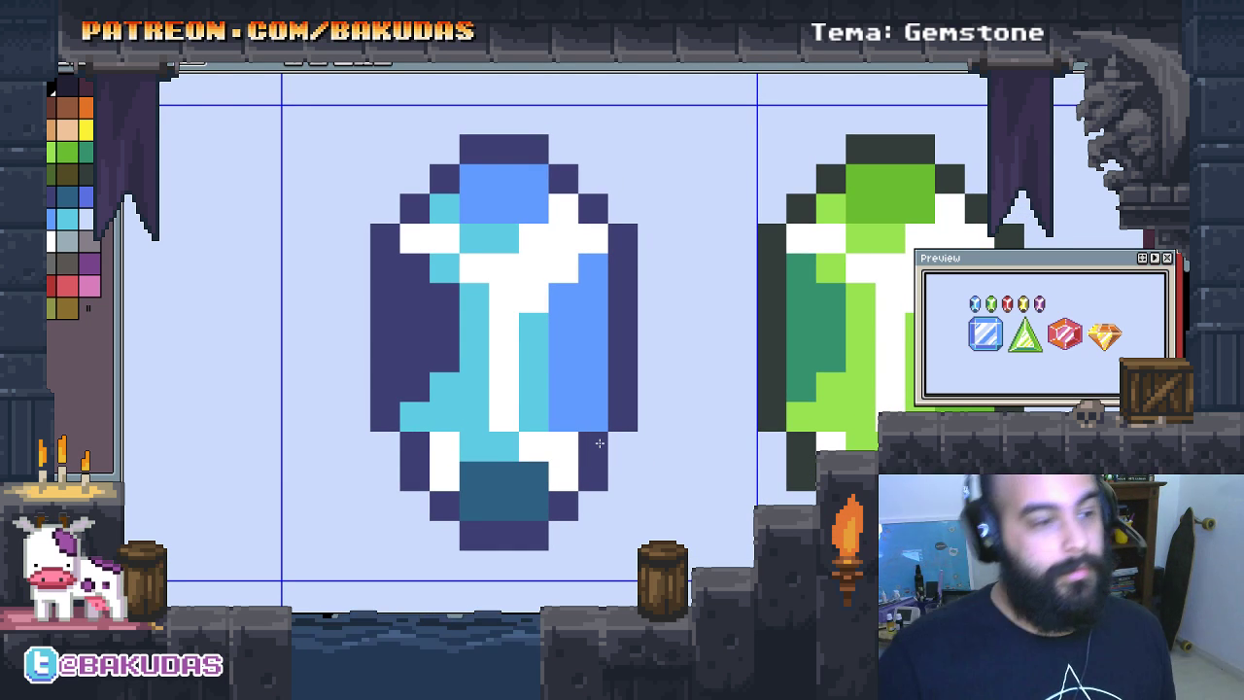
pyautogui.moveTo(645, 453); pyautogui.dragTo(542, 395)
pyautogui.moveTo(816, 279); pyautogui.dragTo(695, 279)
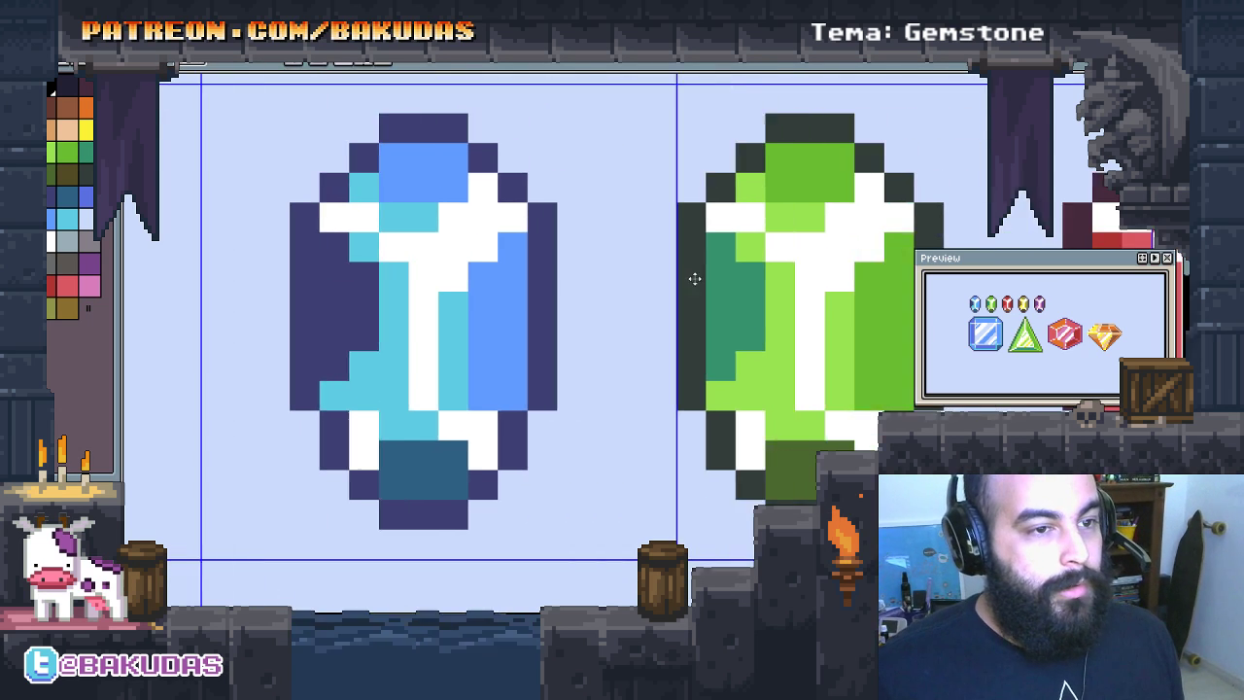
pyautogui.moveTo(542, 276); pyautogui.dragTo(549, 261)
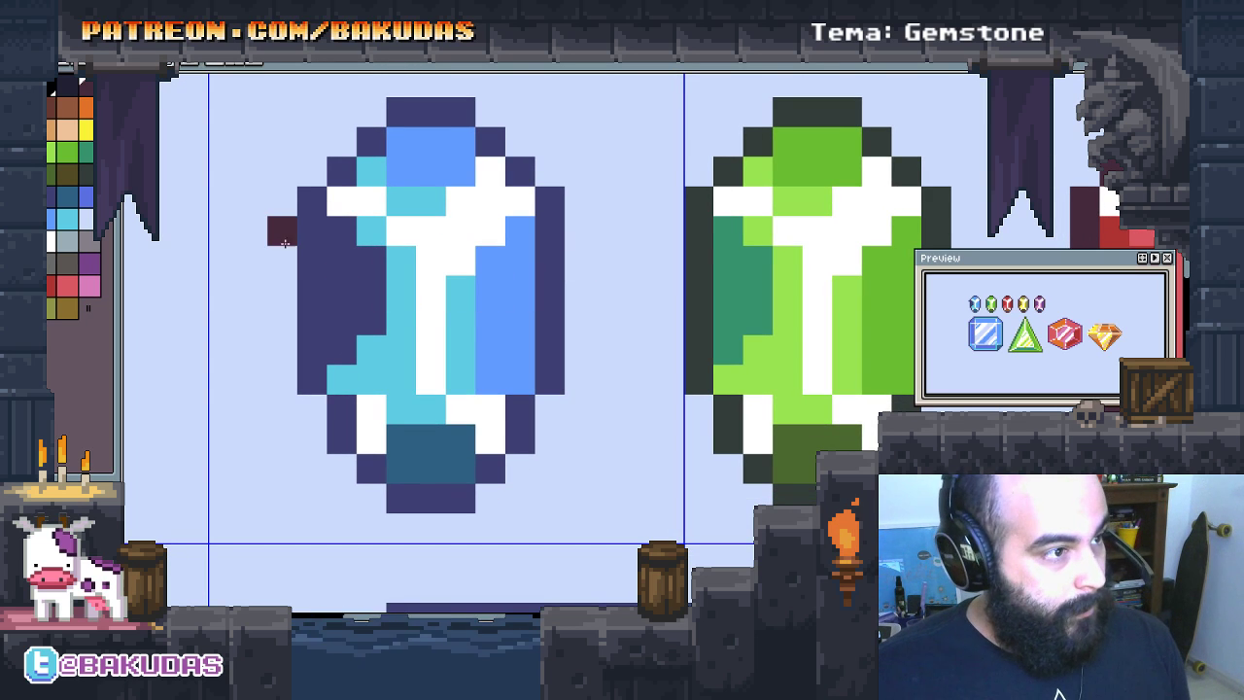
# Step: Redraw the blue gem's left, bottom-left, right, top-right and top edges in the dark outline colour
pyautogui.moveTo(312, 202); pyautogui.dragTo(315, 375)
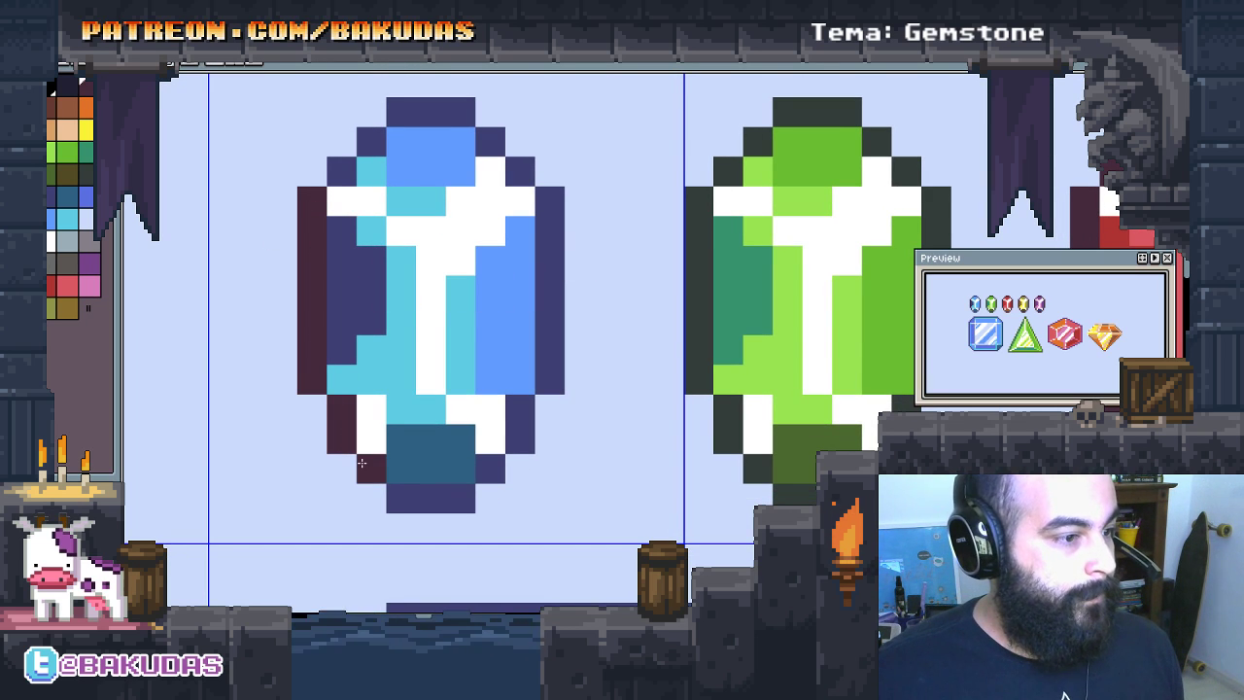
pyautogui.moveTo(362, 464); pyautogui.dragTo(421, 496)
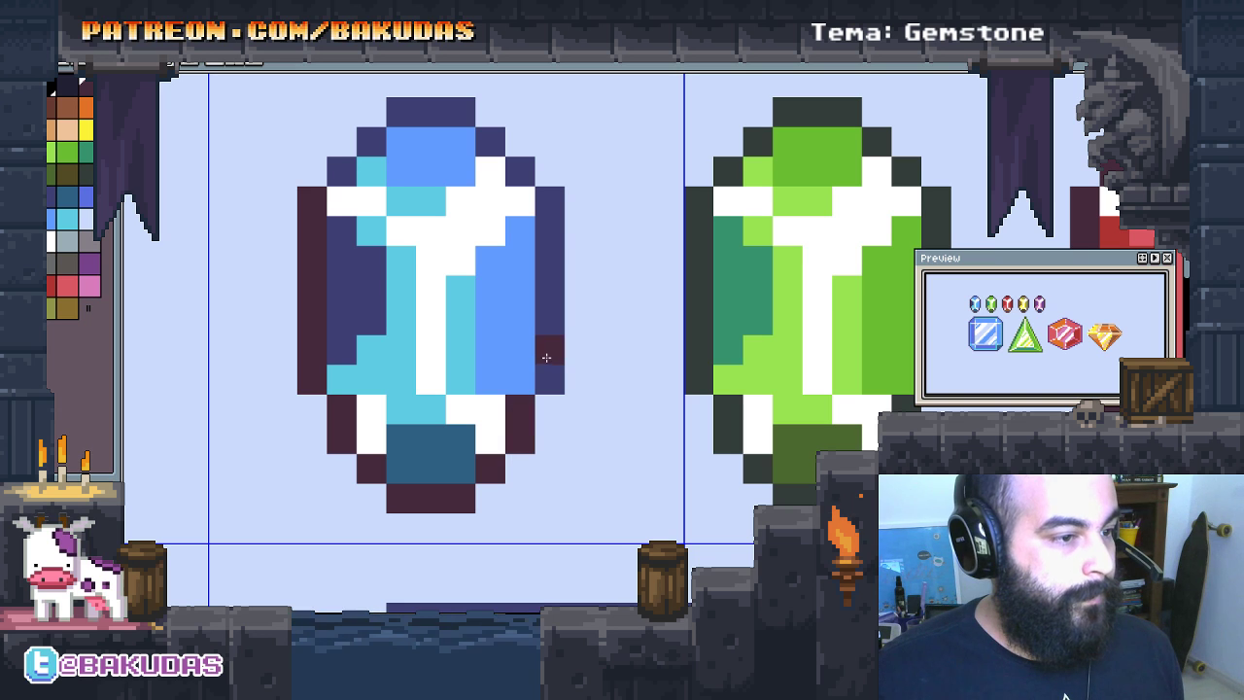
pyautogui.moveTo(546, 358); pyautogui.dragTo(556, 222)
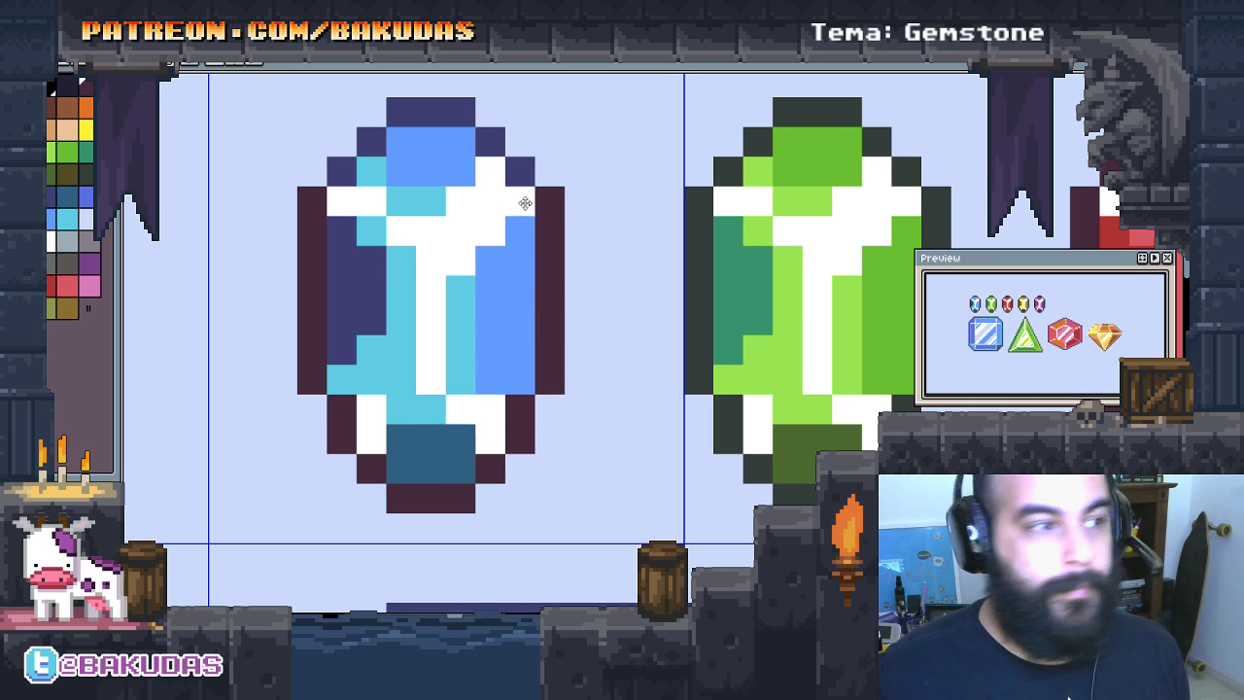
pyautogui.moveTo(530, 194); pyautogui.dragTo(502, 166)
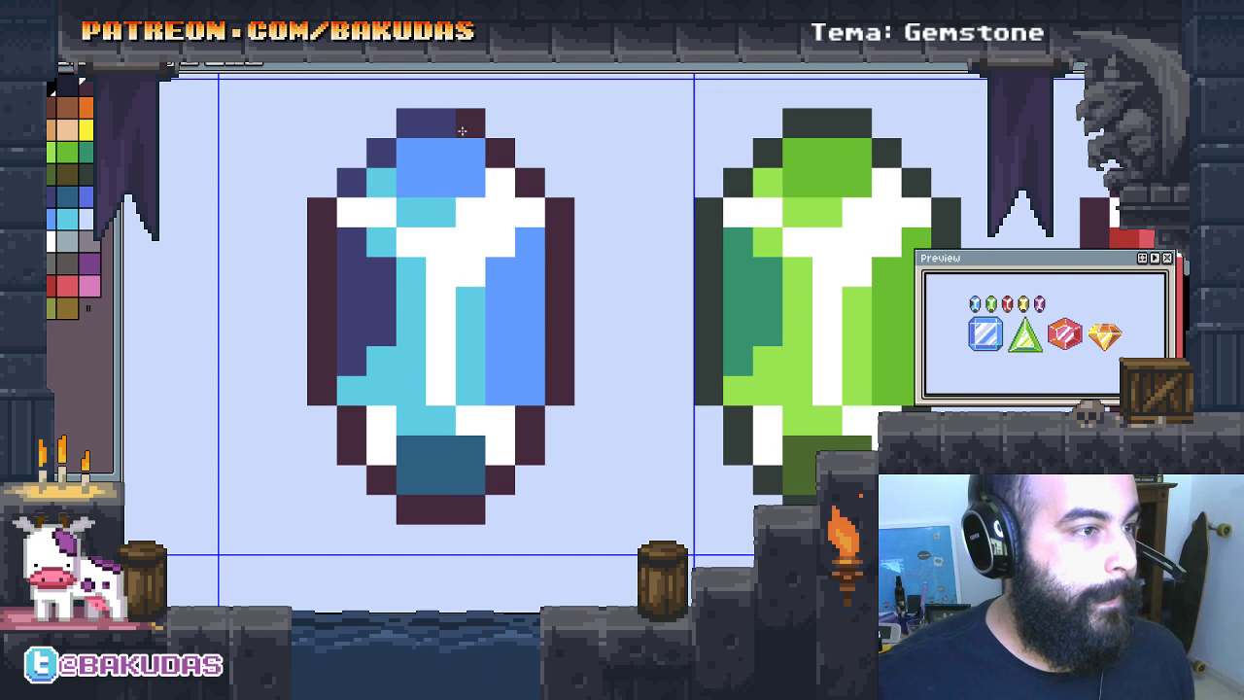
pyautogui.moveTo(463, 130); pyautogui.dragTo(403, 128)
# Step: Make the blue gem's bottom facet dark navy and its left facet steel blue
pyautogui.scroll(-1, 392, 324)
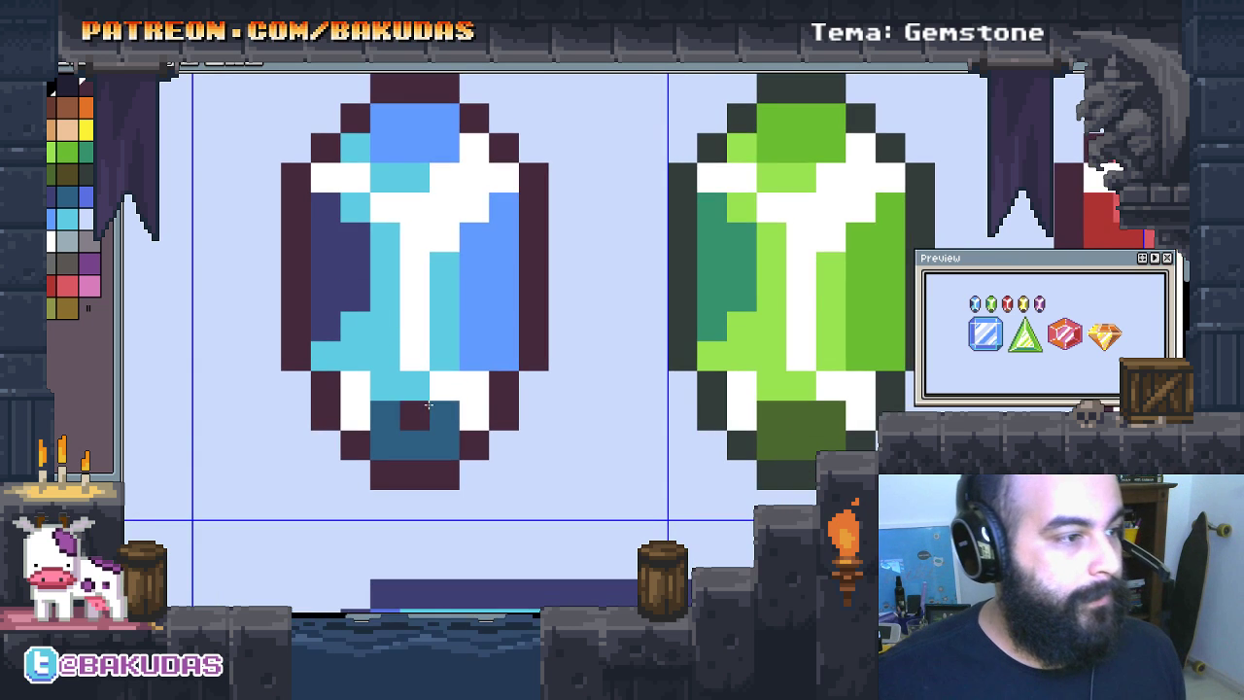
pyautogui.scroll(1, 467, 408)
pyautogui.scroll(-1, 492, 438)
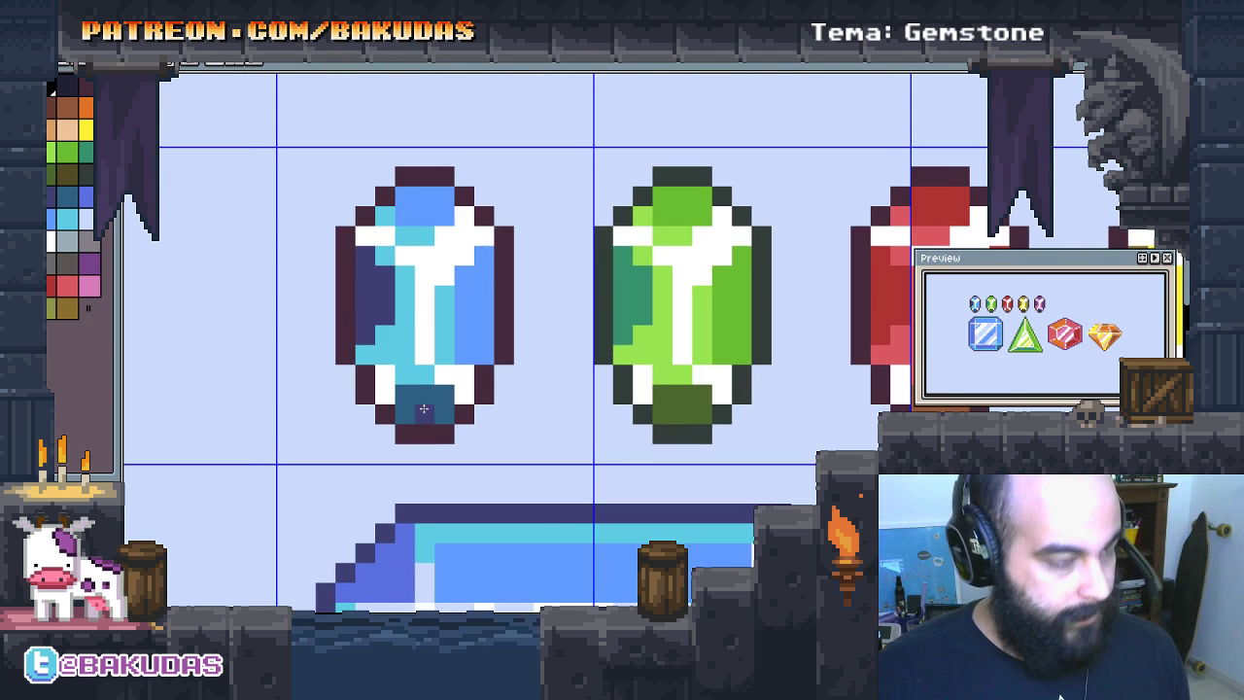
pyautogui.click(424, 410)
pyautogui.hscroll(-1, 443, 379)
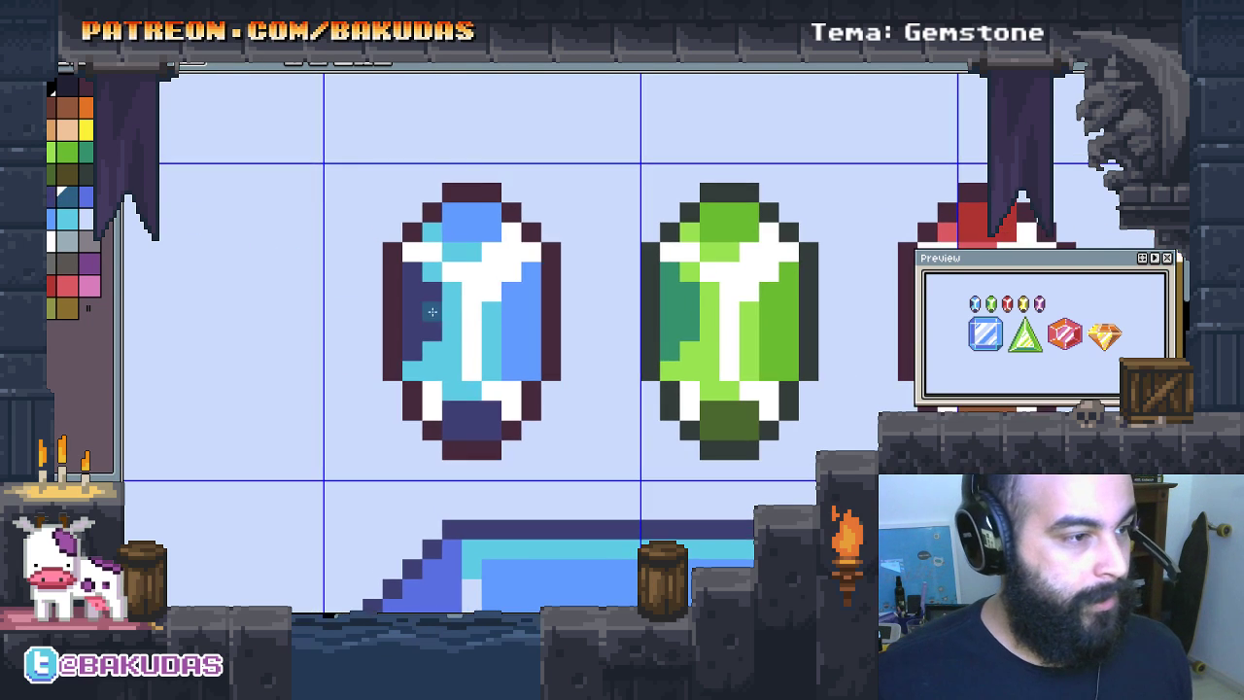
pyautogui.scroll(2, 437, 313)
pyautogui.click(441, 313)
# Step: Darken the red gem's brown base, trying and undoing a brown left facet
pyautogui.scroll(-2, 442, 313)
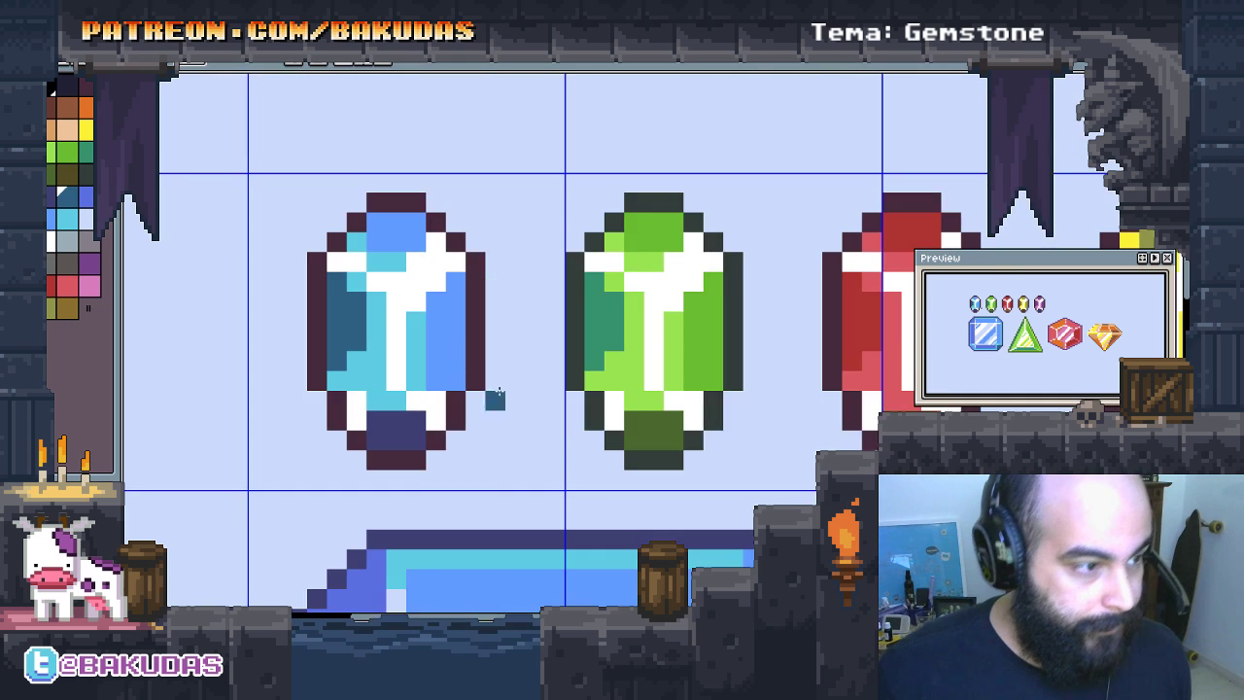
pyautogui.hscroll(2, 575, 389)
pyautogui.scroll(1, 639, 357)
pyautogui.hscroll(3, 536, 352)
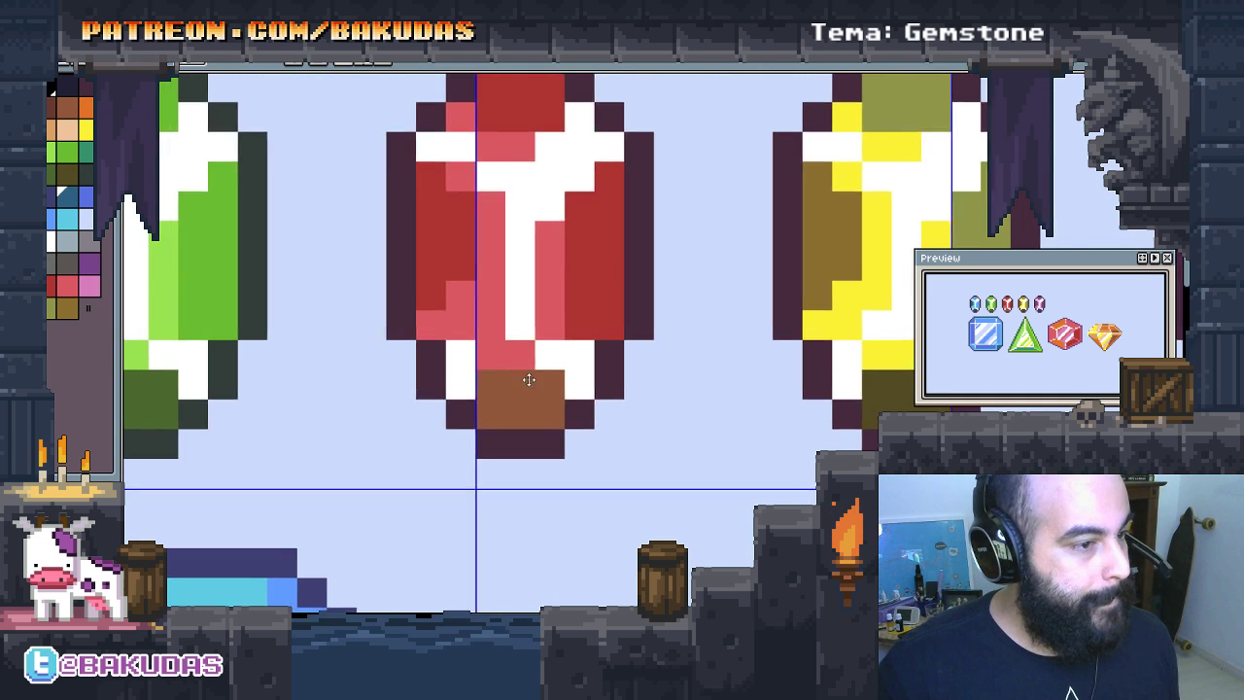
pyautogui.click(562, 406)
pyautogui.scroll(1, 562, 408)
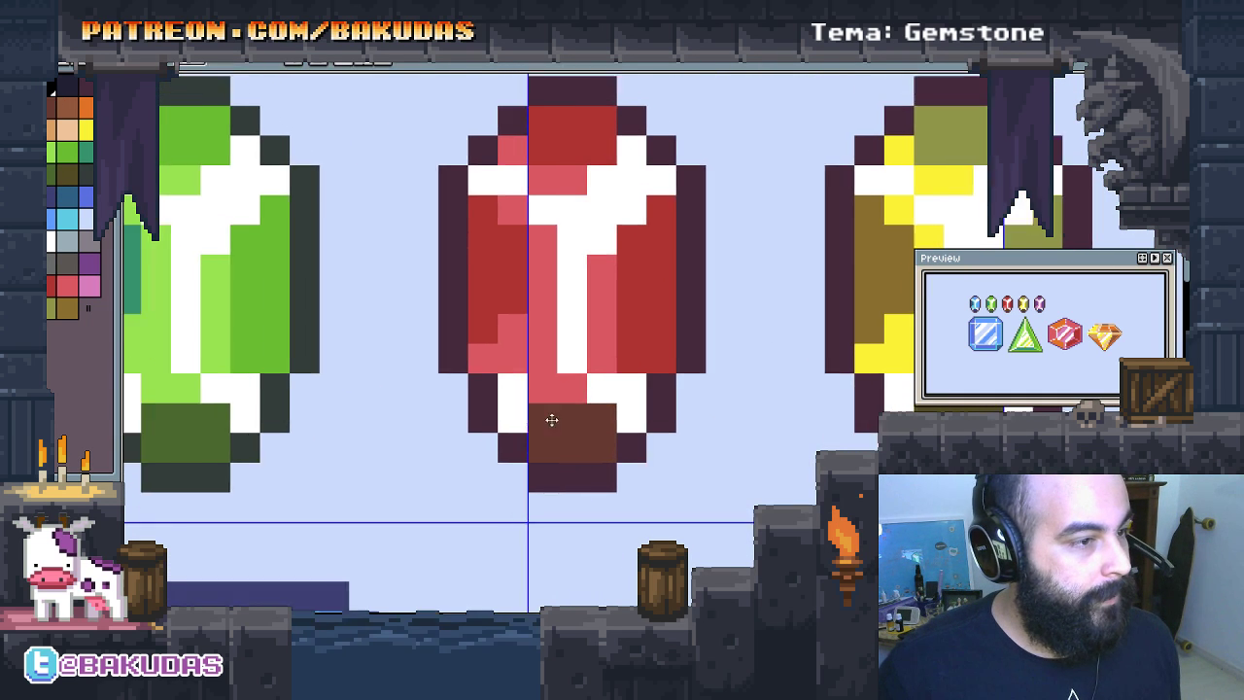
pyautogui.hscroll(-1, 562, 413)
pyautogui.click(522, 344)
pyautogui.hscroll(5, 544, 370)
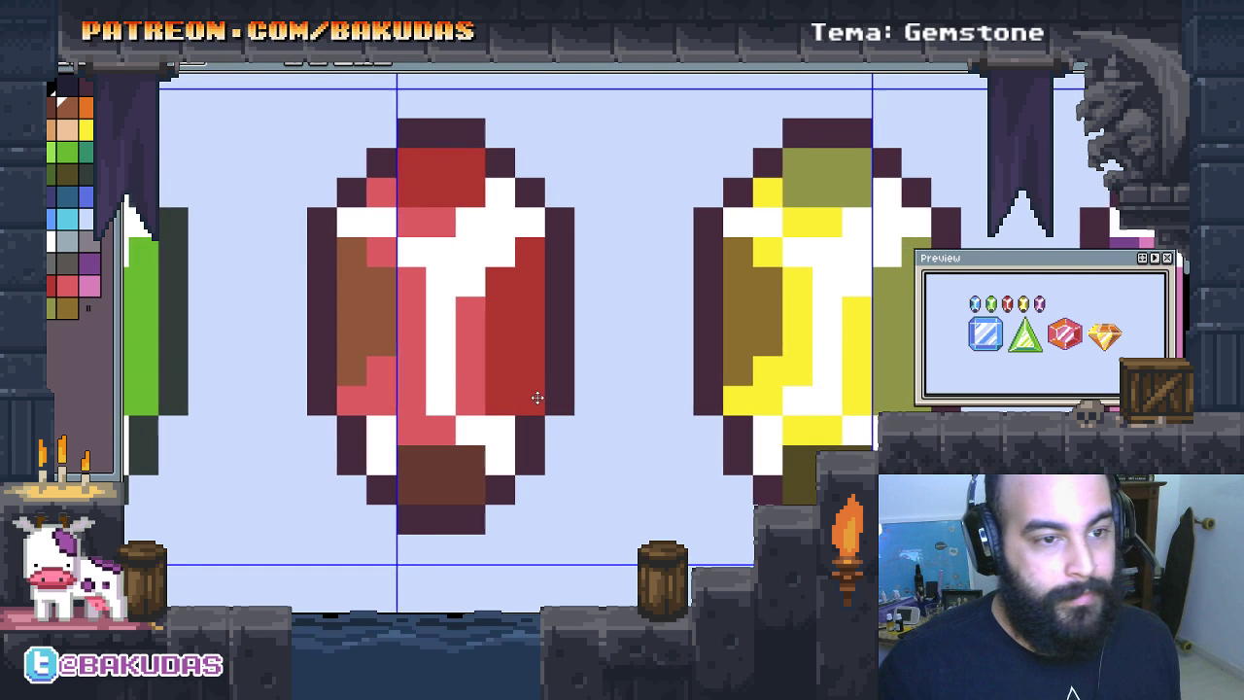
pyautogui.hscroll(1, 583, 408)
pyautogui.hotkey('ctrl', 'z')
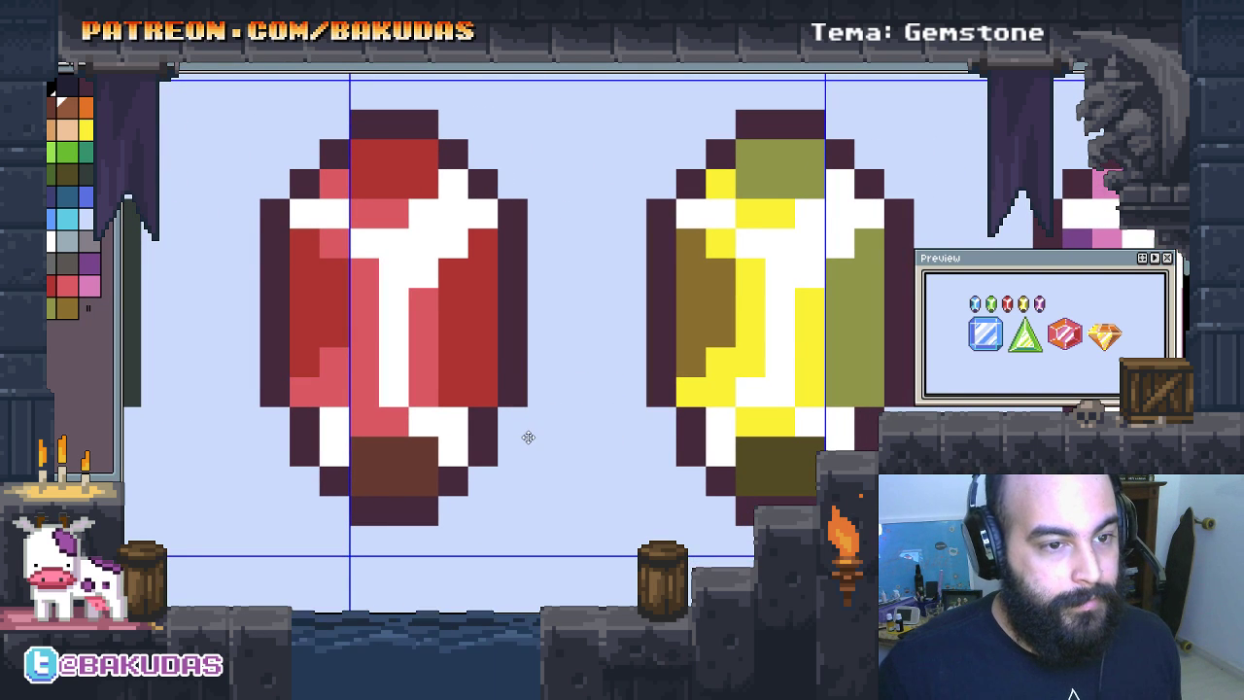
# Step: Sample a lighter brown from the artwork and refill the red gem's bottom facet
pyautogui.hscroll(-3, 622, 406)
pyautogui.scroll(-1, 635, 411)
pyautogui.hscroll(6, 503, 401)
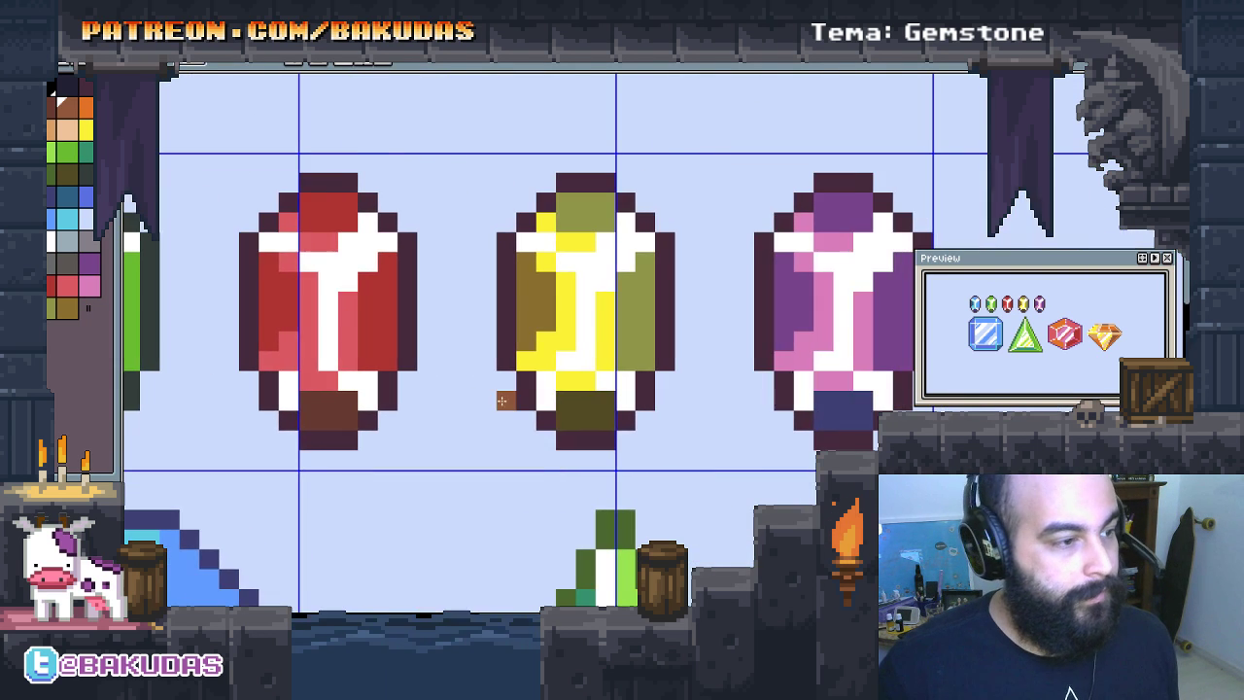
pyautogui.keyDown('alt'); pyautogui.click(371, 435); pyautogui.keyUp('alt')
pyautogui.click(345, 418)
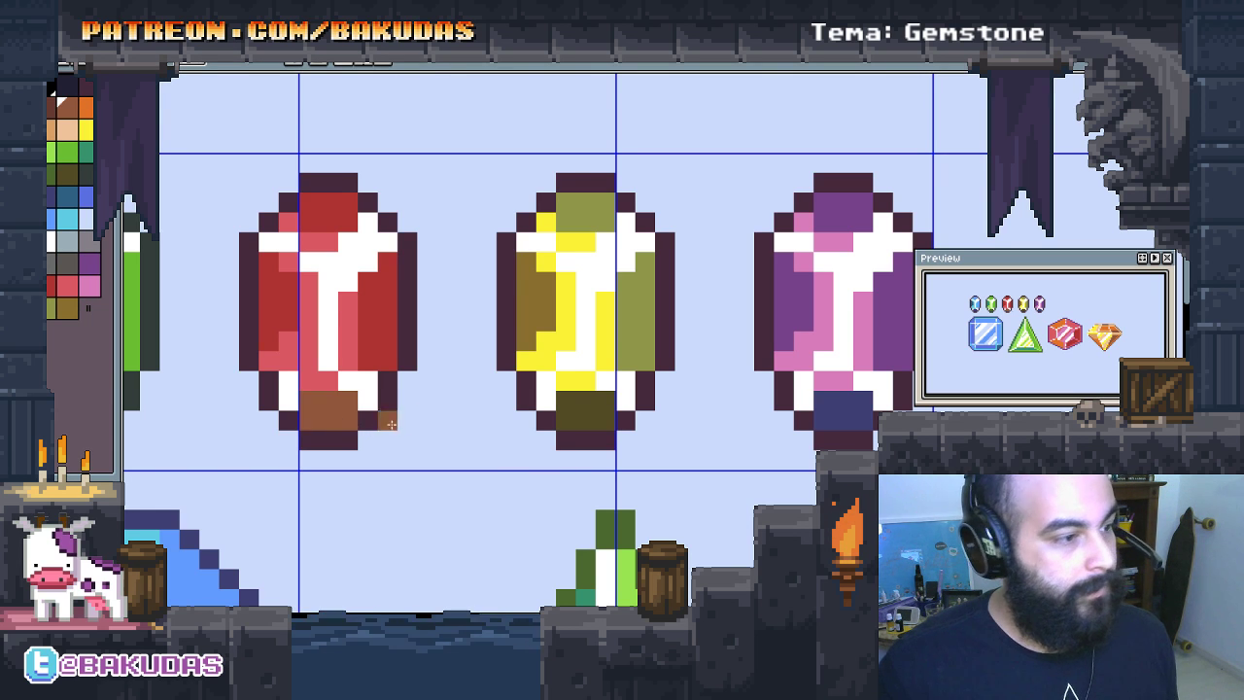
# Step: Pan the view over to centre the yellow and purple gems
pyautogui.moveTo(430, 427)
pyautogui.mouseDown()
pyautogui.moveTo(499, 439)
pyautogui.moveTo(404, 437)
pyautogui.mouseUp()
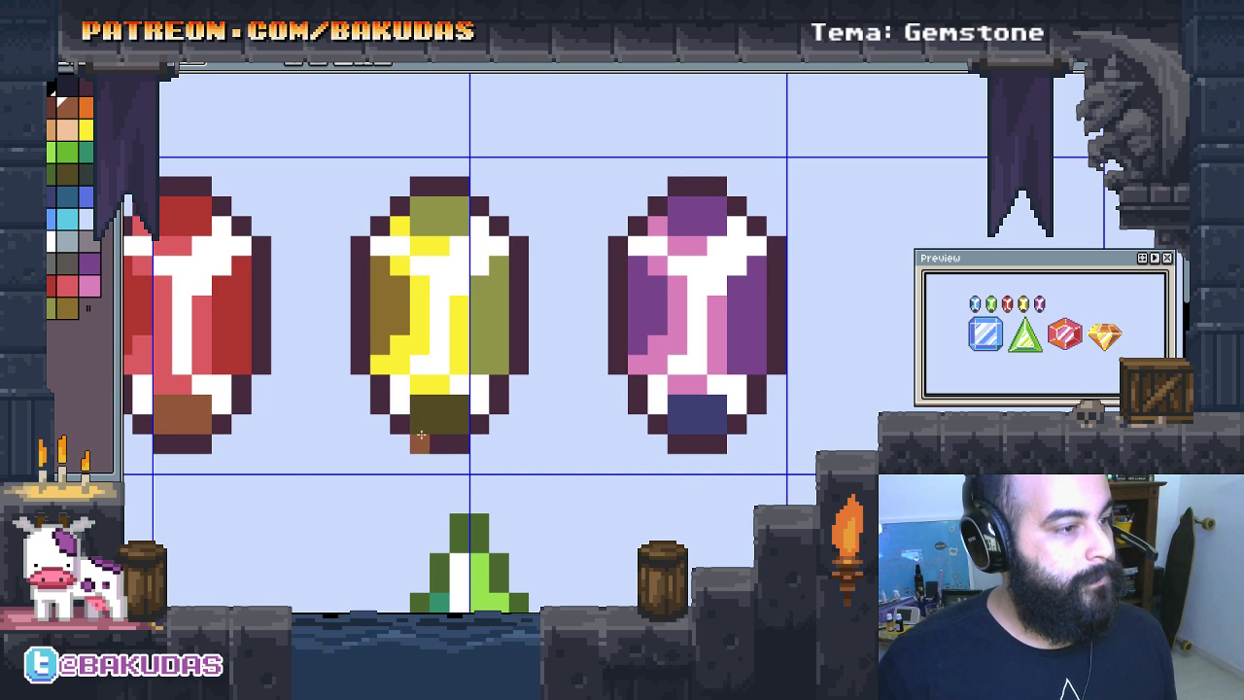
pyautogui.moveTo(578, 384); pyautogui.dragTo(553, 388)
pyautogui.moveTo(693, 386); pyautogui.dragTo(678, 408)
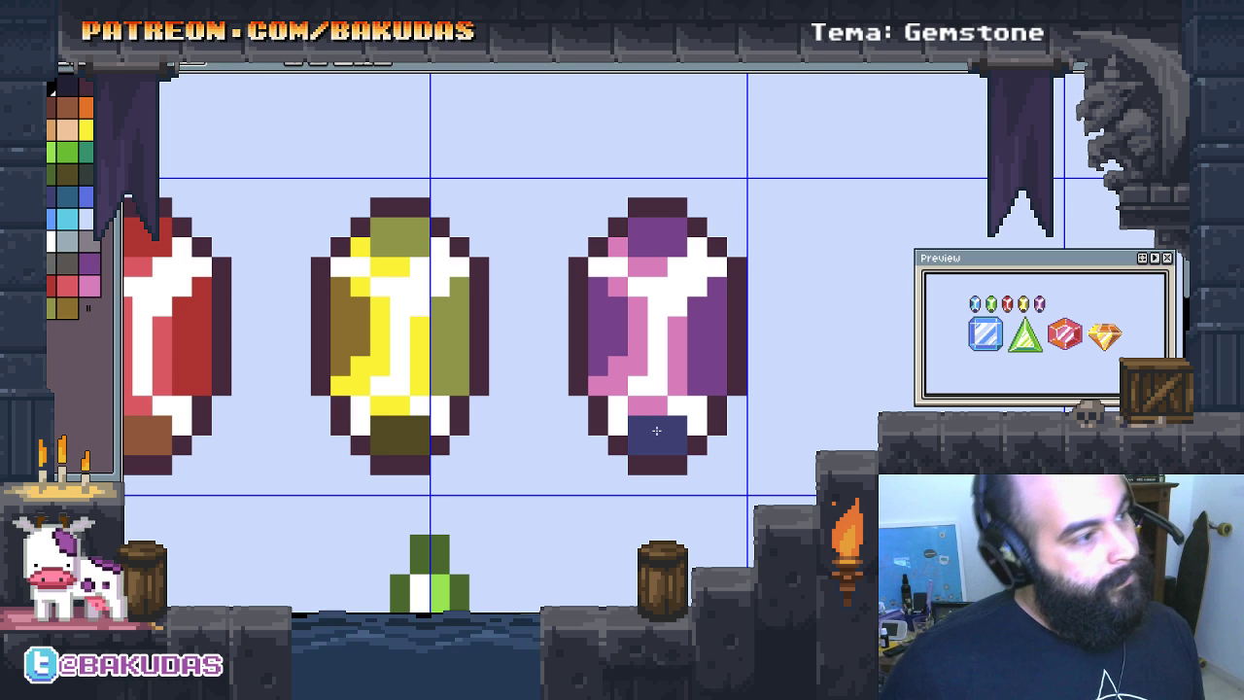
pyautogui.moveTo(608, 408); pyautogui.dragTo(669, 364)
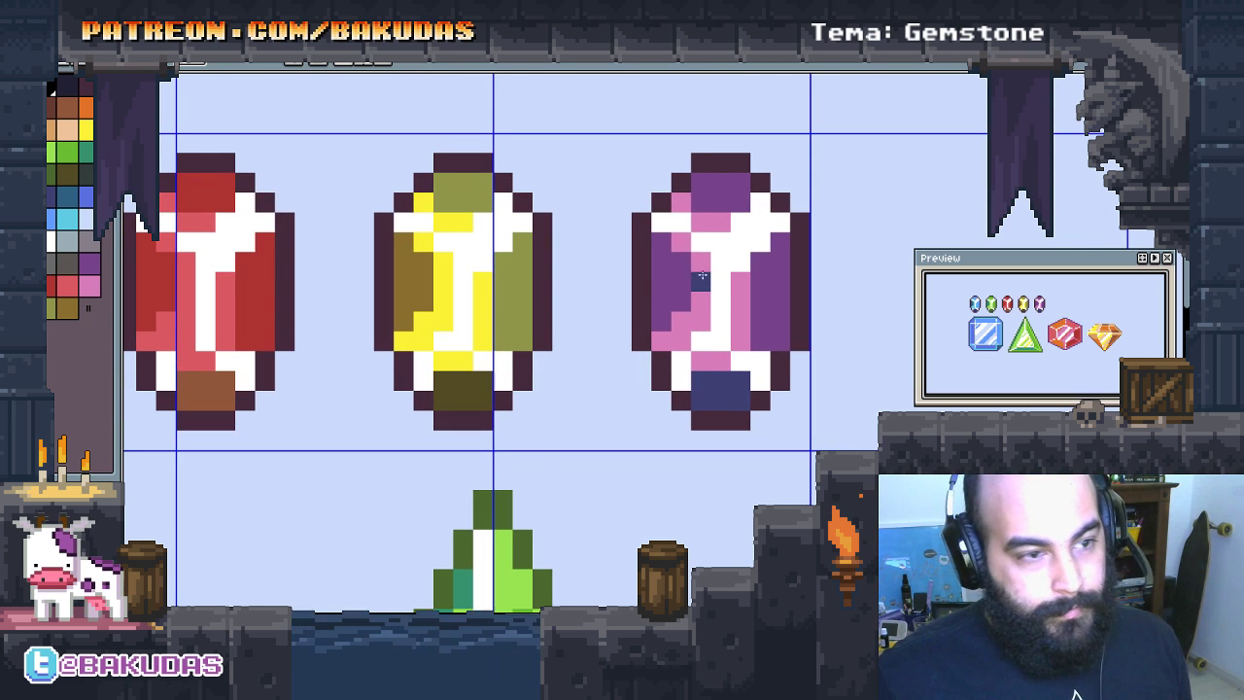
pyautogui.scroll(2, 700, 279)
pyautogui.moveTo(700, 269); pyautogui.dragTo(709, 308)
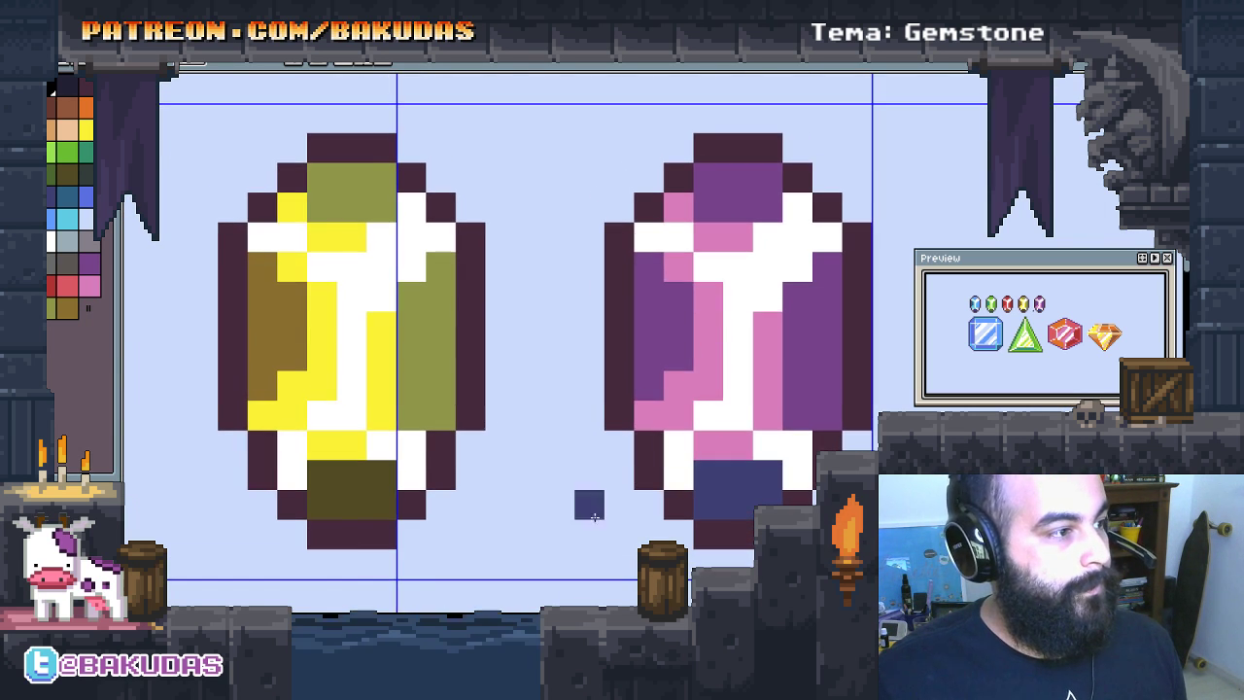
# Step: Dot pale blue sparkle pixels into the yellow and blue gems' white highlights
pyautogui.click(87, 221)
pyautogui.click(325, 279)
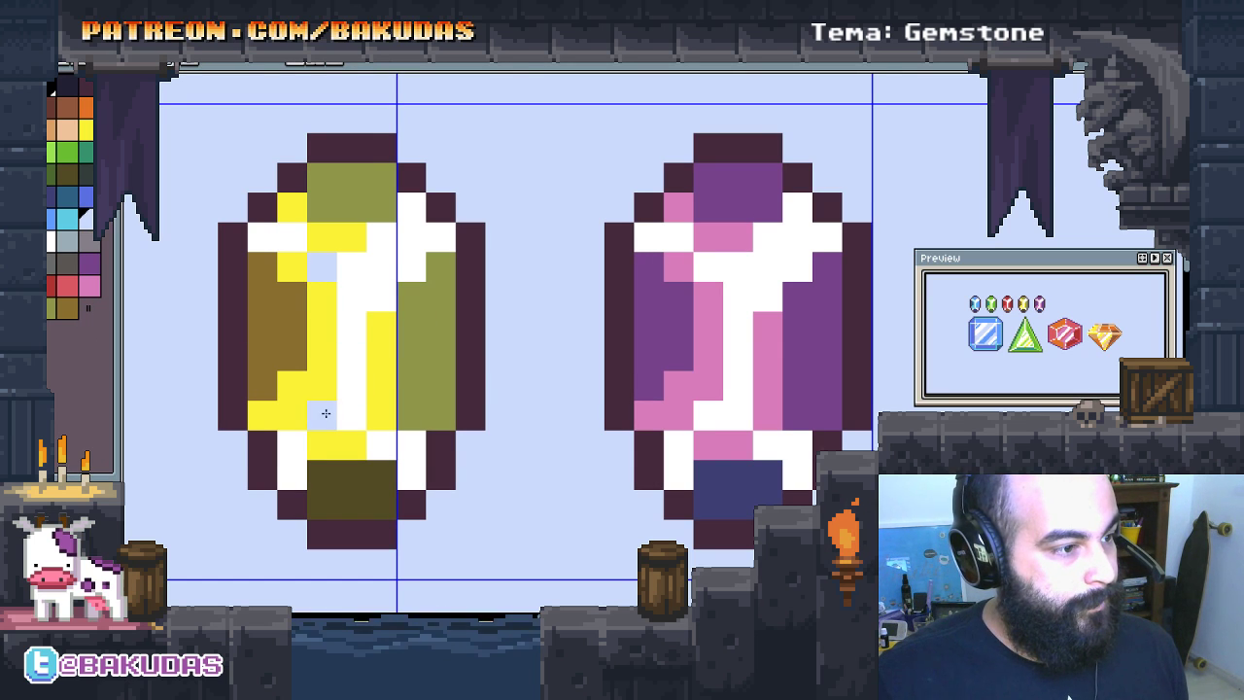
pyautogui.moveTo(489, 439); pyautogui.dragTo(398, 430)
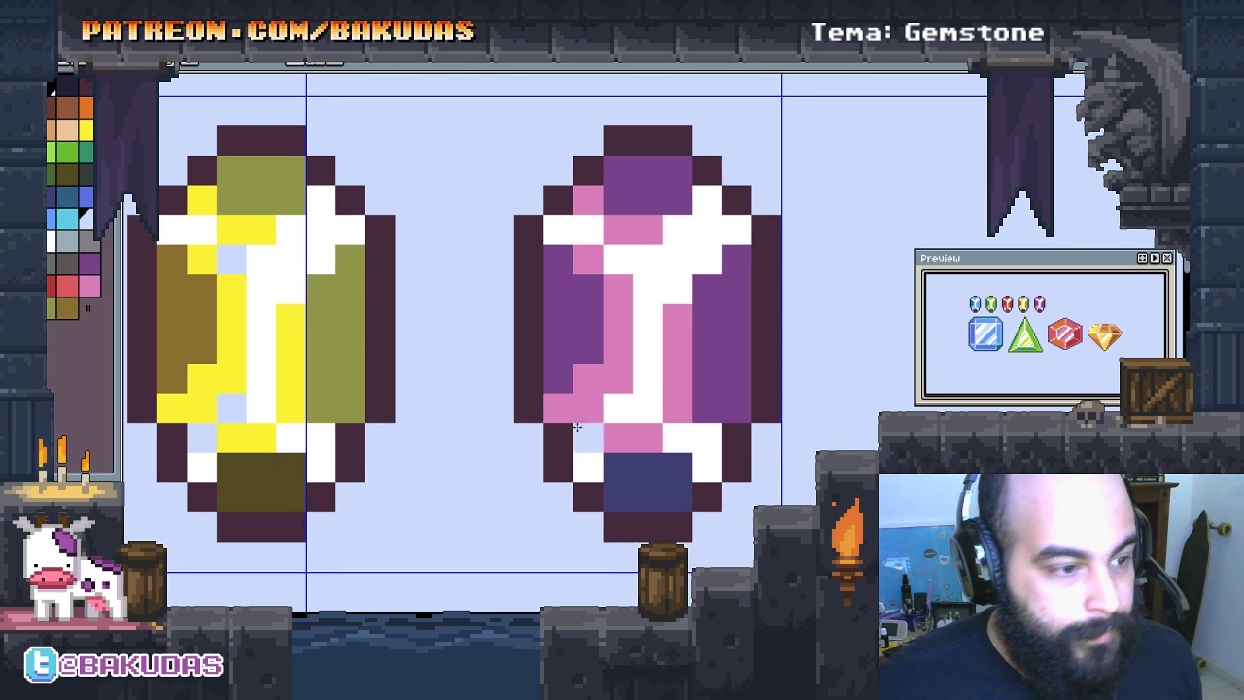
pyautogui.hscroll(-5, 486, 252)
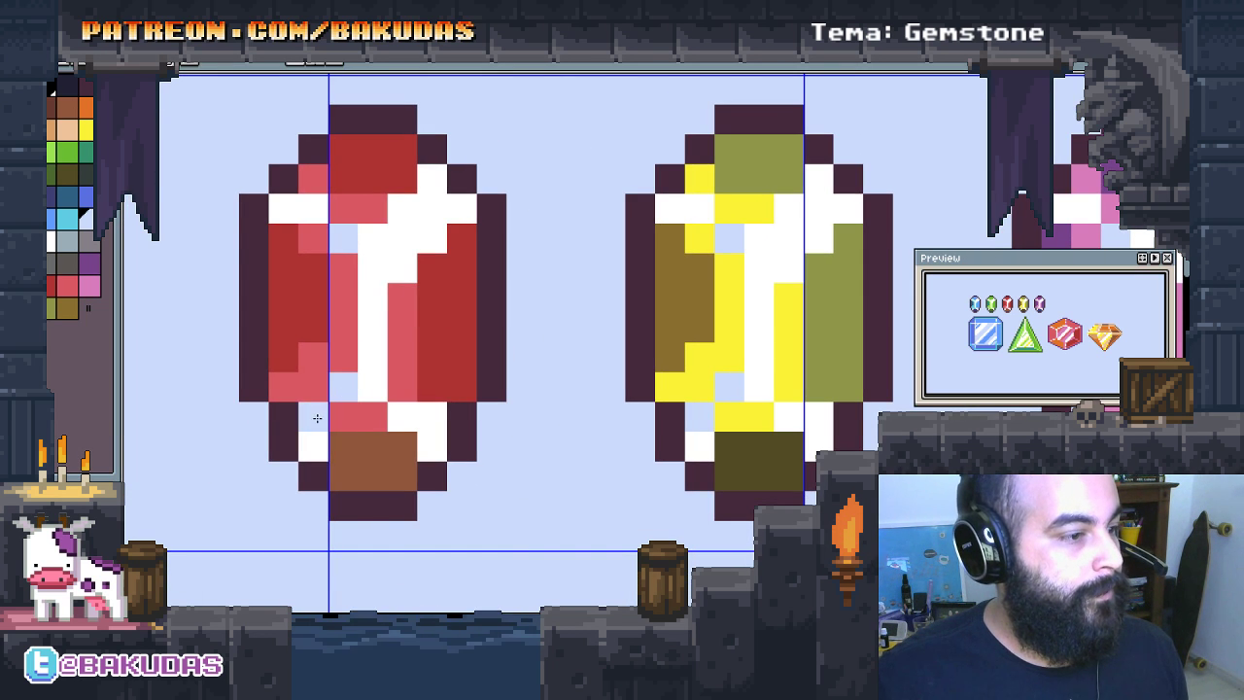
pyautogui.hscroll(-2, 317, 418)
pyautogui.hscroll(-2, 506, 358)
pyautogui.hscroll(-2, 562, 352)
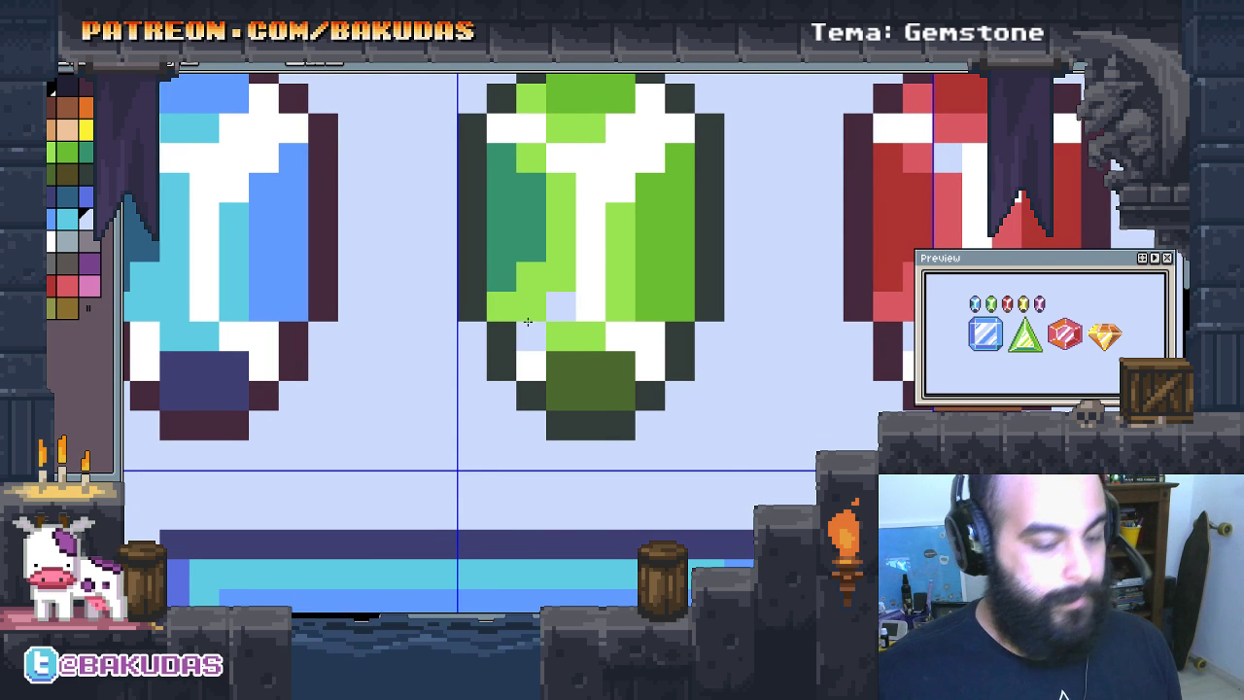
pyautogui.scroll(1, 583, 229)
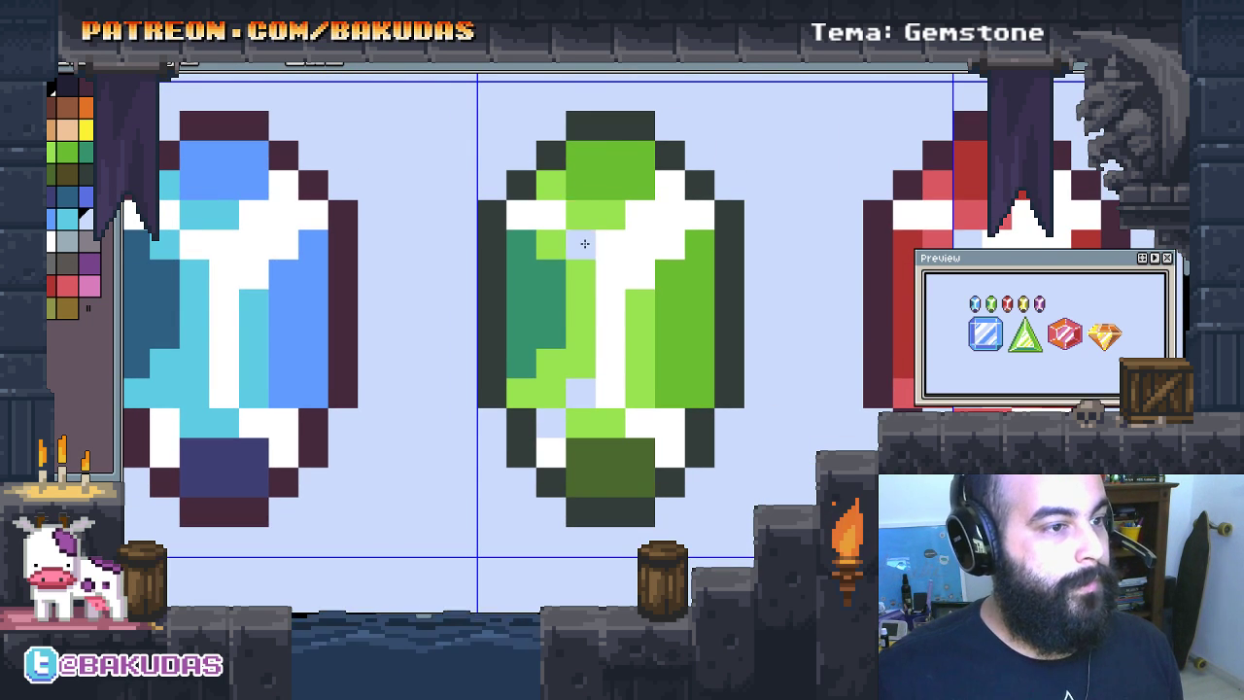
pyautogui.hscroll(-2, 536, 283)
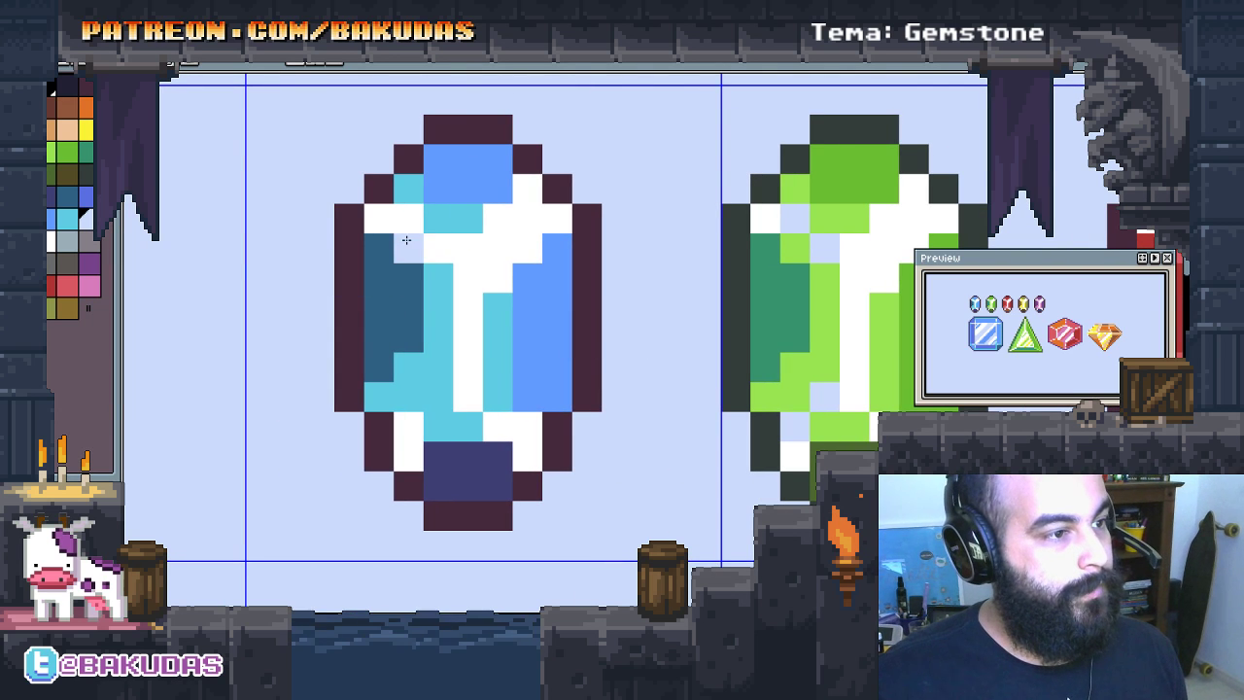
pyautogui.moveTo(408, 428); pyautogui.dragTo(438, 397)
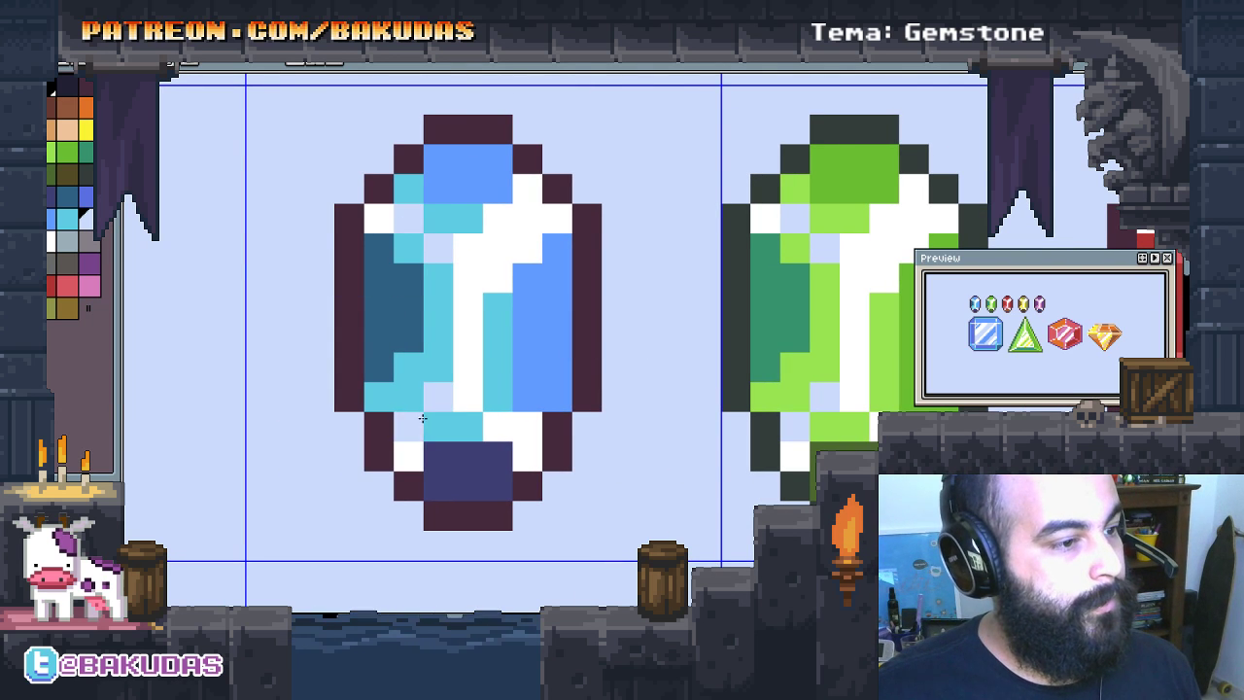
pyautogui.hscroll(1, 548, 389)
pyautogui.scroll(-1, 548, 389)
pyautogui.scroll(-1, 569, 356)
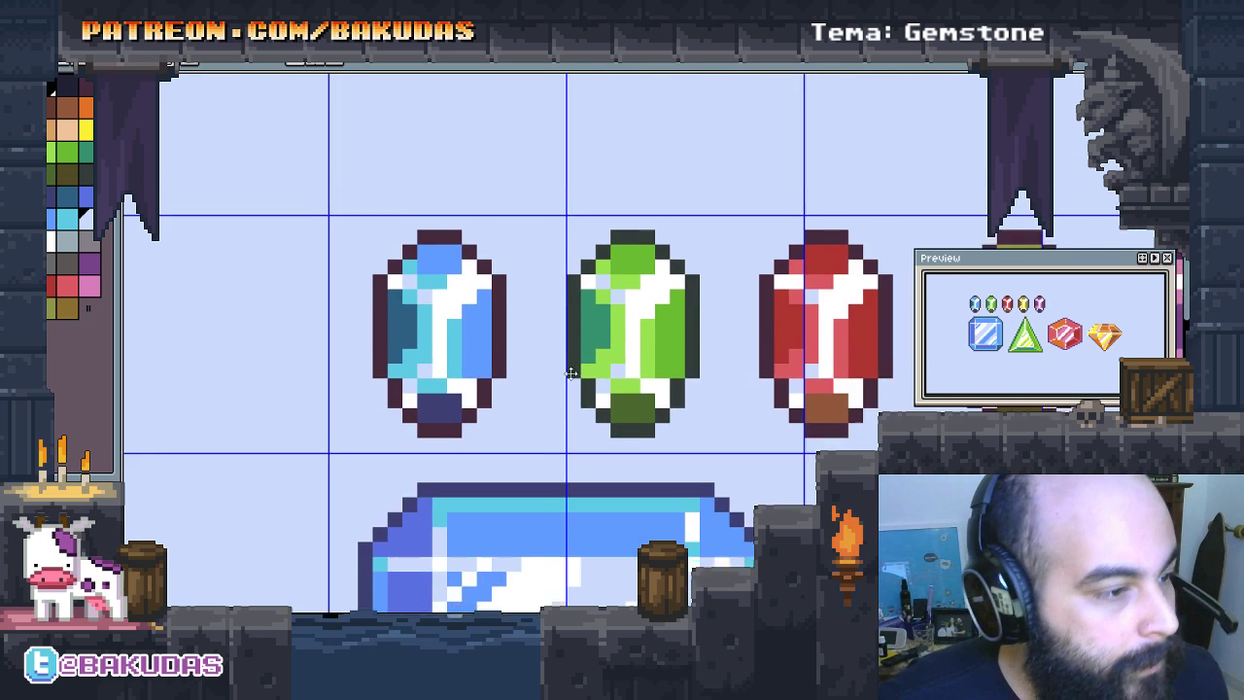
pyautogui.scroll(2, 402, 366)
pyautogui.hscroll(2, 495, 350)
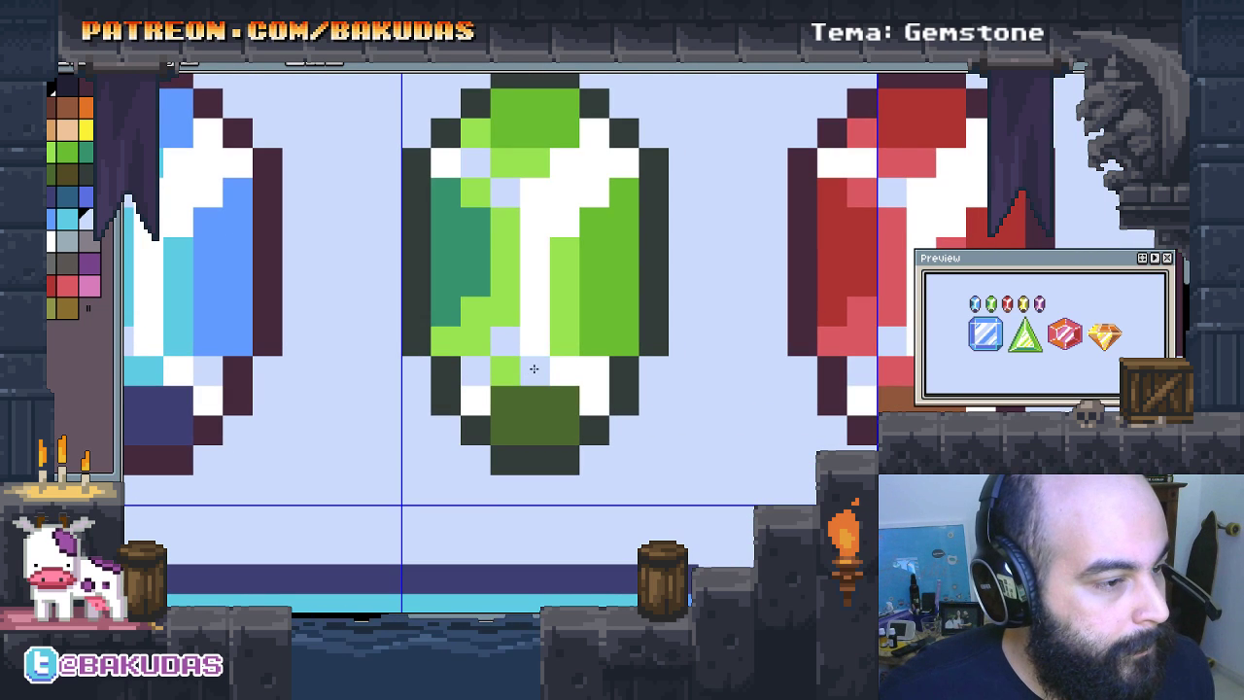
# Step: Tint a lower-right highlight pixel light green, pink and bright yellow on the matching gems
pyautogui.click(594, 370)
pyautogui.moveTo(702, 403); pyautogui.dragTo(368, 372)
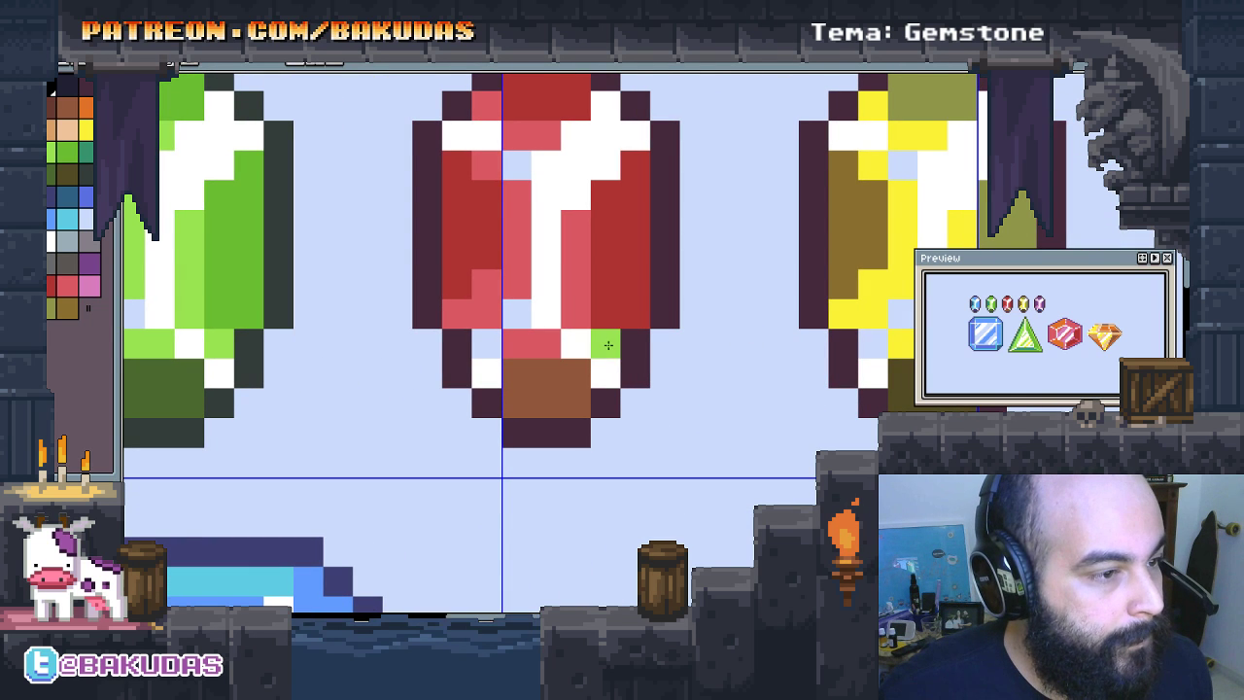
pyautogui.keyDown('alt'); pyautogui.click(589, 307); pyautogui.keyUp('alt')
pyautogui.click(600, 337)
pyautogui.moveTo(601, 338); pyautogui.dragTo(314, 389)
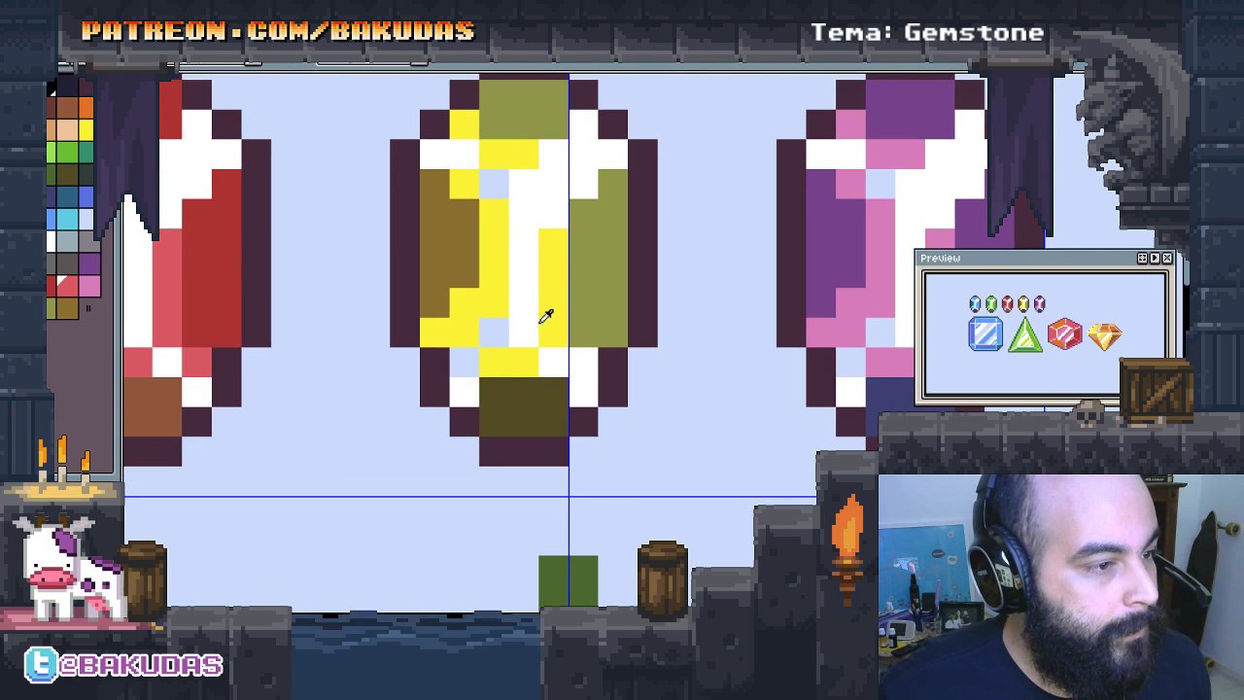
pyautogui.keyDown('alt'); pyautogui.click(545, 314); pyautogui.keyUp('alt')
pyautogui.click(581, 358)
pyautogui.moveTo(581, 358); pyautogui.dragTo(204, 361)
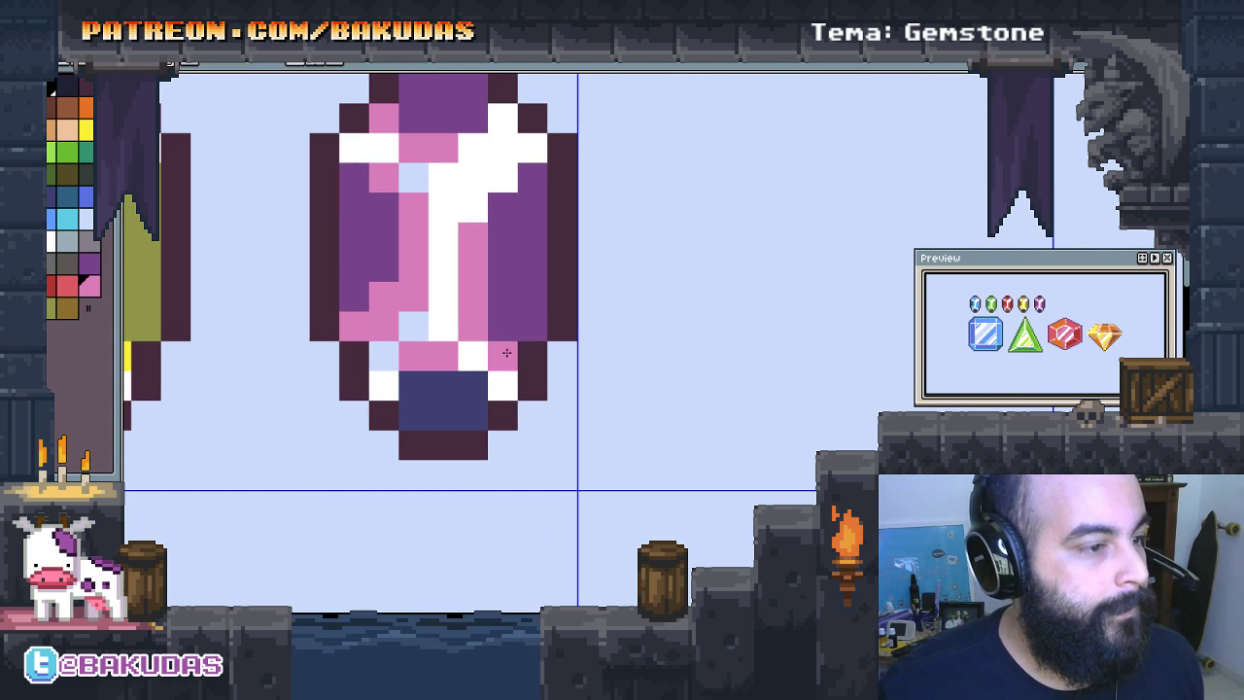
pyautogui.scroll(-3, 486, 331)
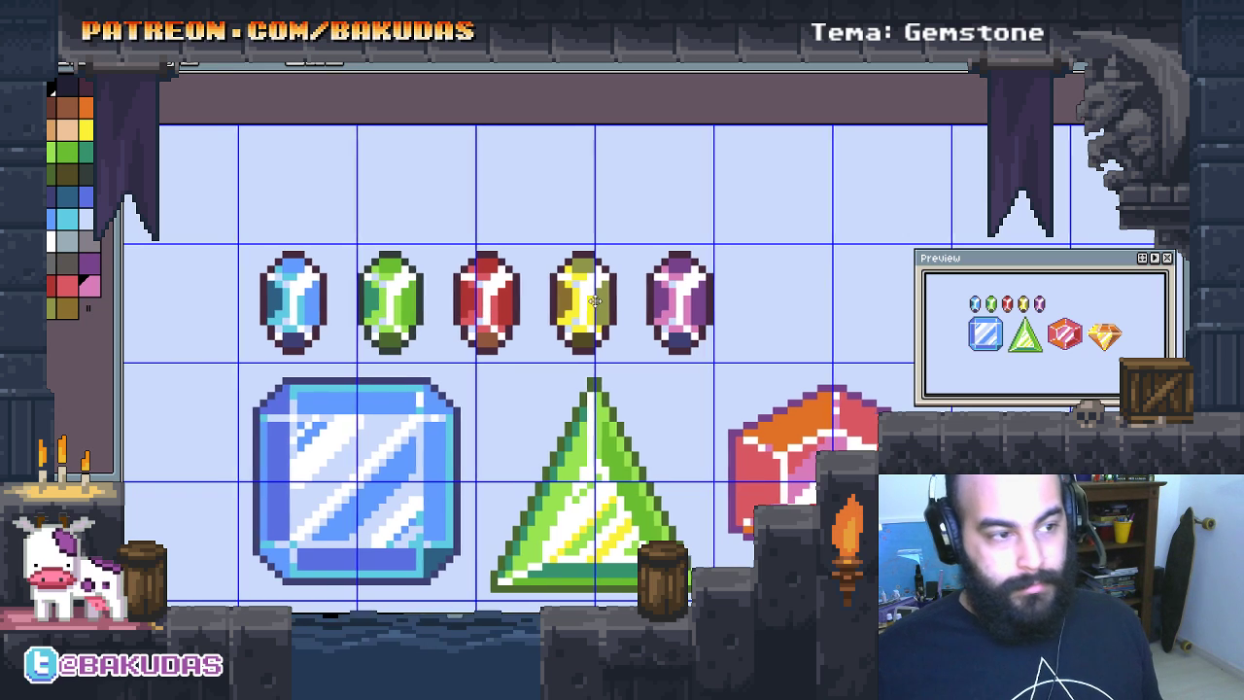
# Step: Marquee-select the yellow gem and drag a copy into the empty slot right of the purple gem
pyautogui.moveTo(591, 300); pyautogui.dragTo(627, 303)
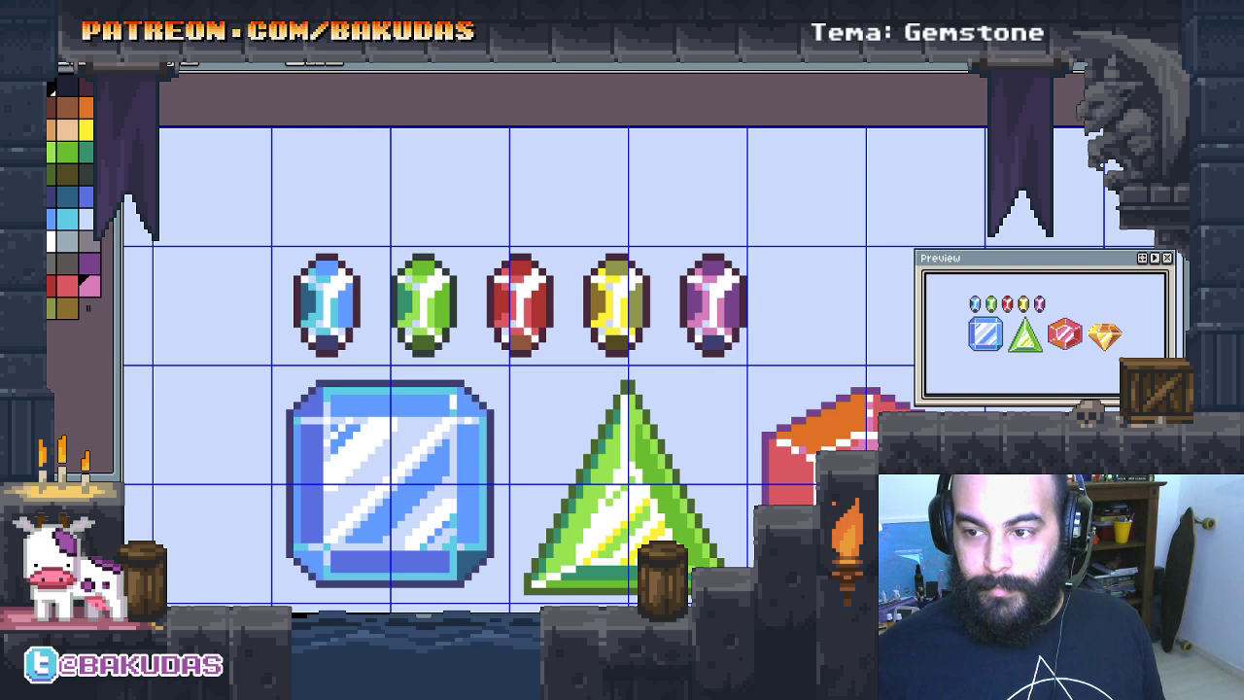
pyautogui.moveTo(706, 359); pyautogui.dragTo(622, 325)
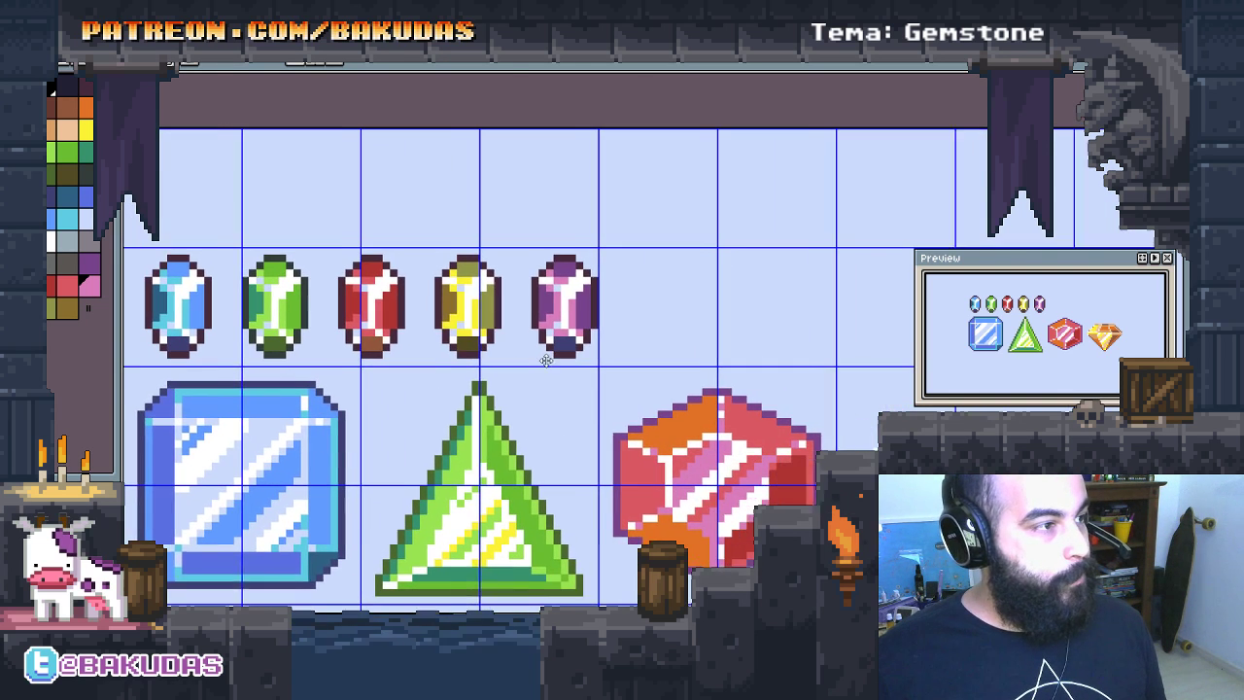
pyautogui.scroll(1, 617, 332)
pyautogui.scroll(1, 616, 332)
pyautogui.moveTo(425, 346); pyautogui.dragTo(505, 367)
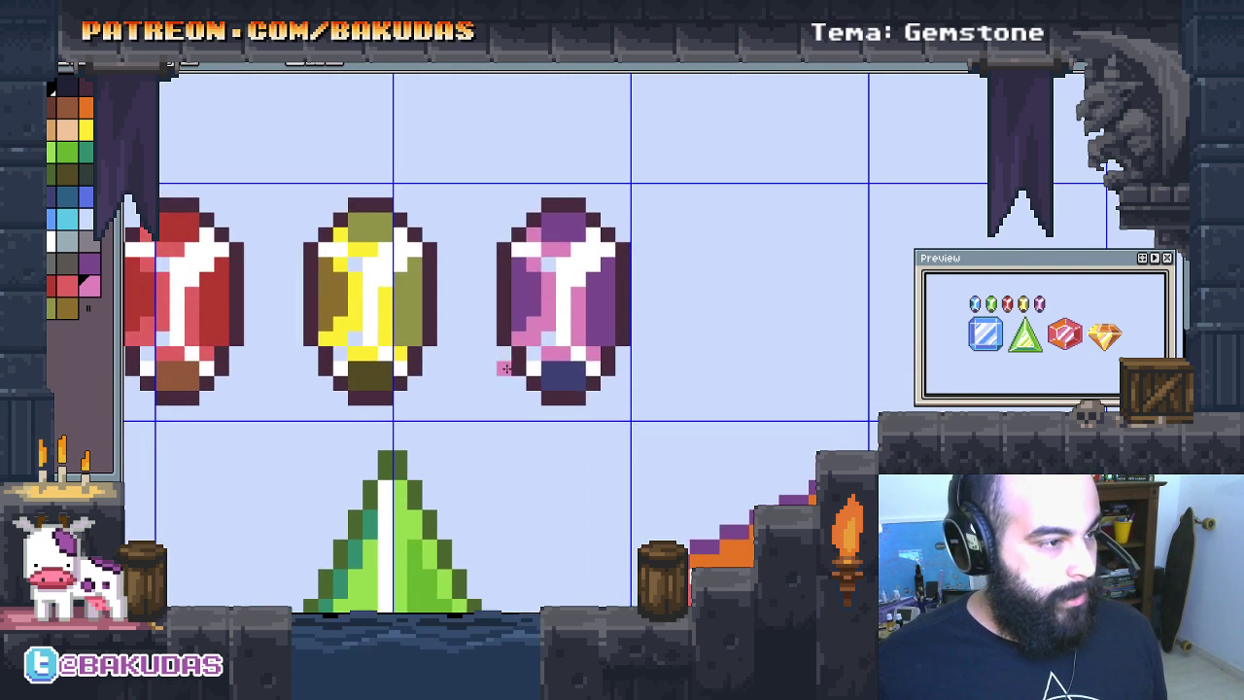
pyautogui.moveTo(401, 364); pyautogui.dragTo(374, 368)
pyautogui.moveTo(262, 190); pyautogui.dragTo(405, 406)
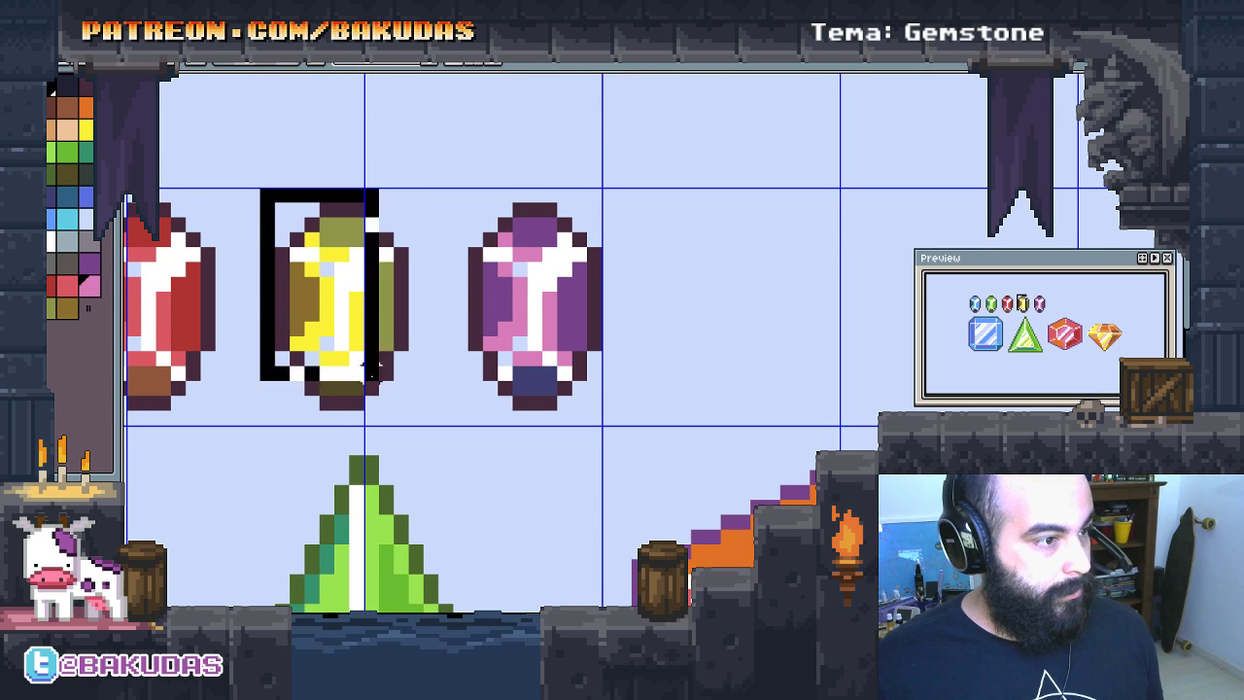
pyautogui.moveTo(352, 371)
pyautogui.mouseDown()
pyautogui.moveTo(739, 371)
pyautogui.moveTo(668, 372)
pyautogui.mouseUp()
# Step: Repaint the copied gem's yellow pixels orange
pyautogui.scroll(1, 661, 328)
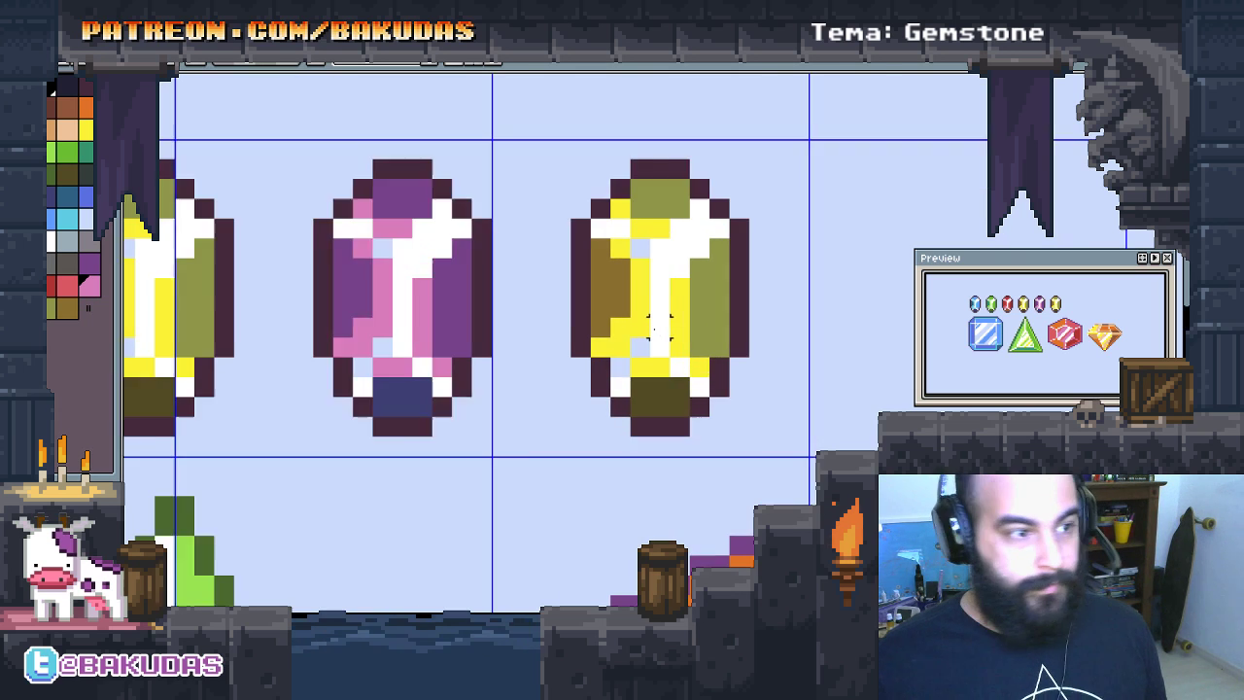
pyautogui.scroll(1, 661, 328)
pyautogui.moveTo(661, 328); pyautogui.dragTo(598, 328)
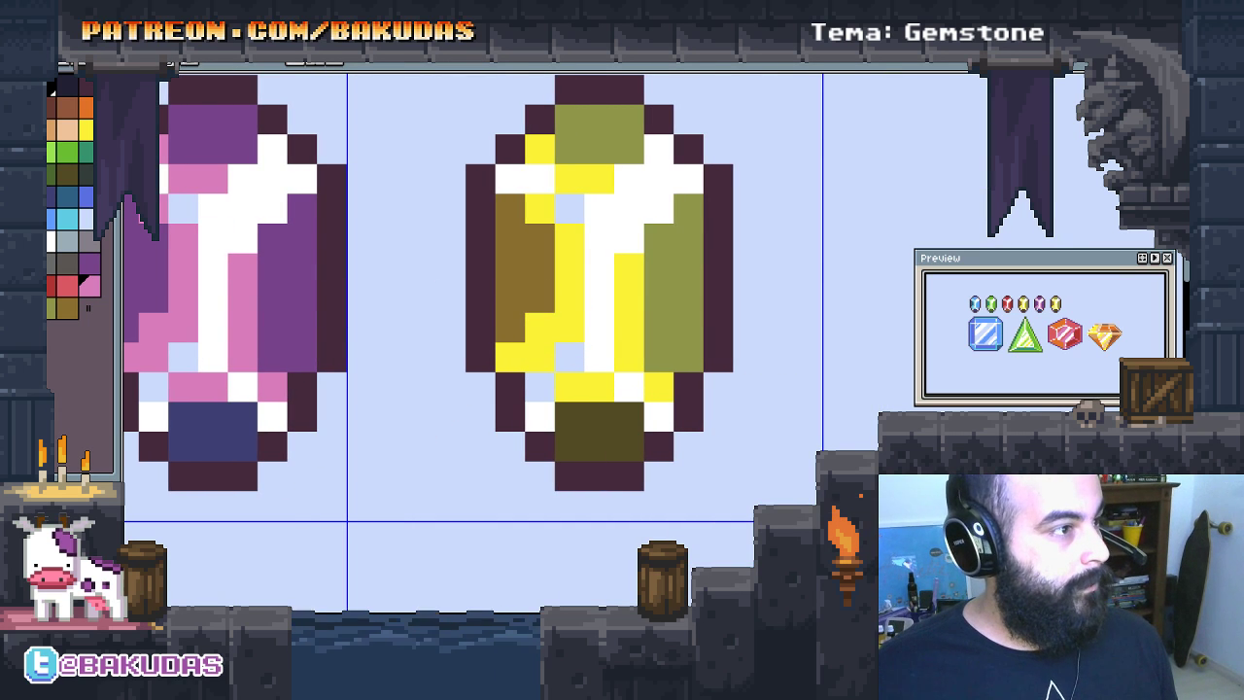
pyautogui.moveTo(451, 268); pyautogui.dragTo(523, 286)
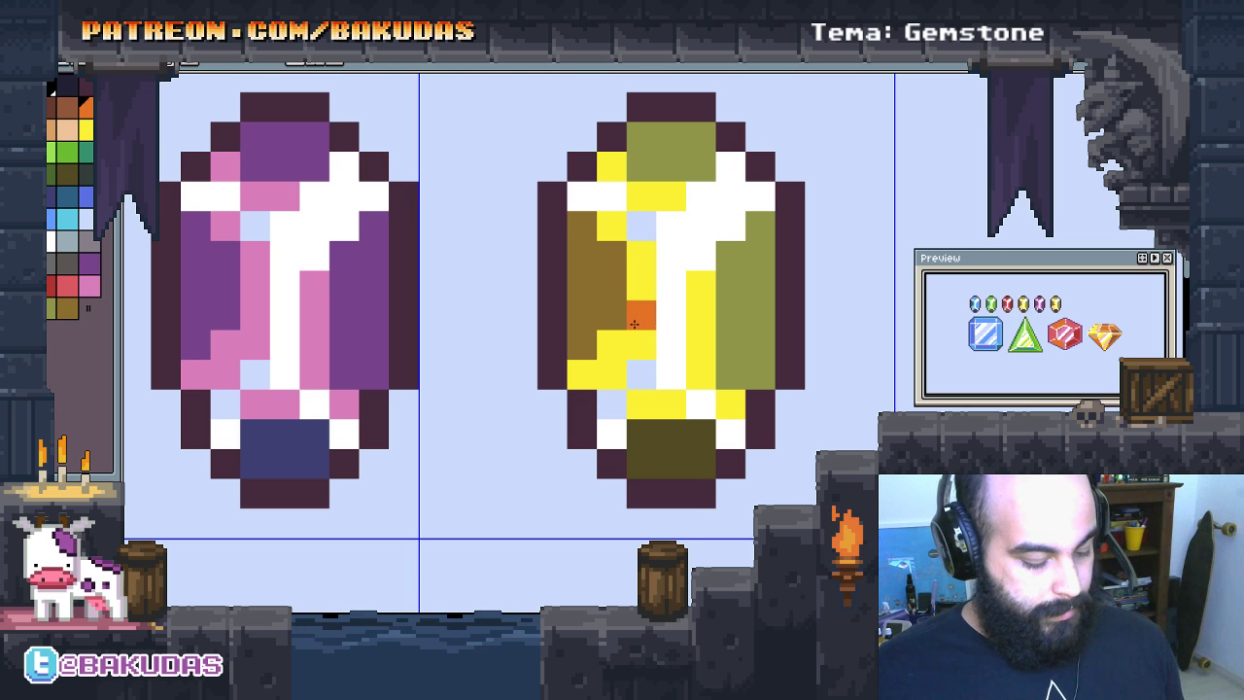
pyautogui.moveTo(633, 324)
pyautogui.mouseDown()
pyautogui.moveTo(641, 272)
pyautogui.moveTo(702, 374)
pyautogui.moveTo(642, 404)
pyautogui.moveTo(670, 313)
pyautogui.mouseUp()
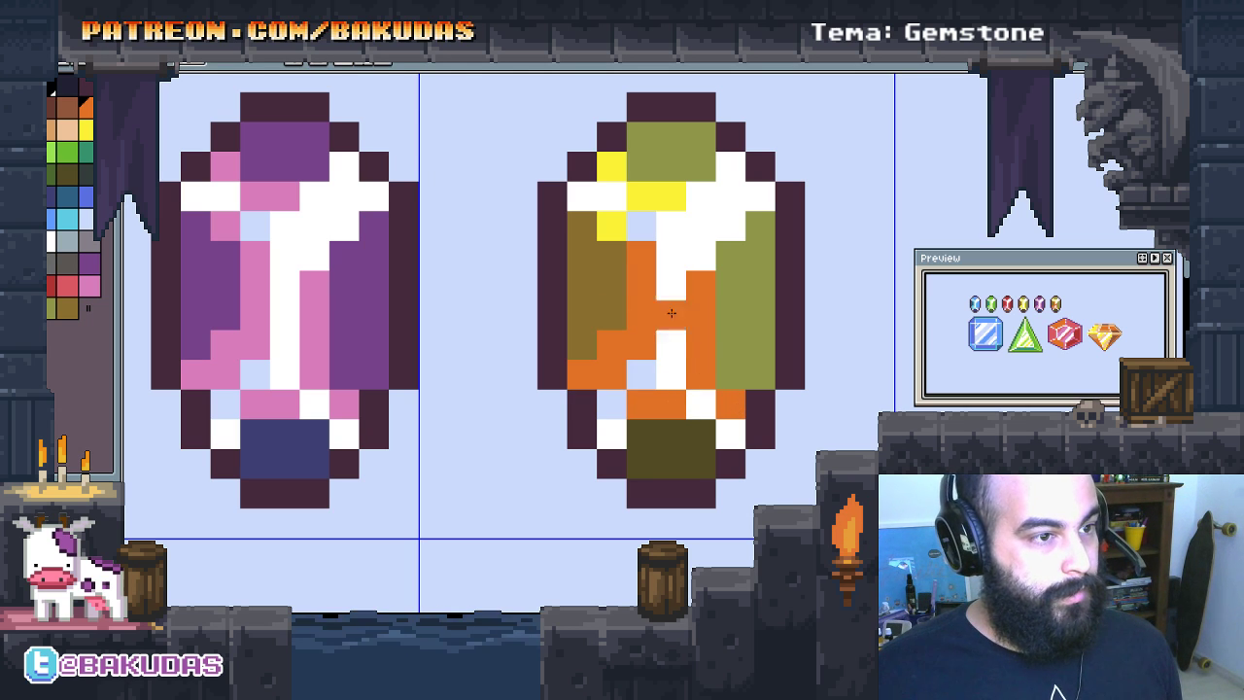
pyautogui.click(612, 225)
pyautogui.moveTo(670, 196); pyautogui.dragTo(637, 210)
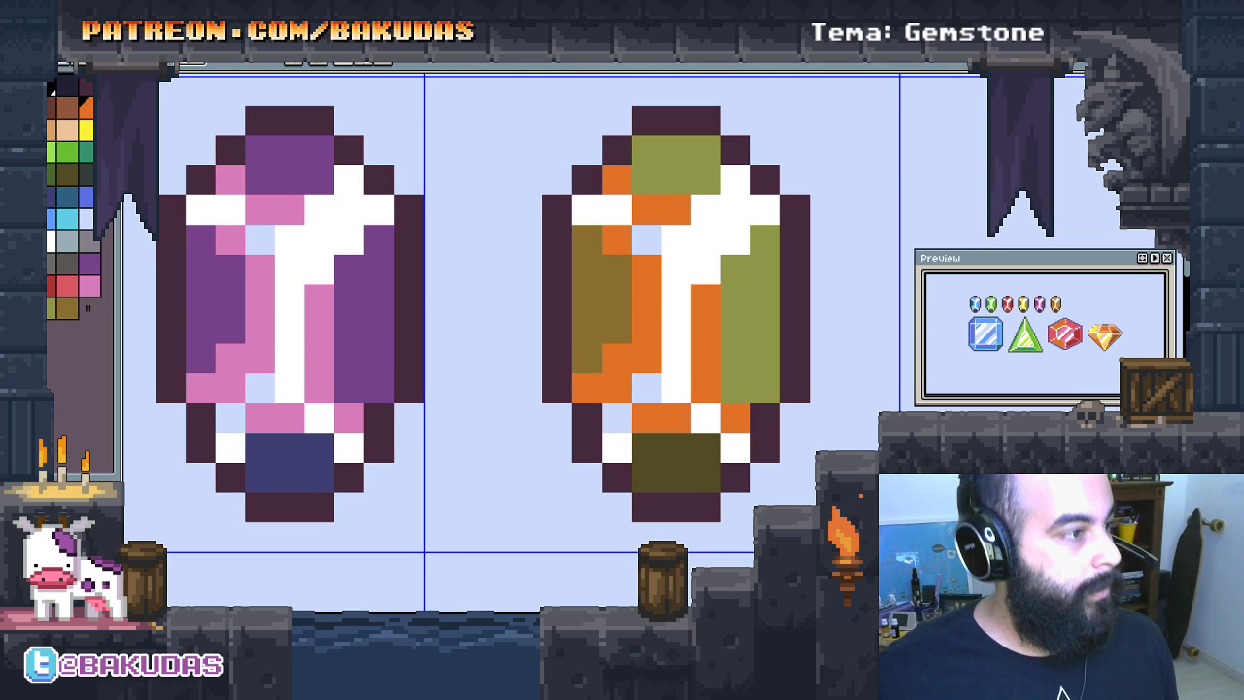
# Step: Fill the gem's olive right side, left side and top block with peach
pyautogui.click(727, 322)
pyautogui.click(705, 418)
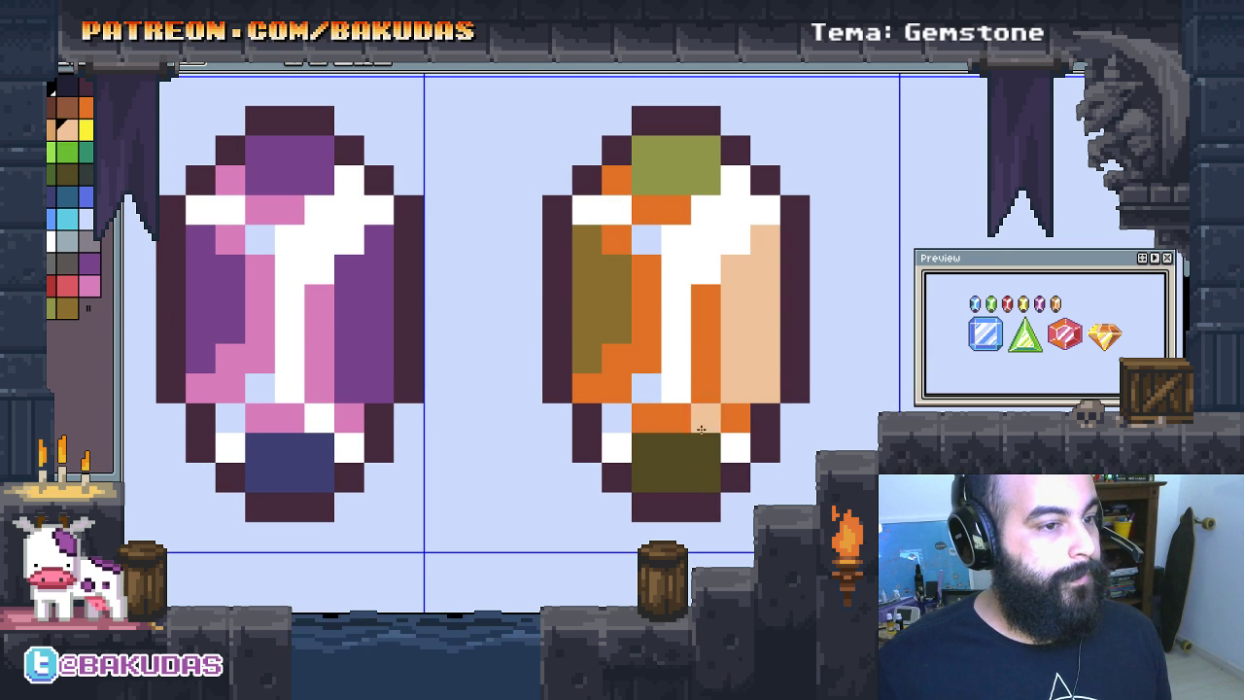
pyautogui.click(586, 291)
pyautogui.click(650, 181)
pyautogui.moveTo(737, 361); pyautogui.dragTo(711, 378)
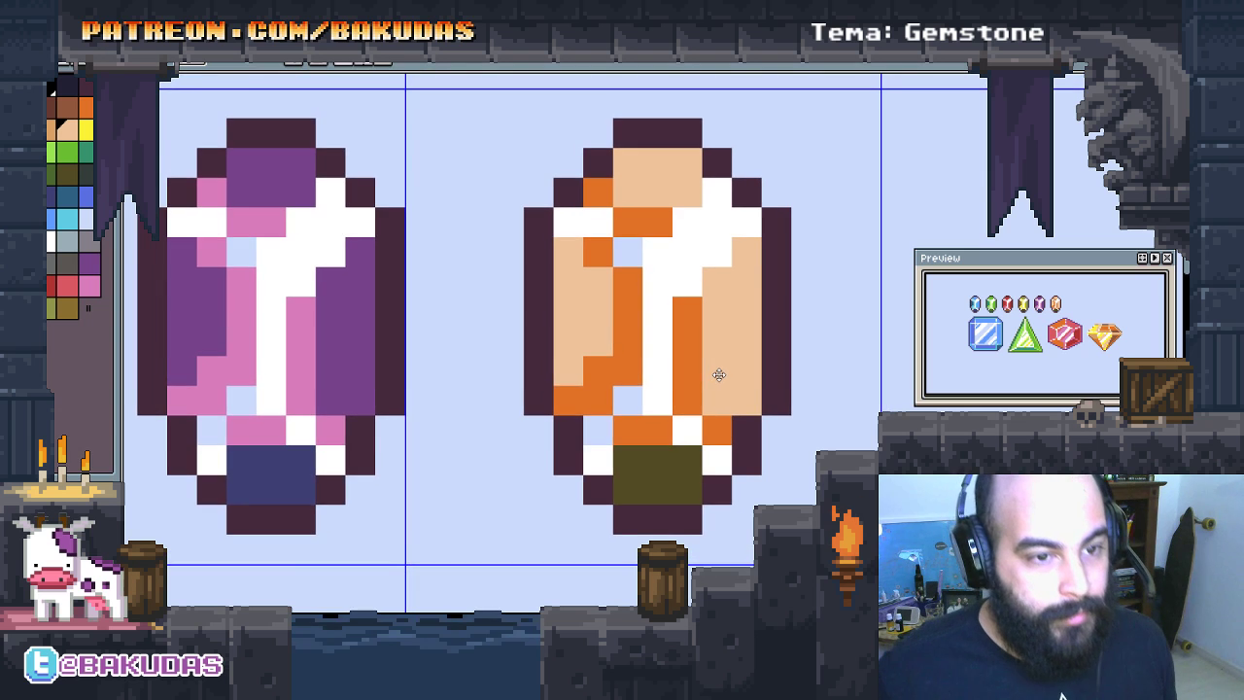
# Step: Shade the gem's left side tan and make its olive bottom brown
pyautogui.click(58, 129)
pyautogui.click(551, 325)
pyautogui.moveTo(633, 434); pyautogui.dragTo(612, 462)
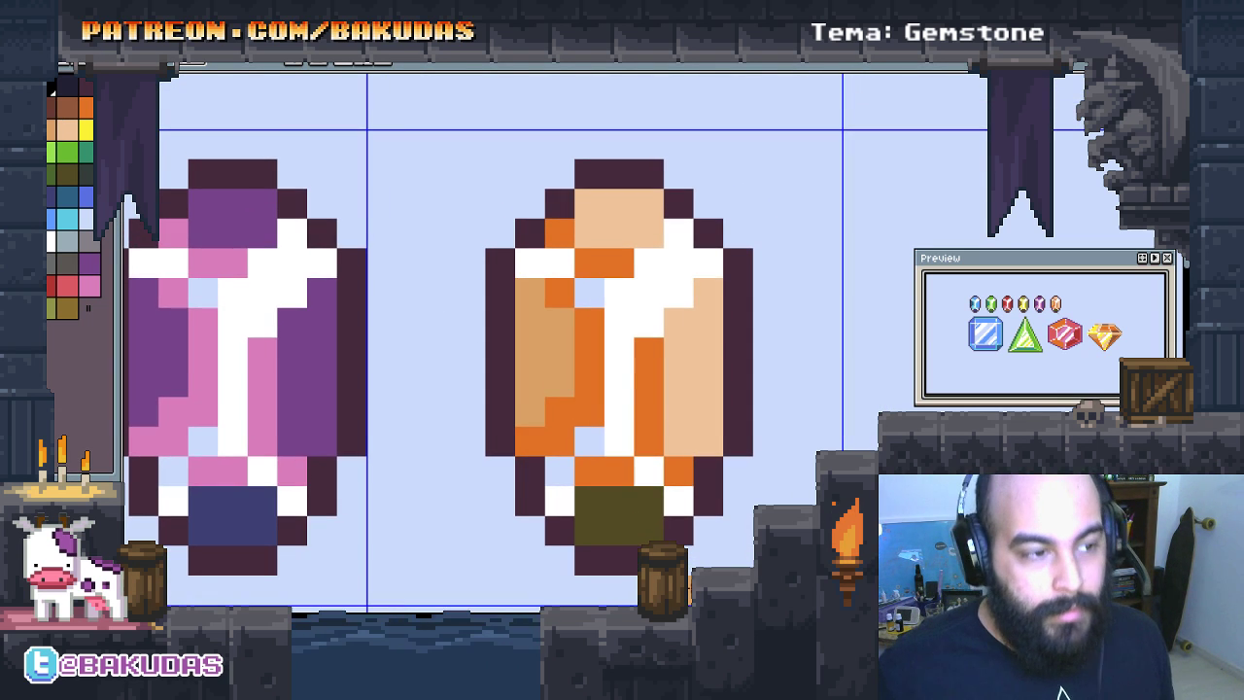
pyautogui.click(64, 115)
pyautogui.click(613, 513)
pyautogui.moveTo(773, 481); pyautogui.dragTo(768, 493)
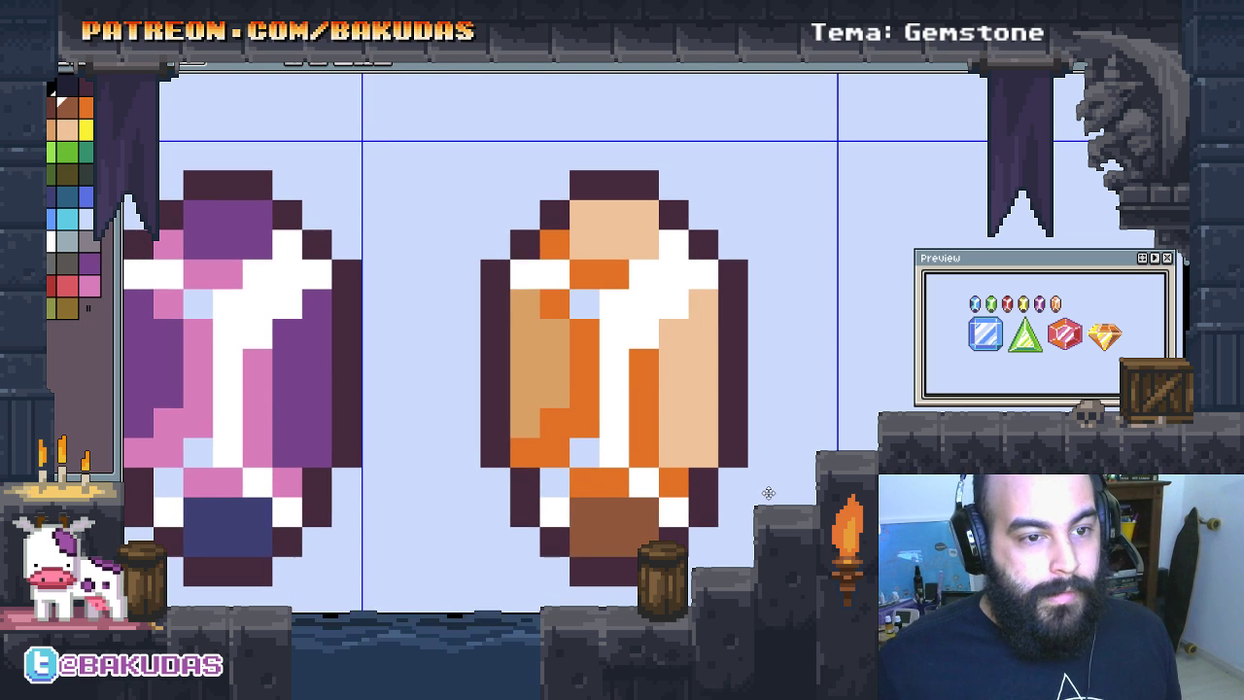
# Step: Paint an orange column down the gem and turn stray peach pixels orange
pyautogui.moveTo(454, 416); pyautogui.dragTo(493, 427)
pyautogui.click(86, 114)
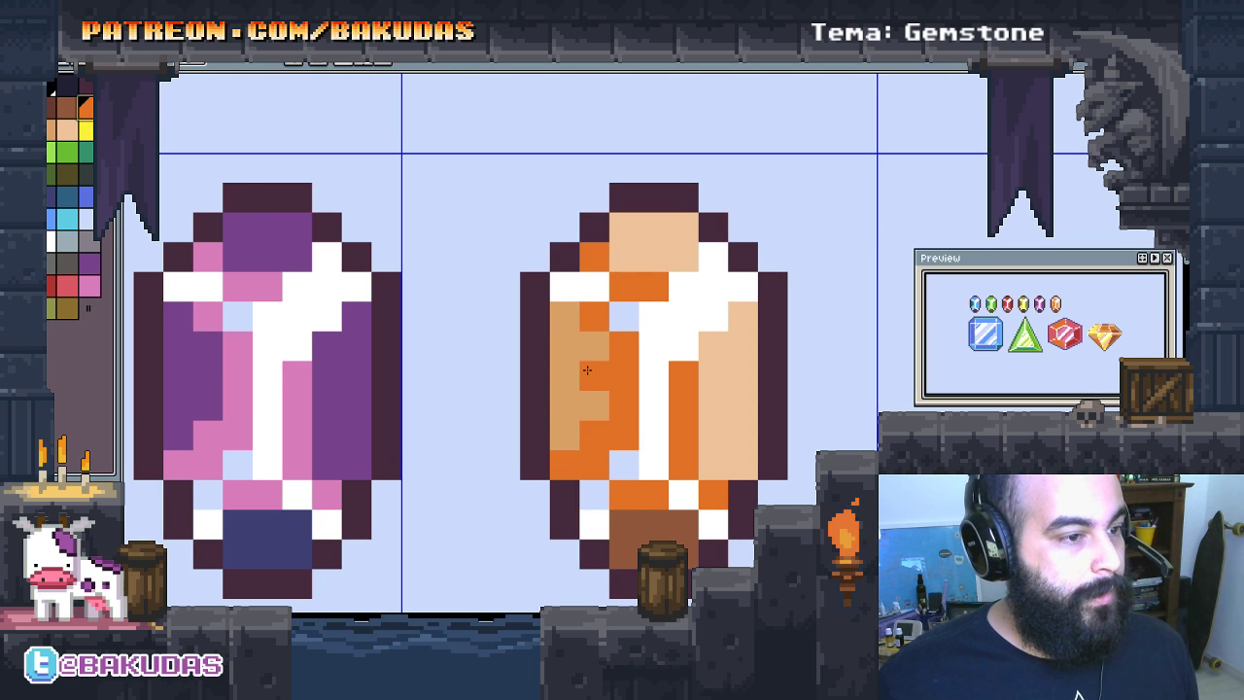
pyautogui.click(713, 345)
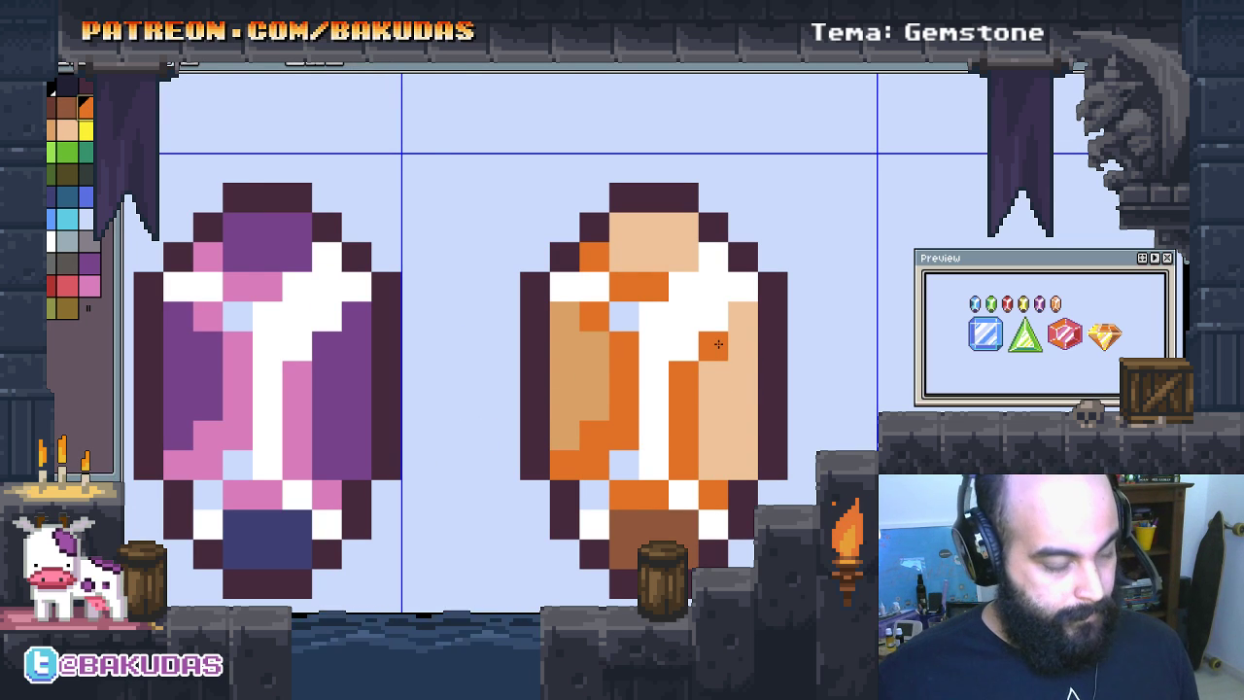
pyautogui.click(714, 375)
pyautogui.moveTo(713, 435); pyautogui.dragTo(709, 464)
pyautogui.click(653, 257)
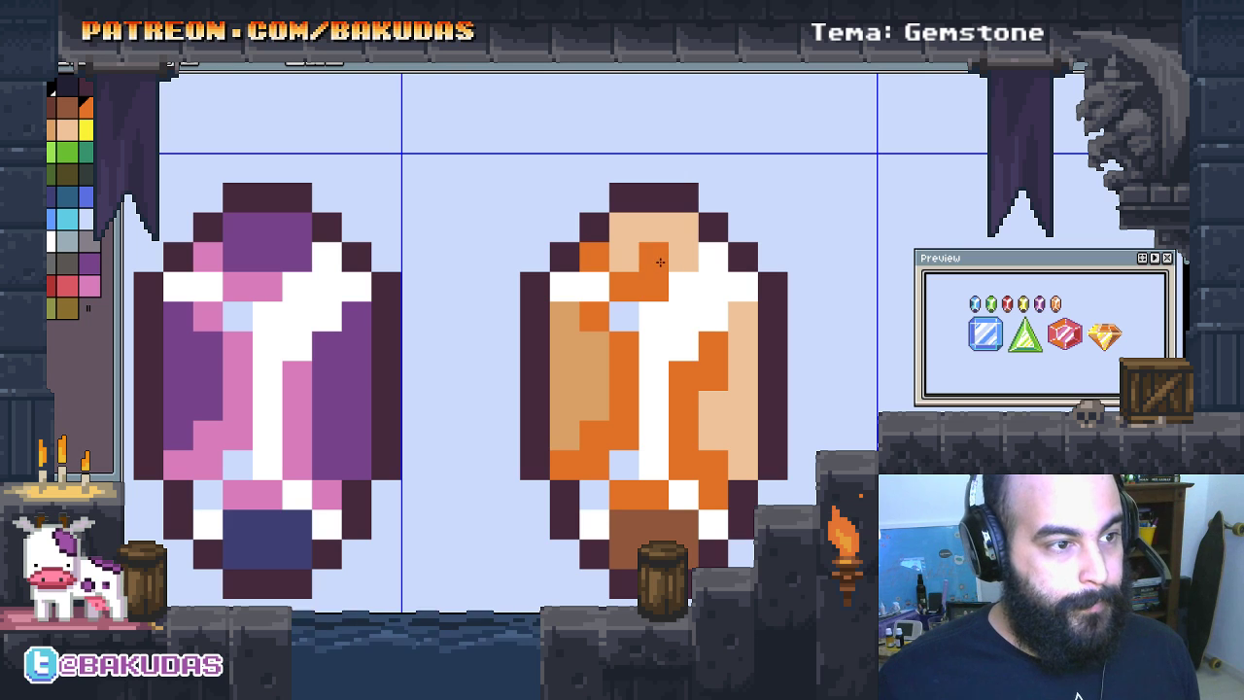
pyautogui.hotkey('ctrl', 'z')
pyautogui.click(743, 495)
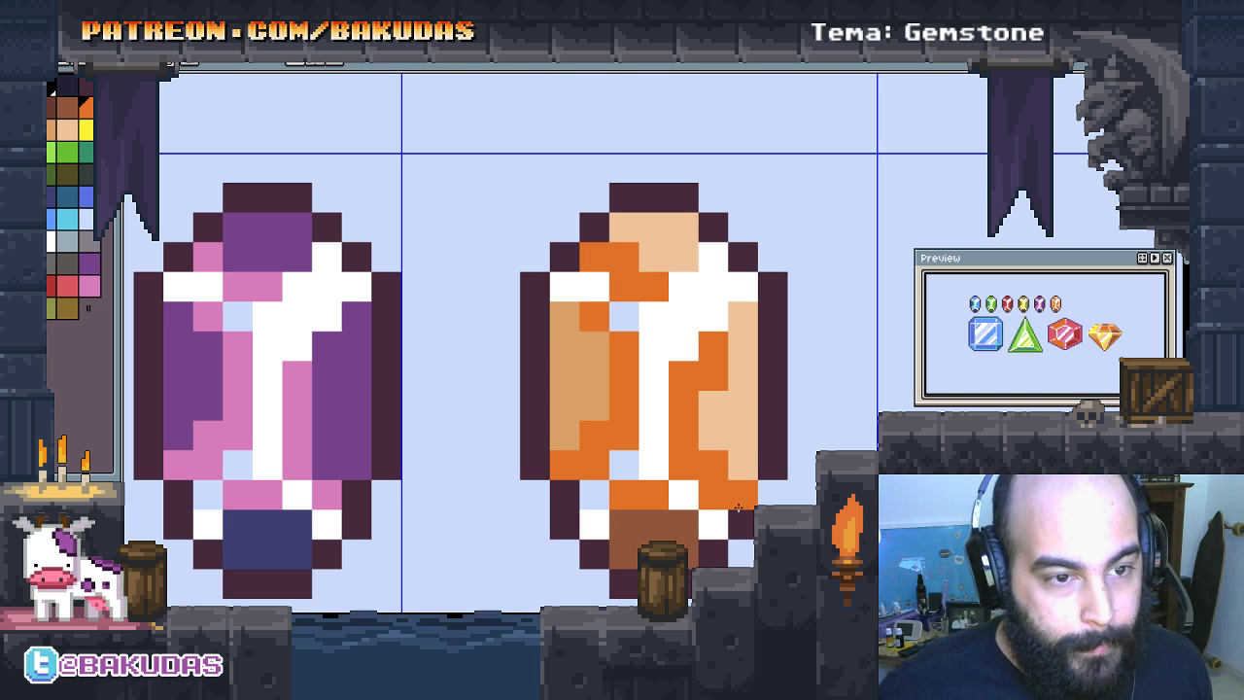
pyautogui.click(642, 260)
pyautogui.click(636, 238)
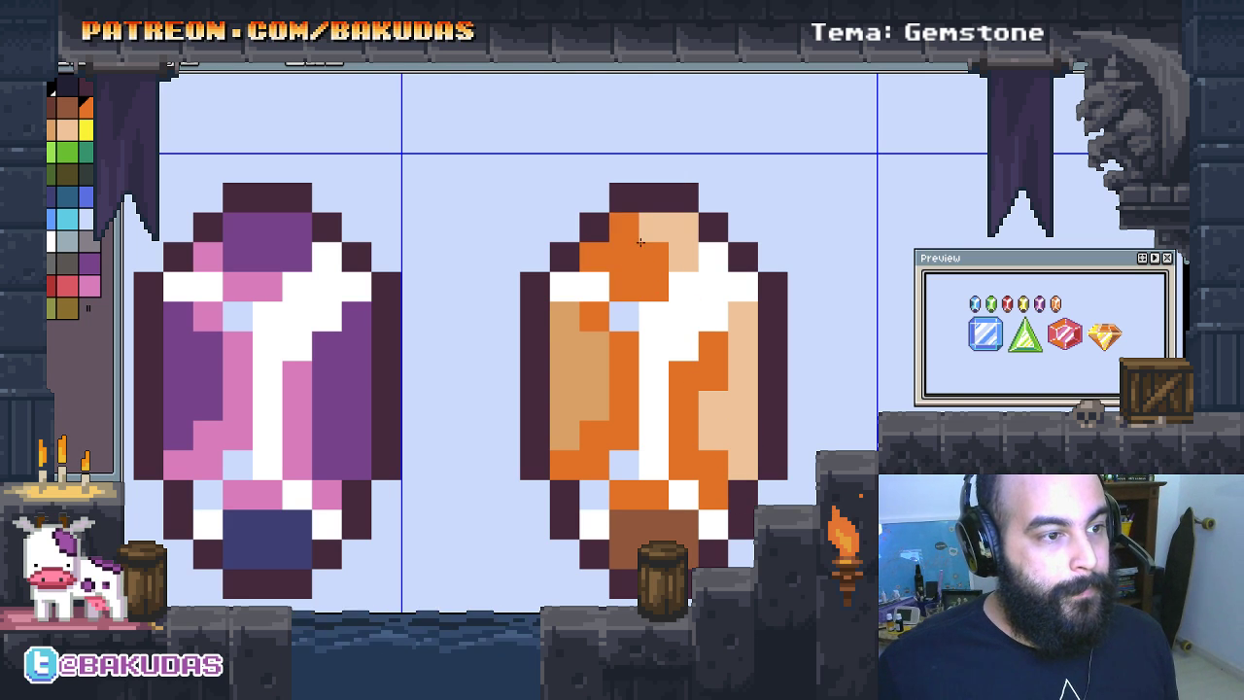
pyautogui.click(686, 261)
pyautogui.click(703, 444)
pyautogui.click(705, 423)
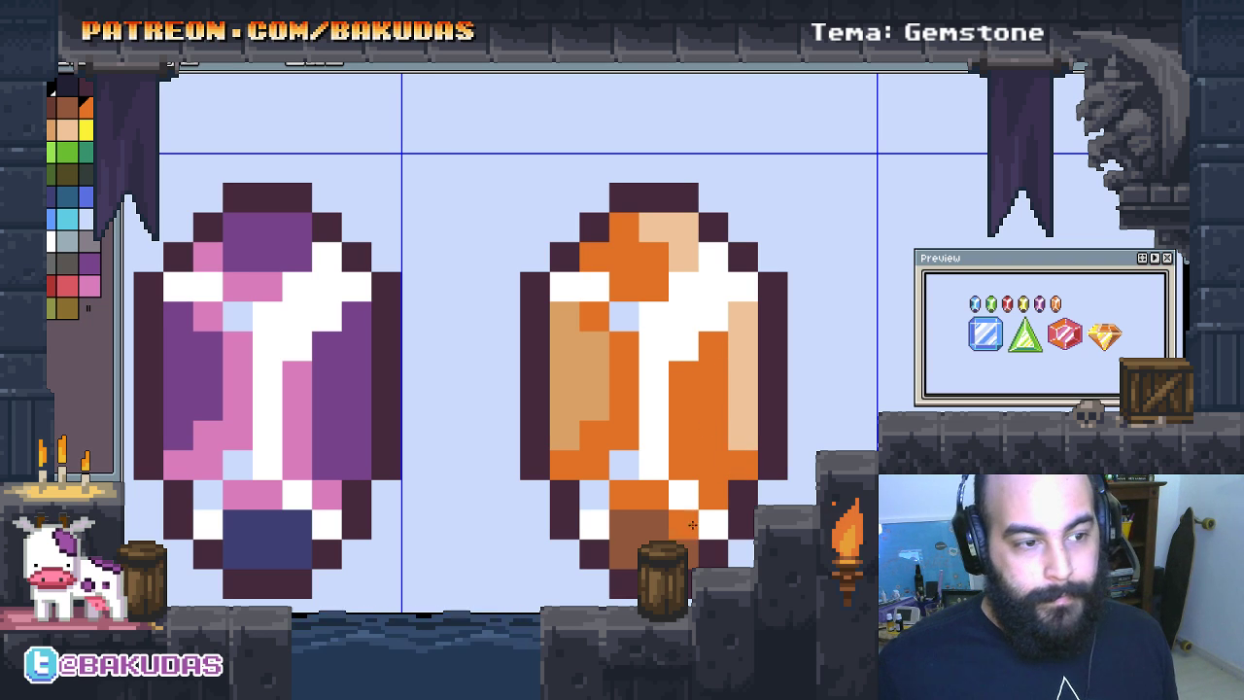
# Step: Touch up peach highlights near the bottom and make the left side's brown pixels tan
pyautogui.keyDown('alt'); pyautogui.click(742, 367); pyautogui.keyUp('alt')
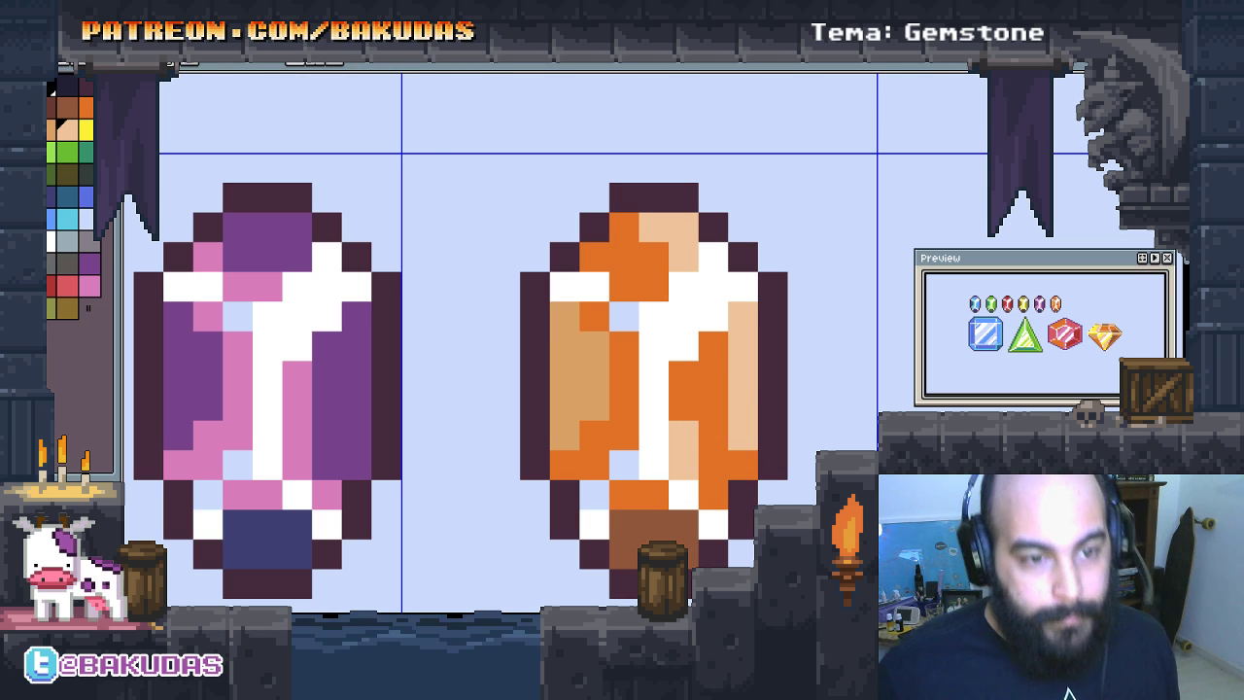
pyautogui.click(683, 464)
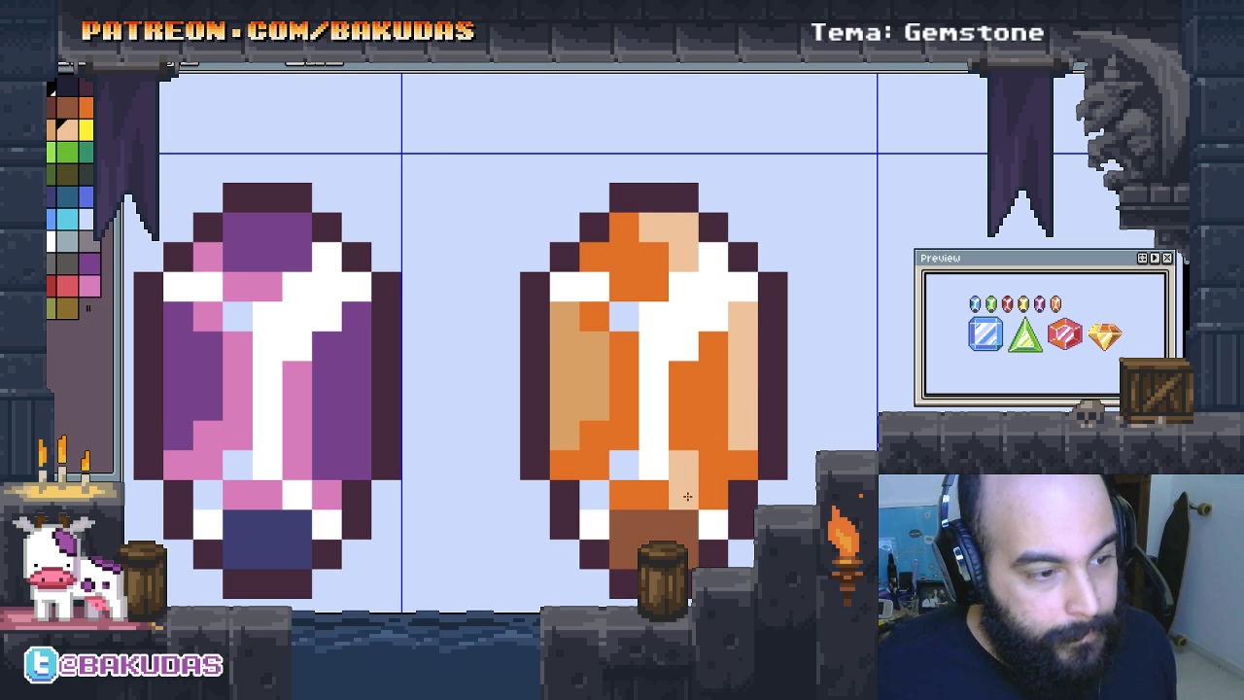
pyautogui.click(712, 494)
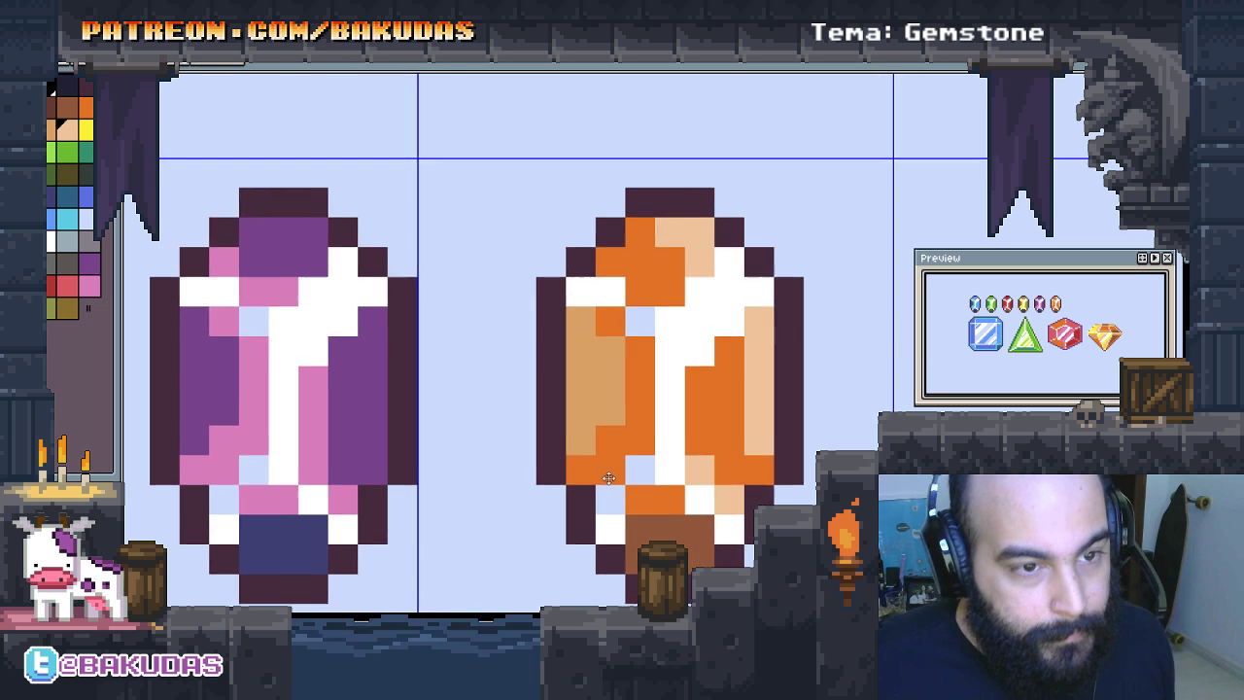
pyautogui.click(612, 481)
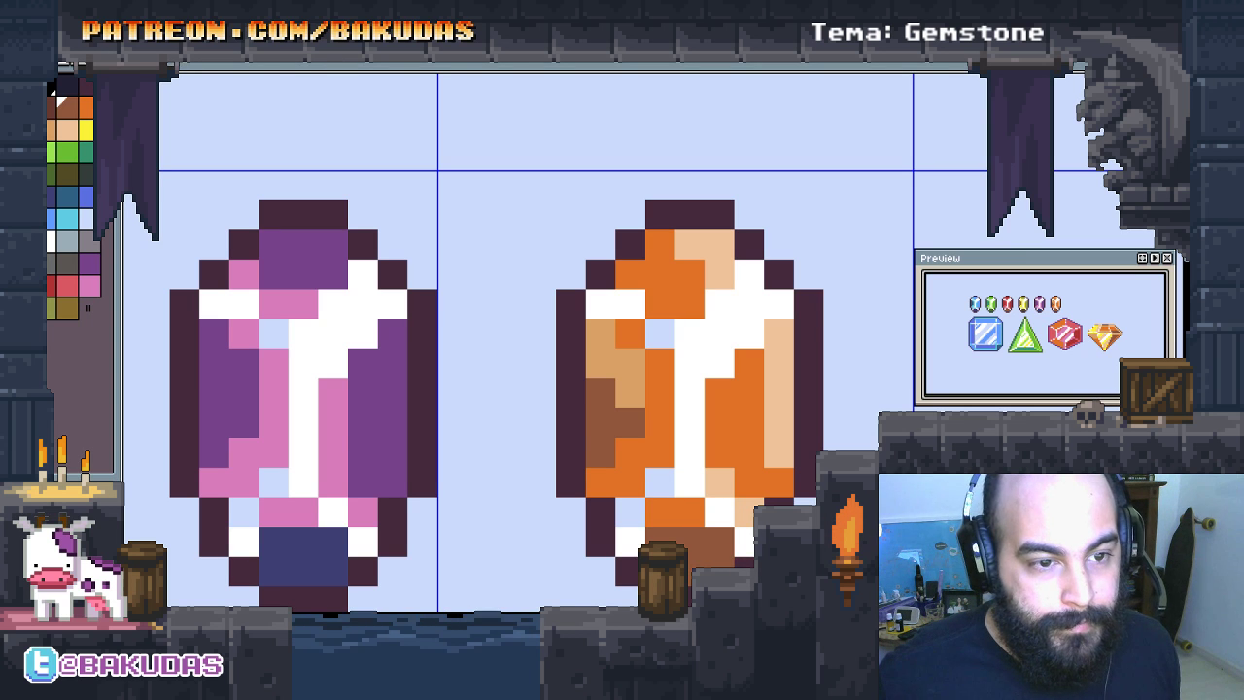
pyautogui.moveTo(630, 424); pyautogui.dragTo(601, 393)
# Step: With the layers panel shown, marquee and delete the four large gems, then add a new empty layer
pyautogui.scroll(-5, 631, 457)
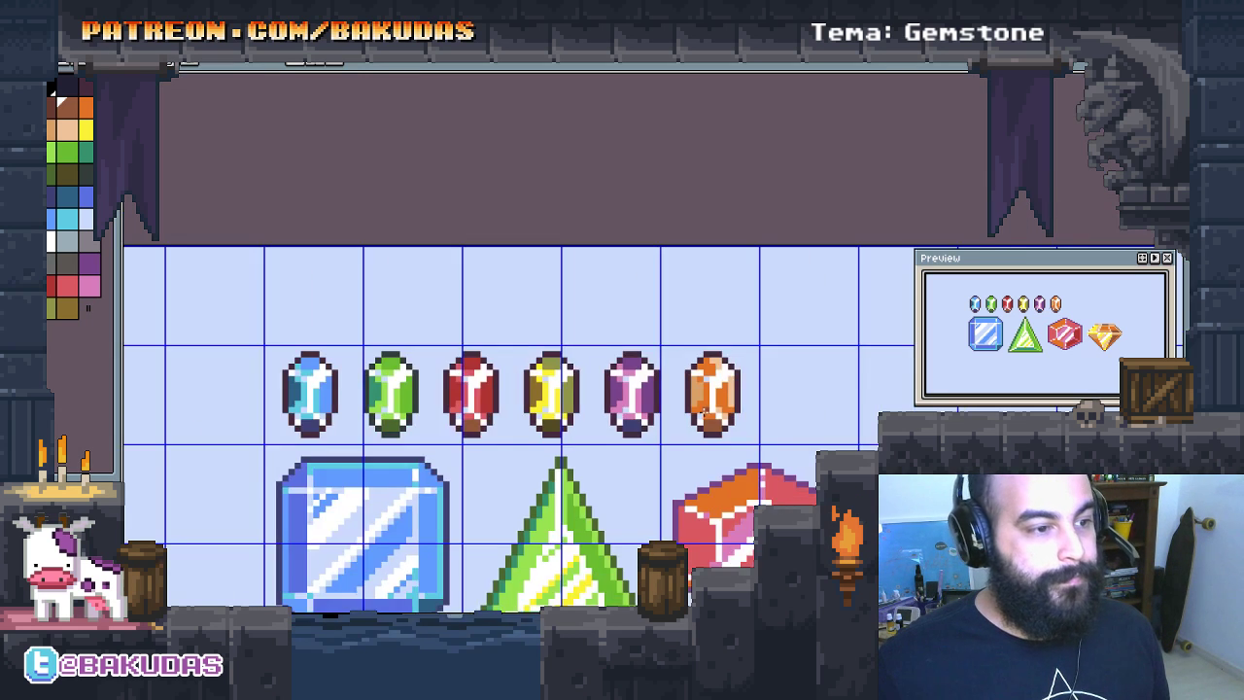
pyautogui.scroll(-1, 603, 388)
pyautogui.scroll(1, 588, 360)
pyautogui.moveTo(587, 361); pyautogui.dragTo(588, 321)
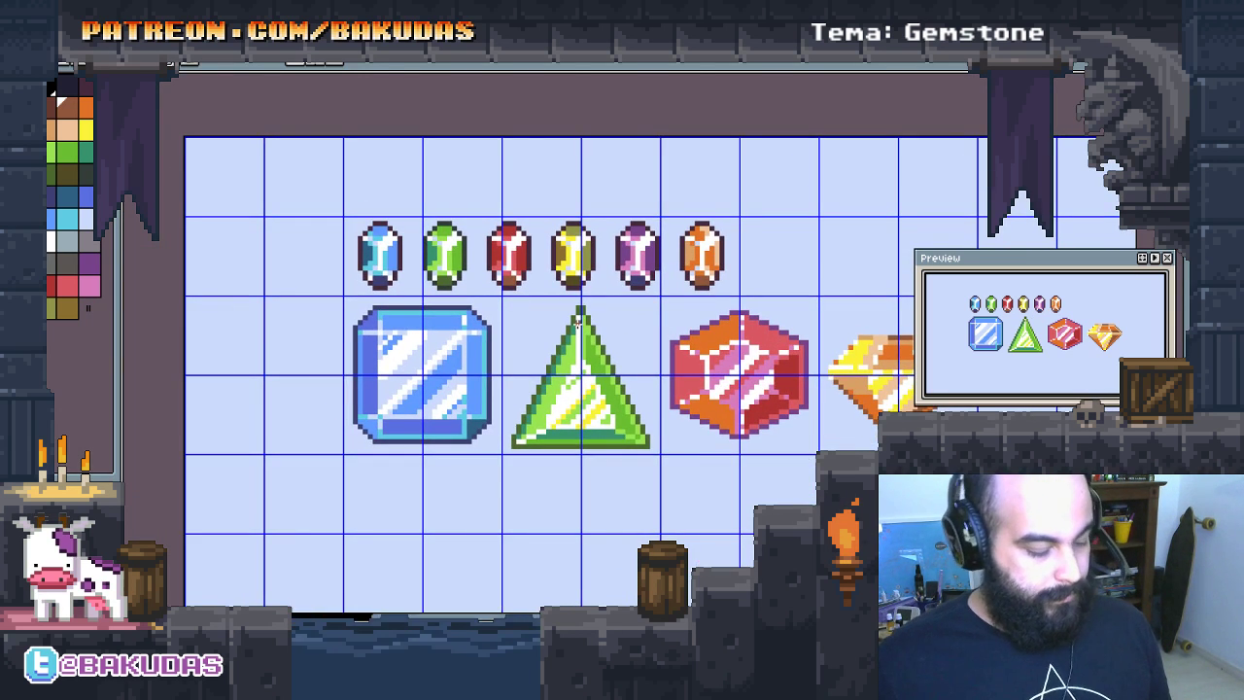
pyautogui.press('Tab')
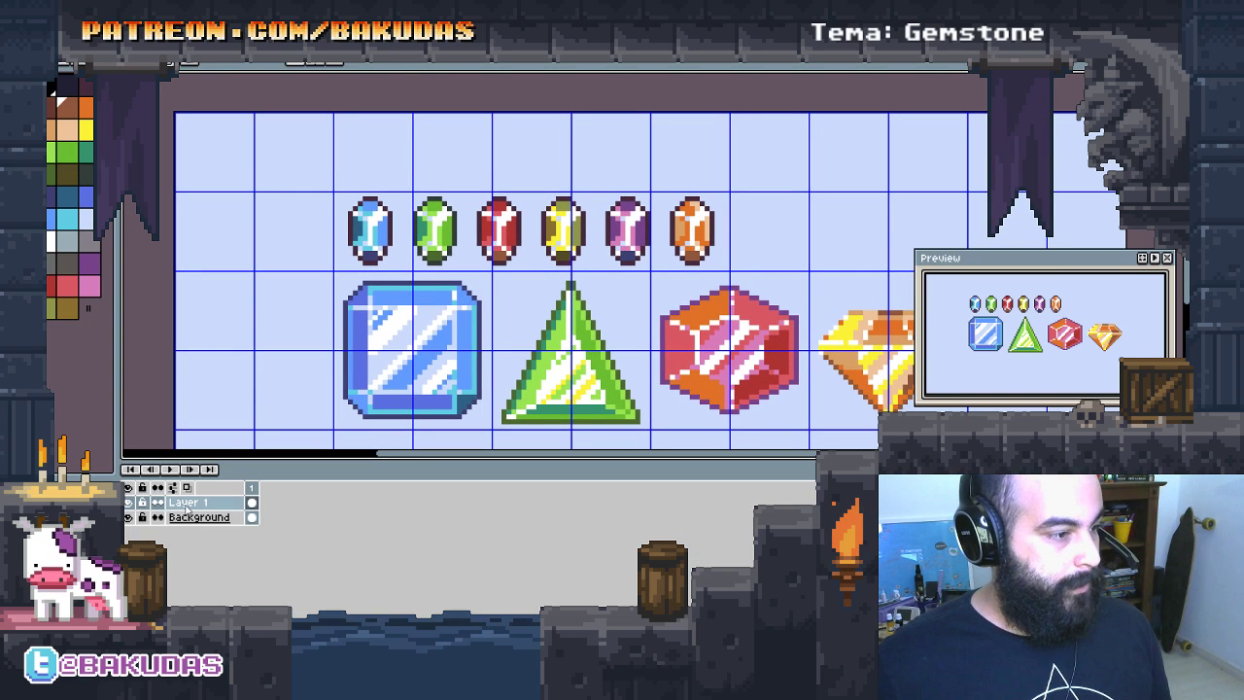
pyautogui.scroll(-1, 813, 355)
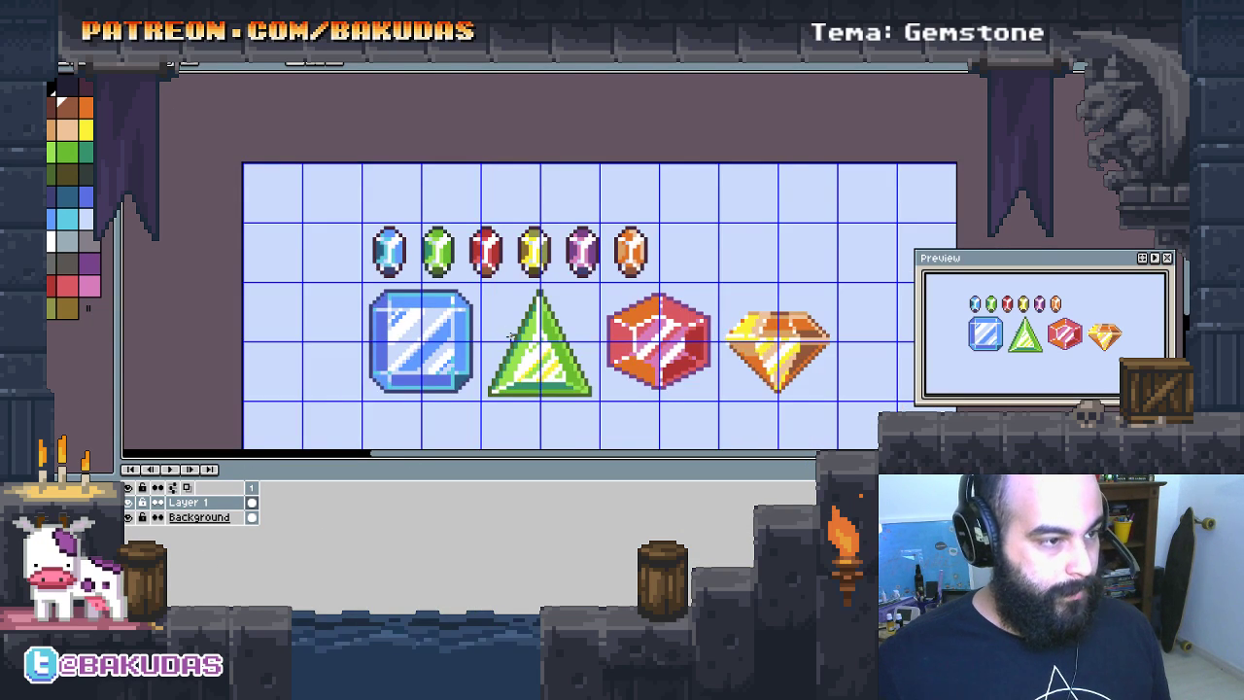
pyautogui.moveTo(812, 354); pyautogui.dragTo(319, 228)
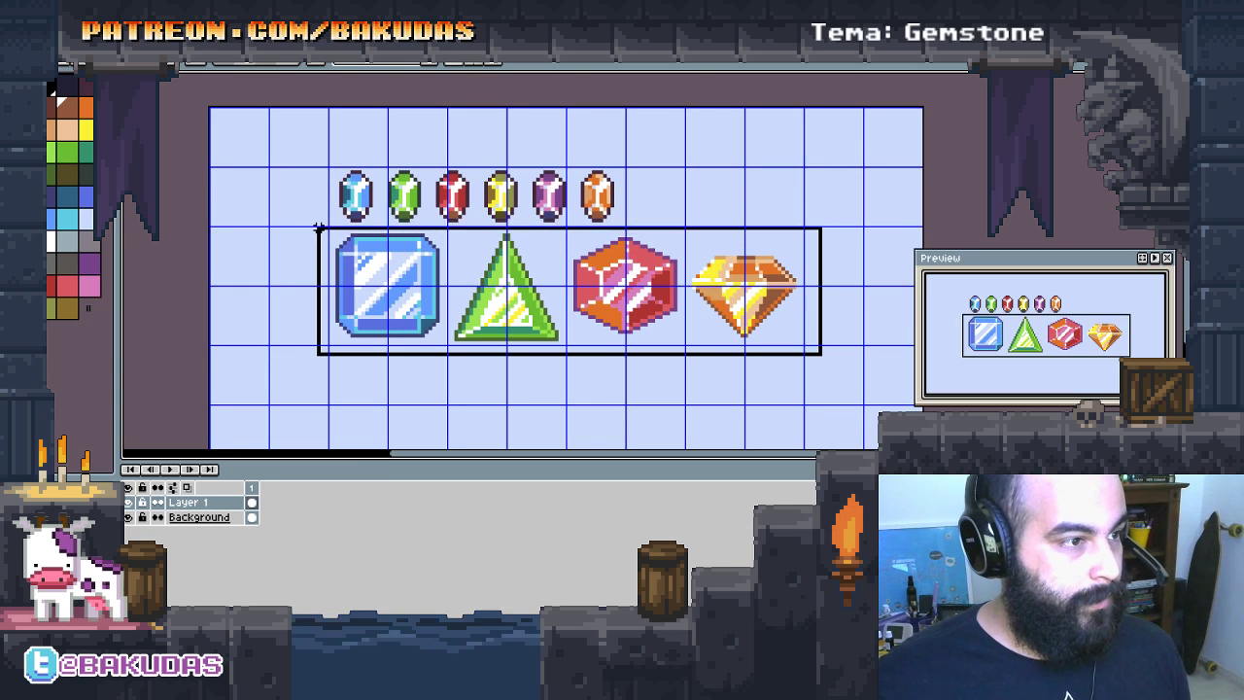
pyautogui.press('Delete')
pyautogui.hotkey('shift', 'n')
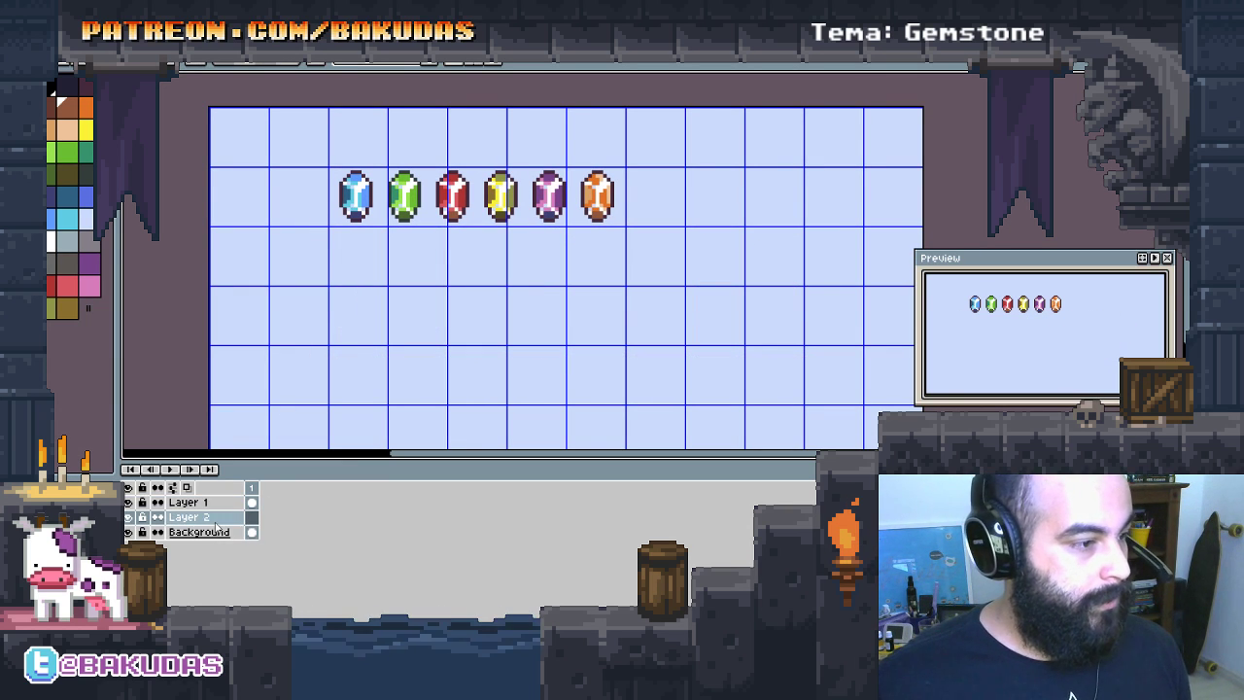
# Step: Name Layer 2 'joias 32px', paste the large gems onto it and hide it
pyautogui.doubleClick(215, 519)
pyautogui.write('g')
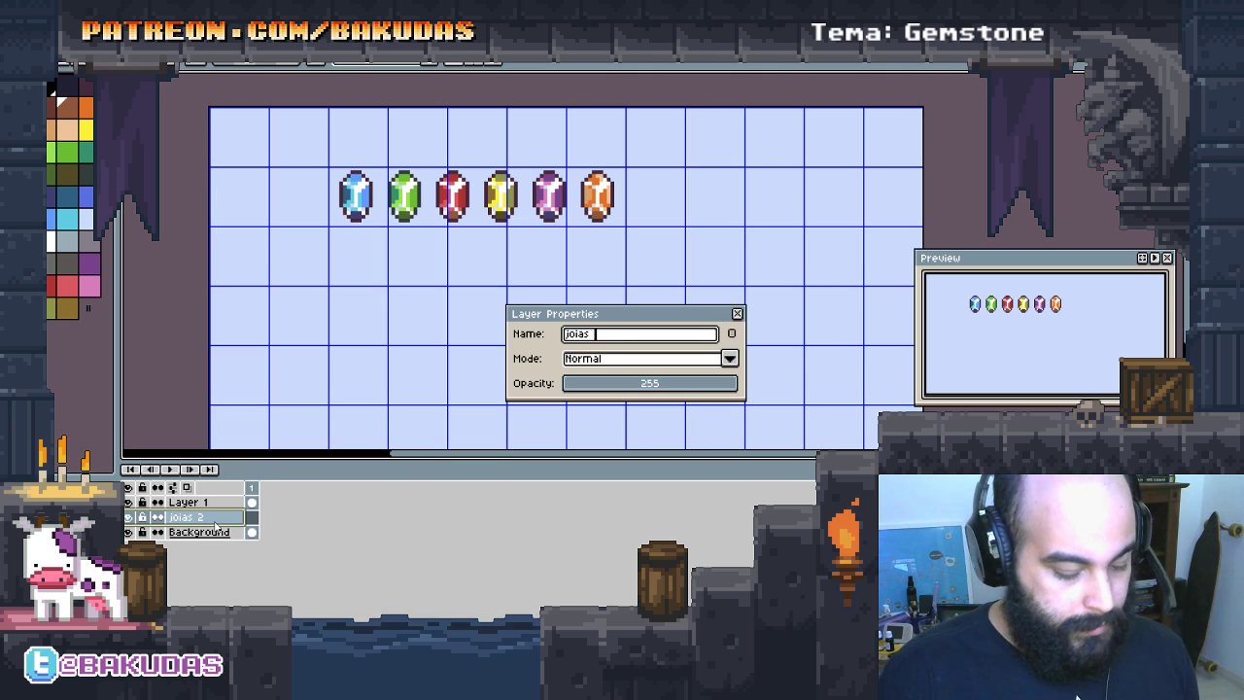
pyautogui.write('32px')
pyautogui.press('Return')
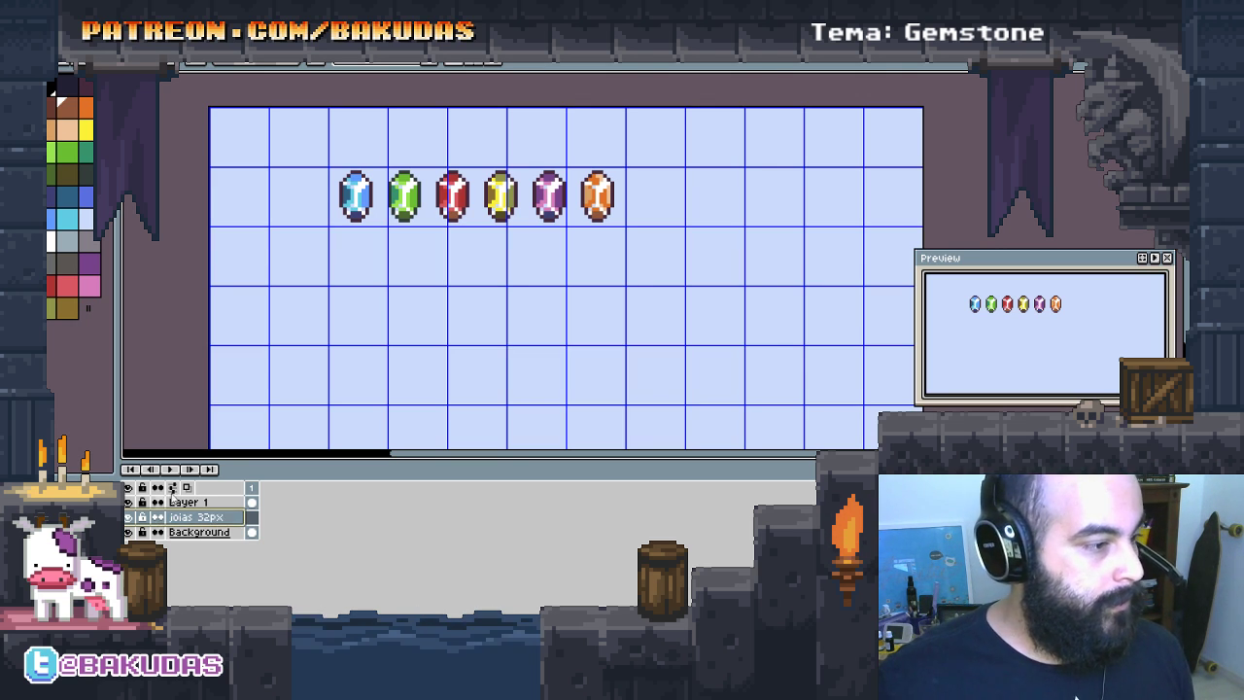
pyautogui.hotkey('ctrl', 'v')
pyautogui.click(127, 517)
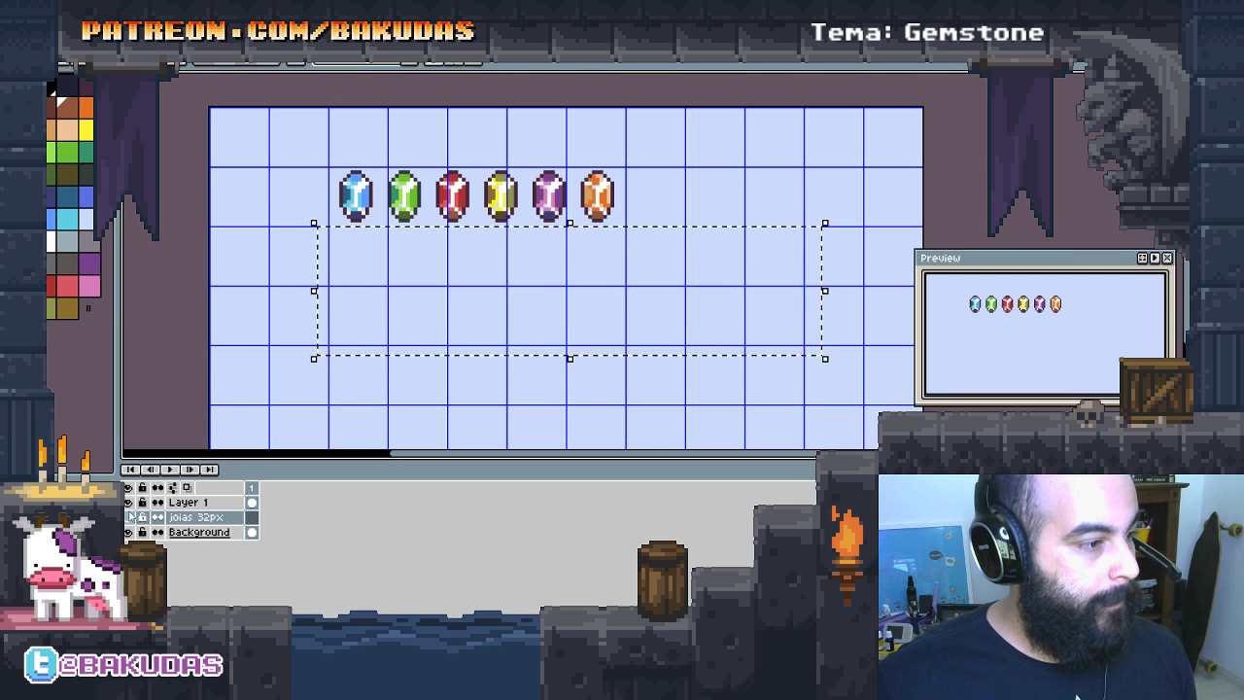
pyautogui.click(127, 517)
pyautogui.hotkey('ctrl', 'd')
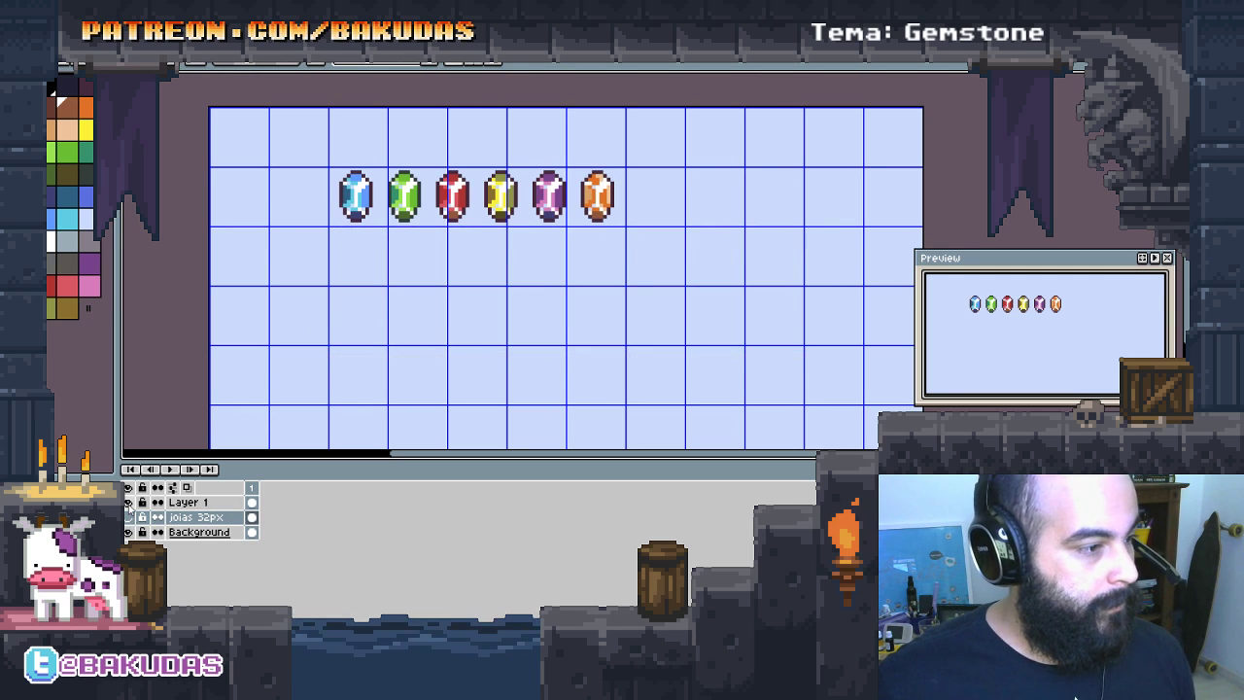
# Step: Rename Layer 1 to 'joias do infinit…'
pyautogui.doubleClick(195, 503)
pyautogui.press('BackSpace')
pyautogui.write('joias do')
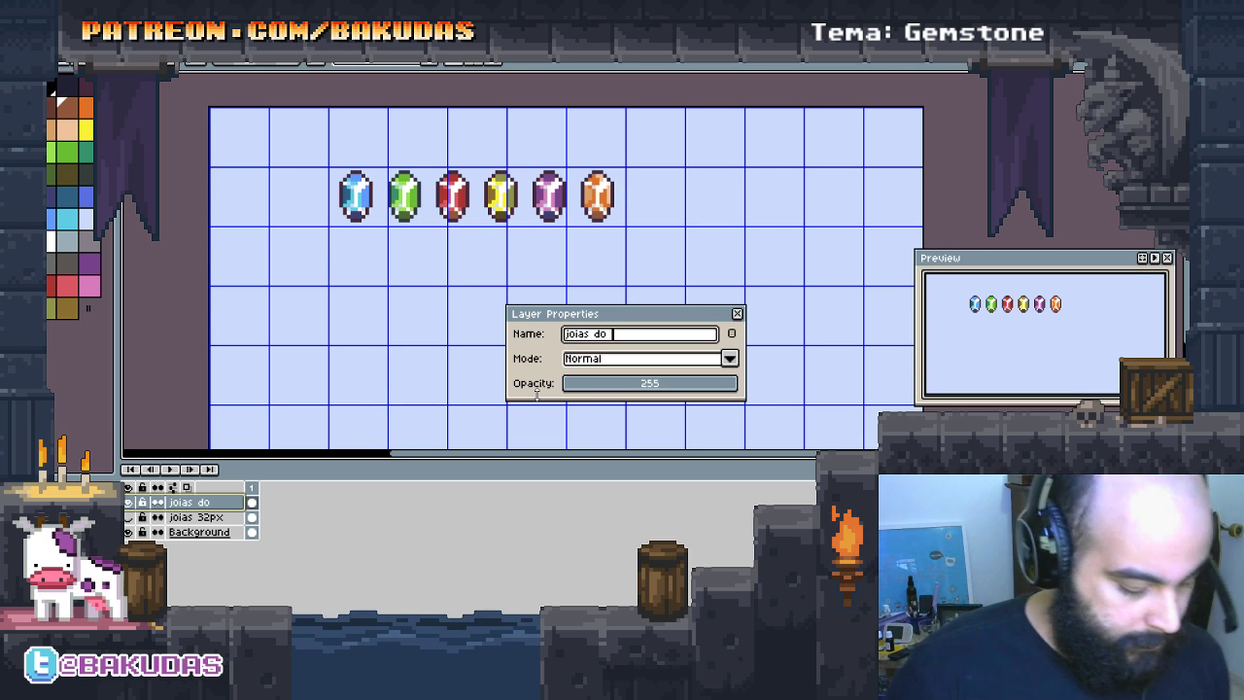
pyautogui.write('infinit')
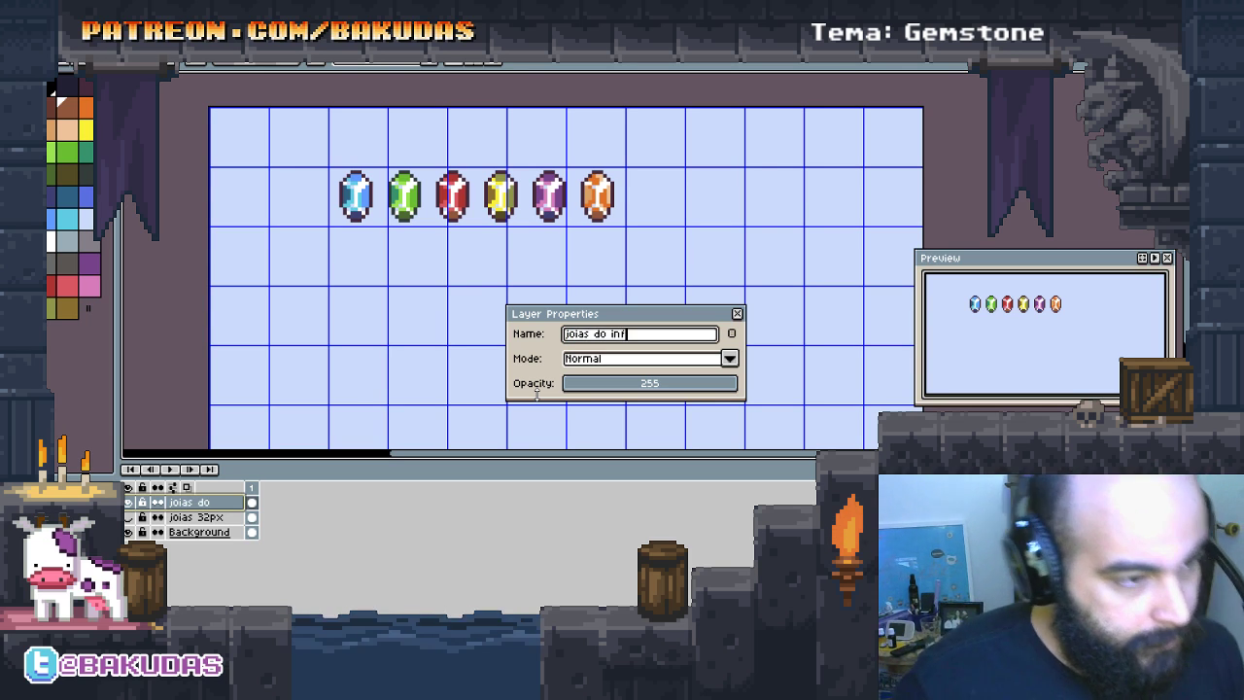
pyautogui.press('Return')
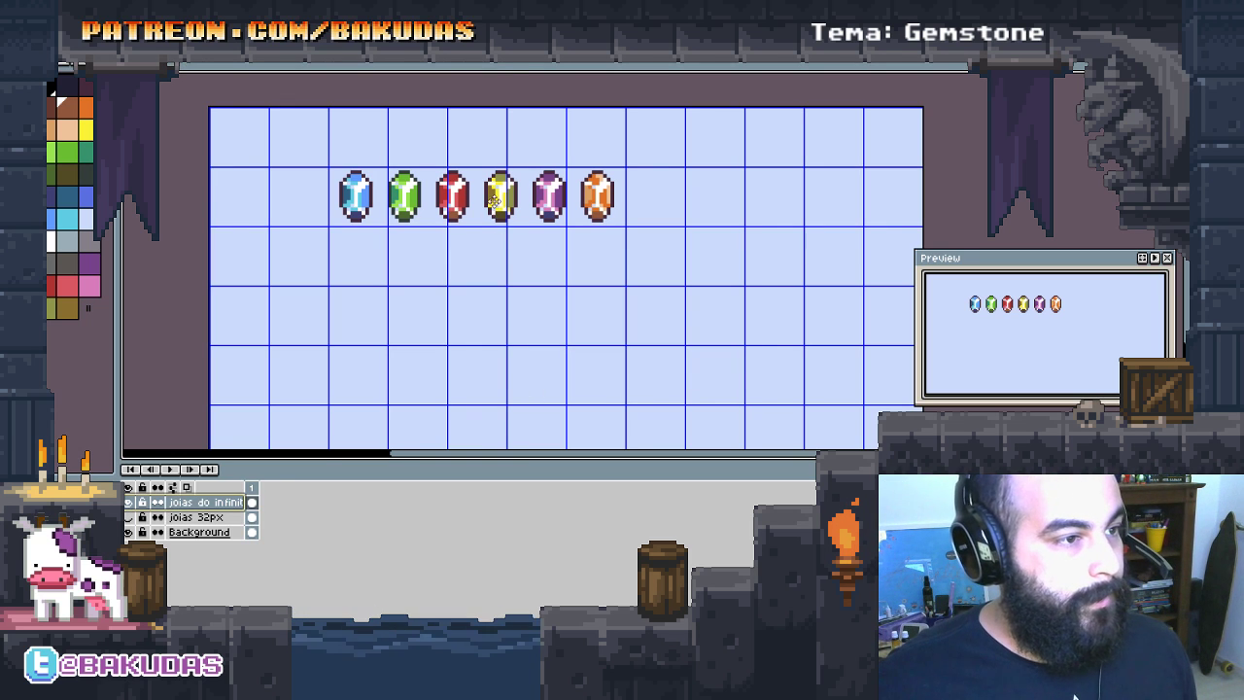
# Step: Move the six-gem row right and about 16 px up
pyautogui.moveTo(500, 239); pyautogui.dragTo(582, 201)
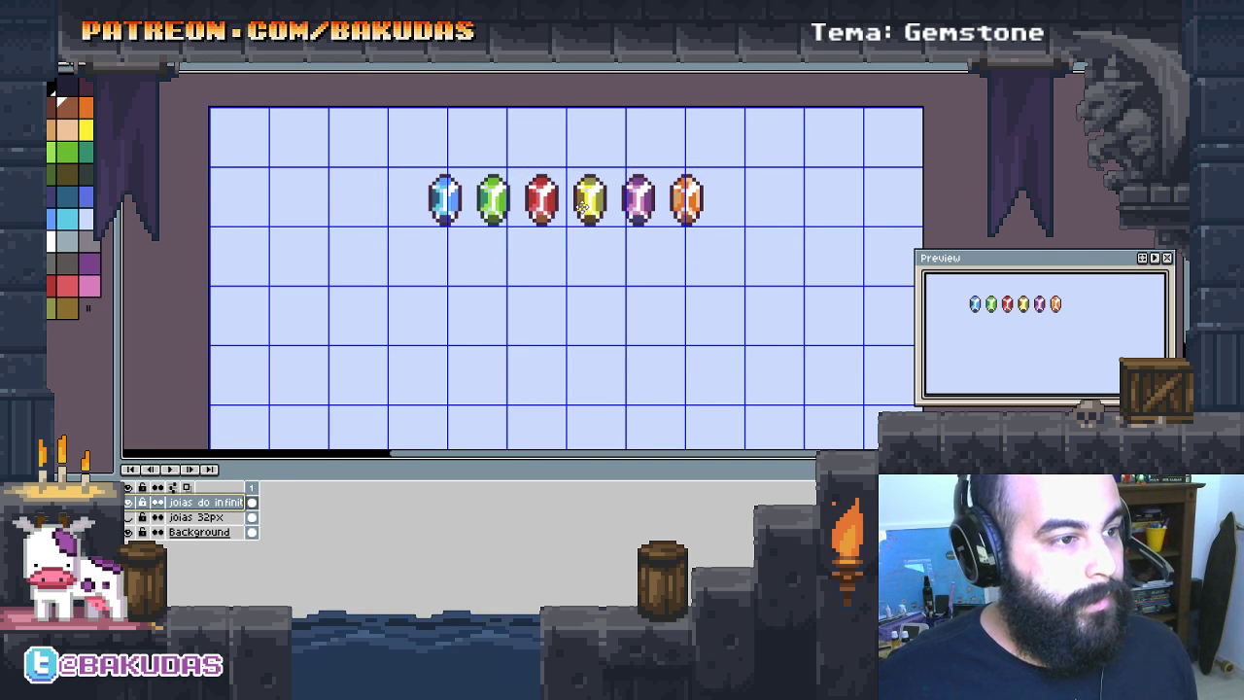
pyautogui.scroll(-1, 613, 298)
pyautogui.scroll(-1, 636, 255)
pyautogui.scroll(1, 631, 254)
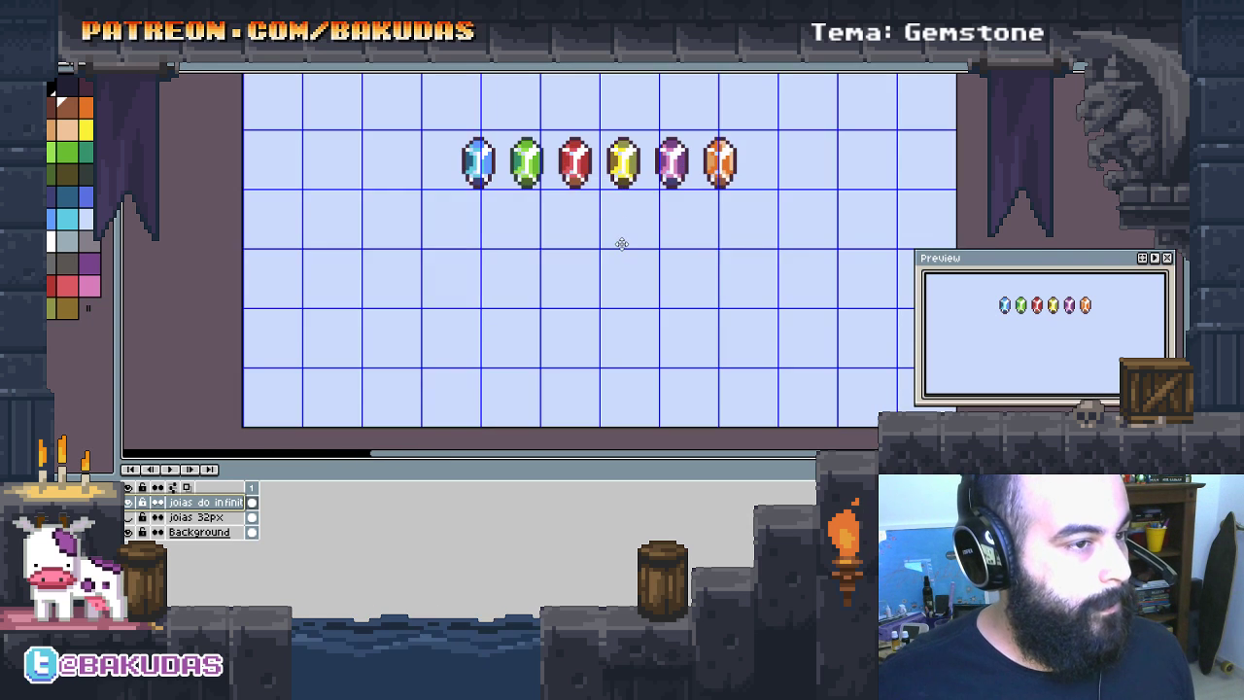
pyautogui.click(135, 506)
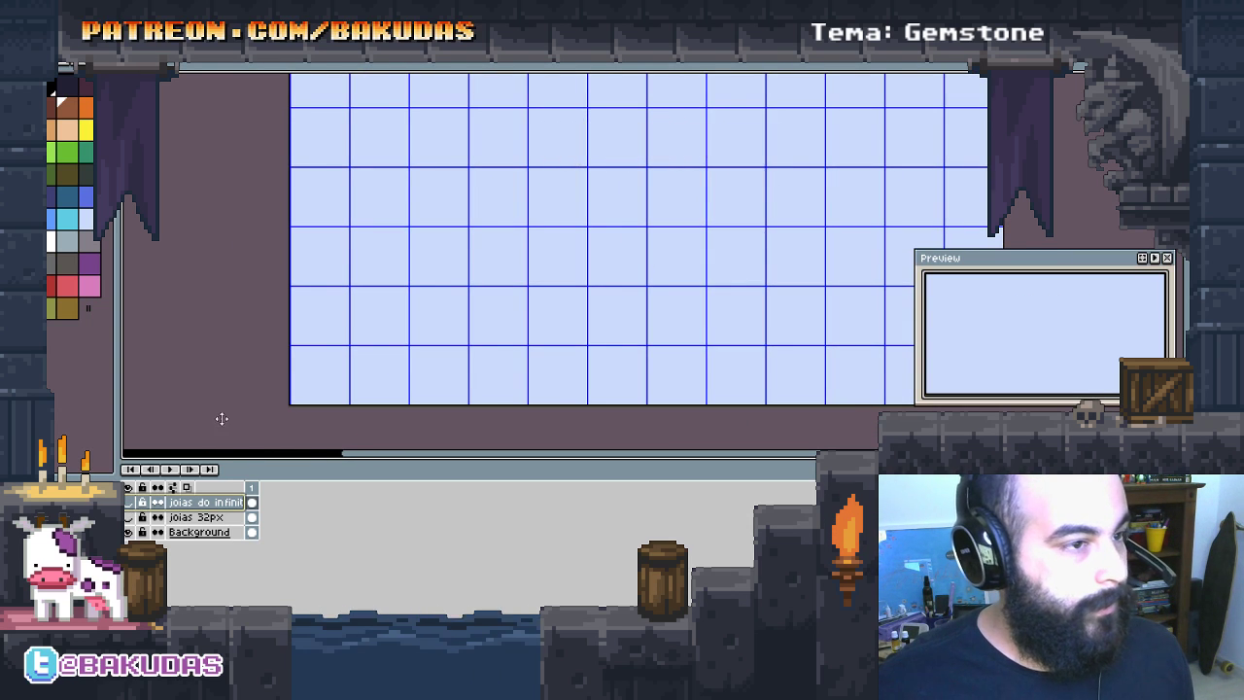
pyautogui.scroll(1, 219, 419)
pyautogui.click(136, 507)
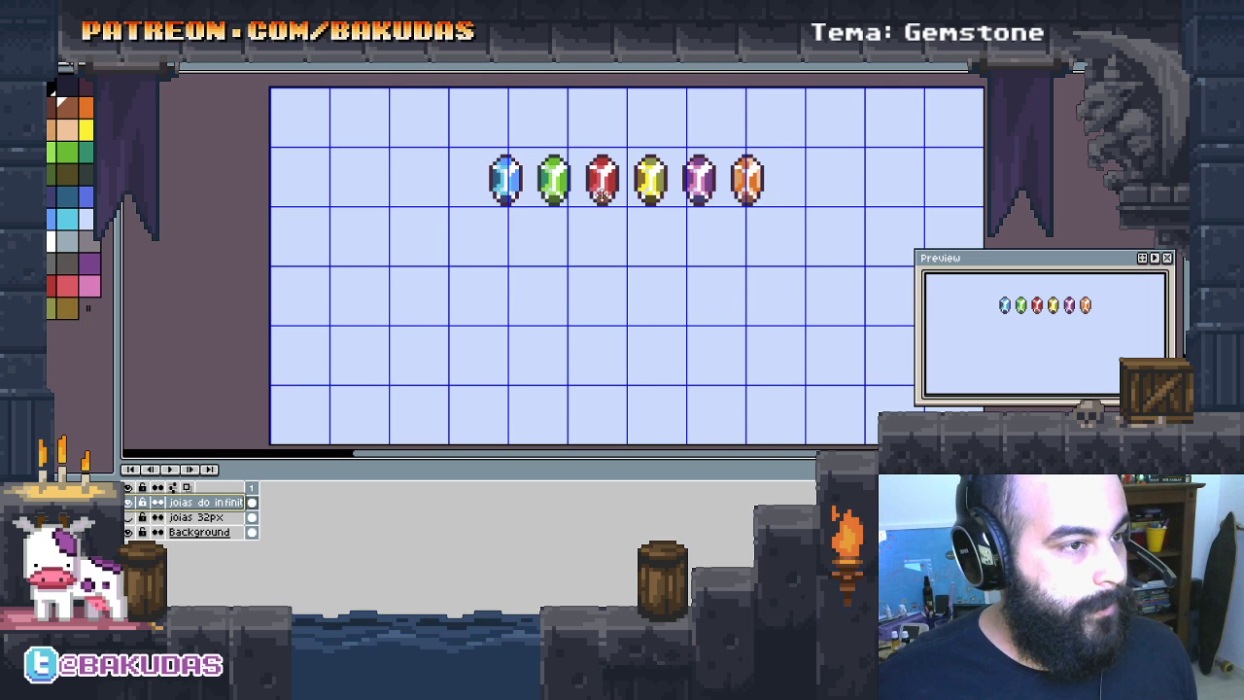
pyautogui.moveTo(602, 194)
pyautogui.mouseDown()
pyautogui.moveTo(602, 146)
pyautogui.moveTo(601, 179)
pyautogui.mouseUp()
# Step: Enter a canvas size of 128 x 64 px in Sprite > Canvas Size
pyautogui.click(88, 58)
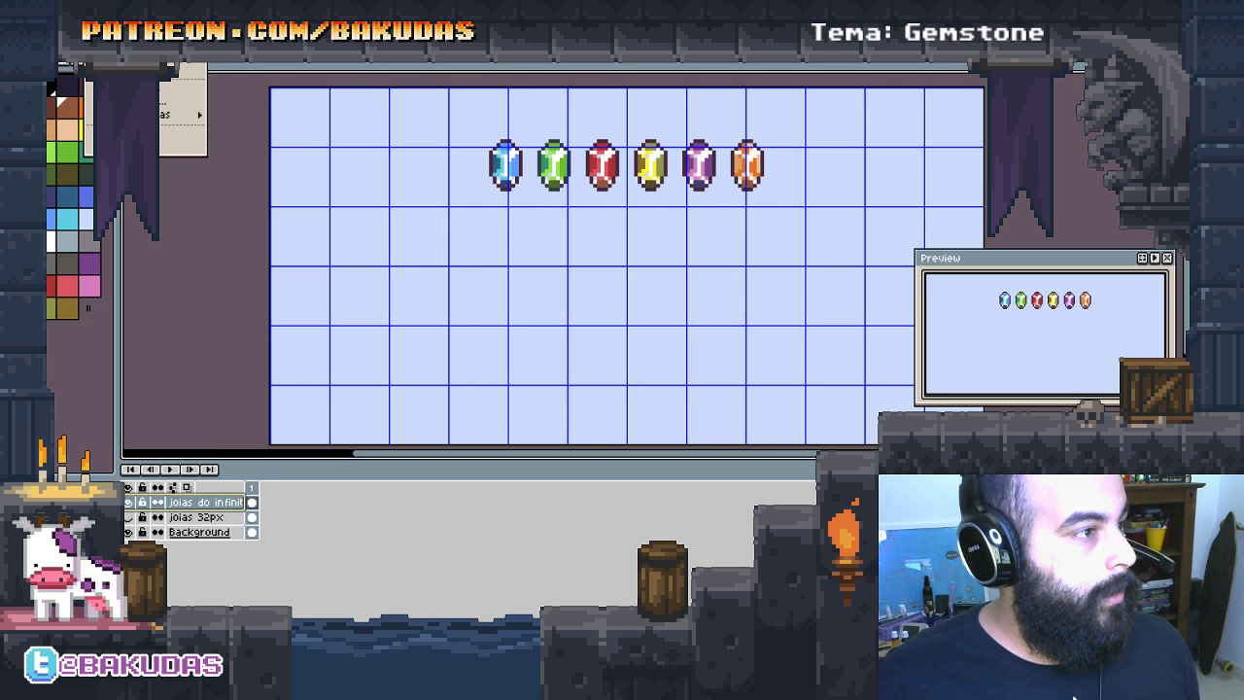
pyautogui.click(182, 102)
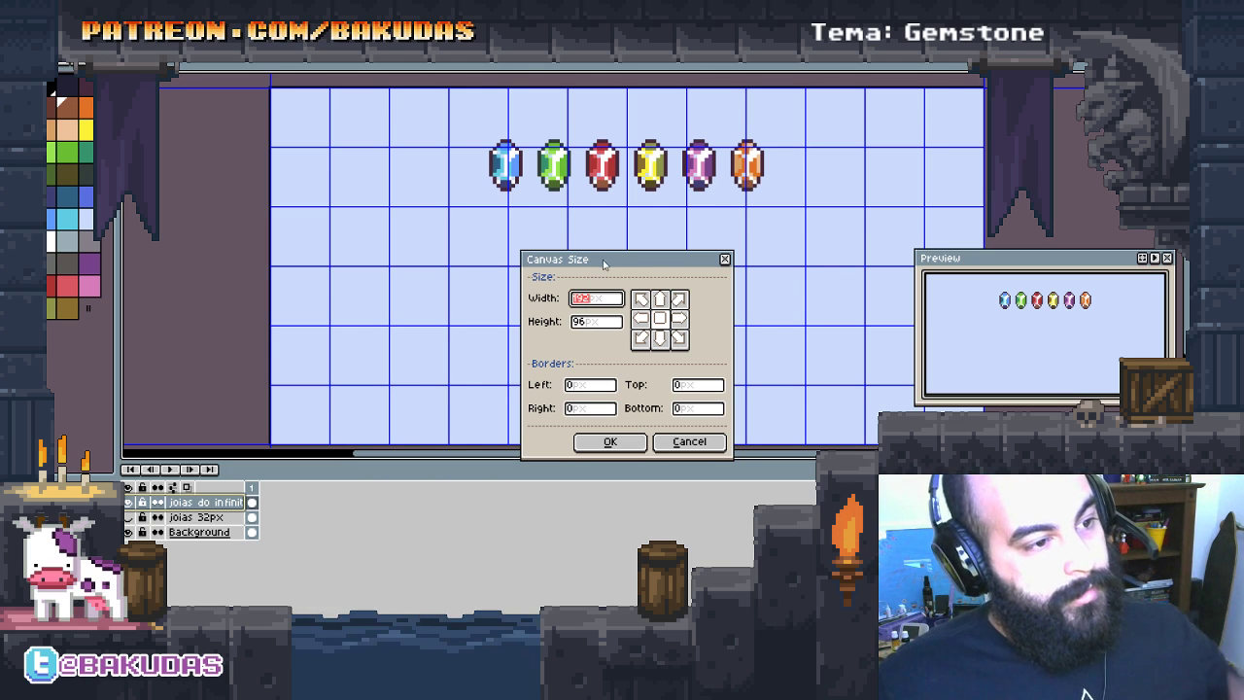
pyautogui.moveTo(613, 265)
pyautogui.mouseDown()
pyautogui.moveTo(615, 245)
pyautogui.moveTo(602, 250)
pyautogui.mouseUp()
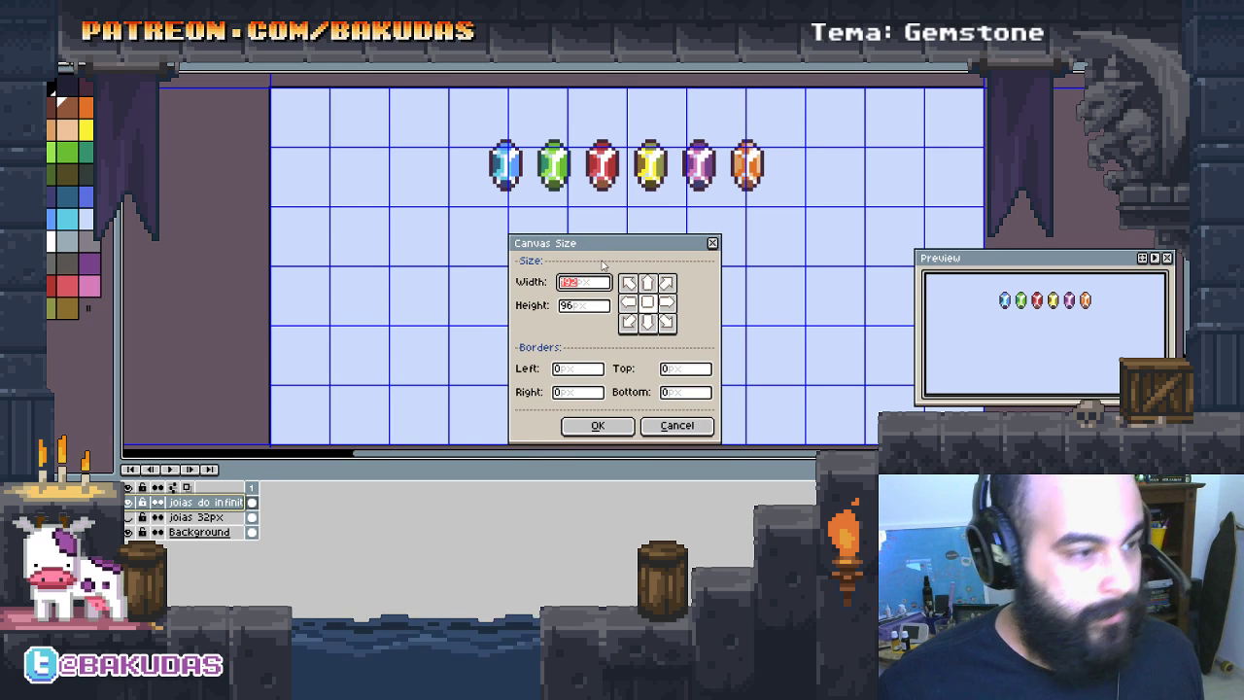
pyautogui.write('128')
pyautogui.press('Tab')
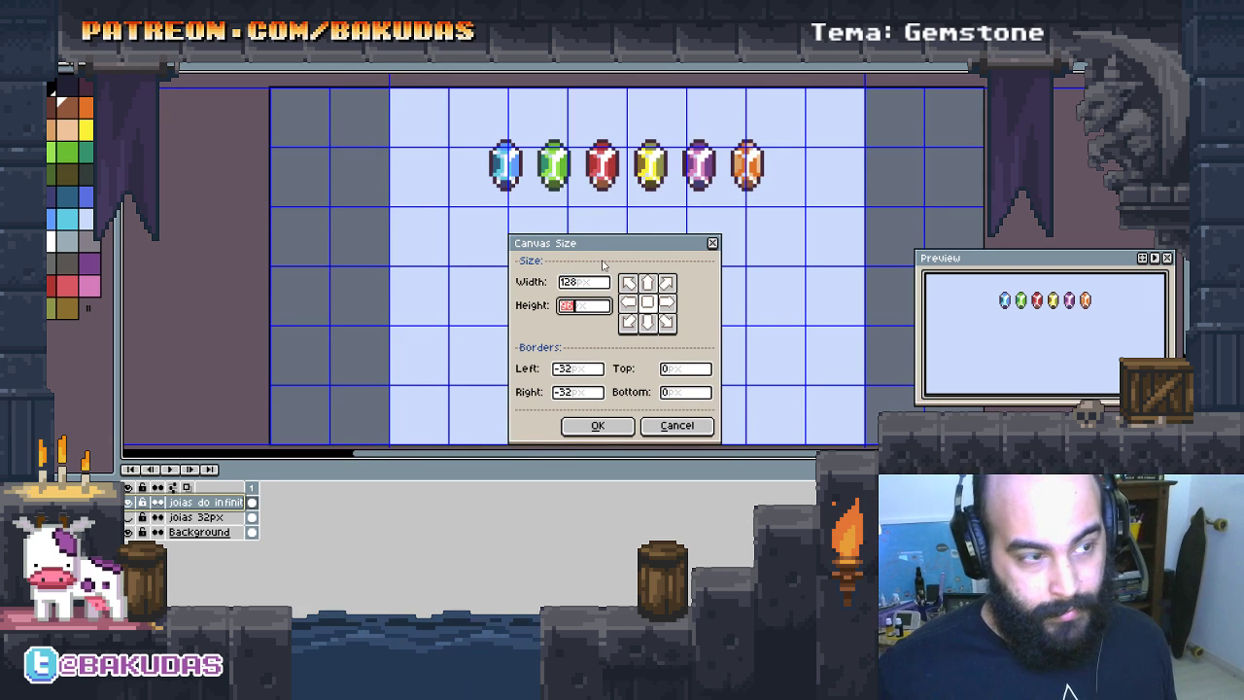
pyautogui.write('64')
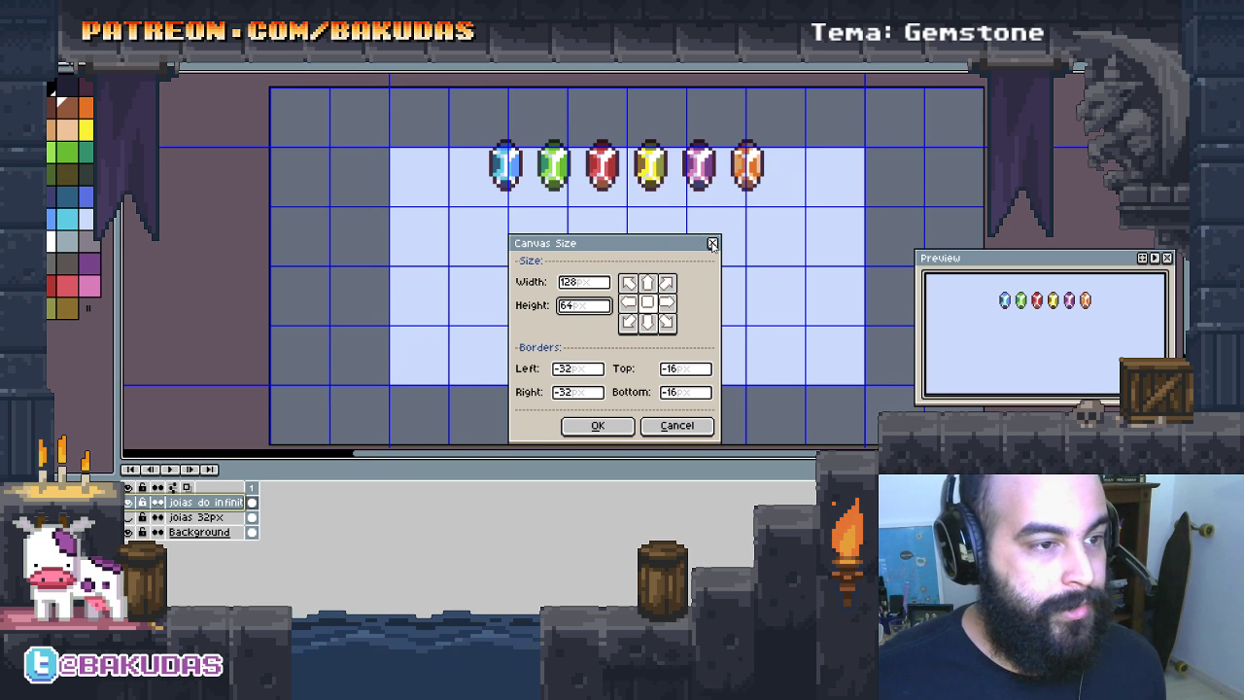
# Step: Cancel the canvas resize, hide the grid and timeline, and try then undo a dark background fill
pyautogui.click(711, 244)
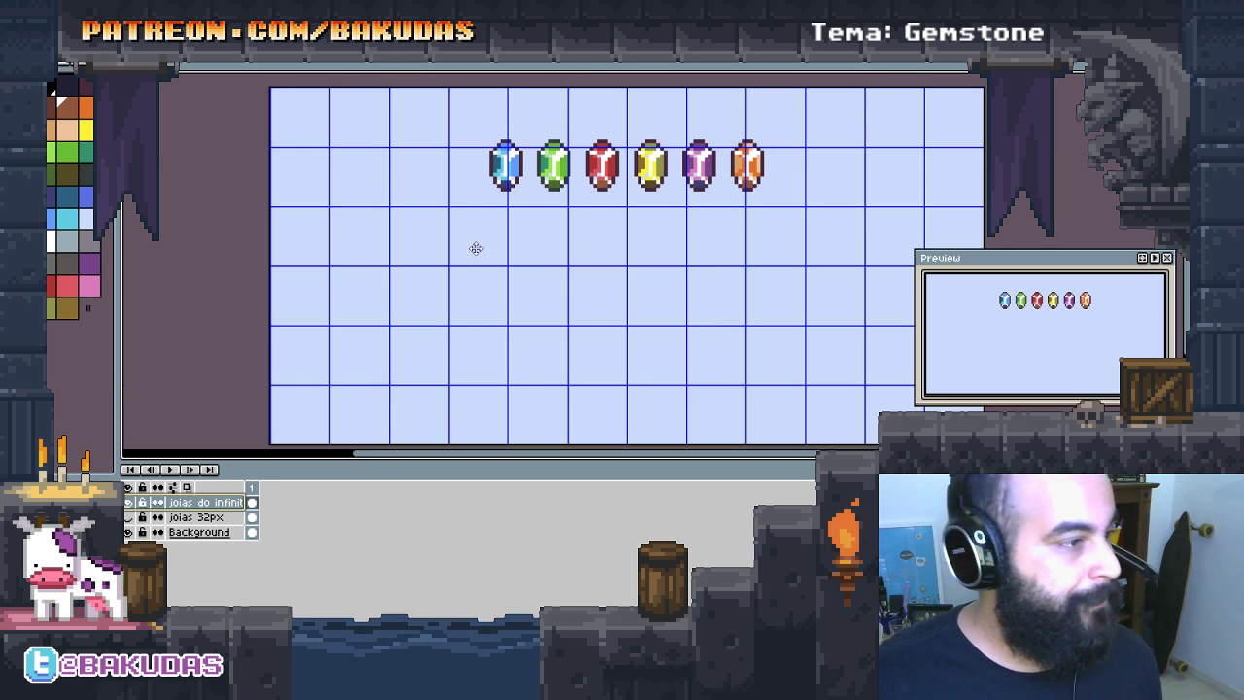
pyautogui.hotkey('ctrl', 'g')
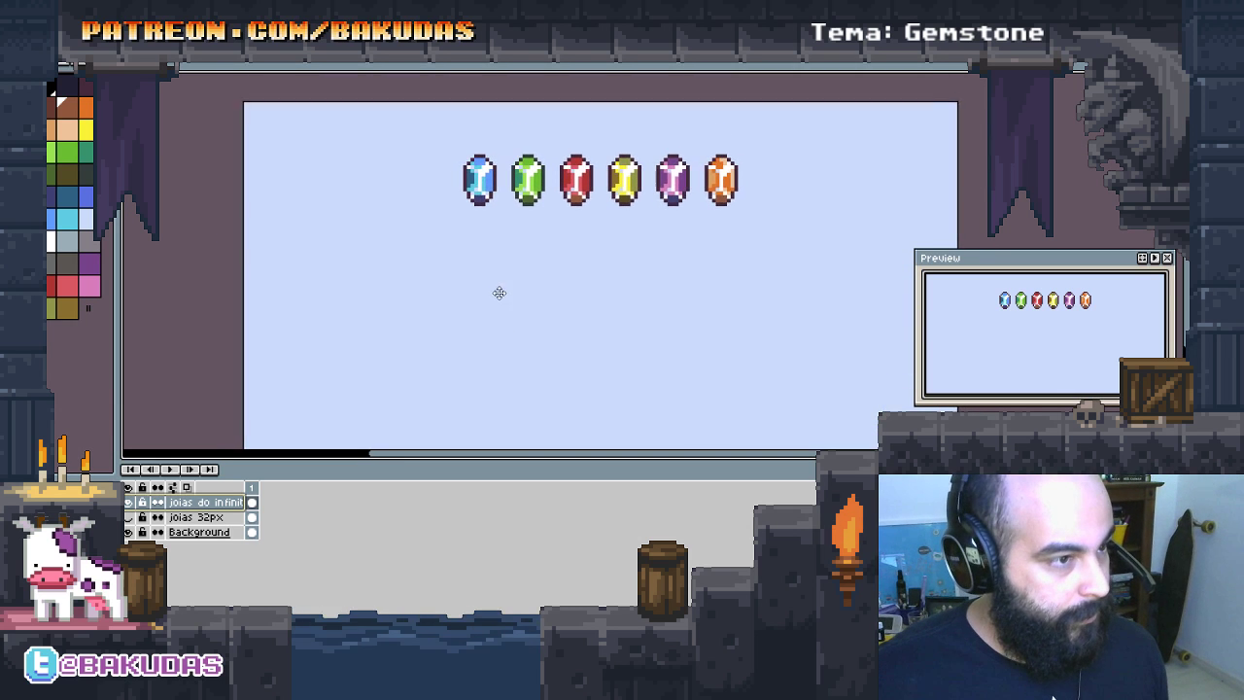
pyautogui.press('Tab')
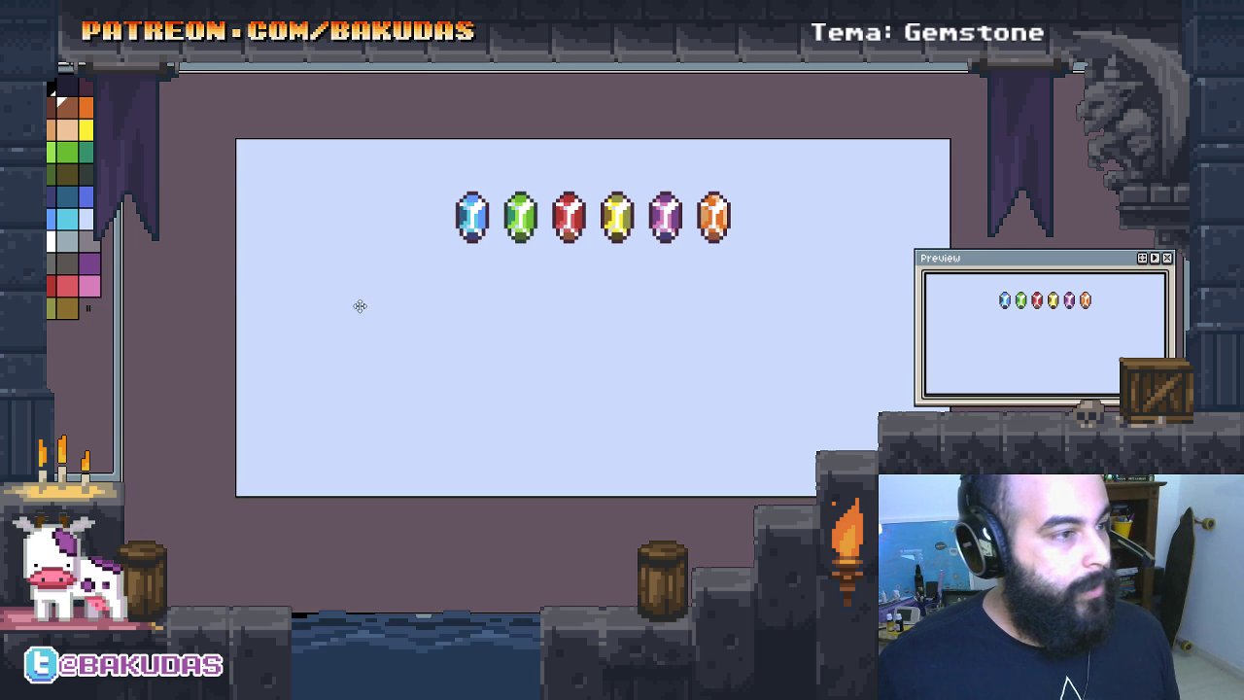
pyautogui.click(550, 360)
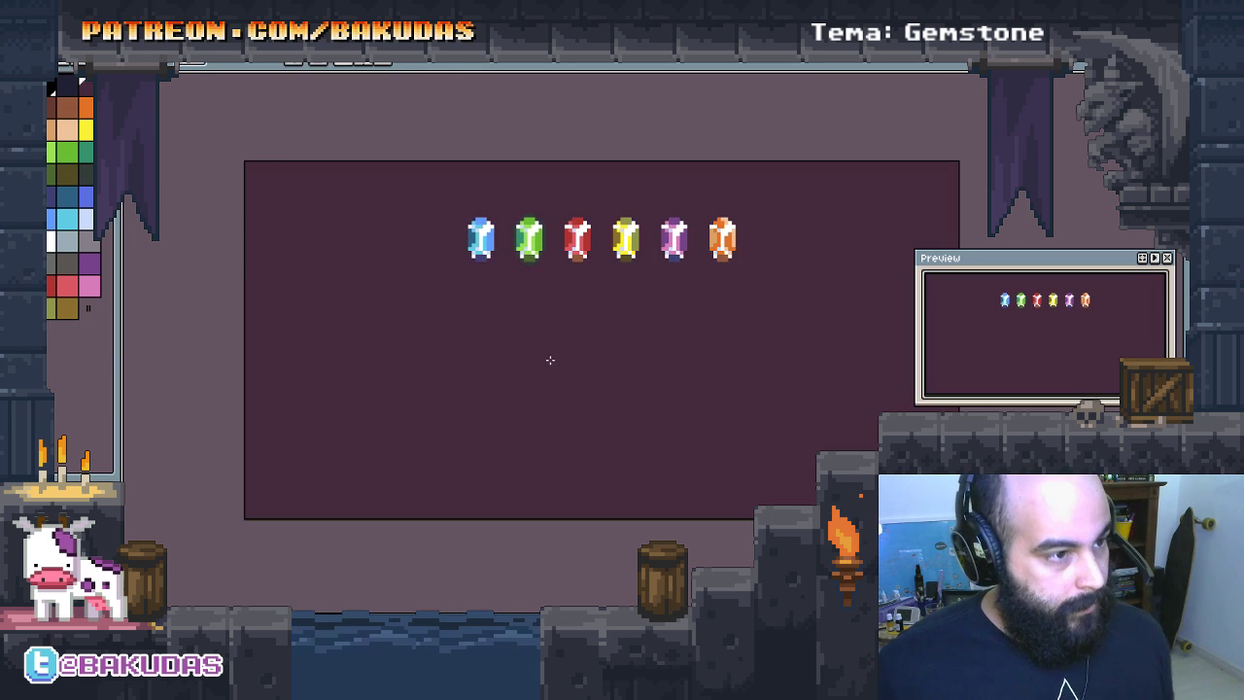
pyautogui.hotkey('ctrl', 'z')
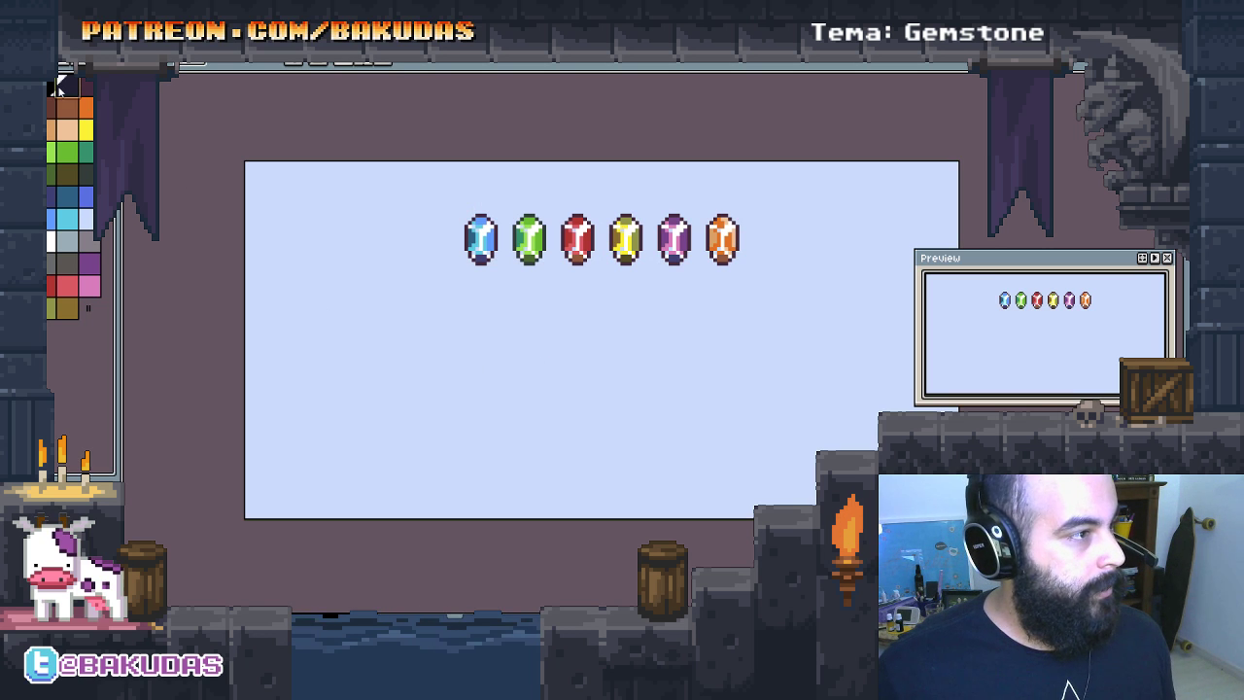
# Step: Refill the background dark to check contrast, zoom in to inspect, and hide the timeline
pyautogui.click(549, 406)
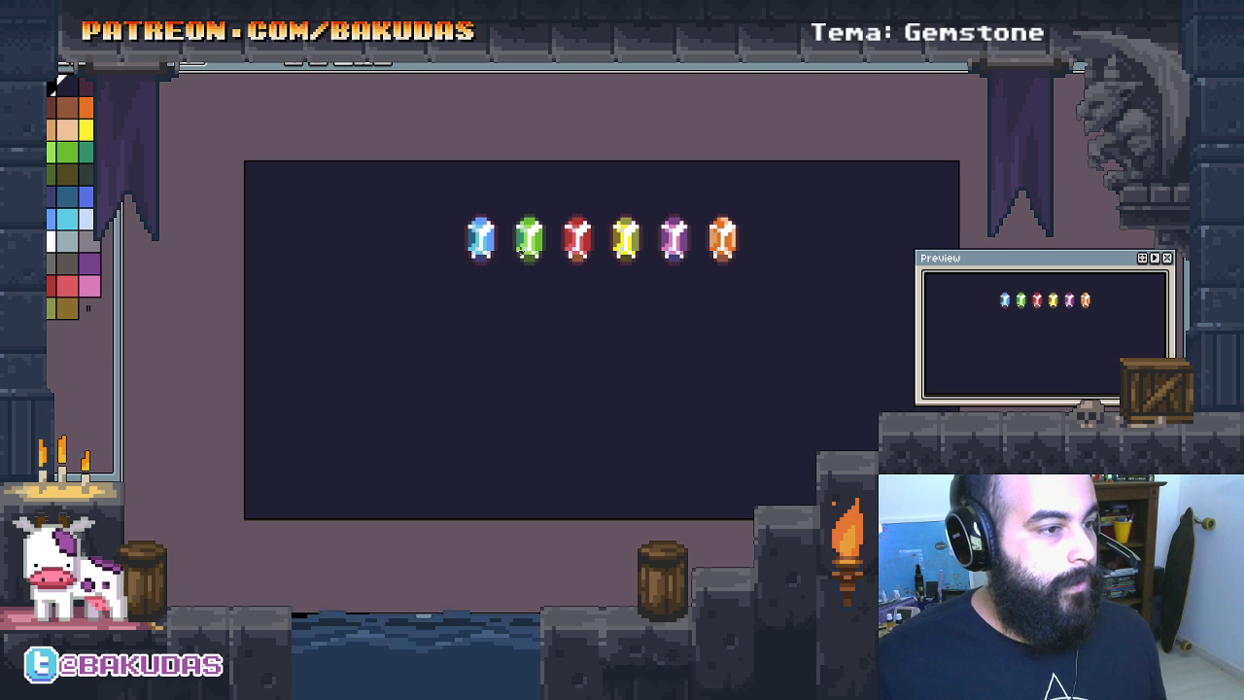
pyautogui.scroll(3, 521, 250)
pyautogui.press('Tab')
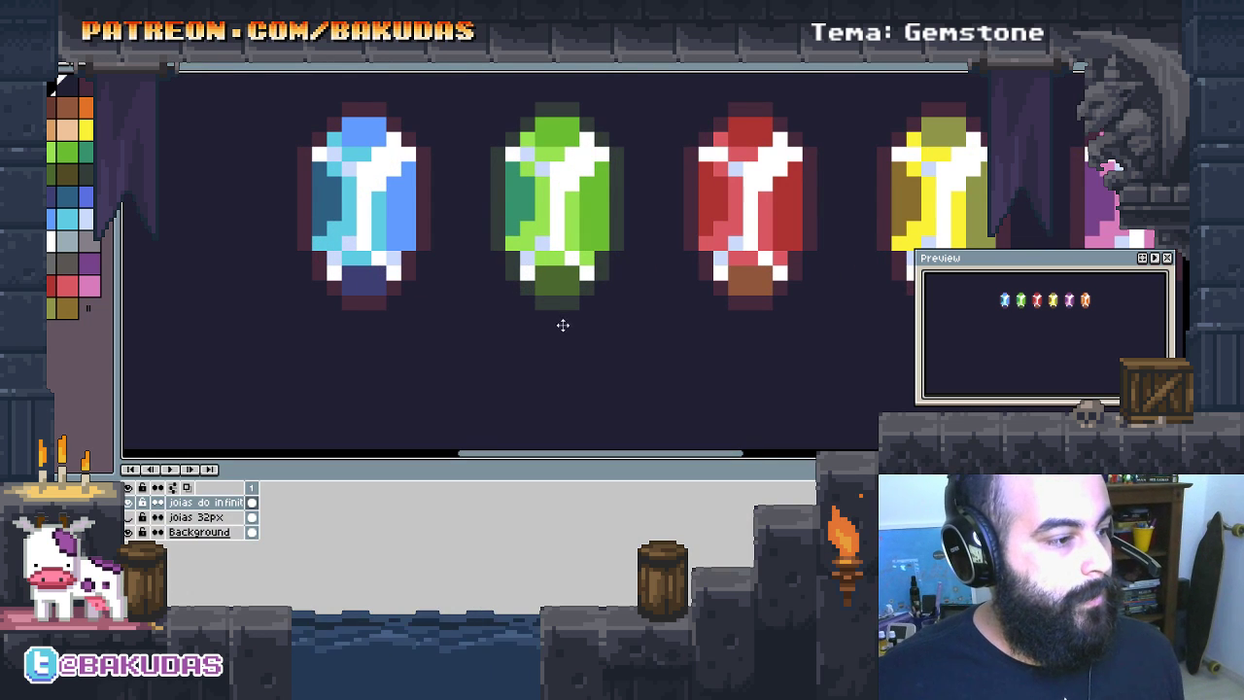
pyautogui.scroll(2, 694, 233)
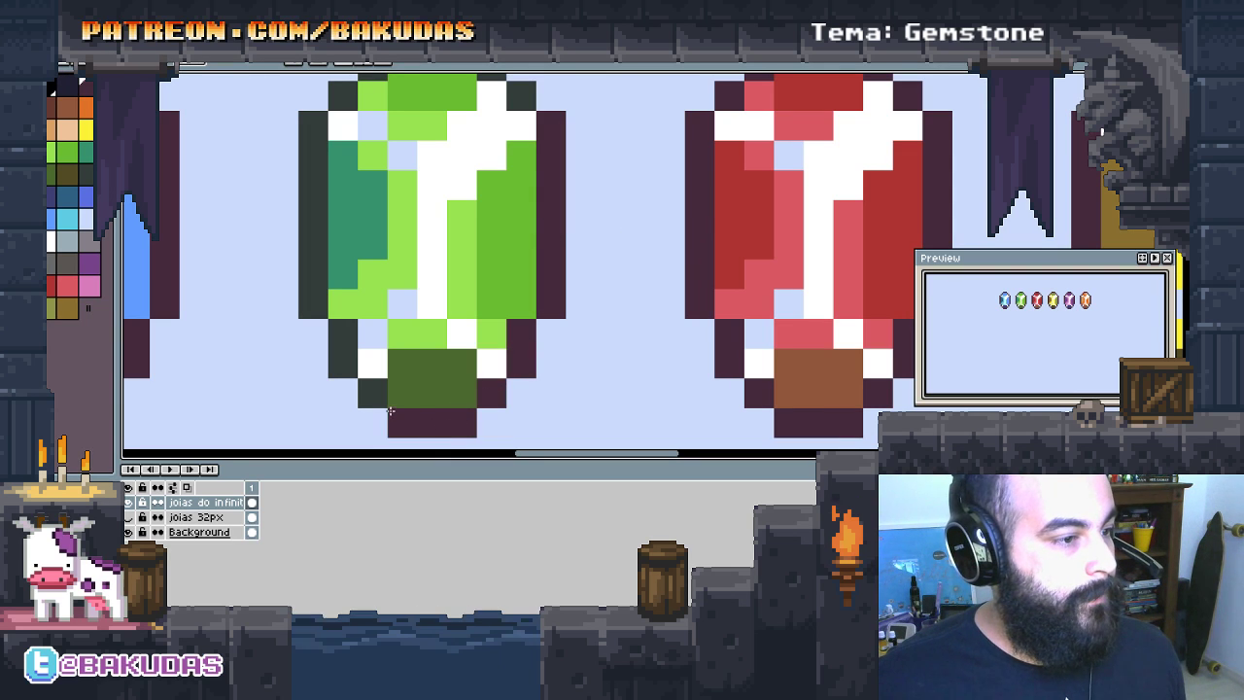
pyautogui.scroll(2, 308, 277)
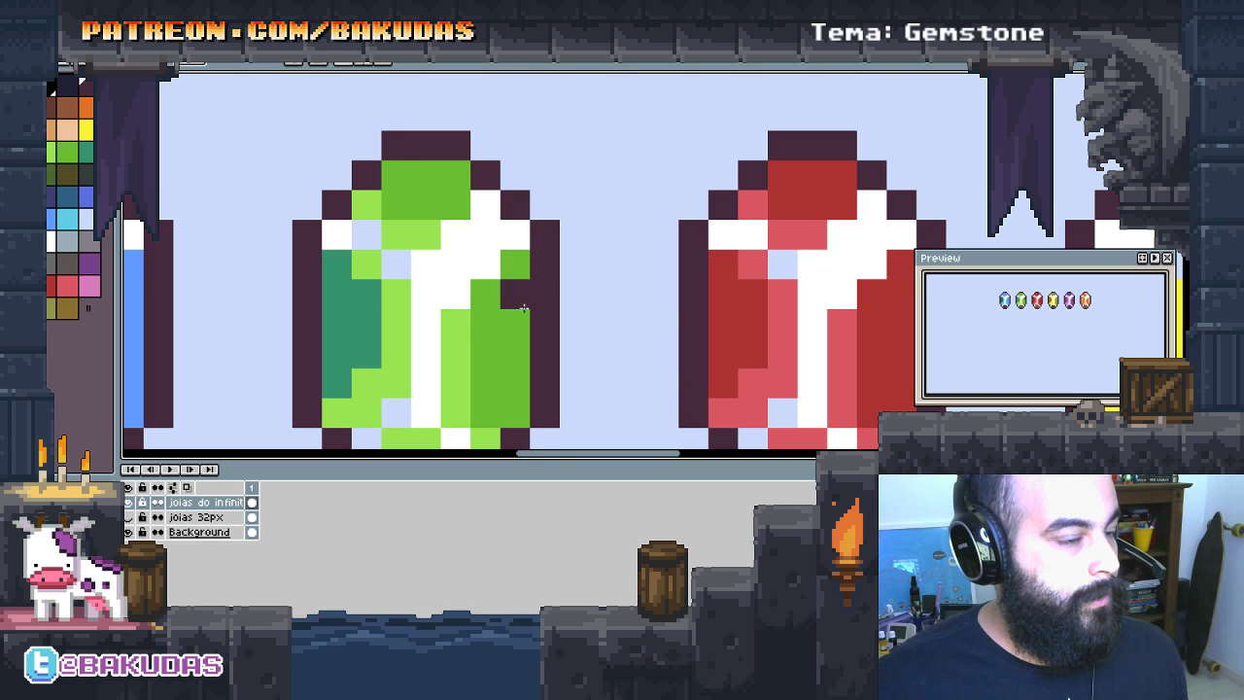
pyautogui.scroll(-4, 522, 309)
pyautogui.scroll(-1, 681, 309)
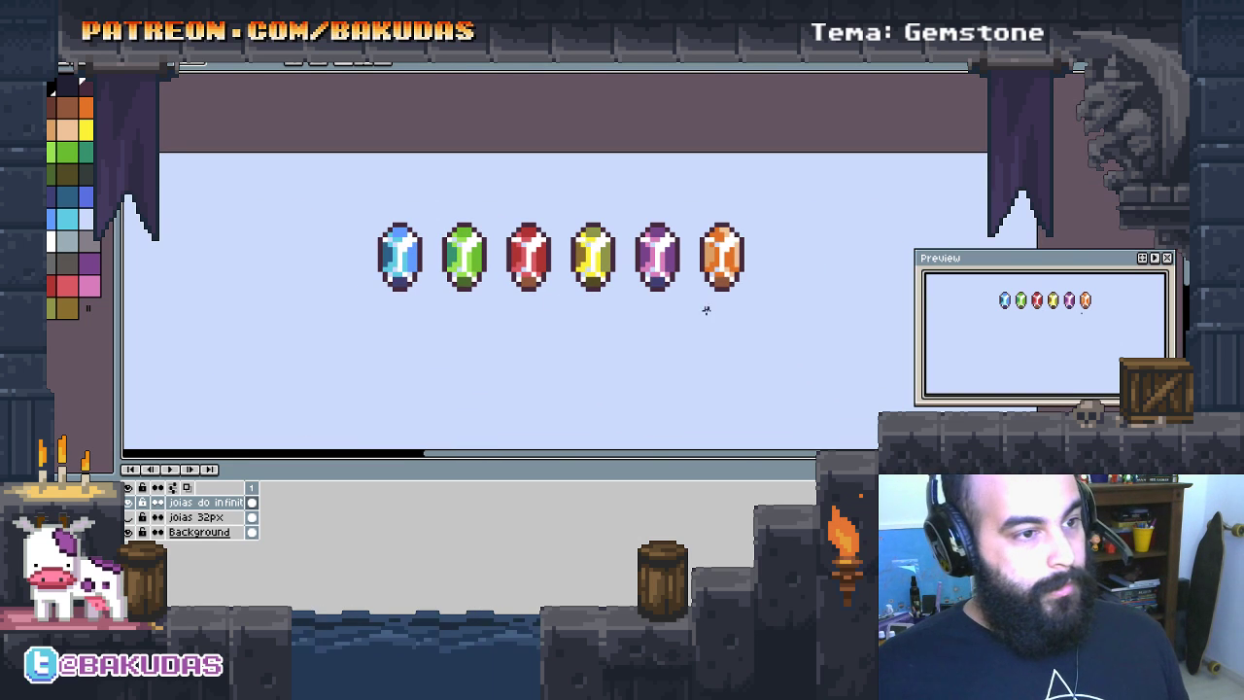
pyautogui.scroll(-1, 544, 316)
pyautogui.scroll(-1, 508, 315)
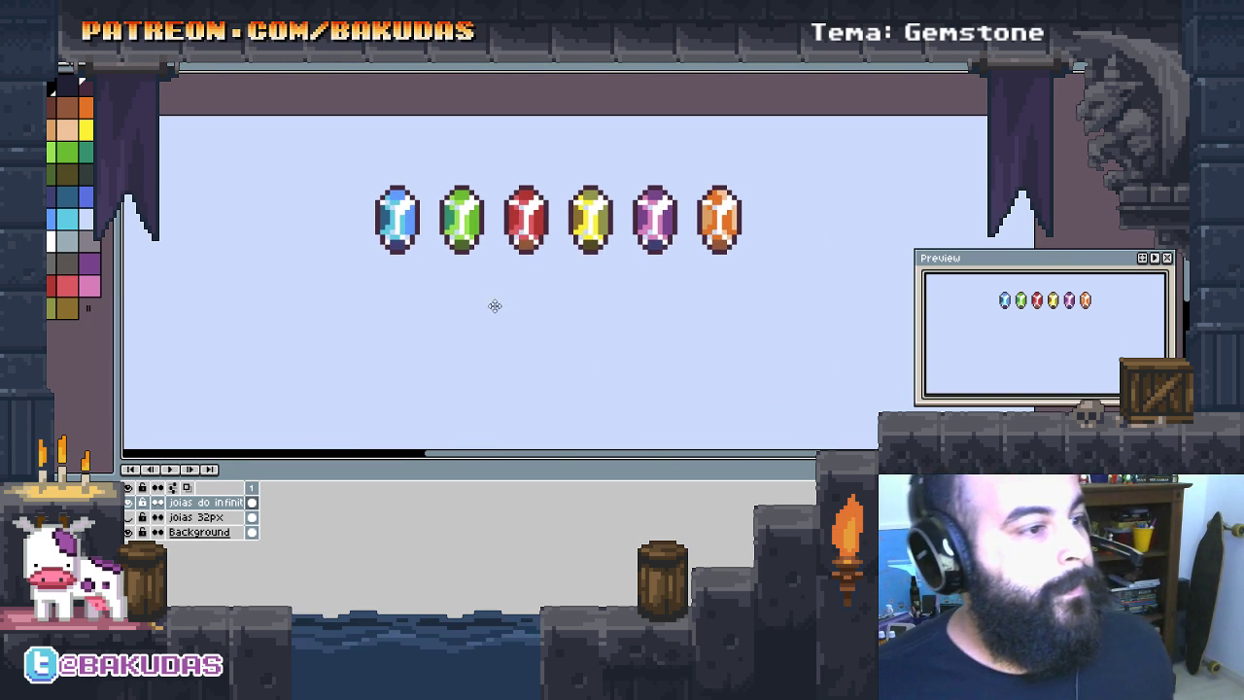
pyautogui.scroll(-1, 486, 292)
pyautogui.scroll(-1, 481, 261)
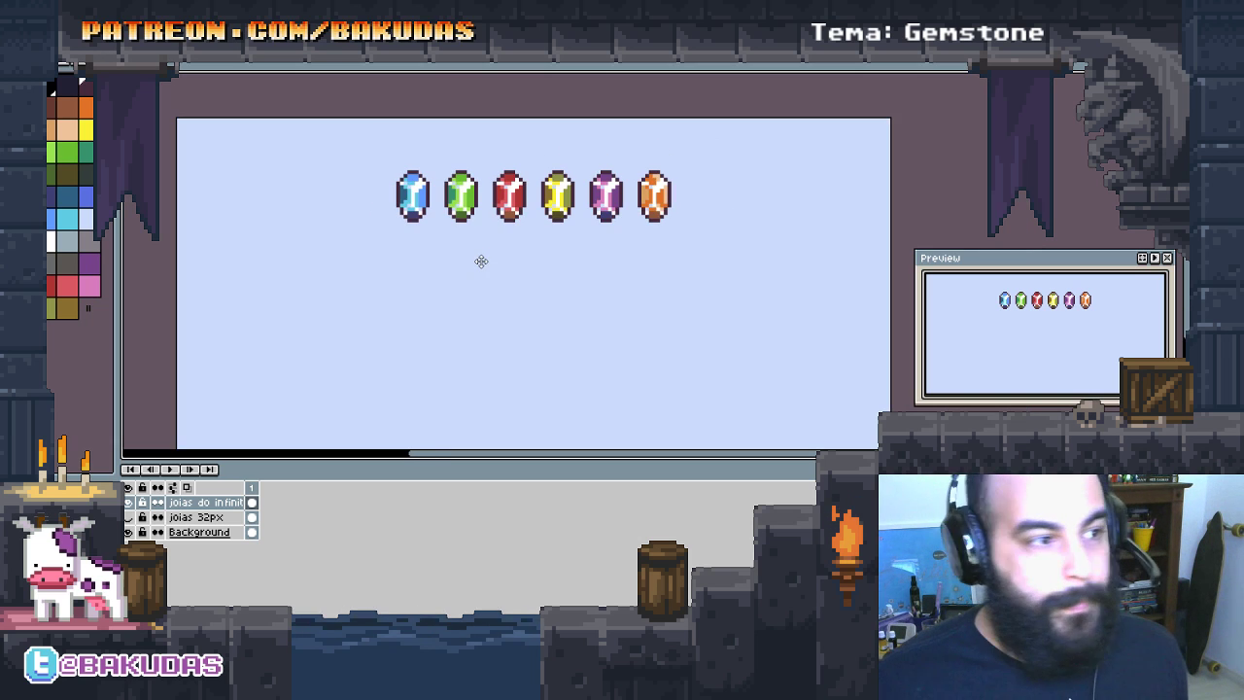
pyautogui.press('Tab')
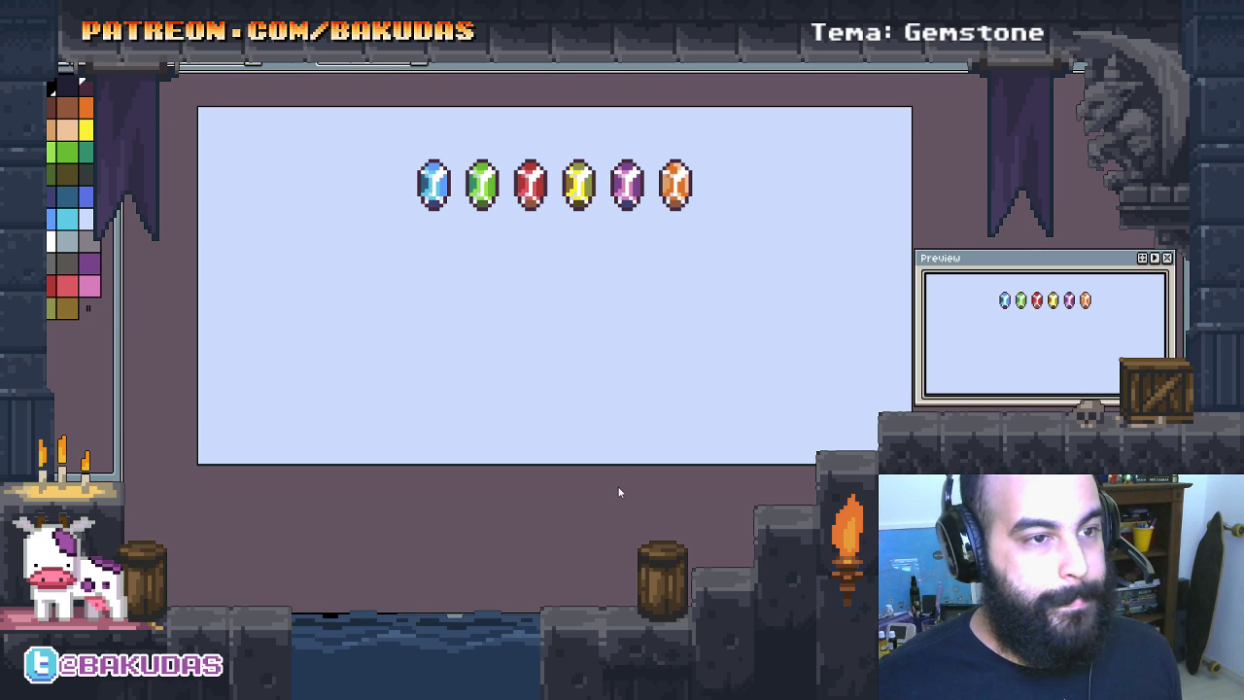
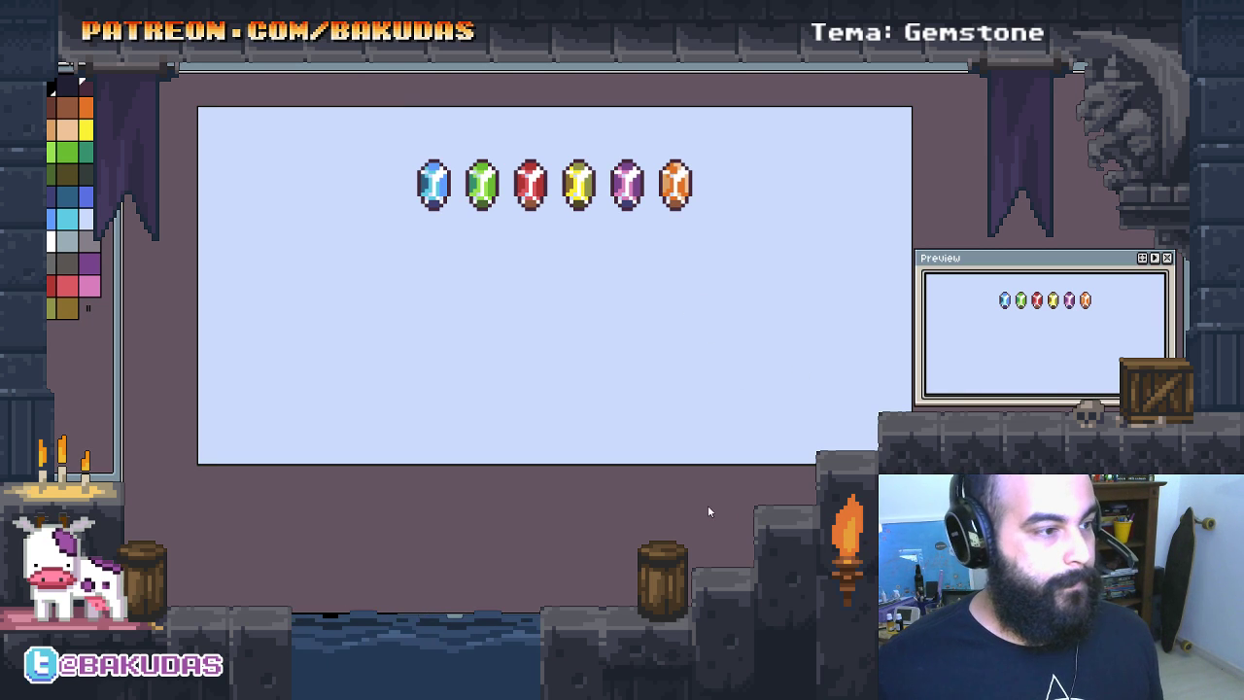
# Step: Lower the orange and blue gems below the original row
pyautogui.moveTo(474, 363)
pyautogui.mouseDown()
pyautogui.moveTo(490, 402)
pyautogui.moveTo(492, 372)
pyautogui.mouseUp()
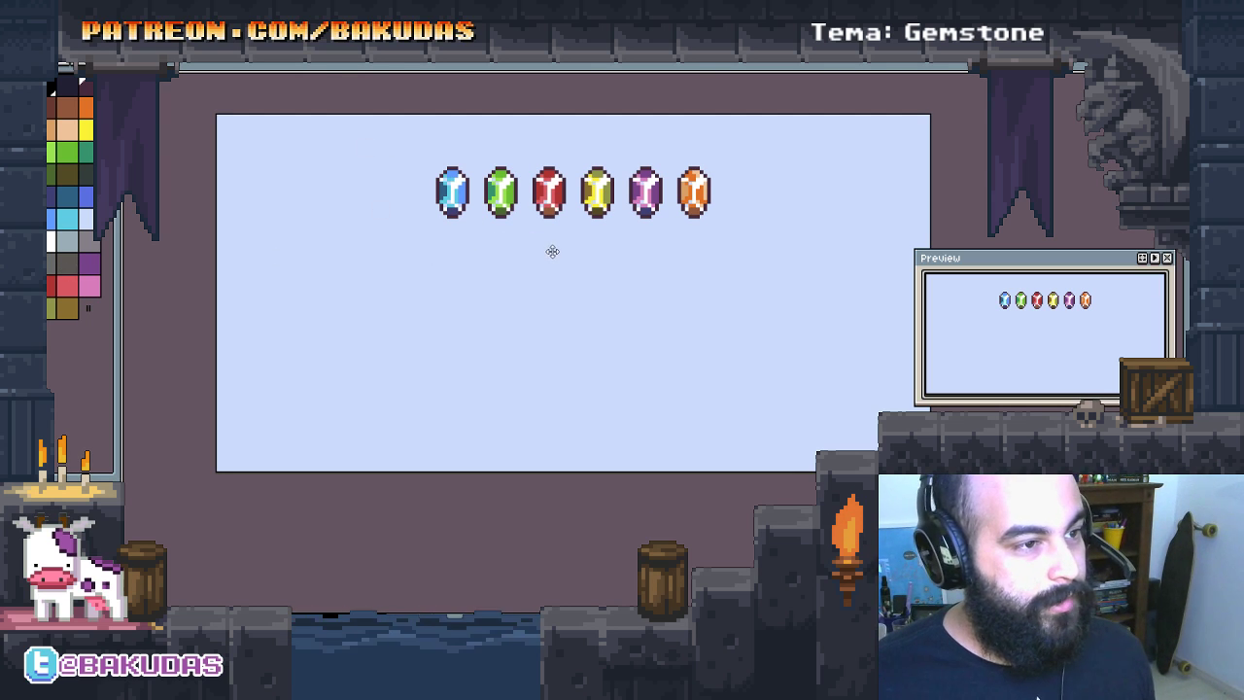
pyautogui.moveTo(550, 249); pyautogui.dragTo(550, 247)
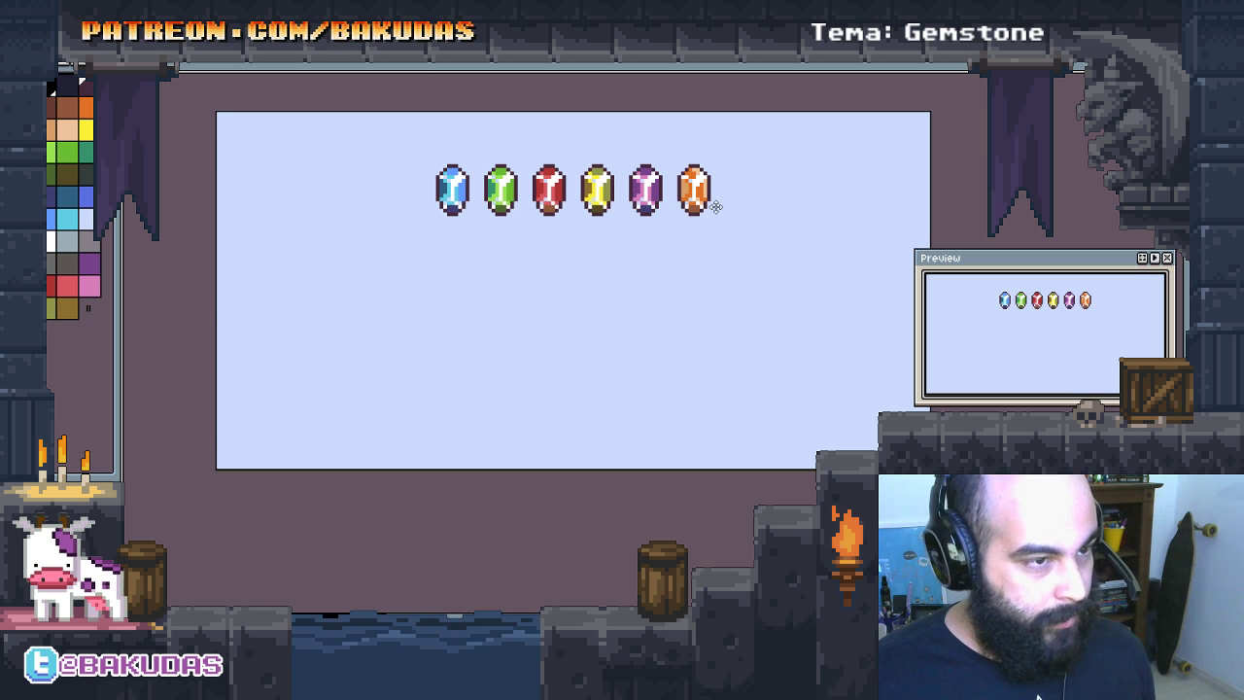
pyautogui.scroll(1, 696, 197)
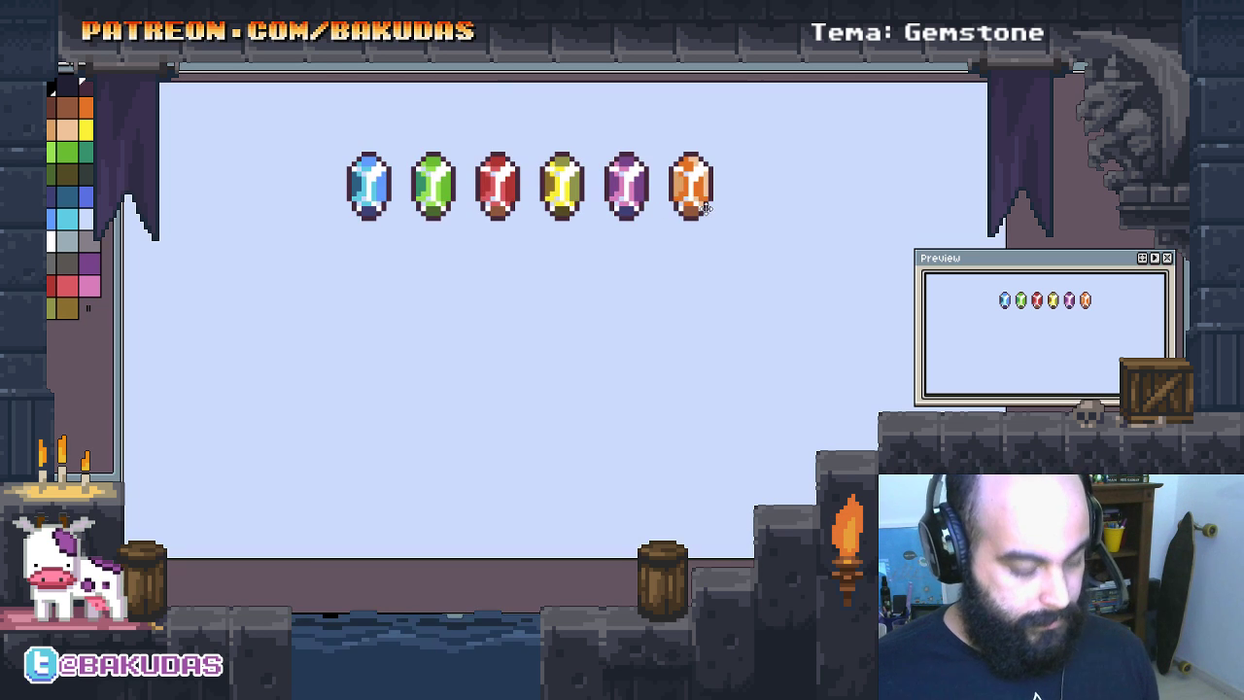
pyautogui.moveTo(660, 123); pyautogui.dragTo(739, 248)
pyautogui.moveTo(696, 184); pyautogui.dragTo(696, 274)
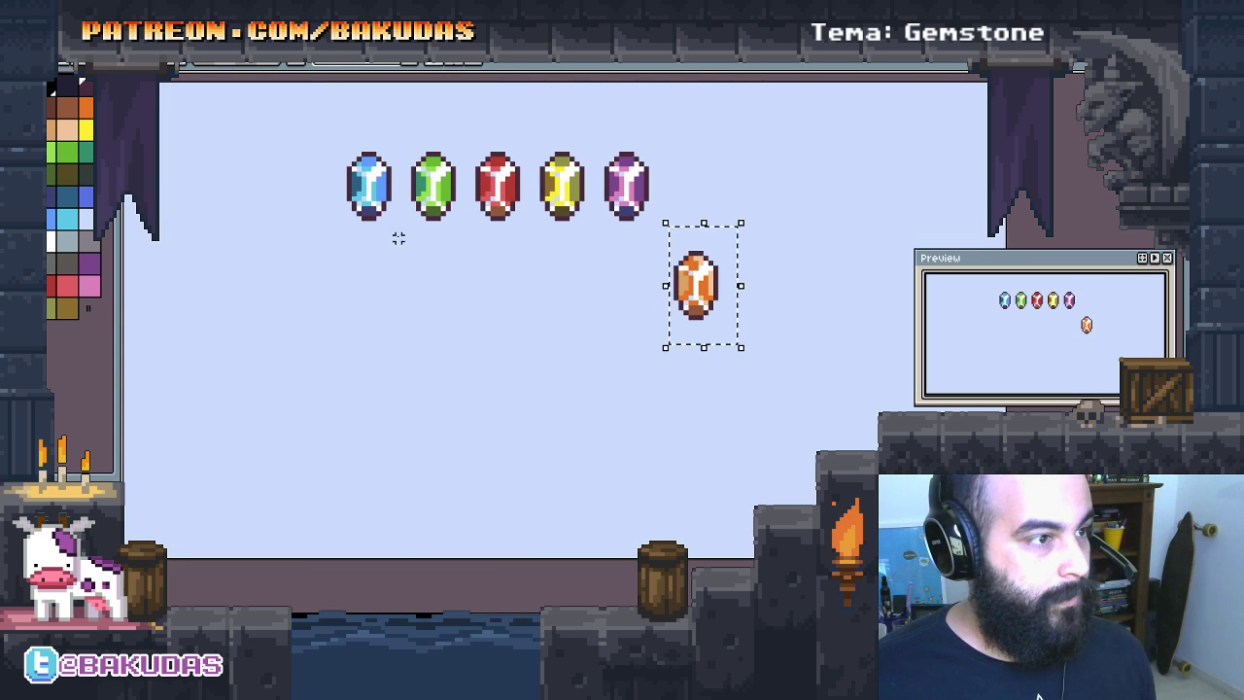
pyautogui.moveTo(399, 238); pyautogui.dragTo(317, 110)
pyautogui.moveTo(370, 185); pyautogui.dragTo(374, 240)
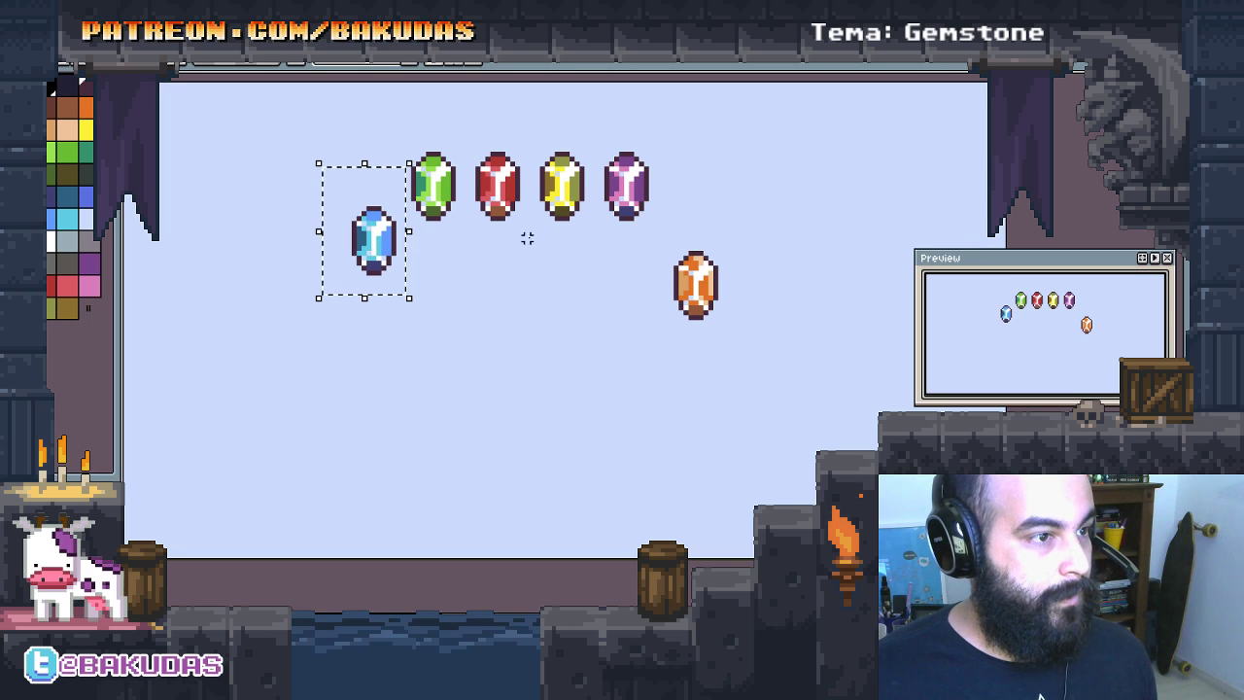
pyautogui.click(646, 238)
# Step: Move the green gem down below the row, undoing a trial three-gem shift
pyautogui.moveTo(591, 246); pyautogui.dragTo(408, 130)
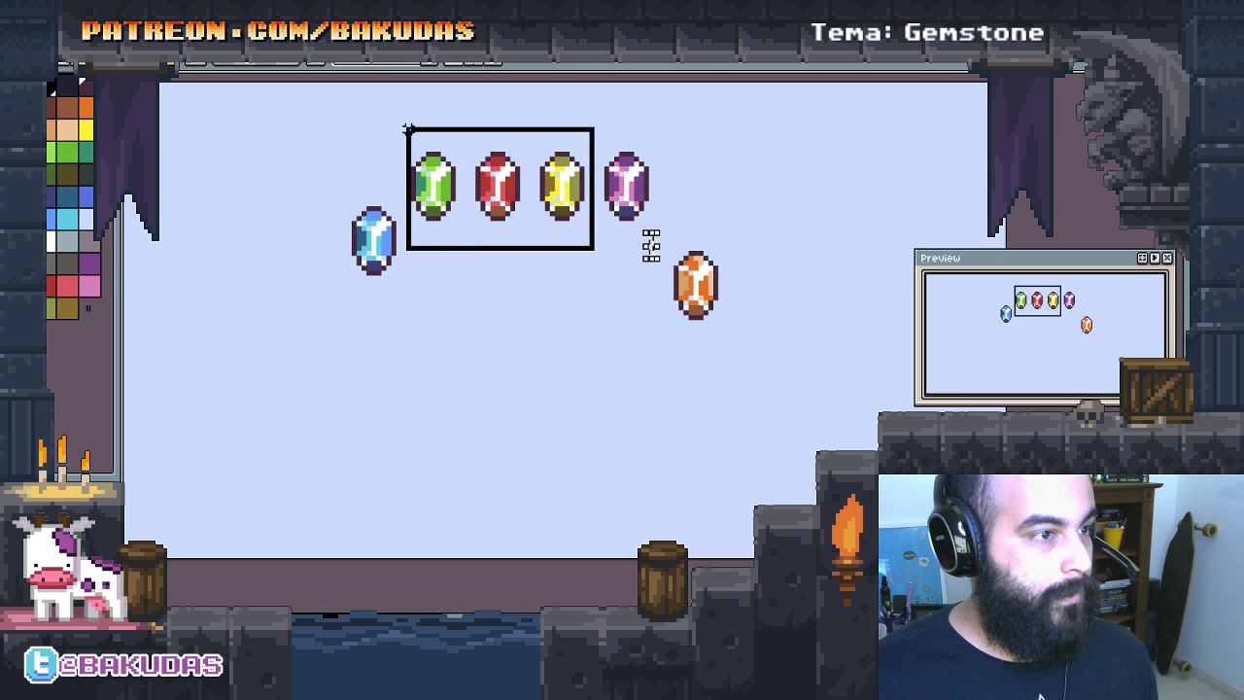
pyautogui.moveTo(498, 185); pyautogui.dragTo(503, 190)
pyautogui.click(656, 238)
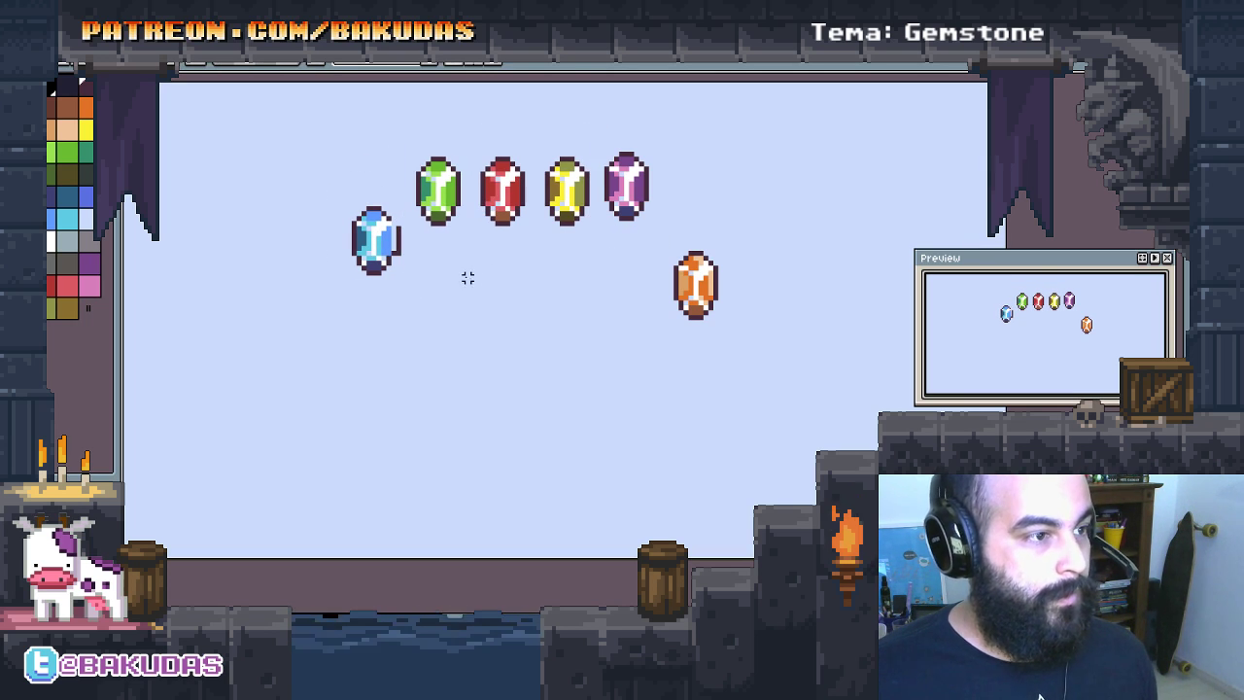
pyautogui.hotkey('ctrl', 'z')
pyautogui.hotkey('ctrl', 'z')
pyautogui.hotkey('ctrl', 'z')
pyautogui.moveTo(464, 233); pyautogui.dragTo(399, 118)
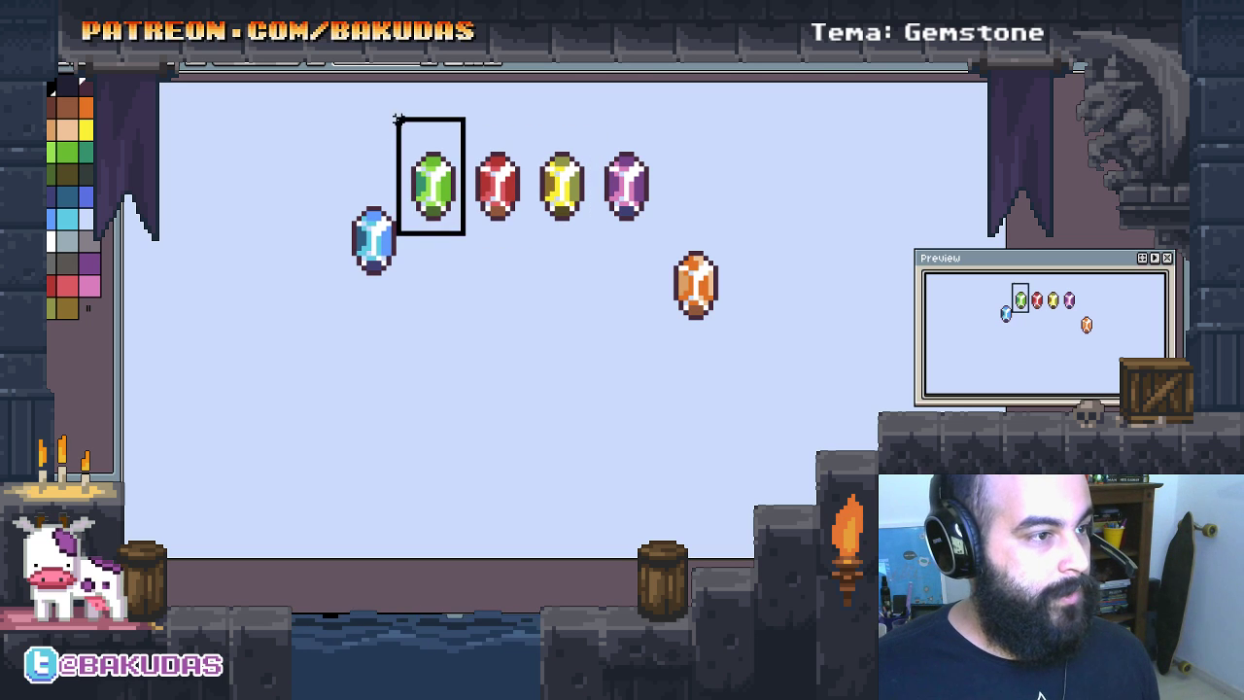
pyautogui.moveTo(434, 185); pyautogui.dragTo(514, 364)
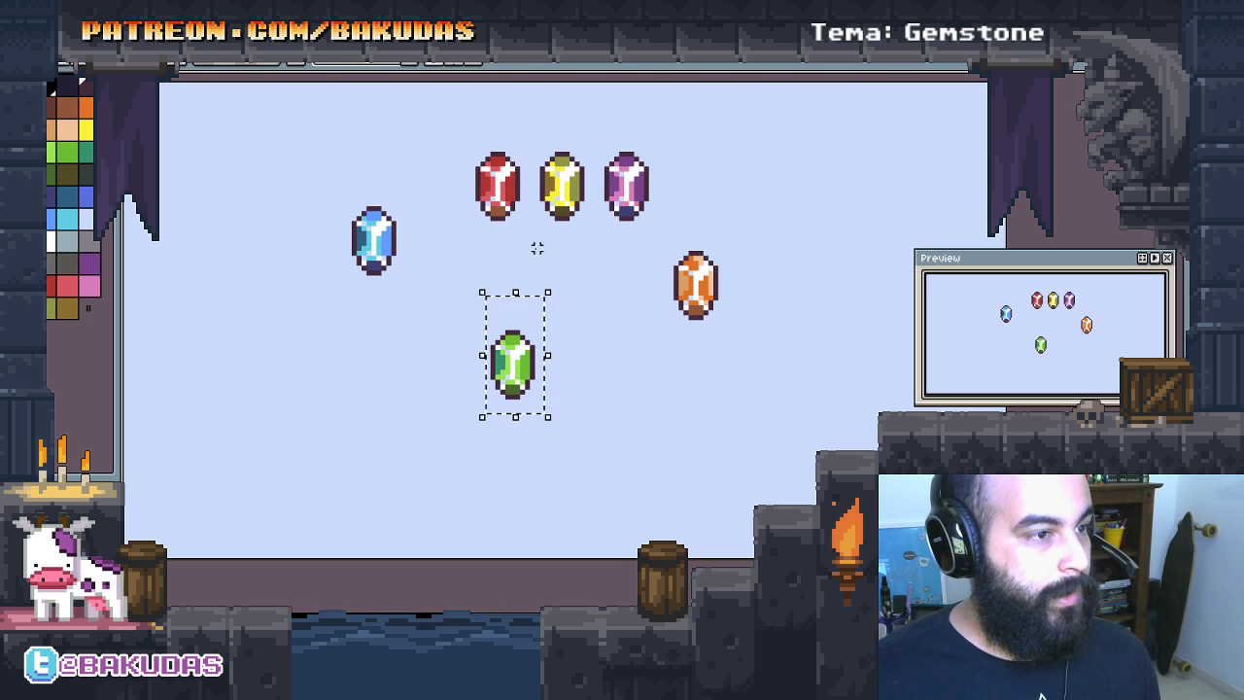
# Step: Shift the red and yellow gems left and lower the purple gem slightly
pyautogui.moveTo(544, 242); pyautogui.dragTo(498, 201)
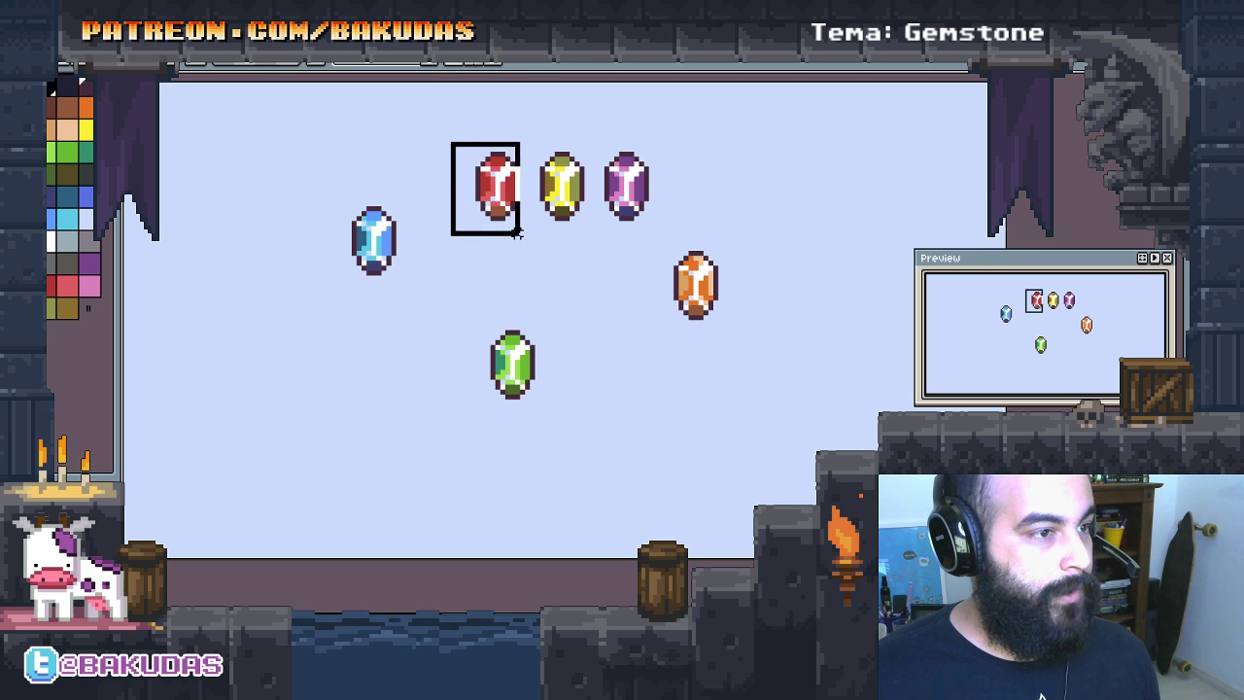
pyautogui.moveTo(453, 144); pyautogui.dragTo(519, 235)
pyautogui.moveTo(501, 185); pyautogui.dragTo(451, 189)
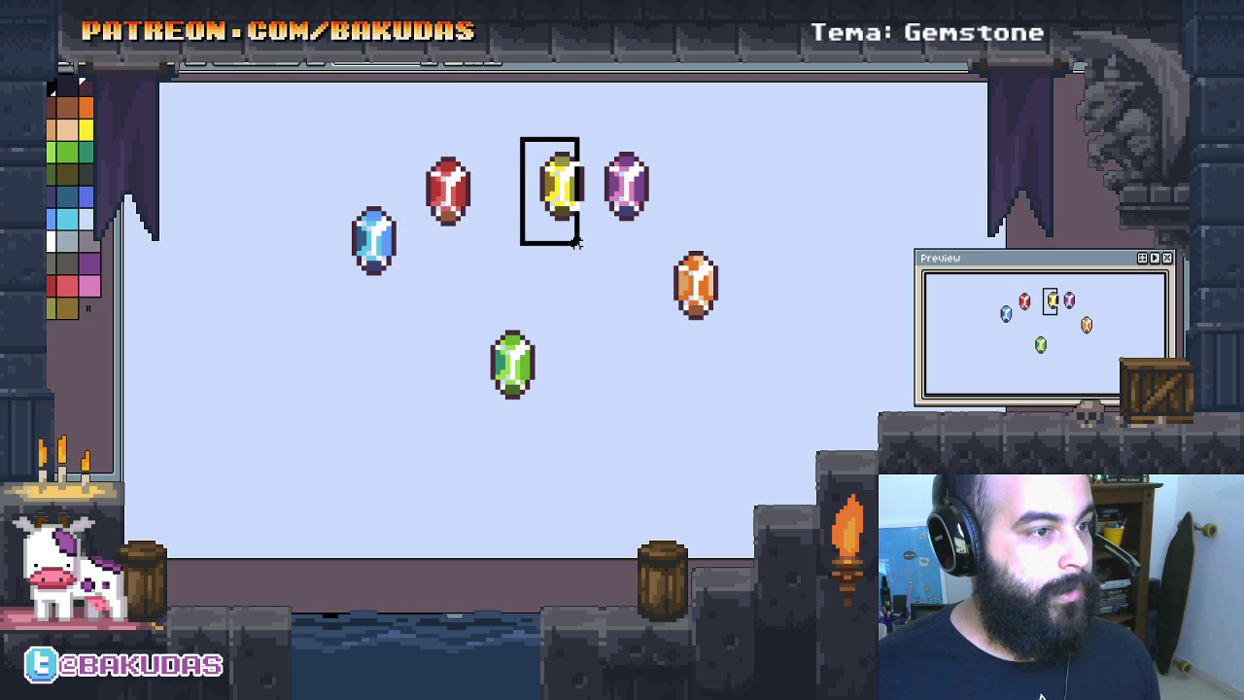
pyautogui.moveTo(522, 144); pyautogui.dragTo(595, 243)
pyautogui.moveTo(574, 193); pyautogui.dragTo(553, 190)
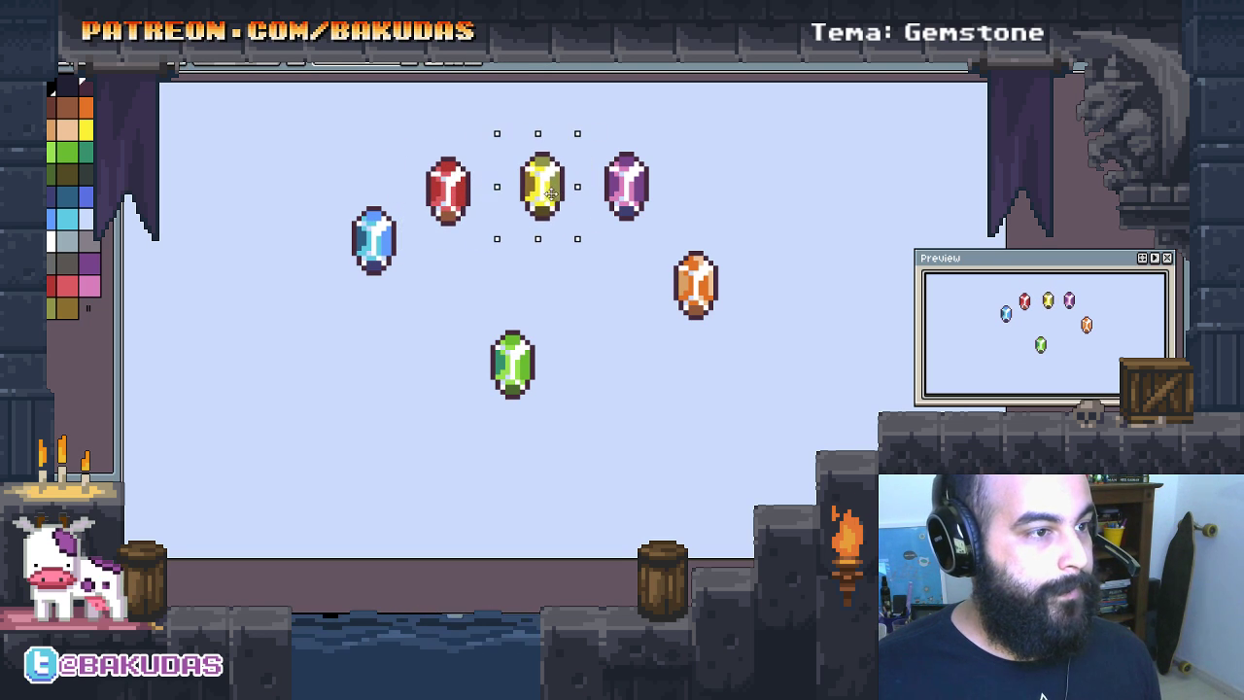
pyautogui.moveTo(659, 241); pyautogui.dragTo(599, 119)
pyautogui.moveTo(622, 185); pyautogui.dragTo(620, 209)
pyautogui.click(633, 339)
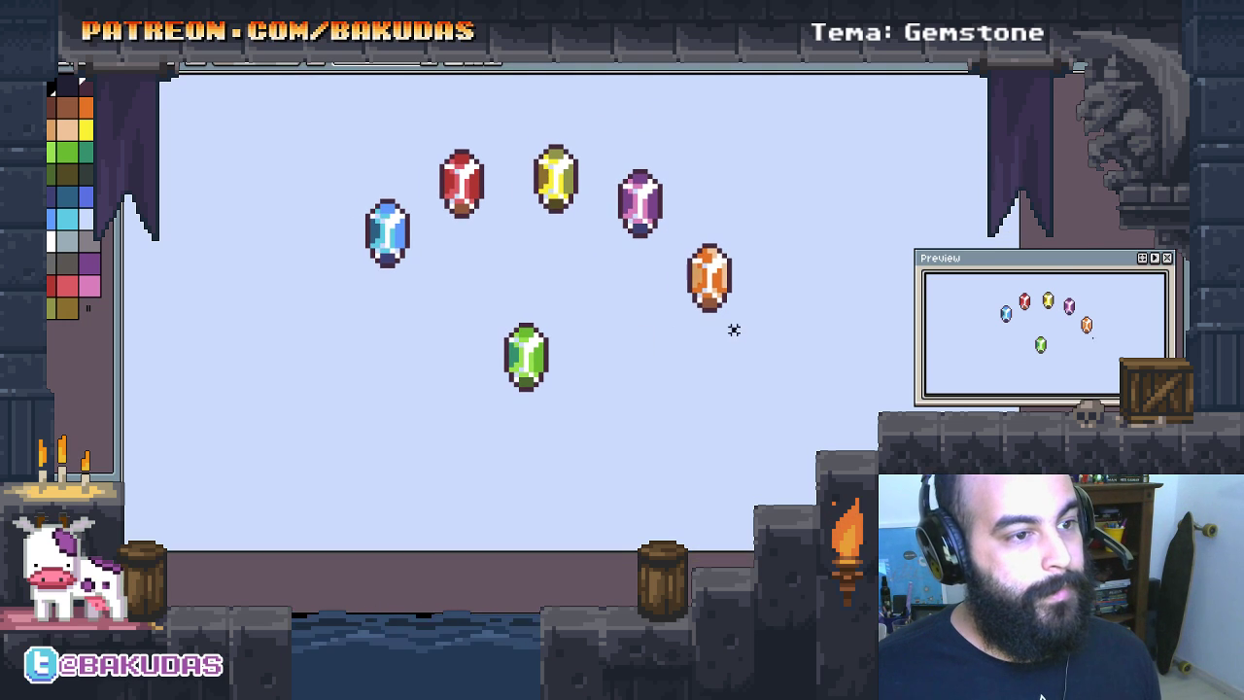
# Step: Pull the orange gem left and raise the green gem up and left
pyautogui.moveTo(733, 328); pyautogui.dragTo(665, 229)
pyautogui.moveTo(705, 289); pyautogui.dragTo(693, 310)
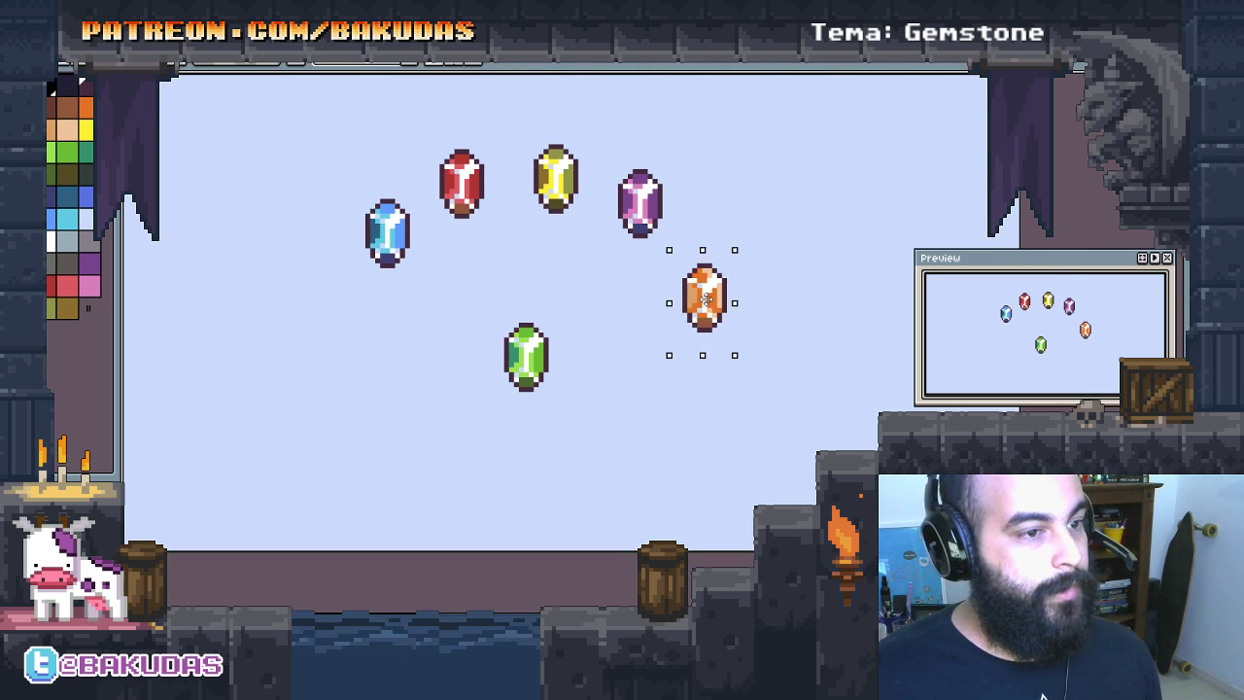
pyautogui.click(600, 344)
pyautogui.moveTo(566, 408); pyautogui.dragTo(486, 314)
pyautogui.moveTo(517, 354); pyautogui.dragTo(512, 326)
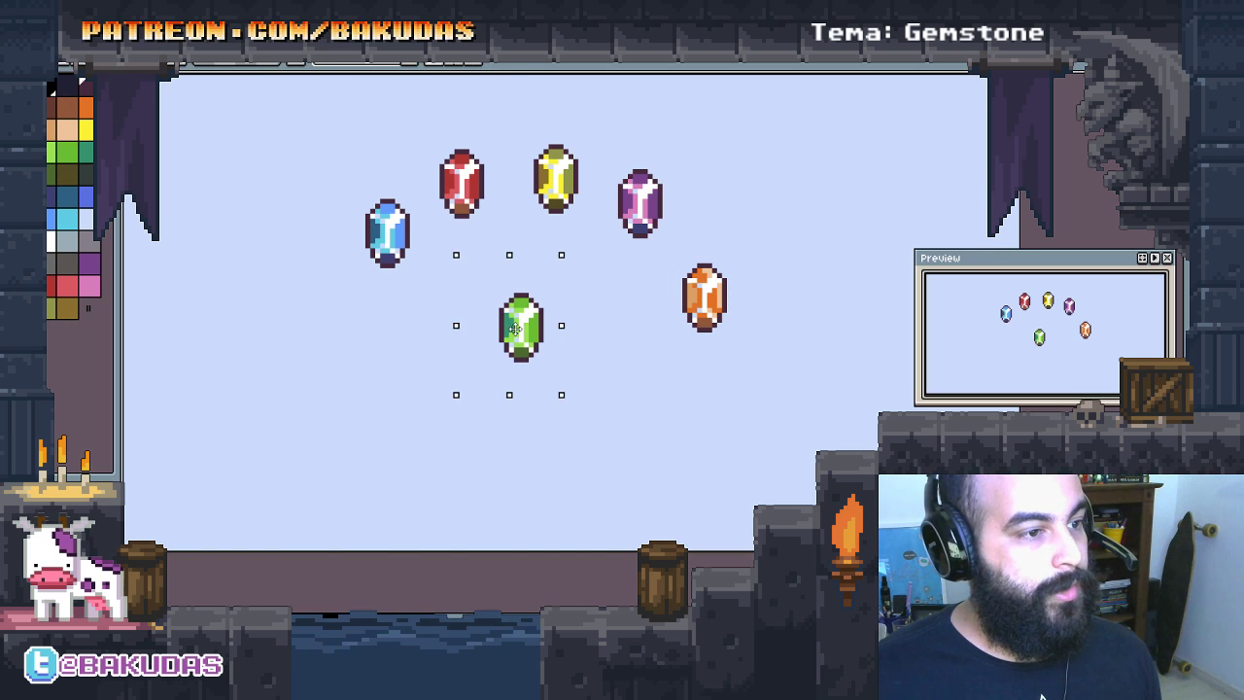
pyautogui.click(576, 309)
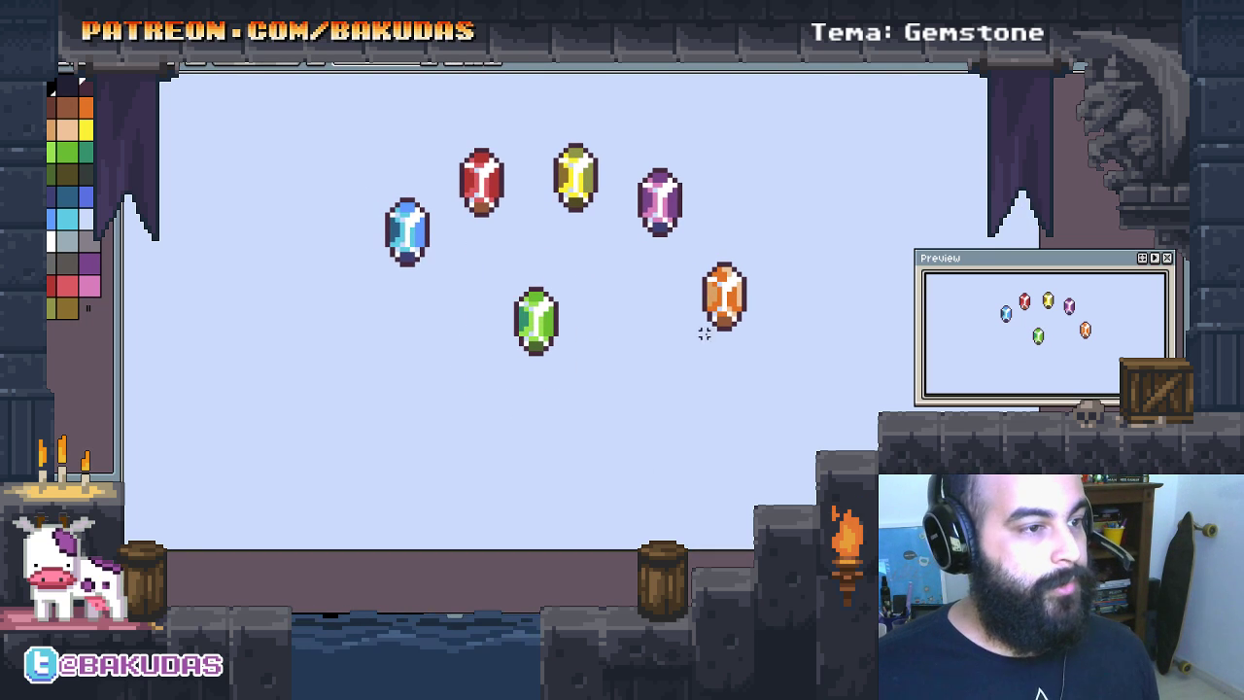
# Step: Move the green gem left to become the arc's left end
pyautogui.moveTo(705, 333); pyautogui.dragTo(776, 367)
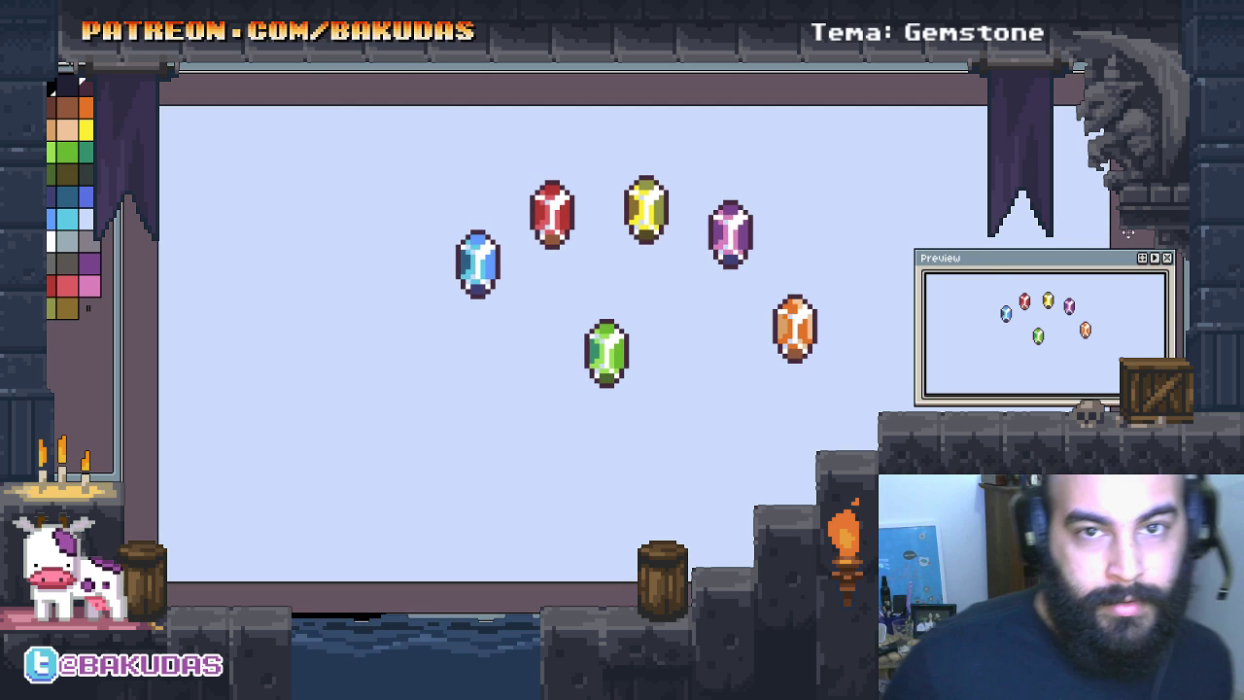
pyautogui.moveTo(601, 348)
pyautogui.mouseDown()
pyautogui.moveTo(644, 360)
pyautogui.moveTo(582, 333)
pyautogui.mouseUp()
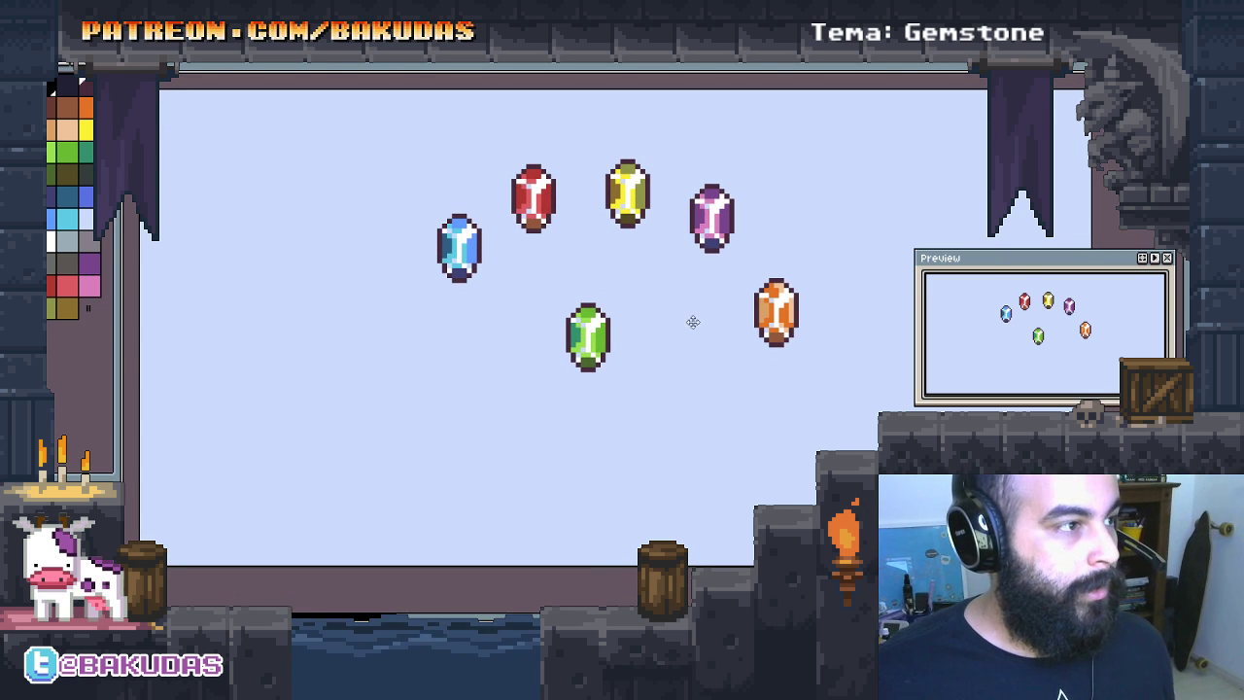
pyautogui.moveTo(959, 257); pyautogui.dragTo(926, 242)
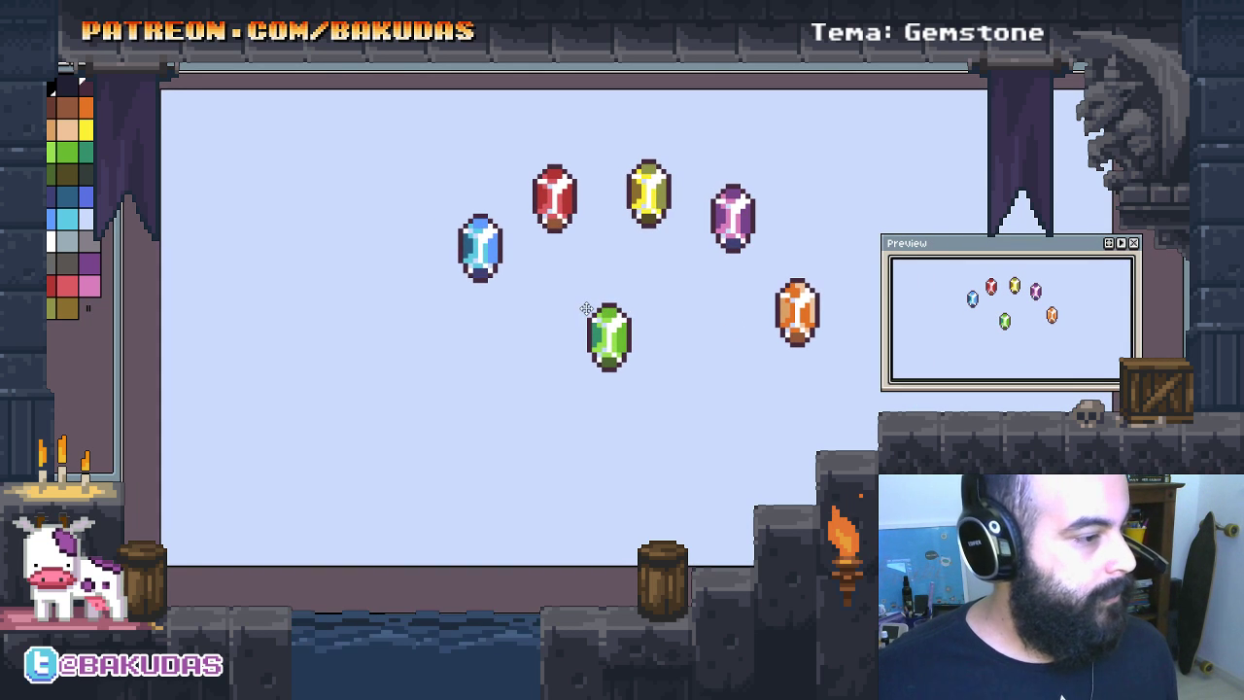
pyautogui.moveTo(589, 305)
pyautogui.mouseDown()
pyautogui.moveTo(574, 329)
pyautogui.moveTo(571, 304)
pyautogui.mouseUp()
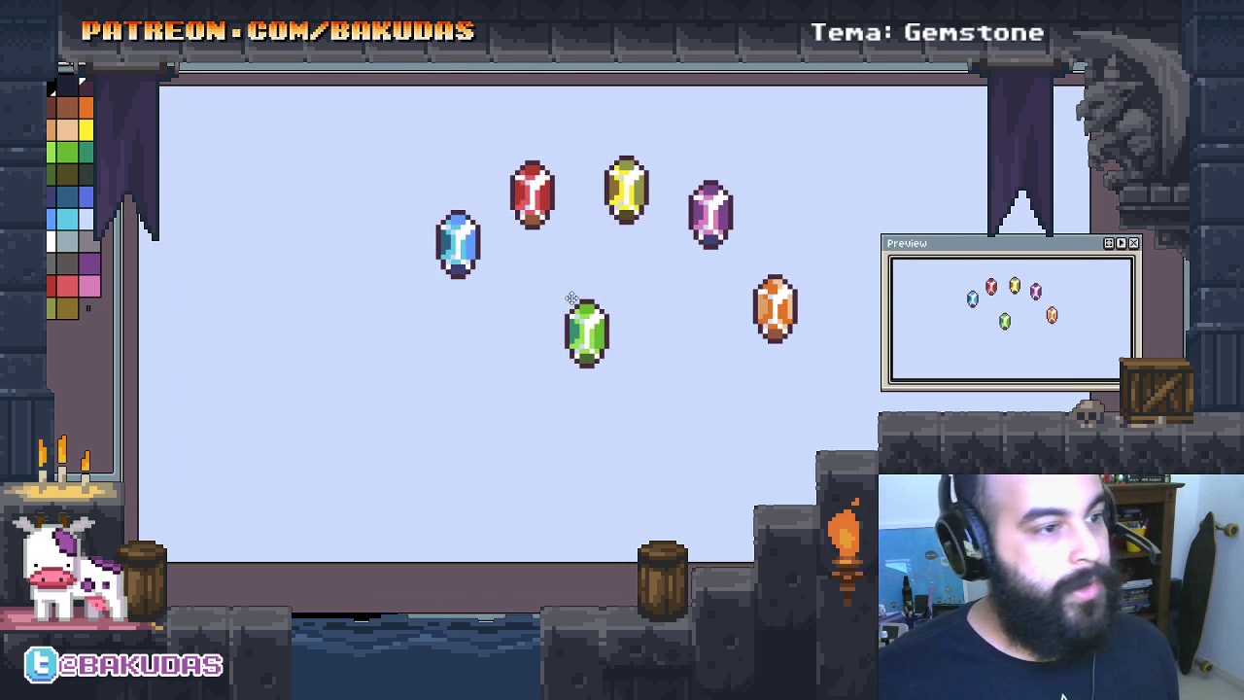
pyautogui.moveTo(587, 313); pyautogui.dragTo(591, 313)
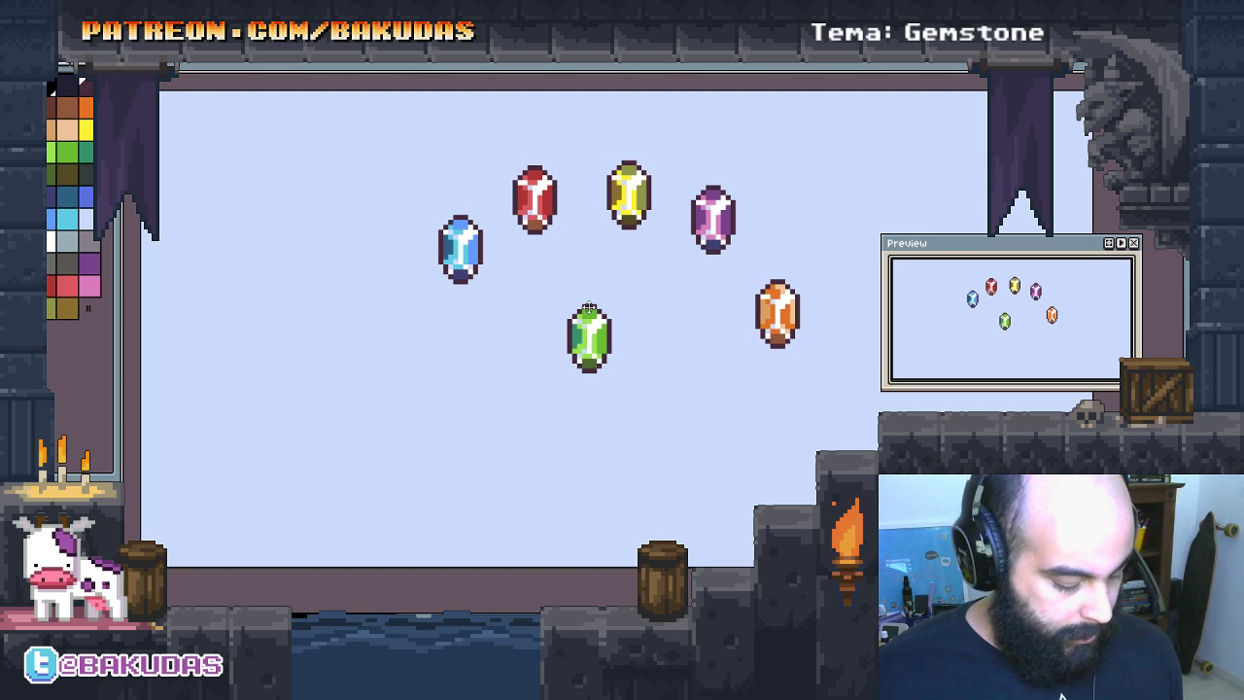
pyautogui.moveTo(631, 382); pyautogui.dragTo(563, 281)
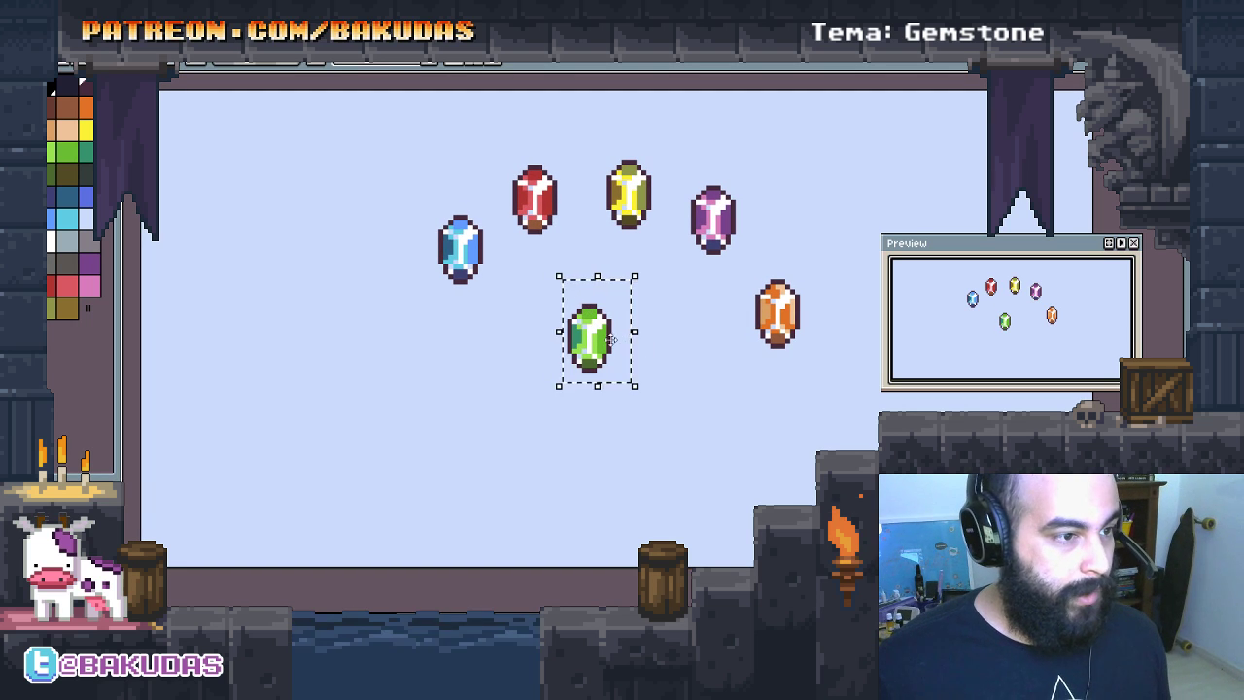
pyautogui.hotkey('ctrl', 'd')
pyautogui.hotkey('ctrl', 'shift', 'd')
pyautogui.moveTo(582, 335); pyautogui.dragTo(384, 321)
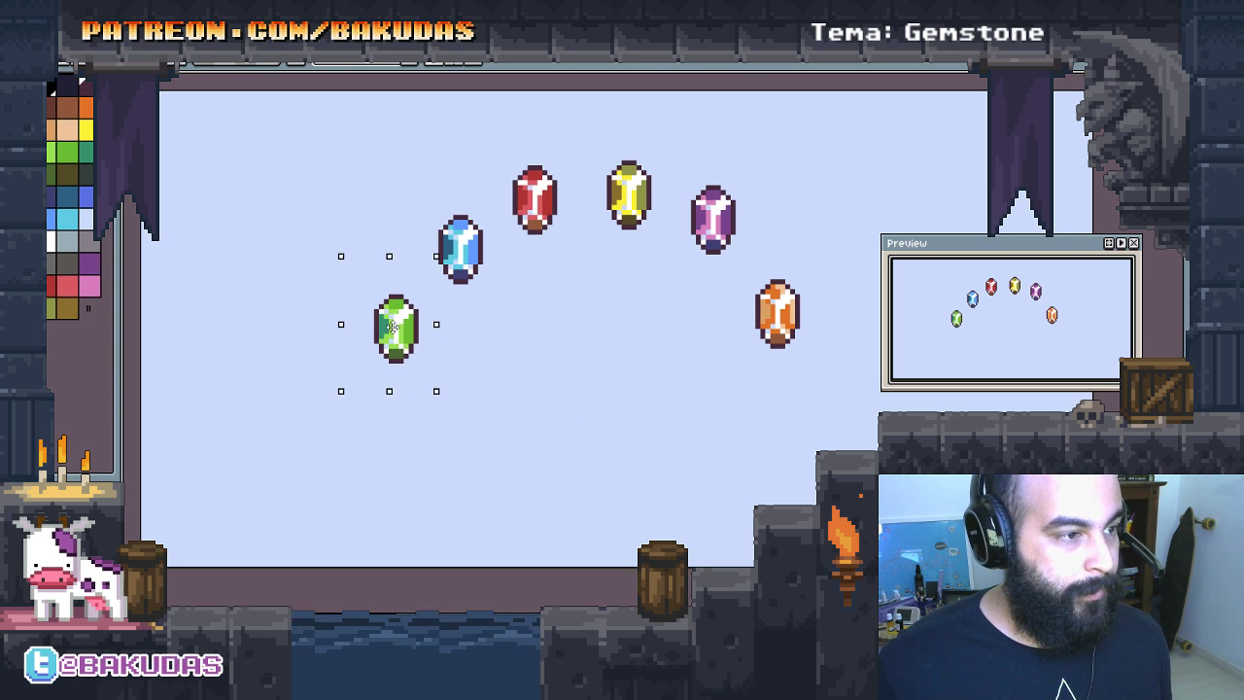
pyautogui.moveTo(384, 321); pyautogui.dragTo(394, 321)
# Step: Nudge the orange gem, lower the purple gem, and drop the red and yellow gems slightly
pyautogui.moveTo(820, 381); pyautogui.dragTo(693, 265)
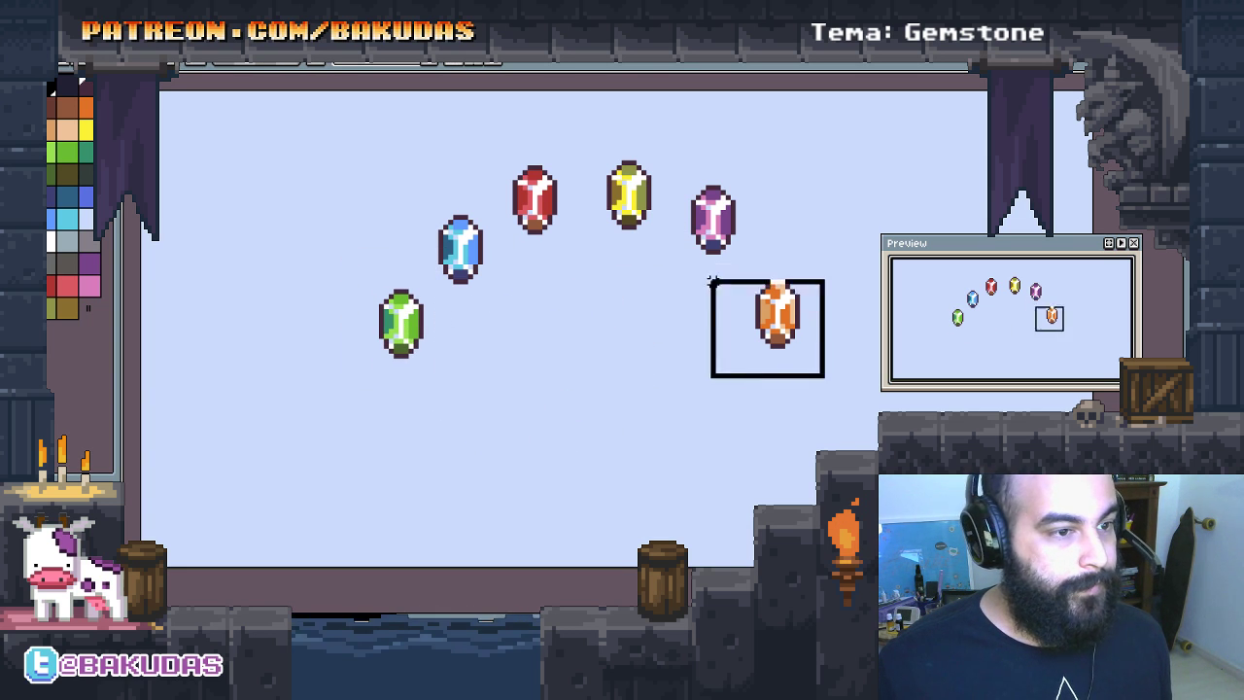
pyautogui.moveTo(780, 327); pyautogui.dragTo(787, 336)
pyautogui.click(724, 277)
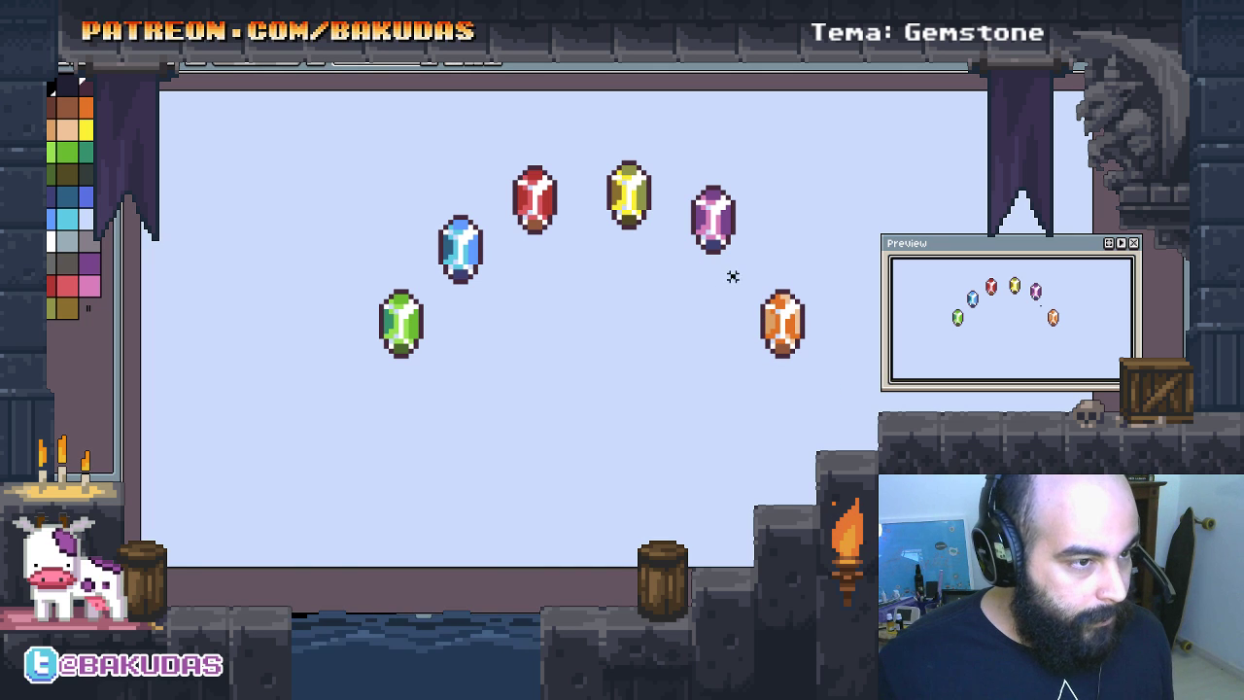
pyautogui.moveTo(749, 282); pyautogui.dragTo(677, 167)
pyautogui.moveTo(712, 228); pyautogui.dragTo(713, 260)
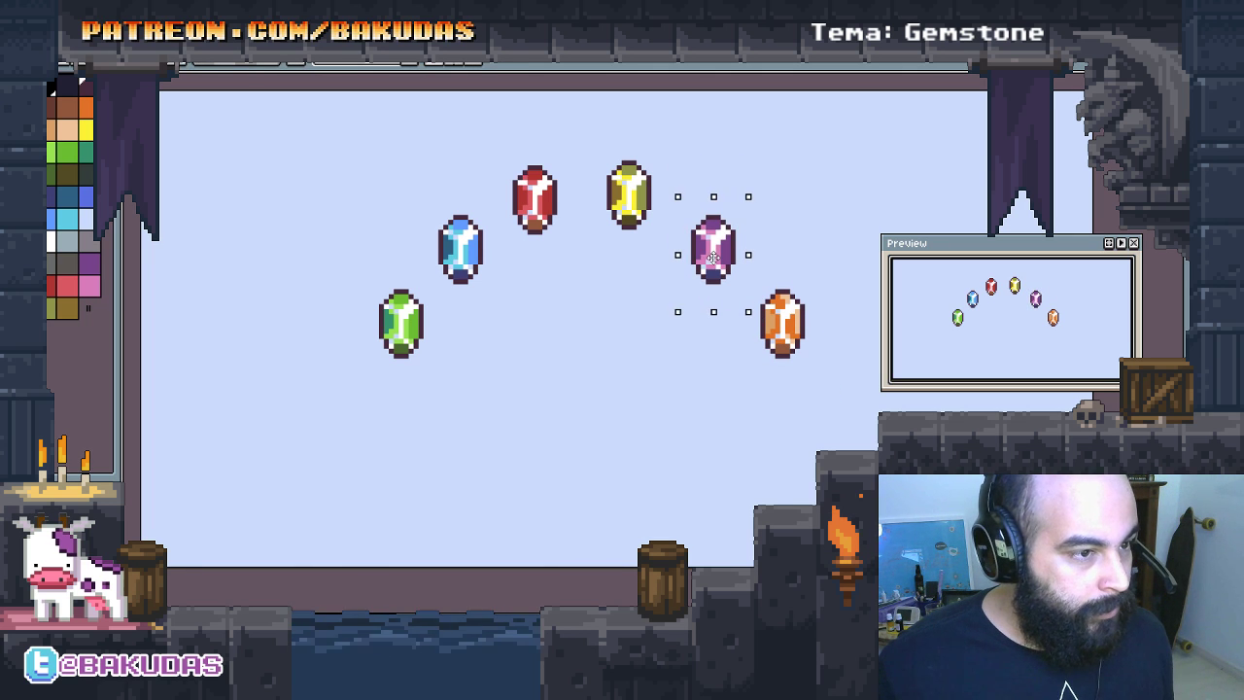
pyautogui.click(714, 260)
pyautogui.scroll(1, 747, 315)
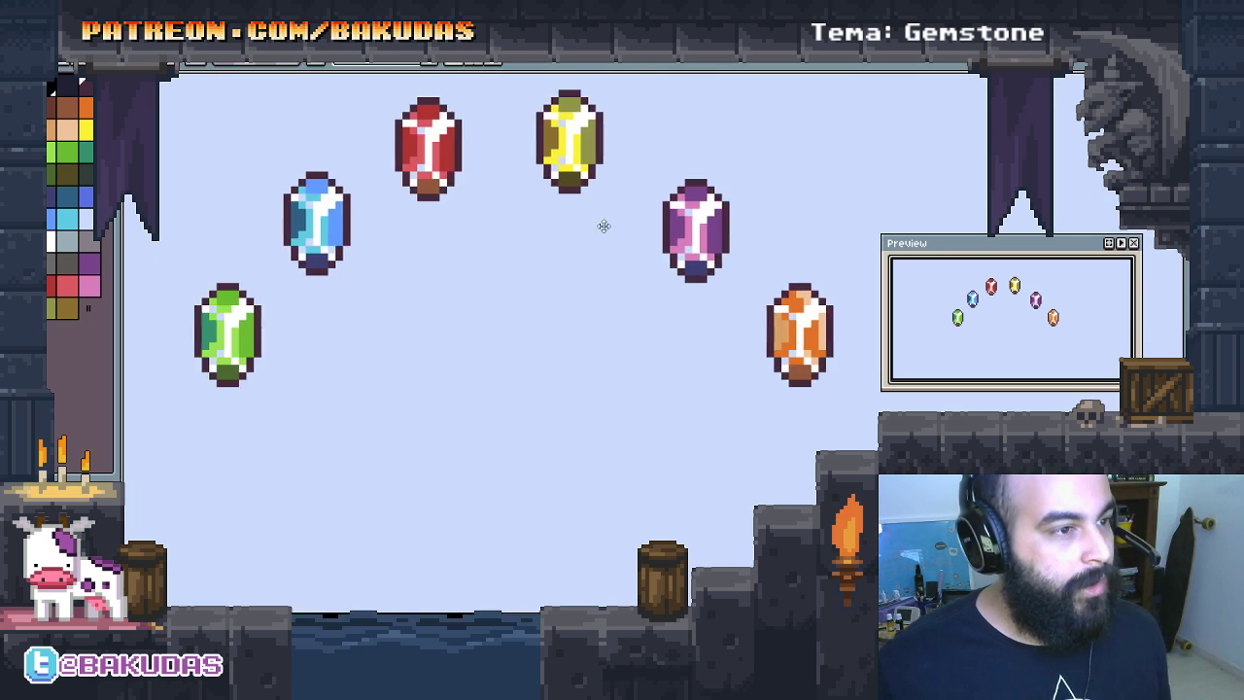
pyautogui.moveTo(602, 222)
pyautogui.mouseDown()
pyautogui.moveTo(691, 234)
pyautogui.moveTo(604, 94)
pyautogui.moveTo(633, 139)
pyautogui.mouseUp()
pyautogui.click(705, 244)
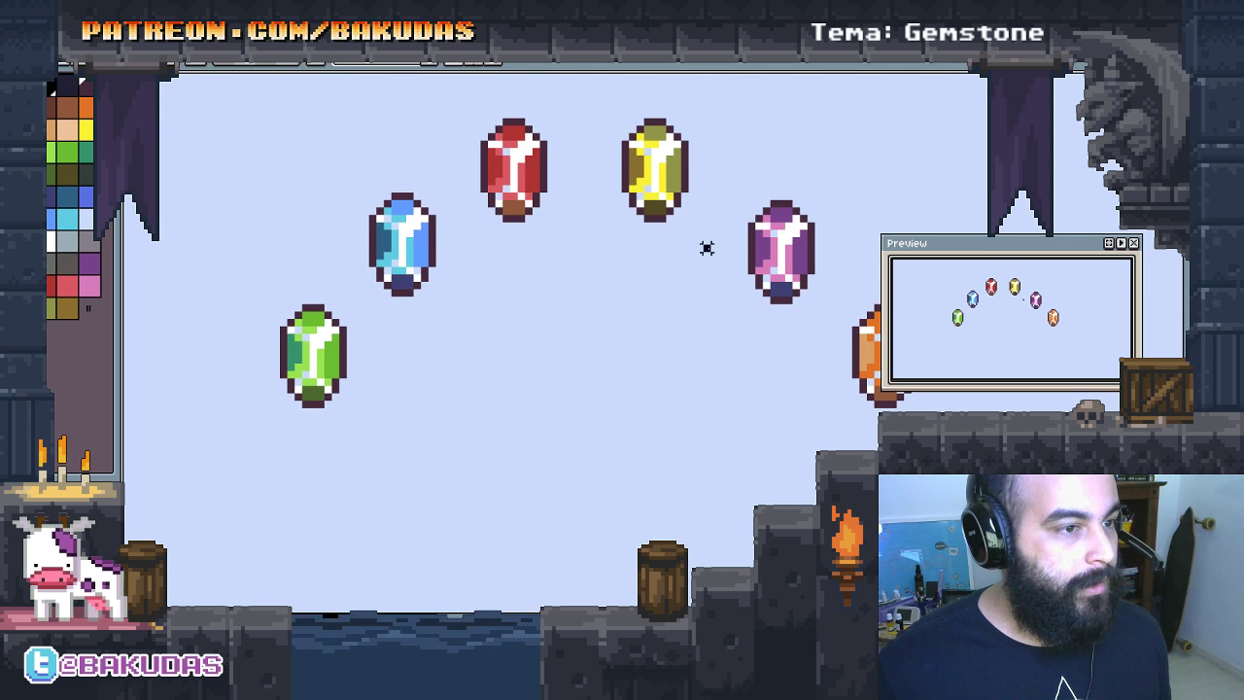
pyautogui.moveTo(706, 244); pyautogui.dragTo(485, 112)
pyautogui.moveTo(521, 168); pyautogui.dragTo(531, 195)
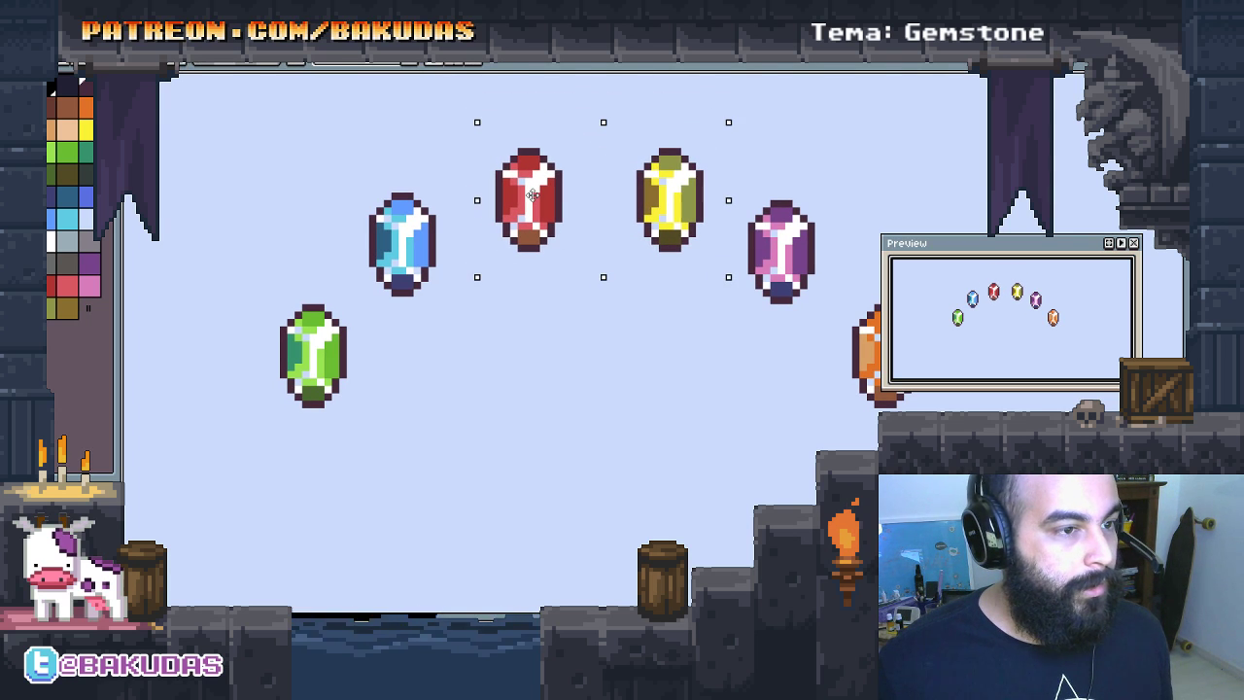
pyautogui.click(749, 327)
# Step: Shift the purple and orange gems slightly right together
pyautogui.moveTo(749, 328); pyautogui.dragTo(668, 344)
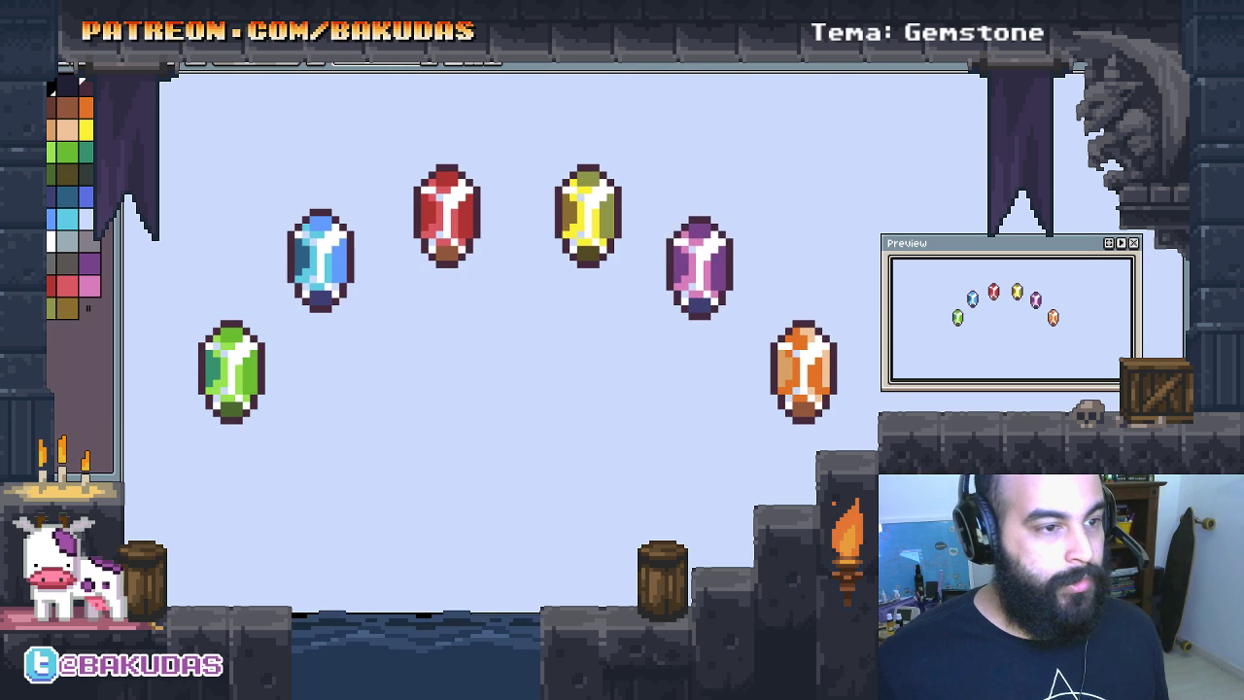
pyautogui.moveTo(850, 450); pyautogui.dragTo(646, 226)
pyautogui.moveTo(715, 291); pyautogui.dragTo(724, 292)
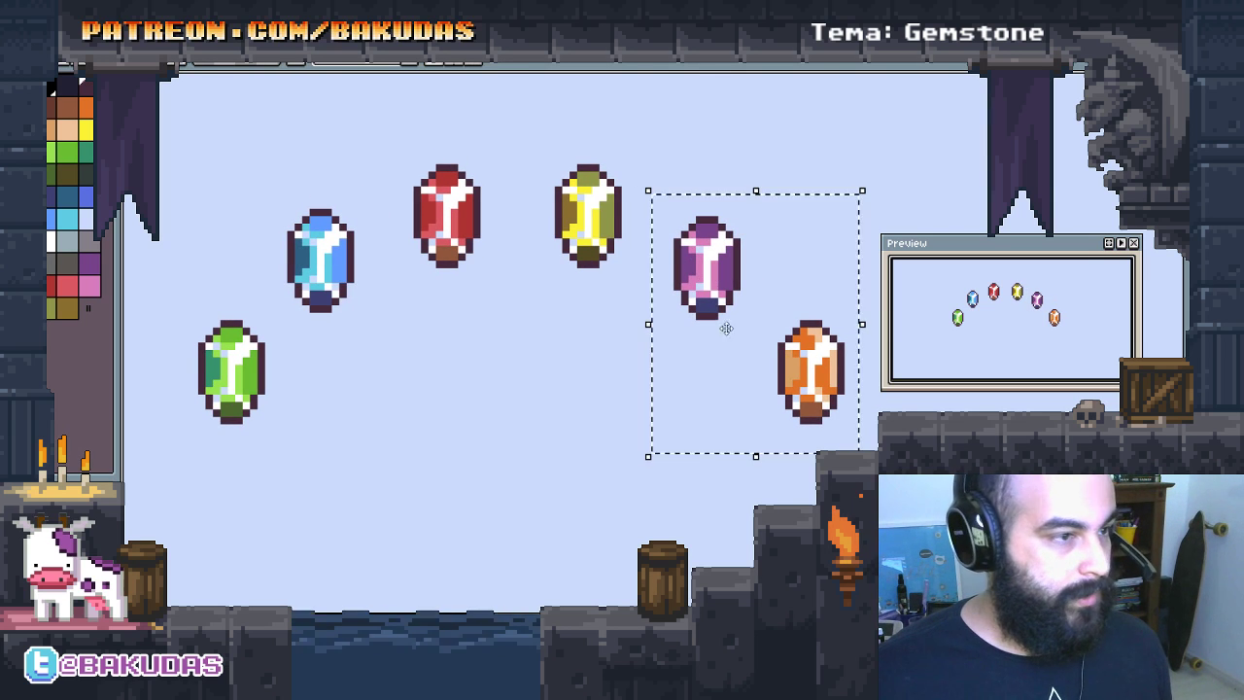
pyautogui.click(648, 399)
pyautogui.moveTo(875, 445); pyautogui.dragTo(750, 278)
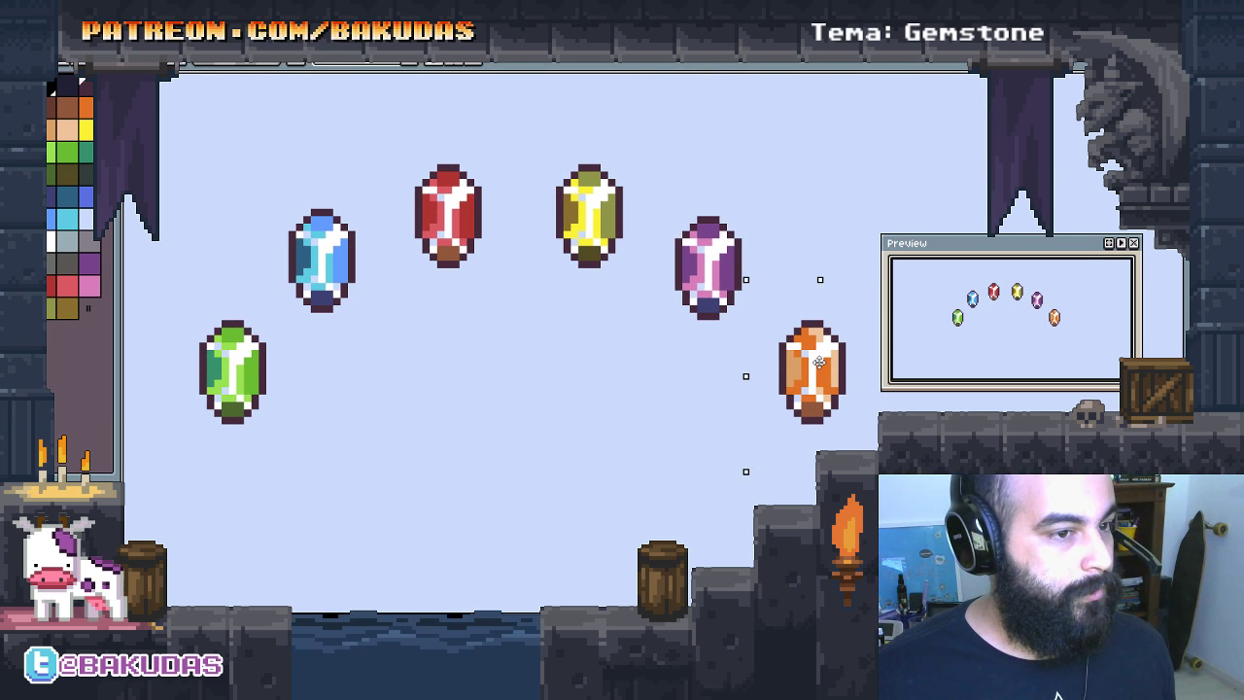
pyautogui.moveTo(581, 390); pyautogui.dragTo(617, 378)
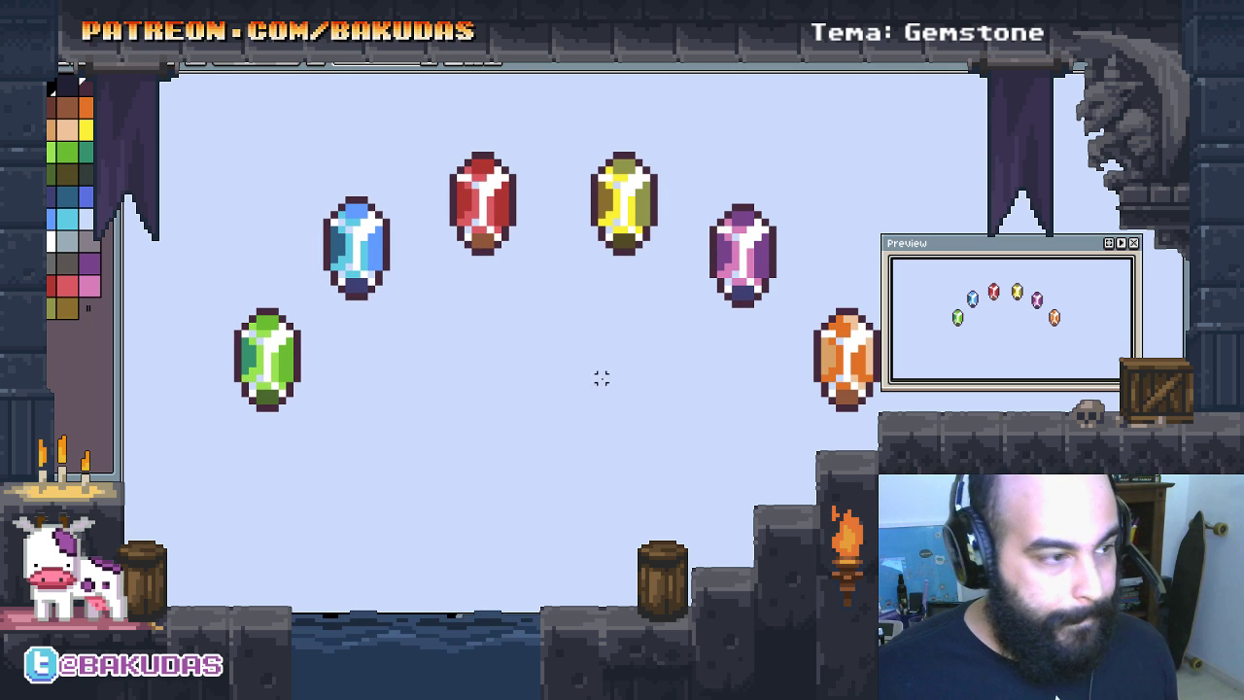
pyautogui.moveTo(631, 430); pyautogui.dragTo(620, 414)
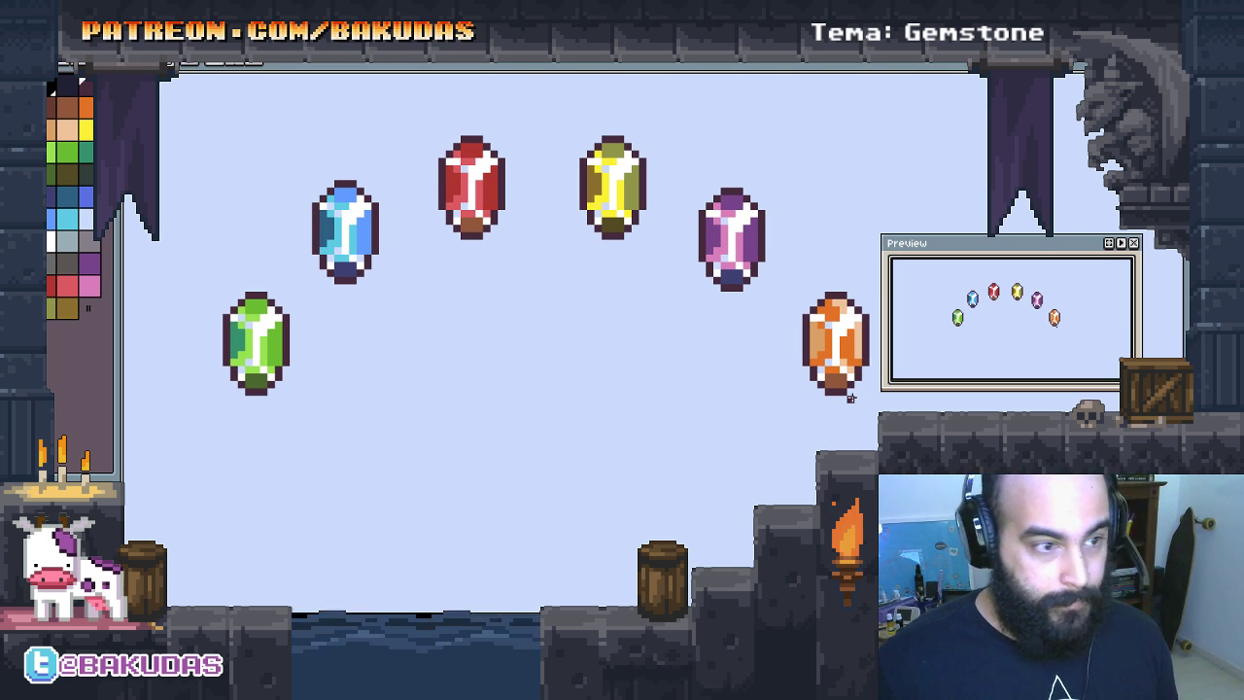
# Step: Draw a test bar below the gems, undo it, and zoom out
pyautogui.moveTo(851, 396); pyautogui.dragTo(235, 445)
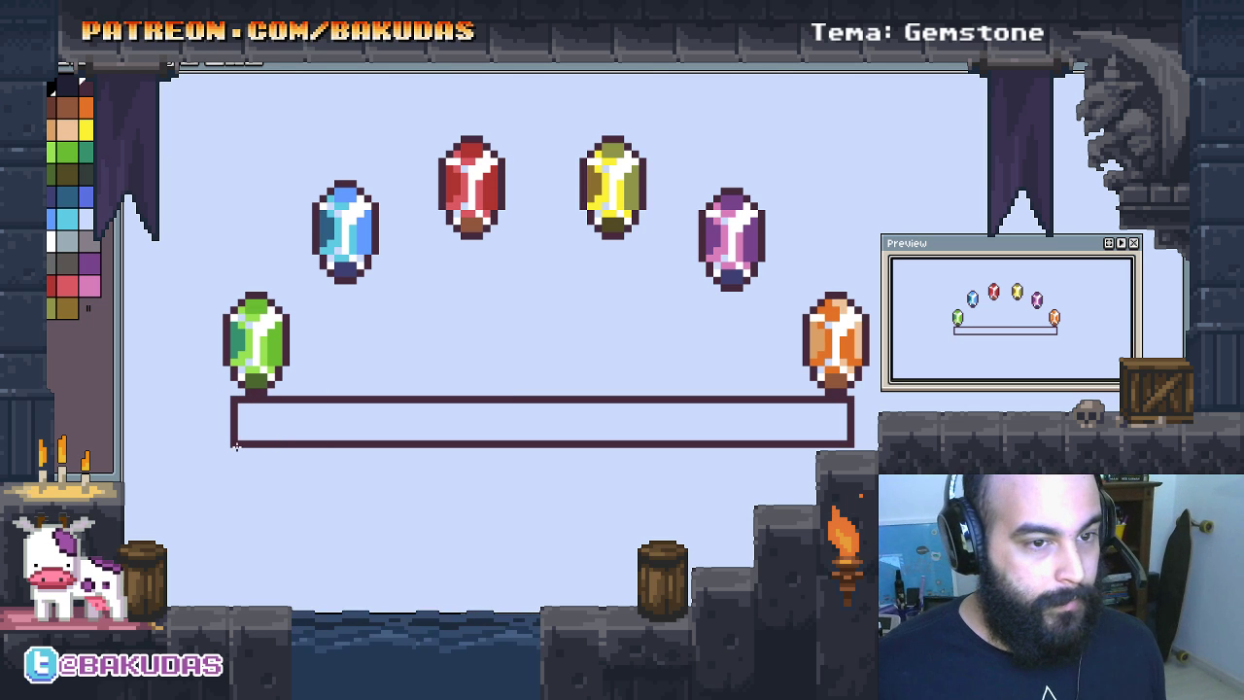
pyautogui.moveTo(235, 445)
pyautogui.mouseDown()
pyautogui.moveTo(233, 408)
pyautogui.moveTo(392, 397)
pyautogui.mouseUp()
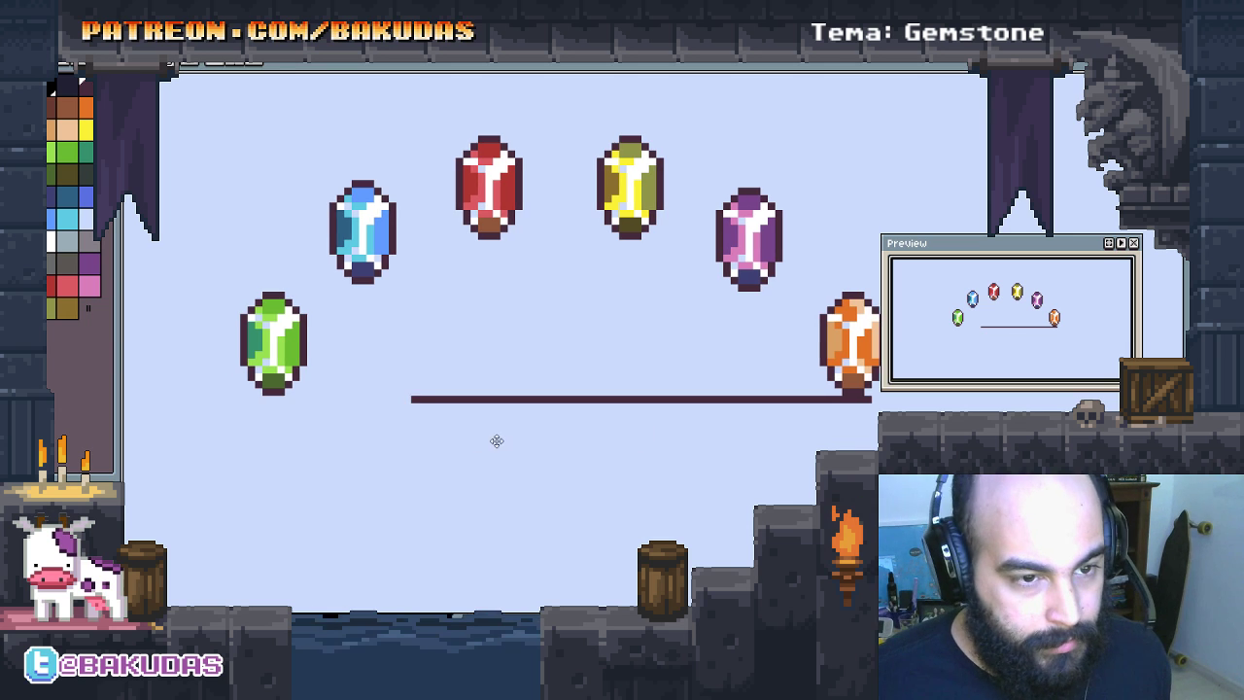
pyautogui.hotkey('ctrl', 'z')
pyautogui.scroll(-1, 404, 455)
pyautogui.scroll(-1, 461, 457)
# Step: Raise all the gems higher in the sprite and show the grid
pyautogui.scroll(-1, 515, 431)
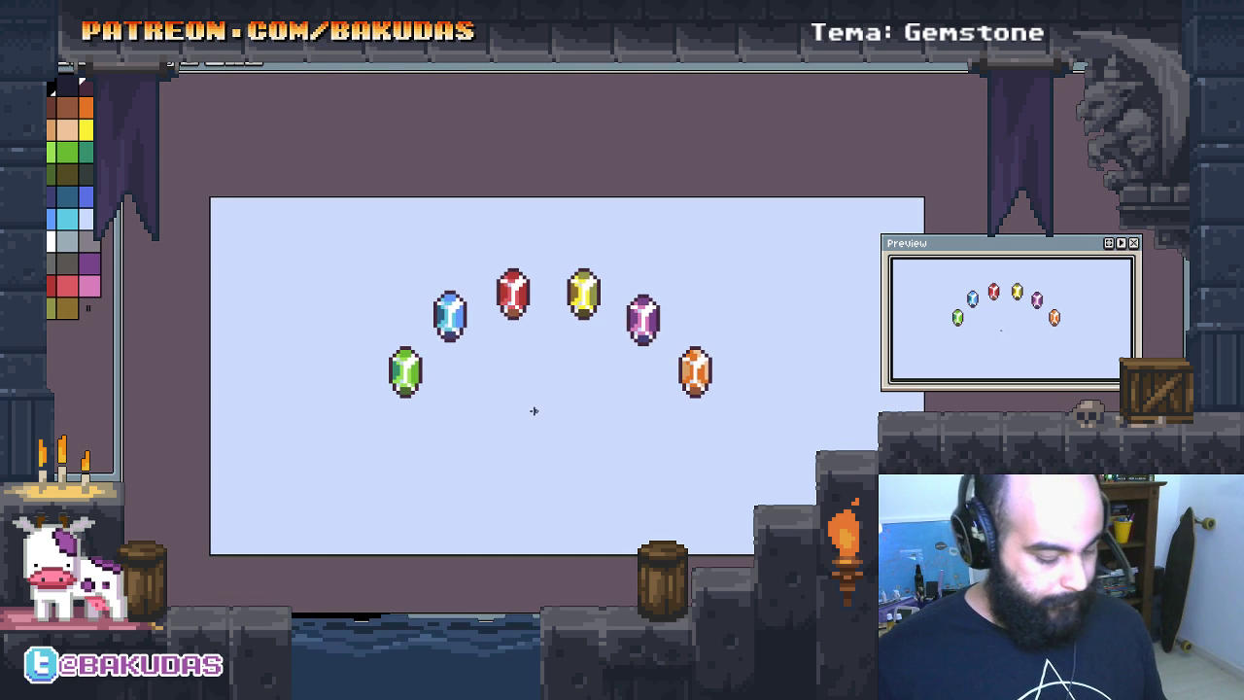
pyautogui.moveTo(566, 299); pyautogui.dragTo(579, 247)
pyautogui.hotkey('ctrl', "'")
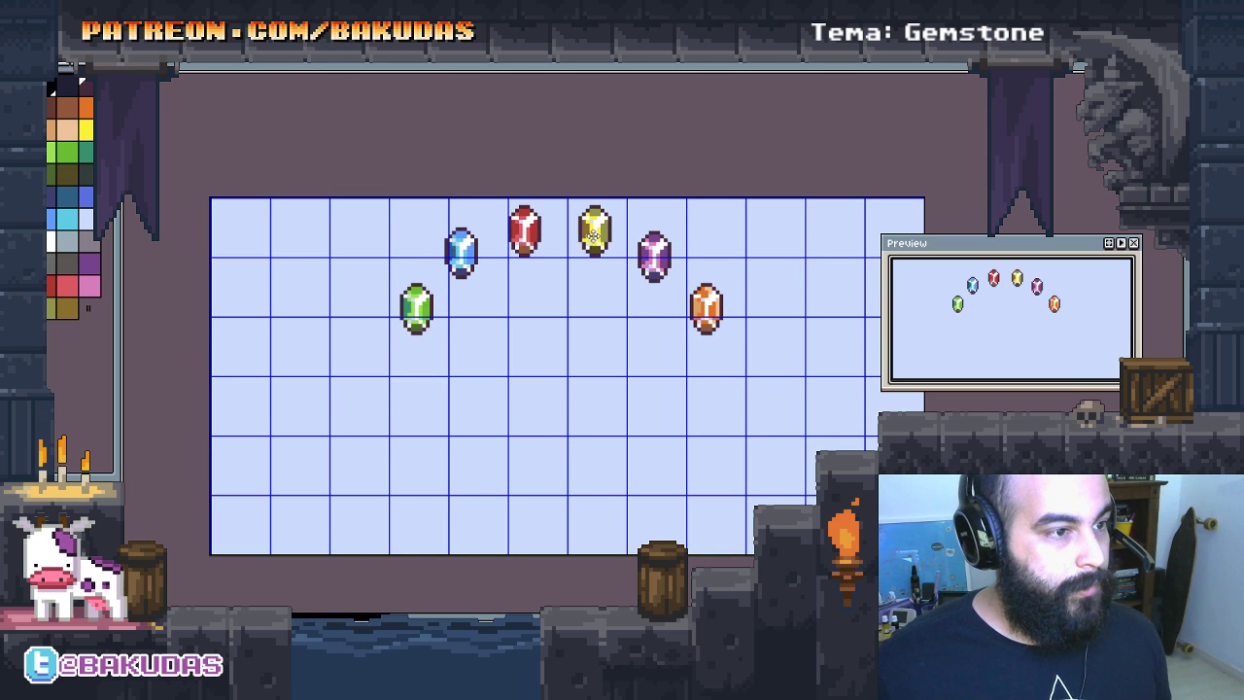
pyautogui.moveTo(581, 246); pyautogui.dragTo(599, 235)
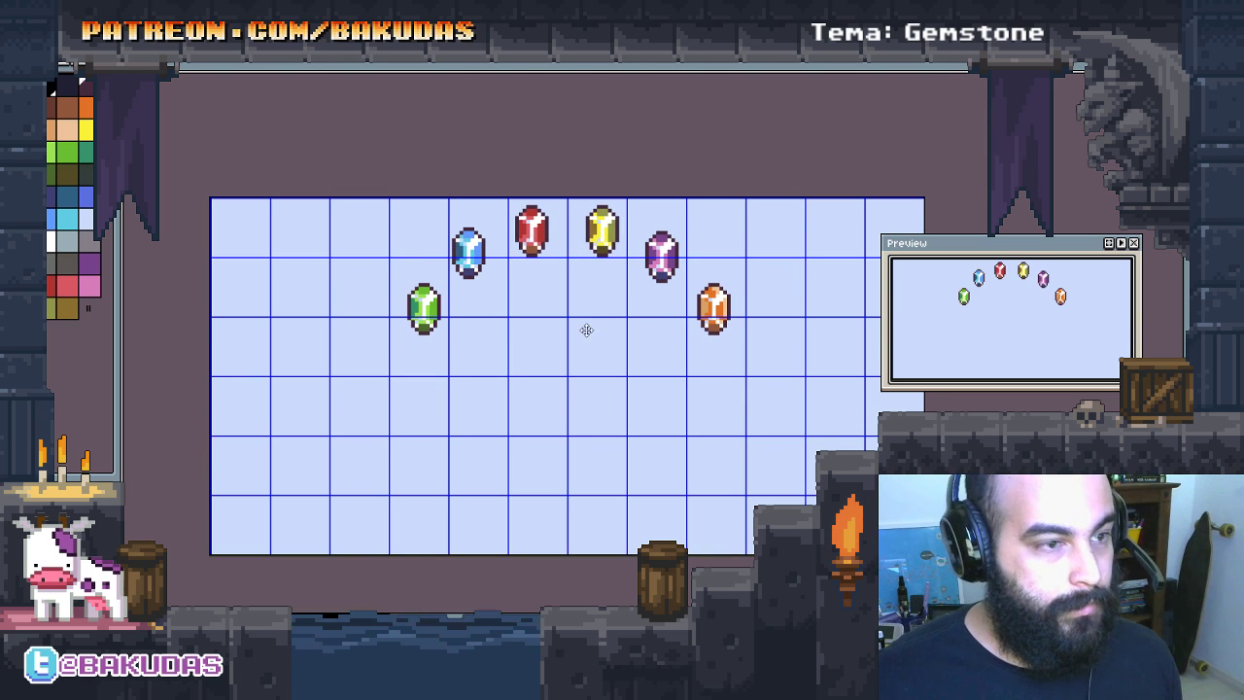
# Step: Hide the gem layer in the layers panel
pyautogui.press('Tab')
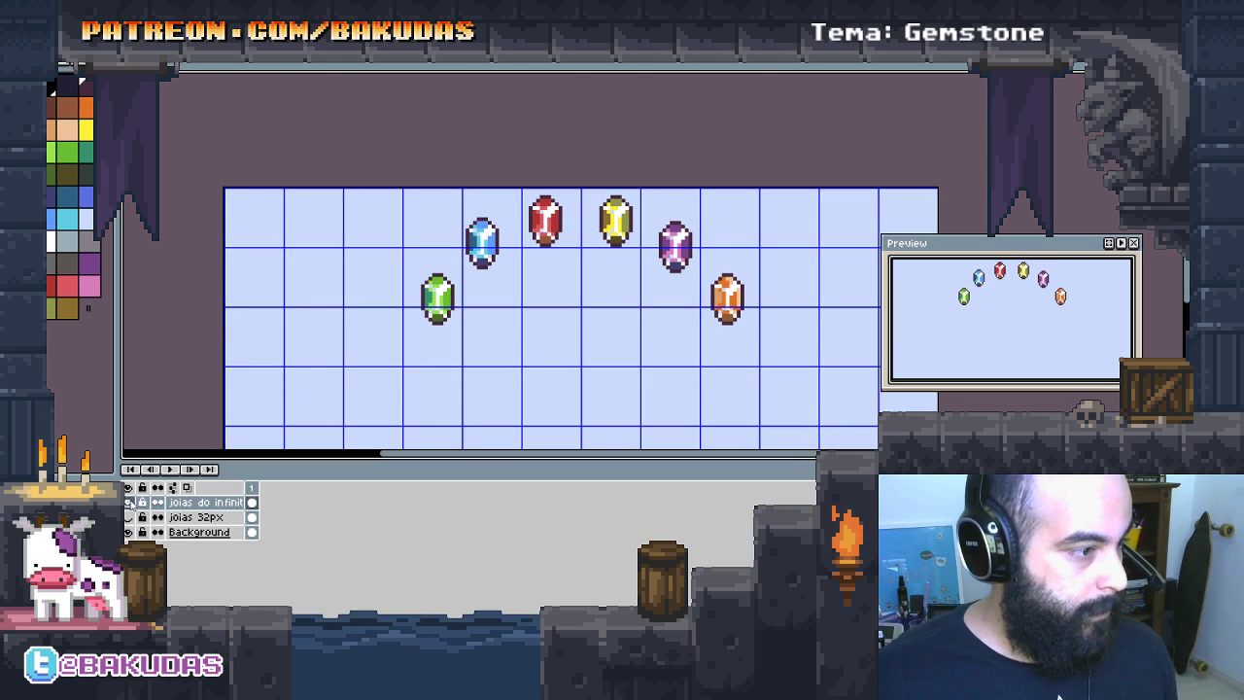
pyautogui.click(129, 502)
pyautogui.press('Tab')
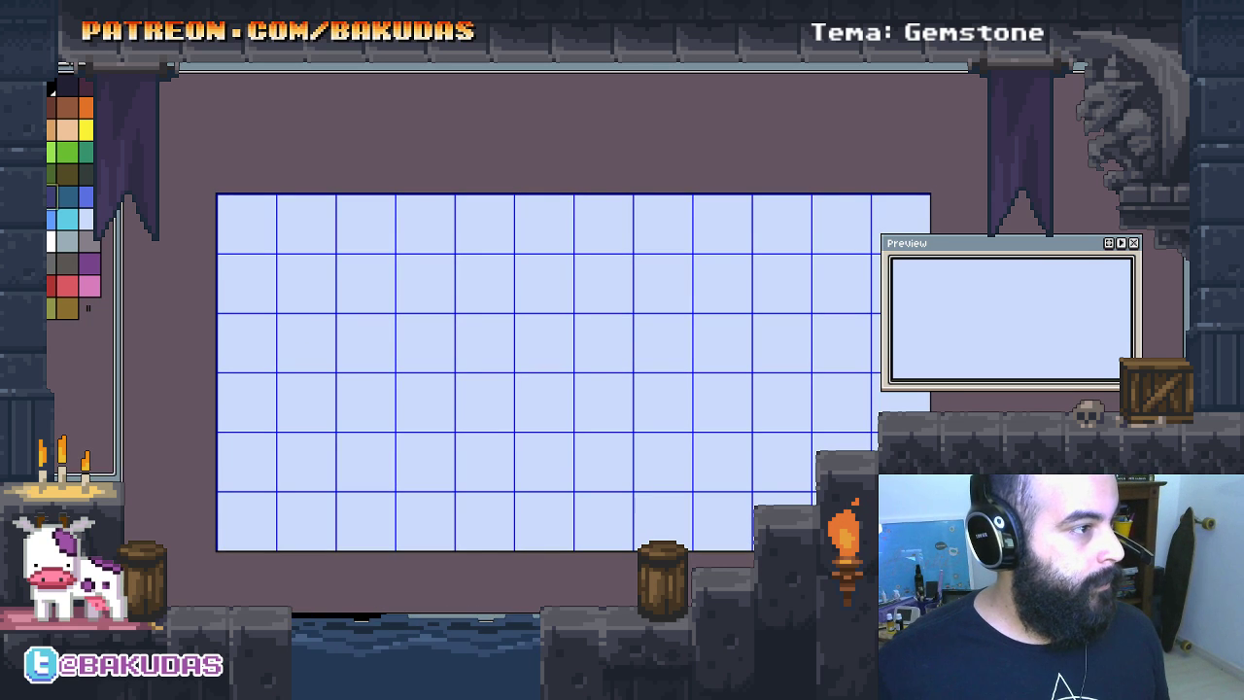
pyautogui.moveTo(466, 359); pyautogui.dragTo(481, 301)
# Step: Paint-bucket the Background layer dark navy
pyautogui.press('Tab')
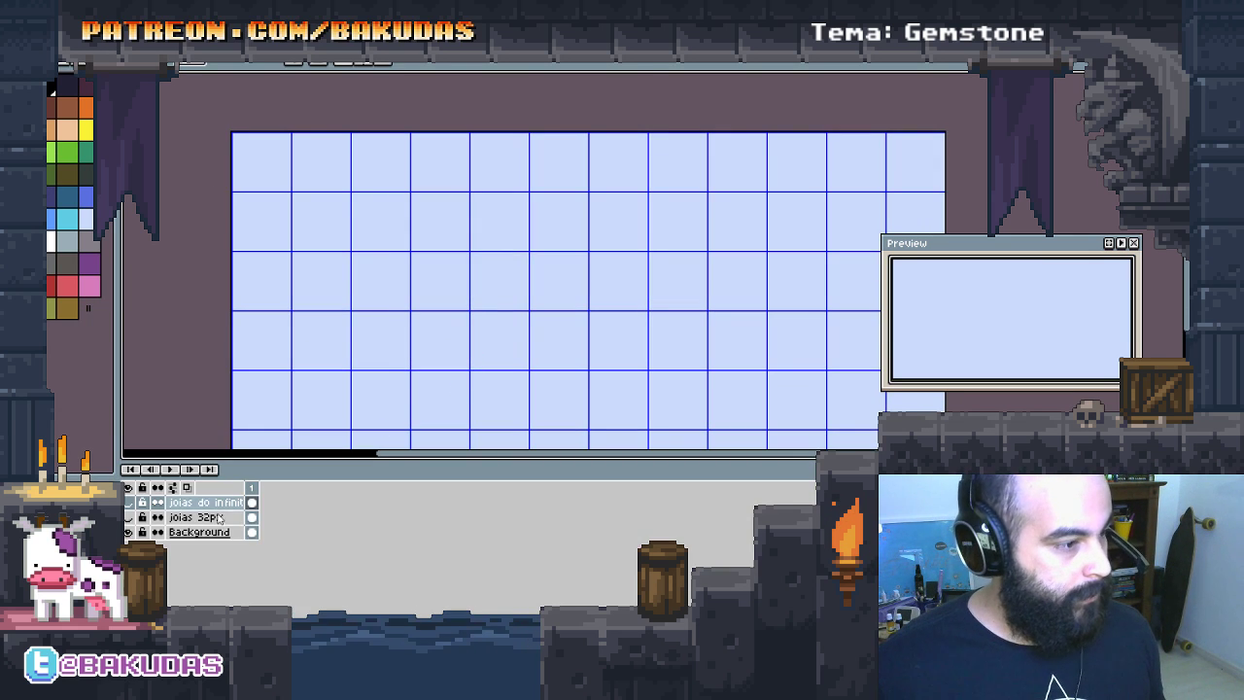
pyautogui.click(542, 317)
pyautogui.moveTo(543, 317); pyautogui.dragTo(559, 337)
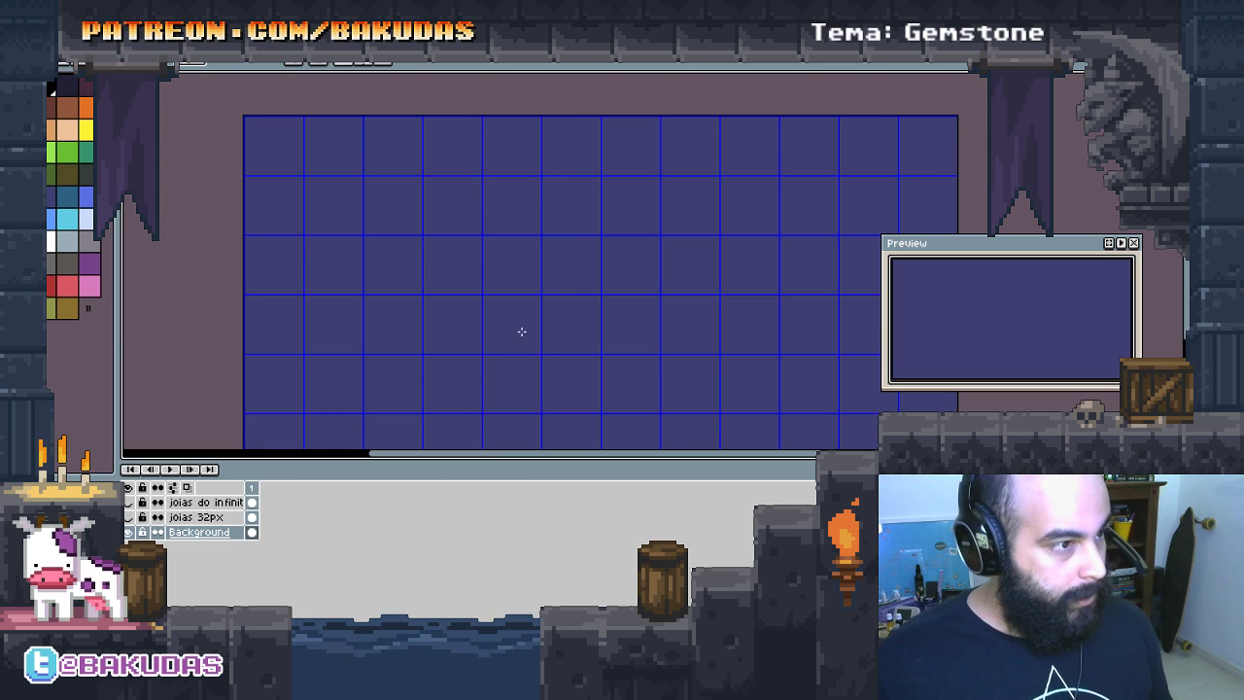
pyautogui.scroll(-1, 217, 268)
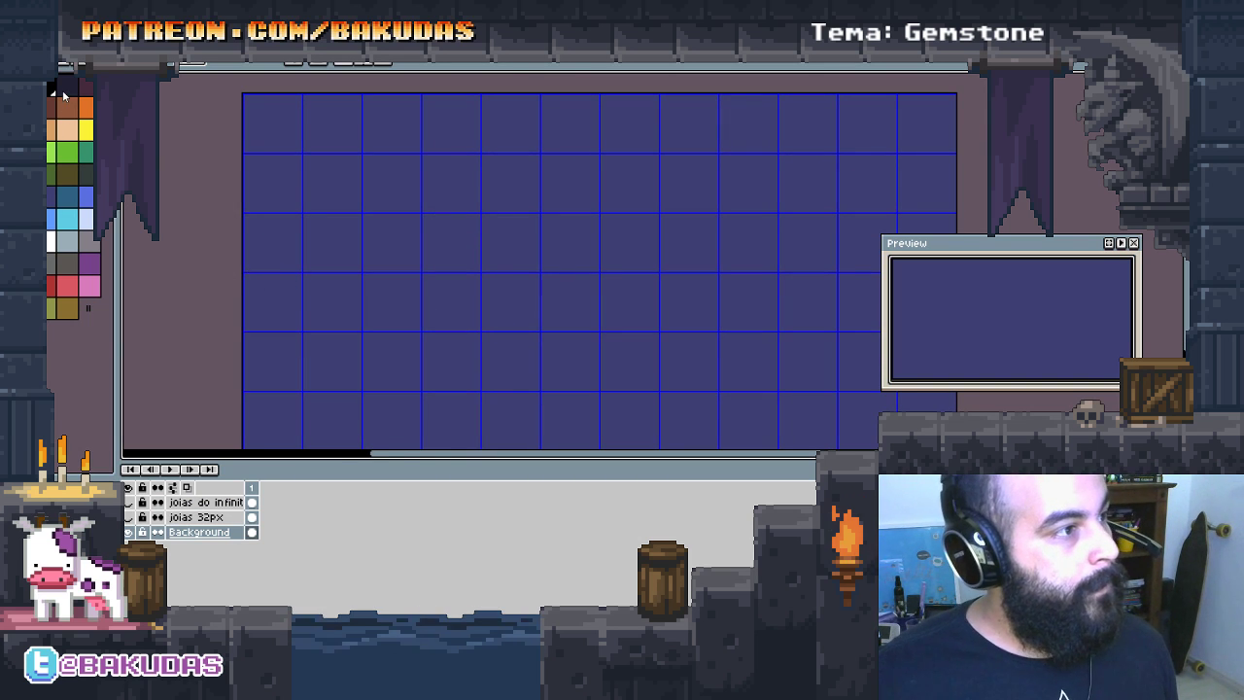
pyautogui.moveTo(460, 299); pyautogui.dragTo(432, 282)
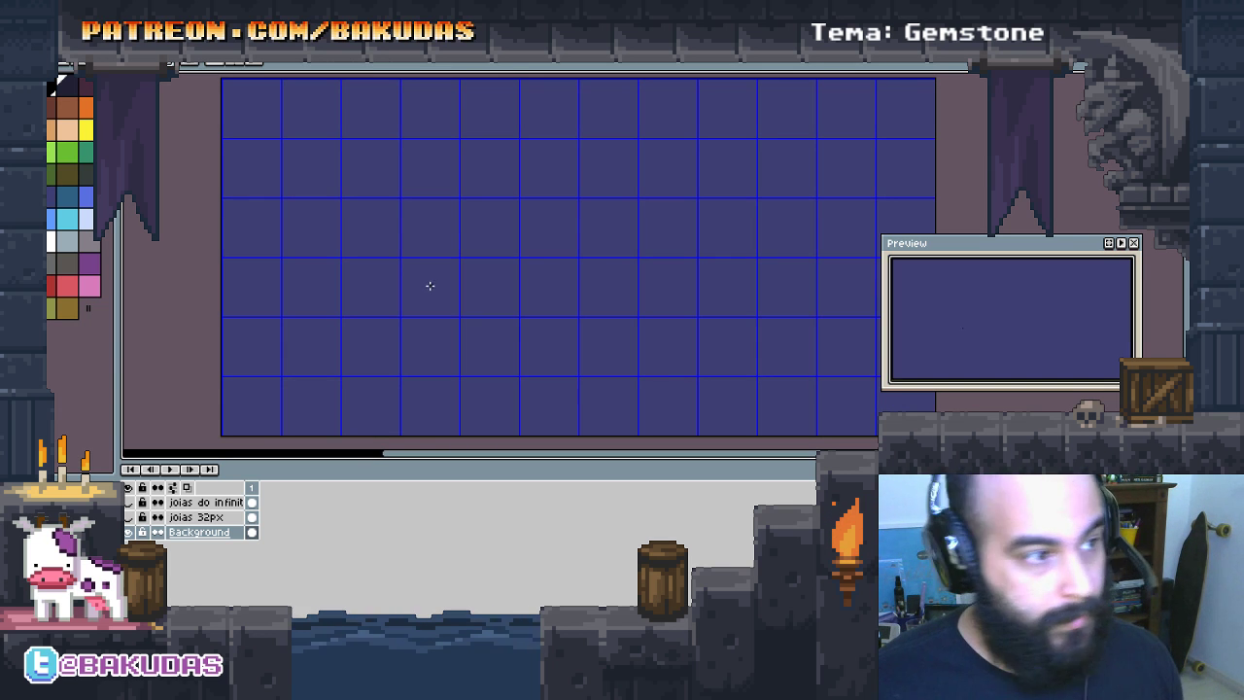
pyautogui.moveTo(425, 286)
pyautogui.mouseDown()
pyautogui.moveTo(392, 292)
pyautogui.moveTo(306, 209)
pyautogui.mouseUp()
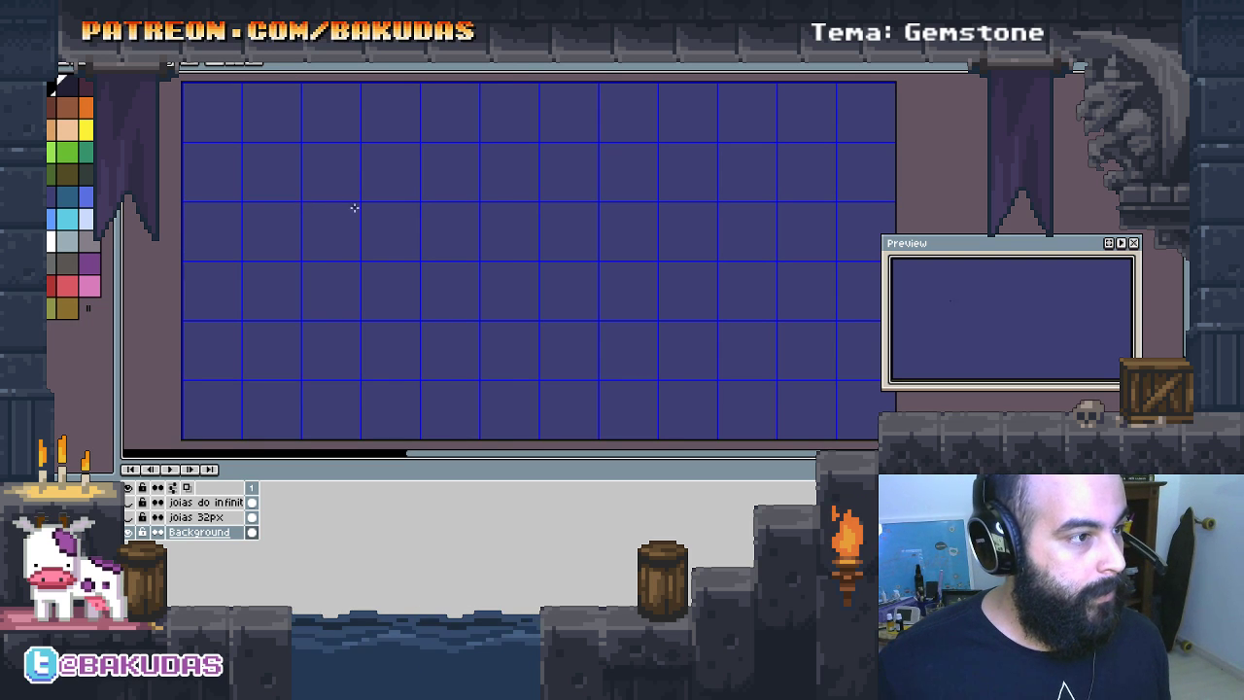
# Step: Draw a wide rectangle across the canvas middle and fill it near-black
pyautogui.moveTo(361, 203); pyautogui.dragTo(715, 317)
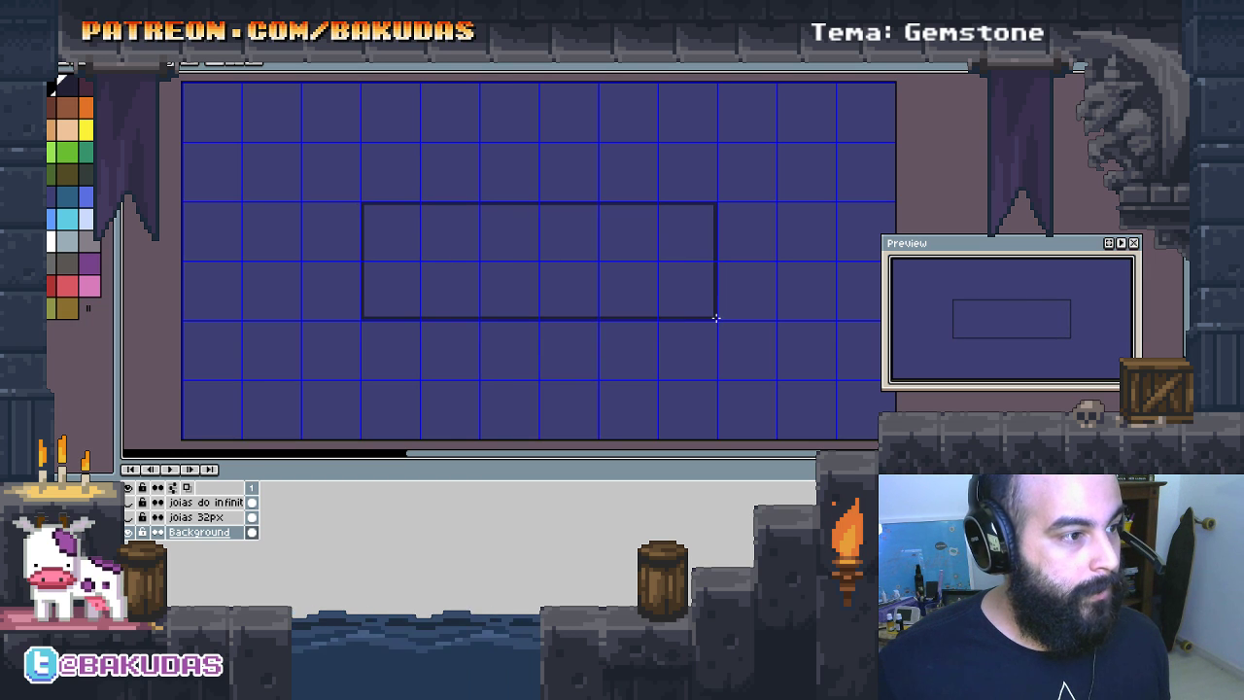
pyautogui.click(642, 314)
pyautogui.scroll(1, 595, 295)
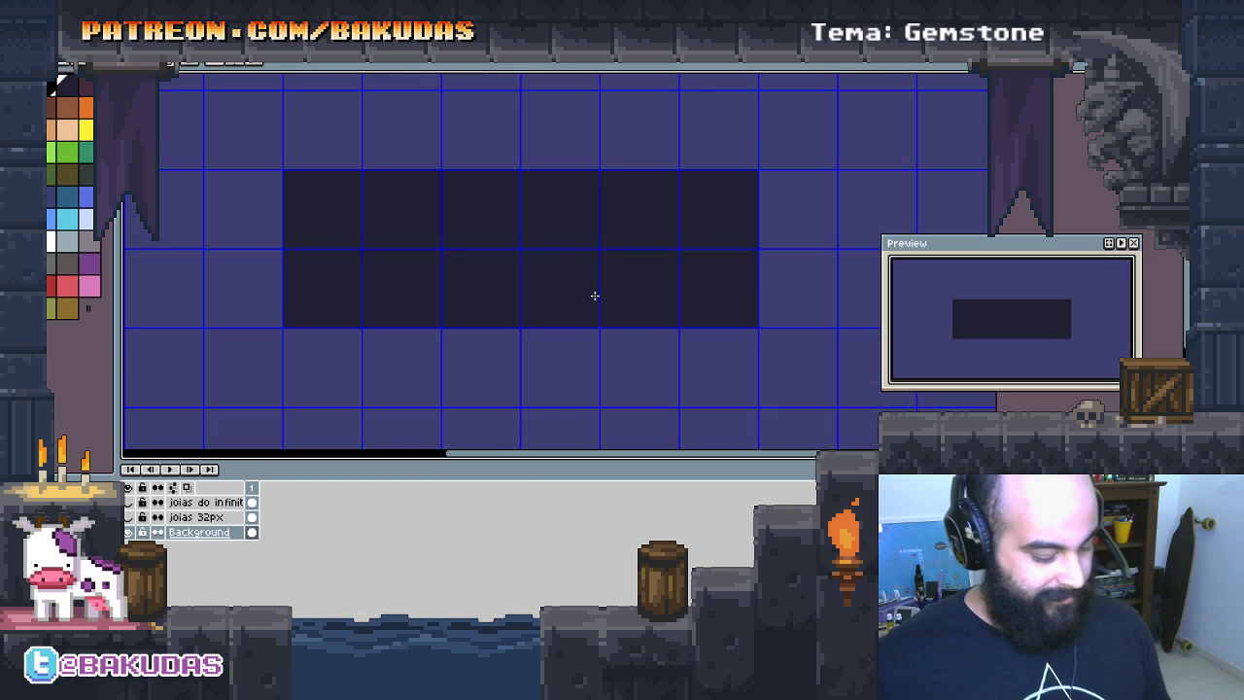
pyautogui.scroll(1, 595, 295)
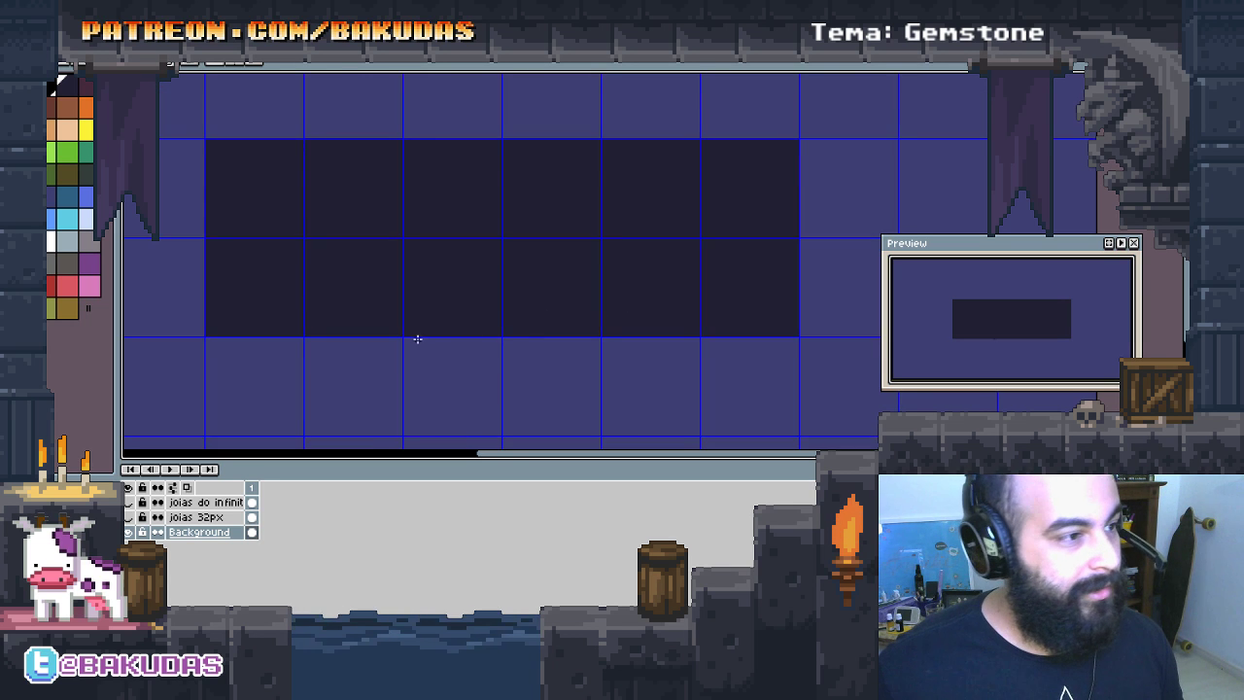
pyautogui.moveTo(417, 340)
pyautogui.mouseDown()
pyautogui.moveTo(483, 339)
pyautogui.moveTo(453, 357)
pyautogui.moveTo(425, 269)
pyautogui.moveTo(453, 288)
pyautogui.mouseUp()
pyautogui.scroll(-1, 424, 322)
# Step: Hide the grid and move the Preview window slightly right
pyautogui.hotkey('ctrl', "'")
pyautogui.scroll(-1, 453, 357)
pyautogui.scroll(3, 414, 291)
pyautogui.moveTo(530, 283); pyautogui.dragTo(442, 314)
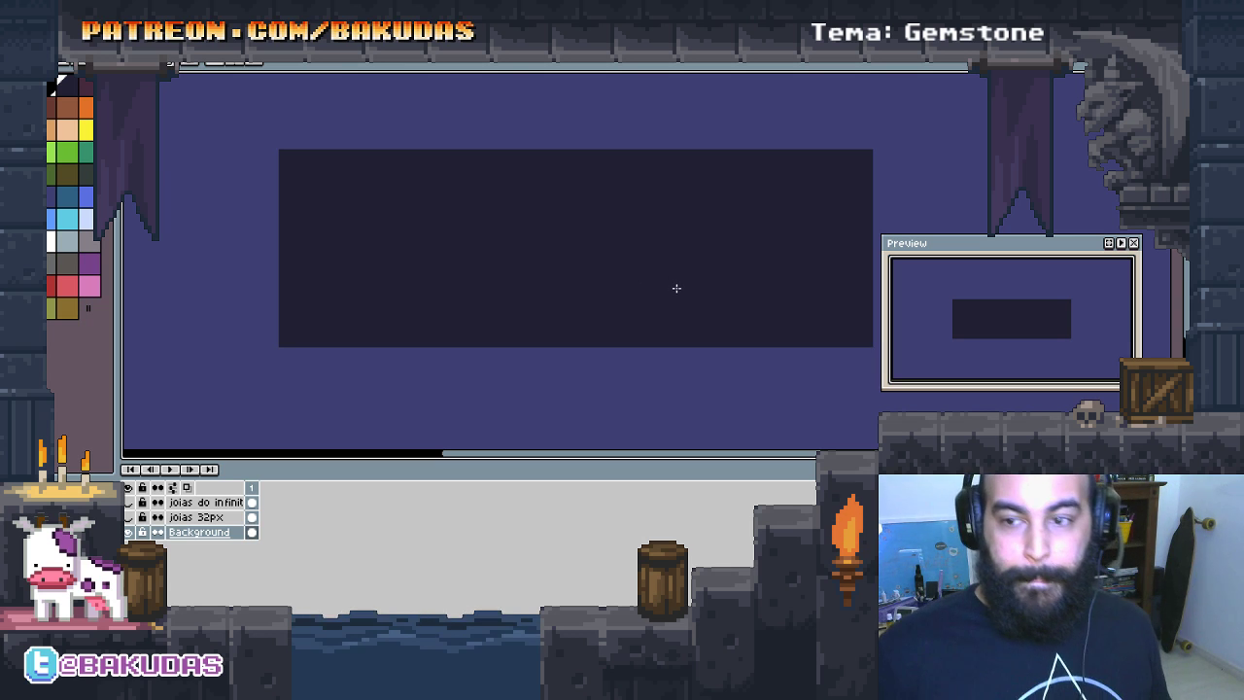
pyautogui.moveTo(677, 287)
pyautogui.mouseDown()
pyautogui.moveTo(625, 303)
pyautogui.moveTo(635, 320)
pyautogui.mouseUp()
pyautogui.press('Tab')
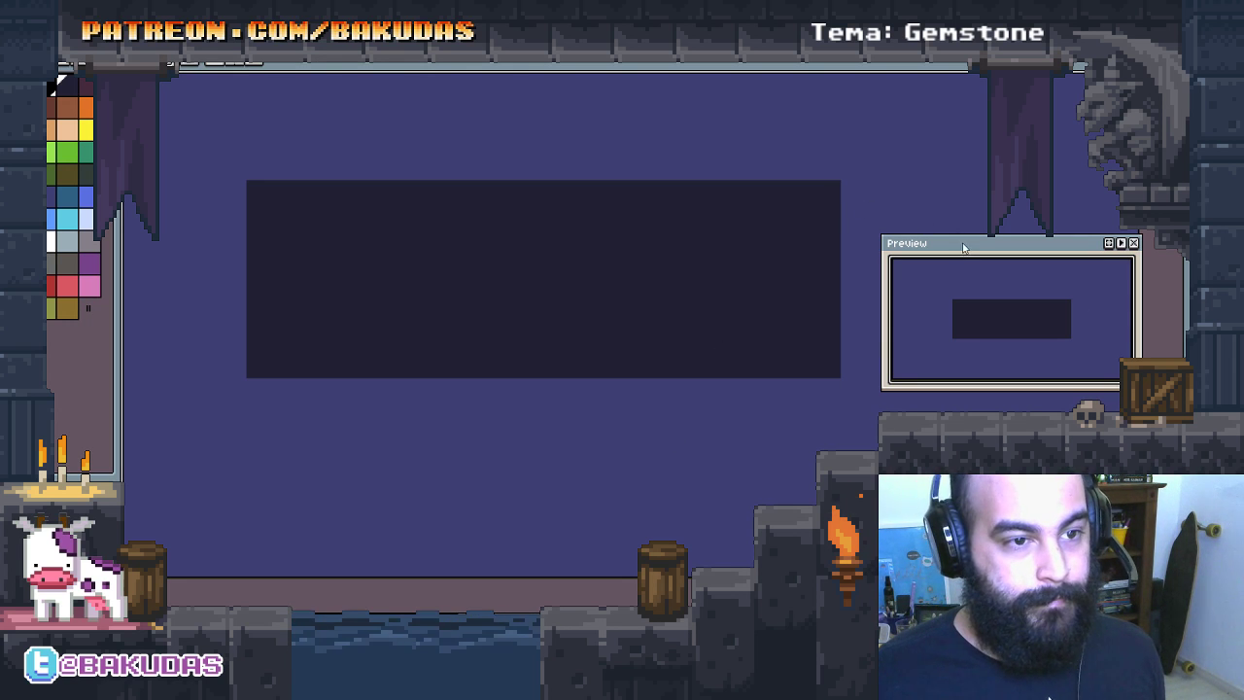
pyautogui.moveTo(963, 247); pyautogui.dragTo(994, 244)
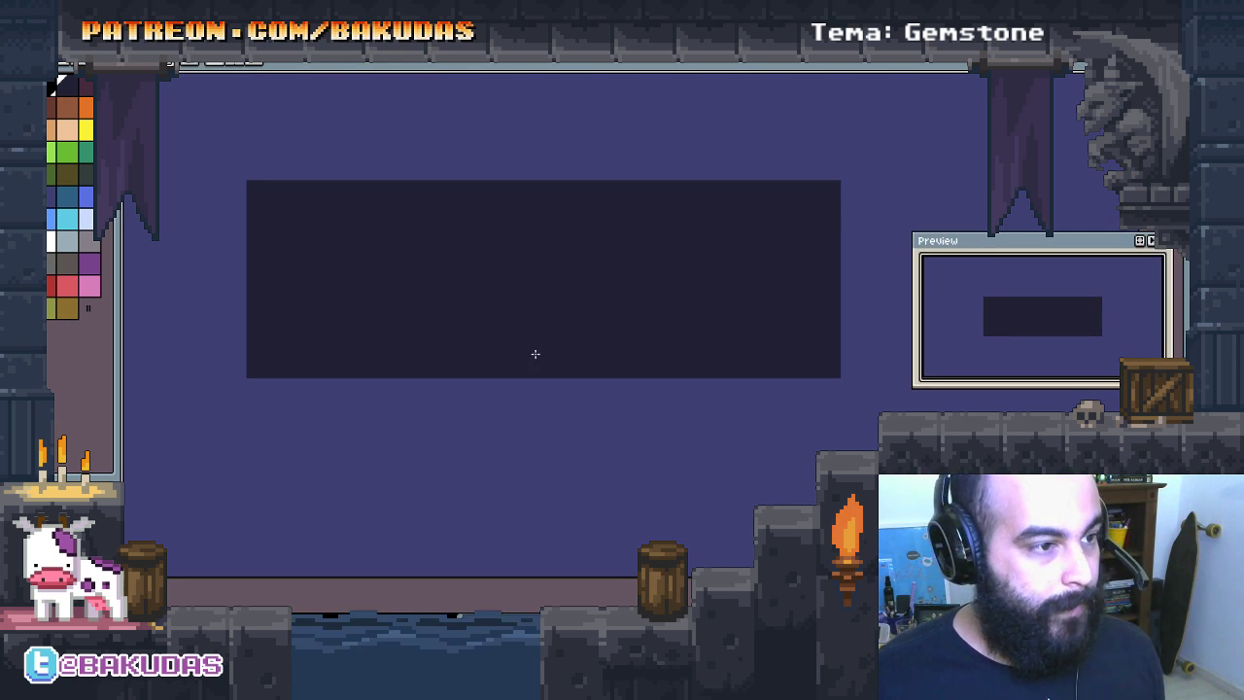
pyautogui.moveTo(535, 354); pyautogui.dragTo(508, 388)
pyautogui.scroll(-2, 515, 387)
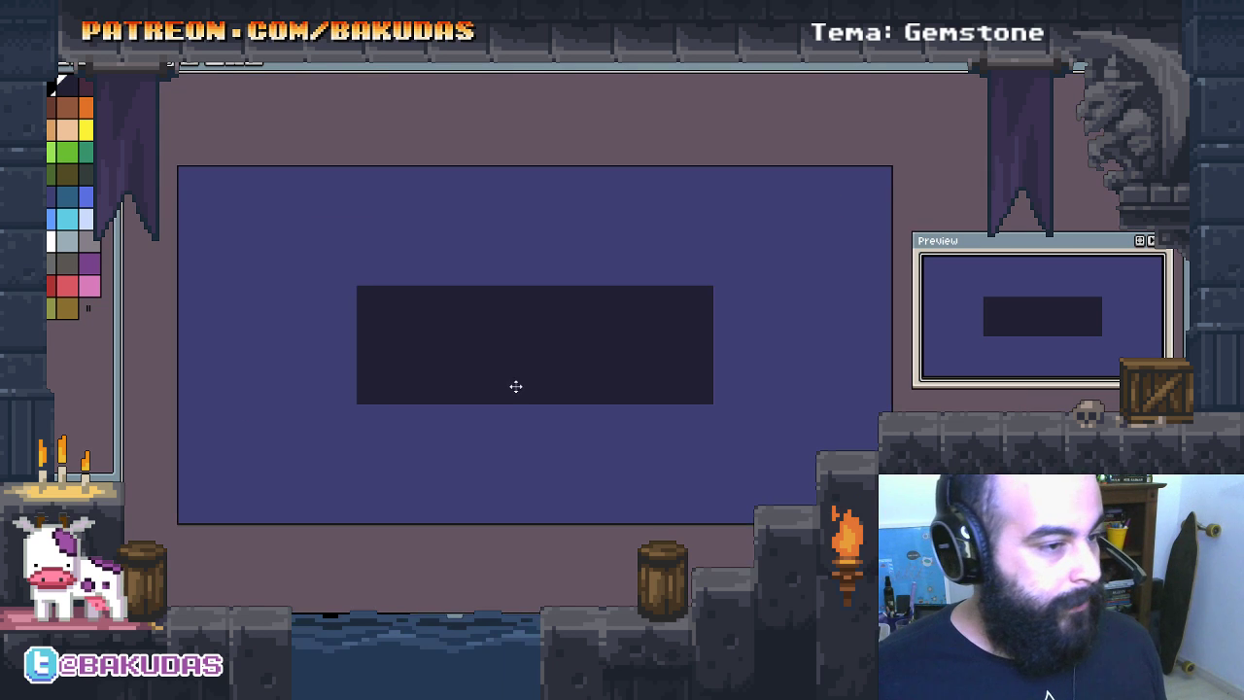
pyautogui.press('Tab')
# Step: Add a layer named bg01 and move it just above Background
pyautogui.click(181, 502)
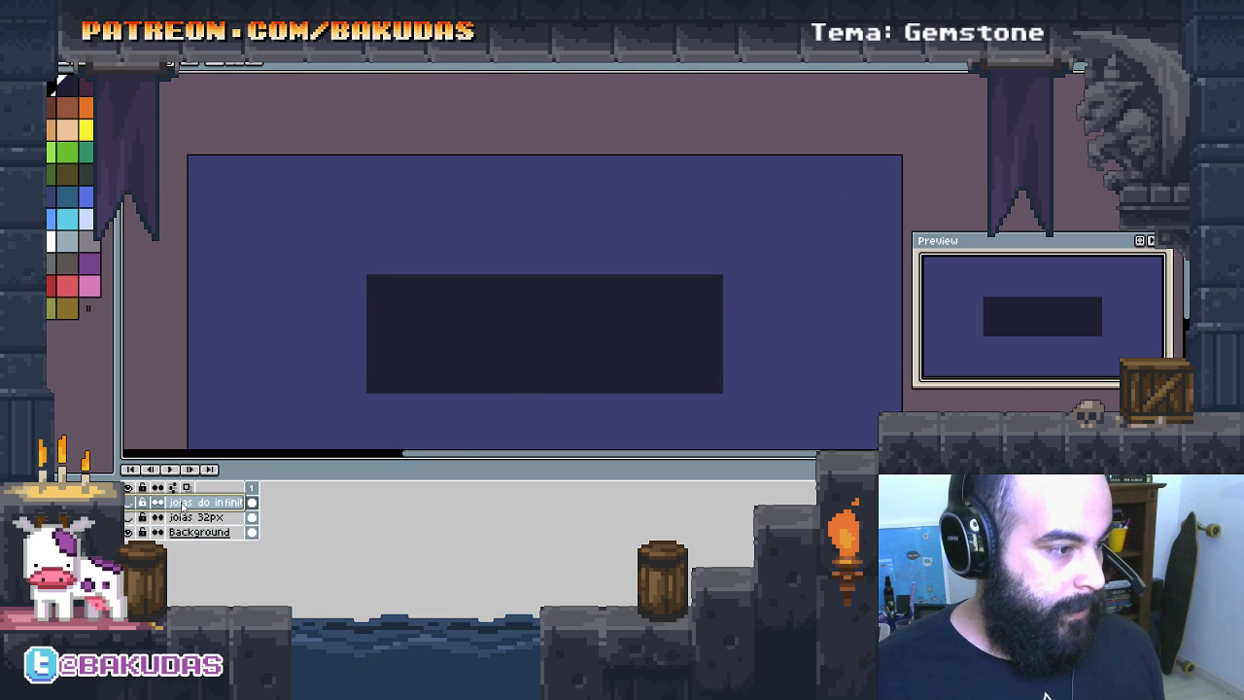
pyautogui.hotkey('shift', 'n')
pyautogui.doubleClick(182, 502)
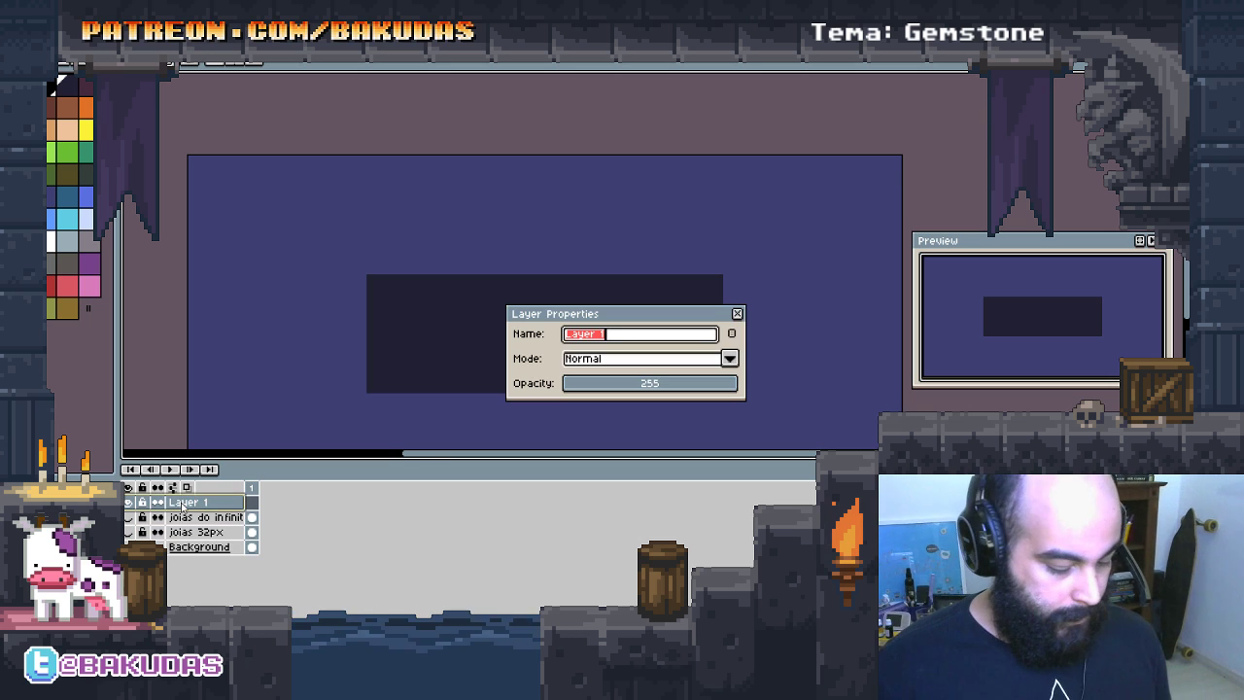
pyautogui.write('bg01')
pyautogui.press('Return')
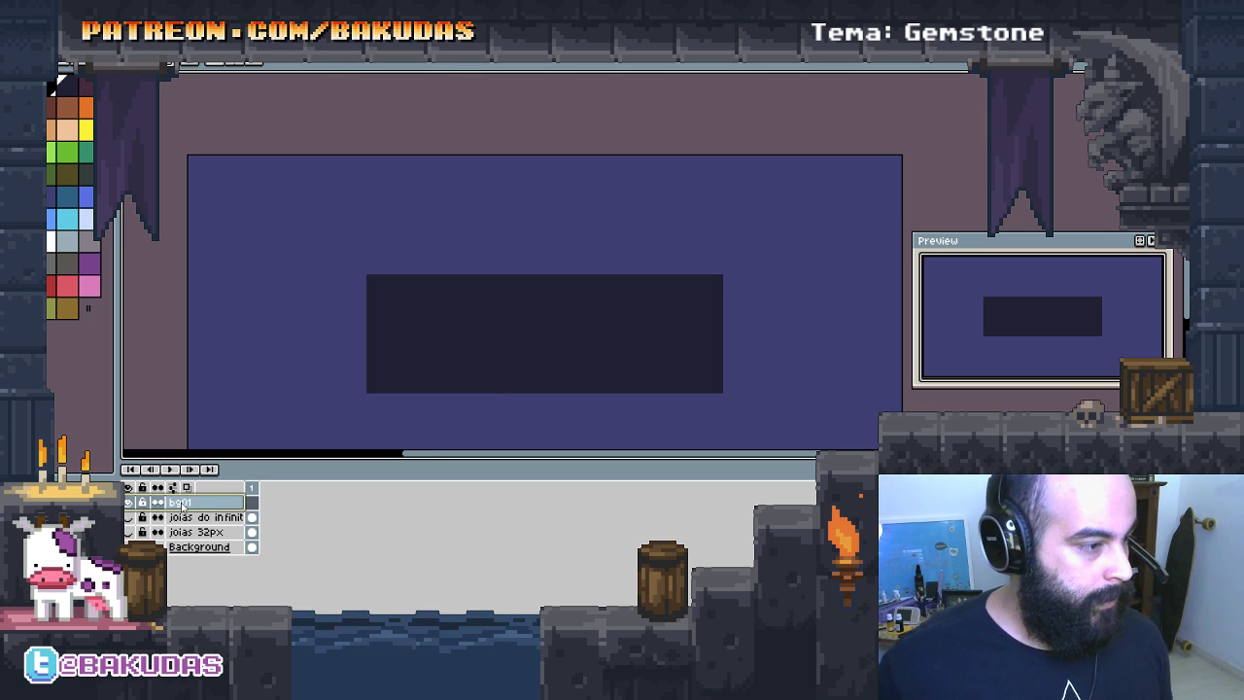
pyautogui.moveTo(181, 503); pyautogui.dragTo(189, 544)
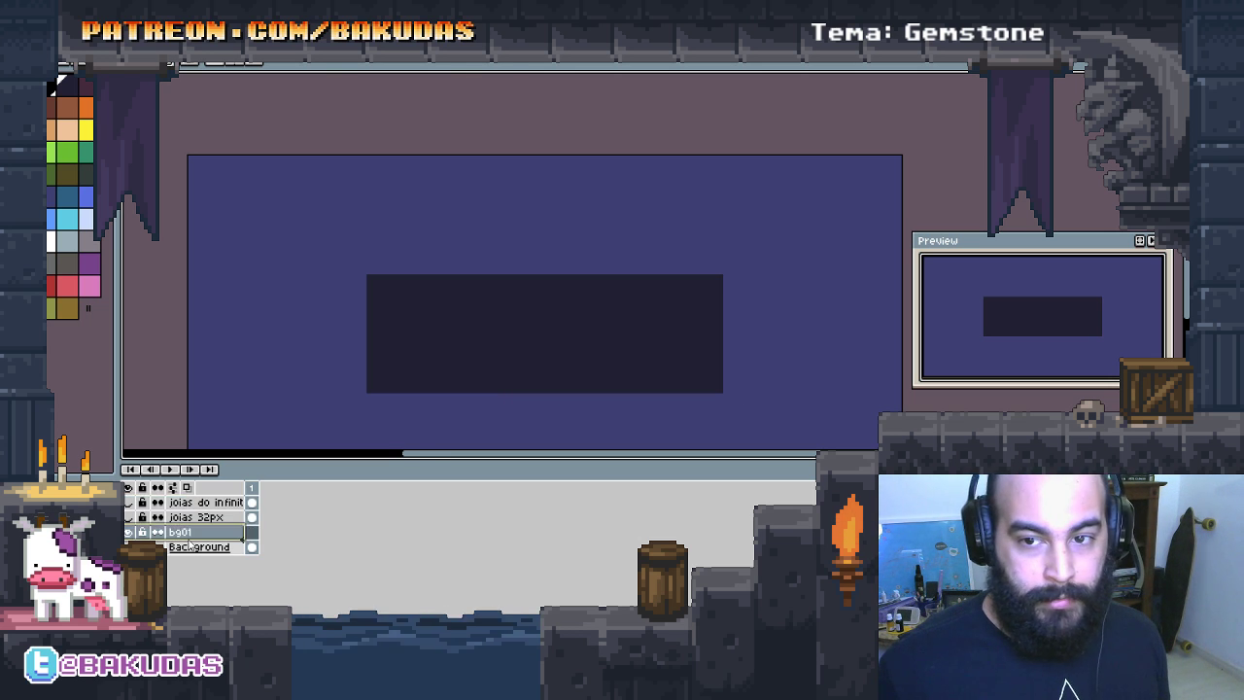
# Step: Add a new top layer named sketch
pyautogui.click(206, 502)
pyautogui.hotkey('shift', 'n')
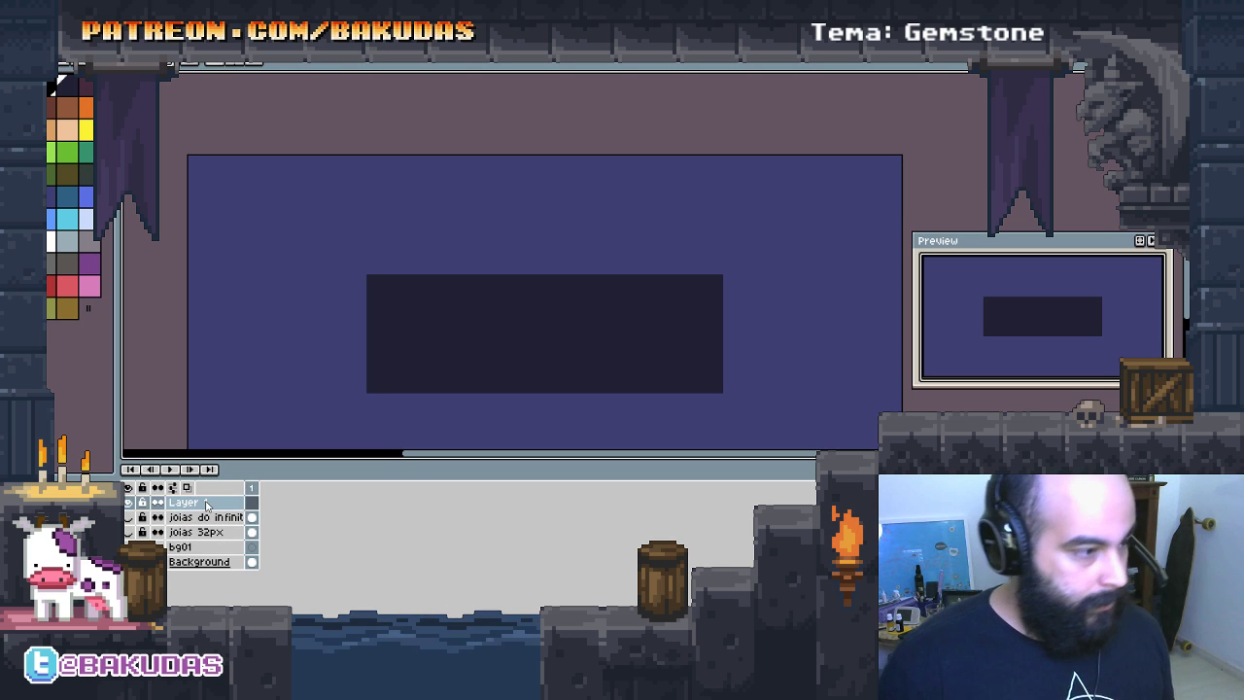
pyautogui.doubleClick(206, 502)
pyautogui.write('sketch')
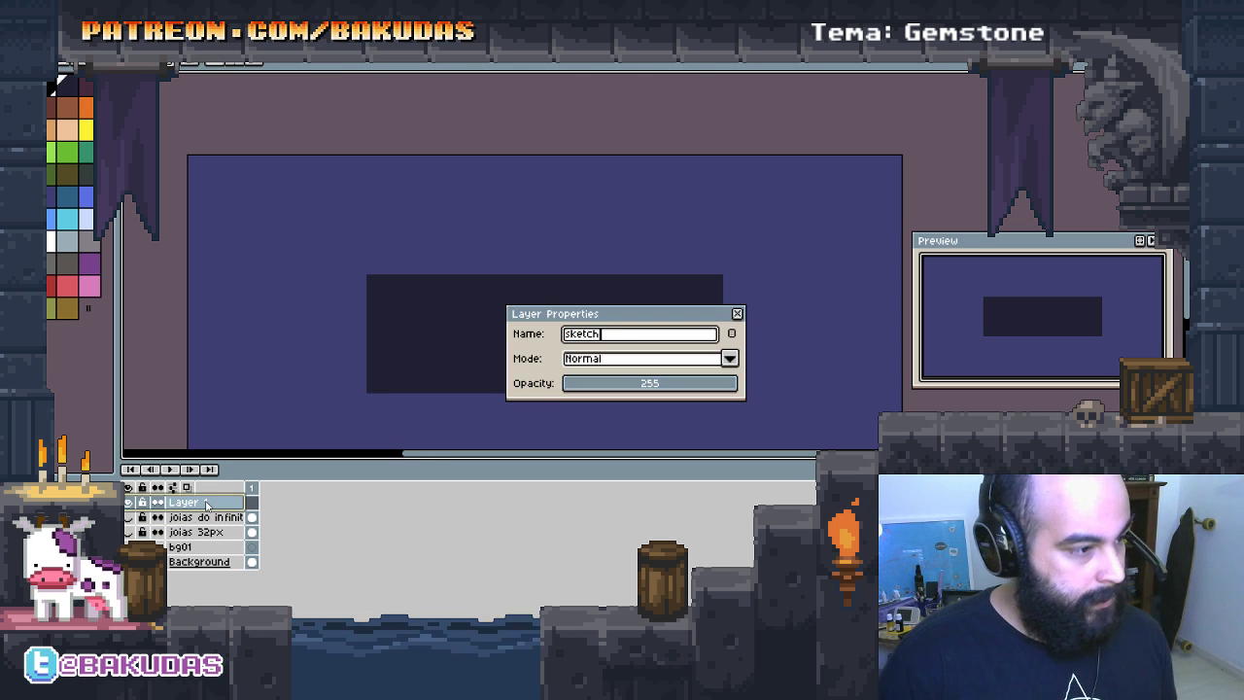
pyautogui.press('Return')
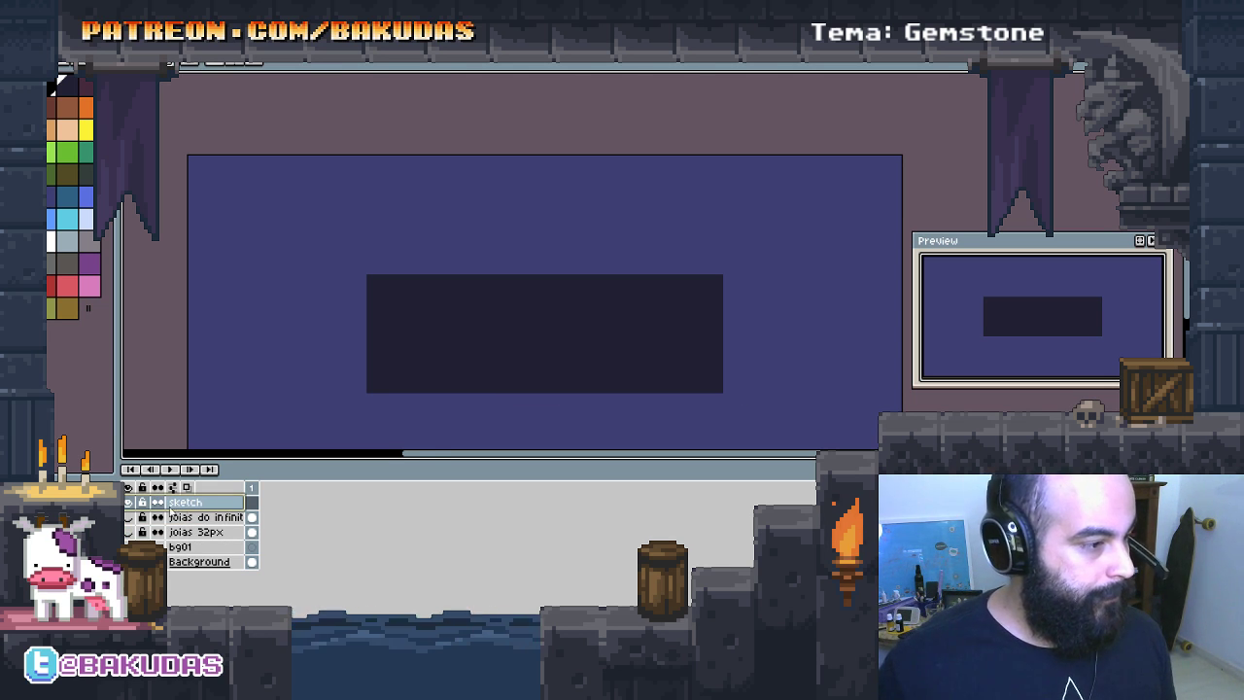
pyautogui.press('Tab')
# Step: Block in a filled yellow circle above a large filled yellow ellipse
pyautogui.scroll(2, 528, 323)
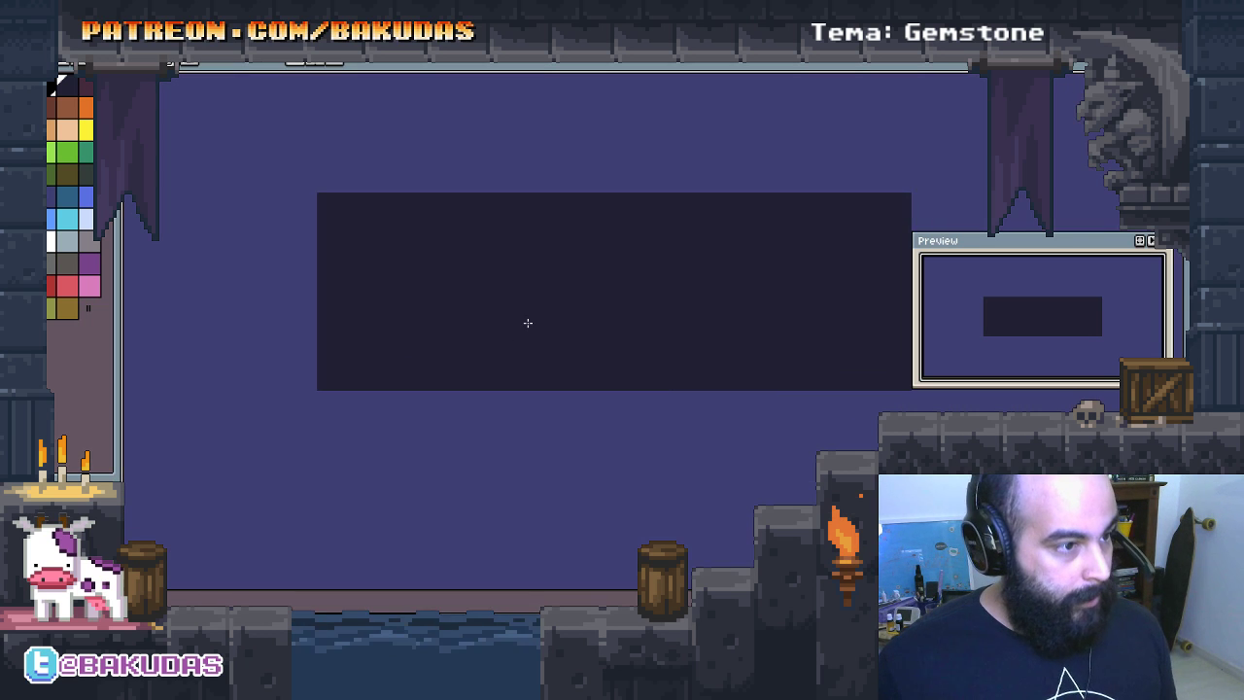
pyautogui.moveTo(527, 323); pyautogui.dragTo(549, 357)
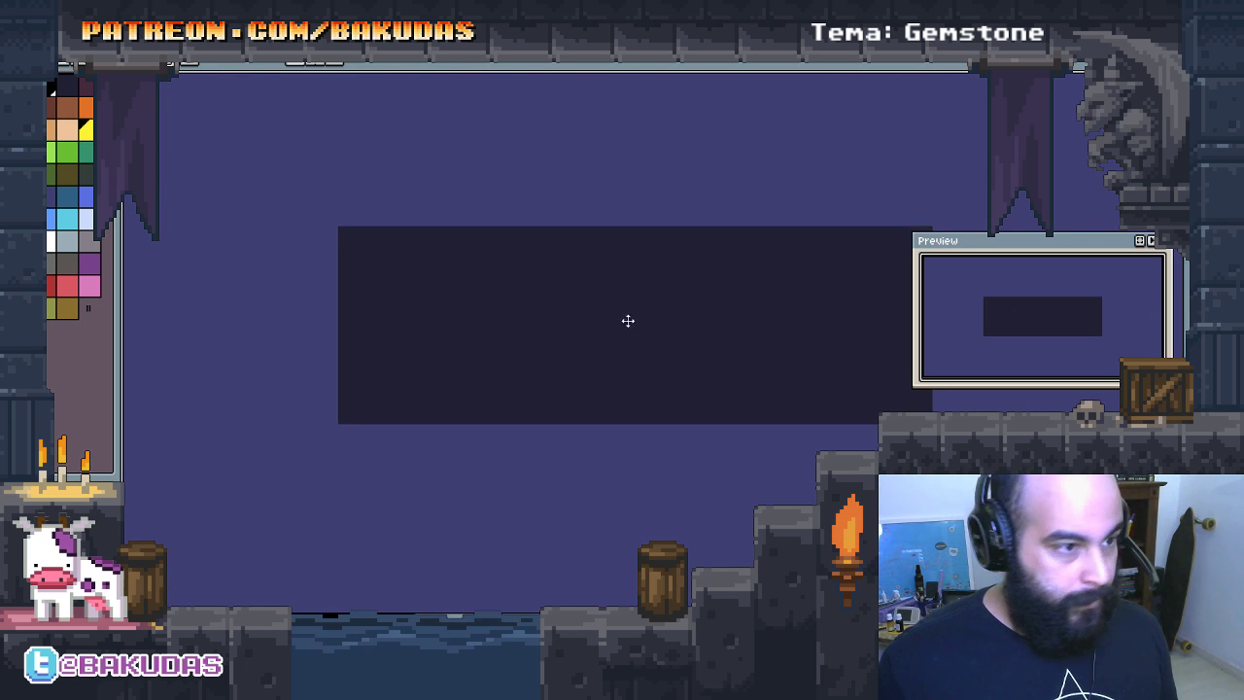
pyautogui.moveTo(628, 320); pyautogui.dragTo(618, 328)
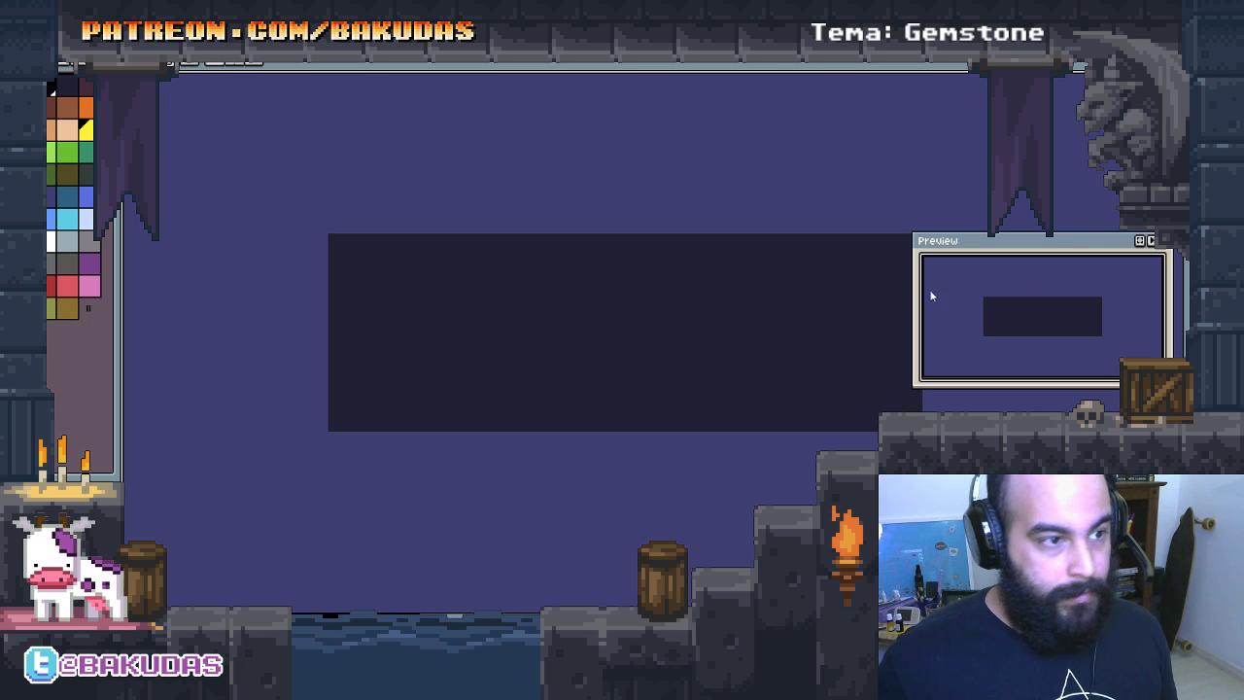
pyautogui.moveTo(572, 167); pyautogui.dragTo(649, 245)
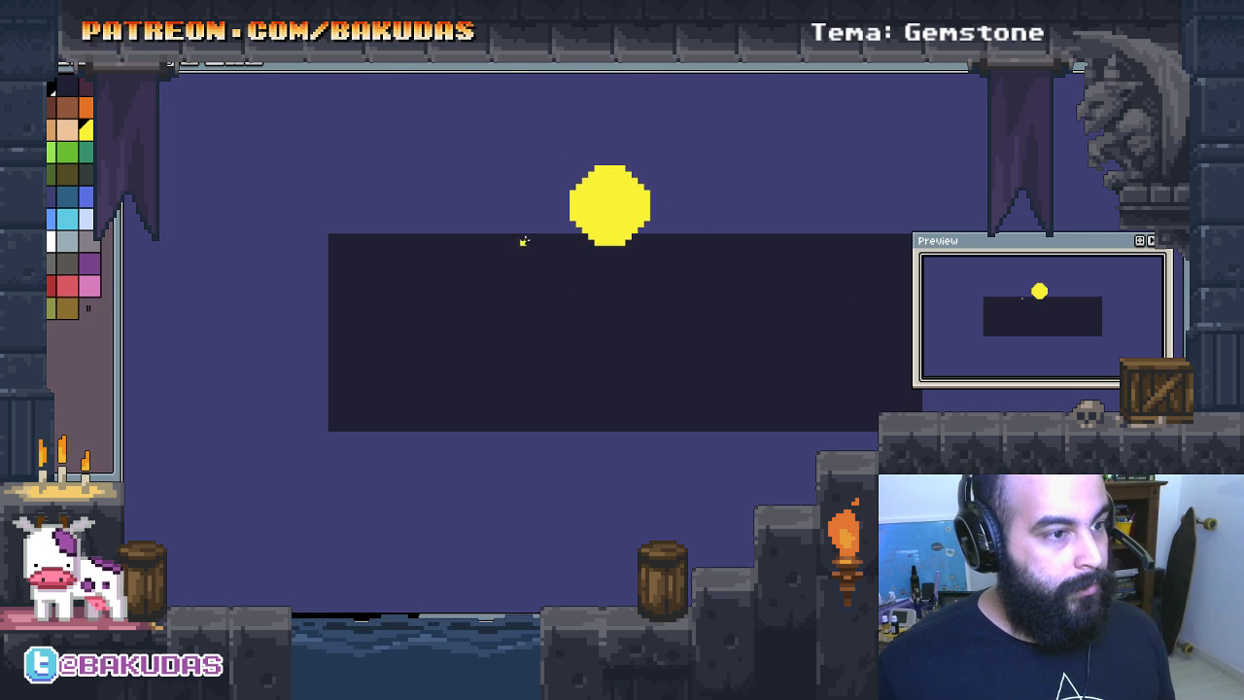
pyautogui.moveTo(532, 235); pyautogui.dragTo(693, 340)
pyautogui.click(612, 296)
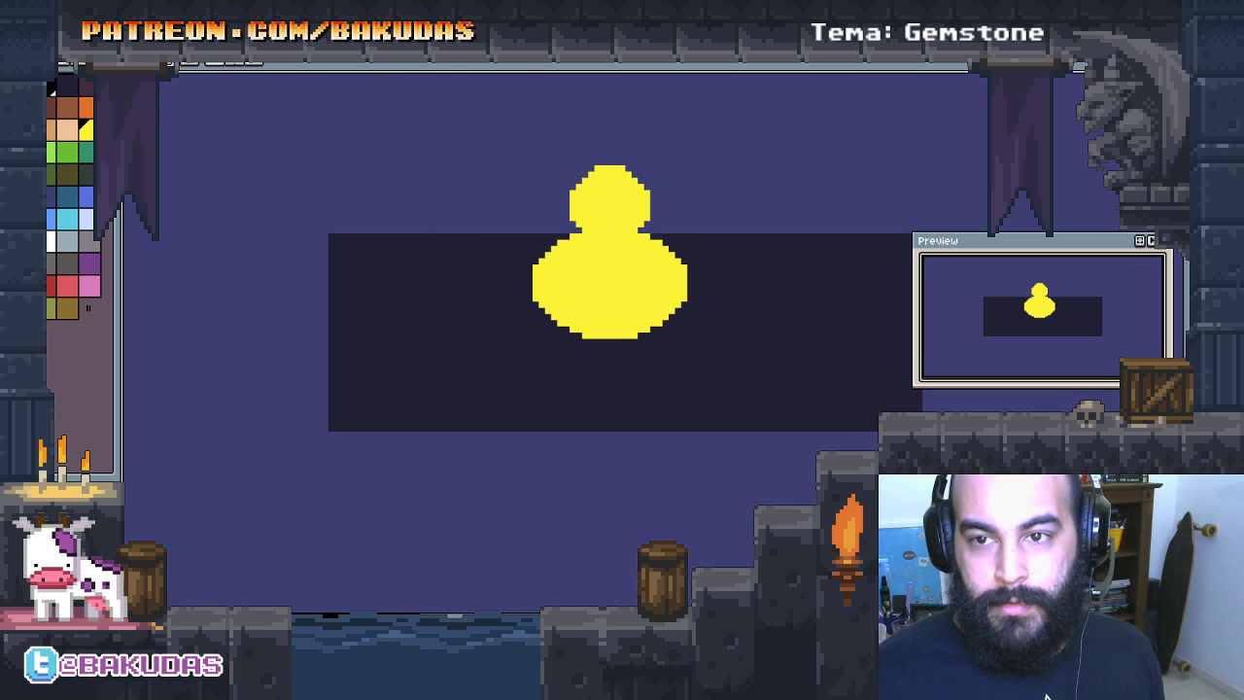
# Step: Extend the yellow body down to the left, undoing two misplaced ellipses
pyautogui.moveTo(550, 277); pyautogui.dragTo(601, 335)
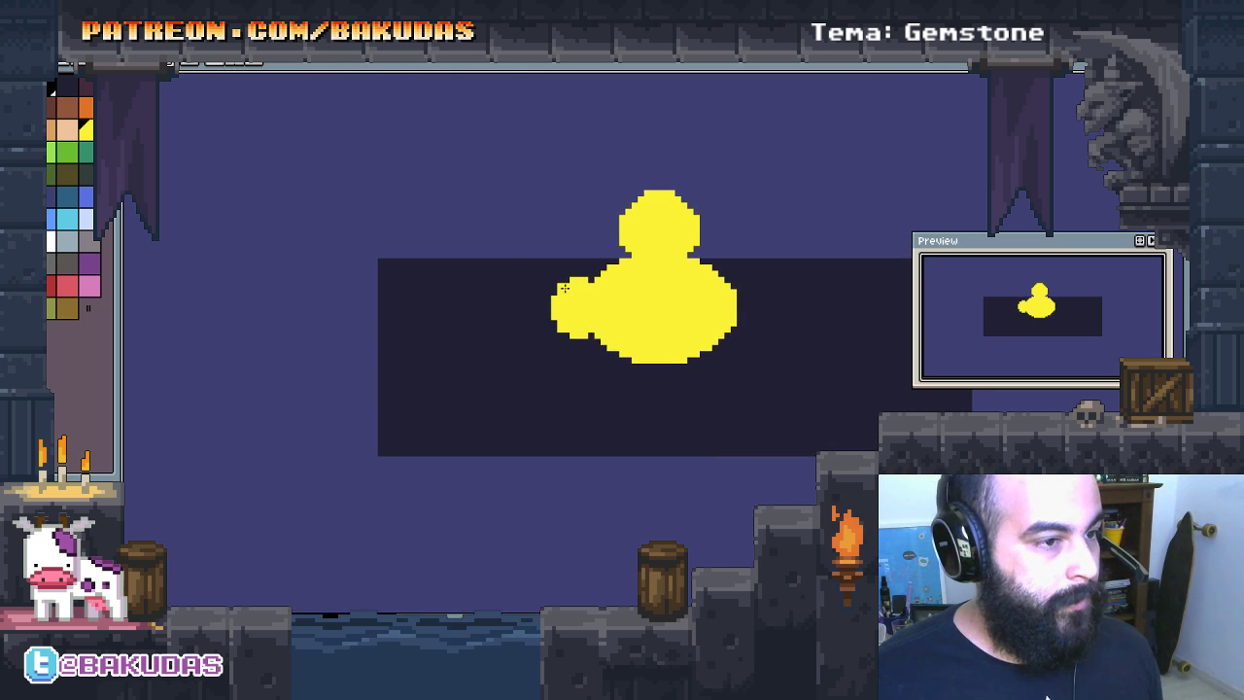
pyautogui.hotkey('ctrl', 'z')
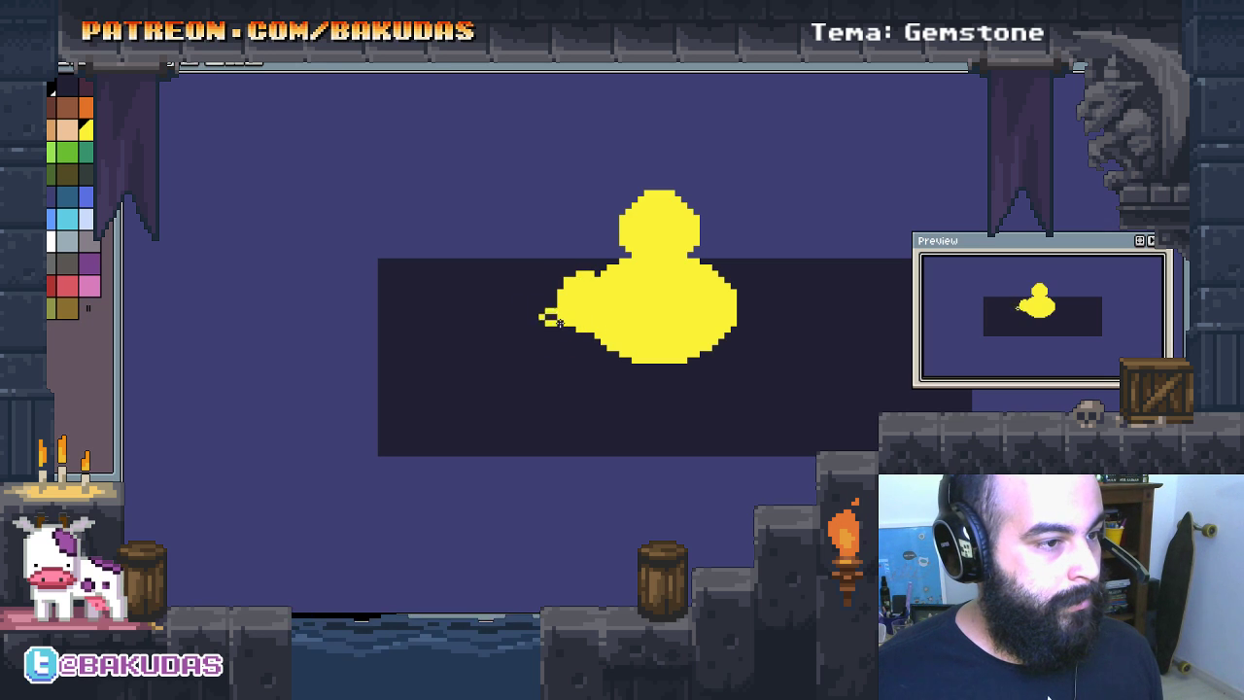
pyautogui.moveTo(560, 322)
pyautogui.mouseDown()
pyautogui.moveTo(579, 354)
pyautogui.moveTo(573, 393)
pyautogui.mouseUp()
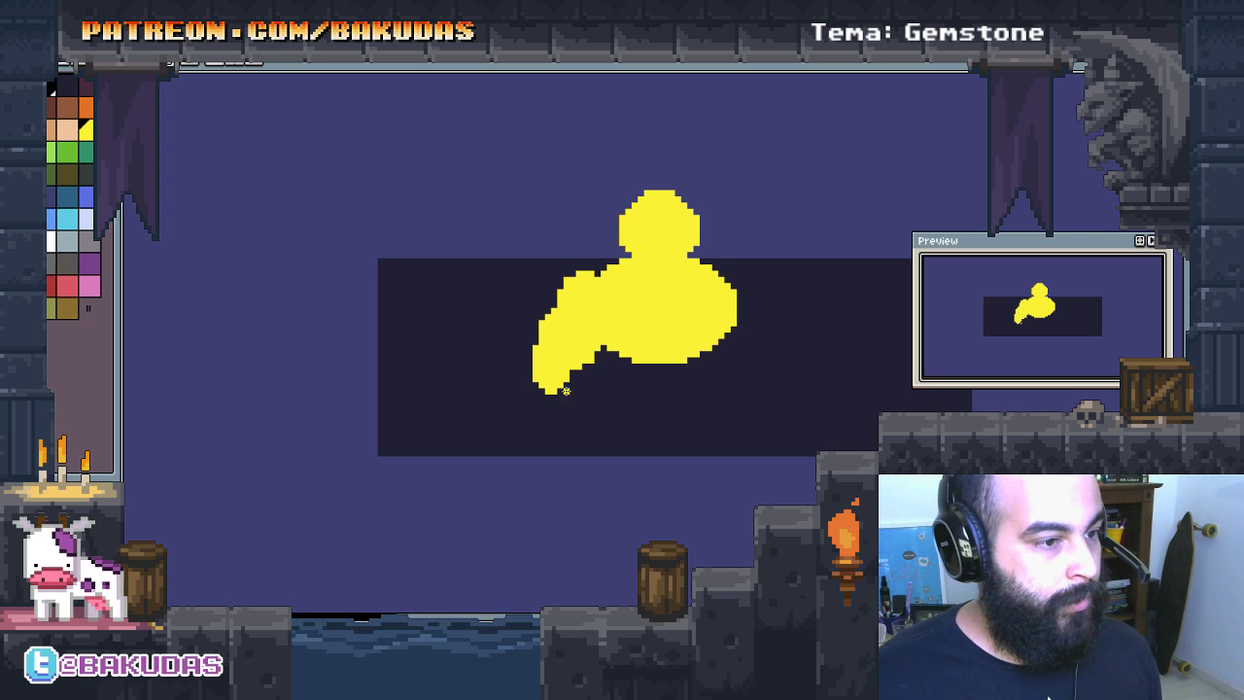
pyautogui.moveTo(522, 381)
pyautogui.mouseDown()
pyautogui.moveTo(570, 411)
pyautogui.moveTo(544, 413)
pyautogui.mouseUp()
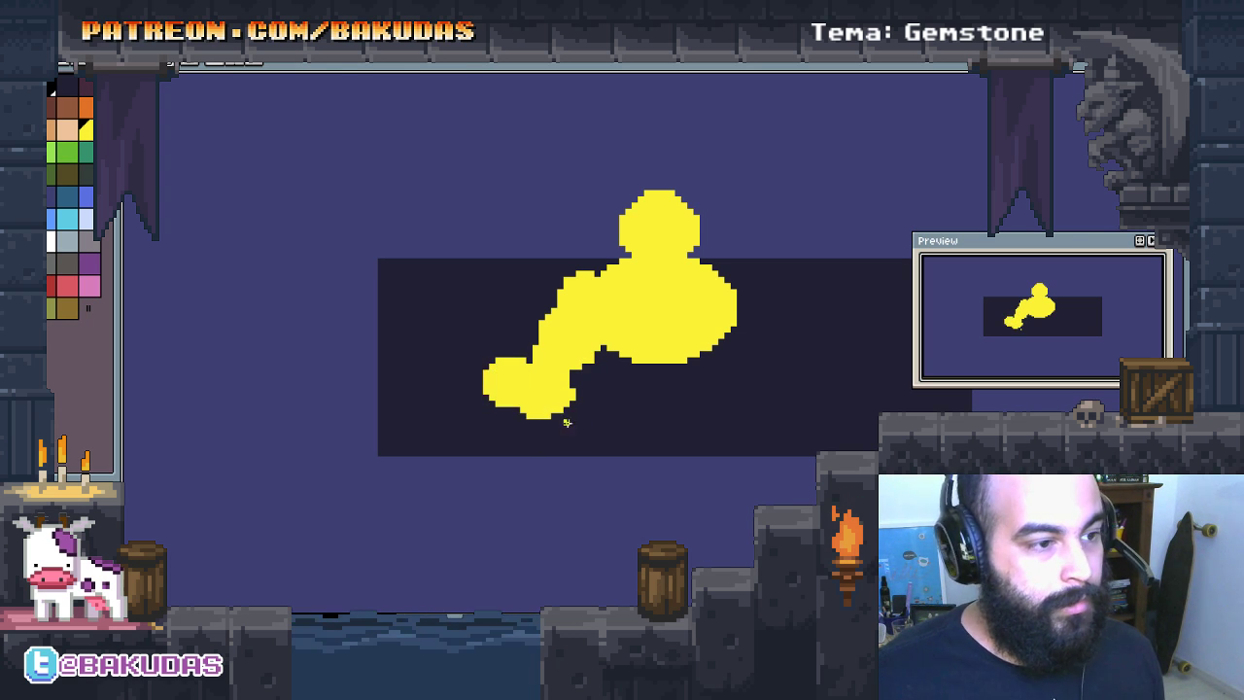
pyautogui.hotkey('ctrl', 'z')
pyautogui.hotkey('ctrl', 'z')
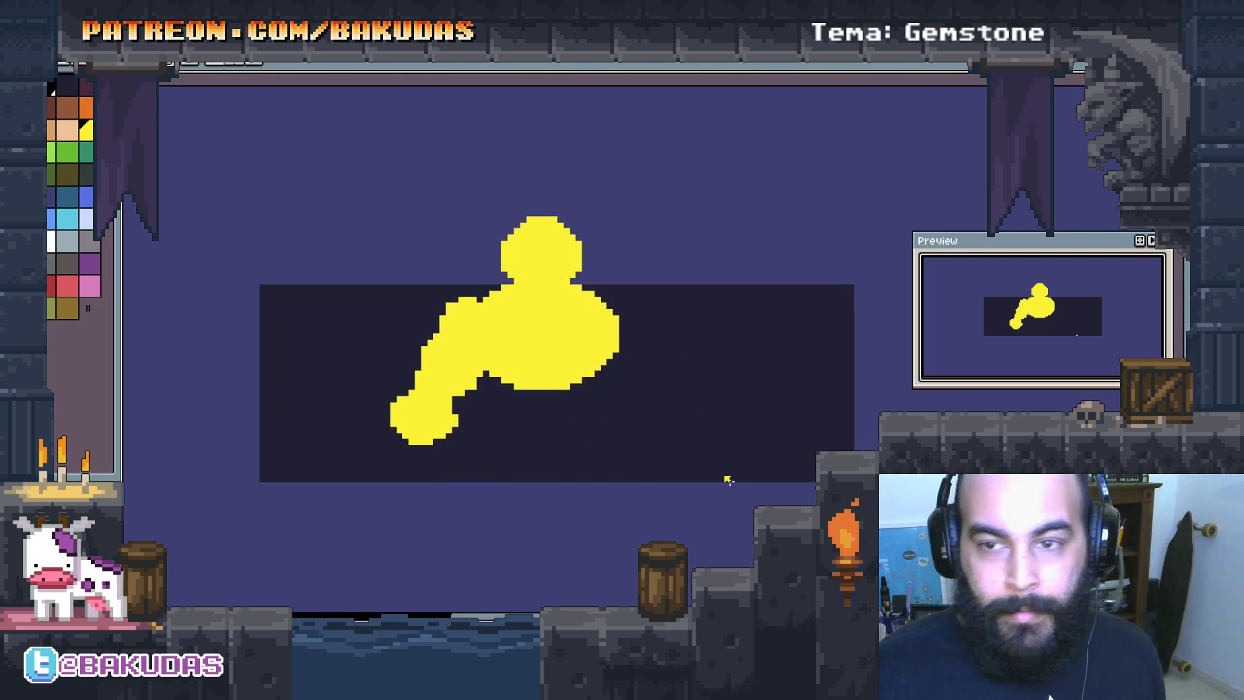
# Step: Add a yellow blob on the right topped by a rounded bump
pyautogui.moveTo(613, 322)
pyautogui.mouseDown()
pyautogui.moveTo(642, 341)
pyautogui.moveTo(671, 278)
pyautogui.moveTo(654, 287)
pyautogui.mouseUp()
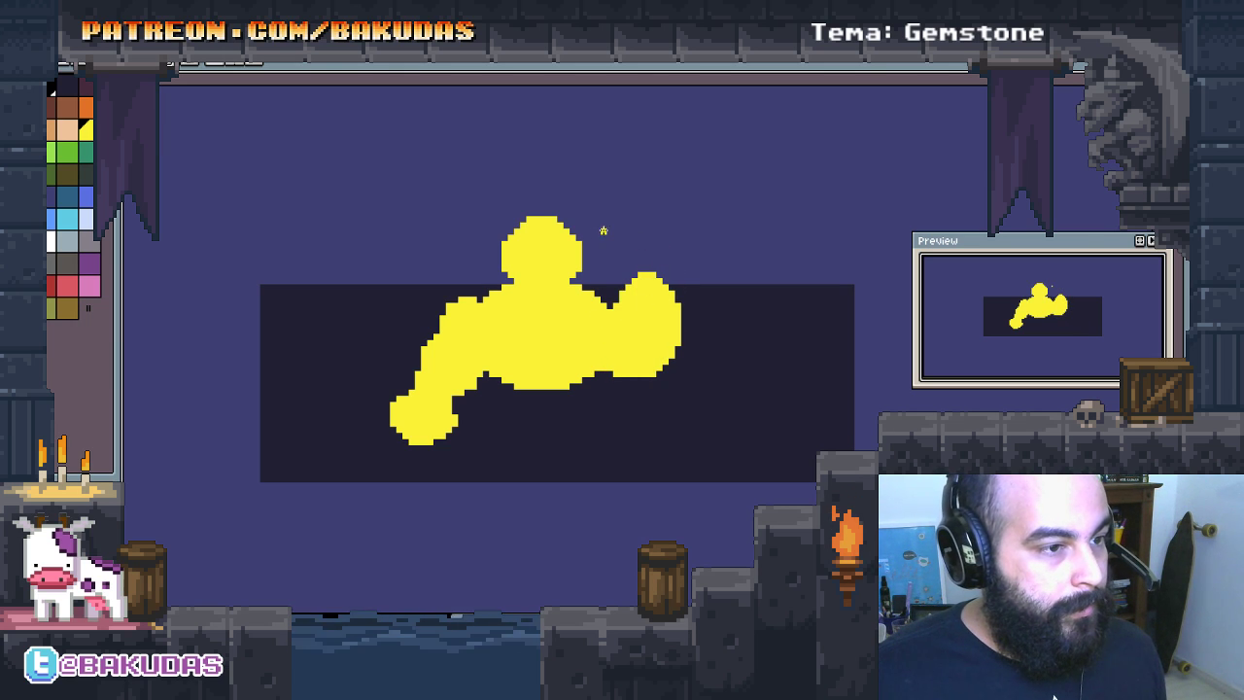
pyautogui.moveTo(603, 231); pyautogui.dragTo(674, 298)
pyautogui.hotkey('ctrl', 'z')
pyautogui.moveTo(612, 233)
pyautogui.mouseDown()
pyautogui.moveTo(677, 297)
pyautogui.moveTo(678, 279)
pyautogui.mouseUp()
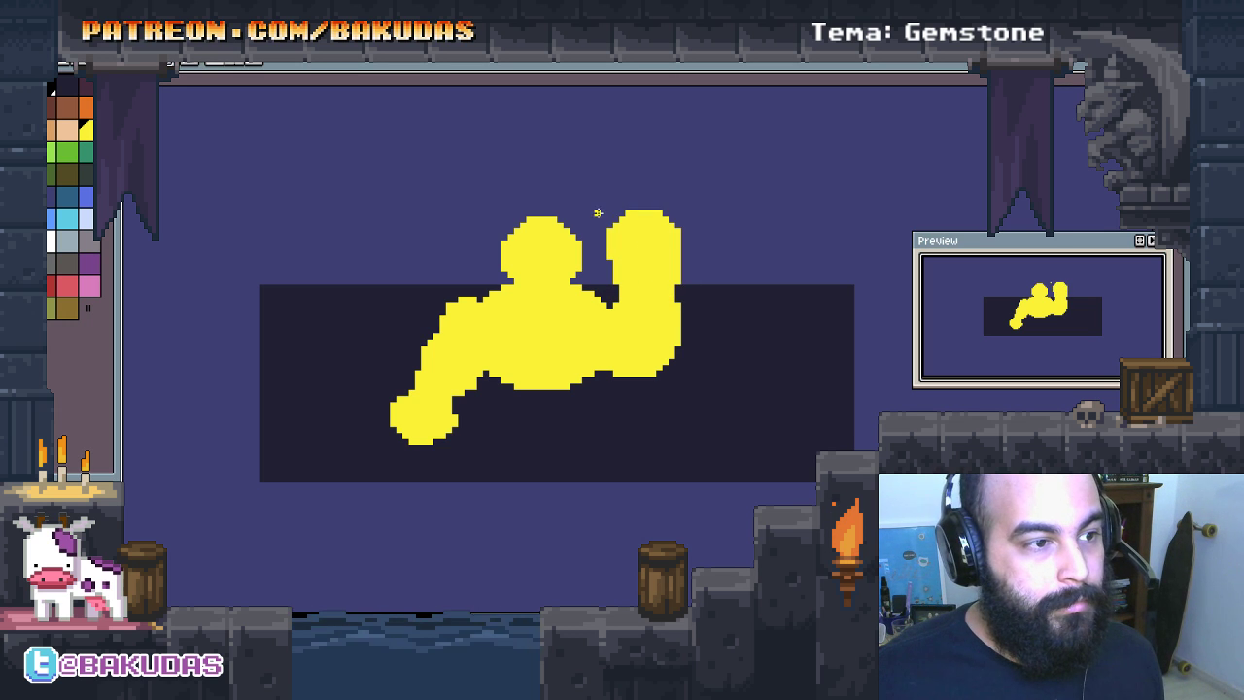
pyautogui.scroll(1, 637, 281)
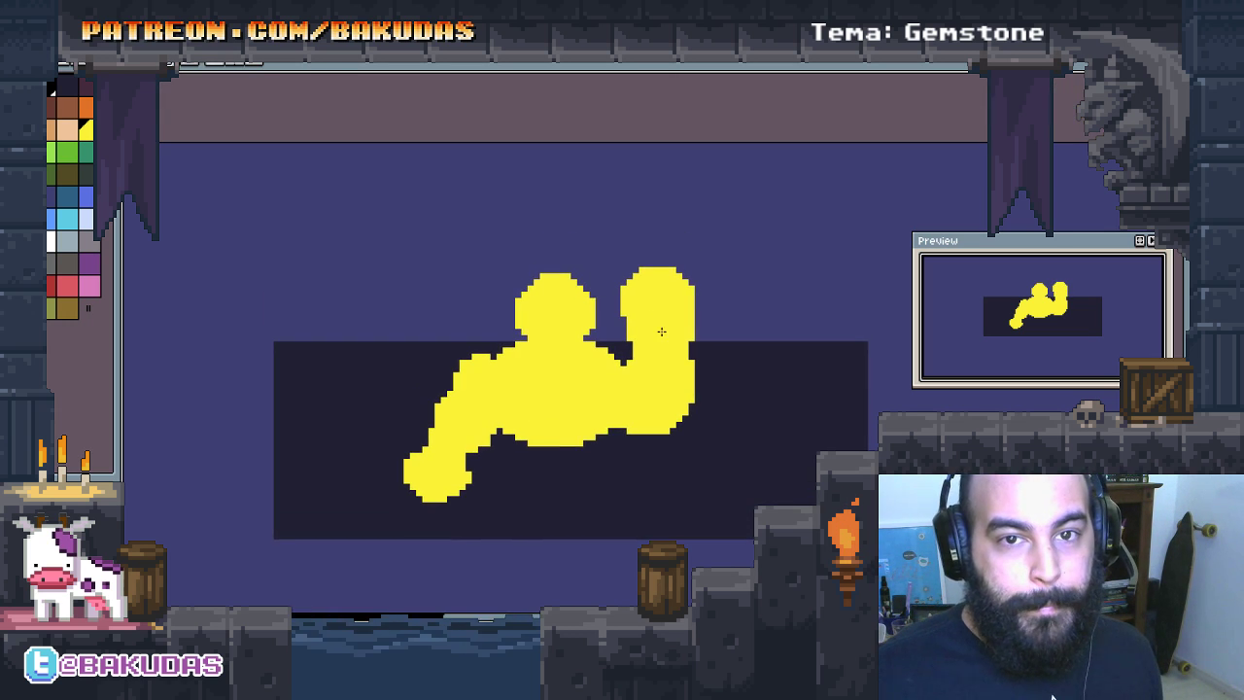
pyautogui.scroll(1, 658, 336)
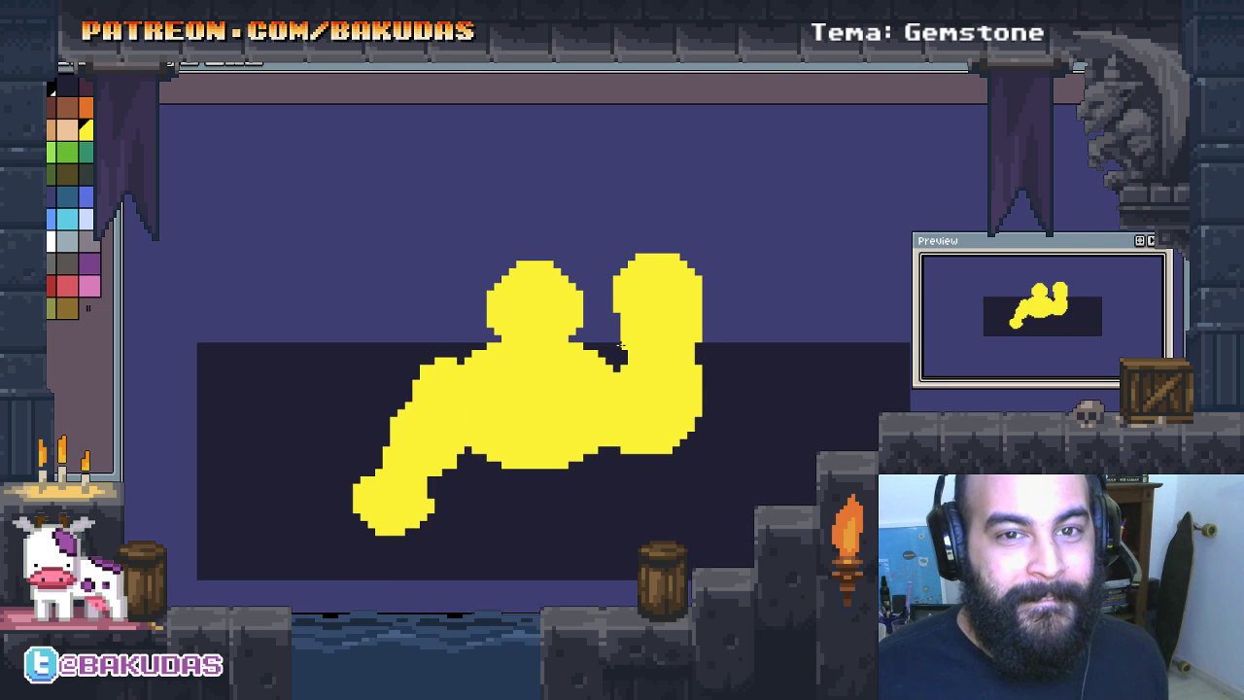
pyautogui.moveTo(596, 392); pyautogui.dragTo(581, 382)
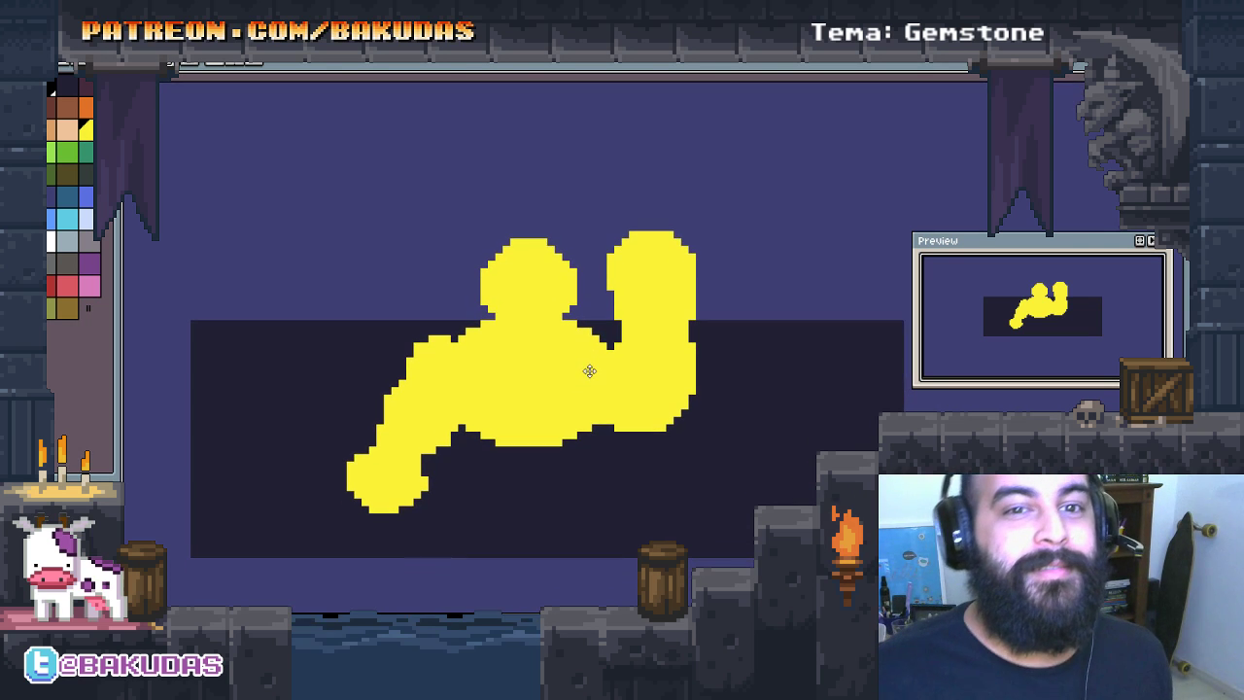
# Step: Paint knobby yellow bumps along the right blob's top and right side
pyautogui.scroll(2, 580, 382)
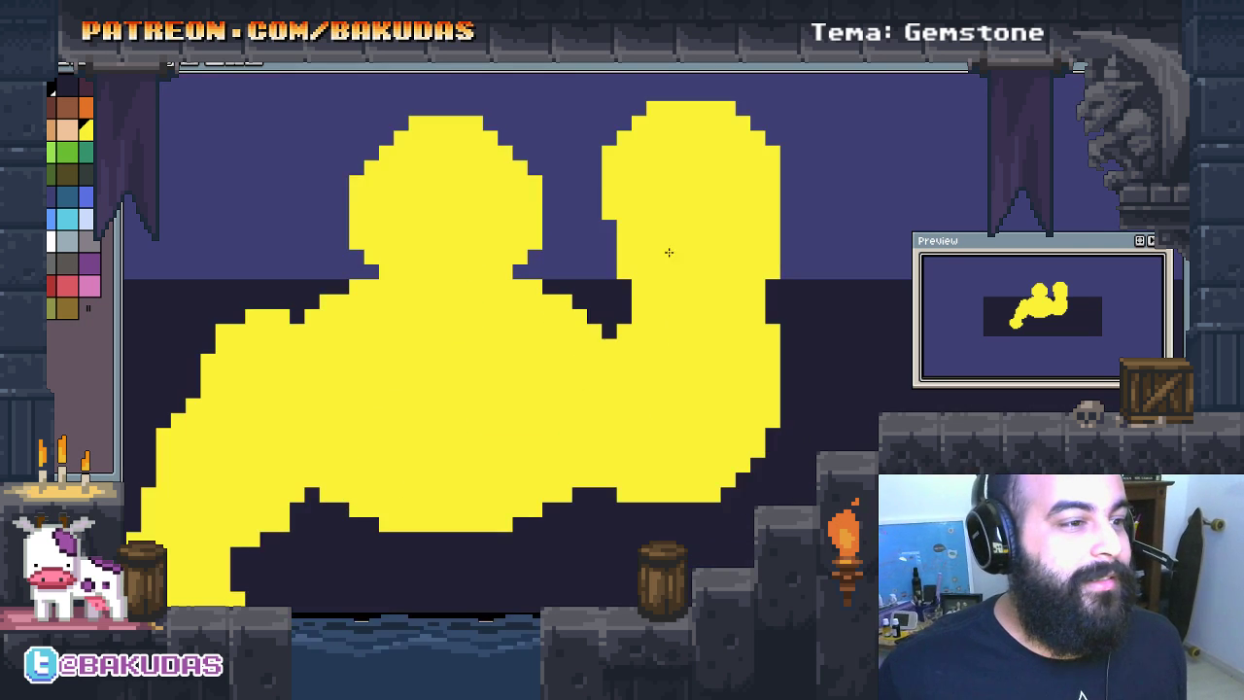
pyautogui.scroll(-1, 641, 329)
pyautogui.moveTo(573, 267); pyautogui.dragTo(616, 324)
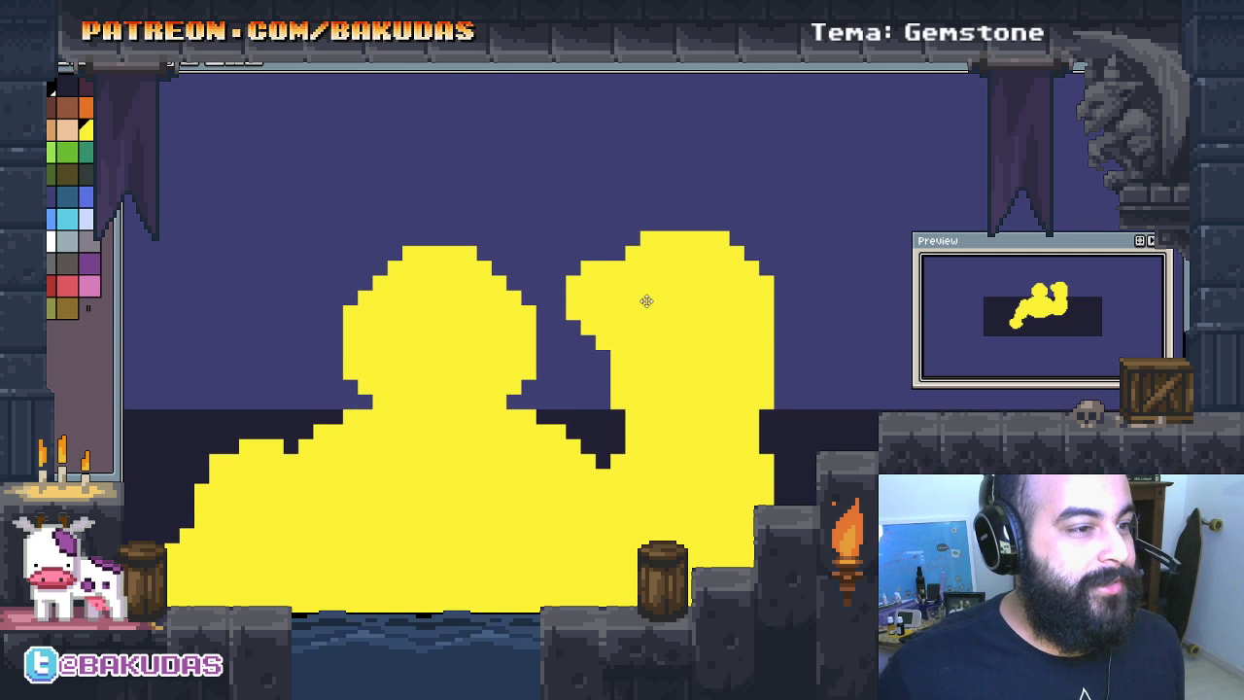
pyautogui.scroll(2, 627, 282)
pyautogui.moveTo(617, 258); pyautogui.dragTo(659, 322)
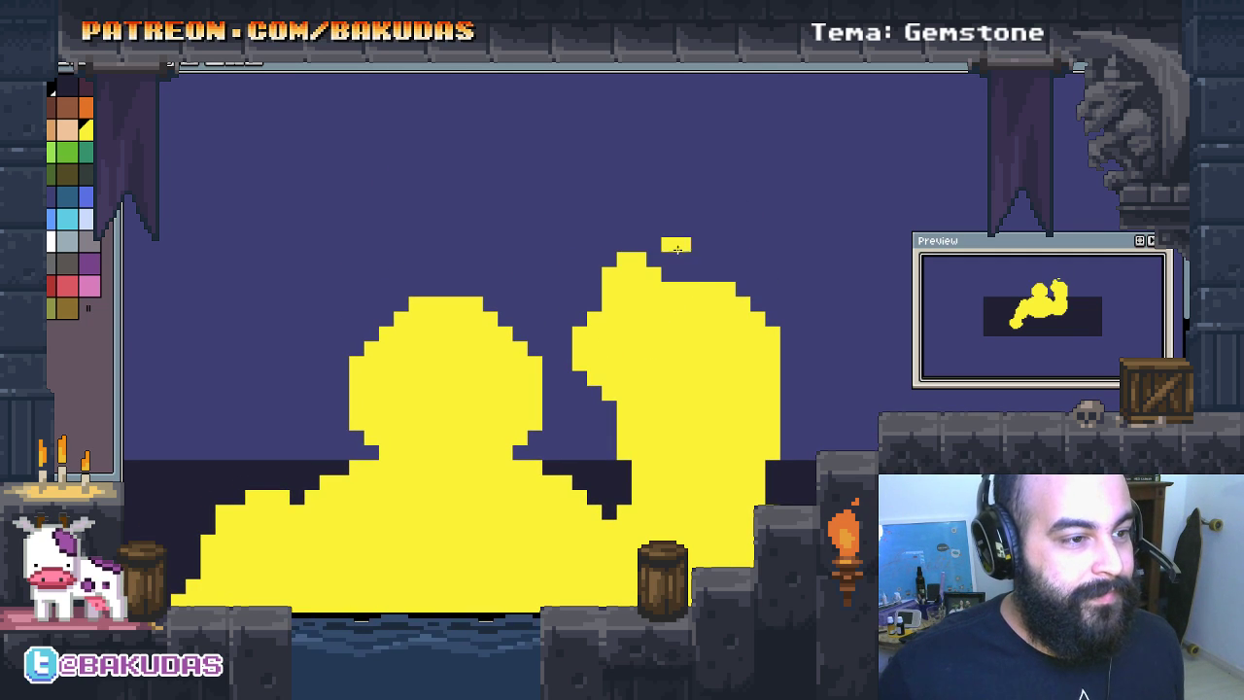
pyautogui.moveTo(678, 248); pyautogui.dragTo(736, 298)
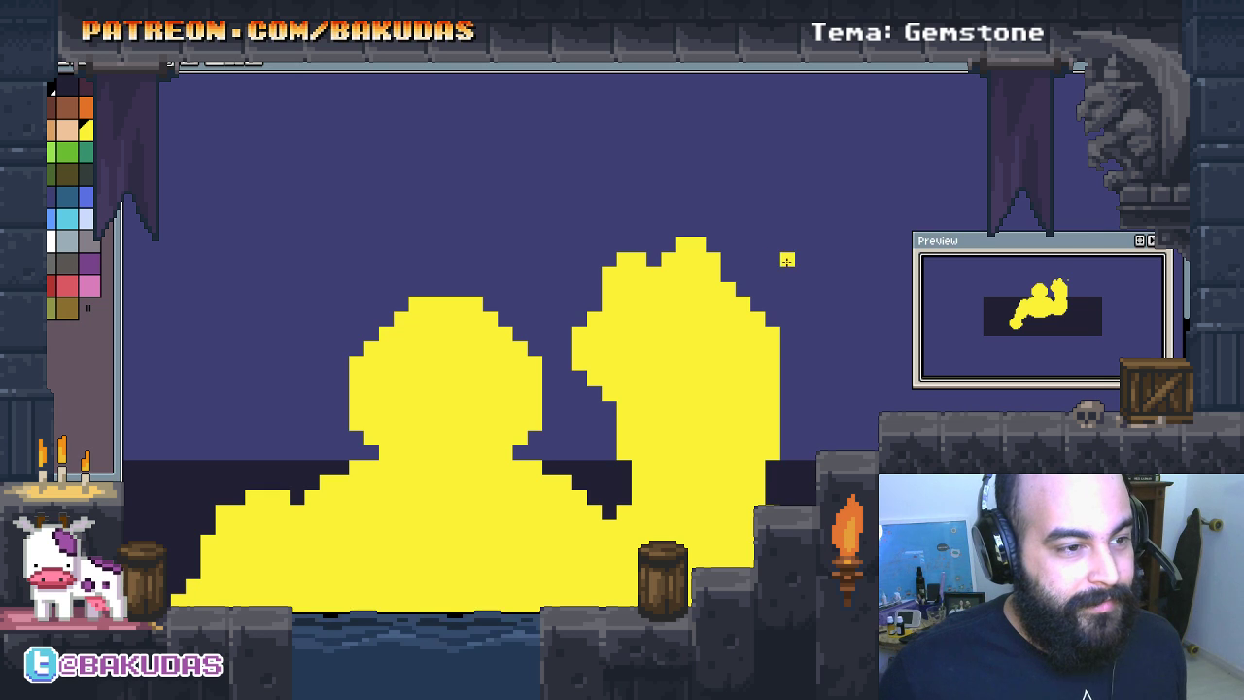
pyautogui.moveTo(787, 259)
pyautogui.mouseDown()
pyautogui.moveTo(763, 355)
pyautogui.moveTo(739, 260)
pyautogui.mouseUp()
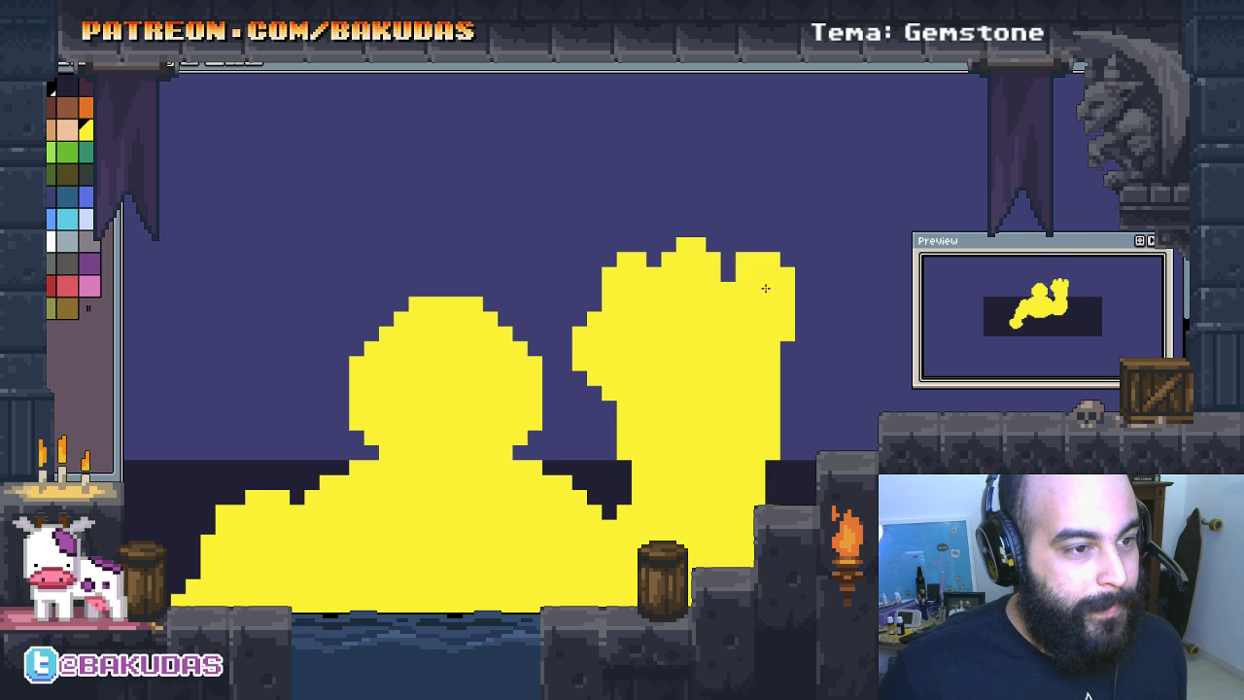
# Step: Extend the right blob's right edge downward and erase the excess
pyautogui.moveTo(815, 305); pyautogui.dragTo(773, 399)
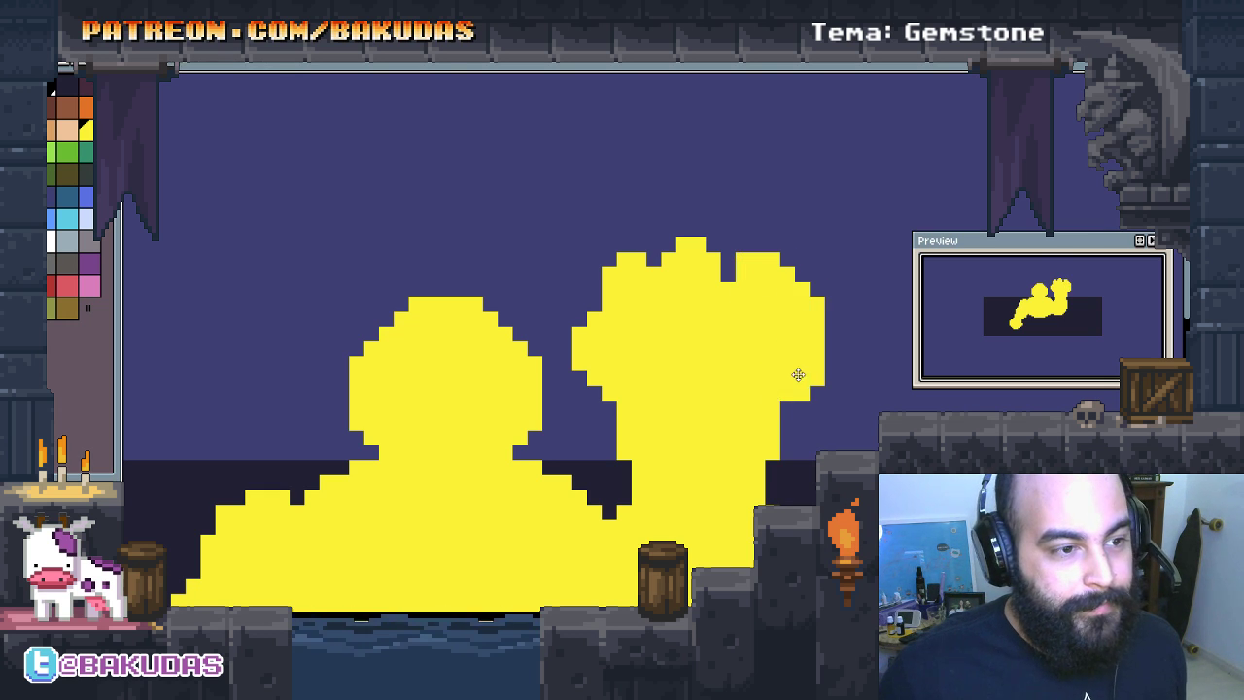
pyautogui.hotkey('ctrl', 'z')
pyautogui.moveTo(816, 339); pyautogui.dragTo(778, 387)
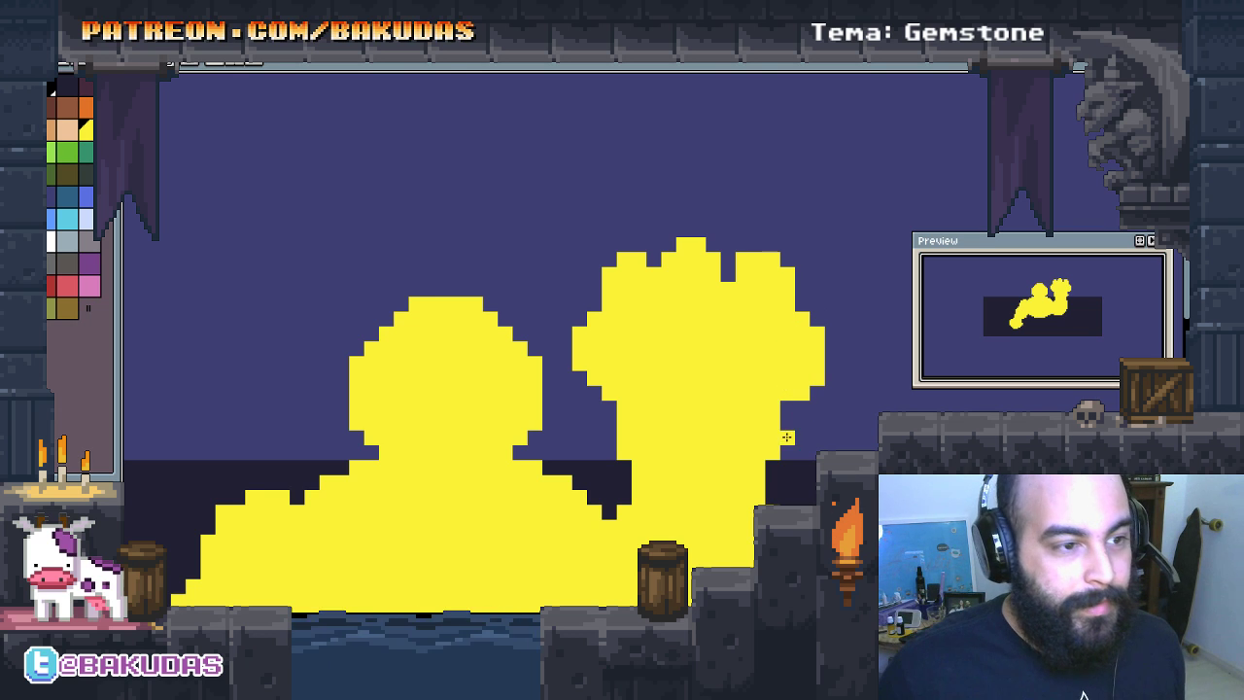
pyautogui.moveTo(787, 437); pyautogui.dragTo(770, 434)
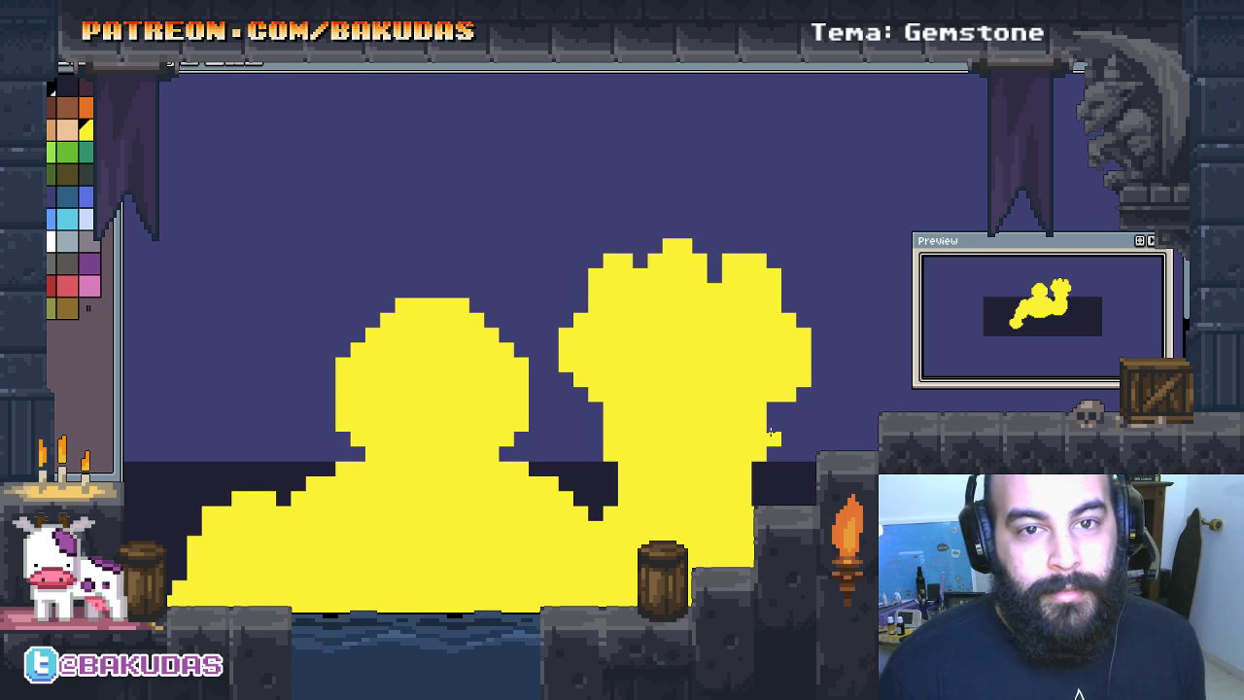
pyautogui.moveTo(770, 435); pyautogui.dragTo(825, 385)
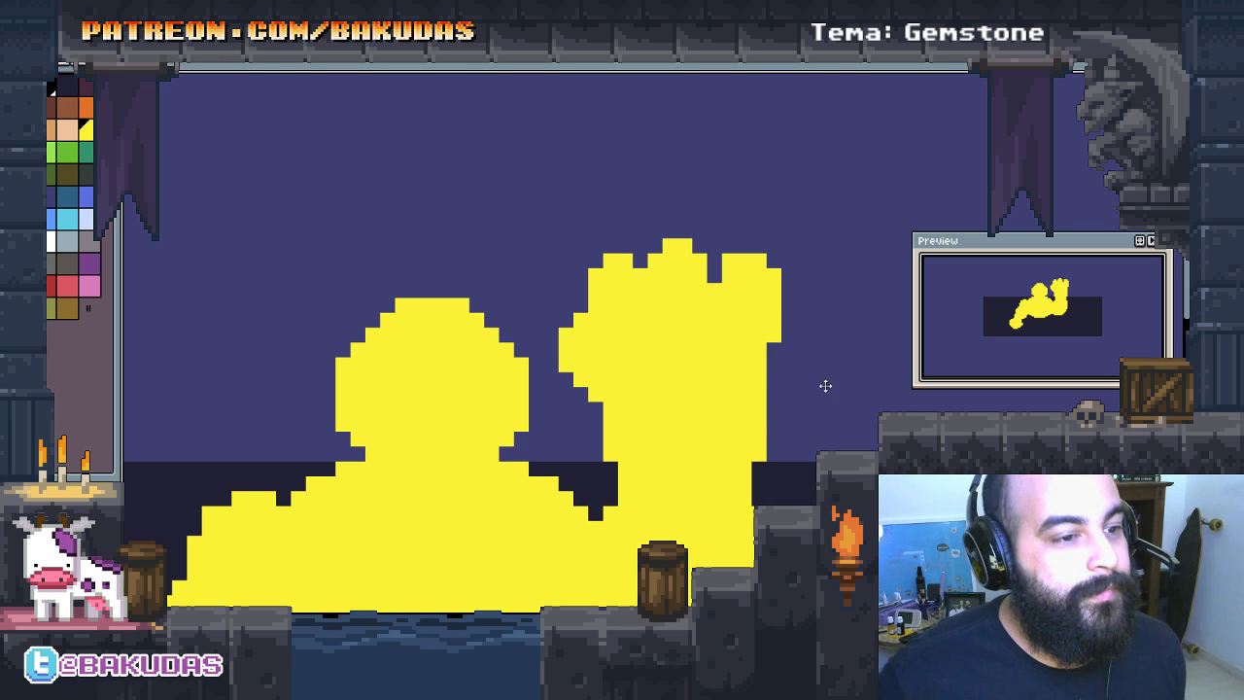
# Step: Widen the blob's right side with a final yellow stroke after two undone attempts
pyautogui.moveTo(800, 301); pyautogui.dragTo(787, 394)
pyautogui.hotkey('ctrl', 'z')
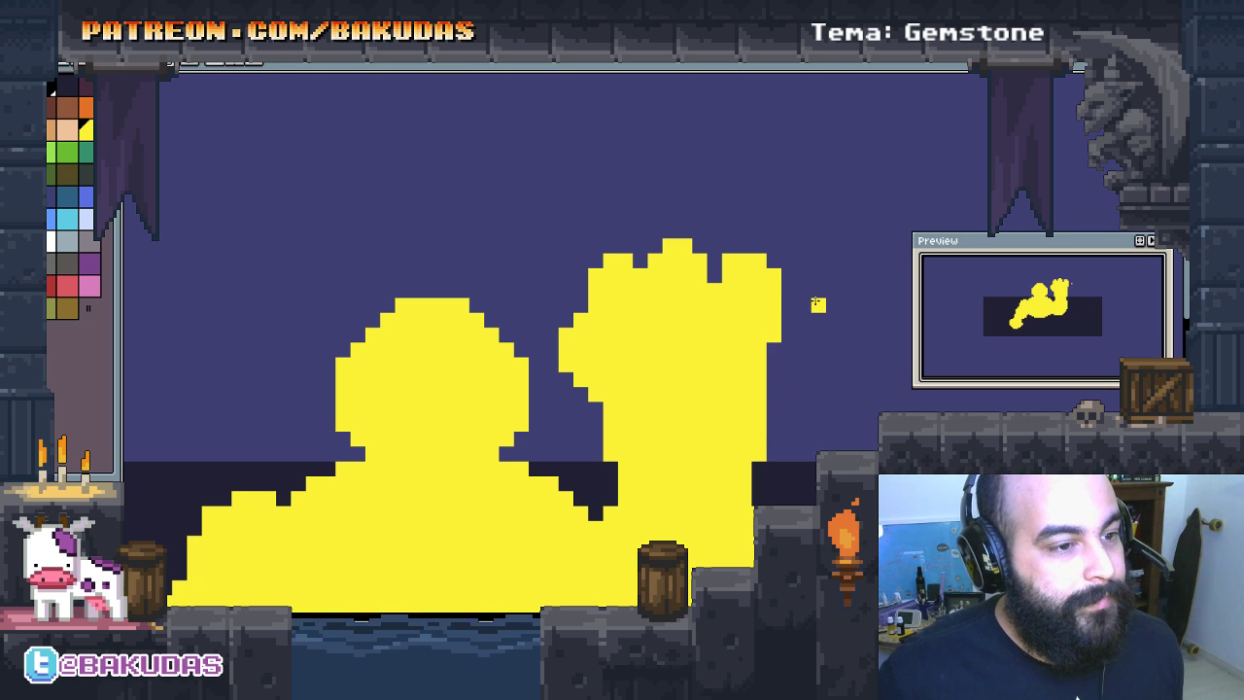
pyautogui.moveTo(819, 305); pyautogui.dragTo(745, 380)
pyautogui.hotkey('ctrl', 'z')
pyautogui.moveTo(800, 297)
pyautogui.mouseDown()
pyautogui.moveTo(754, 384)
pyautogui.moveTo(734, 484)
pyautogui.mouseUp()
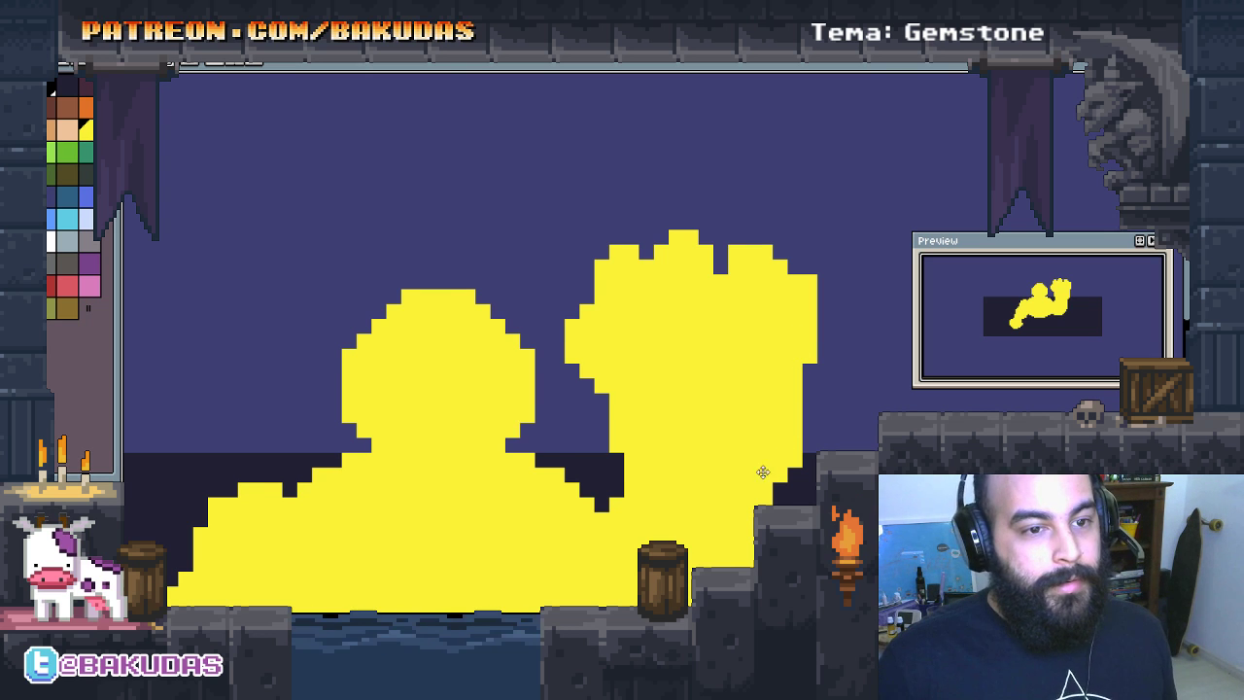
pyautogui.scroll(-1, 763, 473)
# Step: Frame the whole figure and try a leg stroke down from the body, then undo it
pyautogui.moveTo(800, 360); pyautogui.dragTo(672, 360)
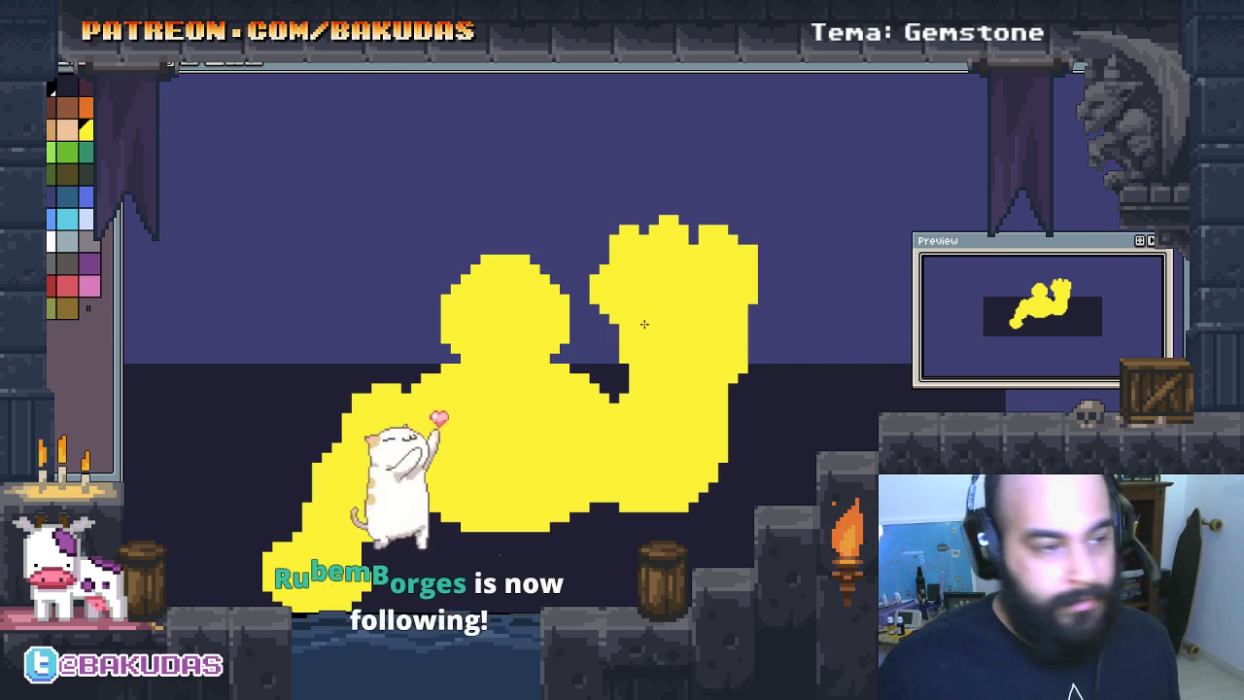
pyautogui.scroll(1, 645, 325)
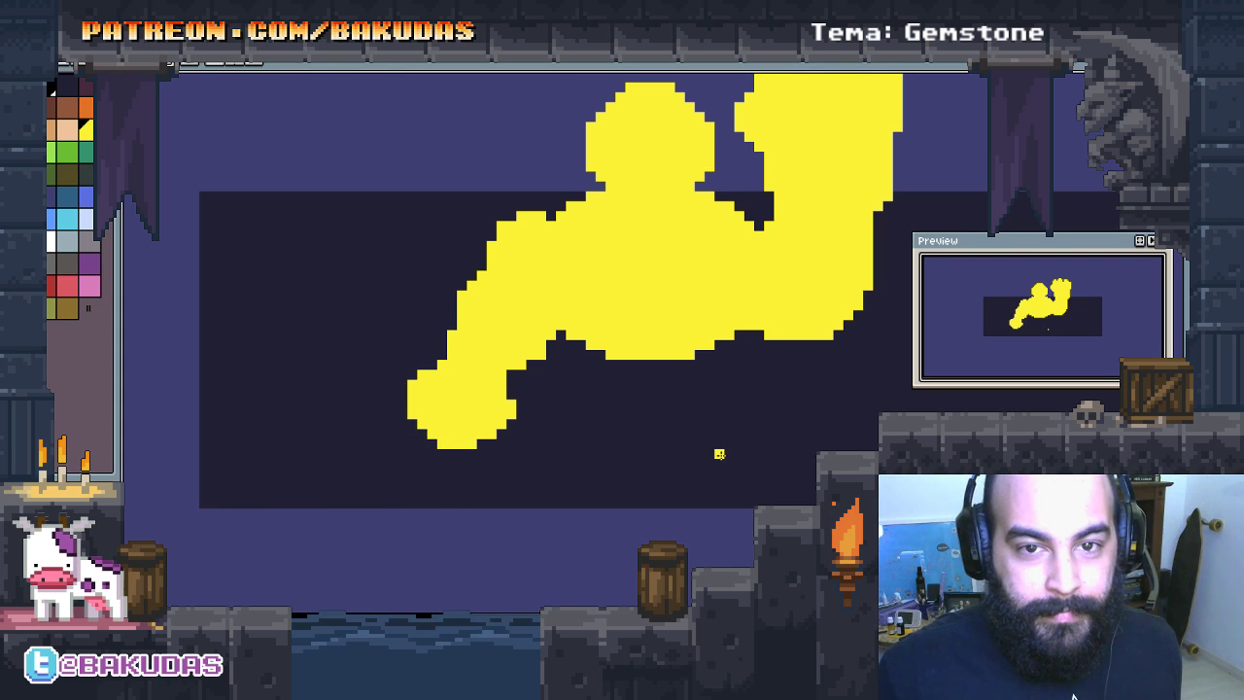
pyautogui.moveTo(789, 464)
pyautogui.mouseDown()
pyautogui.moveTo(764, 489)
pyautogui.moveTo(720, 470)
pyautogui.mouseUp()
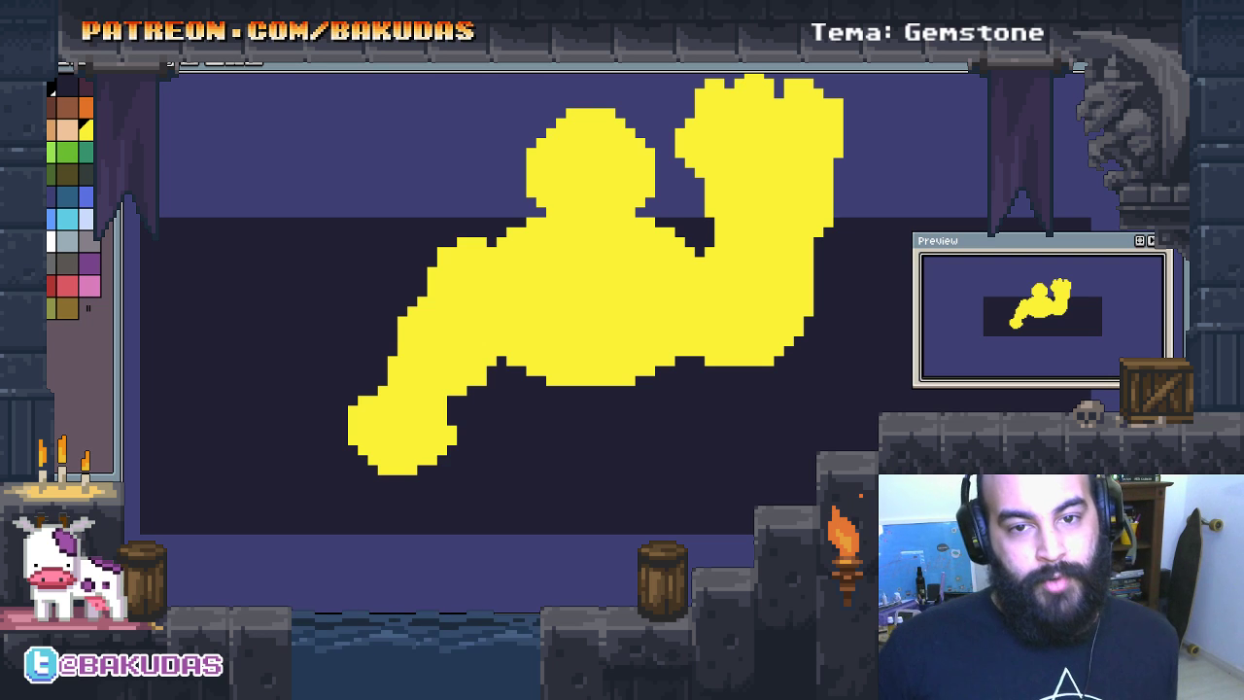
pyautogui.moveTo(773, 325)
pyautogui.mouseDown()
pyautogui.moveTo(823, 358)
pyautogui.moveTo(812, 339)
pyautogui.mouseUp()
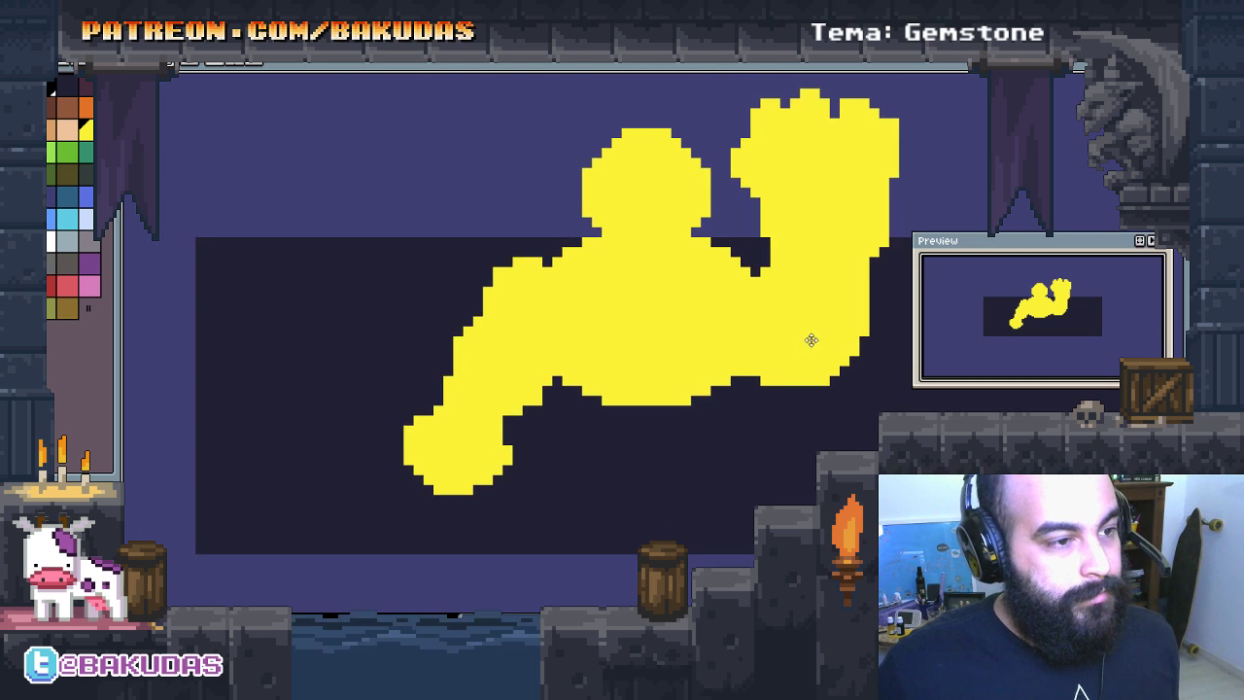
pyautogui.moveTo(591, 351); pyautogui.dragTo(600, 323)
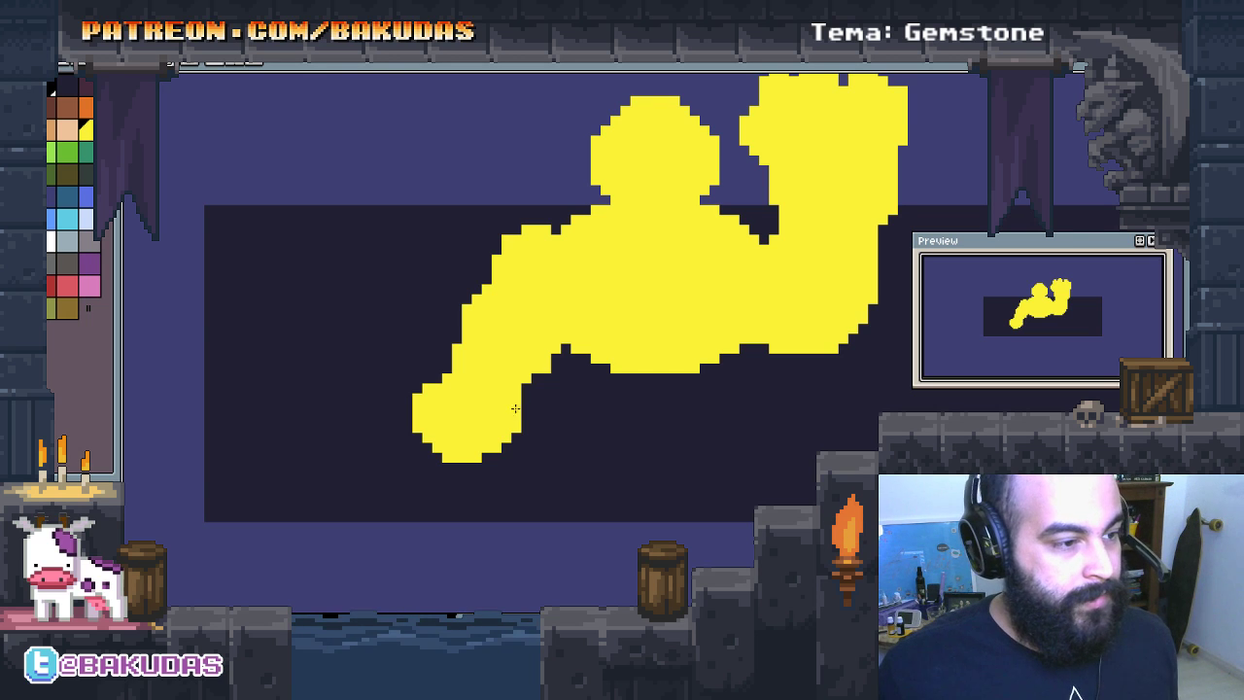
pyautogui.moveTo(548, 431); pyautogui.dragTo(610, 404)
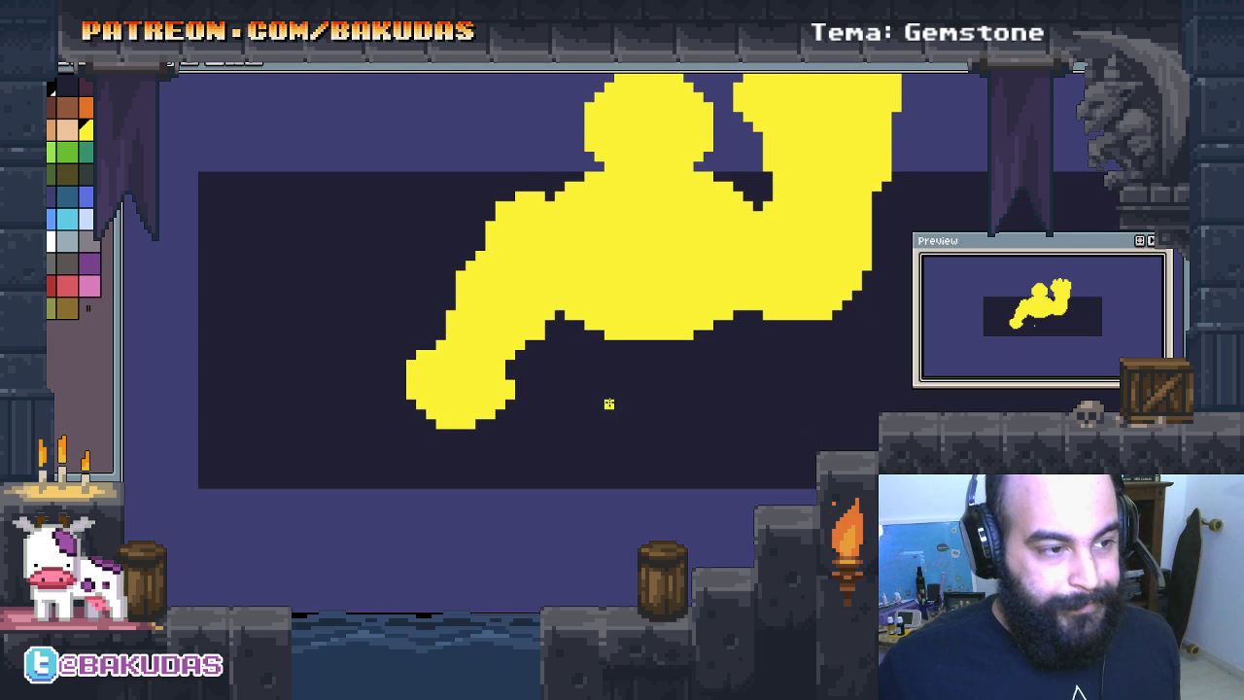
pyautogui.hscroll(1, 629, 404)
pyautogui.hscroll(1, 622, 414)
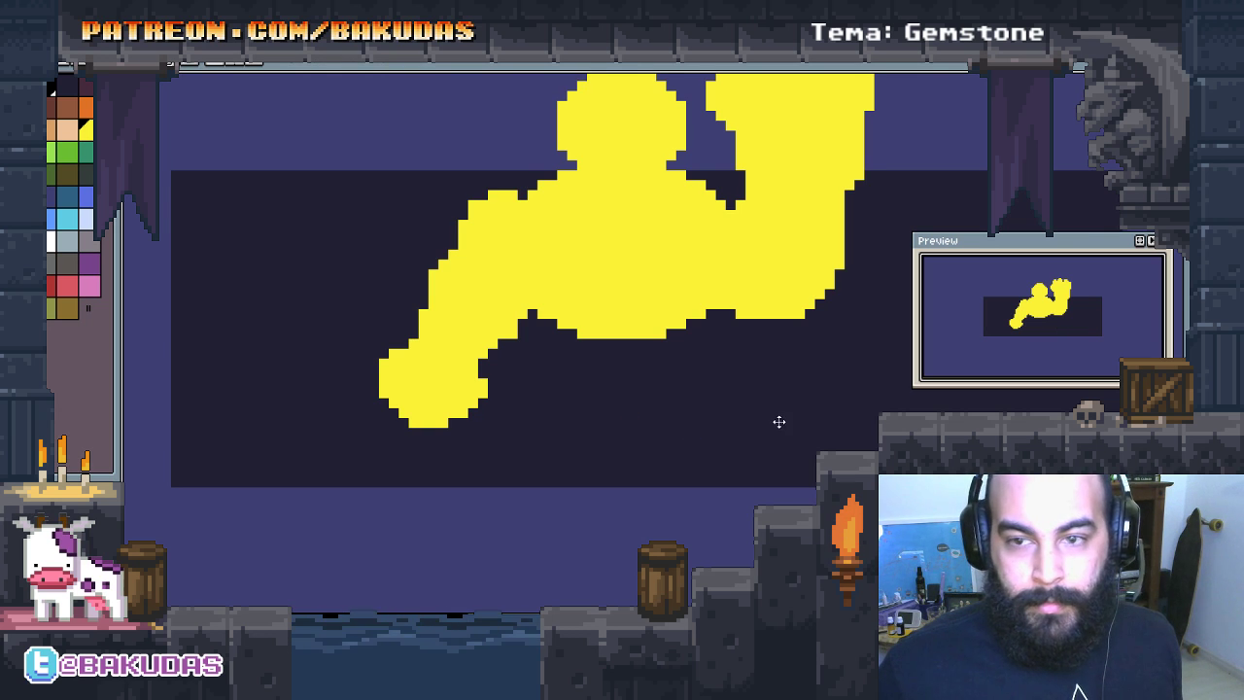
pyautogui.hscroll(-1, 778, 422)
pyautogui.moveTo(589, 343); pyautogui.dragTo(639, 435)
pyautogui.hotkey('ctrl', 'z')
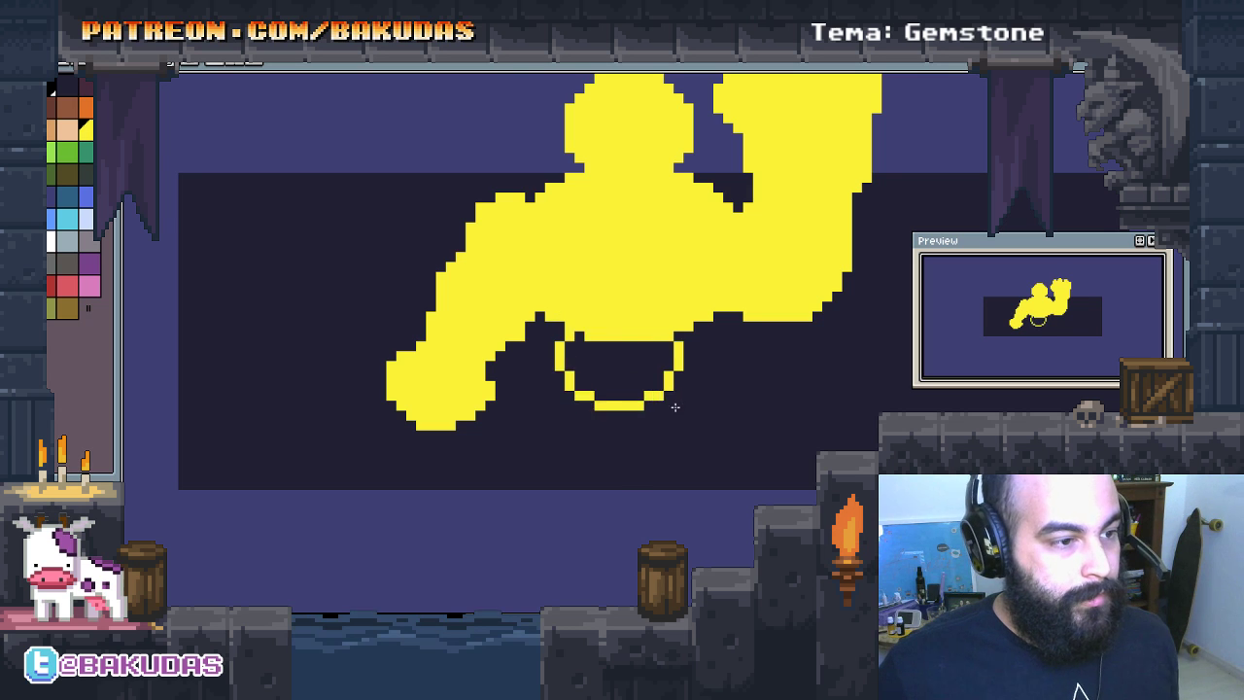
# Step: Paint a broad yellow mass below the body and widen it on the right
pyautogui.moveTo(559, 308); pyautogui.dragTo(686, 414)
pyautogui.moveTo(685, 302); pyautogui.dragTo(701, 384)
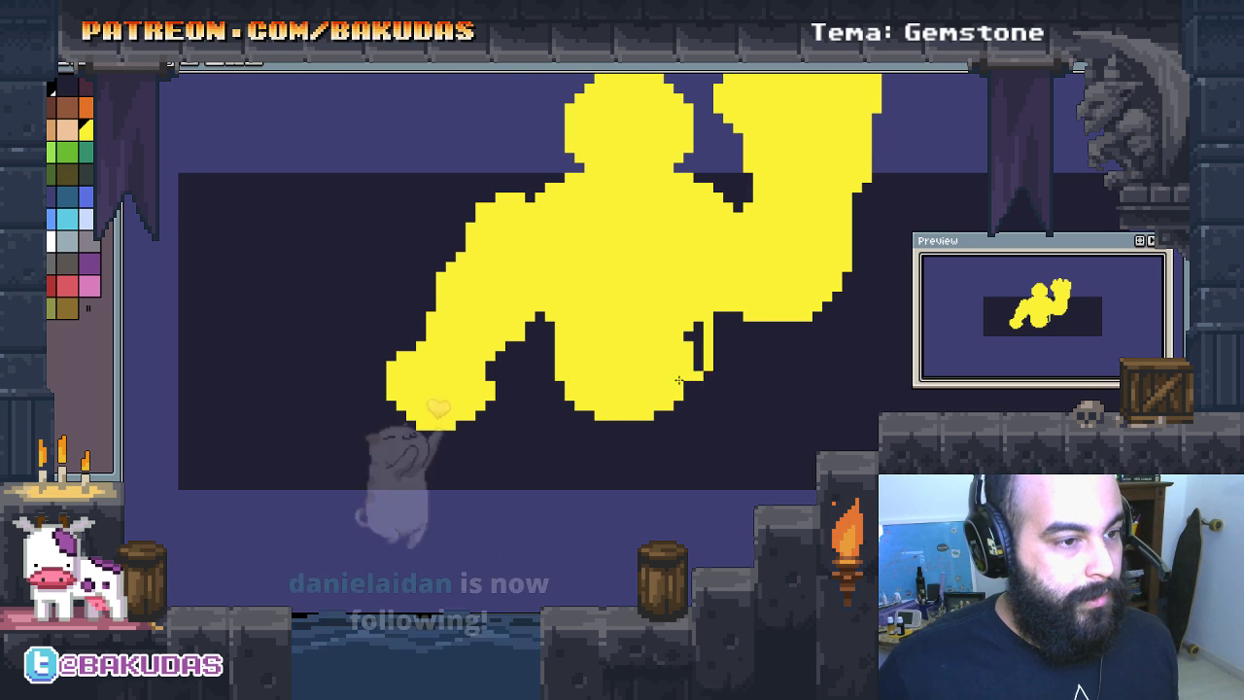
pyautogui.moveTo(550, 321); pyautogui.dragTo(554, 403)
pyautogui.hotkey('ctrl', 'z')
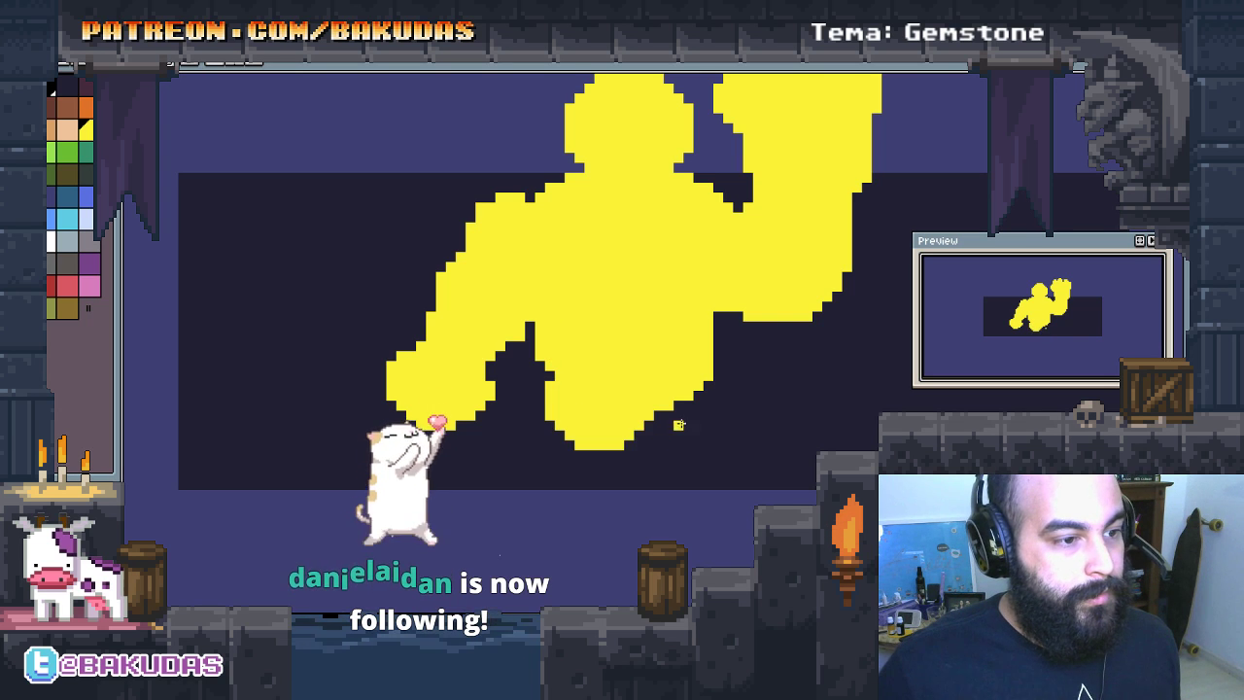
# Step: Extend the yellow torso further down with diagonal strokes and trim its lower-left corner
pyautogui.moveTo(688, 454); pyautogui.dragTo(705, 473)
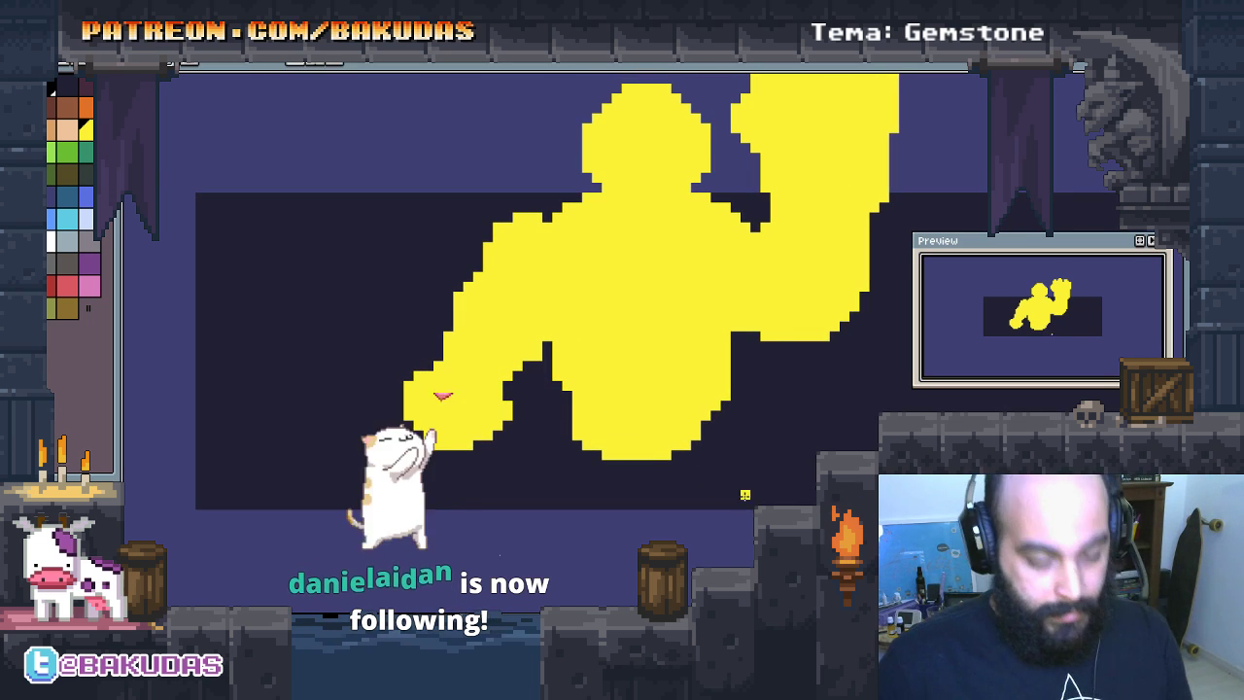
pyautogui.click(749, 489)
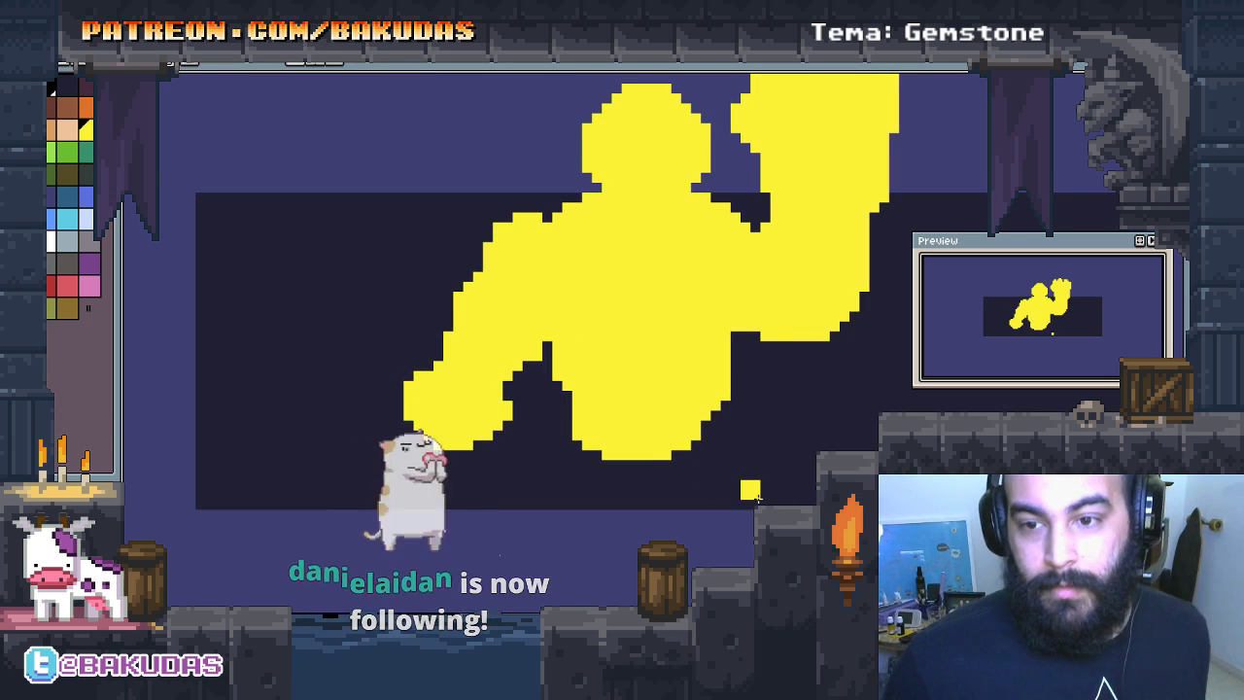
pyautogui.hotkey('ctrl', 'z')
pyautogui.click(634, 471)
pyautogui.hotkey('ctrl', 'z')
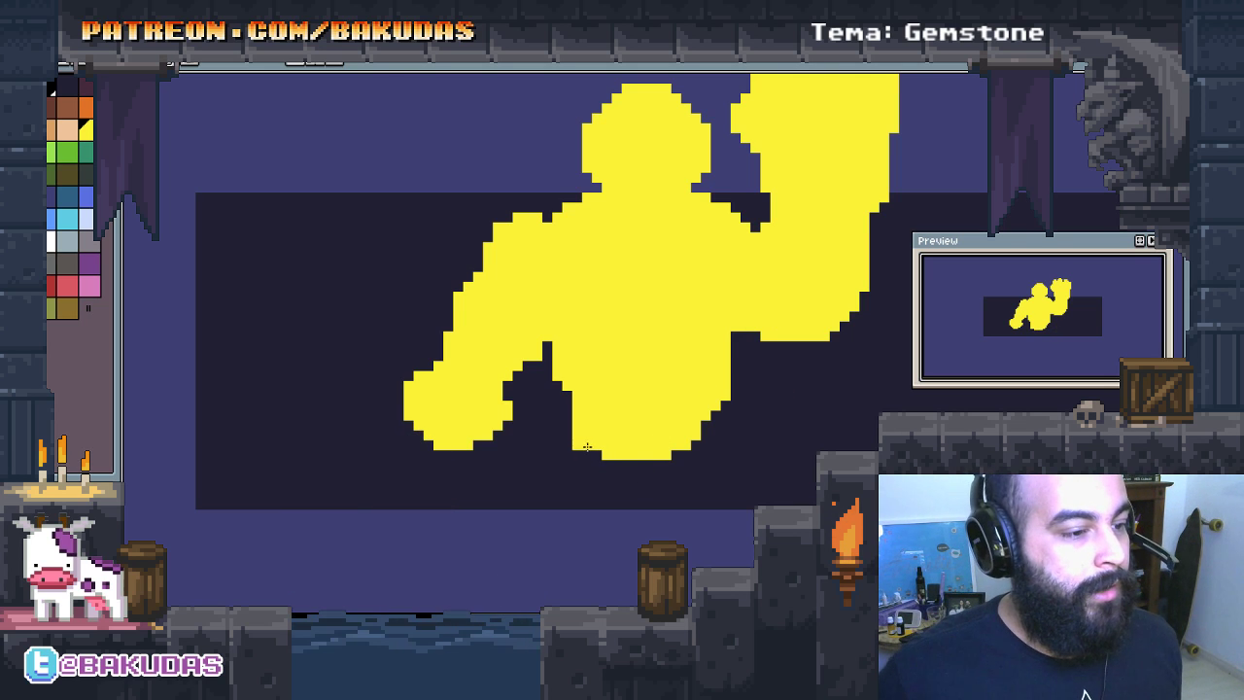
pyautogui.moveTo(588, 449); pyautogui.dragTo(635, 501)
pyautogui.moveTo(715, 413)
pyautogui.mouseDown()
pyautogui.moveTo(634, 494)
pyautogui.moveTo(613, 485)
pyautogui.mouseUp()
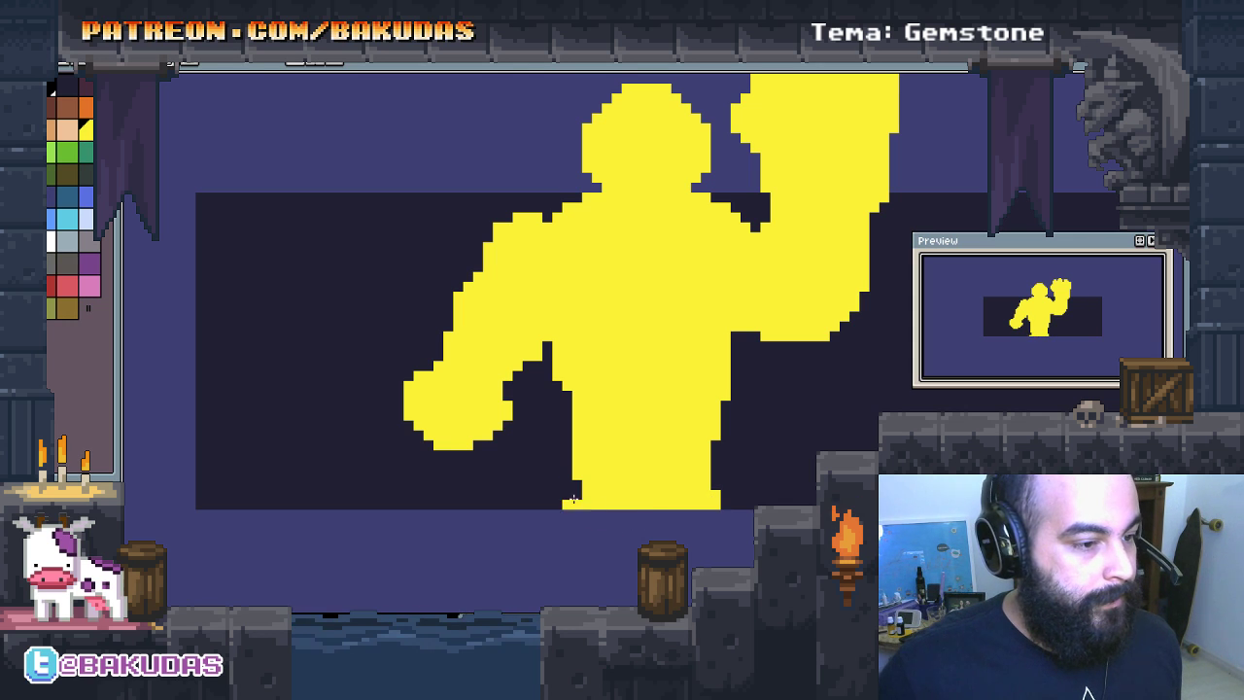
pyautogui.moveTo(587, 500); pyautogui.dragTo(571, 398)
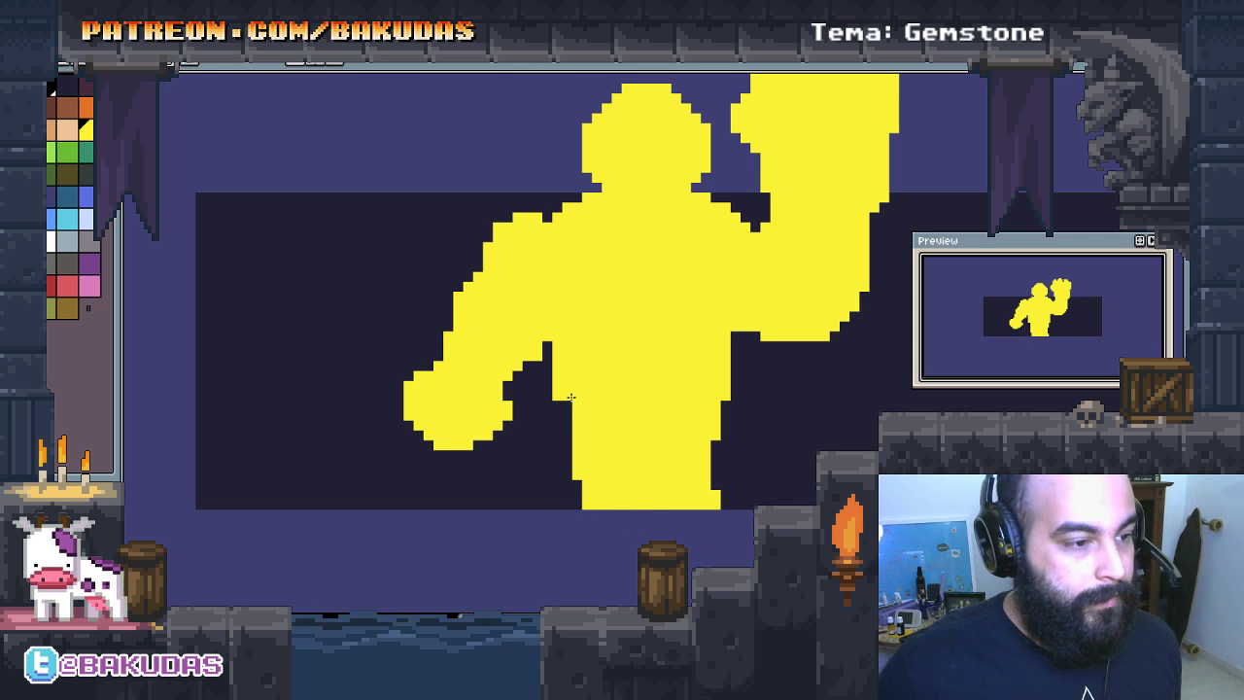
# Step: Zoom out and select the whole yellow figure
pyautogui.scroll(-1, 661, 447)
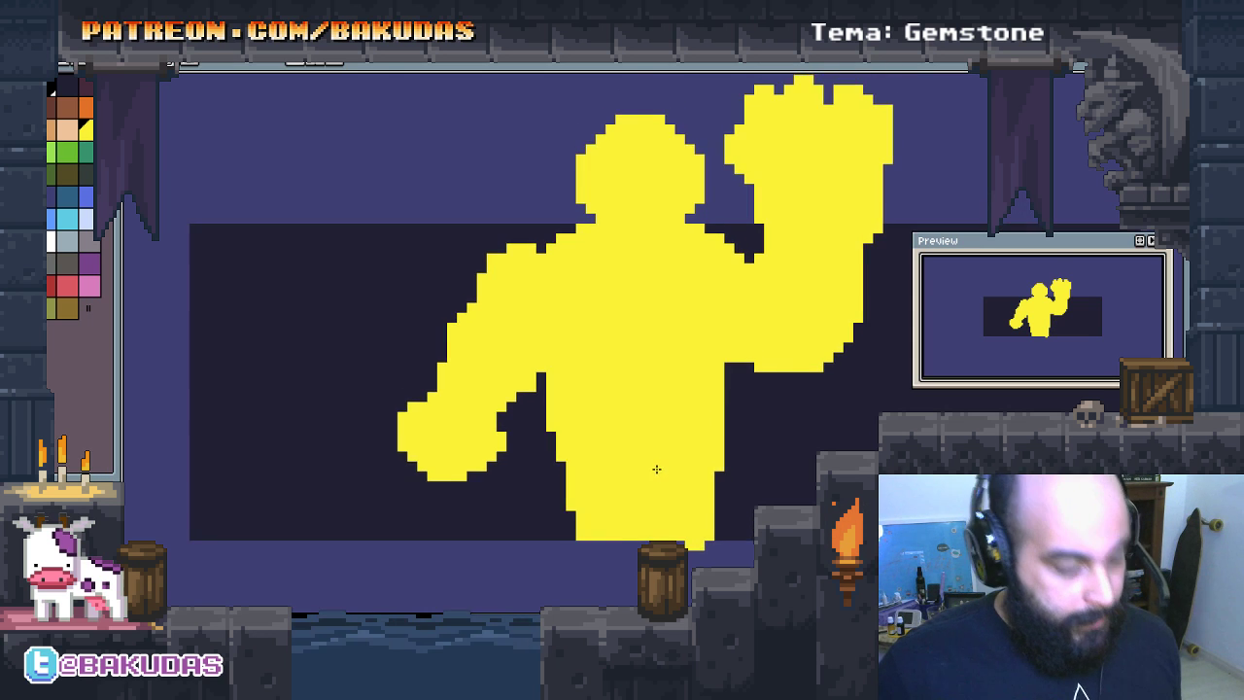
pyautogui.scroll(-1, 655, 464)
pyautogui.moveTo(441, 175); pyautogui.dragTo(812, 497)
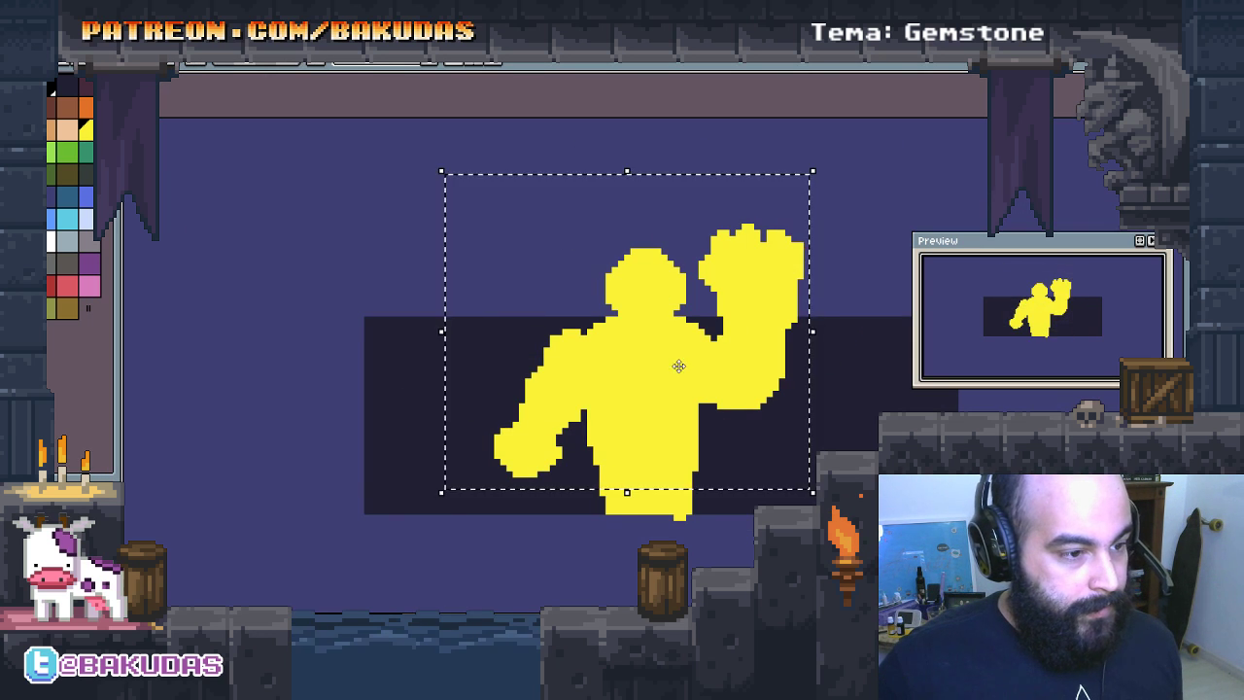
# Step: Move the figure down about 40 px, erasing overhang below the canvas and filling its lower-right edge
pyautogui.moveTo(677, 363); pyautogui.dragTo(674, 418)
pyautogui.scroll(1, 686, 524)
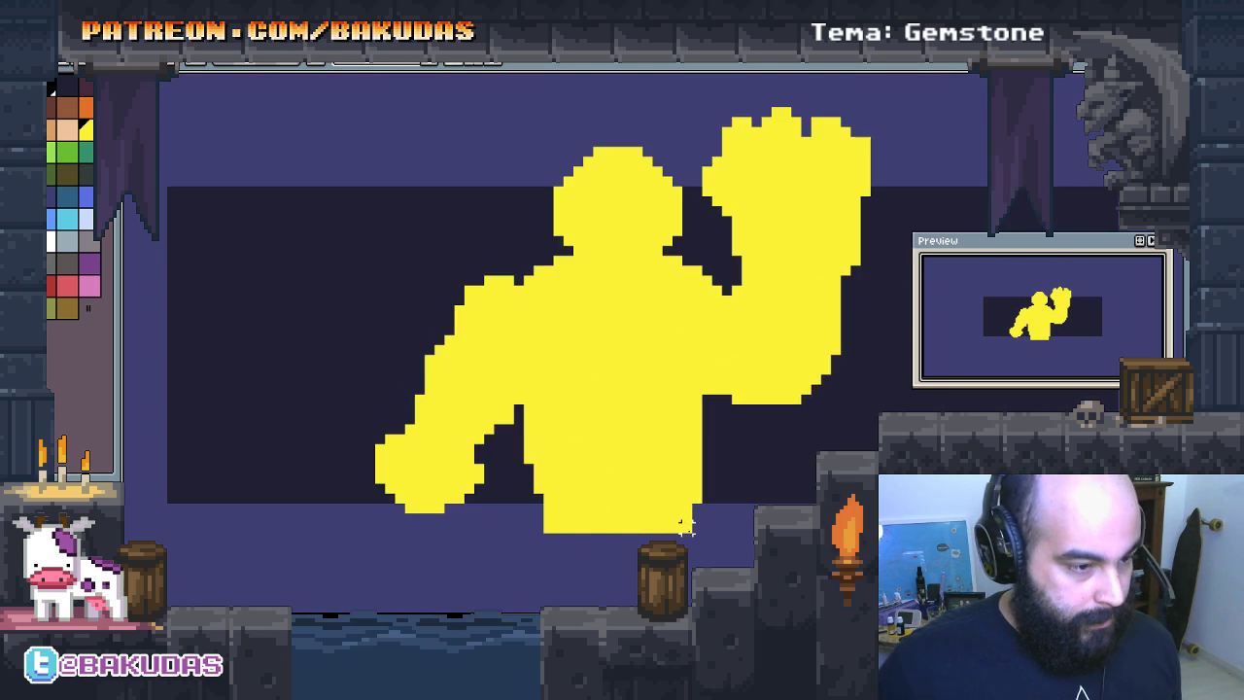
pyautogui.moveTo(707, 525)
pyautogui.mouseDown()
pyautogui.moveTo(576, 536)
pyautogui.moveTo(744, 516)
pyautogui.mouseUp()
pyautogui.moveTo(708, 459); pyautogui.dragTo(697, 507)
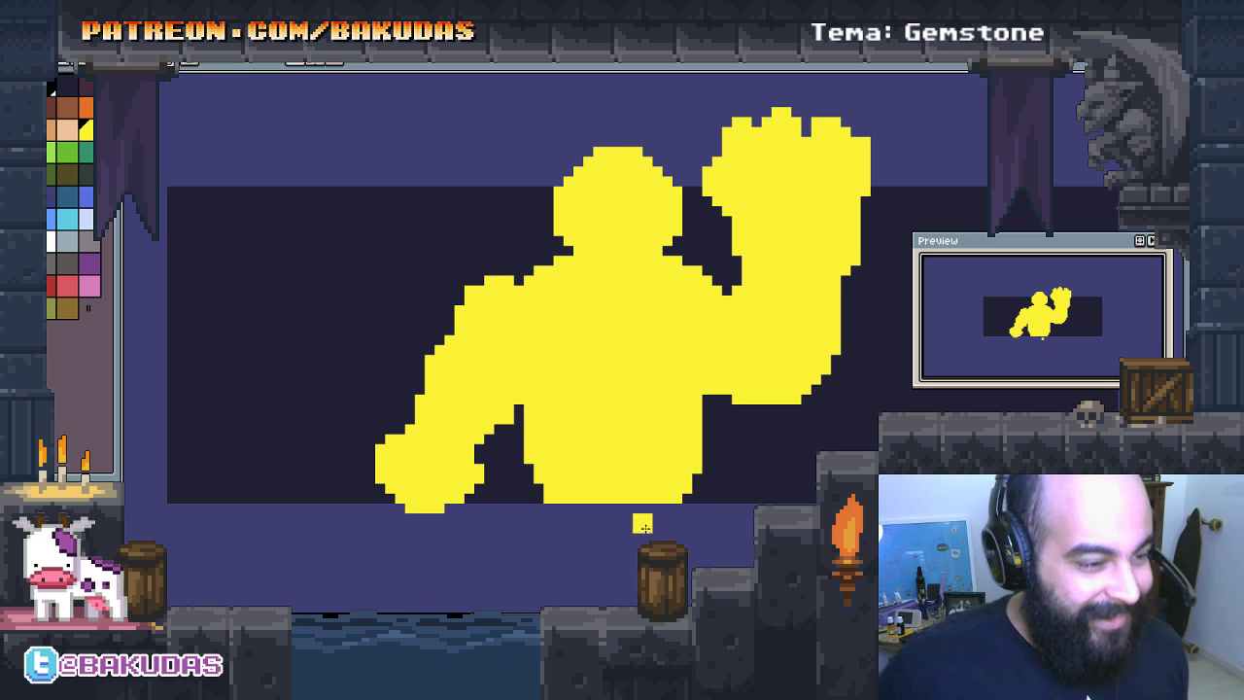
# Step: Lasso the raised hand, shift it right, then drop the selection
pyautogui.moveTo(639, 520); pyautogui.dragTo(650, 524)
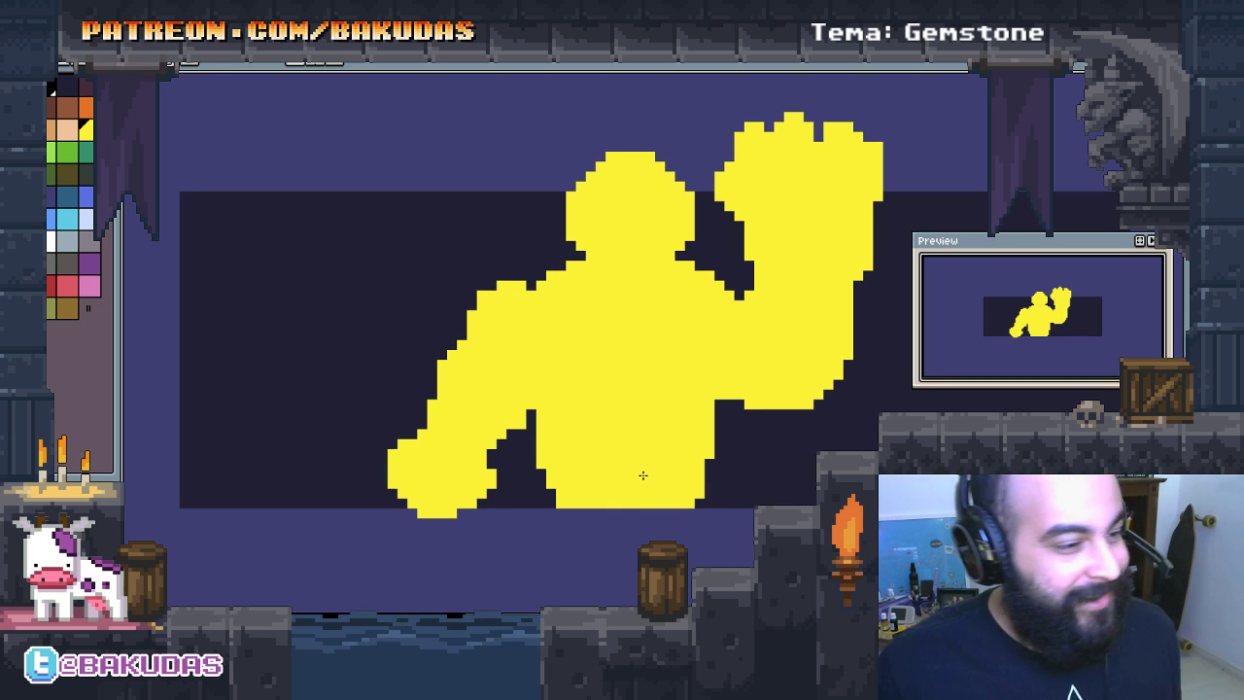
pyautogui.moveTo(641, 477); pyautogui.dragTo(657, 479)
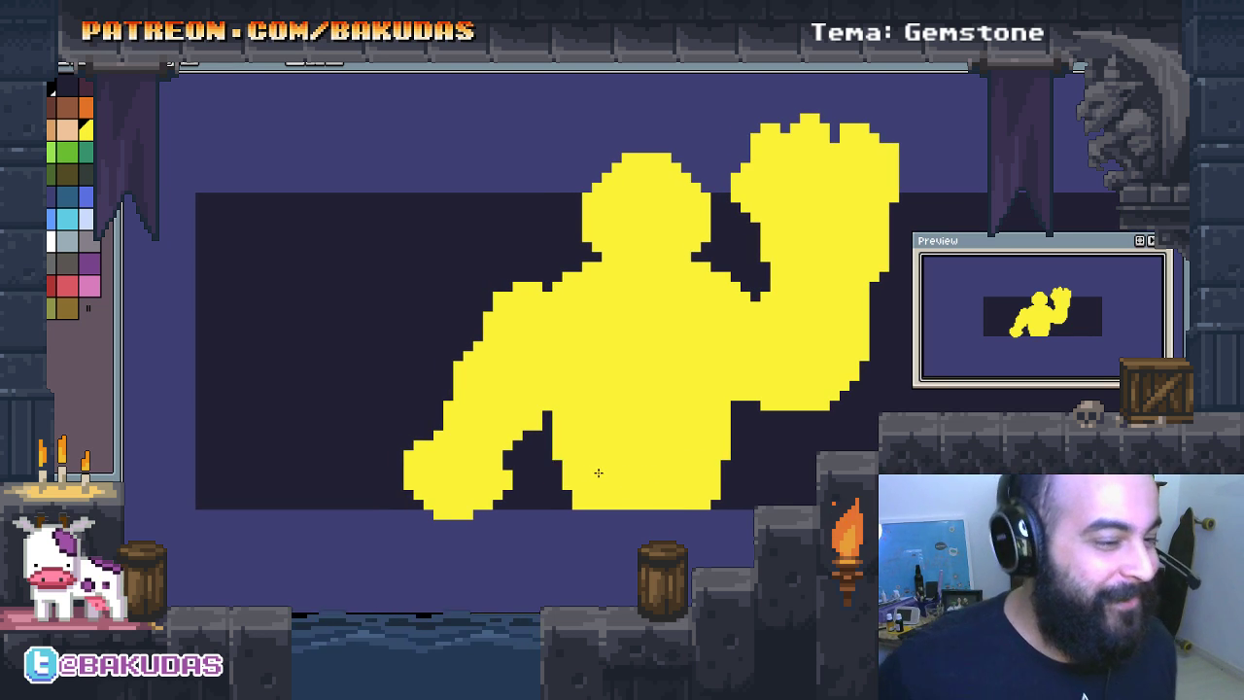
pyautogui.moveTo(727, 384)
pyautogui.mouseDown()
pyautogui.moveTo(732, 416)
pyautogui.moveTo(658, 408)
pyautogui.mouseUp()
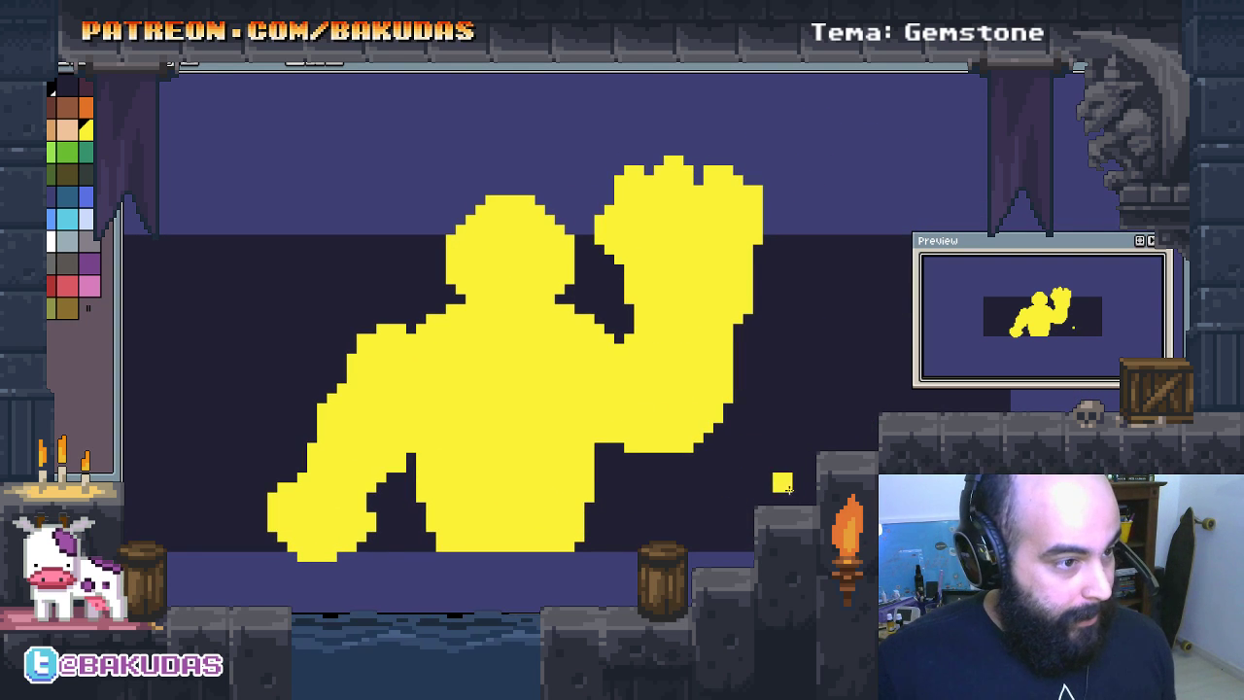
pyautogui.moveTo(733, 486)
pyautogui.mouseDown()
pyautogui.moveTo(589, 486)
pyautogui.moveTo(564, 336)
pyautogui.moveTo(593, 251)
pyautogui.moveTo(714, 120)
pyautogui.moveTo(719, 544)
pyautogui.mouseUp()
pyautogui.moveTo(641, 377); pyautogui.dragTo(670, 377)
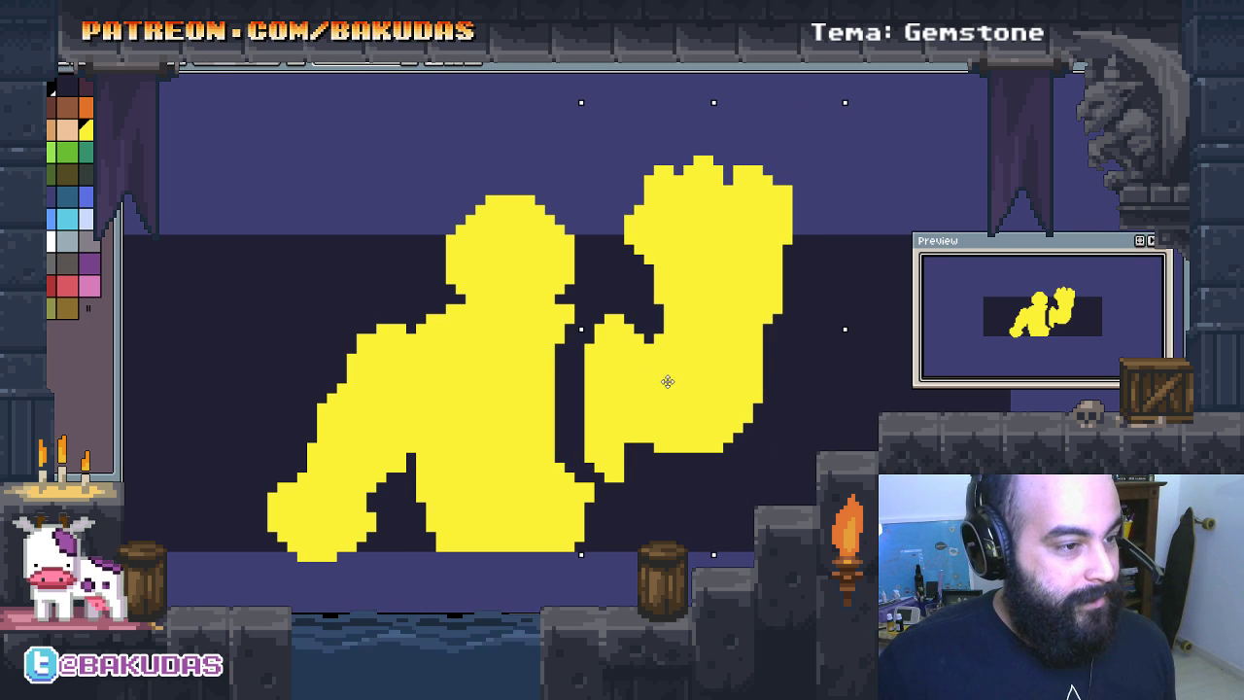
pyautogui.hotkey('ctrl', 'd')
# Step: Fill the gap joining the raised hand to the body and tidy the right edge
pyautogui.scroll(1, 636, 456)
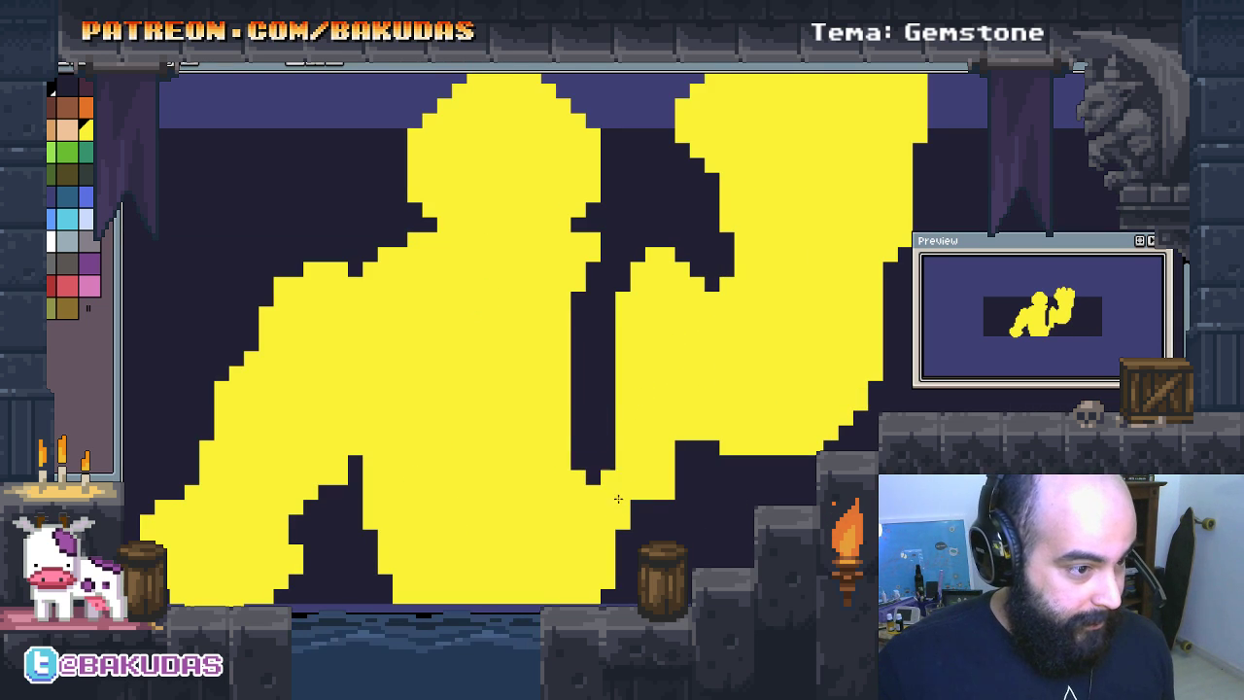
pyautogui.moveTo(619, 498)
pyautogui.mouseDown()
pyautogui.moveTo(578, 473)
pyautogui.moveTo(594, 350)
pyautogui.moveTo(613, 367)
pyautogui.mouseUp()
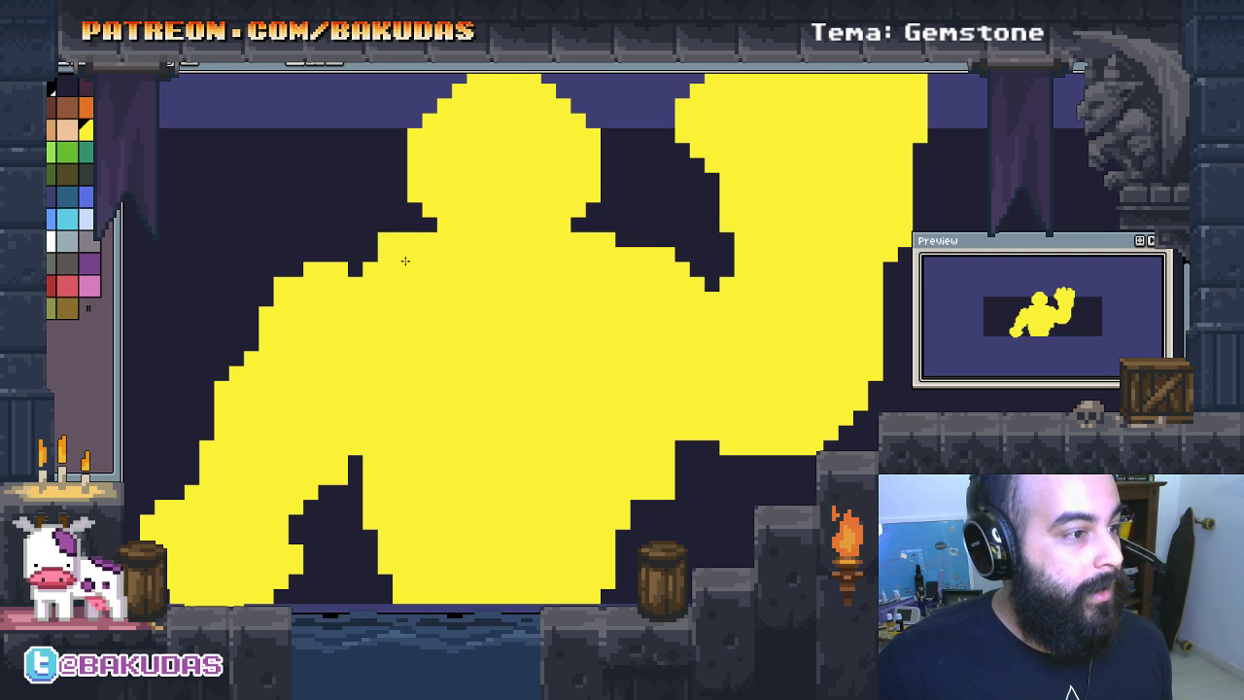
pyautogui.scroll(-1, 458, 398)
pyautogui.scroll(-2, 506, 417)
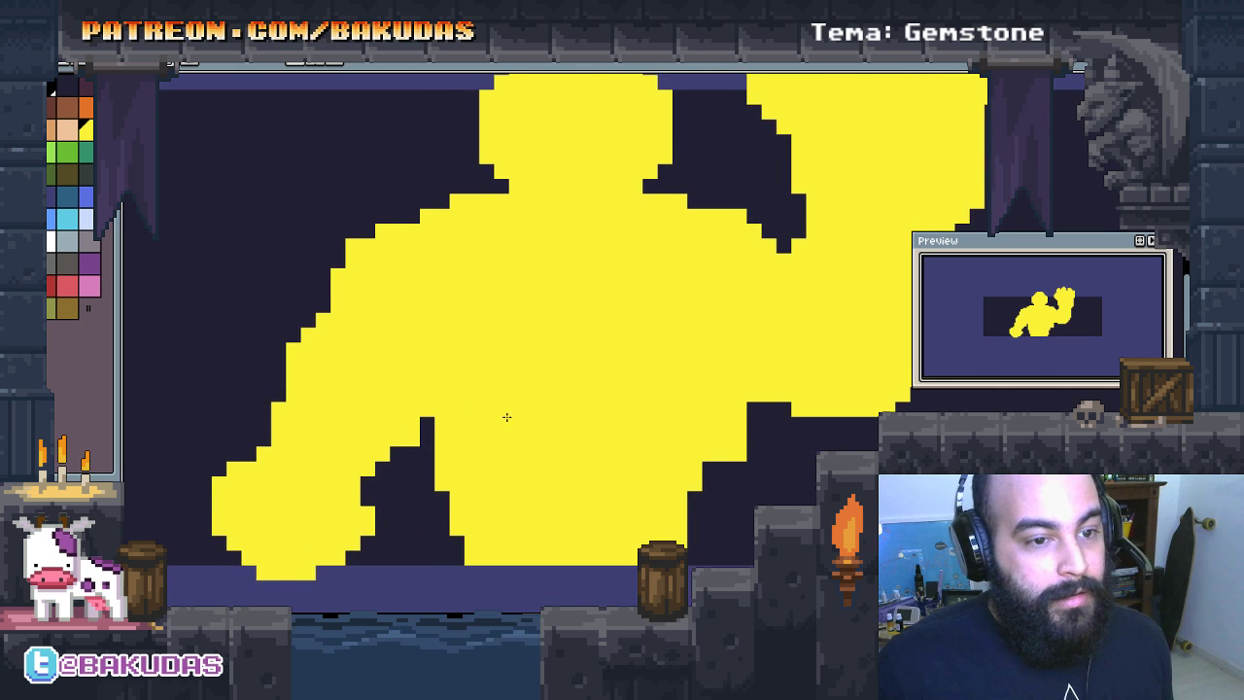
pyautogui.scroll(-2, 617, 364)
pyautogui.moveTo(724, 304)
pyautogui.mouseDown()
pyautogui.moveTo(669, 337)
pyautogui.moveTo(669, 406)
pyautogui.moveTo(687, 350)
pyautogui.moveTo(667, 427)
pyautogui.moveTo(685, 406)
pyautogui.mouseUp()
pyautogui.hotkey('ctrl', 'z')
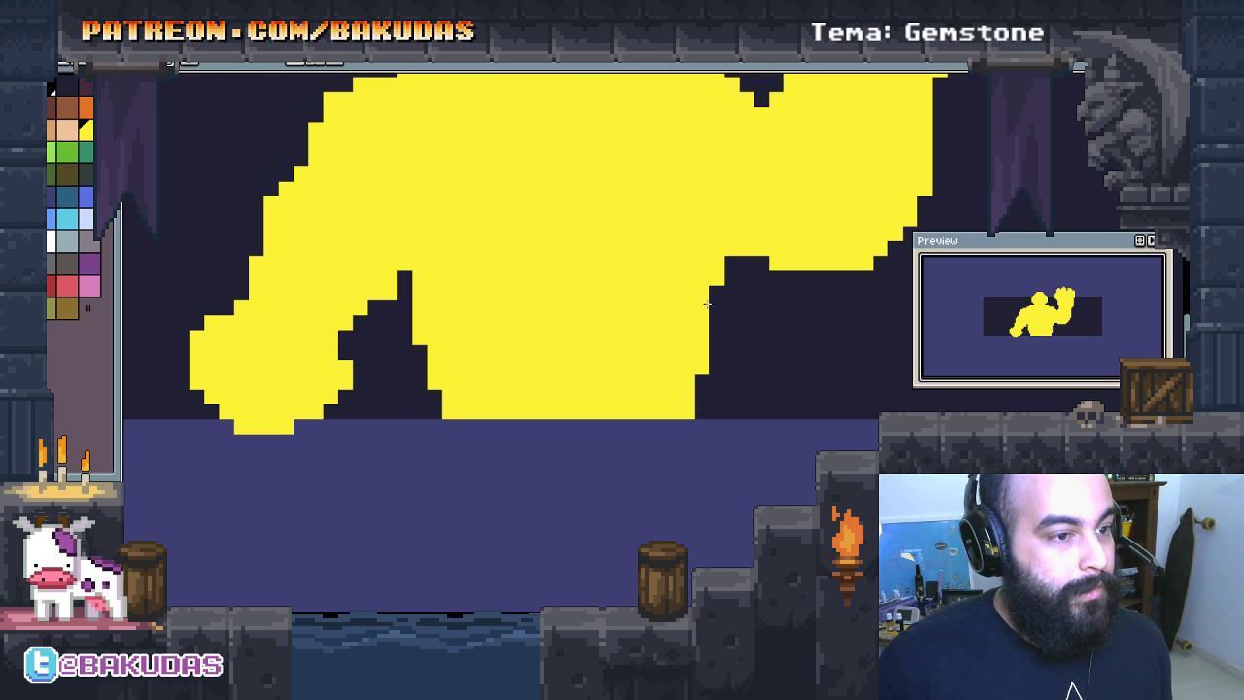
pyautogui.scroll(-1, 550, 360)
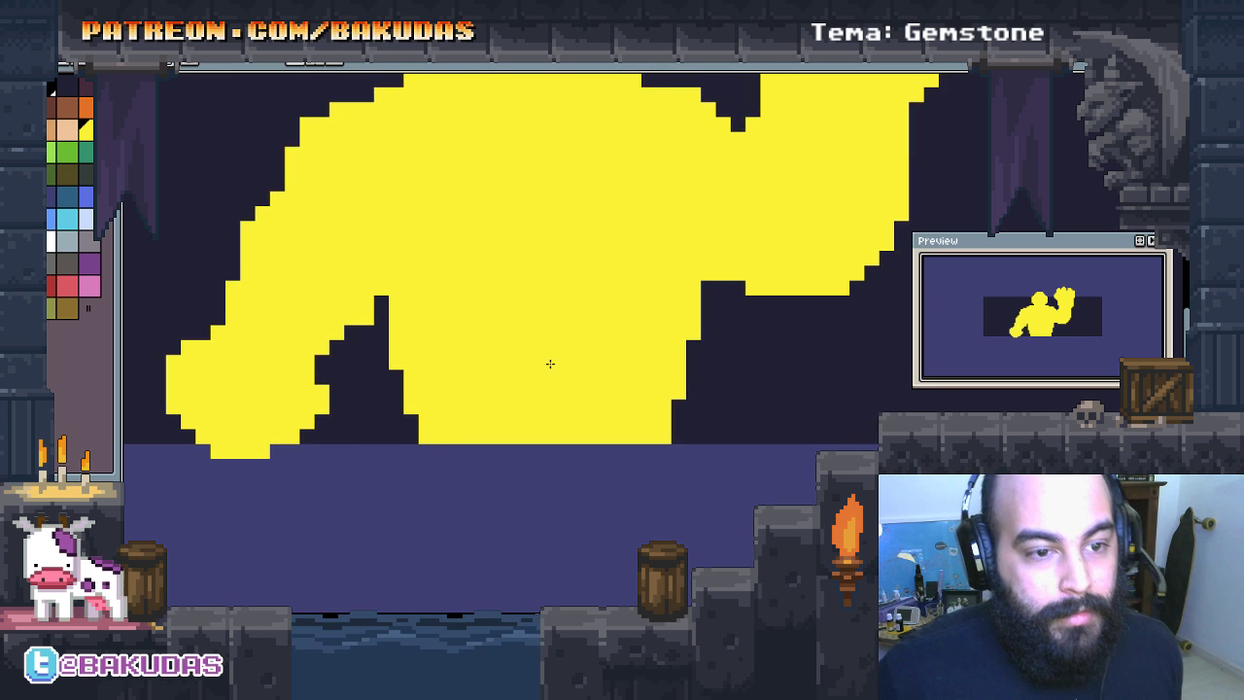
pyautogui.scroll(-1, 545, 354)
pyautogui.scroll(-1, 603, 335)
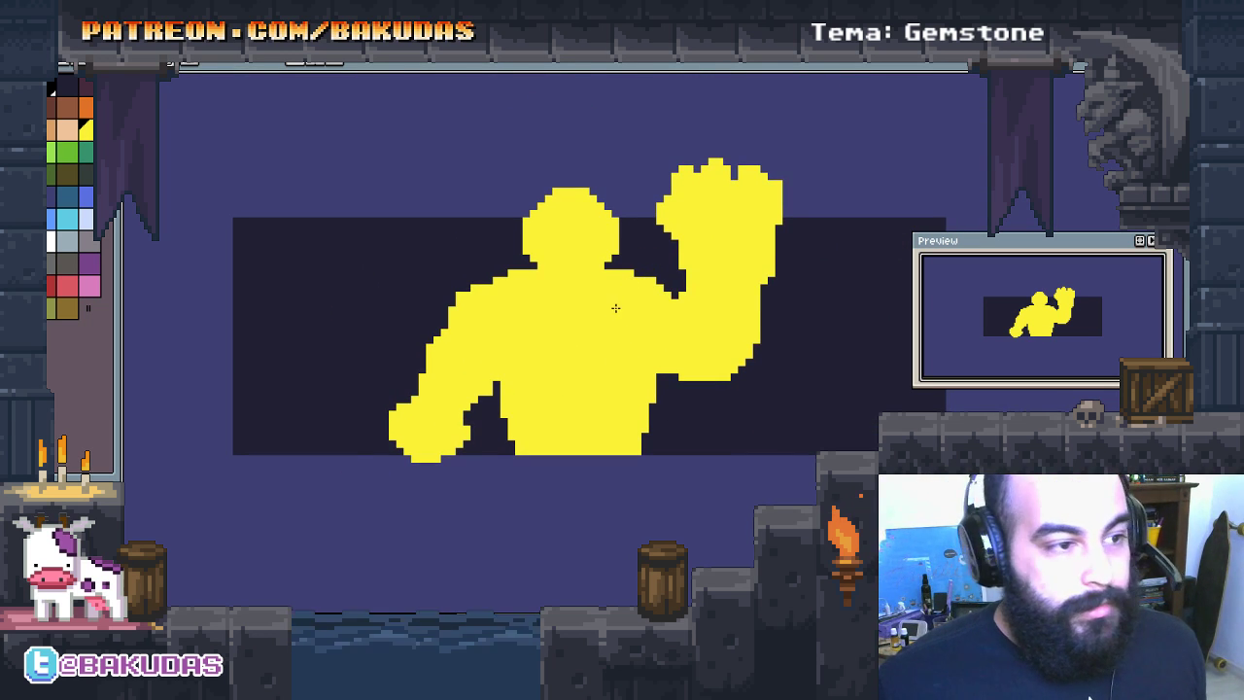
# Step: Round the head's top corners with yellow and trim the bulge on its right side
pyautogui.moveTo(615, 309)
pyautogui.mouseDown()
pyautogui.moveTo(653, 332)
pyautogui.moveTo(678, 395)
pyautogui.mouseUp()
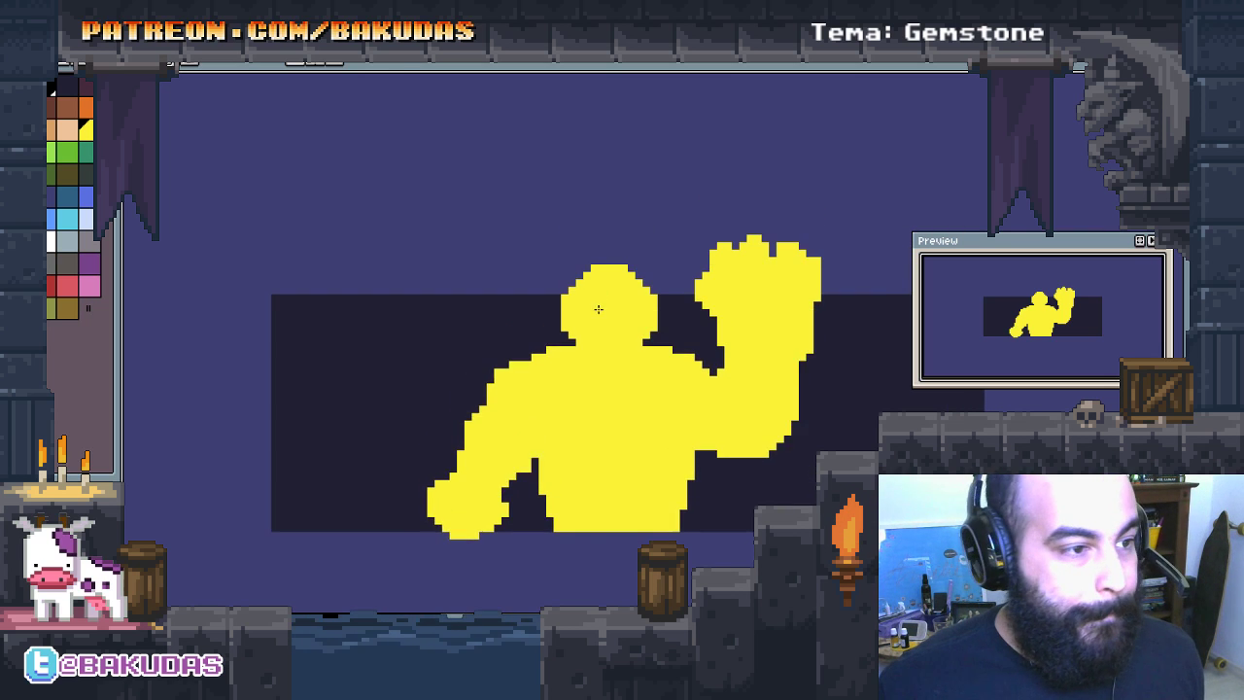
pyautogui.scroll(1, 578, 273)
pyautogui.scroll(2, 579, 288)
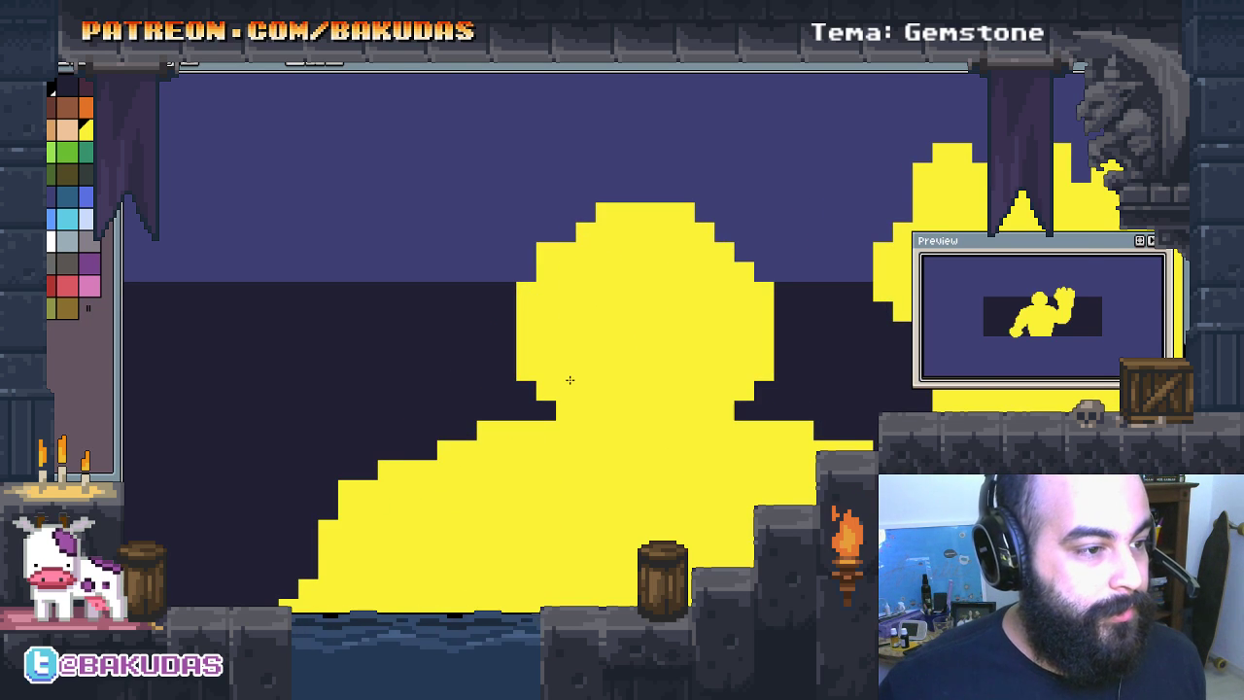
pyautogui.click(567, 232)
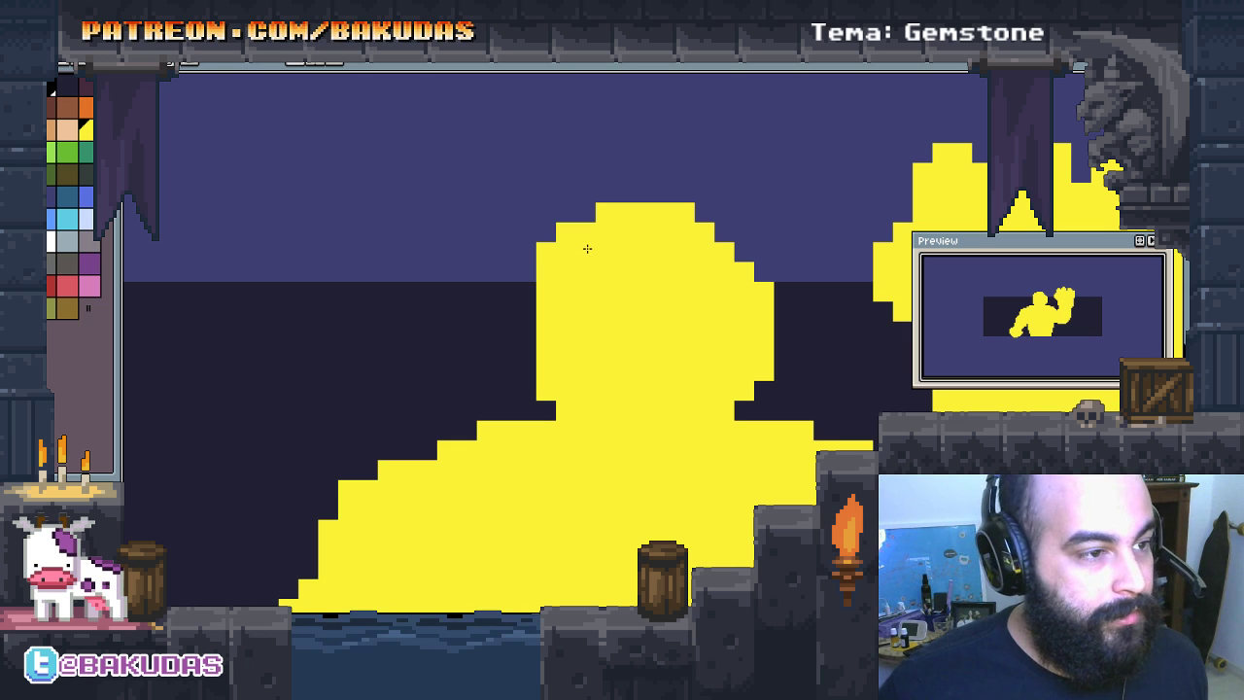
pyautogui.click(586, 213)
pyautogui.moveTo(704, 213); pyautogui.dragTo(744, 252)
pyautogui.moveTo(764, 369); pyautogui.dragTo(764, 287)
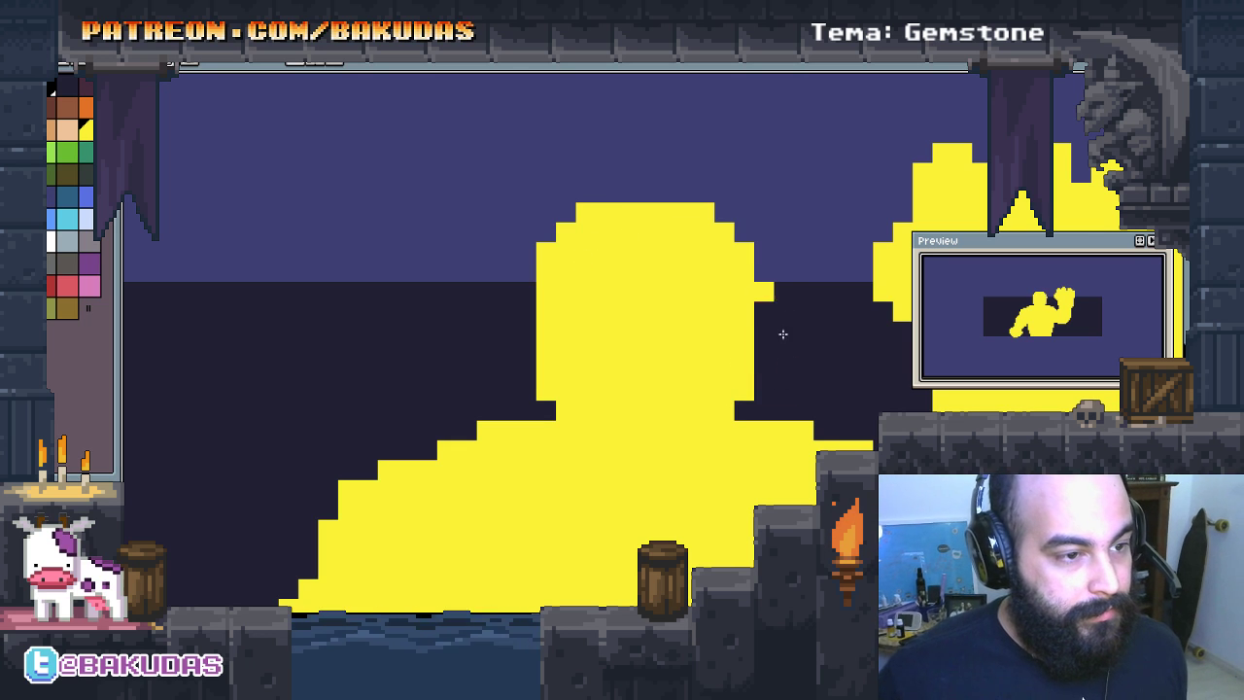
pyautogui.moveTo(559, 371)
pyautogui.mouseDown()
pyautogui.moveTo(548, 330)
pyautogui.moveTo(555, 258)
pyautogui.moveTo(622, 185)
pyautogui.moveTo(715, 199)
pyautogui.moveTo(730, 256)
pyautogui.moveTo(745, 214)
pyautogui.moveTo(764, 270)
pyautogui.moveTo(753, 358)
pyautogui.moveTo(799, 334)
pyautogui.mouseUp()
pyautogui.hotkey('ctrl', 'z')
# Step: Reshape the head's top-right corner into a rounded yellow step
pyautogui.moveTo(741, 170)
pyautogui.mouseDown()
pyautogui.moveTo(714, 161)
pyautogui.moveTo(756, 204)
pyautogui.mouseUp()
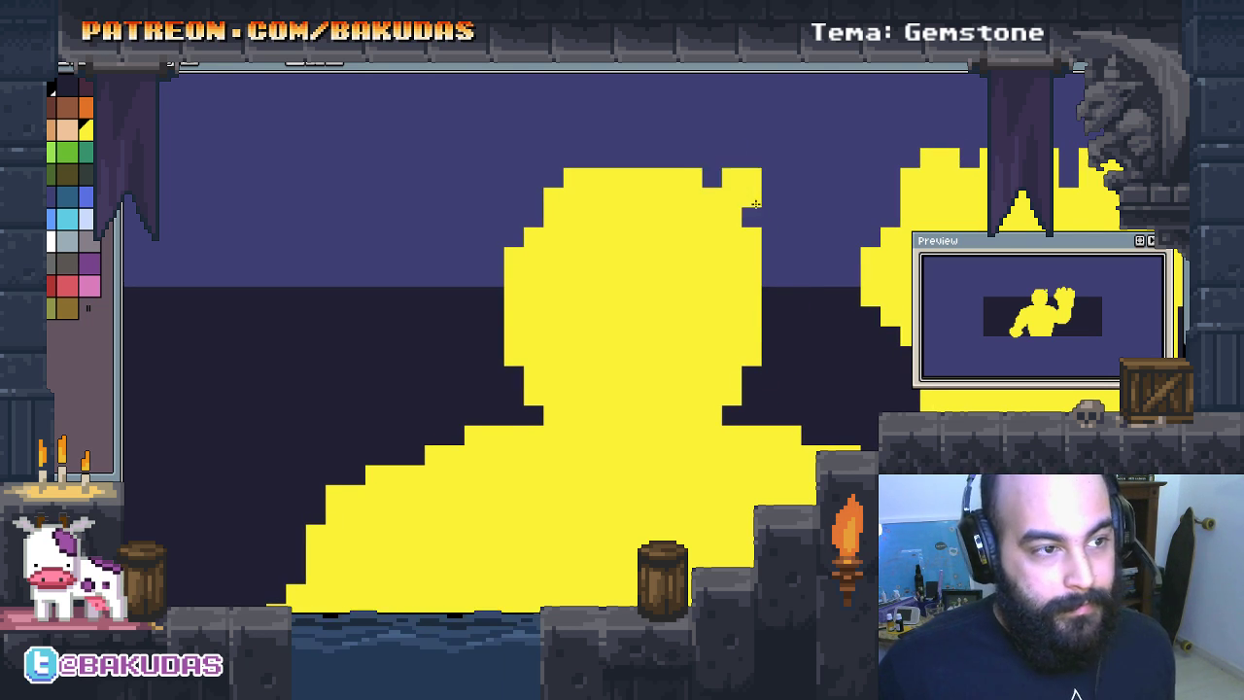
pyautogui.hotkey('ctrl', 'z')
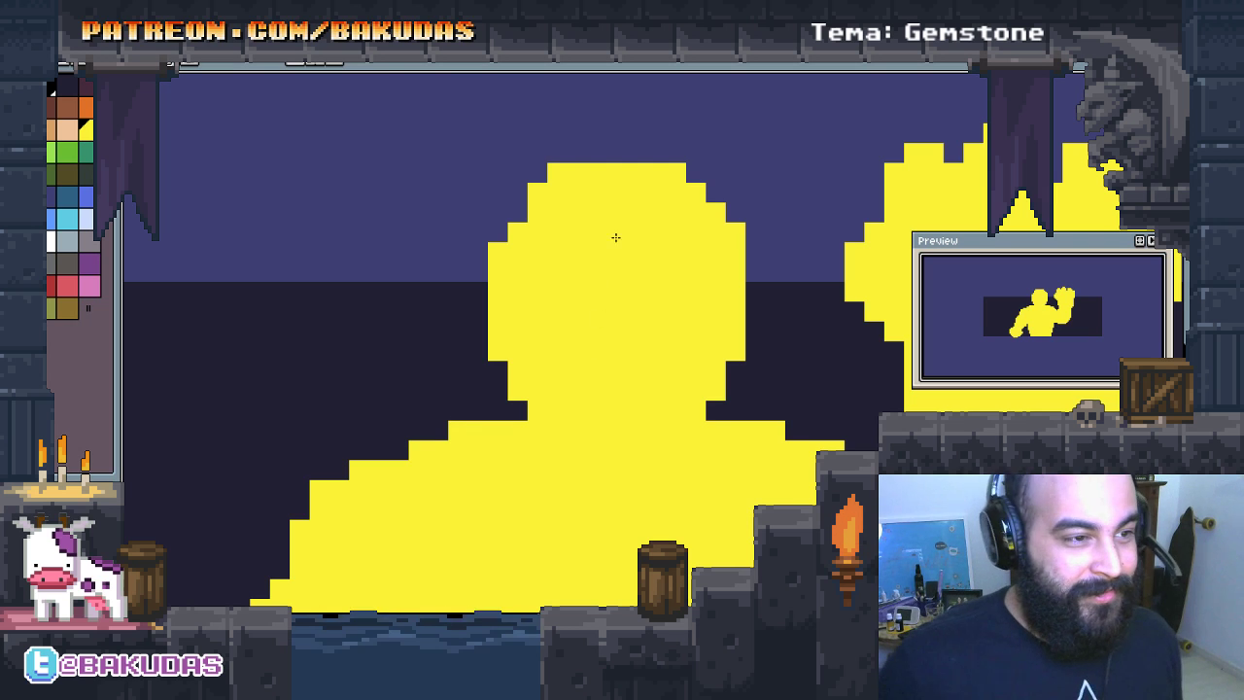
pyautogui.click(692, 179)
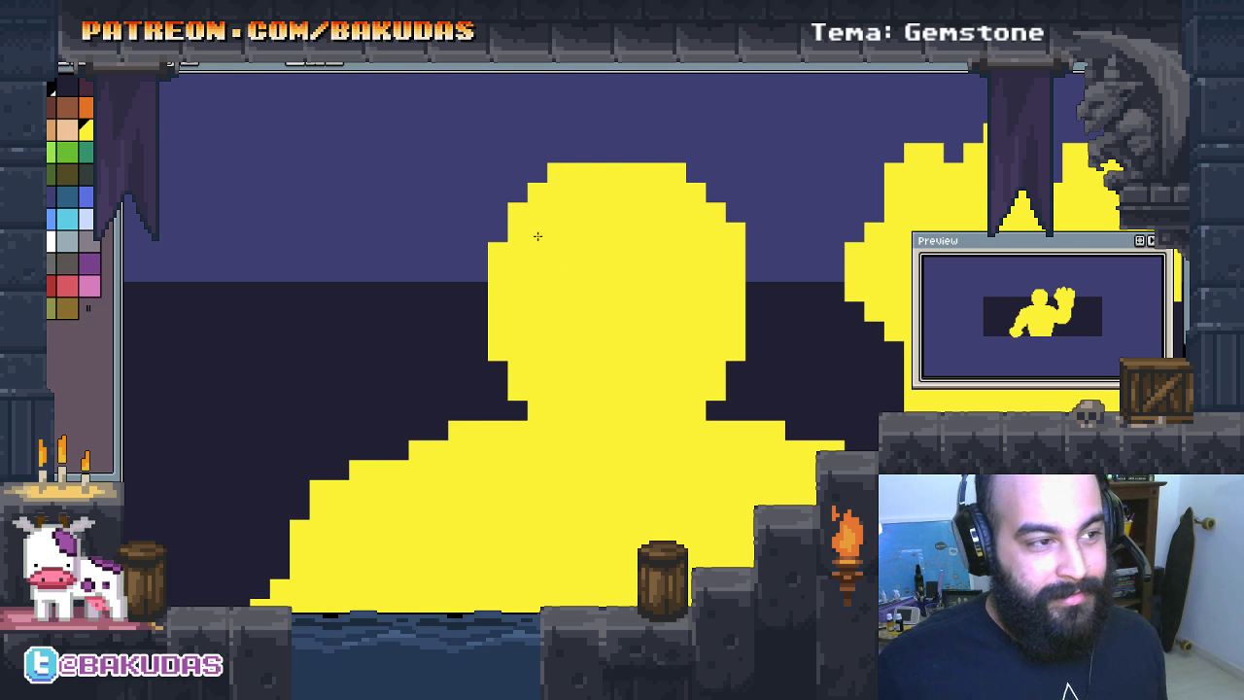
pyautogui.moveTo(720, 185); pyautogui.dragTo(745, 158)
pyautogui.hotkey('ctrl', 'z')
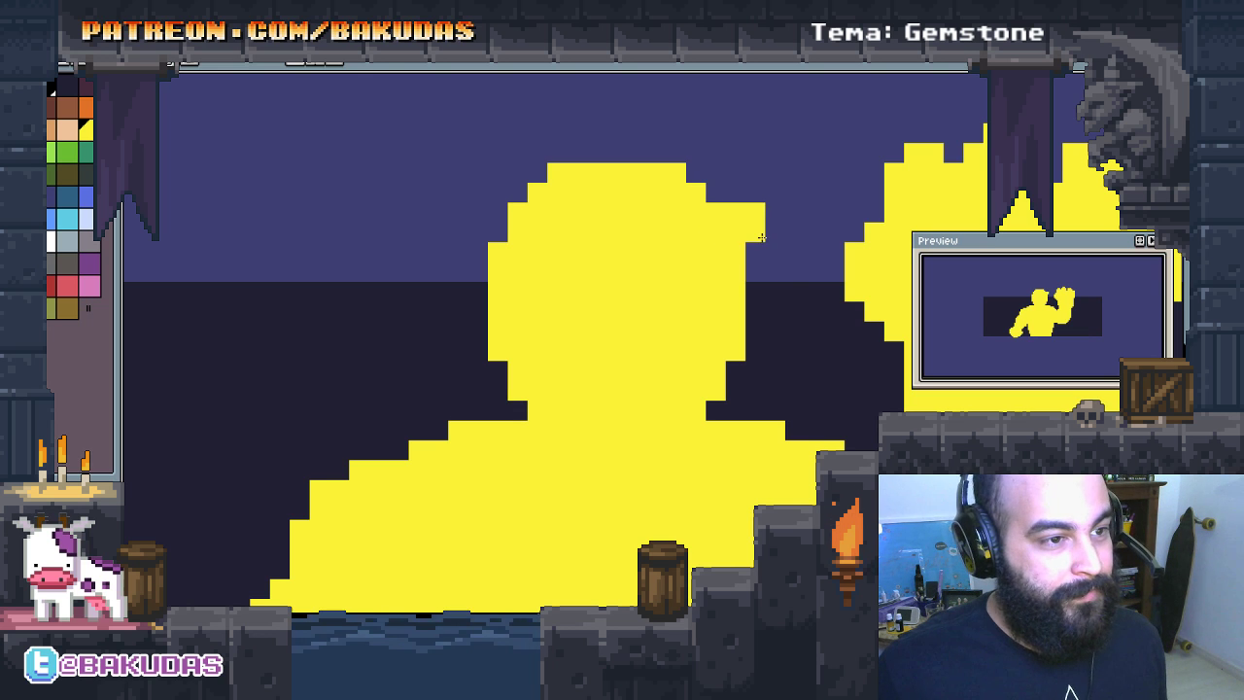
# Step: Add small yellow blocks beside the figure's head
pyautogui.moveTo(701, 342)
pyautogui.mouseDown()
pyautogui.moveTo(687, 314)
pyautogui.moveTo(642, 294)
pyautogui.mouseUp()
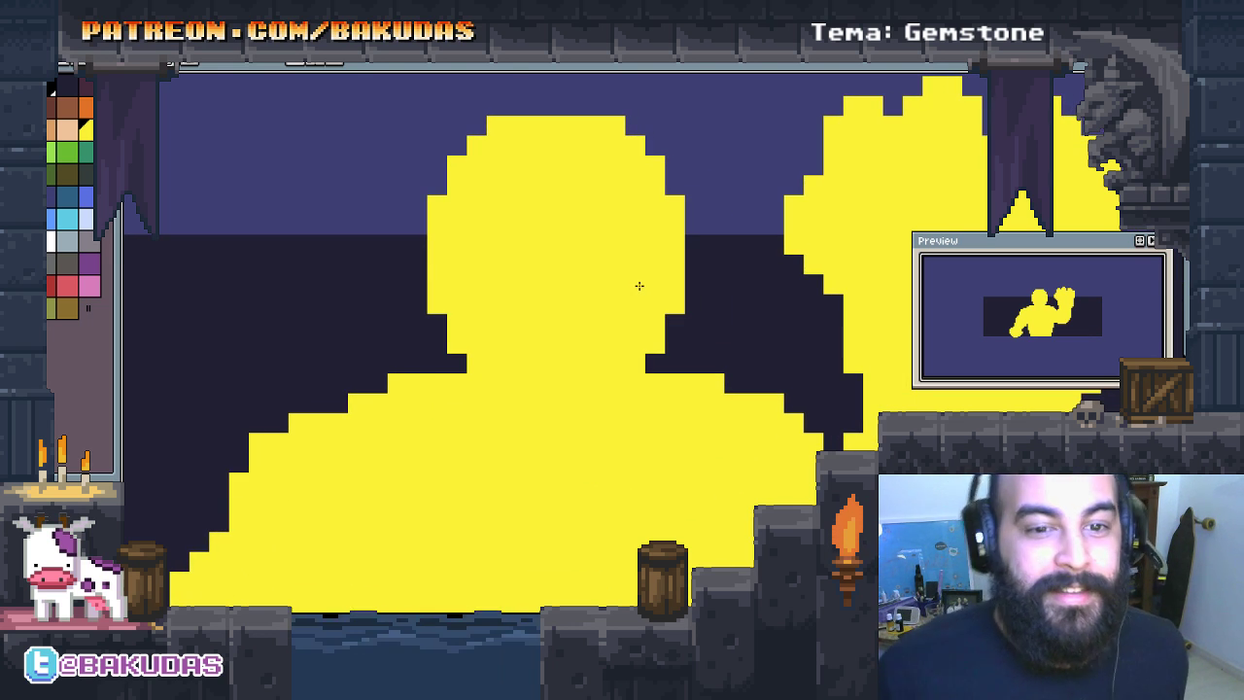
pyautogui.moveTo(658, 356)
pyautogui.mouseDown()
pyautogui.moveTo(575, 361)
pyautogui.moveTo(613, 363)
pyautogui.mouseUp()
pyautogui.click(641, 368)
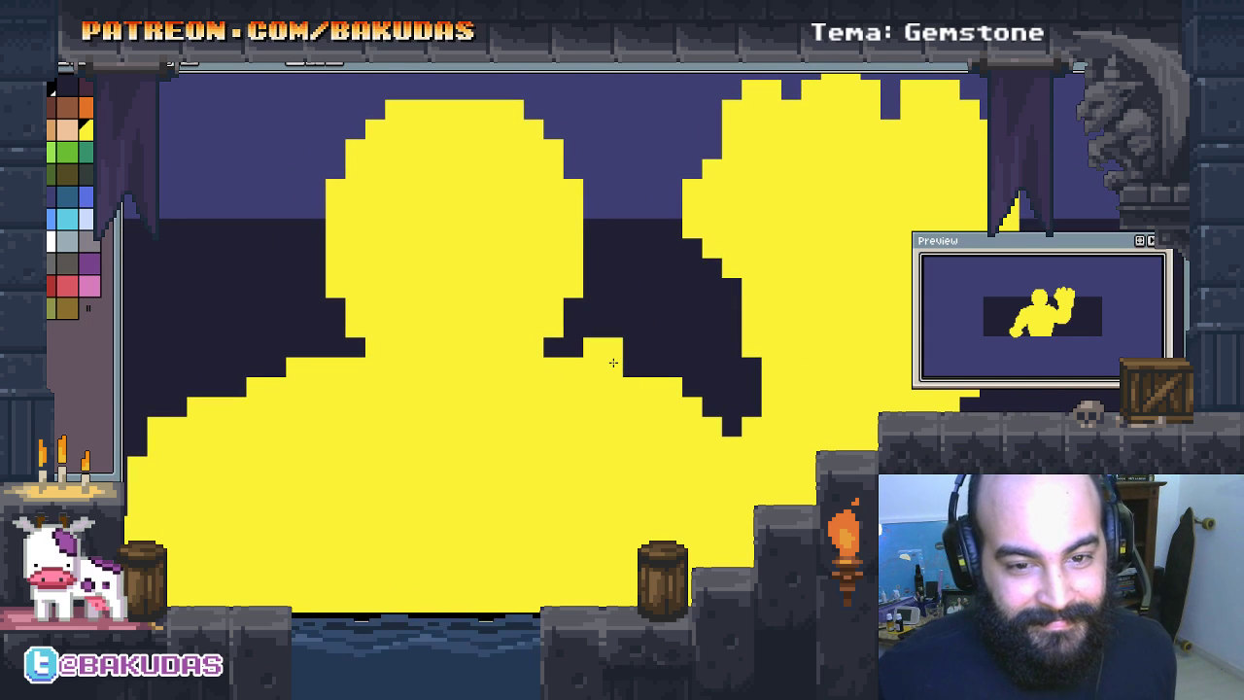
# Step: Zoom out and pan to review the whole yellow sketch
pyautogui.scroll(-1, 613, 363)
pyautogui.scroll(-1, 539, 405)
pyautogui.scroll(-1, 539, 422)
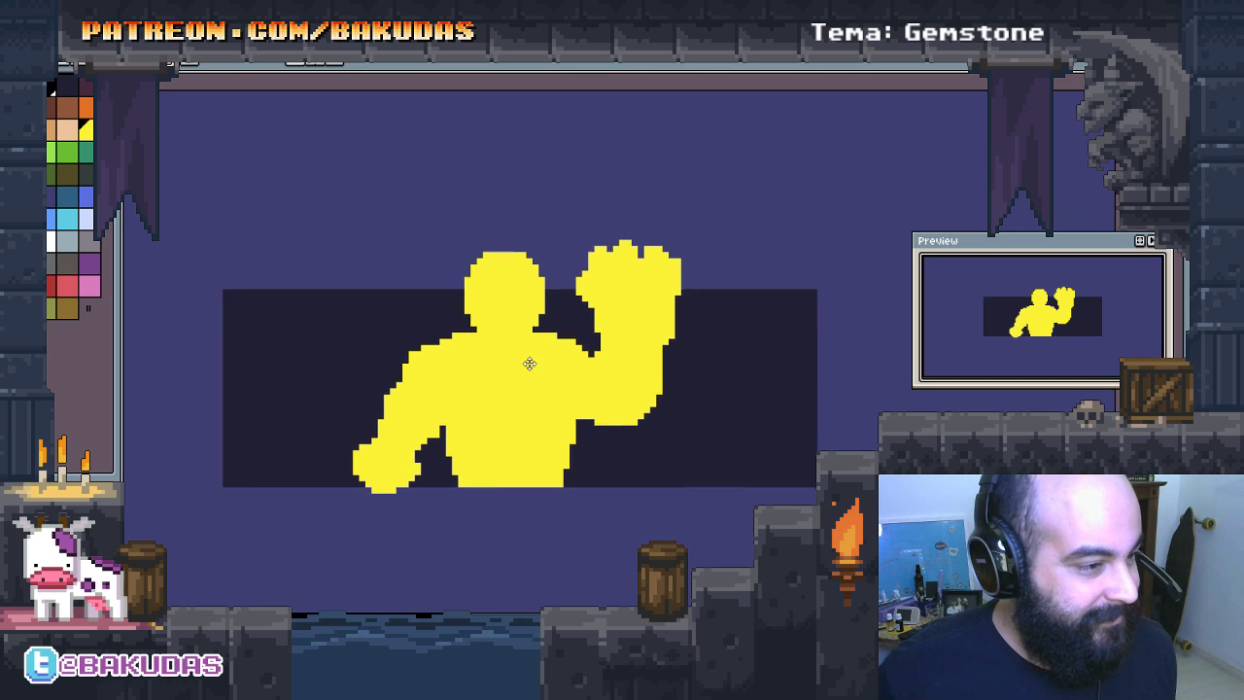
pyautogui.scroll(2, 551, 365)
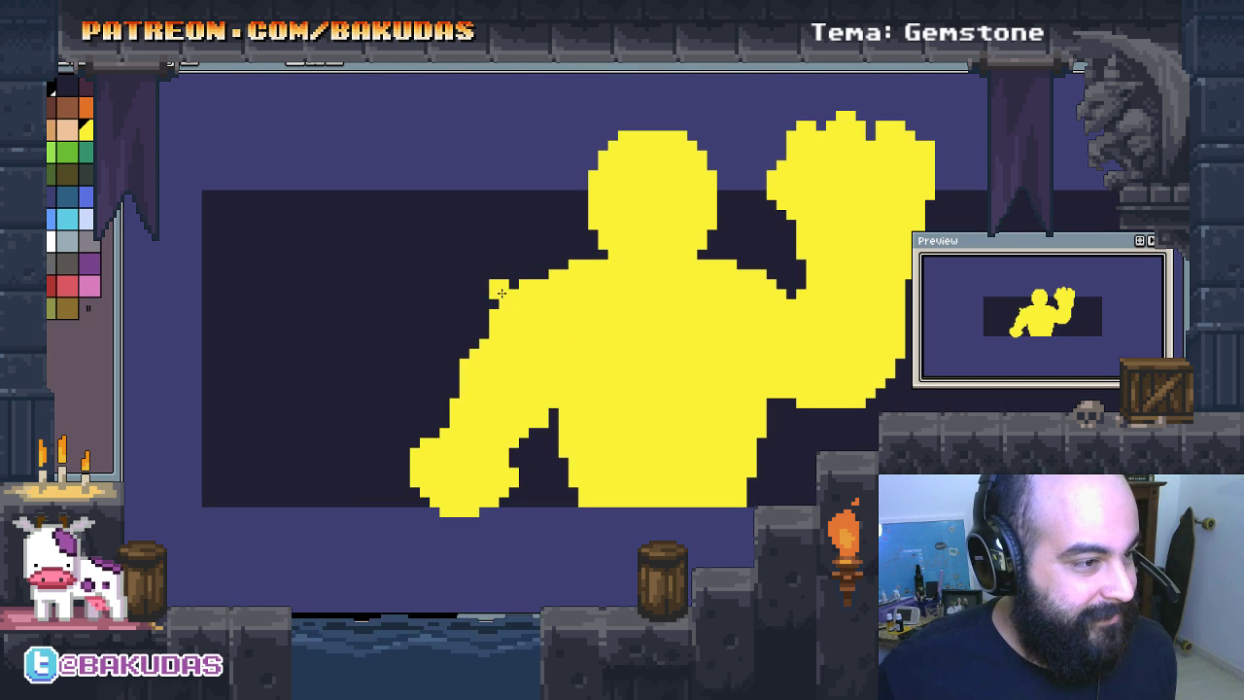
pyautogui.scroll(2, 500, 293)
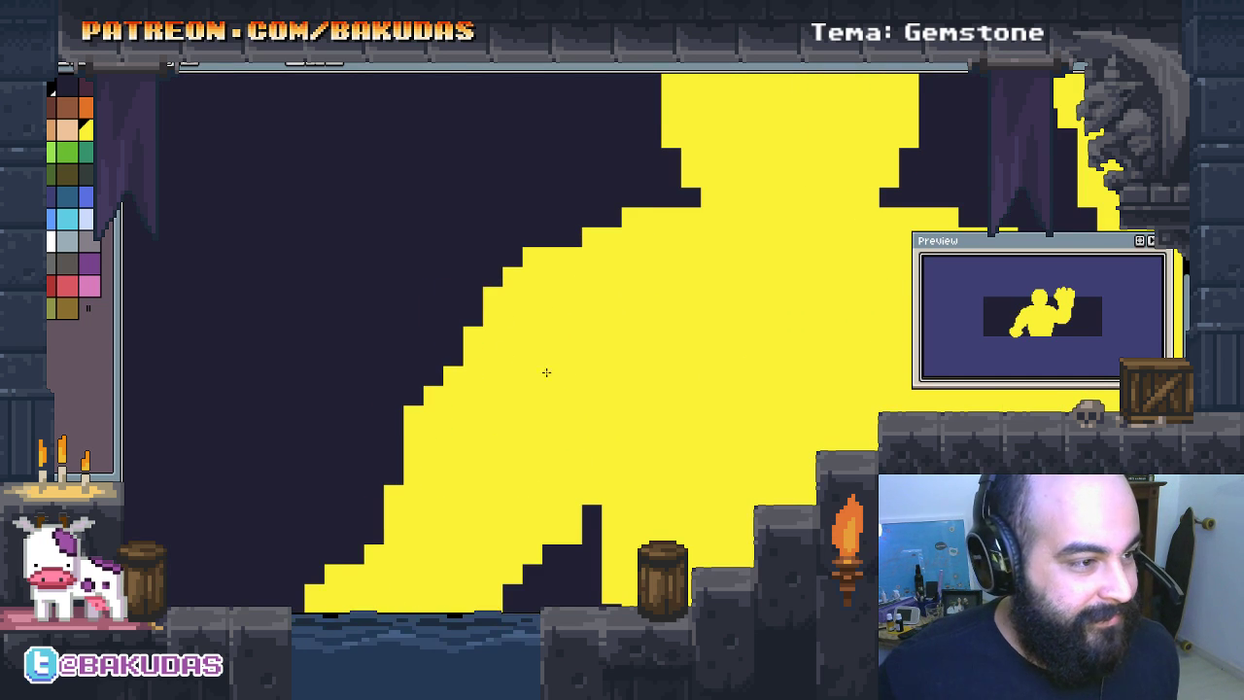
pyautogui.moveTo(546, 372); pyautogui.dragTo(520, 347)
pyautogui.moveTo(595, 412); pyautogui.dragTo(494, 361)
pyautogui.scroll(-3, 494, 361)
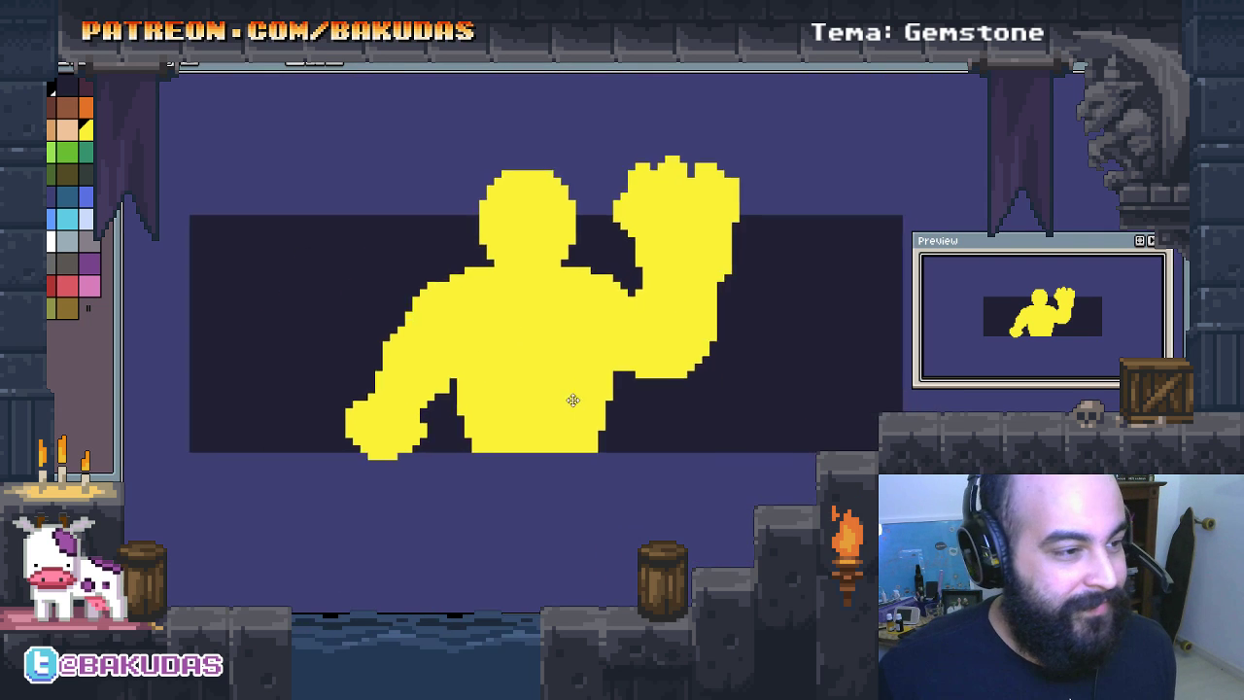
pyautogui.moveTo(563, 422); pyautogui.dragTo(688, 398)
pyautogui.moveTo(814, 432); pyautogui.dragTo(746, 491)
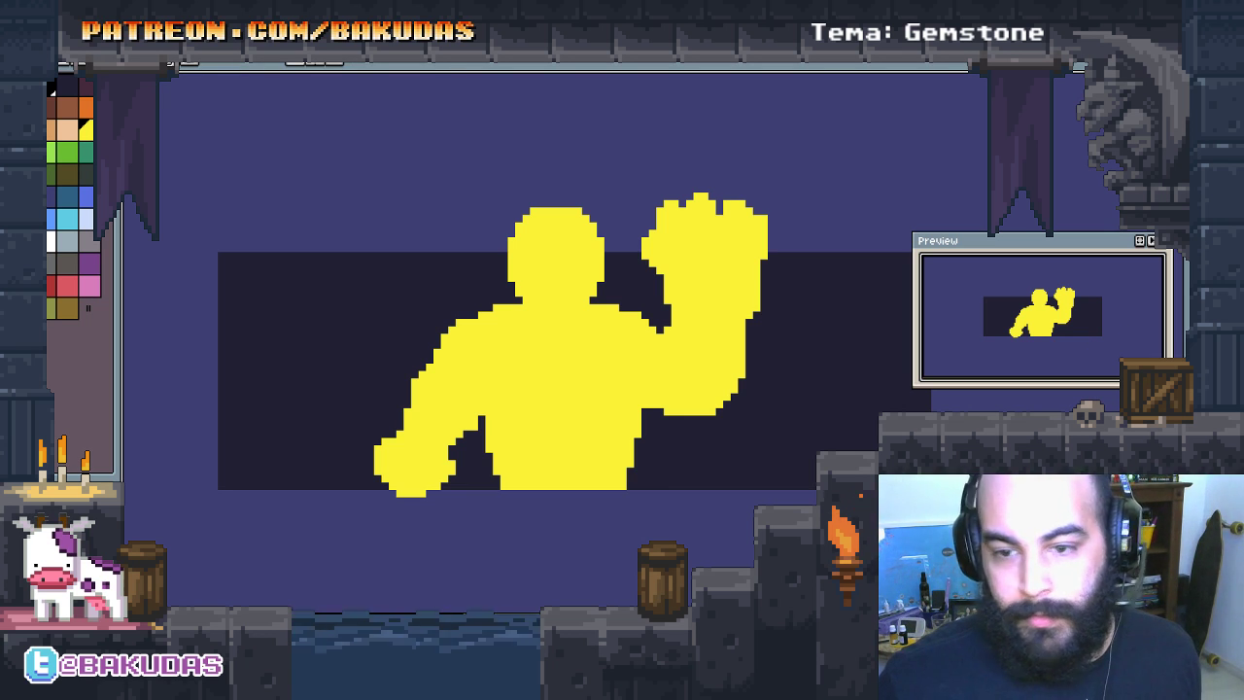
# Step: Hide the yellow sketch layer so only the empty night sky shows
pyautogui.press('Tab')
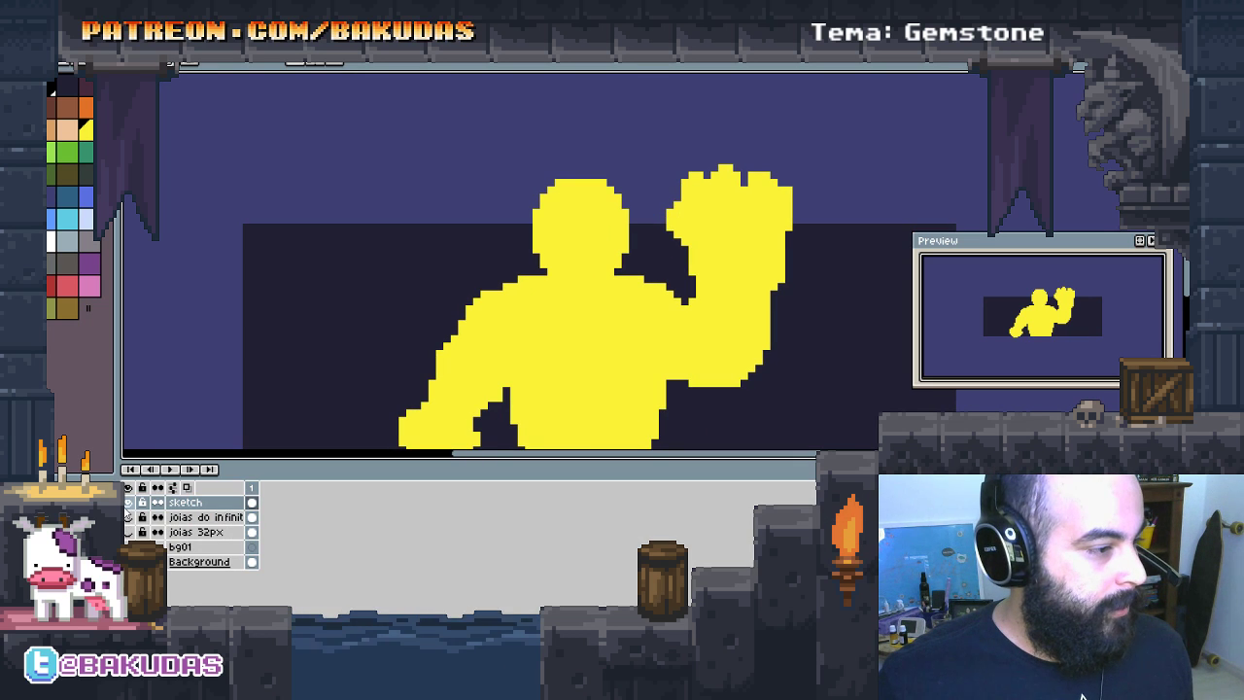
pyautogui.click(127, 502)
pyautogui.press('Down')
pyautogui.press('Down')
pyautogui.press('Down')
pyautogui.press('Tab')
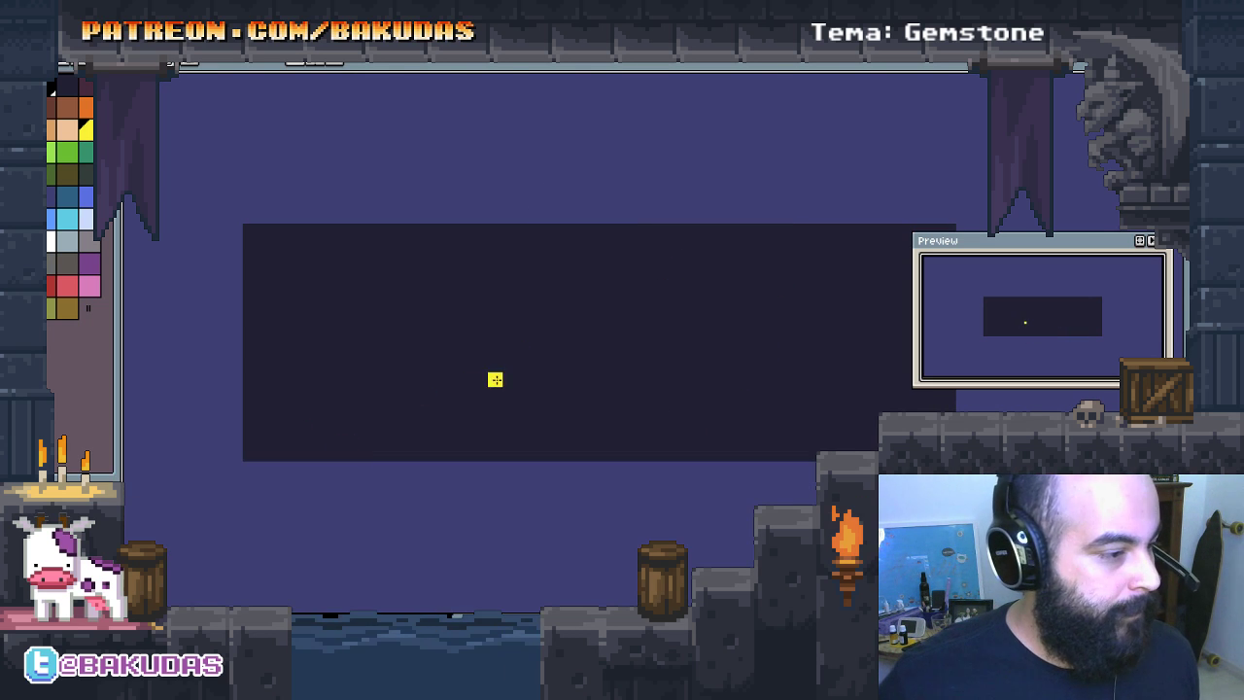
pyautogui.moveTo(495, 379); pyautogui.dragTo(455, 386)
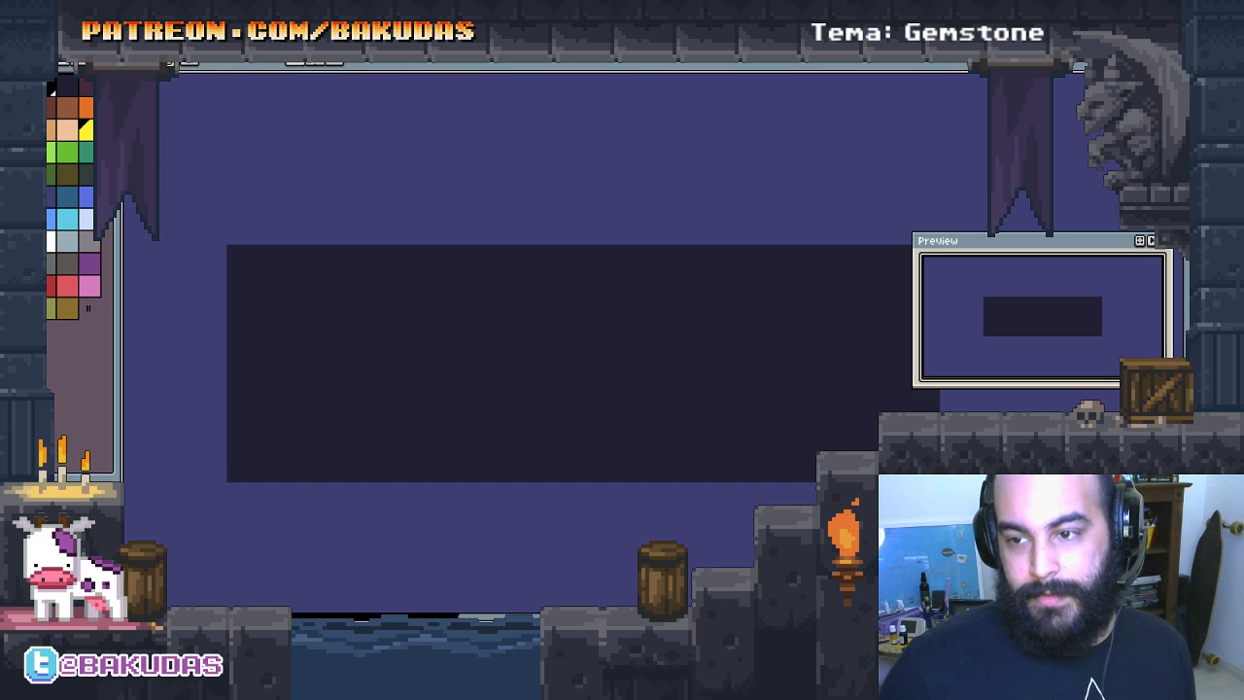
pyautogui.moveTo(485, 465); pyautogui.dragTo(499, 450)
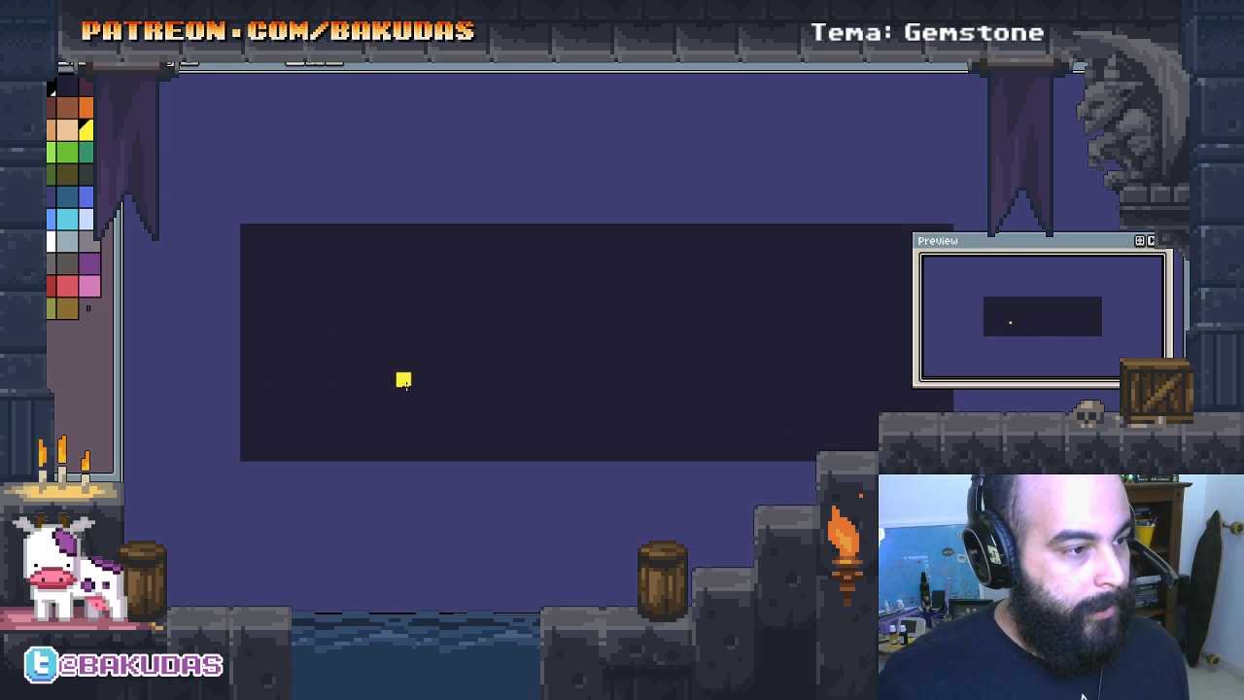
pyautogui.moveTo(429, 385); pyautogui.dragTo(418, 386)
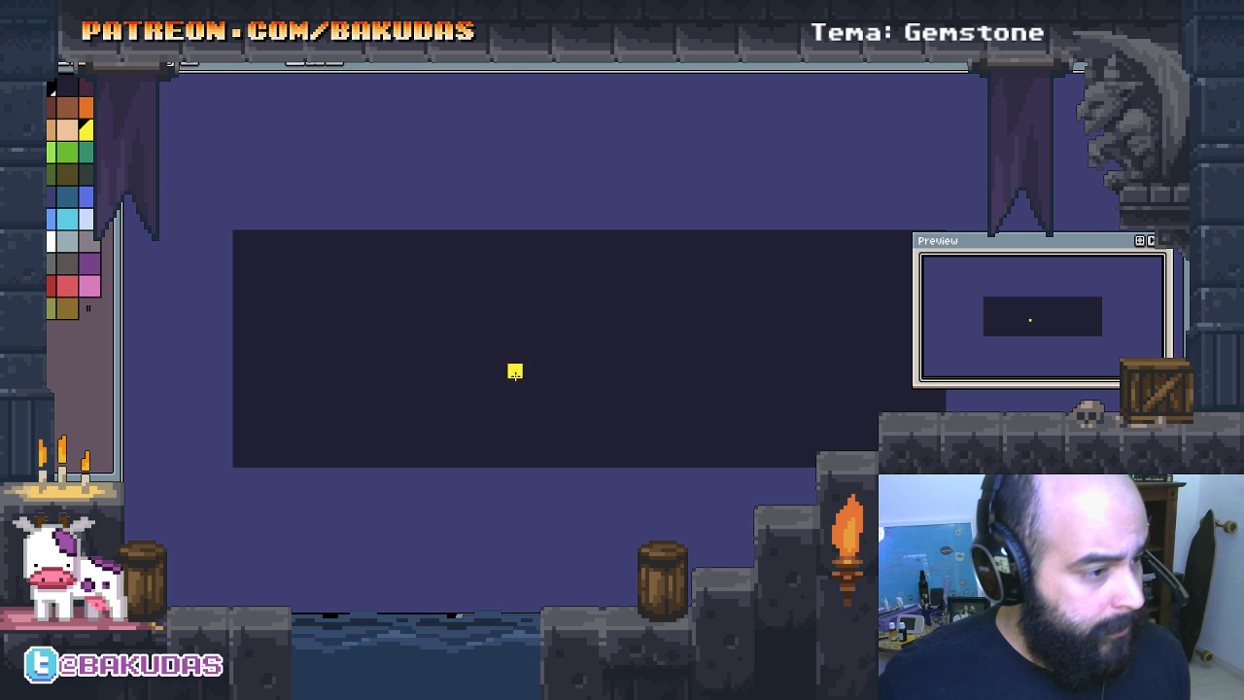
# Step: Pick white and dot single-pixel stars across the navy sky and dark band
pyautogui.click(52, 241)
pyautogui.moveTo(483, 265); pyautogui.dragTo(549, 275)
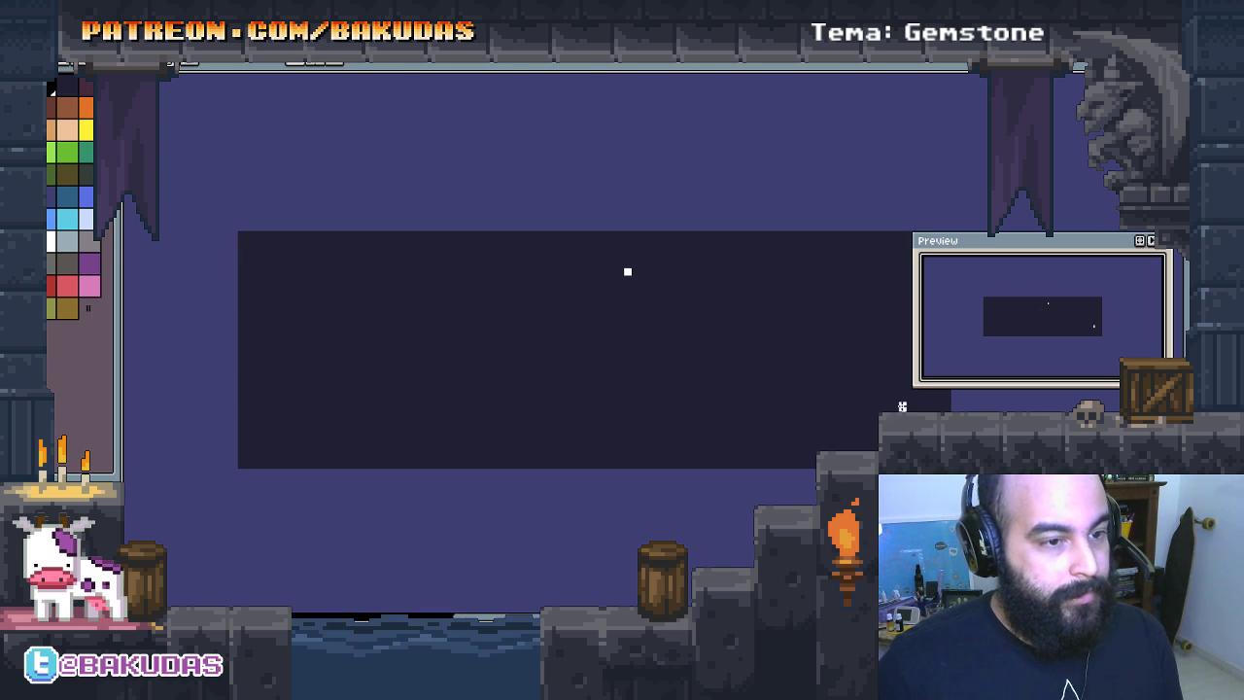
pyautogui.moveTo(881, 246); pyautogui.dragTo(670, 309)
pyautogui.click(463, 248)
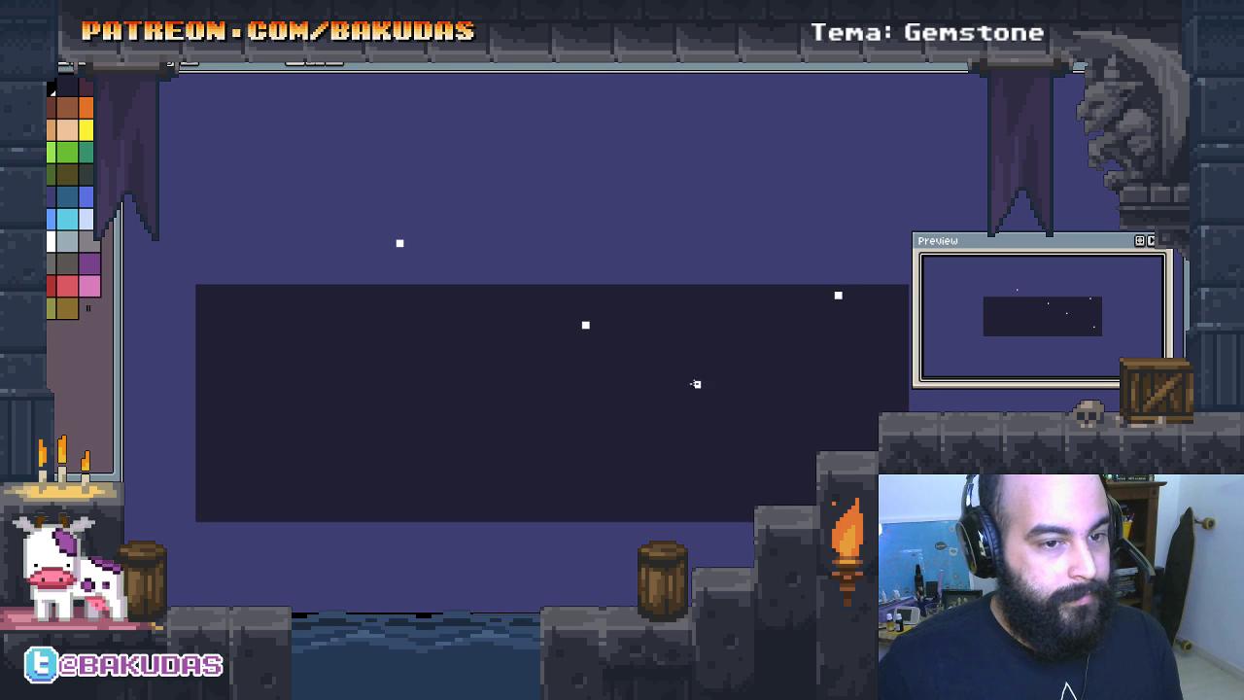
pyautogui.click(761, 262)
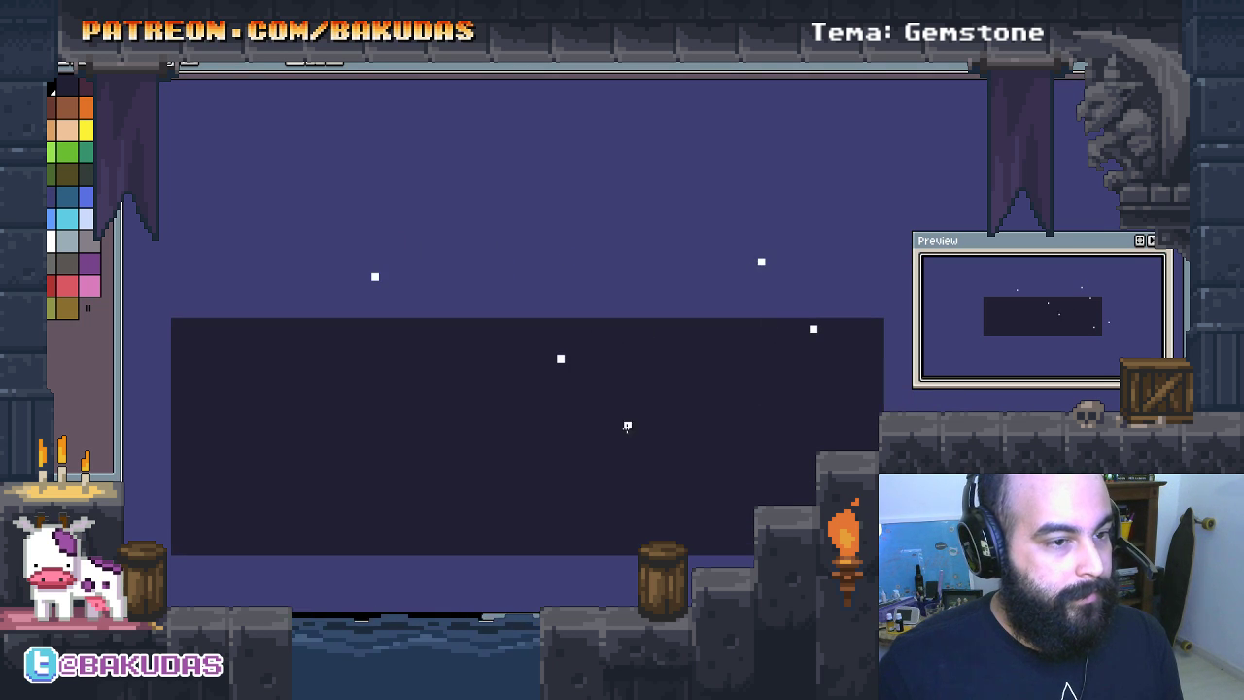
pyautogui.scroll(-2, 627, 426)
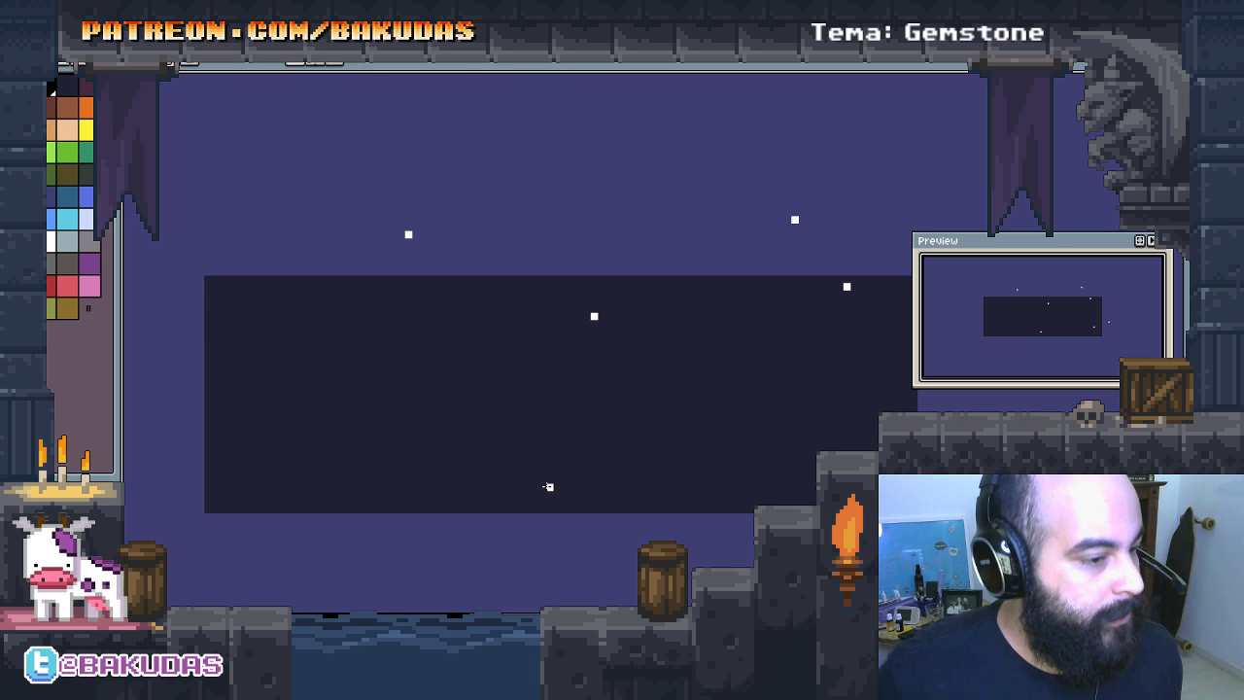
pyautogui.click(199, 286)
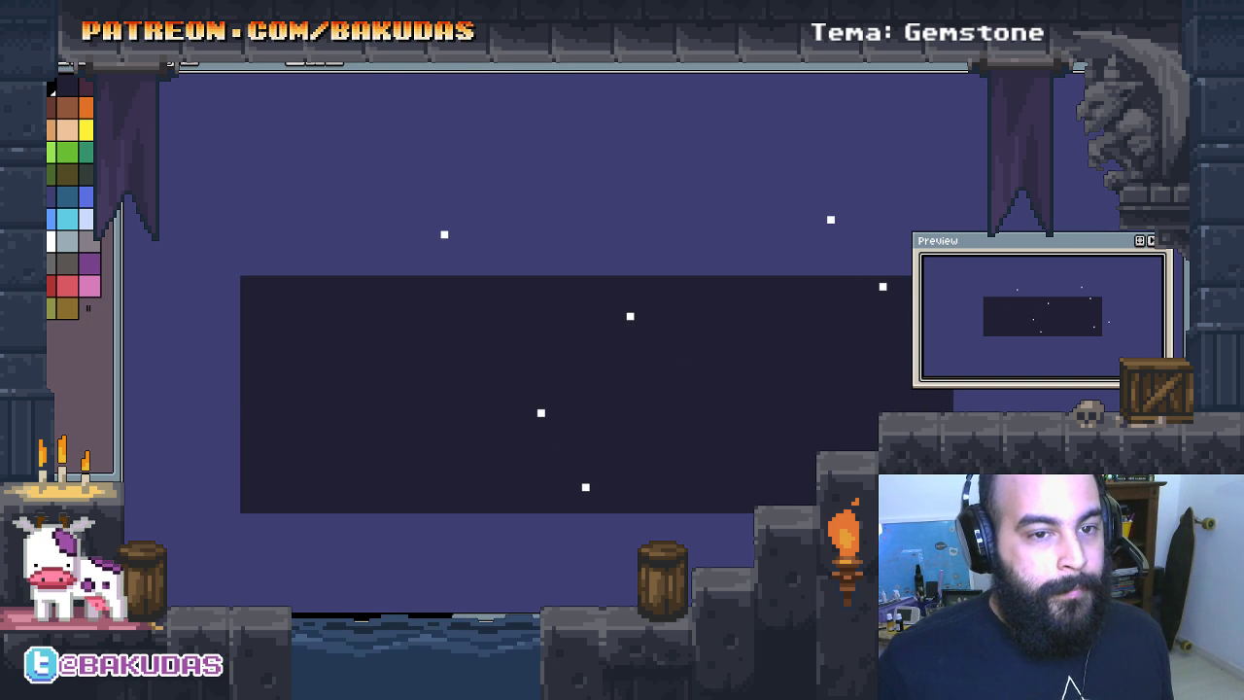
pyautogui.scroll(-3, 516, 389)
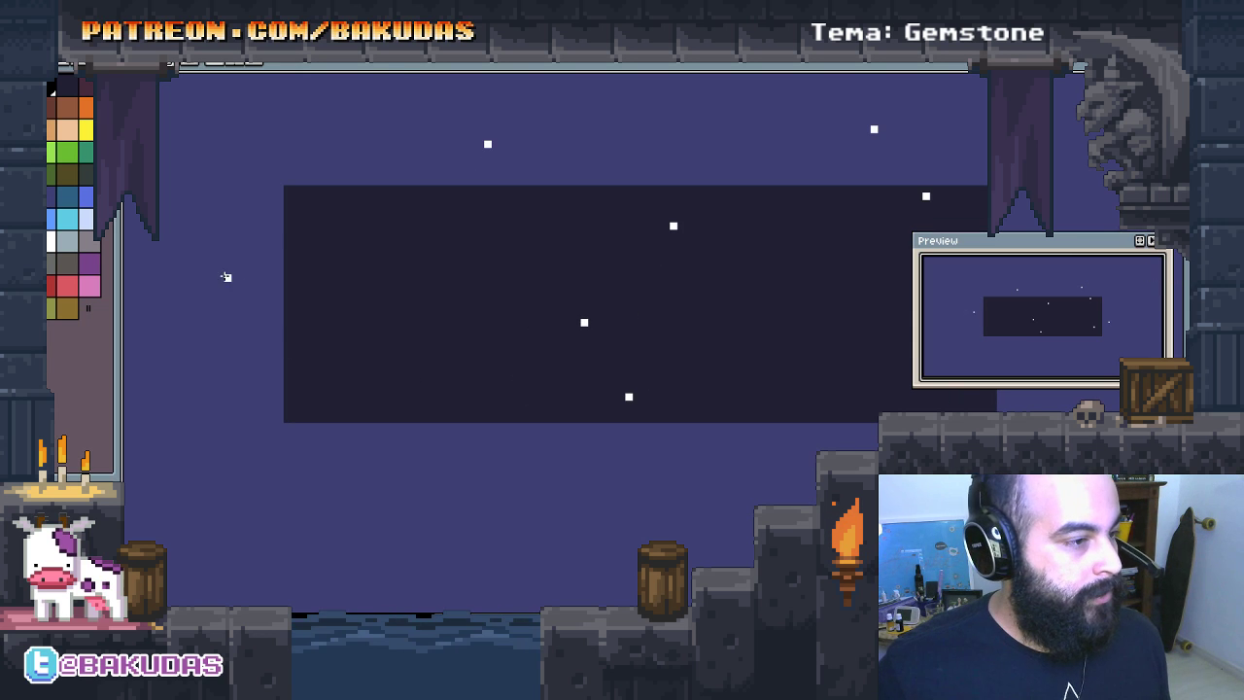
pyautogui.click(219, 256)
pyautogui.scroll(-2, 373, 313)
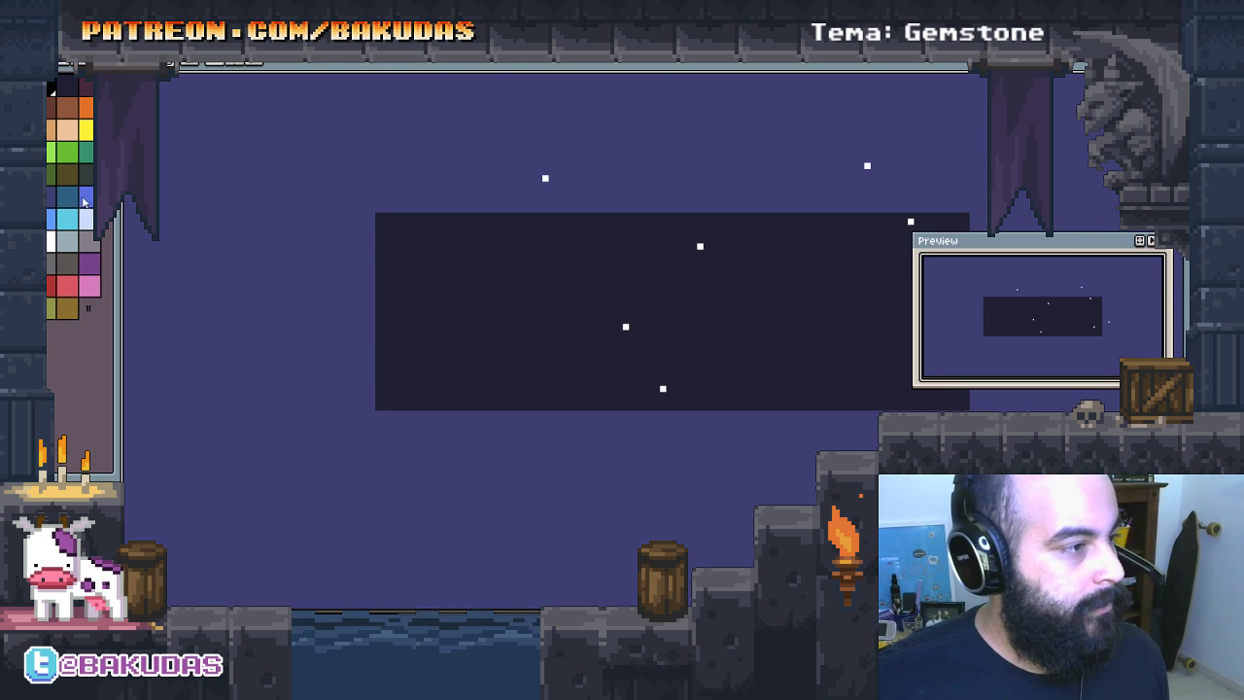
pyautogui.scroll(1, 330, 289)
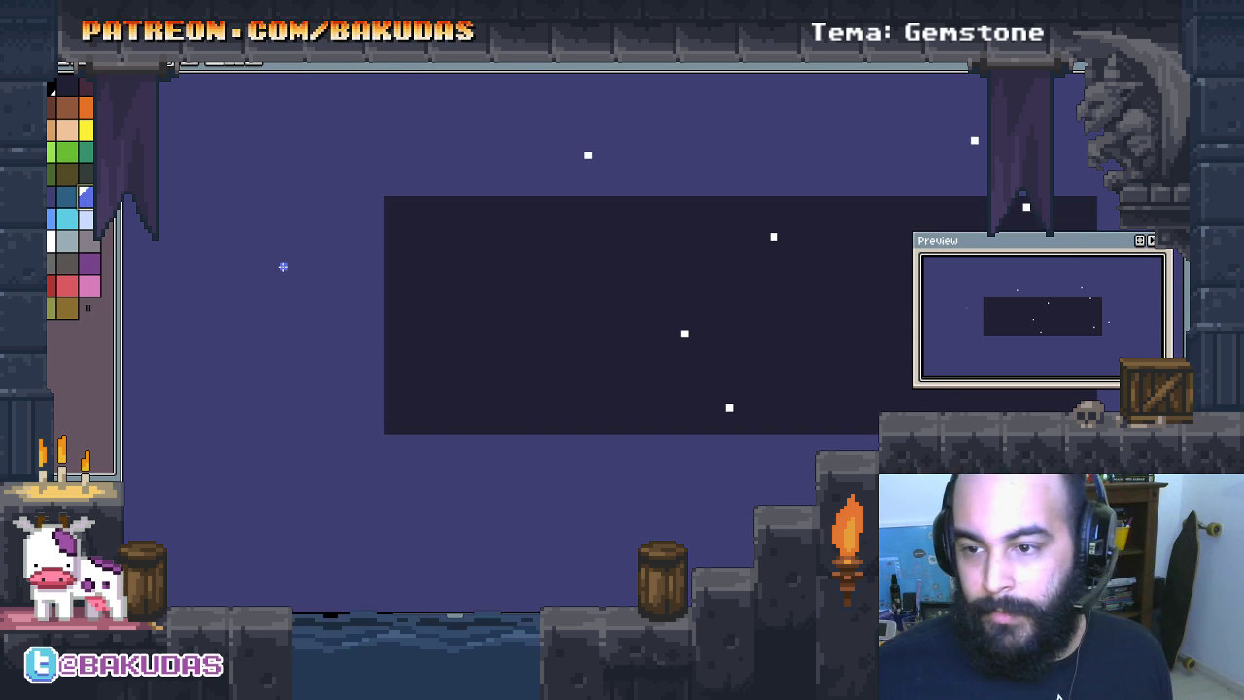
# Step: Draw a large ellipse for the planet and fill it with solid blue
pyautogui.moveTo(250, 235); pyautogui.dragTo(700, 587)
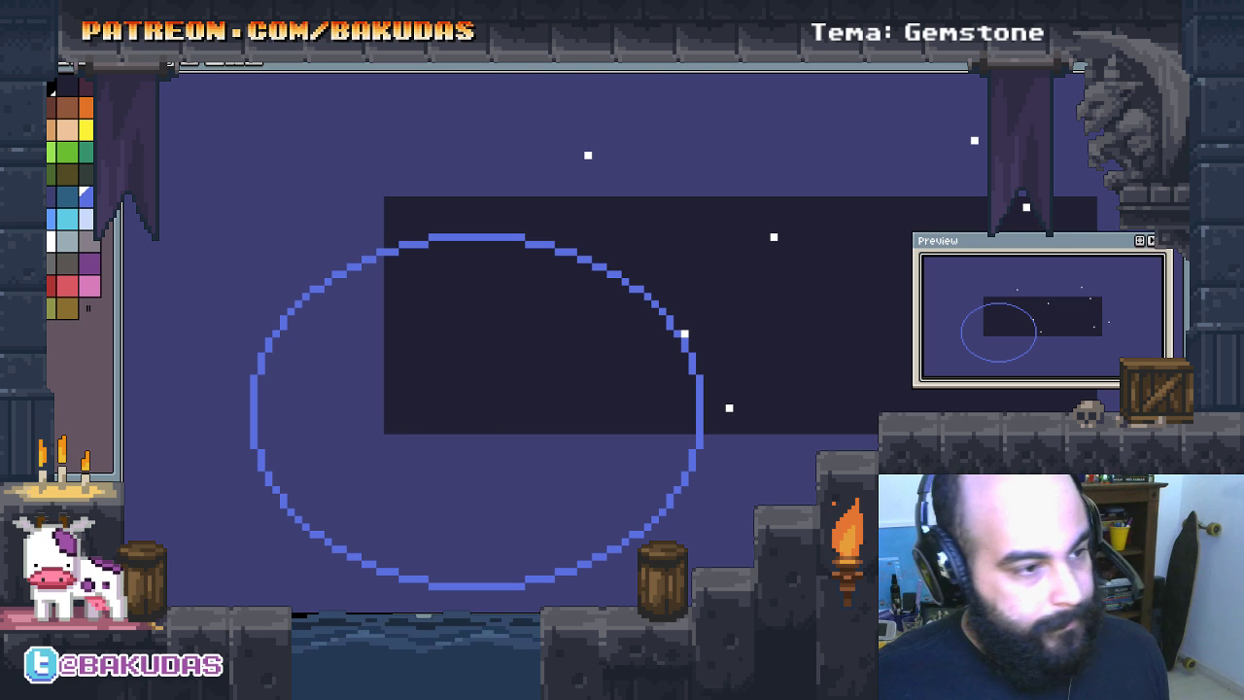
pyautogui.moveTo(700, 587); pyautogui.dragTo(710, 609)
pyautogui.scroll(-1, 544, 388)
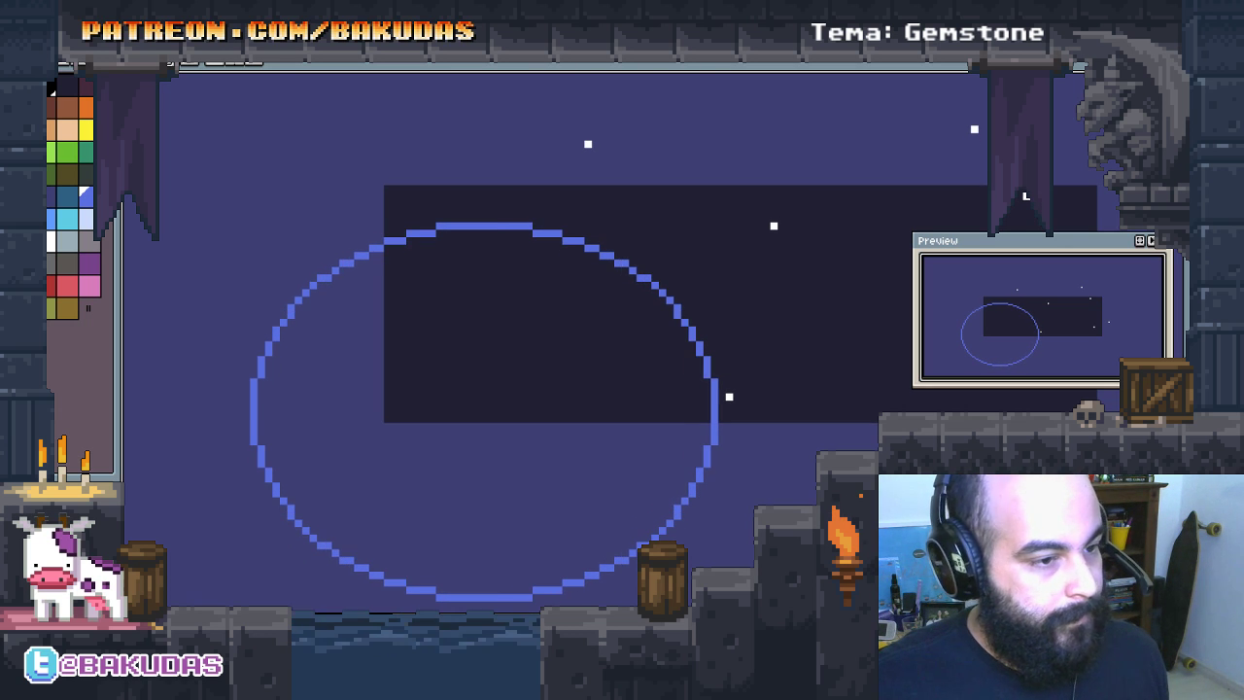
pyautogui.click(569, 437)
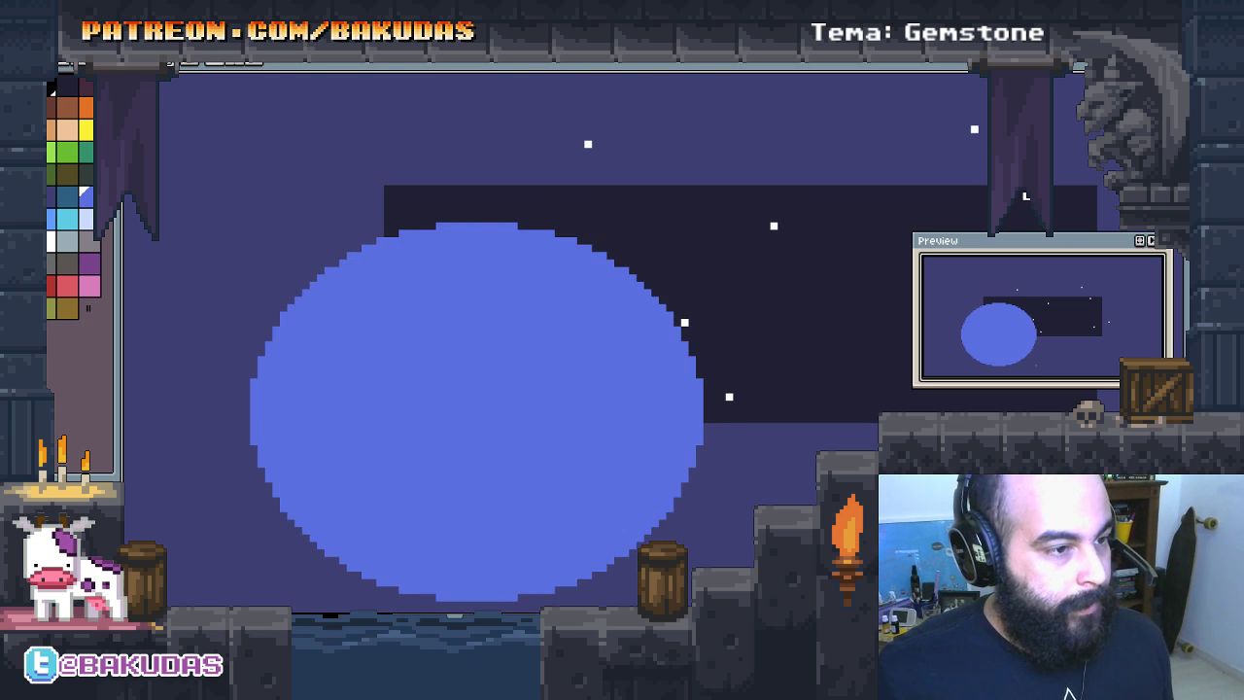
# Step: Delete the planet's parts beyond the left and bottom canvas edges
pyautogui.moveTo(398, 275); pyautogui.dragTo(446, 245)
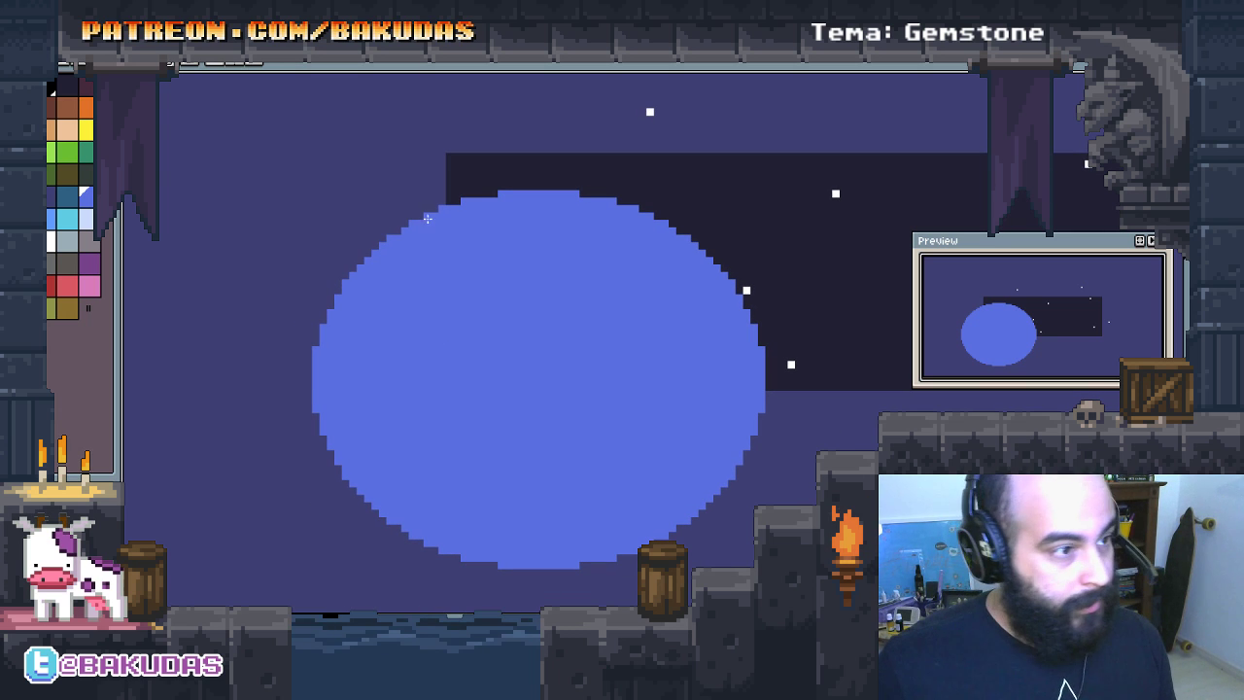
pyautogui.moveTo(442, 199); pyautogui.dragTo(320, 573)
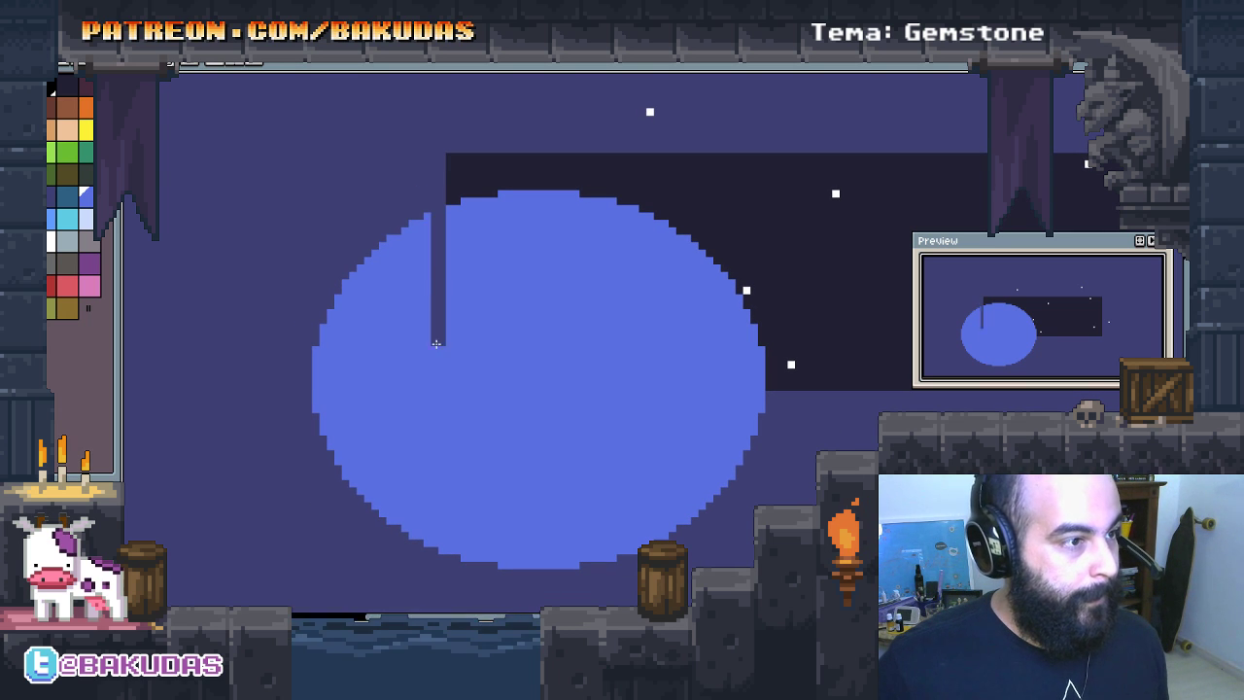
pyautogui.press('Delete')
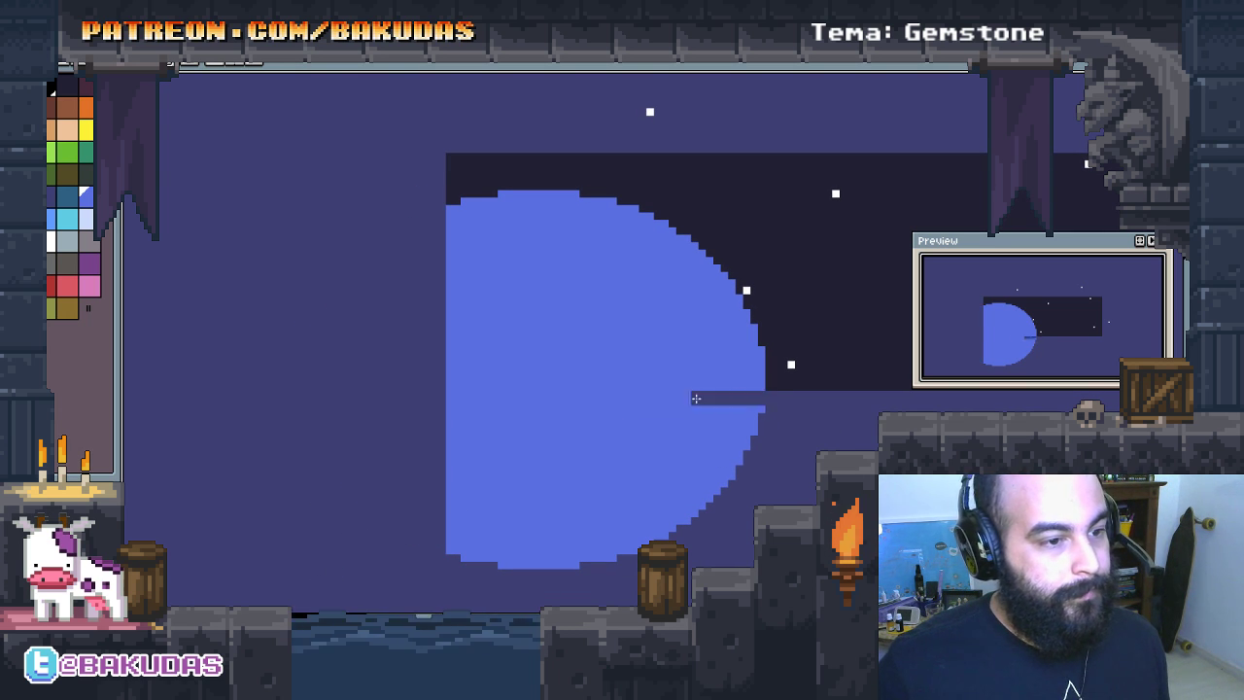
pyautogui.moveTo(696, 398); pyautogui.dragTo(437, 573)
pyautogui.press('Delete')
pyautogui.hscroll(5, 489, 467)
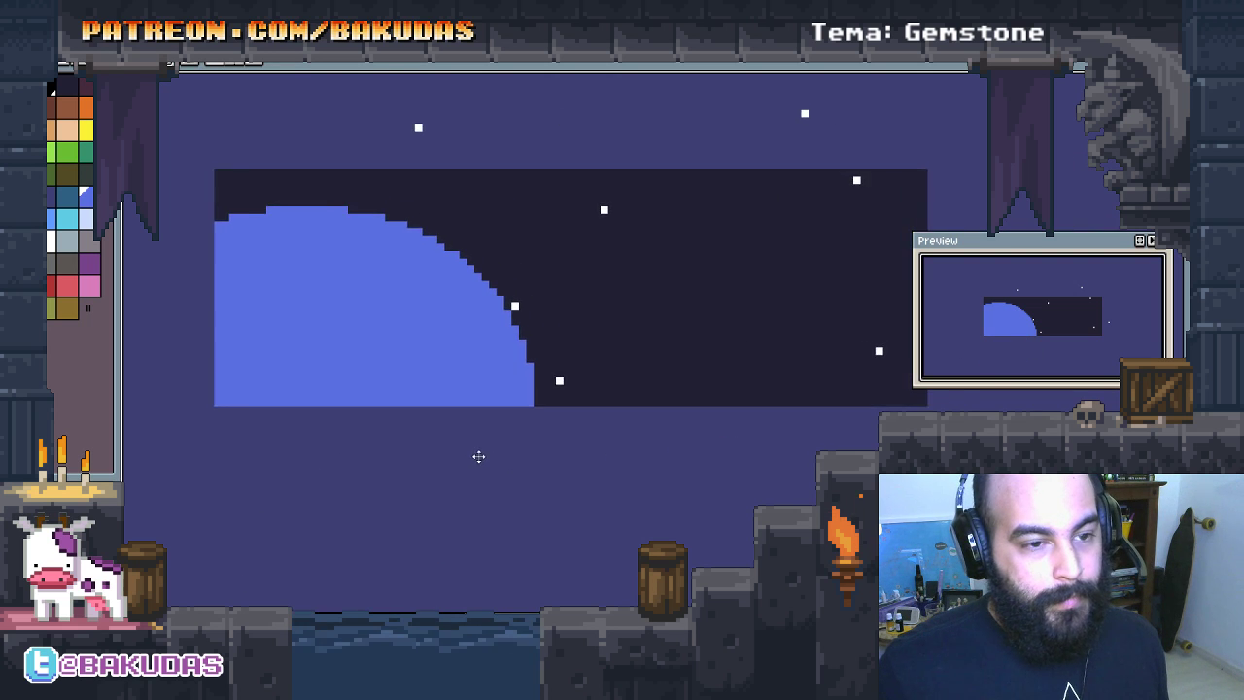
pyautogui.moveTo(478, 456); pyautogui.dragTo(516, 458)
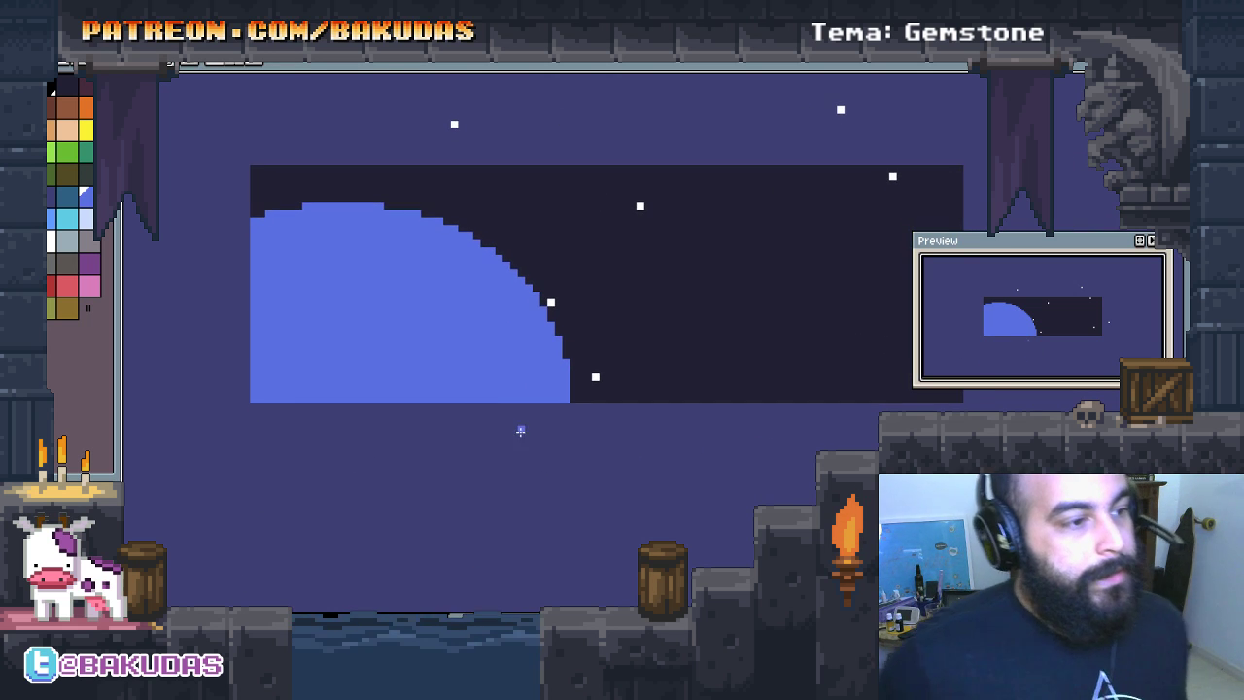
pyautogui.moveTo(499, 356); pyautogui.dragTo(473, 438)
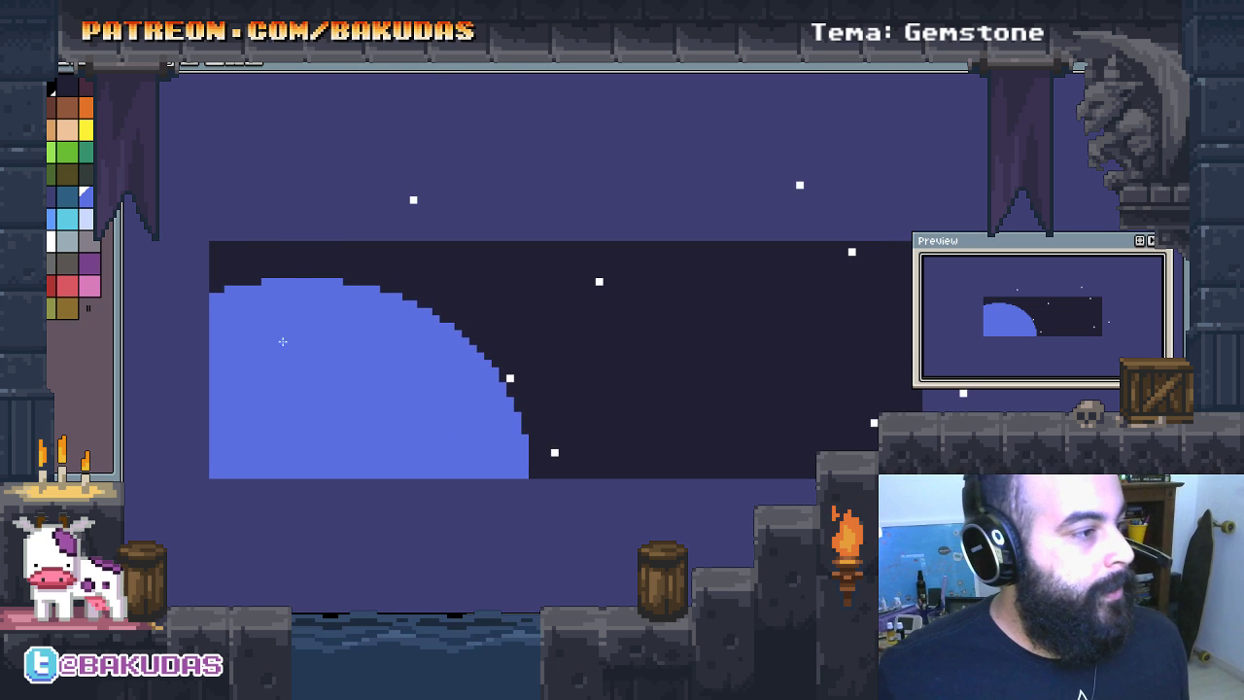
pyautogui.moveTo(378, 471); pyautogui.dragTo(542, 458)
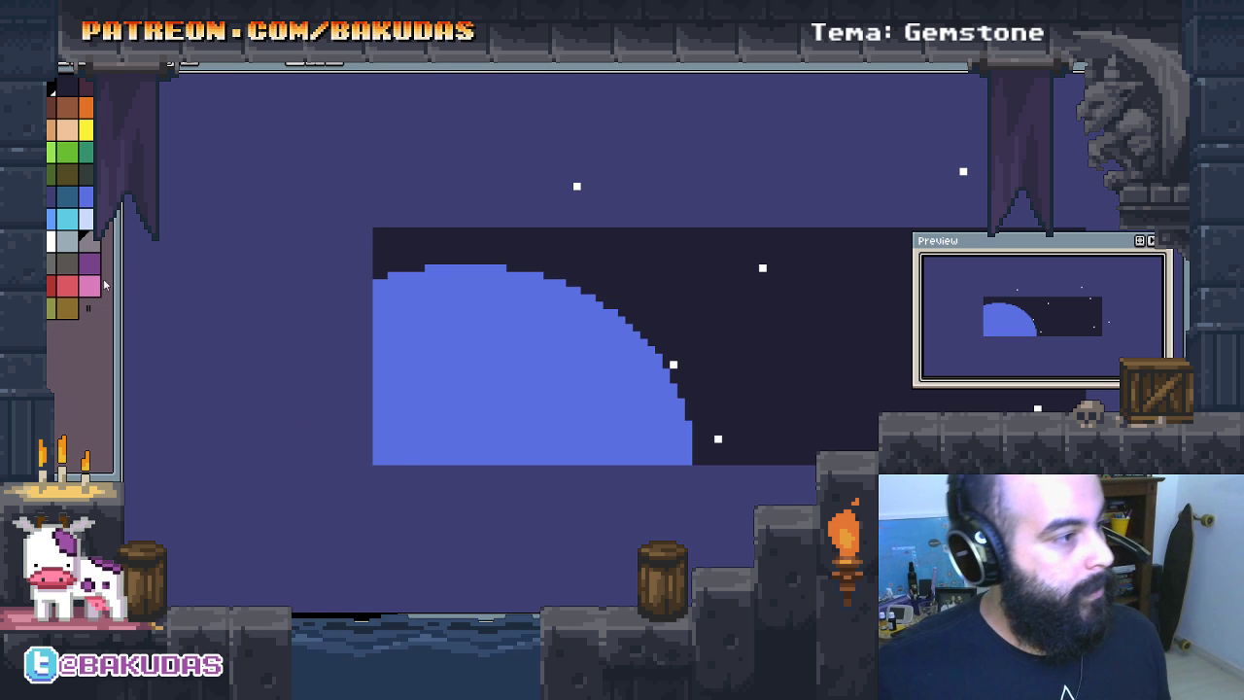
pyautogui.scroll(1, 477, 438)
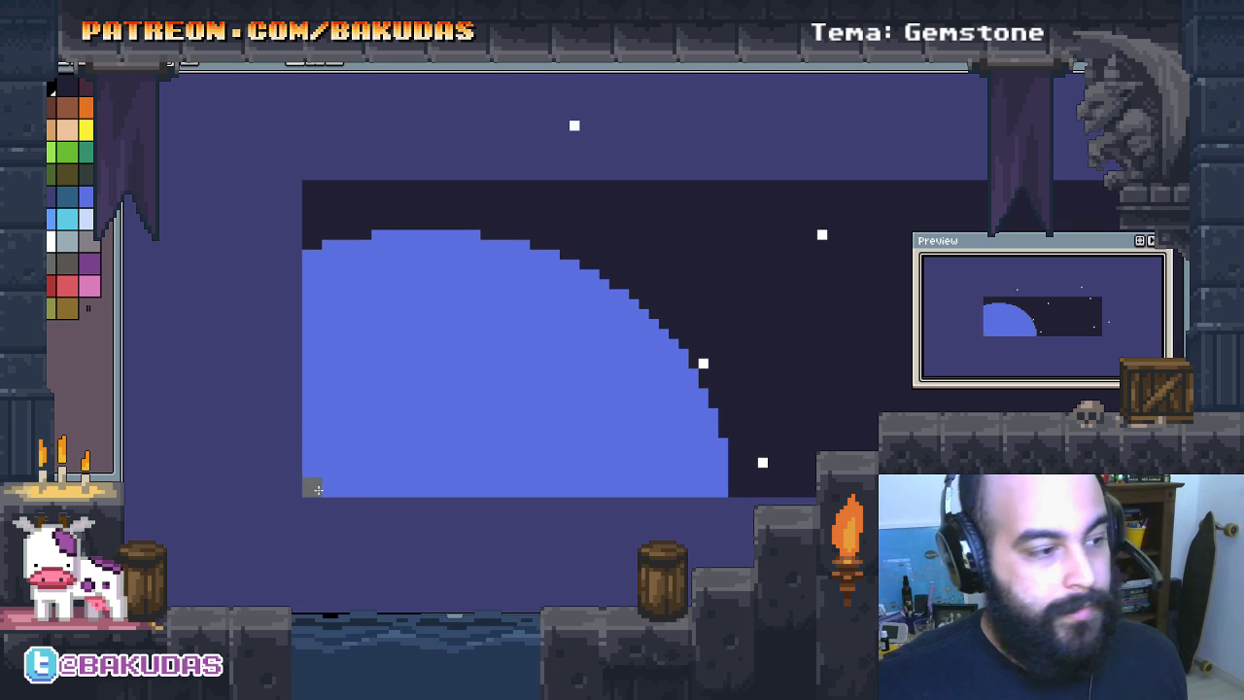
# Step: Paint bumpy grey ground along the planet's bottom edge, extending rightward
pyautogui.moveTo(318, 489)
pyautogui.mouseDown()
pyautogui.moveTo(428, 479)
pyautogui.moveTo(586, 499)
pyautogui.mouseUp()
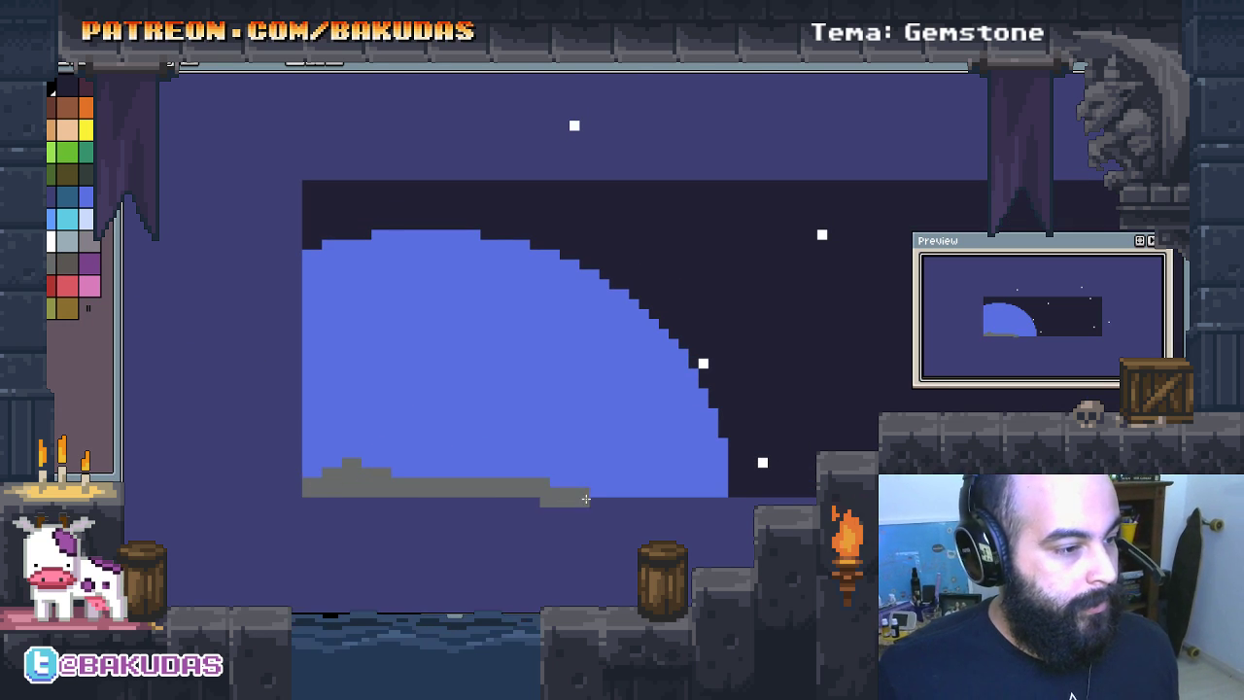
pyautogui.moveTo(408, 472)
pyautogui.mouseDown()
pyautogui.moveTo(584, 486)
pyautogui.moveTo(671, 477)
pyautogui.mouseUp()
pyautogui.moveTo(554, 447)
pyautogui.mouseDown()
pyautogui.moveTo(498, 458)
pyautogui.moveTo(790, 479)
pyautogui.mouseUp()
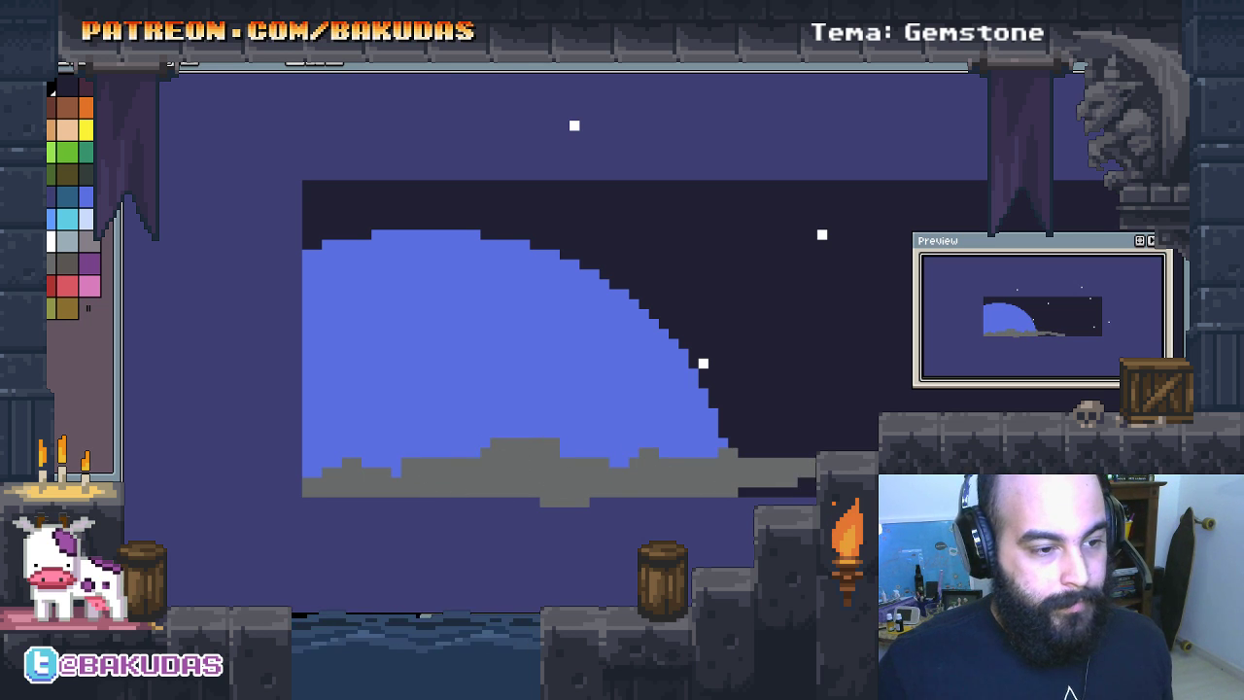
pyautogui.moveTo(851, 449); pyautogui.dragTo(634, 467)
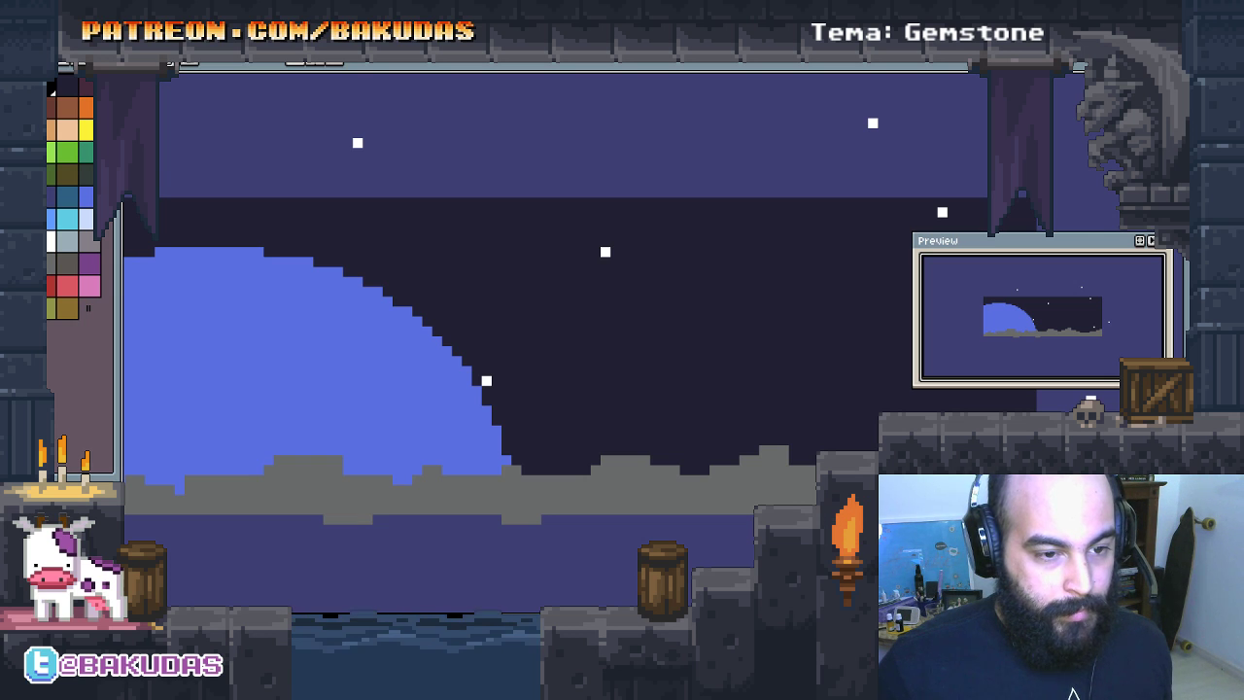
# Step: Fill the sky gap at the grey ground's left end
pyautogui.moveTo(771, 473); pyautogui.dragTo(812, 465)
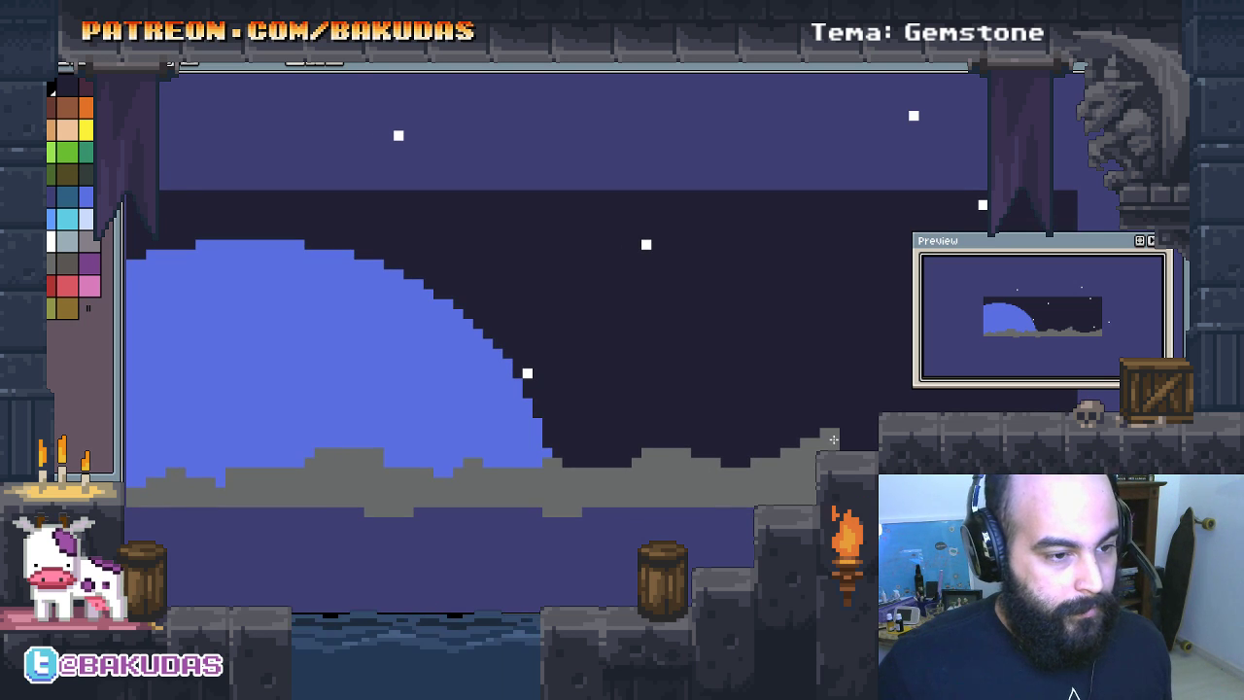
pyautogui.scroll(2, 570, 465)
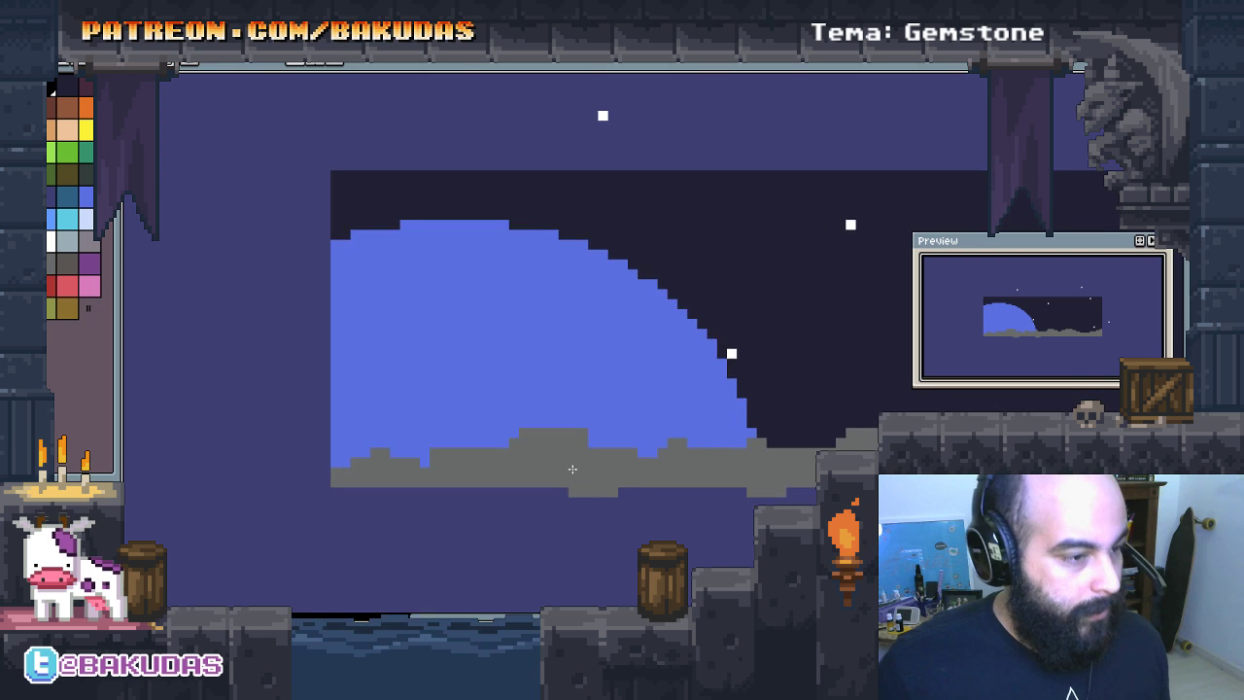
pyautogui.scroll(1, 569, 465)
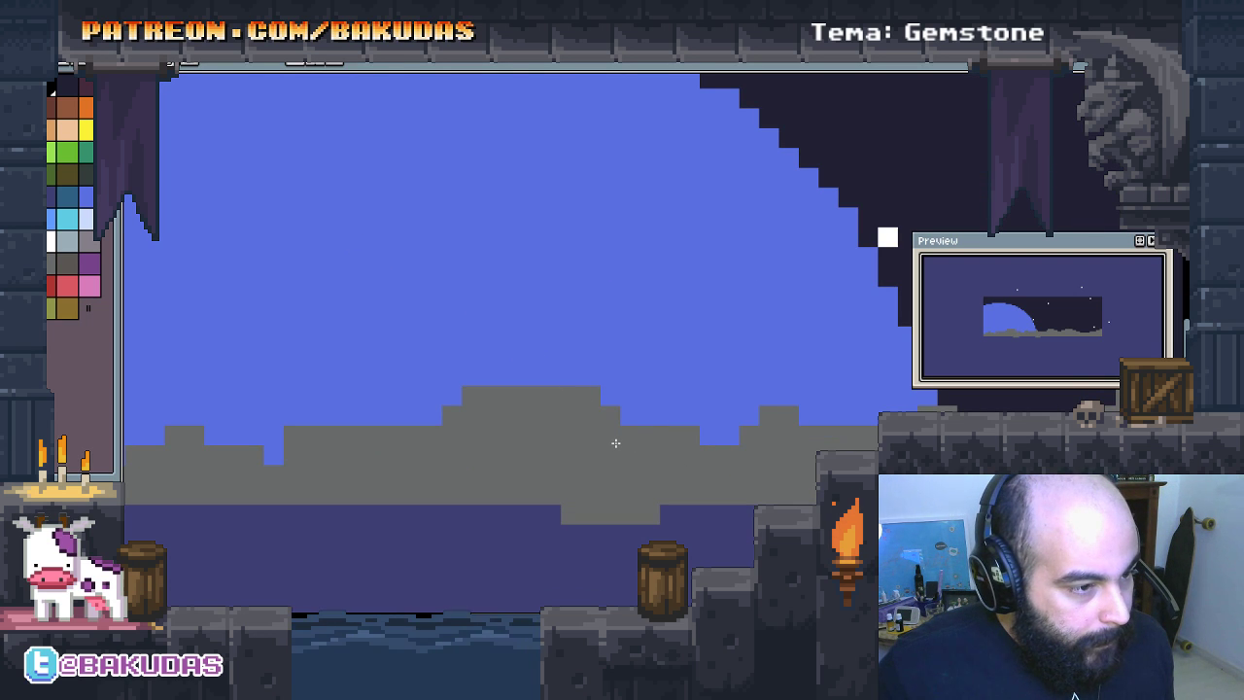
pyautogui.moveTo(514, 465); pyautogui.dragTo(618, 450)
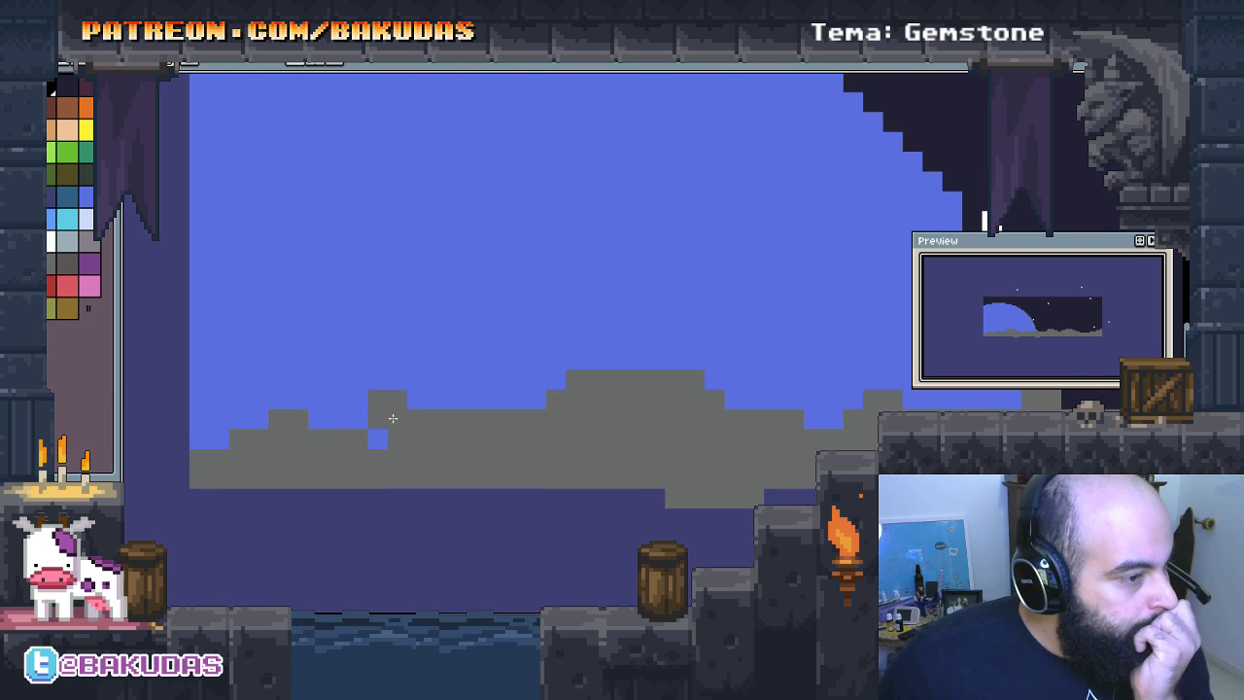
pyautogui.moveTo(229, 430)
pyautogui.mouseDown()
pyautogui.moveTo(210, 430)
pyautogui.moveTo(216, 412)
pyautogui.moveTo(258, 449)
pyautogui.mouseUp()
pyautogui.moveTo(554, 481); pyautogui.dragTo(708, 481)
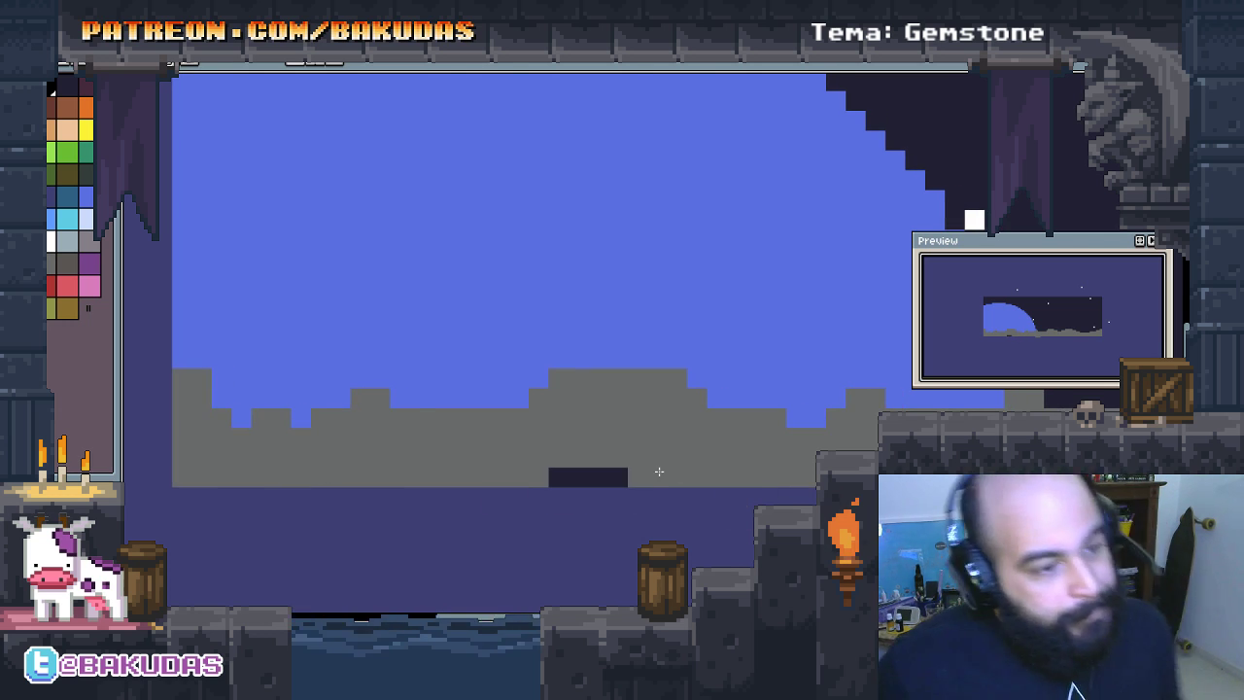
pyautogui.hotkey('ctrl', 'z')
# Step: Extend the grey ground band across the right side of the canvas
pyautogui.hscroll(-5, 573, 291)
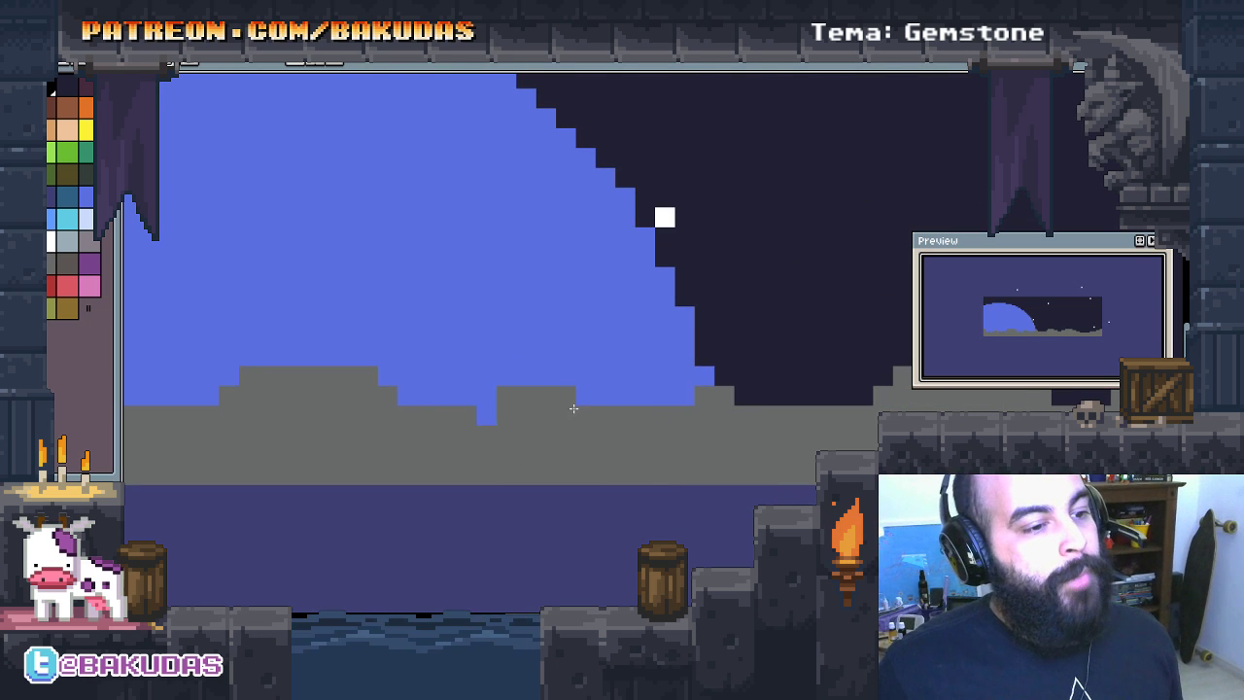
pyautogui.moveTo(889, 369); pyautogui.dragTo(574, 412)
pyautogui.hscroll(5, 574, 412)
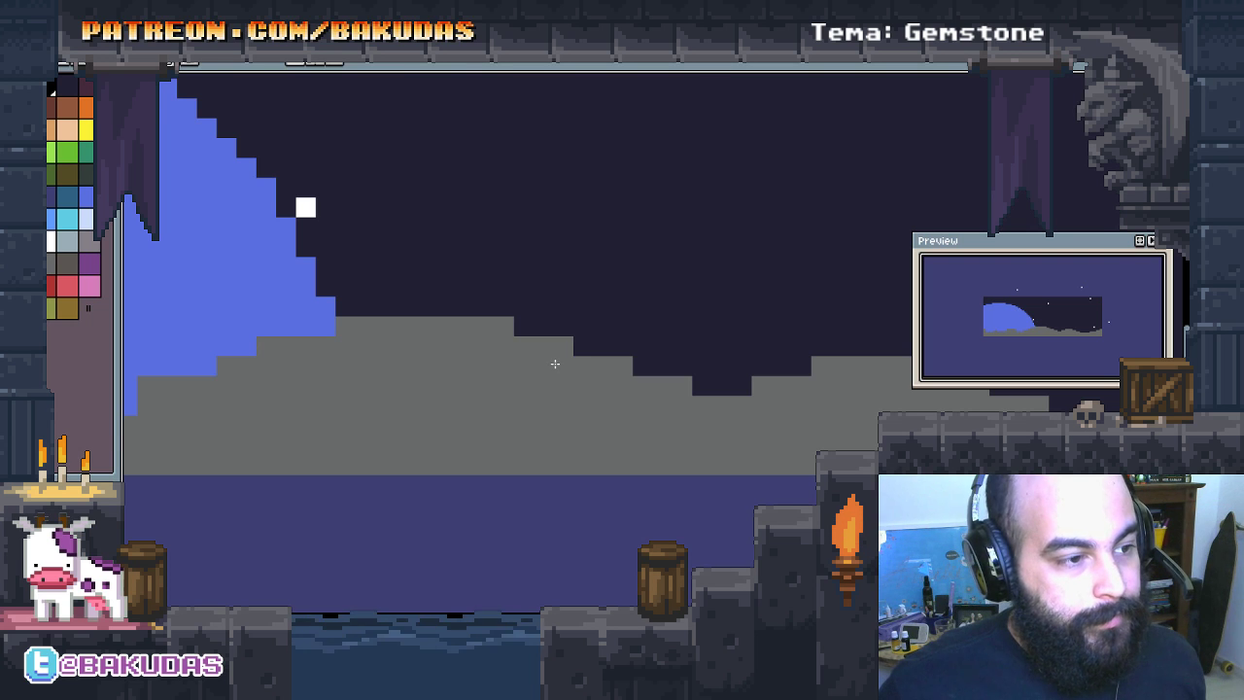
pyautogui.scroll(-3, 530, 389)
pyautogui.scroll(2, 505, 408)
# Step: Select the grey ground band and paint lighter grey steps on its left end
pyautogui.click(501, 415)
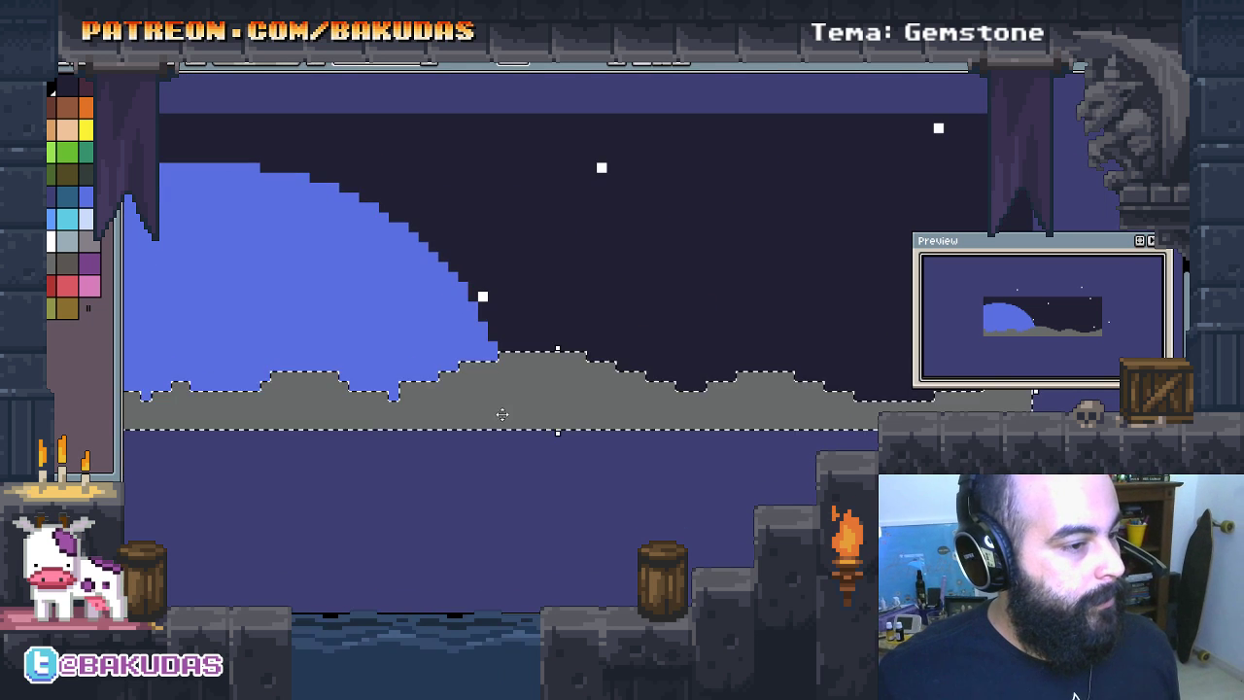
pyautogui.scroll(2, 239, 306)
pyautogui.scroll(1, 243, 291)
pyautogui.scroll(2, 237, 295)
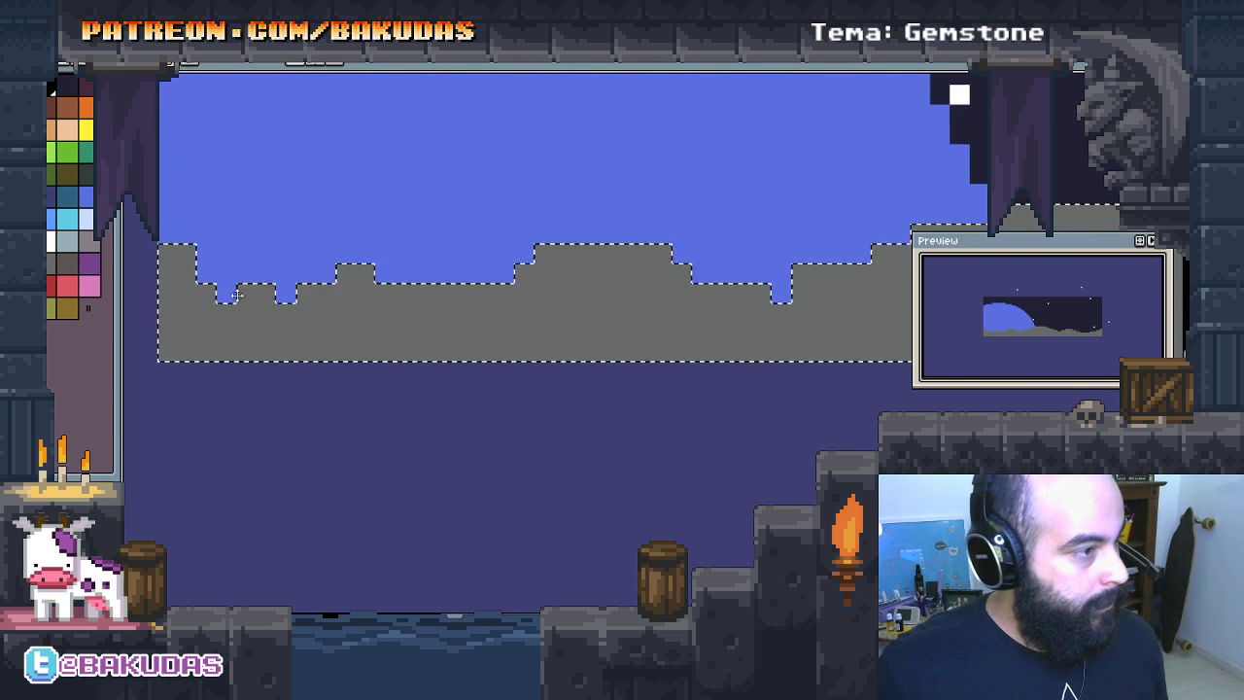
pyautogui.moveTo(236, 295); pyautogui.dragTo(352, 301)
pyautogui.moveTo(291, 257)
pyautogui.mouseDown()
pyautogui.moveTo(352, 307)
pyautogui.moveTo(566, 303)
pyautogui.moveTo(402, 328)
pyautogui.moveTo(535, 294)
pyautogui.moveTo(361, 311)
pyautogui.mouseUp()
# Step: Add lighter grey highlights along the ridge top toward the band's right end
pyautogui.moveTo(603, 330)
pyautogui.mouseDown()
pyautogui.moveTo(465, 312)
pyautogui.moveTo(856, 235)
pyautogui.mouseUp()
pyautogui.moveTo(717, 314)
pyautogui.mouseDown()
pyautogui.moveTo(604, 399)
pyautogui.moveTo(671, 321)
pyautogui.moveTo(904, 311)
pyautogui.moveTo(524, 324)
pyautogui.moveTo(816, 359)
pyautogui.moveTo(508, 409)
pyautogui.moveTo(466, 433)
pyautogui.moveTo(632, 413)
pyautogui.mouseUp()
pyautogui.moveTo(729, 387); pyautogui.dragTo(422, 377)
pyautogui.moveTo(513, 398); pyautogui.dragTo(768, 364)
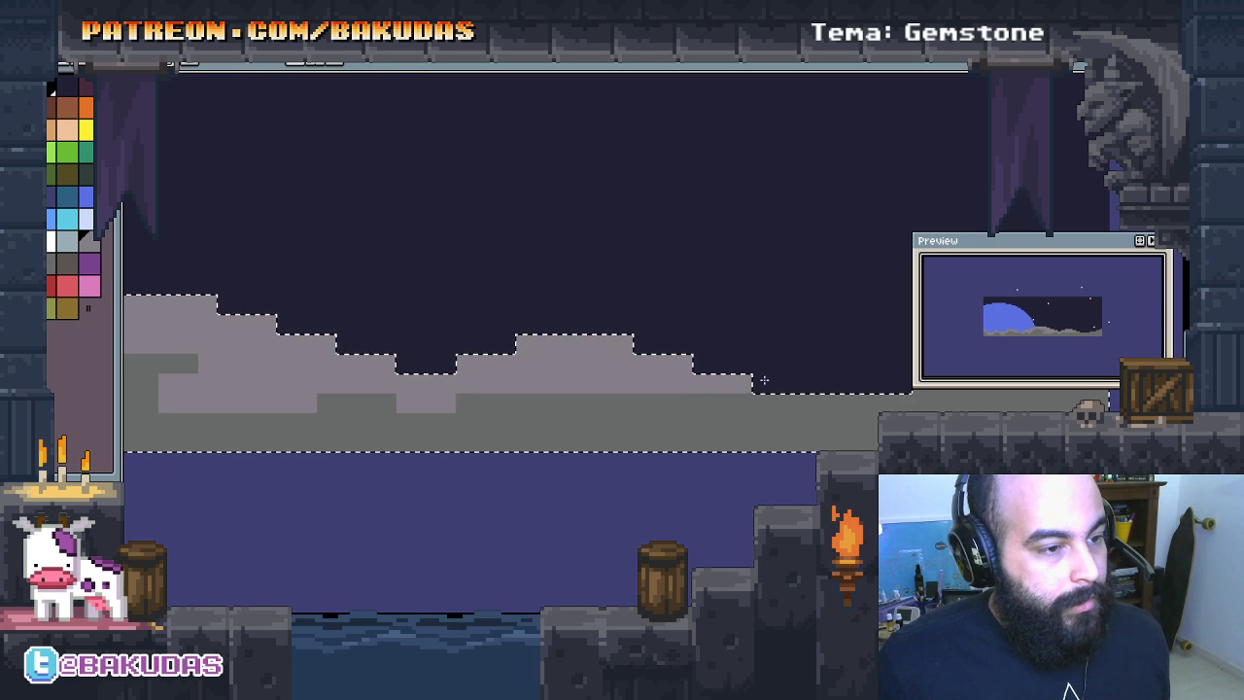
pyautogui.moveTo(622, 408); pyautogui.dragTo(258, 424)
pyautogui.moveTo(389, 428)
pyautogui.mouseDown()
pyautogui.moveTo(447, 439)
pyautogui.moveTo(680, 377)
pyautogui.moveTo(822, 281)
pyautogui.mouseUp()
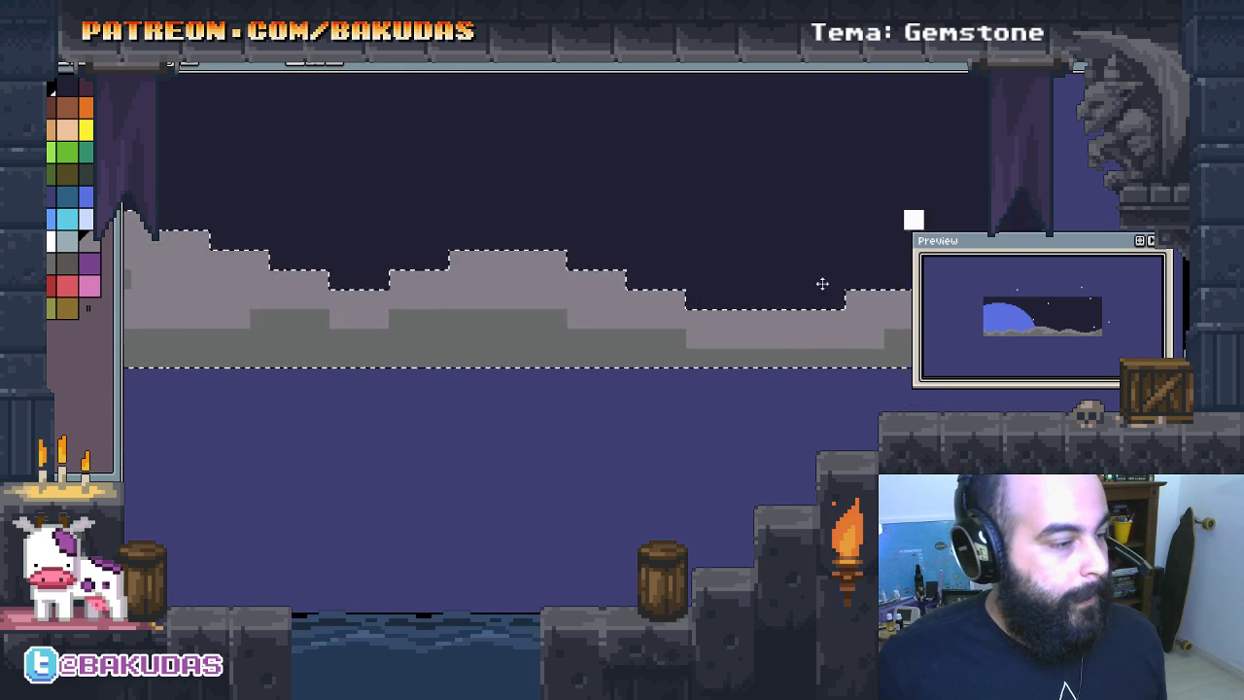
pyautogui.moveTo(388, 369)
pyautogui.mouseDown()
pyautogui.moveTo(545, 369)
pyautogui.moveTo(644, 353)
pyautogui.mouseUp()
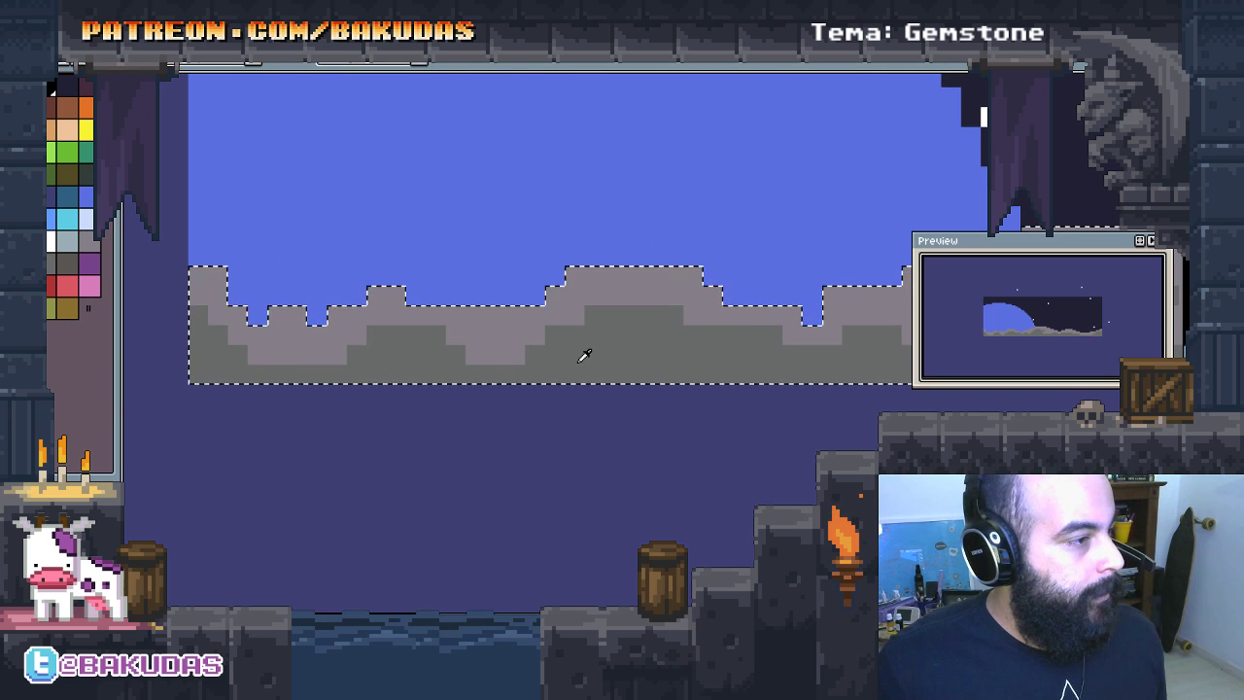
# Step: Paint darker grey shading blocks across the lower left, middle and right of the rock band
pyautogui.moveTo(205, 386); pyautogui.dragTo(439, 383)
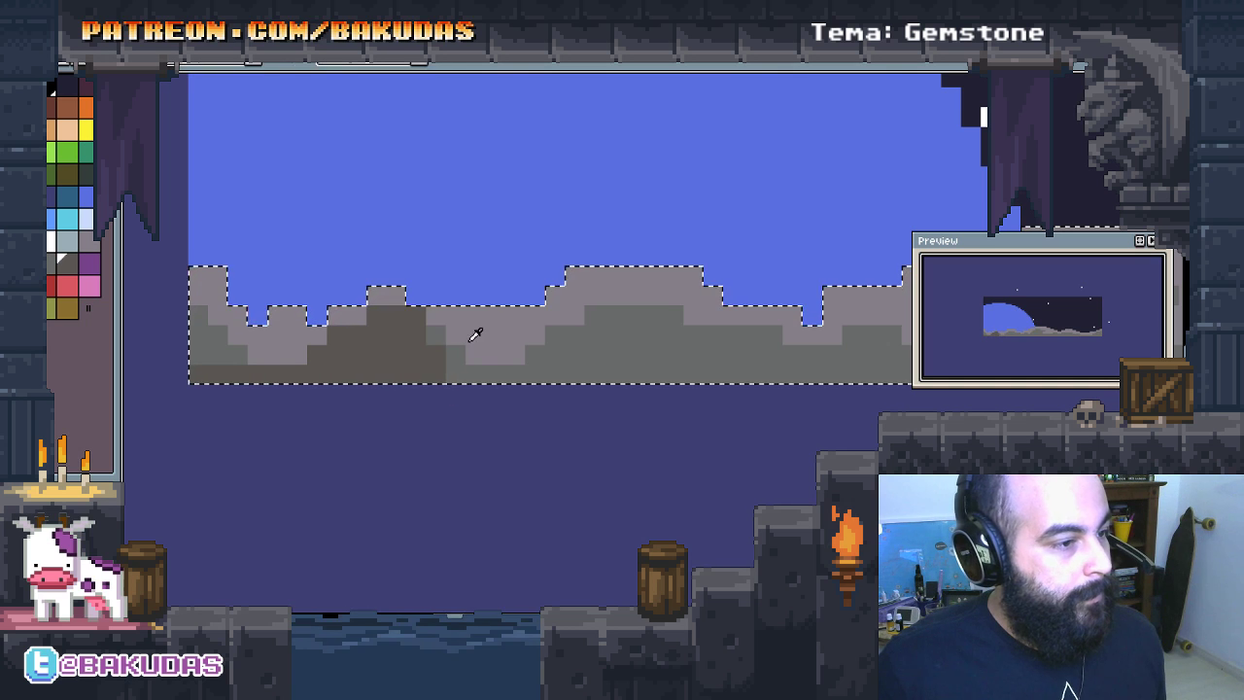
pyautogui.moveTo(416, 296); pyautogui.dragTo(411, 316)
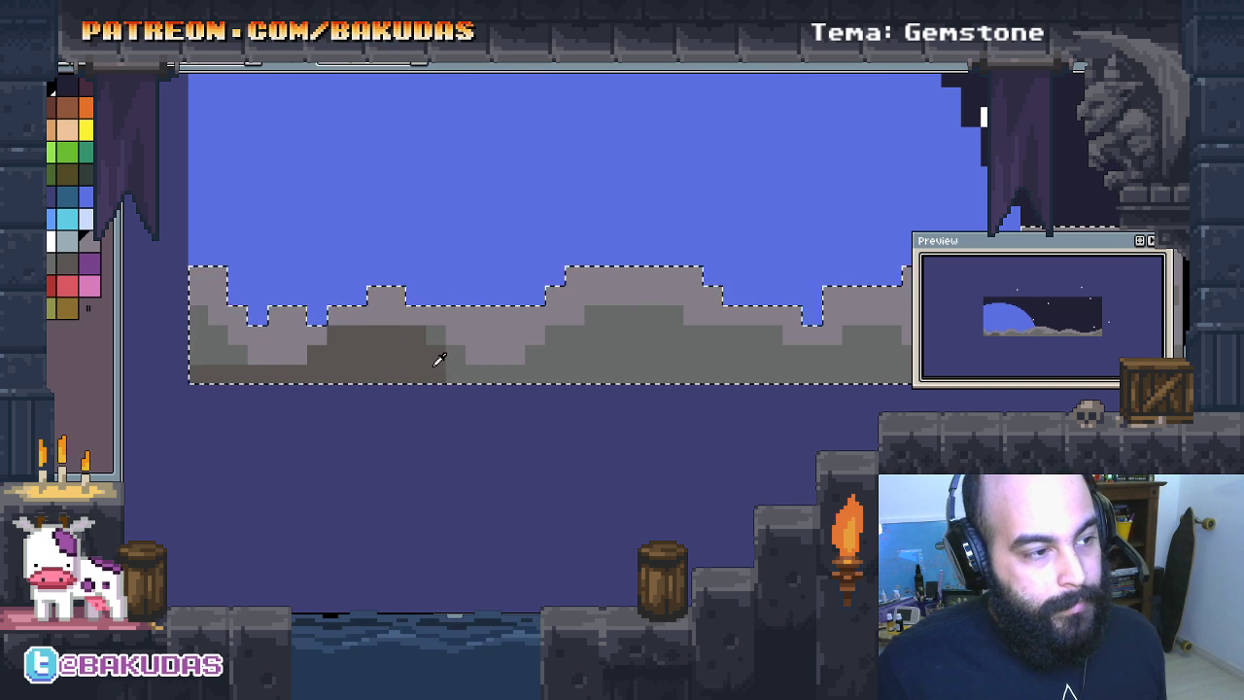
pyautogui.moveTo(550, 367); pyautogui.dragTo(584, 355)
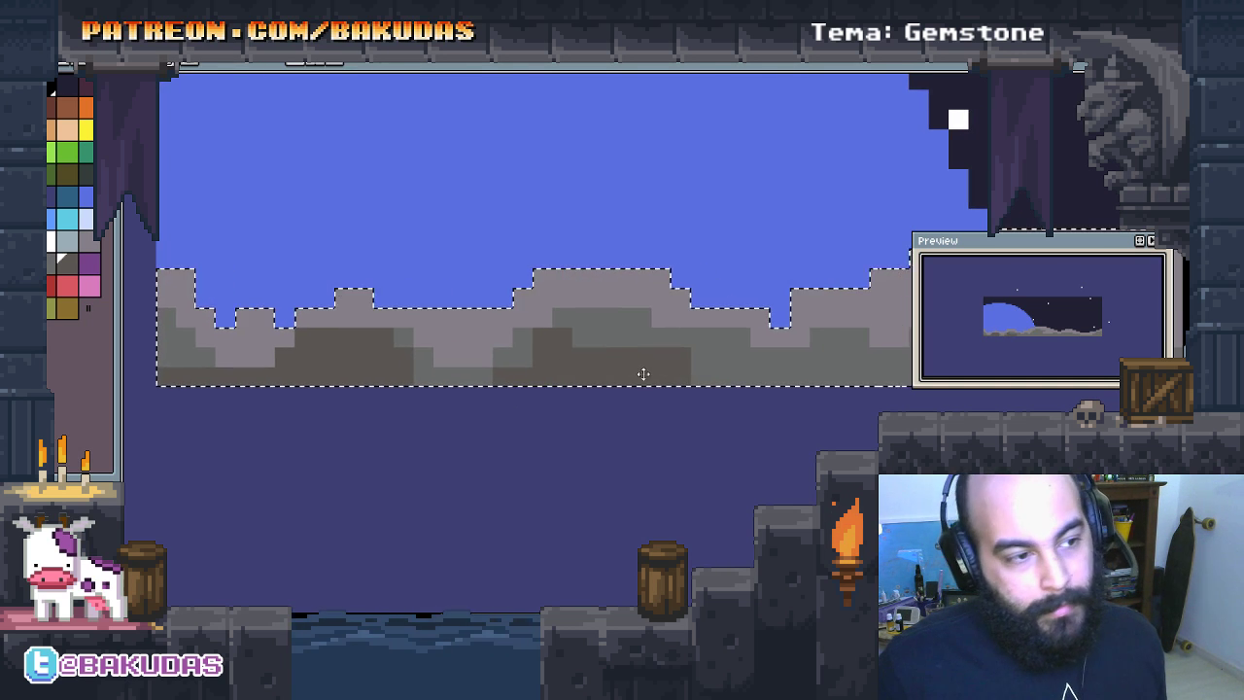
pyautogui.moveTo(584, 354); pyautogui.dragTo(409, 448)
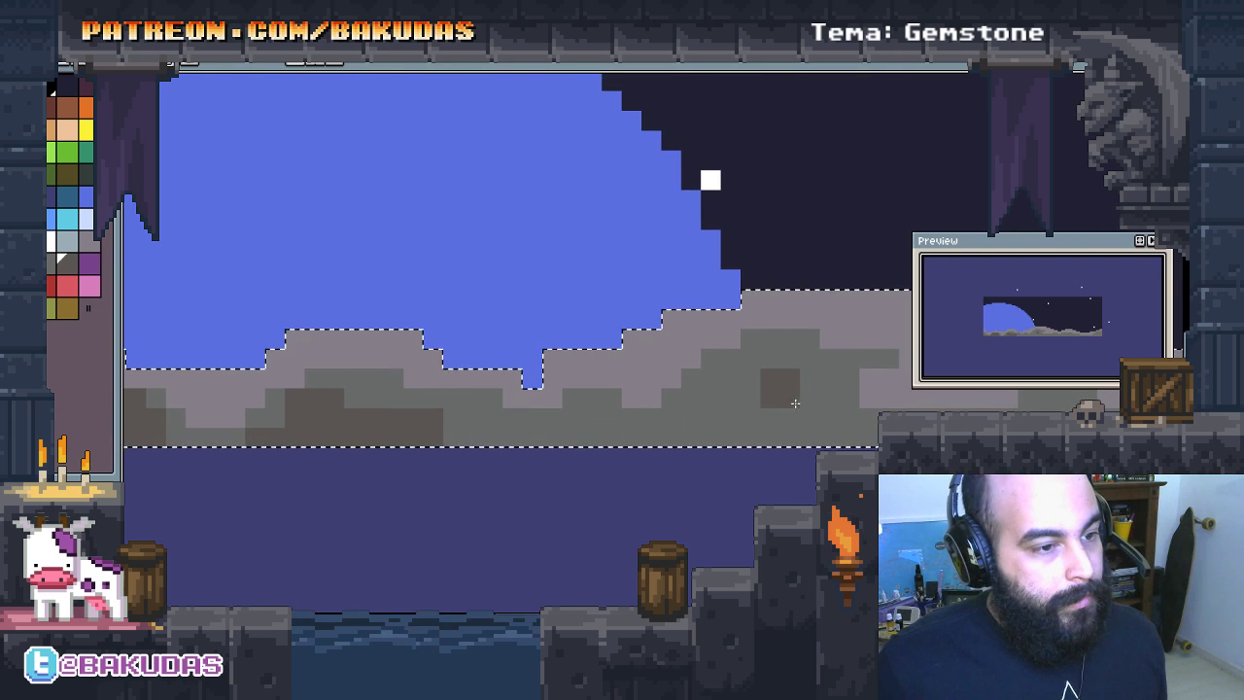
pyautogui.moveTo(768, 384); pyautogui.dragTo(873, 430)
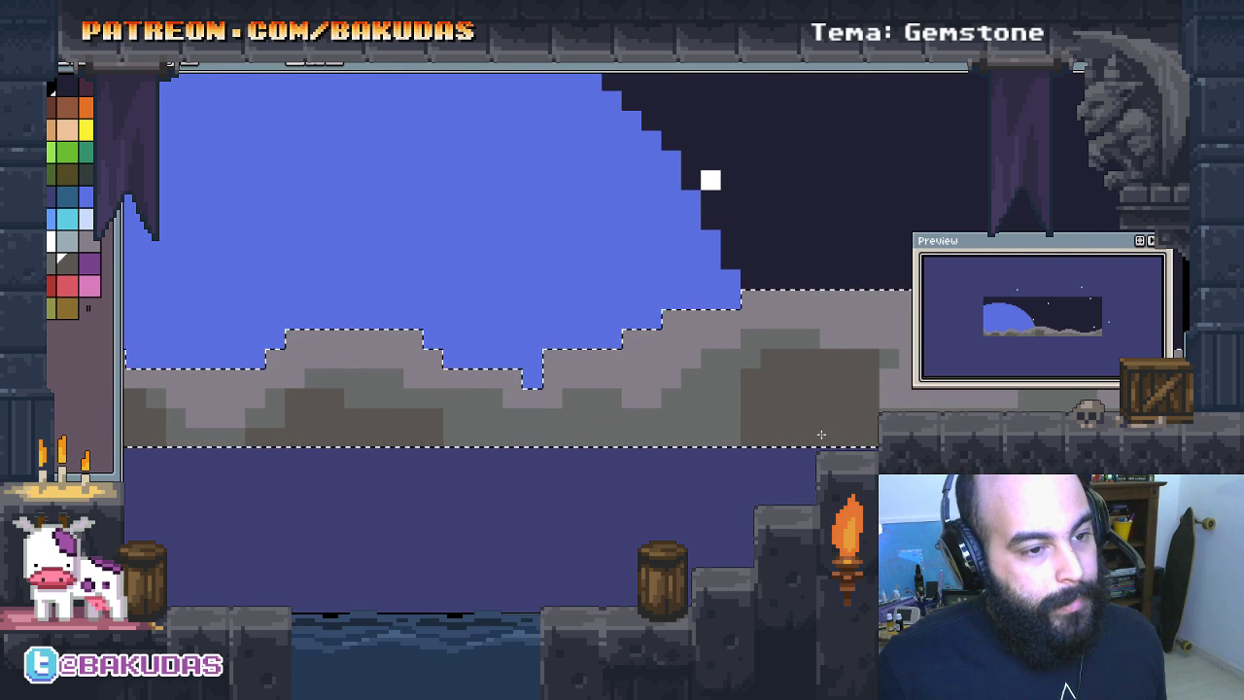
pyautogui.moveTo(817, 340)
pyautogui.mouseDown()
pyautogui.moveTo(889, 369)
pyautogui.moveTo(706, 400)
pyautogui.moveTo(749, 408)
pyautogui.mouseUp()
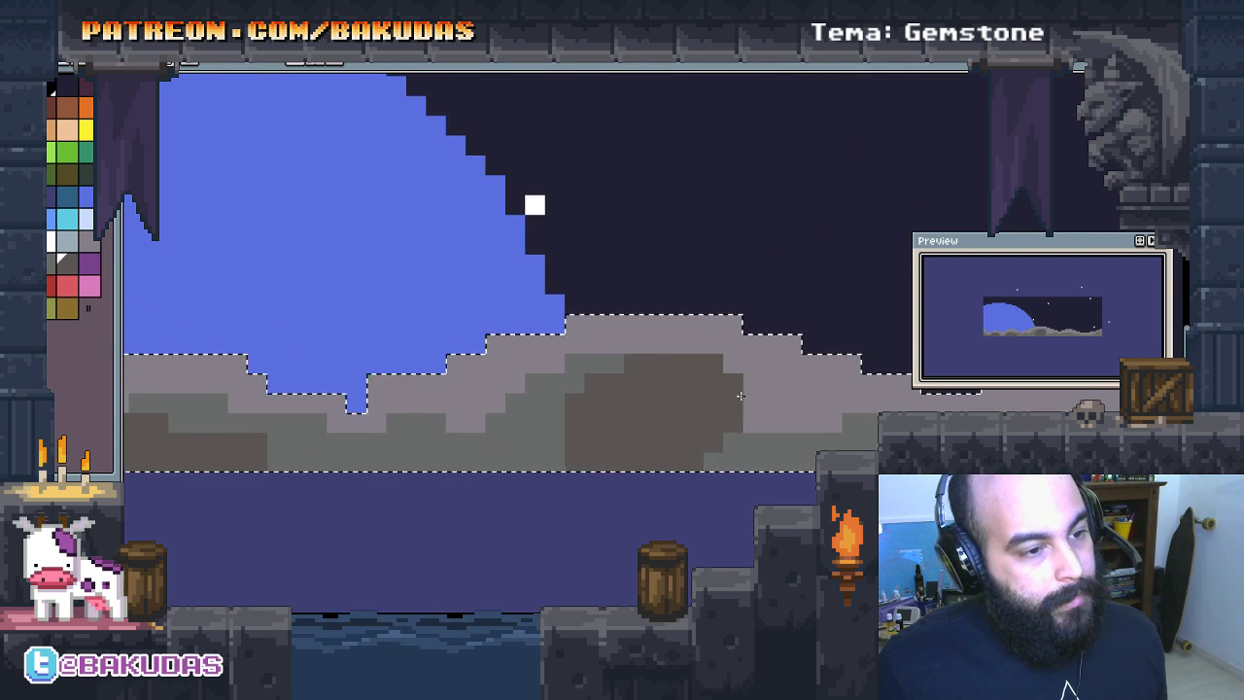
pyautogui.moveTo(573, 403)
pyautogui.mouseDown()
pyautogui.moveTo(551, 423)
pyautogui.moveTo(546, 456)
pyautogui.moveTo(525, 438)
pyautogui.moveTo(535, 410)
pyautogui.mouseUp()
pyautogui.hotkey('ctrl', 'z')
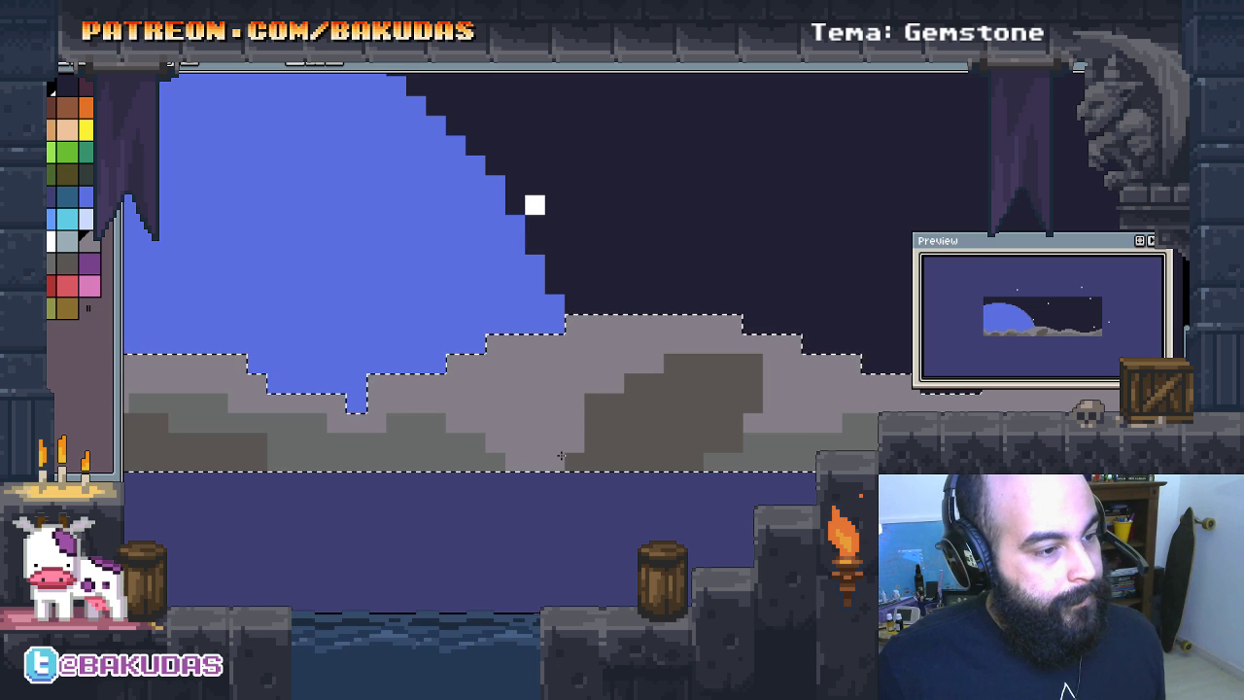
# Step: Rework the dark rock block with mid-grey and light grey to form stepped edges
pyautogui.keyDown('alt'); pyautogui.click(773, 442); pyautogui.keyUp('alt')
pyautogui.moveTo(604, 402); pyautogui.dragTo(719, 385)
pyautogui.keyDown('alt'); pyautogui.click(585, 395); pyautogui.keyUp('alt')
pyautogui.click(652, 371)
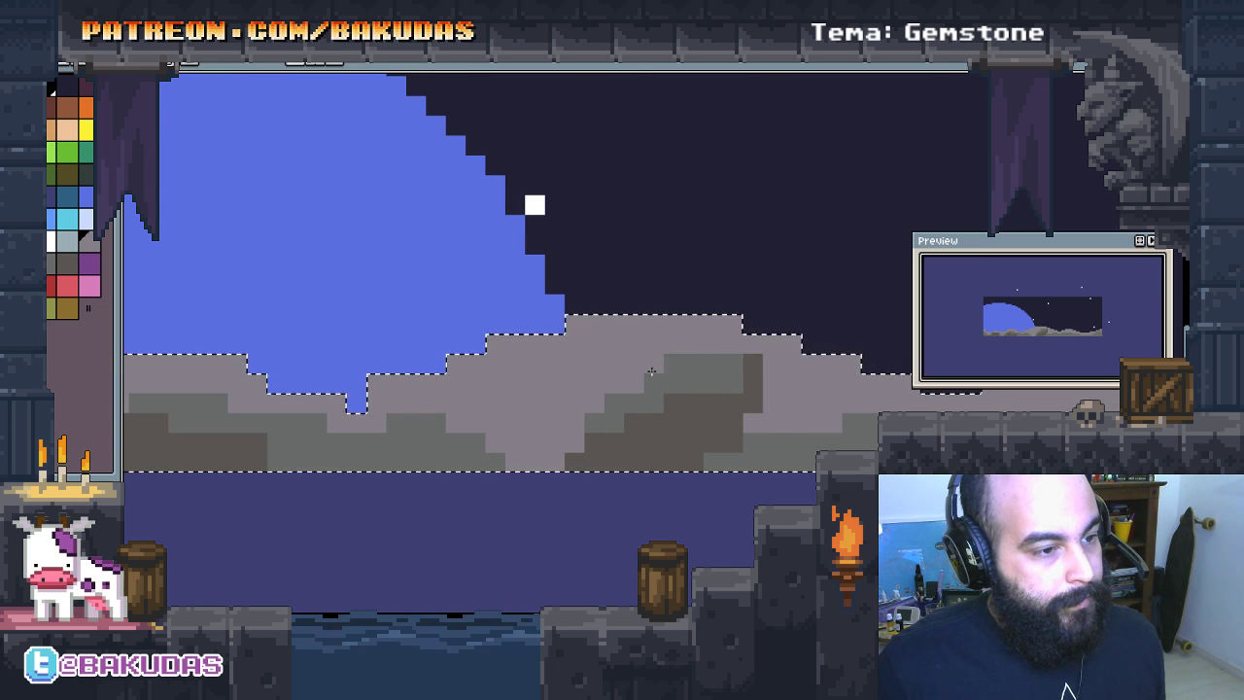
pyautogui.keyDown('alt'); pyautogui.click(688, 367); pyautogui.keyUp('alt')
pyautogui.moveTo(595, 437); pyautogui.dragTo(618, 437)
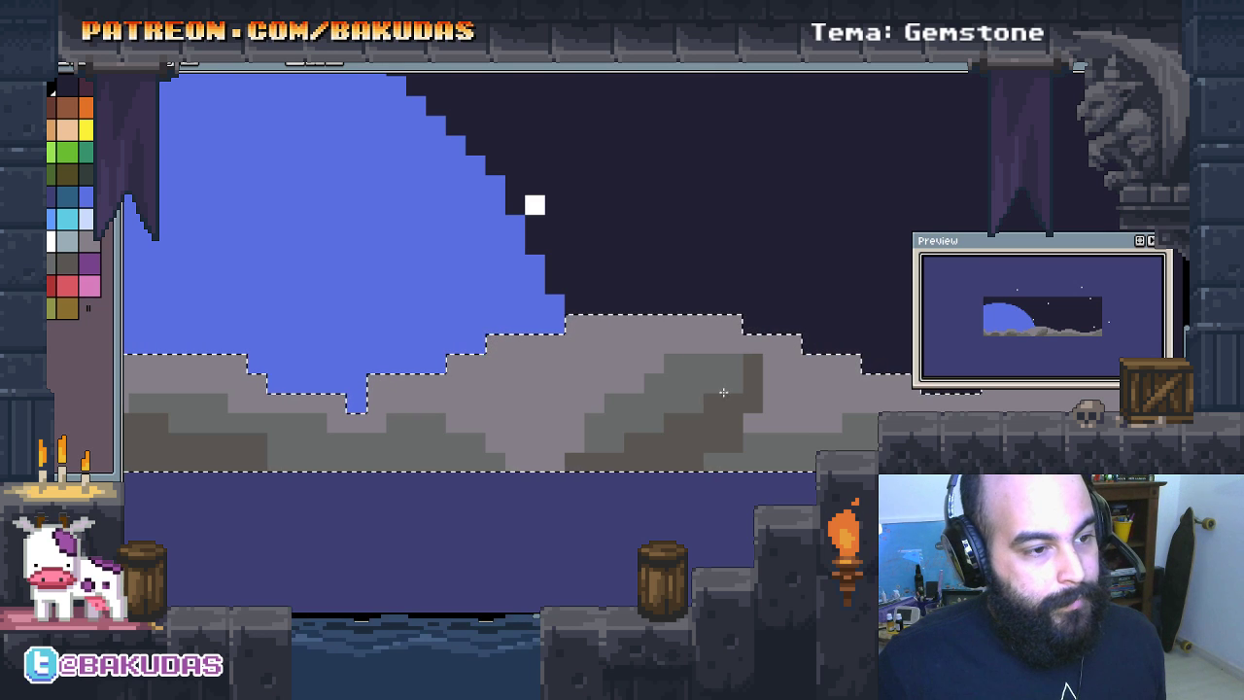
pyautogui.moveTo(753, 381); pyautogui.dragTo(727, 398)
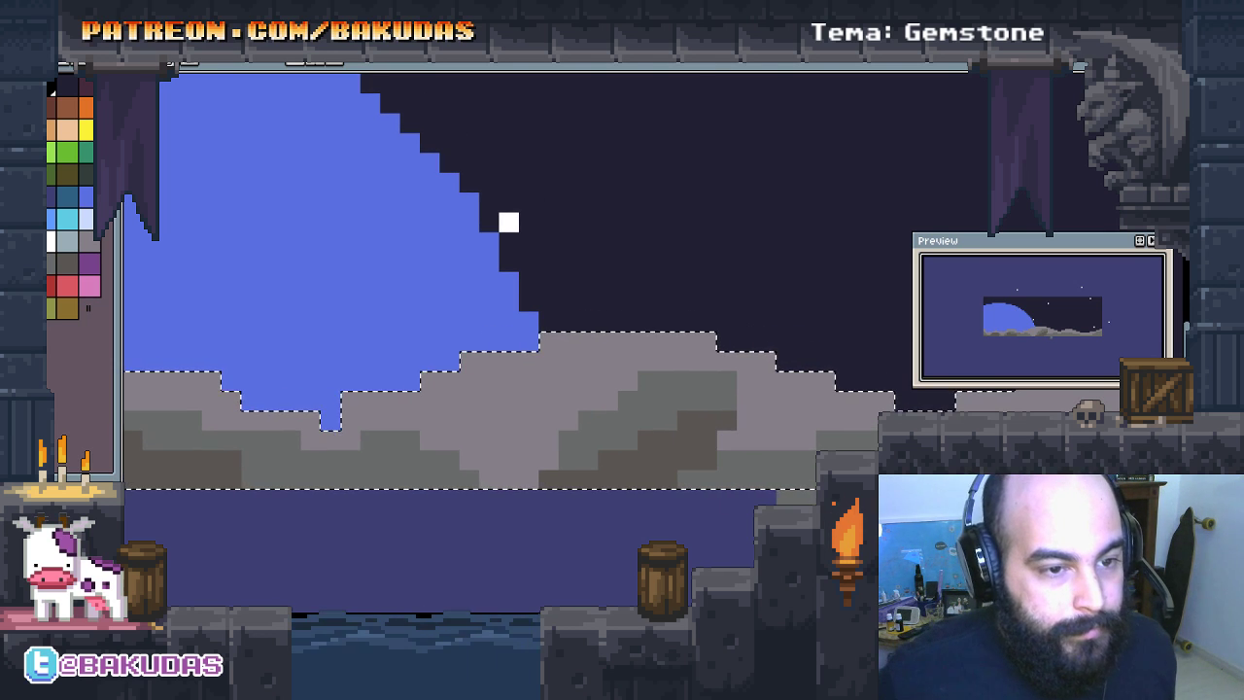
pyautogui.moveTo(606, 450); pyautogui.dragTo(659, 402)
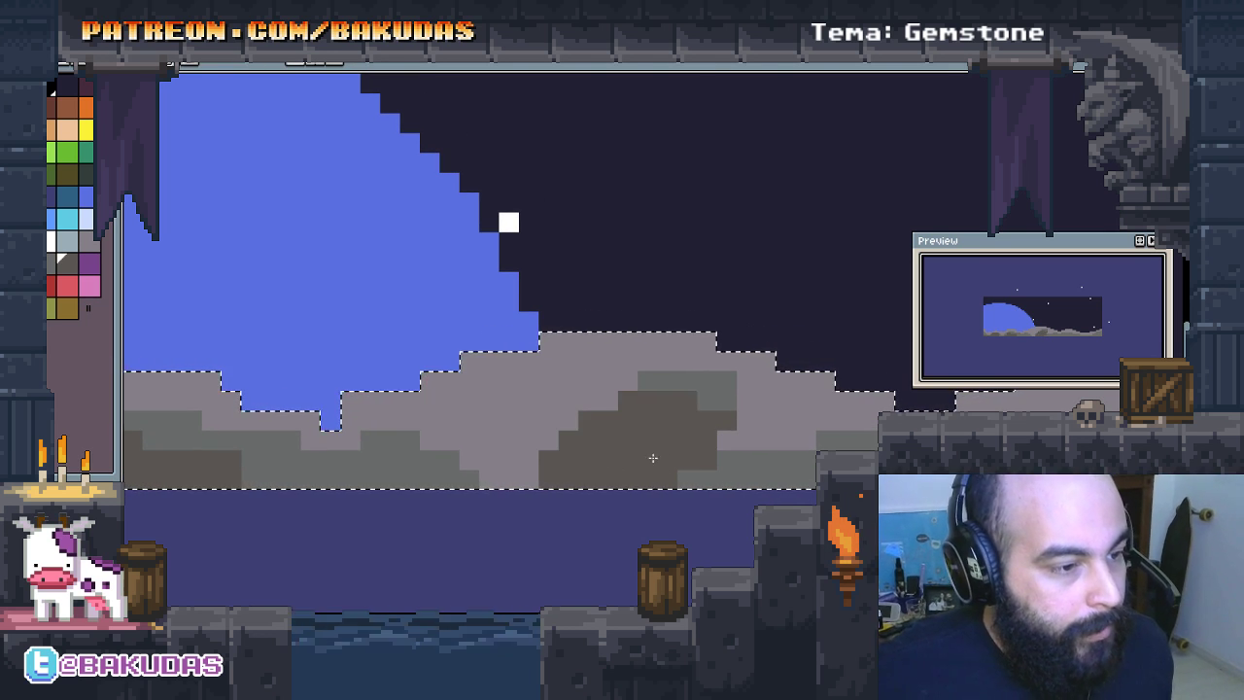
pyautogui.click(727, 391)
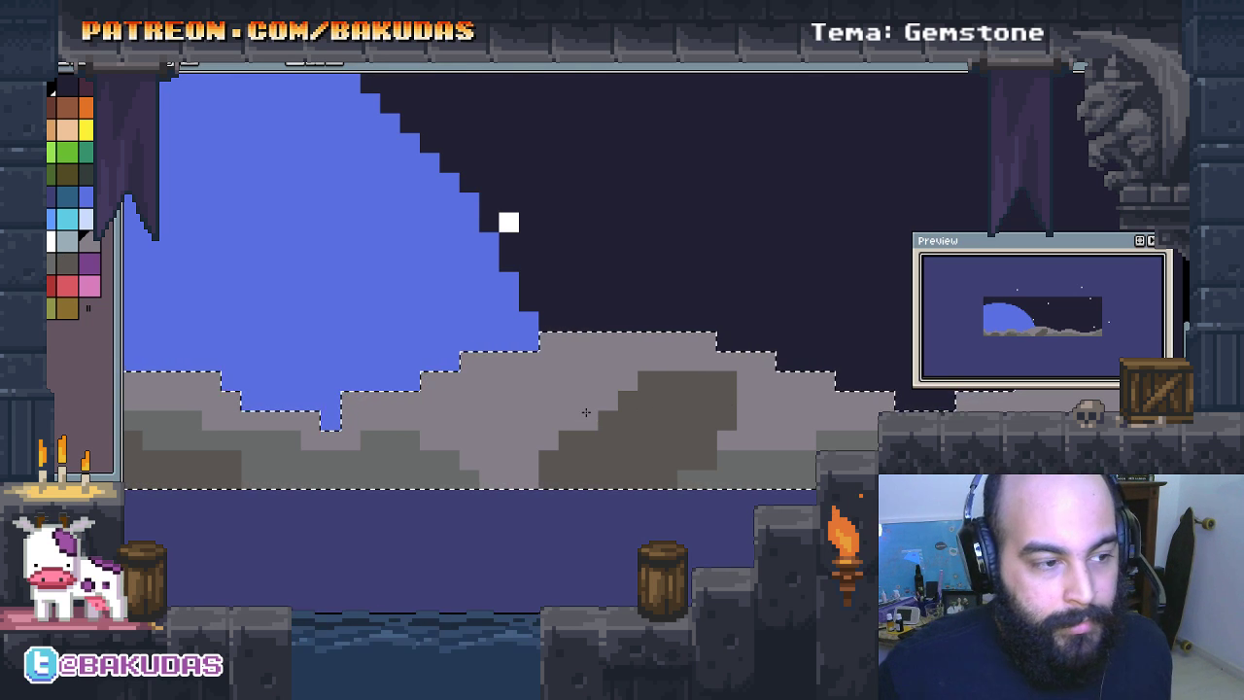
pyautogui.moveTo(586, 412); pyautogui.dragTo(610, 418)
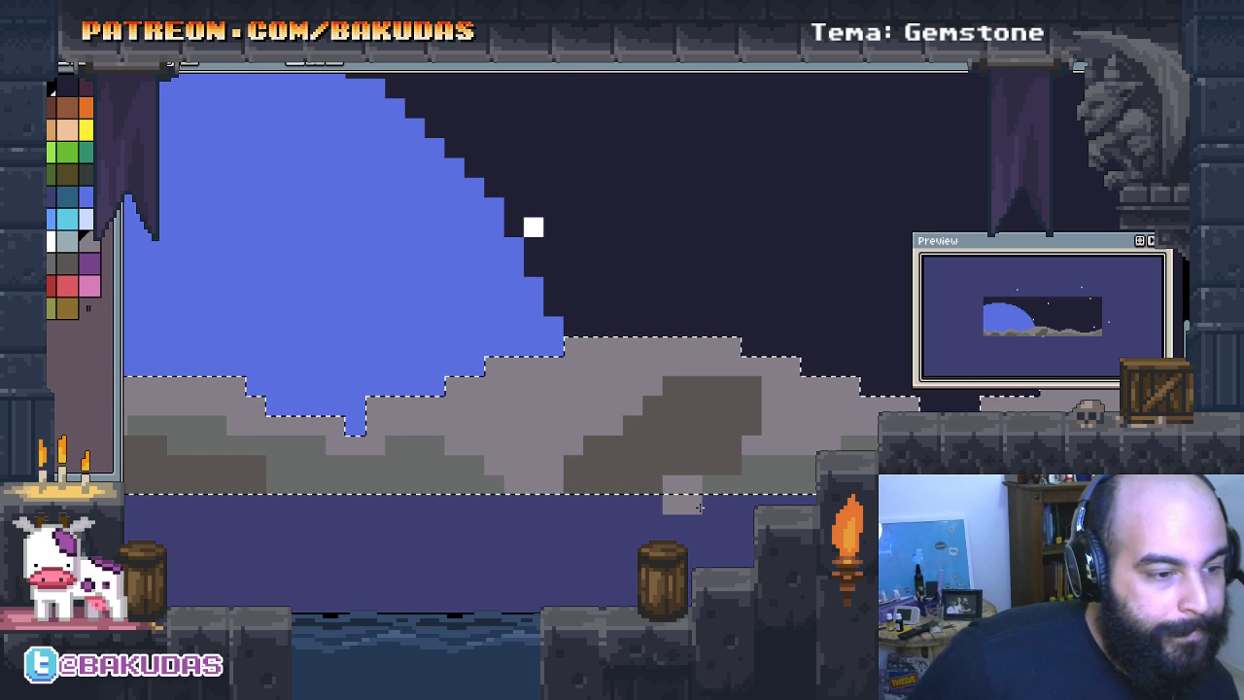
pyautogui.moveTo(731, 463); pyautogui.dragTo(739, 471)
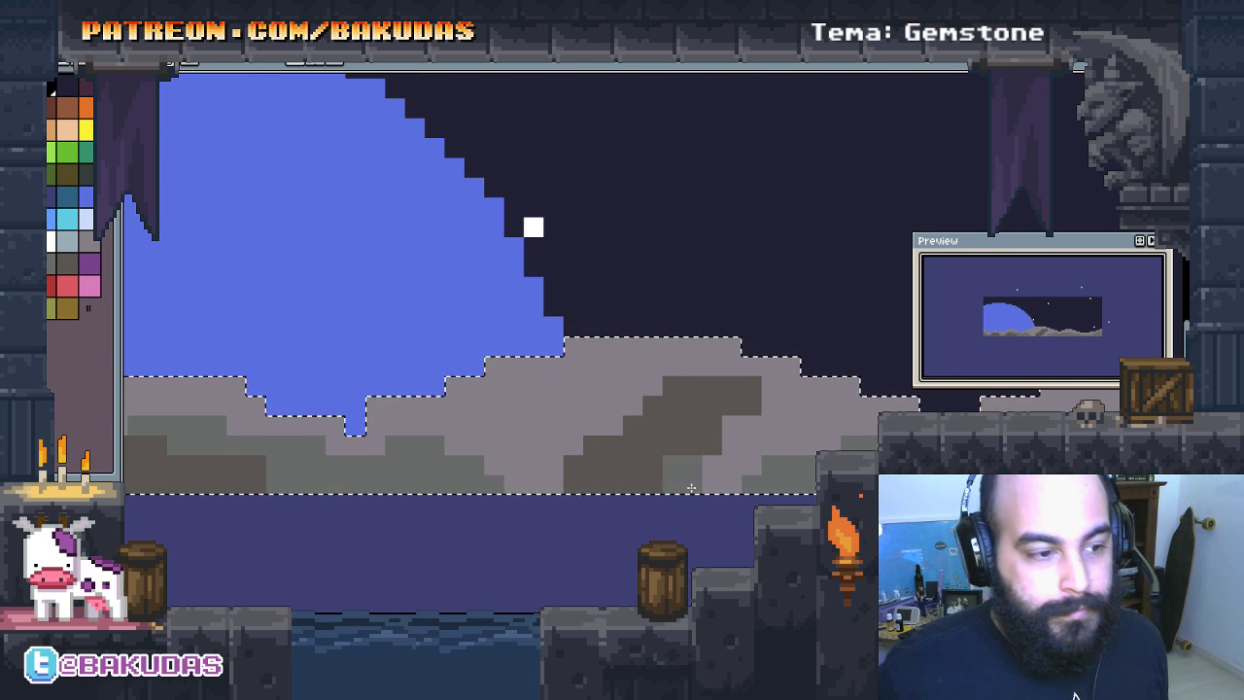
pyautogui.moveTo(724, 489); pyautogui.dragTo(707, 496)
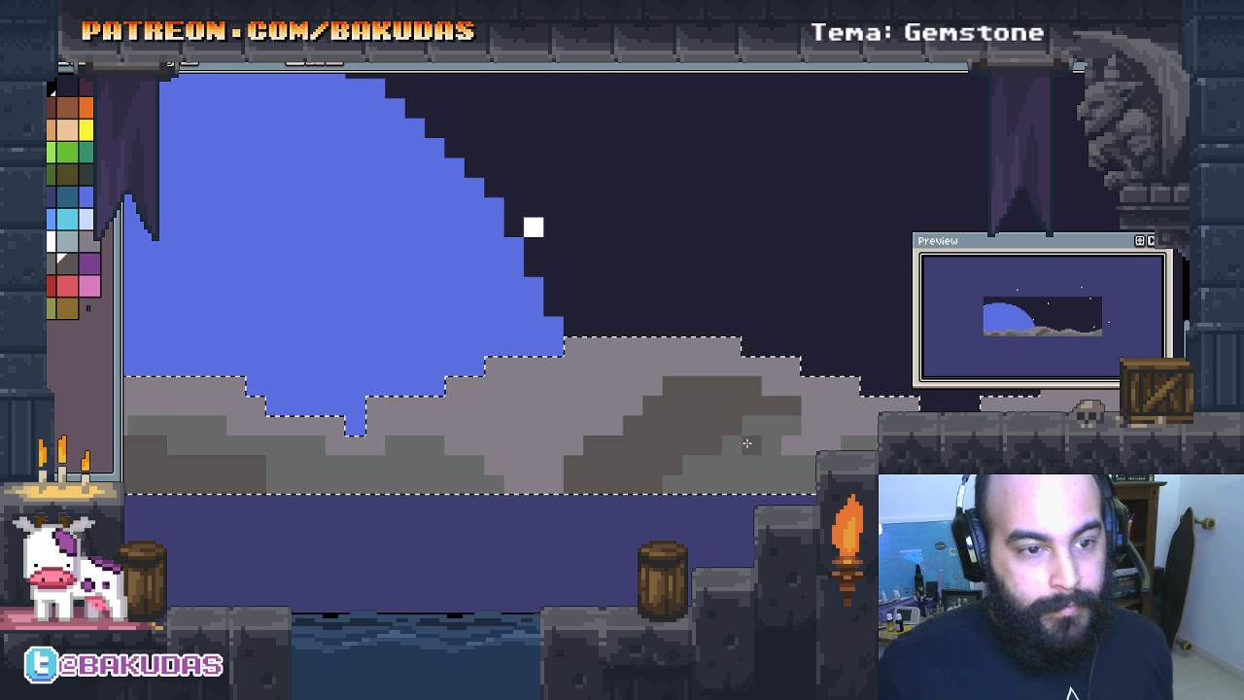
# Step: Add dark grey shading blocks along the bottom edge of the left rocks
pyautogui.moveTo(746, 443)
pyautogui.mouseDown()
pyautogui.moveTo(840, 428)
pyautogui.moveTo(804, 413)
pyautogui.mouseUp()
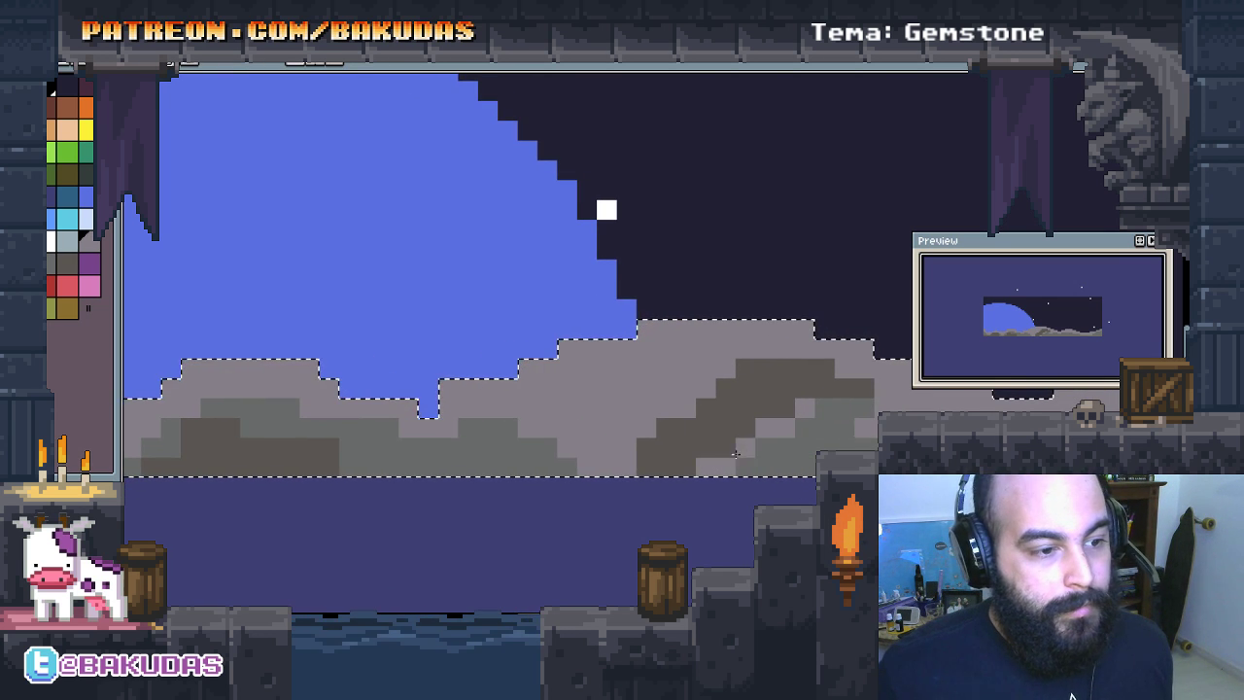
pyautogui.moveTo(767, 452); pyautogui.dragTo(615, 470)
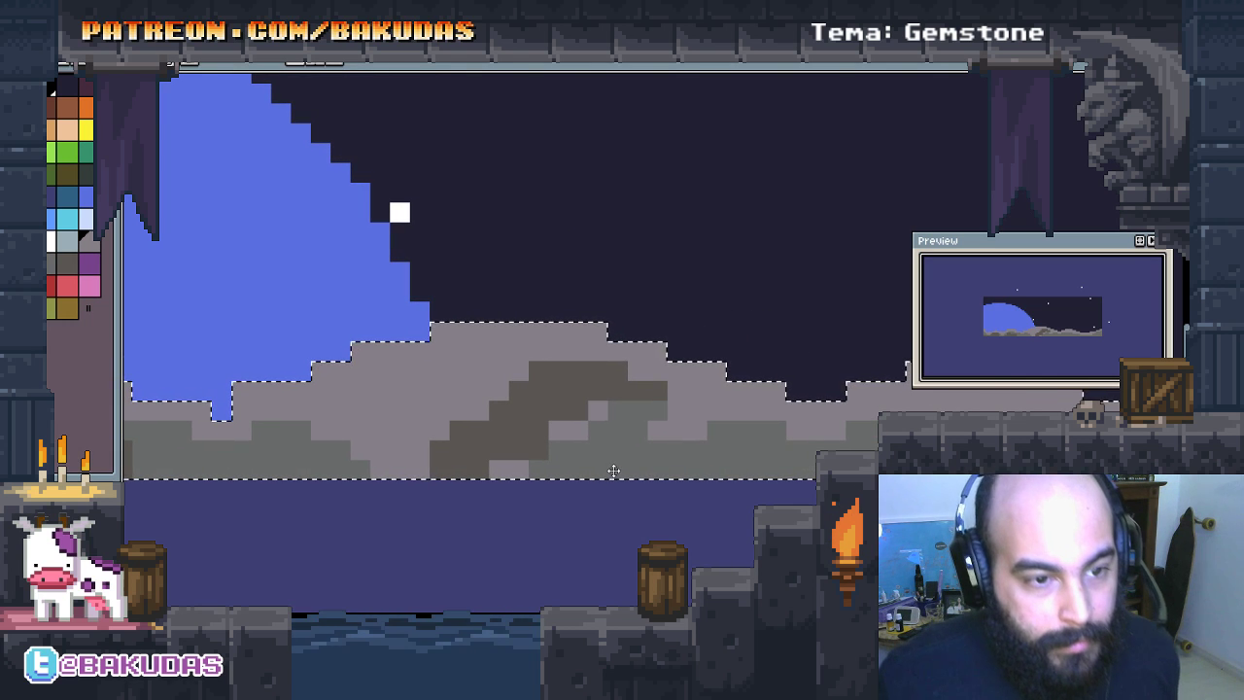
pyautogui.hscroll(-1, 623, 409)
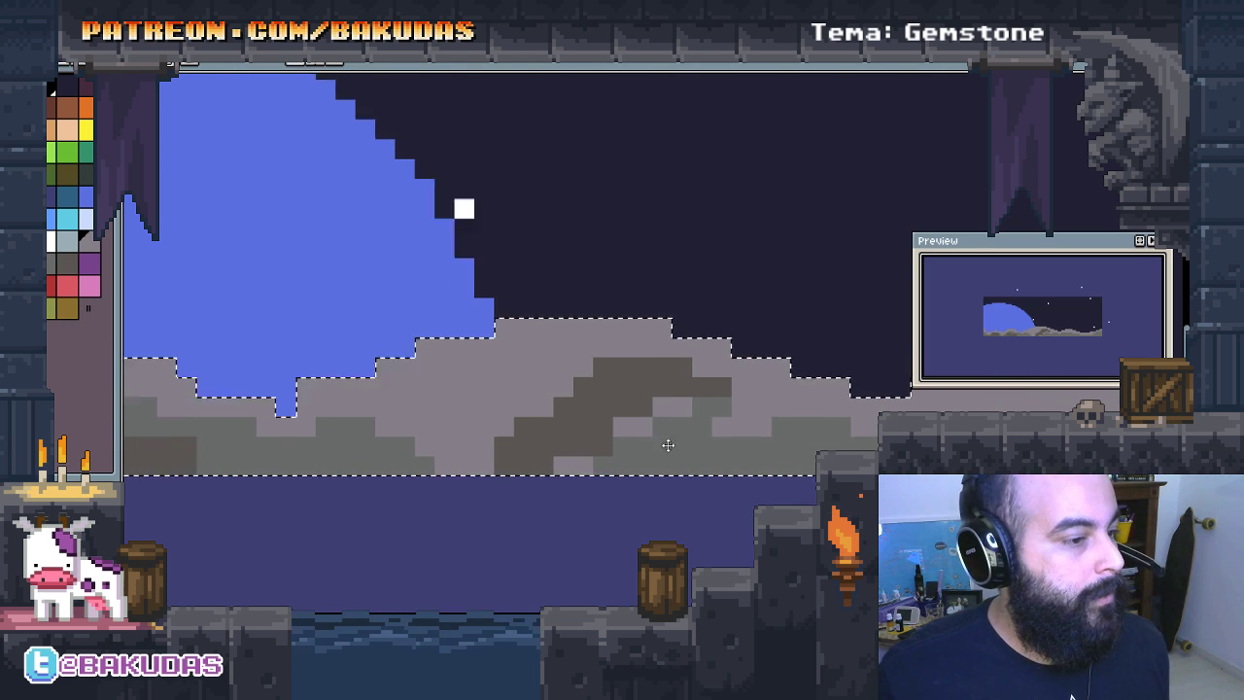
pyautogui.hscroll(-4, 667, 441)
pyautogui.click(386, 448)
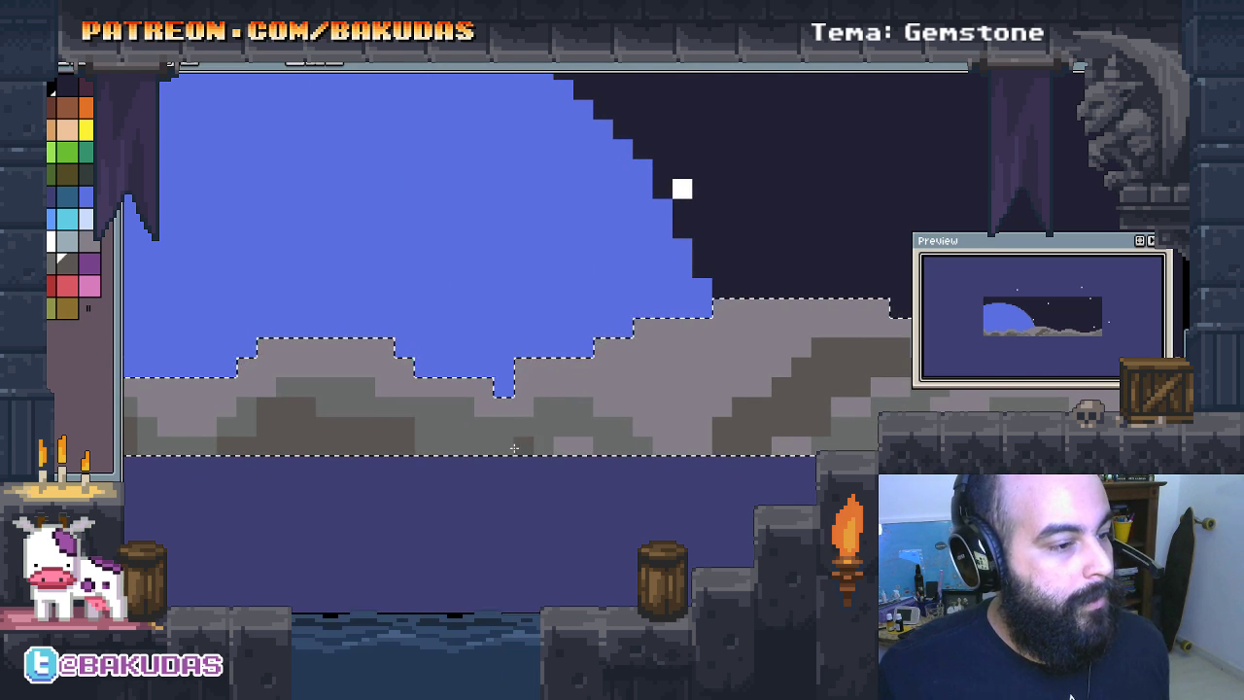
pyautogui.click(543, 447)
pyautogui.click(489, 453)
pyautogui.click(566, 408)
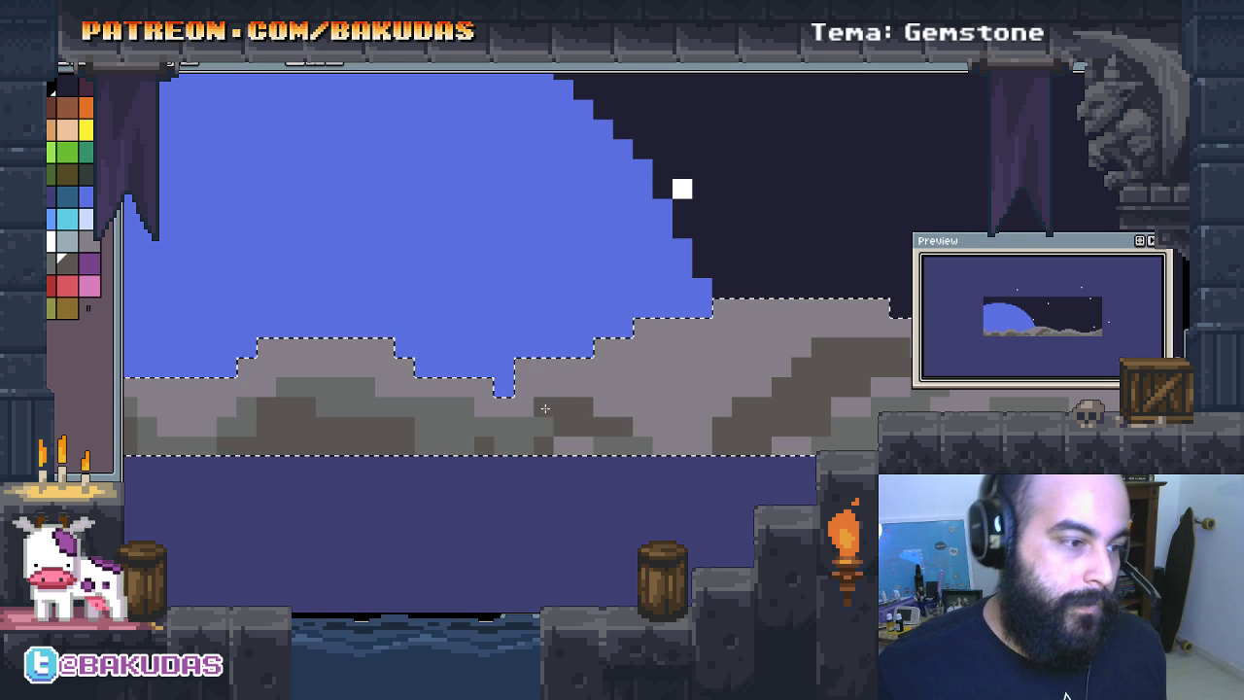
pyautogui.click(544, 427)
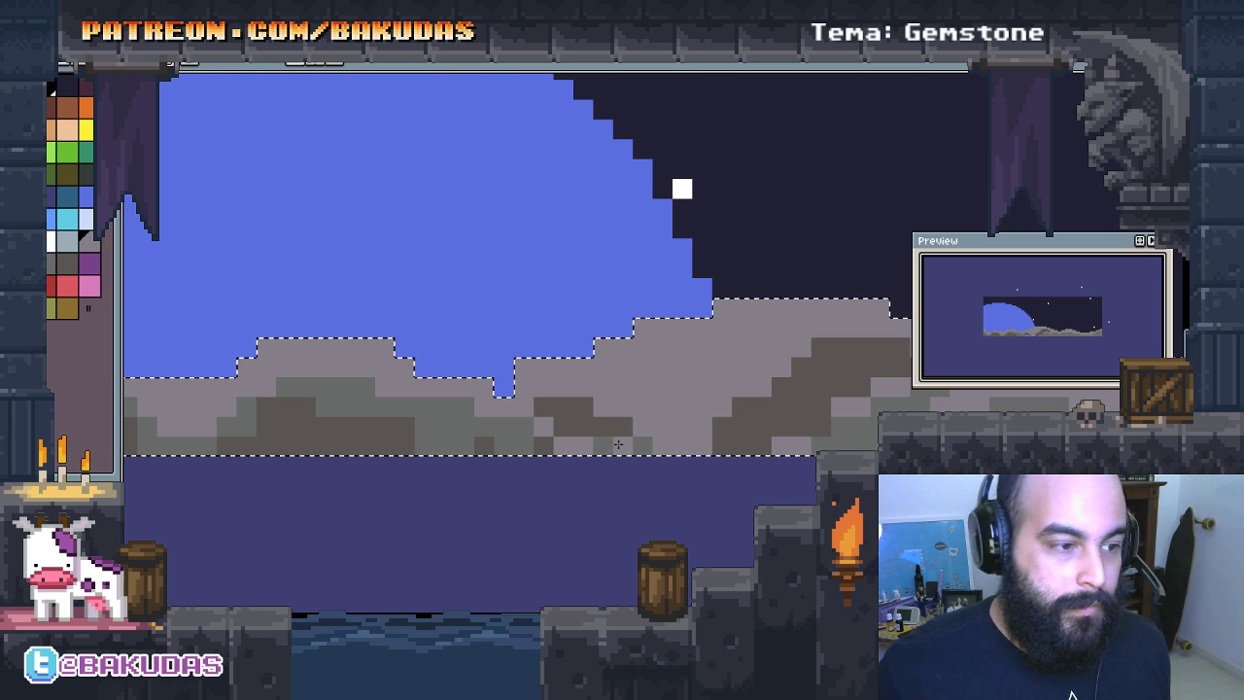
pyautogui.hscroll(5, 702, 429)
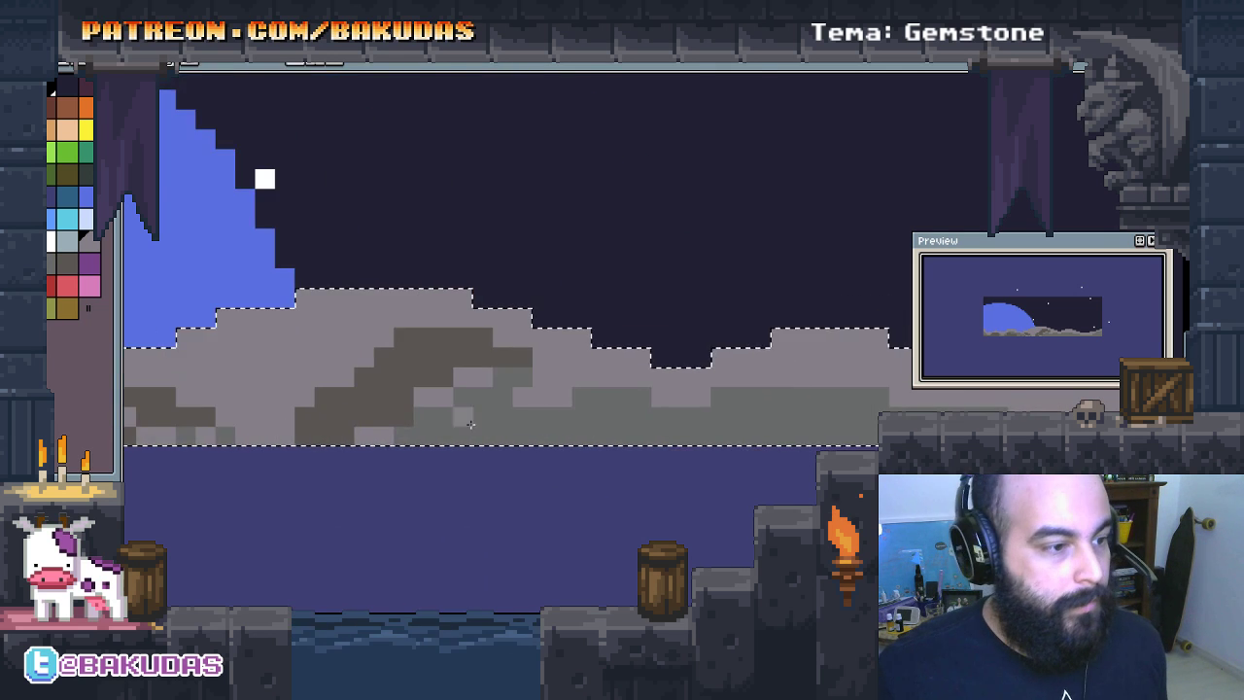
pyautogui.moveTo(624, 460); pyautogui.dragTo(719, 455)
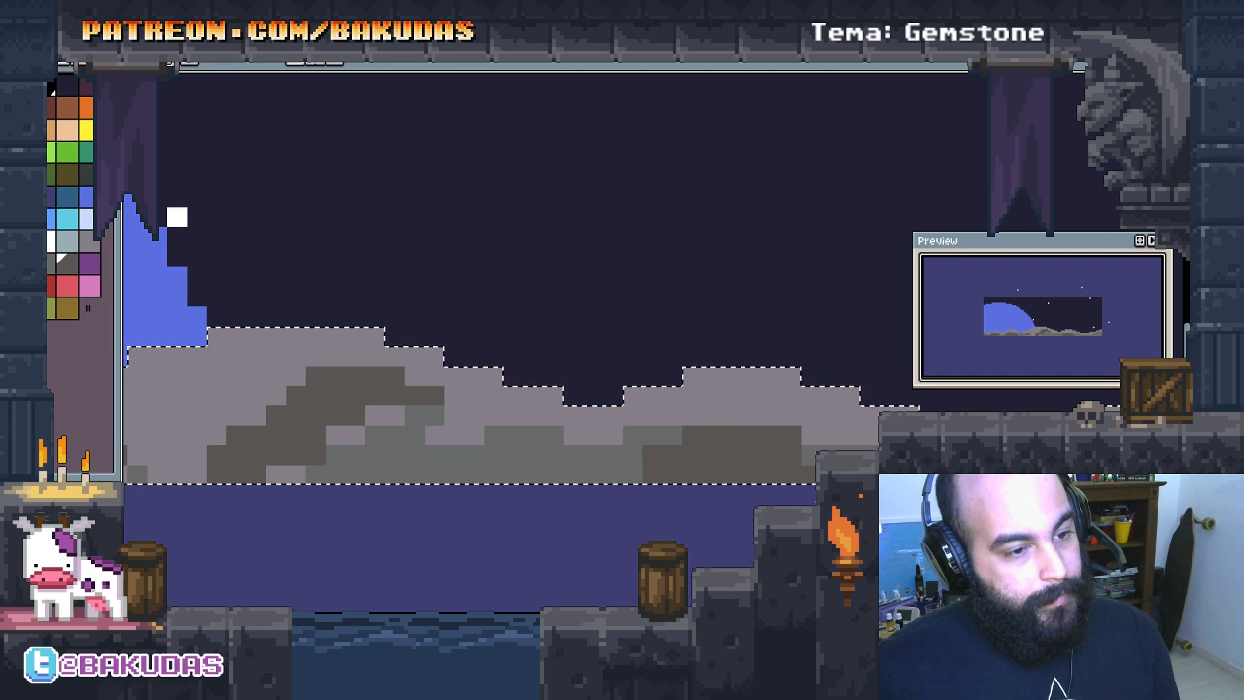
# Step: Drag the selected rock band further left across the dark sky
pyautogui.moveTo(279, 426)
pyautogui.mouseDown()
pyautogui.moveTo(555, 464)
pyautogui.moveTo(633, 493)
pyautogui.mouseUp()
pyautogui.moveTo(507, 462); pyautogui.dragTo(494, 460)
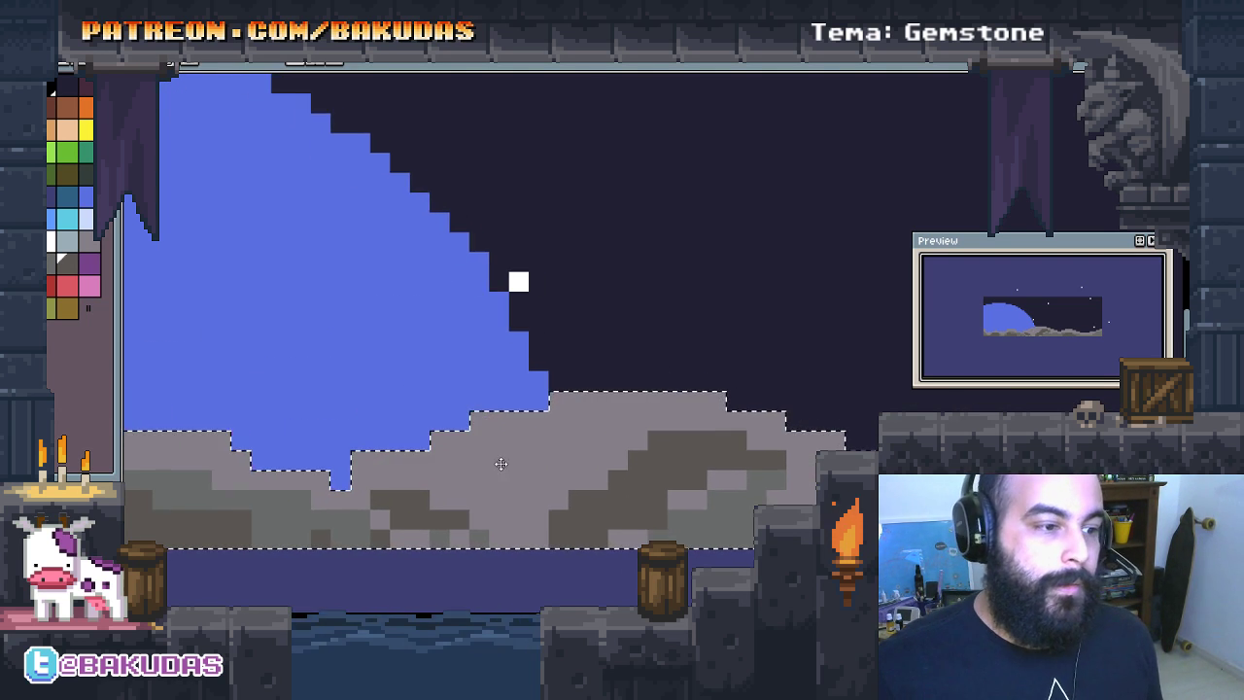
pyautogui.hscroll(5, 493, 460)
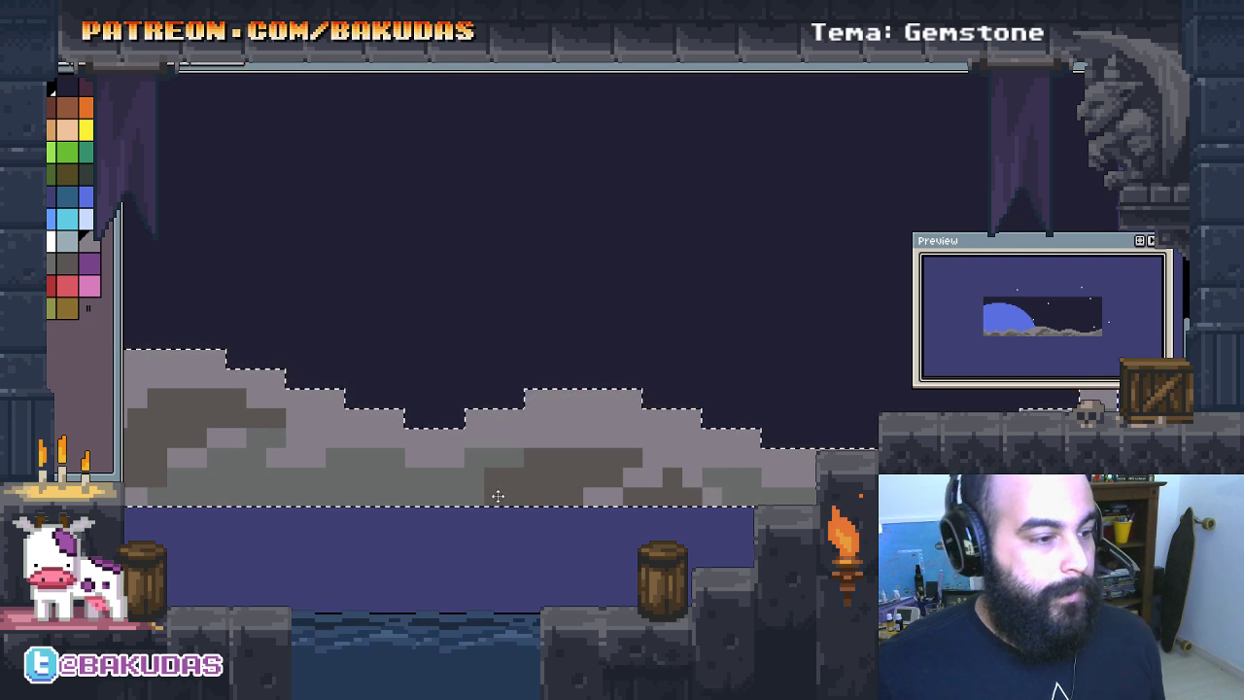
pyautogui.moveTo(497, 496); pyautogui.dragTo(481, 500)
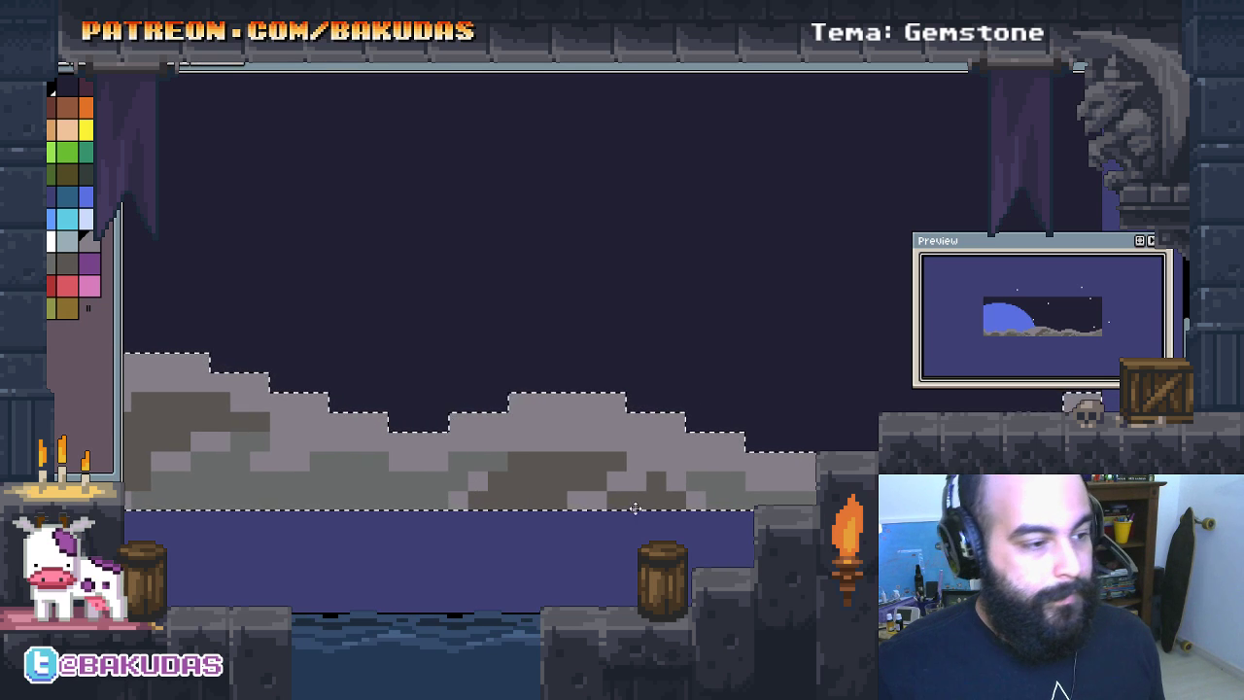
pyautogui.moveTo(635, 507); pyautogui.dragTo(442, 517)
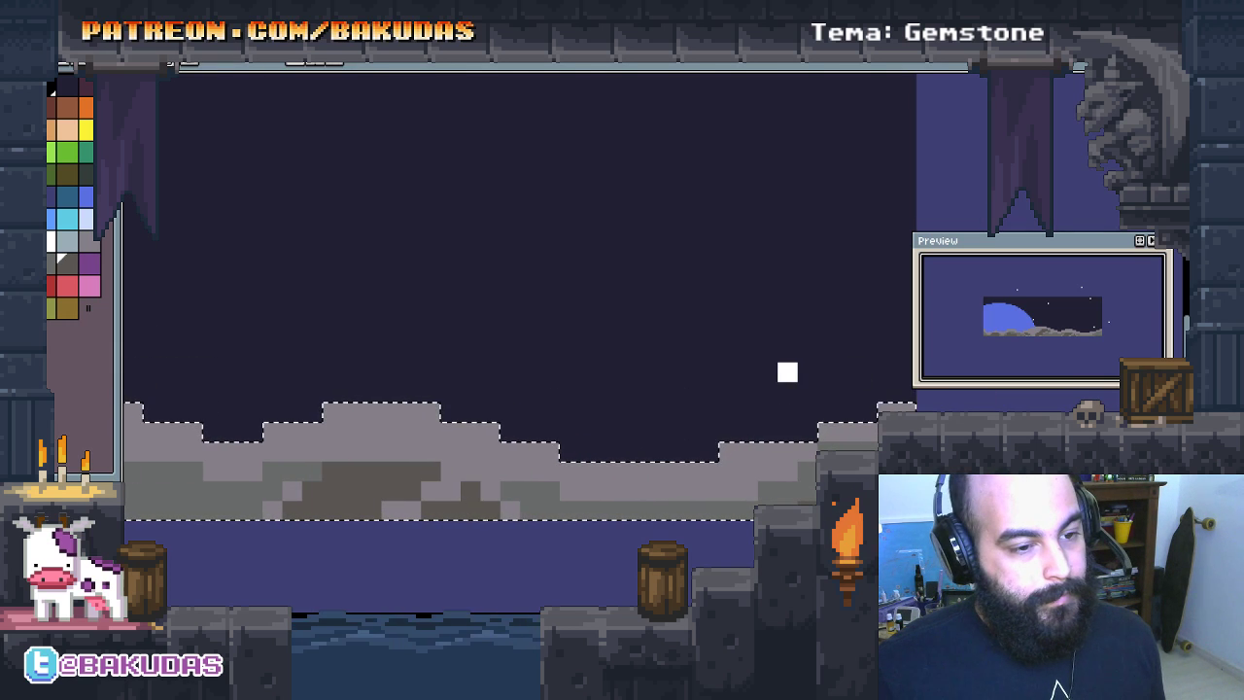
# Step: Pick a different palette colour and pan back to the blue planet and rocks
pyautogui.click(88, 241)
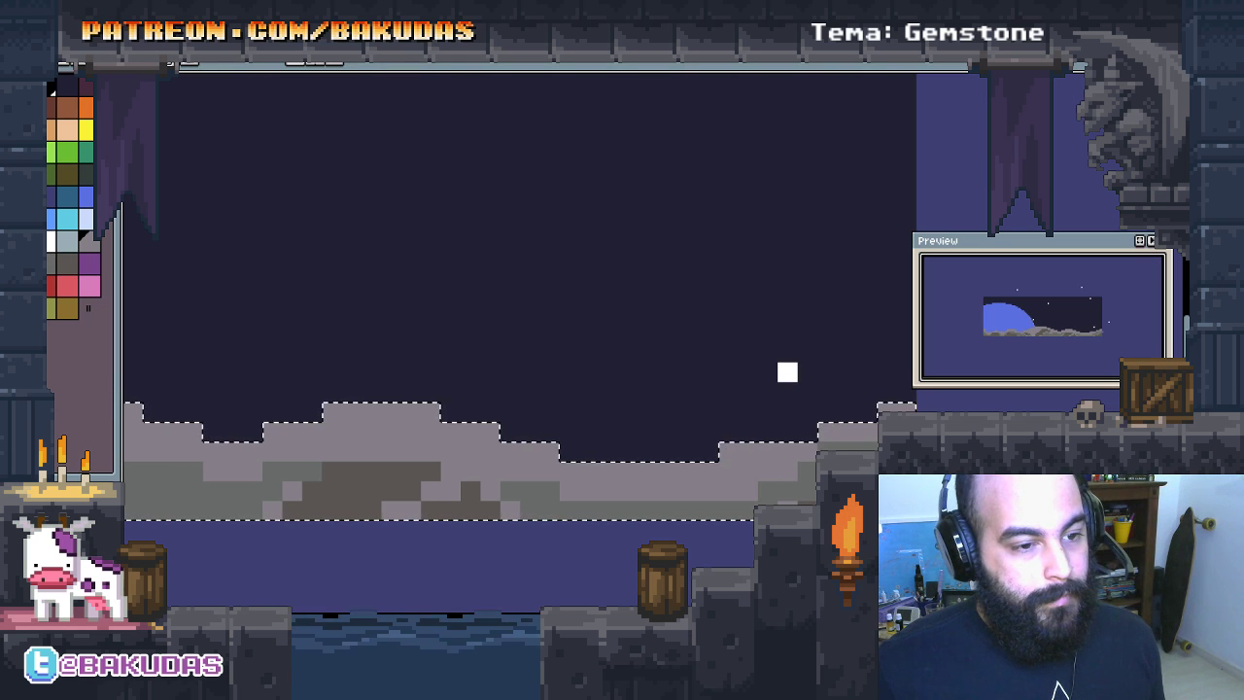
pyautogui.scroll(-2, 222, 230)
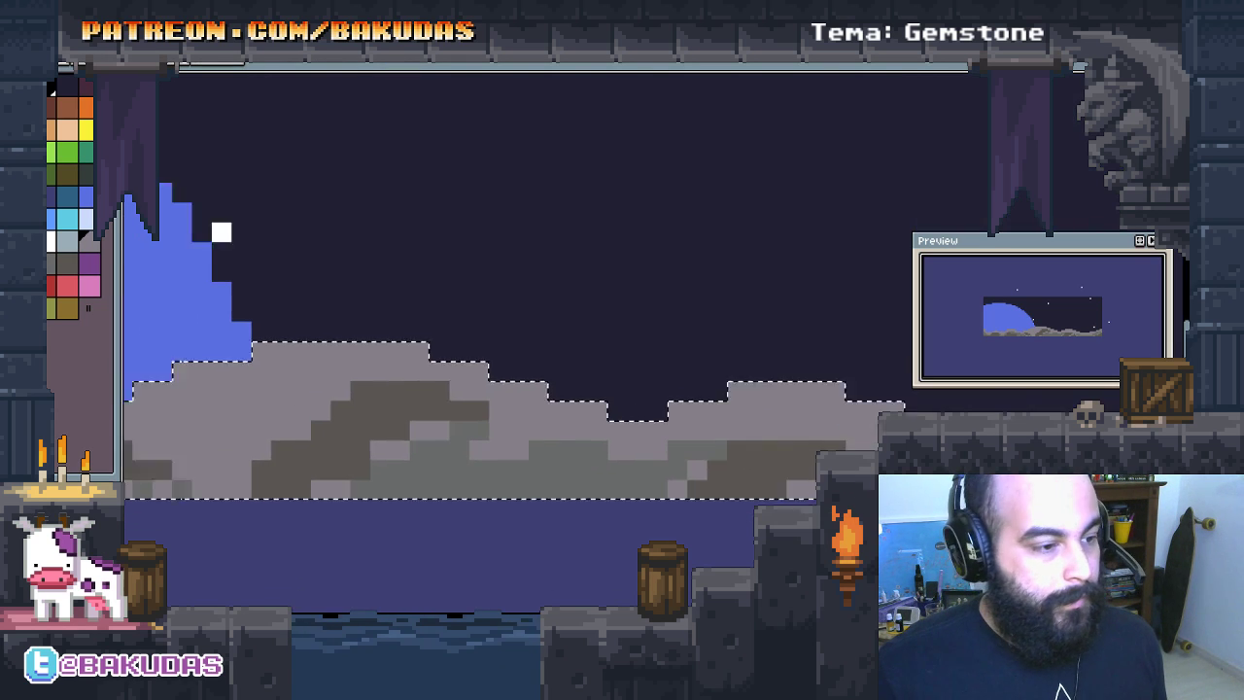
pyautogui.hscroll(-4, 222, 230)
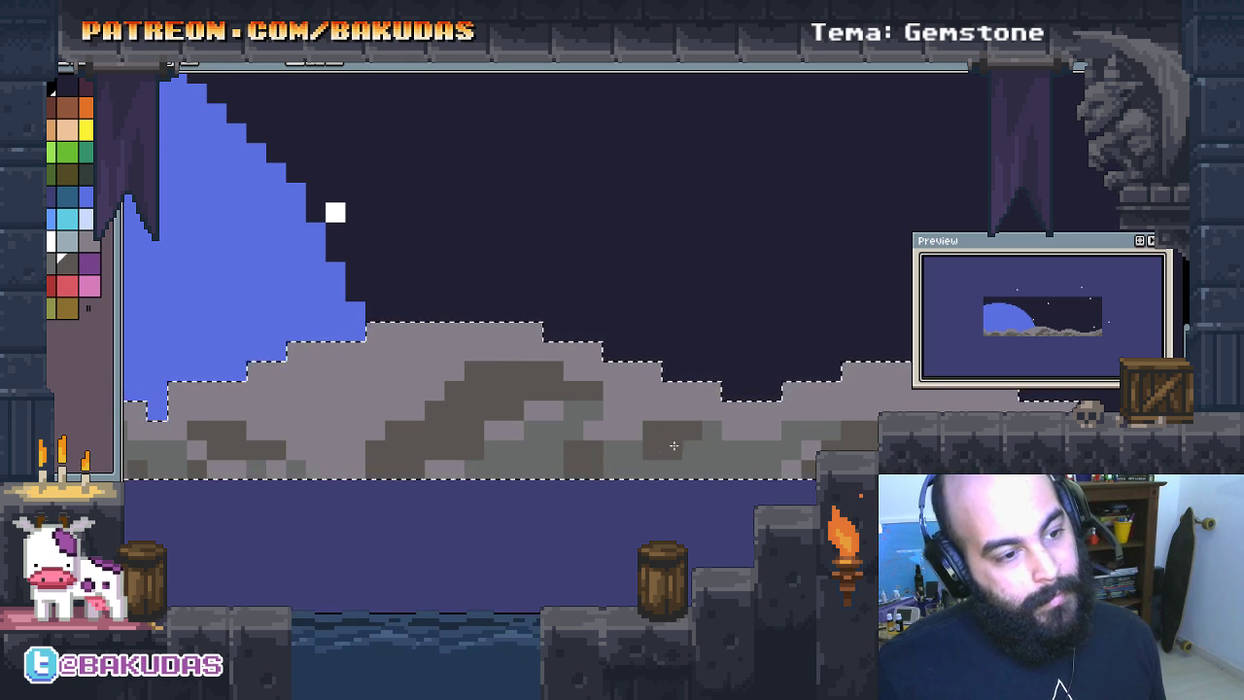
pyautogui.moveTo(619, 427); pyautogui.dragTo(660, 421)
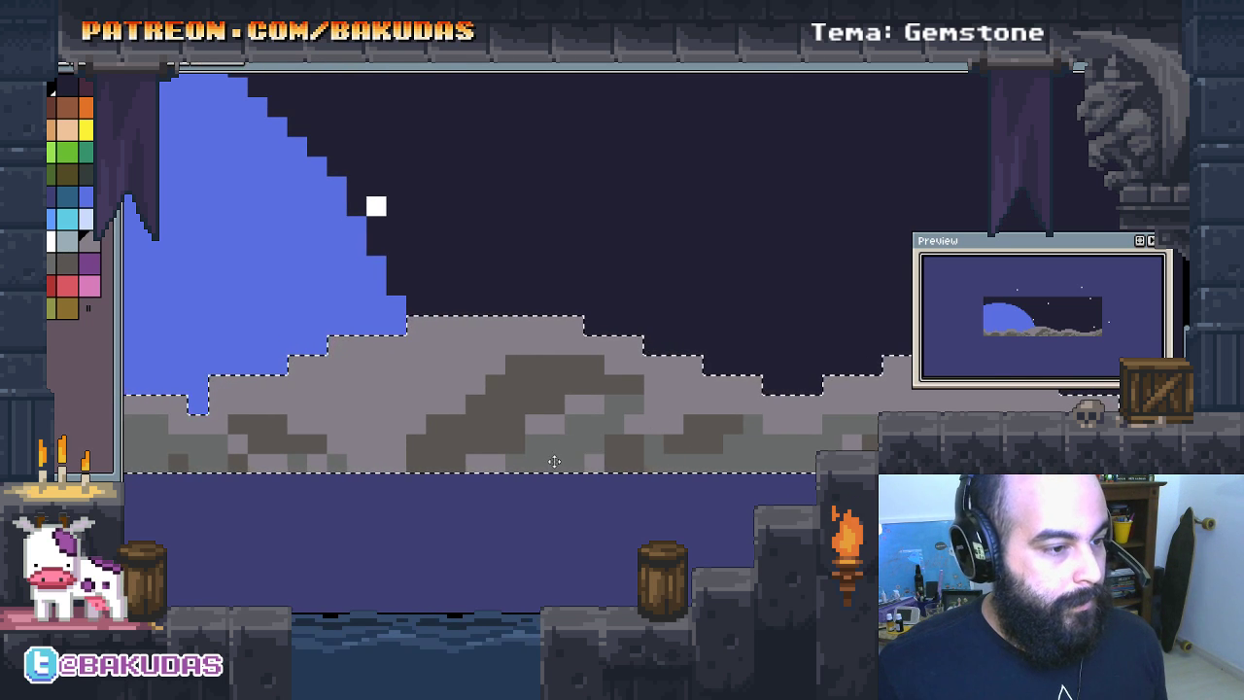
pyautogui.moveTo(564, 458)
pyautogui.mouseDown()
pyautogui.moveTo(704, 413)
pyautogui.moveTo(778, 408)
pyautogui.mouseUp()
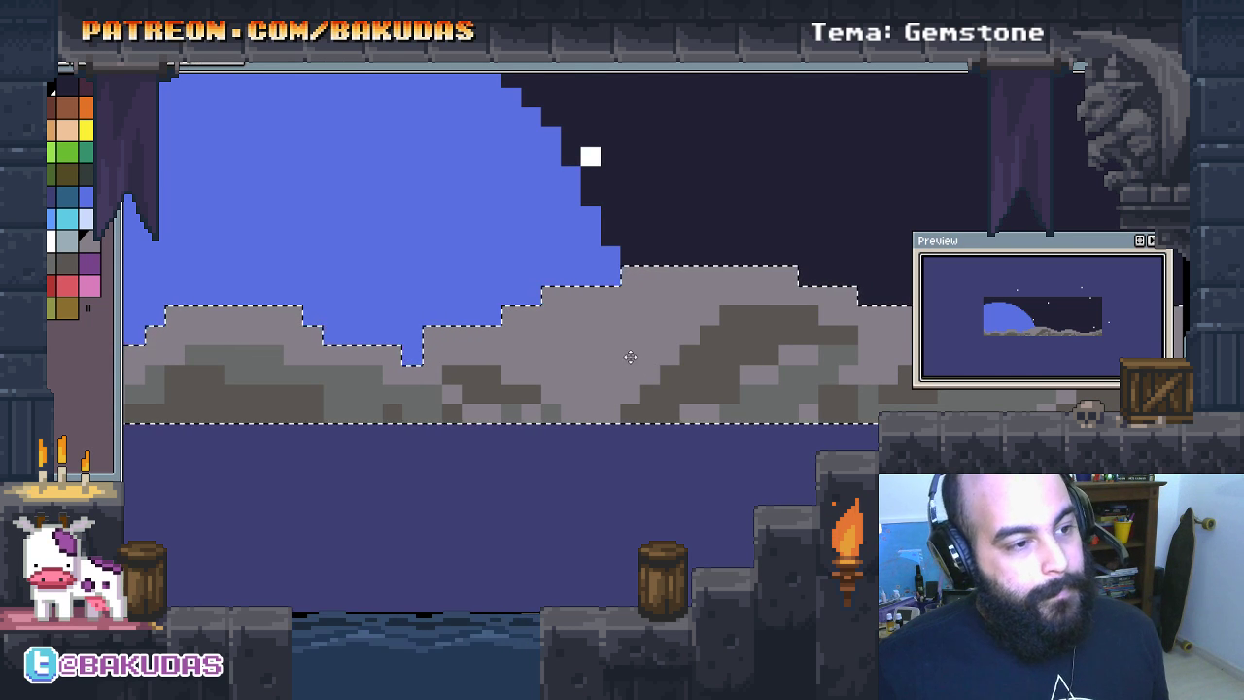
pyautogui.moveTo(630, 357)
pyautogui.mouseDown()
pyautogui.moveTo(652, 381)
pyautogui.moveTo(521, 399)
pyautogui.mouseUp()
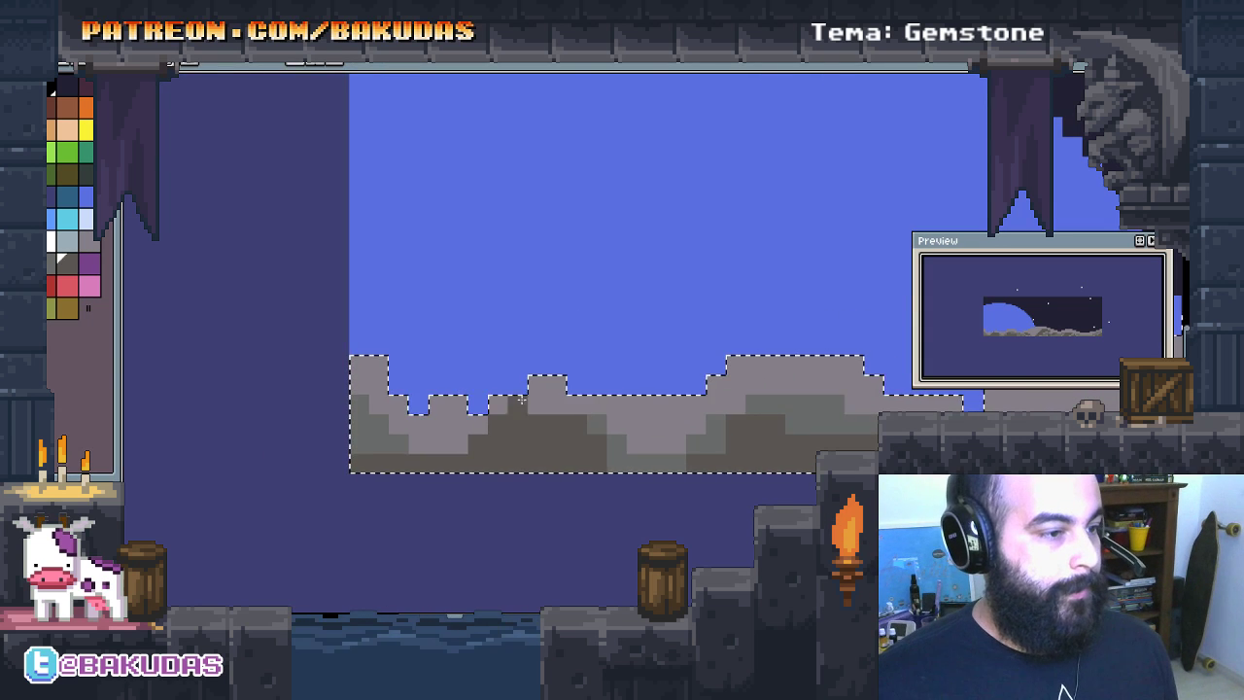
pyautogui.scroll(2, 497, 333)
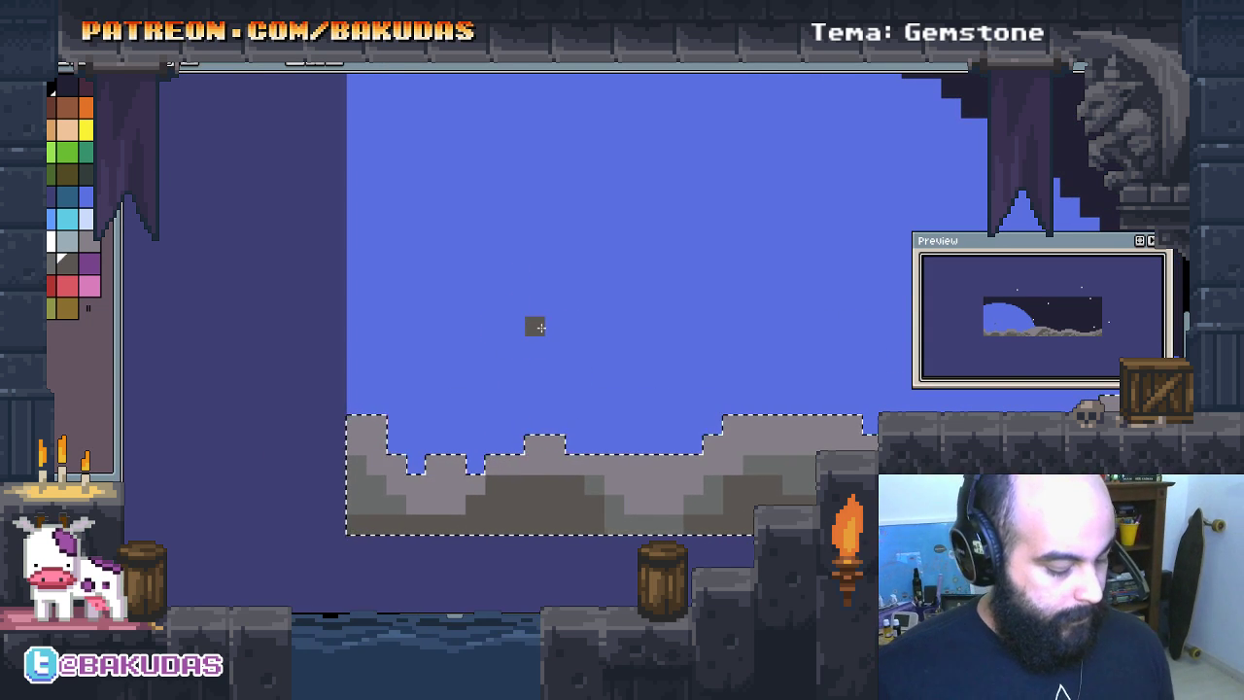
# Step: Paint several dark grey peaks rising behind the rocks into the sky
pyautogui.moveTo(408, 321)
pyautogui.mouseDown()
pyautogui.moveTo(408, 360)
pyautogui.moveTo(494, 459)
pyautogui.moveTo(448, 360)
pyautogui.moveTo(333, 431)
pyautogui.moveTo(478, 387)
pyautogui.mouseUp()
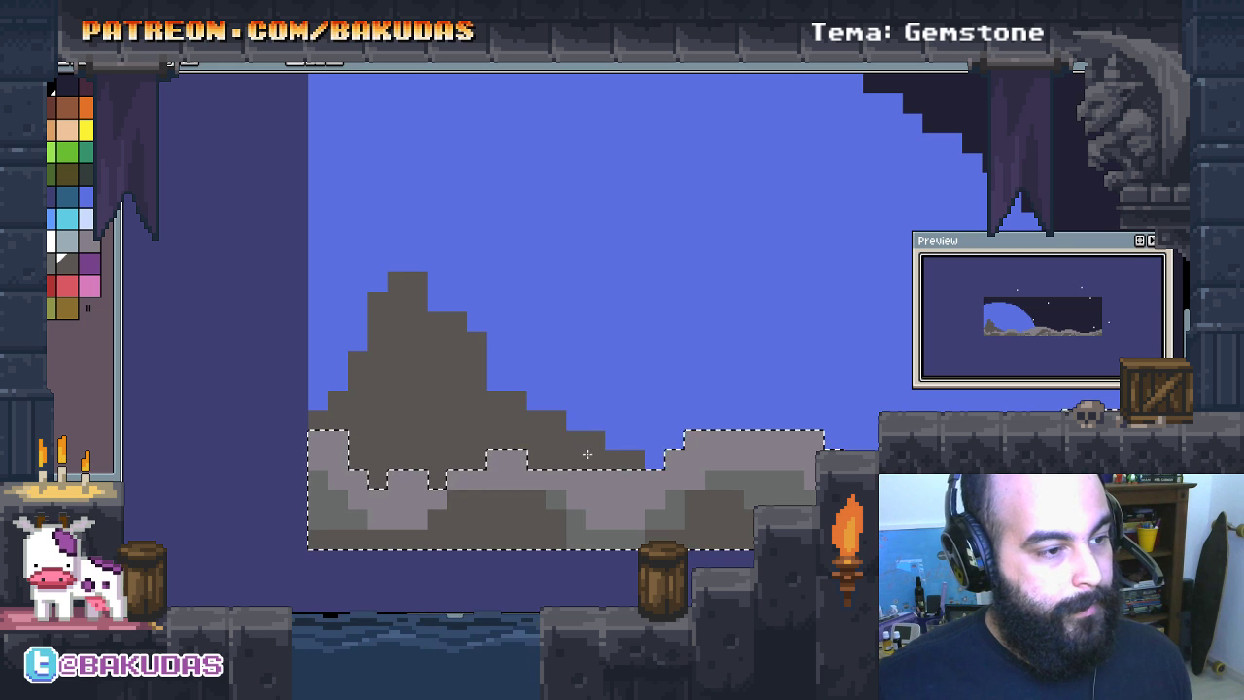
pyautogui.moveTo(587, 454)
pyautogui.mouseDown()
pyautogui.moveTo(475, 468)
pyautogui.moveTo(612, 389)
pyautogui.moveTo(758, 477)
pyautogui.mouseUp()
pyautogui.moveTo(622, 389)
pyautogui.mouseDown()
pyautogui.moveTo(751, 481)
pyautogui.moveTo(719, 331)
pyautogui.mouseUp()
pyautogui.moveTo(699, 389)
pyautogui.mouseDown()
pyautogui.moveTo(642, 393)
pyautogui.moveTo(773, 459)
pyautogui.moveTo(666, 375)
pyautogui.moveTo(538, 368)
pyautogui.moveTo(546, 376)
pyautogui.moveTo(519, 387)
pyautogui.moveTo(448, 387)
pyautogui.mouseUp()
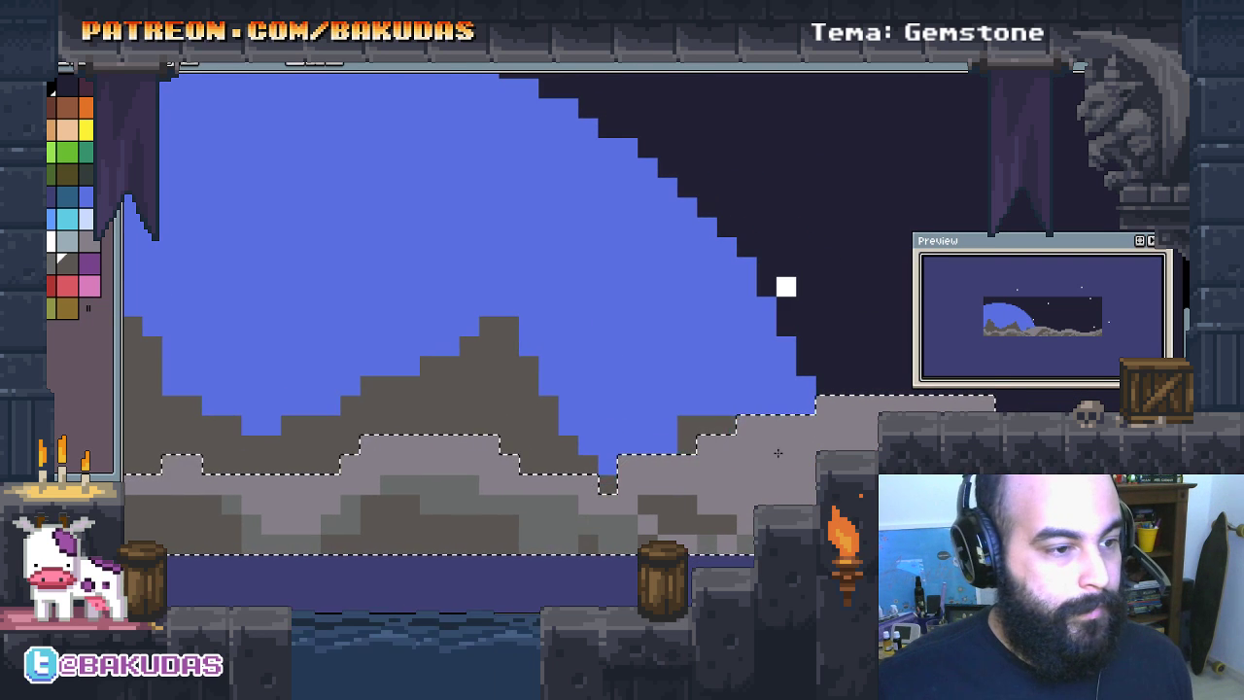
pyautogui.moveTo(797, 284); pyautogui.dragTo(778, 389)
pyautogui.moveTo(816, 321); pyautogui.dragTo(872, 418)
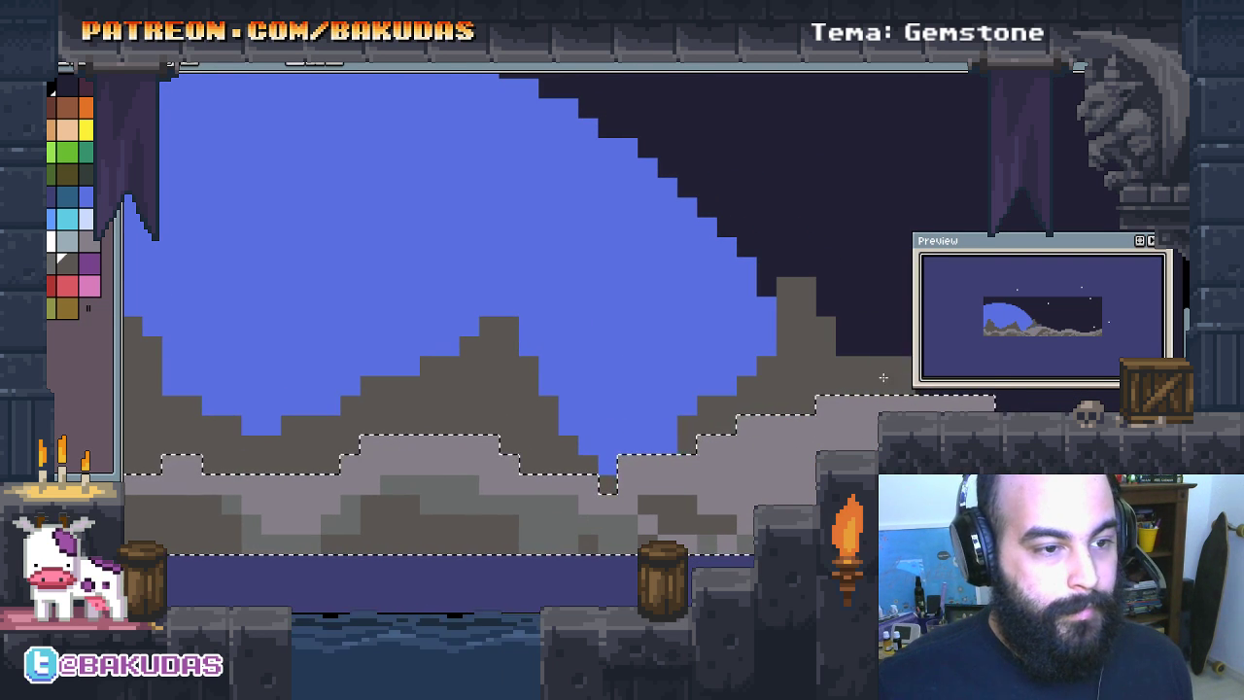
pyautogui.moveTo(651, 467); pyautogui.dragTo(729, 448)
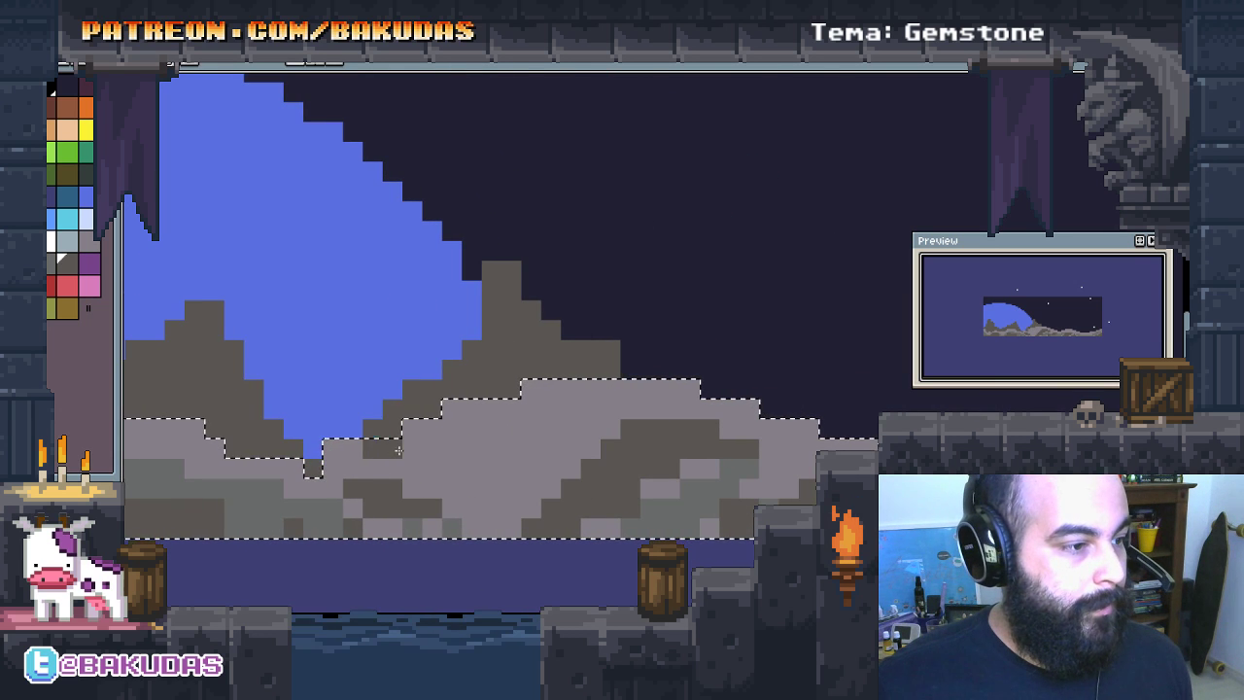
pyautogui.scroll(2, 354, 253)
# Step: Build a tall dark grey stepped column and mountain silhouette against the sky
pyautogui.moveTo(588, 433); pyautogui.dragTo(680, 375)
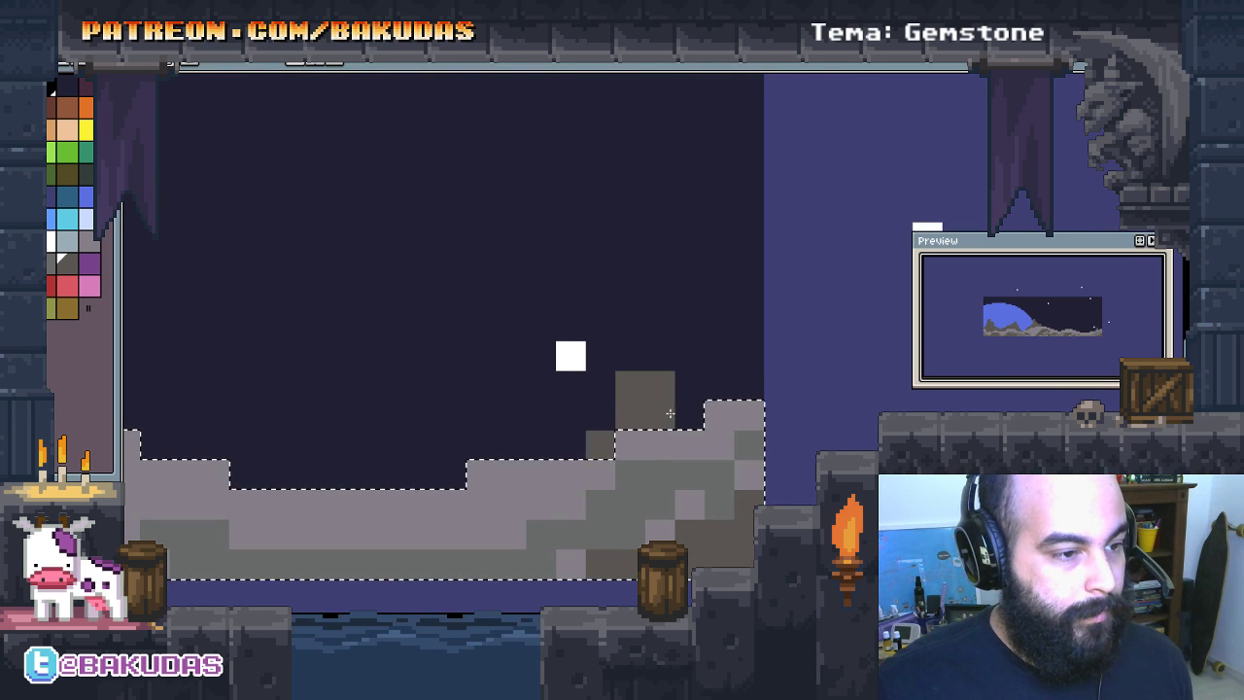
pyautogui.moveTo(501, 427); pyautogui.dragTo(729, 408)
pyautogui.moveTo(675, 228)
pyautogui.mouseDown()
pyautogui.moveTo(679, 392)
pyautogui.moveTo(600, 385)
pyautogui.moveTo(655, 368)
pyautogui.mouseUp()
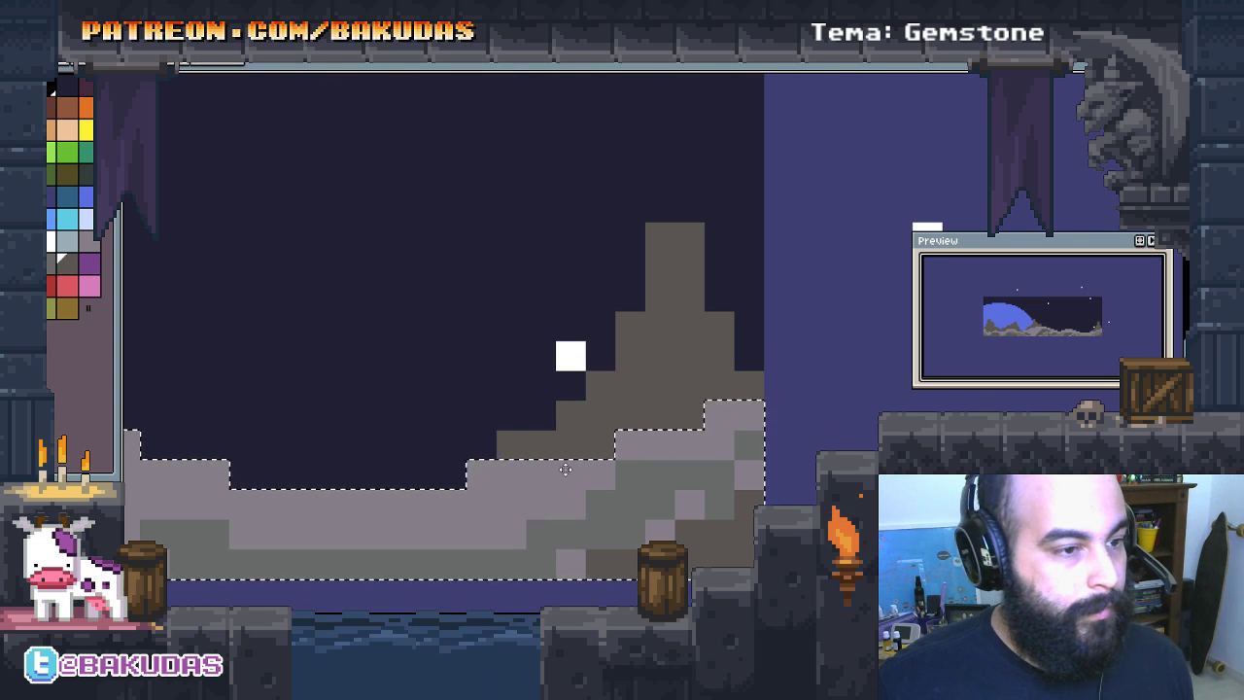
pyautogui.moveTo(739, 398); pyautogui.dragTo(957, 398)
pyautogui.moveTo(793, 291); pyautogui.dragTo(596, 314)
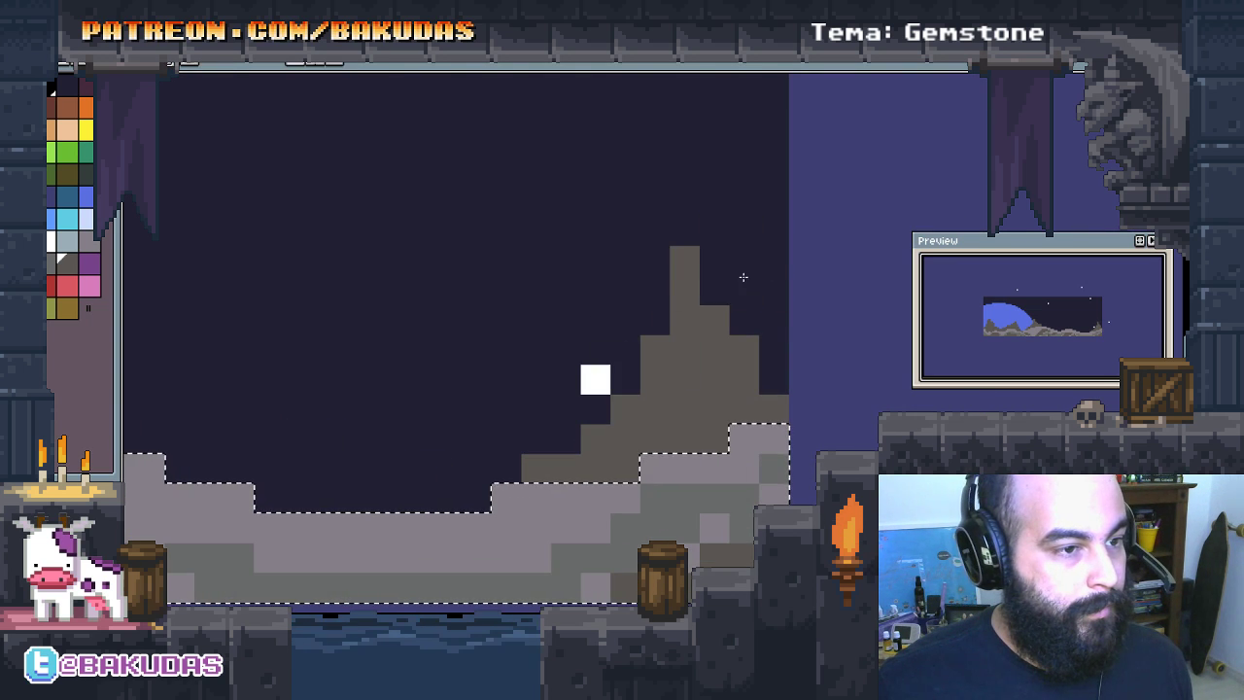
pyautogui.moveTo(587, 378); pyautogui.dragTo(631, 388)
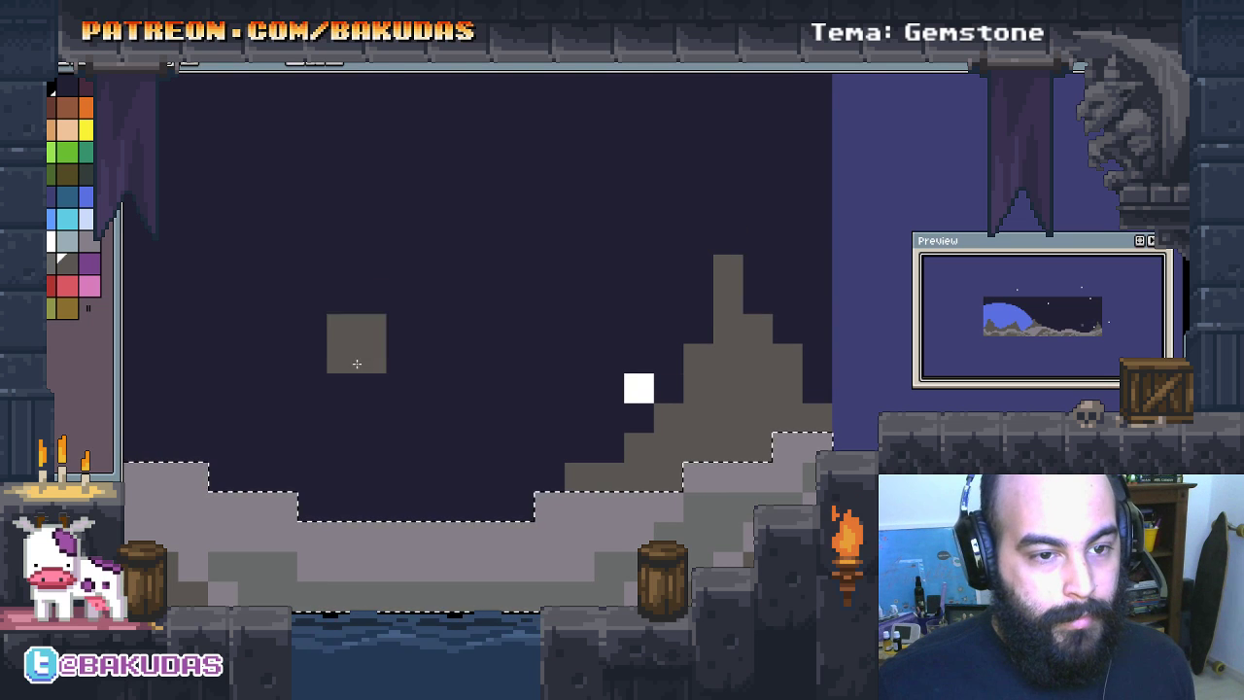
pyautogui.moveTo(689, 275); pyautogui.dragTo(708, 260)
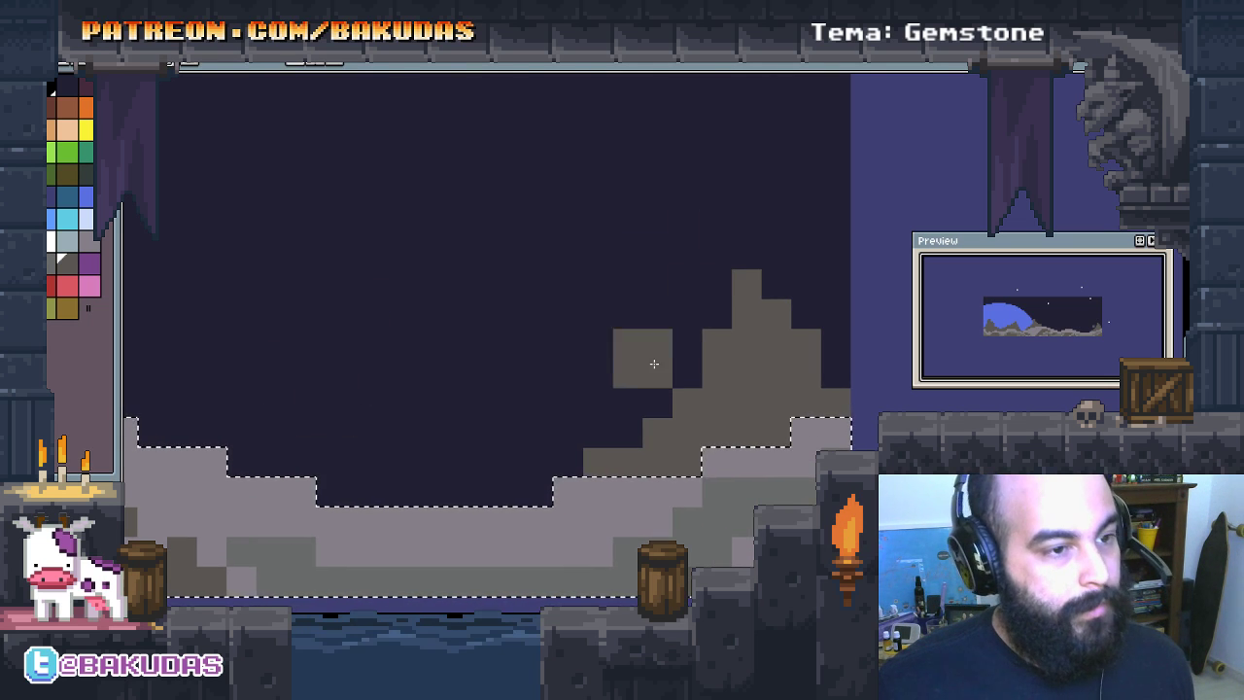
pyautogui.moveTo(643, 358); pyautogui.dragTo(704, 315)
pyautogui.moveTo(642, 468)
pyautogui.mouseDown()
pyautogui.moveTo(466, 340)
pyautogui.moveTo(331, 418)
pyautogui.moveTo(612, 340)
pyautogui.moveTo(576, 336)
pyautogui.moveTo(531, 269)
pyautogui.moveTo(481, 292)
pyautogui.mouseUp()
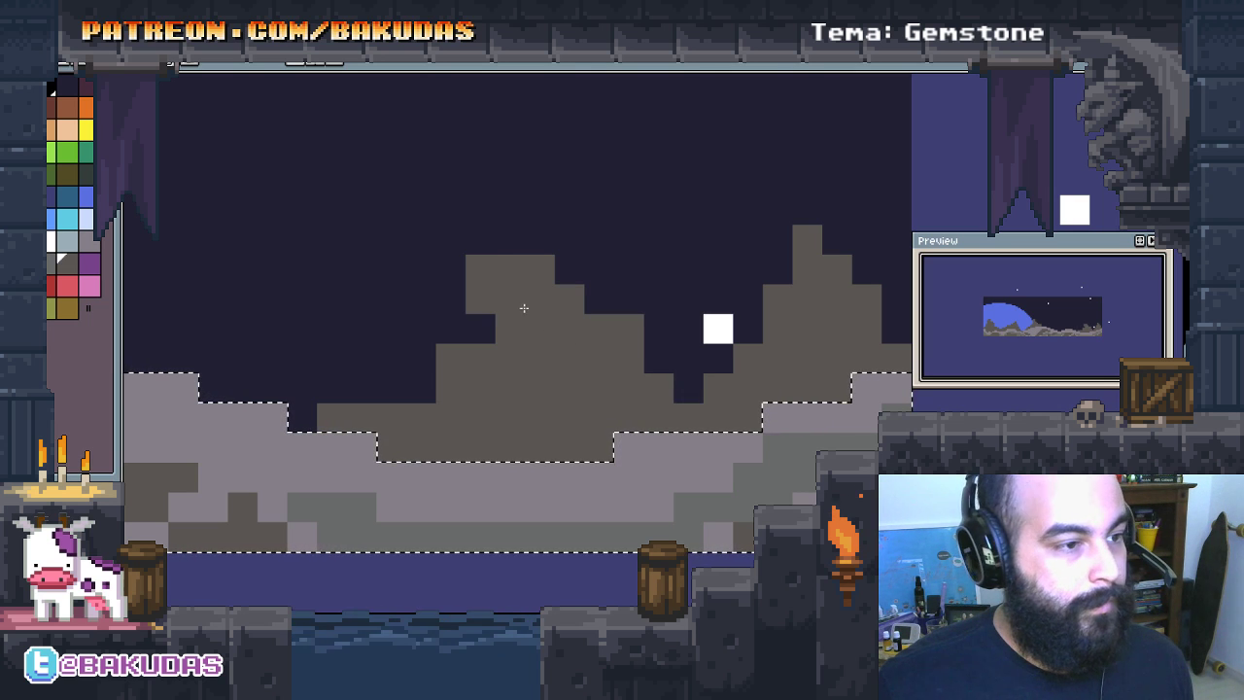
pyautogui.moveTo(489, 407)
pyautogui.mouseDown()
pyautogui.moveTo(724, 328)
pyautogui.moveTo(604, 344)
pyautogui.moveTo(680, 369)
pyautogui.moveTo(724, 309)
pyautogui.moveTo(763, 350)
pyautogui.moveTo(553, 396)
pyautogui.mouseUp()
# Step: Add light grey highlight blocks on the peaks, redoing one in a smaller shape
pyautogui.moveTo(699, 379); pyautogui.dragTo(762, 304)
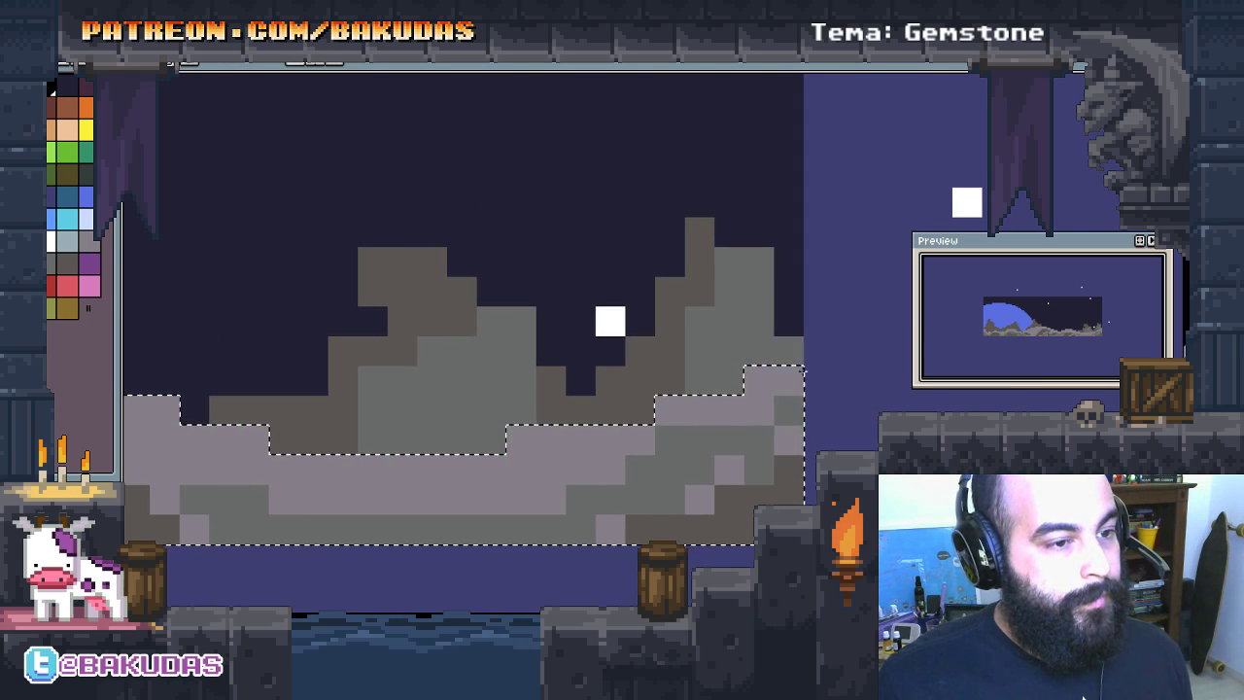
pyautogui.moveTo(407, 460); pyautogui.dragTo(836, 364)
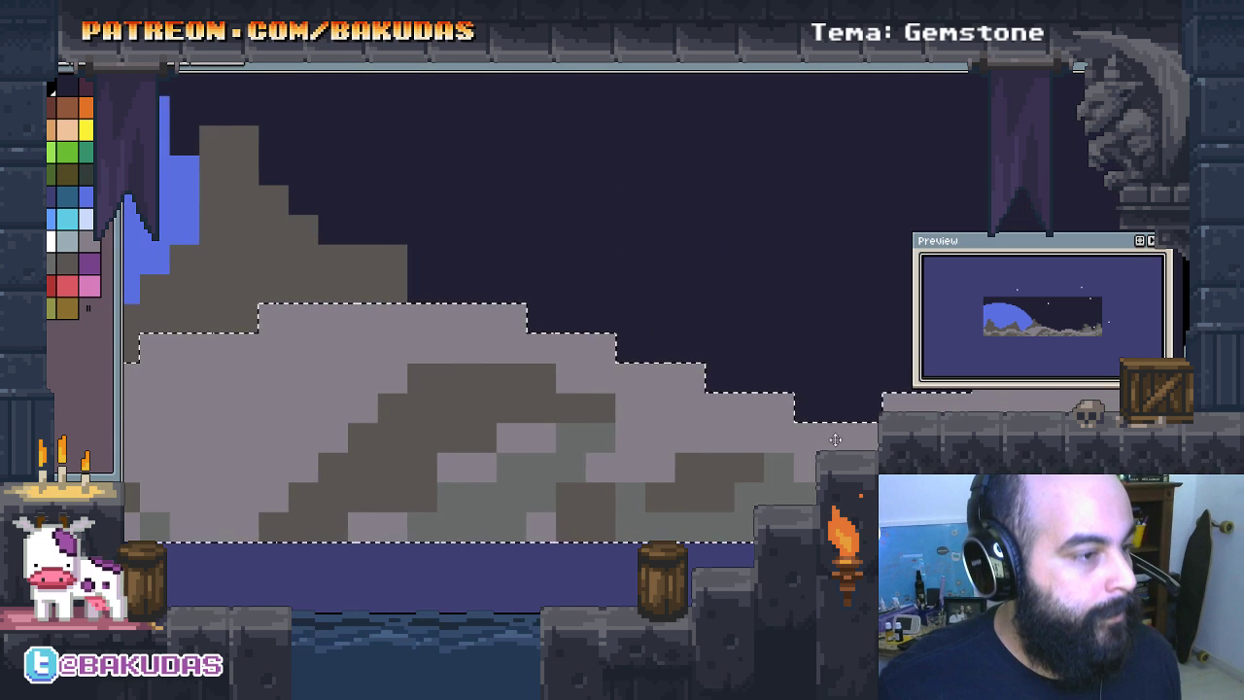
pyautogui.moveTo(243, 253); pyautogui.dragTo(680, 389)
pyautogui.moveTo(573, 365); pyautogui.dragTo(678, 324)
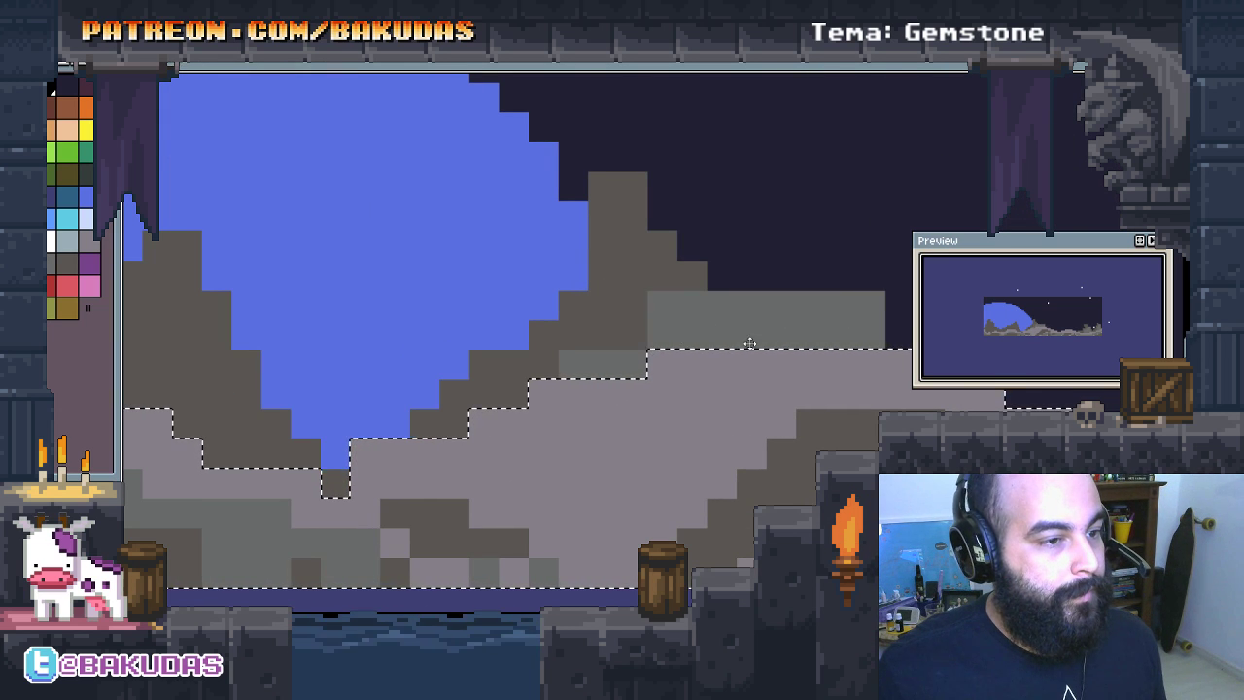
pyautogui.hotkey('ctrl', 'z')
pyautogui.moveTo(792, 304)
pyautogui.mouseDown()
pyautogui.moveTo(700, 311)
pyautogui.moveTo(654, 351)
pyautogui.mouseUp()
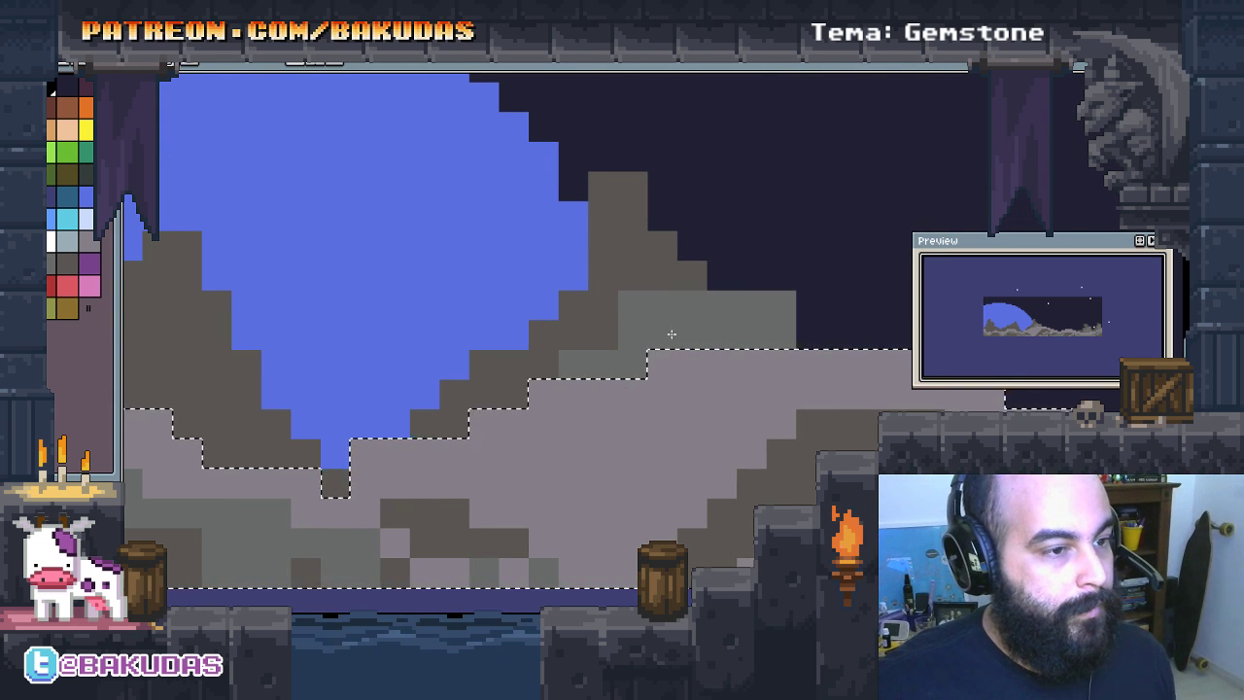
pyautogui.moveTo(239, 427)
pyautogui.mouseDown()
pyautogui.moveTo(598, 363)
pyautogui.moveTo(425, 310)
pyautogui.moveTo(528, 230)
pyautogui.moveTo(517, 190)
pyautogui.mouseUp()
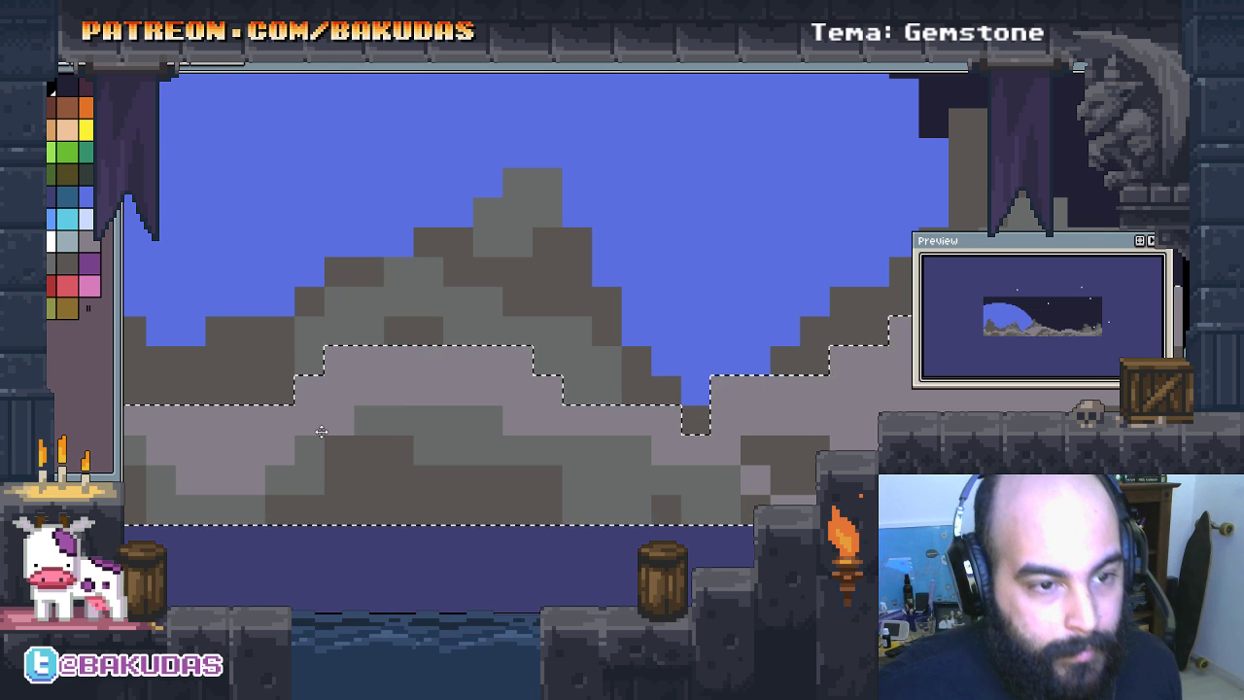
# Step: Undo the earlier lighter-grey highlight strokes on the dark mountain
pyautogui.hotkey('ctrl', 'z')
pyautogui.hotkey('ctrl', 'z')
pyautogui.hotkey('ctrl', 'z')
pyautogui.hotkey('ctrl', 'z')
pyautogui.hotkey('ctrl', 'z')
pyautogui.moveTo(507, 276)
pyautogui.mouseDown()
pyautogui.moveTo(415, 357)
pyautogui.moveTo(492, 274)
pyautogui.mouseUp()
pyautogui.hotkey('ctrl', 'z')
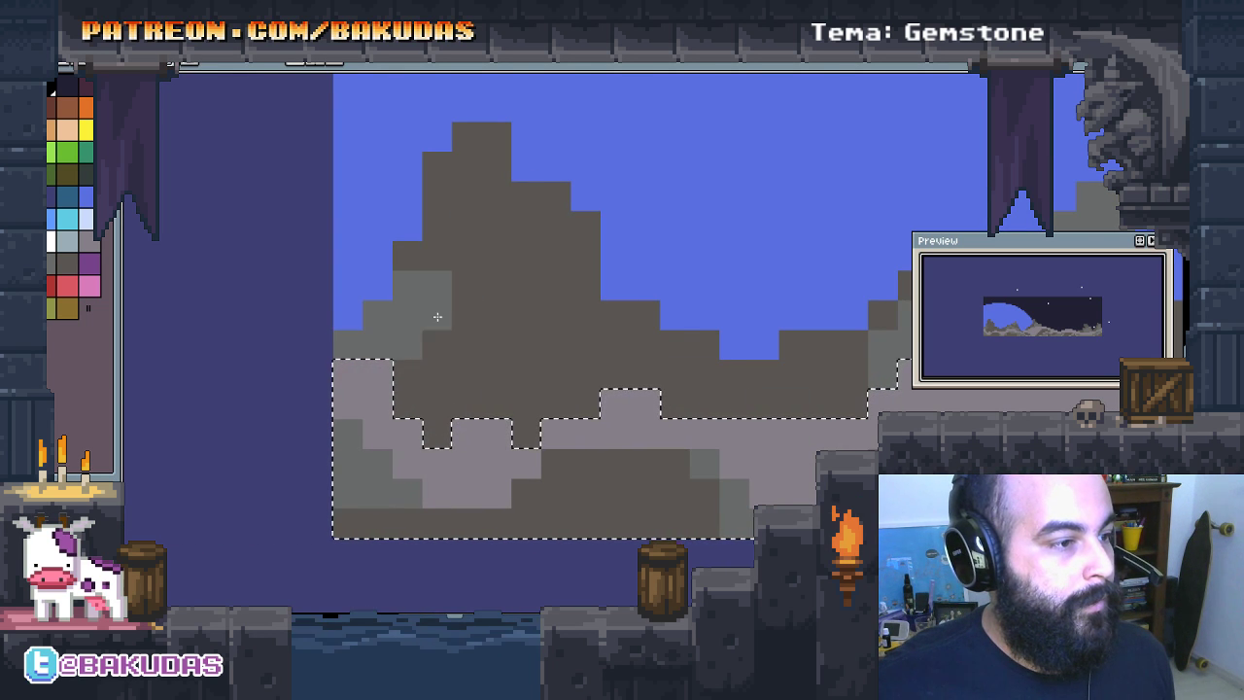
pyautogui.moveTo(554, 392); pyautogui.dragTo(618, 354)
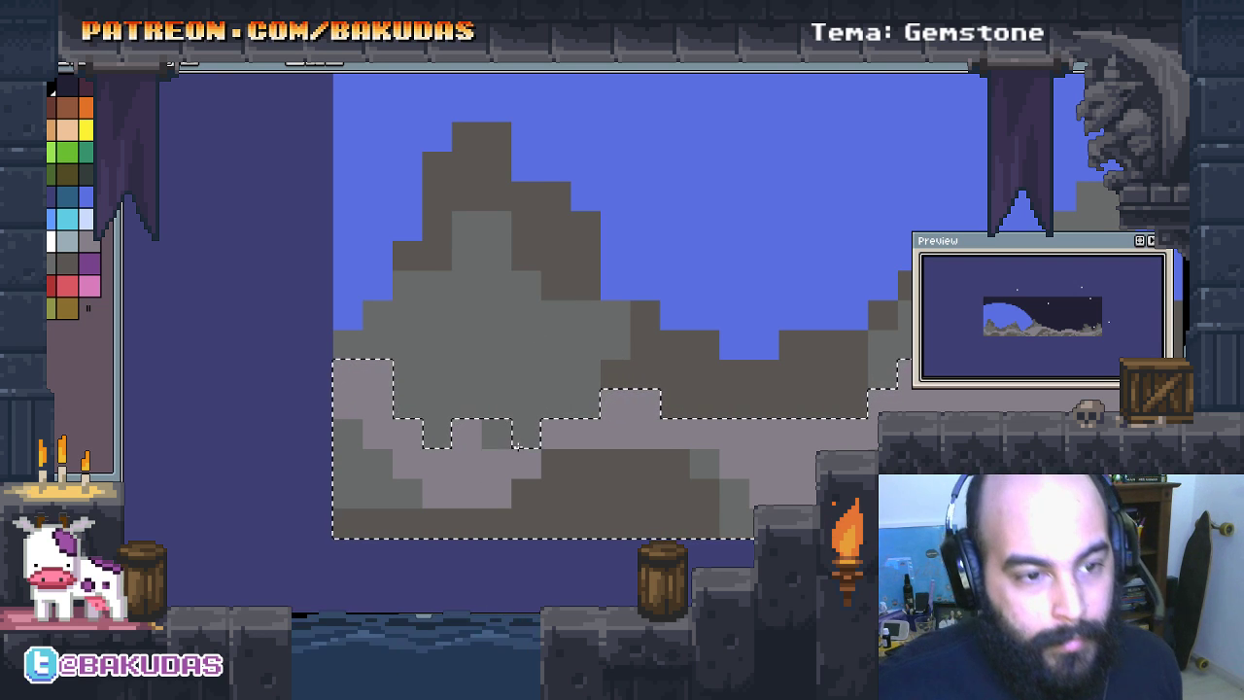
pyautogui.hotkey('ctrl', 'z')
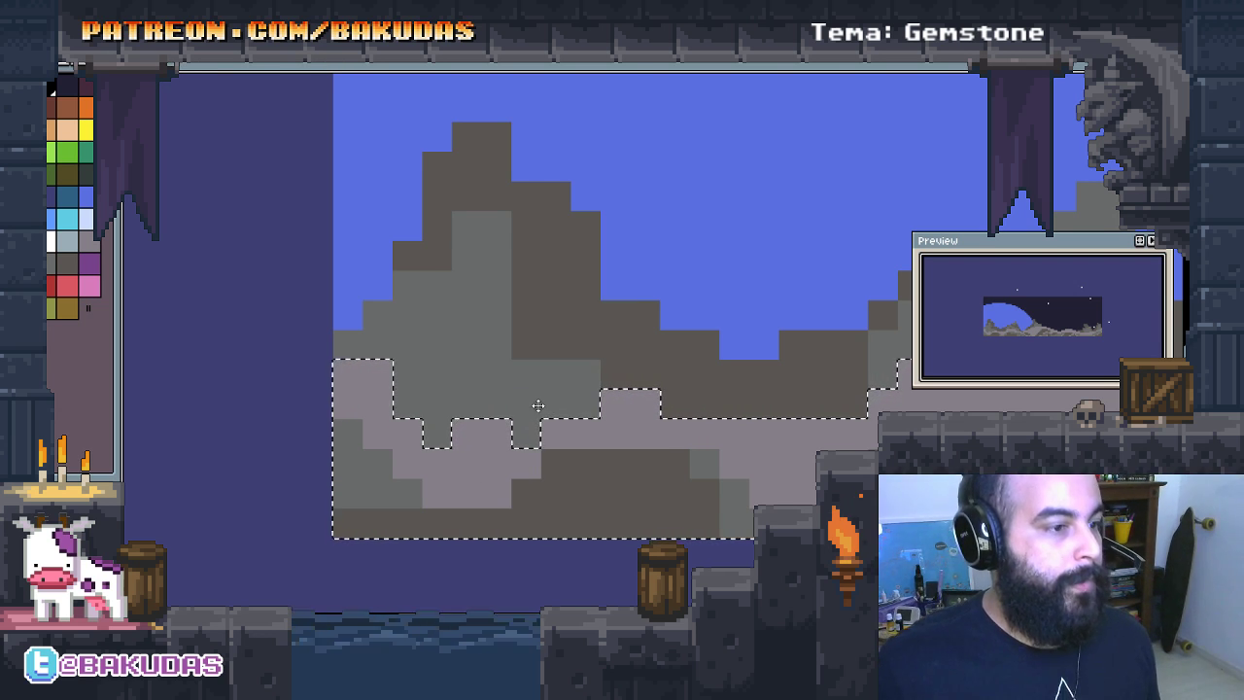
pyautogui.hotkey('ctrl', 'z')
pyautogui.hotkey('ctrl', 'z')
pyautogui.hotkey('ctrl', 'z')
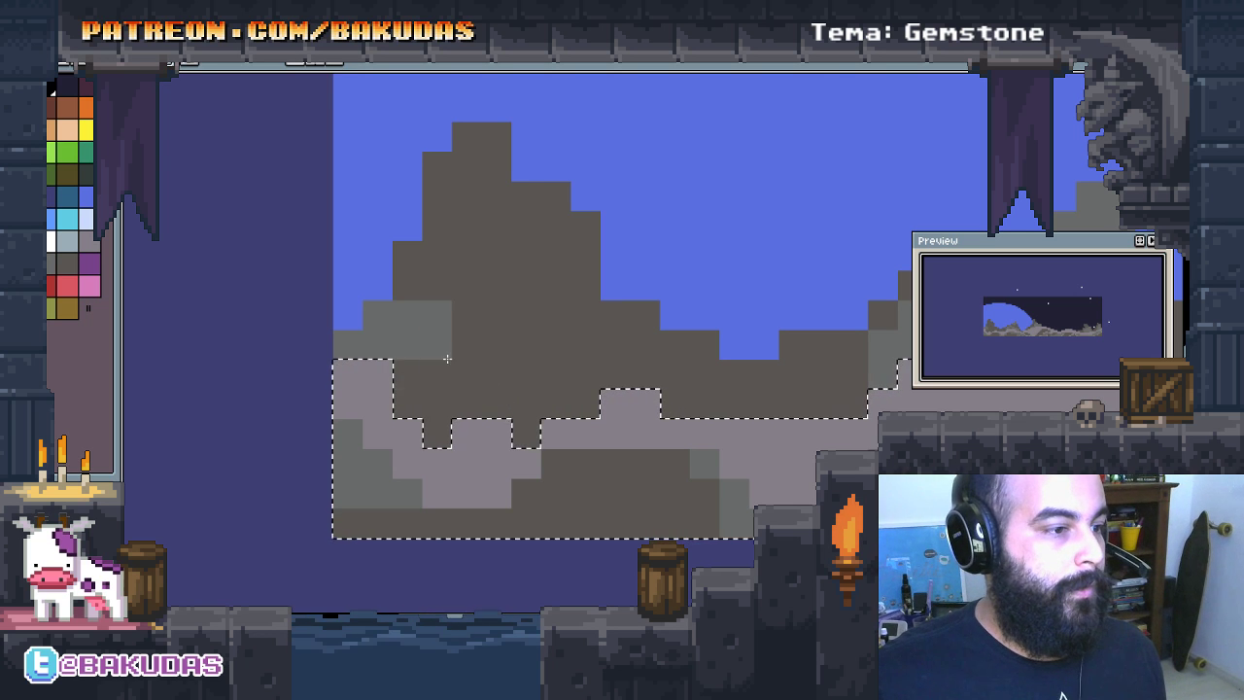
# Step: Shade much of the dark mountain and its right slope in lighter grey
pyautogui.moveTo(447, 358)
pyautogui.mouseDown()
pyautogui.moveTo(489, 286)
pyautogui.moveTo(522, 417)
pyautogui.moveTo(500, 353)
pyautogui.moveTo(492, 208)
pyautogui.moveTo(549, 246)
pyautogui.mouseUp()
pyautogui.moveTo(660, 382); pyautogui.dragTo(648, 352)
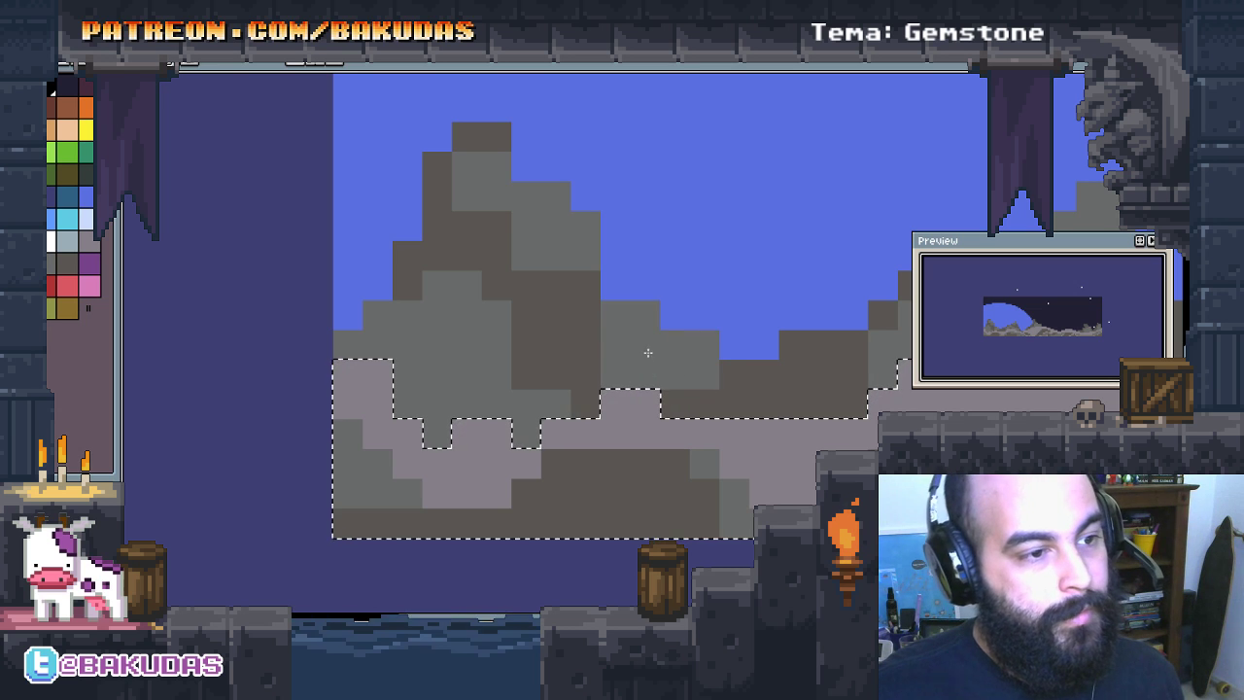
pyautogui.scroll(2, 778, 408)
pyautogui.hscroll(2, 777, 409)
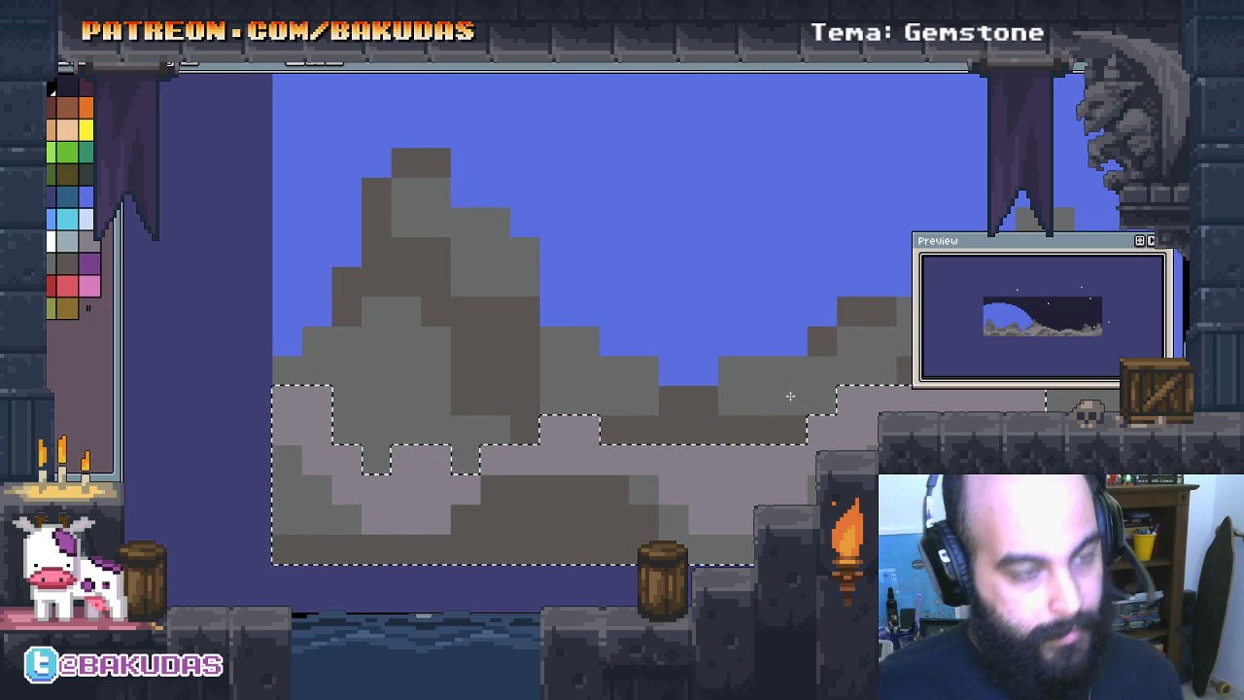
pyautogui.scroll(1, 797, 398)
pyautogui.hscroll(1, 797, 399)
# Step: Repaint the mountain edge and peak in grey, covering the blue notch with rock
pyautogui.moveTo(810, 385)
pyautogui.mouseDown()
pyautogui.moveTo(768, 360)
pyautogui.moveTo(767, 328)
pyautogui.moveTo(739, 311)
pyautogui.mouseUp()
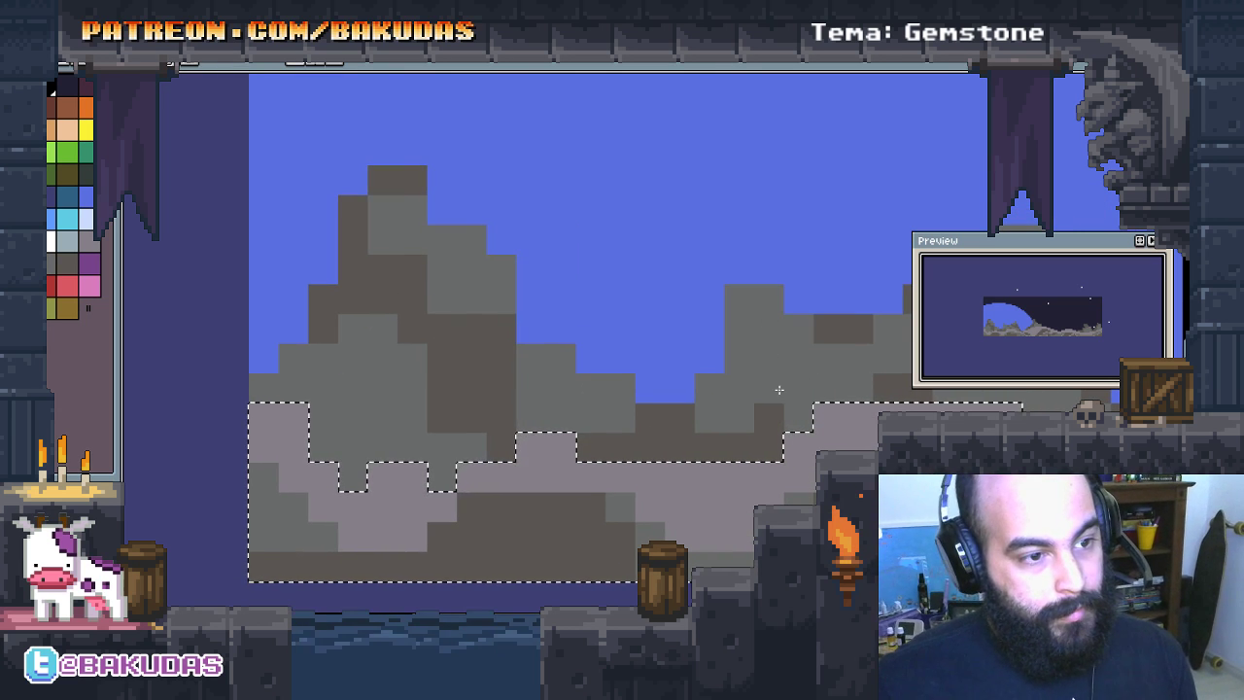
pyautogui.click(739, 359)
pyautogui.hscroll(5, 739, 369)
pyautogui.scroll(2, 739, 369)
pyautogui.moveTo(592, 368)
pyautogui.mouseDown()
pyautogui.moveTo(648, 384)
pyautogui.moveTo(677, 292)
pyautogui.mouseUp()
pyautogui.moveTo(755, 450); pyautogui.dragTo(350, 458)
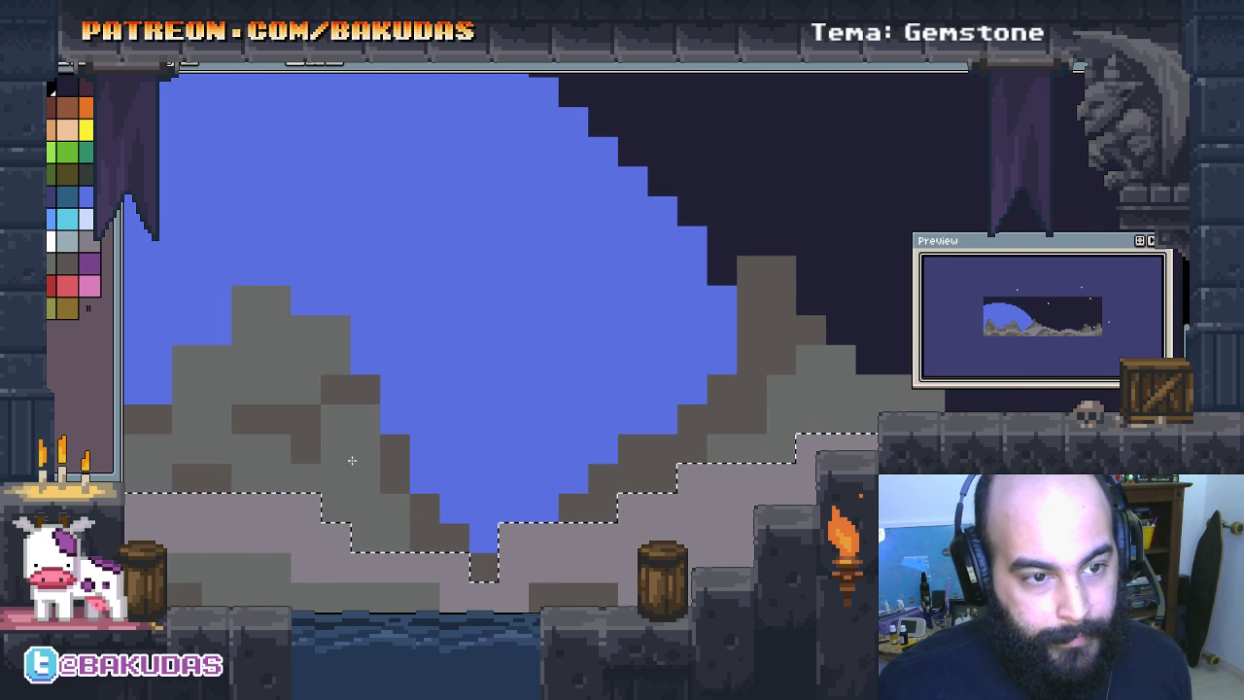
pyautogui.moveTo(528, 519)
pyautogui.mouseDown()
pyautogui.moveTo(519, 531)
pyautogui.moveTo(469, 494)
pyautogui.moveTo(560, 436)
pyautogui.moveTo(573, 464)
pyautogui.moveTo(633, 388)
pyautogui.moveTo(688, 386)
pyautogui.mouseUp()
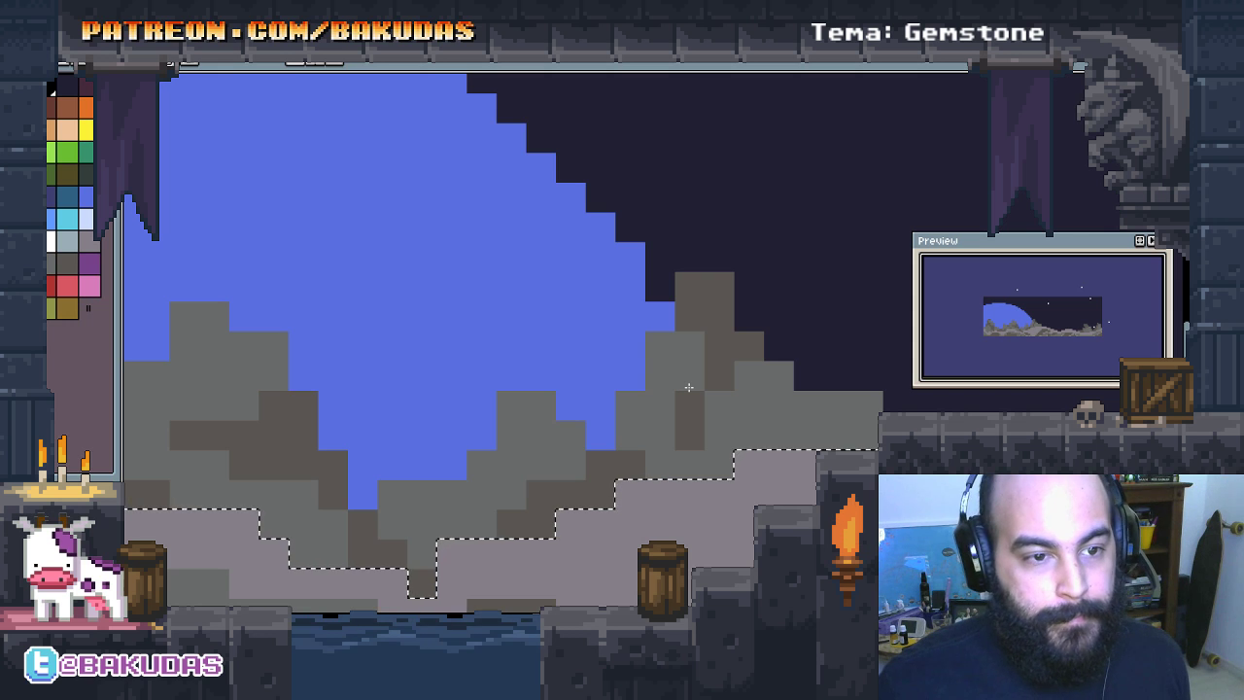
# Step: Repaint the dark pixels along the right rocky ground in grey
pyautogui.hscroll(3, 671, 408)
pyautogui.hscroll(3, 642, 437)
pyautogui.hscroll(3, 612, 466)
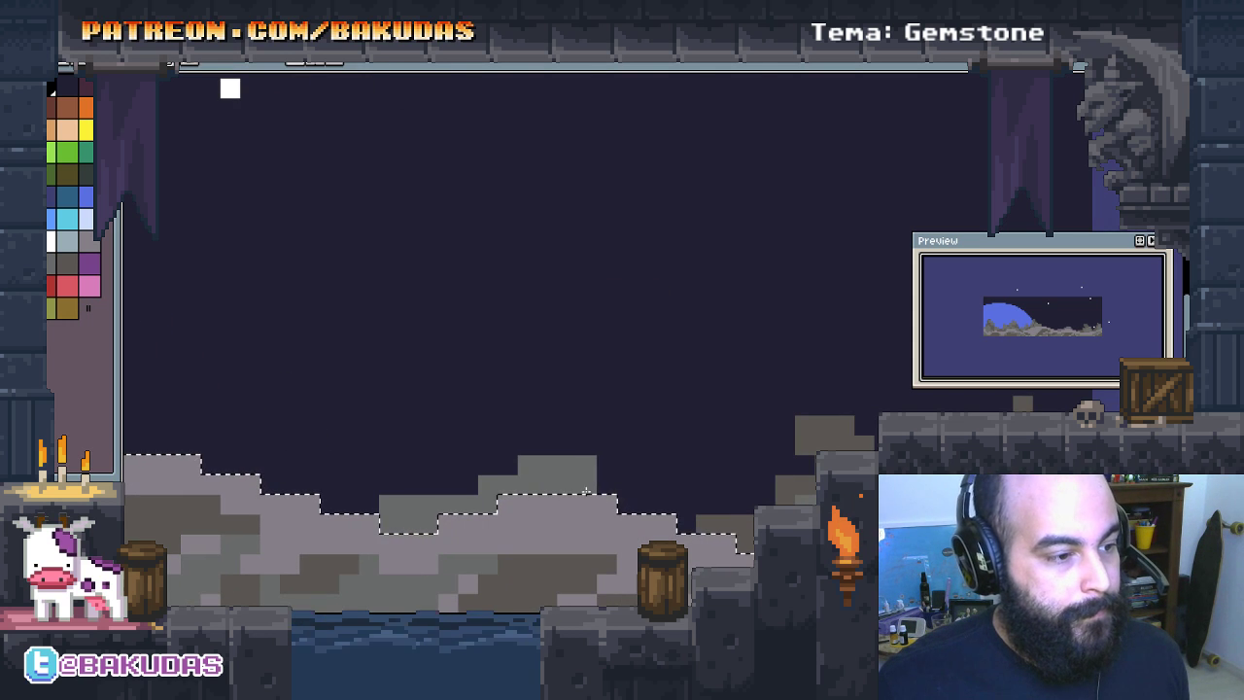
pyautogui.moveTo(728, 507); pyautogui.dragTo(763, 483)
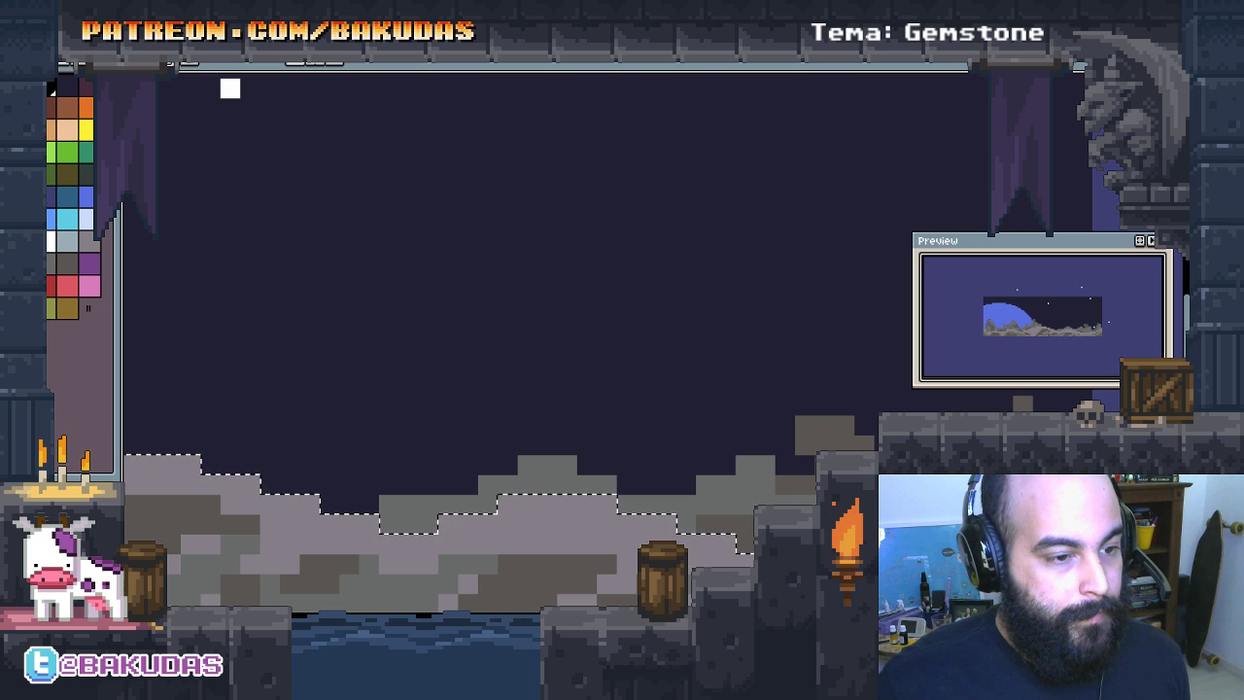
pyautogui.hscroll(3, 486, 389)
pyautogui.hscroll(3, 716, 484)
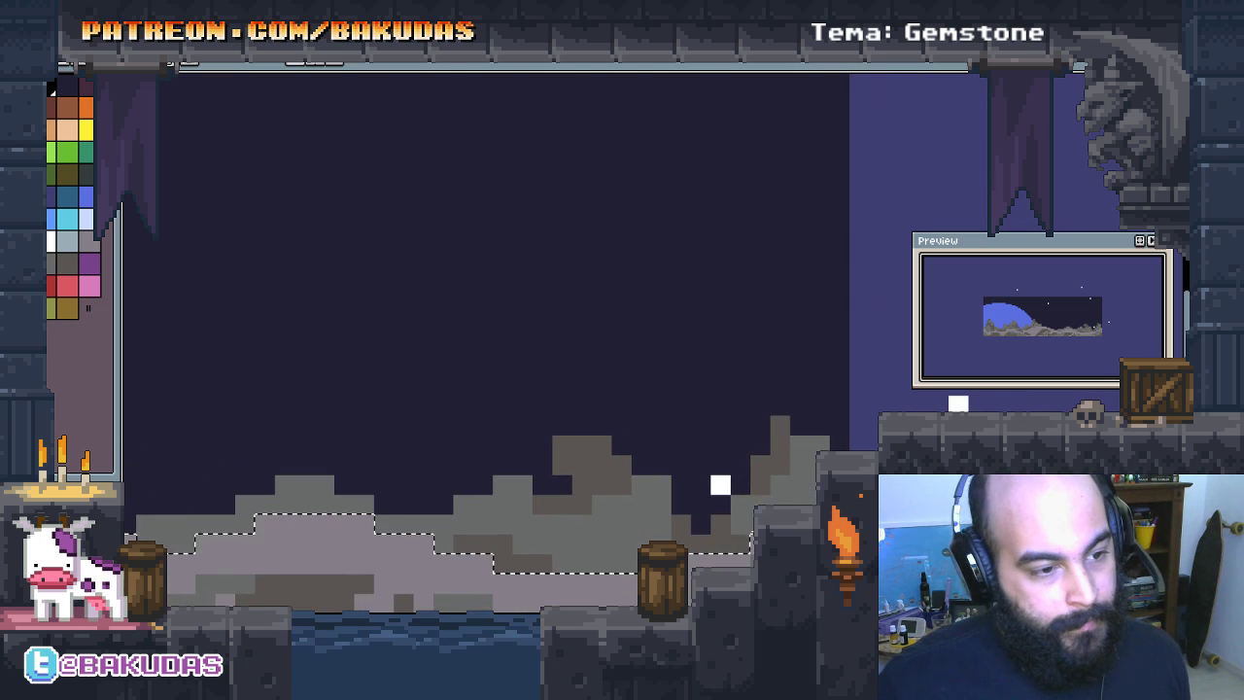
pyautogui.moveTo(722, 503)
pyautogui.mouseDown()
pyautogui.moveTo(720, 519)
pyautogui.moveTo(737, 513)
pyautogui.mouseUp()
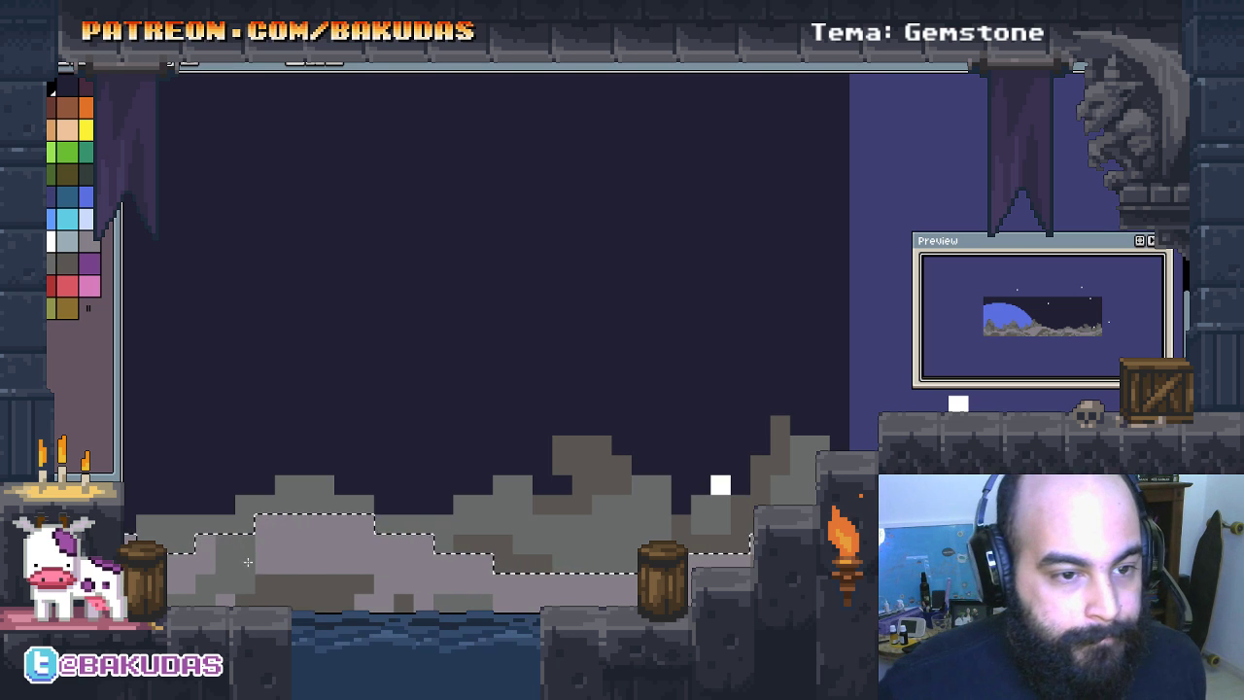
# Step: Clear the current selection with Ctrl+D
pyautogui.scroll(-2, 743, 507)
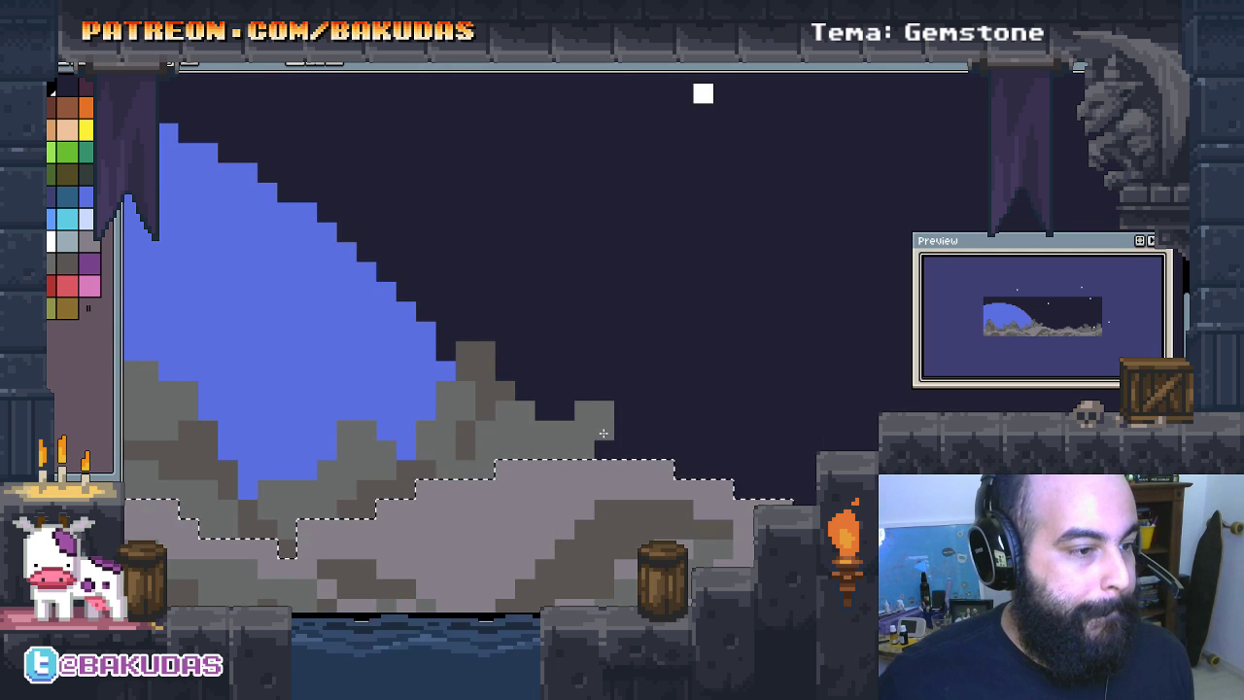
pyautogui.scroll(1, 594, 421)
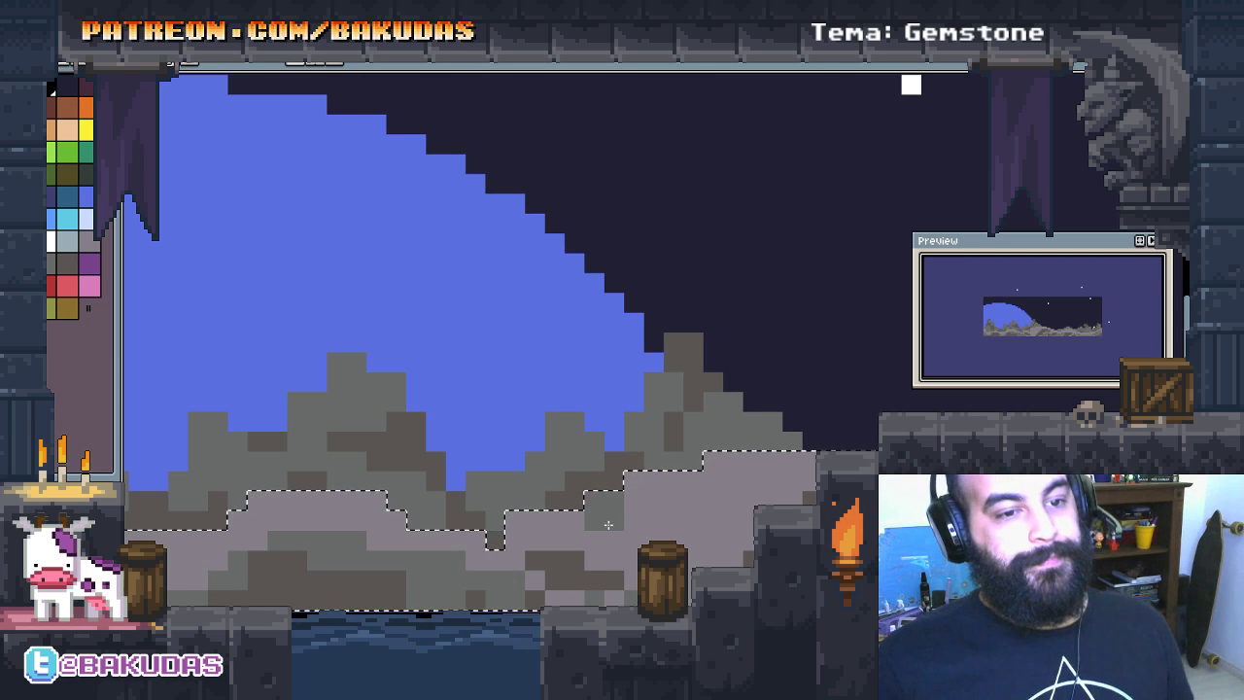
pyautogui.hscroll(-3, 619, 522)
pyautogui.hscroll(-3, 612, 524)
pyautogui.hotkey('ctrl', 'd')
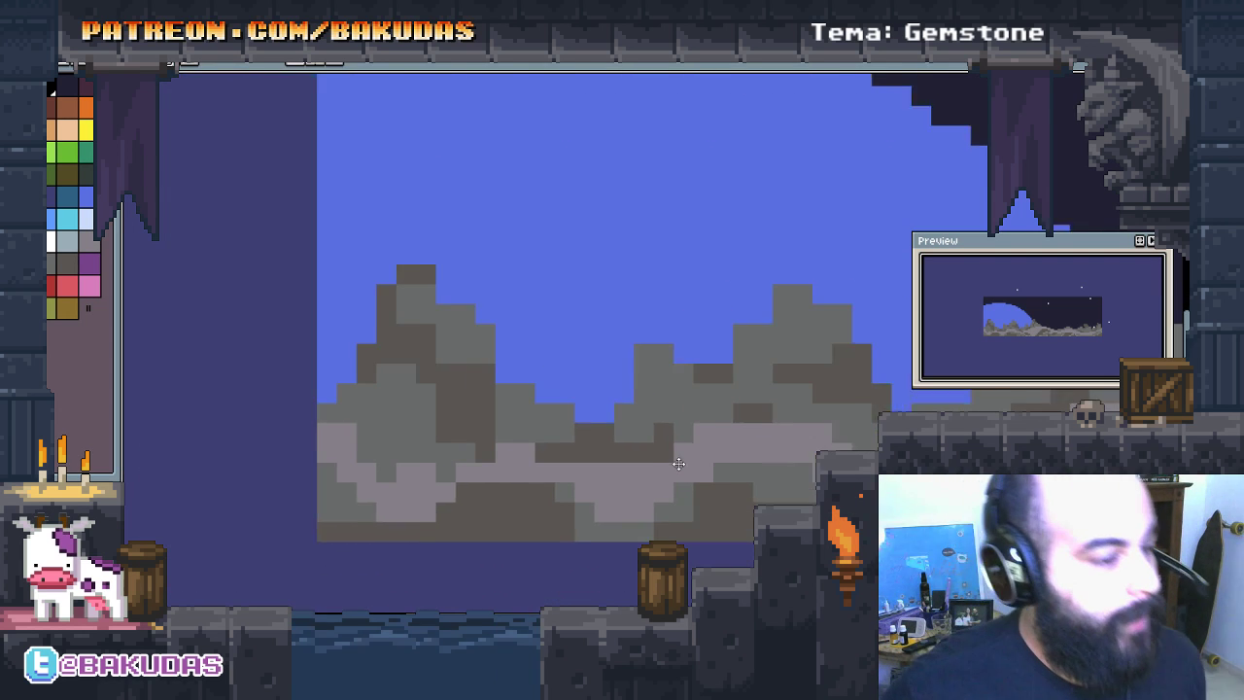
pyautogui.scroll(-1, 402, 477)
pyautogui.scroll(2, 428, 442)
# Step: Pan to the canvas's right edge and zoom out to view the whole scene
pyautogui.hscroll(1, 428, 443)
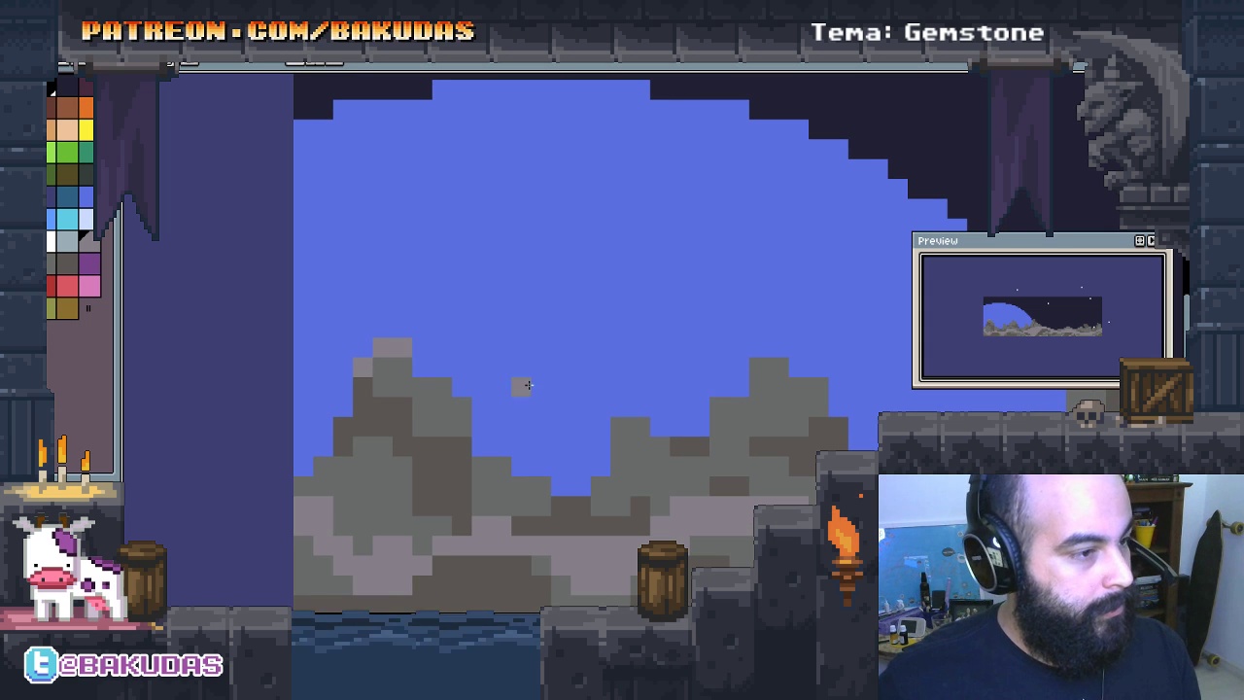
pyautogui.hscroll(3, 527, 385)
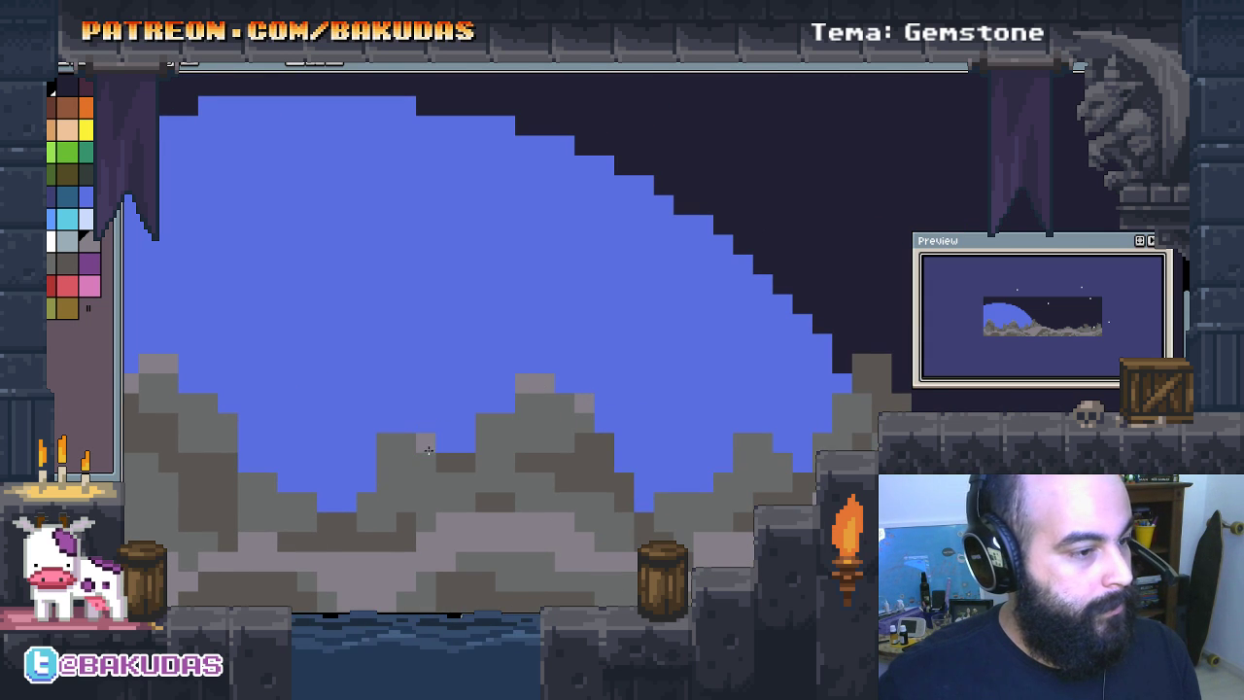
pyautogui.hscroll(3, 454, 470)
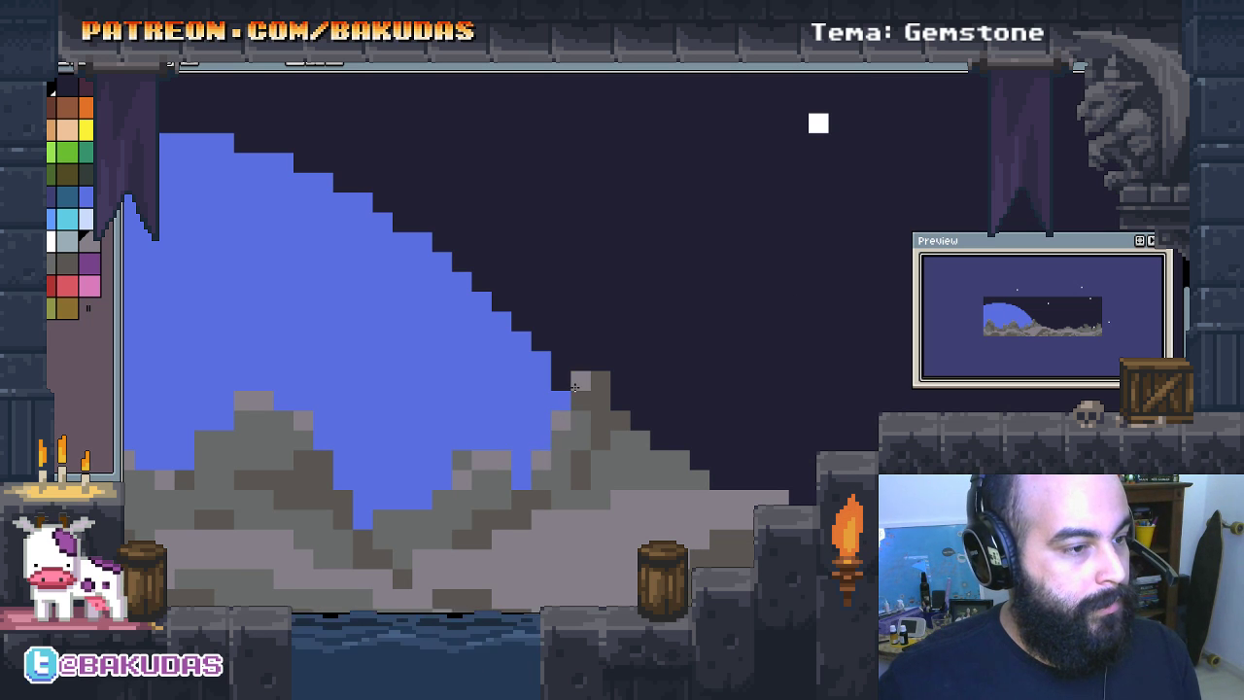
pyautogui.moveTo(770, 474); pyautogui.dragTo(373, 467)
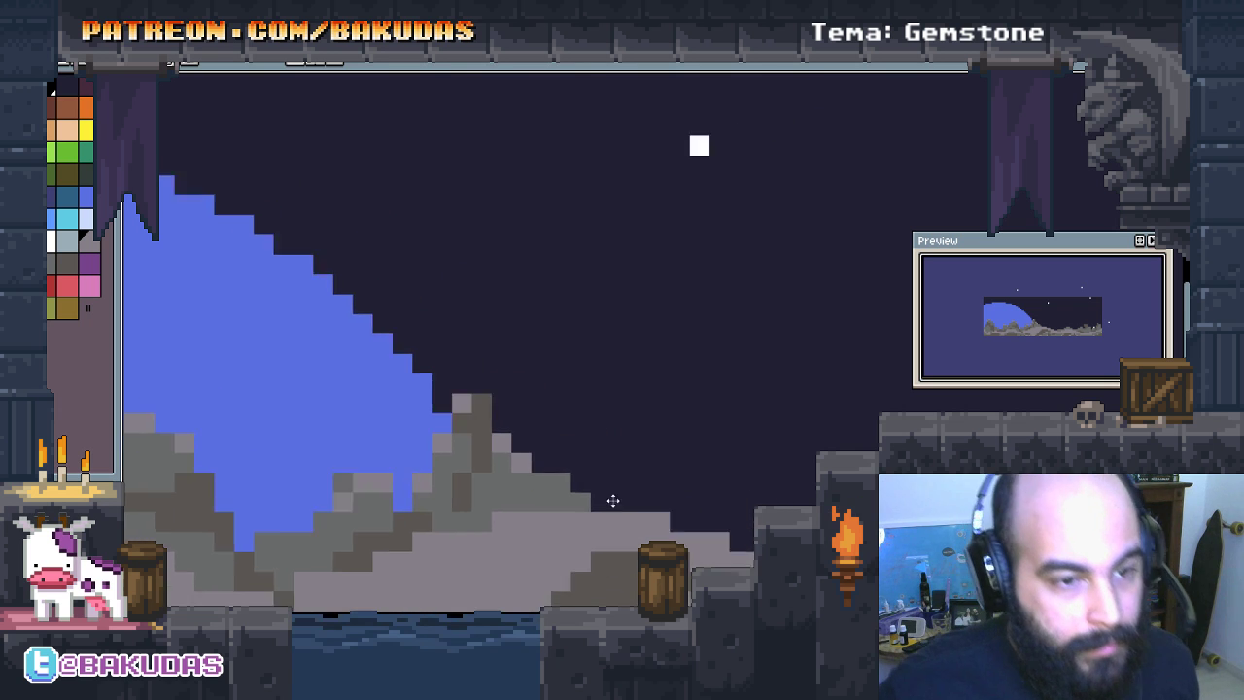
pyautogui.moveTo(748, 482); pyautogui.dragTo(530, 474)
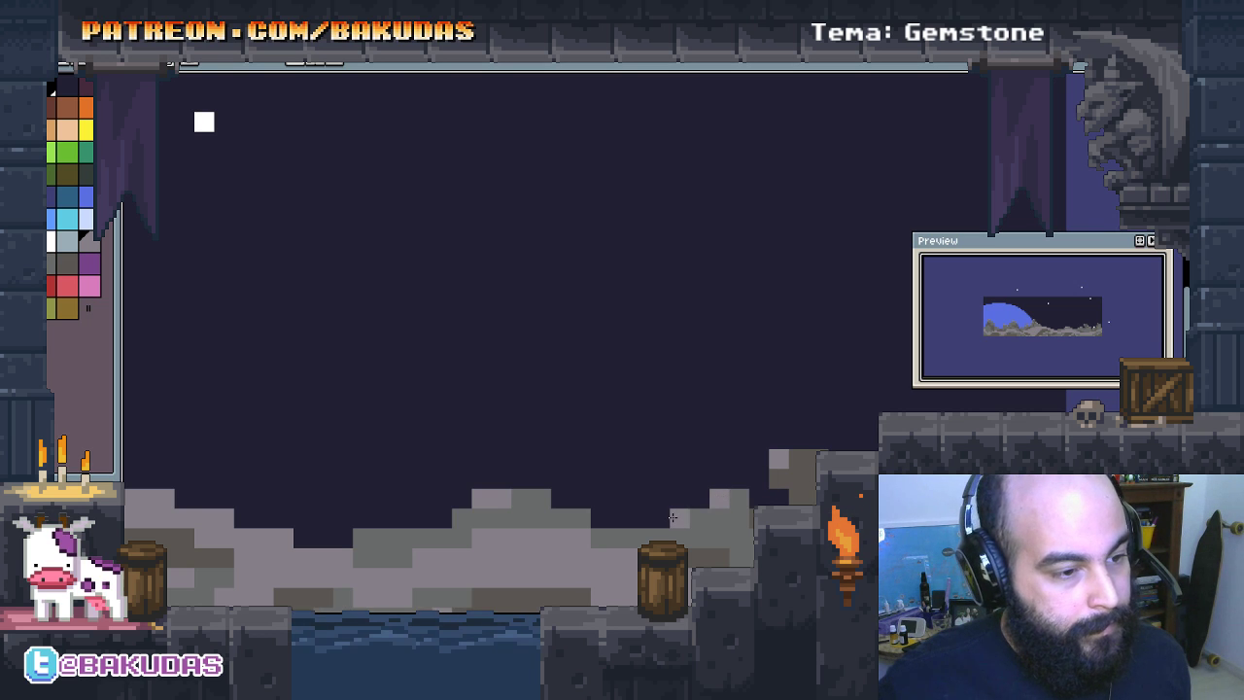
pyautogui.moveTo(673, 517); pyautogui.dragTo(700, 495)
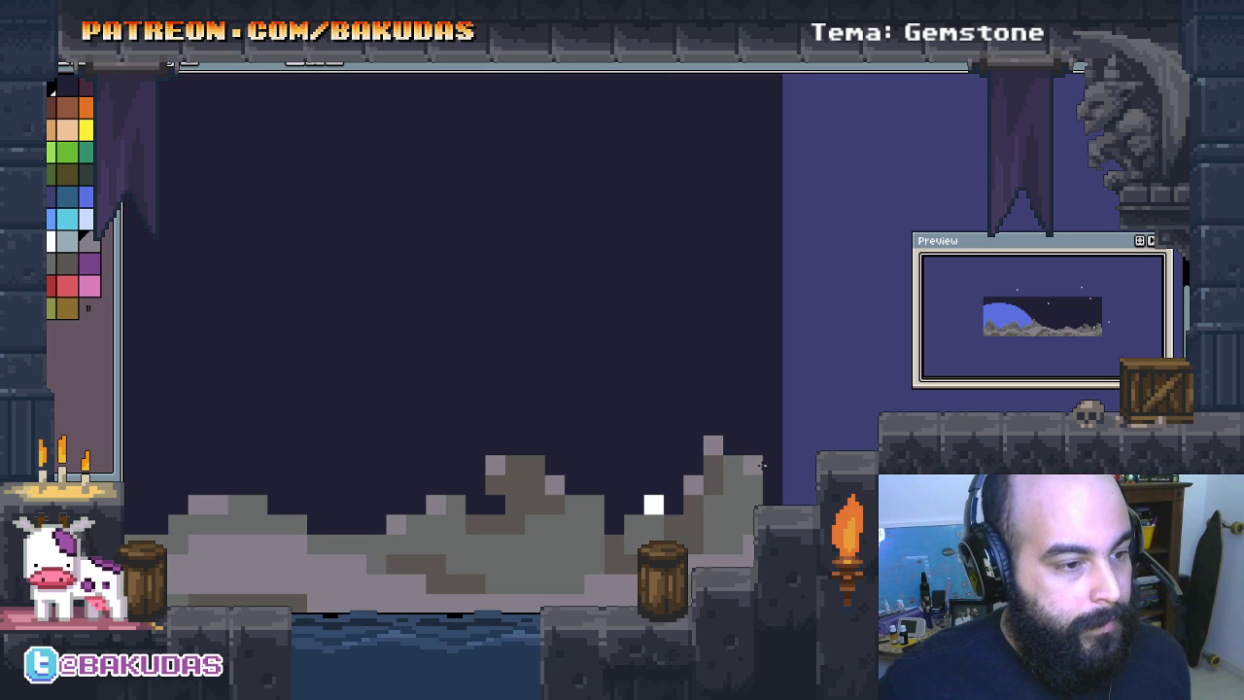
pyautogui.scroll(-2, 763, 466)
pyautogui.scroll(-1, 560, 431)
# Step: Delete the blue fill inside the selected planet area
pyautogui.scroll(-1, 721, 400)
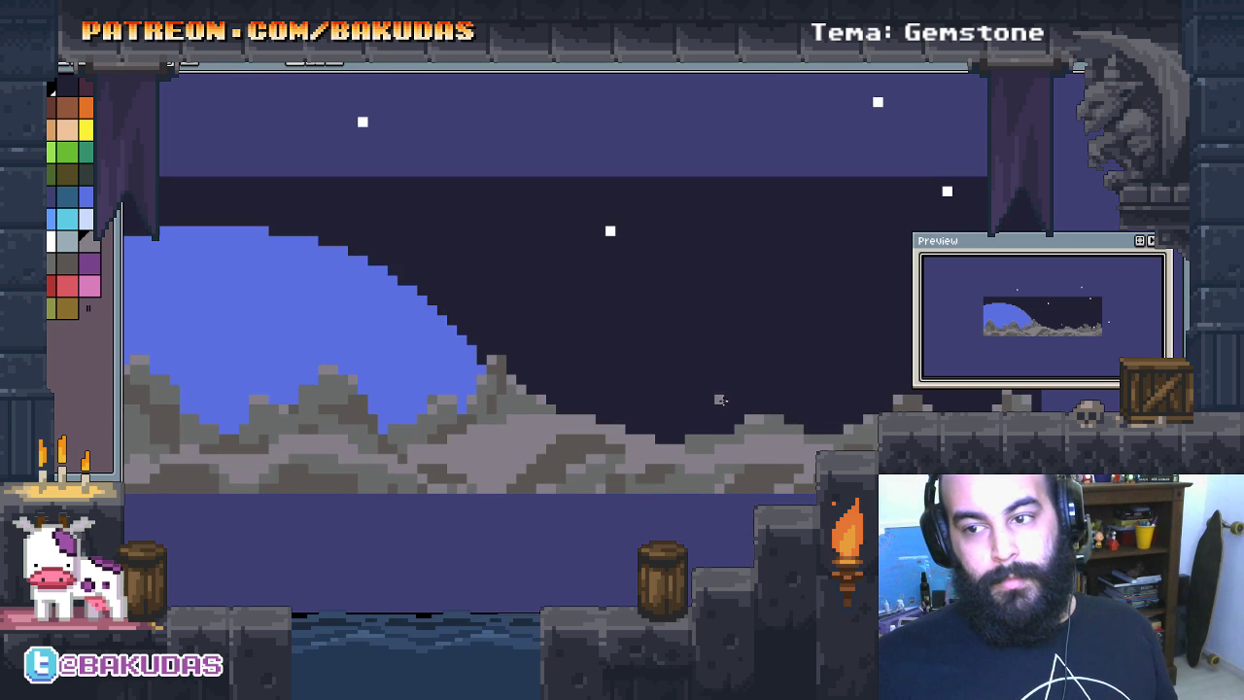
pyautogui.scroll(-1, 720, 400)
pyautogui.scroll(1, 608, 371)
pyautogui.moveTo(592, 359)
pyautogui.mouseDown()
pyautogui.moveTo(580, 397)
pyautogui.moveTo(549, 367)
pyautogui.moveTo(545, 335)
pyautogui.moveTo(591, 339)
pyautogui.moveTo(658, 402)
pyautogui.mouseUp()
pyautogui.moveTo(454, 335); pyautogui.dragTo(427, 323)
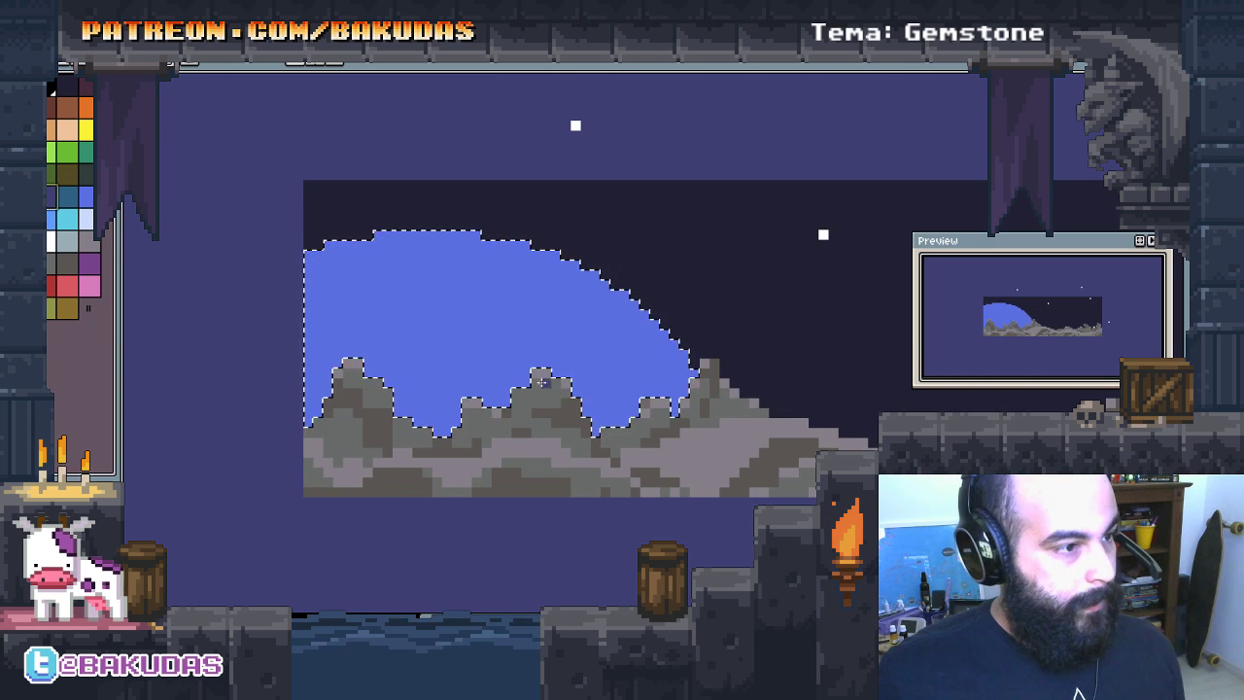
pyautogui.moveTo(542, 381)
pyautogui.mouseDown()
pyautogui.moveTo(557, 386)
pyautogui.moveTo(485, 369)
pyautogui.moveTo(497, 373)
pyautogui.mouseUp()
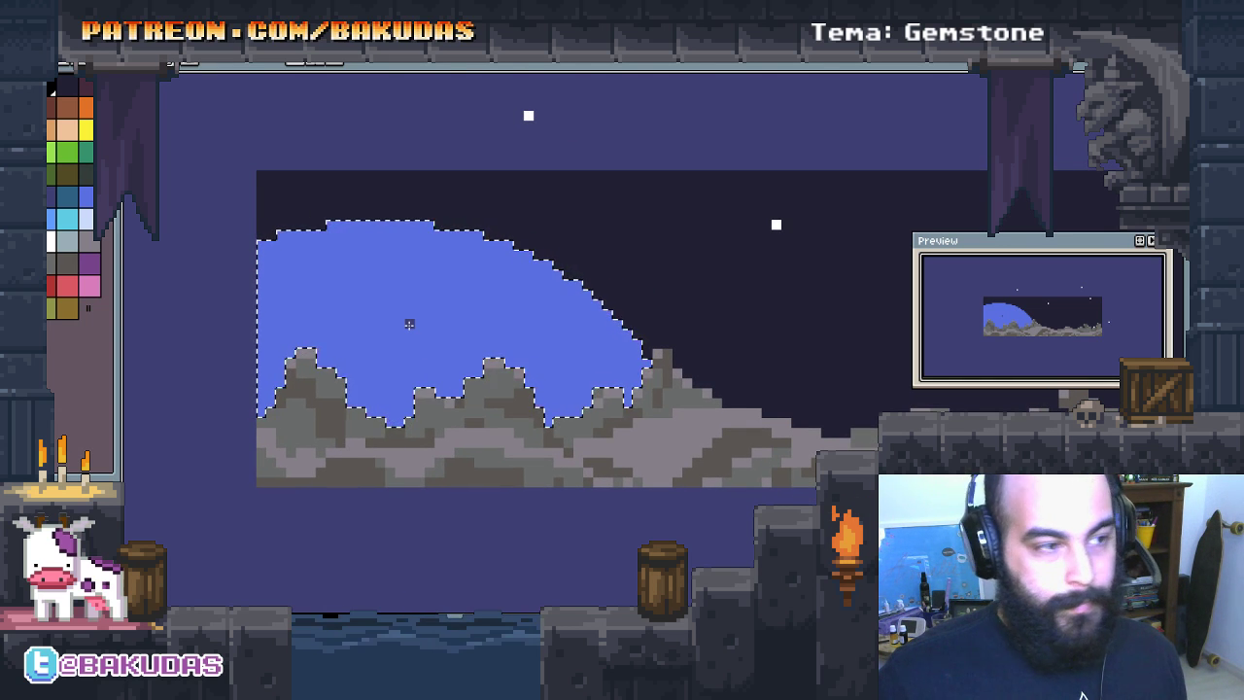
pyautogui.hotkey('ctrl', 't')
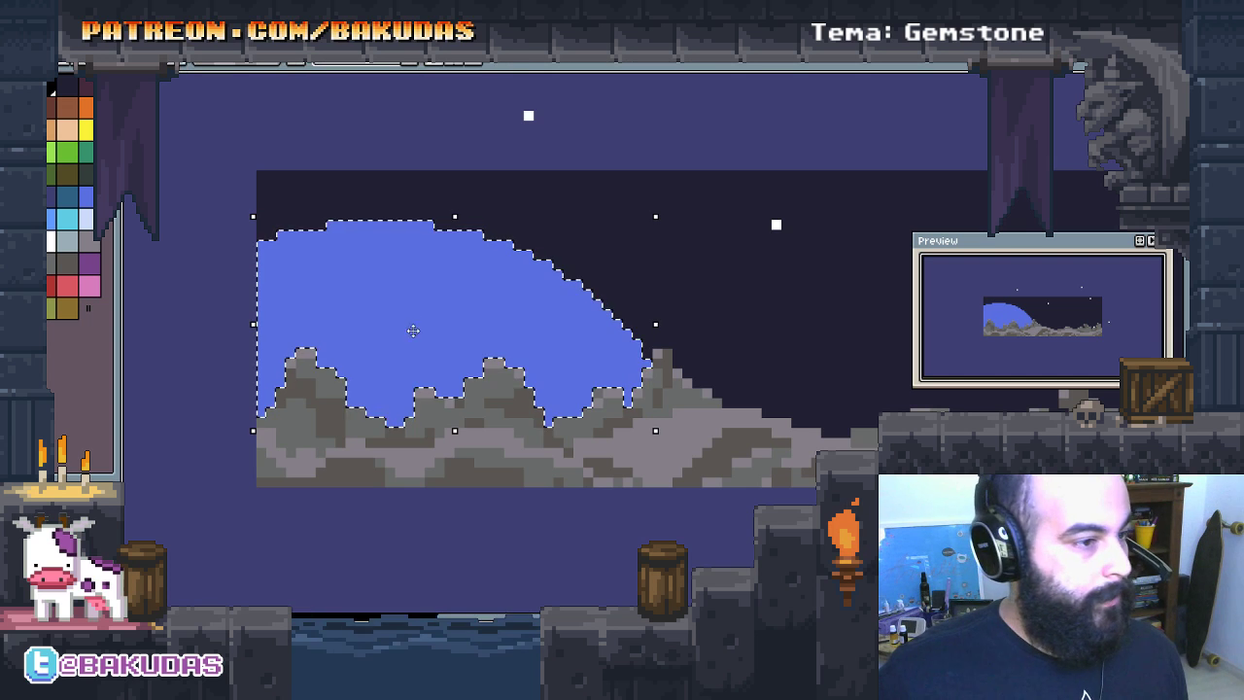
pyautogui.press('Delete')
# Step: Draw blue curves and bucket-fill above them to form the light-blue planet band
pyautogui.moveTo(413, 330); pyautogui.dragTo(488, 393)
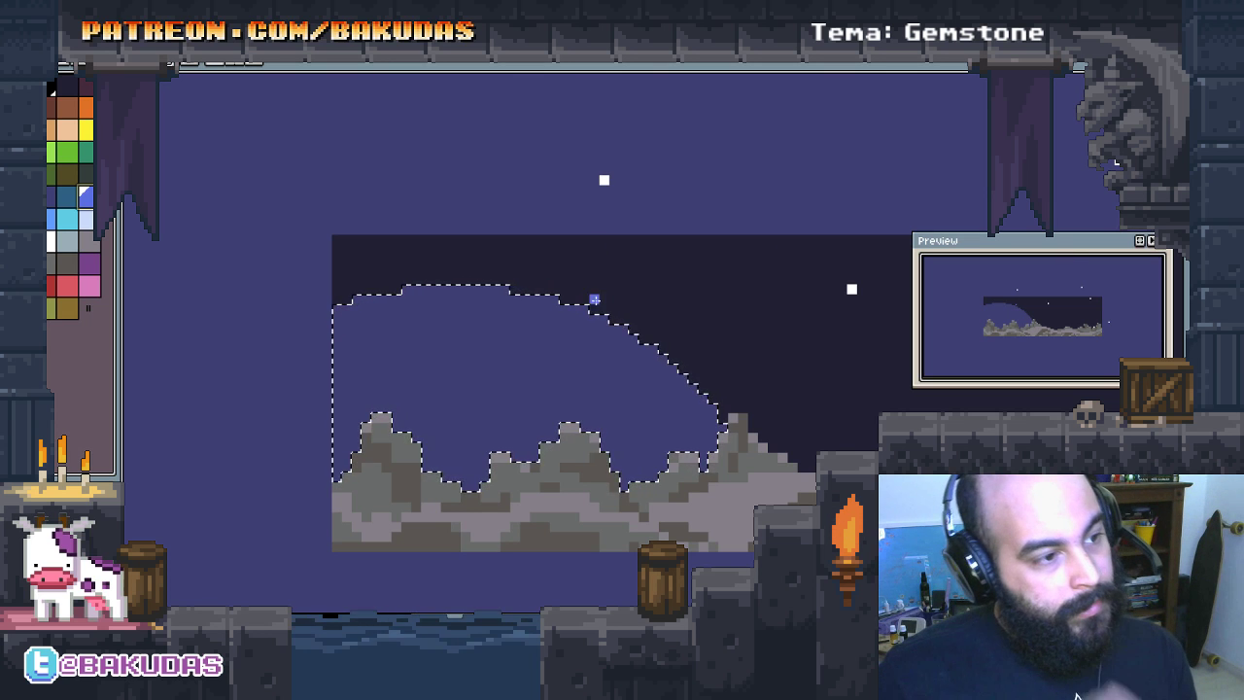
pyautogui.moveTo(524, 301)
pyautogui.mouseDown()
pyautogui.moveTo(529, 402)
pyautogui.moveTo(563, 411)
pyautogui.mouseUp()
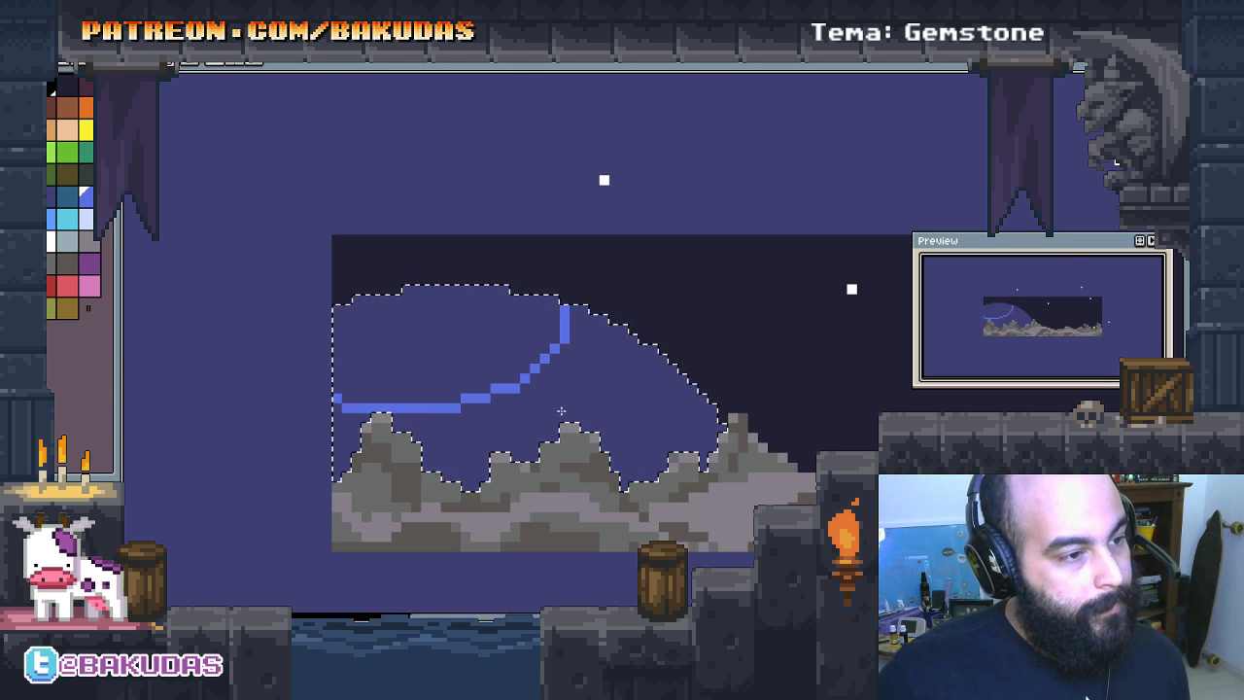
pyautogui.click(437, 384)
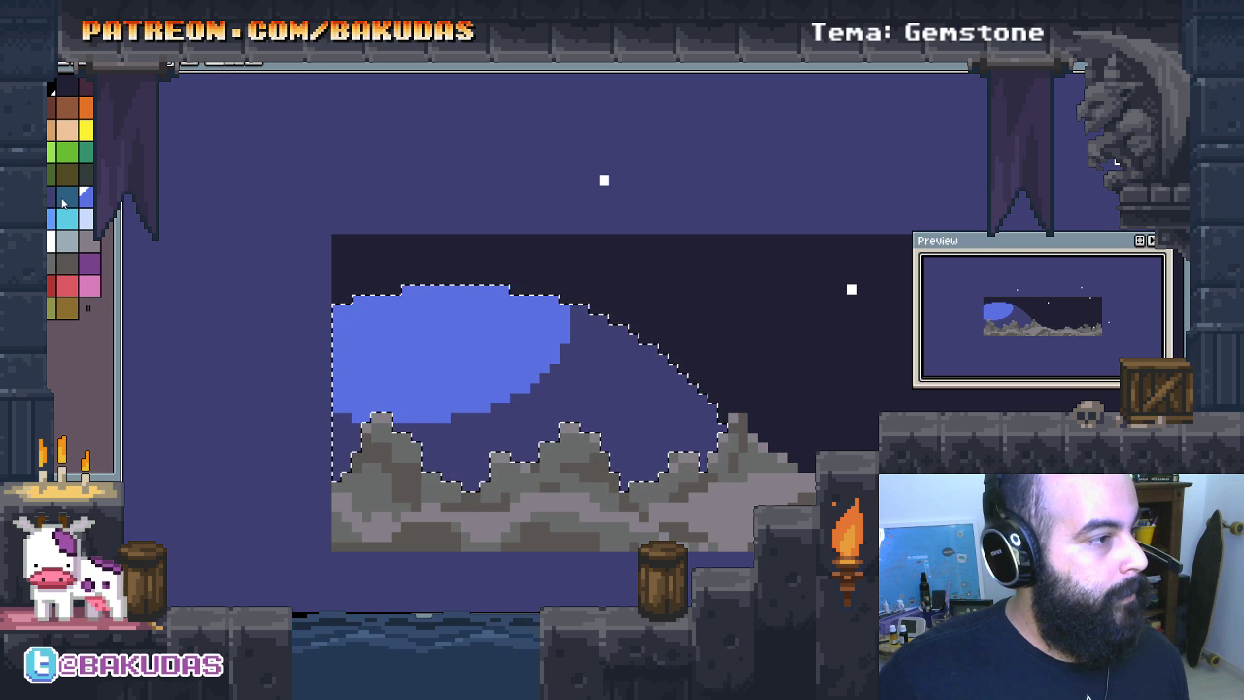
pyautogui.moveTo(457, 289); pyautogui.dragTo(457, 403)
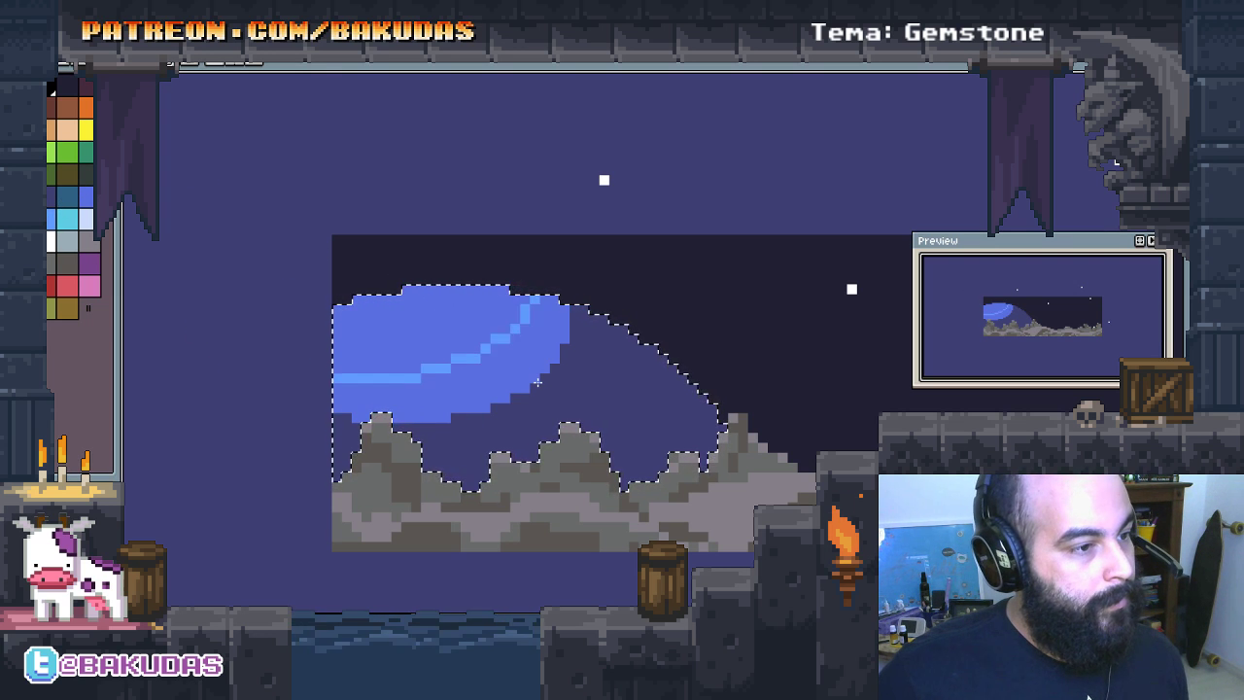
pyautogui.click(504, 381)
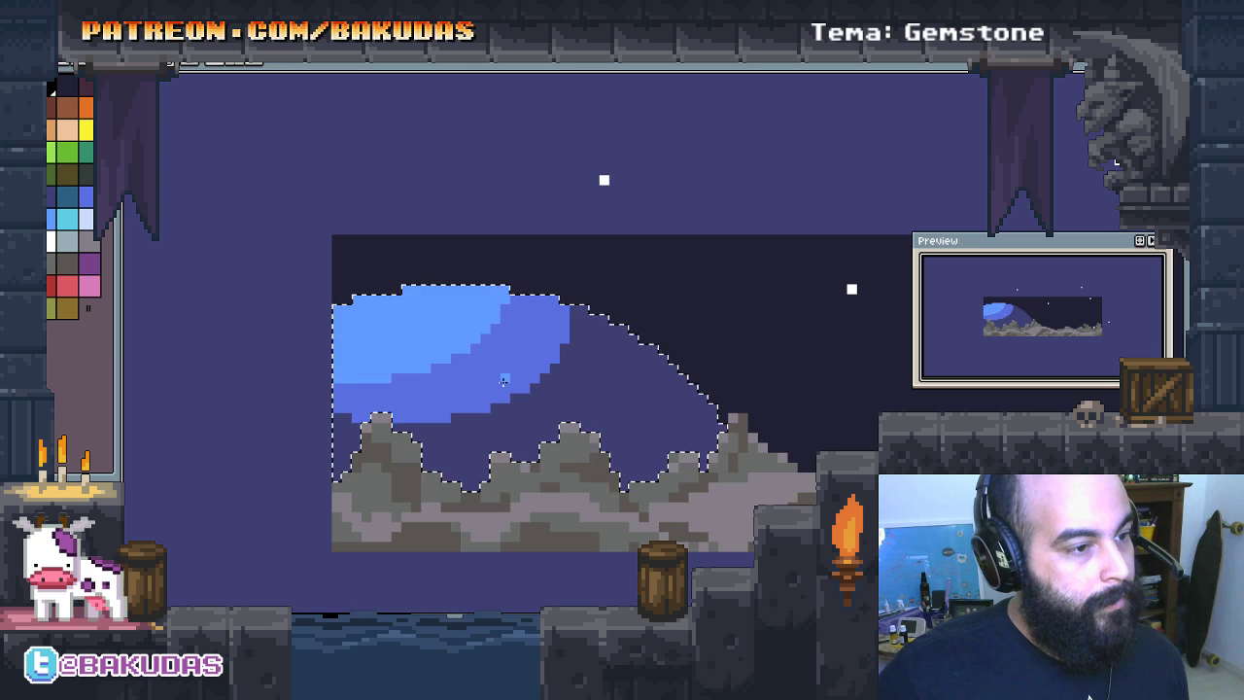
pyautogui.hotkey('ctrl', 'z')
pyautogui.hotkey('ctrl', 'z')
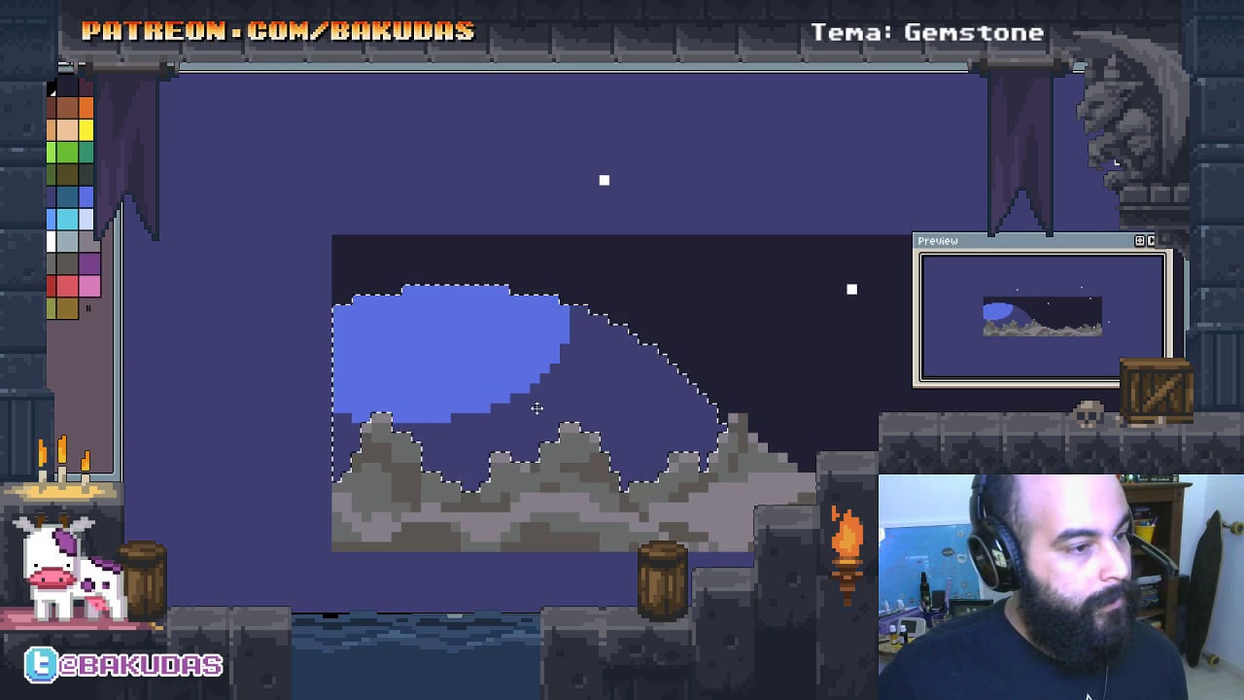
pyautogui.hotkey('ctrl', 'z')
pyautogui.hotkey('ctrl', 'z')
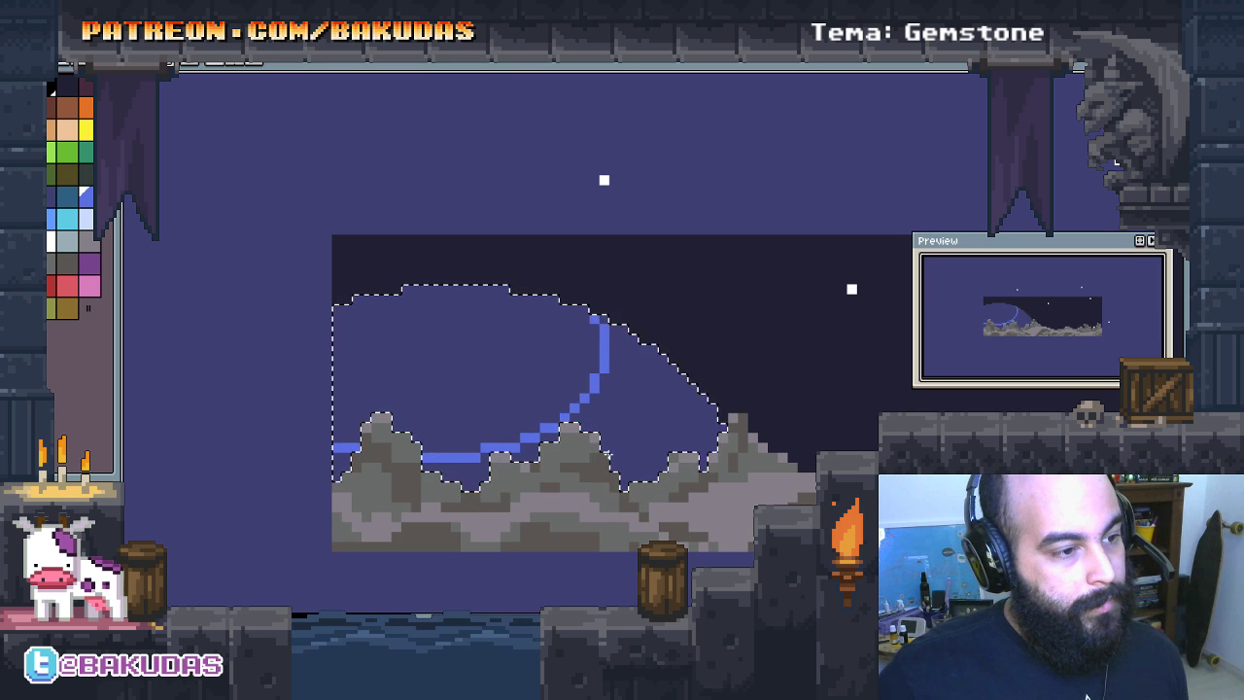
pyautogui.hotkey('ctrl', 'y')
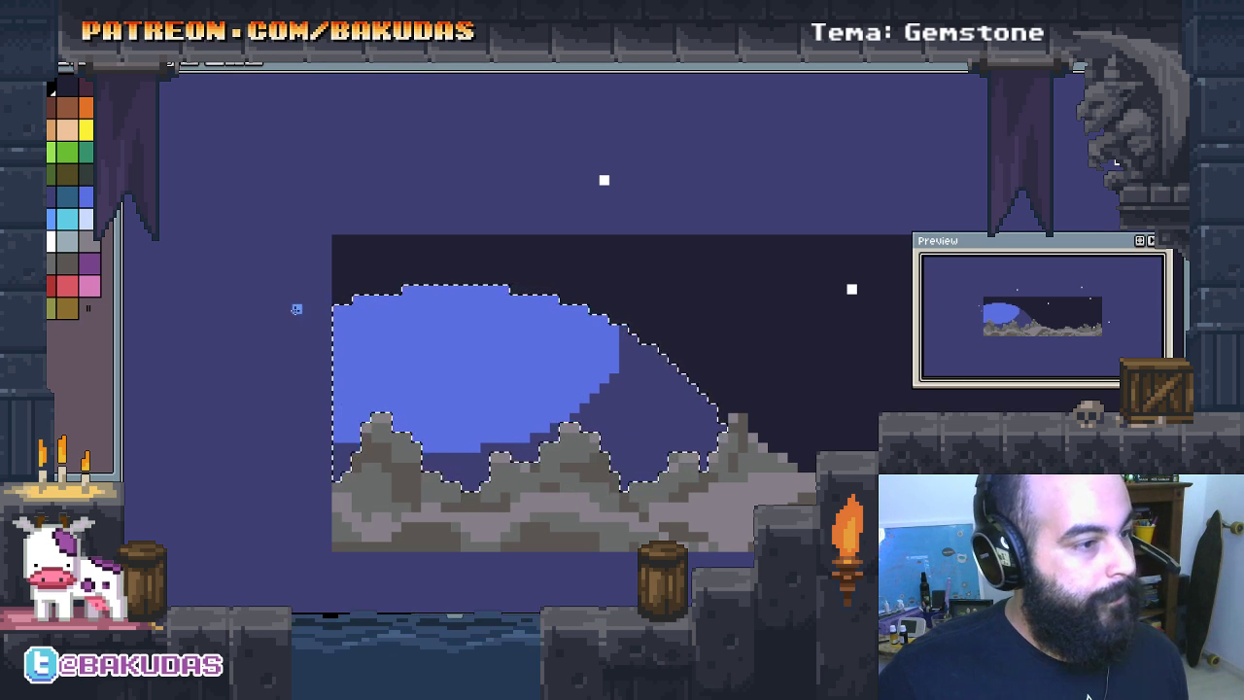
pyautogui.moveTo(412, 329)
pyautogui.mouseDown()
pyautogui.moveTo(561, 394)
pyautogui.moveTo(501, 391)
pyautogui.mouseUp()
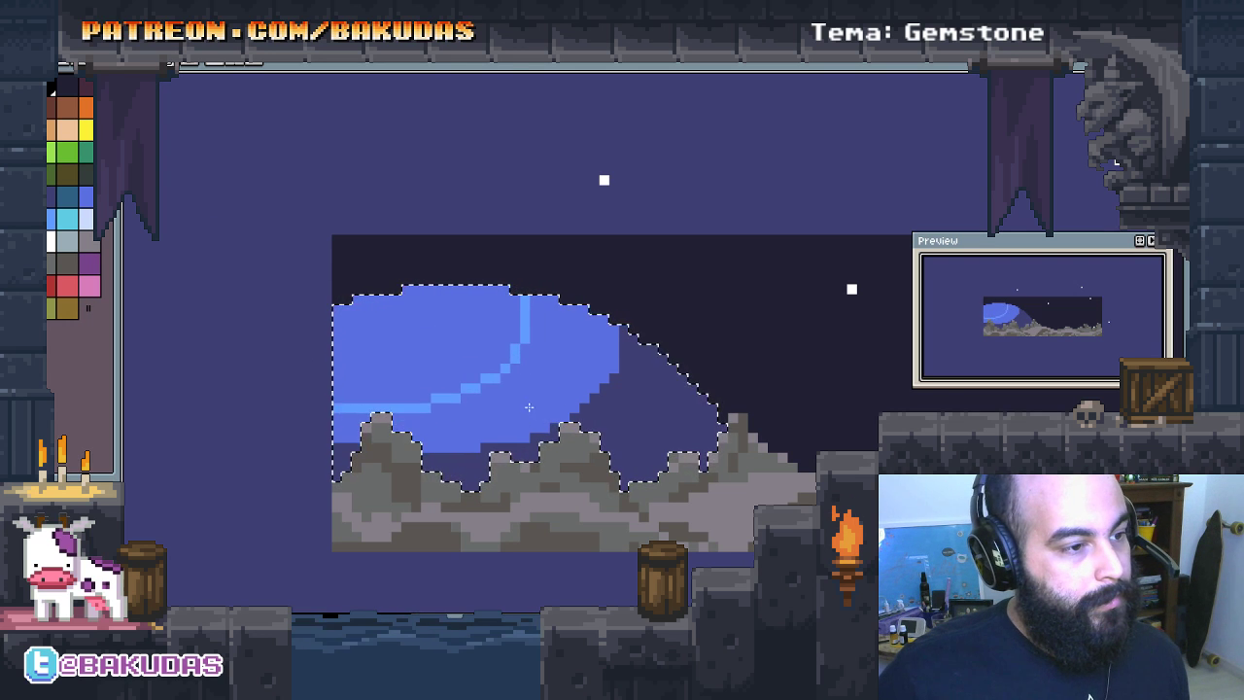
# Step: Repaint the planet's curve, notches and diagonal band with light and mid-blue pixel patches
pyautogui.scroll(2, 501, 391)
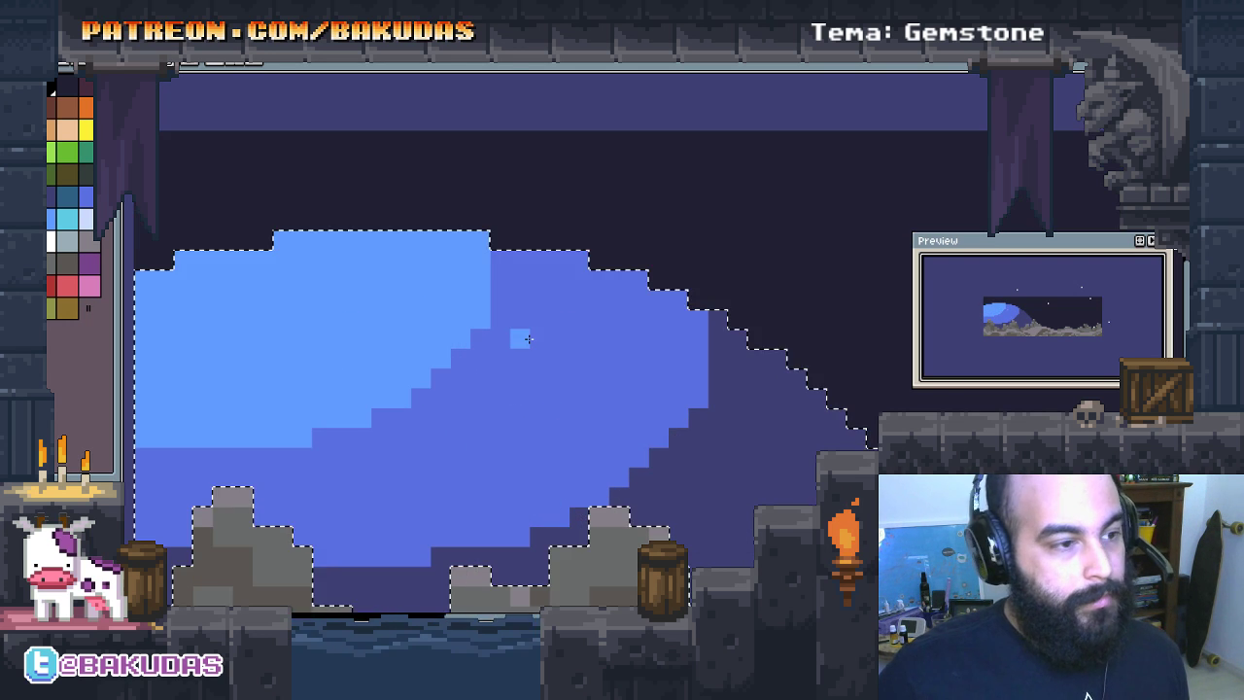
pyautogui.moveTo(517, 336)
pyautogui.mouseDown()
pyautogui.moveTo(562, 382)
pyautogui.moveTo(559, 360)
pyautogui.moveTo(583, 398)
pyautogui.moveTo(603, 350)
pyautogui.moveTo(509, 416)
pyautogui.moveTo(547, 435)
pyautogui.moveTo(719, 350)
pyautogui.moveTo(583, 360)
pyautogui.moveTo(597, 408)
pyautogui.moveTo(486, 399)
pyautogui.moveTo(389, 361)
pyautogui.moveTo(636, 325)
pyautogui.moveTo(519, 371)
pyautogui.moveTo(544, 345)
pyautogui.moveTo(471, 363)
pyautogui.mouseUp()
pyautogui.moveTo(580, 363); pyautogui.dragTo(549, 386)
pyautogui.moveTo(585, 328)
pyautogui.mouseDown()
pyautogui.moveTo(658, 236)
pyautogui.moveTo(661, 189)
pyautogui.moveTo(686, 228)
pyautogui.moveTo(655, 297)
pyautogui.mouseUp()
pyautogui.moveTo(759, 317); pyautogui.dragTo(754, 216)
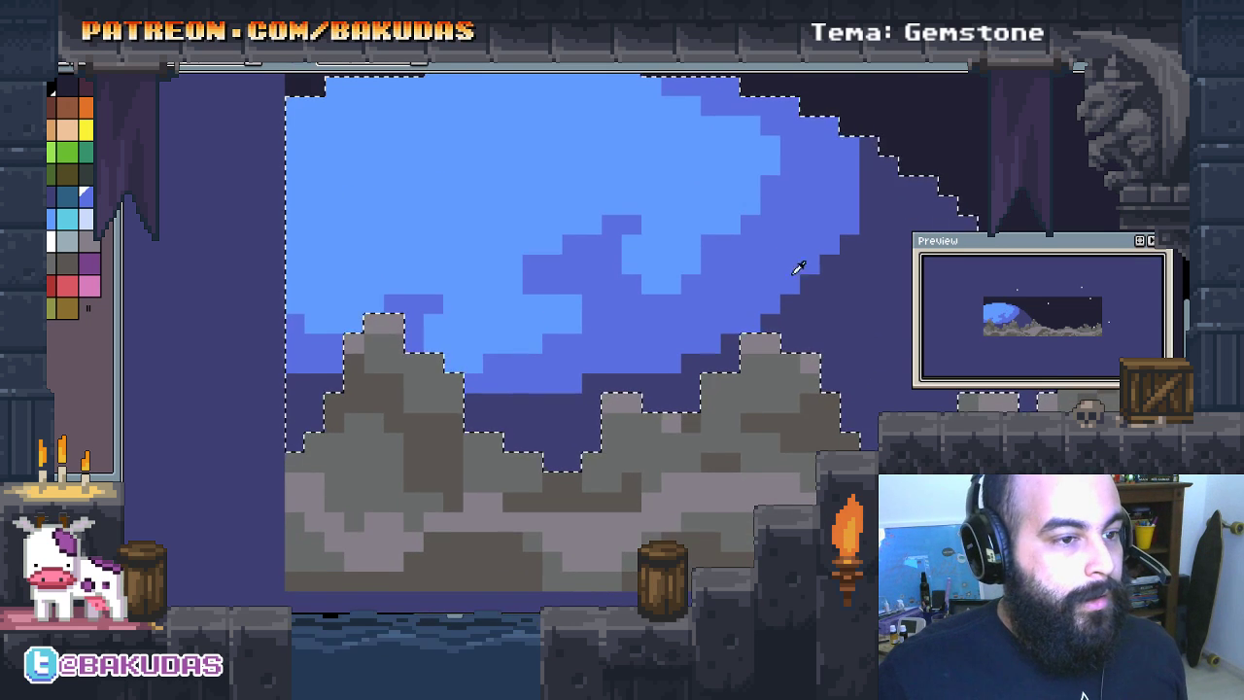
pyautogui.moveTo(962, 194); pyautogui.dragTo(785, 171)
pyautogui.moveTo(782, 290)
pyautogui.mouseDown()
pyautogui.moveTo(743, 278)
pyautogui.moveTo(767, 308)
pyautogui.moveTo(716, 325)
pyautogui.moveTo(756, 250)
pyautogui.moveTo(728, 278)
pyautogui.moveTo(763, 263)
pyautogui.moveTo(785, 291)
pyautogui.moveTo(744, 238)
pyautogui.mouseUp()
# Step: Paint dark blue into the planet and tidy the pixels around the gray rocky peaks
pyautogui.moveTo(622, 311)
pyautogui.mouseDown()
pyautogui.moveTo(647, 238)
pyautogui.moveTo(667, 244)
pyautogui.moveTo(671, 199)
pyautogui.moveTo(687, 203)
pyautogui.moveTo(601, 295)
pyautogui.moveTo(544, 320)
pyautogui.mouseUp()
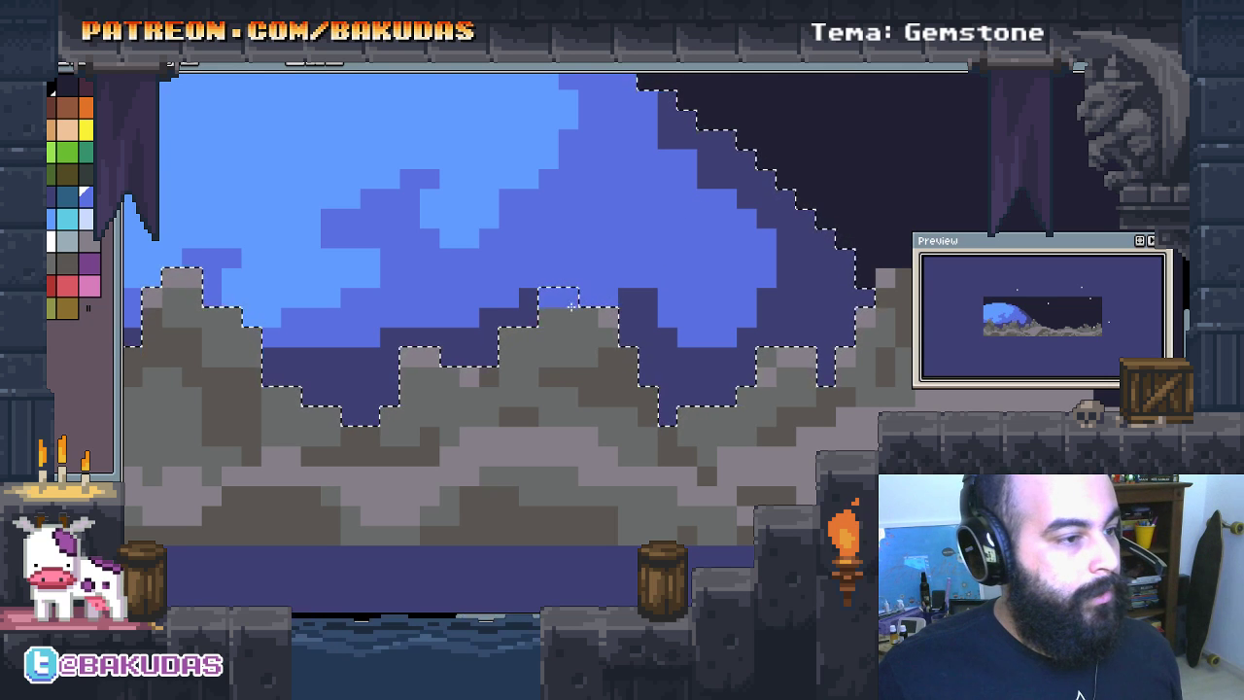
pyautogui.scroll(1, 403, 513)
pyautogui.moveTo(448, 321); pyautogui.dragTo(350, 360)
pyautogui.moveTo(384, 311)
pyautogui.mouseDown()
pyautogui.moveTo(523, 303)
pyautogui.moveTo(501, 313)
pyautogui.mouseUp()
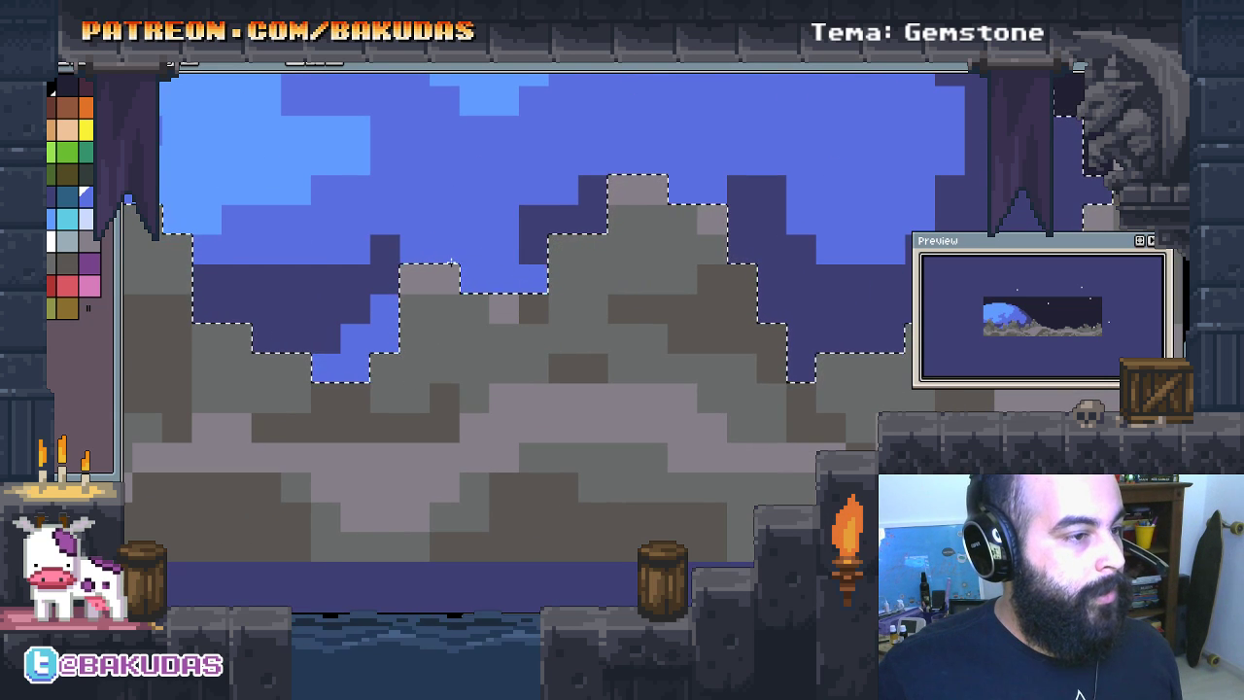
pyautogui.click(562, 253)
# Step: Darken a column and more patches on the planet's right side with dark blue
pyautogui.scroll(3, 562, 252)
pyautogui.hscroll(3, 562, 253)
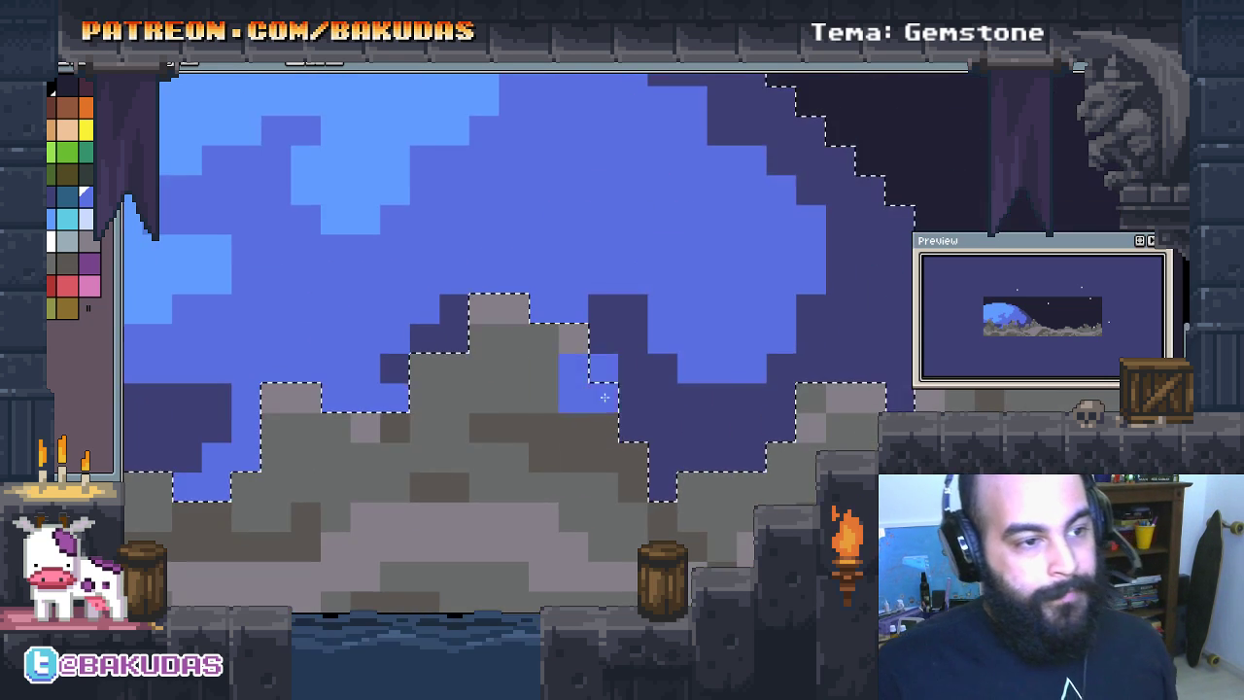
pyautogui.moveTo(688, 428); pyautogui.dragTo(773, 229)
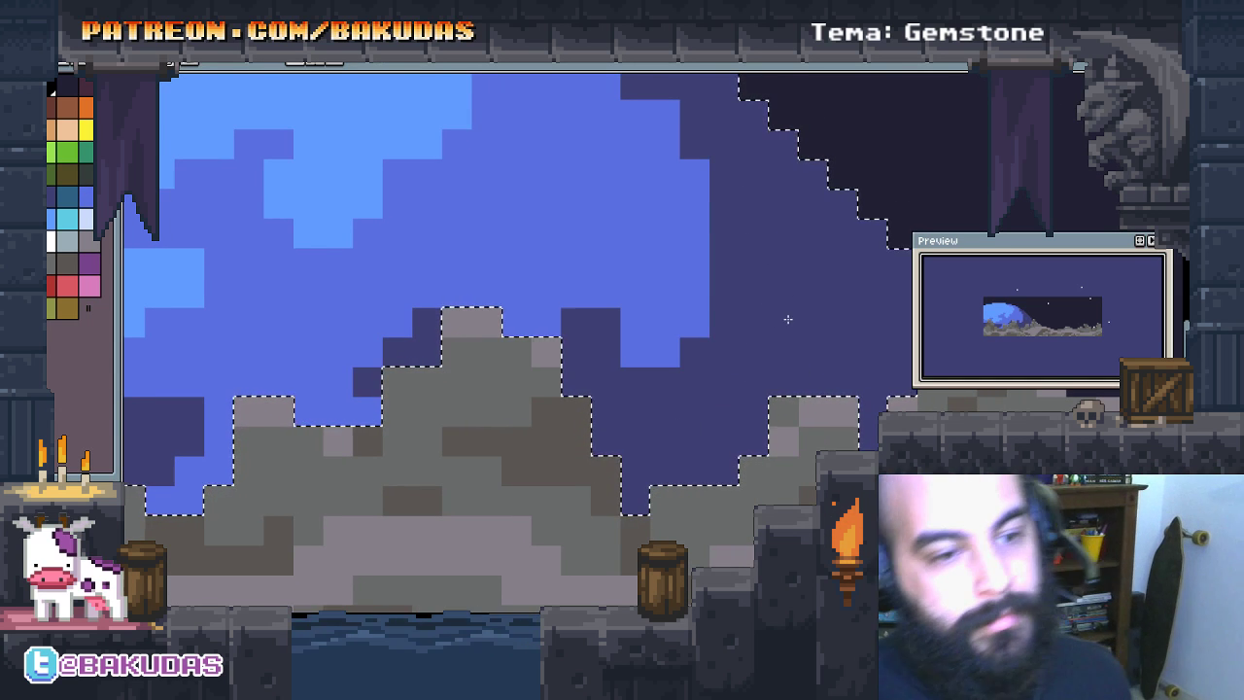
pyautogui.moveTo(785, 317); pyautogui.dragTo(764, 344)
pyautogui.moveTo(627, 301); pyautogui.dragTo(687, 202)
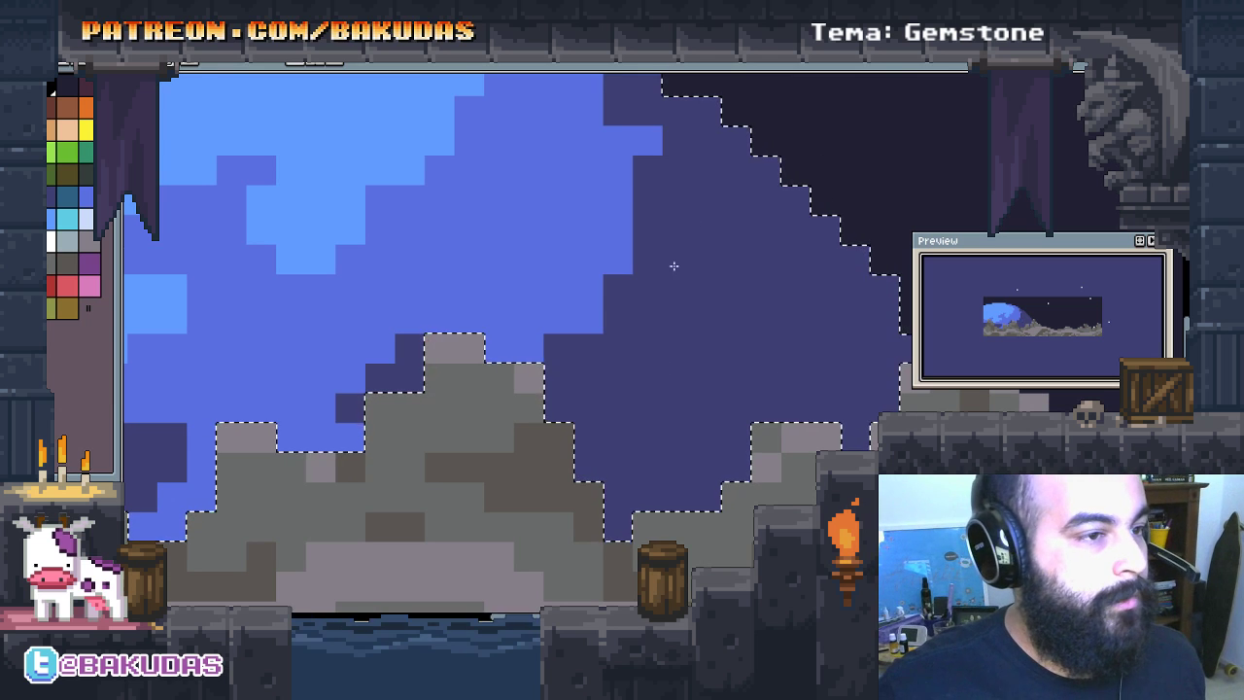
pyautogui.moveTo(669, 263); pyautogui.dragTo(660, 160)
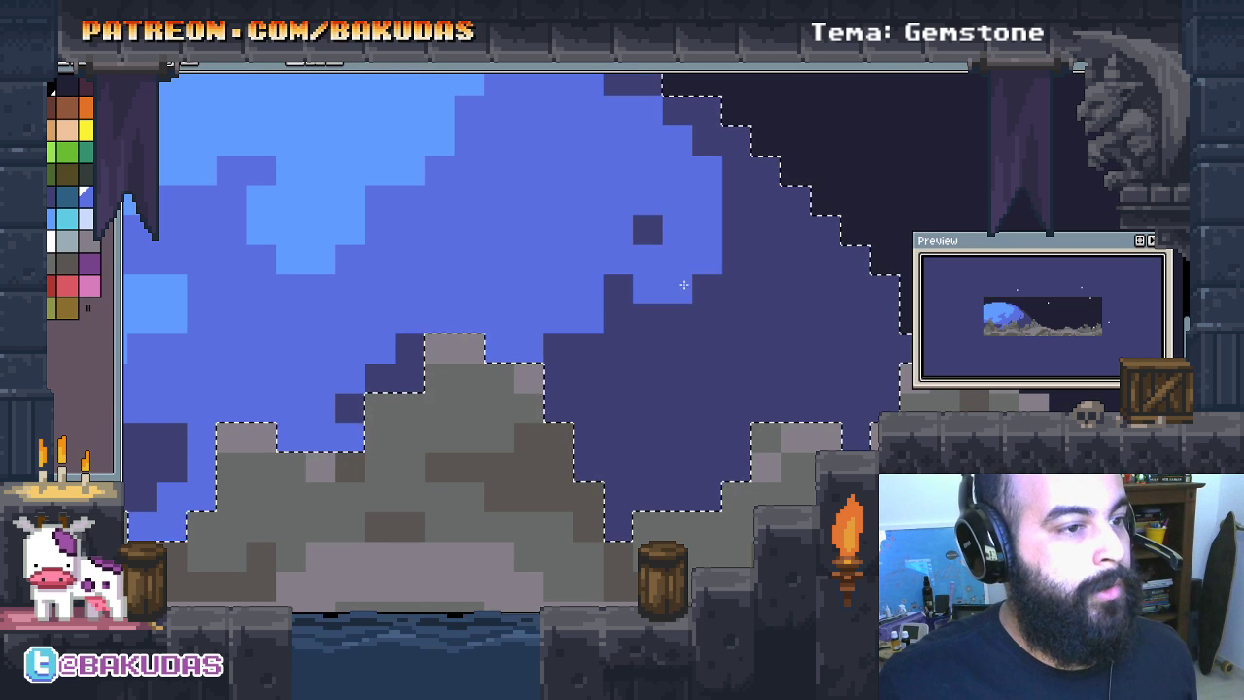
# Step: Paint medium blue patches back into the planet's dark shadowed side
pyautogui.moveTo(620, 206)
pyautogui.mouseDown()
pyautogui.moveTo(722, 304)
pyautogui.moveTo(708, 329)
pyautogui.mouseUp()
pyautogui.moveTo(664, 409); pyautogui.dragTo(665, 395)
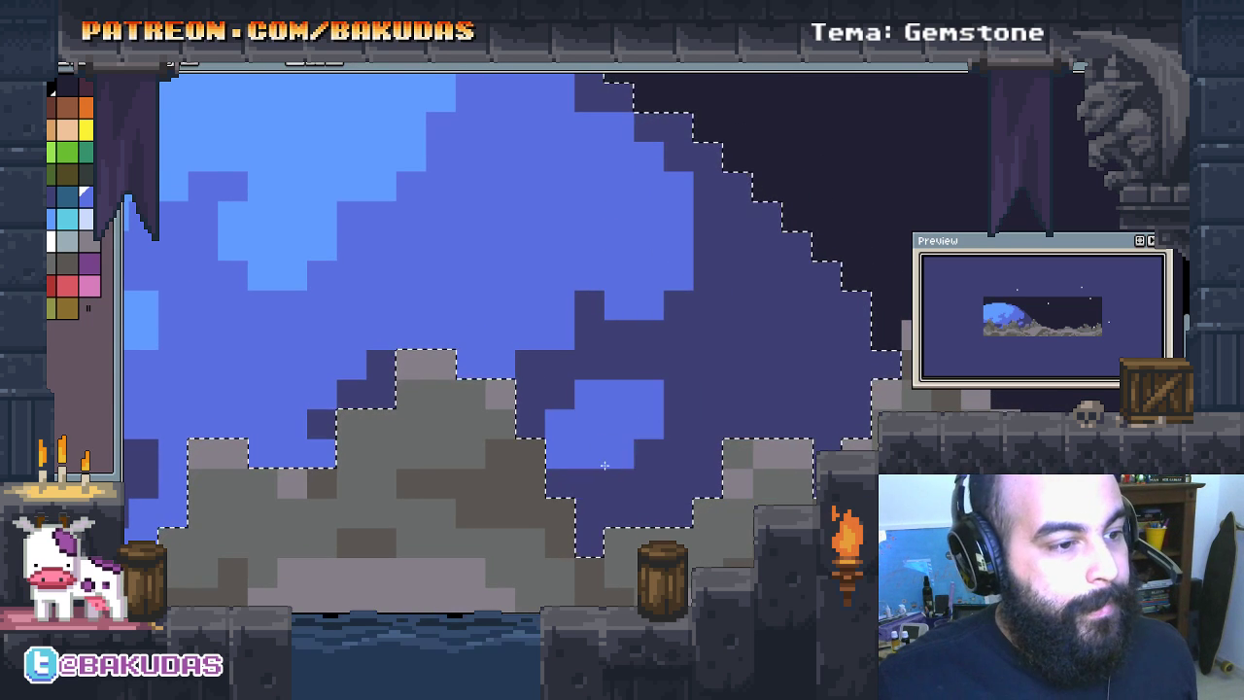
pyautogui.click(661, 395)
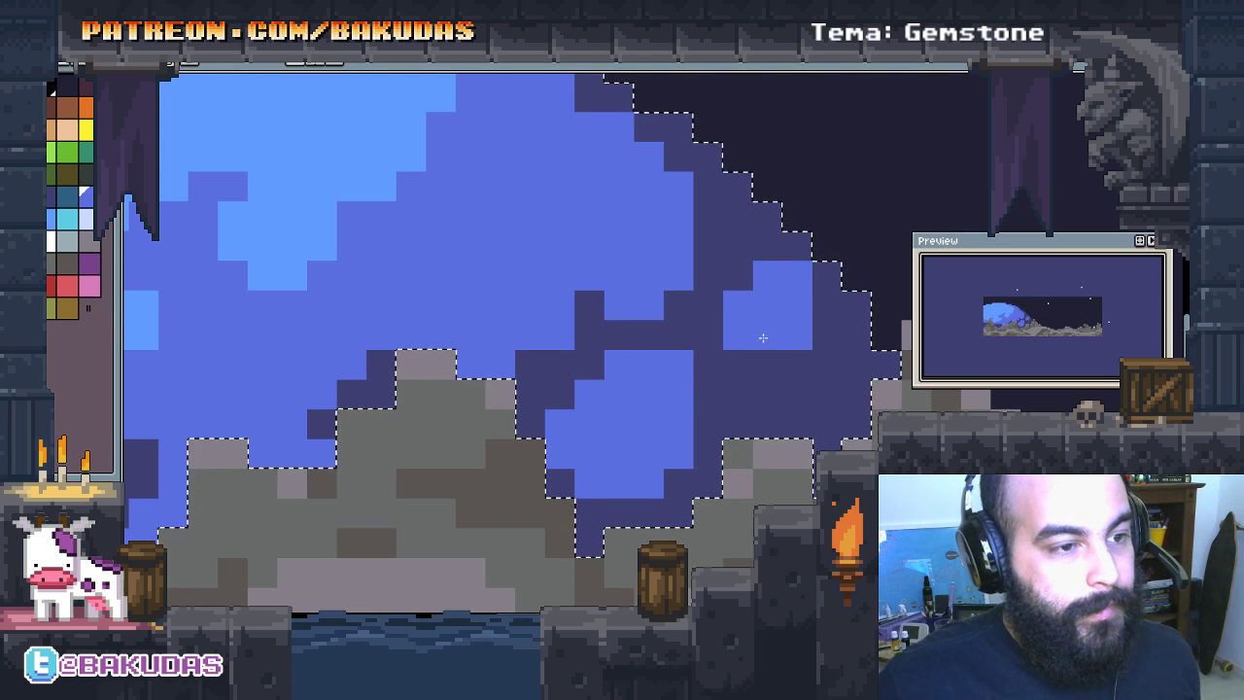
pyautogui.scroll(-1, 758, 330)
pyautogui.scroll(-1, 616, 255)
pyautogui.scroll(1, 552, 303)
# Step: Paint blocky cyan patches across the planet, including near the mountain edge
pyautogui.scroll(1, 545, 267)
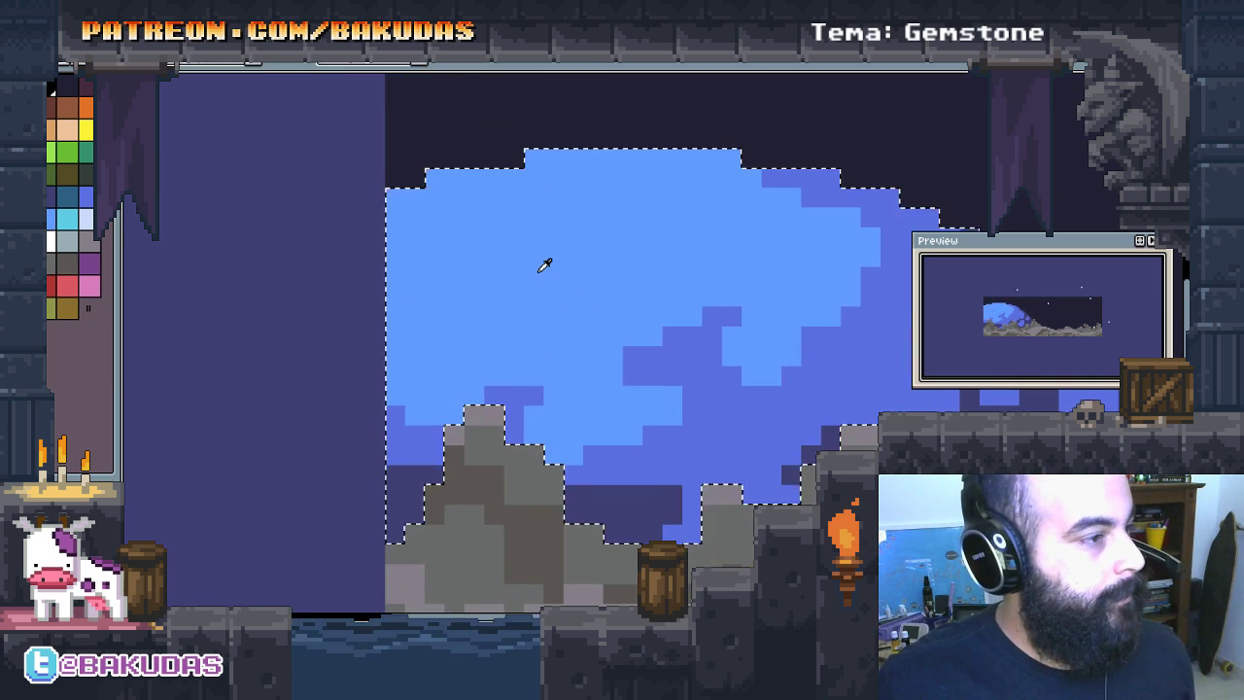
pyautogui.moveTo(543, 213)
pyautogui.mouseDown()
pyautogui.moveTo(408, 223)
pyautogui.moveTo(525, 203)
pyautogui.moveTo(569, 166)
pyautogui.moveTo(597, 170)
pyautogui.mouseUp()
pyautogui.moveTo(767, 260); pyautogui.dragTo(722, 214)
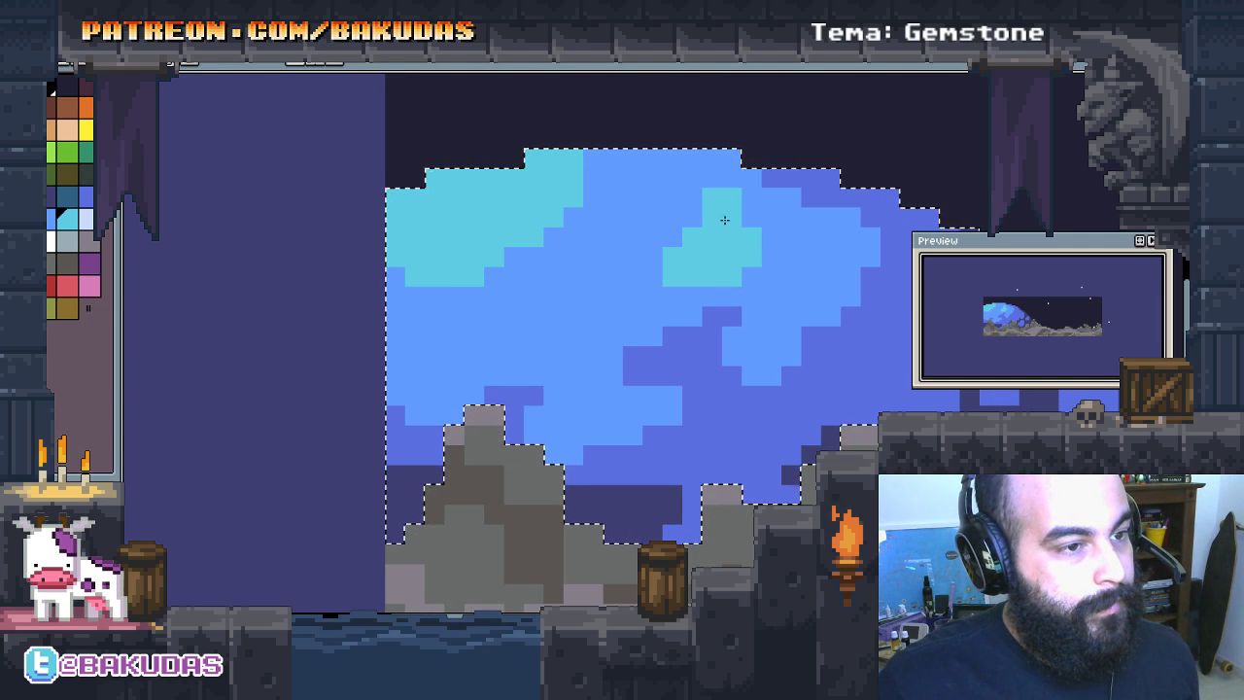
pyautogui.moveTo(559, 321)
pyautogui.mouseDown()
pyautogui.moveTo(547, 328)
pyautogui.moveTo(600, 295)
pyautogui.mouseUp()
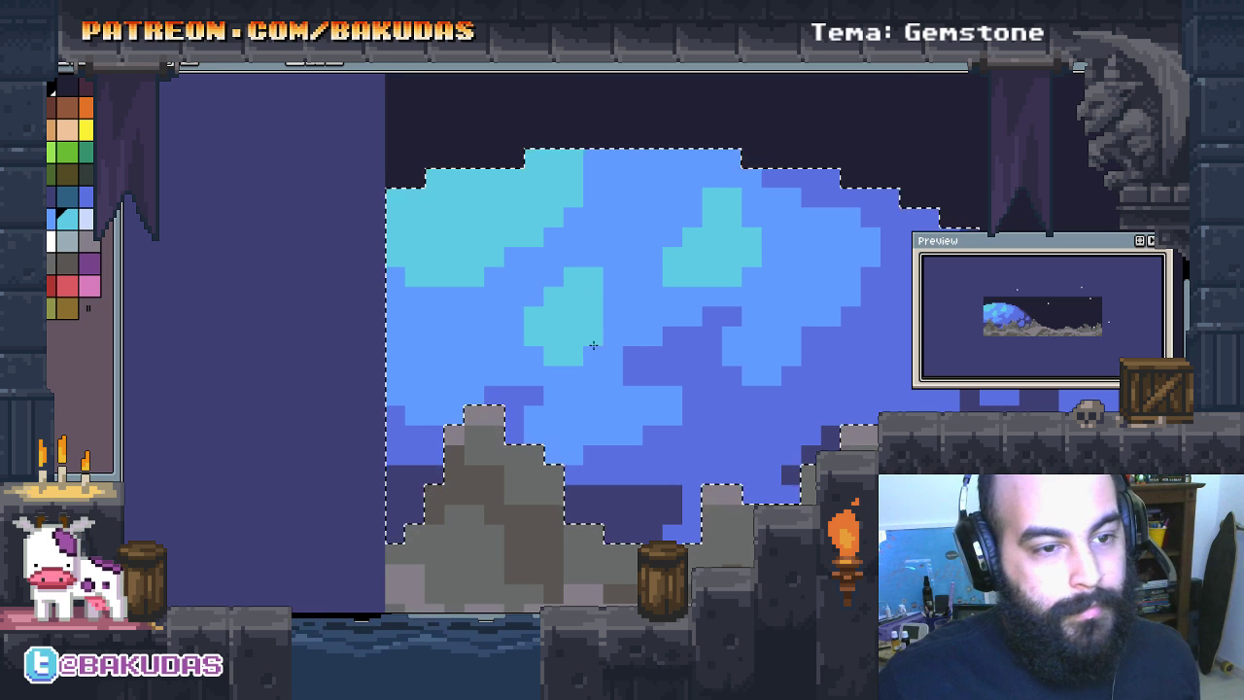
pyautogui.moveTo(849, 333)
pyautogui.mouseDown()
pyautogui.moveTo(654, 314)
pyautogui.moveTo(654, 177)
pyautogui.mouseUp()
pyautogui.click(630, 282)
pyautogui.moveTo(644, 280); pyautogui.dragTo(479, 294)
pyautogui.click(647, 301)
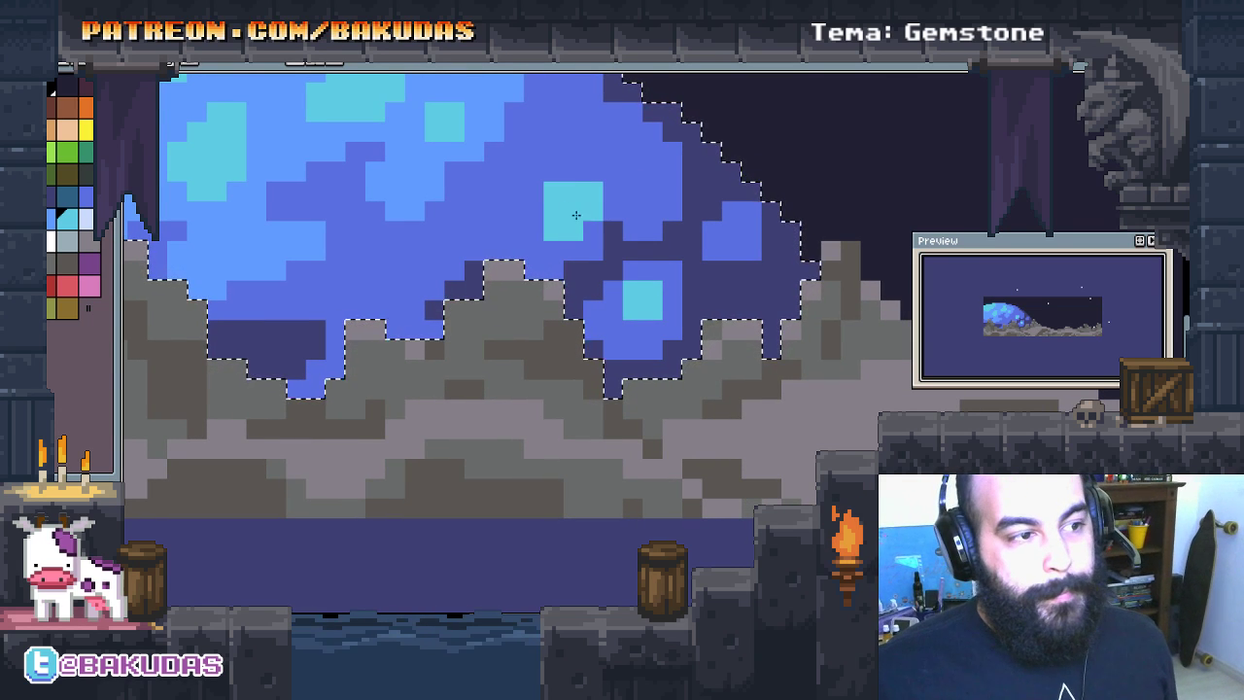
# Step: Enlarge the cyan blocks, add a light blue block beside them, and deselect
pyautogui.click(535, 202)
pyautogui.moveTo(544, 195)
pyautogui.mouseDown()
pyautogui.moveTo(564, 162)
pyautogui.moveTo(622, 217)
pyautogui.mouseUp()
pyautogui.click(559, 185)
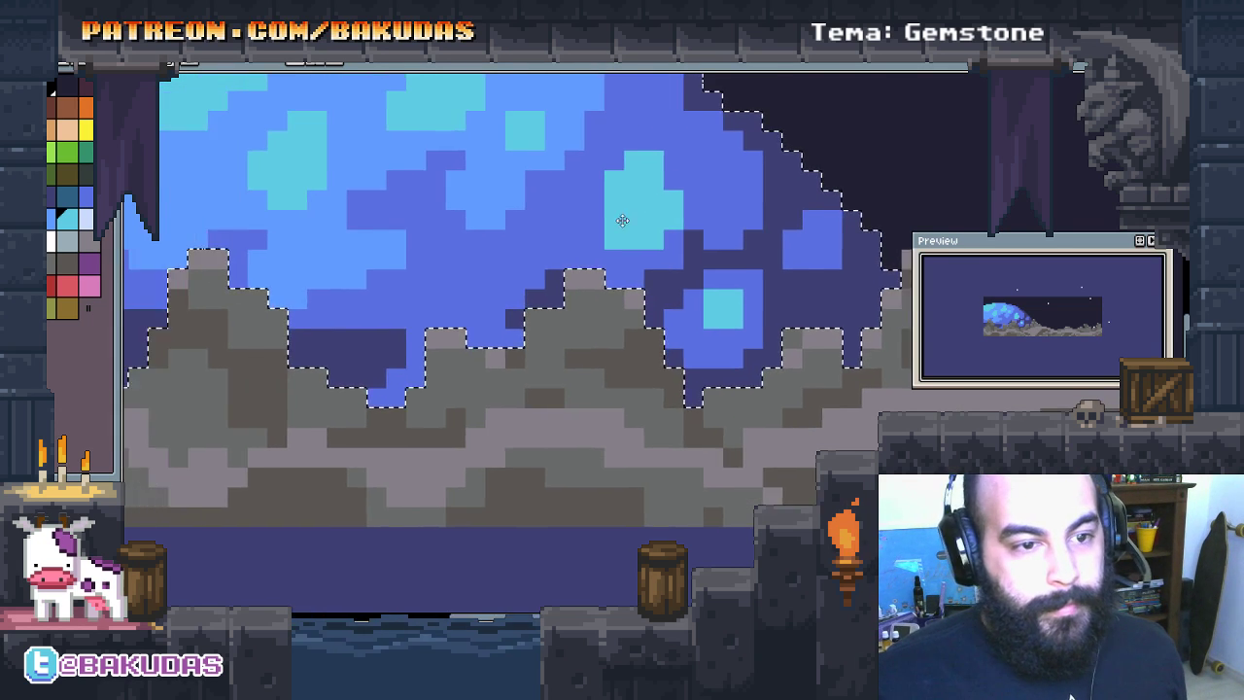
pyautogui.click(496, 282)
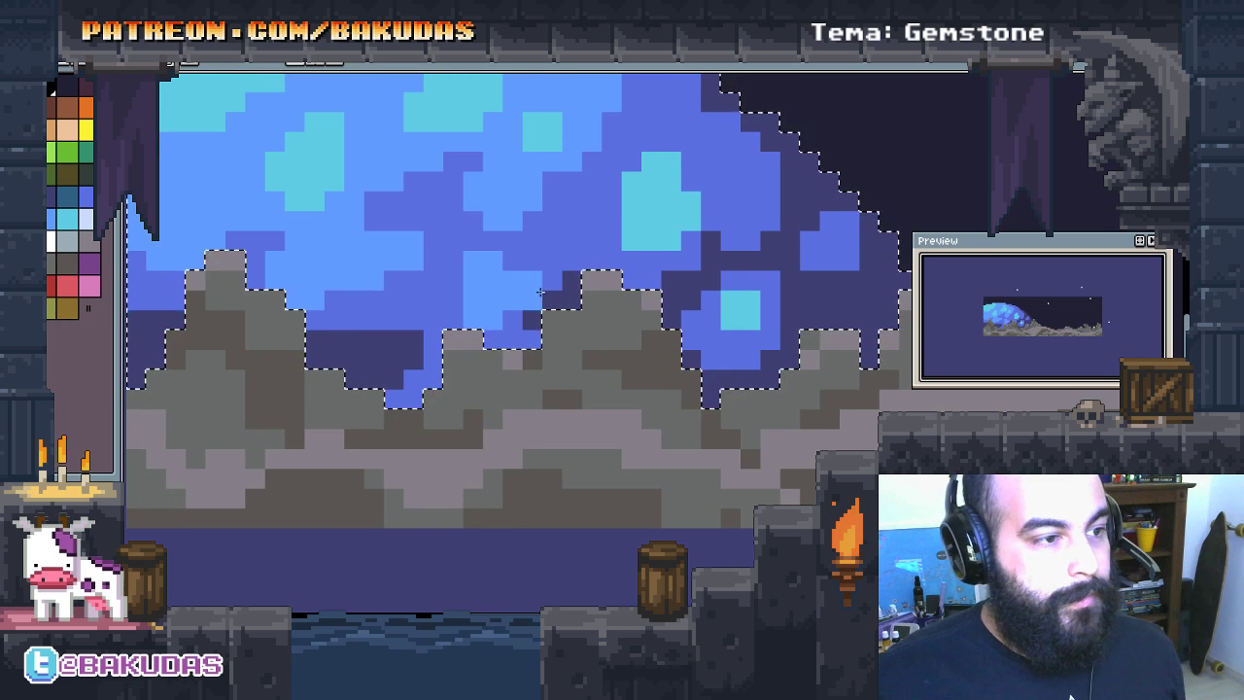
pyautogui.scroll(-1, 581, 296)
pyautogui.scroll(-1, 582, 295)
pyautogui.hotkey('ctrl', 'd')
# Step: Zoom out to the whole night scene and load the db32 palette preset
pyautogui.hscroll(3, 579, 301)
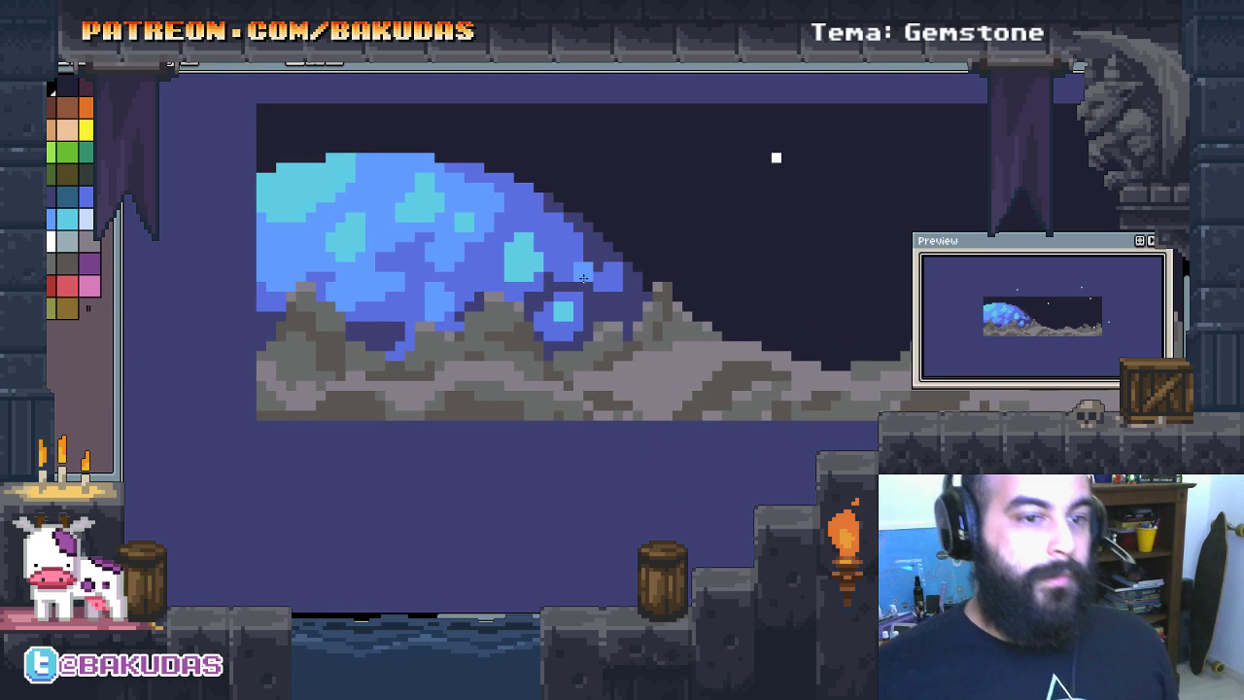
pyautogui.hscroll(-1, 574, 324)
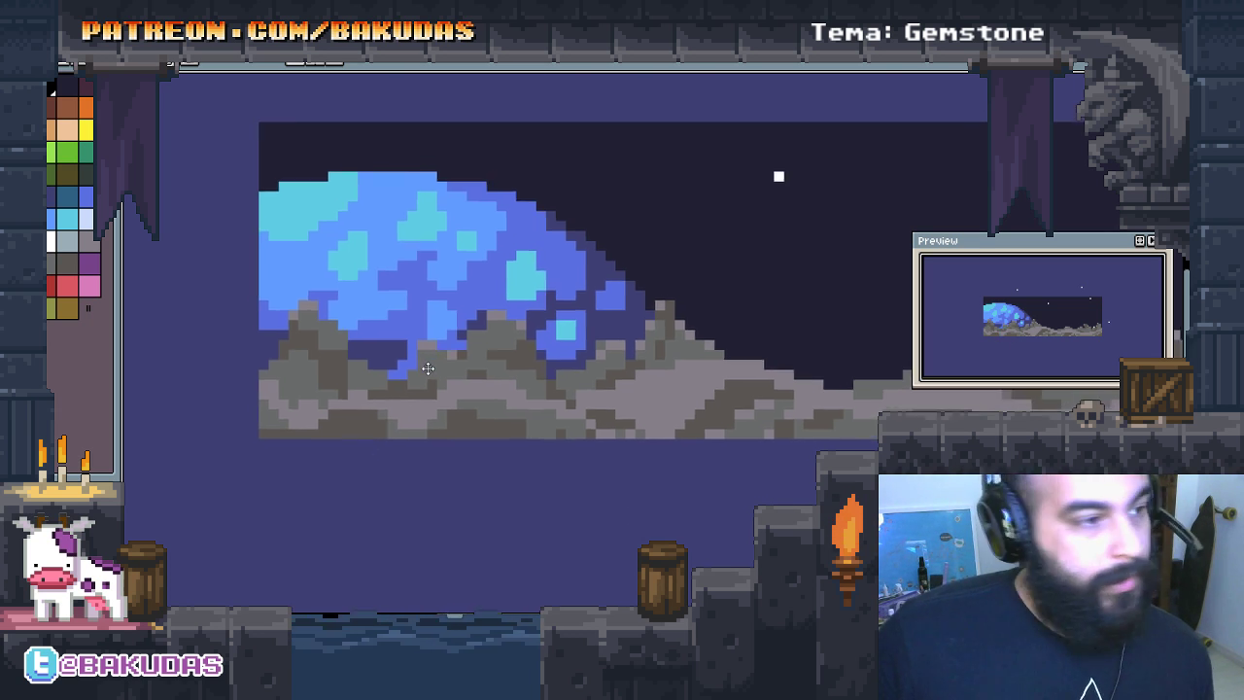
pyautogui.scroll(-2, 406, 404)
pyautogui.scroll(-1, 412, 392)
pyautogui.scroll(-1, 411, 392)
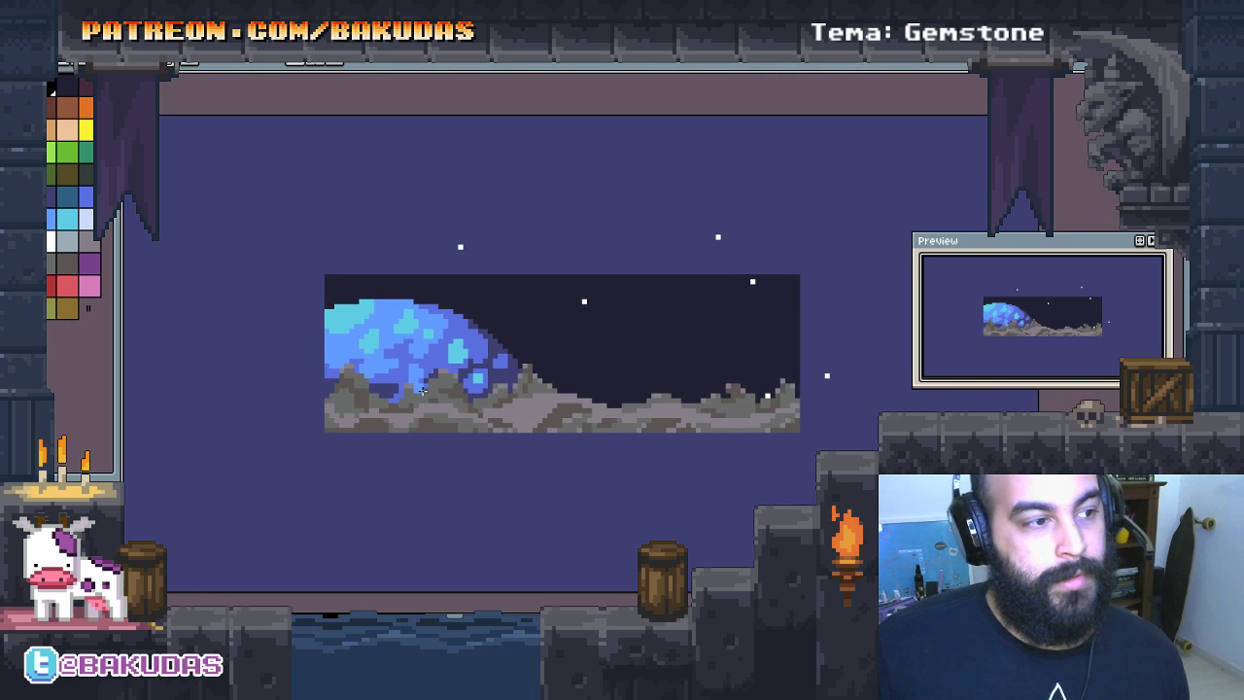
pyautogui.press('F4')
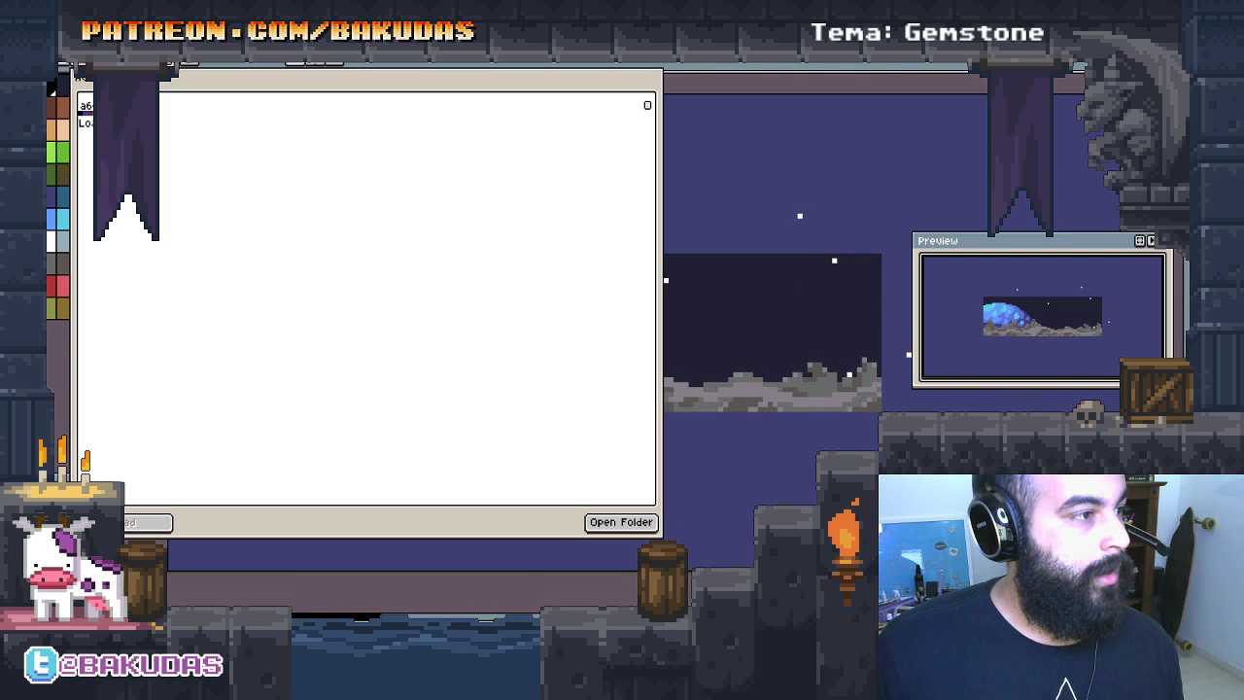
pyautogui.scroll(-2, 184, 418)
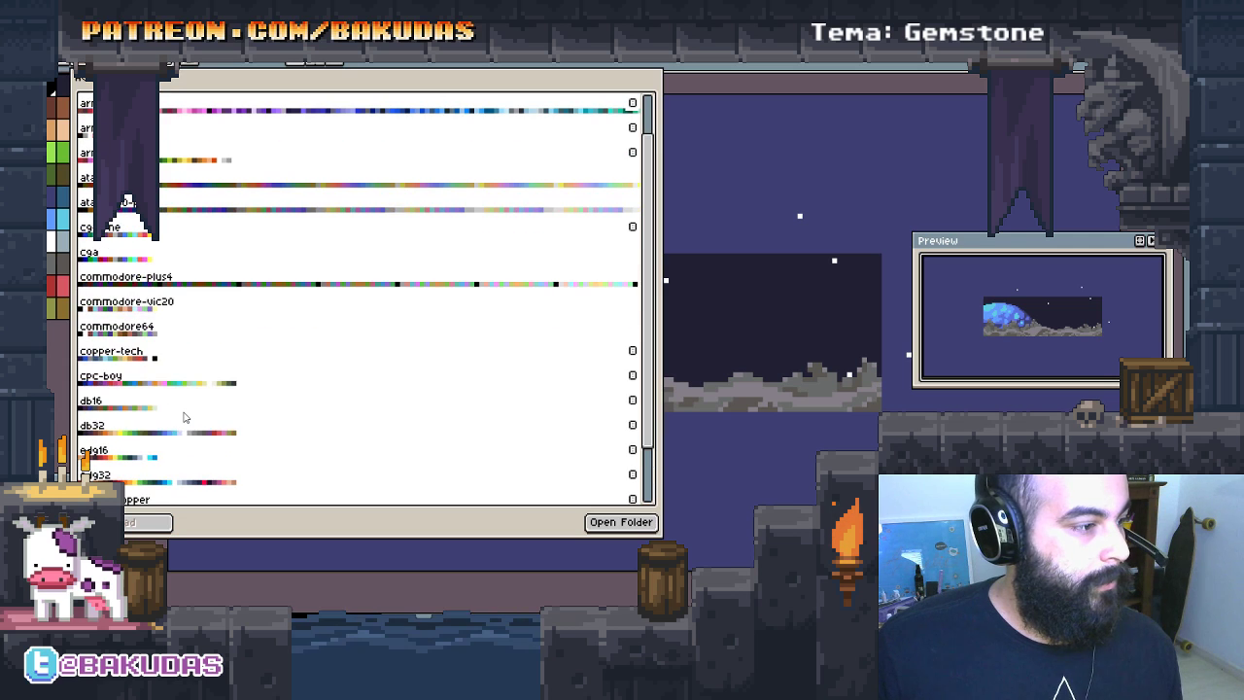
pyautogui.click(110, 428)
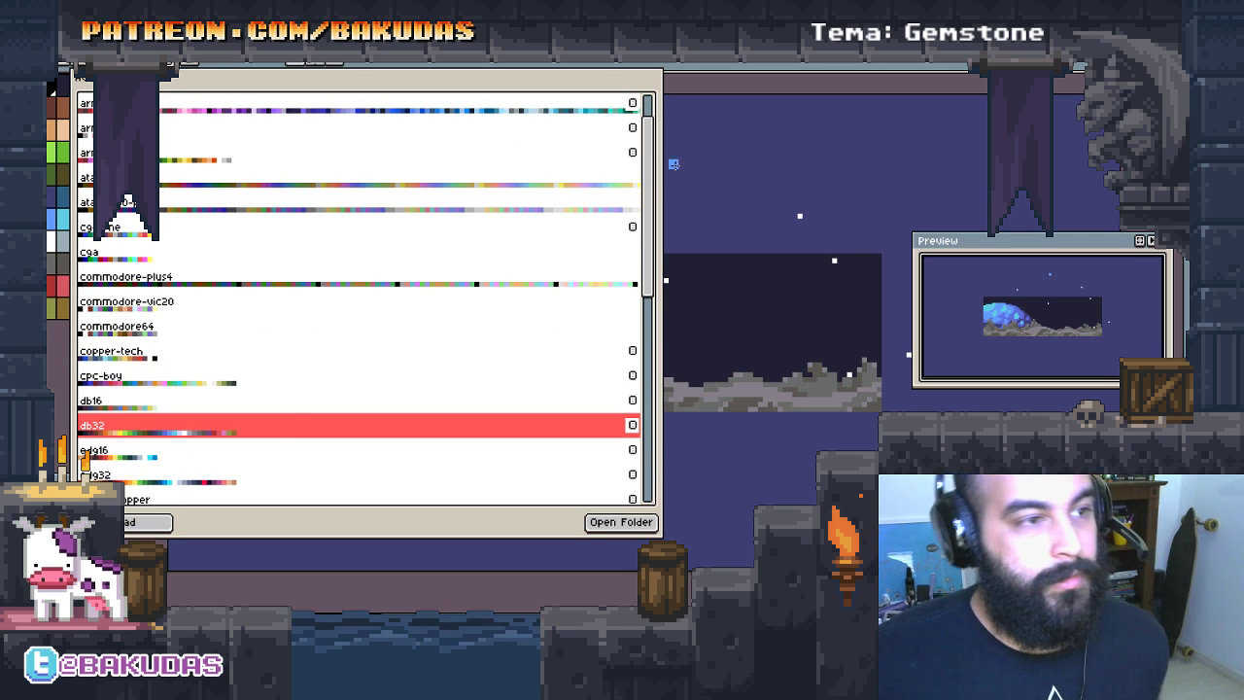
pyautogui.press('Return')
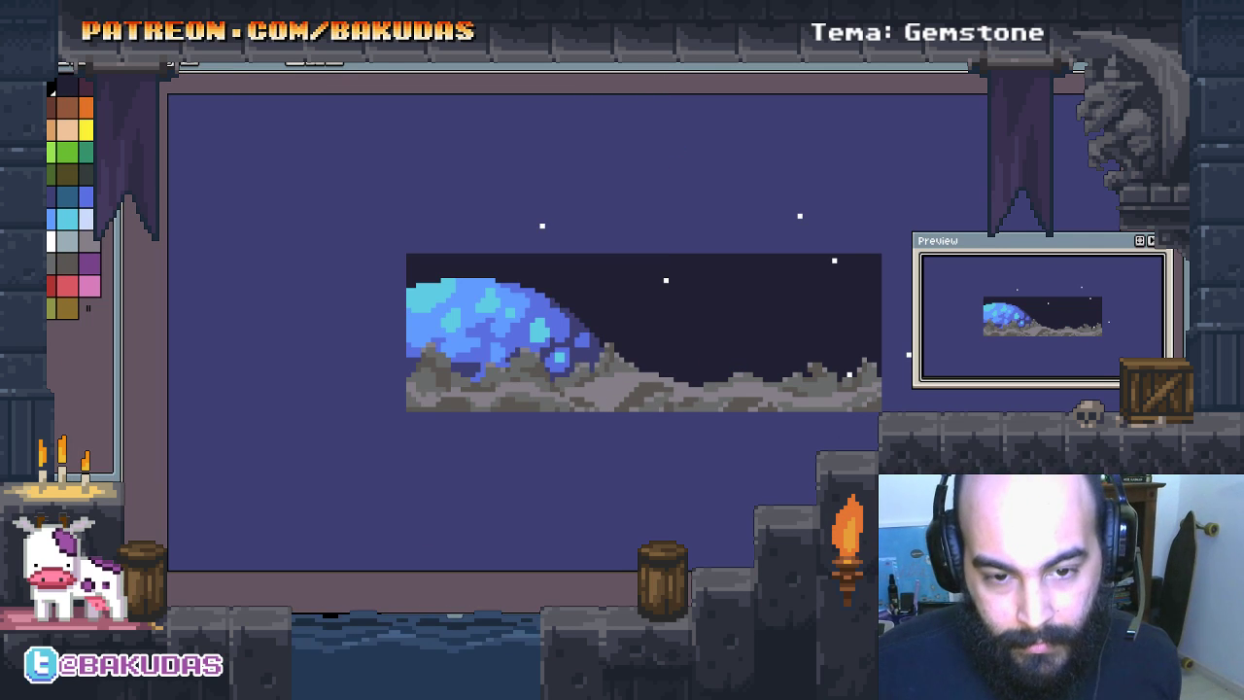
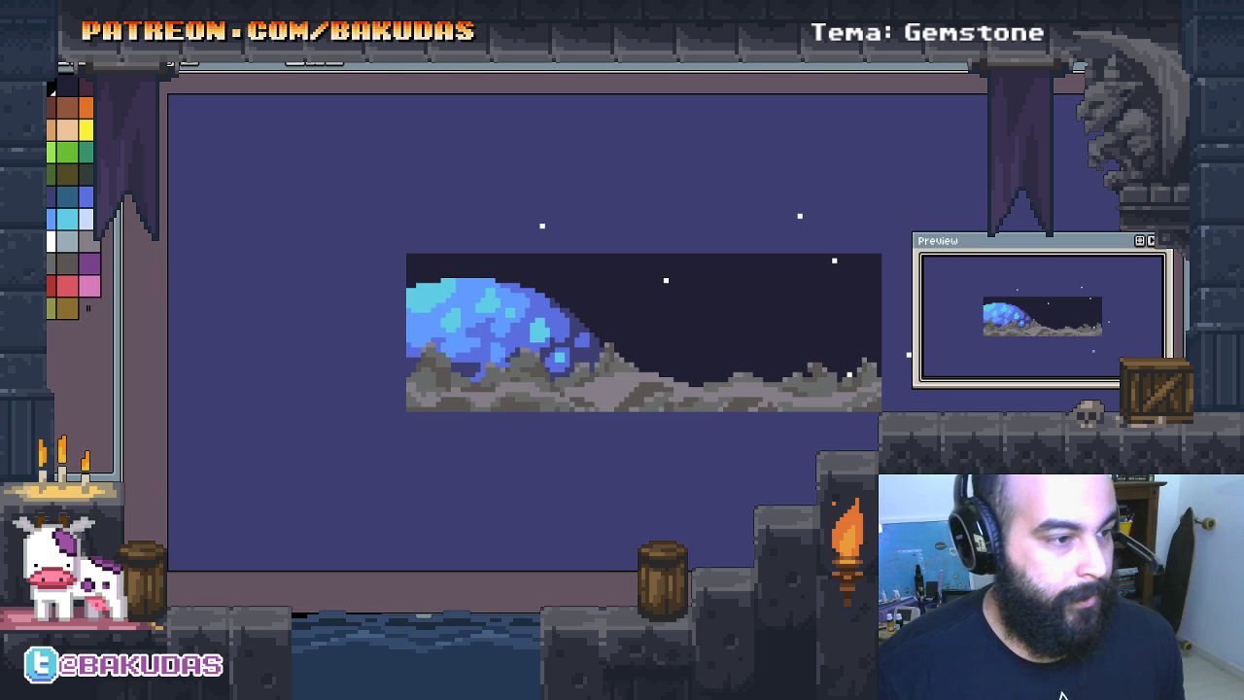
# Step: Zoom in on the rock peak beside the planet and add a grey pixel atop the ridge
pyautogui.scroll(1, 713, 412)
pyautogui.scroll(1, 680, 389)
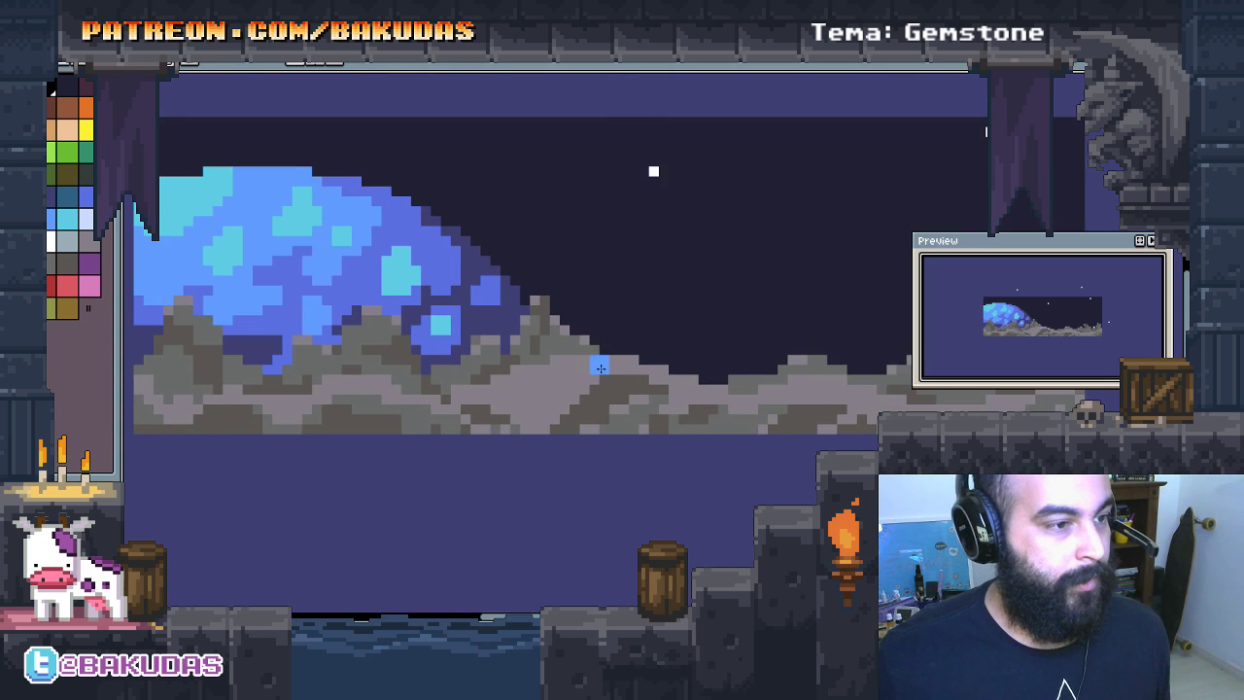
pyautogui.hscroll(1, 661, 345)
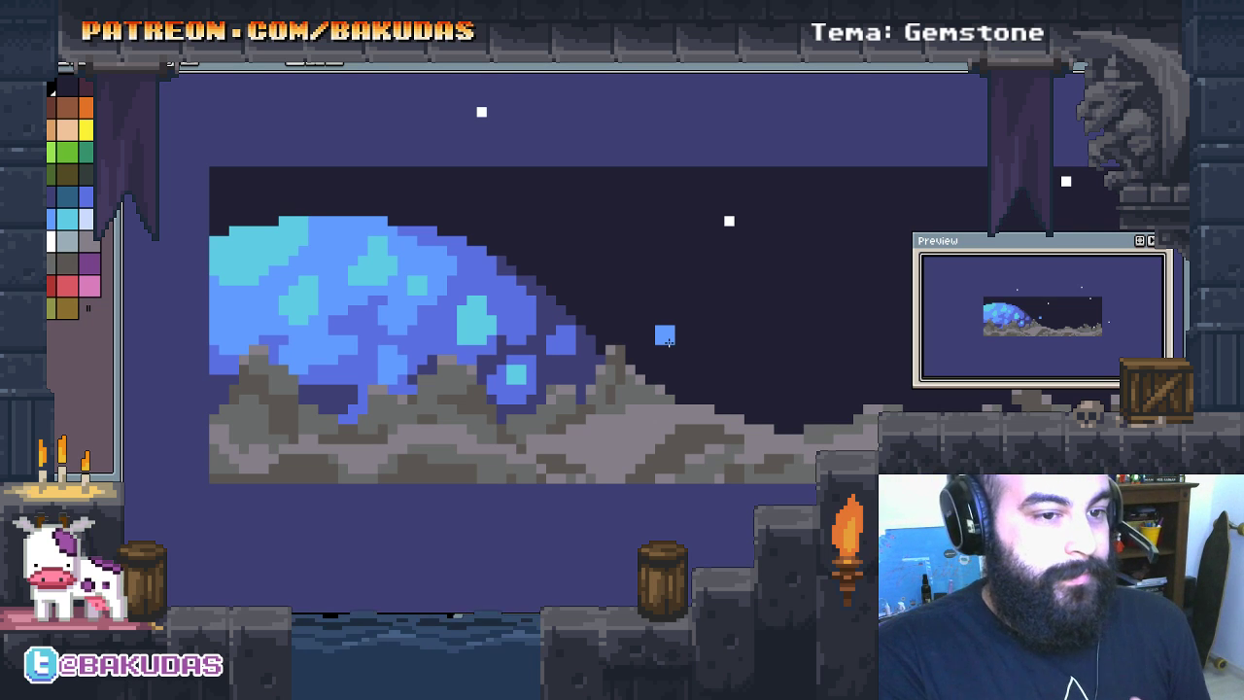
pyautogui.moveTo(714, 348)
pyautogui.mouseDown()
pyautogui.moveTo(586, 363)
pyautogui.moveTo(591, 372)
pyautogui.mouseUp()
pyautogui.scroll(-1, 651, 362)
pyautogui.moveTo(499, 342); pyautogui.dragTo(502, 342)
pyautogui.scroll(2, 621, 395)
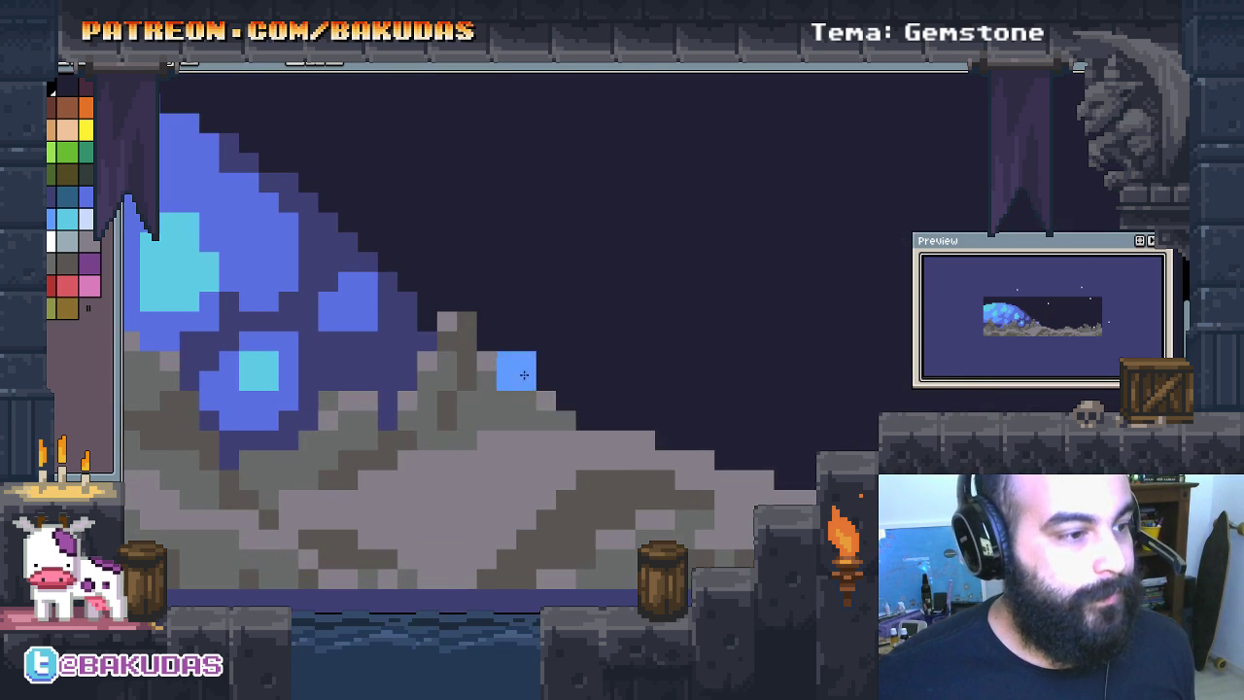
pyautogui.moveTo(592, 327); pyautogui.dragTo(608, 336)
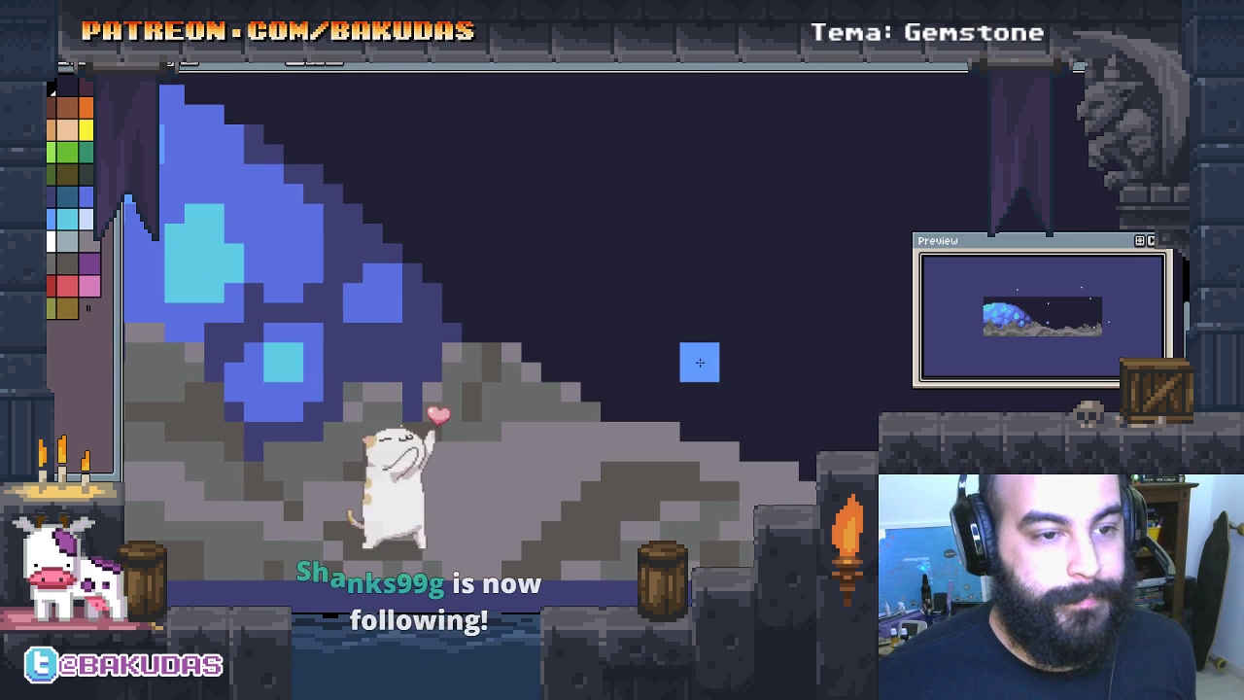
pyautogui.scroll(1, 545, 341)
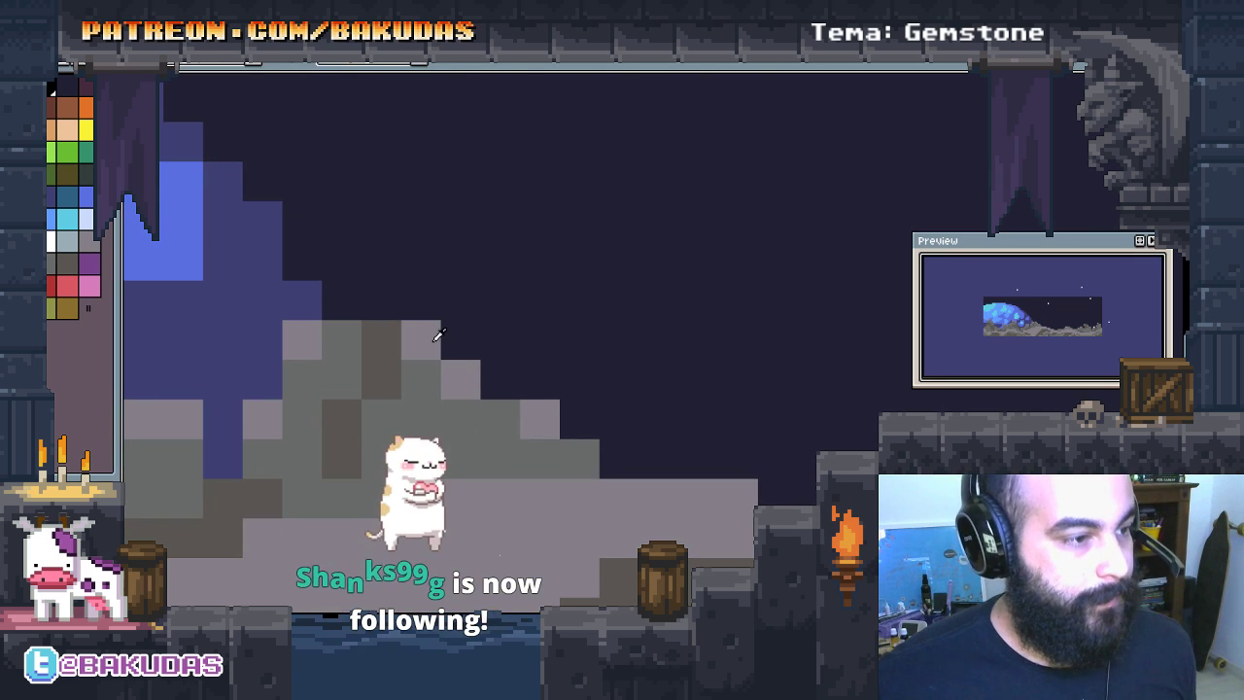
pyautogui.moveTo(546, 305); pyautogui.dragTo(600, 288)
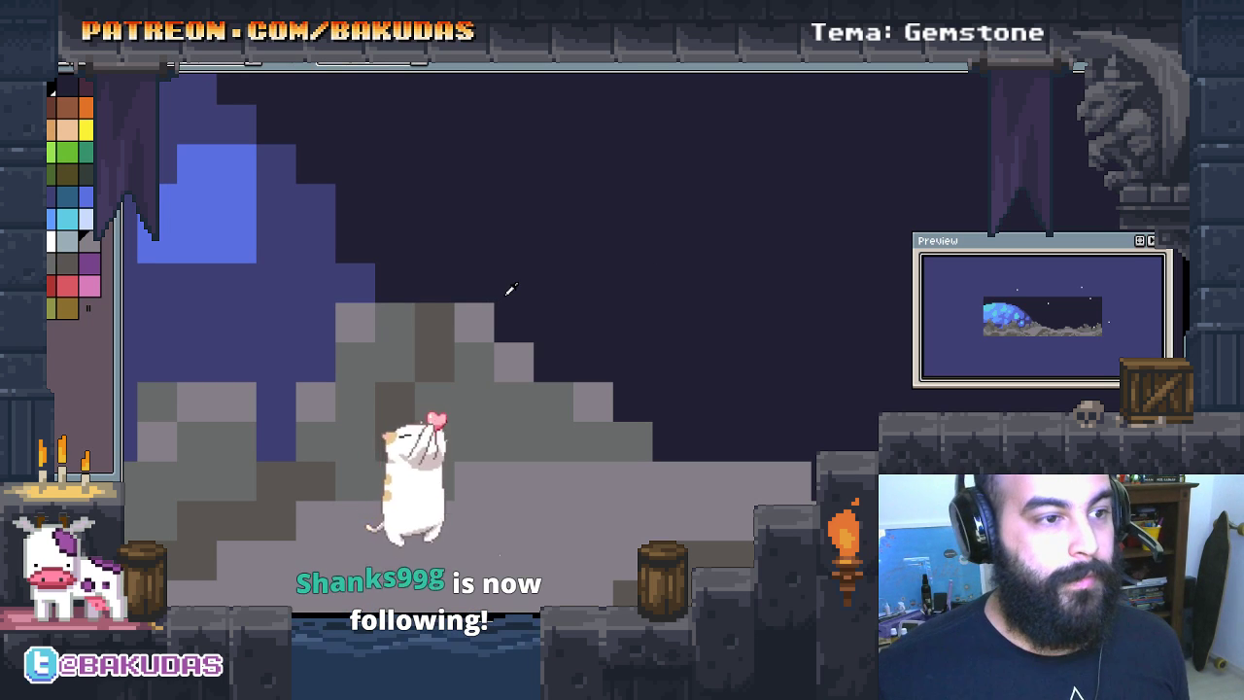
pyautogui.click(505, 295)
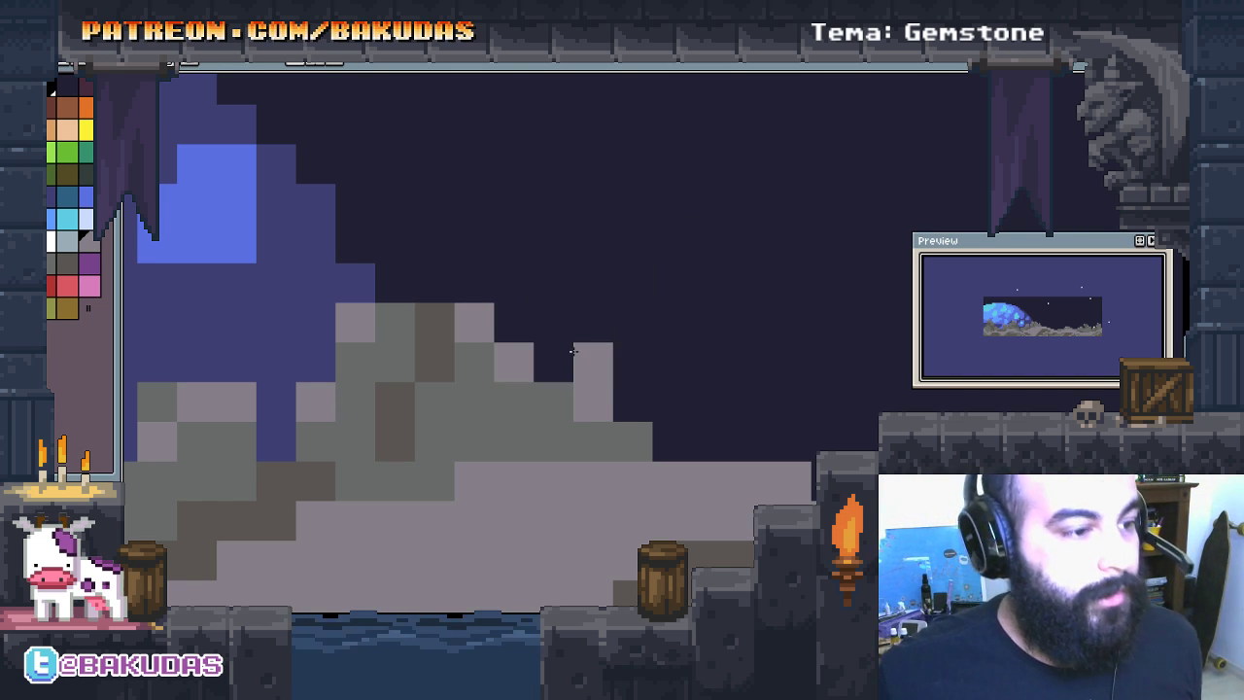
# Step: Inspect the new rock pixel and bring the blue planet back into view
pyautogui.moveTo(586, 350); pyautogui.dragTo(647, 310)
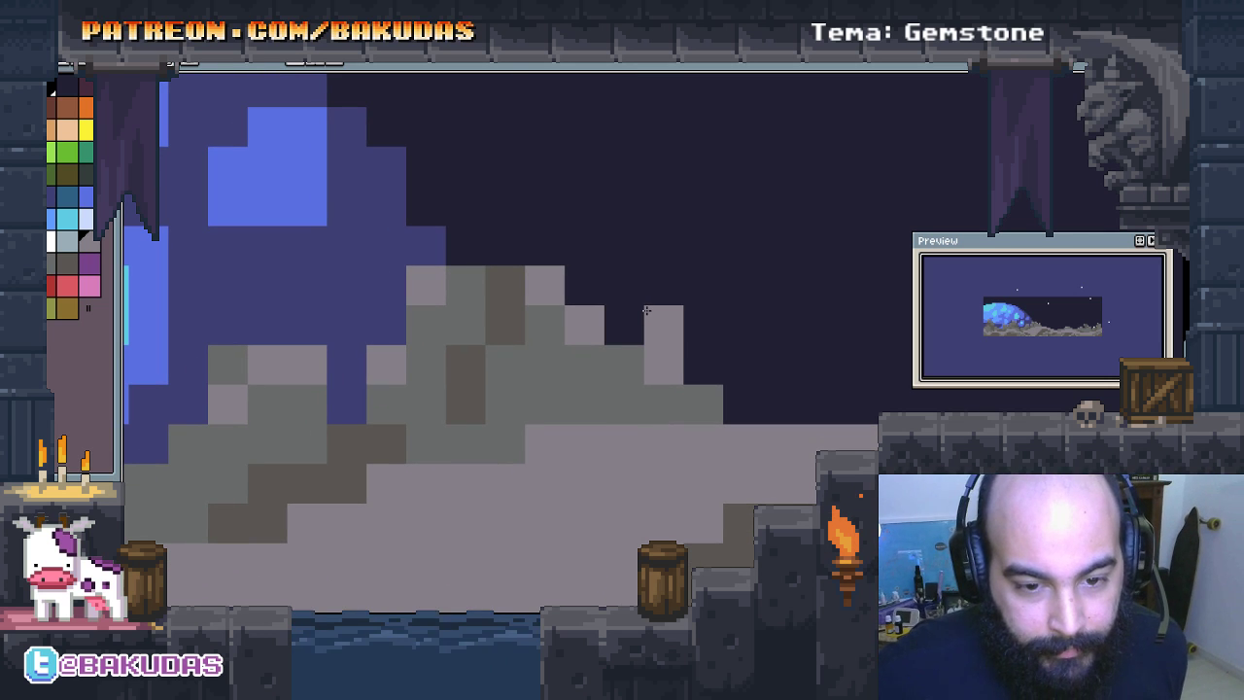
pyautogui.scroll(-2, 628, 316)
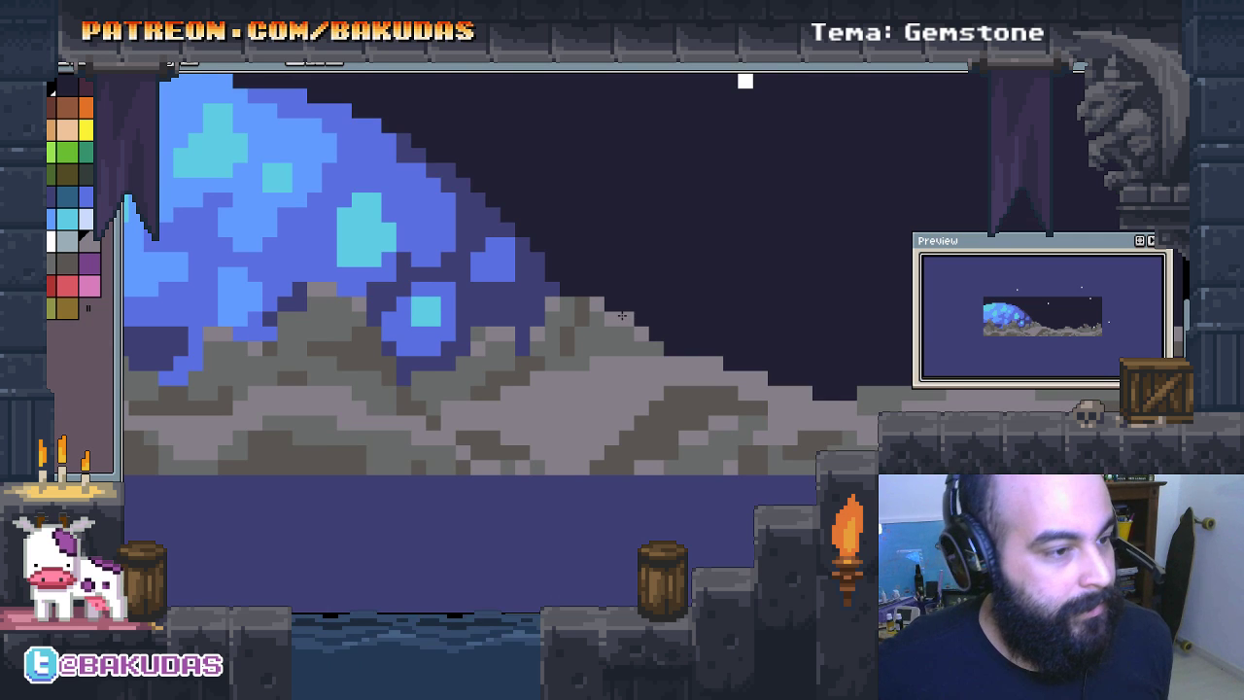
pyautogui.scroll(1, 622, 321)
pyautogui.scroll(1, 633, 388)
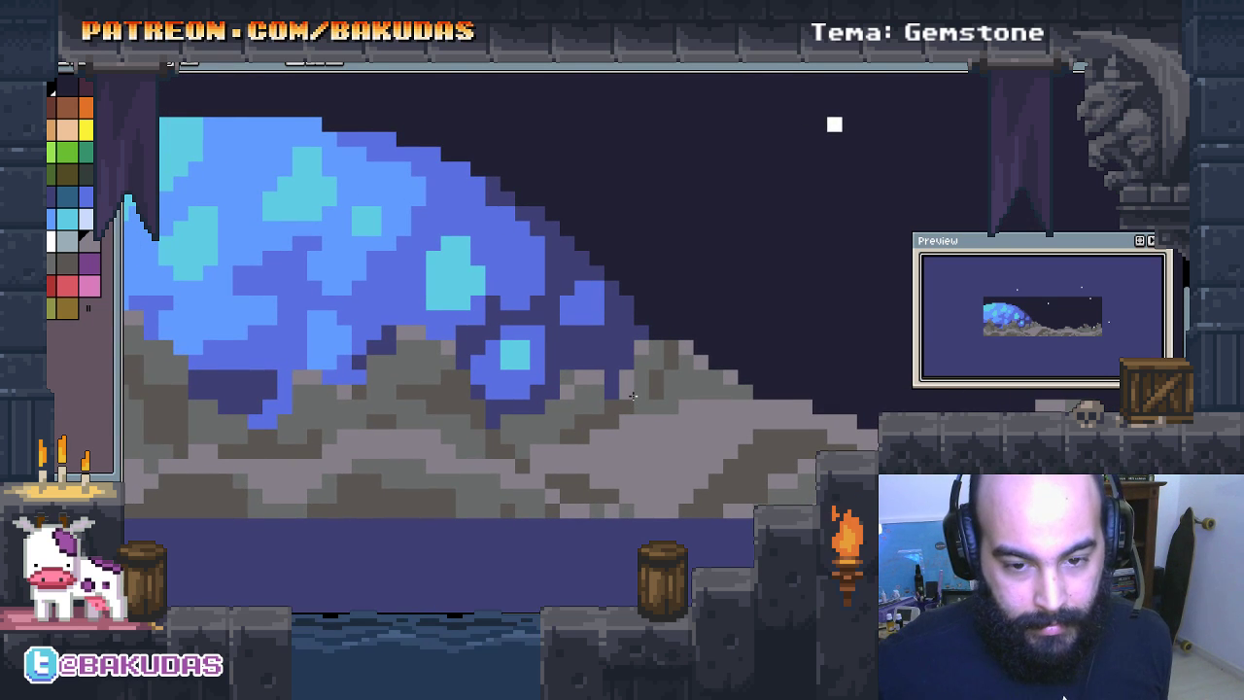
pyautogui.moveTo(633, 396); pyautogui.dragTo(715, 427)
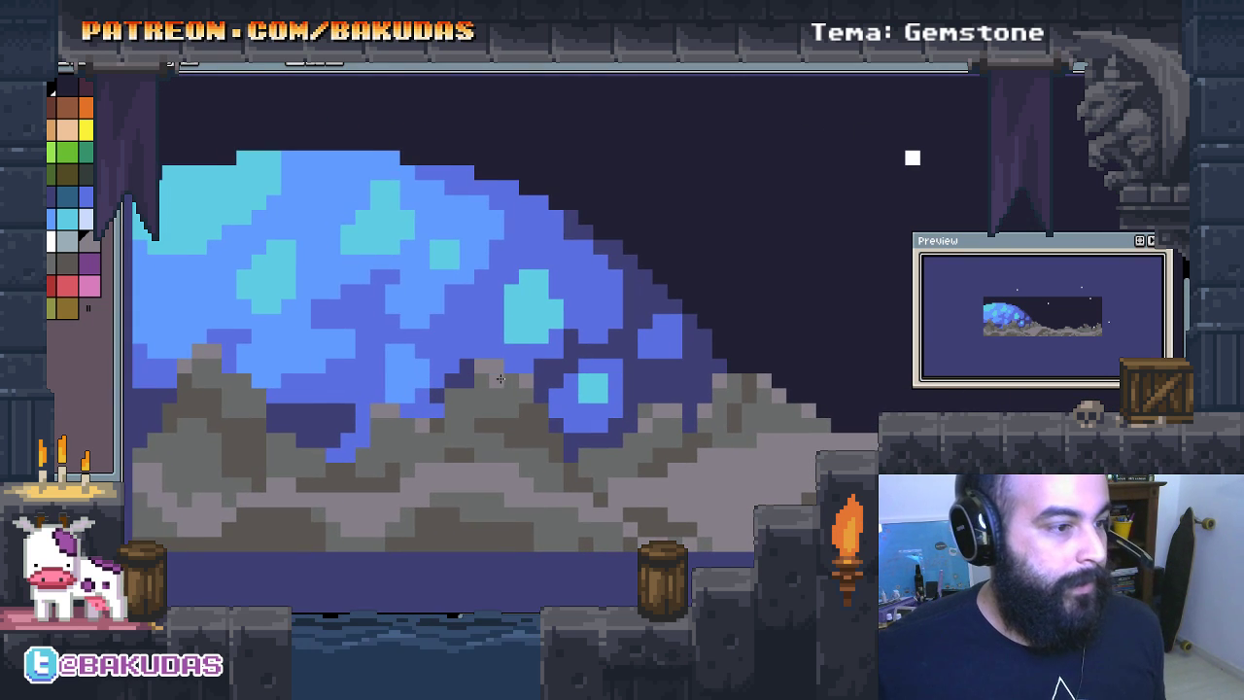
# Step: Paint dark grey pixels into the rocky ground below the planet
pyautogui.scroll(-2, 574, 408)
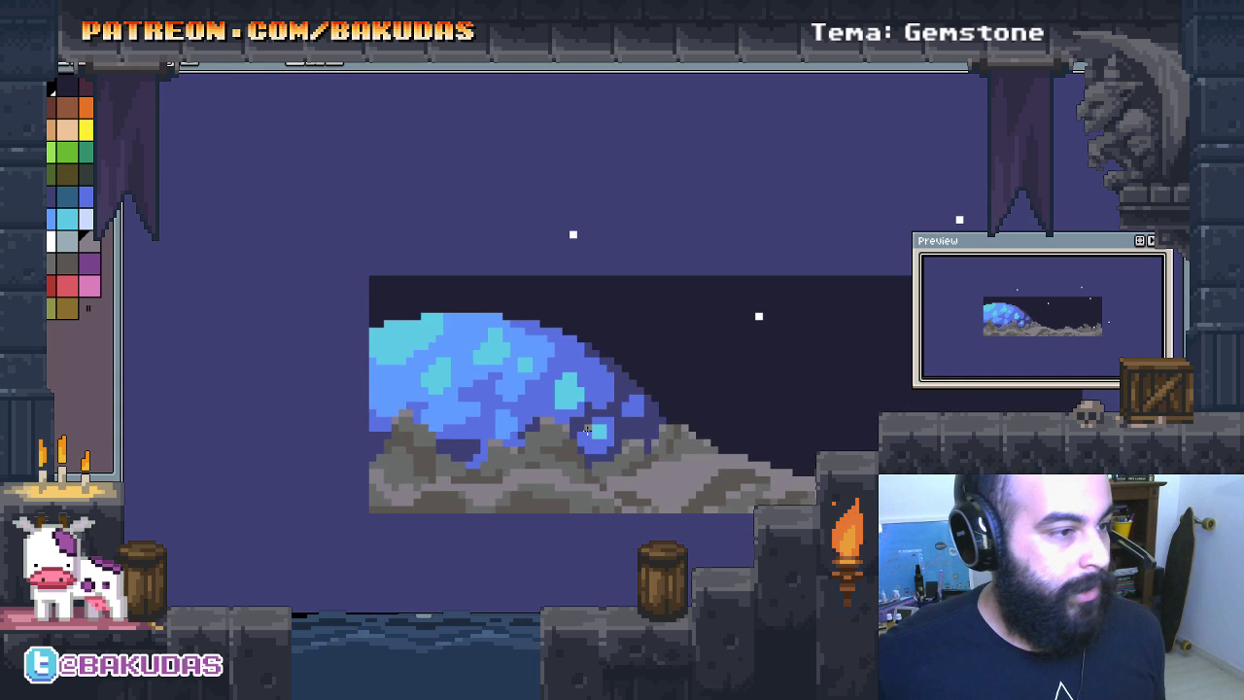
pyautogui.scroll(1, 557, 418)
pyautogui.moveTo(557, 418); pyautogui.dragTo(507, 351)
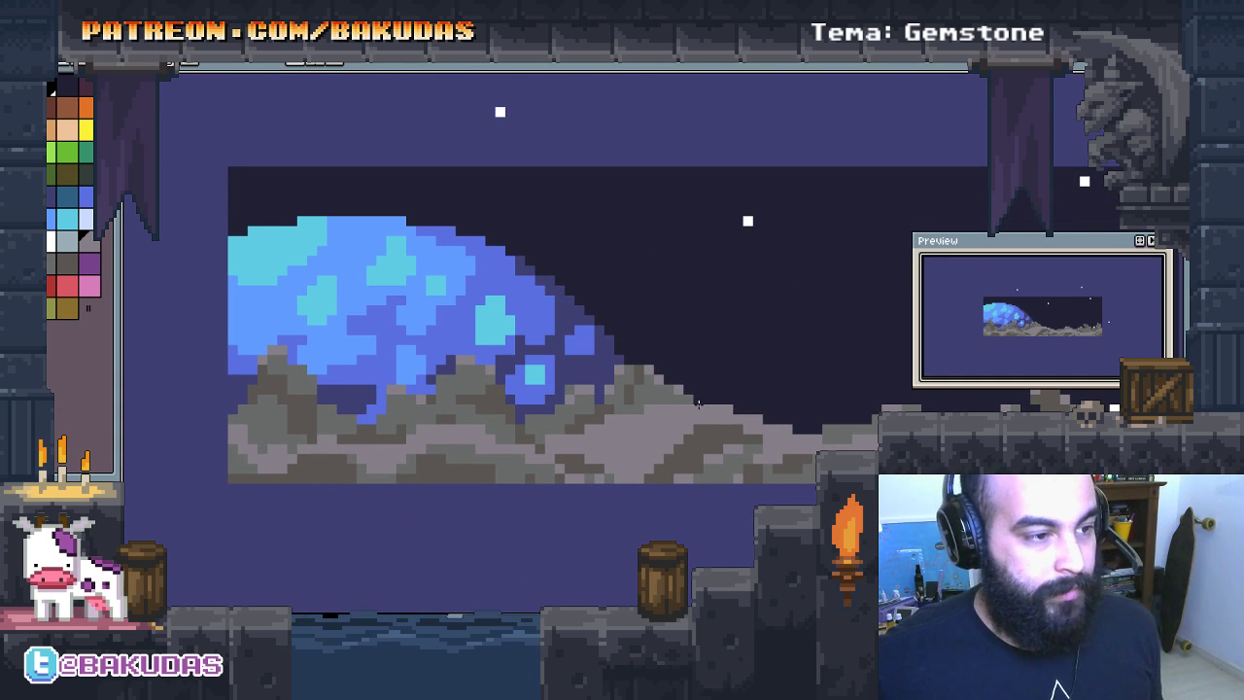
pyautogui.moveTo(698, 404); pyautogui.dragTo(570, 382)
pyautogui.moveTo(656, 418); pyautogui.dragTo(623, 400)
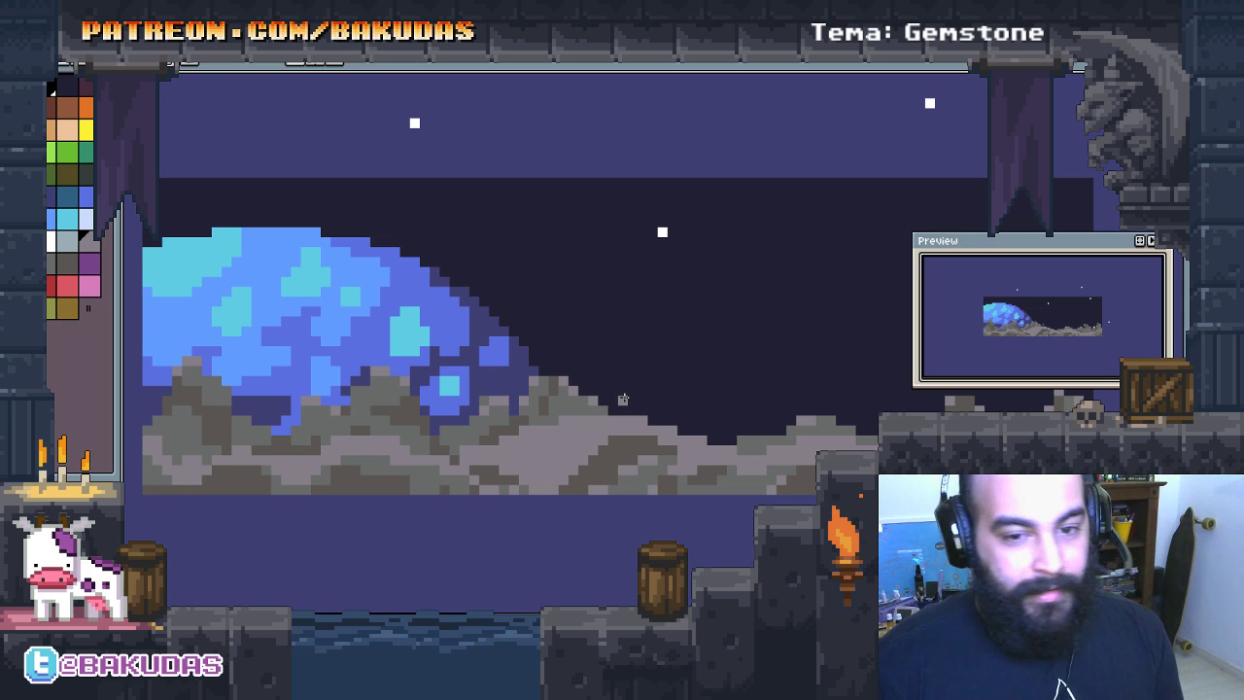
pyautogui.moveTo(641, 404); pyautogui.dragTo(647, 408)
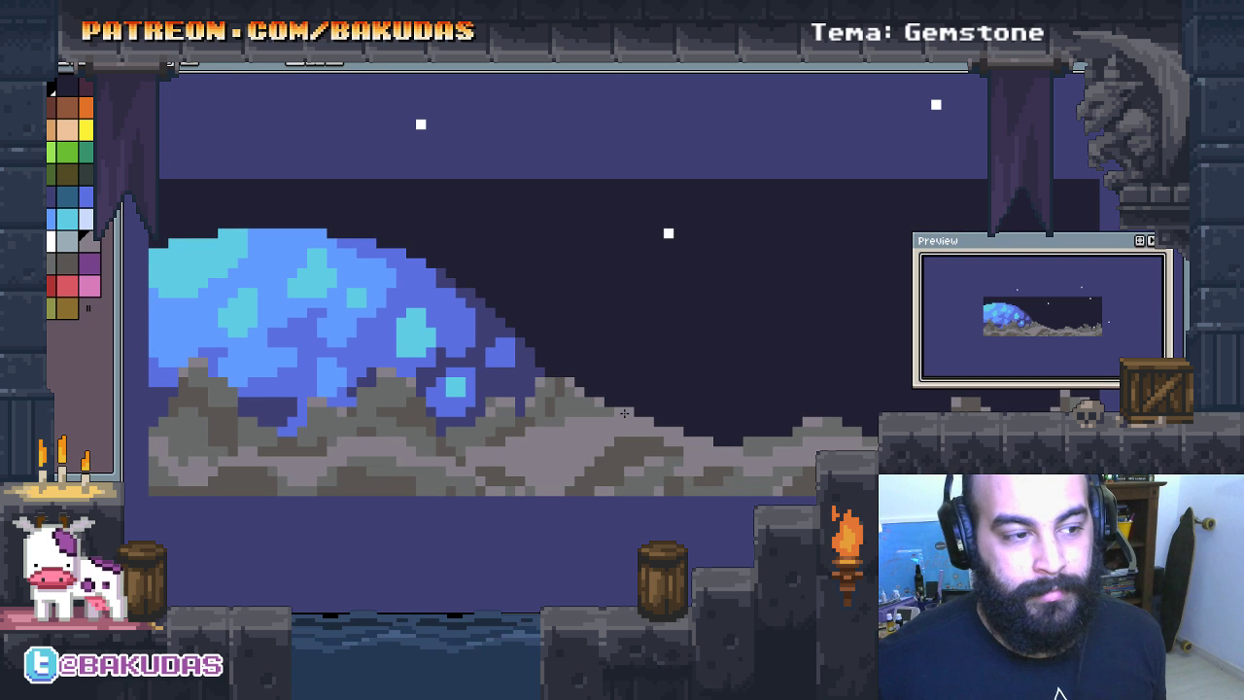
pyautogui.scroll(2, 624, 413)
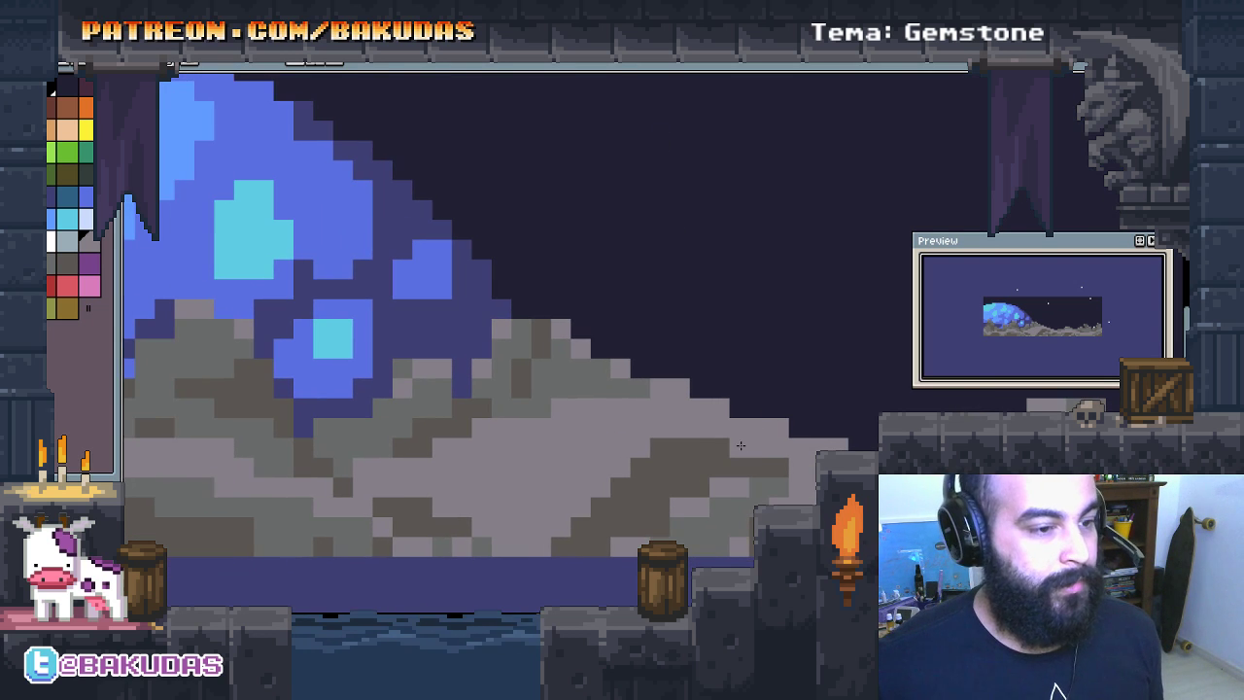
pyautogui.scroll(-1, 732, 444)
pyautogui.scroll(1, 695, 474)
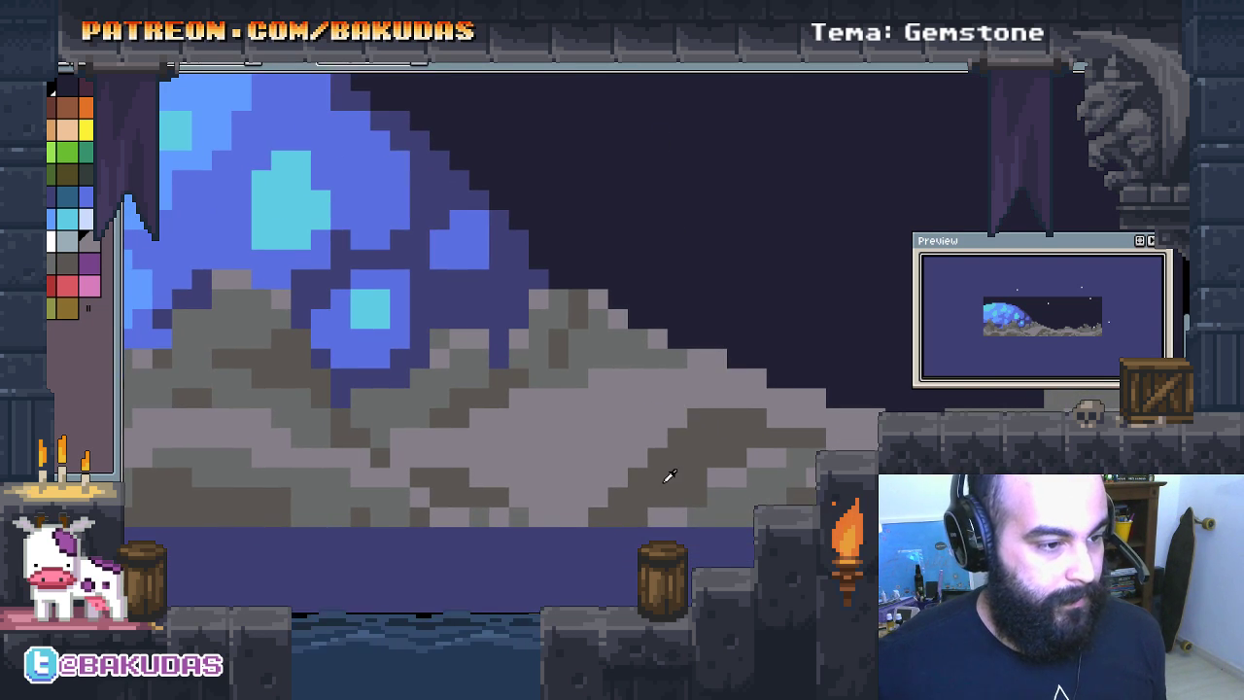
pyautogui.click(586, 443)
pyautogui.click(588, 444)
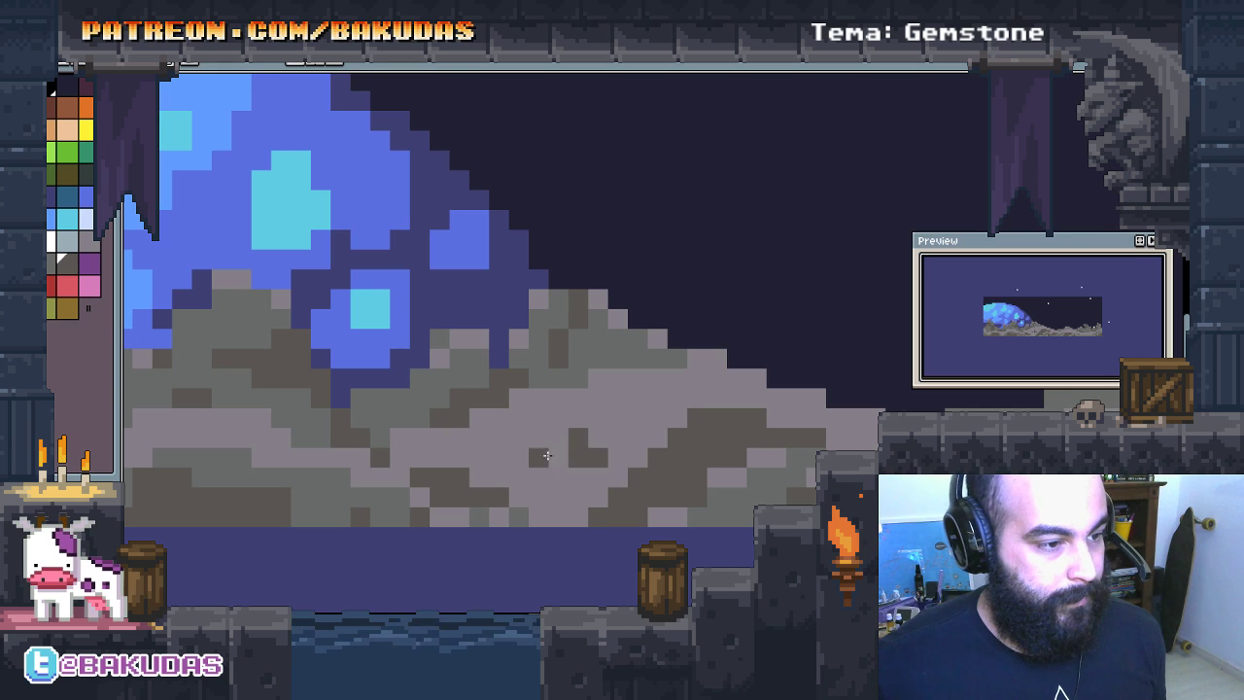
# Step: Lighten one dark rock pixel and eyedrop a grey from the rock artwork
pyautogui.click(633, 407)
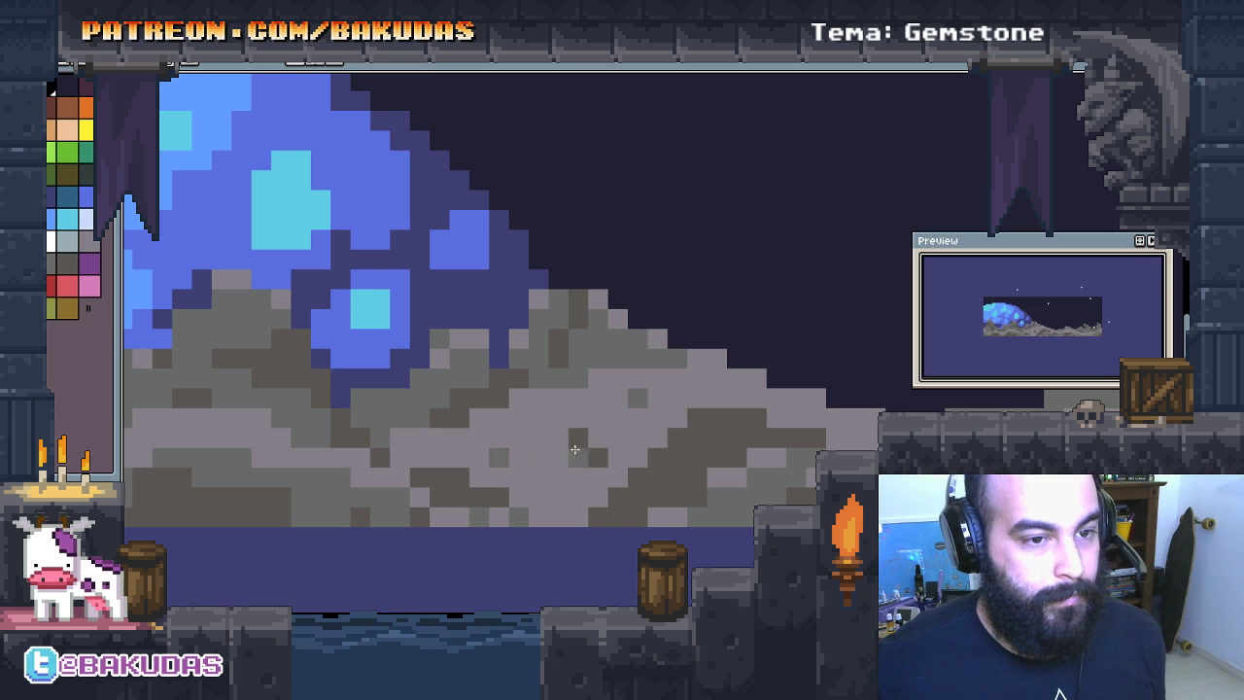
pyautogui.moveTo(575, 449); pyautogui.dragTo(371, 441)
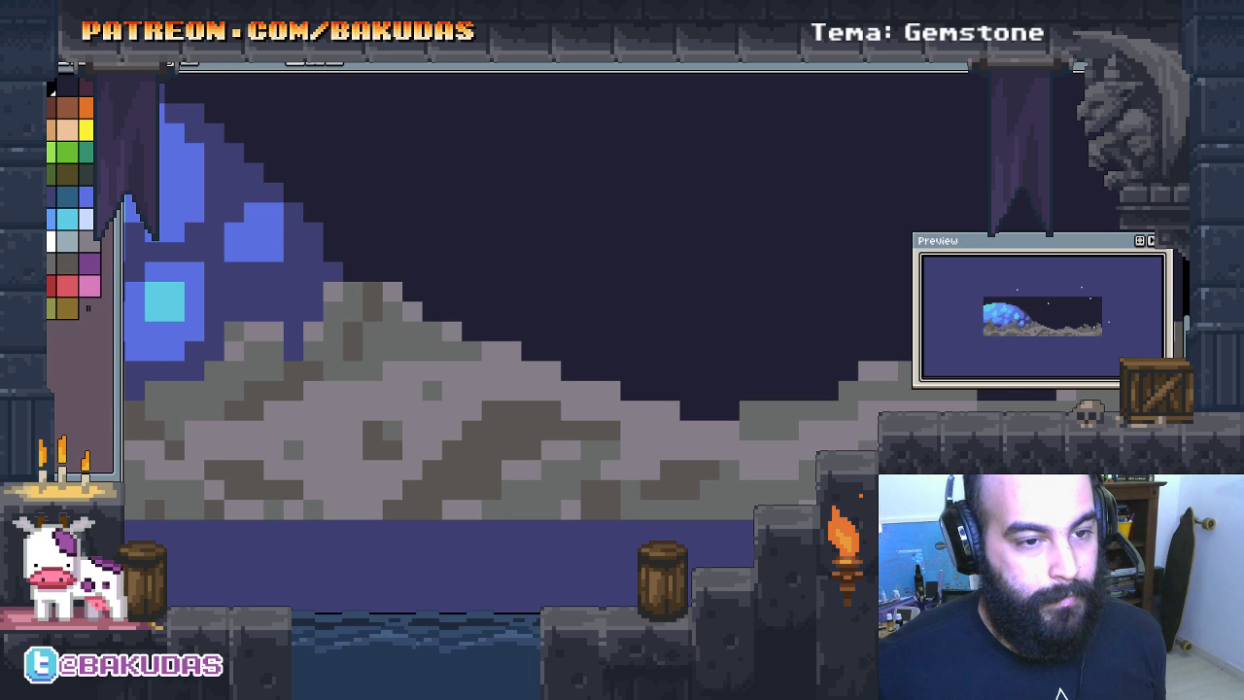
pyautogui.moveTo(570, 449); pyautogui.dragTo(609, 431)
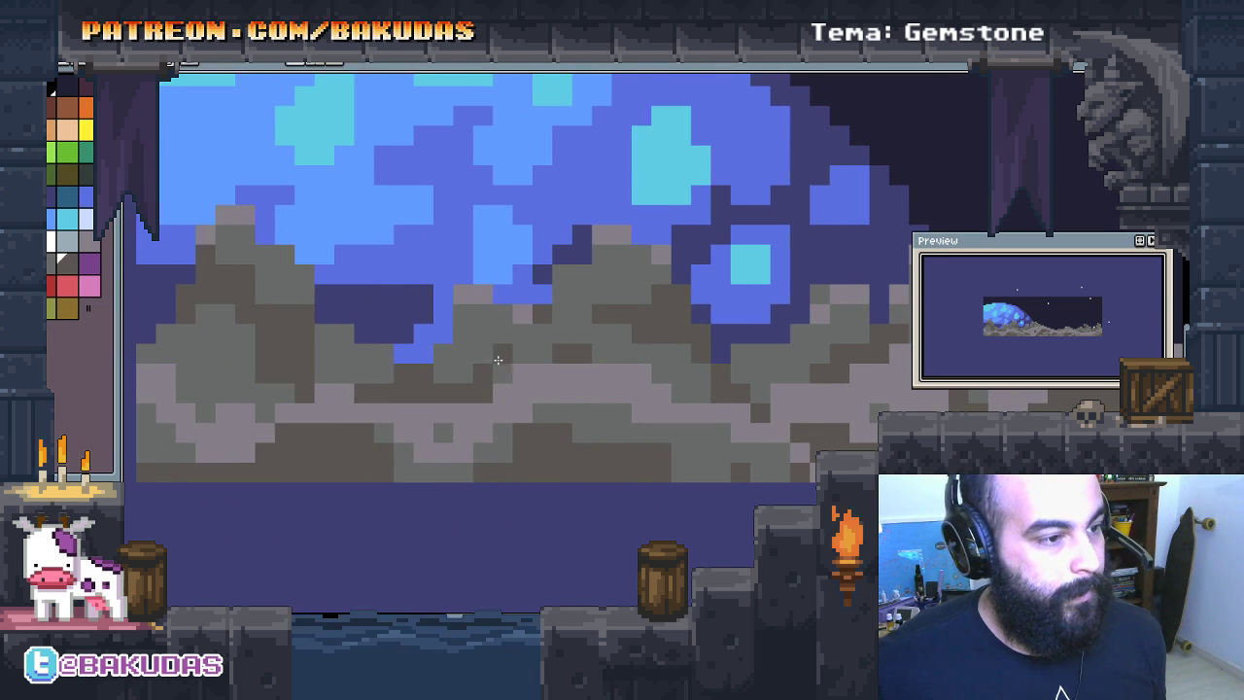
pyautogui.keyDown('alt'); pyautogui.click(489, 341); pyautogui.keyUp('alt')
# Step: Pan across the scene to review the textured rocks around the blue planet
pyautogui.moveTo(639, 408); pyautogui.dragTo(616, 430)
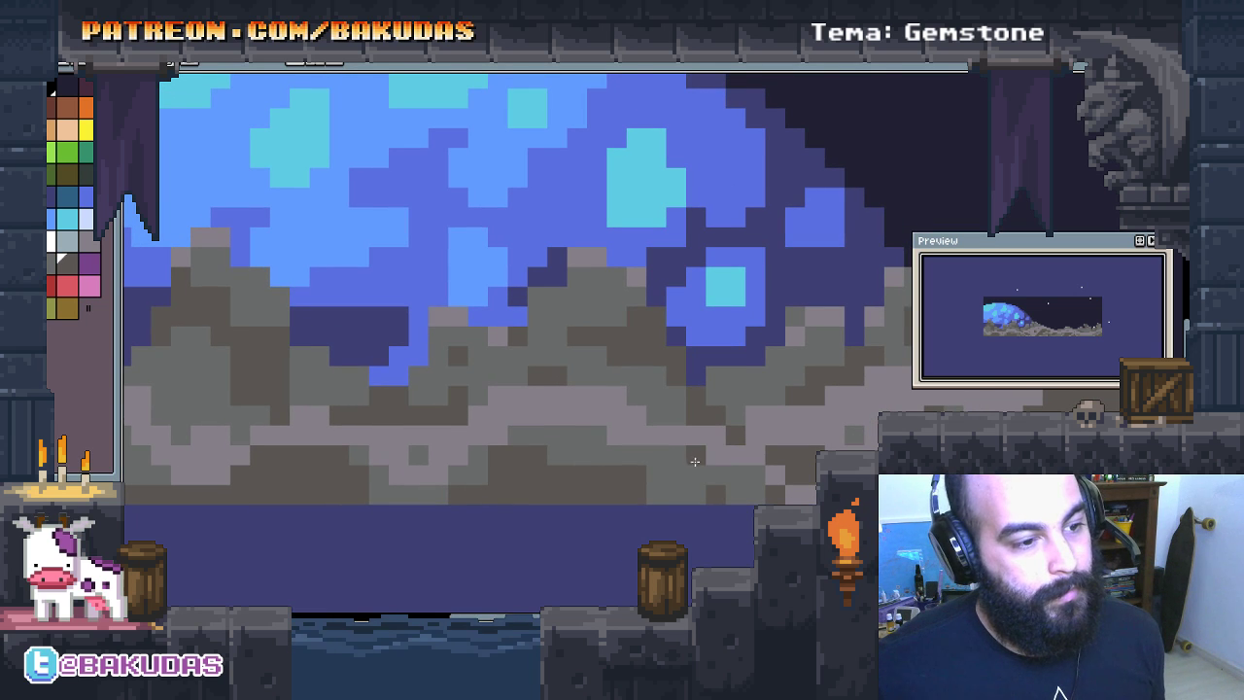
pyautogui.moveTo(709, 467)
pyautogui.mouseDown()
pyautogui.moveTo(560, 440)
pyautogui.moveTo(267, 352)
pyautogui.mouseUp()
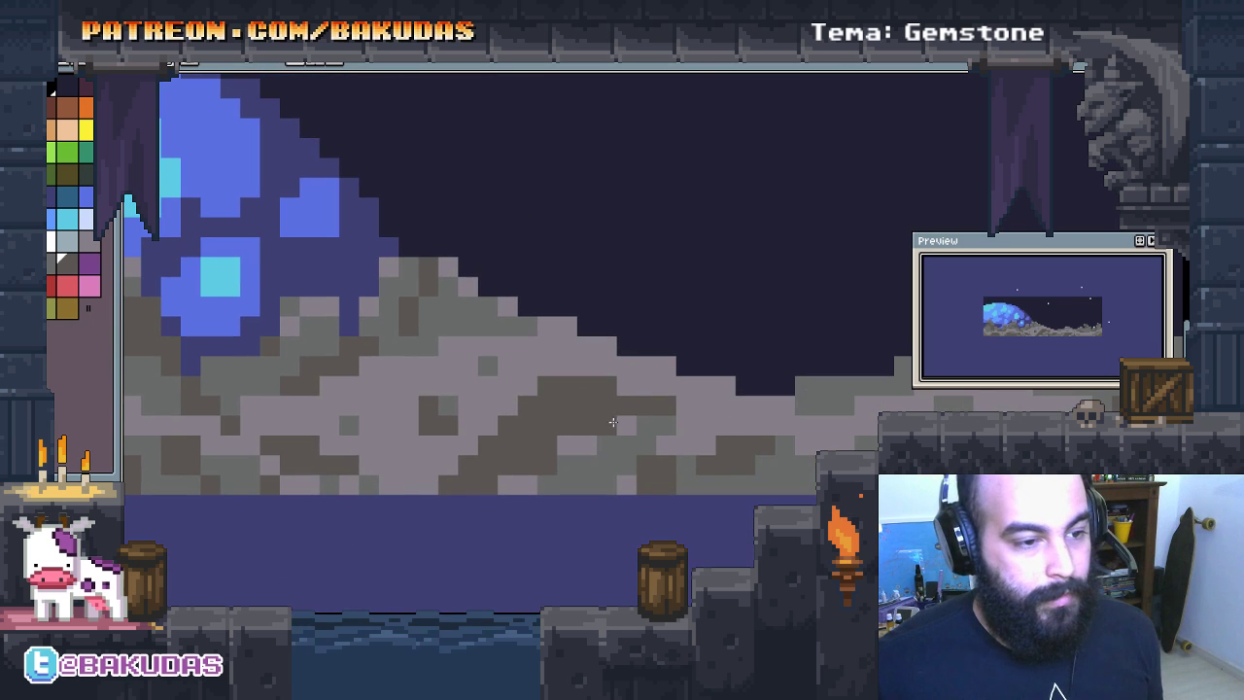
pyautogui.moveTo(809, 386)
pyautogui.mouseDown()
pyautogui.moveTo(743, 468)
pyautogui.moveTo(757, 476)
pyautogui.moveTo(851, 446)
pyautogui.mouseUp()
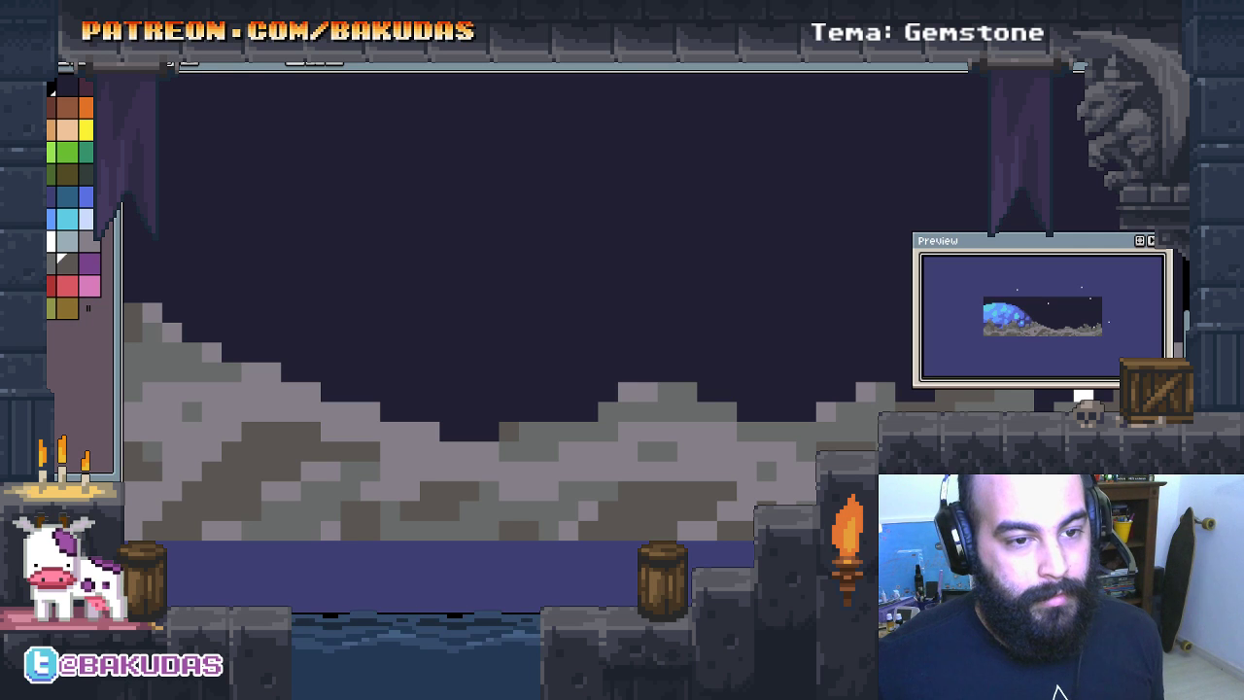
pyautogui.moveTo(729, 452); pyautogui.dragTo(855, 456)
pyautogui.moveTo(506, 447); pyautogui.dragTo(680, 457)
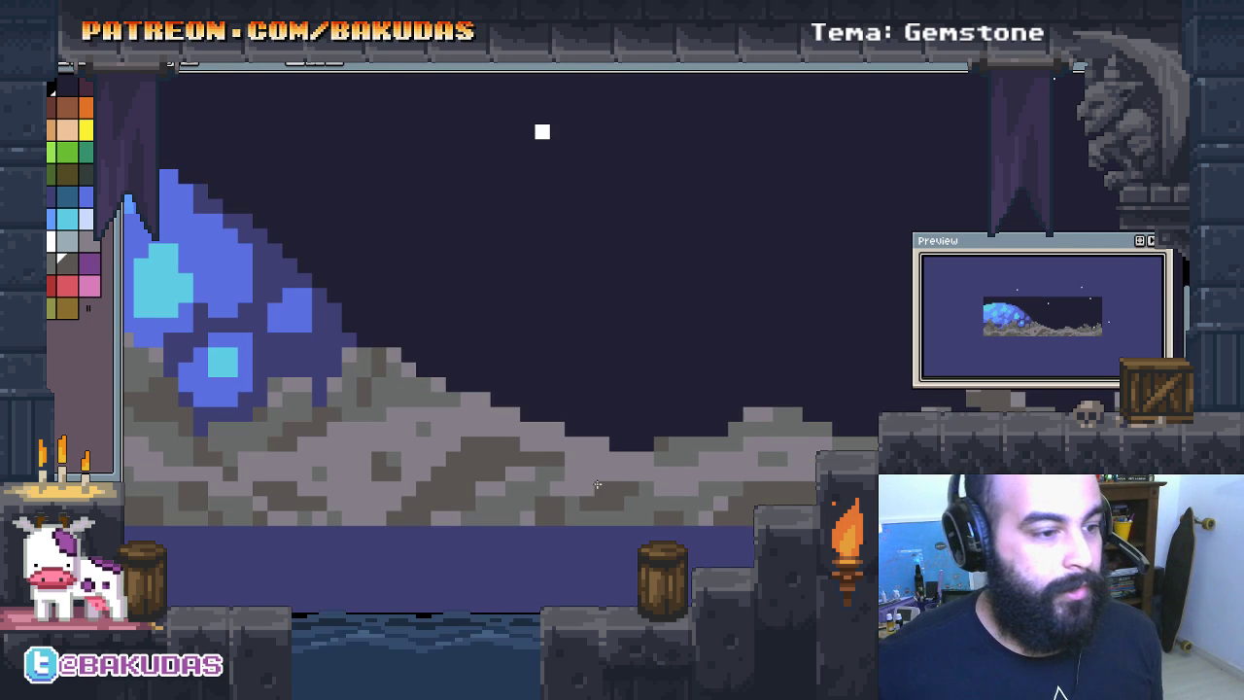
pyautogui.moveTo(453, 442); pyautogui.dragTo(653, 442)
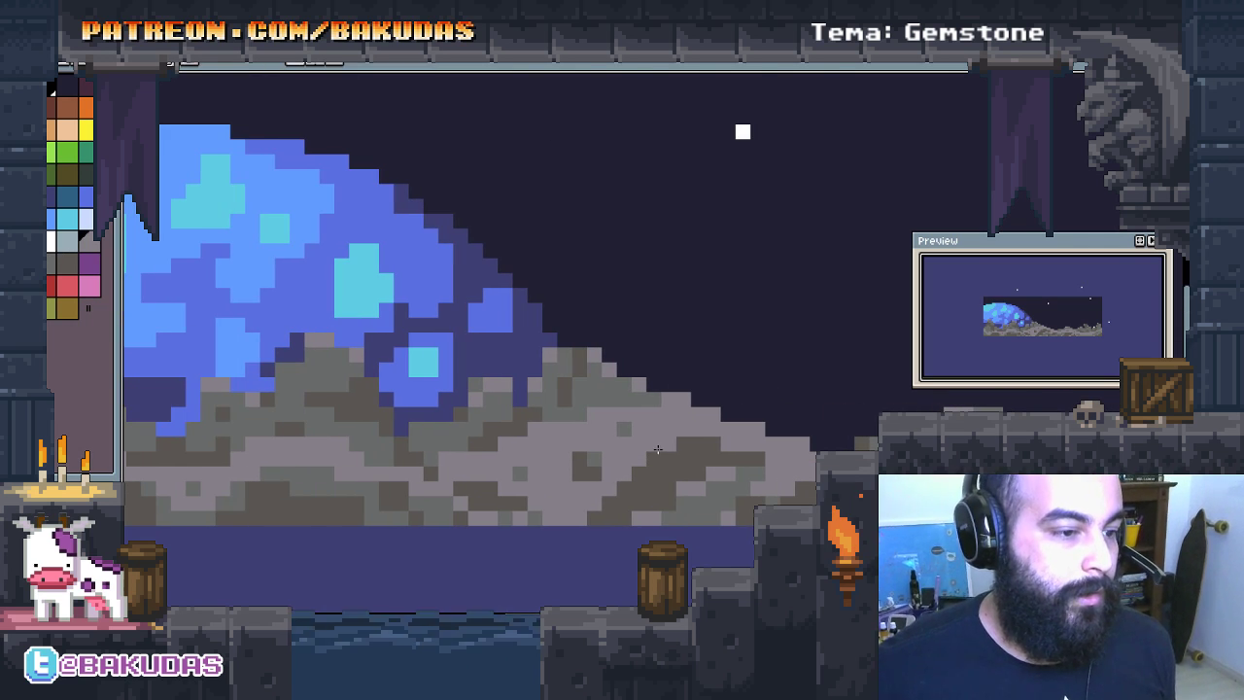
pyautogui.moveTo(654, 455); pyautogui.dragTo(667, 455)
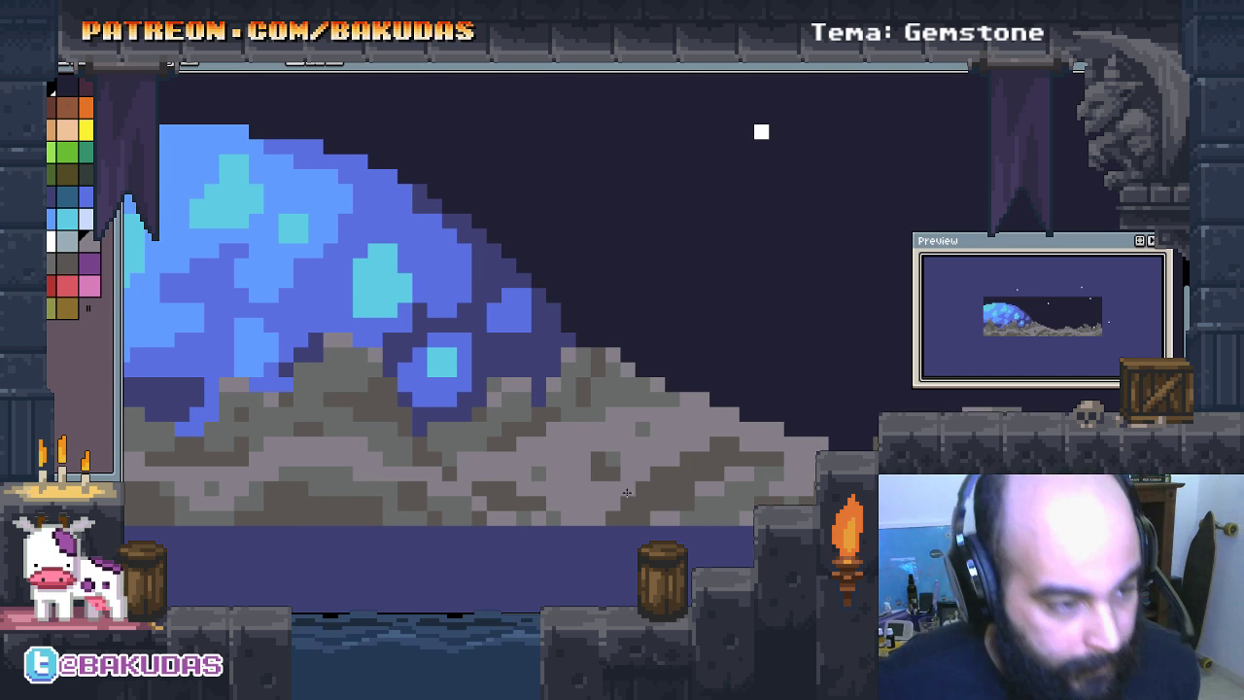
pyautogui.moveTo(636, 499); pyautogui.dragTo(681, 470)
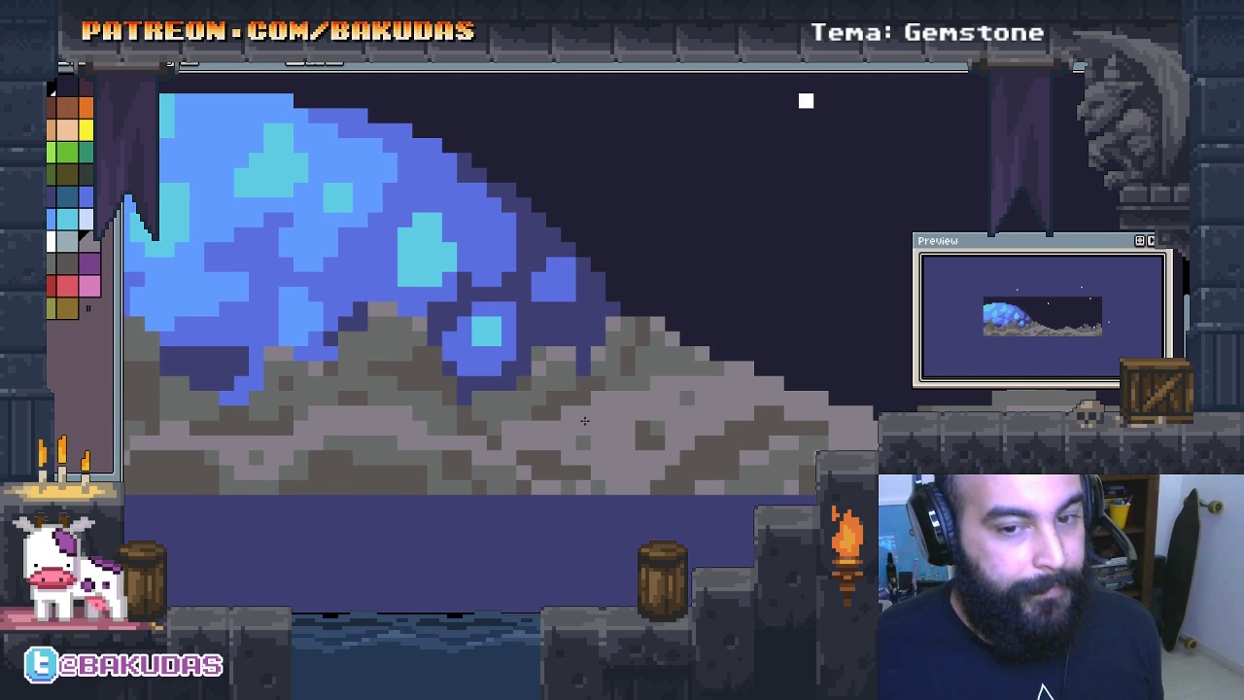
pyautogui.scroll(-2, 681, 470)
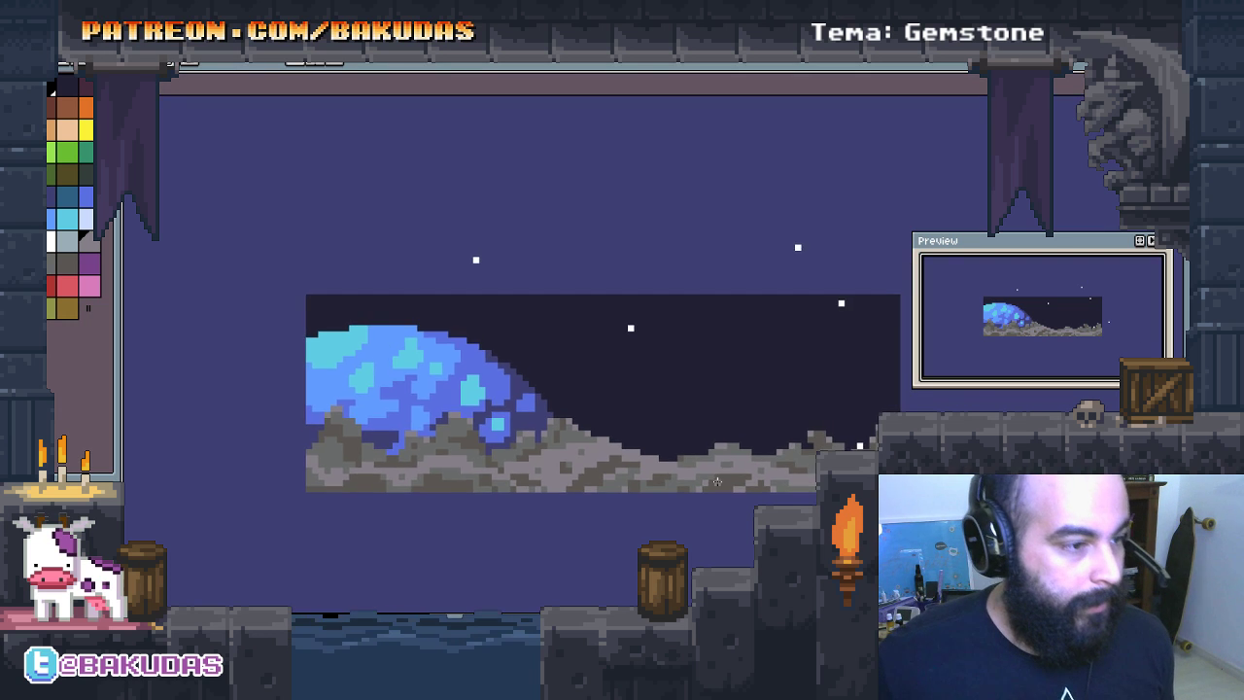
pyautogui.scroll(-1, 654, 401)
pyautogui.scroll(1, 654, 401)
pyautogui.moveTo(654, 401); pyautogui.dragTo(644, 358)
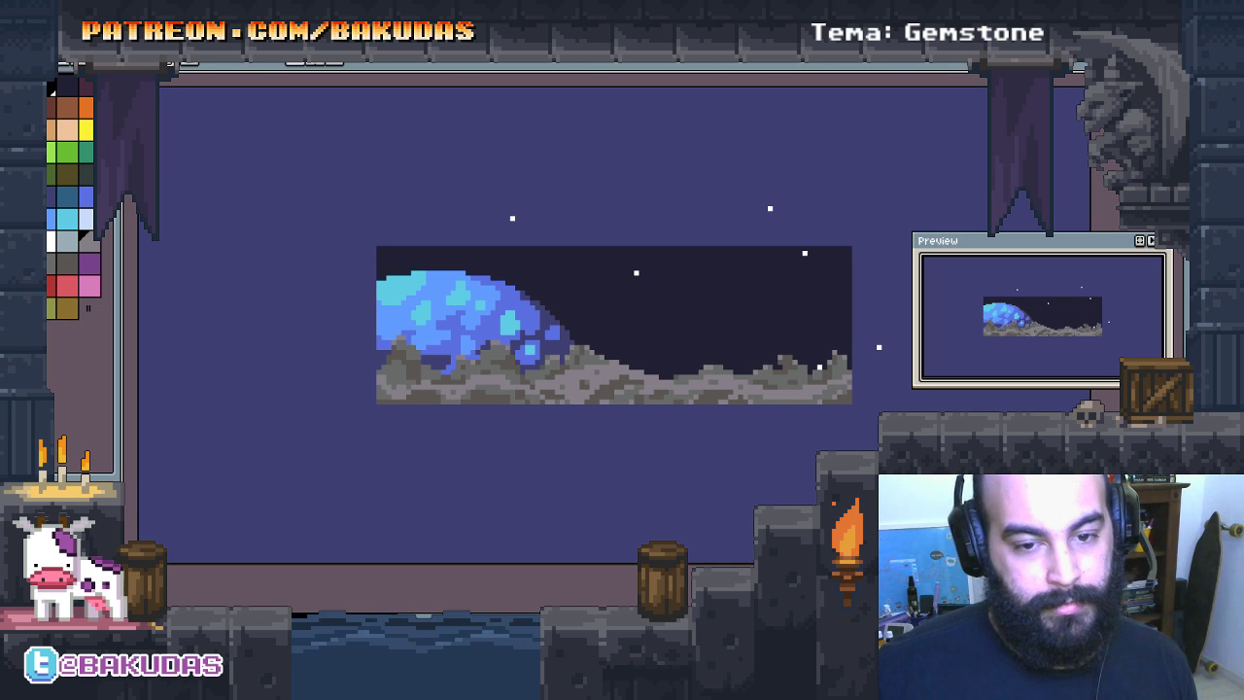
pyautogui.moveTo(467, 399); pyautogui.dragTo(462, 394)
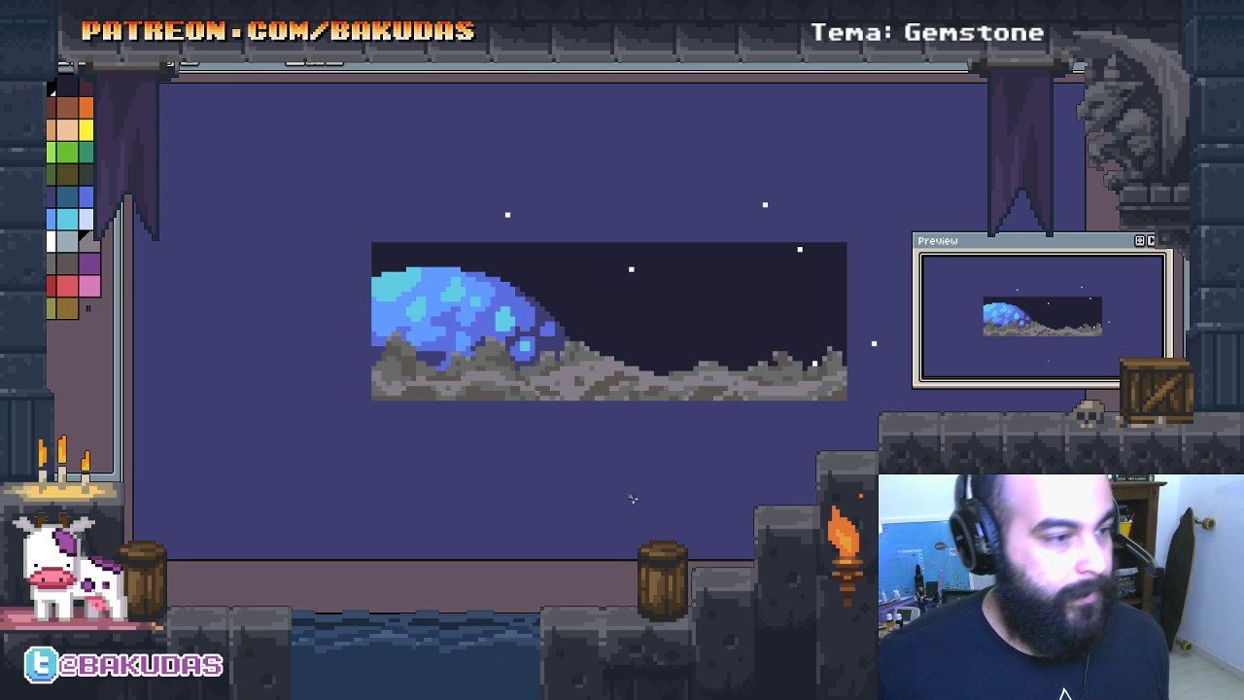
pyautogui.moveTo(485, 424)
pyautogui.mouseDown()
pyautogui.moveTo(499, 438)
pyautogui.moveTo(483, 428)
pyautogui.mouseUp()
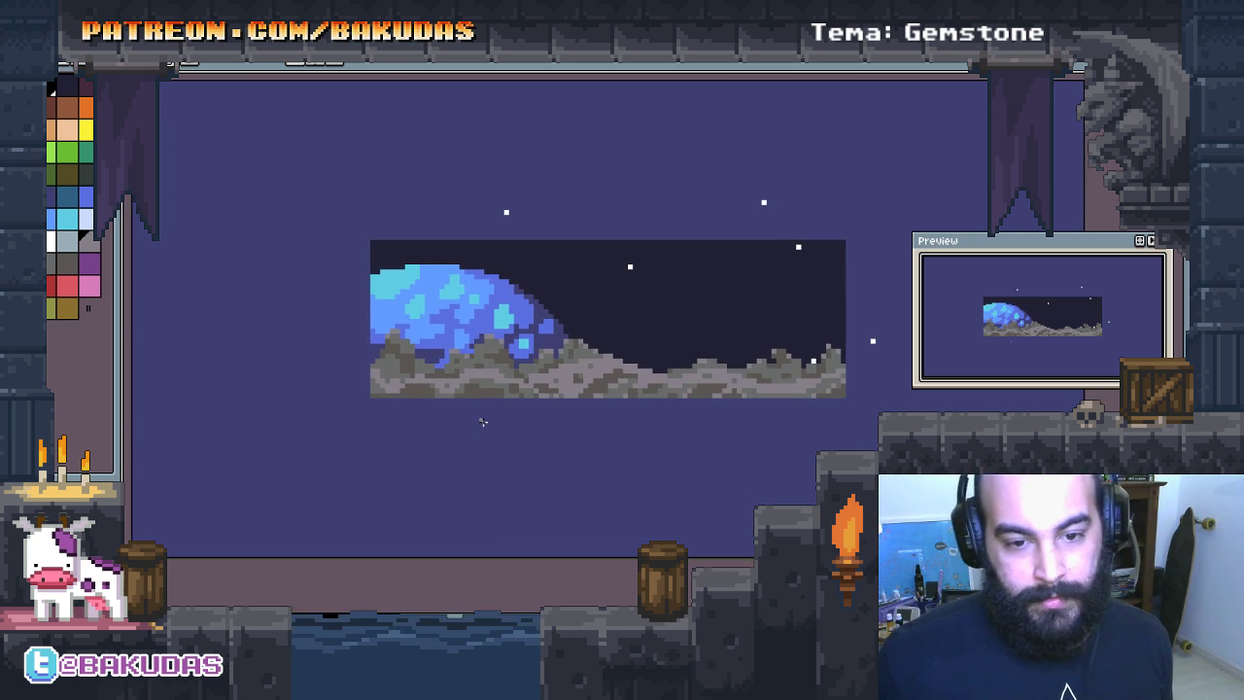
pyautogui.moveTo(480, 405); pyautogui.dragTo(482, 406)
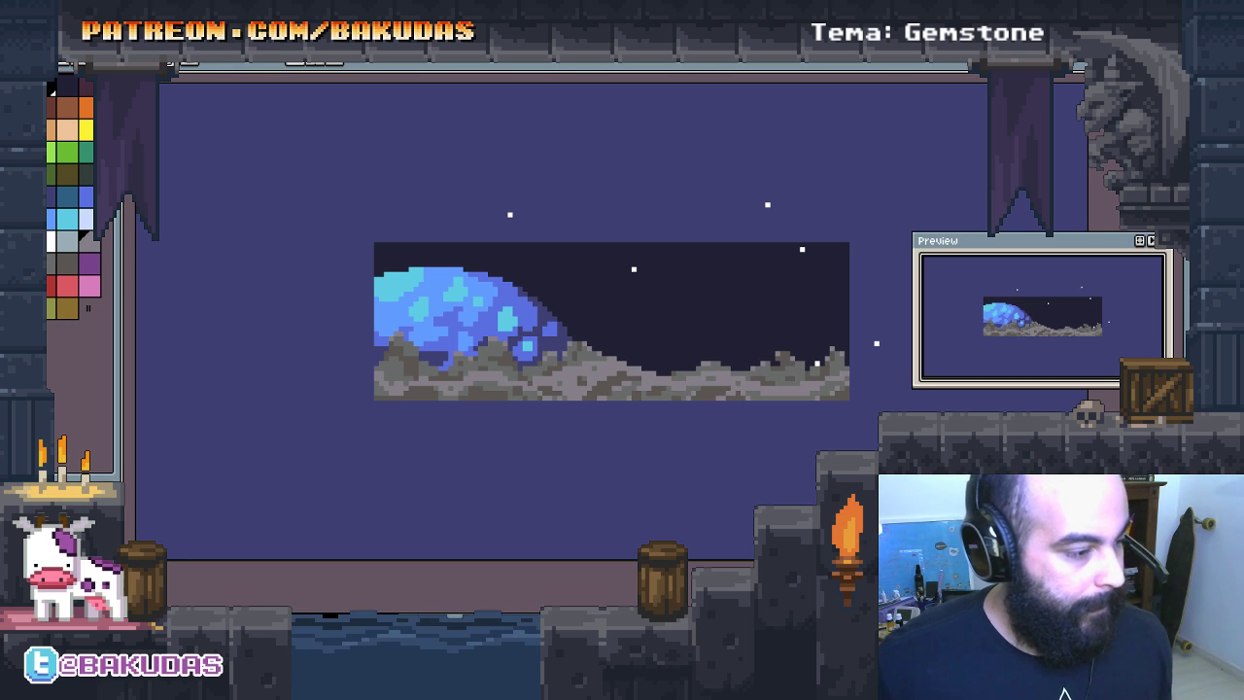
pyautogui.moveTo(437, 412); pyautogui.dragTo(542, 379)
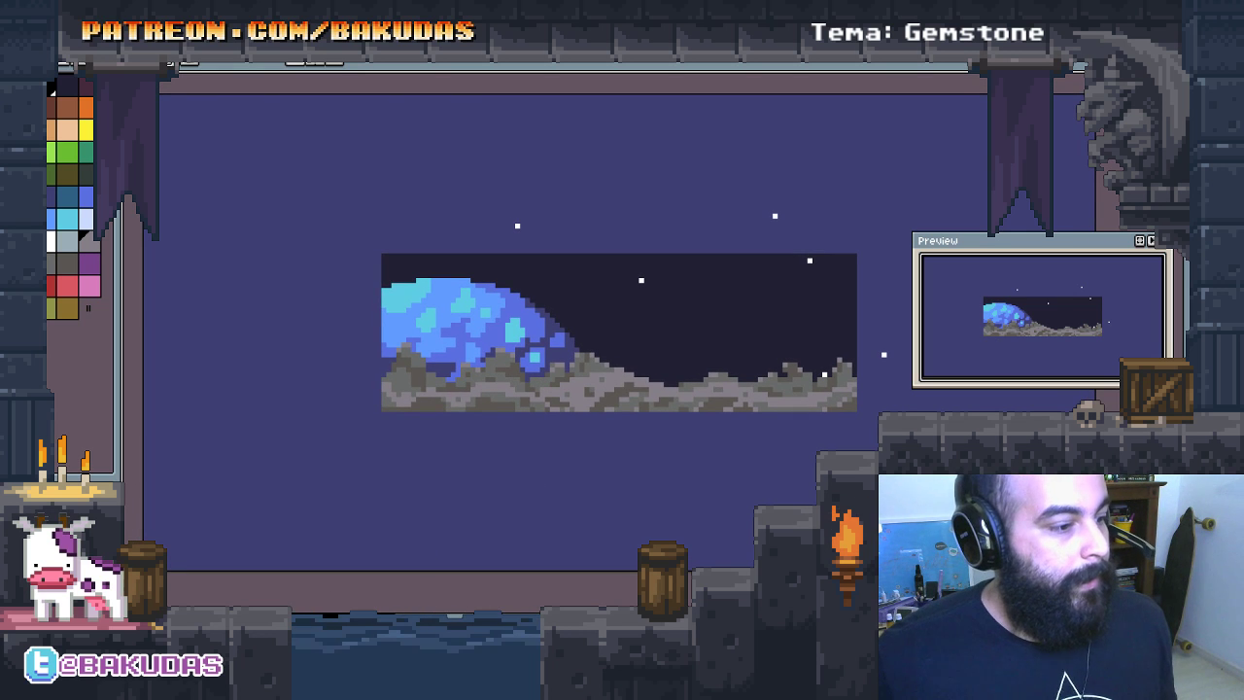
pyautogui.press('Tab')
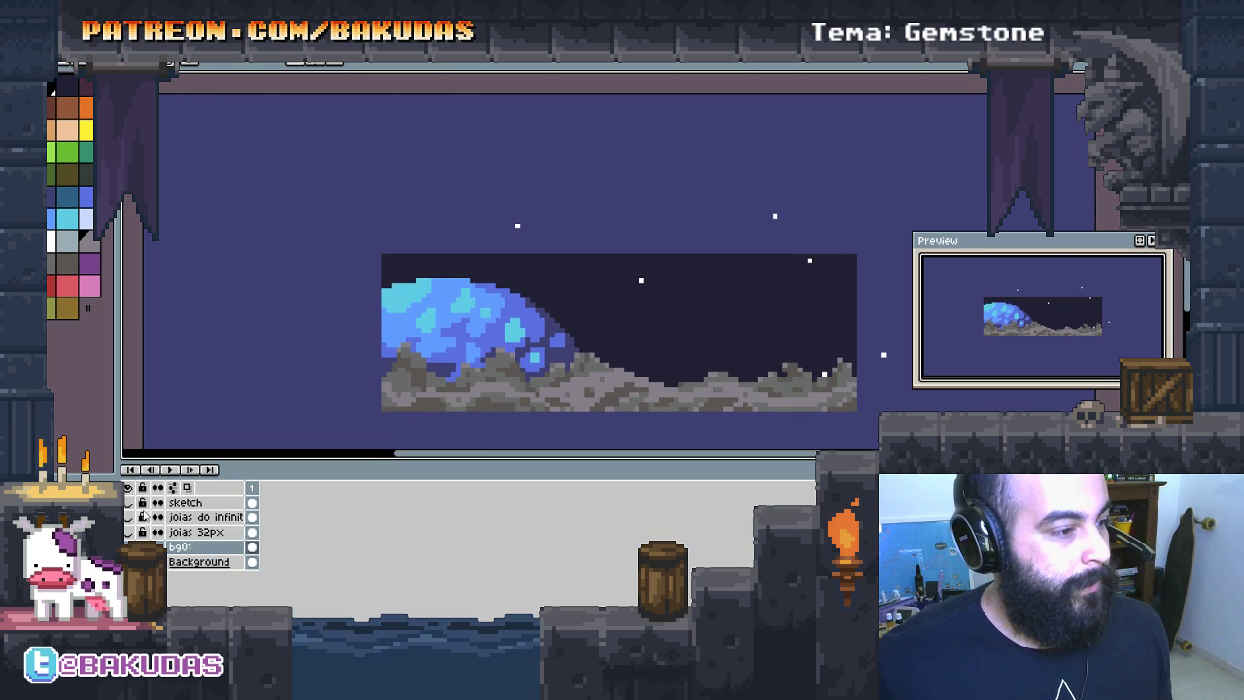
pyautogui.press('Tab')
pyautogui.scroll(1, 611, 331)
pyautogui.moveTo(598, 356)
pyautogui.mouseDown()
pyautogui.moveTo(623, 357)
pyautogui.moveTo(610, 374)
pyautogui.moveTo(591, 360)
pyautogui.moveTo(570, 381)
pyautogui.mouseUp()
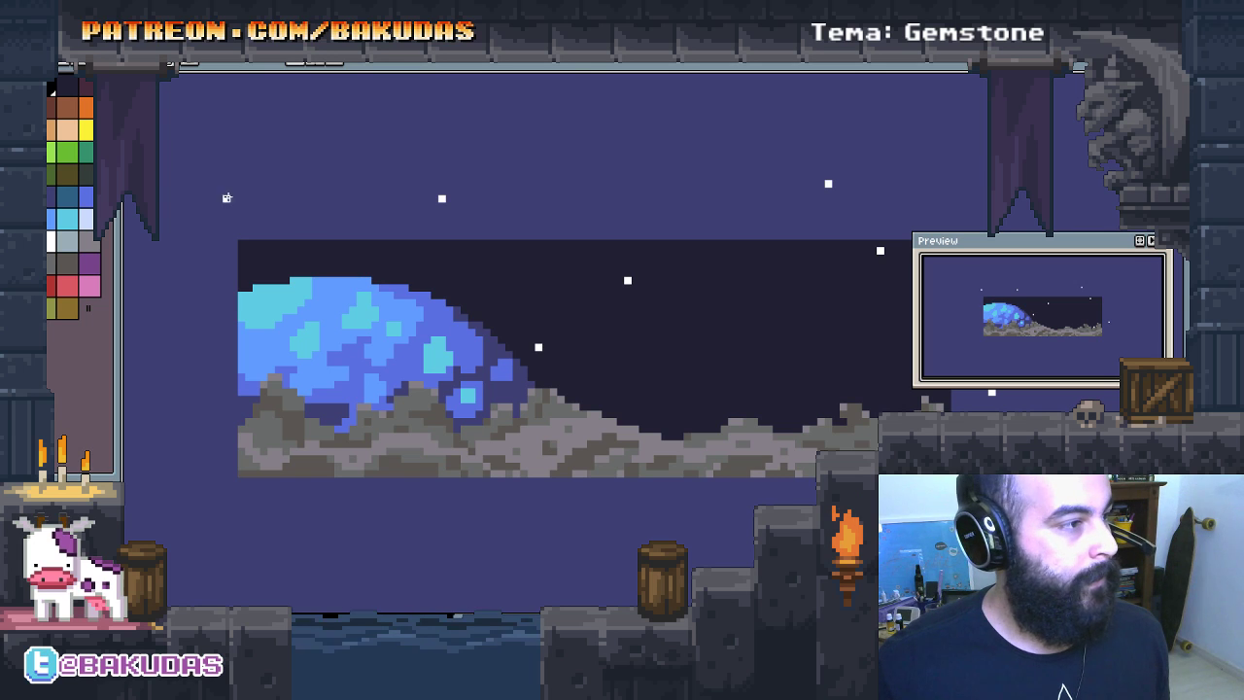
# Step: Place a yellow star pixel in the night sky
pyautogui.click(85, 133)
pyautogui.click(271, 258)
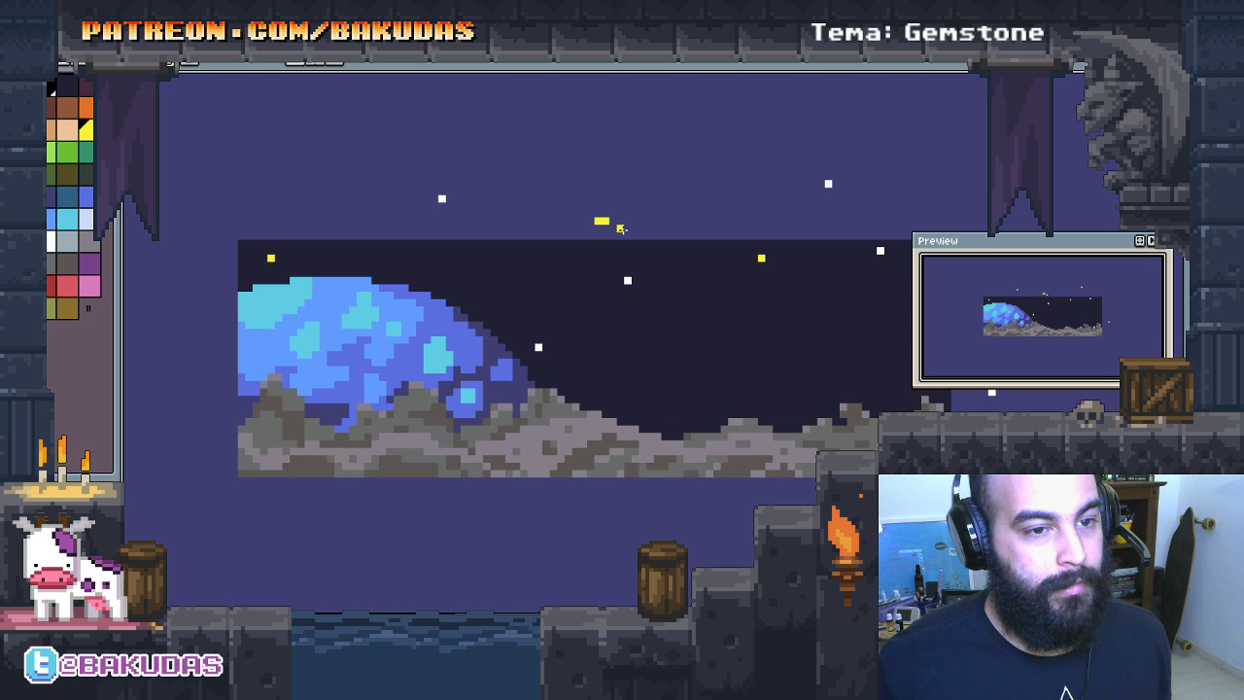
pyautogui.moveTo(820, 386); pyautogui.dragTo(731, 375)
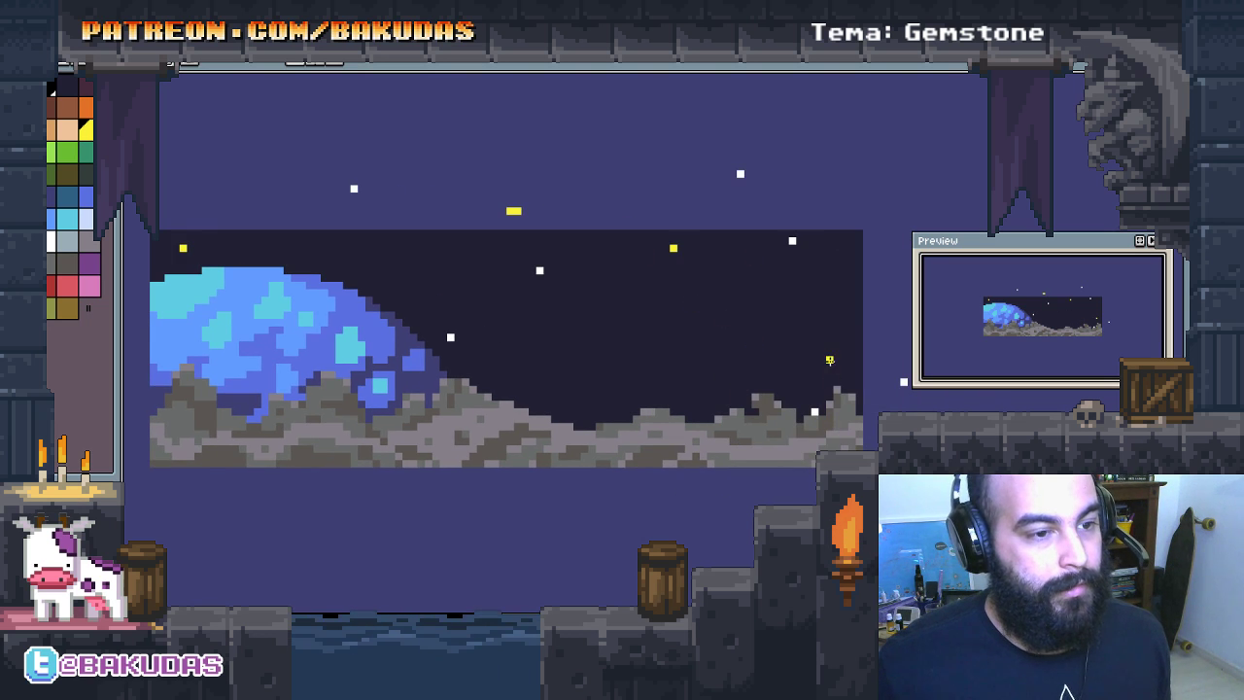
pyautogui.moveTo(881, 387); pyautogui.dragTo(567, 423)
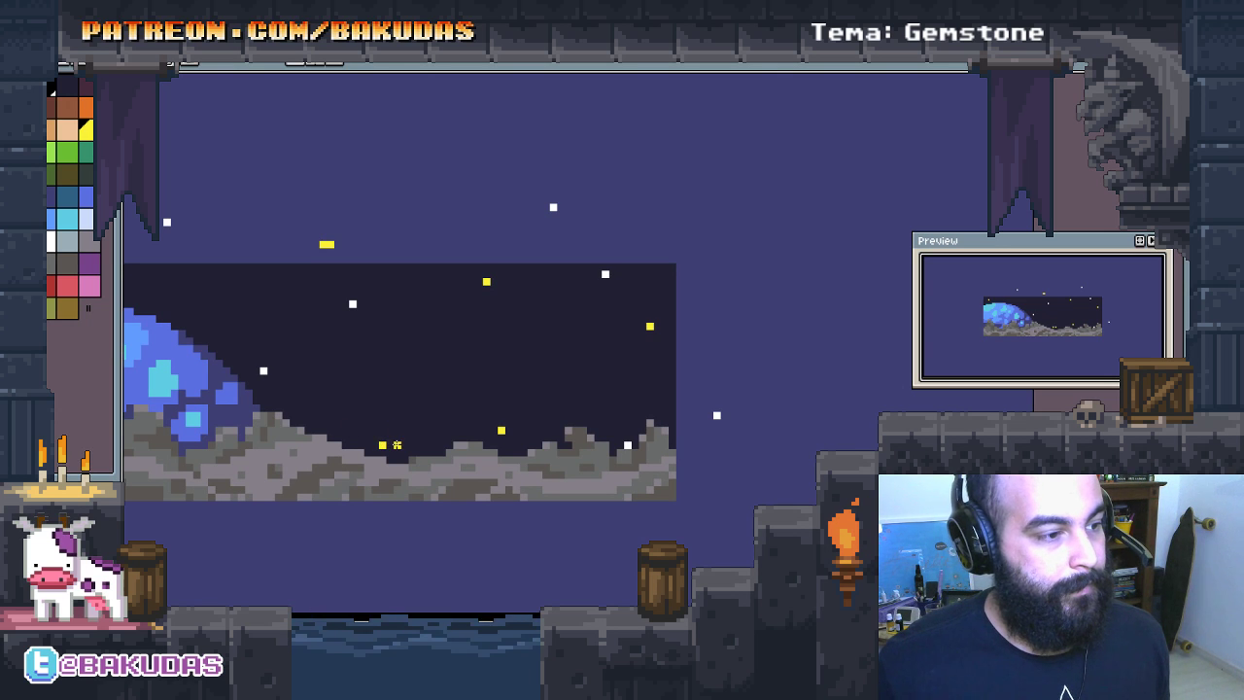
pyautogui.moveTo(357, 439); pyautogui.dragTo(563, 425)
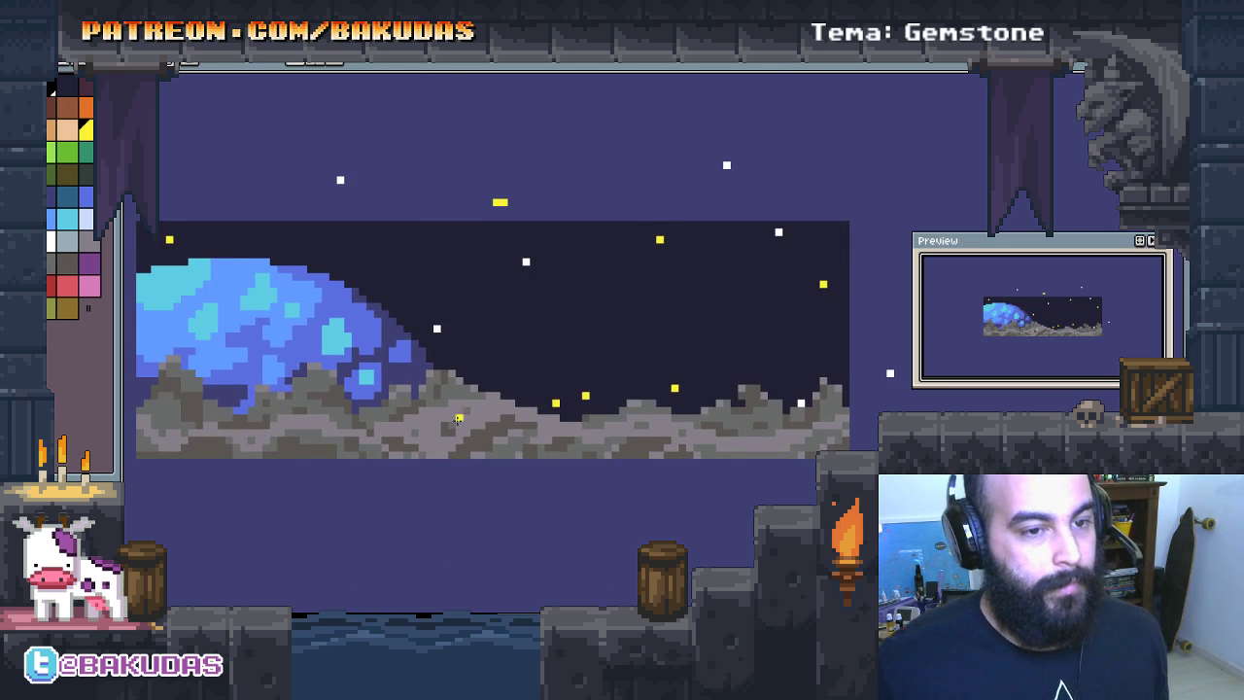
pyautogui.scroll(-1, 563, 425)
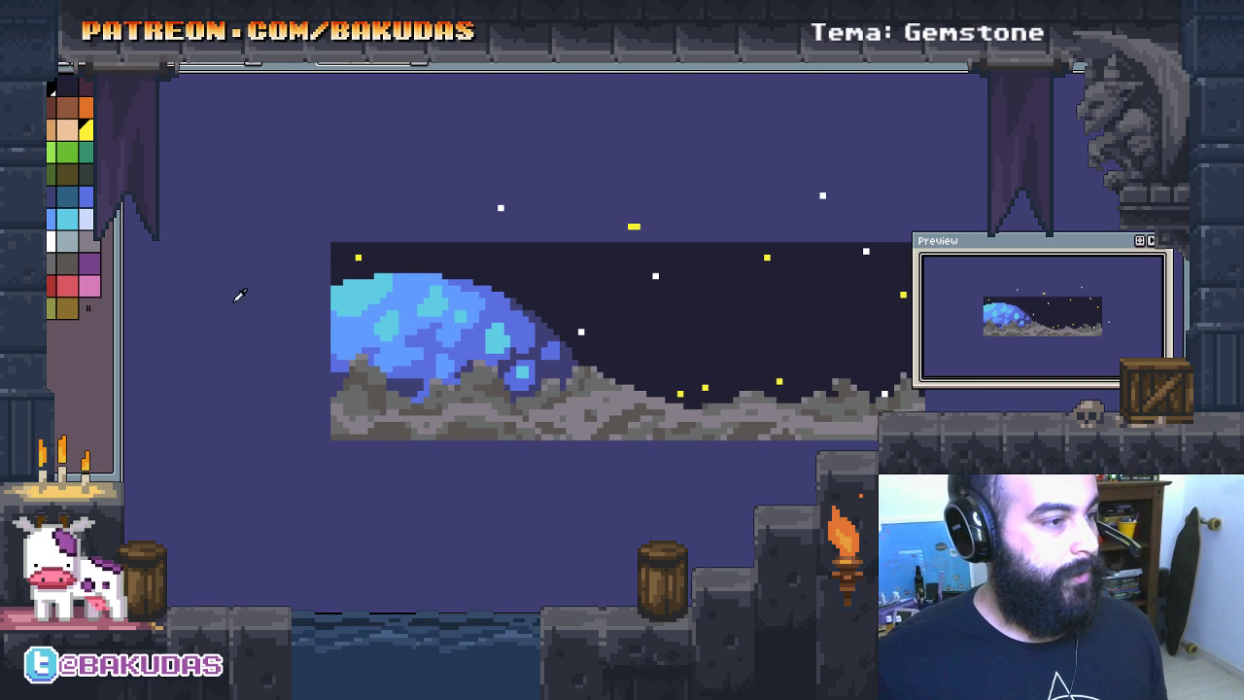
# Step: Add two white star pixels to the left of the scene and rocks
pyautogui.keyDown('alt'); pyautogui.click(500, 207); pyautogui.keyUp('alt')
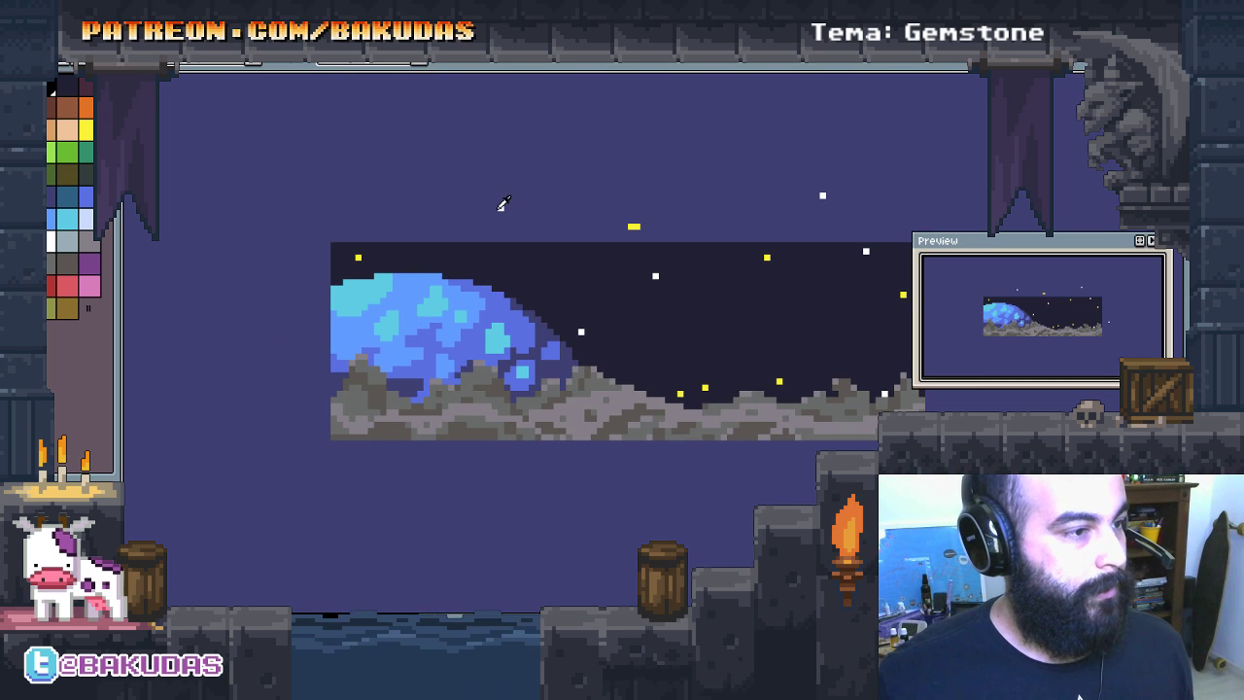
pyautogui.click(302, 213)
pyautogui.moveTo(401, 380); pyautogui.dragTo(371, 353)
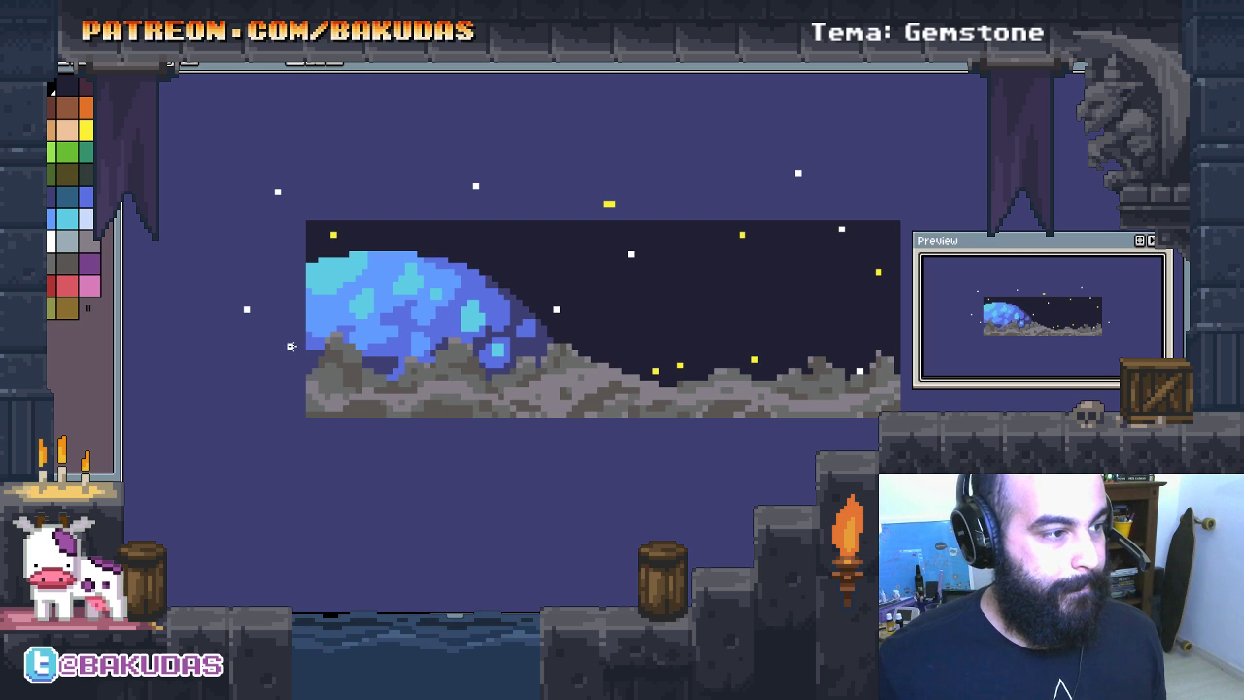
pyautogui.click(289, 336)
pyautogui.press('Tab')
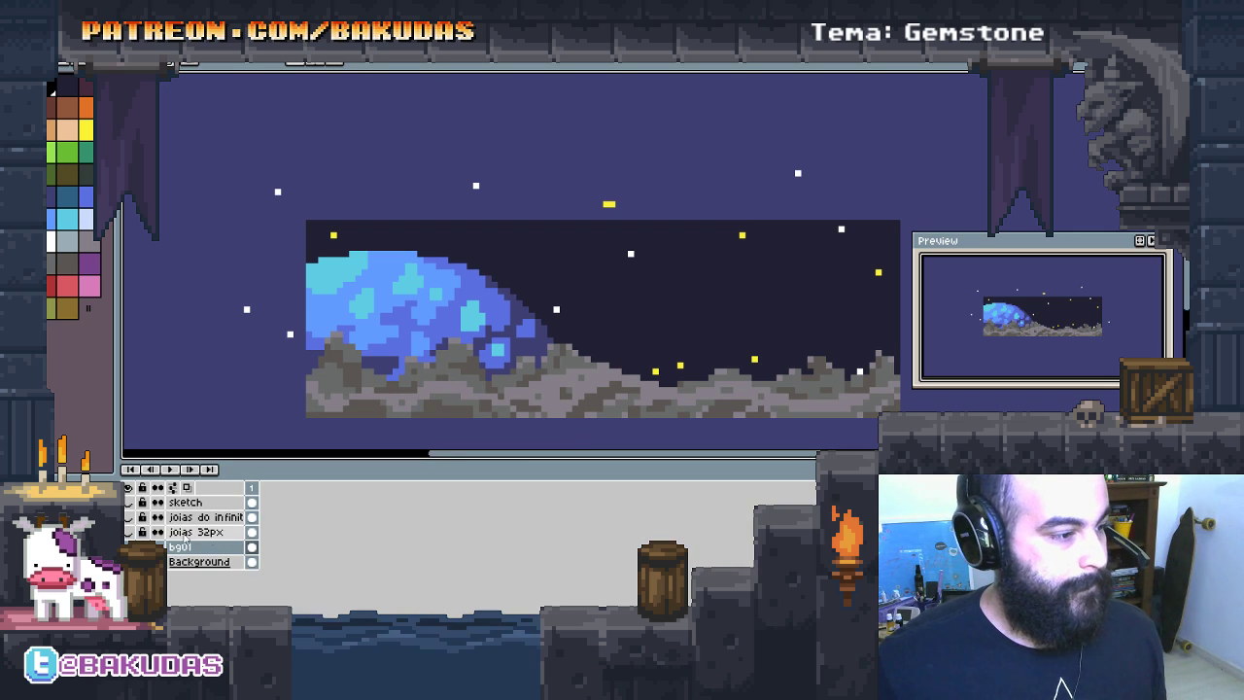
# Step: Make the gem layer visible and pan down to the ring of gems
pyautogui.click(128, 518)
pyautogui.press('Tab')
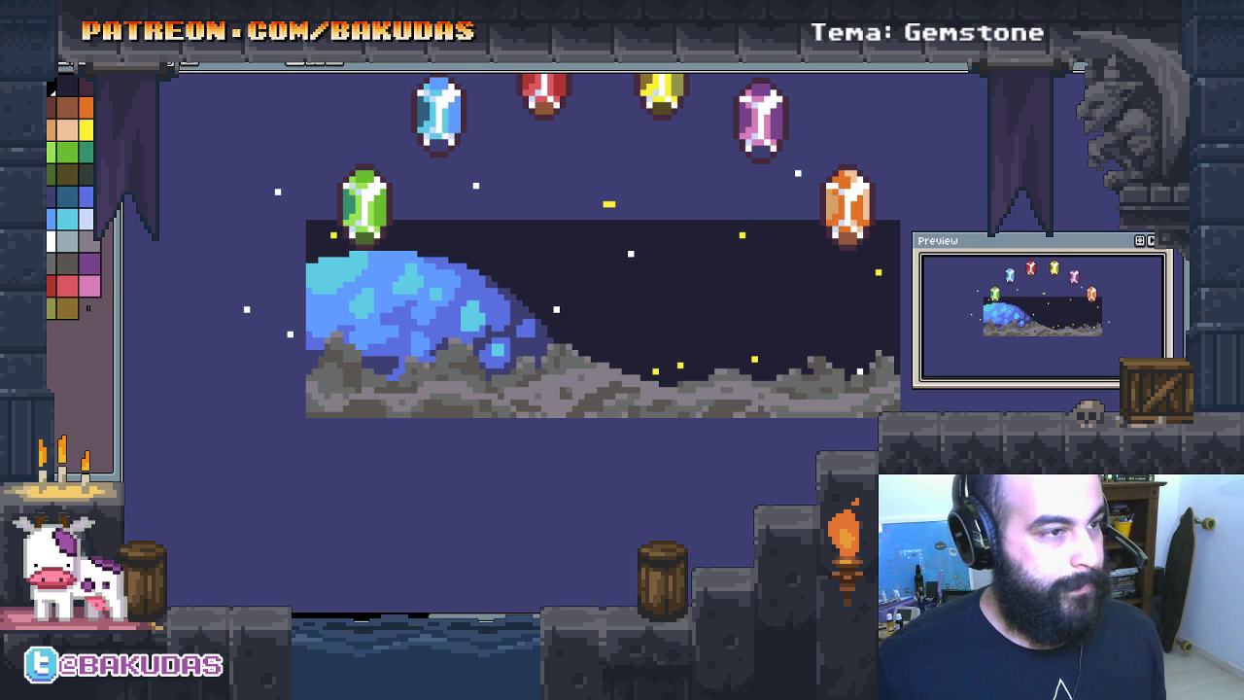
pyautogui.moveTo(552, 331); pyautogui.dragTo(553, 413)
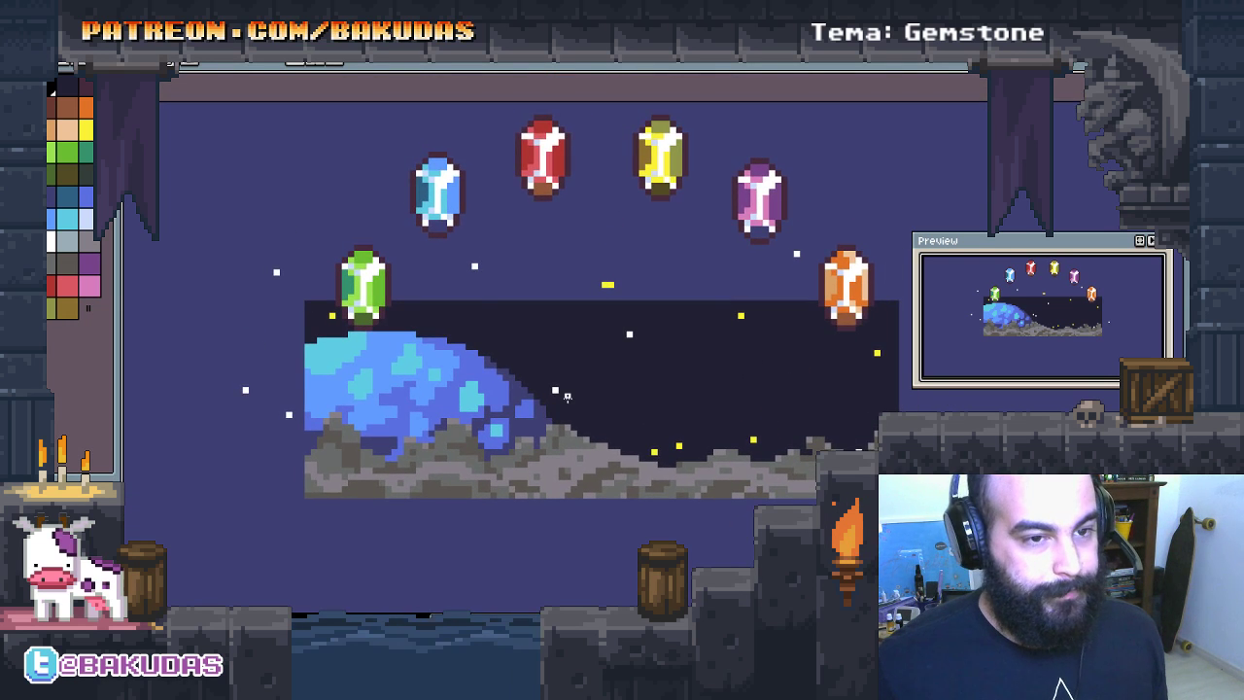
pyautogui.scroll(-1, 566, 398)
pyautogui.scroll(-1, 555, 328)
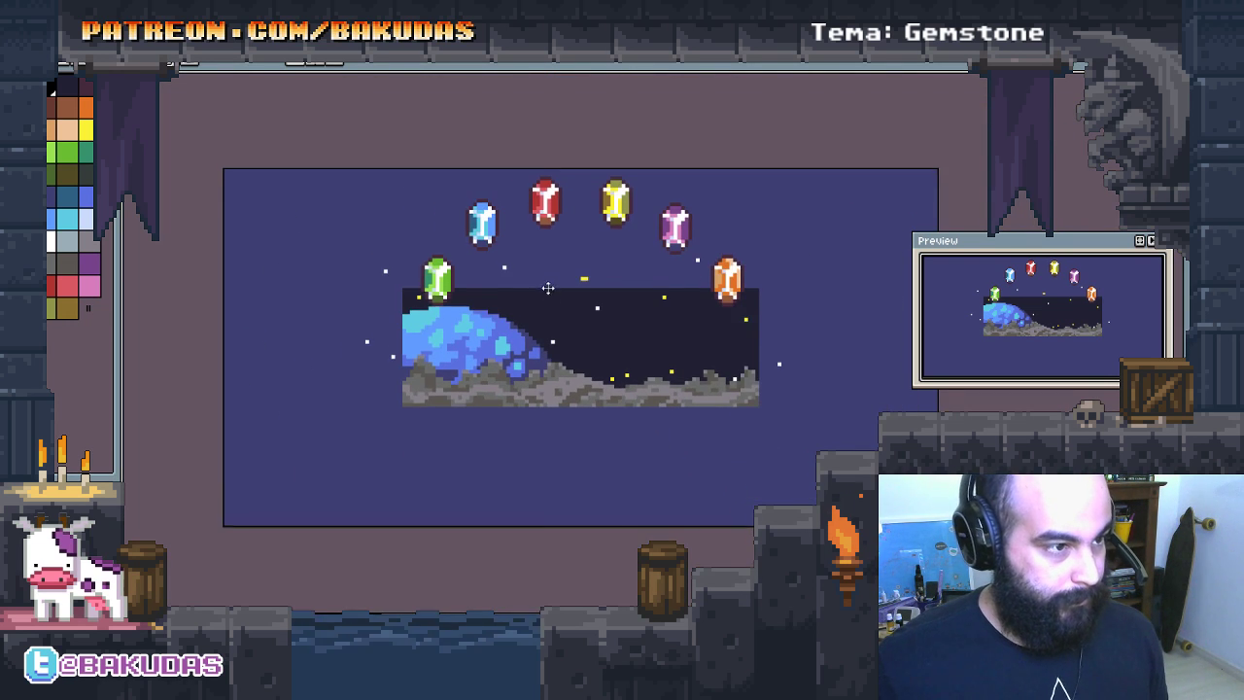
pyautogui.scroll(1, 559, 282)
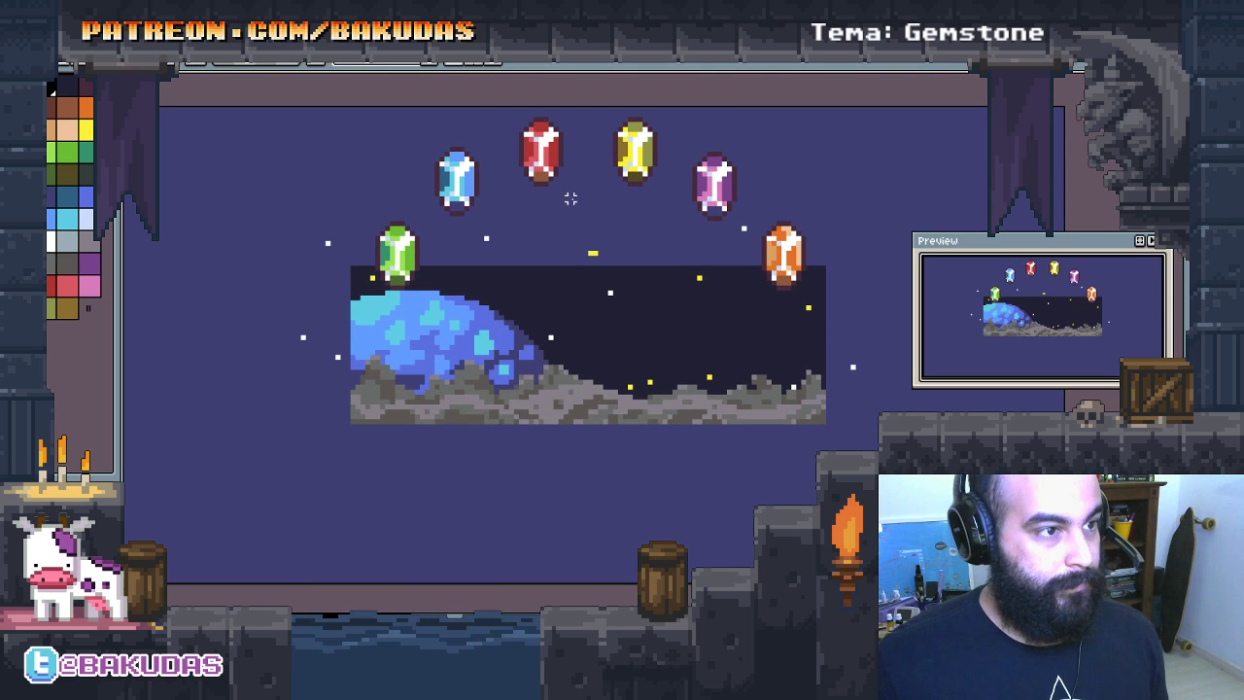
# Step: On the gem layer, move the orange gem down below the planet strip
pyautogui.moveTo(805, 306); pyautogui.dragTo(759, 215)
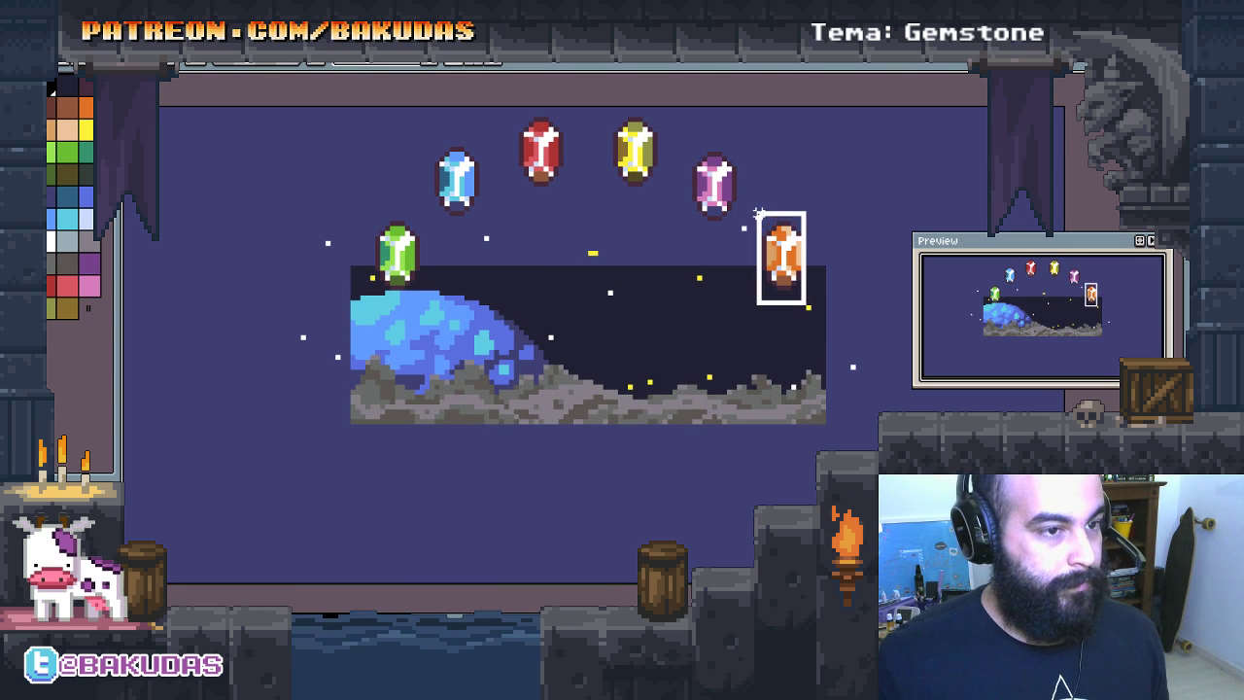
pyautogui.moveTo(584, 472); pyautogui.dragTo(646, 571)
pyautogui.hotkey('ctrl', 'z')
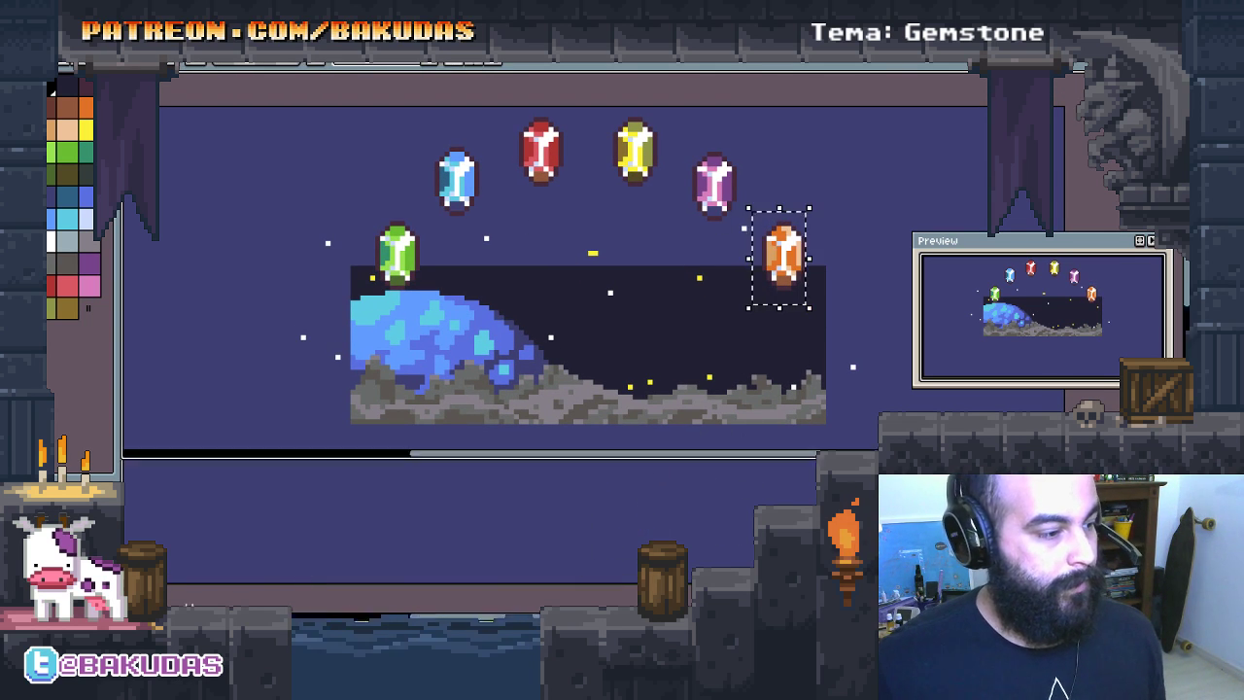
pyautogui.press('Tab')
pyautogui.click(204, 520)
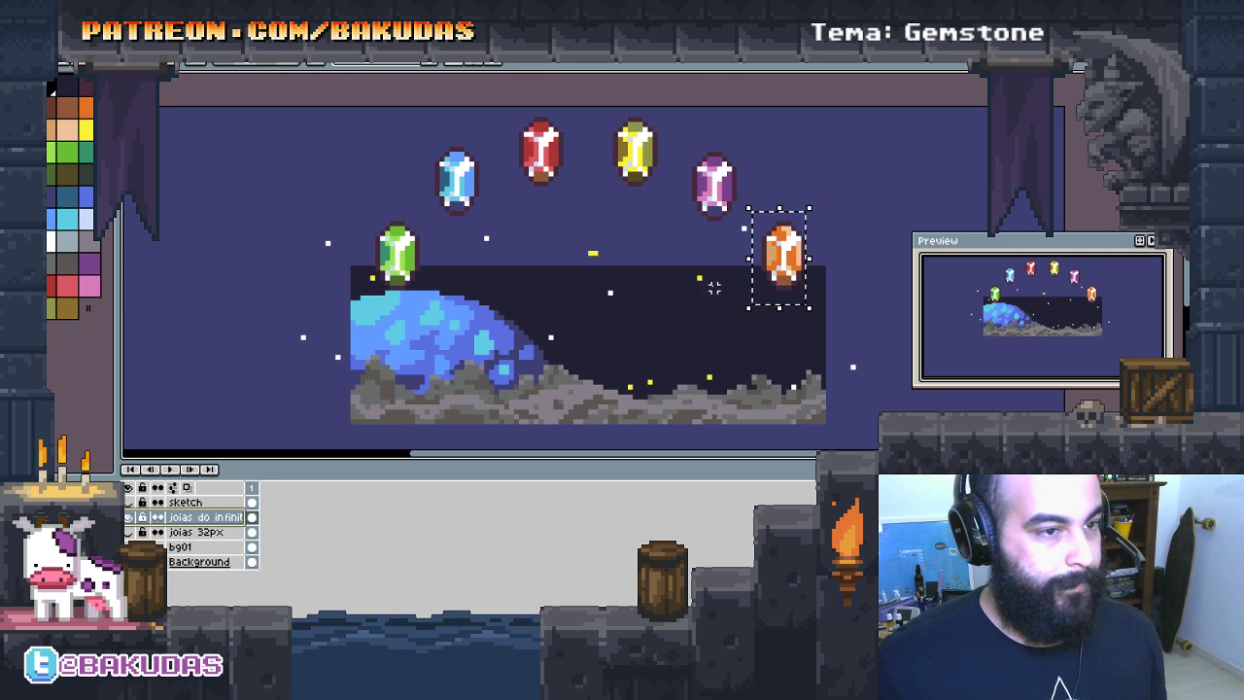
pyautogui.press('Tab')
pyautogui.moveTo(788, 254); pyautogui.dragTo(591, 498)
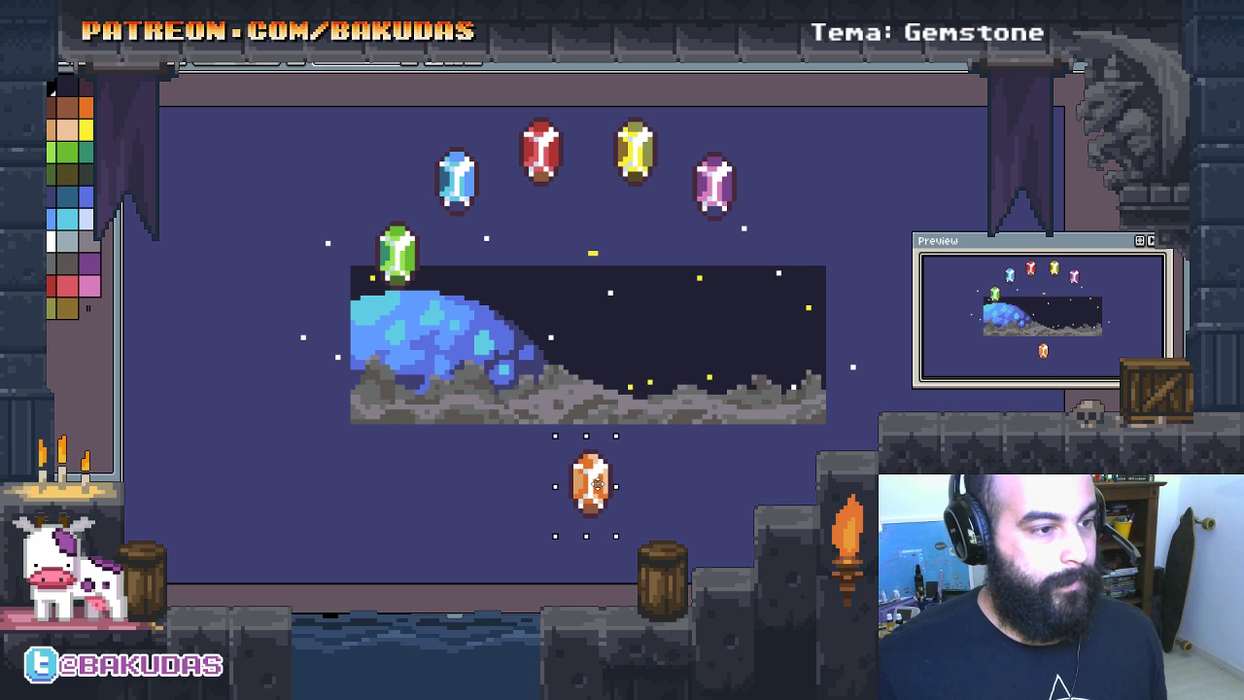
pyautogui.moveTo(591, 496); pyautogui.dragTo(586, 483)
# Step: Move the red gem right and down, and the purple gem to the right edge, with the grid shown
pyautogui.moveTo(571, 208); pyautogui.dragTo(510, 102)
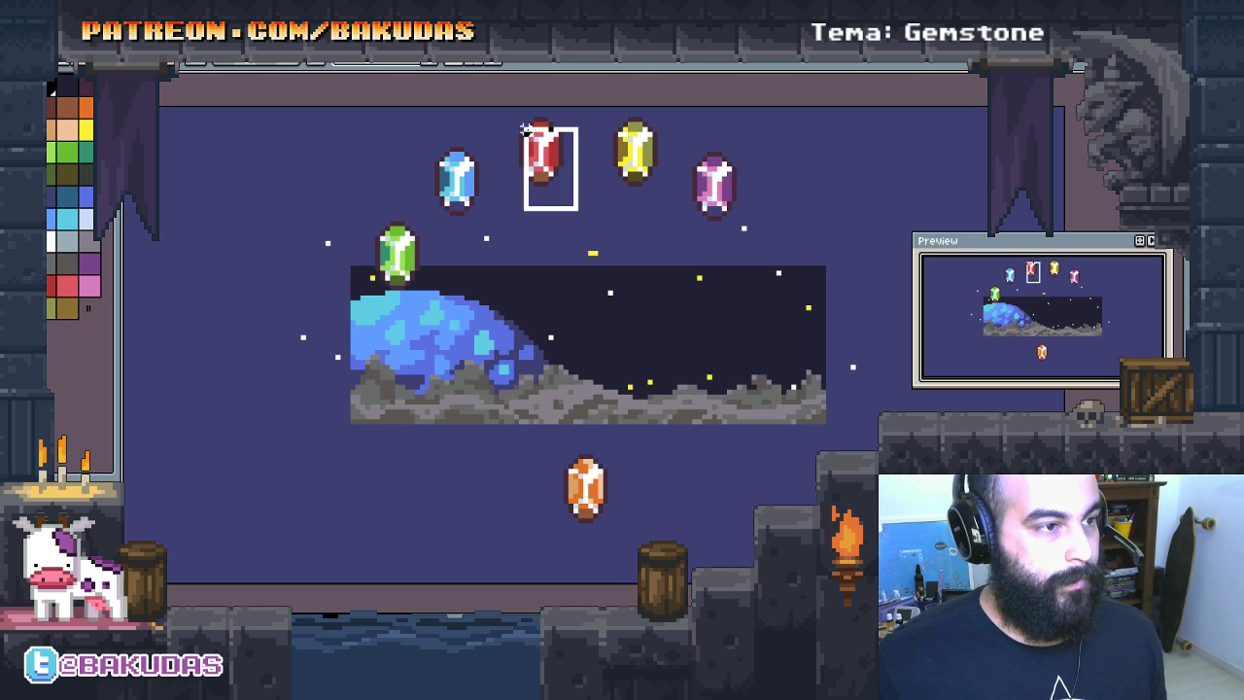
pyautogui.moveTo(544, 168); pyautogui.dragTo(588, 191)
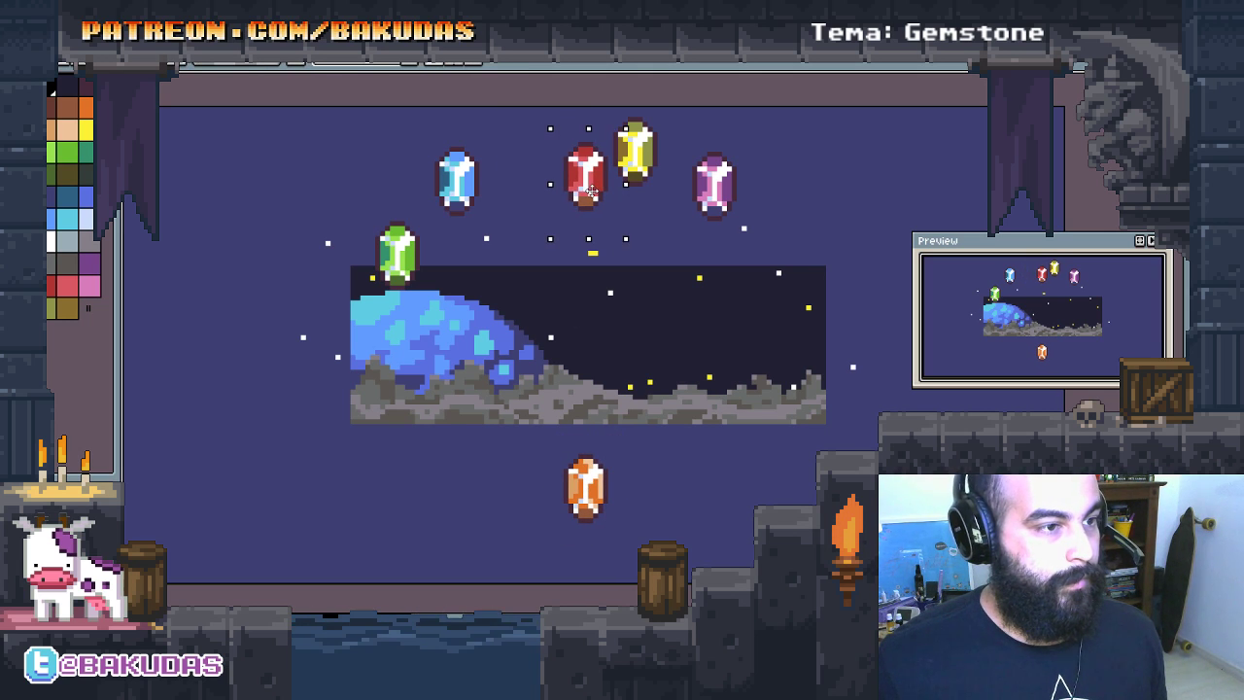
pyautogui.hotkey('ctrl', "'")
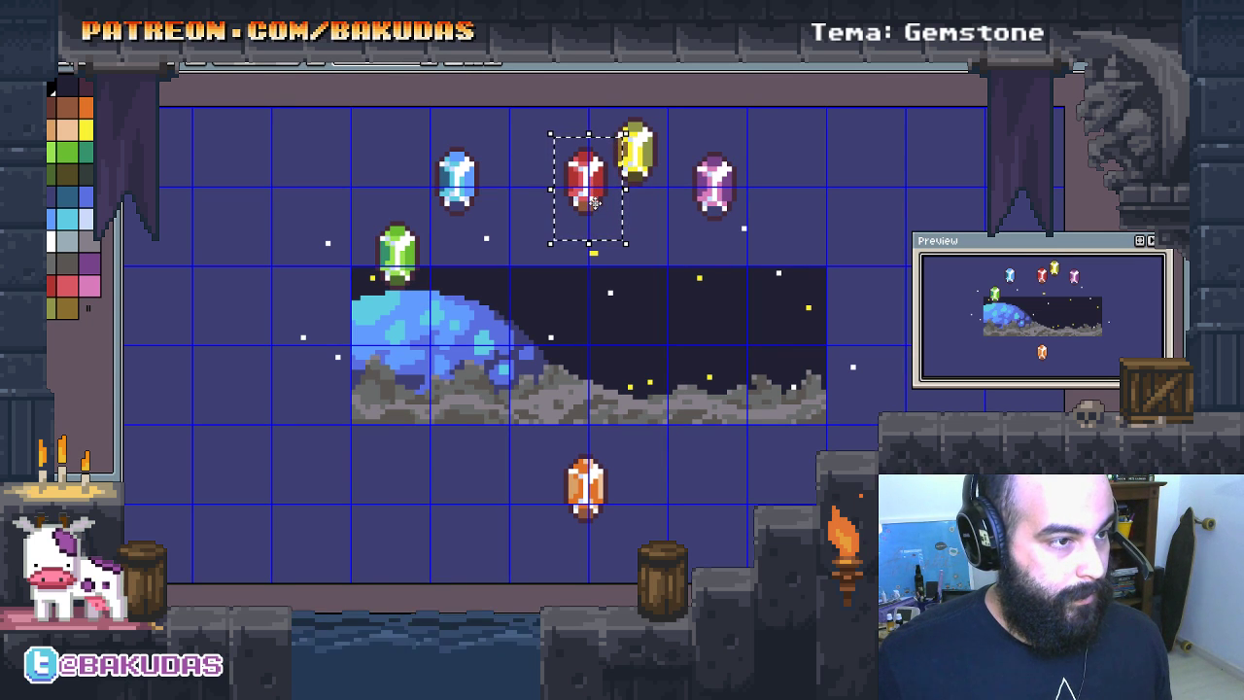
pyautogui.moveTo(757, 239); pyautogui.dragTo(679, 128)
pyautogui.moveTo(707, 175)
pyautogui.mouseDown()
pyautogui.moveTo(805, 388)
pyautogui.moveTo(819, 342)
pyautogui.mouseUp()
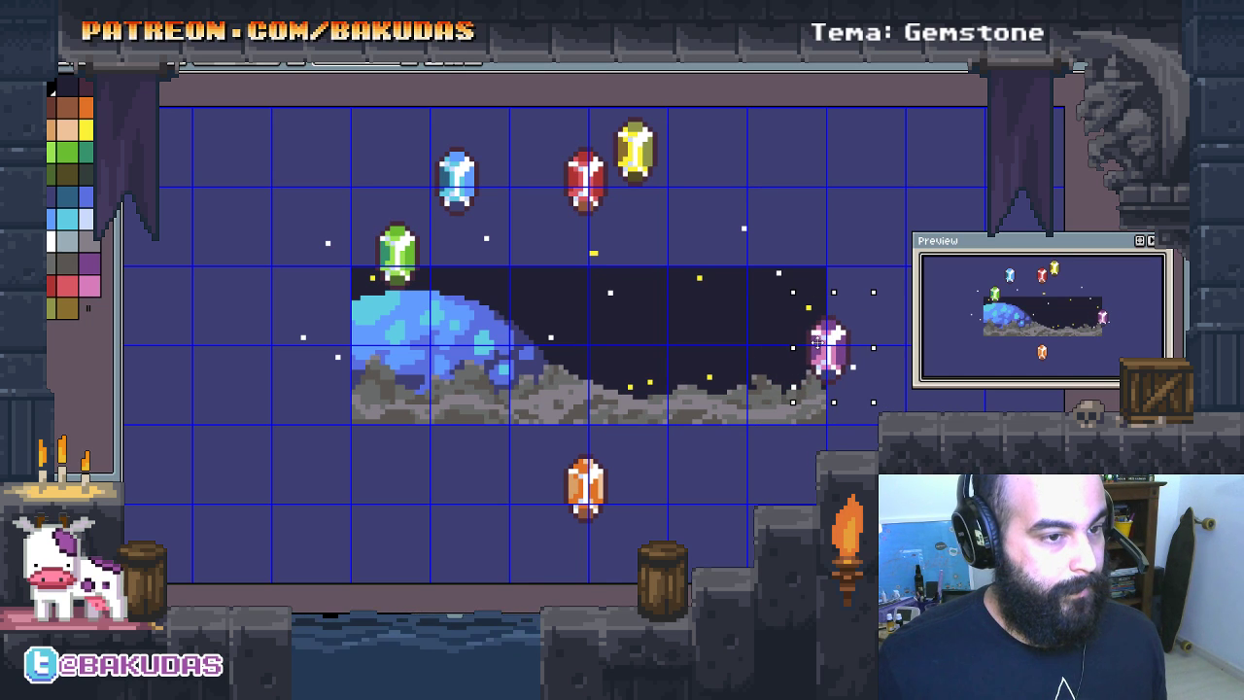
# Step: Move the green gem to the left edge, yellow gem down-right, and blue gem down-left
pyautogui.moveTo(354, 188)
pyautogui.mouseDown()
pyautogui.moveTo(431, 288)
pyautogui.moveTo(364, 379)
pyautogui.moveTo(357, 367)
pyautogui.mouseUp()
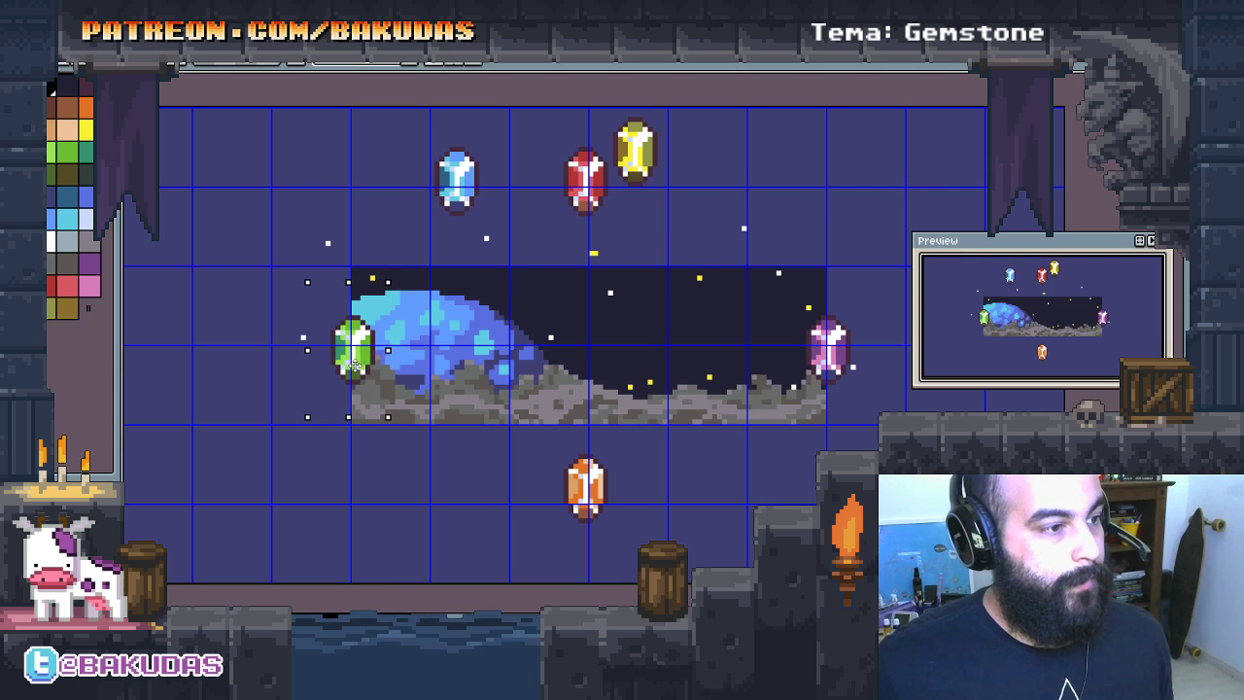
pyautogui.moveTo(661, 181); pyautogui.dragTo(601, 100)
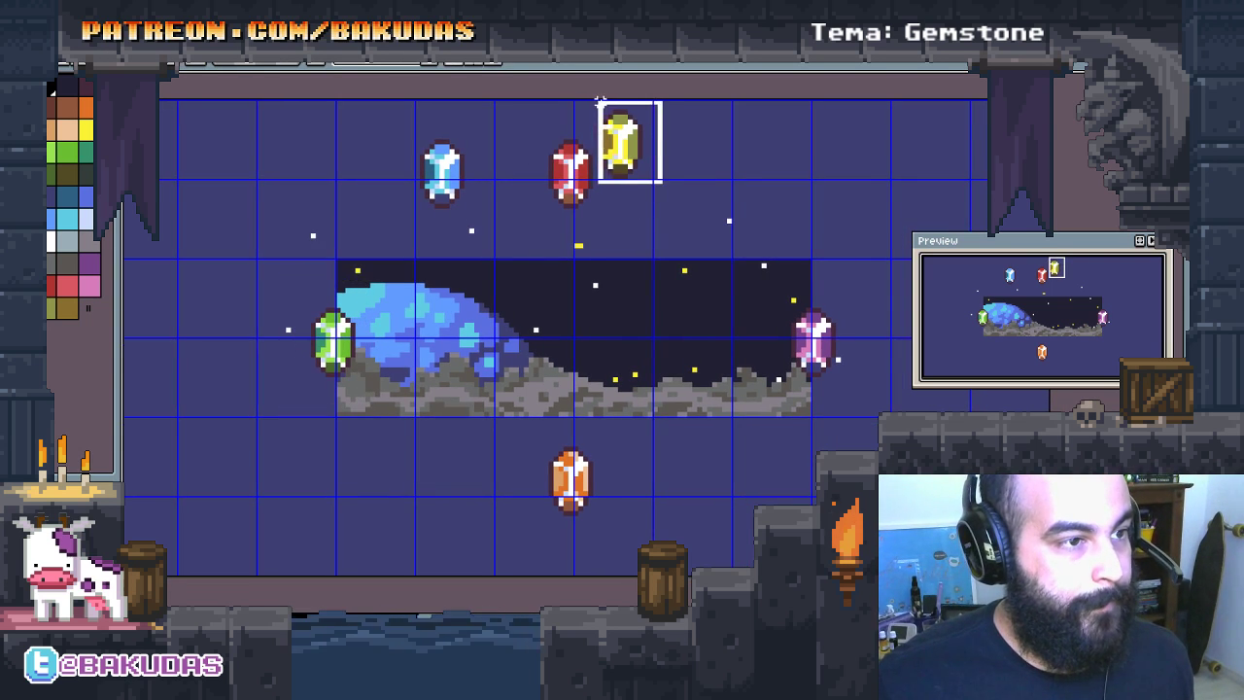
pyautogui.moveTo(620, 146); pyautogui.dragTo(717, 255)
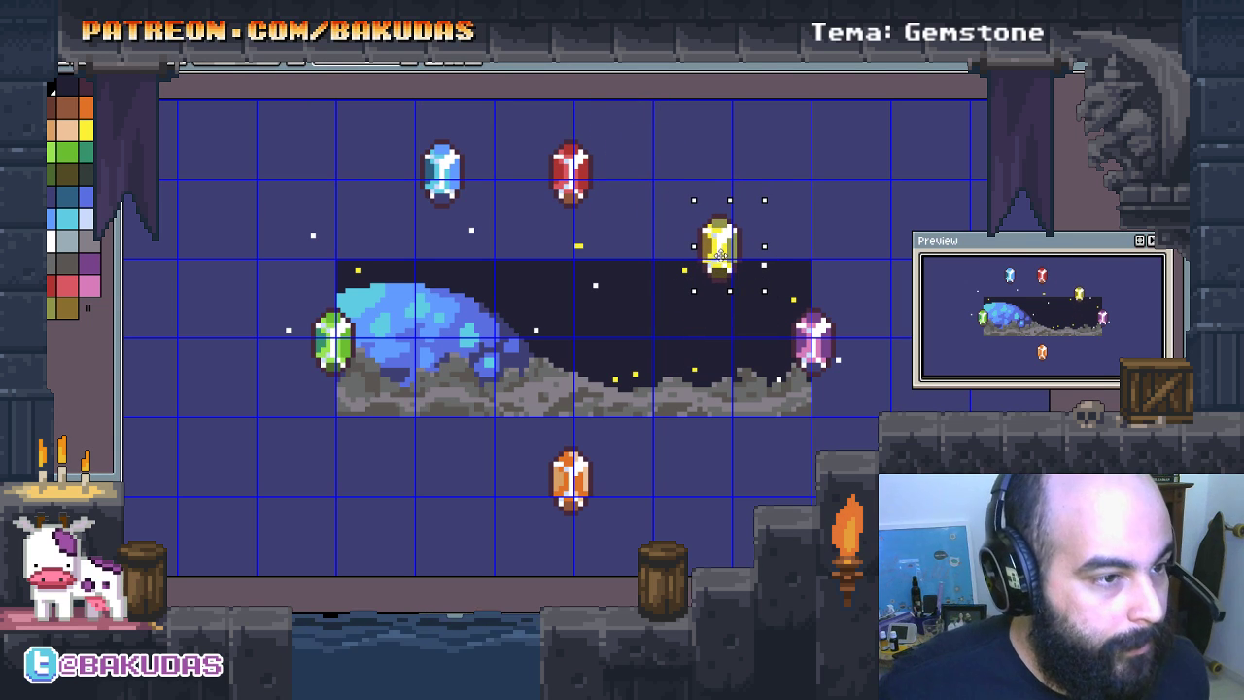
pyautogui.moveTo(444, 174); pyautogui.dragTo(432, 247)
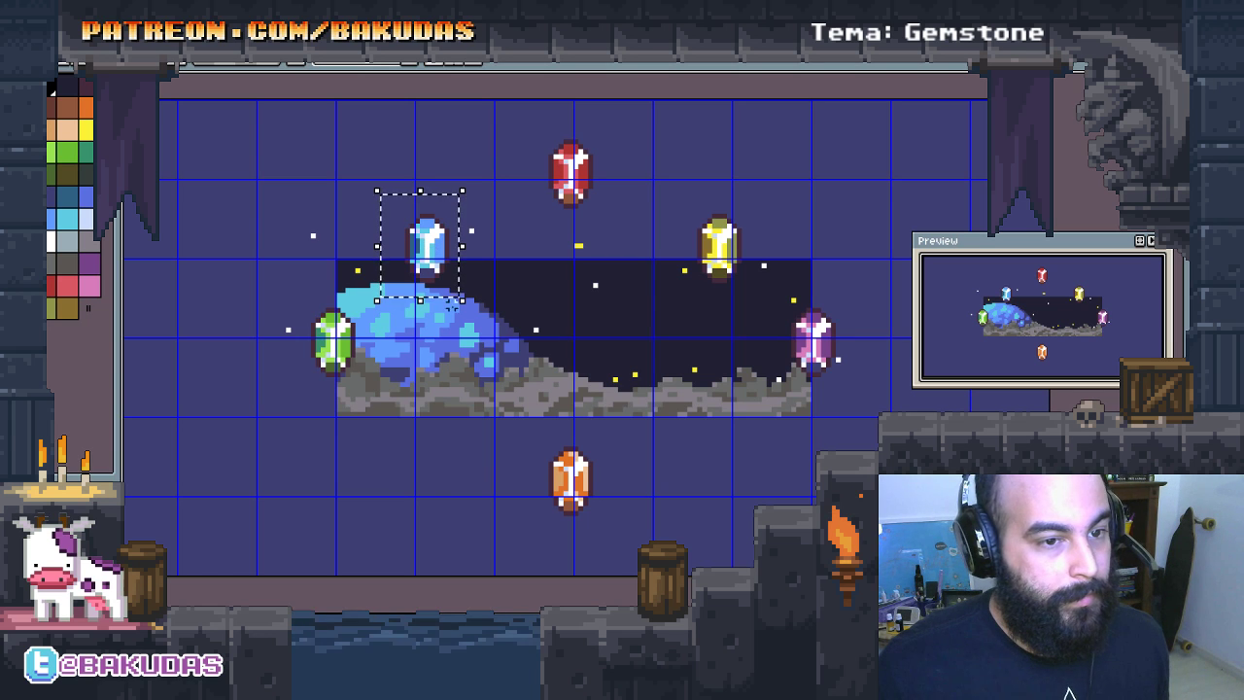
# Step: Lower the green gem below the planet and the purple gem beside the rocks, then deselect
pyautogui.click(333, 346)
pyautogui.moveTo(334, 348); pyautogui.dragTo(426, 425)
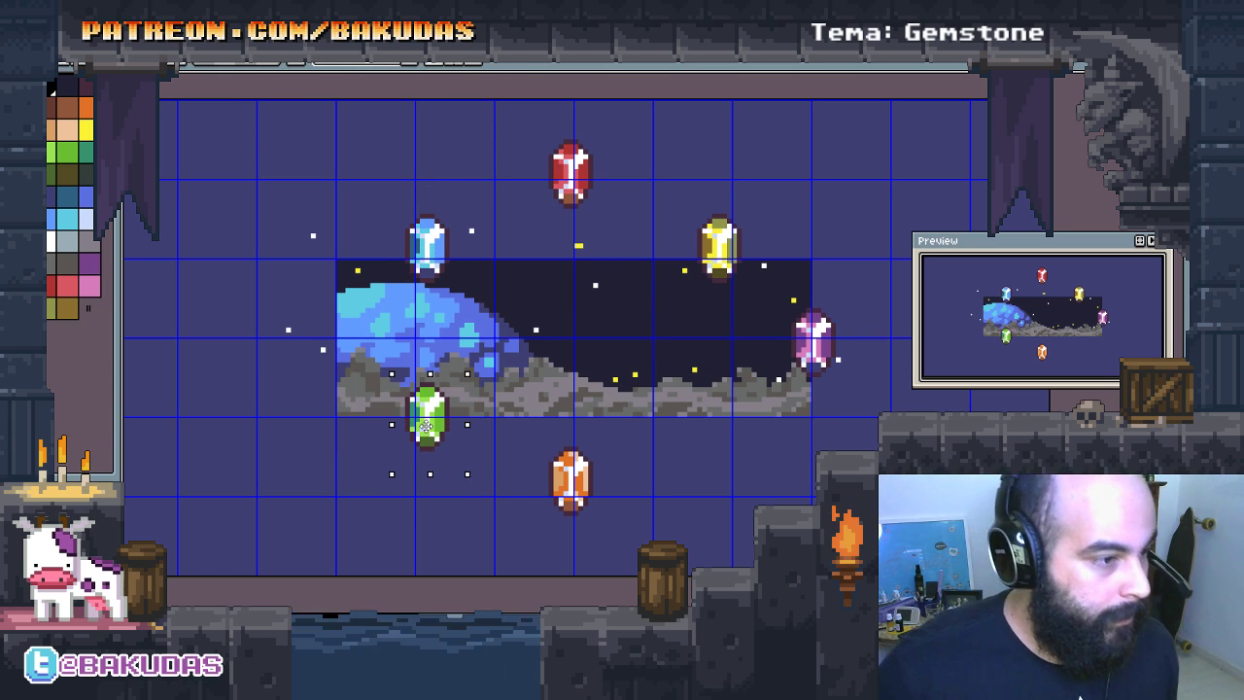
pyautogui.moveTo(844, 402); pyautogui.dragTo(774, 286)
pyautogui.moveTo(799, 329); pyautogui.dragTo(700, 410)
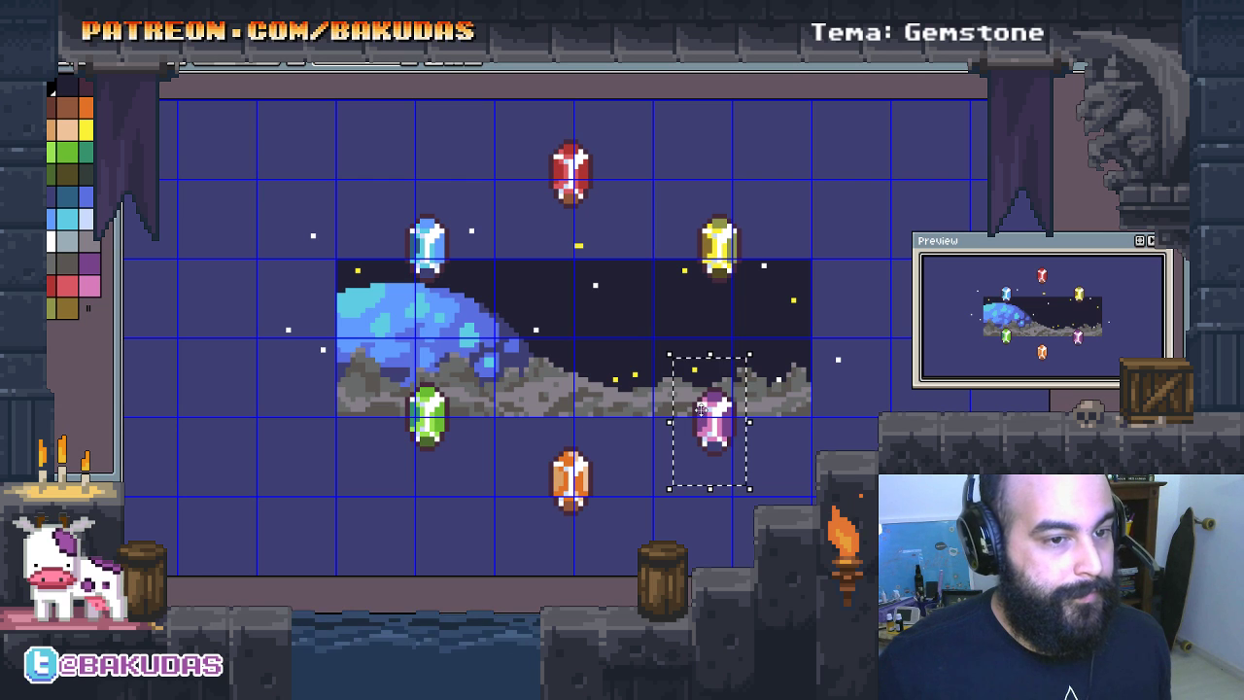
pyautogui.click(449, 468)
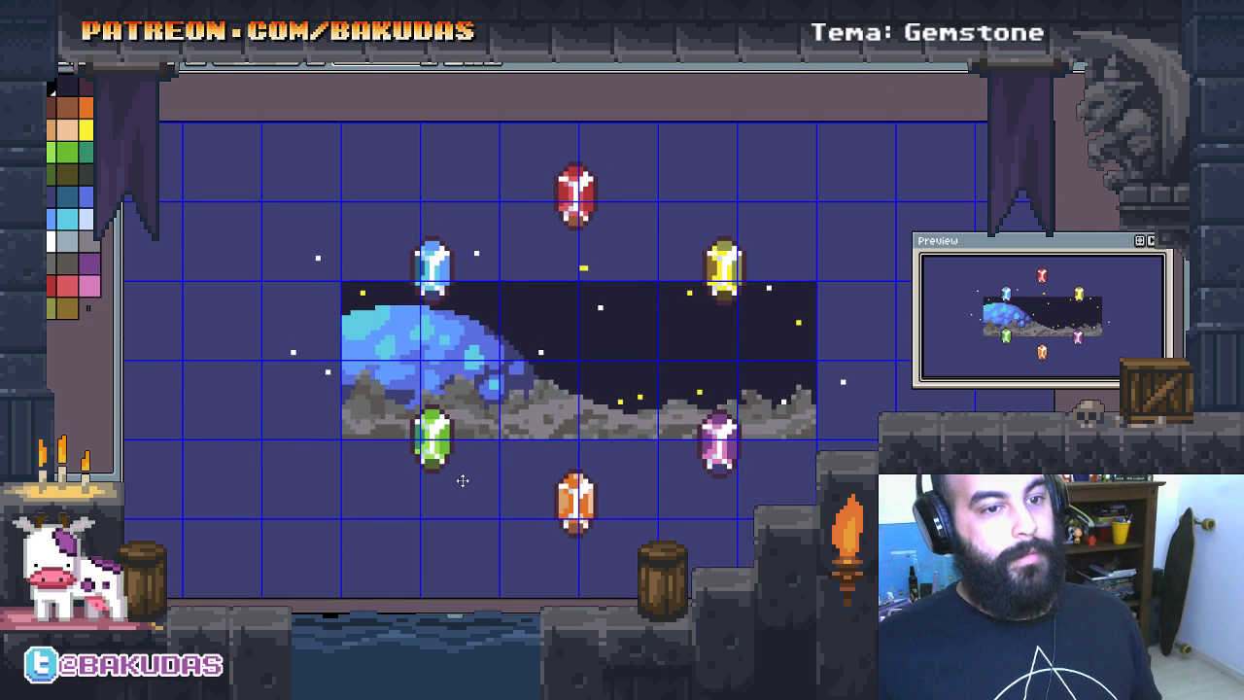
# Step: Zoom out and recentre the canvas to view the whole rearranged gem ring
pyautogui.press('-')
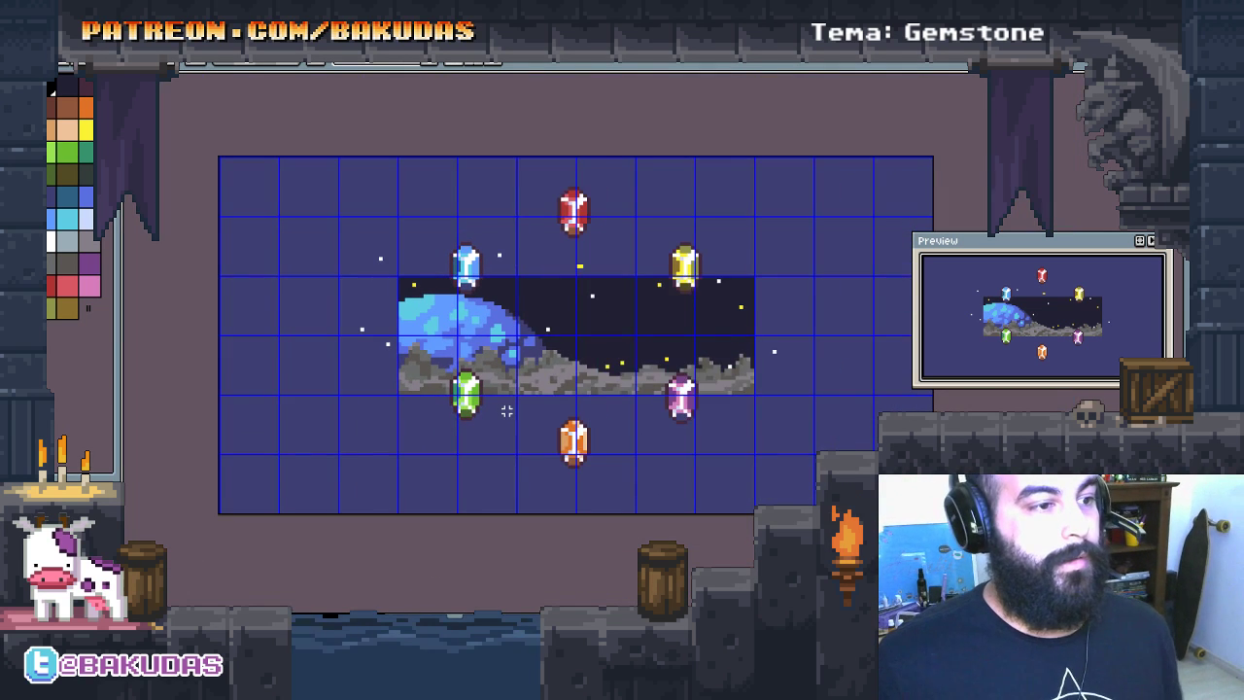
pyautogui.scroll(1, 503, 411)
pyautogui.moveTo(512, 416); pyautogui.dragTo(520, 439)
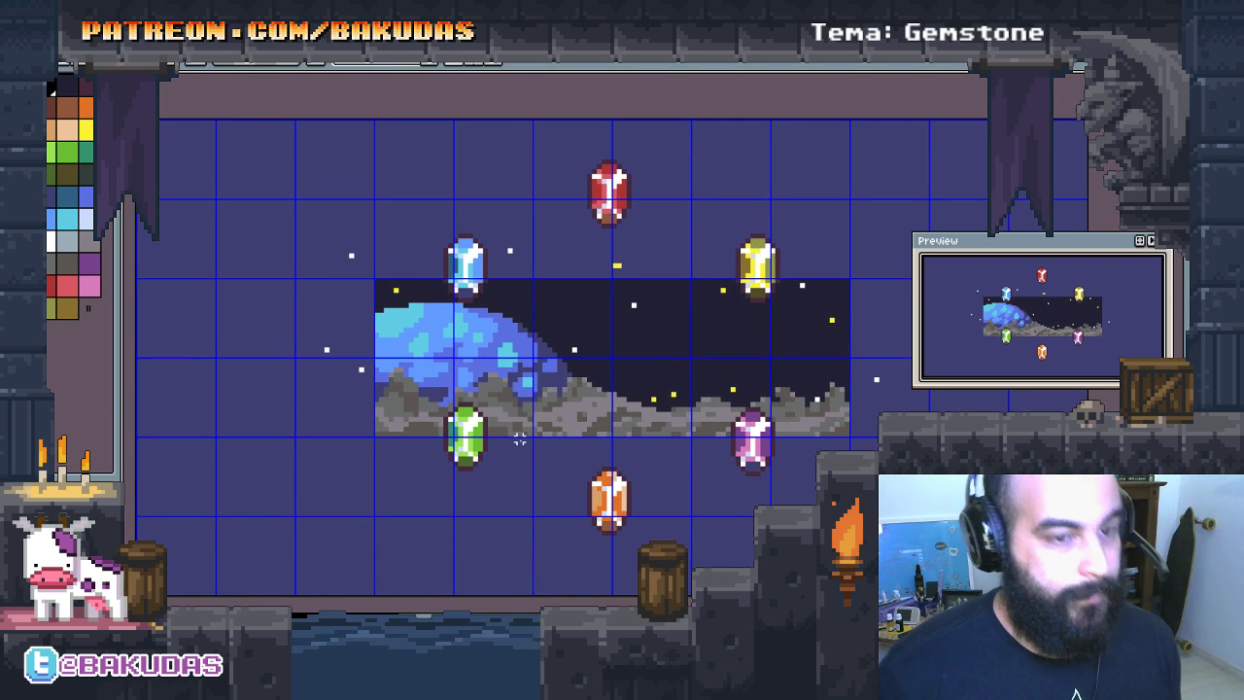
pyautogui.press('Tab')
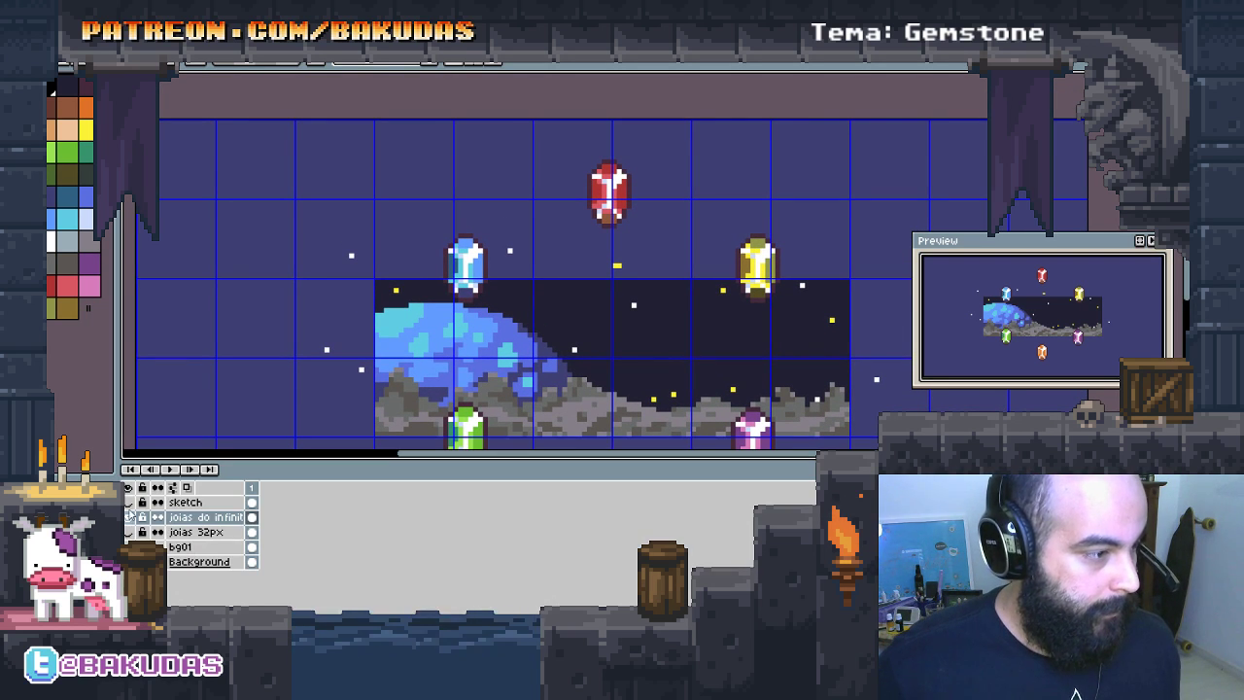
# Step: Make the sketch layer visible and step through three frames of the figure's poses
pyautogui.click(127, 501)
pyautogui.press('Tab')
pyautogui.moveTo(566, 420); pyautogui.dragTo(580, 426)
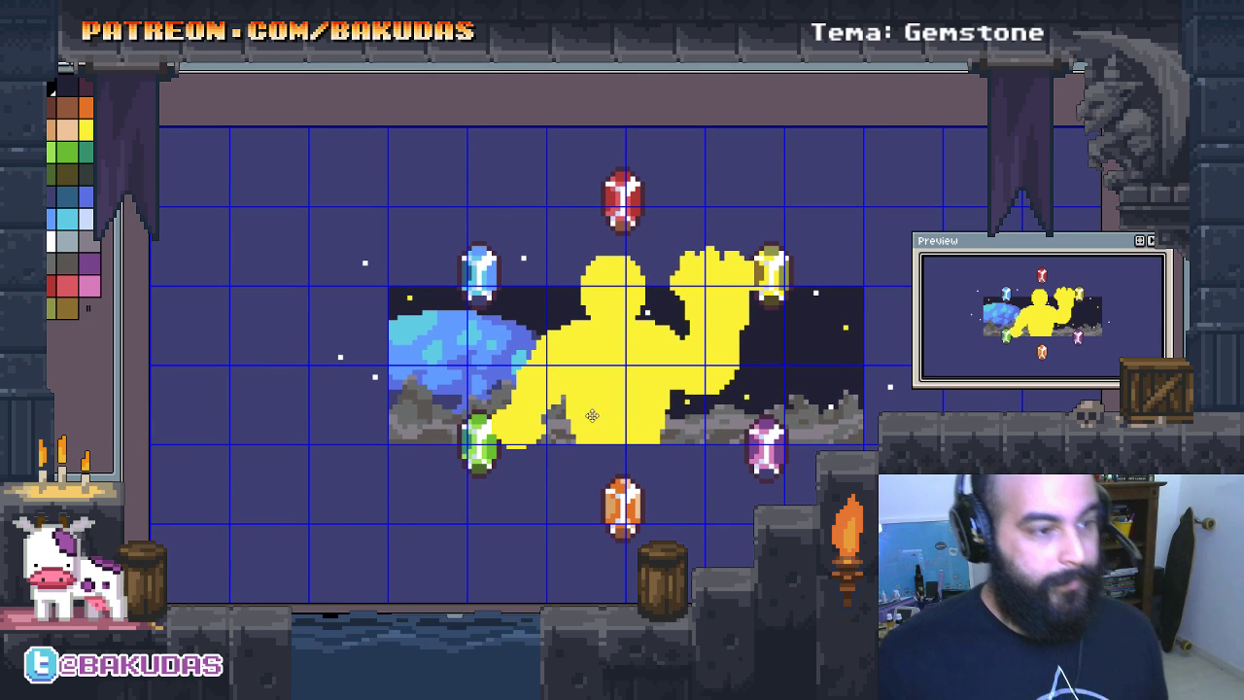
pyautogui.press('Right')
pyautogui.press('Right')
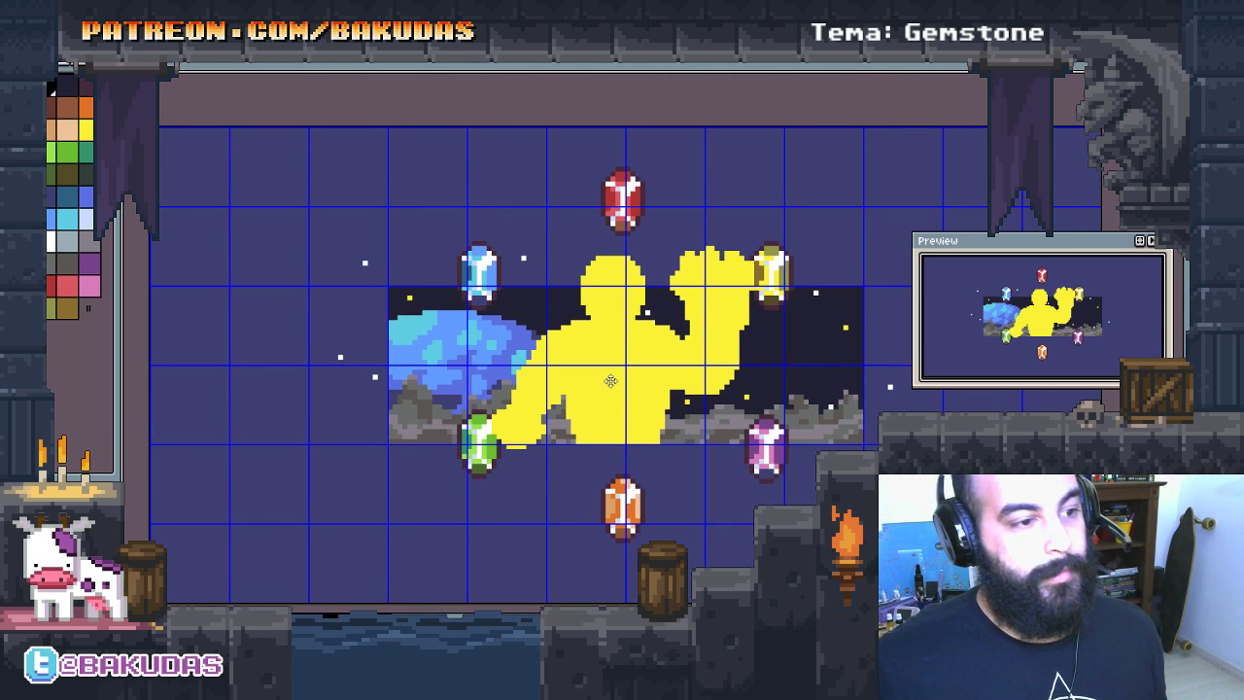
pyautogui.press('Right')
pyautogui.press('Right')
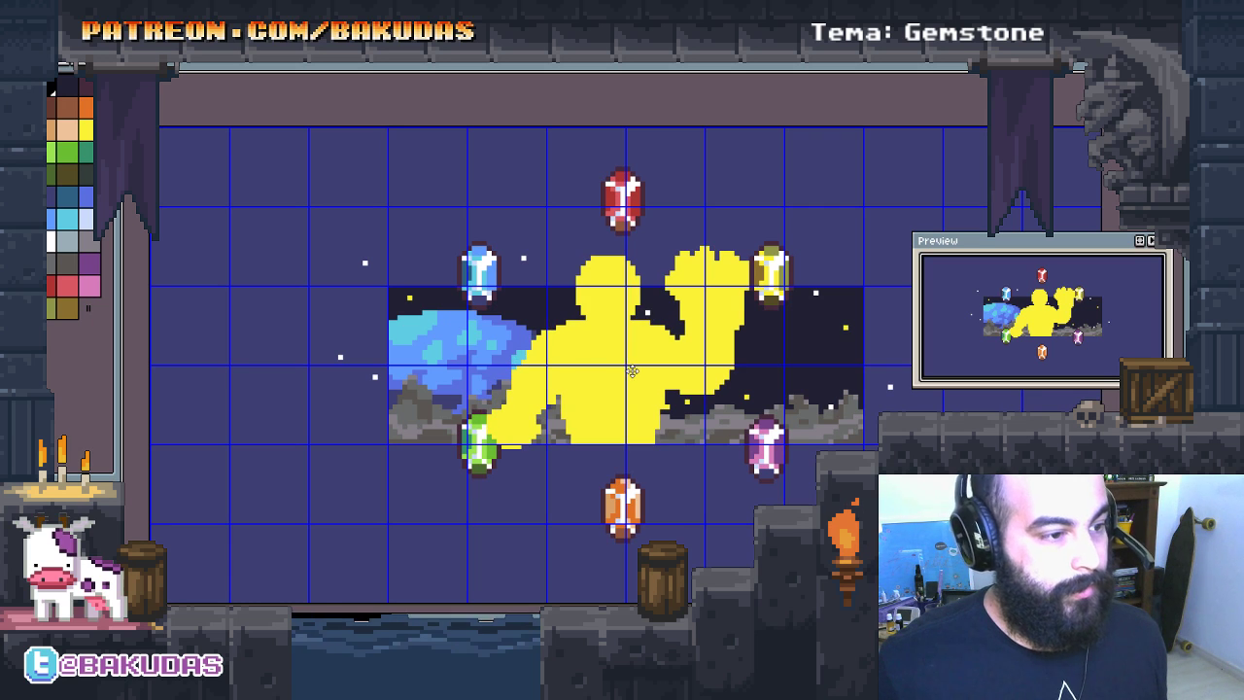
pyautogui.press('Right')
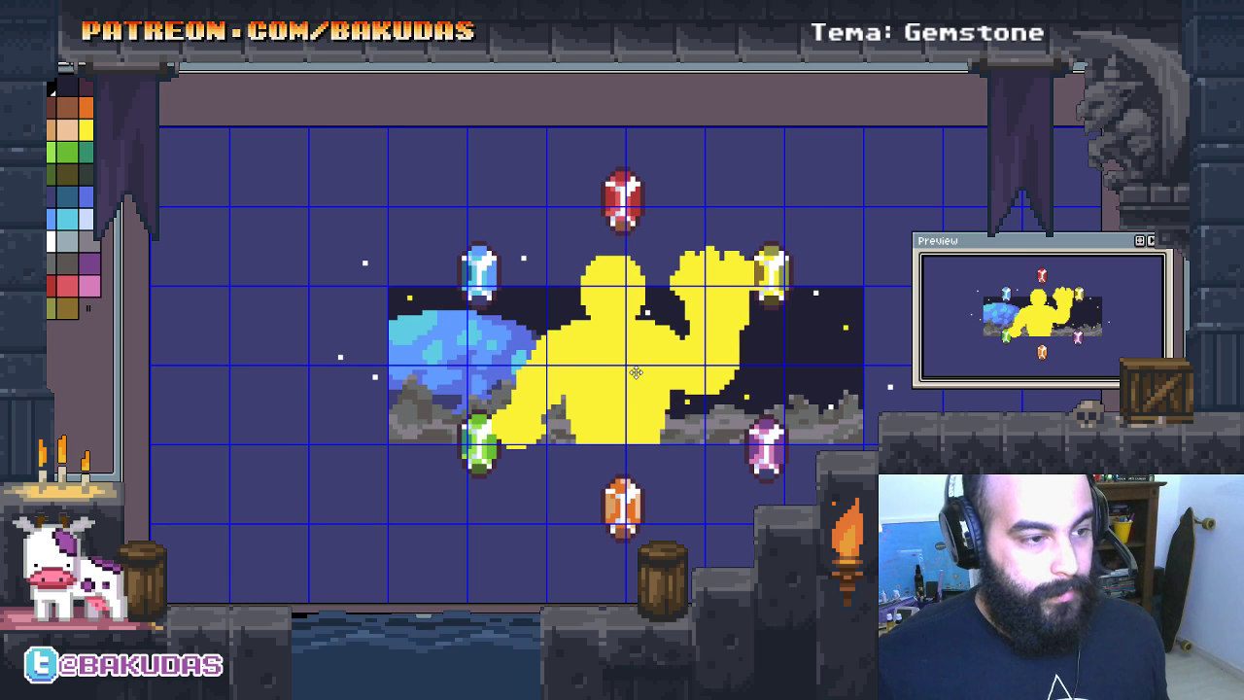
# Step: Zoom and pan to recentre the yellow figure over the night scene
pyautogui.press('Tab')
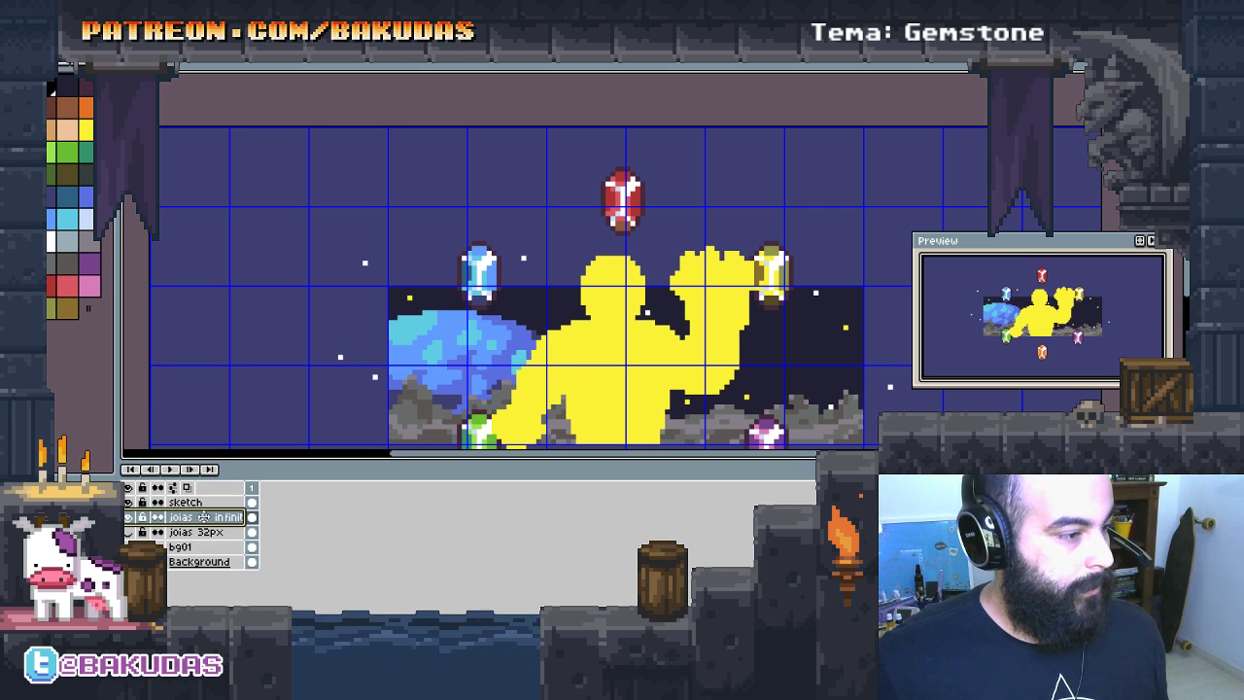
pyautogui.press('Tab')
pyautogui.scroll(-2, 635, 352)
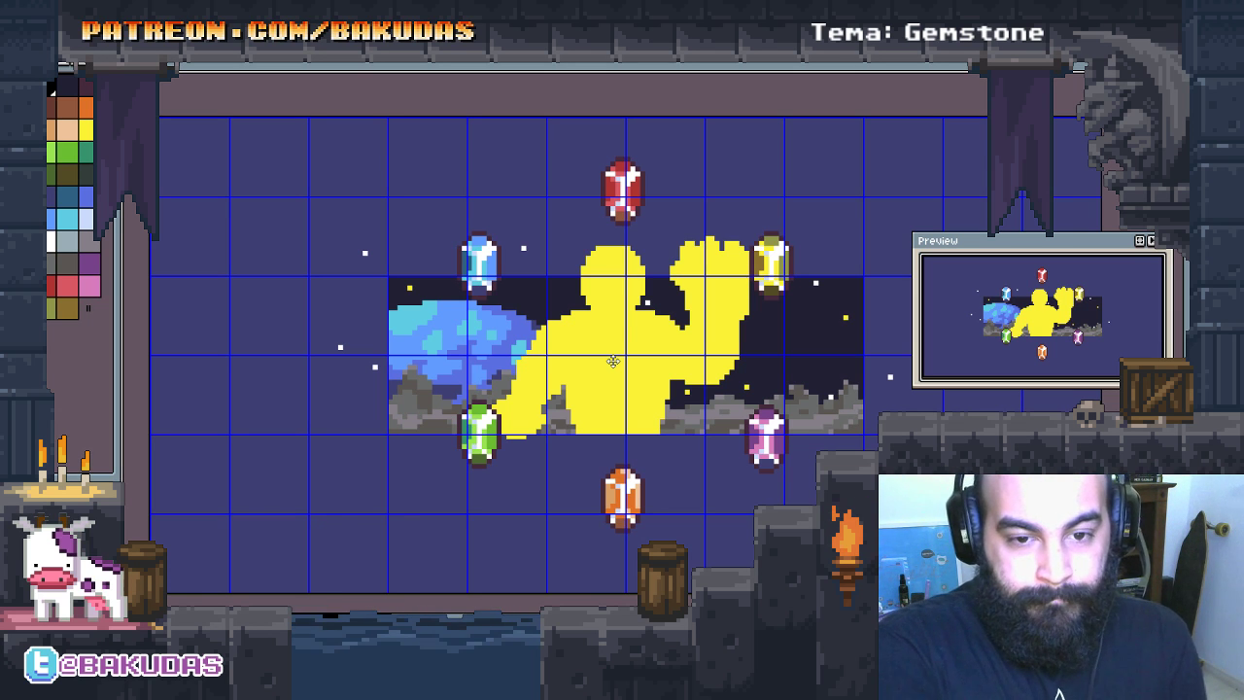
pyautogui.scroll(1, 622, 398)
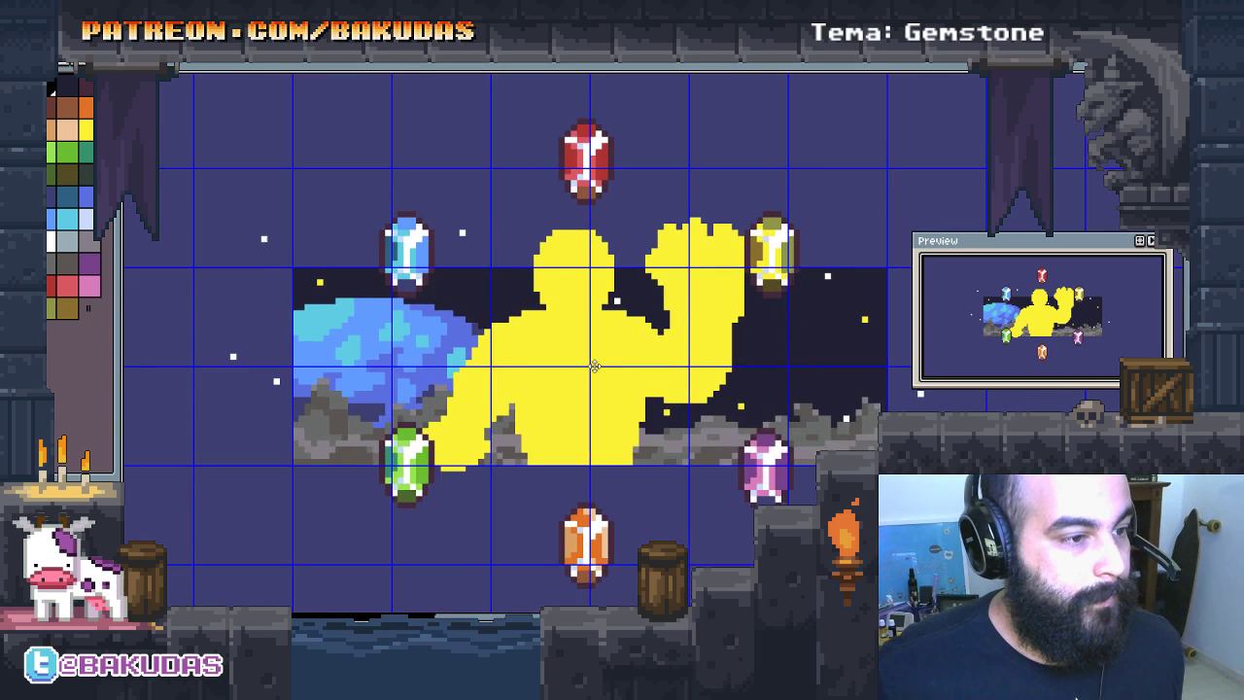
pyautogui.scroll(-1, 597, 372)
pyautogui.moveTo(597, 372); pyautogui.dragTo(605, 325)
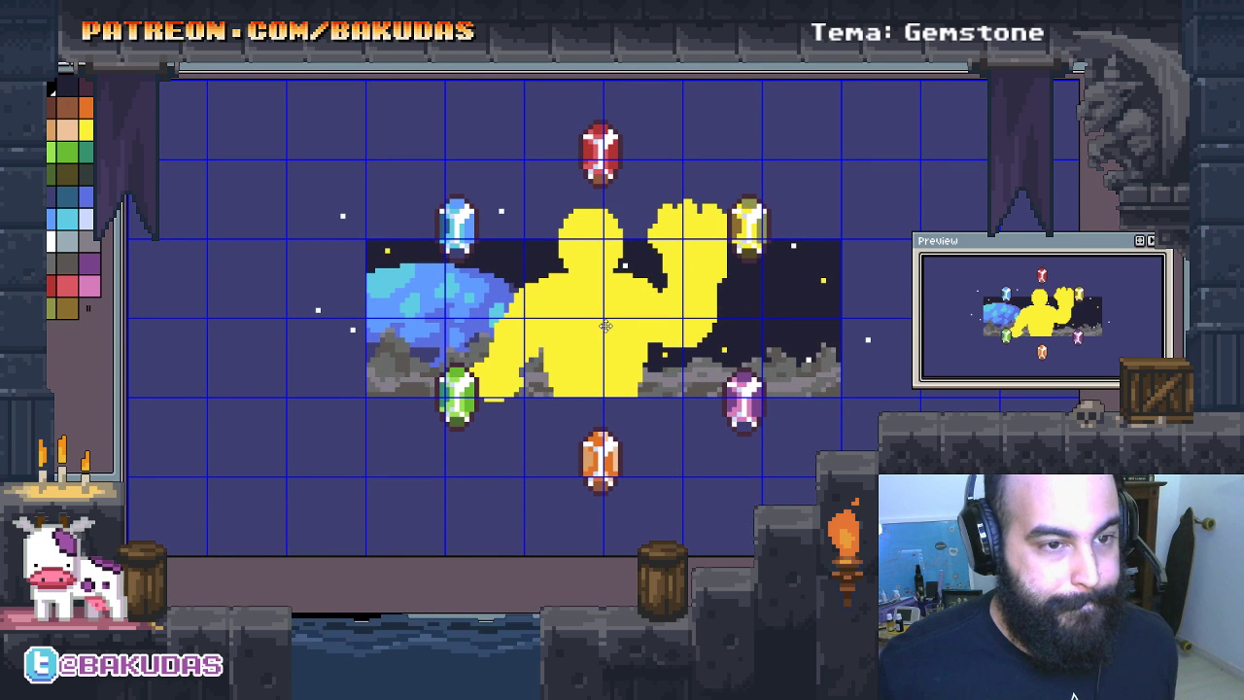
pyautogui.scroll(1, 616, 348)
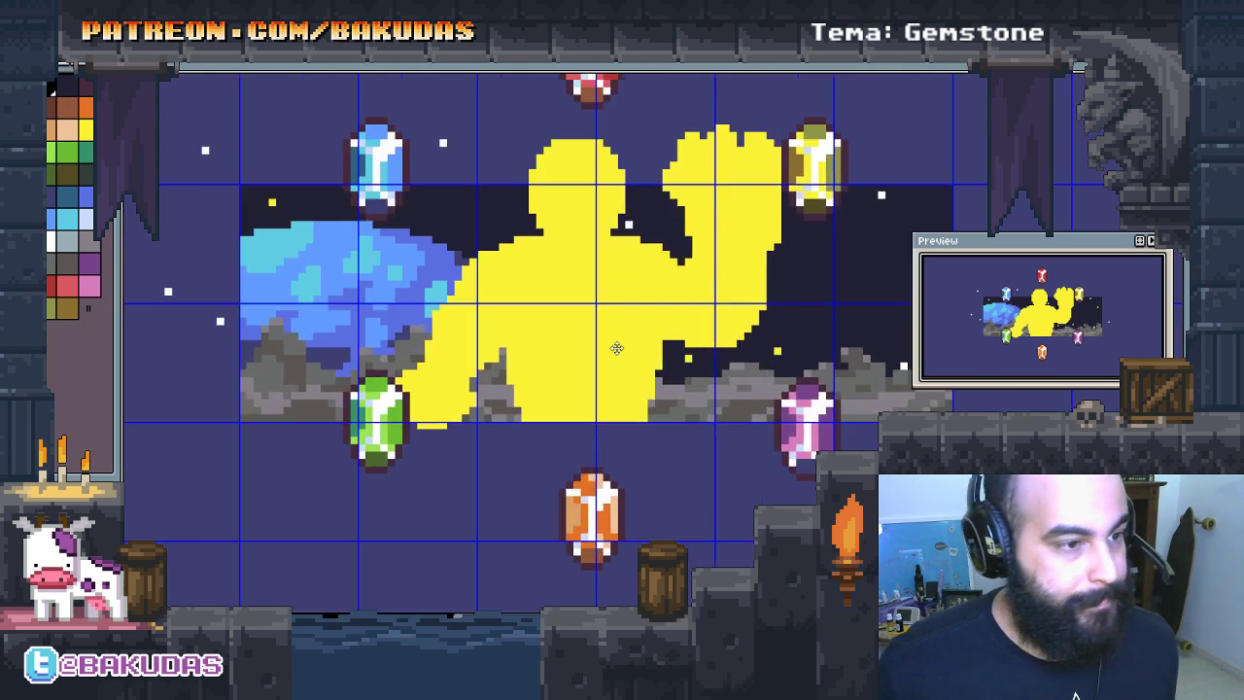
pyautogui.scroll(1, 608, 375)
pyautogui.scroll(1, 599, 394)
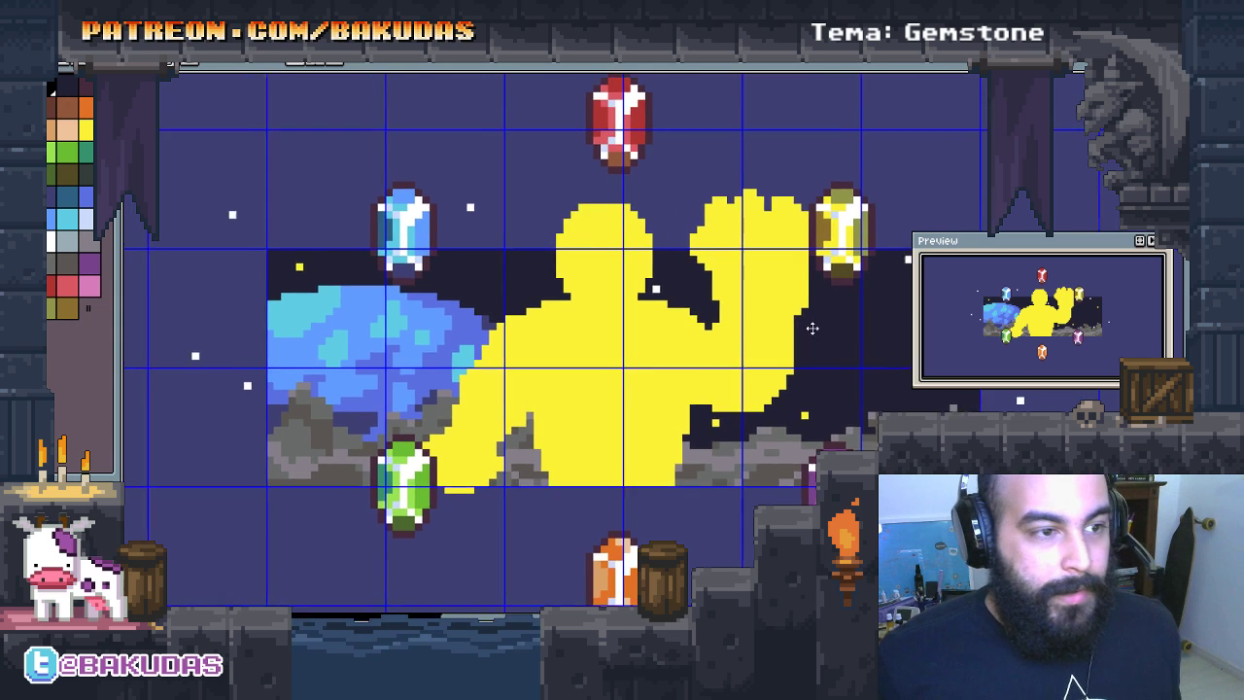
# Step: Zoom and pan to centre the view on the yellow figure's head
pyautogui.scroll(2, 633, 276)
pyautogui.scroll(2, 633, 276)
pyautogui.moveTo(633, 276); pyautogui.dragTo(639, 334)
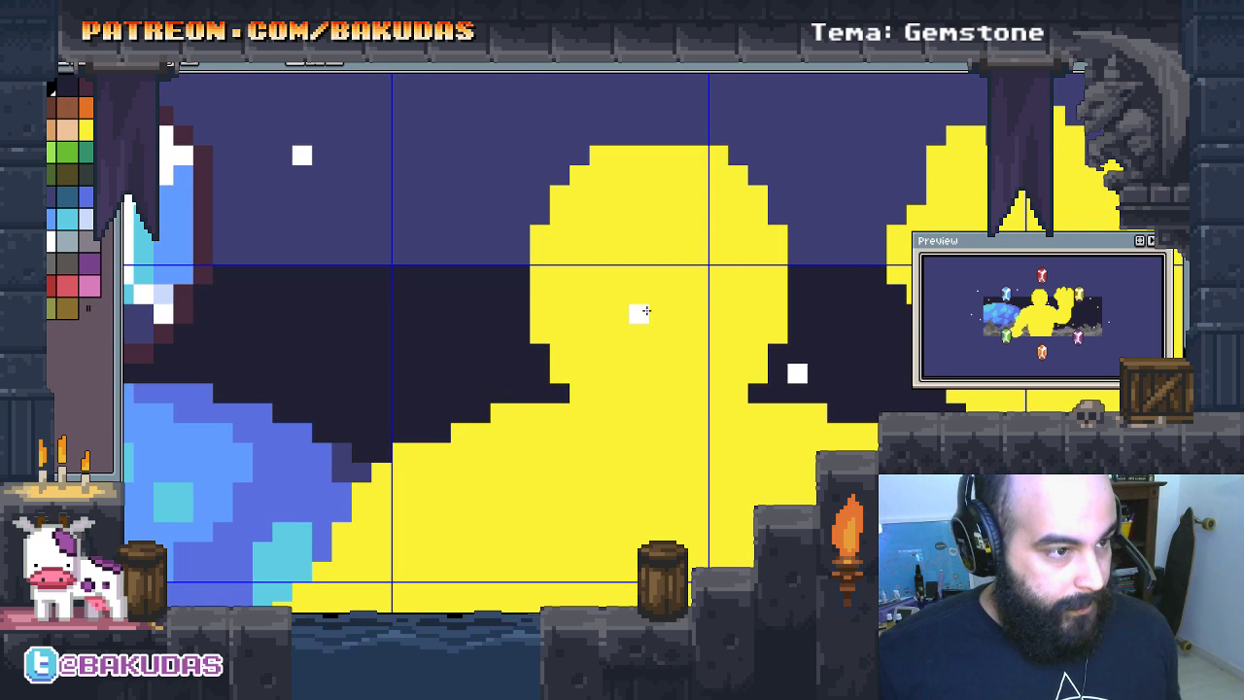
pyautogui.press('Tab')
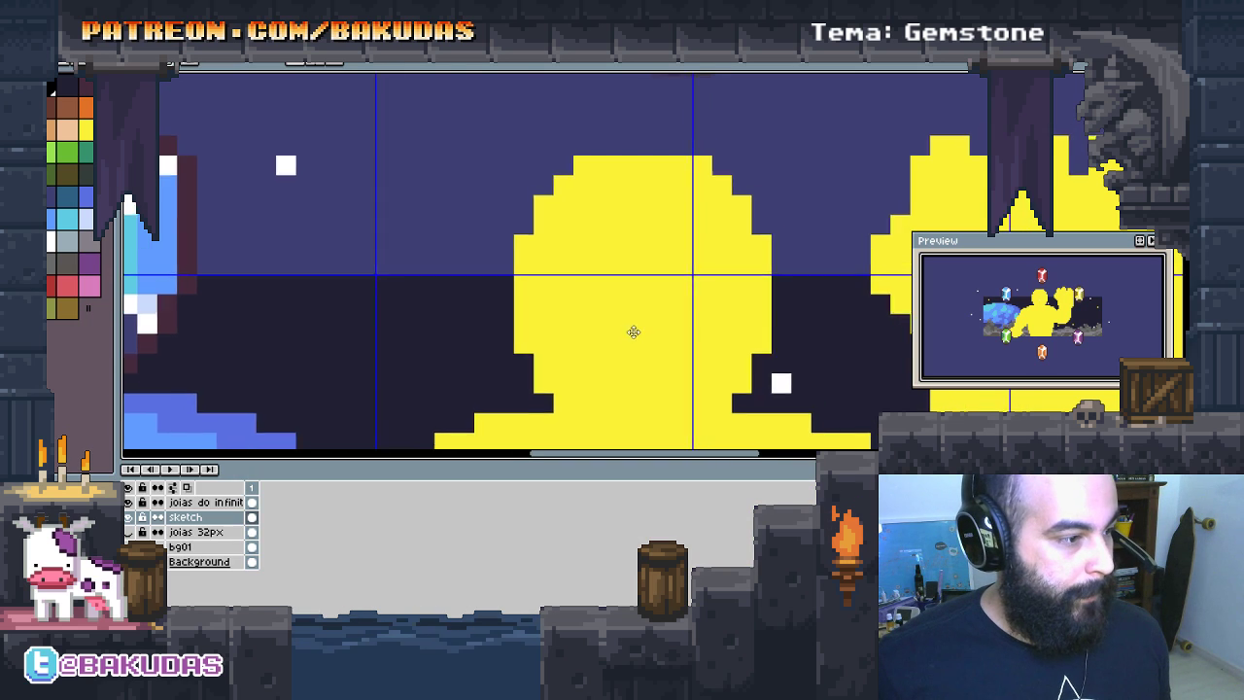
pyautogui.moveTo(658, 326); pyautogui.dragTo(628, 210)
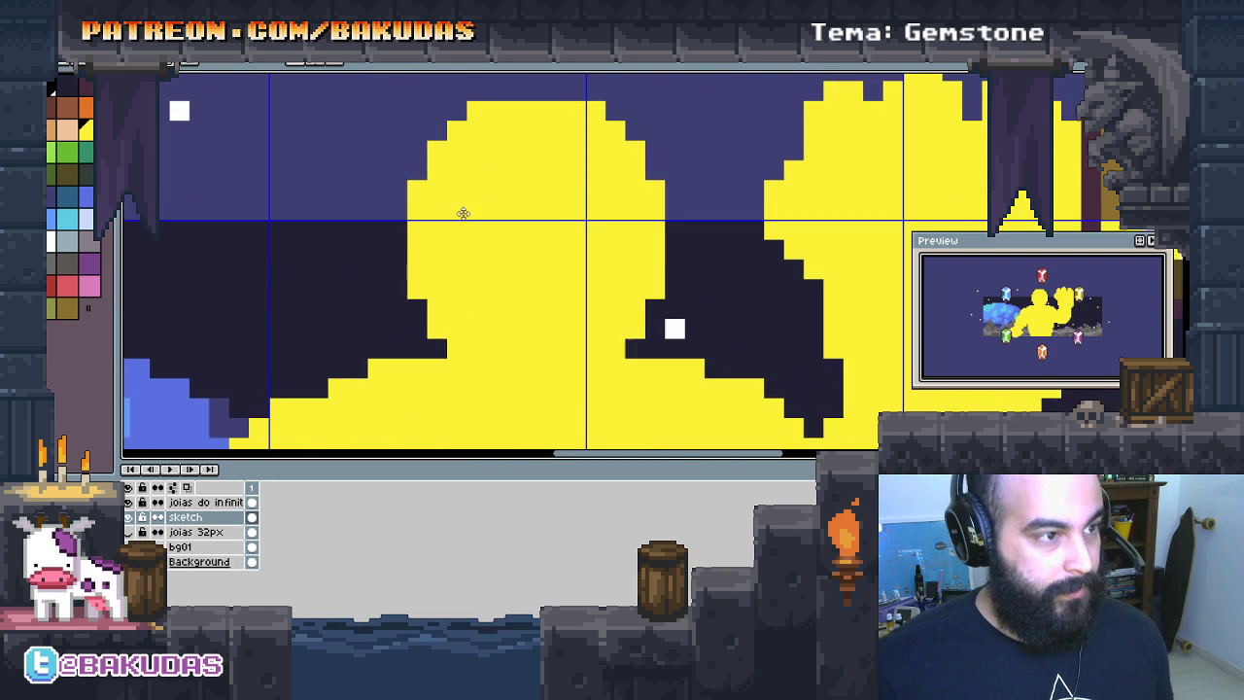
pyautogui.scroll(-1, 460, 211)
pyautogui.scroll(-2, 672, 223)
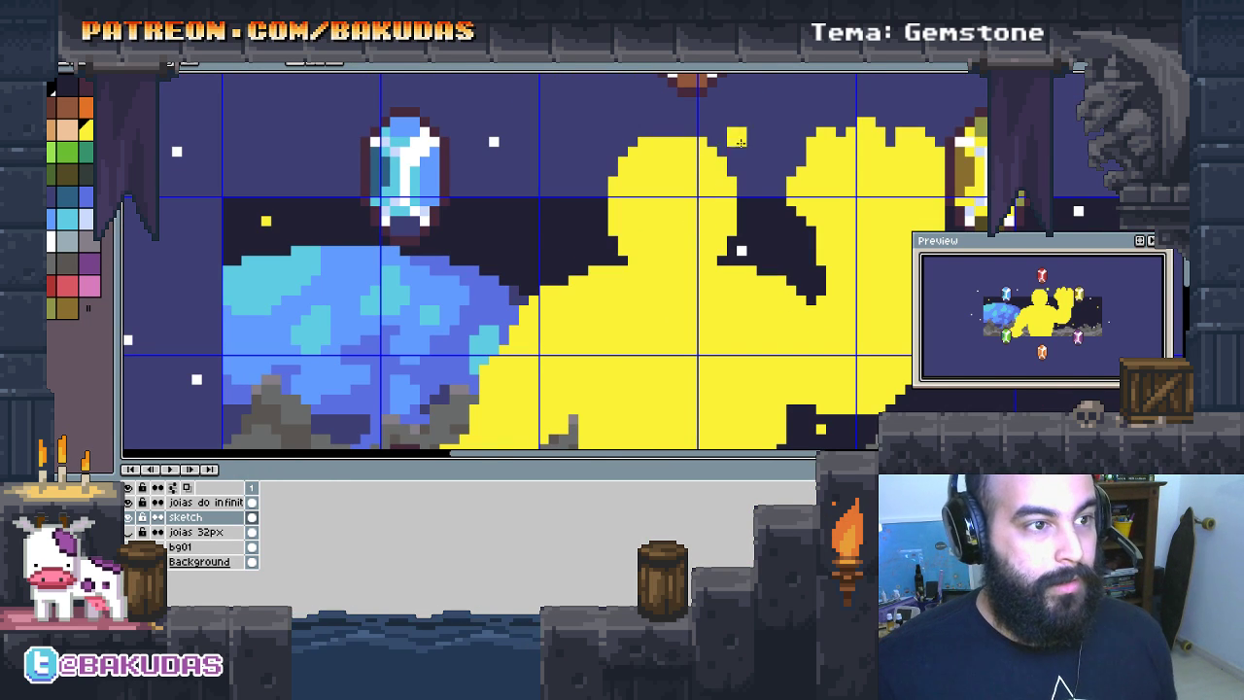
pyautogui.scroll(1, 694, 154)
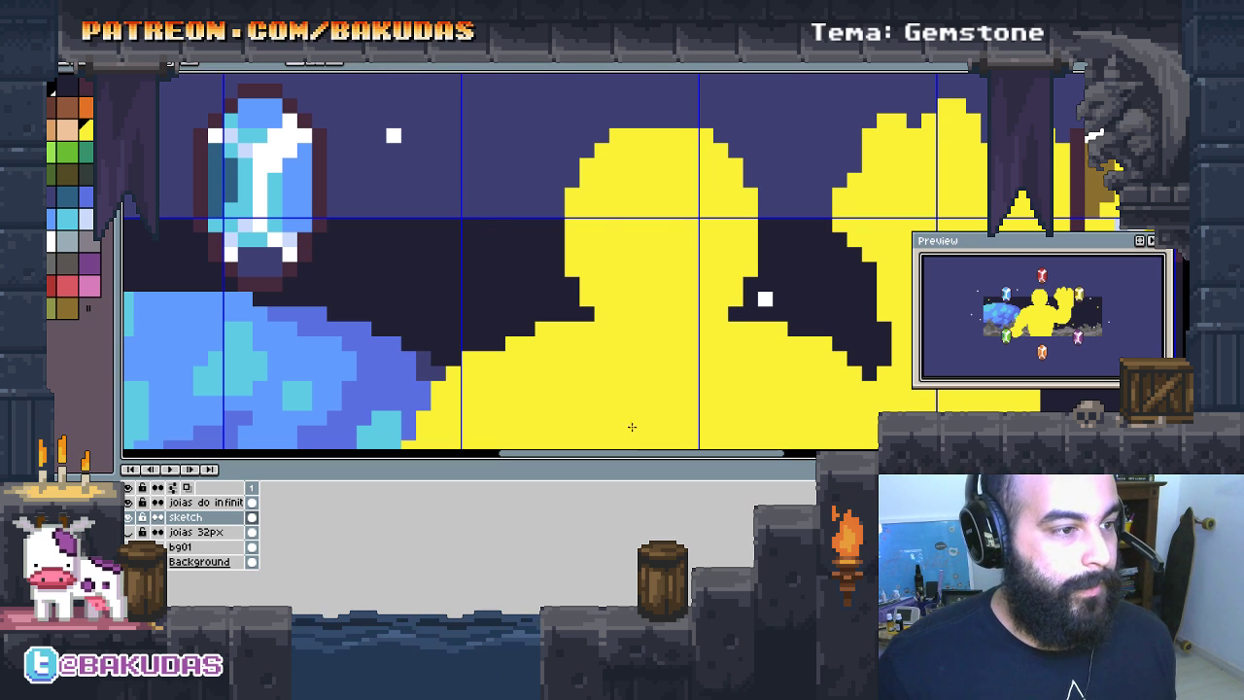
pyautogui.scroll(1, 500, 337)
pyautogui.press('Tab')
pyautogui.scroll(1, 602, 259)
pyautogui.scroll(1, 602, 259)
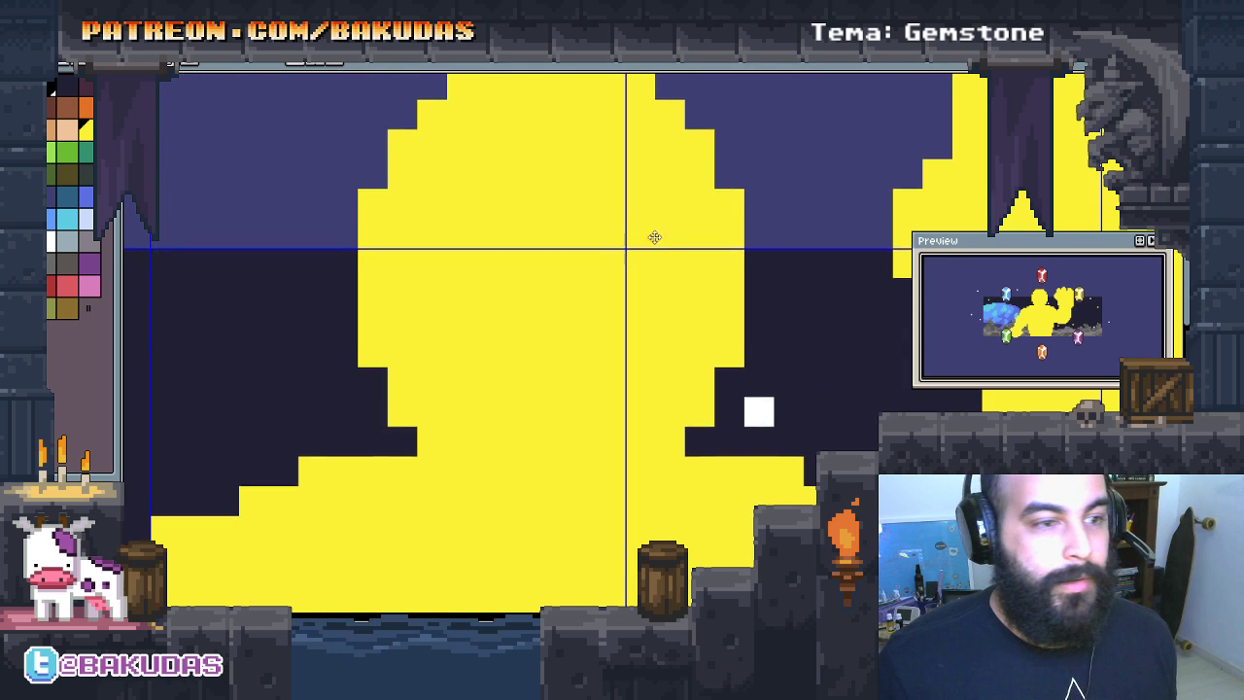
pyautogui.scroll(-1, 655, 239)
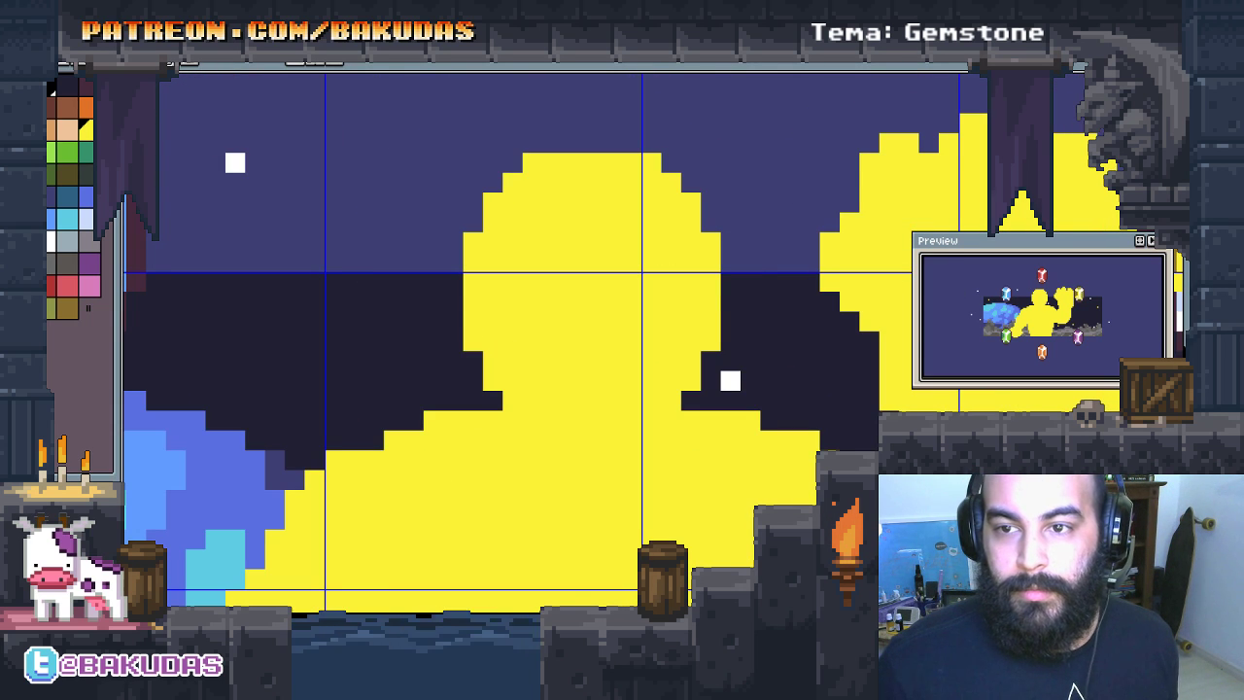
pyautogui.moveTo(691, 283); pyautogui.dragTo(628, 292)
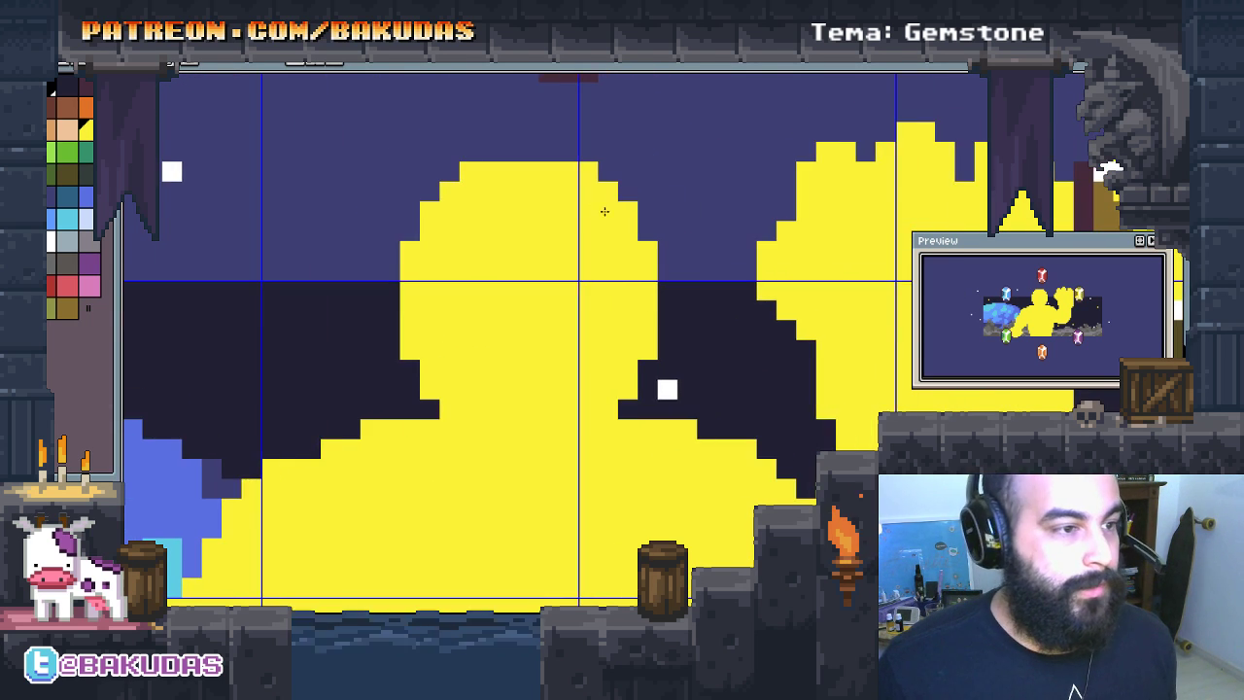
# Step: Reshape the yellow silhouette's head outline, right edge and left edge
pyautogui.moveTo(610, 178)
pyautogui.mouseDown()
pyautogui.moveTo(630, 215)
pyautogui.moveTo(583, 190)
pyautogui.mouseUp()
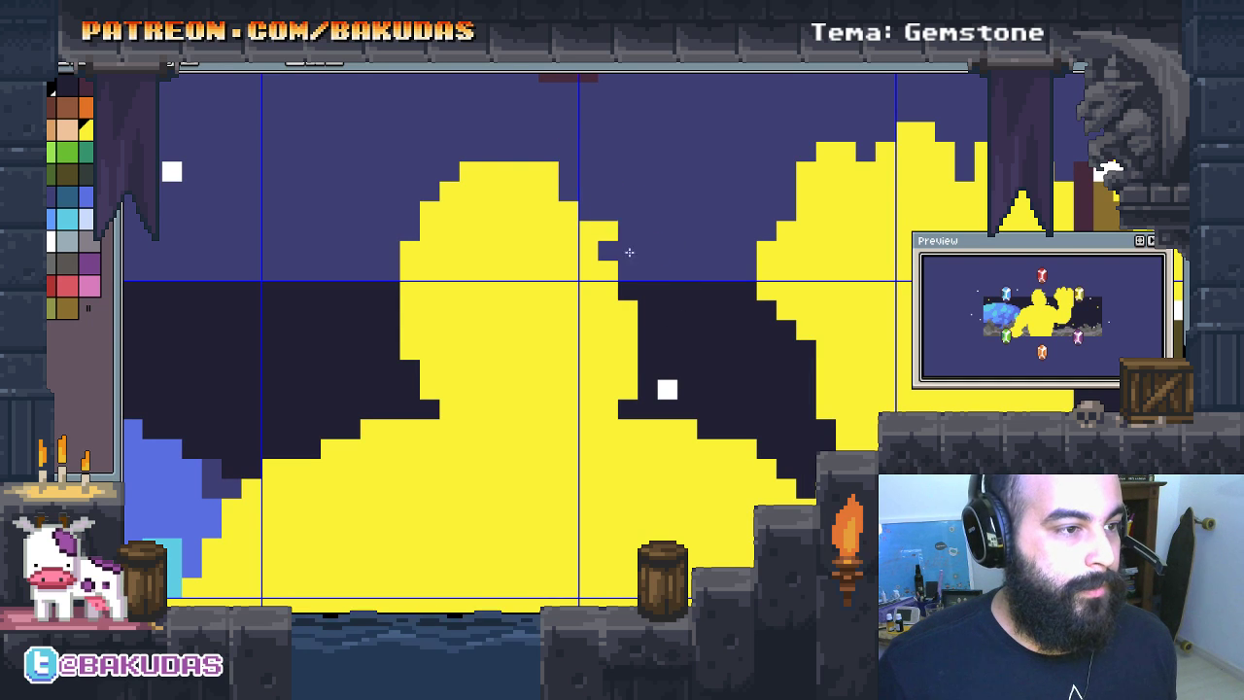
pyautogui.moveTo(608, 251)
pyautogui.mouseDown()
pyautogui.moveTo(561, 221)
pyautogui.moveTo(588, 211)
pyautogui.mouseUp()
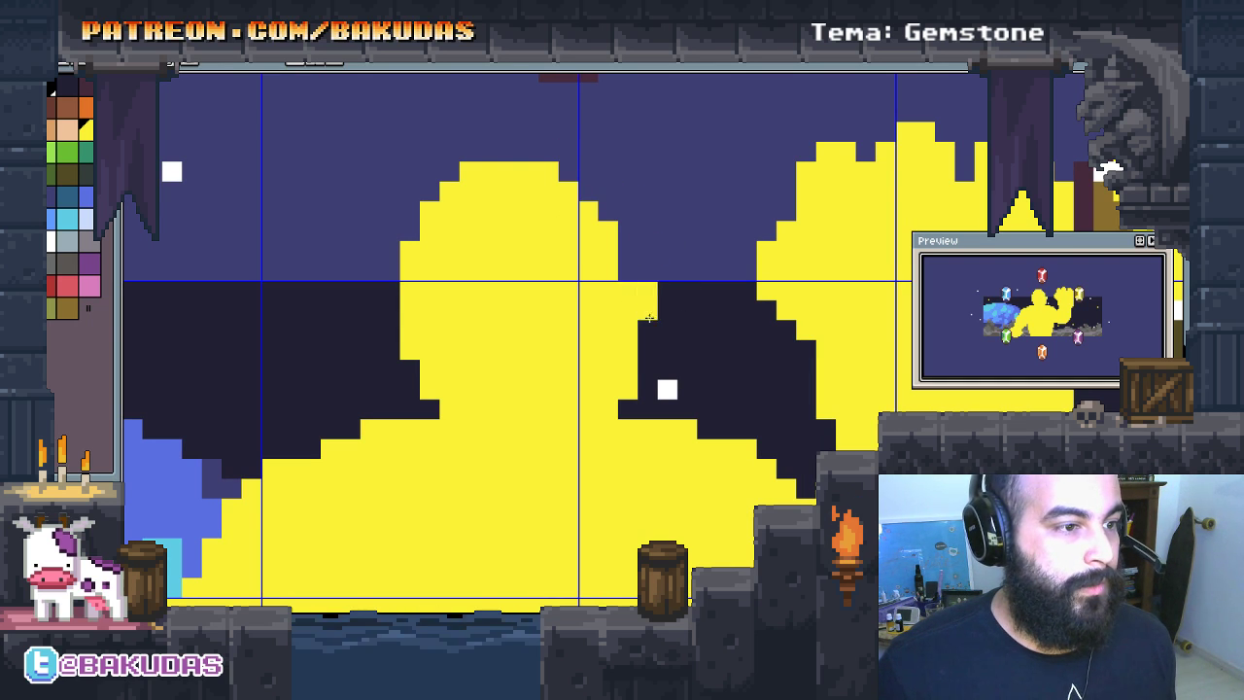
pyautogui.moveTo(627, 287)
pyautogui.mouseDown()
pyautogui.moveTo(649, 331)
pyautogui.moveTo(635, 388)
pyautogui.mouseUp()
pyautogui.moveTo(628, 286); pyautogui.dragTo(628, 377)
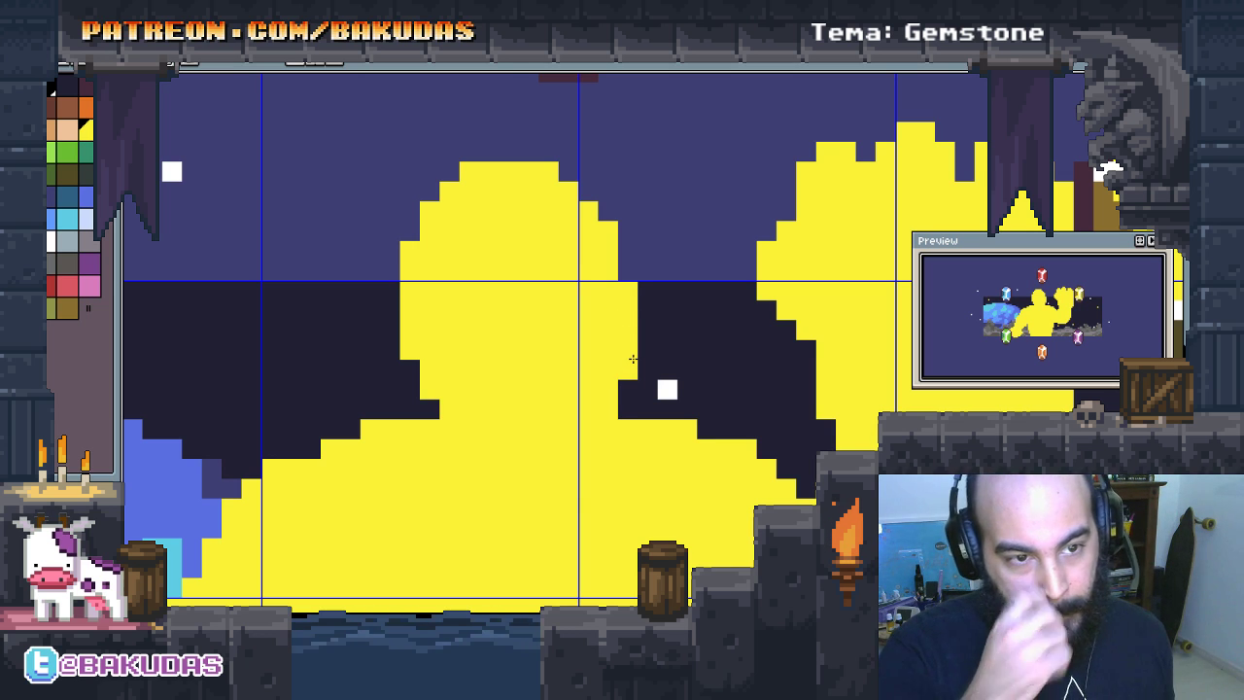
pyautogui.scroll(-2, 510, 368)
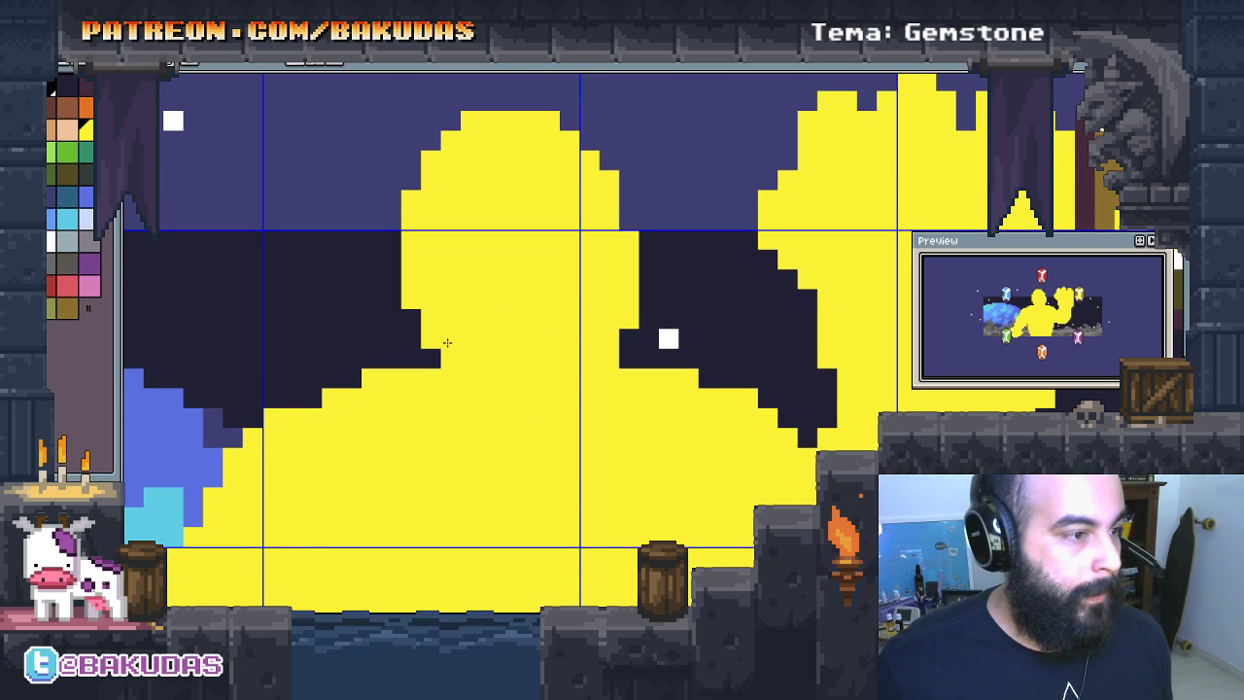
pyautogui.moveTo(439, 348); pyautogui.dragTo(406, 327)
pyautogui.moveTo(388, 296)
pyautogui.mouseDown()
pyautogui.moveTo(418, 317)
pyautogui.moveTo(418, 301)
pyautogui.moveTo(437, 360)
pyautogui.mouseUp()
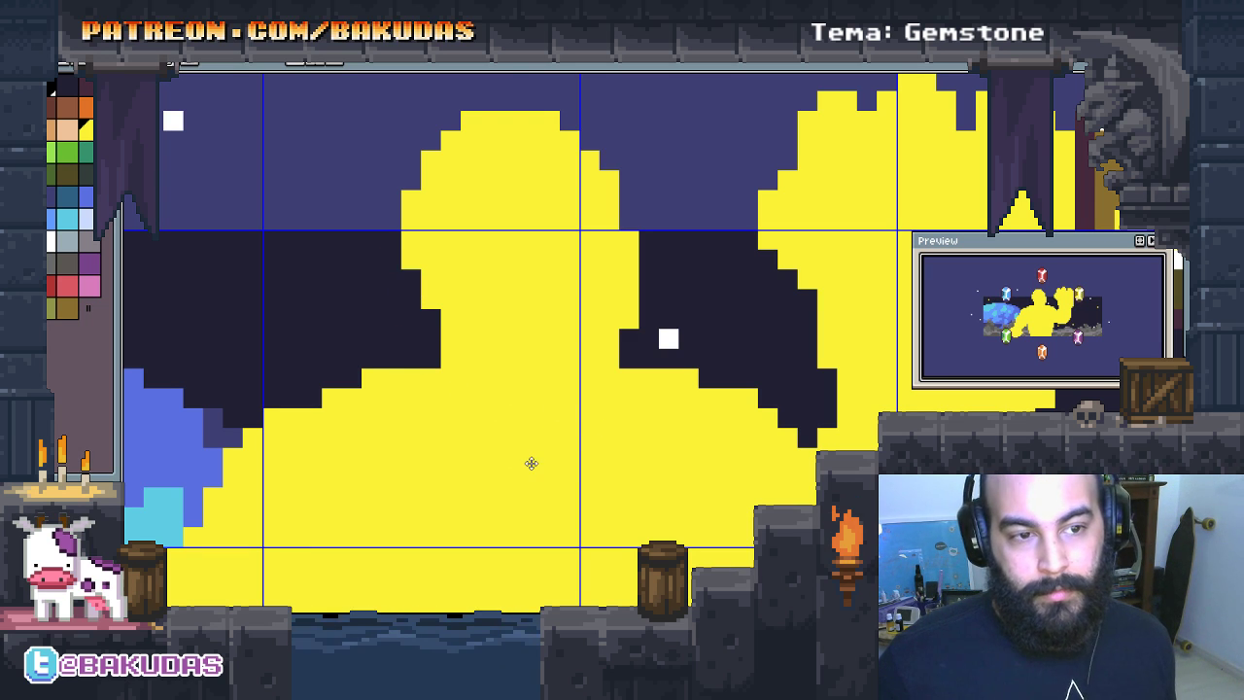
# Step: Lasso-select the raised yellow fist on the right side of the scene
pyautogui.moveTo(532, 461); pyautogui.dragTo(530, 457)
pyautogui.hscroll(1, 525, 437)
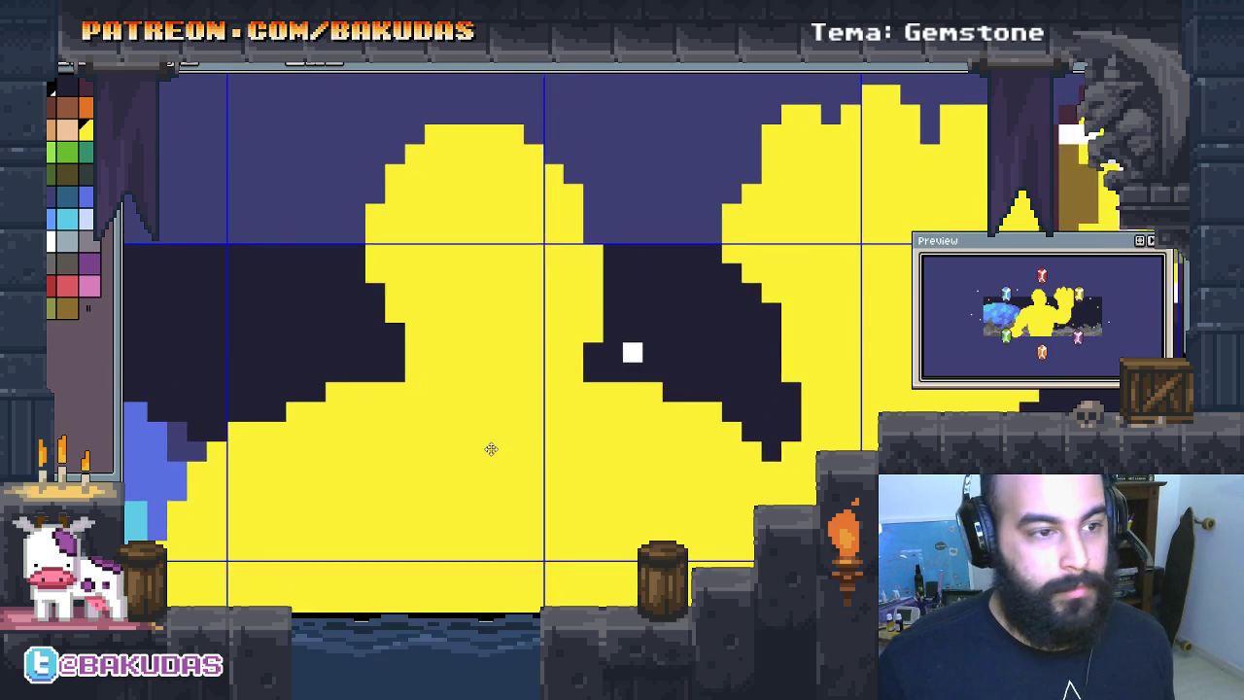
pyautogui.hscroll(3, 492, 447)
pyautogui.hscroll(2, 616, 444)
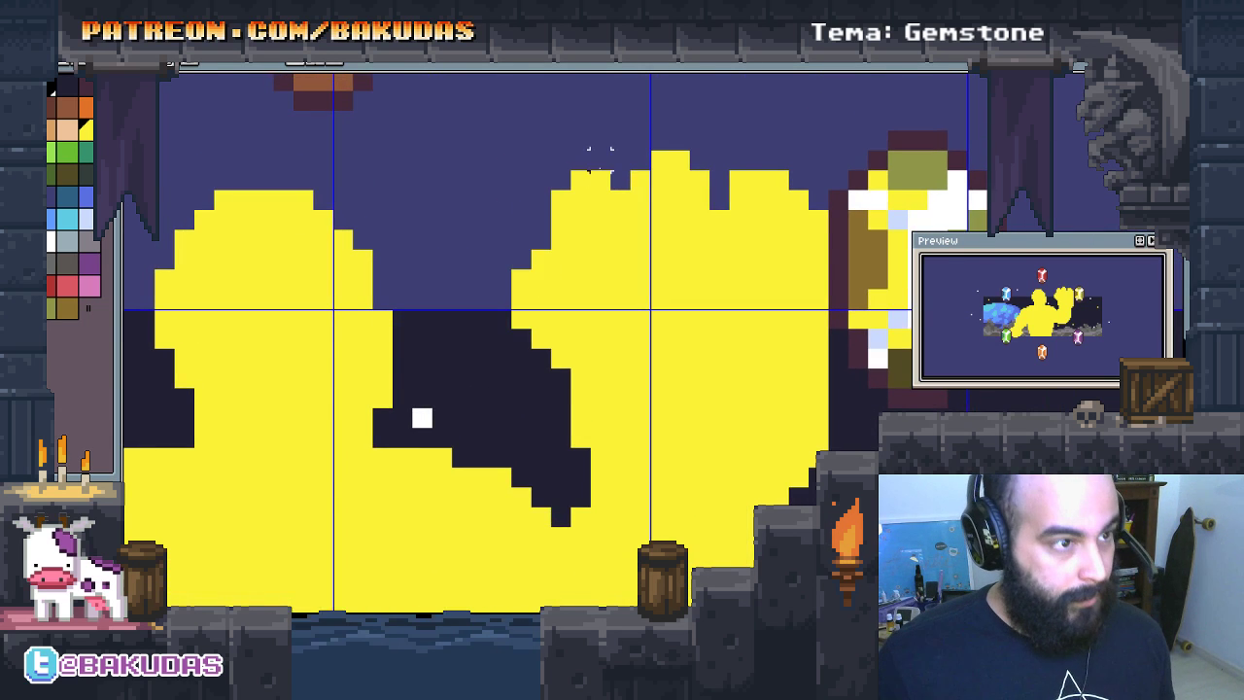
pyautogui.scroll(-2, 587, 302)
pyautogui.moveTo(655, 131)
pyautogui.mouseDown()
pyautogui.moveTo(544, 243)
pyautogui.moveTo(608, 309)
pyautogui.moveTo(750, 292)
pyautogui.moveTo(665, 121)
pyautogui.mouseUp()
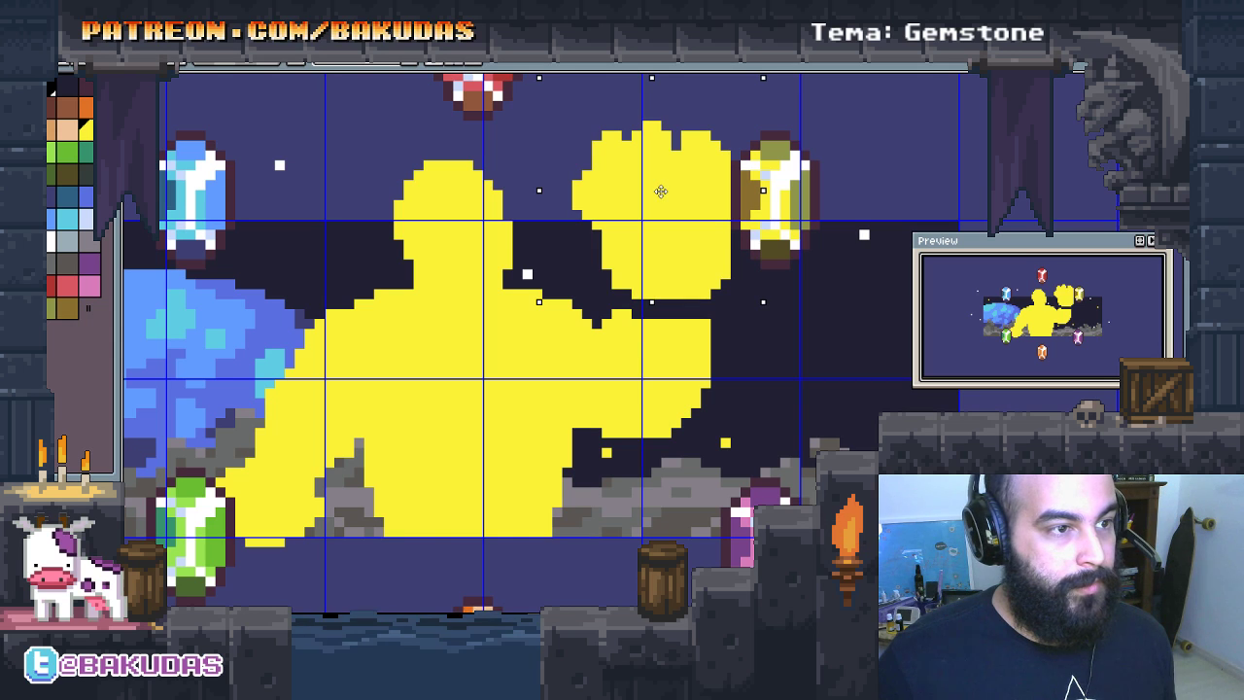
# Step: Shift the selected right yellow fist slightly left, deselect it, and zoom in
pyautogui.moveTo(661, 192); pyautogui.dragTo(648, 192)
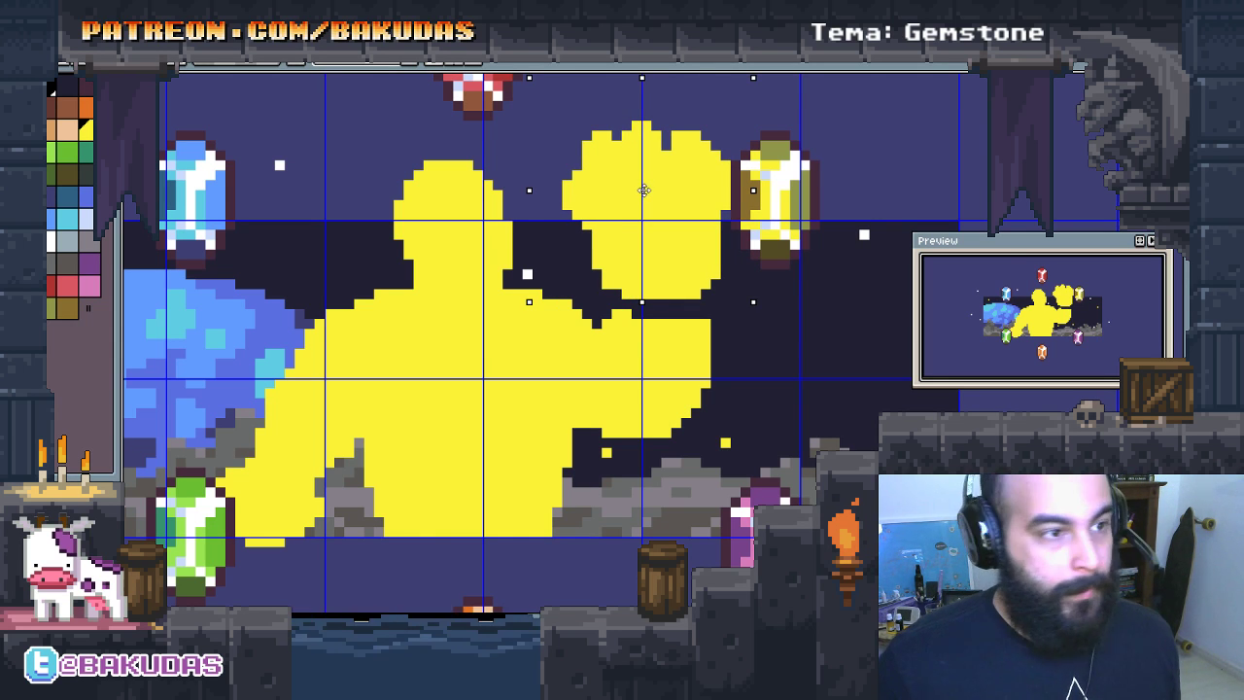
pyautogui.hotkey('ctrl', 'd')
pyautogui.scroll(1, 622, 194)
pyautogui.scroll(1, 579, 205)
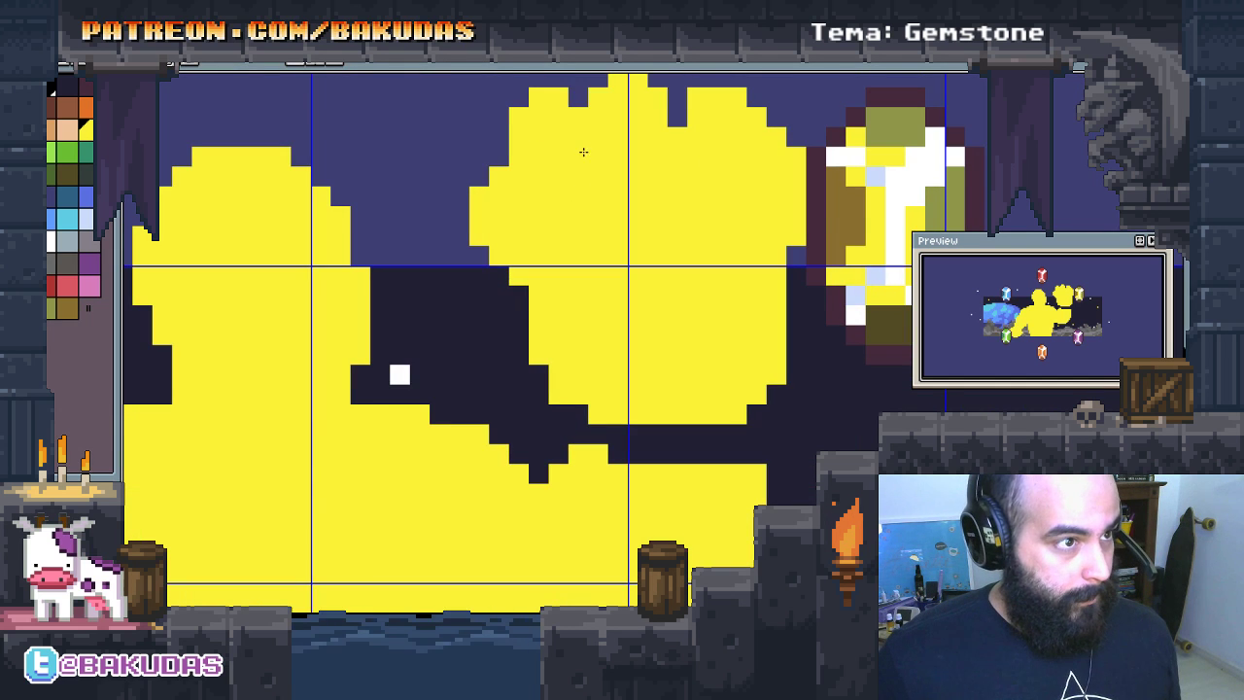
# Step: Pencil dark pixels between the fist's fingers to form notched gaps
pyautogui.moveTo(590, 115); pyautogui.dragTo(573, 240)
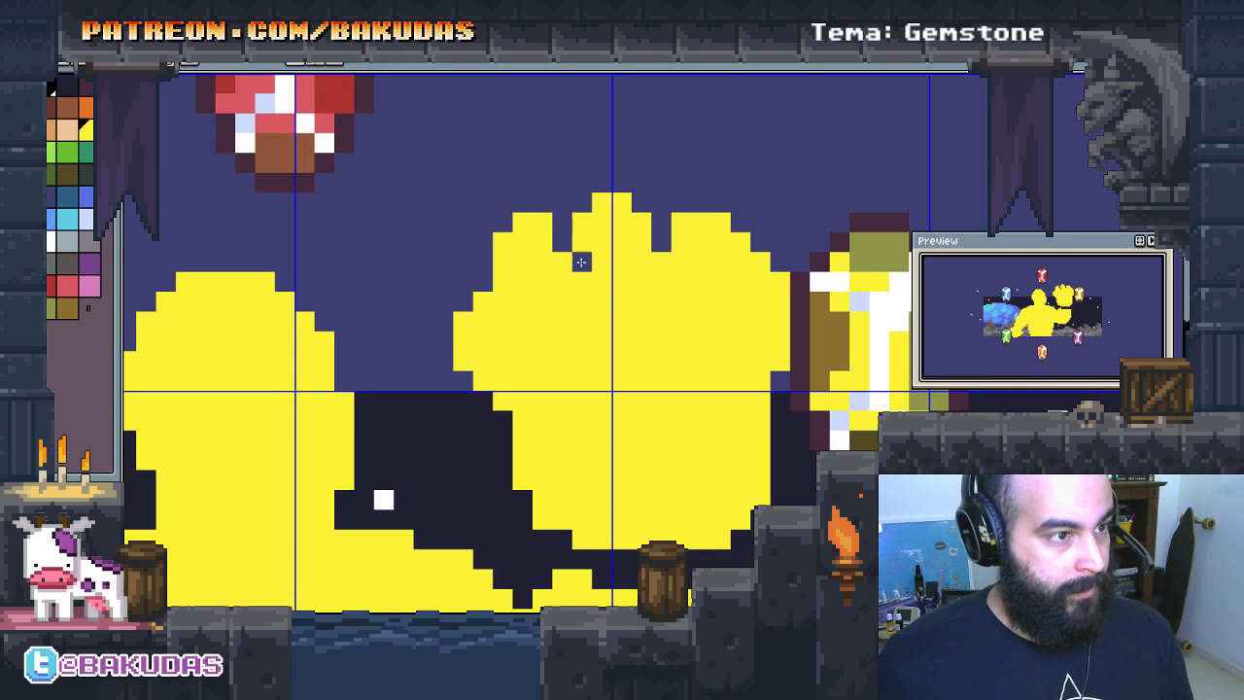
pyautogui.click(581, 282)
pyautogui.click(574, 263)
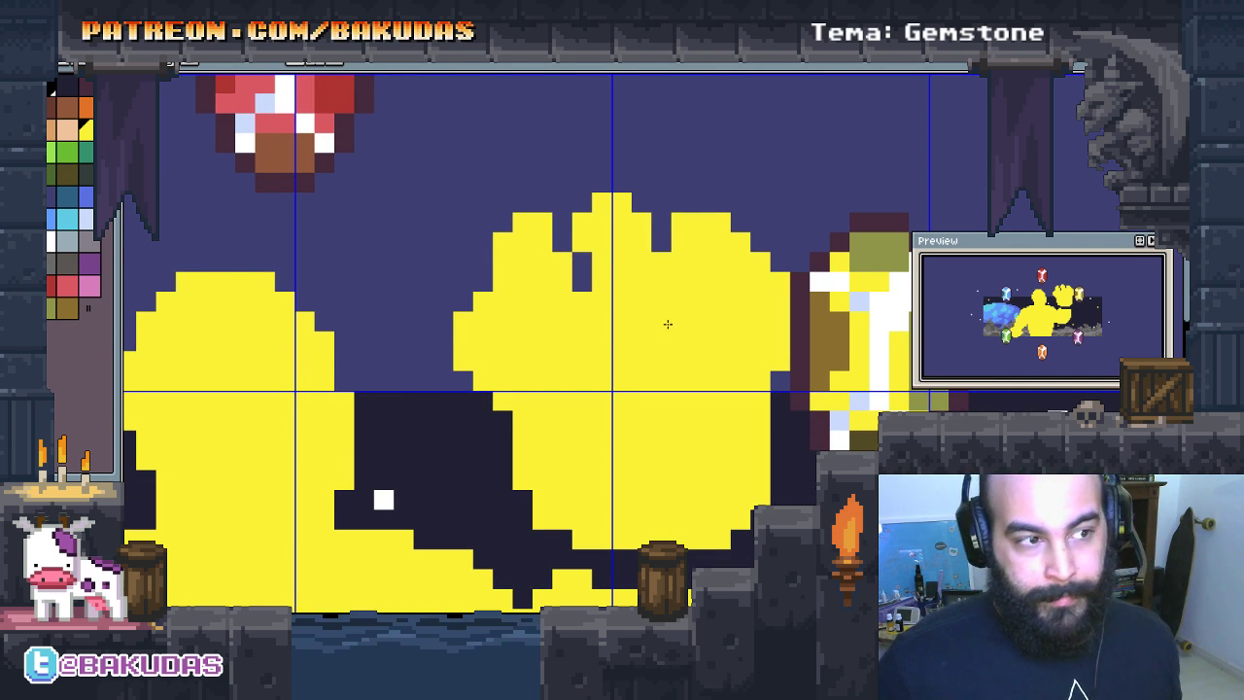
pyautogui.moveTo(672, 336); pyautogui.dragTo(651, 319)
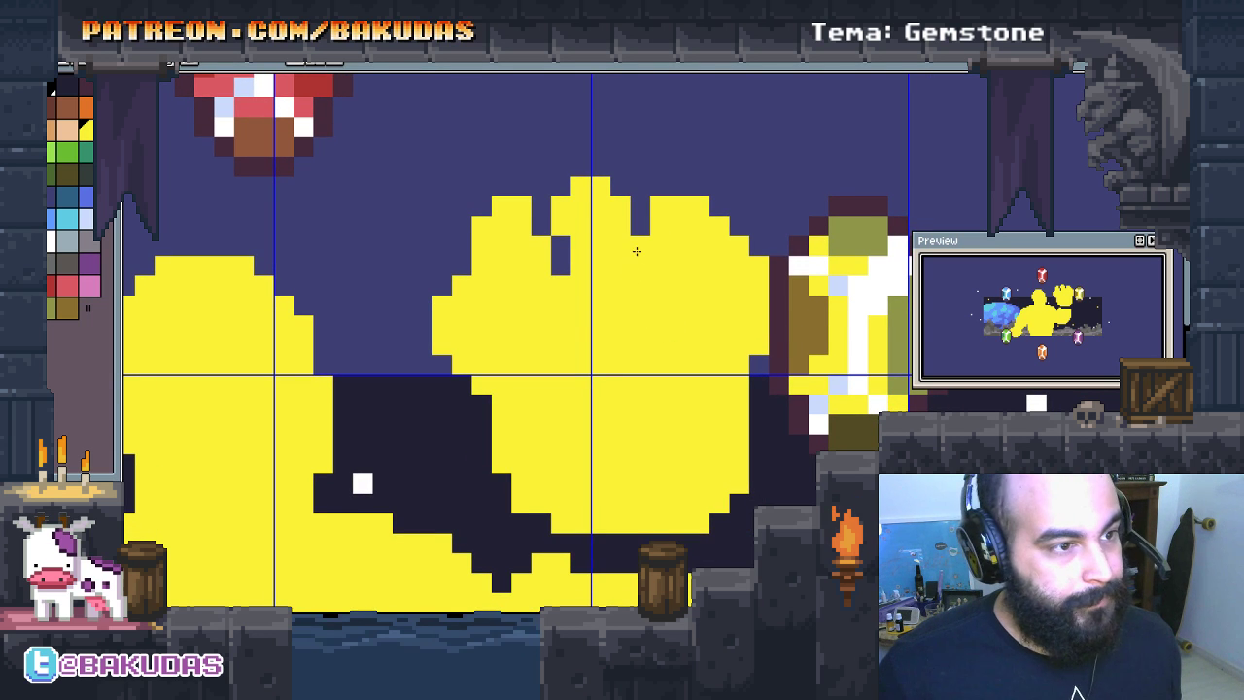
pyautogui.moveTo(639, 243); pyautogui.dragTo(638, 256)
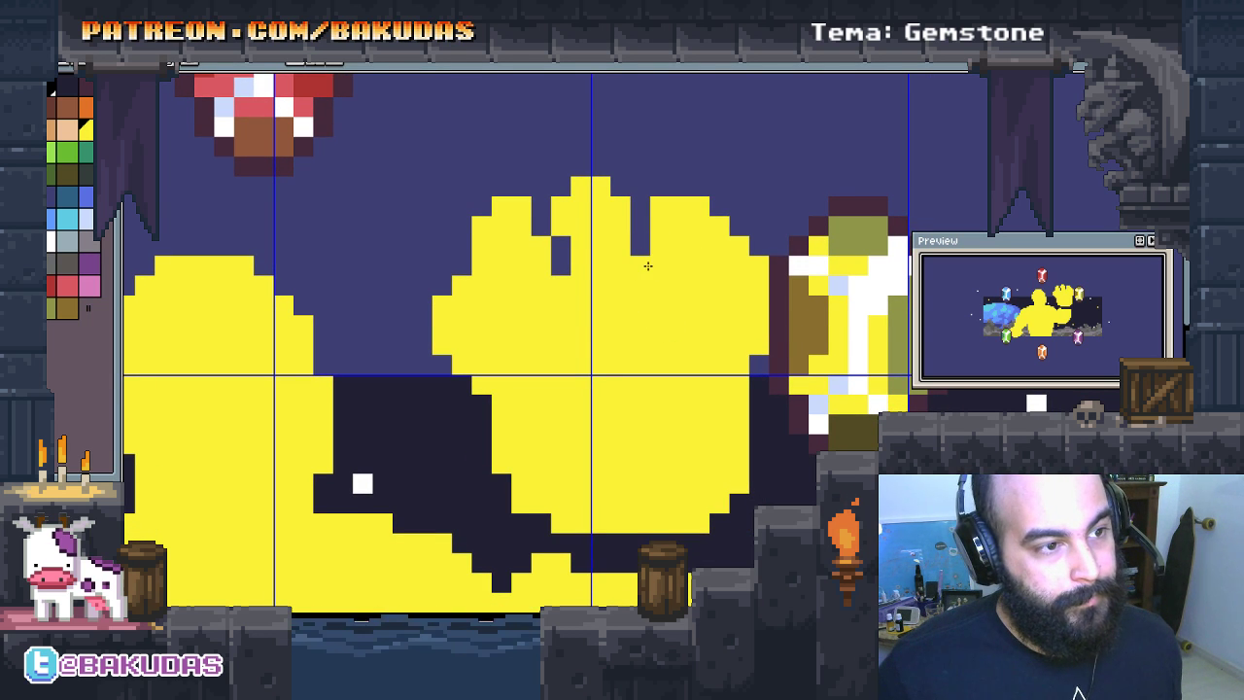
pyautogui.click(651, 251)
# Step: Add yellow pixels along the fist's upper-right and left edges, erasing strays
pyautogui.moveTo(689, 323); pyautogui.dragTo(691, 327)
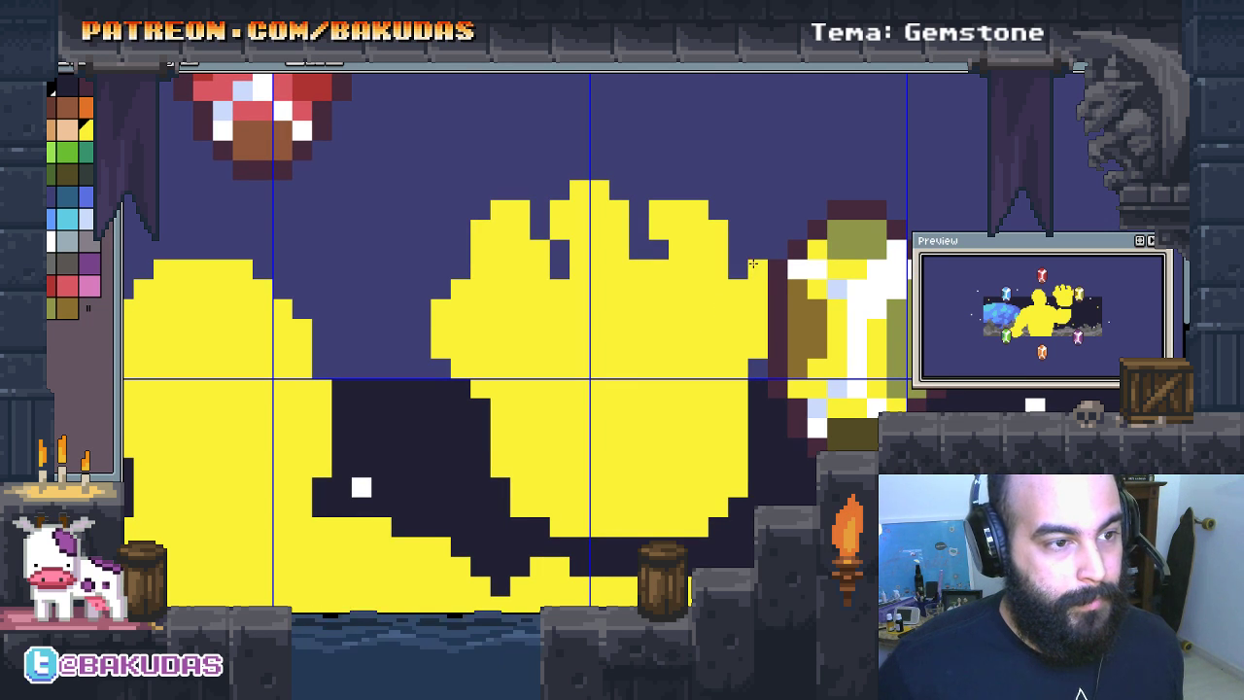
pyautogui.moveTo(756, 298)
pyautogui.mouseDown()
pyautogui.moveTo(728, 300)
pyautogui.moveTo(692, 274)
pyautogui.mouseUp()
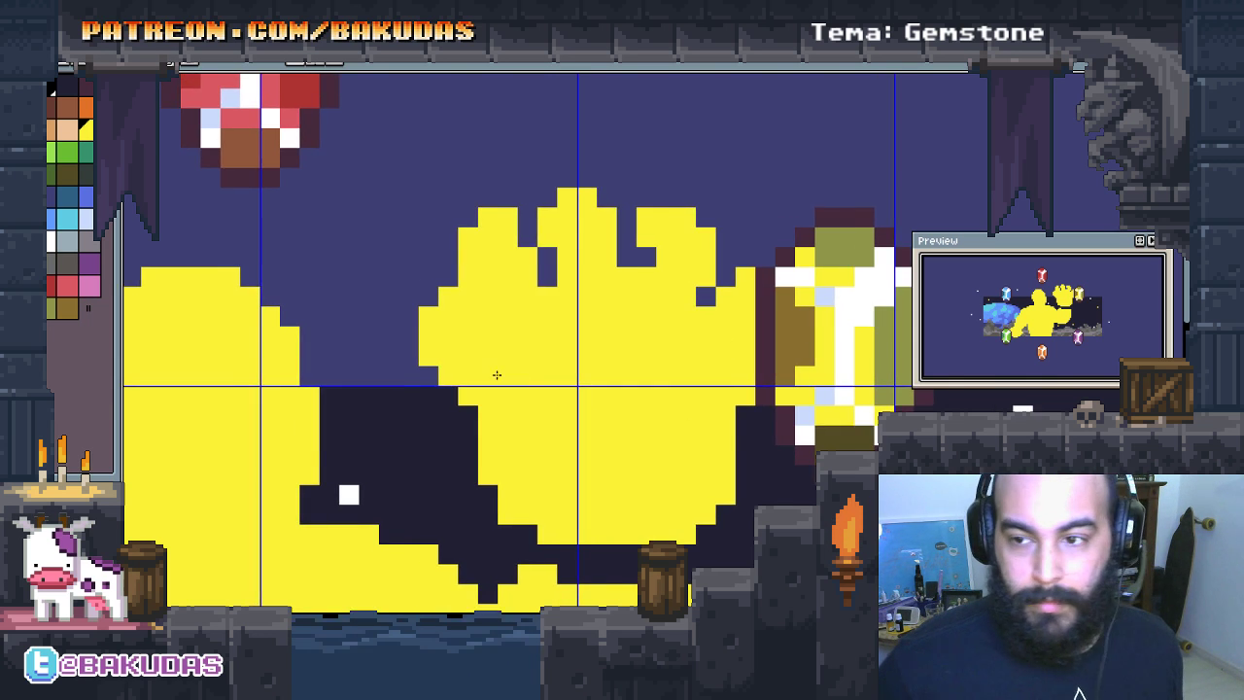
pyautogui.moveTo(494, 369); pyautogui.dragTo(578, 345)
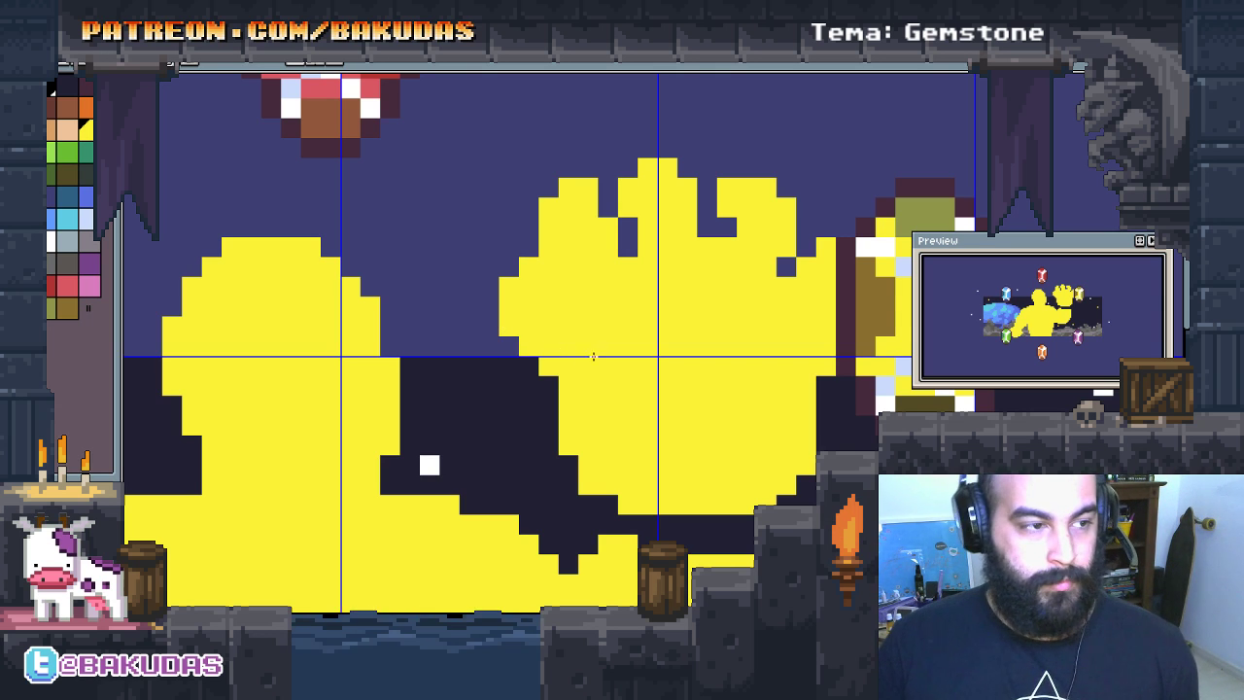
pyautogui.click(825, 237)
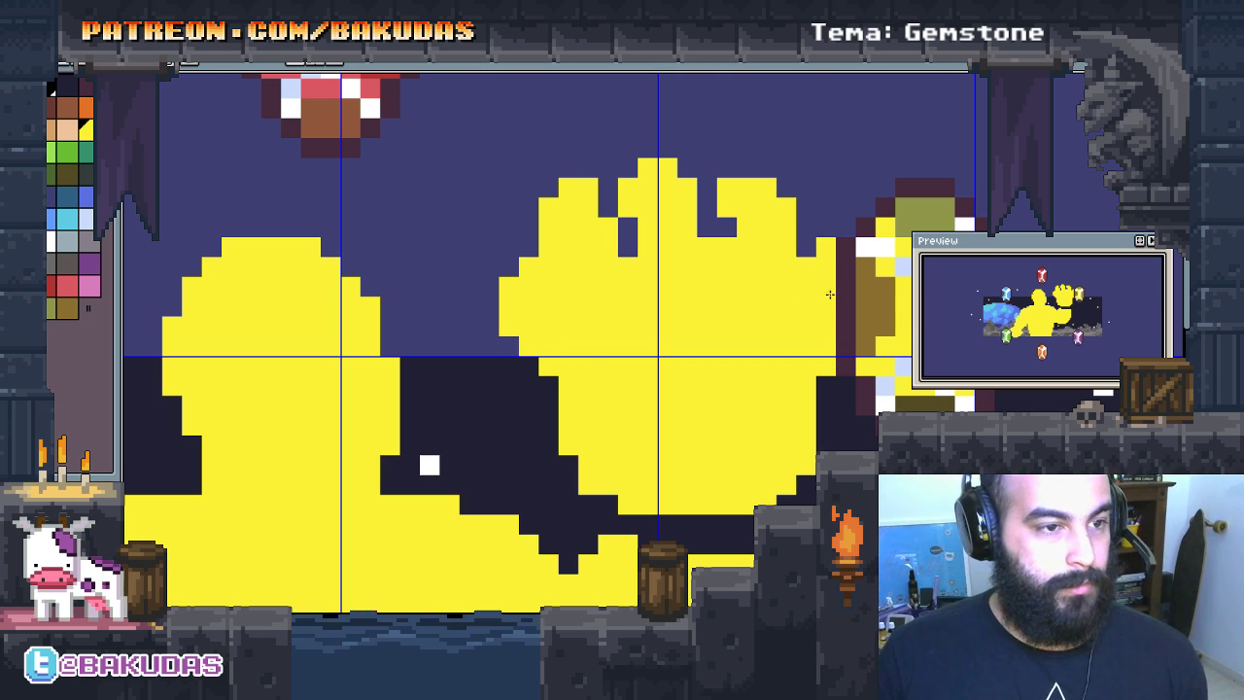
pyautogui.click(489, 267)
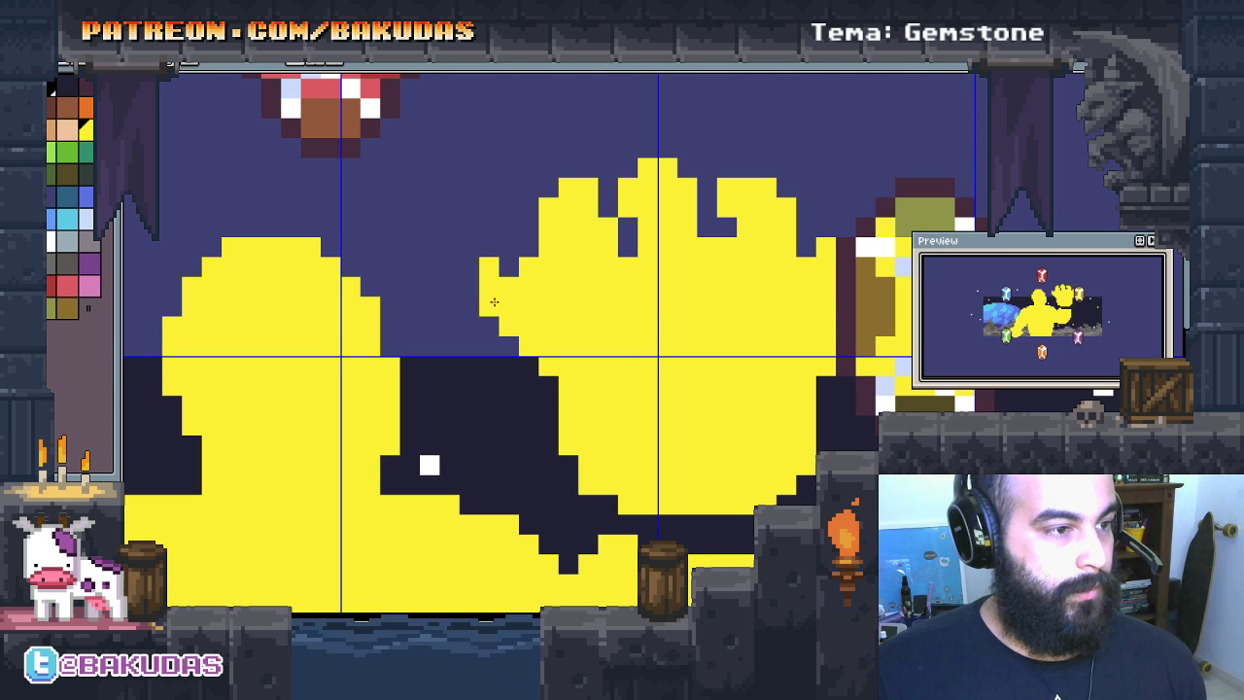
pyautogui.click(491, 250)
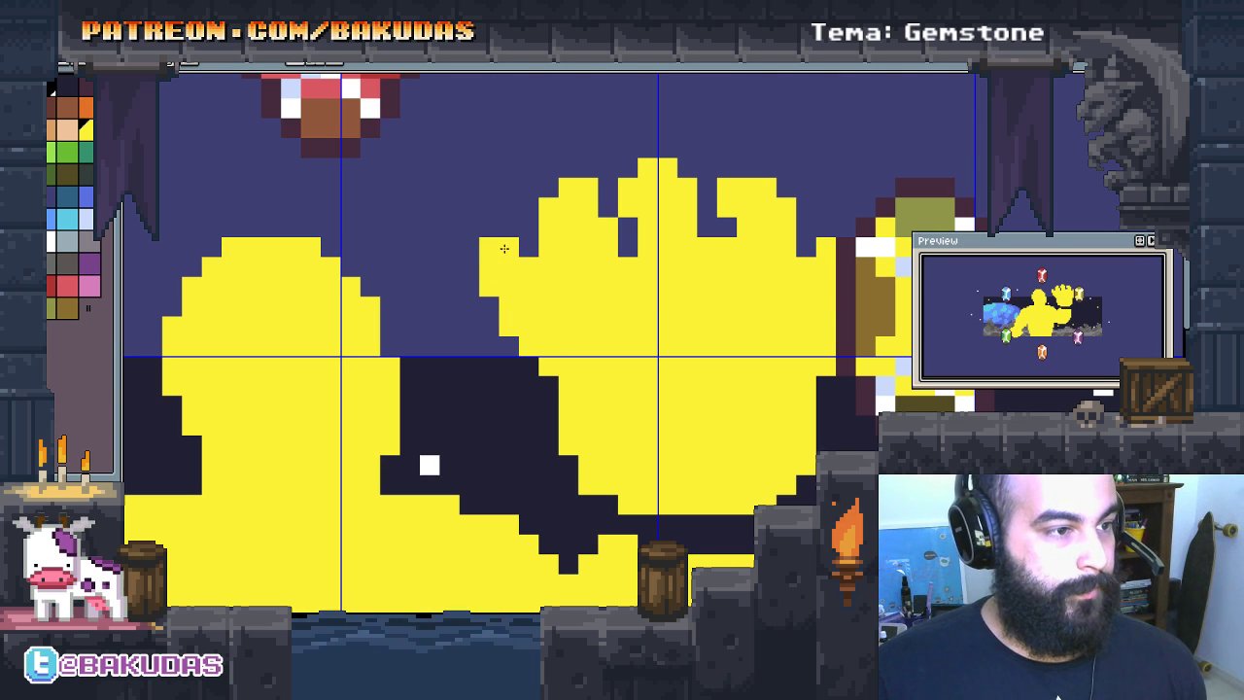
pyautogui.moveTo(491, 249)
pyautogui.mouseDown()
pyautogui.moveTo(491, 269)
pyautogui.moveTo(516, 268)
pyautogui.mouseUp()
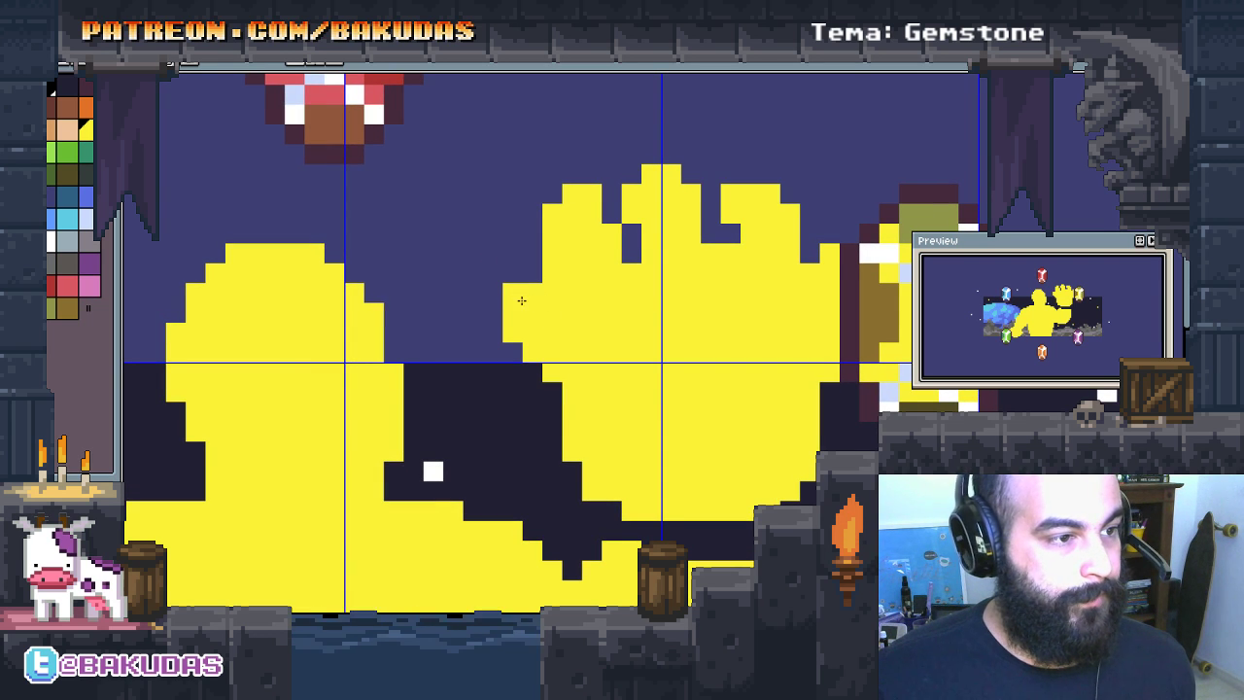
# Step: Repaint the fist's left-edge pixels and undo a stray yellow pixel
pyautogui.hscroll(-1, 574, 368)
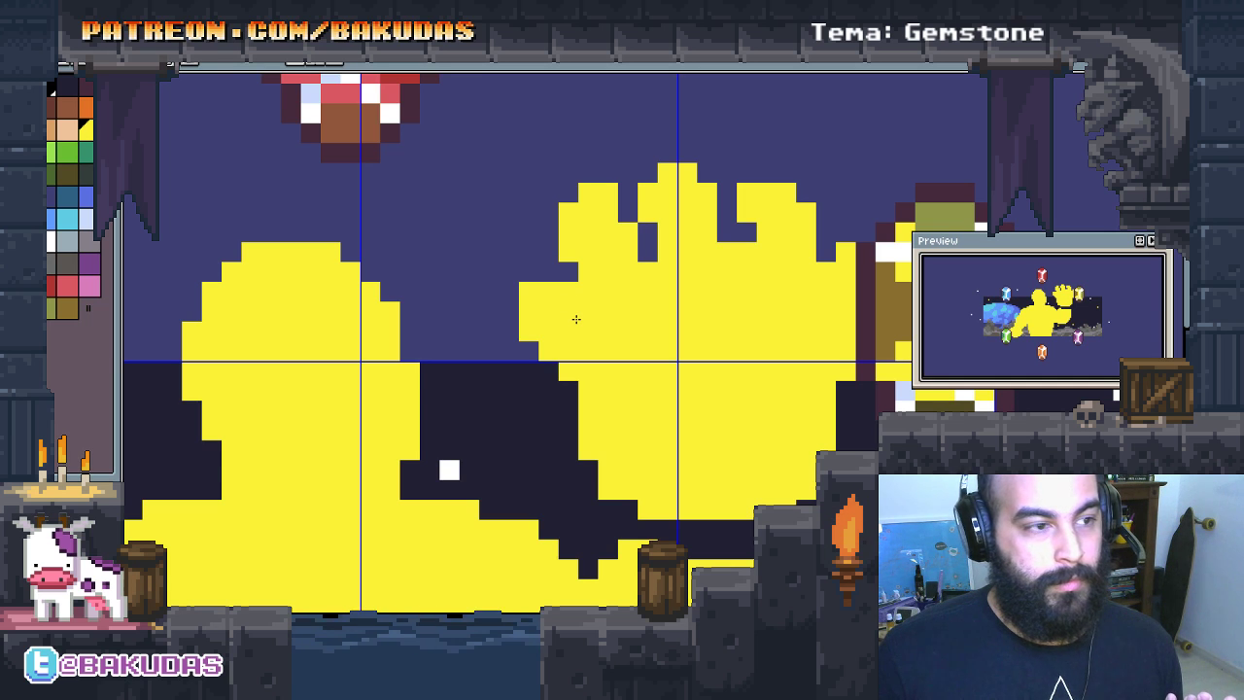
pyautogui.hscroll(2, 534, 335)
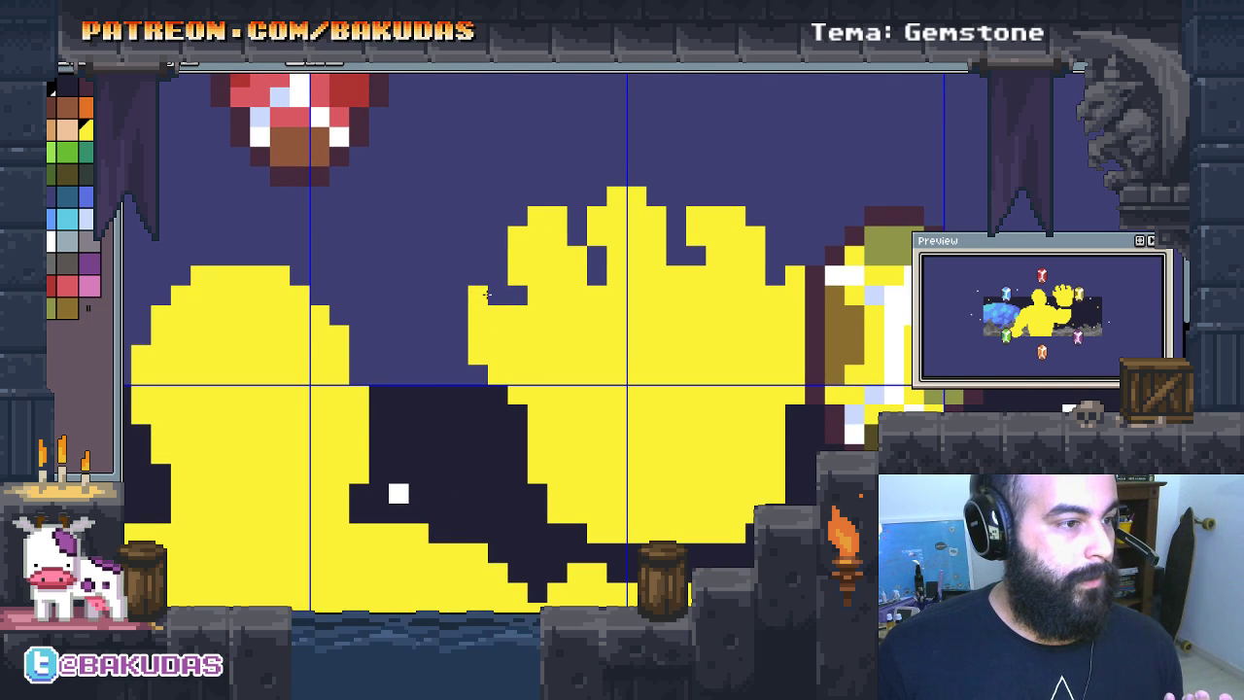
pyautogui.click(482, 375)
pyautogui.click(498, 433)
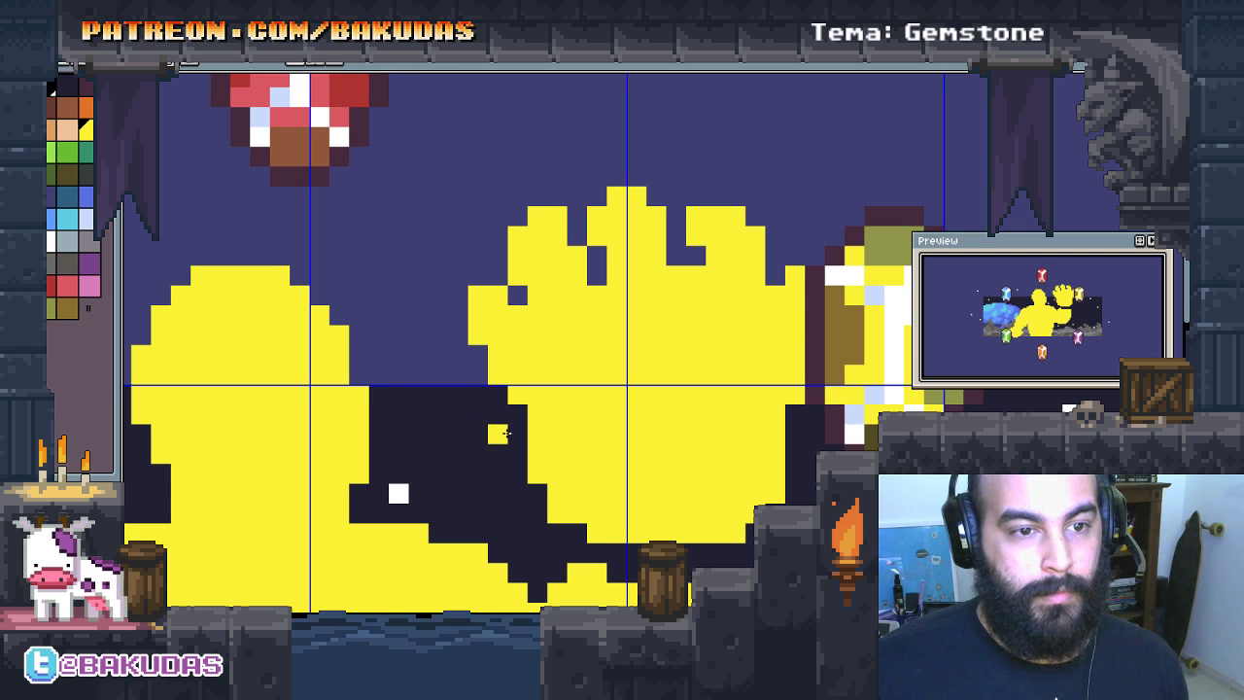
pyautogui.hotkey('ctrl', 'z')
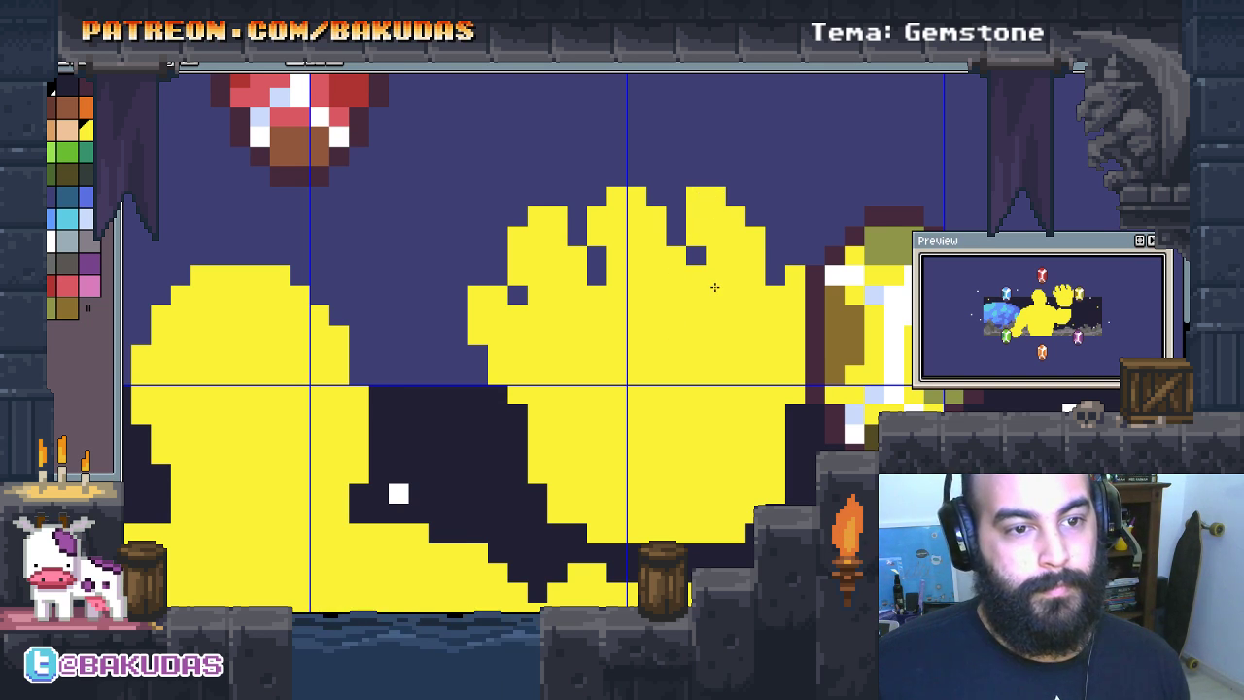
# Step: Touch up the dark shape on the yellow arm, trimming edges back to yellow
pyautogui.moveTo(703, 281); pyautogui.dragTo(674, 269)
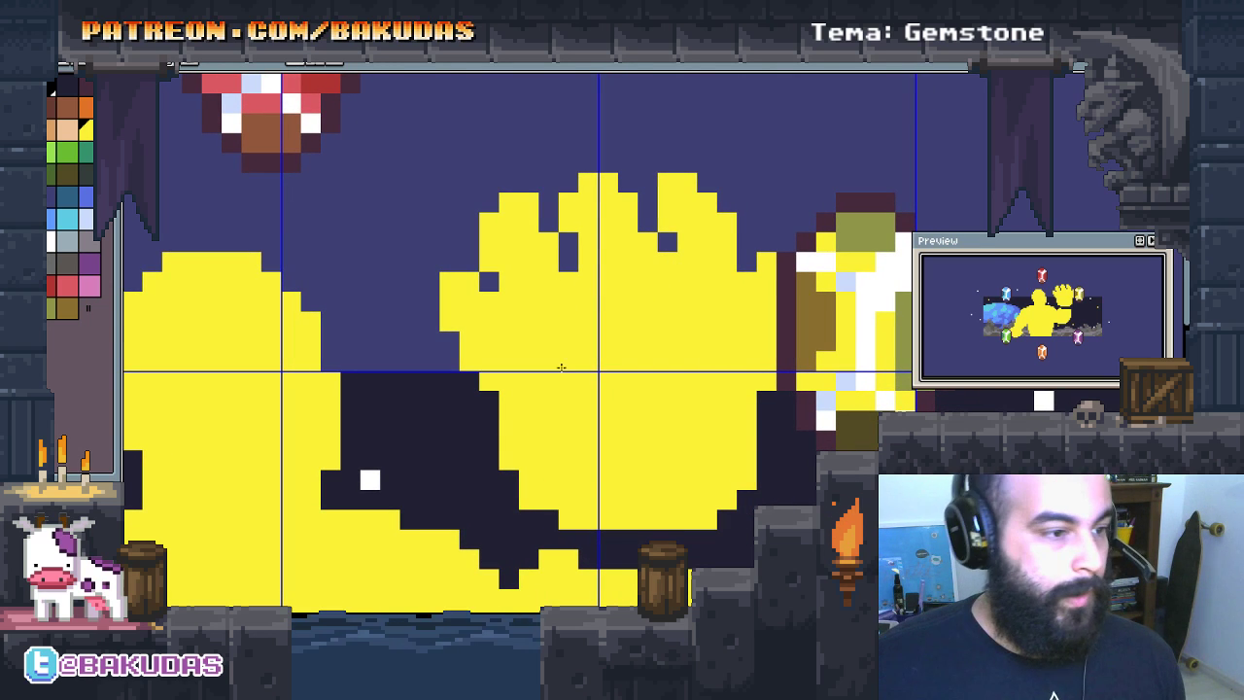
pyautogui.click(509, 442)
pyautogui.moveTo(509, 447); pyautogui.dragTo(495, 448)
pyautogui.moveTo(518, 500); pyautogui.dragTo(529, 498)
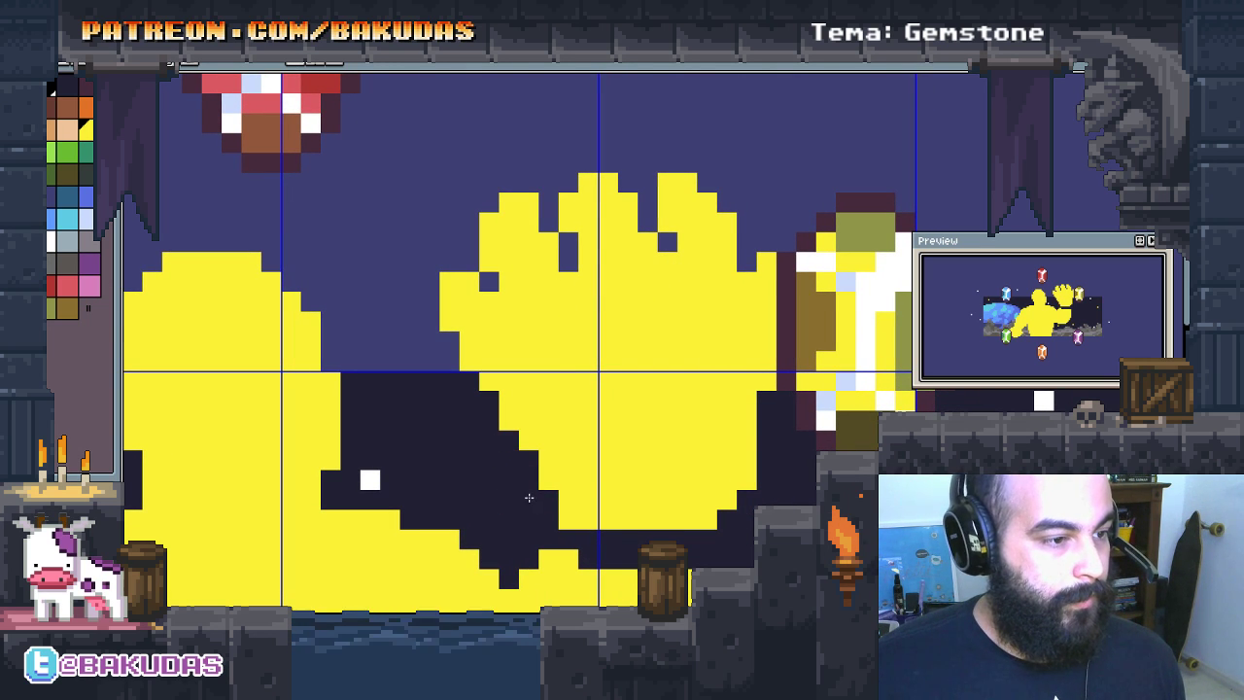
pyautogui.rightClick(550, 501)
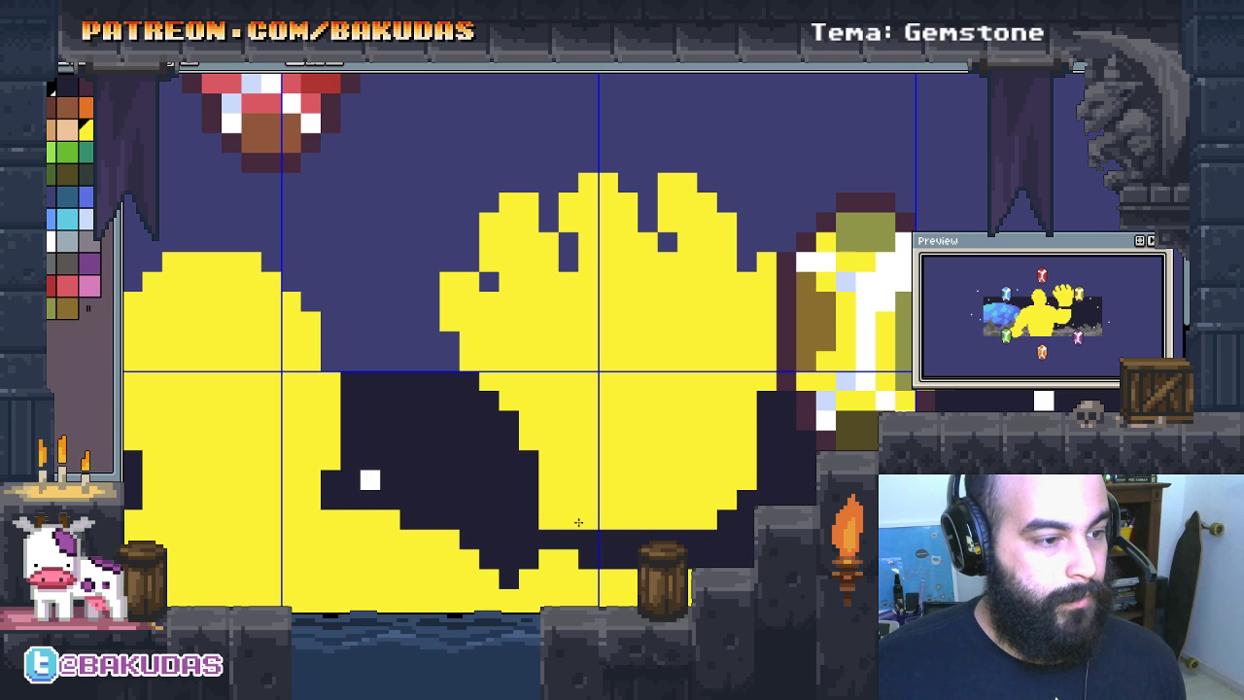
pyautogui.click(549, 520)
pyautogui.rightClick(584, 539)
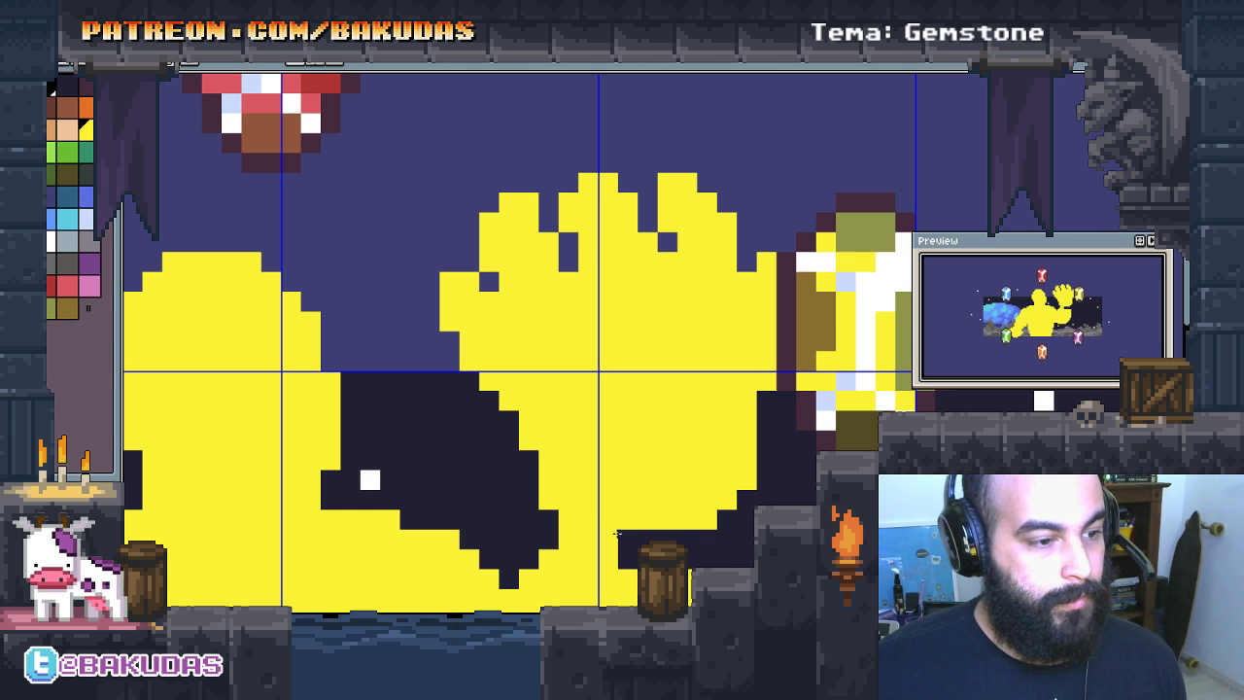
pyautogui.rightClick(708, 549)
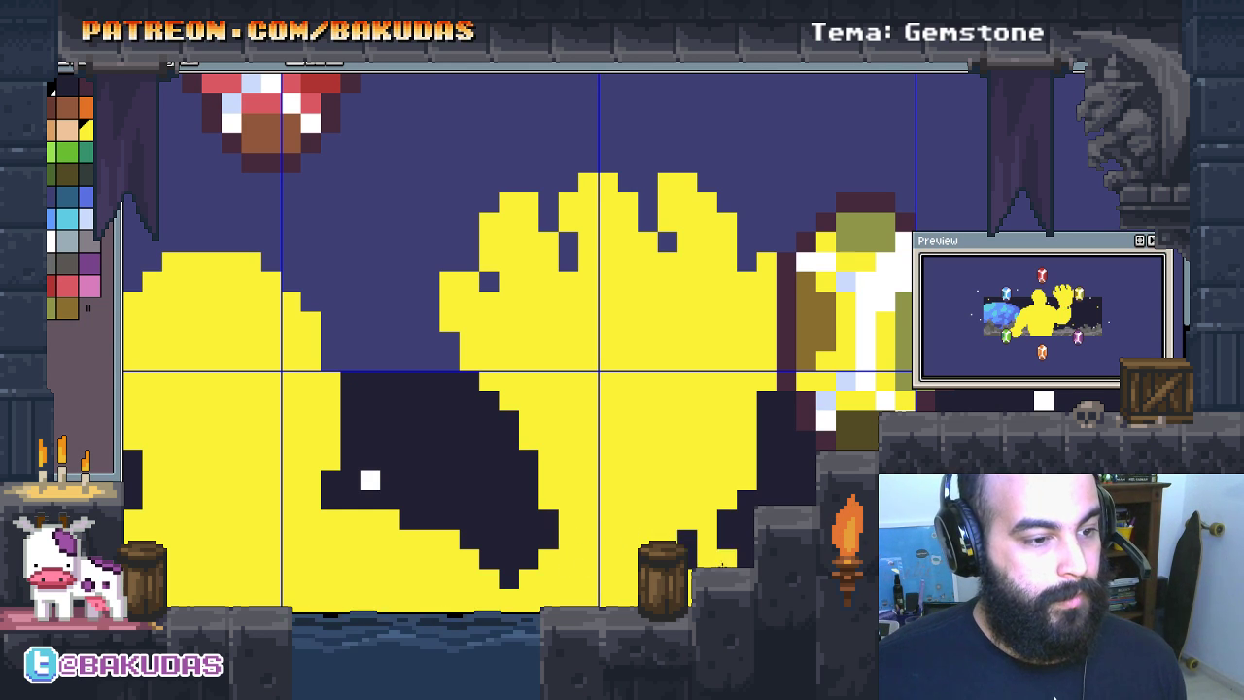
pyautogui.click(727, 558)
# Step: Repaint a dark block and the pixel column below the notch yellow, undoing stray strokes
pyautogui.moveTo(731, 593)
pyautogui.mouseDown()
pyautogui.moveTo(741, 396)
pyautogui.moveTo(719, 529)
pyautogui.mouseUp()
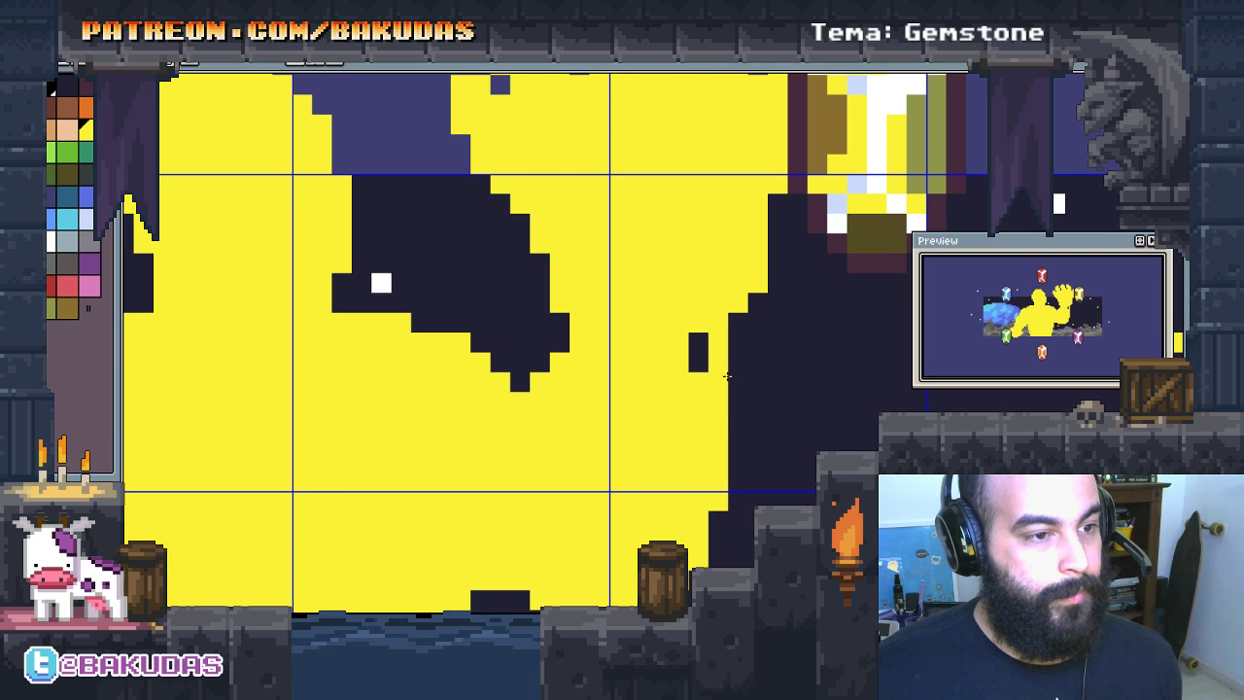
pyautogui.rightClick(699, 342)
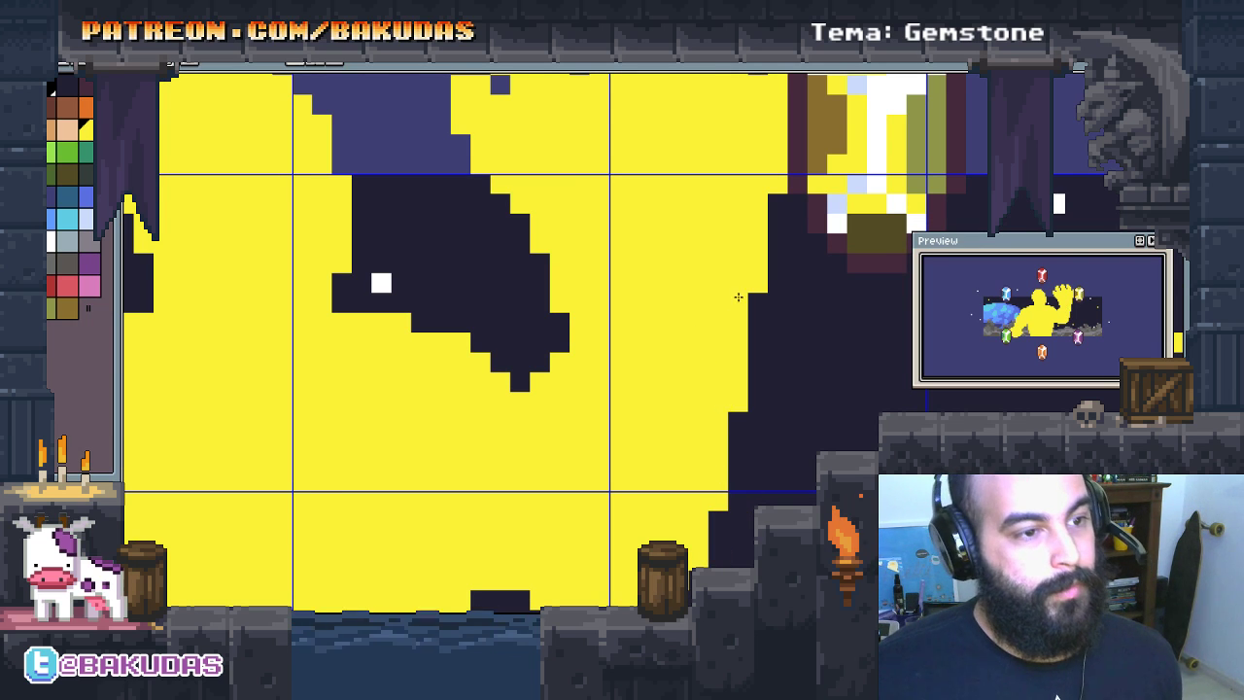
pyautogui.moveTo(753, 303); pyautogui.dragTo(682, 444)
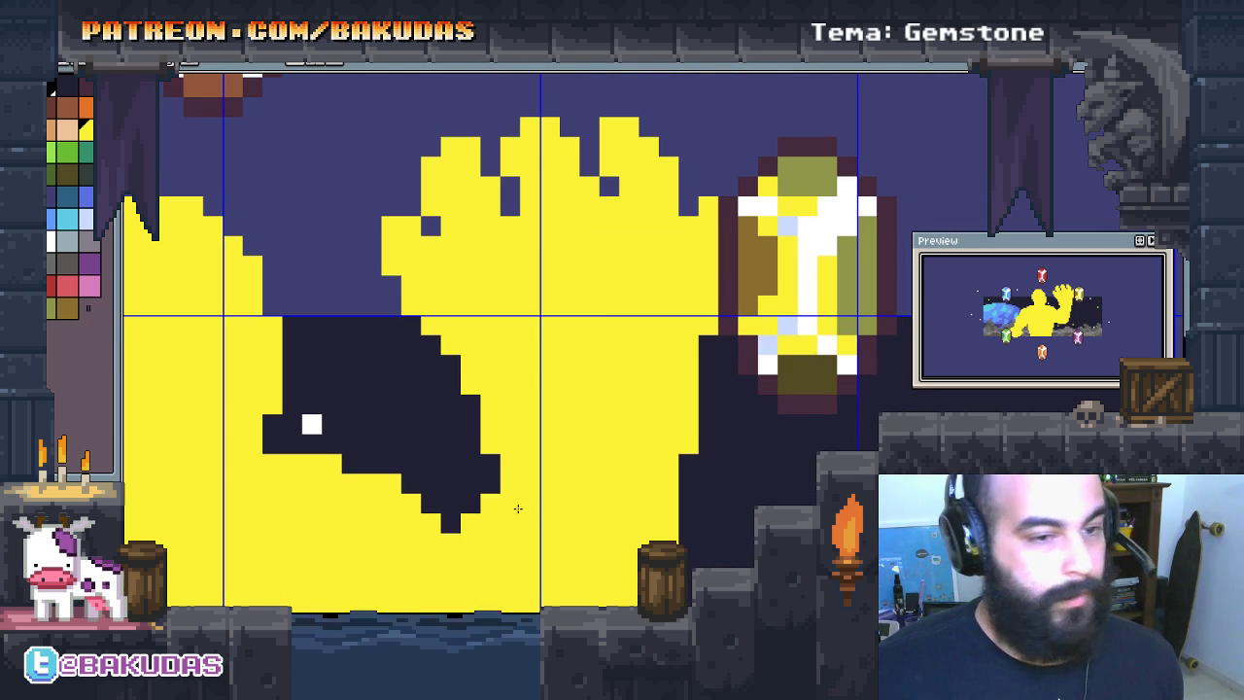
pyautogui.moveTo(552, 504)
pyautogui.mouseDown()
pyautogui.moveTo(537, 450)
pyautogui.moveTo(497, 488)
pyautogui.moveTo(502, 521)
pyautogui.mouseUp()
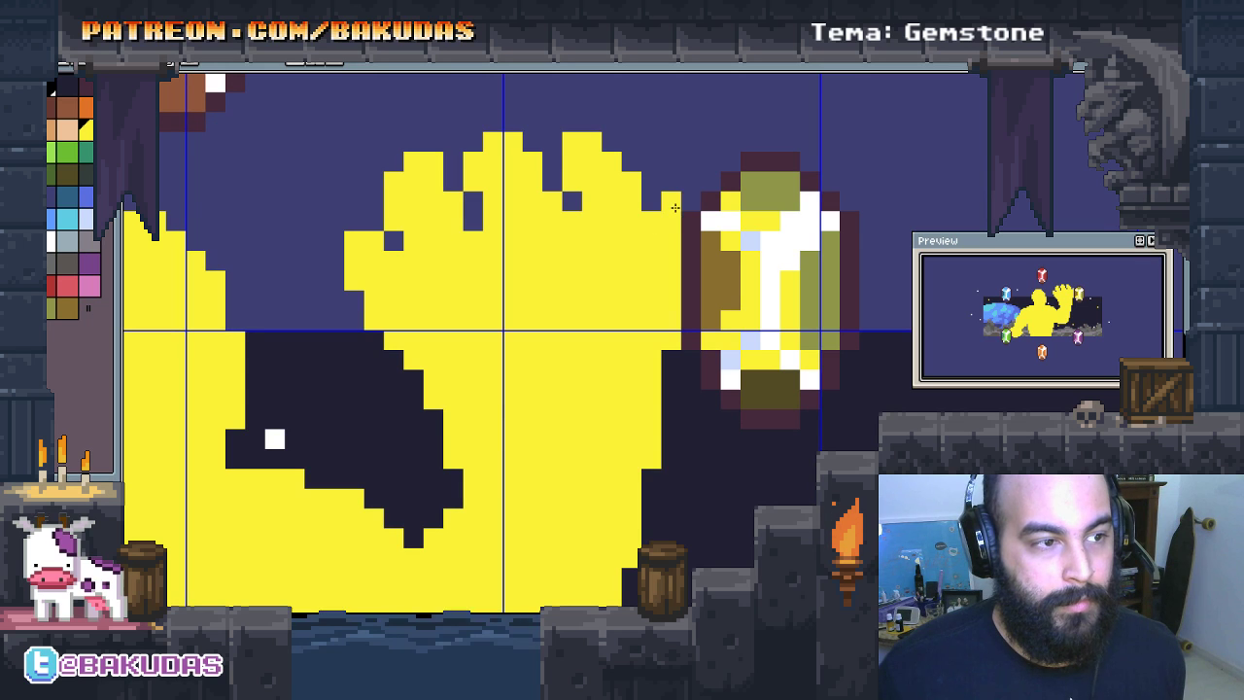
pyautogui.moveTo(675, 208); pyautogui.dragTo(684, 206)
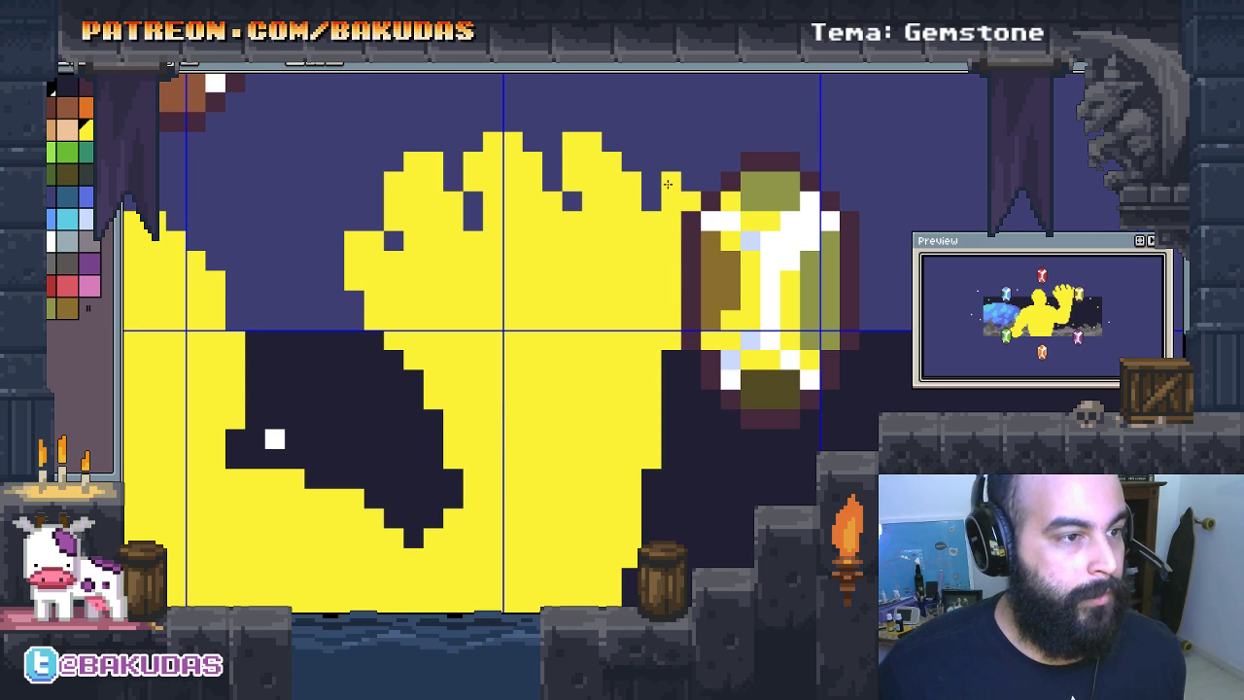
pyautogui.hotkey('ctrl', 'z')
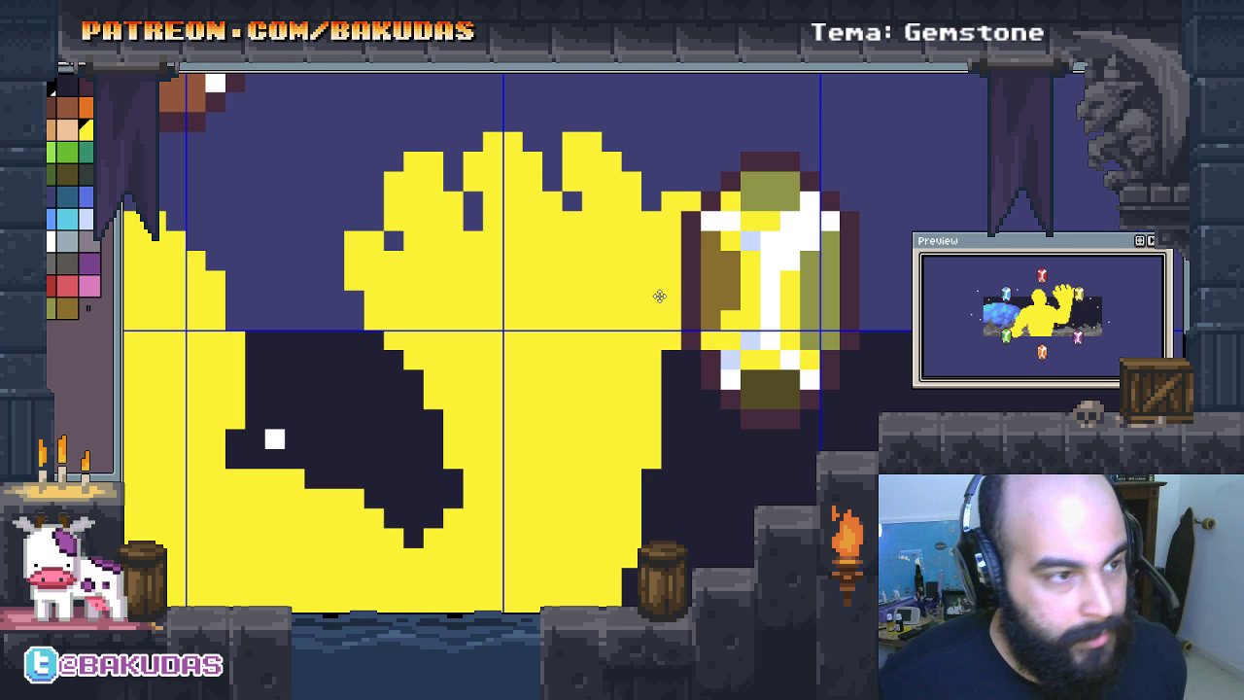
pyautogui.hotkey('ctrl', 'z')
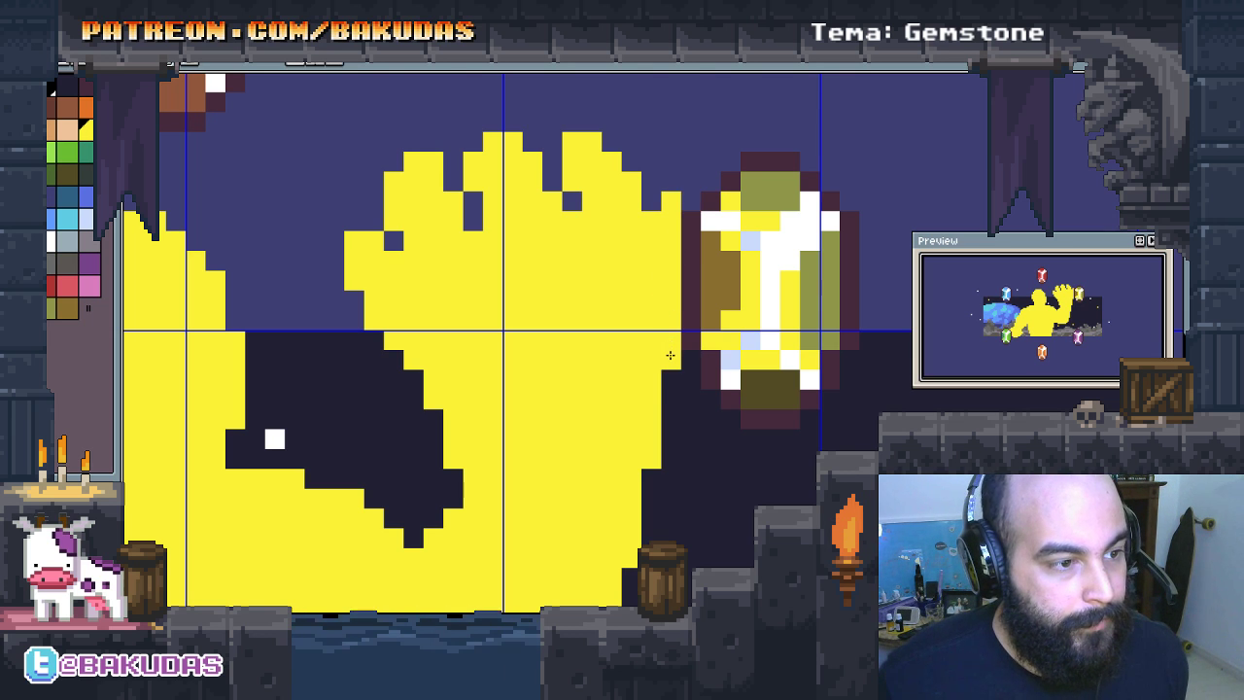
pyautogui.hscroll(-1, 641, 331)
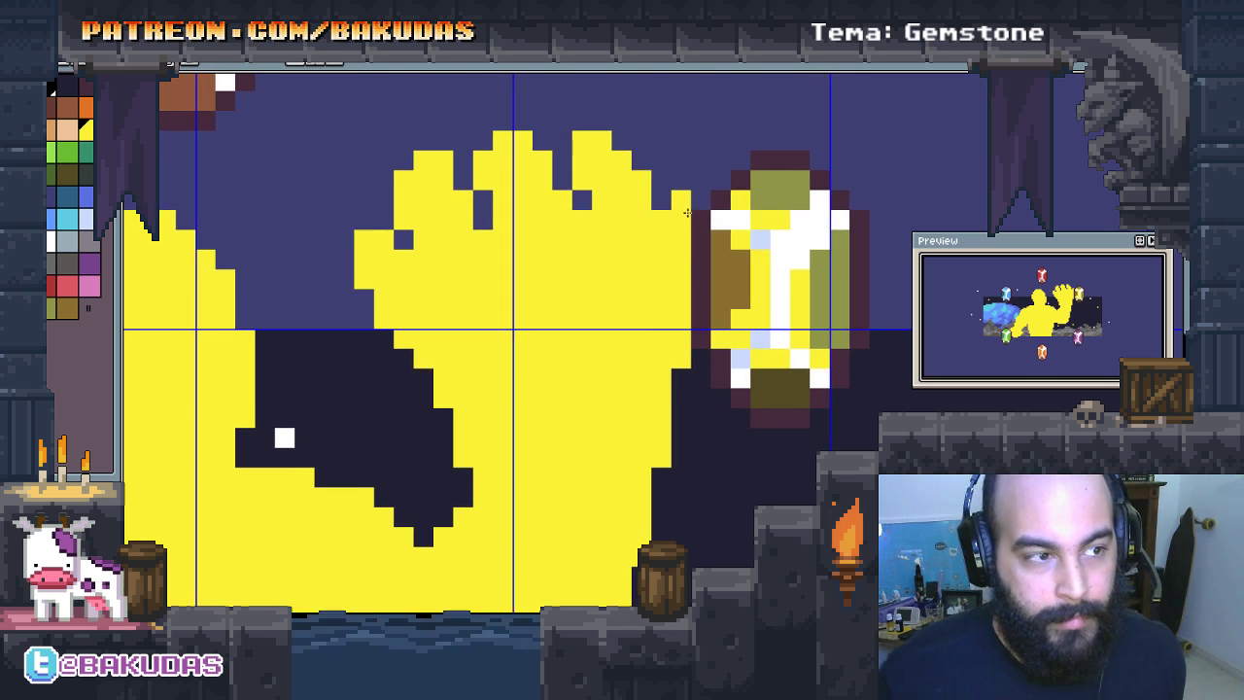
pyautogui.hotkey('ctrl', 'z')
pyautogui.moveTo(681, 326); pyautogui.dragTo(680, 277)
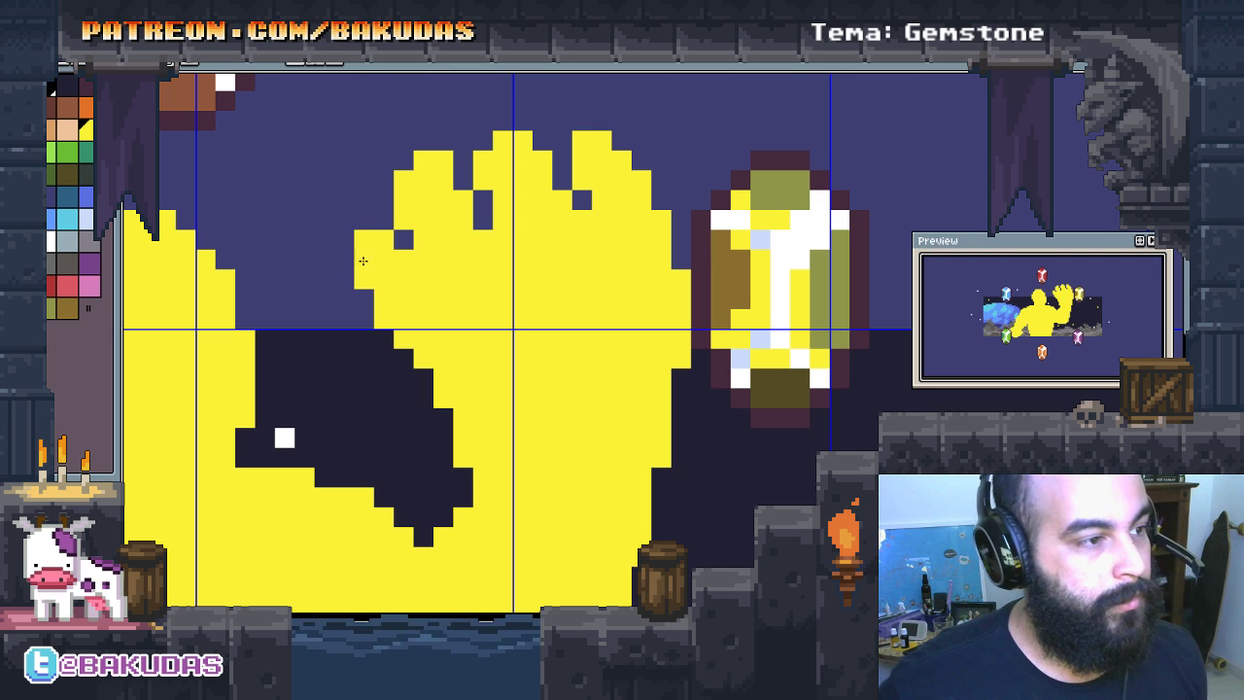
# Step: Fill the dark notch in the yellow figure's outline
pyautogui.moveTo(427, 266); pyautogui.dragTo(492, 308)
pyautogui.click(414, 251)
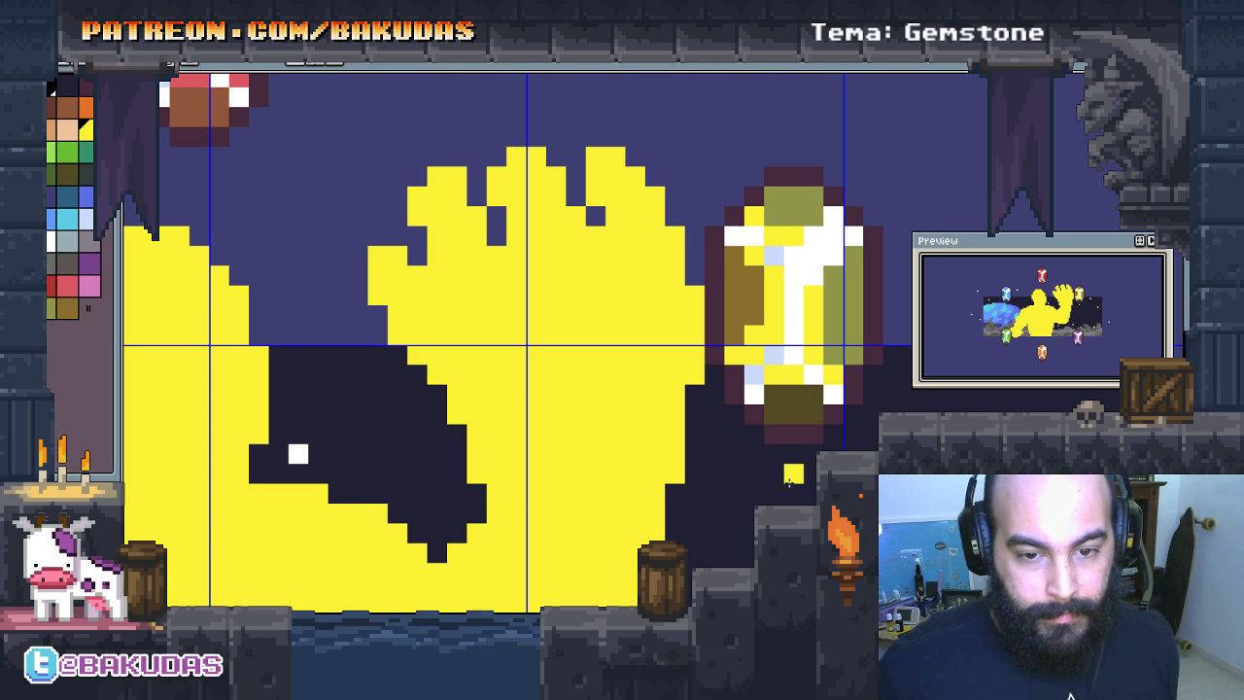
pyautogui.moveTo(559, 449); pyautogui.dragTo(561, 432)
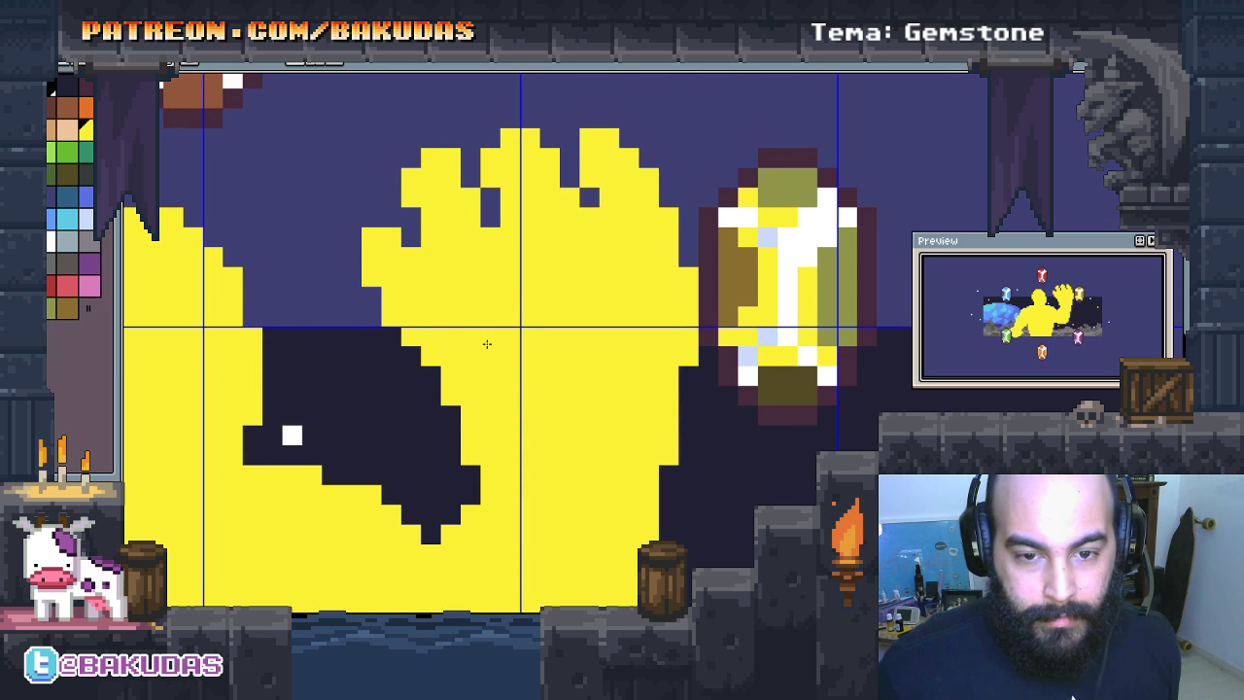
pyautogui.moveTo(487, 344); pyautogui.dragTo(491, 338)
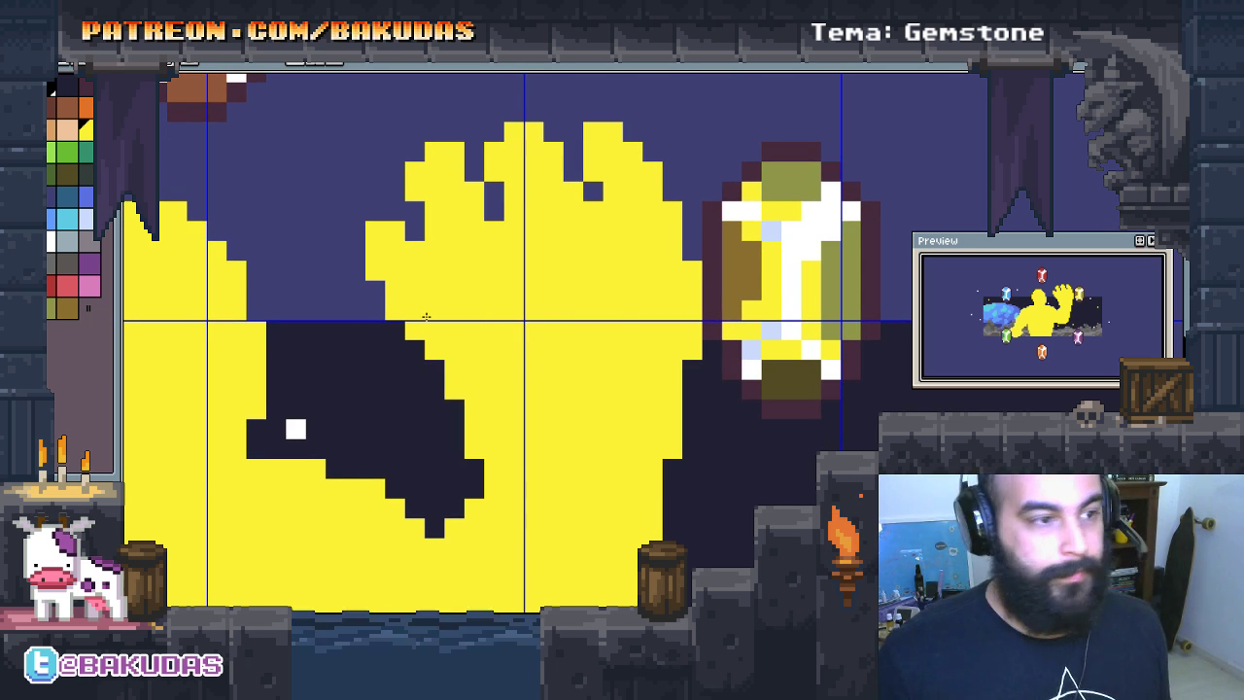
# Step: Select the area around the raised hand and move it up one pixel
pyautogui.scroll(-1, 487, 323)
pyautogui.scroll(-1, 508, 313)
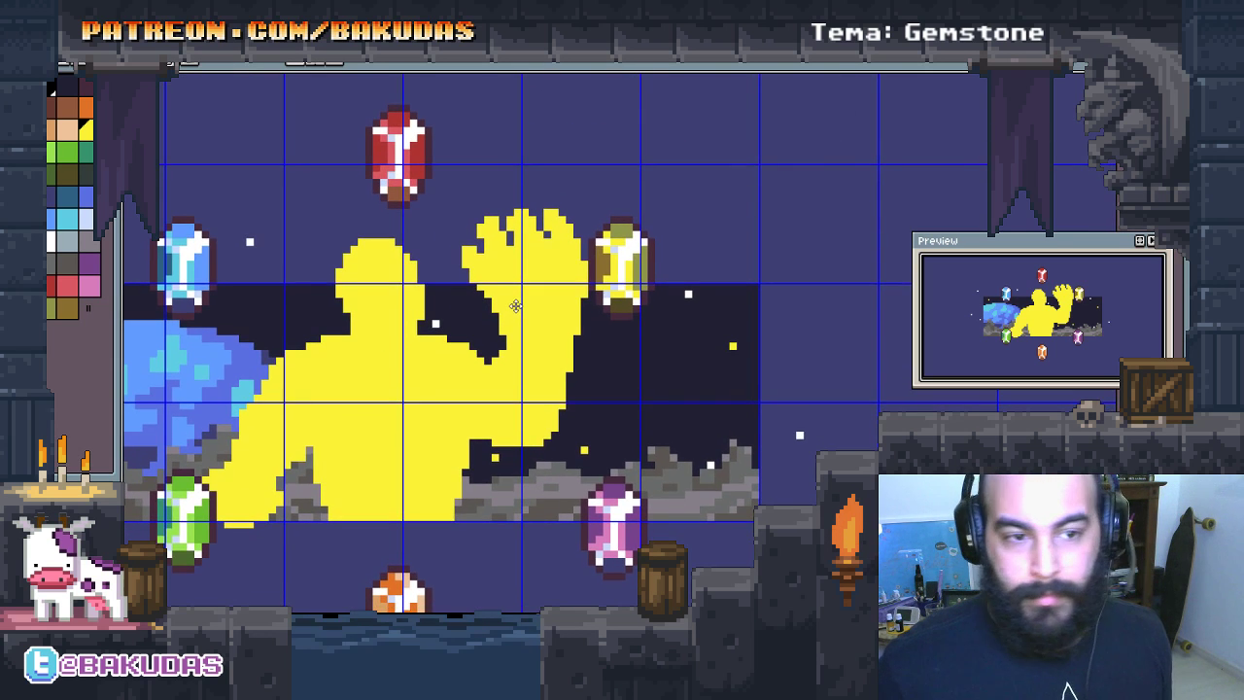
pyautogui.moveTo(509, 313); pyautogui.dragTo(433, 341)
pyautogui.scroll(1, 433, 341)
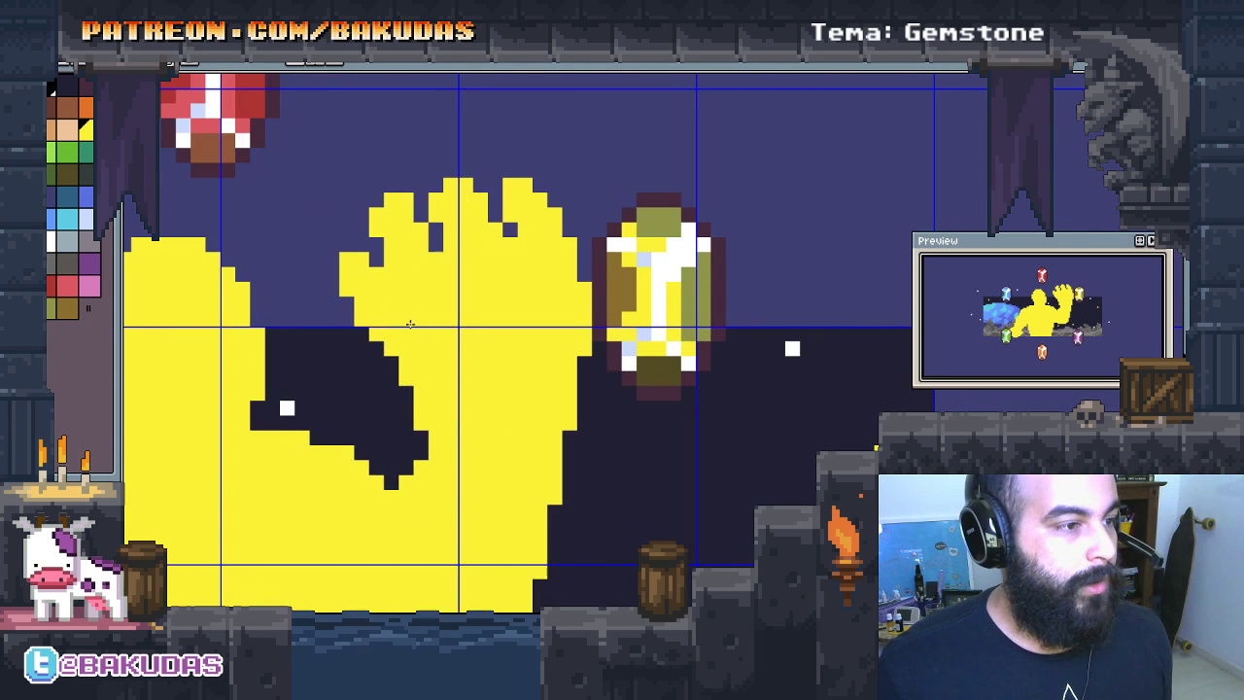
pyautogui.scroll(-1, 410, 324)
pyautogui.scroll(1, 503, 320)
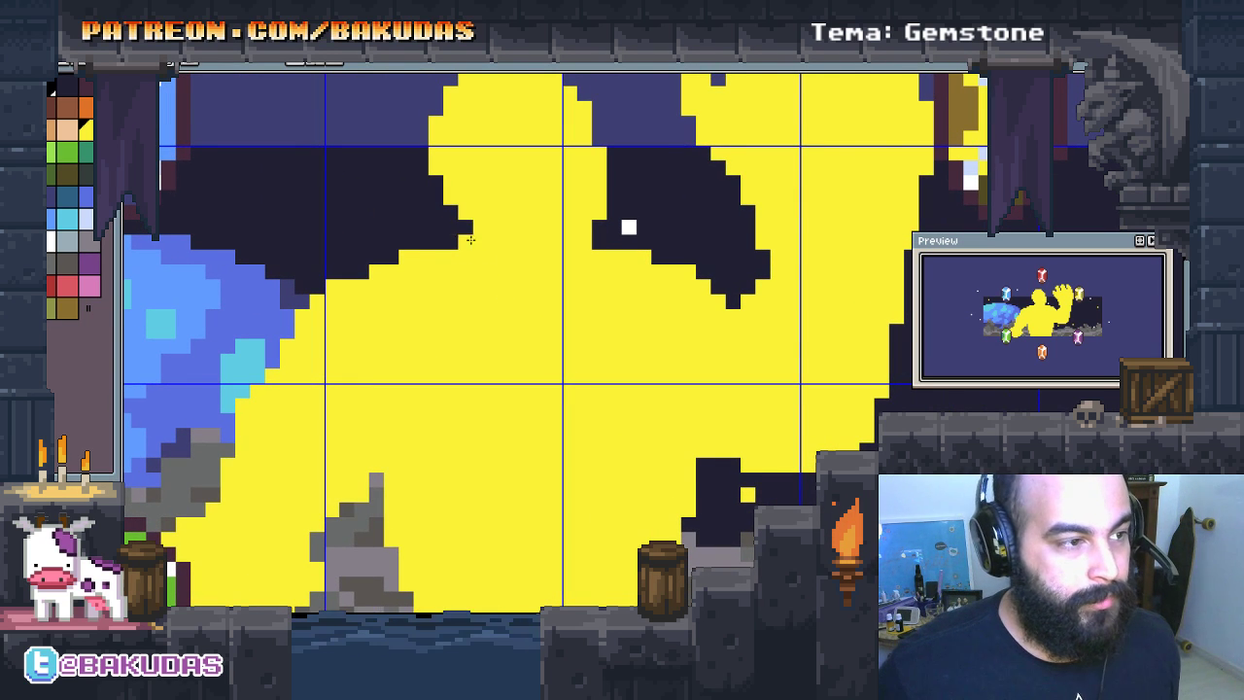
pyautogui.moveTo(530, 297); pyautogui.dragTo(509, 308)
pyautogui.scroll(-1, 431, 341)
pyautogui.scroll(1, 569, 249)
pyautogui.scroll(-1, 569, 249)
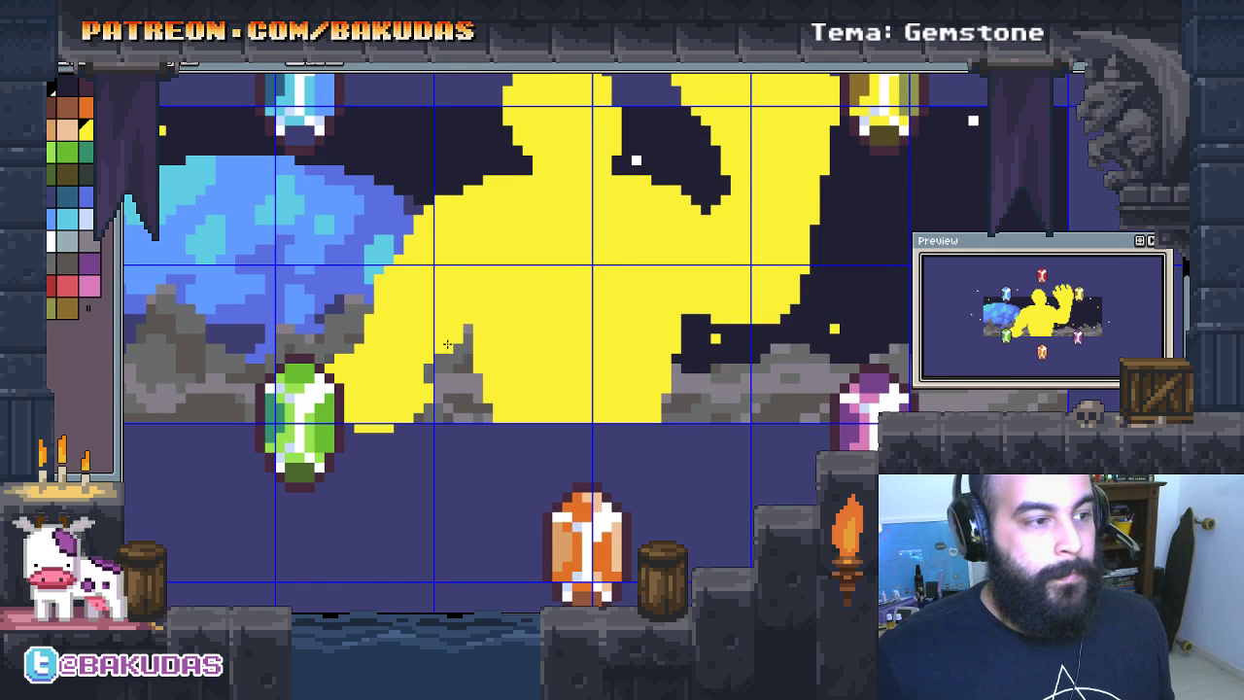
pyautogui.scroll(1, 430, 357)
pyautogui.scroll(1, 431, 356)
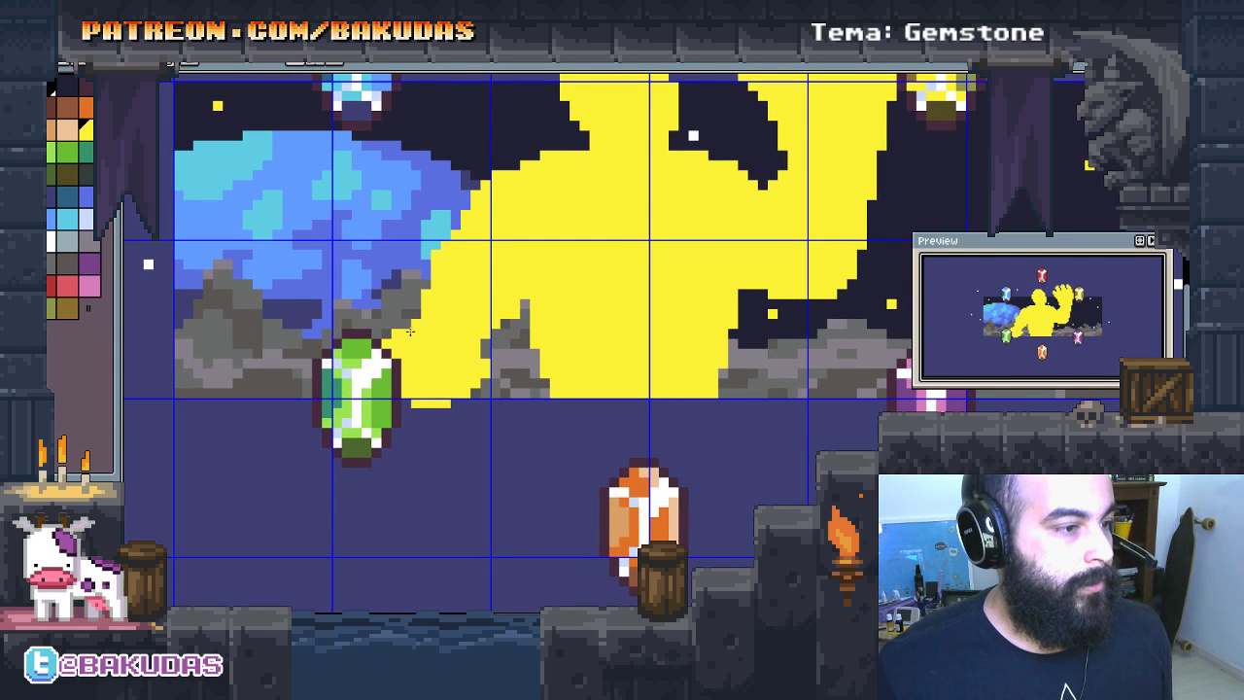
pyautogui.scroll(-1, 406, 327)
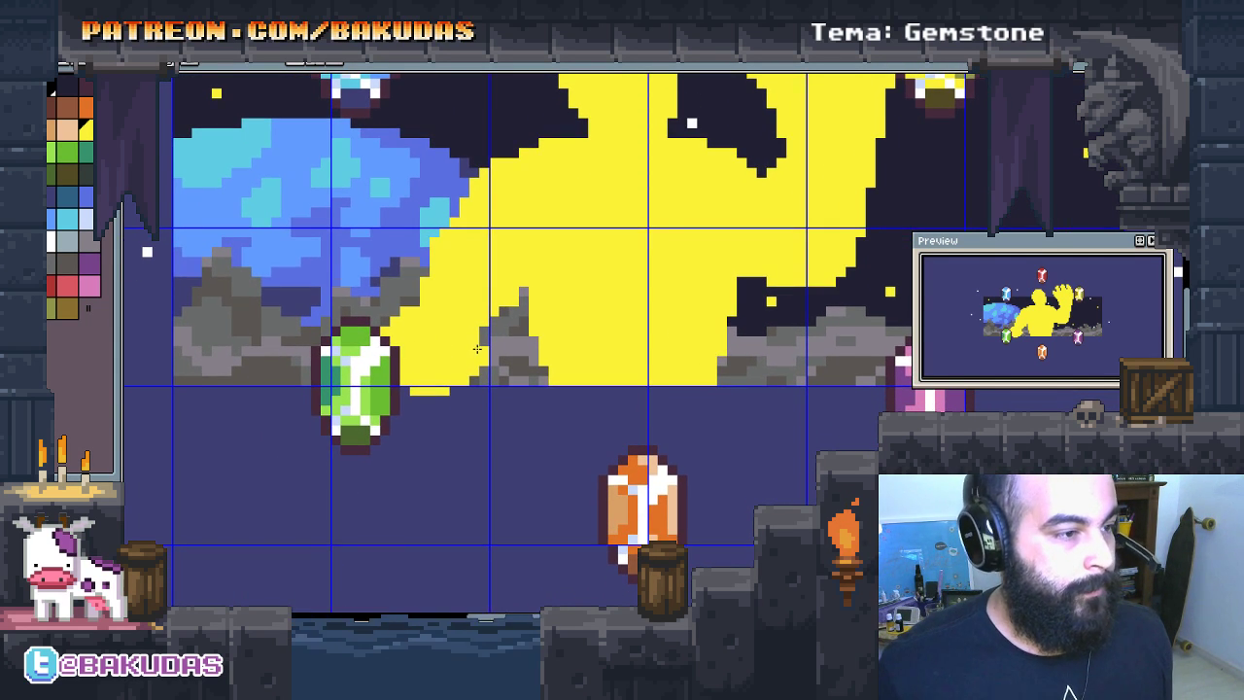
pyautogui.scroll(2, 427, 312)
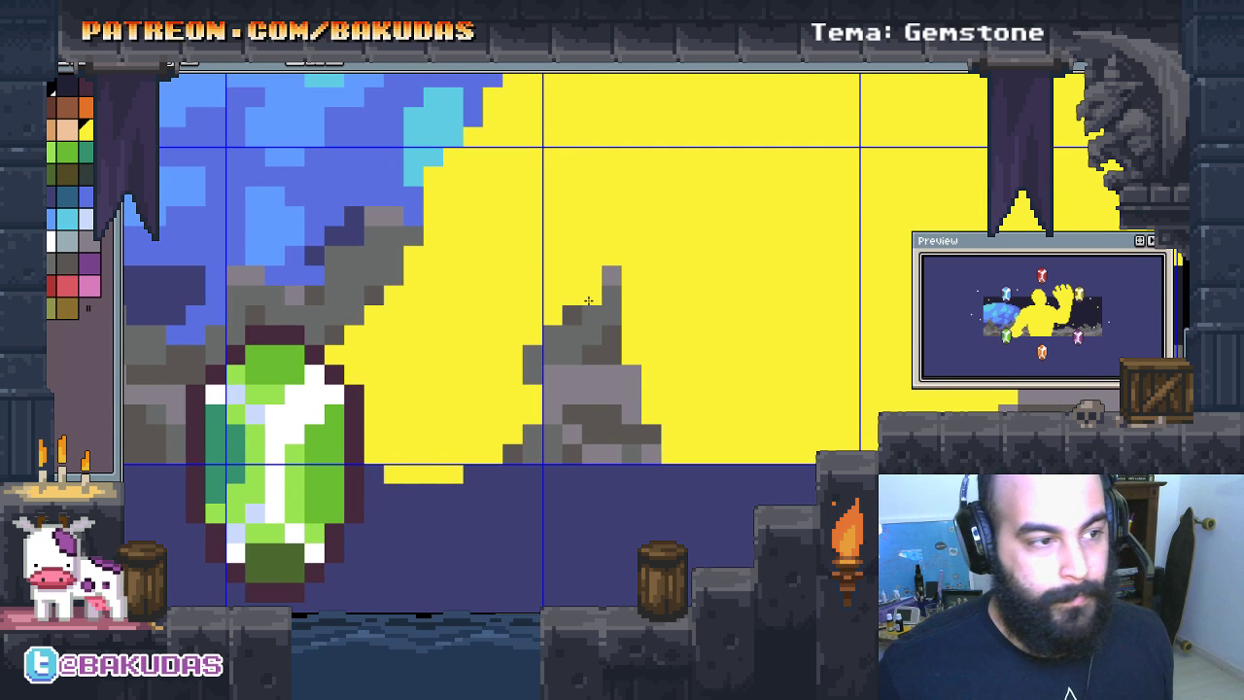
pyautogui.moveTo(597, 287); pyautogui.dragTo(504, 407)
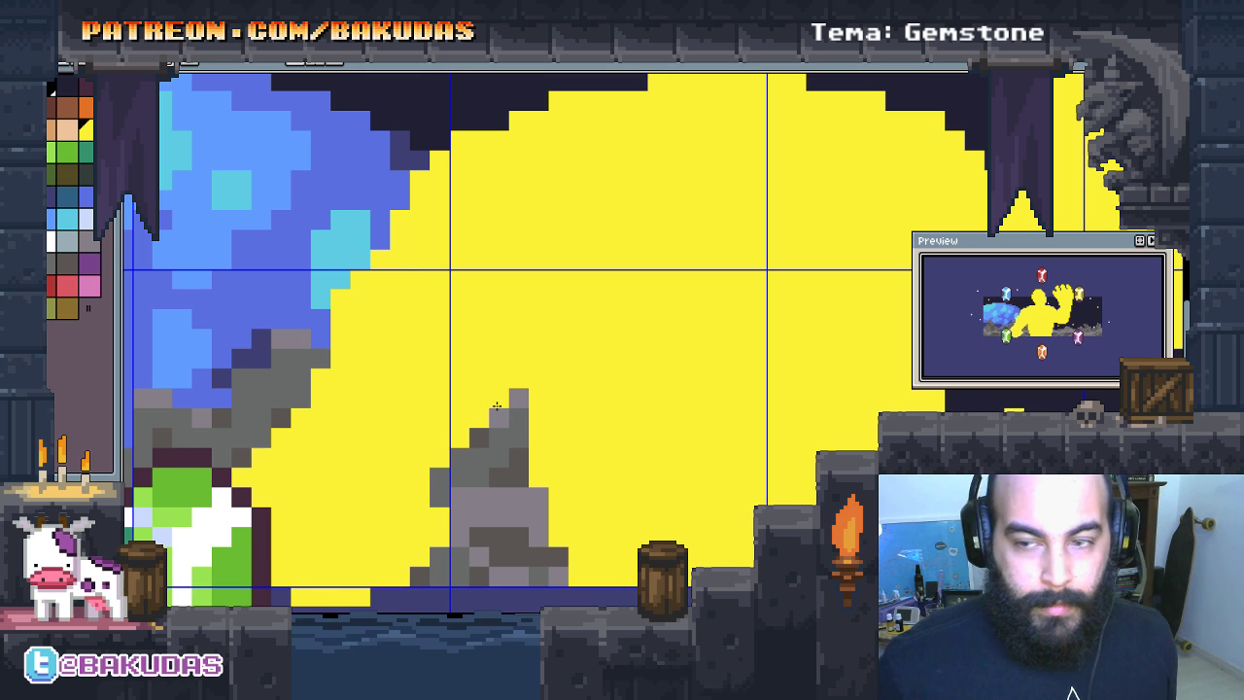
pyautogui.moveTo(633, 377); pyautogui.dragTo(487, 359)
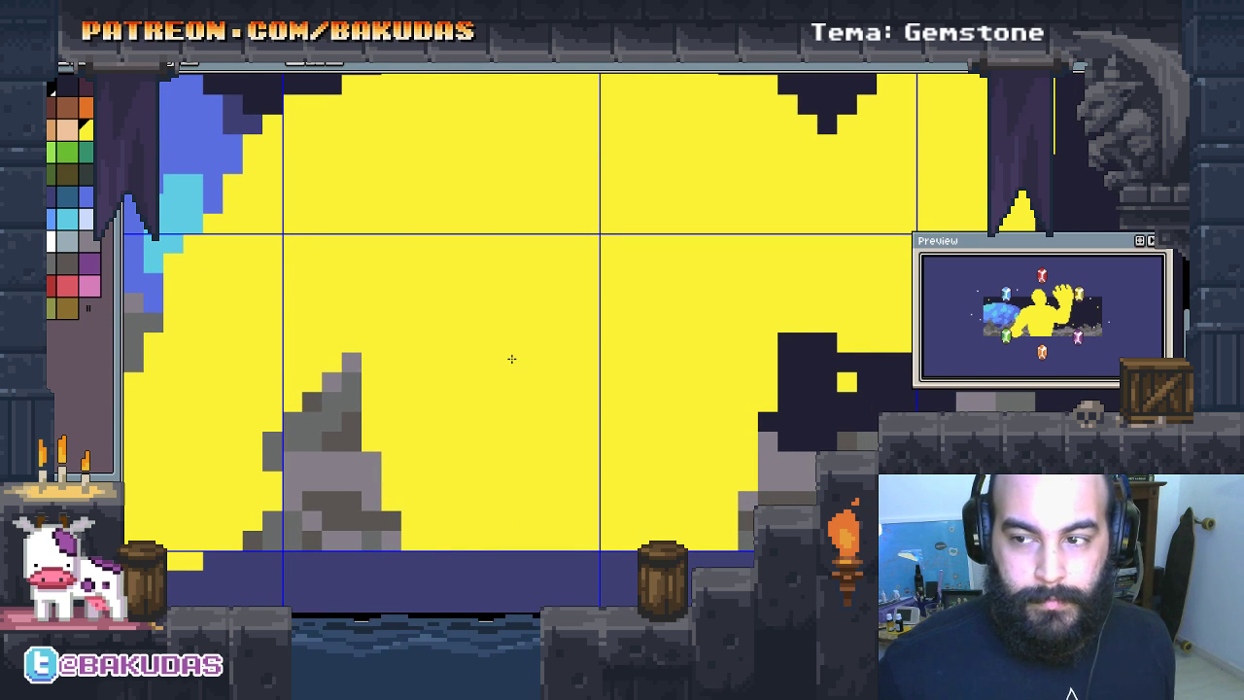
pyautogui.scroll(-2, 511, 359)
pyautogui.scroll(-1, 597, 350)
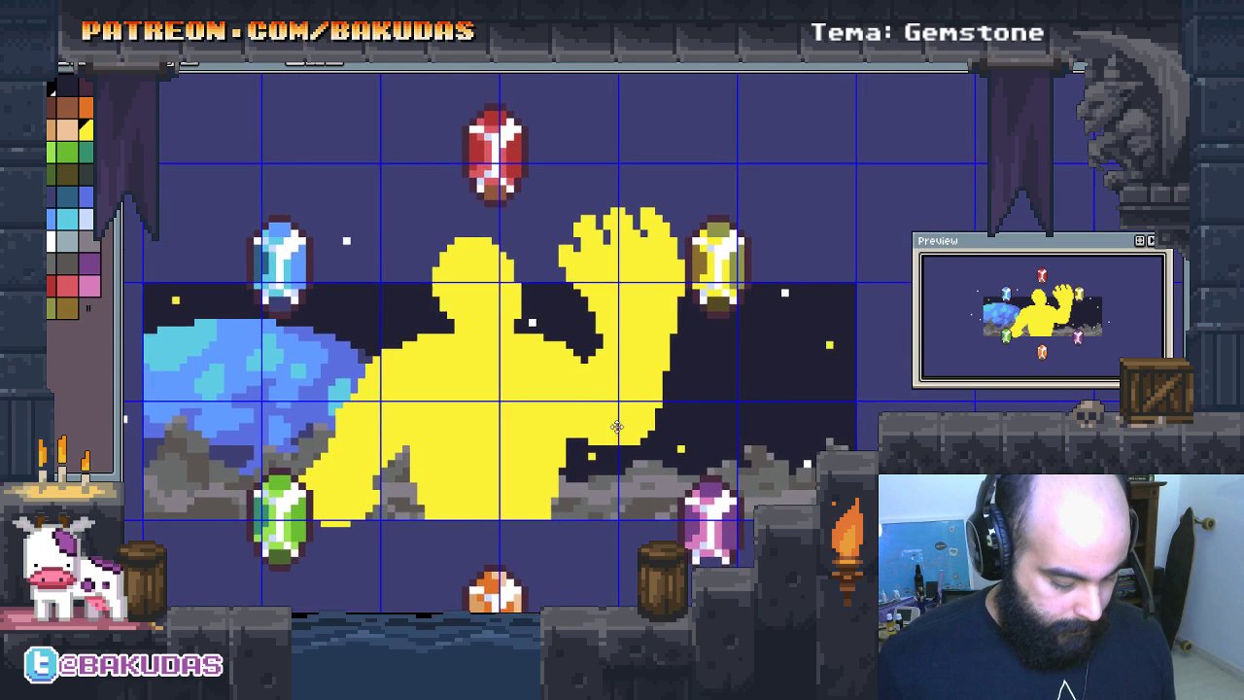
pyautogui.scroll(1, 616, 426)
pyautogui.moveTo(745, 458); pyautogui.dragTo(513, 125)
pyautogui.moveTo(632, 348); pyautogui.dragTo(633, 332)
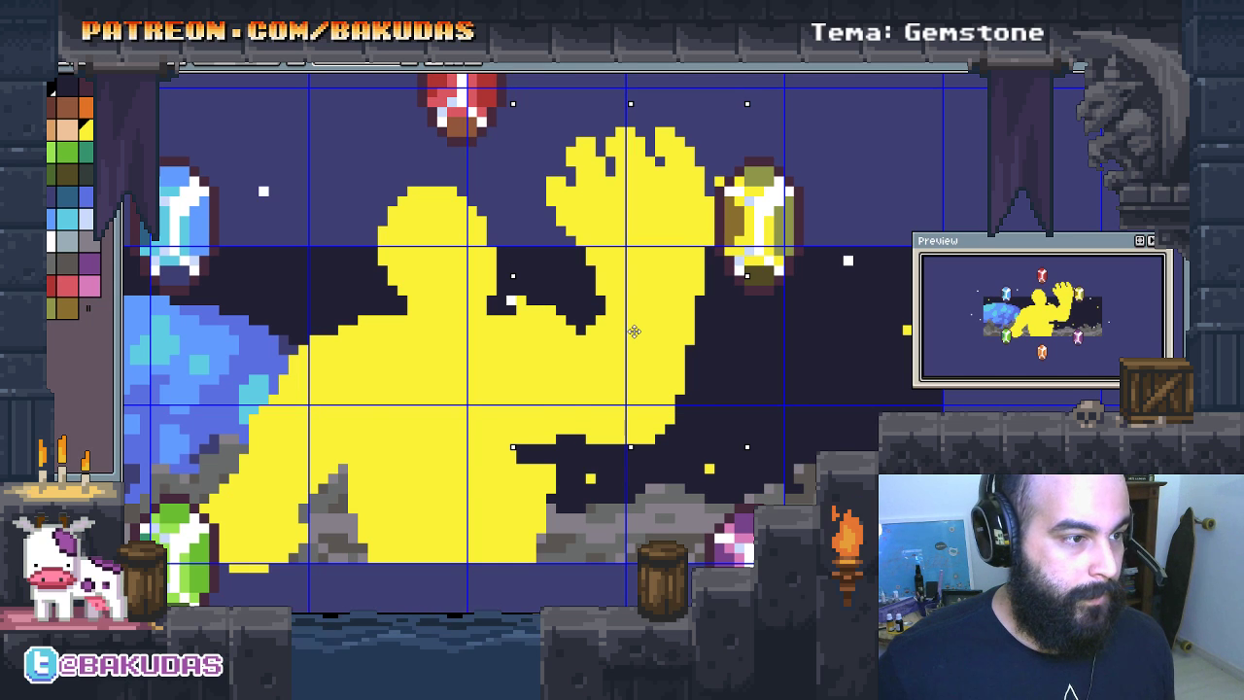
# Step: Tidy edge pixels near the small white star and fill a dark patch yellow
pyautogui.scroll(1, 555, 325)
pyautogui.scroll(1, 538, 325)
pyautogui.moveTo(493, 296); pyautogui.dragTo(439, 289)
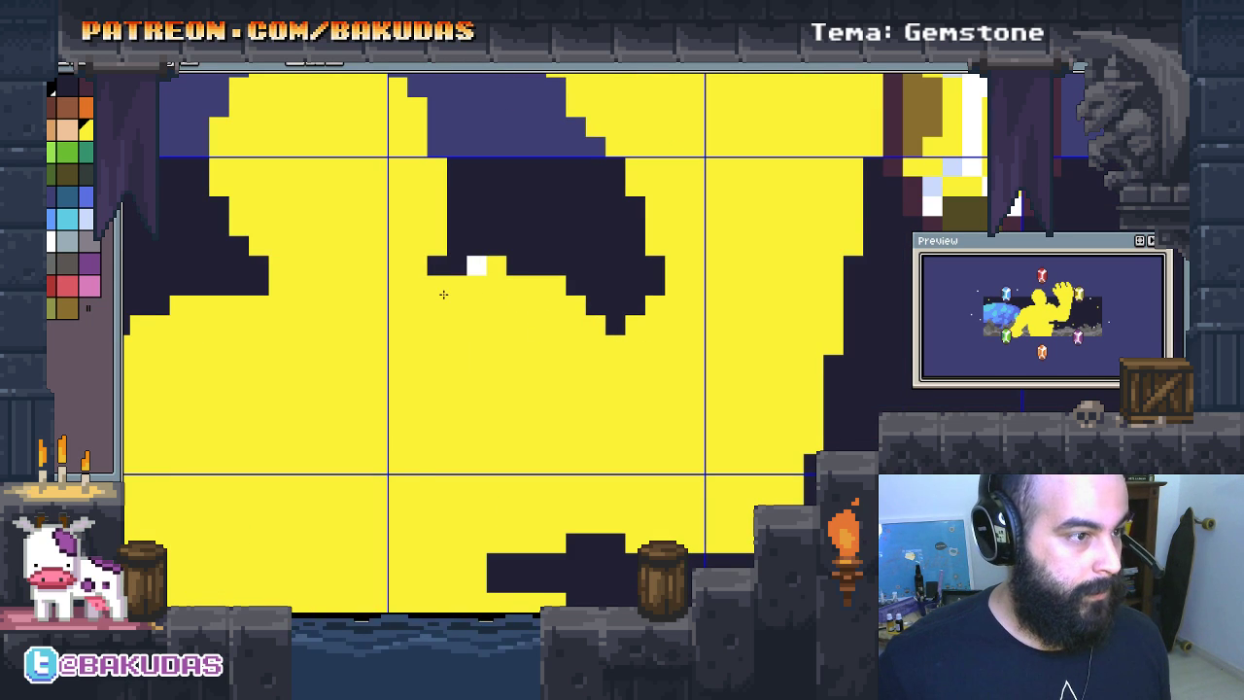
pyautogui.rightClick(494, 268)
pyautogui.rightClick(546, 281)
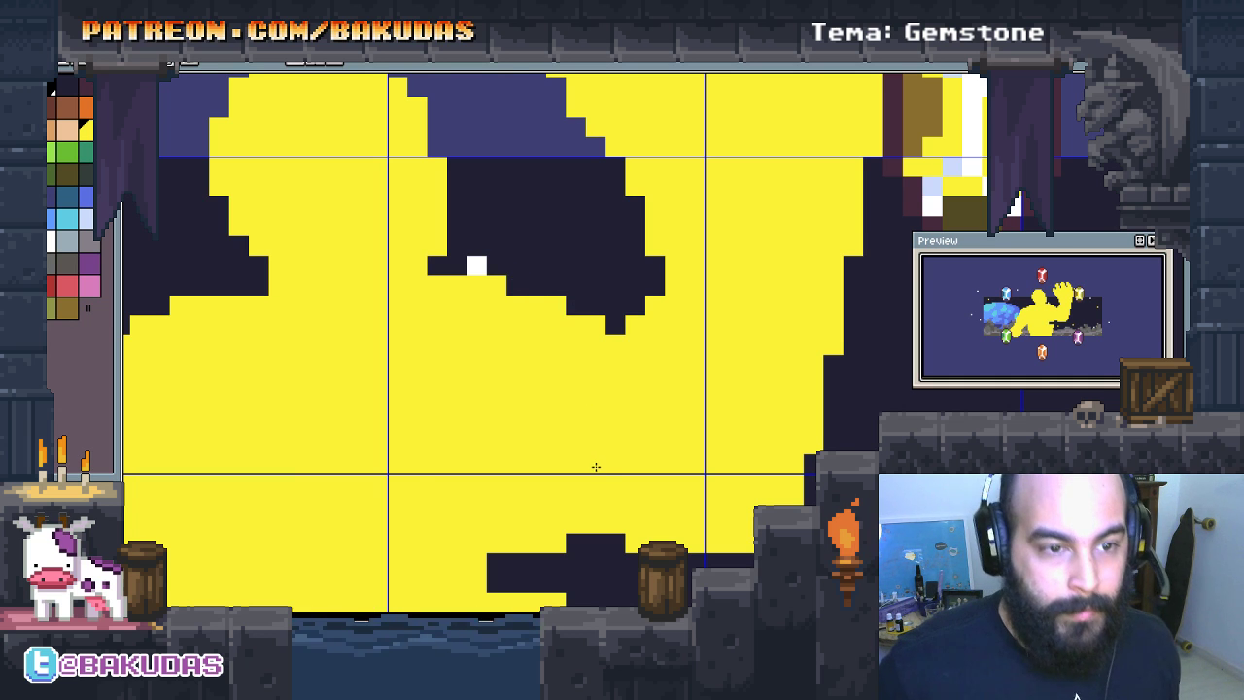
pyautogui.scroll(-1, 576, 374)
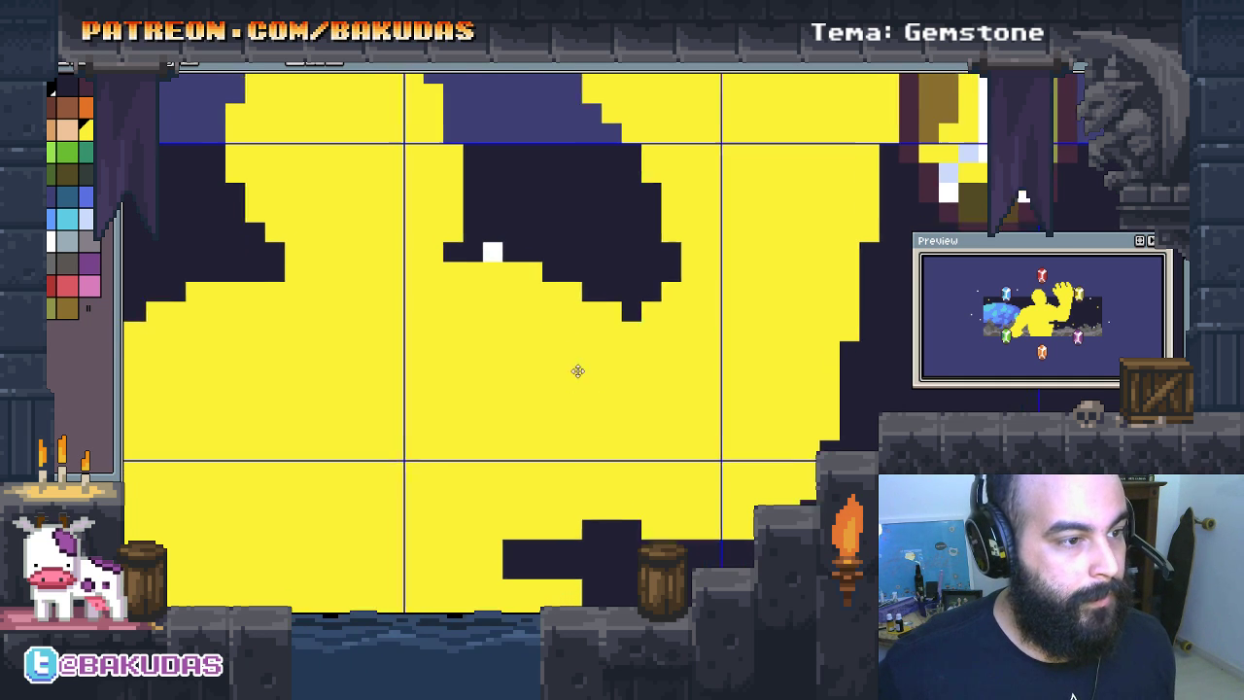
pyautogui.scroll(-2, 577, 369)
pyautogui.click(568, 458)
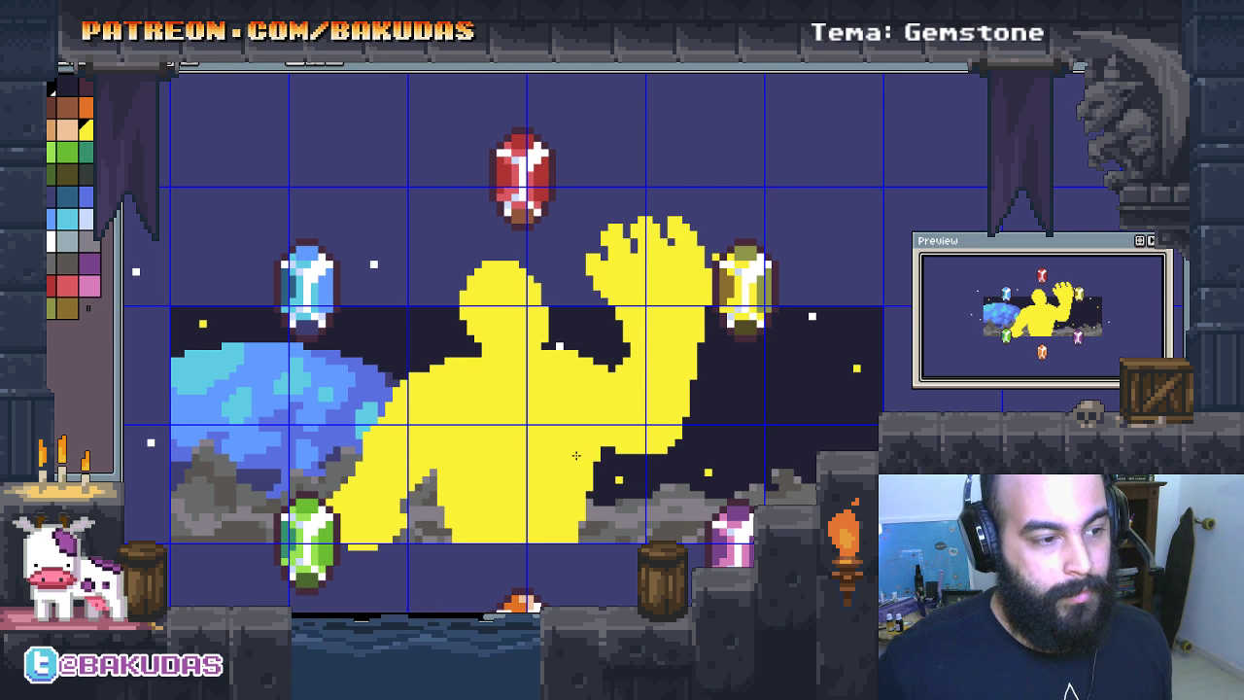
pyautogui.moveTo(529, 562); pyautogui.dragTo(659, 460)
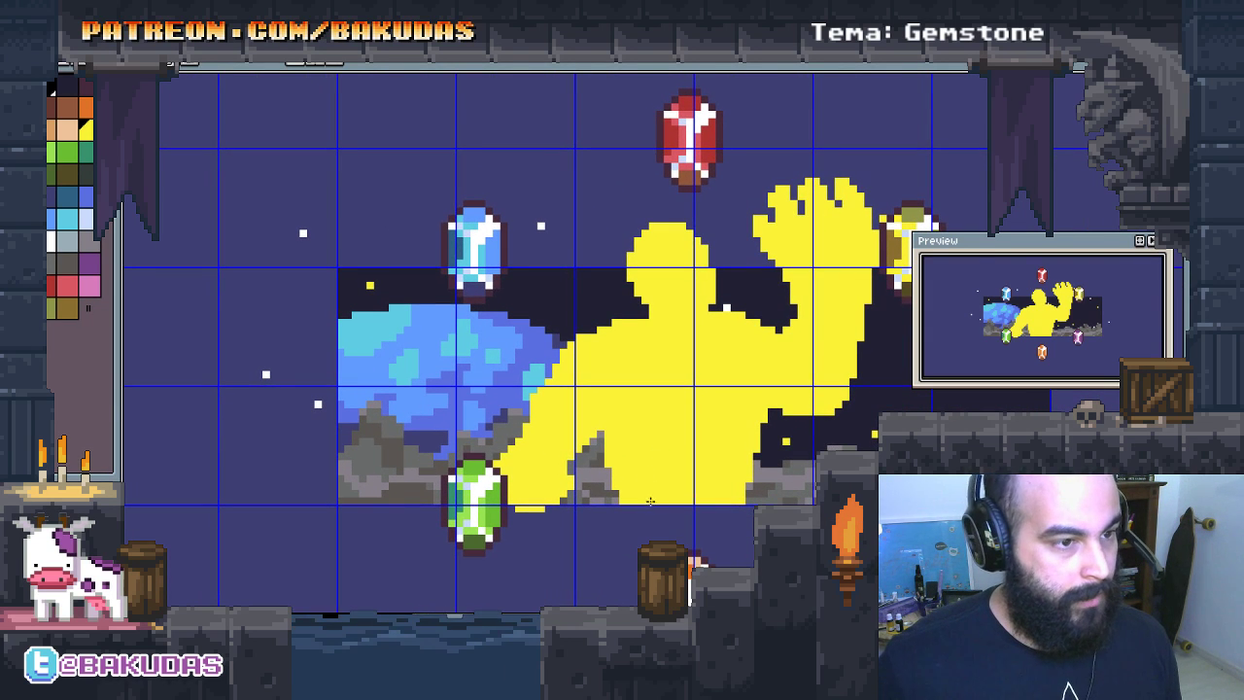
# Step: Select the right side of the yellow figure and shift it outward
pyautogui.moveTo(652, 513); pyautogui.dragTo(533, 346)
pyautogui.moveTo(653, 515); pyautogui.dragTo(495, 329)
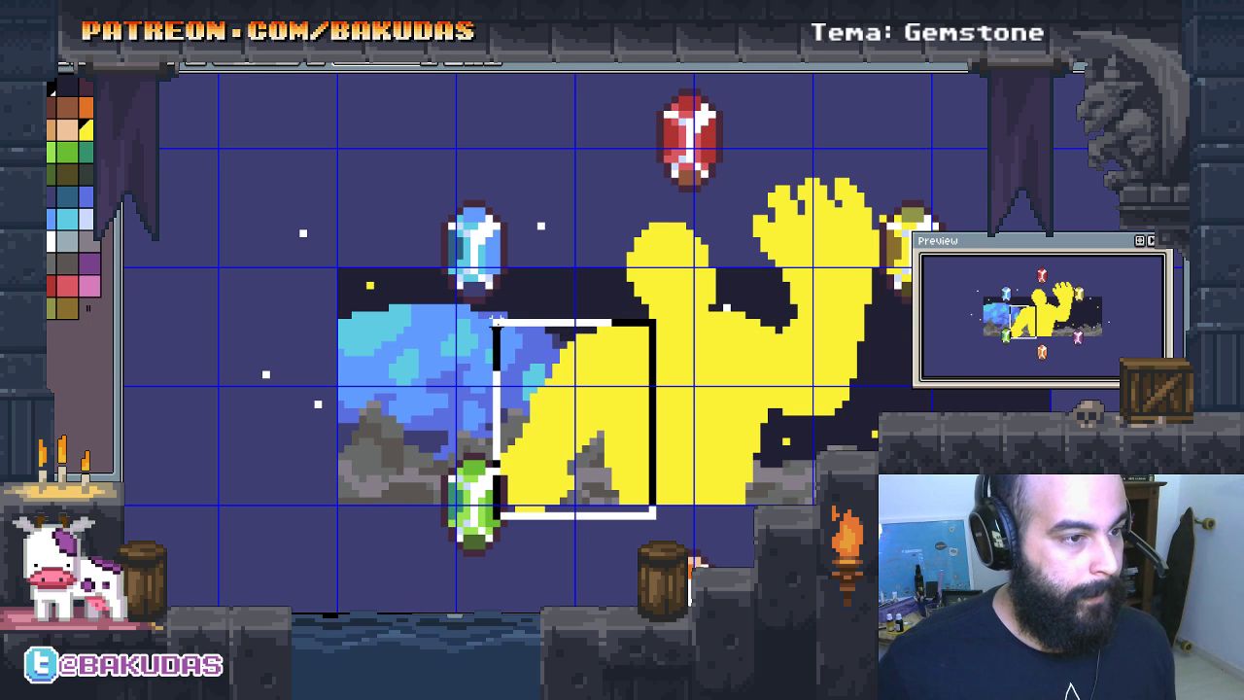
pyautogui.hotkey('ctrl', 'd')
pyautogui.hscroll(1, 725, 425)
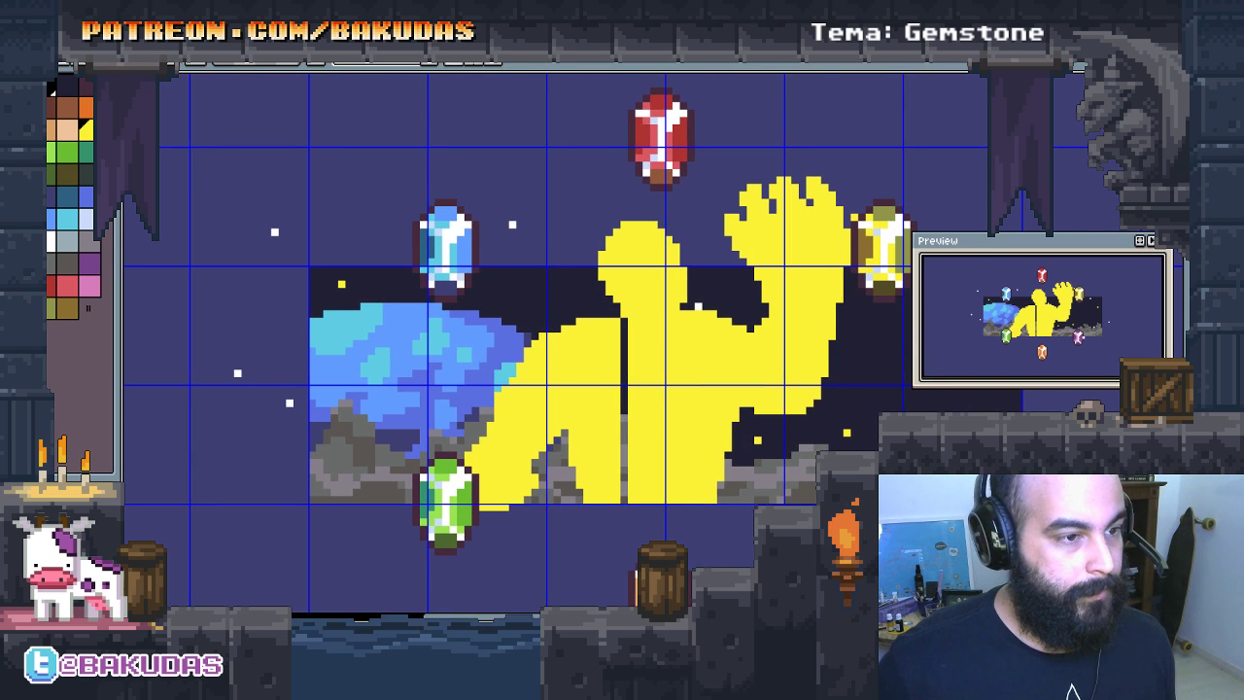
pyautogui.moveTo(919, 519); pyautogui.dragTo(663, 308)
pyautogui.moveTo(724, 156)
pyautogui.mouseDown()
pyautogui.moveTo(850, 280)
pyautogui.moveTo(749, 338)
pyautogui.mouseUp()
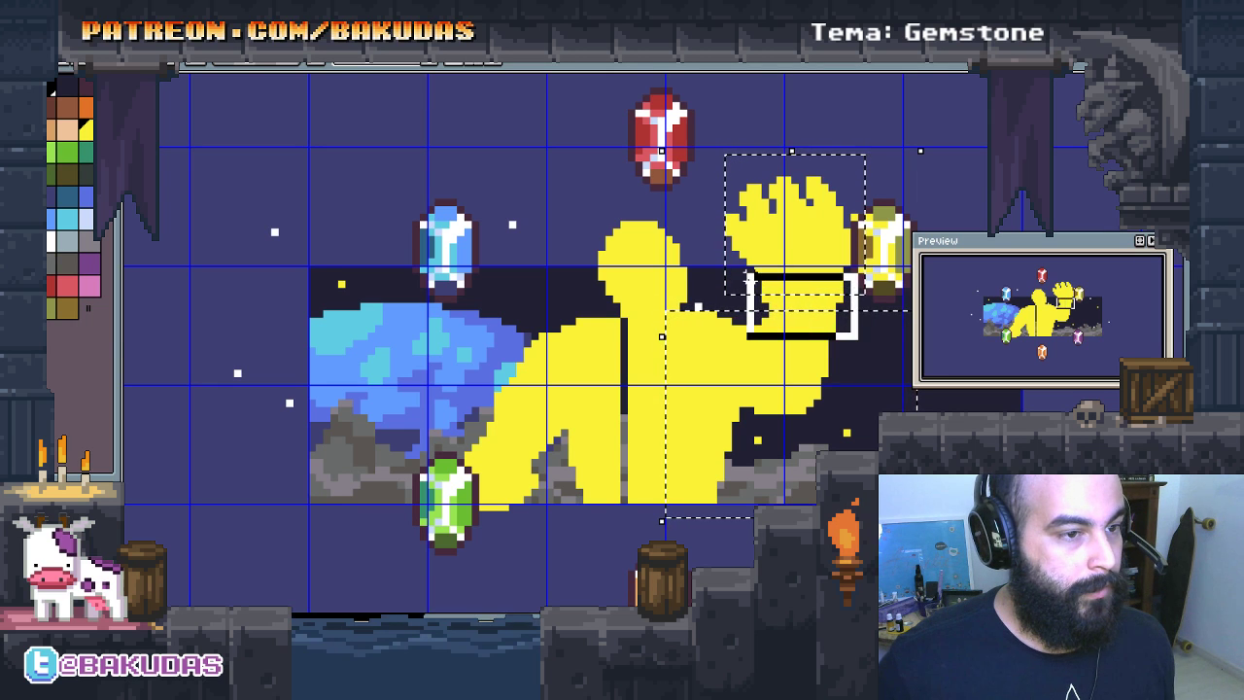
pyautogui.moveTo(720, 427); pyautogui.dragTo(728, 427)
pyautogui.hotkey('ctrl', 'd')
# Step: Fill the two dark gap columns in the figure's body with yellow
pyautogui.hscroll(-1, 728, 428)
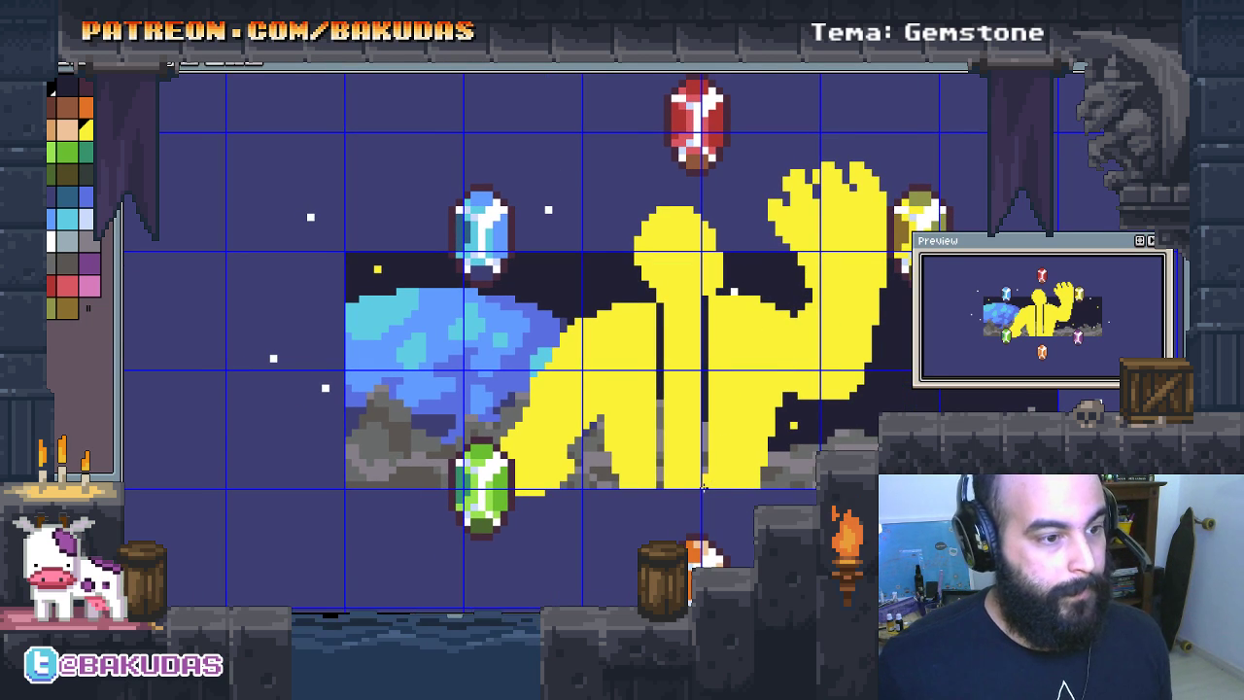
pyautogui.moveTo(703, 486); pyautogui.dragTo(703, 354)
pyautogui.moveTo(655, 309); pyautogui.dragTo(658, 475)
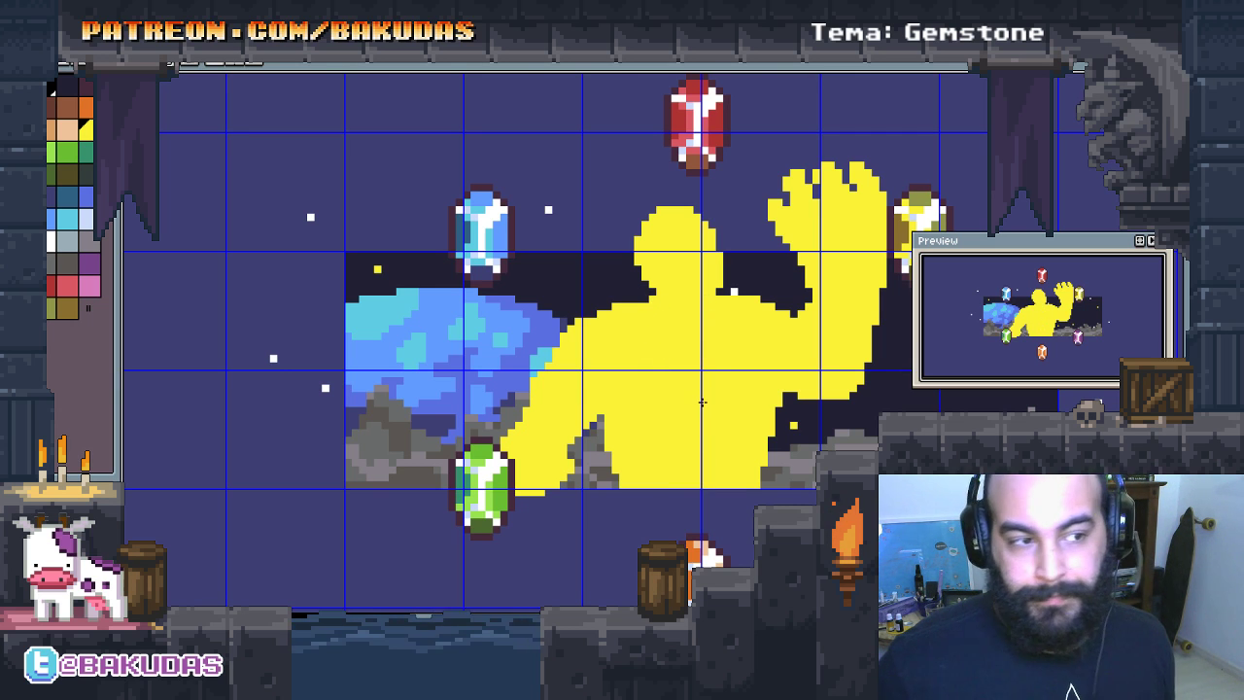
pyautogui.moveTo(702, 402); pyautogui.dragTo(711, 383)
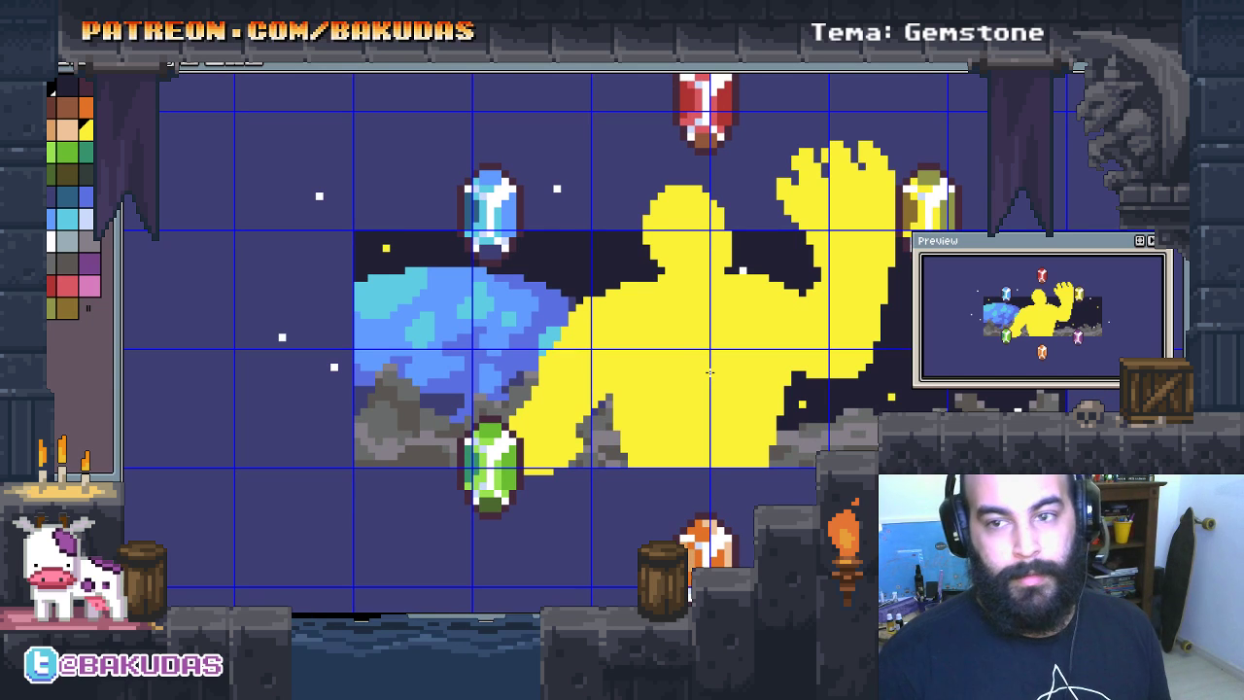
pyautogui.scroll(2, 701, 274)
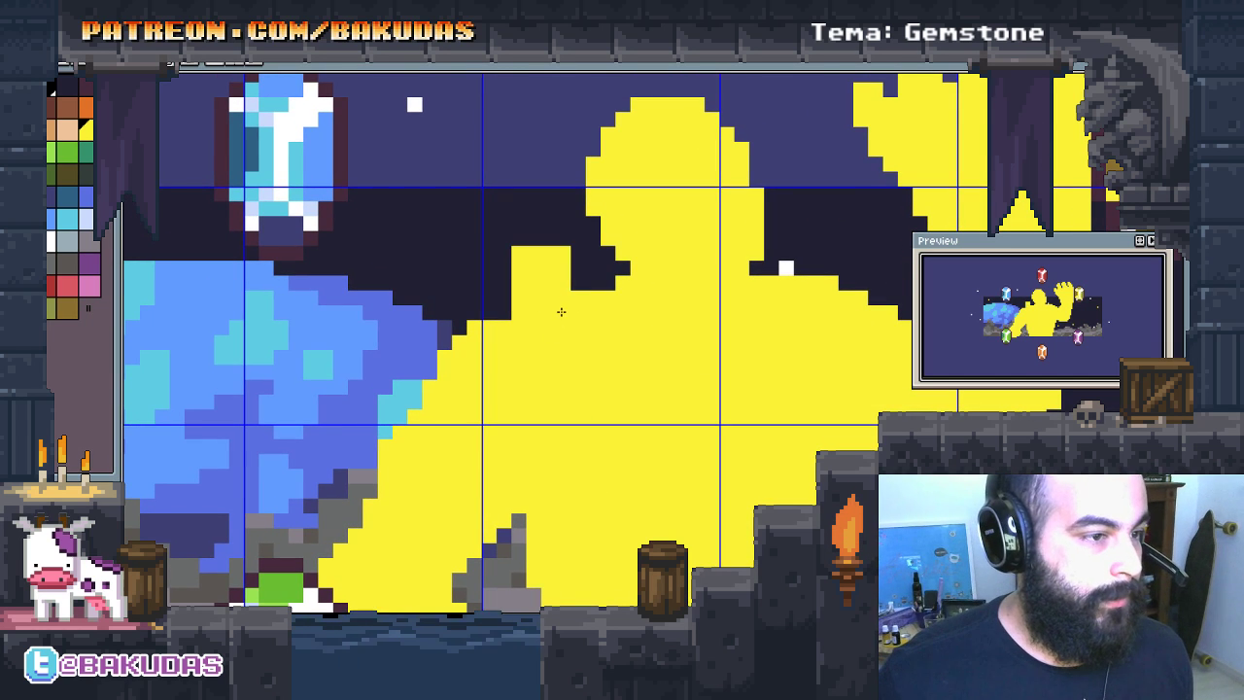
# Step: Paint the stray yellow block beside the figure dark navy
pyautogui.moveTo(550, 282)
pyautogui.mouseDown()
pyautogui.moveTo(525, 272)
pyautogui.moveTo(536, 309)
pyautogui.mouseUp()
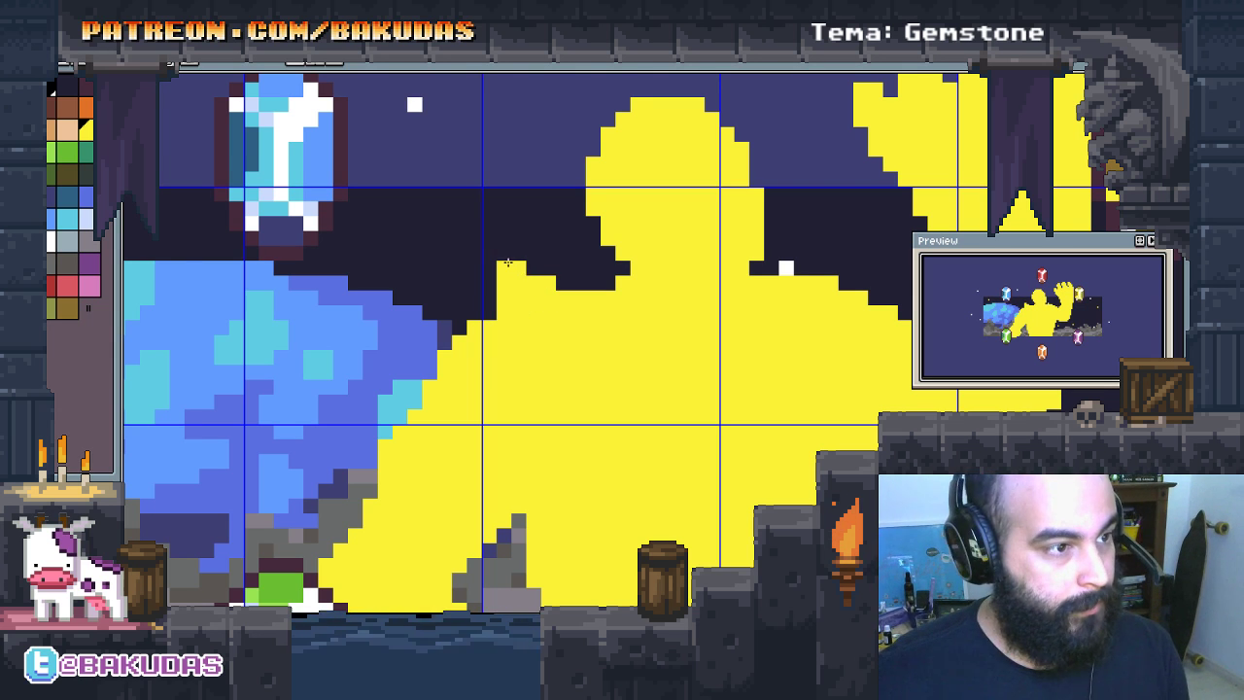
pyautogui.moveTo(664, 366); pyautogui.dragTo(658, 368)
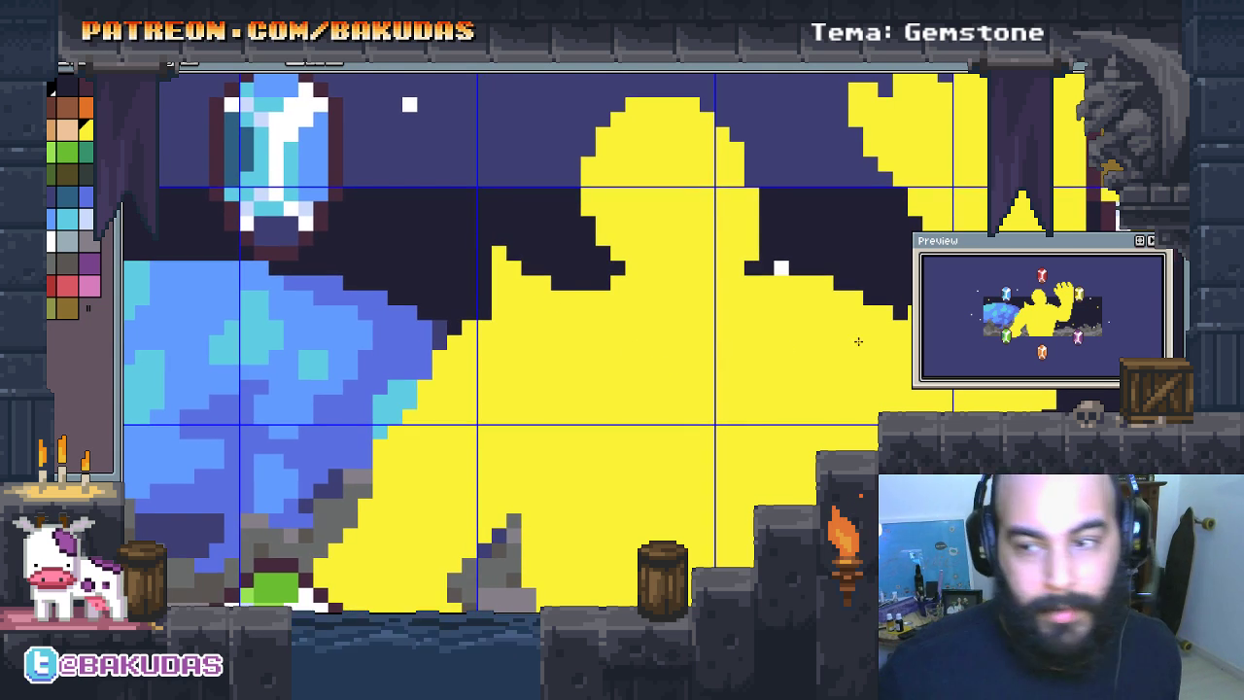
pyautogui.moveTo(844, 335); pyautogui.dragTo(713, 386)
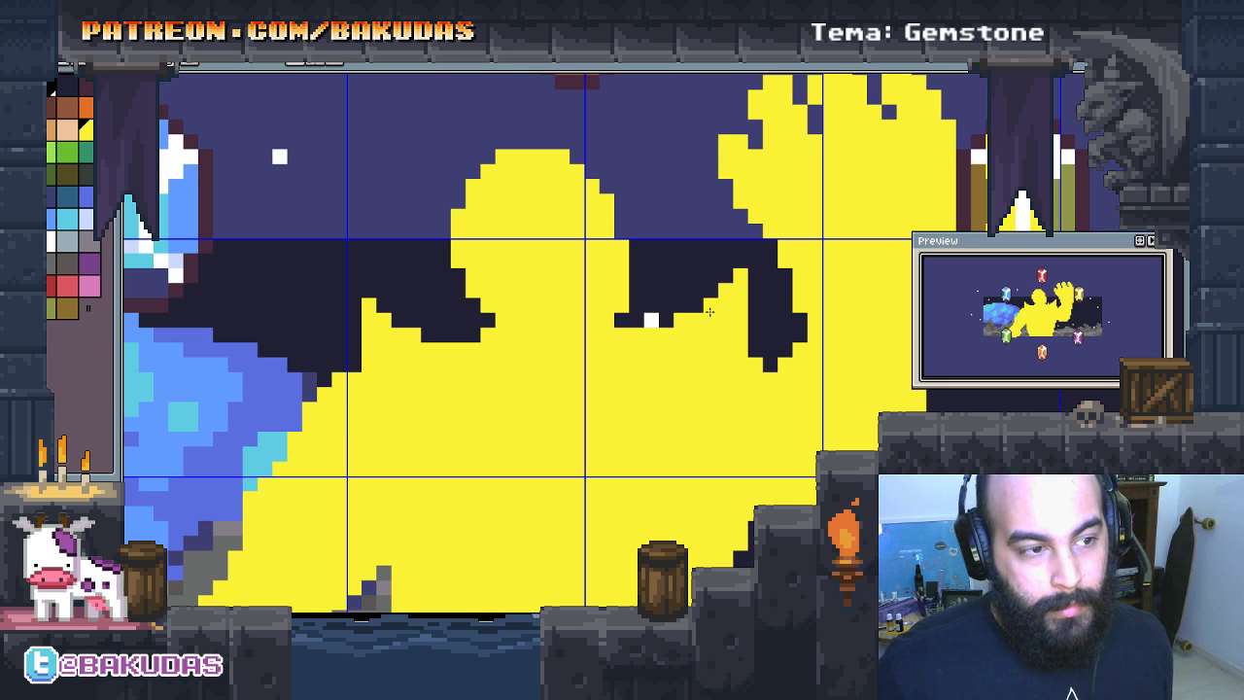
# Step: Move the yellow silhouette a few pixels right, leaving the gem ring in place
pyautogui.scroll(-2, 700, 389)
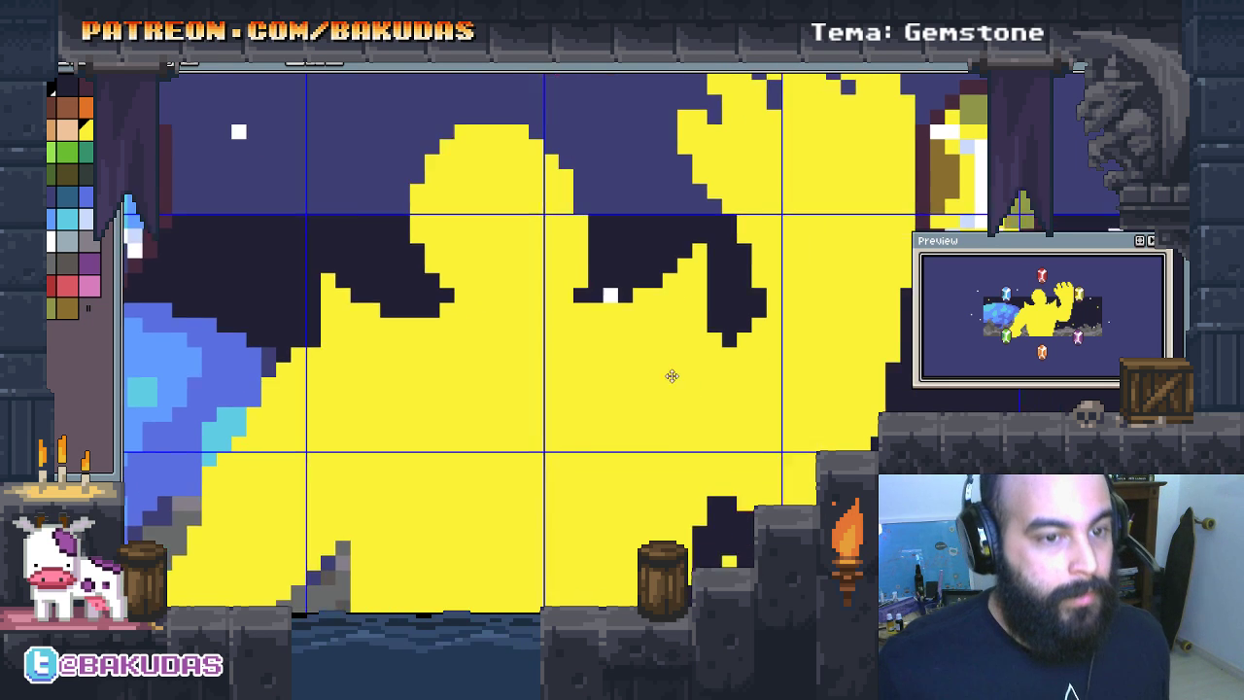
pyautogui.scroll(-2, 693, 374)
pyautogui.scroll(-1, 693, 374)
pyautogui.hscroll(-1, 693, 374)
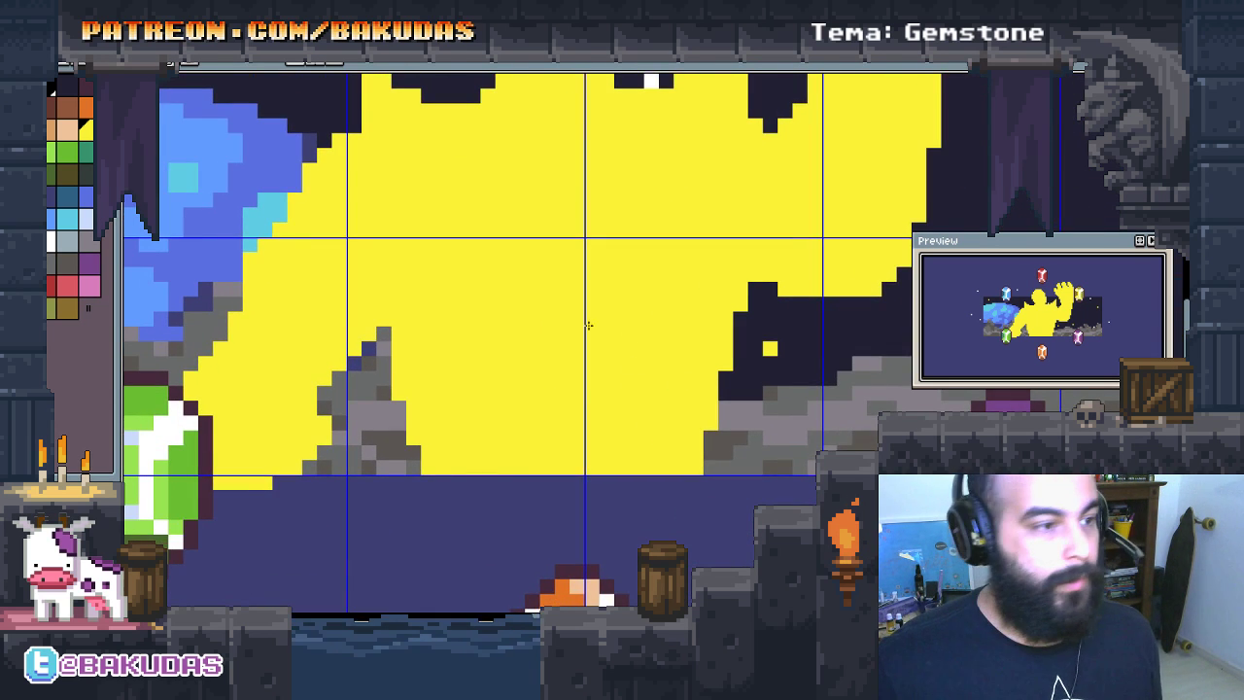
pyautogui.hscroll(-2, 685, 367)
pyautogui.hscroll(-1, 676, 359)
pyautogui.hscroll(-1, 665, 352)
pyautogui.scroll(-2, 664, 352)
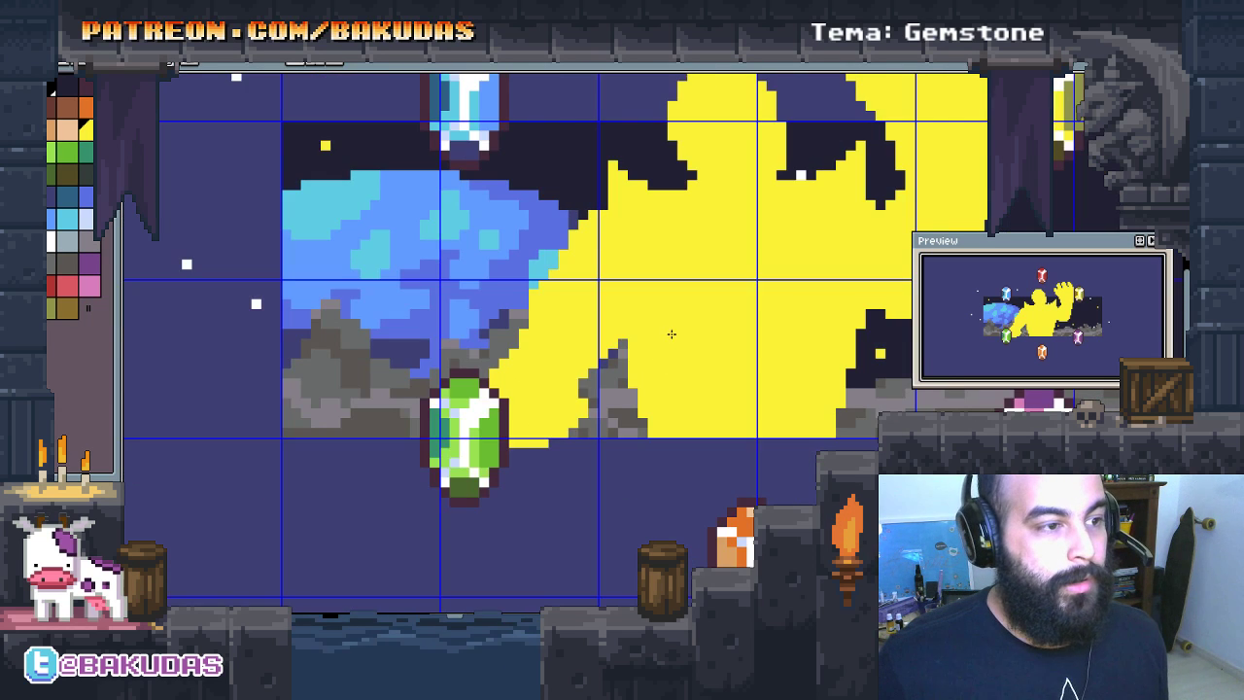
pyautogui.scroll(-1, 603, 360)
pyautogui.hscroll(-1, 574, 364)
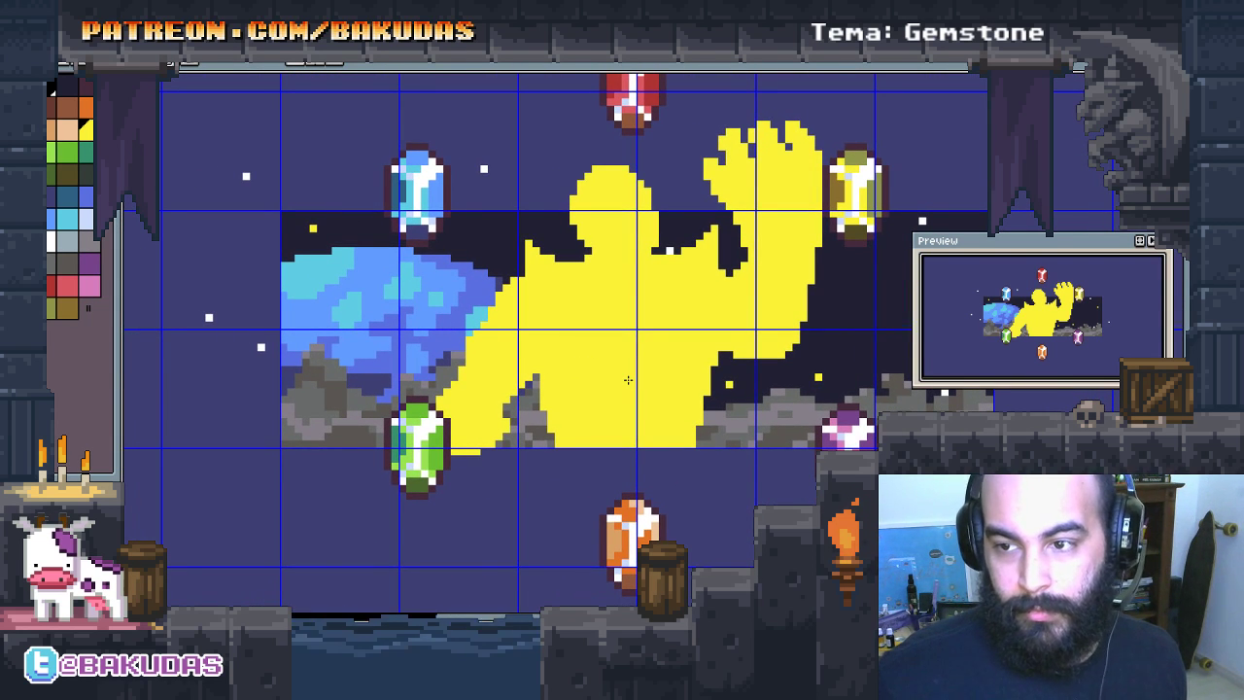
pyautogui.hscroll(-1, 628, 380)
pyautogui.hscroll(2, 612, 374)
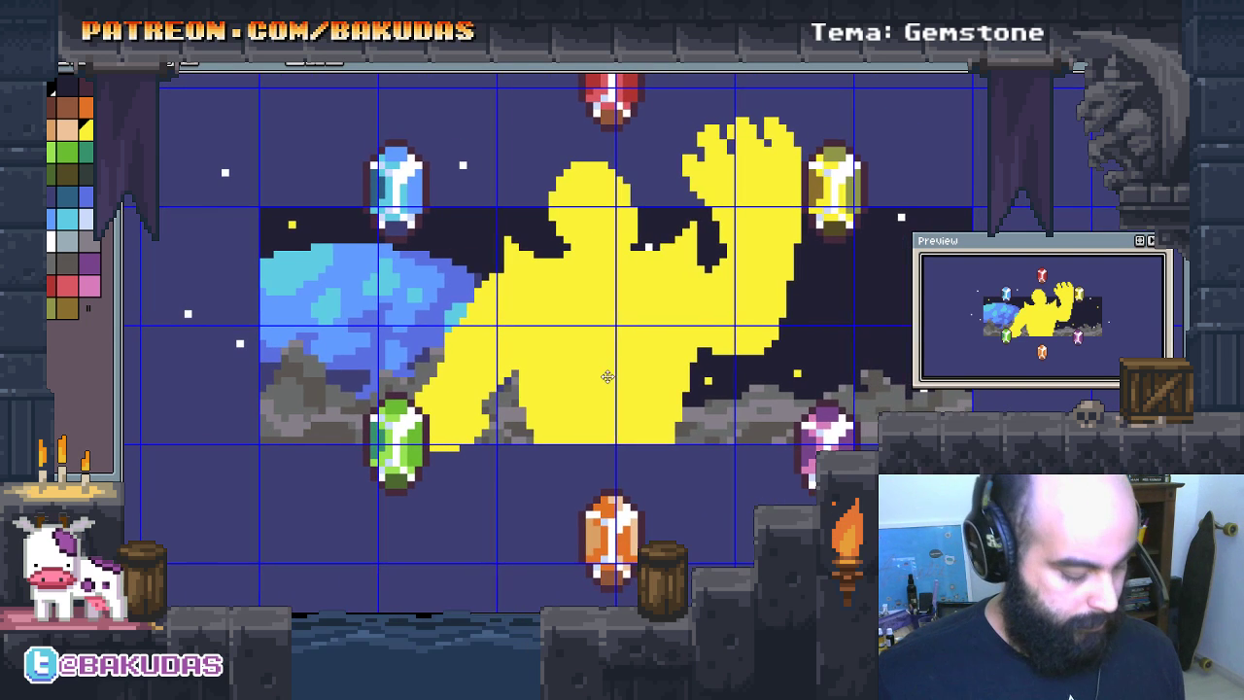
pyautogui.moveTo(600, 360); pyautogui.dragTo(602, 360)
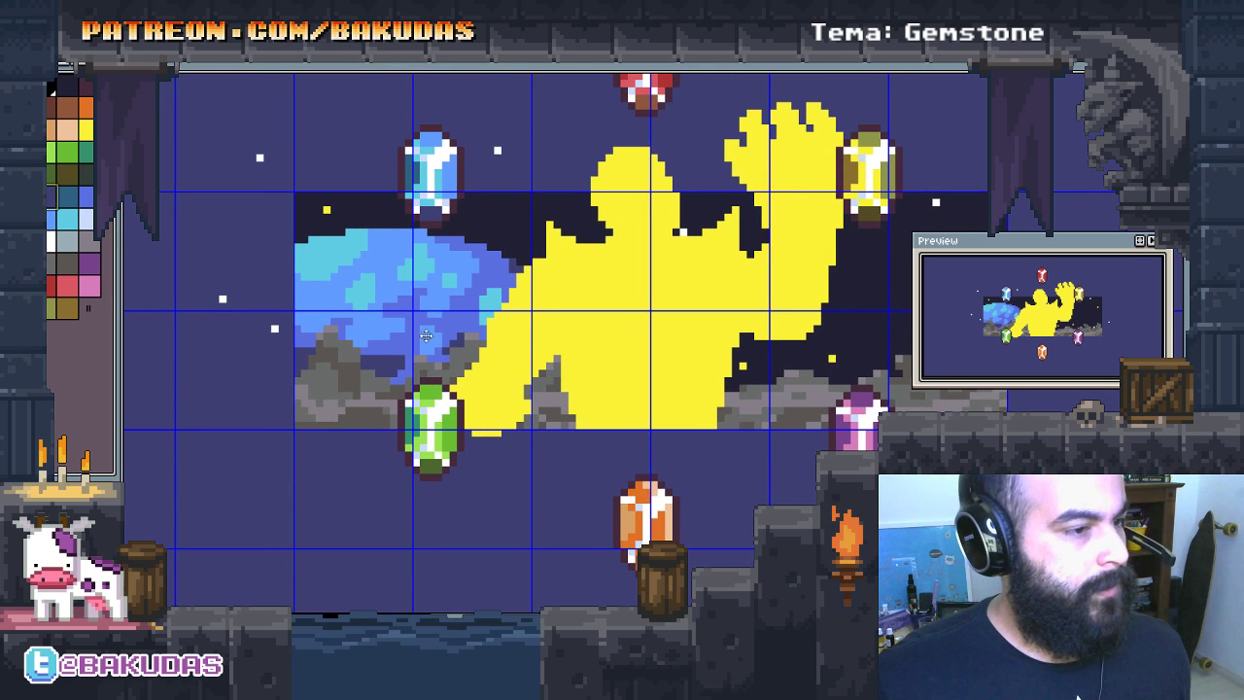
pyautogui.moveTo(578, 379); pyautogui.dragTo(588, 382)
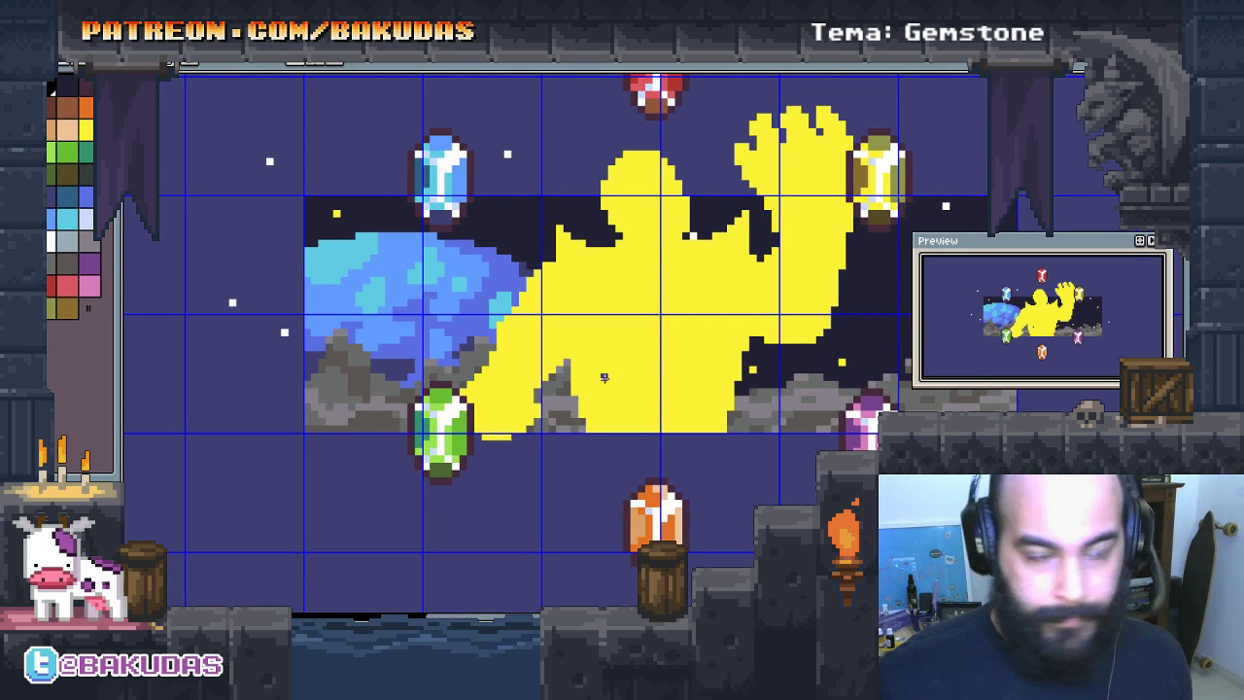
pyautogui.scroll(1, 605, 377)
pyautogui.hscroll(1, 594, 369)
pyautogui.hscroll(1, 569, 417)
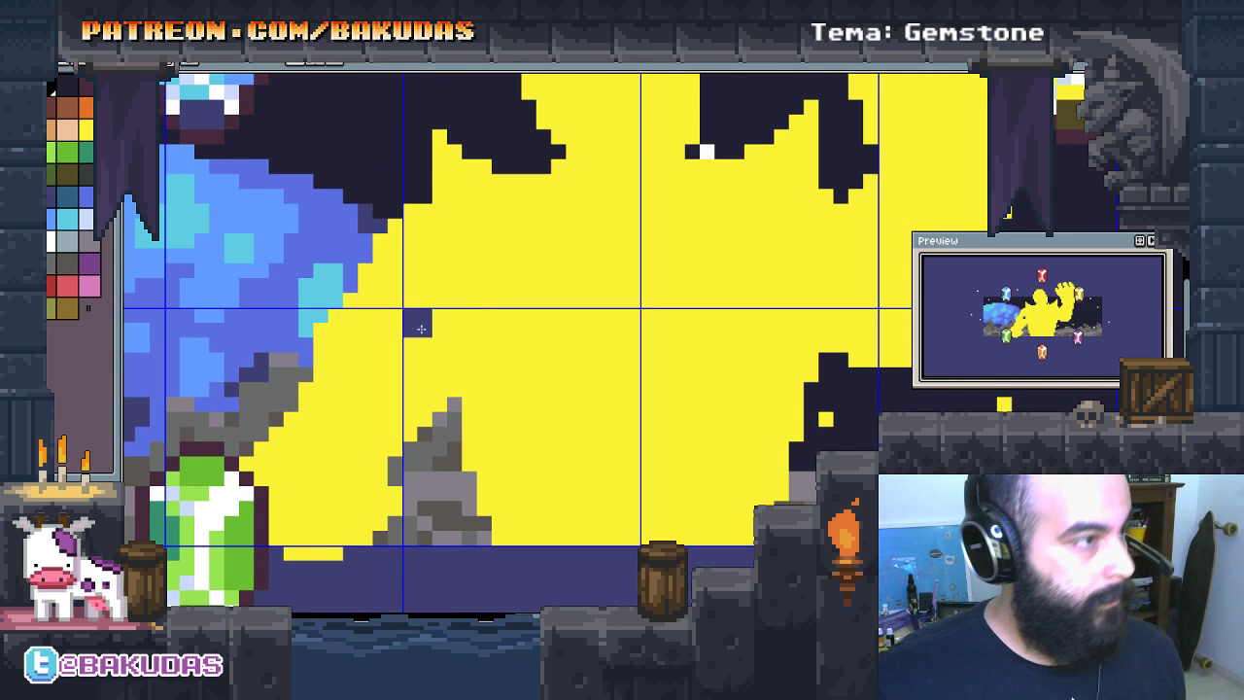
pyautogui.scroll(-1, 418, 324)
# Step: Switch ink mode and paint navy over the lower yellow strip and grey area
pyautogui.click(188, 66)
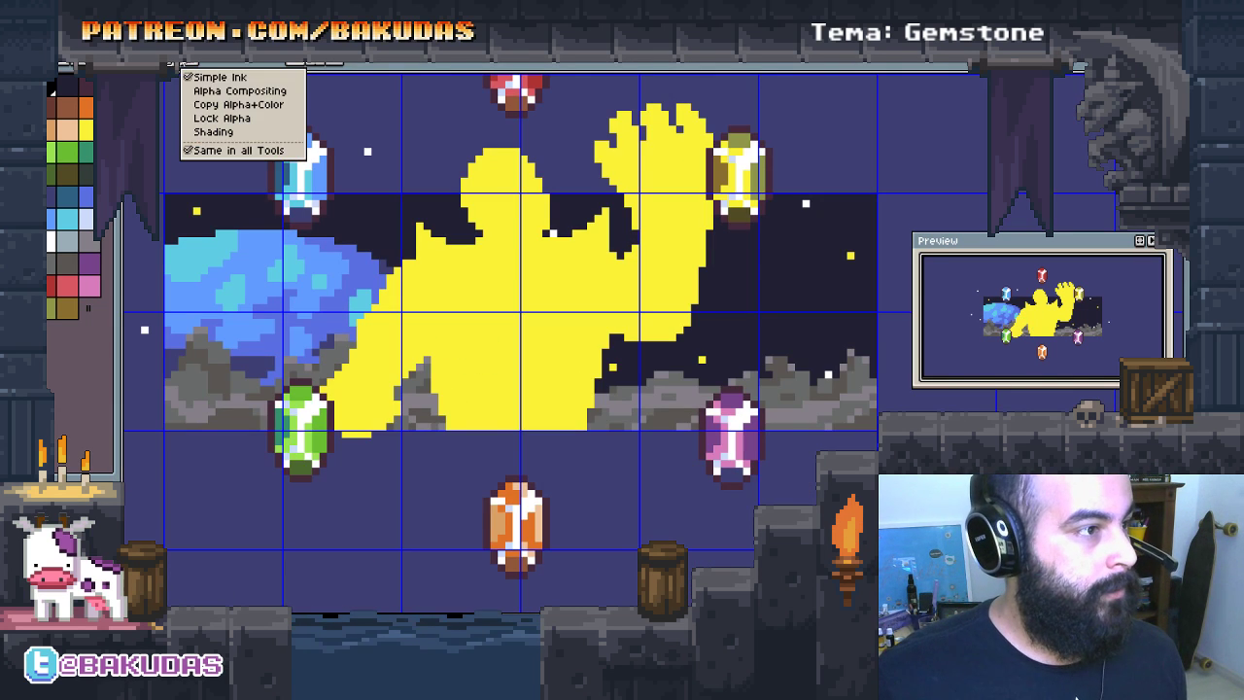
pyautogui.click(220, 107)
pyautogui.scroll(1, 454, 333)
pyautogui.moveTo(603, 444); pyautogui.dragTo(695, 406)
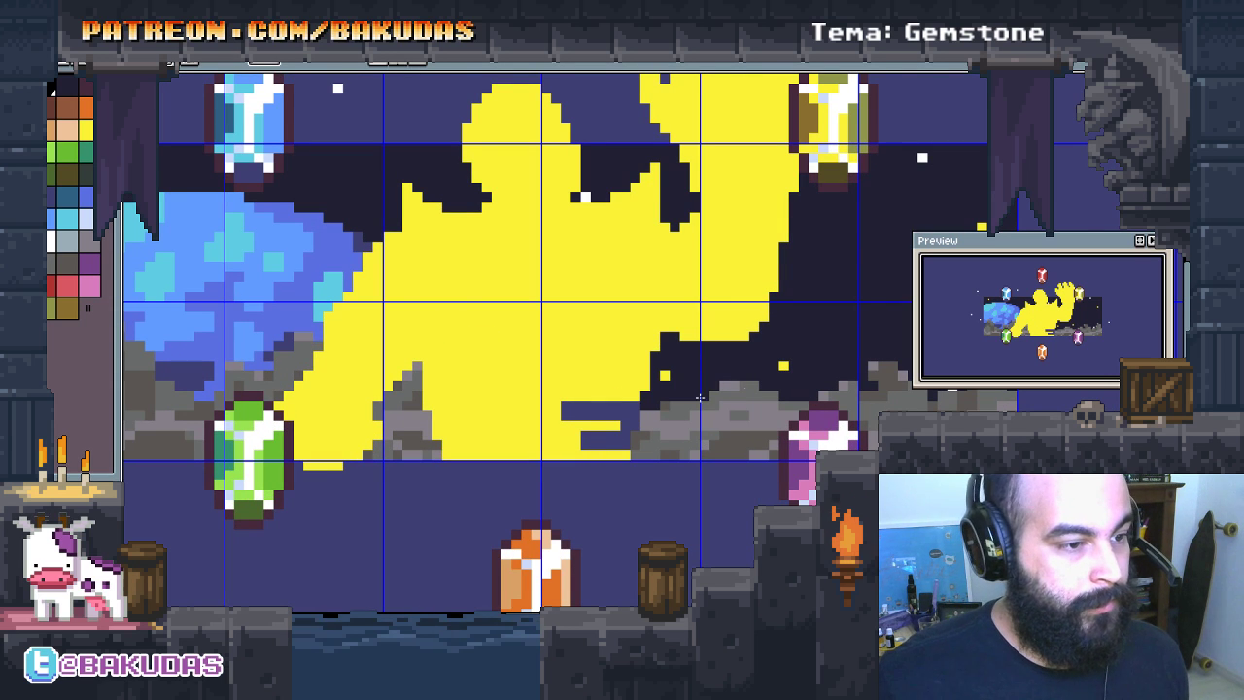
pyautogui.scroll(1, 588, 423)
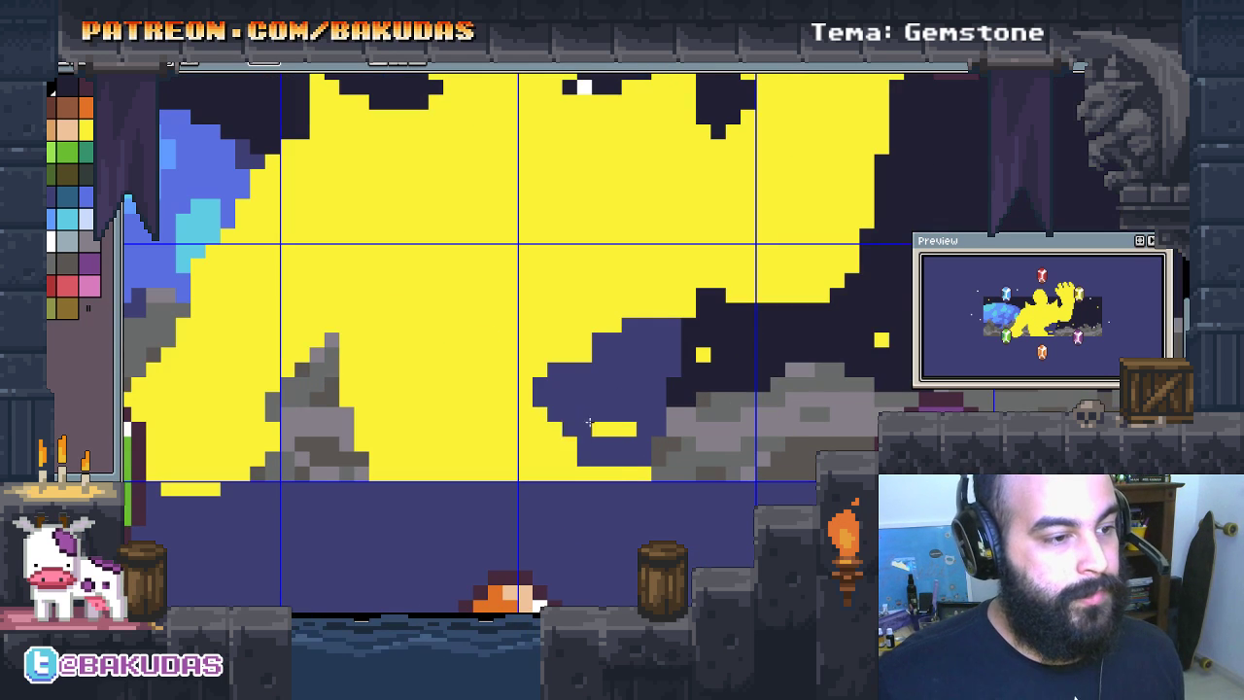
pyautogui.moveTo(622, 473); pyautogui.dragTo(585, 473)
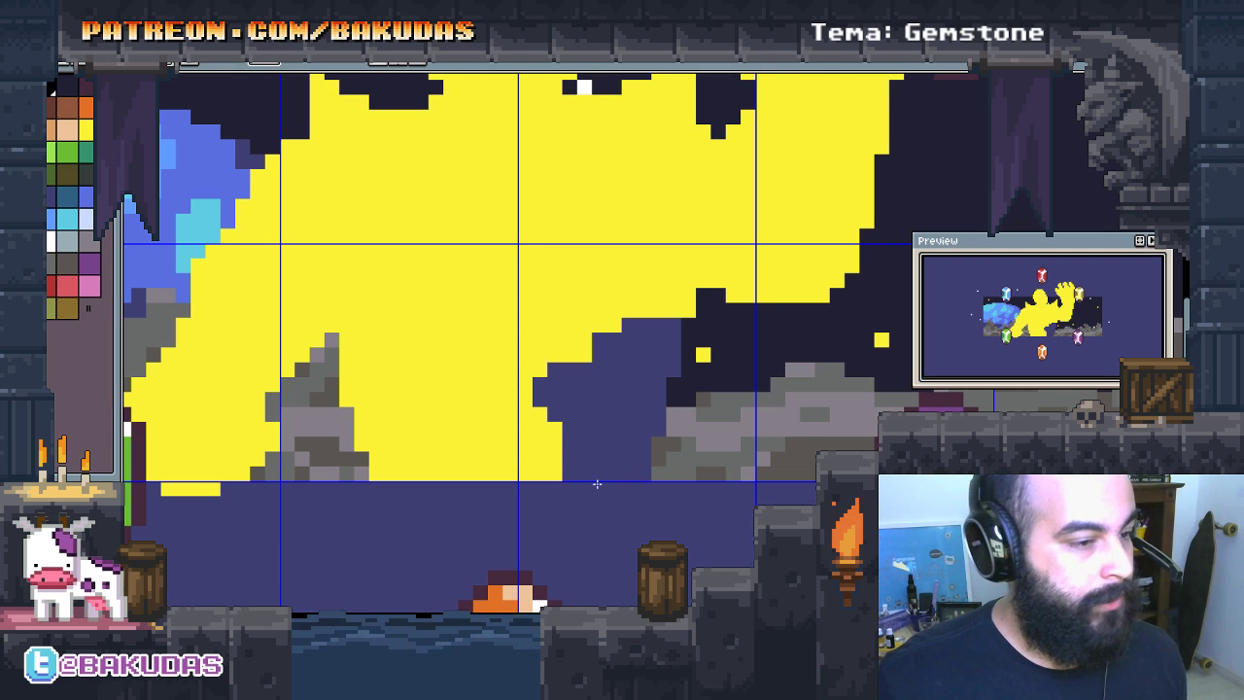
# Step: Paint a navy column down to the bottom, restoring two small blocks to yellow
pyautogui.moveTo(384, 466)
pyautogui.mouseDown()
pyautogui.moveTo(354, 369)
pyautogui.moveTo(374, 476)
pyautogui.moveTo(384, 350)
pyautogui.moveTo(408, 371)
pyautogui.moveTo(435, 457)
pyautogui.moveTo(465, 486)
pyautogui.moveTo(440, 348)
pyautogui.mouseUp()
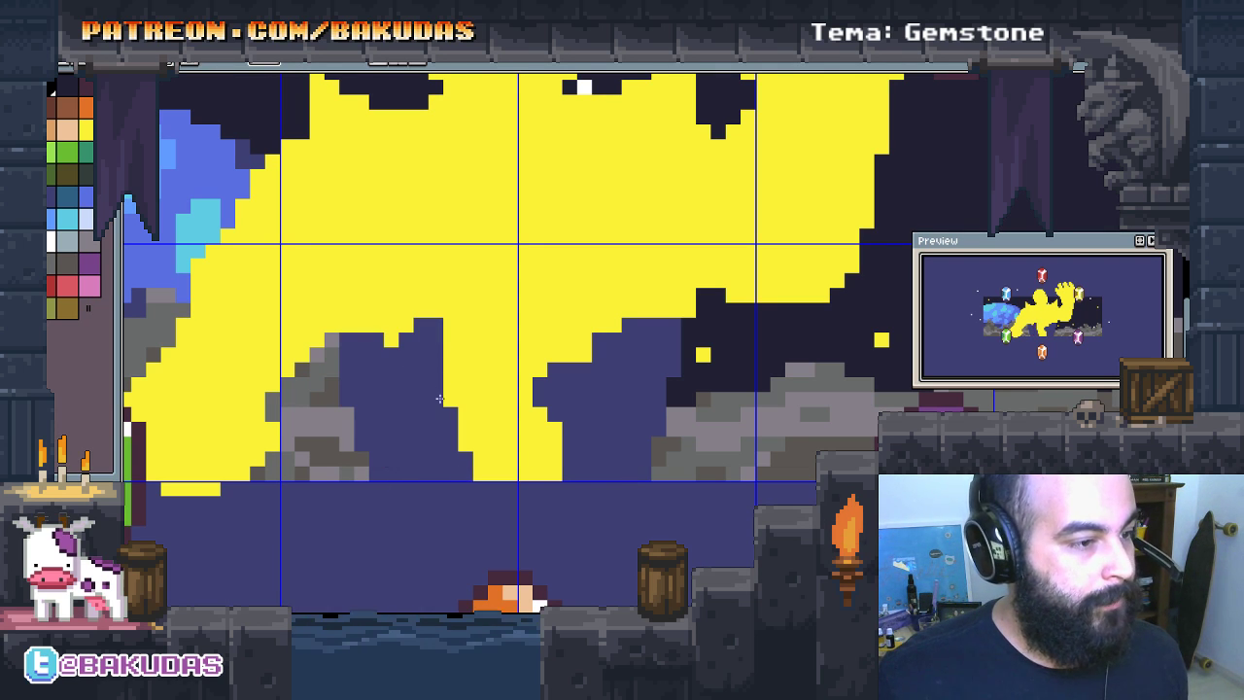
pyautogui.moveTo(439, 399)
pyautogui.mouseDown()
pyautogui.moveTo(548, 451)
pyautogui.moveTo(568, 488)
pyautogui.moveTo(558, 433)
pyautogui.mouseUp()
pyautogui.keyDown('alt'); pyautogui.click(531, 443); pyautogui.keyUp('alt')
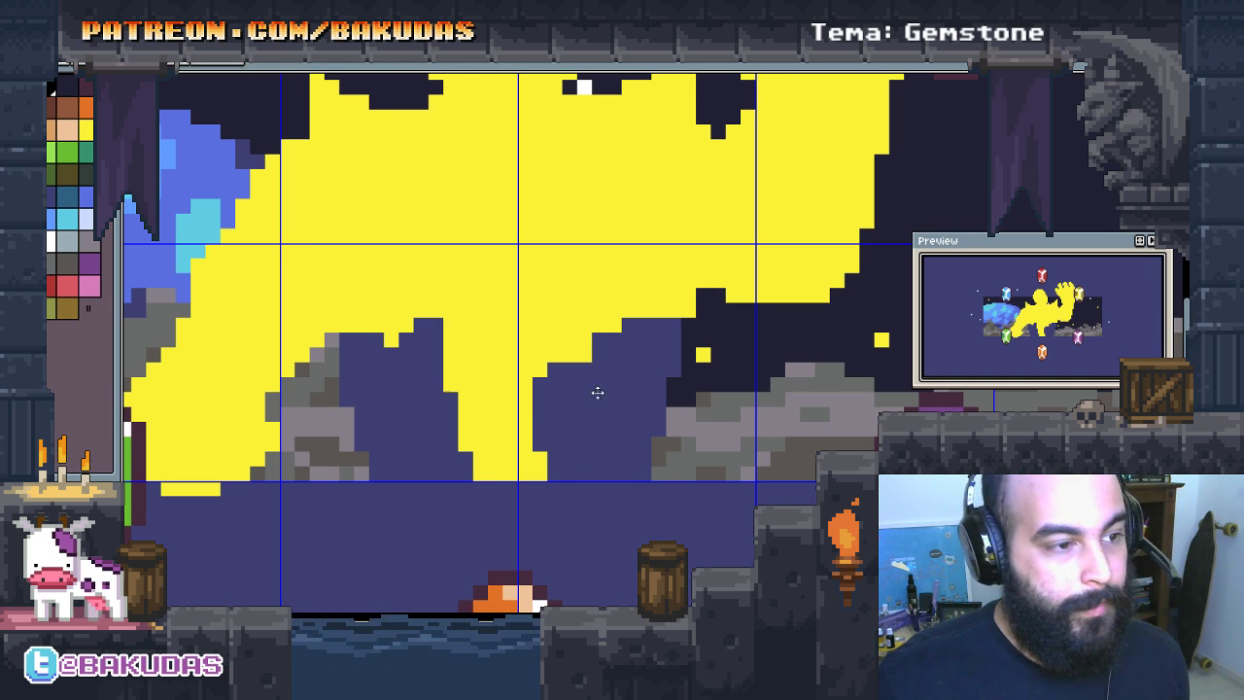
pyautogui.moveTo(597, 392)
pyautogui.mouseDown()
pyautogui.moveTo(612, 440)
pyautogui.moveTo(579, 440)
pyautogui.moveTo(606, 427)
pyautogui.moveTo(631, 367)
pyautogui.moveTo(678, 378)
pyautogui.mouseUp()
pyautogui.keyDown('alt'); pyautogui.click(564, 433); pyautogui.keyUp('alt')
pyautogui.click(575, 418)
pyautogui.keyDown('alt'); pyautogui.click(597, 443); pyautogui.keyUp('alt')
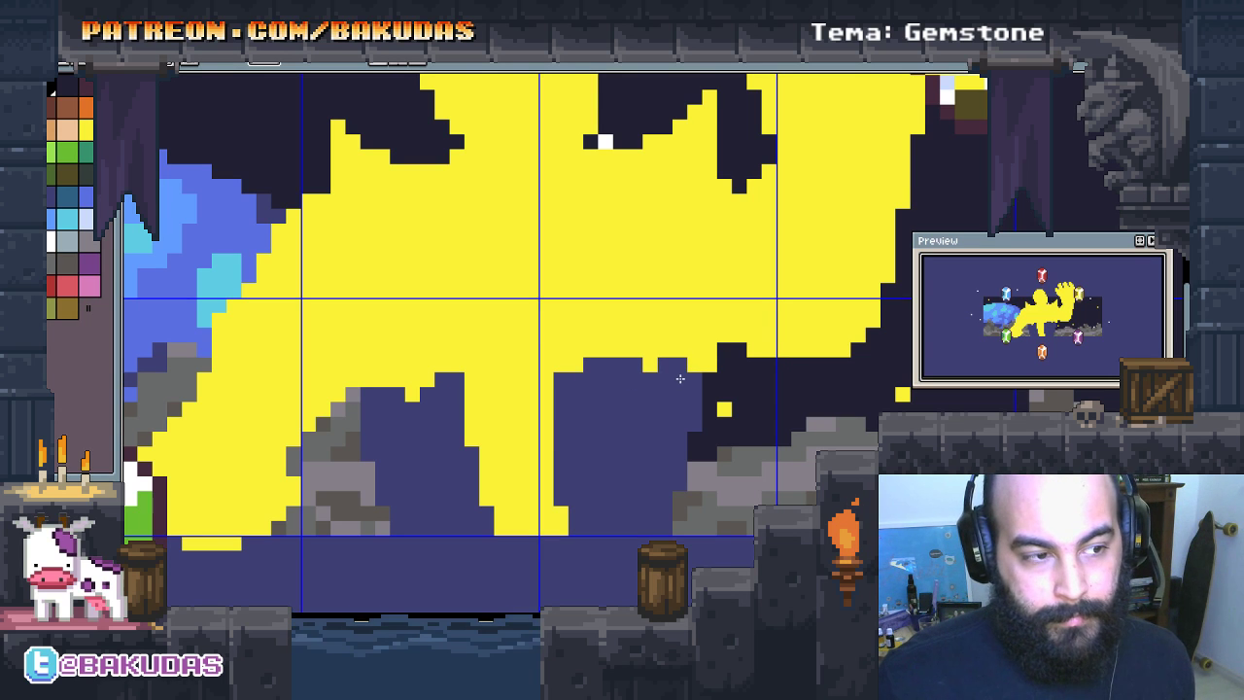
# Step: Paint a navy diagonal band and push navy rightward over the yellow near the planet
pyautogui.moveTo(638, 425); pyautogui.dragTo(711, 393)
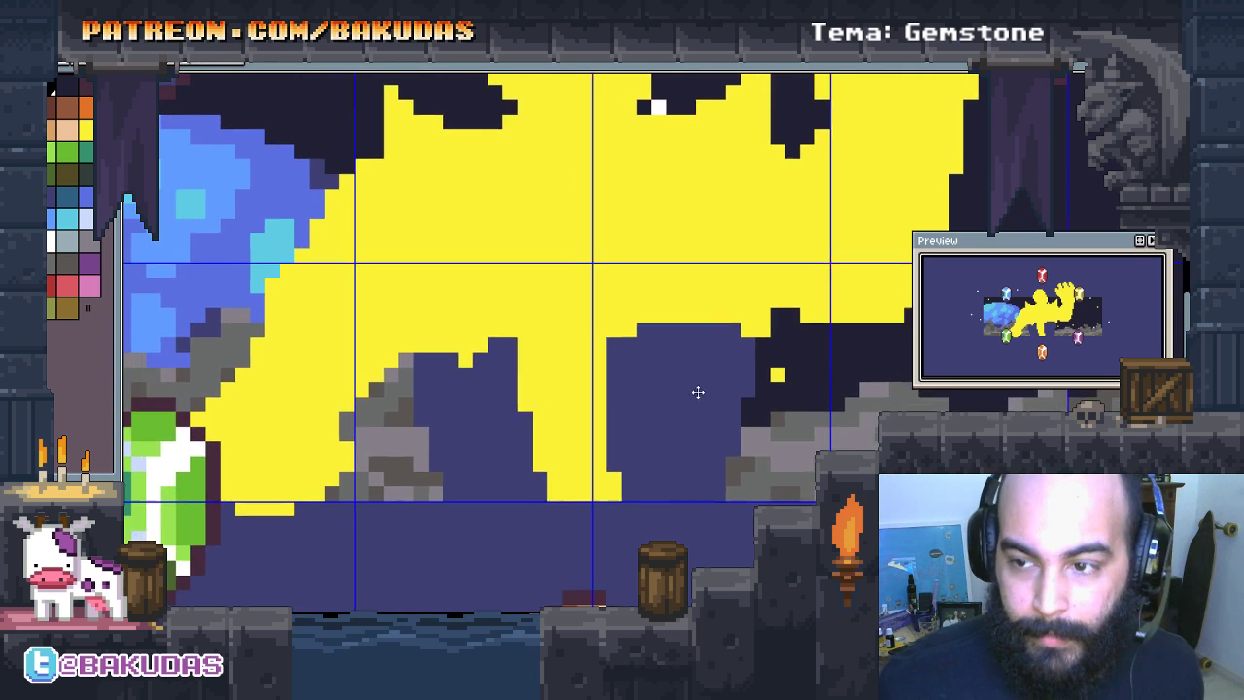
pyautogui.moveTo(488, 408)
pyautogui.mouseDown()
pyautogui.moveTo(547, 426)
pyautogui.moveTo(658, 502)
pyautogui.mouseUp()
pyautogui.moveTo(528, 384)
pyautogui.mouseDown()
pyautogui.moveTo(506, 367)
pyautogui.moveTo(492, 406)
pyautogui.moveTo(598, 443)
pyautogui.moveTo(565, 389)
pyautogui.mouseUp()
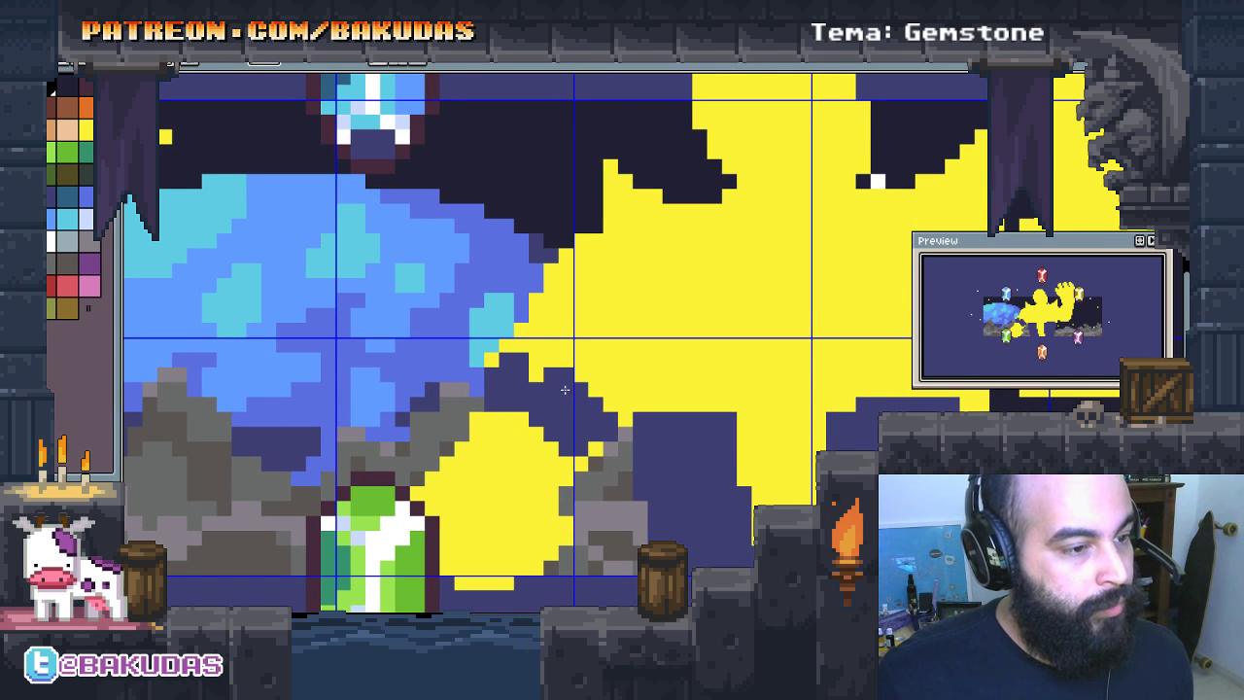
pyautogui.scroll(1, 558, 402)
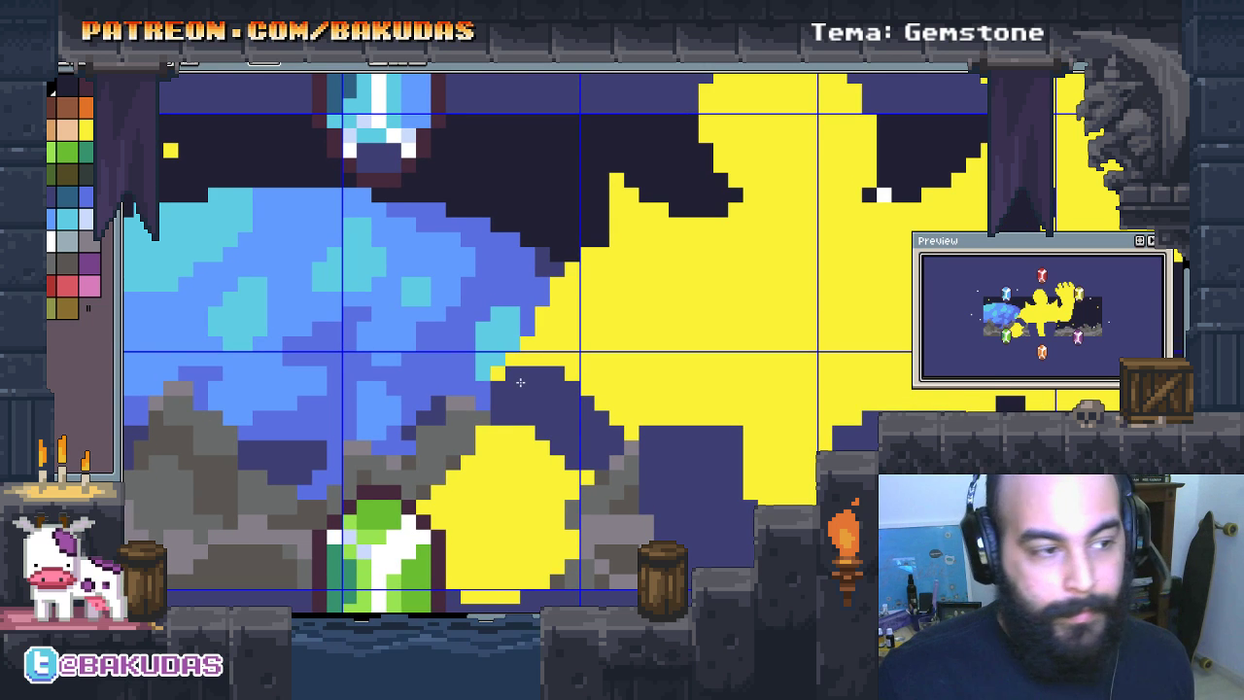
pyautogui.scroll(1, 519, 377)
pyautogui.moveTo(530, 358)
pyautogui.mouseDown()
pyautogui.moveTo(562, 338)
pyautogui.moveTo(528, 359)
pyautogui.moveTo(628, 420)
pyautogui.moveTo(687, 410)
pyautogui.moveTo(691, 445)
pyautogui.mouseUp()
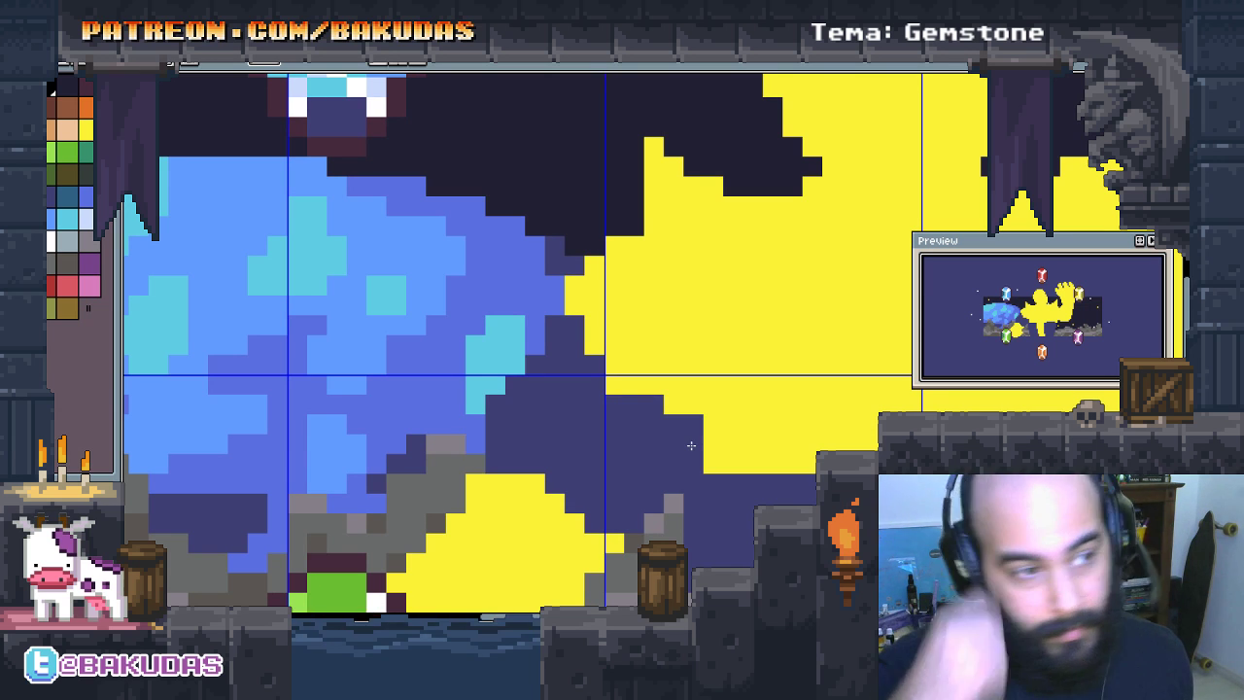
pyautogui.moveTo(615, 255)
pyautogui.mouseDown()
pyautogui.moveTo(654, 269)
pyautogui.moveTo(595, 314)
pyautogui.moveTo(687, 330)
pyautogui.moveTo(682, 385)
pyautogui.moveTo(704, 395)
pyautogui.mouseUp()
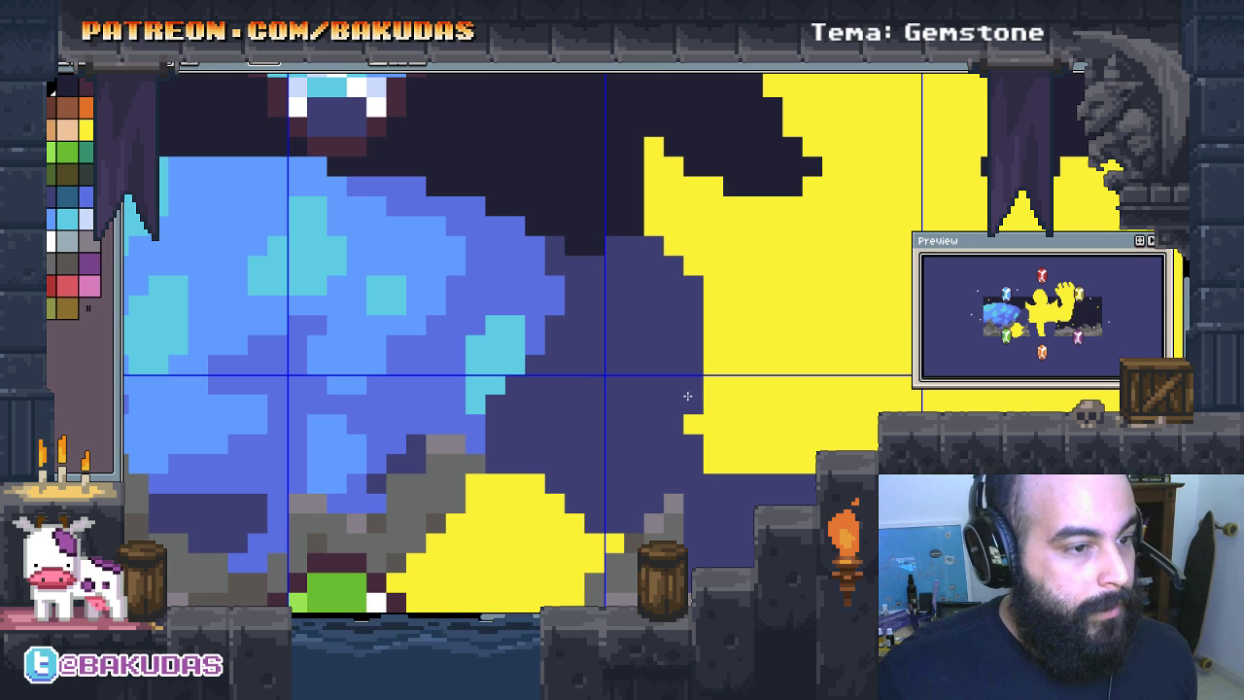
pyautogui.moveTo(723, 470)
pyautogui.mouseDown()
pyautogui.moveTo(743, 476)
pyautogui.moveTo(706, 477)
pyautogui.moveTo(558, 425)
pyautogui.moveTo(428, 482)
pyautogui.mouseUp()
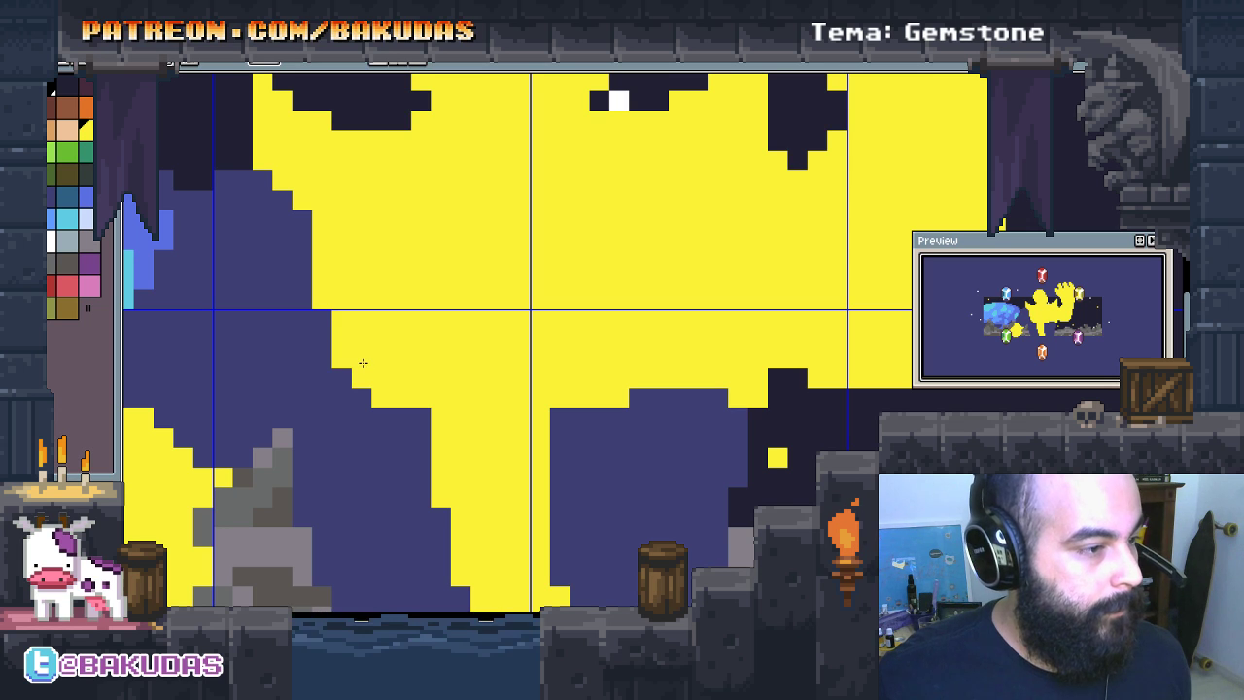
# Step: Paint yellow back over part of the navy area on the left
pyautogui.moveTo(333, 316)
pyautogui.mouseDown()
pyautogui.moveTo(299, 216)
pyautogui.moveTo(247, 186)
pyautogui.mouseUp()
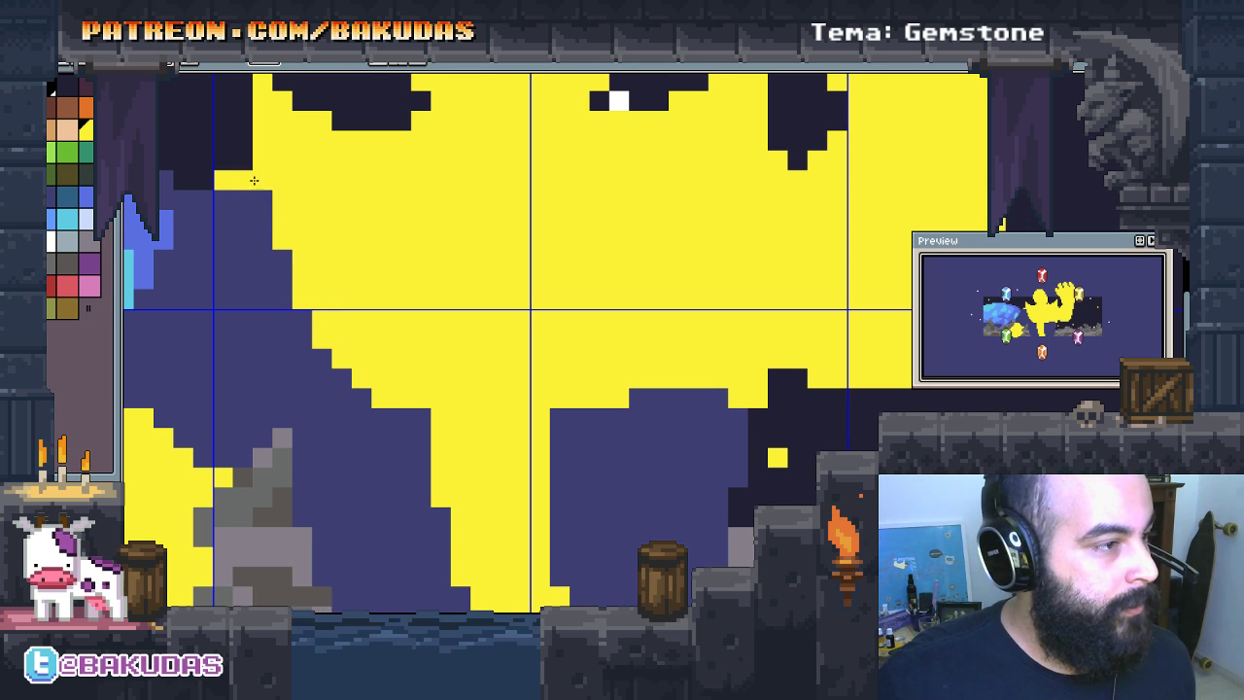
pyautogui.moveTo(347, 272)
pyautogui.mouseDown()
pyautogui.moveTo(478, 299)
pyautogui.moveTo(492, 385)
pyautogui.mouseUp()
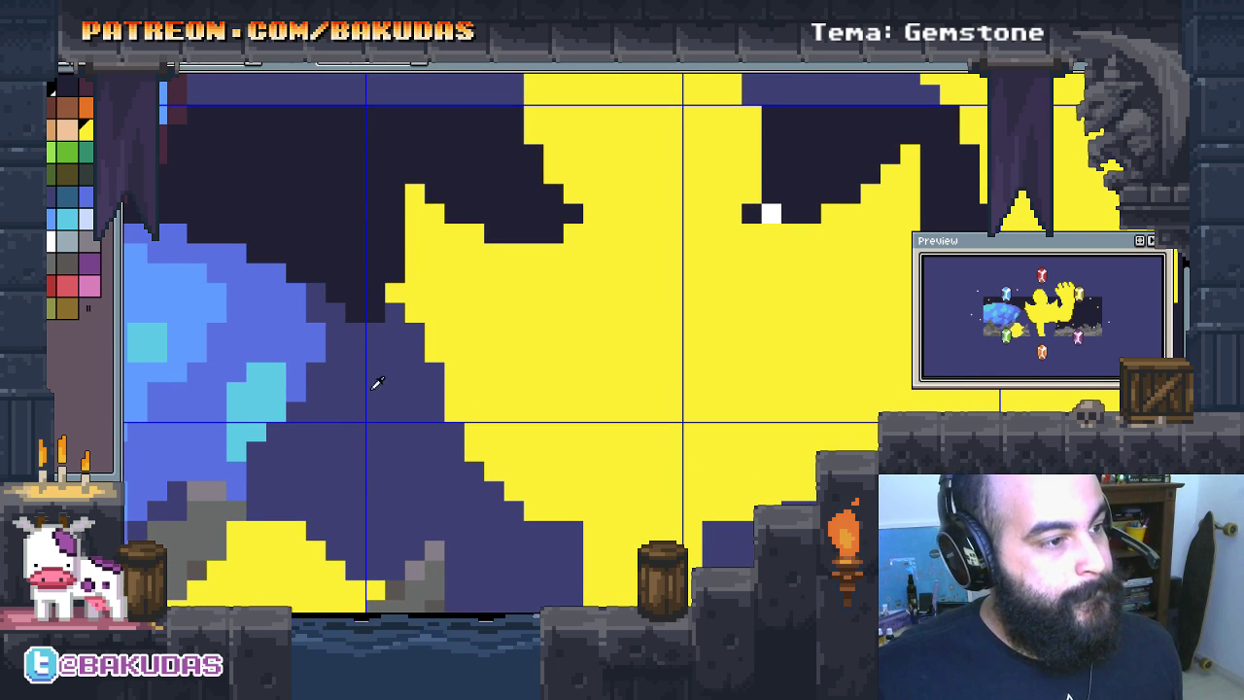
pyautogui.moveTo(378, 382); pyautogui.dragTo(328, 376)
pyautogui.moveTo(363, 245); pyautogui.dragTo(363, 265)
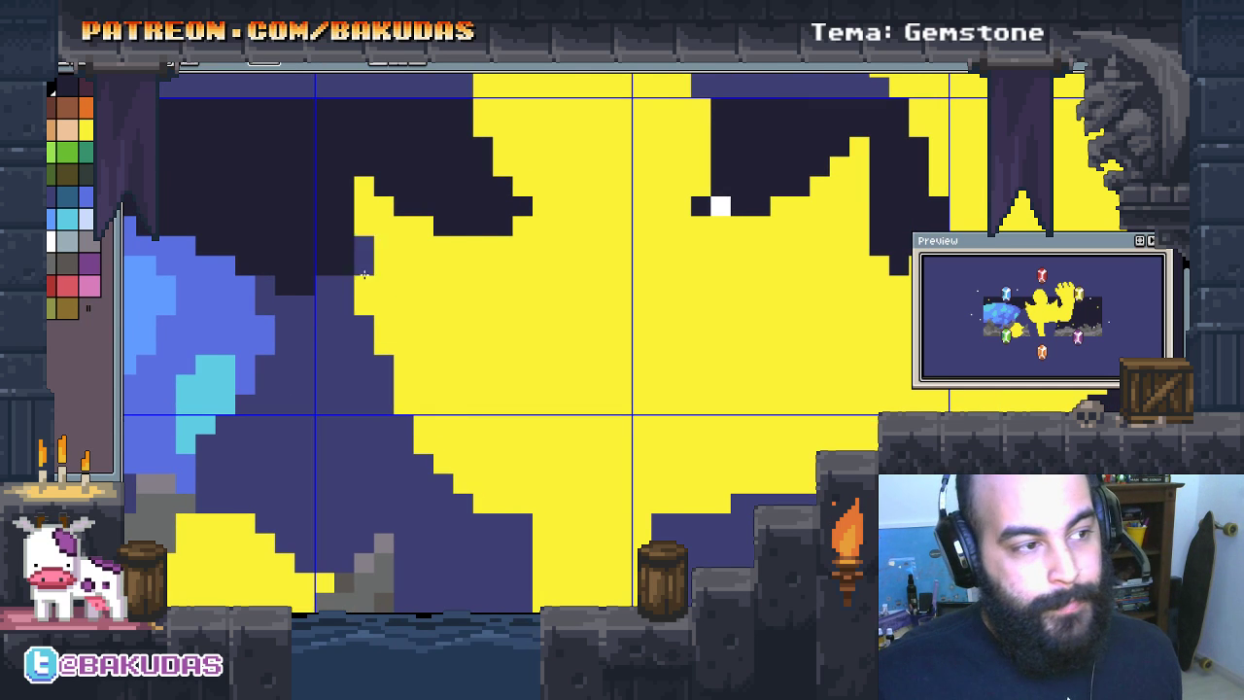
pyautogui.hscroll(3, 496, 397)
pyautogui.scroll(-1, 495, 397)
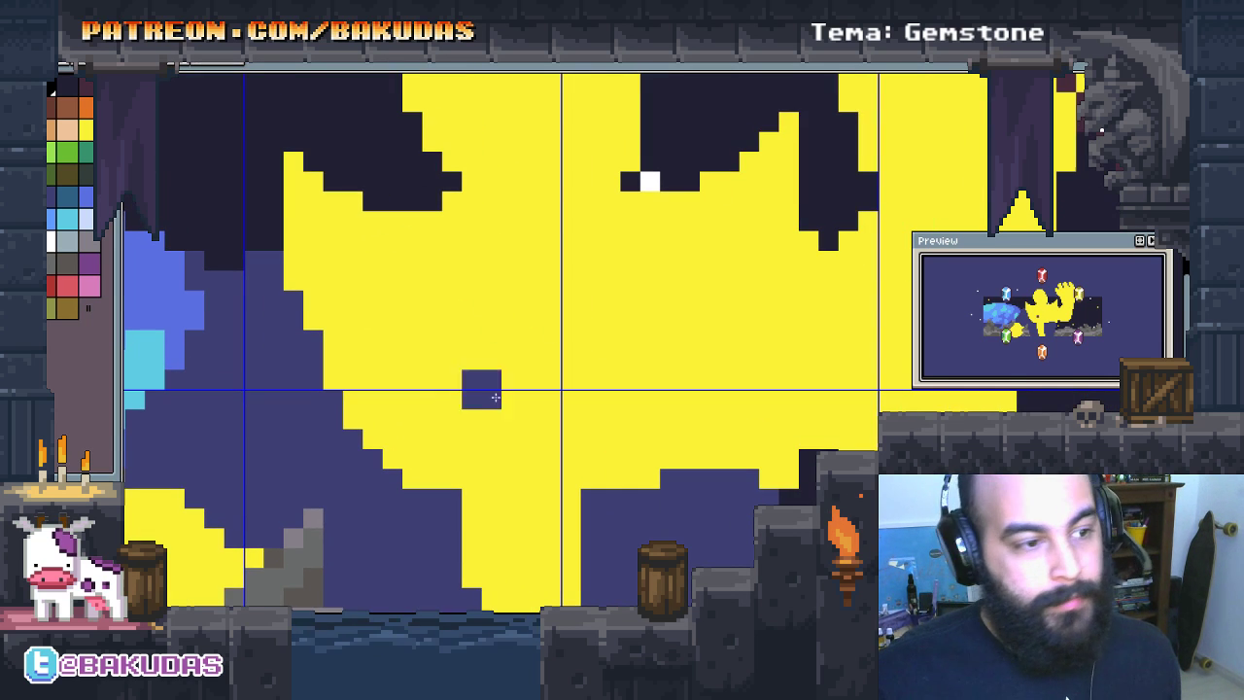
pyautogui.scroll(-2, 767, 414)
pyautogui.hscroll(2, 767, 414)
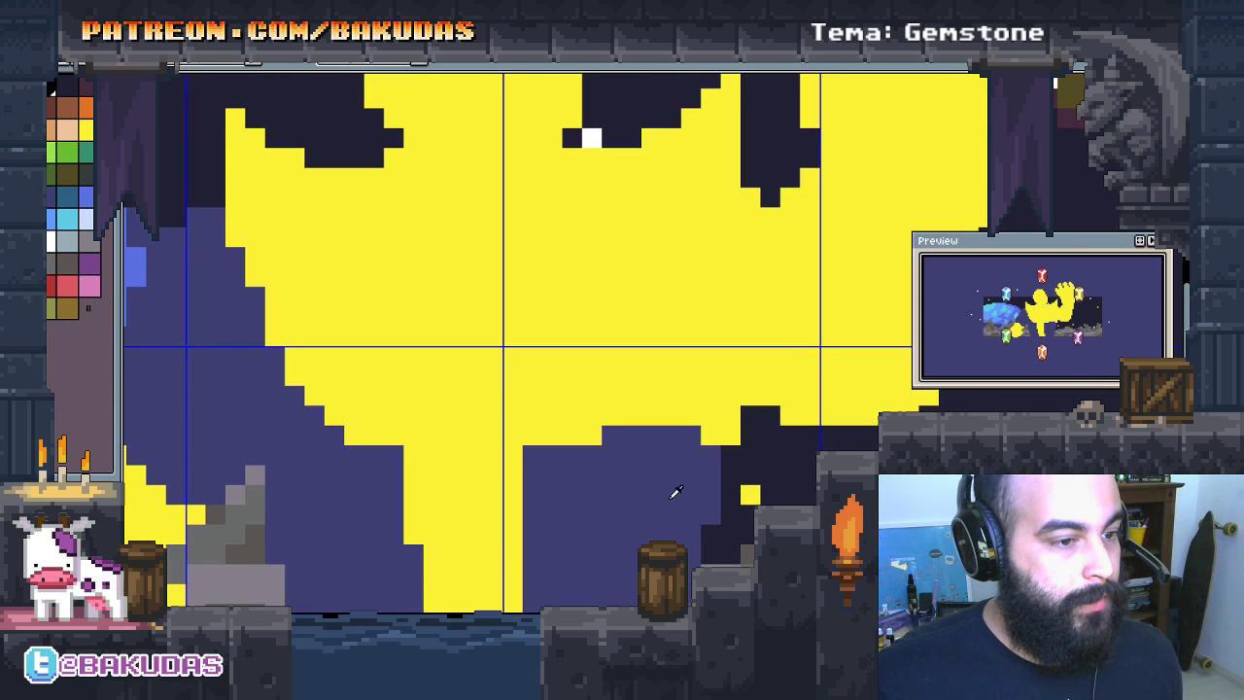
# Step: Darken yellow pixels on the silhouette's right side to dark purple
pyautogui.moveTo(711, 435)
pyautogui.mouseDown()
pyautogui.moveTo(730, 439)
pyautogui.moveTo(730, 416)
pyautogui.moveTo(745, 417)
pyautogui.moveTo(716, 446)
pyautogui.moveTo(724, 320)
pyautogui.mouseUp()
pyautogui.scroll(1, 752, 415)
pyautogui.hscroll(3, 751, 415)
pyautogui.hscroll(1, 752, 416)
pyautogui.moveTo(729, 370); pyautogui.dragTo(826, 408)
pyautogui.moveTo(826, 350); pyautogui.dragTo(847, 309)
pyautogui.moveTo(749, 369); pyautogui.dragTo(705, 354)
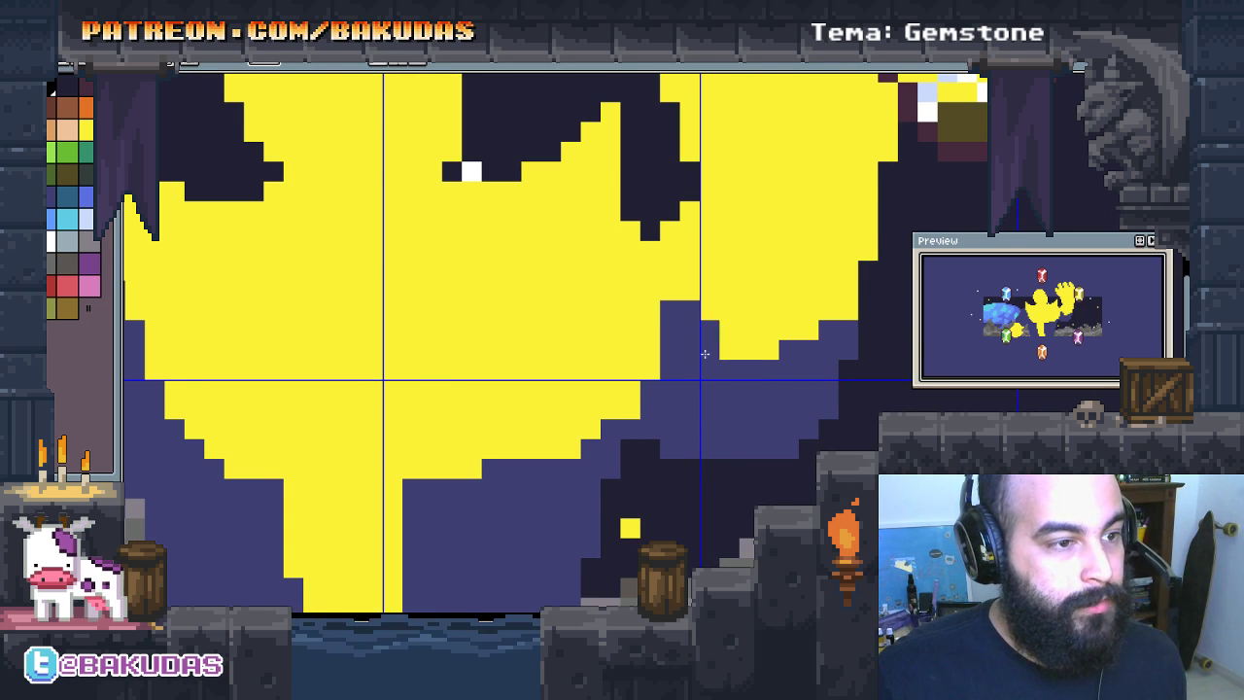
pyautogui.scroll(1, 705, 354)
pyautogui.moveTo(646, 399)
pyautogui.mouseDown()
pyautogui.moveTo(575, 305)
pyautogui.moveTo(697, 391)
pyautogui.moveTo(711, 421)
pyautogui.moveTo(638, 339)
pyautogui.moveTo(733, 347)
pyautogui.moveTo(701, 342)
pyautogui.moveTo(686, 399)
pyautogui.mouseUp()
pyautogui.moveTo(540, 304)
pyautogui.mouseDown()
pyautogui.moveTo(843, 352)
pyautogui.moveTo(732, 335)
pyautogui.moveTo(623, 341)
pyautogui.moveTo(670, 347)
pyautogui.mouseUp()
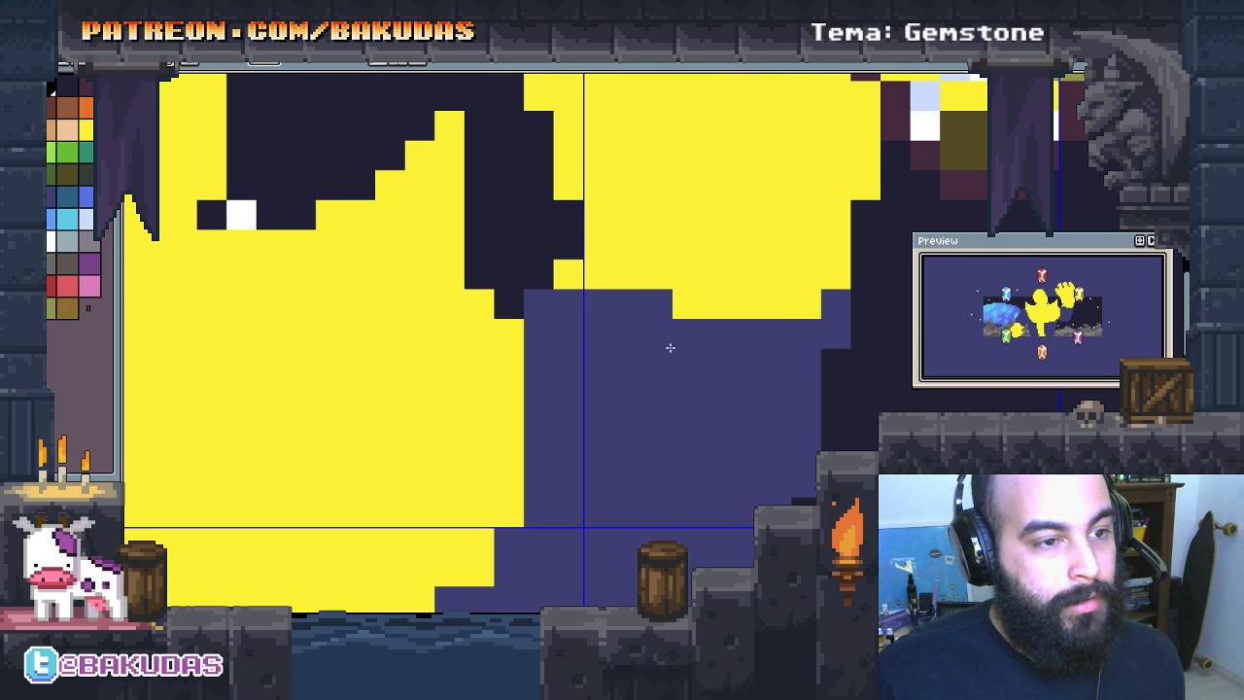
# Step: Fill the dark block and gaps along the shape's right edge with yellow
pyautogui.scroll(1, 826, 389)
pyautogui.moveTo(786, 292); pyautogui.dragTo(628, 279)
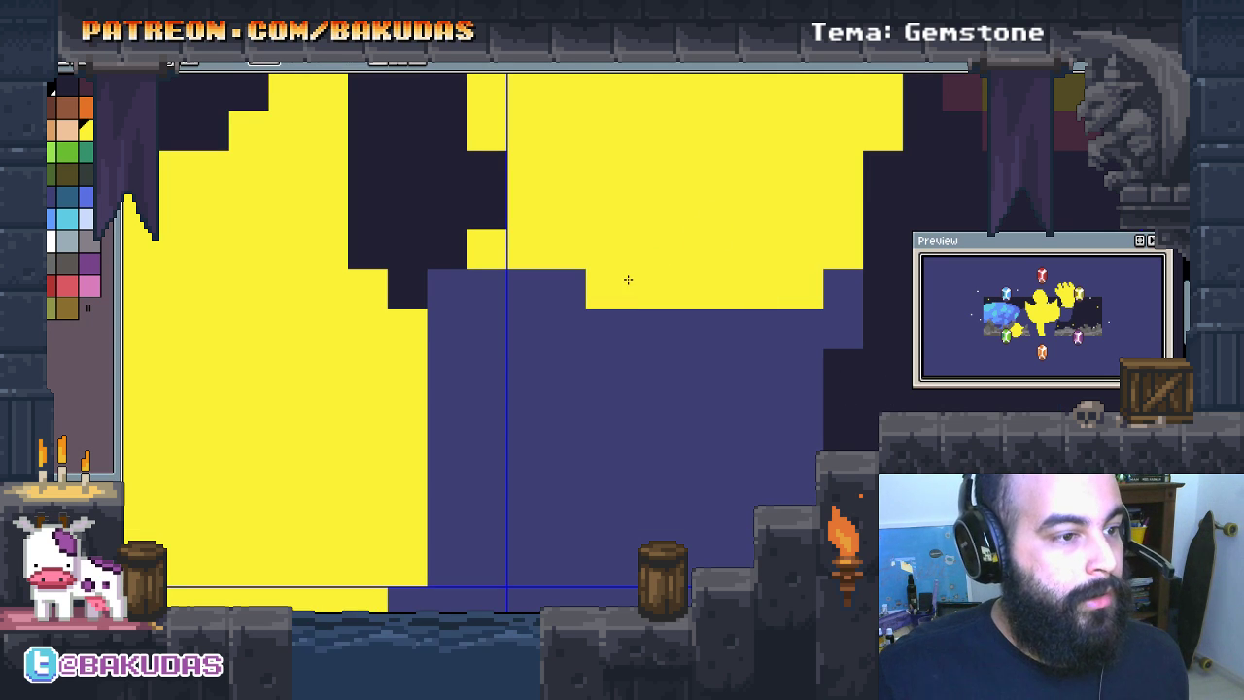
pyautogui.moveTo(799, 275)
pyautogui.mouseDown()
pyautogui.moveTo(826, 273)
pyautogui.moveTo(727, 350)
pyautogui.moveTo(761, 361)
pyautogui.mouseUp()
pyautogui.click(194, 64)
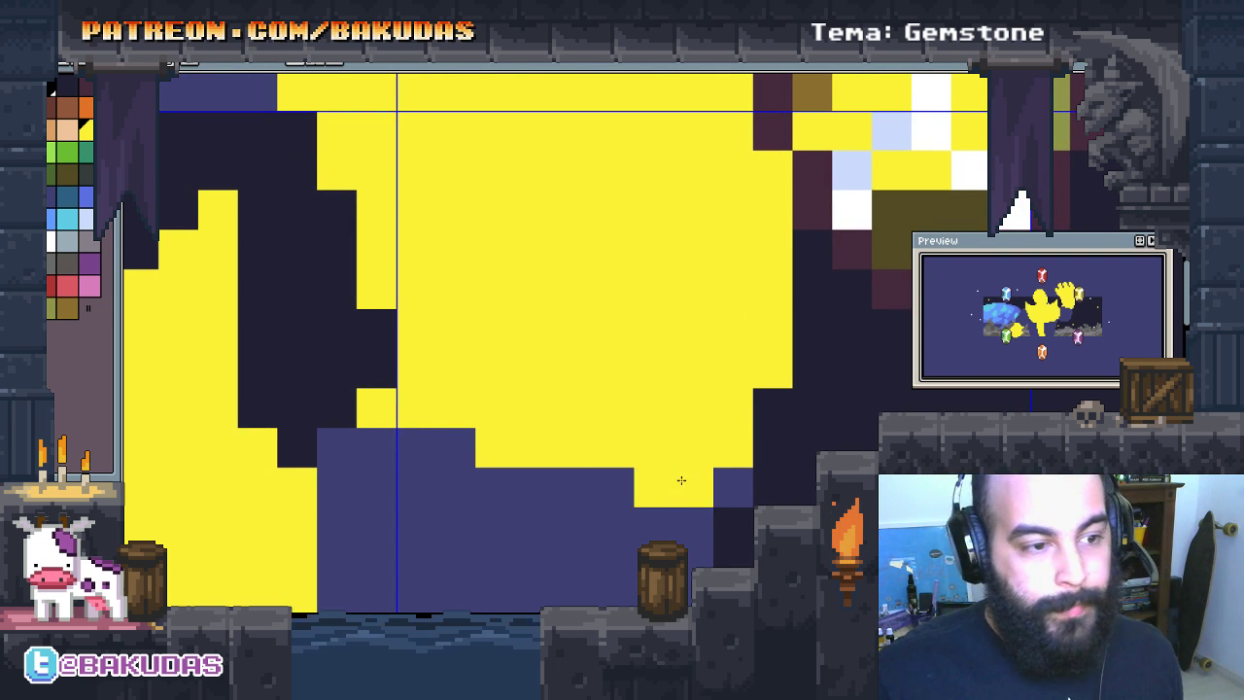
pyautogui.click(767, 417)
pyautogui.moveTo(799, 284); pyautogui.dragTo(802, 434)
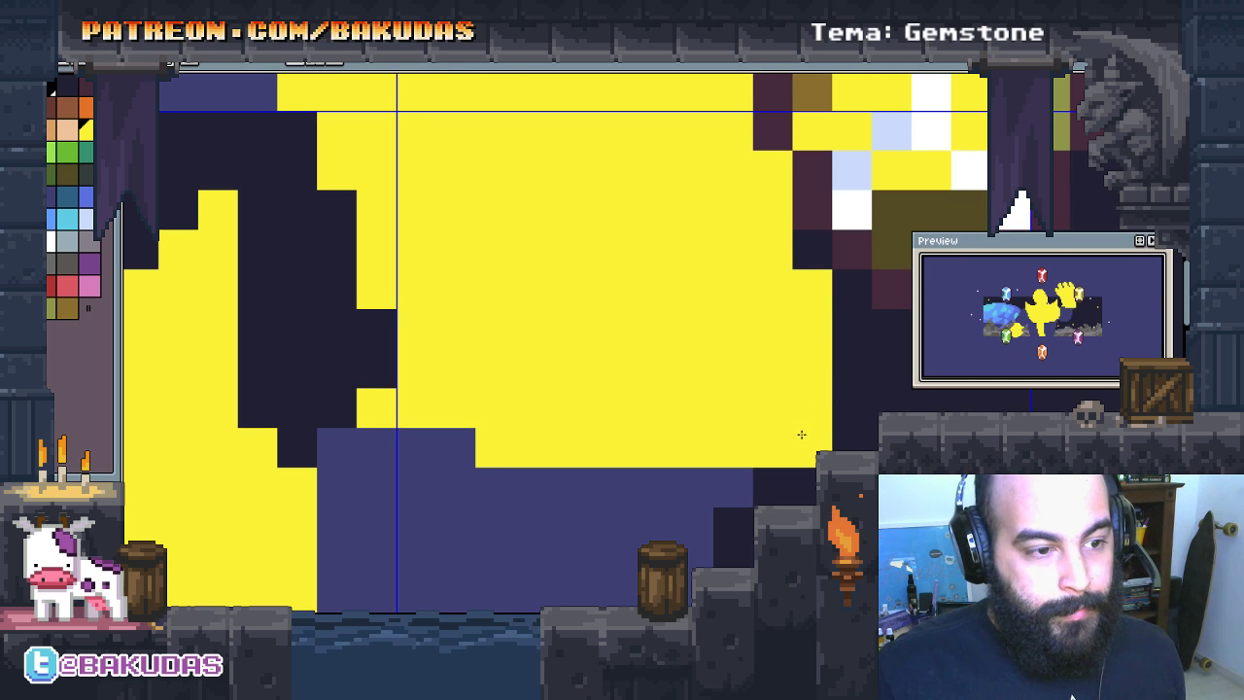
pyautogui.moveTo(836, 320); pyautogui.dragTo(836, 381)
pyautogui.click(834, 396)
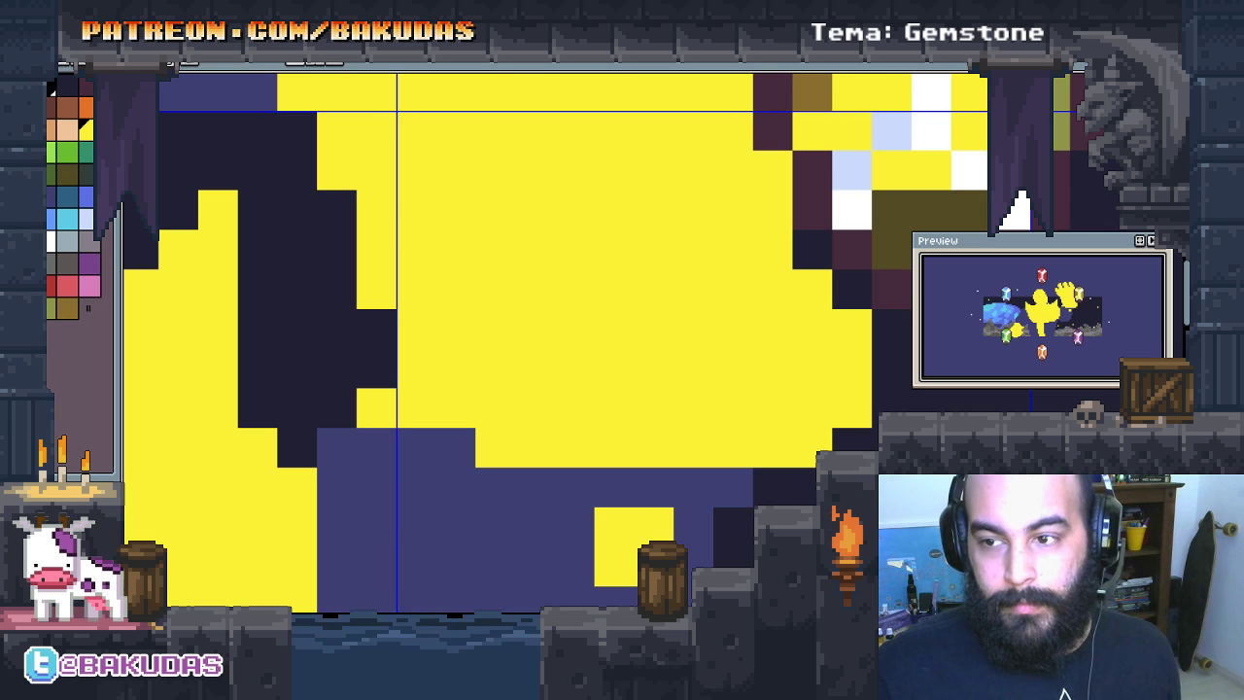
# Step: Fill the left dark block and a strip along the bottom edge yellow, then zoom out
pyautogui.moveTo(745, 405); pyautogui.dragTo(738, 411)
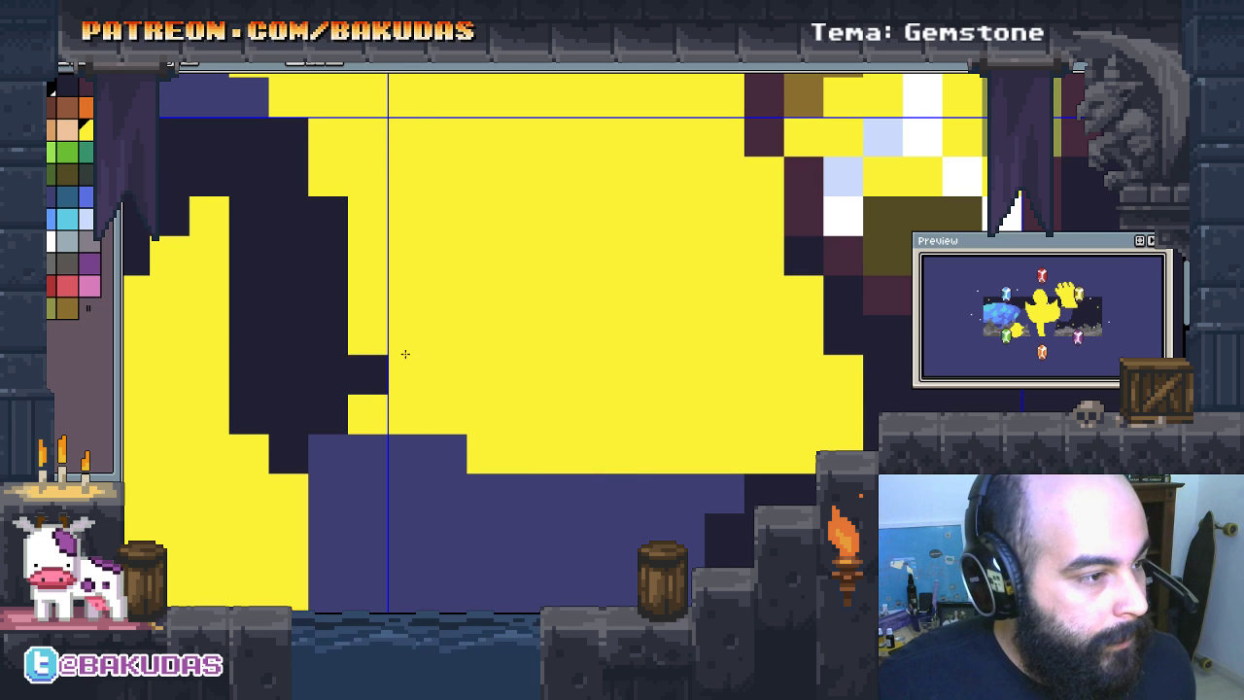
pyautogui.moveTo(370, 394); pyautogui.dragTo(344, 395)
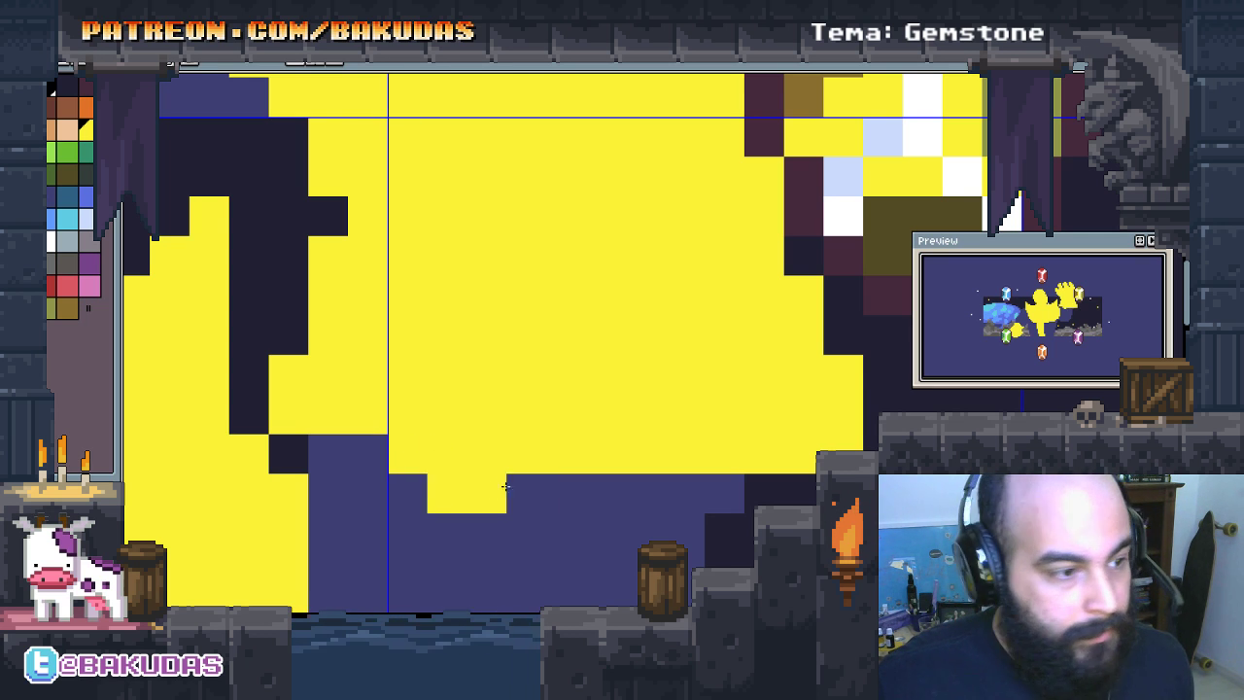
pyautogui.moveTo(530, 491); pyautogui.dragTo(741, 483)
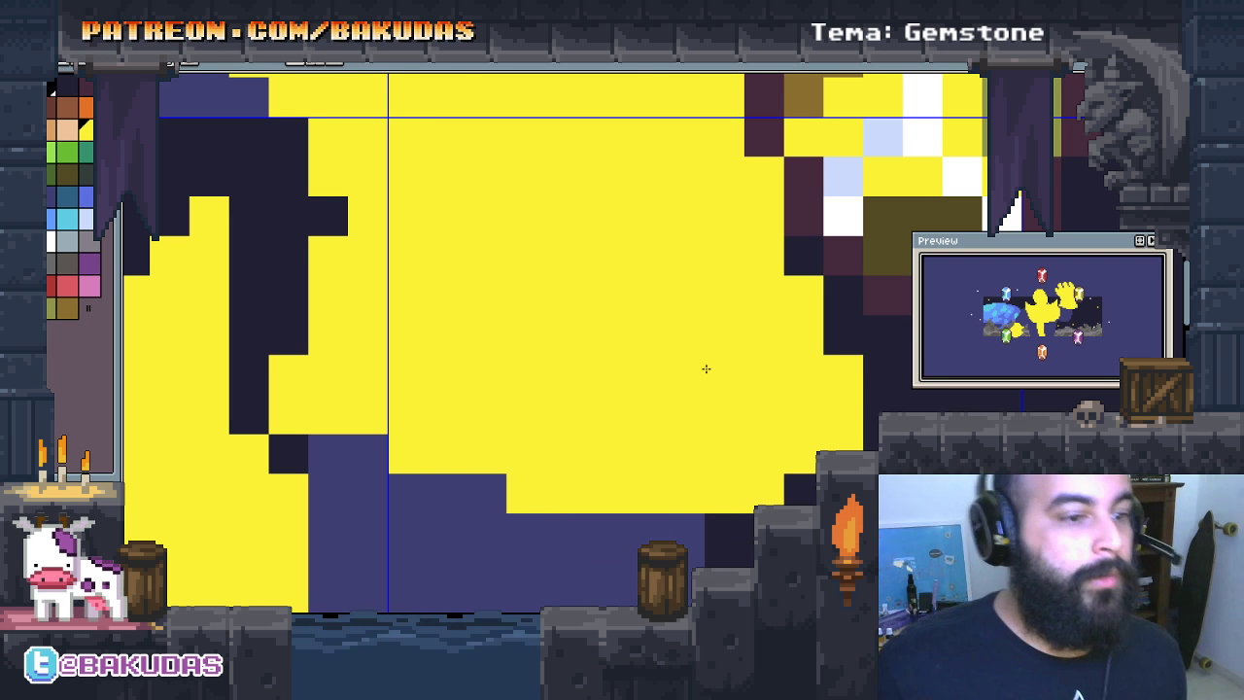
pyautogui.scroll(-1, 669, 461)
pyautogui.scroll(-1, 639, 347)
pyautogui.scroll(-1, 660, 396)
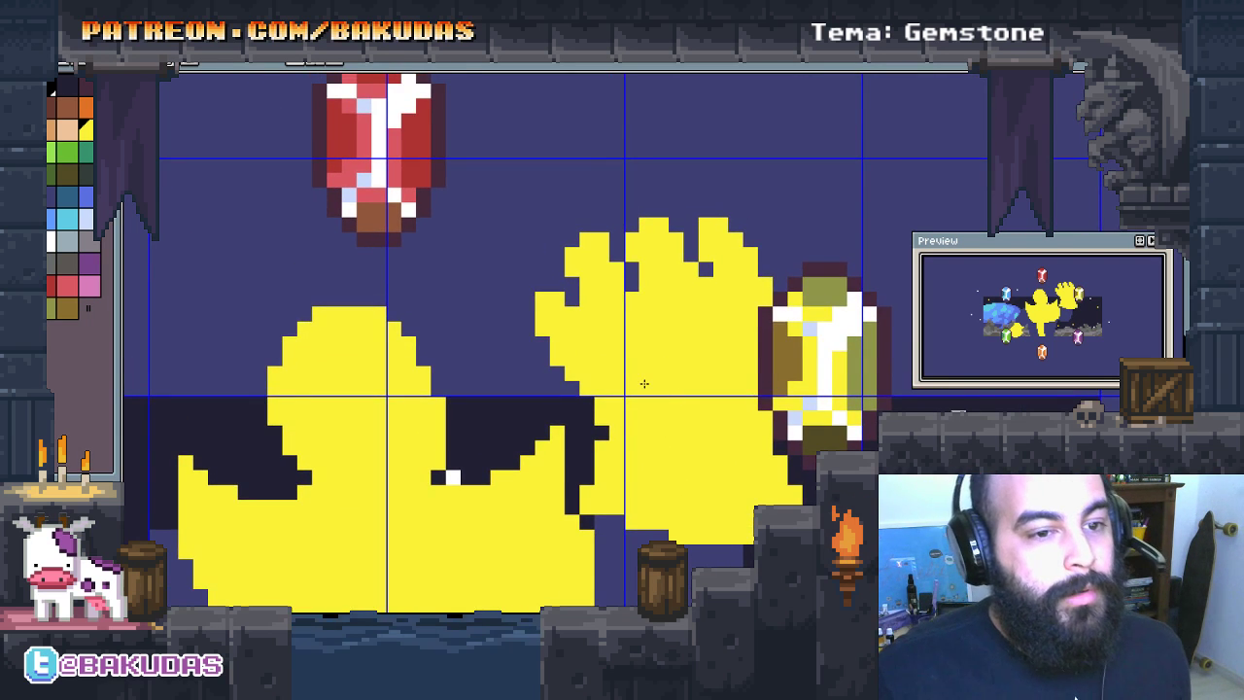
# Step: Paint the yellow notch and lower steps dark purple
pyautogui.scroll(1, 644, 384)
pyautogui.scroll(1, 680, 340)
pyautogui.scroll(1, 659, 461)
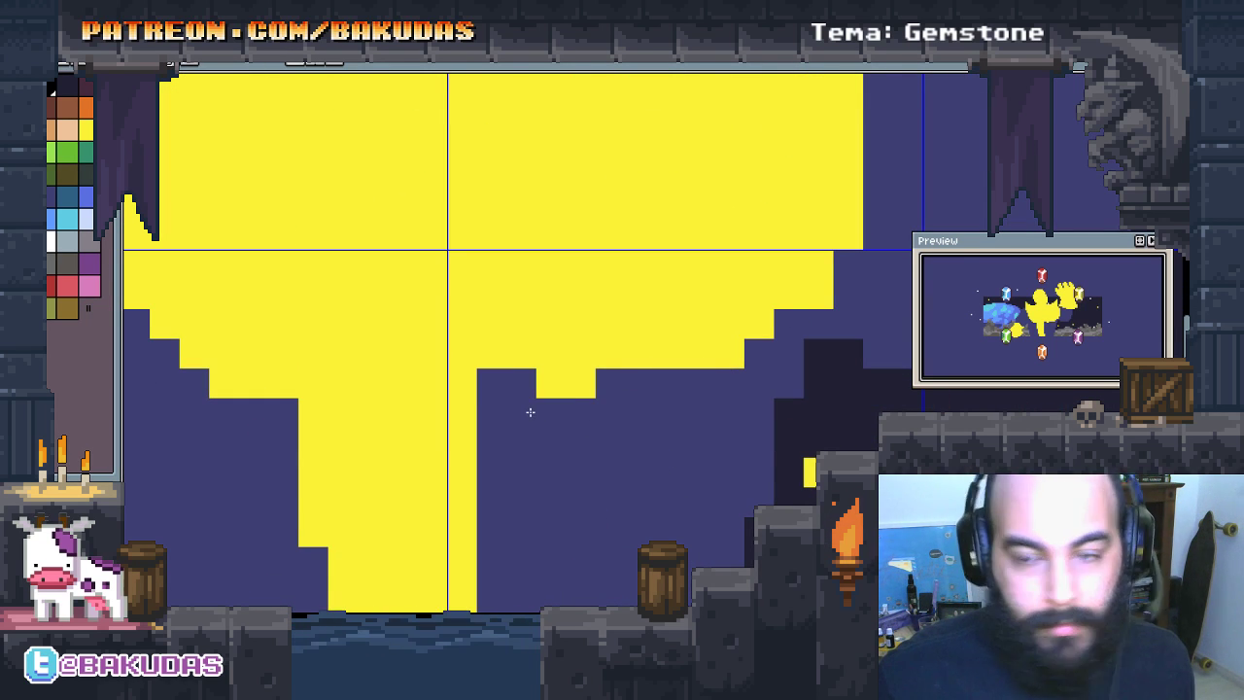
pyautogui.moveTo(530, 412)
pyautogui.mouseDown()
pyautogui.moveTo(764, 364)
pyautogui.moveTo(843, 324)
pyautogui.moveTo(820, 325)
pyautogui.mouseUp()
pyautogui.moveTo(564, 422); pyautogui.dragTo(511, 457)
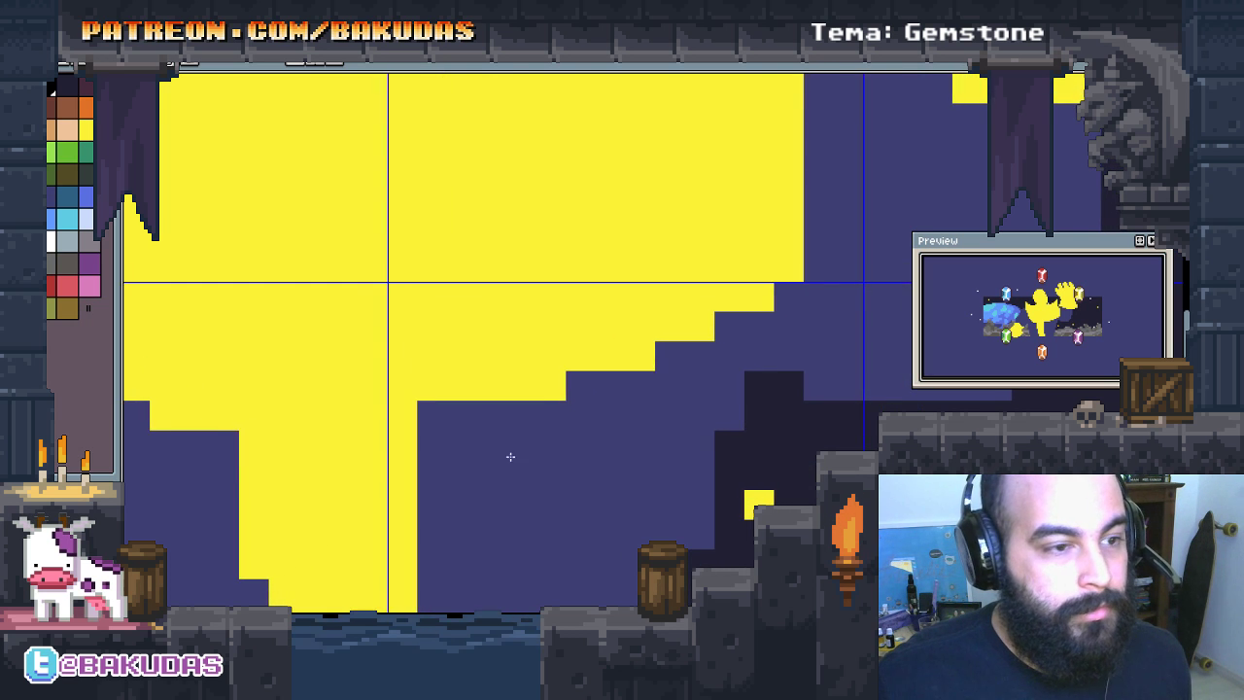
pyautogui.scroll(-2, 684, 369)
pyautogui.scroll(1, 683, 369)
pyautogui.moveTo(549, 282)
pyautogui.mouseDown()
pyautogui.moveTo(560, 375)
pyautogui.moveTo(527, 369)
pyautogui.moveTo(538, 318)
pyautogui.mouseUp()
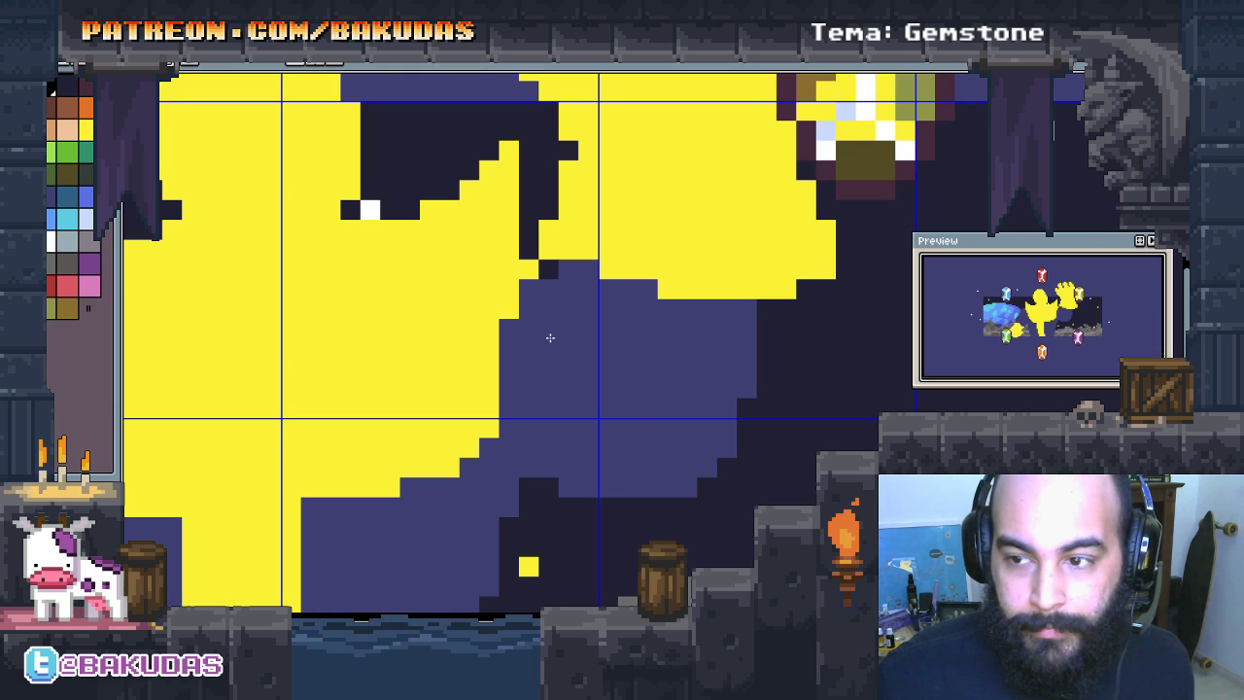
# Step: Trim the left yellow edge pixels to dark blue, growing the dark area leftward
pyautogui.scroll(1, 550, 338)
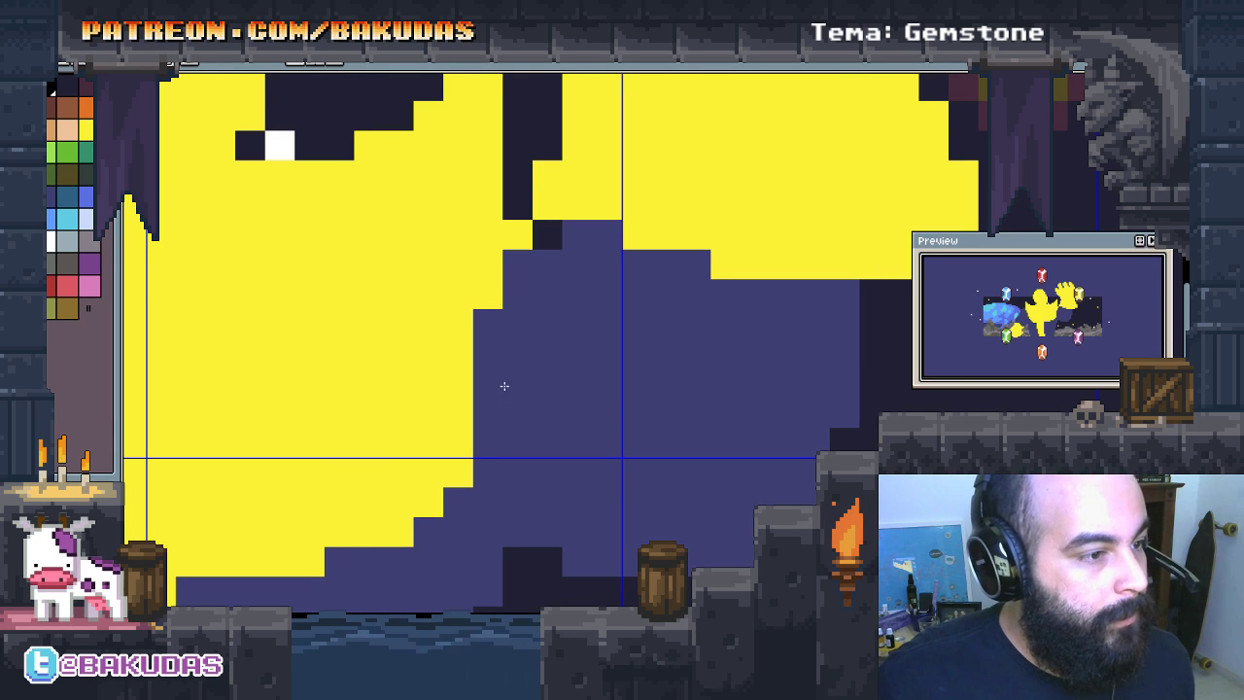
pyautogui.moveTo(505, 386)
pyautogui.mouseDown()
pyautogui.moveTo(389, 380)
pyautogui.moveTo(405, 317)
pyautogui.moveTo(380, 321)
pyautogui.mouseUp()
pyautogui.click(437, 245)
pyautogui.moveTo(350, 362)
pyautogui.mouseDown()
pyautogui.moveTo(369, 370)
pyautogui.moveTo(351, 363)
pyautogui.moveTo(347, 430)
pyautogui.moveTo(364, 467)
pyautogui.mouseUp()
pyautogui.moveTo(367, 487); pyautogui.dragTo(347, 486)
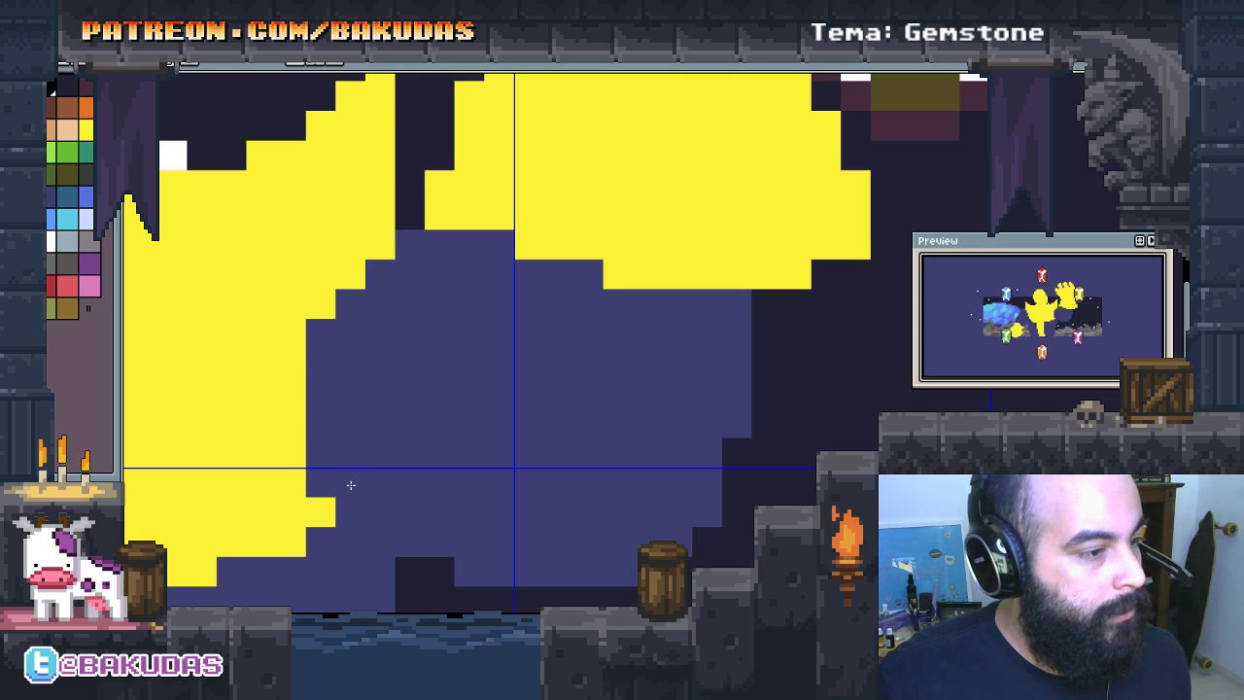
pyautogui.moveTo(331, 389); pyautogui.dragTo(325, 411)
pyautogui.click(322, 444)
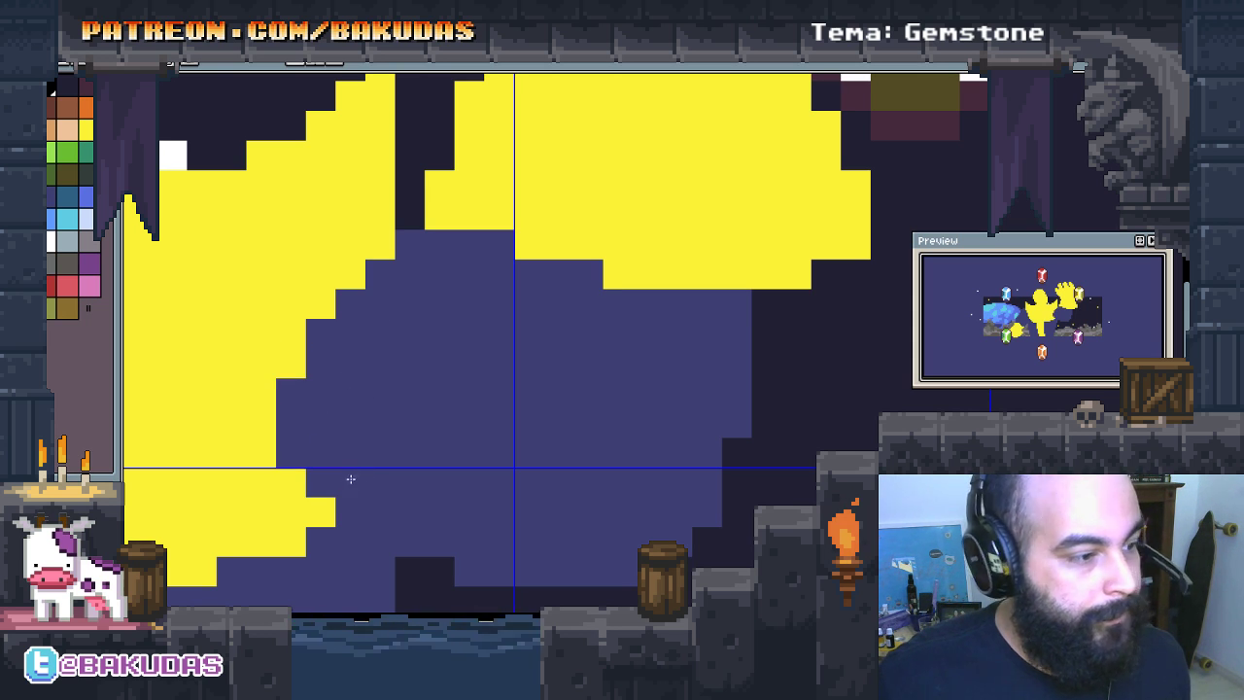
pyautogui.moveTo(351, 480)
pyautogui.mouseDown()
pyautogui.moveTo(500, 477)
pyautogui.moveTo(532, 495)
pyautogui.mouseUp()
pyautogui.moveTo(528, 278); pyautogui.dragTo(486, 350)
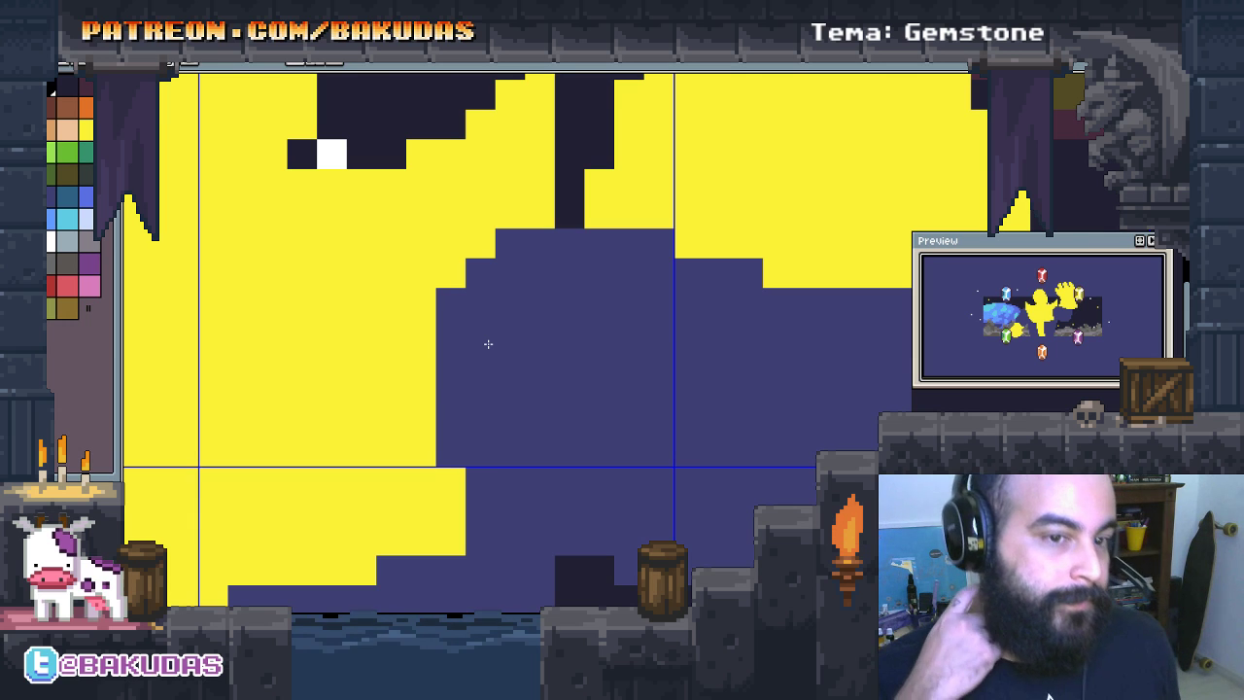
# Step: Paint the left stair-steps dark blue, undoing strokes that holed the shape
pyautogui.scroll(-2, 511, 372)
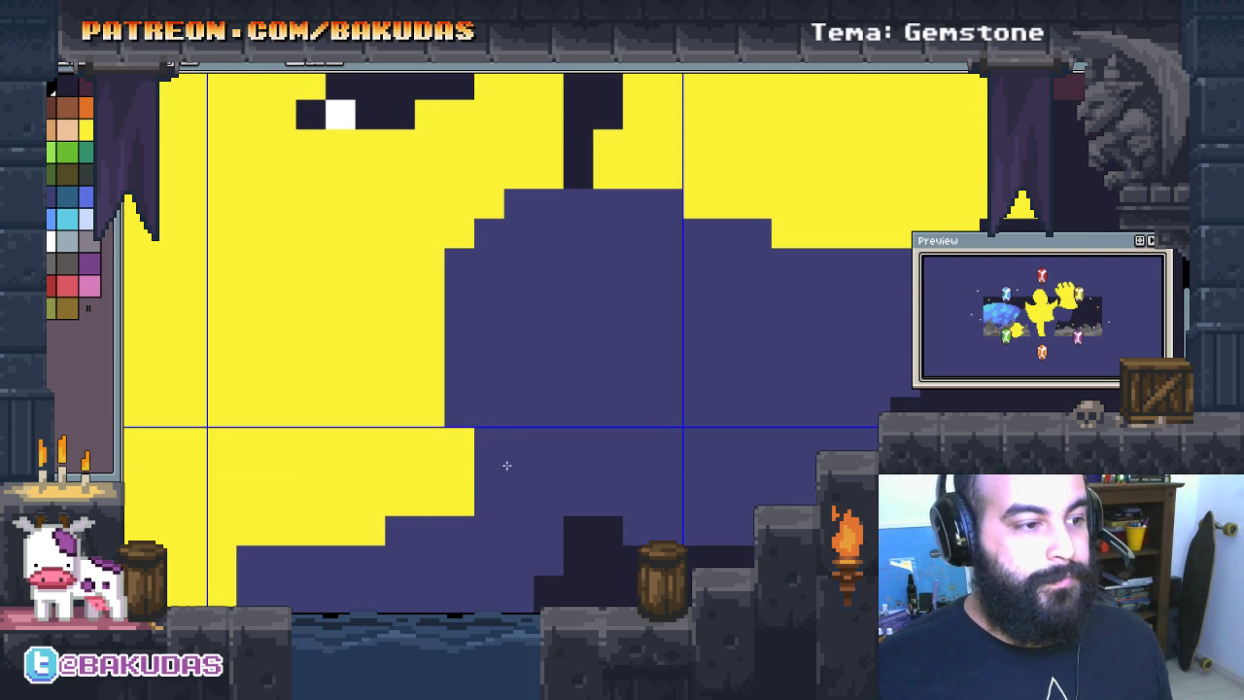
pyautogui.moveTo(513, 489)
pyautogui.mouseDown()
pyautogui.moveTo(610, 425)
pyautogui.moveTo(399, 495)
pyautogui.moveTo(406, 477)
pyautogui.moveTo(505, 454)
pyautogui.mouseUp()
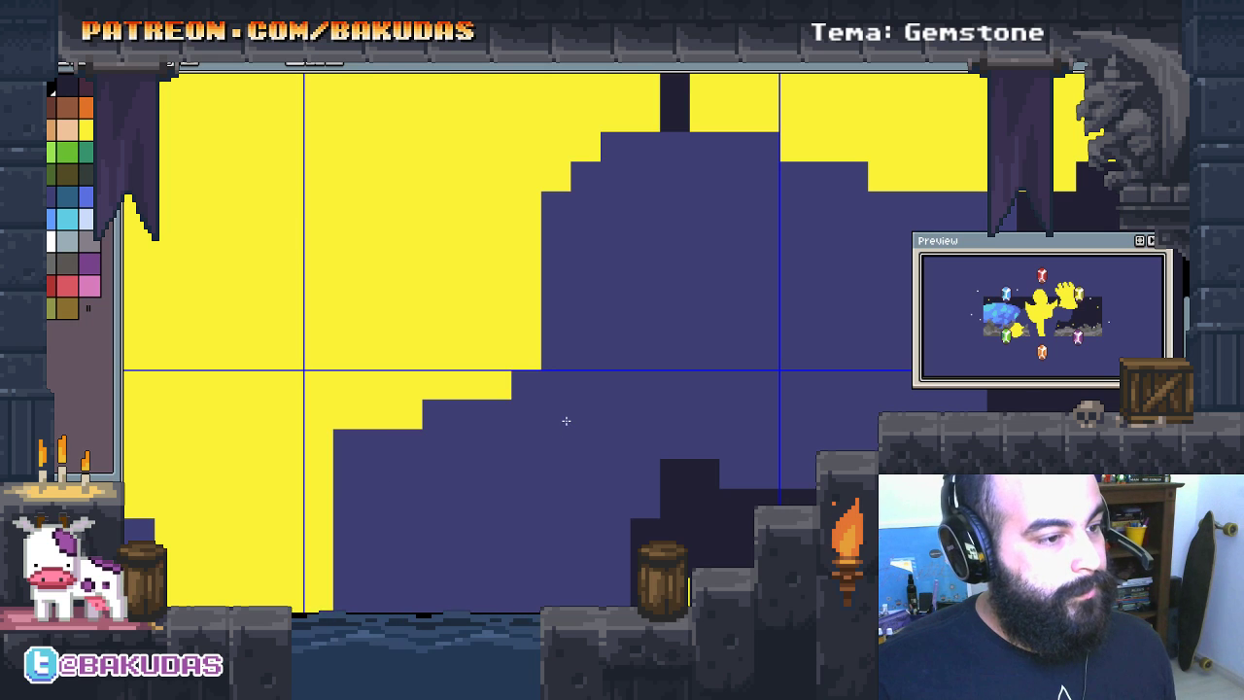
pyautogui.scroll(-1, 574, 388)
pyautogui.scroll(-1, 564, 398)
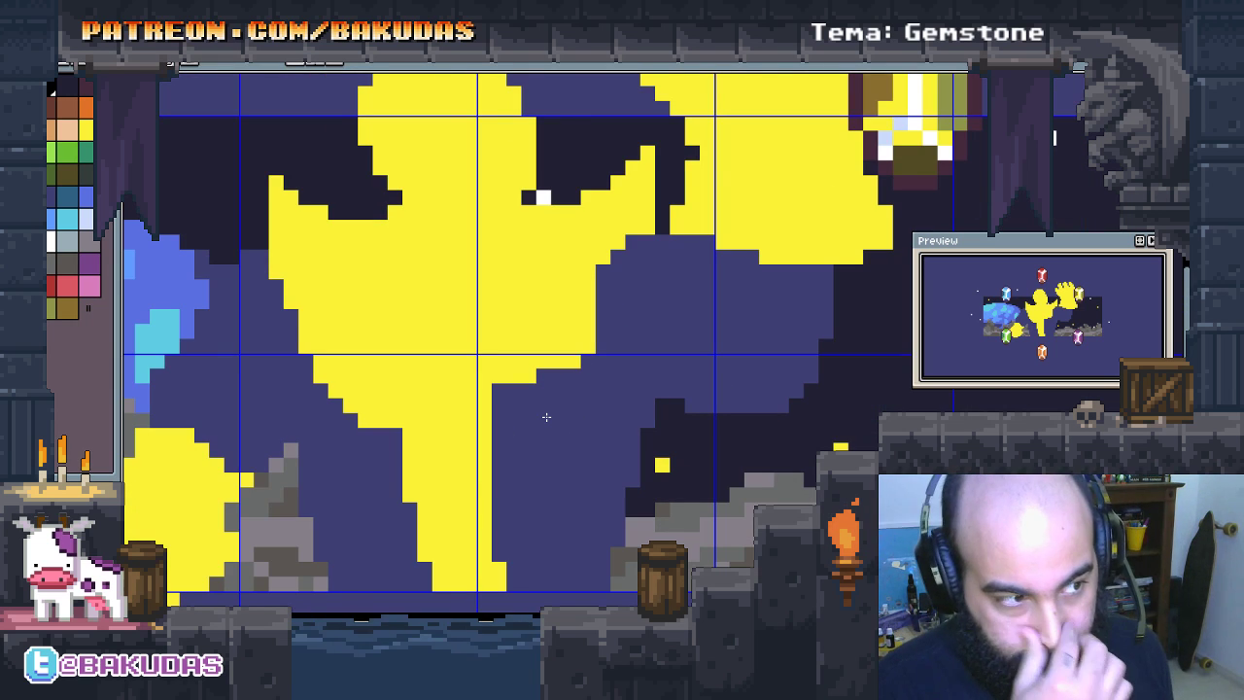
pyautogui.scroll(2, 402, 391)
pyautogui.hotkey('ctrl', 'z')
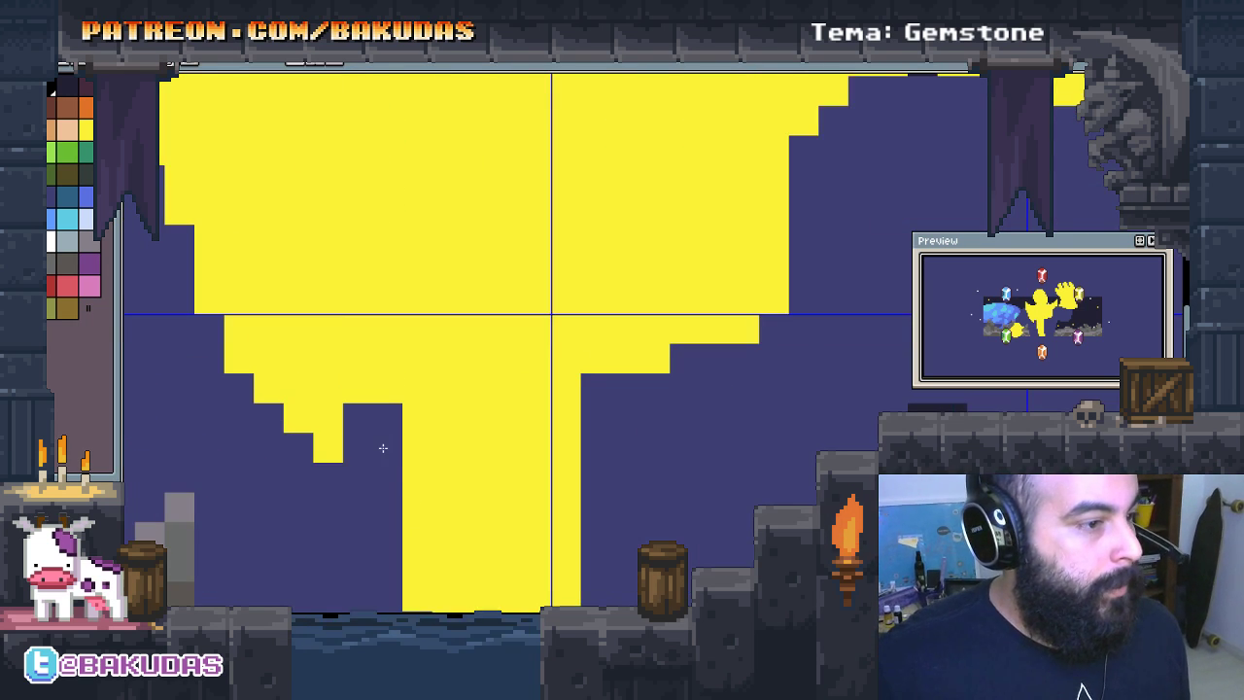
pyautogui.moveTo(380, 444)
pyautogui.mouseDown()
pyautogui.moveTo(302, 388)
pyautogui.moveTo(357, 419)
pyautogui.moveTo(356, 364)
pyautogui.mouseUp()
pyautogui.moveTo(634, 401)
pyautogui.mouseDown()
pyautogui.moveTo(636, 437)
pyautogui.moveTo(631, 345)
pyautogui.moveTo(817, 316)
pyautogui.mouseUp()
pyautogui.hotkey('ctrl', 'z')
# Step: Erase the right-edge block and tall central yellow column to dark blue
pyautogui.click(842, 286)
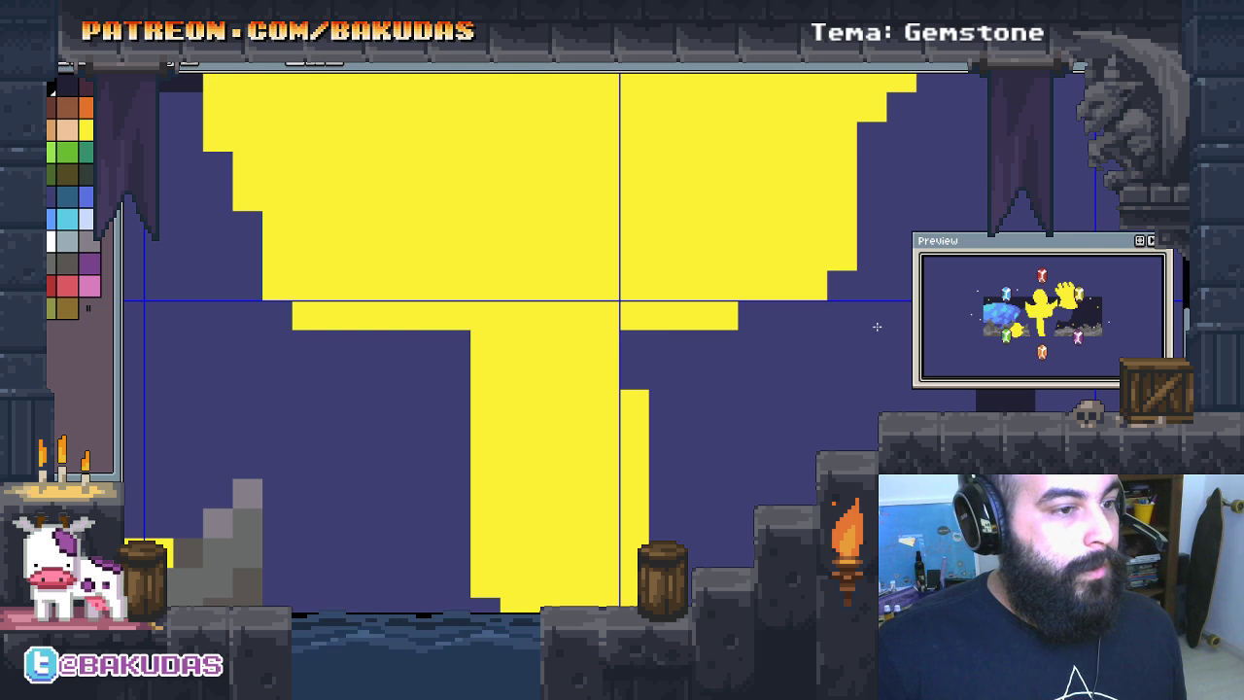
pyautogui.moveTo(635, 432); pyautogui.dragTo(634, 588)
pyautogui.scroll(-2, 649, 408)
pyautogui.moveTo(572, 243)
pyautogui.mouseDown()
pyautogui.moveTo(623, 258)
pyautogui.moveTo(631, 246)
pyautogui.moveTo(595, 291)
pyautogui.moveTo(573, 388)
pyautogui.mouseUp()
pyautogui.moveTo(625, 248)
pyautogui.mouseDown()
pyautogui.moveTo(619, 415)
pyautogui.moveTo(668, 409)
pyautogui.mouseUp()
pyautogui.moveTo(672, 336); pyautogui.dragTo(636, 391)
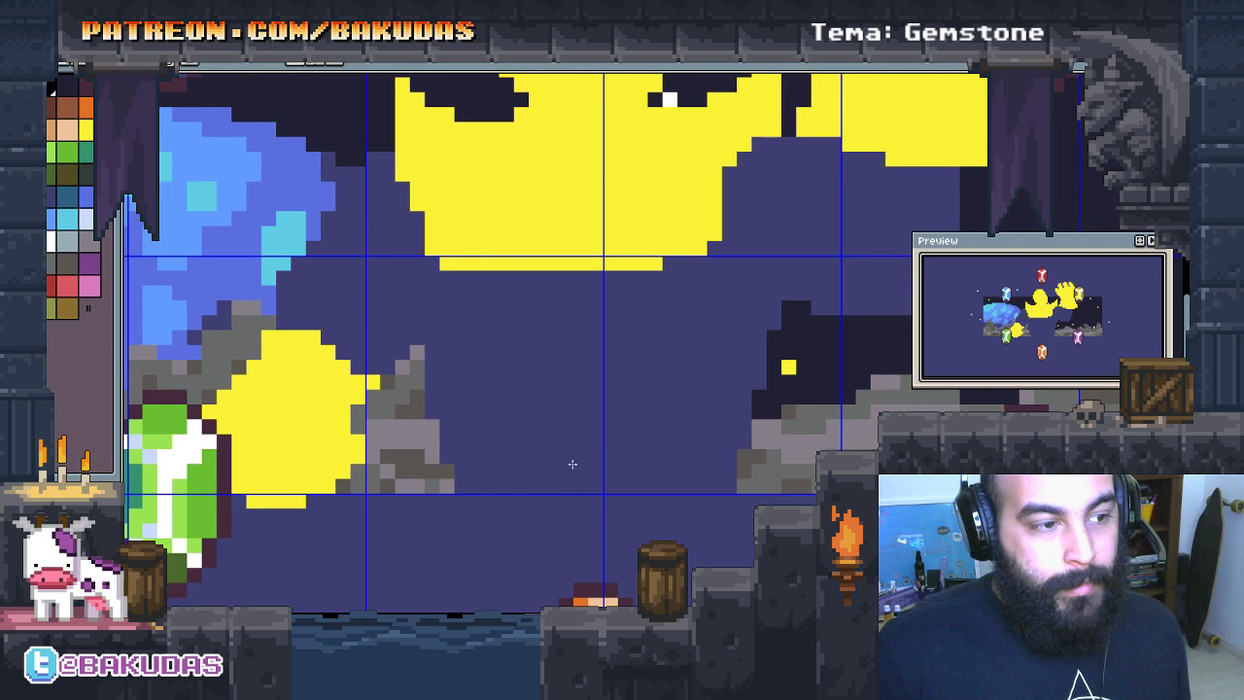
pyautogui.scroll(1, 587, 368)
pyautogui.scroll(1, 542, 430)
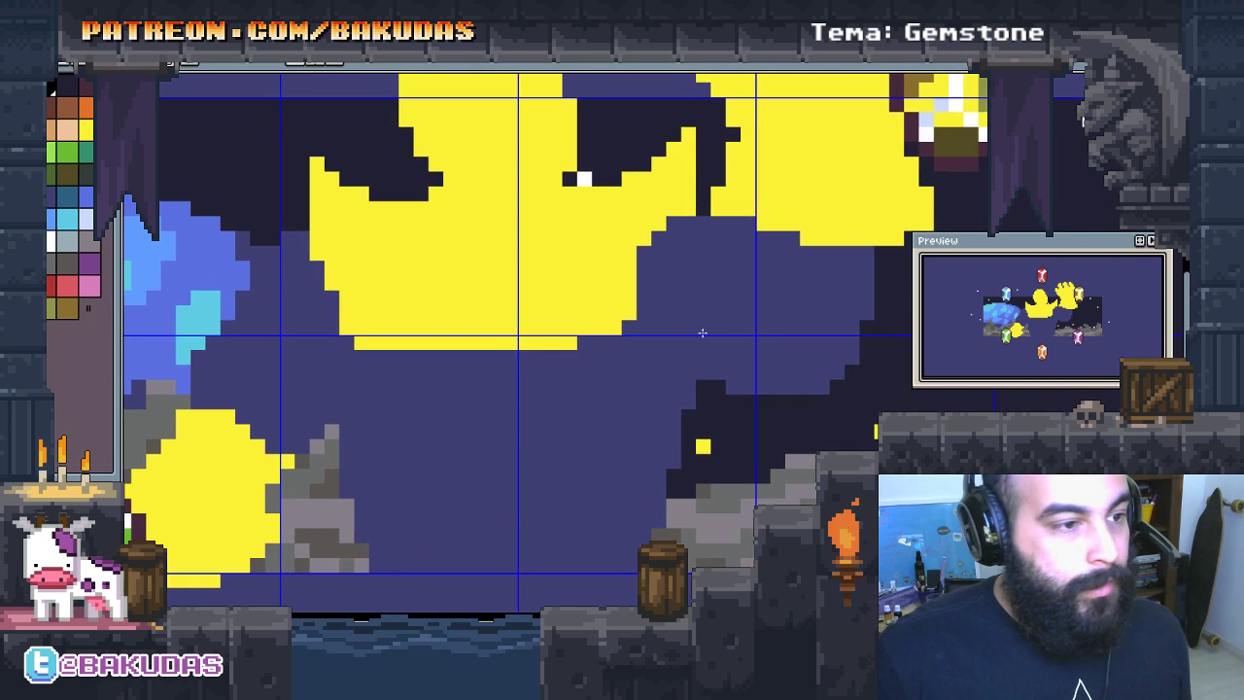
pyautogui.scroll(1, 602, 336)
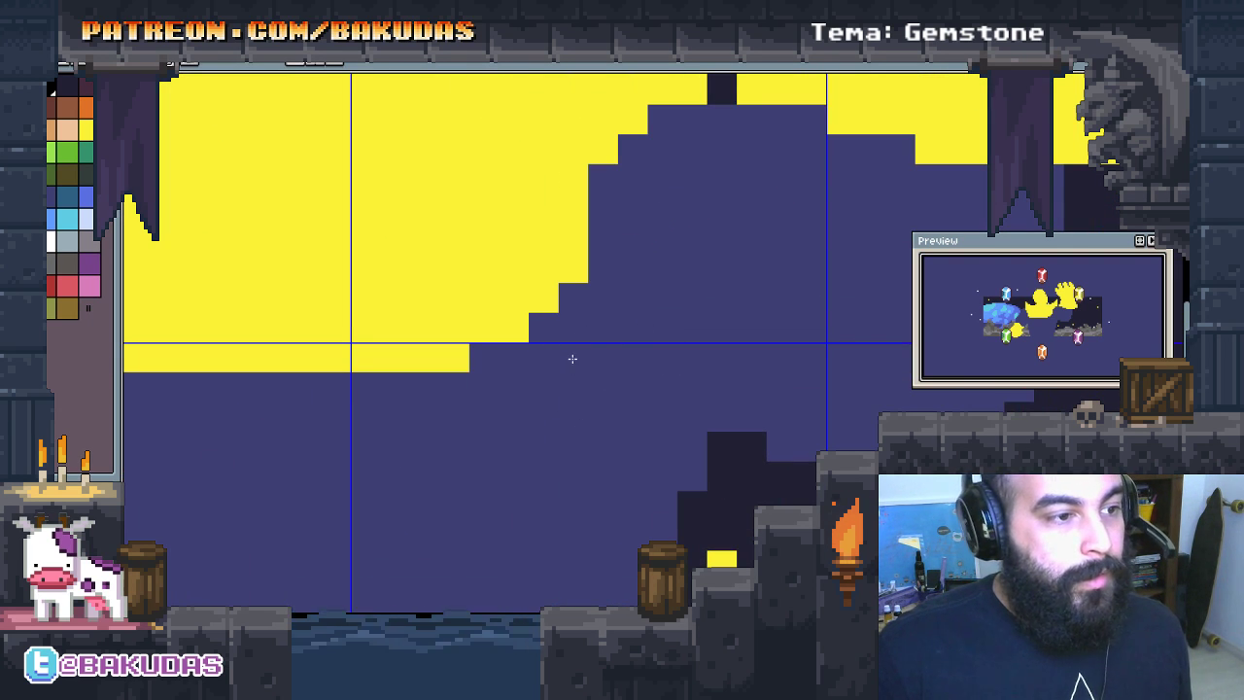
pyautogui.scroll(-3, 767, 381)
# Step: Darken the yellow strip and several pixel blocks along the moon's lower edge
pyautogui.scroll(-2, 738, 398)
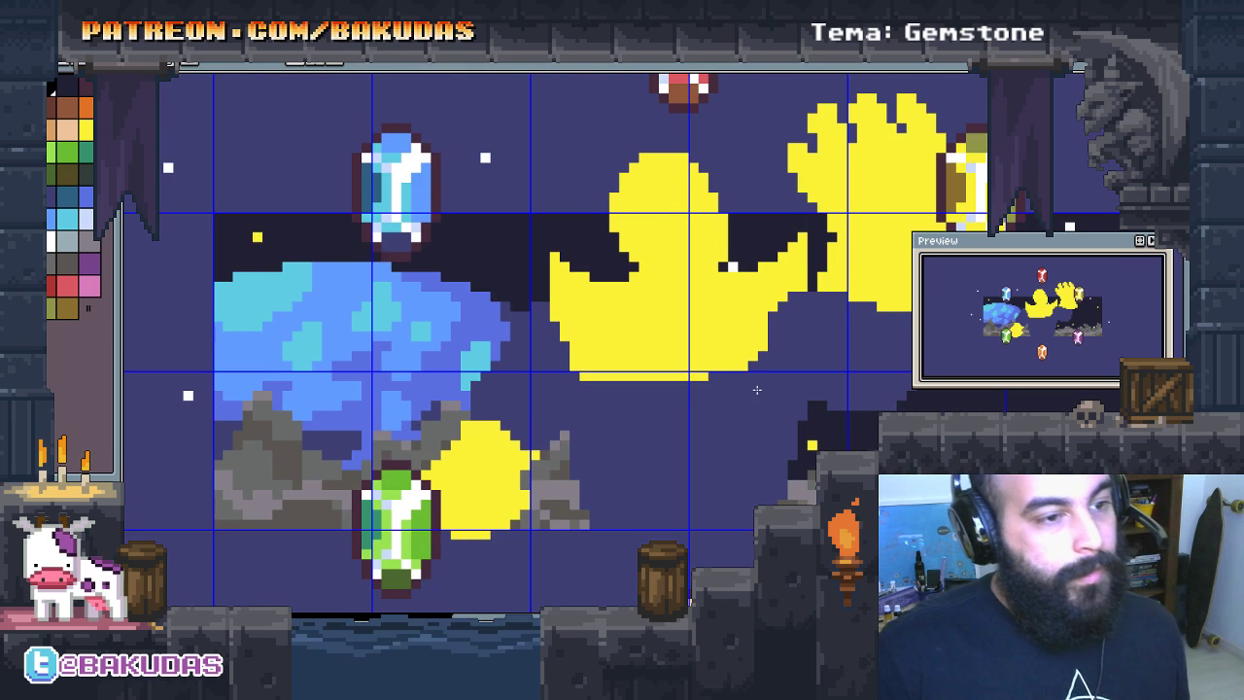
pyautogui.scroll(3, 749, 373)
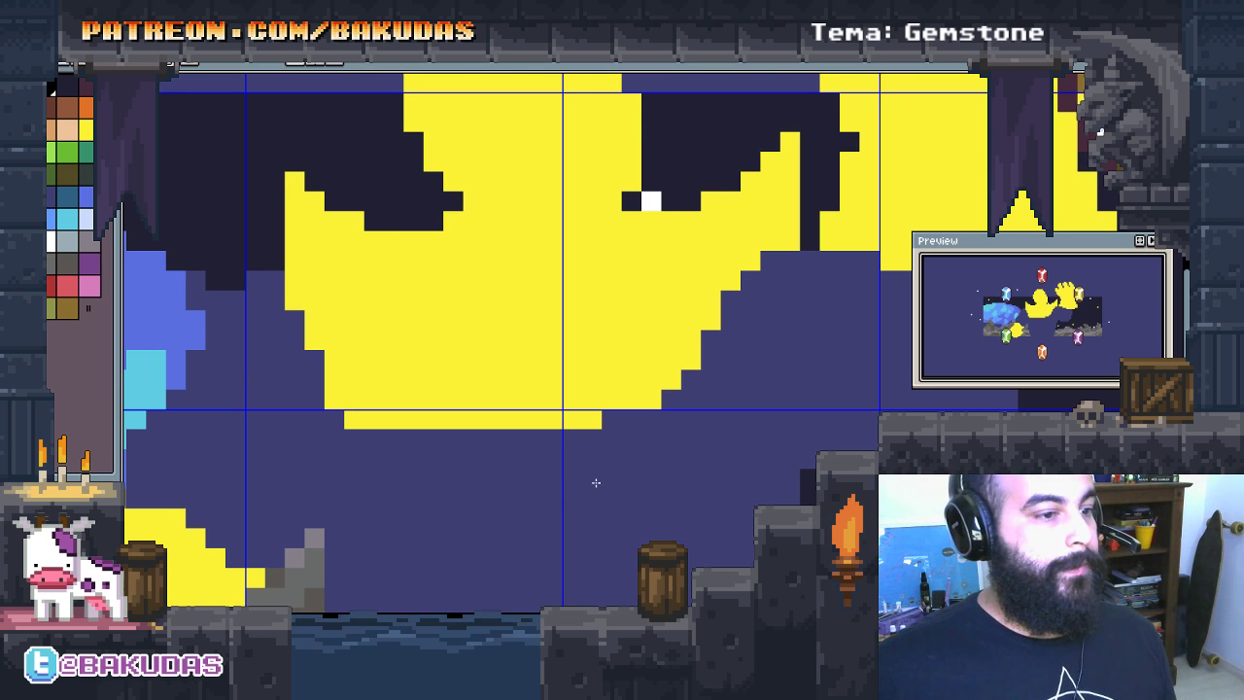
pyautogui.moveTo(604, 434); pyautogui.dragTo(375, 443)
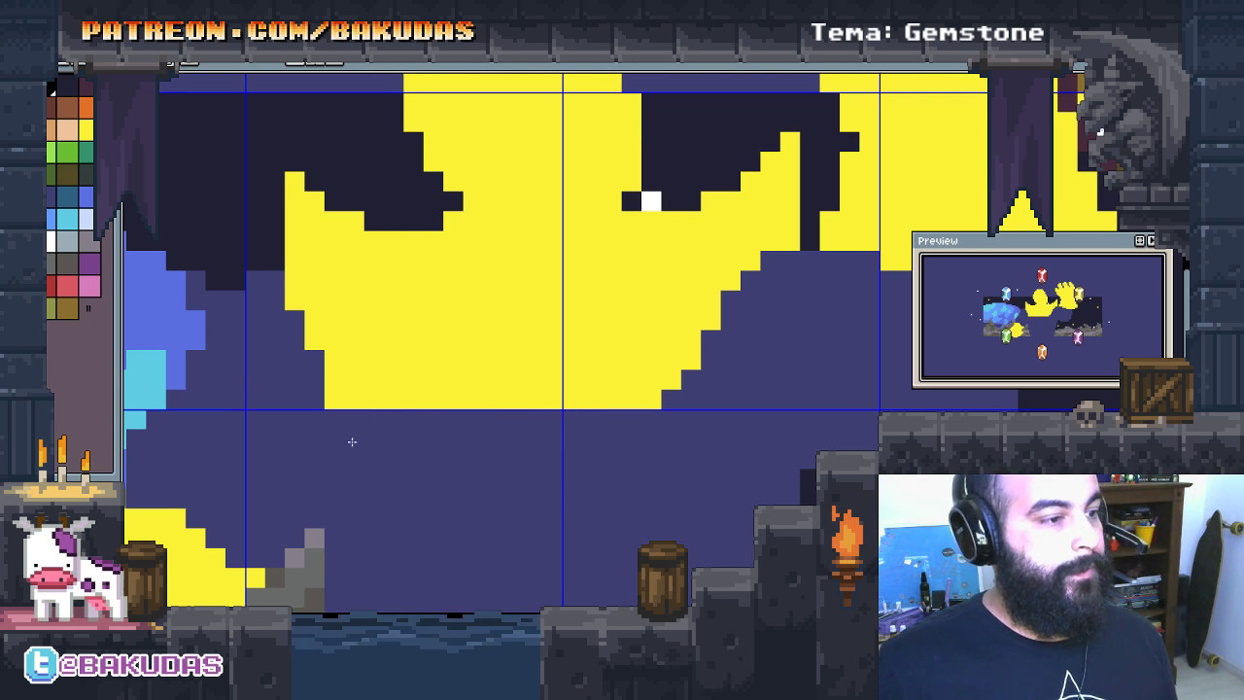
pyautogui.scroll(1, 337, 422)
pyautogui.click(360, 425)
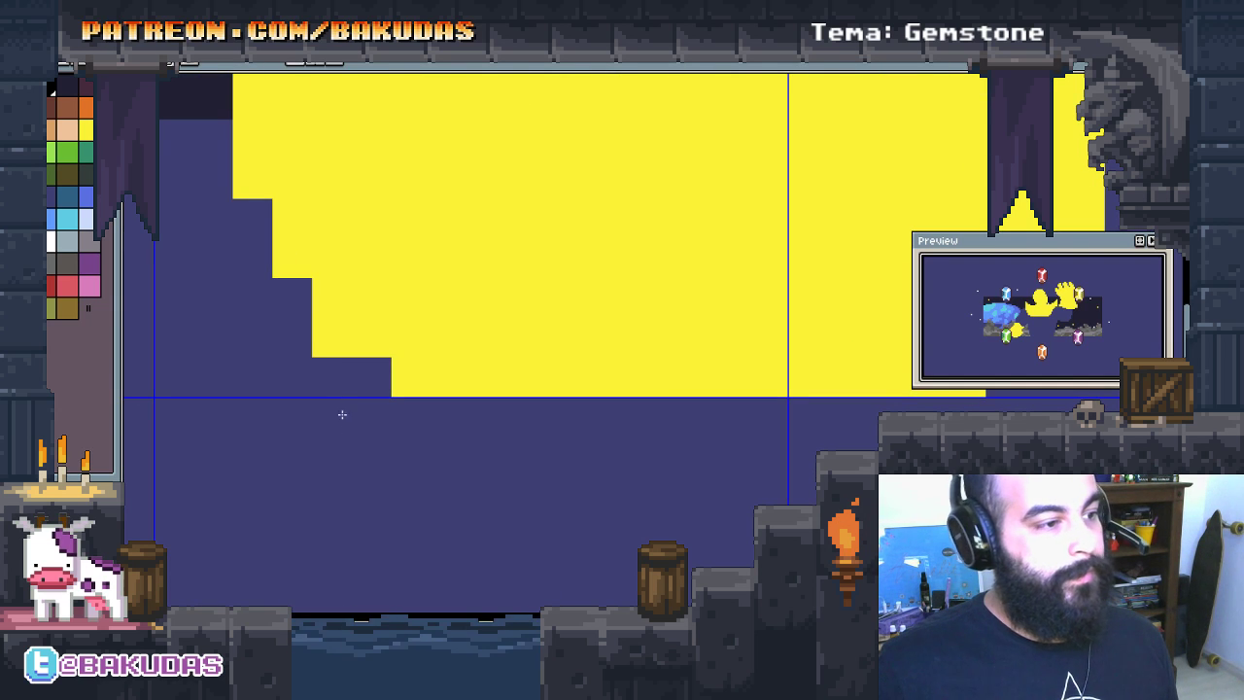
pyautogui.click(325, 389)
pyautogui.click(400, 420)
pyautogui.click(437, 416)
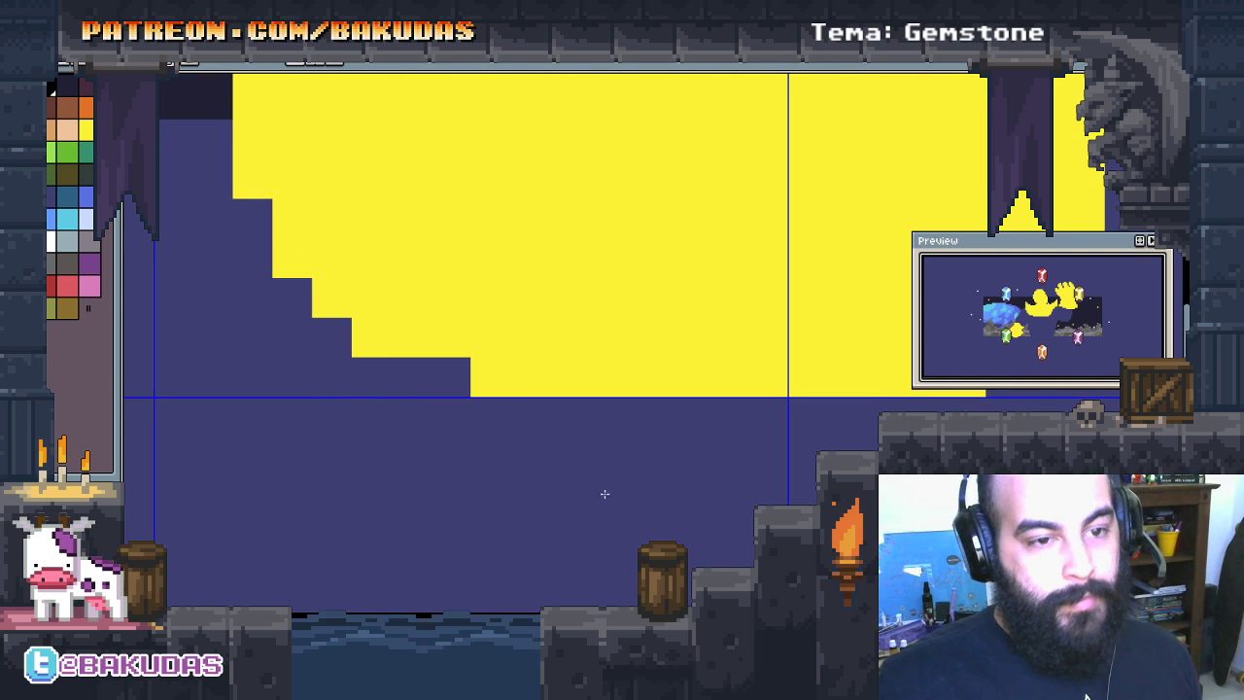
# Step: Carve a diagonal navy staircase into the moon's lower-right edge
pyautogui.moveTo(869, 446); pyautogui.dragTo(688, 526)
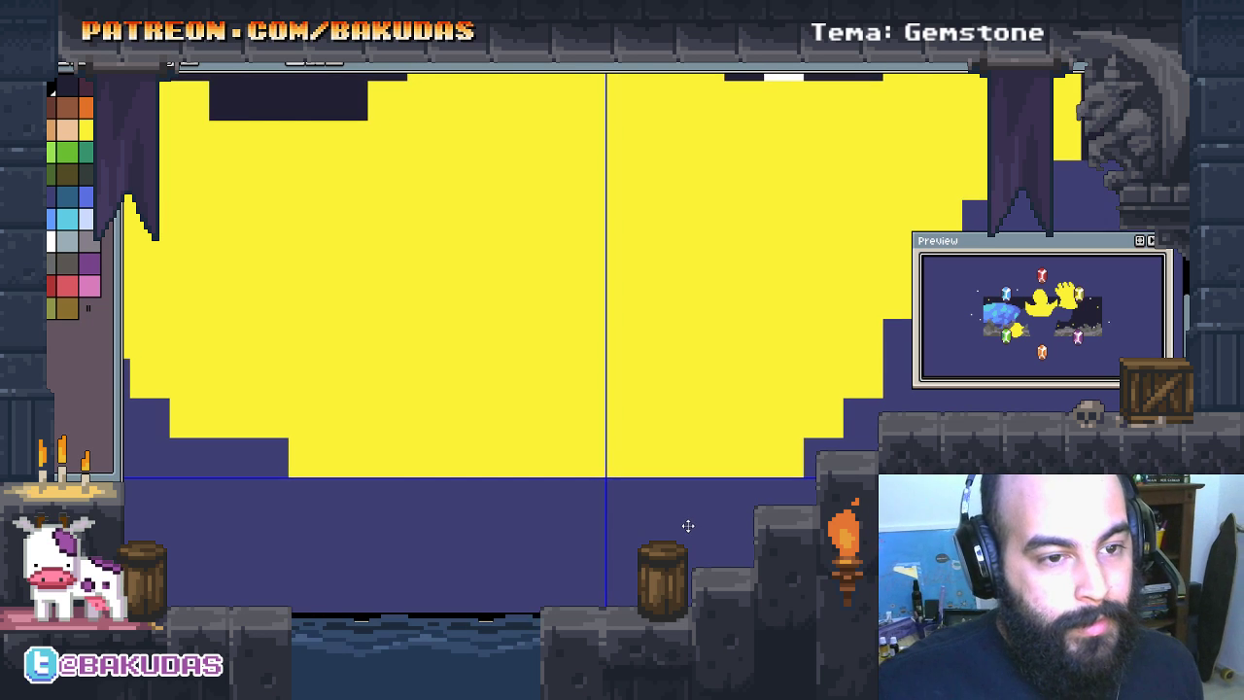
pyautogui.hscroll(2, 702, 488)
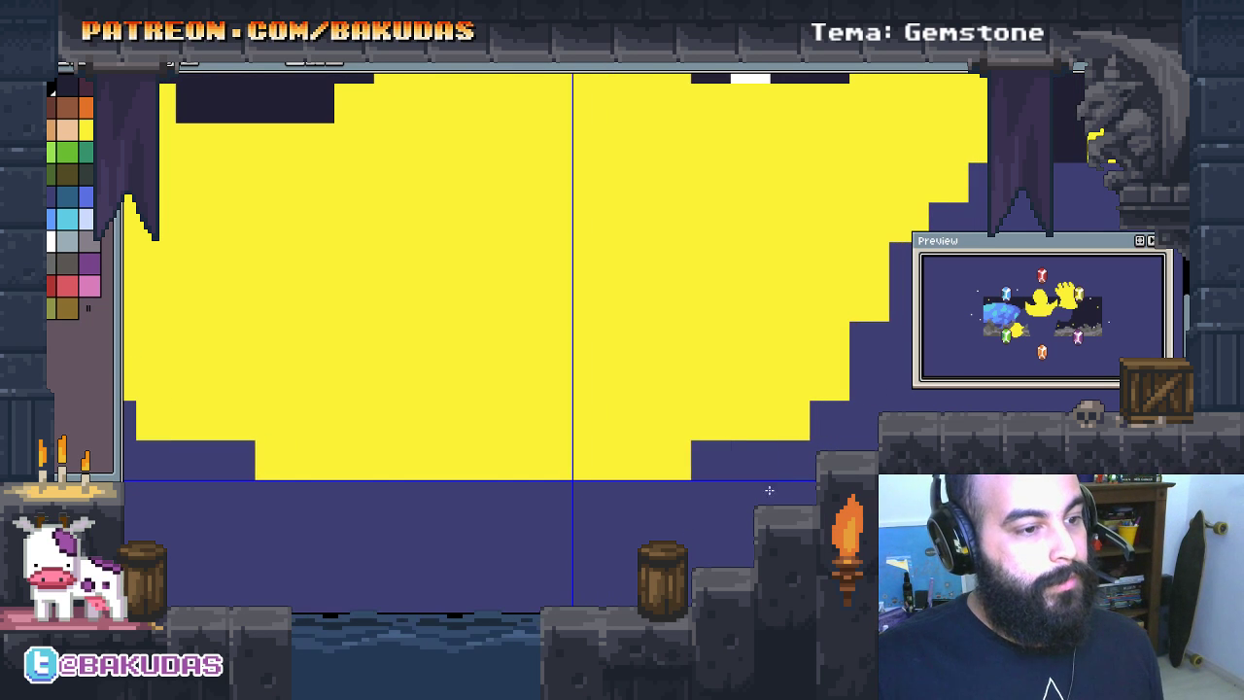
pyautogui.click(711, 460)
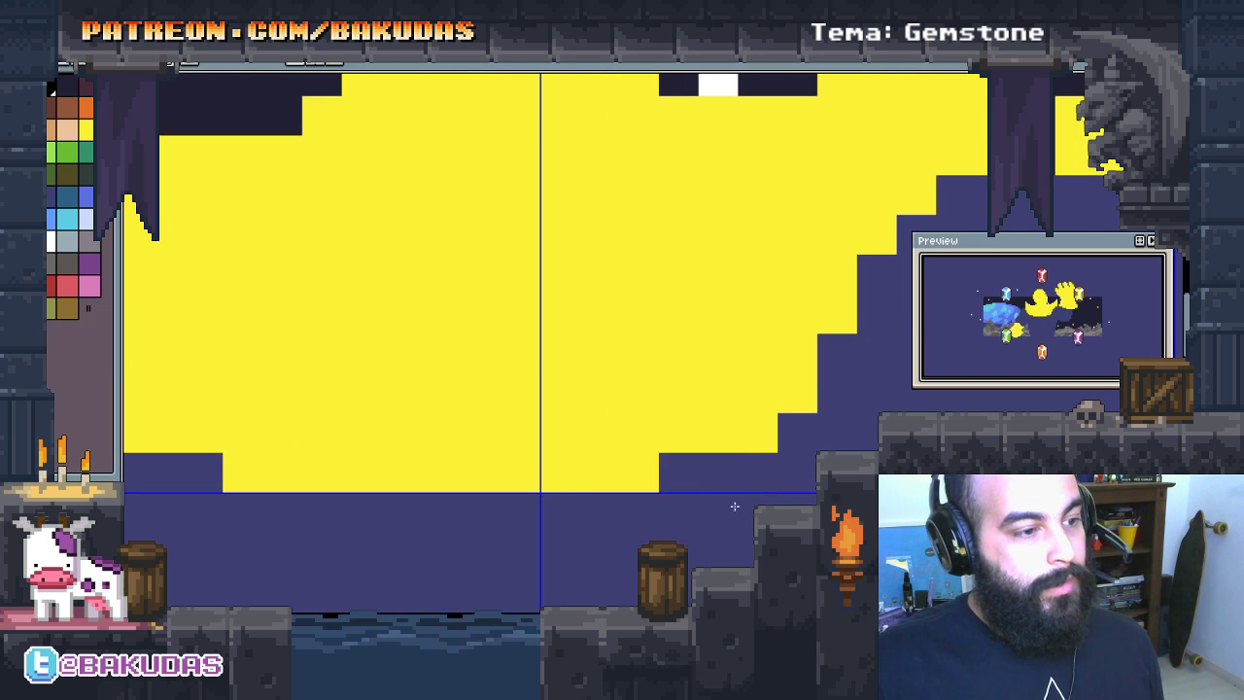
pyautogui.moveTo(298, 519)
pyautogui.mouseDown()
pyautogui.moveTo(361, 520)
pyautogui.moveTo(903, 348)
pyautogui.mouseUp()
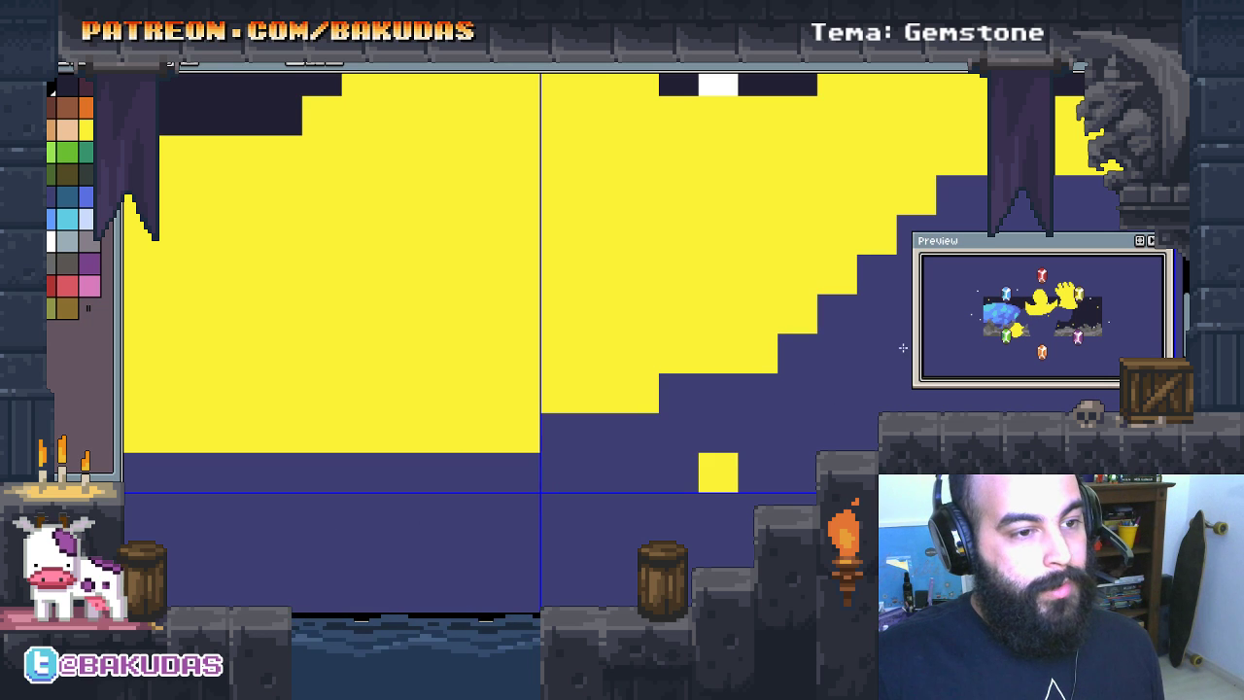
pyautogui.click(704, 531)
pyautogui.hscroll(1, 816, 484)
pyautogui.moveTo(817, 483); pyautogui.dragTo(793, 447)
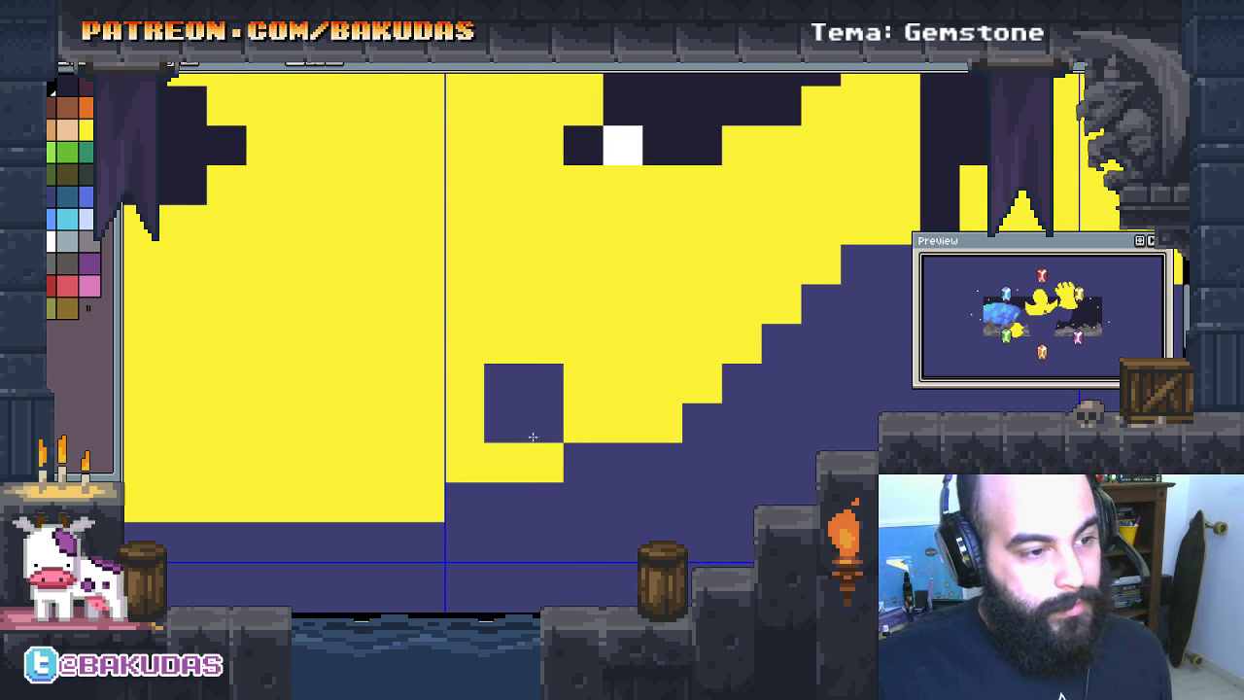
pyautogui.click(662, 423)
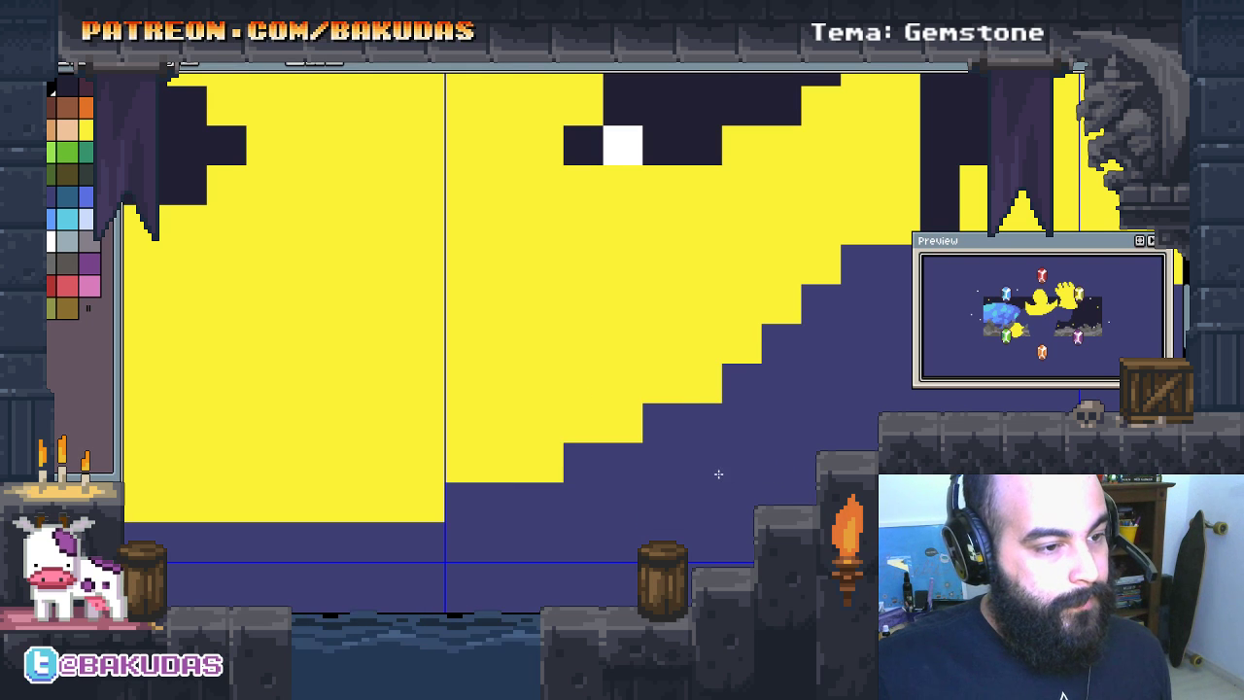
pyautogui.moveTo(662, 423); pyautogui.dragTo(671, 427)
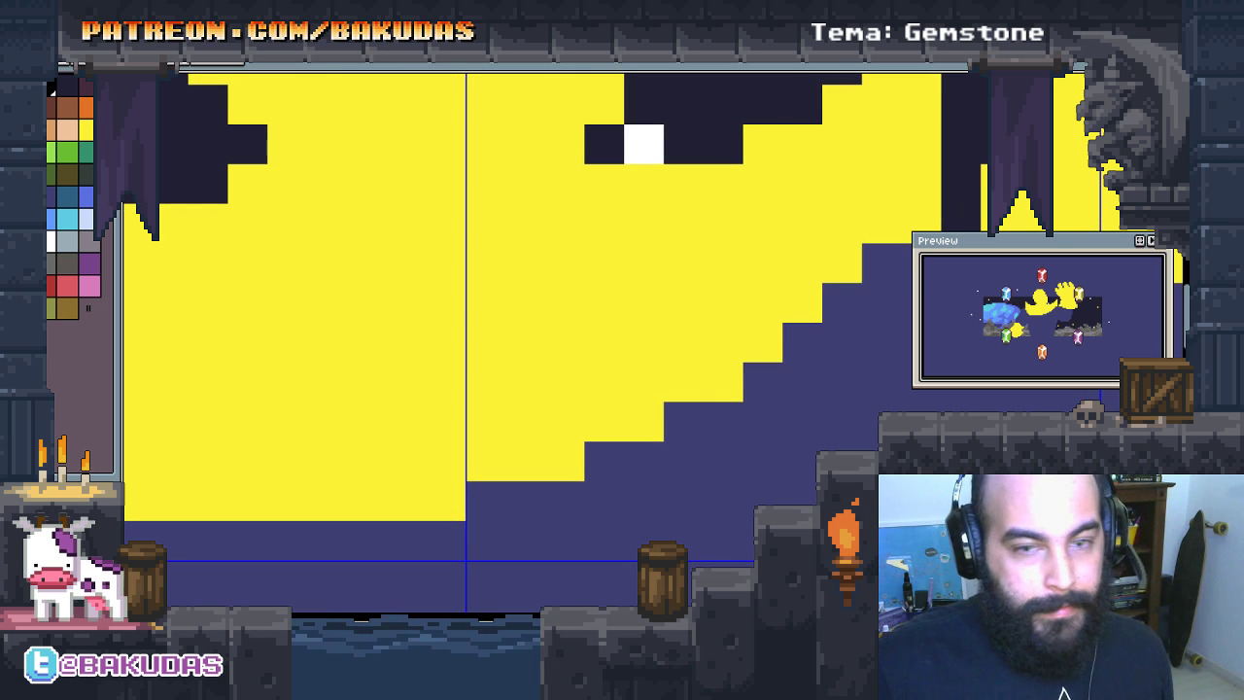
# Step: Set the brush size to 1 and switch to Lock Alpha ink
pyautogui.moveTo(444, 255); pyautogui.dragTo(606, 429)
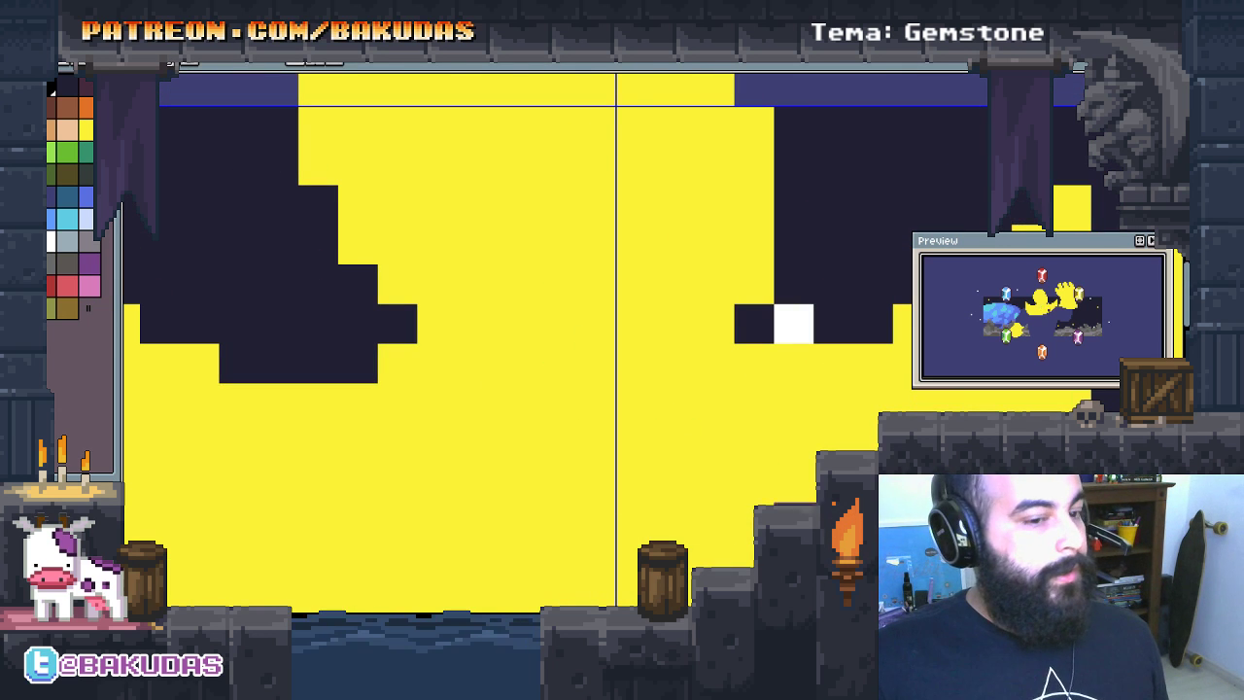
pyautogui.press('-')
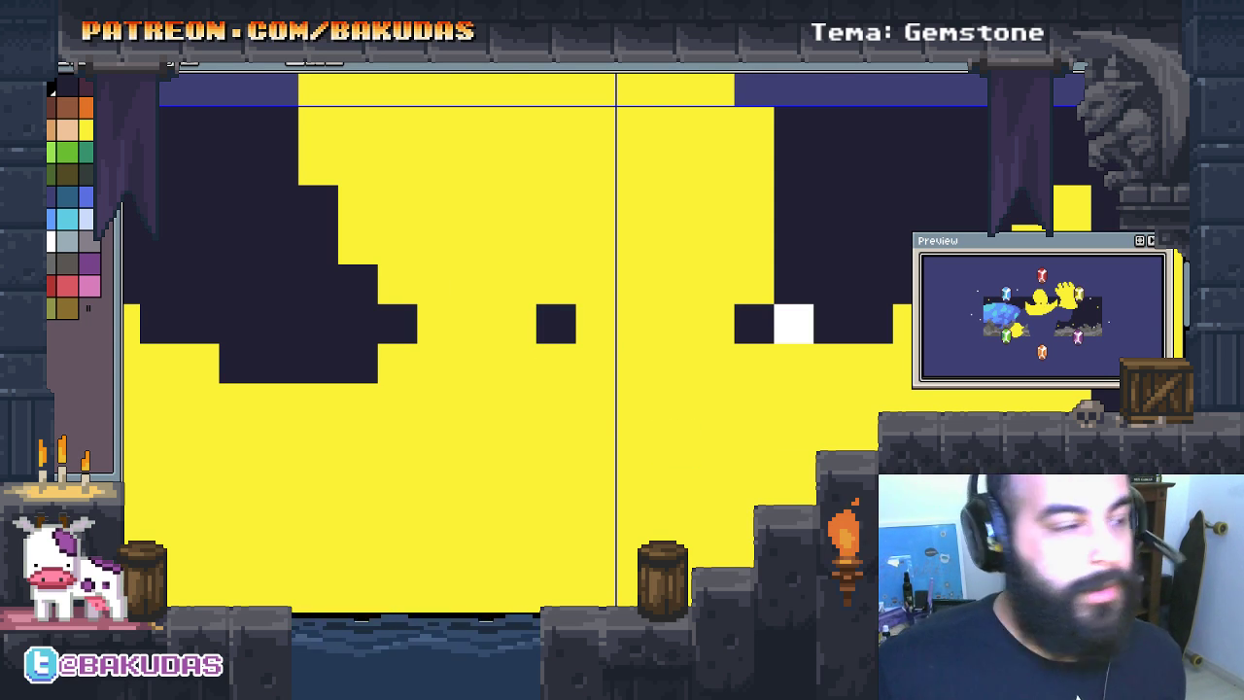
pyautogui.moveTo(583, 323); pyautogui.dragTo(572, 339)
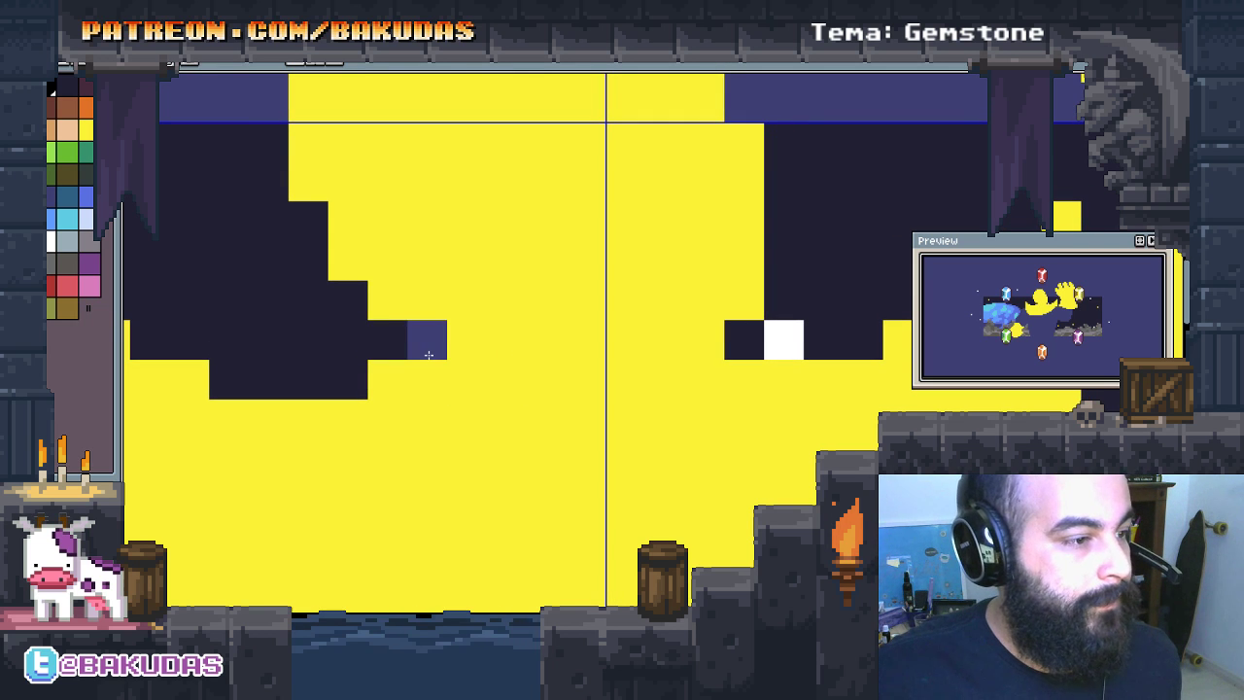
pyautogui.click(188, 64)
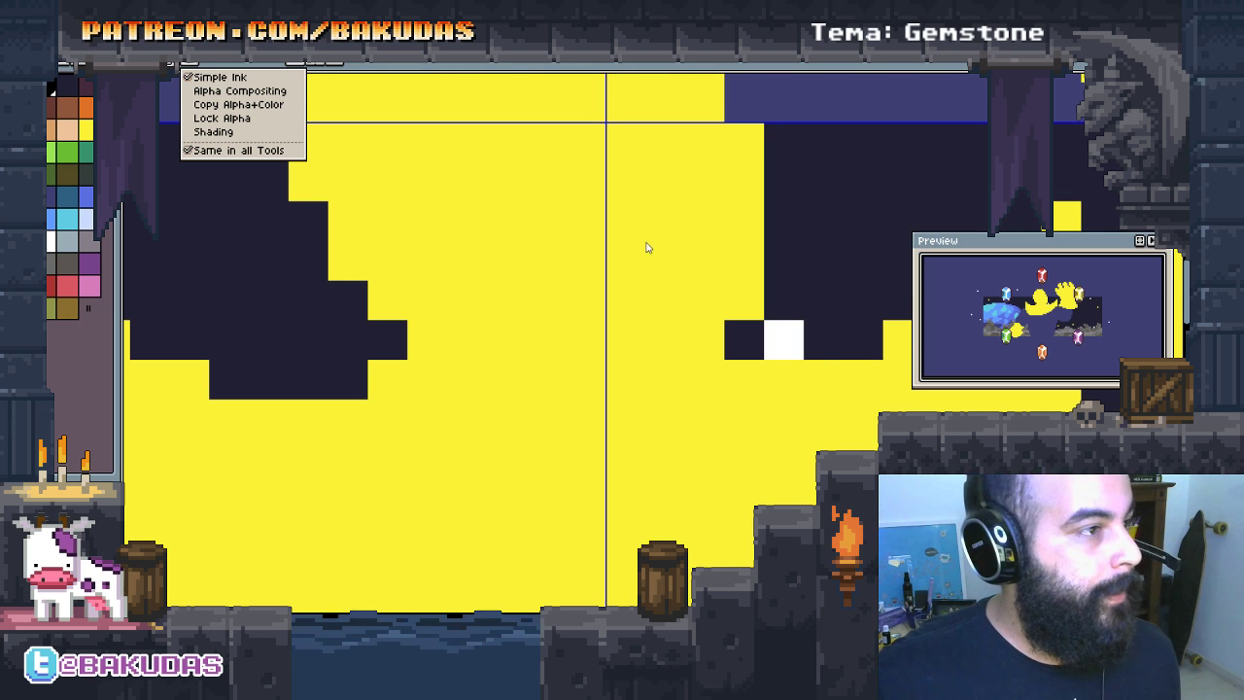
pyautogui.click(221, 118)
# Step: Paint a purple strip across the lower part of the dark band
pyautogui.moveTo(427, 339); pyautogui.dragTo(714, 338)
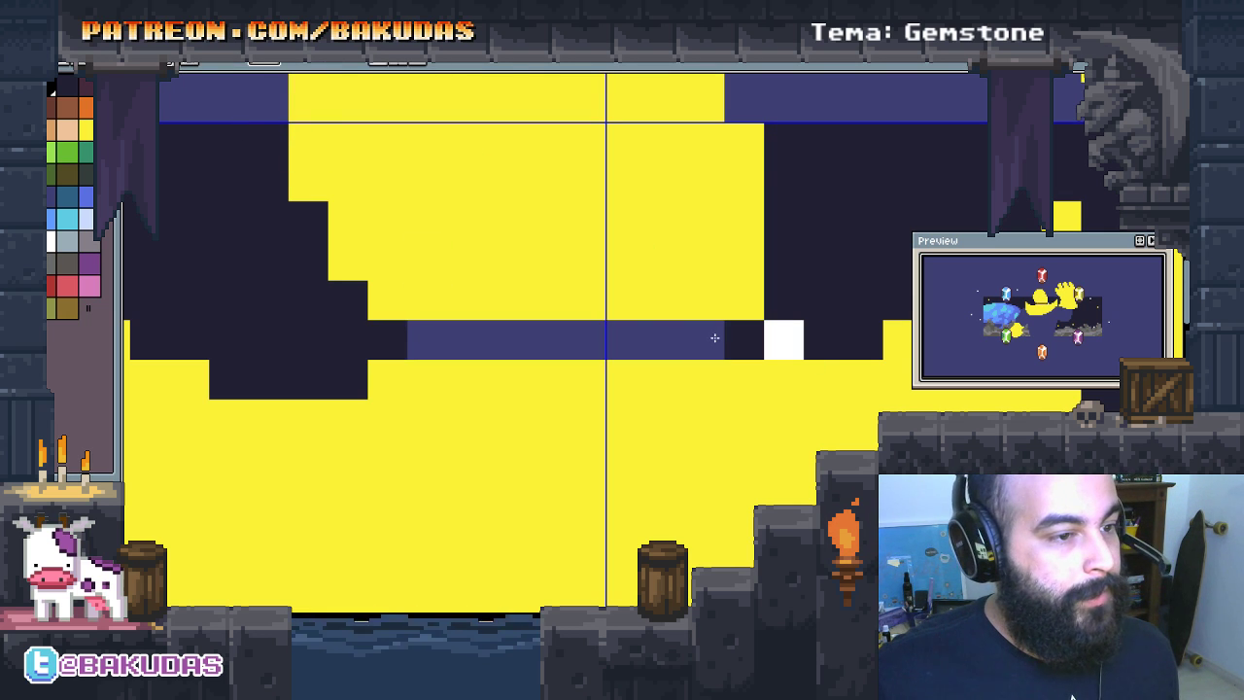
pyautogui.moveTo(491, 379); pyautogui.dragTo(461, 373)
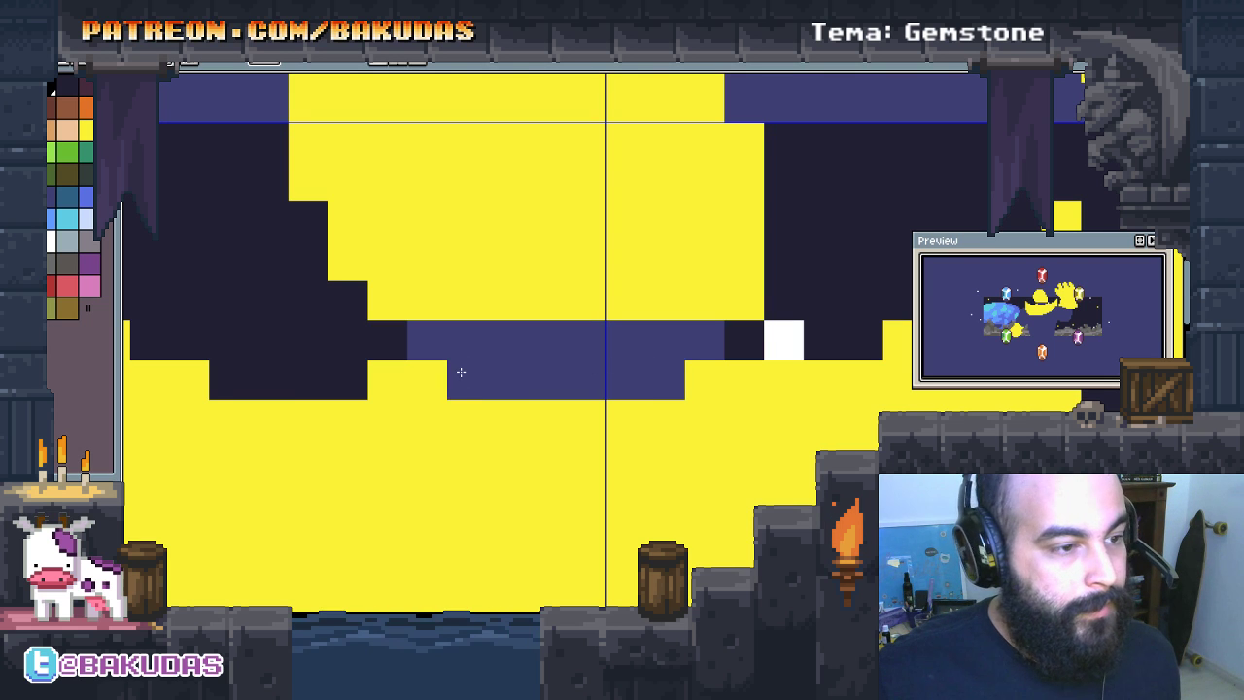
pyautogui.moveTo(537, 445); pyautogui.dragTo(607, 404)
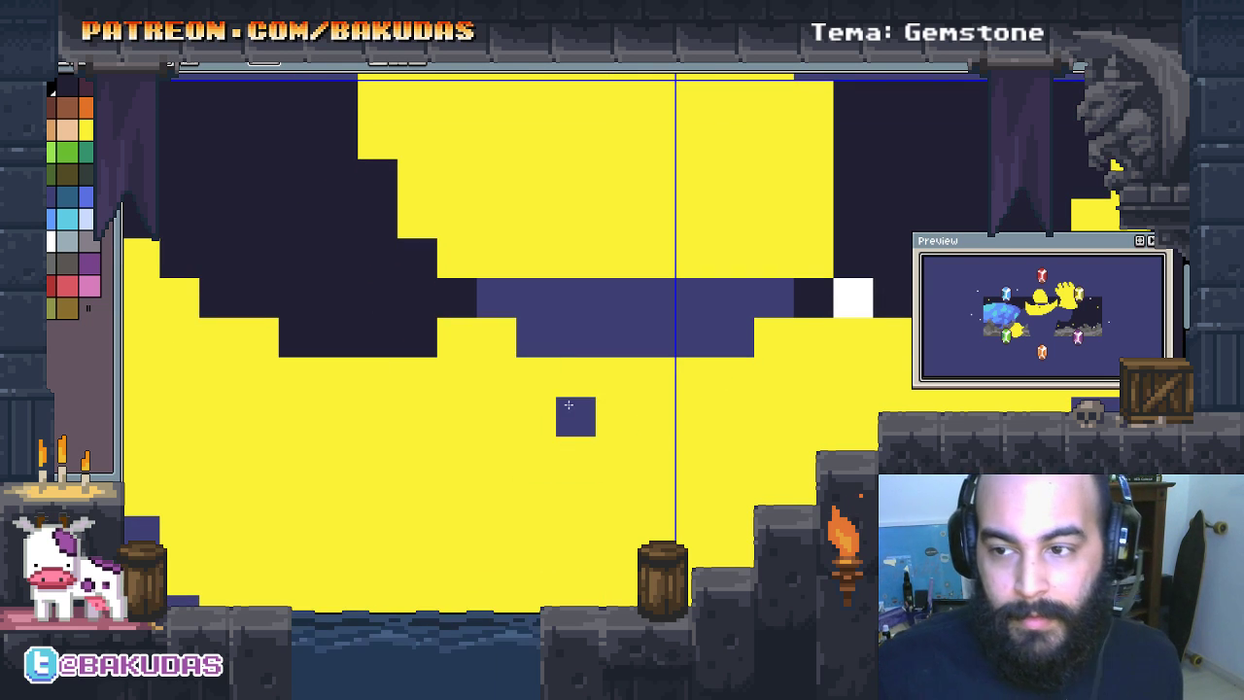
pyautogui.moveTo(457, 254); pyautogui.dragTo(486, 260)
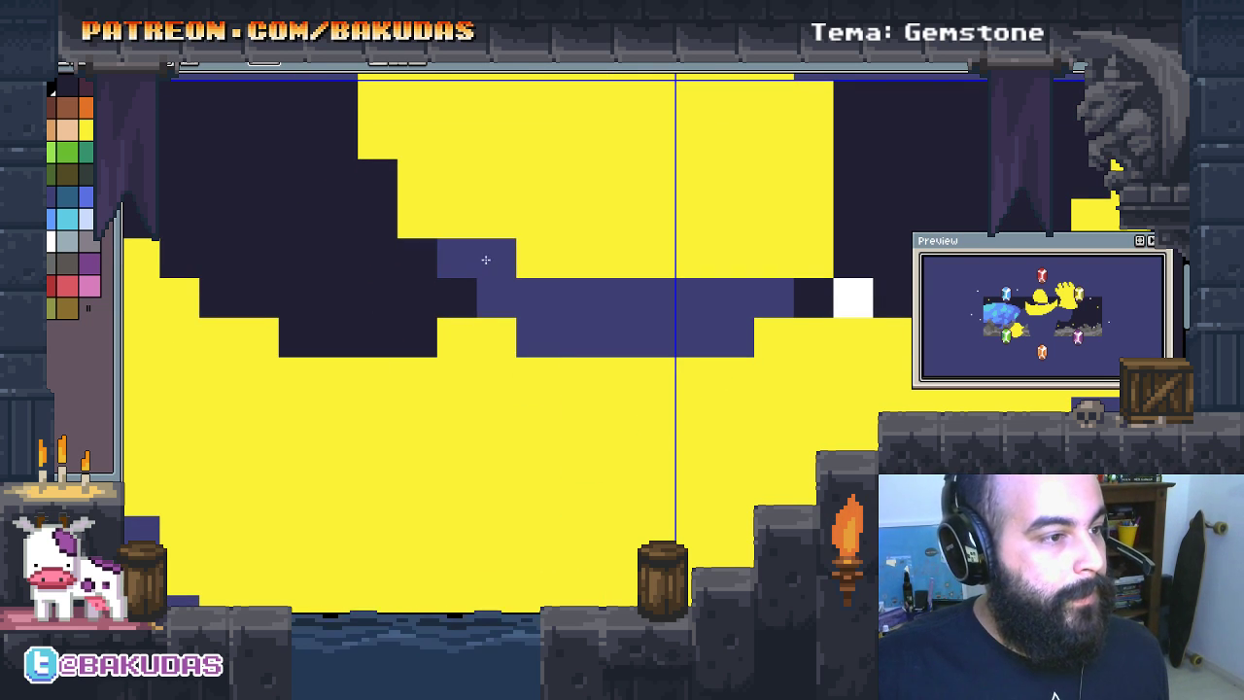
pyautogui.moveTo(537, 305); pyautogui.dragTo(429, 317)
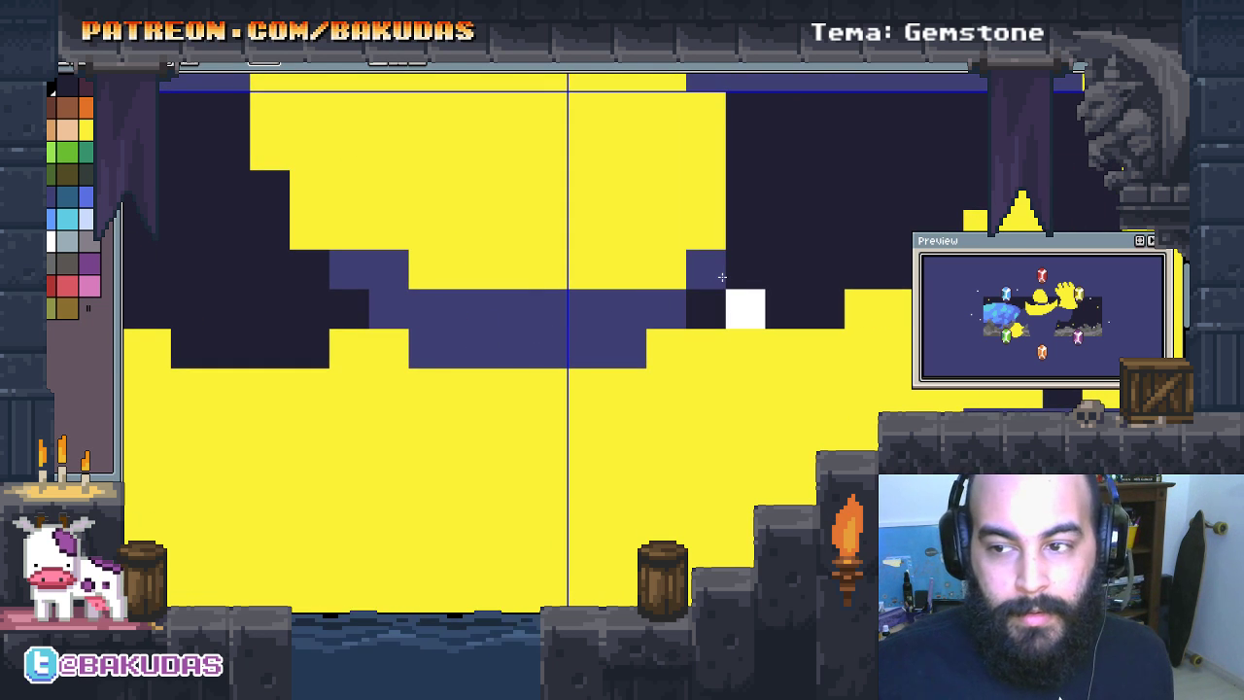
pyautogui.scroll(-3, 632, 195)
pyautogui.scroll(-2, 634, 197)
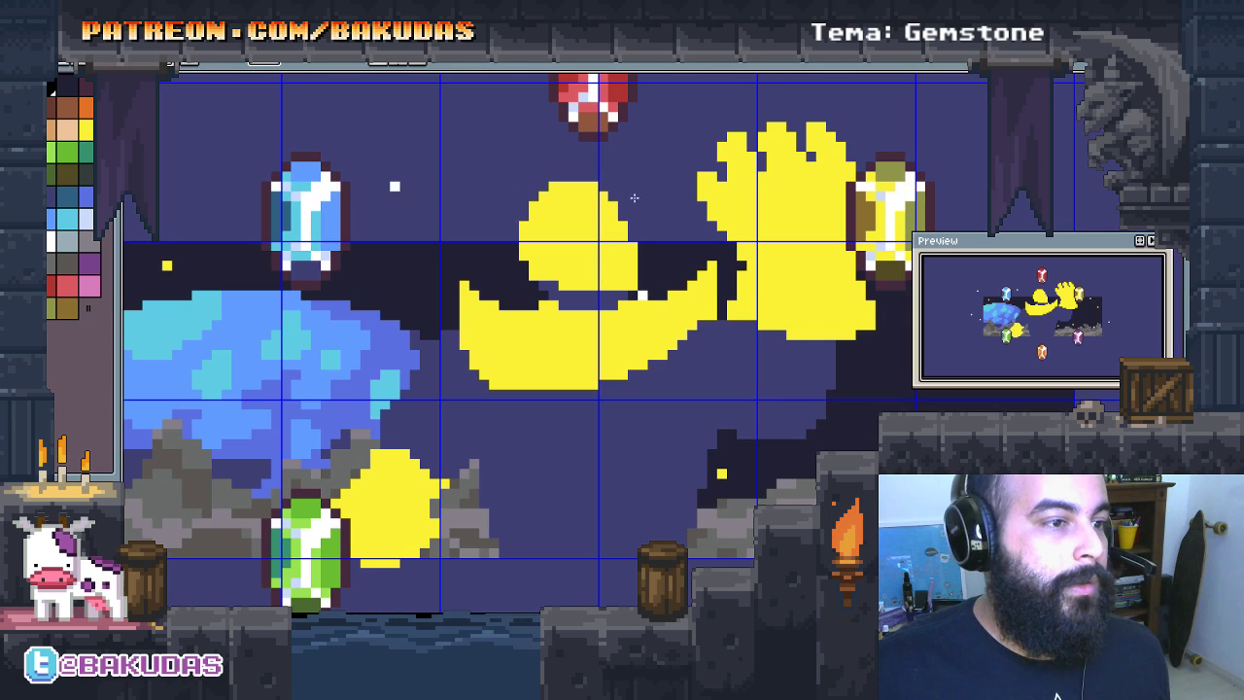
pyautogui.scroll(1, 661, 281)
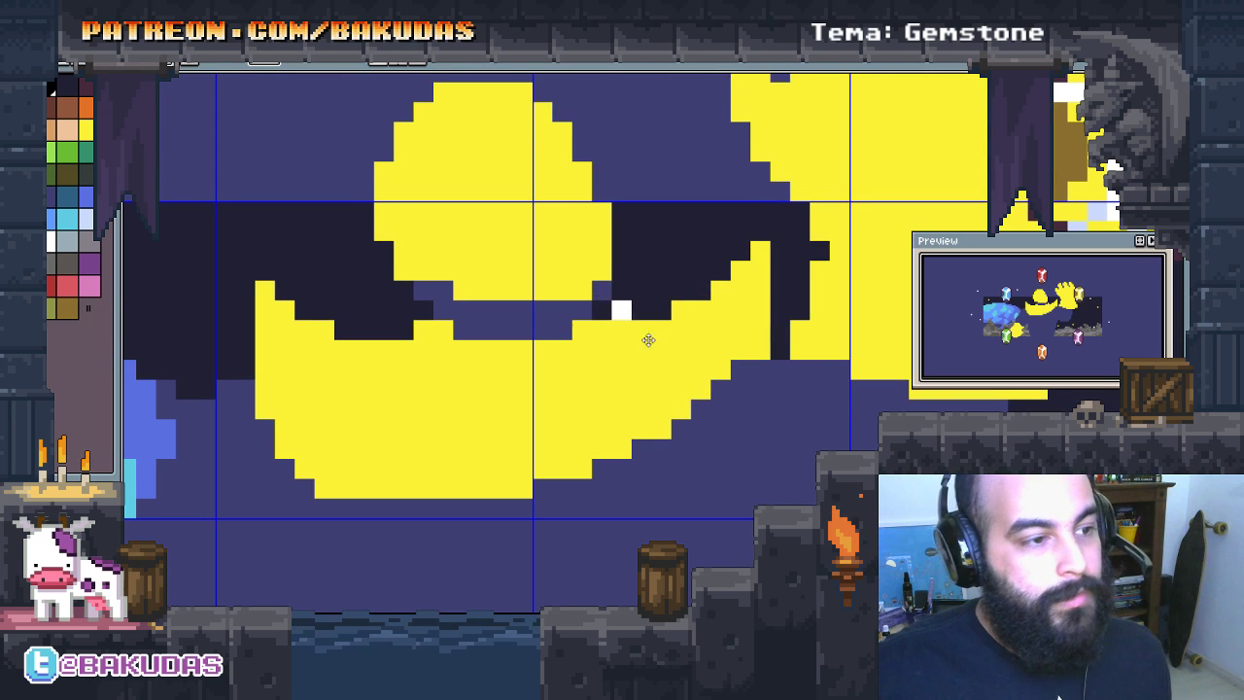
pyautogui.moveTo(648, 340); pyautogui.dragTo(690, 302)
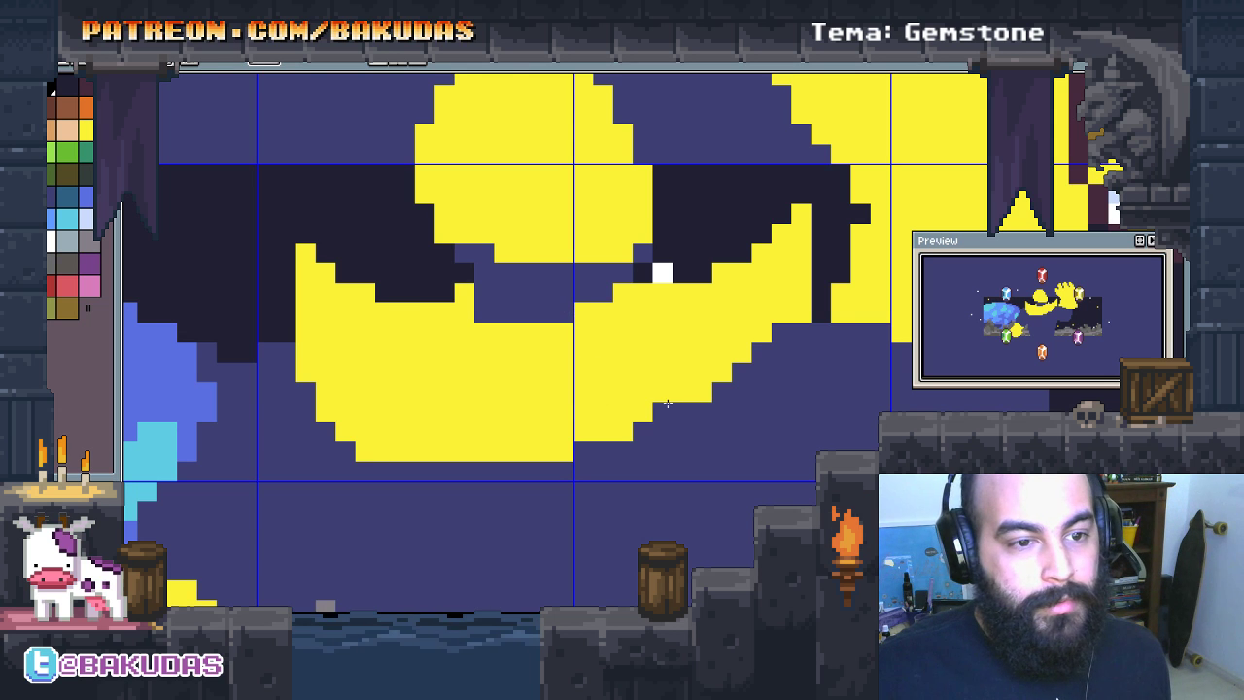
pyautogui.scroll(3, 584, 352)
# Step: Outline the underside of the purple band with an orange pixel row
pyautogui.moveTo(554, 328); pyautogui.dragTo(489, 389)
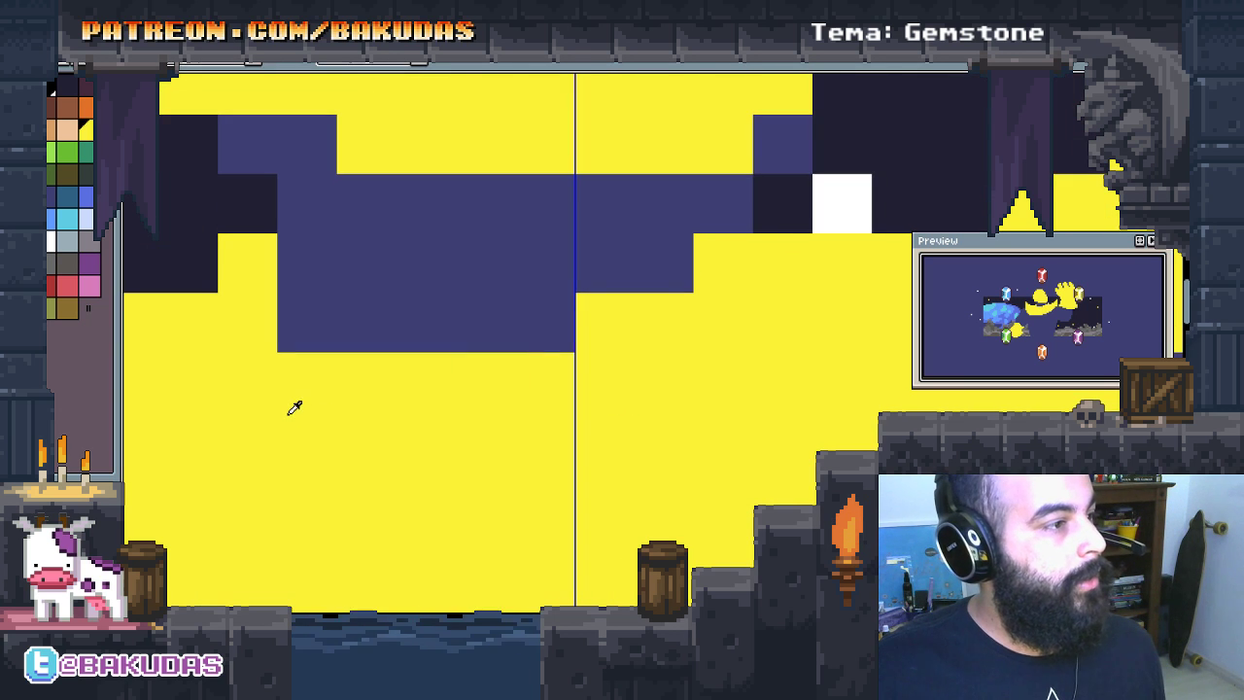
pyautogui.moveTo(247, 322); pyautogui.dragTo(247, 262)
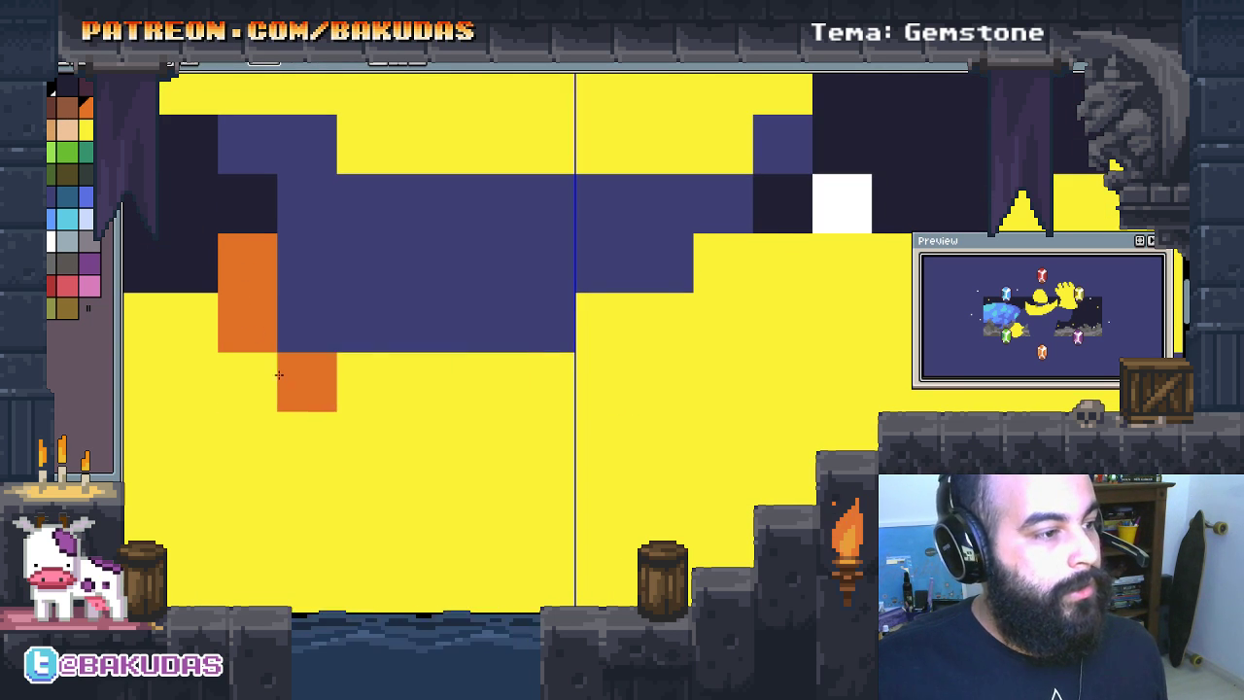
pyautogui.click(272, 356)
pyautogui.moveTo(270, 364)
pyautogui.mouseDown()
pyautogui.moveTo(516, 363)
pyautogui.moveTo(592, 336)
pyautogui.moveTo(658, 353)
pyautogui.moveTo(737, 273)
pyautogui.moveTo(729, 317)
pyautogui.moveTo(755, 317)
pyautogui.mouseUp()
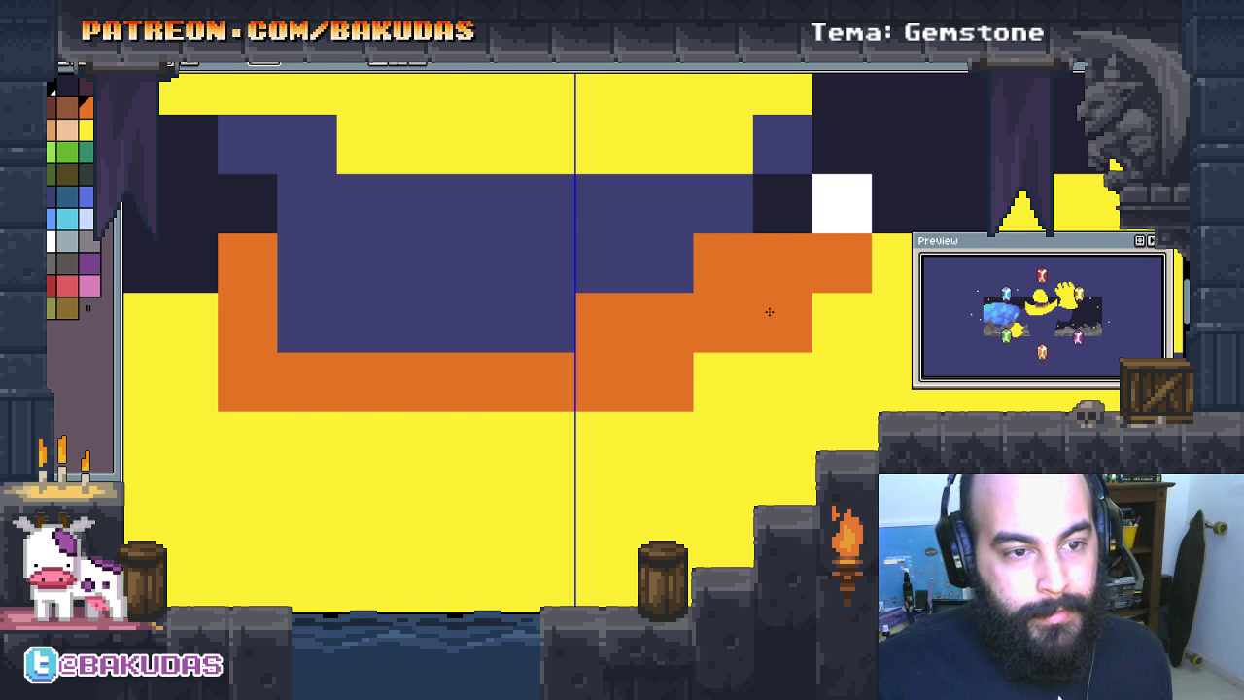
pyautogui.scroll(1, 769, 312)
pyautogui.click(668, 401)
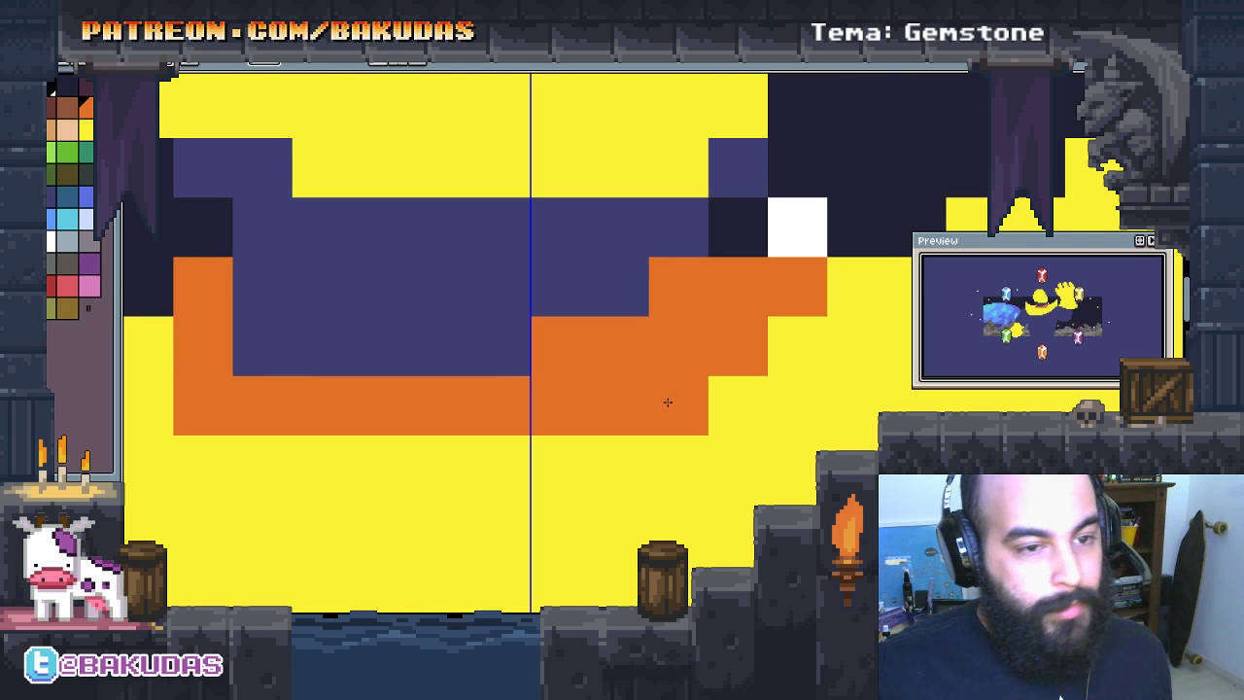
pyautogui.hotkey('ctrl', 'z')
# Step: Add orange steps on the band's left side, undoing a stray pixel
pyautogui.moveTo(472, 425); pyautogui.dragTo(648, 383)
pyautogui.click(624, 400)
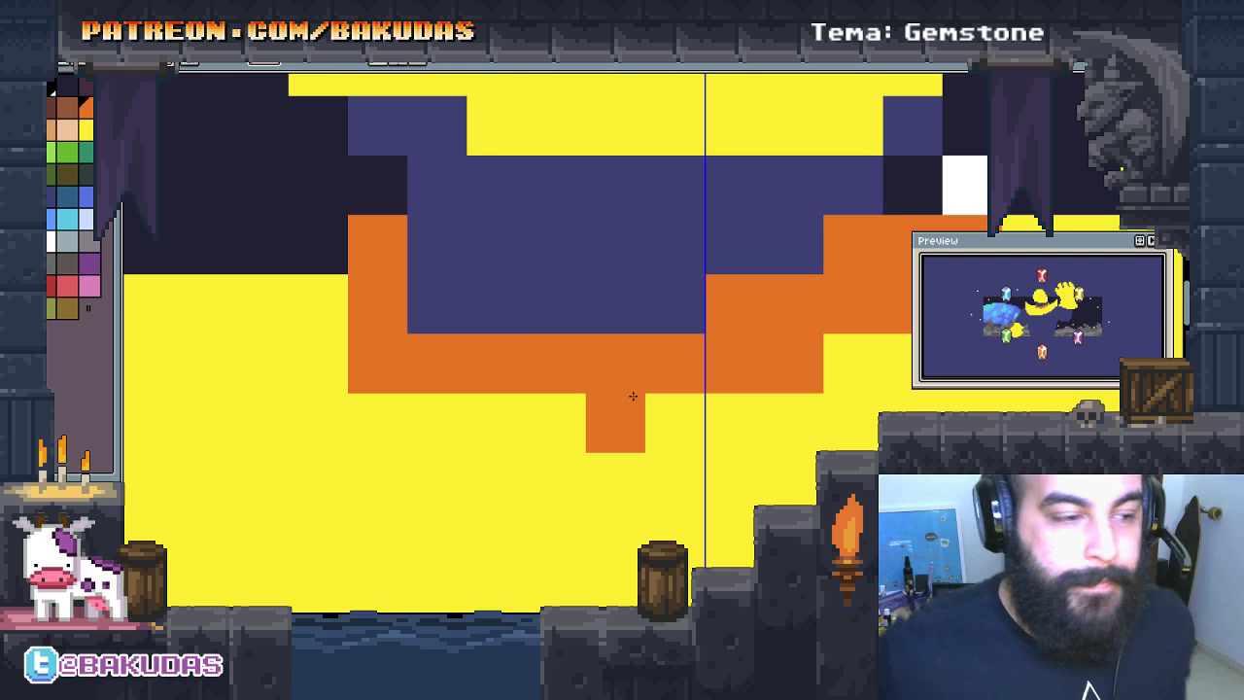
pyautogui.hotkey('ctrl', 'z')
pyautogui.click(303, 314)
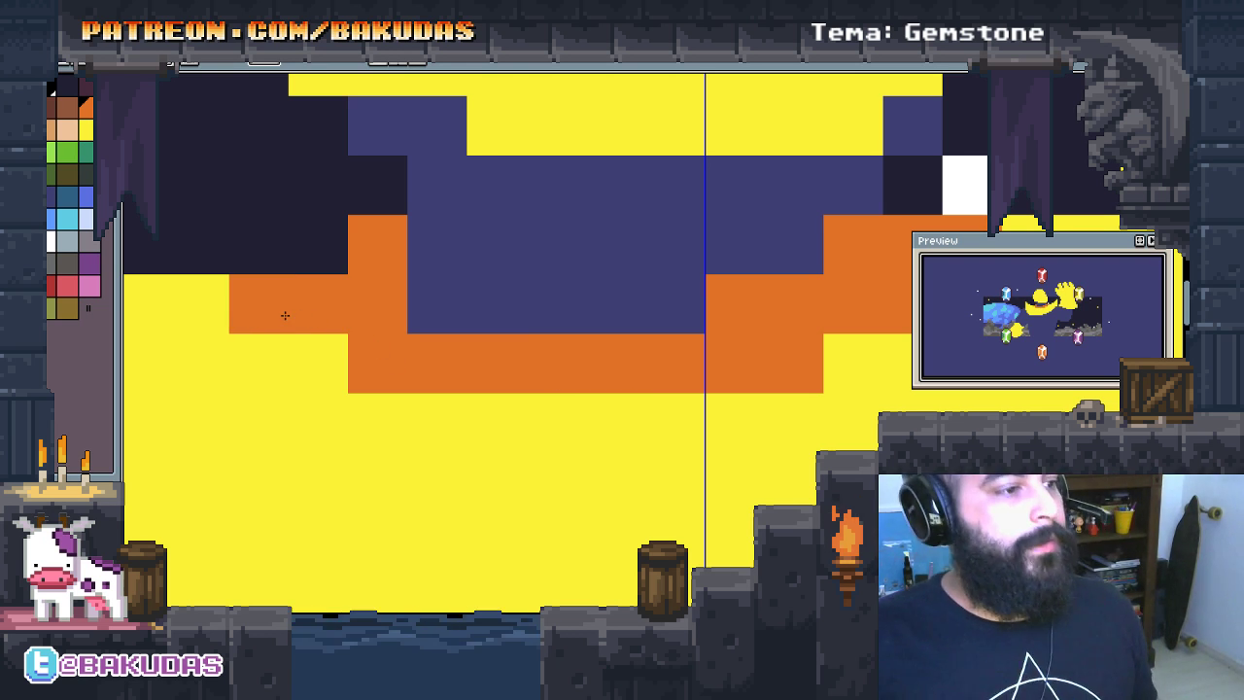
pyautogui.click(340, 356)
pyautogui.moveTo(340, 356)
pyautogui.mouseDown()
pyautogui.moveTo(439, 427)
pyautogui.moveTo(394, 412)
pyautogui.mouseUp()
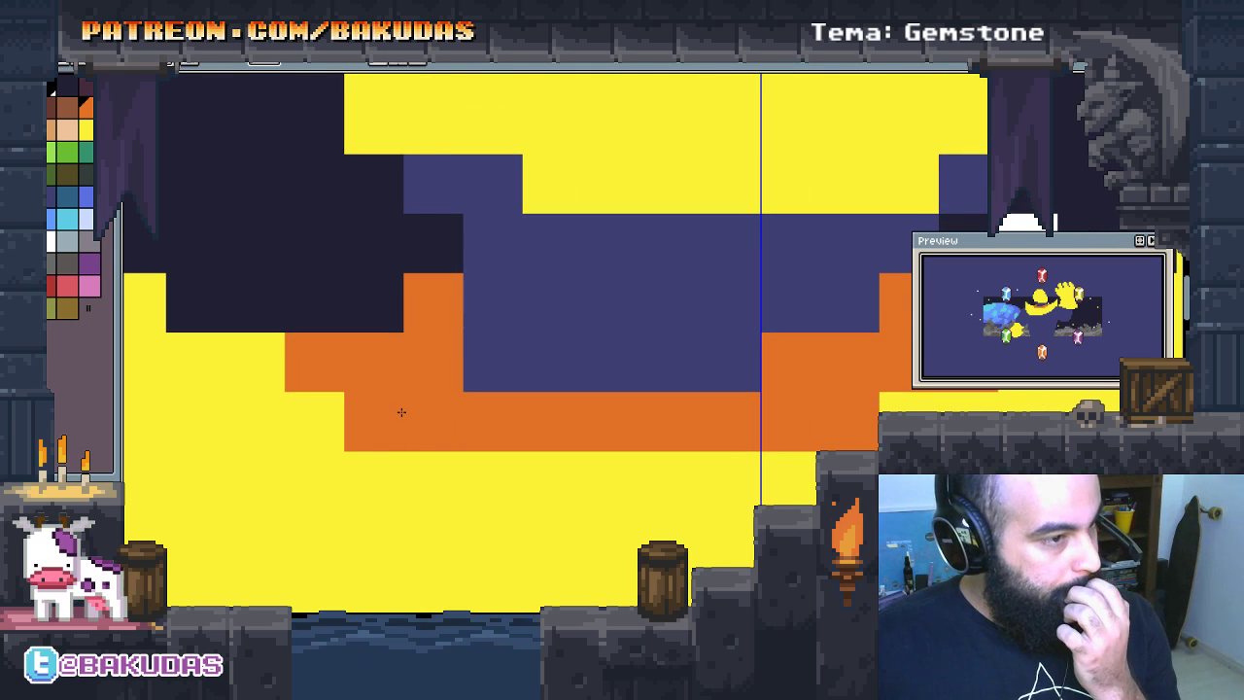
pyautogui.moveTo(453, 421); pyautogui.dragTo(412, 408)
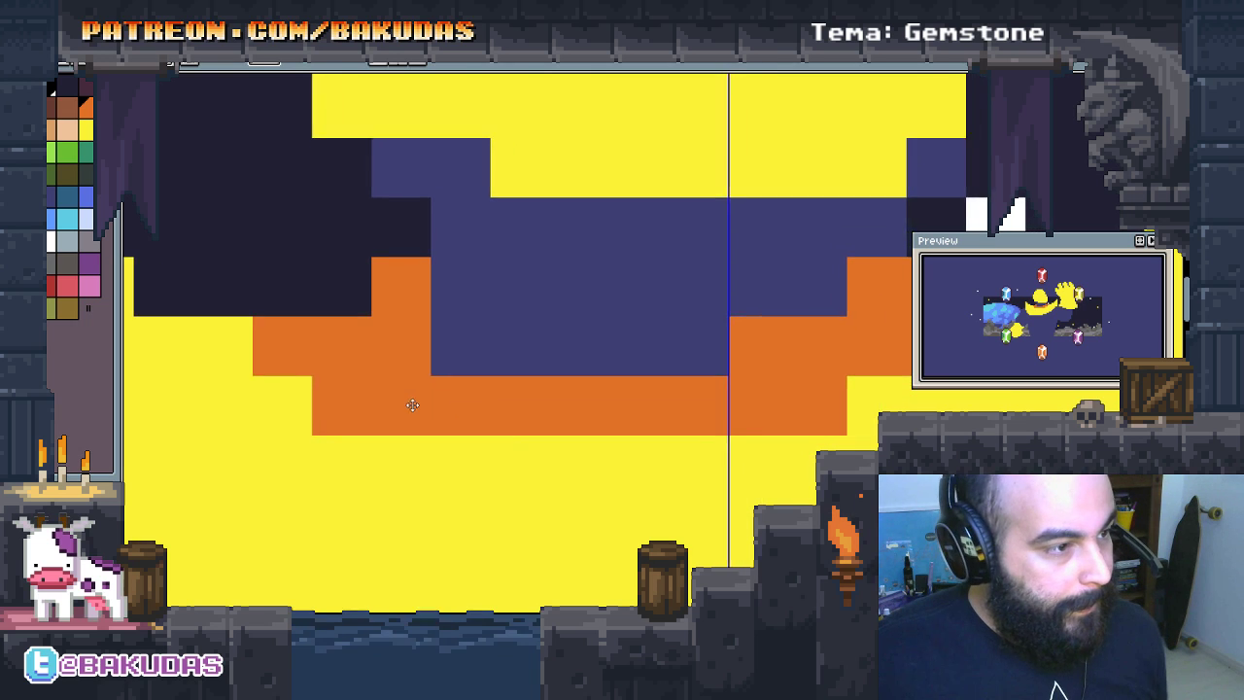
# Step: Step purple pixels into the left end of the orange row
pyautogui.click(416, 344)
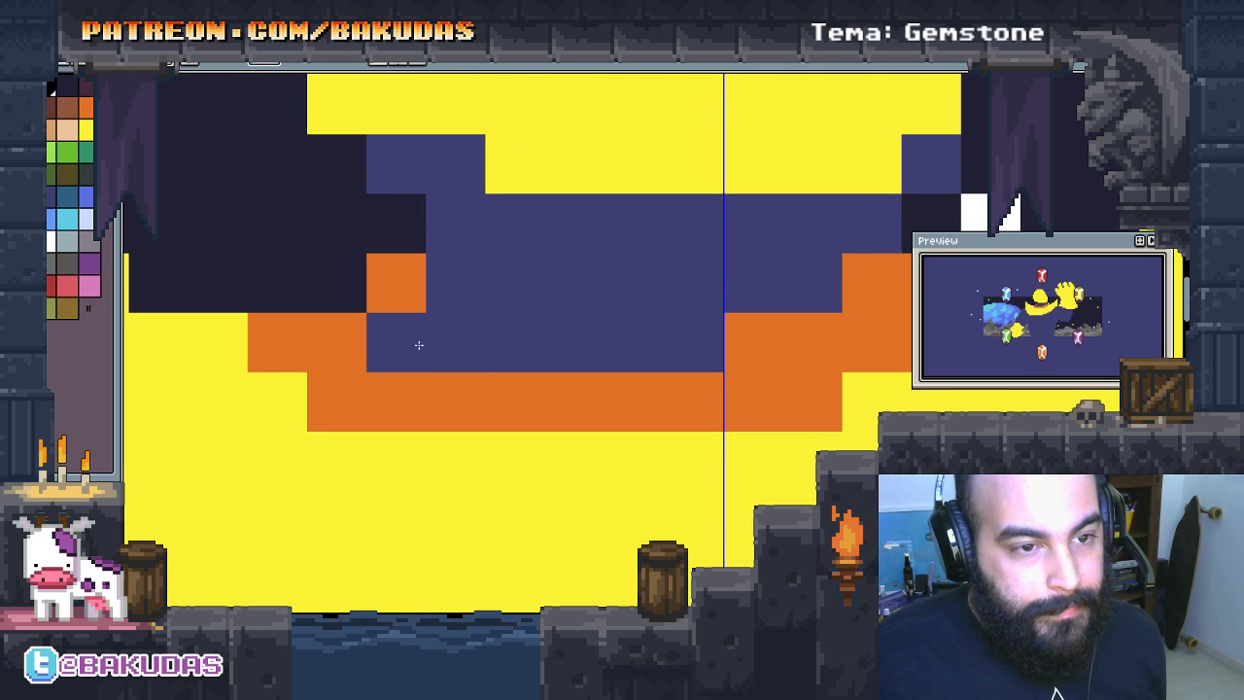
pyautogui.scroll(-5, 461, 234)
pyautogui.click(483, 259)
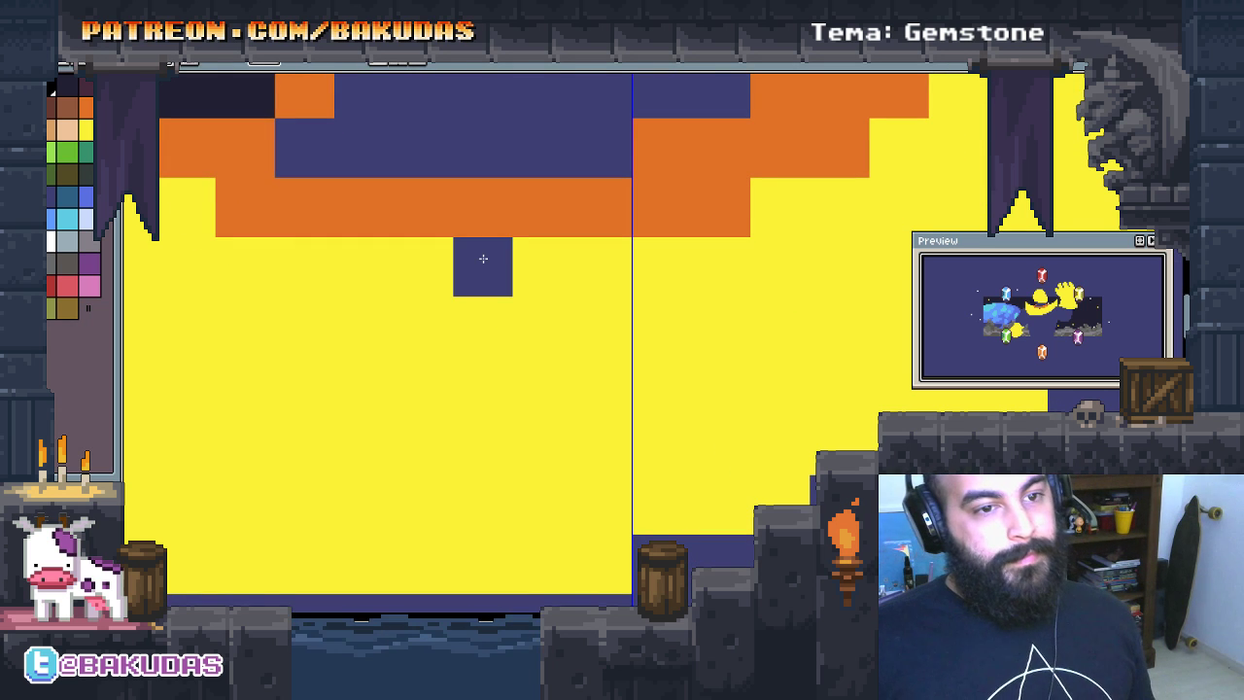
pyautogui.hotkey('ctrl', 'z')
pyautogui.click(492, 275)
# Step: Lasso-select the moon, yellow hand, rocks and green gem together as one block
pyautogui.scroll(-2, 480, 331)
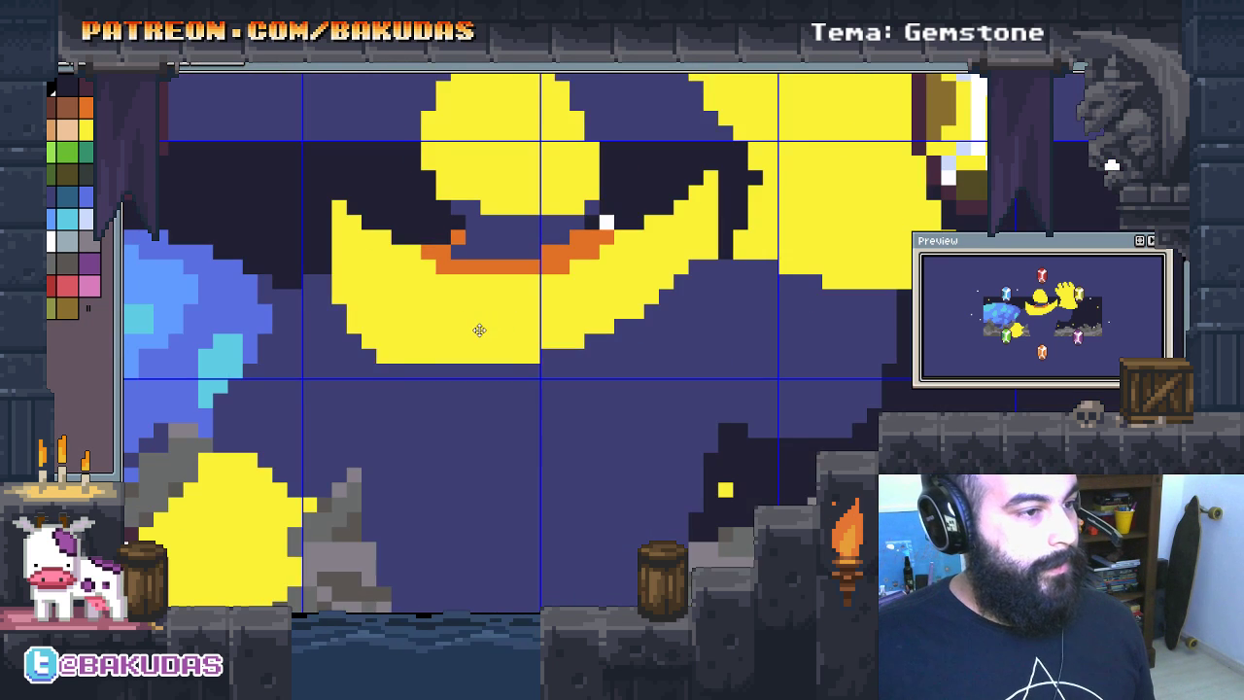
pyautogui.scroll(-2, 480, 331)
pyautogui.hscroll(3, 528, 356)
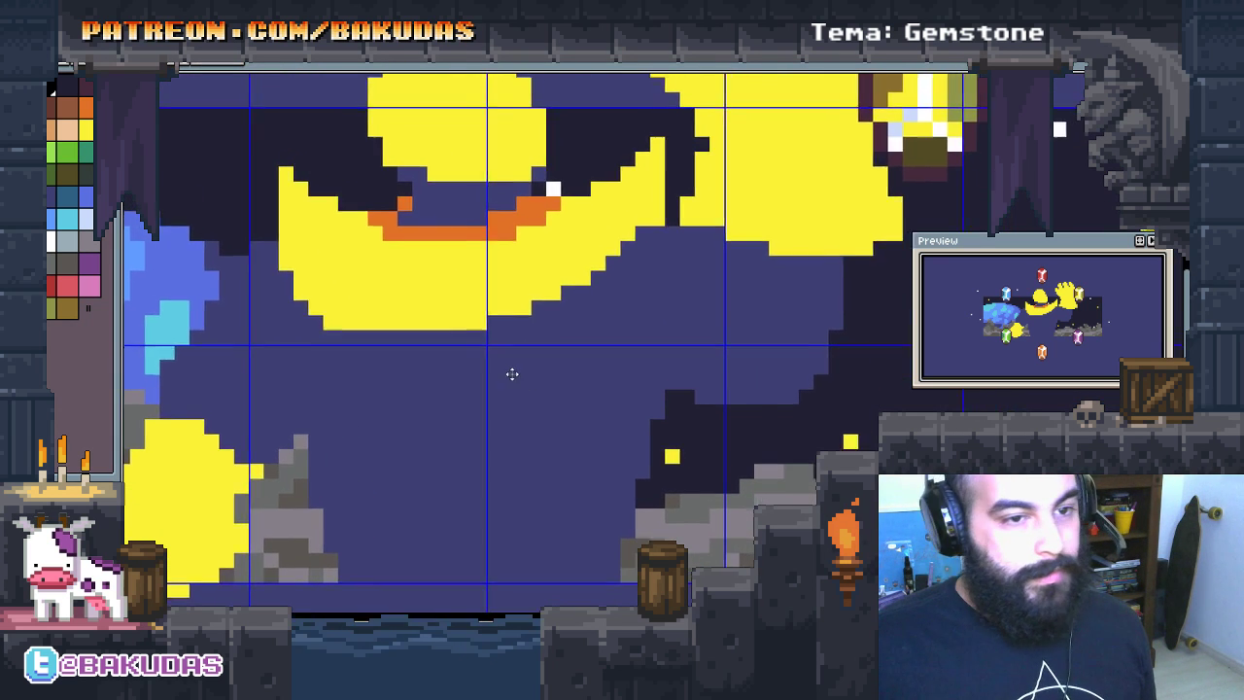
pyautogui.scroll(-1, 512, 374)
pyautogui.scroll(-1, 512, 374)
pyautogui.scroll(-1, 513, 374)
pyautogui.scroll(-1, 513, 382)
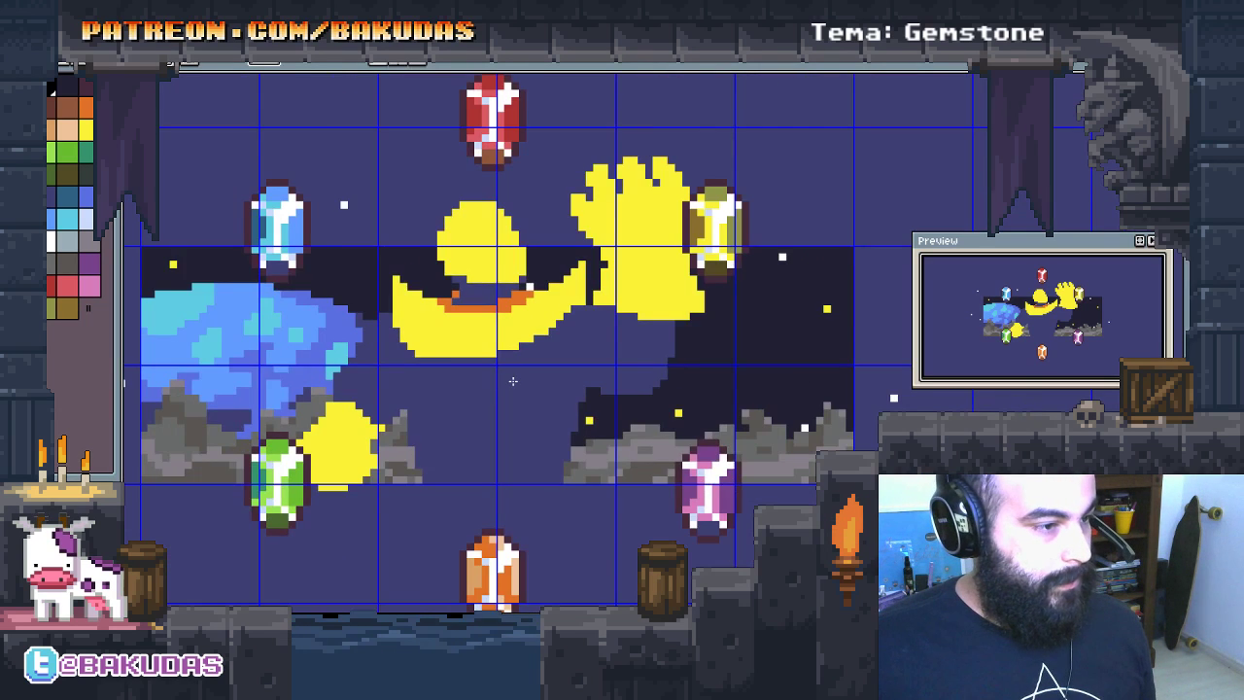
pyautogui.scroll(2, 524, 454)
pyautogui.hscroll(-4, 524, 454)
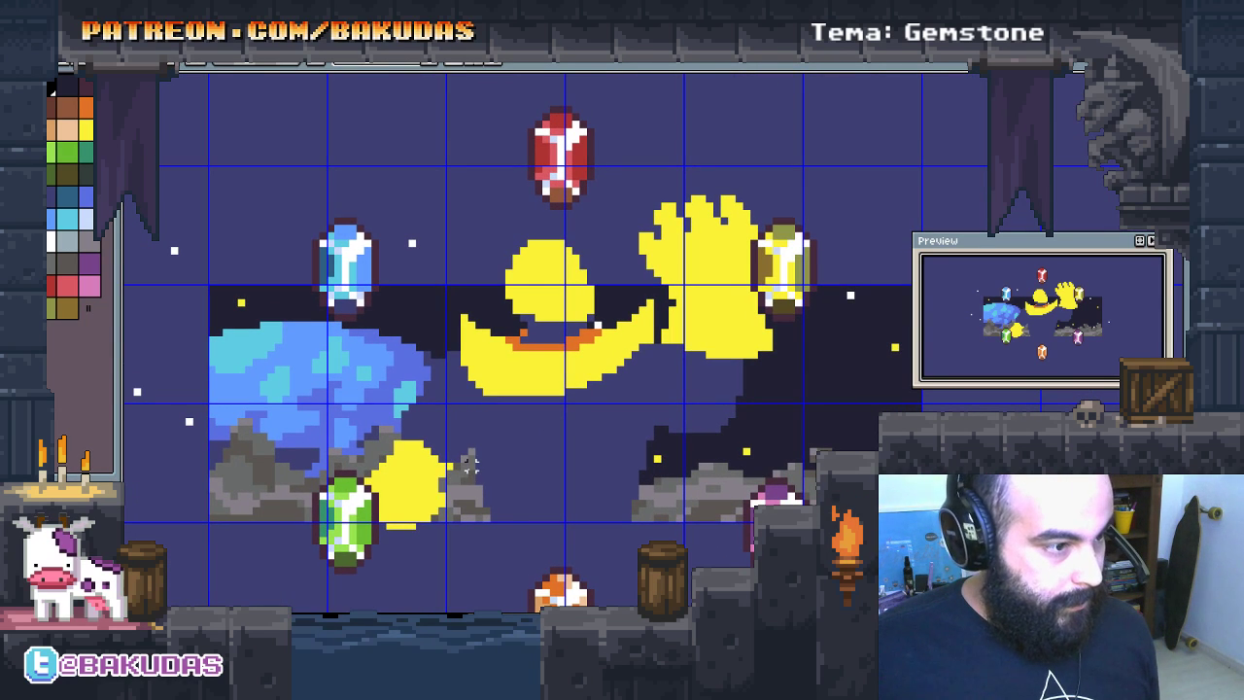
pyautogui.moveTo(471, 464); pyautogui.dragTo(588, 194)
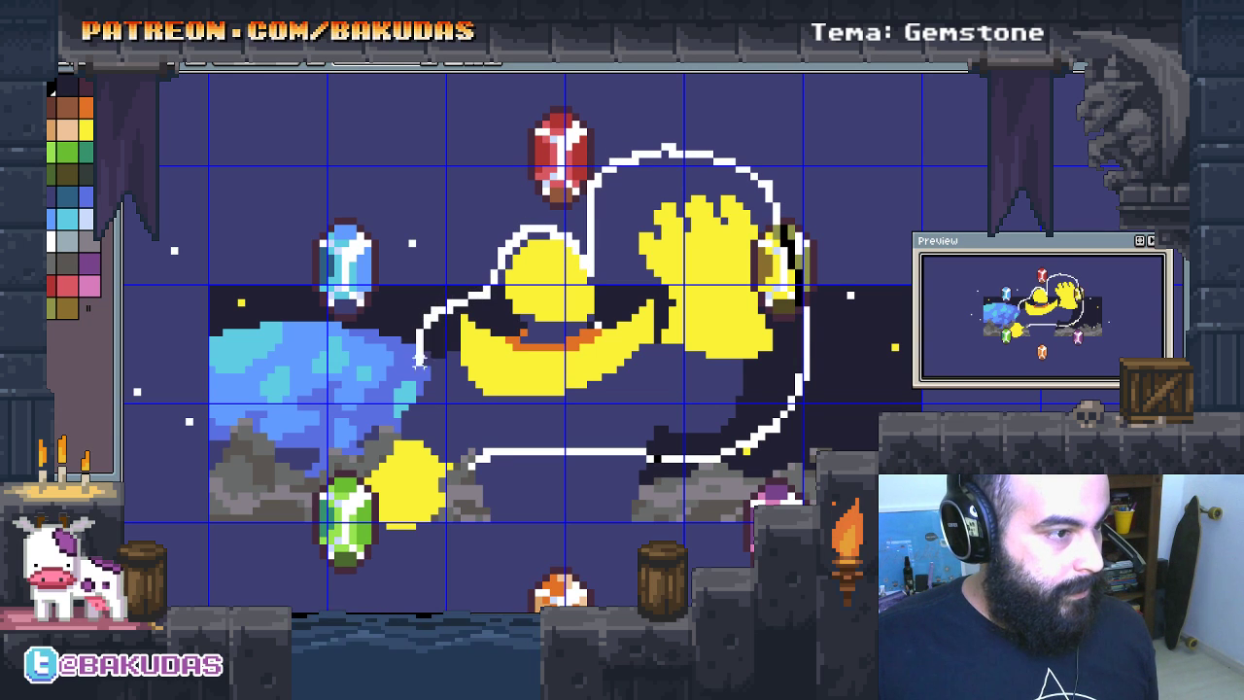
pyautogui.moveTo(357, 479); pyautogui.dragTo(418, 562)
pyautogui.moveTo(464, 488); pyautogui.dragTo(471, 466)
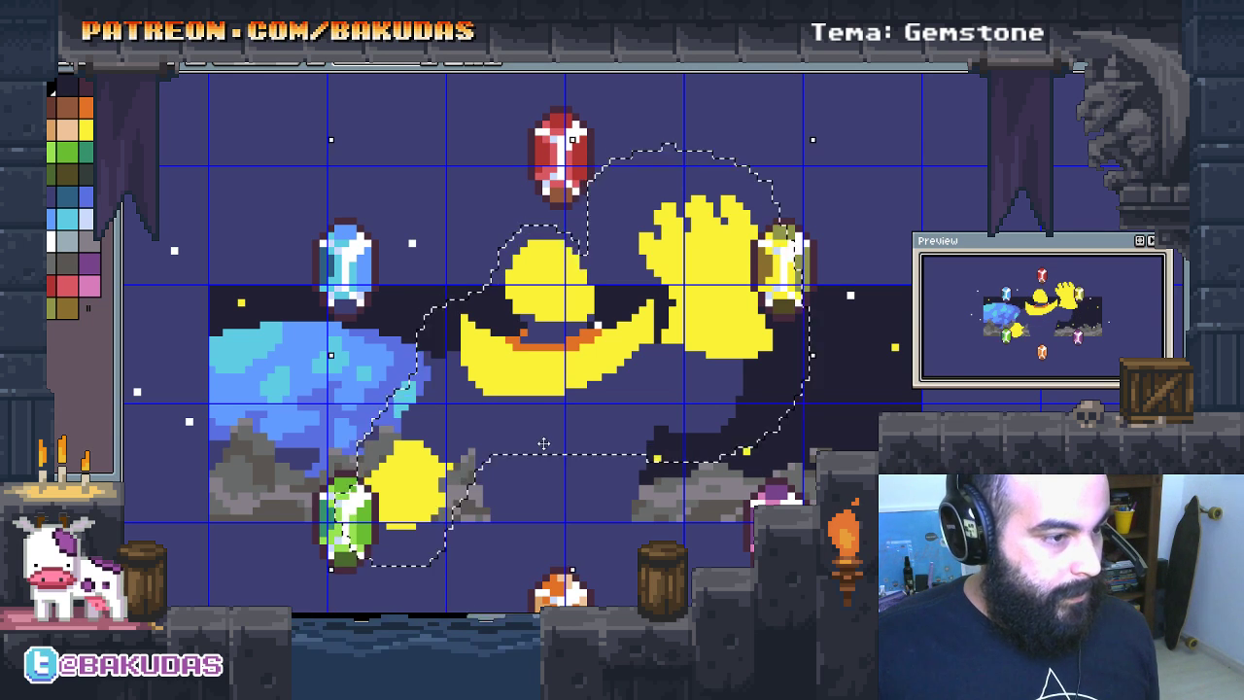
# Step: Move the selected block upward, undo and redo it, then nudge it slightly down
pyautogui.scroll(2, 555, 436)
pyautogui.scroll(-1, 561, 467)
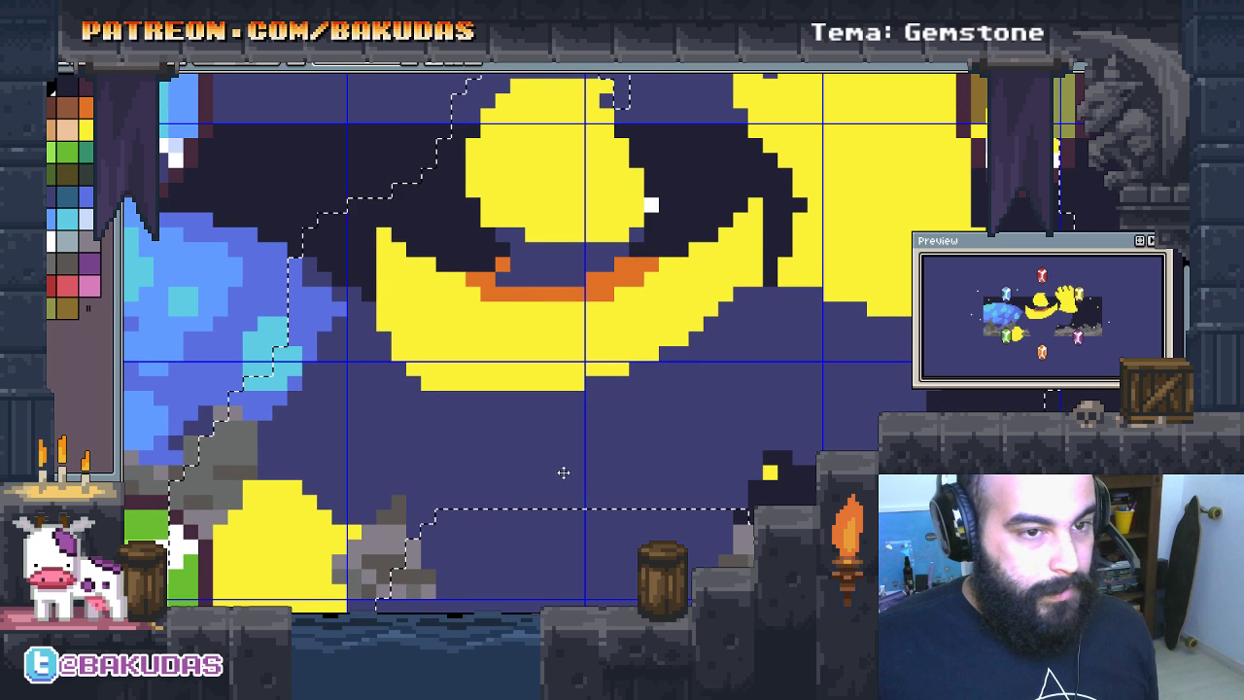
pyautogui.scroll(-1, 559, 471)
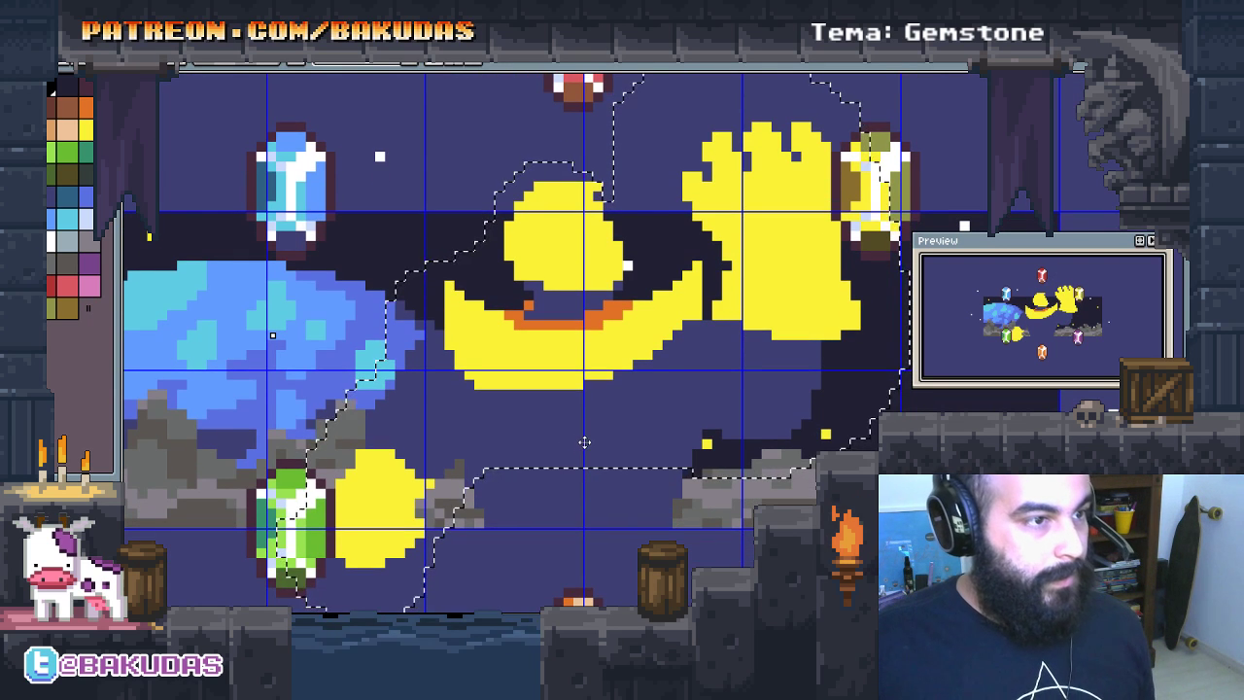
pyautogui.moveTo(581, 451); pyautogui.dragTo(588, 418)
pyautogui.hotkey('ctrl', 'z')
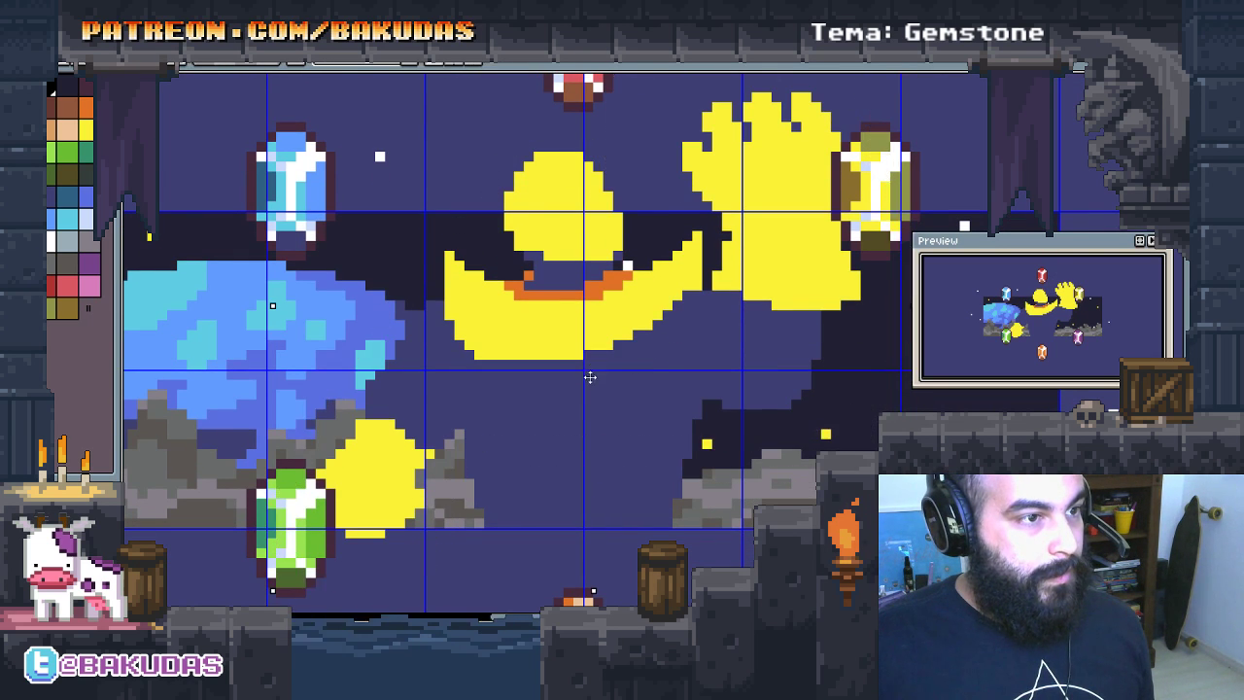
pyautogui.hotkey('ctrl', 'z')
pyautogui.hotkey('ctrl', 'z')
pyautogui.hotkey('ctrl', 'z')
pyautogui.hotkey('ctrl', 'z')
pyautogui.hotkey('ctrl', 'y')
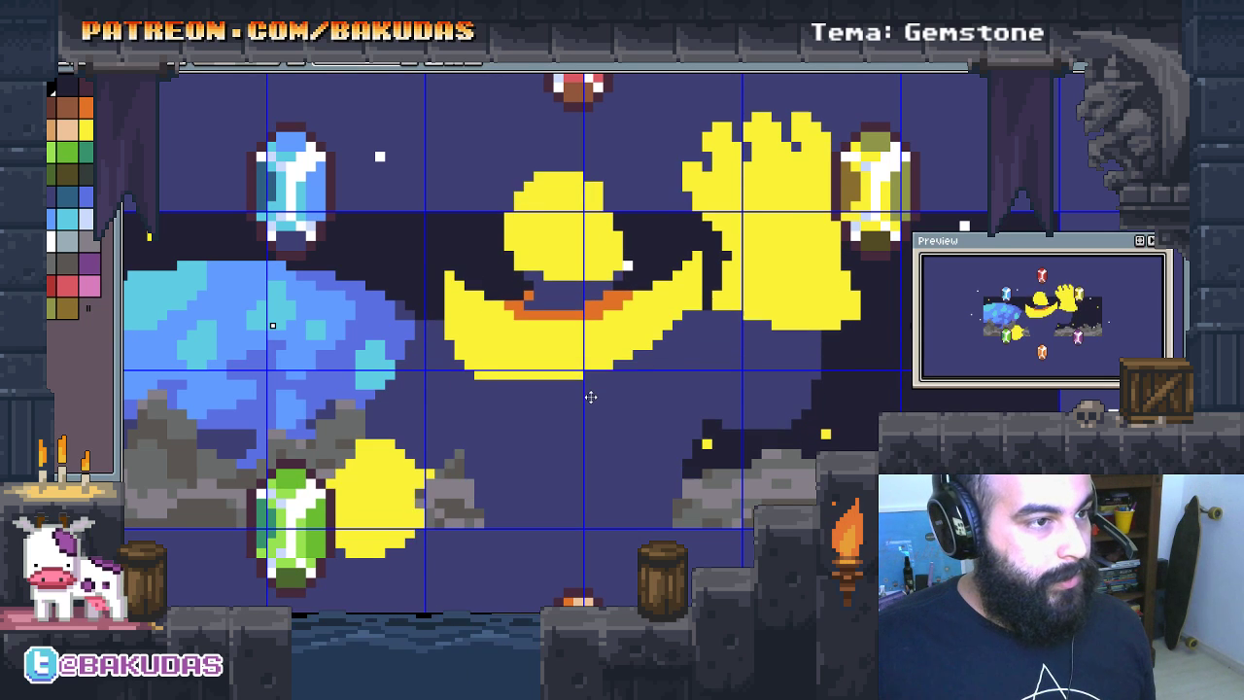
pyautogui.hotkey('ctrl', 'z')
pyautogui.hotkey('ctrl', 'z')
pyautogui.hotkey('ctrl', 'y')
pyautogui.hotkey('ctrl', 'y')
pyautogui.moveTo(591, 395); pyautogui.dragTo(592, 411)
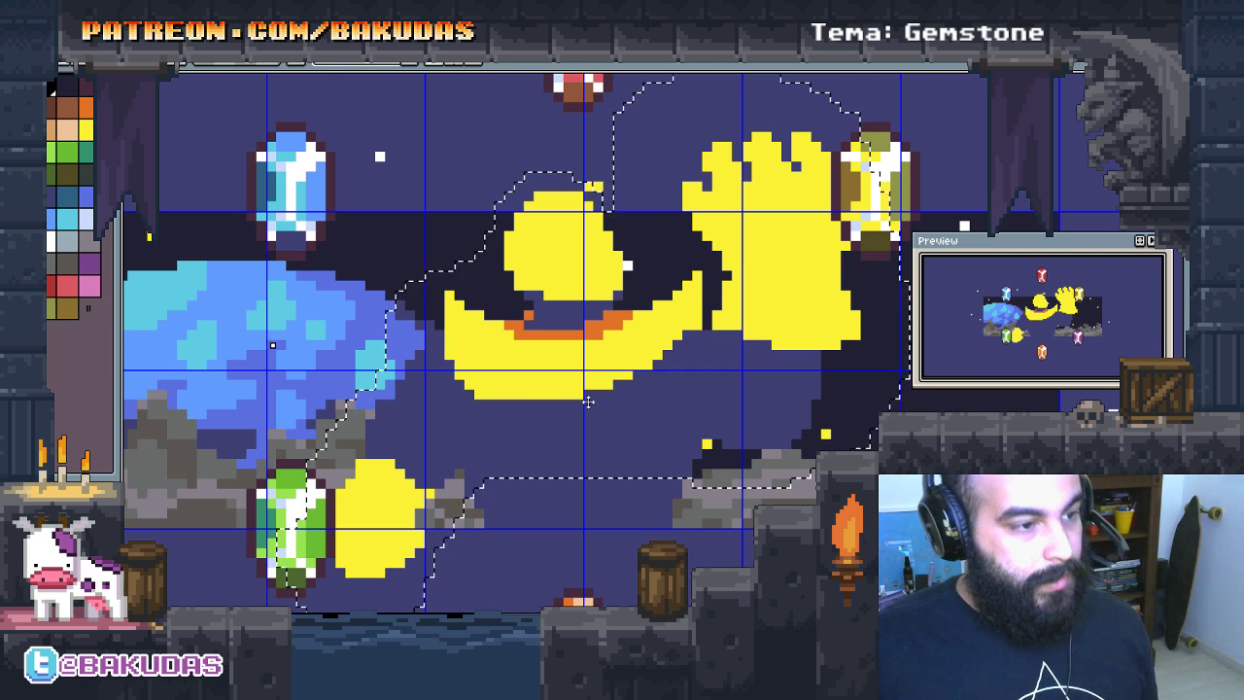
pyautogui.scroll(-2, 544, 399)
pyautogui.scroll(3, 525, 391)
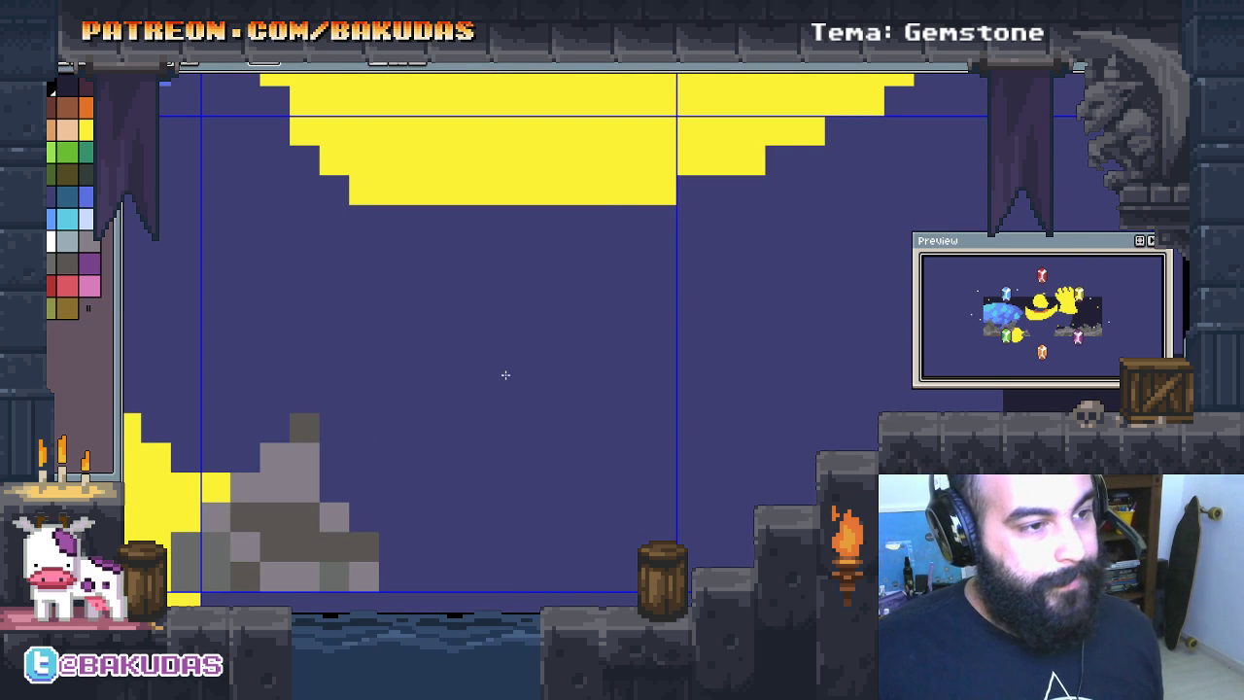
# Step: Add yellow pixels to the lower yellow gem's top and left edge, undoing a stray one
pyautogui.scroll(-1, 506, 374)
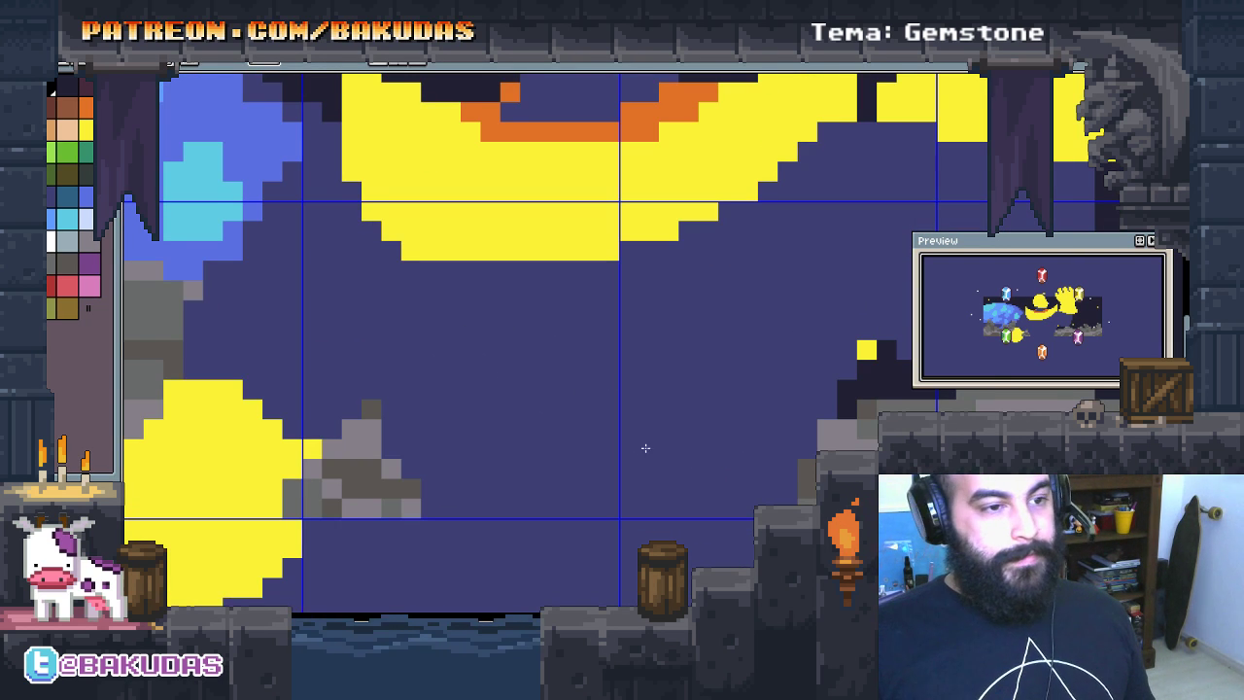
pyautogui.moveTo(645, 448); pyautogui.dragTo(579, 436)
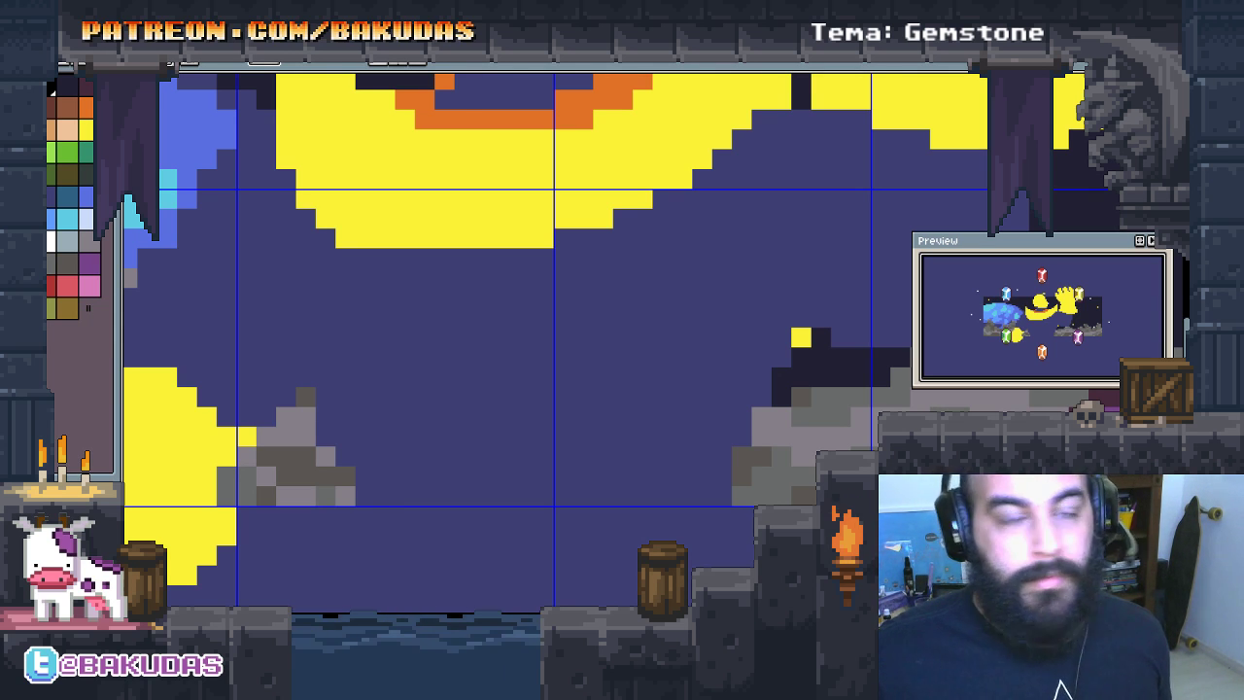
pyautogui.moveTo(810, 387); pyautogui.dragTo(788, 390)
pyautogui.hscroll(-3, 583, 428)
pyautogui.hscroll(-1, 496, 447)
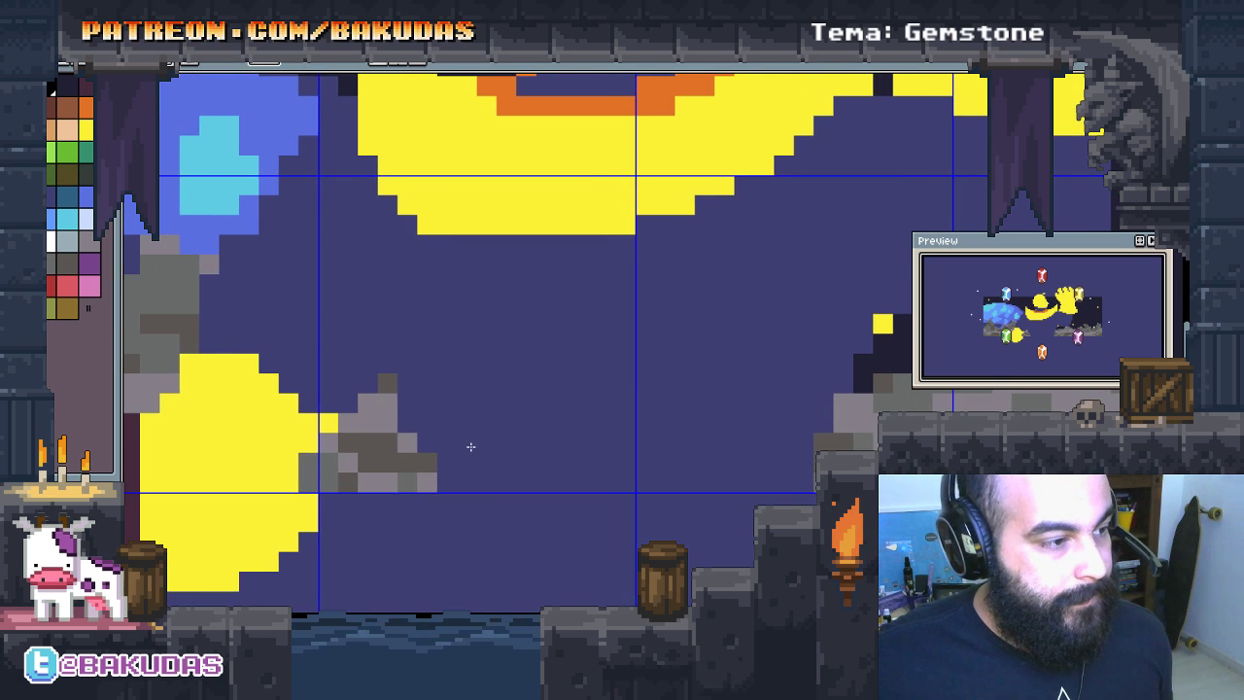
pyautogui.hscroll(-3, 457, 457)
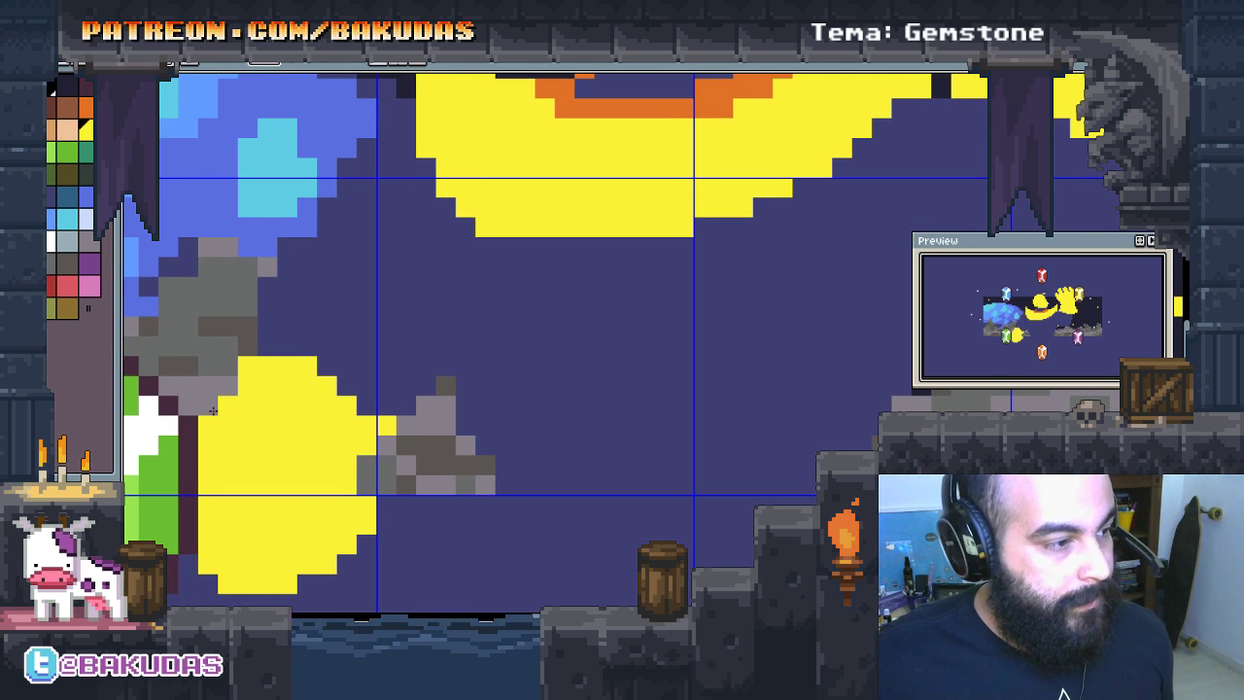
pyautogui.click(192, 64)
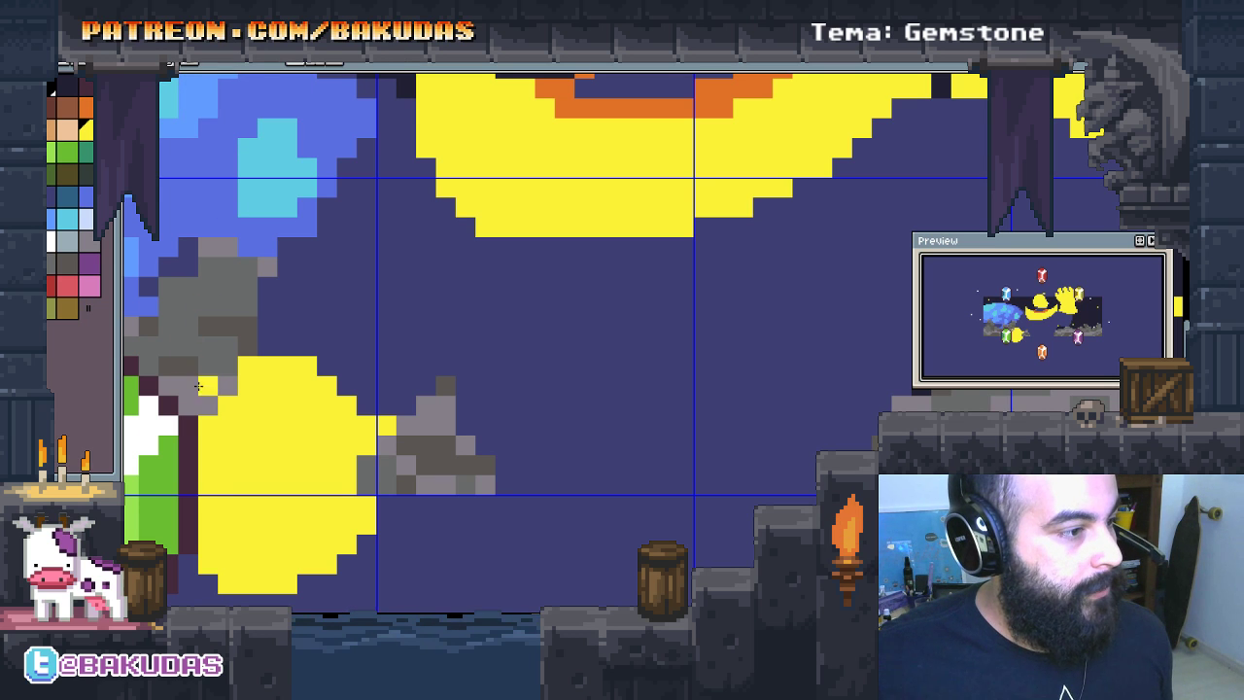
pyautogui.click(247, 346)
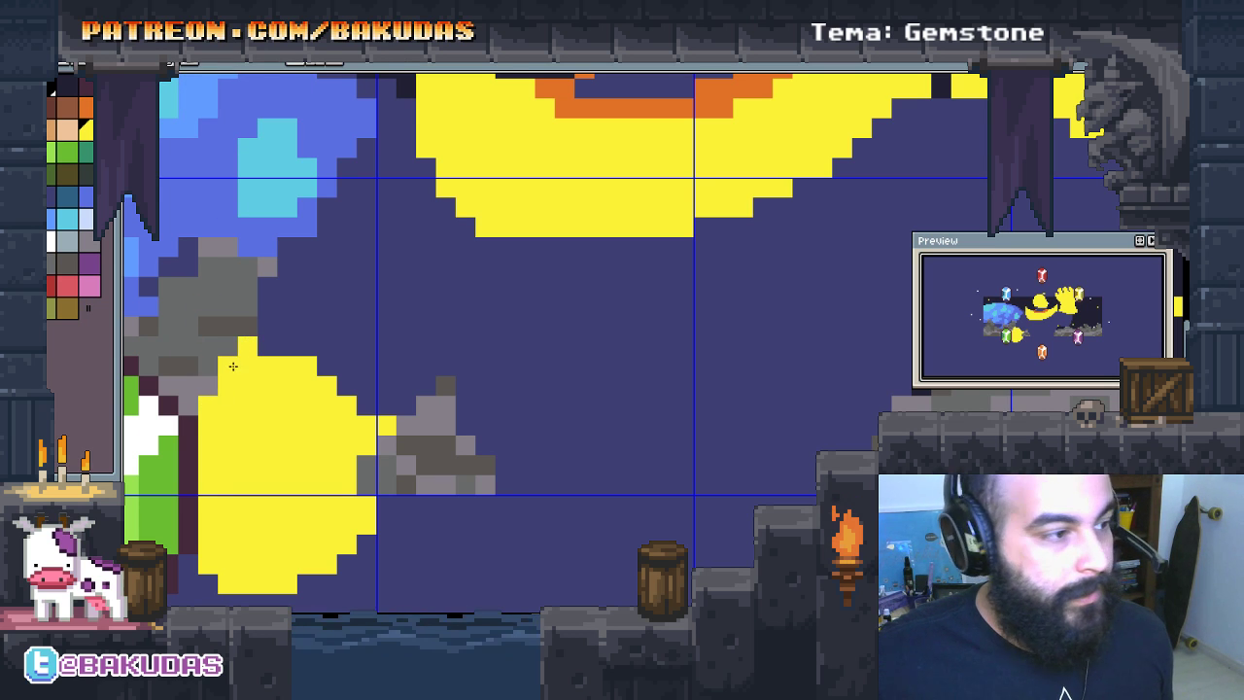
pyautogui.click(191, 411)
pyautogui.moveTo(433, 479); pyautogui.dragTo(471, 453)
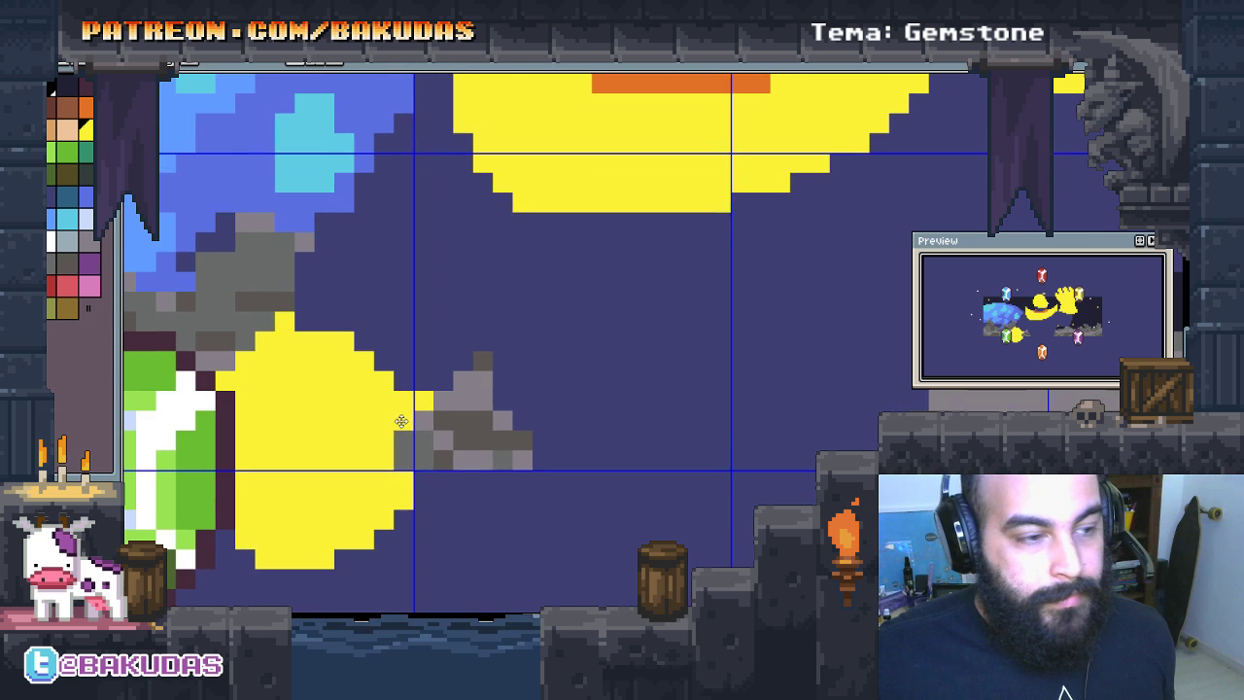
pyautogui.click(470, 453)
pyautogui.hotkey('ctrl', 'z')
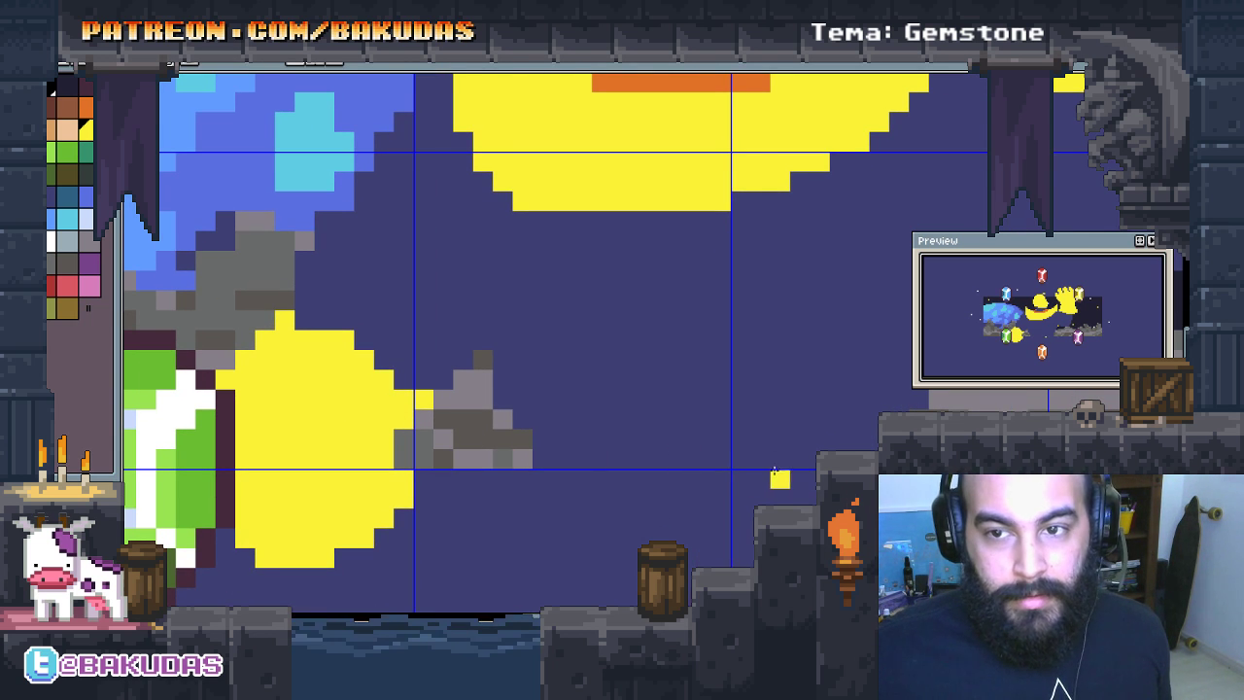
# Step: Extend the yellow gem over grey pixels along its stepped edge
pyautogui.moveTo(388, 520); pyautogui.dragTo(506, 442)
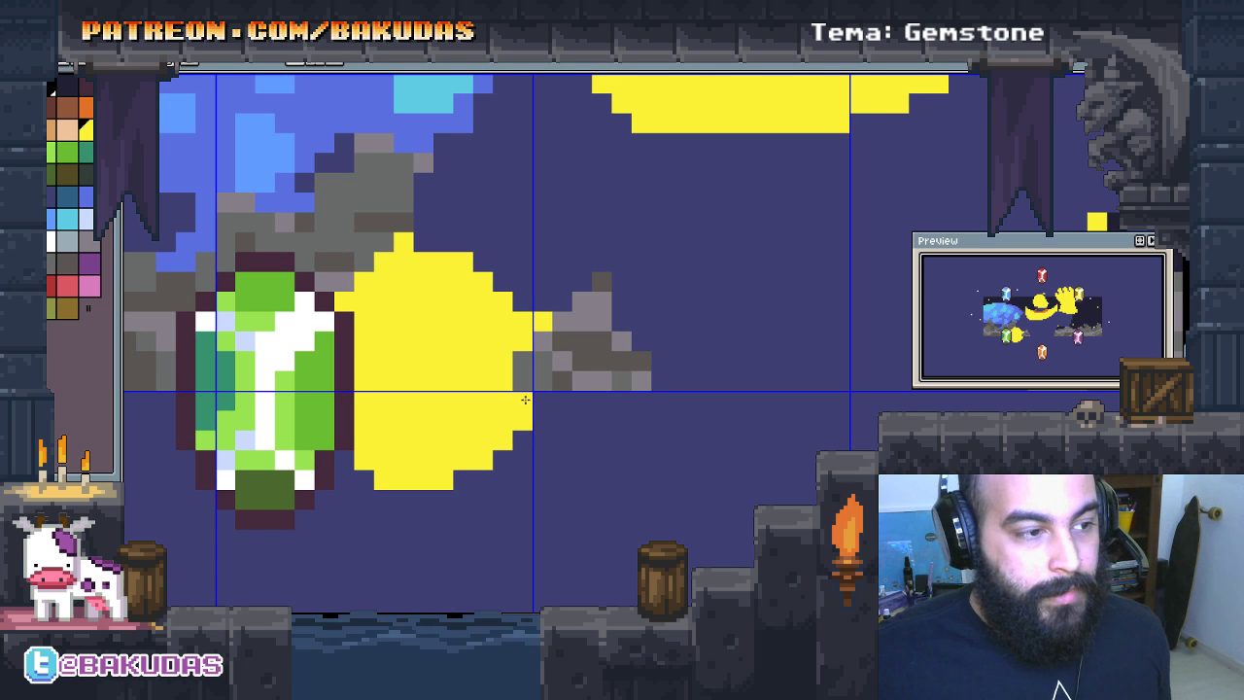
pyautogui.scroll(2, 452, 341)
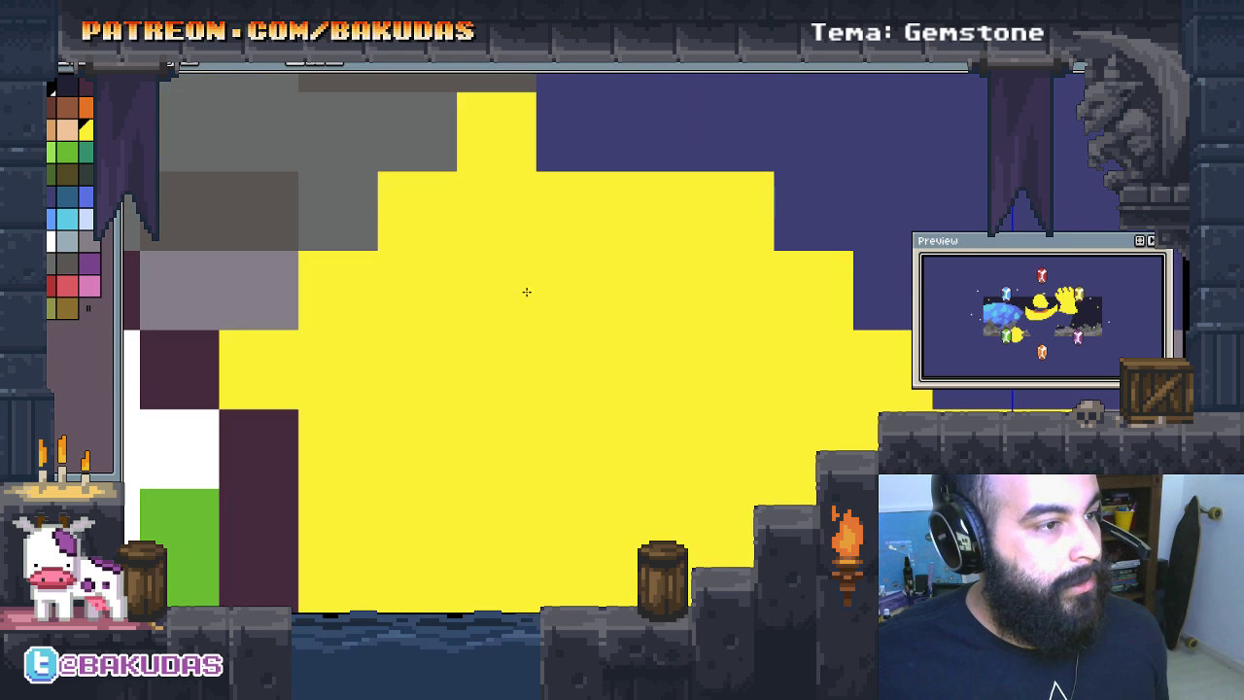
pyautogui.click(485, 91)
pyautogui.moveTo(486, 98); pyautogui.dragTo(508, 247)
pyautogui.click(507, 175)
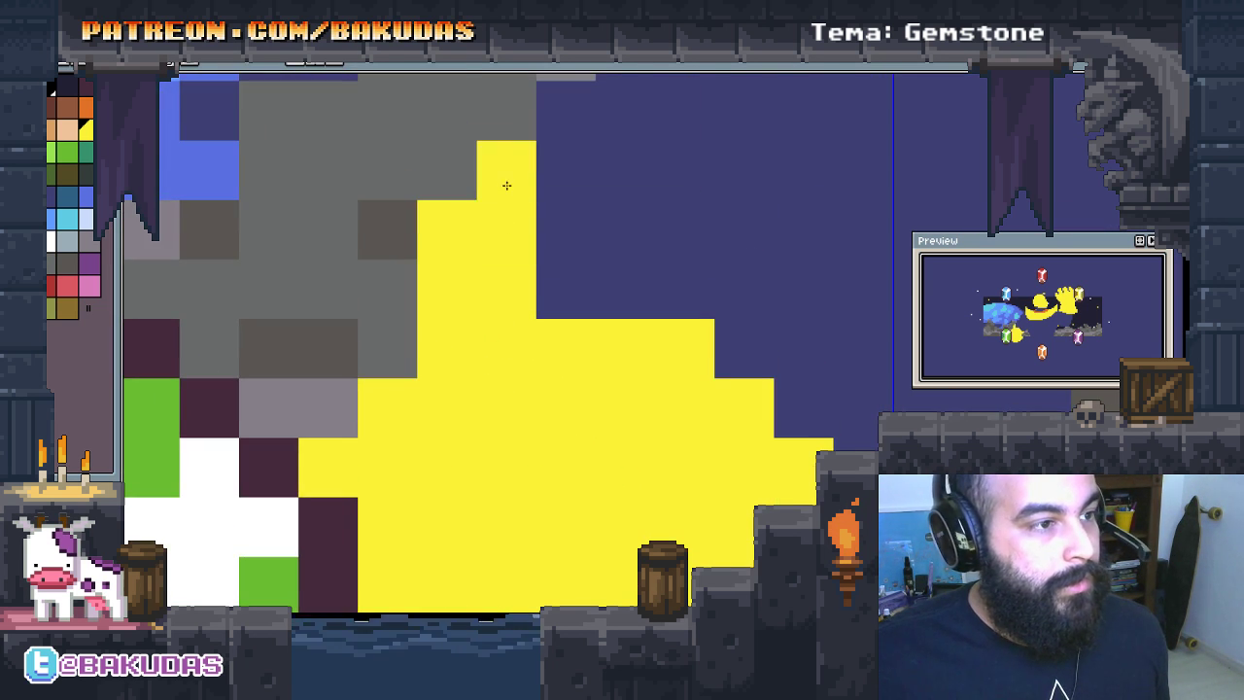
pyautogui.click(588, 314)
pyautogui.moveTo(644, 427)
pyautogui.mouseDown()
pyautogui.moveTo(644, 305)
pyautogui.moveTo(710, 396)
pyautogui.mouseUp()
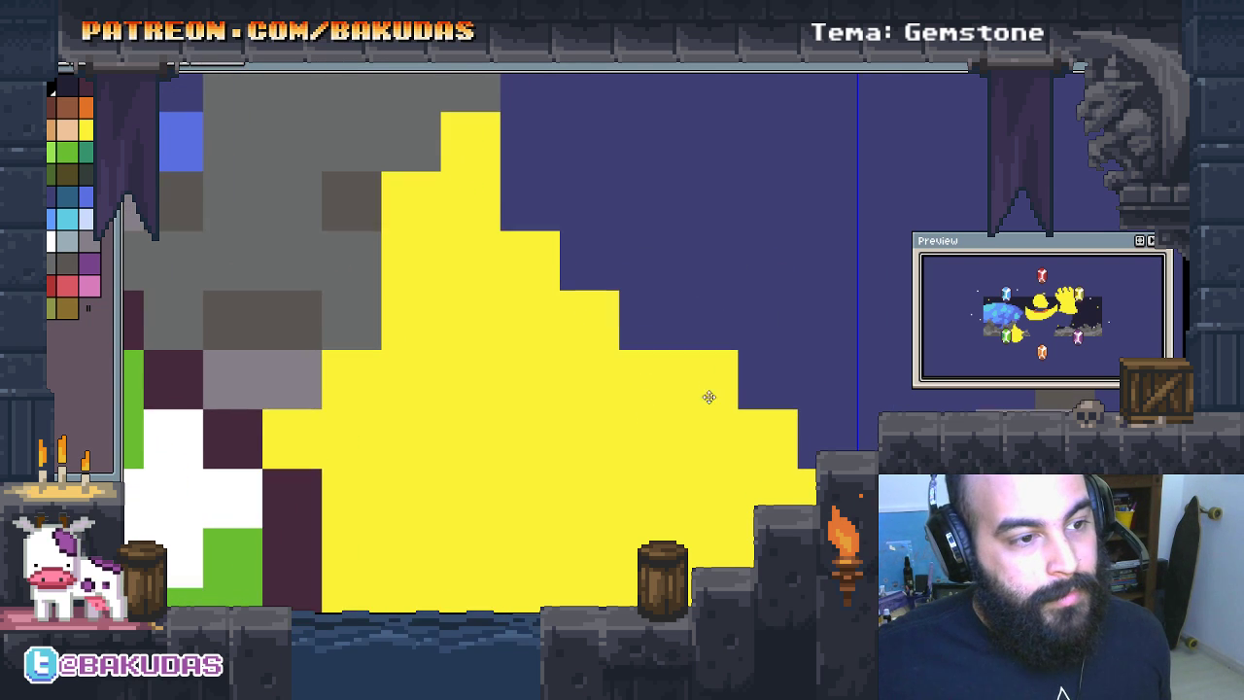
# Step: Fill dark blue blocks yellow to widen the gem, then select orange for shading
pyautogui.keyDown('alt'); pyautogui.click(778, 458); pyautogui.keyUp('alt')
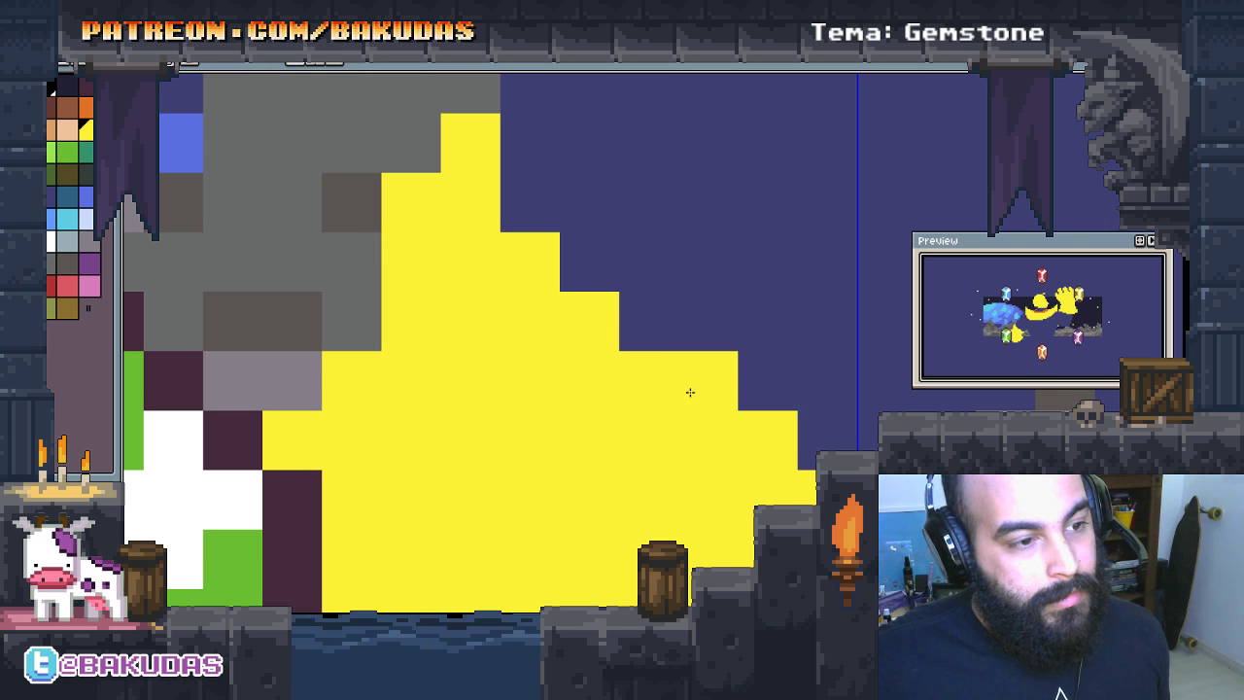
pyautogui.click(628, 324)
pyautogui.click(804, 430)
pyautogui.click(564, 261)
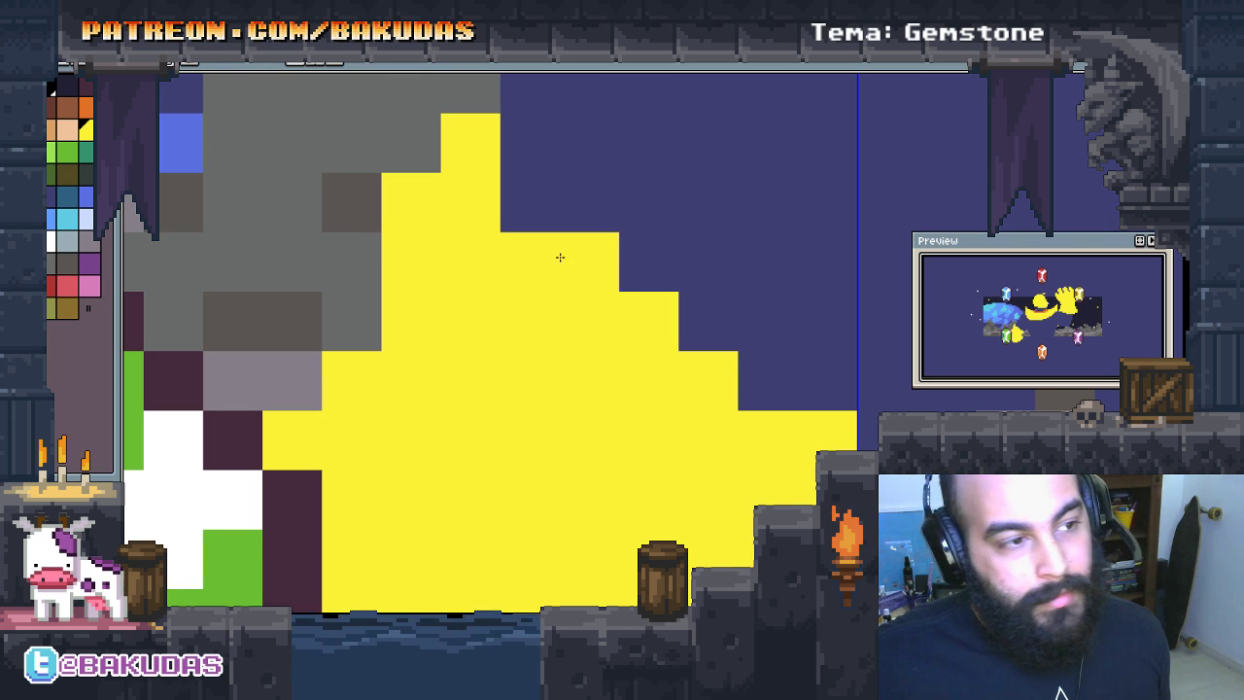
pyautogui.hotkey('ctrl', 'z')
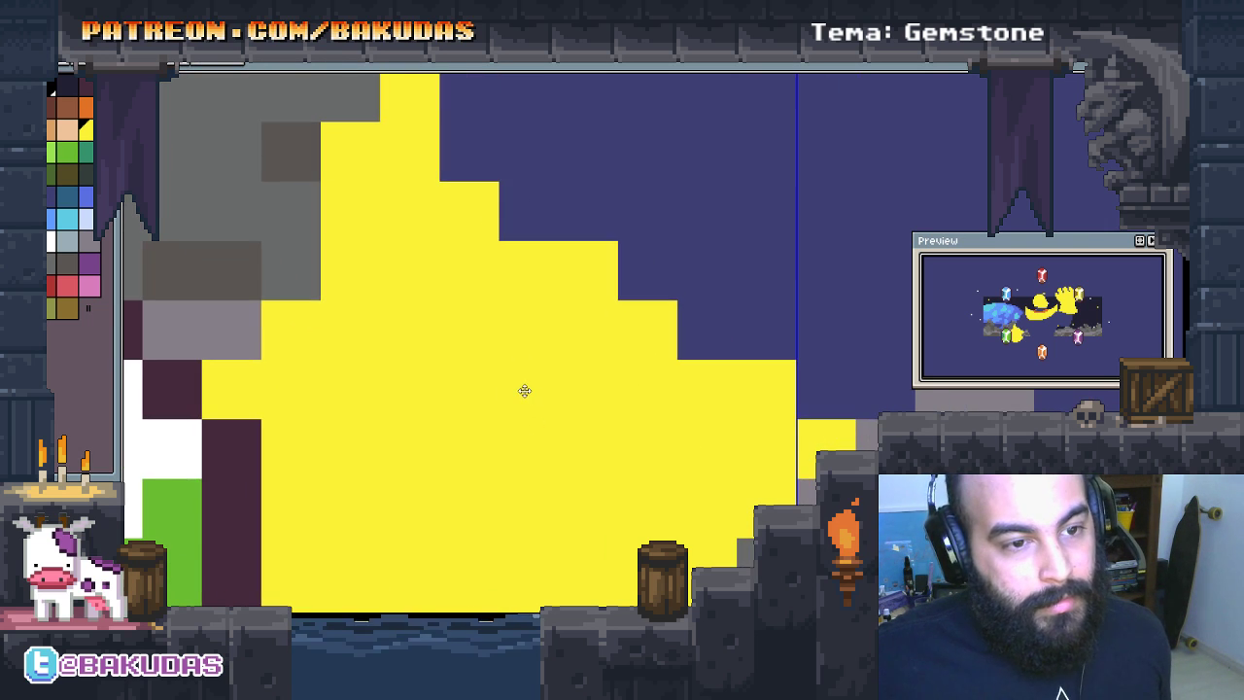
pyautogui.moveTo(585, 442); pyautogui.dragTo(711, 329)
pyautogui.scroll(-3, 711, 328)
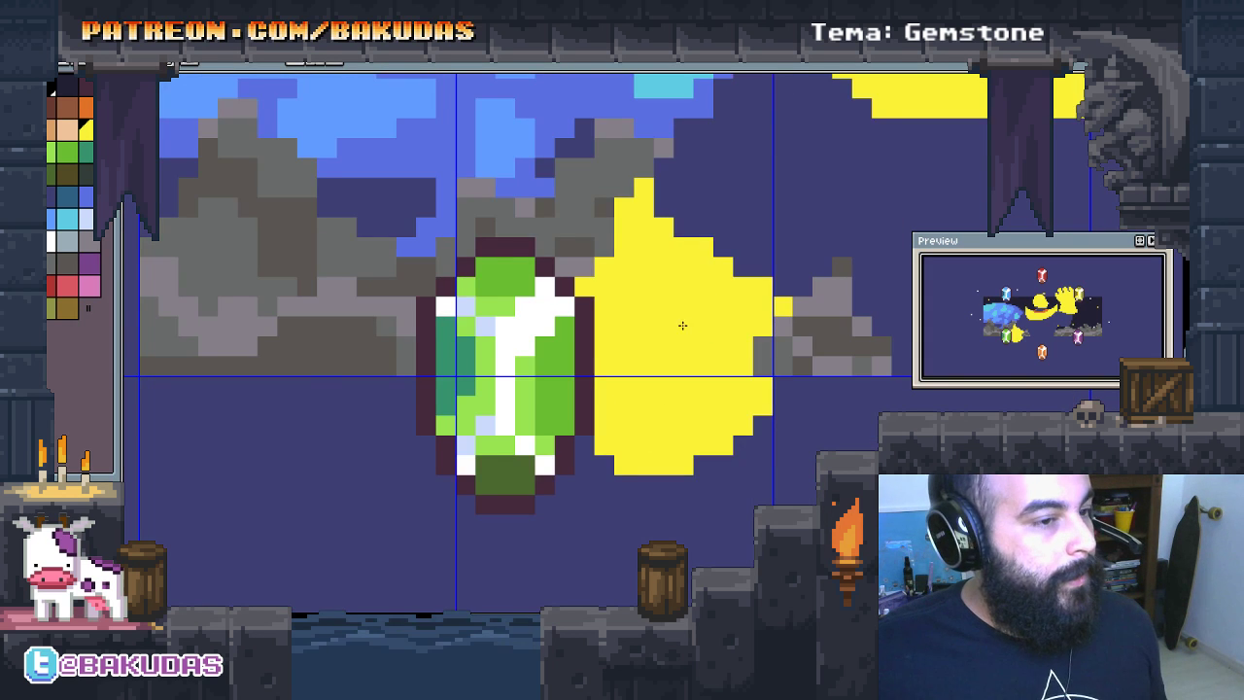
pyautogui.press('[')
# Step: Paint an orange shading band across the yellow gem, plus one lower orange pixel
pyautogui.click(612, 292)
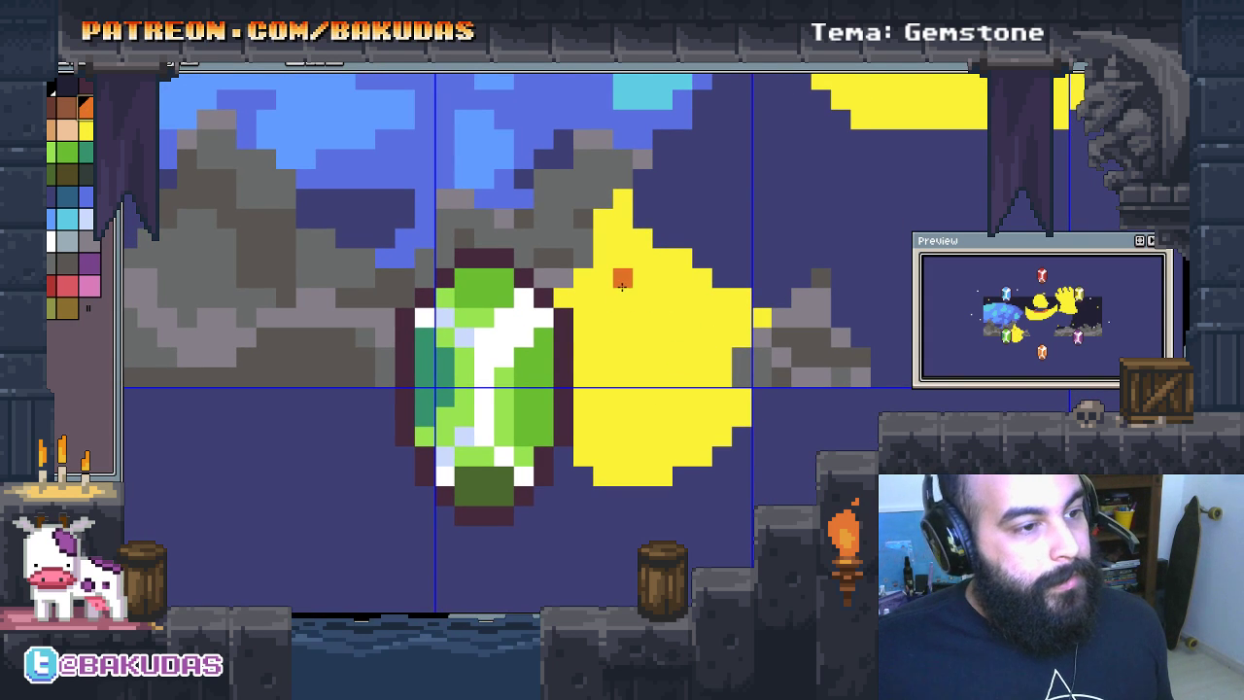
pyautogui.keyDown('shift'); pyautogui.click(724, 377); pyautogui.keyUp('shift')
pyautogui.moveTo(692, 327)
pyautogui.mouseDown()
pyautogui.moveTo(636, 274)
pyautogui.moveTo(743, 345)
pyautogui.mouseUp()
pyautogui.moveTo(629, 290); pyautogui.dragTo(609, 290)
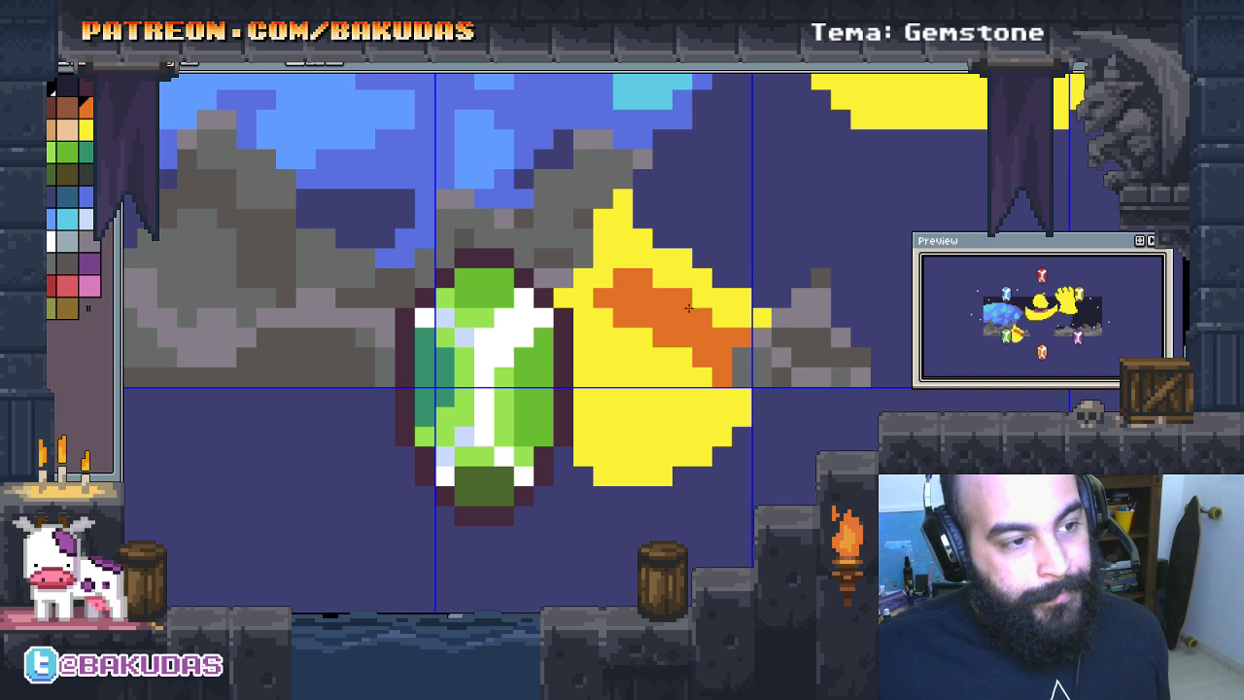
pyautogui.moveTo(688, 309); pyautogui.dragTo(762, 316)
pyautogui.click(699, 417)
pyautogui.scroll(1, 697, 419)
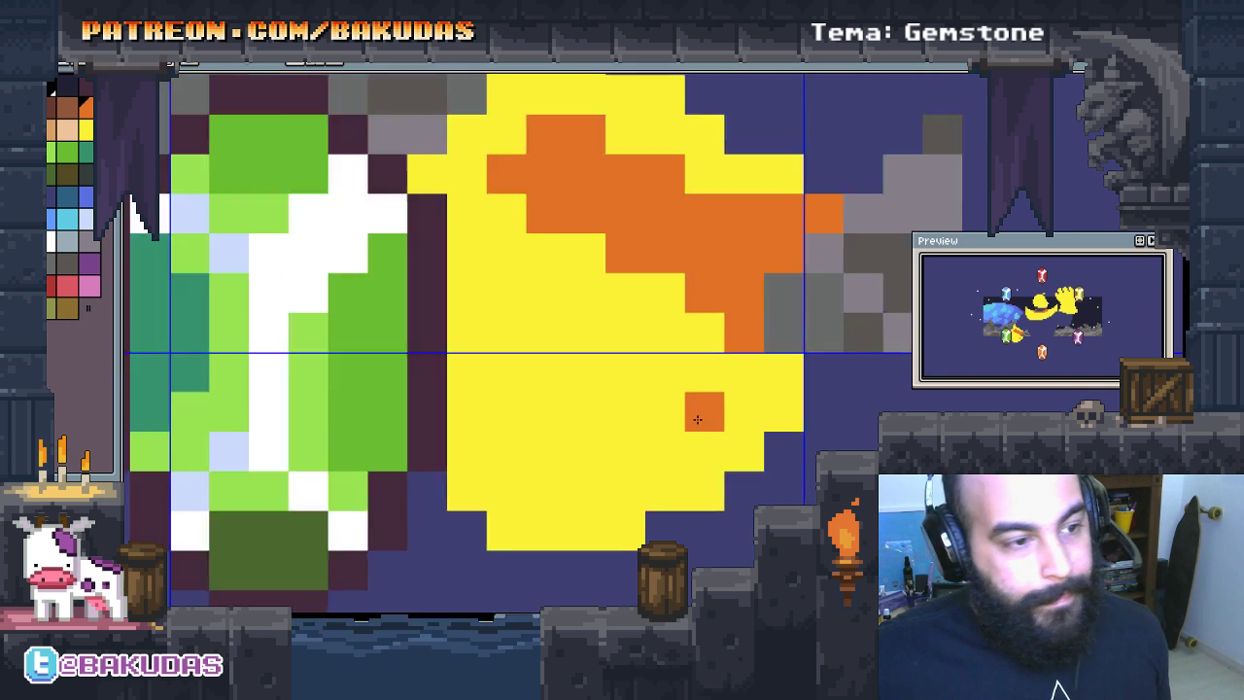
pyautogui.scroll(1, 697, 419)
pyautogui.scroll(1, 707, 389)
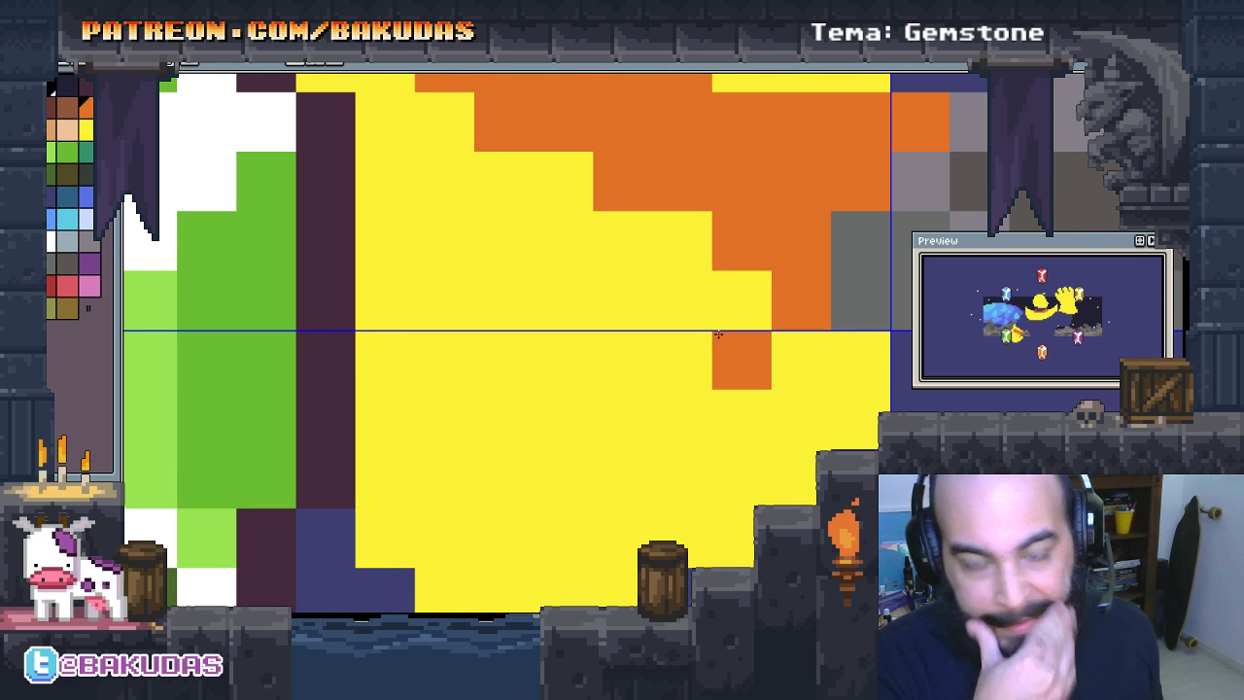
pyautogui.scroll(-2, 721, 341)
pyautogui.scroll(-1, 726, 370)
# Step: Draw a diagonal orange line and extend orange across the gem's middle
pyautogui.moveTo(726, 370)
pyautogui.mouseDown()
pyautogui.moveTo(579, 444)
pyautogui.moveTo(630, 461)
pyautogui.mouseUp()
pyautogui.click(661, 430)
pyautogui.click(538, 385)
pyautogui.moveTo(539, 385); pyautogui.dragTo(575, 339)
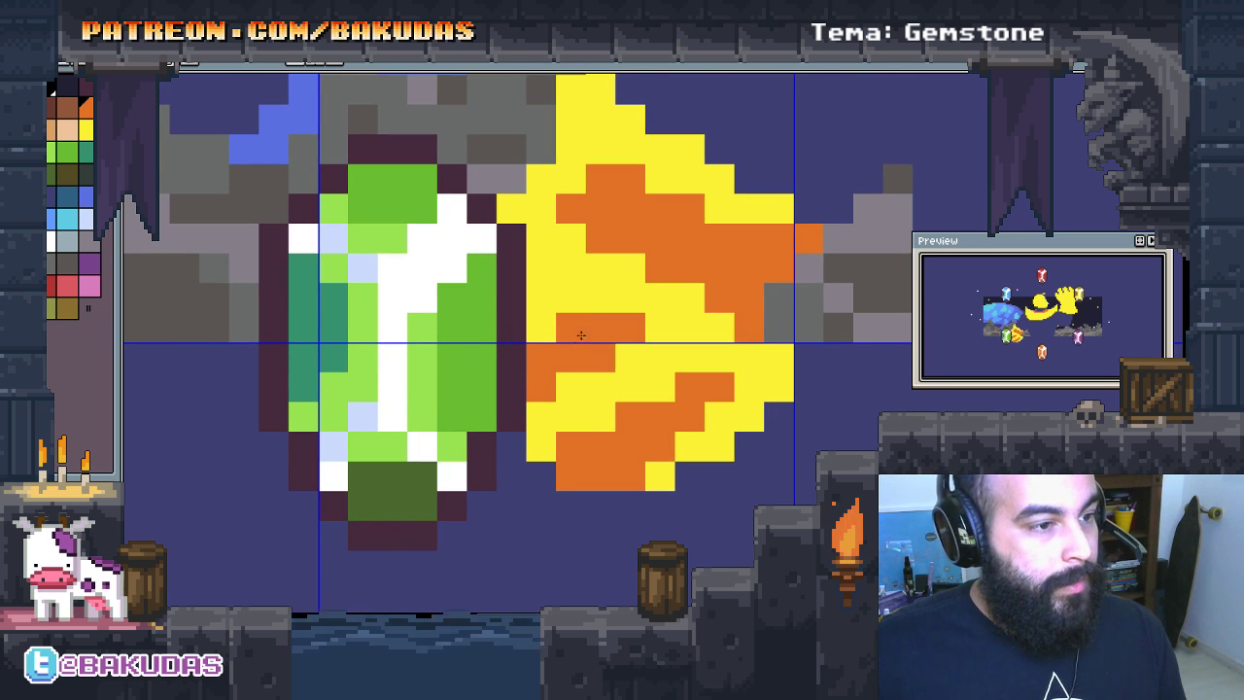
pyautogui.rightClick(630, 327)
pyautogui.moveTo(630, 327)
pyautogui.mouseDown()
pyautogui.moveTo(690, 333)
pyautogui.moveTo(663, 346)
pyautogui.mouseUp()
pyautogui.click(597, 276)
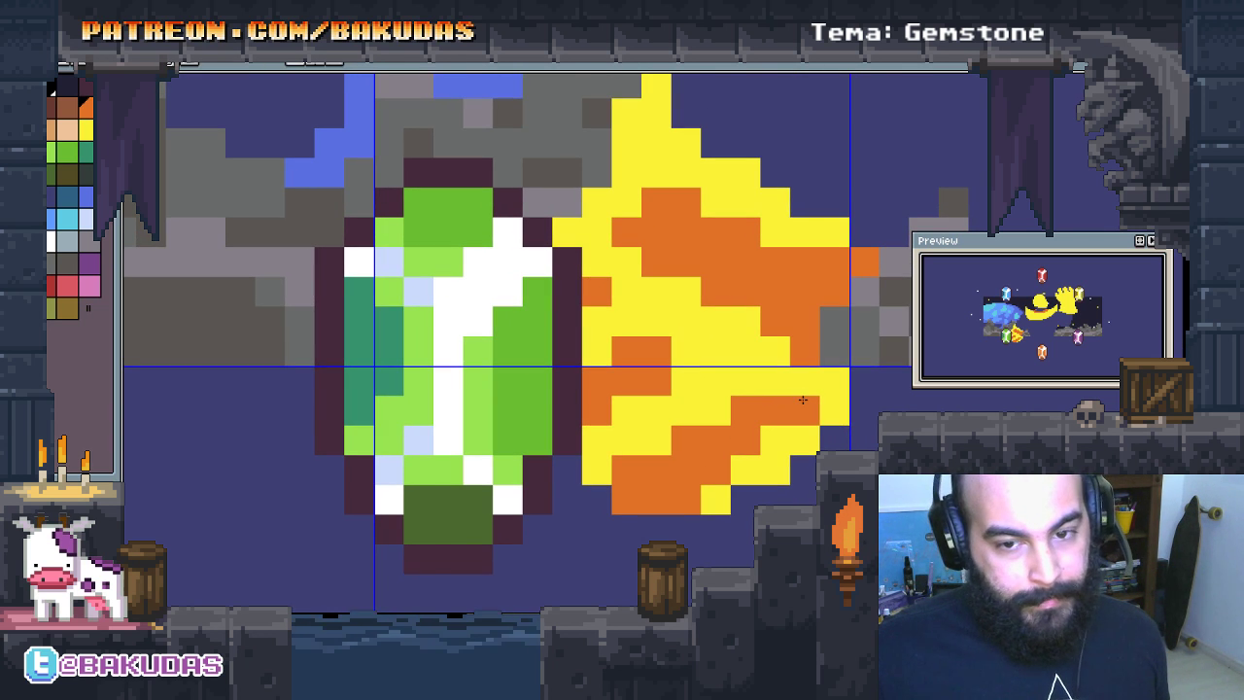
# Step: Rework the gem's lower-right pixels, swapping orange and yellow to reshape the shading
pyautogui.rightClick(807, 406)
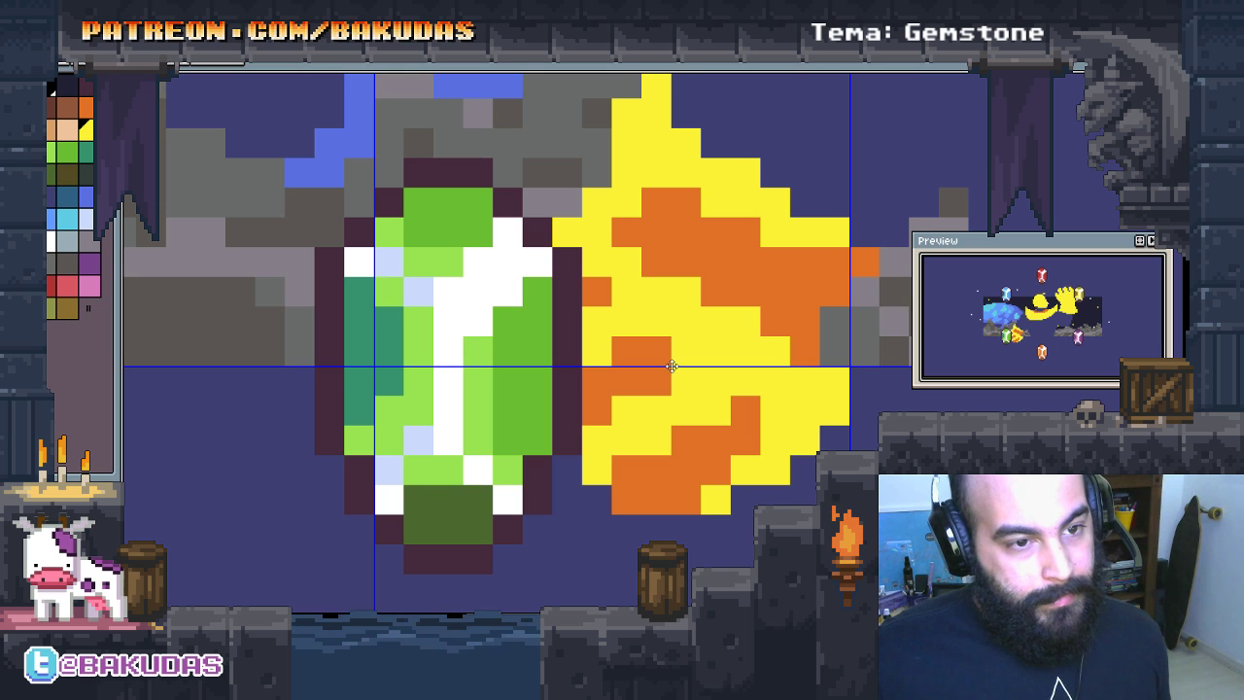
pyautogui.moveTo(672, 365); pyautogui.dragTo(650, 377)
pyautogui.click(806, 483)
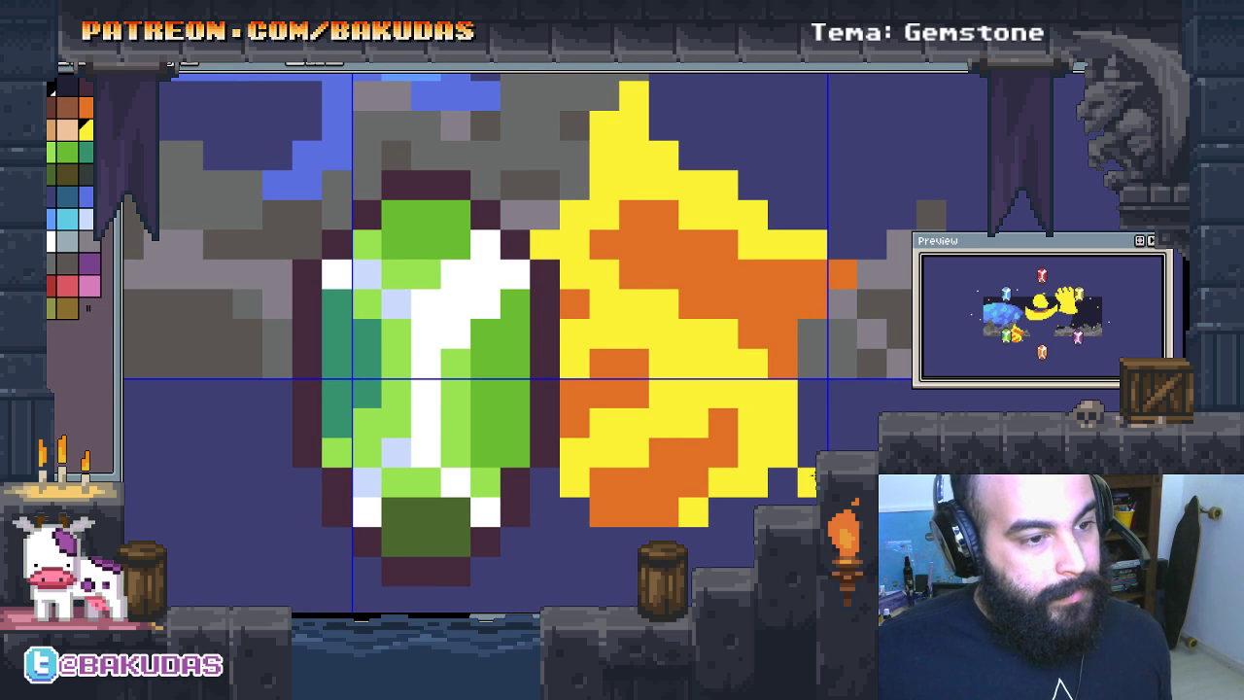
pyautogui.moveTo(808, 447); pyautogui.dragTo(811, 459)
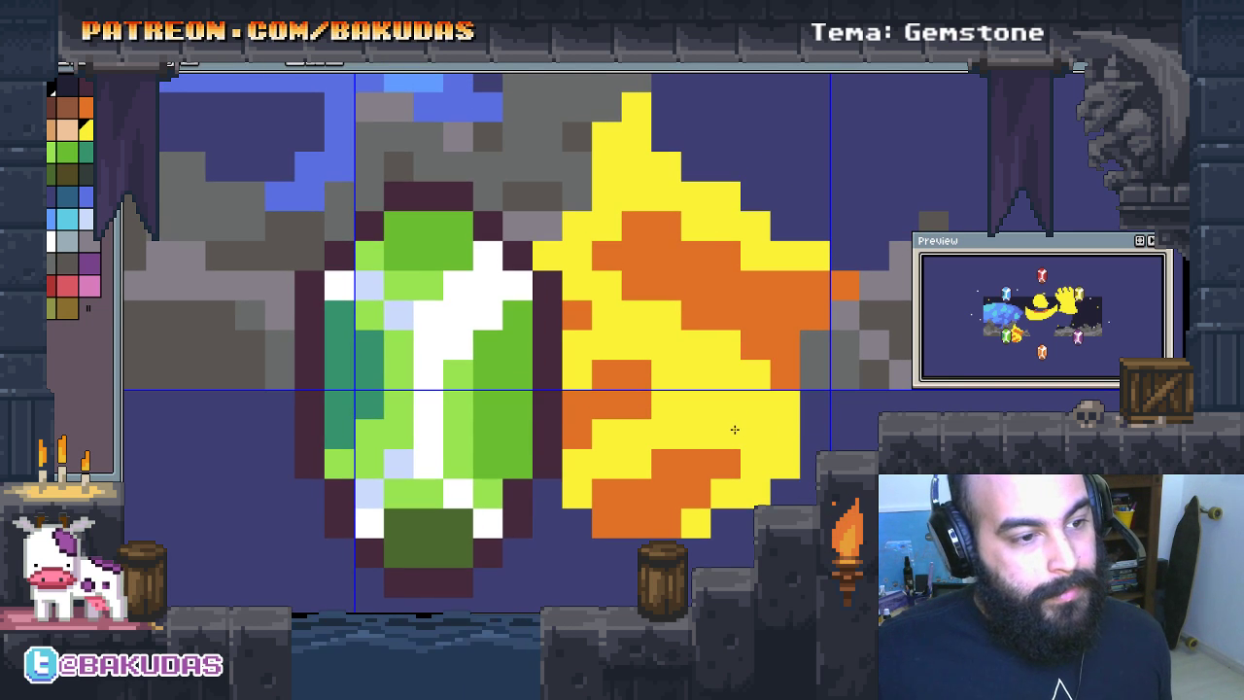
pyautogui.rightClick(725, 434)
pyautogui.click(666, 523)
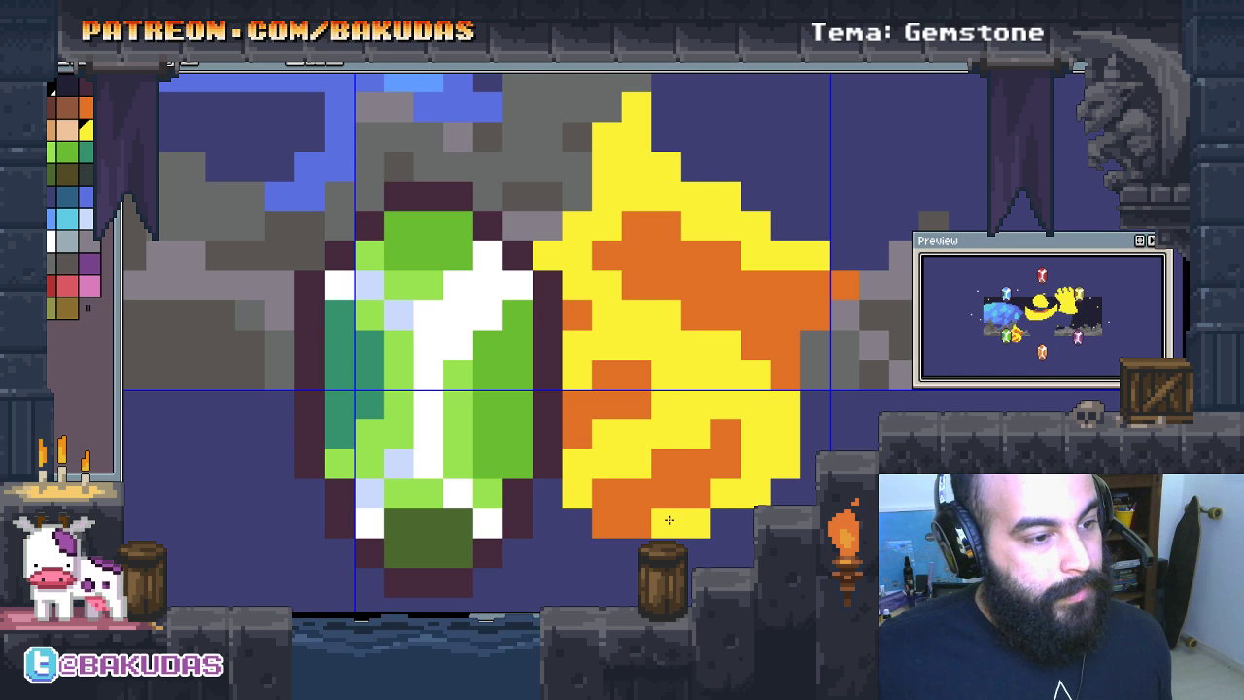
pyautogui.click(607, 523)
pyautogui.click(675, 498)
pyautogui.rightClick(675, 501)
pyautogui.click(695, 492)
pyautogui.click(726, 464)
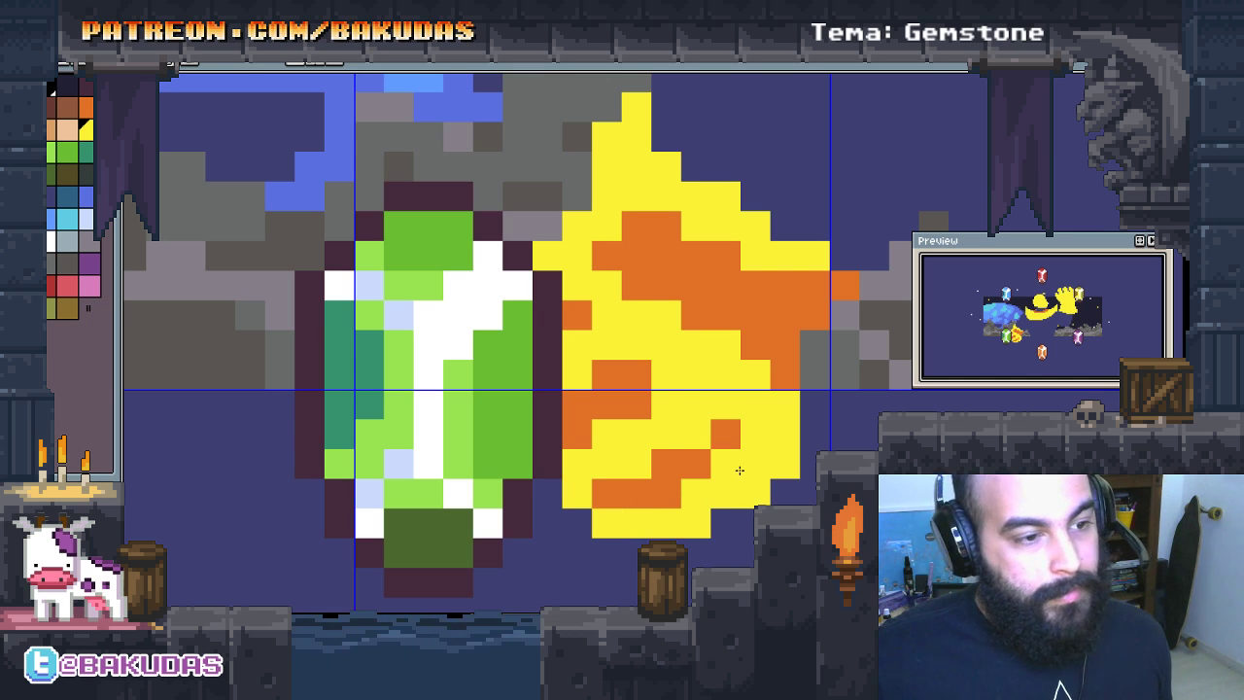
pyautogui.moveTo(721, 476)
pyautogui.mouseDown()
pyautogui.moveTo(708, 478)
pyautogui.moveTo(698, 439)
pyautogui.moveTo(657, 465)
pyautogui.mouseUp()
pyautogui.click(666, 406)
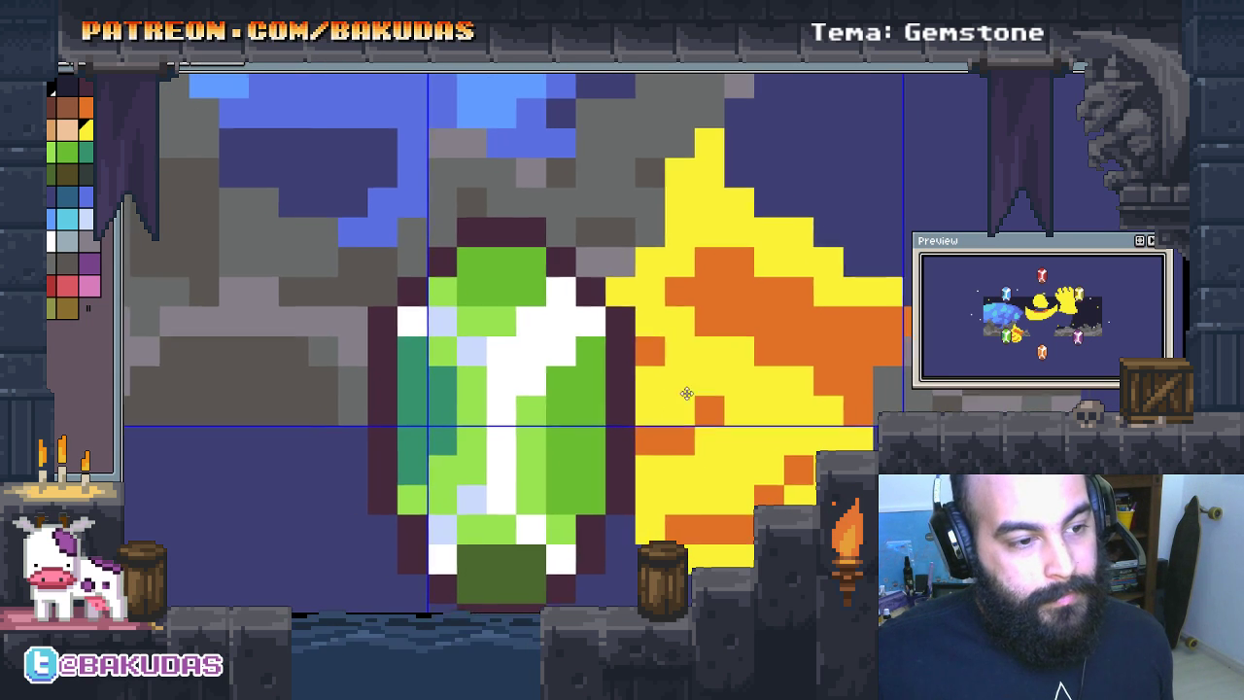
# Step: Paint orange pixels along the yellow gem's bottom and up its right side
pyautogui.moveTo(686, 396); pyautogui.dragTo(701, 420)
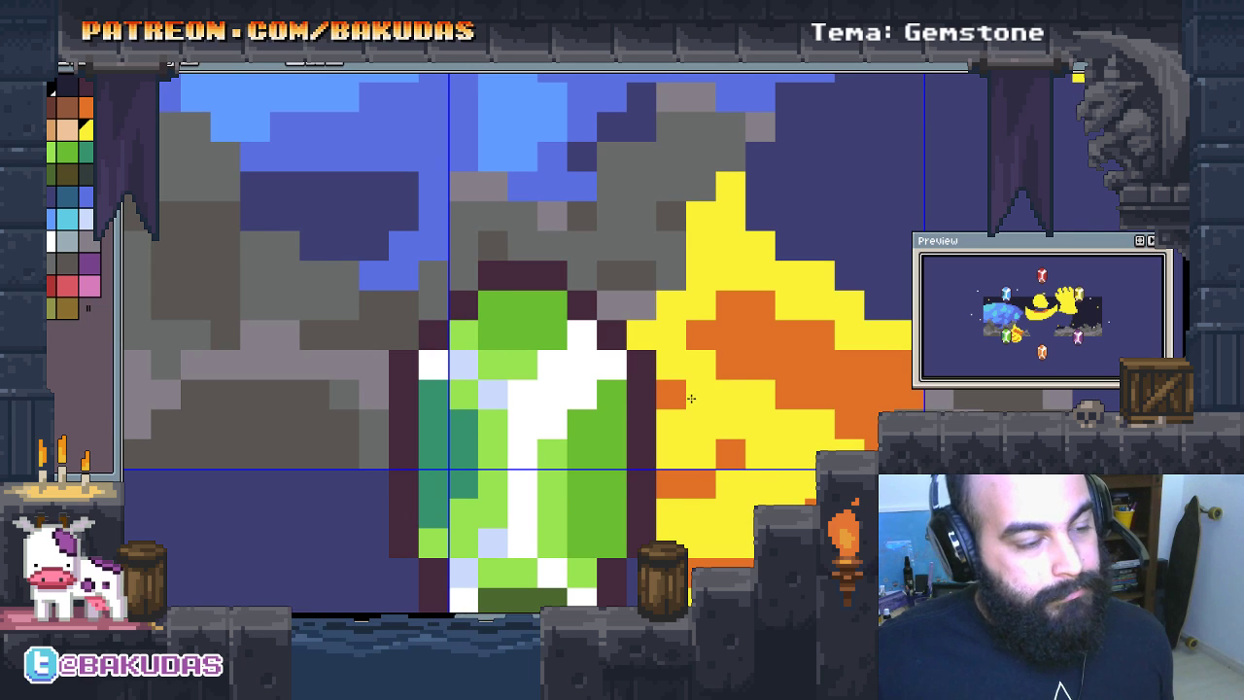
pyautogui.scroll(-3, 700, 422)
pyautogui.click(669, 472)
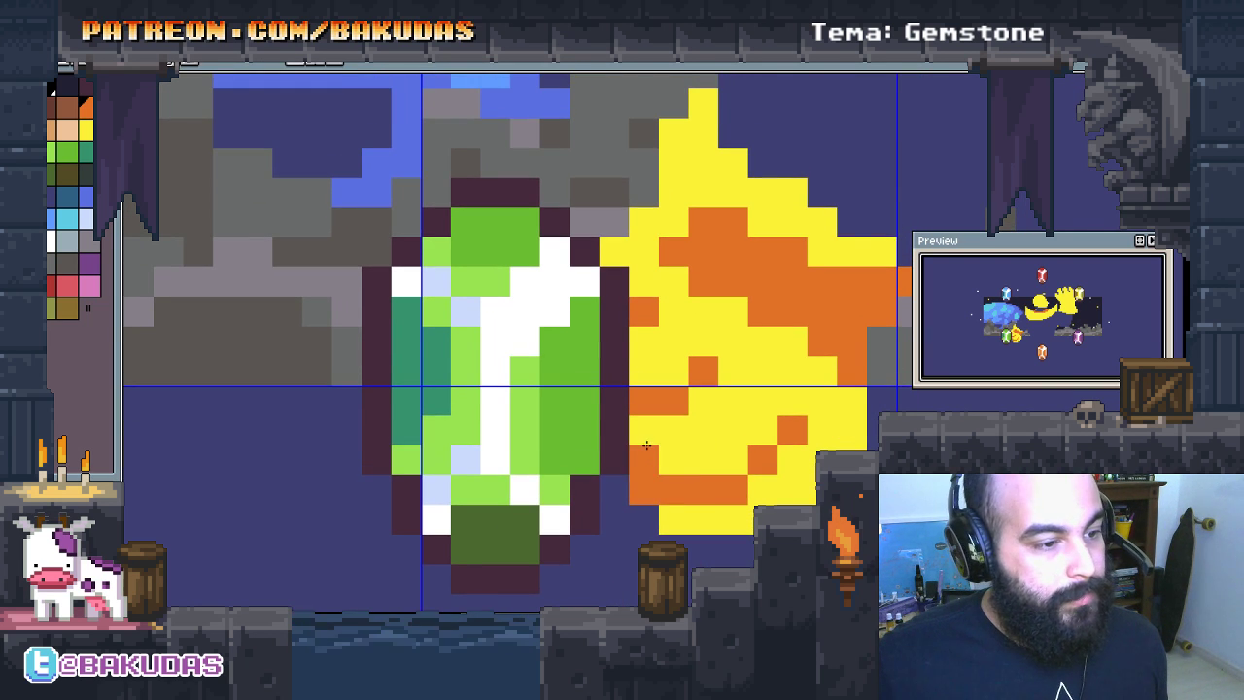
pyautogui.click(619, 485)
pyautogui.click(651, 508)
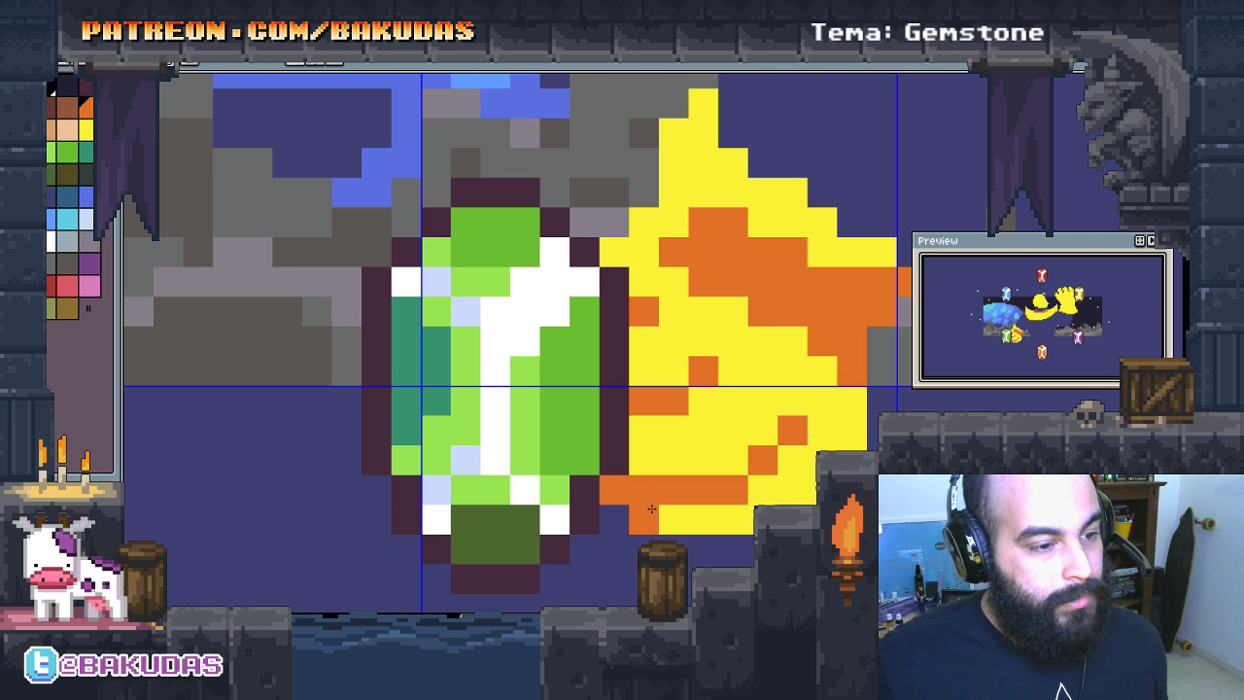
pyautogui.scroll(2, 671, 510)
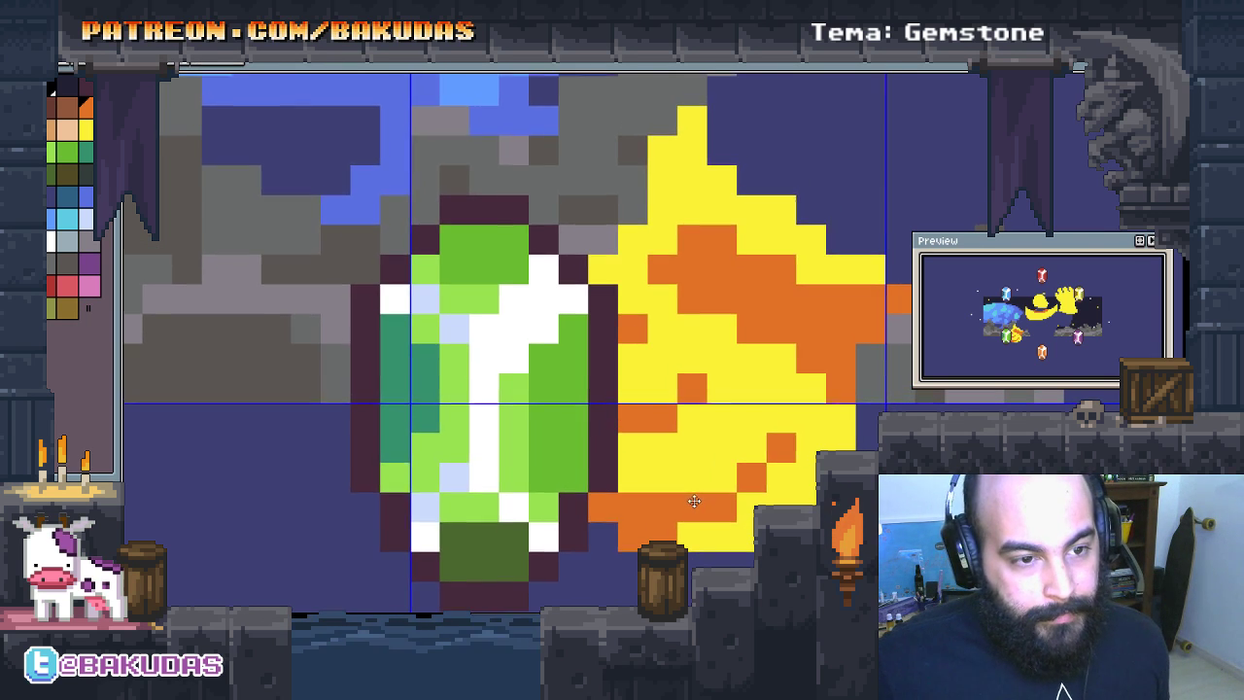
pyautogui.click(640, 455)
pyautogui.click(687, 423)
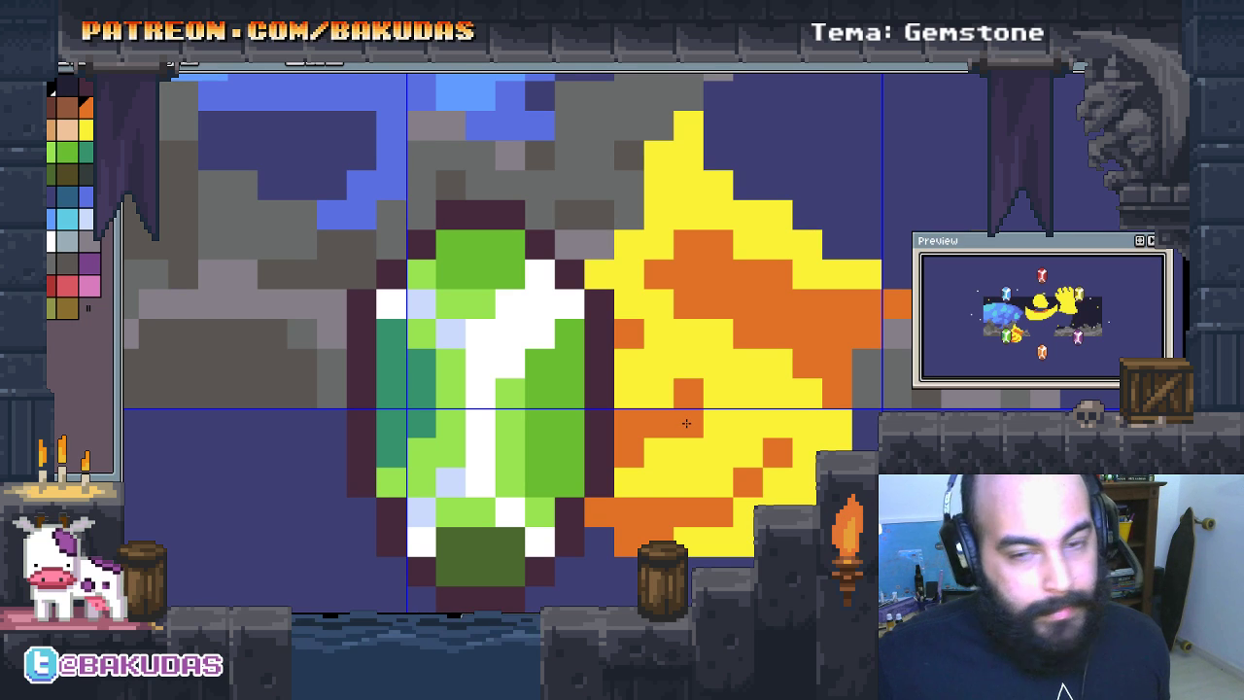
pyautogui.scroll(1, 688, 428)
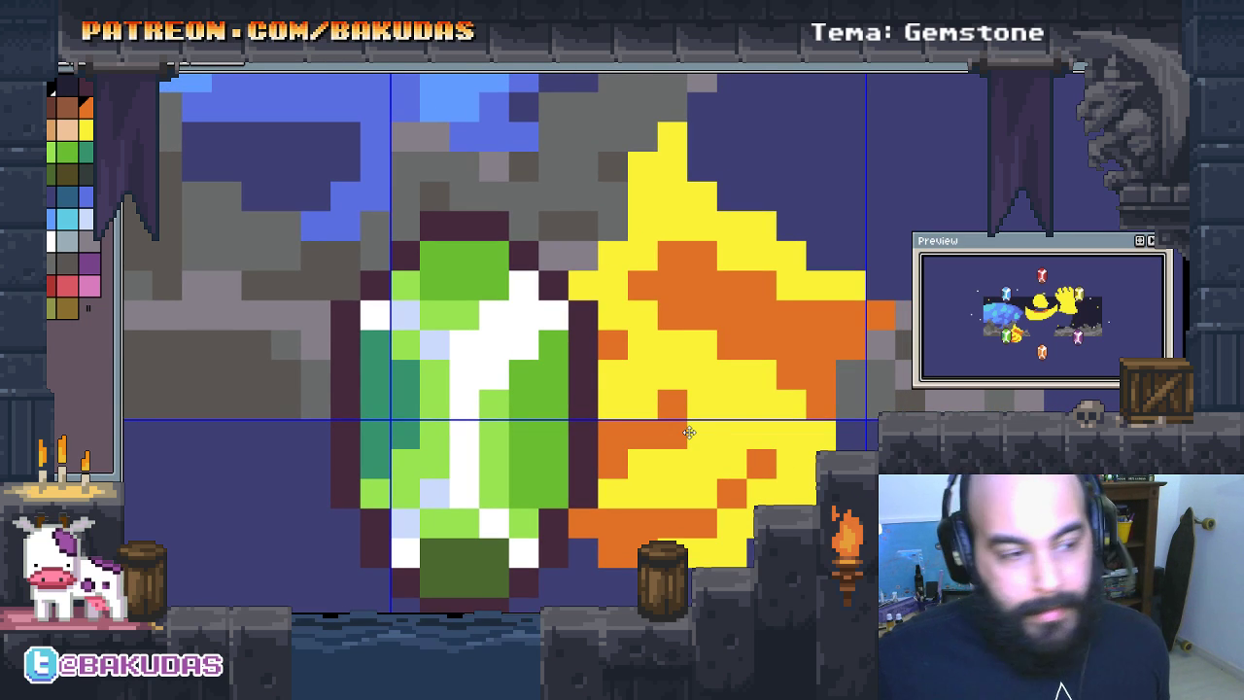
# Step: Fill the gem's right side with rows of orange shading
pyautogui.click(702, 376)
pyautogui.click(762, 404)
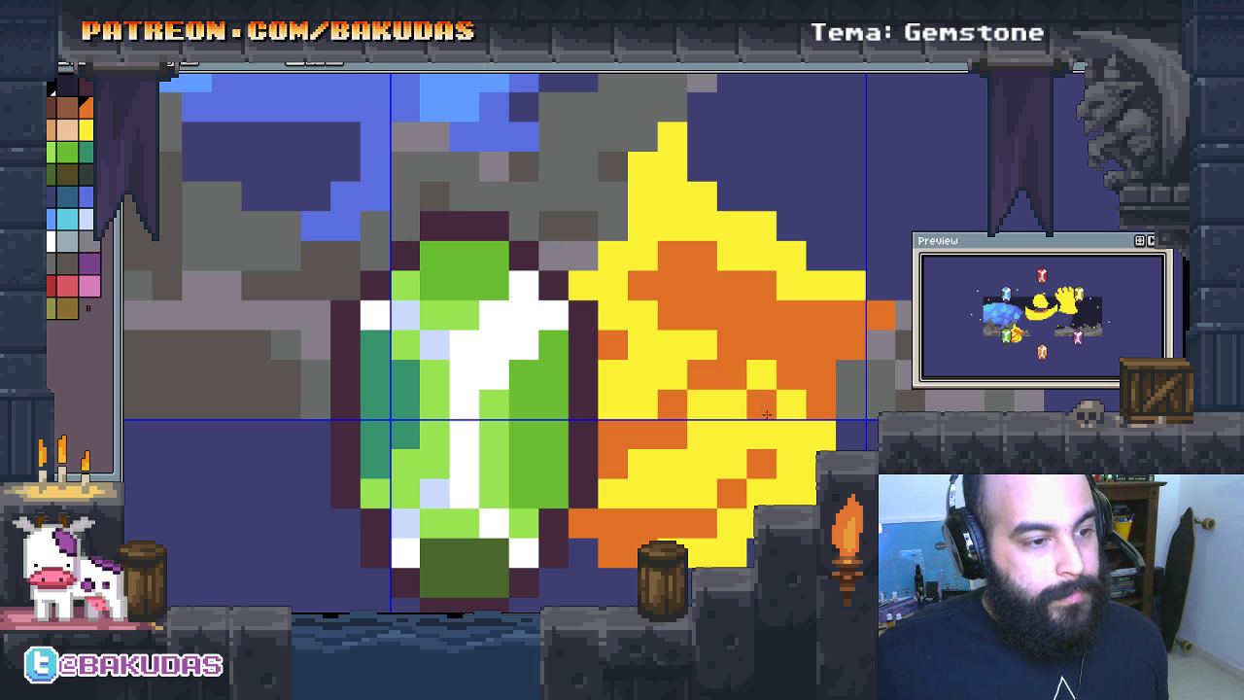
pyautogui.click(732, 404)
pyautogui.click(762, 376)
pyautogui.click(791, 404)
pyautogui.click(791, 434)
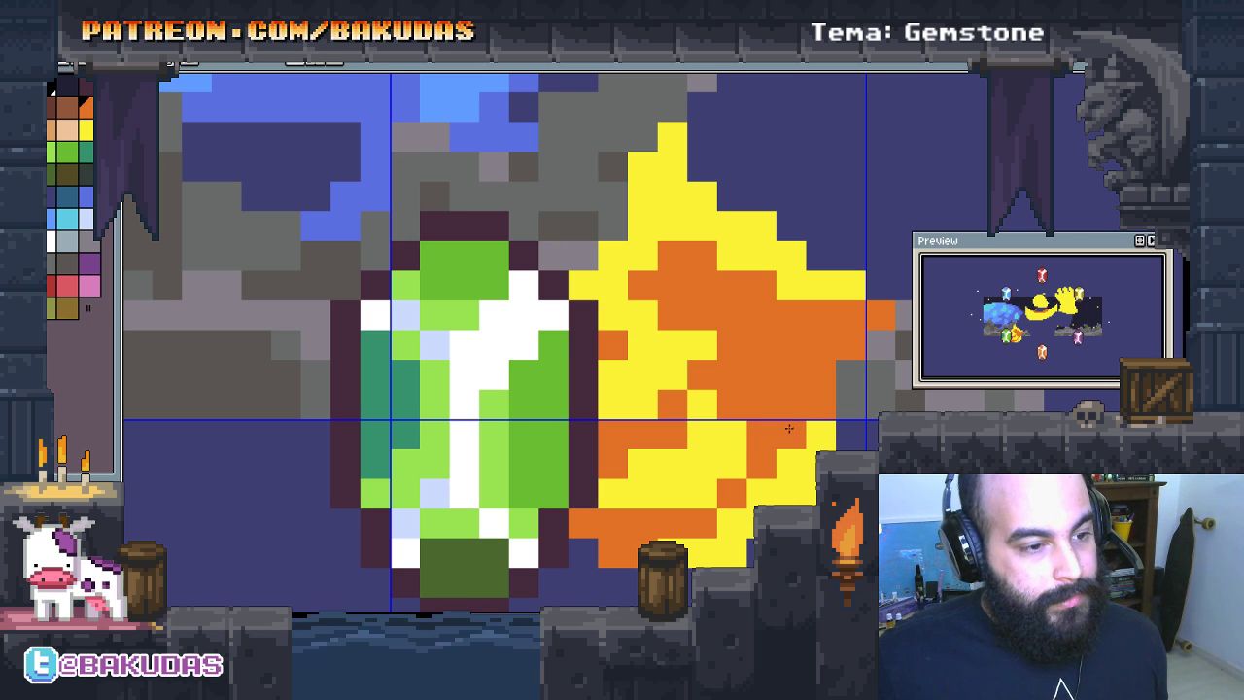
pyautogui.click(821, 463)
pyautogui.click(817, 437)
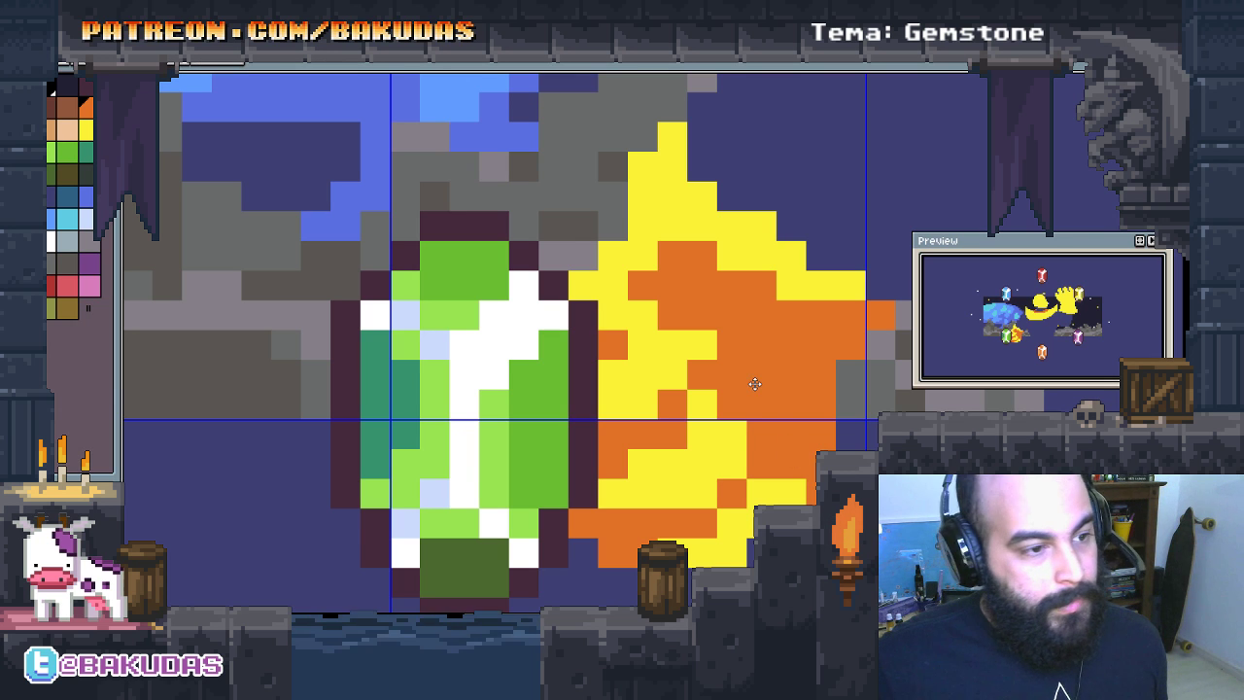
pyautogui.moveTo(755, 385); pyautogui.dragTo(771, 418)
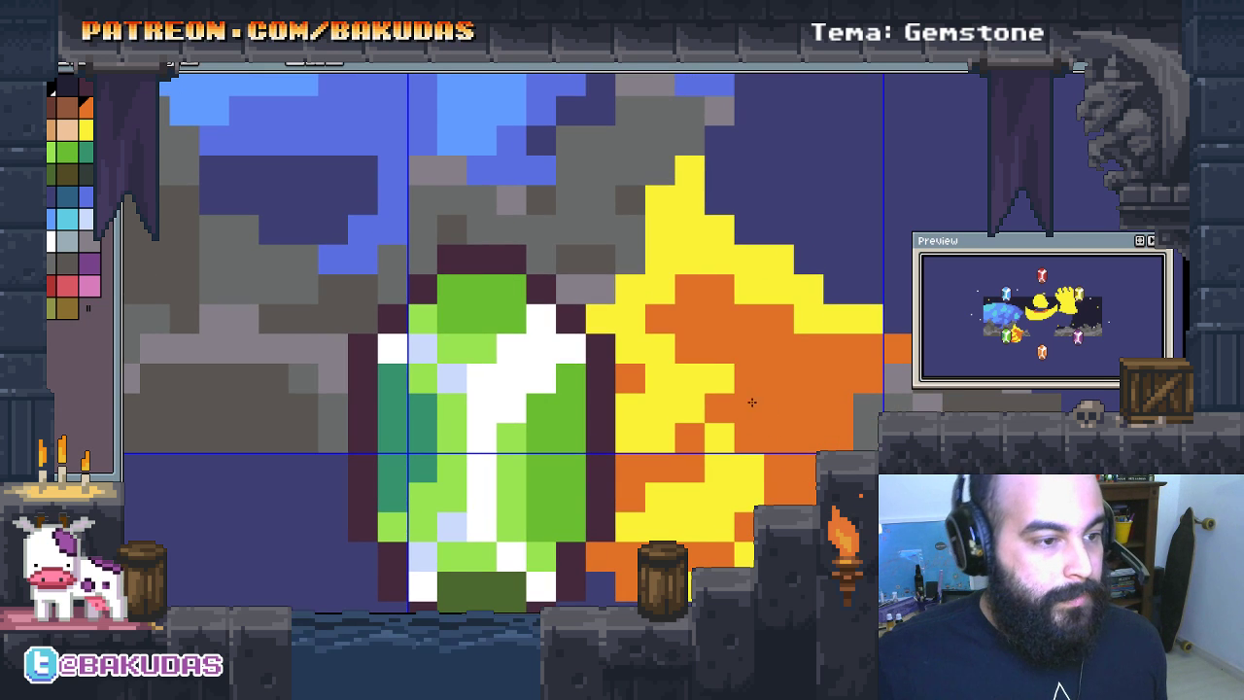
# Step: Eyedrop the gem's yellow and add yellow highlight cells into the orange, undoing strays
pyautogui.moveTo(664, 348); pyautogui.dragTo(682, 375)
pyautogui.keyDown('alt'); pyautogui.click(666, 322); pyautogui.keyUp('alt')
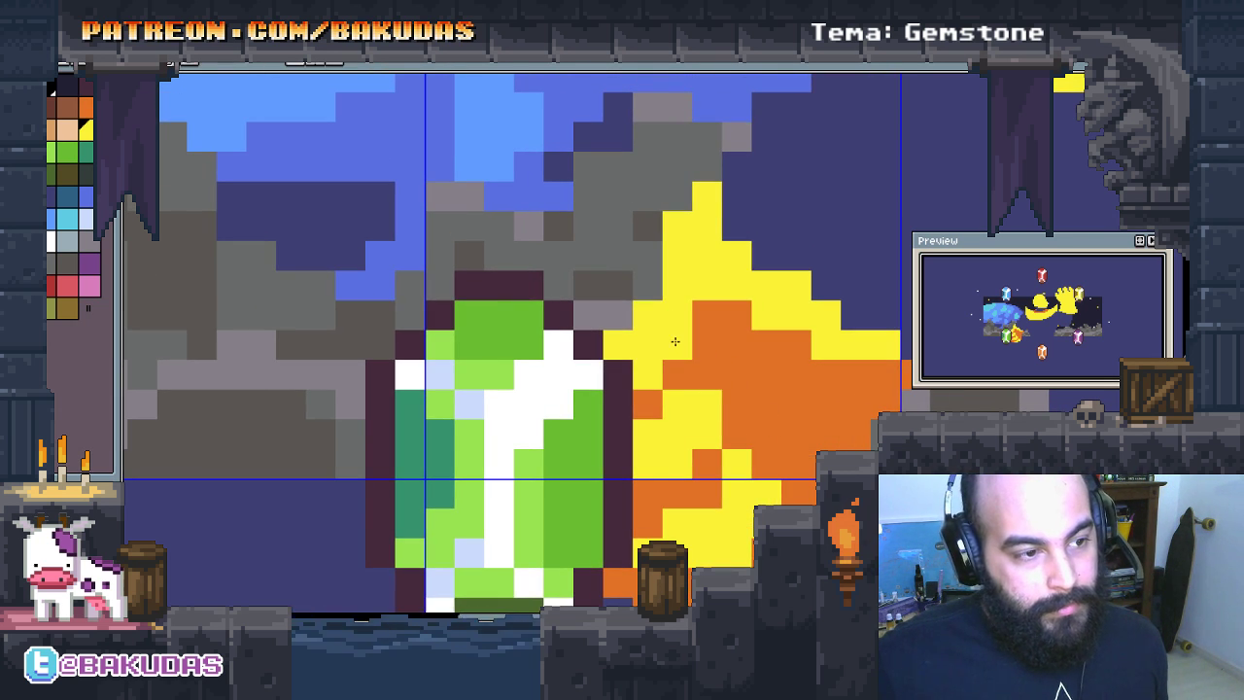
pyautogui.click(707, 345)
pyautogui.click(704, 363)
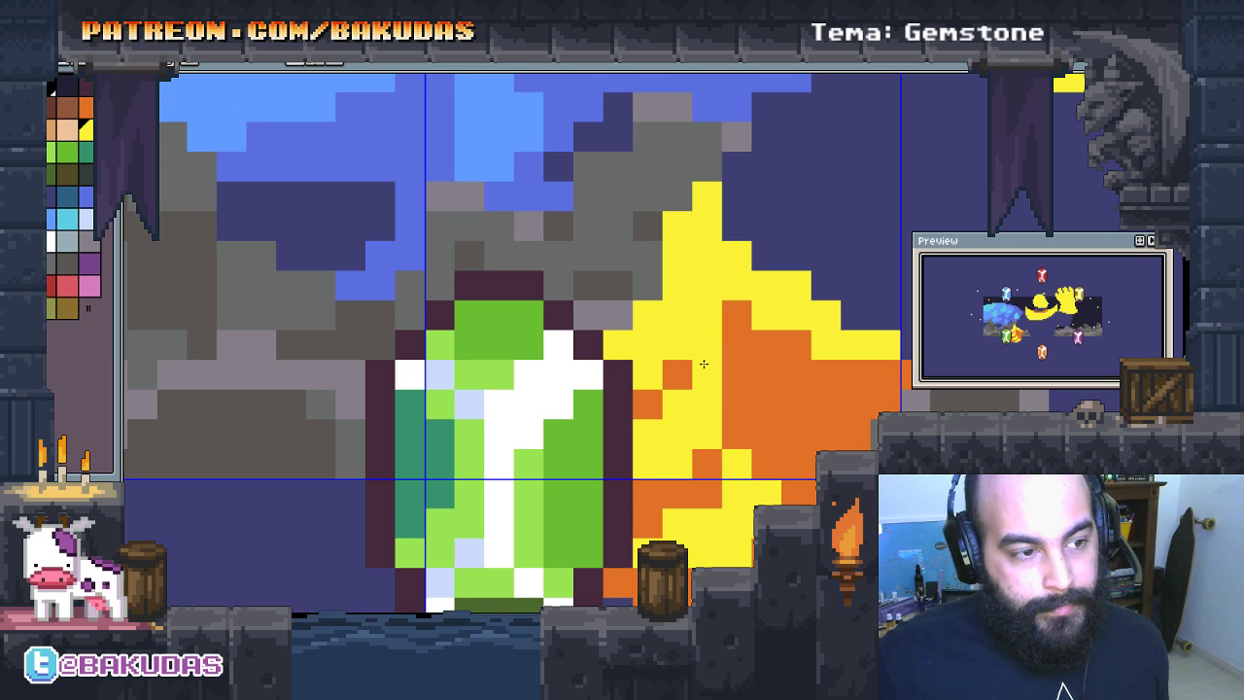
pyautogui.hotkey('ctrl', 'z')
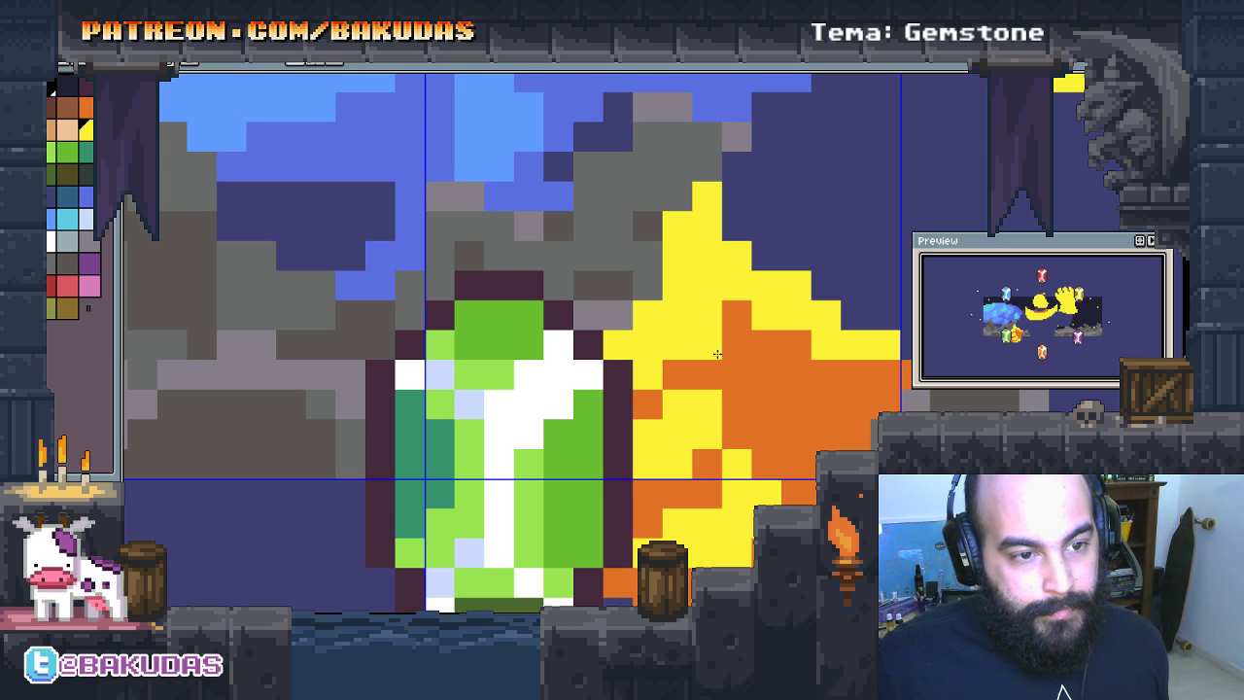
pyautogui.click(737, 346)
pyautogui.moveTo(737, 316); pyautogui.dragTo(739, 348)
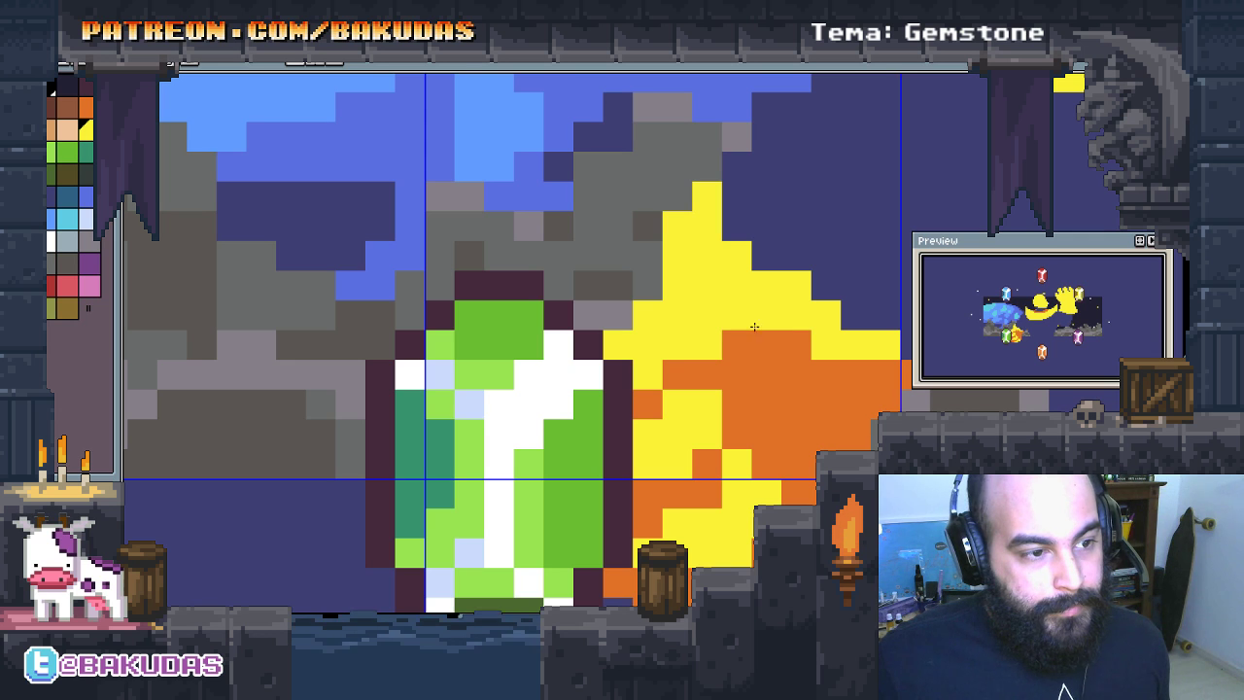
pyautogui.click(797, 433)
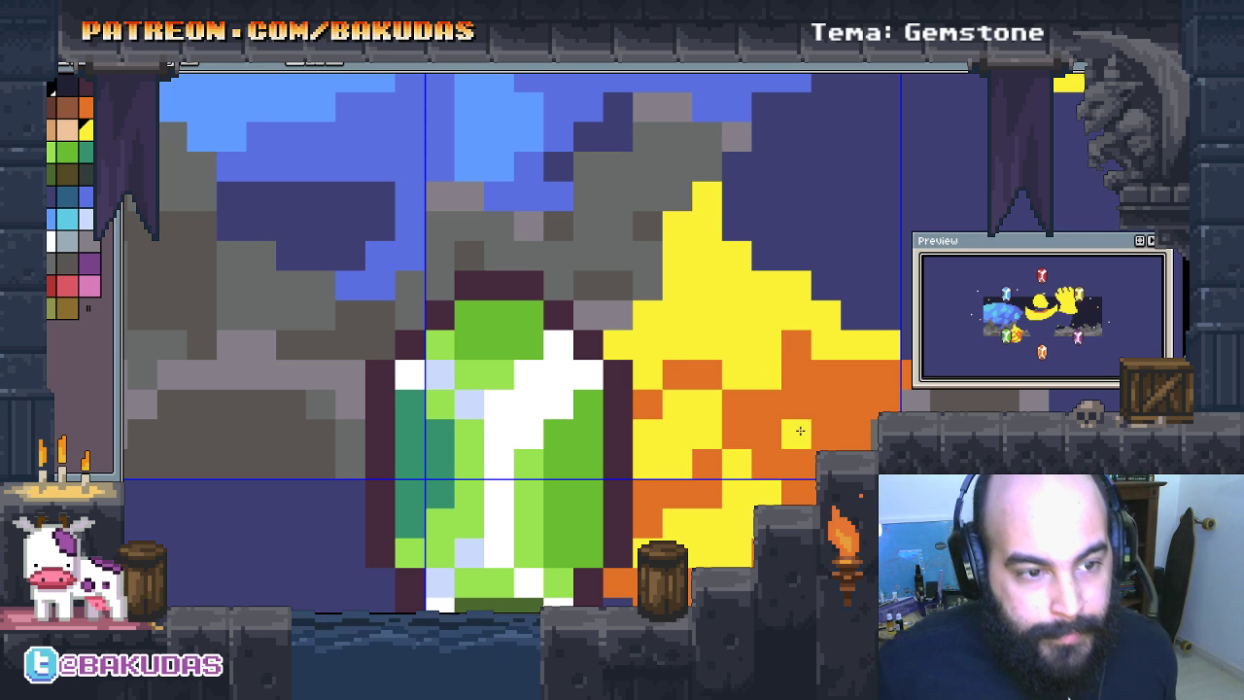
pyautogui.hotkey('ctrl', 'z')
# Step: Place more yellow highlight cells on the right side, turning one back to orange
pyautogui.click(750, 408)
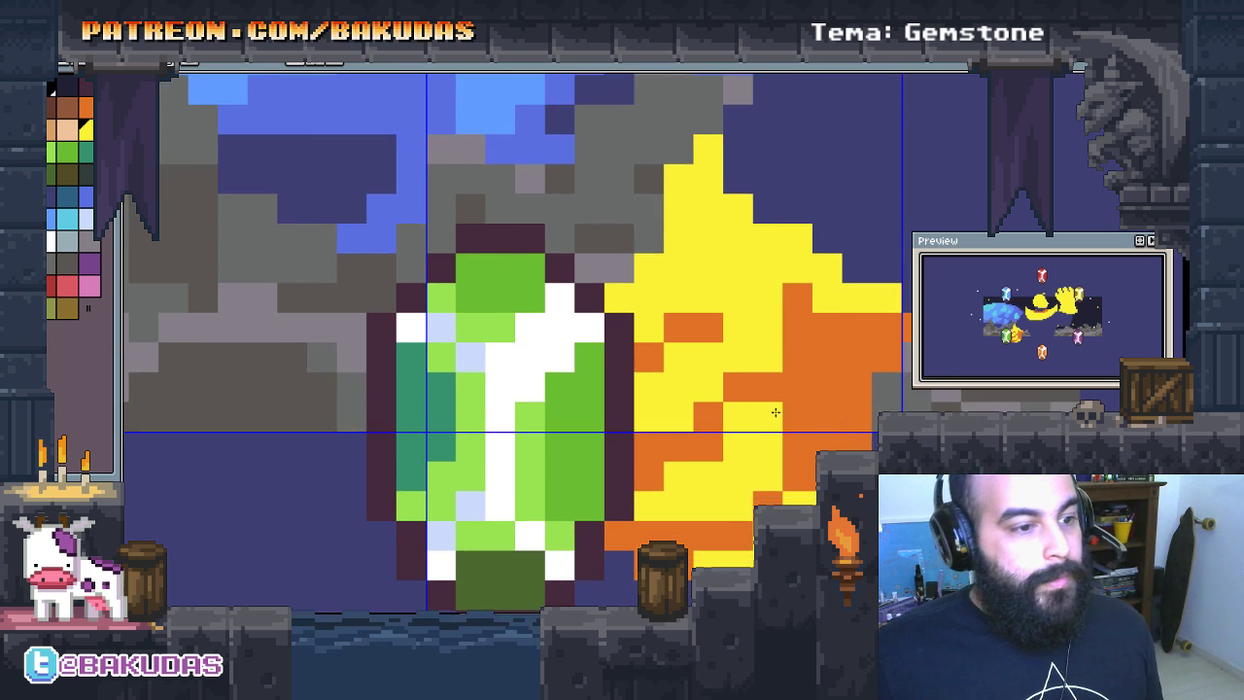
pyautogui.scroll(1, 775, 410)
pyautogui.hotkey('ctrl', 'z')
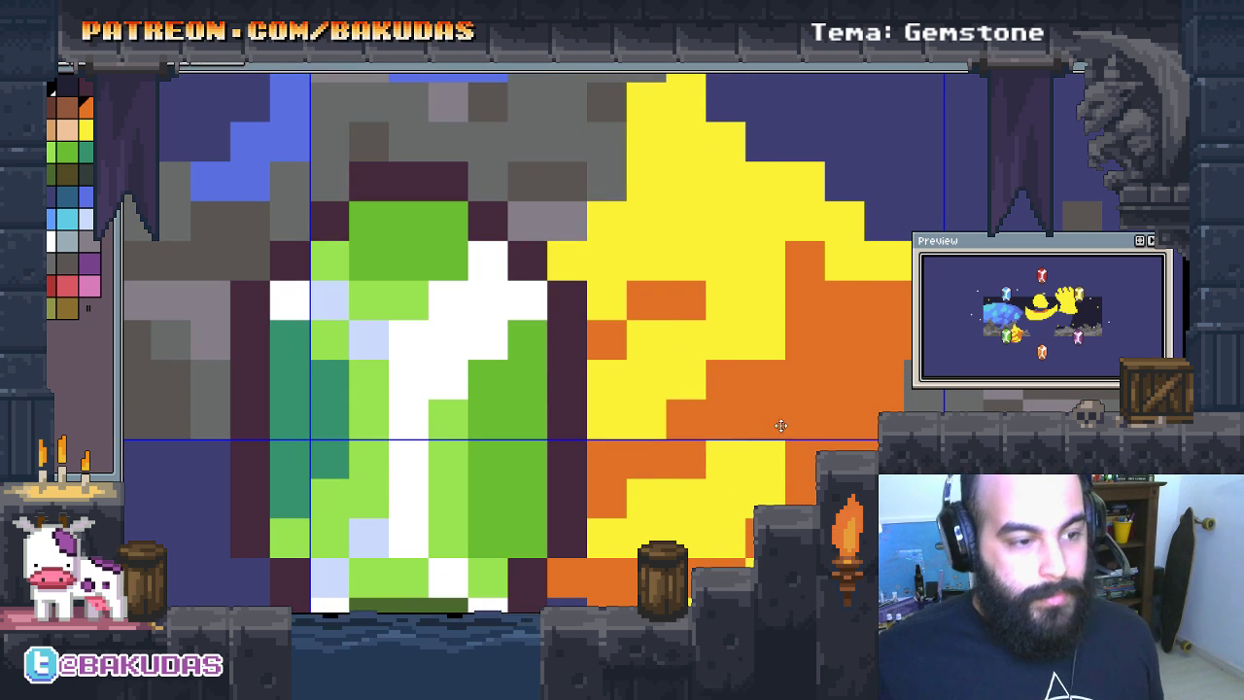
pyautogui.click(760, 421)
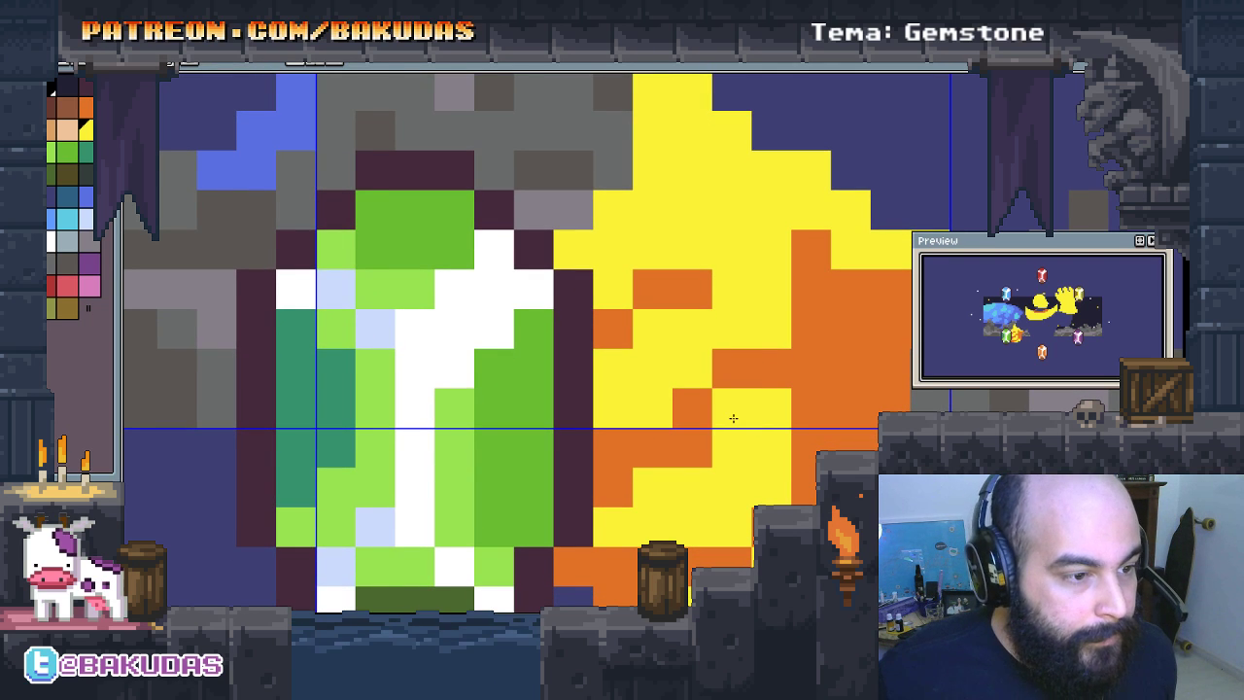
pyautogui.click(731, 417)
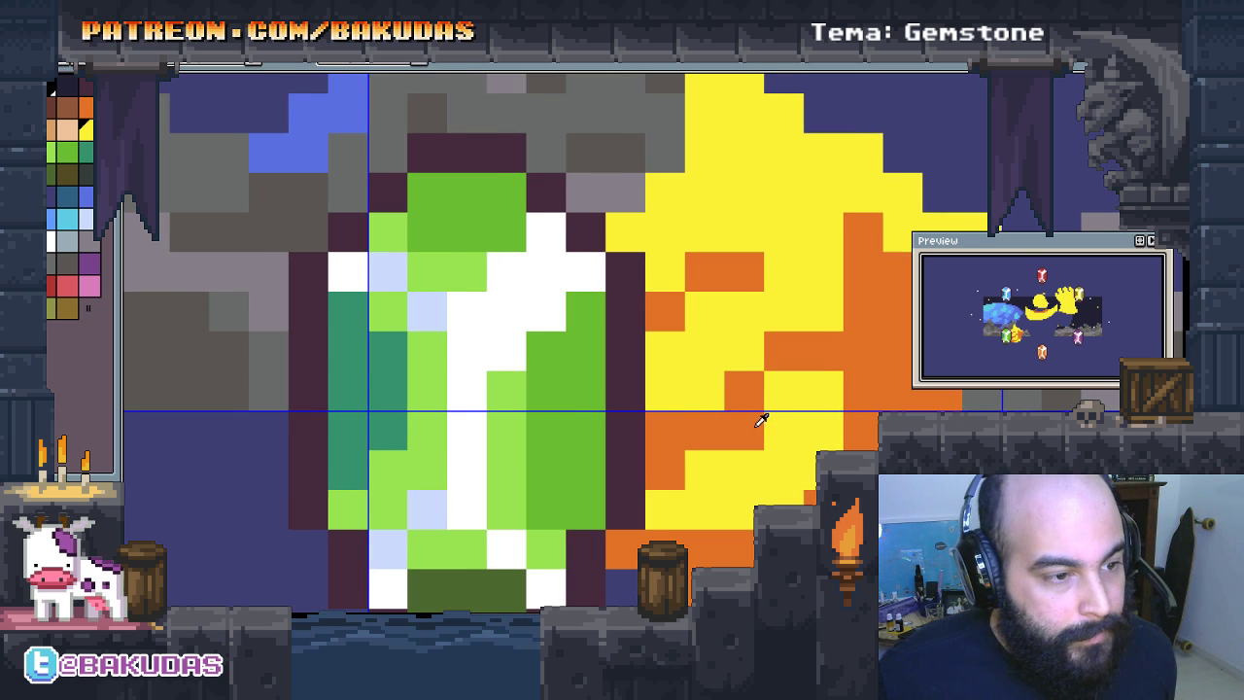
pyautogui.click(769, 385)
pyautogui.moveTo(769, 385); pyautogui.dragTo(716, 337)
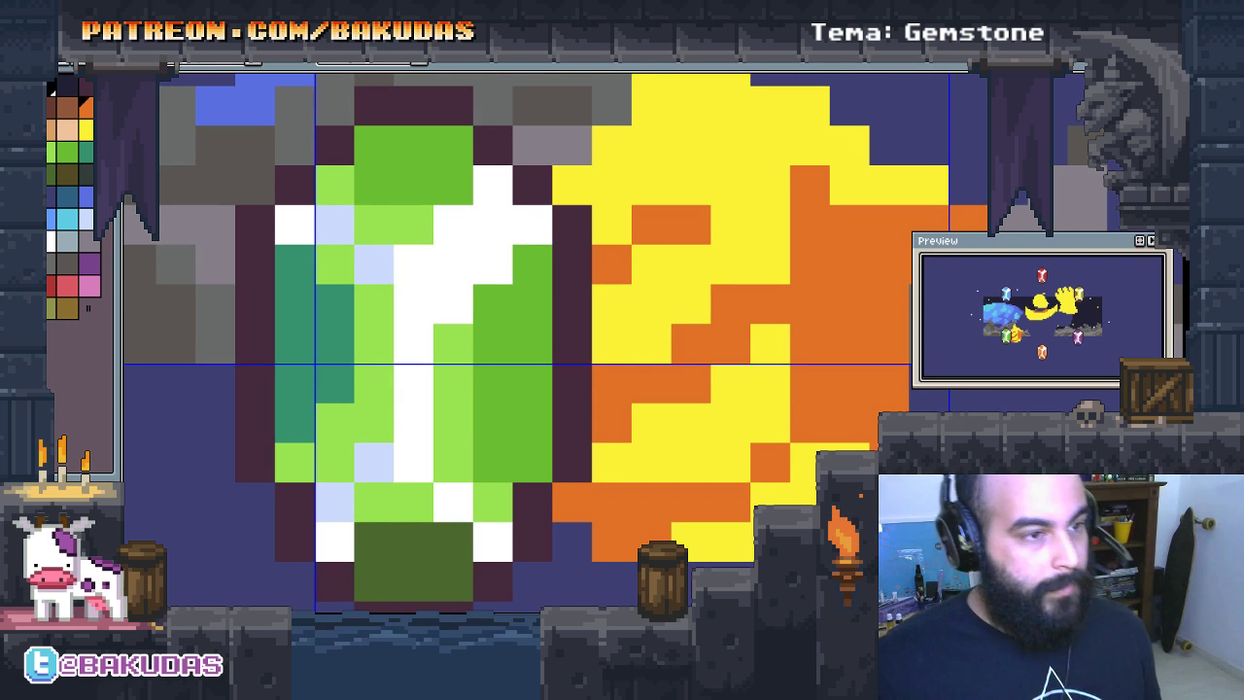
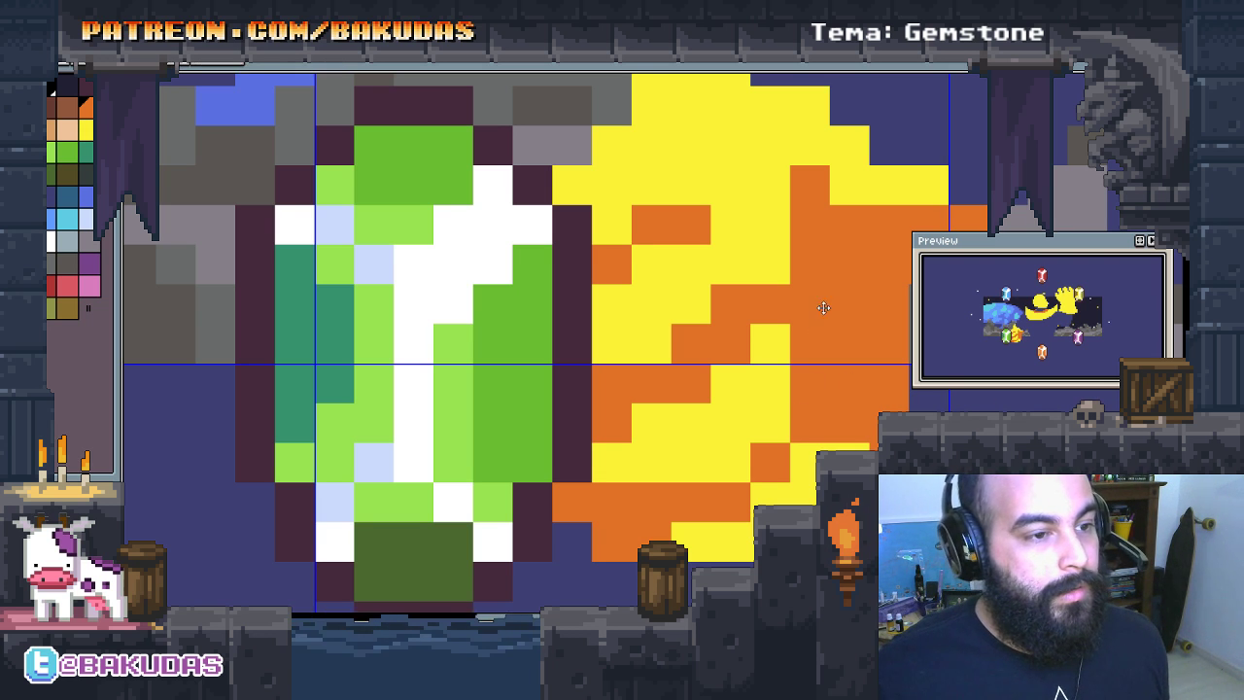
# Step: With yellow selected, repaint the flame's right edge and several orange cells yellow
pyautogui.moveTo(823, 308); pyautogui.dragTo(716, 392)
pyautogui.scroll(1, 776, 430)
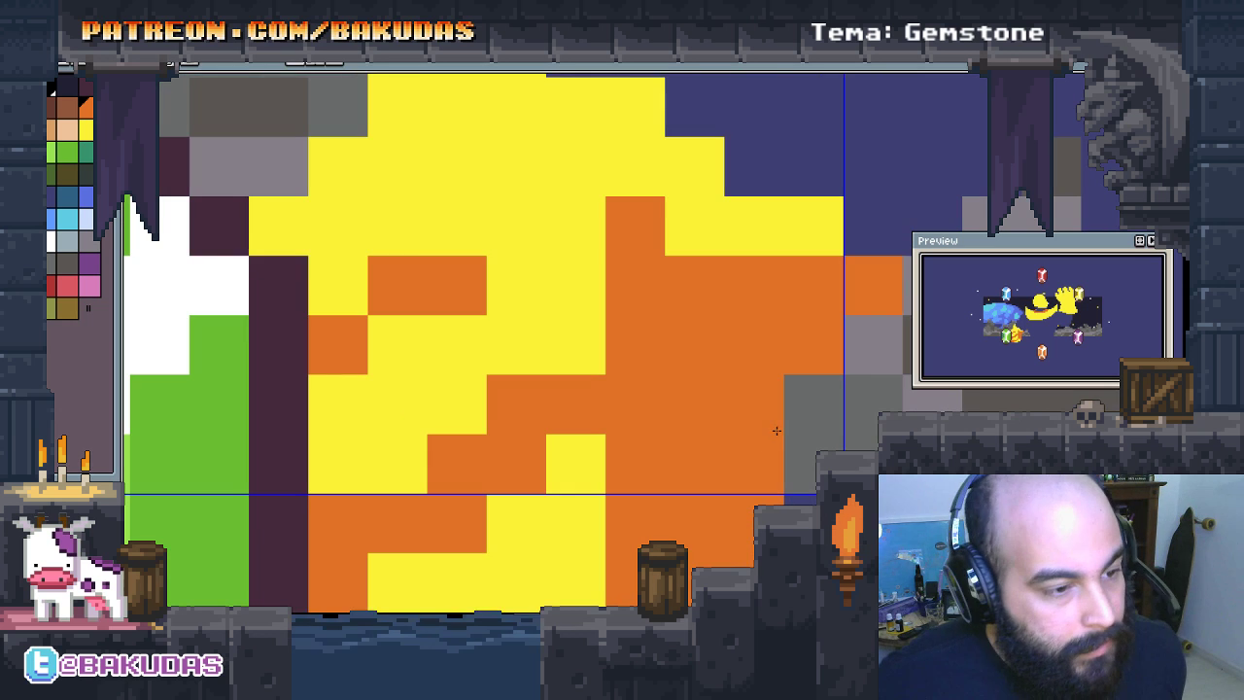
pyautogui.keyDown('alt'); pyautogui.click(573, 544); pyautogui.keyUp('alt')
pyautogui.moveTo(778, 399); pyautogui.dragTo(830, 294)
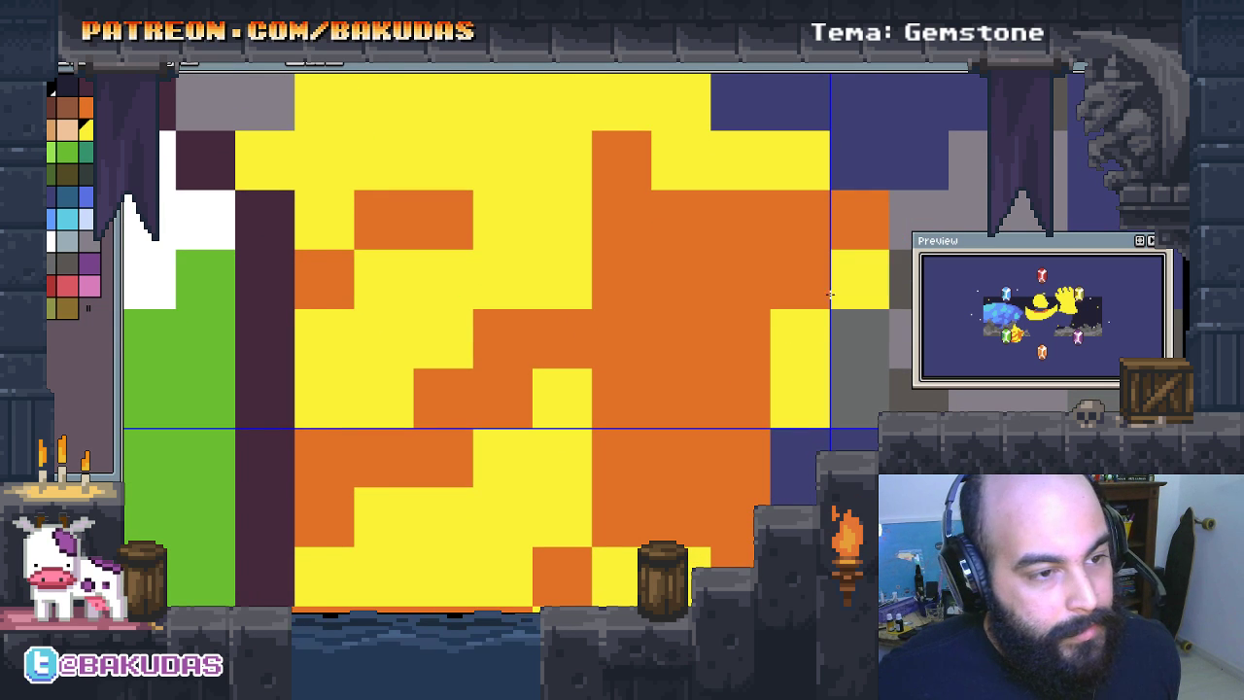
pyautogui.moveTo(804, 423); pyautogui.dragTo(763, 465)
pyautogui.click(814, 282)
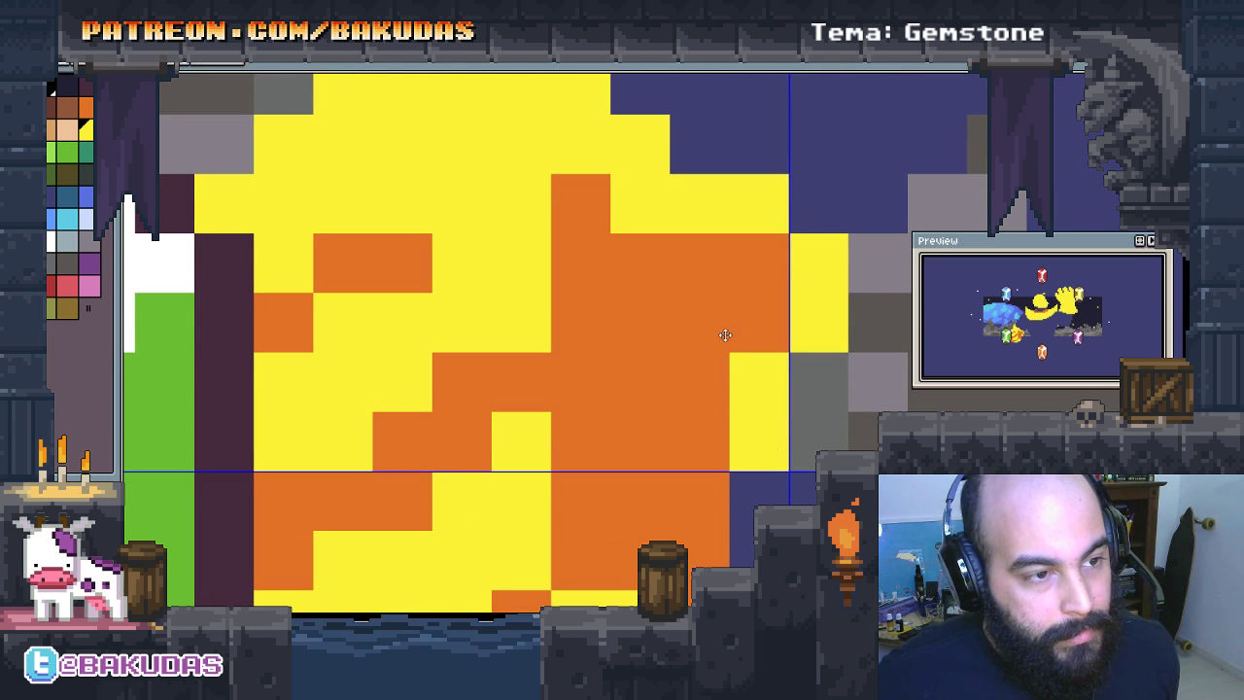
pyautogui.moveTo(725, 336); pyautogui.dragTo(722, 356)
pyautogui.moveTo(764, 409)
pyautogui.mouseDown()
pyautogui.moveTo(755, 283)
pyautogui.moveTo(778, 331)
pyautogui.mouseUp()
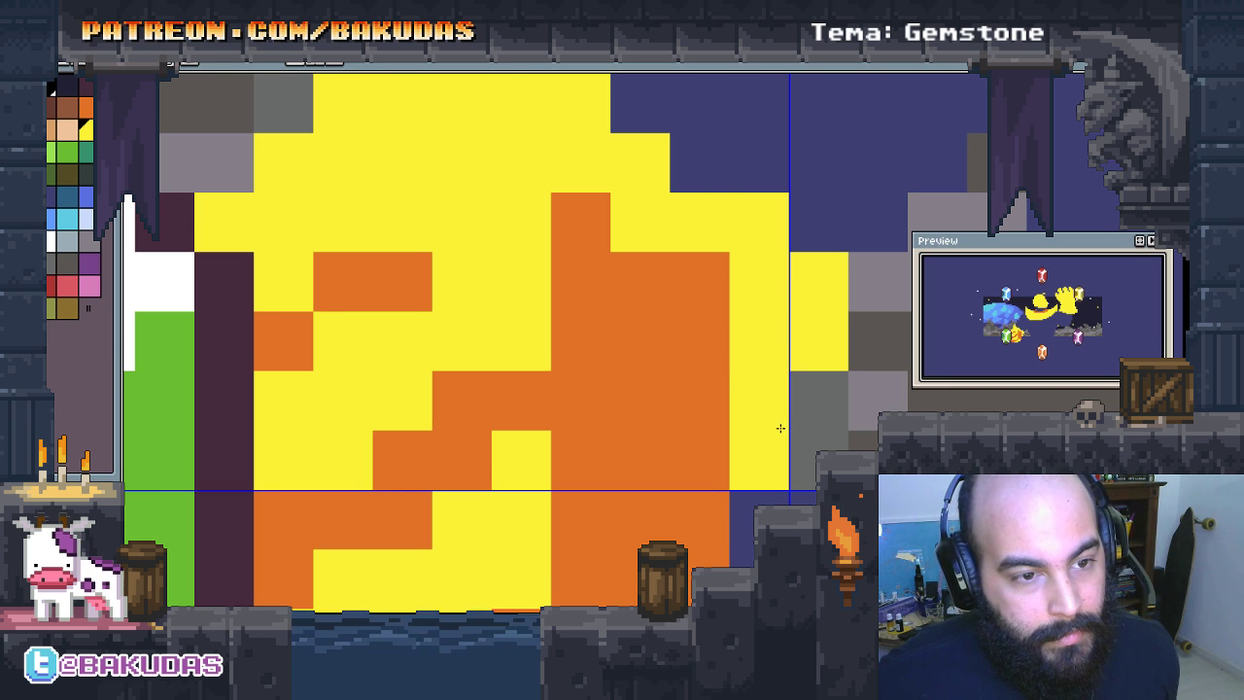
# Step: Turn more orange cells in the upper flame yellow, undoing misplaced pixels
pyautogui.moveTo(752, 408)
pyautogui.mouseDown()
pyautogui.moveTo(729, 422)
pyautogui.moveTo(684, 299)
pyautogui.mouseUp()
pyautogui.click(671, 270)
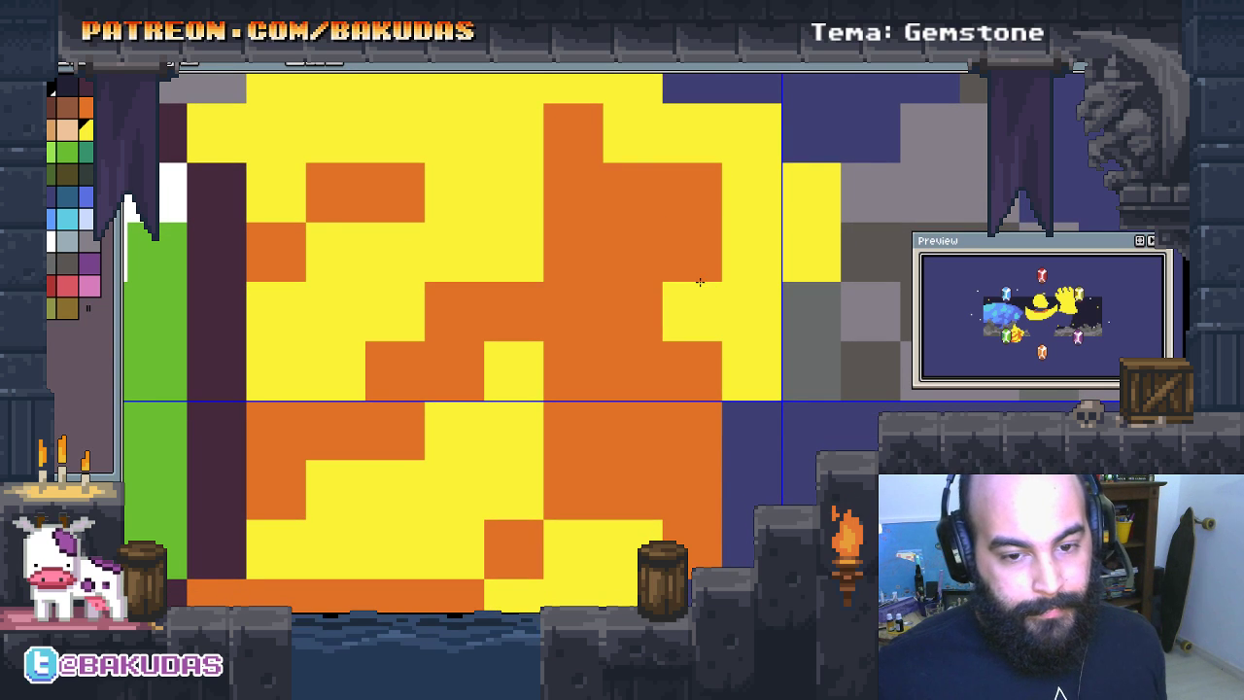
pyautogui.click(641, 254)
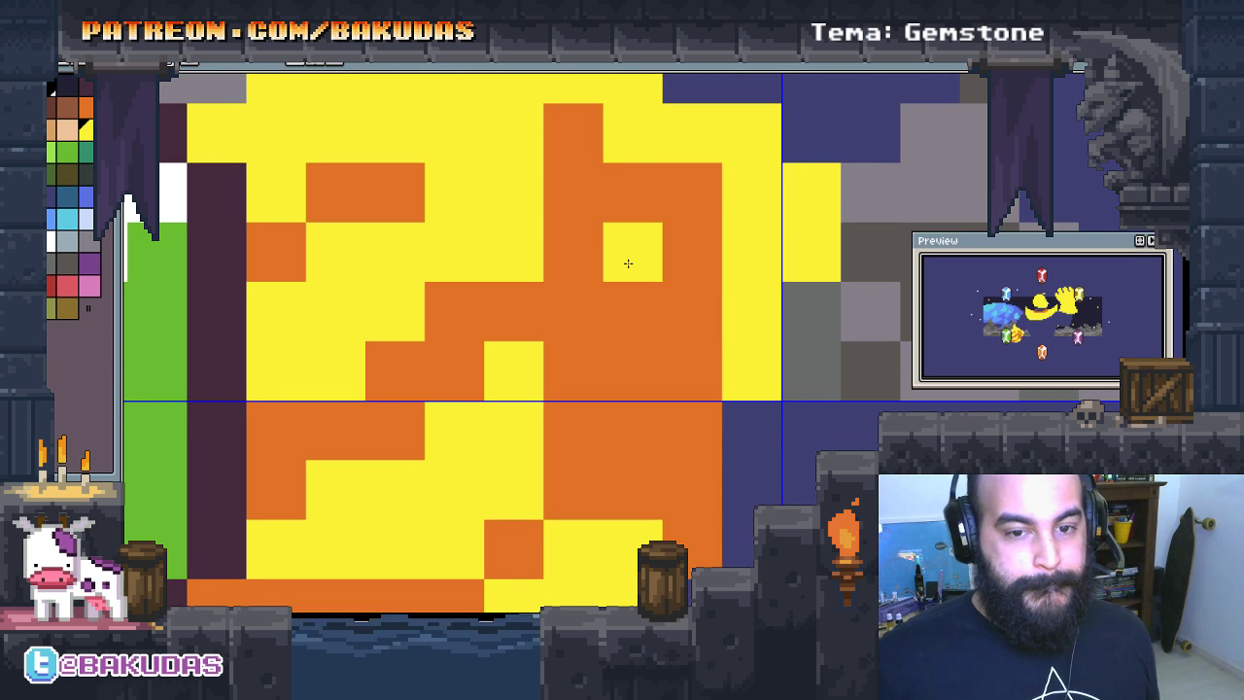
pyautogui.hotkey('ctrl', 'z')
pyautogui.scroll(-1, 603, 248)
pyautogui.click(622, 273)
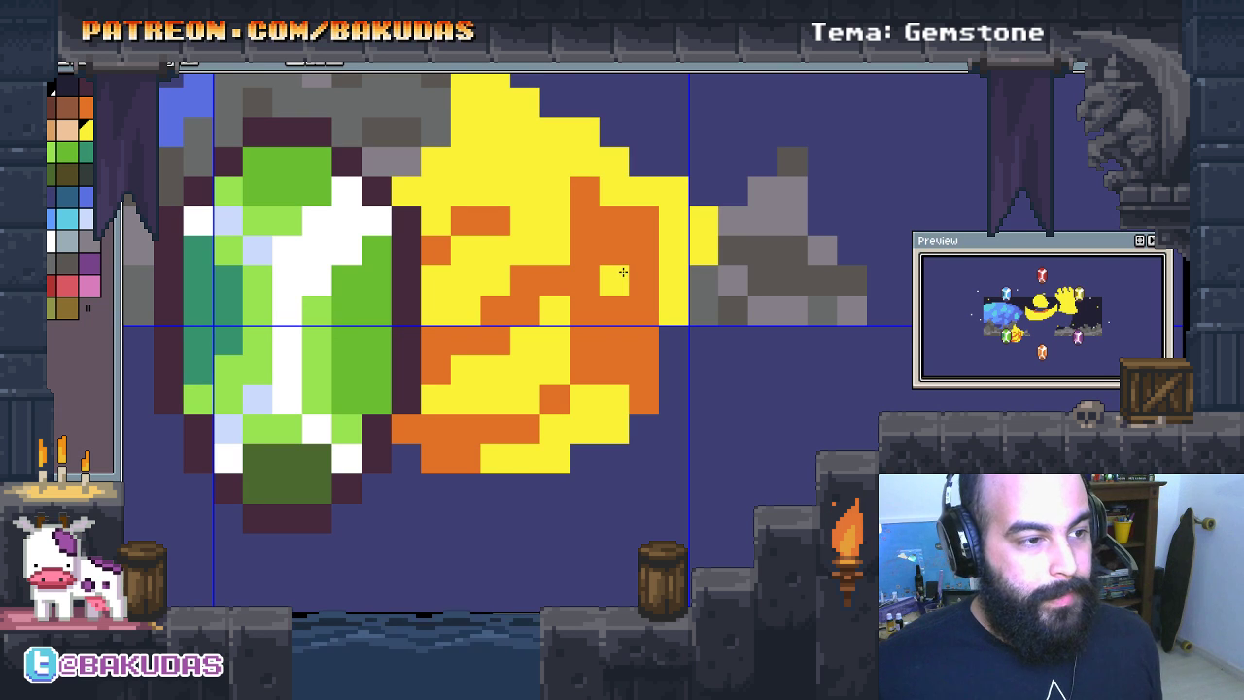
pyautogui.hotkey('ctrl', 'z')
pyautogui.click(638, 366)
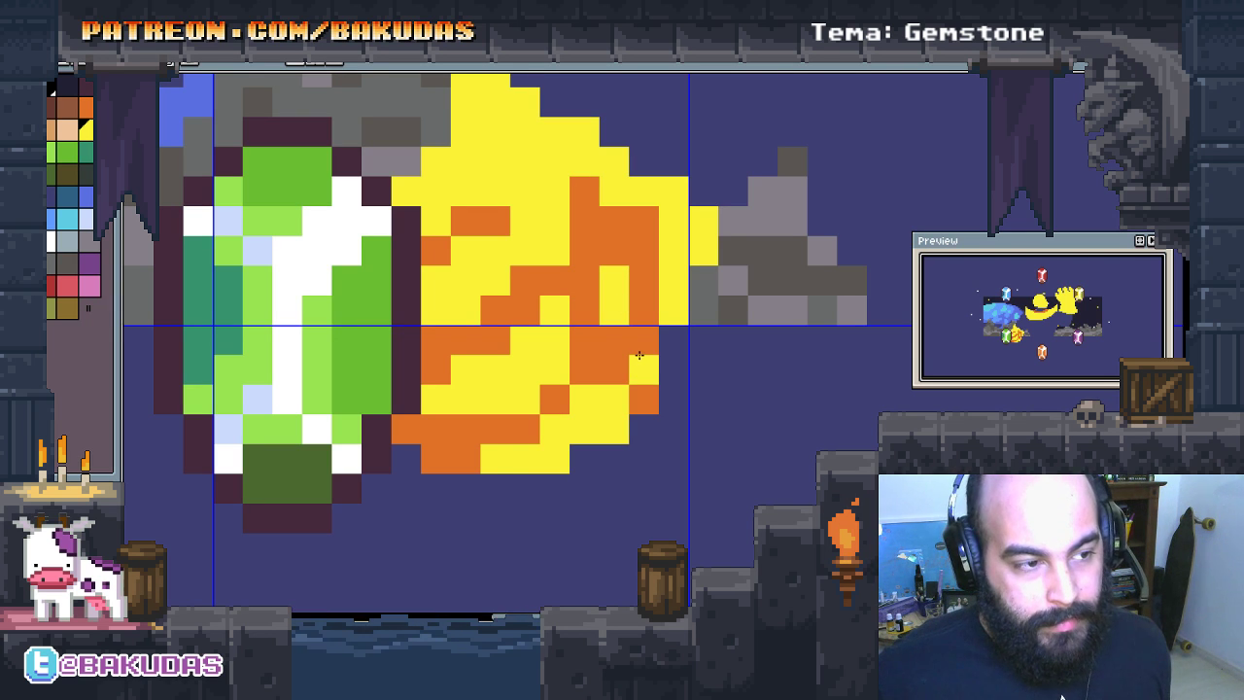
pyautogui.hotkey('ctrl', 'z')
pyautogui.click(638, 351)
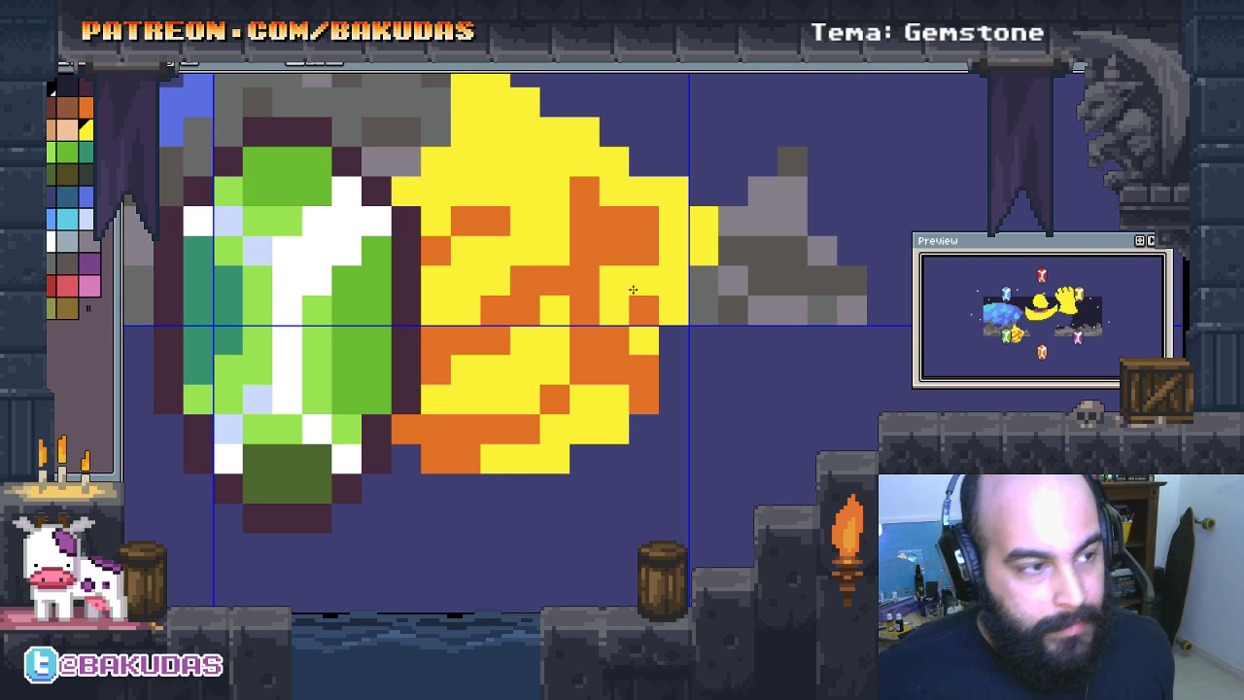
# Step: Add two yellow pixels along the flame's right edge
pyautogui.moveTo(692, 300); pyautogui.dragTo(678, 370)
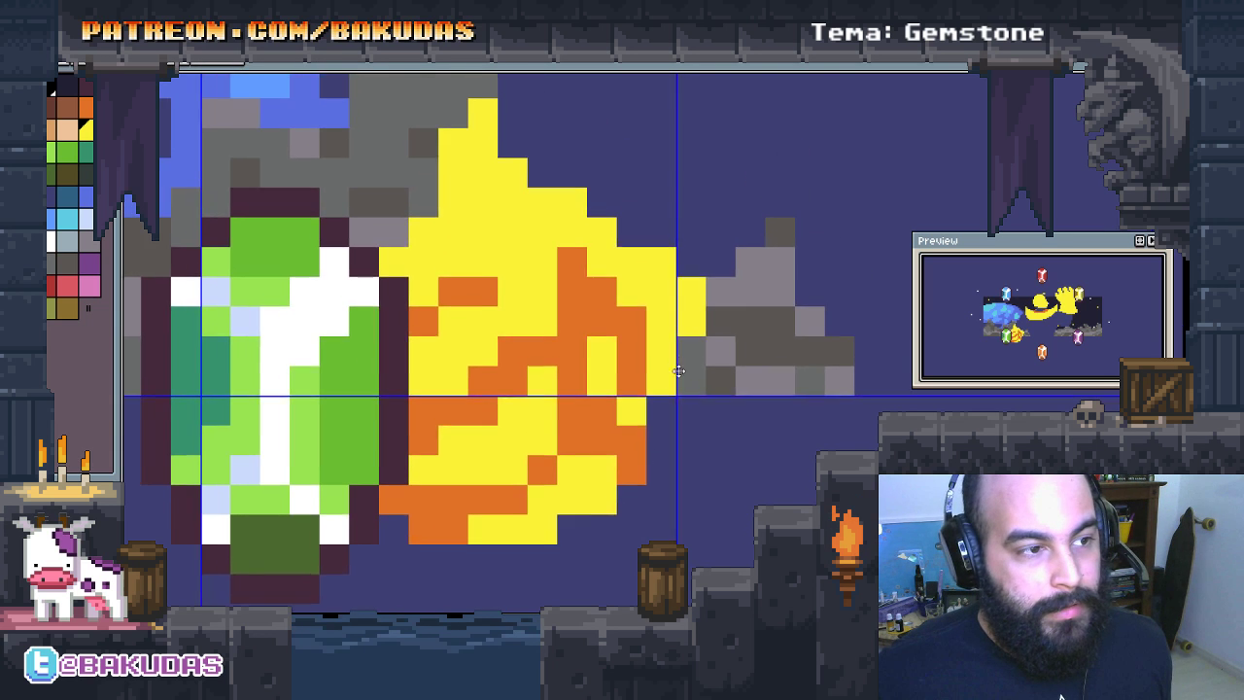
pyautogui.scroll(-3, 678, 371)
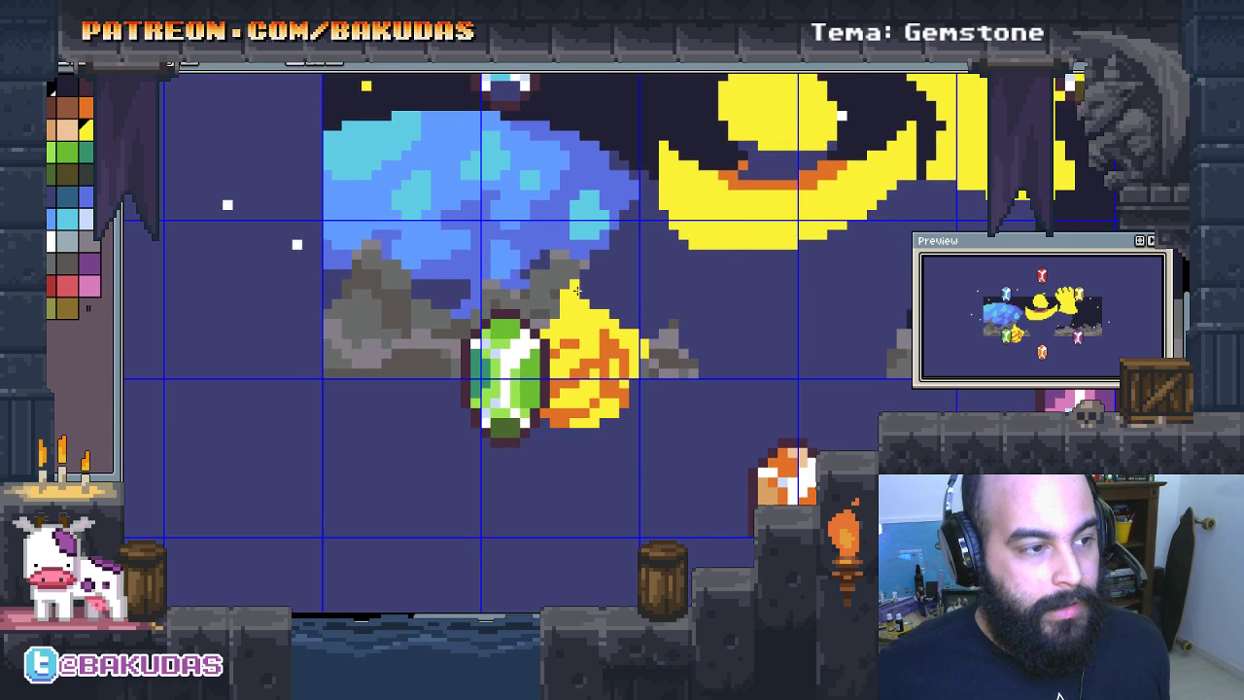
pyautogui.scroll(2, 577, 289)
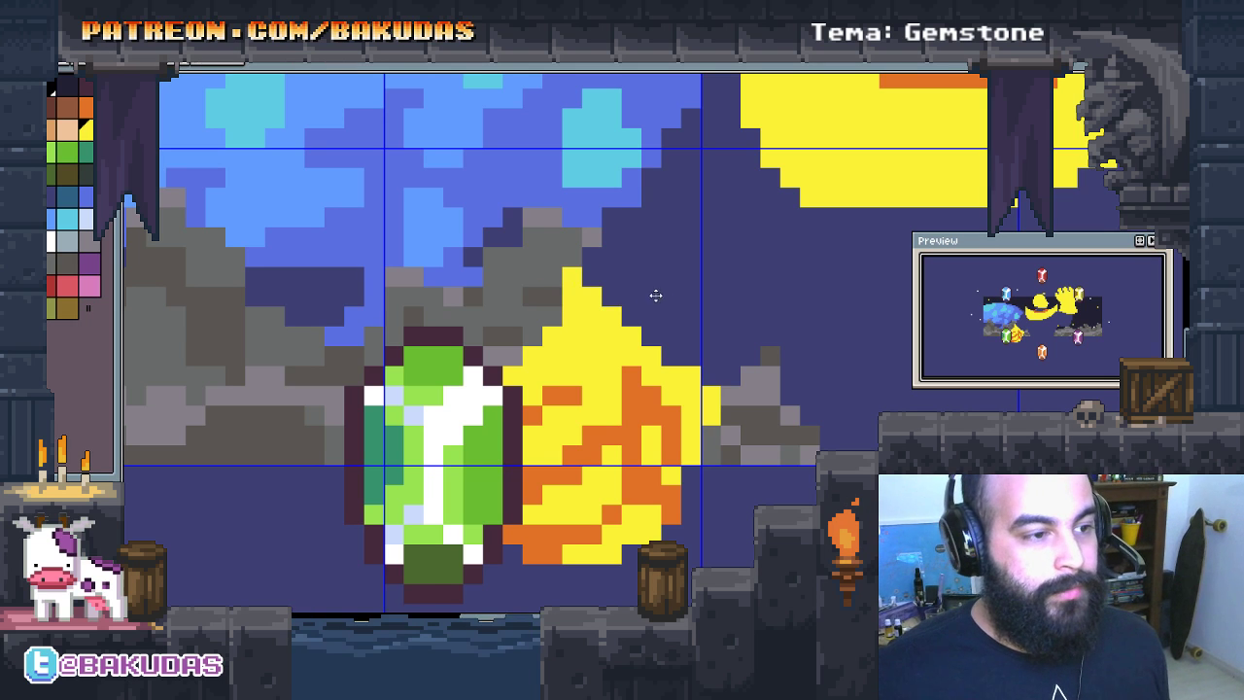
pyautogui.moveTo(655, 291); pyautogui.dragTo(589, 298)
pyautogui.click(595, 281)
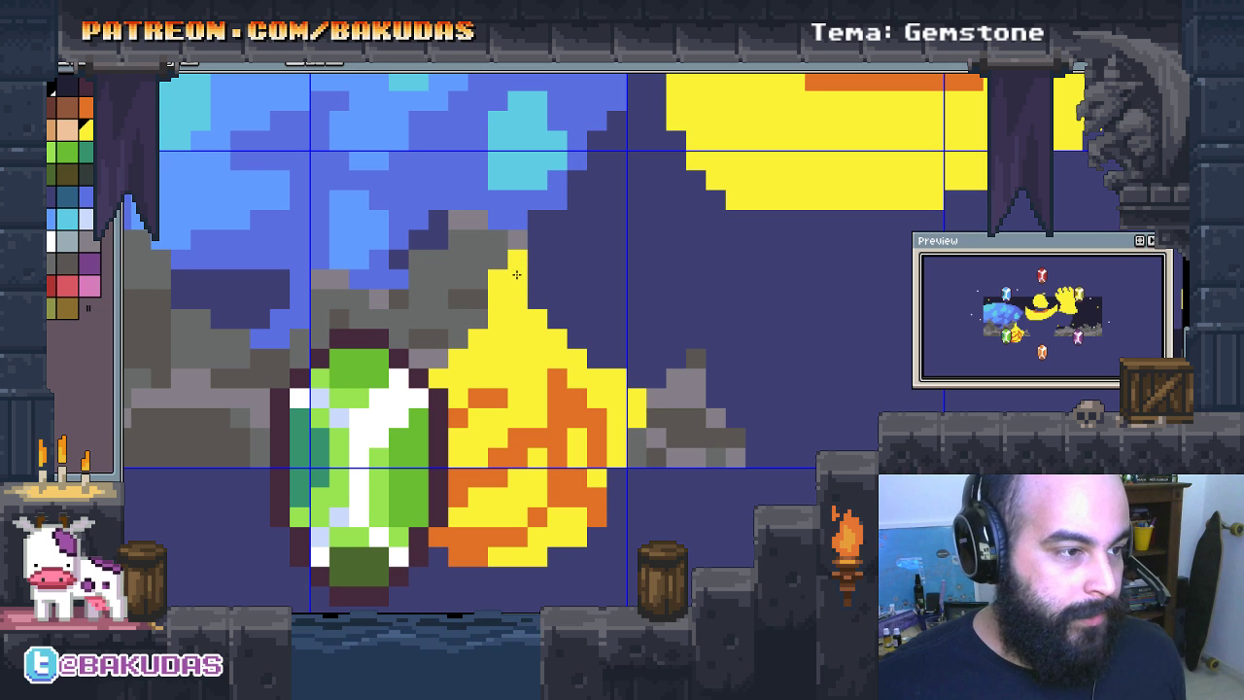
pyautogui.click(577, 337)
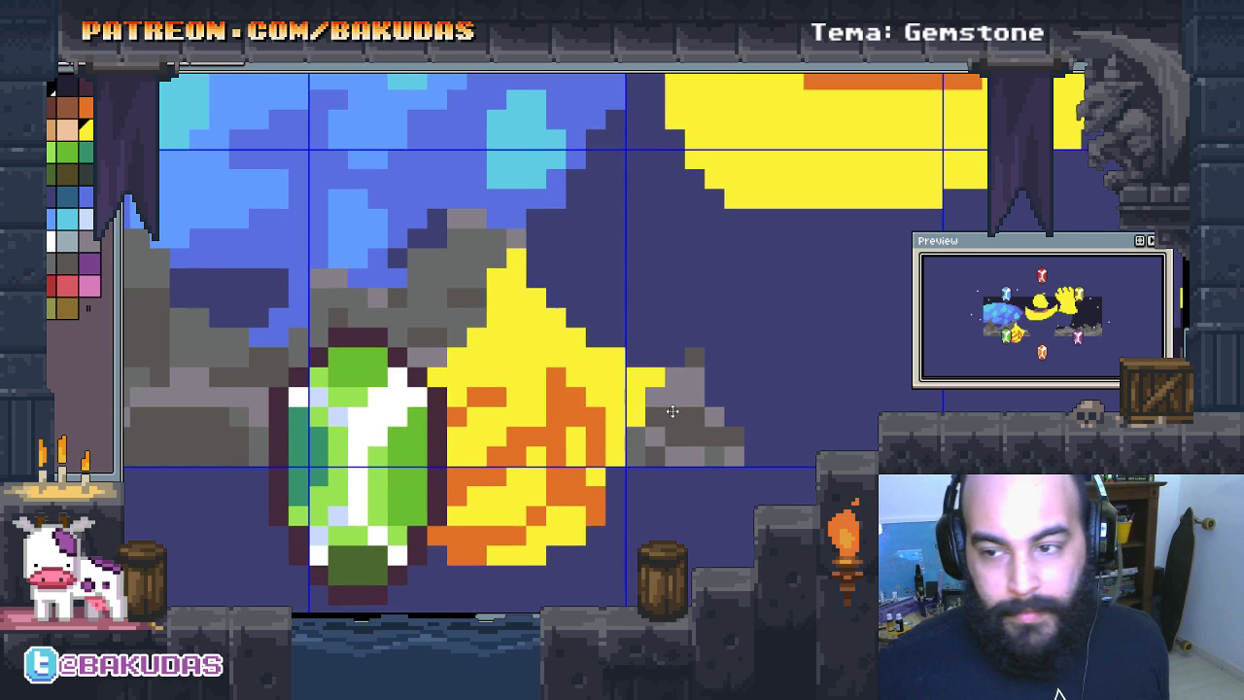
pyautogui.hscroll(2, 603, 389)
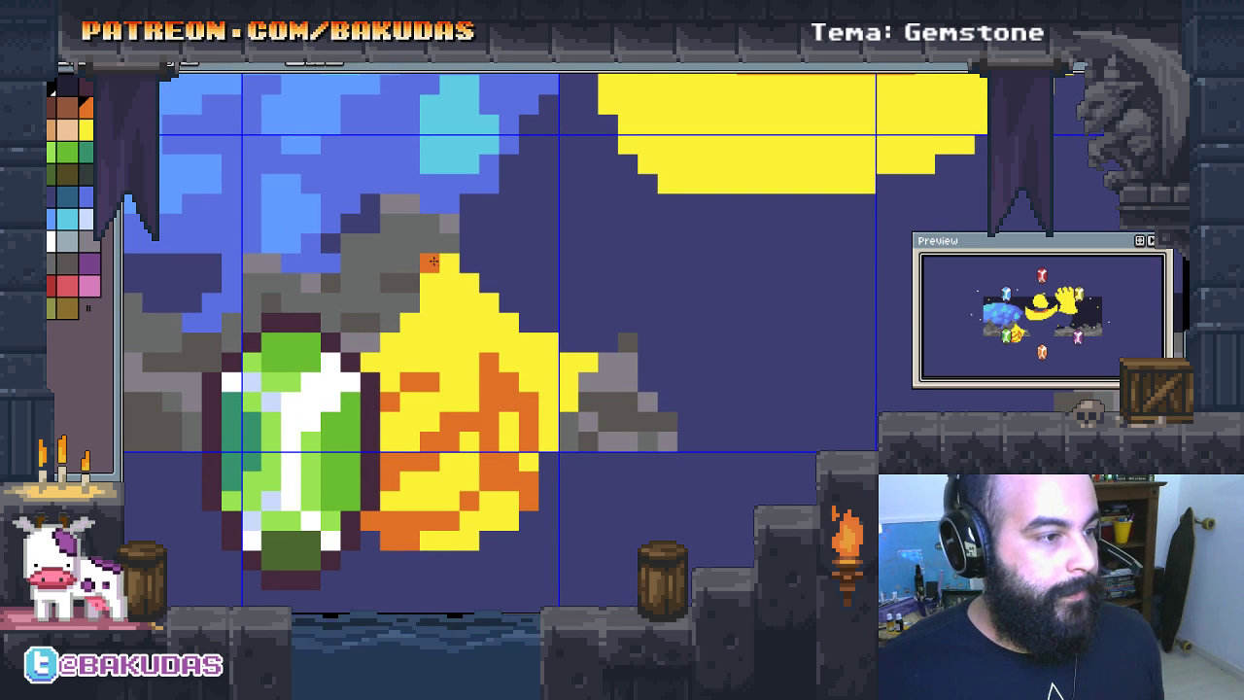
# Step: Draw an orange rim along the flame's top and down its edge, undoing a stray diagonal stroke
pyautogui.moveTo(461, 260); pyautogui.dragTo(562, 309)
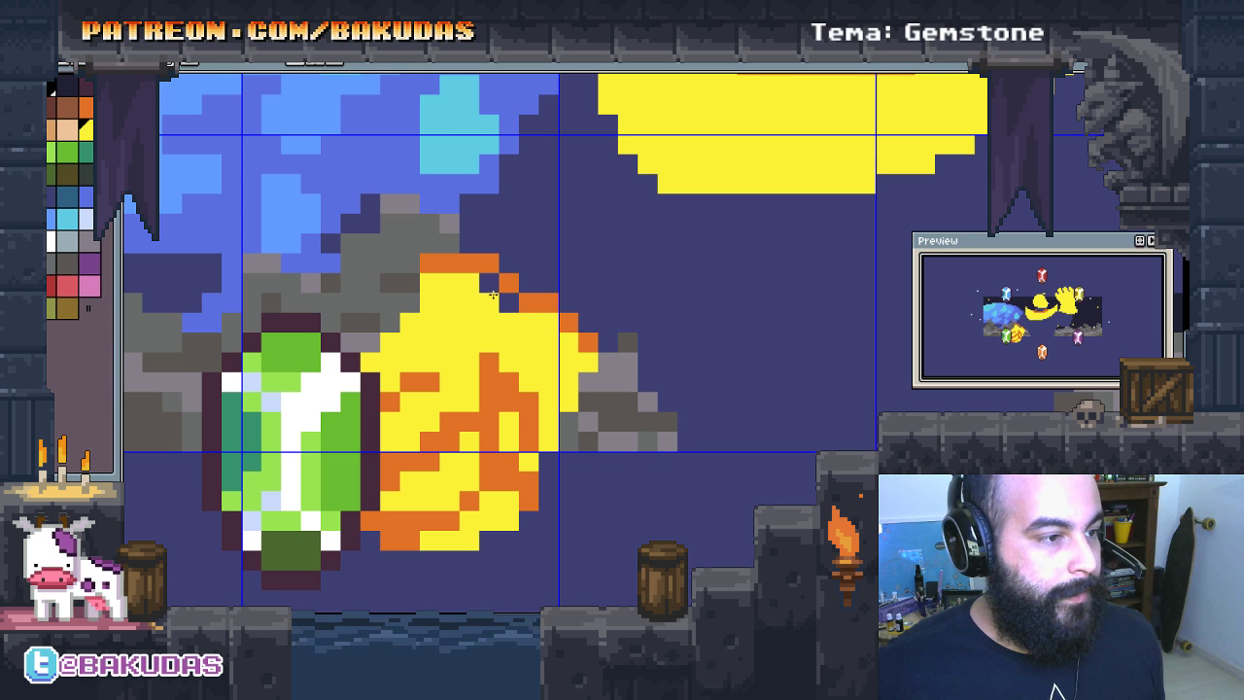
pyautogui.moveTo(551, 339); pyautogui.dragTo(562, 353)
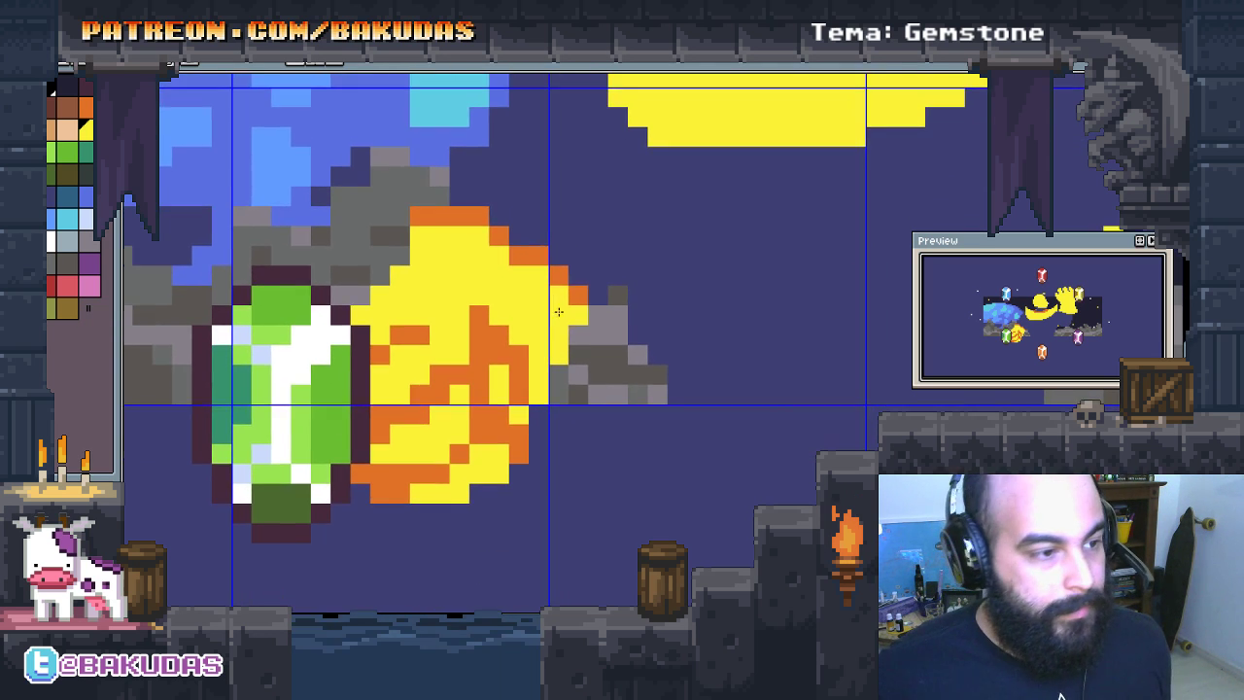
pyautogui.scroll(2, 568, 355)
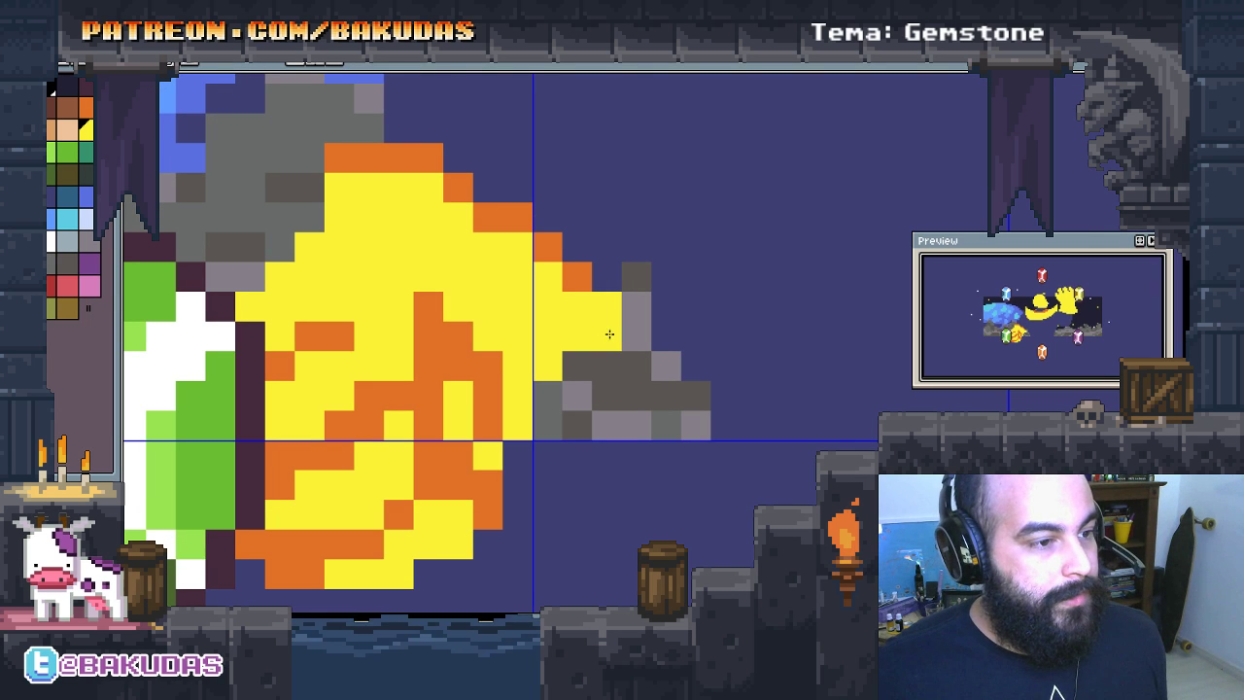
pyautogui.rightClick(597, 314)
pyautogui.click(580, 304)
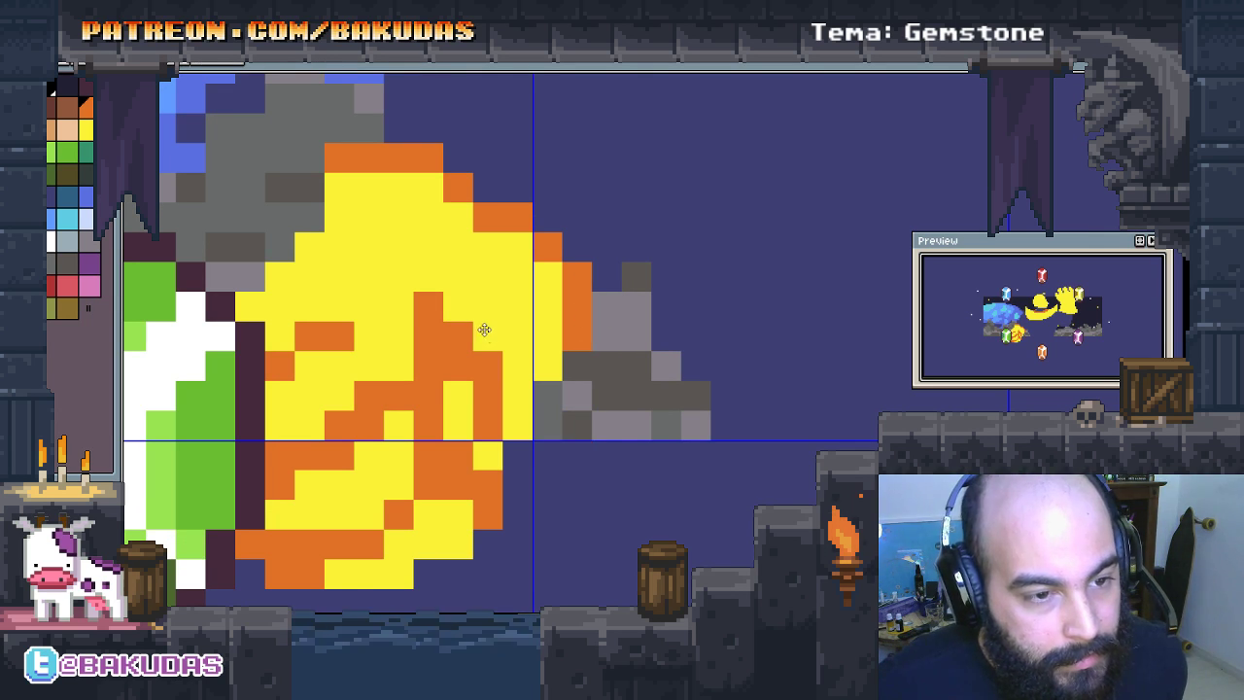
pyautogui.moveTo(483, 327); pyautogui.dragTo(525, 352)
pyautogui.moveTo(408, 214)
pyautogui.mouseDown()
pyautogui.moveTo(558, 276)
pyautogui.moveTo(591, 308)
pyautogui.moveTo(603, 374)
pyautogui.mouseUp()
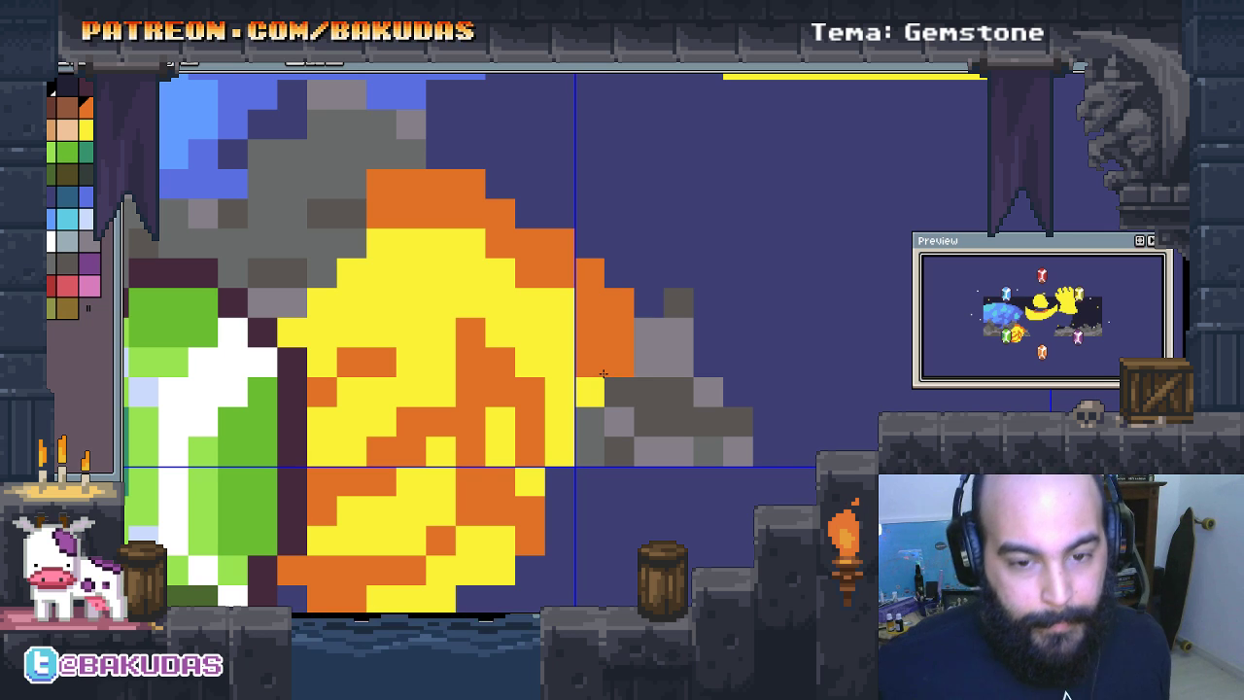
pyautogui.hotkey('ctrl', 'z')
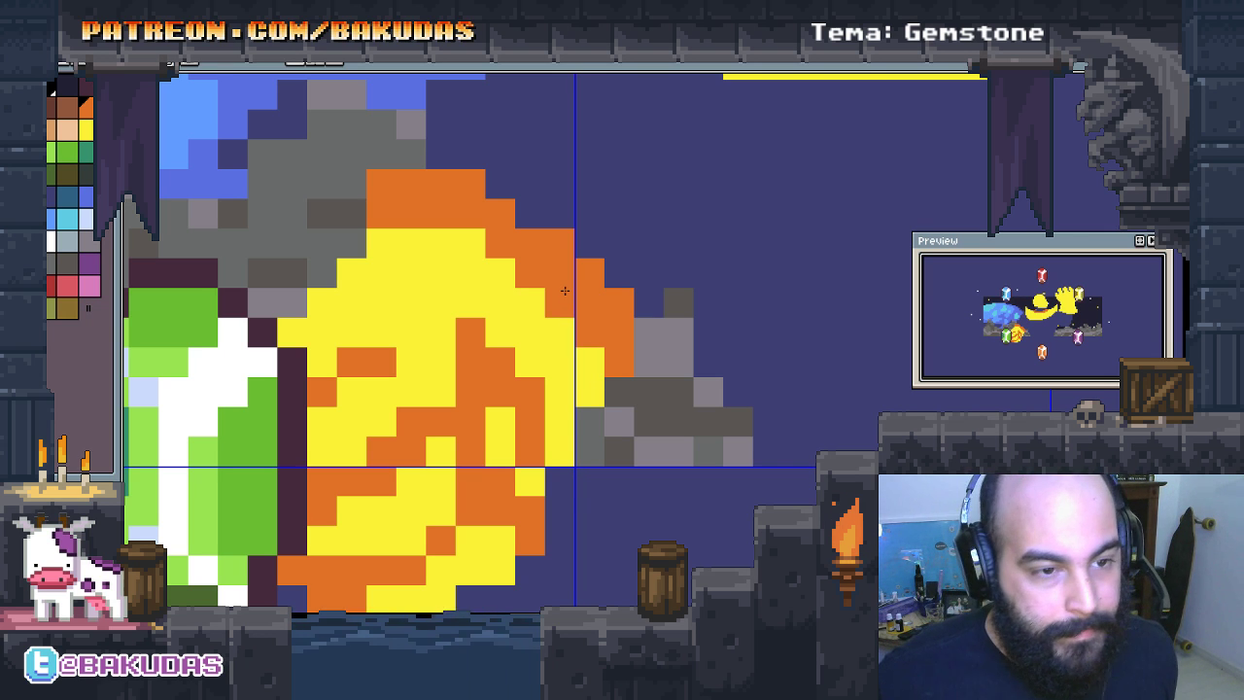
pyautogui.scroll(-1, 488, 227)
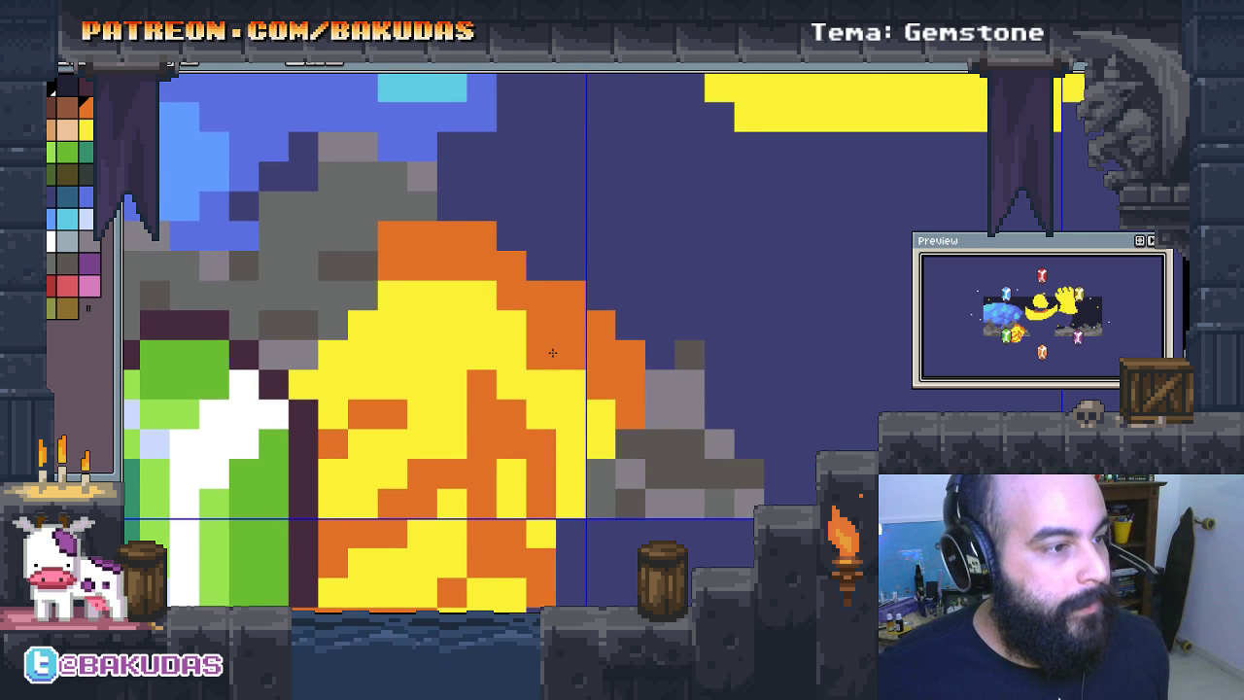
pyautogui.scroll(-1, 575, 257)
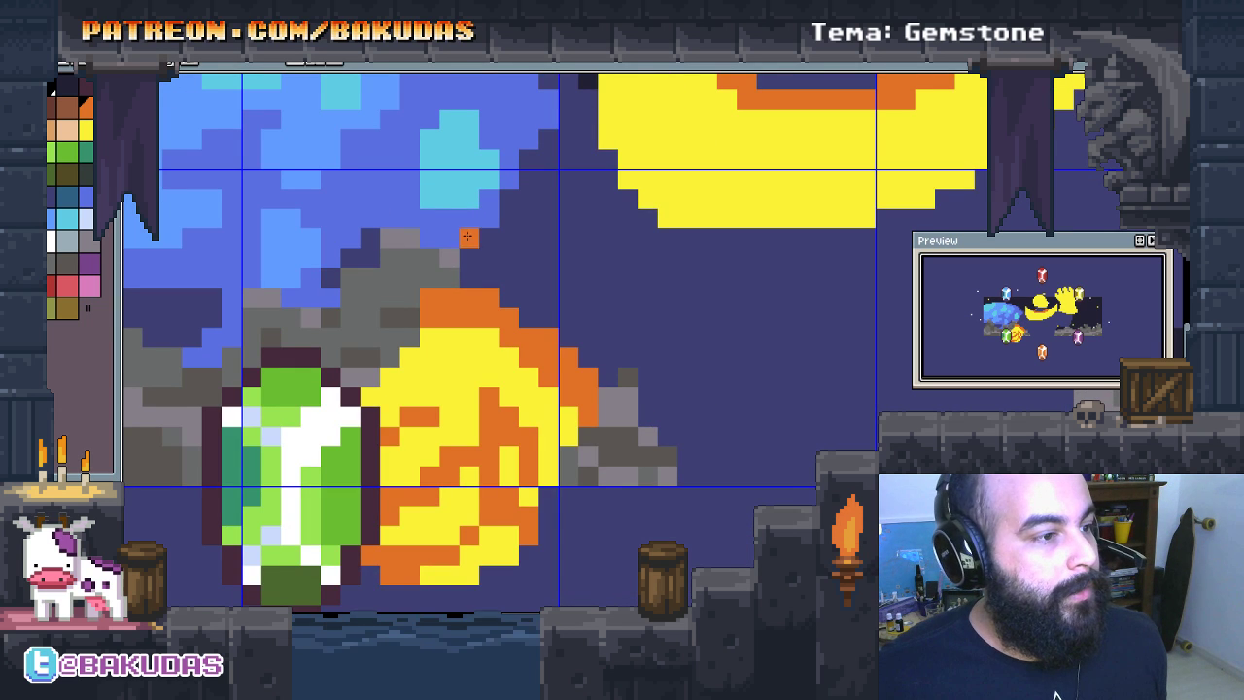
pyautogui.scroll(-3, 607, 319)
pyautogui.moveTo(626, 357); pyautogui.dragTo(583, 347)
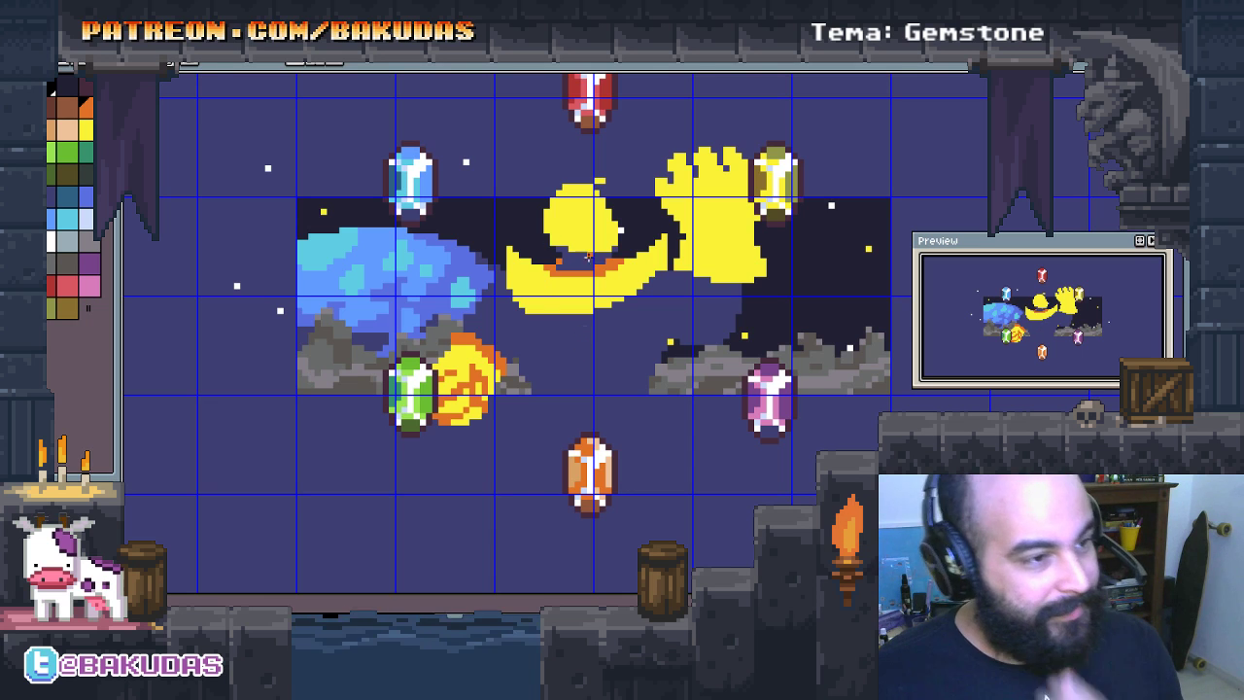
# Step: Shade the gauntlet's left and upper-left edges with orange pixels
pyautogui.scroll(1, 588, 255)
pyautogui.scroll(1, 622, 272)
pyautogui.scroll(1, 671, 285)
pyautogui.scroll(1, 597, 389)
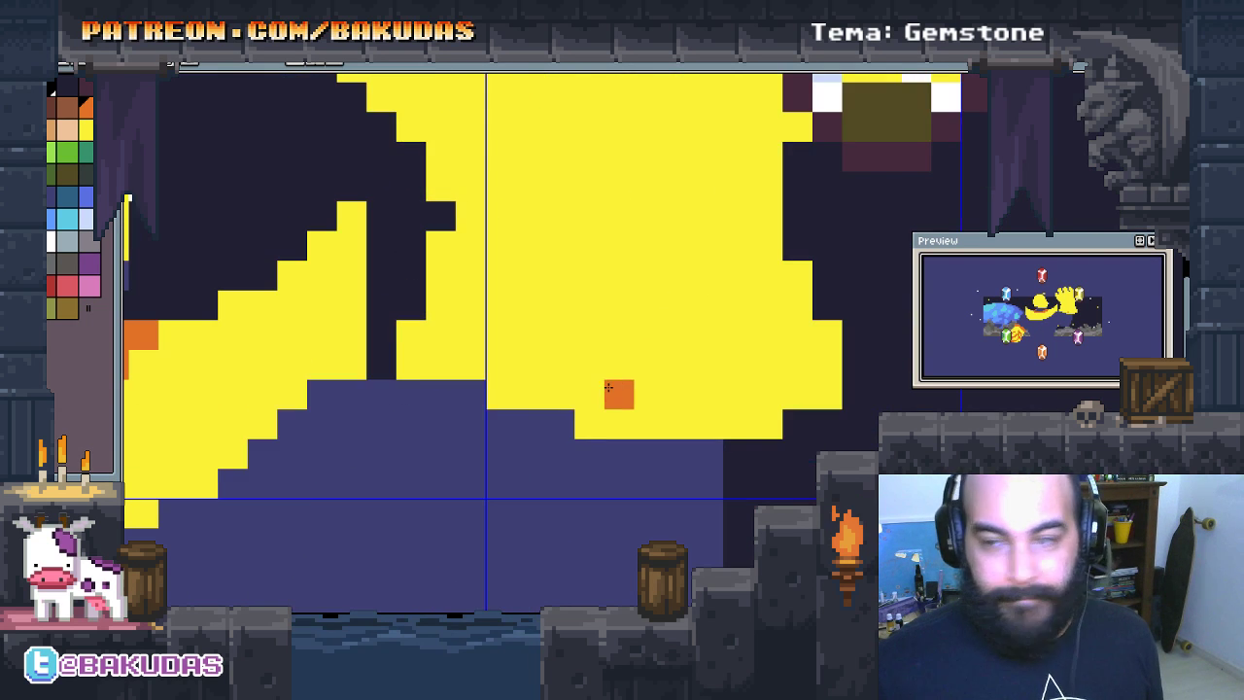
pyautogui.scroll(-1, 608, 388)
pyautogui.scroll(-1, 622, 374)
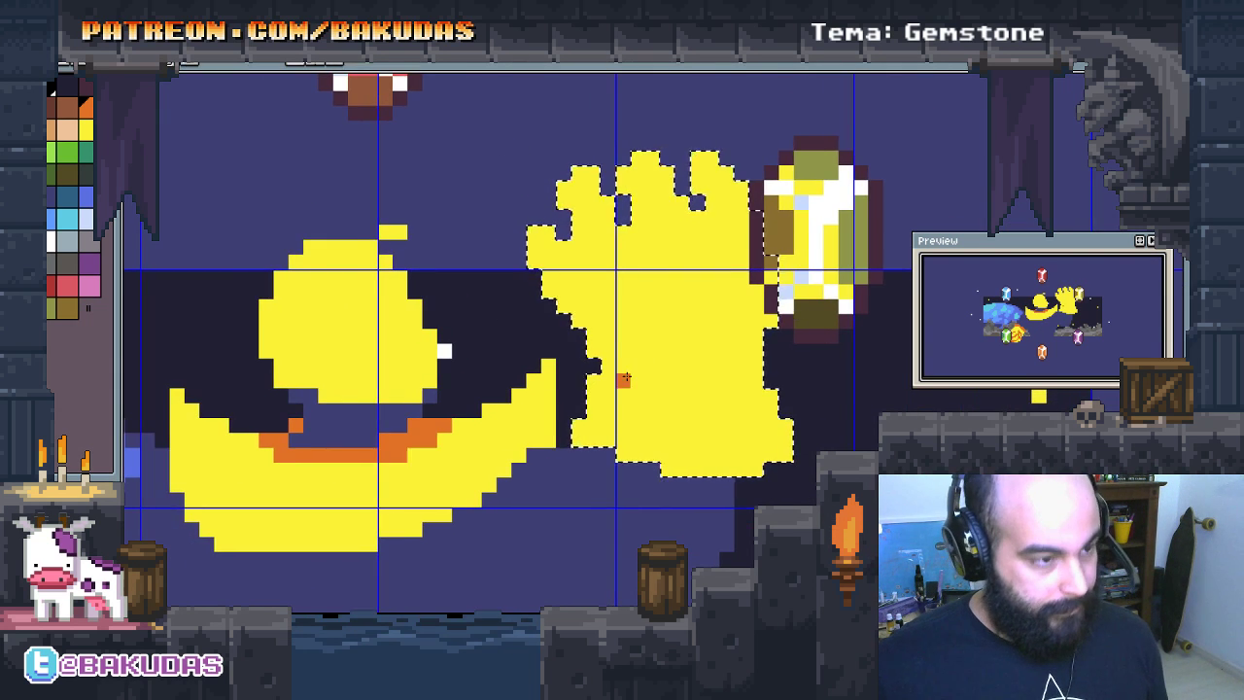
pyautogui.scroll(1, 626, 378)
pyautogui.moveTo(591, 416); pyautogui.dragTo(559, 491)
pyautogui.moveTo(562, 370); pyautogui.dragTo(588, 325)
pyautogui.moveTo(584, 409); pyautogui.dragTo(593, 505)
pyautogui.moveTo(620, 403); pyautogui.dragTo(620, 535)
pyautogui.click(541, 260)
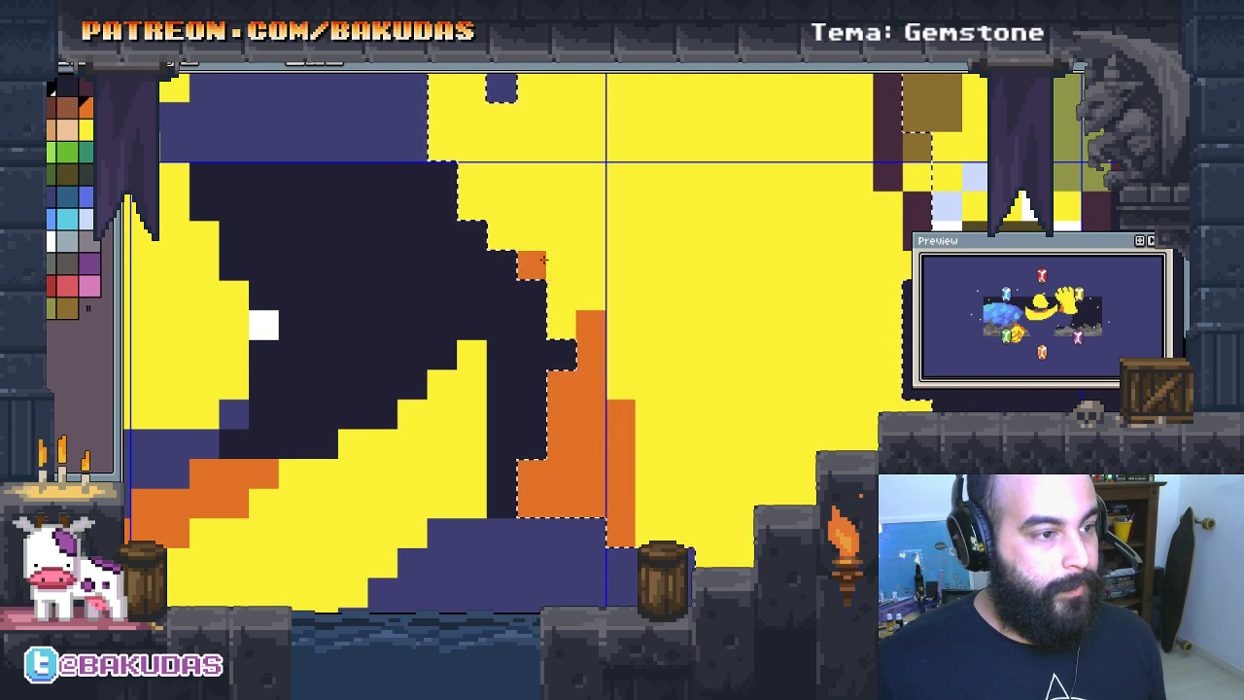
pyautogui.moveTo(542, 260)
pyautogui.mouseDown()
pyautogui.moveTo(569, 321)
pyautogui.moveTo(526, 238)
pyautogui.mouseUp()
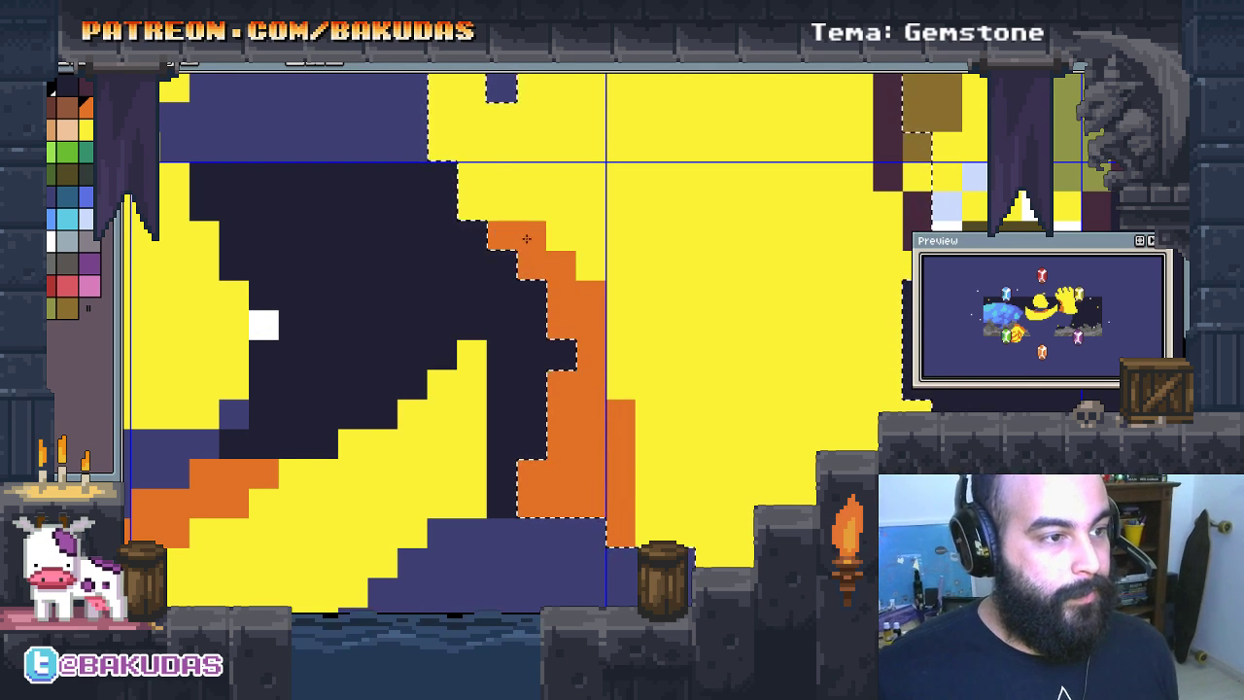
pyautogui.click(486, 227)
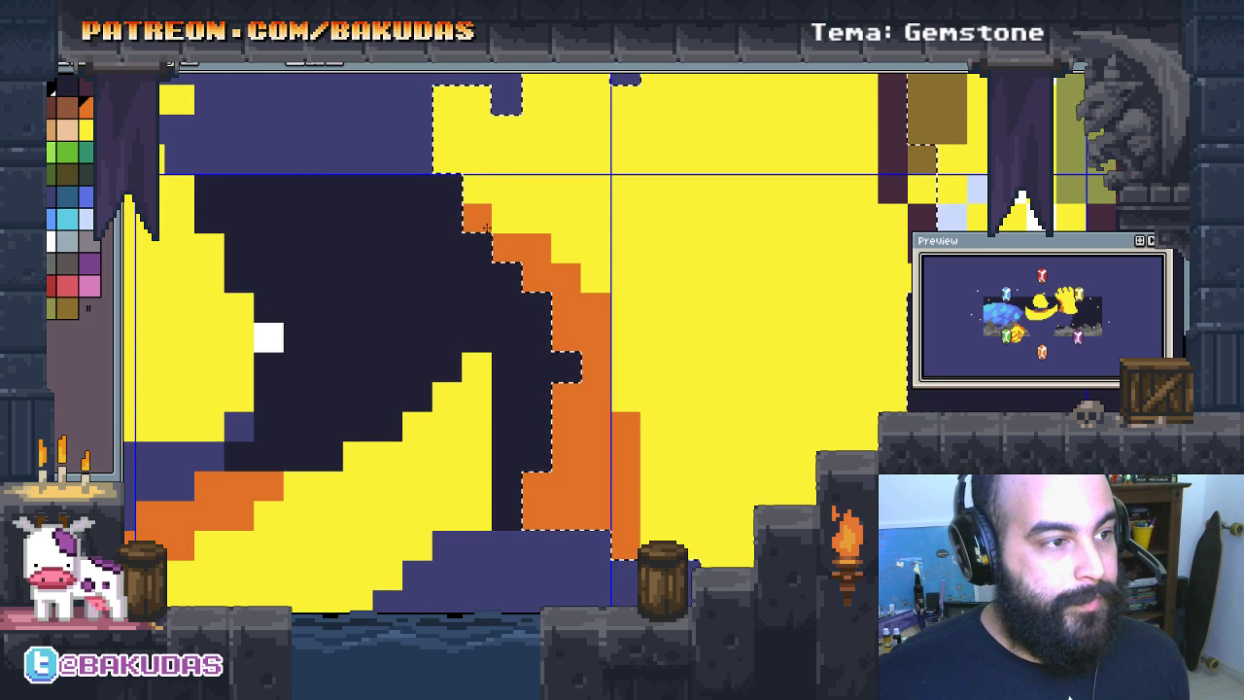
# Step: Paint orange shadow columns down the first two fingers
pyautogui.scroll(-3, 569, 204)
pyautogui.scroll(3, 571, 260)
pyautogui.click(586, 280)
pyautogui.click(546, 241)
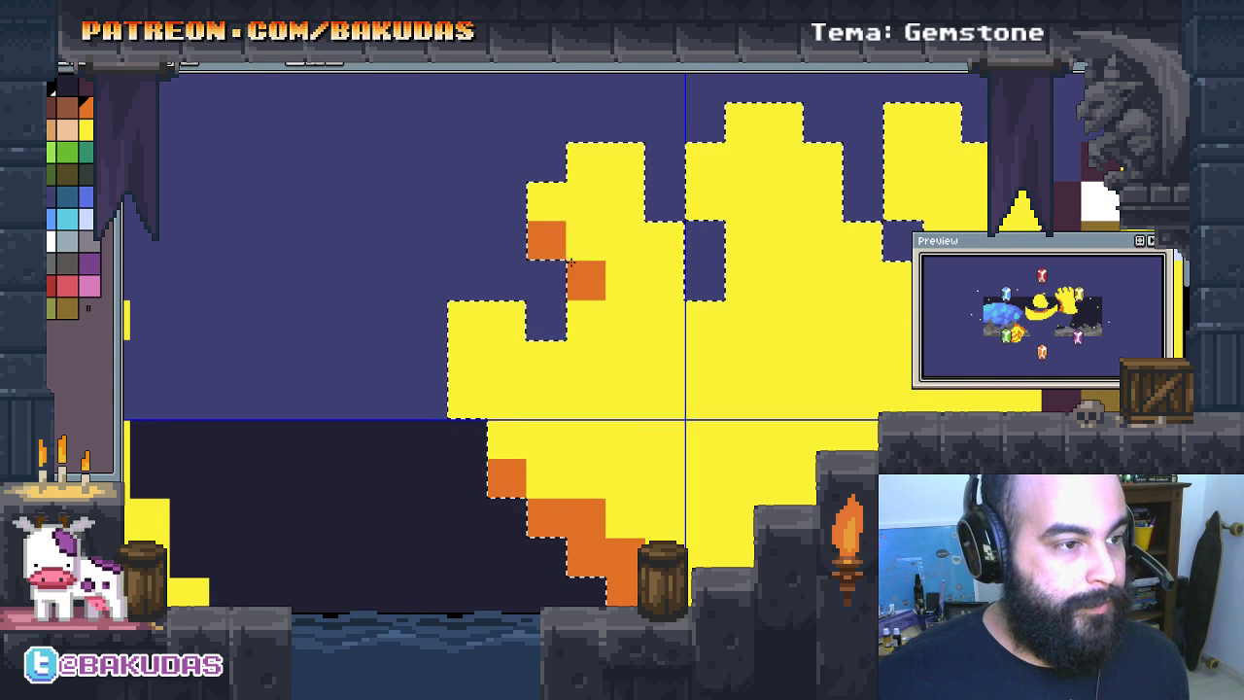
pyautogui.moveTo(572, 263); pyautogui.dragTo(586, 360)
pyautogui.click(547, 202)
pyautogui.click(717, 358)
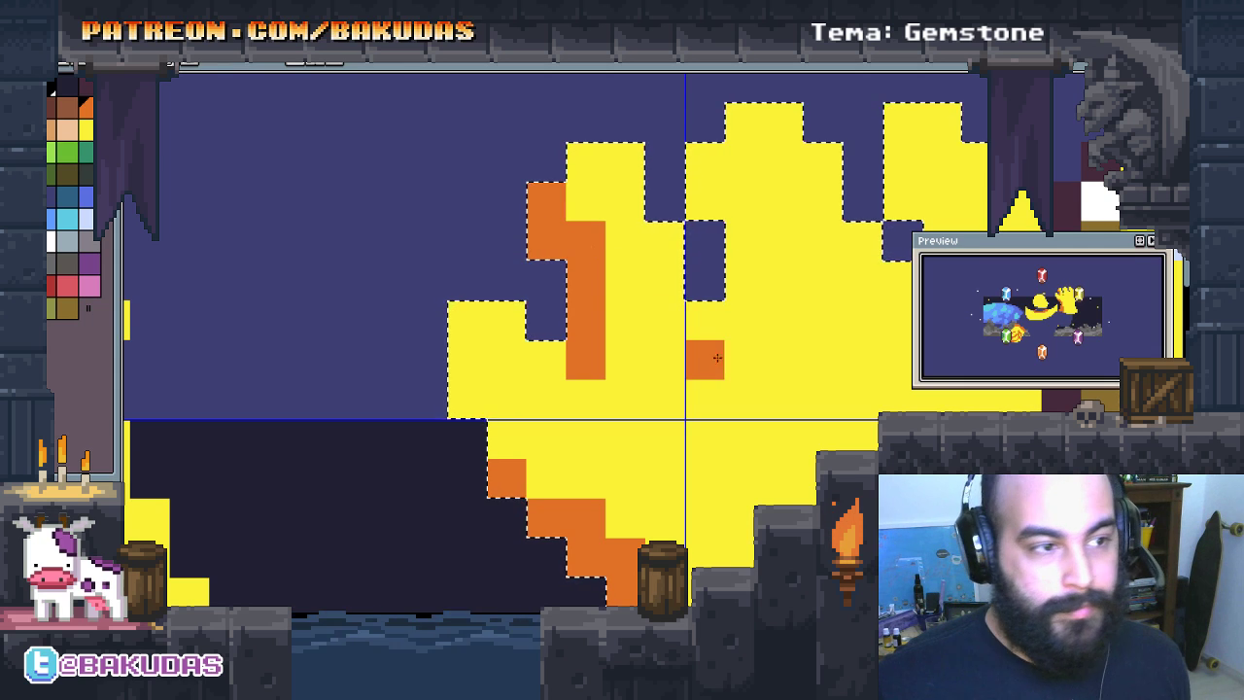
pyautogui.moveTo(734, 357); pyautogui.dragTo(630, 372)
pyautogui.click(600, 216)
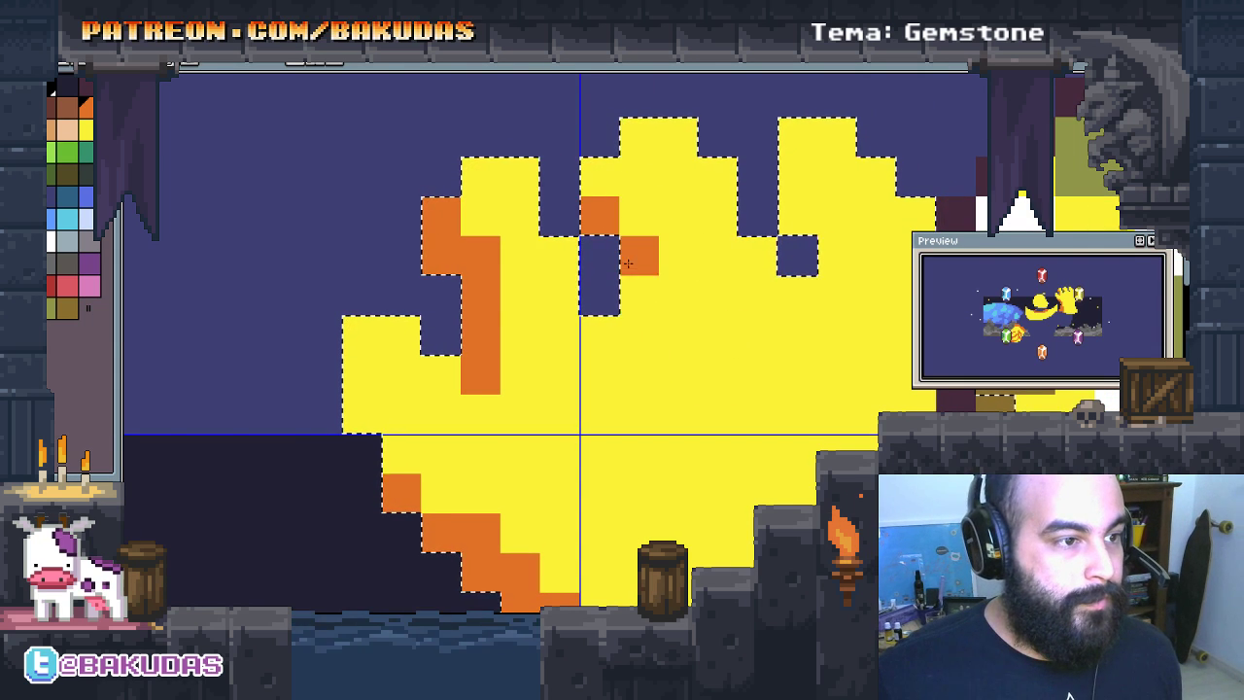
pyautogui.moveTo(628, 263); pyautogui.dragTo(637, 340)
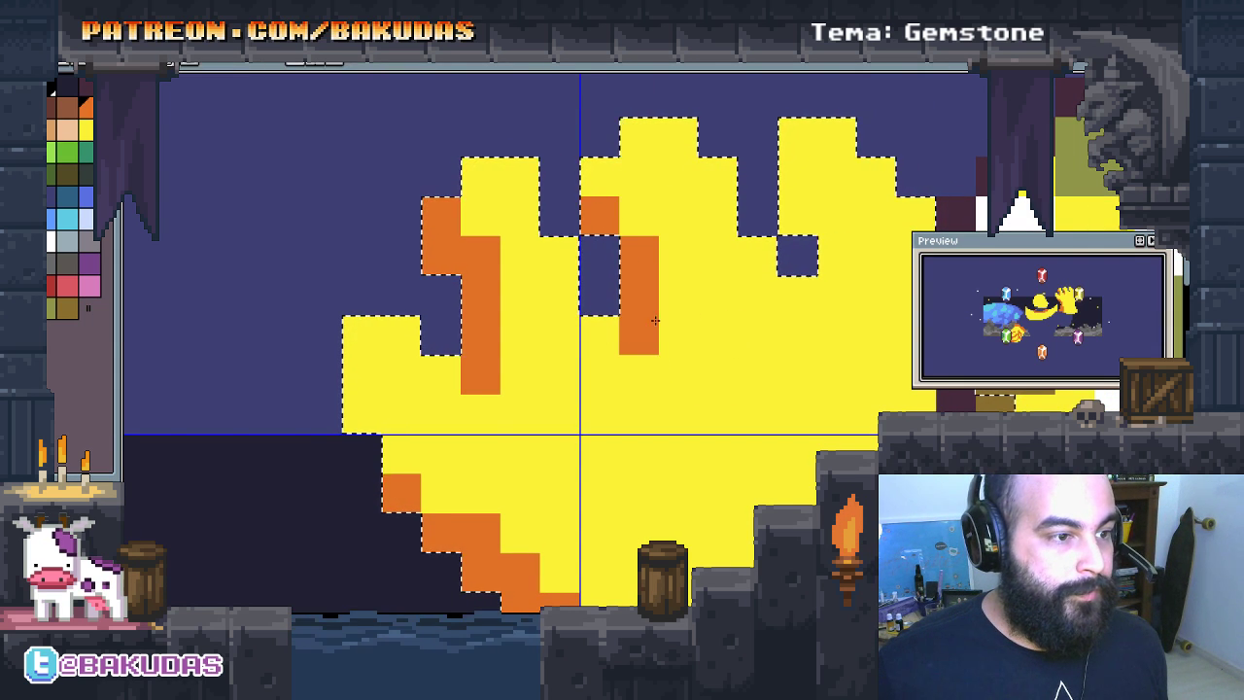
pyautogui.rightClick(646, 345)
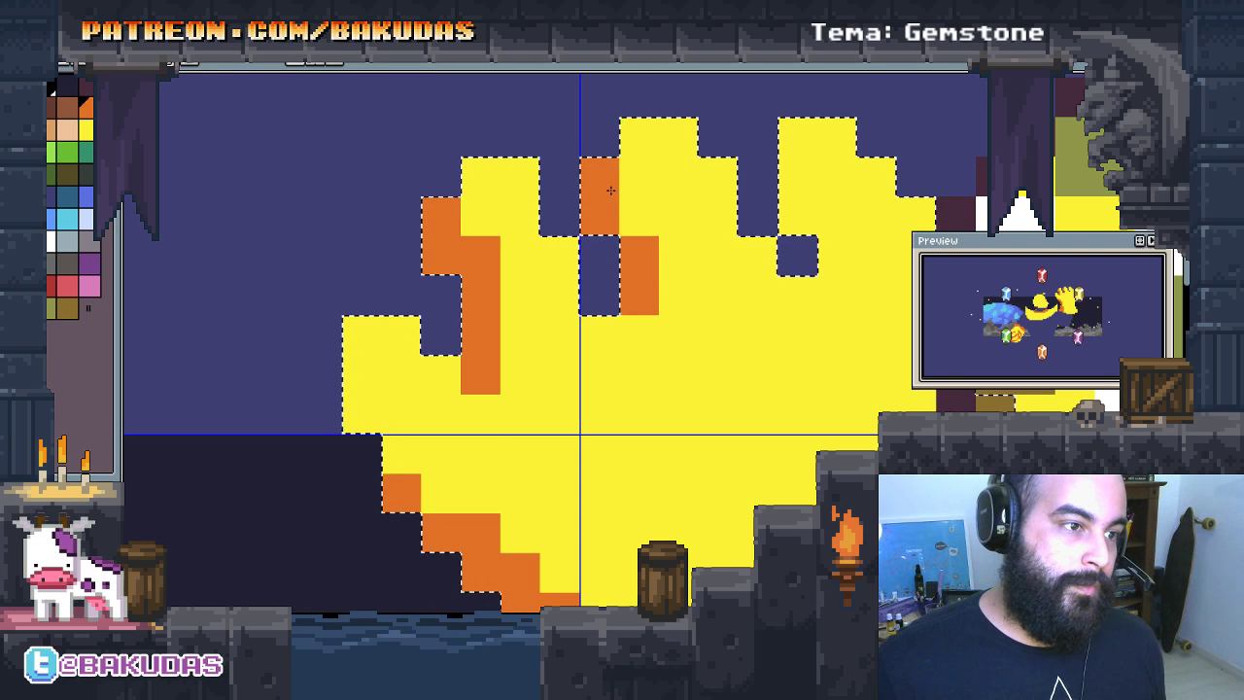
pyautogui.moveTo(599, 177); pyautogui.dragTo(637, 228)
# Step: Add a stepped orange shadow down the next finger, reverting stray pixels to yellow
pyautogui.moveTo(758, 335); pyautogui.dragTo(588, 355)
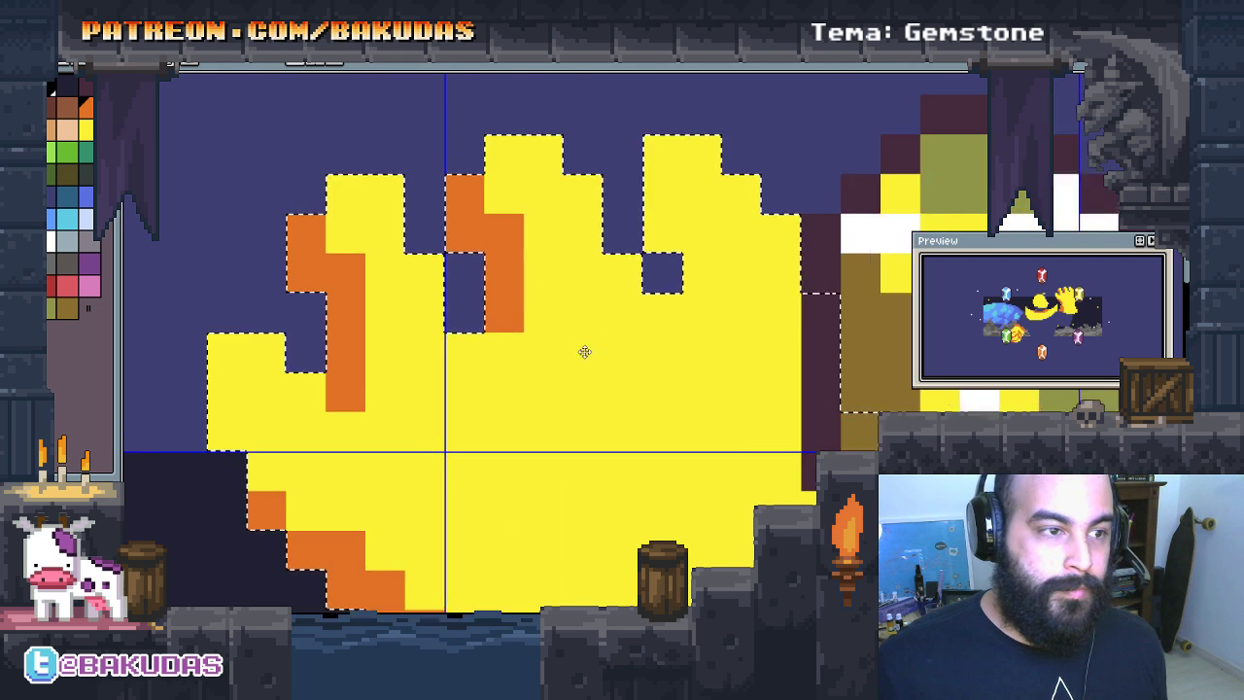
pyautogui.click(630, 211)
pyautogui.moveTo(629, 211); pyautogui.dragTo(629, 241)
pyautogui.click(667, 274)
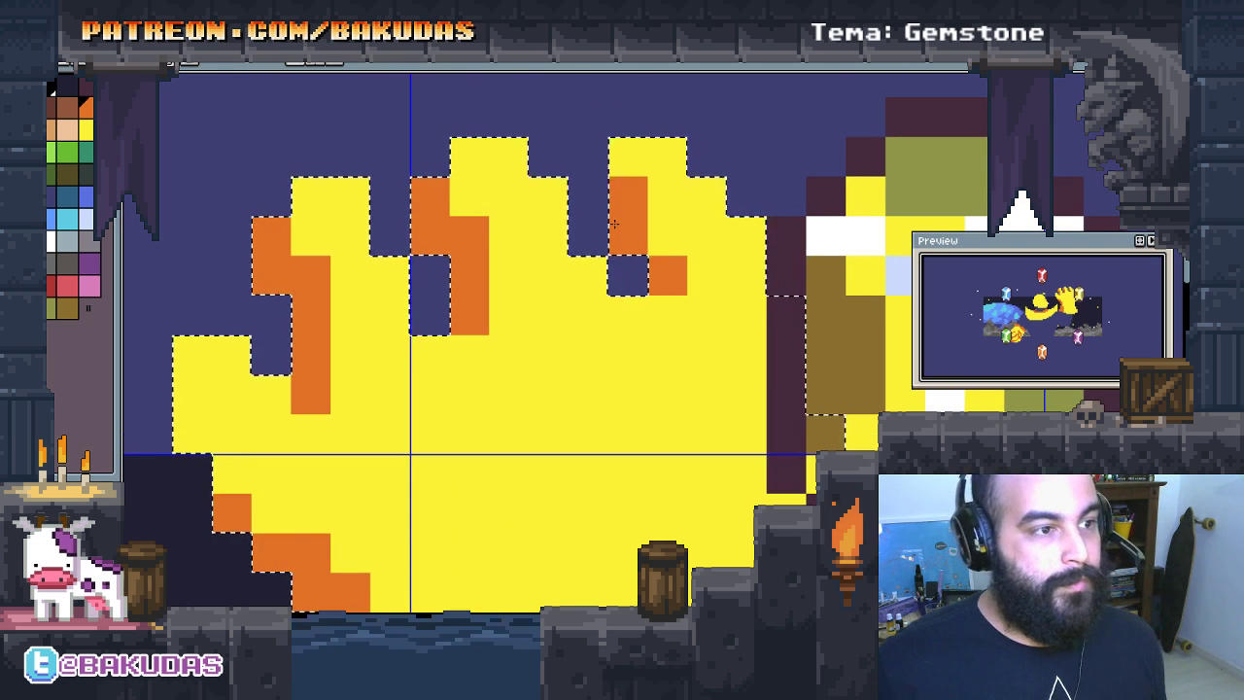
pyautogui.click(693, 319)
pyautogui.rightClick(693, 319)
pyautogui.click(665, 317)
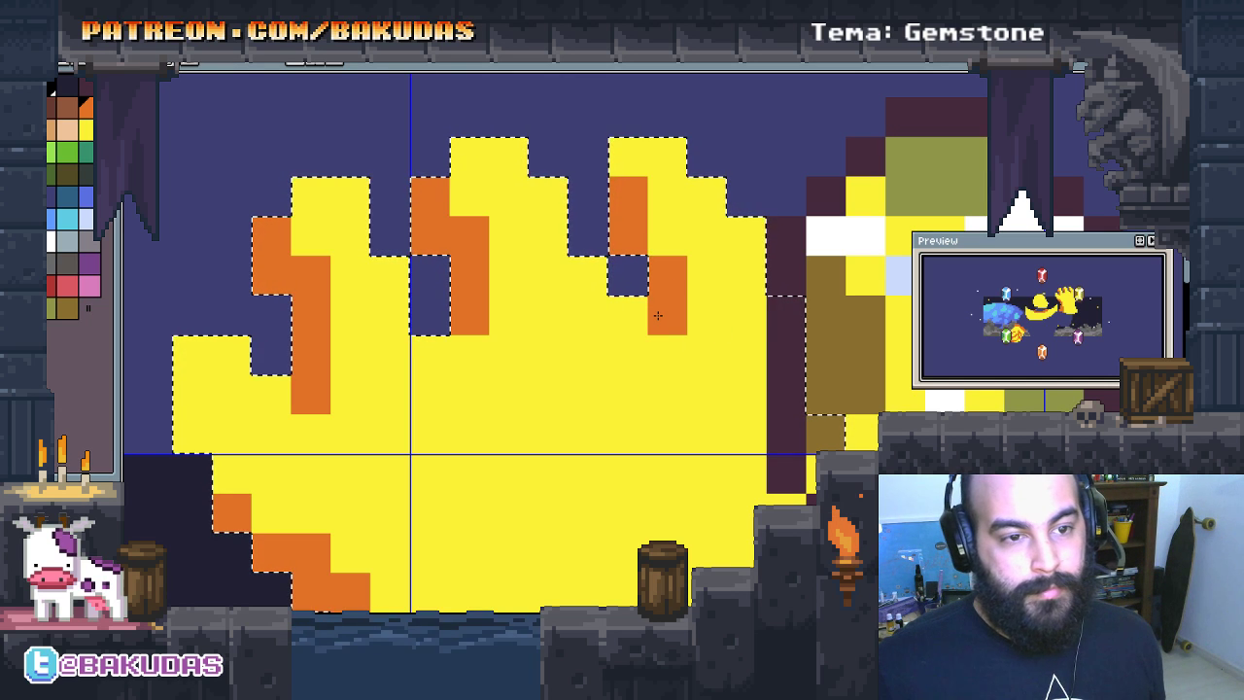
pyautogui.rightClick(658, 315)
pyautogui.click(651, 423)
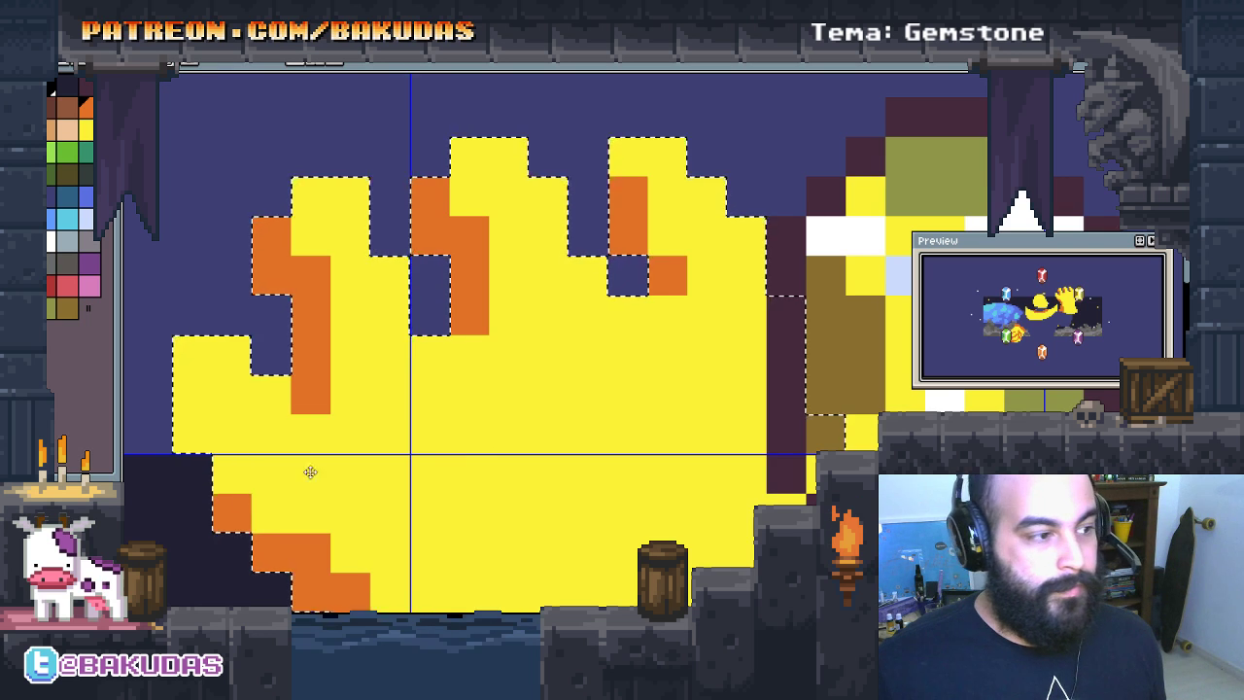
# Step: Draw an orange shadow band across the gauntlet and extend its lower bar left
pyautogui.moveTo(311, 469)
pyautogui.mouseDown()
pyautogui.moveTo(652, 356)
pyautogui.moveTo(525, 356)
pyautogui.mouseUp()
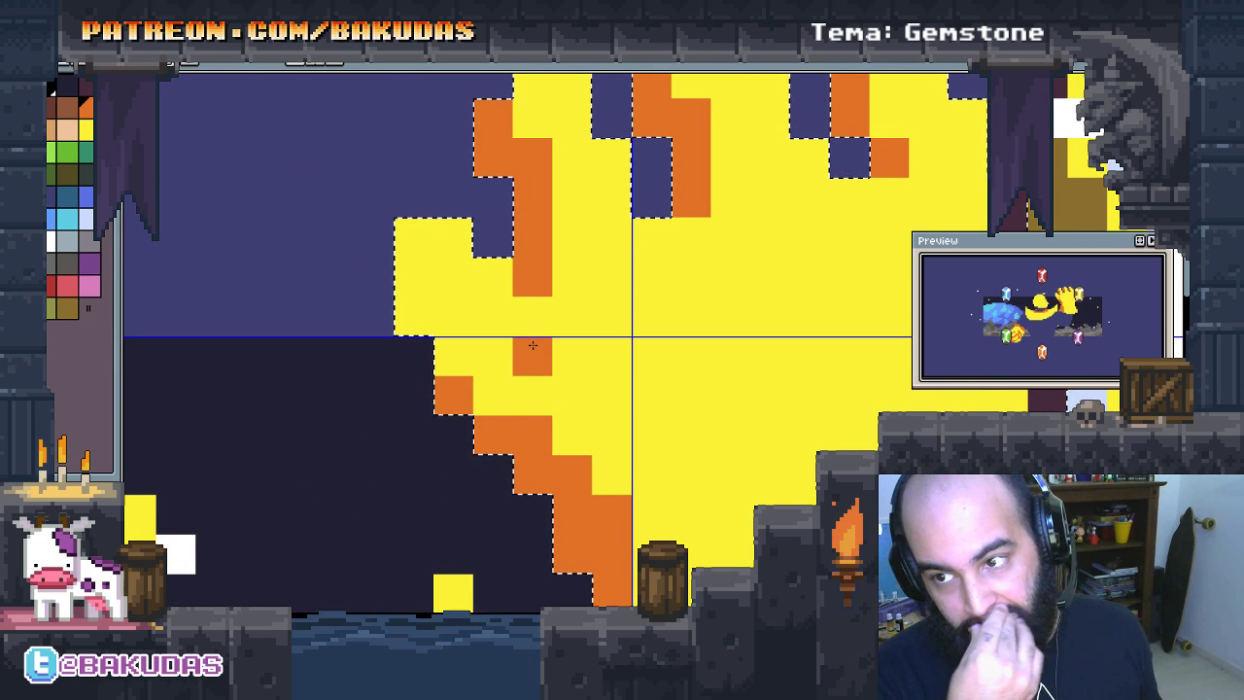
pyautogui.moveTo(533, 345); pyautogui.dragTo(466, 316)
pyautogui.scroll(-4, 466, 316)
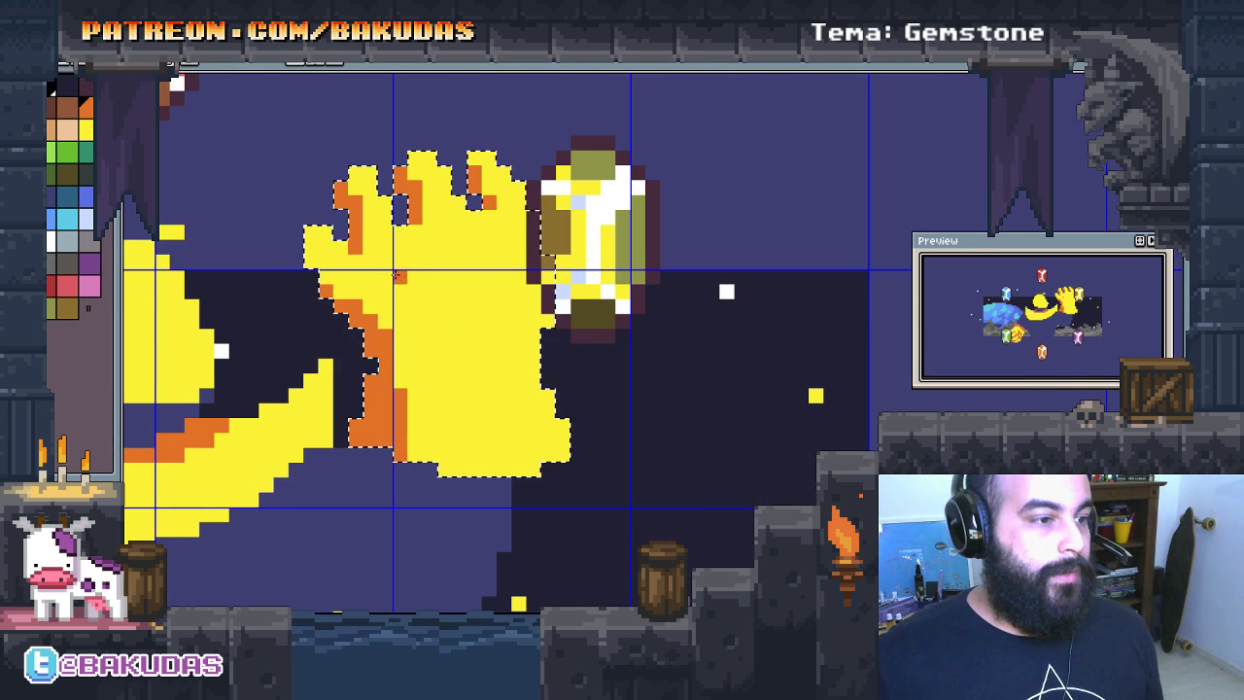
pyautogui.scroll(-2, 515, 321)
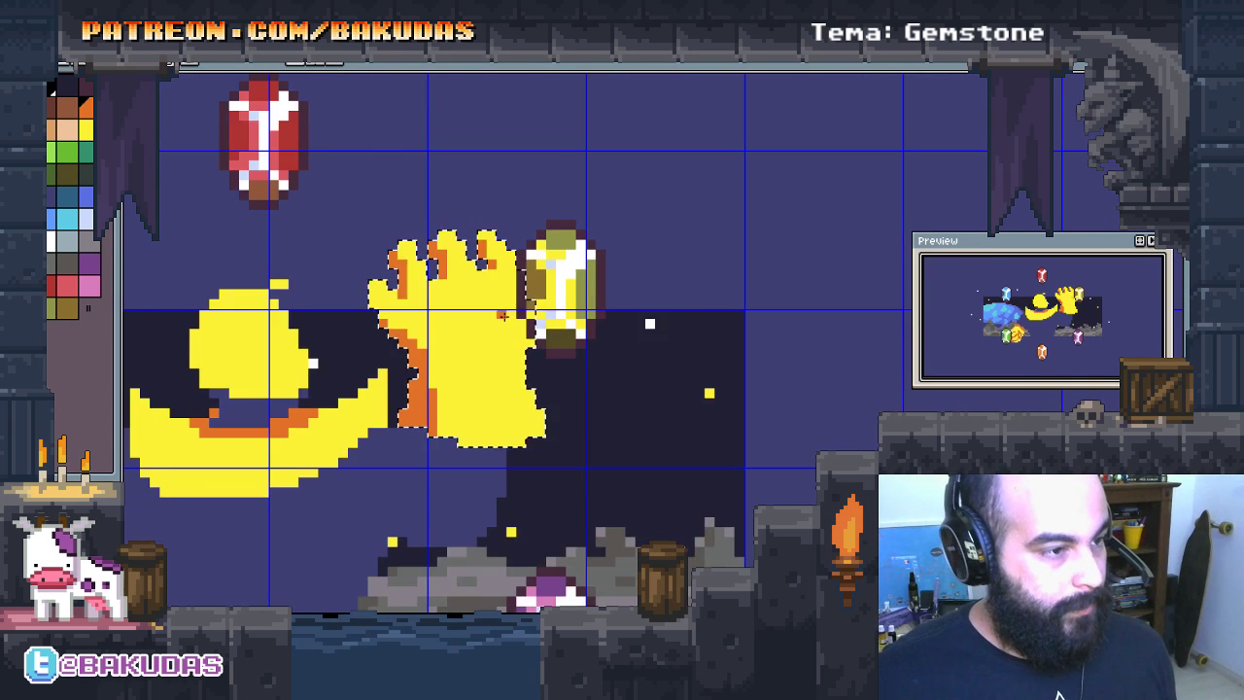
pyautogui.scroll(2, 486, 340)
pyautogui.moveTo(450, 370)
pyautogui.mouseDown()
pyautogui.moveTo(555, 353)
pyautogui.moveTo(539, 336)
pyautogui.moveTo(500, 336)
pyautogui.moveTo(534, 323)
pyautogui.mouseUp()
pyautogui.click(462, 338)
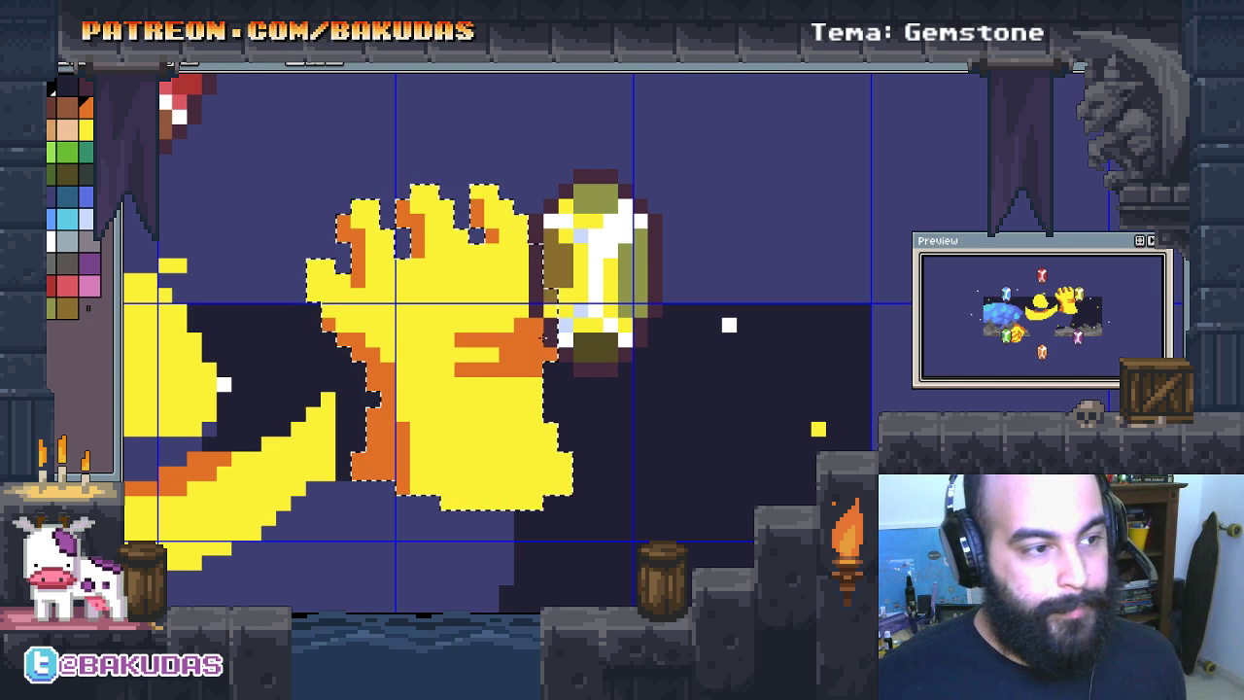
pyautogui.click(521, 412)
pyautogui.scroll(1, 519, 425)
pyautogui.scroll(2, 501, 387)
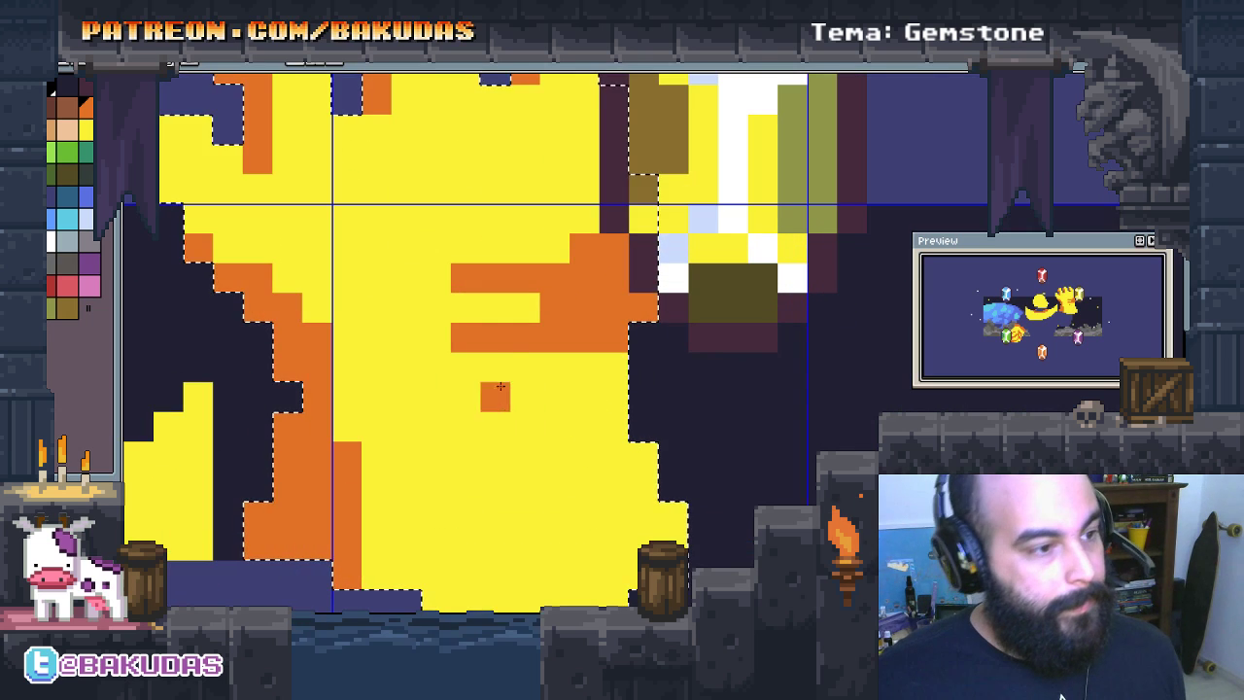
pyautogui.rightClick(501, 387)
pyautogui.moveTo(412, 340); pyautogui.dragTo(437, 337)
# Step: Add a second orange band across the lower palm with a small shading cluster
pyautogui.press('x')
pyautogui.click(471, 287)
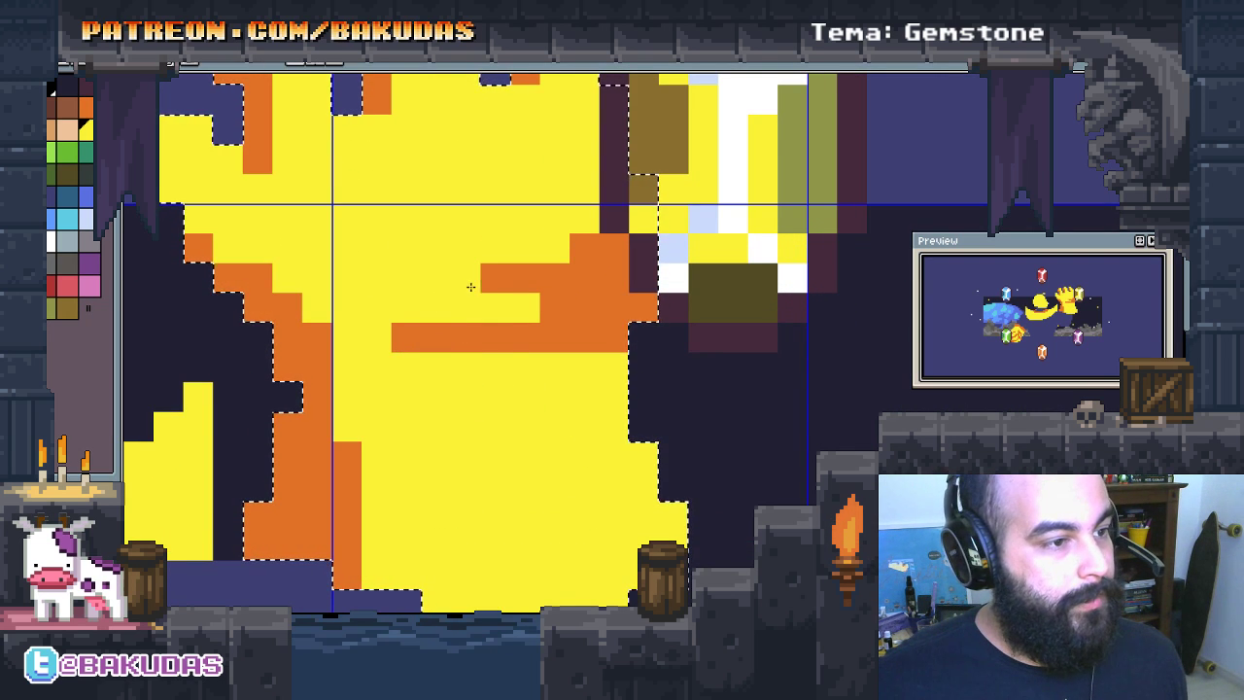
pyautogui.moveTo(470, 286); pyautogui.dragTo(494, 267)
pyautogui.click(514, 436)
pyautogui.keyDown('shift'); pyautogui.click(666, 416); pyautogui.keyUp('shift')
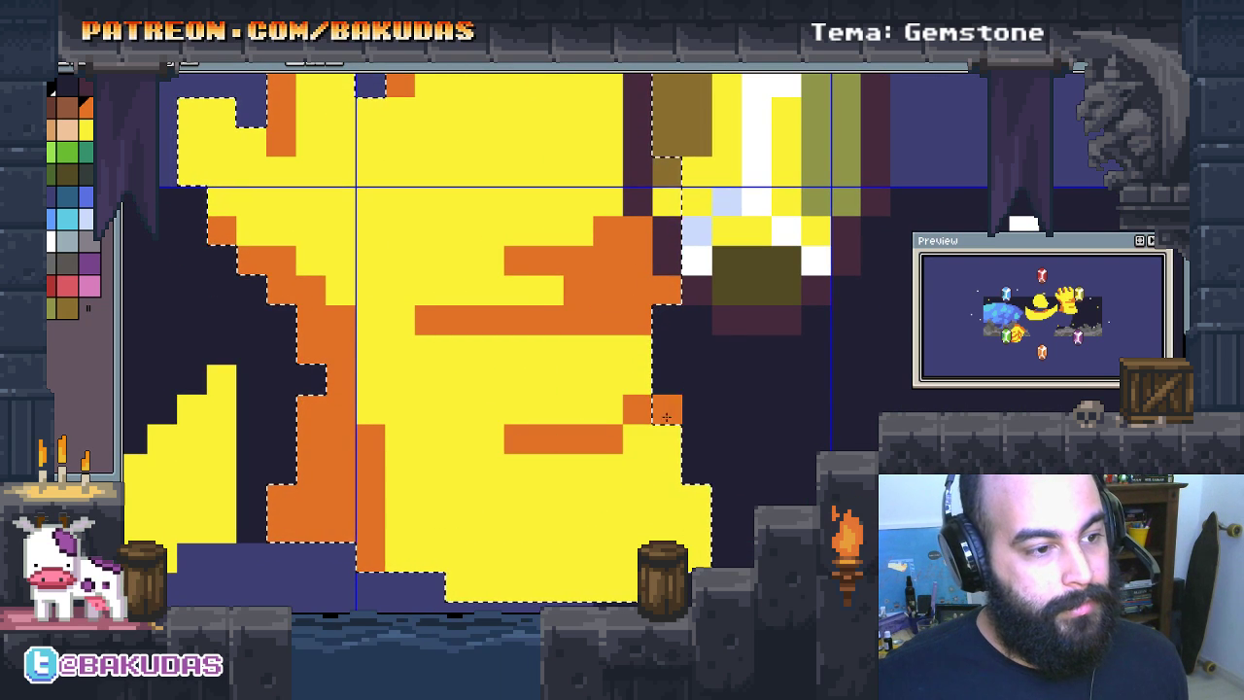
pyautogui.click(608, 409)
pyautogui.rightClick(666, 410)
pyautogui.click(638, 438)
pyautogui.click(637, 380)
pyautogui.click(548, 499)
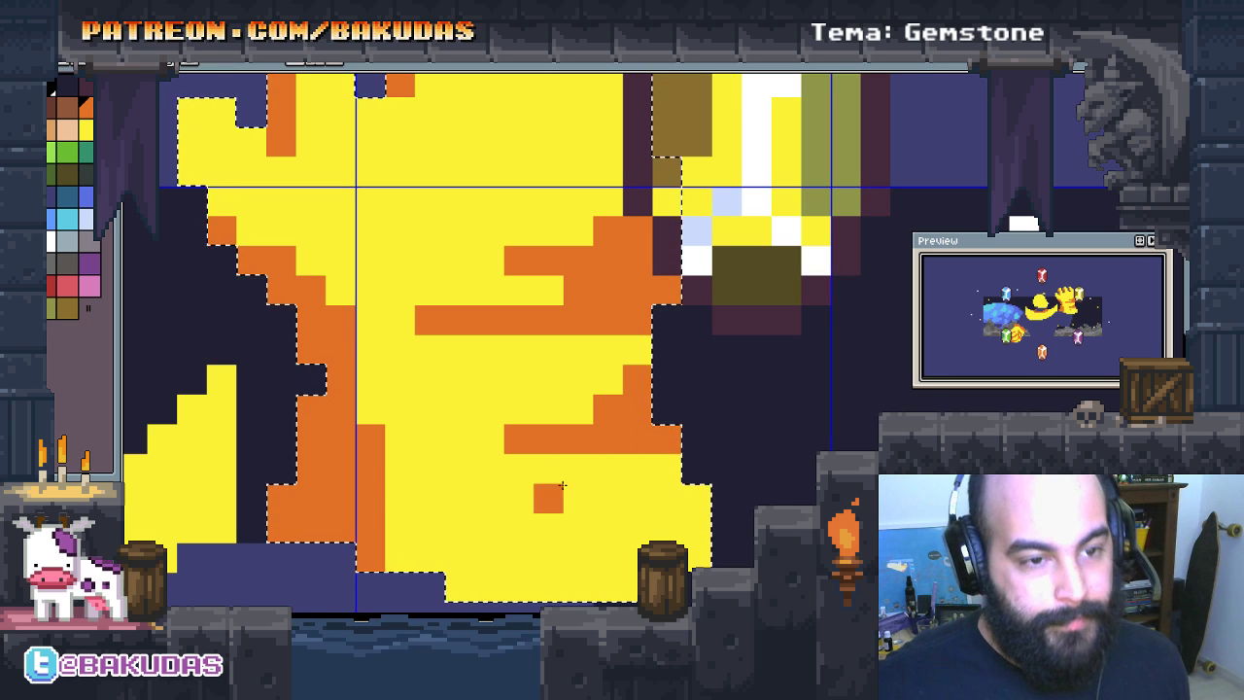
pyautogui.rightClick(549, 498)
# Step: Add an orange shading pixel near the bottom of the palm
pyautogui.moveTo(499, 347); pyautogui.dragTo(438, 367)
pyautogui.click(447, 392)
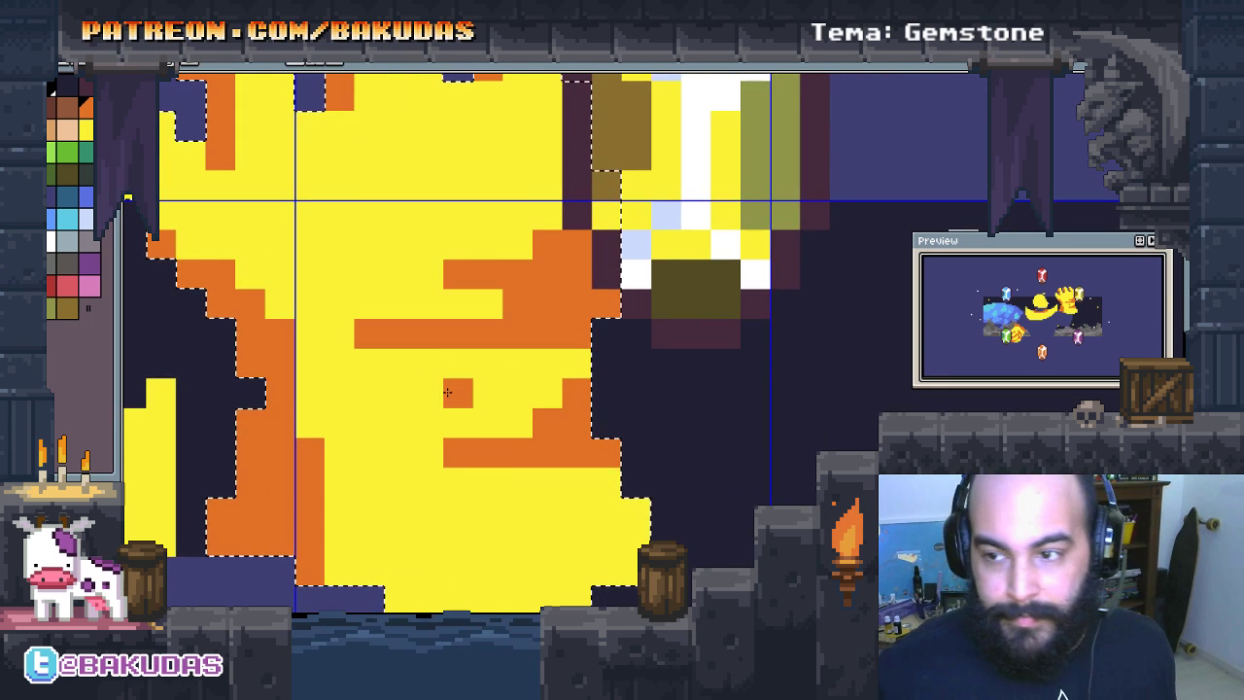
pyautogui.rightClick(447, 392)
pyautogui.moveTo(387, 521)
pyautogui.mouseDown()
pyautogui.moveTo(371, 470)
pyautogui.moveTo(413, 491)
pyautogui.moveTo(326, 510)
pyautogui.moveTo(380, 518)
pyautogui.mouseUp()
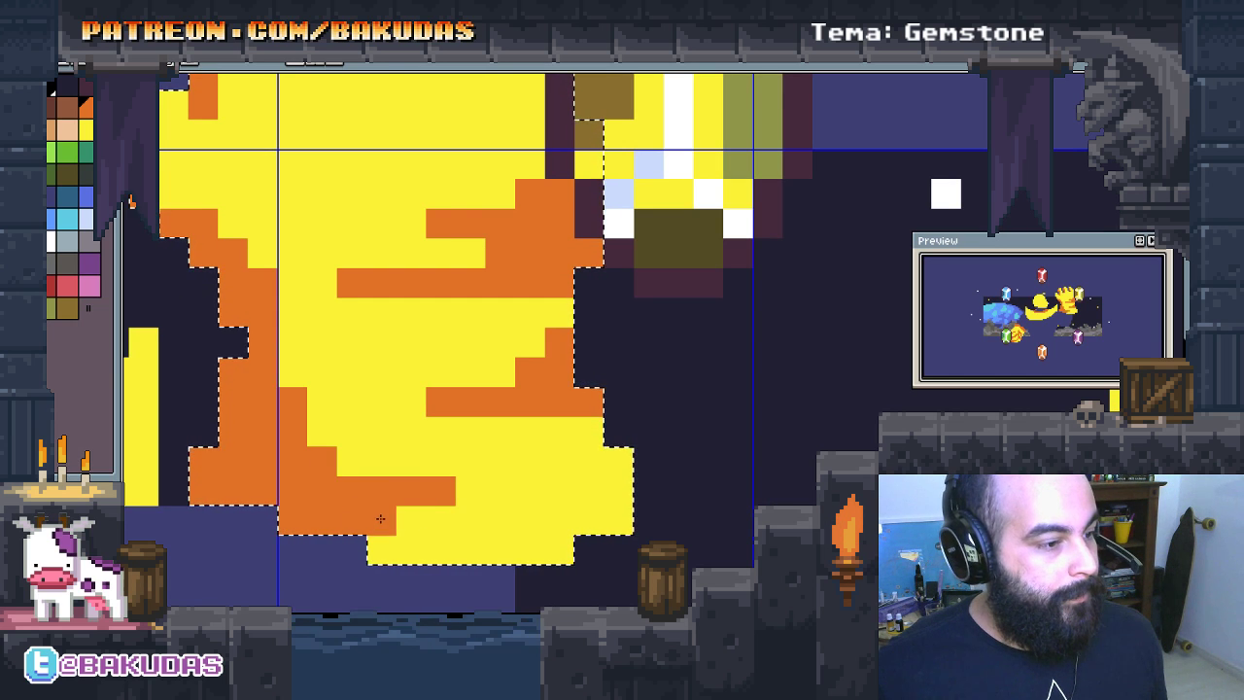
pyautogui.moveTo(553, 519); pyautogui.dragTo(559, 533)
pyautogui.click(507, 475)
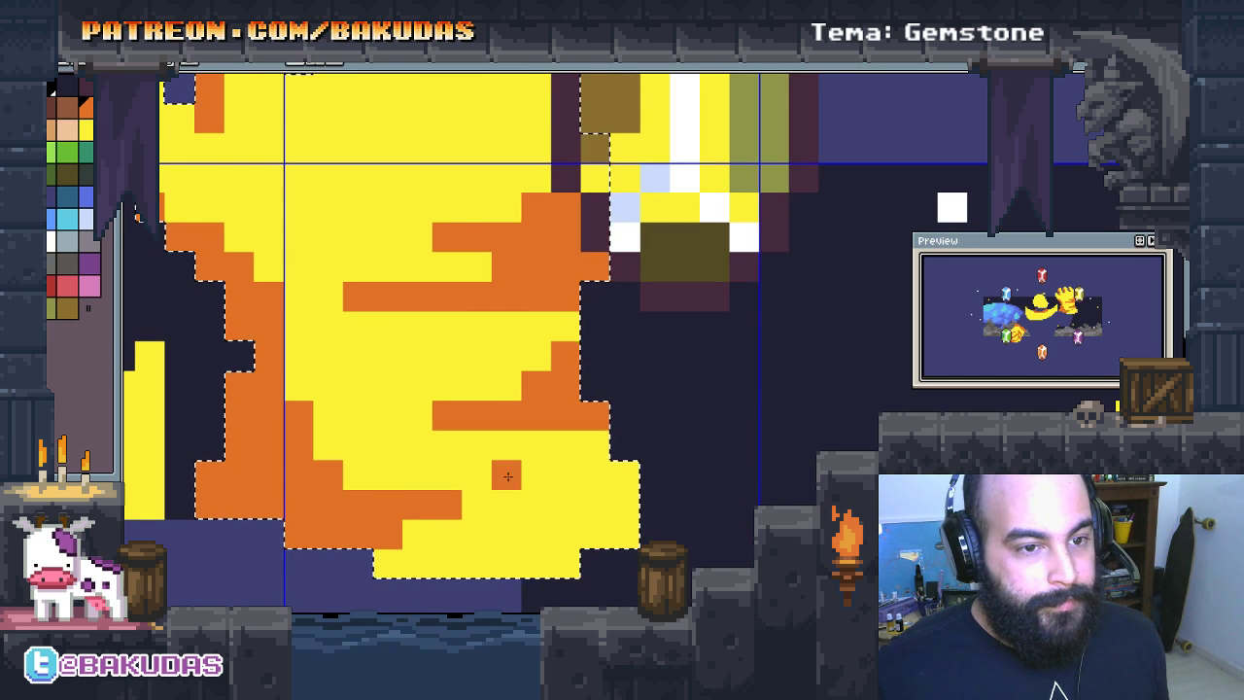
pyautogui.scroll(-2, 508, 475)
# Step: Select the gauntlet's finger section and move it up and to the right
pyautogui.scroll(-1, 389, 411)
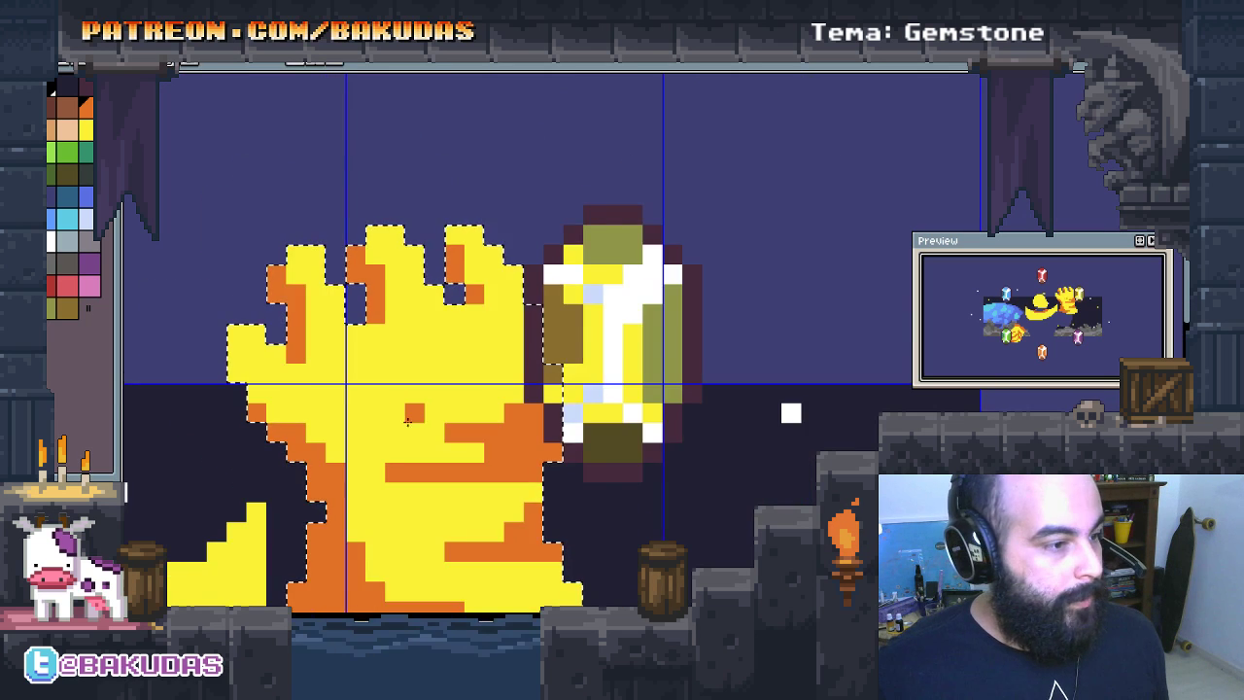
pyautogui.scroll(-1, 407, 420)
pyautogui.hotkey('ctrl', 'd')
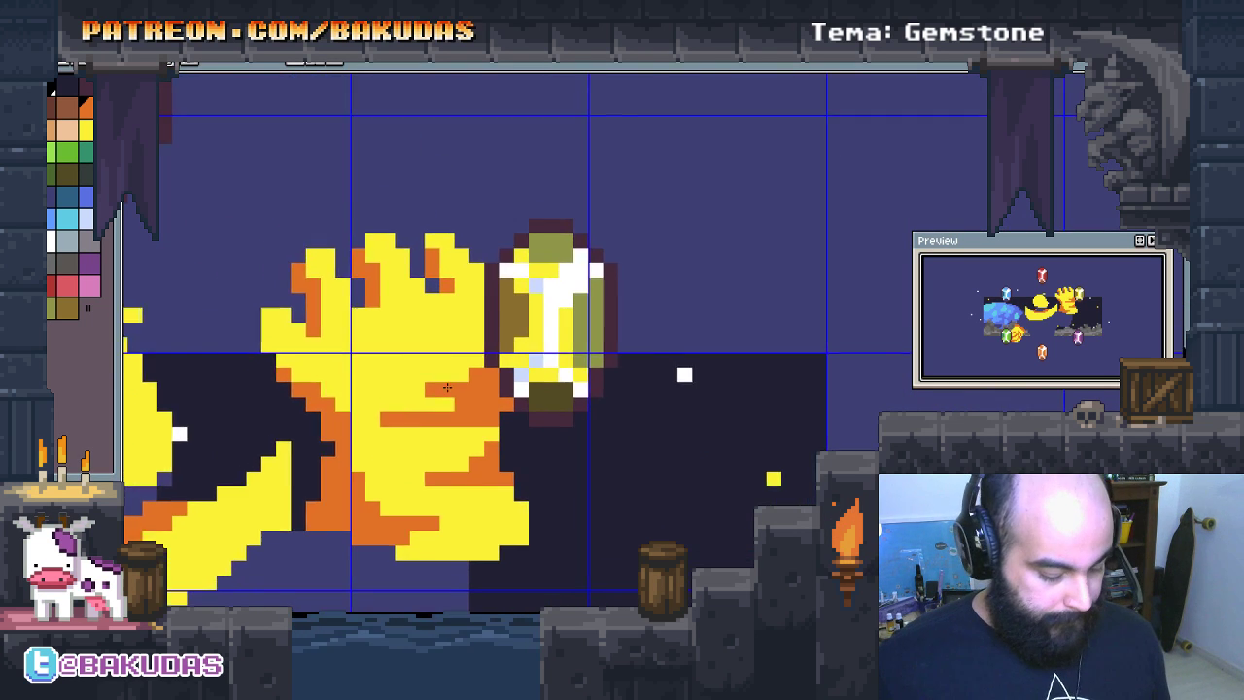
pyautogui.scroll(-1, 447, 387)
pyautogui.moveTo(304, 276)
pyautogui.mouseDown()
pyautogui.moveTo(466, 408)
pyautogui.moveTo(505, 408)
pyautogui.moveTo(417, 342)
pyautogui.mouseUp()
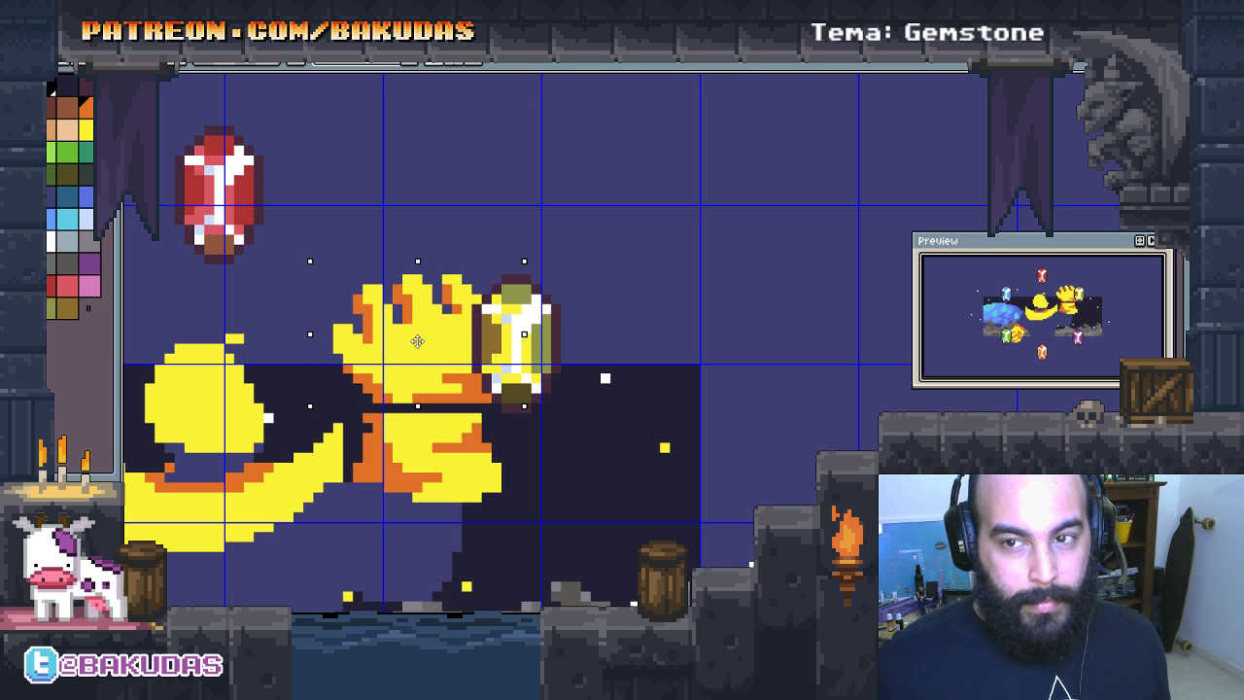
pyautogui.moveTo(417, 342)
pyautogui.mouseDown()
pyautogui.moveTo(742, 293)
pyautogui.moveTo(725, 299)
pyautogui.mouseUp()
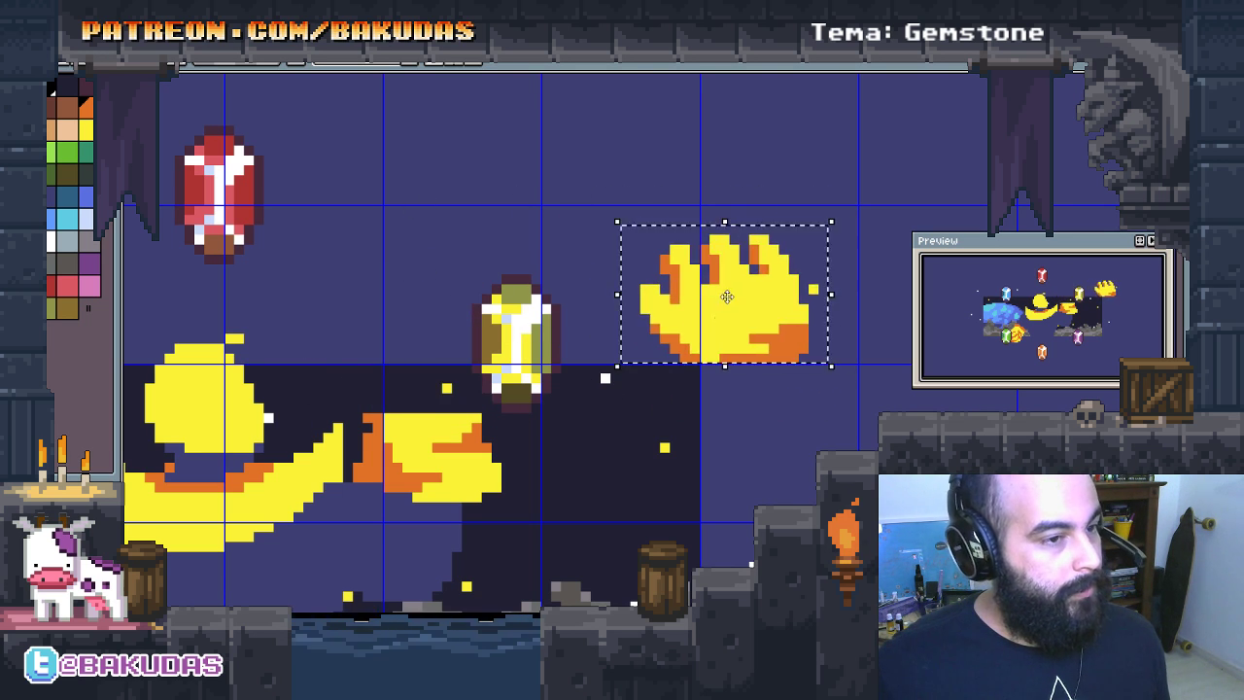
pyautogui.hotkey('ctrl', 'd')
pyautogui.moveTo(445, 387); pyautogui.dragTo(498, 358)
pyautogui.scroll(-2, 497, 358)
# Step: Hide the gem layer using the layers panel
pyautogui.press('Tab')
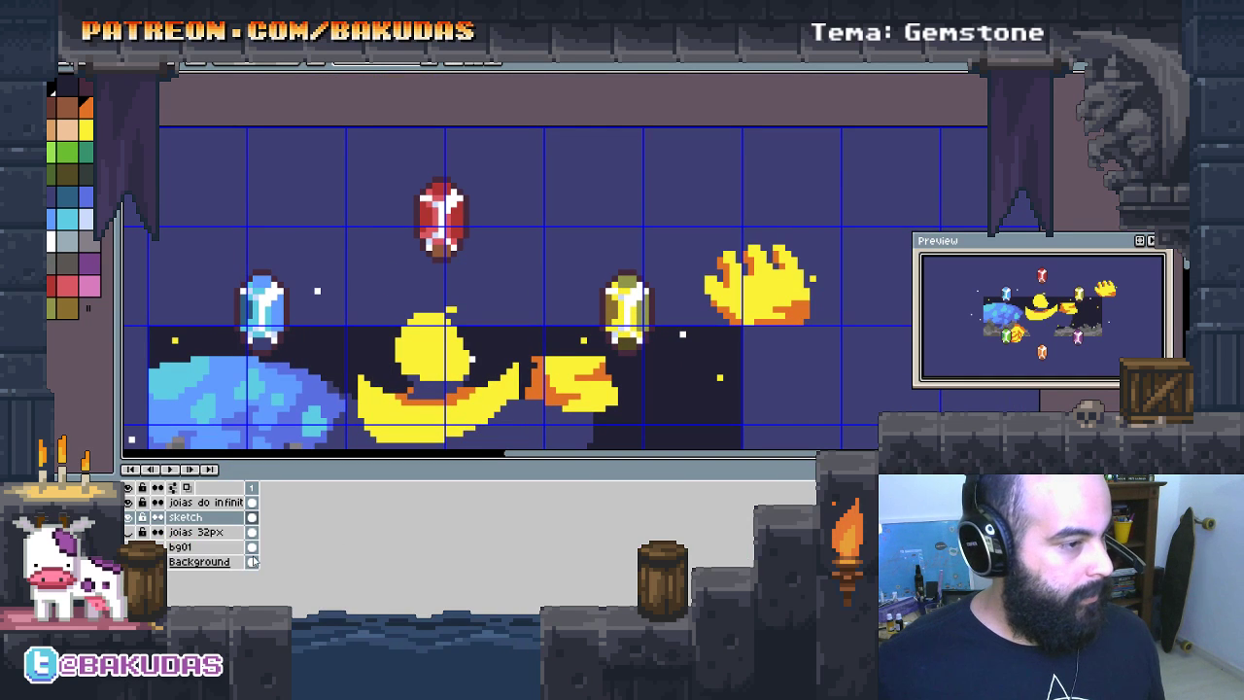
pyautogui.click(128, 503)
pyautogui.press('Tab')
pyautogui.scroll(1, 545, 327)
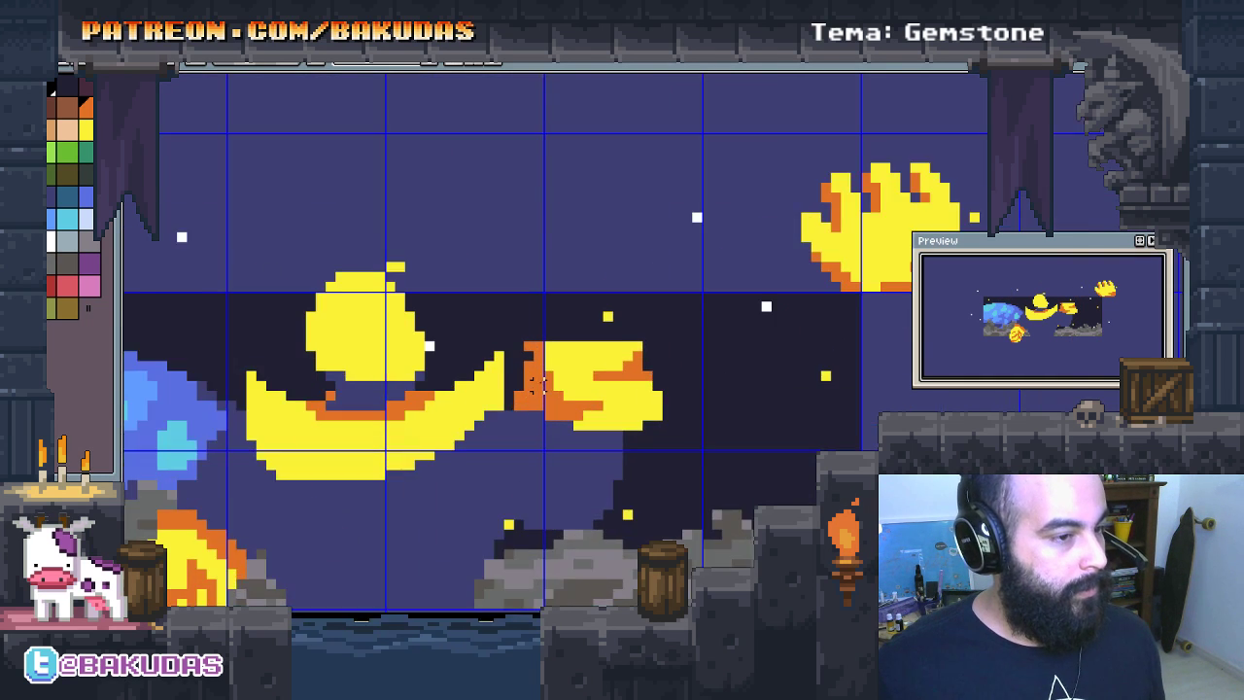
pyautogui.scroll(1, 544, 326)
pyautogui.scroll(1, 545, 327)
pyautogui.scroll(-2, 609, 397)
pyautogui.scroll(1, 536, 392)
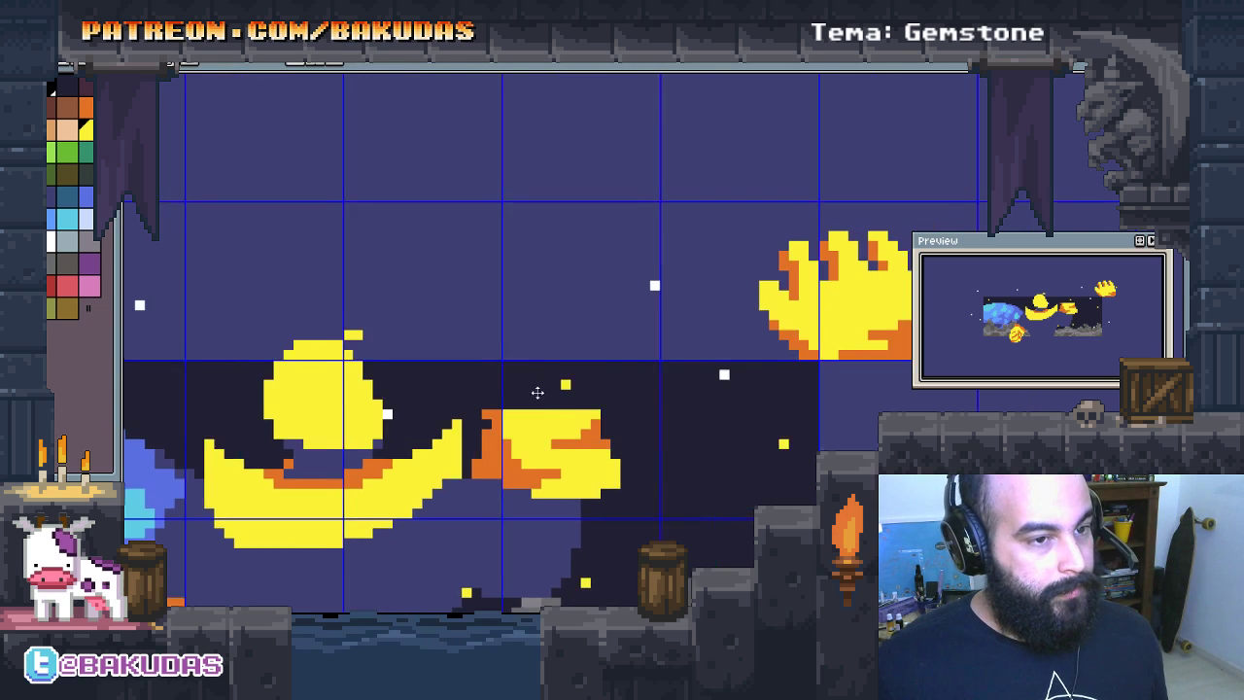
# Step: Extend the central yellow column upward, joining blocks and leaving a notch at upper right
pyautogui.moveTo(476, 380); pyautogui.dragTo(501, 386)
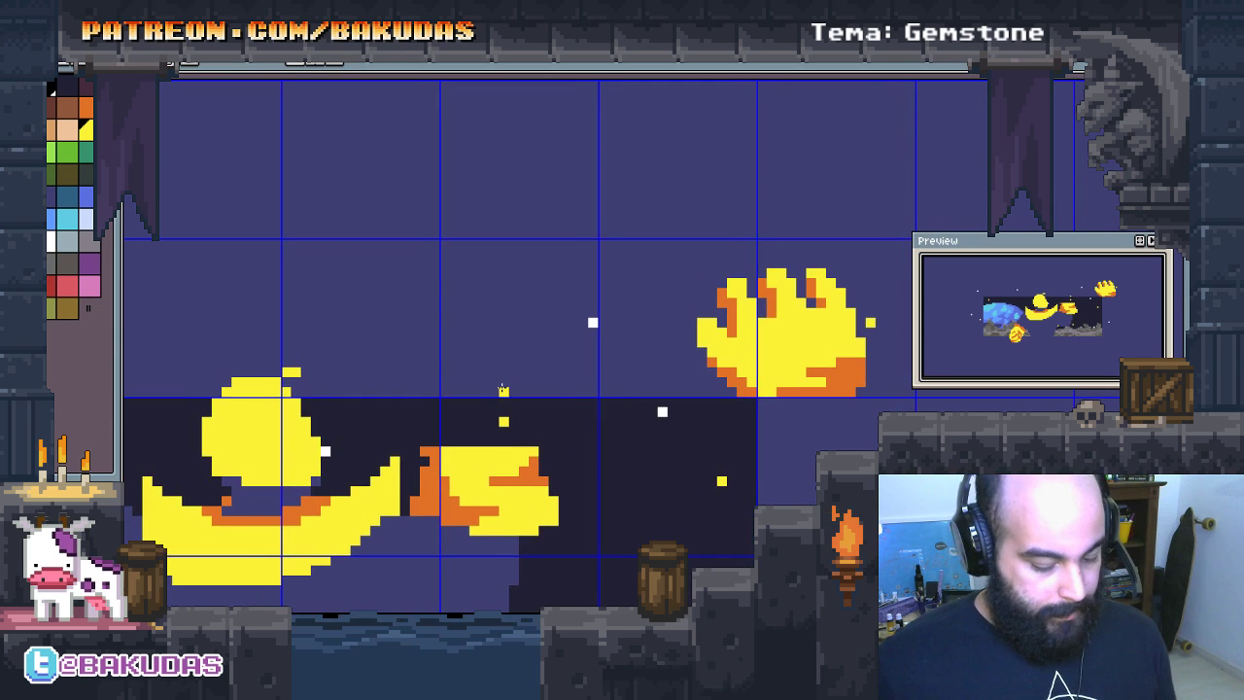
pyautogui.scroll(1, 499, 386)
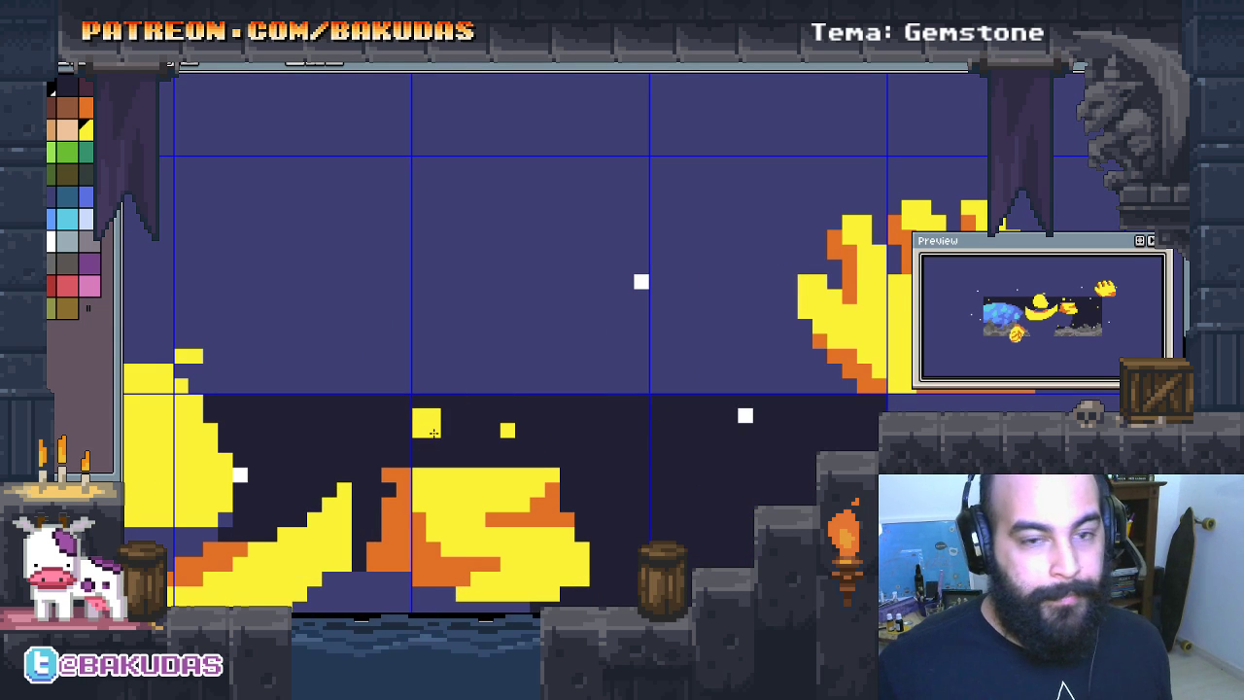
pyautogui.moveTo(434, 423); pyautogui.dragTo(426, 453)
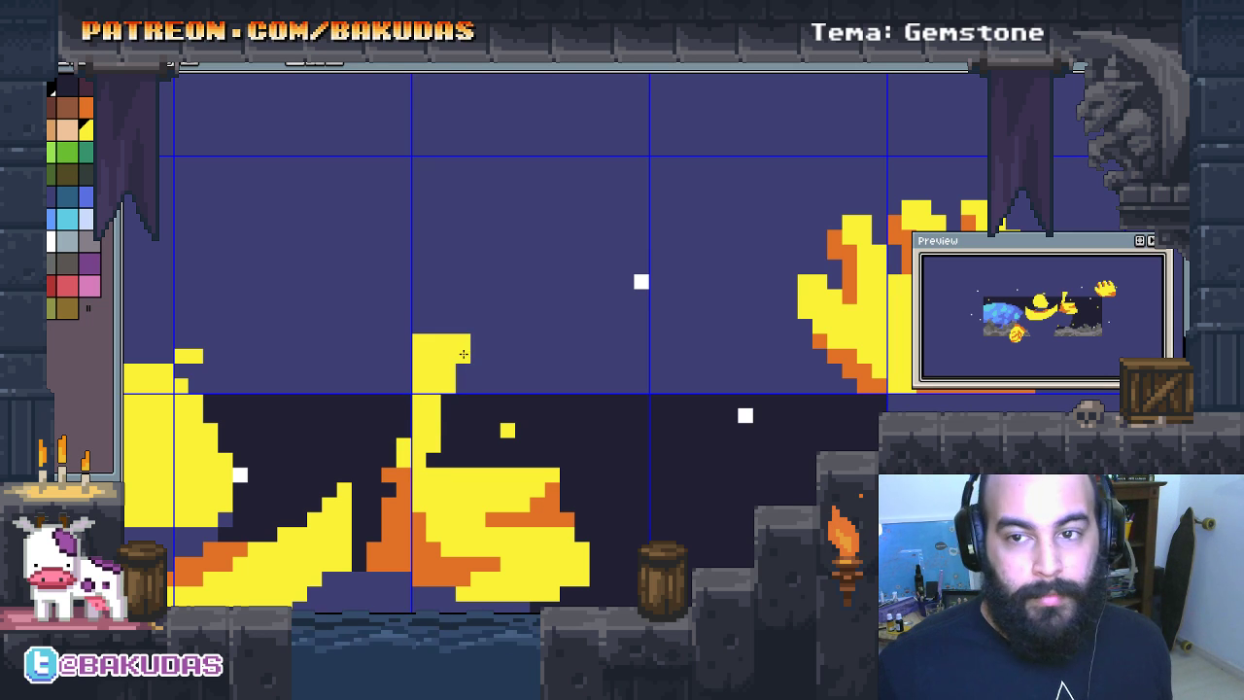
pyautogui.moveTo(483, 314); pyautogui.dragTo(476, 364)
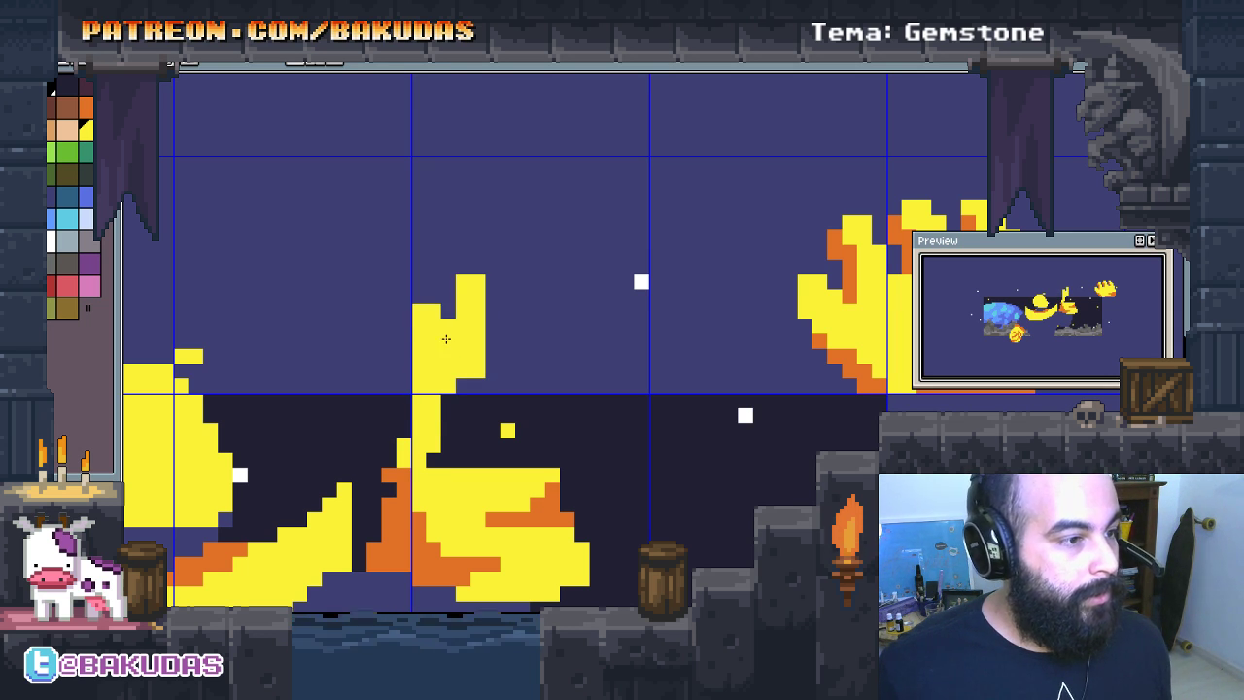
pyautogui.moveTo(536, 307)
pyautogui.mouseDown()
pyautogui.moveTo(470, 277)
pyautogui.moveTo(513, 346)
pyautogui.moveTo(492, 333)
pyautogui.mouseUp()
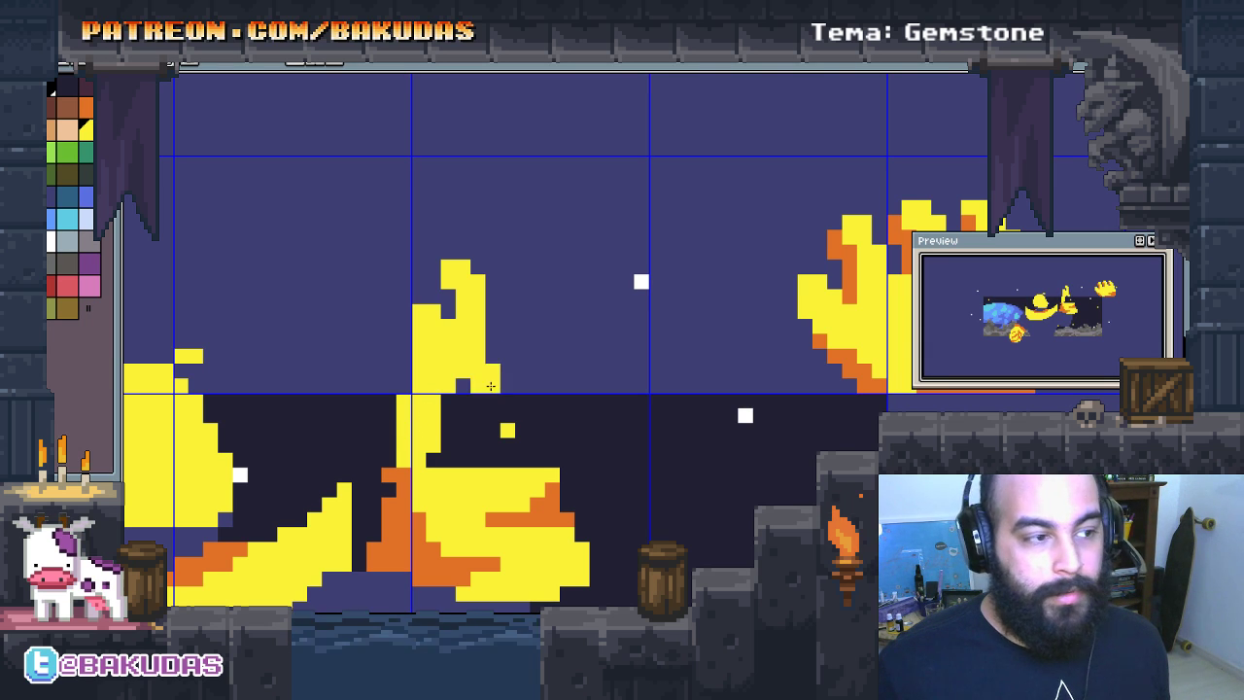
pyautogui.moveTo(491, 386)
pyautogui.mouseDown()
pyautogui.moveTo(513, 272)
pyautogui.moveTo(499, 334)
pyautogui.mouseUp()
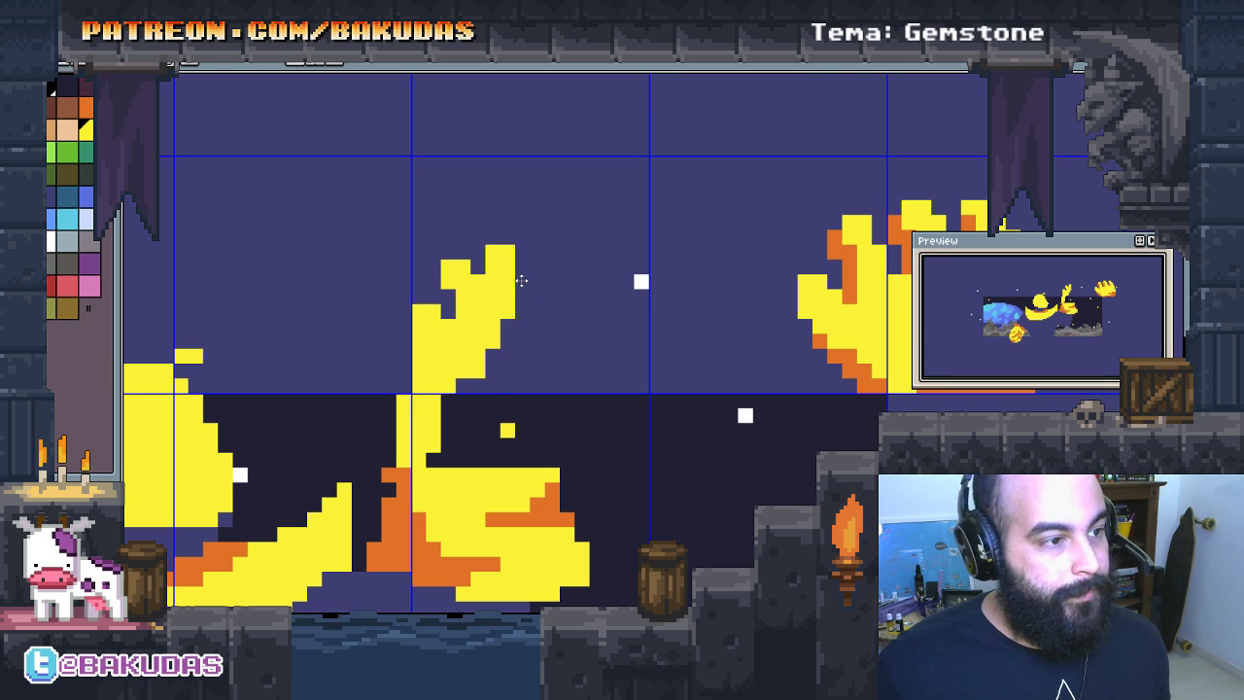
pyautogui.moveTo(521, 280); pyautogui.dragTo(508, 333)
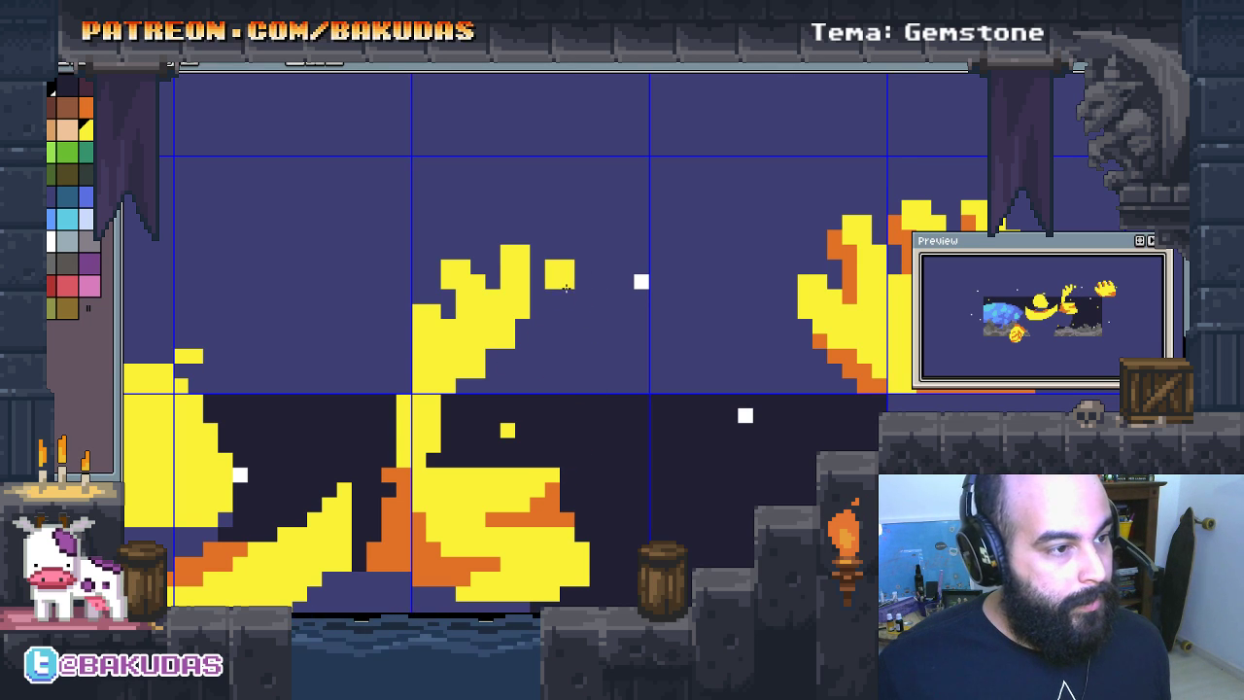
# Step: Paint yellow down the hand's right side and raise its right edge
pyautogui.moveTo(564, 288)
pyautogui.mouseDown()
pyautogui.moveTo(553, 409)
pyautogui.moveTo(521, 453)
pyautogui.moveTo(500, 384)
pyautogui.moveTo(474, 408)
pyautogui.mouseUp()
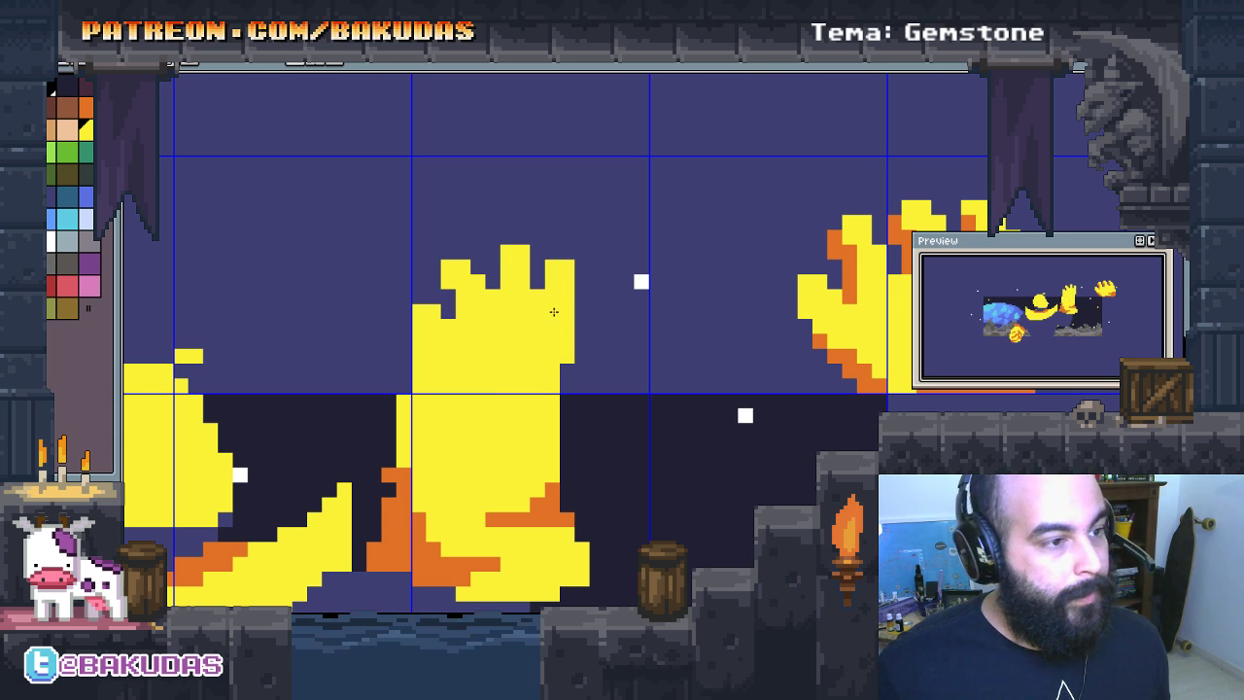
pyautogui.click(601, 379)
pyautogui.scroll(1, 598, 384)
pyautogui.scroll(-1, 564, 361)
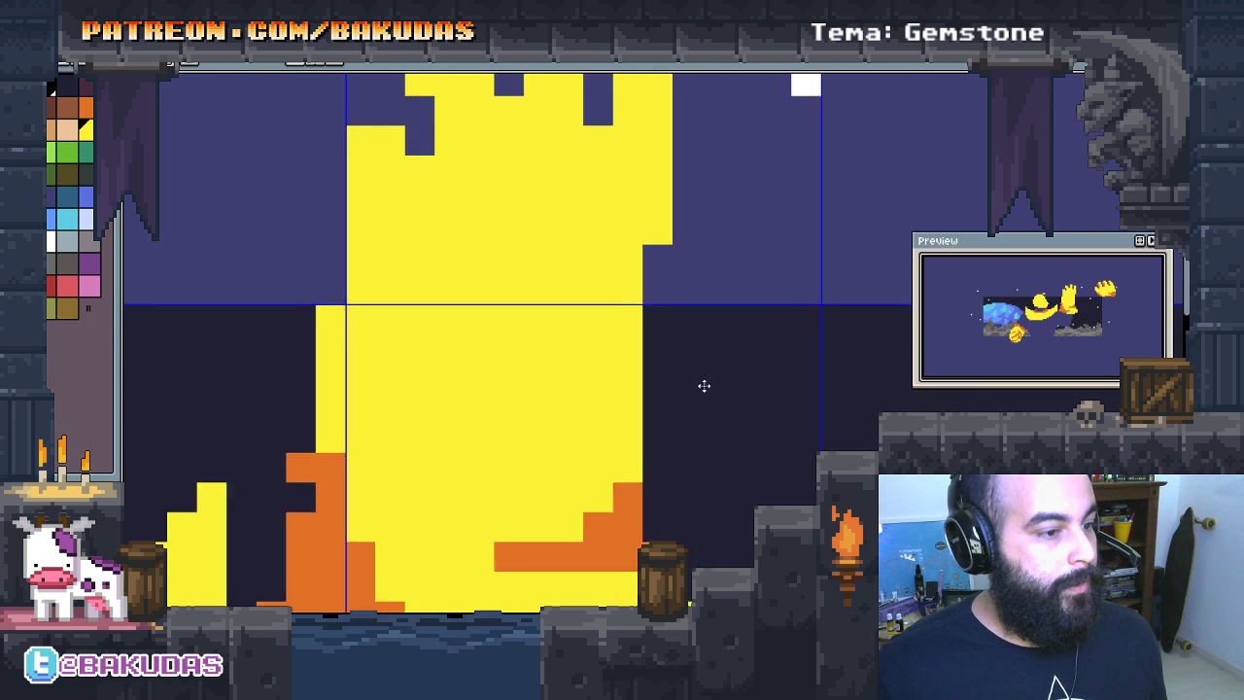
pyautogui.click(677, 414)
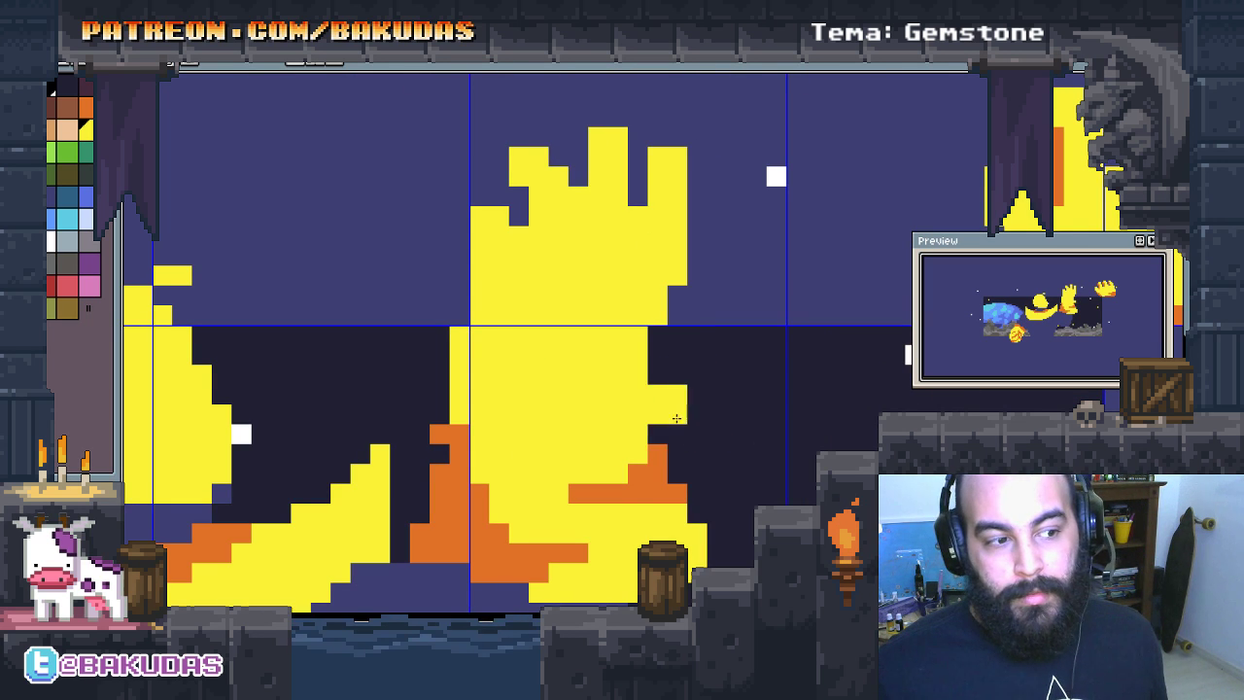
pyautogui.moveTo(657, 393); pyautogui.dragTo(657, 354)
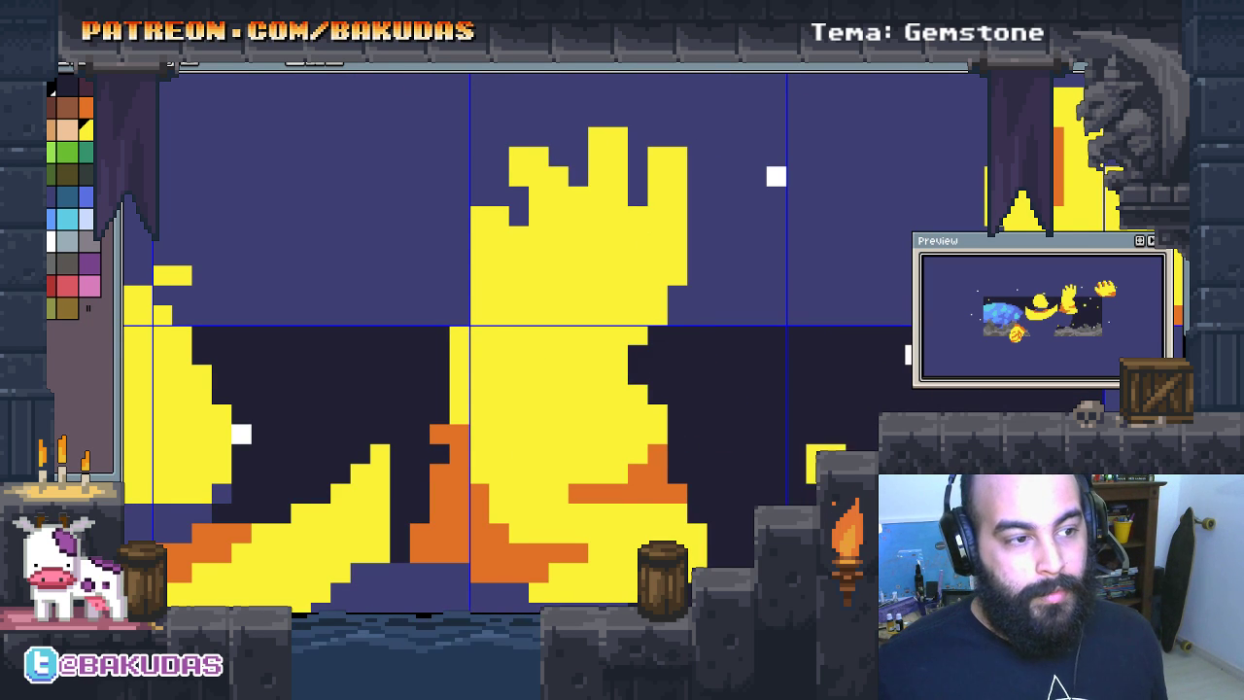
pyautogui.scroll(1, 720, 379)
pyautogui.click(695, 330)
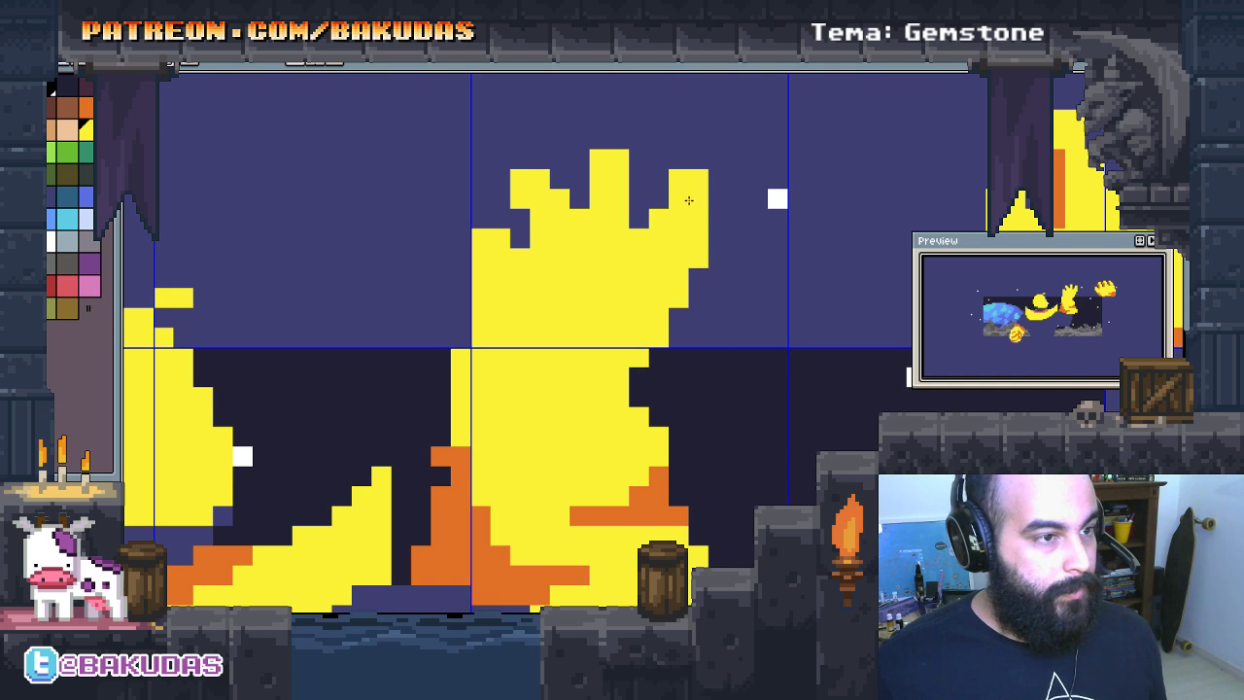
# Step: Reshape the top blocks into fingertips, lowering one and adding a small top-left finger
pyautogui.moveTo(636, 197); pyautogui.dragTo(632, 218)
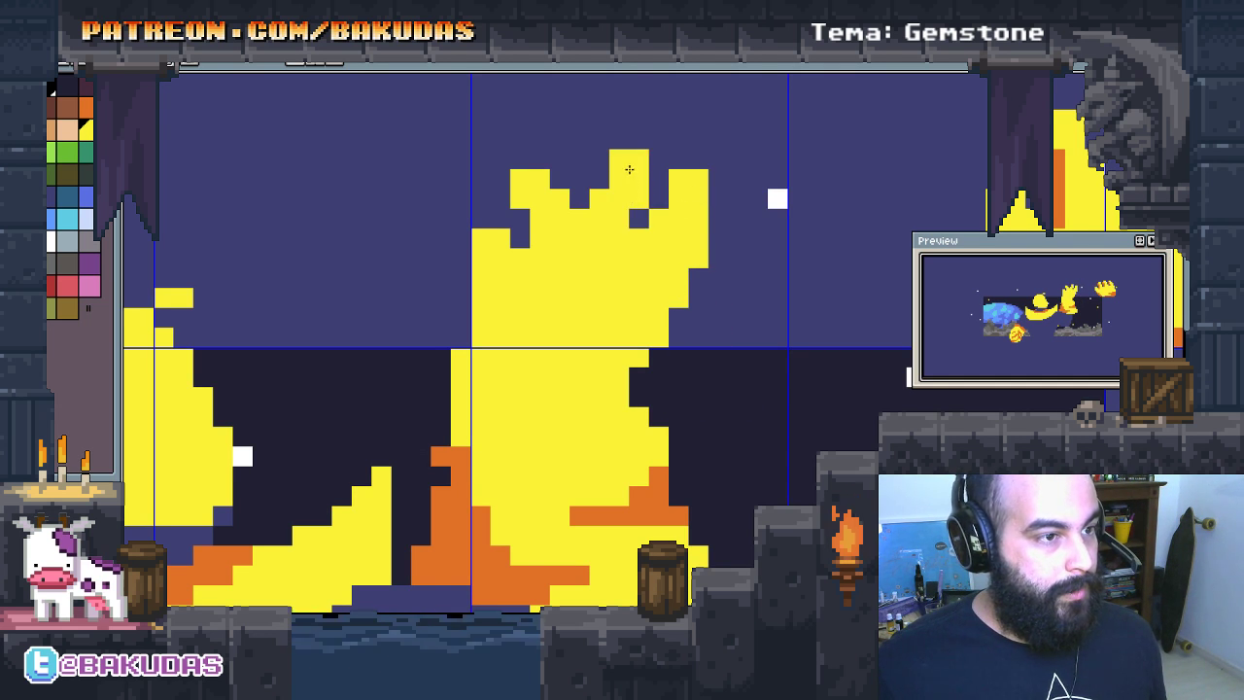
pyautogui.moveTo(582, 246); pyautogui.dragTo(557, 265)
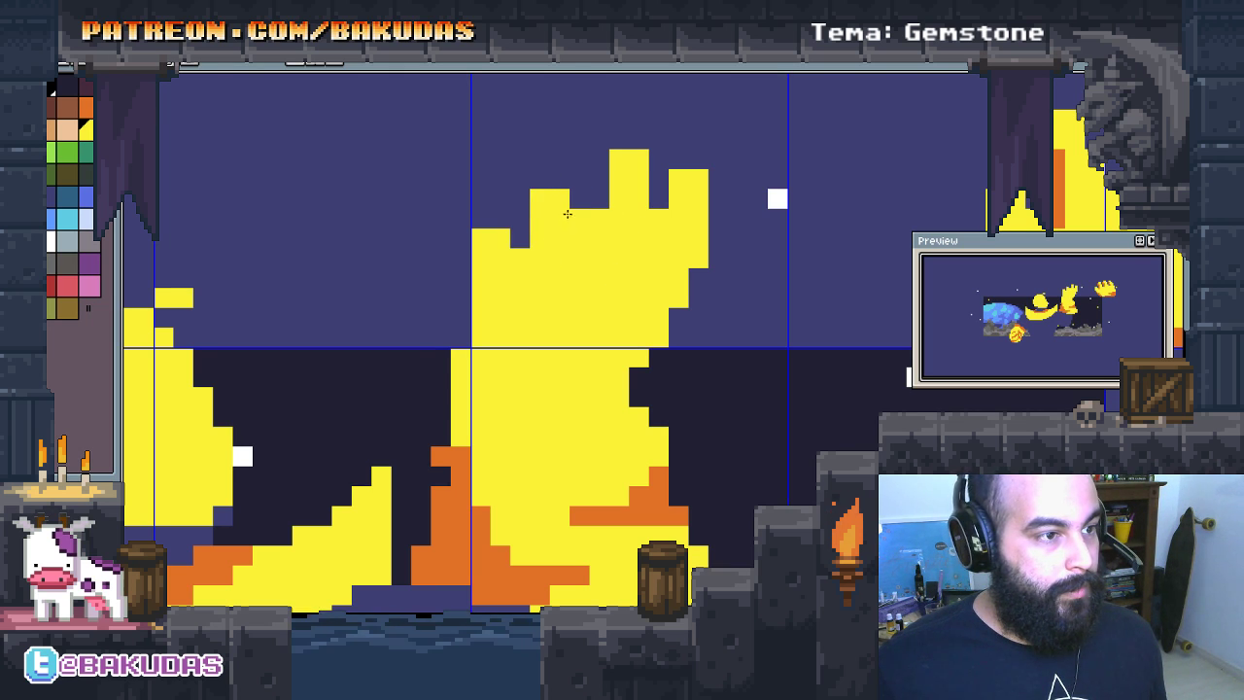
pyautogui.moveTo(573, 211); pyautogui.dragTo(567, 182)
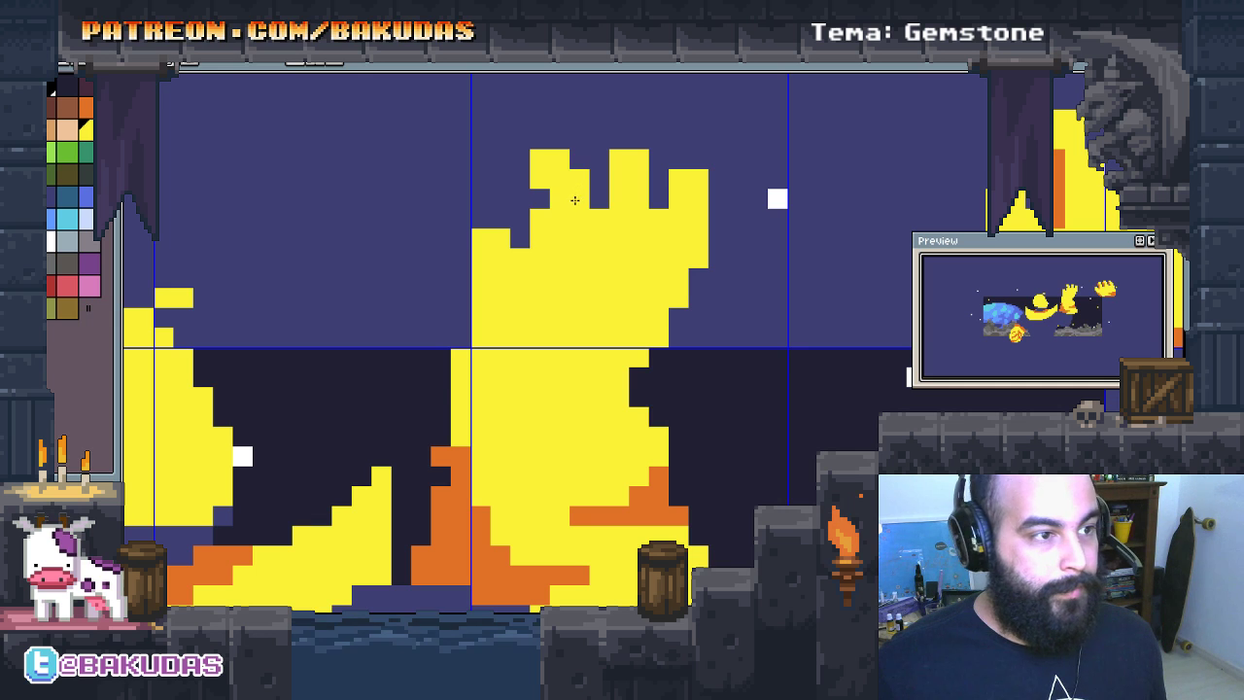
pyautogui.click(540, 199)
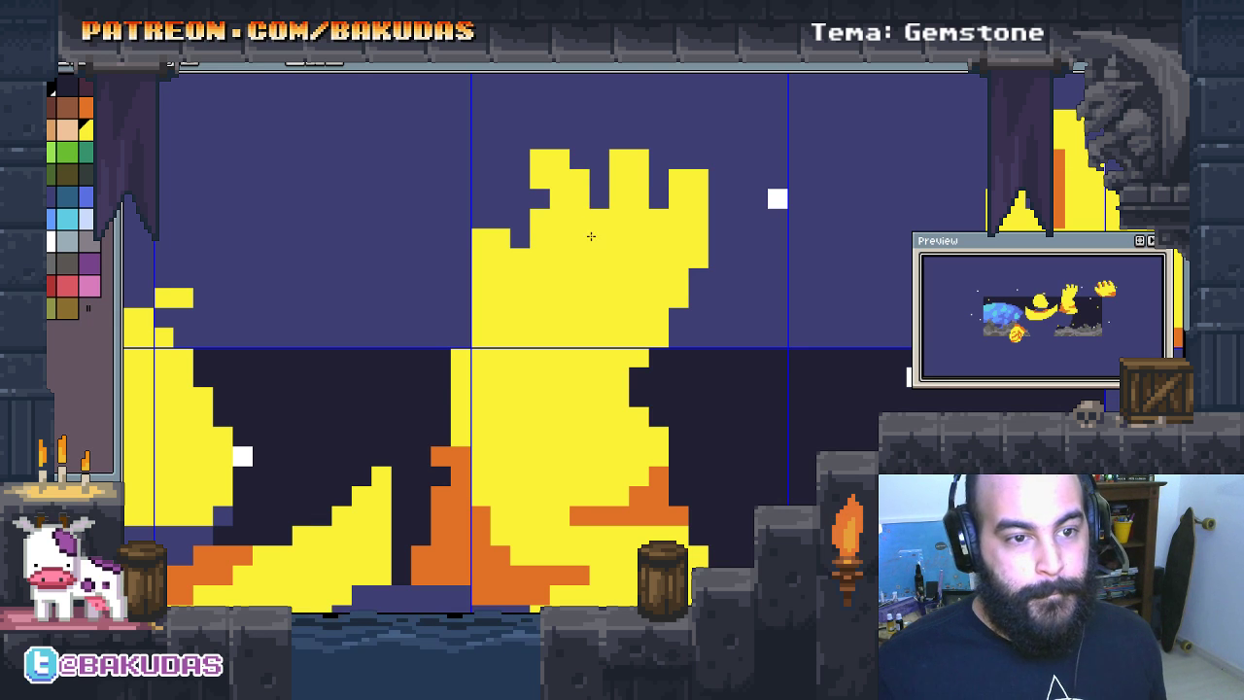
pyautogui.scroll(-1, 591, 236)
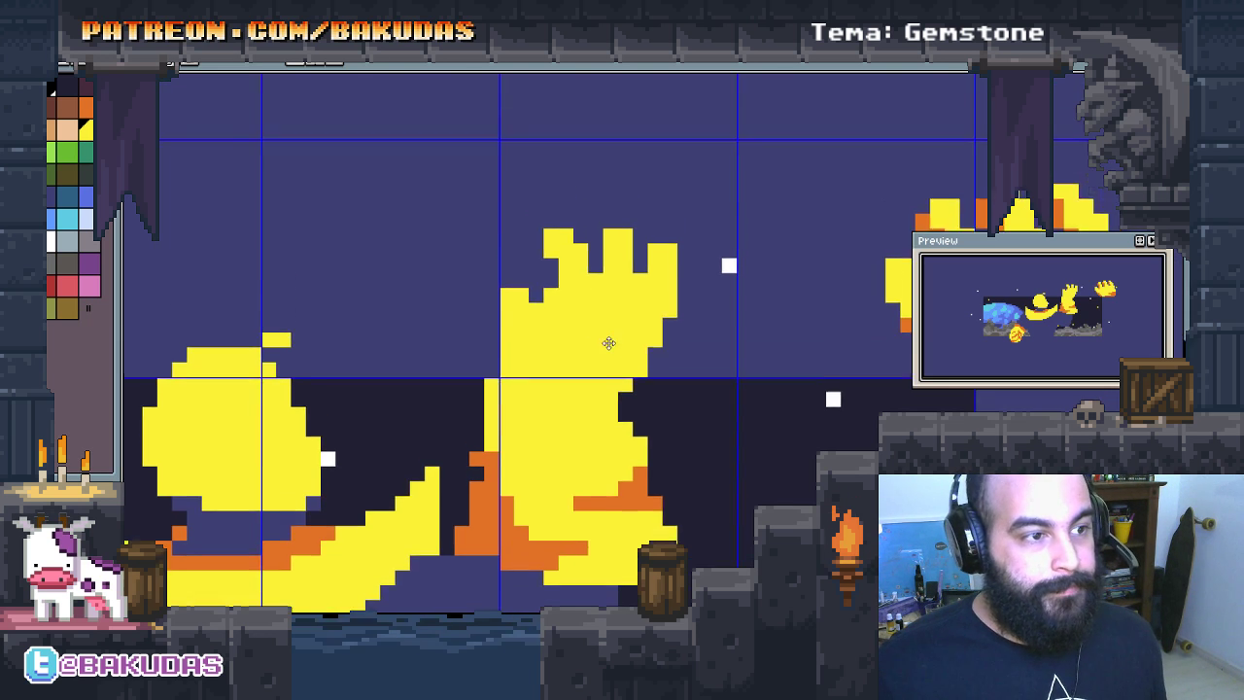
pyautogui.scroll(3, 607, 335)
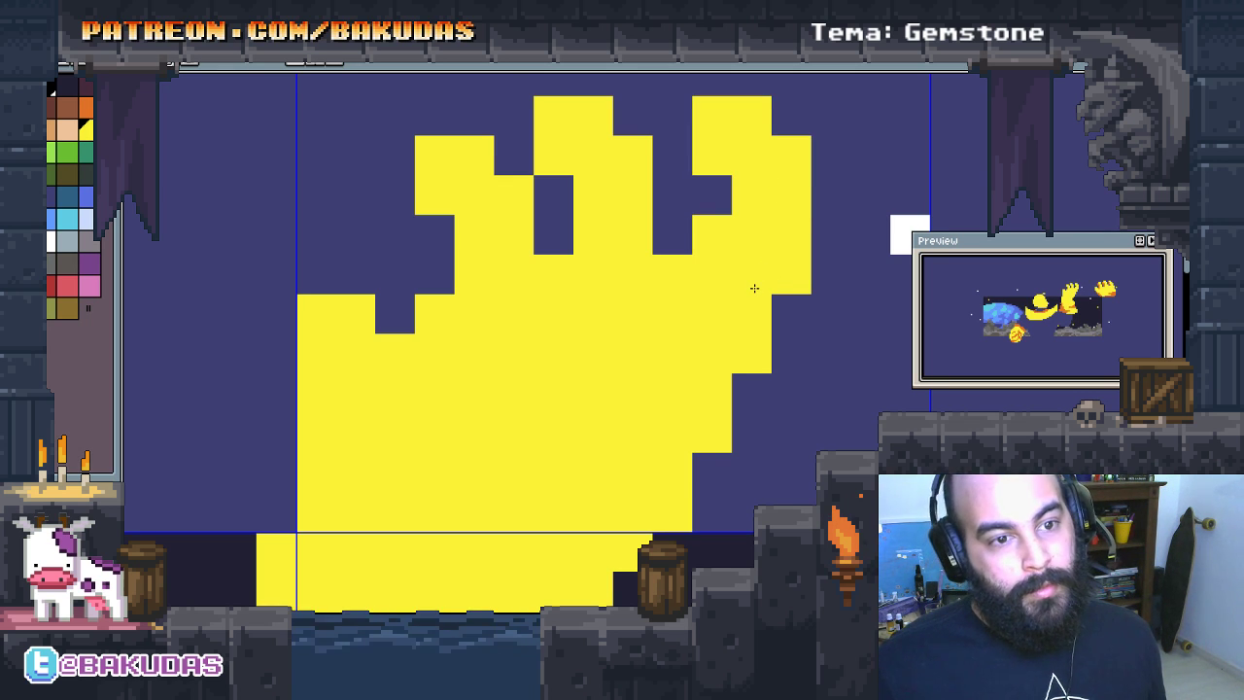
# Step: Extend the yellow hand shape along its left side and erase stray yellow cells
pyautogui.hscroll(-3, 632, 476)
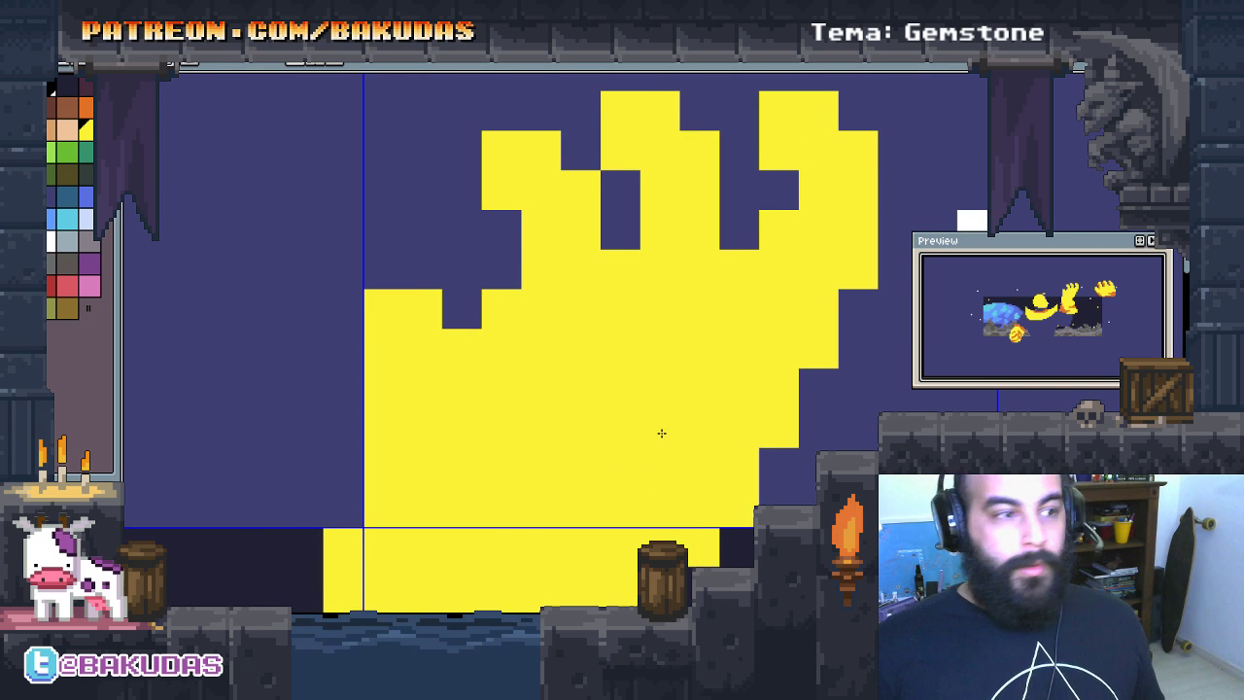
pyautogui.moveTo(421, 318); pyautogui.dragTo(462, 316)
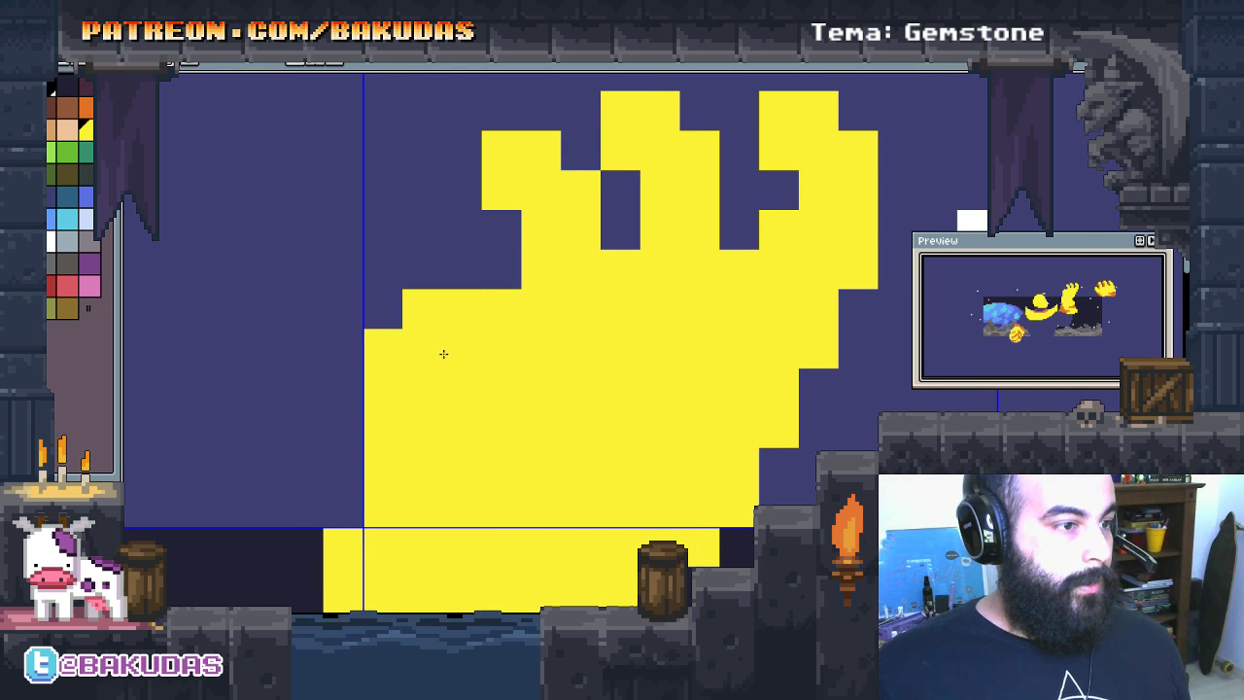
pyautogui.moveTo(383, 309); pyautogui.dragTo(434, 322)
pyautogui.moveTo(403, 230); pyautogui.dragTo(462, 269)
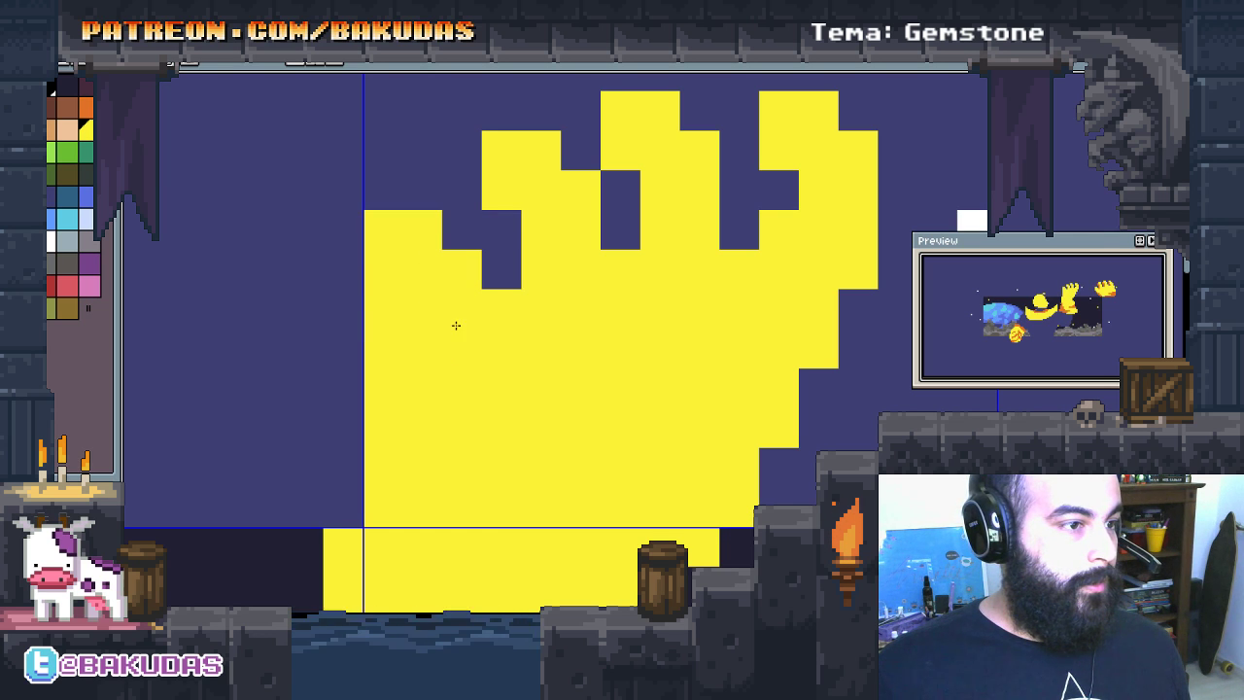
pyautogui.click(403, 190)
pyautogui.click(404, 150)
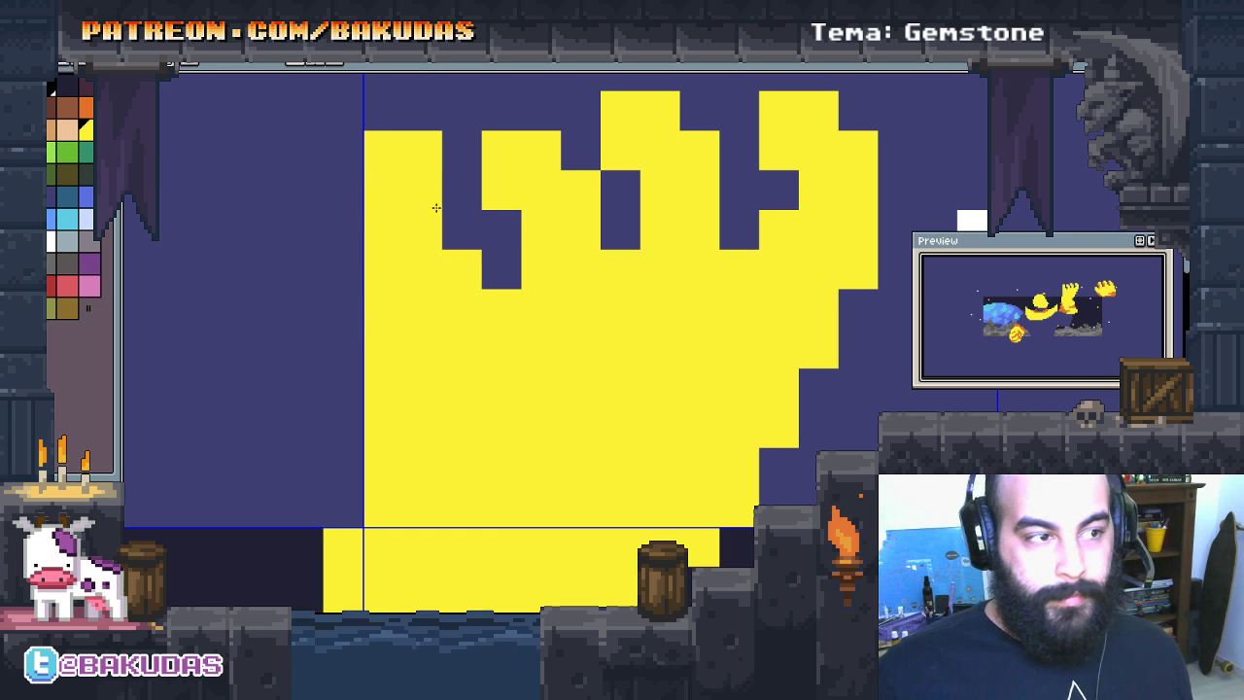
pyautogui.rightClick(436, 204)
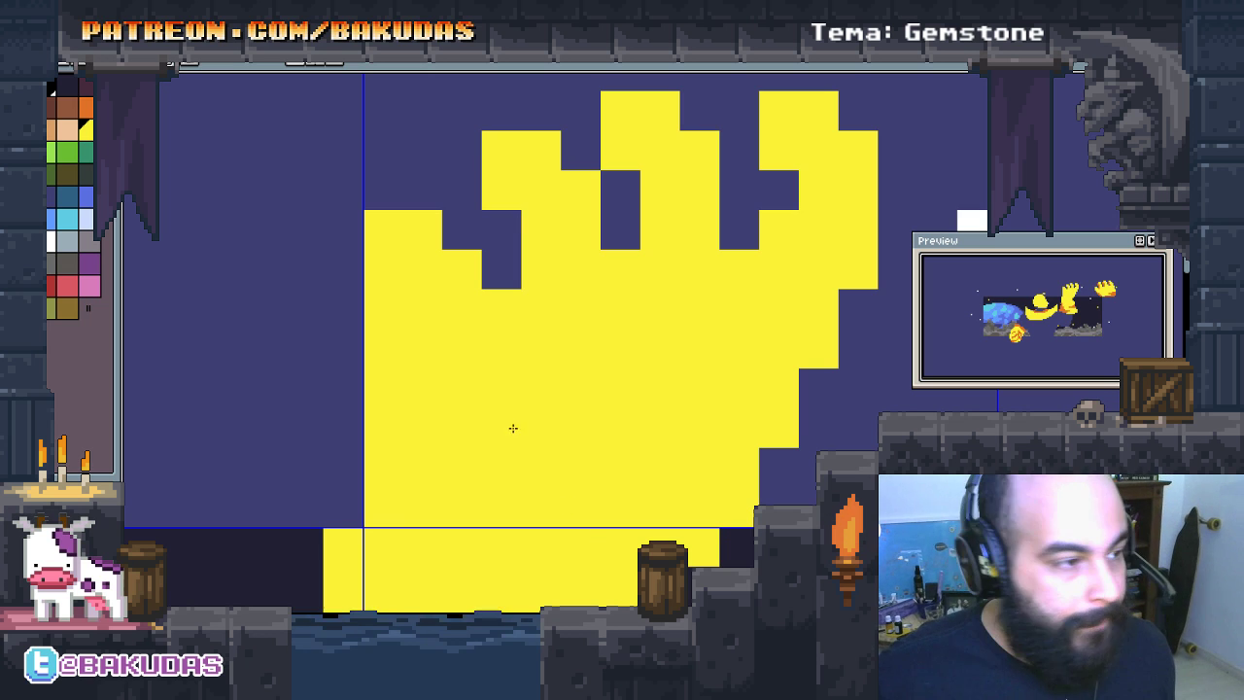
pyautogui.moveTo(513, 427); pyautogui.dragTo(568, 334)
pyautogui.rightClick(422, 278)
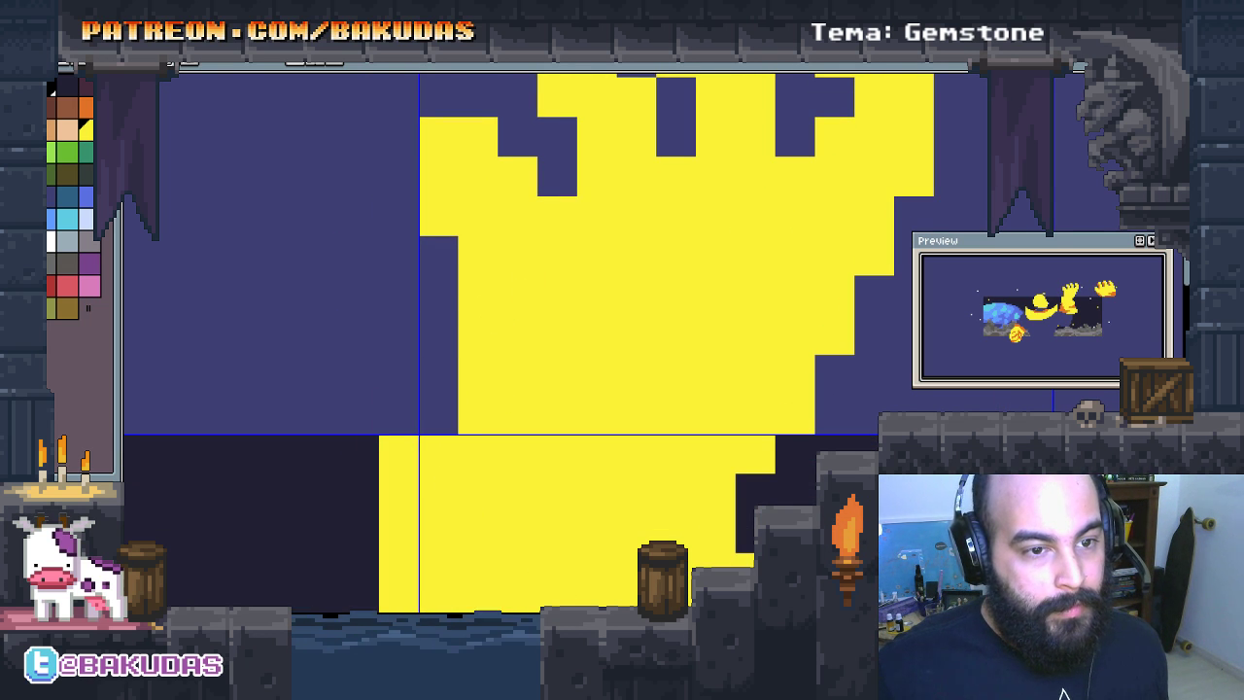
# Step: Select the yellow hand sprite and move it down by one cell
pyautogui.scroll(-2, 542, 553)
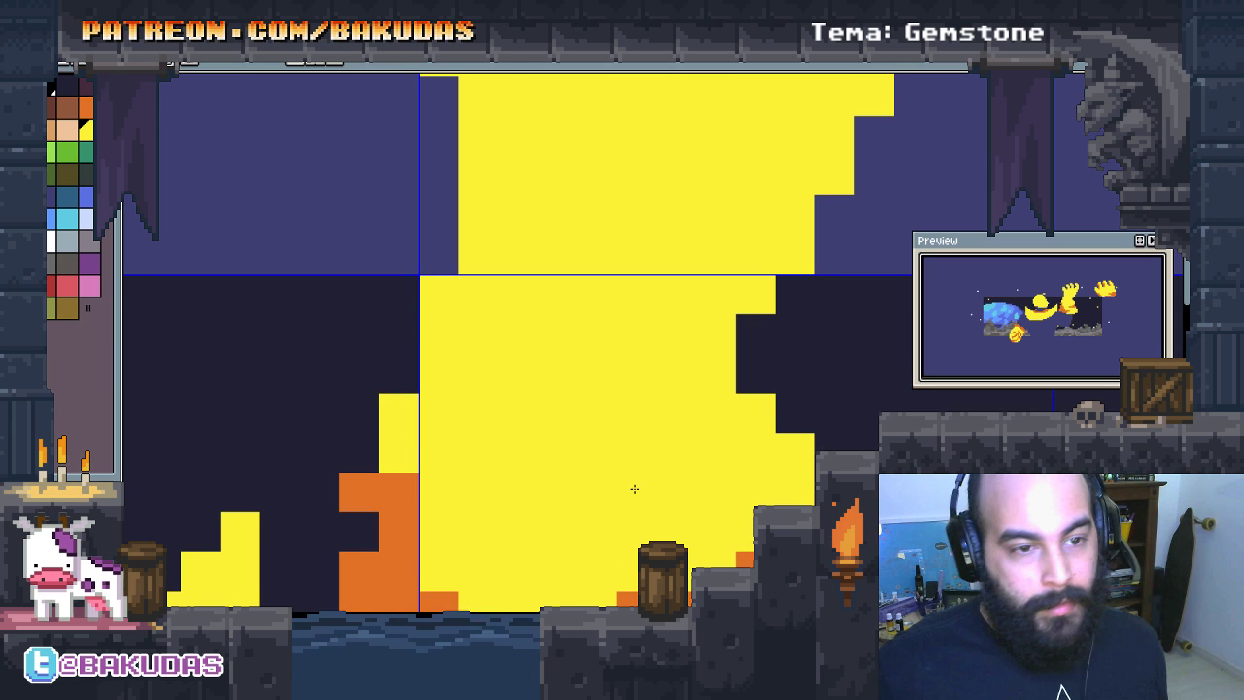
pyautogui.scroll(-3, 666, 378)
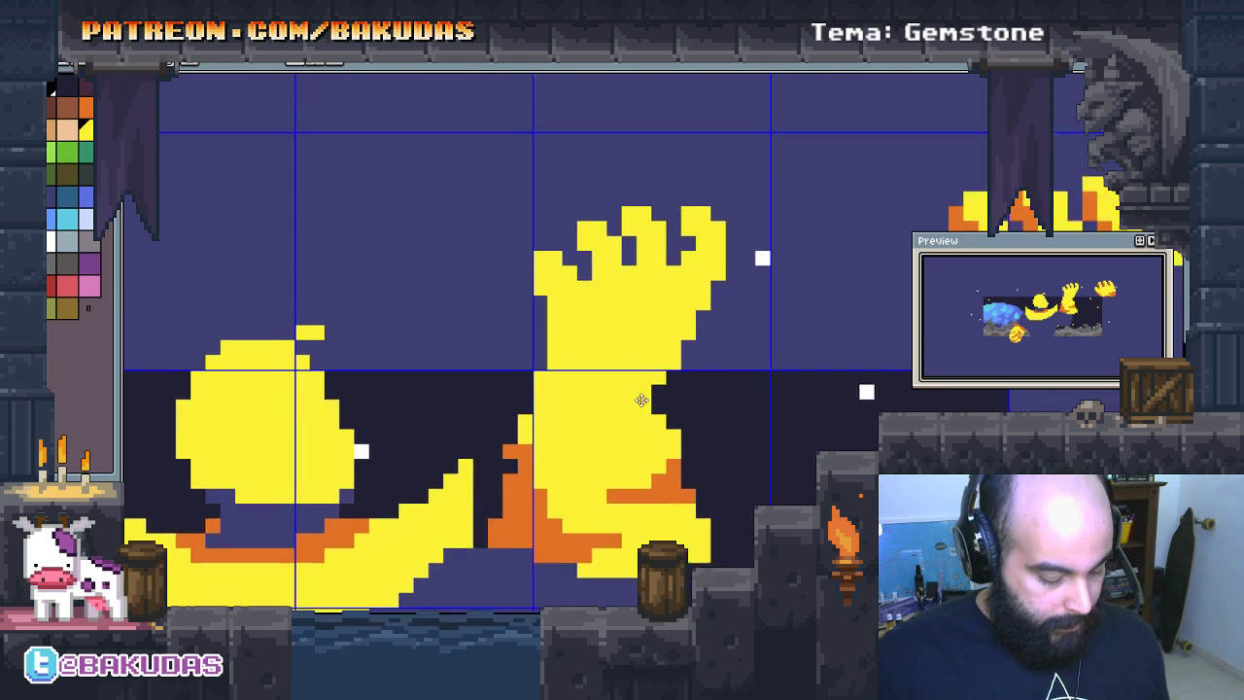
pyautogui.moveTo(479, 245); pyautogui.dragTo(728, 508)
pyautogui.moveTo(655, 402); pyautogui.dragTo(639, 416)
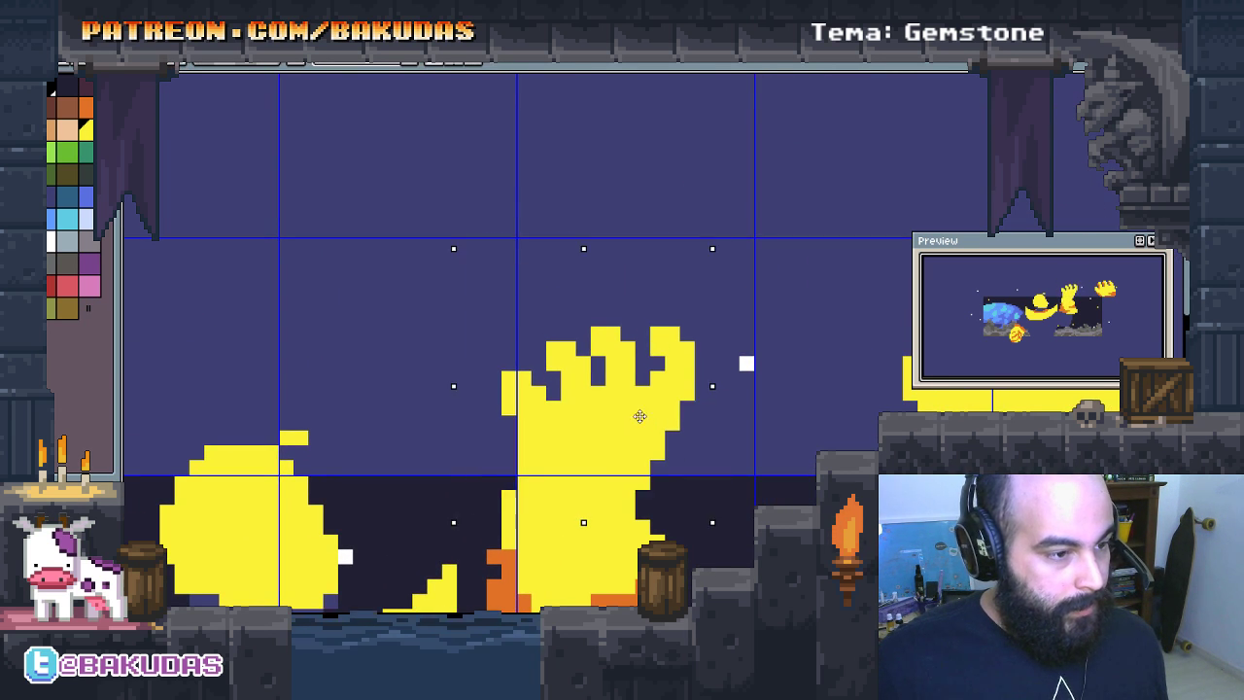
pyautogui.scroll(2, 644, 427)
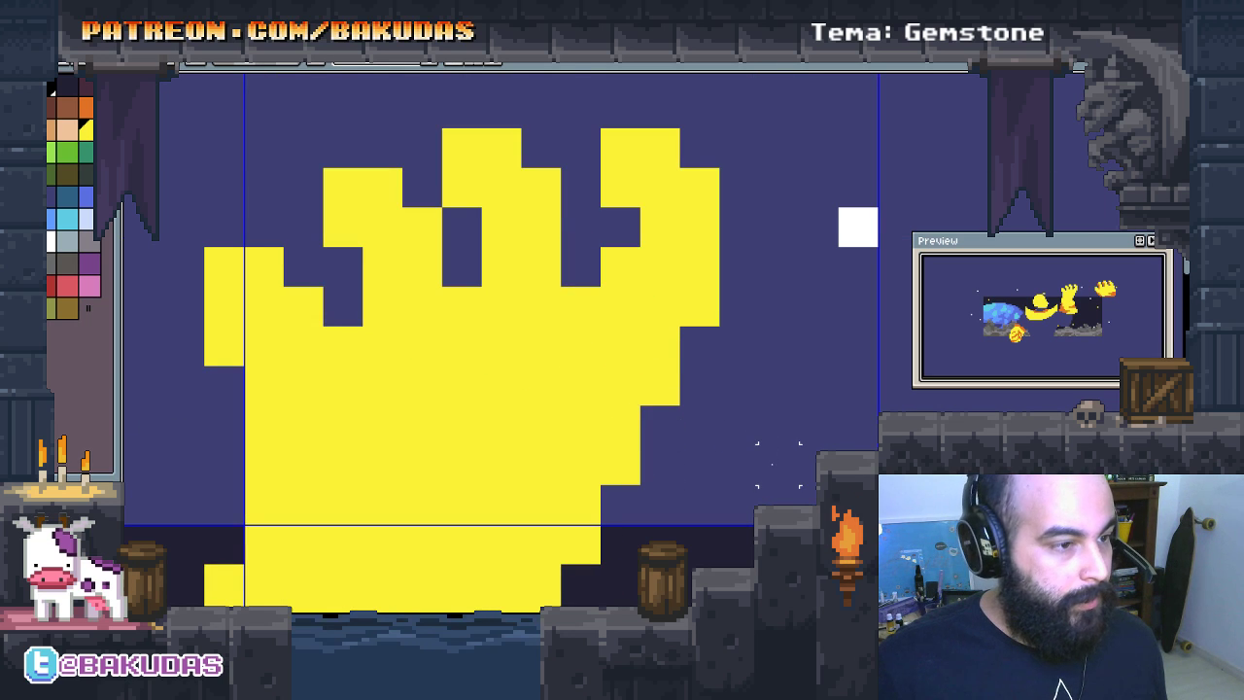
pyautogui.moveTo(778, 465); pyautogui.dragTo(204, 126)
pyautogui.moveTo(487, 296)
pyautogui.mouseDown()
pyautogui.moveTo(487, 334)
pyautogui.moveTo(522, 346)
pyautogui.mouseUp()
# Step: Repaint the hand's lower-right edge cells, undoing the stray yellow blocks beside it
pyautogui.moveTo(501, 424); pyautogui.dragTo(622, 328)
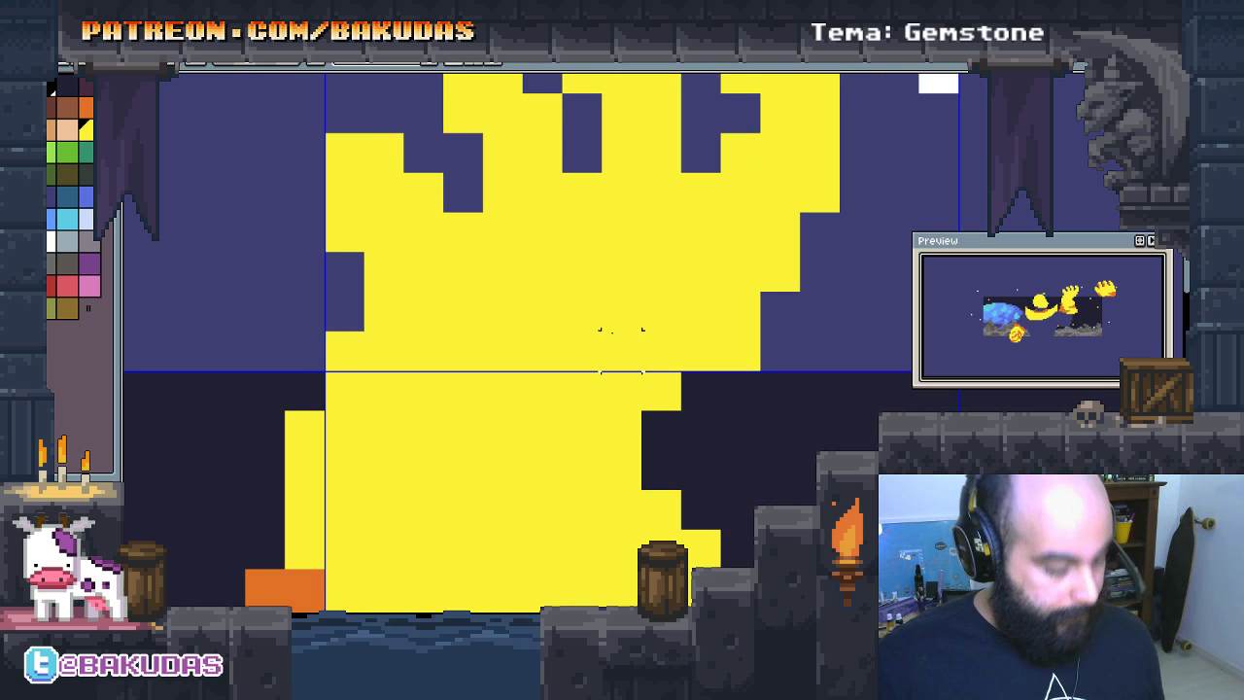
pyautogui.moveTo(744, 422); pyautogui.dragTo(648, 438)
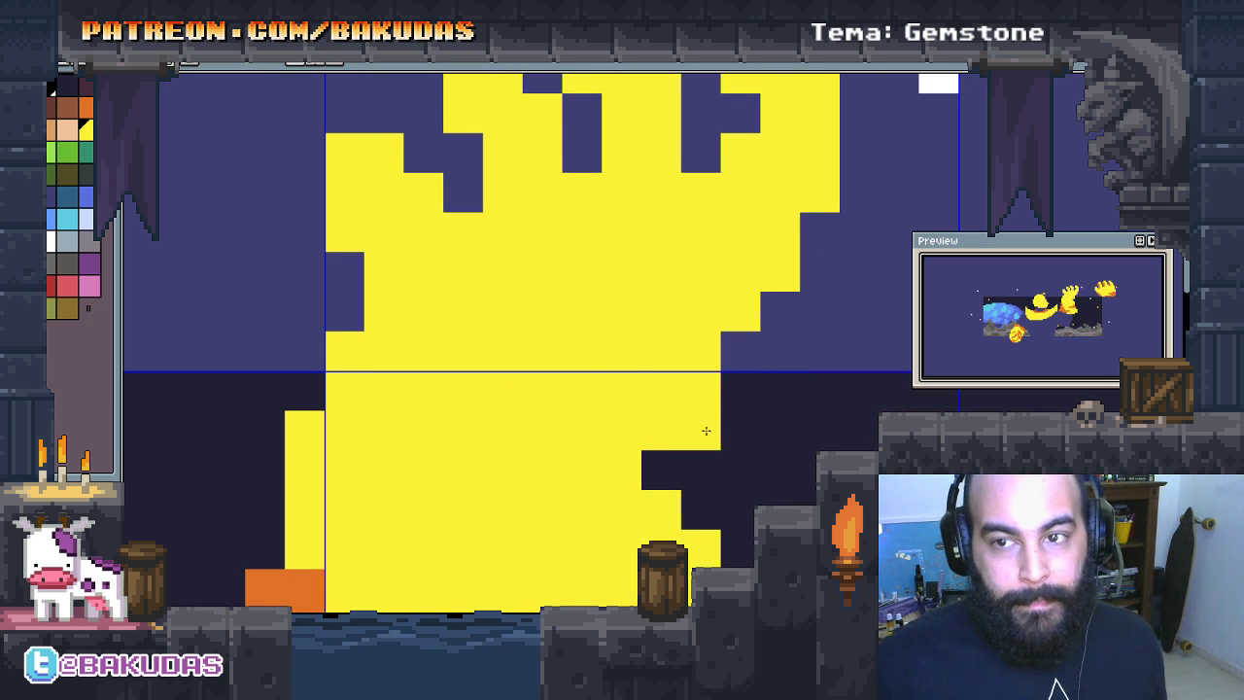
pyautogui.moveTo(709, 353); pyautogui.dragTo(627, 437)
pyautogui.moveTo(777, 433); pyautogui.dragTo(804, 482)
pyautogui.hotkey('ctrl', 'z')
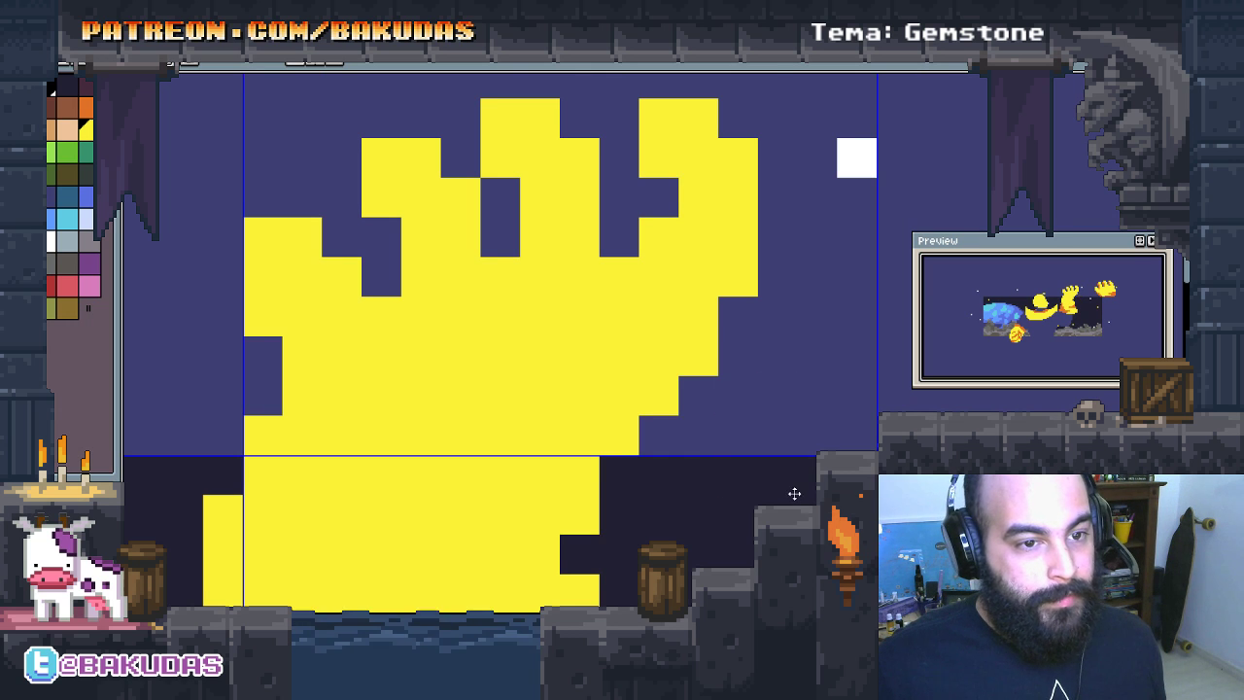
pyautogui.moveTo(642, 501); pyautogui.dragTo(668, 540)
pyautogui.hotkey('ctrl', 'z')
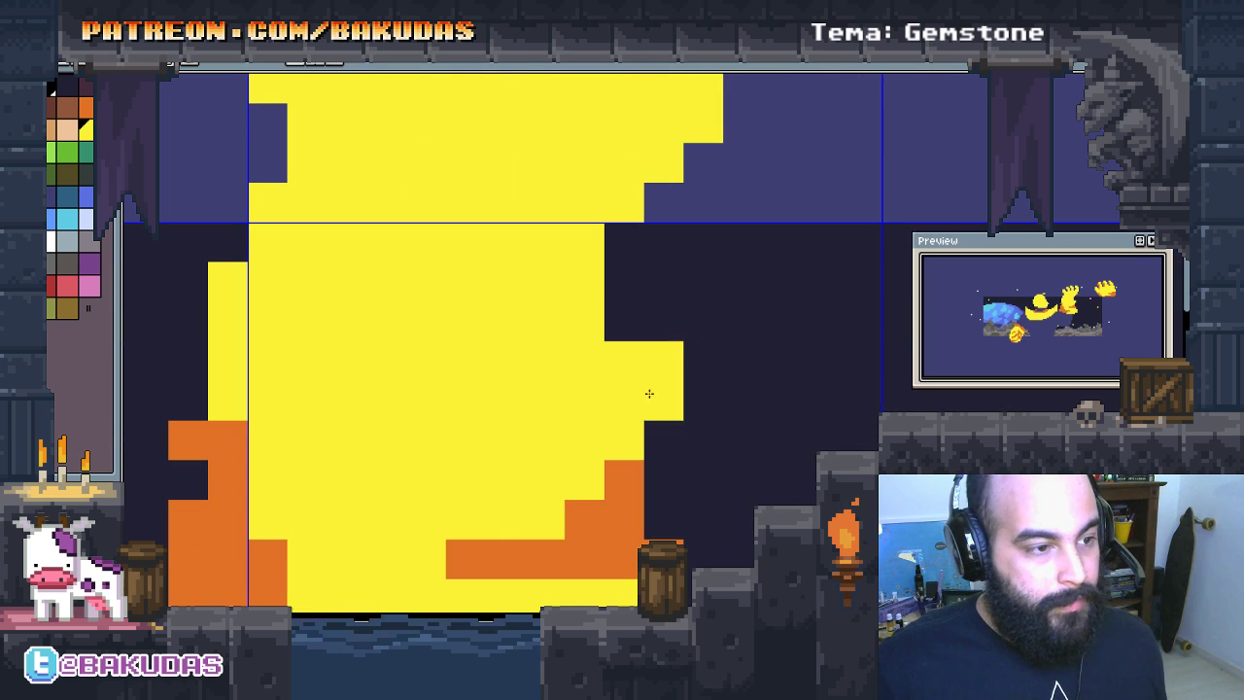
# Step: Erase the left strip's top pixel and add orange shading on the lower wrist
pyautogui.moveTo(438, 305)
pyautogui.mouseDown()
pyautogui.moveTo(492, 328)
pyautogui.moveTo(520, 363)
pyautogui.mouseUp()
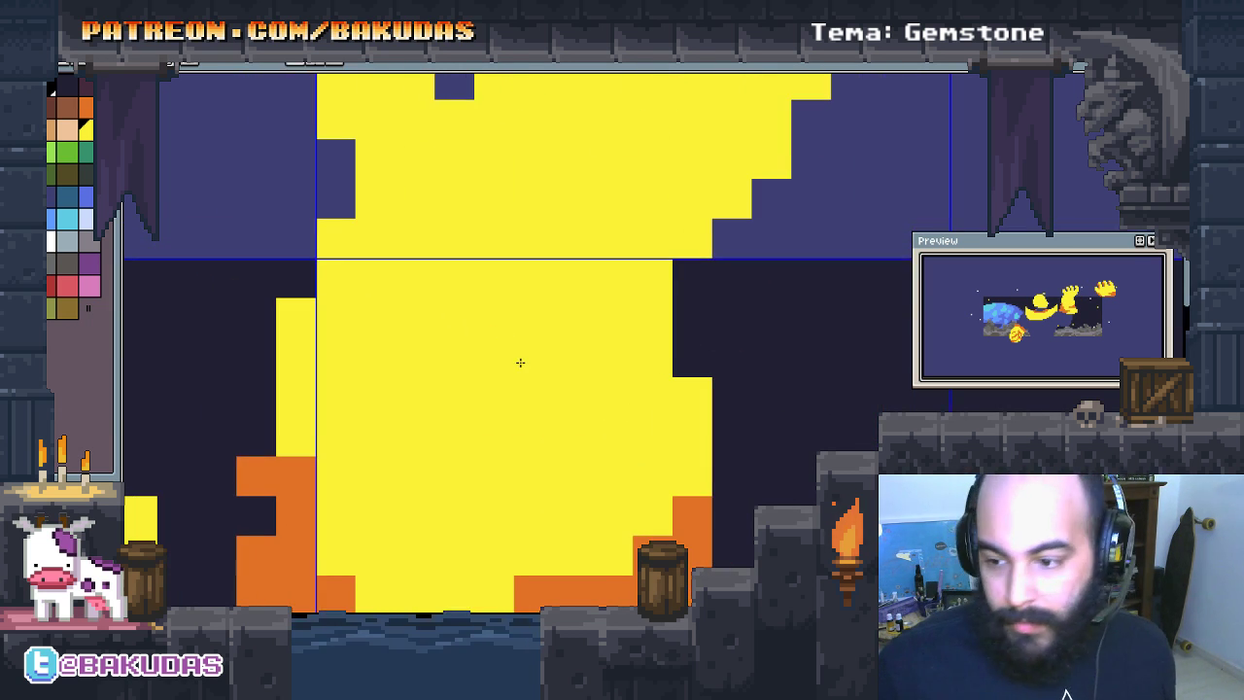
pyautogui.rightClick(294, 333)
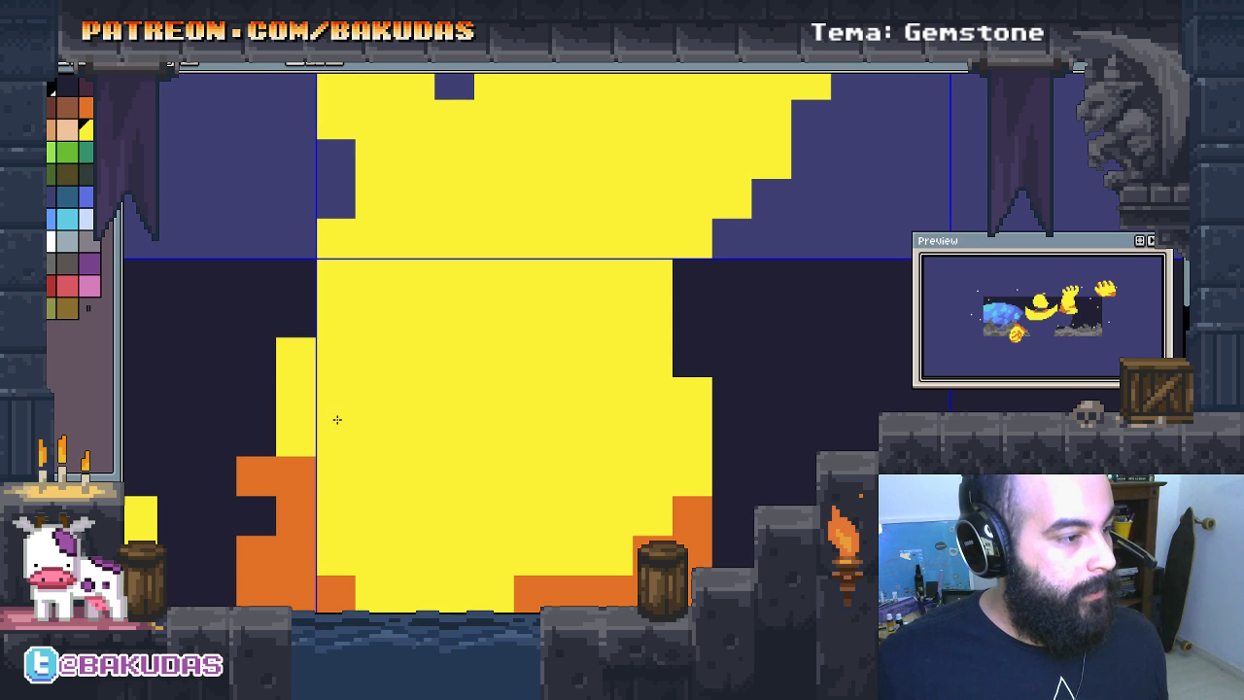
pyautogui.moveTo(362, 372); pyautogui.dragTo(397, 312)
pyautogui.click(329, 453)
pyautogui.click(339, 418)
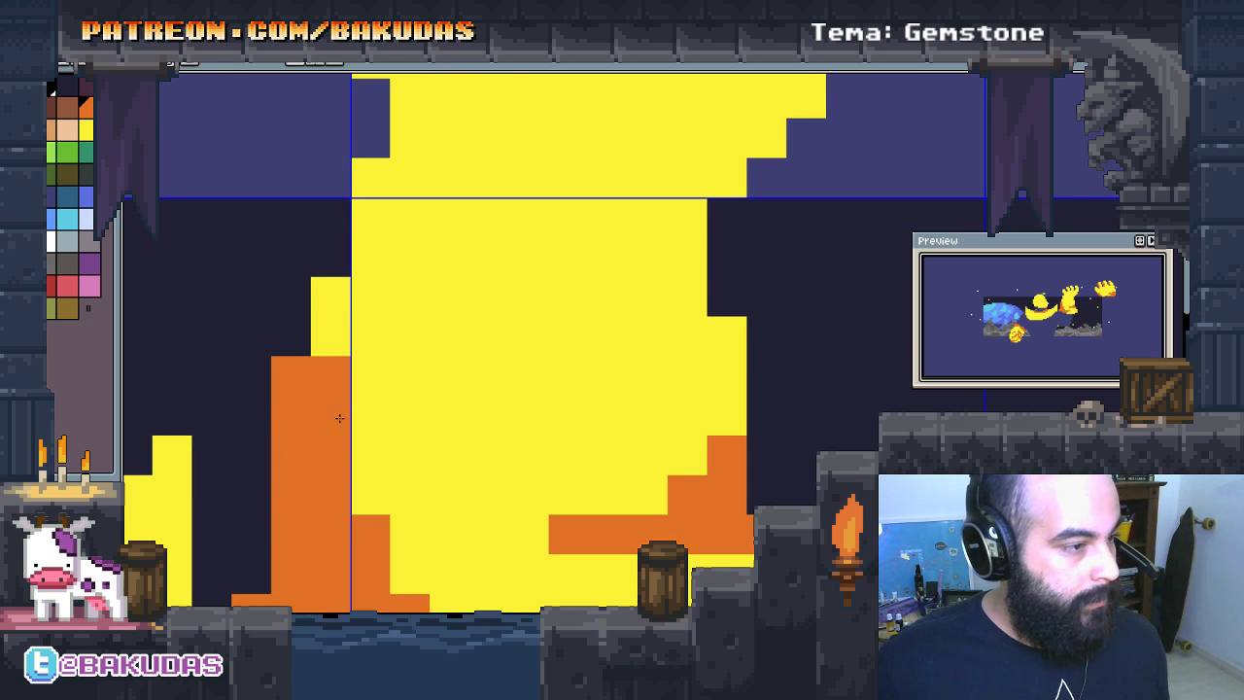
pyautogui.moveTo(330, 296); pyautogui.dragTo(331, 335)
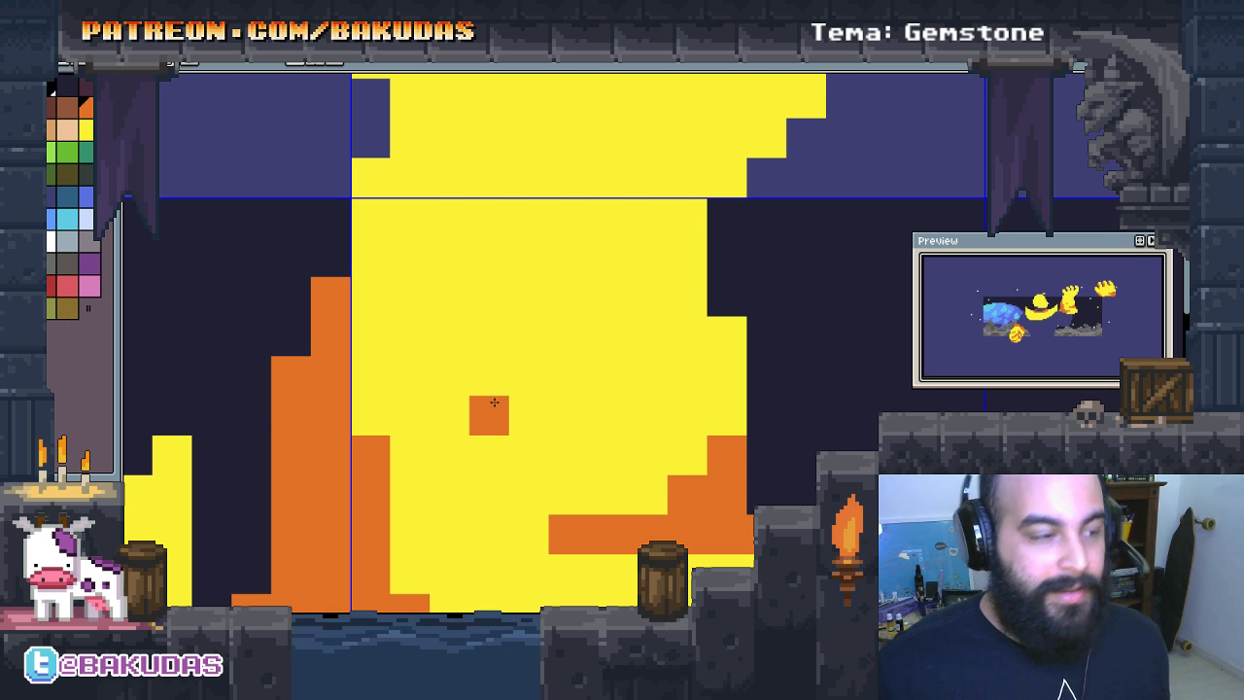
# Step: Paint an orange shading row across the palm, extending it further left
pyautogui.scroll(-1, 495, 402)
pyautogui.scroll(1, 515, 402)
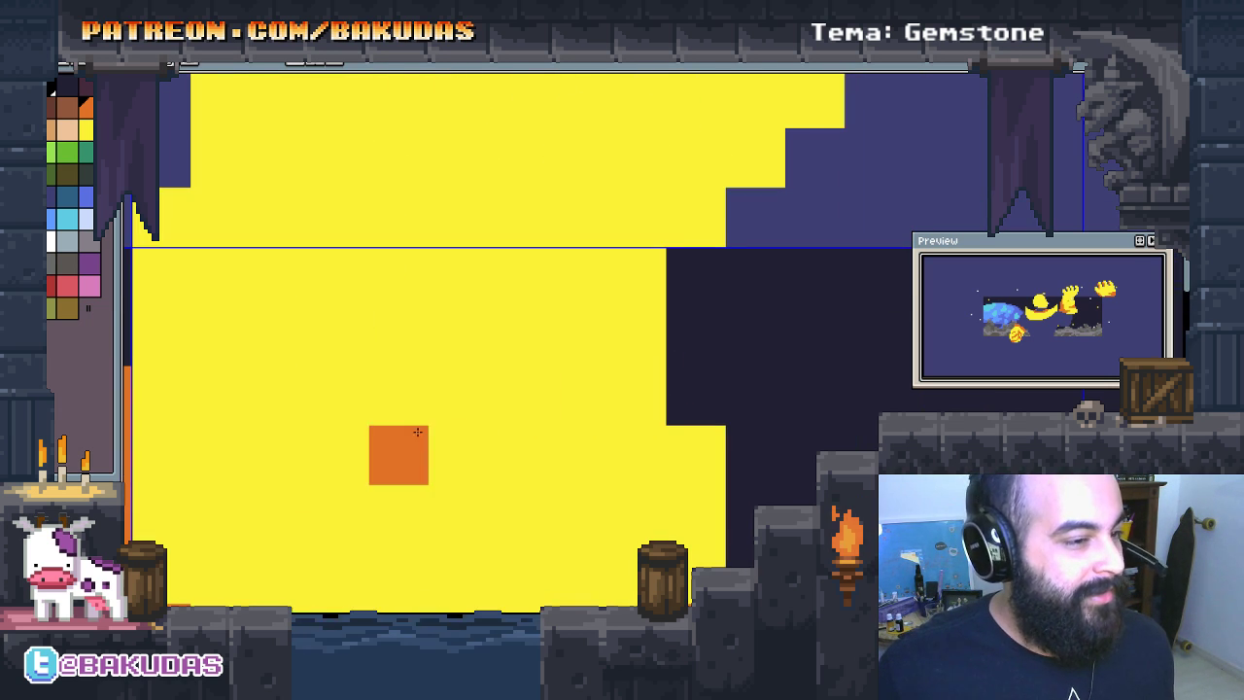
pyautogui.moveTo(398, 454)
pyautogui.mouseDown()
pyautogui.moveTo(562, 449)
pyautogui.moveTo(291, 457)
pyautogui.mouseUp()
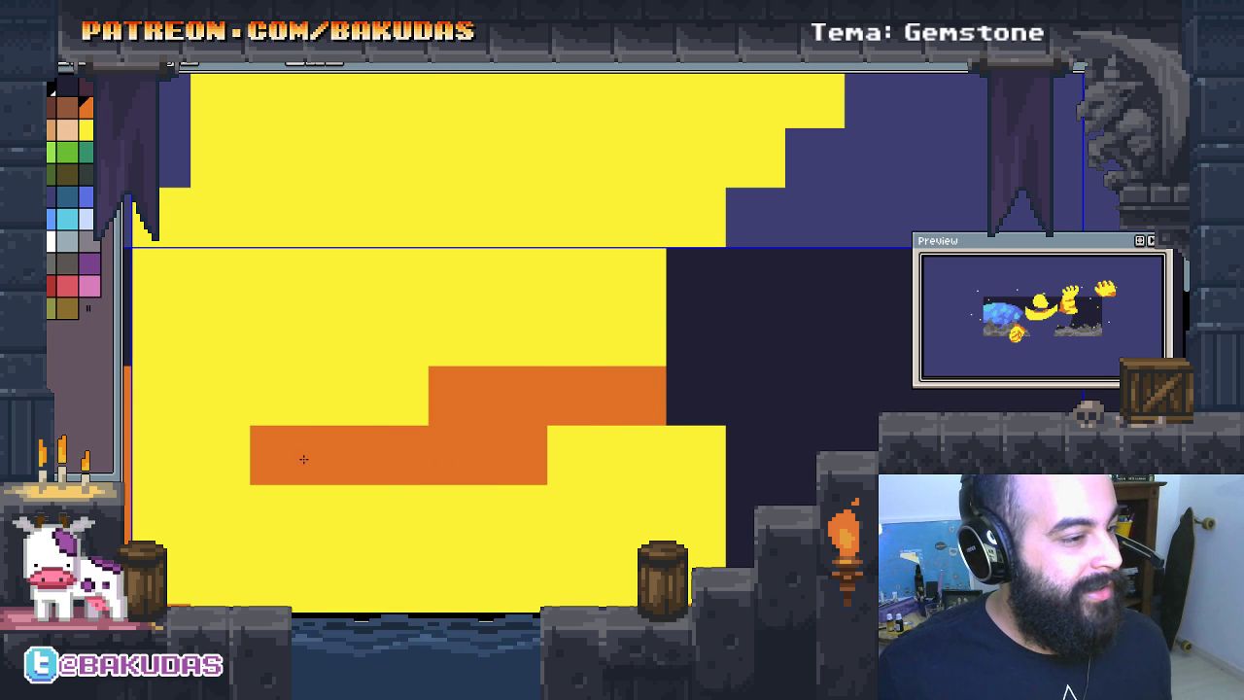
pyautogui.click(618, 352)
pyautogui.scroll(-1, 565, 445)
# Step: Shade the lower knuckle row and a gap between the fingers orange
pyautogui.scroll(-1, 628, 447)
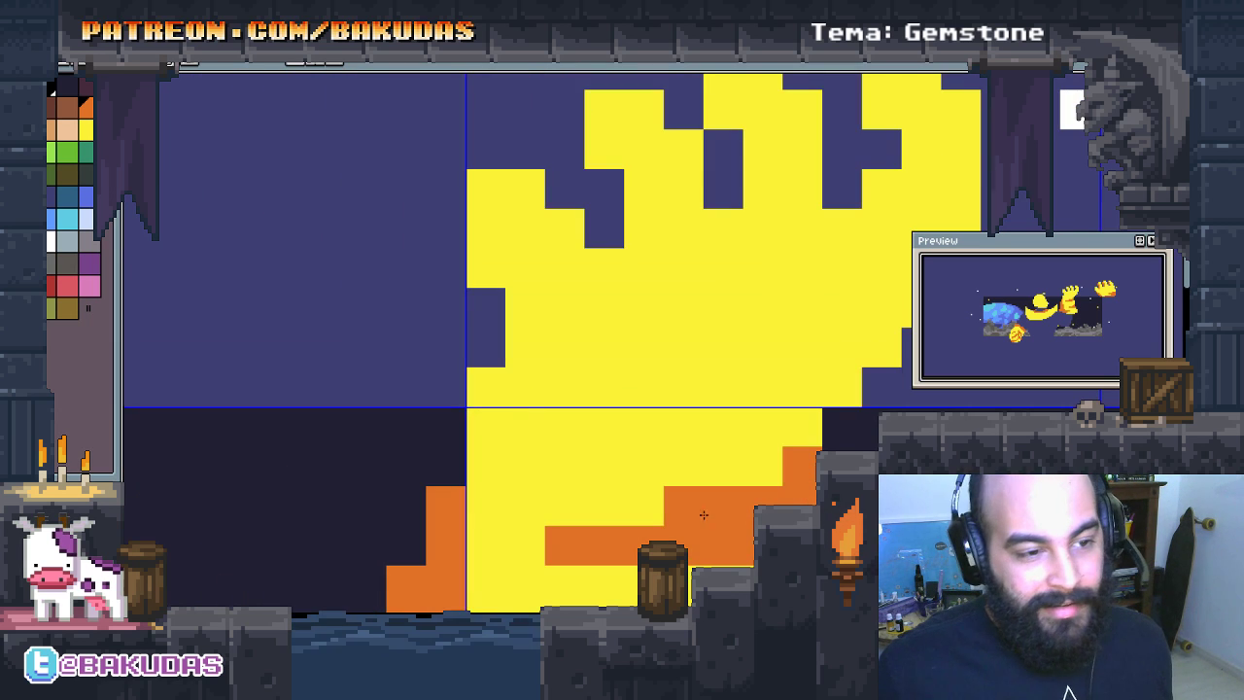
pyautogui.moveTo(775, 473); pyautogui.dragTo(729, 506)
pyautogui.moveTo(680, 459)
pyautogui.mouseDown()
pyautogui.moveTo(763, 449)
pyautogui.moveTo(585, 427)
pyautogui.moveTo(757, 419)
pyautogui.moveTo(802, 380)
pyautogui.moveTo(768, 385)
pyautogui.moveTo(752, 485)
pyautogui.mouseUp()
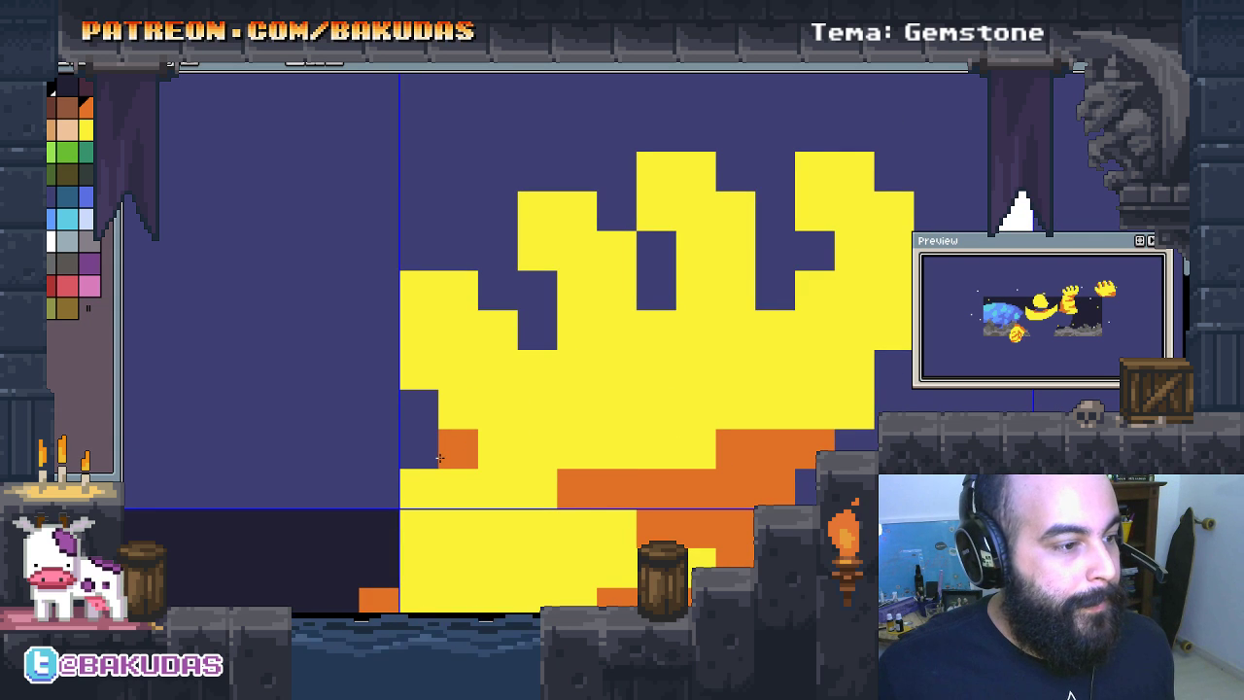
pyautogui.moveTo(435, 461); pyautogui.dragTo(444, 455)
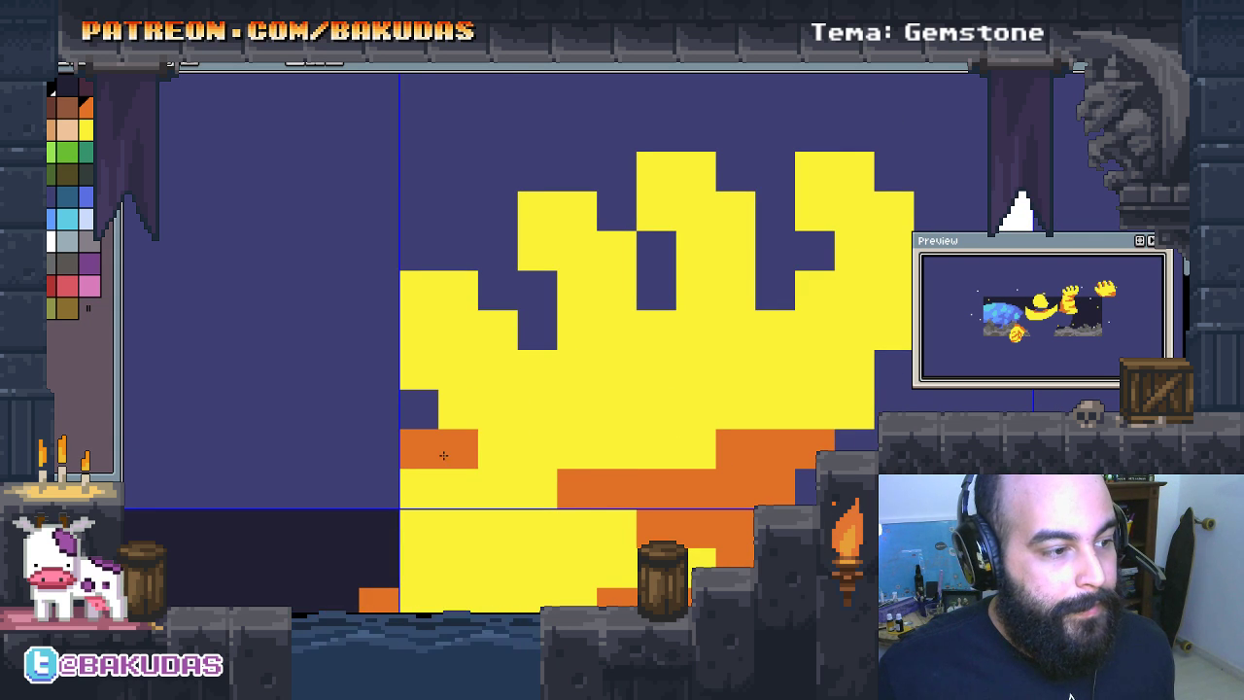
pyautogui.click(661, 292)
pyautogui.click(815, 290)
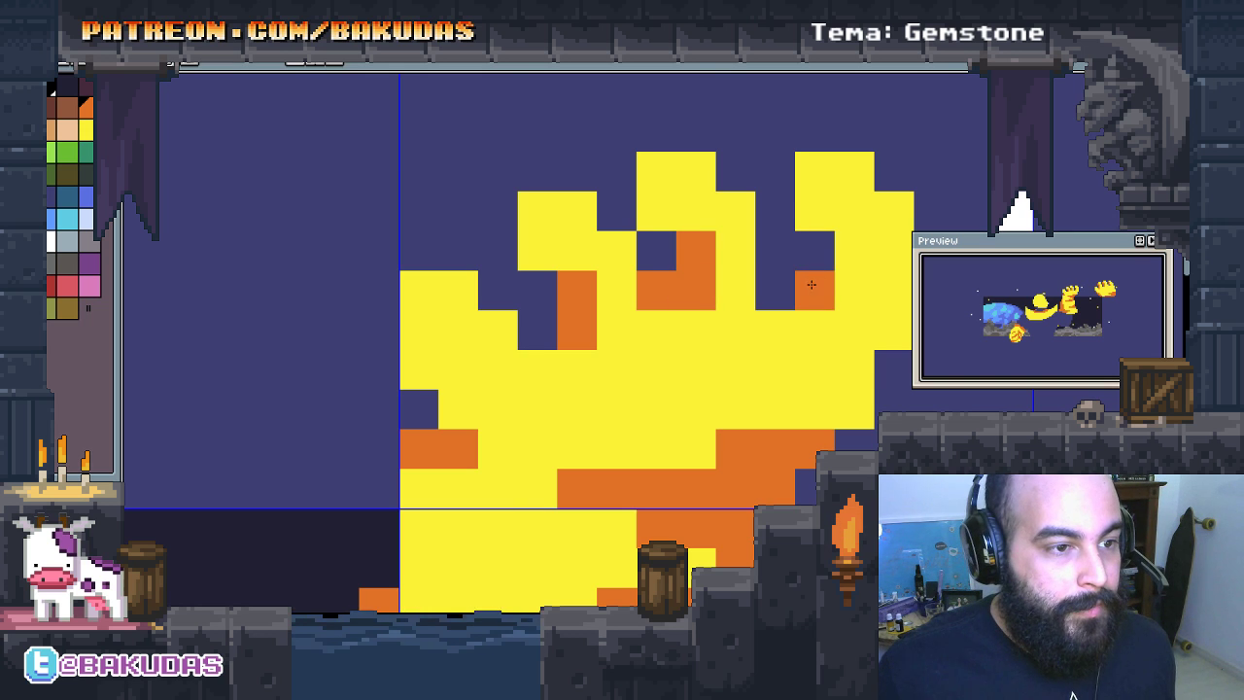
# Step: Repaint misplaced finger cells yellow and add orange to other finger cells and the top-centre gap
pyautogui.keyDown('alt'); pyautogui.click(893, 287); pyautogui.keyUp('alt')
pyautogui.moveTo(855, 251); pyautogui.dragTo(858, 282)
pyautogui.keyDown('alt'); pyautogui.click(812, 272); pyautogui.keyUp('alt')
pyautogui.click(774, 290)
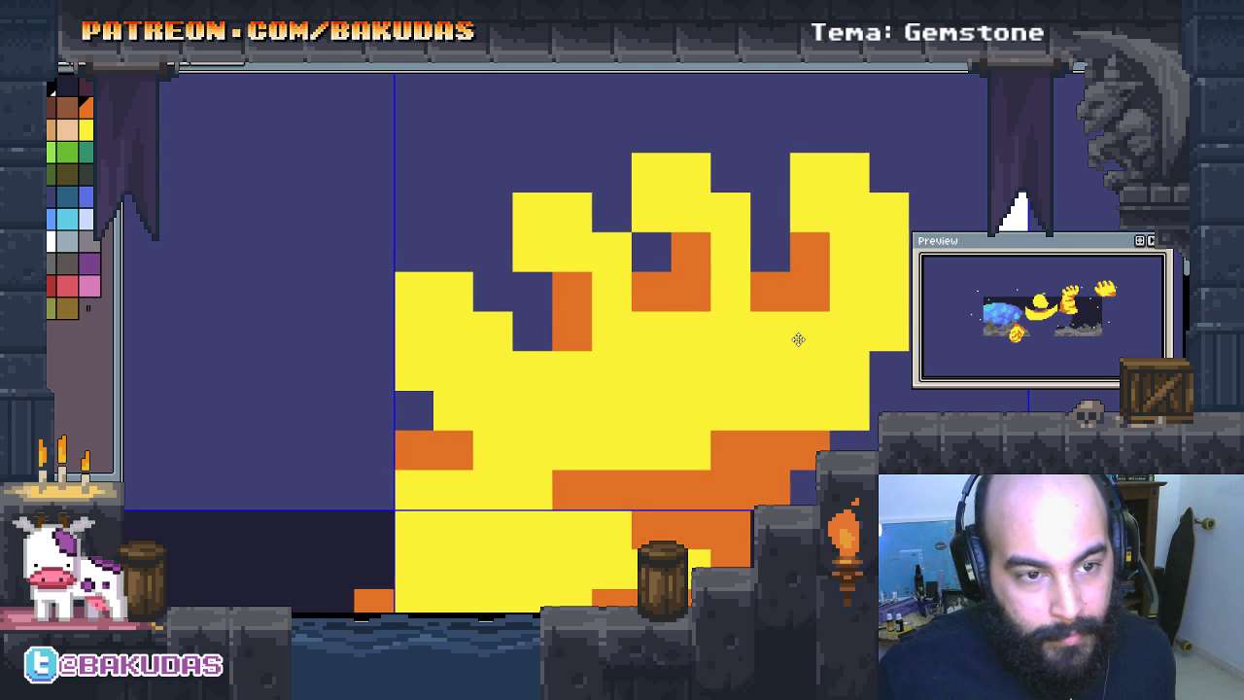
pyautogui.moveTo(803, 333)
pyautogui.mouseDown()
pyautogui.moveTo(779, 356)
pyautogui.moveTo(765, 329)
pyautogui.mouseUp()
pyautogui.click(627, 236)
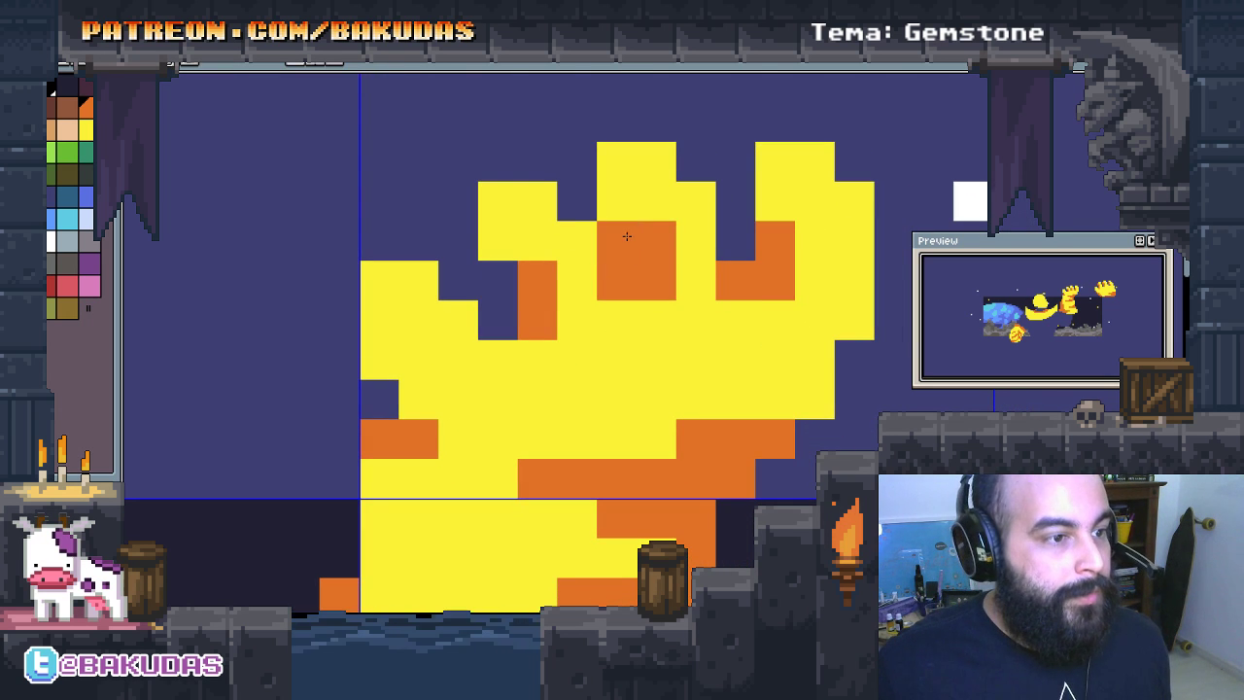
pyautogui.keyDown('alt'); pyautogui.click(681, 230); pyautogui.keyUp('alt')
pyautogui.click(667, 241)
# Step: Fill the dark gaps between the right fingers with orange, fixing edge cells yellow or background
pyautogui.moveTo(661, 296); pyautogui.dragTo(754, 259)
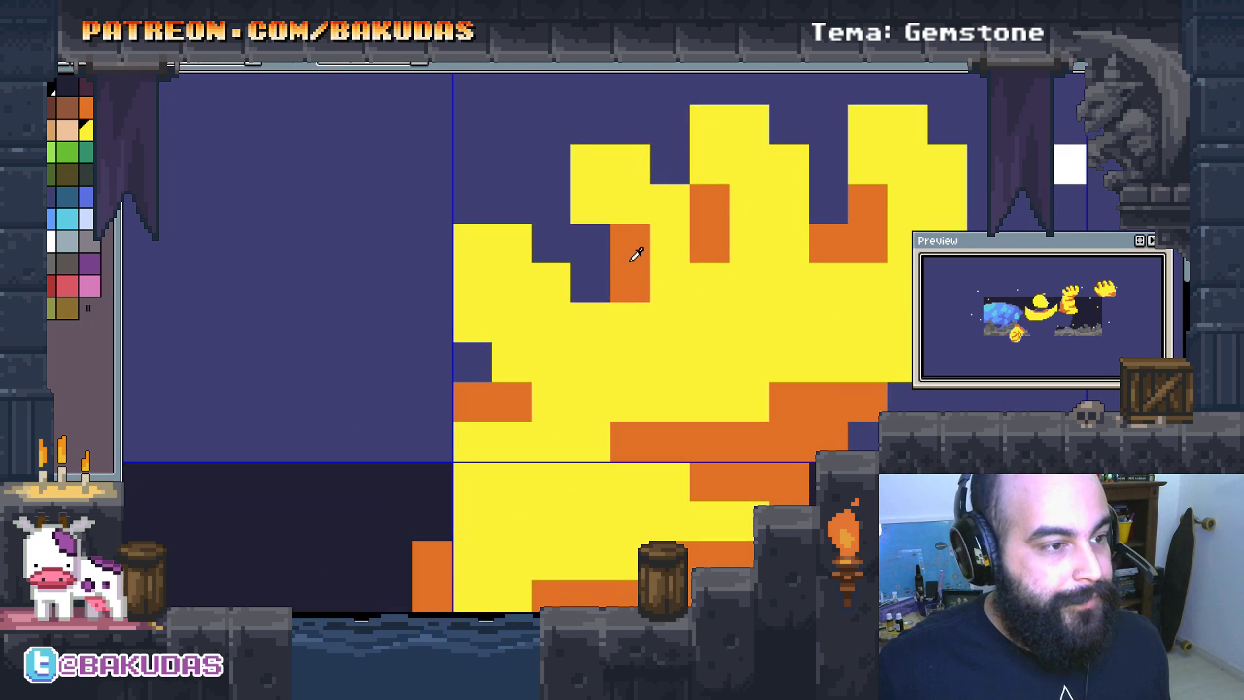
pyautogui.keyDown('alt'); pyautogui.click(637, 252); pyautogui.keyUp('alt')
pyautogui.click(600, 275)
pyautogui.keyDown('alt'); pyautogui.click(669, 225); pyautogui.keyUp('alt')
pyautogui.moveTo(630, 239)
pyautogui.mouseDown()
pyautogui.moveTo(641, 277)
pyautogui.moveTo(697, 267)
pyautogui.moveTo(656, 297)
pyautogui.moveTo(623, 209)
pyautogui.moveTo(603, 145)
pyautogui.moveTo(641, 98)
pyautogui.mouseUp()
pyautogui.keyDown('alt'); pyautogui.click(656, 242); pyautogui.keyUp('alt')
pyautogui.click(609, 228)
pyautogui.click(509, 238)
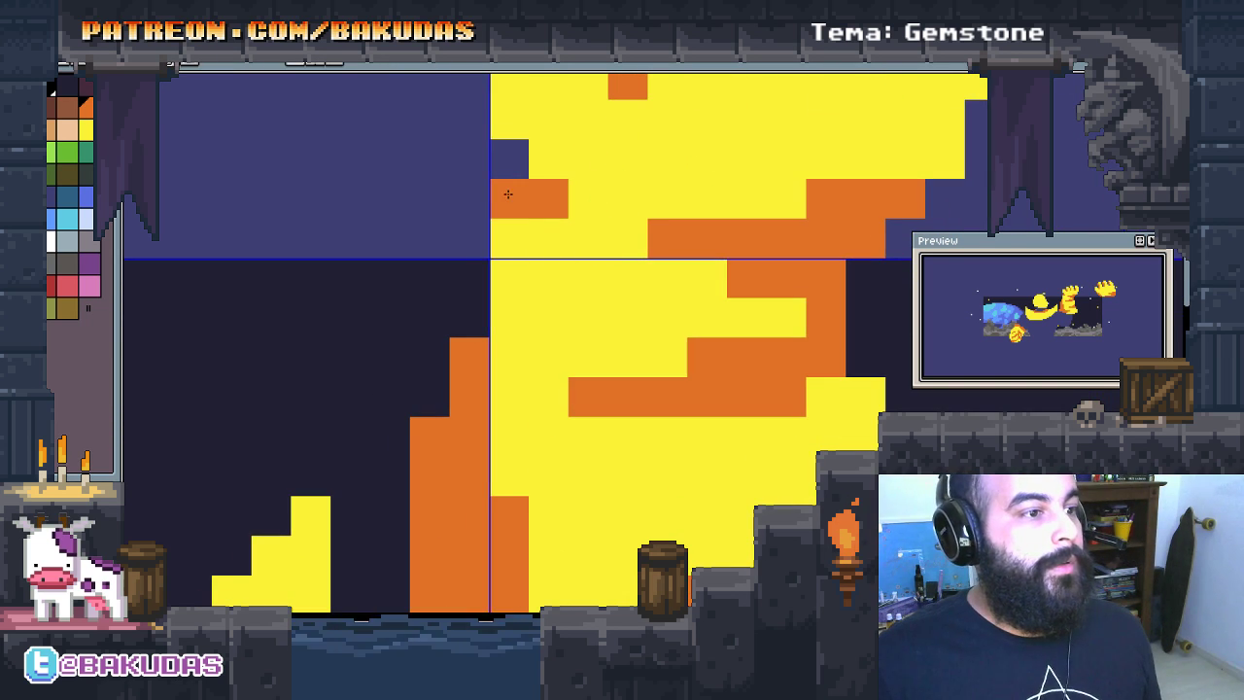
pyautogui.rightClick(508, 195)
pyautogui.click(506, 243)
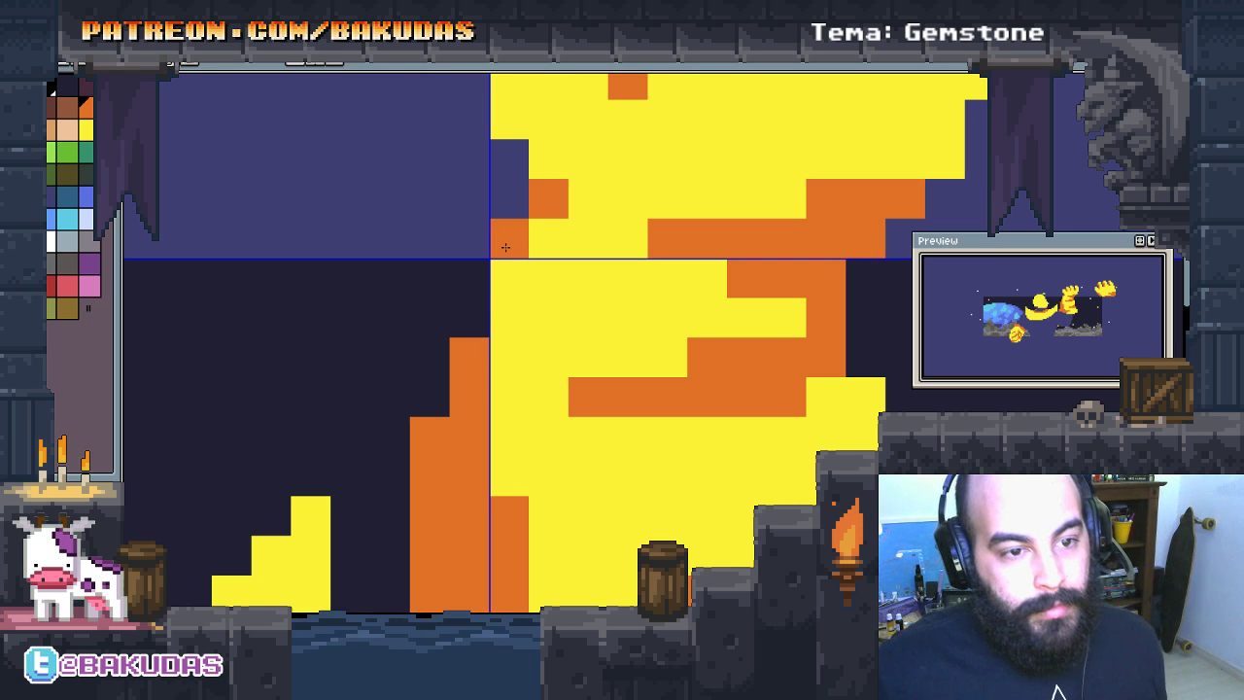
# Step: Zoom out to check the shaded gauntlet in the scene, then zoom back in
pyautogui.scroll(-1, 505, 247)
pyautogui.scroll(-2, 525, 251)
pyautogui.scroll(-1, 574, 262)
pyautogui.scroll(-1, 596, 268)
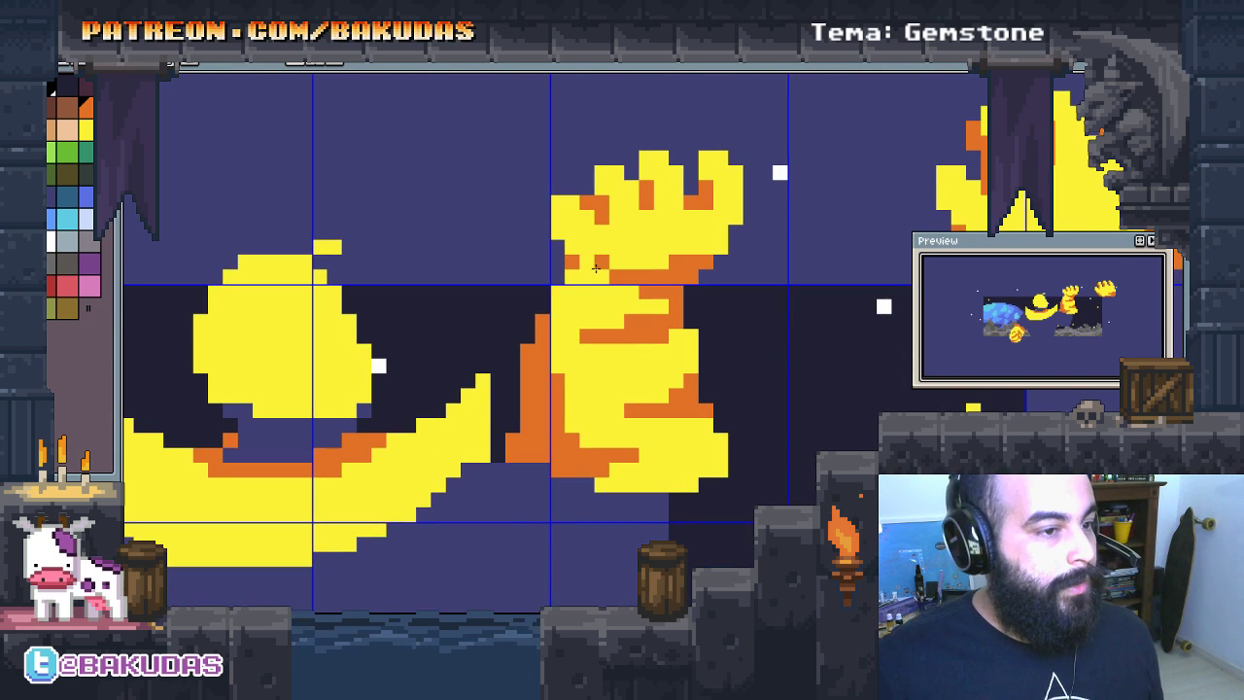
pyautogui.scroll(-1, 588, 264)
pyautogui.scroll(-1, 574, 254)
pyautogui.scroll(1, 554, 243)
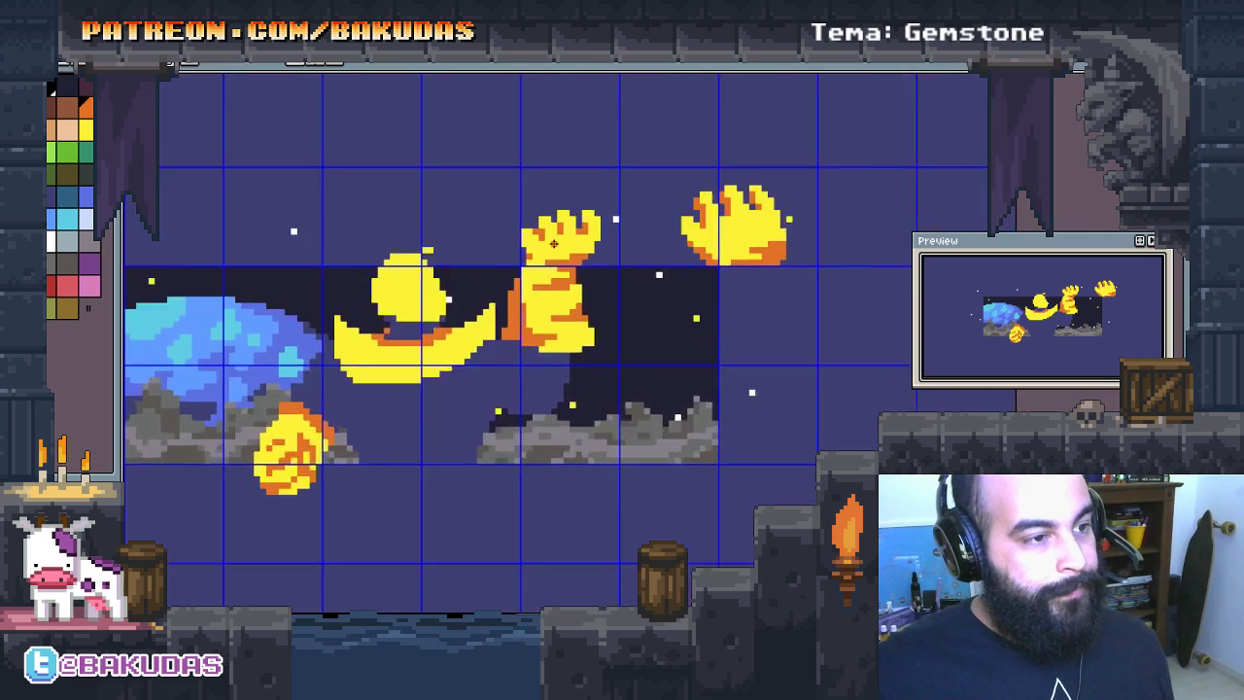
pyautogui.scroll(2, 554, 243)
pyautogui.scroll(1, 554, 243)
pyautogui.scroll(1, 389, 243)
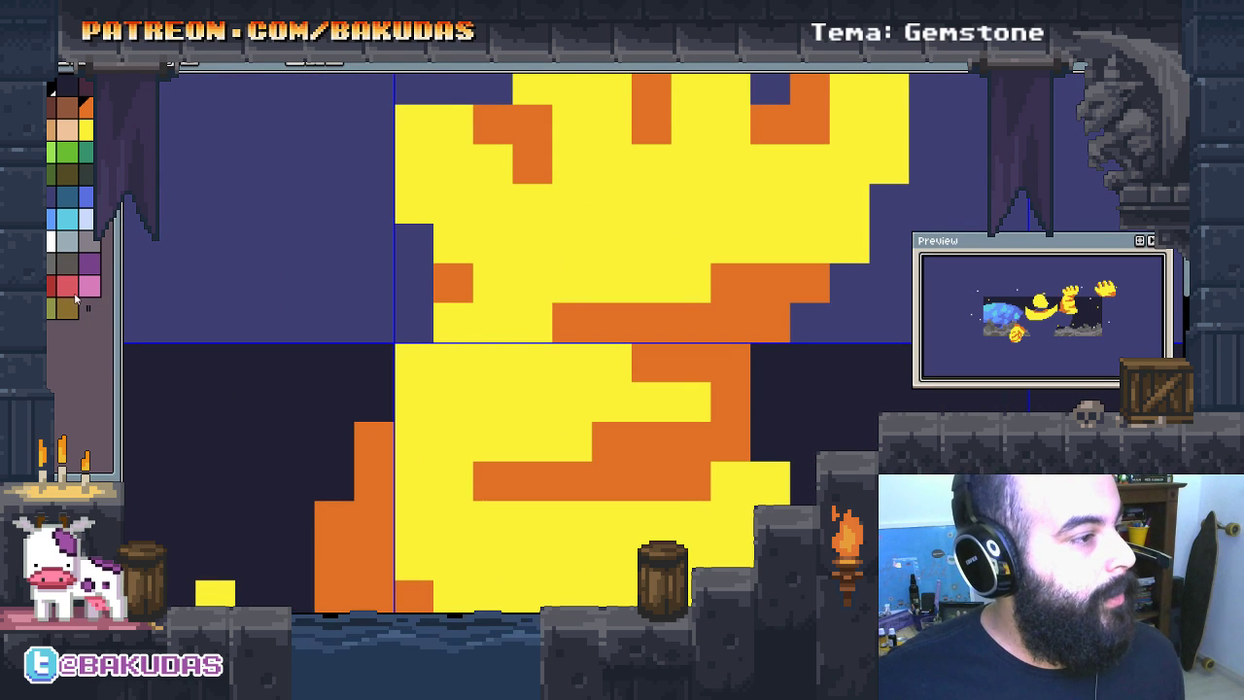
# Step: Paint a two-cell light-blue gem and a two-cell pink gem on the gauntlet
pyautogui.click(66, 222)
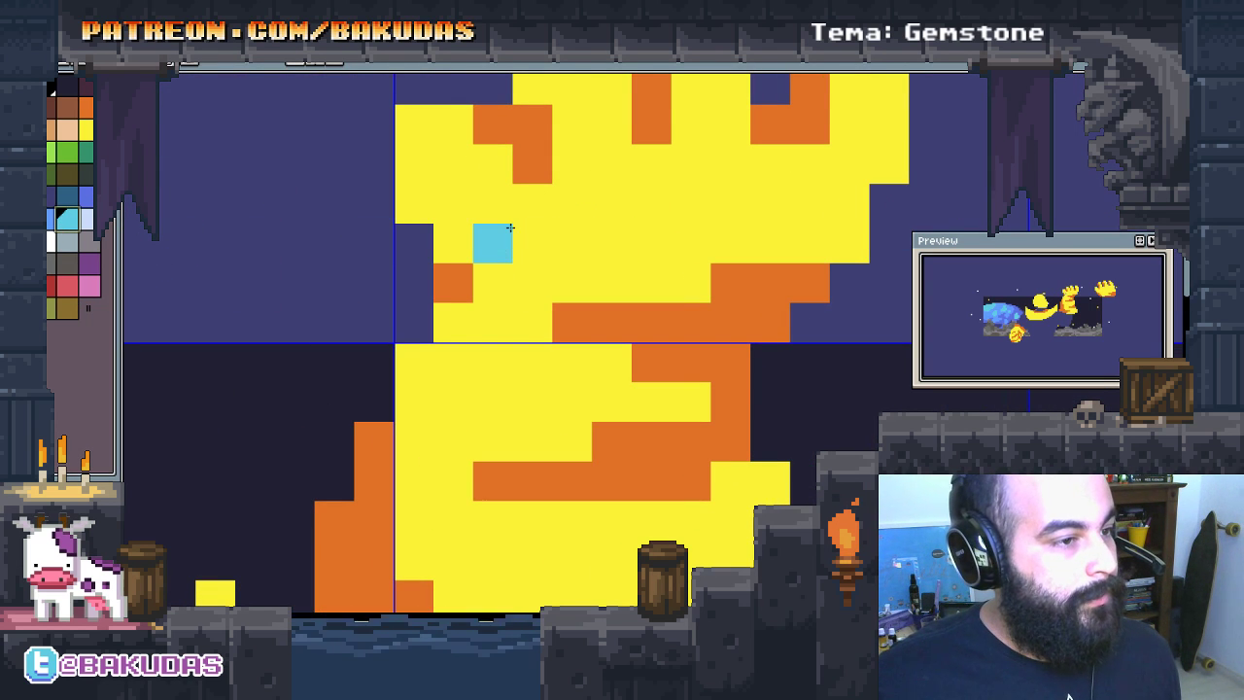
pyautogui.moveTo(509, 261); pyautogui.dragTo(496, 284)
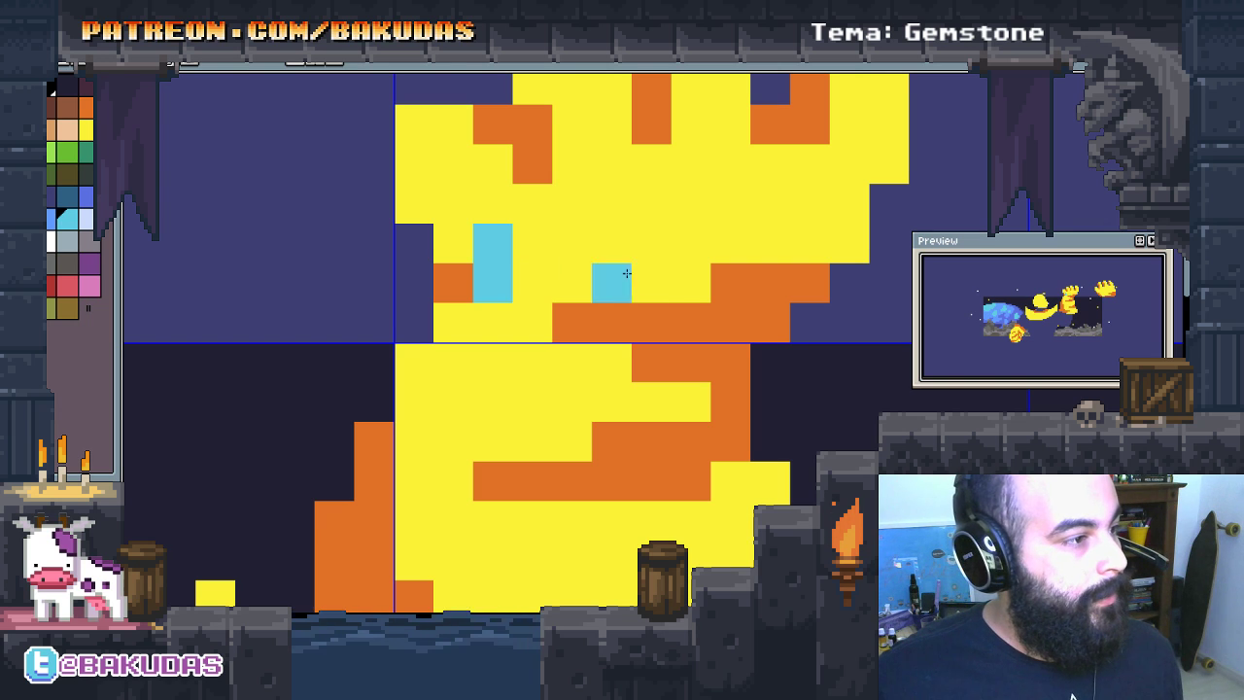
pyautogui.click(90, 288)
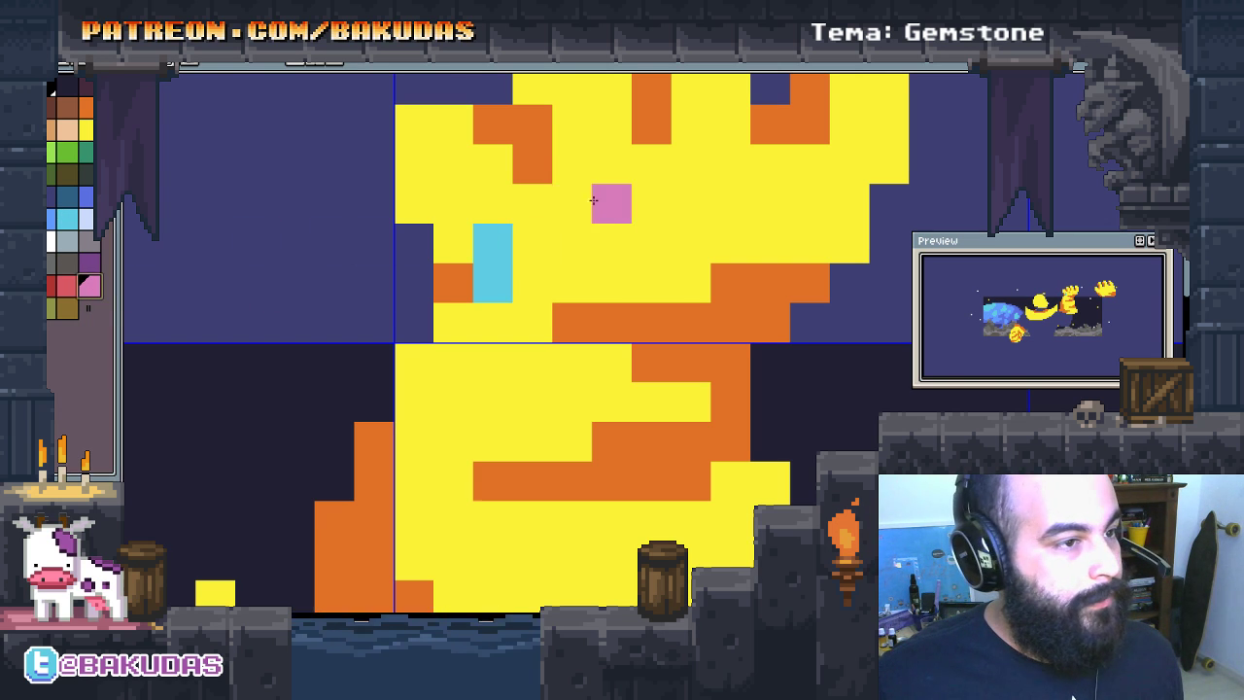
pyautogui.click(580, 175)
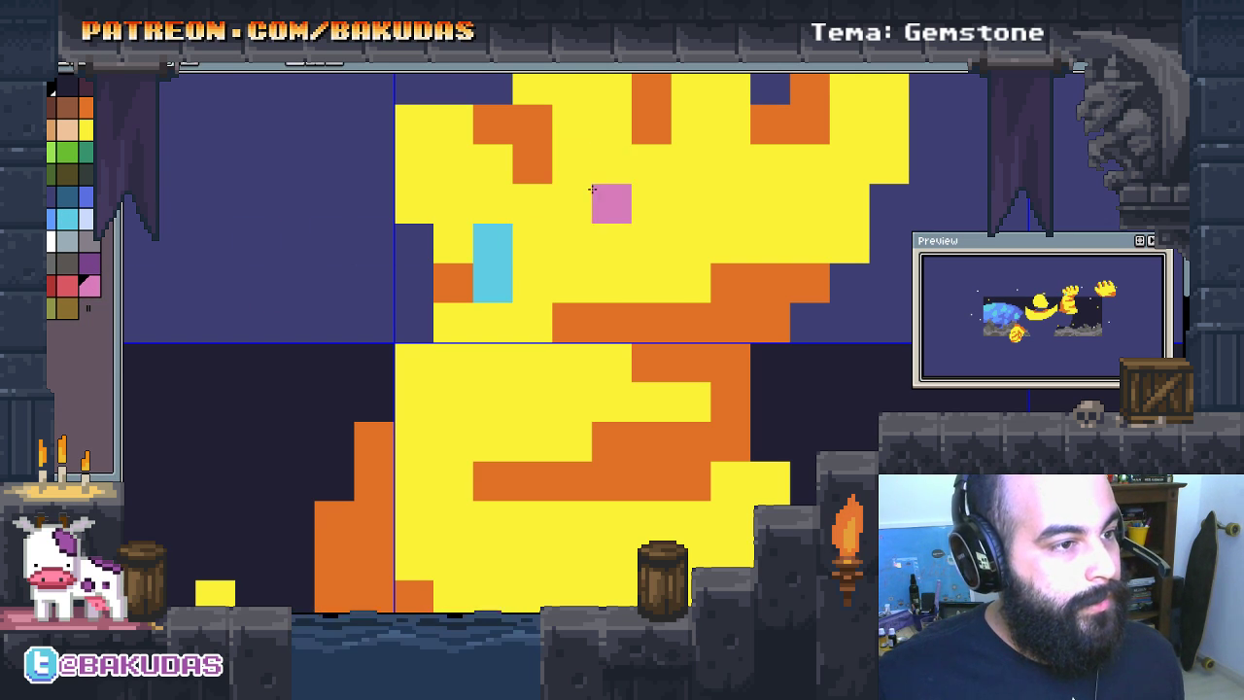
pyautogui.moveTo(678, 283); pyautogui.dragTo(634, 314)
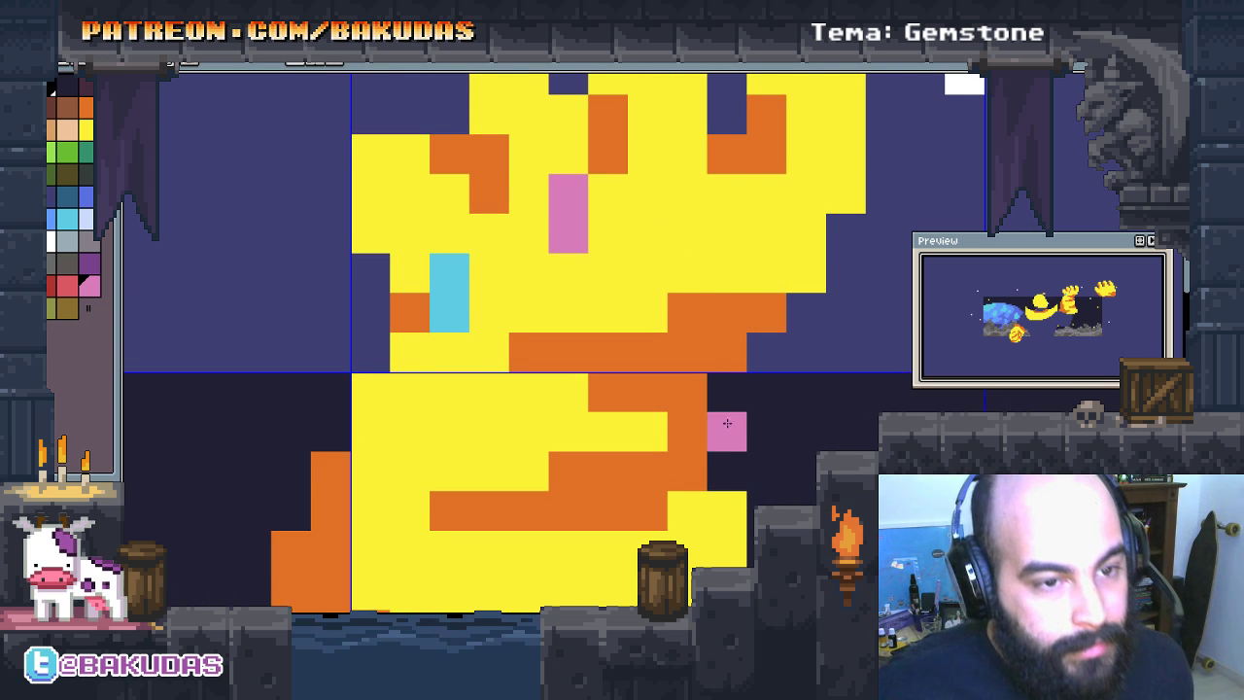
# Step: Add a two-cell blue gem right of the pink one and a dark-green gem on the right edge
pyautogui.moveTo(569, 406); pyautogui.dragTo(559, 437)
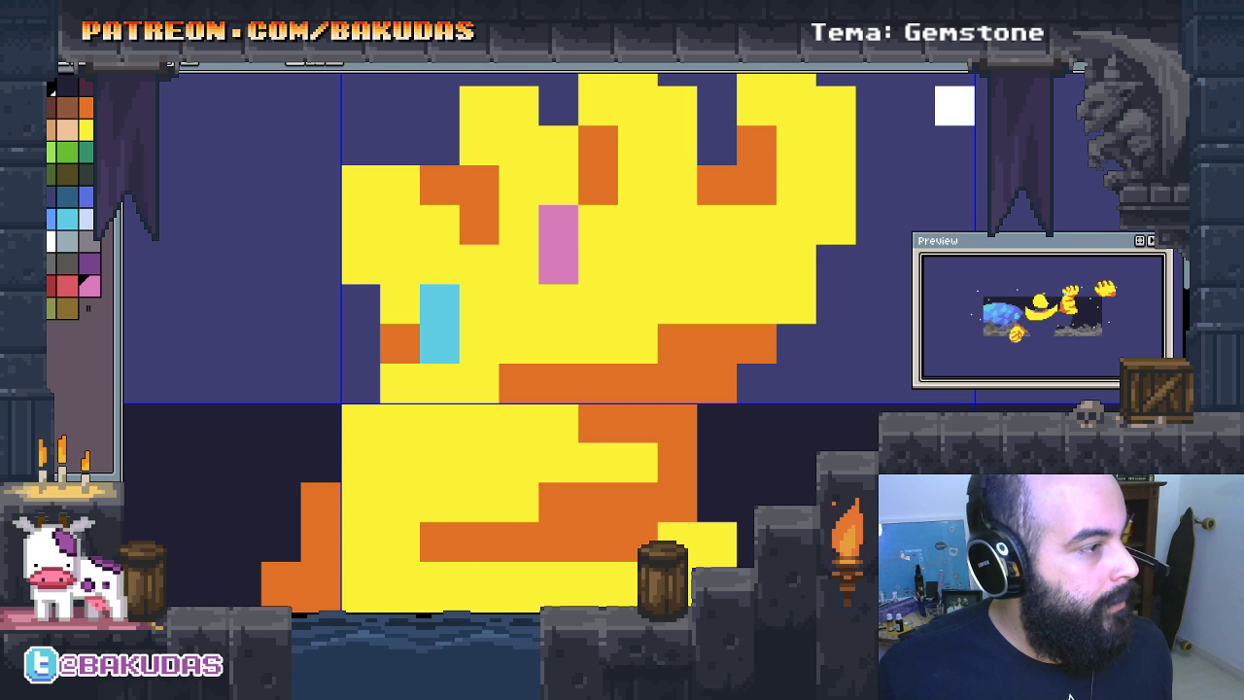
pyautogui.click(54, 218)
pyautogui.moveTo(674, 224); pyautogui.dragTo(665, 257)
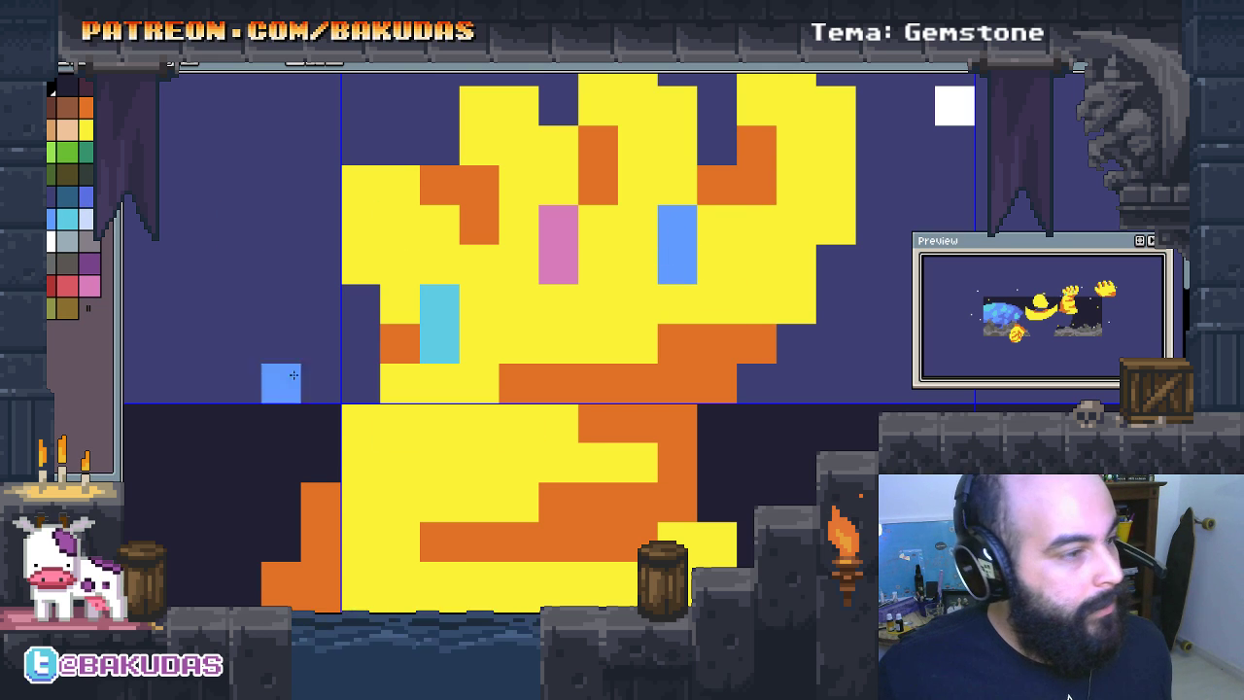
pyautogui.click(68, 158)
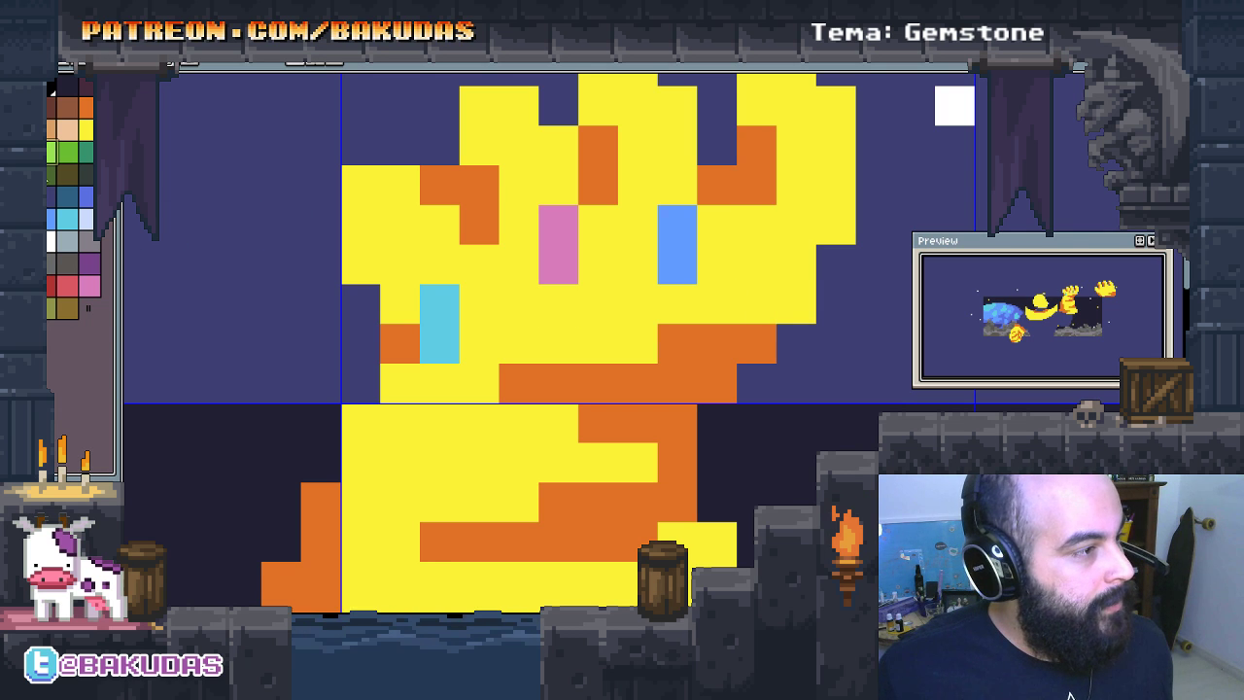
pyautogui.click(85, 159)
pyautogui.click(797, 304)
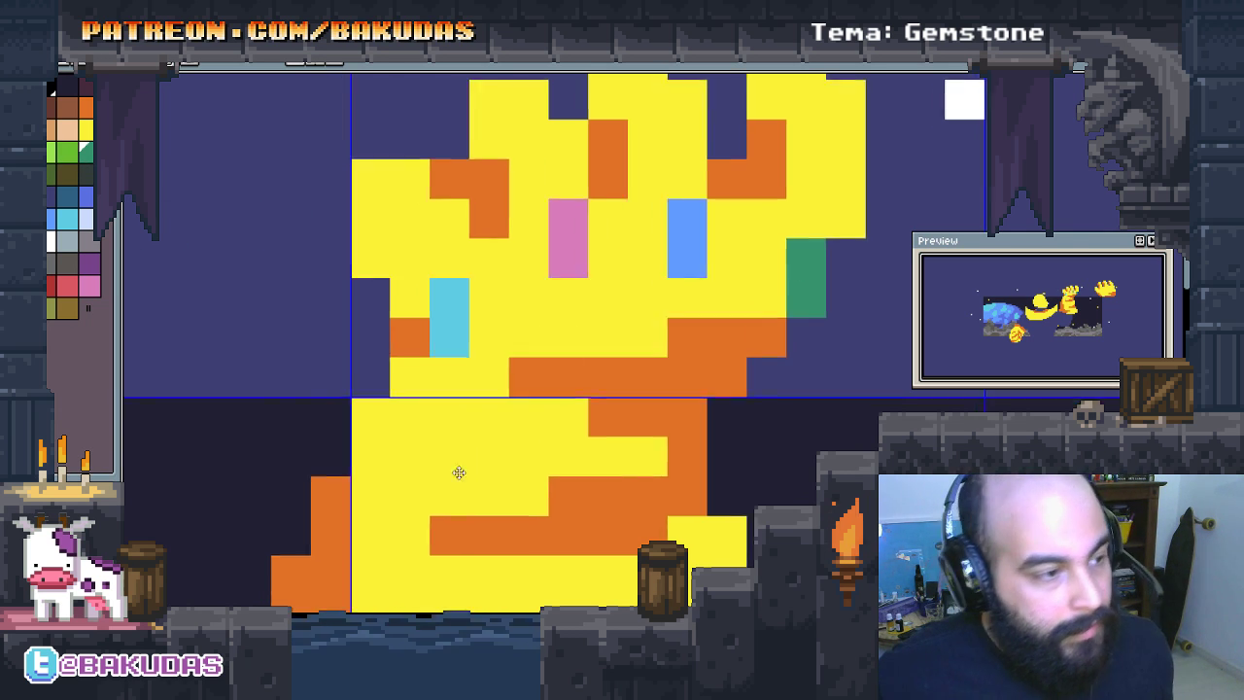
# Step: Frame the cyan gem with orange pixels on its sides and below
pyautogui.moveTo(458, 472); pyautogui.dragTo(572, 414)
pyautogui.click(596, 279)
pyautogui.keyDown('alt'); pyautogui.click(628, 330); pyautogui.keyUp('alt')
pyautogui.click(540, 350)
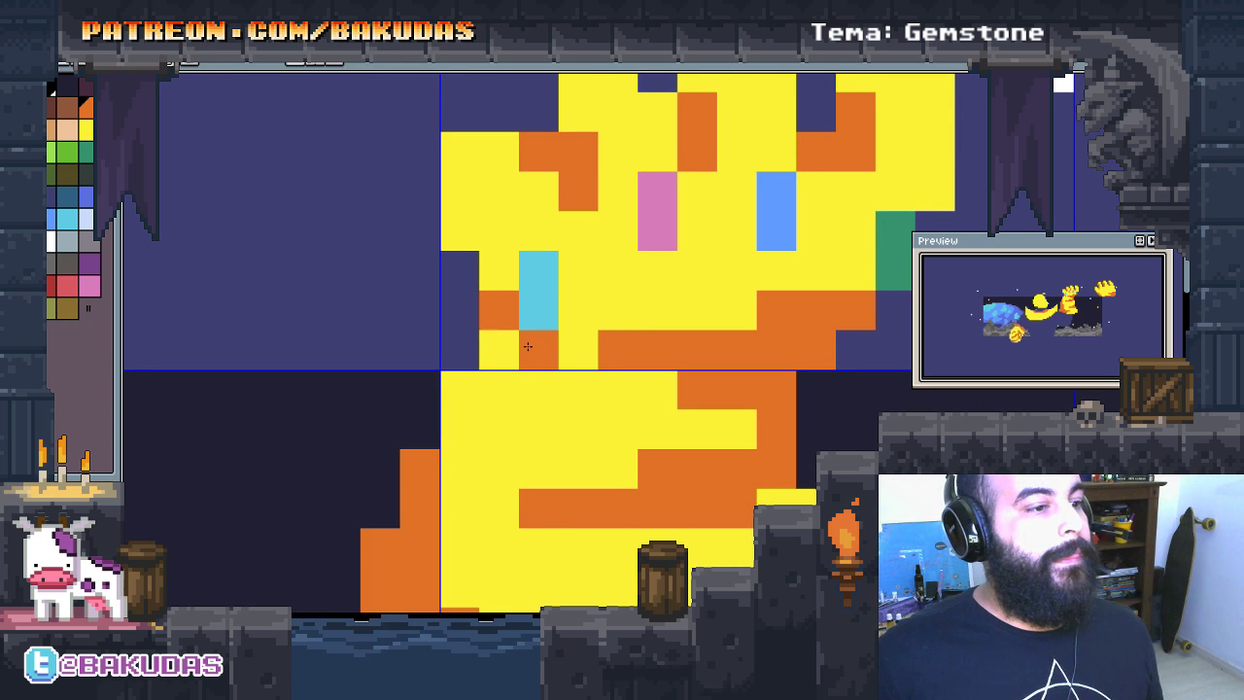
pyautogui.click(524, 238)
pyautogui.click(499, 271)
pyautogui.click(579, 272)
pyautogui.click(579, 310)
# Step: Add orange pixels around and above the pink gem
pyautogui.click(658, 271)
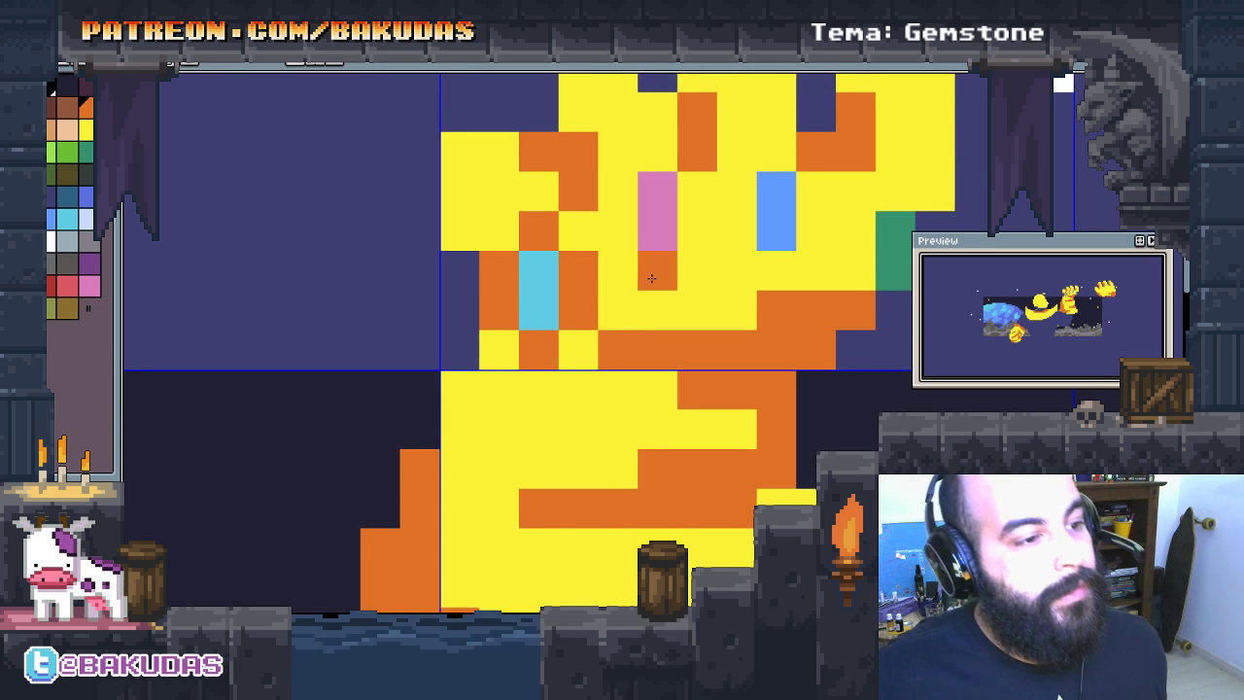
pyautogui.click(617, 231)
pyautogui.click(658, 152)
pyautogui.click(681, 199)
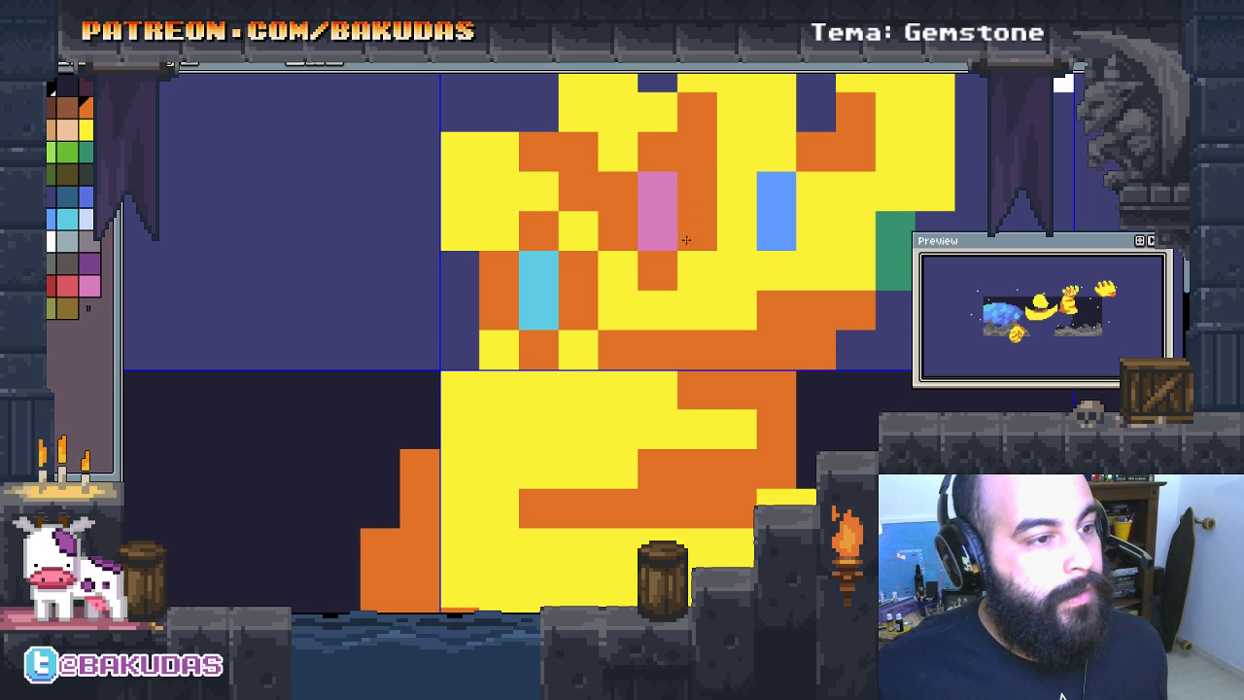
pyautogui.moveTo(737, 301)
pyautogui.mouseDown()
pyautogui.moveTo(694, 348)
pyautogui.moveTo(631, 345)
pyautogui.mouseUp()
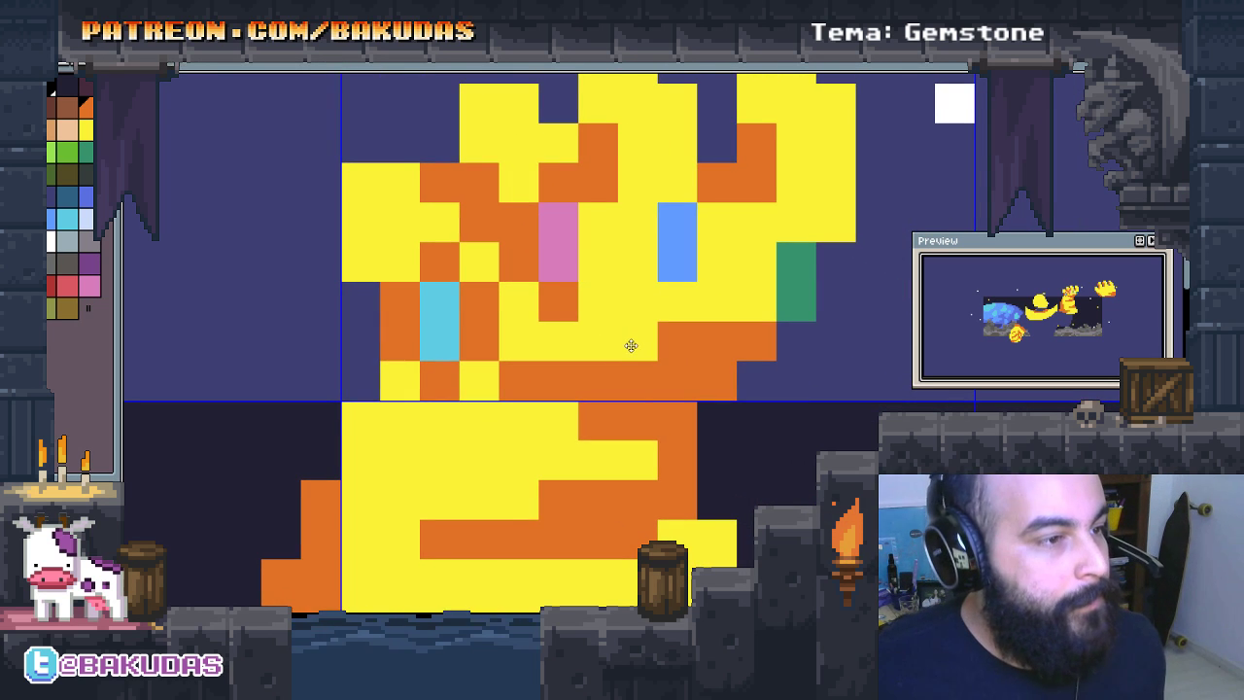
# Step: Undo the last orange outline cells and shade olive pixels around the cyan gem
pyautogui.hotkey('ctrl', 'z')
pyautogui.hotkey('ctrl', 'z')
pyautogui.hotkey('ctrl', 'z')
pyautogui.hotkey('ctrl', 'z')
pyautogui.hotkey('ctrl', 'z')
pyautogui.hotkey('ctrl', 'z')
pyautogui.hotkey('ctrl', 'z')
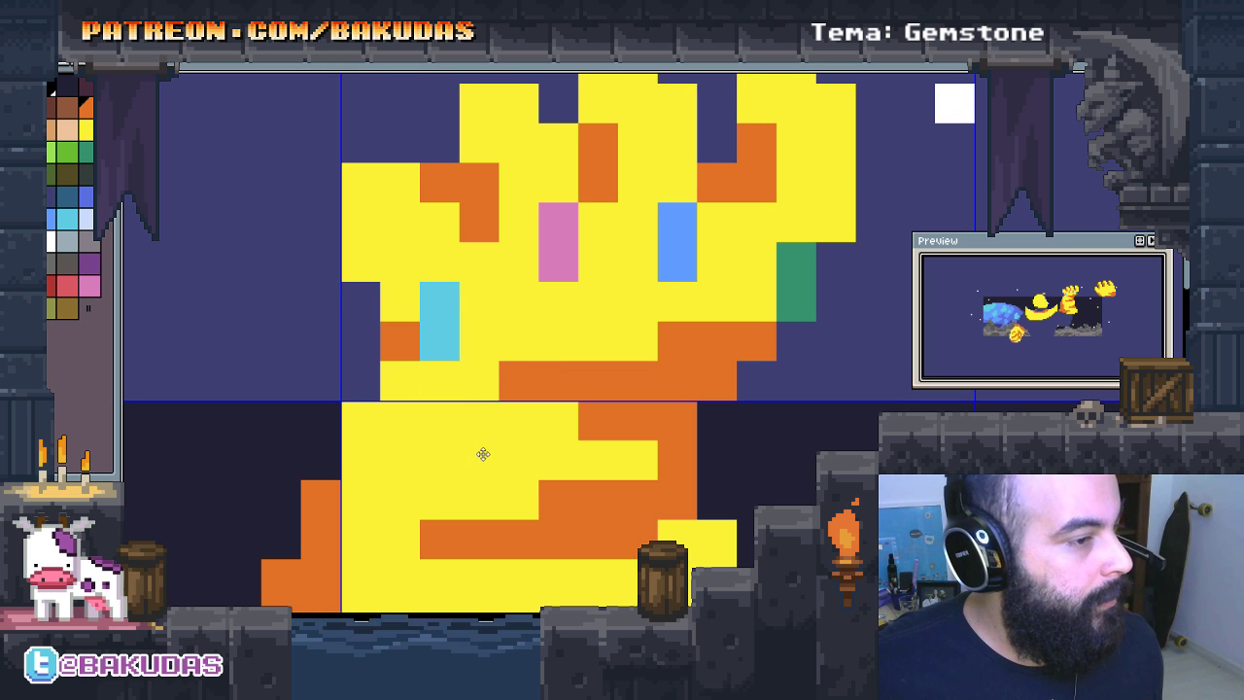
pyautogui.click(433, 365)
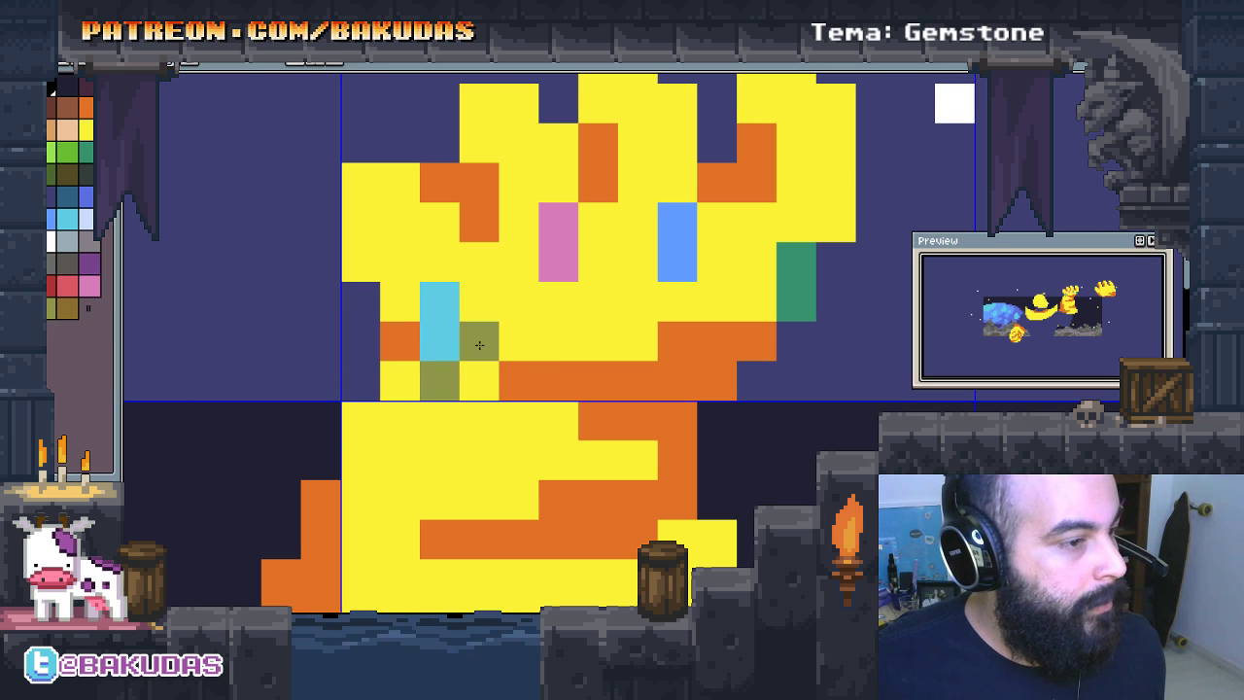
pyautogui.click(479, 302)
pyautogui.click(440, 262)
pyautogui.click(406, 311)
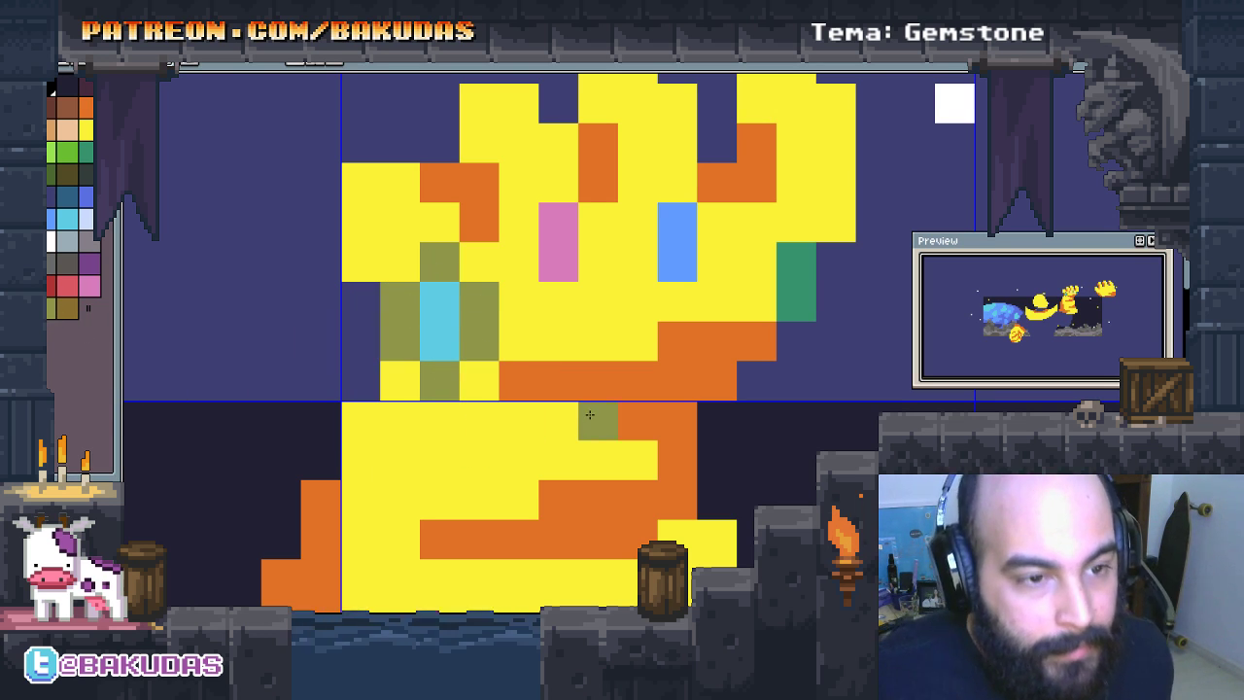
pyautogui.click(518, 261)
pyautogui.scroll(1, 529, 263)
pyautogui.click(569, 319)
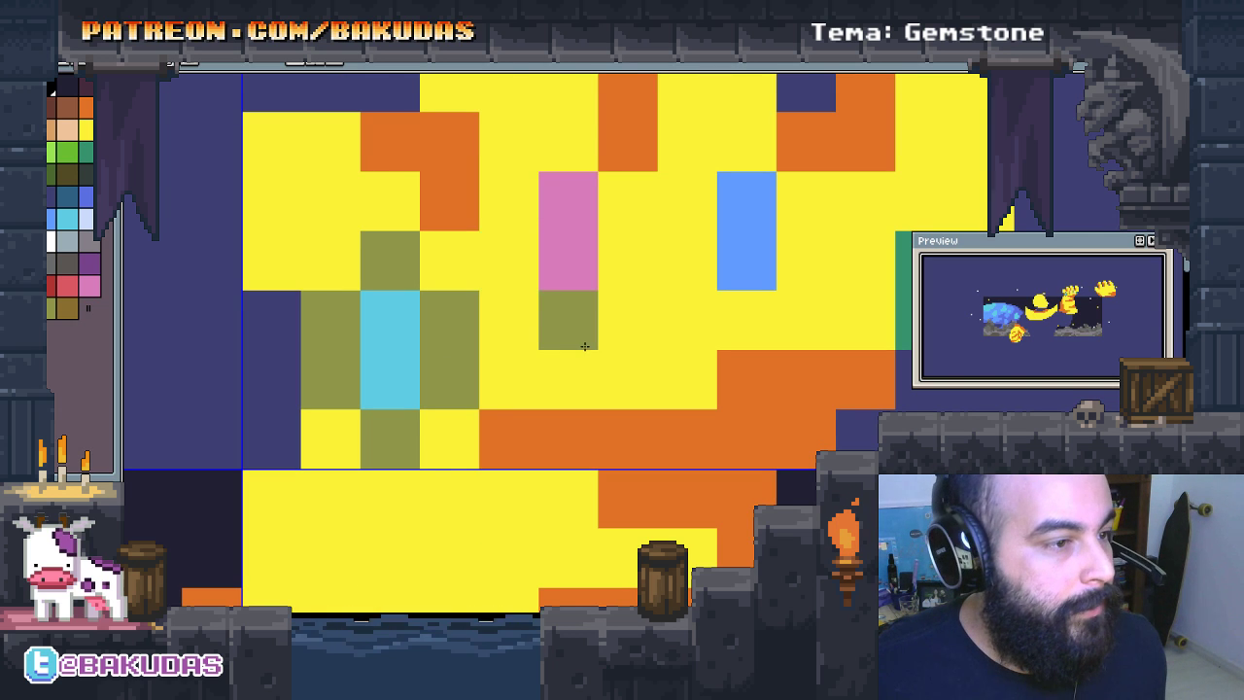
pyautogui.click(509, 260)
# Step: Continue the olive band across the knuckles, below and beside the pink gem
pyautogui.click(525, 225)
pyautogui.click(569, 141)
pyautogui.click(627, 201)
pyautogui.click(627, 260)
pyautogui.click(688, 320)
pyautogui.moveTo(673, 333); pyautogui.dragTo(514, 353)
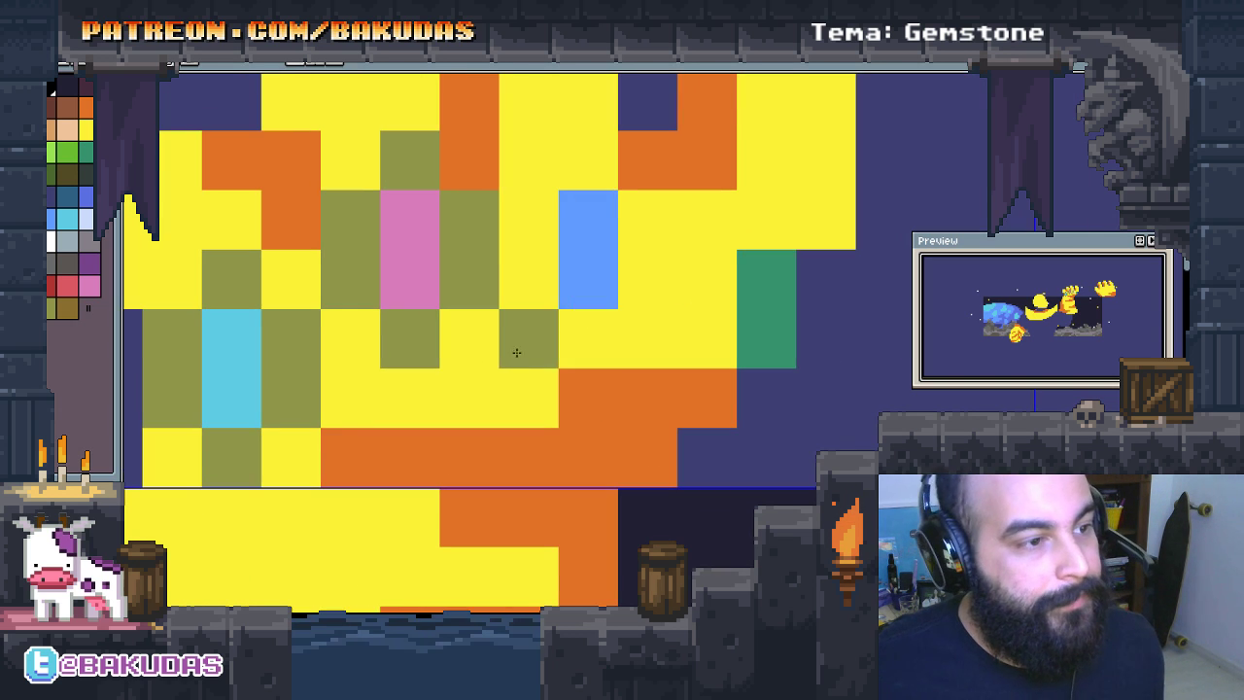
pyautogui.click(572, 350)
# Step: Extend olive shading around the blue gem up toward the teal gem, undoing one stray pixel
pyautogui.click(527, 279)
pyautogui.click(531, 225)
pyautogui.click(595, 160)
pyautogui.click(653, 221)
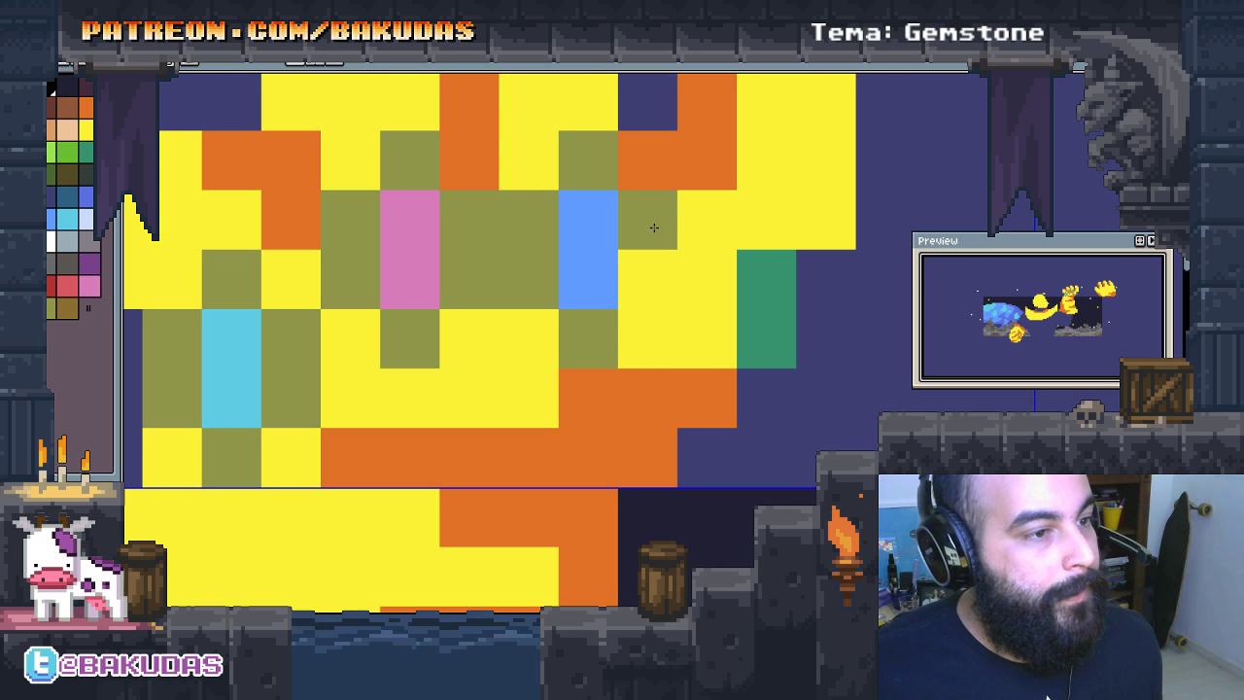
pyautogui.click(645, 291)
pyautogui.click(724, 336)
pyautogui.moveTo(724, 336); pyautogui.dragTo(689, 341)
pyautogui.click(676, 284)
pyautogui.click(718, 235)
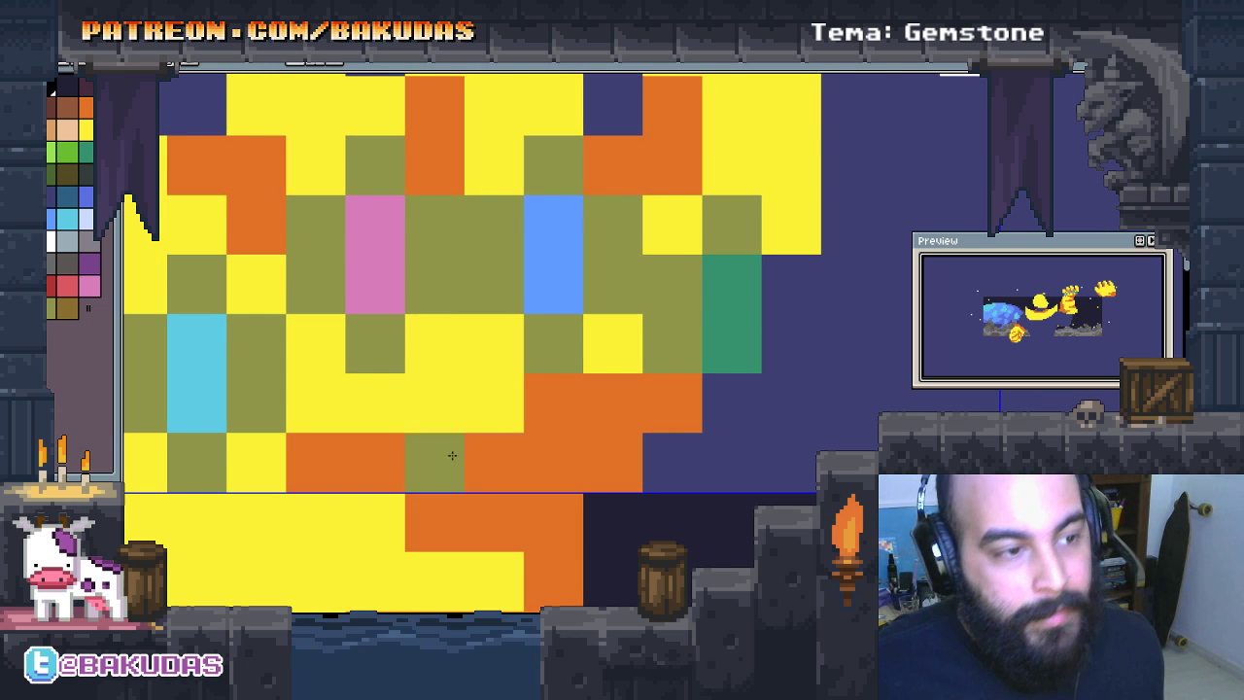
pyautogui.hotkey('ctrl', 'z')
pyautogui.moveTo(430, 461); pyautogui.dragTo(493, 457)
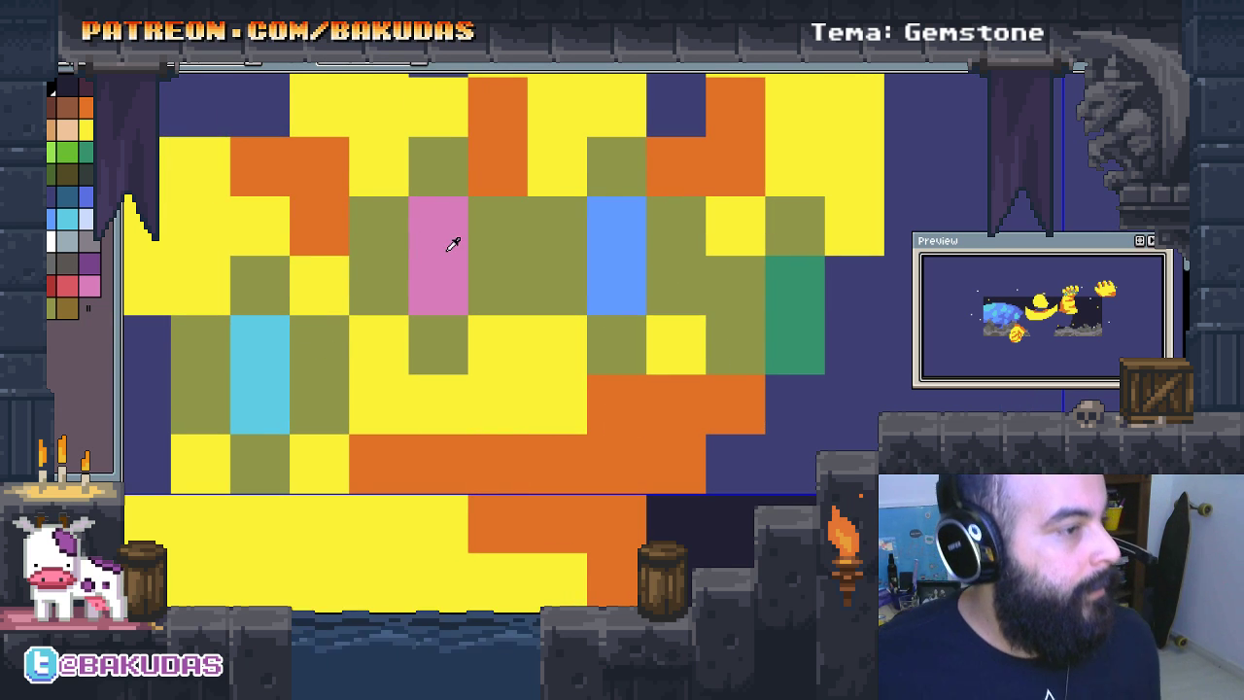
# Step: Pick red, then turn the lower half of the cyan gem blue
pyautogui.press('[')
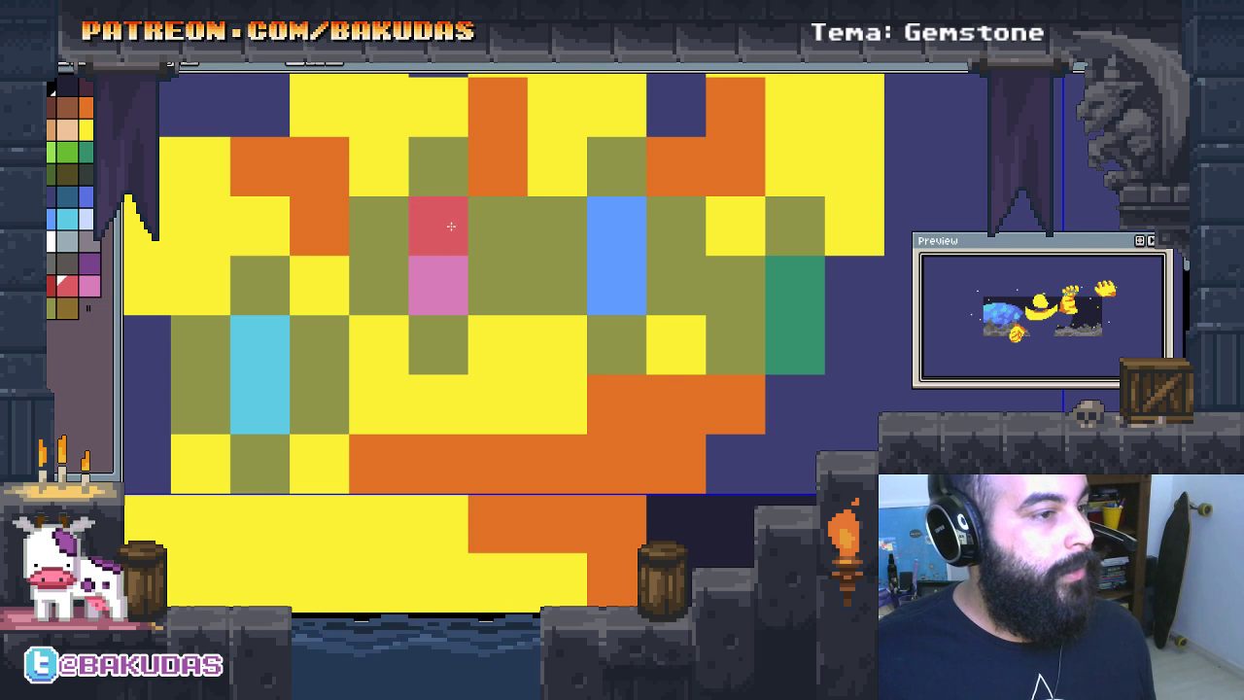
pyautogui.hscroll(-5, 443, 285)
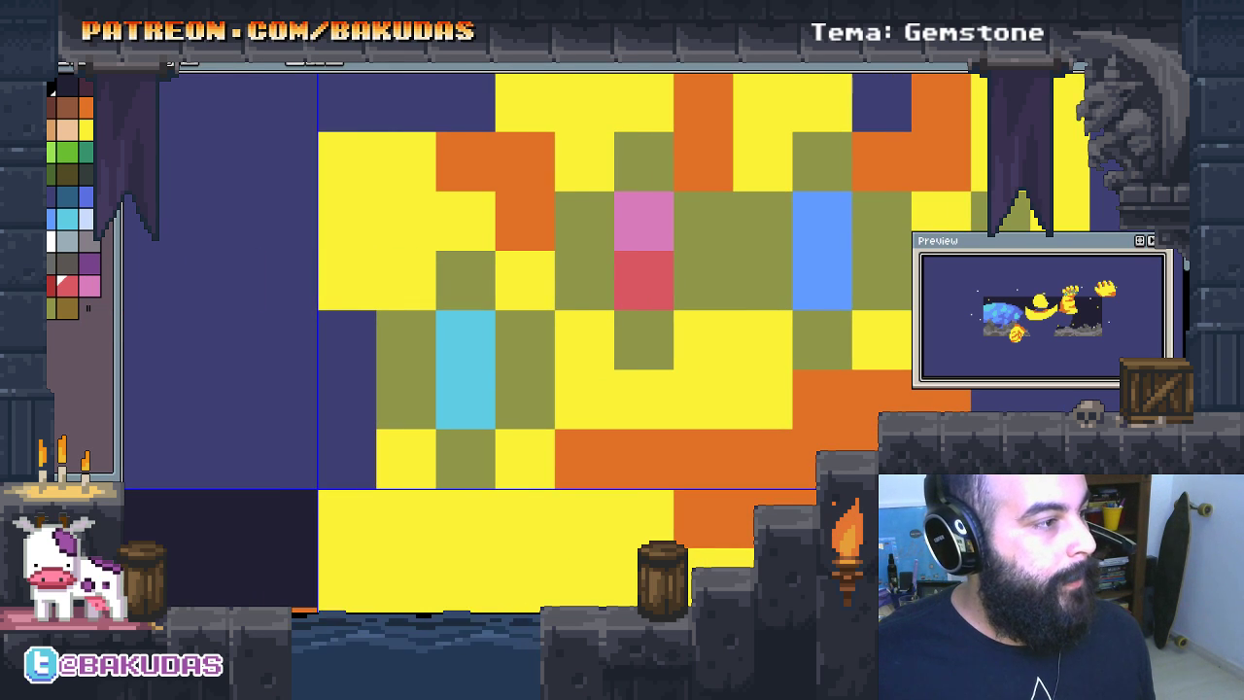
pyautogui.click(500, 422)
pyautogui.click(472, 411)
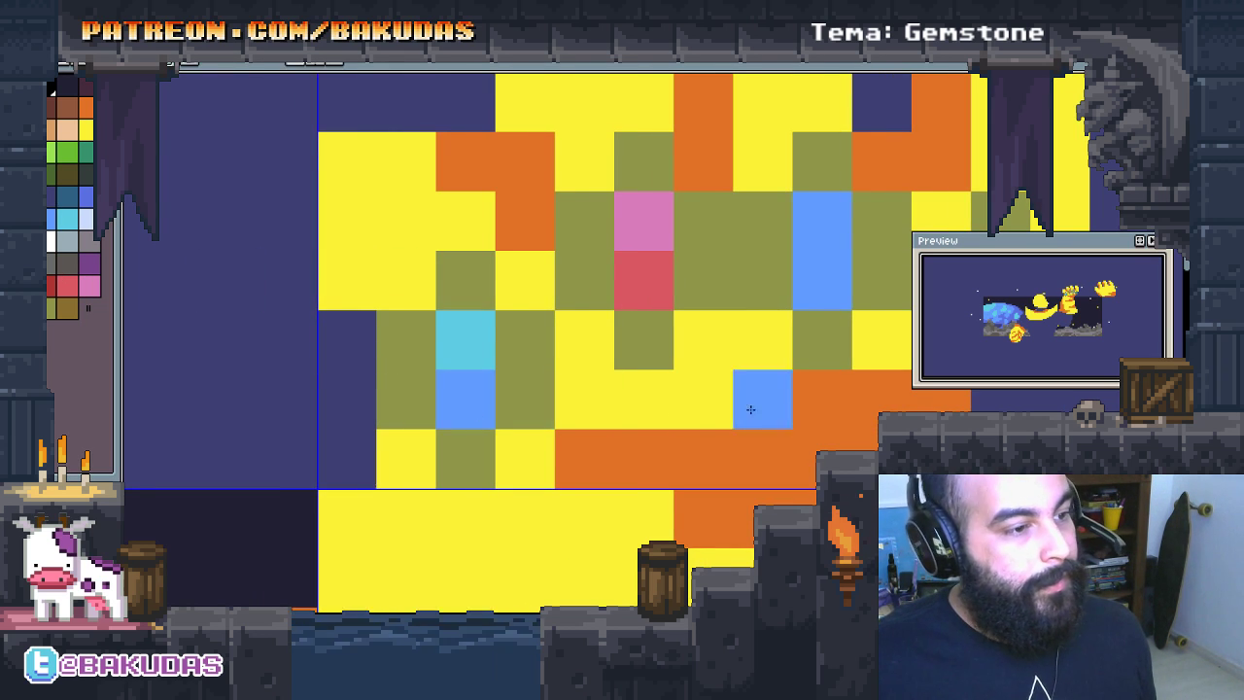
pyautogui.hscroll(8, 745, 402)
pyautogui.hscroll(-3, 70, 258)
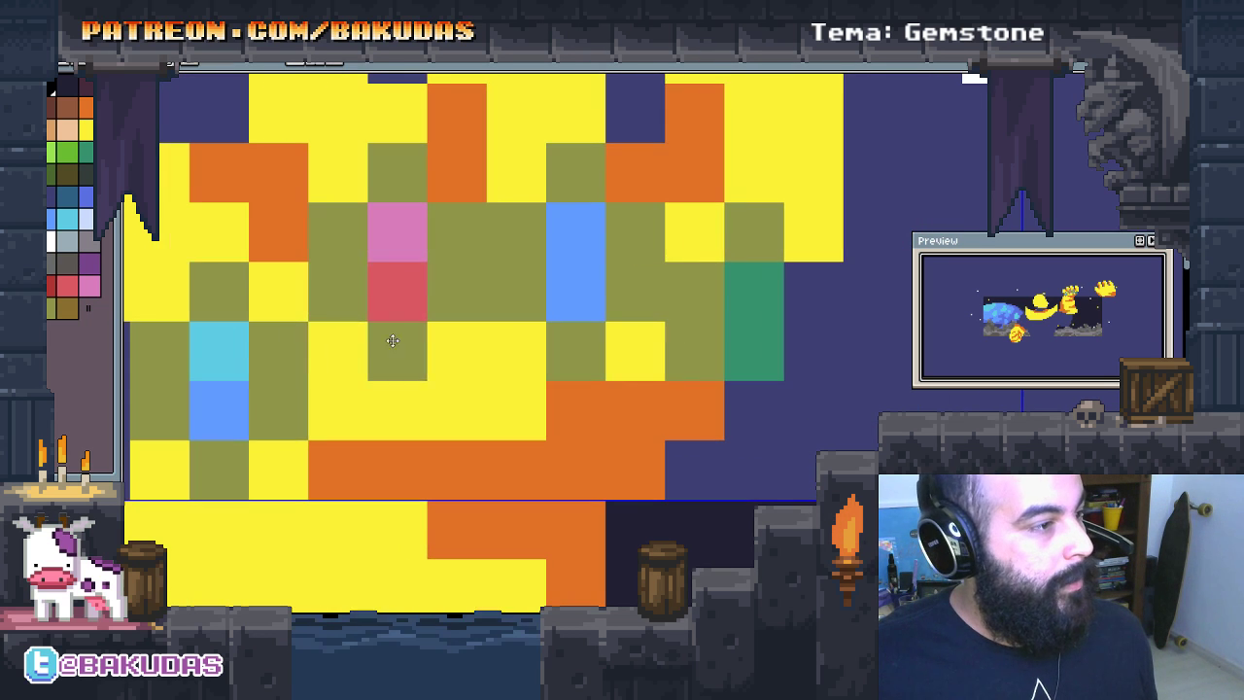
# Step: Make the teal gem's top light green and turn the blue gem purple with a pink top
pyautogui.click(754, 291)
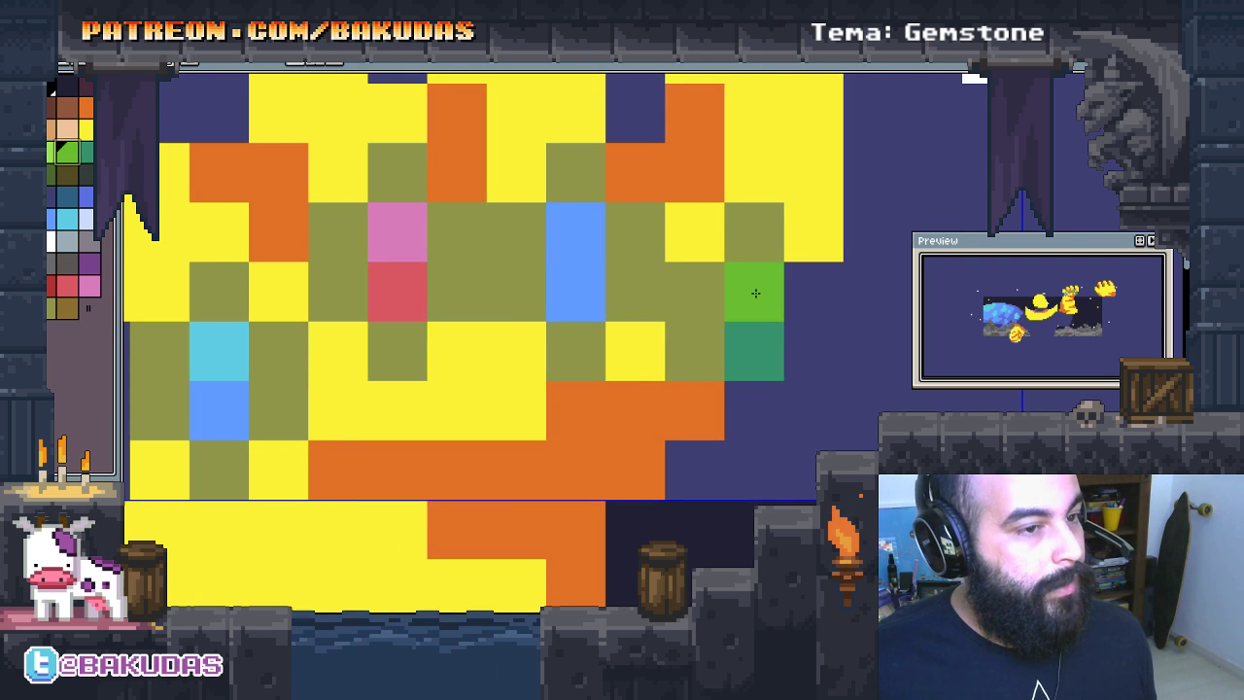
pyautogui.hscroll(-1, 301, 332)
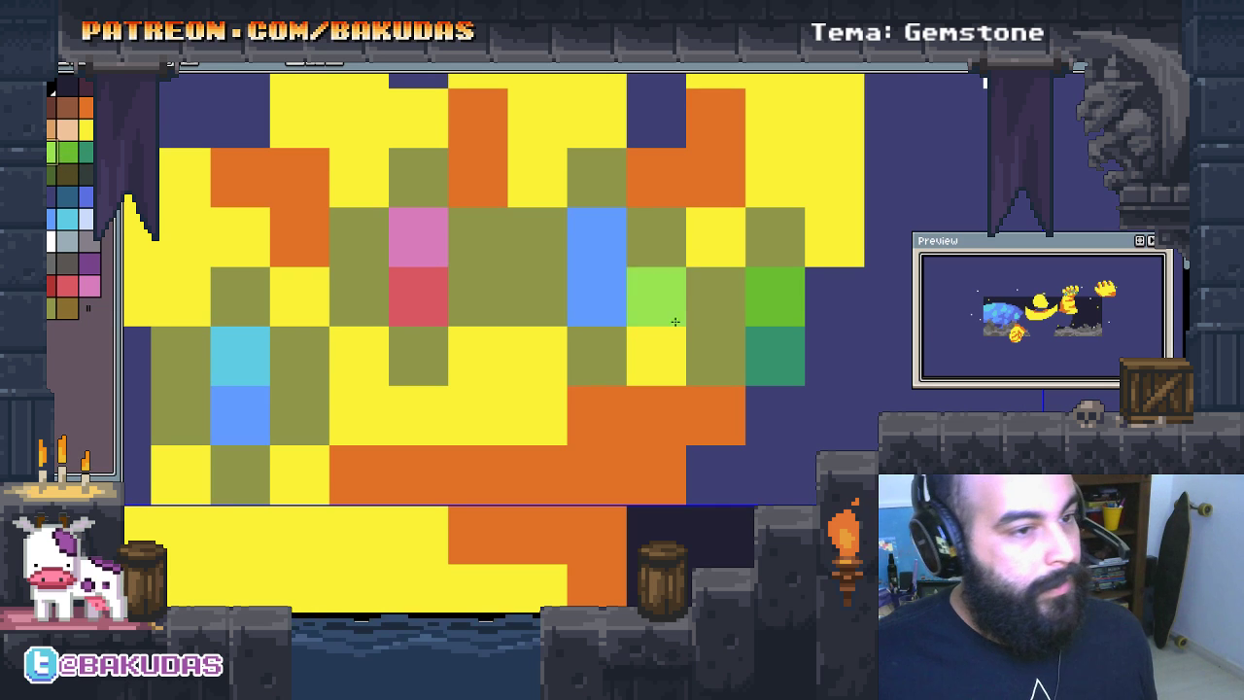
pyautogui.click(757, 301)
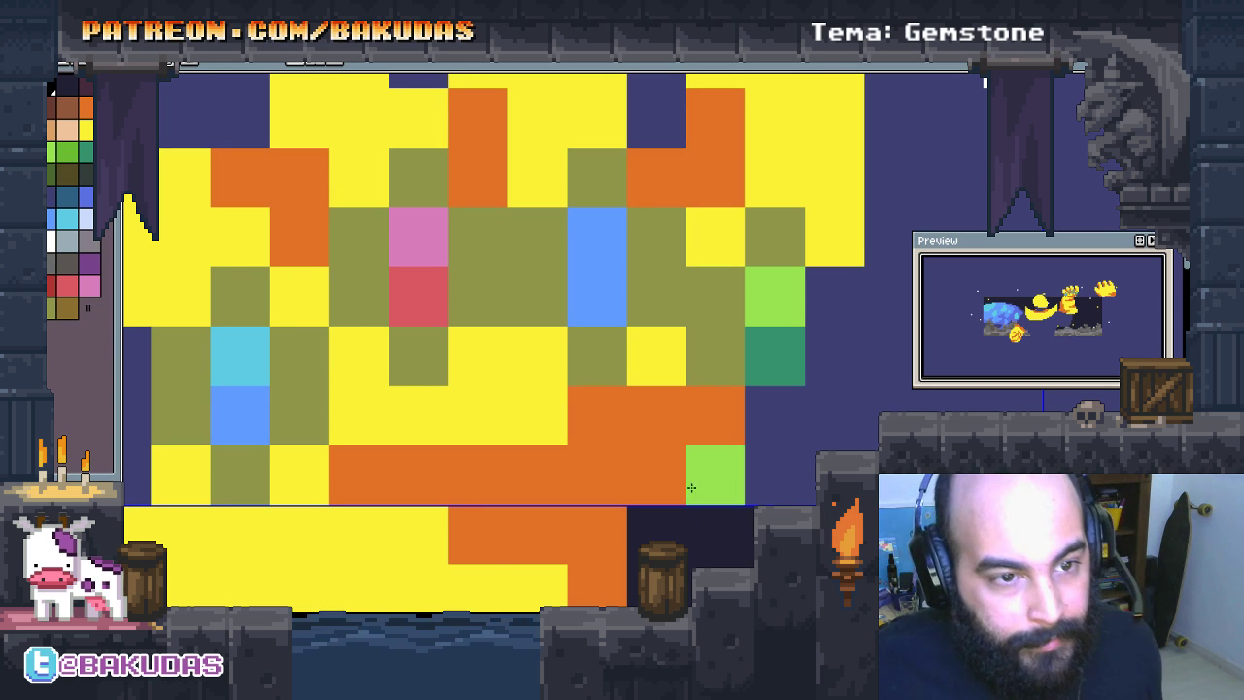
pyautogui.hscroll(-1, 558, 431)
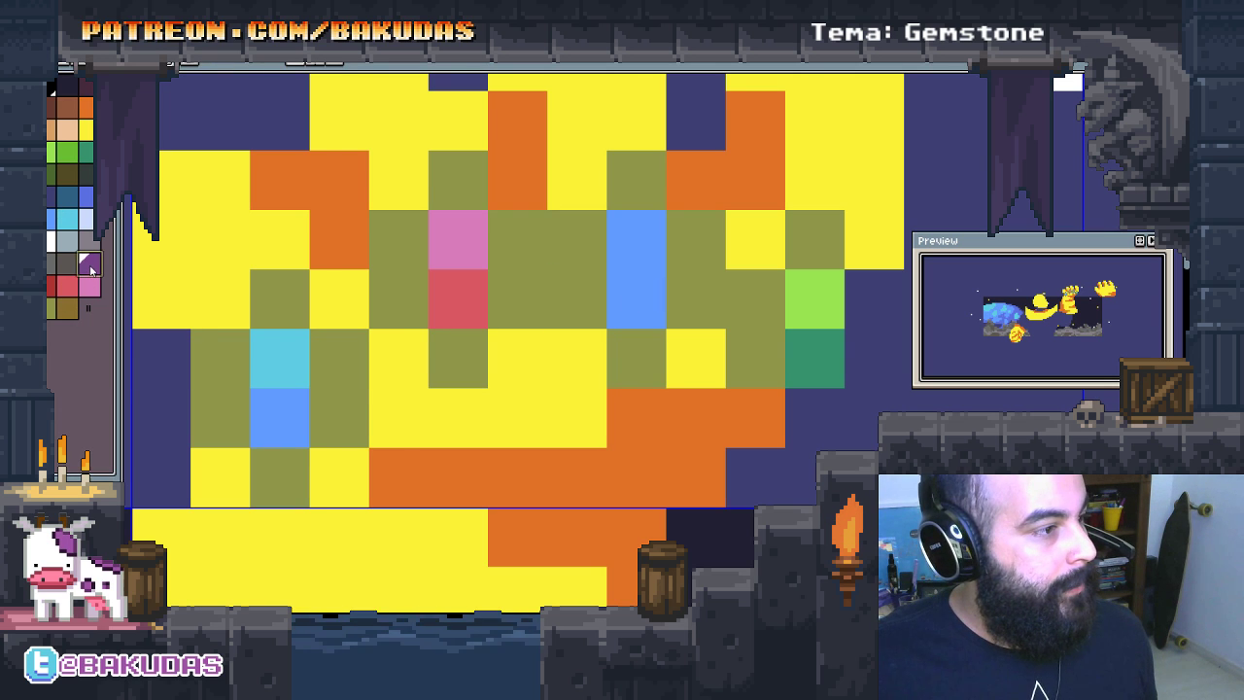
pyautogui.click(89, 263)
pyautogui.click(637, 300)
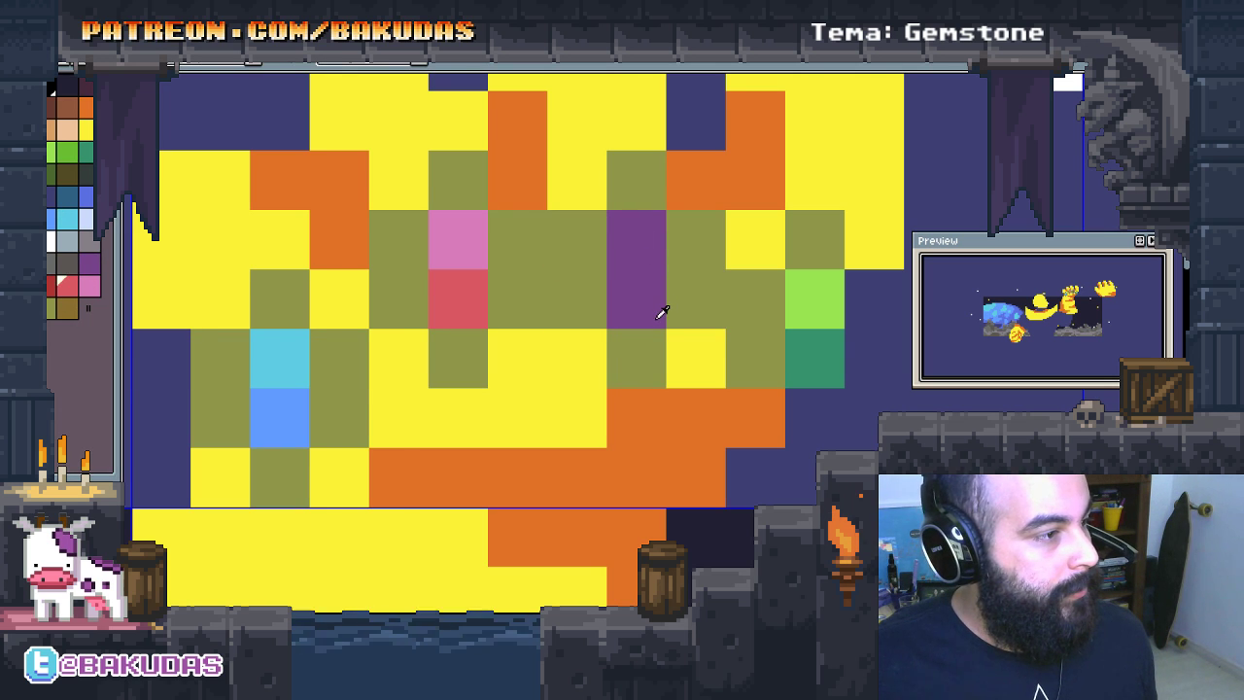
pyautogui.click(646, 223)
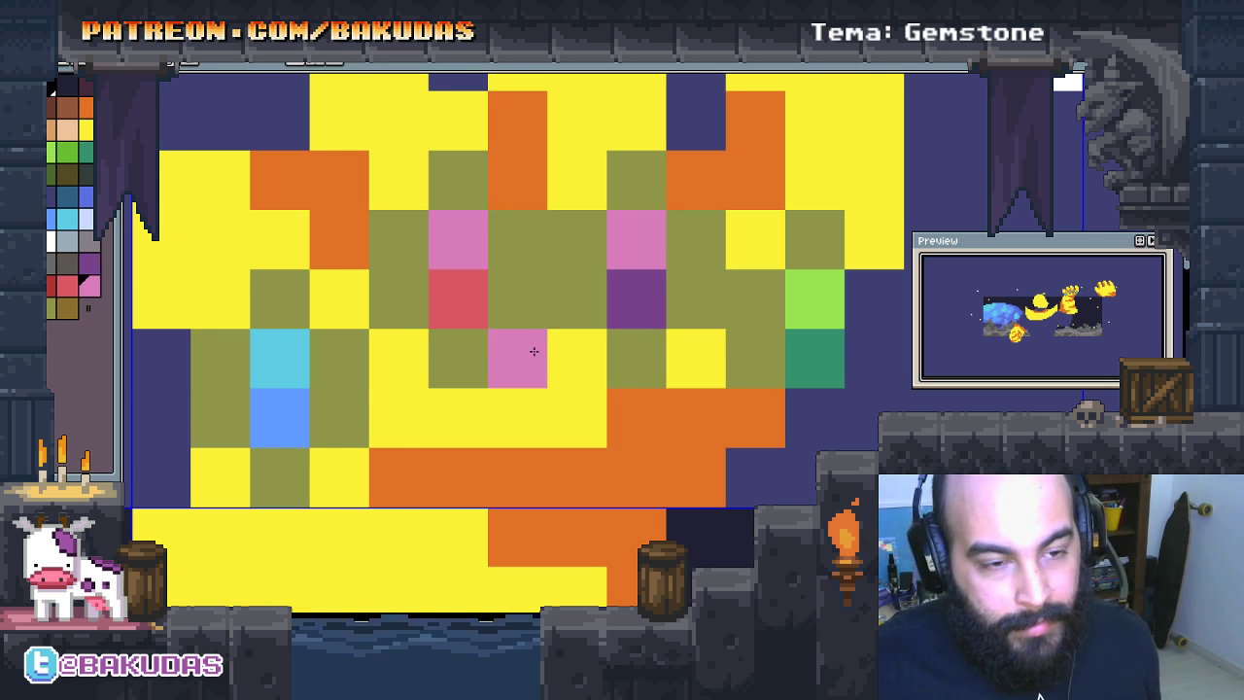
# Step: Zoom out to view the whole gauntlet and select the peach colour for highlights
pyautogui.scroll(-1, 553, 350)
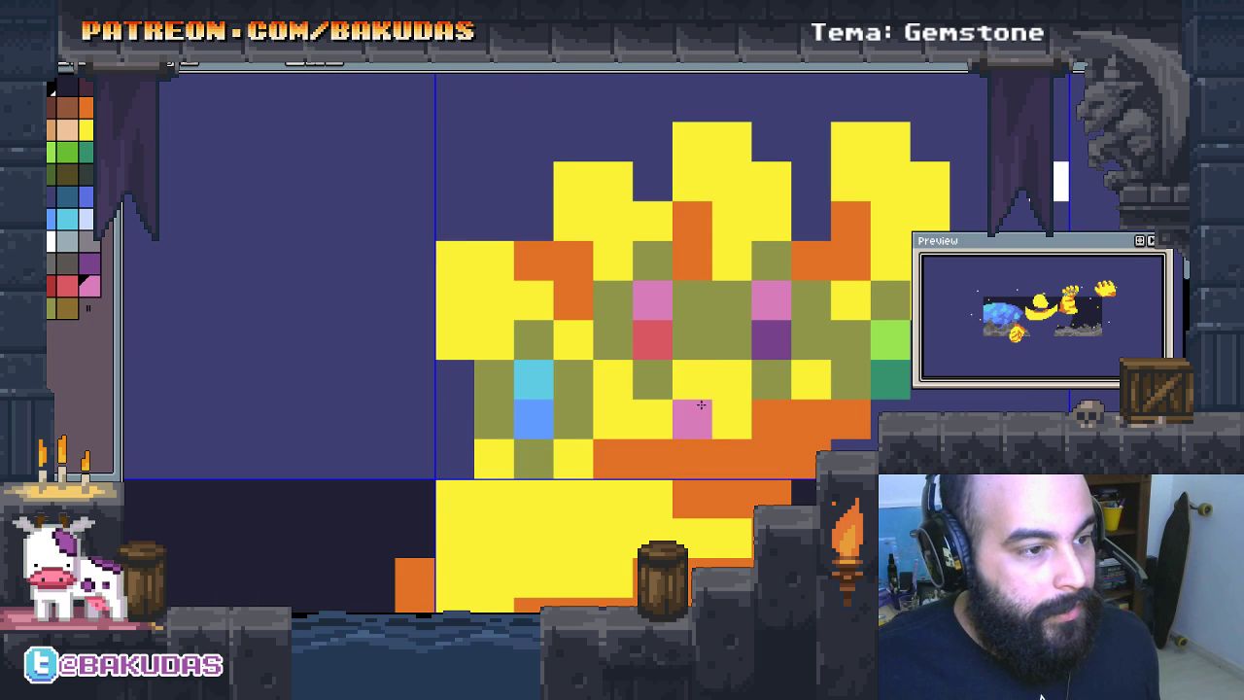
pyautogui.scroll(-2, 573, 372)
pyautogui.scroll(-1, 572, 372)
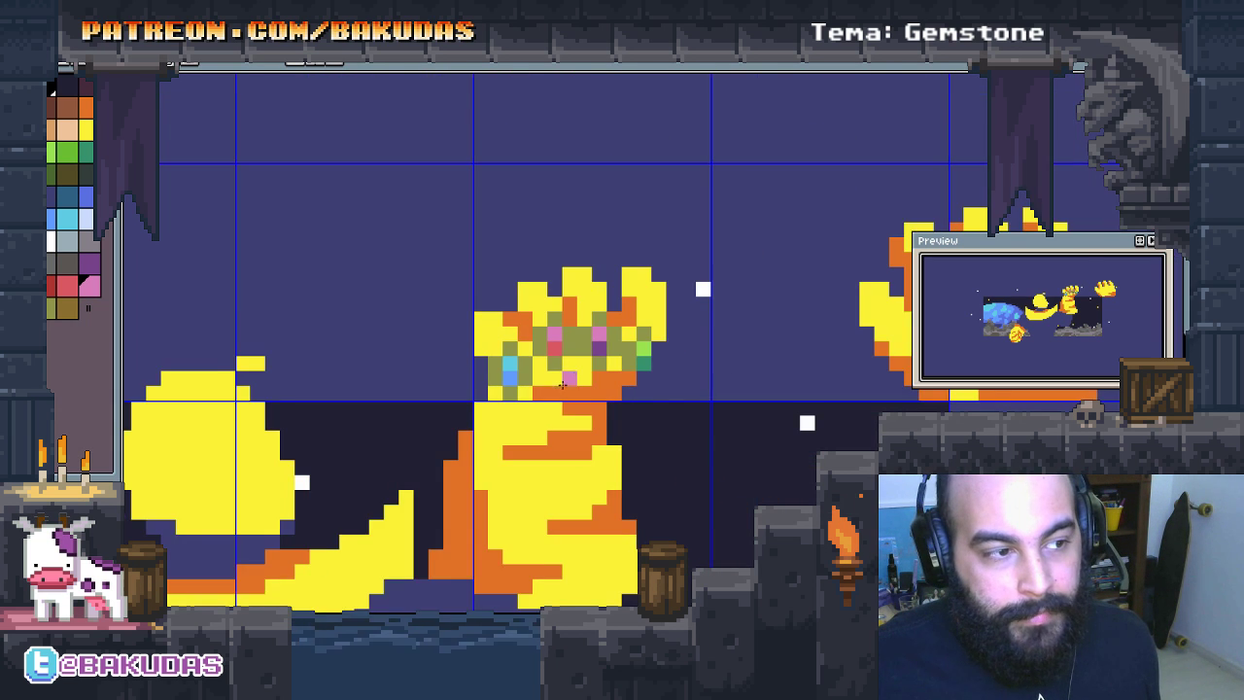
pyautogui.moveTo(581, 389)
pyautogui.mouseDown()
pyautogui.moveTo(708, 341)
pyautogui.moveTo(547, 418)
pyautogui.mouseUp()
pyautogui.scroll(1, 587, 311)
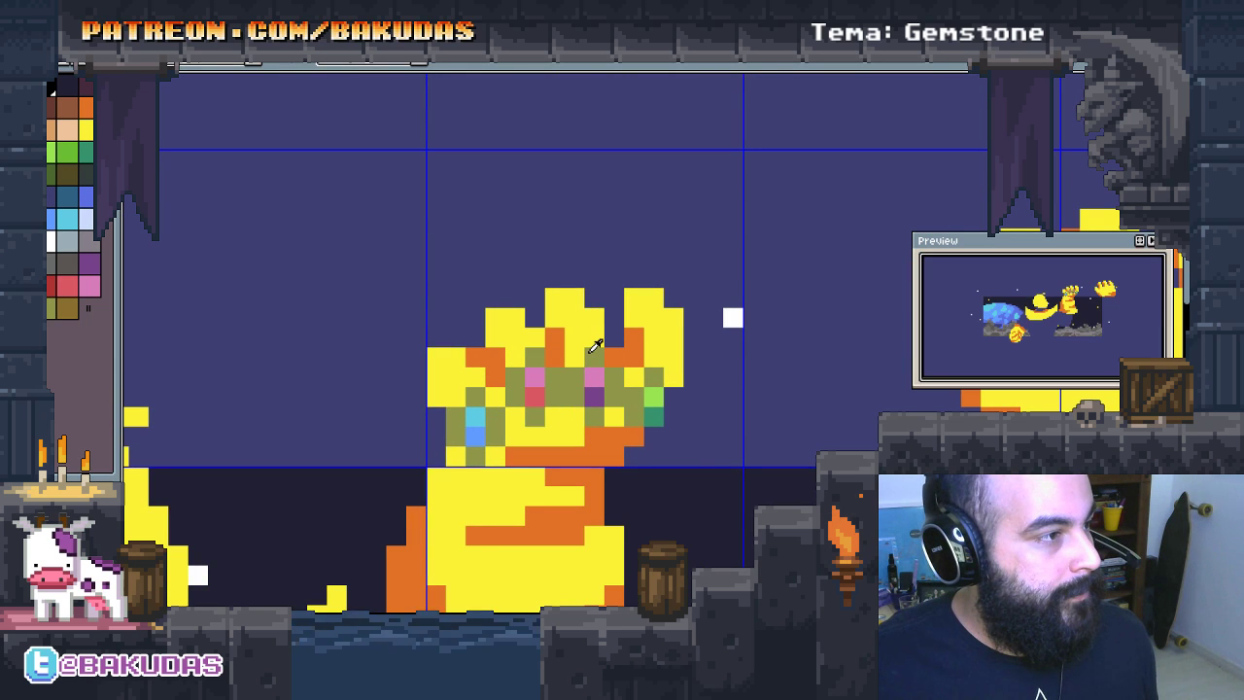
pyautogui.click(589, 351)
pyautogui.scroll(2, 583, 340)
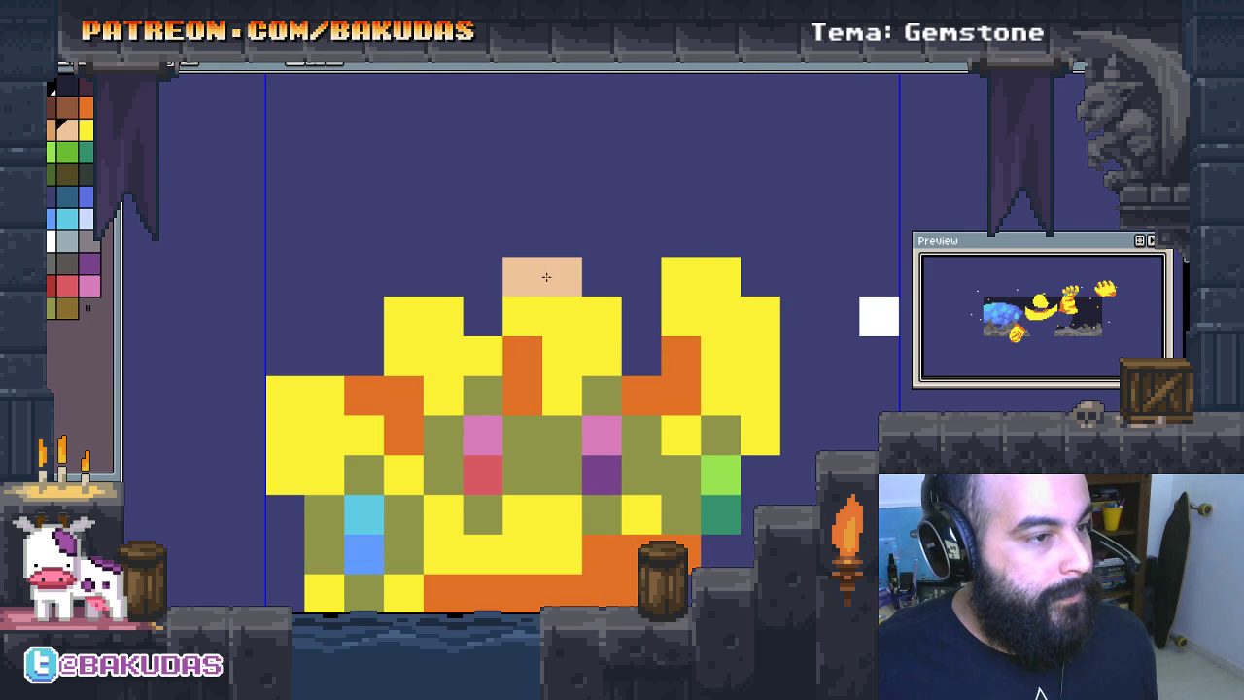
# Step: Swap trial peach fingertip highlights for white highlights on the gauntlet's three fingers
pyautogui.click(547, 277)
pyautogui.click(700, 277)
pyautogui.hotkey('ctrl', 'z')
pyautogui.hotkey('ctrl', 'z')
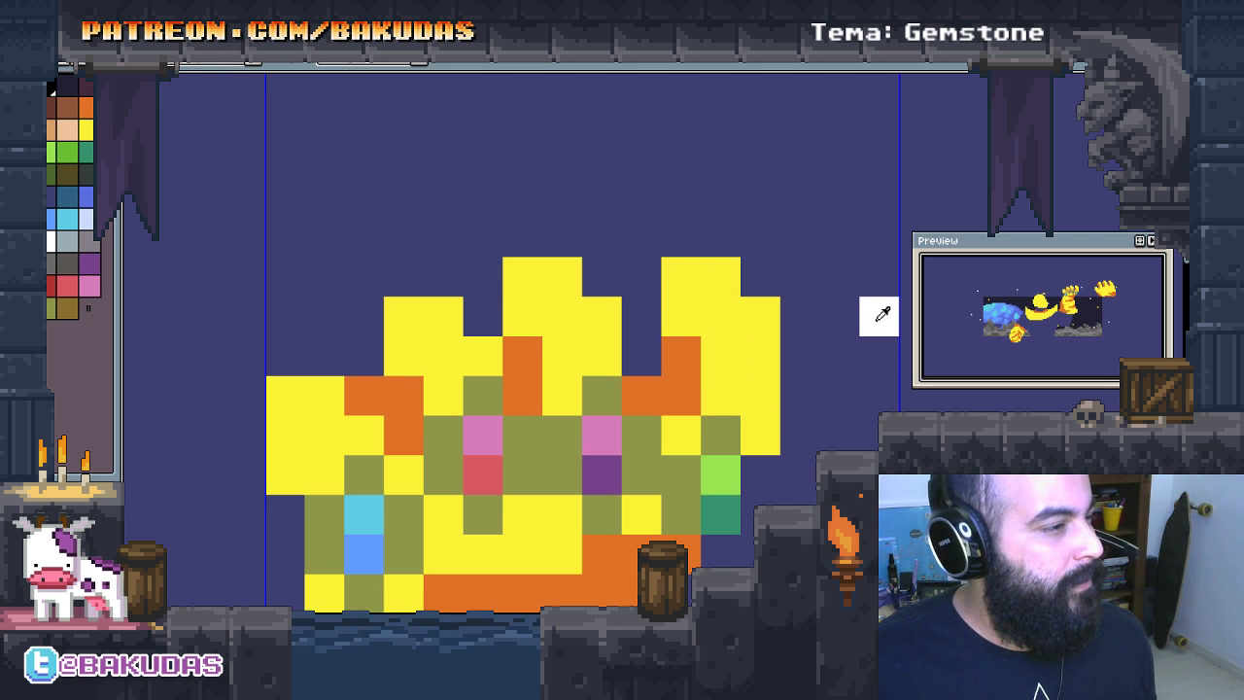
pyautogui.moveTo(681, 277); pyautogui.dragTo(720, 276)
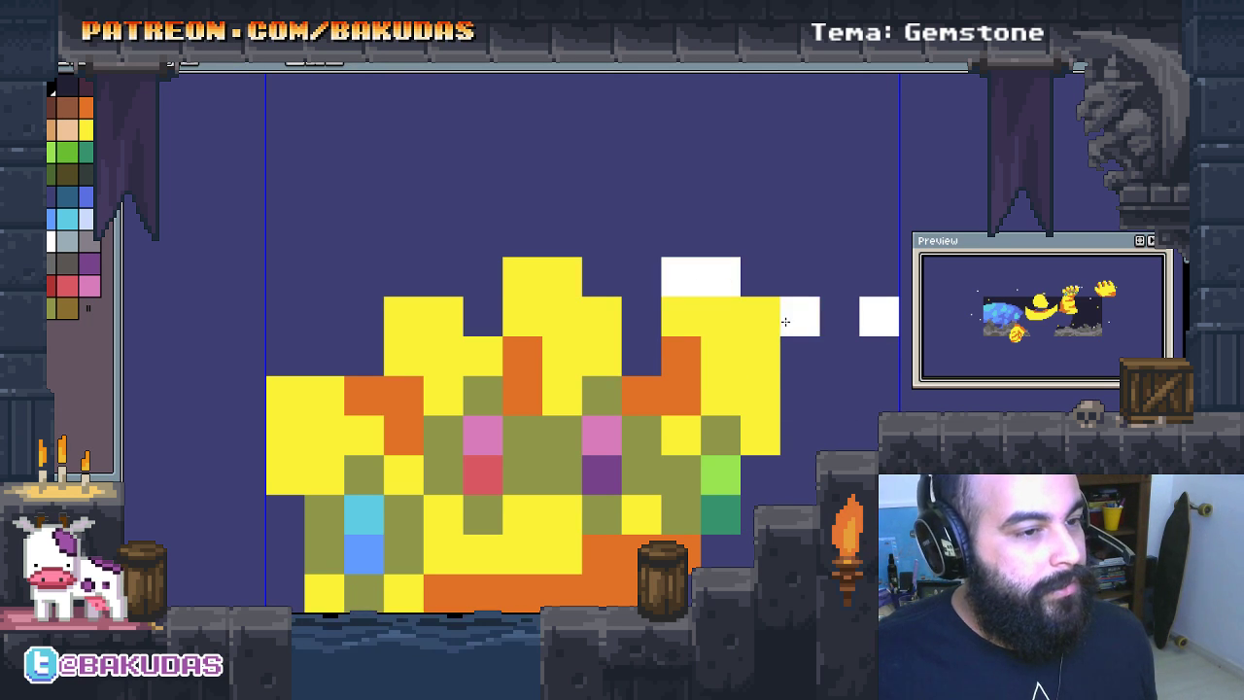
pyautogui.moveTo(758, 316); pyautogui.dragTo(761, 354)
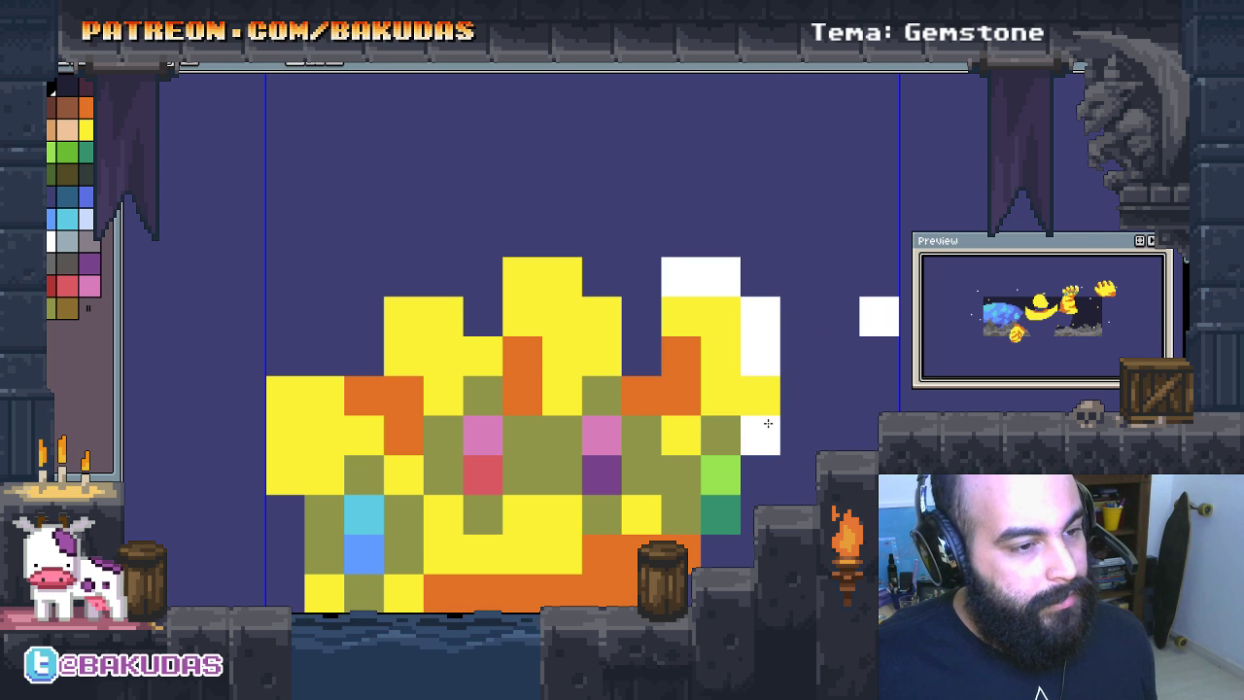
pyautogui.moveTo(562, 277); pyautogui.dragTo(523, 276)
pyautogui.click(602, 316)
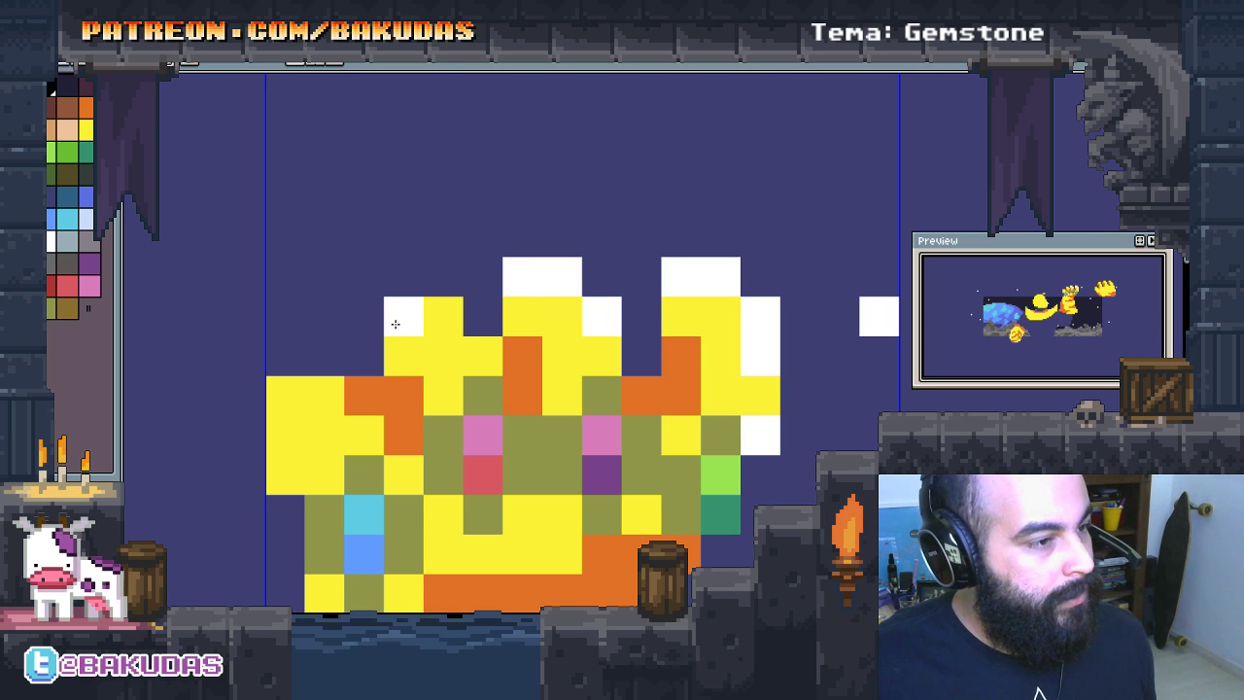
pyautogui.click(285, 395)
# Step: Extend a white highlight down the arm's edge, then undo the stray white pixels
pyautogui.scroll(-3, 583, 202)
pyautogui.scroll(-1, 595, 236)
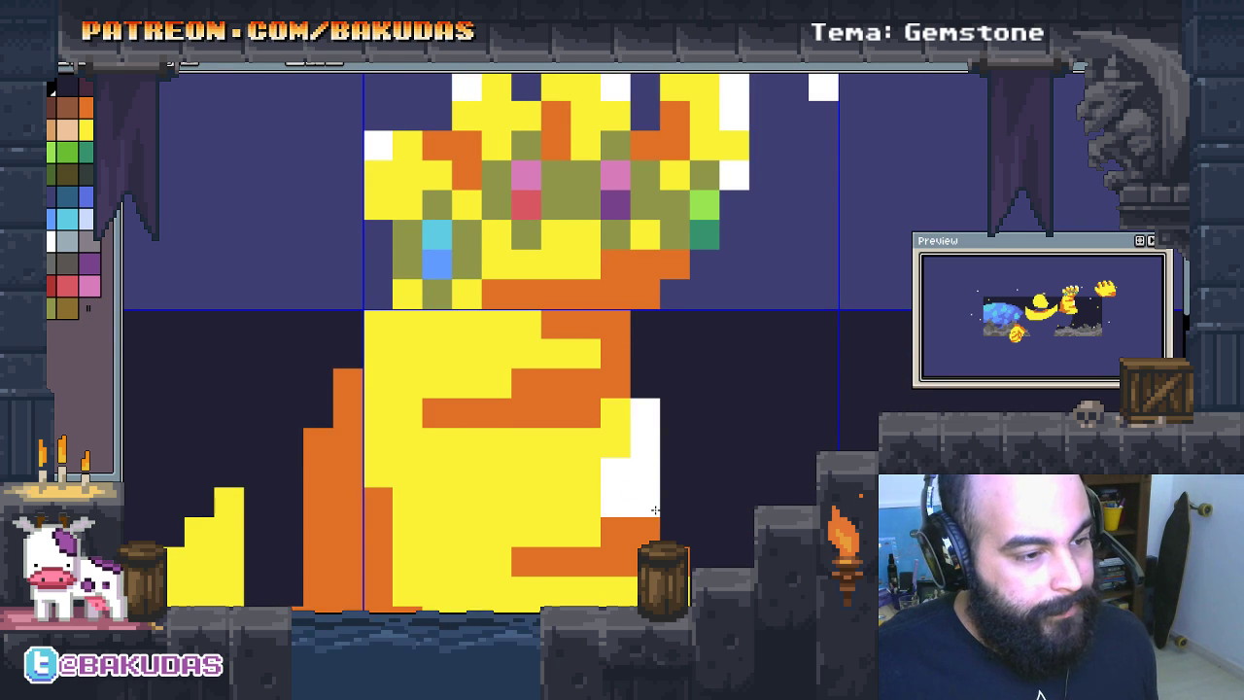
pyautogui.scroll(-2, 656, 509)
pyautogui.scroll(-3, 658, 420)
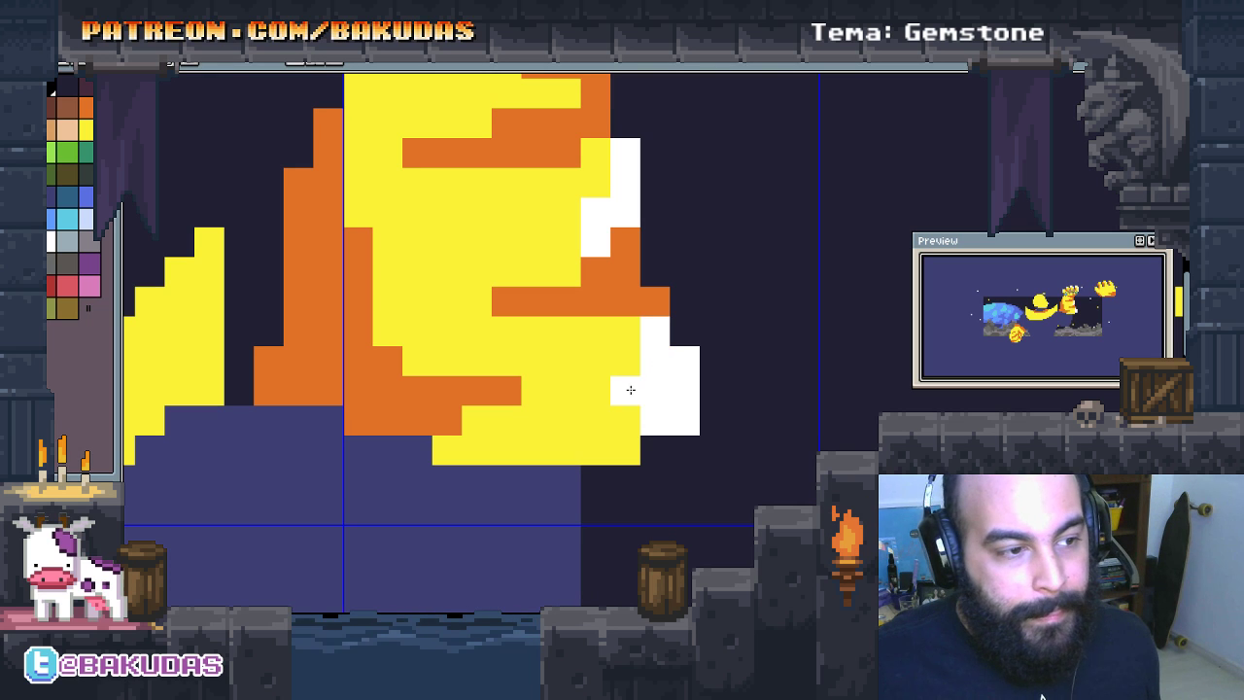
pyautogui.moveTo(631, 389); pyautogui.dragTo(622, 426)
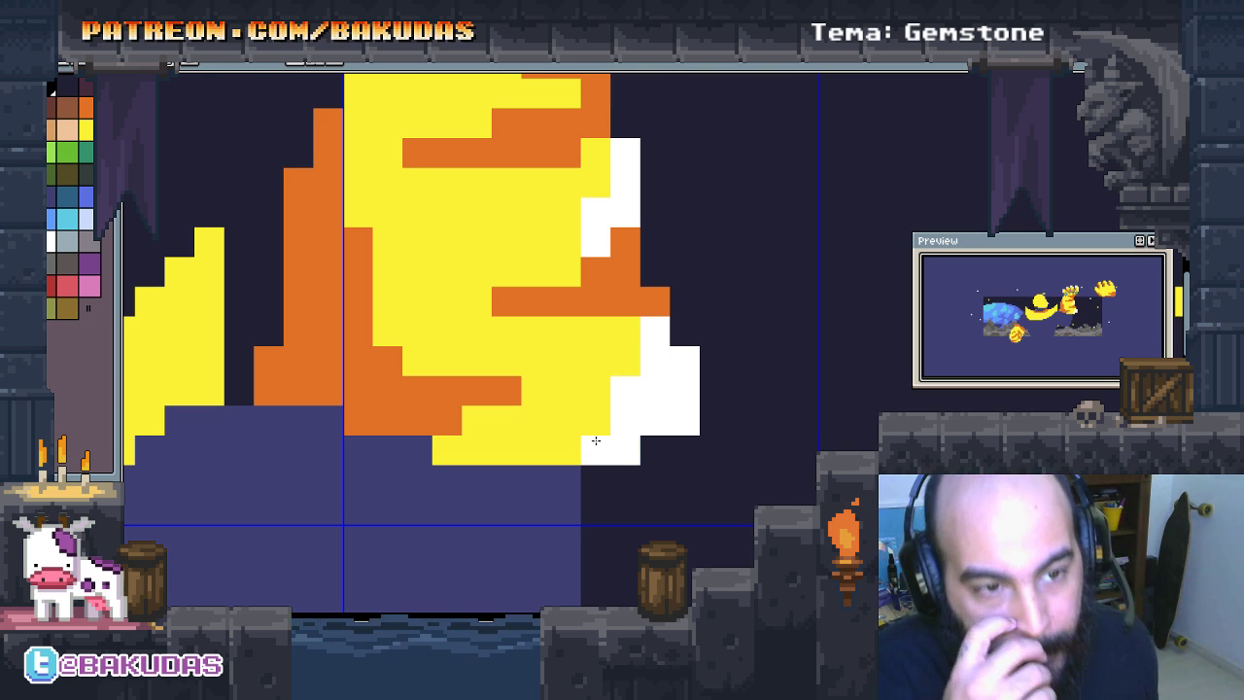
pyautogui.moveTo(596, 441)
pyautogui.mouseDown()
pyautogui.moveTo(683, 429)
pyautogui.moveTo(591, 444)
pyautogui.mouseUp()
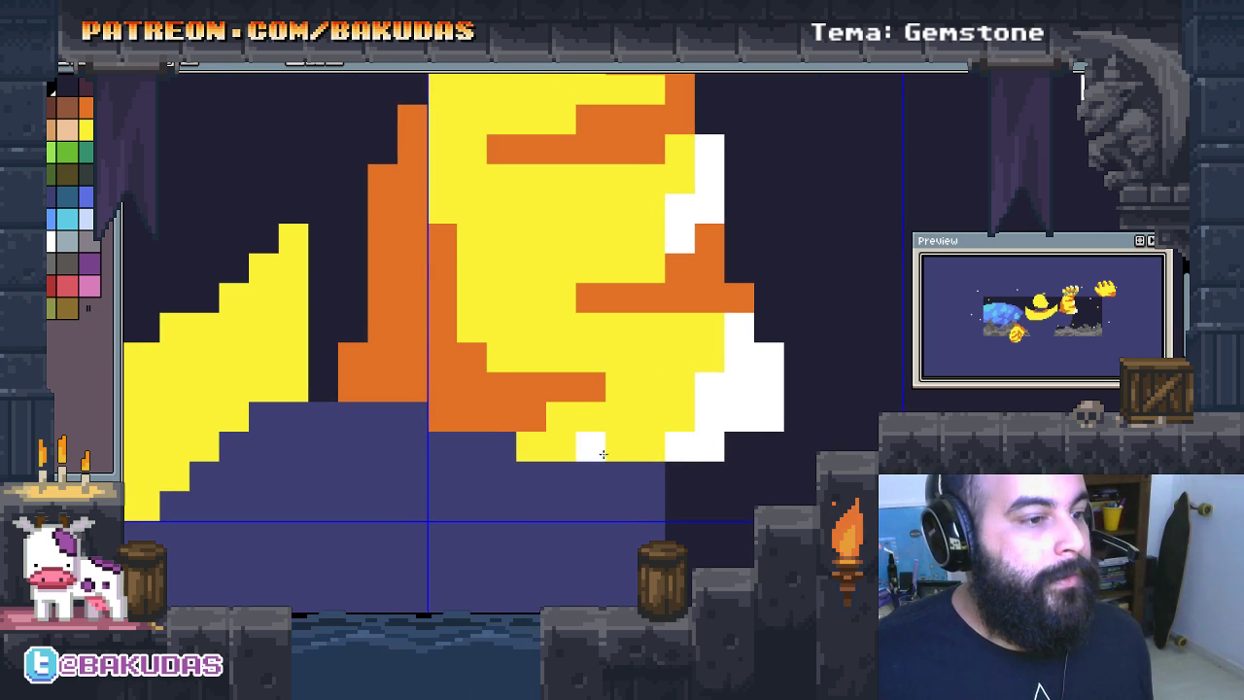
pyautogui.hotkey('ctrl', 'z')
pyautogui.scroll(2, 664, 421)
# Step: Try white highlight strokes on the arm's lower right, then undo them
pyautogui.moveTo(564, 368)
pyautogui.mouseDown()
pyautogui.moveTo(660, 338)
pyautogui.moveTo(684, 354)
pyautogui.mouseUp()
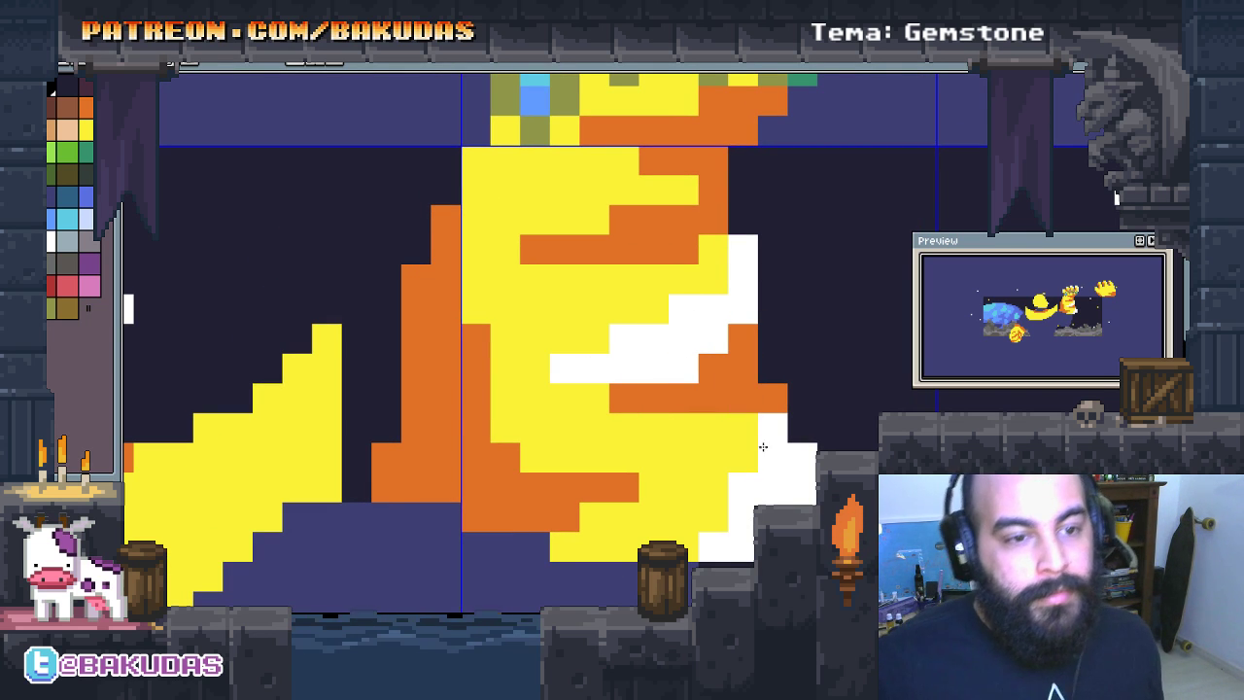
pyautogui.click(685, 399)
pyautogui.hotkey('ctrl', 'z')
pyautogui.hotkey('ctrl', 'z')
pyautogui.hotkey('ctrl', 'z')
pyautogui.hotkey('ctrl', 'z')
pyautogui.click(655, 345)
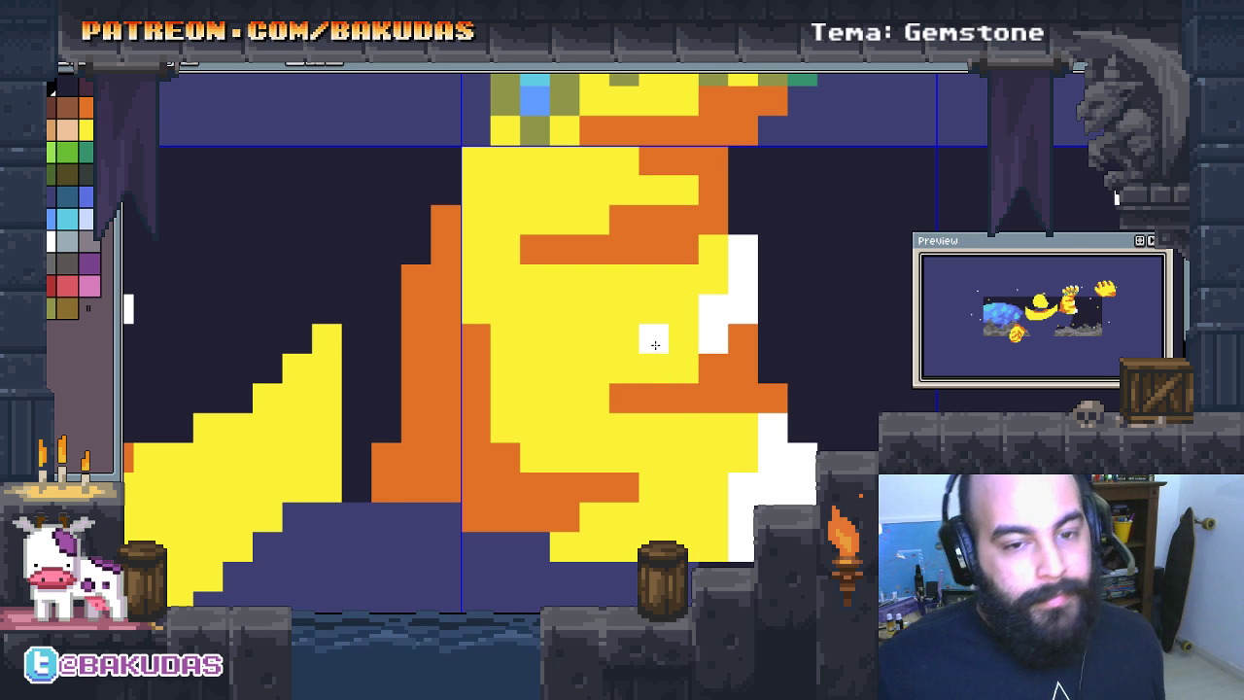
pyautogui.hotkey('ctrl', 'z')
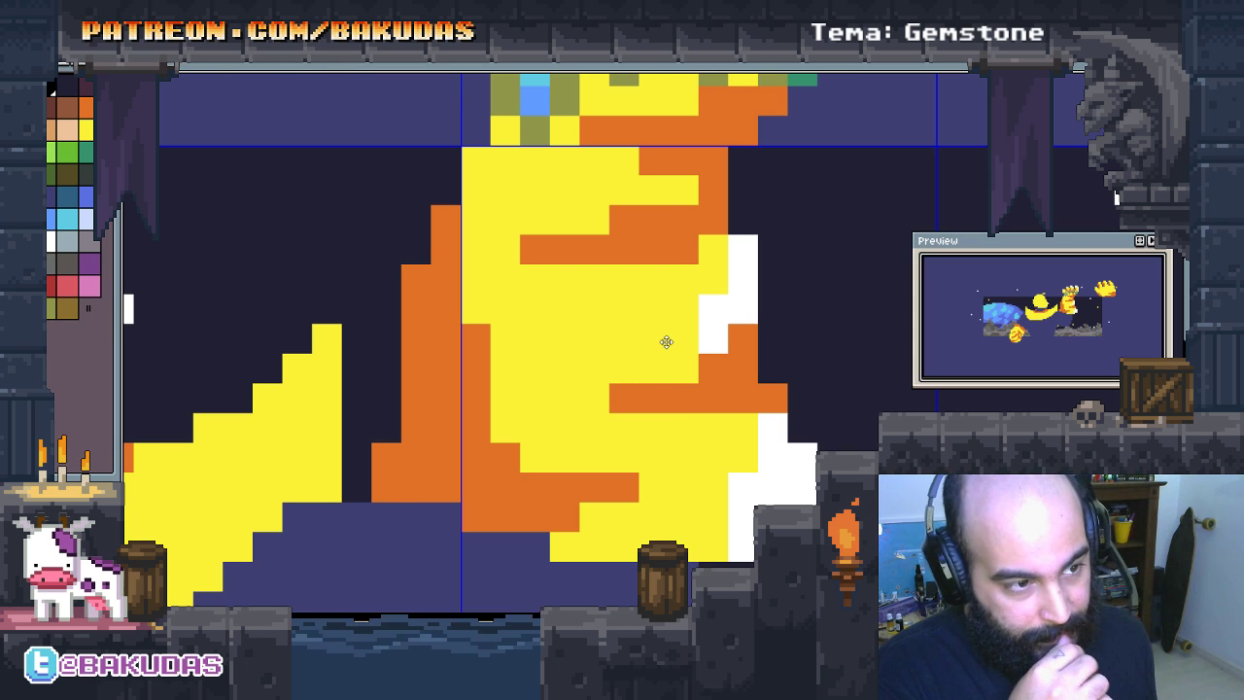
pyautogui.hotkey('ctrl', 'y')
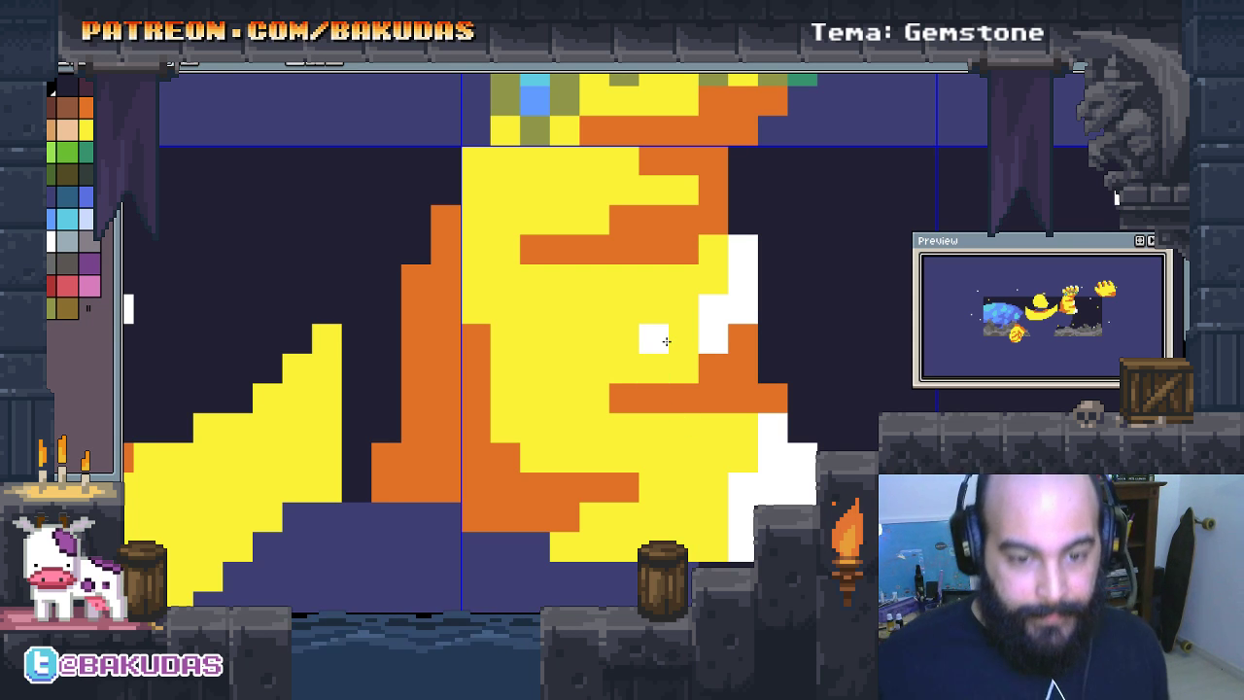
pyautogui.hotkey('ctrl', 'z')
pyautogui.scroll(2, 651, 301)
pyautogui.scroll(2, 793, 339)
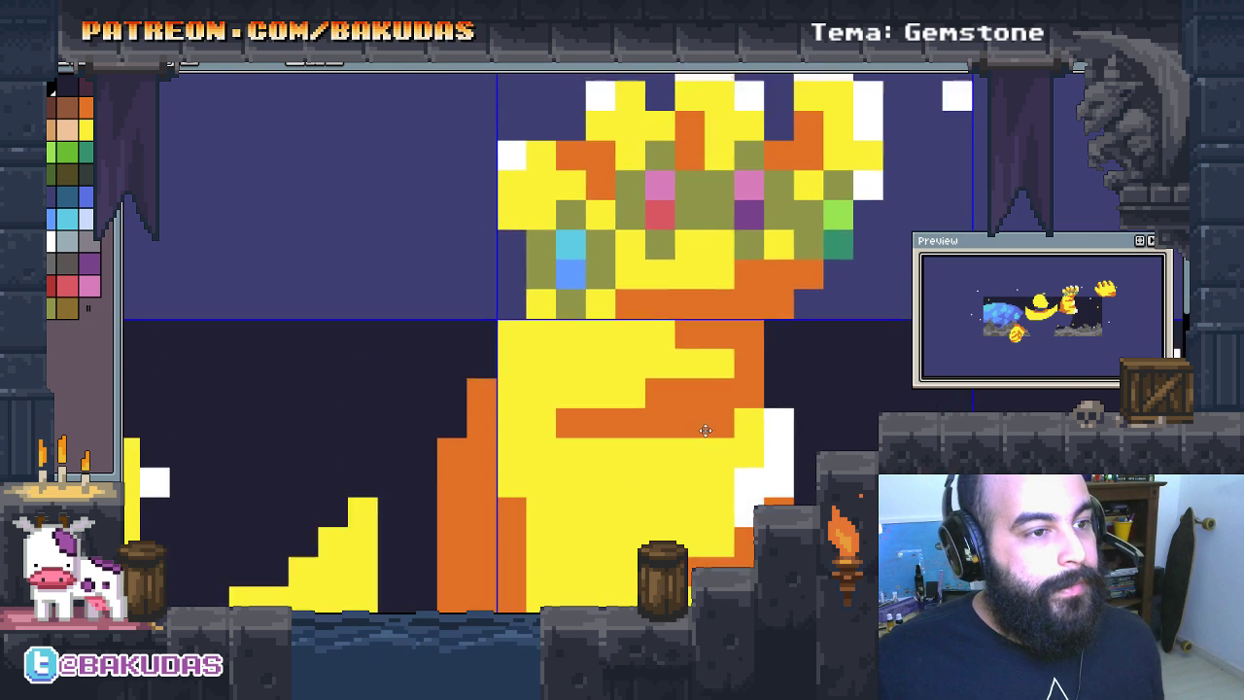
pyautogui.scroll(2, 794, 340)
# Step: Add a white sparkle pixel among the crown's gems
pyautogui.click(769, 344)
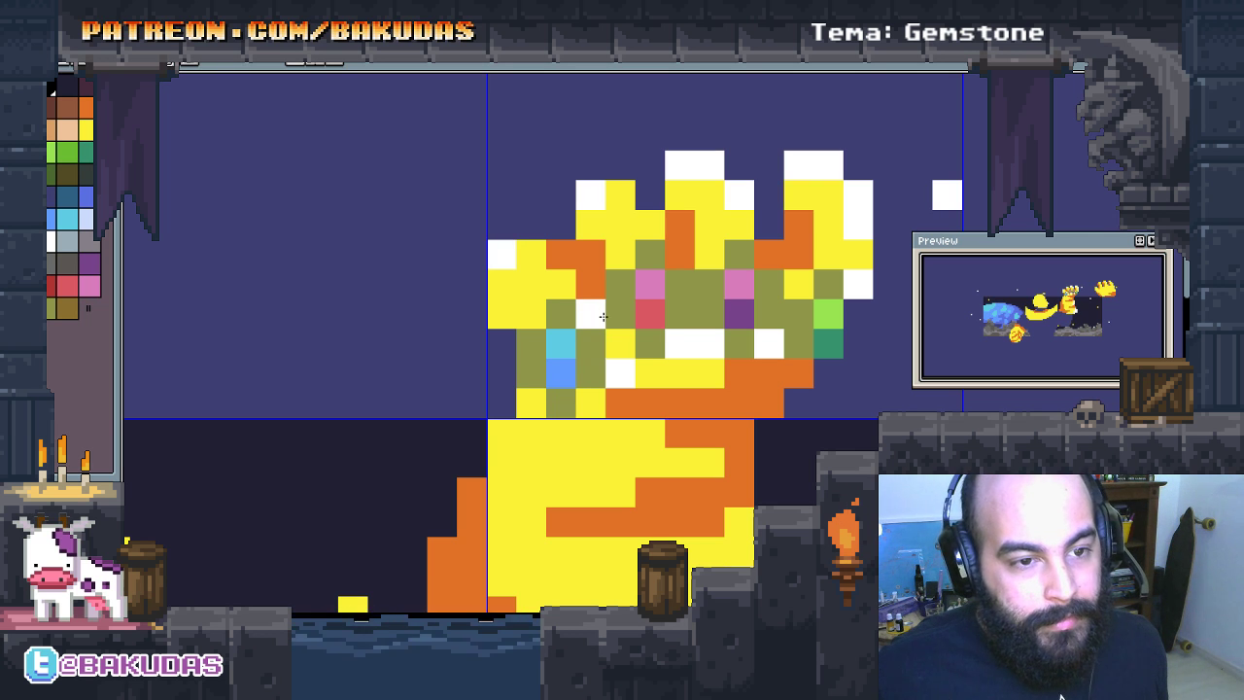
pyautogui.scroll(-3, 602, 316)
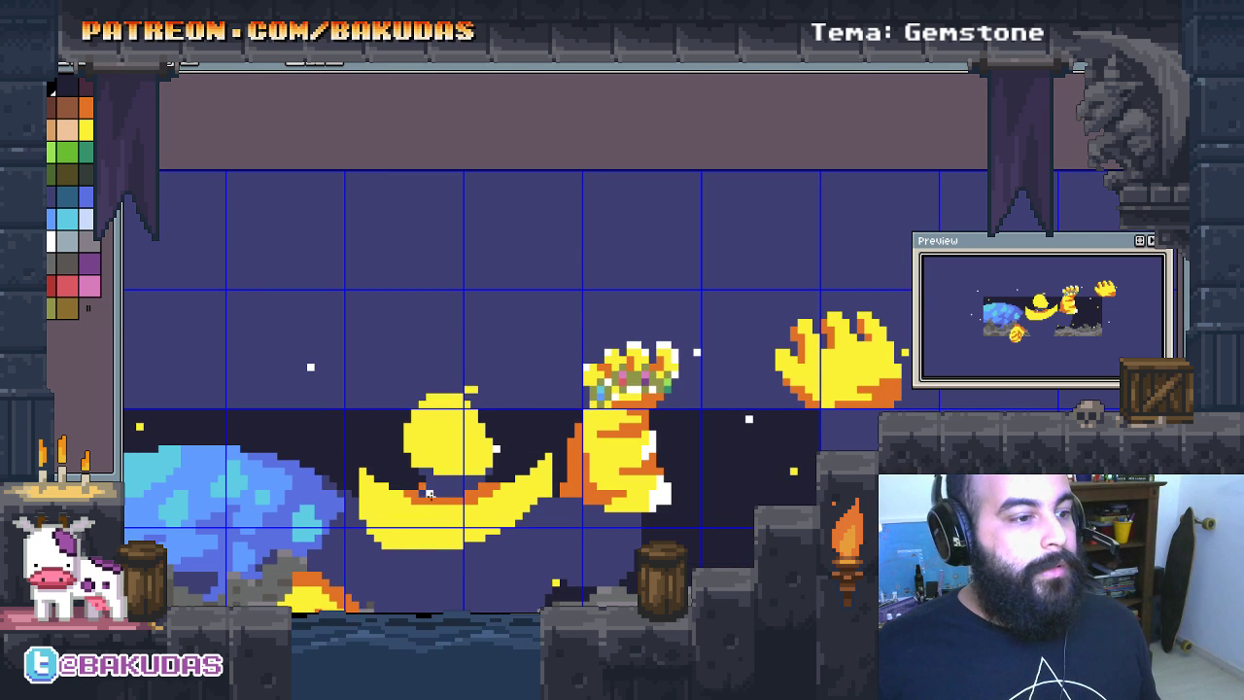
pyautogui.scroll(2, 508, 200)
pyautogui.scroll(1, 525, 215)
pyautogui.scroll(1, 541, 232)
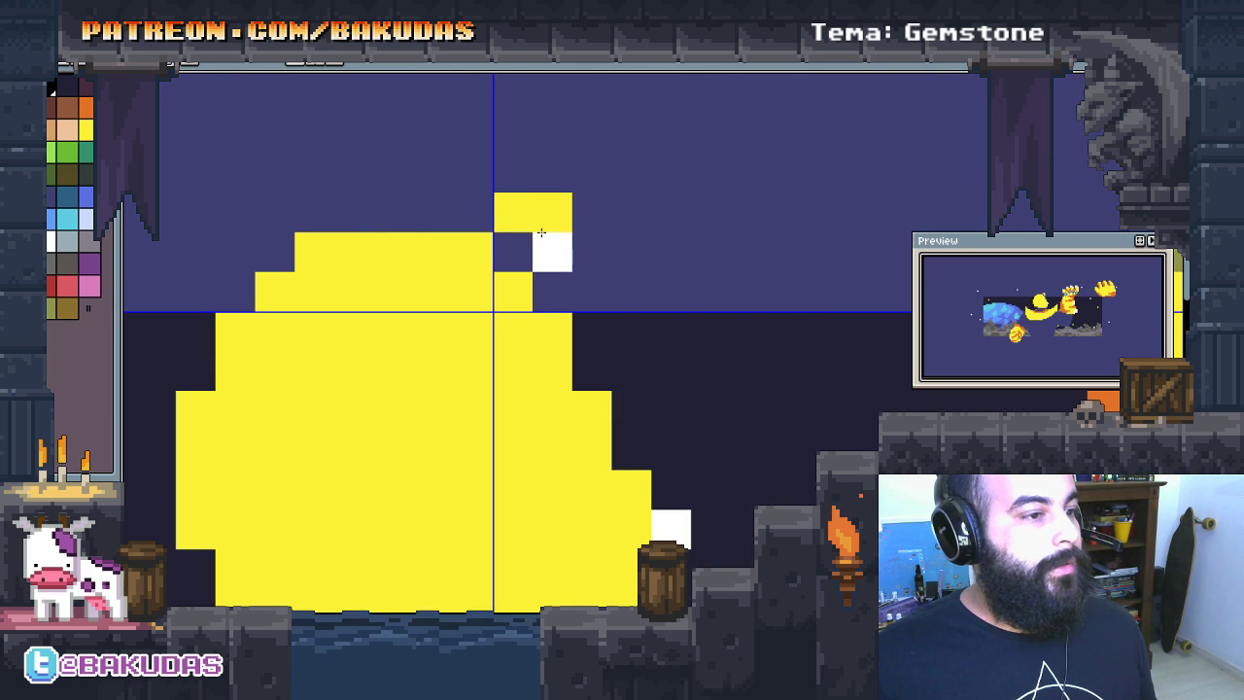
# Step: Erase the two stray yellow pixels atop the moon
pyautogui.moveTo(525, 211); pyautogui.dragTo(549, 212)
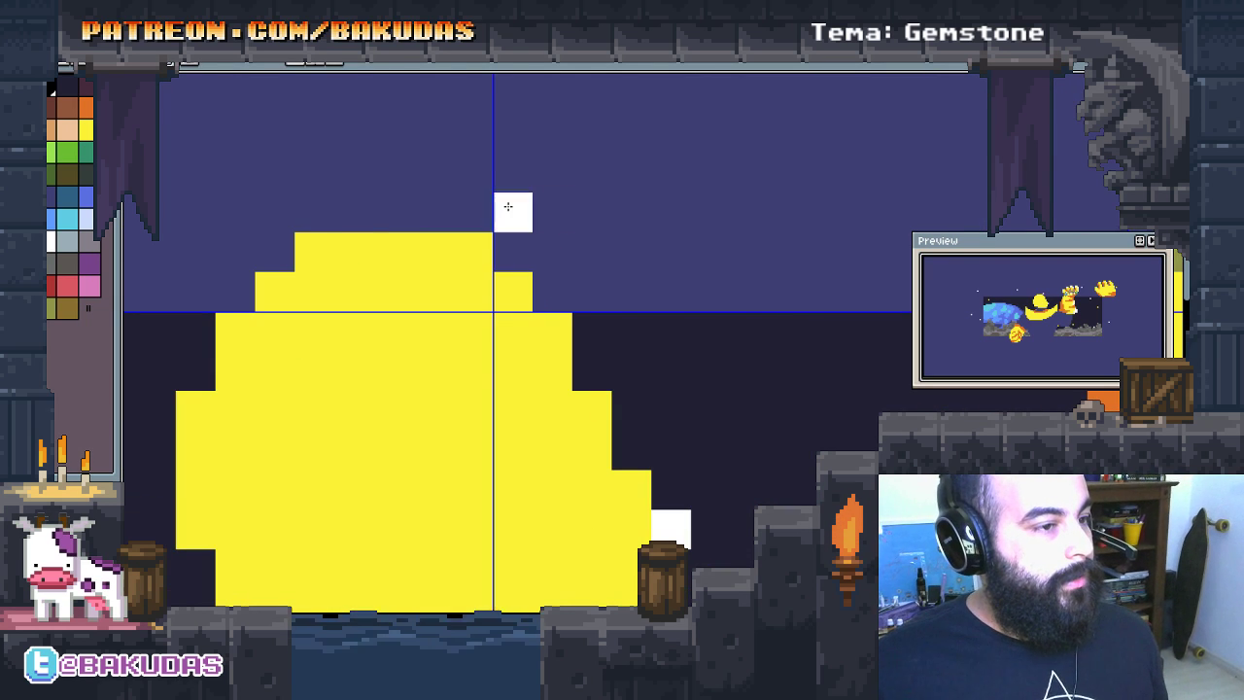
pyautogui.scroll(-2, 508, 207)
pyautogui.scroll(-1, 508, 207)
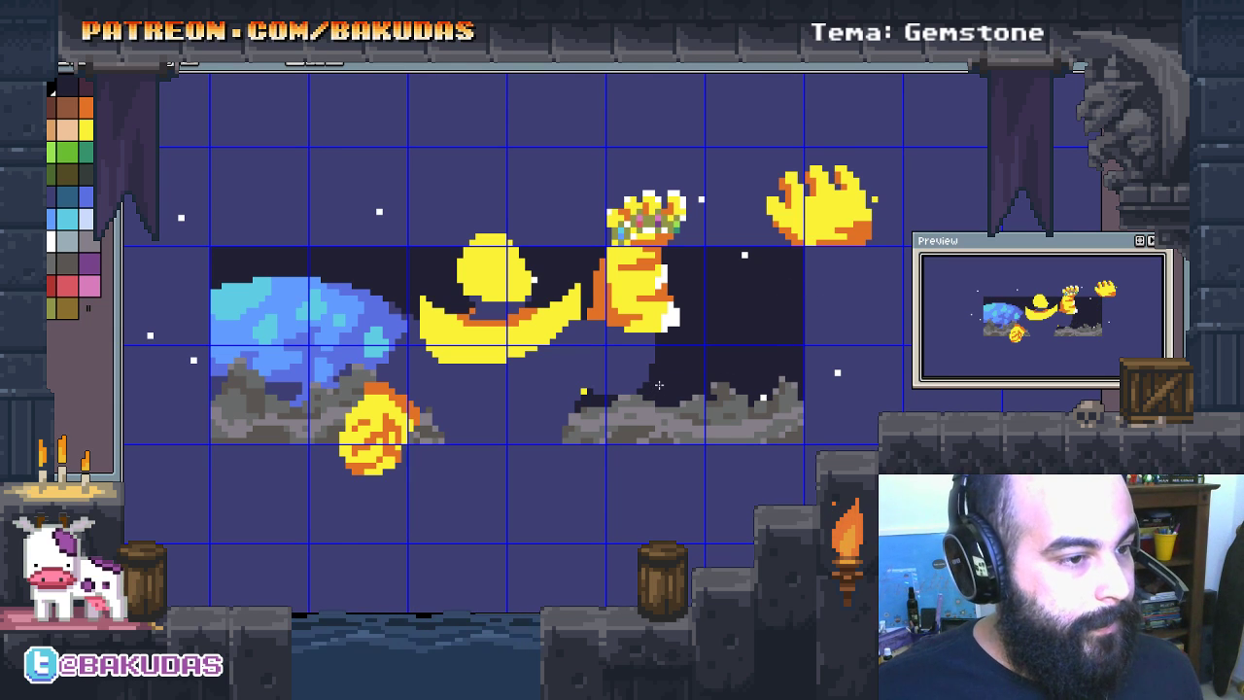
pyautogui.scroll(1, 613, 391)
# Step: With a 2px yellow pencil, paint a tapering tip hanging down below the moon
pyautogui.scroll(-1, 583, 393)
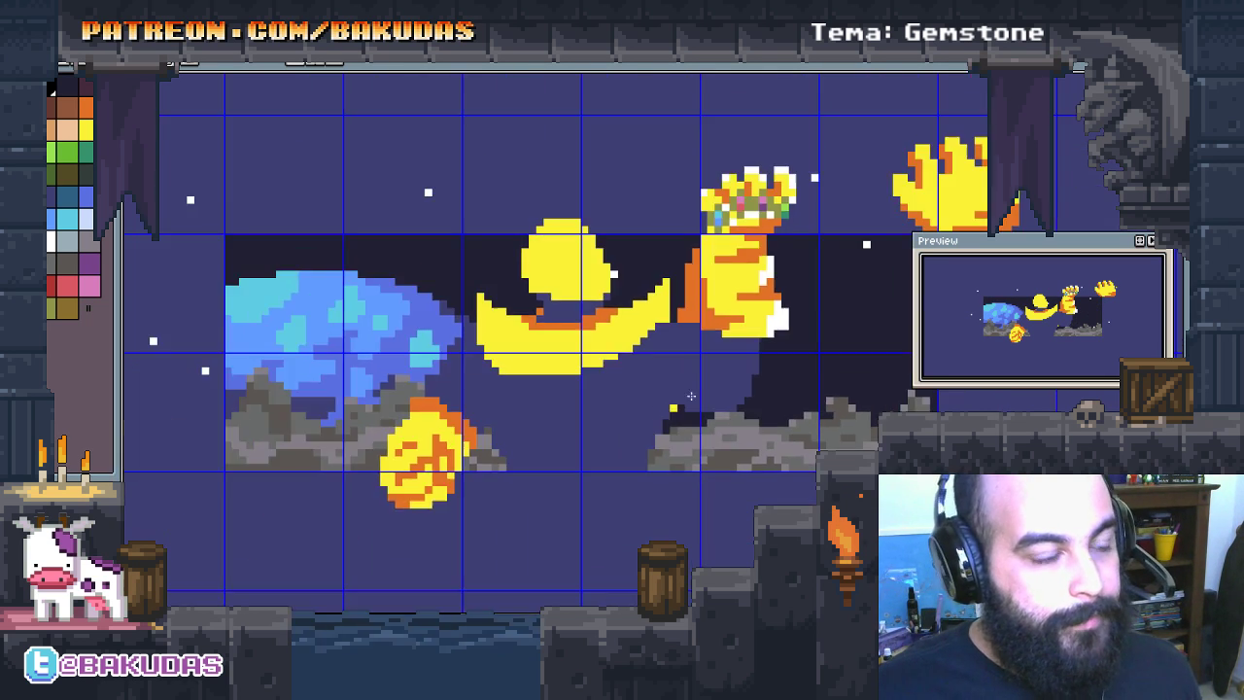
pyautogui.scroll(3, 560, 400)
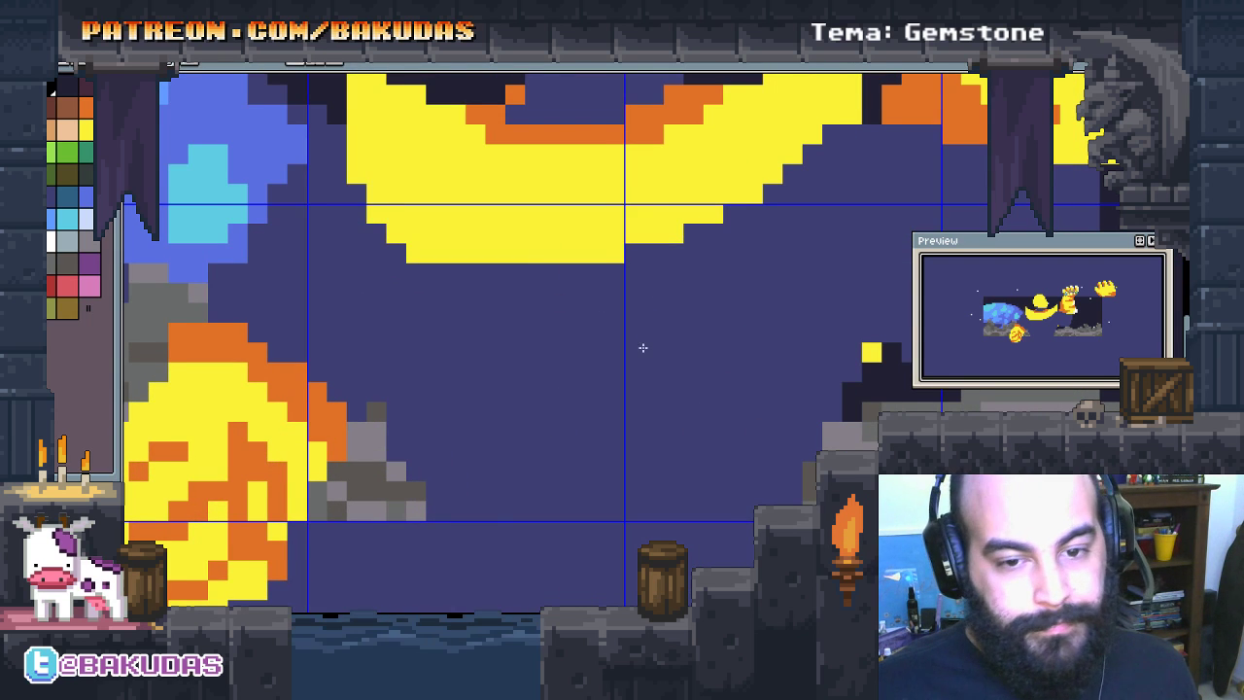
pyautogui.moveTo(642, 350); pyautogui.dragTo(606, 360)
pyautogui.click(507, 318)
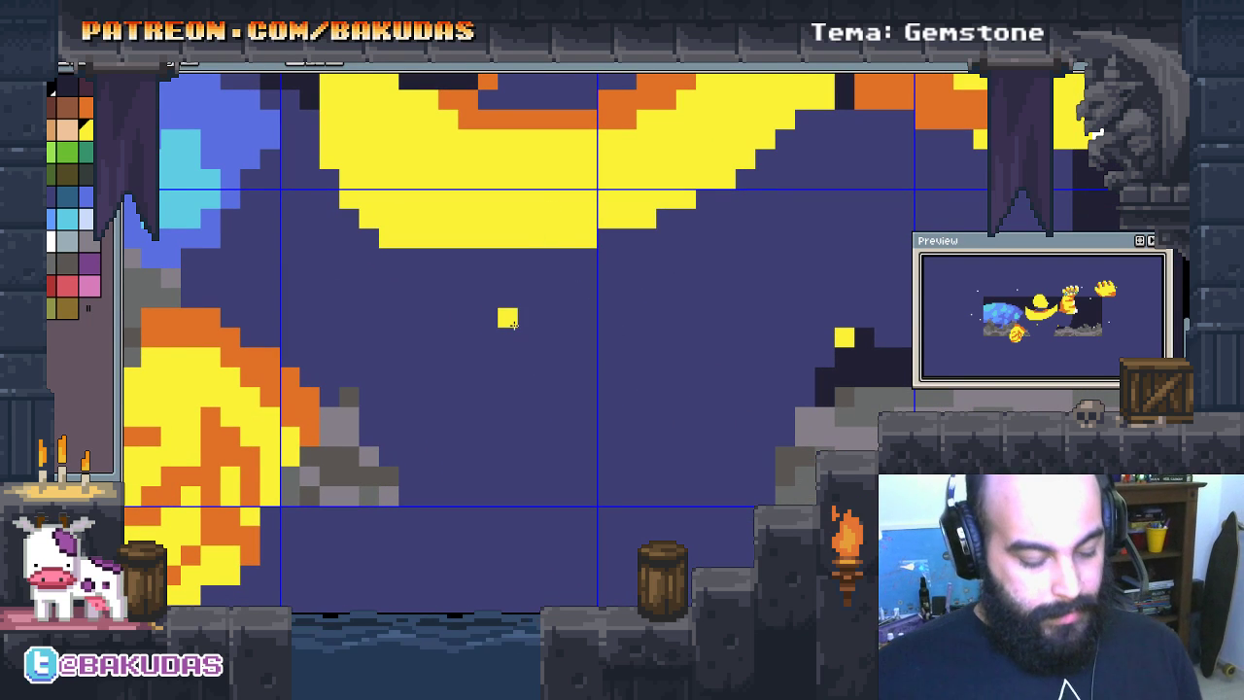
pyautogui.press('+')
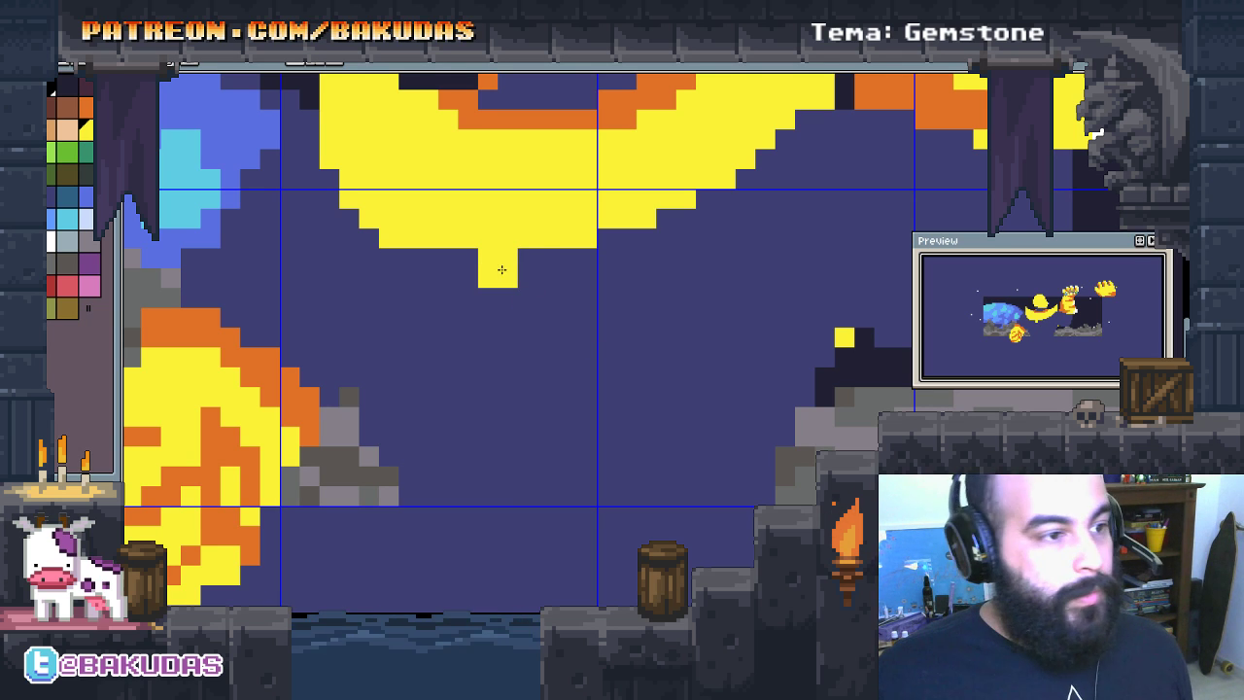
pyautogui.moveTo(502, 270); pyautogui.dragTo(558, 377)
pyautogui.moveTo(508, 337)
pyautogui.mouseDown()
pyautogui.moveTo(527, 258)
pyautogui.moveTo(547, 308)
pyautogui.mouseUp()
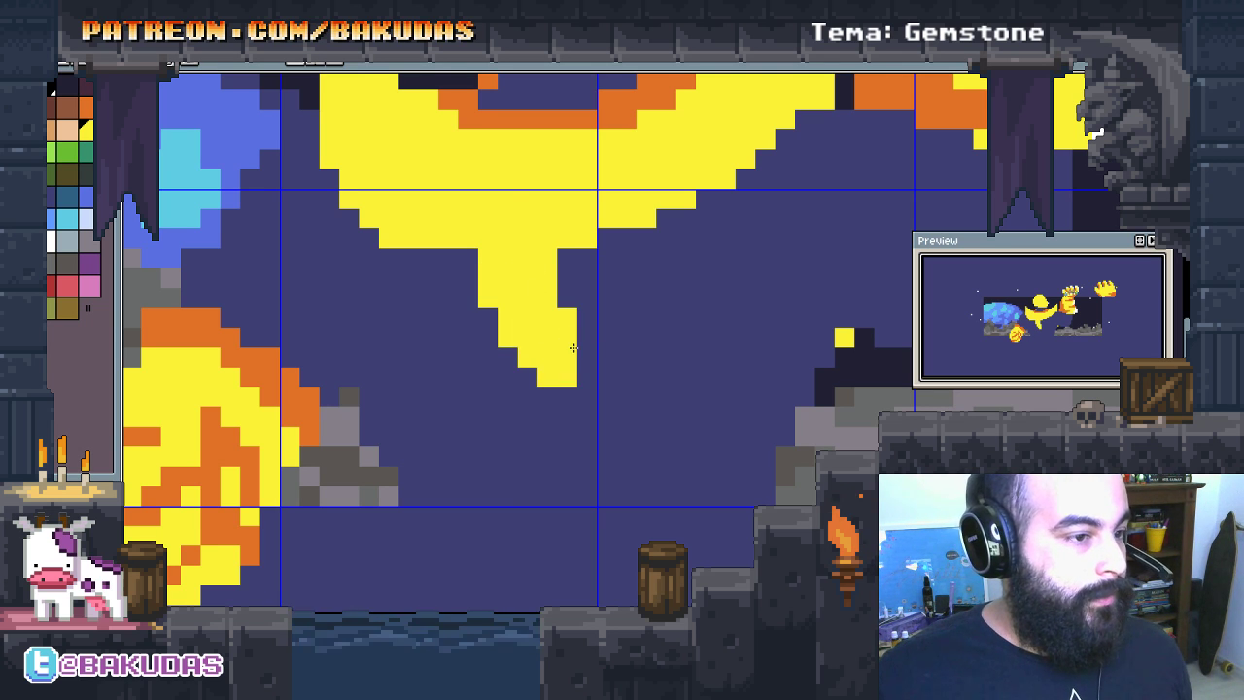
pyautogui.moveTo(583, 372)
pyautogui.mouseDown()
pyautogui.moveTo(529, 490)
pyautogui.moveTo(543, 452)
pyautogui.mouseUp()
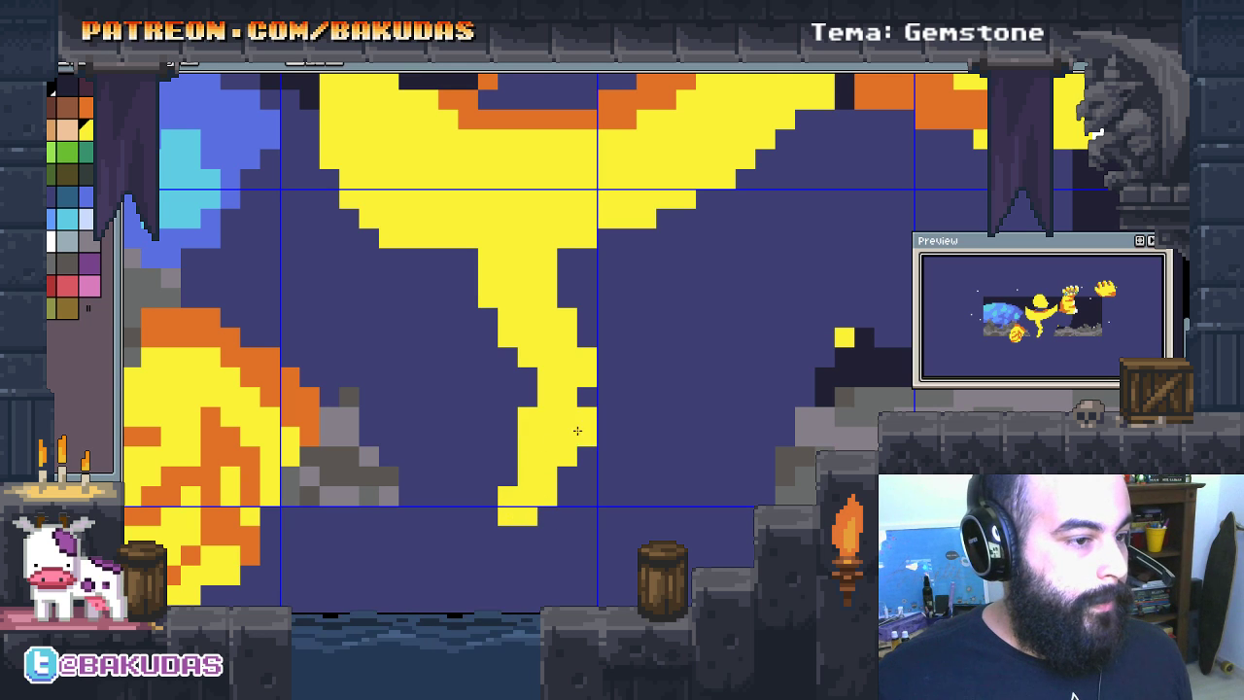
pyautogui.moveTo(556, 515); pyautogui.dragTo(506, 515)
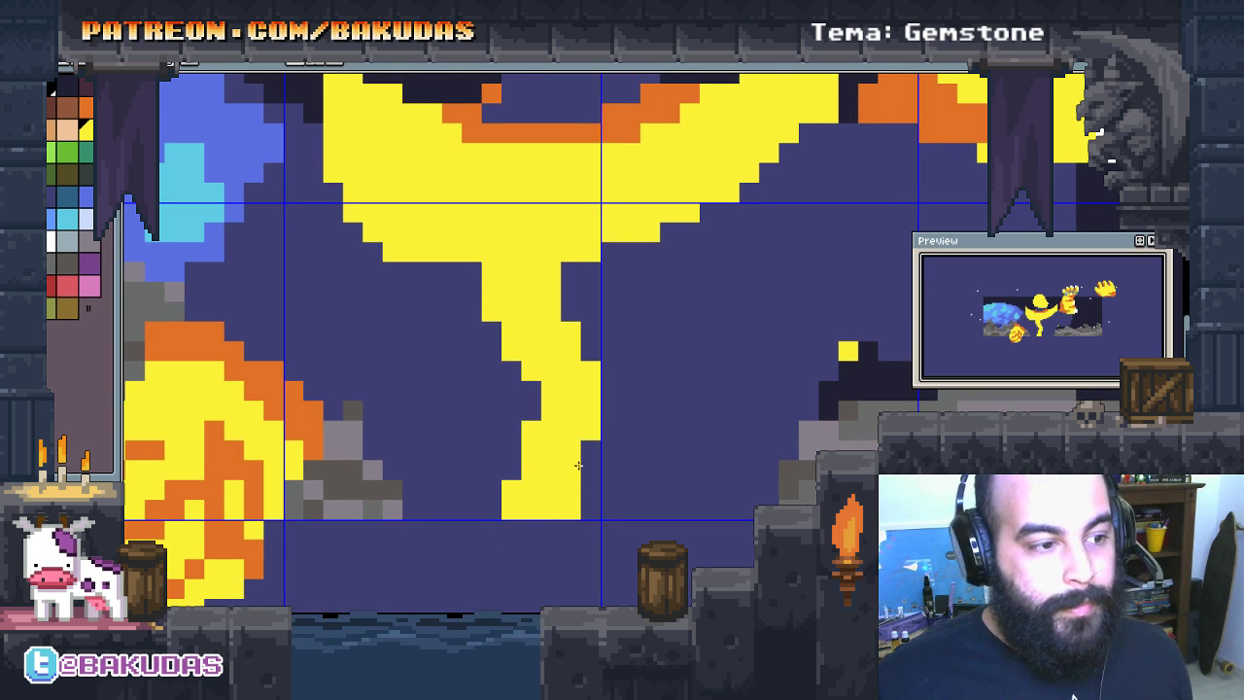
# Step: Reshape the yellow column's edges and widen it leftward down to its base
pyautogui.moveTo(575, 412); pyautogui.dragTo(546, 401)
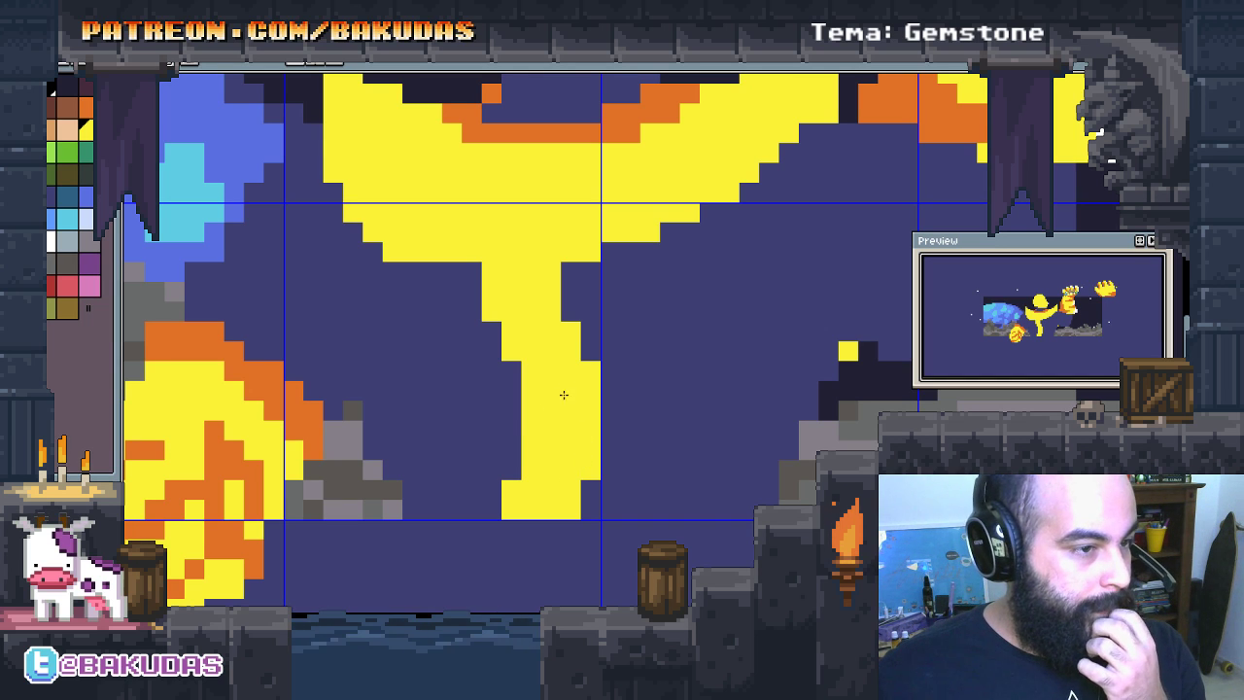
pyautogui.moveTo(571, 277); pyautogui.dragTo(563, 291)
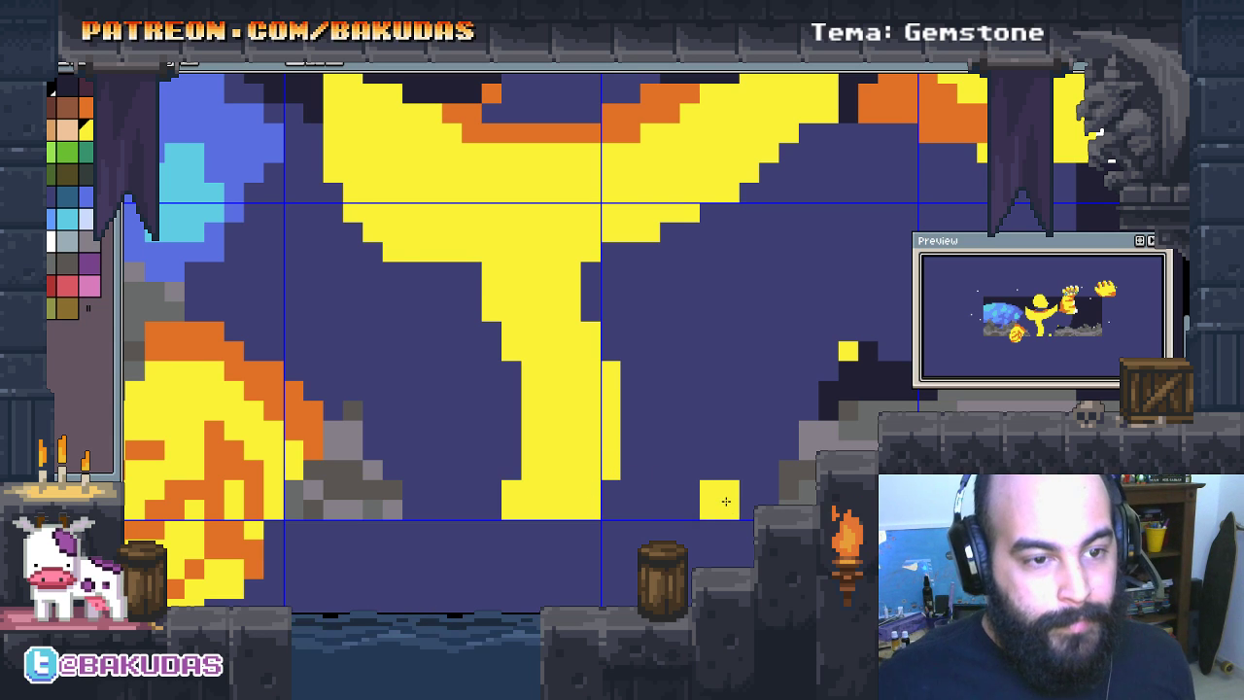
pyautogui.moveTo(564, 340); pyautogui.dragTo(474, 329)
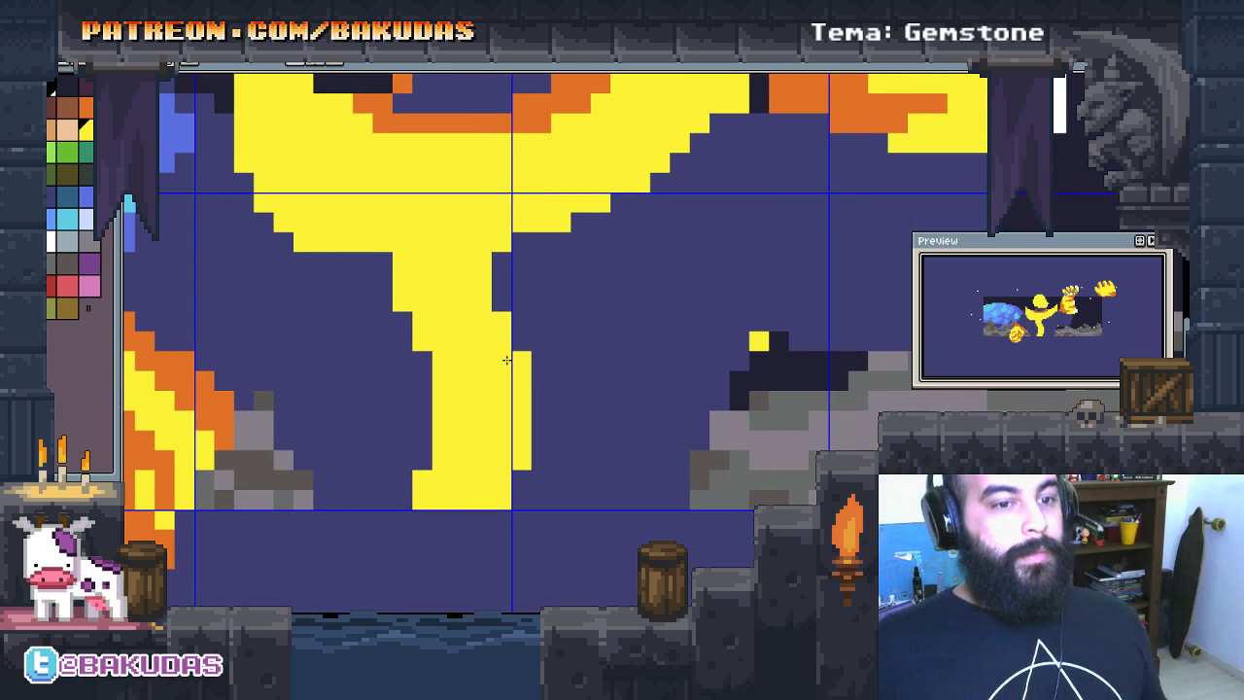
pyautogui.rightClick(362, 261)
pyautogui.moveTo(382, 281); pyautogui.dragTo(382, 301)
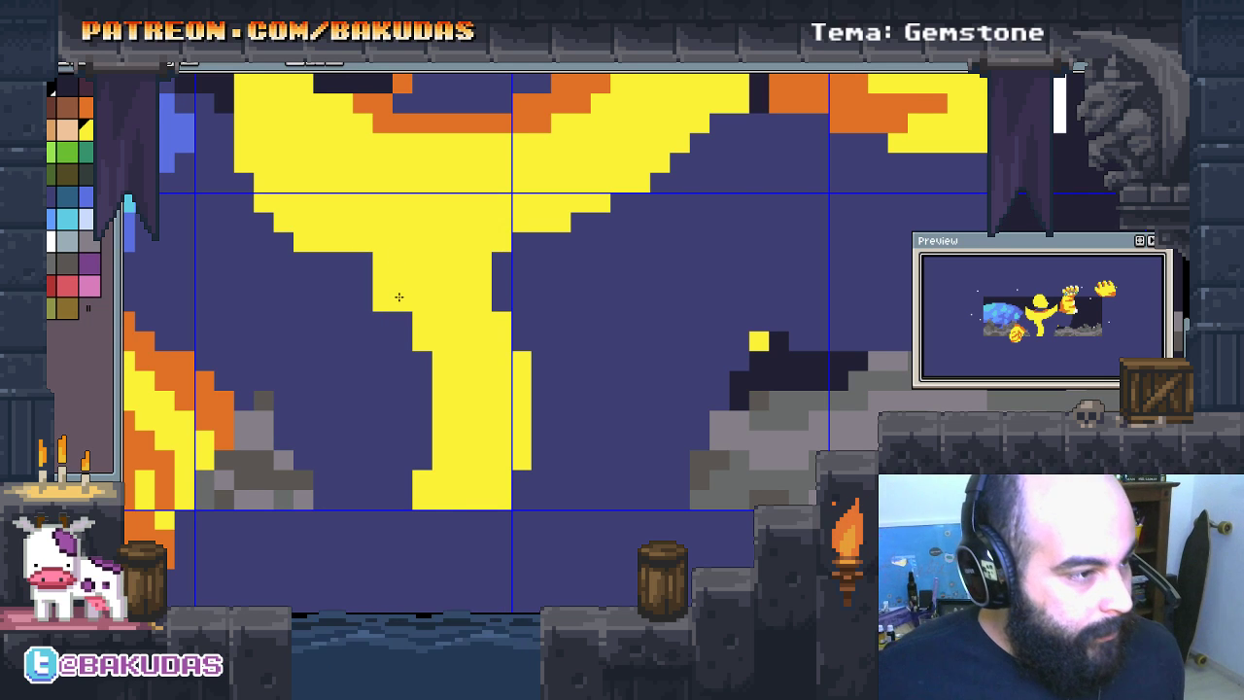
pyautogui.rightClick(382, 322)
pyautogui.click(402, 341)
pyautogui.moveTo(417, 341)
pyautogui.mouseDown()
pyautogui.moveTo(437, 361)
pyautogui.moveTo(436, 453)
pyautogui.moveTo(423, 480)
pyautogui.mouseUp()
# Step: Undo a stray yellow pixel near the base and tidy the moon's right tip
pyautogui.click(670, 520)
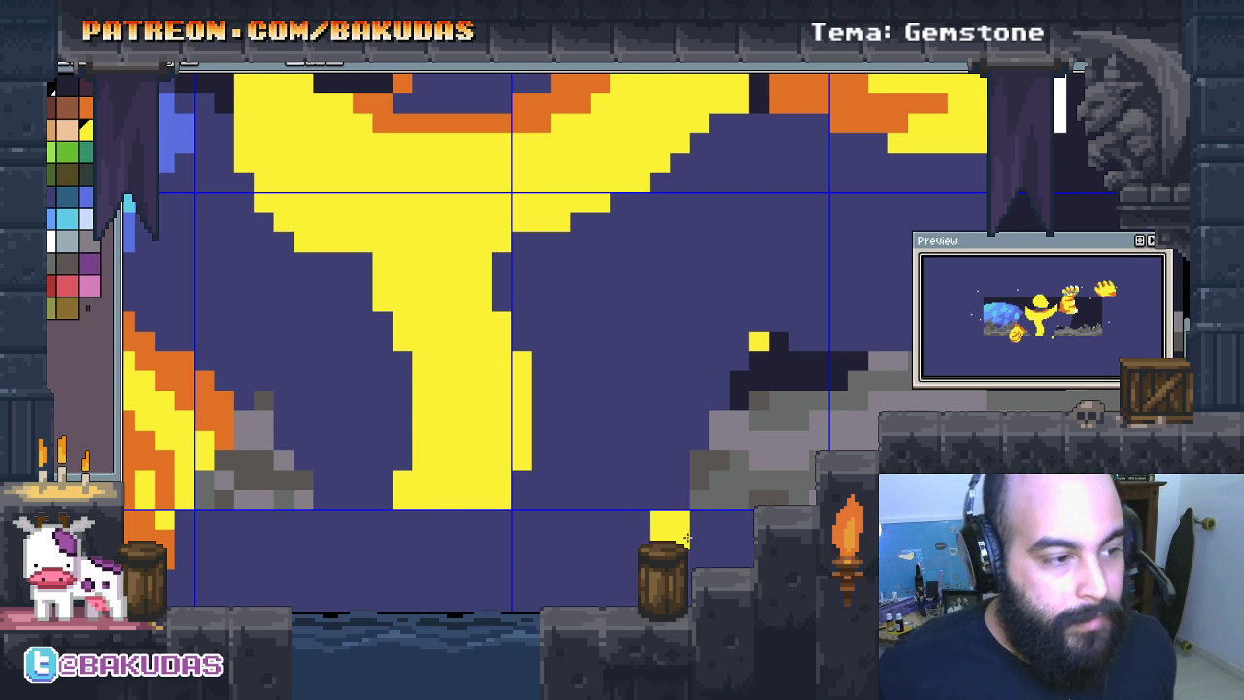
pyautogui.scroll(2, 583, 466)
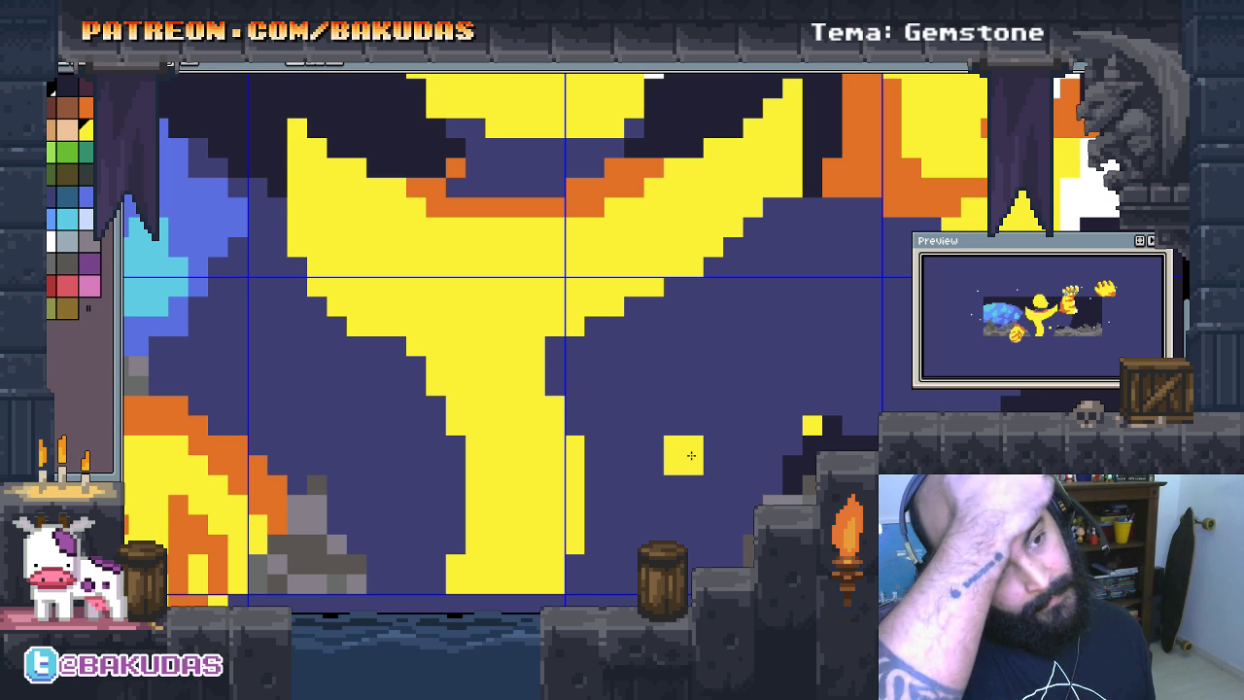
pyautogui.hotkey('ctrl', 'z')
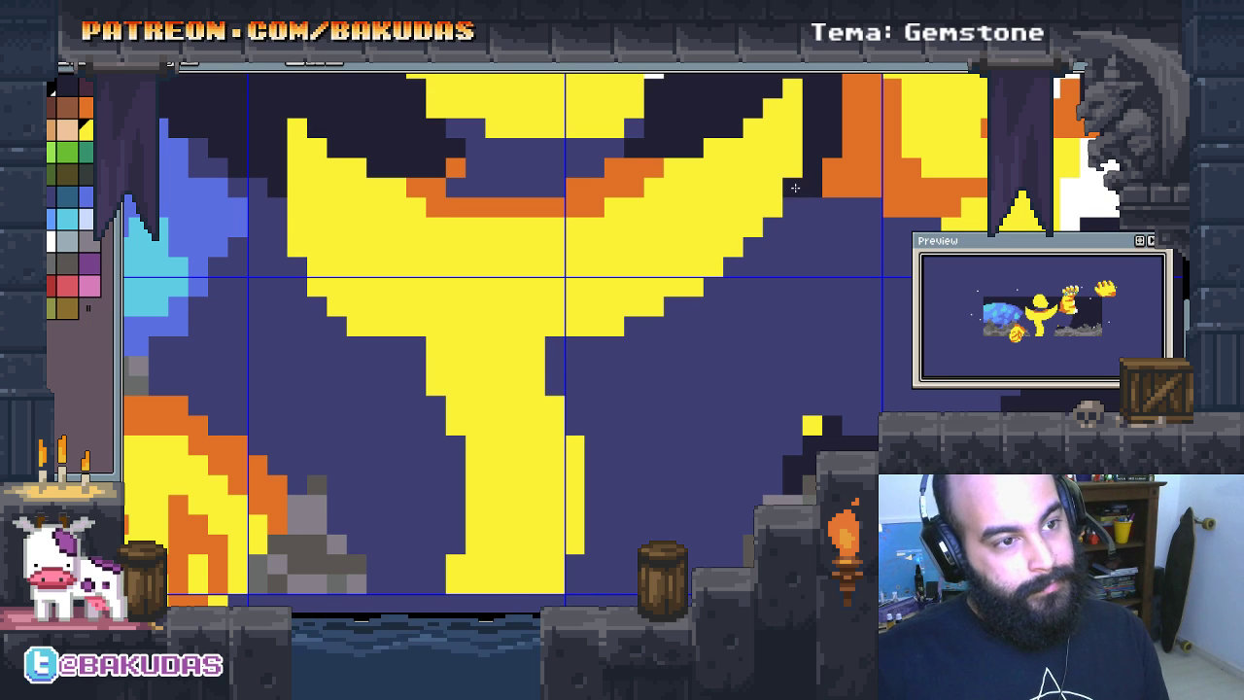
pyautogui.rightClick(793, 188)
pyautogui.click(807, 169)
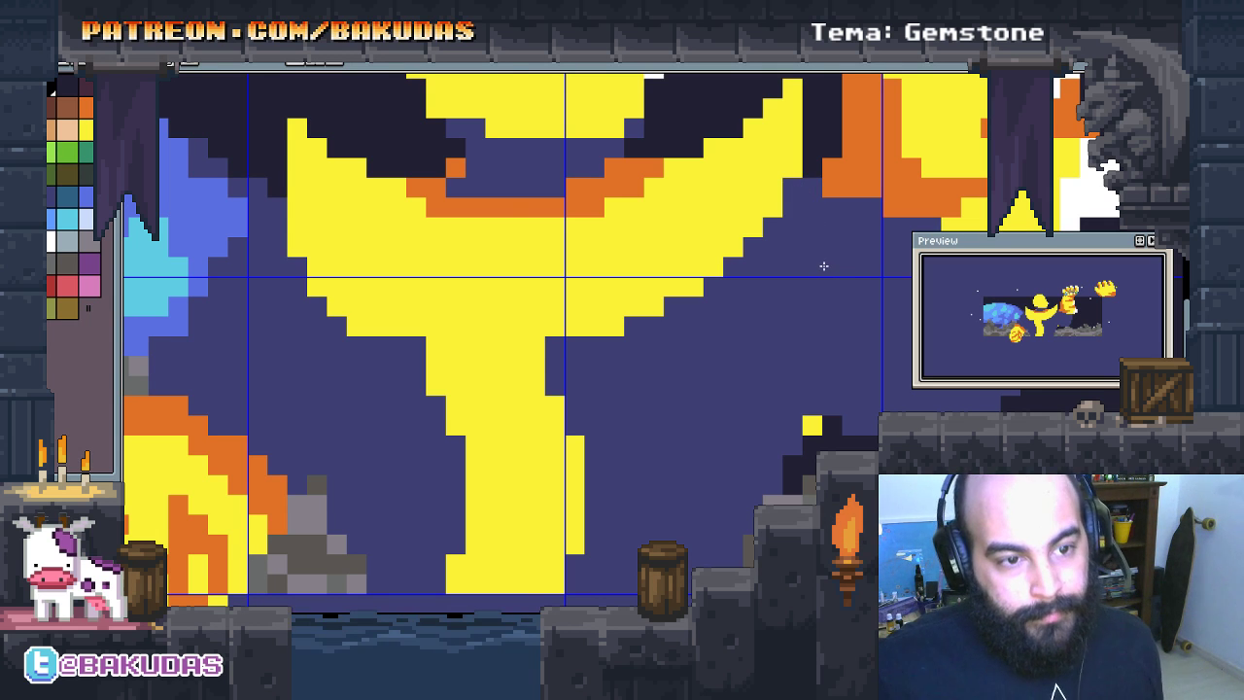
pyautogui.scroll(1, 630, 328)
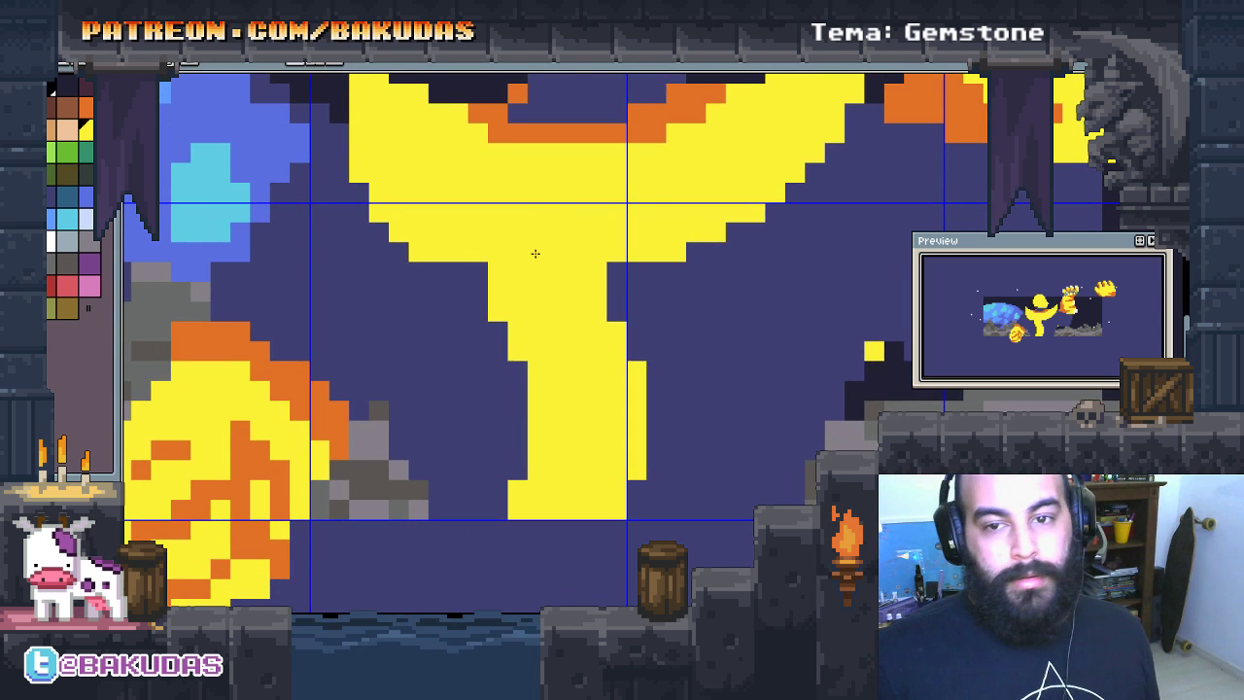
# Step: Paint orange shading on the stem and along the yellow shape's lower-left edge
pyautogui.scroll(-1, 514, 325)
pyautogui.moveTo(514, 324); pyautogui.dragTo(500, 348)
pyautogui.click(504, 376)
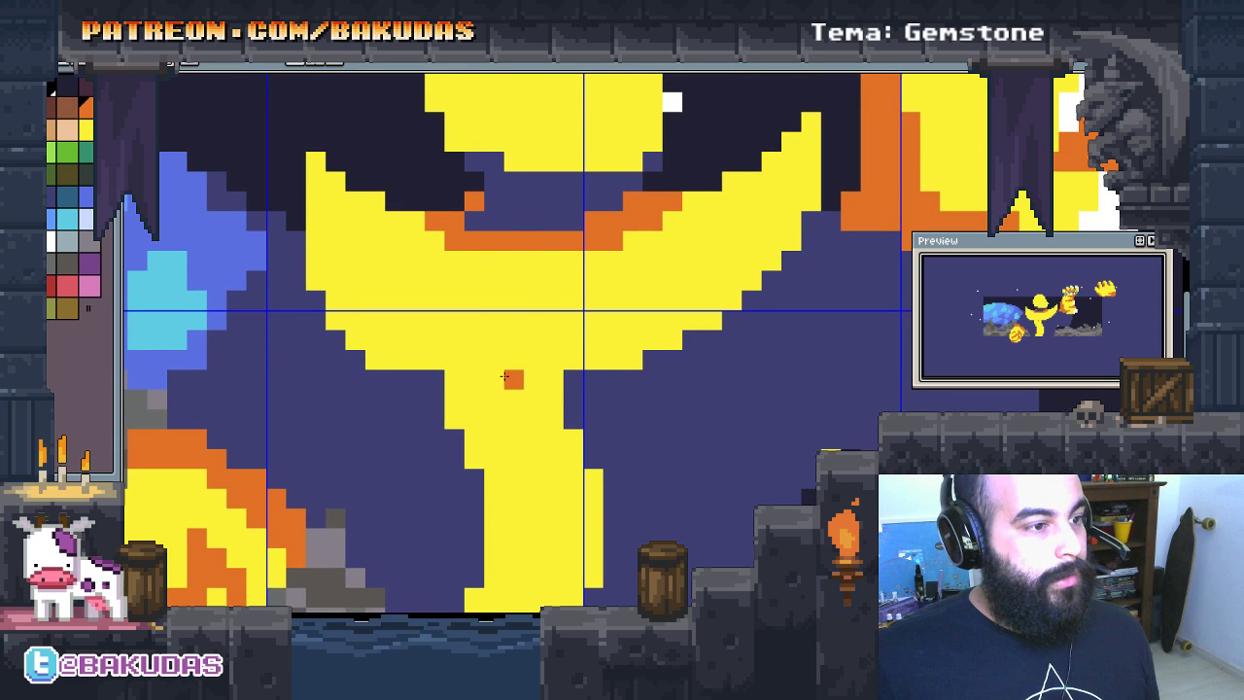
pyautogui.scroll(1, 524, 346)
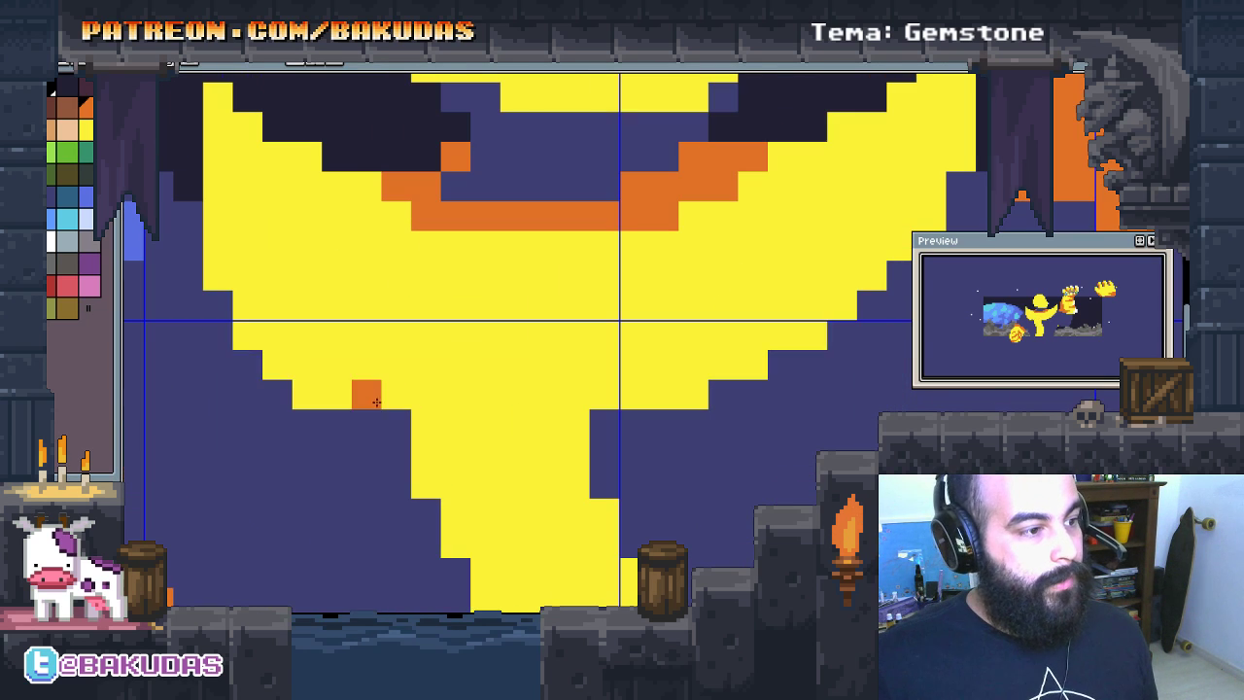
pyautogui.click(247, 335)
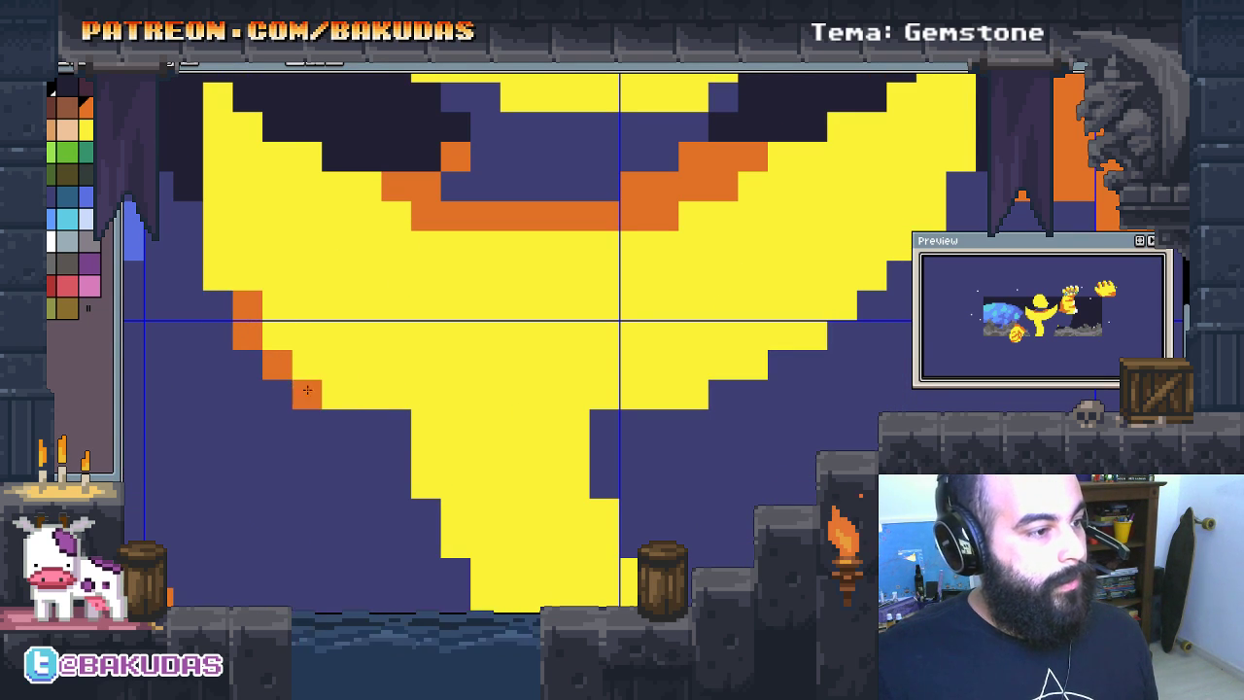
pyautogui.moveTo(307, 389)
pyautogui.mouseDown()
pyautogui.moveTo(384, 403)
pyautogui.moveTo(229, 297)
pyautogui.moveTo(215, 260)
pyautogui.mouseUp()
pyautogui.click(247, 311)
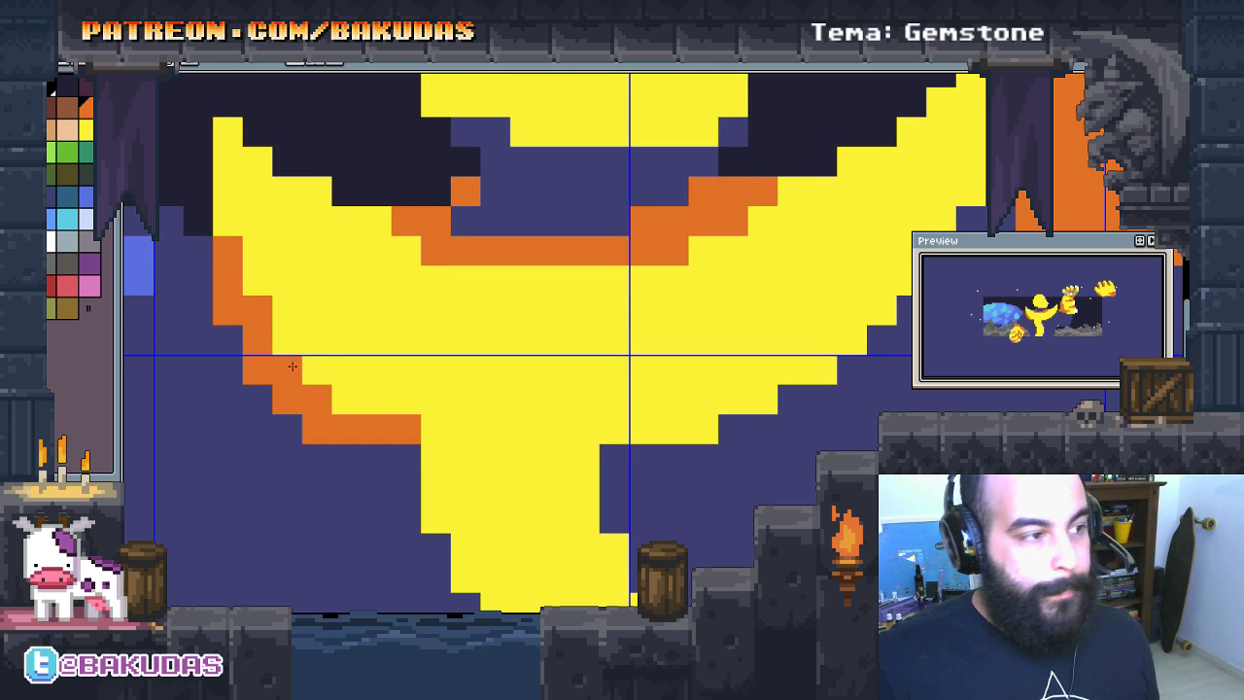
pyautogui.moveTo(473, 416)
pyautogui.mouseDown()
pyautogui.moveTo(282, 325)
pyautogui.moveTo(240, 148)
pyautogui.moveTo(199, 224)
pyautogui.moveTo(230, 282)
pyautogui.moveTo(282, 223)
pyautogui.moveTo(312, 225)
pyautogui.mouseUp()
pyautogui.click(228, 190)
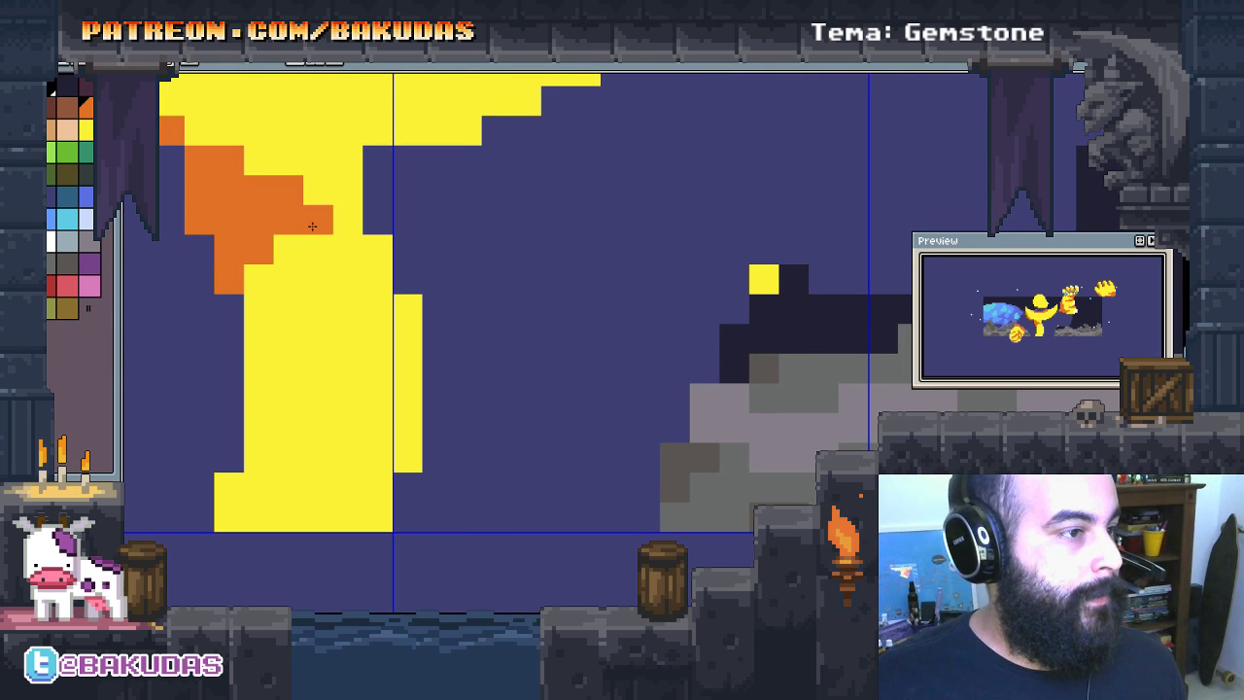
# Step: Repaint arm cells alternating yellow and orange into a stepped orange band
pyautogui.moveTo(294, 360); pyautogui.dragTo(285, 341)
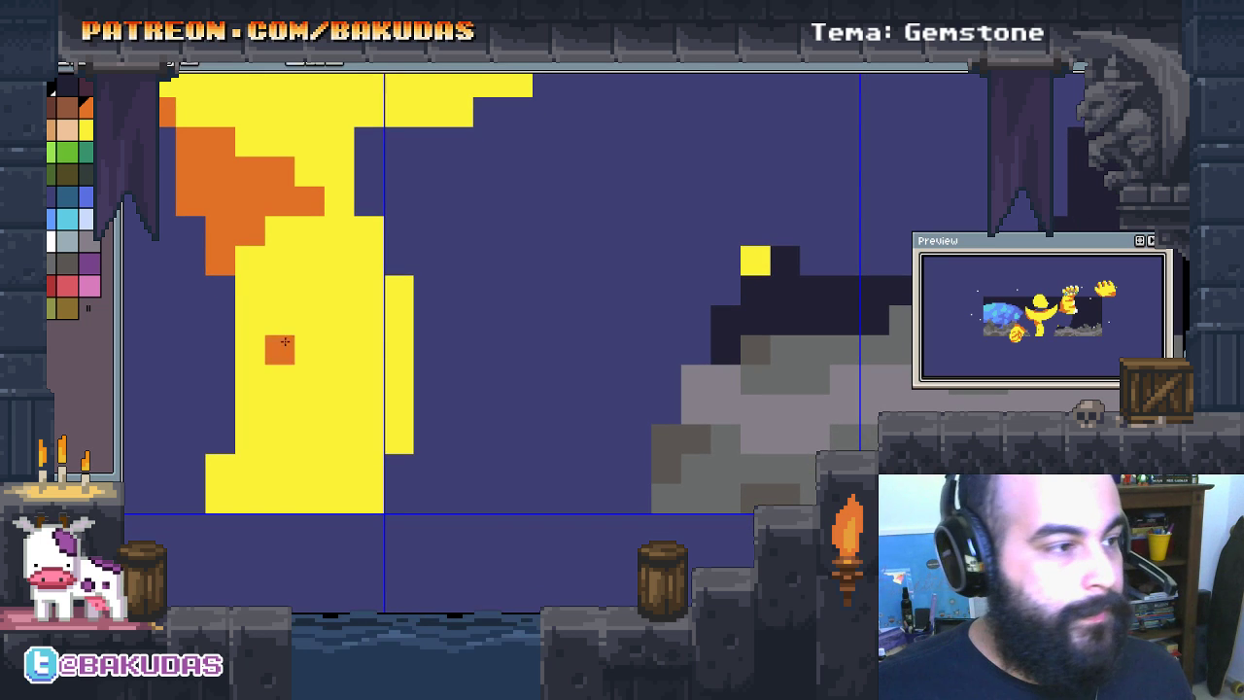
pyautogui.keyDown('alt'); pyautogui.click(305, 131); pyautogui.keyUp('alt')
pyautogui.moveTo(300, 205); pyautogui.dragTo(285, 200)
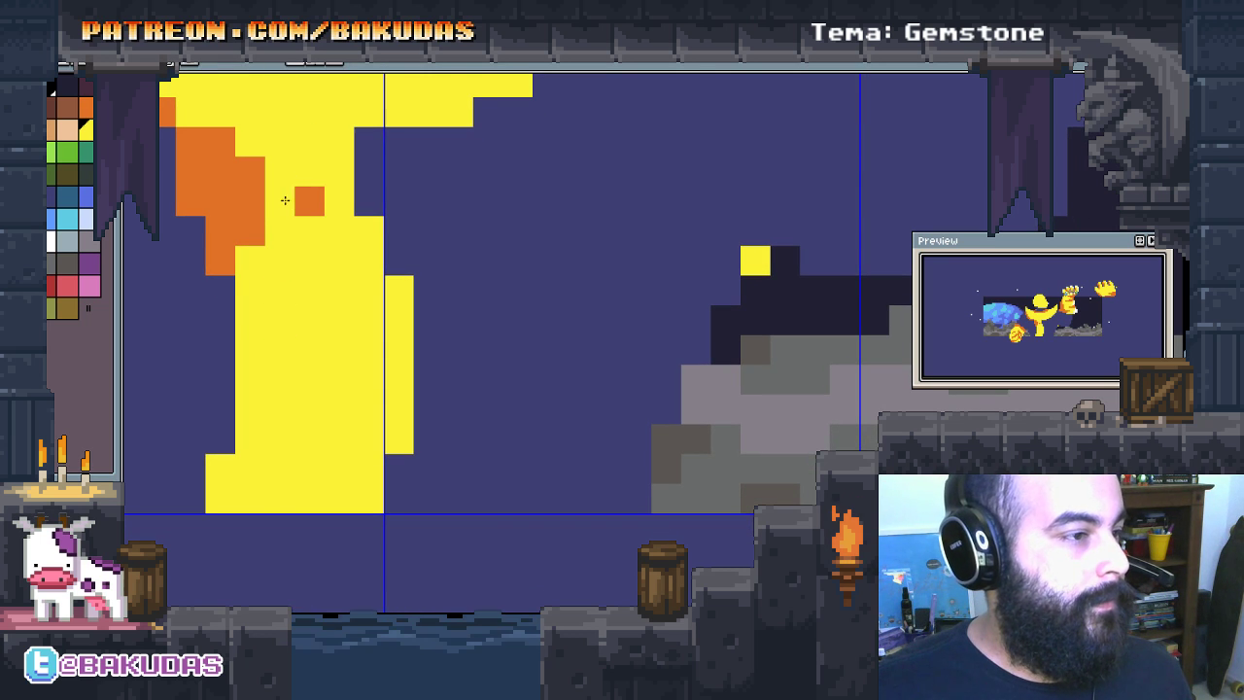
pyautogui.moveTo(230, 129); pyautogui.dragTo(253, 170)
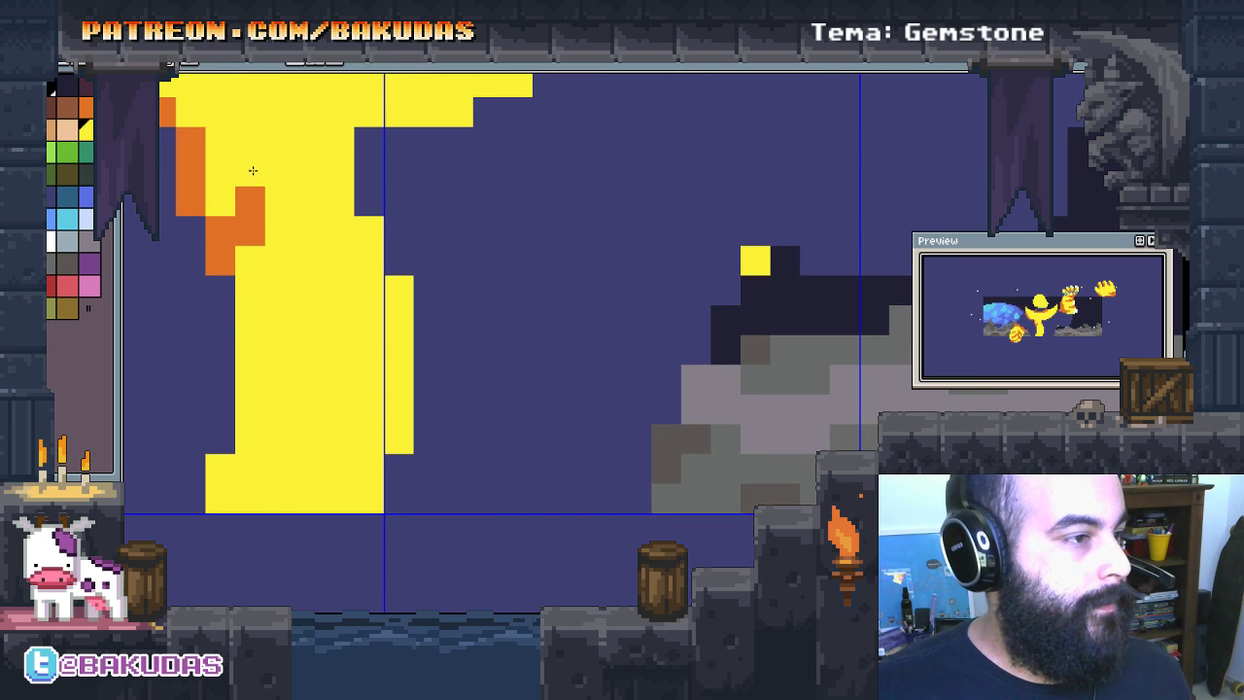
pyautogui.rightClick(225, 252)
pyautogui.click(244, 233)
pyautogui.moveTo(339, 172)
pyautogui.mouseDown()
pyautogui.moveTo(330, 216)
pyautogui.moveTo(316, 223)
pyautogui.mouseUp()
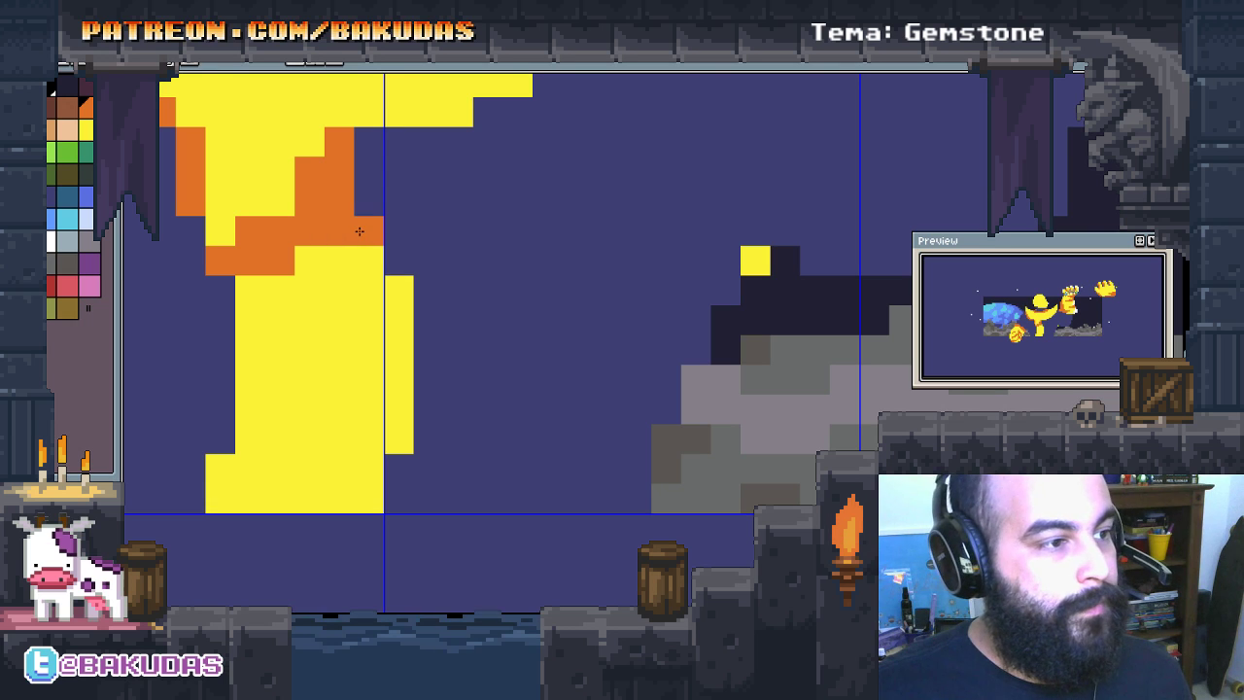
pyautogui.click(305, 167)
pyautogui.keyDown('alt'); pyautogui.click(251, 234); pyautogui.keyUp('alt')
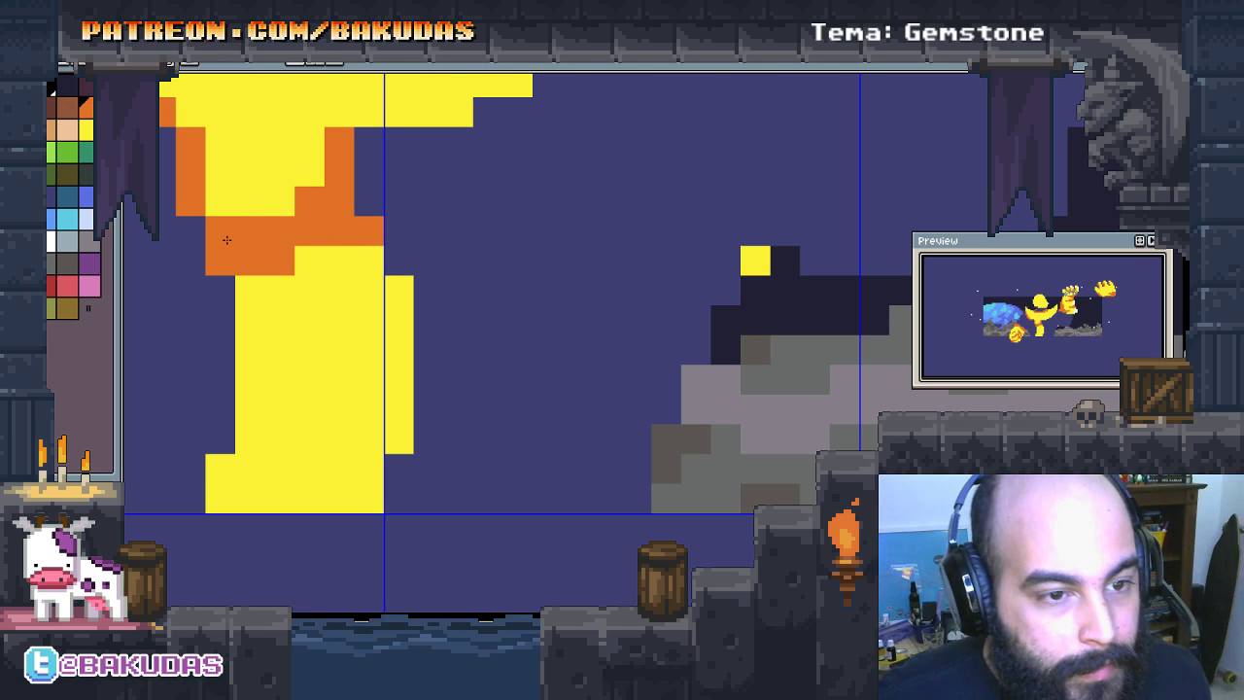
pyautogui.hotkey('ctrl', 'z')
pyautogui.click(279, 289)
pyautogui.hotkey('ctrl', 'z')
pyautogui.hotkey('ctrl', 'z')
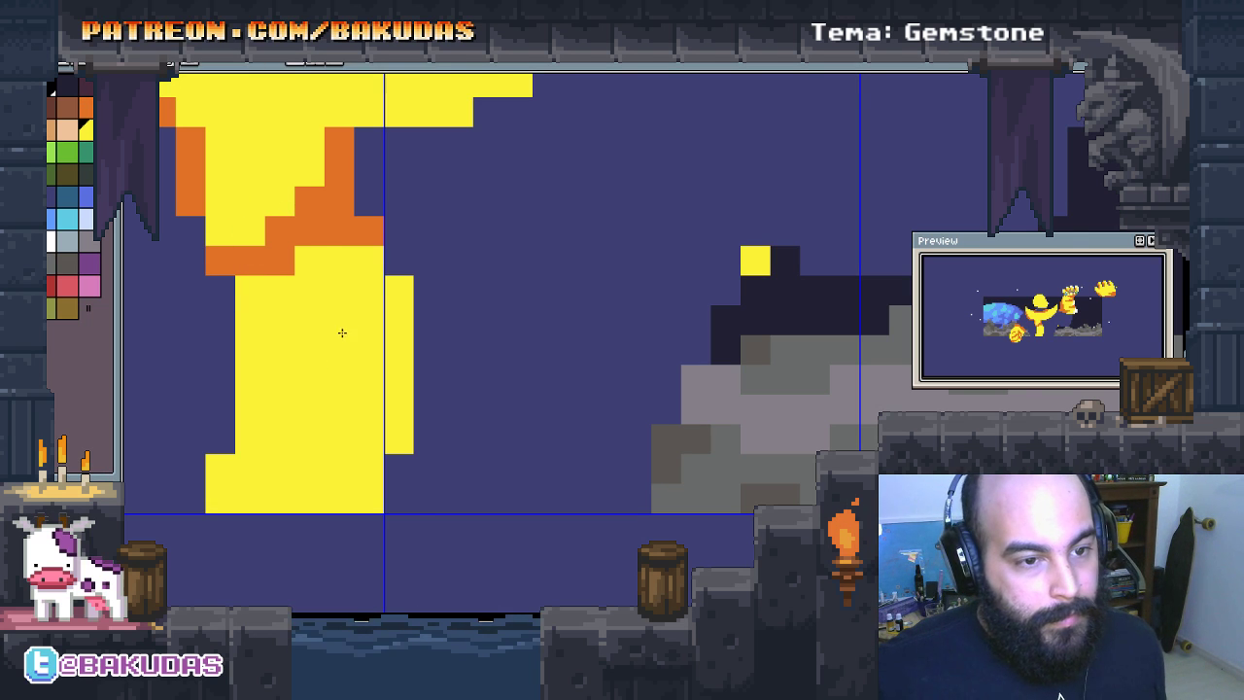
# Step: Lay an orange block of cells along the cuff's bottom
pyautogui.scroll(-2, 325, 336)
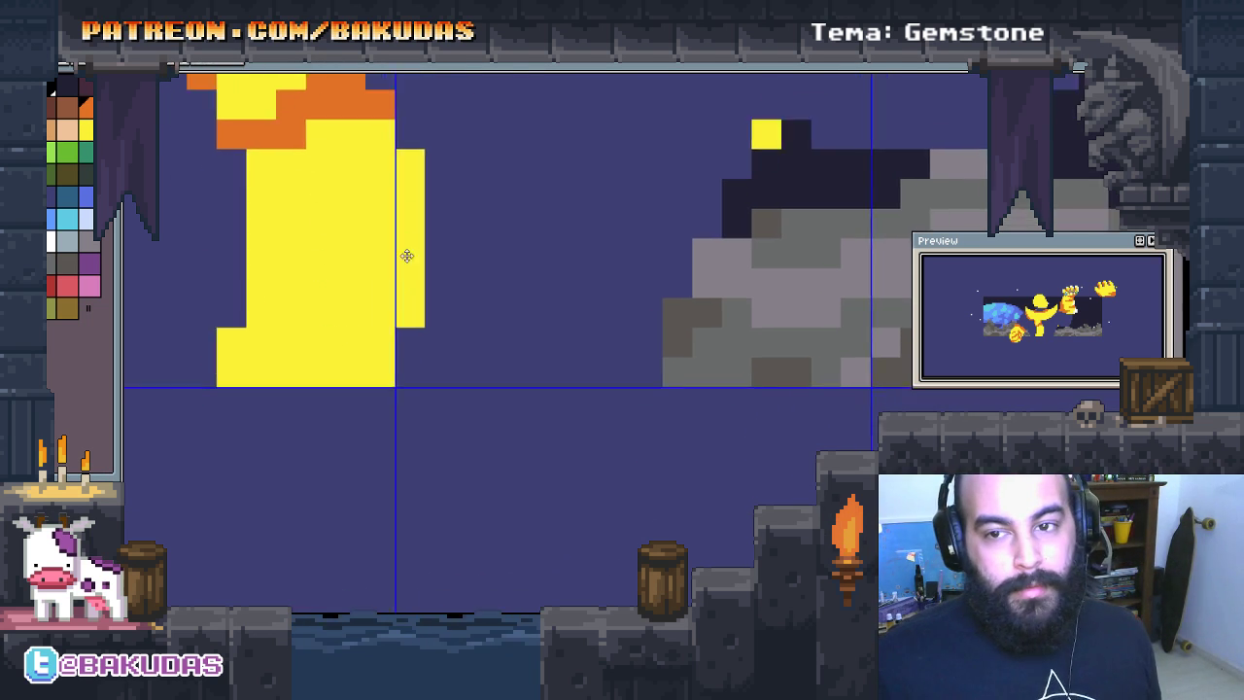
pyautogui.scroll(-2, 405, 253)
pyautogui.click(316, 276)
pyautogui.moveTo(322, 269)
pyautogui.mouseDown()
pyautogui.moveTo(280, 247)
pyautogui.moveTo(309, 247)
pyautogui.moveTo(339, 277)
pyautogui.moveTo(421, 257)
pyautogui.mouseUp()
pyautogui.rightClick(309, 247)
pyautogui.click(369, 277)
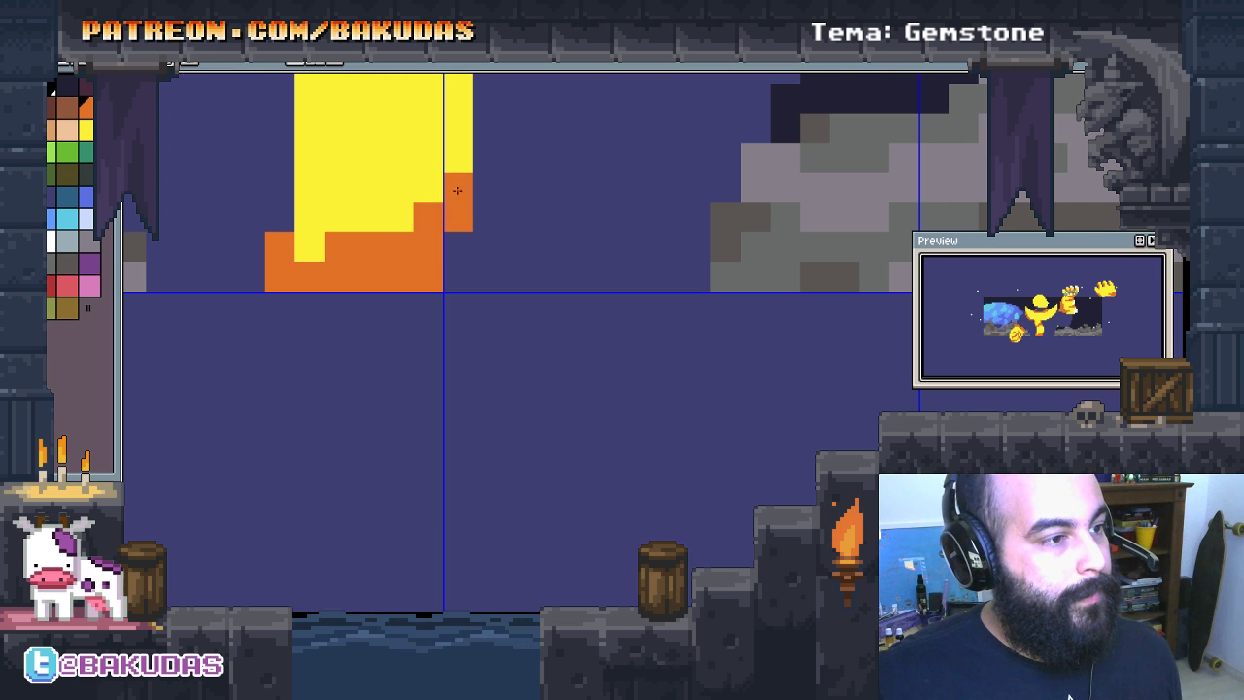
# Step: Remove a stray orange cell and extend the orange base with more cells
pyautogui.moveTo(462, 245)
pyautogui.mouseDown()
pyautogui.moveTo(436, 341)
pyautogui.moveTo(466, 332)
pyautogui.mouseUp()
pyautogui.rightClick(437, 340)
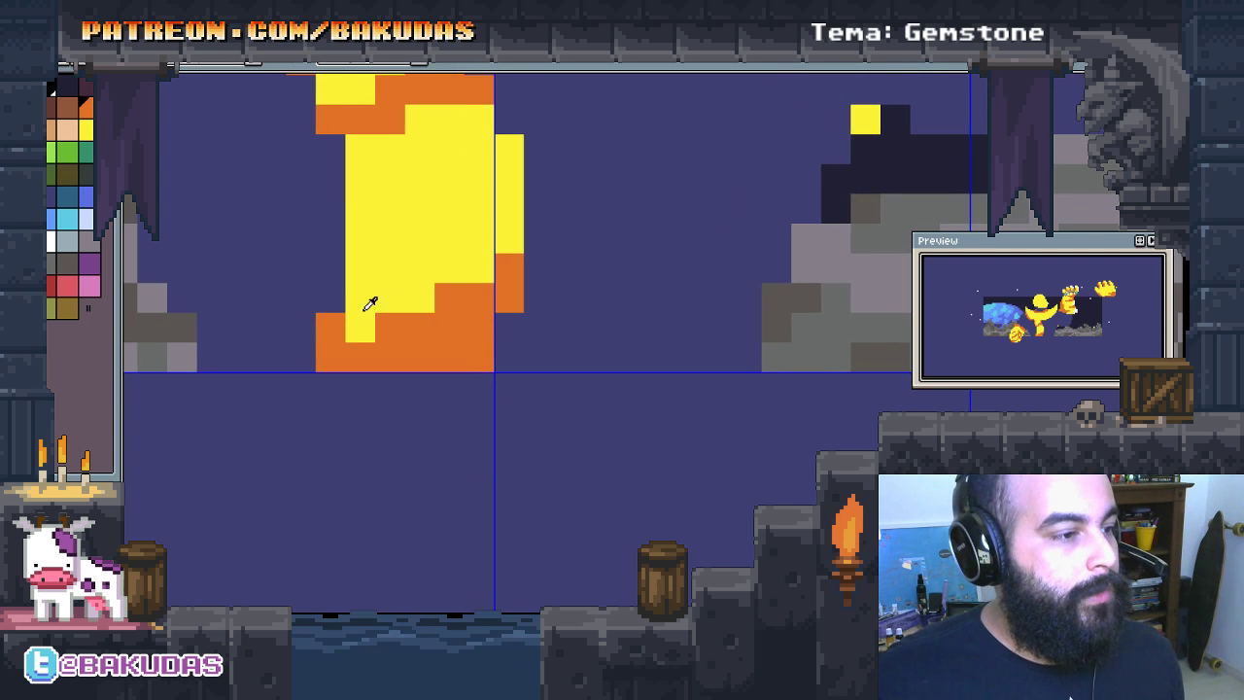
pyautogui.click(331, 328)
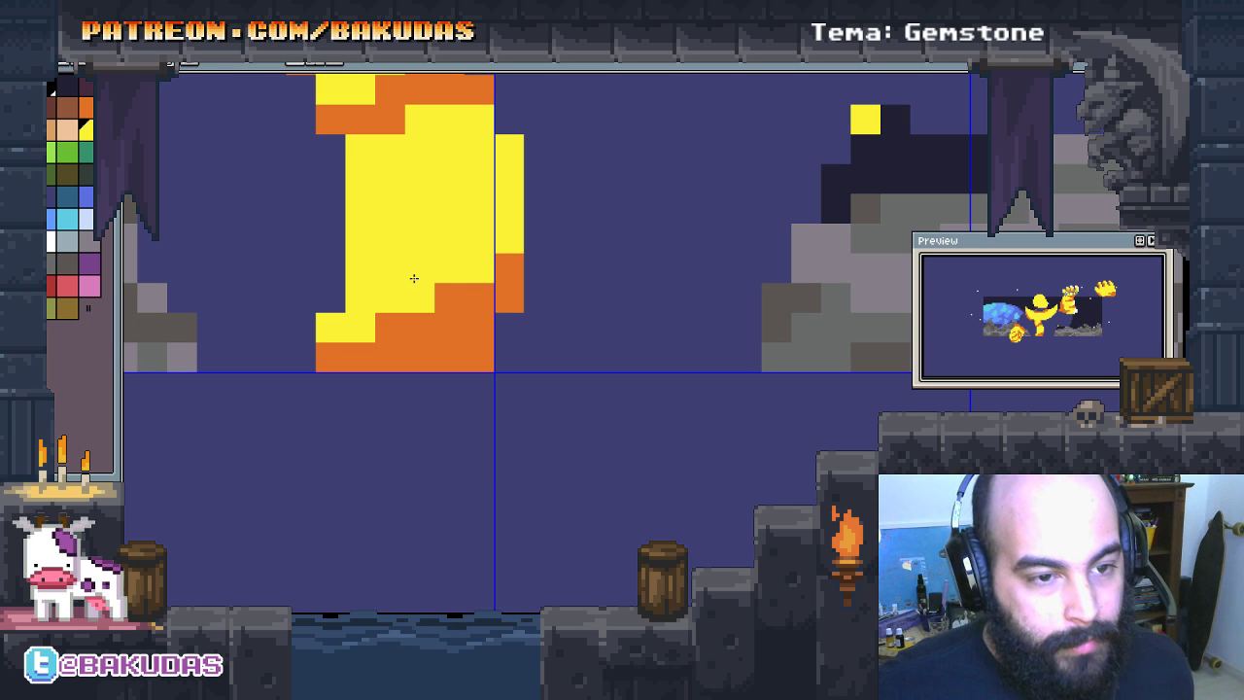
pyautogui.hotkey('ctrl', 'z')
pyautogui.moveTo(392, 280); pyautogui.dragTo(478, 253)
pyautogui.click(405, 313)
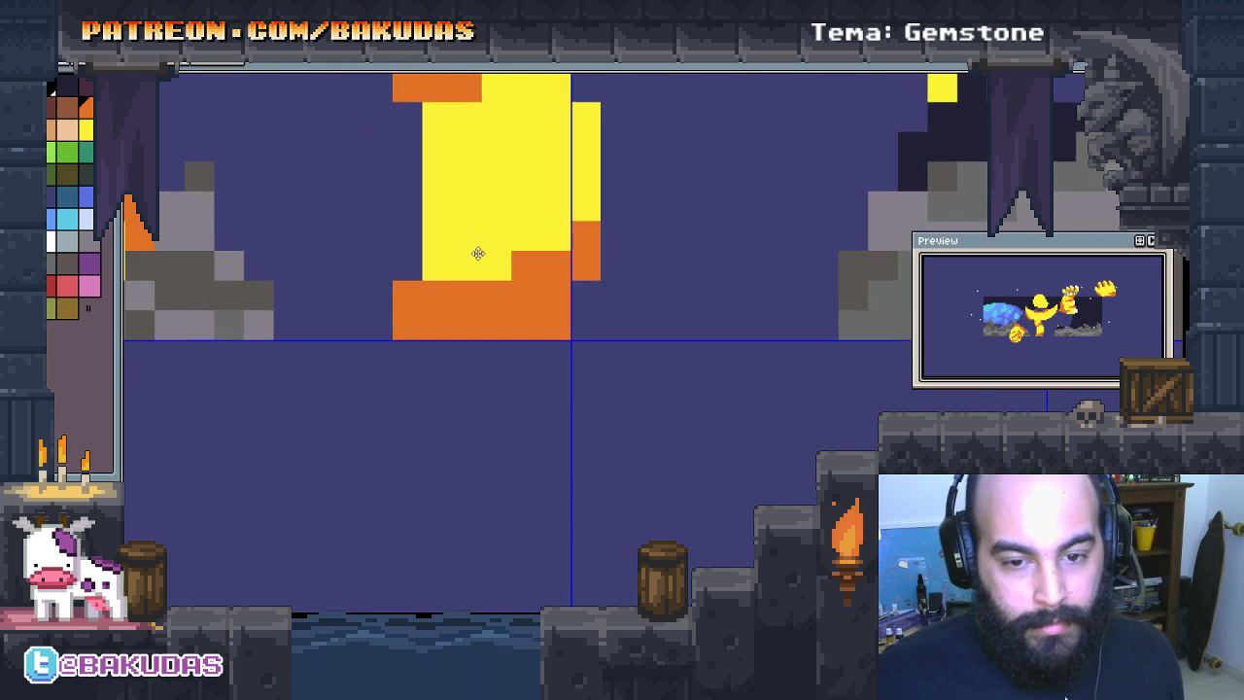
pyautogui.click(478, 253)
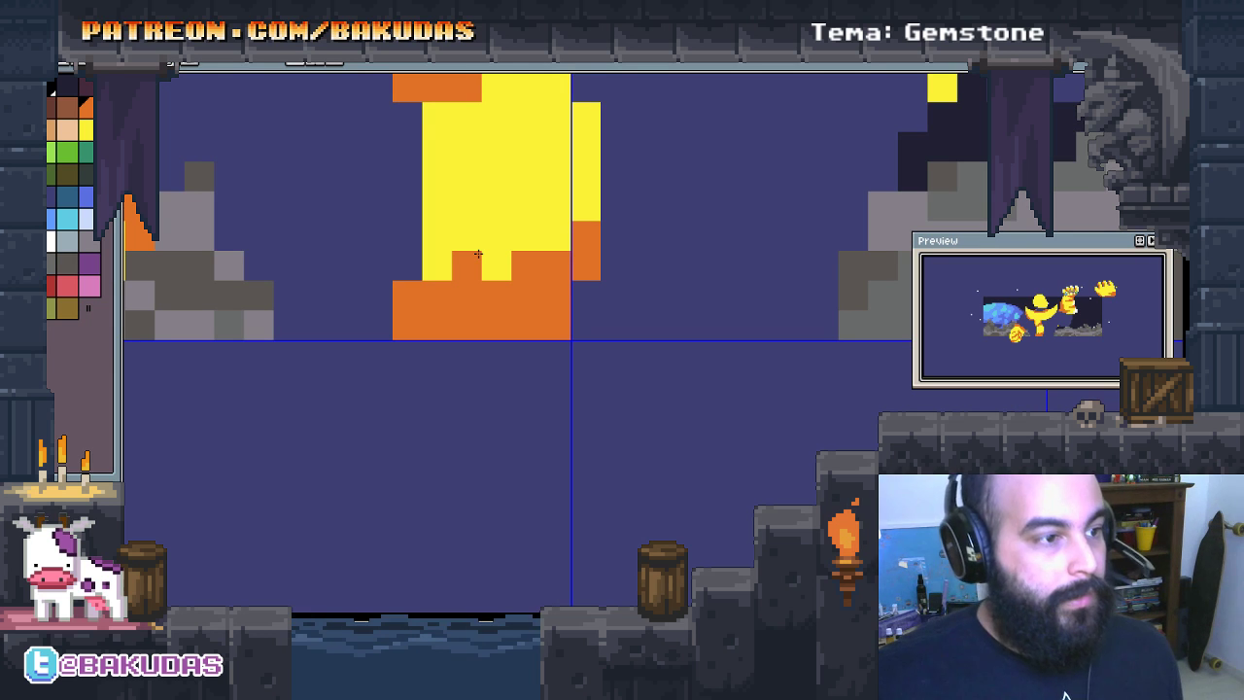
pyautogui.scroll(-1, 516, 253)
pyautogui.moveTo(462, 244); pyautogui.dragTo(509, 259)
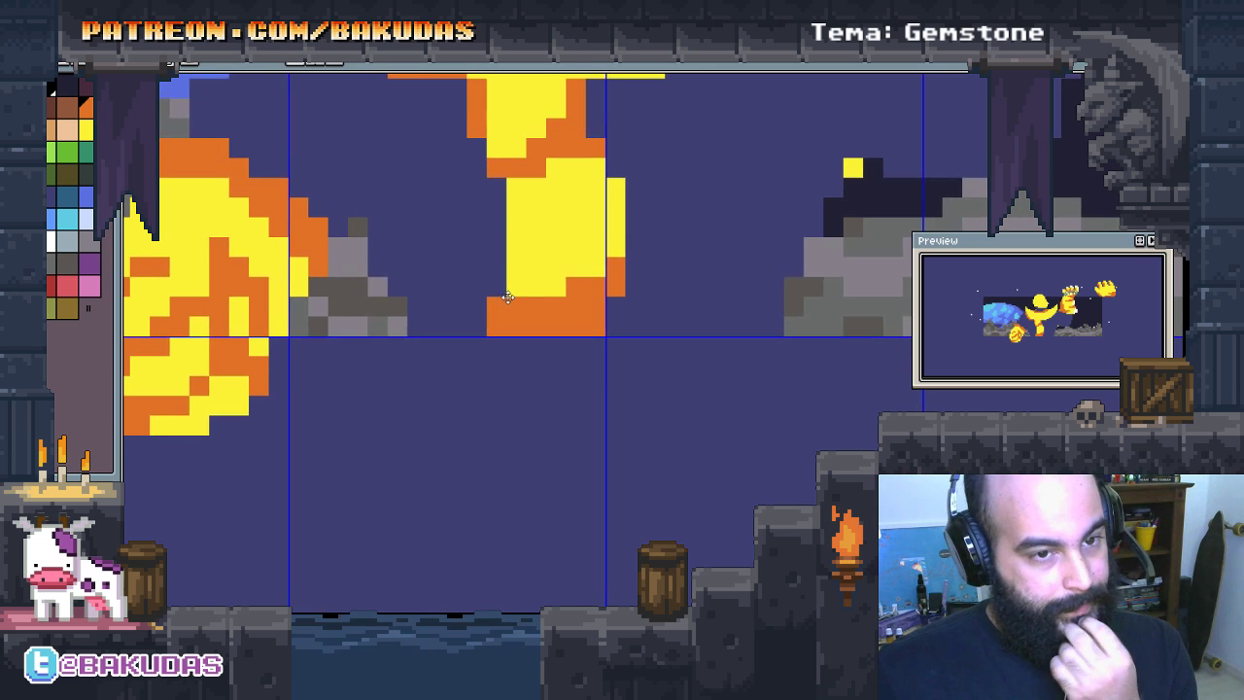
# Step: Paint white highlight strokes across the crescent's middle and near its upper edge
pyautogui.scroll(-3, 505, 288)
pyautogui.scroll(-1, 490, 370)
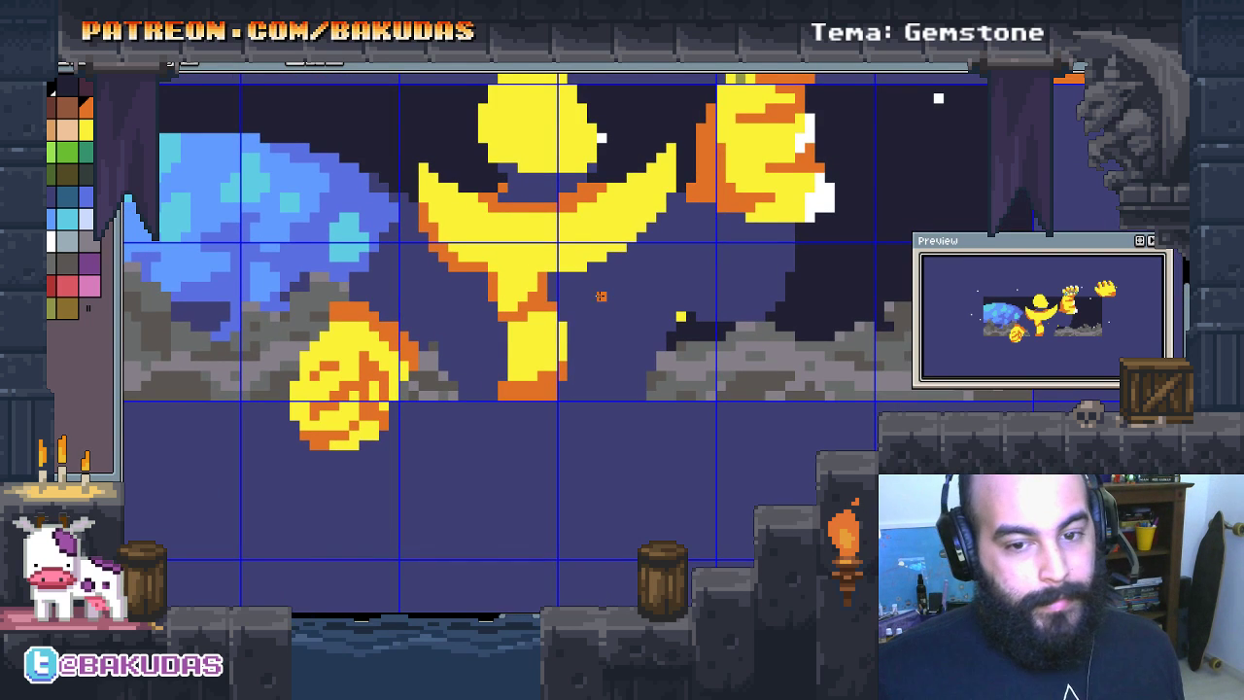
pyautogui.scroll(1, 525, 350)
pyautogui.scroll(1, 566, 277)
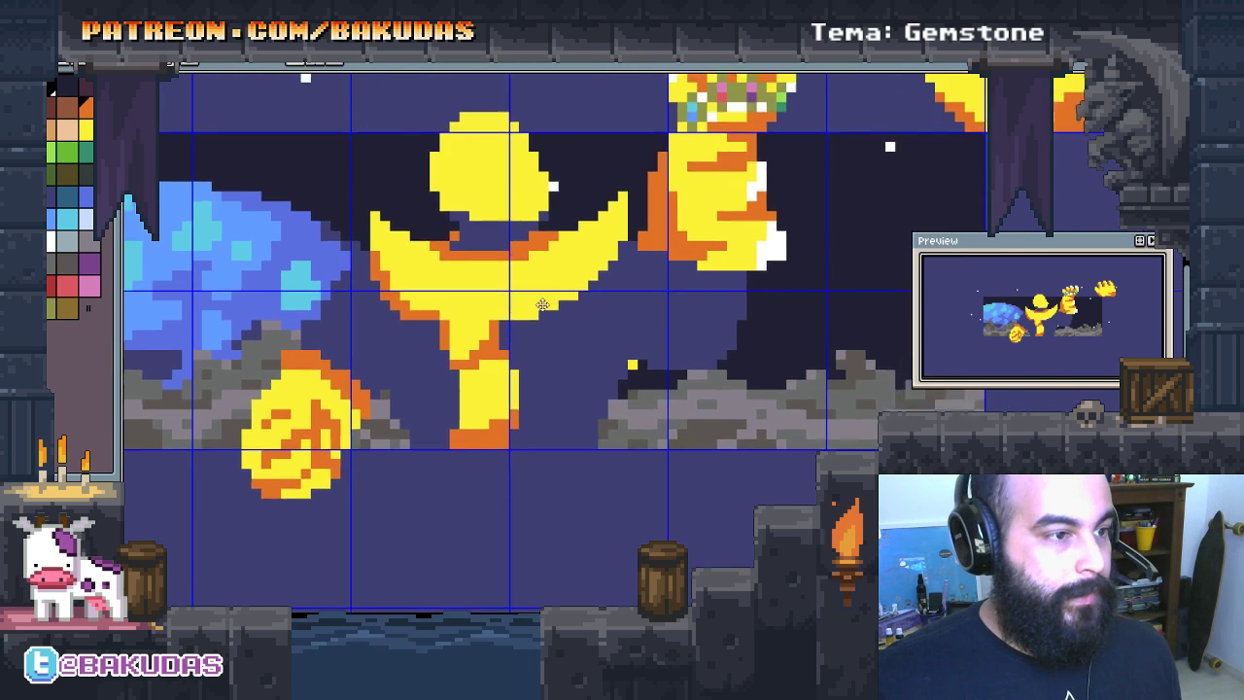
pyautogui.scroll(1, 534, 331)
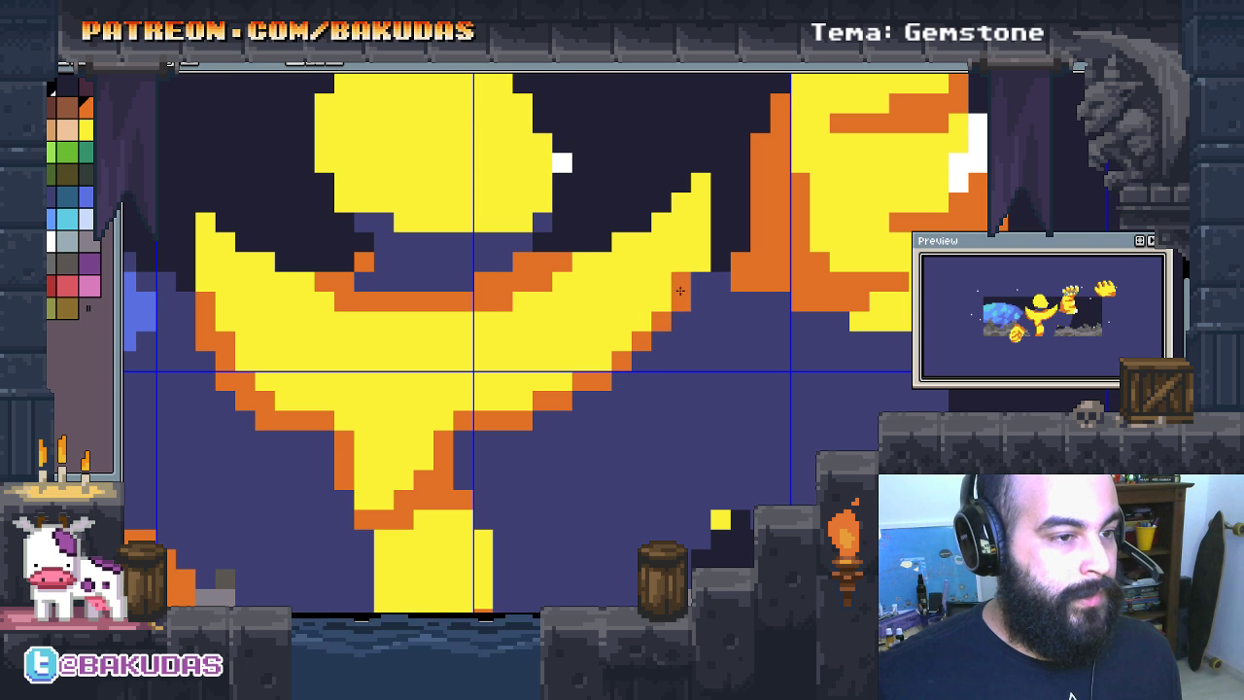
pyautogui.hscroll(-3, 660, 308)
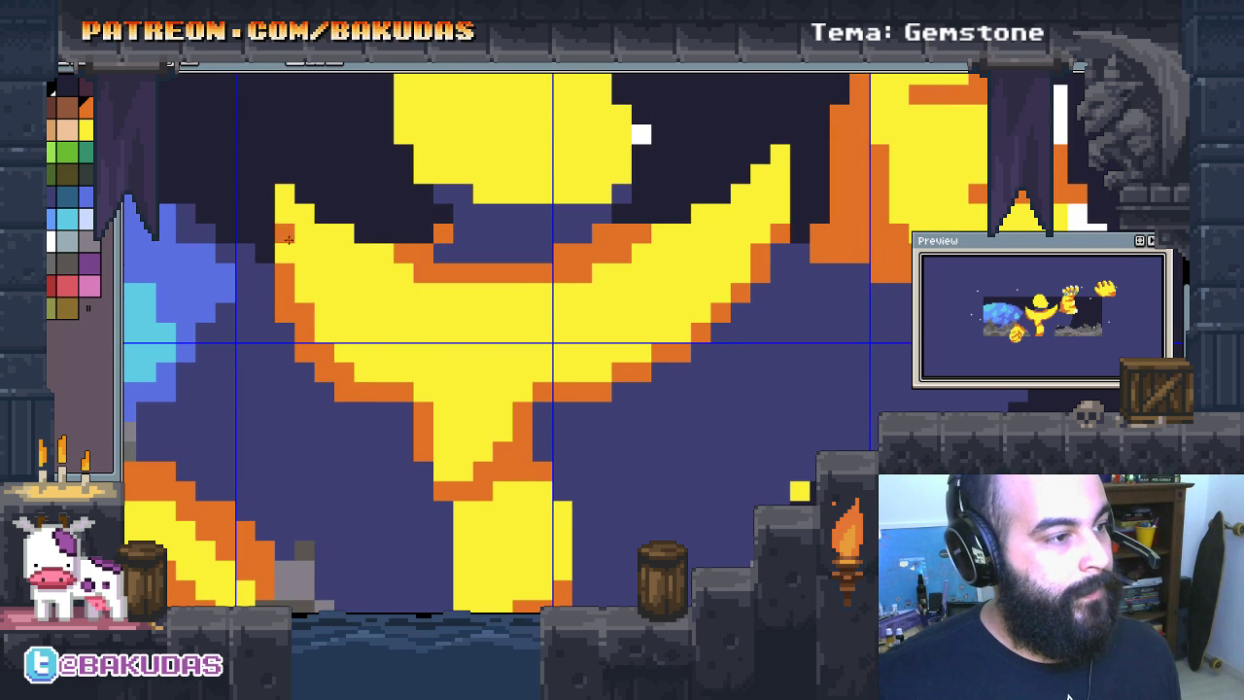
pyautogui.moveTo(357, 354); pyautogui.dragTo(279, 368)
pyautogui.moveTo(383, 382); pyautogui.dragTo(304, 358)
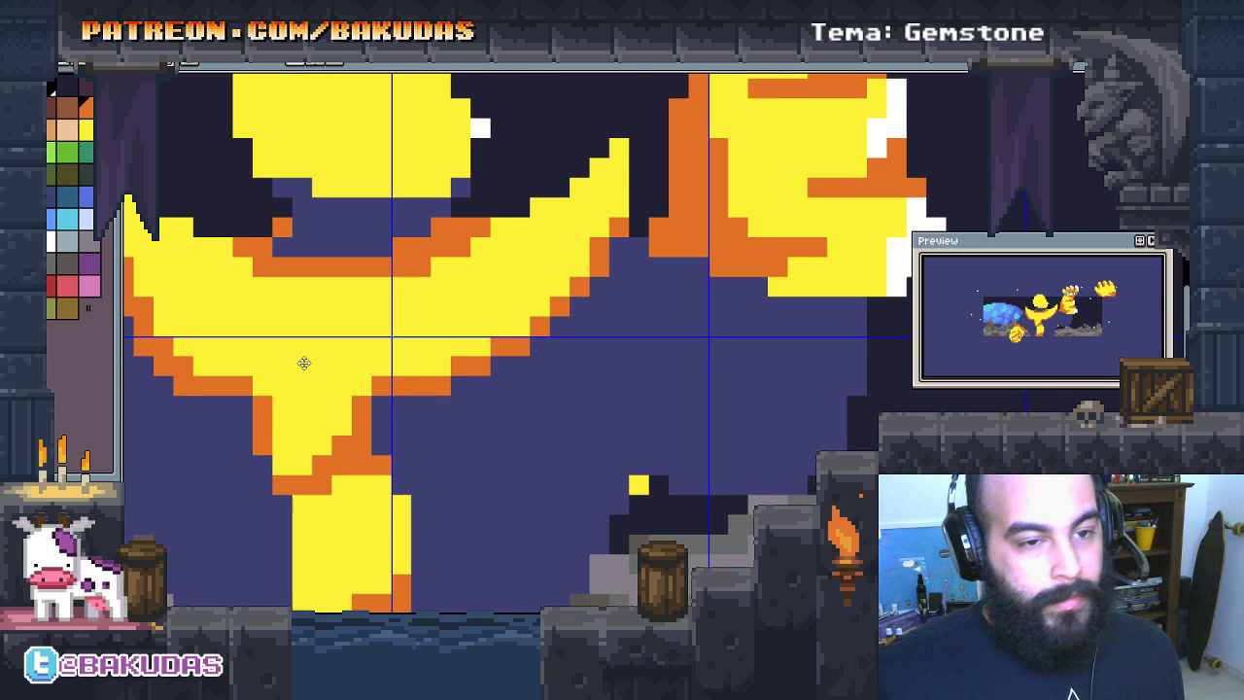
pyautogui.hscroll(1, 332, 413)
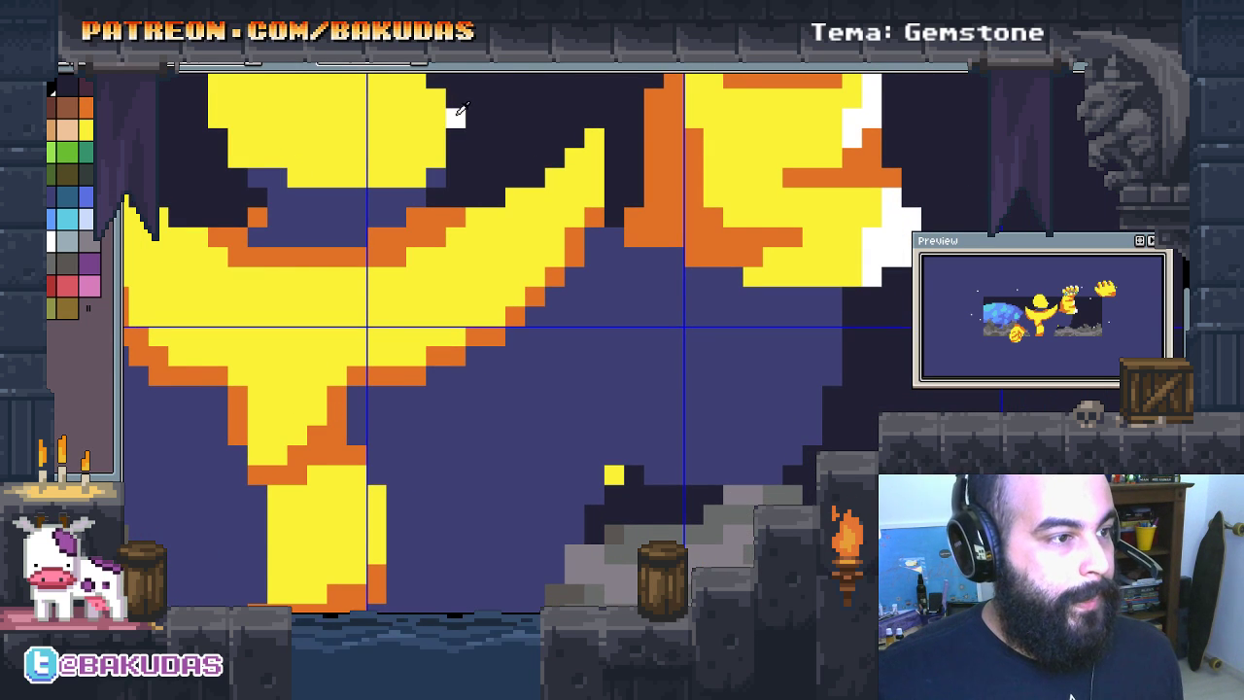
pyautogui.scroll(3, 458, 259)
pyautogui.hscroll(-1, 496, 289)
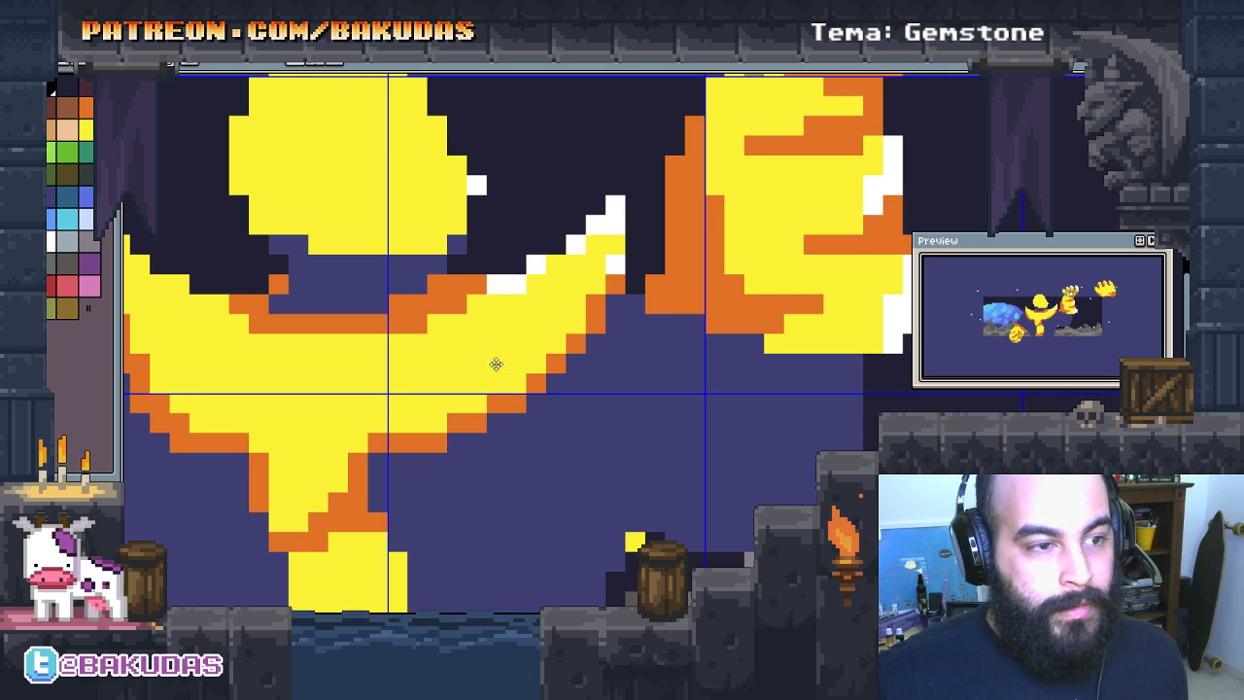
pyautogui.scroll(-2, 500, 355)
pyautogui.scroll(1, 495, 357)
pyautogui.scroll(1, 505, 340)
pyautogui.scroll(1, 506, 349)
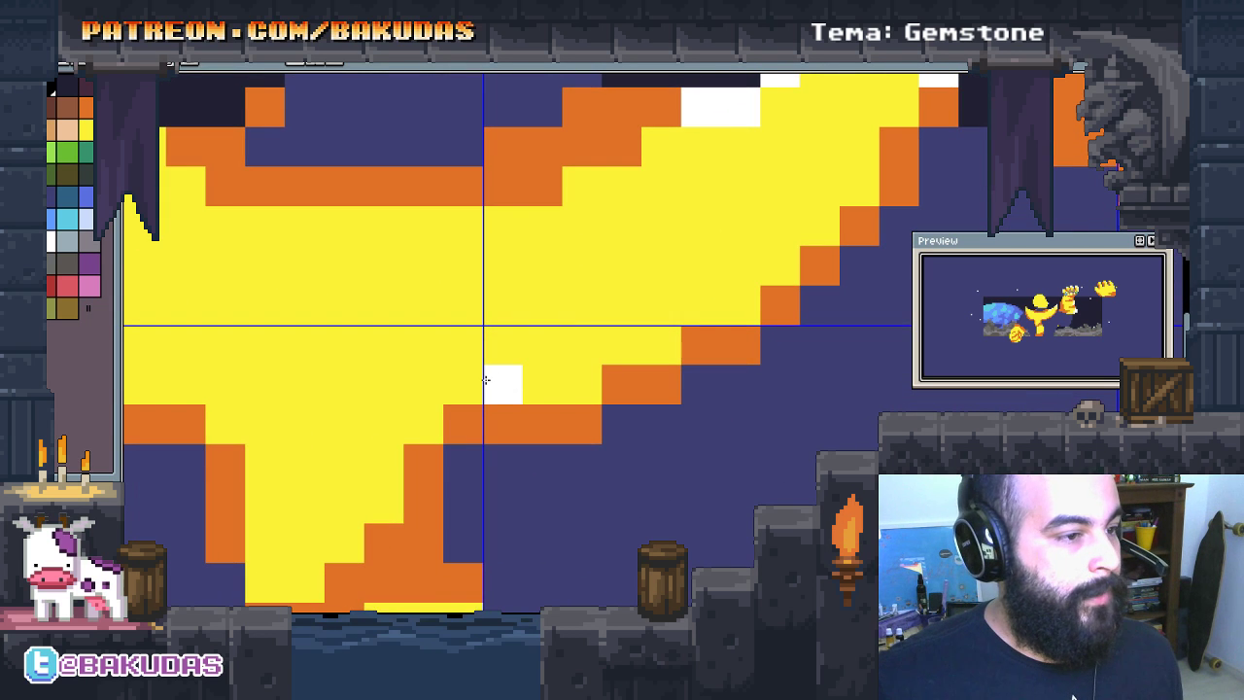
pyautogui.moveTo(486, 379)
pyautogui.mouseDown()
pyautogui.moveTo(564, 369)
pyautogui.moveTo(500, 347)
pyautogui.moveTo(622, 316)
pyautogui.moveTo(559, 342)
pyautogui.mouseUp()
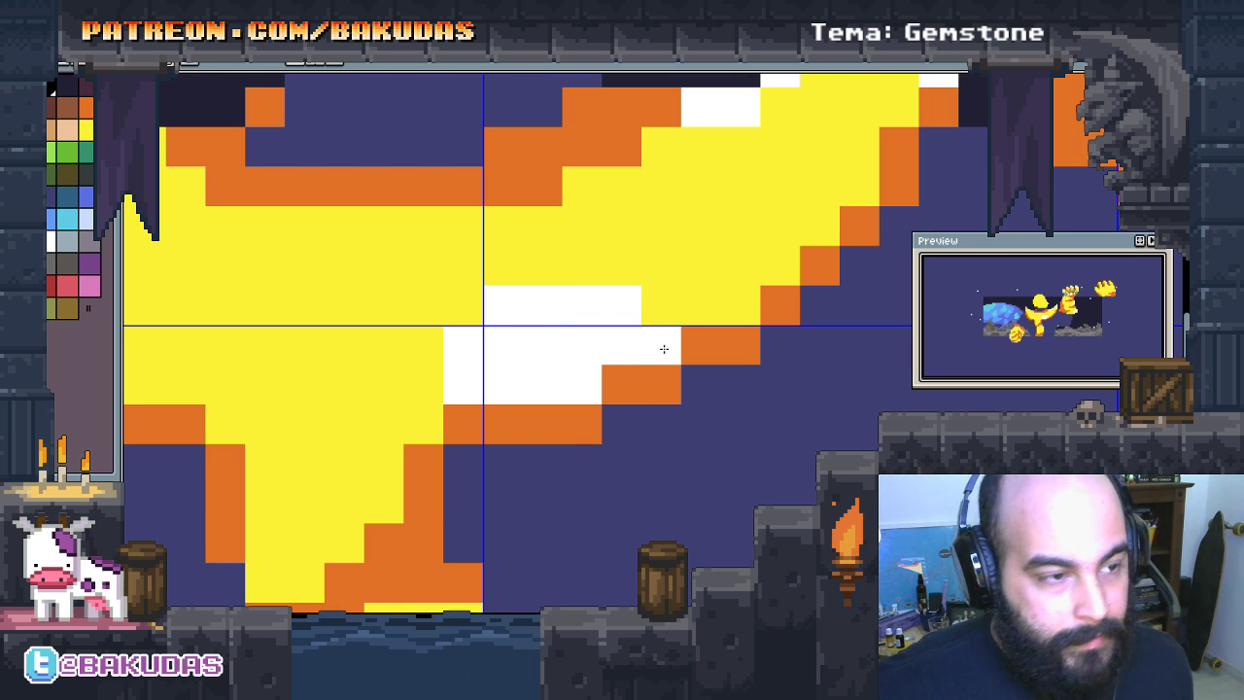
pyautogui.moveTo(706, 217); pyautogui.dragTo(849, 192)
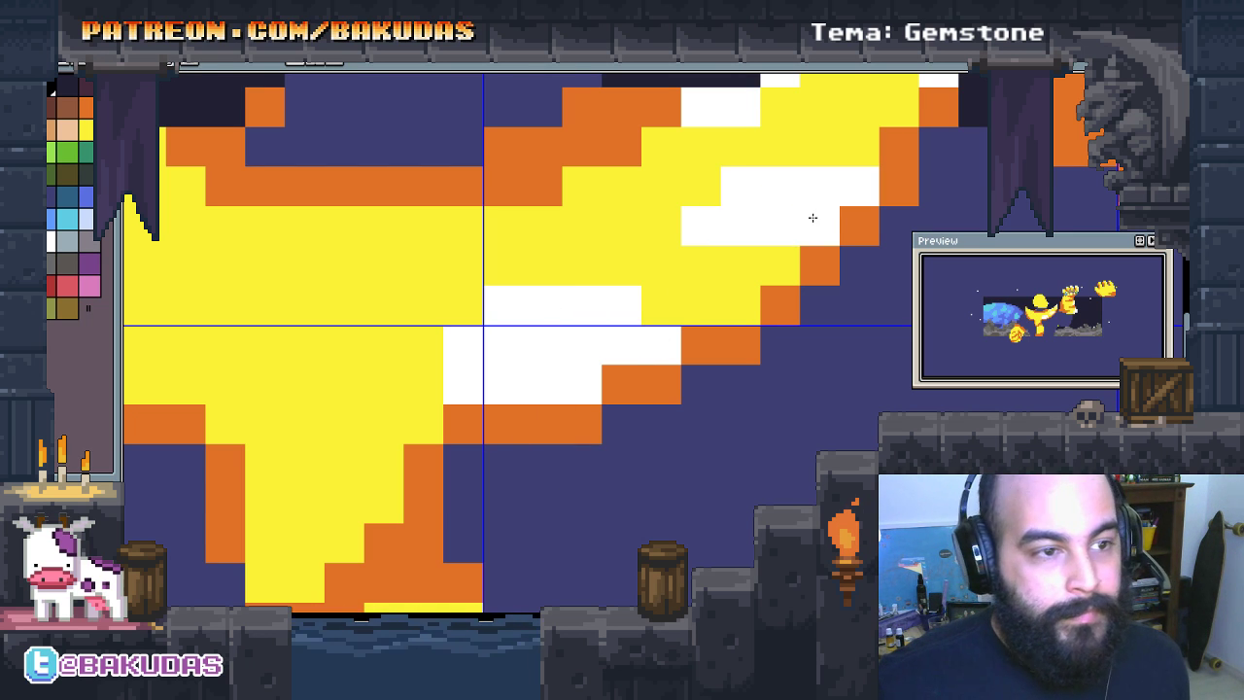
# Step: Add a white highlight streak and two single white pixels on the crescent's left wing
pyautogui.moveTo(385, 396)
pyautogui.mouseDown()
pyautogui.moveTo(647, 380)
pyautogui.moveTo(850, 454)
pyautogui.mouseUp()
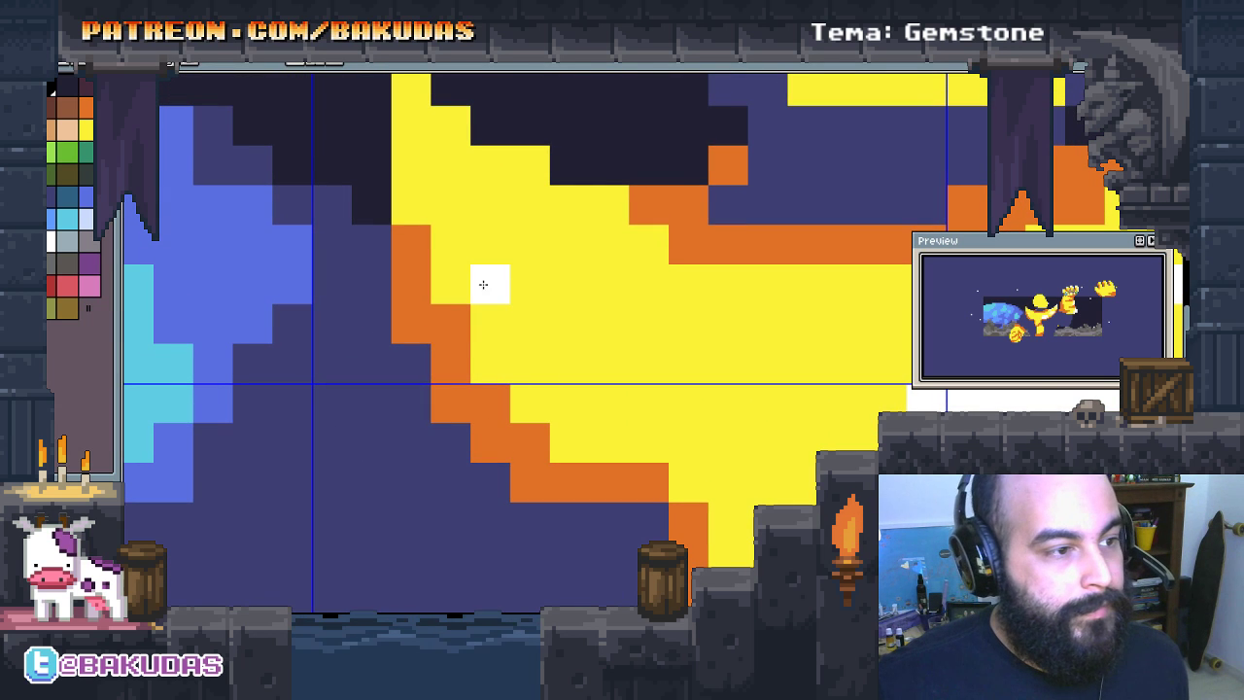
pyautogui.moveTo(467, 283); pyautogui.dragTo(599, 291)
pyautogui.moveTo(503, 311)
pyautogui.mouseDown()
pyautogui.moveTo(686, 314)
pyautogui.moveTo(528, 255)
pyautogui.moveTo(469, 255)
pyautogui.moveTo(539, 256)
pyautogui.moveTo(409, 232)
pyautogui.mouseUp()
pyautogui.scroll(3, 641, 327)
pyautogui.click(423, 185)
pyautogui.click(444, 229)
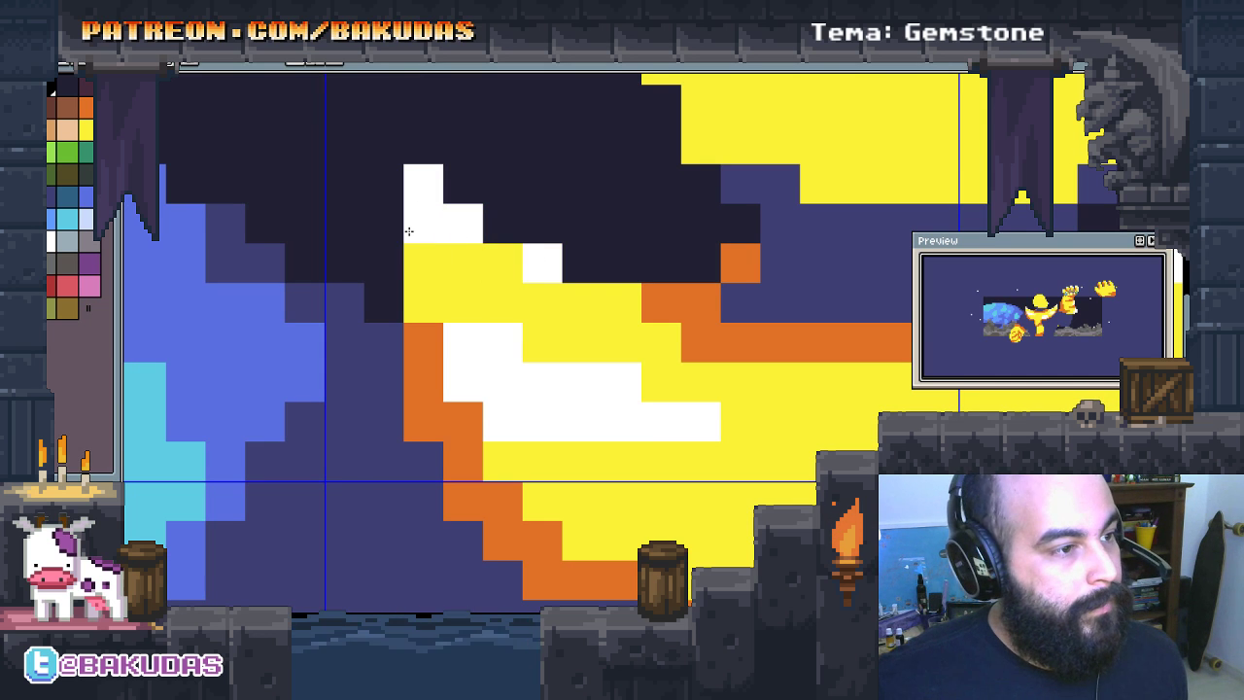
pyautogui.scroll(-1, 409, 254)
# Step: Draw a short dark teal pencil stroke below the crescent to start the stream
pyautogui.scroll(-2, 616, 444)
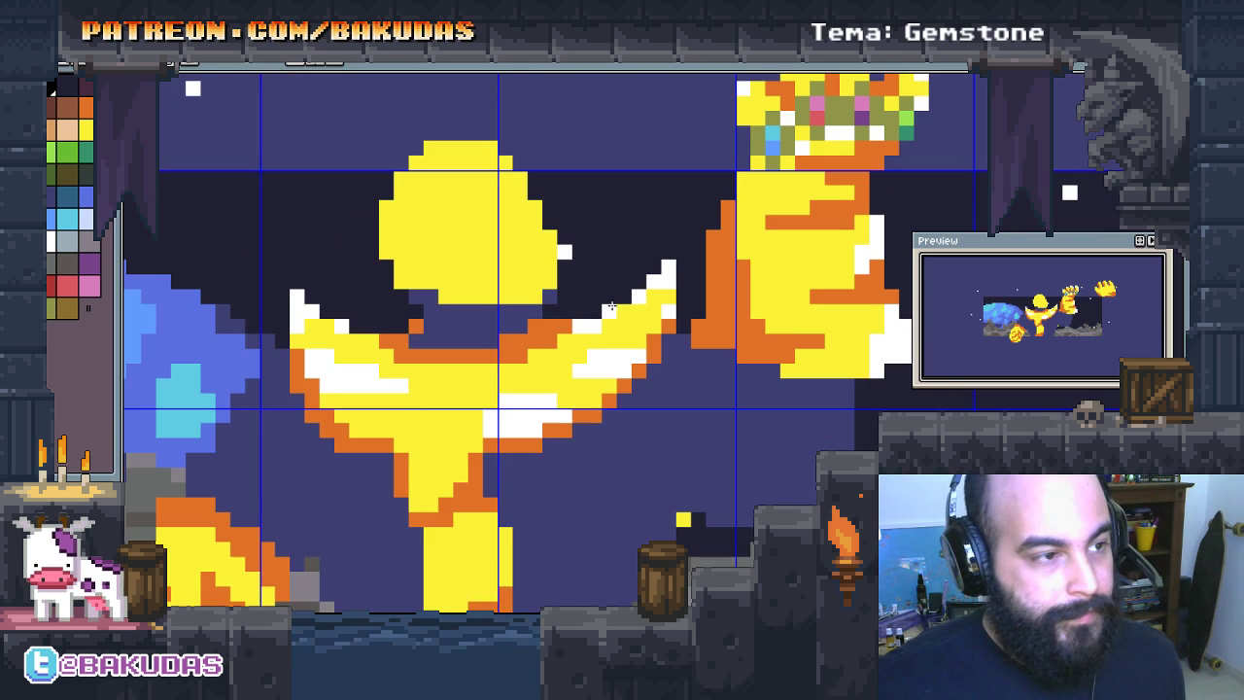
pyautogui.scroll(-5, 600, 374)
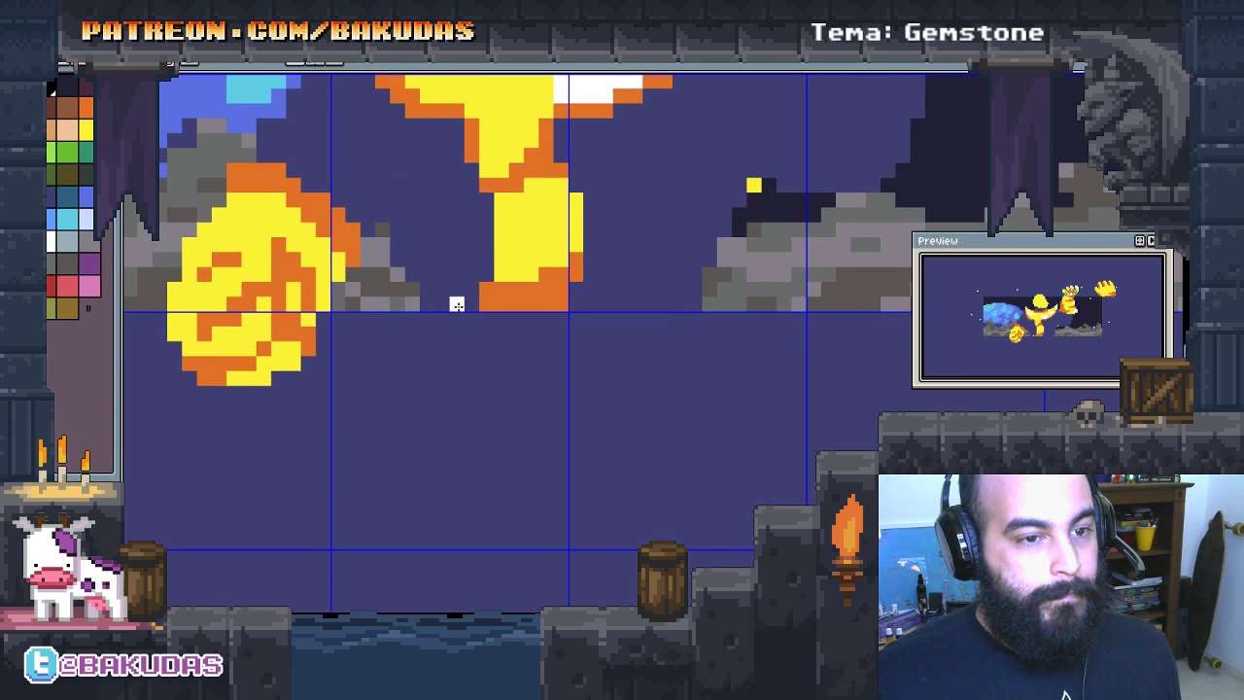
pyautogui.moveTo(416, 388); pyautogui.dragTo(572, 433)
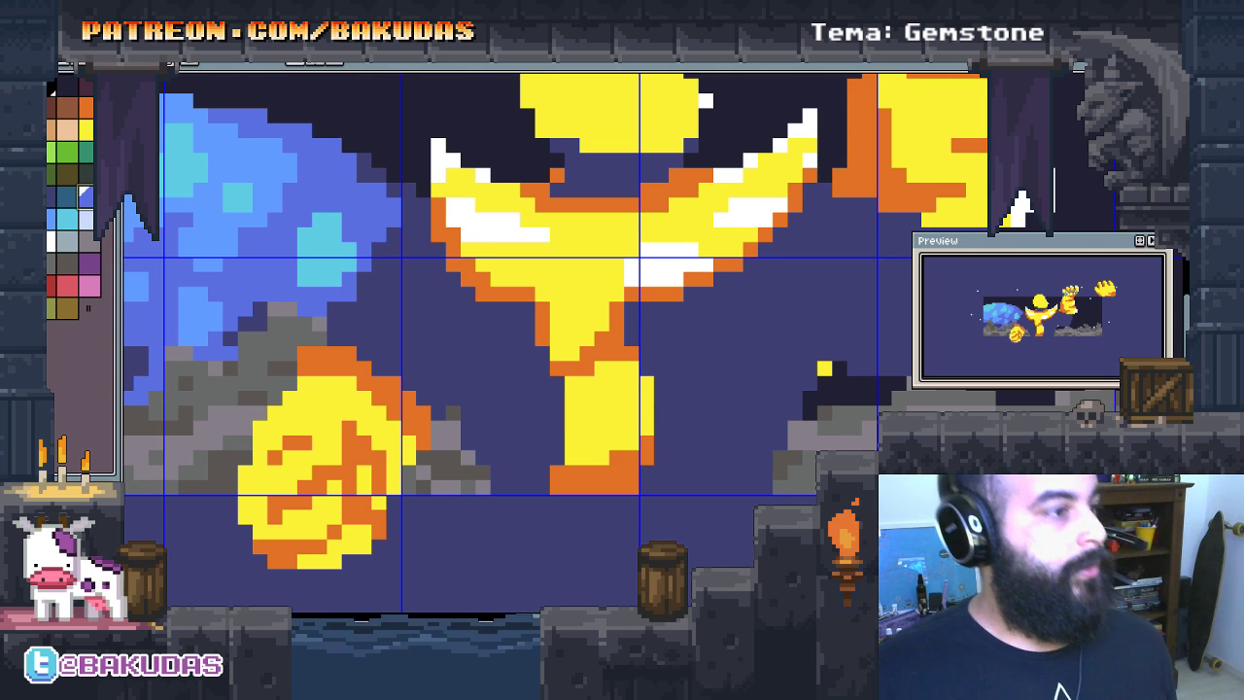
pyautogui.click(66, 194)
pyautogui.moveTo(496, 350)
pyautogui.mouseDown()
pyautogui.moveTo(520, 438)
pyautogui.moveTo(514, 368)
pyautogui.mouseUp()
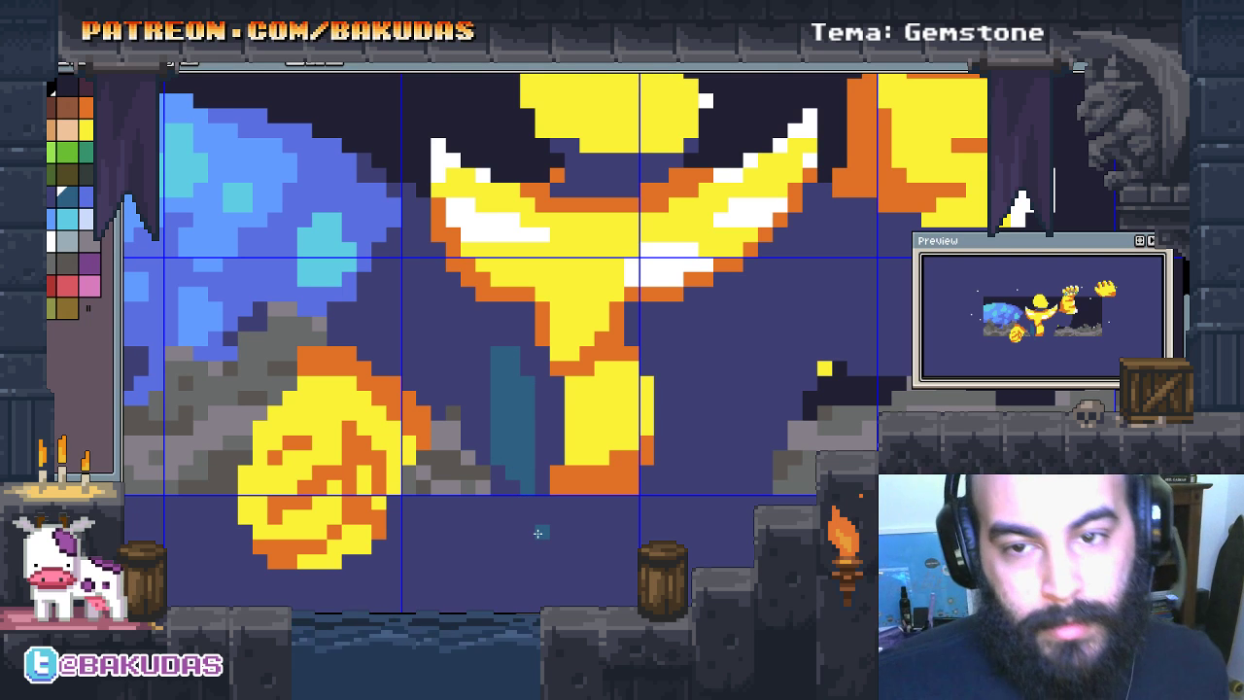
# Step: Undo the stray teal stroke and magic-wand select the dark background around the figure
pyautogui.hotkey('ctrl', 'z')
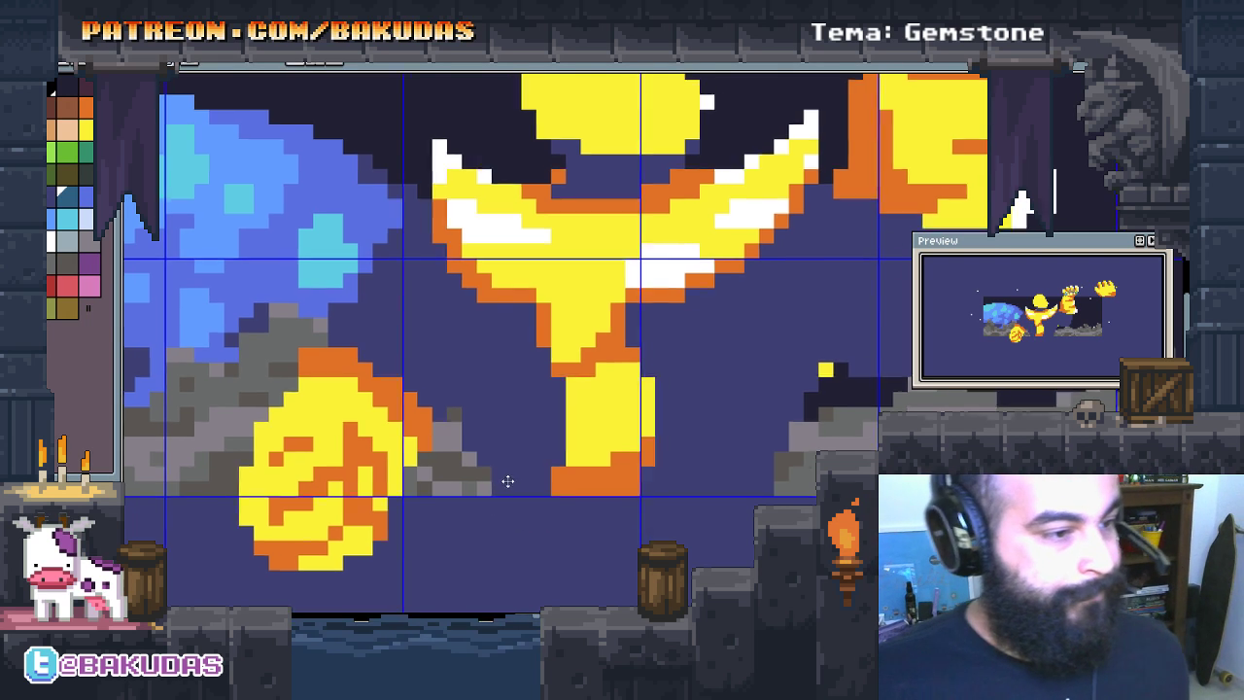
pyautogui.click(507, 481)
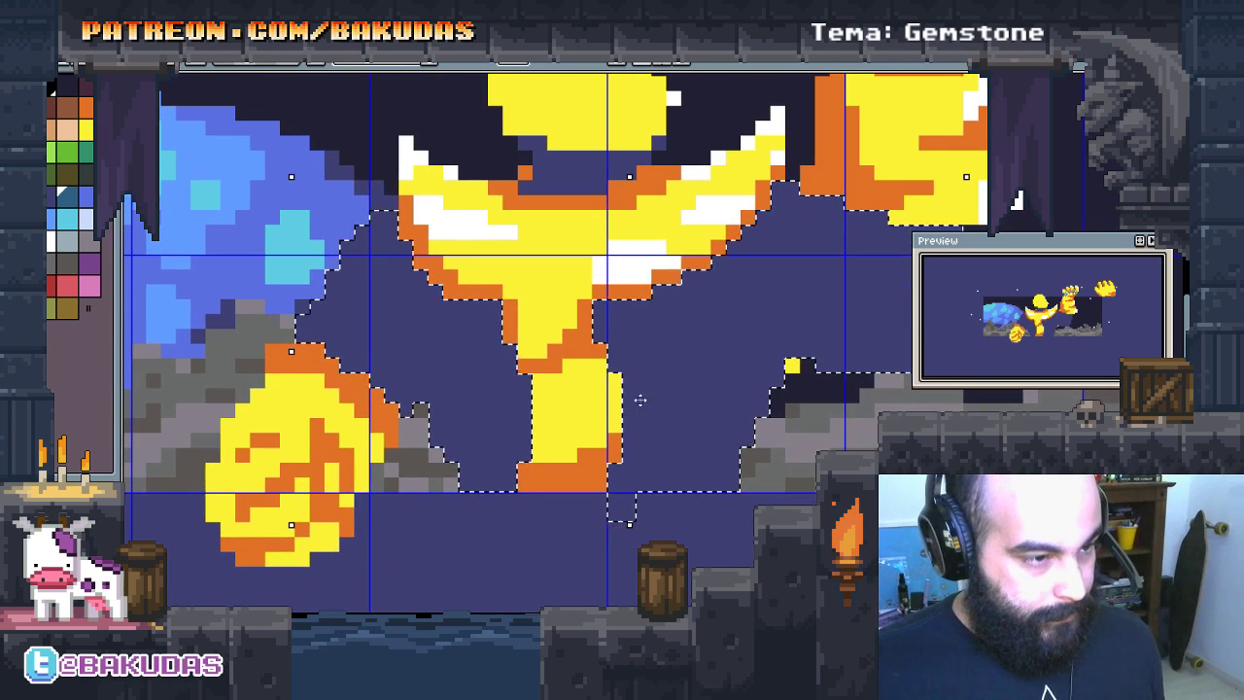
pyautogui.moveTo(640, 400); pyautogui.dragTo(660, 377)
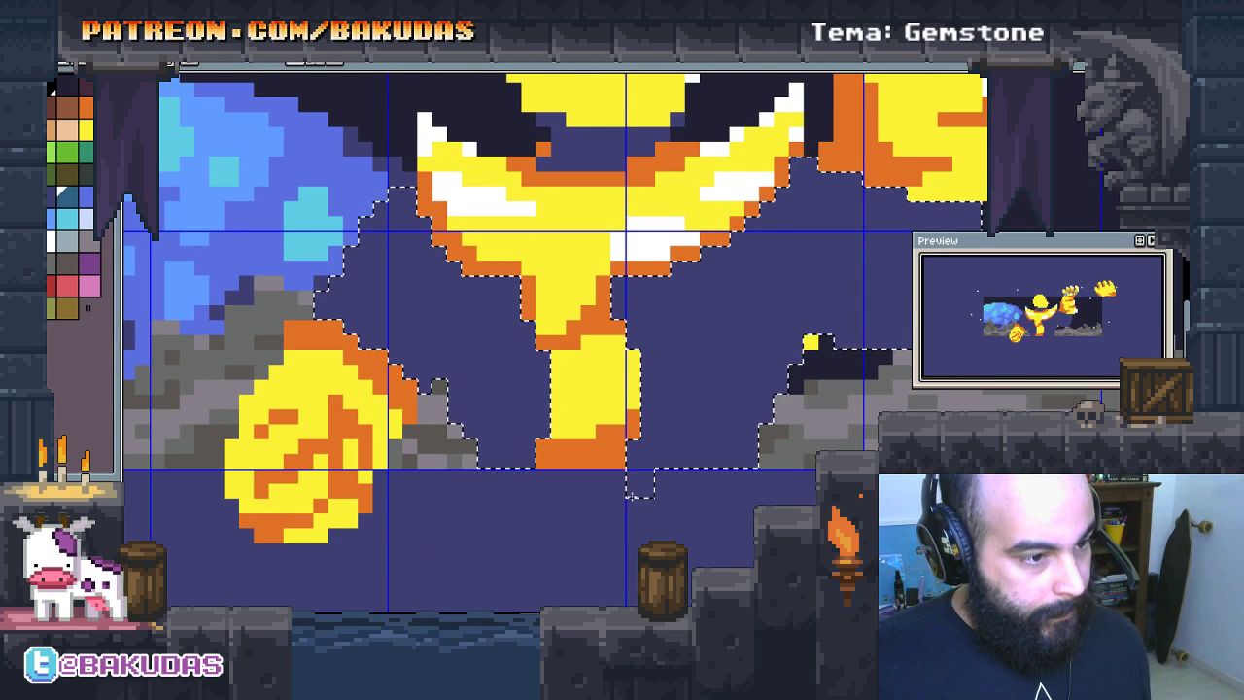
pyautogui.hotkey('ctrl', 'd')
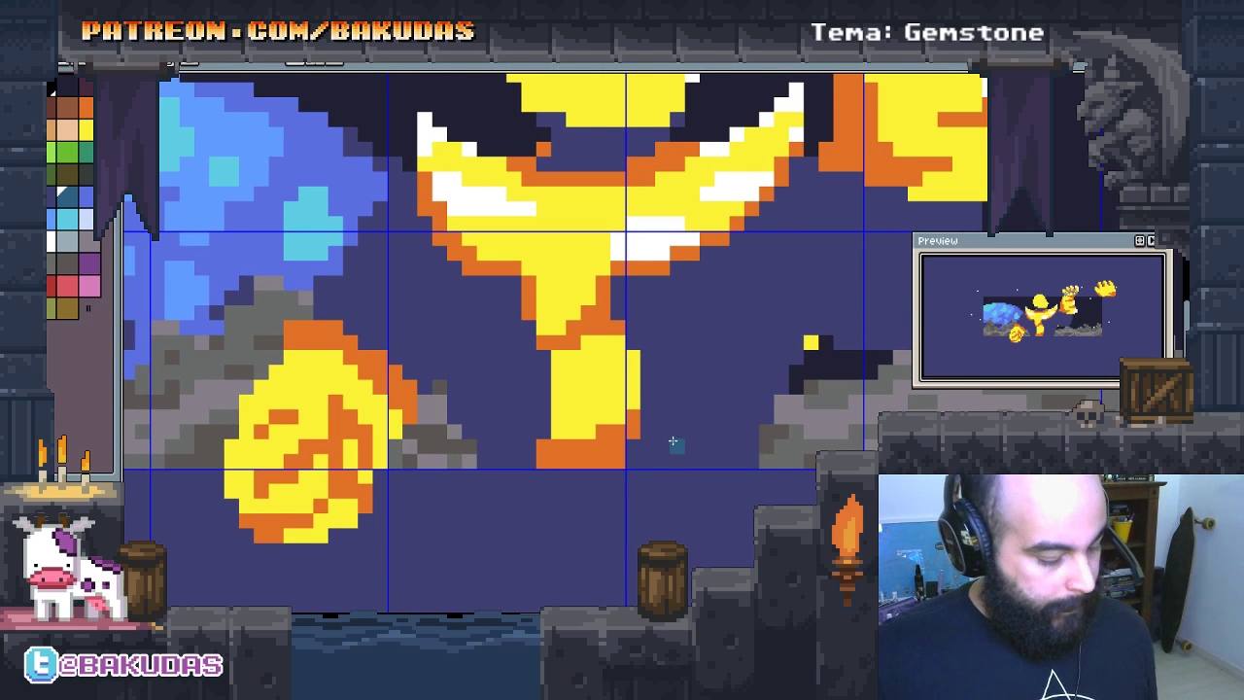
pyautogui.click(673, 443)
pyautogui.moveTo(573, 357); pyautogui.dragTo(562, 406)
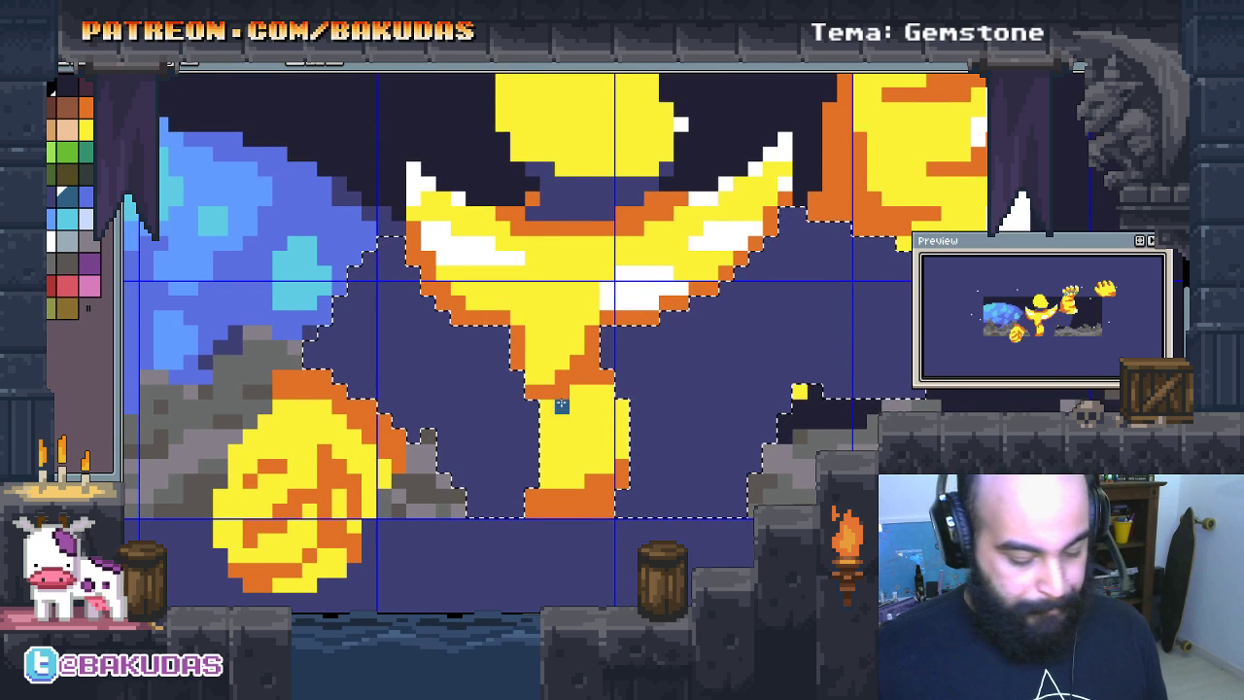
# Step: Paint teal outline blocks and a diagonal teal stroke inside the background beside the wing's stepped edge
pyautogui.scroll(2, 562, 407)
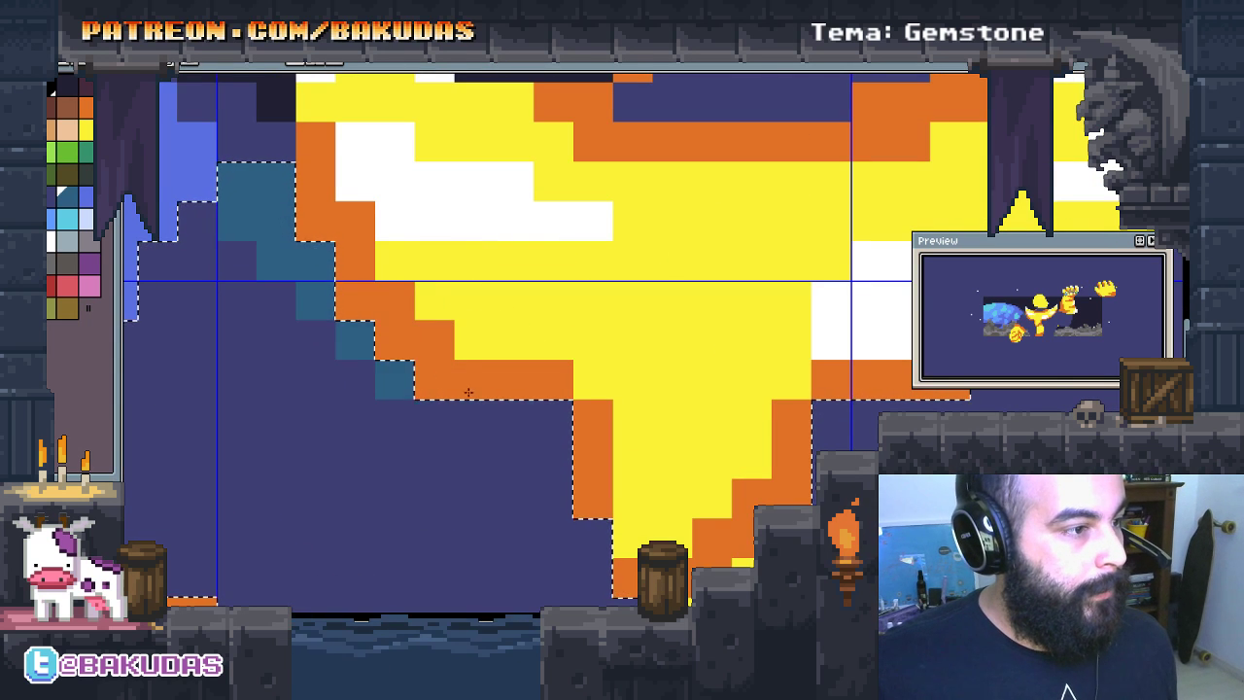
pyautogui.moveTo(592, 535); pyautogui.dragTo(447, 272)
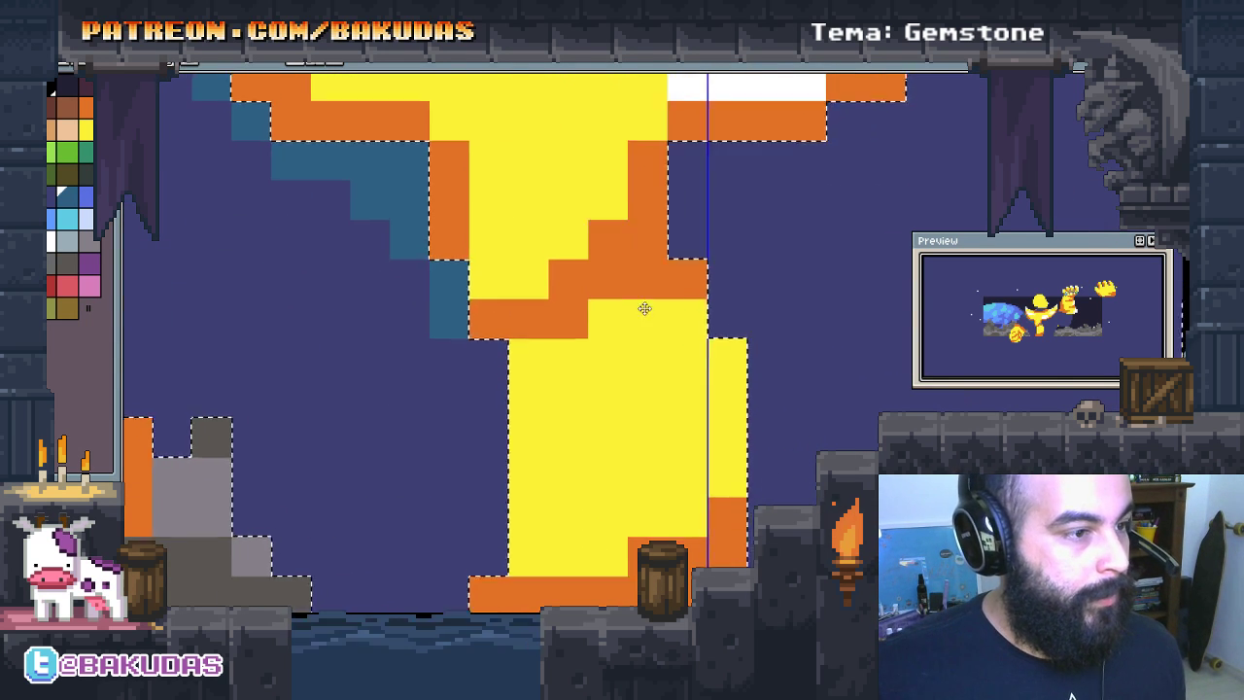
pyautogui.scroll(-2, 644, 308)
pyautogui.click(591, 369)
pyautogui.scroll(2, 605, 401)
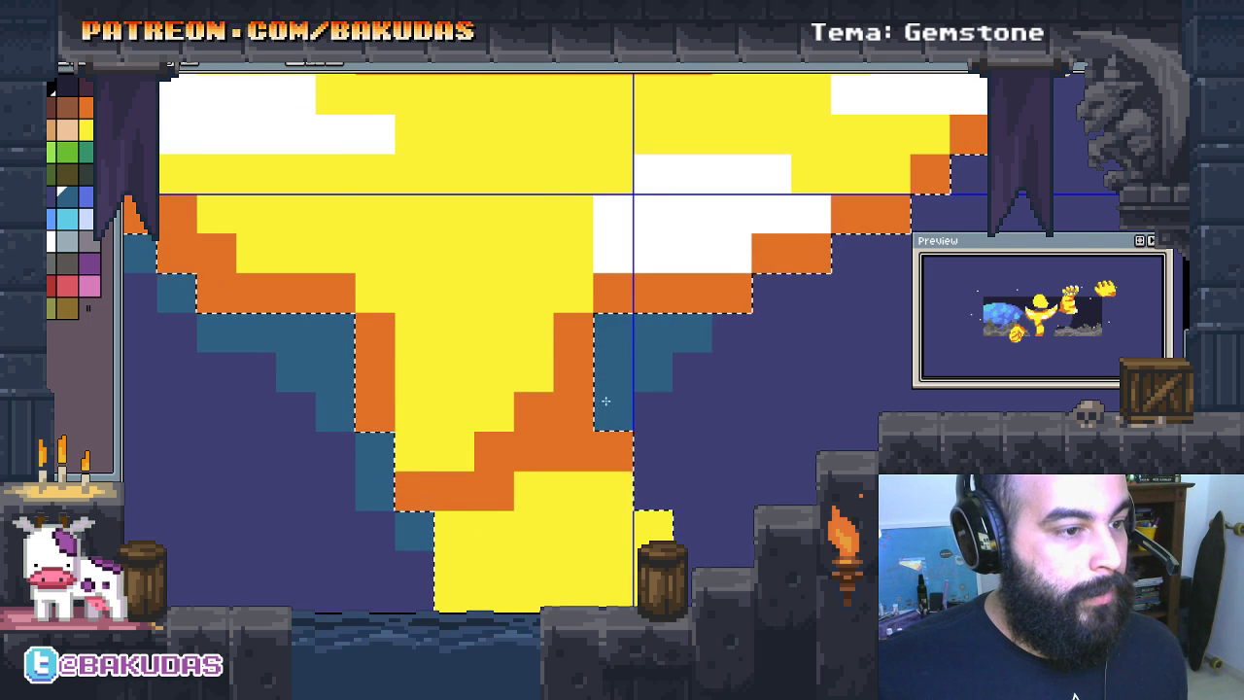
pyautogui.moveTo(606, 400); pyautogui.dragTo(875, 123)
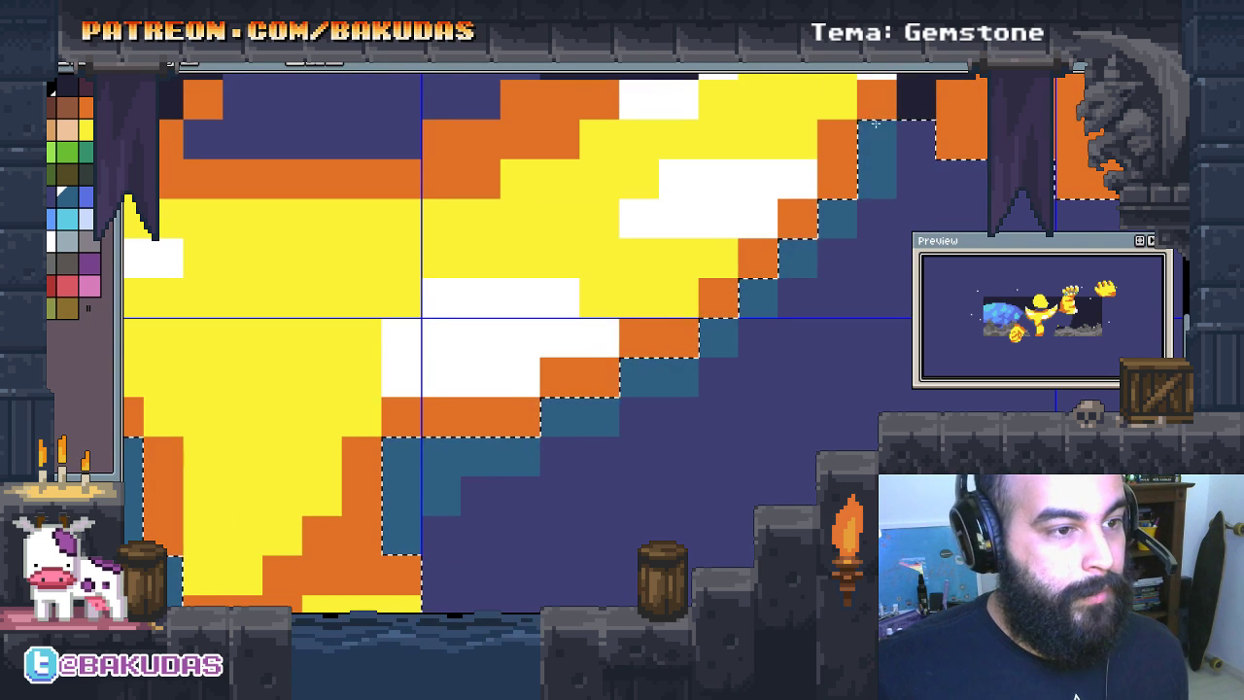
pyautogui.scroll(-2, 624, 388)
pyautogui.click(620, 387)
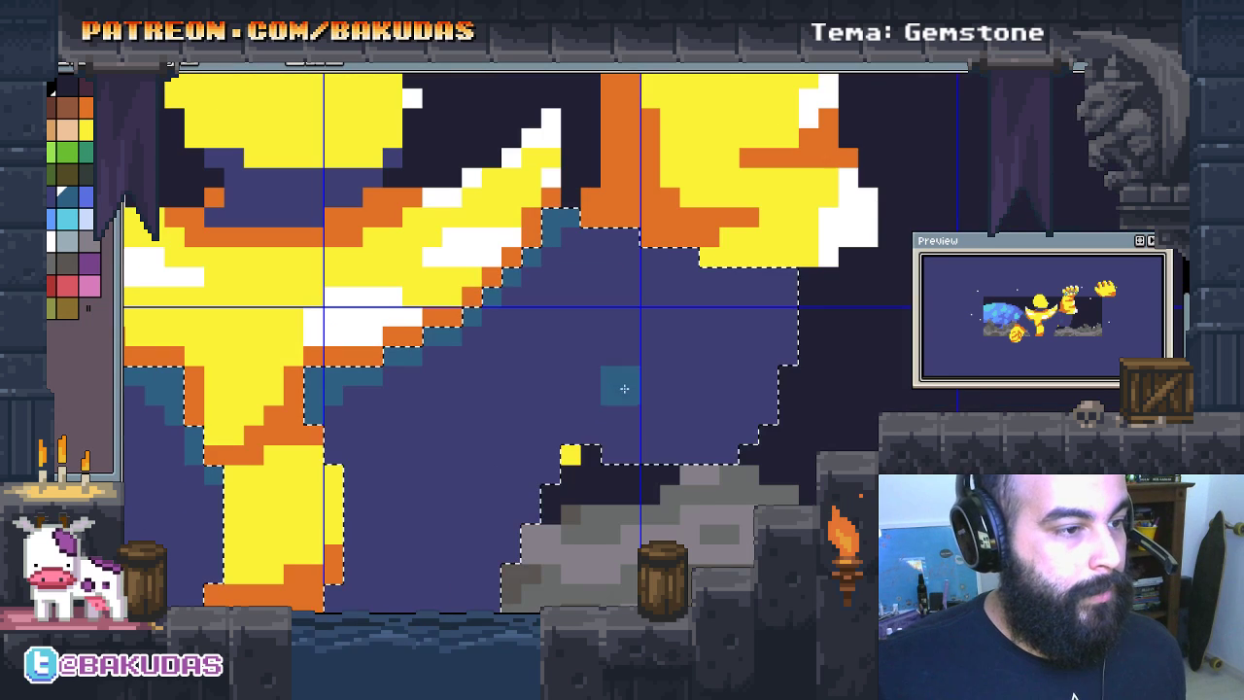
pyautogui.moveTo(539, 345); pyautogui.dragTo(575, 435)
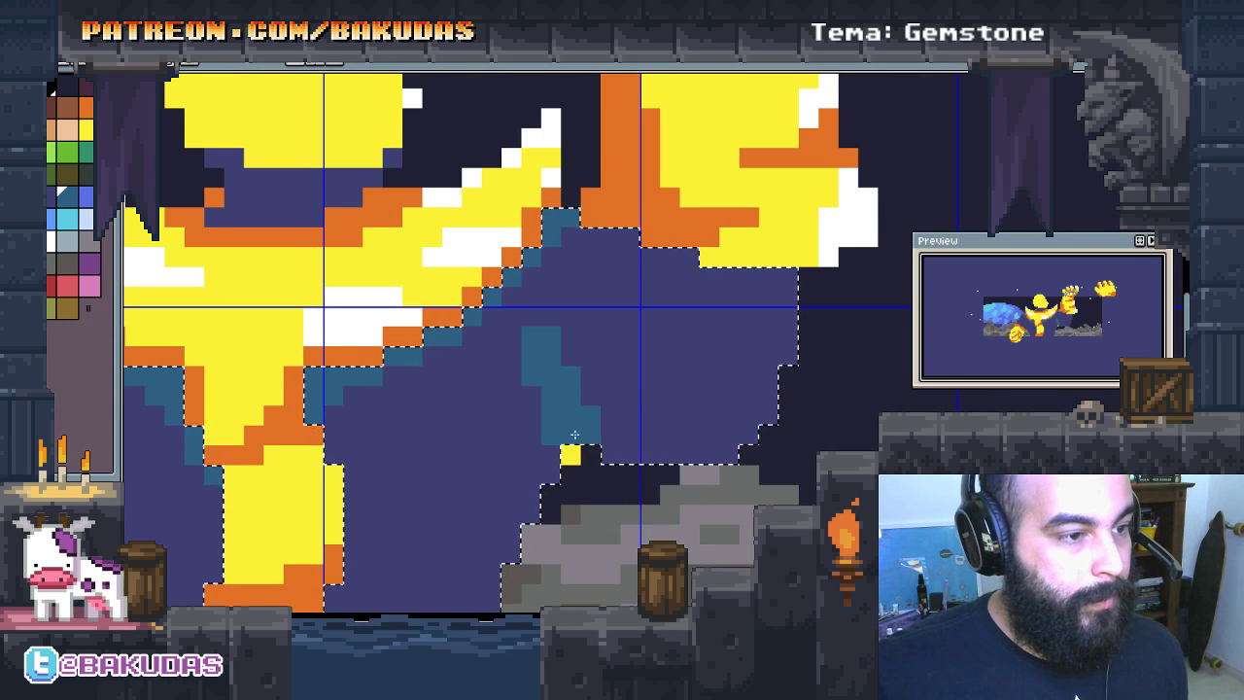
# Step: Revert an accidental navy dab on the small yellow block and survey the scene's right side
pyautogui.click(572, 454)
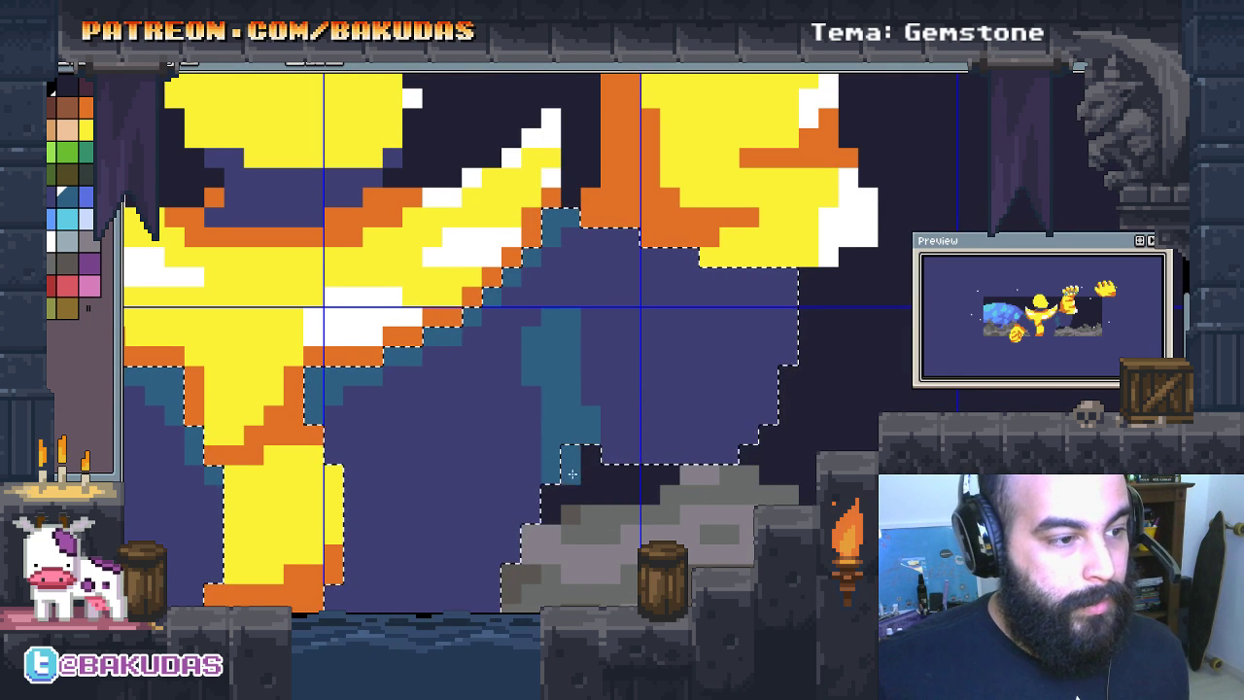
pyautogui.hotkey('ctrl', 'z')
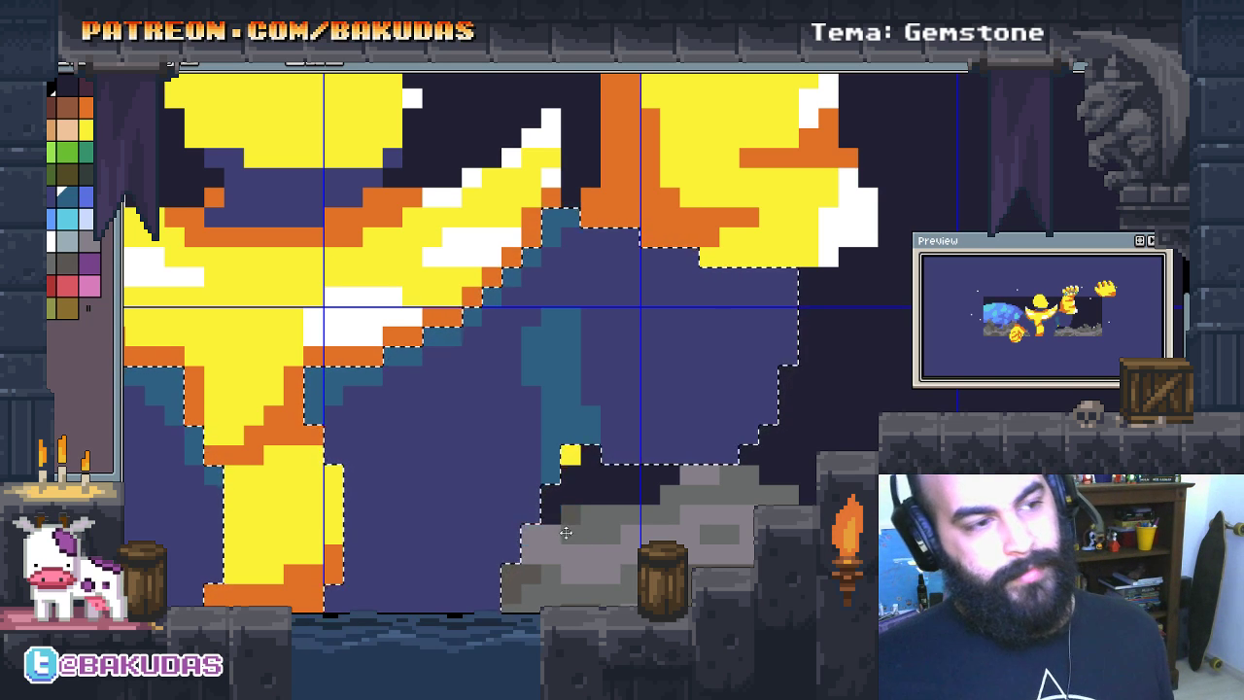
pyautogui.moveTo(578, 538); pyautogui.dragTo(754, 488)
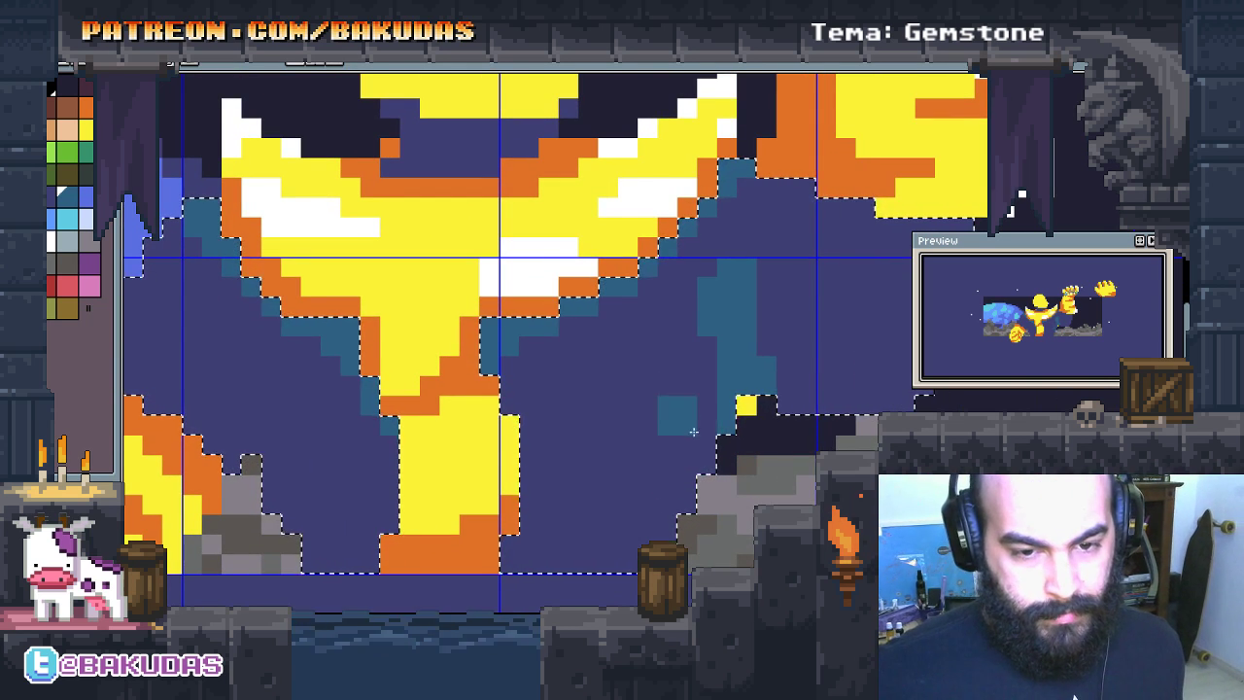
pyautogui.scroll(-2, 554, 410)
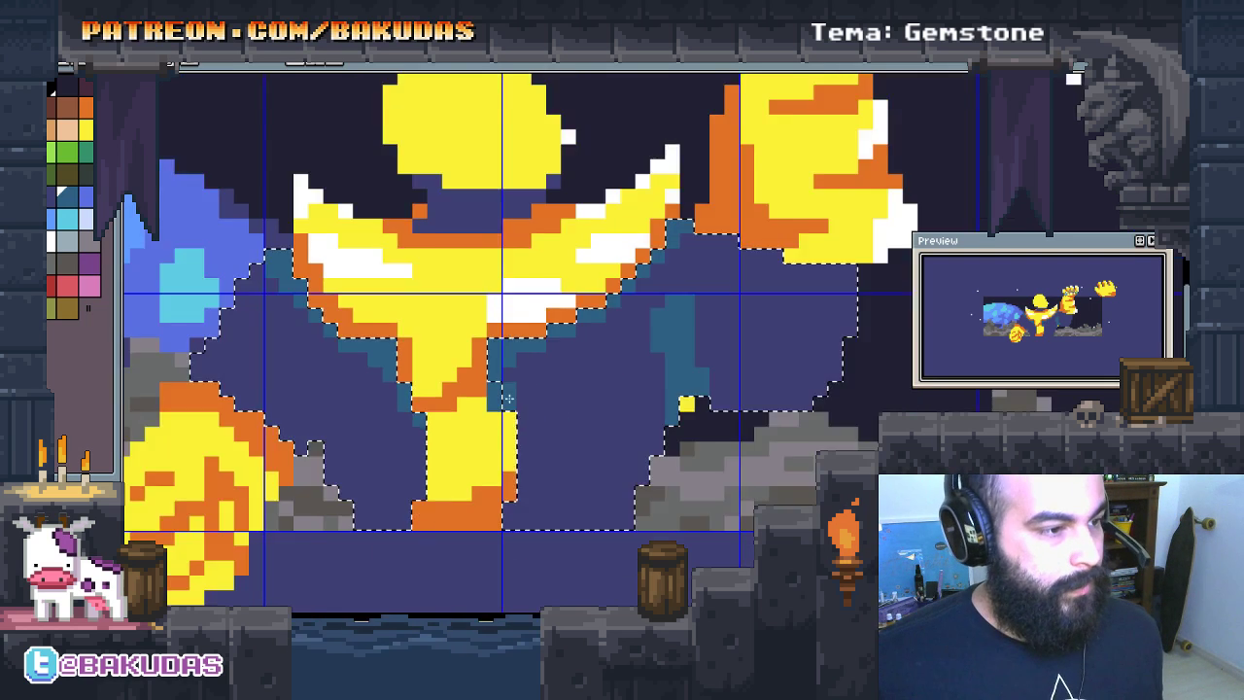
pyautogui.scroll(-1, 554, 410)
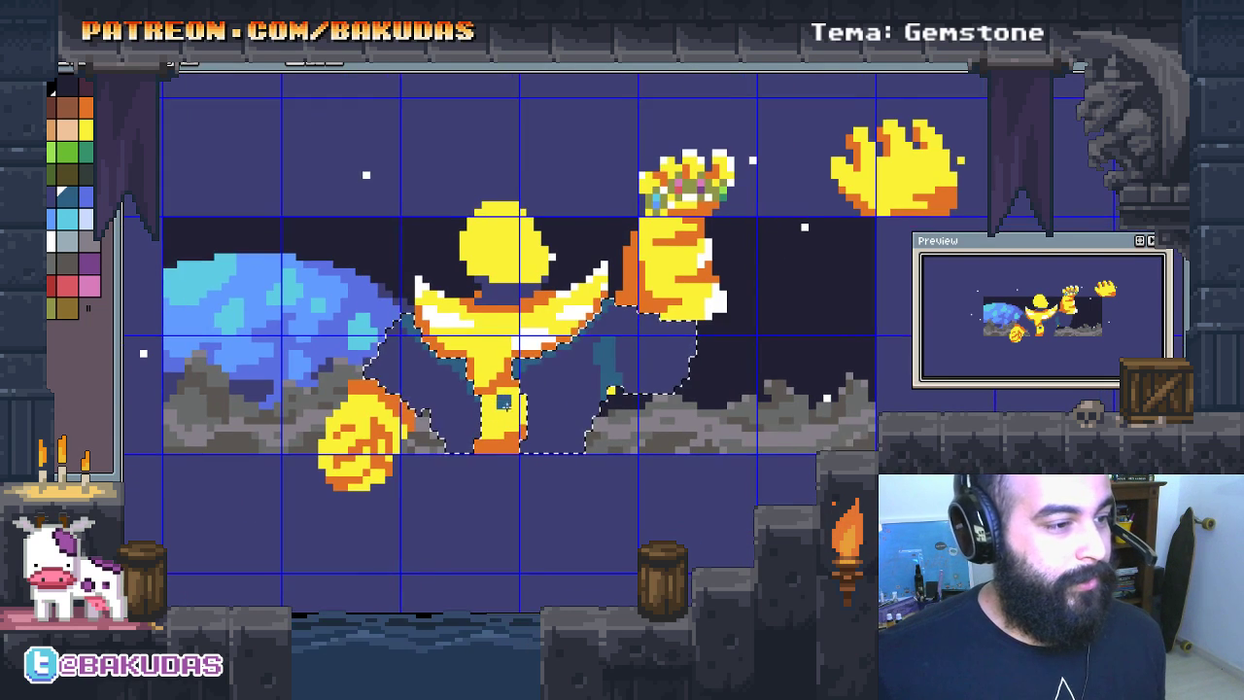
pyautogui.scroll(2, 519, 409)
pyautogui.scroll(1, 525, 388)
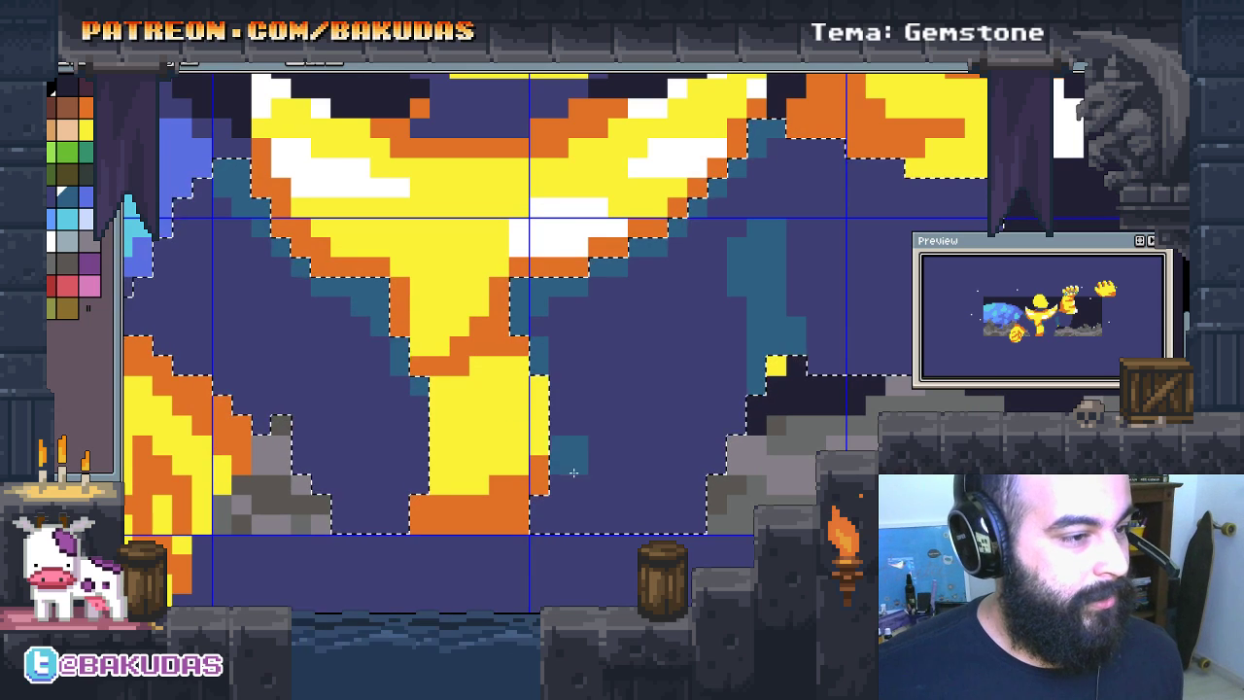
pyautogui.scroll(-1, 562, 494)
pyautogui.scroll(-1, 564, 500)
pyautogui.scroll(-1, 569, 496)
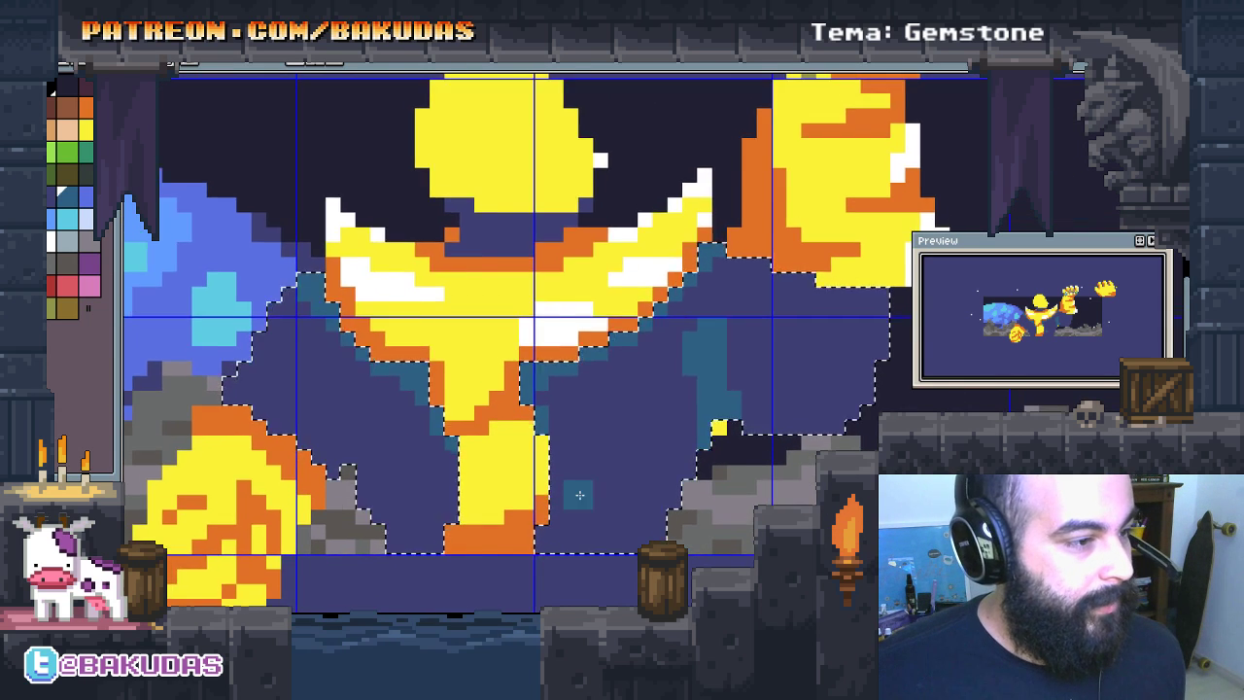
pyautogui.scroll(-1, 579, 488)
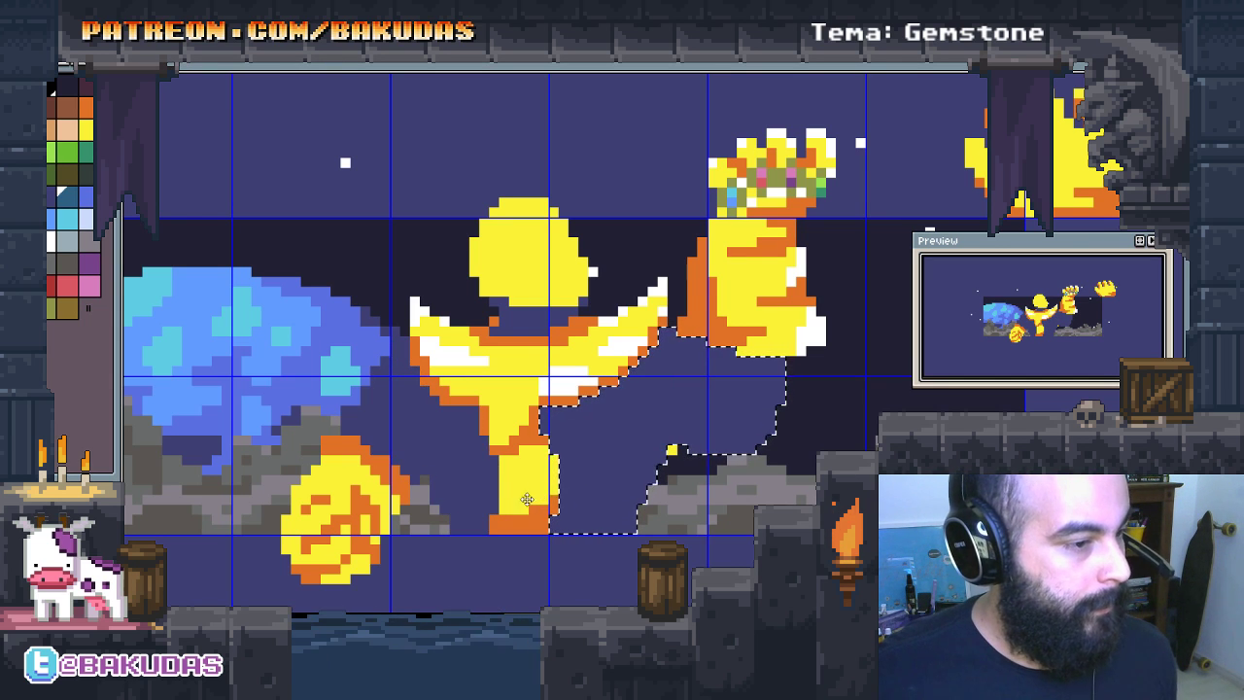
# Step: Bucket-fill the background under both wings with teal, then reframe toward the left wing
pyautogui.click(447, 486)
pyautogui.click(681, 457)
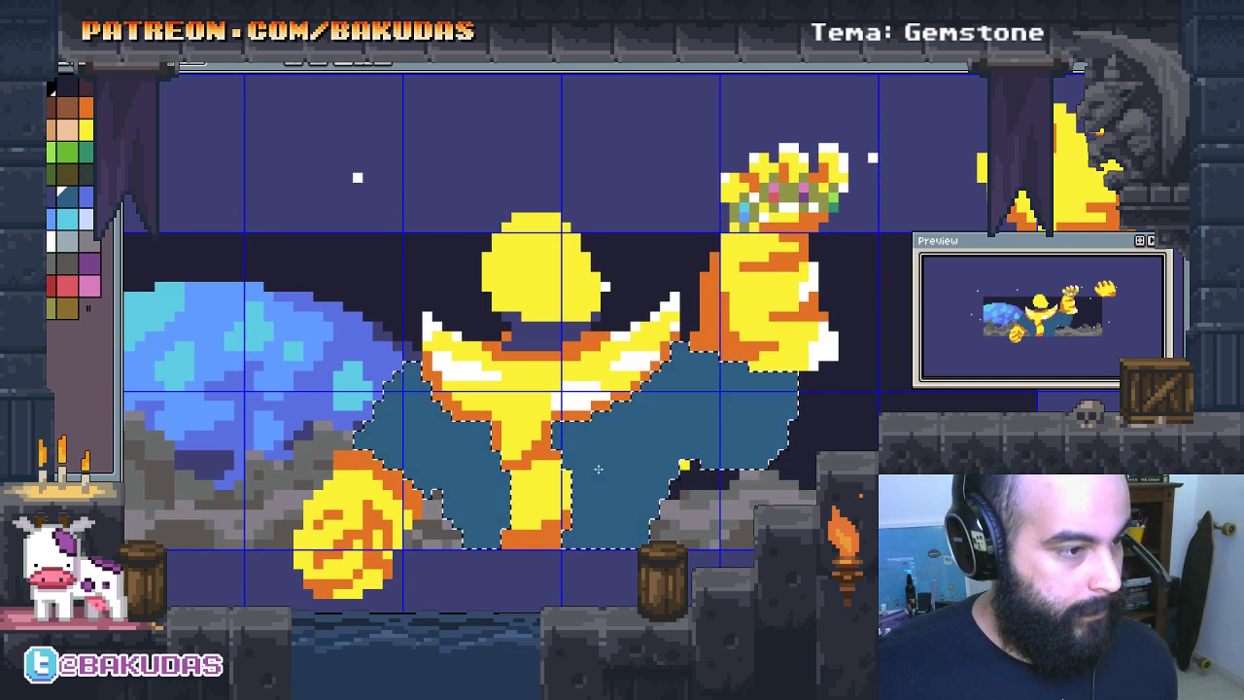
pyautogui.scroll(2, 526, 364)
pyautogui.scroll(-2, 622, 302)
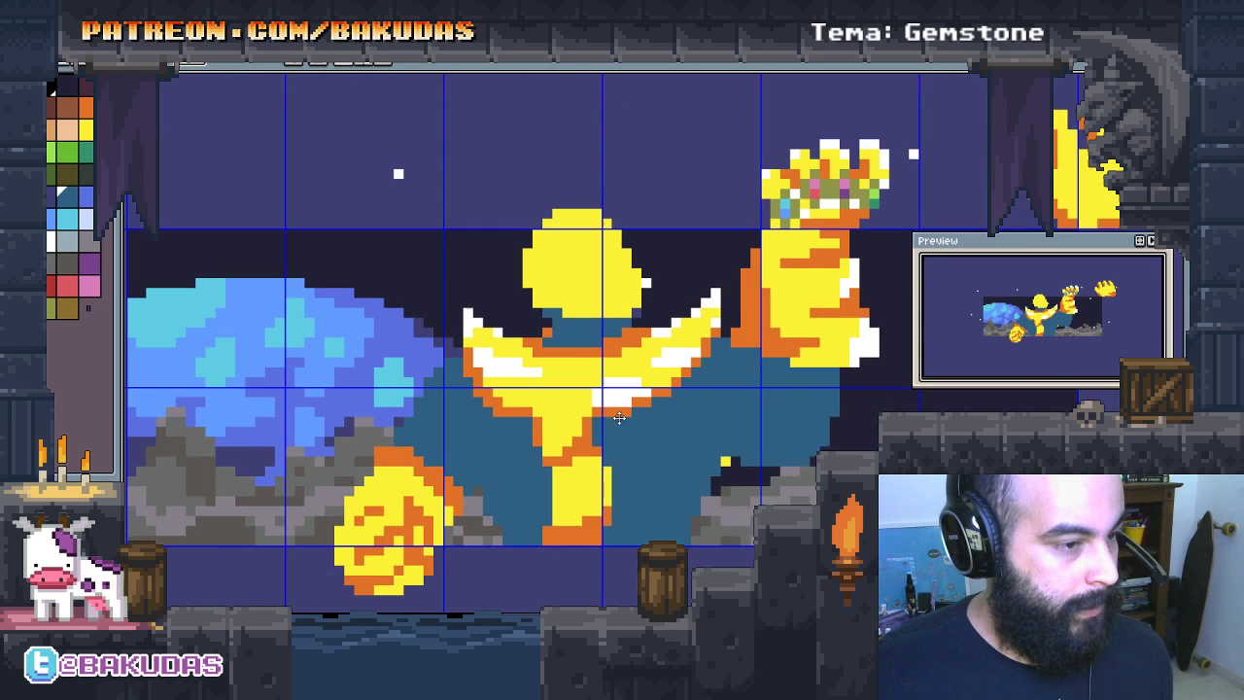
pyautogui.scroll(2, 603, 476)
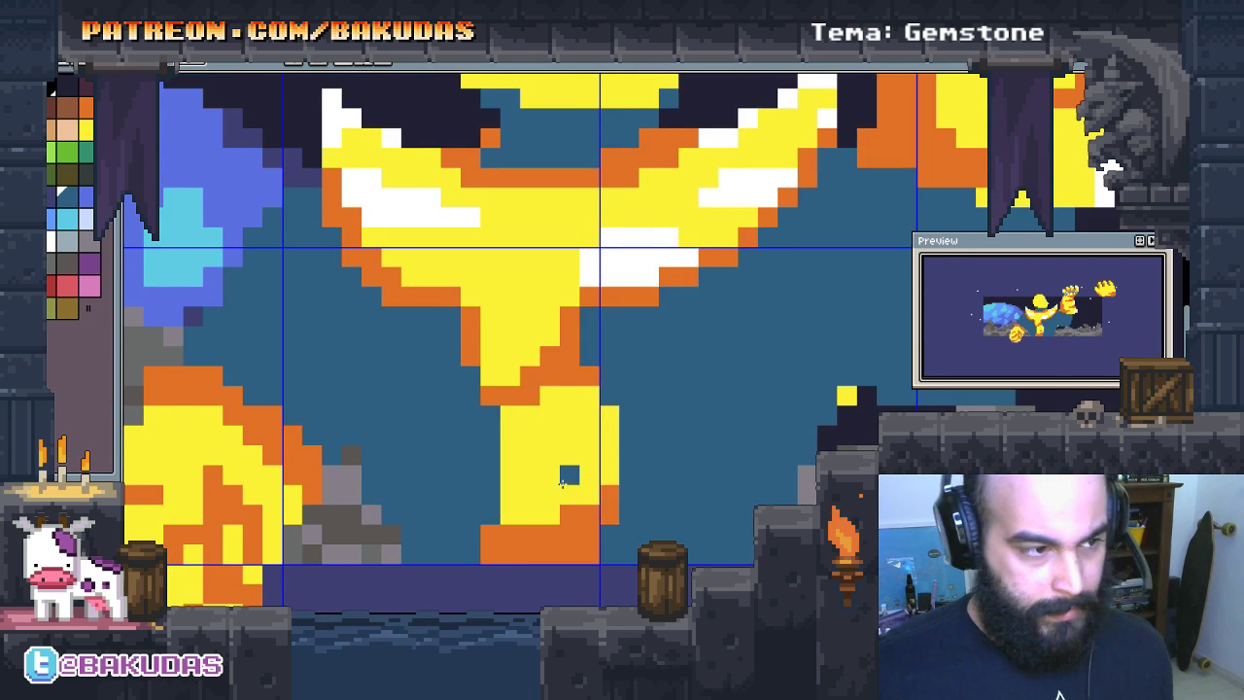
pyautogui.moveTo(432, 446); pyautogui.dragTo(470, 417)
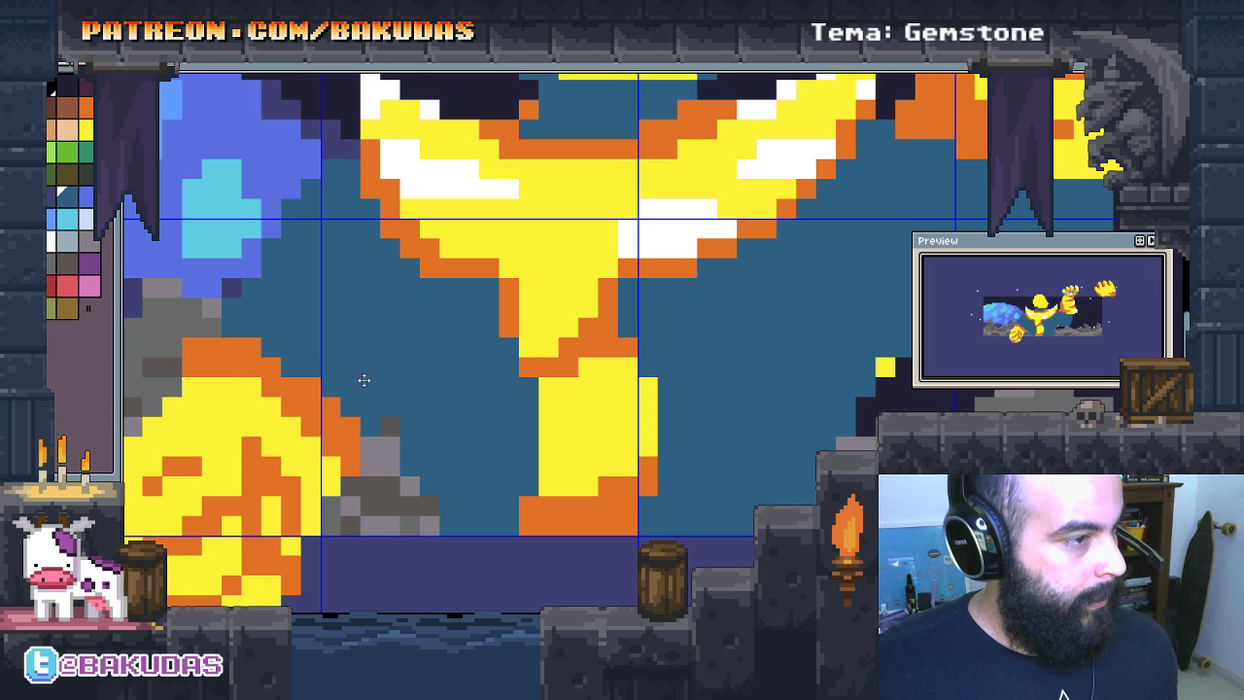
pyautogui.moveTo(391, 416); pyautogui.dragTo(409, 416)
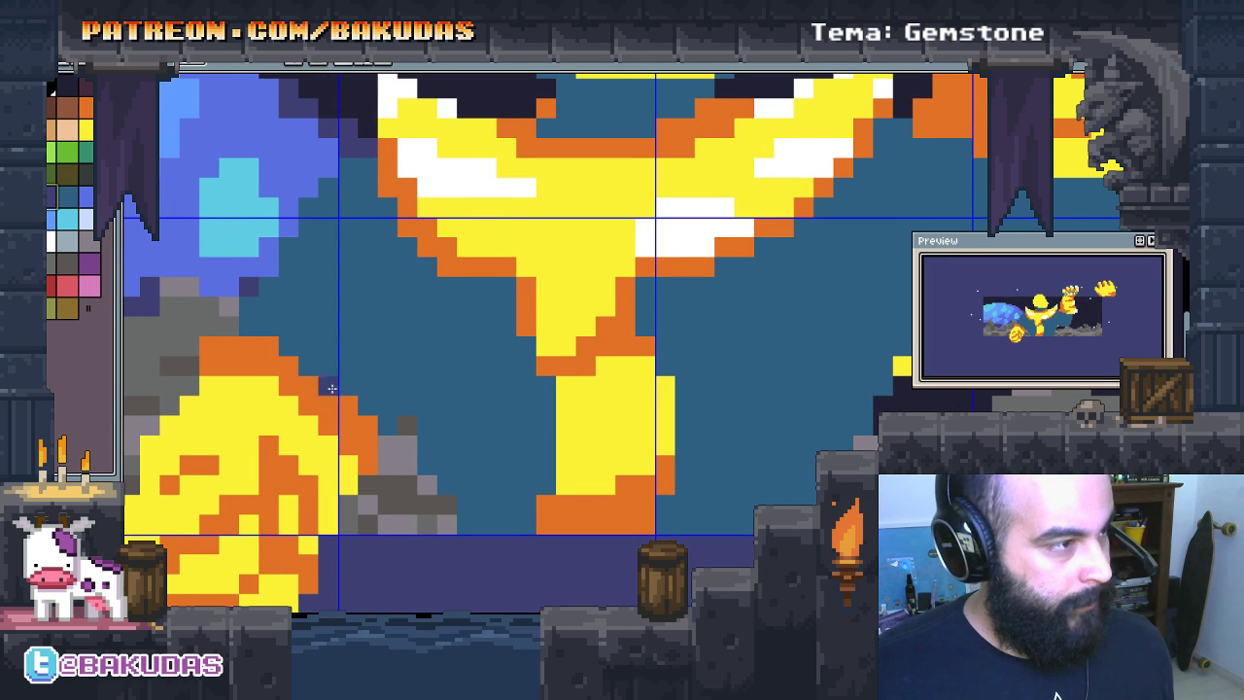
pyautogui.moveTo(332, 388); pyautogui.dragTo(405, 364)
# Step: Magic-wand select the teal region and paint navy shading along the wing's diagonal edge and V bottom
pyautogui.click(489, 386)
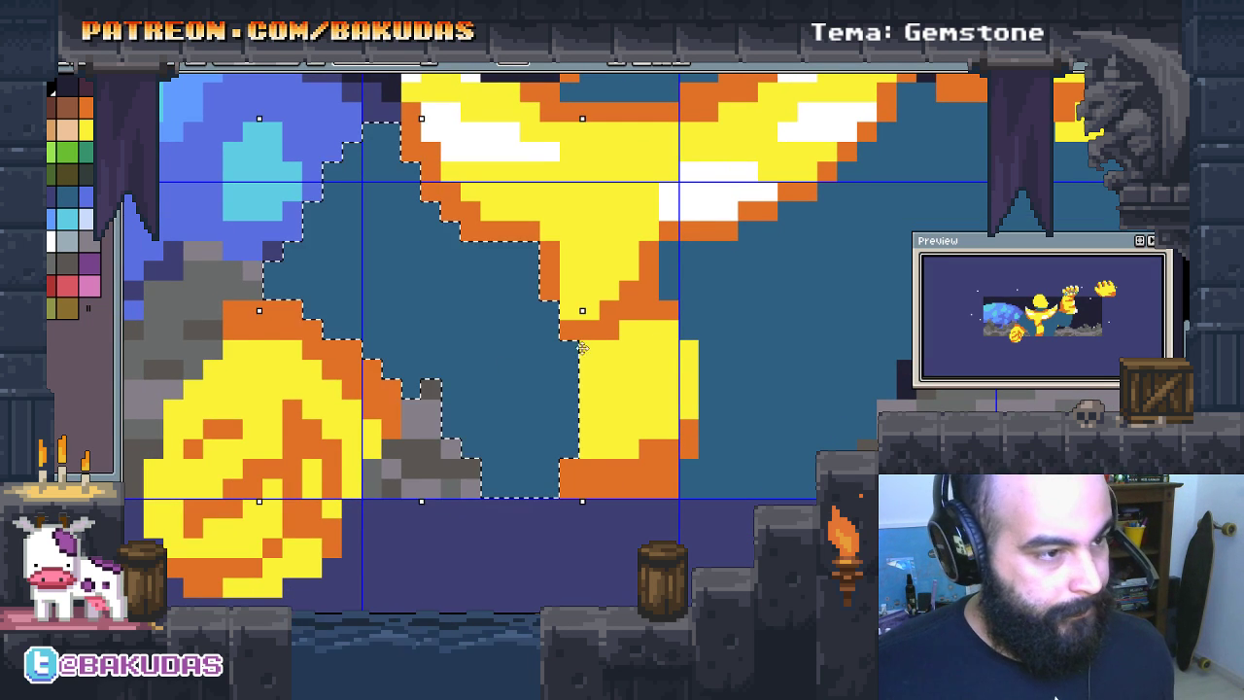
pyautogui.moveTo(588, 394)
pyautogui.mouseDown()
pyautogui.moveTo(542, 455)
pyautogui.moveTo(551, 409)
pyautogui.mouseUp()
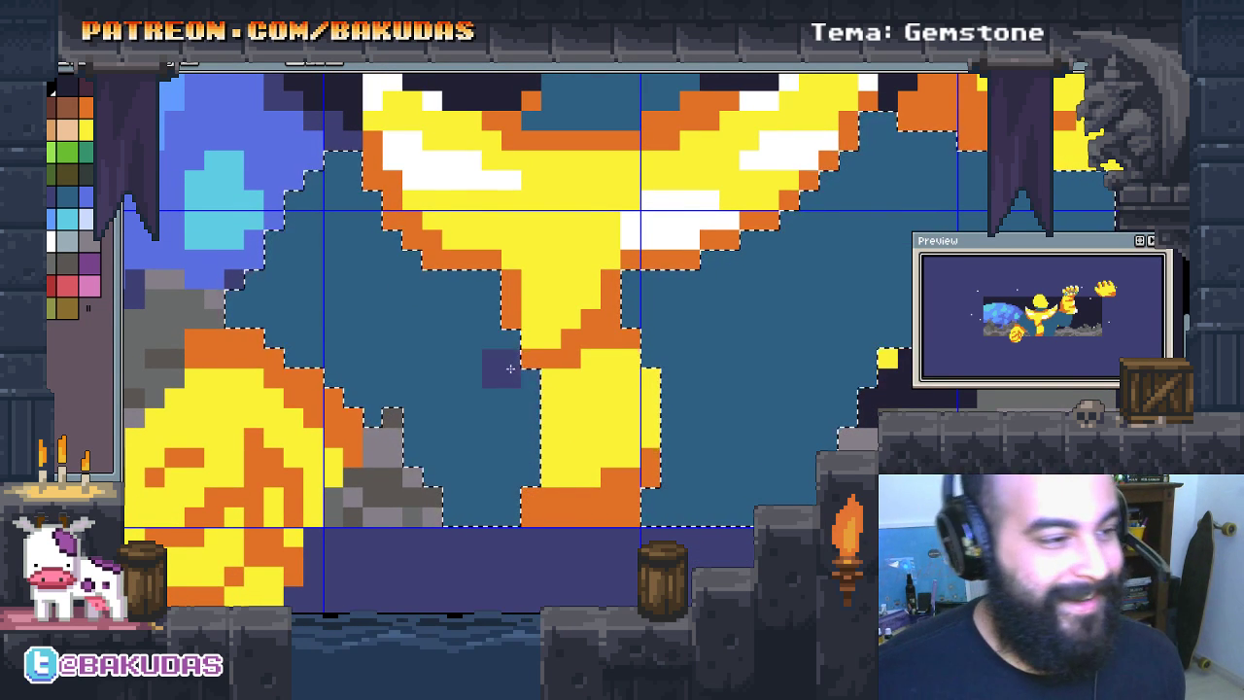
pyautogui.scroll(1, 416, 394)
pyautogui.scroll(1, 375, 316)
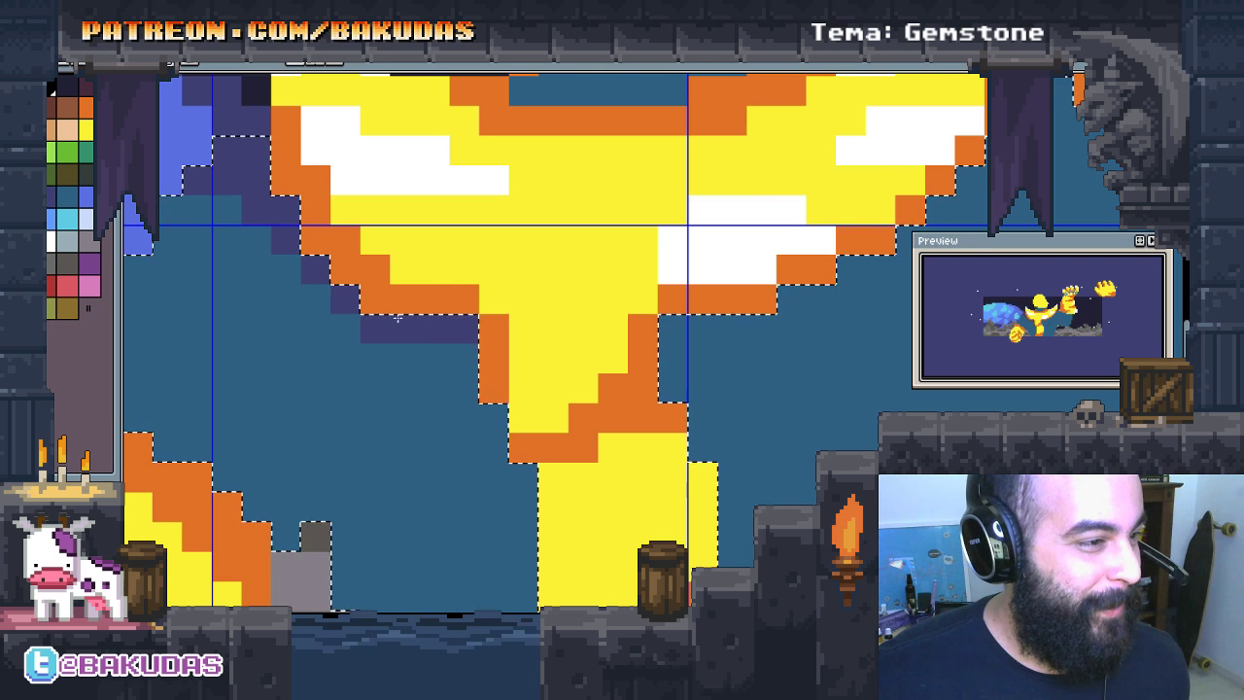
pyautogui.moveTo(465, 386)
pyautogui.mouseDown()
pyautogui.moveTo(405, 358)
pyautogui.moveTo(410, 326)
pyautogui.moveTo(227, 210)
pyautogui.moveTo(181, 221)
pyautogui.mouseUp()
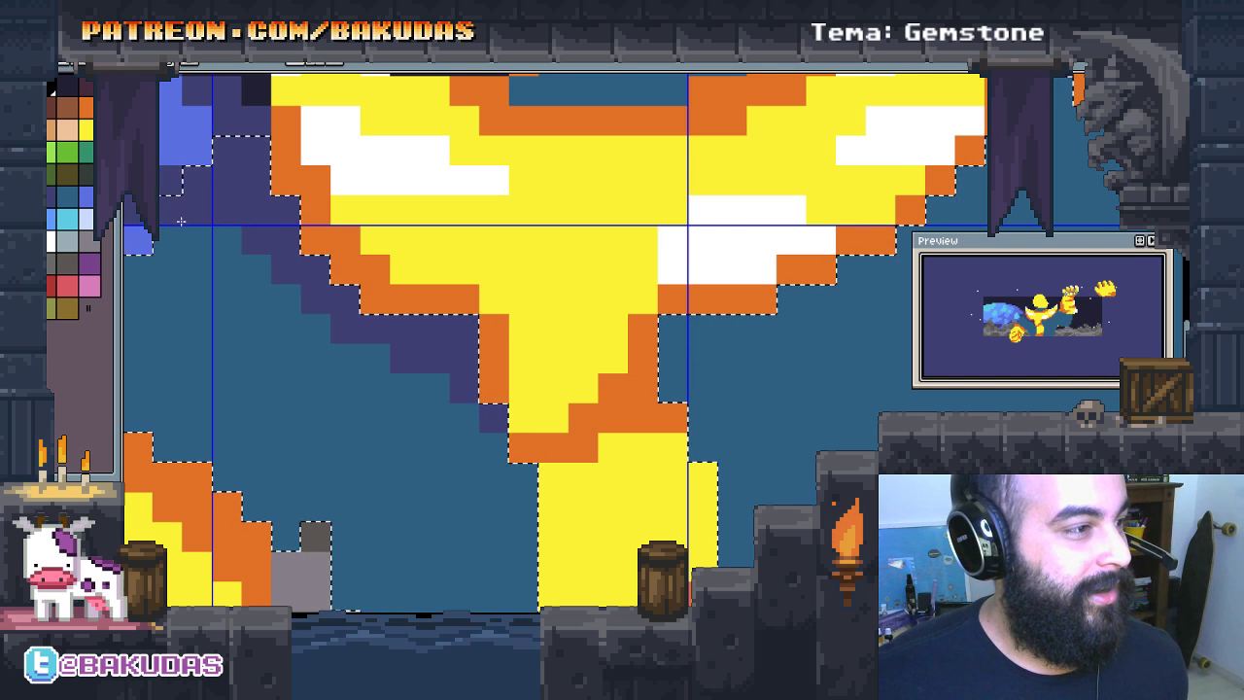
pyautogui.moveTo(739, 398)
pyautogui.mouseDown()
pyautogui.moveTo(661, 489)
pyautogui.moveTo(684, 391)
pyautogui.mouseUp()
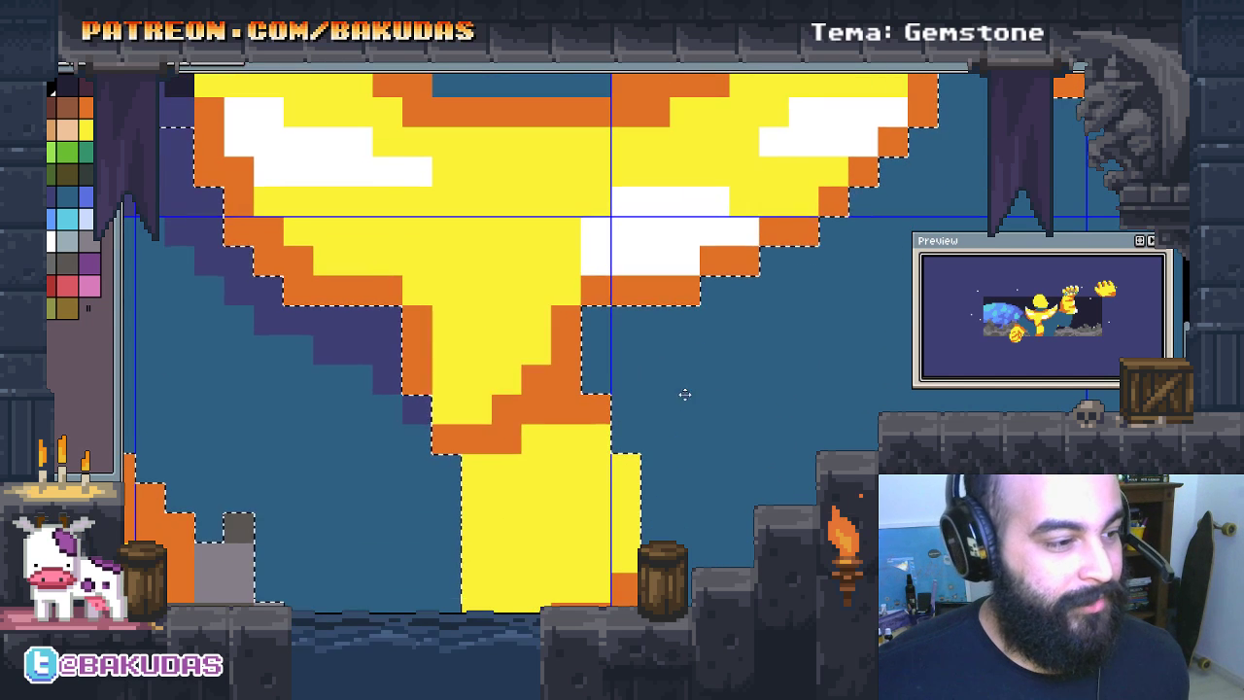
pyautogui.moveTo(418, 410); pyautogui.dragTo(462, 442)
# Step: Shade navy around the V bottom and up along the orange staircase edge
pyautogui.moveTo(583, 398); pyautogui.dragTo(608, 421)
pyautogui.moveTo(608, 421)
pyautogui.mouseDown()
pyautogui.moveTo(531, 439)
pyautogui.moveTo(506, 378)
pyautogui.moveTo(354, 505)
pyautogui.mouseUp()
pyautogui.moveTo(486, 437); pyautogui.dragTo(785, 209)
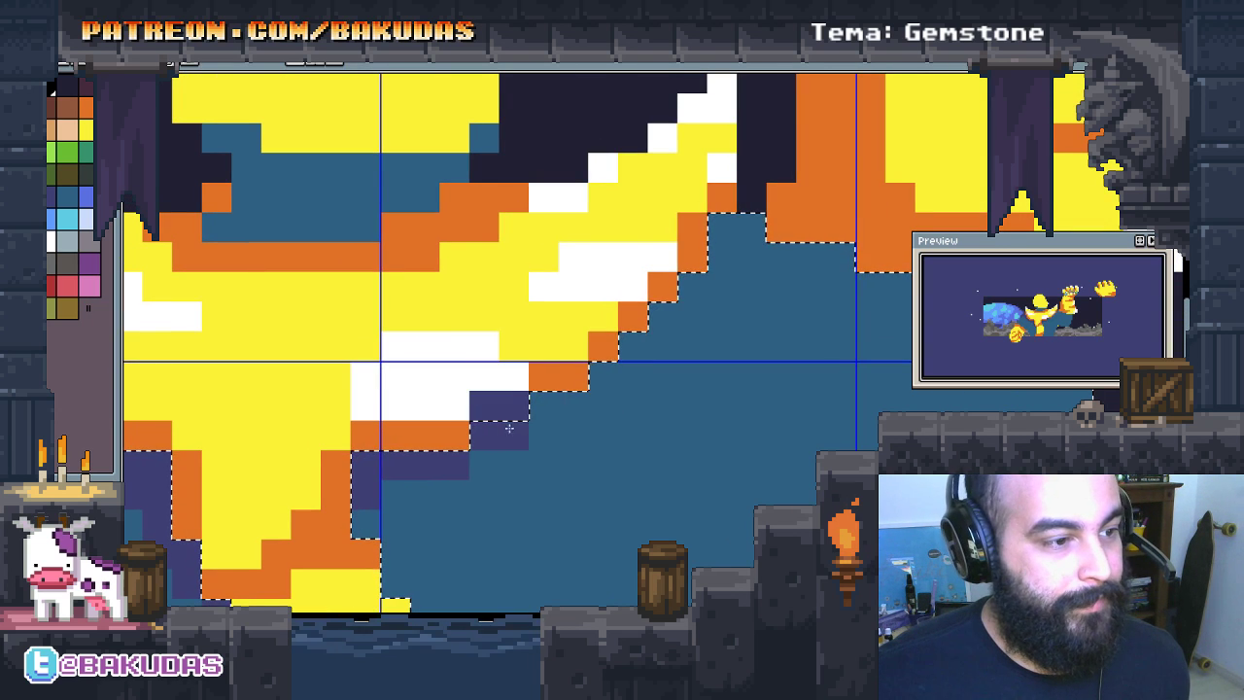
pyautogui.moveTo(854, 306); pyautogui.dragTo(638, 246)
pyautogui.scroll(-1, 638, 246)
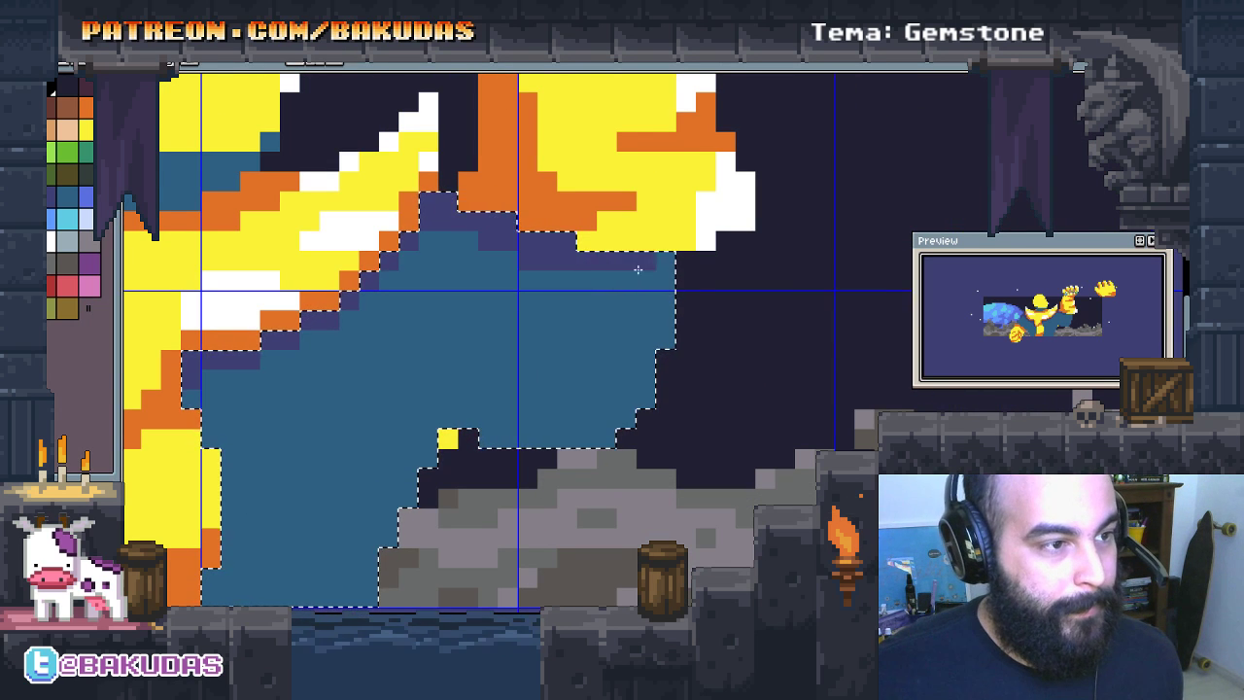
# Step: Paint navy shading along the stream's top edge, including a two-pixel-wide vertical band
pyautogui.moveTo(486, 225); pyautogui.dragTo(658, 280)
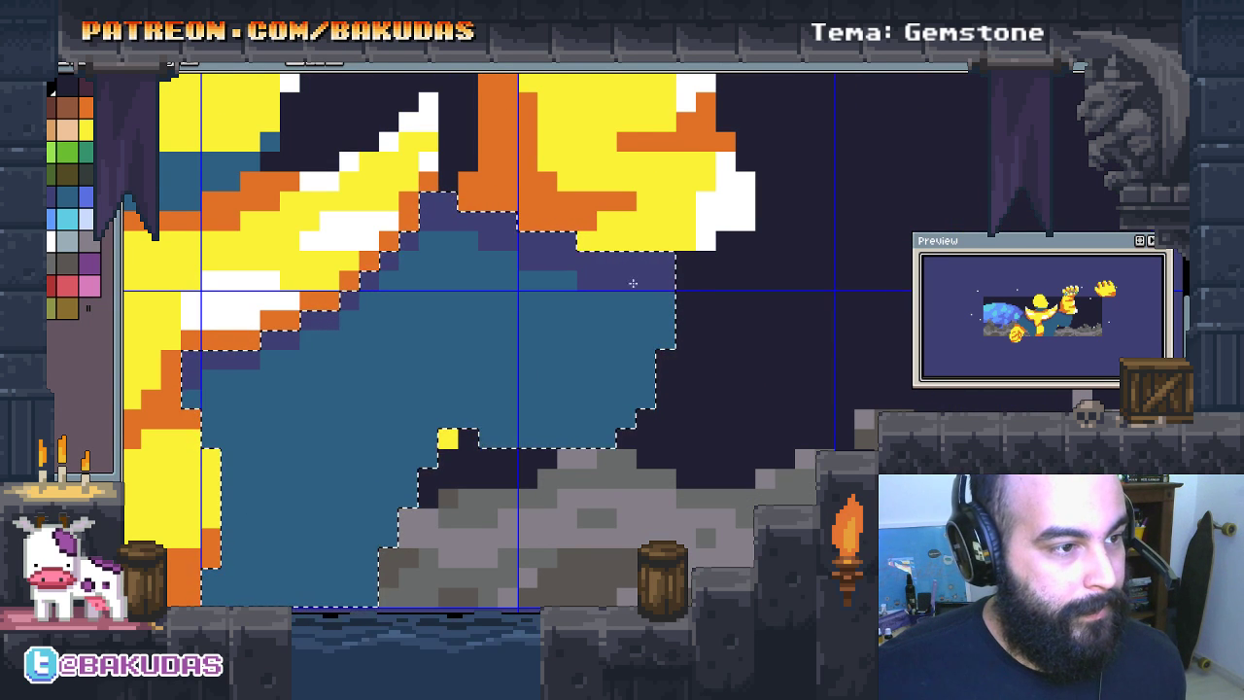
pyautogui.click(600, 354)
pyautogui.moveTo(614, 368); pyautogui.dragTo(714, 315)
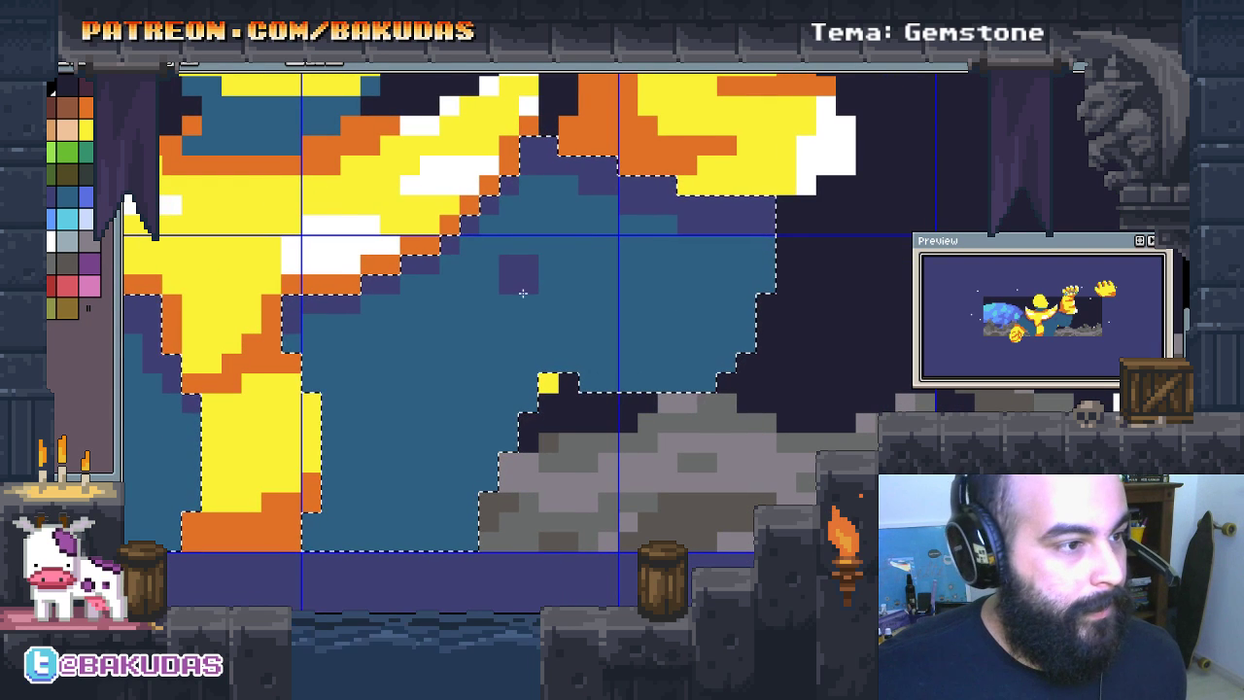
pyautogui.moveTo(519, 255); pyautogui.dragTo(524, 313)
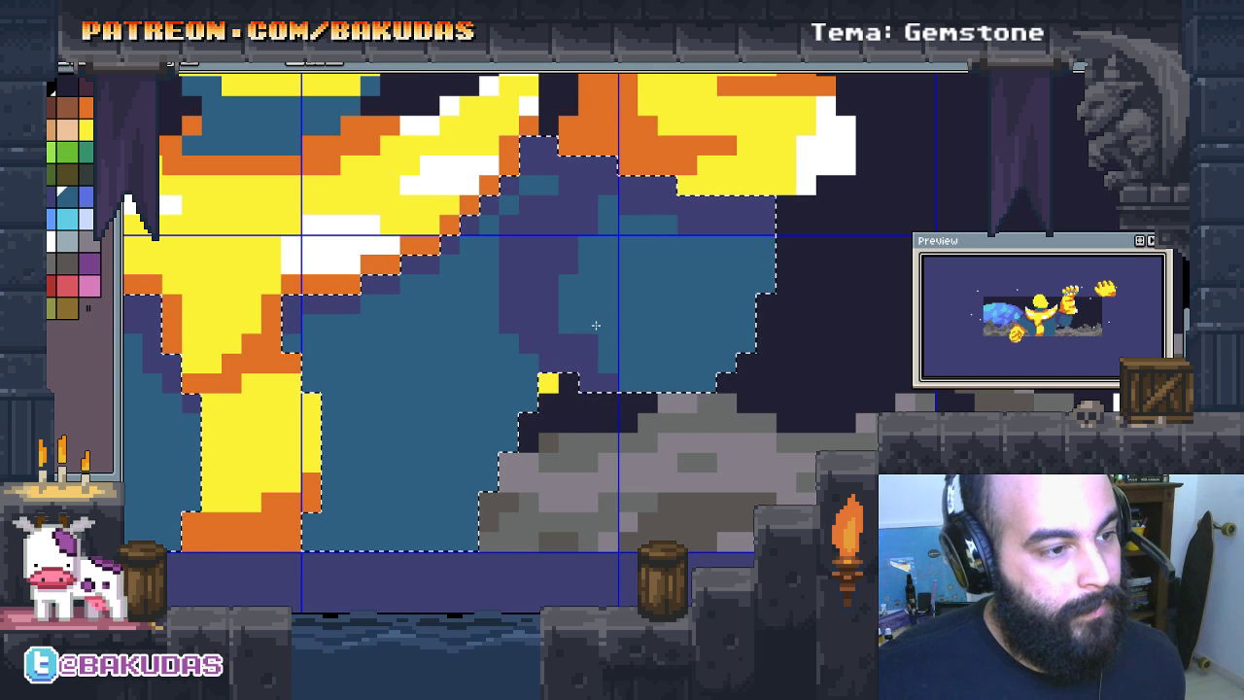
pyautogui.moveTo(605, 333); pyautogui.dragTo(608, 374)
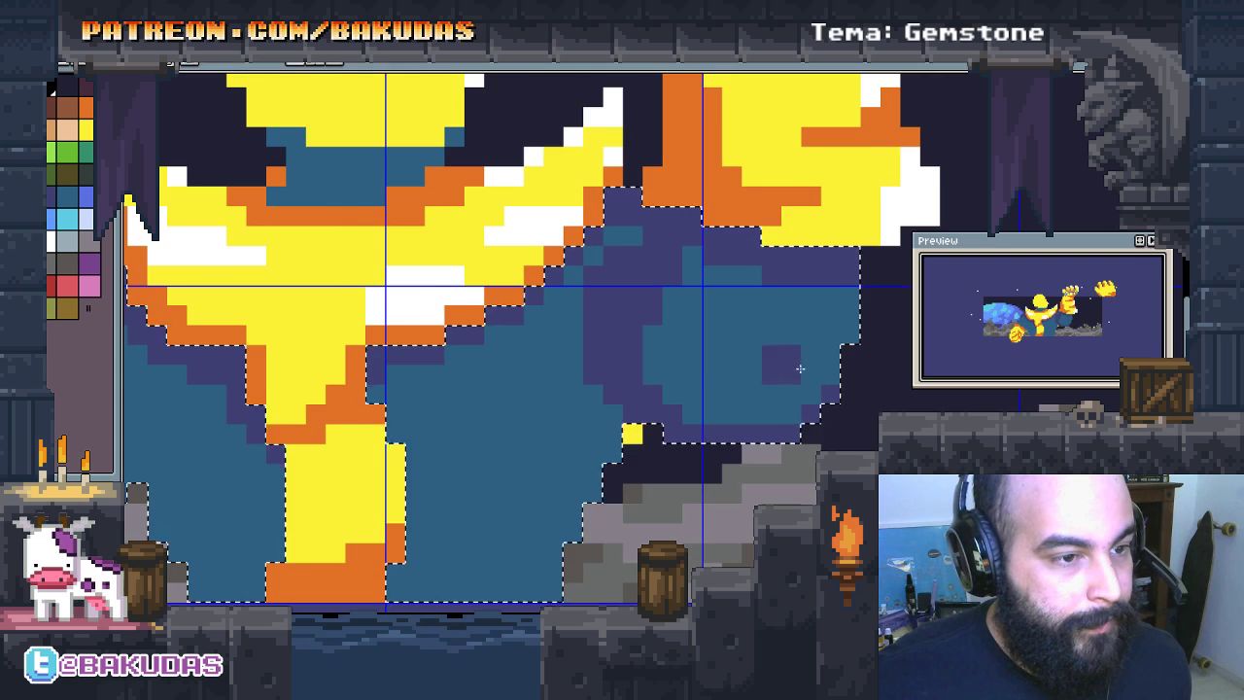
# Step: Add navy blocks on the stream's right side and a purple band along its lower edge
pyautogui.scroll(1, 802, 352)
pyautogui.moveTo(727, 338); pyautogui.dragTo(803, 358)
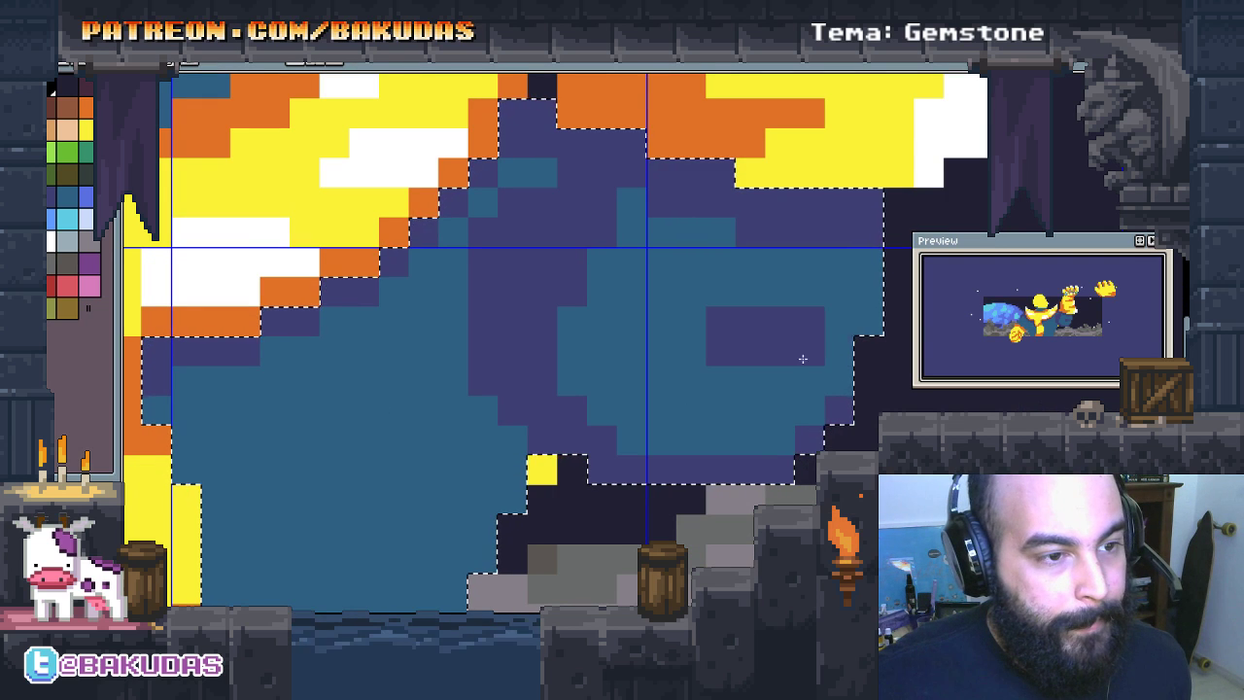
pyautogui.moveTo(836, 291); pyautogui.dragTo(875, 326)
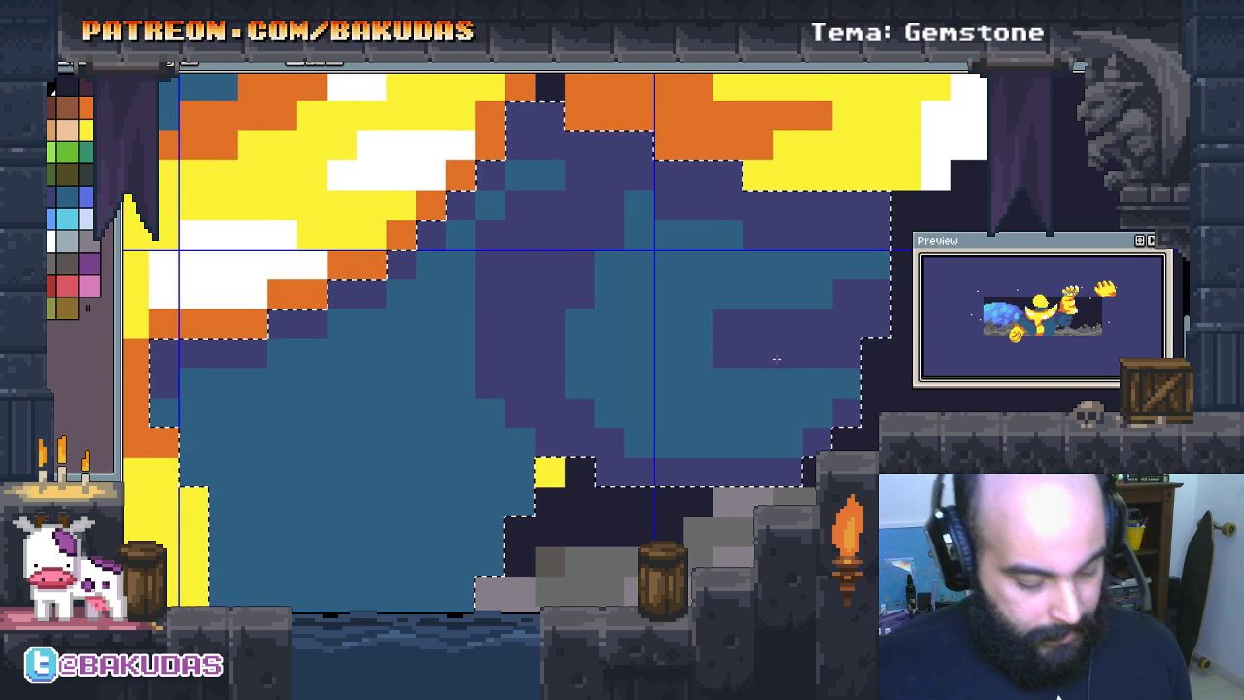
pyautogui.keyDown('alt'); pyautogui.click(739, 403); pyautogui.keyUp('alt')
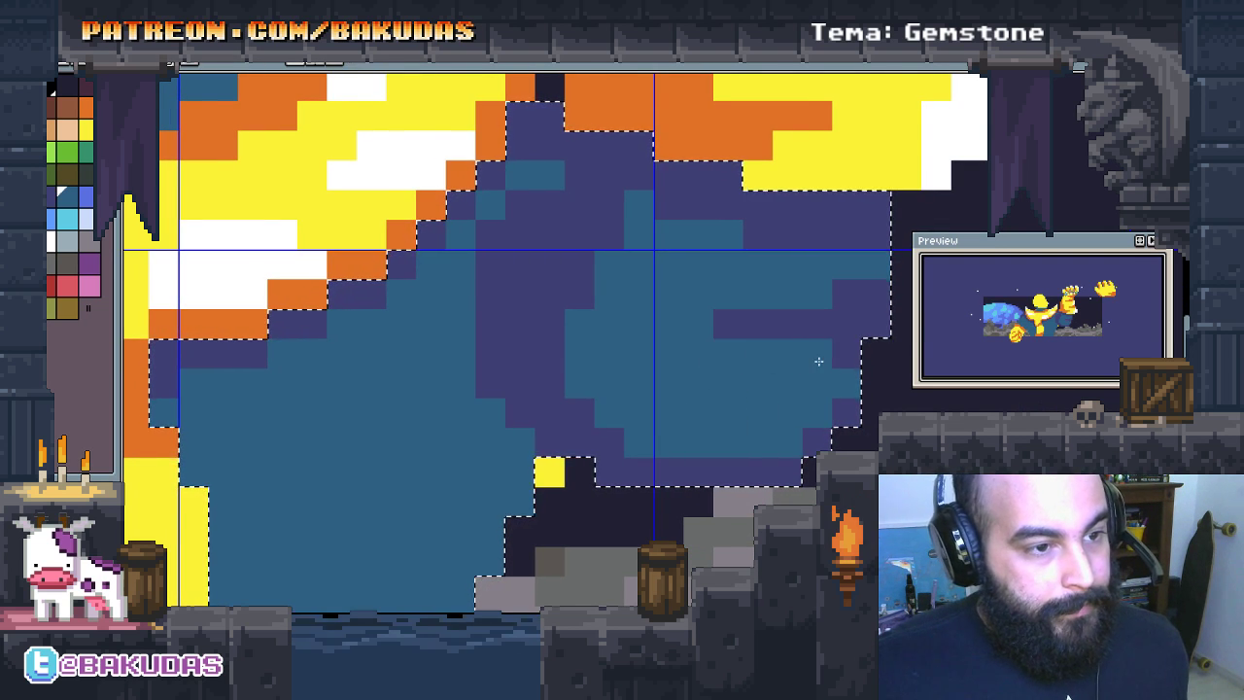
pyautogui.moveTo(795, 383); pyautogui.dragTo(758, 398)
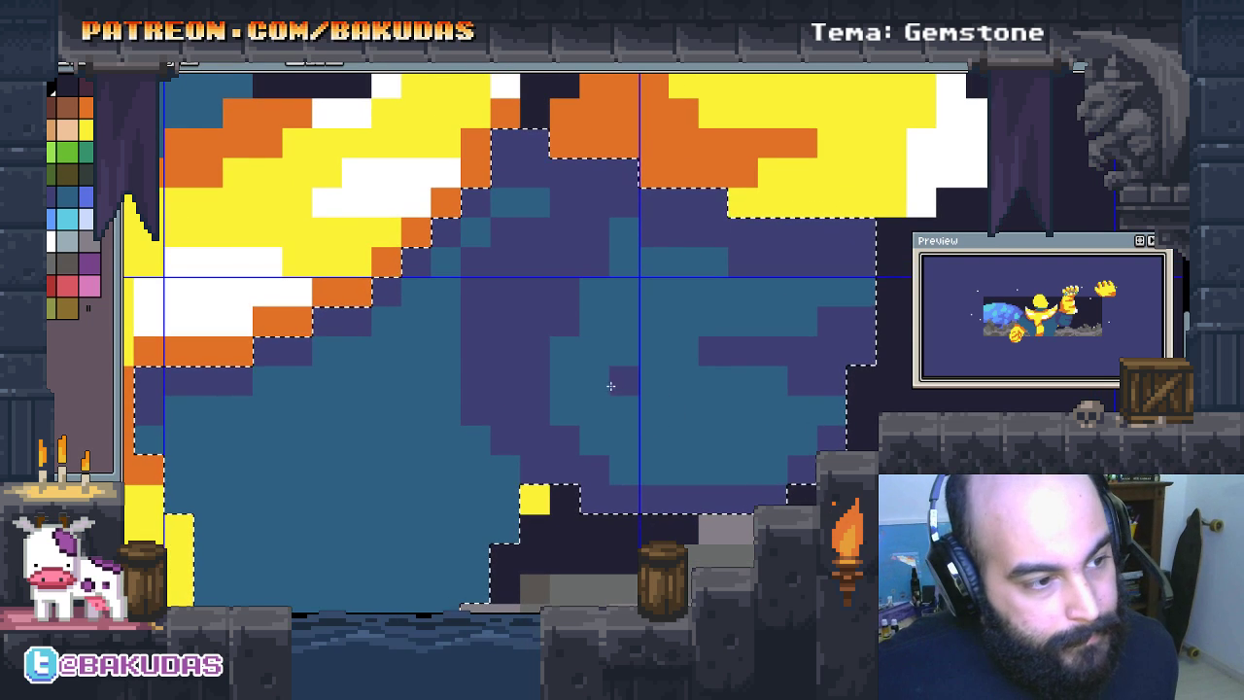
pyautogui.click(603, 406)
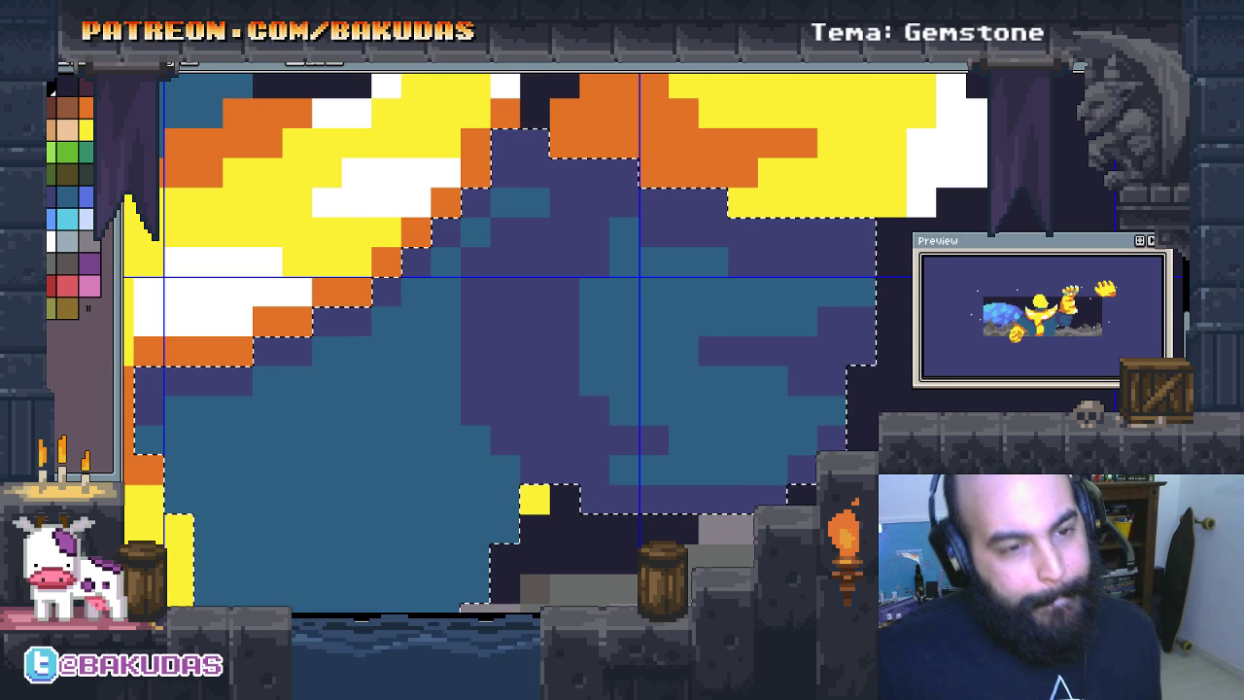
pyautogui.click(564, 351)
pyautogui.moveTo(564, 380); pyautogui.dragTo(654, 441)
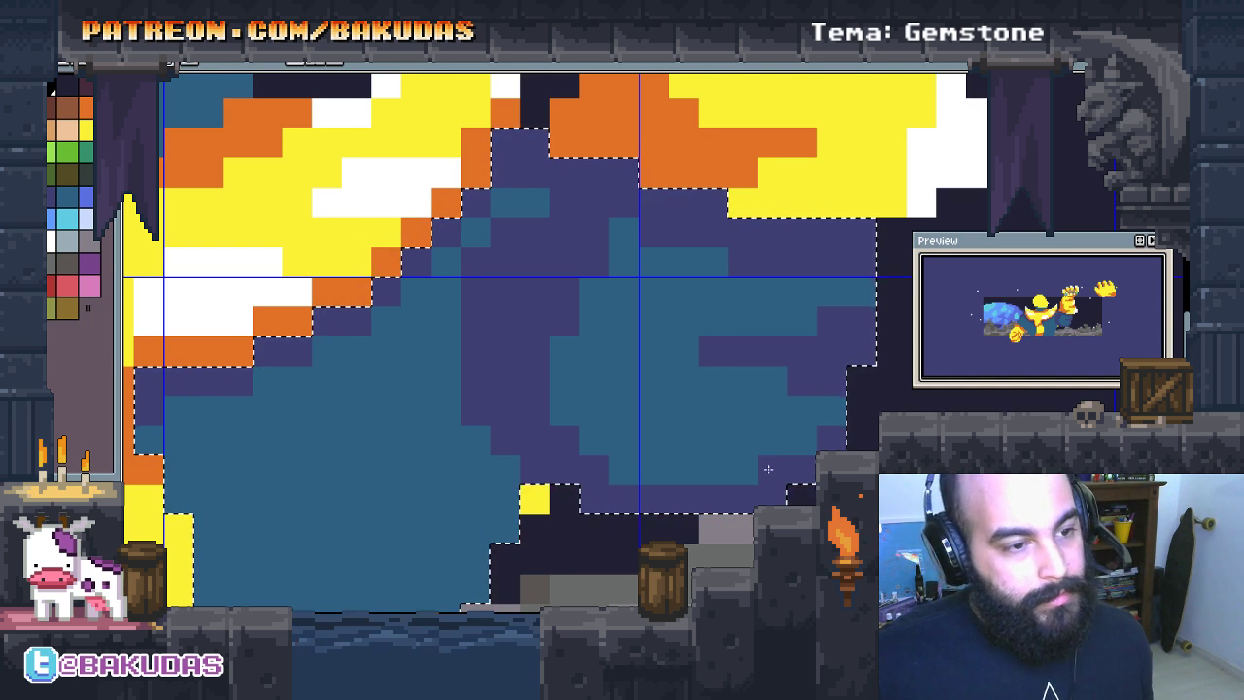
# Step: Paint a dark purple vertical band down the stream and fill the right teal area purple
pyautogui.scroll(3, 749, 453)
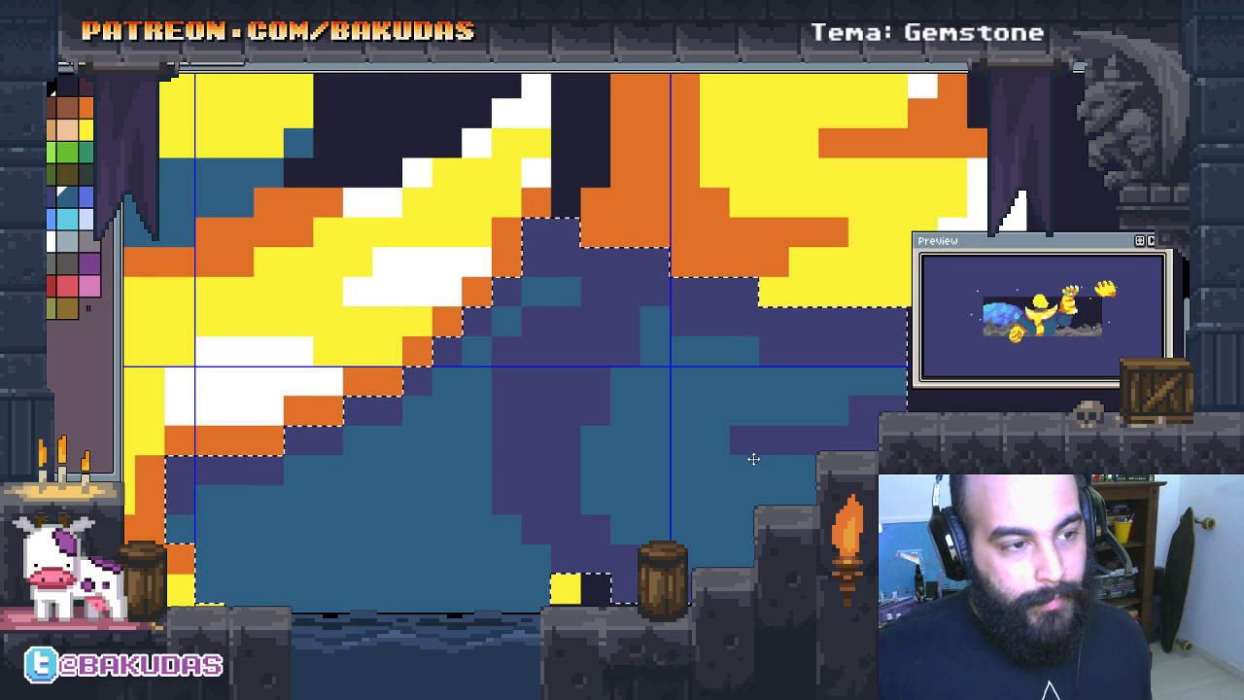
pyautogui.hscroll(-3, 677, 301)
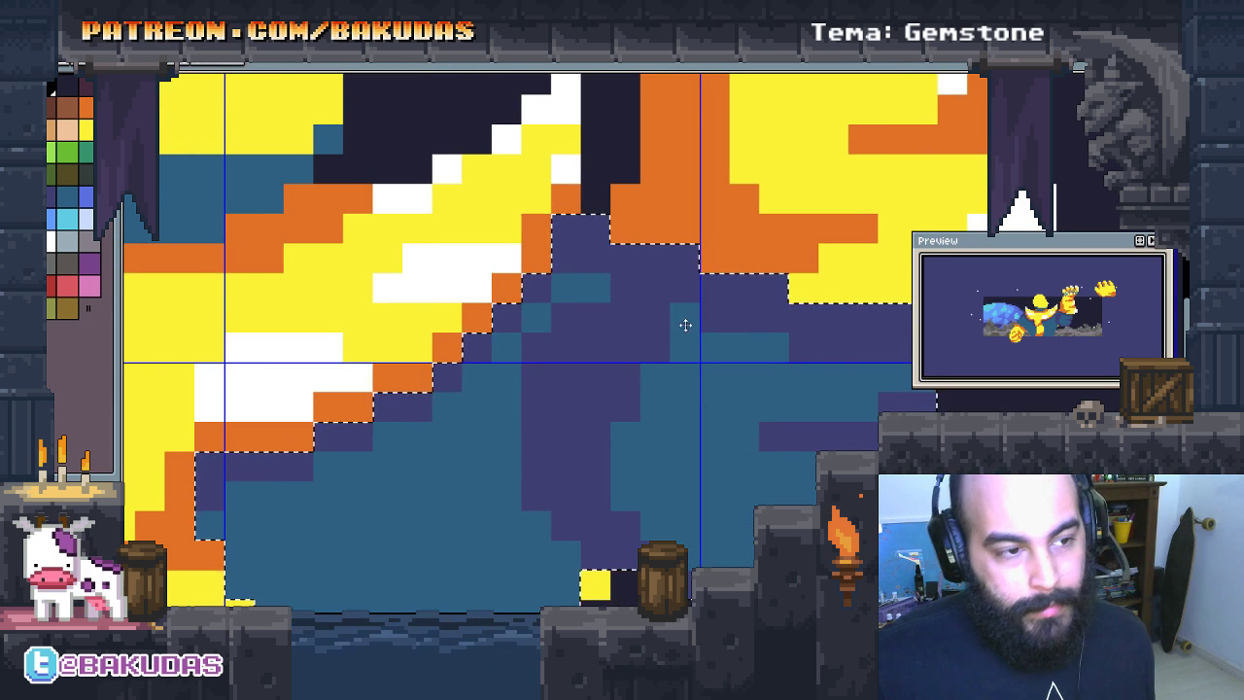
pyautogui.scroll(-3, 717, 397)
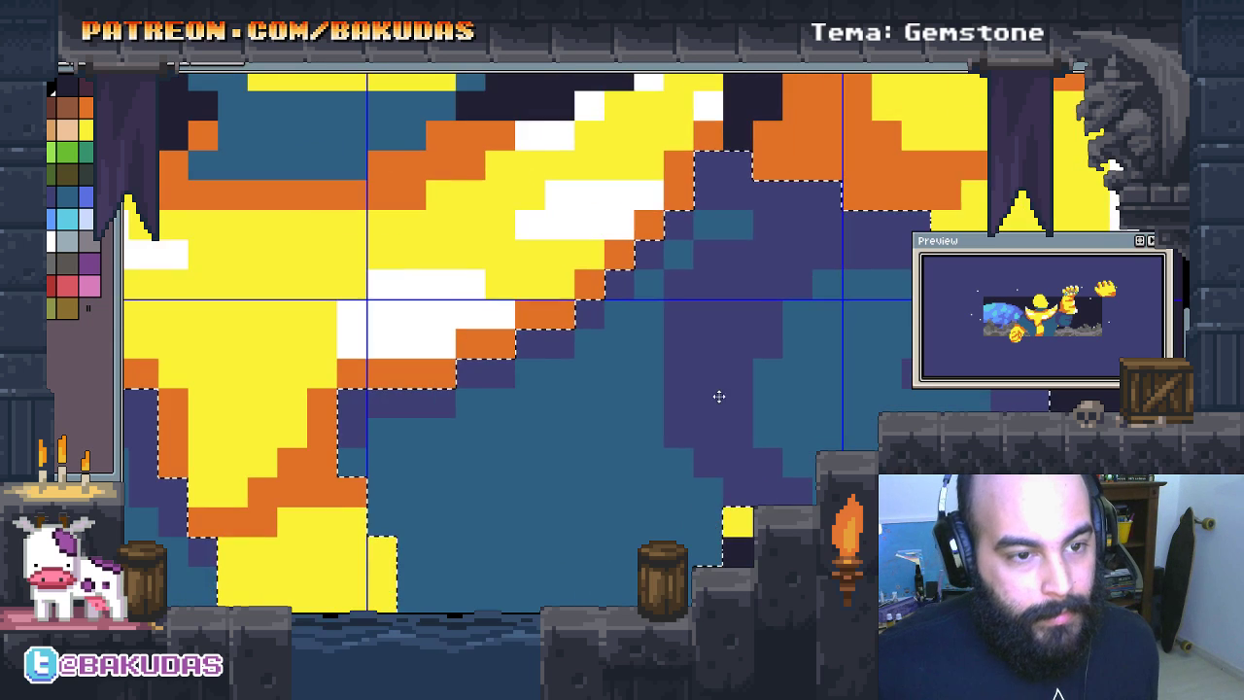
pyautogui.hscroll(-5, 709, 344)
pyautogui.click(732, 183)
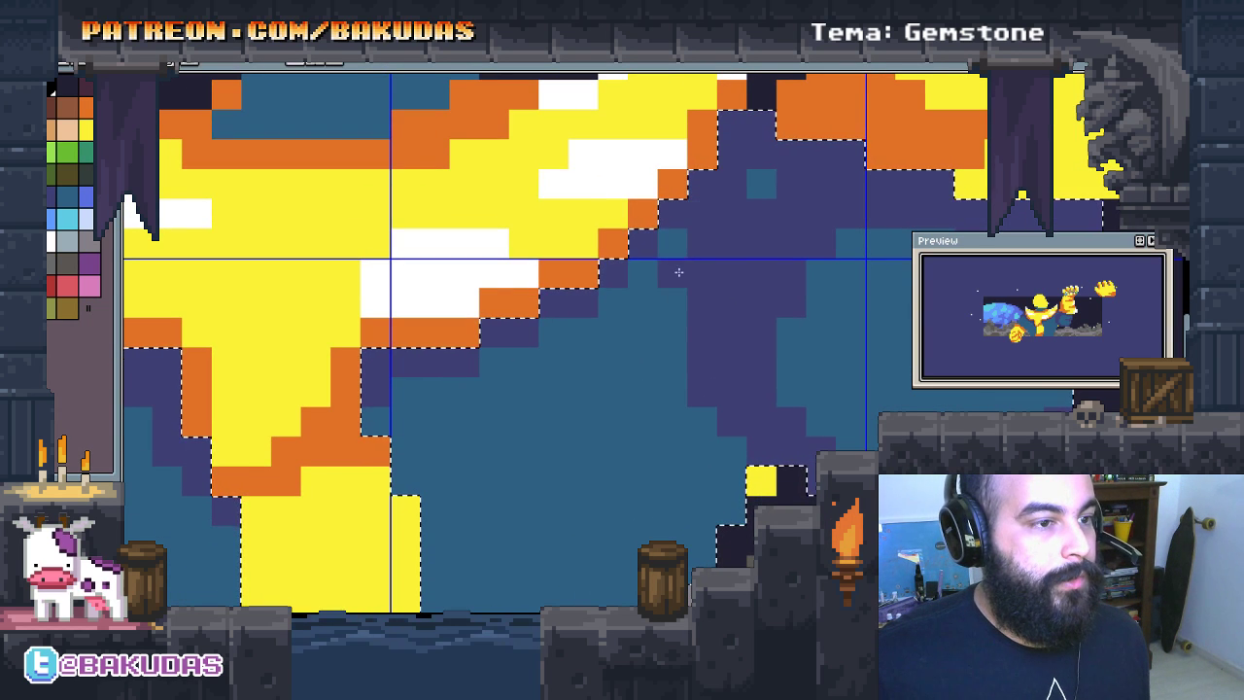
pyautogui.moveTo(754, 181)
pyautogui.mouseDown()
pyautogui.moveTo(673, 331)
pyautogui.moveTo(632, 292)
pyautogui.moveTo(717, 524)
pyautogui.mouseUp()
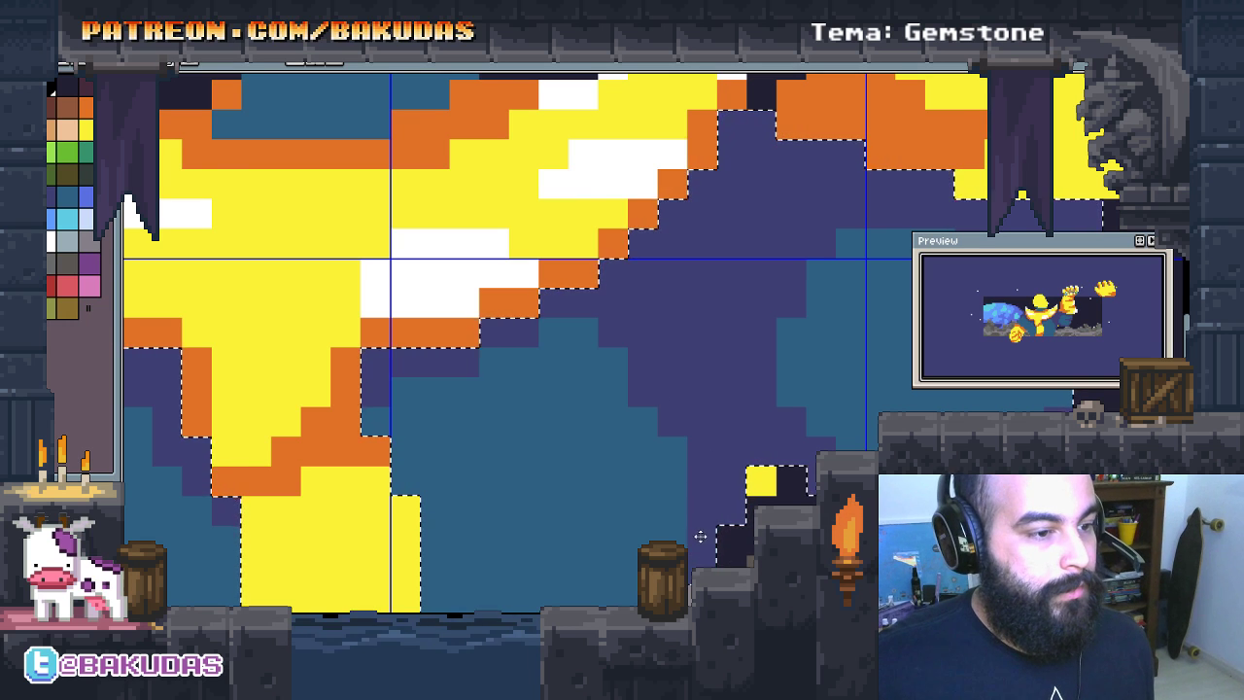
pyautogui.scroll(-2, 561, 331)
pyautogui.hscroll(-1, 561, 331)
pyautogui.click(561, 331)
pyautogui.moveTo(561, 331); pyautogui.dragTo(575, 287)
pyautogui.moveTo(692, 293); pyautogui.dragTo(668, 332)
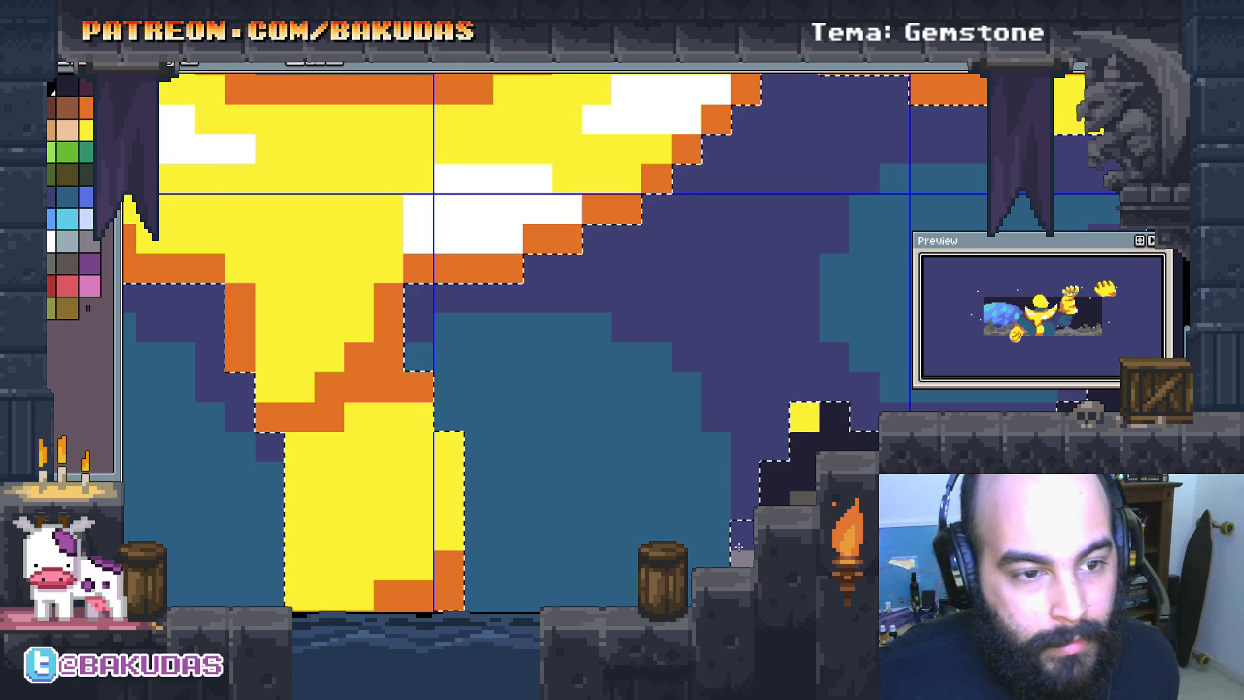
# Step: Darken teal blocks to purple in the upper stream and near its edge
pyautogui.scroll(5, 737, 547)
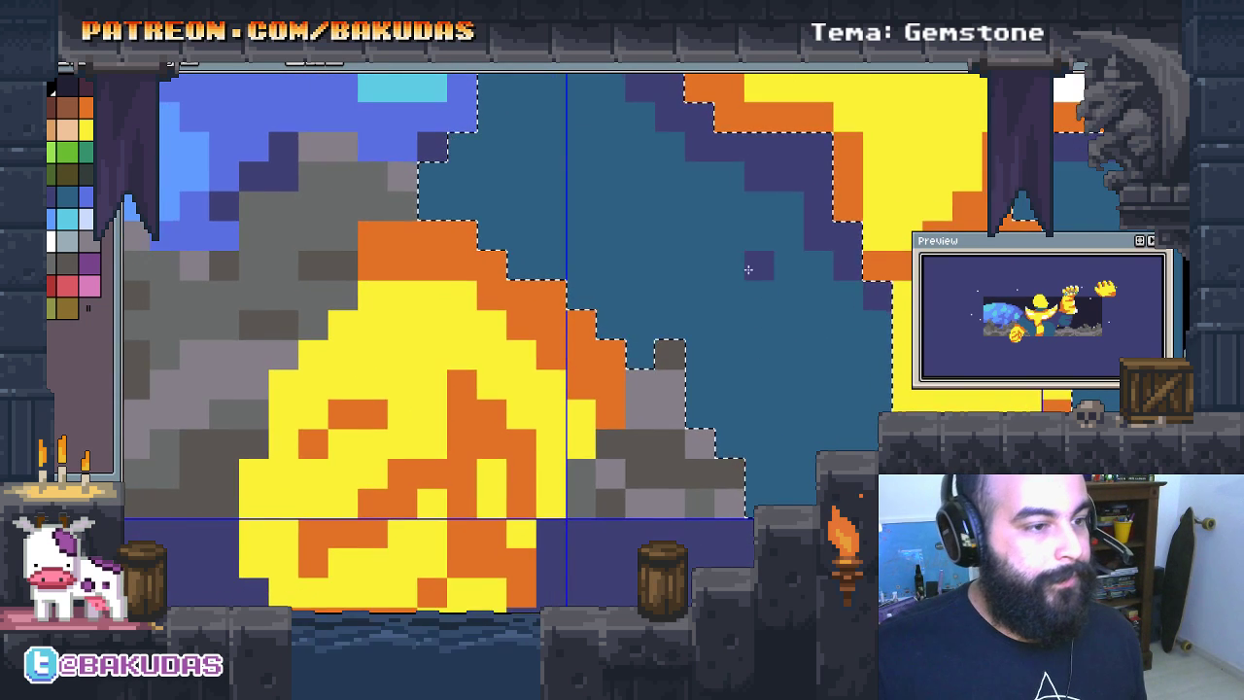
pyautogui.scroll(5, 749, 269)
pyautogui.moveTo(665, 254); pyautogui.dragTo(724, 401)
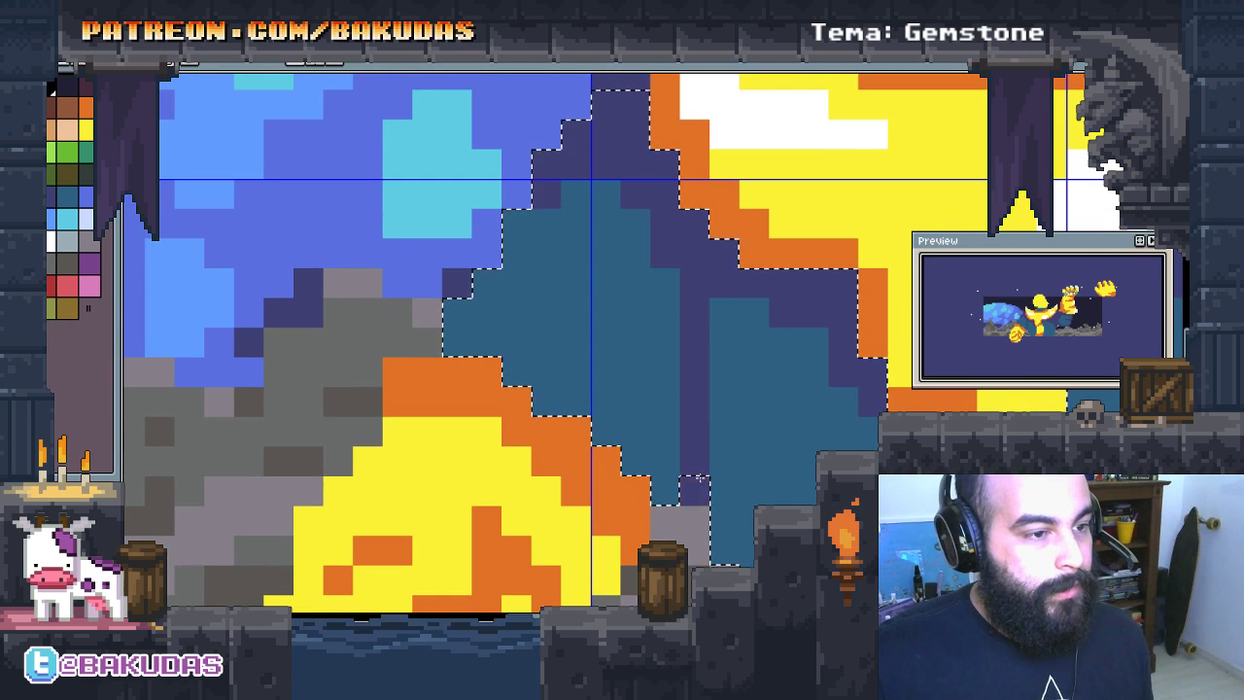
pyautogui.click(753, 312)
pyautogui.scroll(-3, 748, 321)
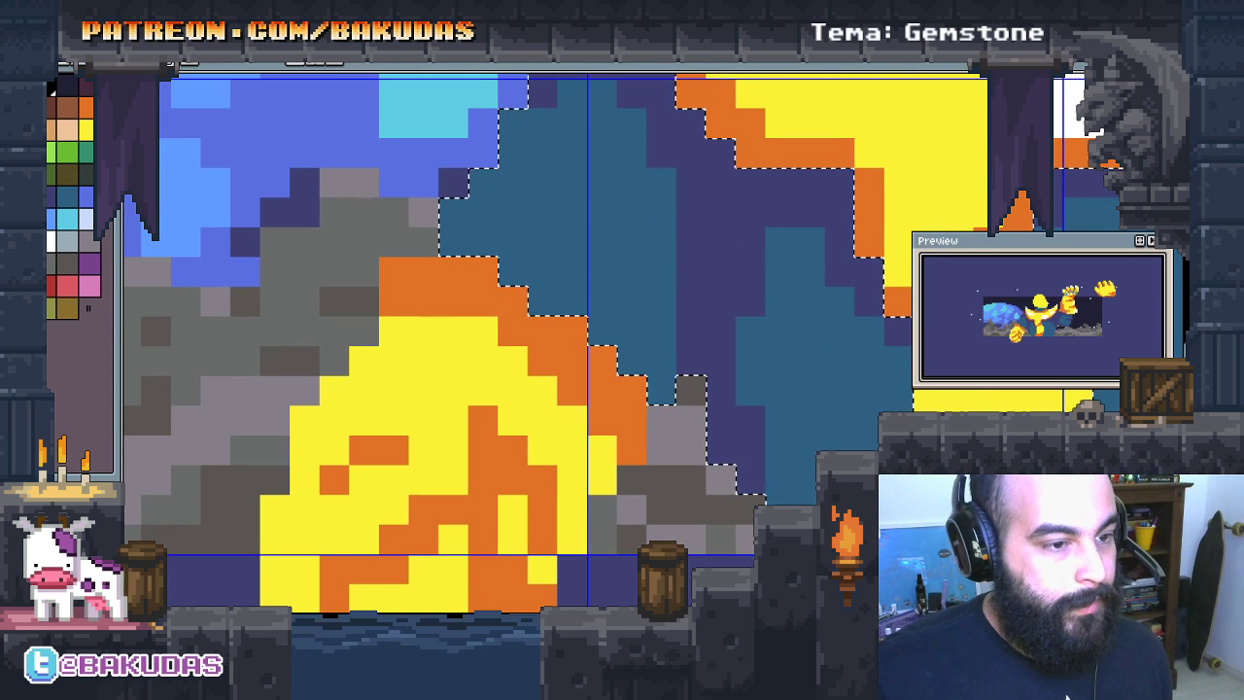
pyautogui.scroll(-1, 584, 311)
pyautogui.click(754, 395)
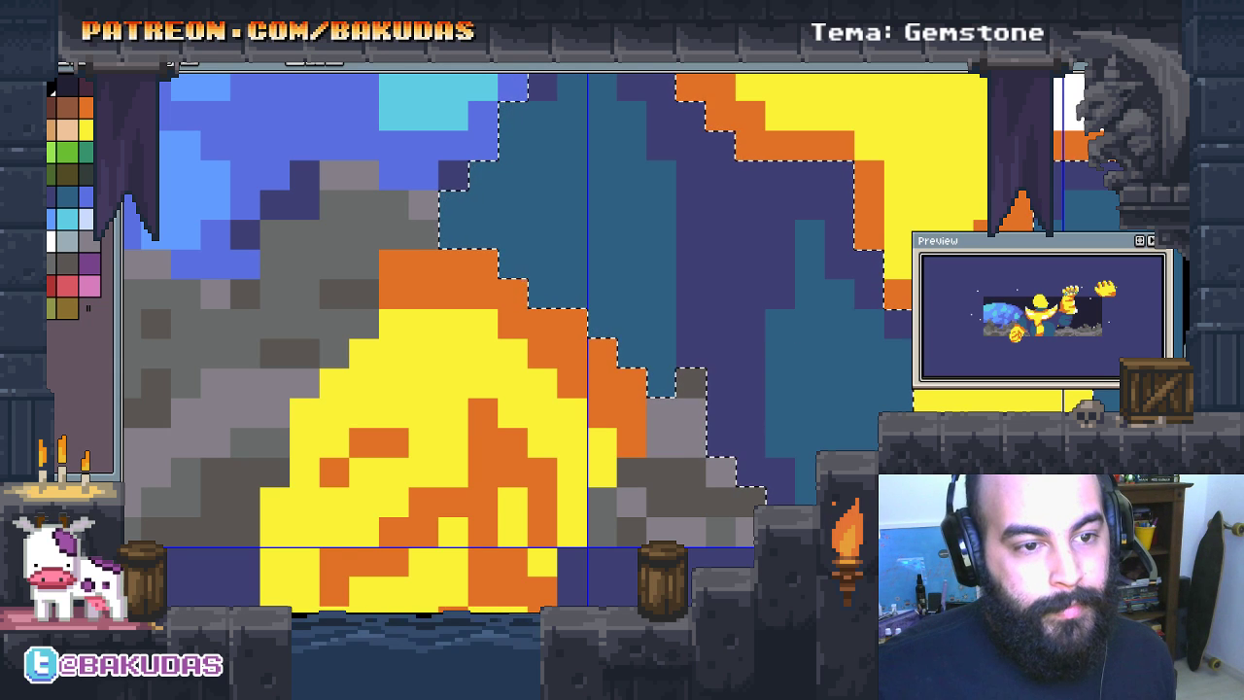
pyautogui.moveTo(717, 481); pyautogui.dragTo(743, 512)
# Step: Extend a purple band leftward across the upper and middle stream, refining its edge with teal
pyautogui.moveTo(698, 183); pyautogui.dragTo(676, 194)
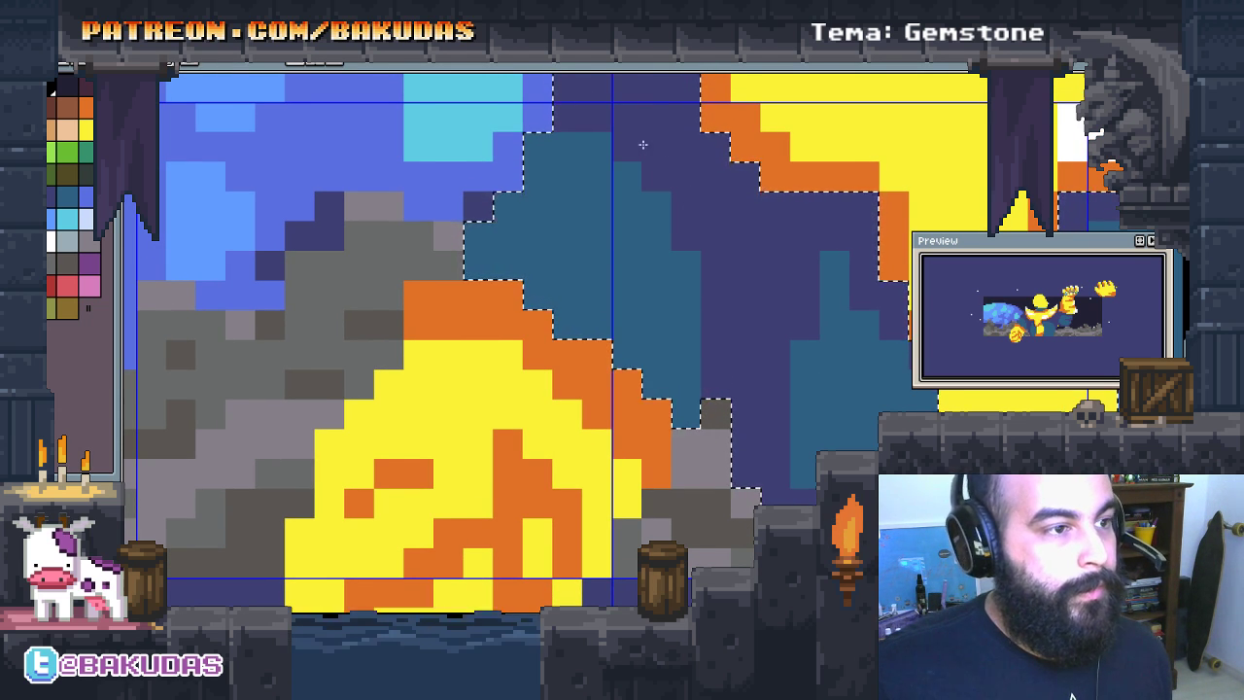
pyautogui.moveTo(642, 144); pyautogui.dragTo(530, 153)
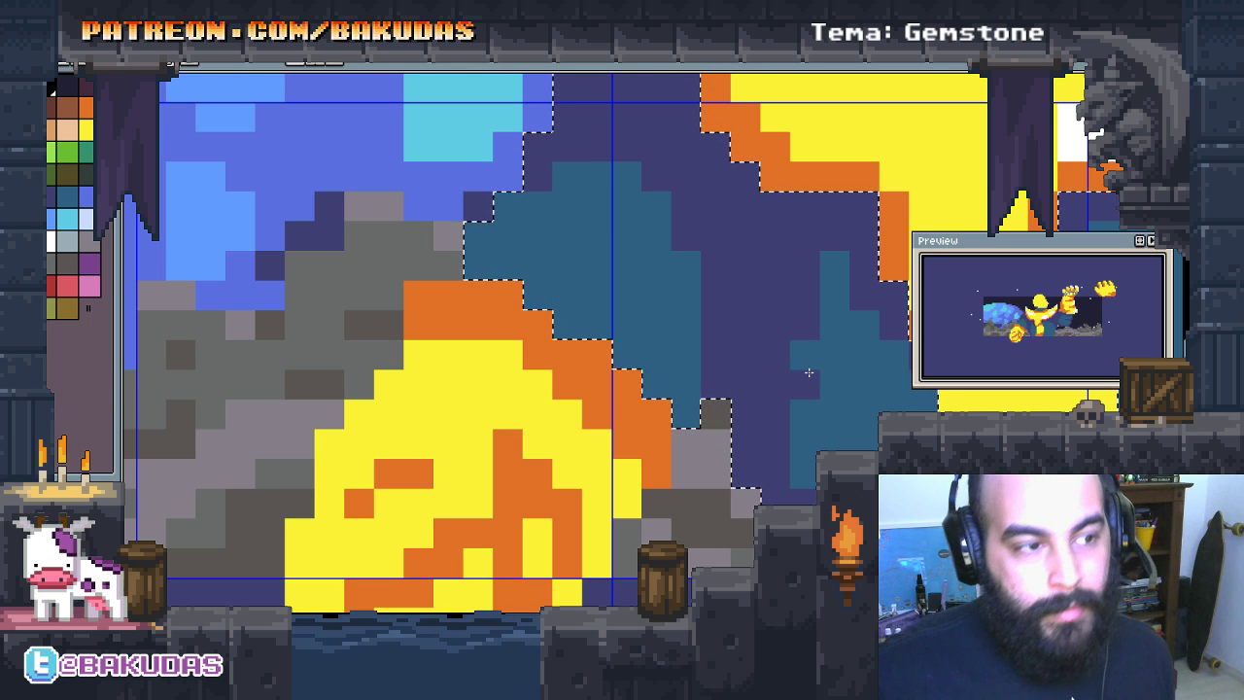
pyautogui.moveTo(686, 429); pyautogui.dragTo(700, 491)
pyautogui.moveTo(658, 321); pyautogui.dragTo(664, 271)
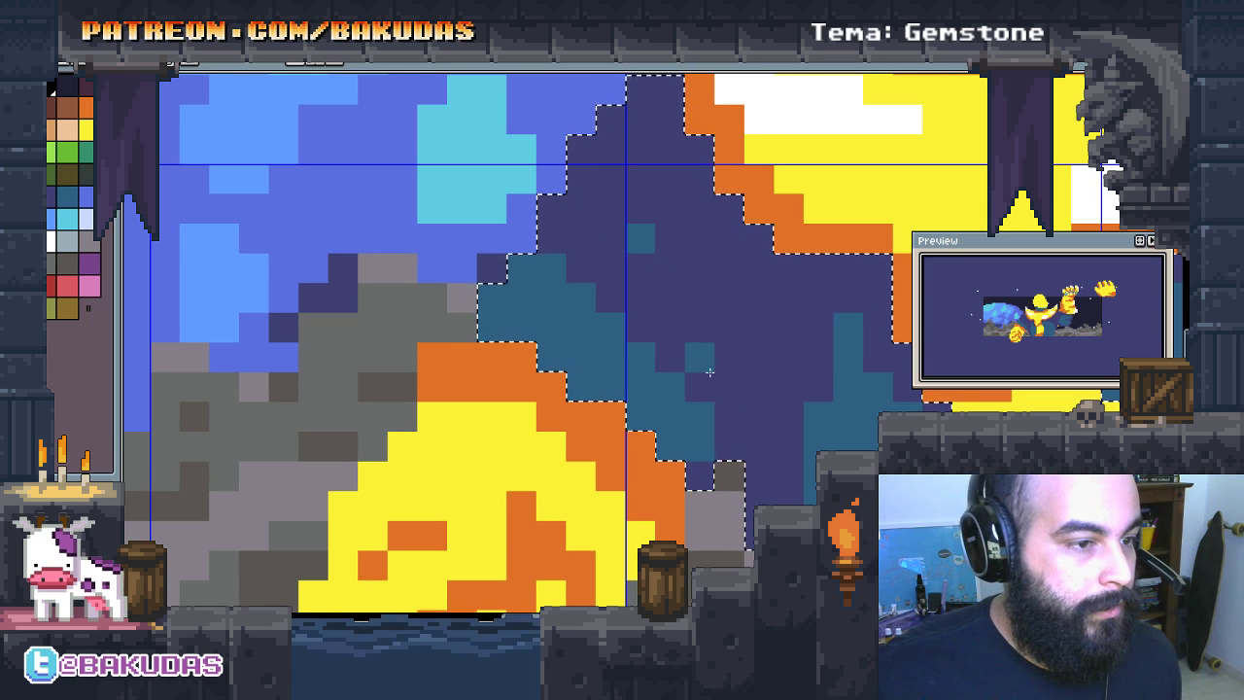
pyautogui.moveTo(664, 270); pyautogui.dragTo(522, 274)
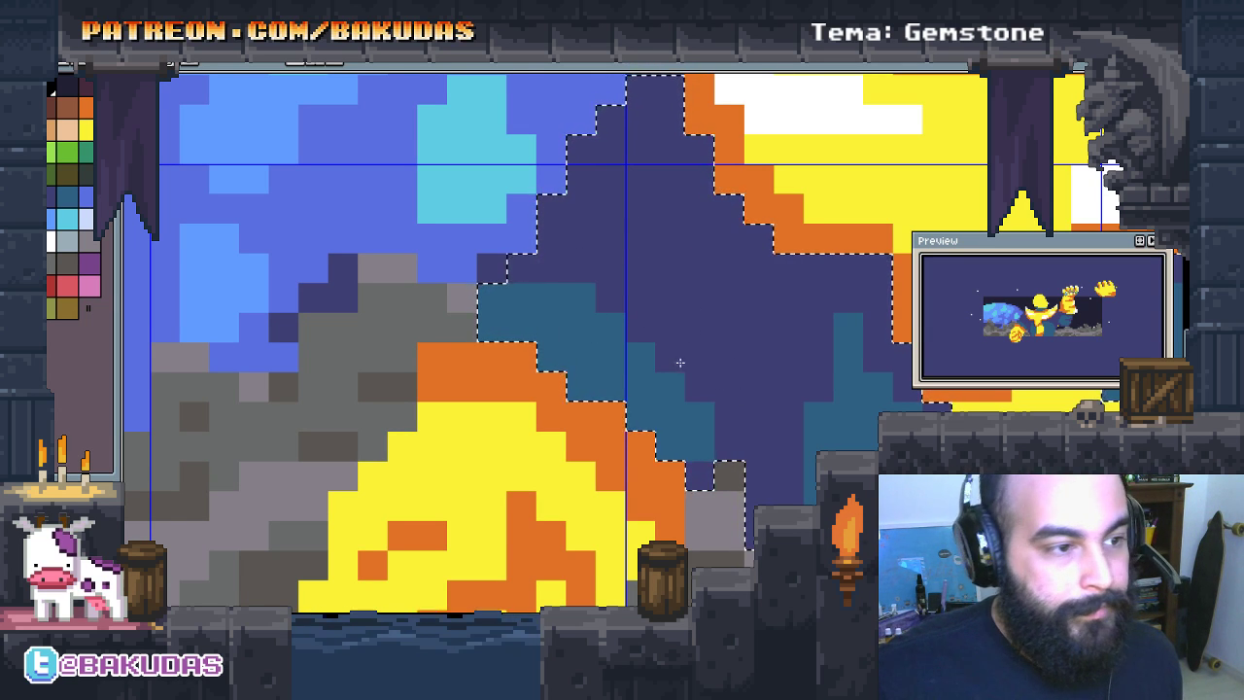
pyautogui.scroll(1, 605, 375)
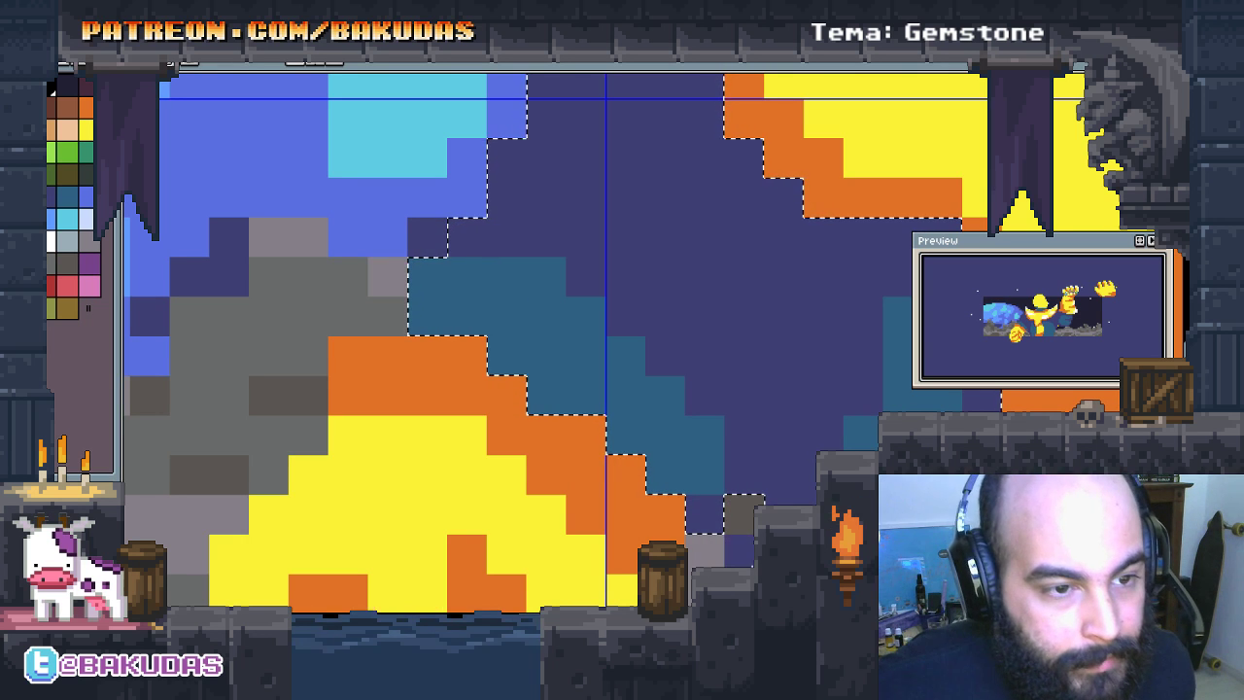
pyautogui.moveTo(583, 280)
pyautogui.mouseDown()
pyautogui.moveTo(667, 327)
pyautogui.moveTo(699, 423)
pyautogui.mouseUp()
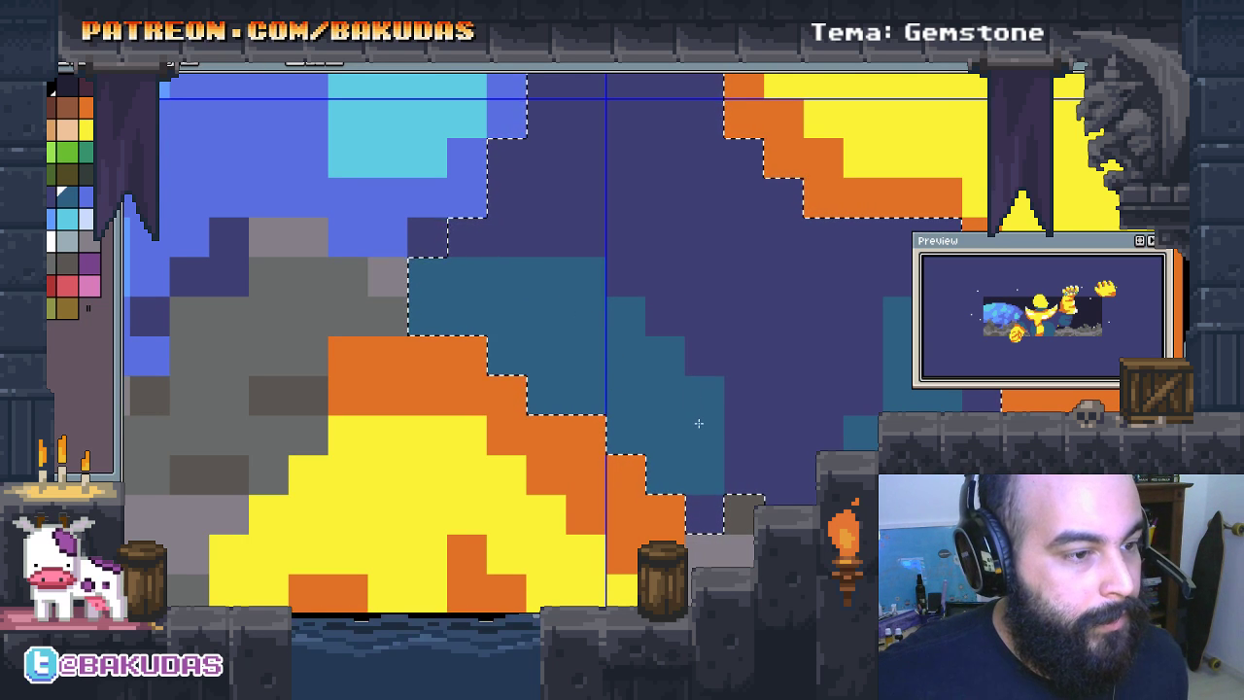
pyautogui.moveTo(614, 262); pyautogui.dragTo(565, 267)
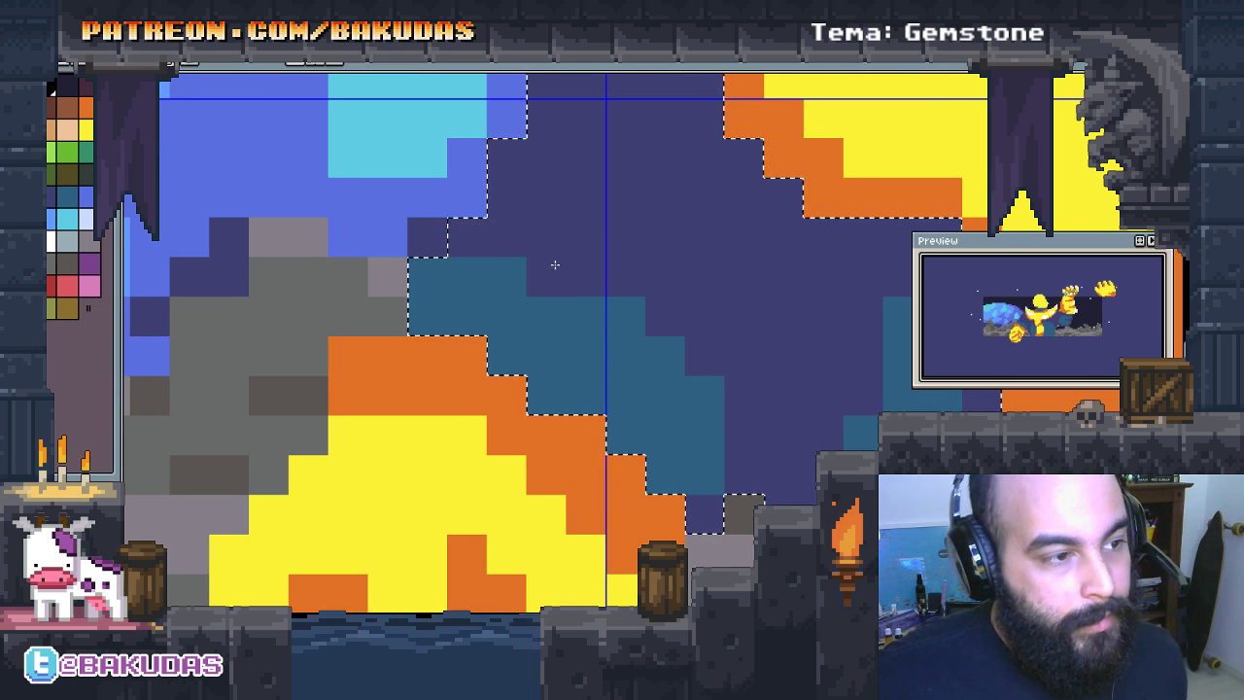
pyautogui.click(632, 309)
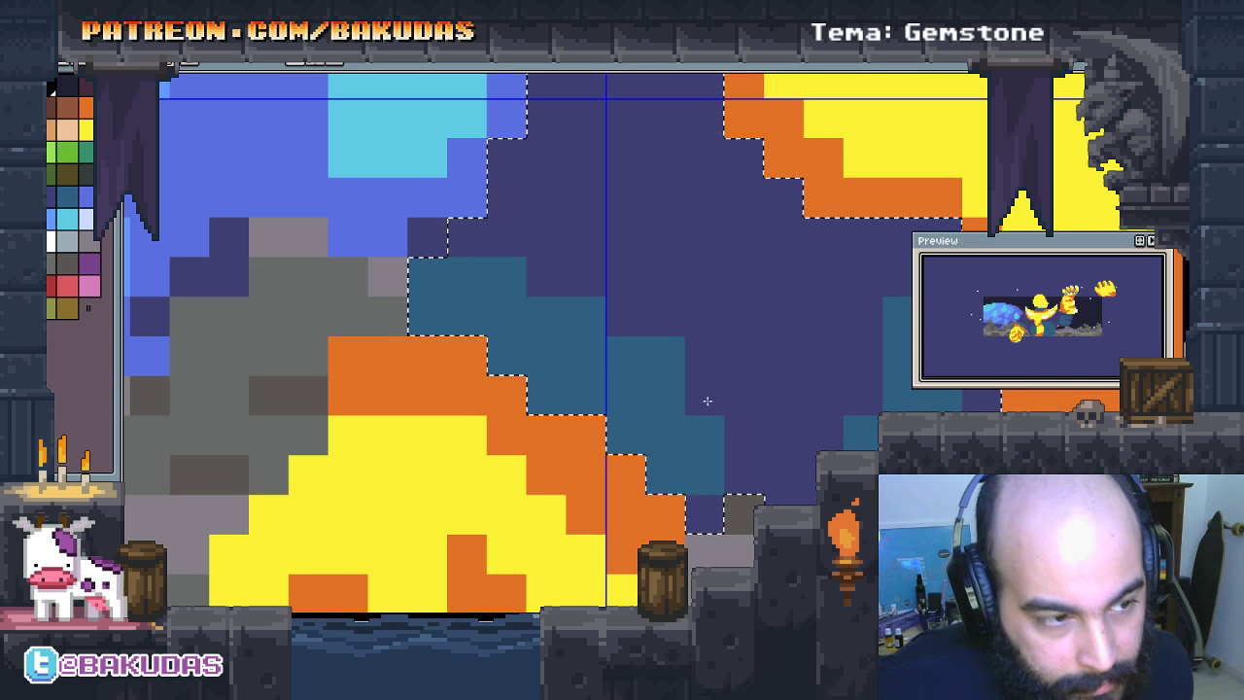
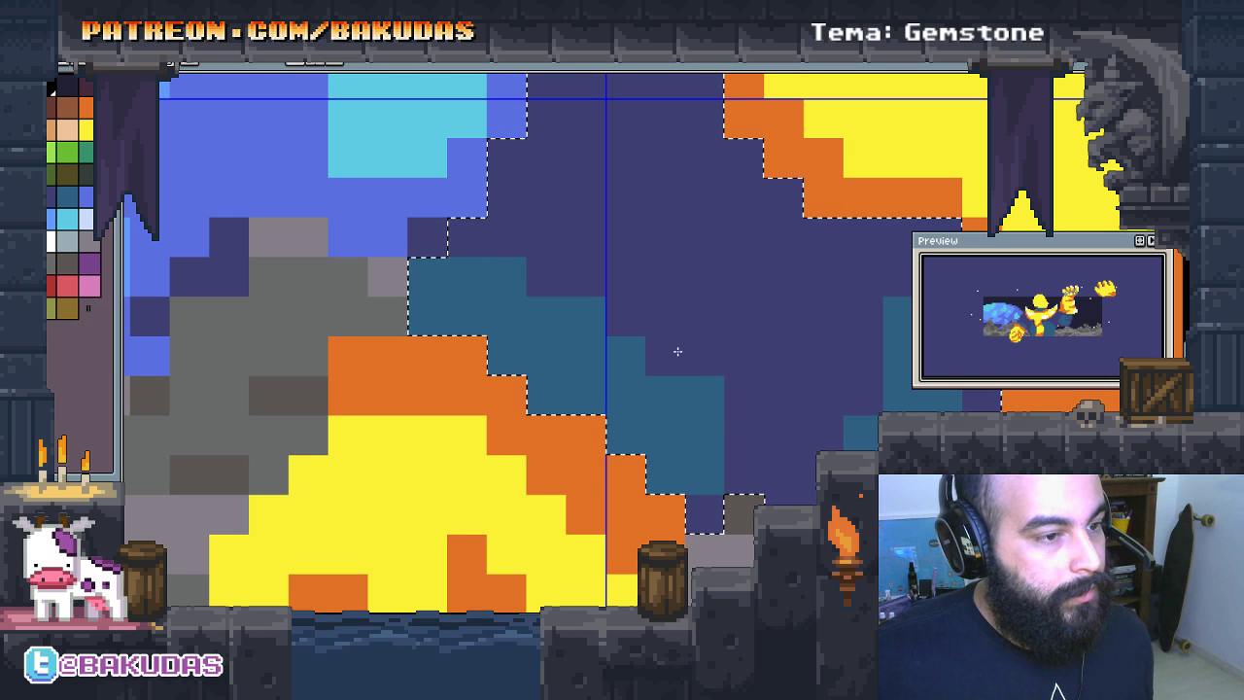
# Step: Add a few teal cells and a dark purple cell to the background beside the chalice
pyautogui.click(665, 356)
pyautogui.rightClick(705, 396)
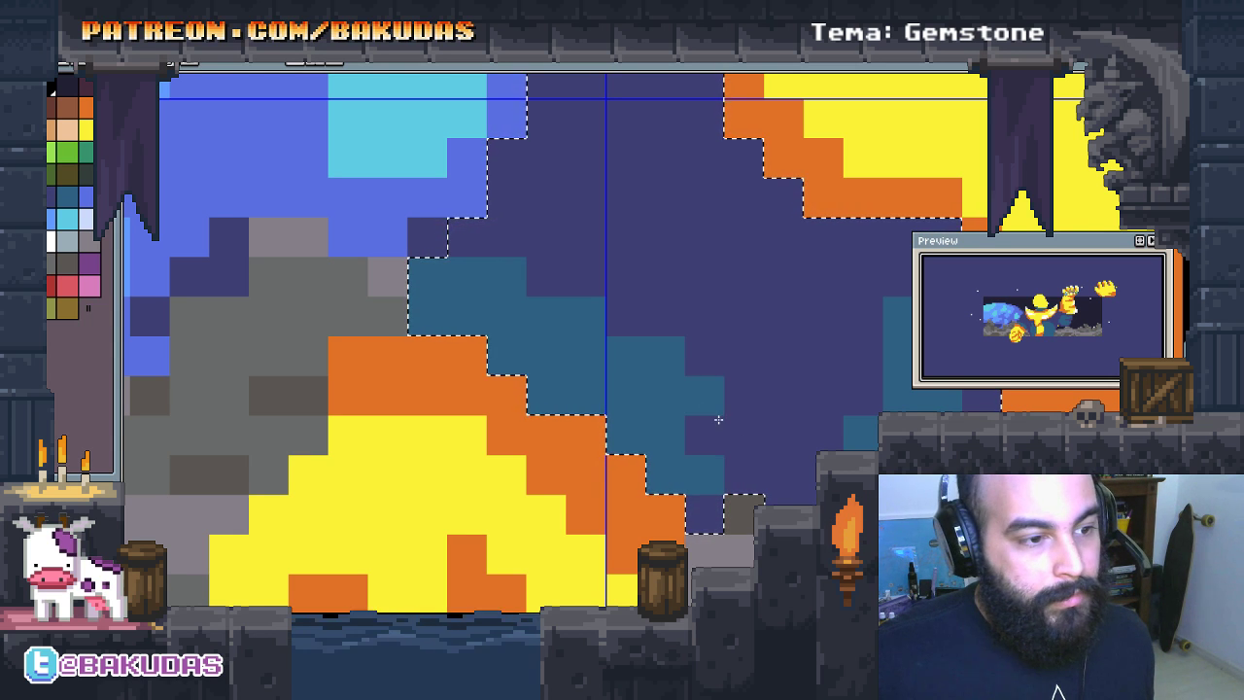
pyautogui.scroll(2, 692, 253)
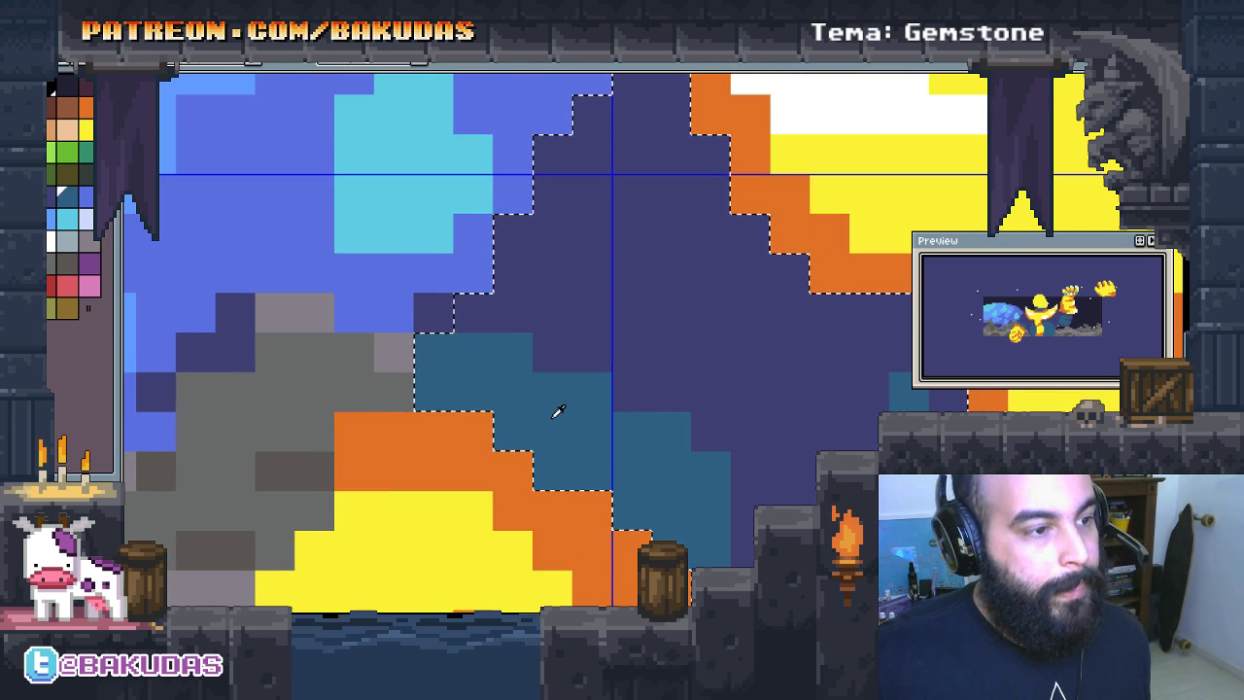
pyautogui.moveTo(545, 146)
pyautogui.mouseDown()
pyautogui.moveTo(542, 243)
pyautogui.moveTo(619, 244)
pyautogui.moveTo(700, 311)
pyautogui.moveTo(651, 299)
pyautogui.mouseUp()
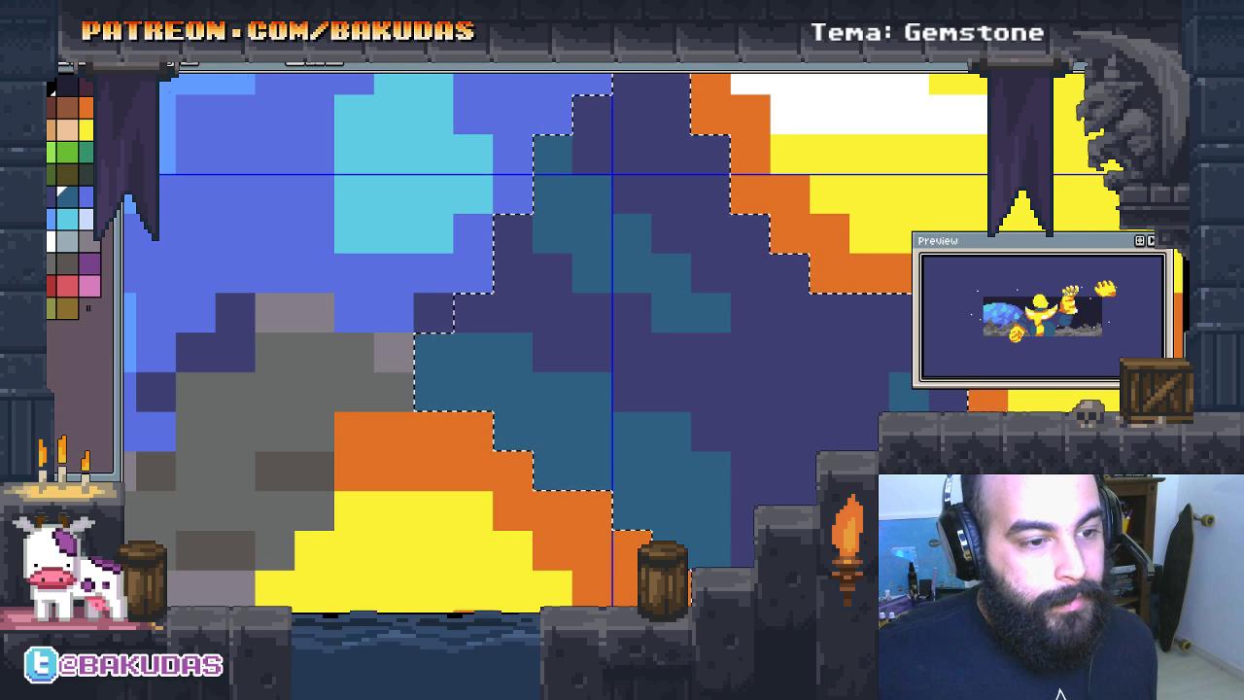
pyautogui.scroll(-3, 774, 365)
pyautogui.scroll(1, 854, 209)
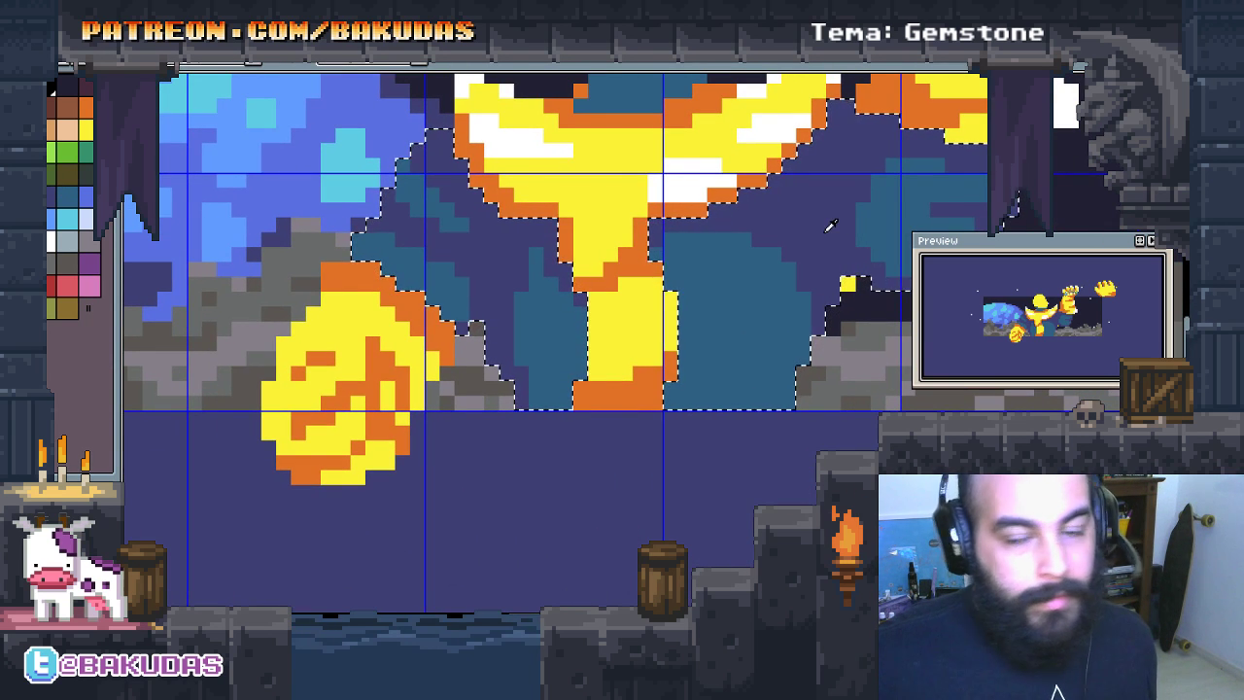
pyautogui.scroll(1, 727, 378)
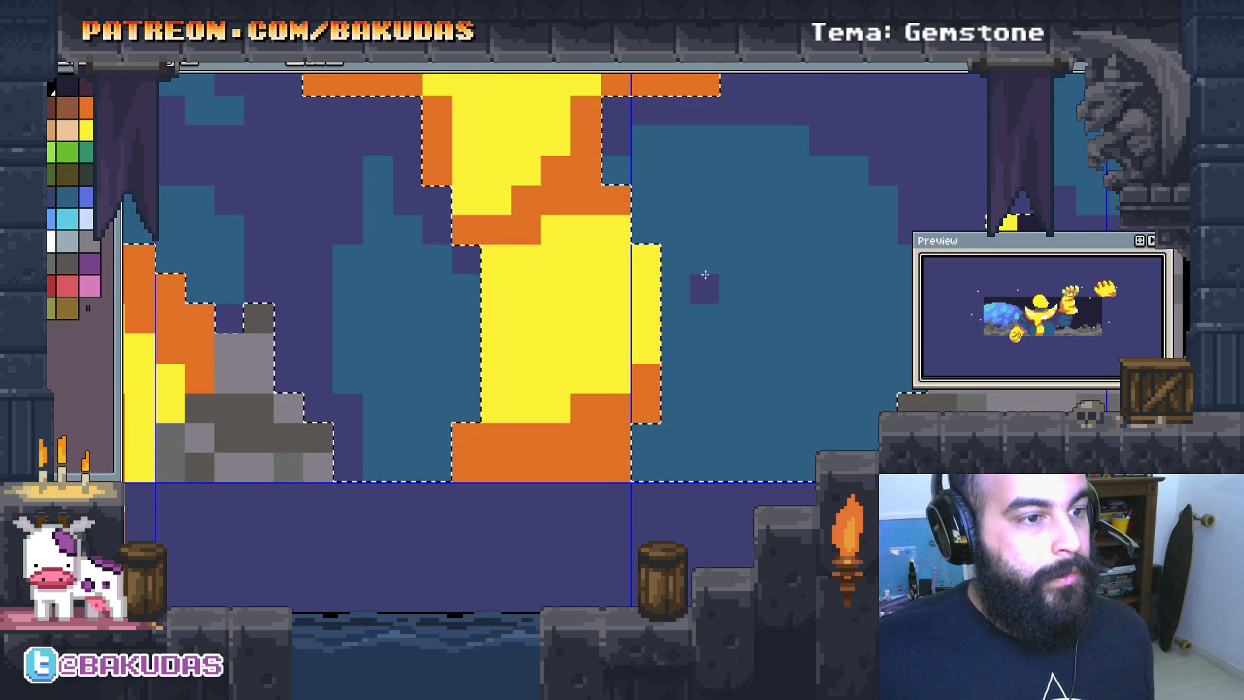
pyautogui.scroll(1, 598, 375)
# Step: Paint dark purple strokes across the teal below the chalice, redoing one attempt
pyautogui.moveTo(601, 376)
pyautogui.mouseDown()
pyautogui.moveTo(612, 393)
pyautogui.moveTo(749, 335)
pyautogui.moveTo(773, 393)
pyautogui.mouseUp()
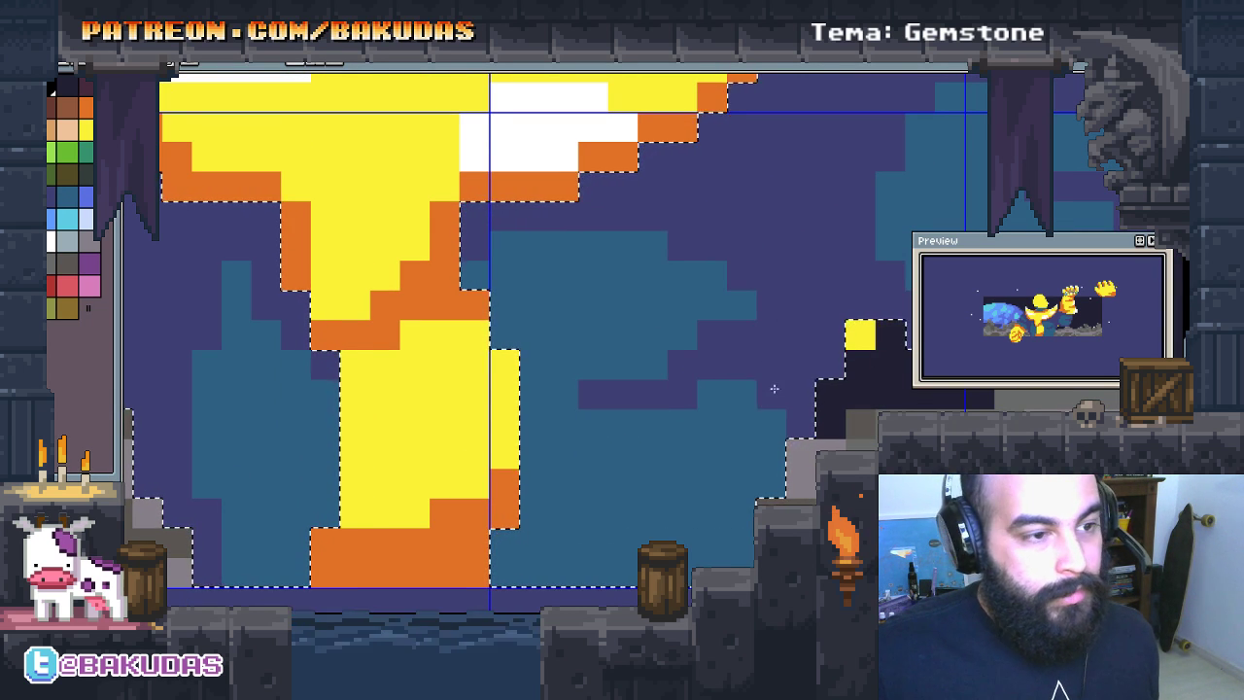
pyautogui.click(715, 393)
pyautogui.click(714, 424)
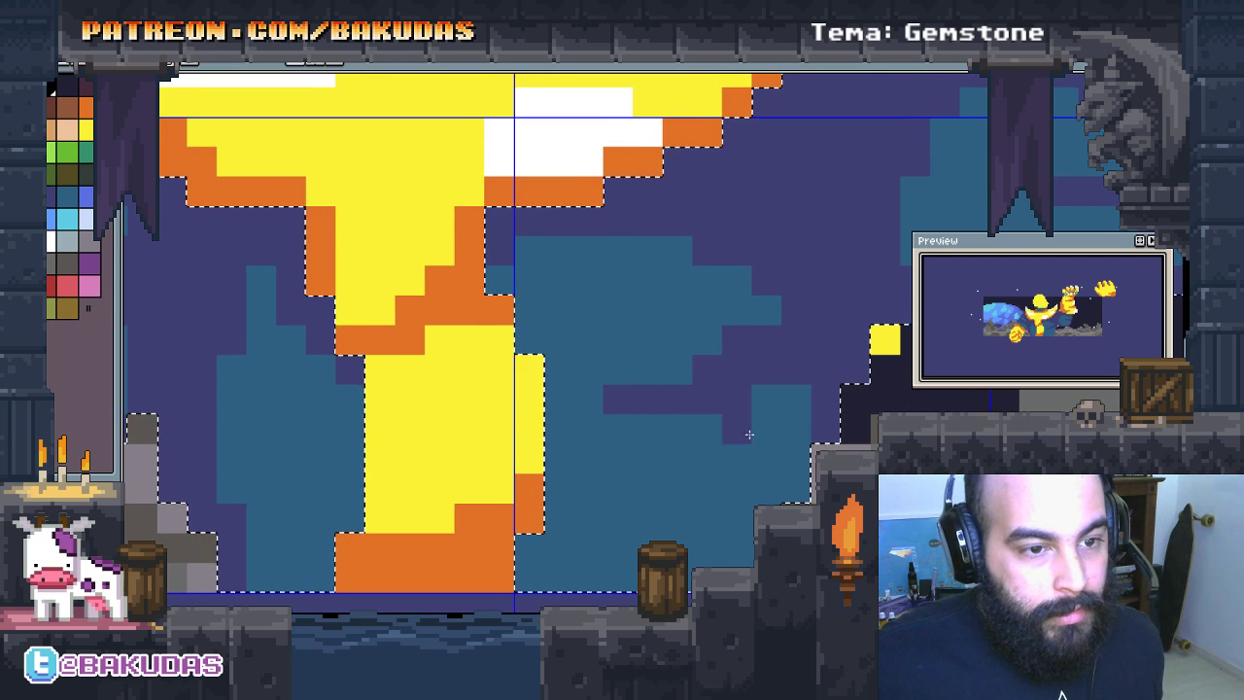
pyautogui.hotkey('ctrl', 'z')
pyautogui.click(653, 452)
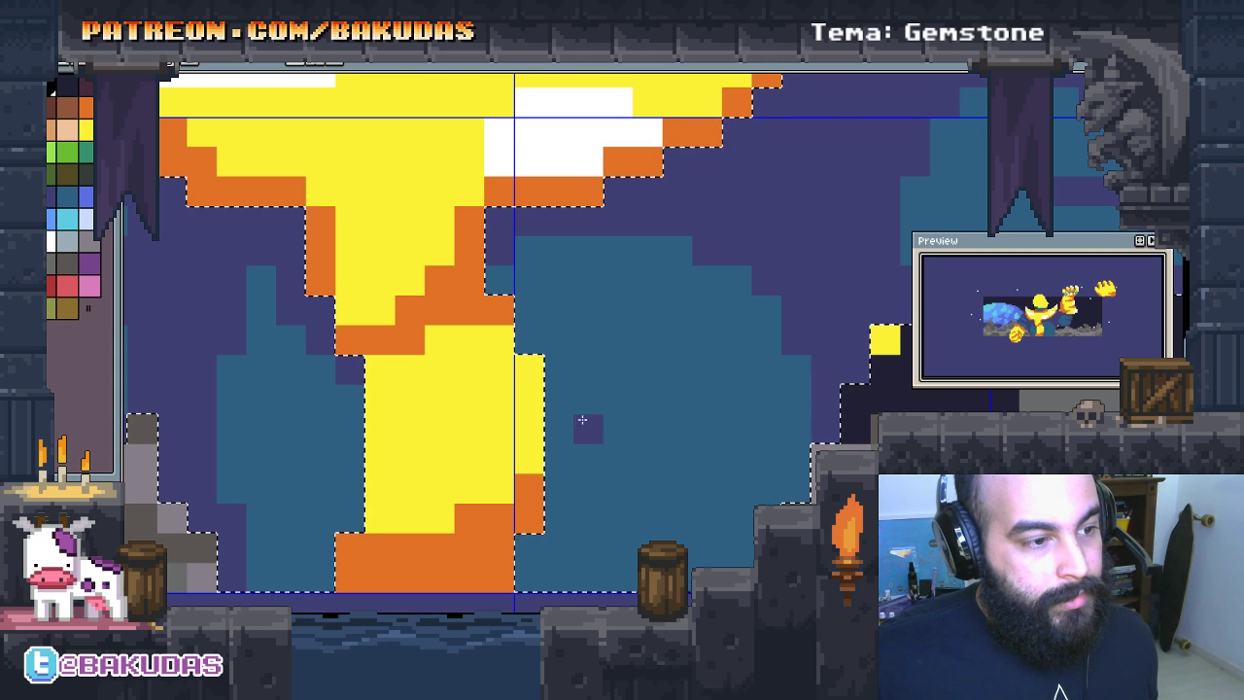
pyautogui.moveTo(570, 420); pyautogui.dragTo(742, 389)
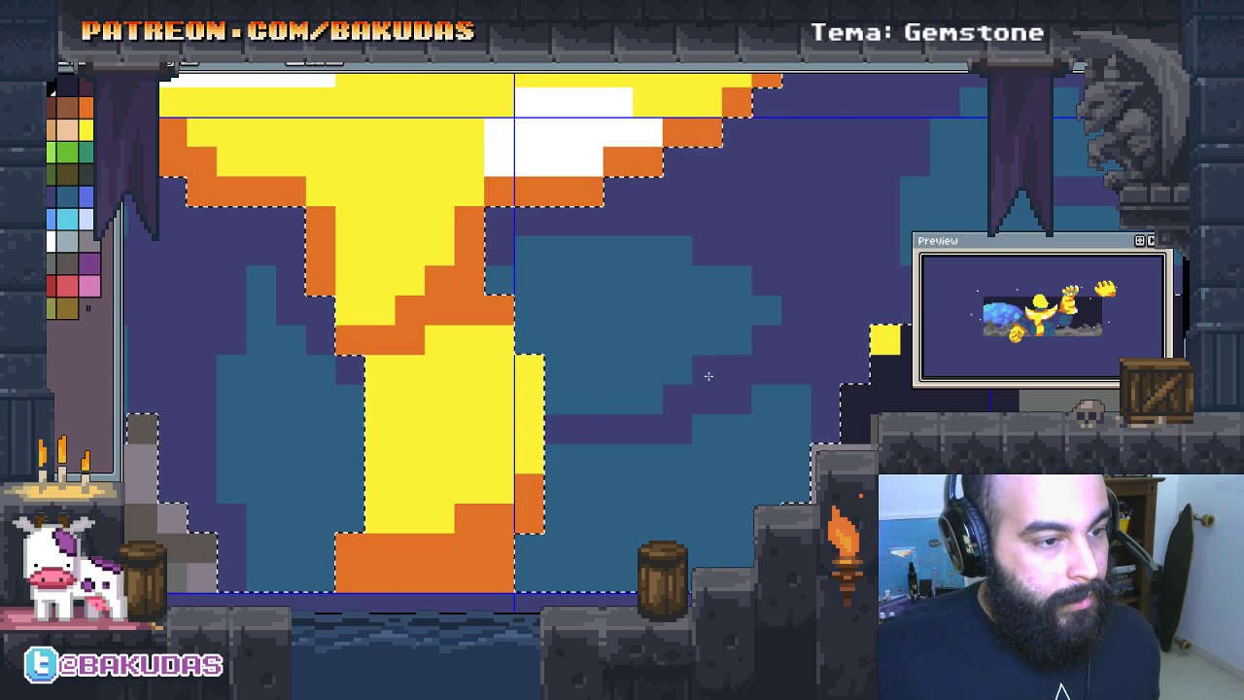
pyautogui.moveTo(709, 376); pyautogui.dragTo(753, 323)
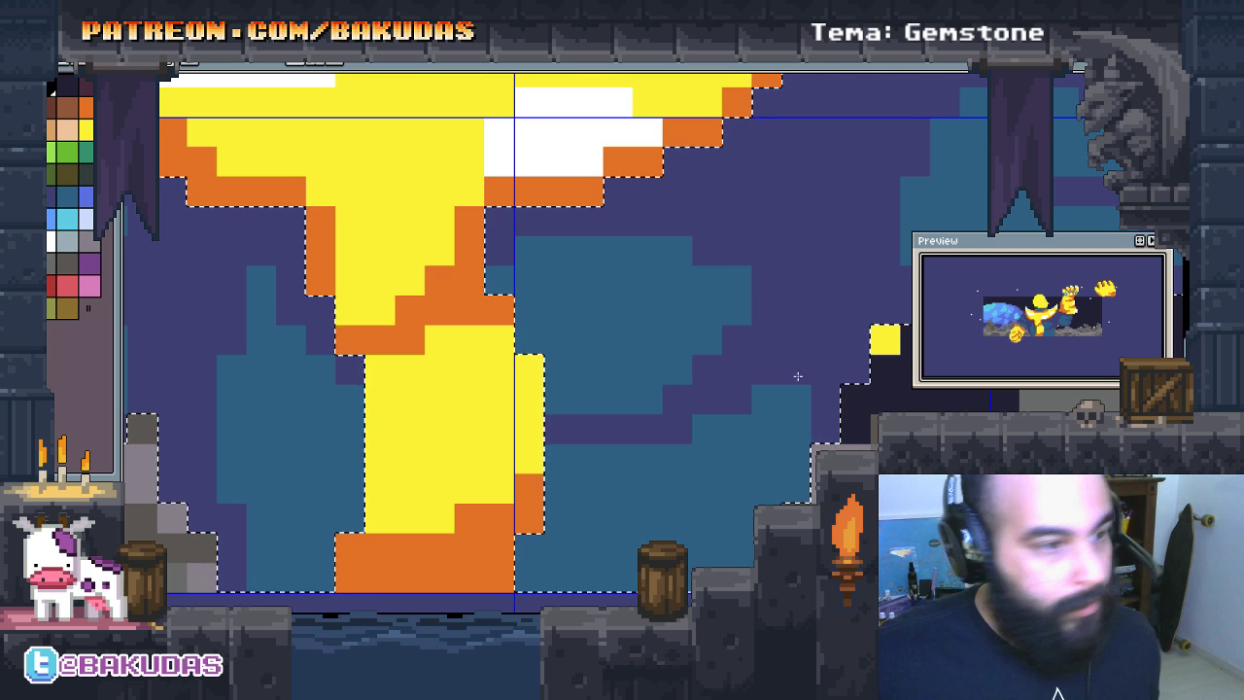
# Step: Paint a dark purple horizontal band and scattered cells over the teal on the left
pyautogui.hscroll(-2, 767, 370)
pyautogui.hscroll(-2, 674, 420)
pyautogui.hscroll(-5, 587, 435)
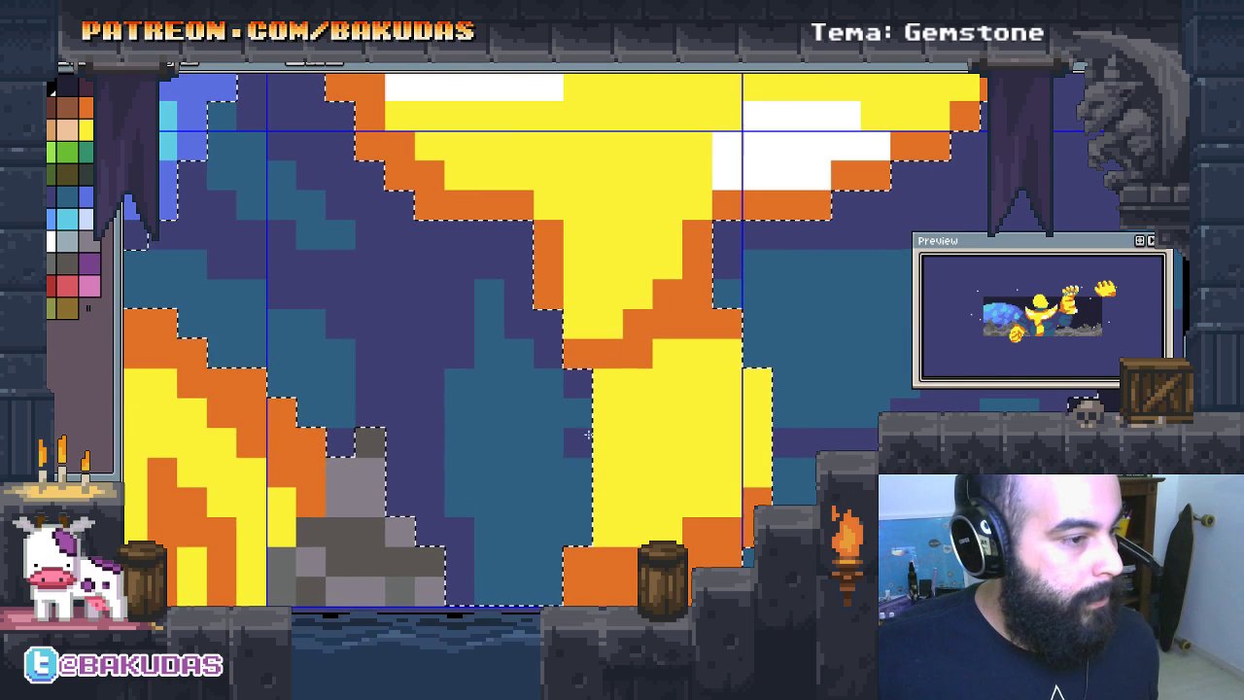
pyautogui.moveTo(575, 447); pyautogui.dragTo(457, 443)
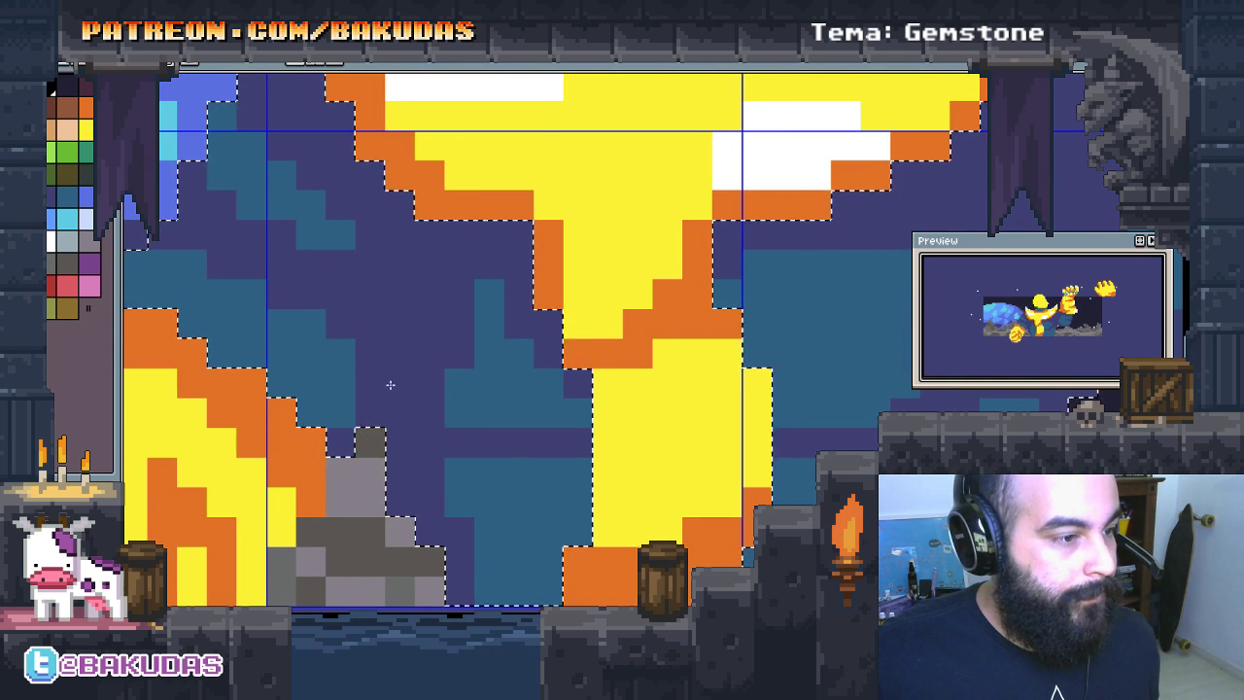
pyautogui.click(451, 427)
pyautogui.click(459, 383)
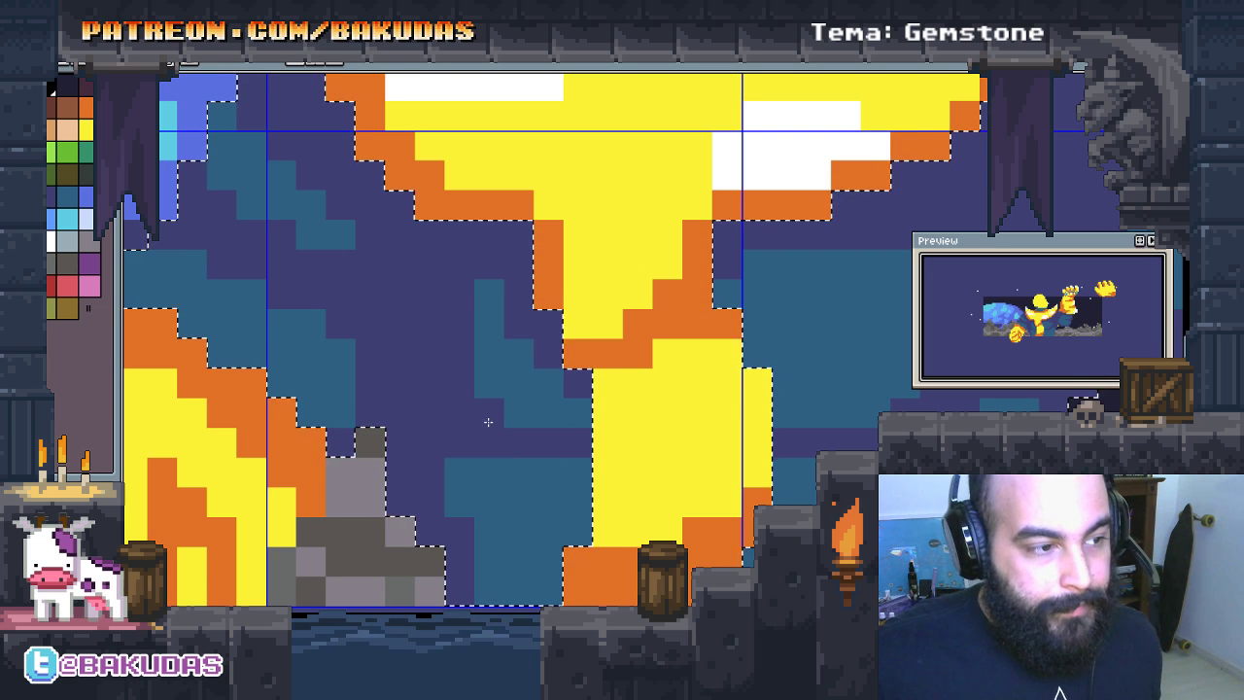
pyautogui.click(490, 295)
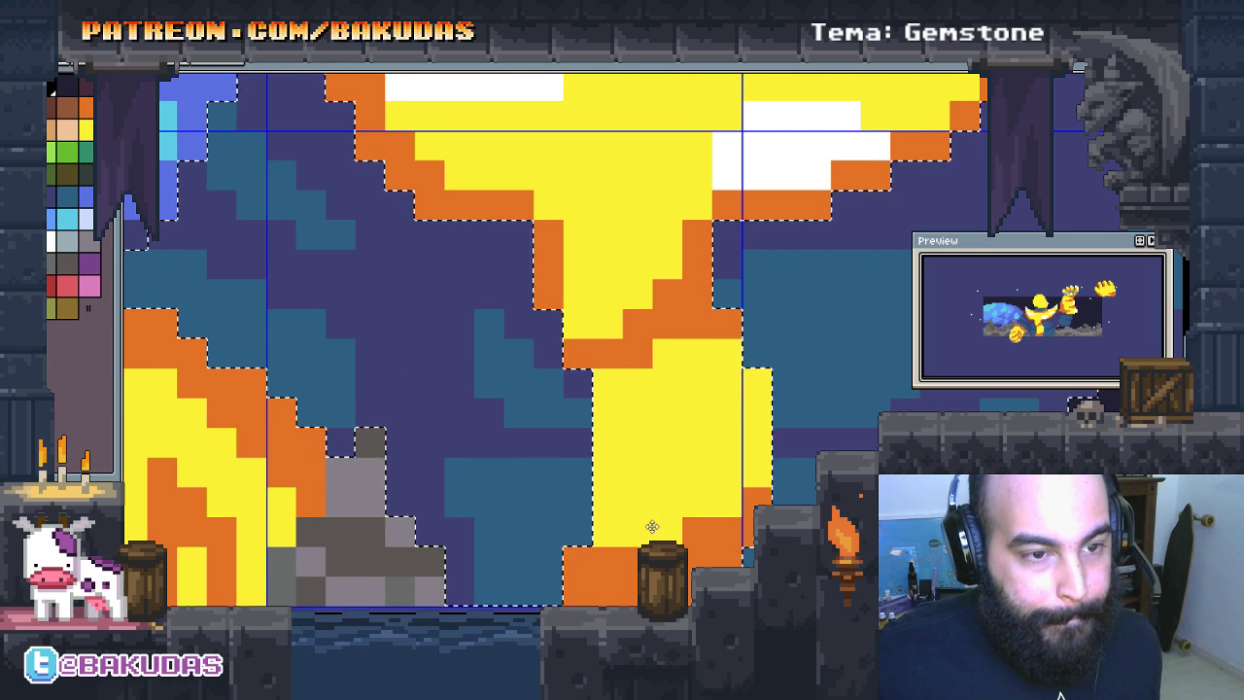
# Step: Paint the teal cells right of the chalice stem dark purple
pyautogui.hscroll(1, 680, 438)
pyautogui.click(699, 377)
pyautogui.moveTo(719, 320); pyautogui.dragTo(716, 254)
pyautogui.hscroll(1, 758, 301)
pyautogui.scroll(1, 758, 301)
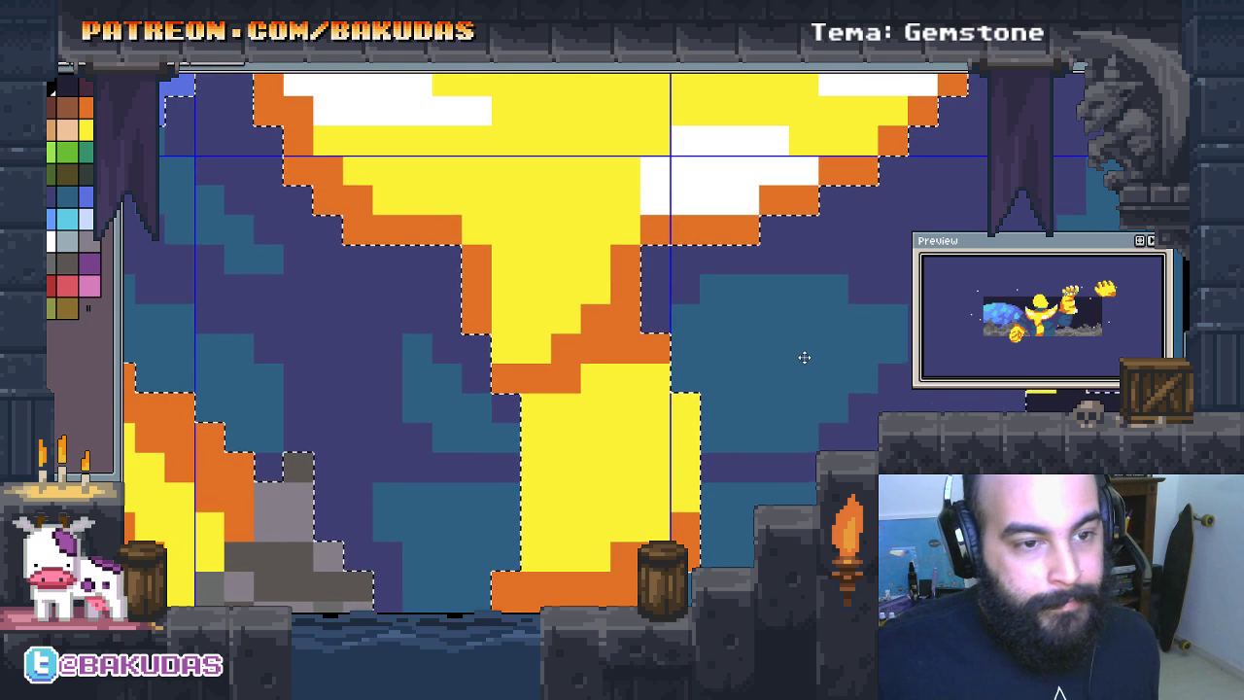
pyautogui.hscroll(1, 796, 361)
pyautogui.scroll(1, 796, 361)
# Step: Repaint a background row on the right and touch up nearby cells
pyautogui.moveTo(700, 306); pyautogui.dragTo(807, 306)
pyautogui.click(649, 336)
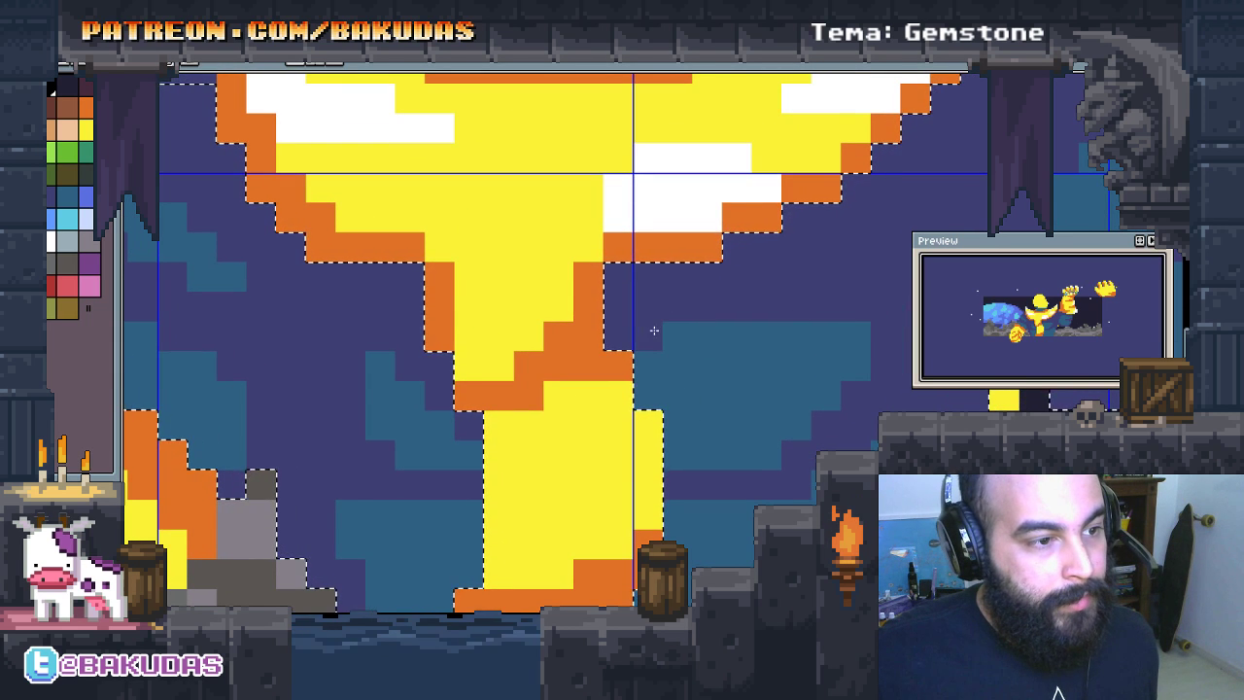
pyautogui.click(828, 322)
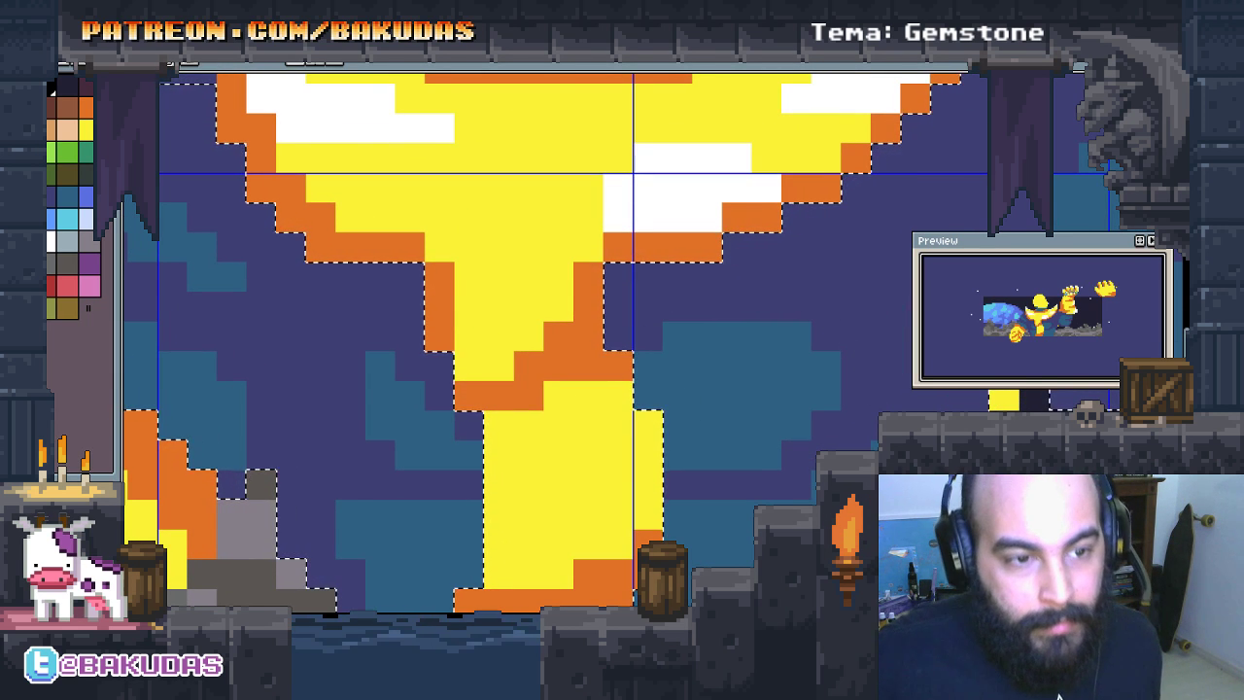
pyautogui.hscroll(1, 797, 398)
pyautogui.hscroll(2, 759, 471)
pyautogui.scroll(-1, 759, 472)
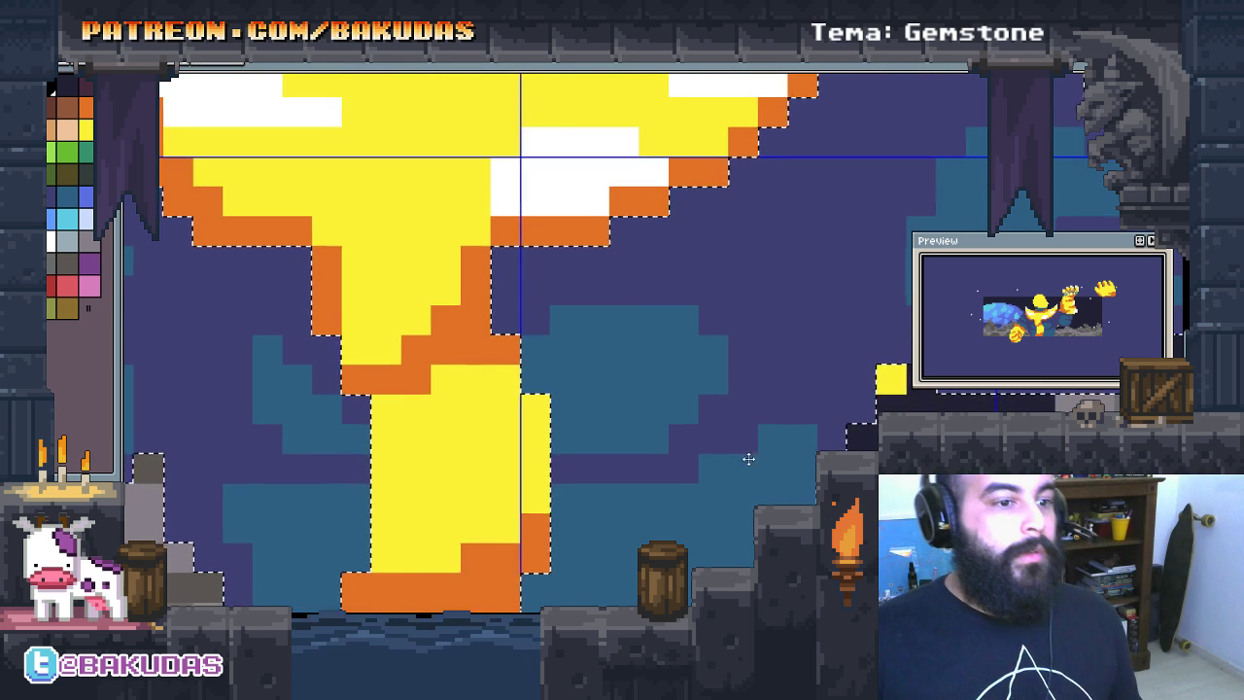
pyautogui.scroll(-3, 744, 453)
pyautogui.hscroll(-1, 745, 453)
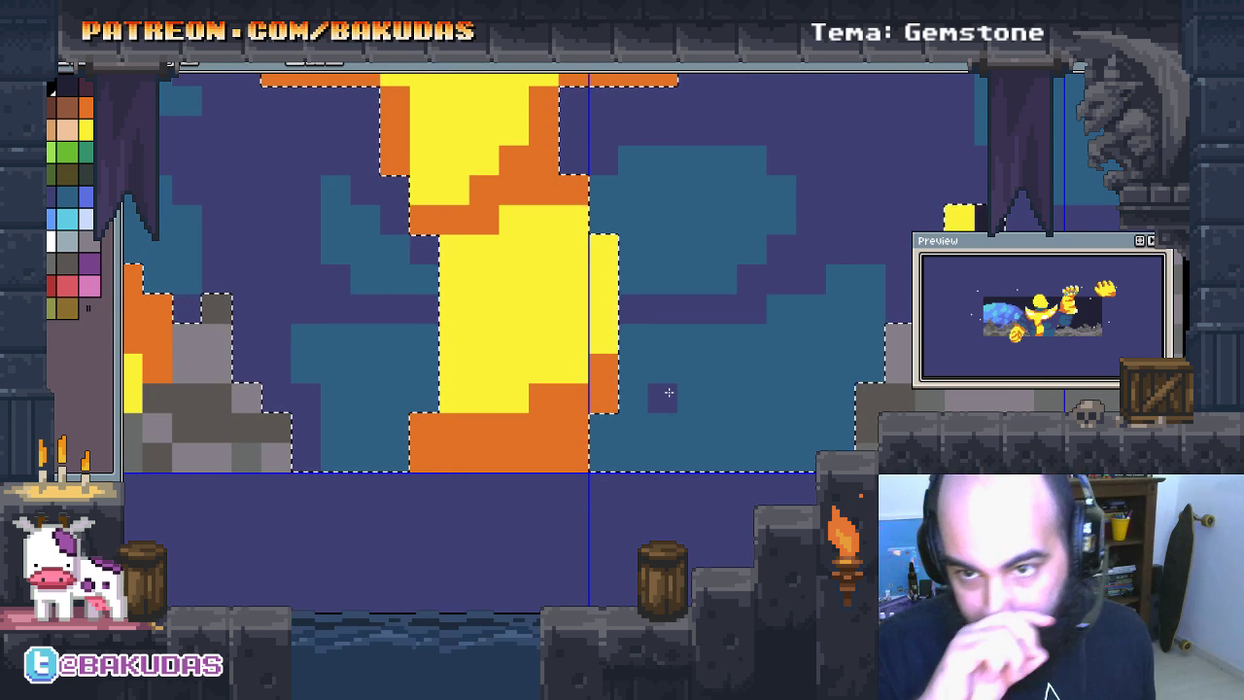
# Step: Paint a dark purple staircase block and column over the teal right of the stem
pyautogui.hscroll(1, 735, 422)
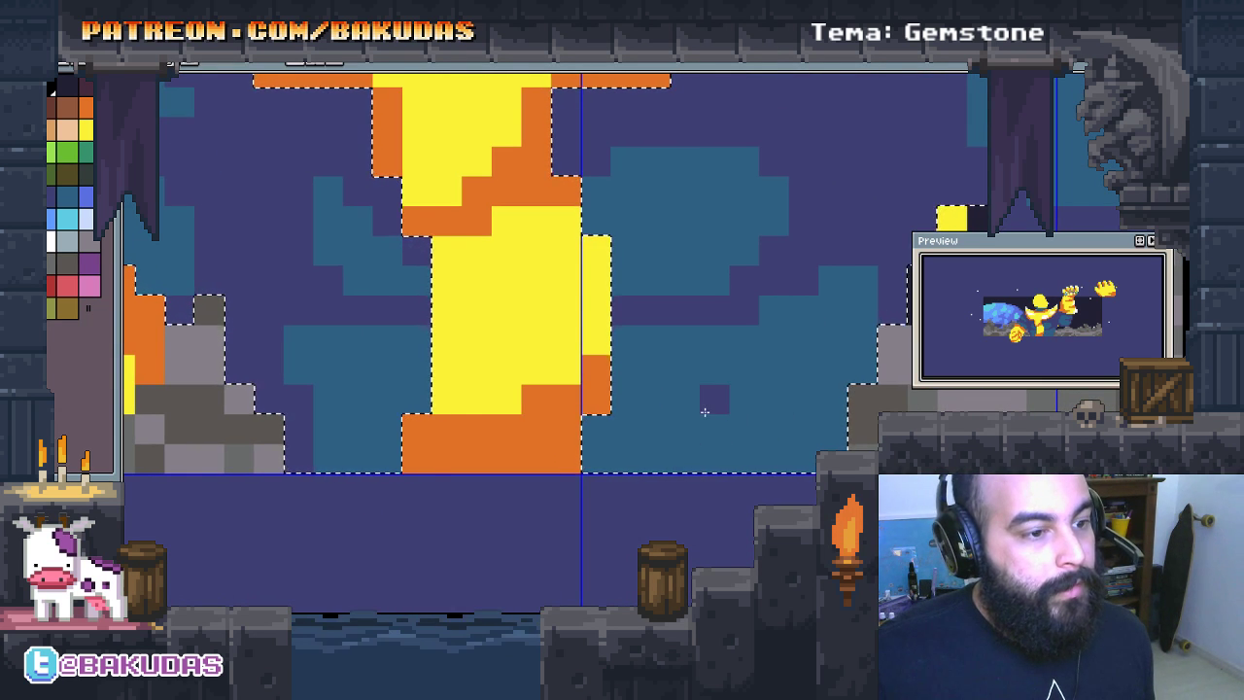
pyautogui.moveTo(707, 456)
pyautogui.mouseDown()
pyautogui.moveTo(707, 400)
pyautogui.moveTo(744, 399)
pyautogui.moveTo(744, 428)
pyautogui.mouseUp()
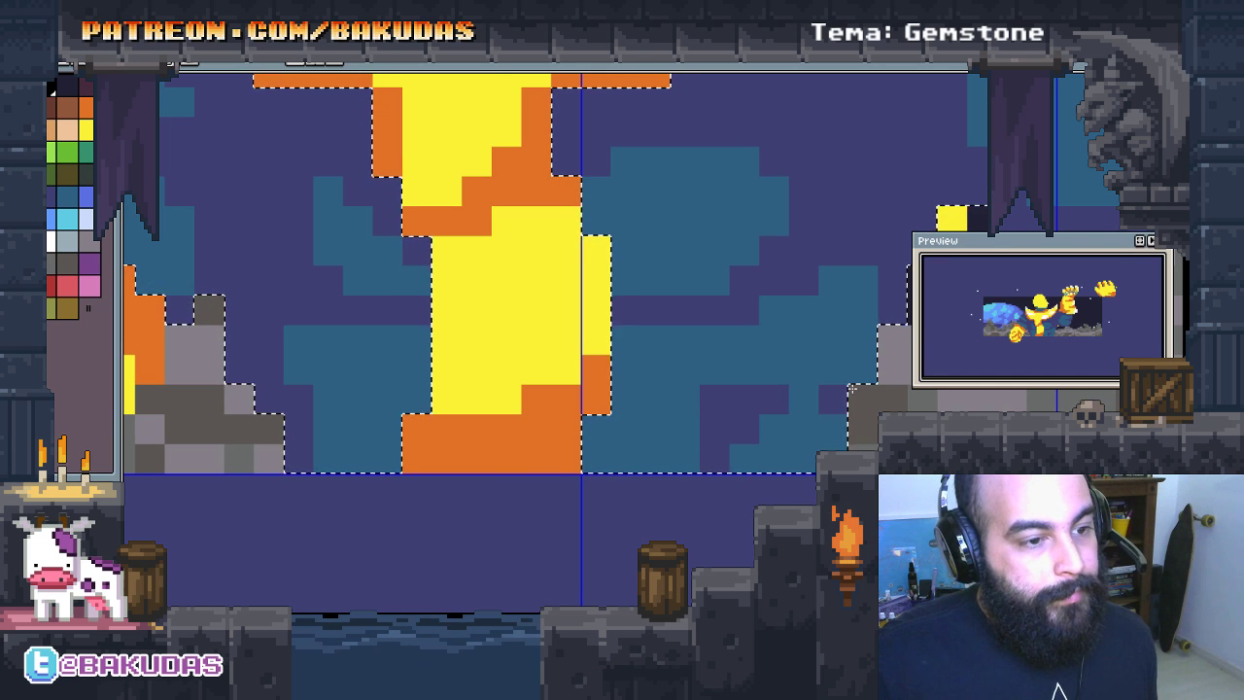
pyautogui.moveTo(834, 432)
pyautogui.mouseDown()
pyautogui.moveTo(829, 330)
pyautogui.moveTo(804, 379)
pyautogui.moveTo(865, 369)
pyautogui.mouseUp()
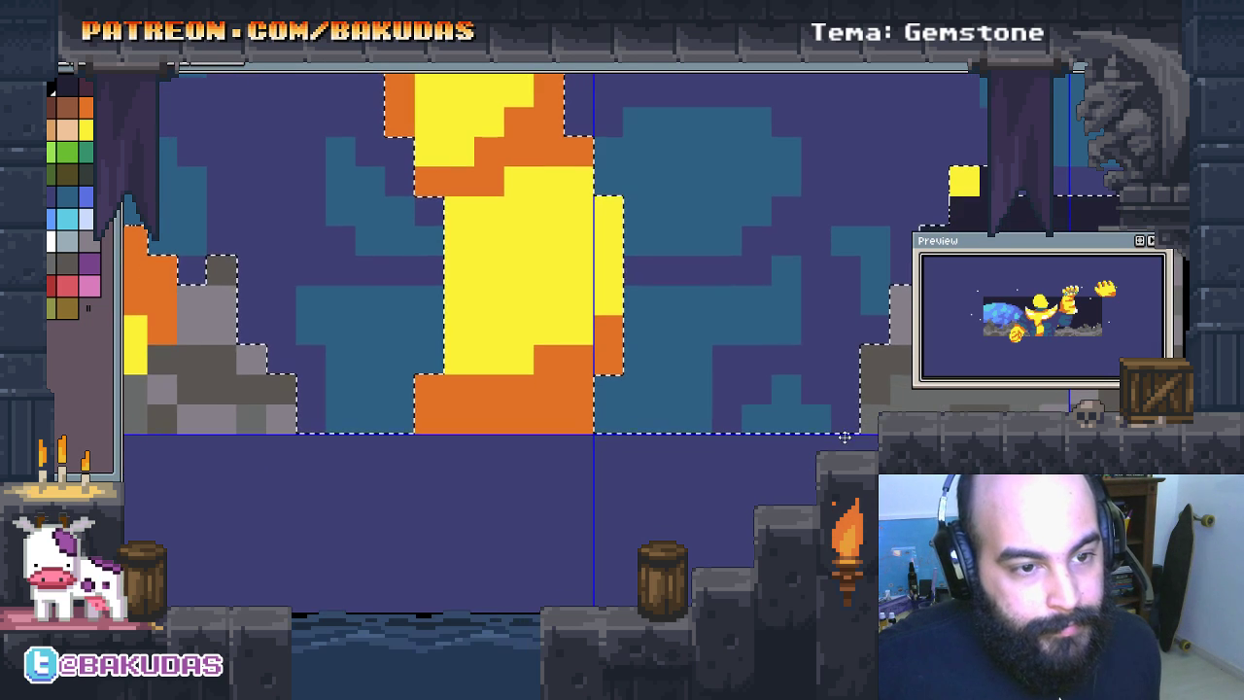
pyautogui.moveTo(700, 342)
pyautogui.mouseDown()
pyautogui.moveTo(707, 399)
pyautogui.moveTo(600, 394)
pyautogui.mouseUp()
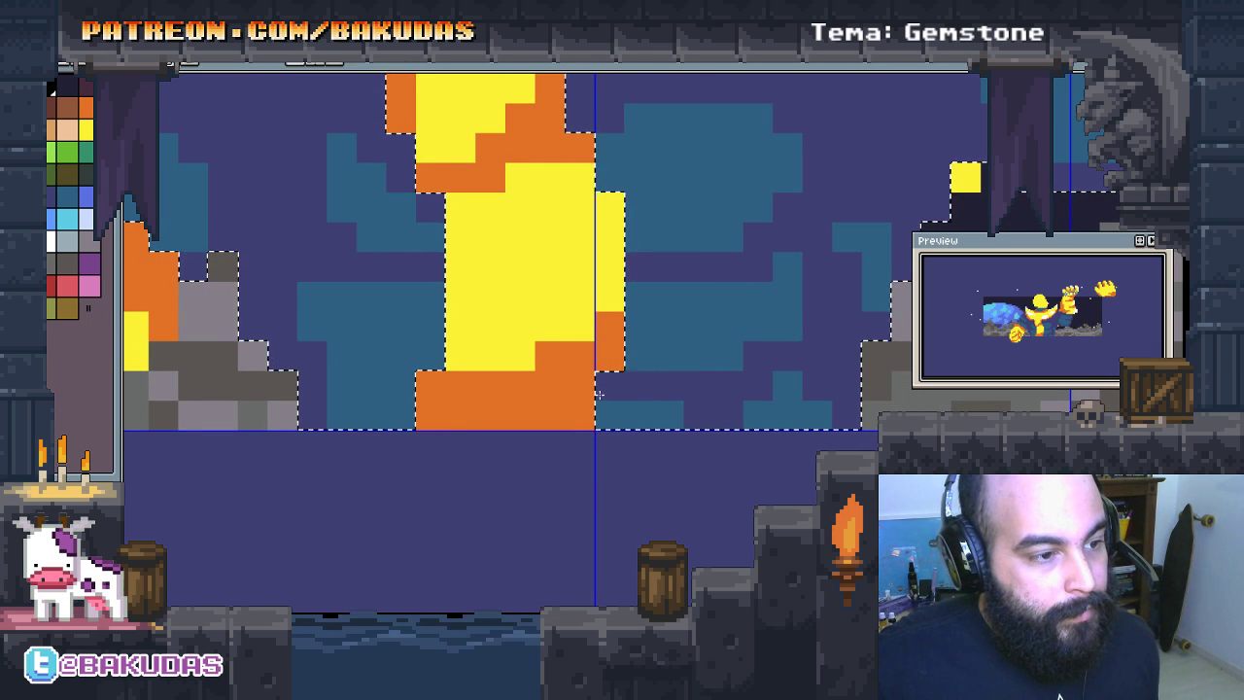
pyautogui.moveTo(813, 321)
pyautogui.mouseDown()
pyautogui.moveTo(814, 352)
pyautogui.moveTo(789, 383)
pyautogui.mouseUp()
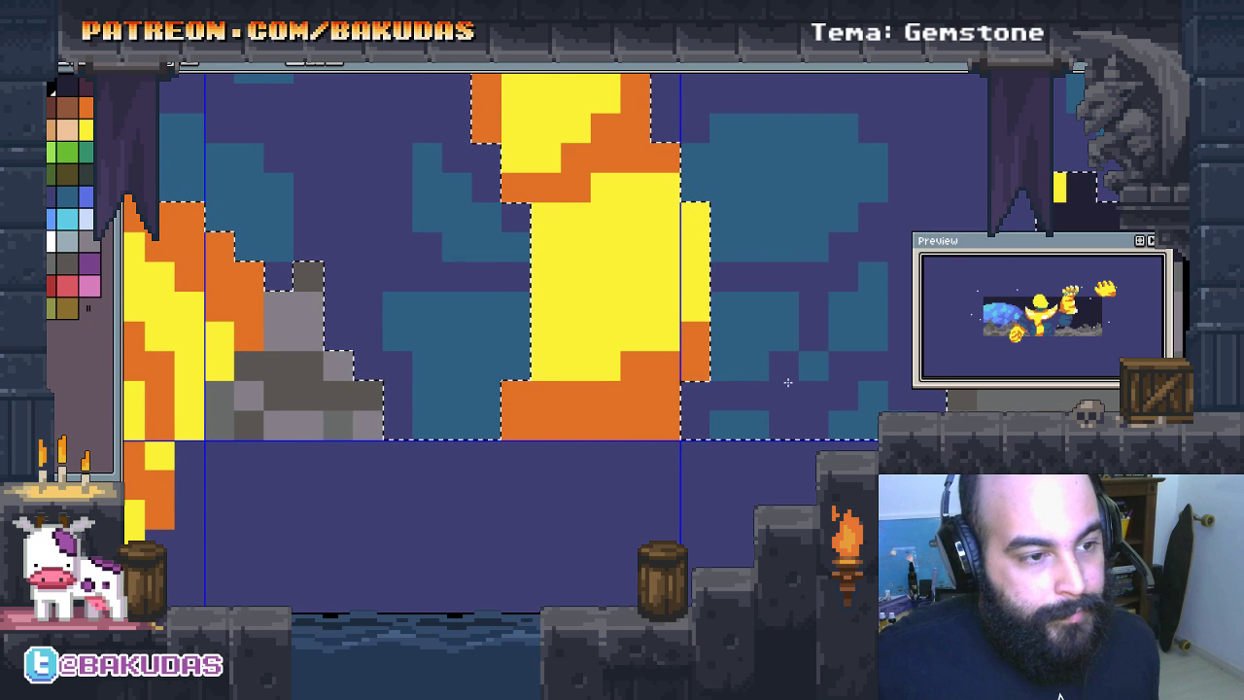
# Step: Paint more teal blocks and a vertical strip dark purple
pyautogui.moveTo(462, 322)
pyautogui.mouseDown()
pyautogui.moveTo(610, 299)
pyautogui.moveTo(634, 403)
pyautogui.mouseUp()
pyautogui.click(610, 299)
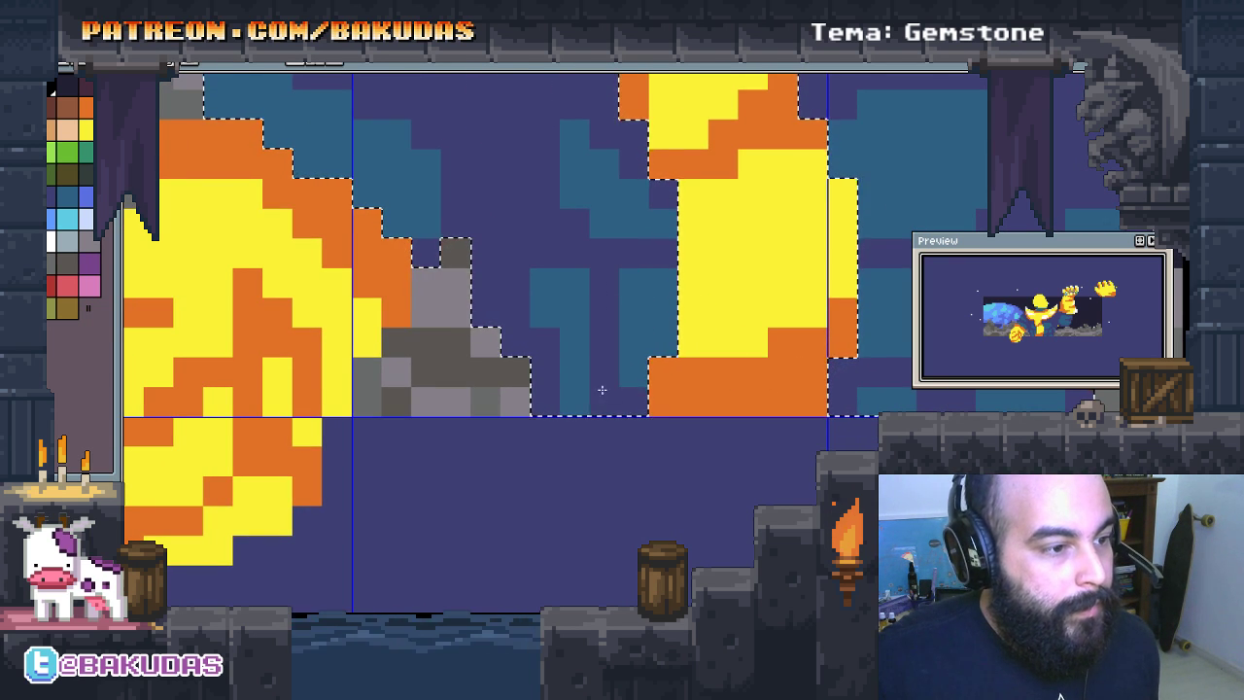
pyautogui.moveTo(545, 403); pyautogui.dragTo(553, 359)
pyautogui.click(575, 370)
pyautogui.moveTo(687, 418); pyautogui.dragTo(671, 452)
# Step: Paint a teal column dark purple on the left, restoring a few cells to teal
pyautogui.moveTo(528, 384)
pyautogui.mouseDown()
pyautogui.moveTo(528, 330)
pyautogui.moveTo(476, 356)
pyautogui.mouseUp()
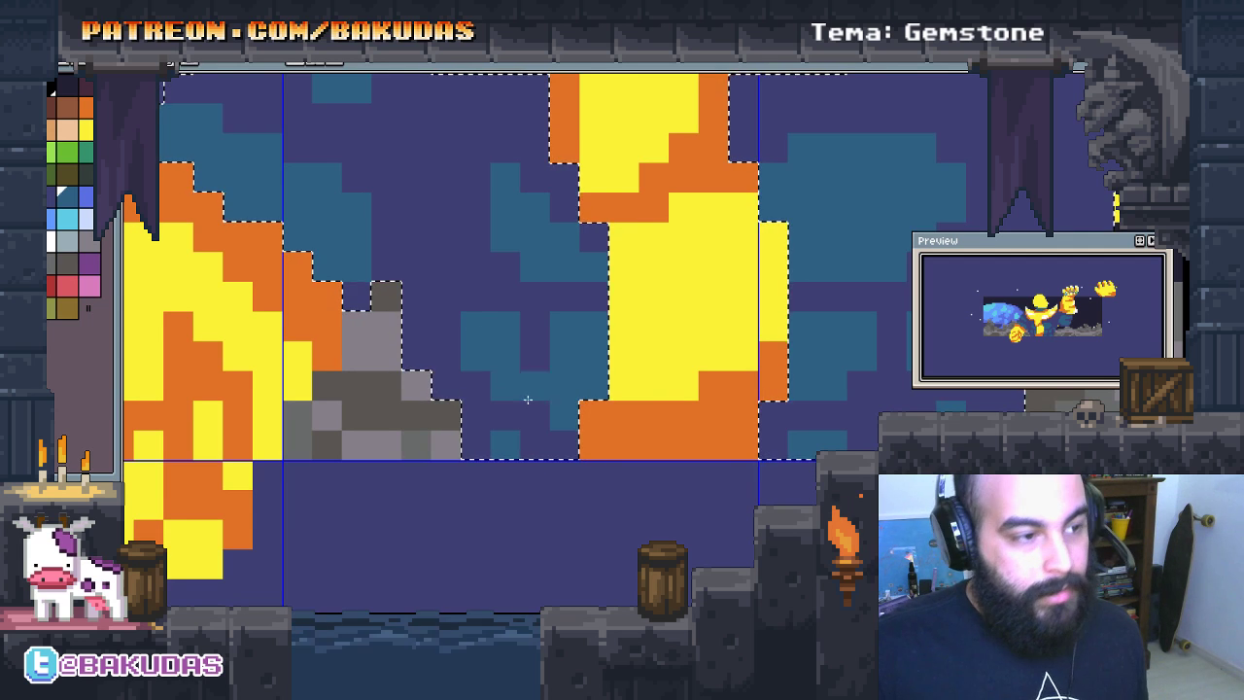
pyautogui.moveTo(536, 388); pyautogui.dragTo(485, 394)
pyautogui.click(447, 435)
pyautogui.moveTo(453, 444)
pyautogui.mouseDown()
pyautogui.moveTo(428, 455)
pyautogui.moveTo(414, 496)
pyautogui.mouseUp()
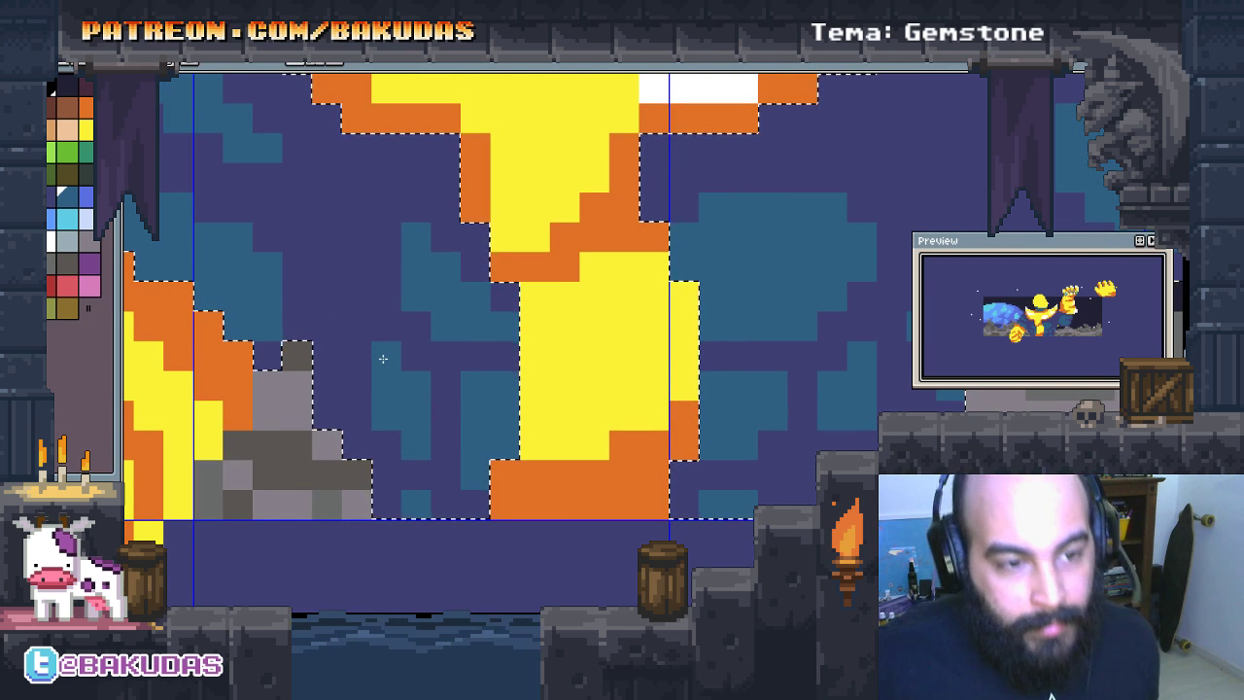
pyautogui.moveTo(383, 359); pyautogui.dragTo(304, 295)
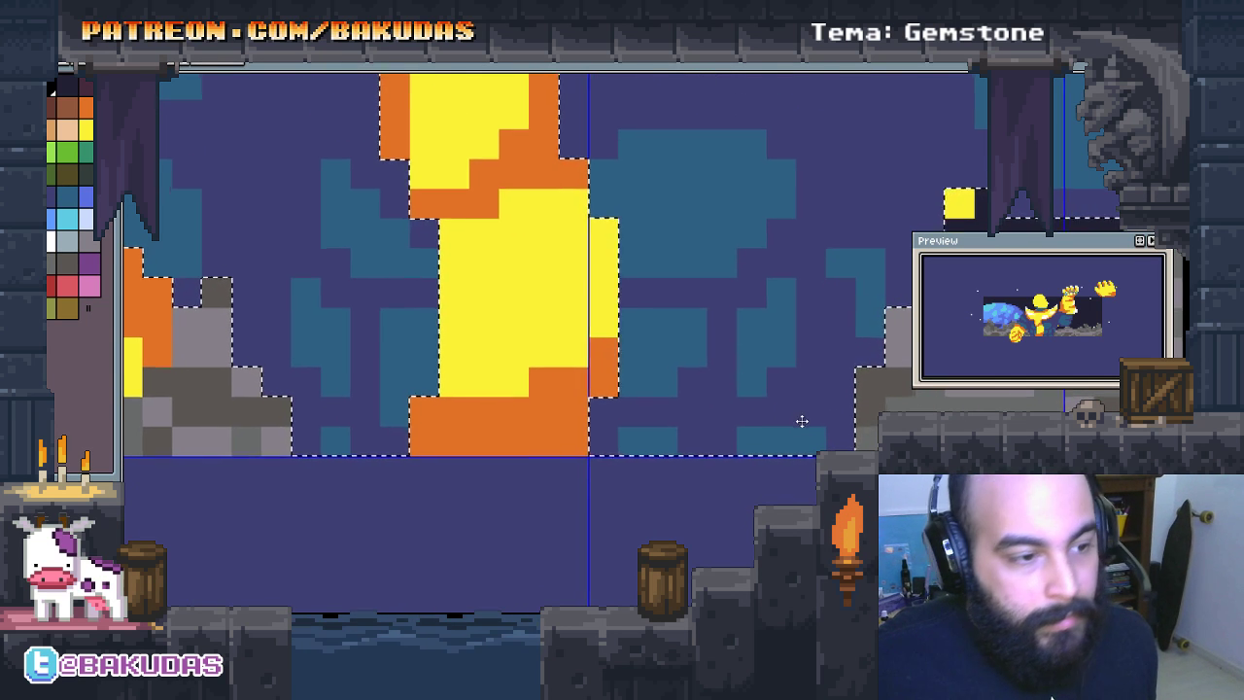
pyautogui.scroll(2, 768, 427)
pyautogui.scroll(2, 704, 473)
# Step: Paint light-blue highlight blocks on the teal patches, moving one stray pixel further right
pyautogui.scroll(-3, 705, 474)
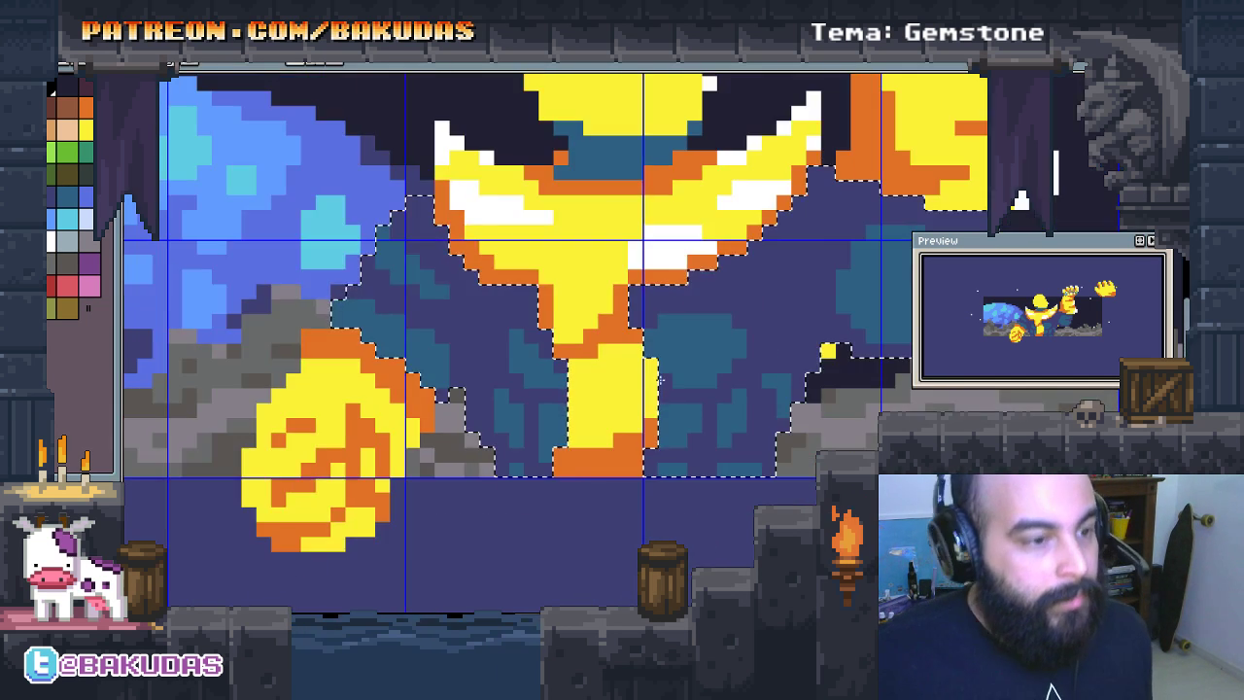
pyautogui.scroll(1, 633, 397)
pyautogui.scroll(1, 717, 411)
pyautogui.scroll(2, 687, 374)
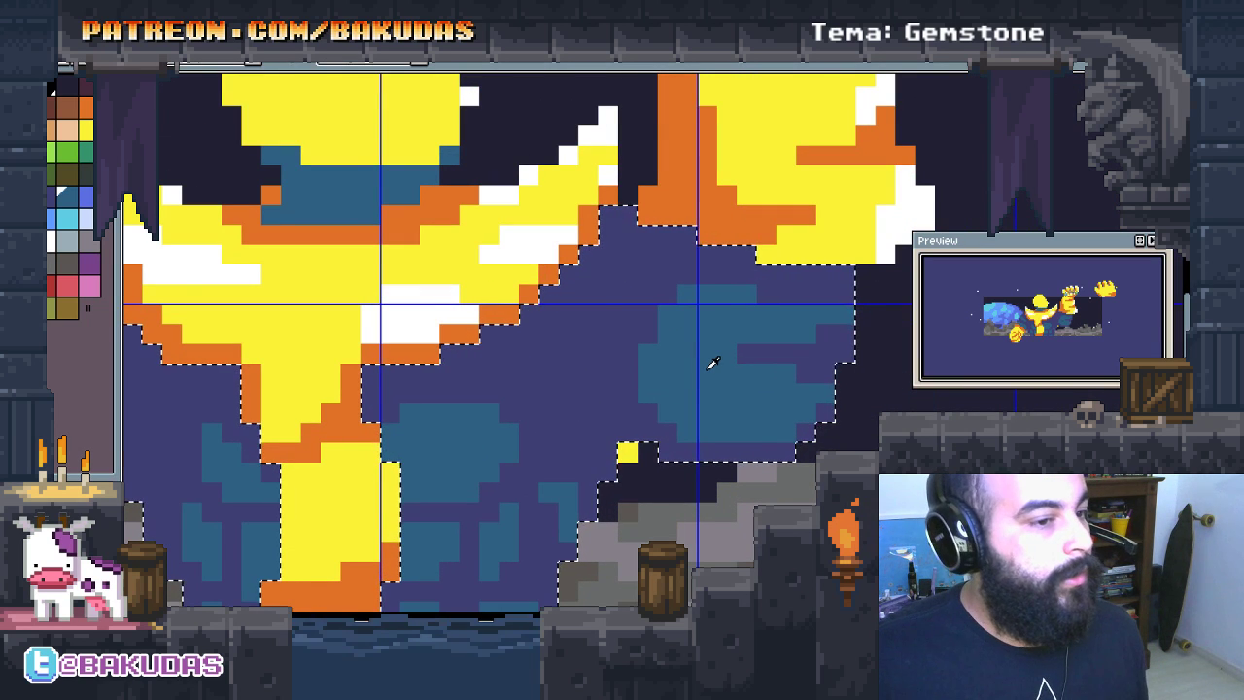
pyautogui.press(']')
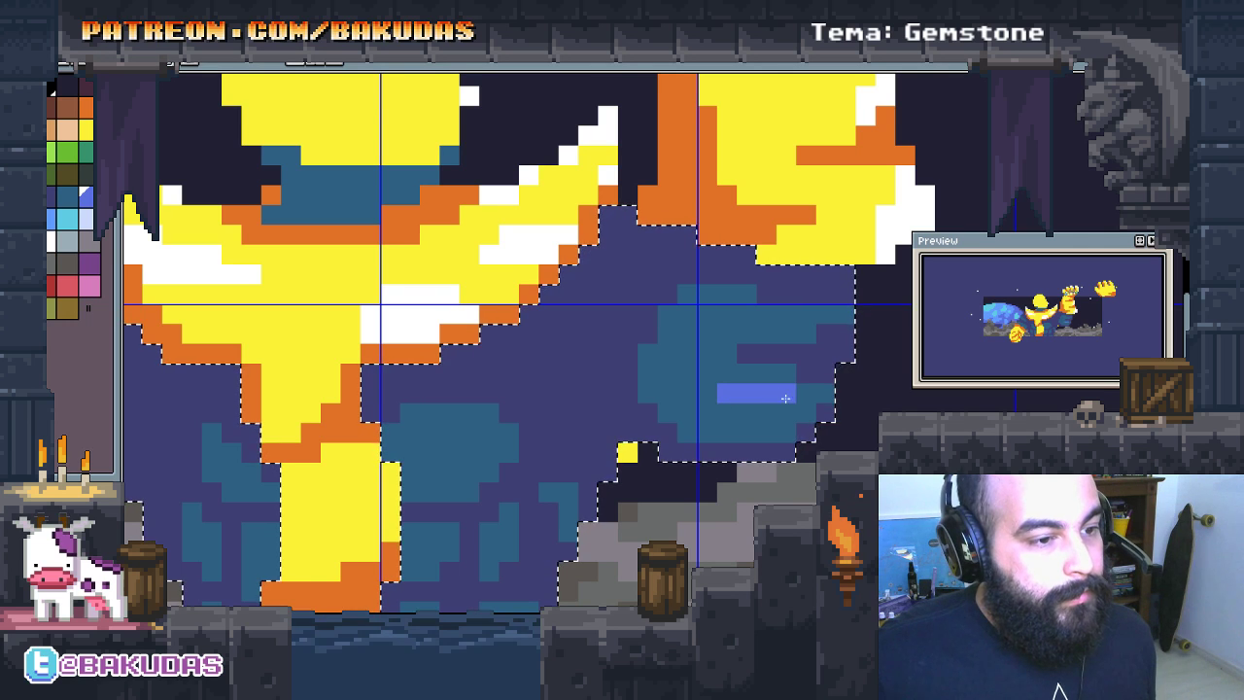
pyautogui.moveTo(786, 398); pyautogui.dragTo(770, 412)
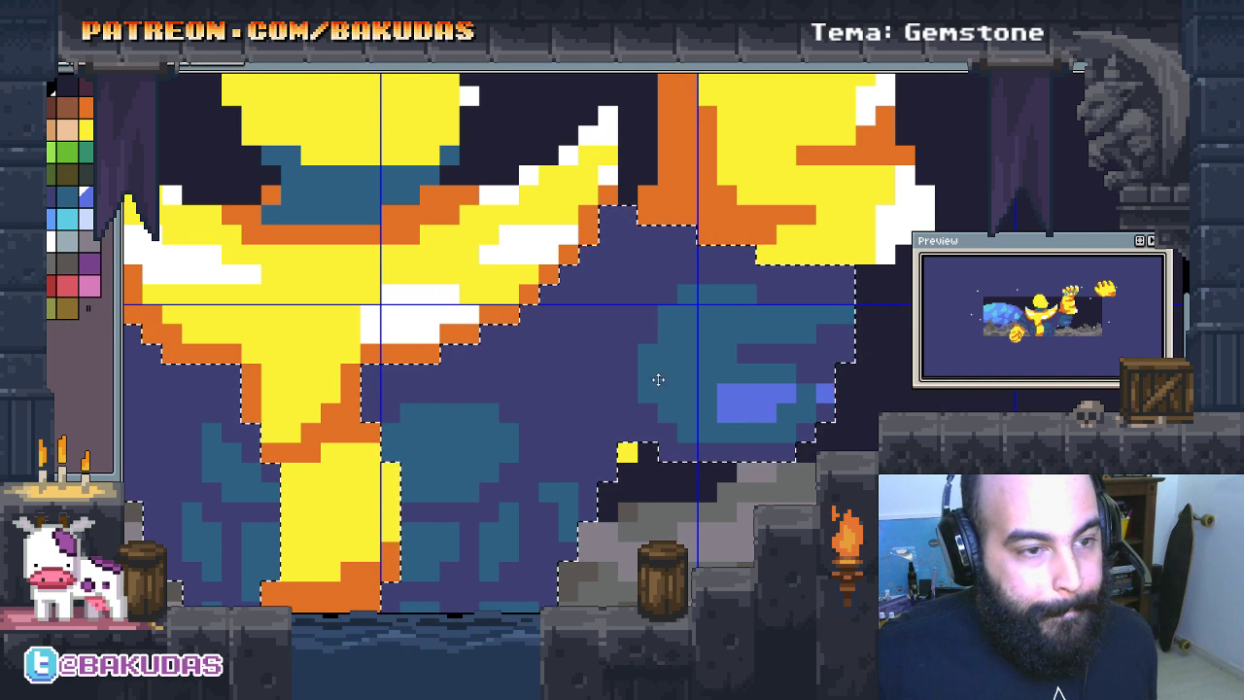
pyautogui.moveTo(658, 379); pyautogui.dragTo(645, 410)
pyautogui.moveTo(822, 346); pyautogui.dragTo(766, 365)
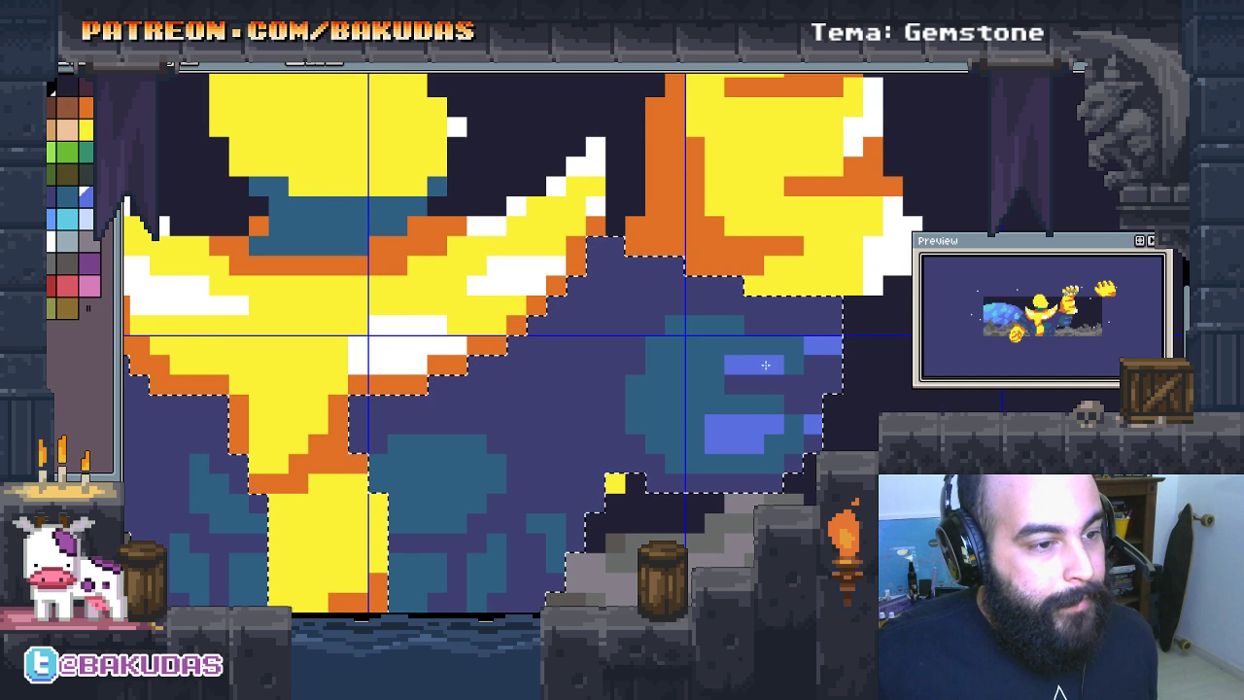
pyautogui.click(671, 456)
pyautogui.hotkey('ctrl', 'z')
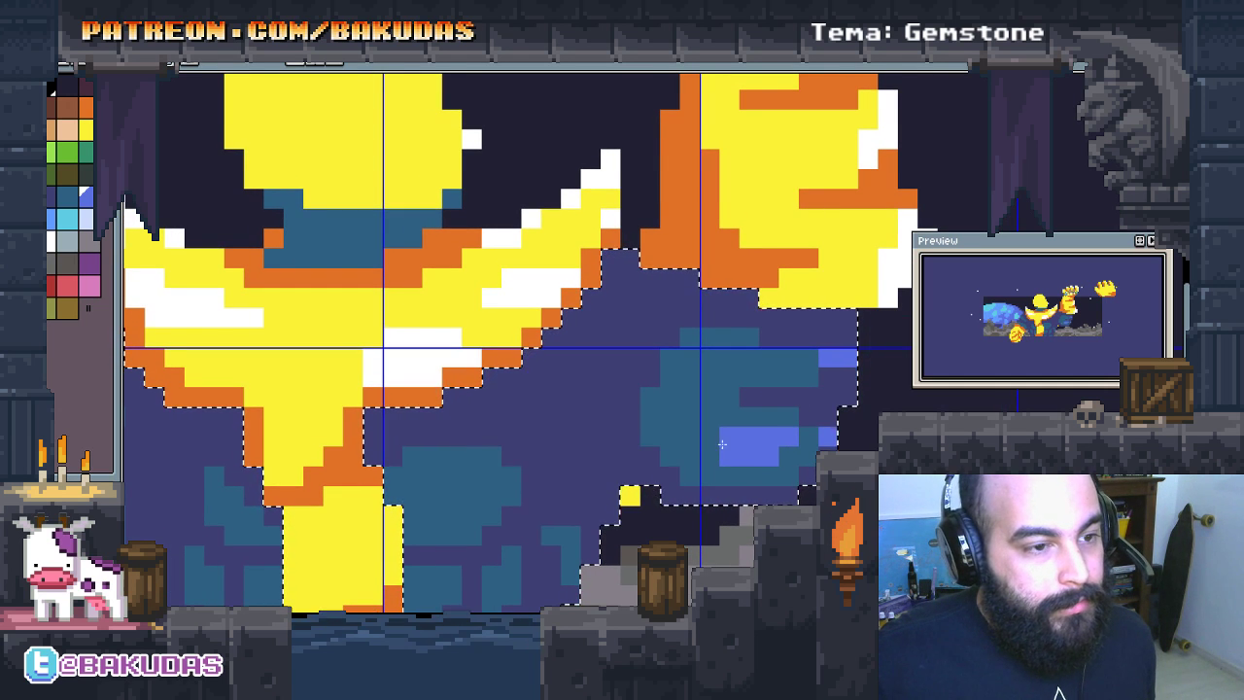
pyautogui.click(789, 377)
# Step: Pan and zoom around the scene to bring the chalice centre back into view
pyautogui.scroll(-2, 514, 483)
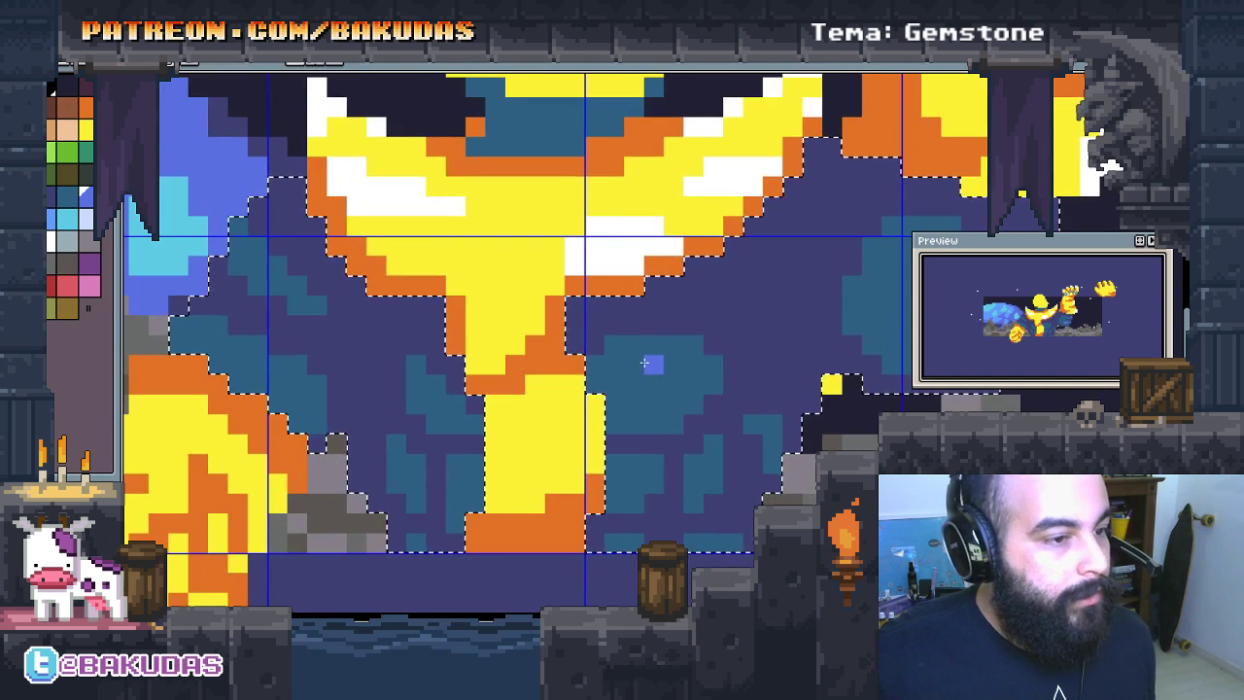
pyautogui.scroll(2, 659, 348)
pyautogui.moveTo(659, 348); pyautogui.dragTo(710, 280)
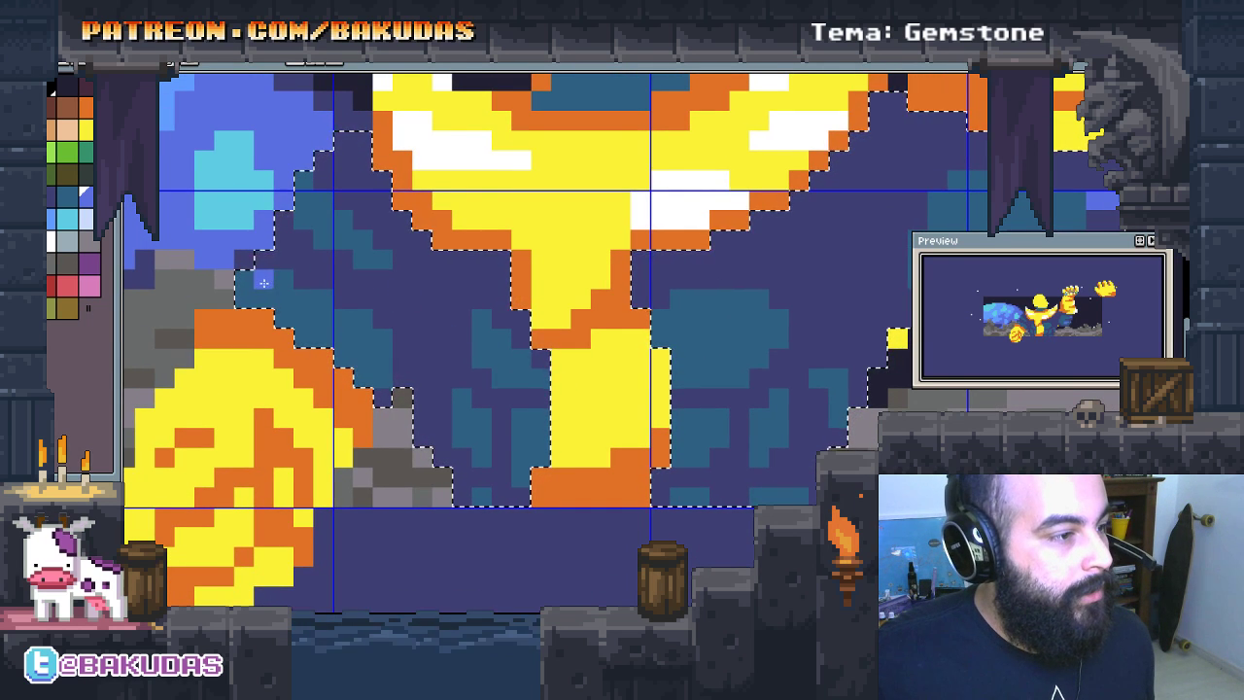
pyautogui.moveTo(691, 319); pyautogui.dragTo(543, 396)
pyautogui.scroll(-1, 546, 397)
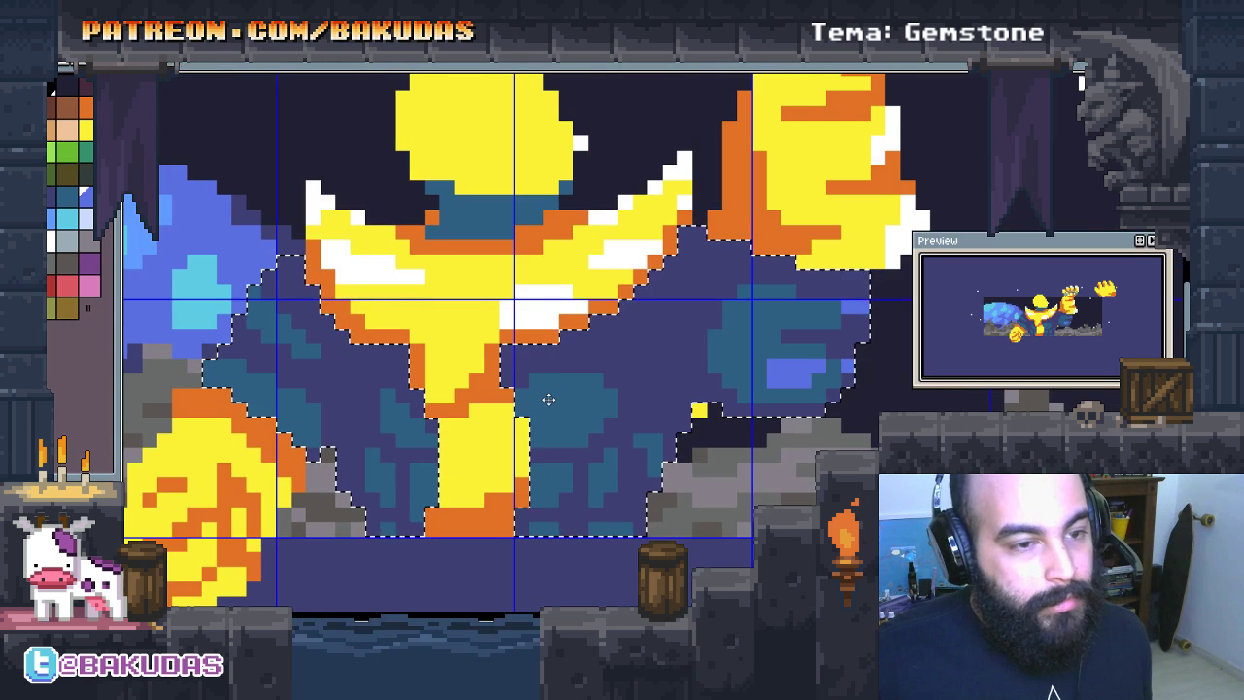
pyautogui.scroll(1, 550, 396)
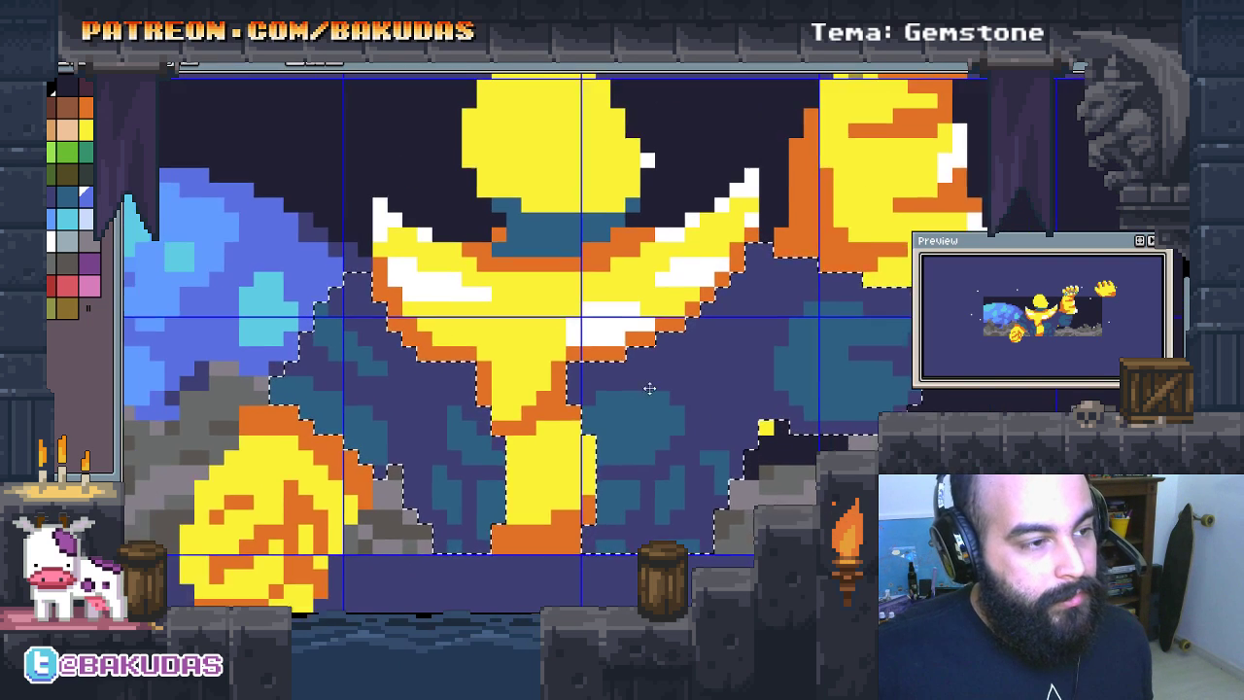
pyautogui.scroll(-3, 632, 399)
pyautogui.scroll(4, 761, 407)
pyautogui.scroll(1, 605, 203)
# Step: Paint the teal neck rows dark purple, keeping one teal pixel in the band
pyautogui.scroll(1, 489, 275)
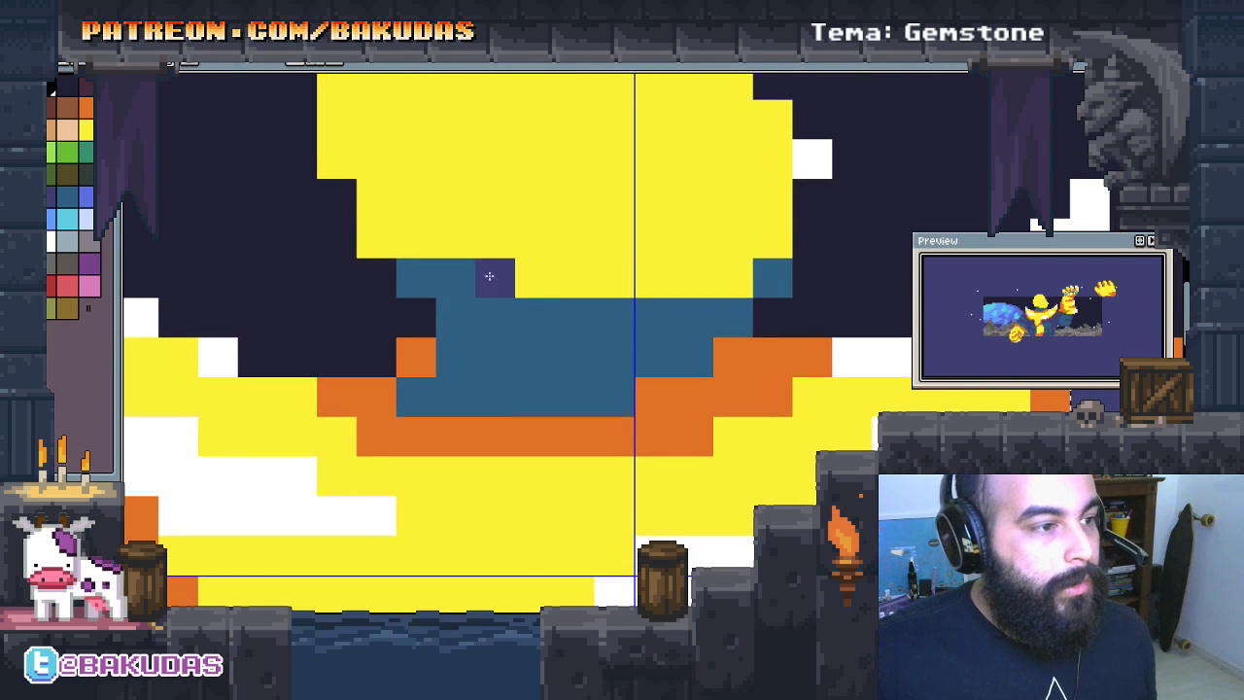
pyautogui.moveTo(427, 277); pyautogui.dragTo(538, 313)
pyautogui.moveTo(429, 412)
pyautogui.mouseDown()
pyautogui.moveTo(438, 401)
pyautogui.moveTo(612, 399)
pyautogui.mouseUp()
pyautogui.moveTo(601, 336); pyautogui.dragTo(727, 304)
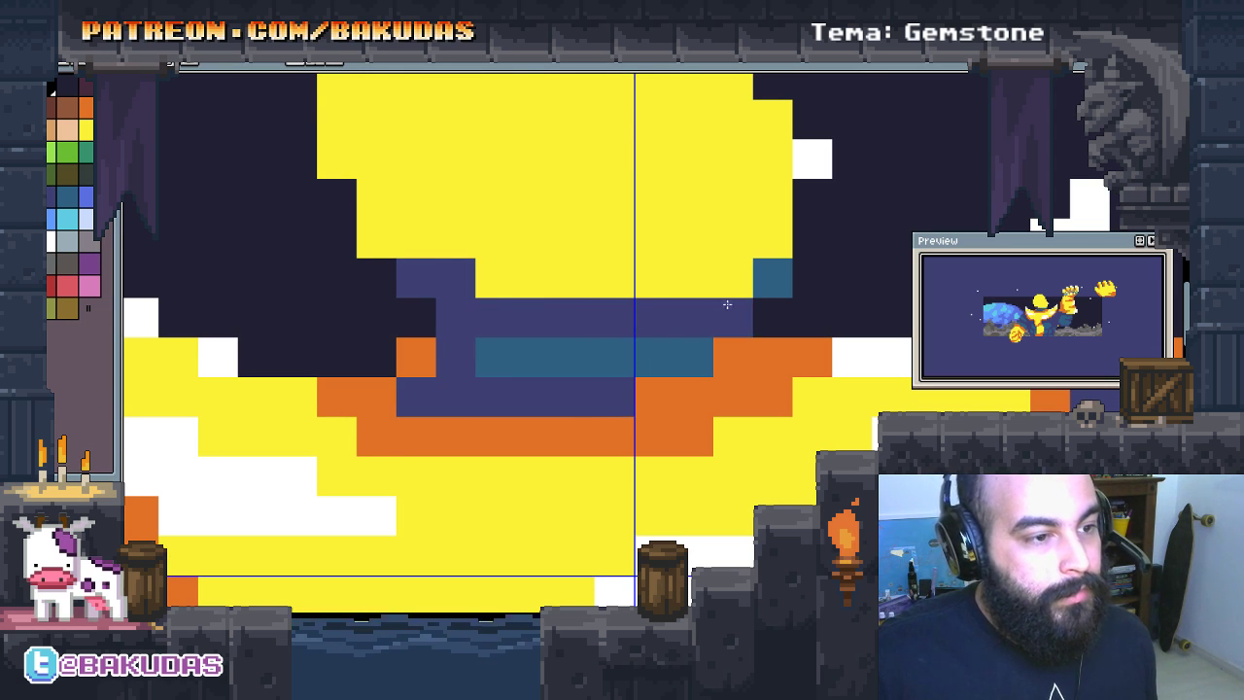
pyautogui.click(706, 349)
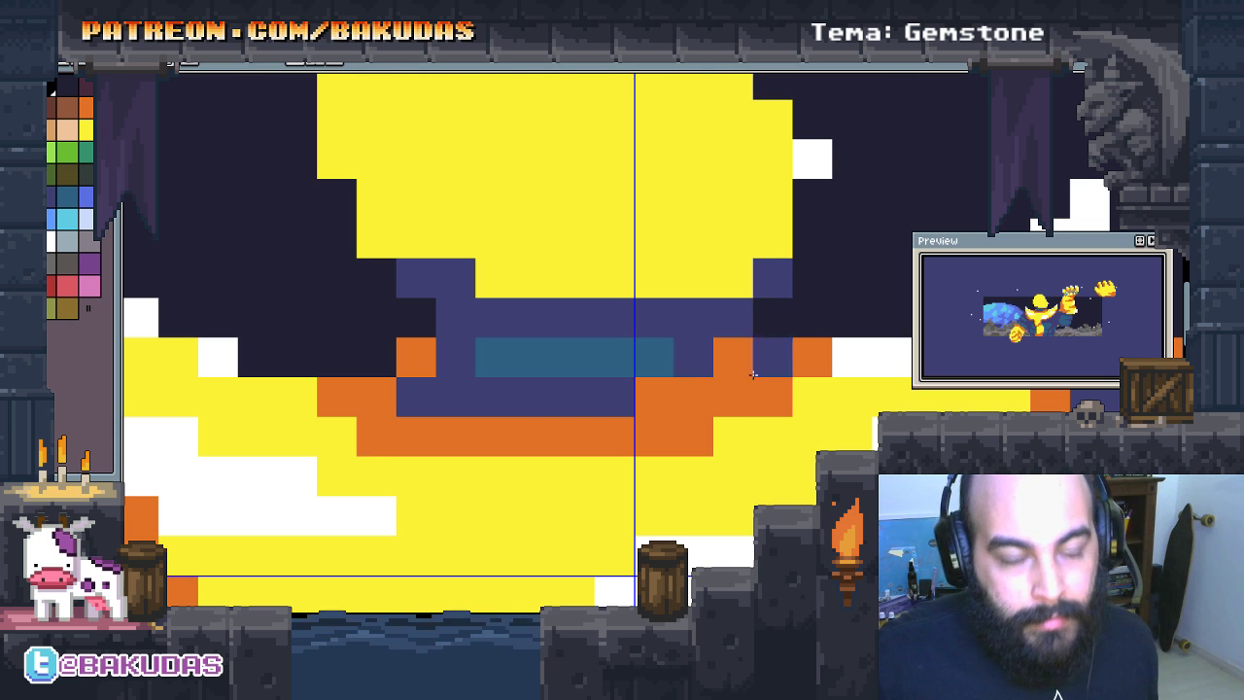
# Step: Draw a dark diagonal stroke in the background just above the head
pyautogui.scroll(-1, 753, 374)
pyautogui.scroll(-1, 694, 411)
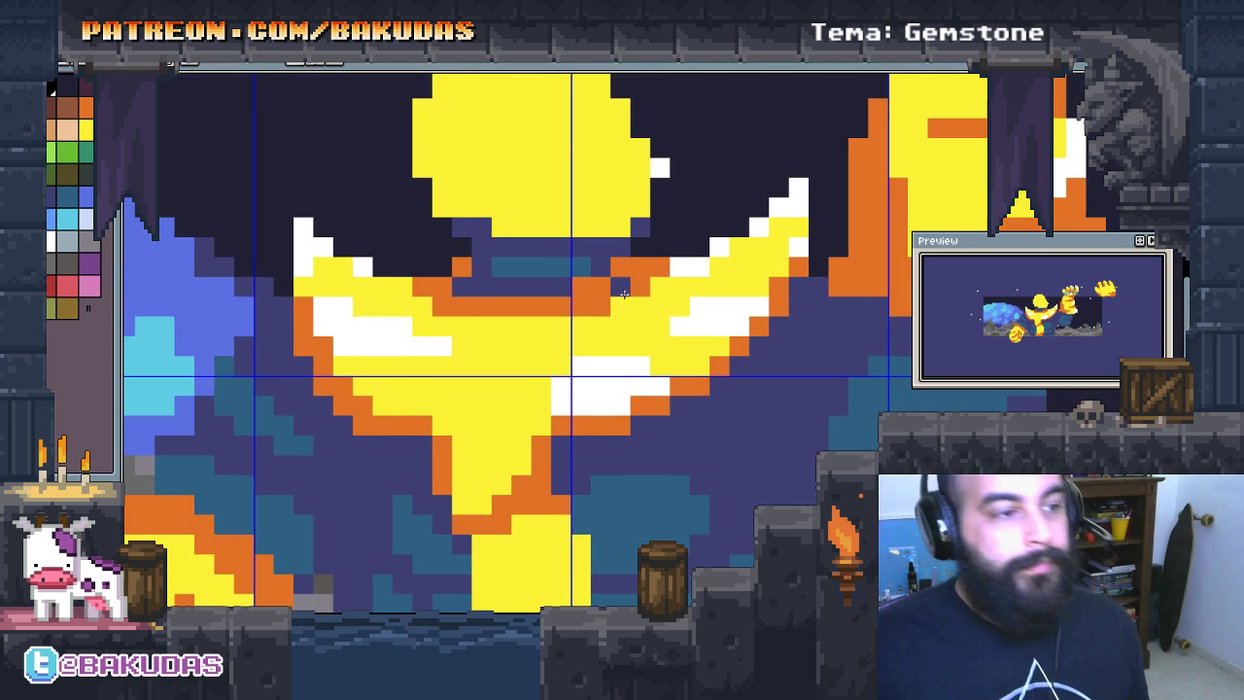
pyautogui.scroll(-1, 624, 294)
pyautogui.scroll(-1, 650, 314)
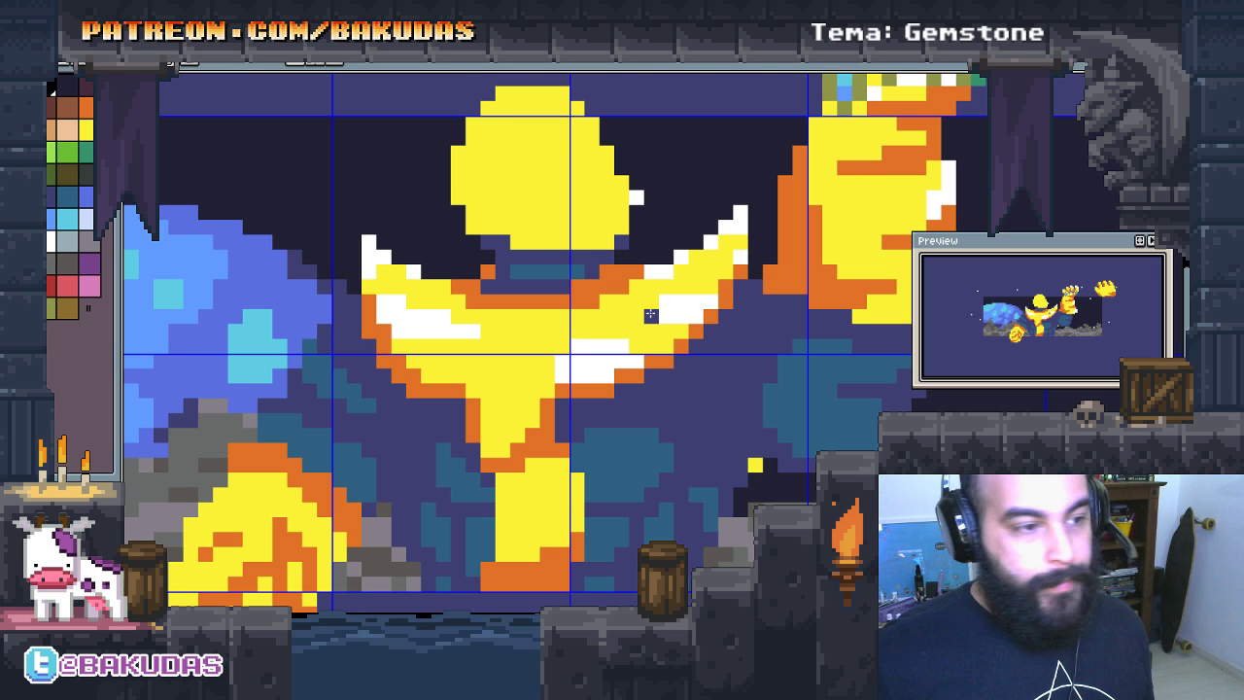
pyautogui.scroll(-2, 624, 356)
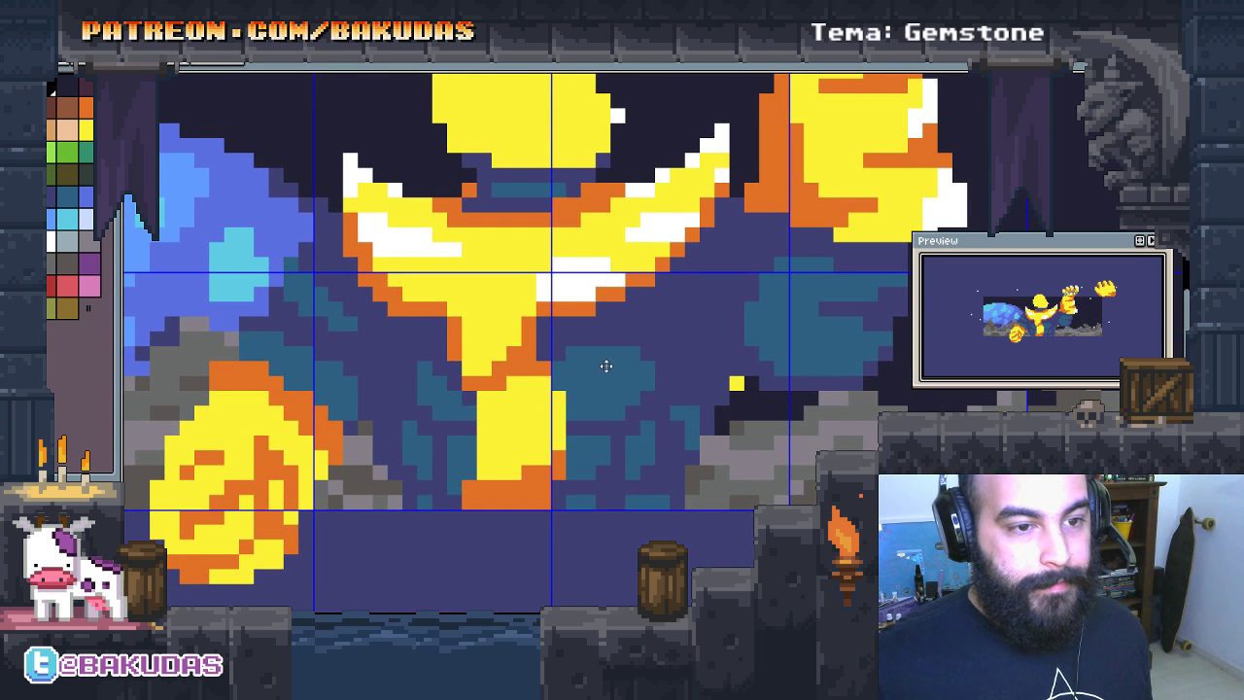
pyautogui.moveTo(606, 365); pyautogui.dragTo(608, 327)
pyautogui.scroll(1, 608, 328)
pyautogui.scroll(1, 664, 441)
pyautogui.scroll(1, 580, 296)
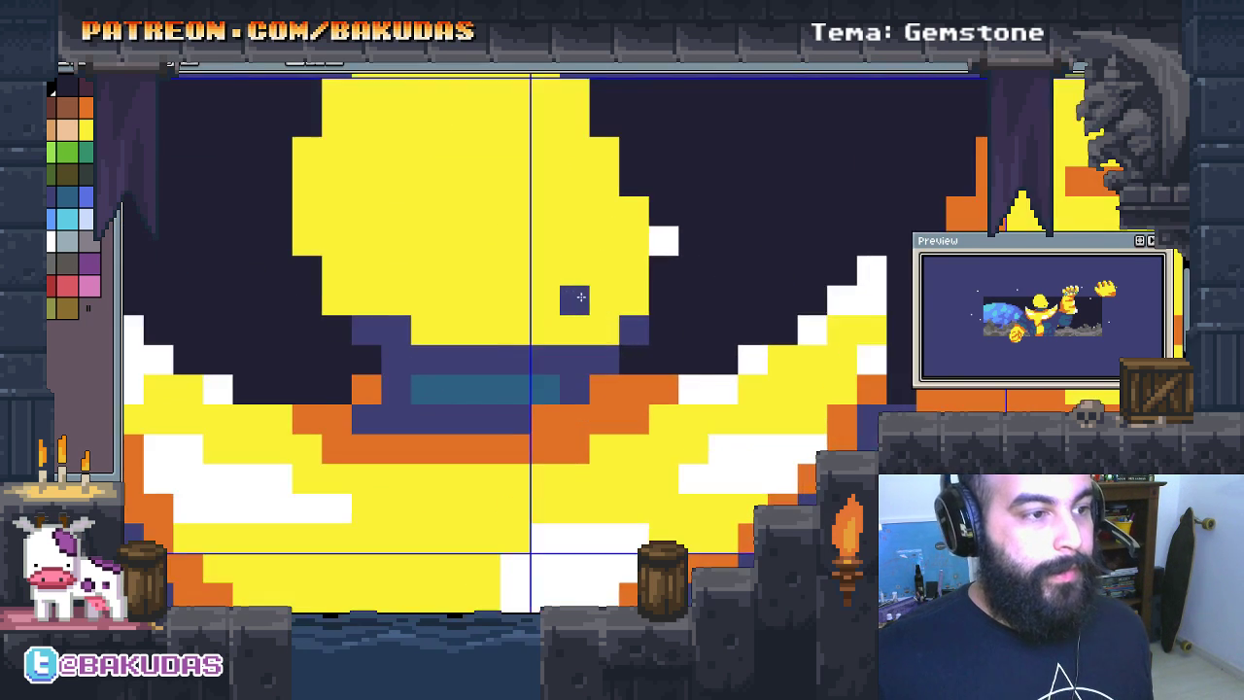
pyautogui.scroll(1, 580, 297)
pyautogui.scroll(-2, 584, 224)
pyautogui.scroll(1, 631, 358)
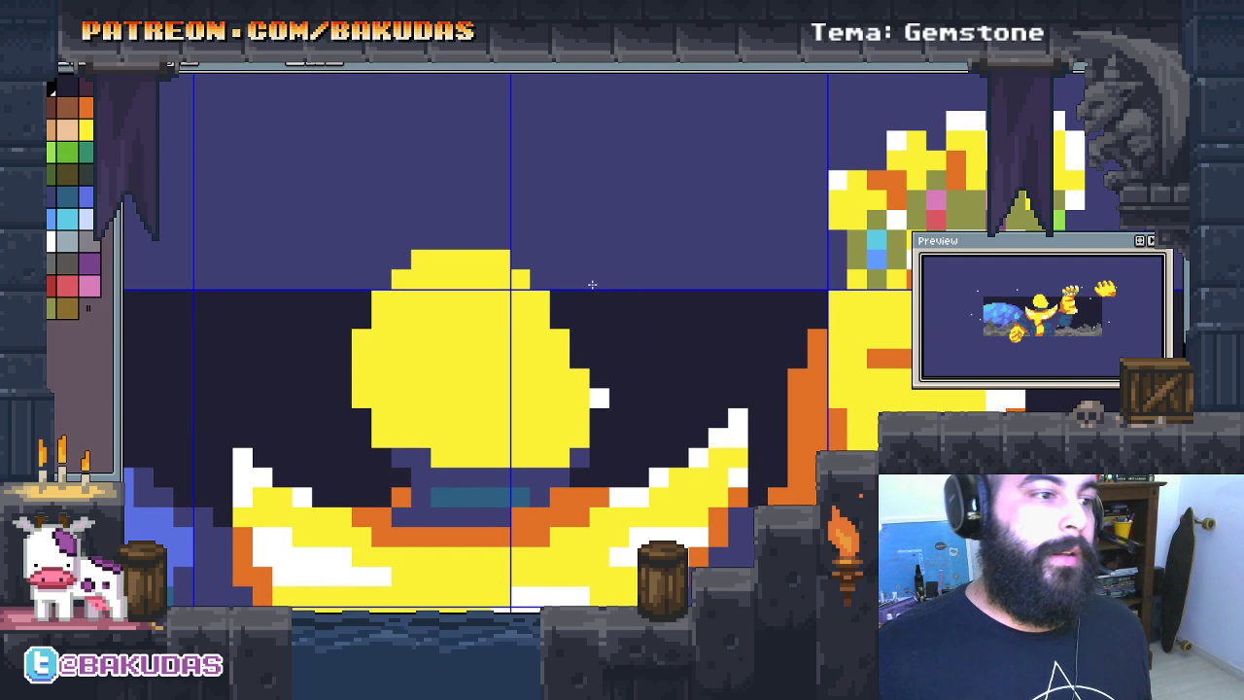
pyautogui.moveTo(593, 252); pyautogui.dragTo(647, 180)
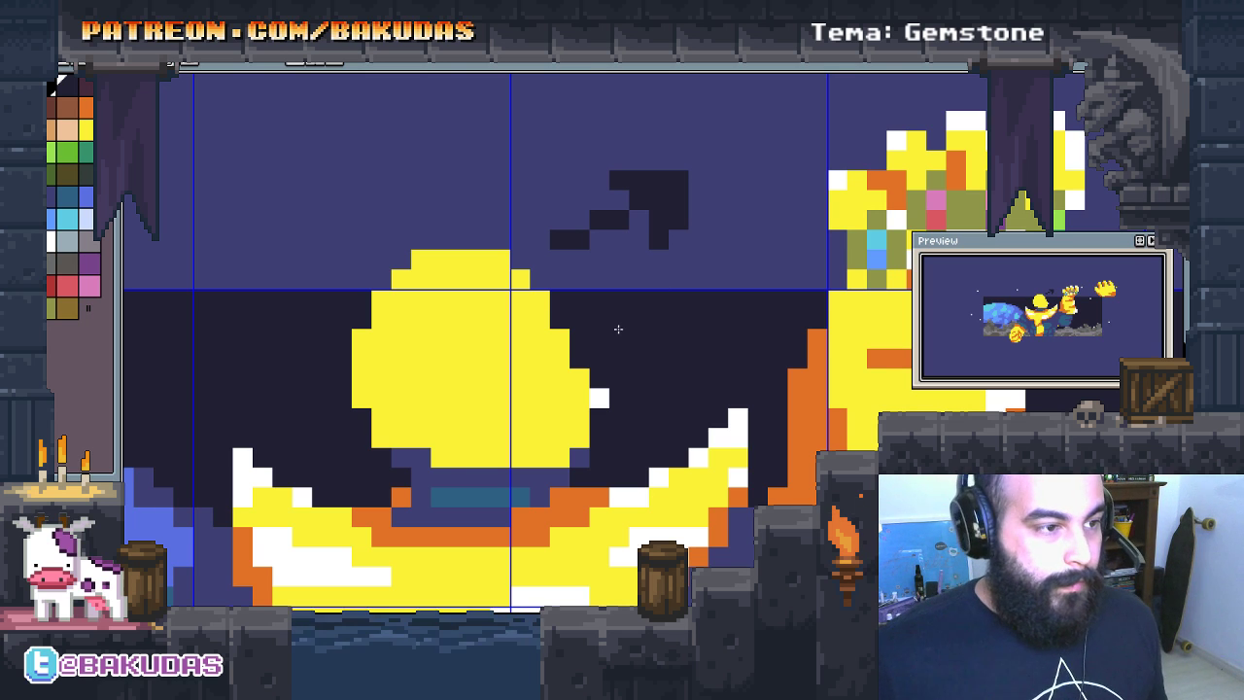
pyautogui.scroll(1, 619, 330)
pyautogui.scroll(1, 593, 276)
pyautogui.scroll(1, 634, 279)
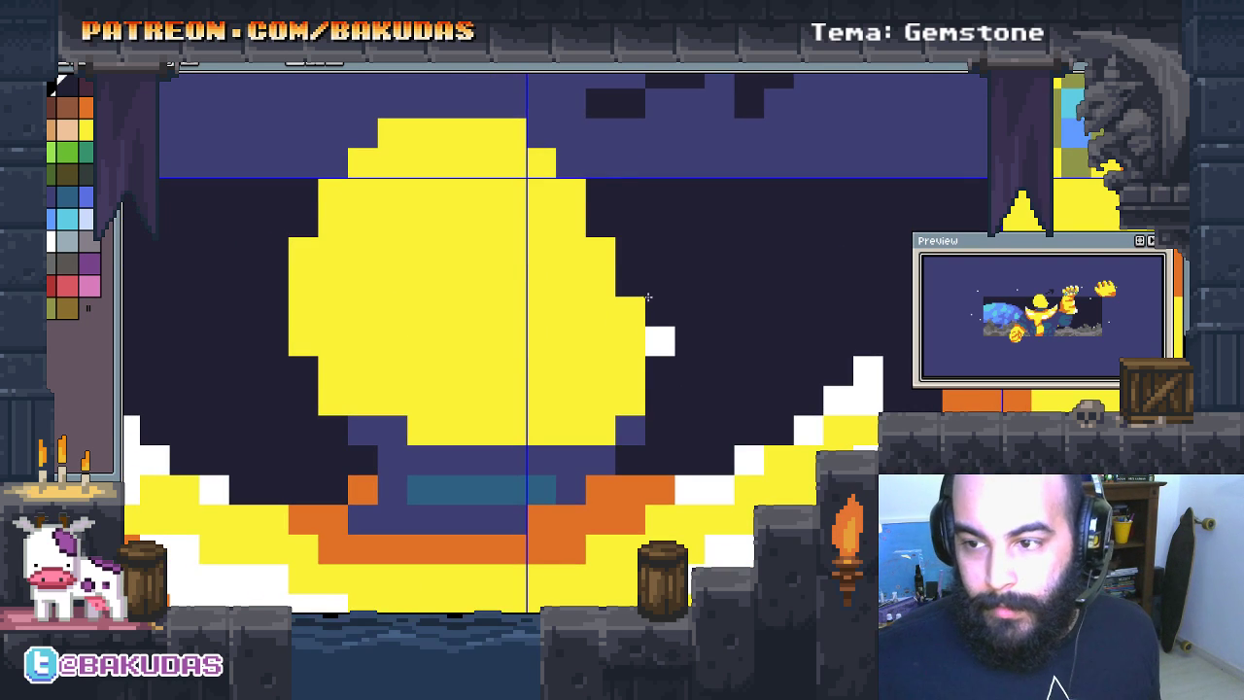
# Step: Pick the purple swatch and paint a stepped purple bar across the top of the yellow head
pyautogui.click(437, 303)
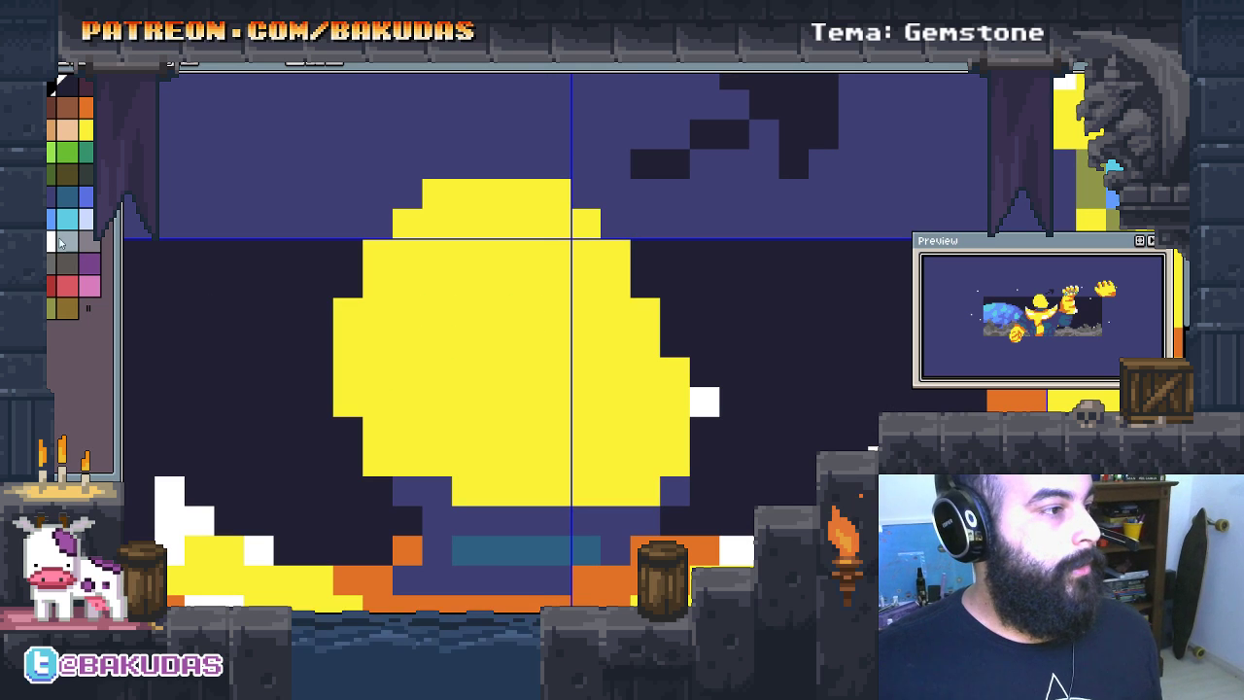
pyautogui.click(88, 265)
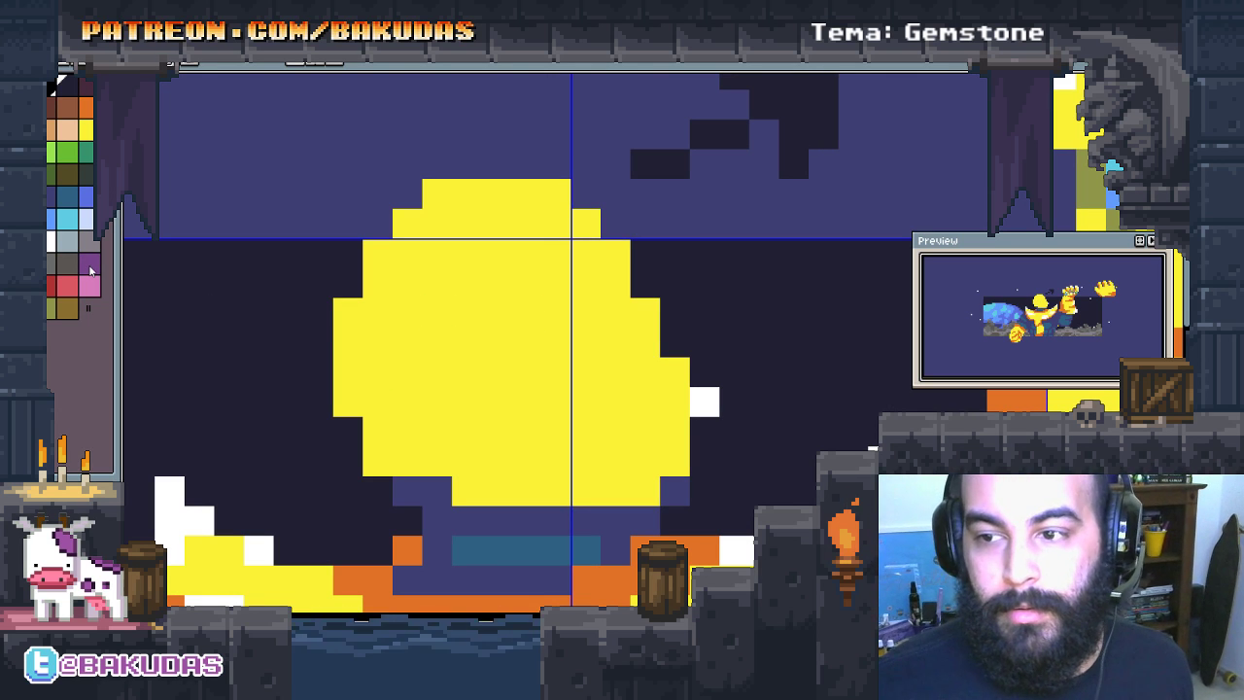
pyautogui.click(495, 282)
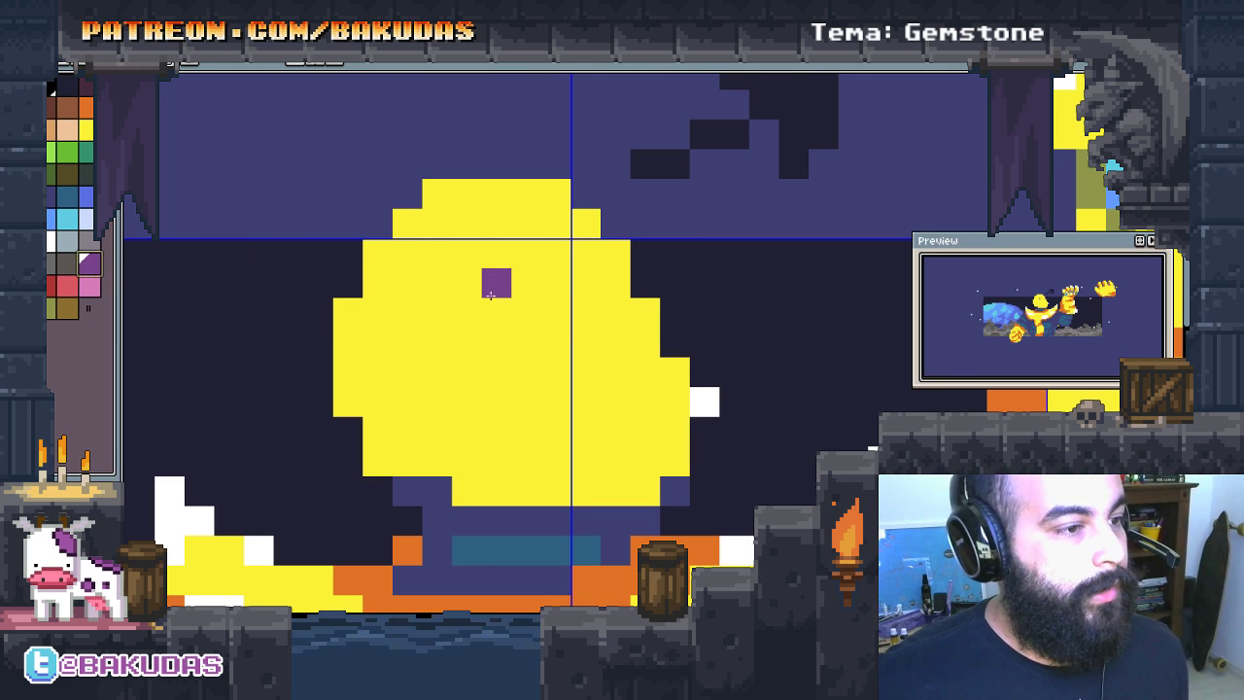
pyautogui.moveTo(495, 282); pyautogui.dragTo(597, 275)
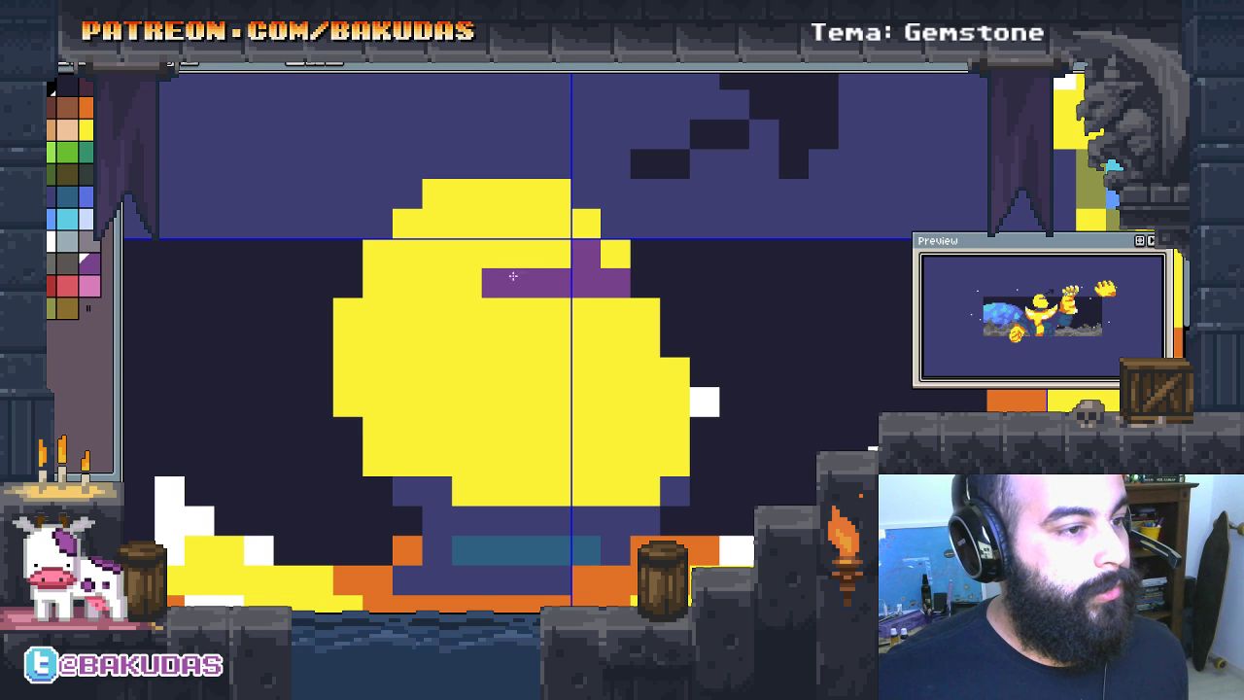
pyautogui.moveTo(512, 276)
pyautogui.mouseDown()
pyautogui.moveTo(542, 262)
pyautogui.moveTo(466, 313)
pyautogui.moveTo(477, 321)
pyautogui.mouseUp()
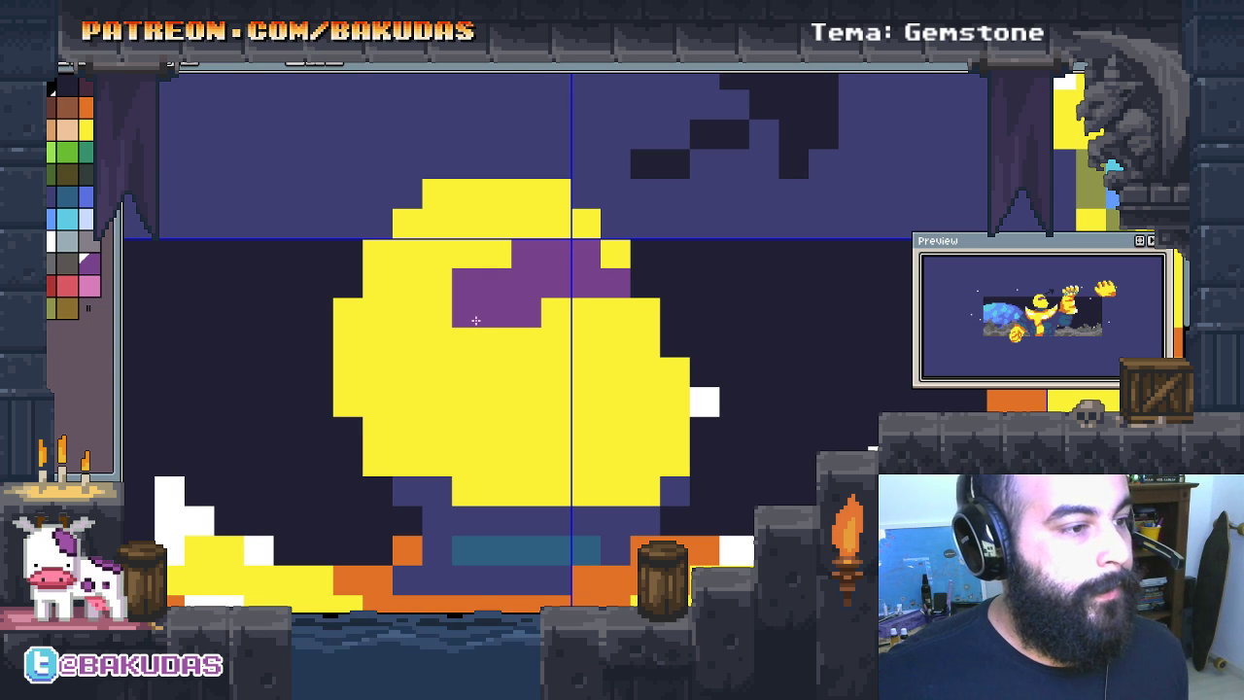
pyautogui.click(632, 312)
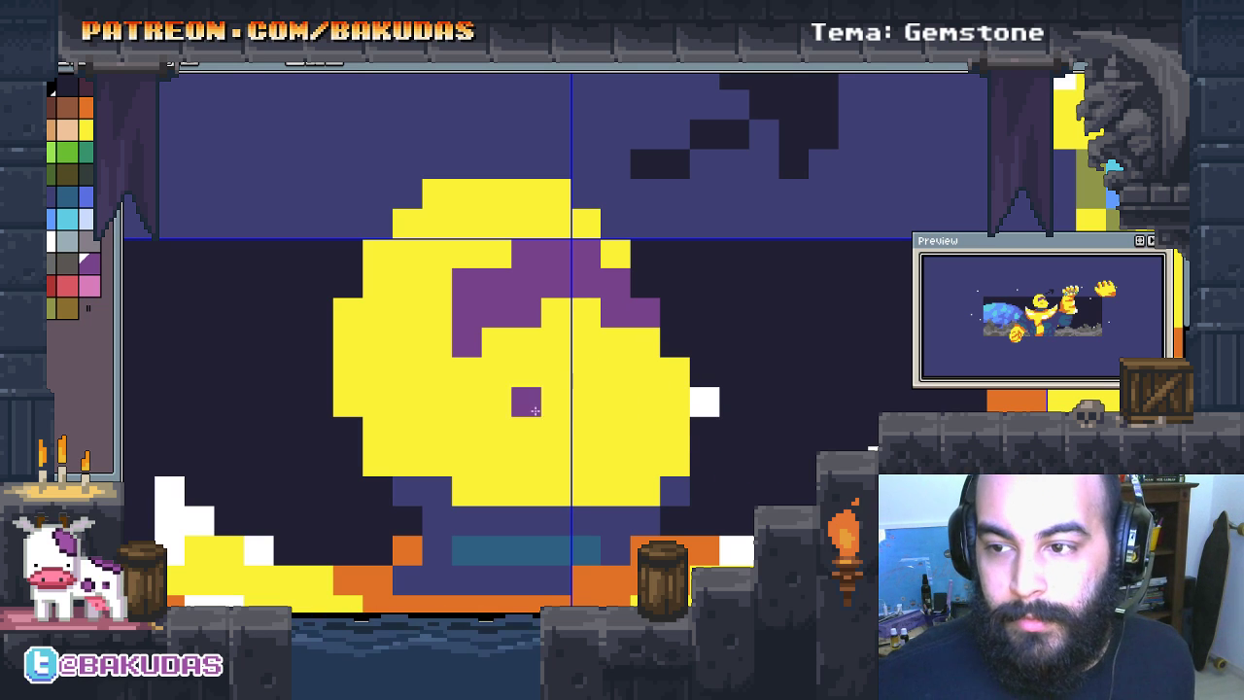
pyautogui.moveTo(488, 409); pyautogui.dragTo(433, 358)
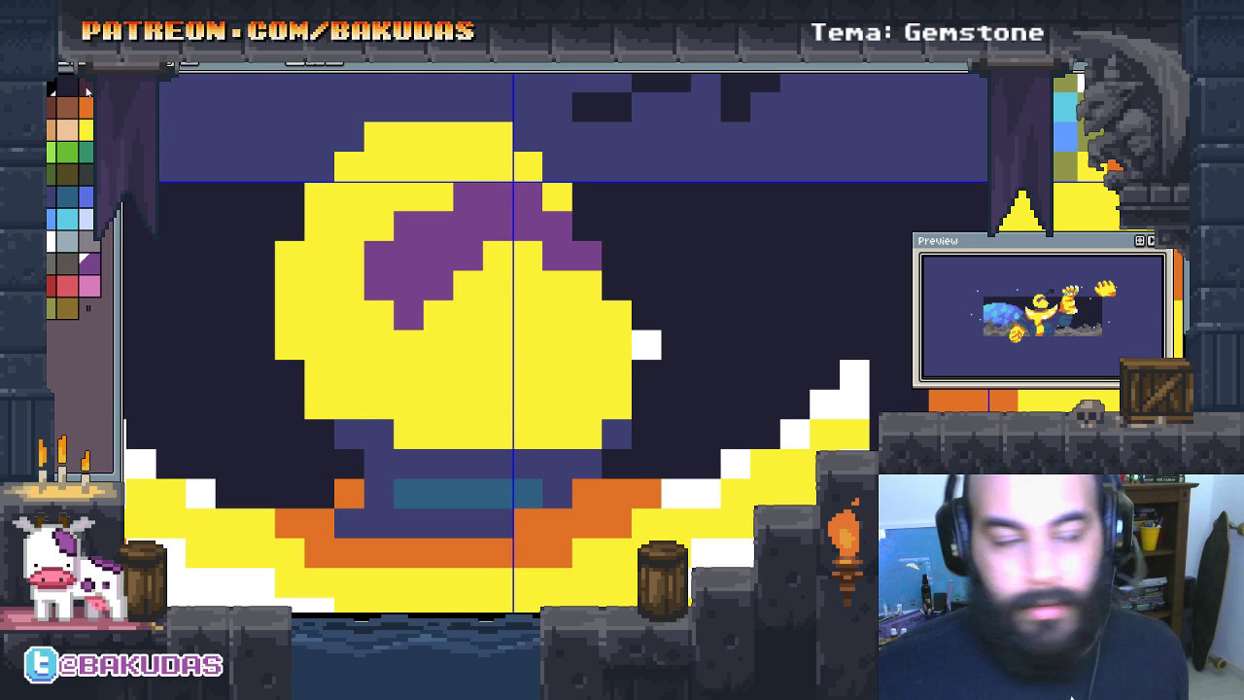
# Step: Paint a dark maroon block over the lower-right yellow of the head
pyautogui.click(85, 90)
pyautogui.moveTo(468, 344)
pyautogui.mouseDown()
pyautogui.moveTo(528, 433)
pyautogui.moveTo(474, 425)
pyautogui.mouseUp()
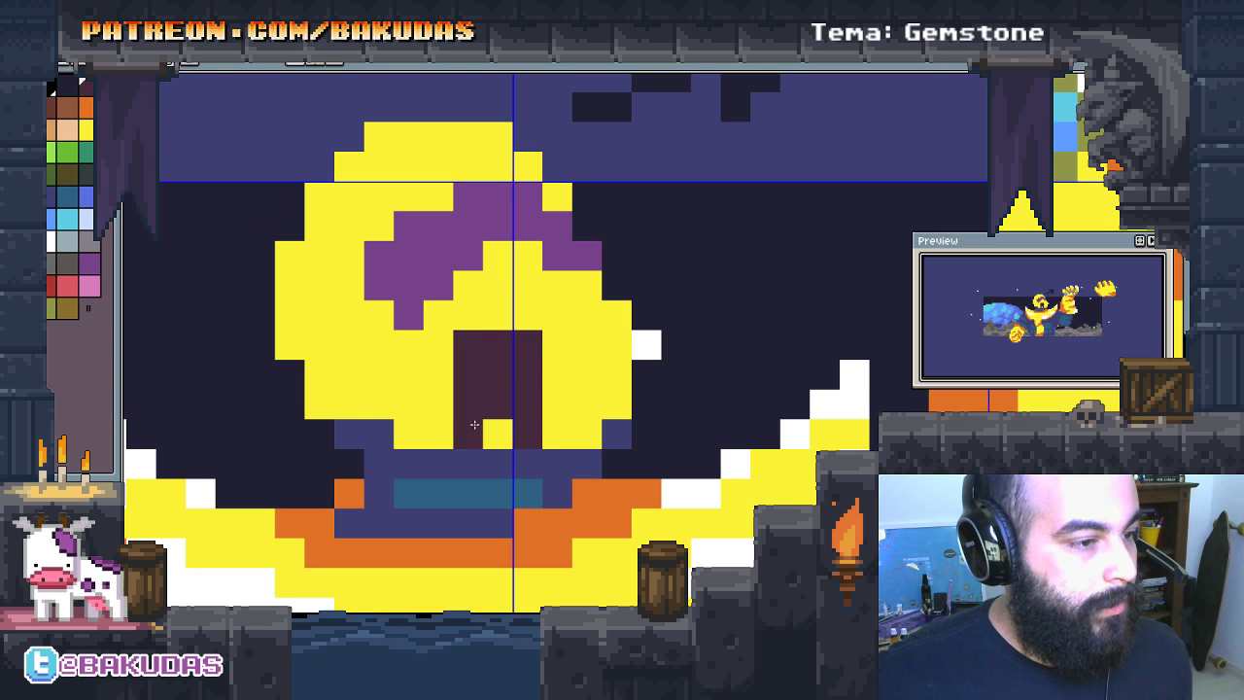
pyautogui.moveTo(538, 372)
pyautogui.mouseDown()
pyautogui.moveTo(597, 320)
pyautogui.moveTo(582, 319)
pyautogui.mouseUp()
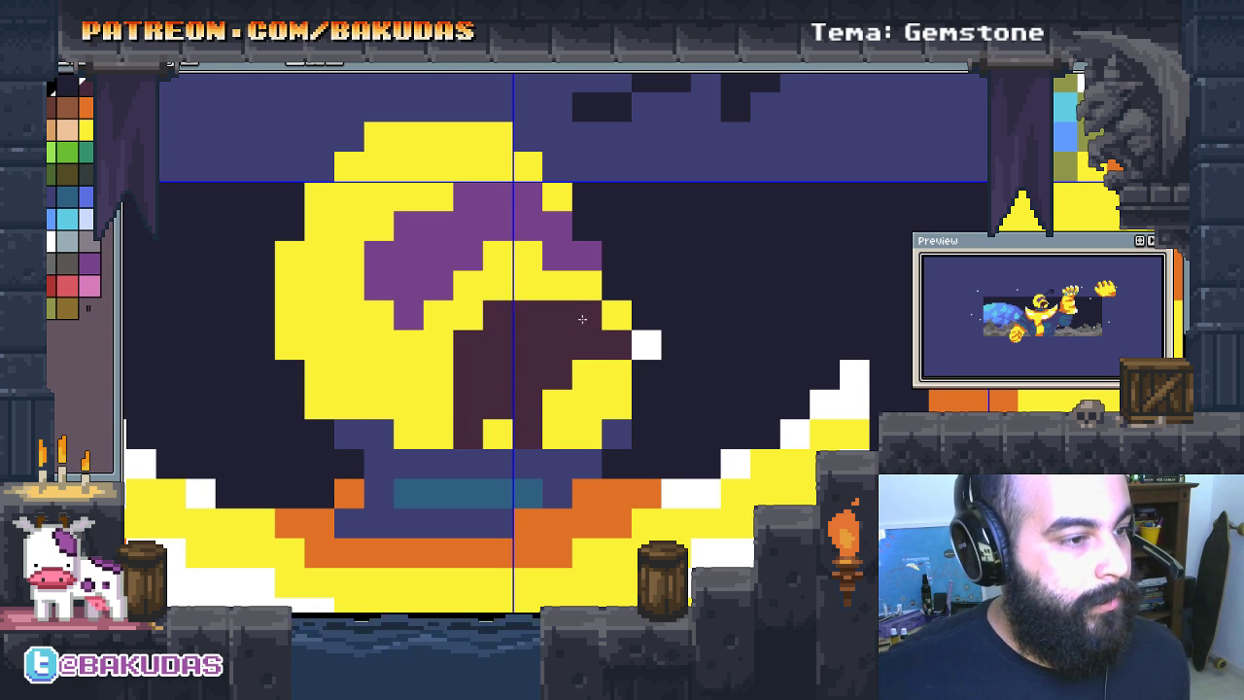
pyautogui.moveTo(541, 379); pyautogui.dragTo(601, 393)
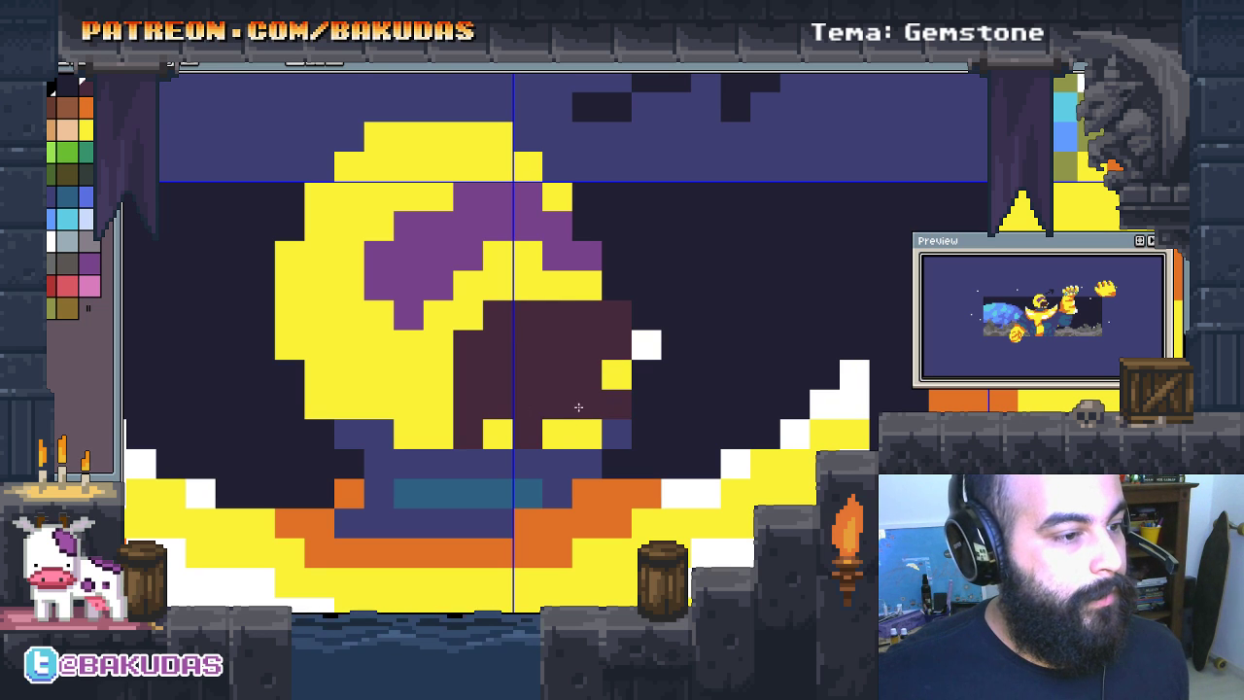
# Step: Paint a yellow row across the maroon block, tidy its pixels, and eyedrop the purple
pyautogui.scroll(1, 587, 433)
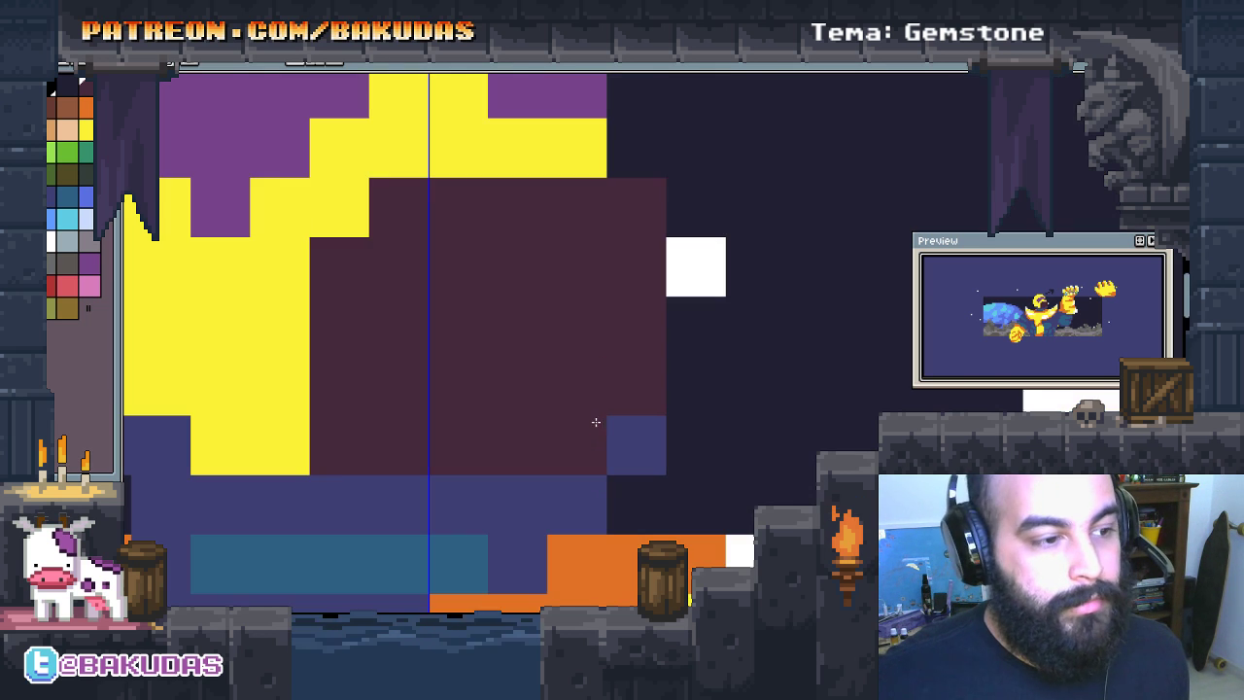
pyautogui.moveTo(592, 436); pyautogui.dragTo(334, 427)
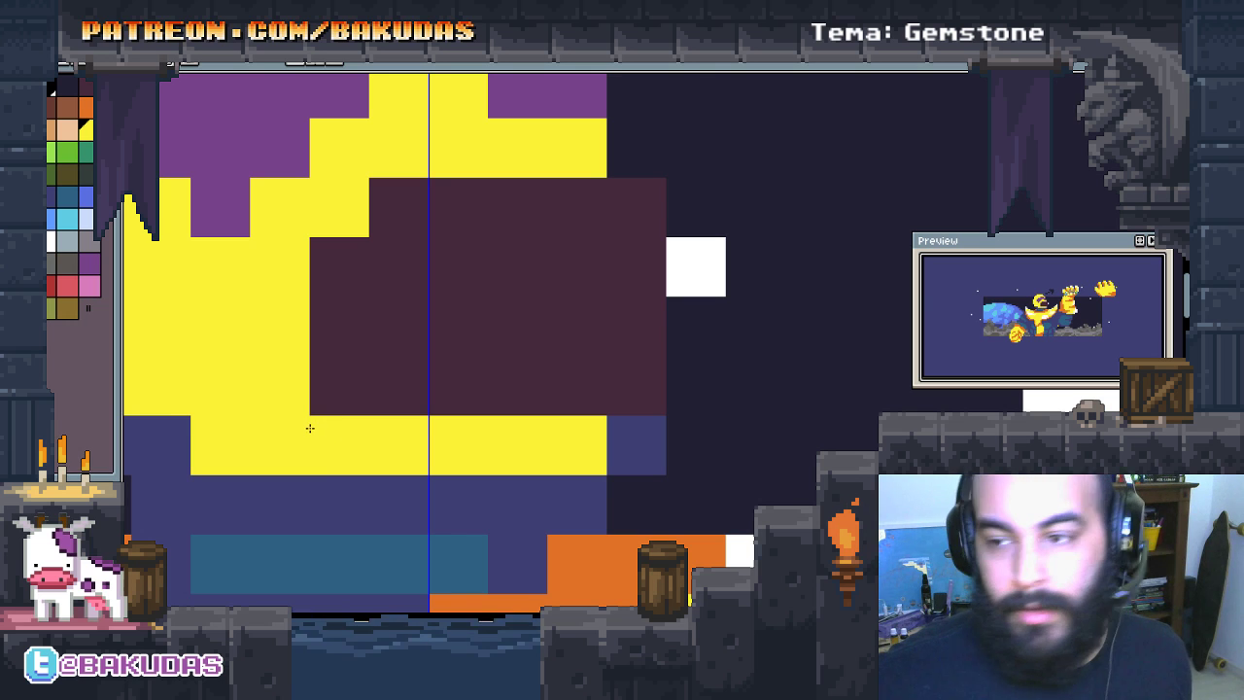
pyautogui.scroll(-2, 406, 399)
pyautogui.moveTo(411, 444); pyautogui.dragTo(478, 399)
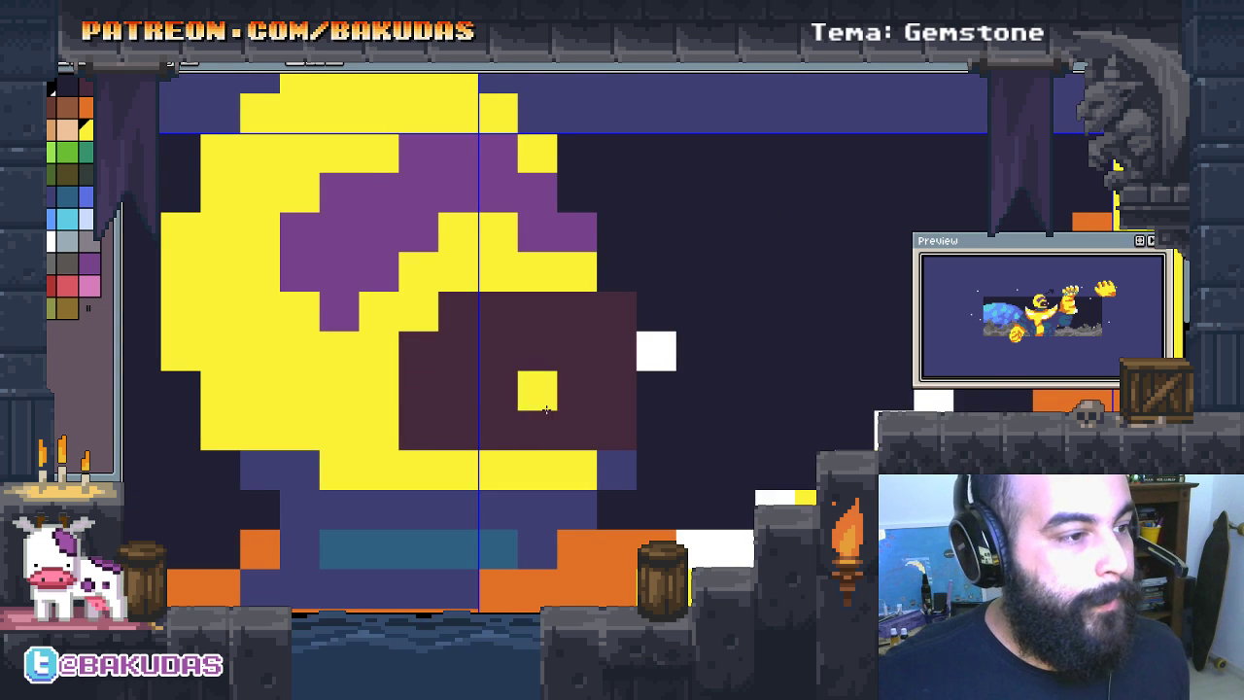
pyautogui.keyDown('alt'); pyautogui.click(327, 270); pyautogui.keyUp('alt')
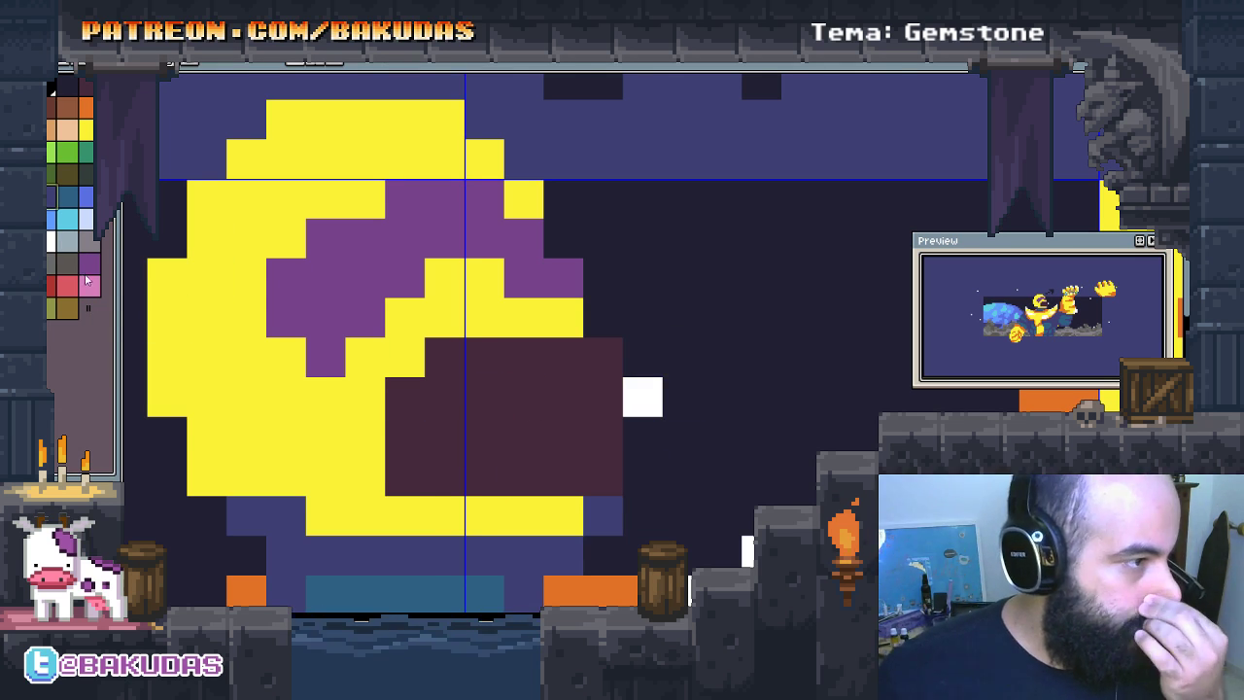
# Step: Paint a stepped pink band along the purple's lower edge, undoing a stray pixel
pyautogui.click(87, 281)
pyautogui.moveTo(446, 277); pyautogui.dragTo(398, 370)
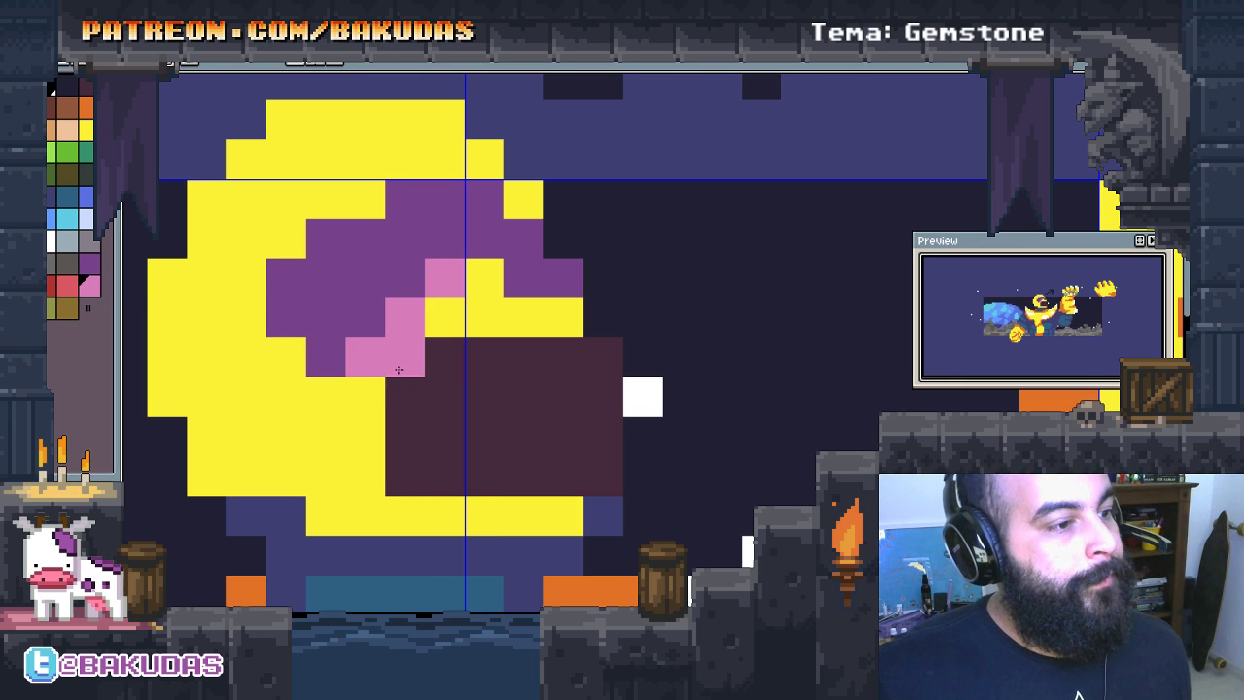
pyautogui.moveTo(427, 318); pyautogui.dragTo(569, 325)
pyautogui.moveTo(481, 278); pyautogui.dragTo(564, 278)
pyautogui.click(604, 444)
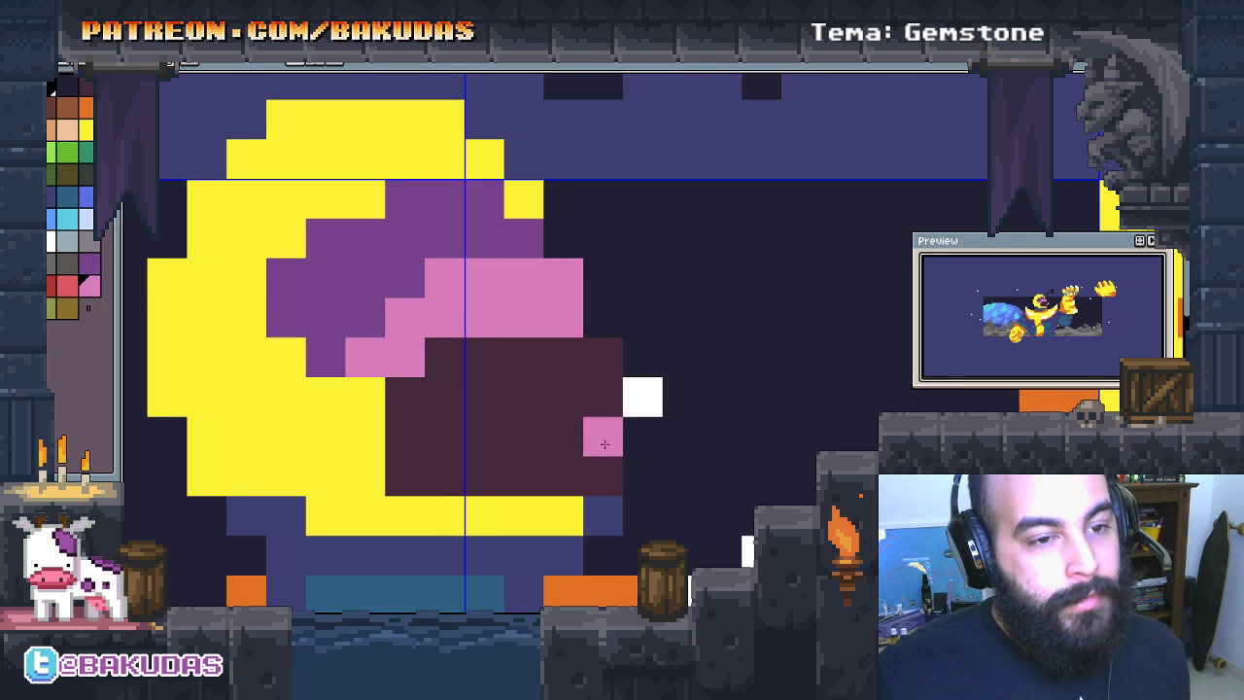
pyautogui.moveTo(603, 444); pyautogui.dragTo(664, 438)
pyautogui.hotkey('ctrl', 'z')
pyautogui.click(641, 350)
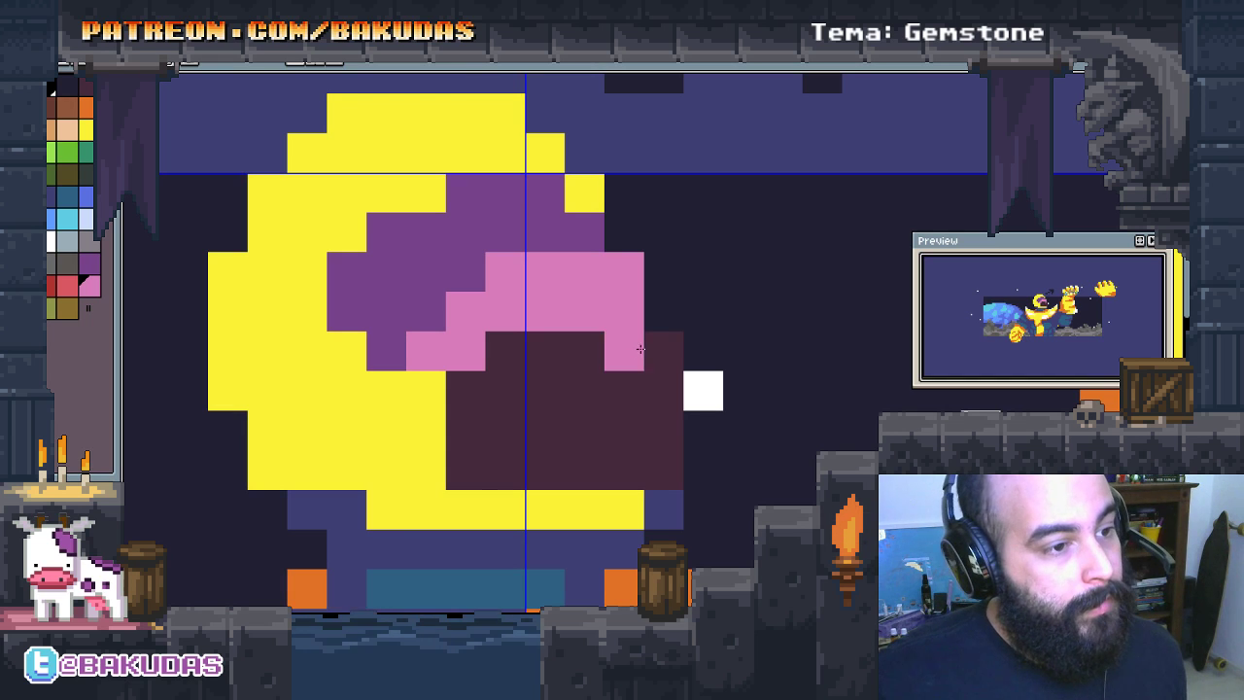
# Step: Repaint stray pink cells maroon and add a 2x2 dark-blue block in the crescent
pyautogui.moveTo(641, 350); pyautogui.dragTo(717, 315)
pyautogui.click(530, 364)
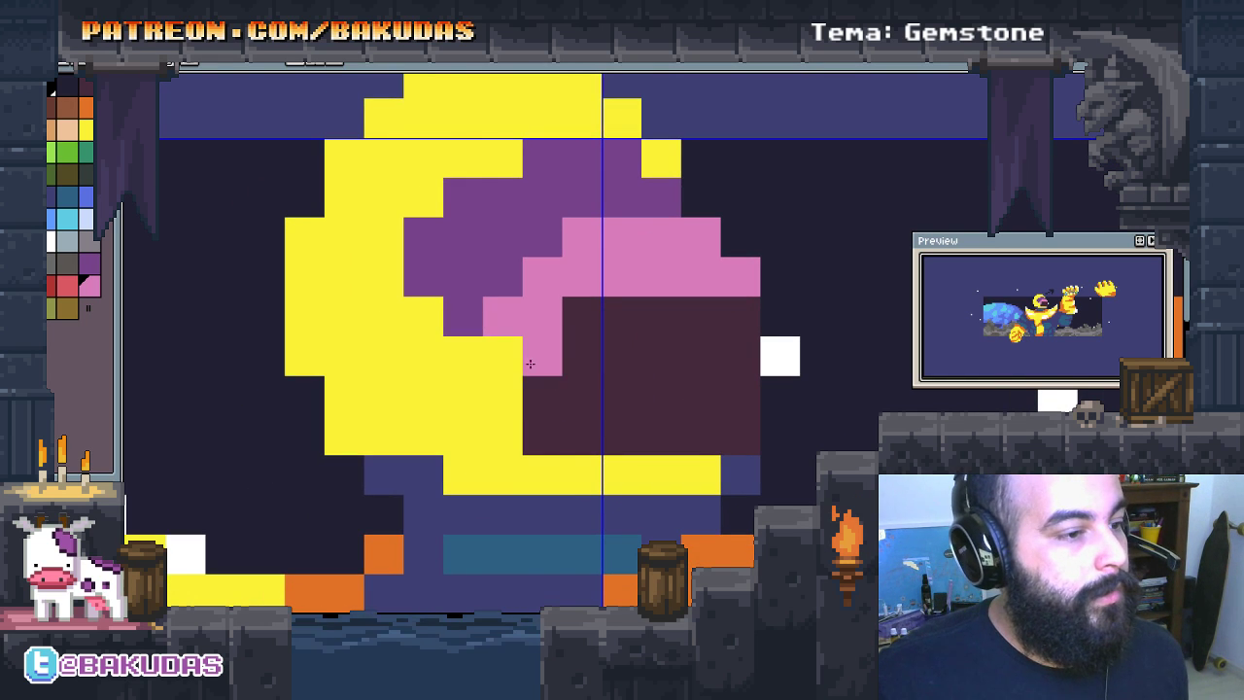
pyautogui.moveTo(530, 364)
pyautogui.mouseDown()
pyautogui.moveTo(508, 361)
pyautogui.moveTo(513, 393)
pyautogui.mouseUp()
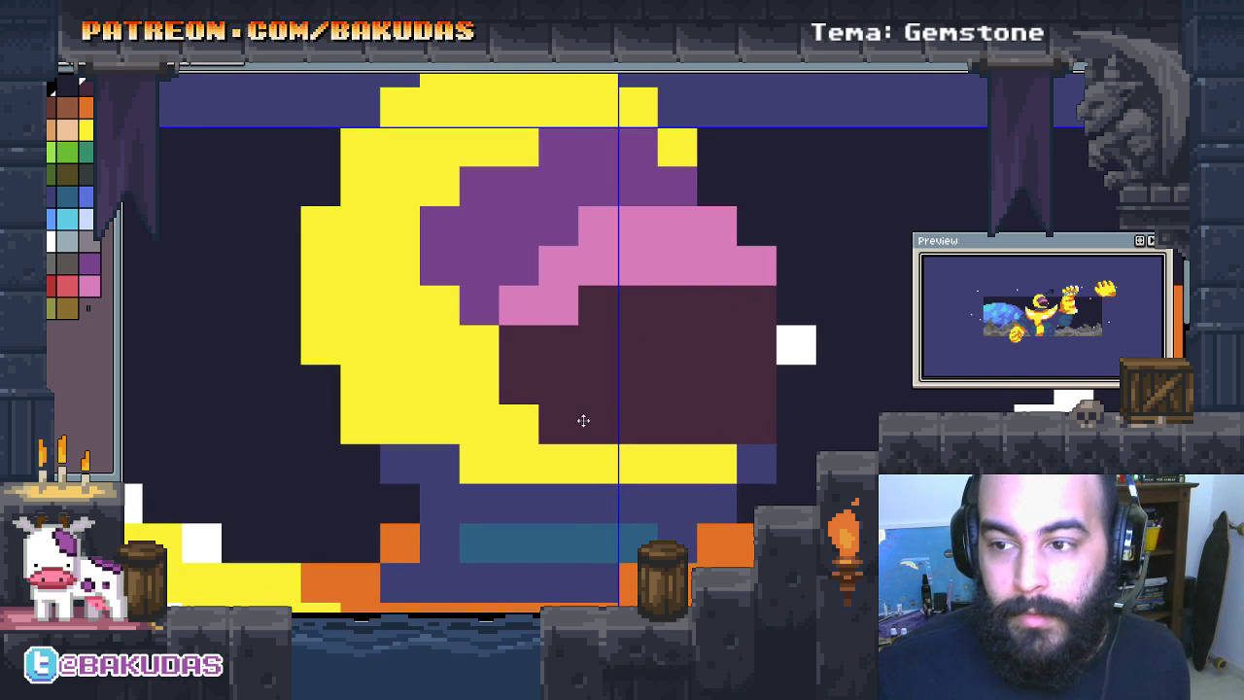
pyautogui.scroll(1, 561, 483)
pyautogui.scroll(1, 534, 431)
pyautogui.scroll(1, 527, 455)
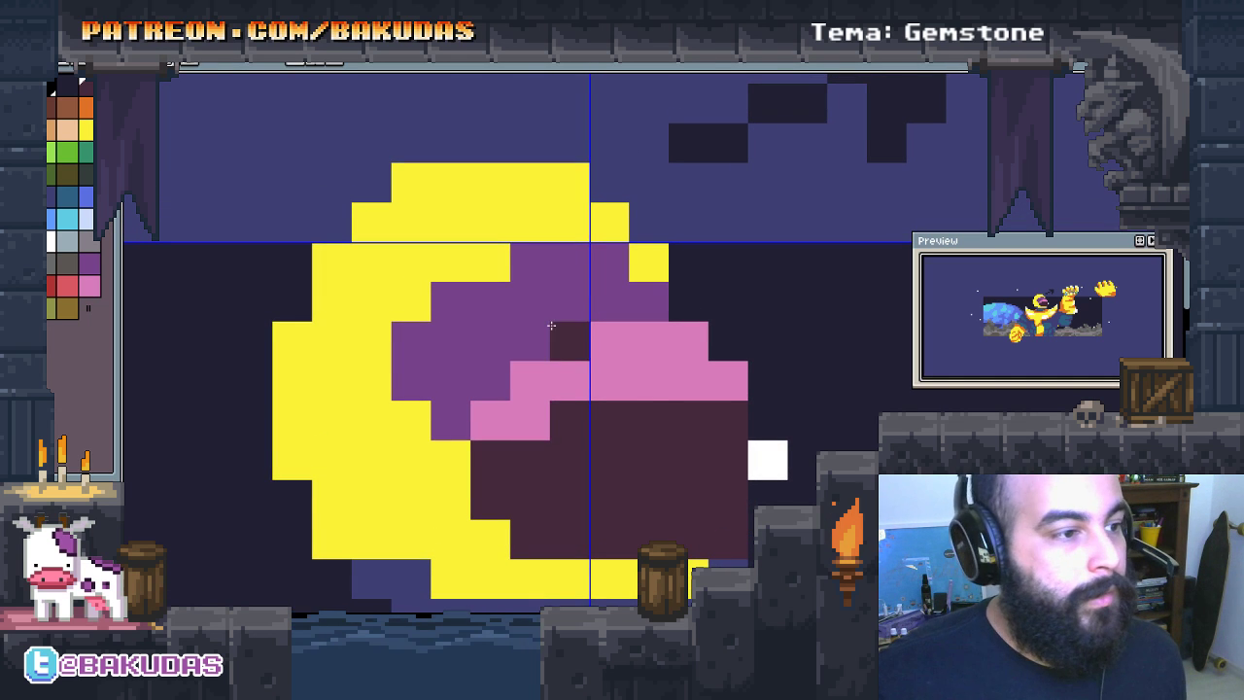
pyautogui.scroll(-1, 583, 447)
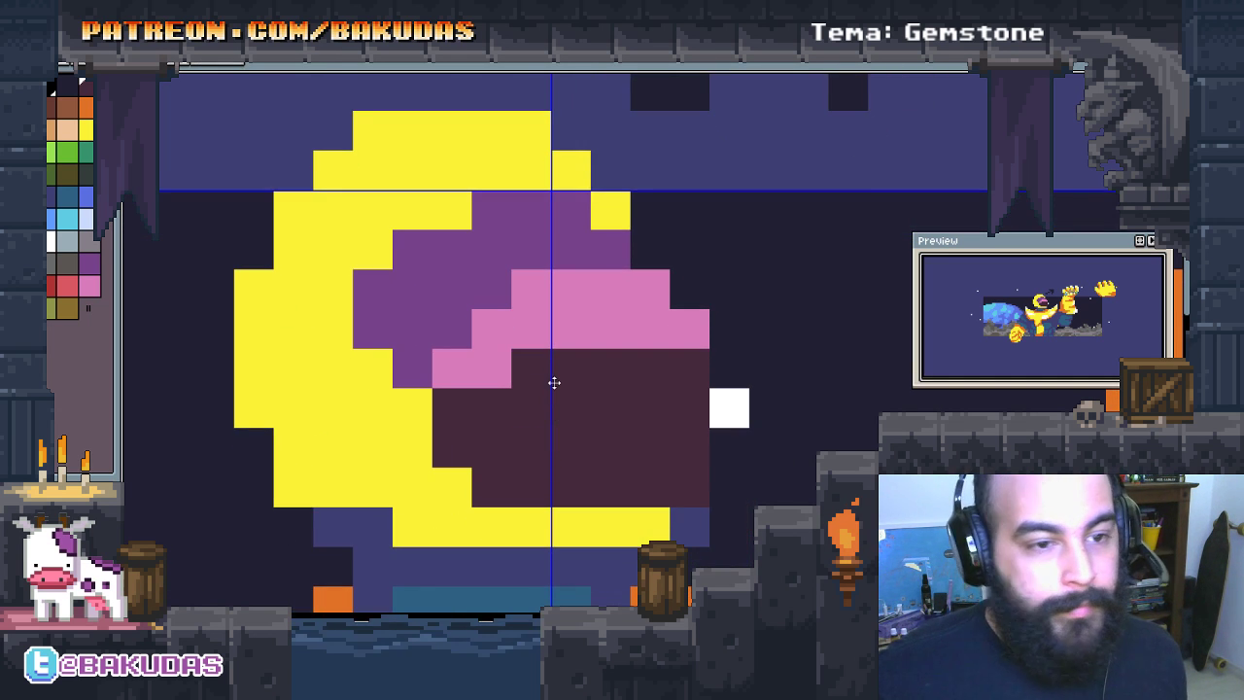
pyautogui.scroll(-1, 544, 350)
pyautogui.scroll(-2, 525, 306)
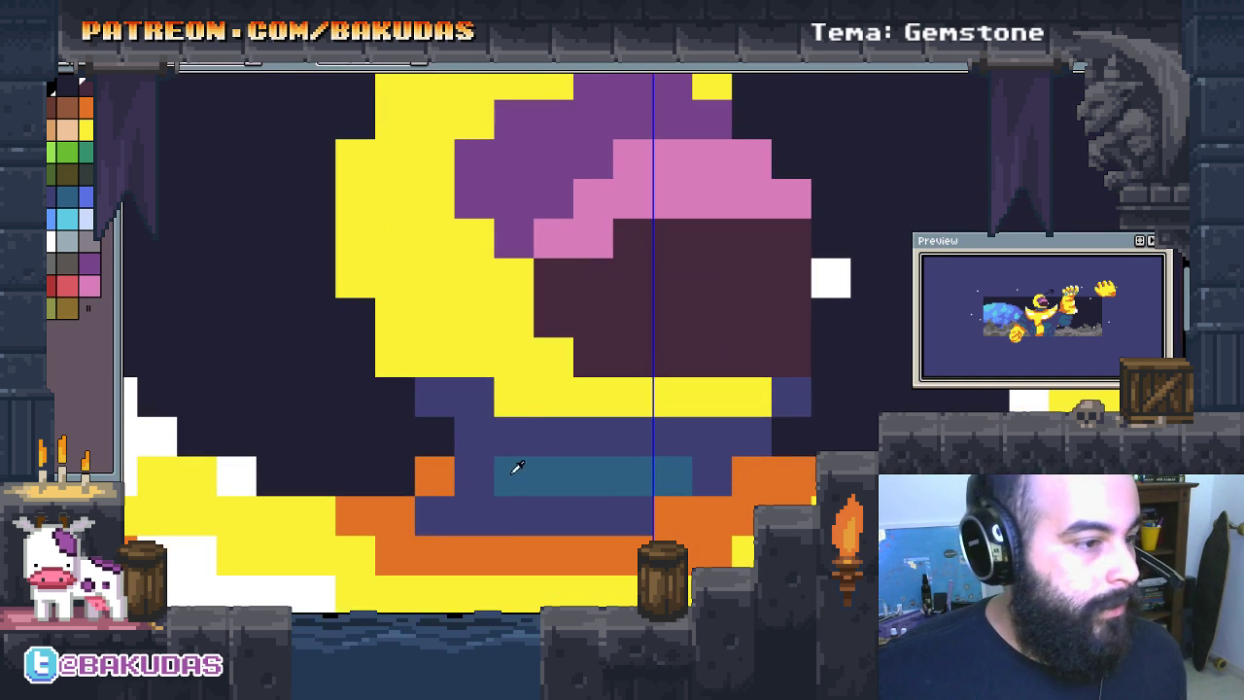
pyautogui.moveTo(412, 265)
pyautogui.mouseDown()
pyautogui.moveTo(434, 316)
pyautogui.moveTo(395, 317)
pyautogui.moveTo(434, 278)
pyautogui.mouseUp()
# Step: Paint three cells of the dark-blue block in the yellow crescent teal
pyautogui.scroll(1, 516, 389)
pyautogui.hscroll(1, 476, 398)
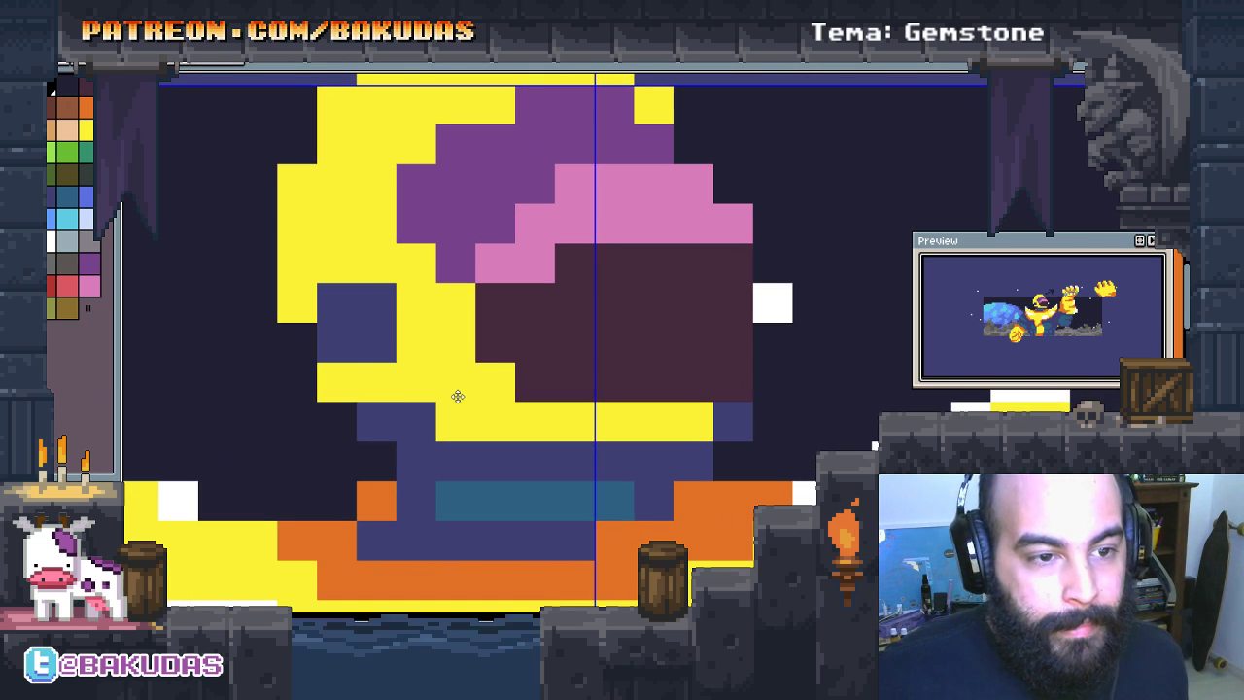
pyautogui.click(370, 379)
pyautogui.click(376, 382)
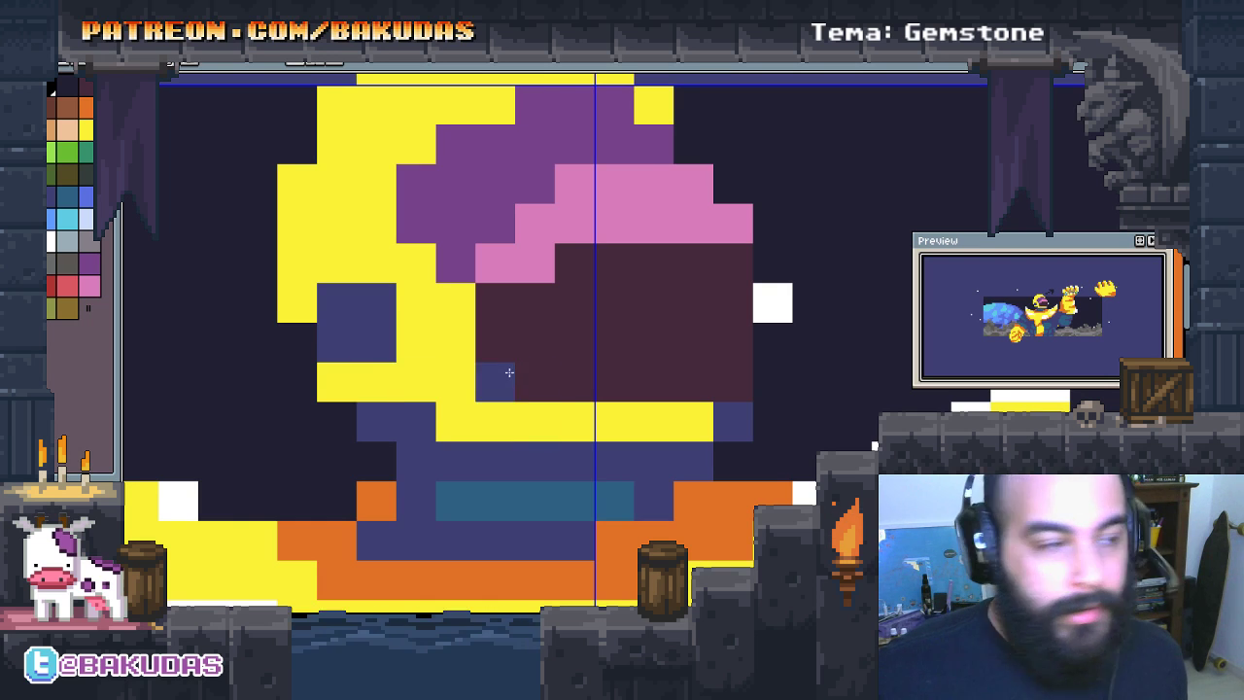
pyautogui.hscroll(1, 457, 418)
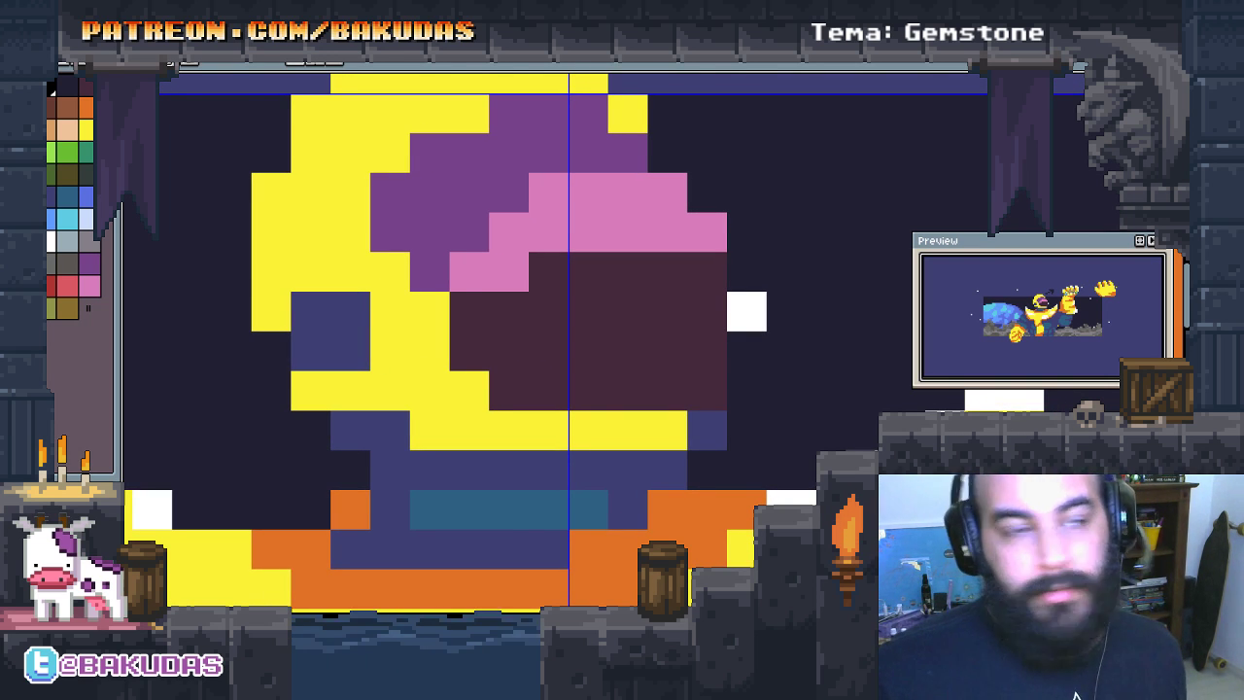
pyautogui.hscroll(-3, 670, 464)
pyautogui.hscroll(-2, 669, 464)
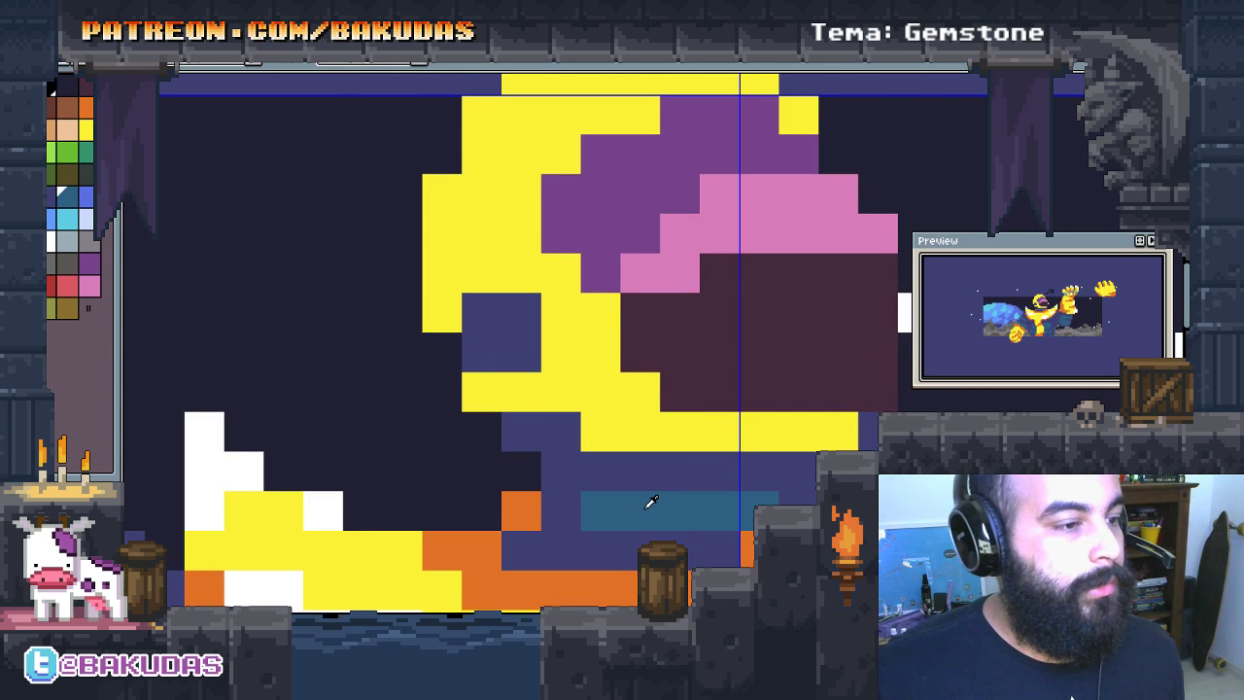
pyautogui.click(483, 313)
pyautogui.click(521, 313)
pyautogui.click(526, 338)
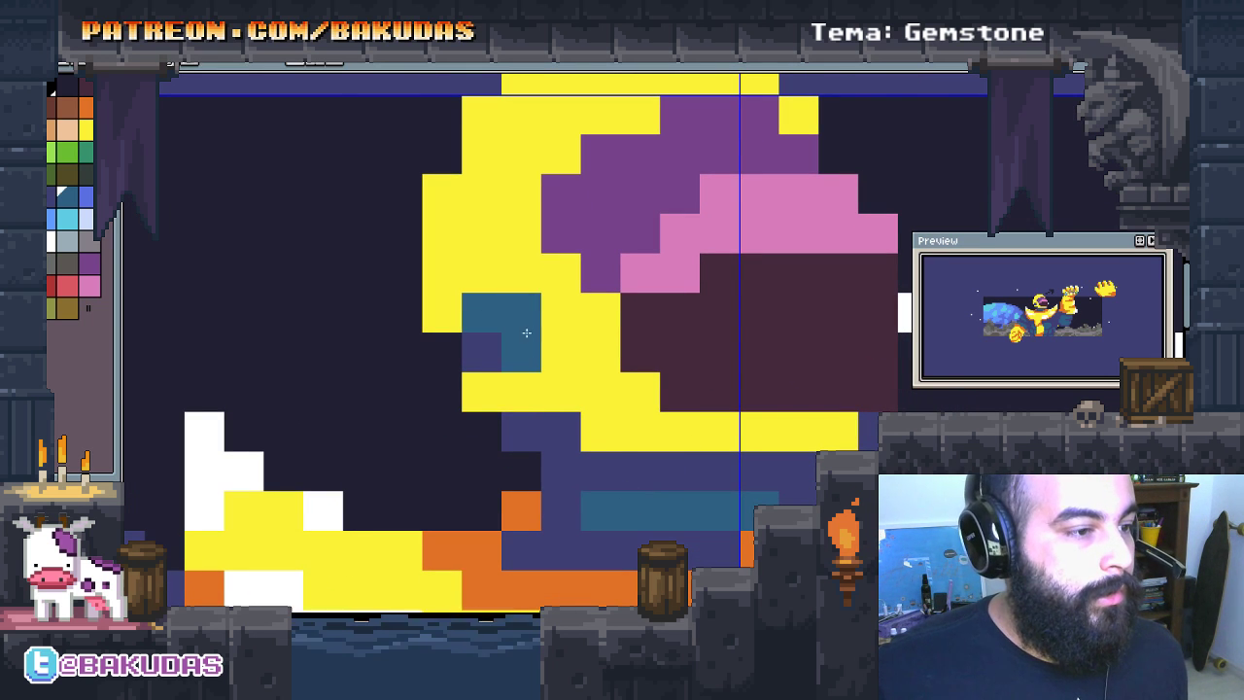
# Step: Recolour the yellow row beneath the maroon block dark blue
pyautogui.hscroll(1, 667, 322)
pyautogui.hscroll(2, 632, 328)
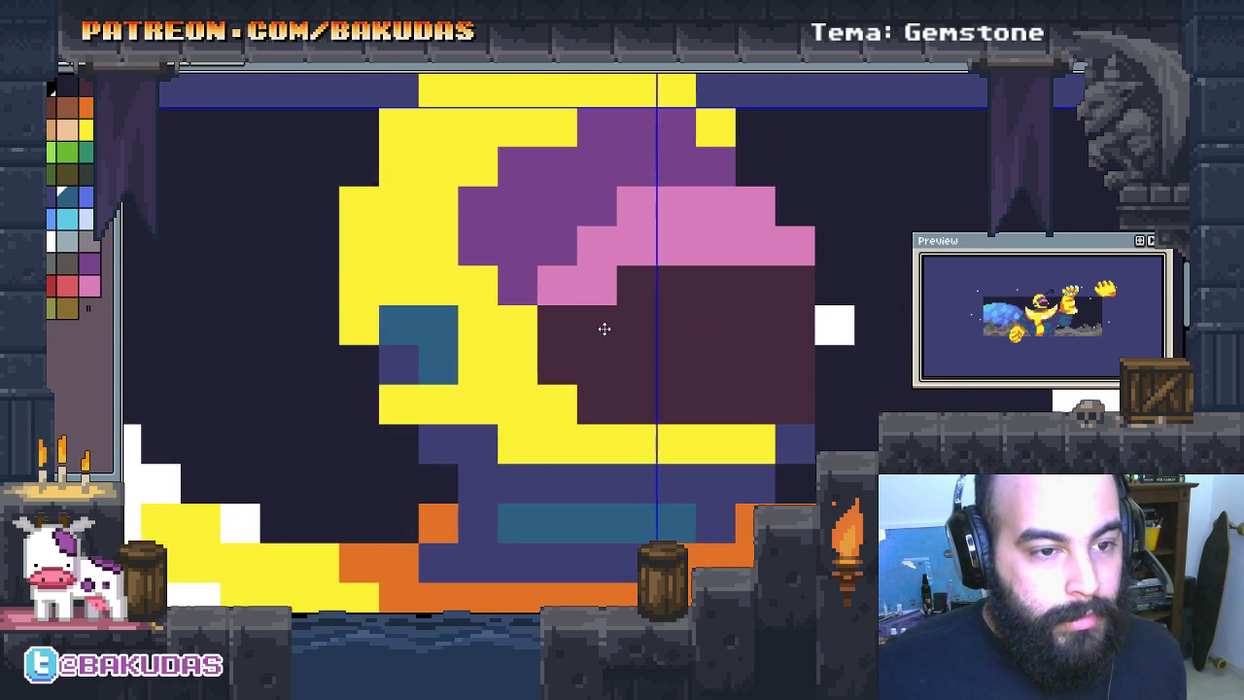
pyautogui.moveTo(605, 329); pyautogui.dragTo(583, 333)
pyautogui.click(582, 450)
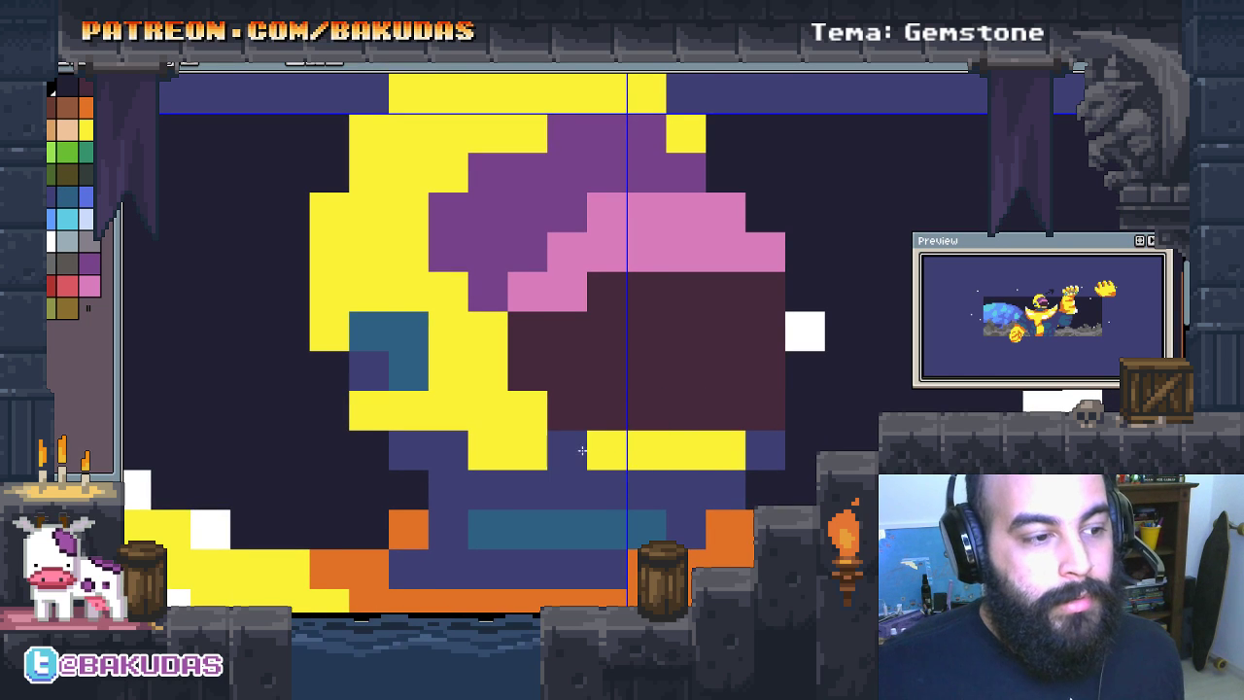
pyautogui.moveTo(582, 450); pyautogui.dragTo(721, 446)
pyautogui.moveTo(572, 454)
pyautogui.mouseDown()
pyautogui.moveTo(527, 444)
pyautogui.moveTo(532, 428)
pyautogui.moveTo(497, 440)
pyautogui.moveTo(489, 420)
pyautogui.moveTo(372, 414)
pyautogui.mouseUp()
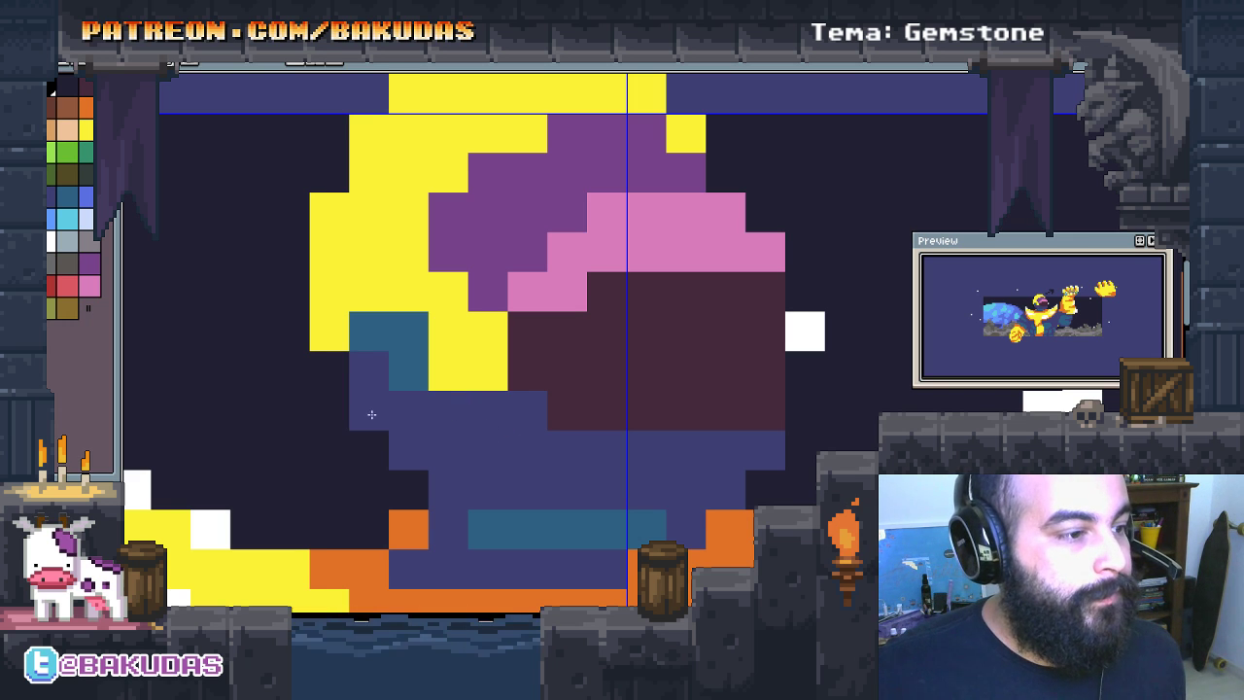
# Step: Eyedrop yellow and add a yellow cell below the teal patch
pyautogui.keyDown('alt'); pyautogui.click(450, 356); pyautogui.keyUp('alt')
pyautogui.click(372, 372)
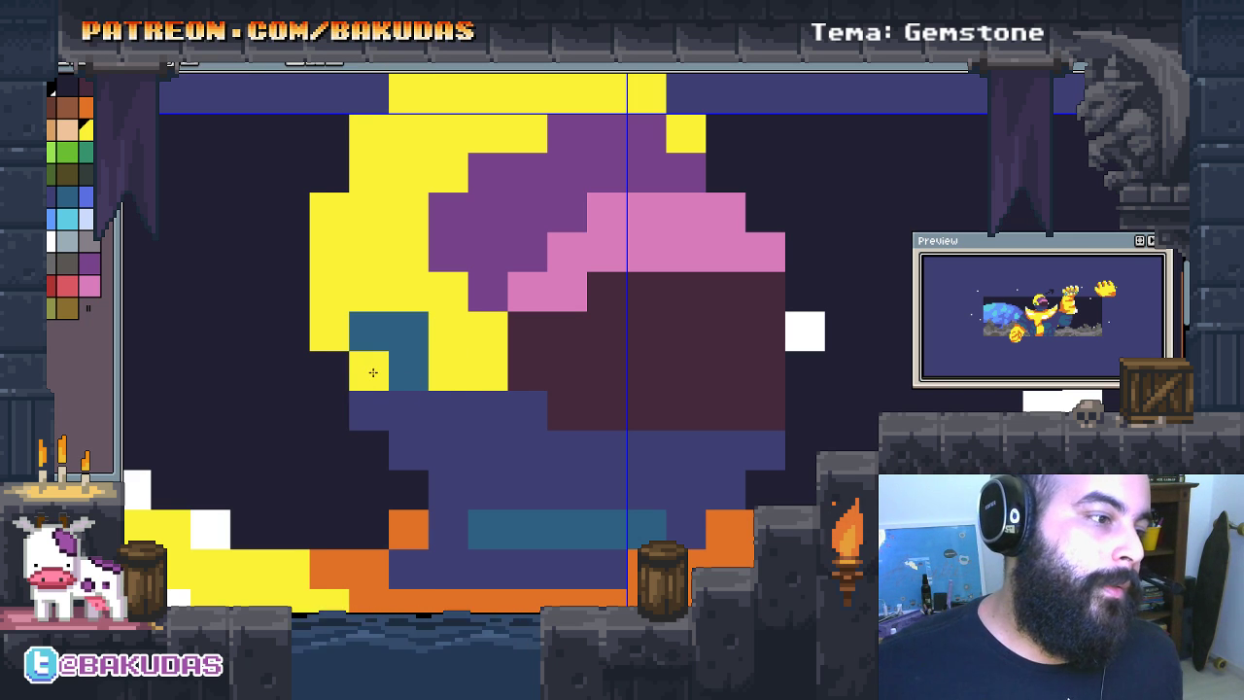
pyautogui.moveTo(508, 475); pyautogui.dragTo(529, 480)
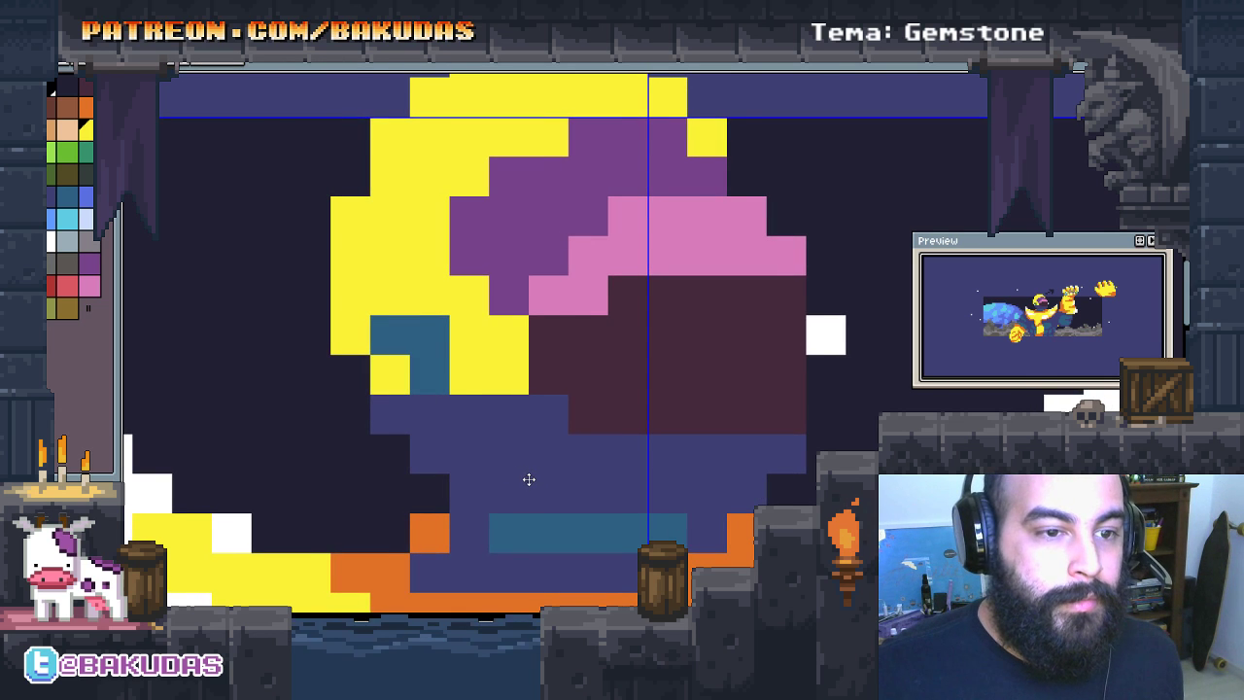
pyautogui.moveTo(503, 422); pyautogui.dragTo(589, 520)
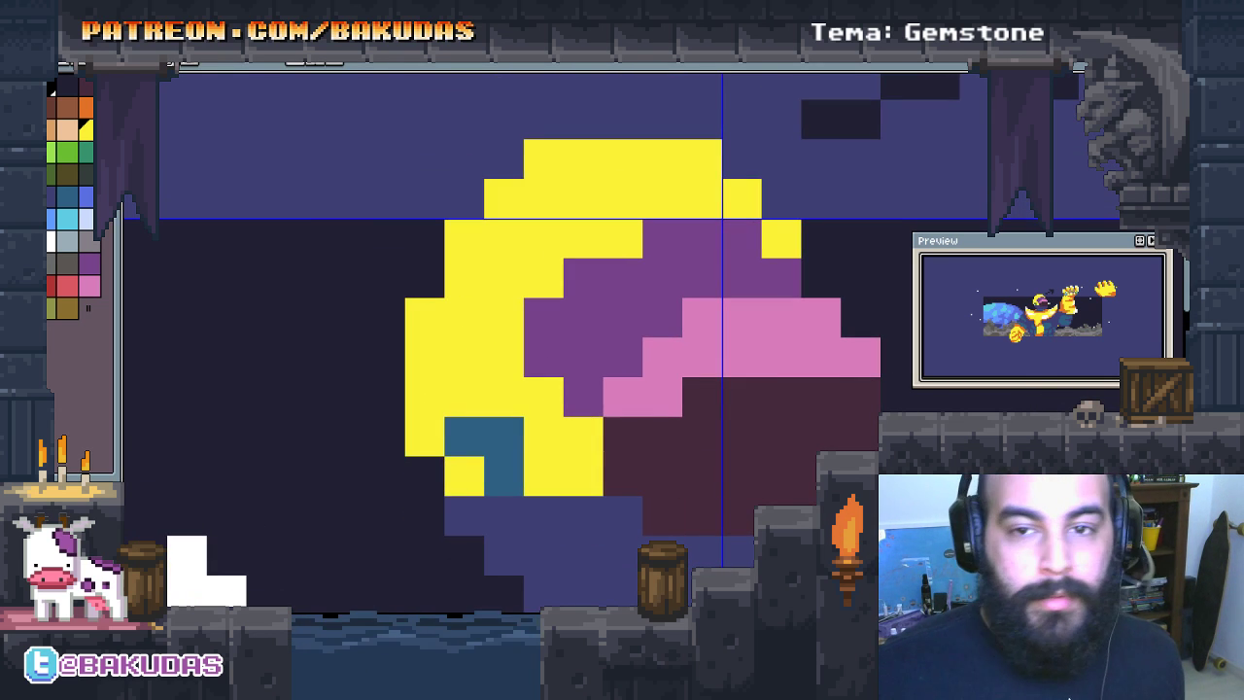
# Step: Extend the yellow rim diagonally along the orb's upper-right edge, fixing stray cells
pyautogui.moveTo(939, 402); pyautogui.dragTo(879, 471)
pyautogui.click(643, 308)
pyautogui.click(603, 302)
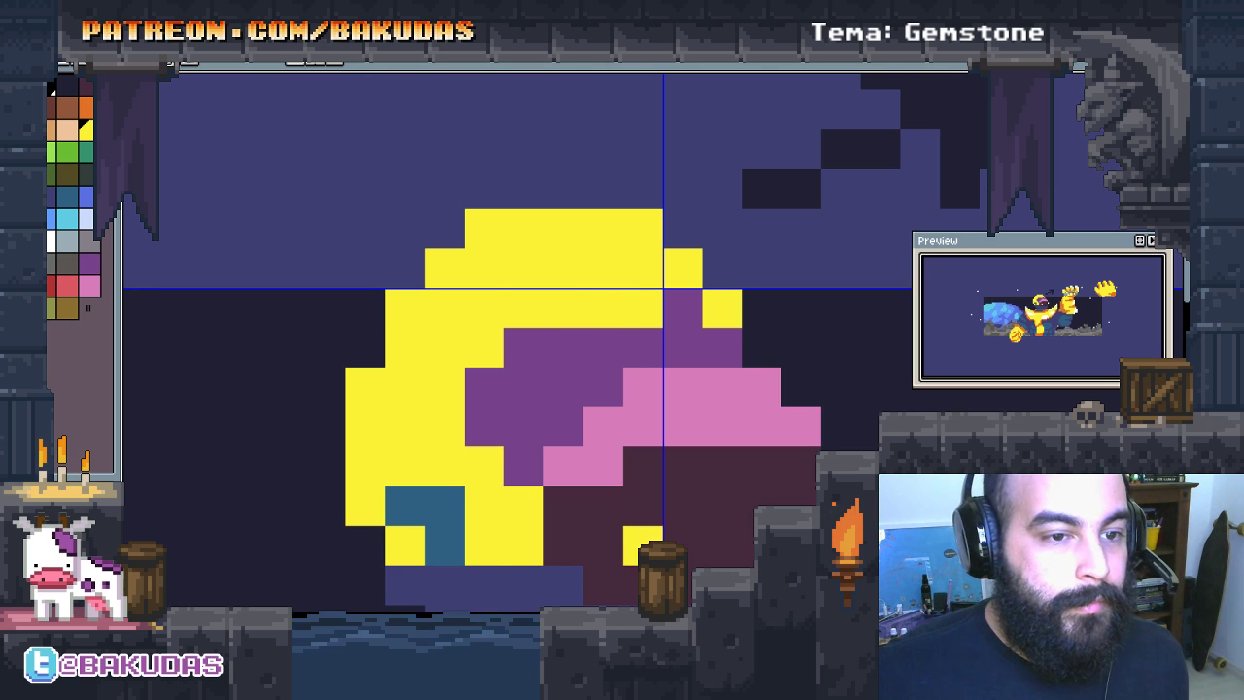
pyautogui.hotkey('ctrl', 'z')
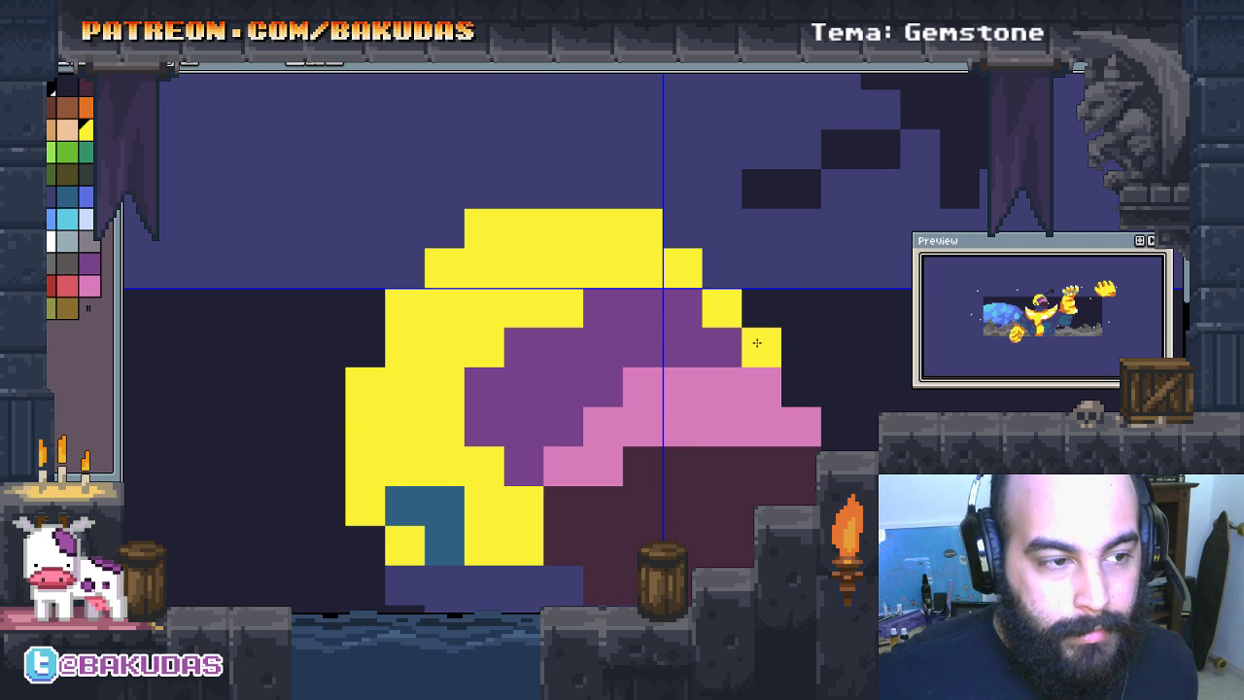
pyautogui.moveTo(757, 342)
pyautogui.mouseDown()
pyautogui.moveTo(761, 308)
pyautogui.moveTo(682, 229)
pyautogui.mouseUp()
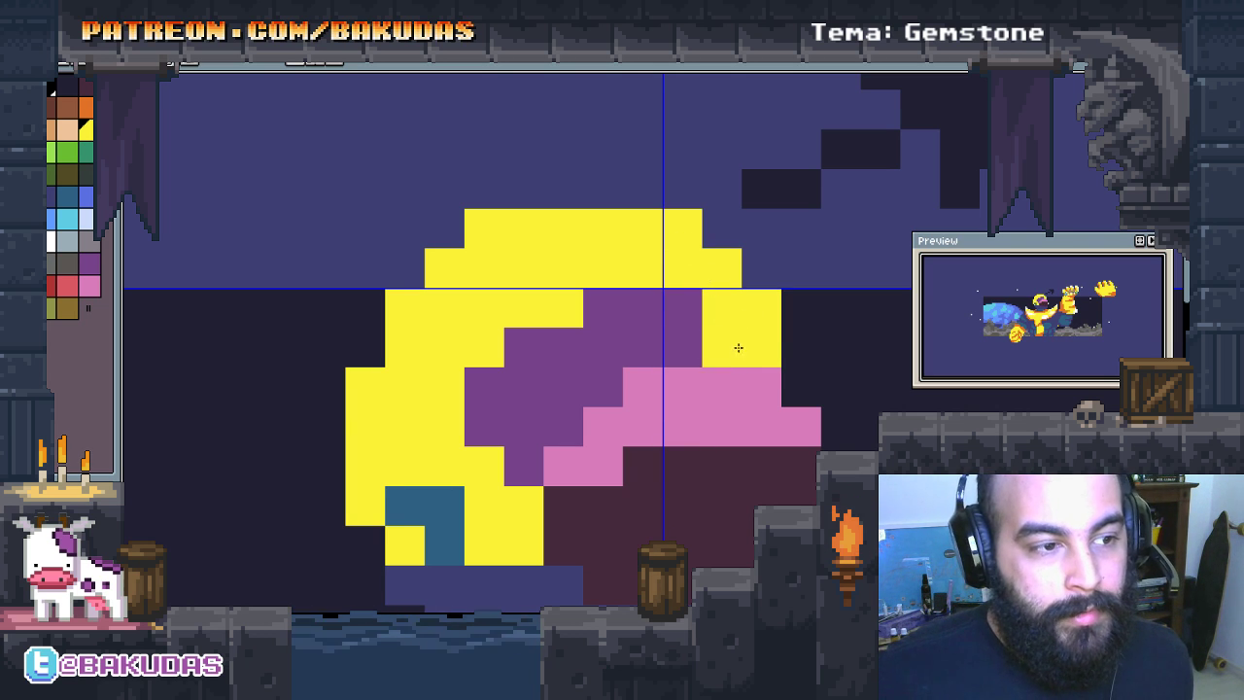
pyautogui.keyDown('alt'); pyautogui.click(702, 340); pyautogui.keyUp('alt')
pyautogui.click(723, 309)
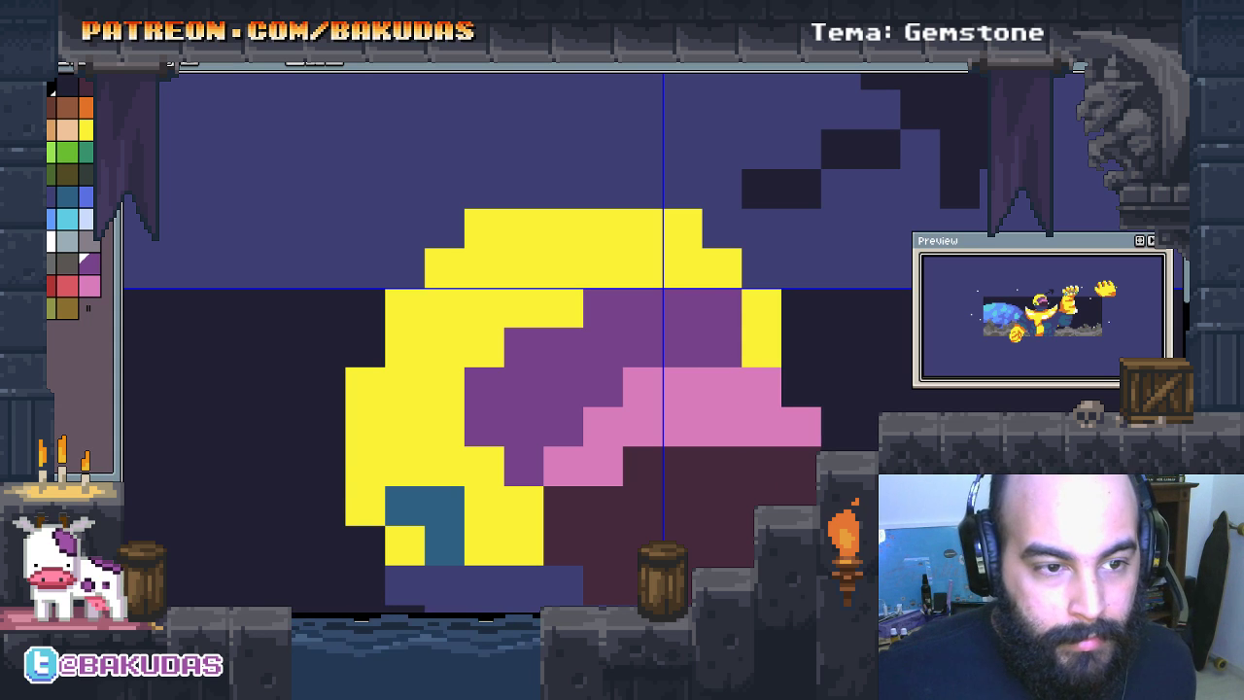
pyautogui.keyDown('alt'); pyautogui.click(564, 308); pyautogui.keyUp('alt')
pyautogui.click(632, 308)
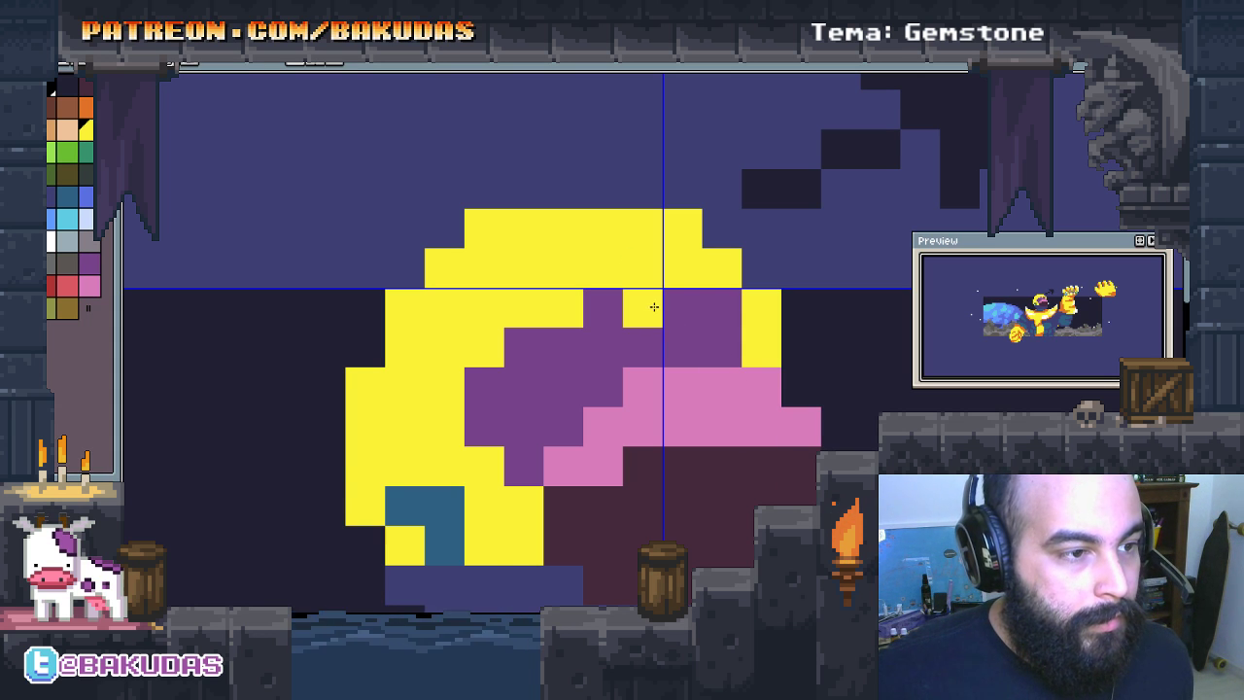
# Step: Paint a brown diagonal band over the pink visor
pyautogui.click(603, 308)
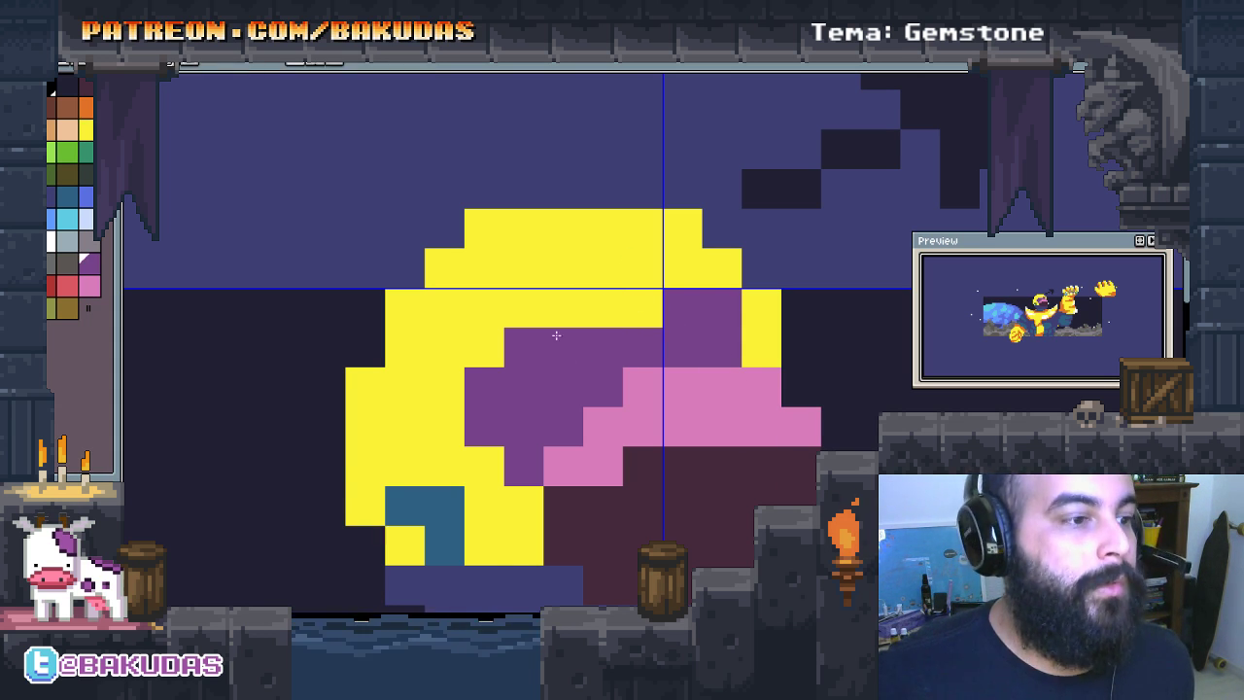
pyautogui.keyDown('alt'); pyautogui.click(555, 336); pyautogui.keyUp('alt')
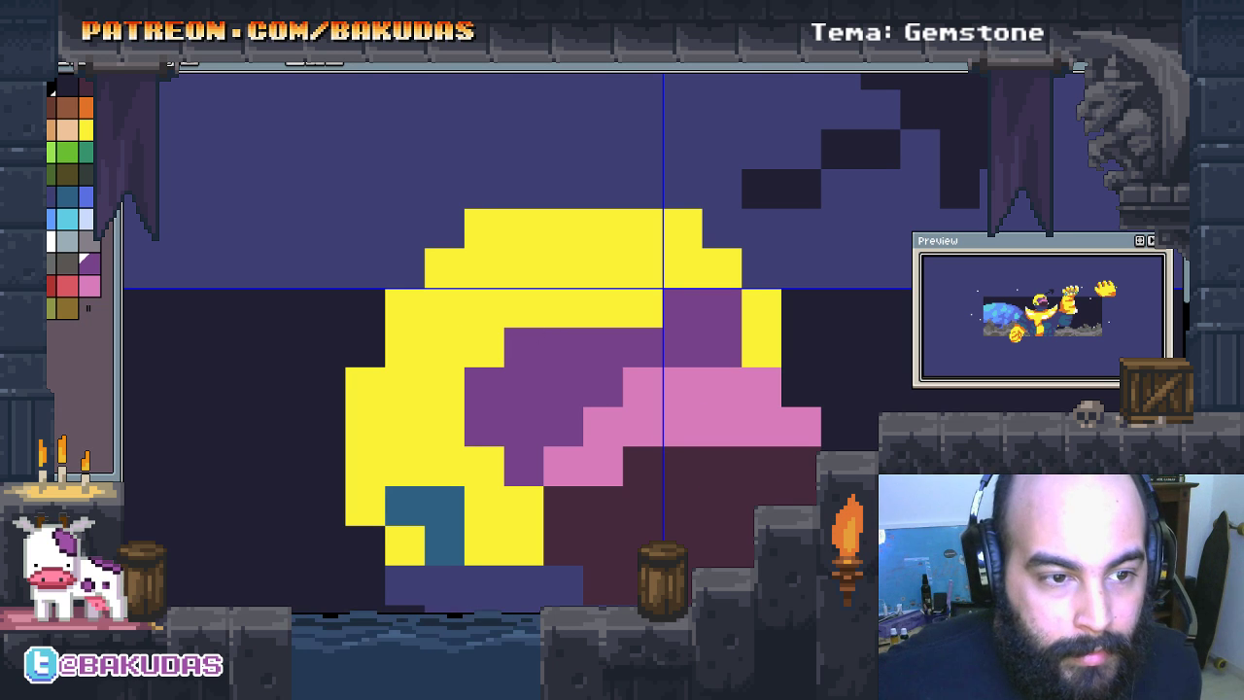
pyautogui.moveTo(746, 494); pyautogui.dragTo(759, 421)
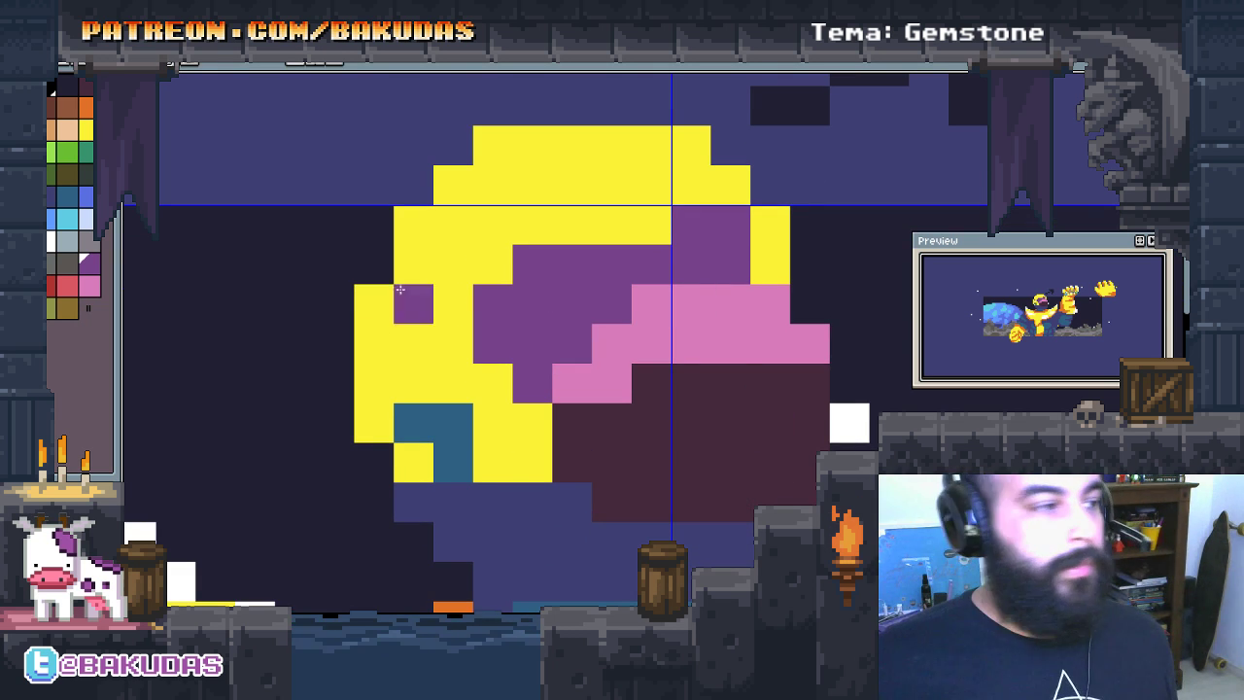
pyautogui.click(66, 107)
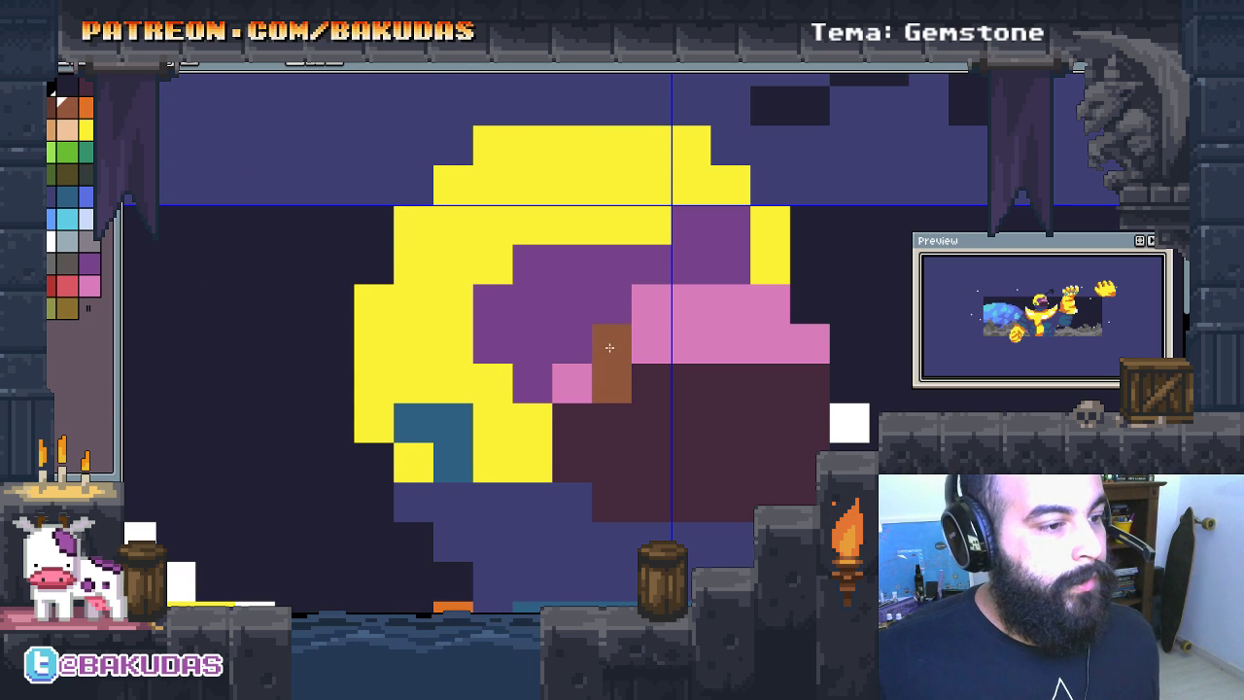
pyautogui.moveTo(571, 384)
pyautogui.mouseDown()
pyautogui.moveTo(691, 341)
pyautogui.moveTo(803, 346)
pyautogui.mouseUp()
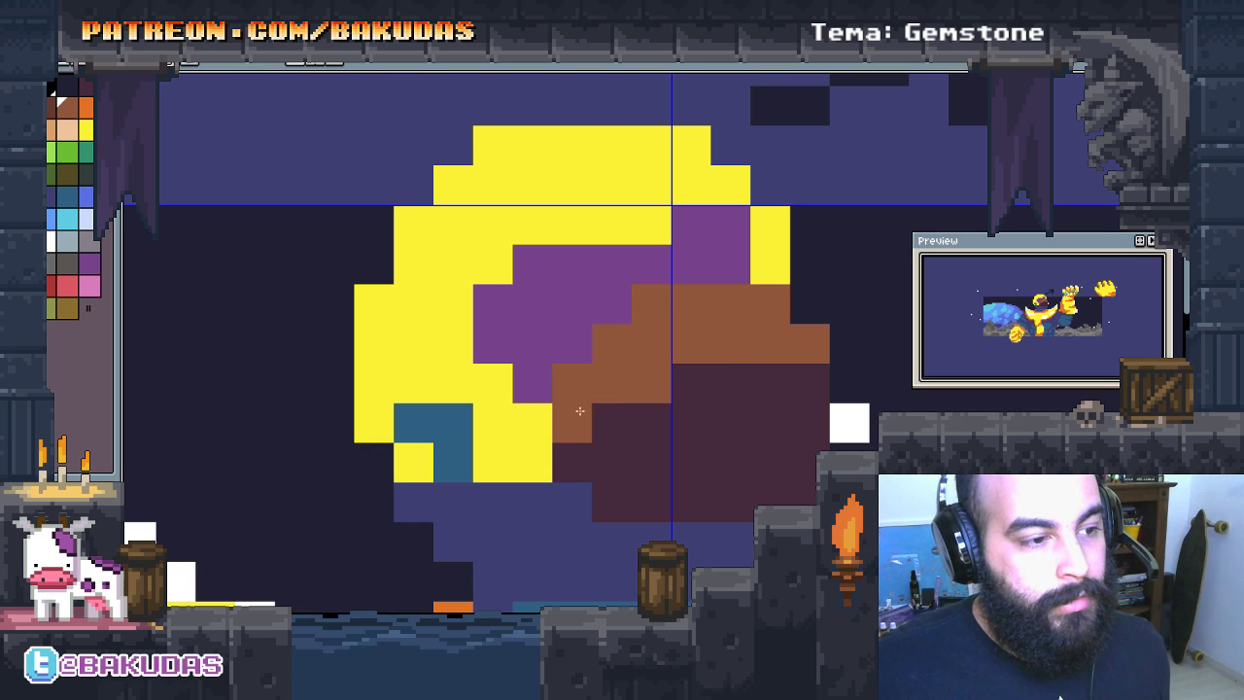
pyautogui.click(610, 423)
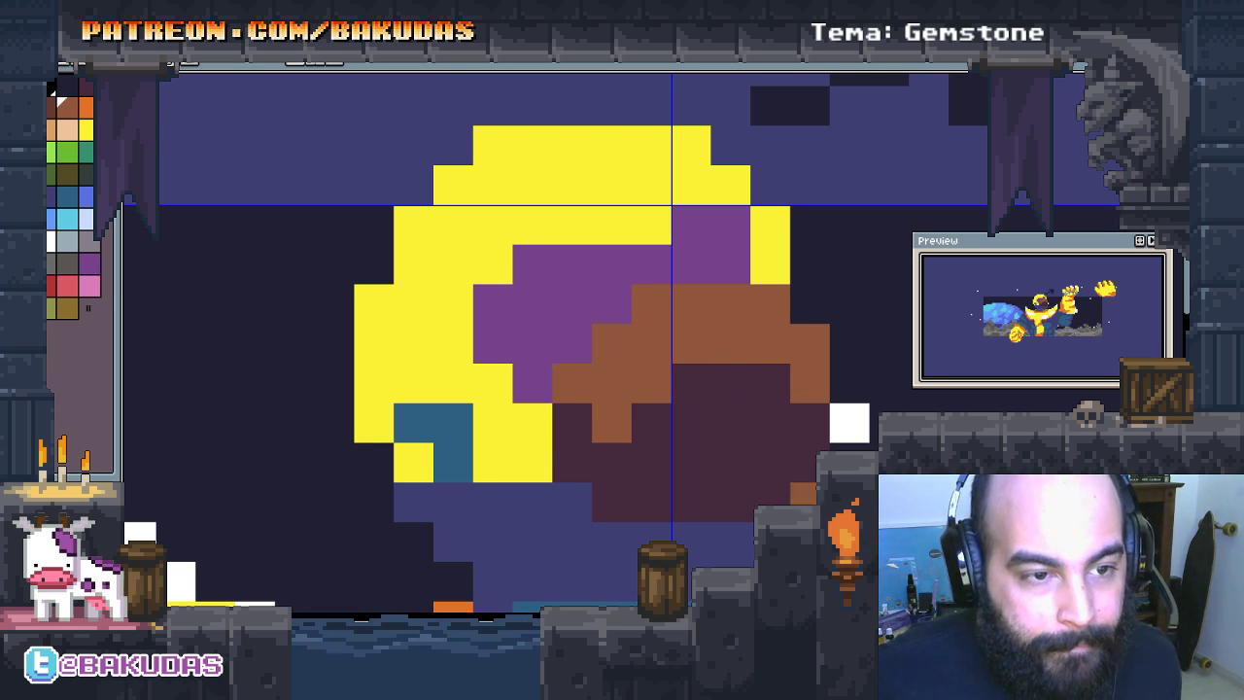
# Step: Add a light-tan highlight along the visor's top edge and touch up its right side brown
pyautogui.scroll(1, 744, 394)
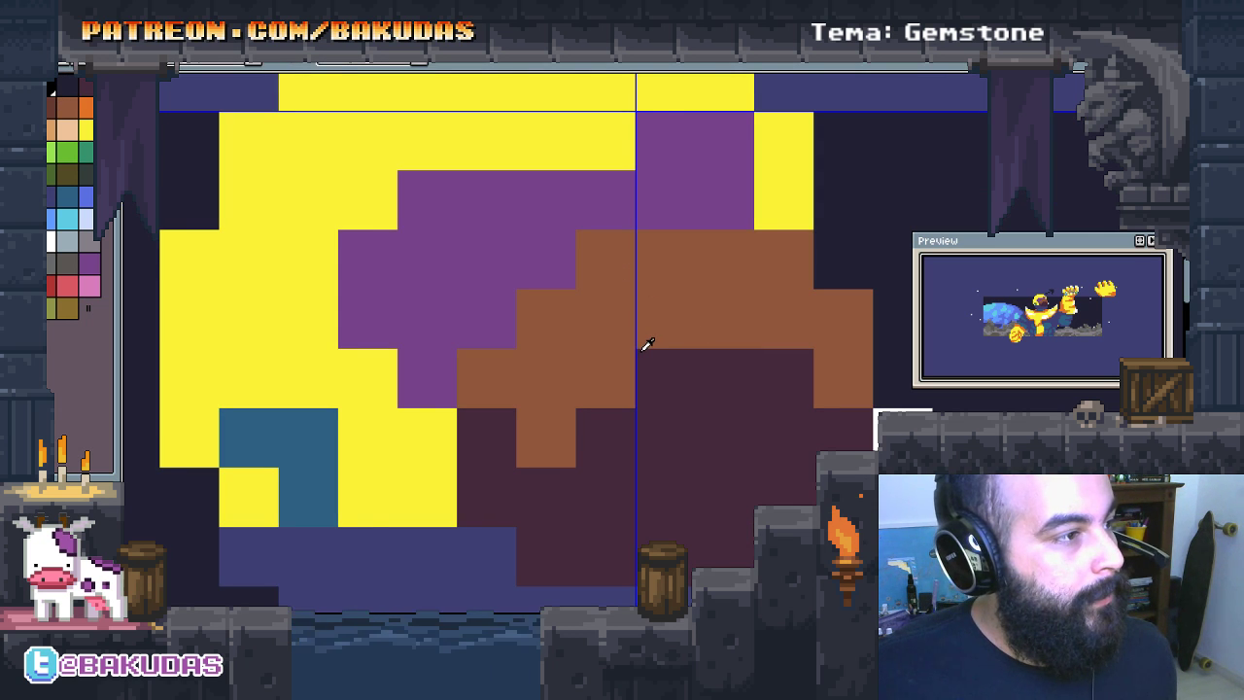
pyautogui.moveTo(598, 277)
pyautogui.mouseDown()
pyautogui.moveTo(588, 273)
pyautogui.moveTo(739, 267)
pyautogui.moveTo(569, 314)
pyautogui.moveTo(477, 370)
pyautogui.mouseUp()
pyautogui.hotkey('ctrl', 'z')
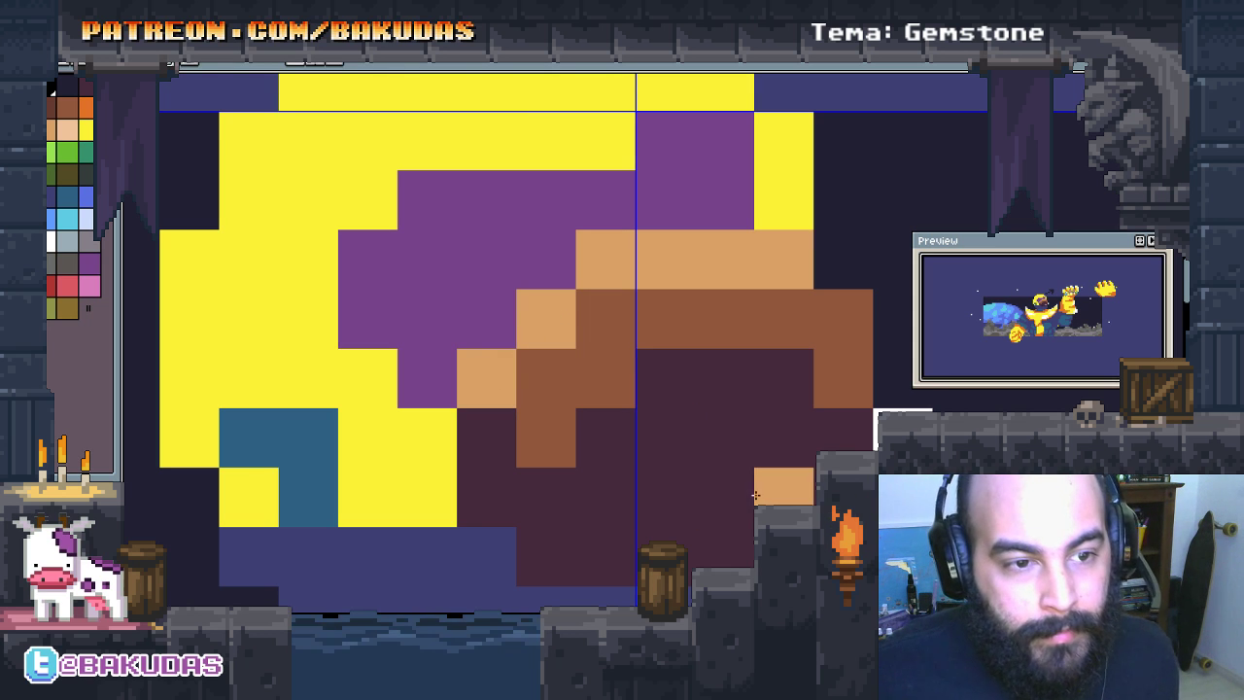
pyautogui.moveTo(732, 480); pyautogui.dragTo(703, 460)
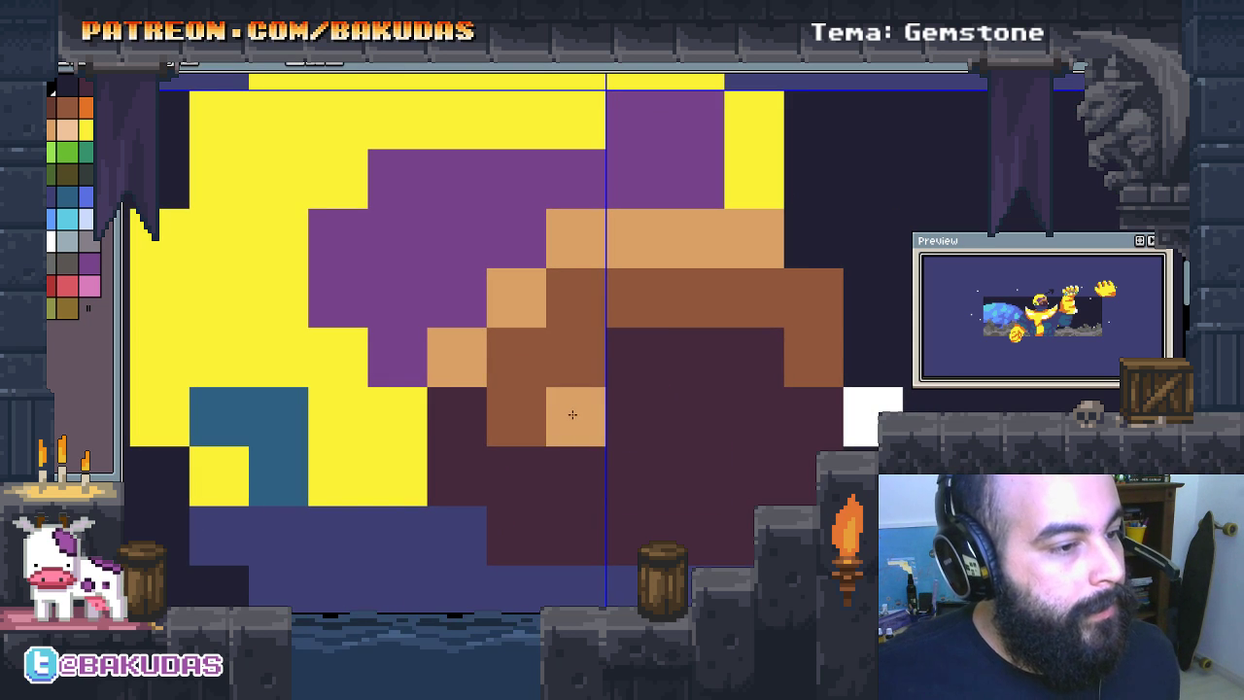
pyautogui.keyDown('alt'); pyautogui.click(573, 415); pyautogui.keyUp('alt')
pyautogui.moveTo(564, 411)
pyautogui.mouseDown()
pyautogui.moveTo(755, 352)
pyautogui.moveTo(811, 408)
pyautogui.mouseUp()
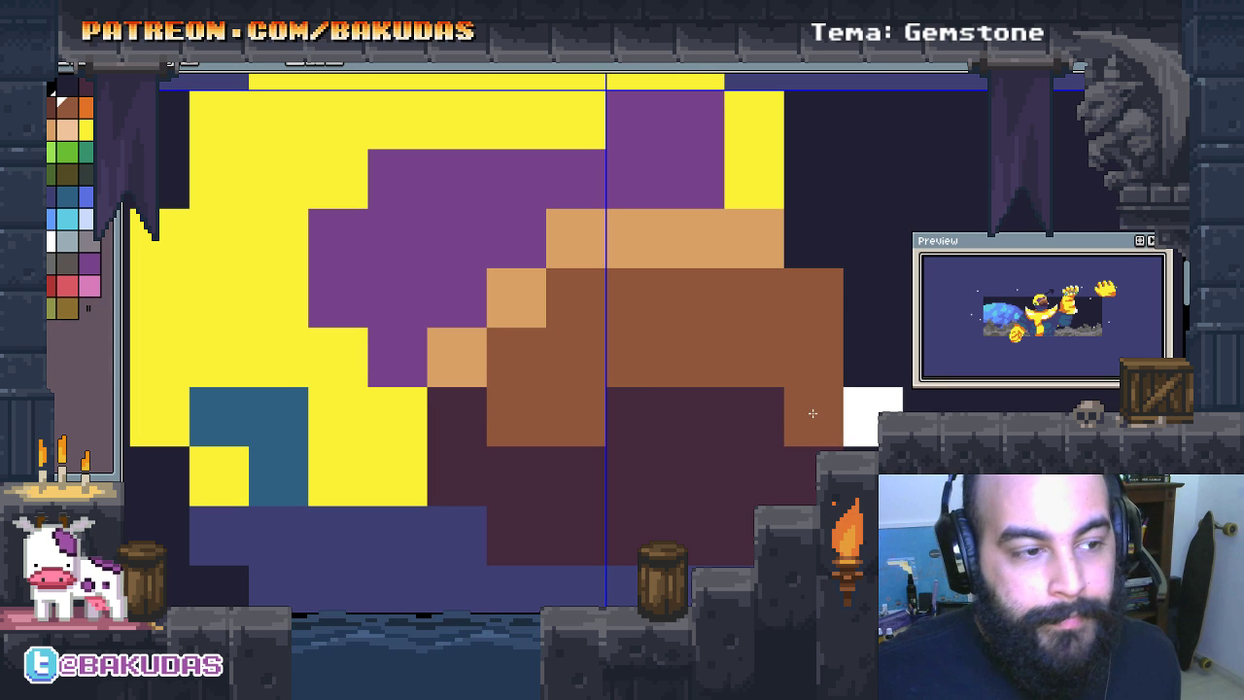
pyautogui.hotkey('ctrl', 'z')
pyautogui.moveTo(655, 294); pyautogui.dragTo(585, 251)
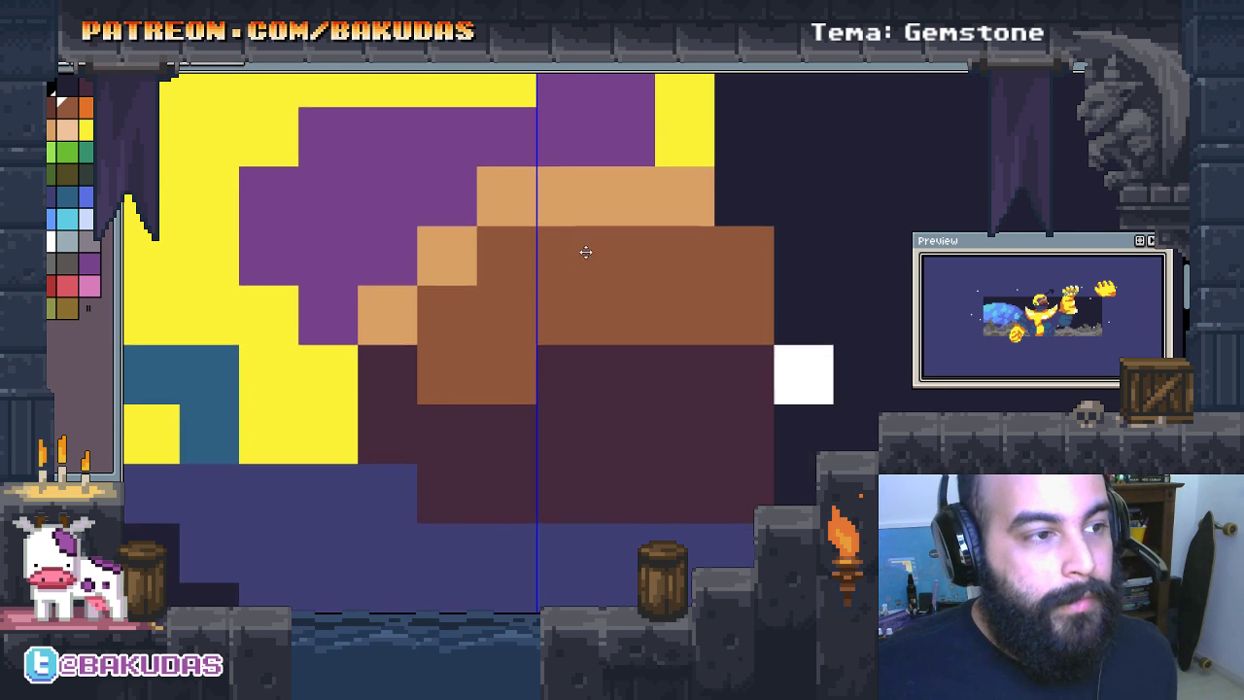
pyautogui.scroll(-2, 585, 252)
# Step: Marquee-select the helmet's left part and shift it one pixel right
pyautogui.scroll(-3, 663, 308)
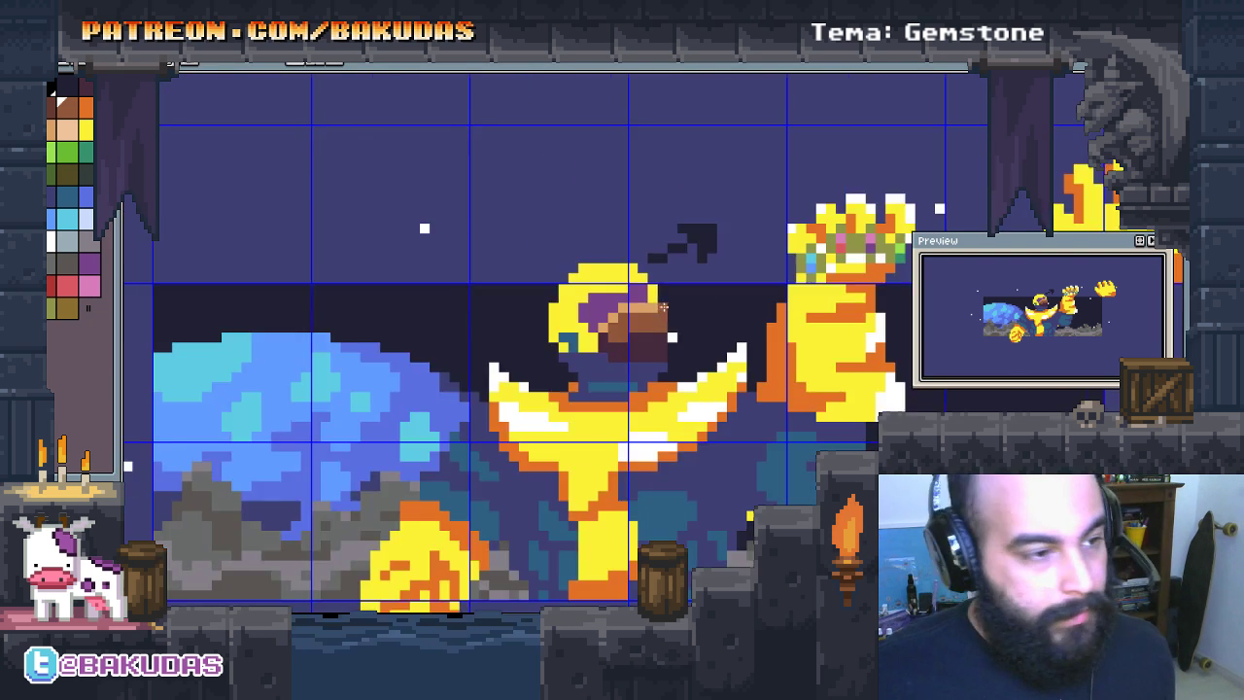
pyautogui.moveTo(681, 369); pyautogui.dragTo(595, 244)
pyautogui.scroll(1, 605, 271)
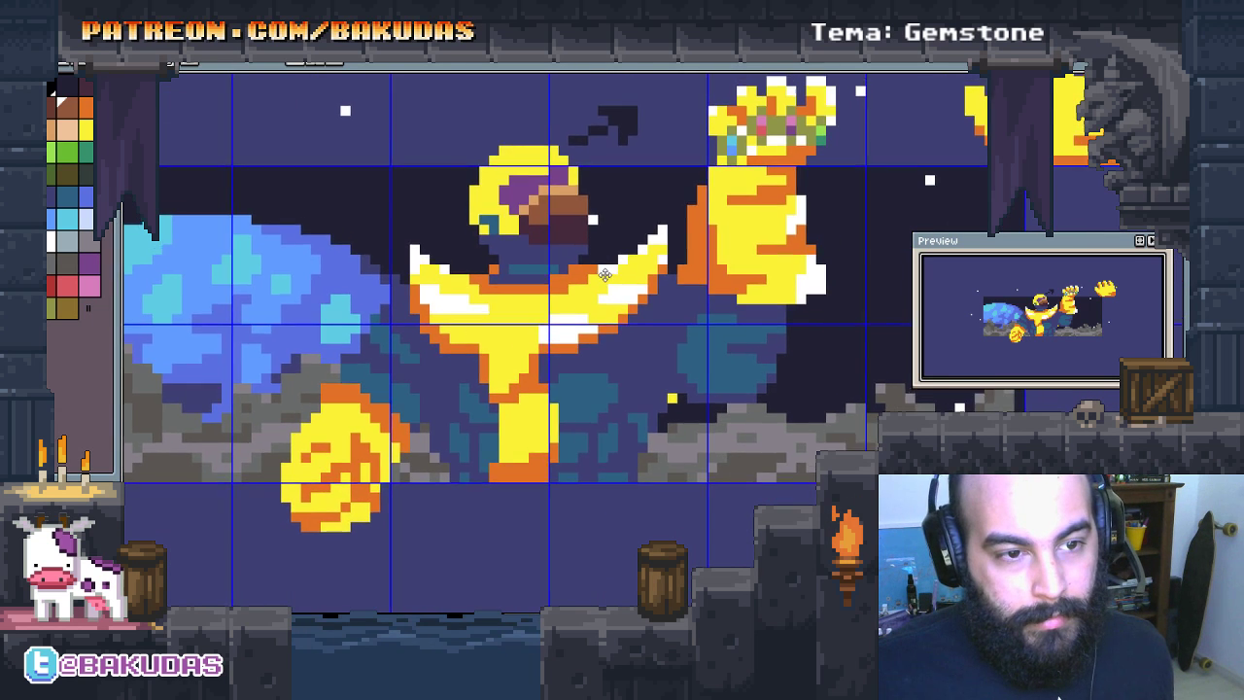
pyautogui.scroll(2, 606, 272)
pyautogui.scroll(1, 583, 267)
pyautogui.scroll(2, 441, 252)
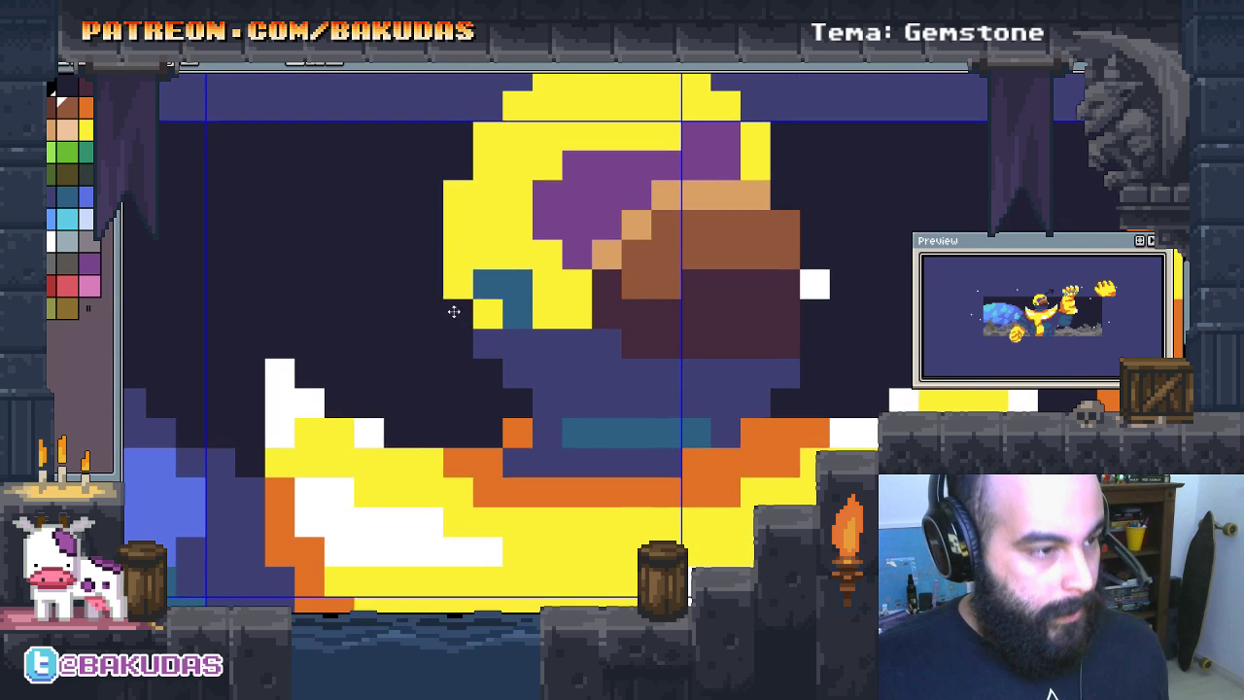
pyautogui.moveTo(442, 252); pyautogui.dragTo(453, 291)
pyautogui.moveTo(399, 165); pyautogui.dragTo(505, 387)
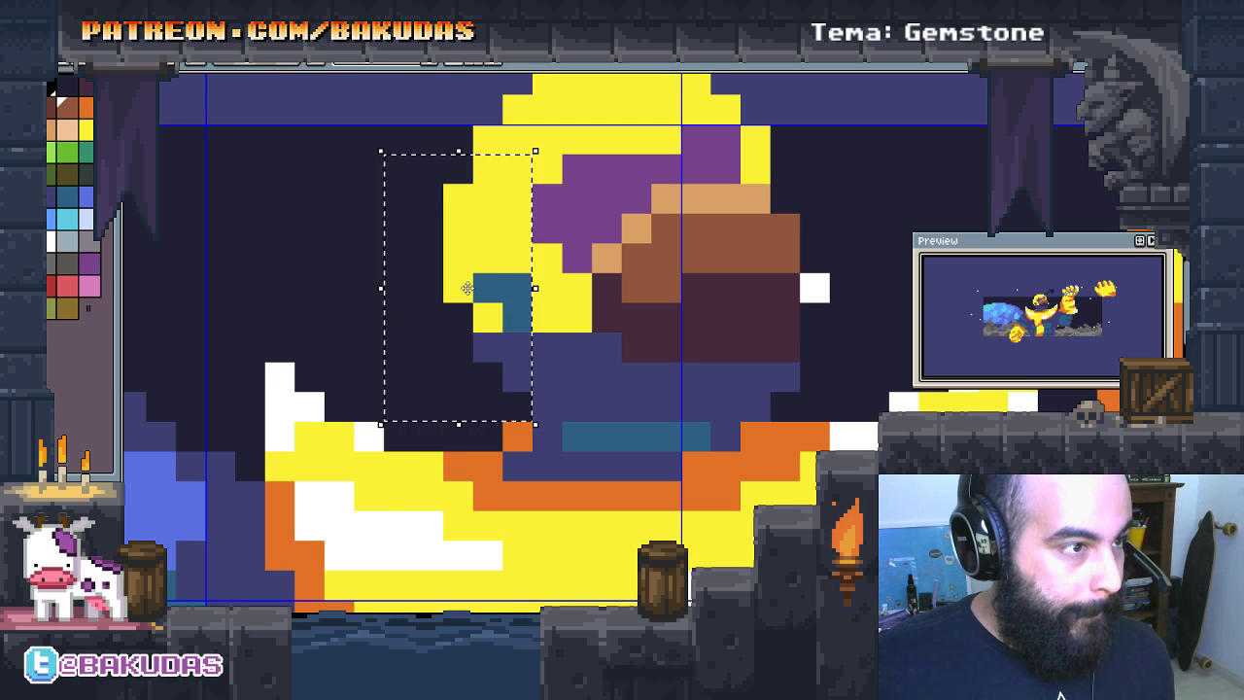
pyautogui.moveTo(455, 289)
pyautogui.mouseDown()
pyautogui.moveTo(477, 288)
pyautogui.moveTo(462, 352)
pyautogui.mouseUp()
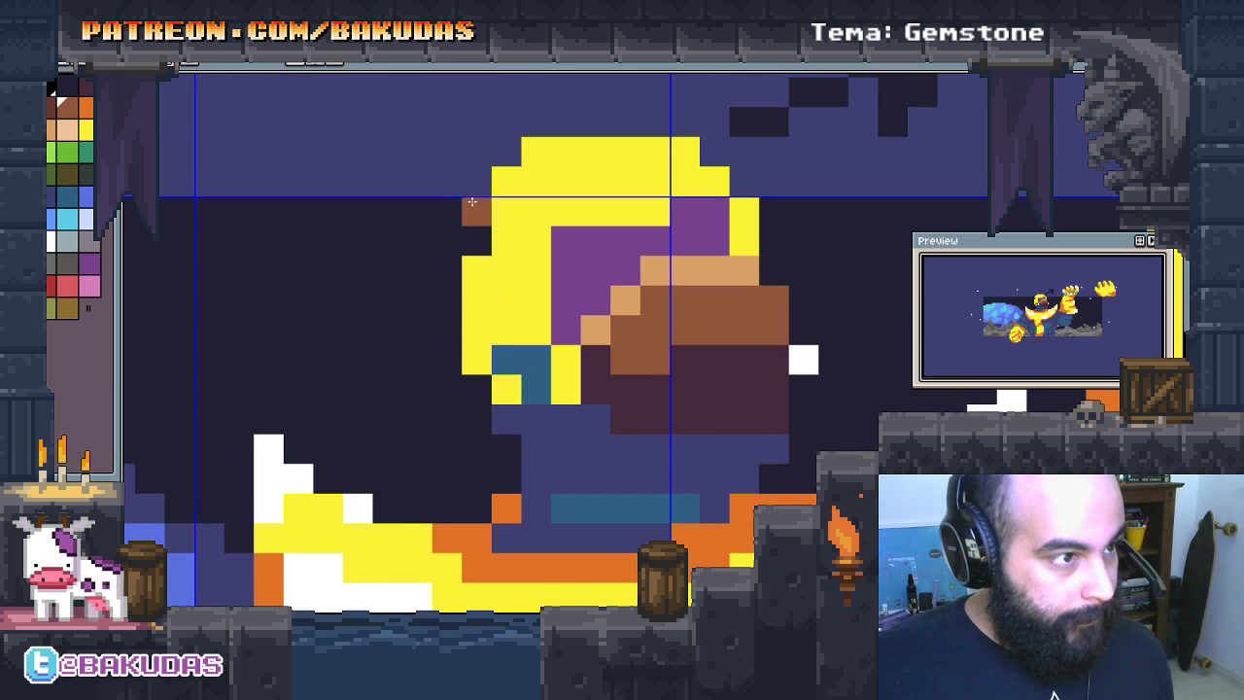
# Step: Add purple and peach pixels by the visor and an orange rim down the helmet's left edge
pyautogui.moveTo(555, 295); pyautogui.dragTo(486, 278)
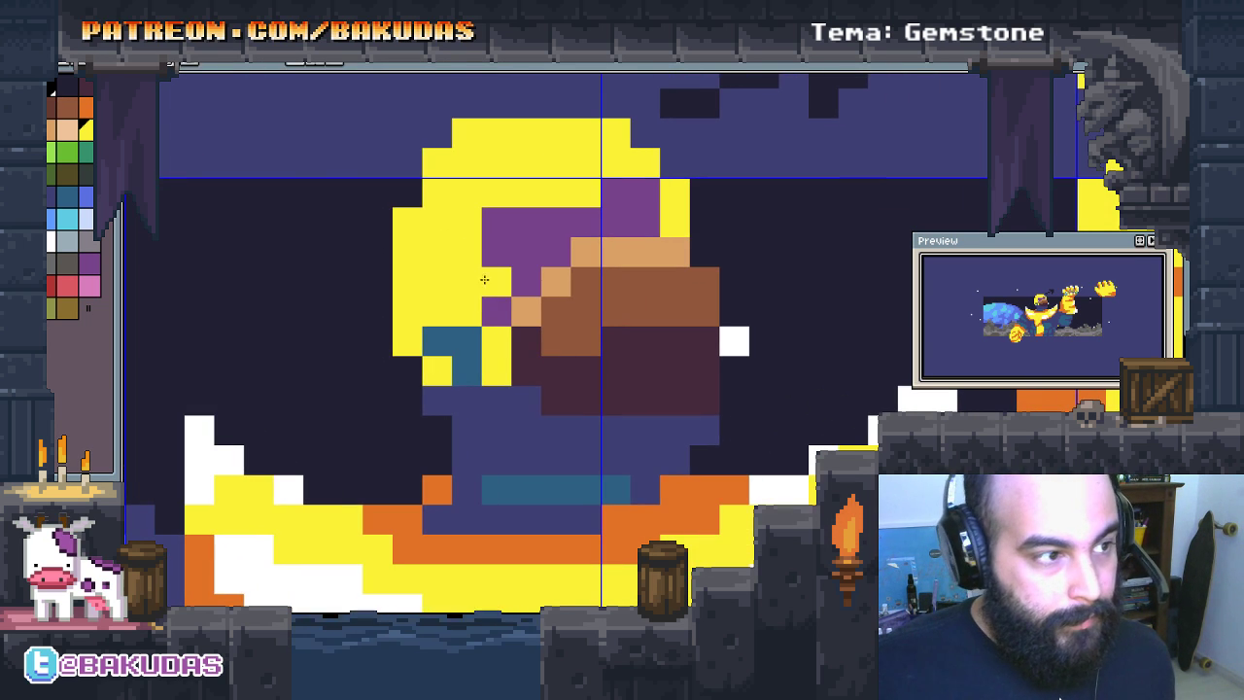
pyautogui.keyDown('alt'); pyautogui.click(508, 250); pyautogui.keyUp('alt')
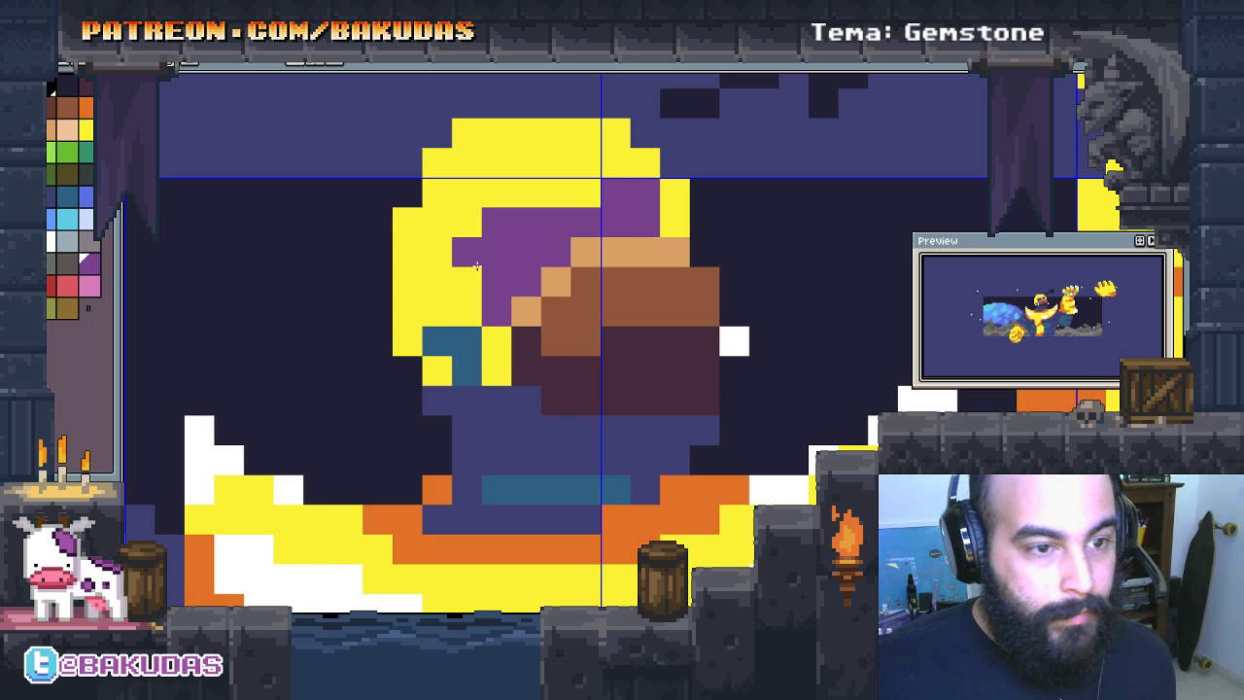
pyautogui.click(519, 304)
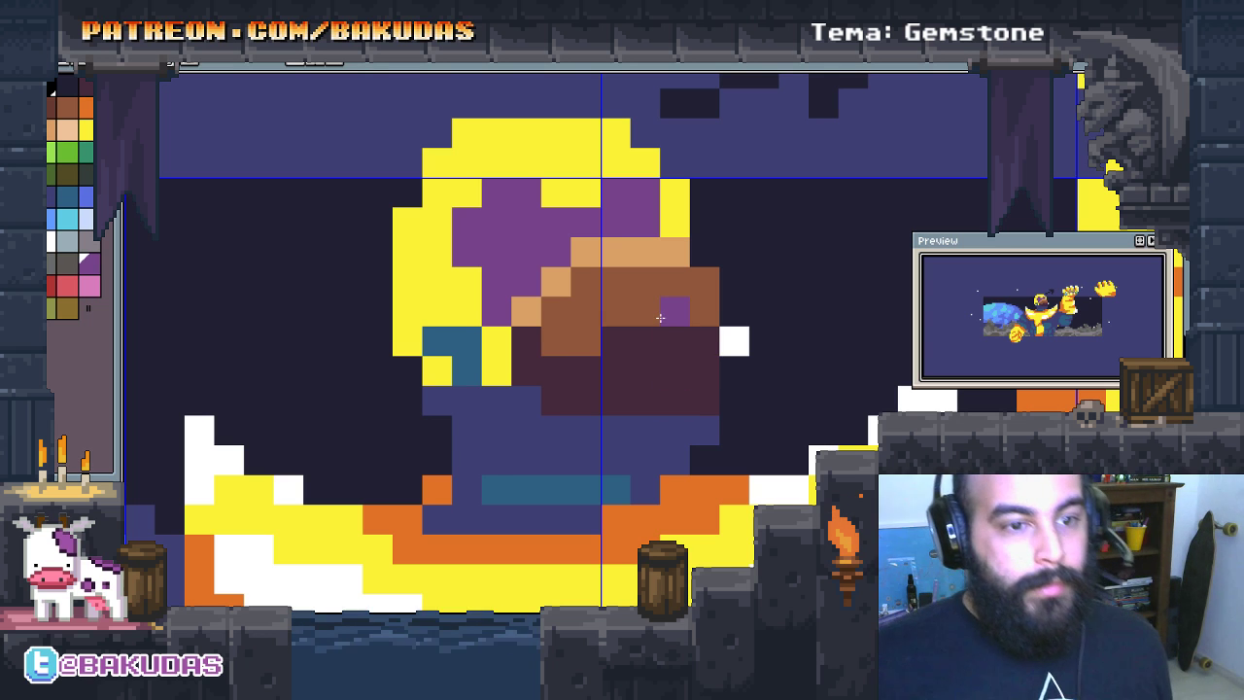
pyautogui.moveTo(602, 292); pyautogui.dragTo(649, 373)
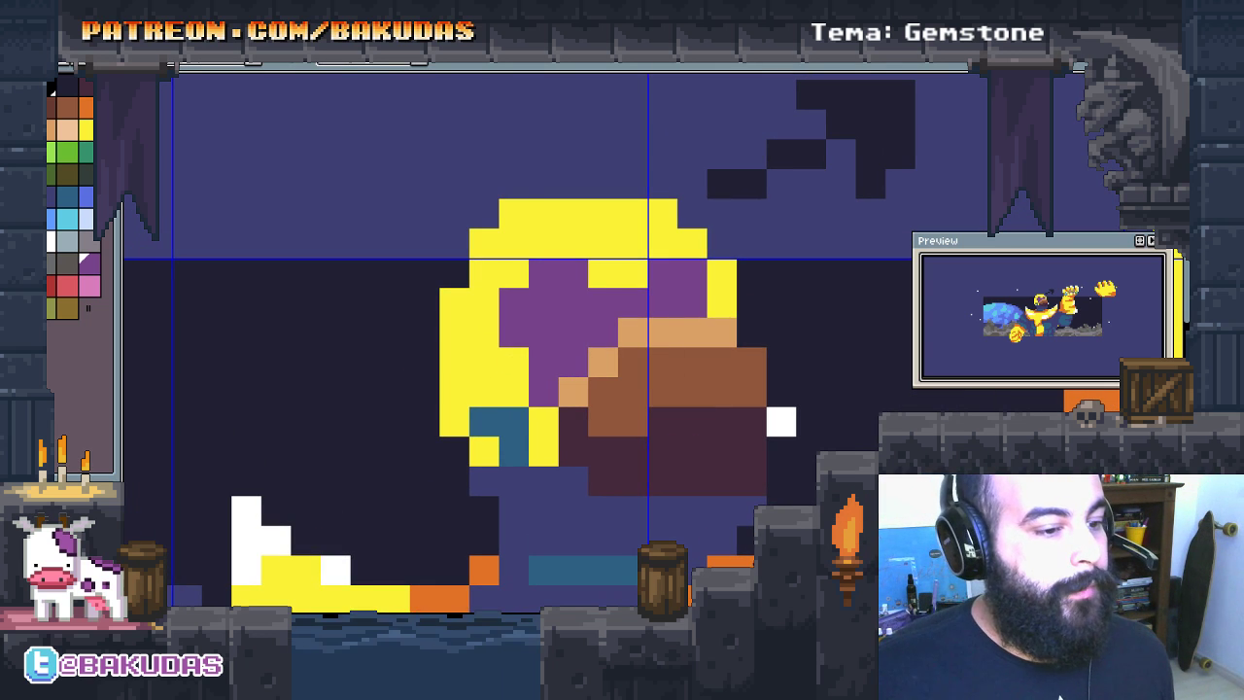
pyautogui.keyDown('alt'); pyautogui.click(484, 568); pyautogui.keyUp('alt')
pyautogui.moveTo(484, 451); pyautogui.dragTo(446, 315)
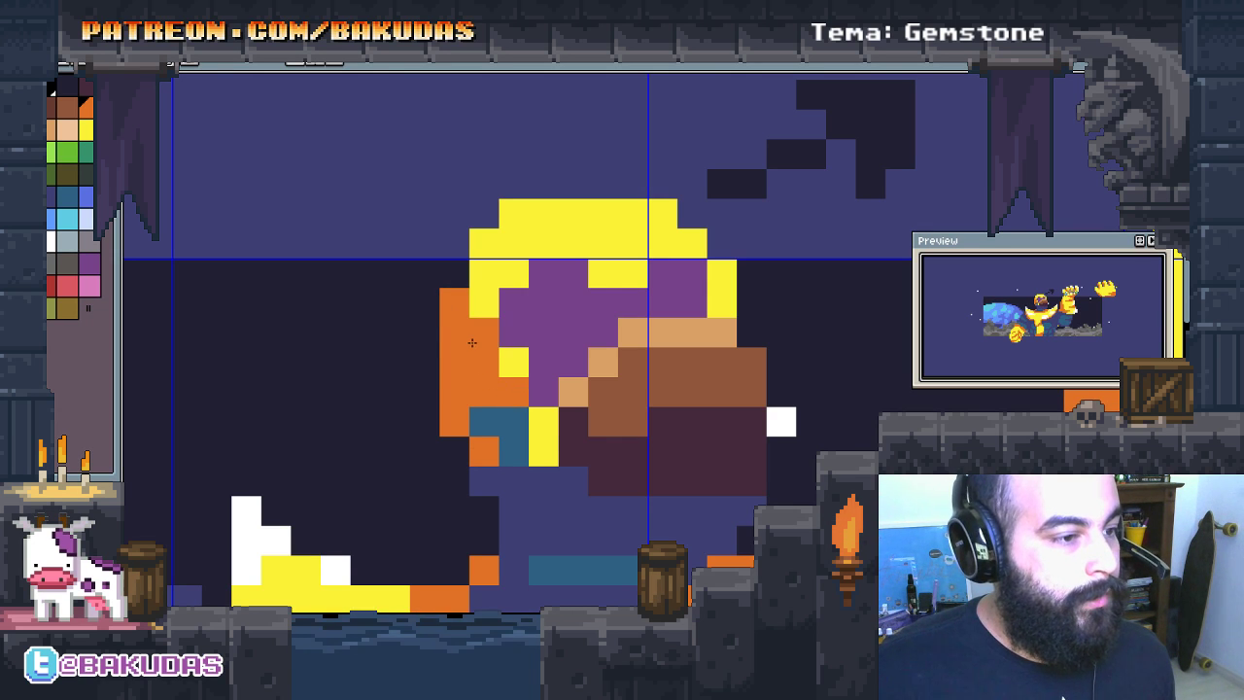
# Step: Add an orange dot on the helmet's top and restore a pink patch to purple
pyautogui.moveTo(561, 401); pyautogui.dragTo(541, 508)
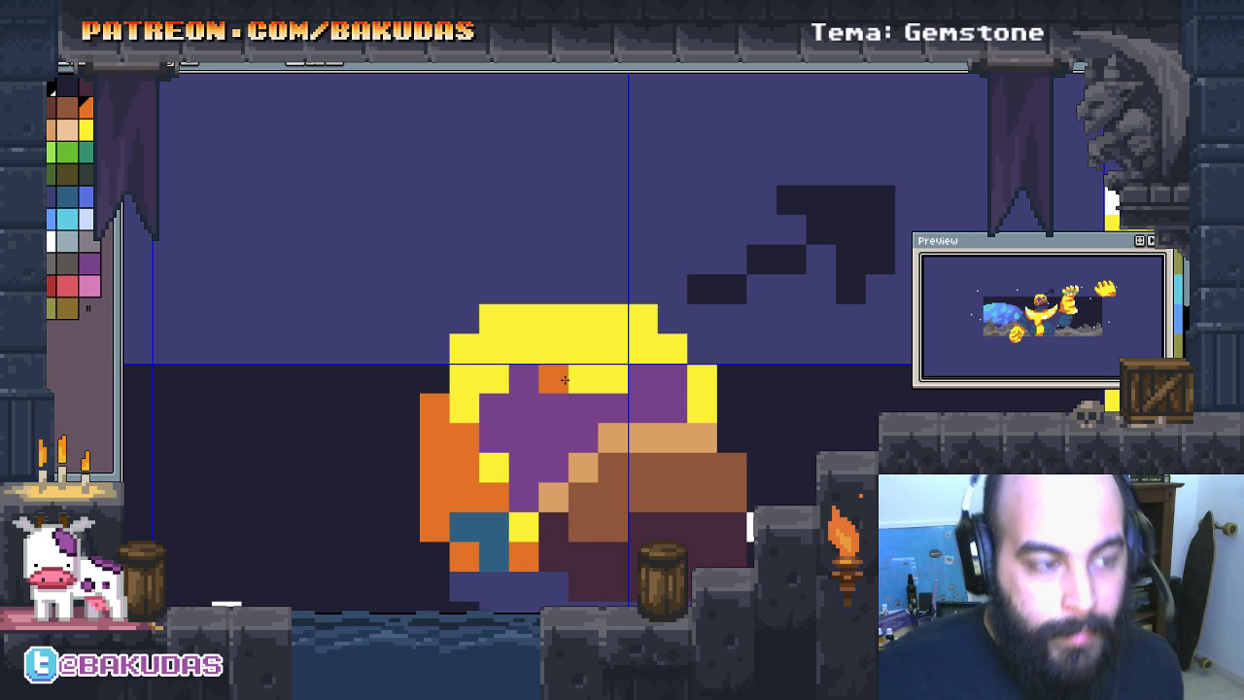
pyautogui.click(553, 381)
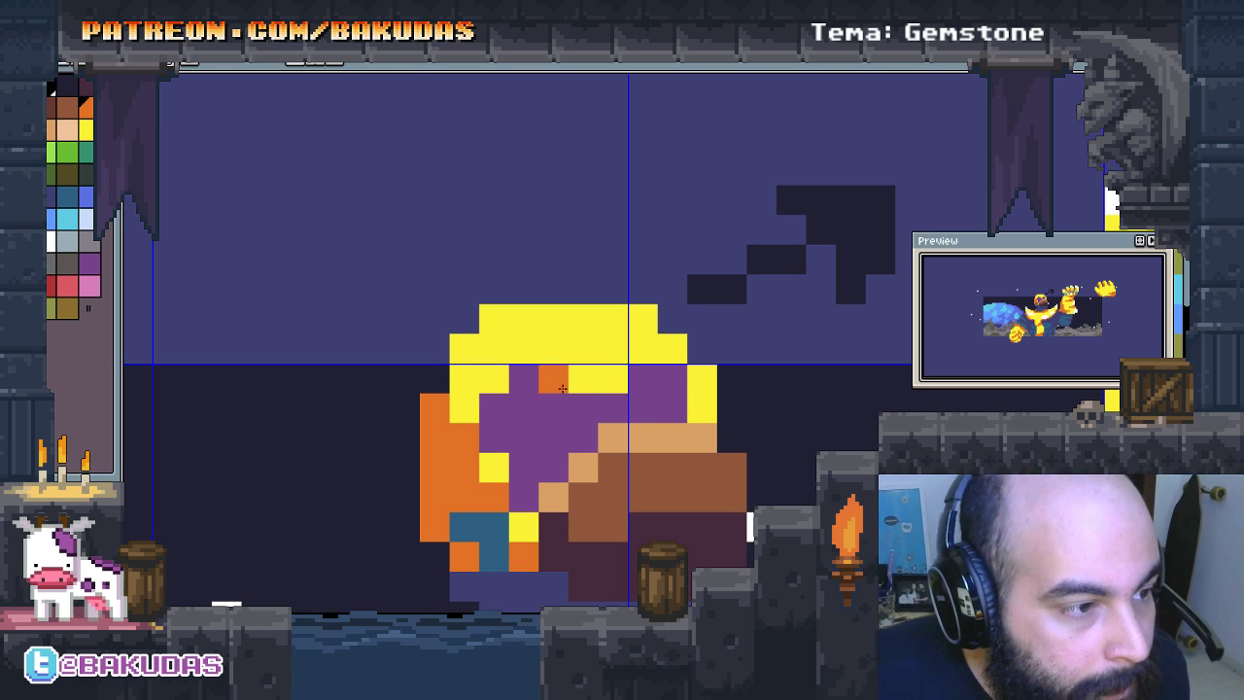
pyautogui.moveTo(561, 401)
pyautogui.mouseDown()
pyautogui.moveTo(558, 353)
pyautogui.moveTo(669, 325)
pyautogui.mouseUp()
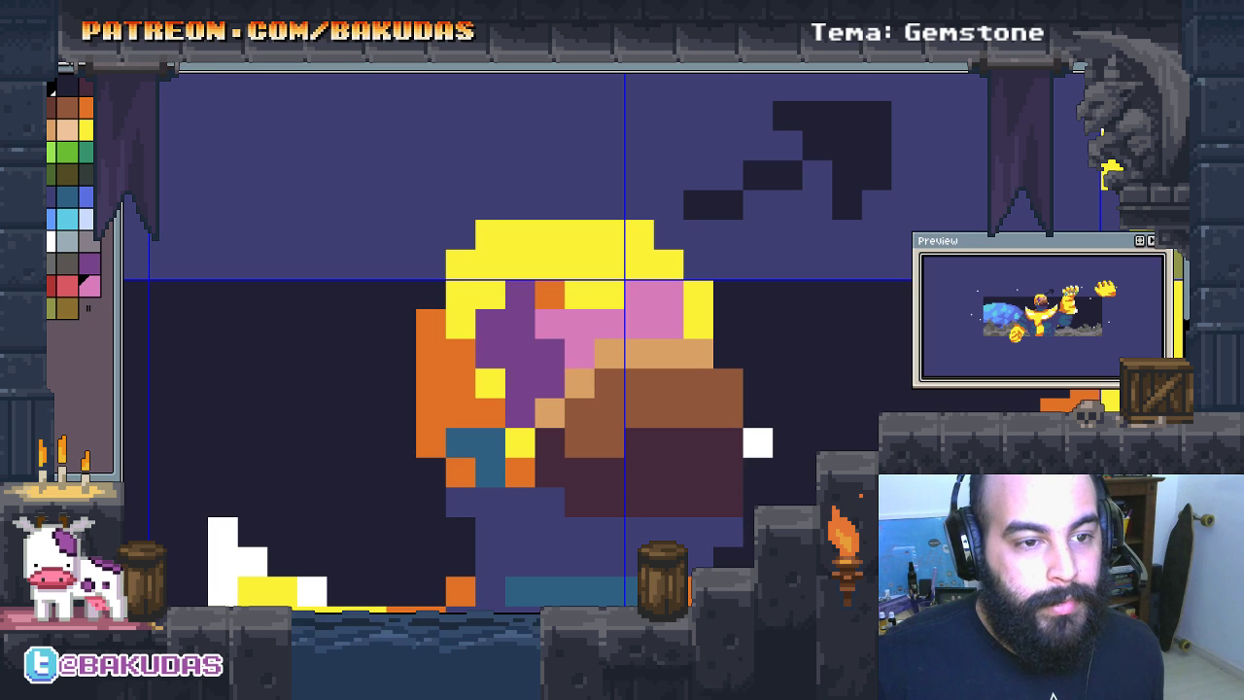
pyautogui.click(578, 354)
pyautogui.click(550, 294)
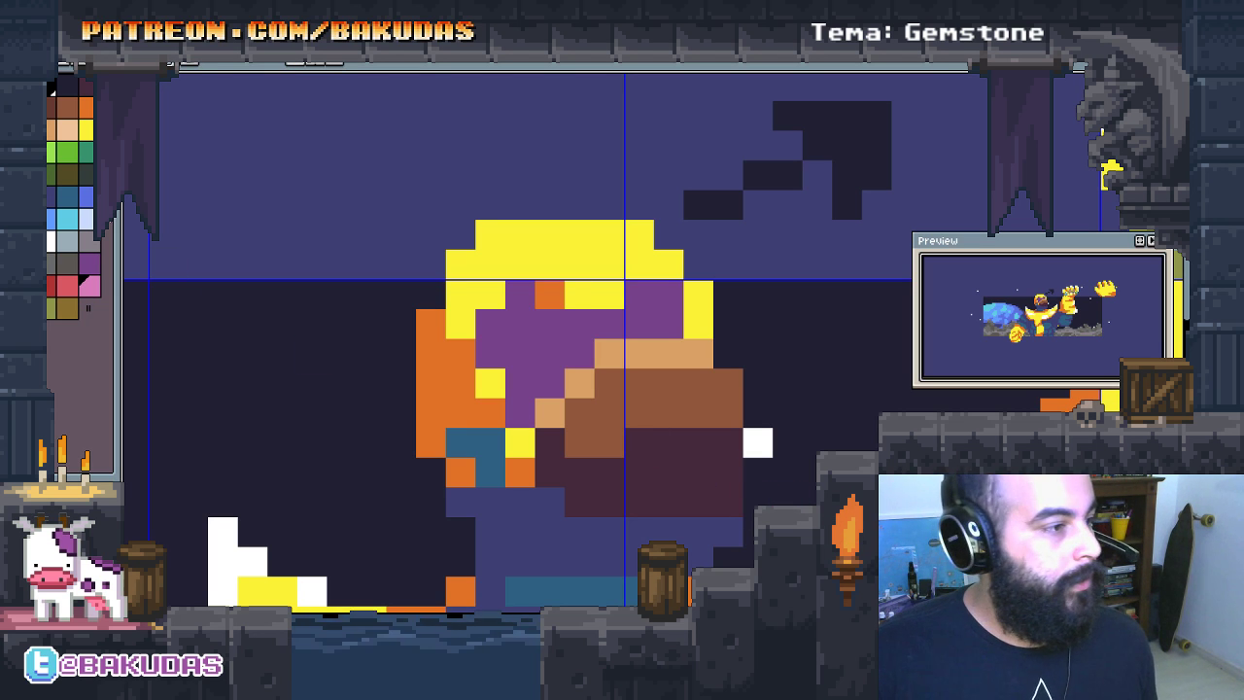
pyautogui.click(56, 286)
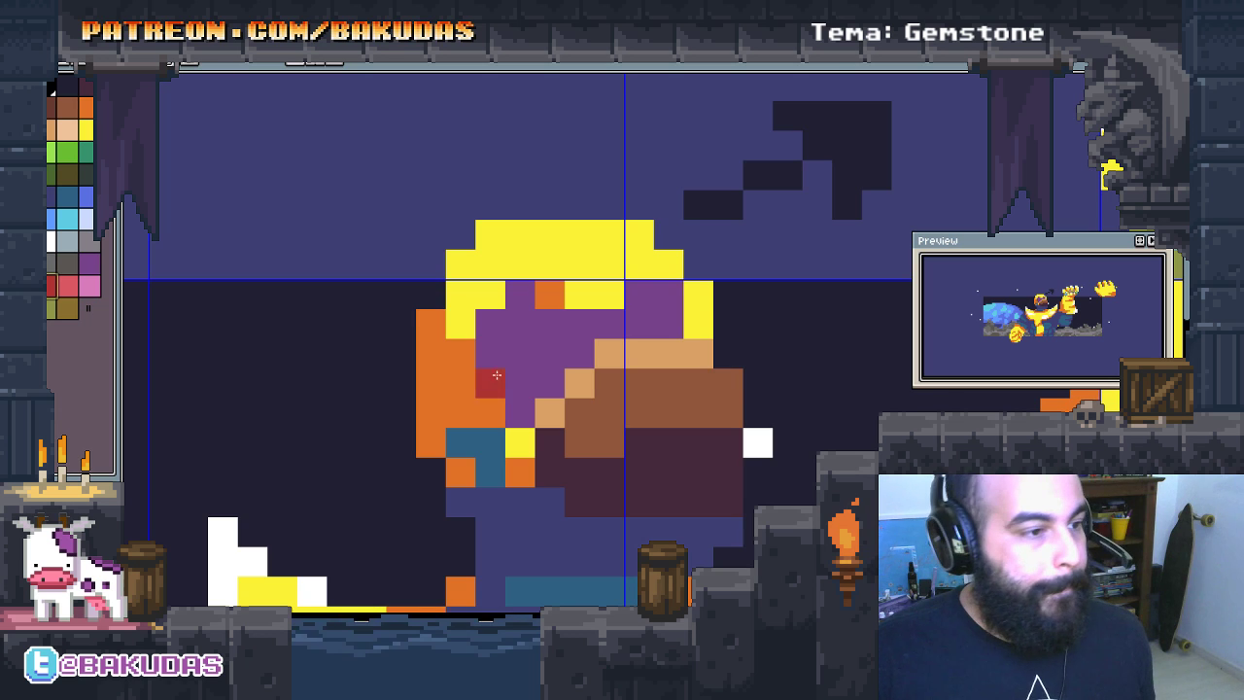
# Step: Darken the top helmet pixels to dark maroon and add a purple row below the visor
pyautogui.scroll(-2, 495, 375)
pyautogui.click(486, 229)
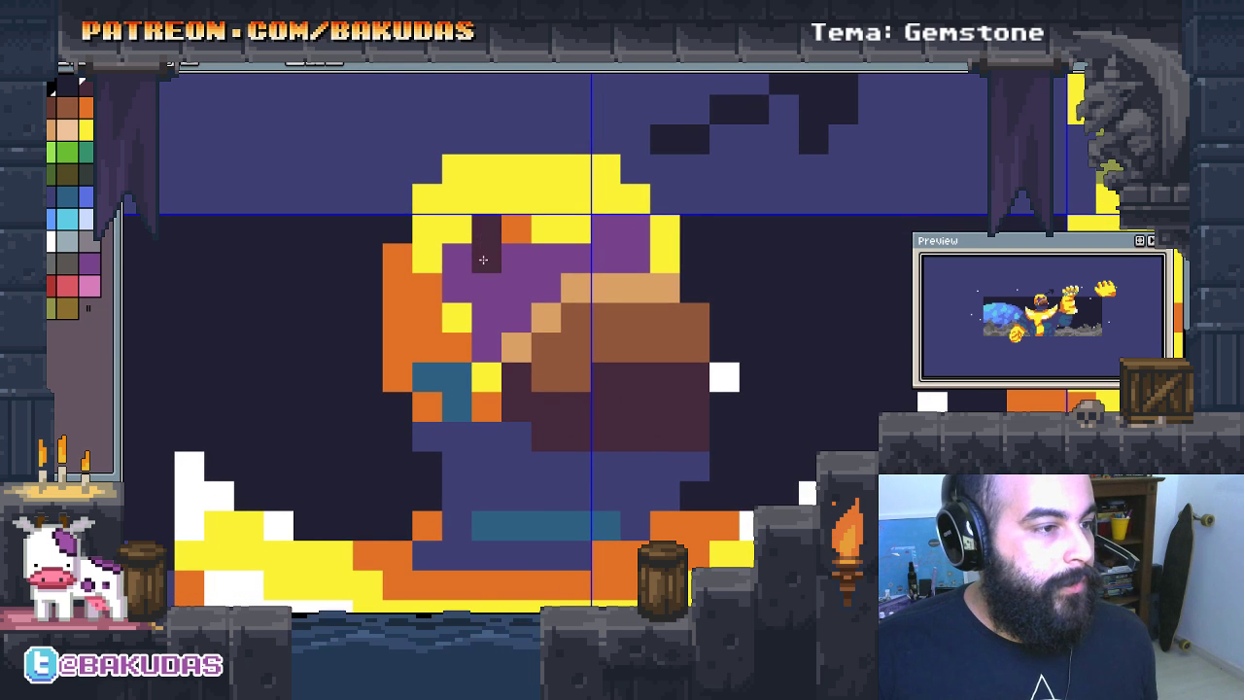
pyautogui.moveTo(483, 259)
pyautogui.mouseDown()
pyautogui.moveTo(456, 288)
pyautogui.moveTo(486, 317)
pyautogui.moveTo(517, 259)
pyautogui.moveTo(498, 280)
pyautogui.mouseUp()
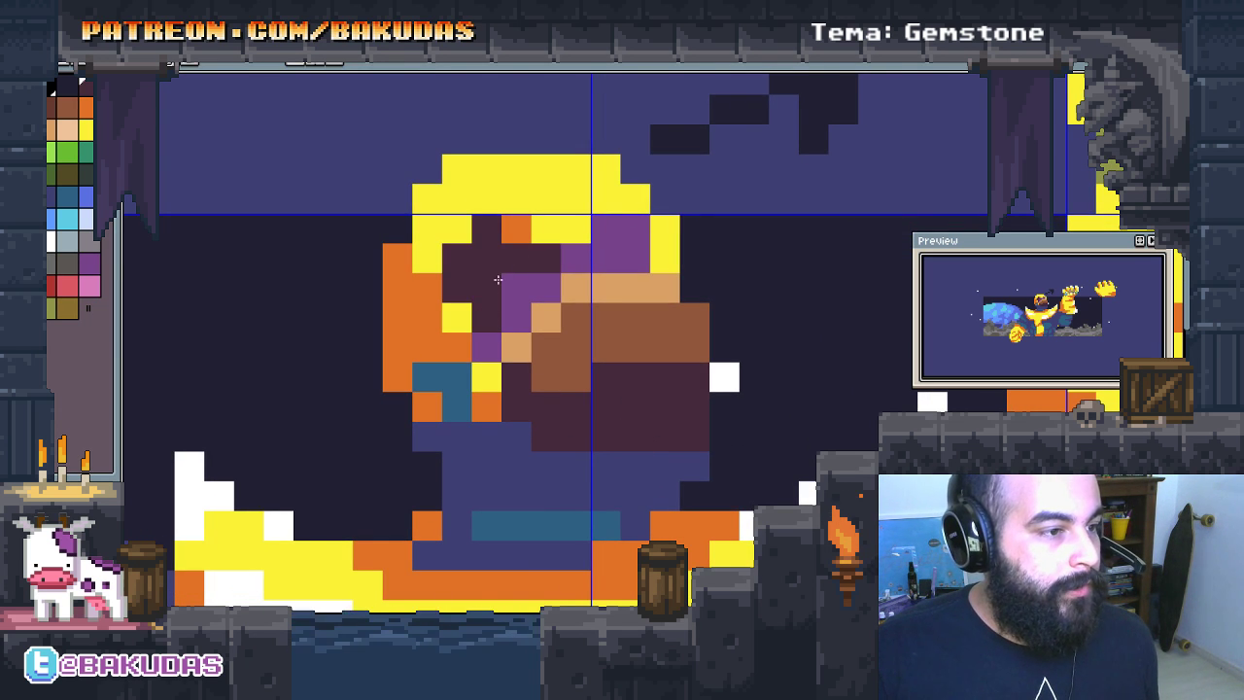
pyautogui.moveTo(634, 231); pyautogui.dragTo(614, 231)
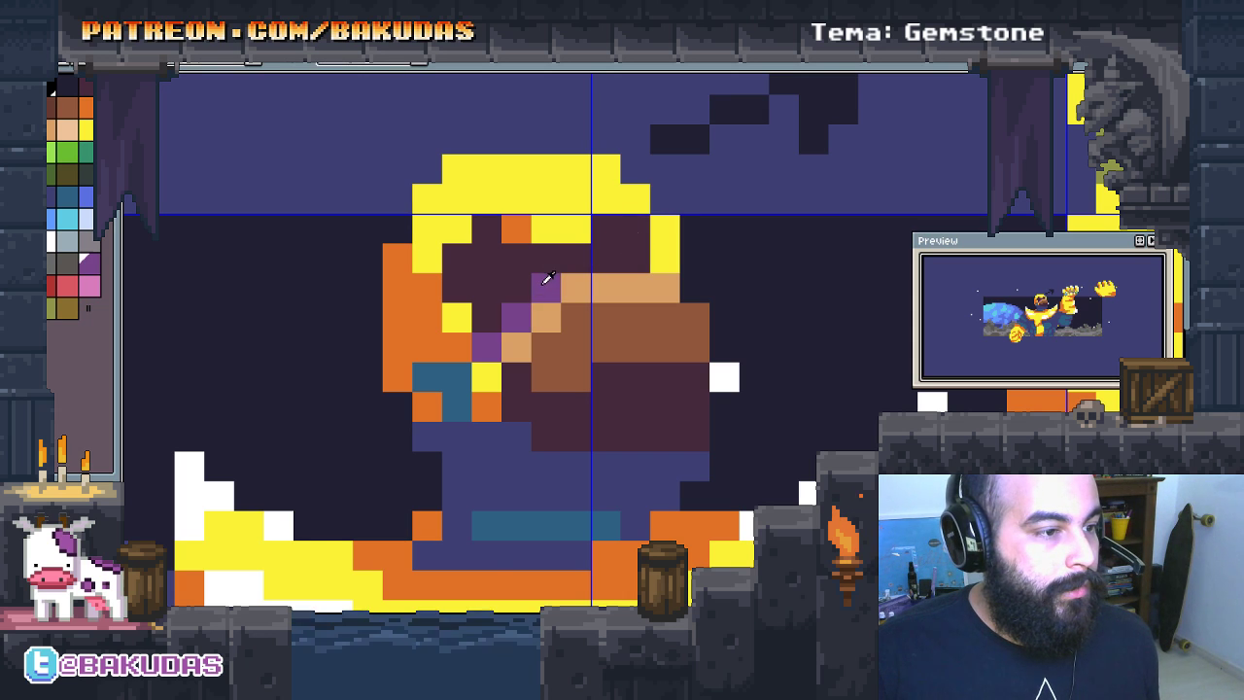
pyautogui.moveTo(531, 406); pyautogui.dragTo(632, 433)
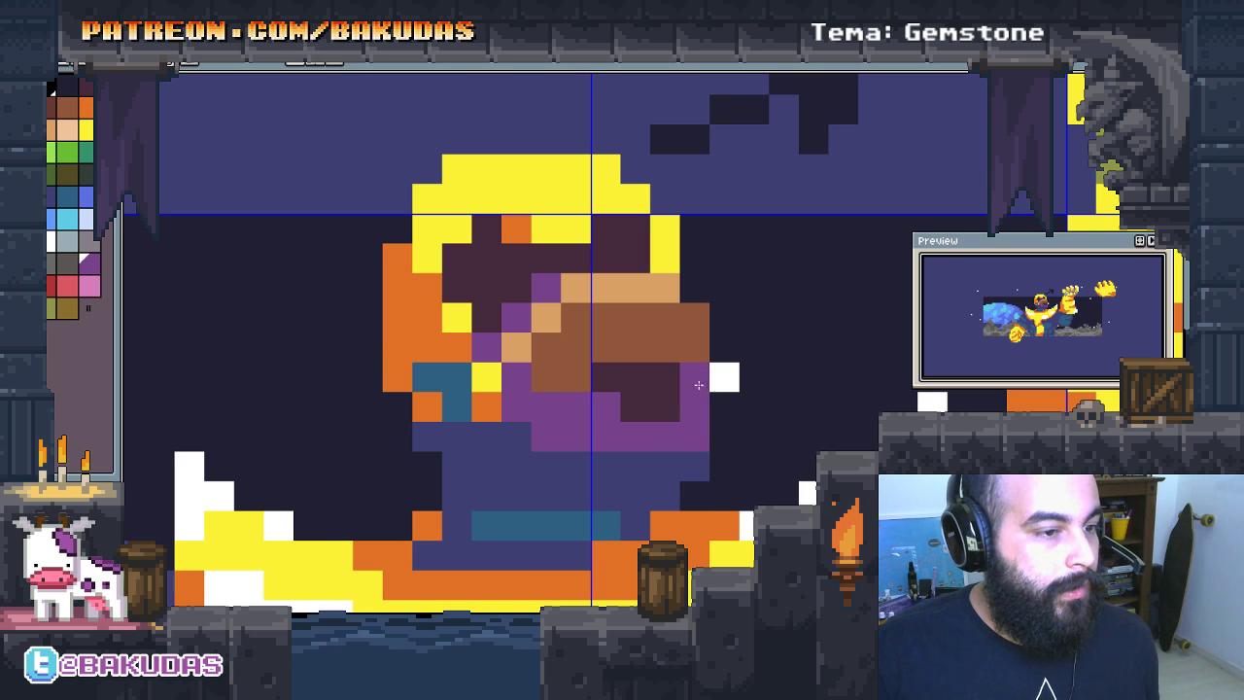
# Step: Repaint a row of visor pixels pink with purple beneath, adding pink head highlights
pyautogui.scroll(1, 626, 348)
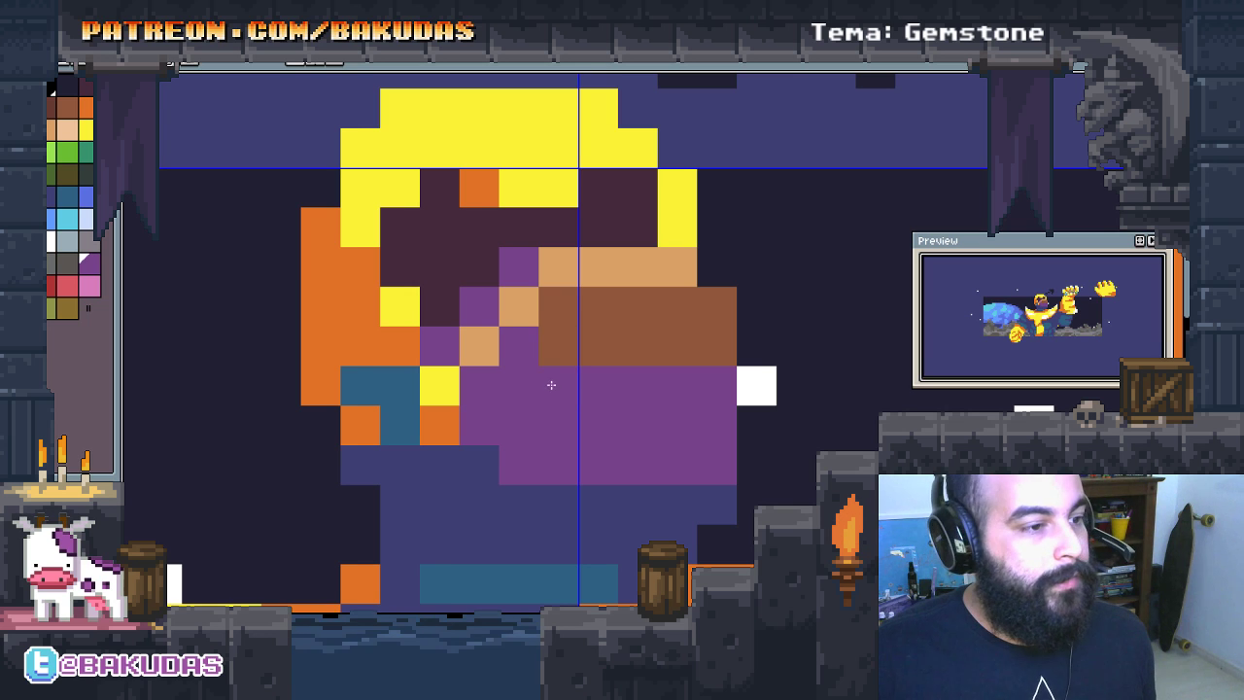
pyautogui.moveTo(551, 385)
pyautogui.mouseDown()
pyautogui.moveTo(554, 395)
pyautogui.moveTo(541, 362)
pyautogui.mouseUp()
pyautogui.moveTo(605, 305)
pyautogui.mouseDown()
pyautogui.moveTo(700, 314)
pyautogui.moveTo(559, 314)
pyautogui.mouseUp()
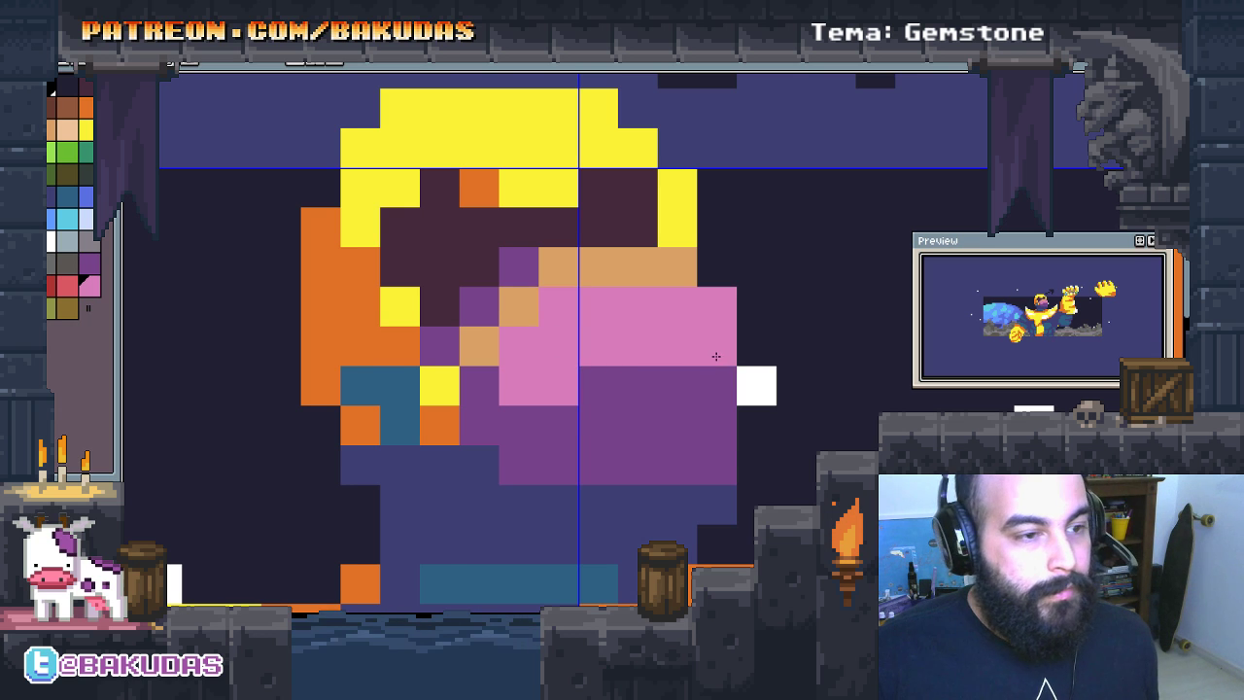
pyautogui.scroll(-1, 583, 356)
pyautogui.keyDown('alt'); pyautogui.click(628, 378); pyautogui.keyUp('alt')
pyautogui.click(572, 357)
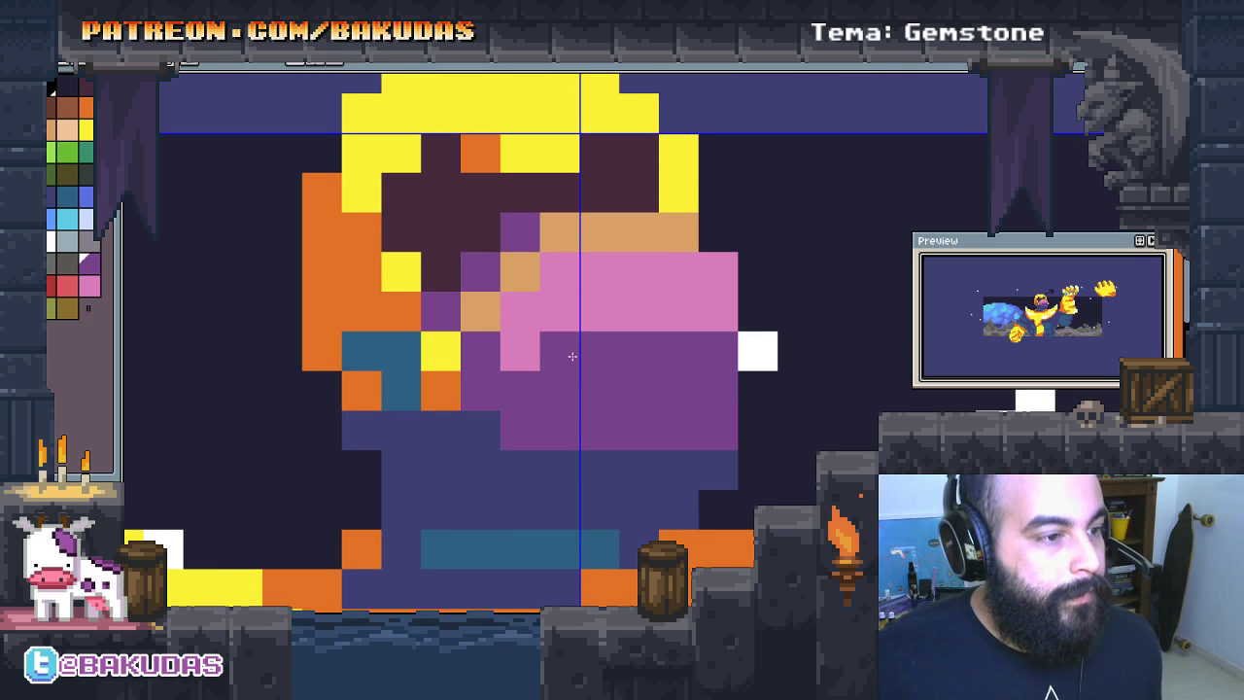
pyautogui.click(481, 351)
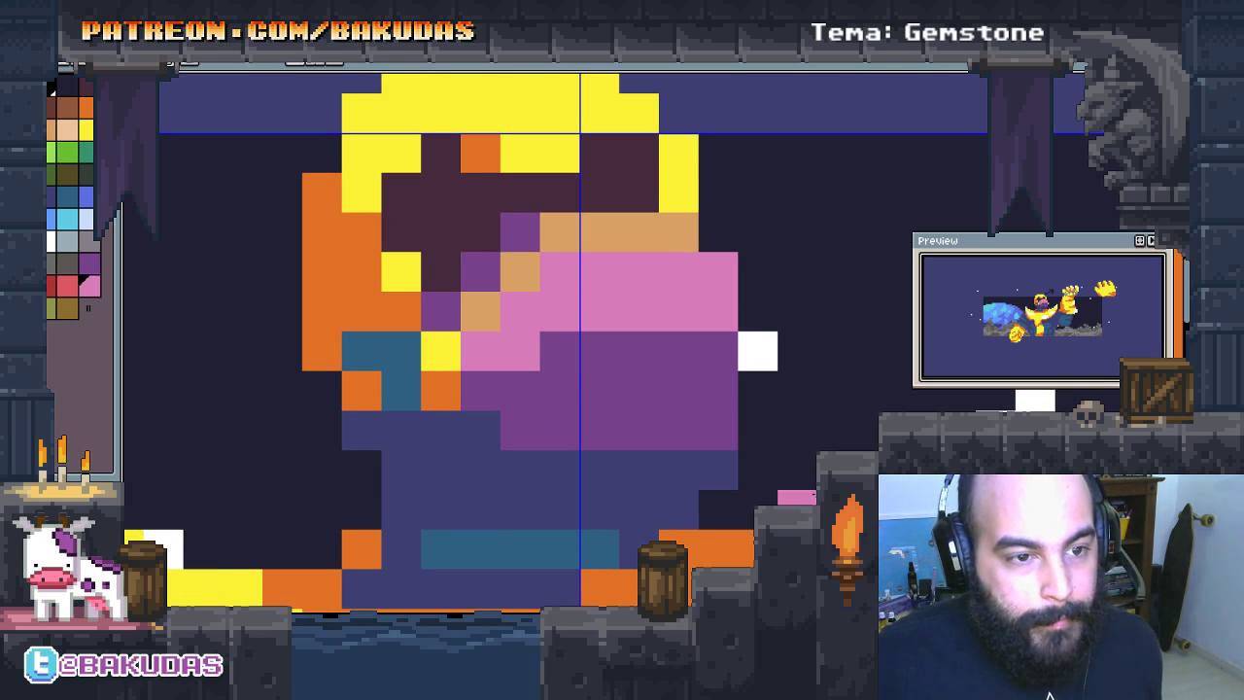
pyautogui.moveTo(707, 404); pyautogui.dragTo(586, 369)
pyautogui.click(551, 389)
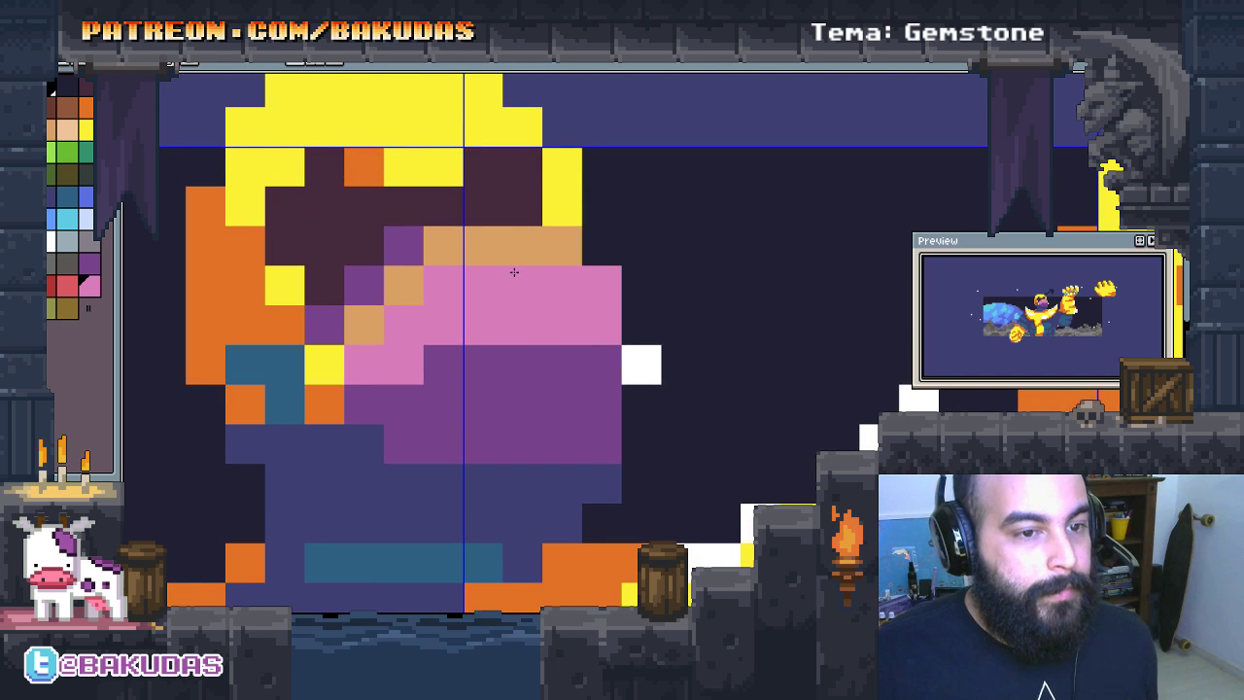
# Step: Paint a dark-maroon diagonal across the head and extend the yellow column one pixel
pyautogui.scroll(1, 447, 292)
pyautogui.scroll(1, 389, 321)
pyautogui.moveTo(316, 361)
pyautogui.mouseDown()
pyautogui.moveTo(356, 347)
pyautogui.moveTo(419, 290)
pyautogui.moveTo(608, 235)
pyautogui.moveTo(668, 254)
pyautogui.mouseUp()
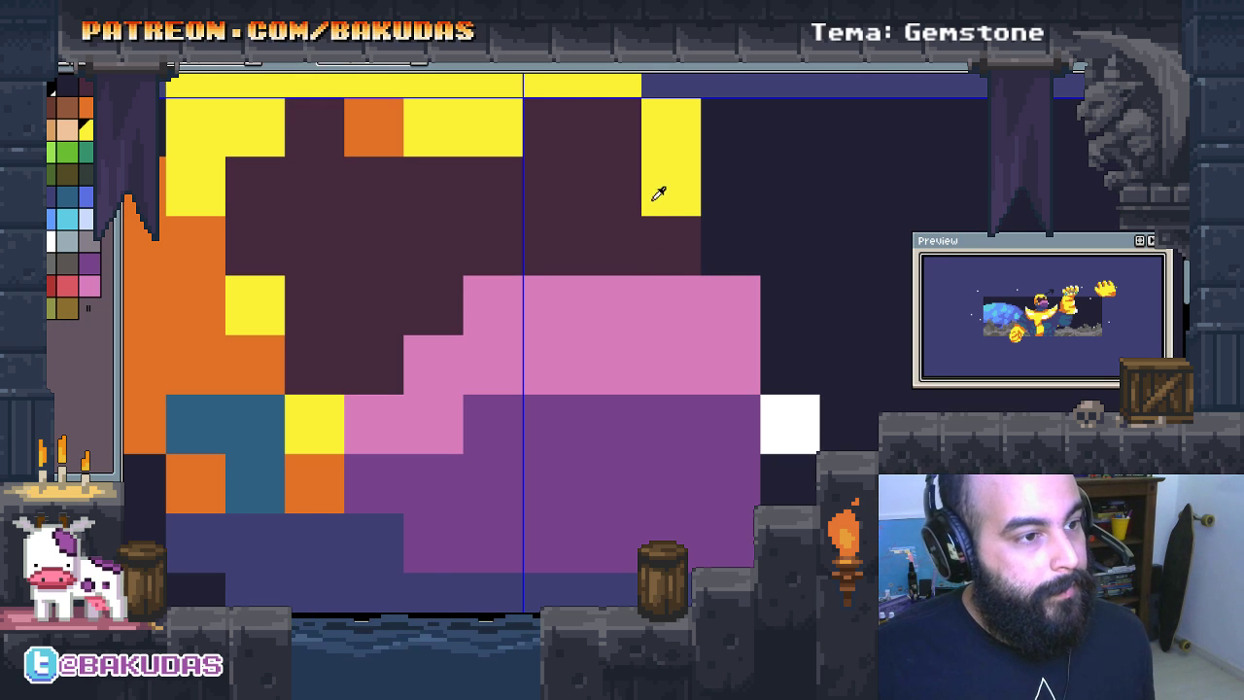
pyautogui.click(649, 260)
pyautogui.moveTo(413, 342); pyautogui.dragTo(335, 365)
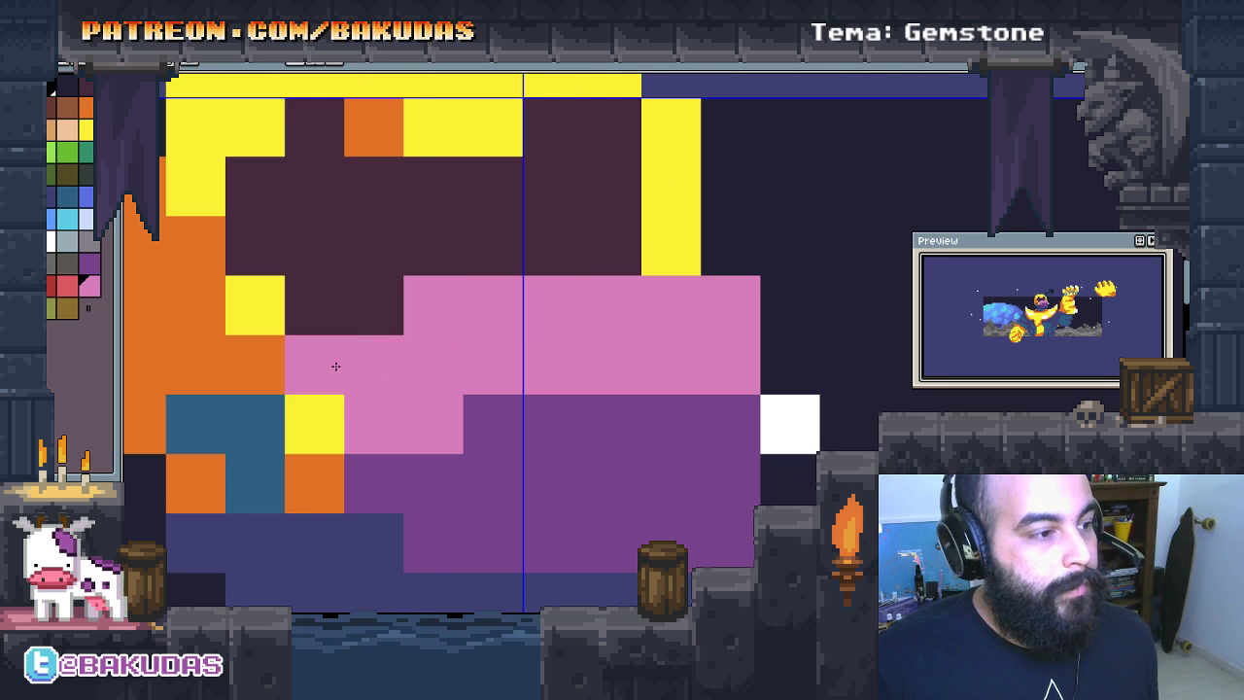
pyautogui.rightClick(336, 366)
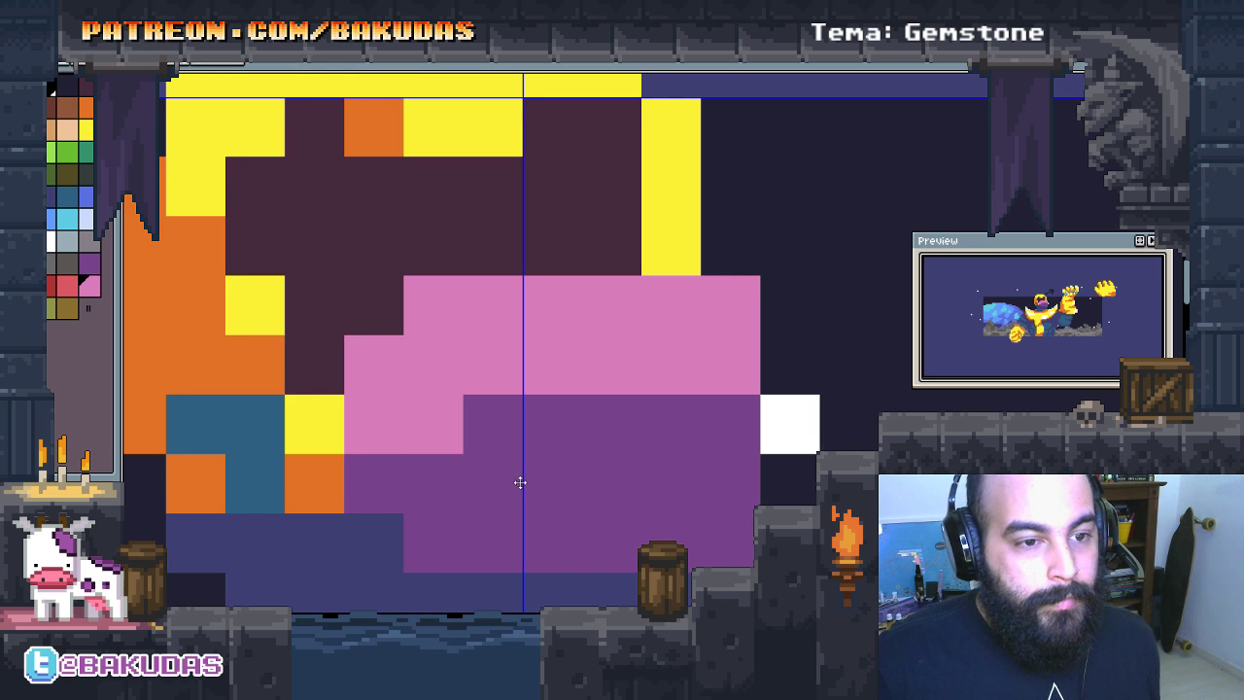
pyautogui.hscroll(1, 519, 481)
pyautogui.rightClick(624, 247)
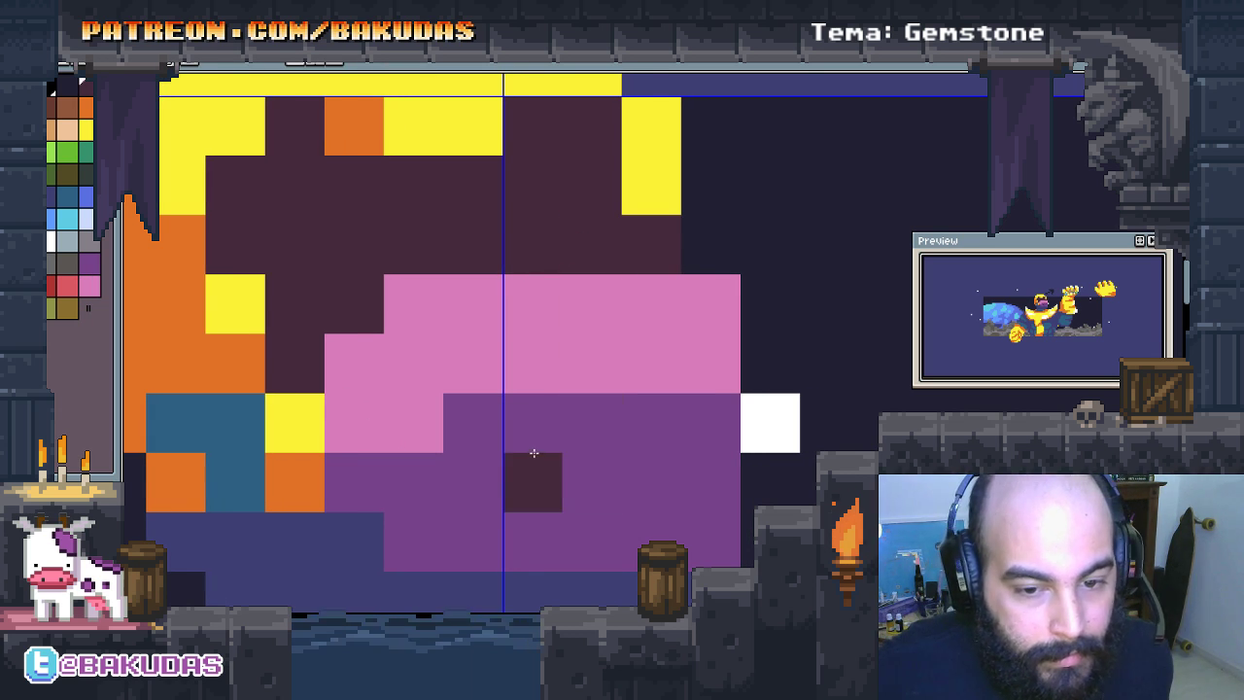
# Step: Turn stray pink cells on the head back to purple and dark maroon
pyautogui.moveTo(533, 453); pyautogui.dragTo(586, 341)
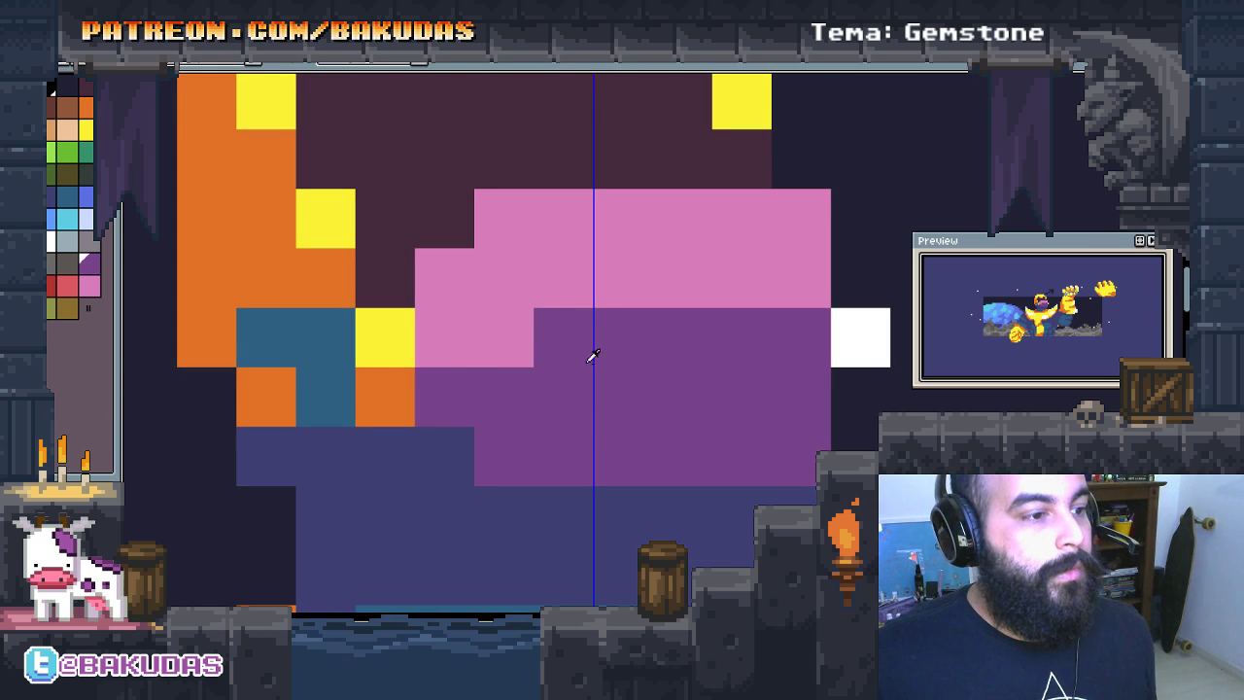
pyautogui.moveTo(504, 338)
pyautogui.mouseDown()
pyautogui.moveTo(553, 300)
pyautogui.moveTo(791, 292)
pyautogui.mouseUp()
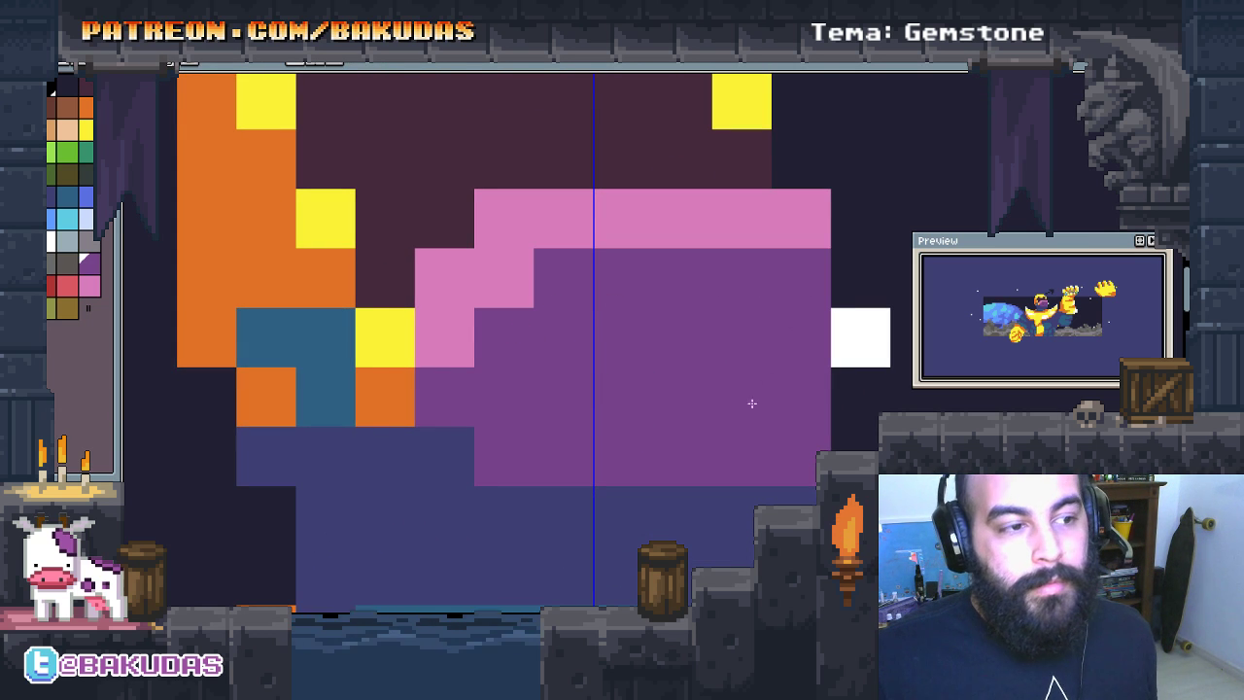
pyautogui.moveTo(646, 425); pyautogui.dragTo(663, 422)
pyautogui.click(496, 198)
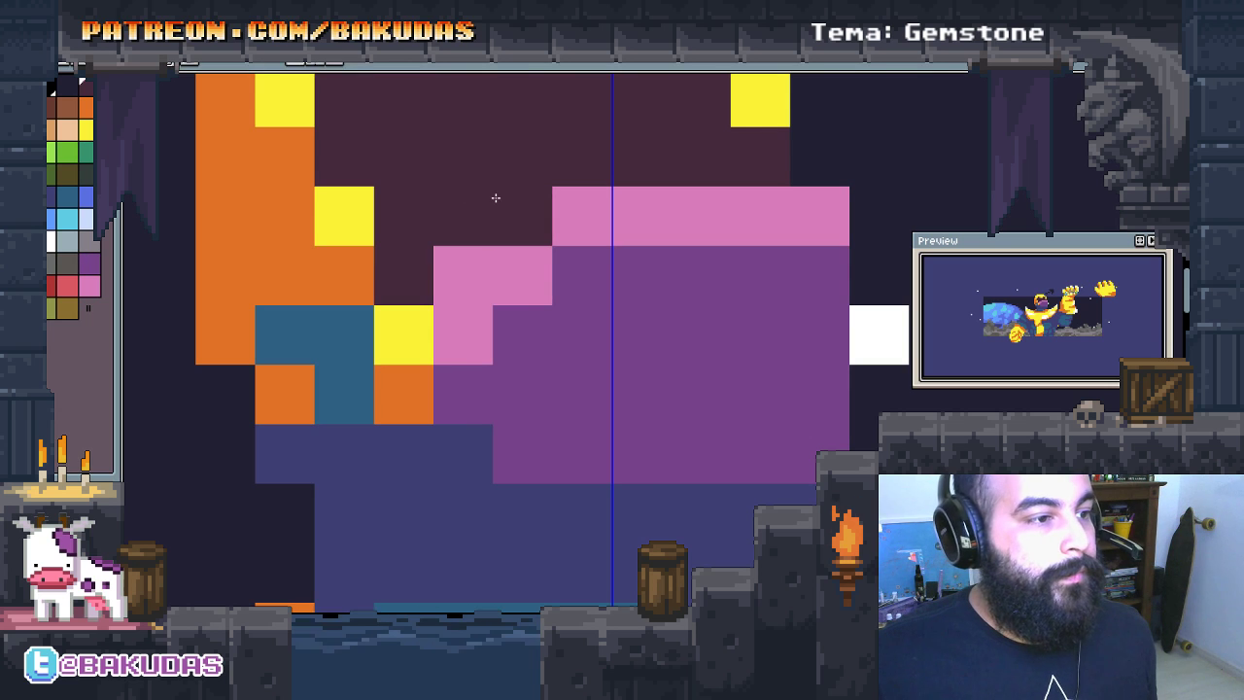
pyautogui.moveTo(526, 250)
pyautogui.mouseDown()
pyautogui.moveTo(542, 297)
pyautogui.moveTo(589, 277)
pyautogui.mouseUp()
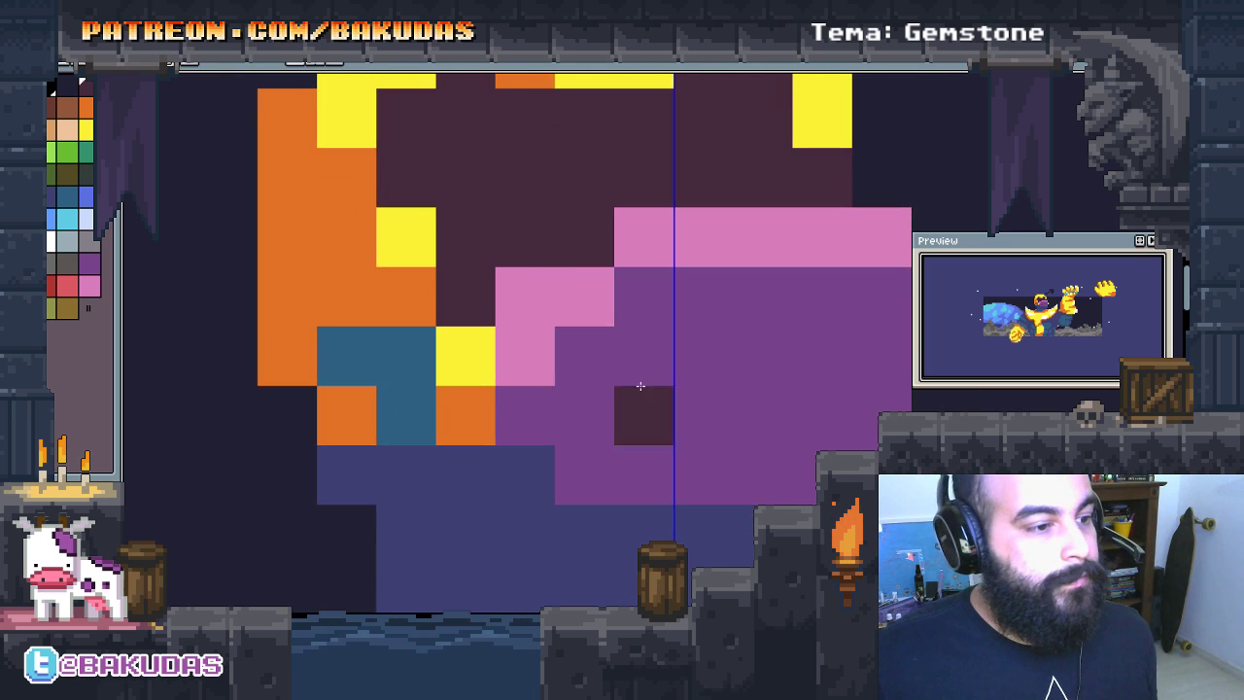
pyautogui.moveTo(689, 332); pyautogui.dragTo(598, 345)
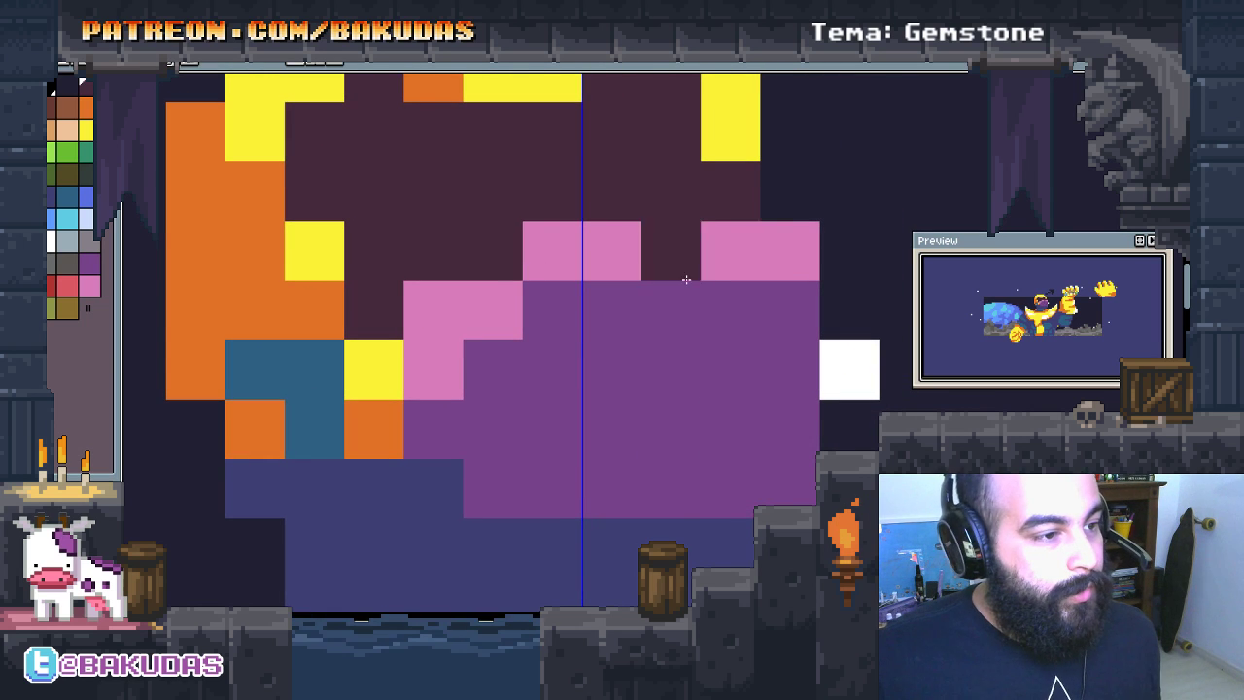
pyautogui.moveTo(436, 283)
pyautogui.mouseDown()
pyautogui.moveTo(642, 398)
pyautogui.moveTo(525, 457)
pyautogui.mouseUp()
pyautogui.hscroll(-3, 428, 394)
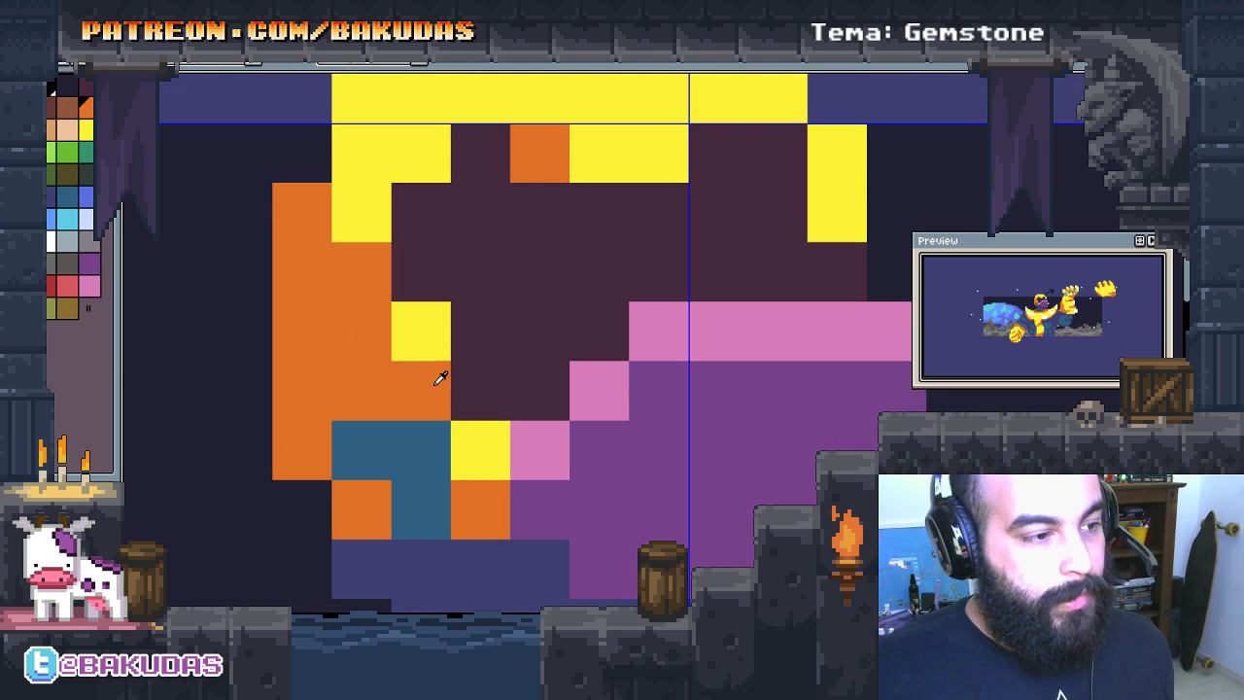
# Step: Add yellow pixels beside the face to extend the yellow rim
pyautogui.click(462, 392)
pyautogui.hotkey('ctrl', 'z')
pyautogui.click(467, 389)
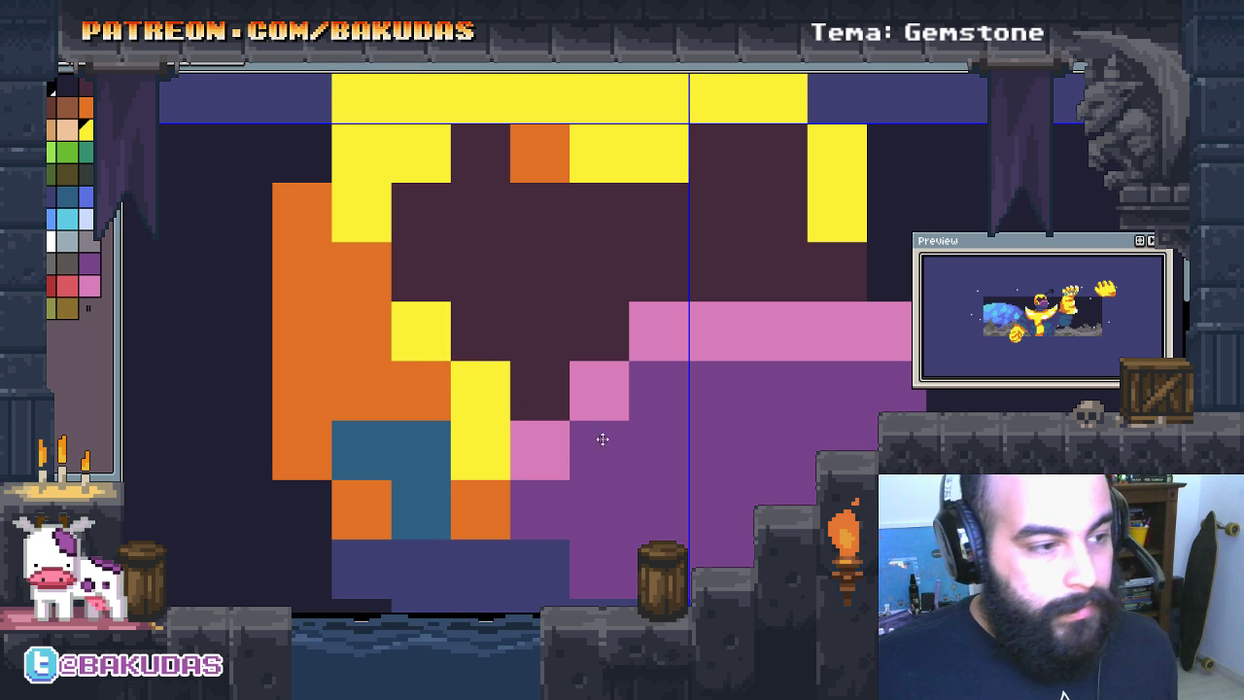
pyautogui.moveTo(602, 436); pyautogui.dragTo(555, 439)
pyautogui.click(522, 405)
pyautogui.scroll(-2, 559, 365)
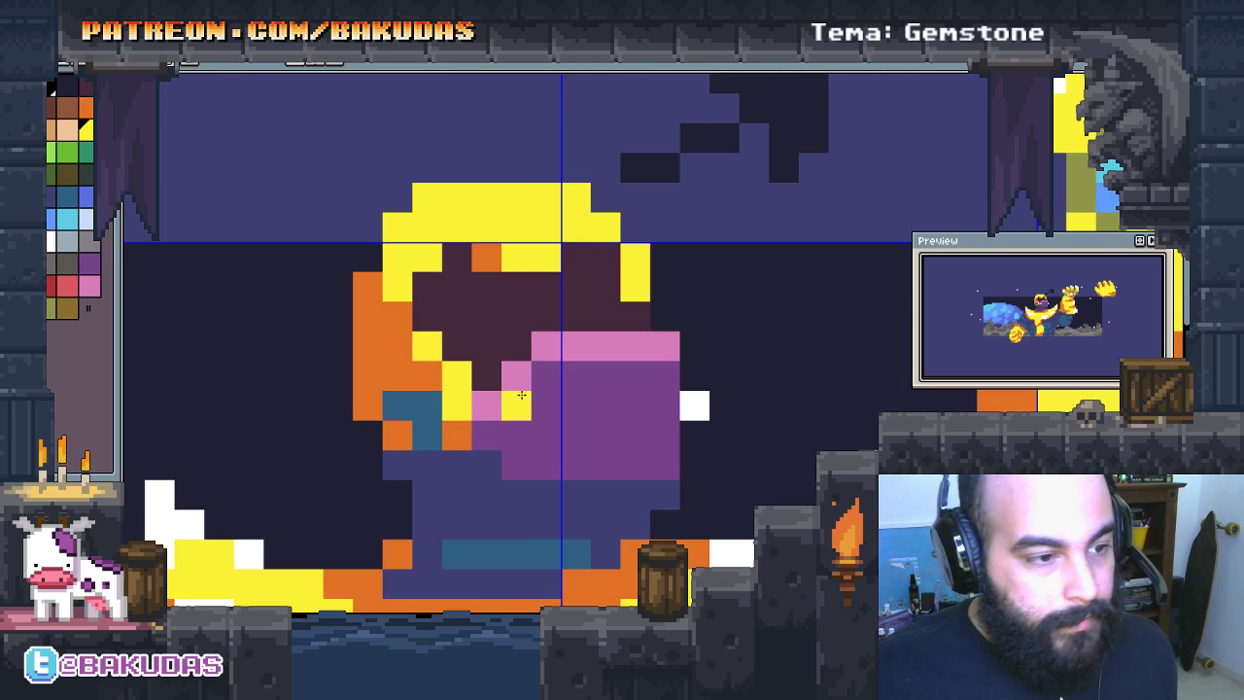
pyautogui.scroll(2, 559, 366)
pyautogui.hotkey('ctrl', 'z')
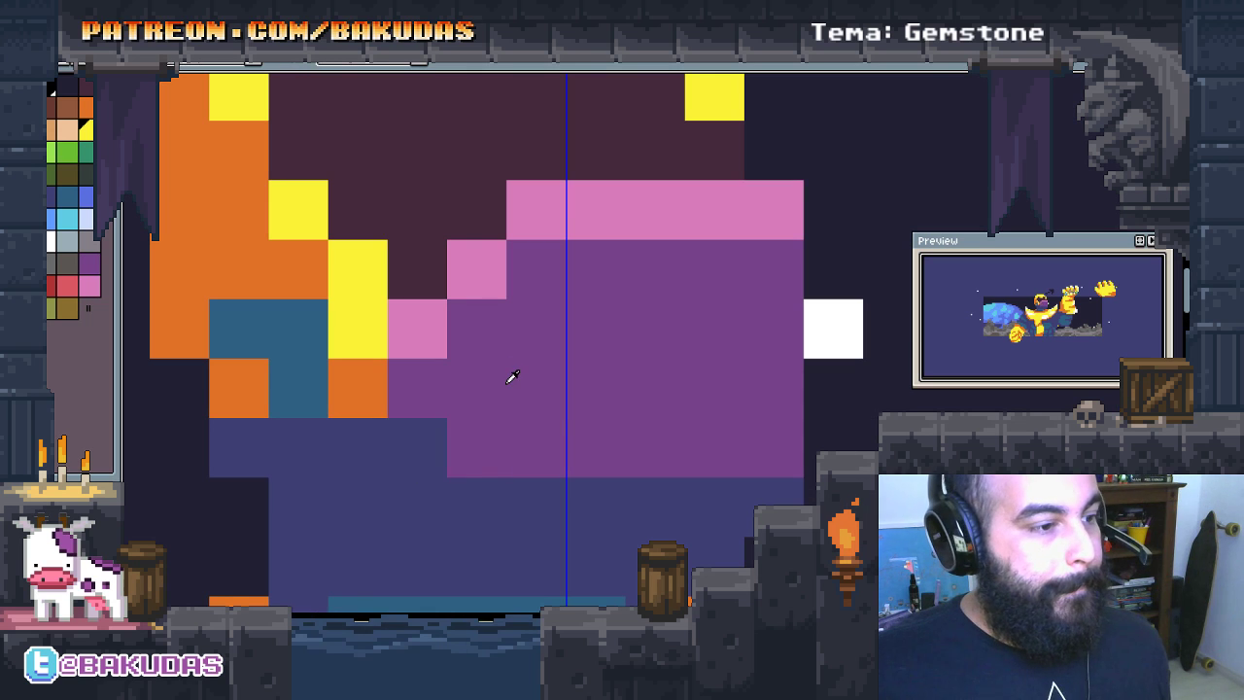
pyautogui.moveTo(527, 453); pyautogui.dragTo(536, 472)
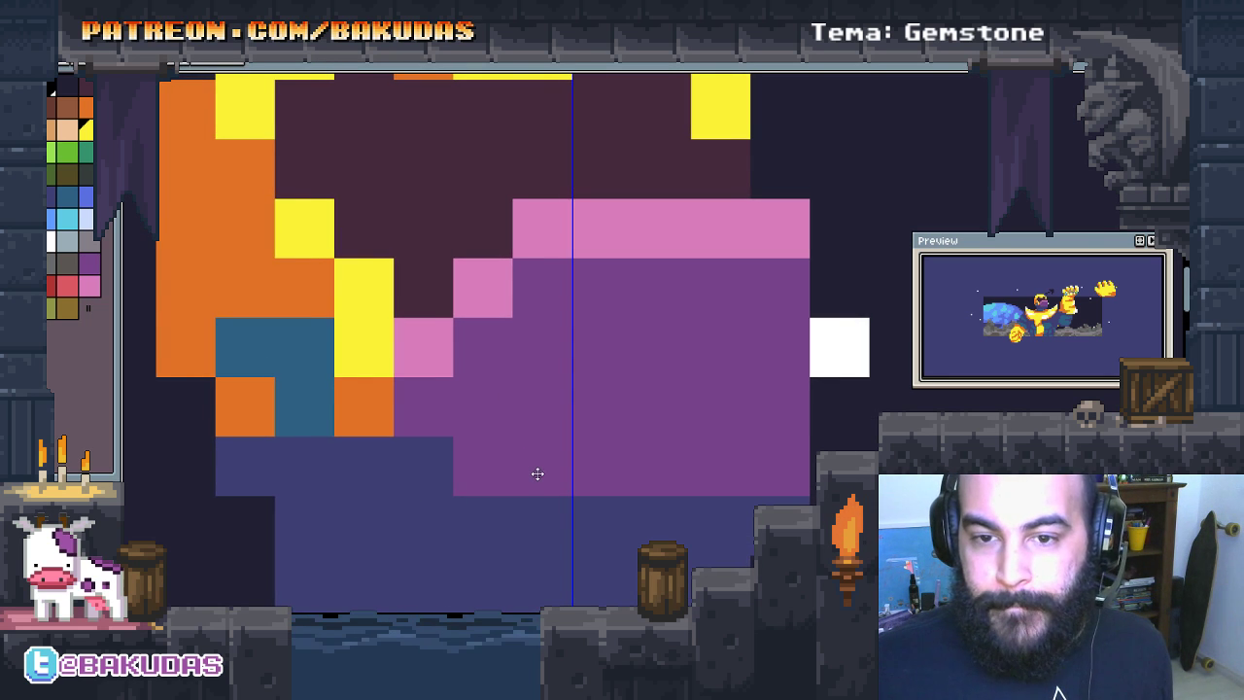
pyautogui.click(533, 373)
pyautogui.moveTo(533, 373); pyautogui.dragTo(531, 465)
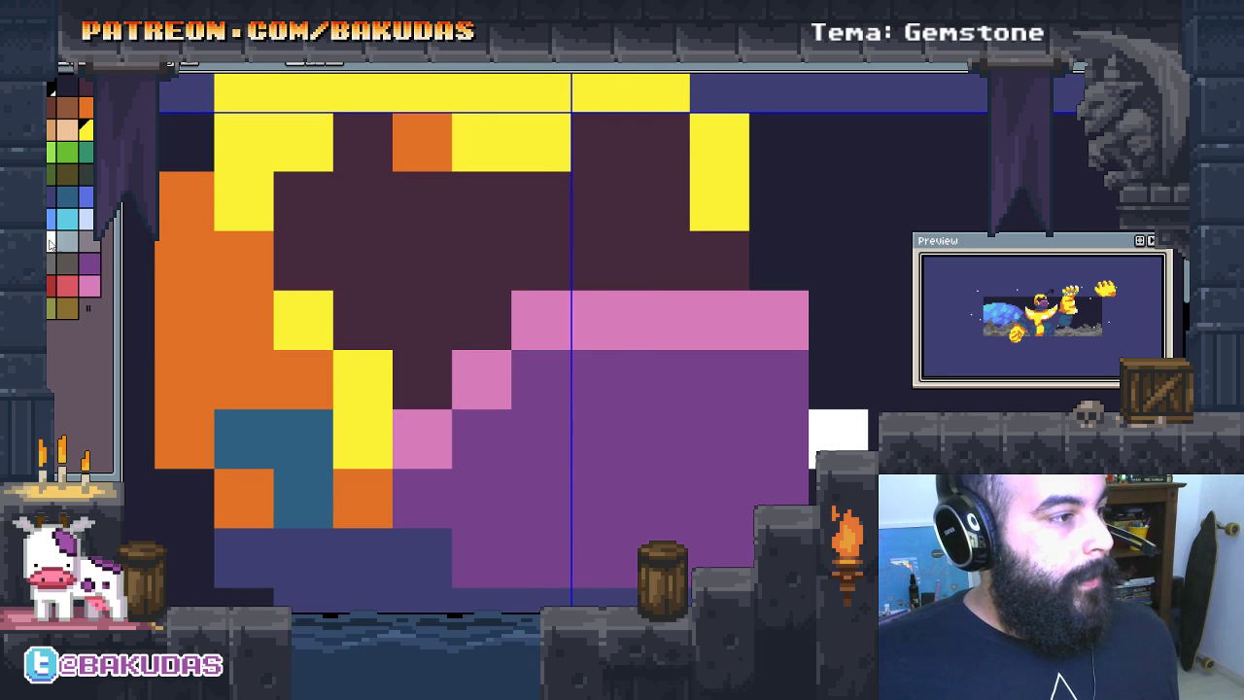
# Step: Try a white band across the head, then undo it
pyautogui.click(51, 241)
pyautogui.moveTo(538, 314)
pyautogui.mouseDown()
pyautogui.moveTo(613, 364)
pyautogui.moveTo(749, 355)
pyautogui.moveTo(622, 361)
pyautogui.moveTo(586, 477)
pyautogui.moveTo(534, 376)
pyautogui.mouseUp()
pyautogui.hotkey('ctrl', 'z')
pyautogui.hotkey('ctrl', 'z')
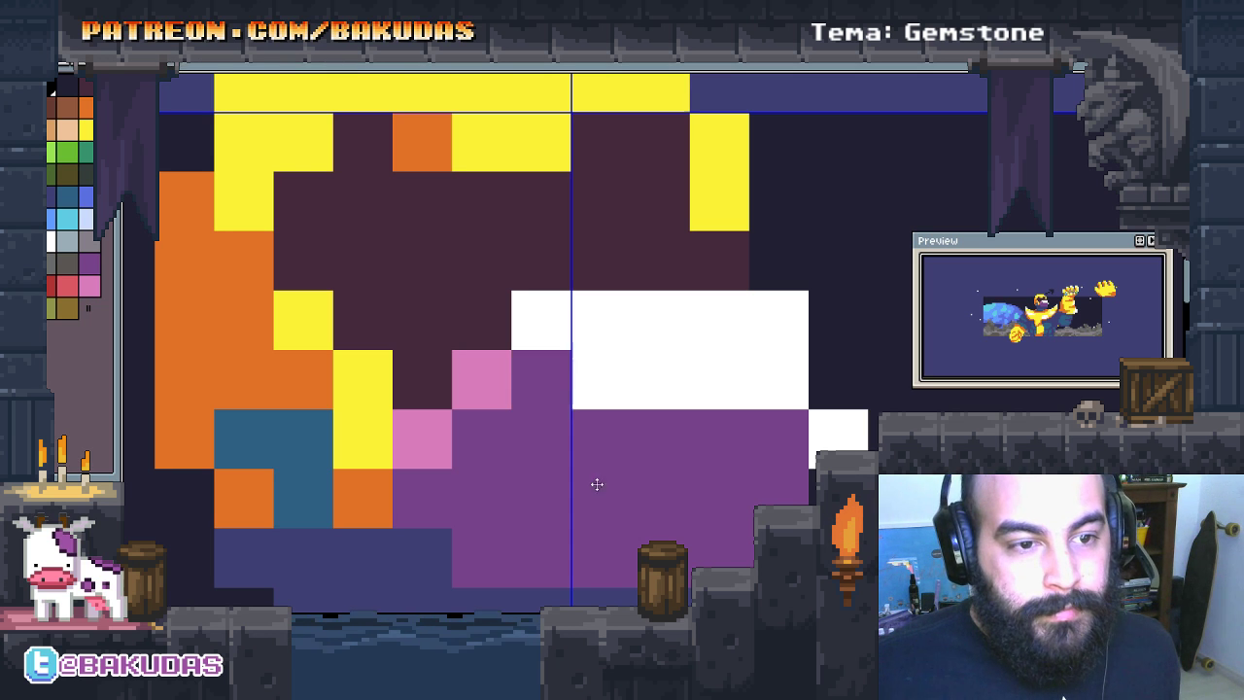
pyautogui.hotkey('ctrl', 'z')
pyautogui.hotkey('ctrl', 'z')
pyautogui.hotkey('ctrl', 'z')
pyautogui.hotkey('ctrl', 'z')
pyautogui.hotkey('ctrl', 'z')
pyautogui.scroll(1, 563, 369)
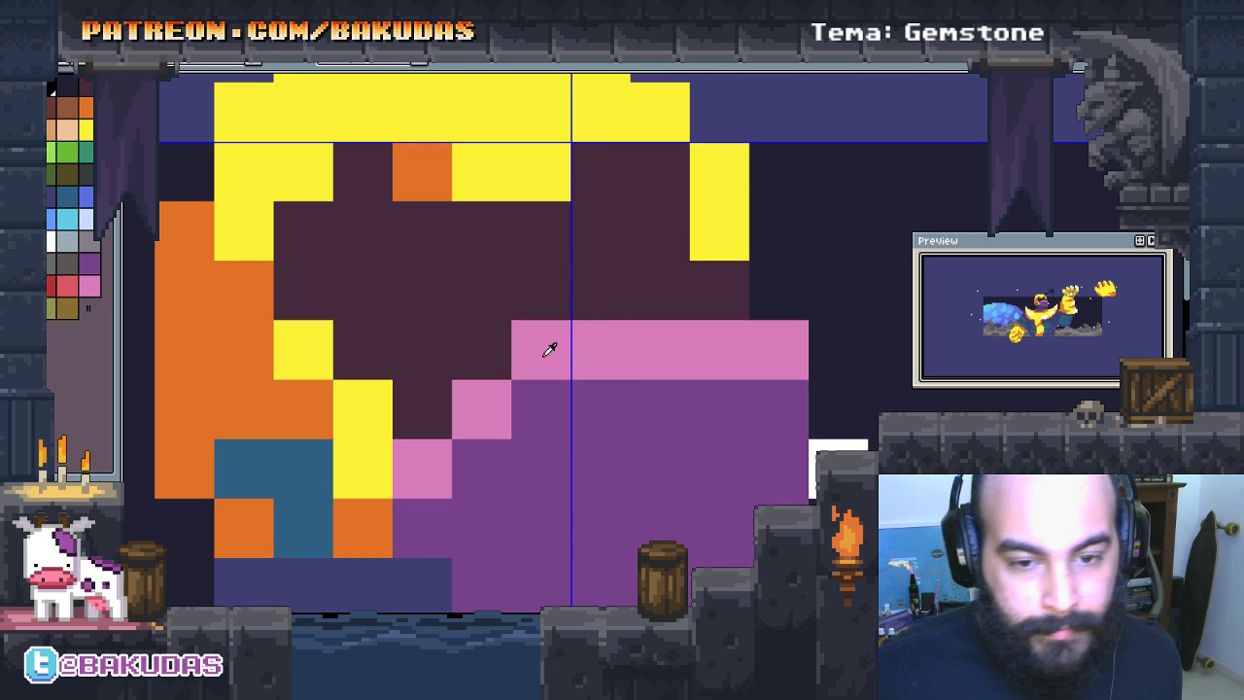
# Step: Magic-wand select and delete the three dark arrow pieces above the figure
pyautogui.scroll(-4, 654, 371)
pyautogui.scroll(-1, 594, 258)
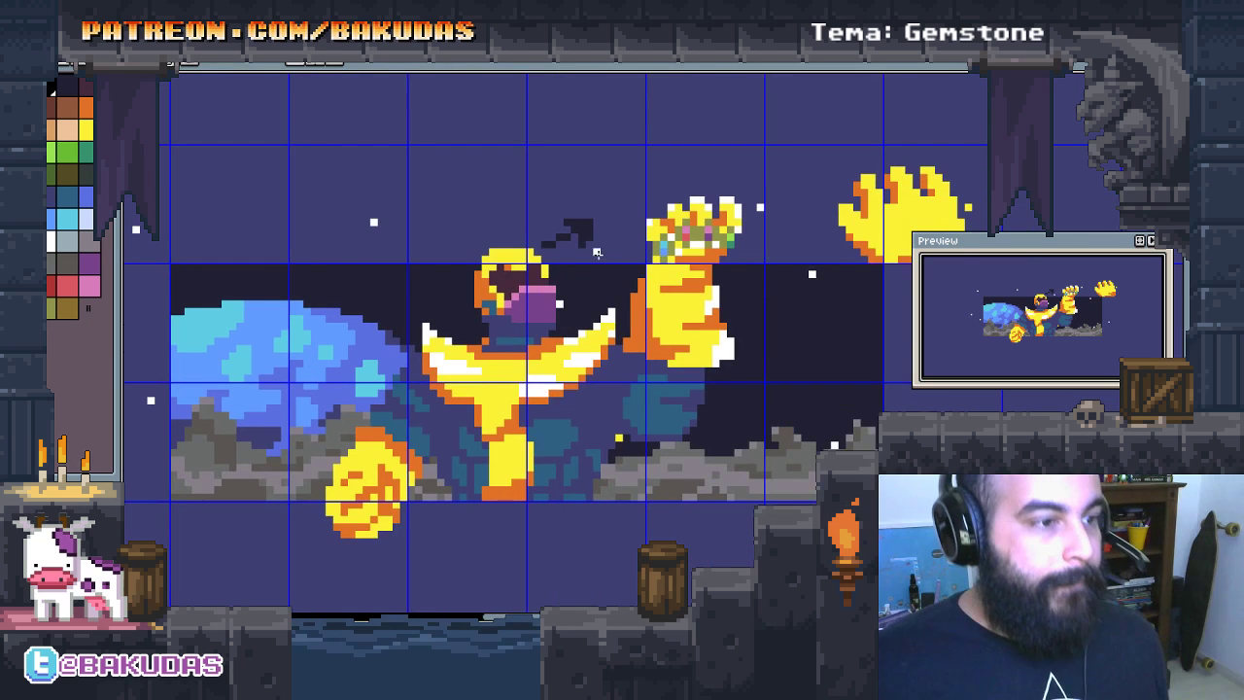
pyautogui.scroll(-1, 594, 259)
pyautogui.scroll(2, 594, 259)
pyautogui.scroll(2, 594, 259)
pyautogui.click(561, 222)
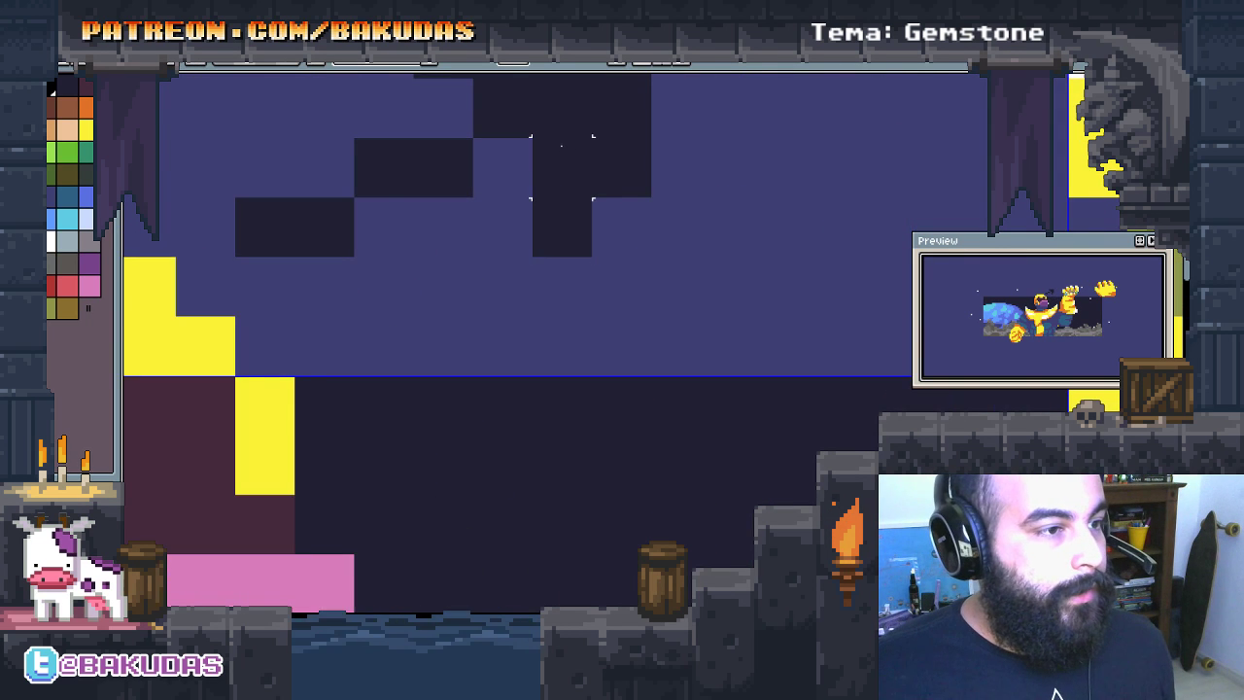
pyautogui.press('w')
pyautogui.click(653, 258)
pyautogui.press('Delete')
pyautogui.click(502, 314)
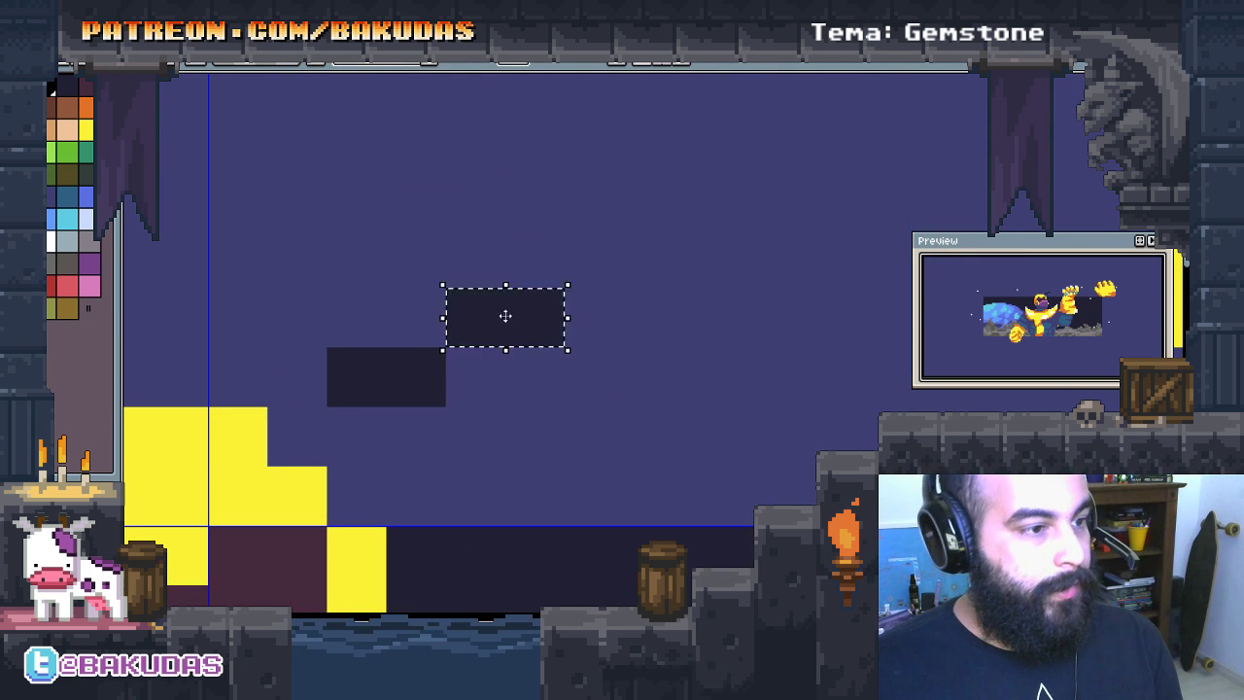
pyautogui.press('Delete')
pyautogui.click(427, 364)
pyautogui.press('Delete')
# Step: Show the layers panel and turn off the grid overlay
pyautogui.scroll(-2, 574, 350)
pyautogui.scroll(-1, 600, 305)
pyautogui.scroll(-2, 616, 351)
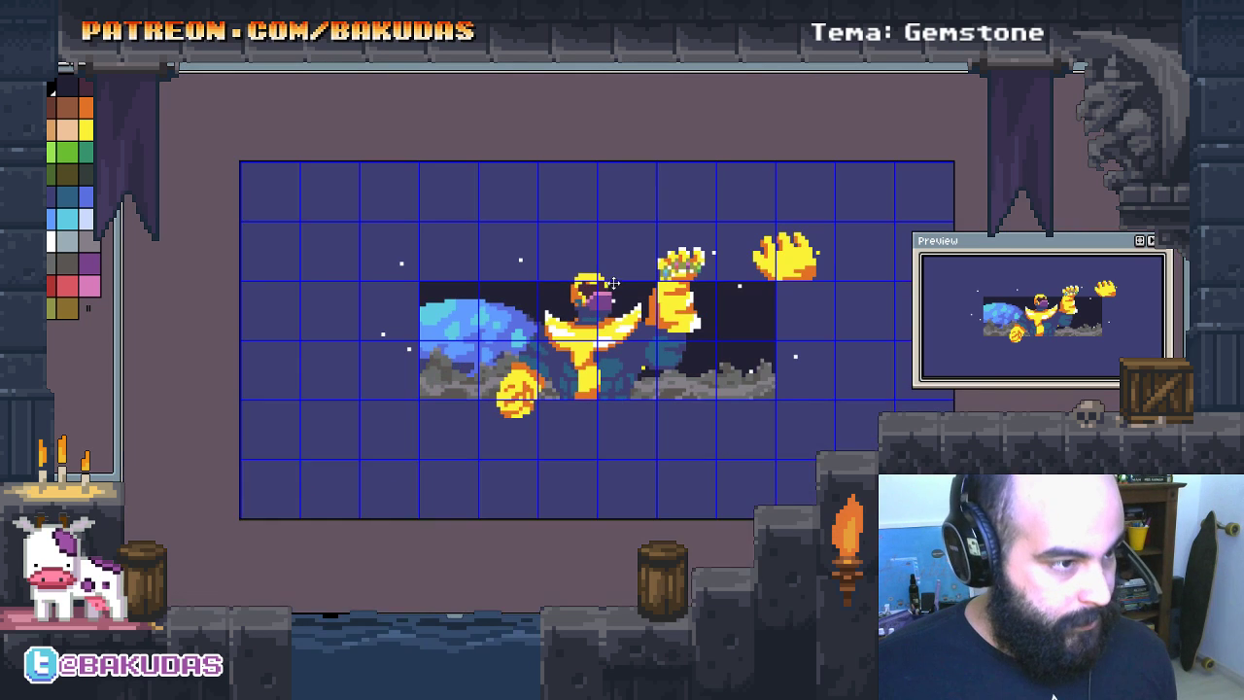
pyautogui.press('Tab')
pyautogui.press('Tab')
pyautogui.moveTo(616, 351)
pyautogui.mouseDown()
pyautogui.moveTo(574, 390)
pyautogui.moveTo(642, 337)
pyautogui.mouseUp()
pyautogui.hotkey('ctrl', "'")
# Step: Select the floating gold fist at the upper right and recentre the artwork
pyautogui.scroll(1, 700, 321)
pyautogui.moveTo(852, 279); pyautogui.dragTo(730, 332)
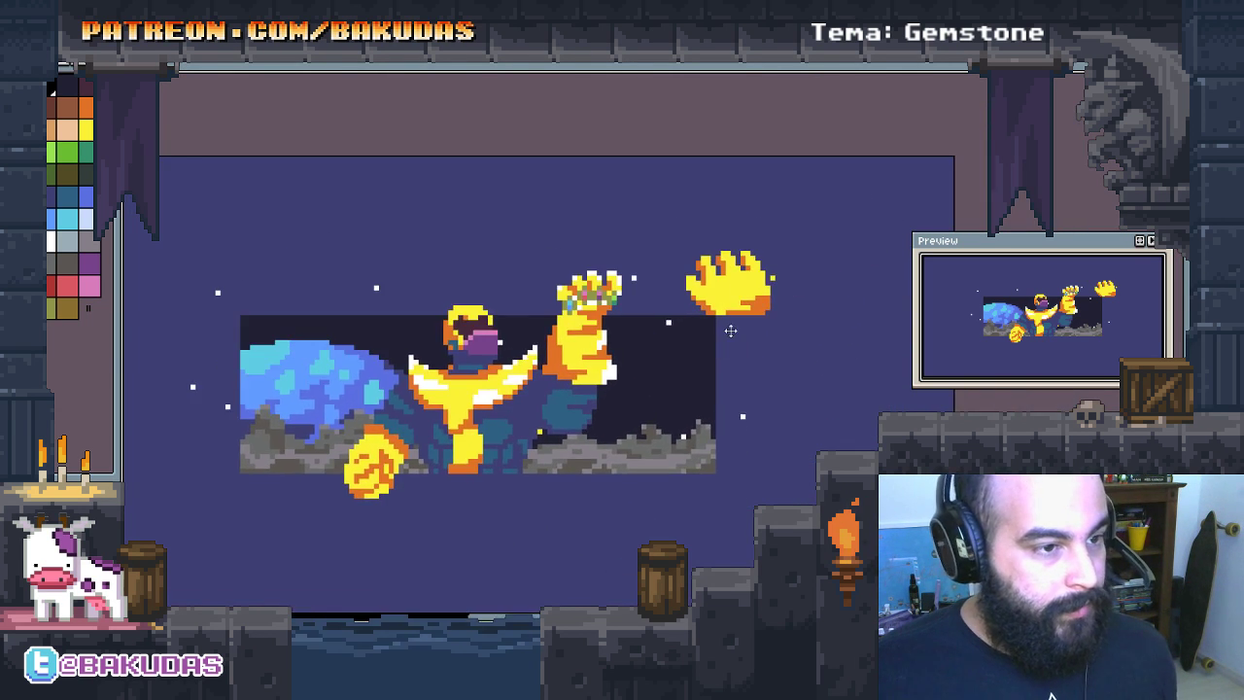
pyautogui.scroll(1, 730, 311)
pyautogui.scroll(1, 730, 289)
pyautogui.scroll(1, 730, 289)
pyautogui.moveTo(872, 431); pyautogui.dragTo(498, 160)
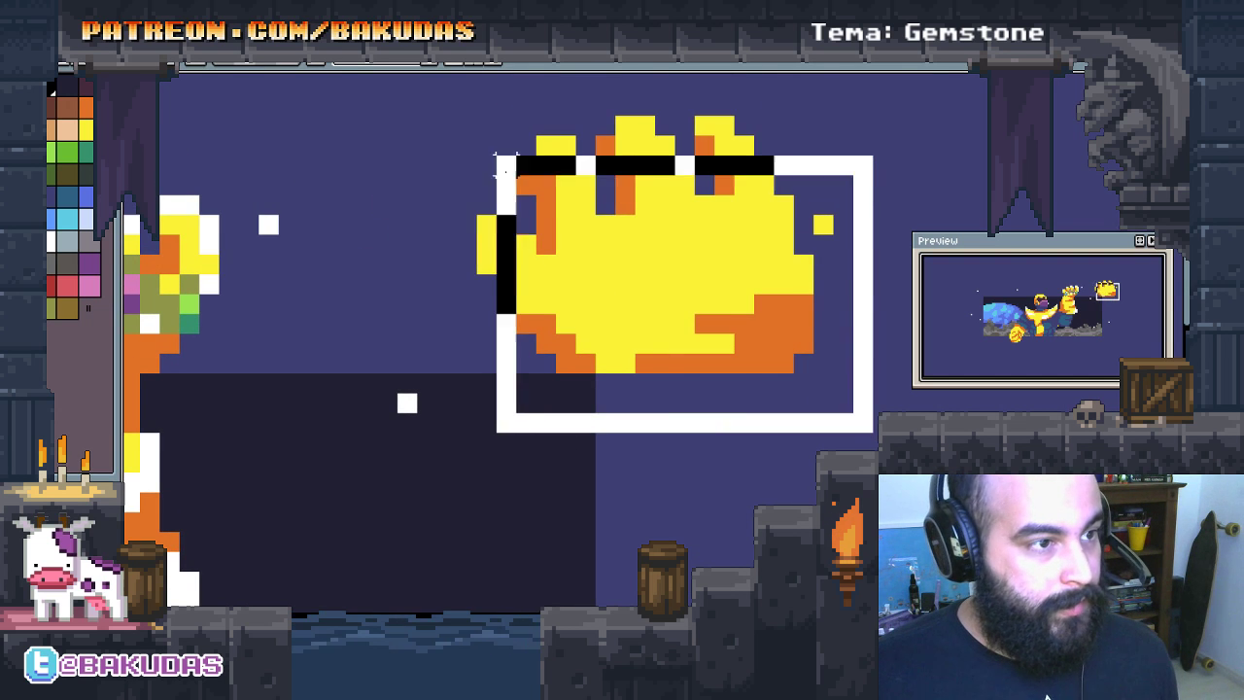
pyautogui.scroll(-4, 661, 425)
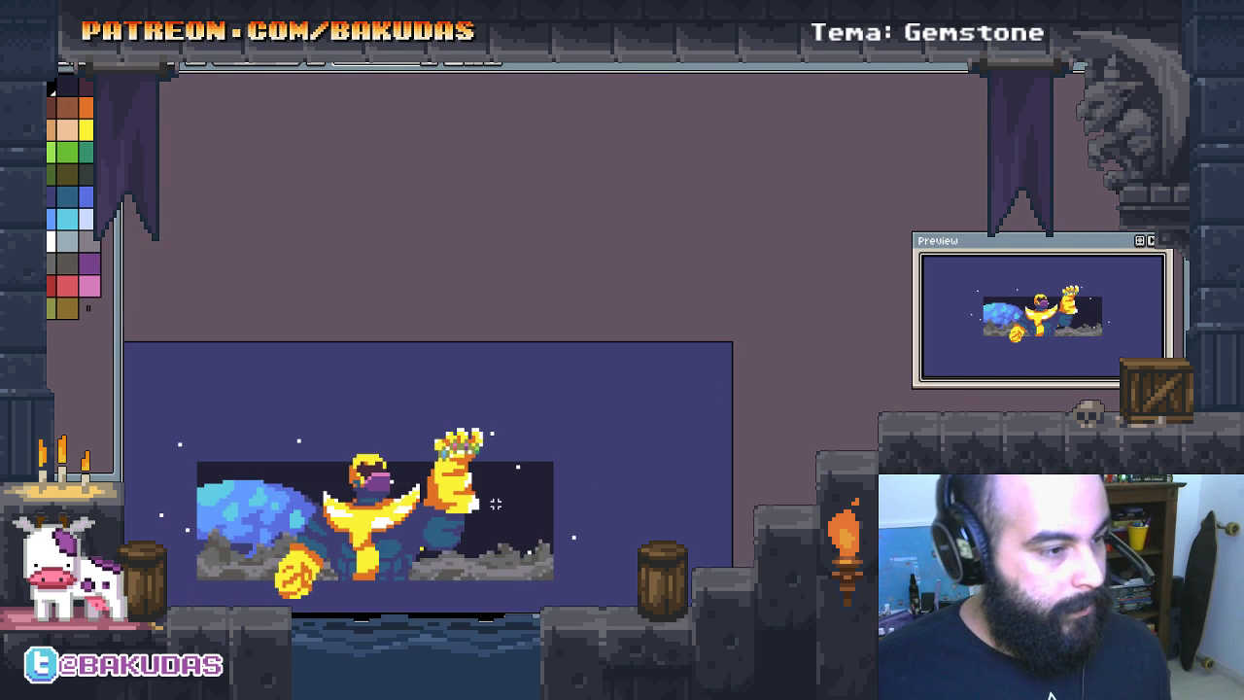
pyautogui.moveTo(495, 503); pyautogui.dragTo(560, 377)
pyautogui.press('Tab')
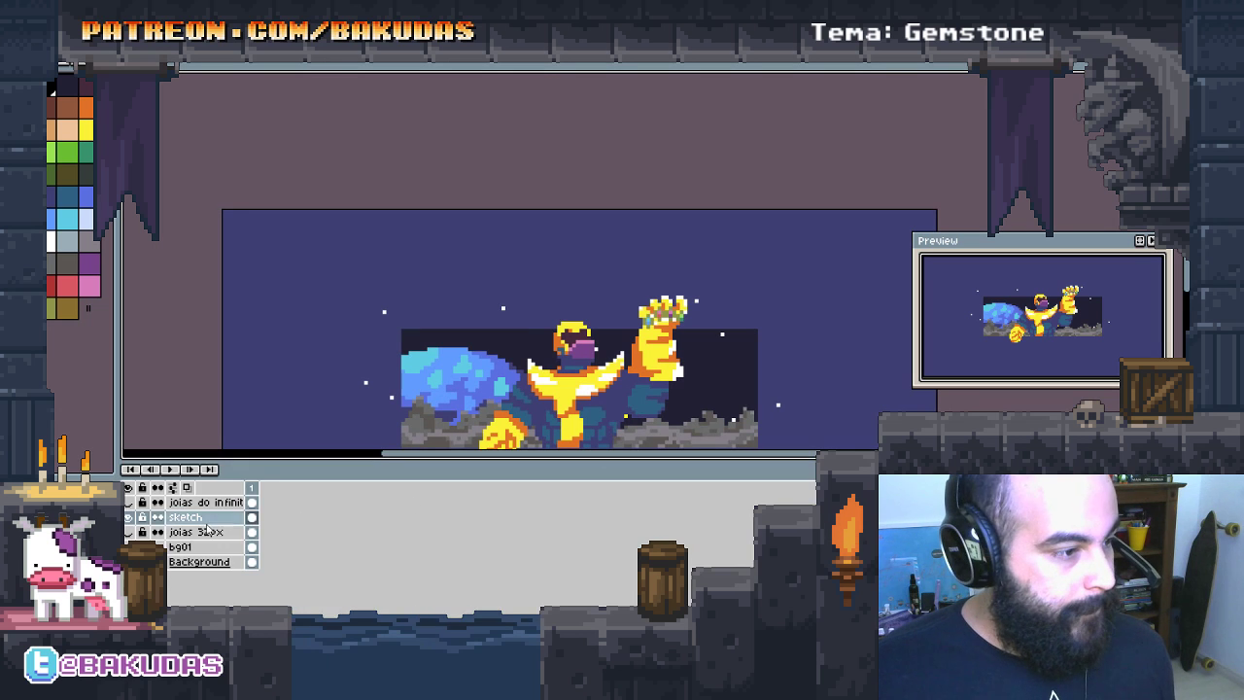
# Step: Show the gem layer and shift the blue and green gems slightly left
pyautogui.click(129, 501)
pyautogui.press('Tab')
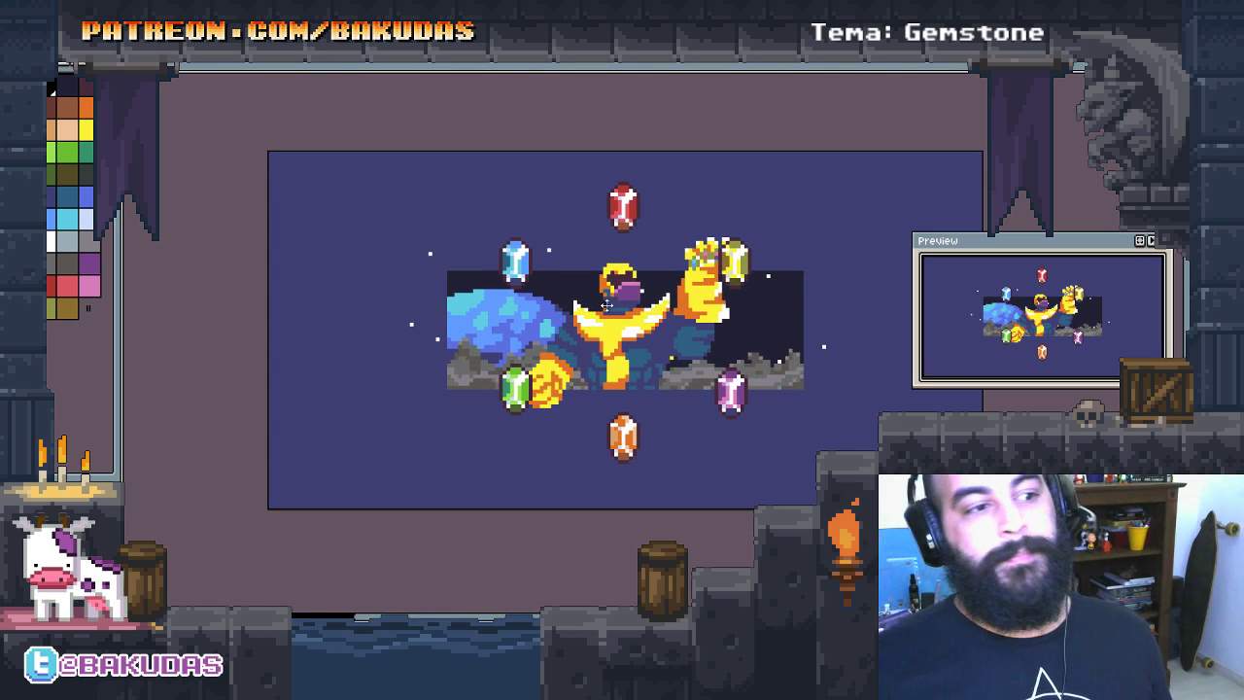
pyautogui.scroll(1, 573, 335)
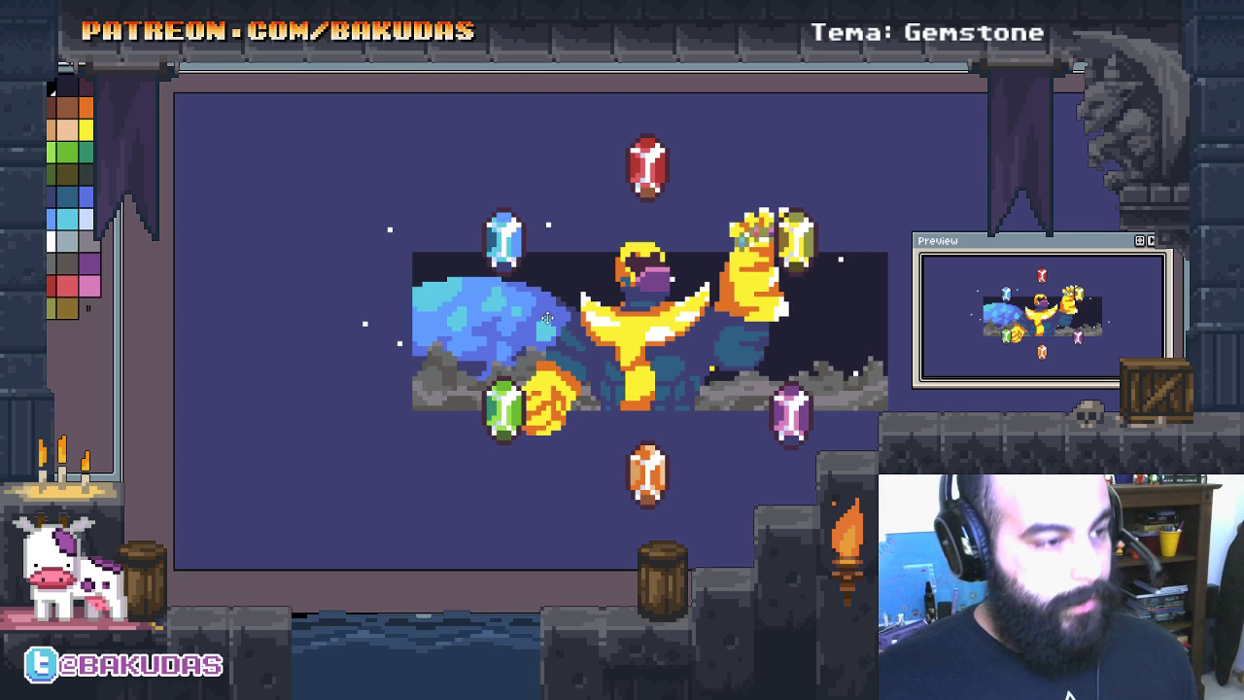
pyautogui.scroll(1, 537, 360)
pyautogui.moveTo(545, 493); pyautogui.dragTo(436, 209)
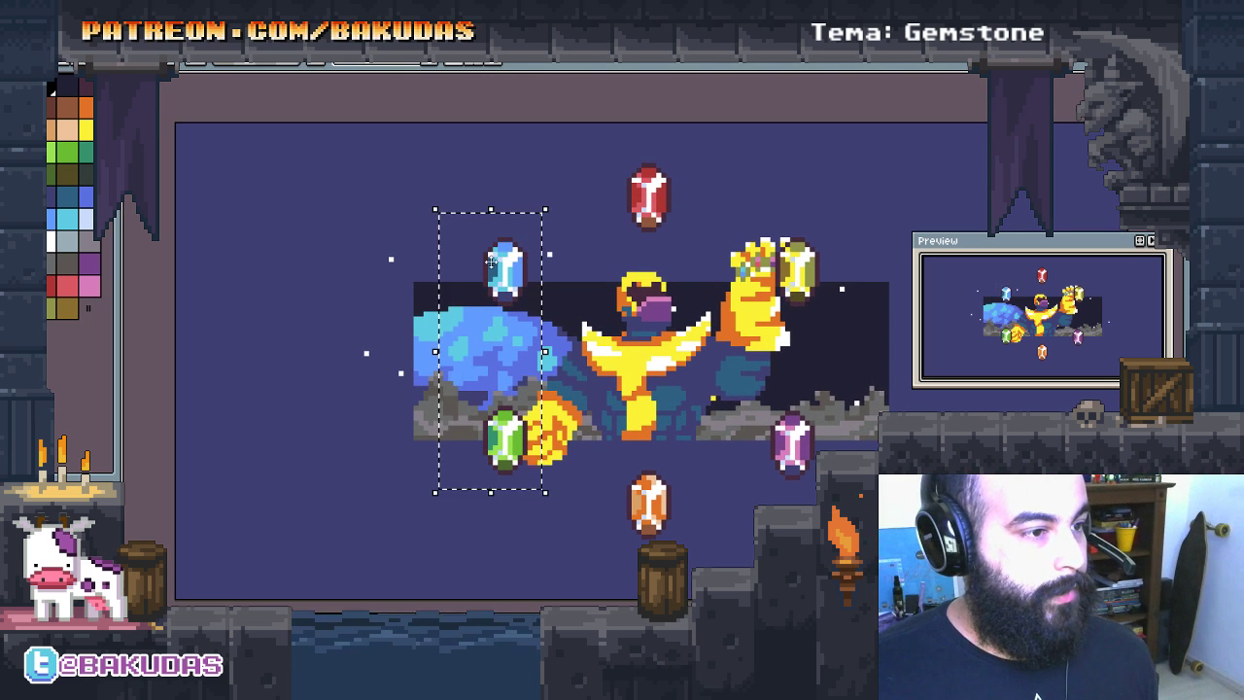
pyautogui.press('Tab')
pyautogui.press('Tab')
pyautogui.press('Tab')
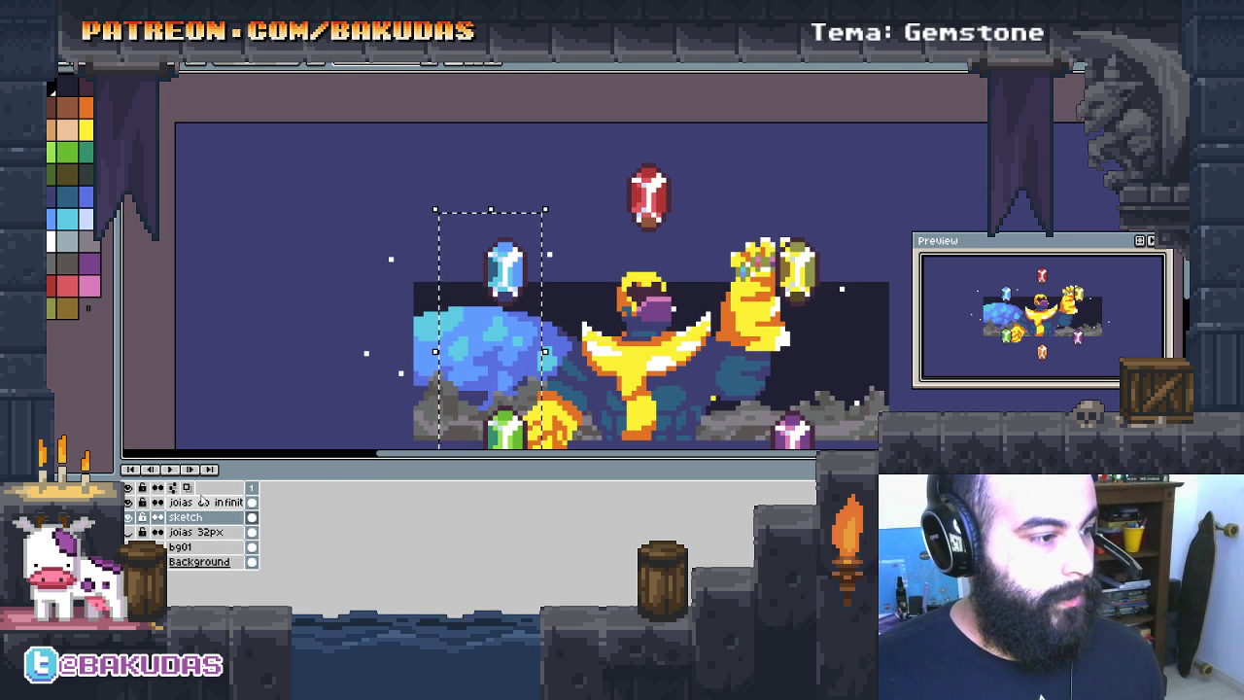
pyautogui.press('Tab')
pyautogui.moveTo(517, 268); pyautogui.dragTo(506, 271)
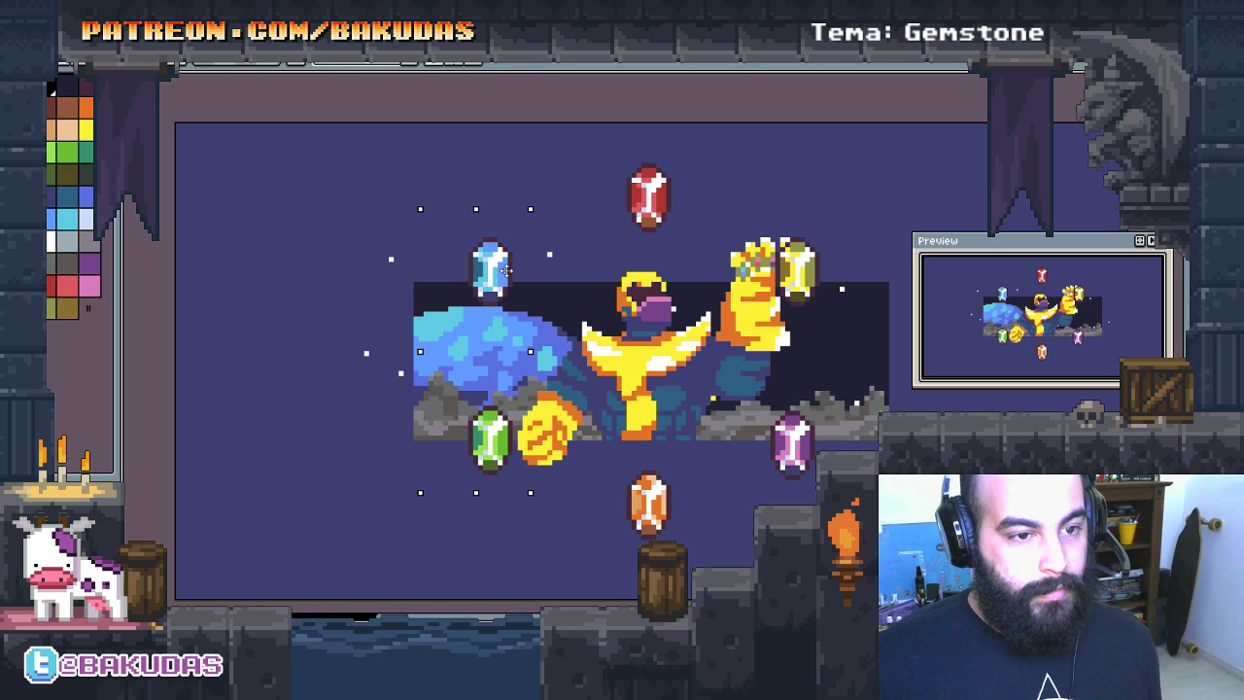
# Step: Push the yellow and purple gems right, show the grid, and move the left column further left
pyautogui.moveTo(856, 525); pyautogui.dragTo(732, 220)
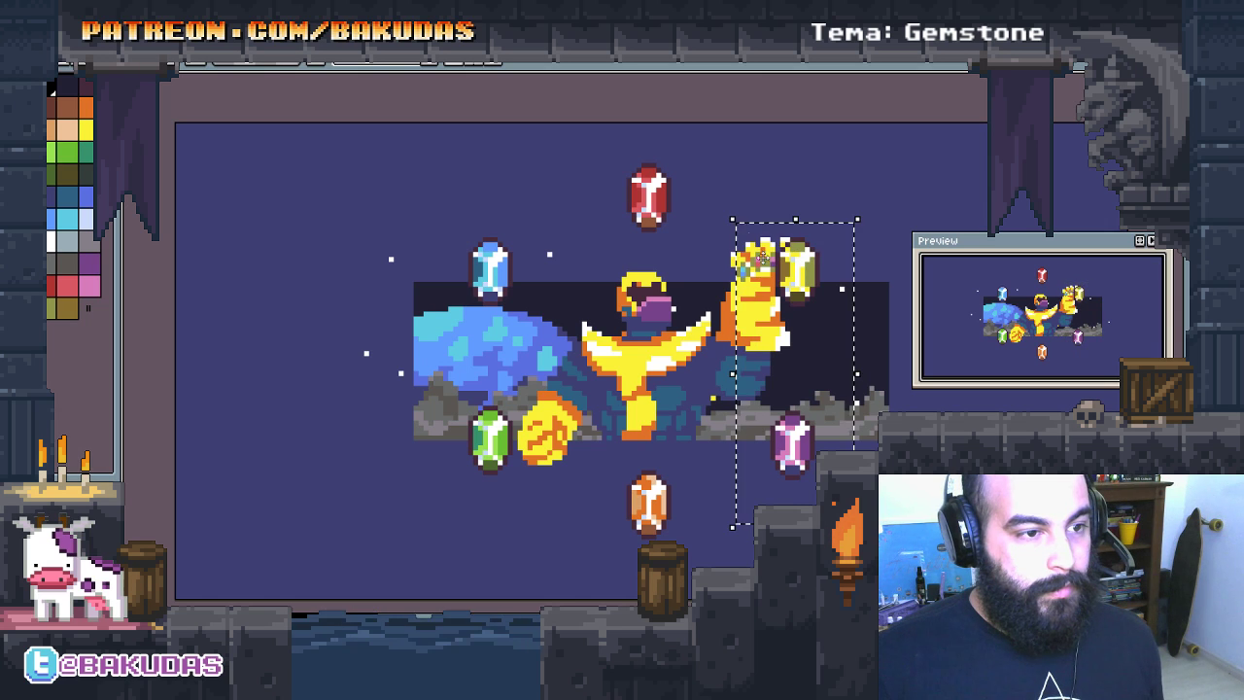
pyautogui.moveTo(783, 270); pyautogui.dragTo(842, 285)
pyautogui.hotkey('ctrl', "'")
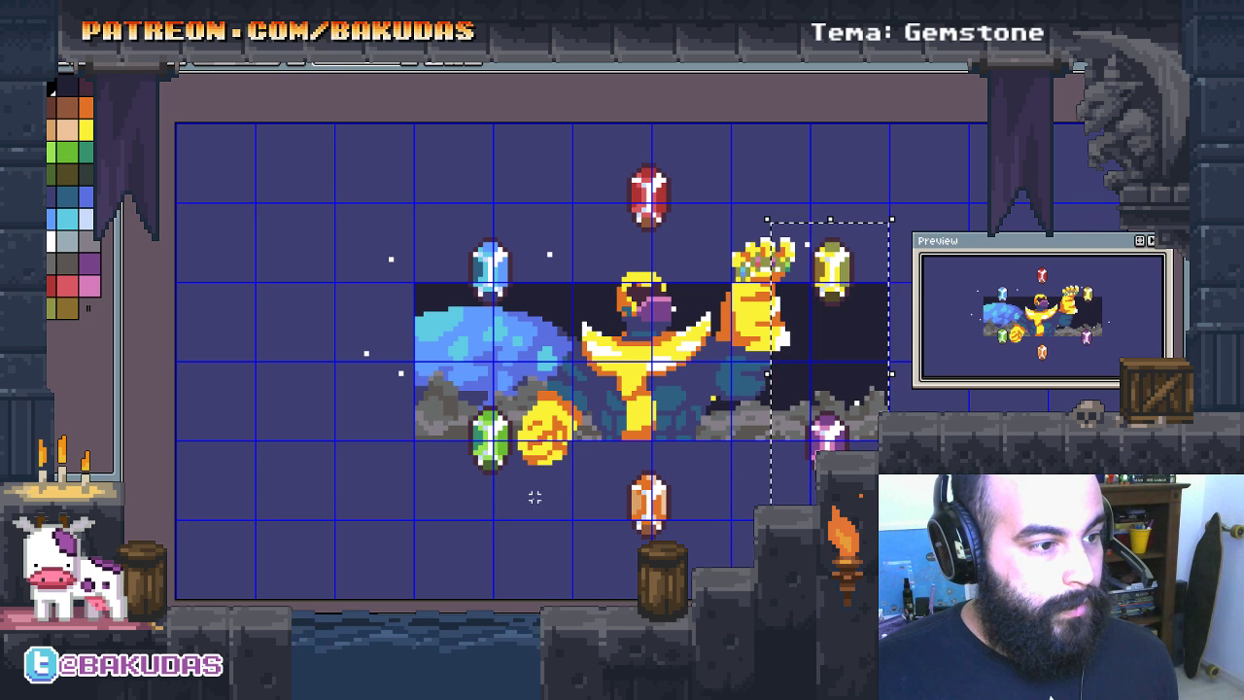
pyautogui.moveTo(535, 496); pyautogui.dragTo(443, 219)
pyautogui.moveTo(511, 278); pyautogui.dragTo(490, 279)
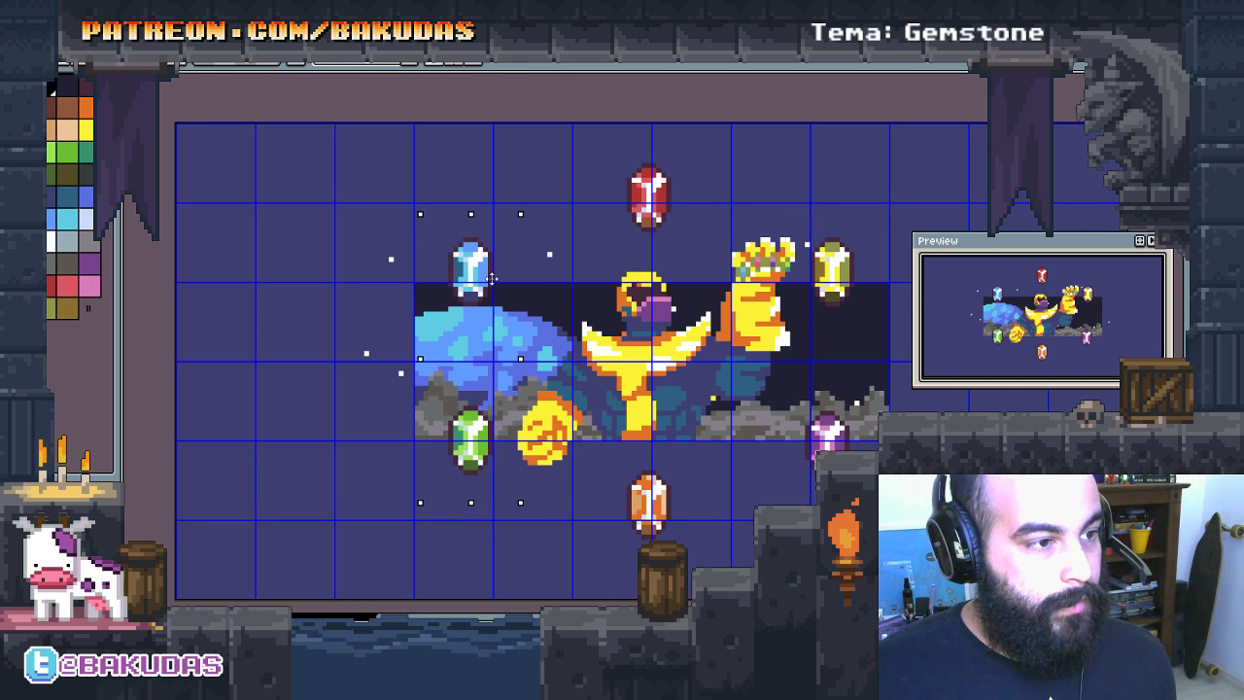
# Step: Move the orange gem lower beneath the figure and deselect it
pyautogui.scroll(-1, 694, 437)
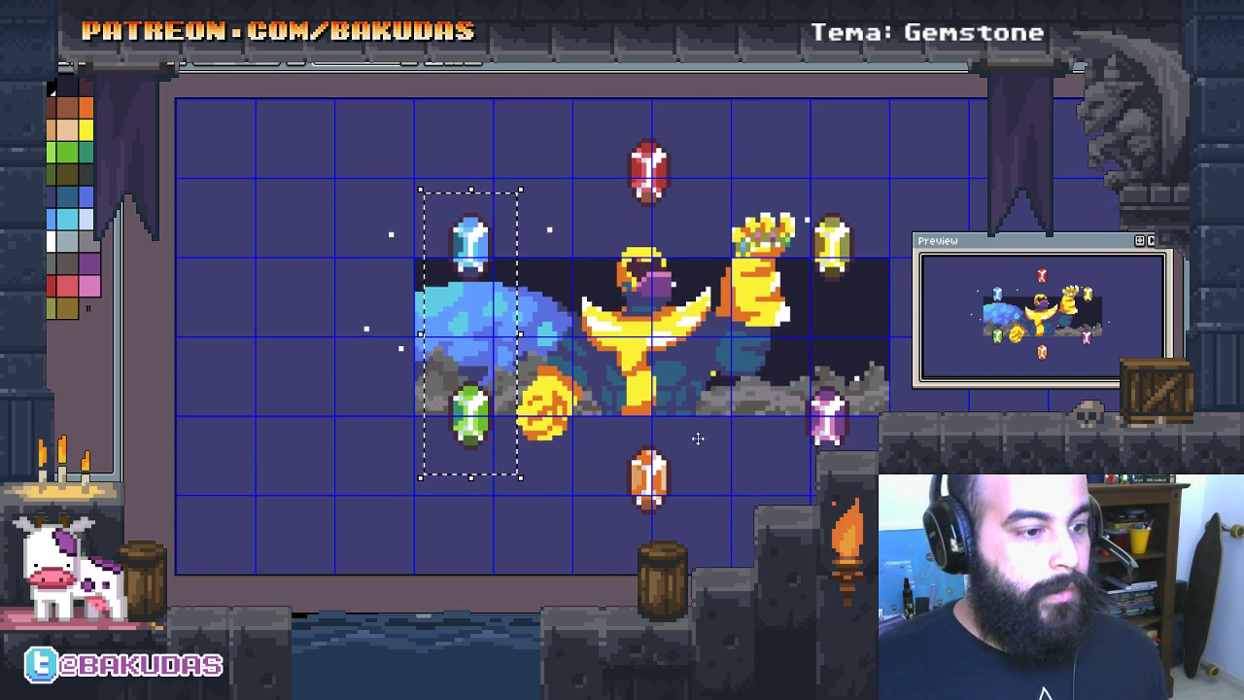
pyautogui.moveTo(707, 540); pyautogui.dragTo(609, 427)
pyautogui.moveTo(658, 483); pyautogui.dragTo(658, 500)
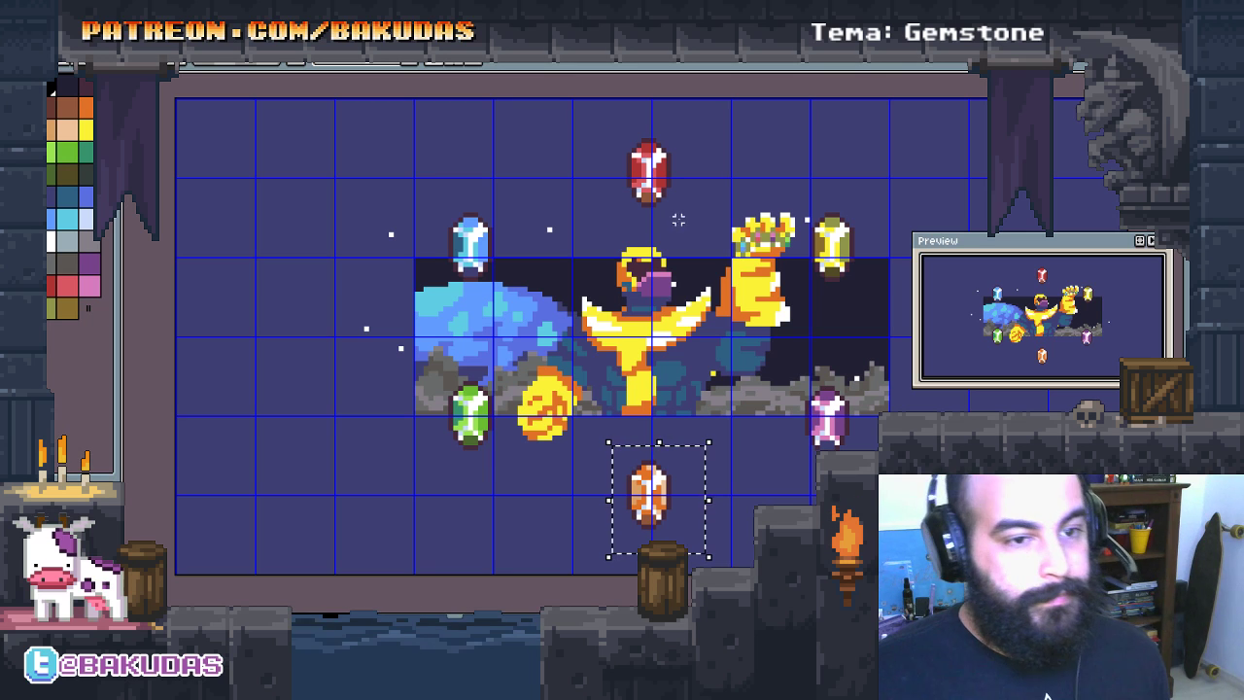
pyautogui.hotkey('ctrl', 'd')
pyautogui.scroll(-1, 708, 292)
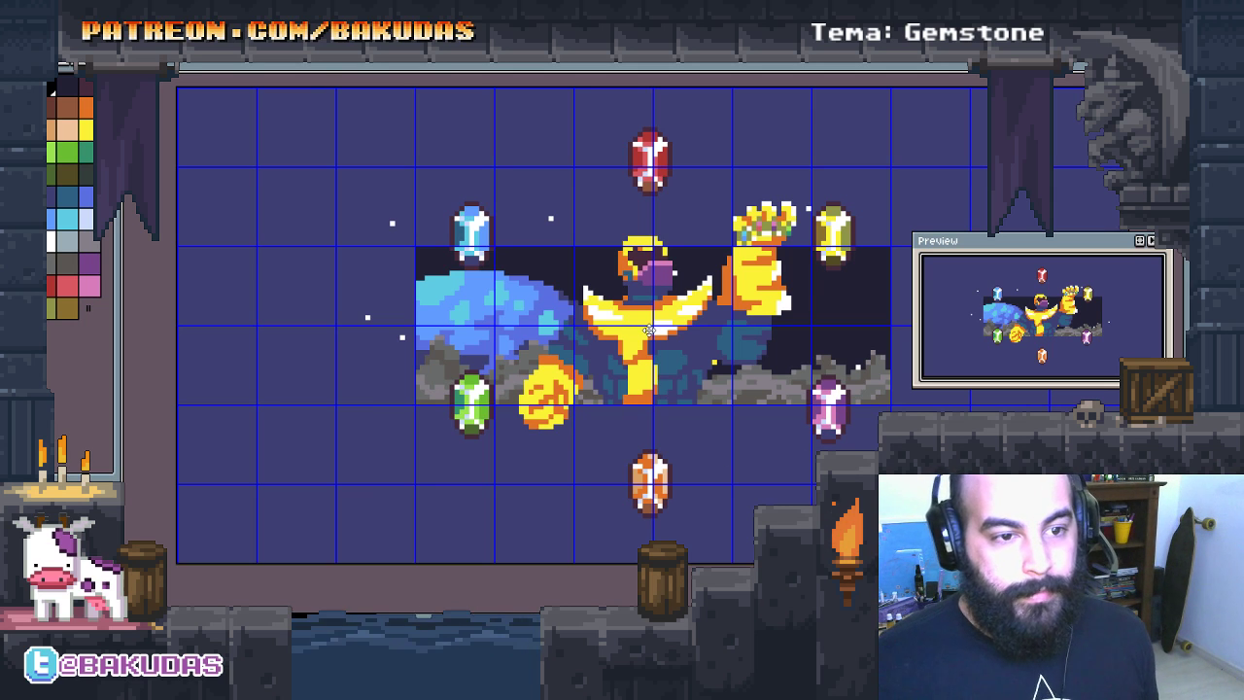
# Step: Zoom in on the head and reposition the white pixels beside the face
pyautogui.scroll(1, 649, 330)
pyautogui.scroll(1, 675, 253)
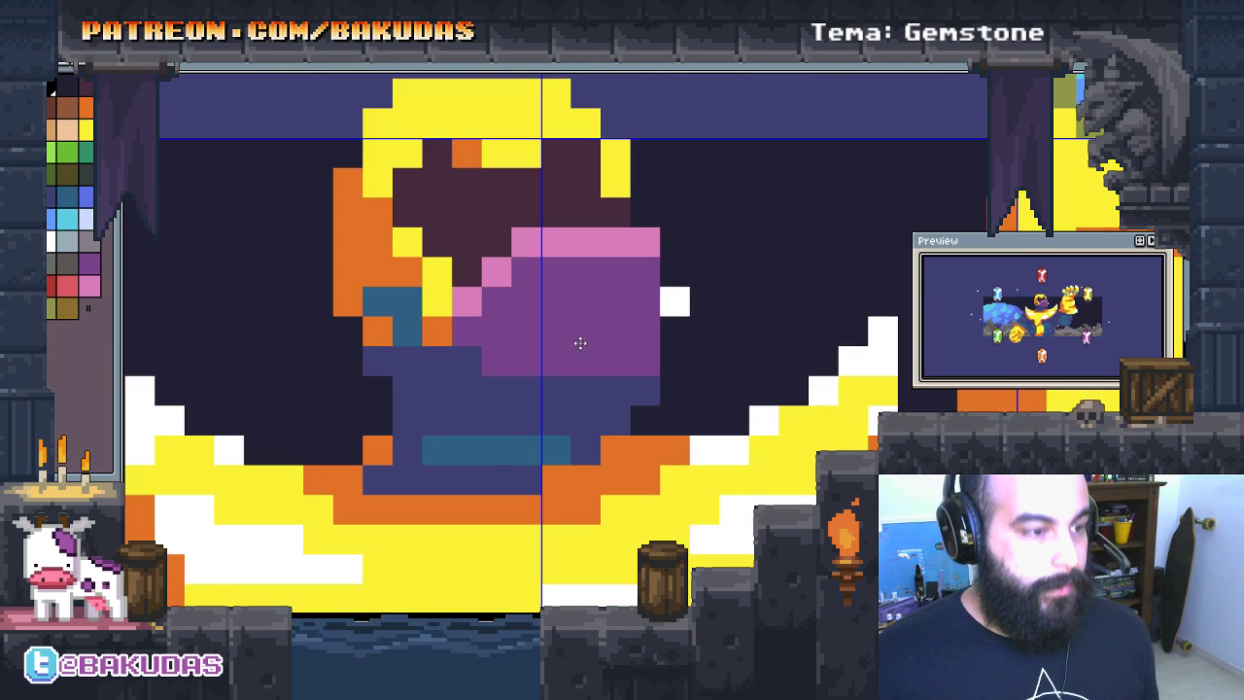
pyautogui.scroll(1, 631, 320)
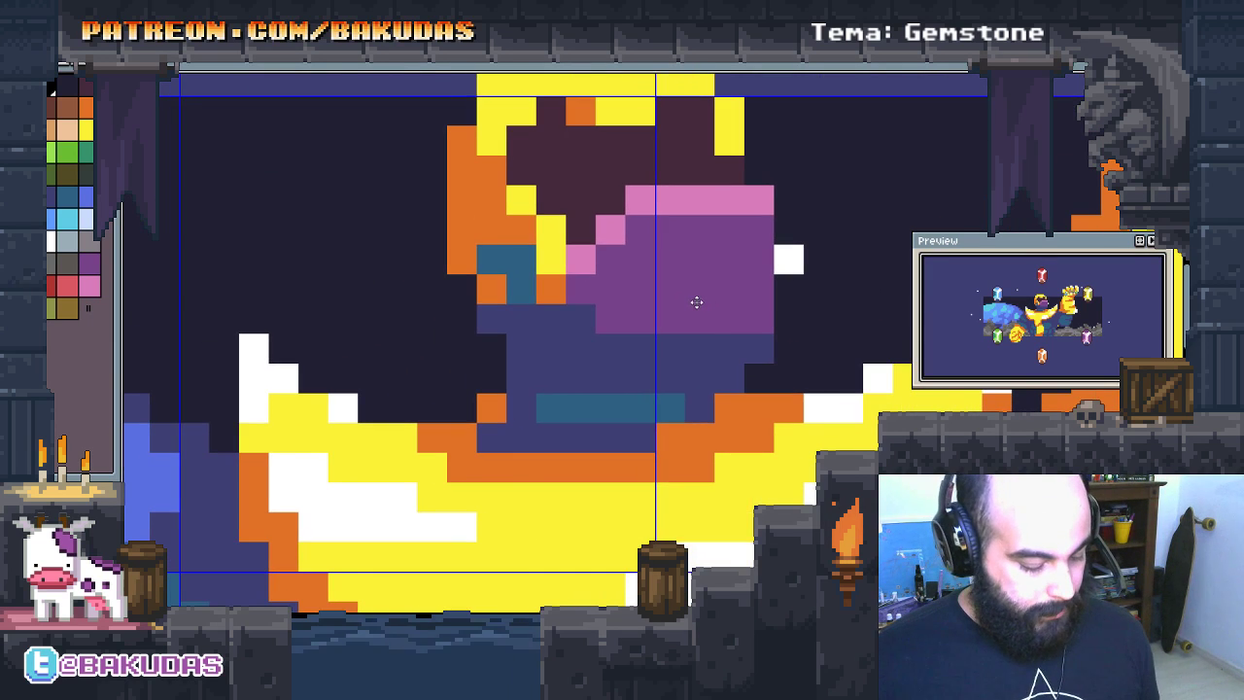
pyautogui.rightClick(778, 307)
pyautogui.scroll(2, 777, 311)
pyautogui.click(775, 322)
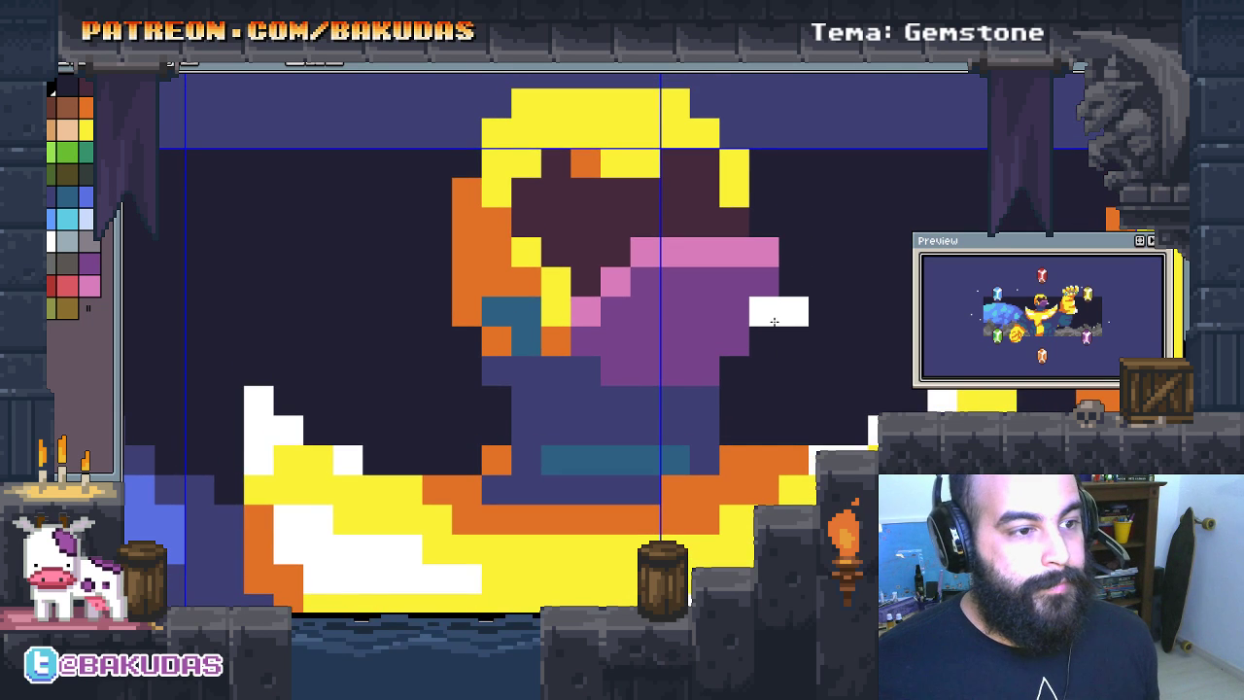
pyautogui.scroll(1, 765, 306)
pyautogui.click(767, 334)
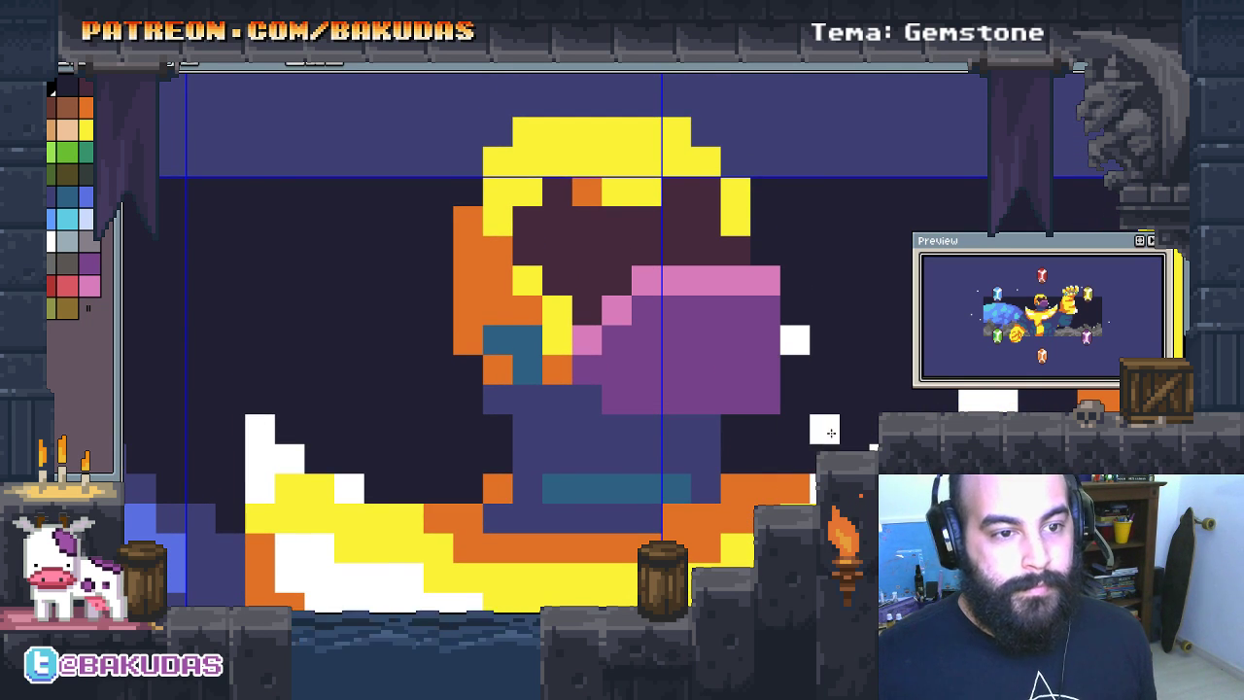
pyautogui.moveTo(831, 430); pyautogui.dragTo(832, 428)
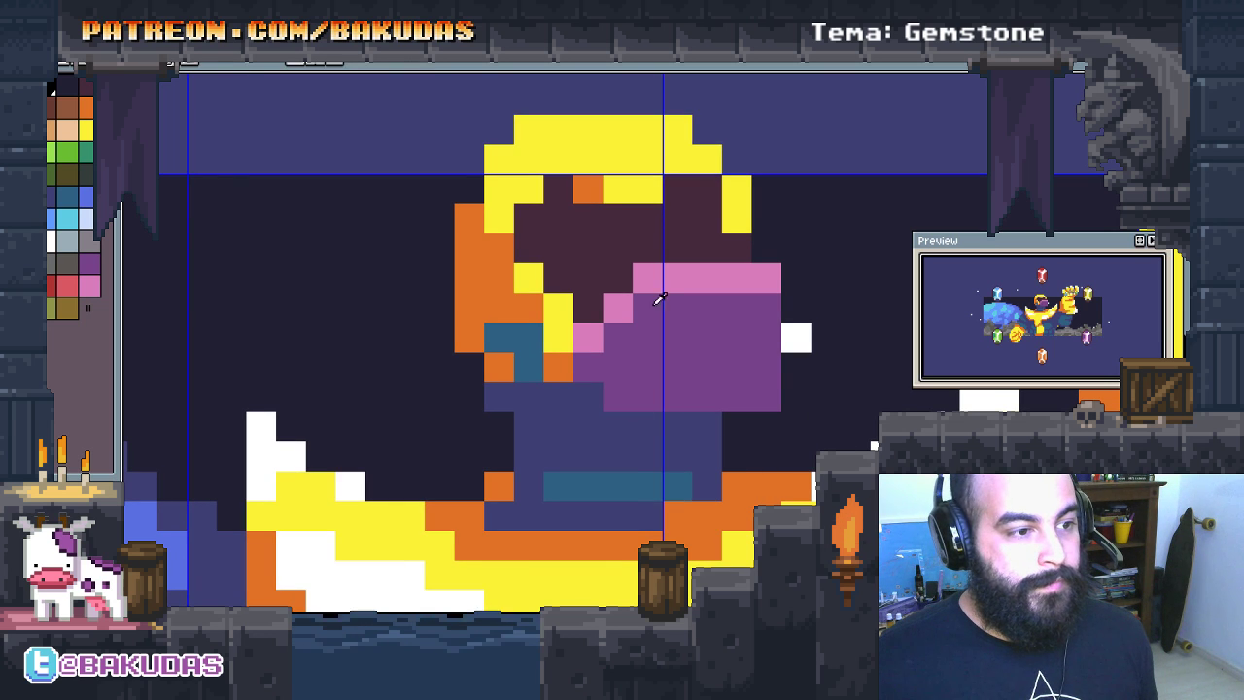
# Step: Paint pink over the purple face blocks on both sides
pyautogui.scroll(1, 663, 343)
pyautogui.moveTo(641, 418); pyautogui.dragTo(630, 290)
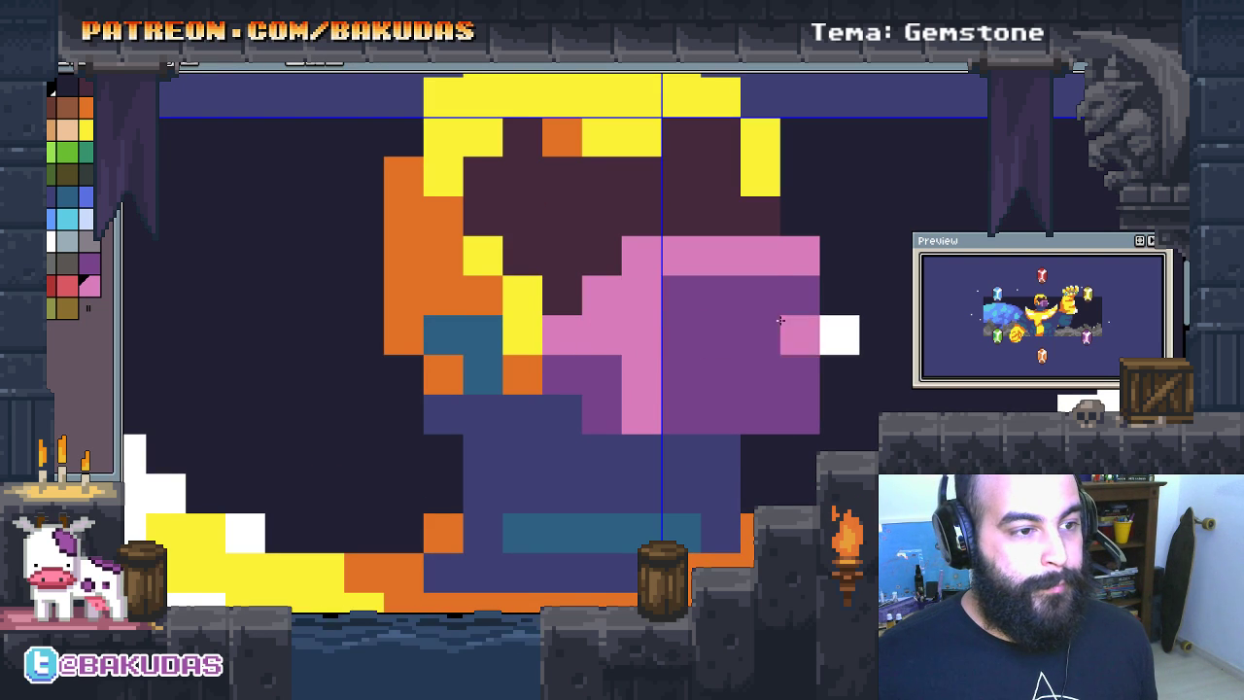
pyautogui.moveTo(780, 320); pyautogui.dragTo(681, 336)
pyautogui.moveTo(774, 281); pyautogui.dragTo(761, 400)
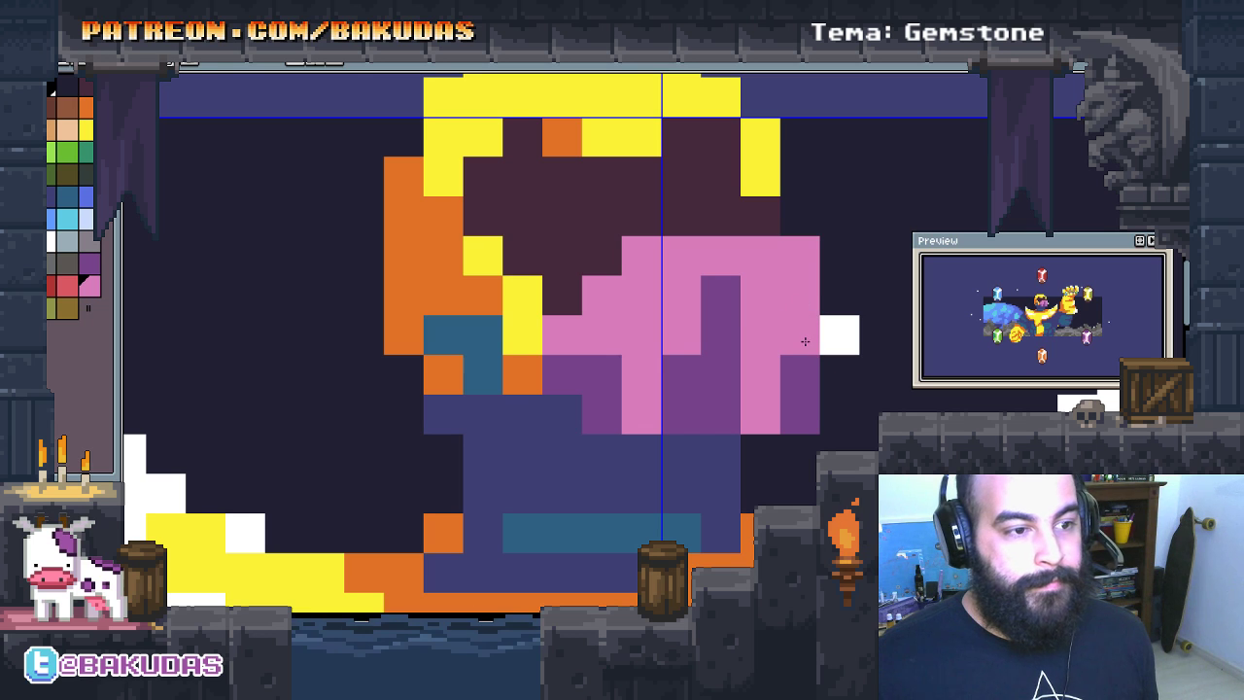
pyautogui.scroll(1, 832, 476)
pyautogui.moveTo(610, 193)
pyautogui.mouseDown()
pyautogui.moveTo(633, 155)
pyautogui.moveTo(600, 322)
pyautogui.moveTo(513, 324)
pyautogui.mouseUp()
pyautogui.moveTo(743, 350)
pyautogui.mouseDown()
pyautogui.moveTo(736, 317)
pyautogui.moveTo(477, 350)
pyautogui.moveTo(349, 281)
pyautogui.moveTo(291, 273)
pyautogui.mouseUp()
# Step: Touch up the pink face blocks, erasing the top-right one and undoing two stray ones
pyautogui.click(501, 442)
pyautogui.scroll(1, 592, 453)
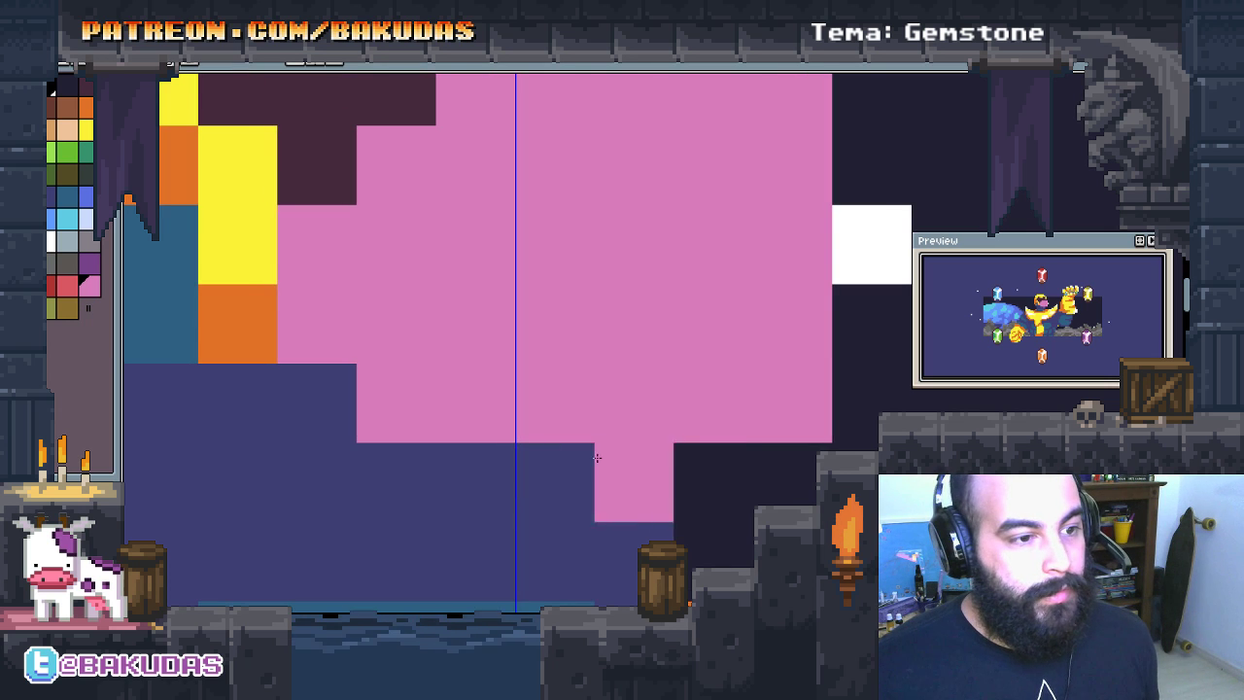
pyautogui.scroll(3, 755, 450)
pyautogui.rightClick(831, 260)
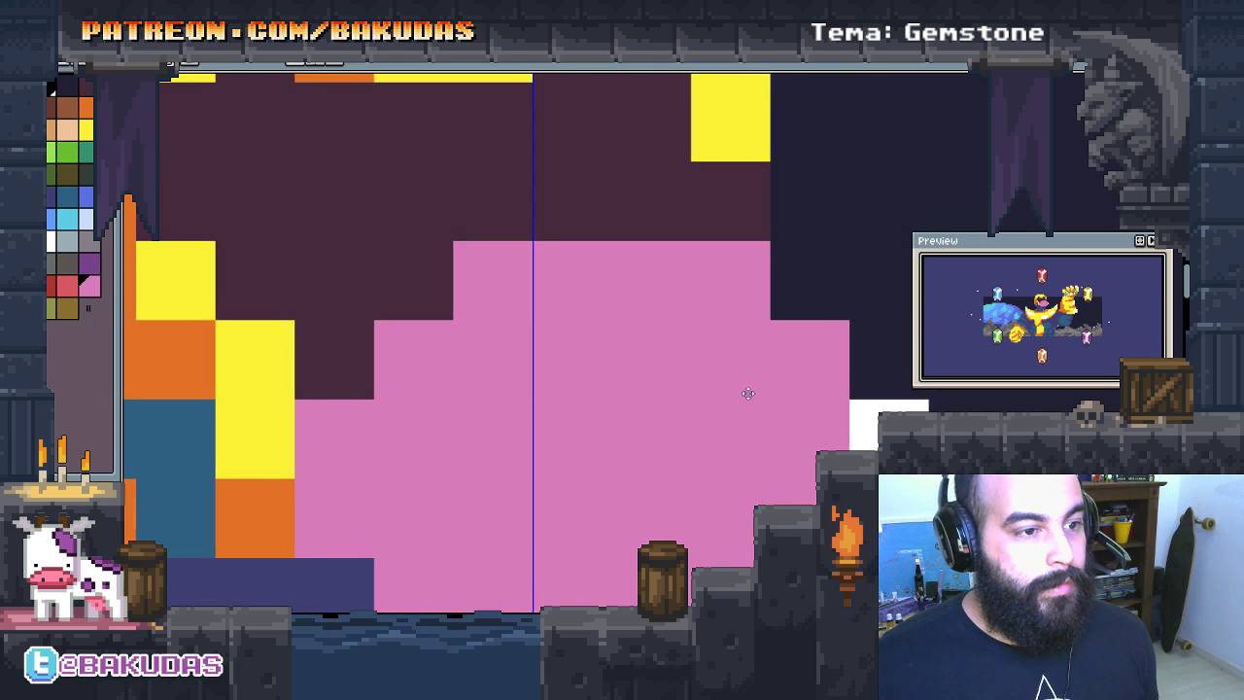
pyautogui.hscroll(-2, 745, 391)
pyautogui.click(531, 236)
pyautogui.click(474, 292)
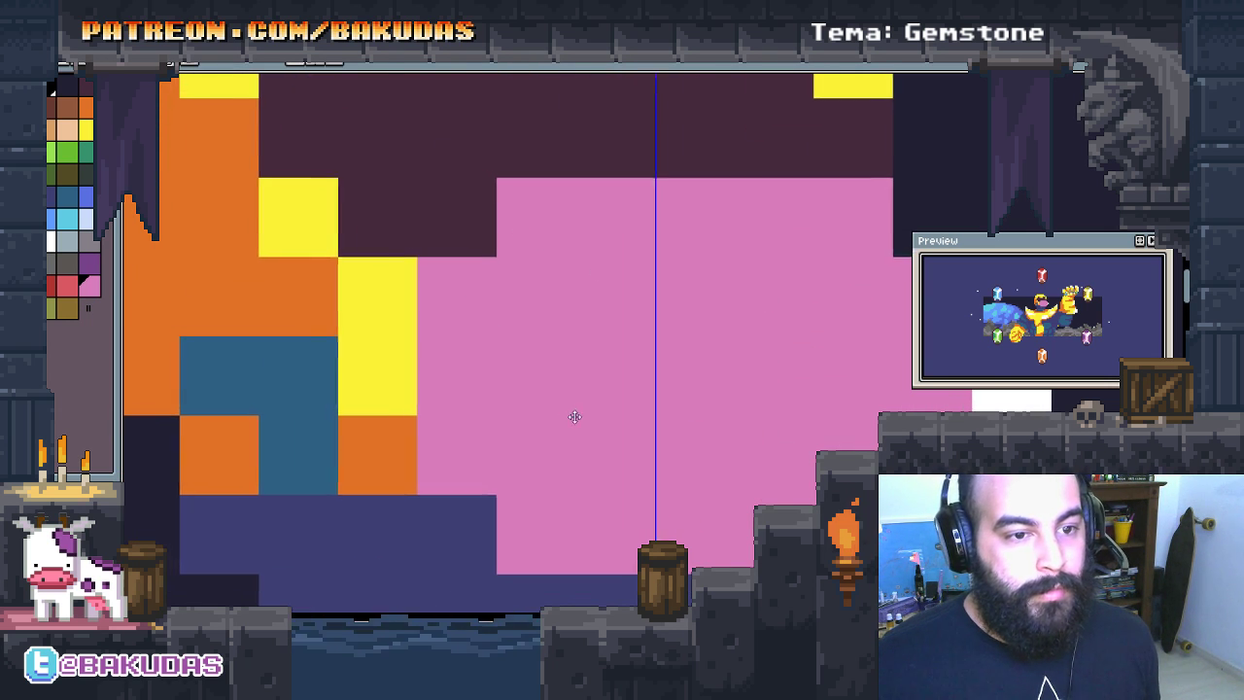
pyautogui.hotkey('ctrl', 'z')
pyautogui.hotkey('ctrl', 'z')
pyautogui.scroll(-2, 782, 472)
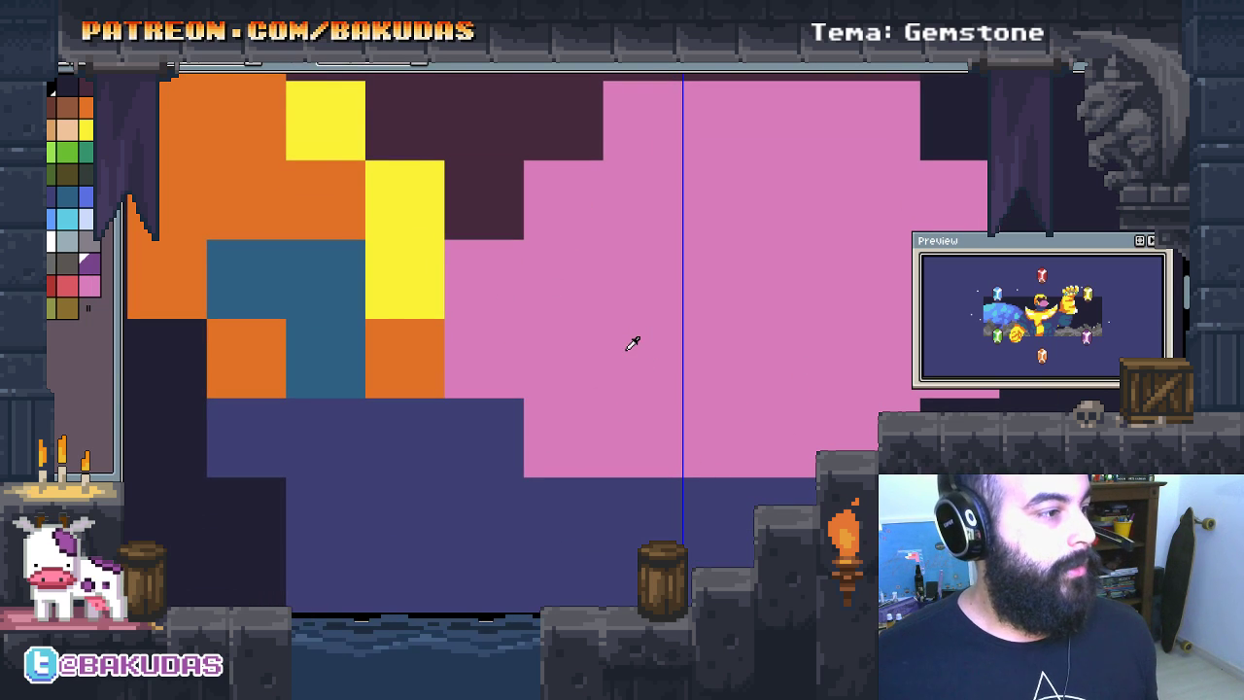
# Step: Paint red shading across the lower pink face blocks
pyautogui.moveTo(486, 279)
pyautogui.mouseDown()
pyautogui.moveTo(574, 301)
pyautogui.moveTo(683, 369)
pyautogui.moveTo(684, 432)
pyautogui.mouseUp()
pyautogui.moveTo(560, 326); pyautogui.dragTo(716, 431)
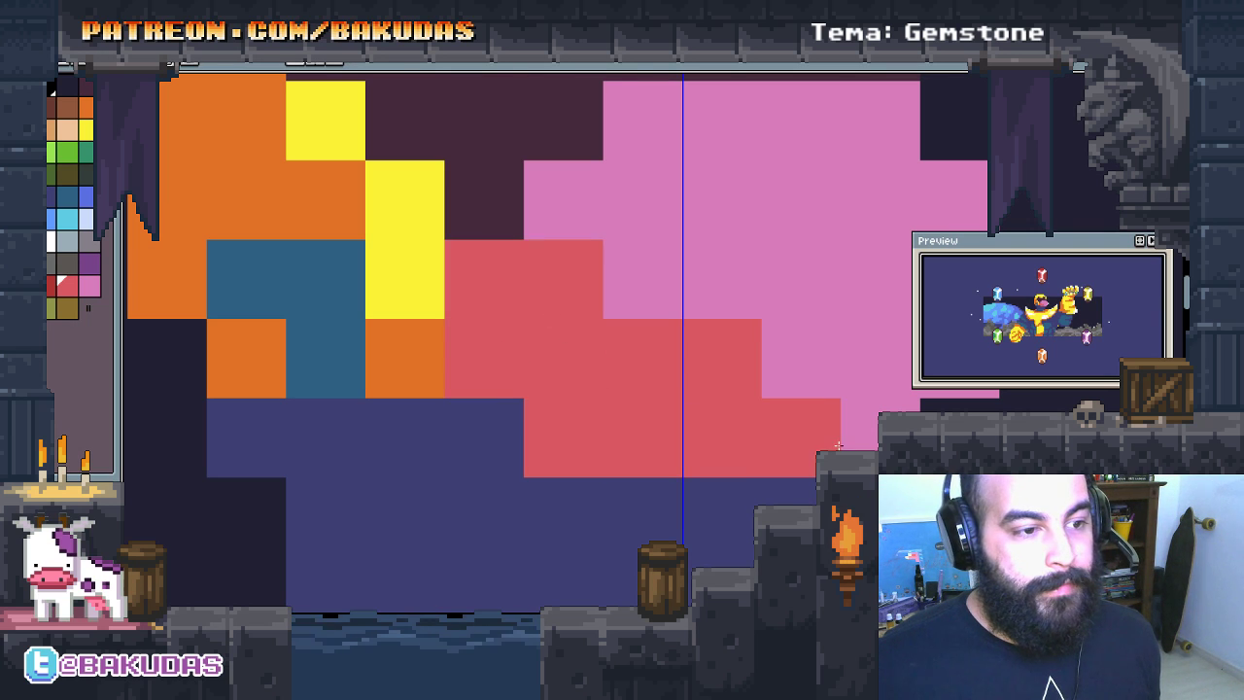
pyautogui.moveTo(626, 359); pyautogui.dragTo(558, 365)
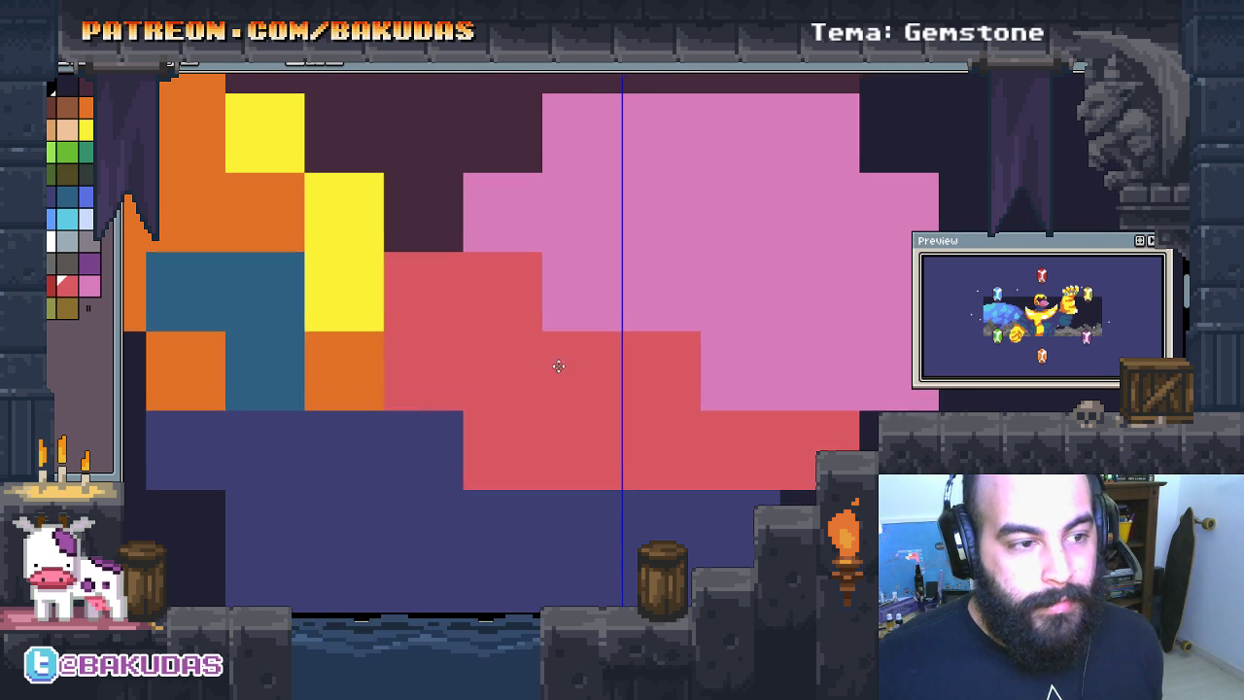
pyautogui.moveTo(836, 401); pyautogui.dragTo(770, 400)
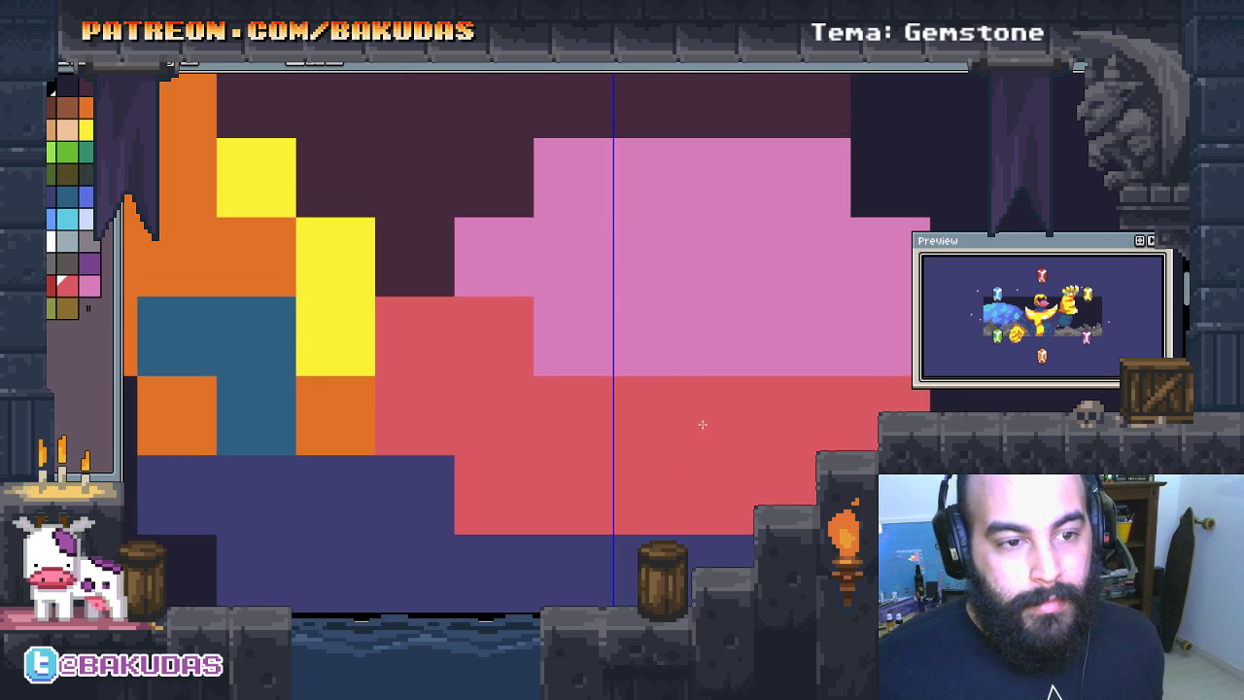
pyautogui.scroll(-2, 689, 414)
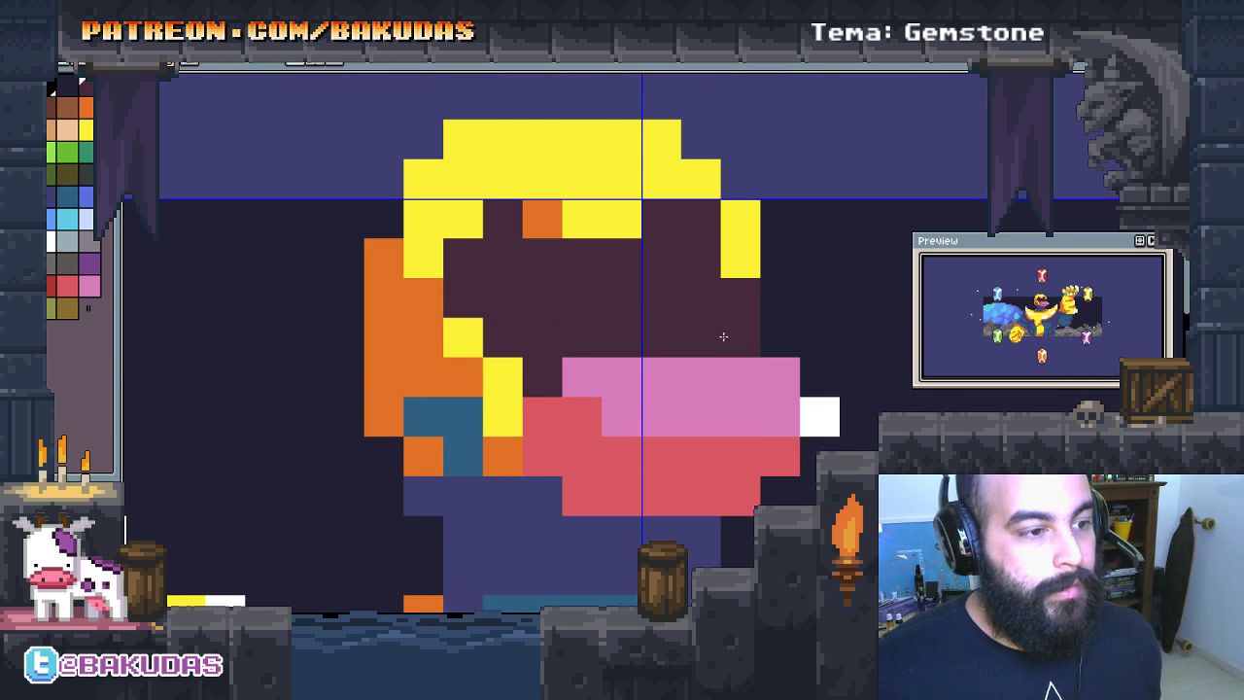
# Step: Erase the excess pink and red columns on the right back to dark
pyautogui.moveTo(750, 505); pyautogui.dragTo(788, 499)
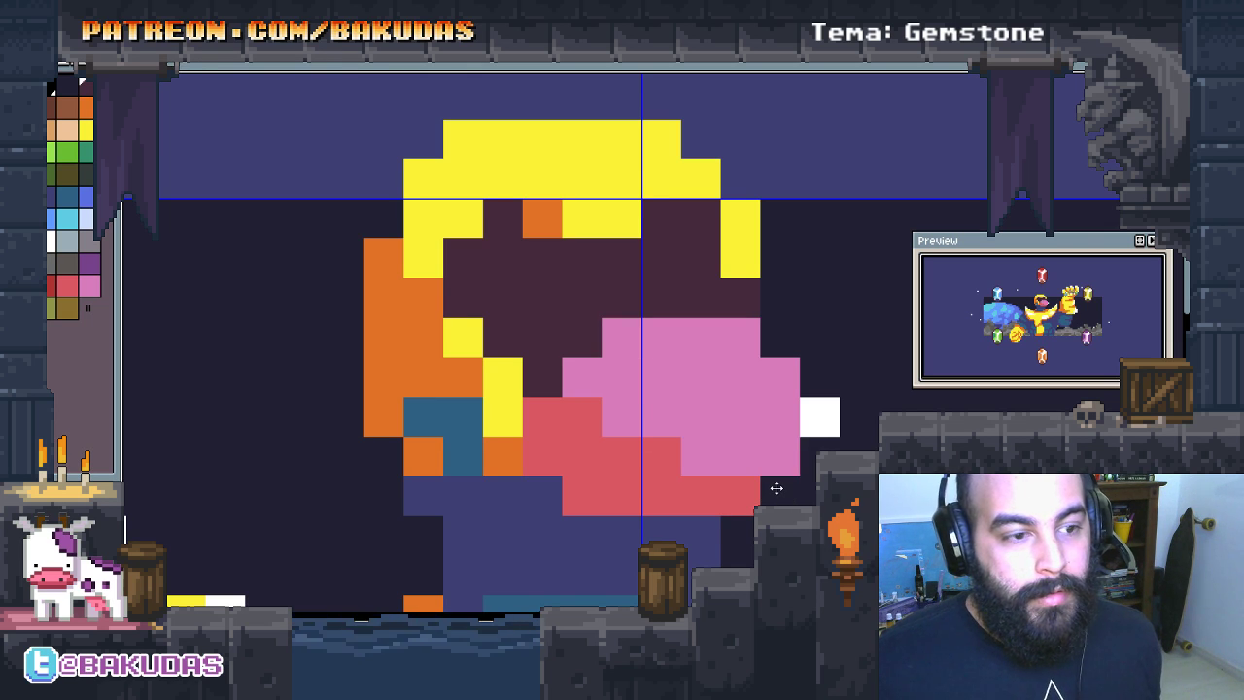
pyautogui.moveTo(779, 361)
pyautogui.mouseDown()
pyautogui.moveTo(780, 475)
pyautogui.moveTo(748, 511)
pyautogui.mouseUp()
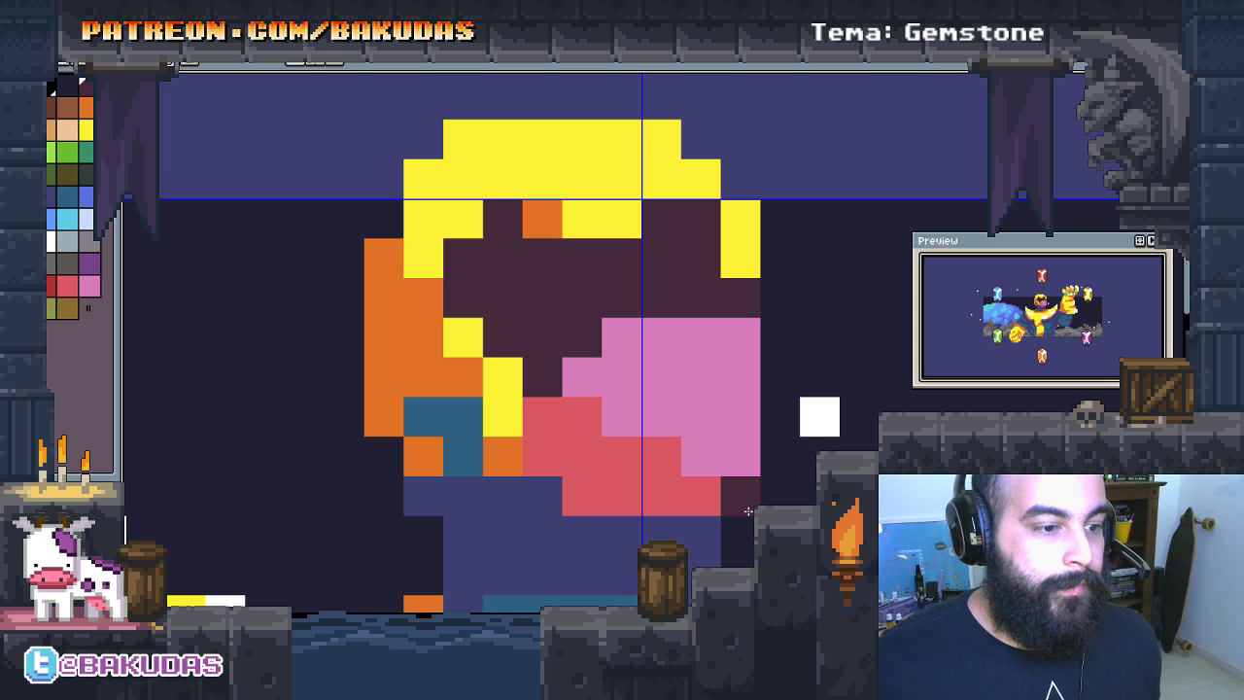
pyautogui.click(744, 498)
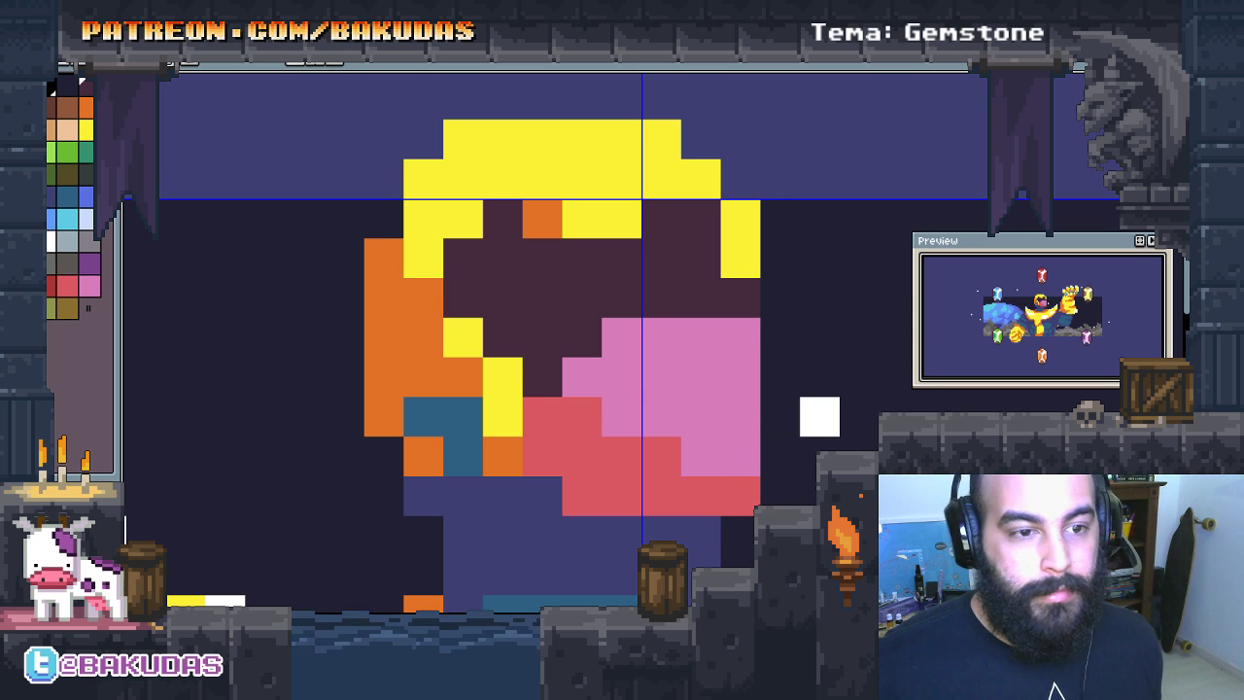
pyautogui.scroll(2, 603, 408)
pyautogui.moveTo(574, 360); pyautogui.dragTo(597, 431)
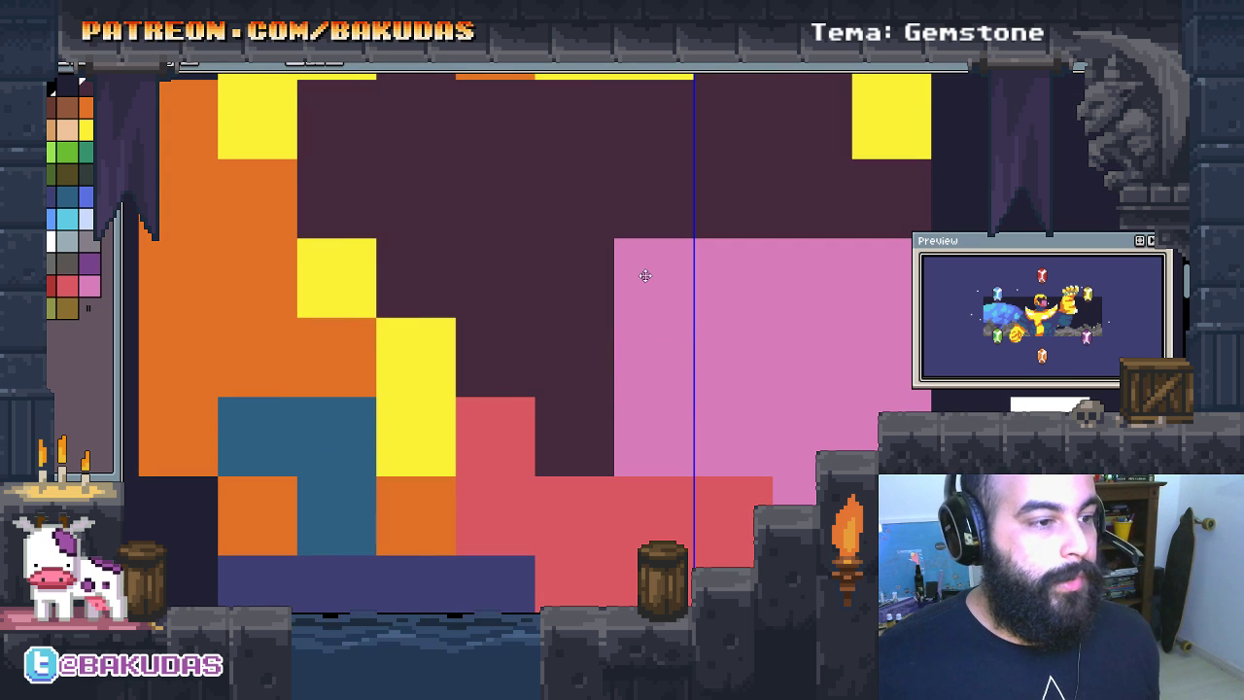
pyautogui.scroll(-1, 644, 275)
pyautogui.moveTo(613, 373)
pyautogui.mouseDown()
pyautogui.moveTo(664, 365)
pyautogui.moveTo(738, 438)
pyautogui.moveTo(807, 456)
pyautogui.moveTo(667, 380)
pyautogui.moveTo(506, 360)
pyautogui.moveTo(516, 405)
pyautogui.moveTo(519, 386)
pyautogui.mouseUp()
# Step: Erase a stray pink pixel and paint the stray orange head pixel dark maroon
pyautogui.click(746, 385)
pyautogui.scroll(-3, 777, 406)
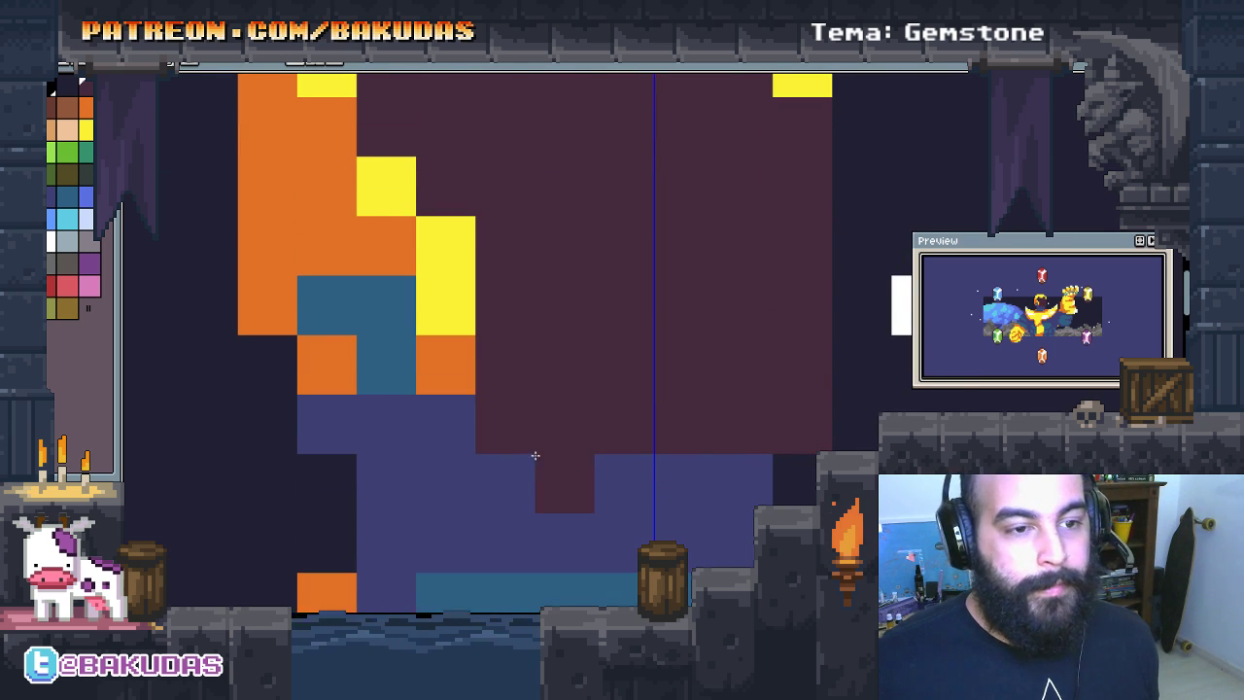
pyautogui.scroll(2, 803, 436)
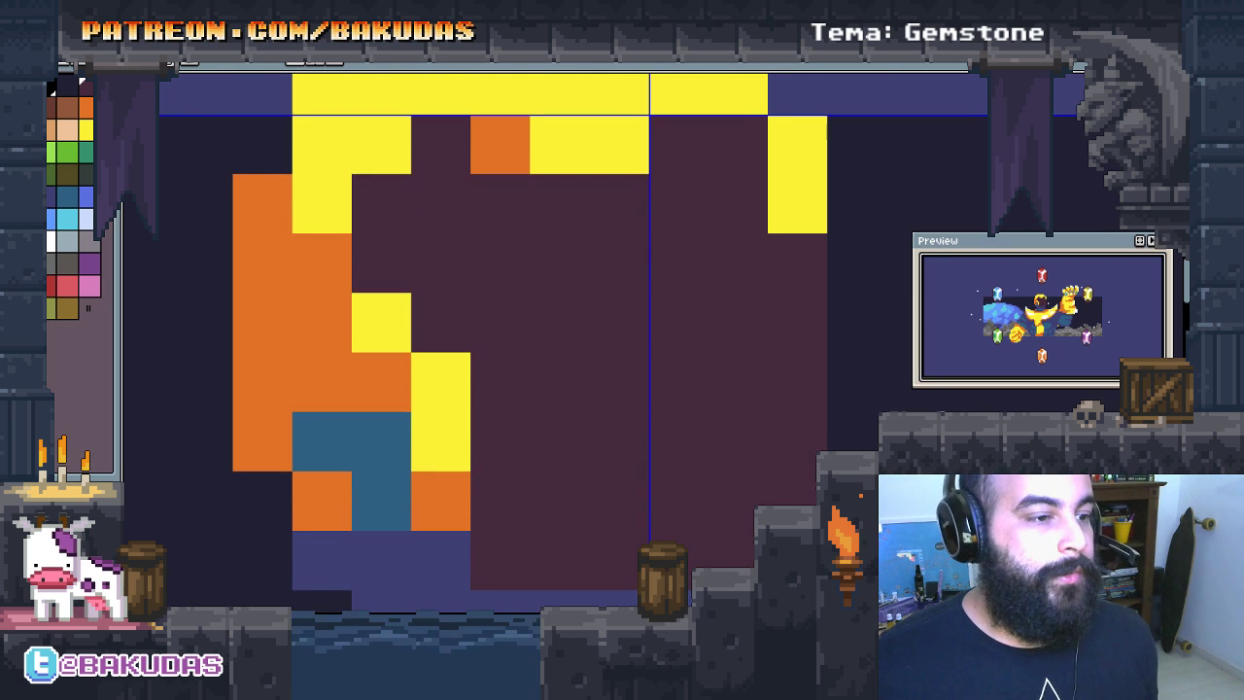
pyautogui.scroll(-1, 863, 357)
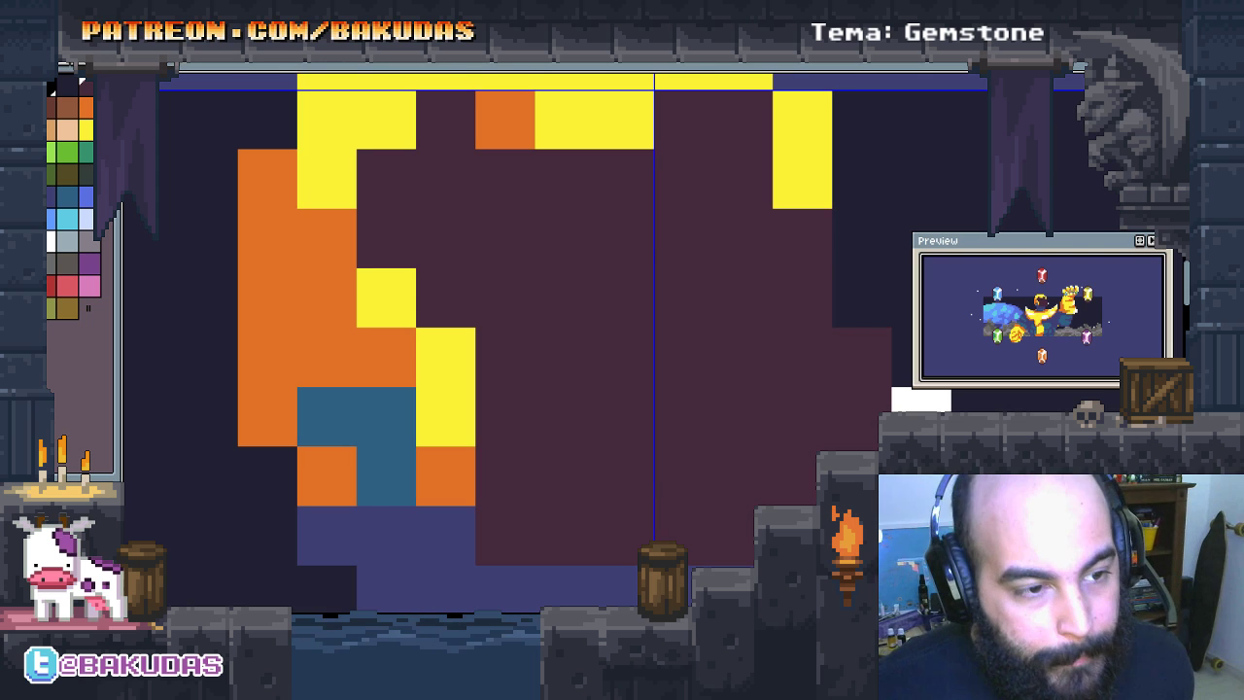
pyautogui.moveTo(515, 502); pyautogui.dragTo(665, 471)
pyautogui.scroll(-1, 665, 471)
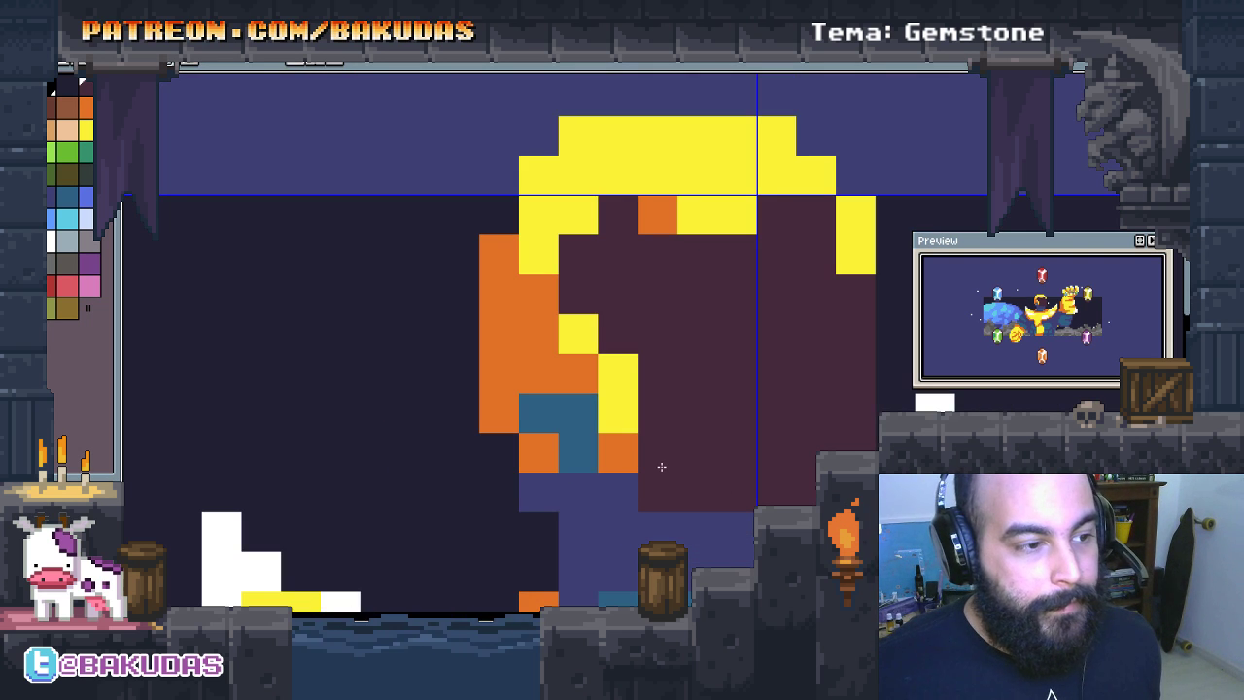
pyautogui.click(636, 459)
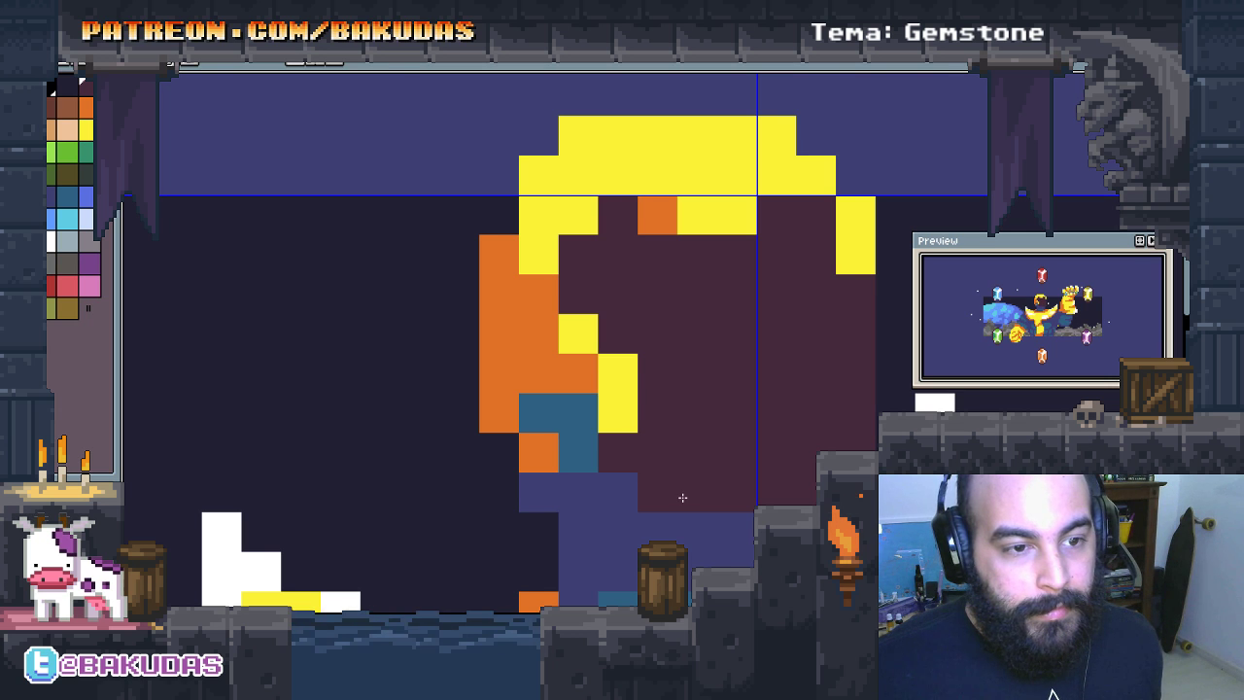
# Step: Bucket-fill the dark maroon head area with purple
pyautogui.moveTo(634, 497); pyautogui.dragTo(544, 495)
pyautogui.scroll(1, 716, 428)
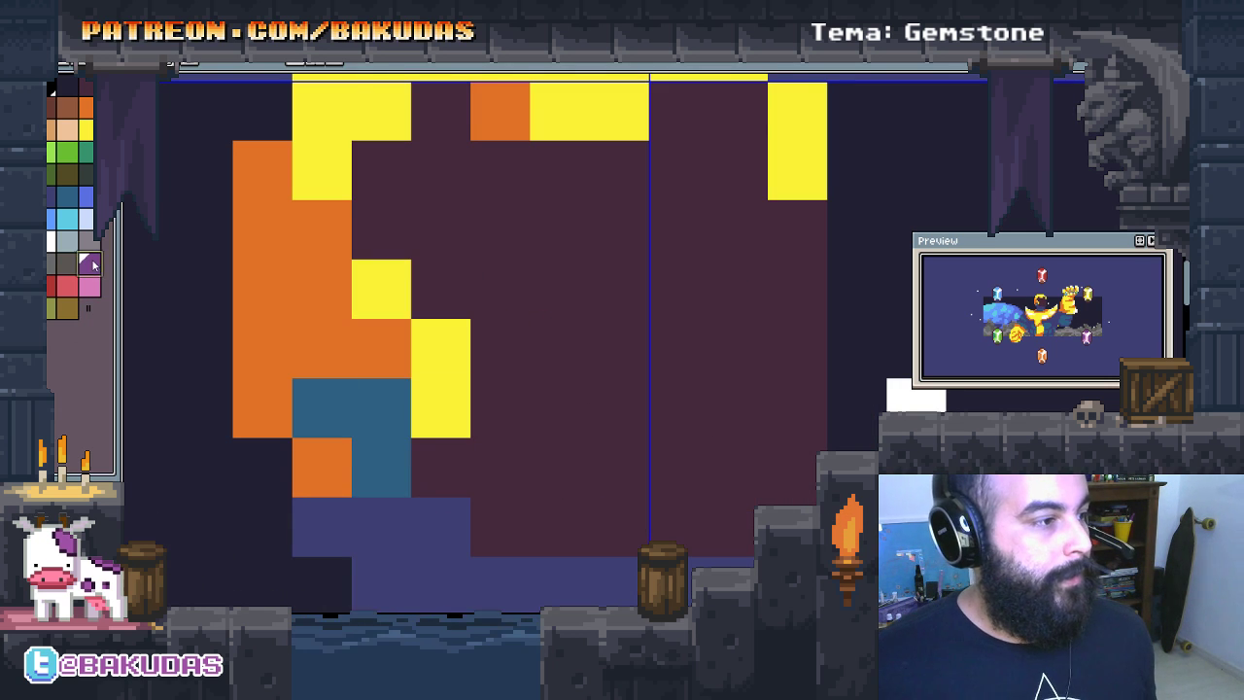
pyautogui.click(604, 321)
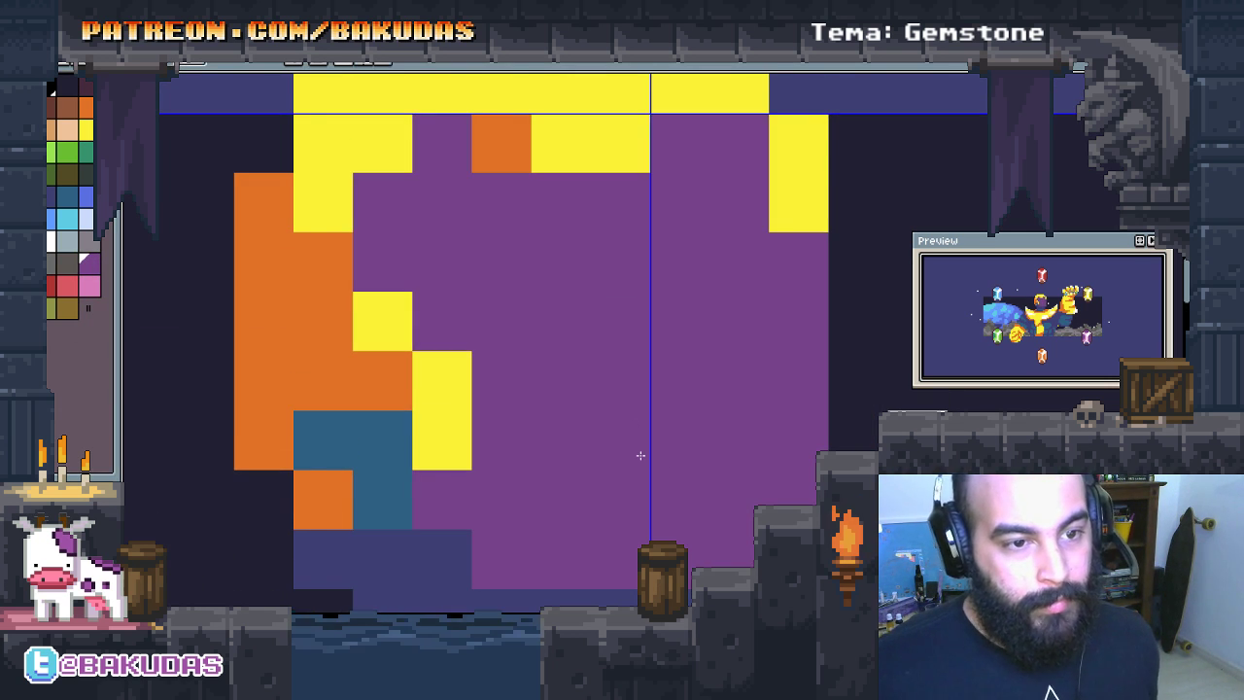
pyautogui.moveTo(640, 455)
pyautogui.mouseDown()
pyautogui.moveTo(774, 419)
pyautogui.moveTo(669, 428)
pyautogui.moveTo(685, 460)
pyautogui.mouseUp()
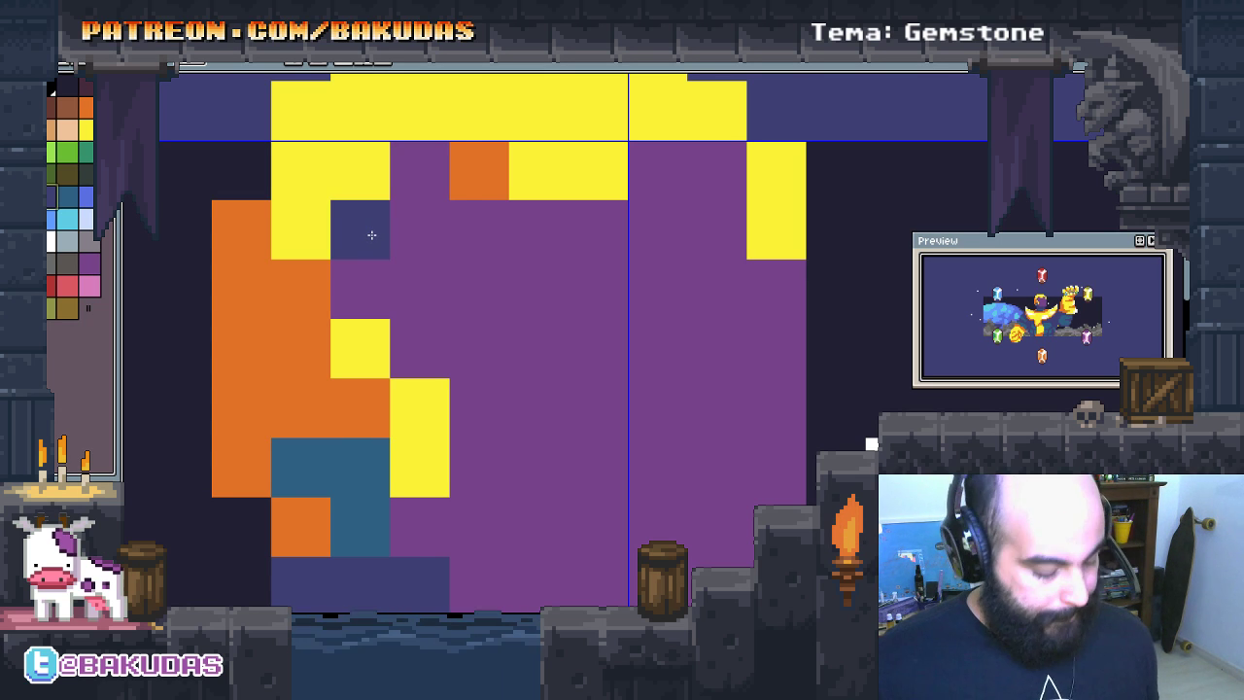
# Step: Pencil navy shading cells along the top of the purple head
pyautogui.moveTo(372, 235); pyautogui.dragTo(369, 289)
pyautogui.click(414, 185)
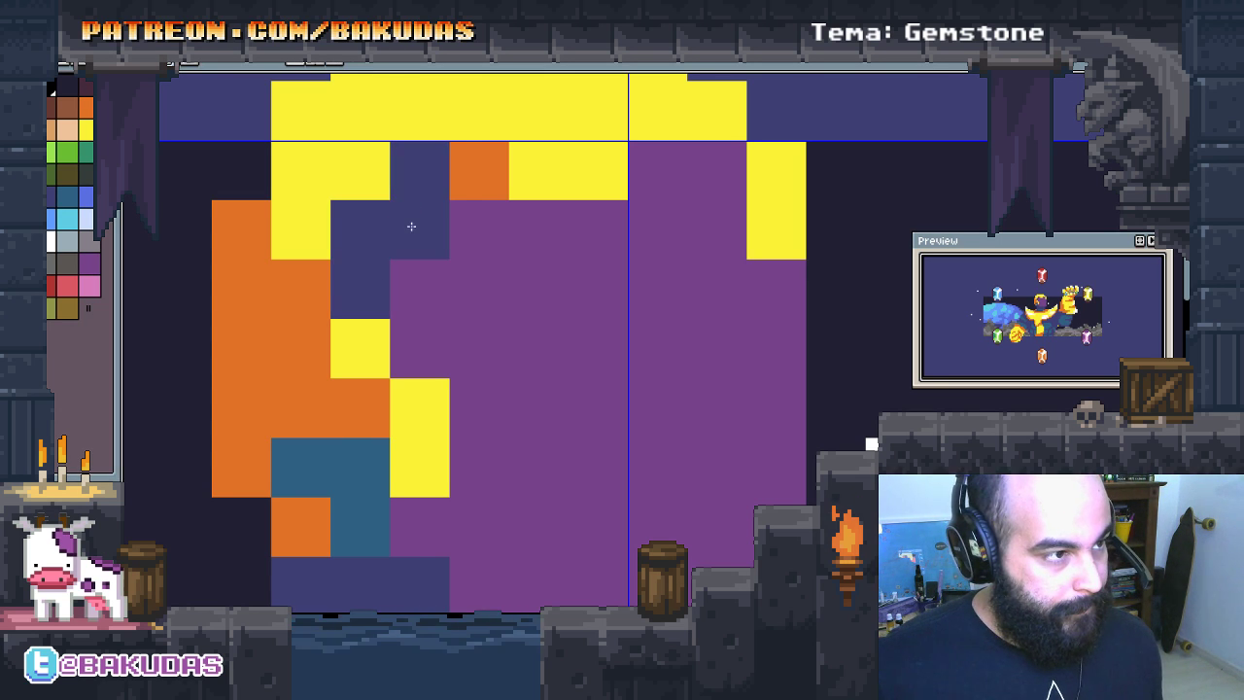
pyautogui.click(489, 222)
pyautogui.click(399, 273)
pyautogui.moveTo(657, 171)
pyautogui.mouseDown()
pyautogui.moveTo(661, 202)
pyautogui.moveTo(706, 217)
pyautogui.mouseUp()
pyautogui.click(611, 214)
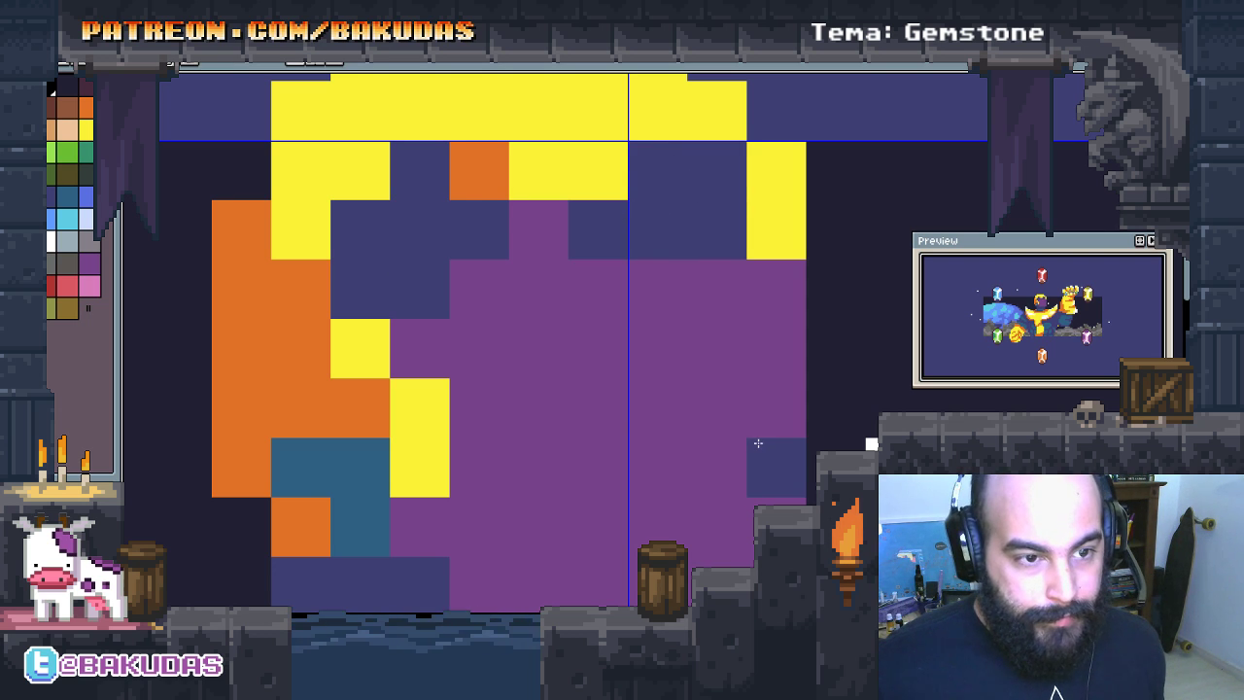
pyautogui.click(539, 230)
pyautogui.click(479, 288)
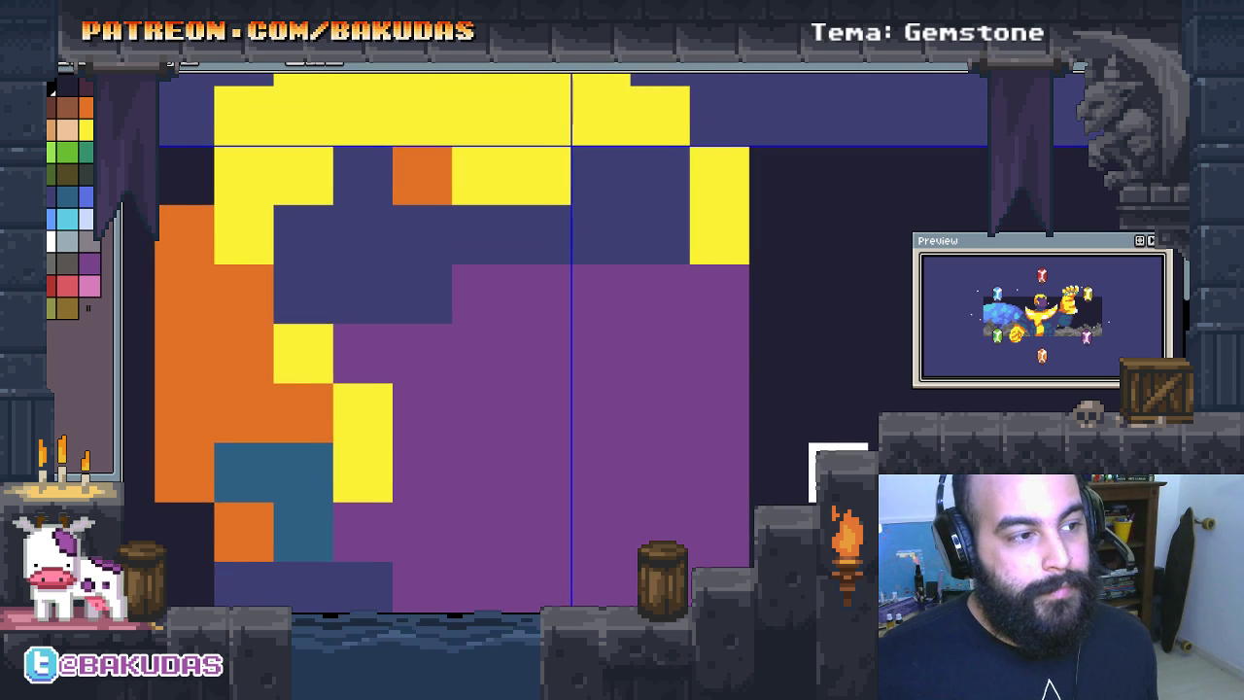
pyautogui.click(524, 326)
pyautogui.click(489, 304)
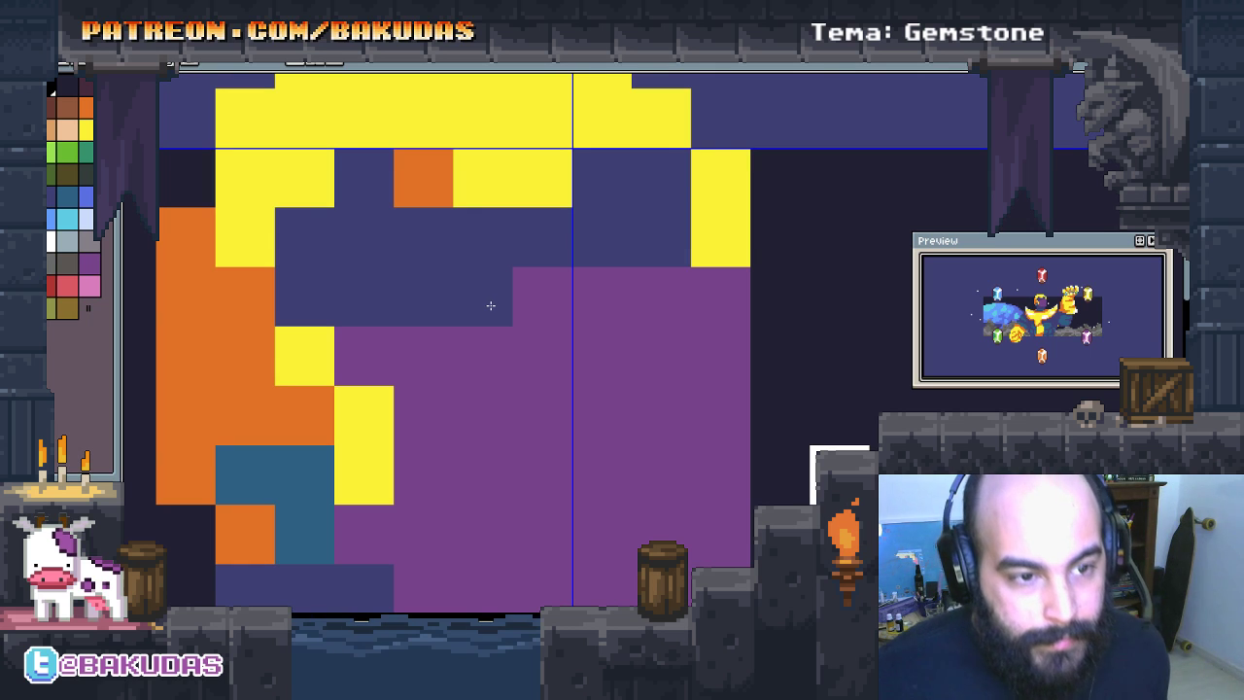
# Step: Undo the stray navy strokes and repaint the band beneath the gold rim
pyautogui.hotkey('ctrl', 'z')
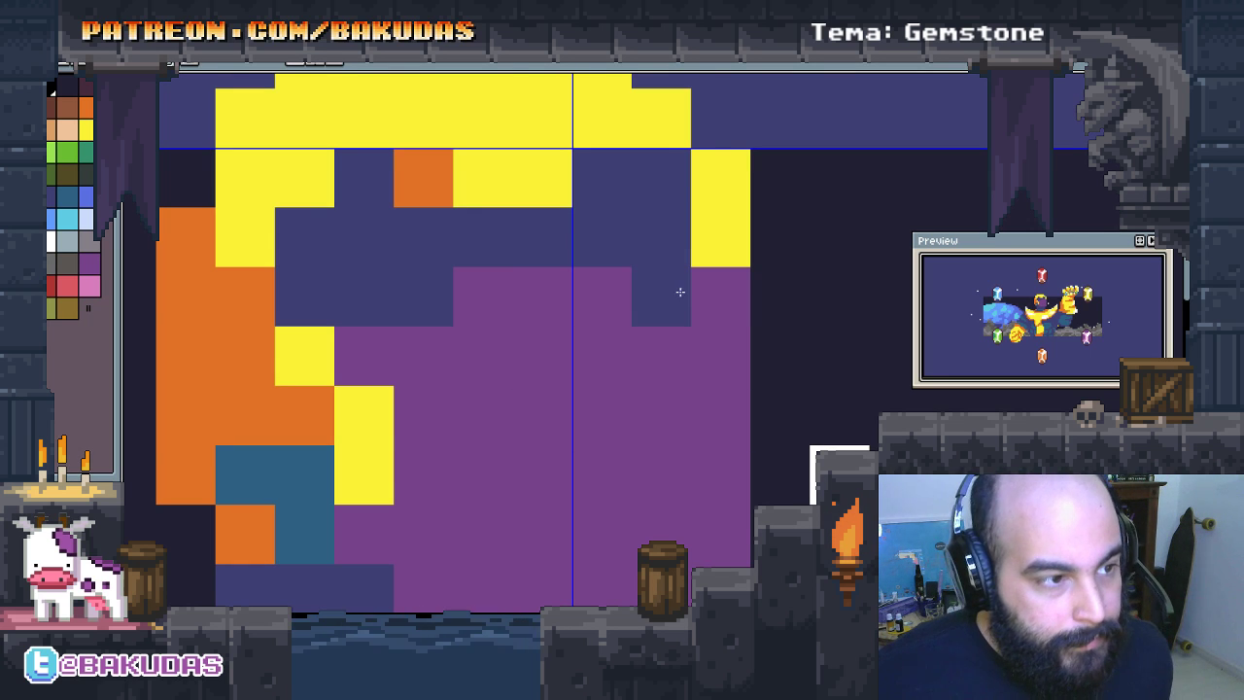
pyautogui.moveTo(679, 290); pyautogui.dragTo(617, 281)
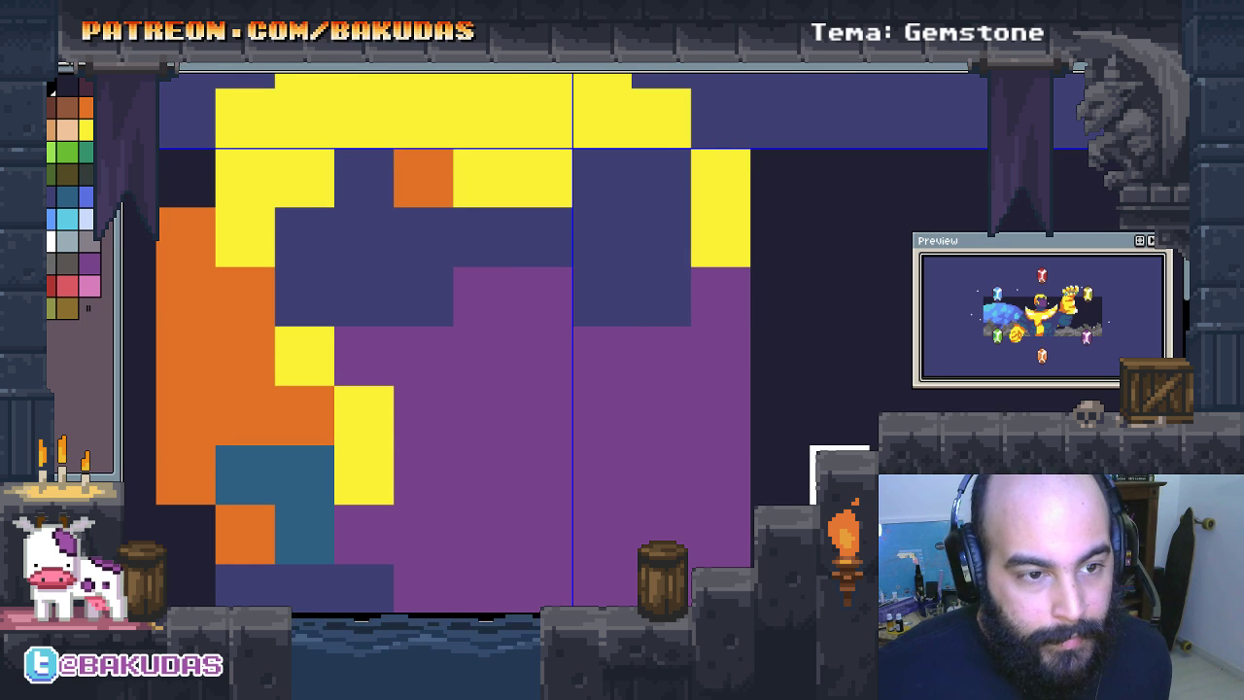
pyautogui.hotkey('ctrl', 'z')
pyautogui.hotkey('ctrl', 'z')
pyautogui.hotkey('ctrl', 'z')
pyautogui.hotkey('ctrl', 'z')
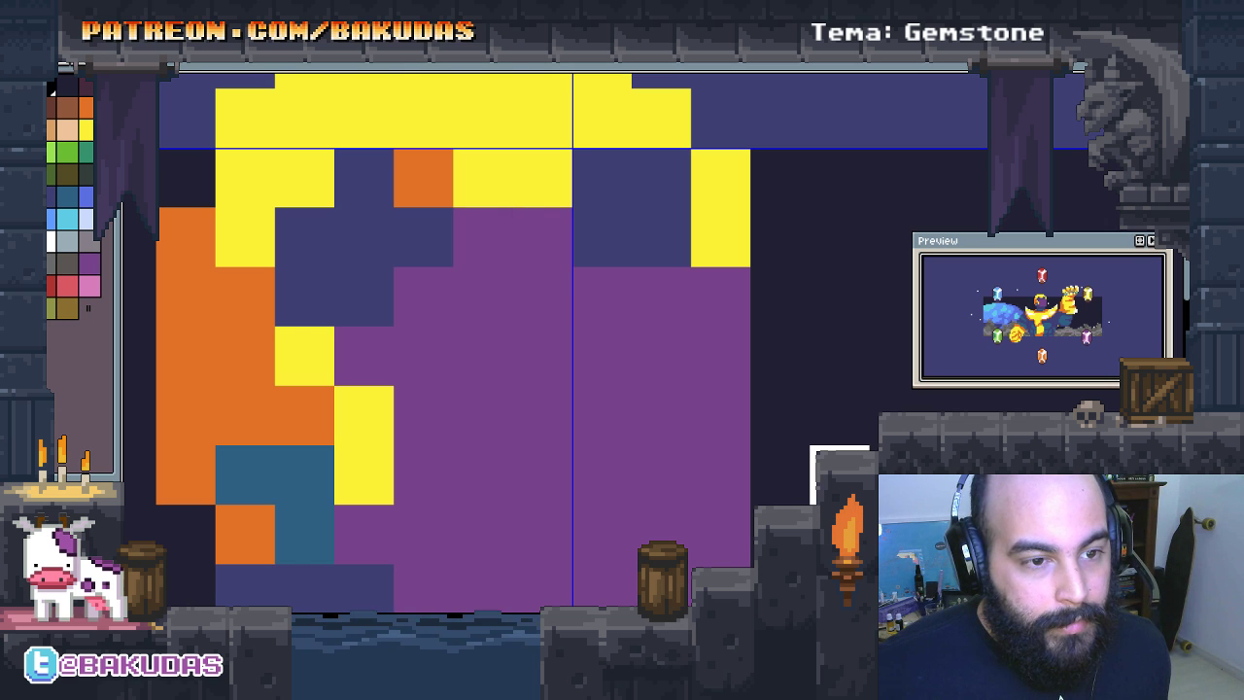
pyautogui.hotkey('ctrl', 'z')
pyautogui.hotkey('ctrl', 'z')
pyautogui.hotkey('ctrl', 'z')
pyautogui.hotkey('ctrl', 'z')
pyautogui.hotkey('ctrl', 'z')
pyautogui.hotkey('ctrl', 'z')
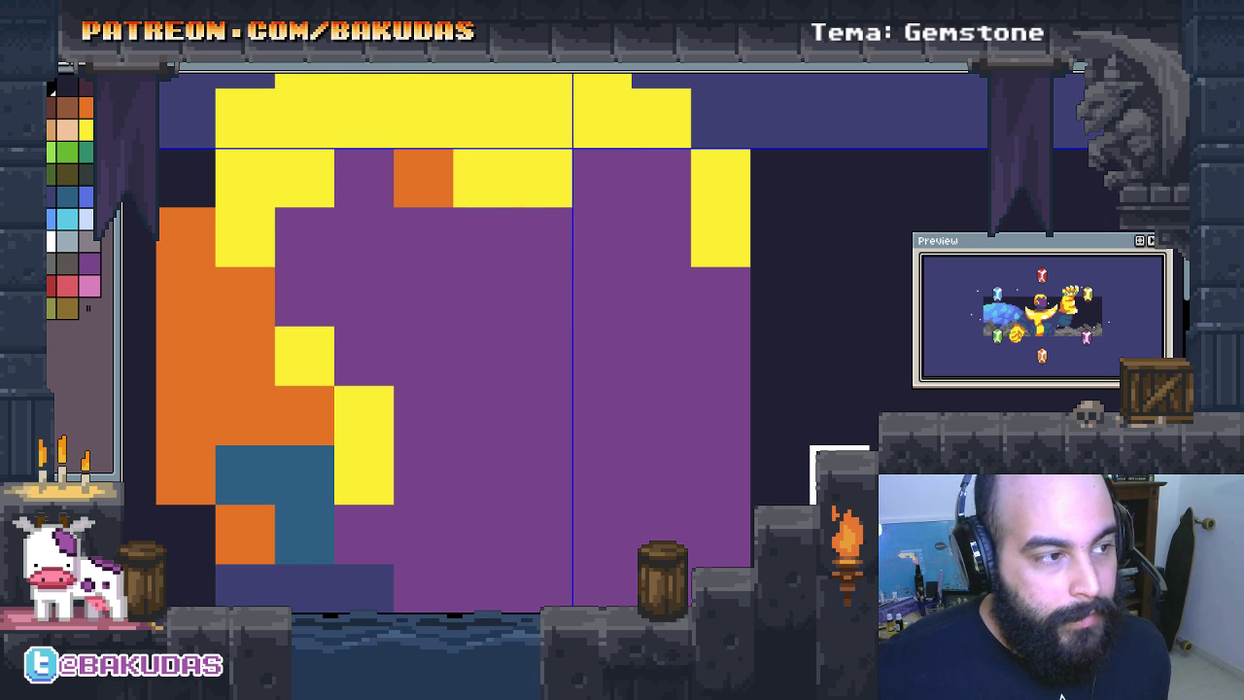
pyautogui.moveTo(364, 297)
pyautogui.mouseDown()
pyautogui.moveTo(320, 286)
pyautogui.moveTo(388, 233)
pyautogui.moveTo(360, 217)
pyautogui.moveTo(523, 226)
pyautogui.moveTo(605, 195)
pyautogui.moveTo(667, 217)
pyautogui.mouseUp()
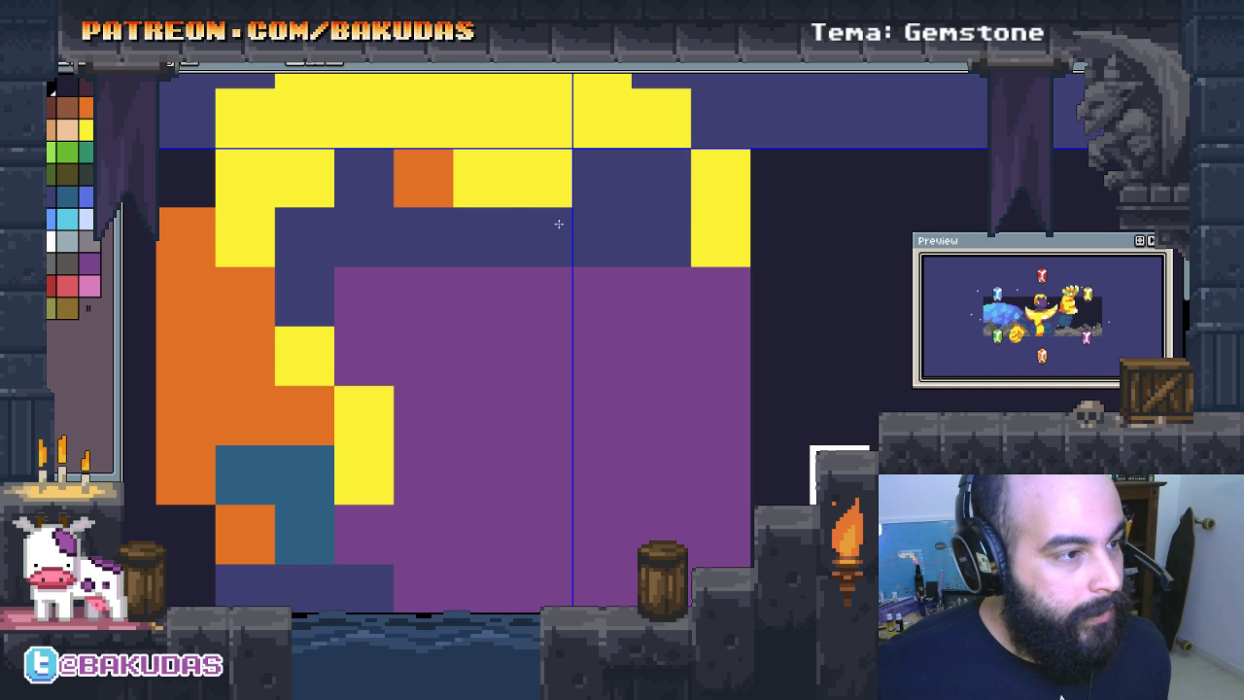
# Step: Notch the navy band by turning several of its cells back to purple
pyautogui.rightClick(487, 253)
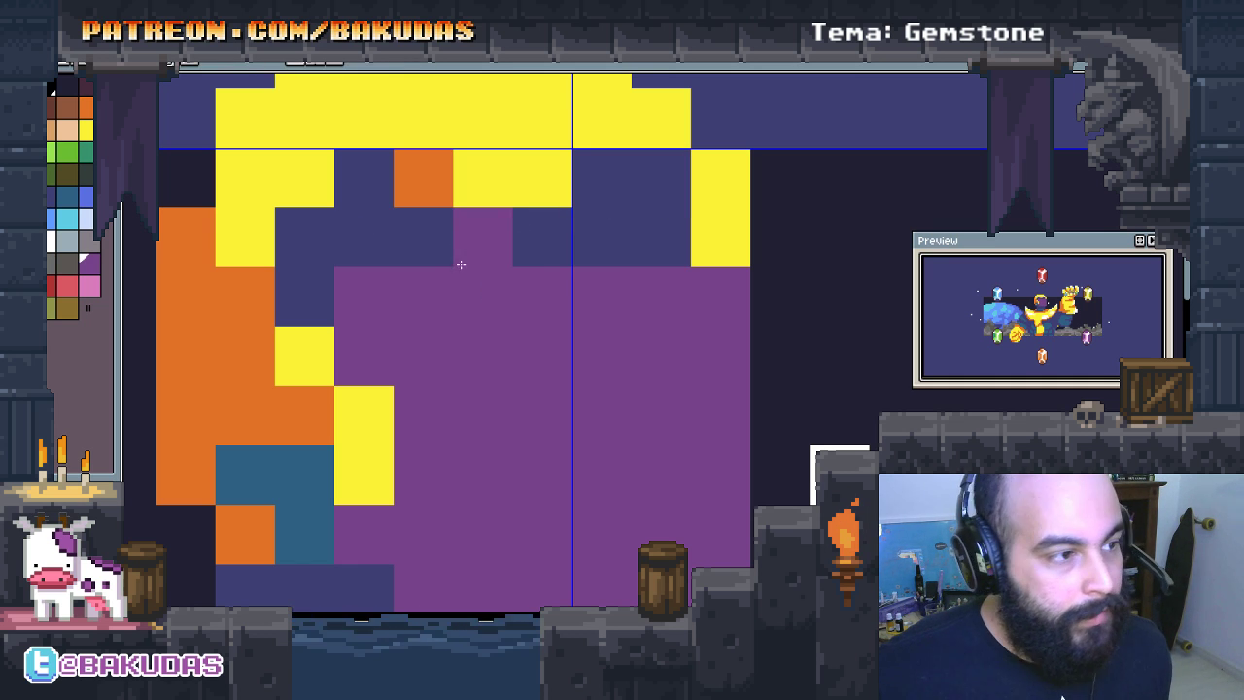
pyautogui.rightClick(536, 246)
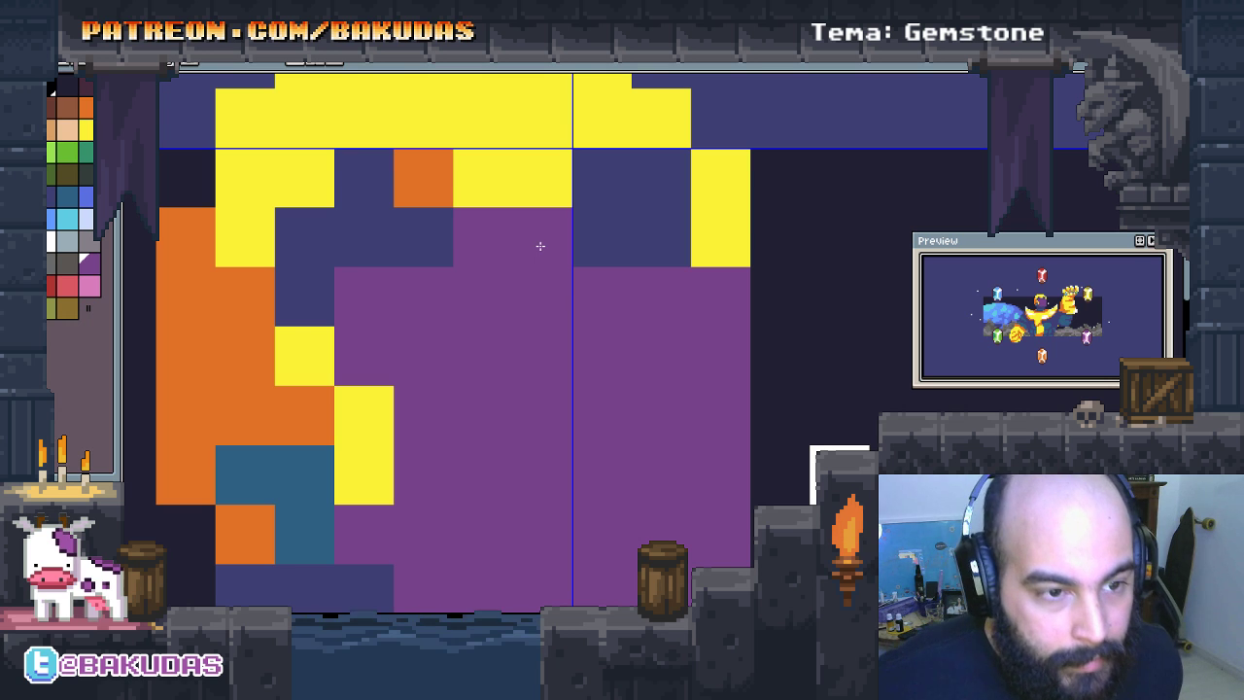
pyautogui.click(536, 246)
pyautogui.rightClick(576, 244)
pyautogui.rightClick(556, 239)
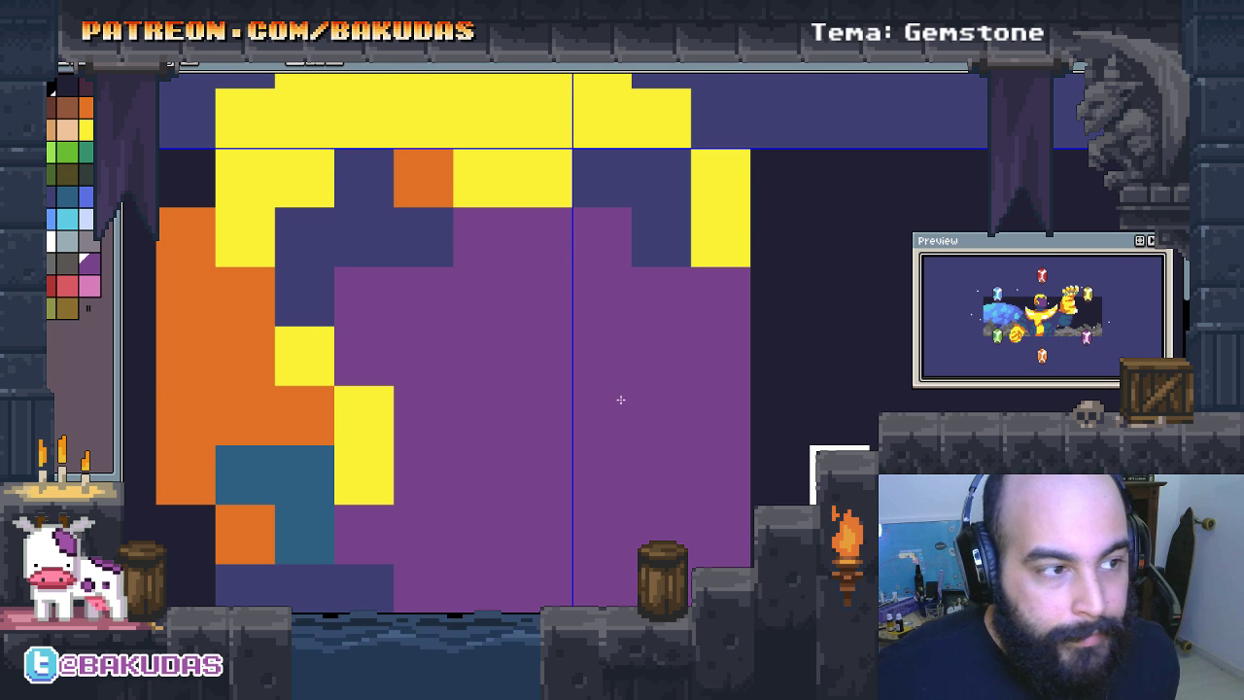
# Step: Shade purple cells on the head navy, restoring one cell below to purple
pyautogui.scroll(-5, 545, 337)
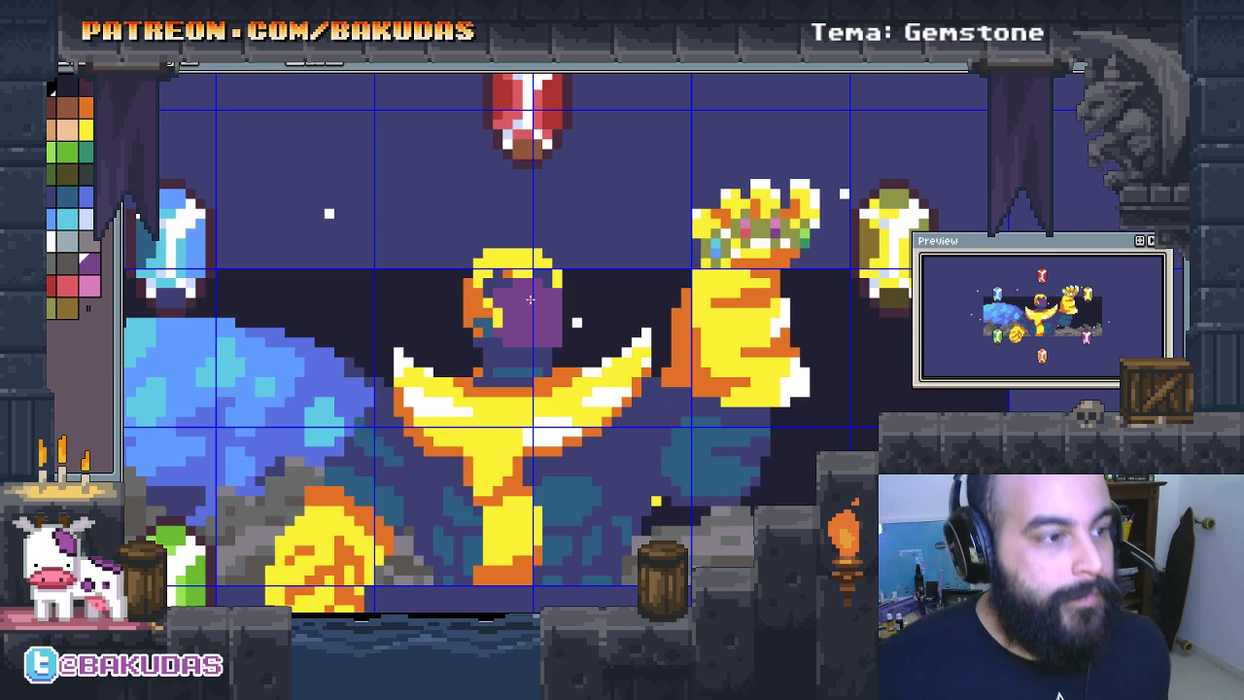
pyautogui.scroll(3, 542, 350)
pyautogui.scroll(2, 541, 363)
pyautogui.click(536, 361)
pyautogui.rightClick(533, 412)
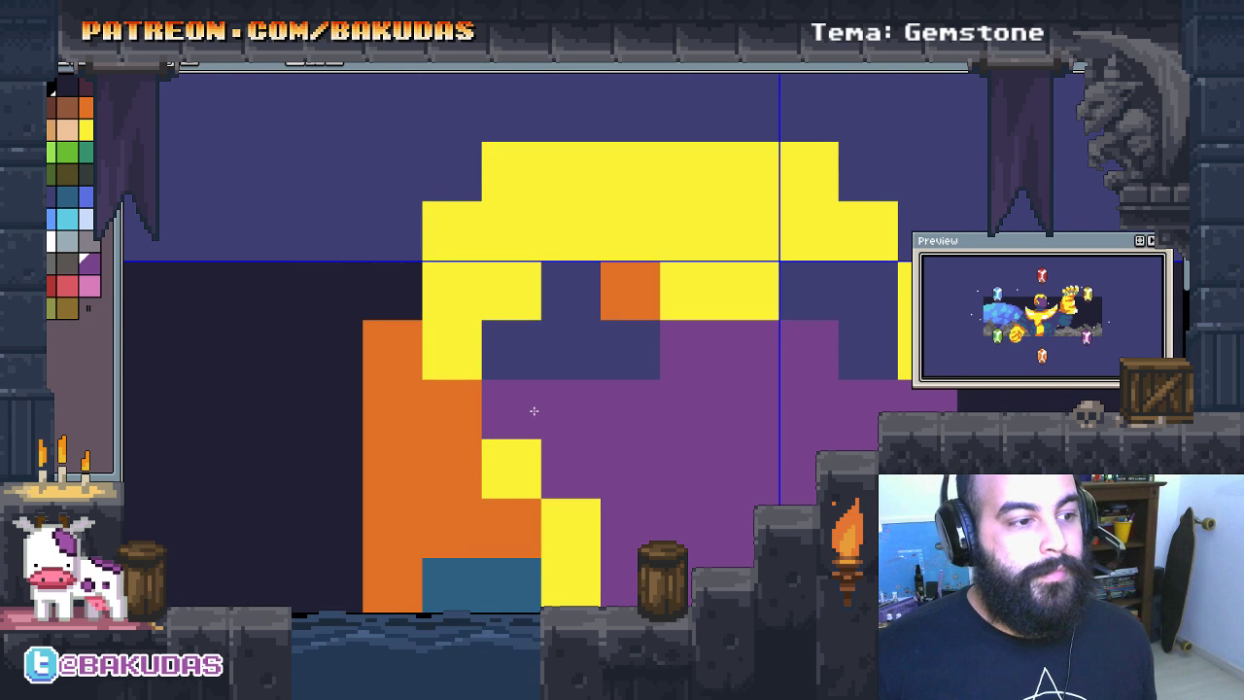
pyautogui.click(533, 411)
pyautogui.click(555, 444)
# Step: Paint navy shading down the left side of the purple head
pyautogui.scroll(-2, 629, 361)
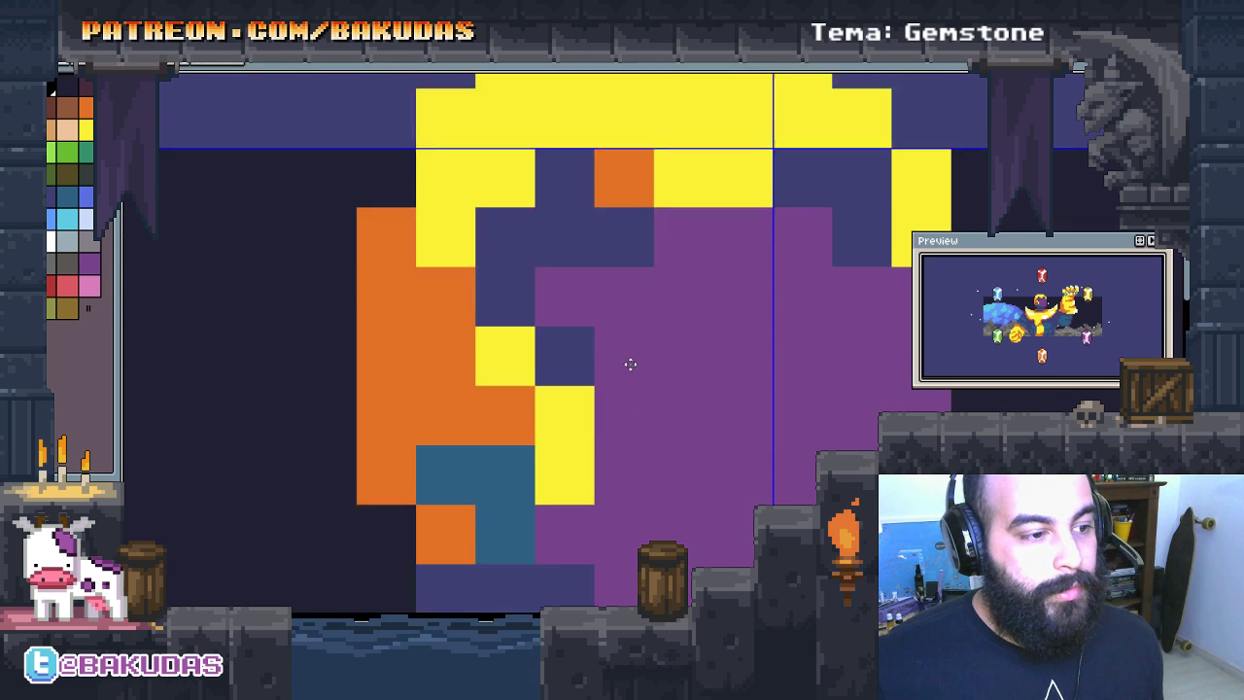
pyautogui.scroll(-2, 603, 316)
pyautogui.moveTo(603, 316)
pyautogui.mouseDown()
pyautogui.moveTo(569, 444)
pyautogui.moveTo(600, 481)
pyautogui.mouseUp()
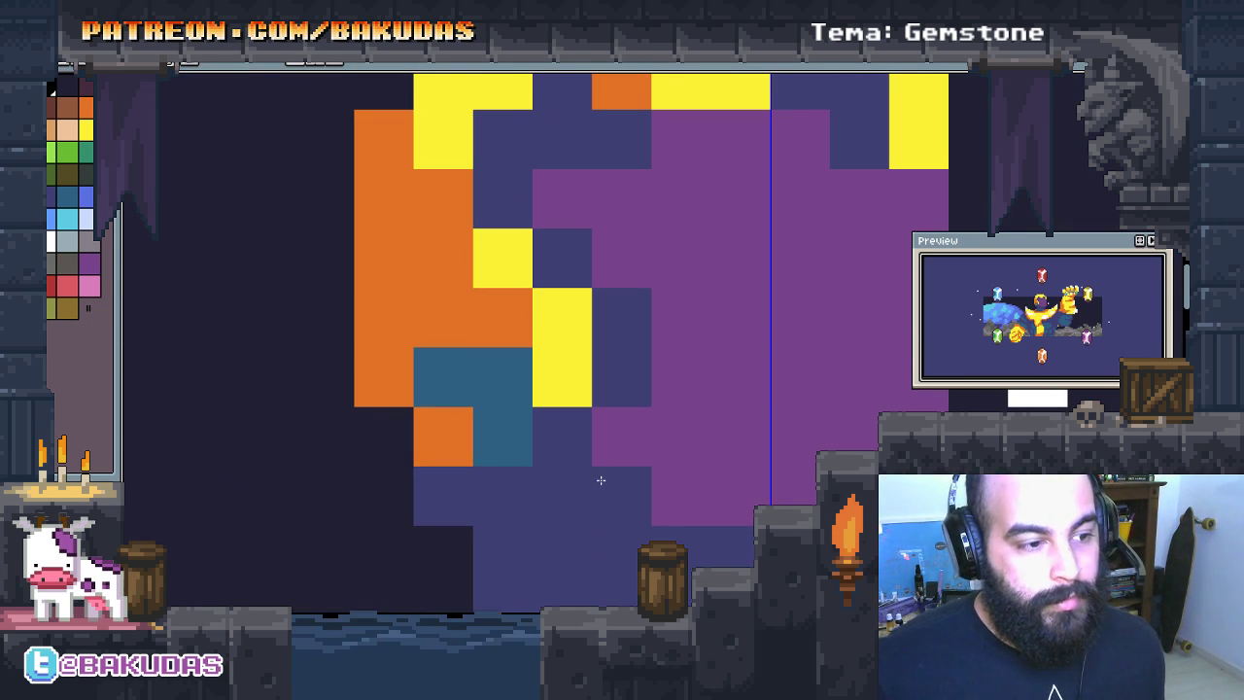
pyautogui.click(603, 459)
pyautogui.click(661, 500)
# Step: Extend the purple head rightward and over dark-blue cells at the lower left
pyautogui.hscroll(3, 717, 536)
pyautogui.scroll(1, 716, 536)
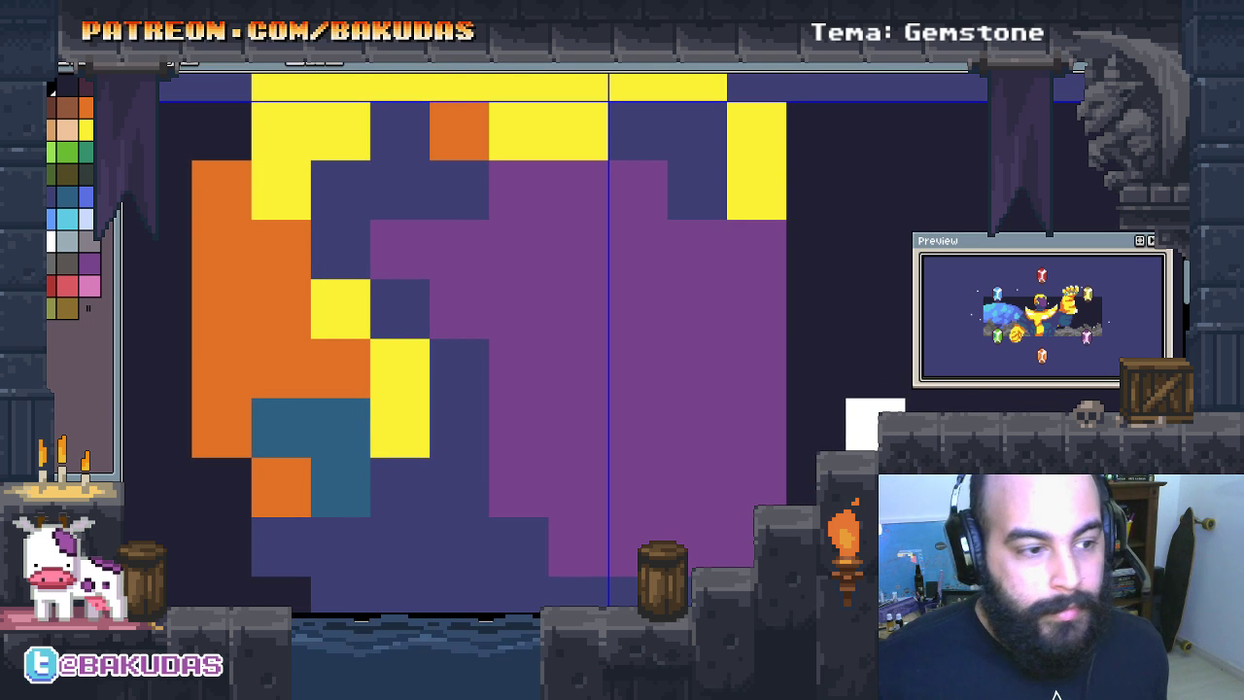
pyautogui.moveTo(772, 374)
pyautogui.mouseDown()
pyautogui.moveTo(800, 355)
pyautogui.moveTo(805, 462)
pyautogui.mouseUp()
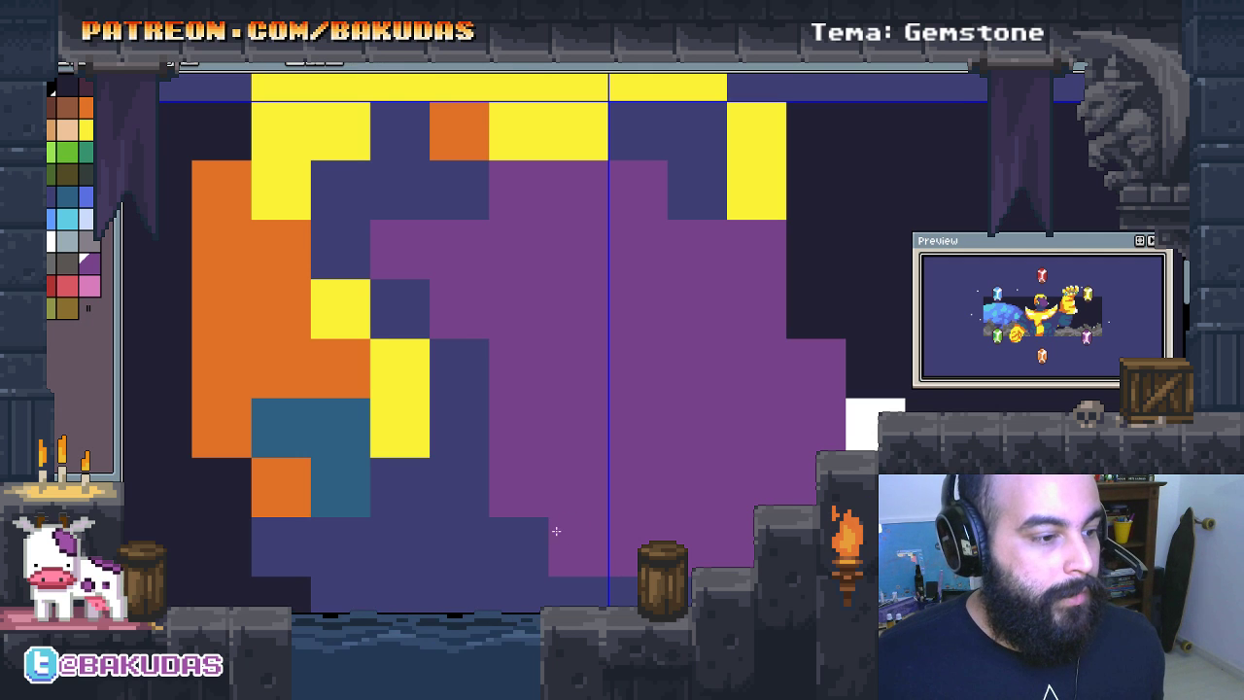
pyautogui.moveTo(553, 528)
pyautogui.mouseDown()
pyautogui.moveTo(508, 533)
pyautogui.moveTo(478, 516)
pyautogui.mouseUp()
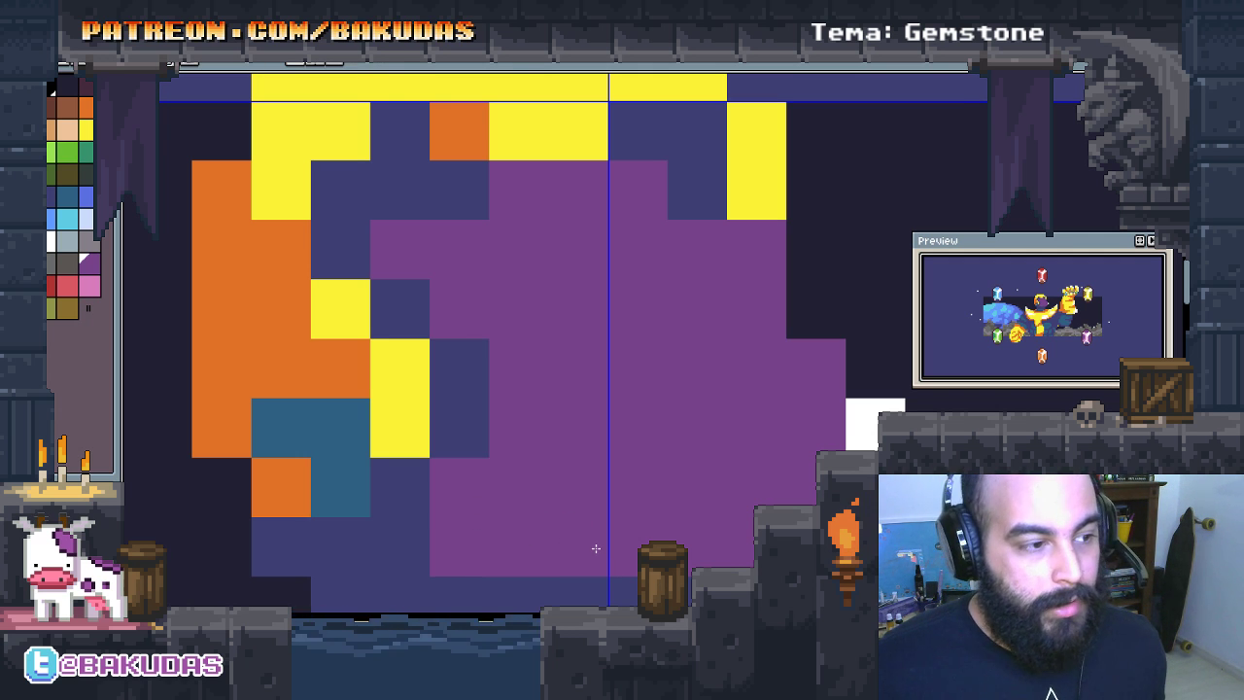
pyautogui.click(460, 394)
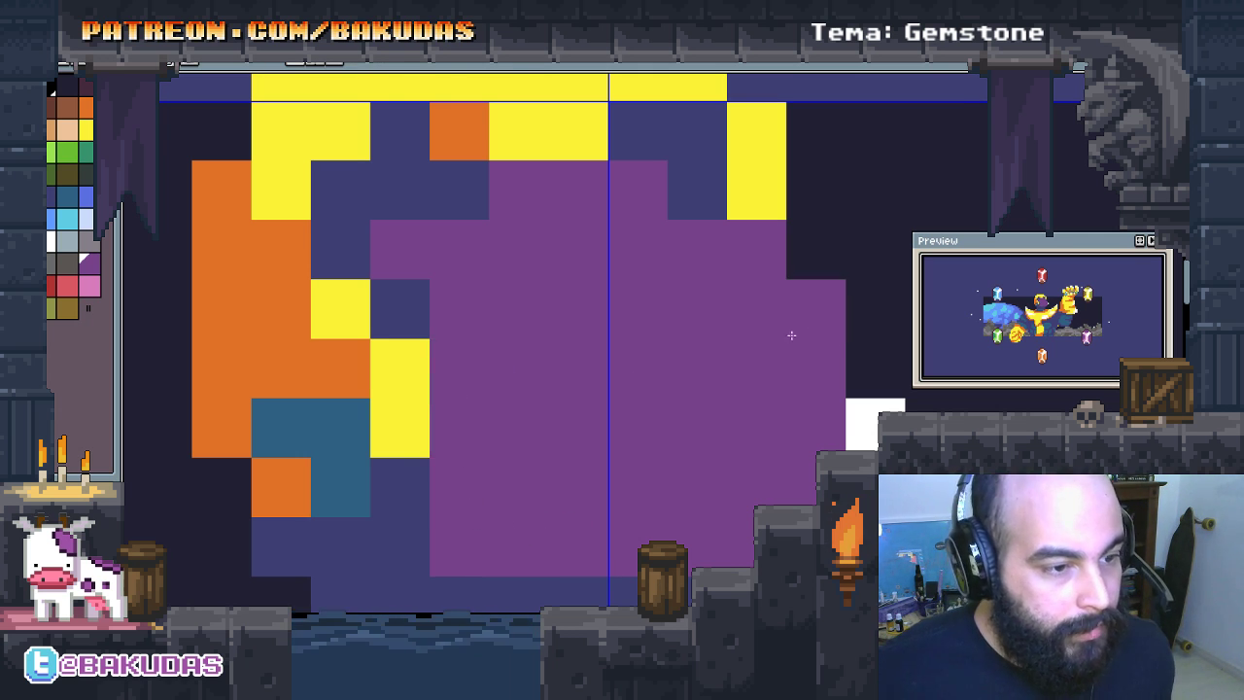
# Step: Erase stray purple cells on the head's right edge and bottom corners
pyautogui.rightClick(816, 427)
pyautogui.rightClick(815, 385)
pyautogui.rightClick(802, 481)
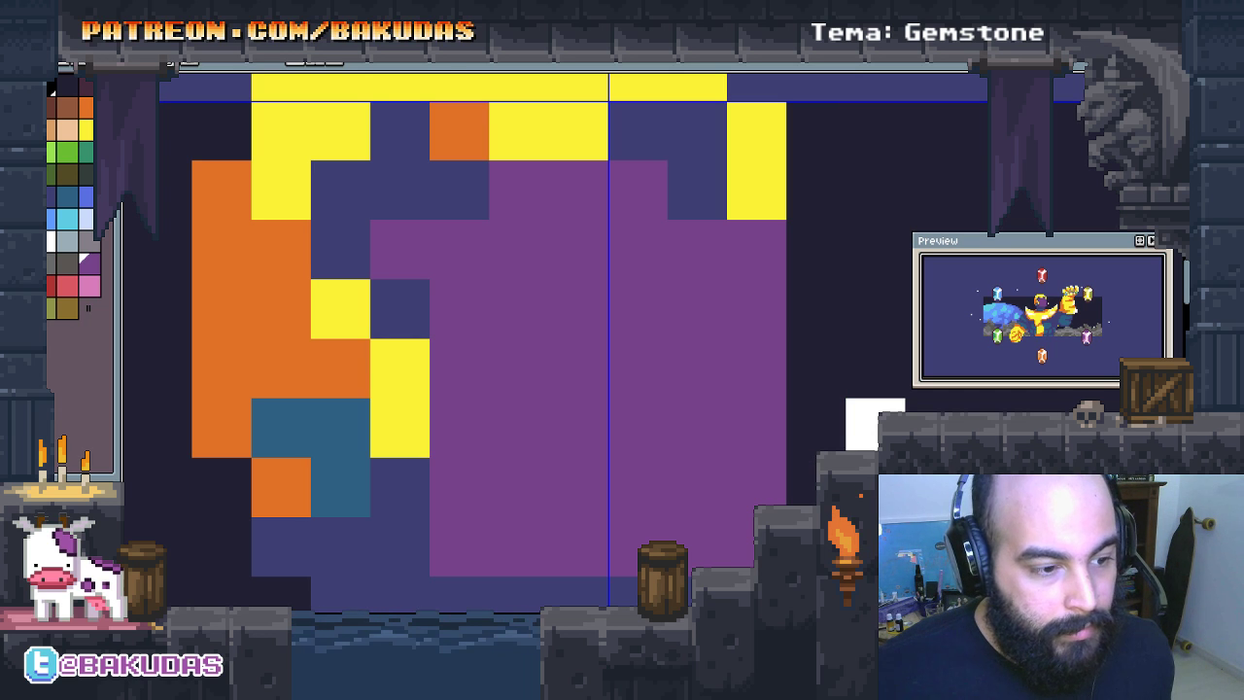
pyautogui.rightClick(749, 542)
pyautogui.hotkey('ctrl', 'z')
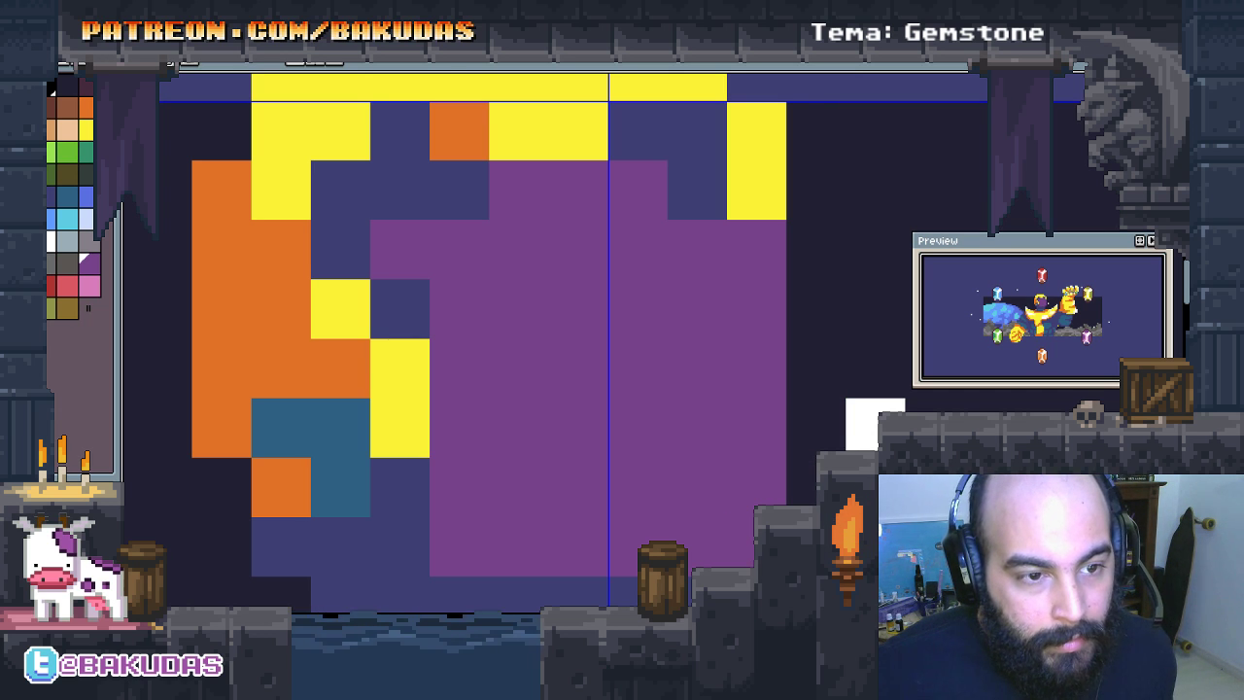
pyautogui.rightClick(447, 569)
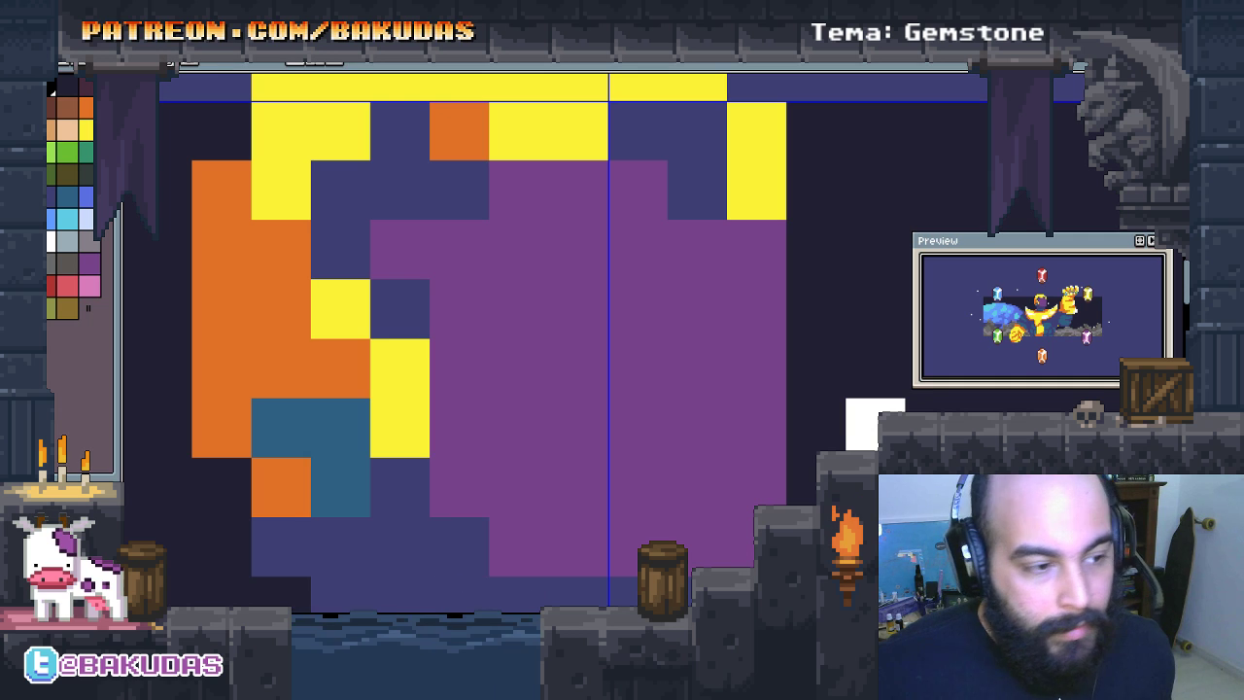
pyautogui.hotkey('ctrl', 'z')
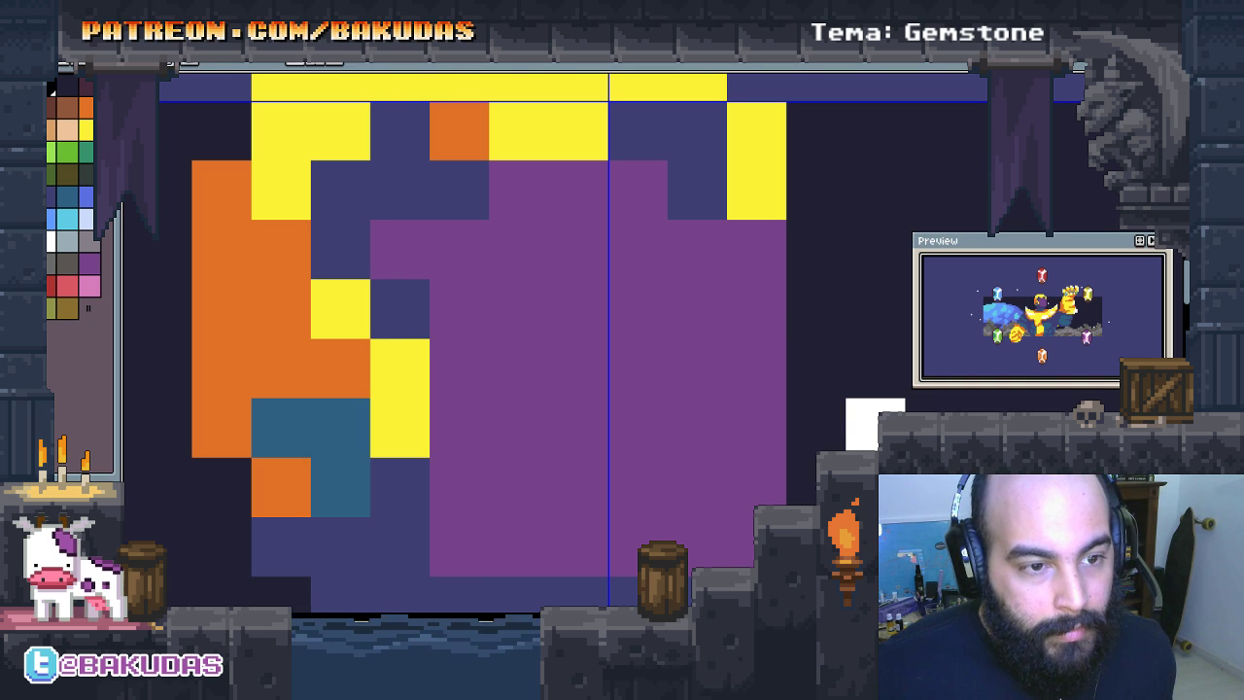
pyautogui.rightClick(743, 544)
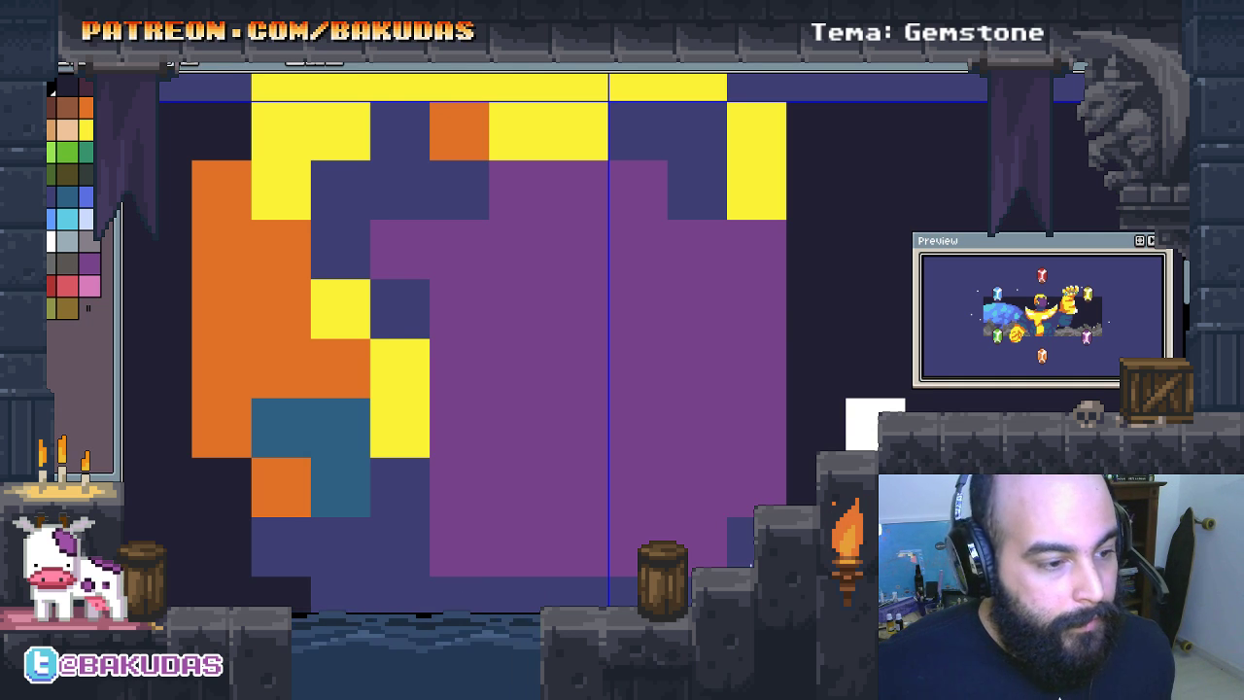
pyautogui.rightClick(451, 554)
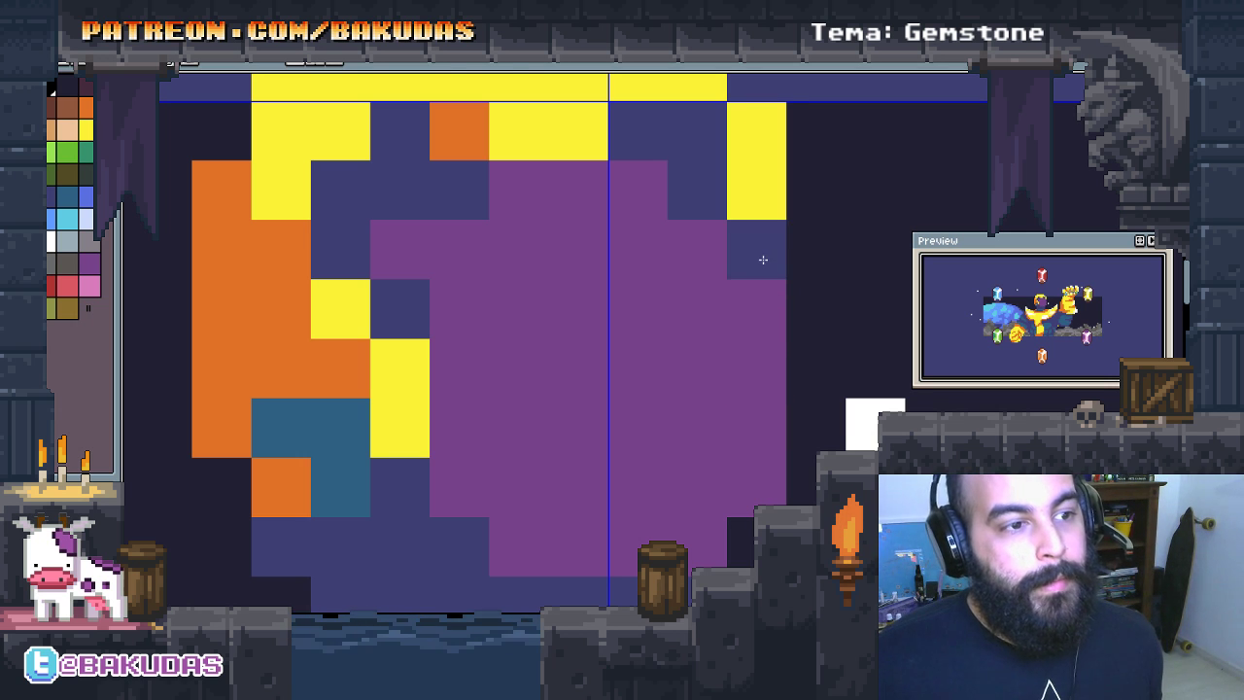
# Step: Erase the right and top yellow rim cells, then repaint yellow along the rim
pyautogui.moveTo(763, 253)
pyautogui.mouseDown()
pyautogui.moveTo(769, 189)
pyautogui.moveTo(847, 387)
pyautogui.mouseUp()
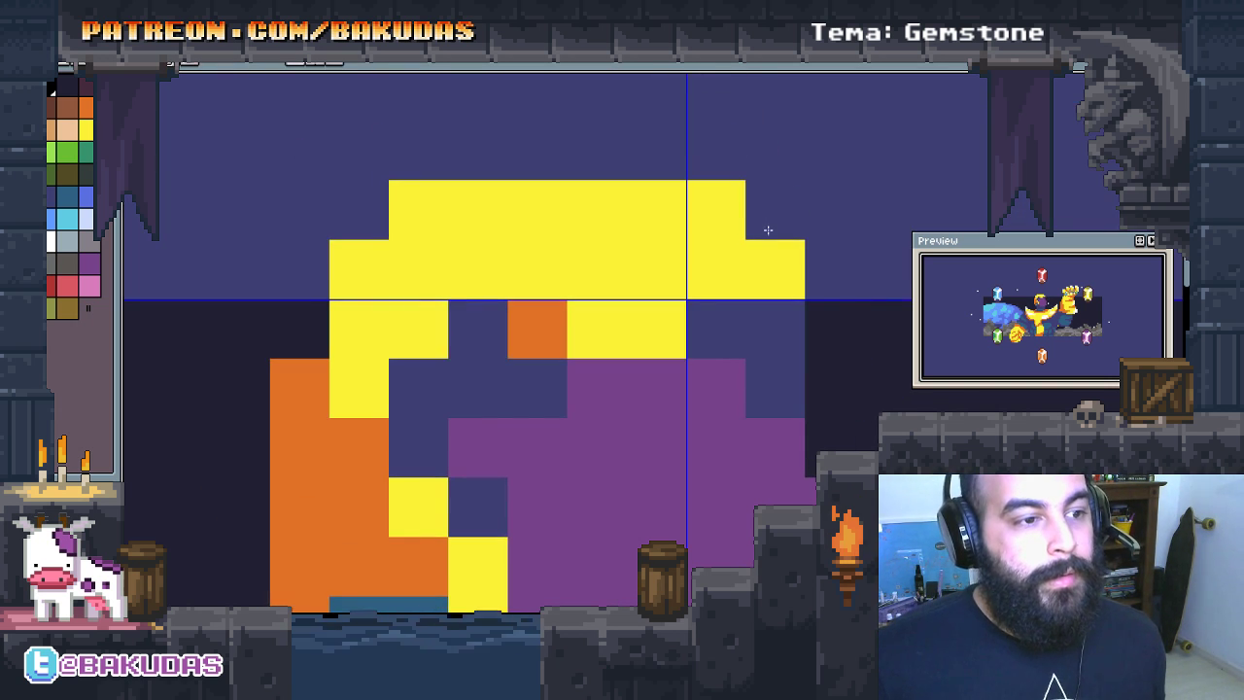
pyautogui.moveTo(767, 243); pyautogui.dragTo(791, 362)
pyautogui.moveTo(718, 209); pyautogui.dragTo(642, 188)
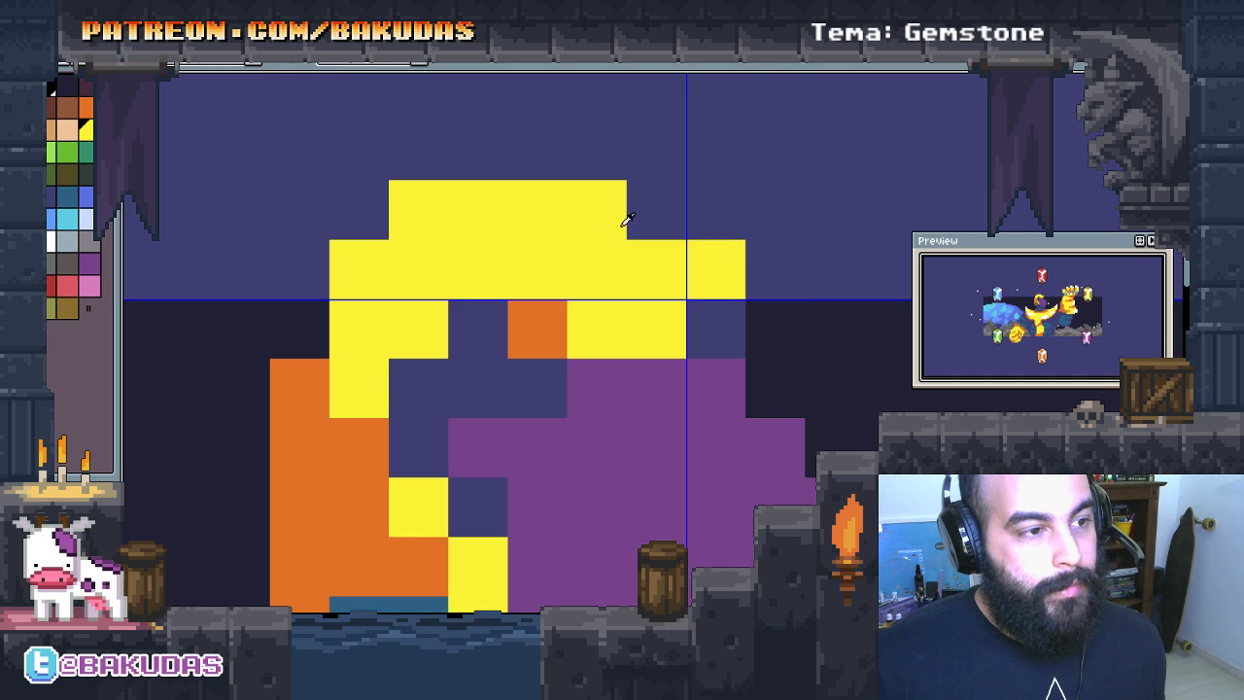
pyautogui.click(637, 216)
pyautogui.click(764, 339)
pyautogui.click(766, 380)
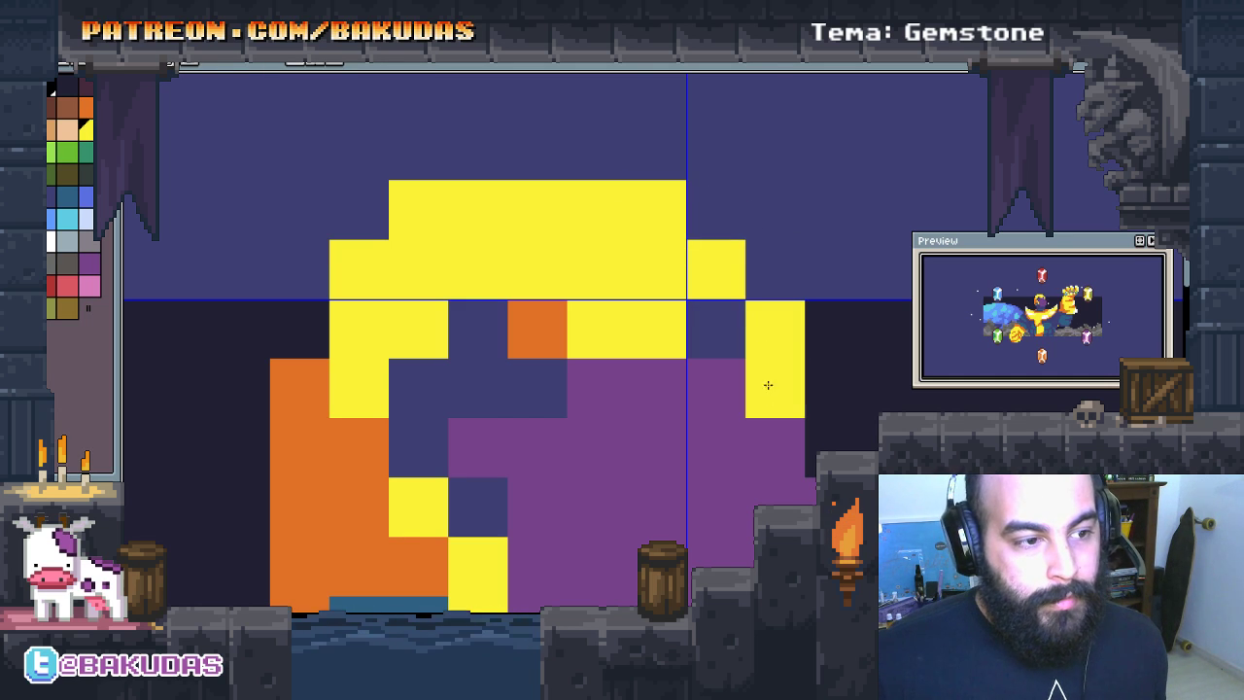
# Step: Shade purple cells navy under the rim, undoing and redoing the recent edits
pyautogui.moveTo(597, 388); pyautogui.dragTo(702, 380)
pyautogui.moveTo(476, 449); pyautogui.dragTo(532, 443)
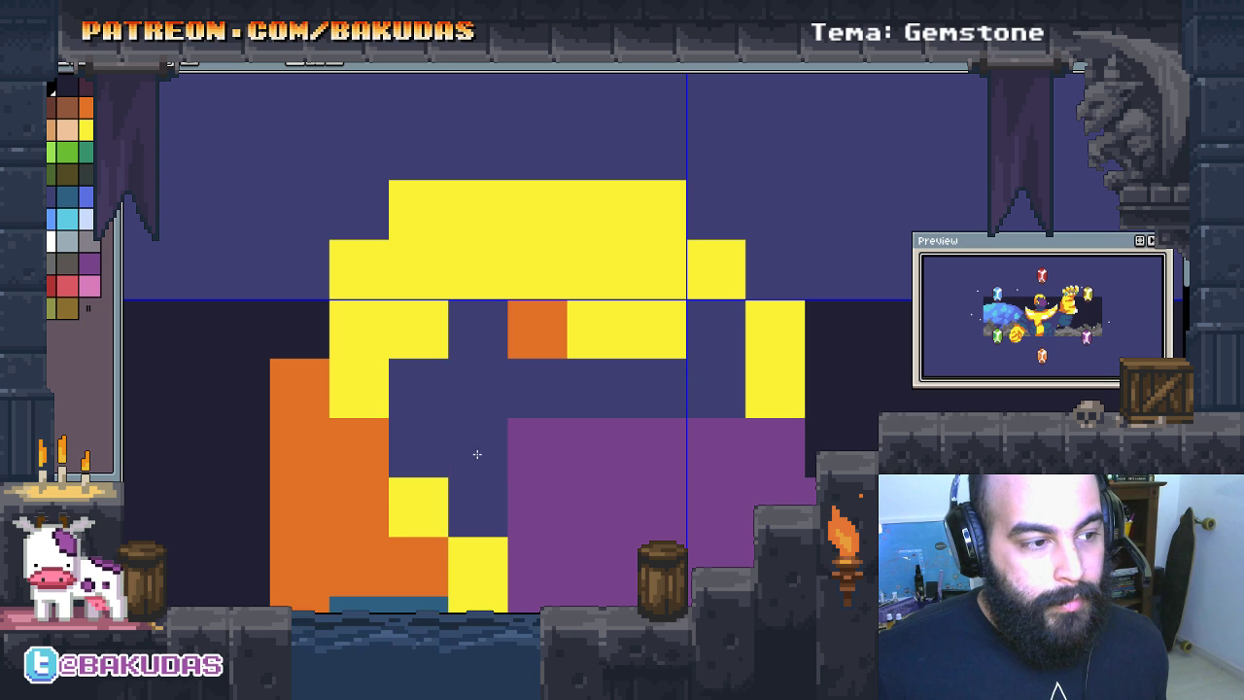
pyautogui.click(588, 436)
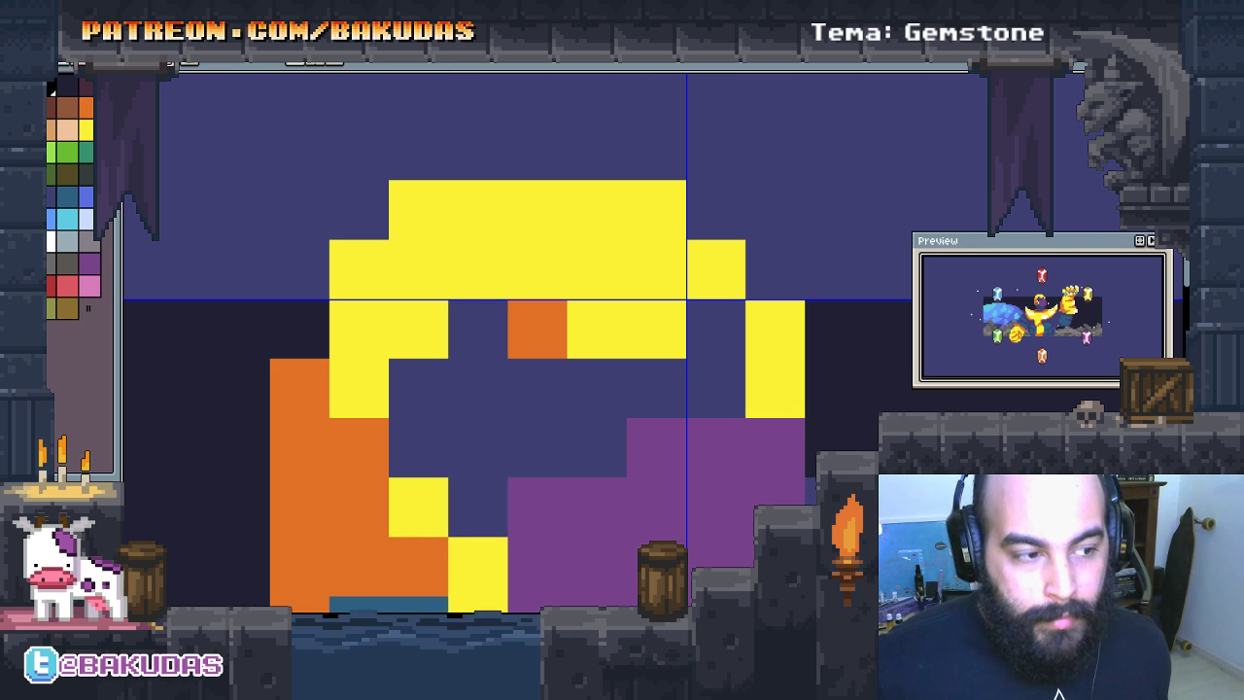
pyautogui.hotkey('ctrl', 'z')
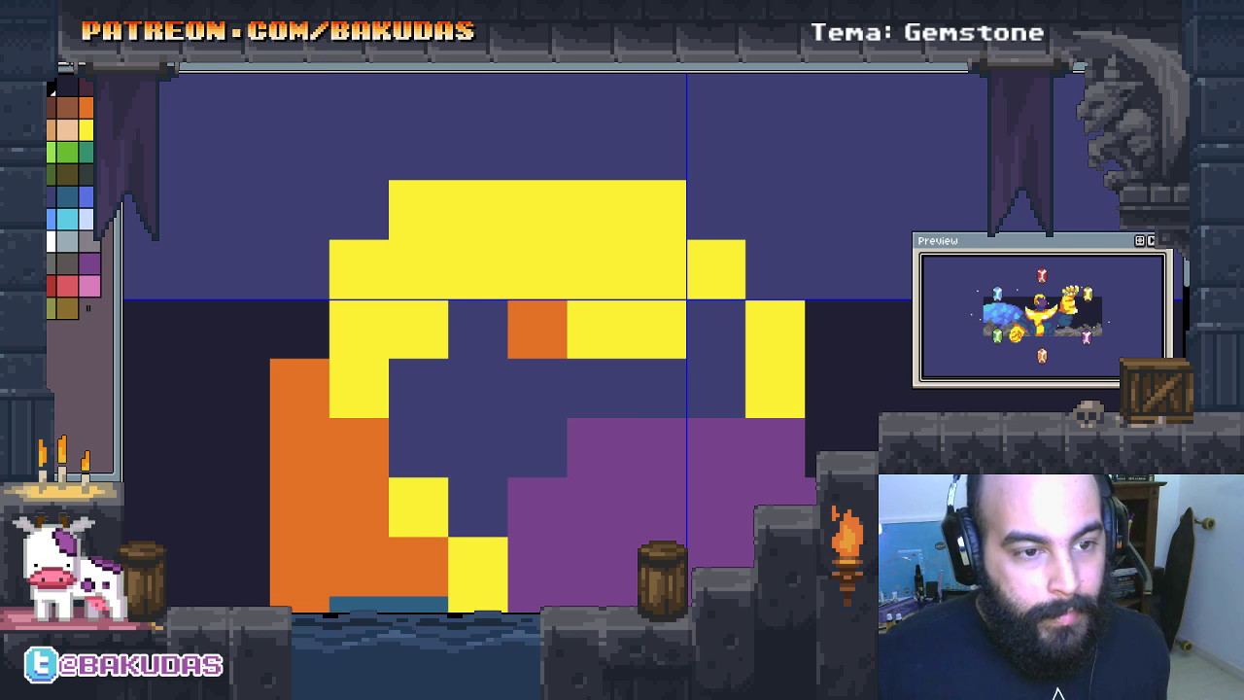
pyautogui.hotkey('ctrl', 'z')
pyautogui.hotkey('ctrl', 'z')
pyautogui.hotkey('ctrl', 'z')
pyautogui.hotkey('ctrl', 'z')
pyautogui.hotkey('ctrl', 'y')
pyautogui.hotkey('ctrl', 'y')
pyautogui.hotkey('ctrl', 'y')
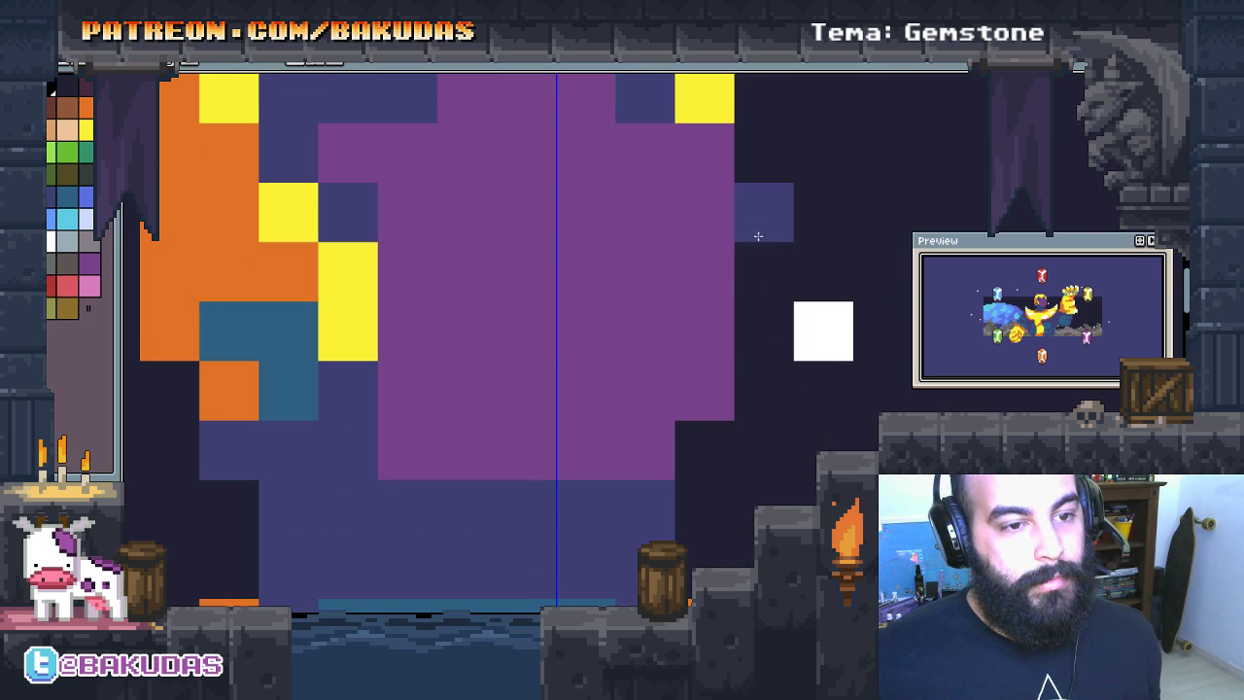
# Step: Turn one purple cell navy and add two yellow cells inside the rim
pyautogui.scroll(-1, 710, 428)
pyautogui.scroll(-1, 710, 428)
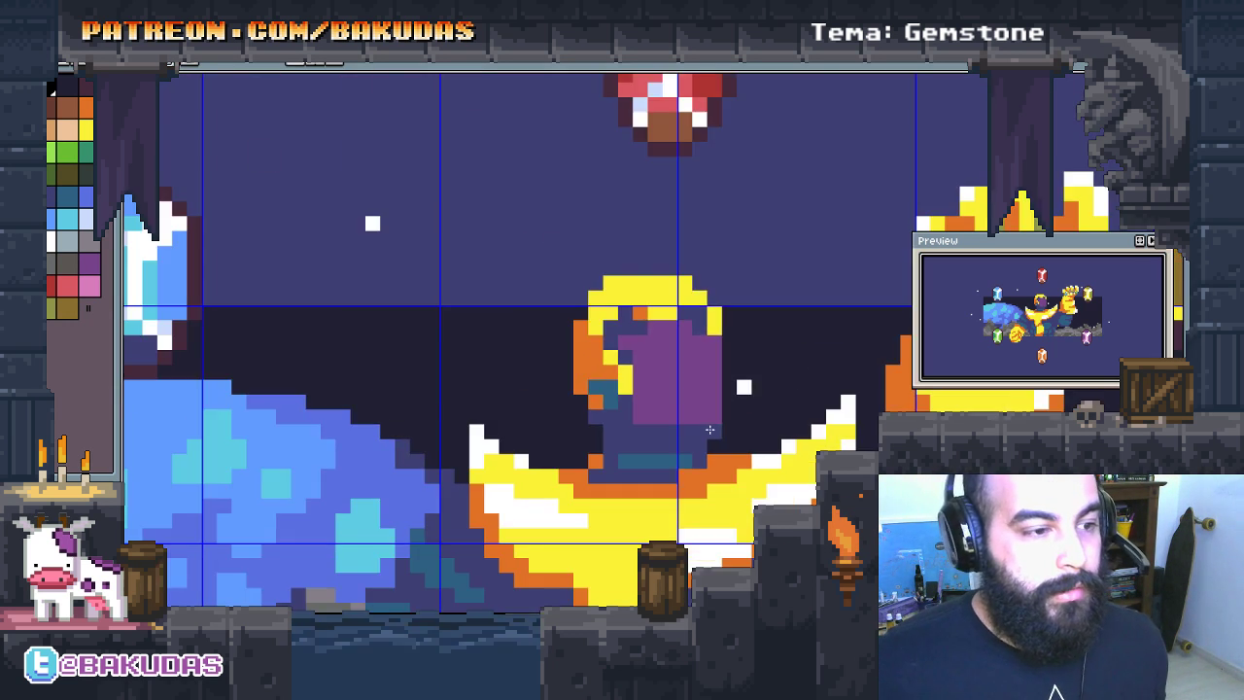
pyautogui.scroll(1, 589, 280)
pyautogui.scroll(1, 589, 279)
pyautogui.click(561, 251)
pyautogui.scroll(-2, 561, 251)
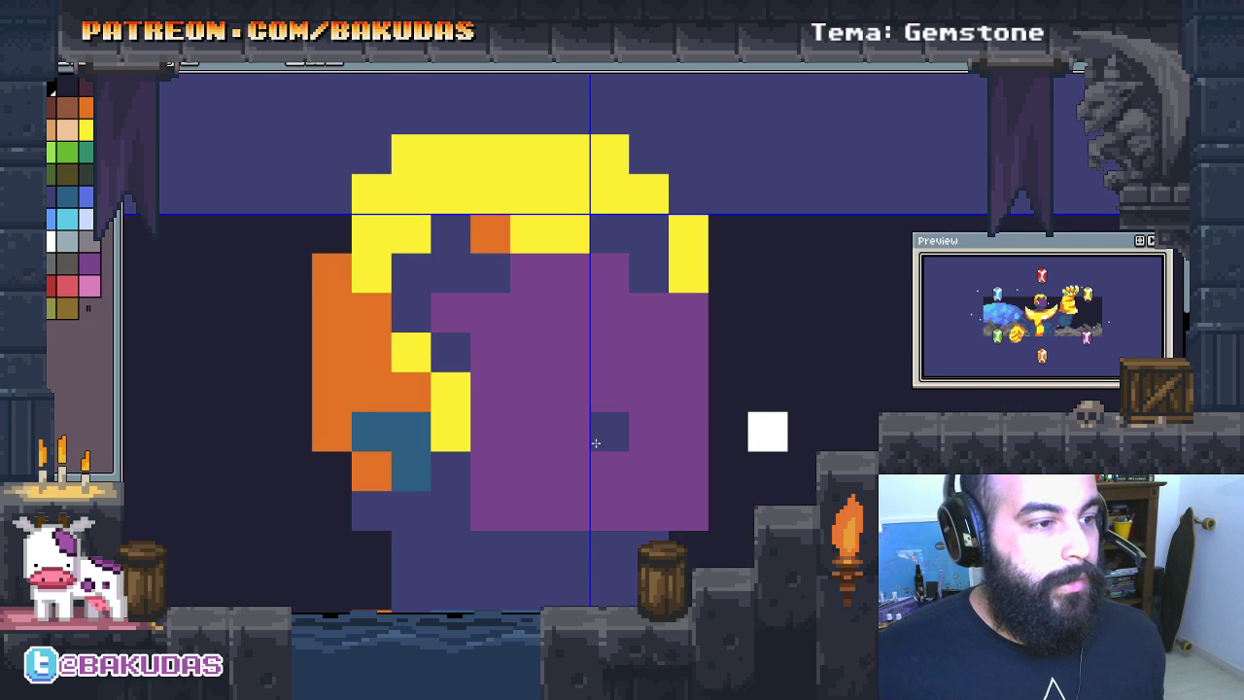
pyautogui.scroll(1, 569, 348)
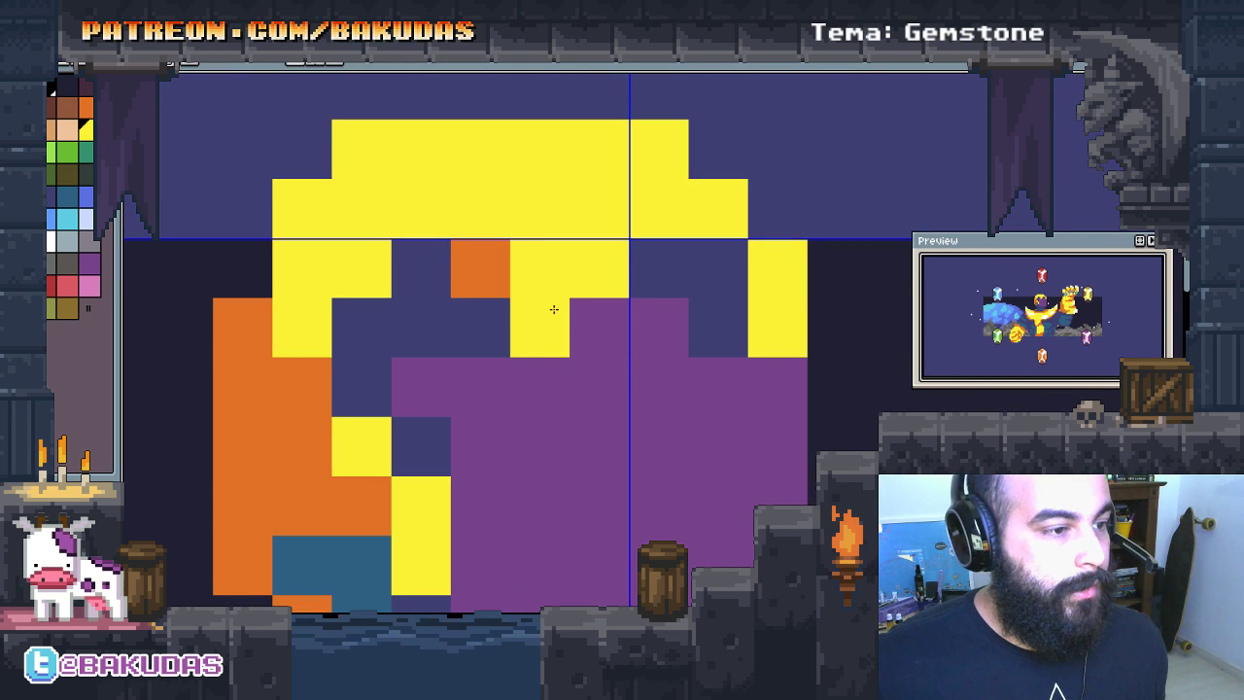
pyautogui.moveTo(553, 308); pyautogui.dragTo(583, 307)
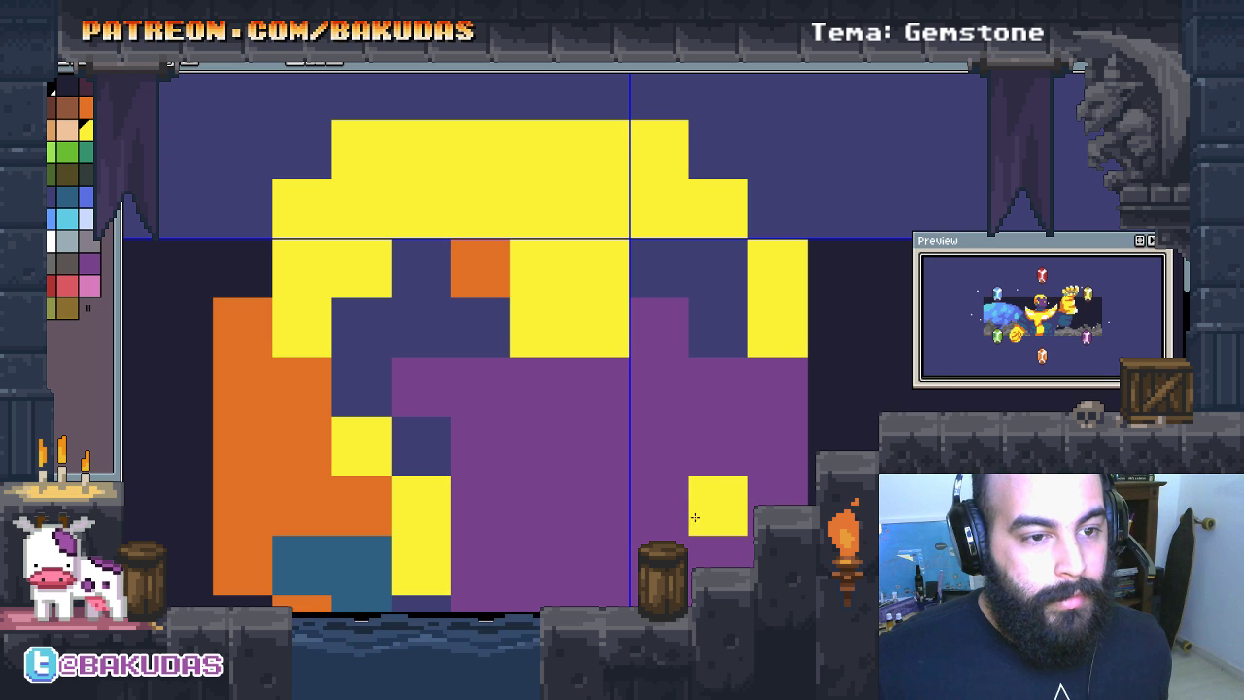
# Step: Extend the yellow down a cell, add two orange cells, and turn nearby purple navy
pyautogui.moveTo(661, 447); pyautogui.dragTo(710, 467)
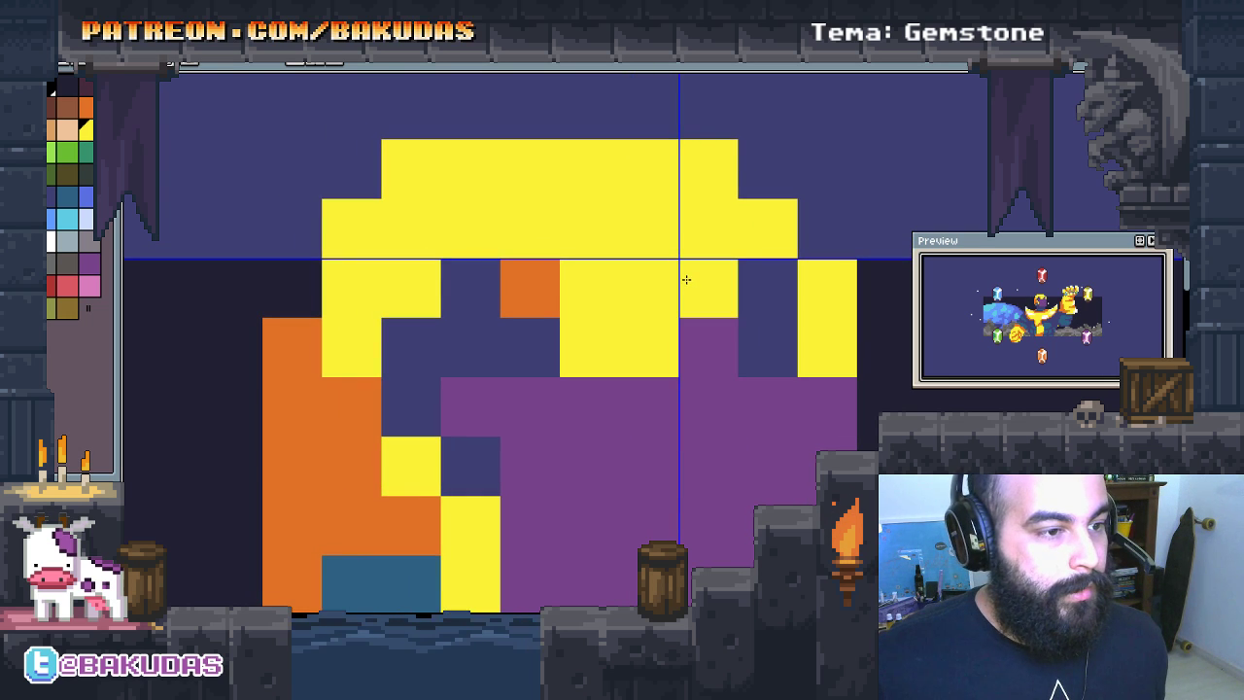
pyautogui.moveTo(687, 279); pyautogui.dragTo(682, 346)
pyautogui.moveTo(533, 296); pyautogui.dragTo(580, 344)
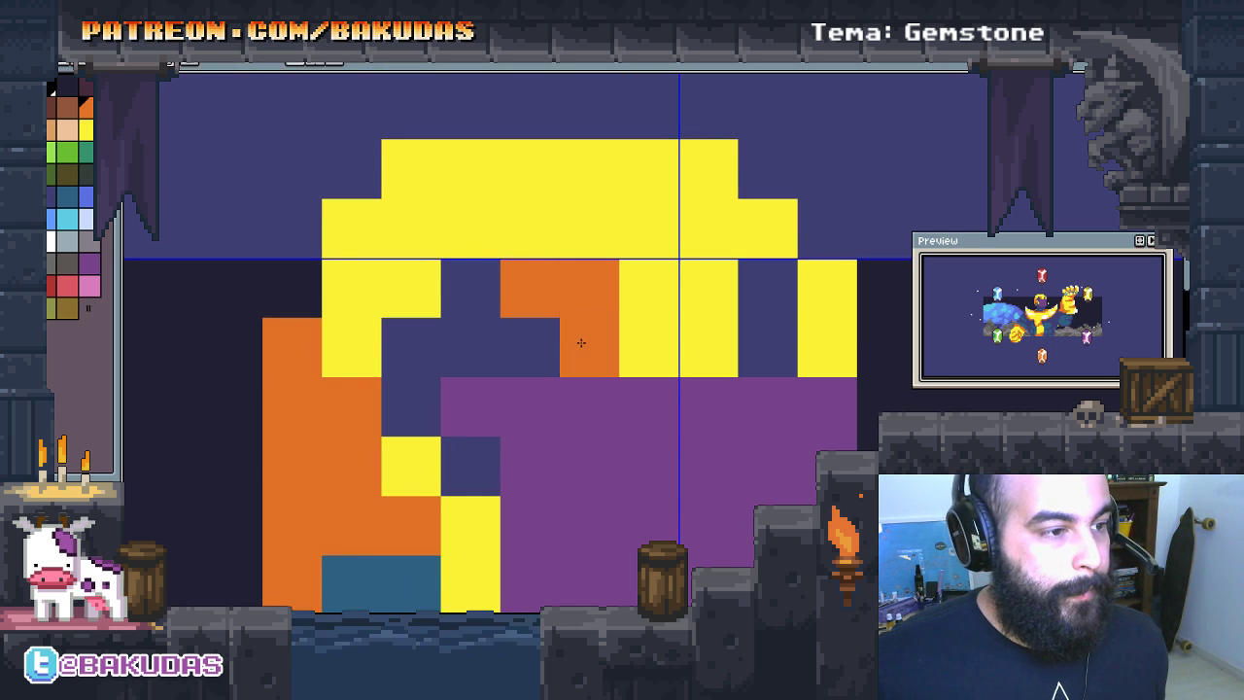
pyautogui.click(528, 311)
pyautogui.moveTo(604, 411); pyautogui.dragTo(636, 412)
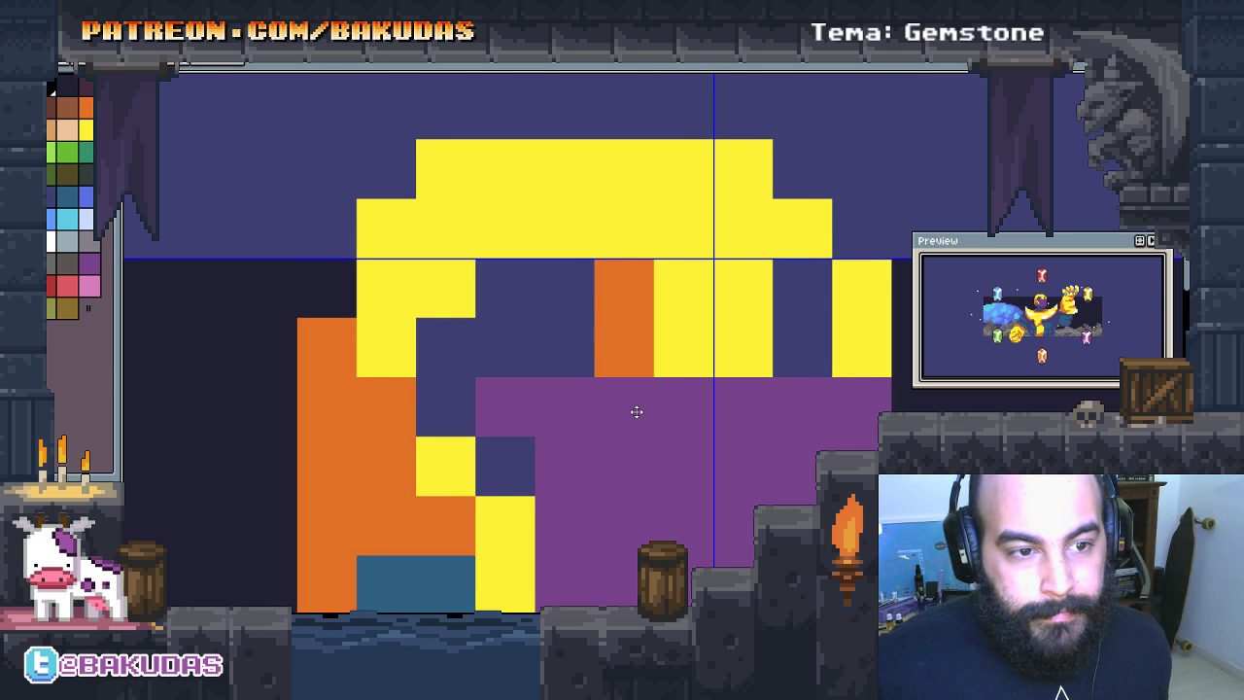
pyautogui.click(636, 412)
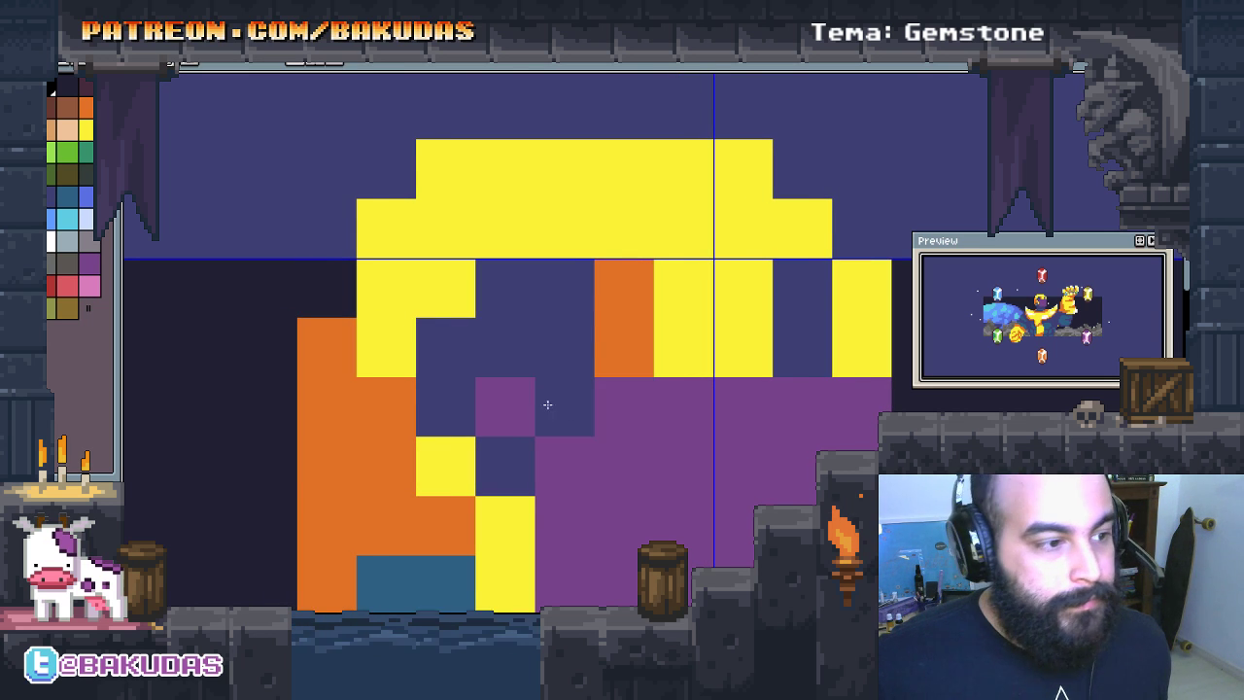
pyautogui.moveTo(510, 405); pyautogui.dragTo(562, 405)
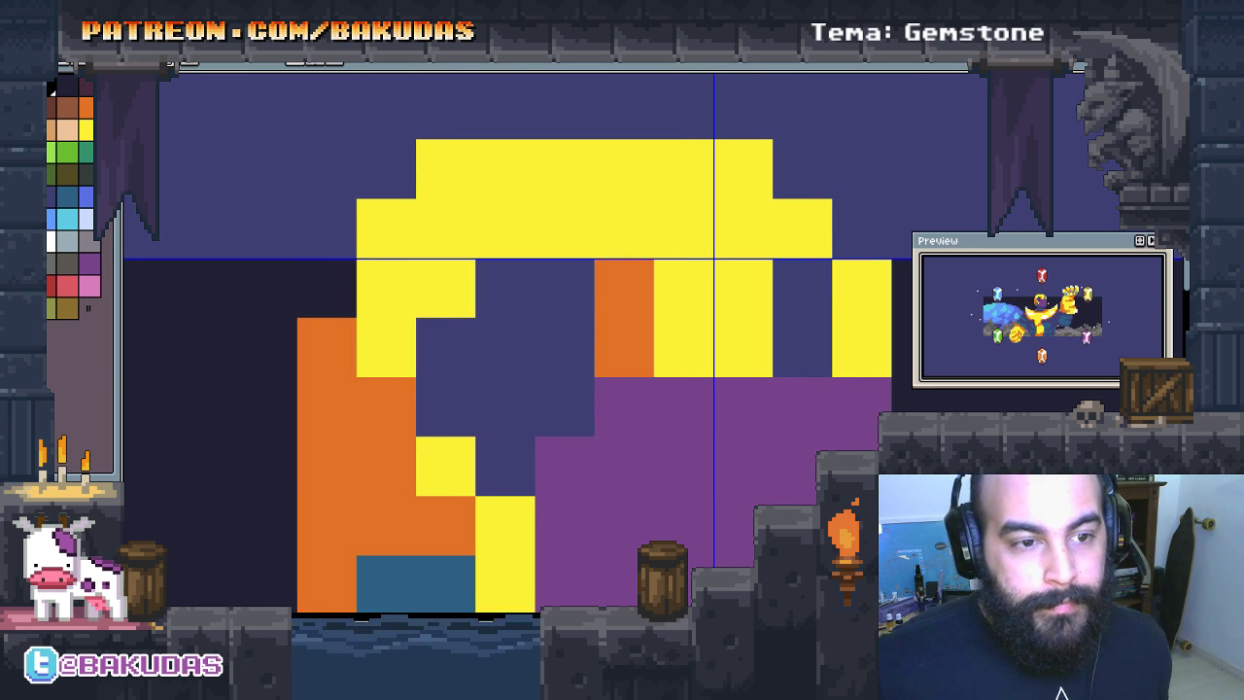
# Step: Turn the right-edge purple and yellow cells navy, and add yellow cells along the rim's top
pyautogui.click(793, 396)
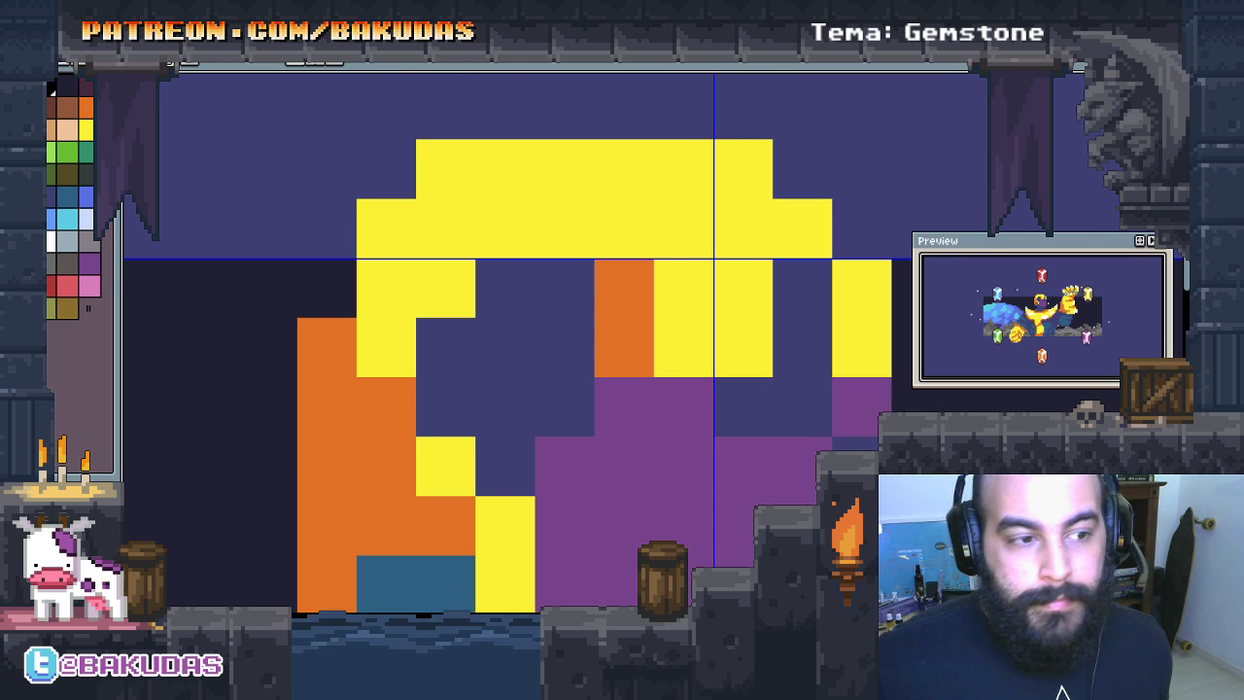
pyautogui.hotkey('ctrl', 'z')
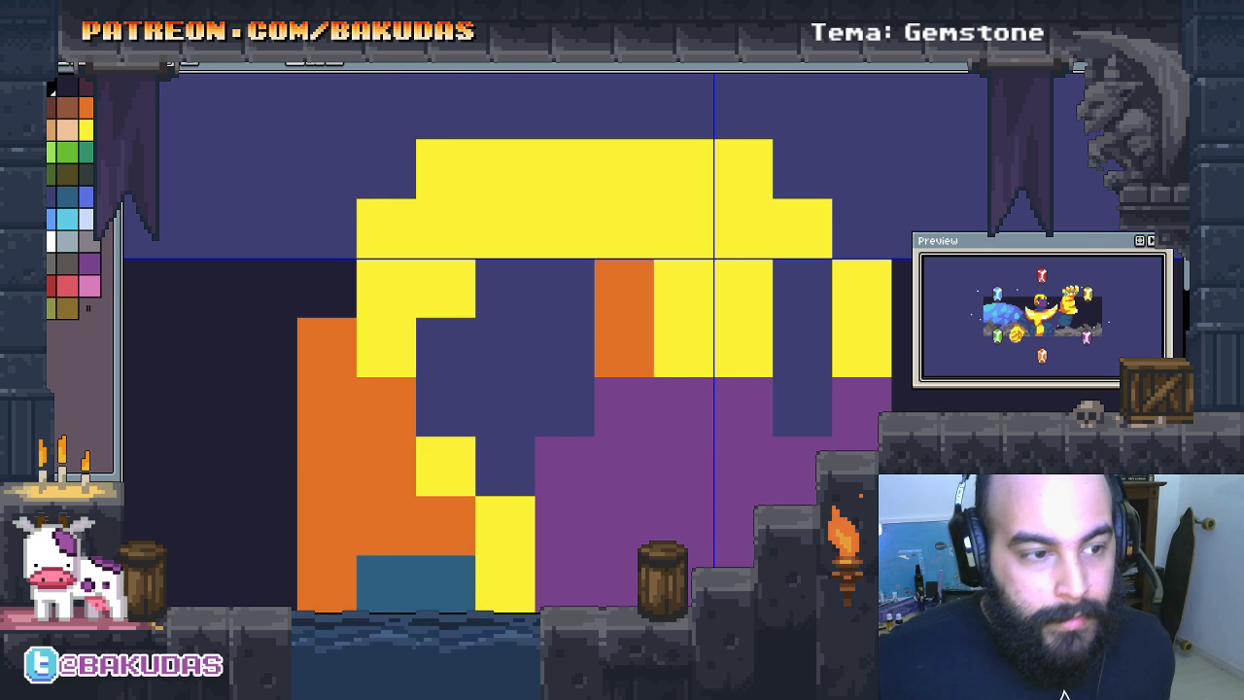
pyautogui.click(862, 407)
pyautogui.moveTo(862, 350); pyautogui.dragTo(849, 296)
pyautogui.click(804, 213)
pyautogui.click(863, 229)
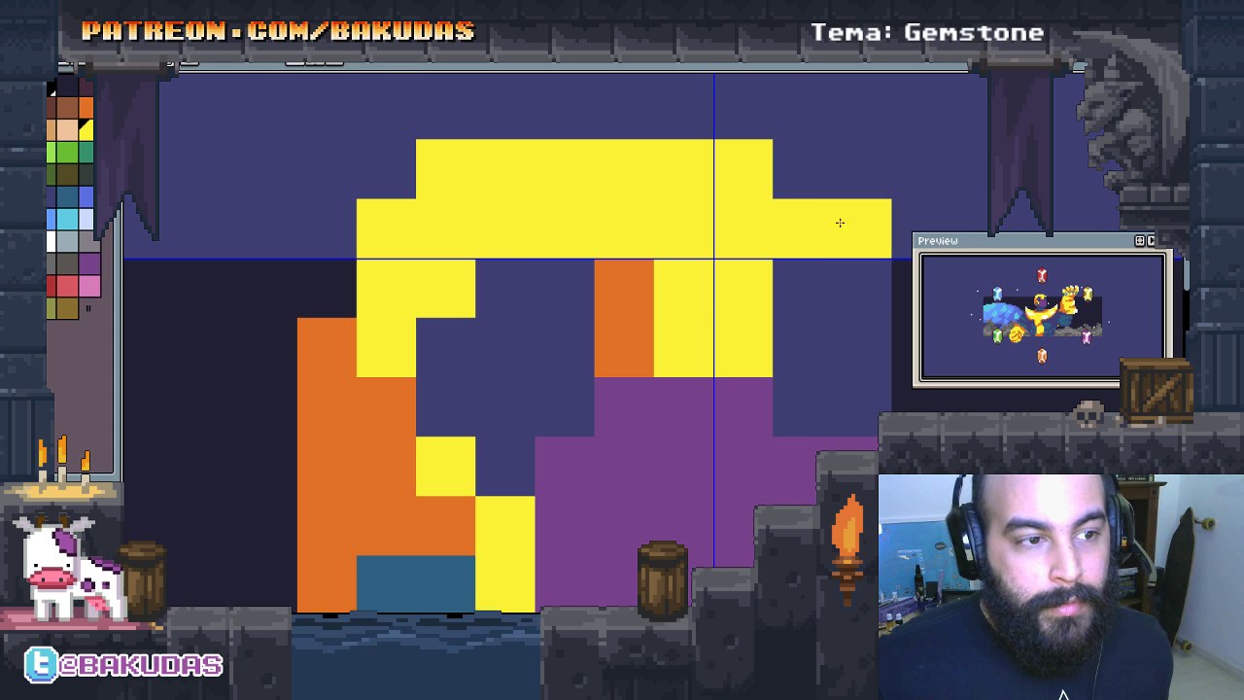
pyautogui.click(802, 168)
pyautogui.click(803, 407)
pyautogui.hotkey('ctrl', 'z')
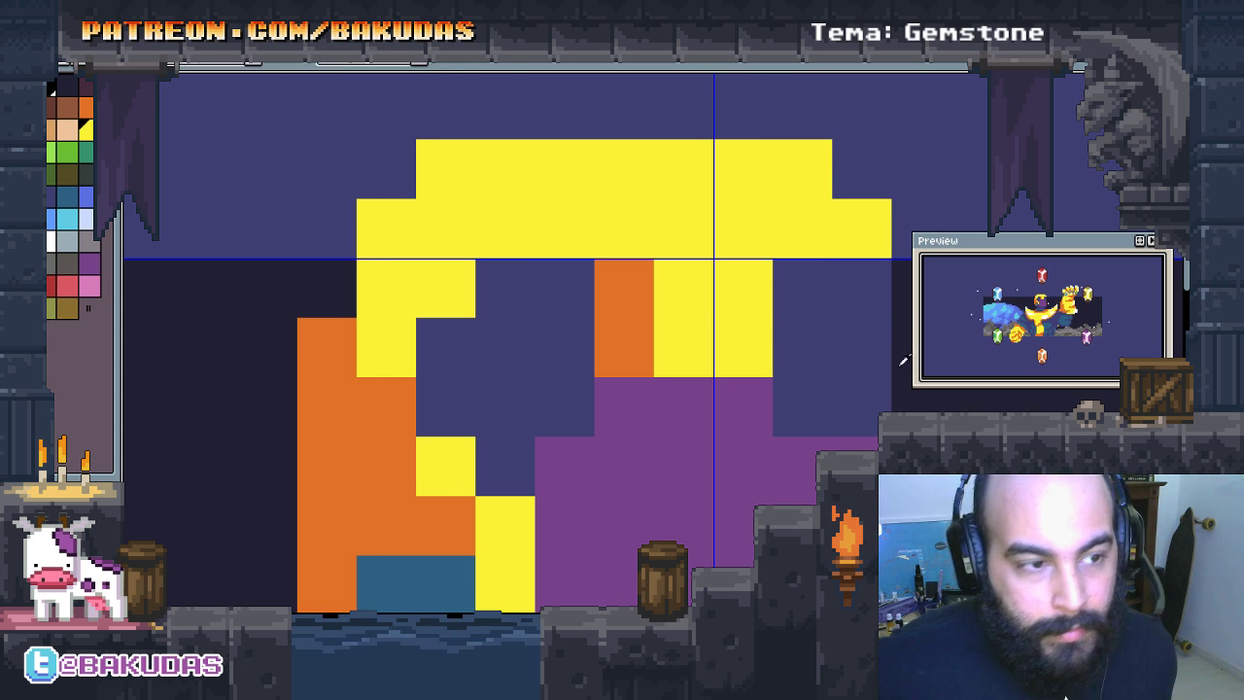
# Step: Shade a row of purple cells navy, undoing two extra navy cells
pyautogui.moveTo(870, 288)
pyautogui.mouseDown()
pyautogui.moveTo(738, 299)
pyautogui.moveTo(781, 395)
pyautogui.mouseUp()
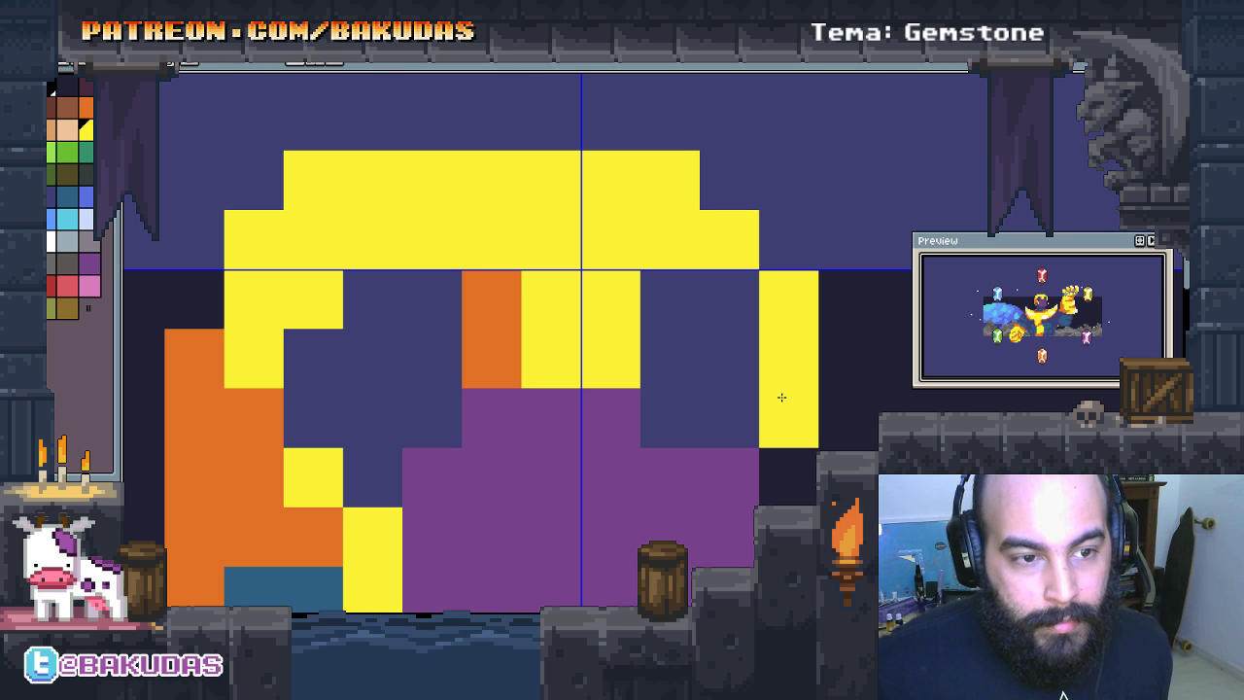
pyautogui.scroll(-2, 777, 431)
pyautogui.hscroll(-3, 777, 431)
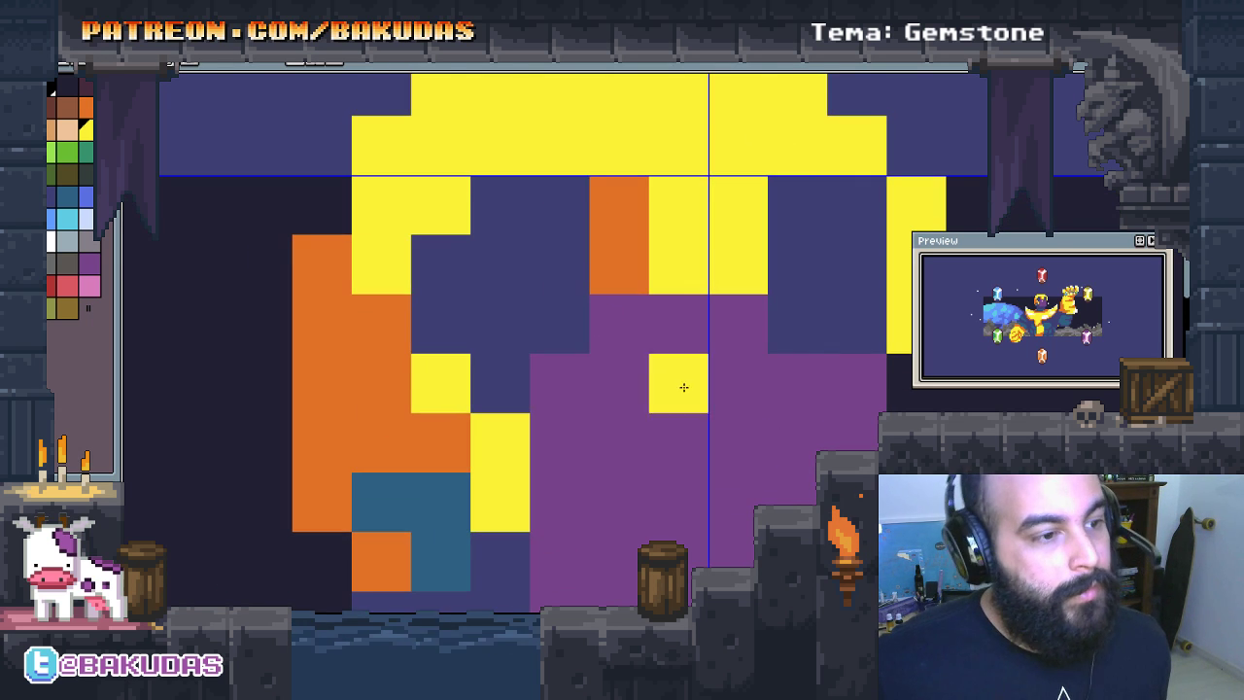
pyautogui.moveTo(583, 309); pyautogui.dragTo(758, 323)
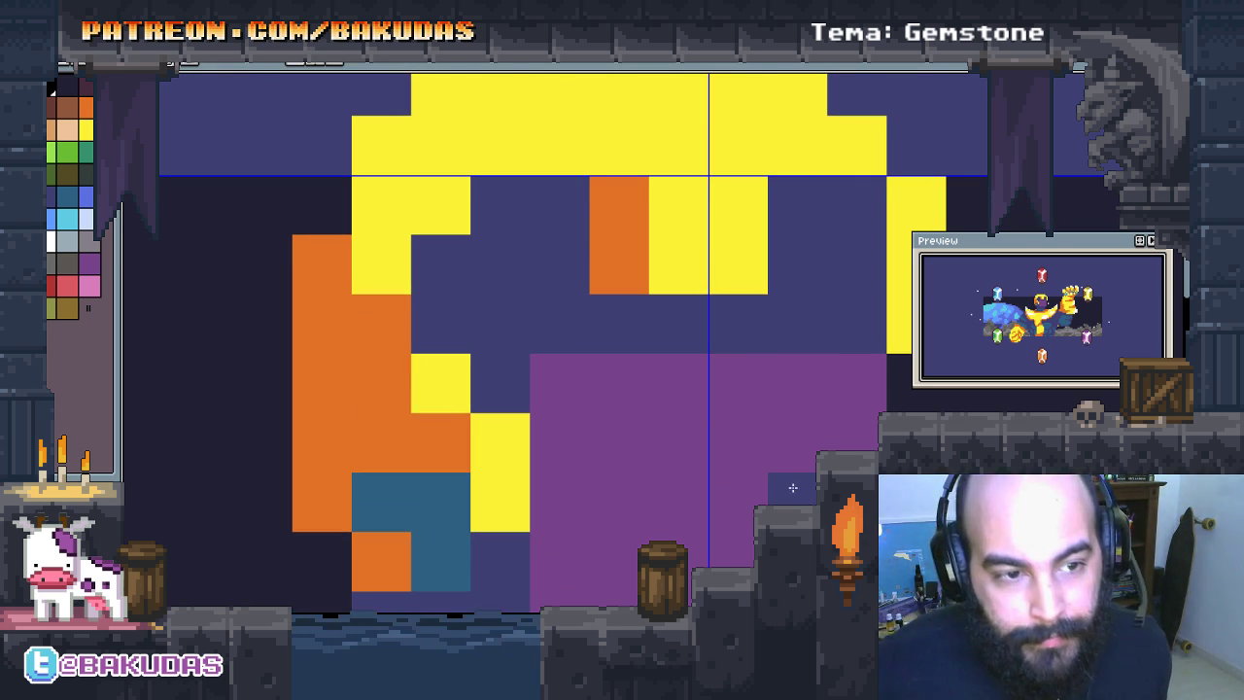
pyautogui.moveTo(535, 348); pyautogui.dragTo(597, 361)
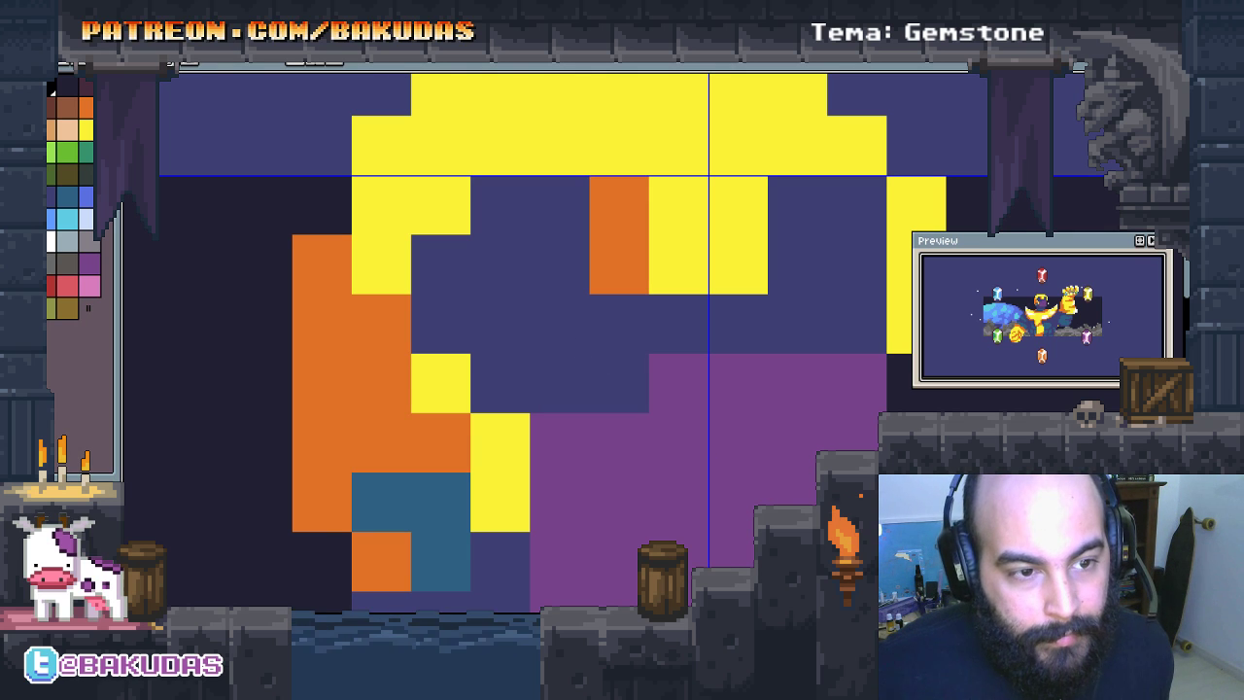
pyautogui.hotkey('ctrl', 'z')
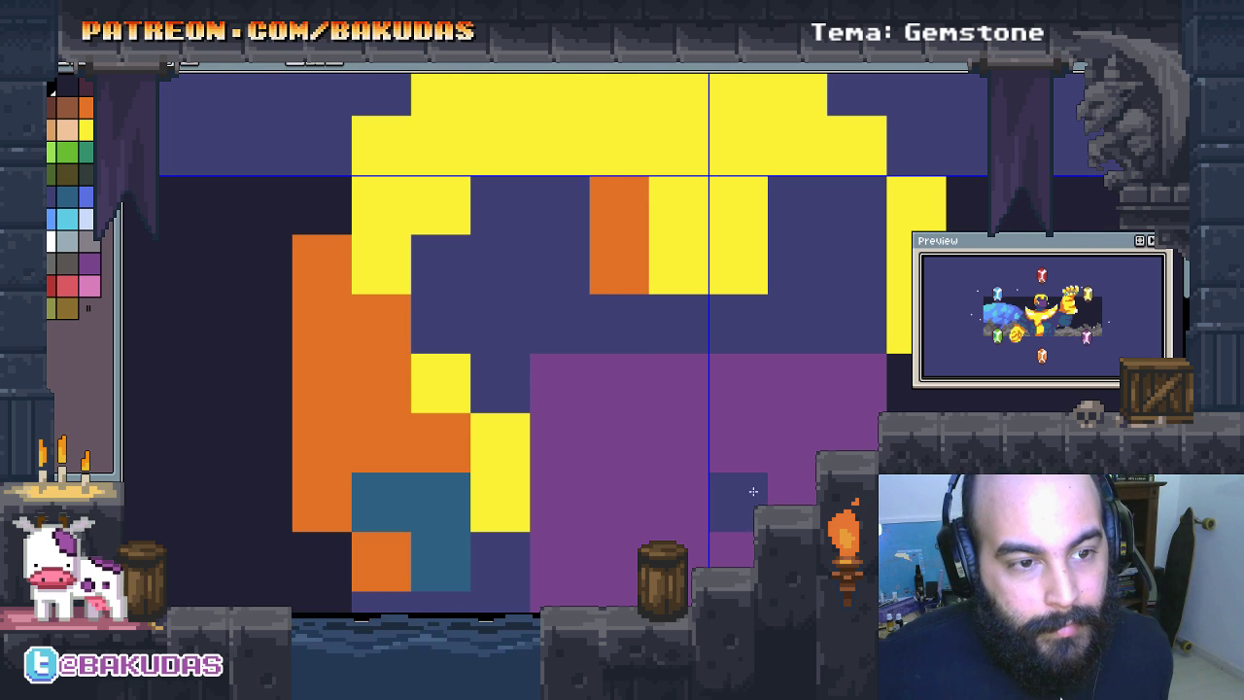
# Step: Try a pink highlight across the purple head, then undo both pink strokes
pyautogui.scroll(-1, 688, 400)
pyautogui.scroll(-2, 688, 401)
pyautogui.scroll(1, 680, 389)
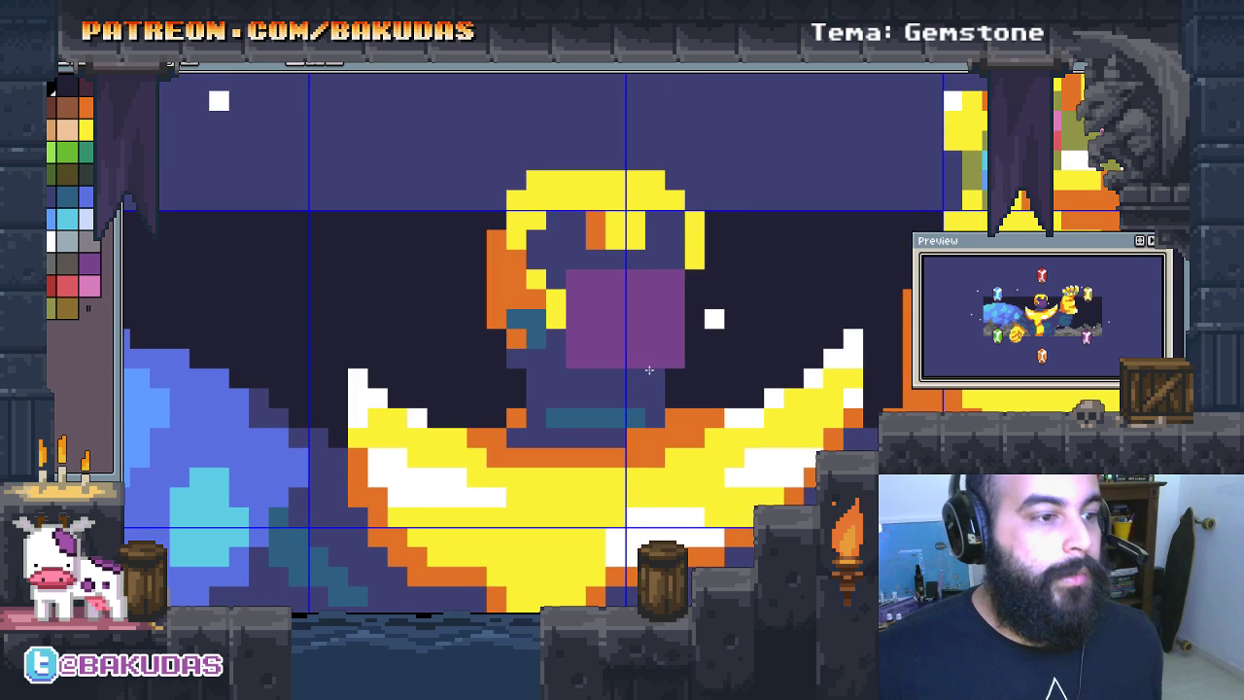
pyautogui.scroll(2, 609, 264)
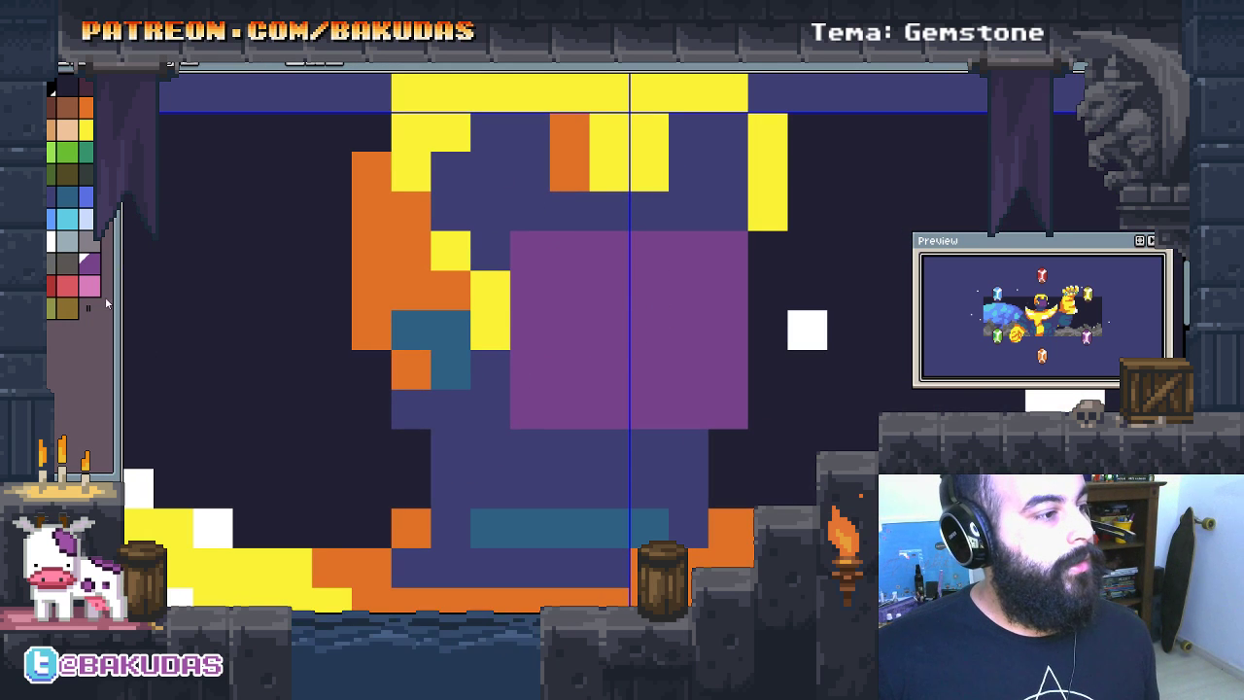
pyautogui.click(88, 285)
pyautogui.moveTo(609, 290)
pyautogui.mouseDown()
pyautogui.moveTo(712, 302)
pyautogui.moveTo(727, 330)
pyautogui.mouseUp()
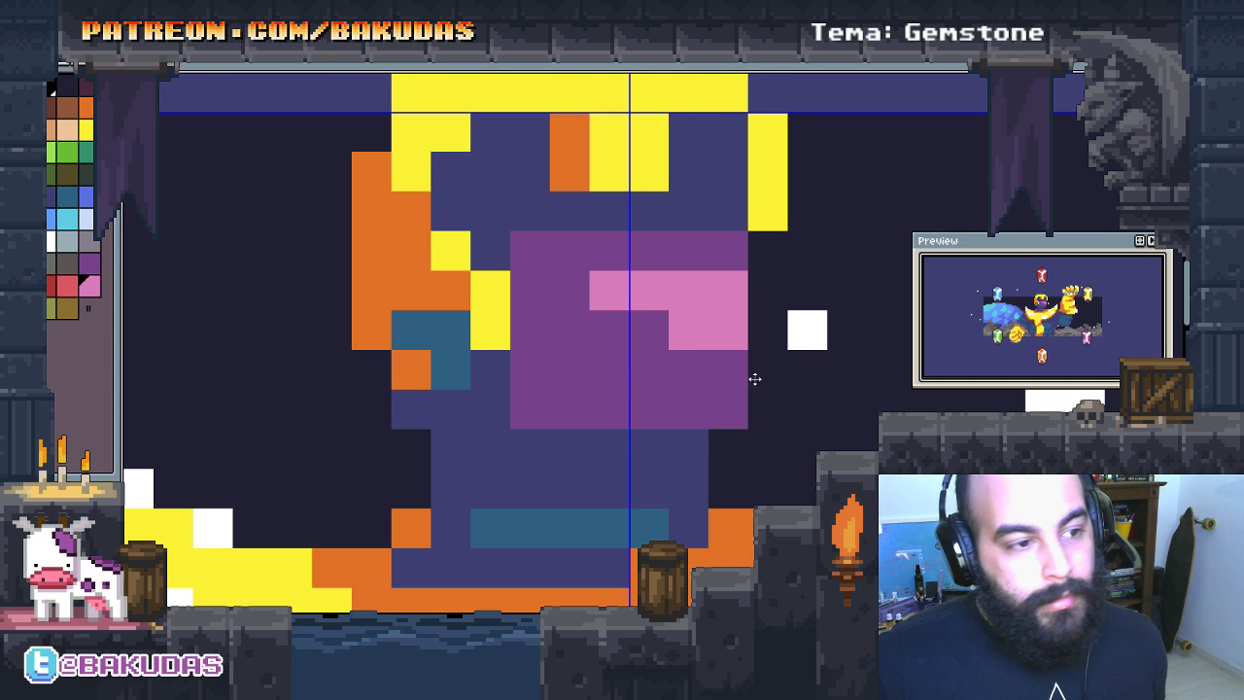
pyautogui.hotkey('ctrl', 'z')
pyautogui.hotkey('ctrl', 'z')
pyautogui.moveTo(610, 290)
pyautogui.mouseDown()
pyautogui.moveTo(623, 327)
pyautogui.moveTo(671, 330)
pyautogui.mouseUp()
pyautogui.hotkey('ctrl', 'z')
pyautogui.hotkey('ctrl', 'z')
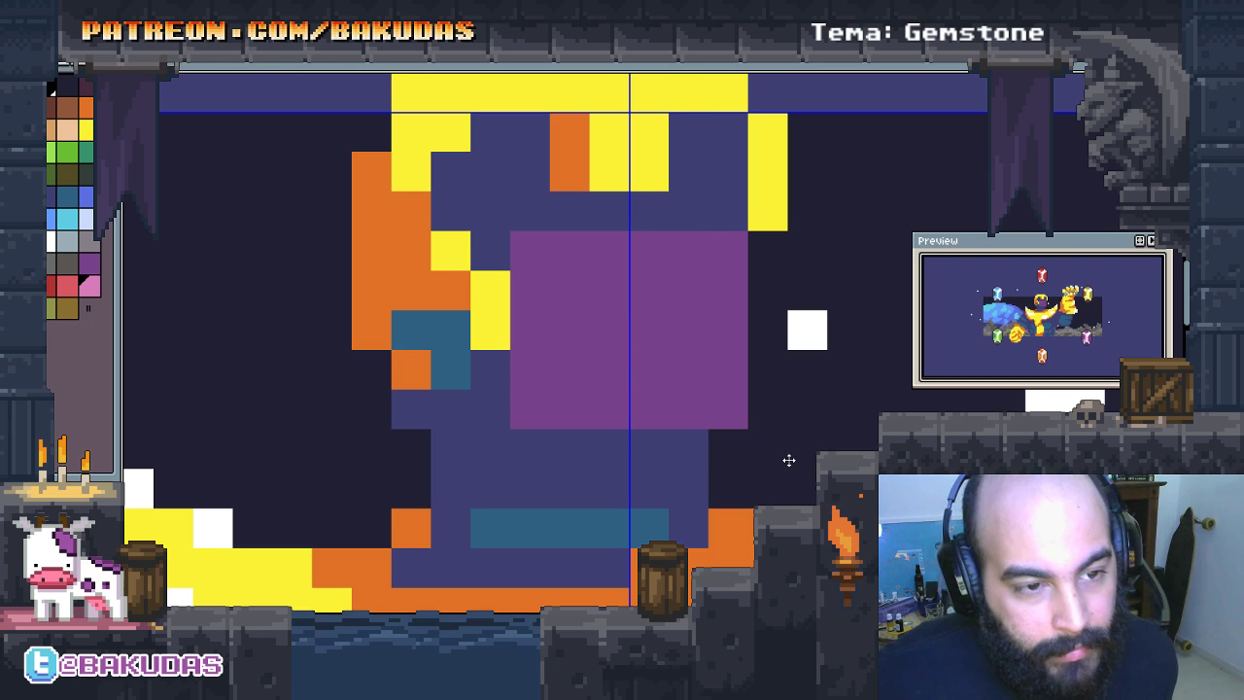
# Step: Pan and zoom across the whole scene to locate the gold coin
pyautogui.scroll(-2, 610, 370)
pyautogui.scroll(-2, 610, 370)
pyautogui.moveTo(674, 458); pyautogui.dragTo(654, 345)
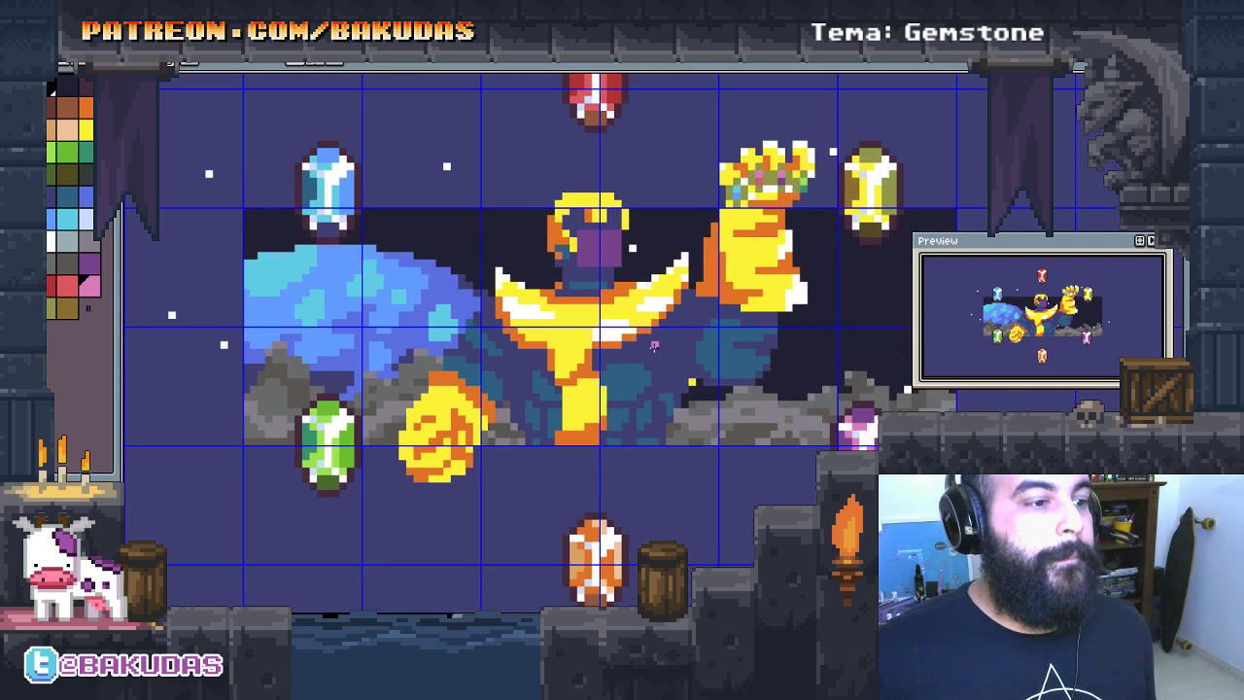
pyautogui.scroll(3, 510, 442)
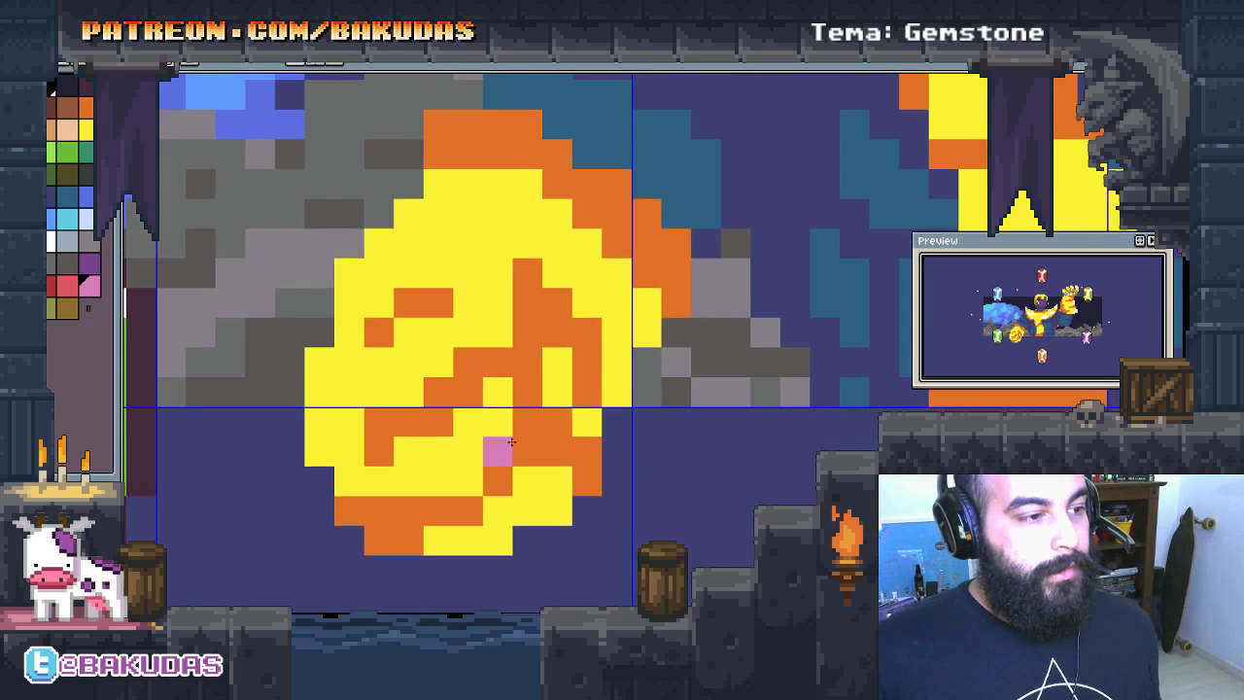
pyautogui.scroll(-1, 510, 443)
pyautogui.scroll(2, 521, 418)
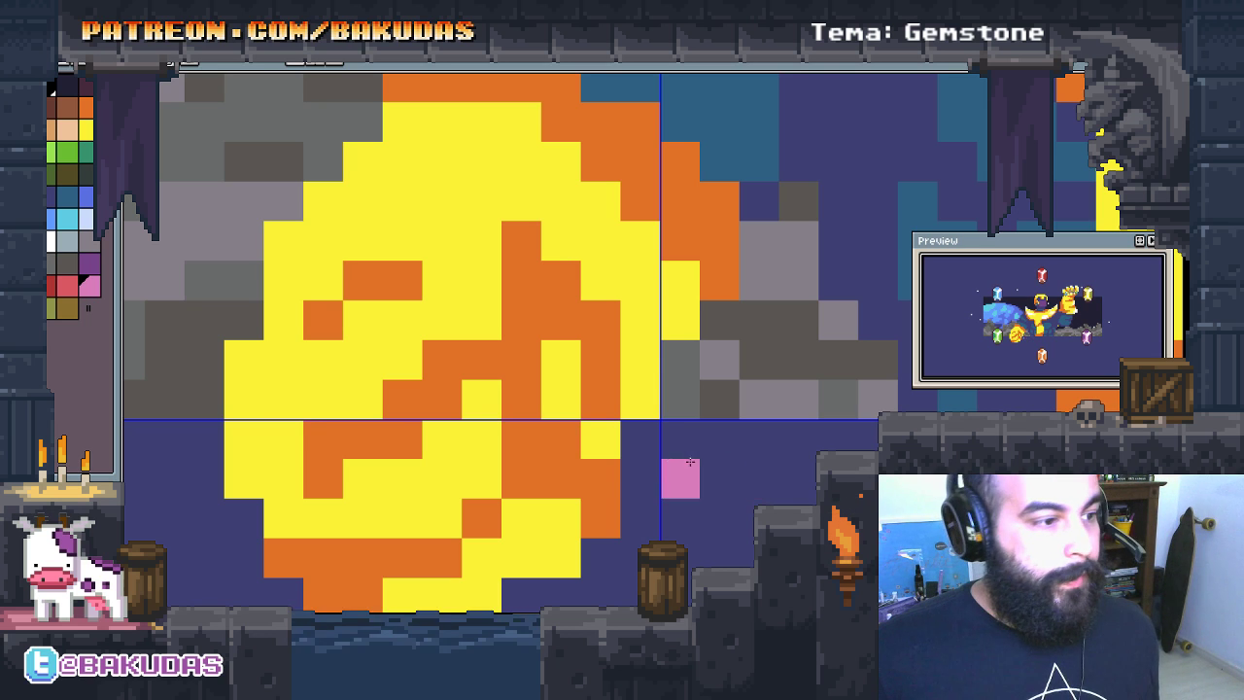
pyautogui.scroll(-1, 678, 404)
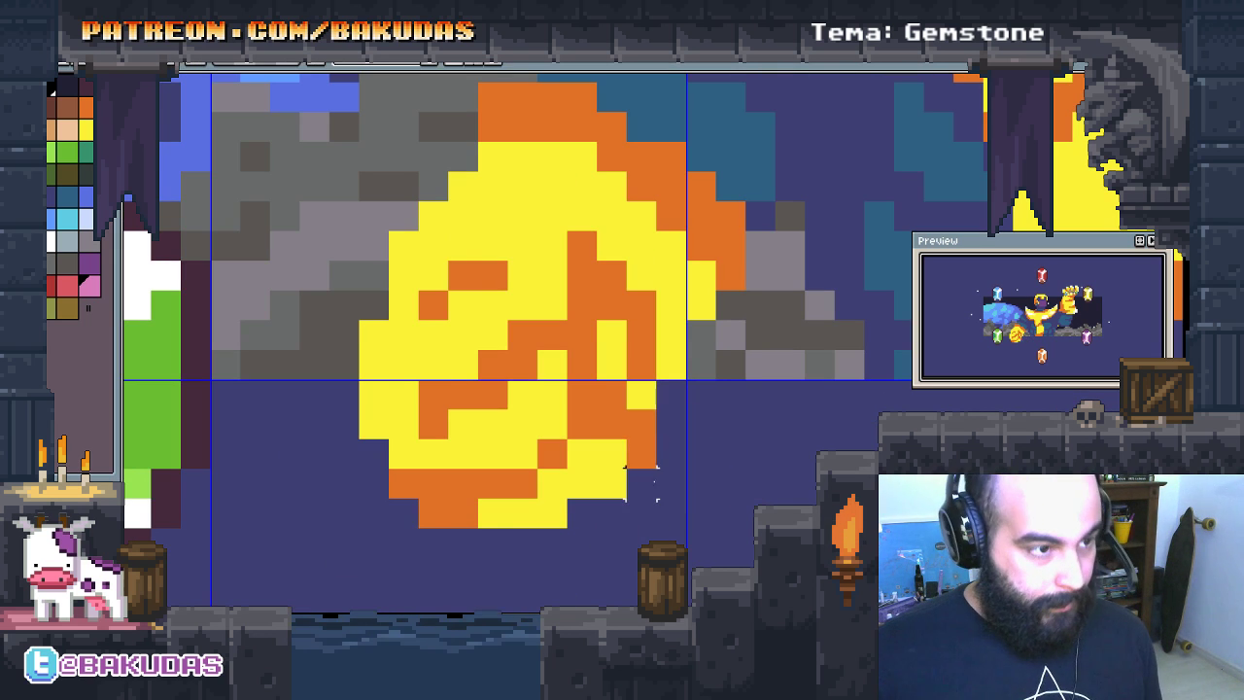
# Step: Lasso-select the gold coin and move it down beside the green gem
pyautogui.press('m')
pyautogui.moveTo(658, 499); pyautogui.dragTo(358, 230)
pyautogui.click(359, 256)
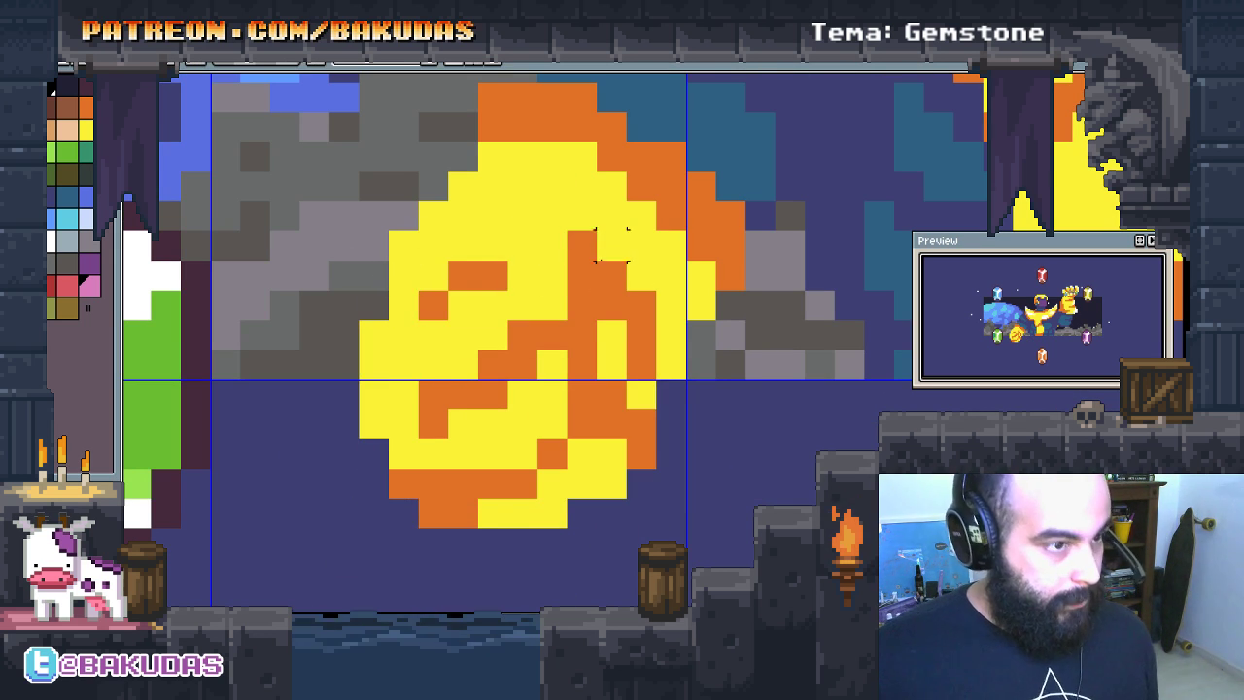
pyautogui.moveTo(640, 276)
pyautogui.mouseDown()
pyautogui.moveTo(389, 233)
pyautogui.moveTo(329, 496)
pyautogui.moveTo(715, 437)
pyautogui.moveTo(633, 307)
pyautogui.moveTo(277, 255)
pyautogui.moveTo(263, 419)
pyautogui.mouseUp()
pyautogui.scroll(-2, 633, 307)
pyautogui.moveTo(666, 384); pyautogui.dragTo(782, 351)
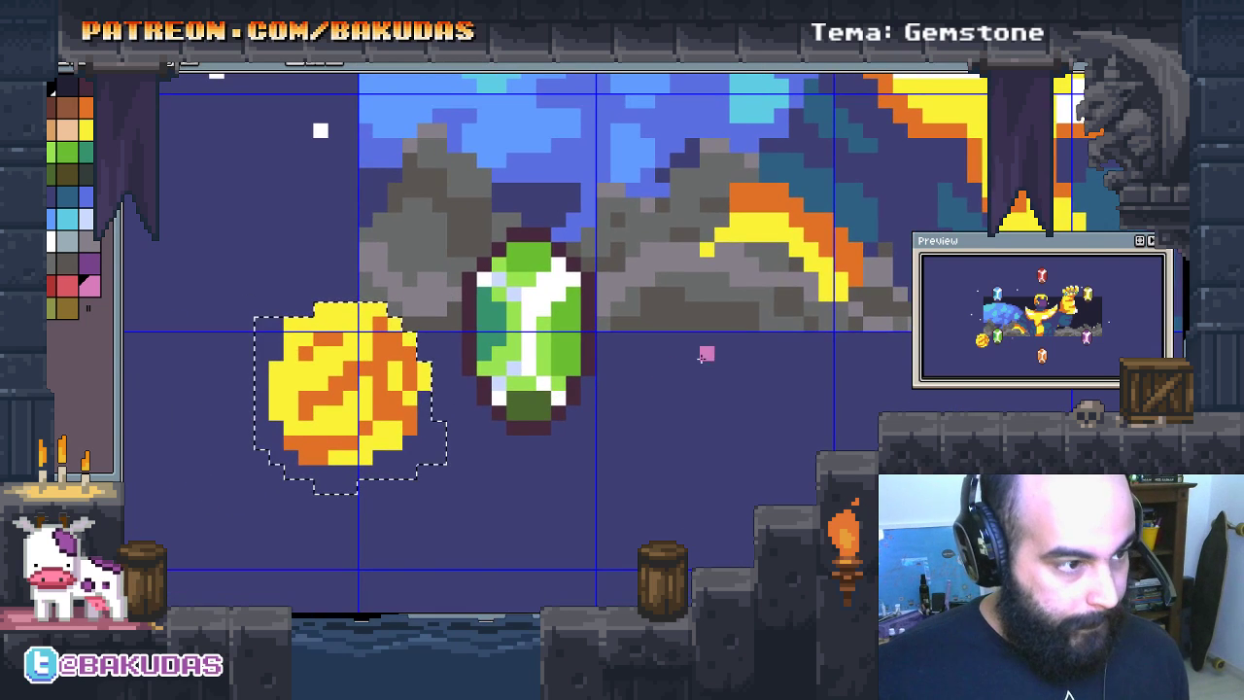
# Step: Dab yellow pixels onto the grey rock and drop the coin selection
pyautogui.click(748, 319)
pyautogui.hotkey('ctrl', 'z')
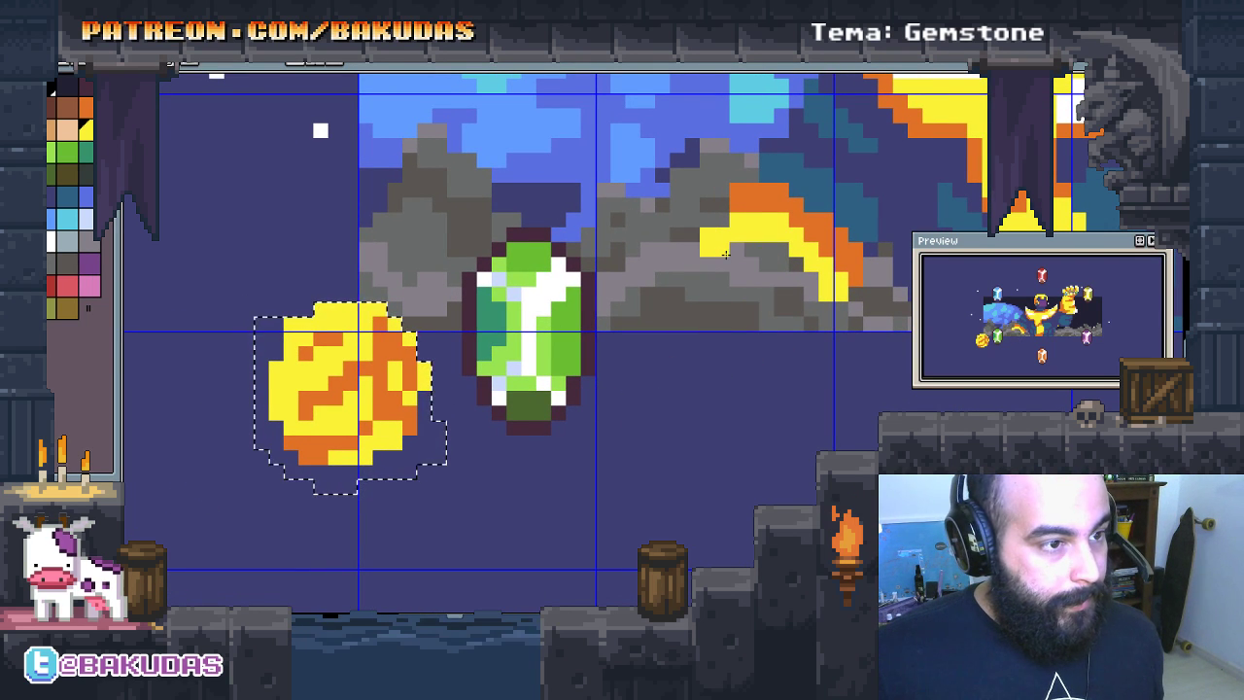
pyautogui.click(717, 241)
pyautogui.hotkey('ctrl', 'd')
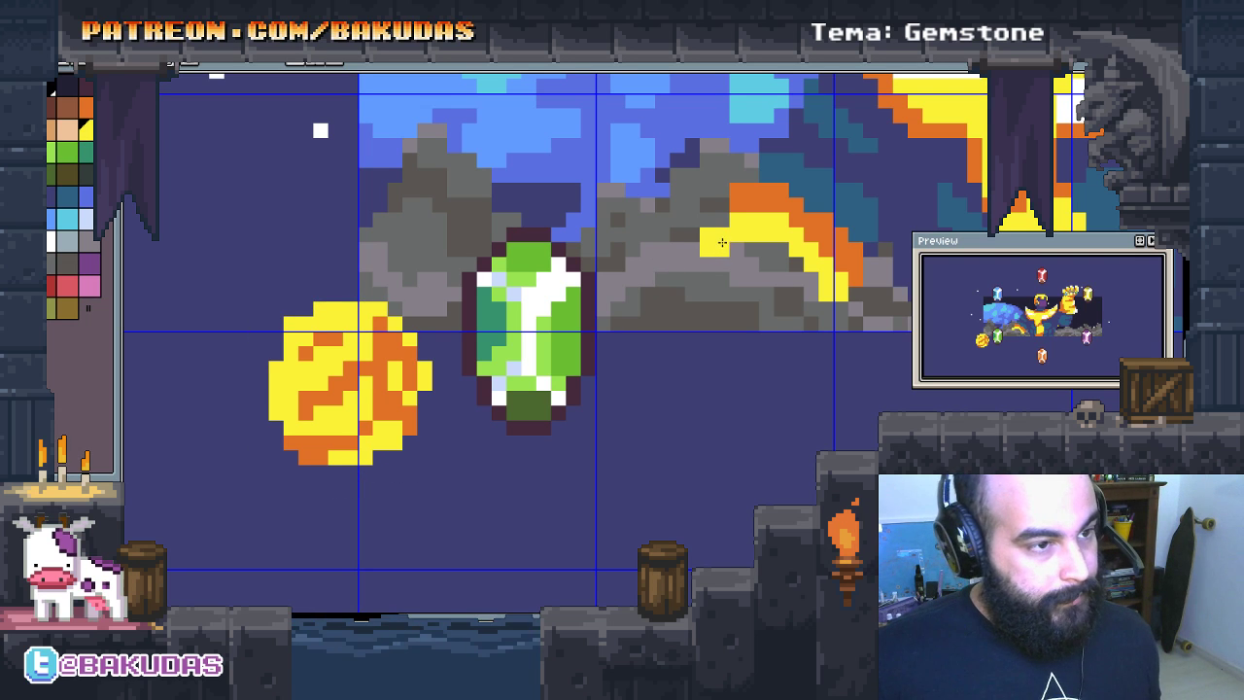
# Step: Fill a yellow disc over the grey rock right of the green gem
pyautogui.moveTo(721, 242)
pyautogui.mouseDown()
pyautogui.moveTo(666, 290)
pyautogui.moveTo(709, 341)
pyautogui.moveTo(783, 321)
pyautogui.mouseUp()
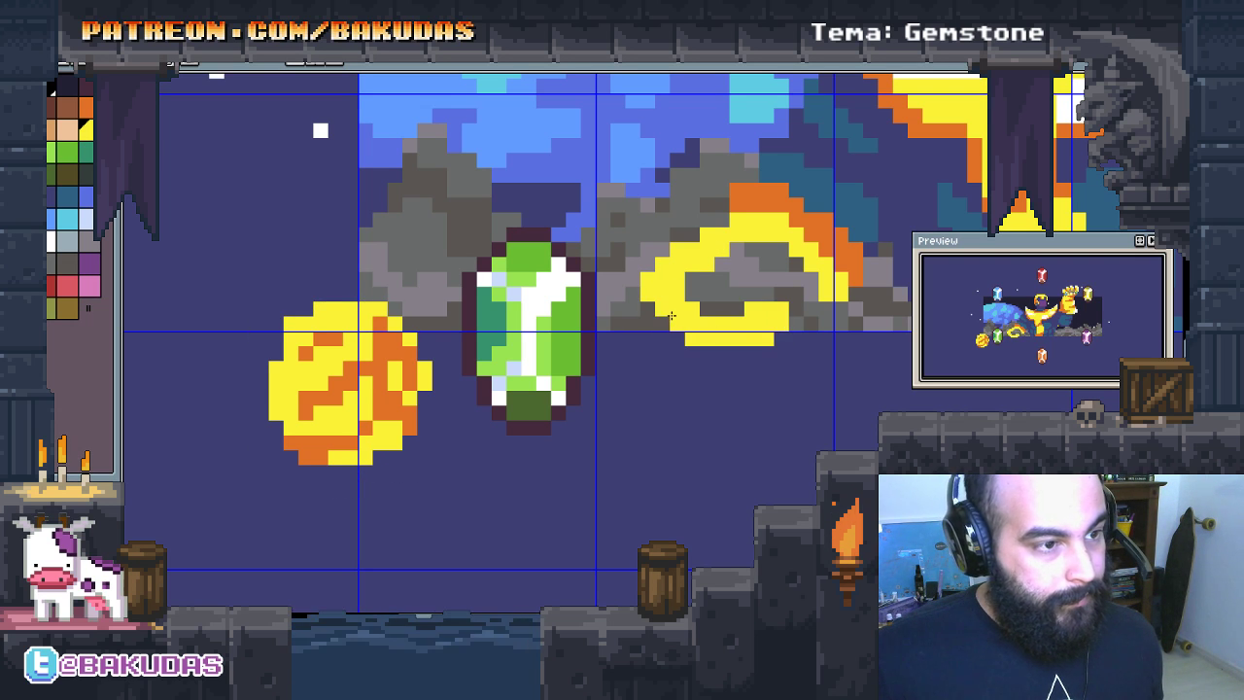
pyautogui.moveTo(697, 357); pyautogui.dragTo(756, 362)
pyautogui.scroll(1, 773, 340)
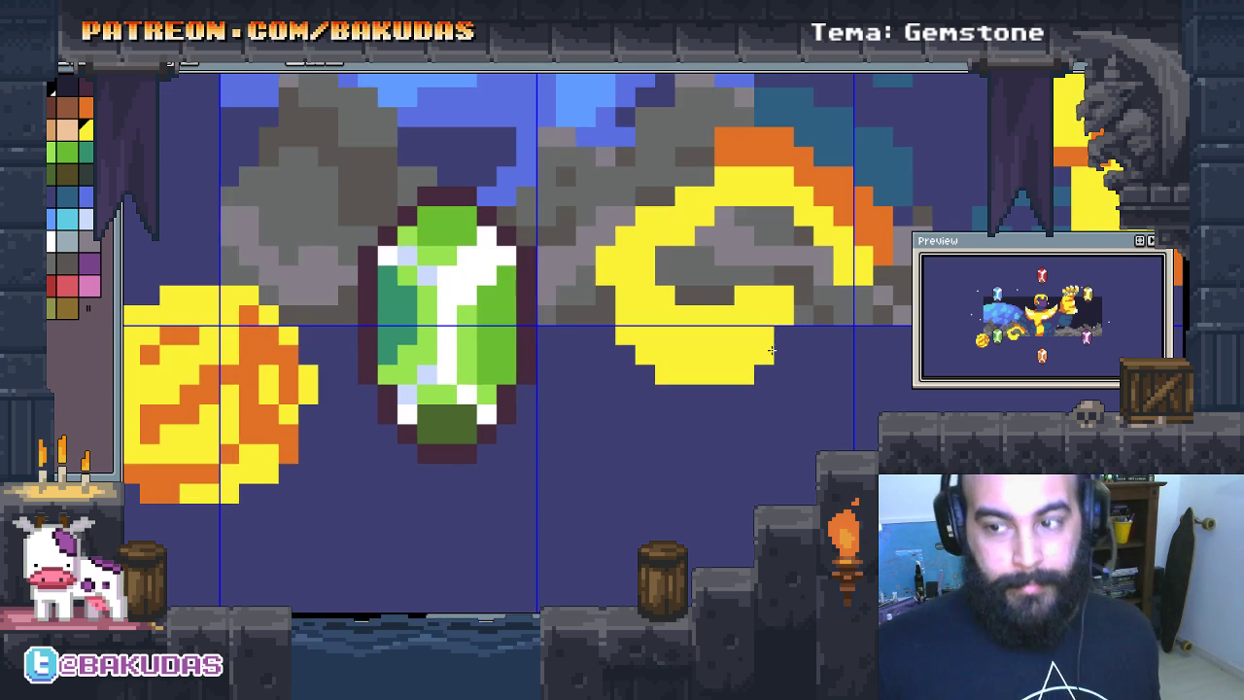
pyautogui.moveTo(671, 301)
pyautogui.mouseDown()
pyautogui.moveTo(705, 255)
pyautogui.moveTo(732, 275)
pyautogui.mouseUp()
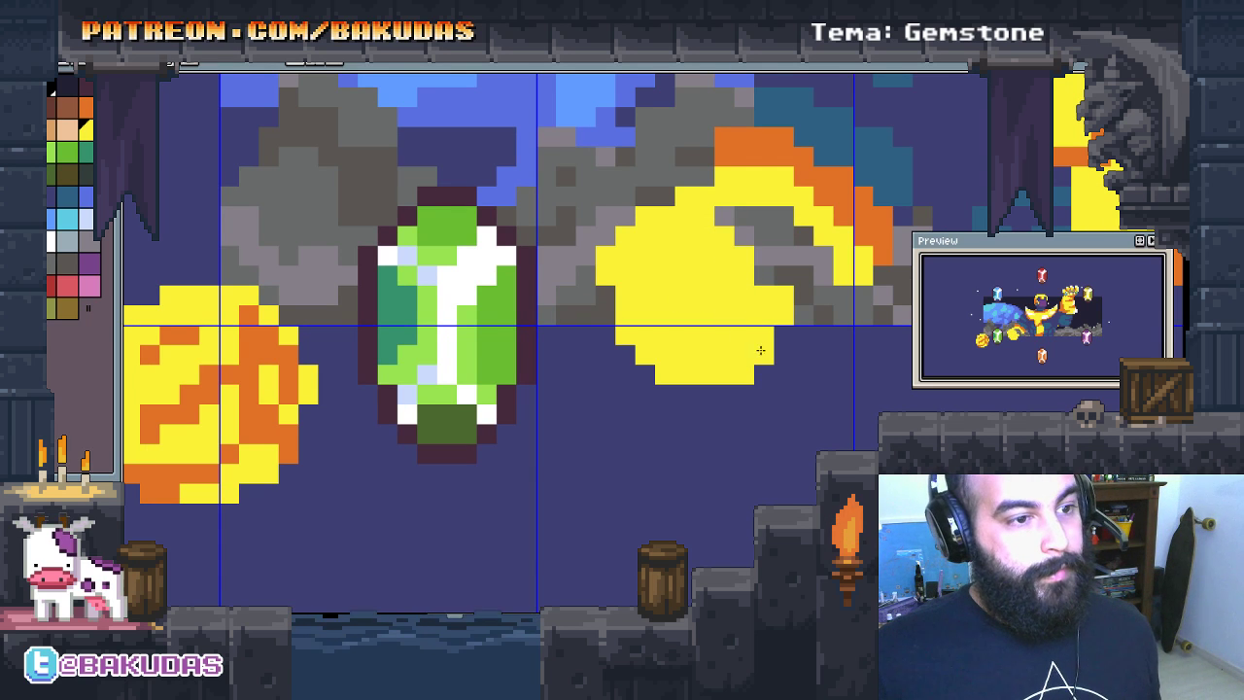
pyautogui.moveTo(792, 302); pyautogui.dragTo(810, 293)
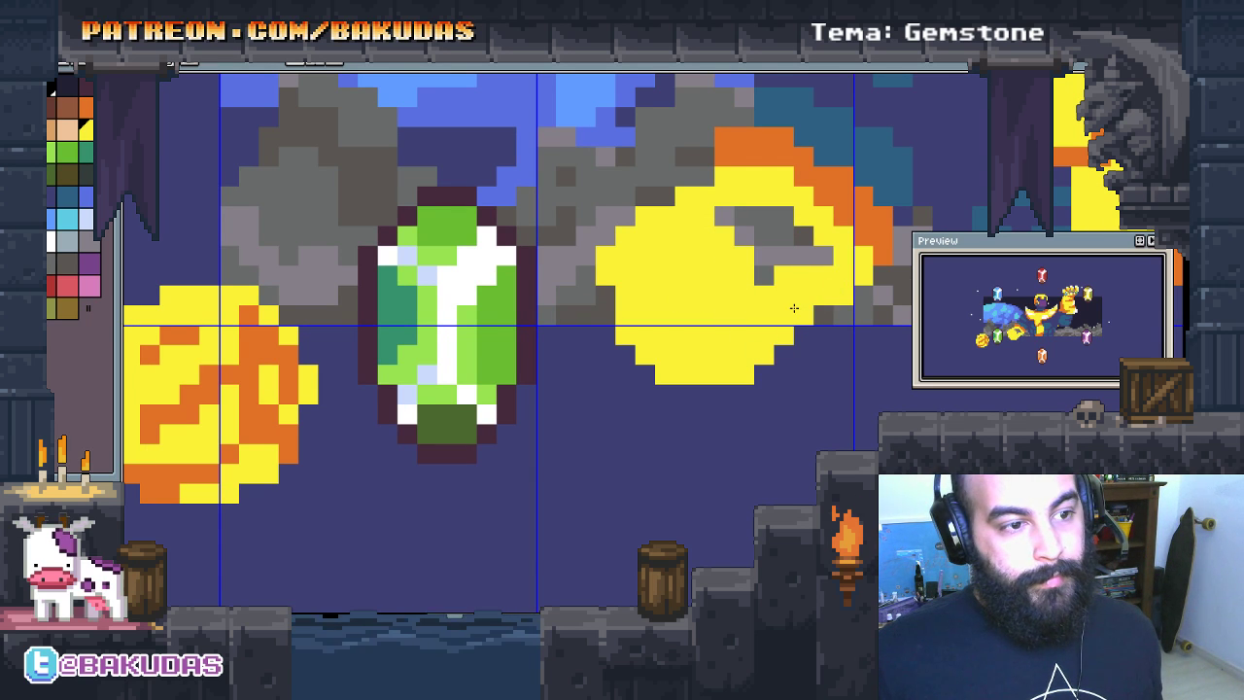
pyautogui.moveTo(775, 266); pyautogui.dragTo(784, 217)
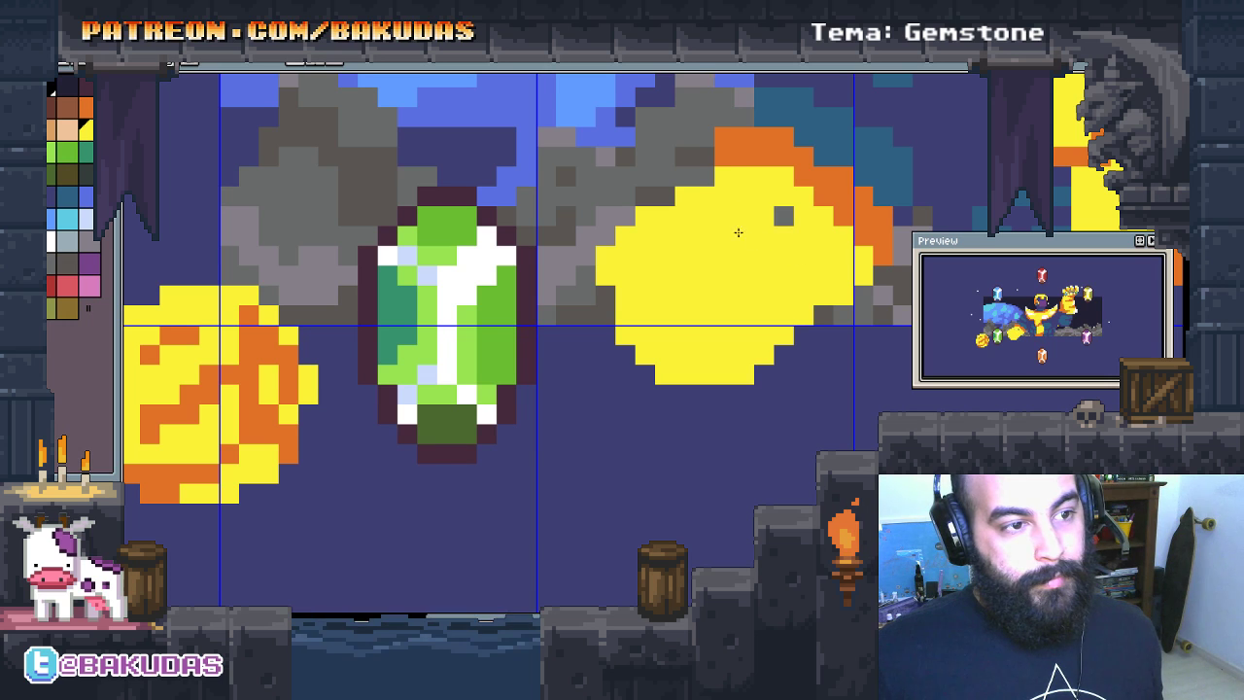
pyautogui.moveTo(817, 391); pyautogui.dragTo(689, 404)
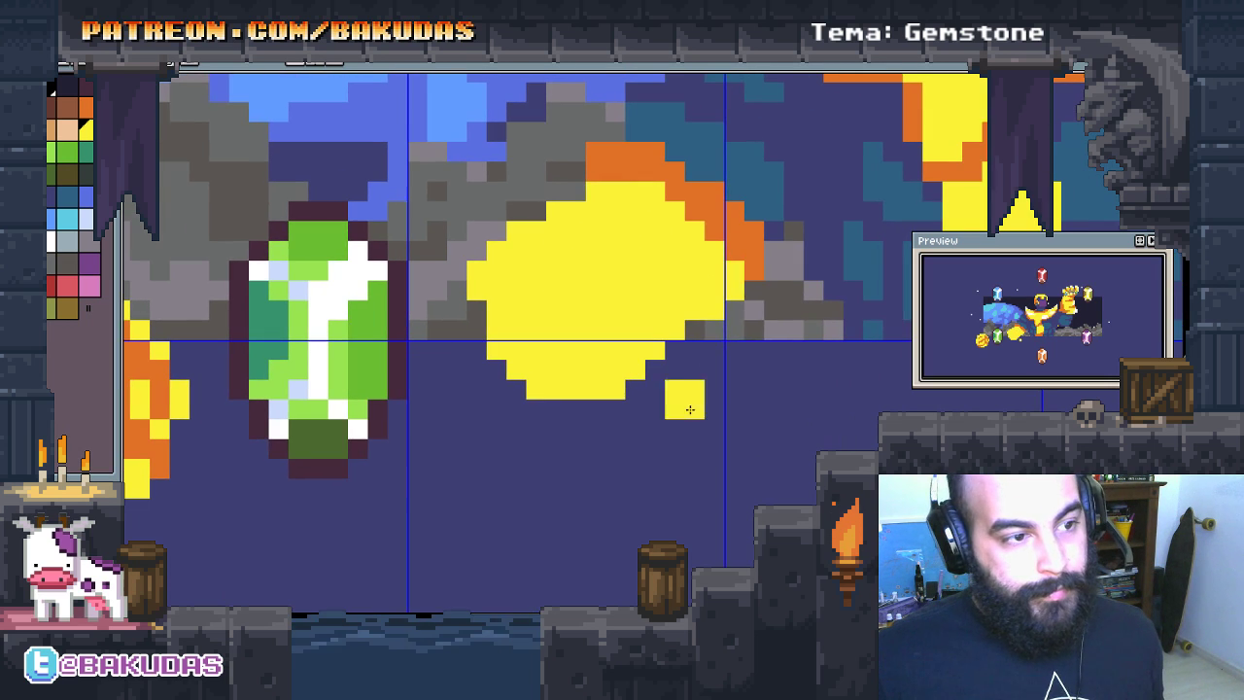
pyautogui.scroll(1, 732, 294)
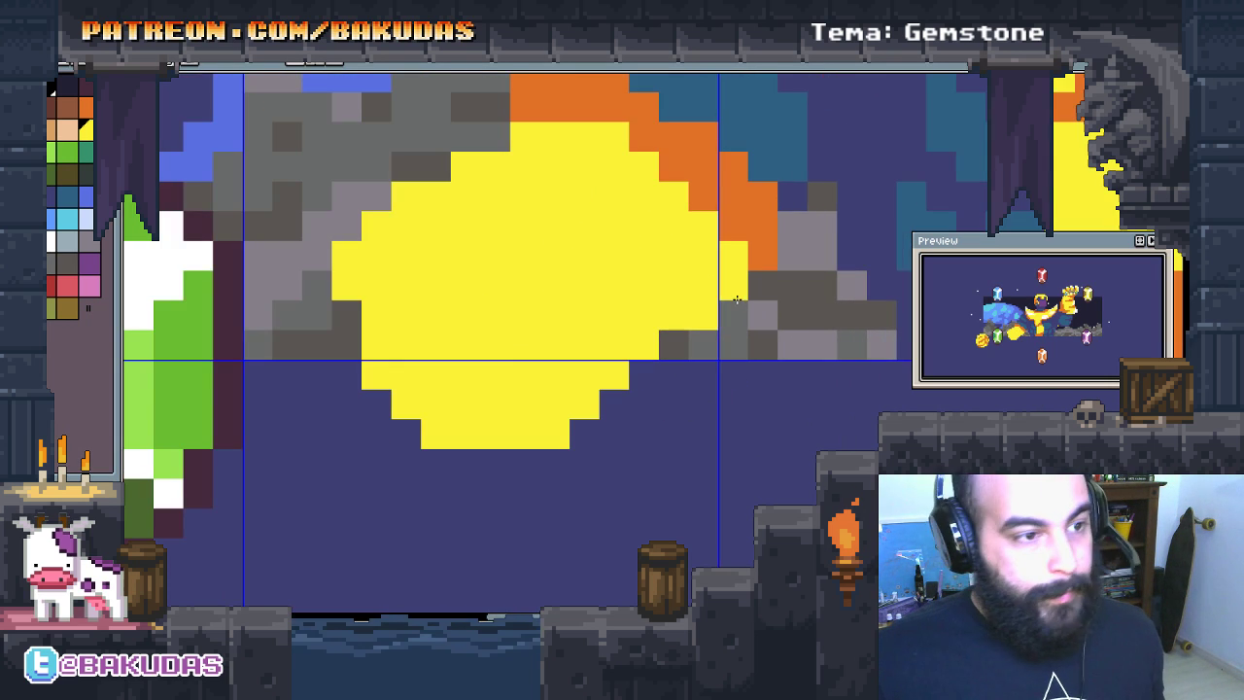
# Step: Add an orange rim down the coin's right side, returning a stray column to grey
pyautogui.moveTo(700, 303)
pyautogui.mouseDown()
pyautogui.moveTo(806, 292)
pyautogui.moveTo(791, 280)
pyautogui.mouseUp()
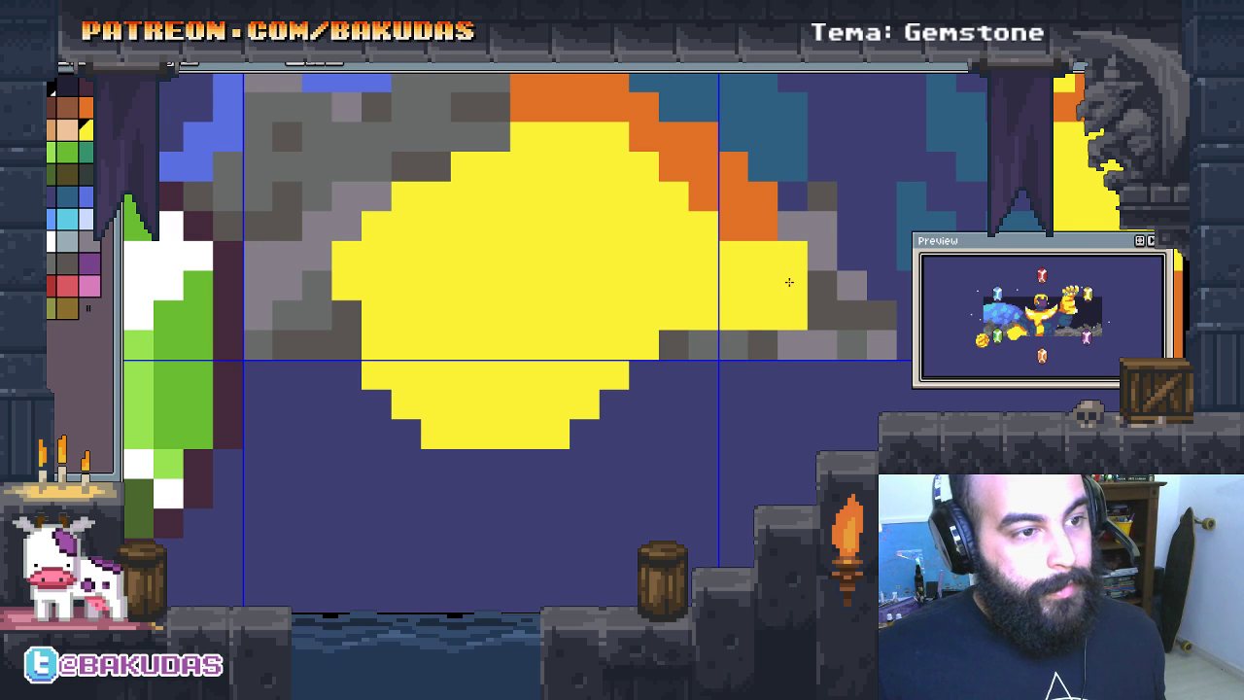
pyautogui.rightClick(784, 256)
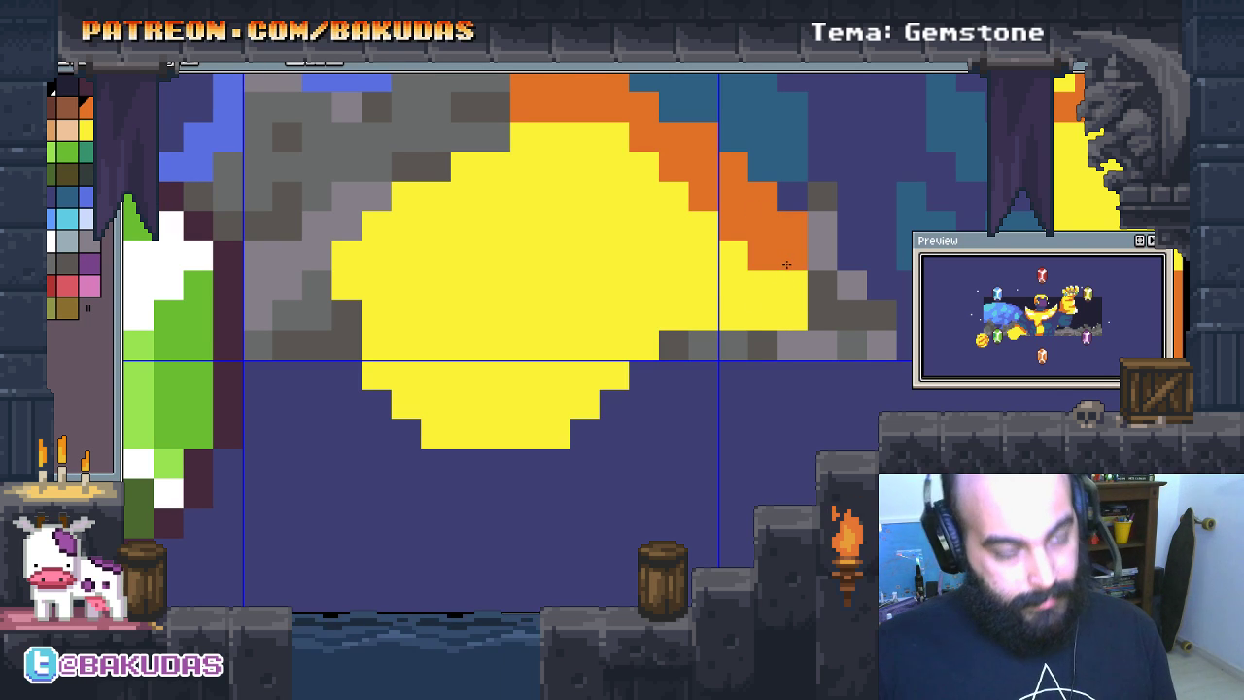
pyautogui.moveTo(787, 265)
pyautogui.mouseDown()
pyautogui.moveTo(793, 301)
pyautogui.moveTo(810, 235)
pyautogui.mouseUp()
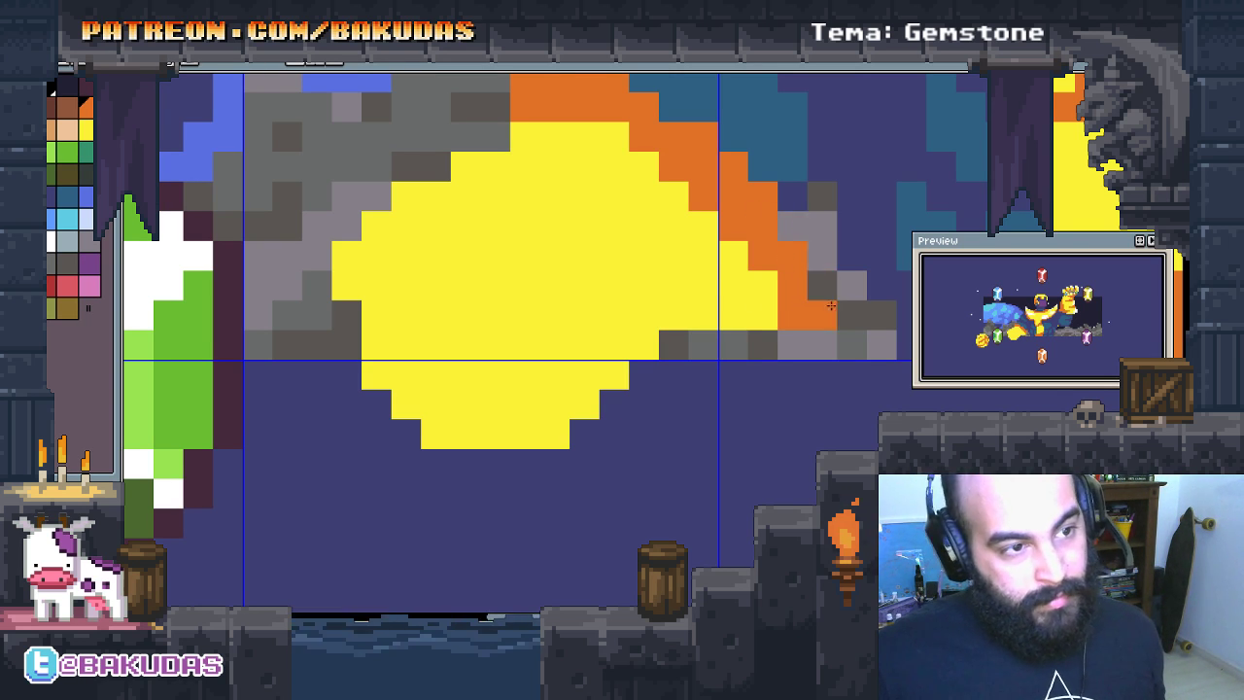
pyautogui.scroll(3, 816, 292)
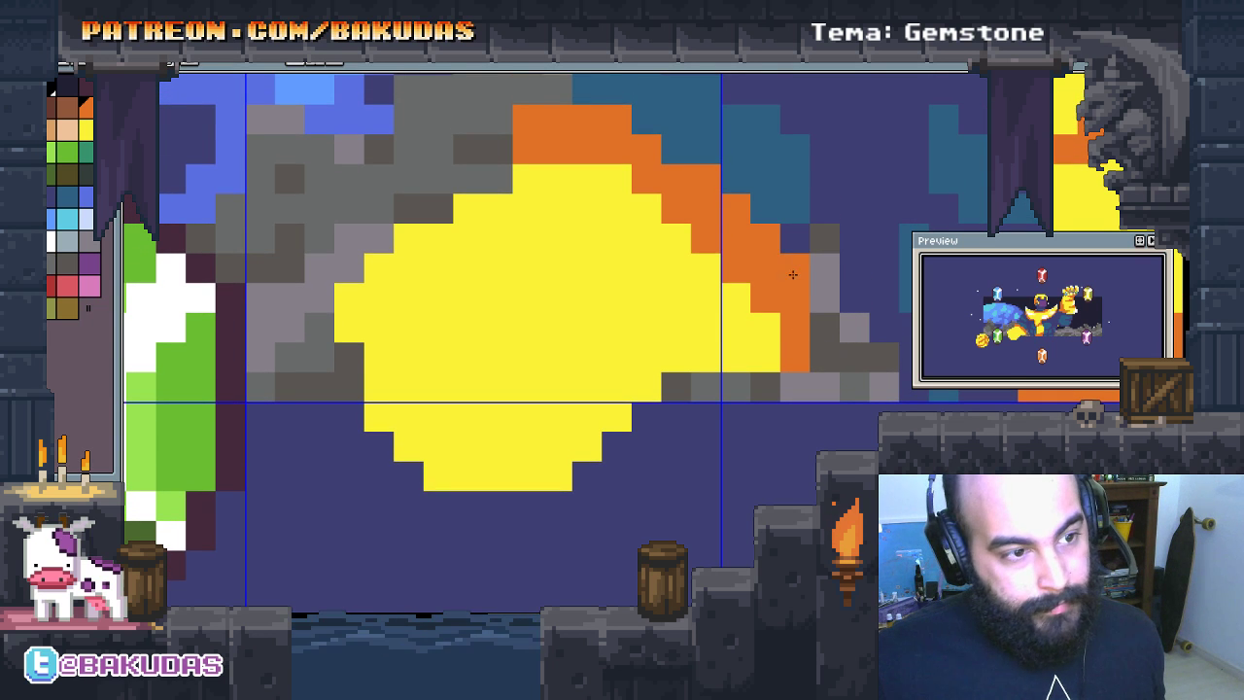
pyautogui.moveTo(794, 286); pyautogui.dragTo(794, 365)
pyautogui.click(735, 296)
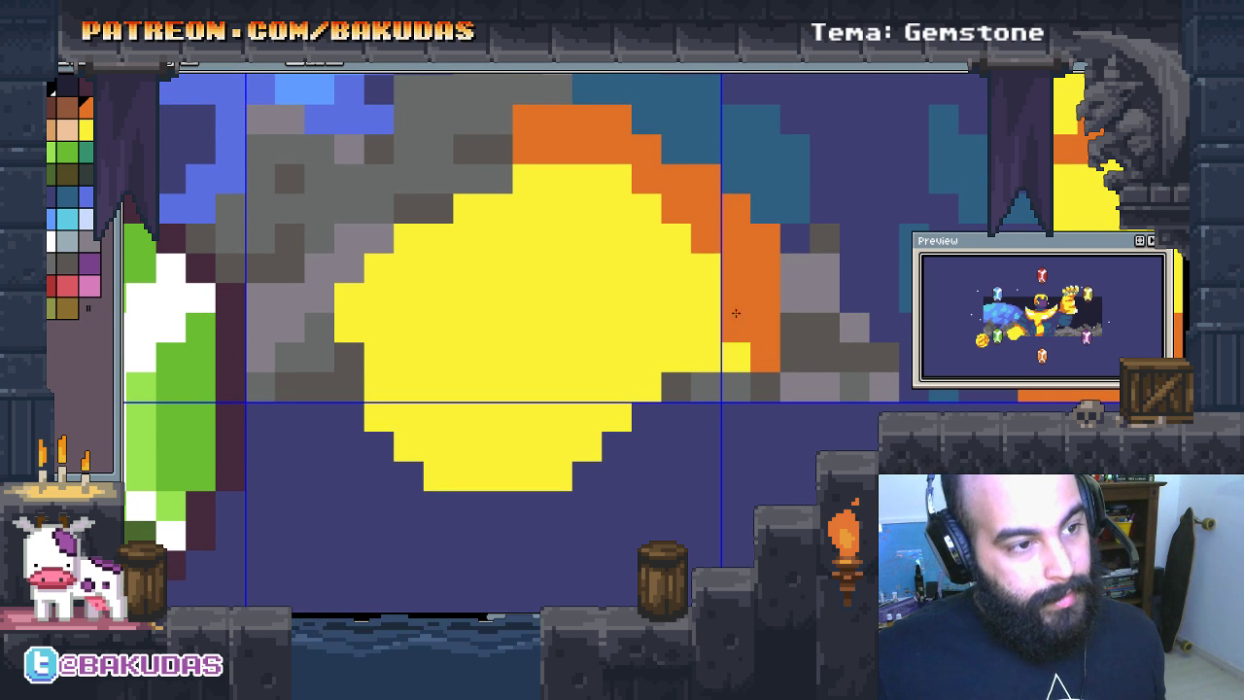
pyautogui.scroll(2, 610, 316)
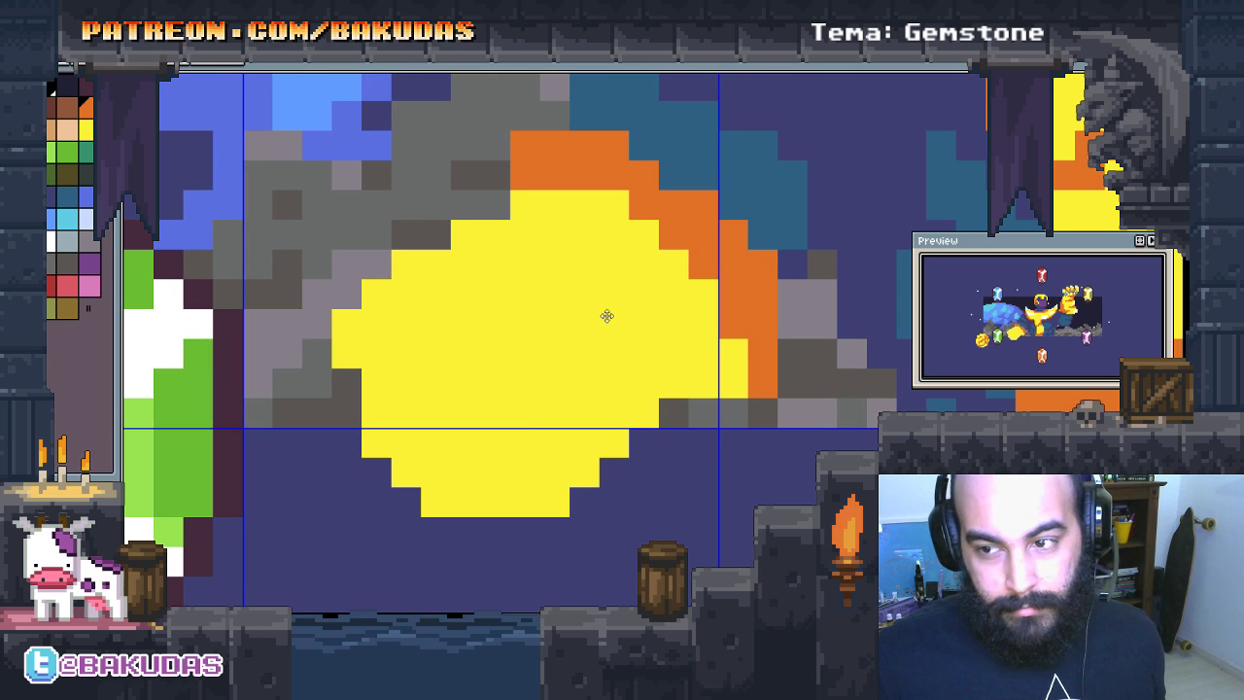
# Step: Add an orange top rim, shading pixels, and a diagonal orange band across the coin
pyautogui.click(593, 253)
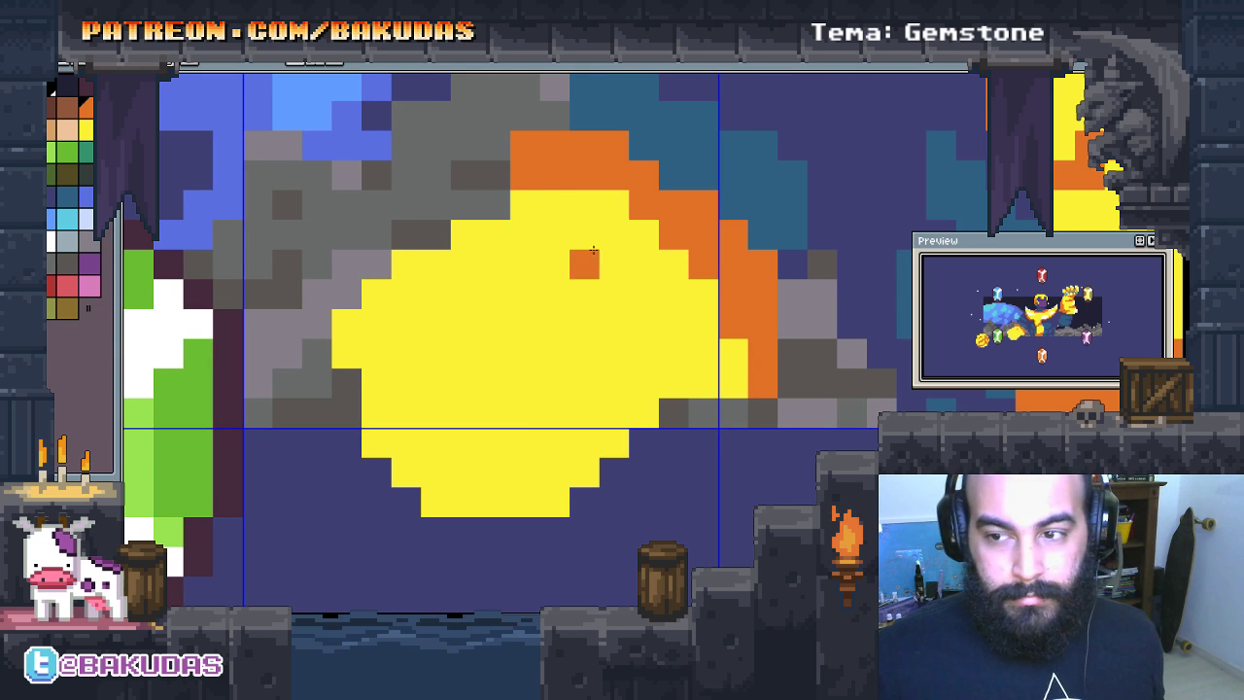
pyautogui.hotkey('ctrl', 'z')
pyautogui.scroll(2, 593, 253)
pyautogui.moveTo(524, 199); pyautogui.dragTo(524, 168)
pyautogui.click(522, 229)
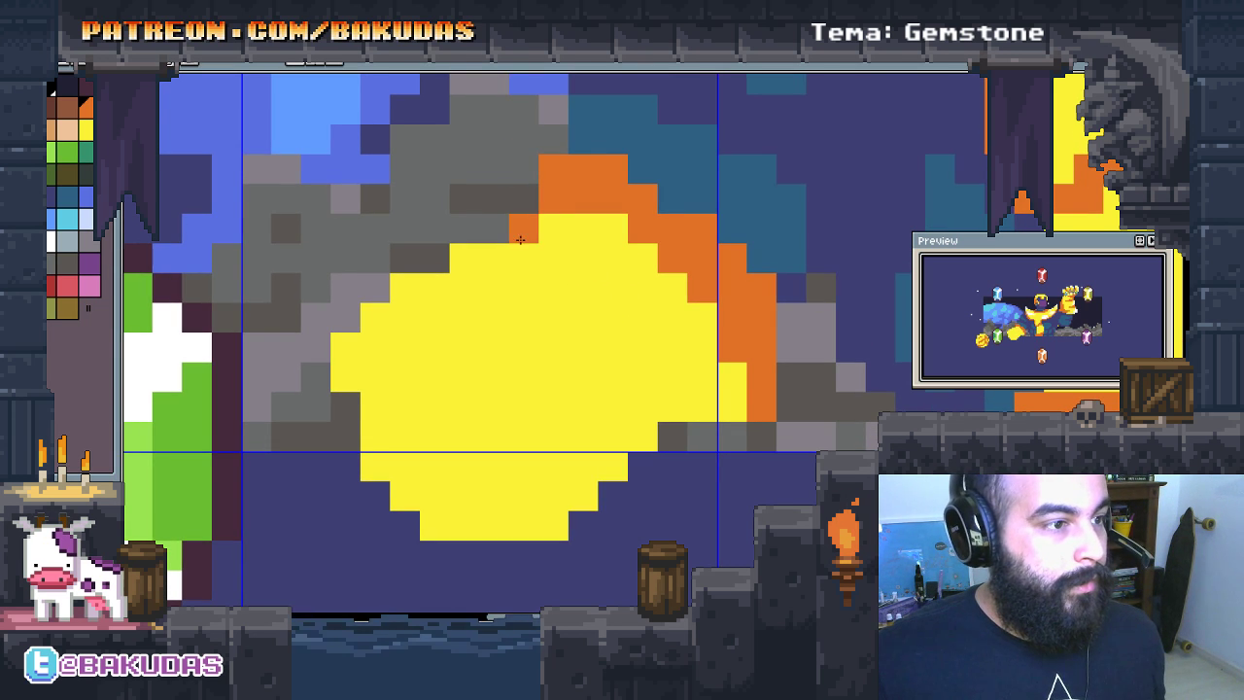
pyautogui.click(581, 155)
pyautogui.rightClick(553, 169)
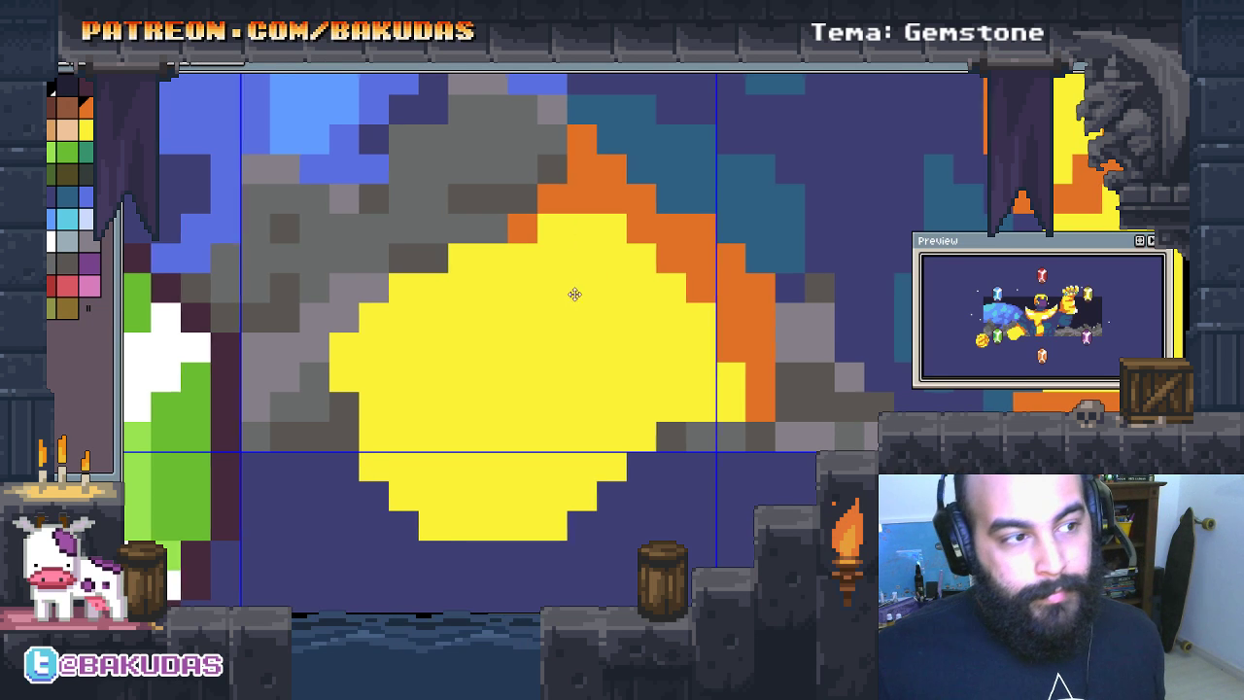
pyautogui.click(542, 238)
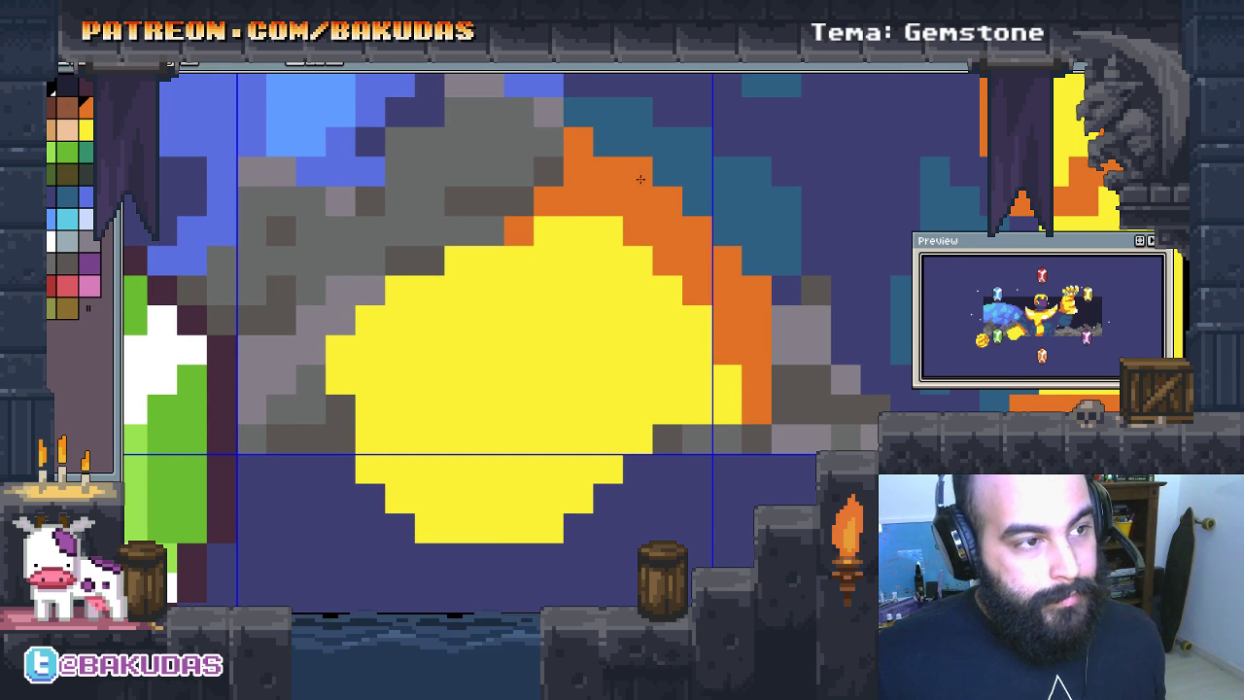
pyautogui.click(608, 143)
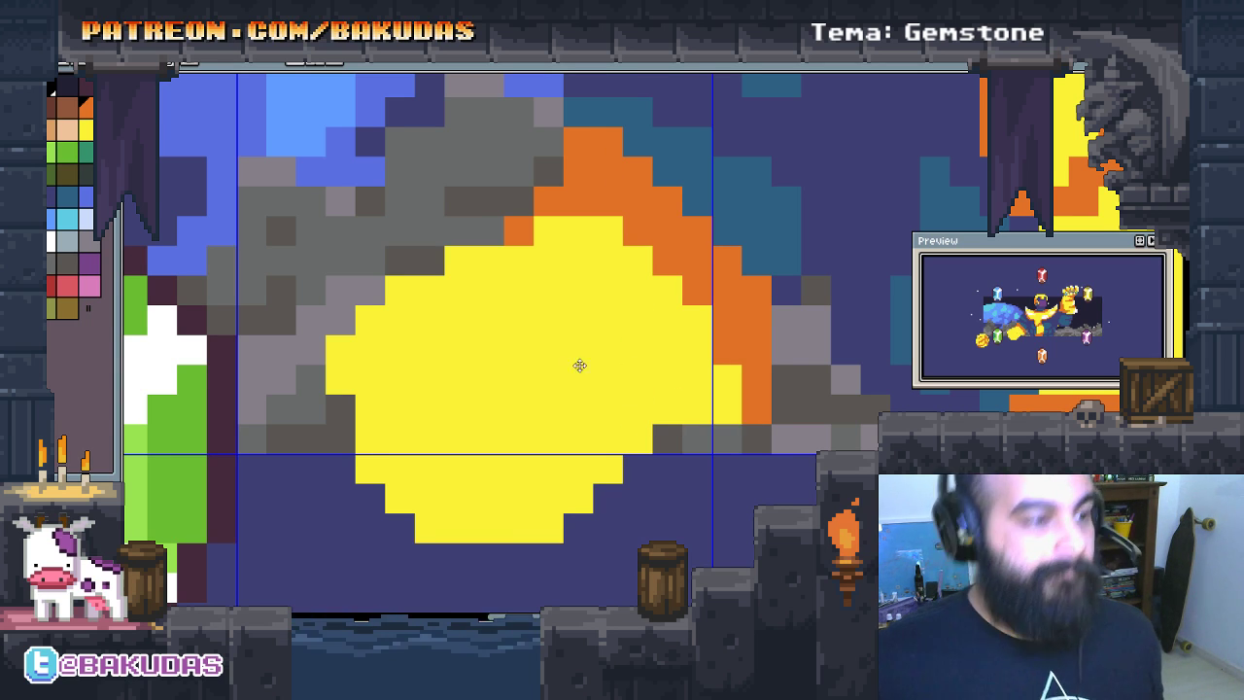
pyautogui.scroll(-1, 578, 364)
pyautogui.moveTo(551, 247)
pyautogui.mouseDown()
pyautogui.moveTo(659, 339)
pyautogui.moveTo(767, 304)
pyautogui.mouseUp()
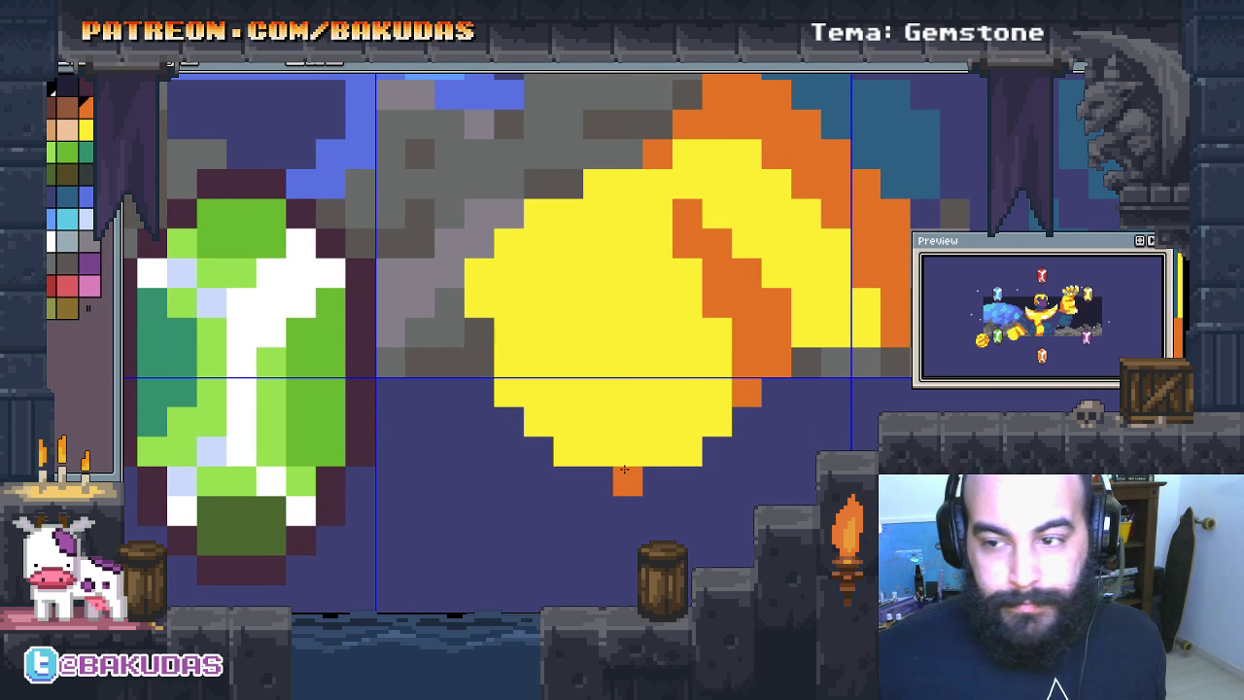
# Step: Start the swirl with a short orange stroke inside the yellow coin, undoing a stray diagonal
pyautogui.moveTo(628, 463); pyautogui.dragTo(533, 422)
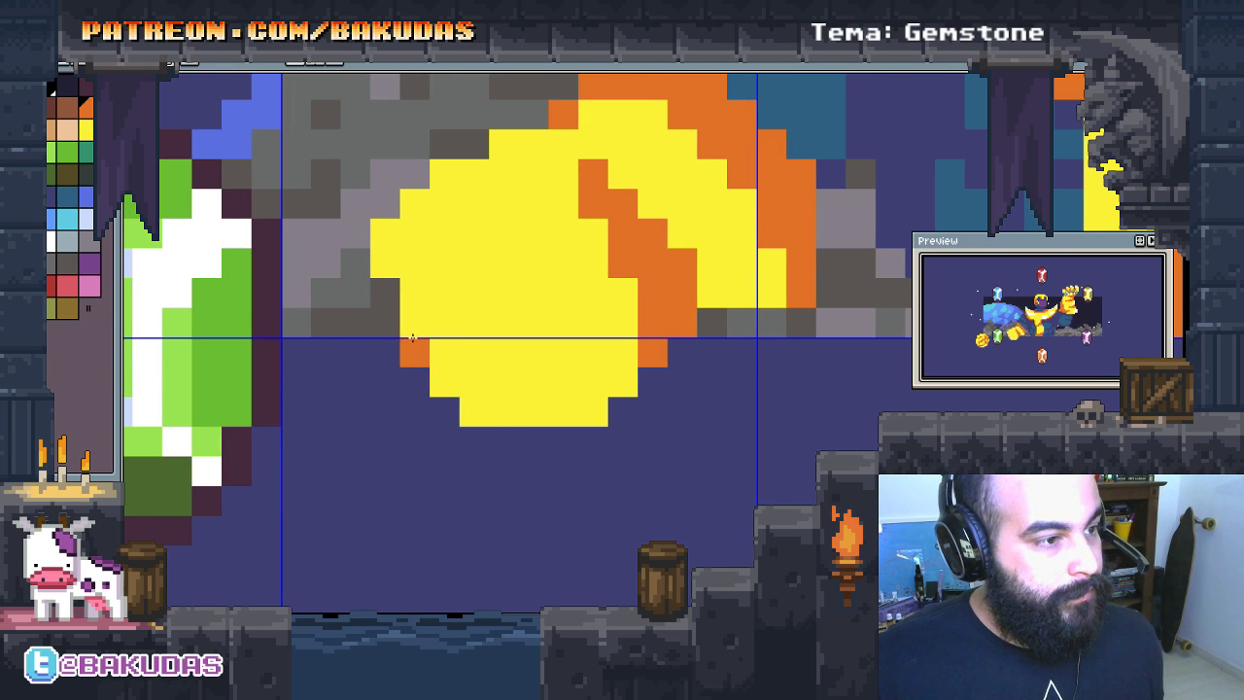
pyautogui.moveTo(416, 354); pyautogui.dragTo(504, 292)
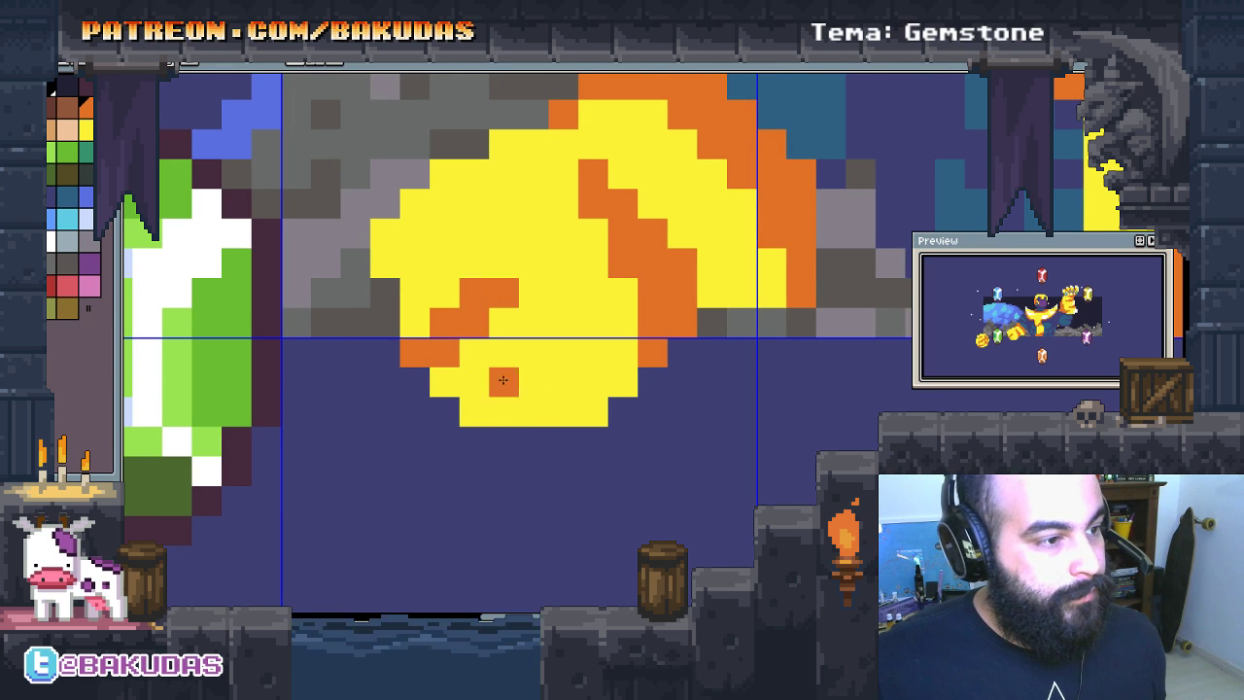
pyautogui.hotkey('ctrl', 'z')
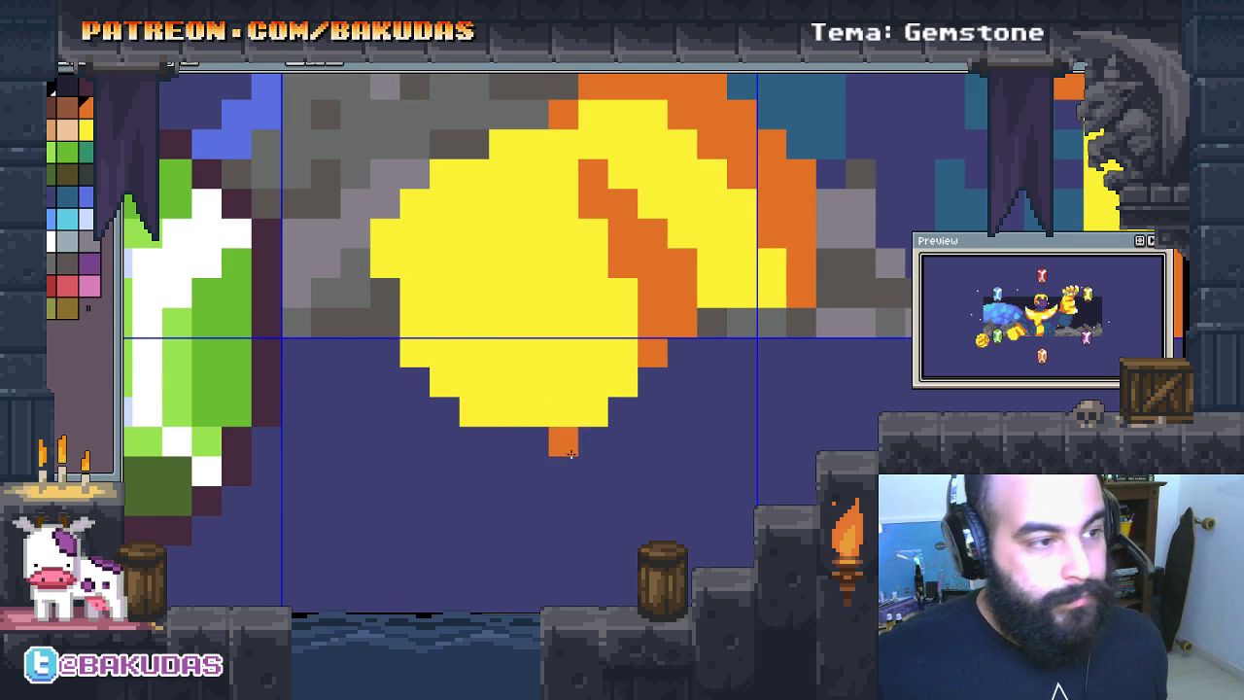
pyautogui.keyDown('alt'); pyautogui.click(389, 294); pyautogui.keyUp('alt')
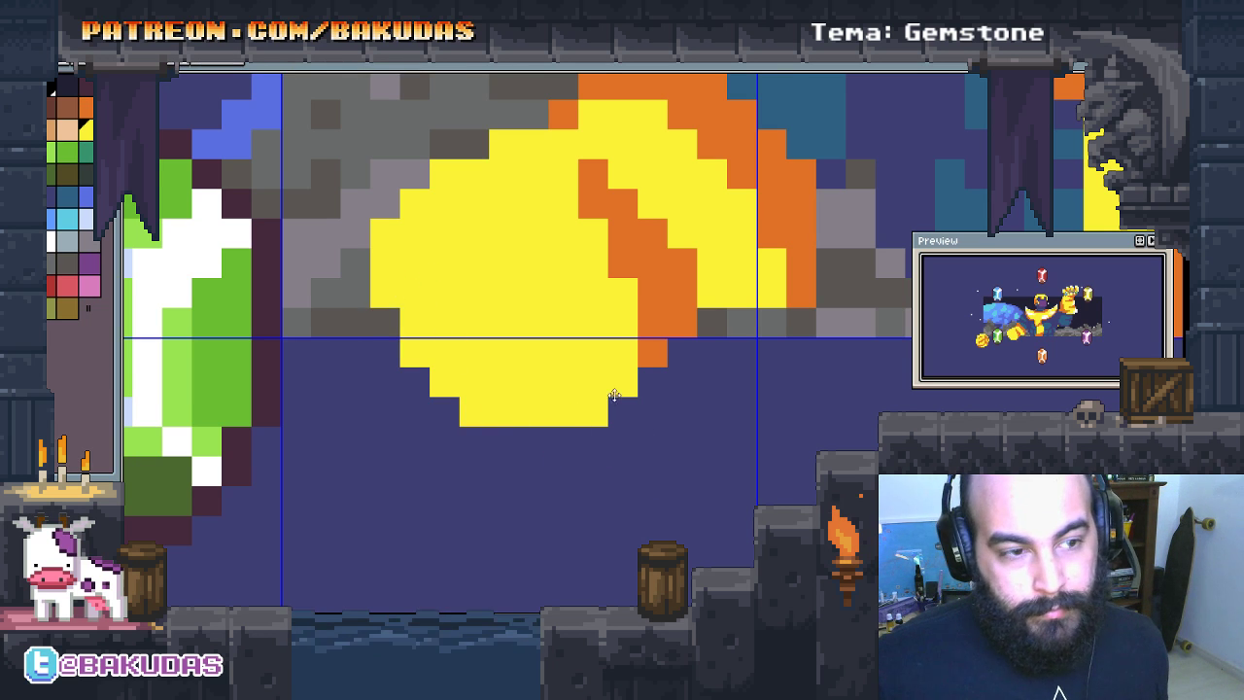
pyautogui.moveTo(403, 304); pyautogui.dragTo(361, 351)
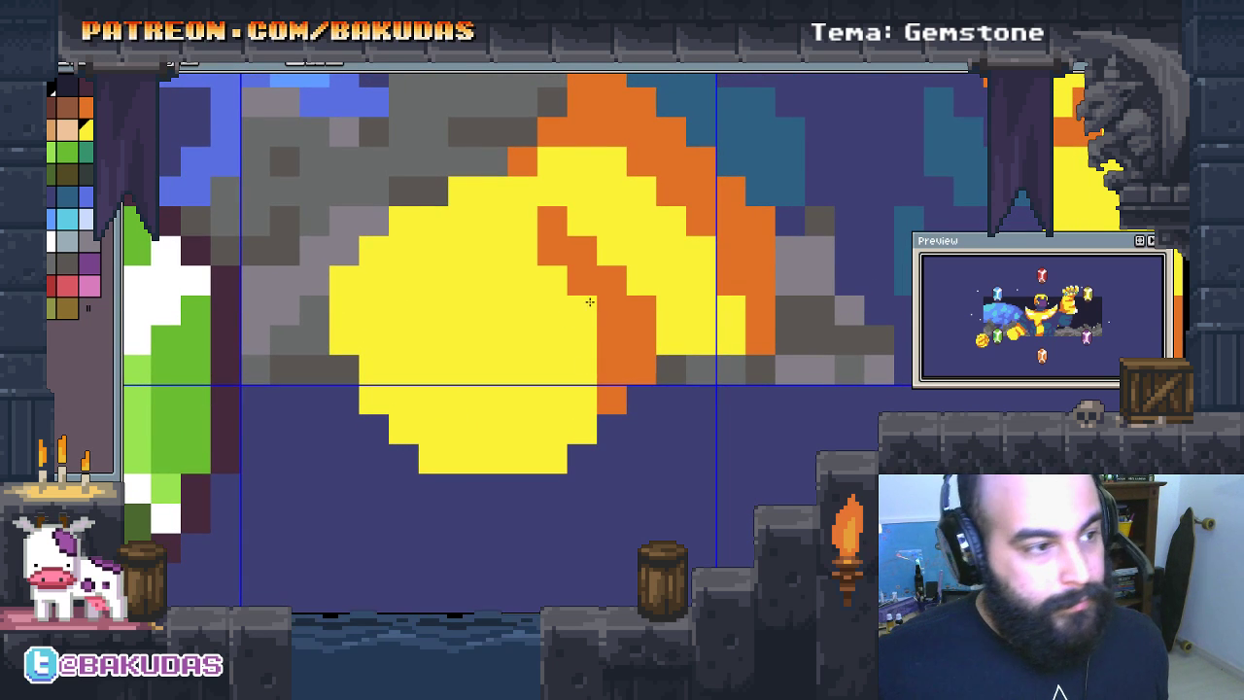
pyautogui.keyDown('alt'); pyautogui.click(552, 222); pyautogui.keyUp('alt')
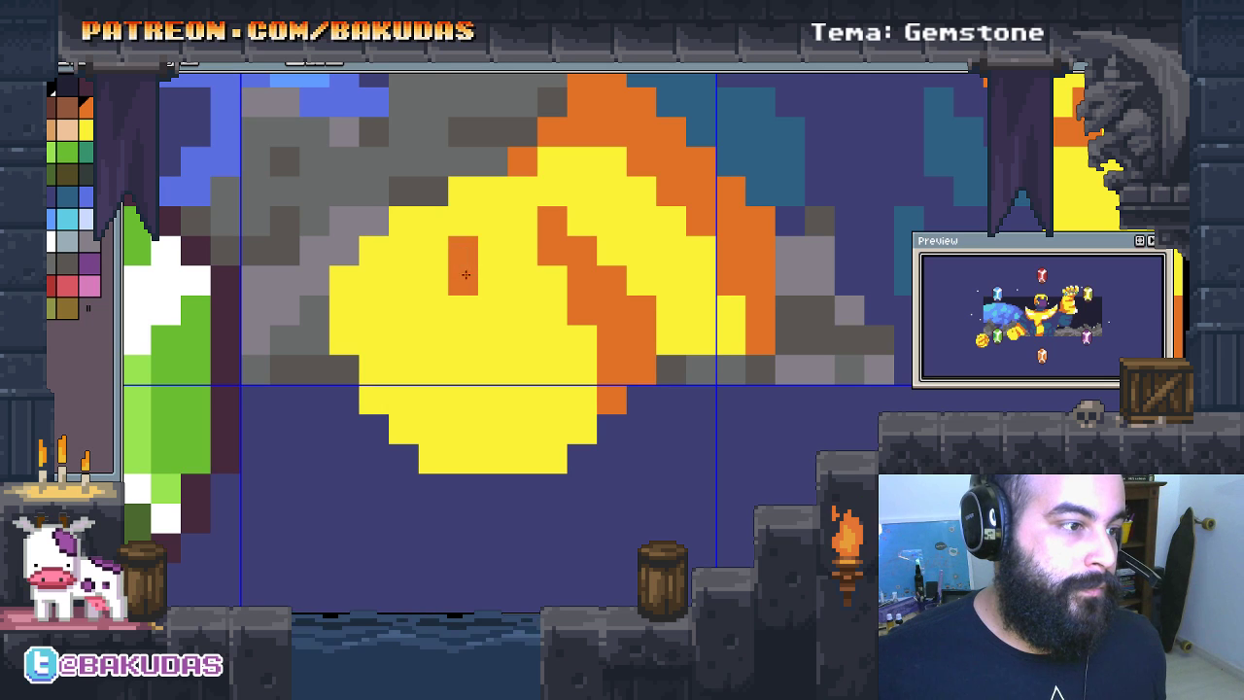
pyautogui.moveTo(479, 312); pyautogui.dragTo(518, 314)
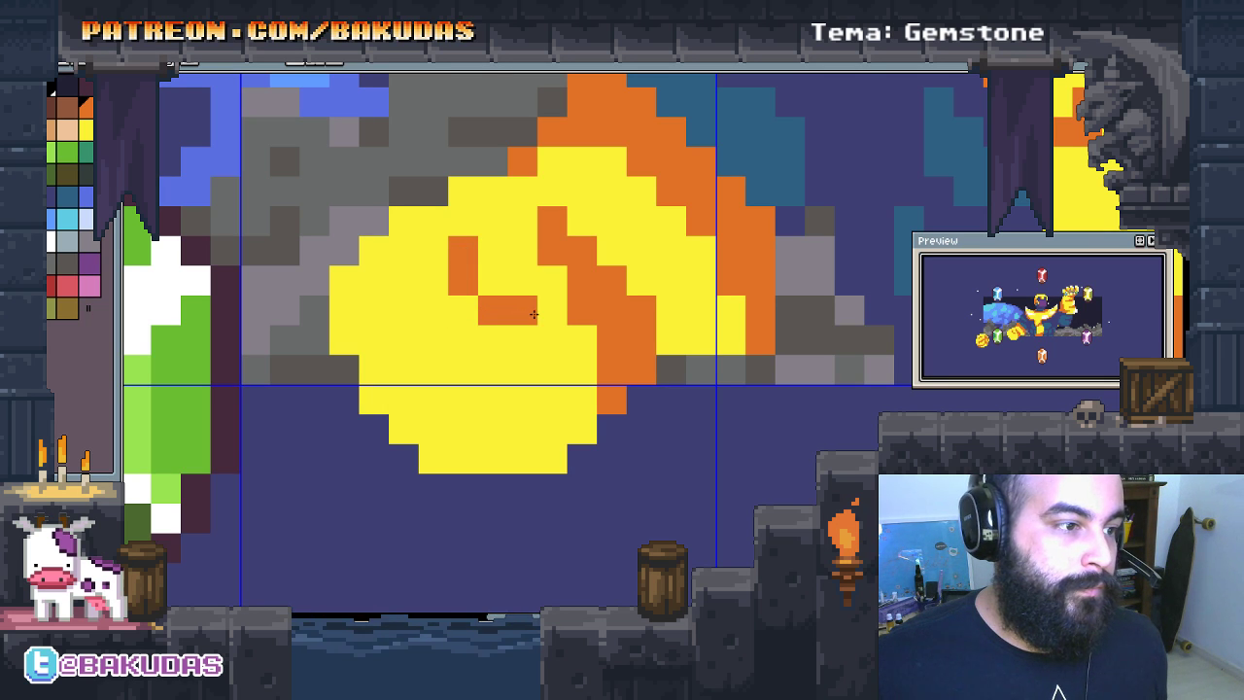
# Step: Add orange pixels to the swirl, then repaint stray orange spots back to yellow
pyautogui.click(552, 311)
pyautogui.click(552, 280)
pyautogui.click(663, 350)
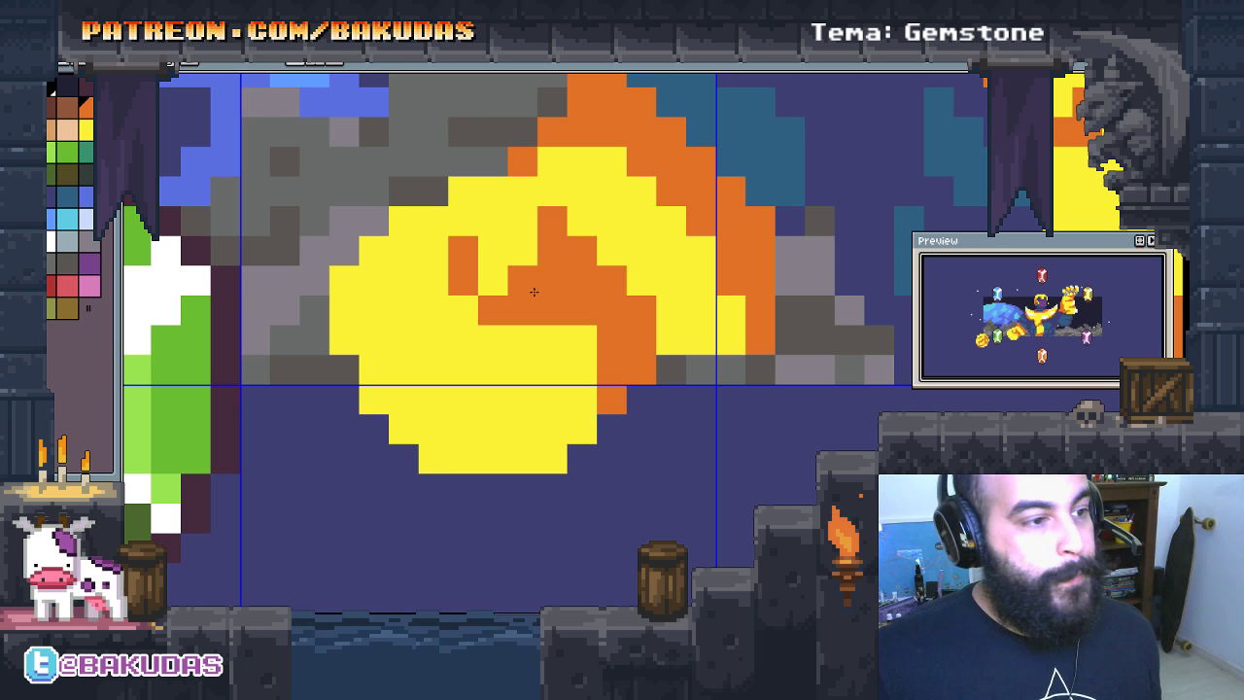
pyautogui.scroll(1, 521, 280)
pyautogui.keyDown('alt'); pyautogui.click(506, 269); pyautogui.keyUp('alt')
pyautogui.click(513, 308)
pyautogui.moveTo(559, 282); pyautogui.dragTo(555, 305)
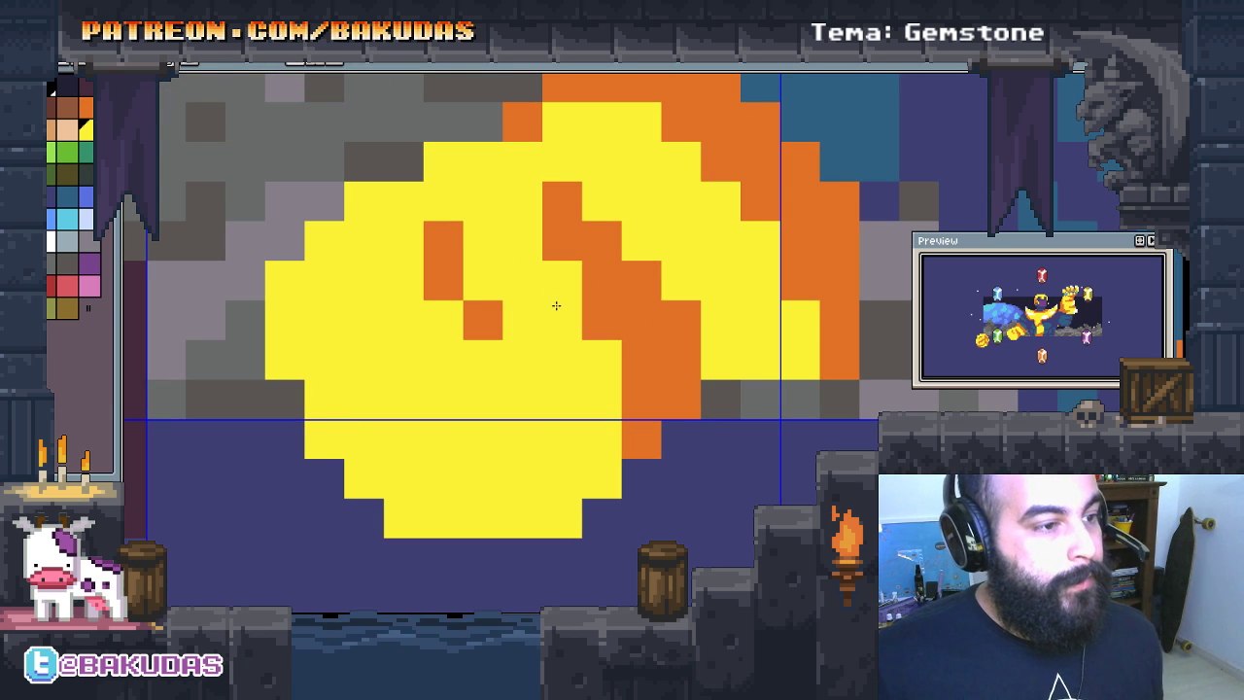
# Step: Paint orange along the swirl's lower curve and upper left, clearing stray pixels to yellow
pyautogui.keyDown('alt'); pyautogui.click(498, 323); pyautogui.keyUp('alt')
pyautogui.click(522, 358)
pyautogui.click(570, 346)
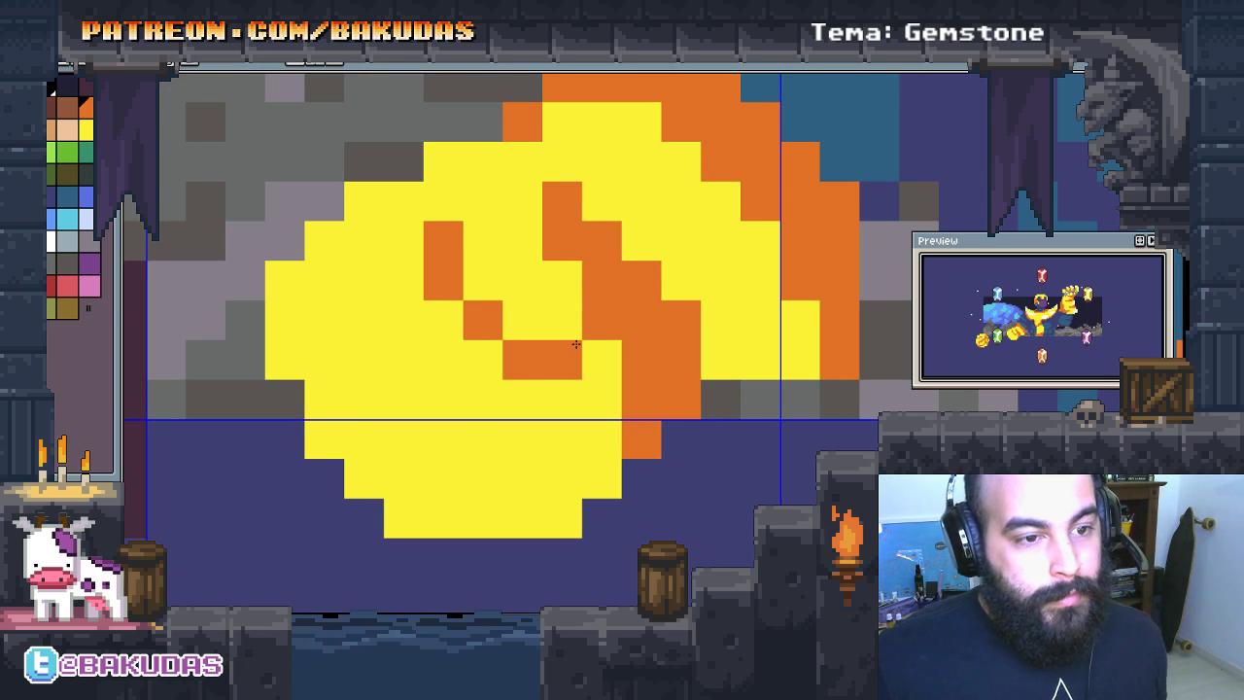
pyautogui.click(602, 360)
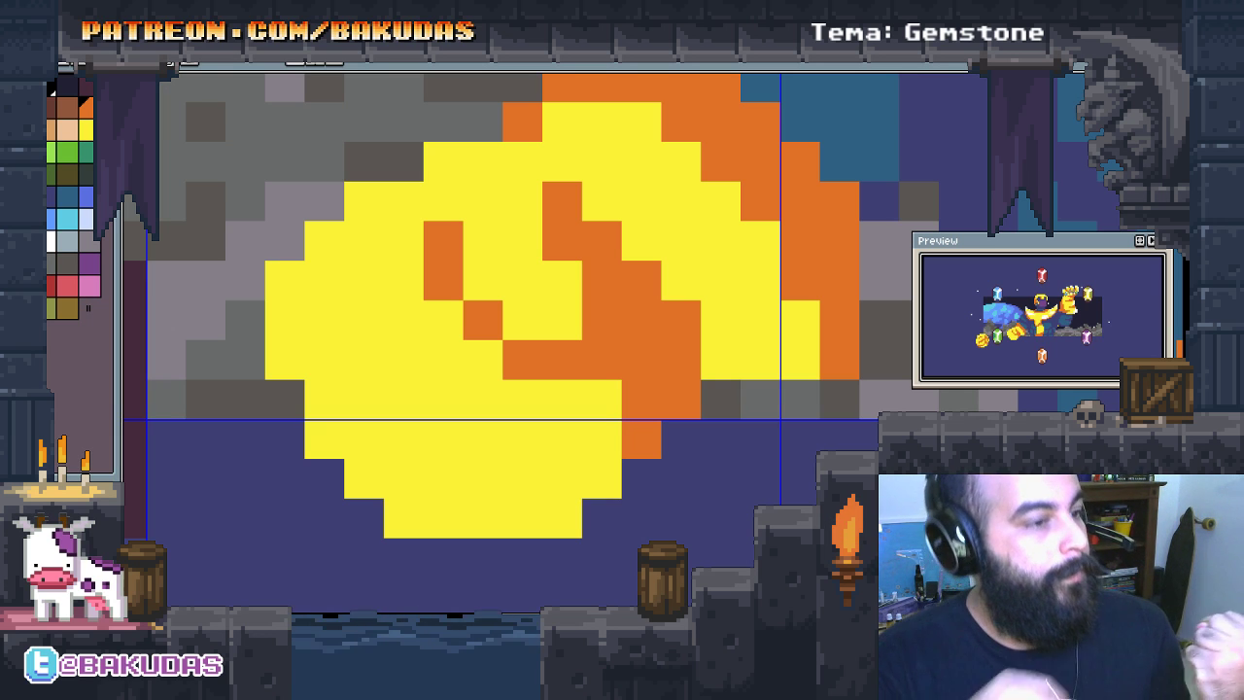
pyautogui.click(530, 327)
pyautogui.click(483, 243)
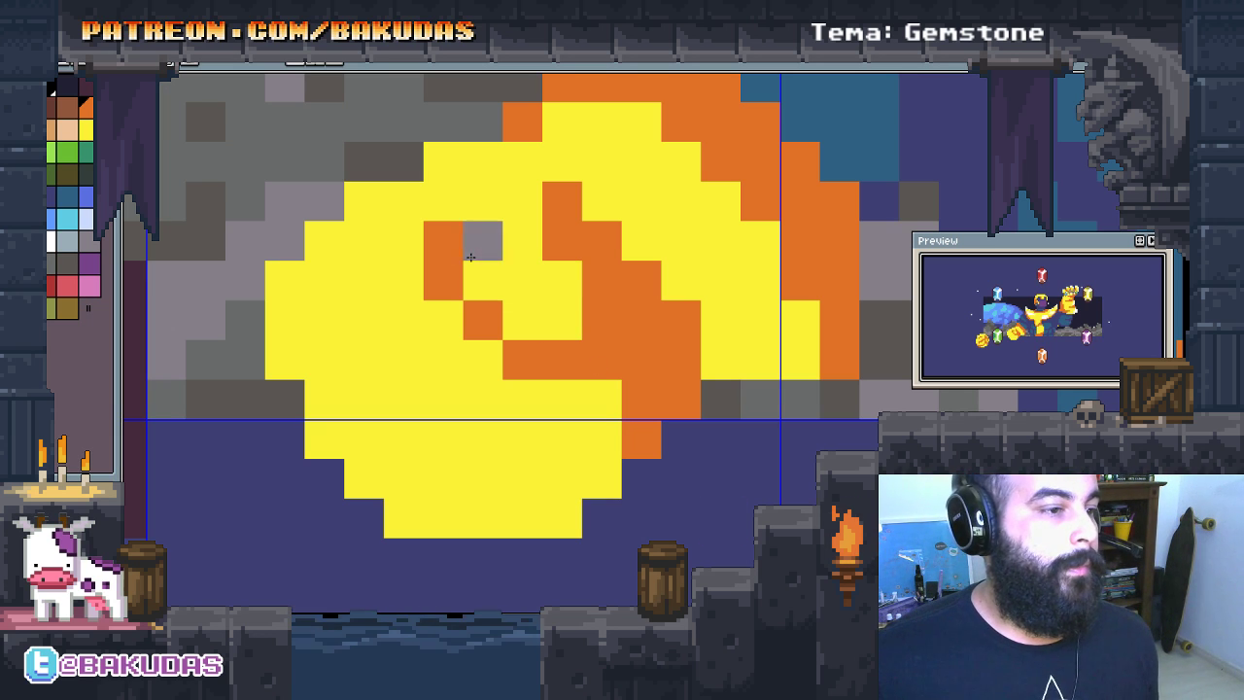
pyautogui.keyDown('alt'); pyautogui.click(536, 242); pyautogui.keyUp('alt')
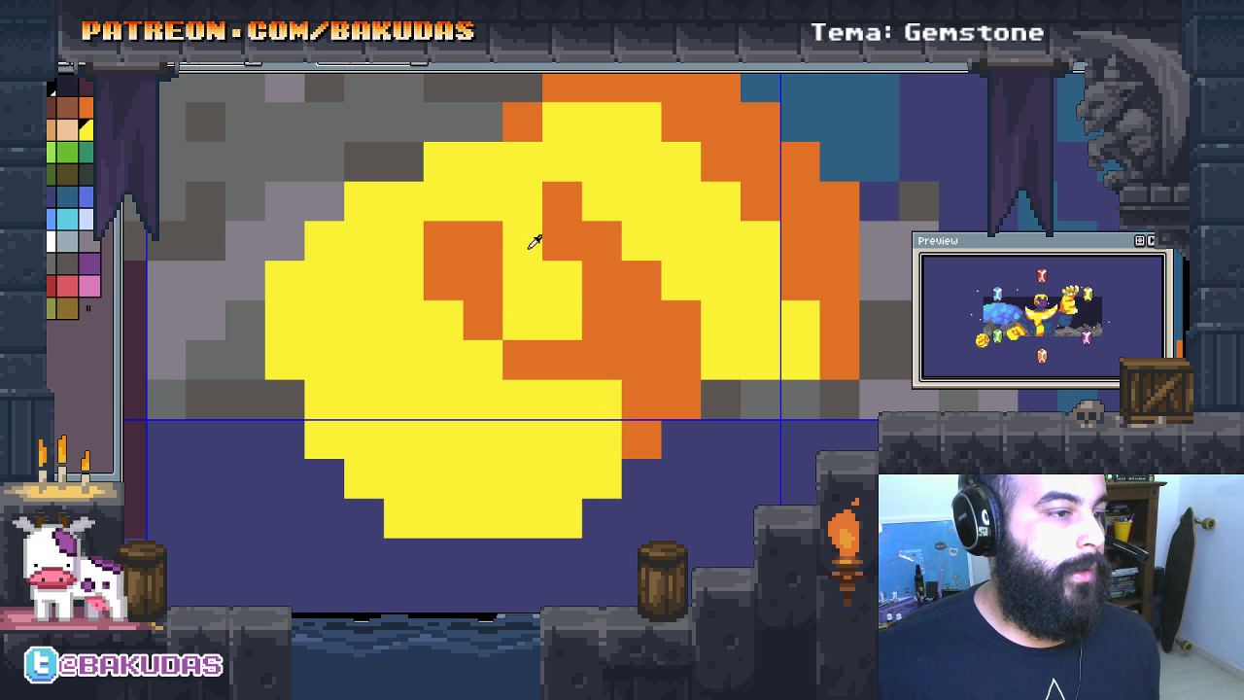
pyautogui.click(500, 253)
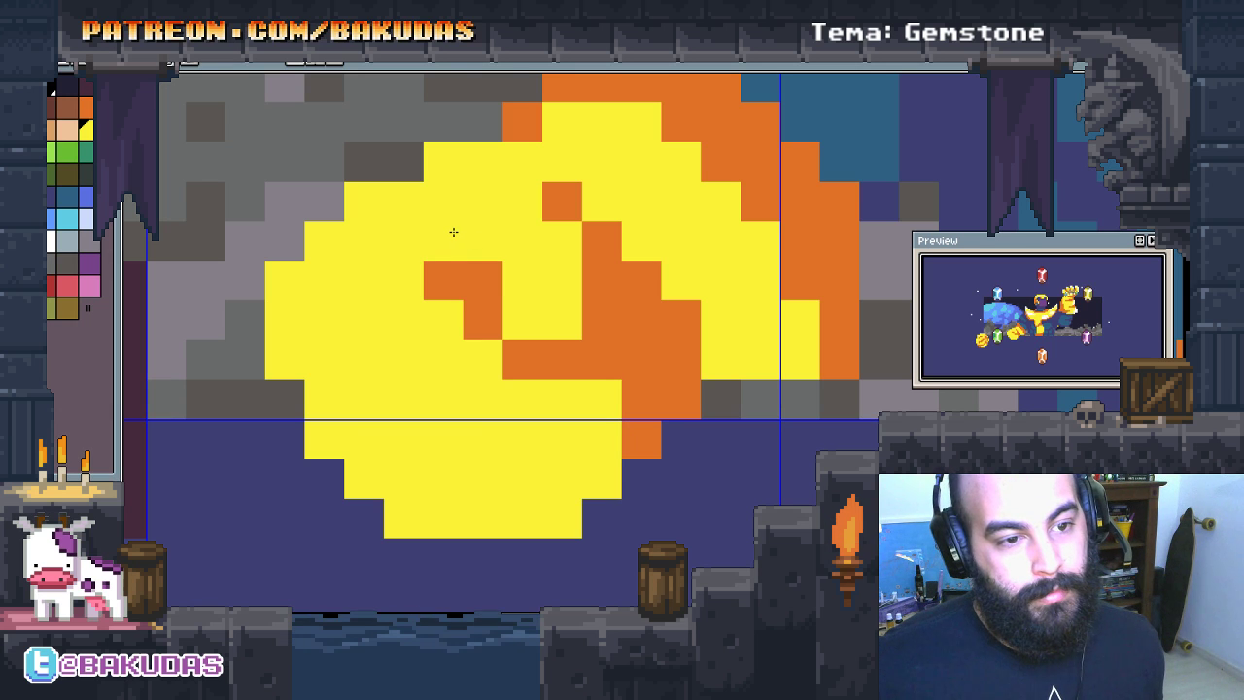
# Step: Extend the swirl's upper curve and run an orange diagonal down to its lower end
pyautogui.moveTo(602, 320); pyautogui.dragTo(608, 340)
pyautogui.keyDown('alt'); pyautogui.click(607, 300); pyautogui.keyUp('alt')
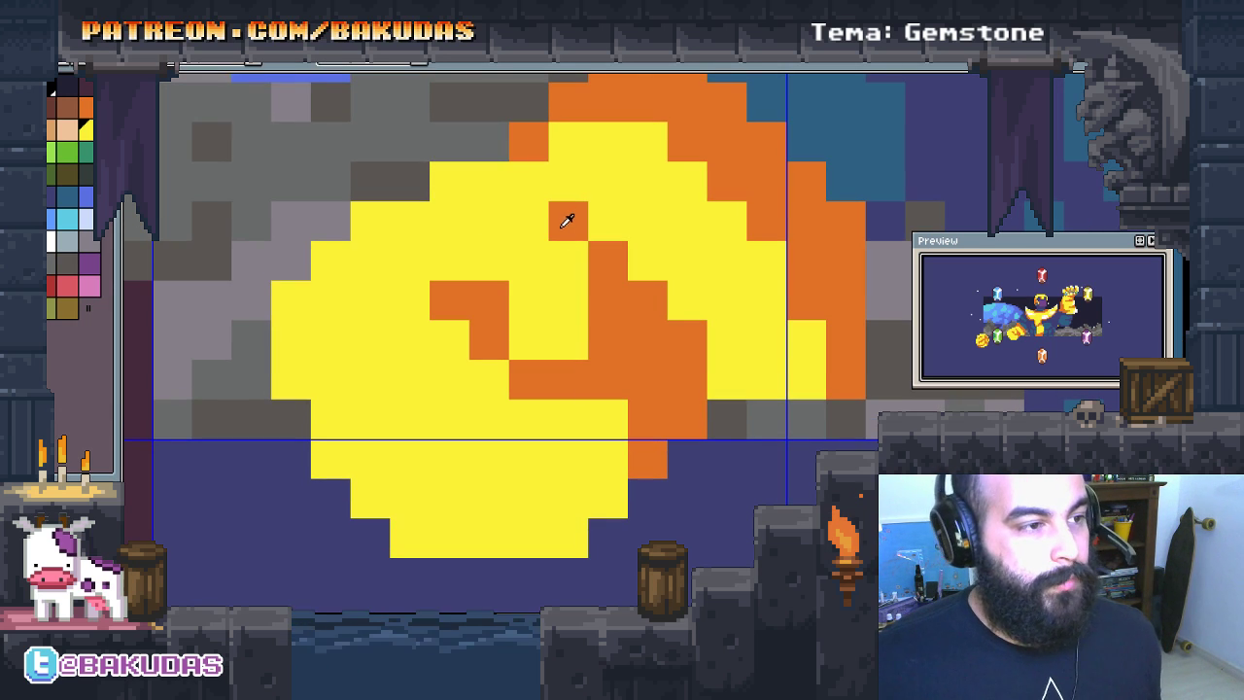
pyautogui.click(543, 175)
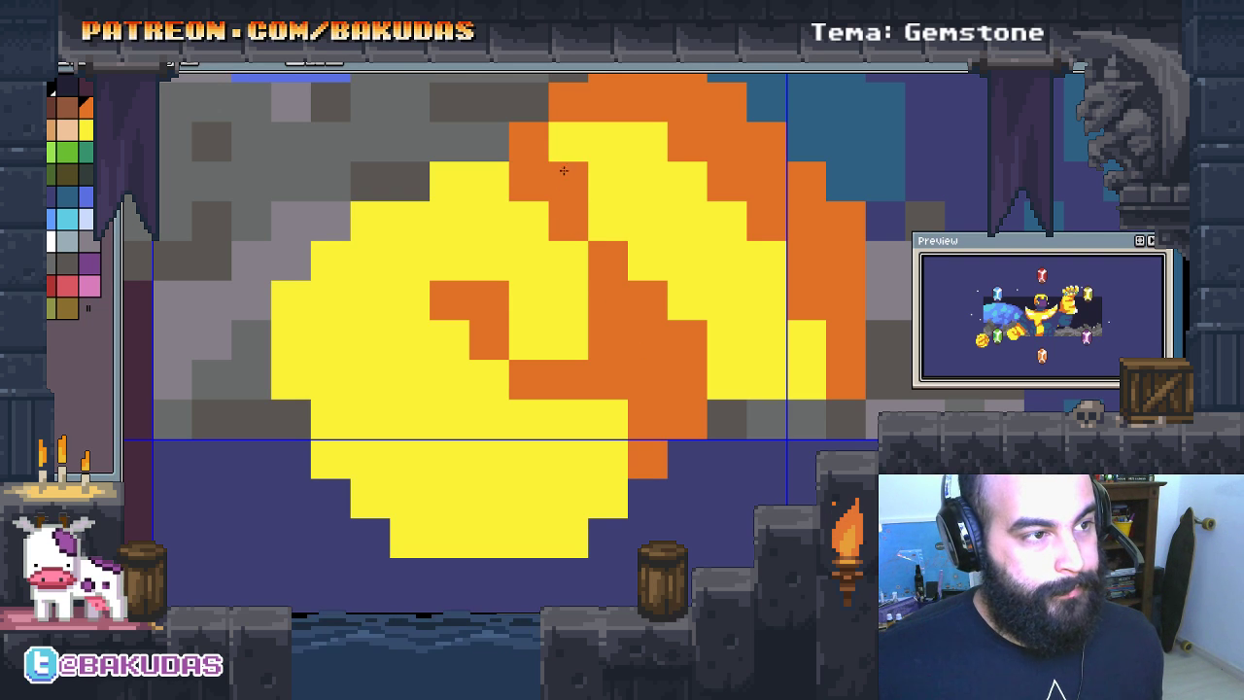
pyautogui.click(567, 145)
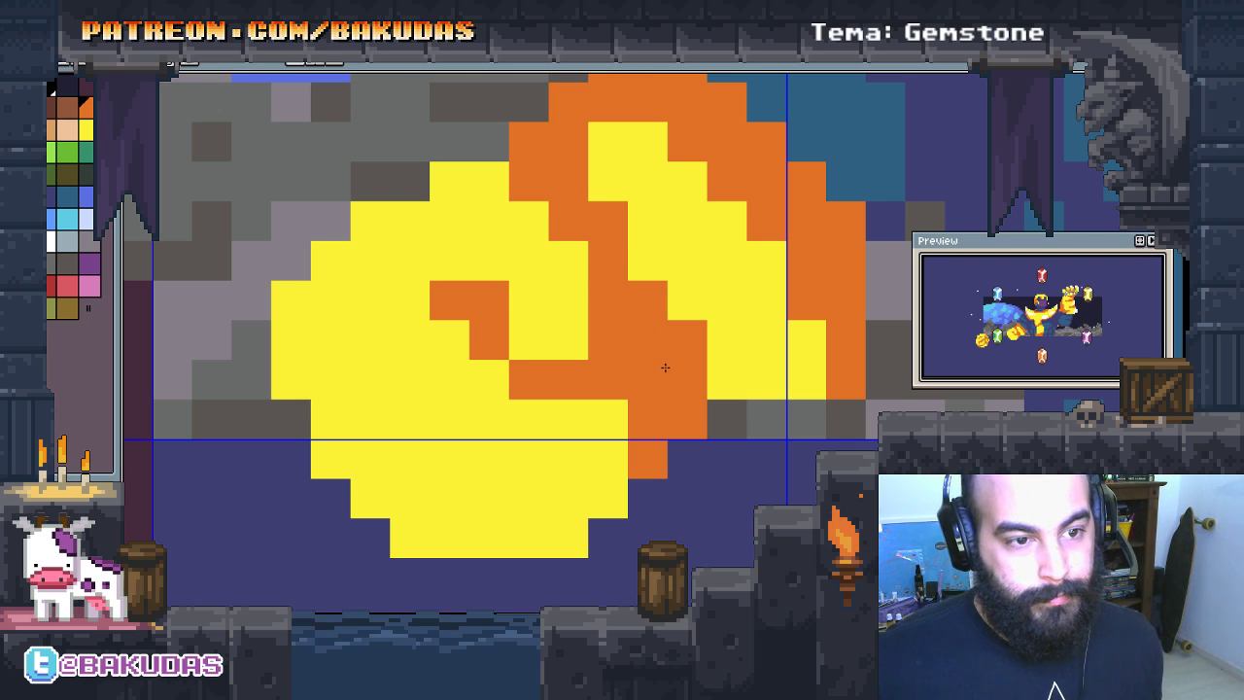
pyautogui.moveTo(582, 190)
pyautogui.mouseDown()
pyautogui.moveTo(681, 342)
pyautogui.moveTo(687, 418)
pyautogui.mouseUp()
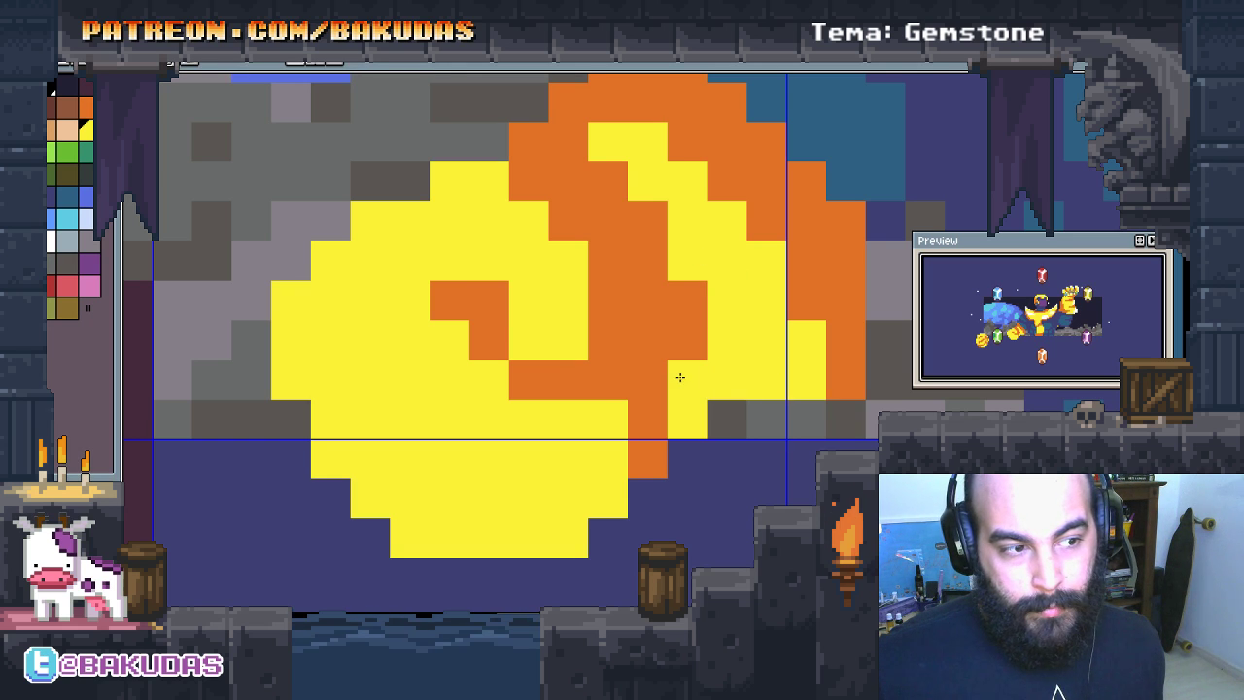
pyautogui.press('x')
pyautogui.click(680, 379)
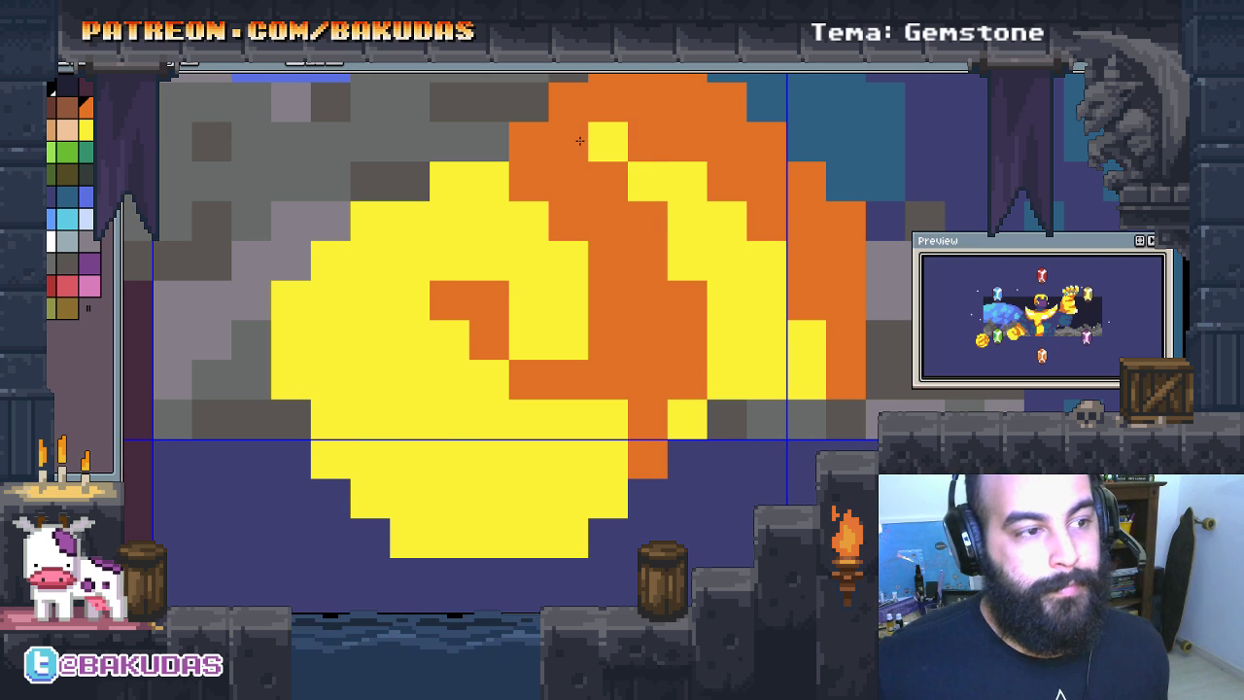
pyautogui.click(620, 141)
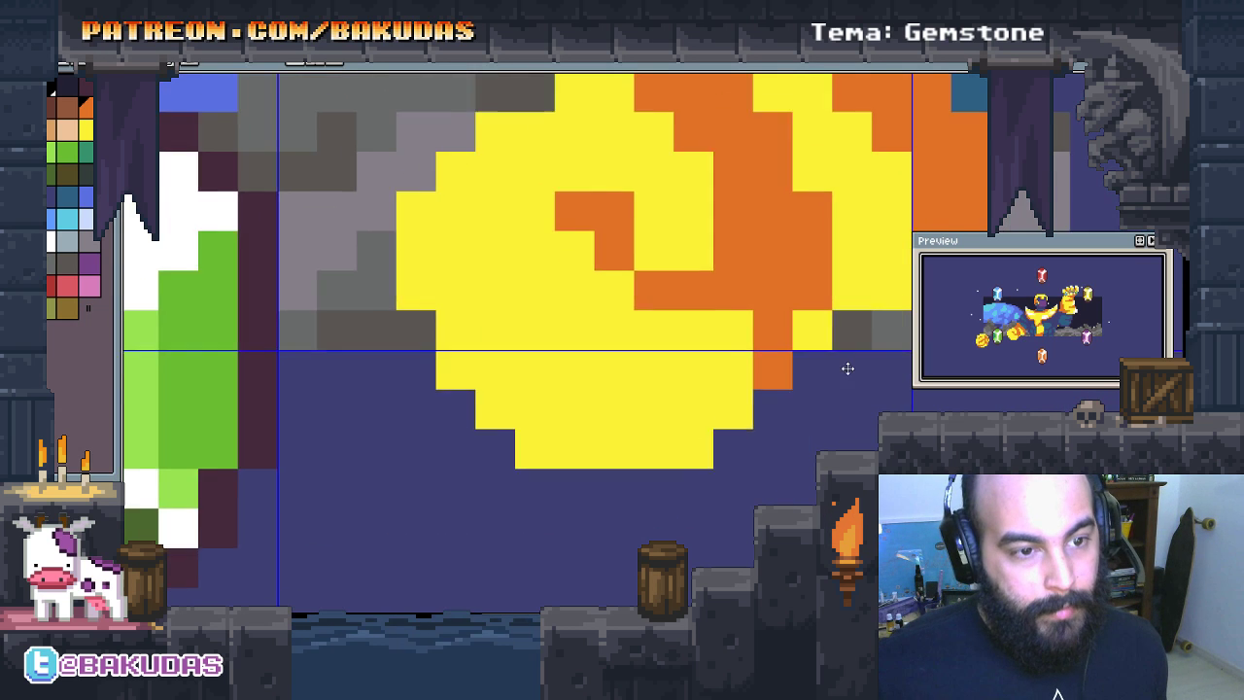
pyautogui.moveTo(727, 459); pyautogui.dragTo(772, 289)
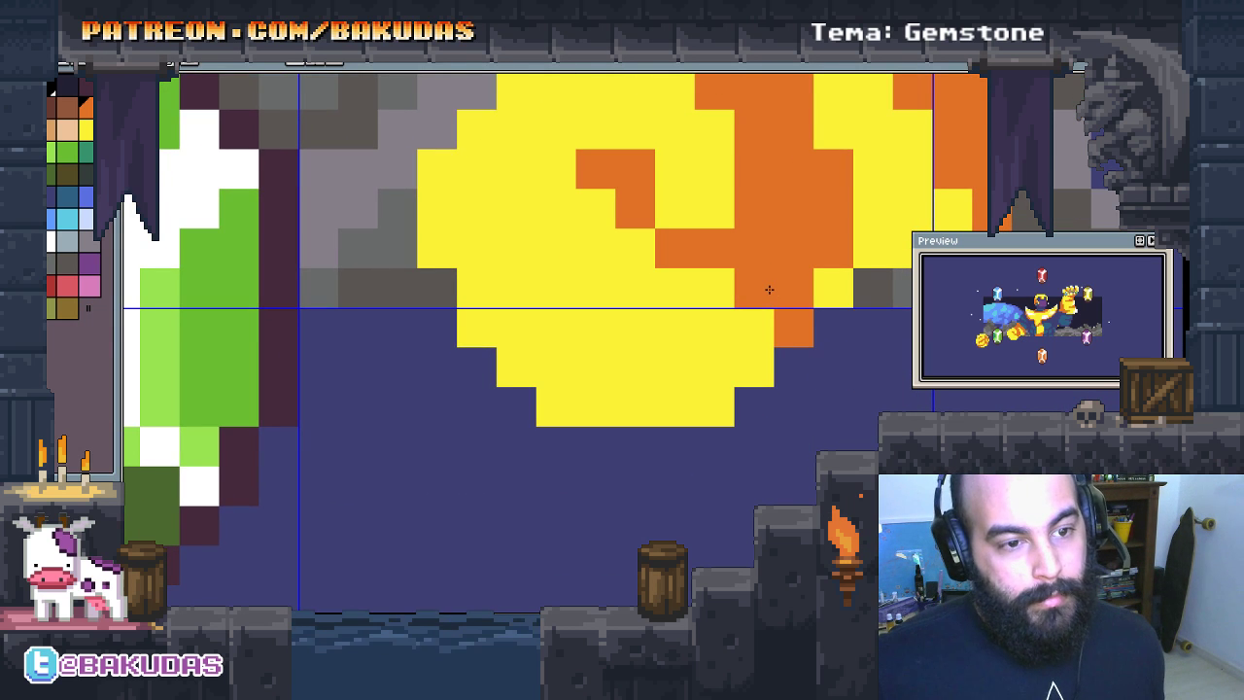
pyautogui.moveTo(769, 290); pyautogui.dragTo(733, 316)
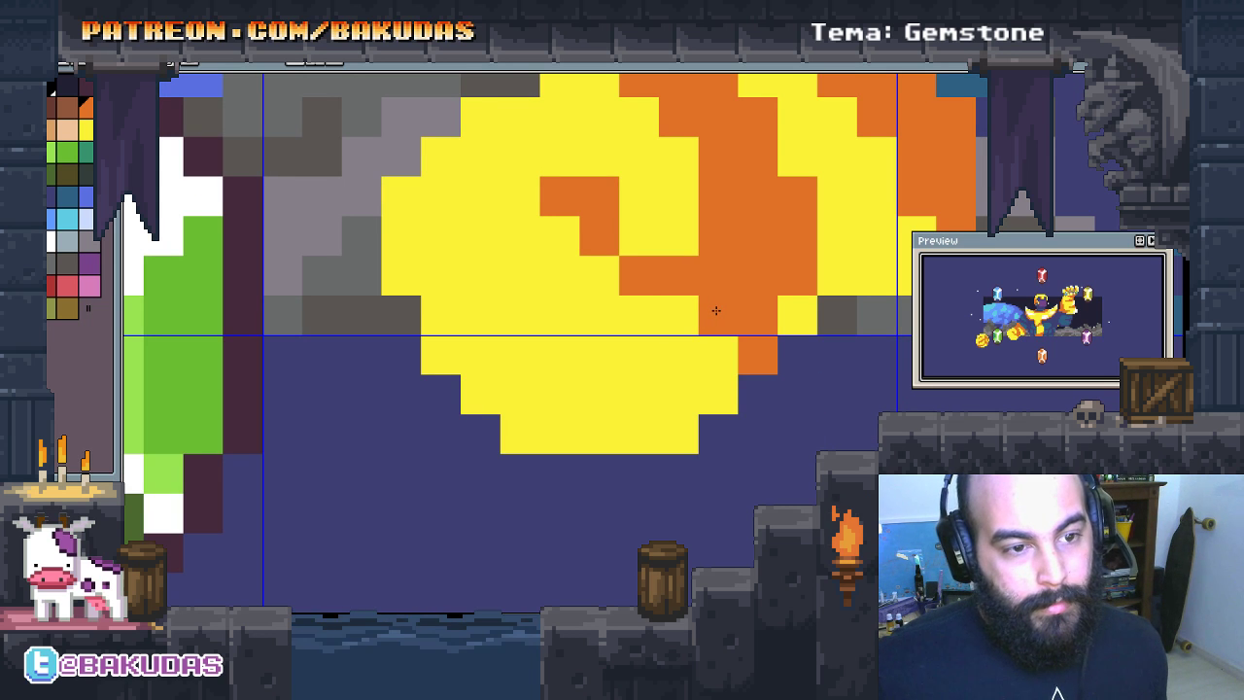
pyautogui.scroll(-2, 716, 310)
pyautogui.scroll(1, 632, 389)
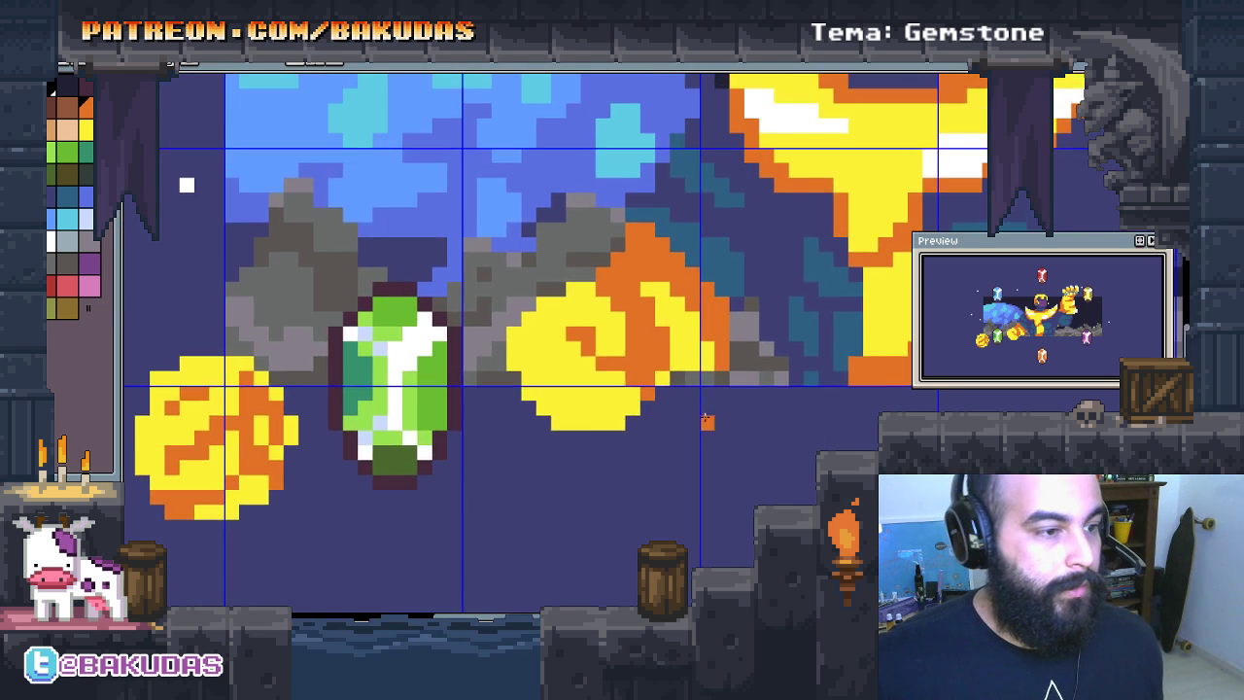
pyautogui.scroll(1, 555, 426)
pyautogui.moveTo(555, 426); pyautogui.dragTo(676, 426)
pyautogui.moveTo(525, 396); pyautogui.dragTo(586, 396)
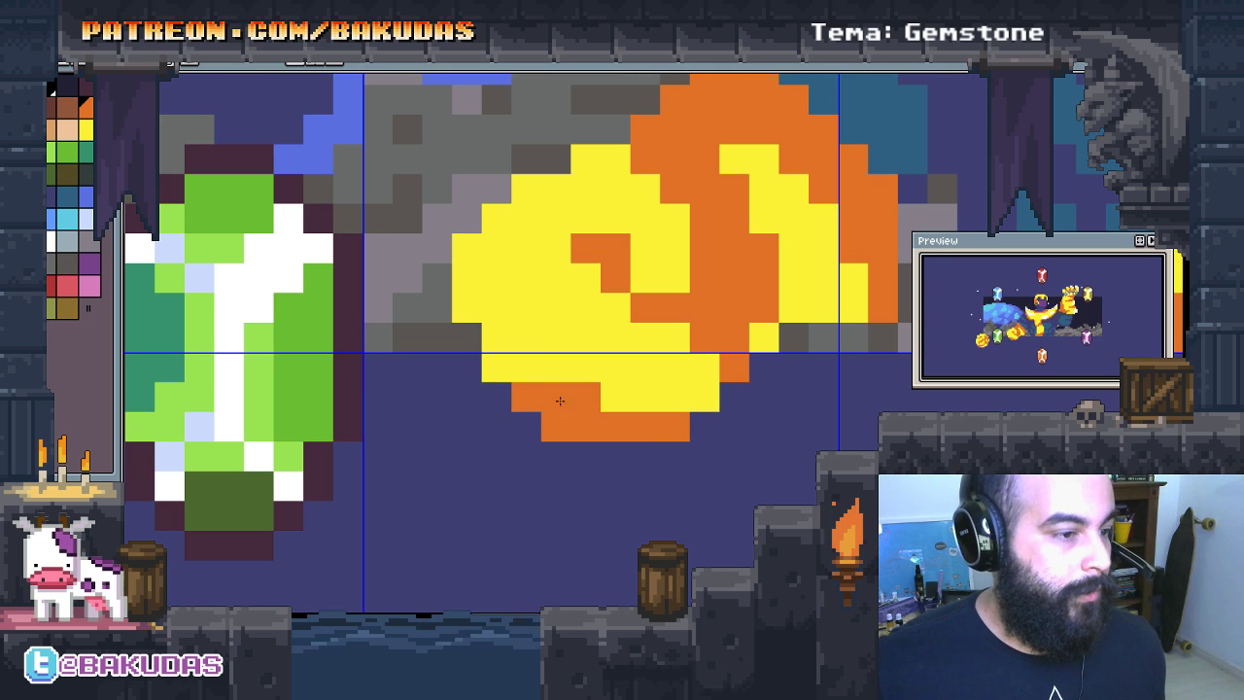
pyautogui.moveTo(466, 308); pyautogui.dragTo(492, 374)
pyautogui.click(497, 338)
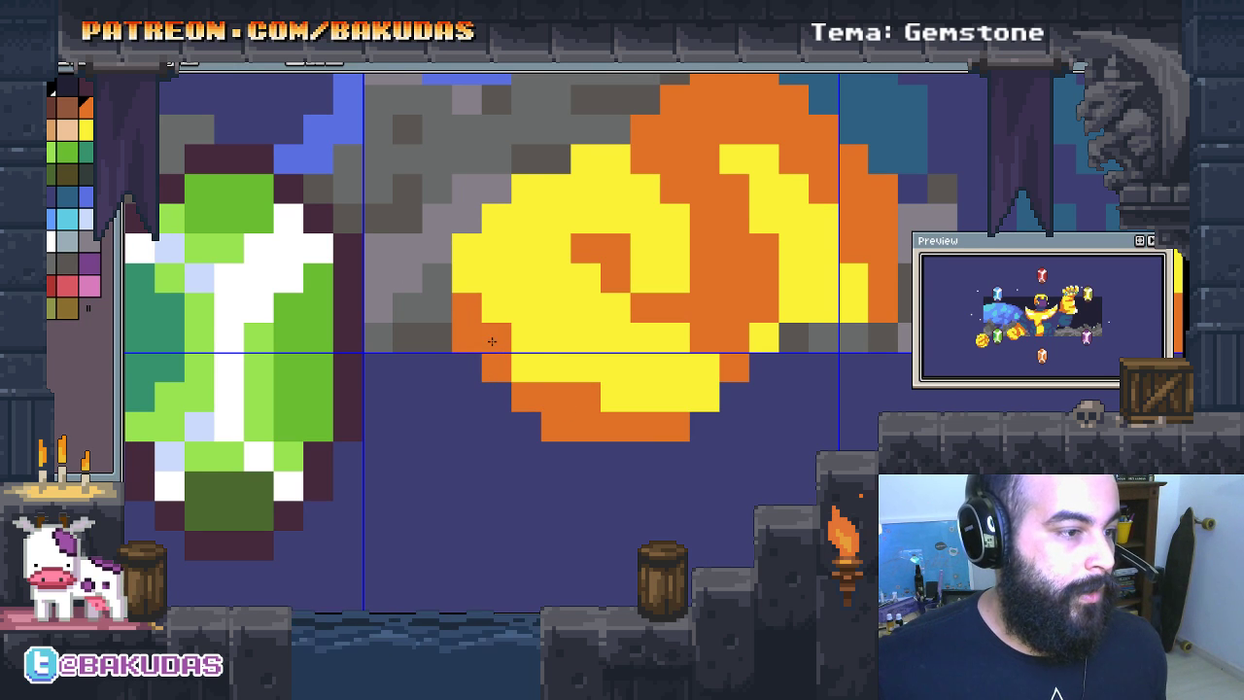
pyautogui.click(467, 281)
pyautogui.click(466, 250)
pyautogui.click(490, 311)
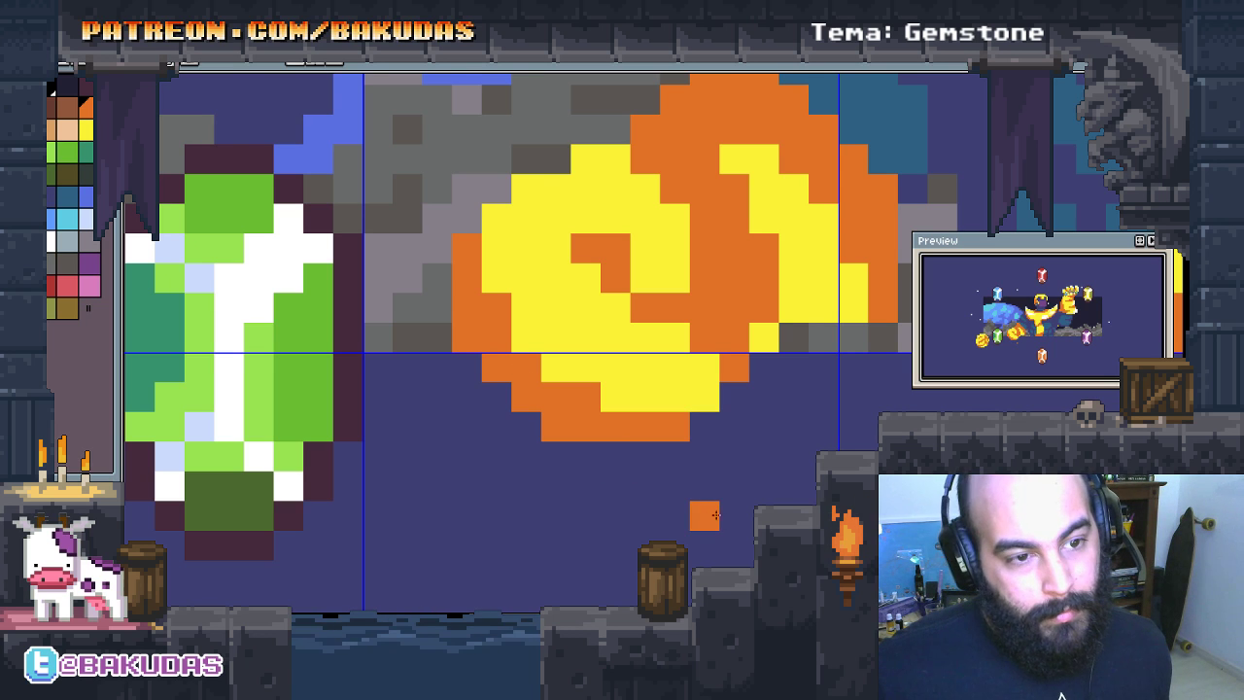
pyautogui.hotkey('ctrl', 'z')
pyautogui.hotkey('ctrl', 'z')
pyautogui.hotkey('ctrl', 'z')
pyautogui.hotkey('ctrl', 'z')
pyautogui.hotkey('ctrl', 'z')
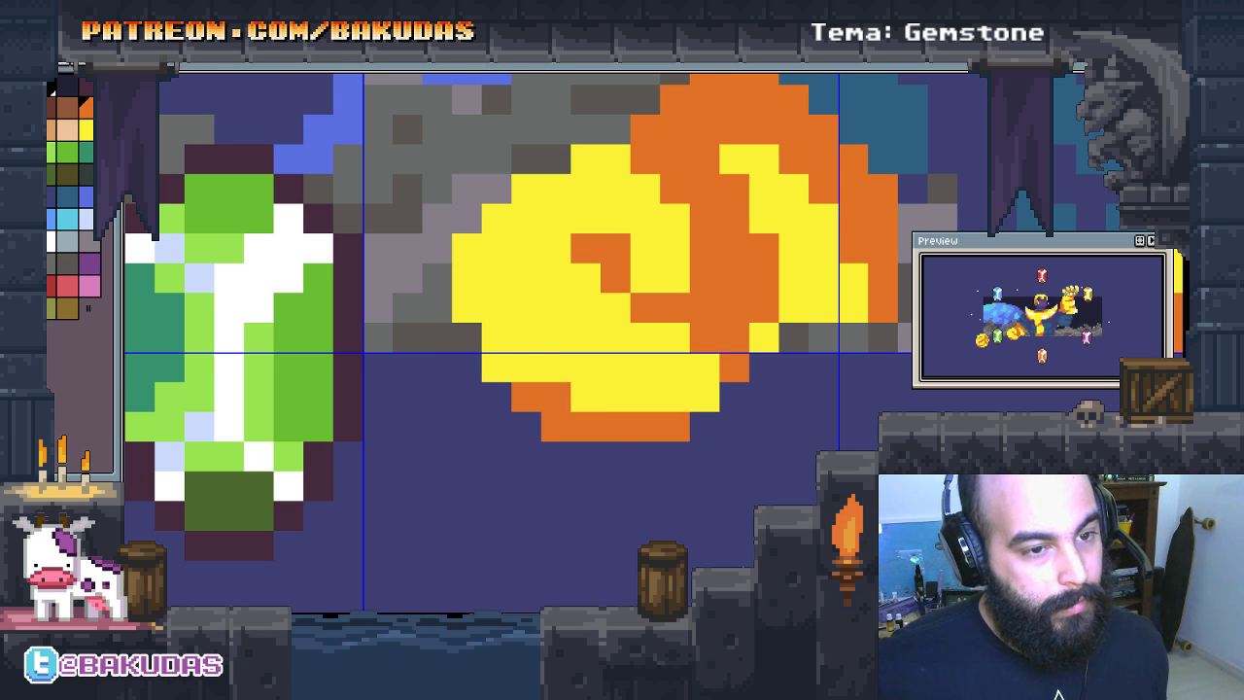
pyautogui.hotkey('ctrl', 'z')
pyautogui.hotkey('ctrl', 'z')
pyautogui.moveTo(706, 457); pyautogui.dragTo(674, 490)
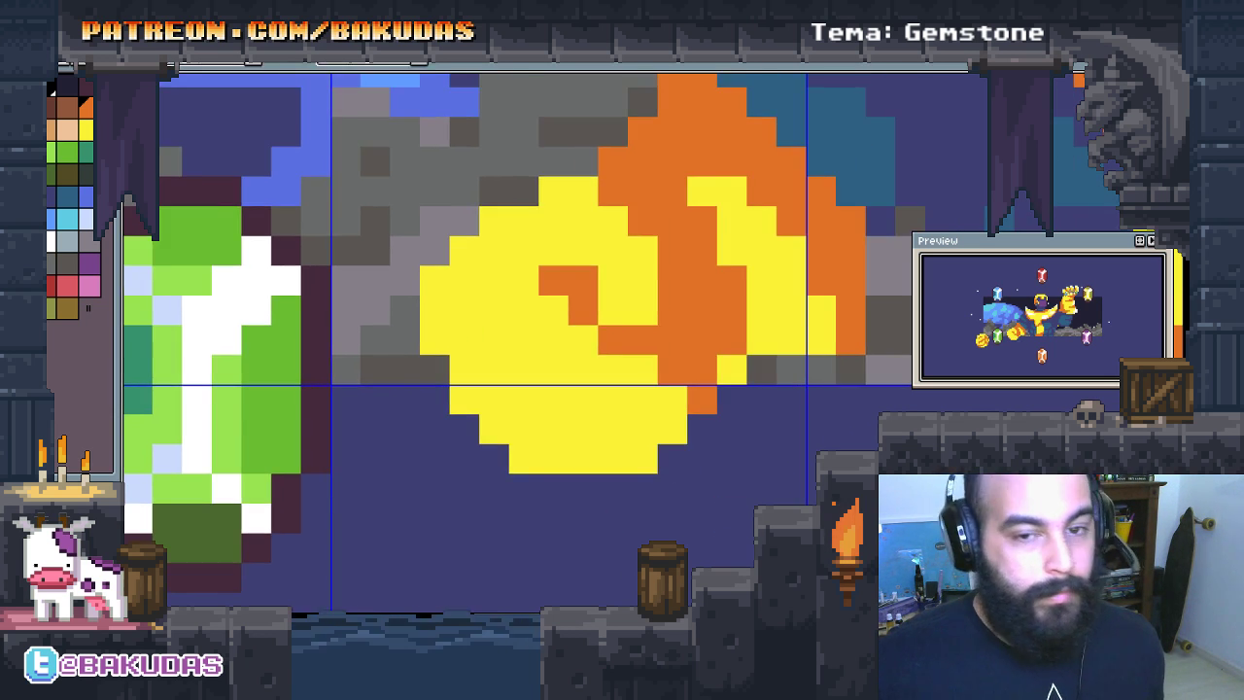
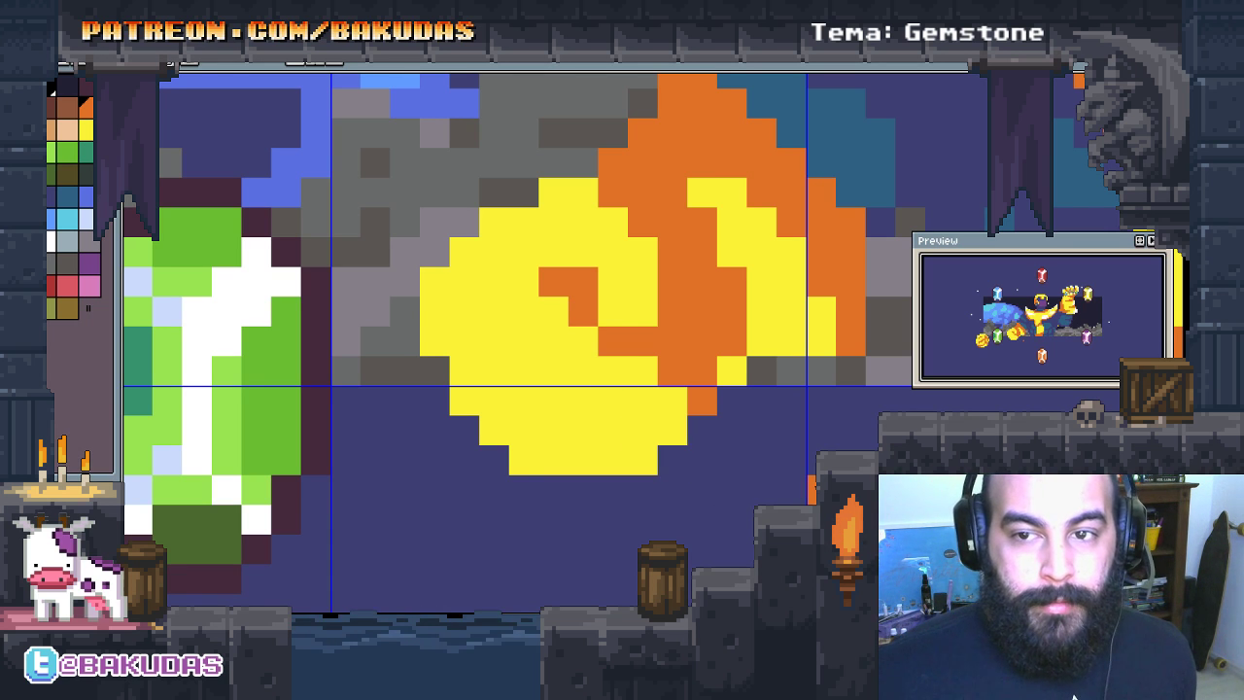
# Step: Marquee-select the stray lower-left copy of the yellow orb and delete it
pyautogui.moveTo(634, 309); pyautogui.dragTo(607, 326)
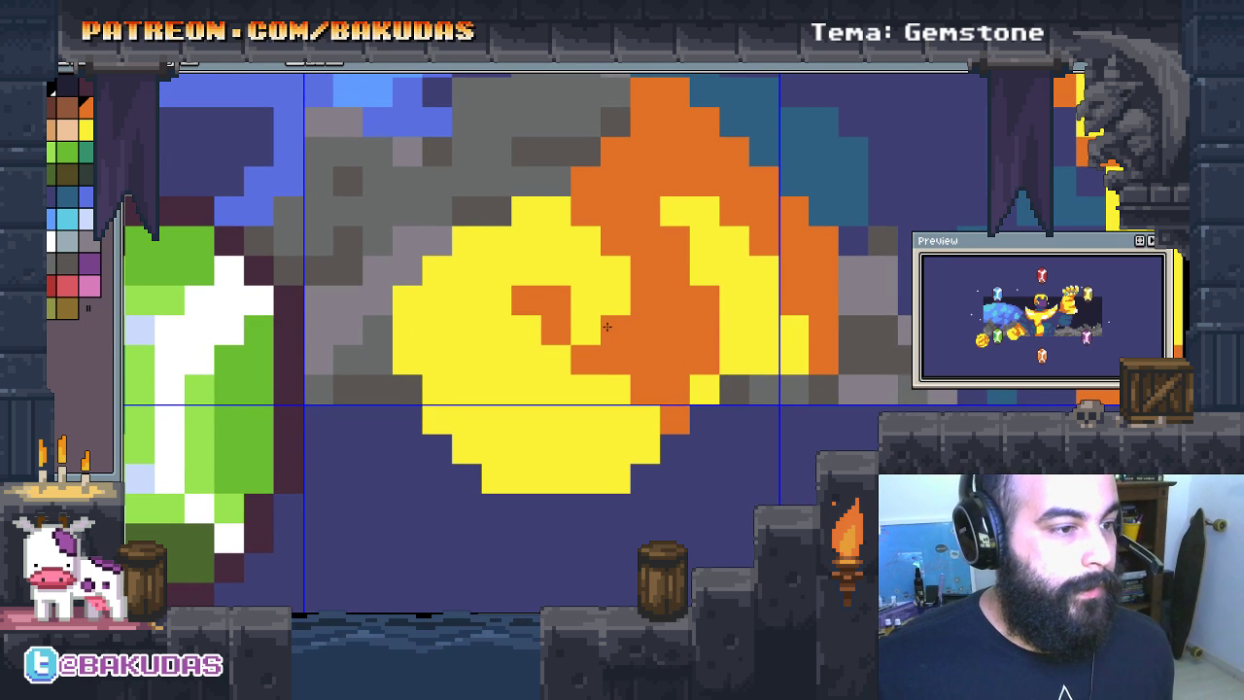
pyautogui.scroll(-2, 736, 422)
pyautogui.scroll(1, 627, 452)
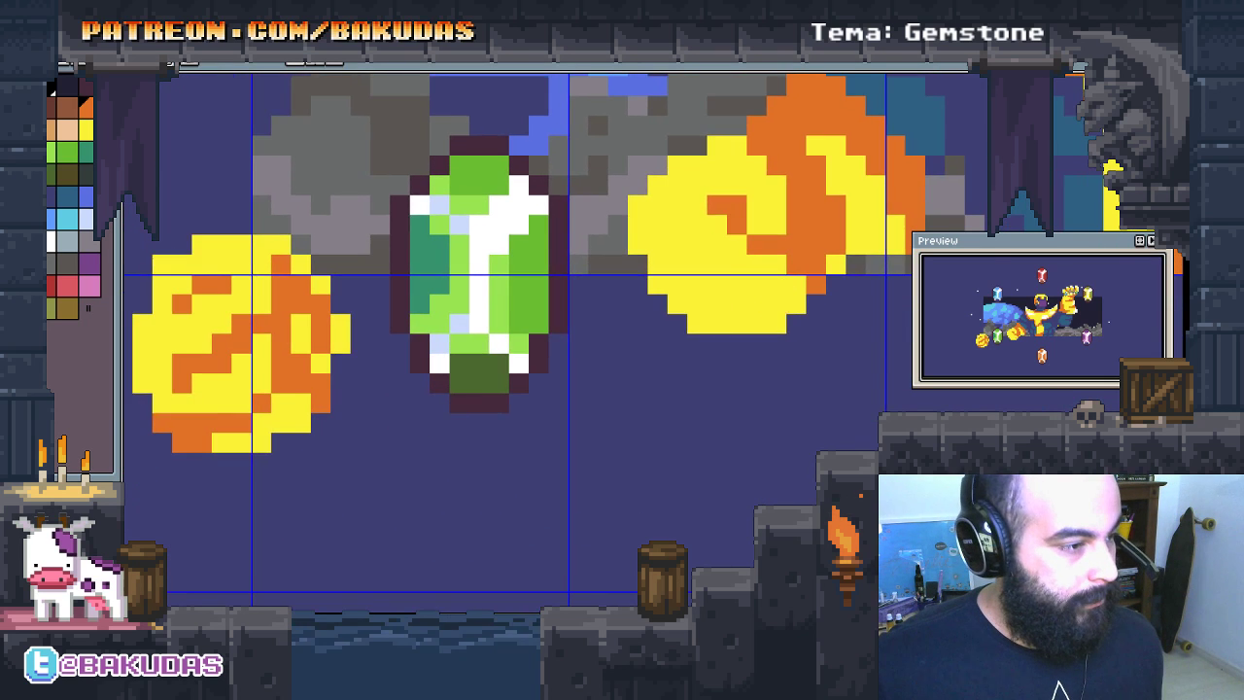
pyautogui.scroll(-1, 430, 390)
pyautogui.moveTo(363, 459); pyautogui.dragTo(175, 242)
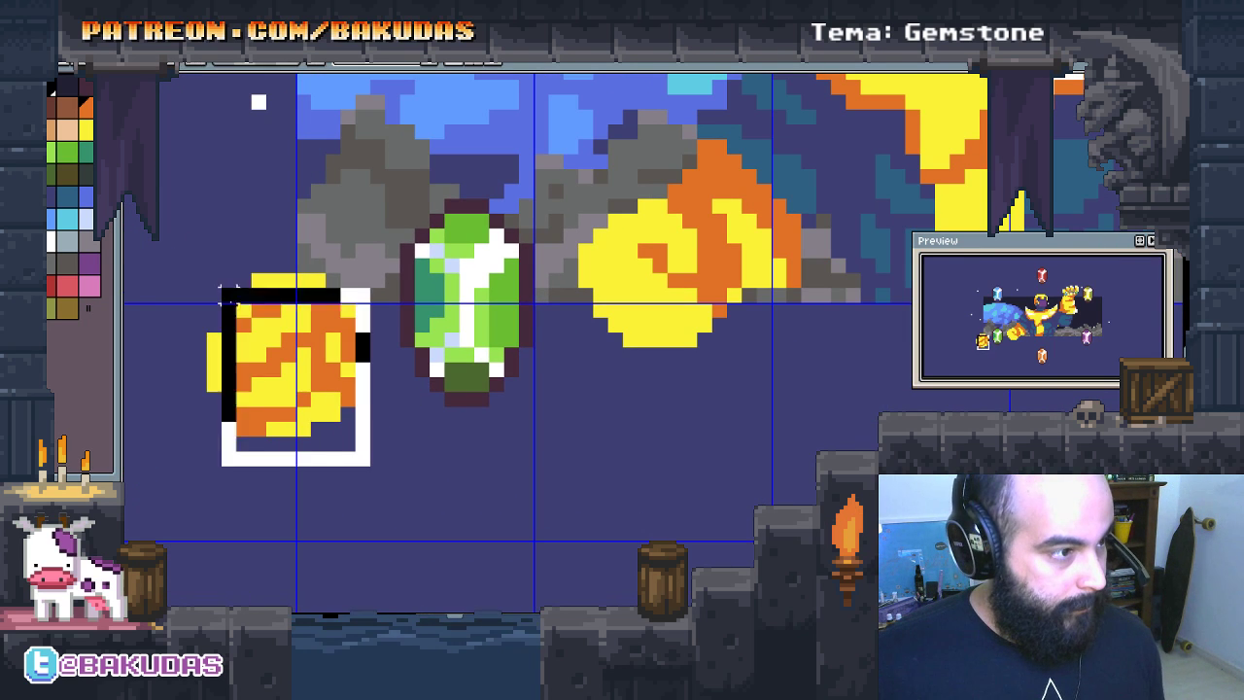
pyautogui.moveTo(351, 358)
pyautogui.mouseDown()
pyautogui.moveTo(838, 418)
pyautogui.moveTo(702, 511)
pyautogui.moveTo(569, 386)
pyautogui.moveTo(632, 562)
pyautogui.moveTo(729, 523)
pyautogui.mouseUp()
pyautogui.press('Delete')
# Step: Pick orange and paint swirl pixels and a diagonal line across the remaining orb
pyautogui.scroll(3, 465, 427)
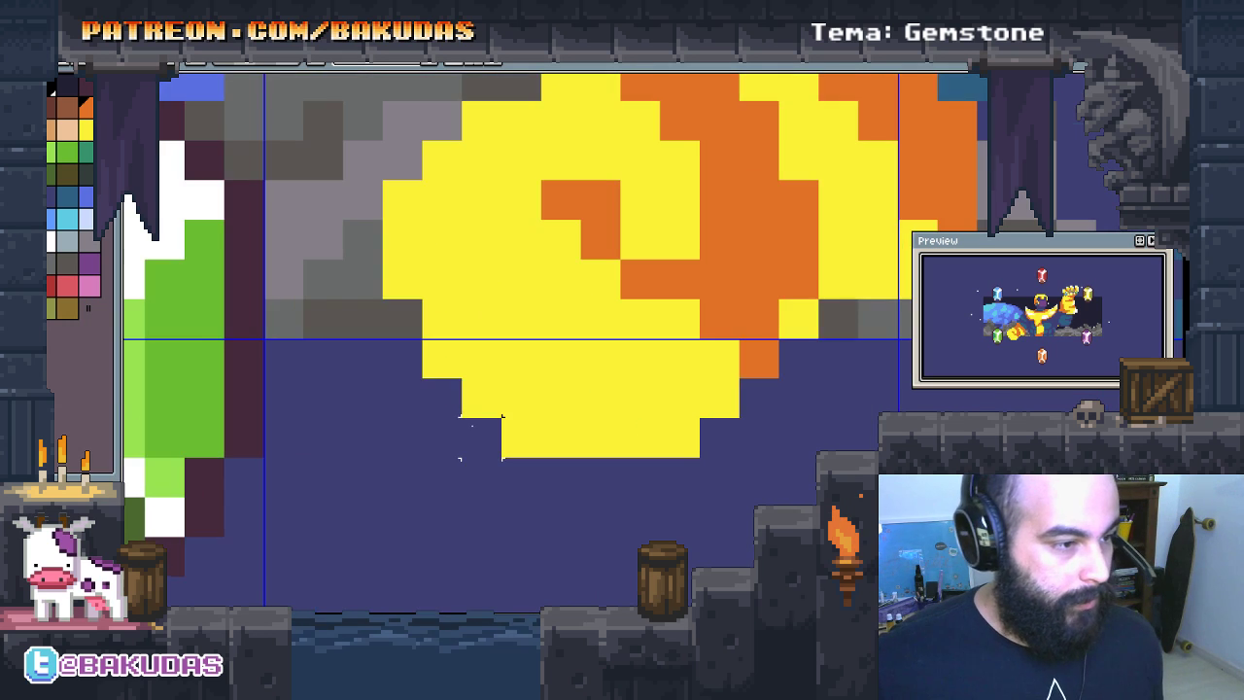
pyautogui.scroll(2, 480, 438)
pyautogui.keyDown('alt'); pyautogui.click(727, 320); pyautogui.keyUp('alt')
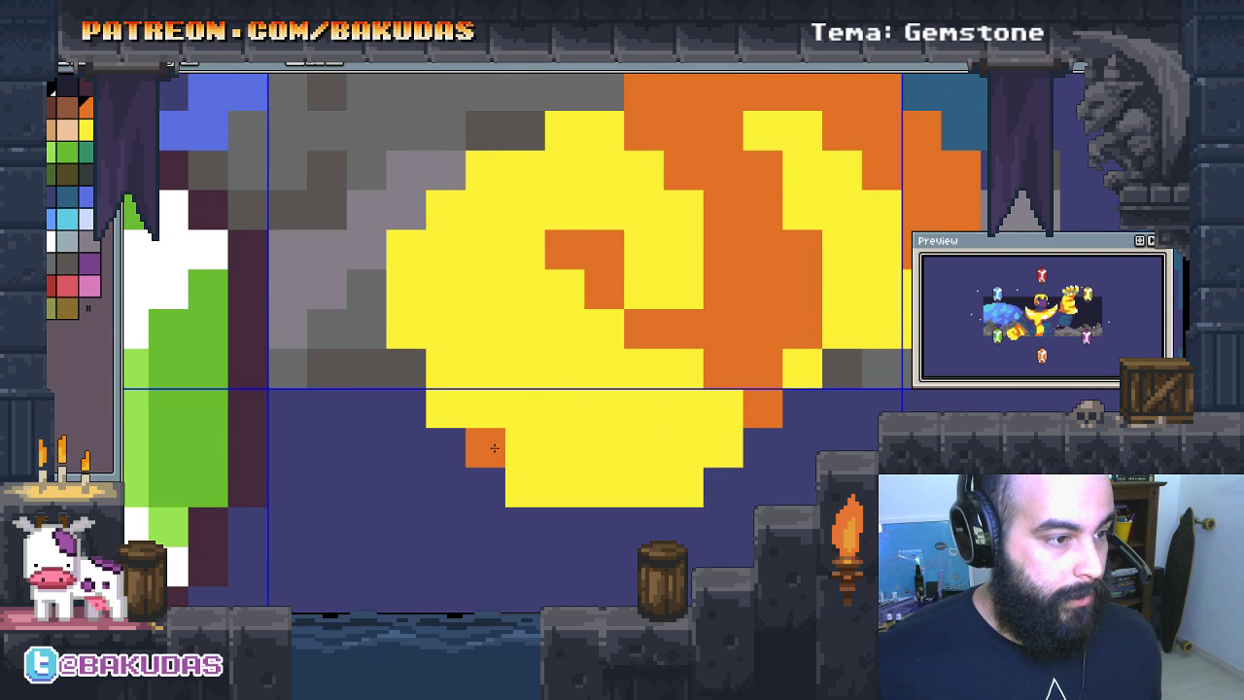
pyautogui.click(524, 447)
pyautogui.click(563, 409)
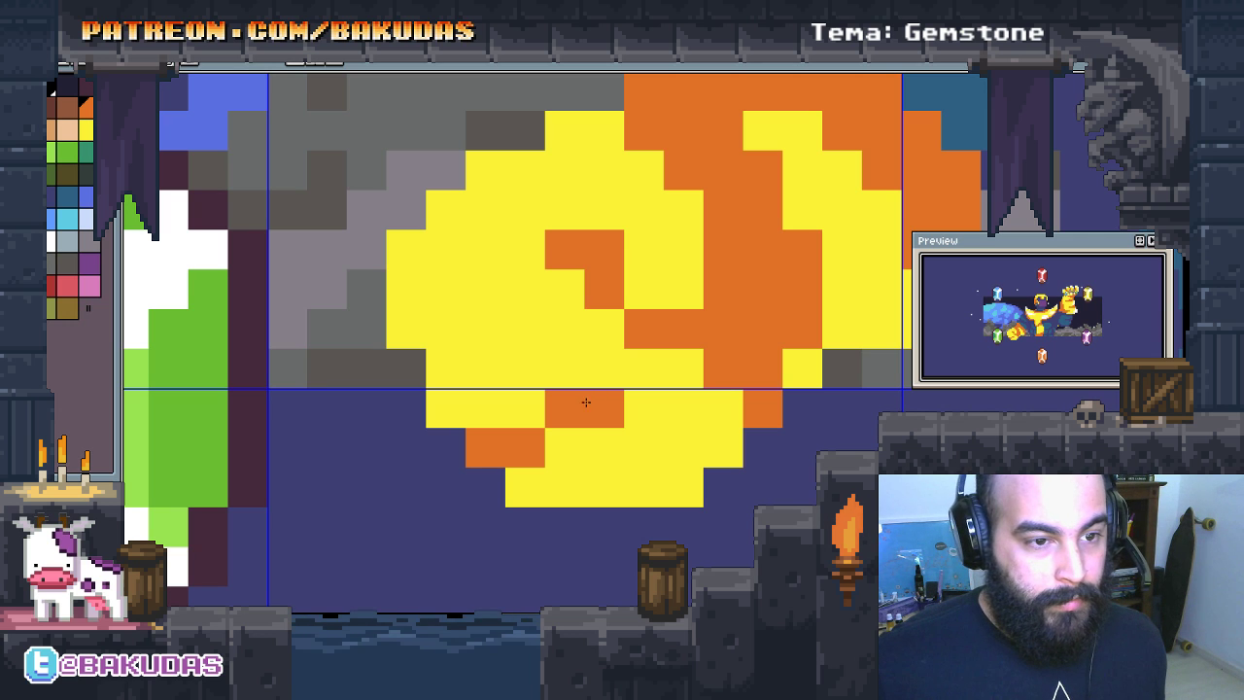
pyautogui.hotkey('ctrl', 'z')
pyautogui.hotkey('ctrl', 'z')
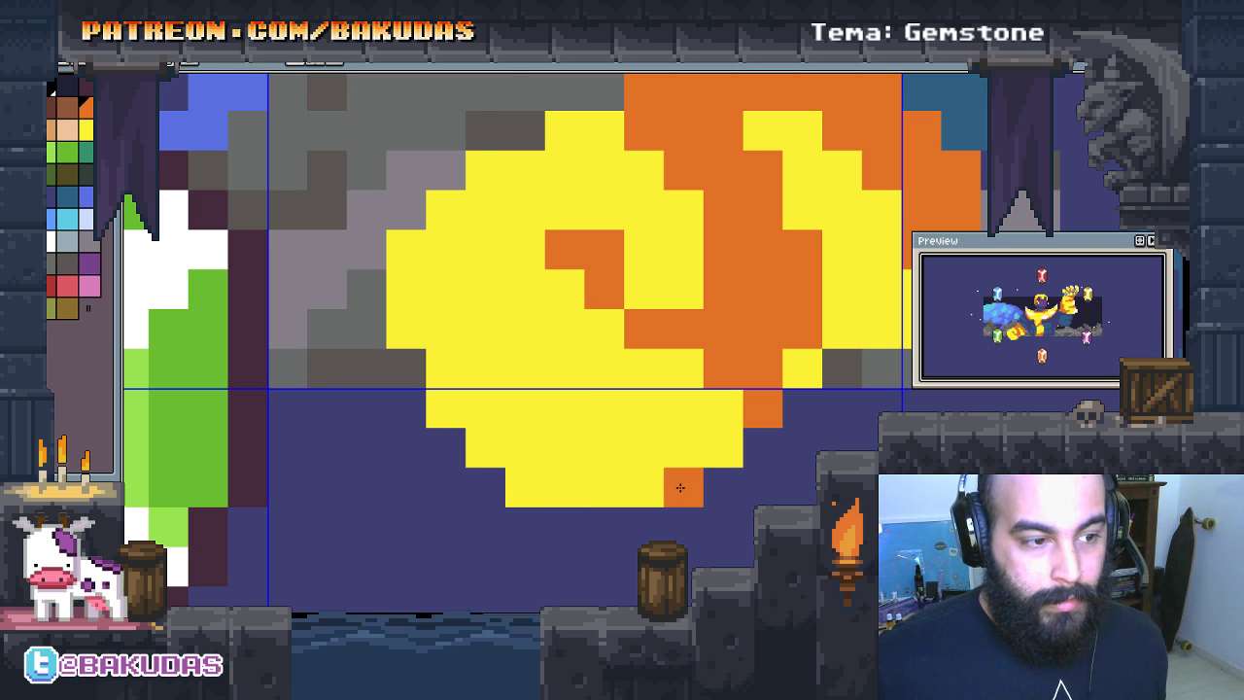
pyautogui.click(684, 485)
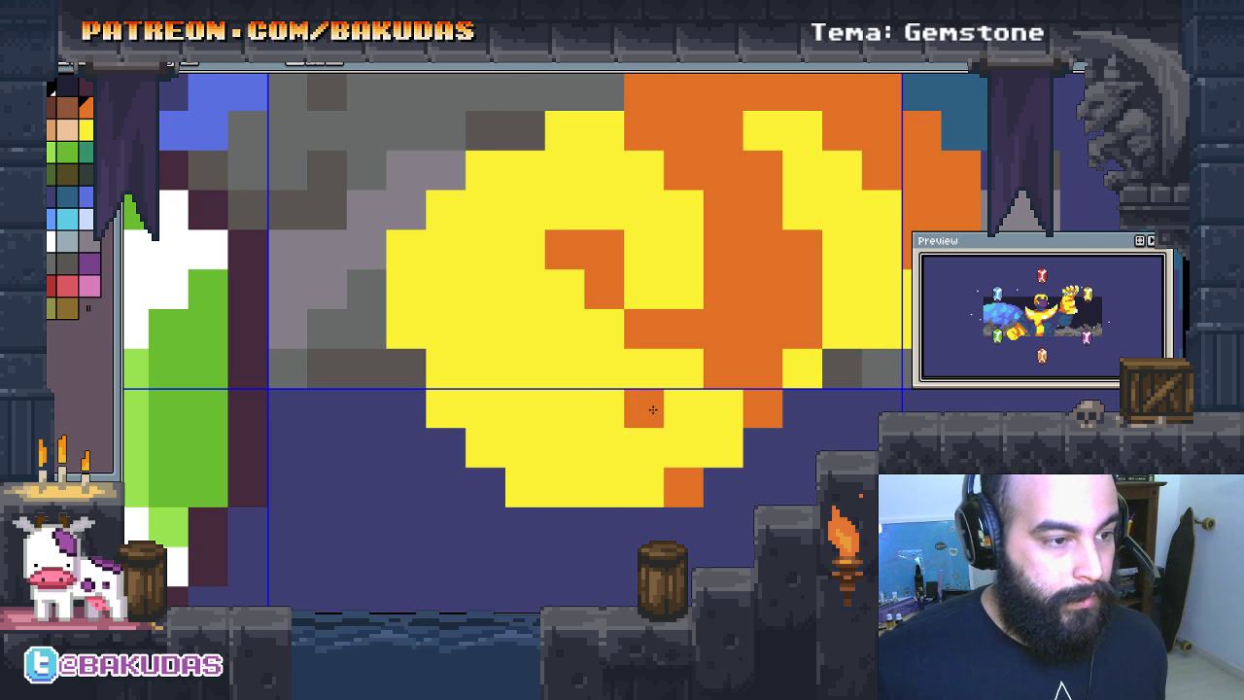
pyautogui.moveTo(633, 409); pyautogui.dragTo(604, 409)
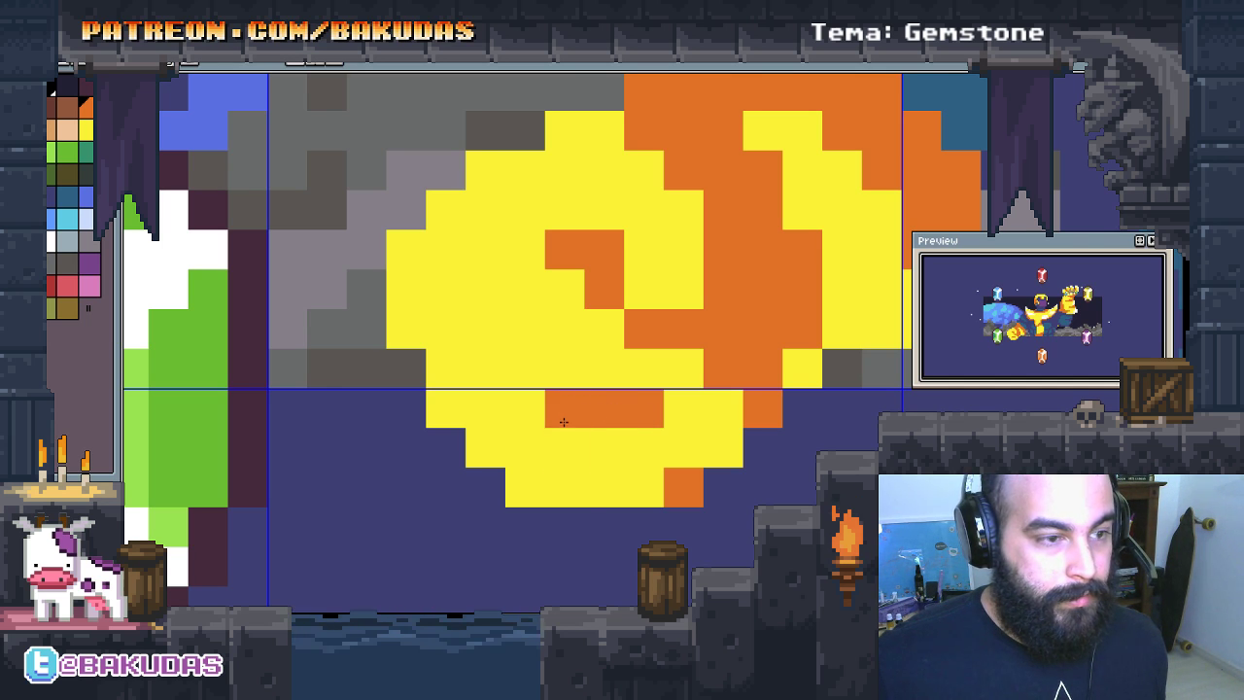
pyautogui.moveTo(537, 335); pyautogui.dragTo(442, 402)
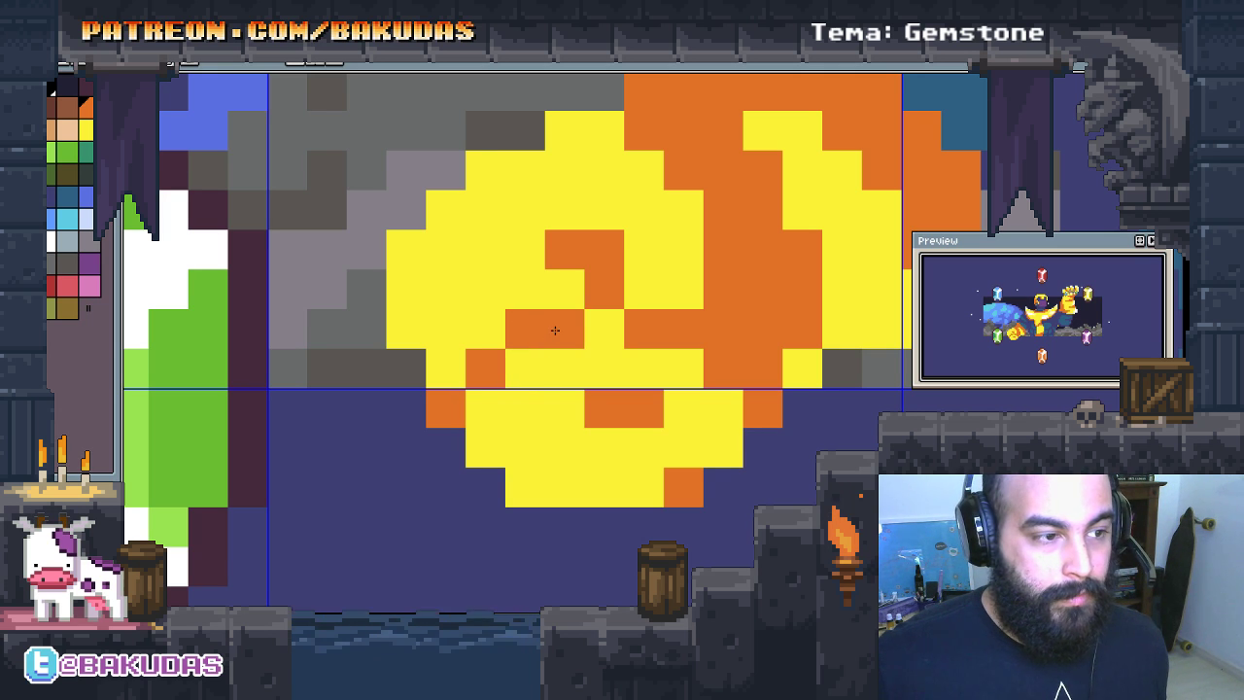
pyautogui.click(525, 447)
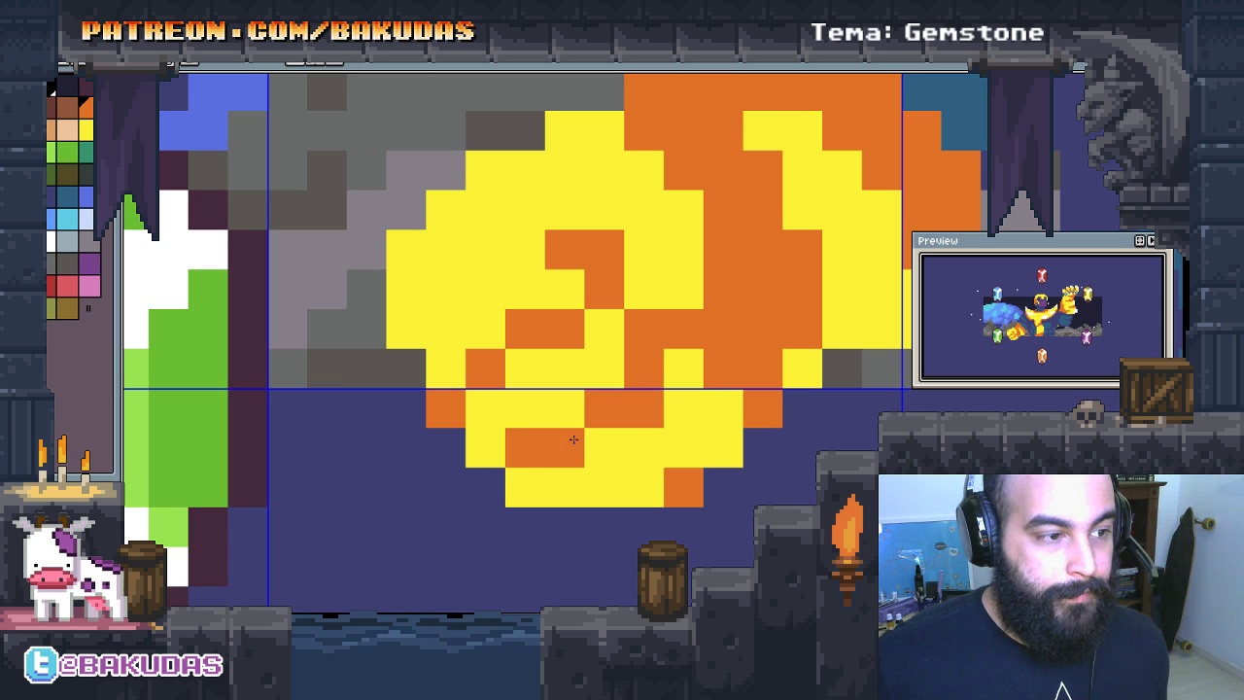
pyautogui.click(522, 437)
# Step: Swap colours and touch up swirl pixels, undoing stray orange and yellow dots
pyautogui.press('x')
pyautogui.click(529, 473)
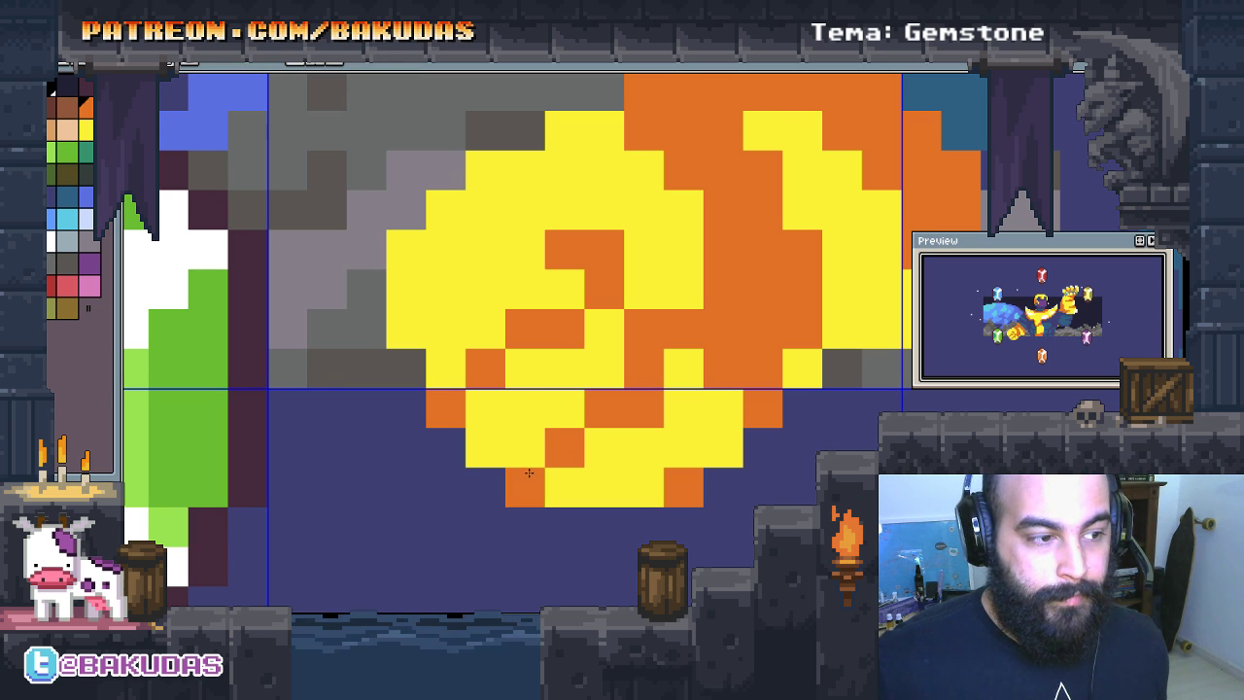
pyautogui.click(692, 566)
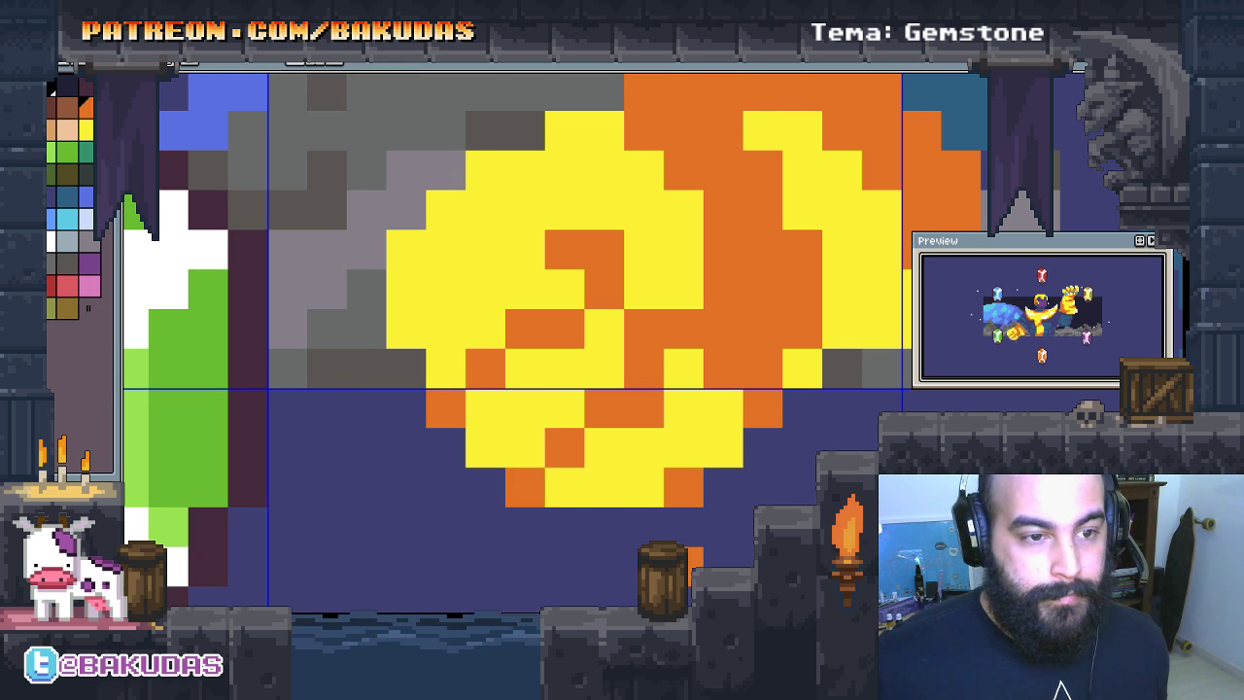
pyautogui.hotkey('ctrl', 'z')
pyautogui.click(683, 486)
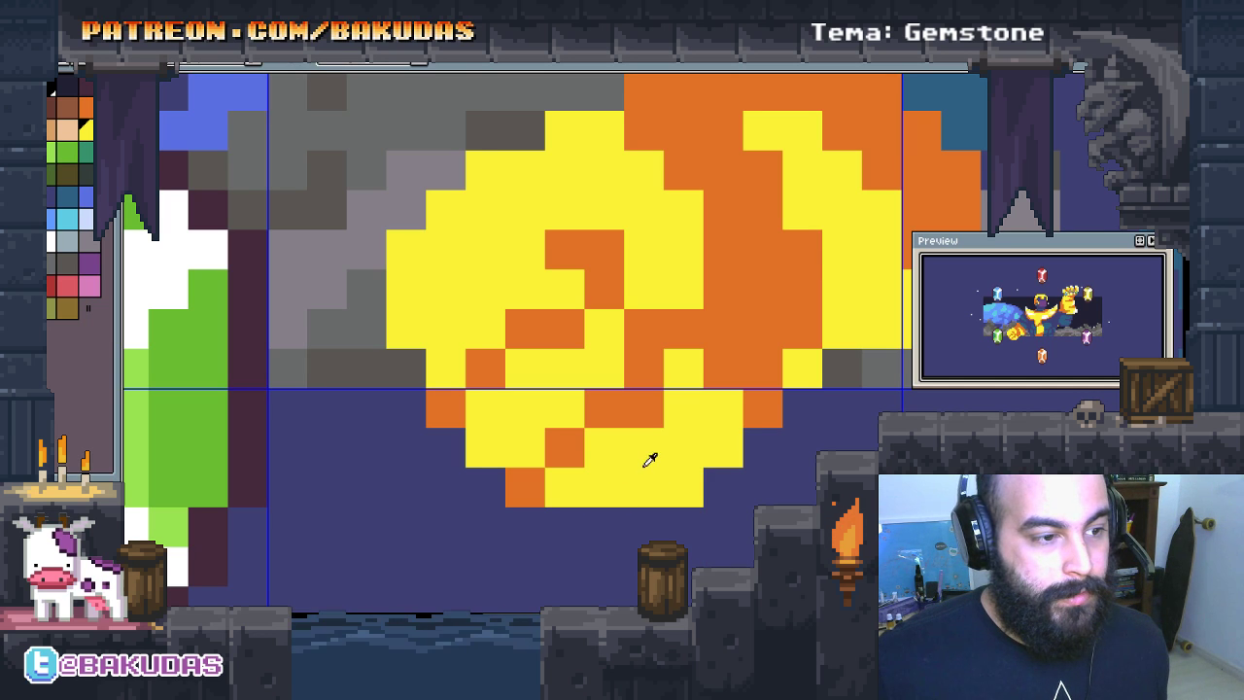
pyautogui.click(654, 402)
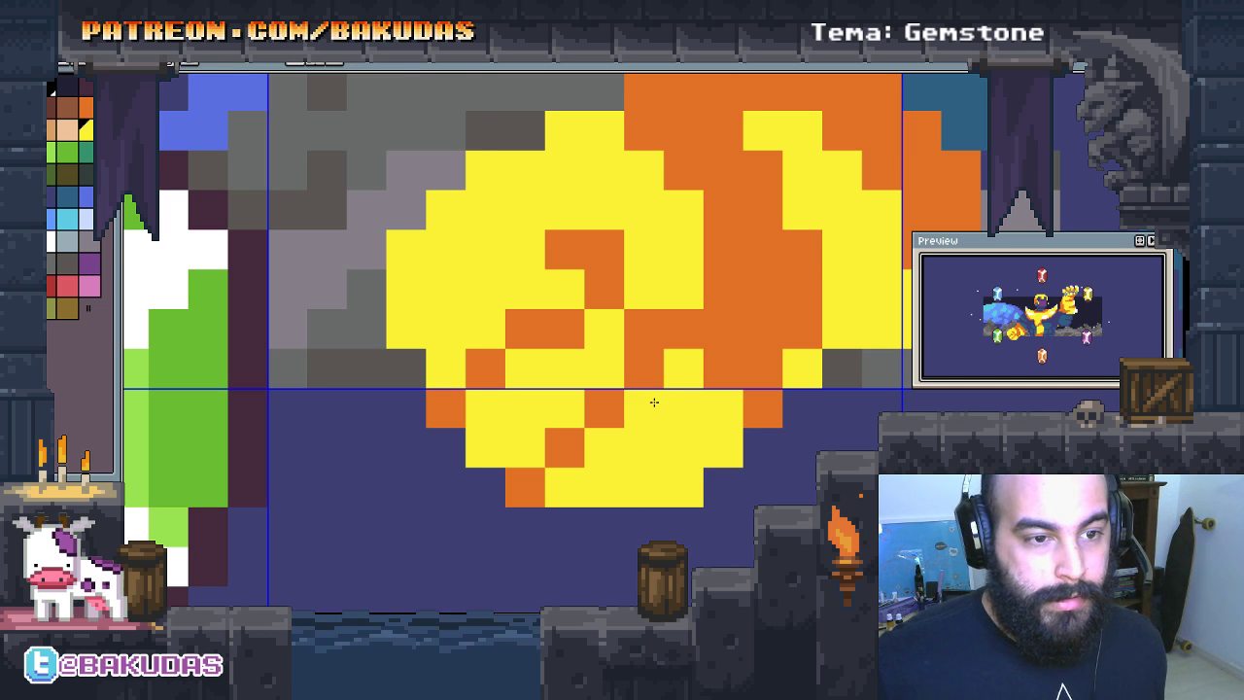
pyautogui.hotkey('ctrl', 'z')
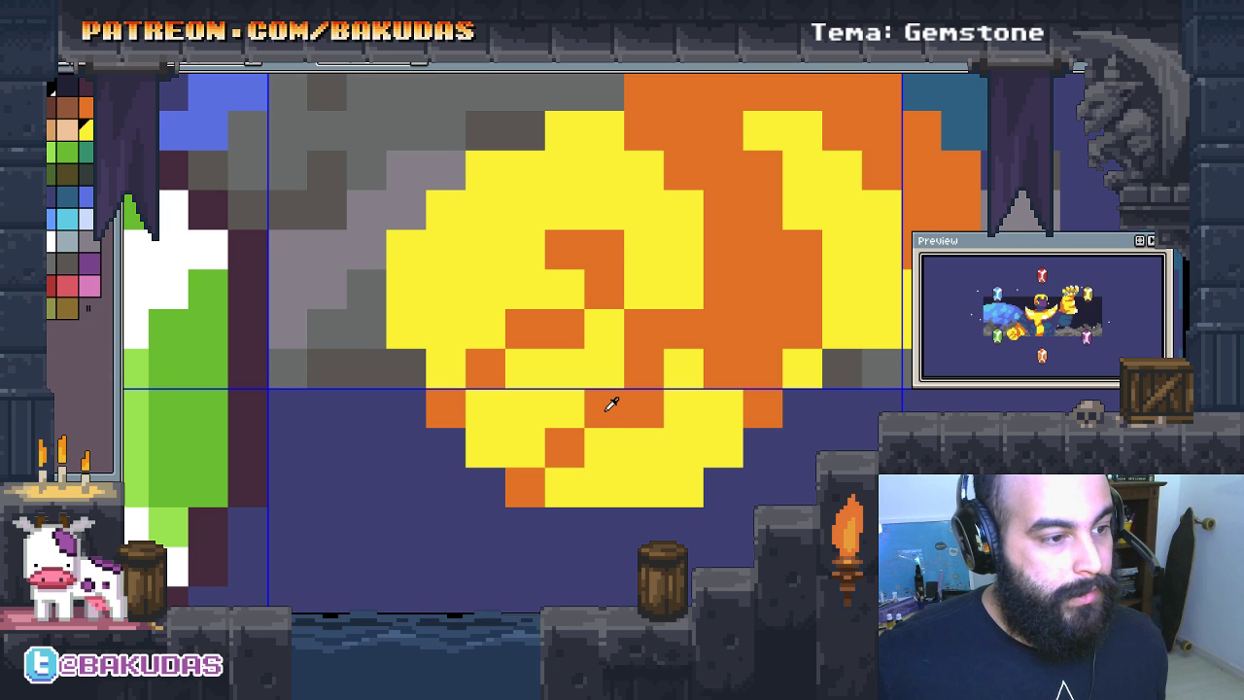
pyautogui.click(597, 417)
# Step: Eyedrop orange and extend the swirl from the orb's upper-left edge through the middle
pyautogui.keyDown('alt'); pyautogui.click(577, 444); pyautogui.keyUp('alt')
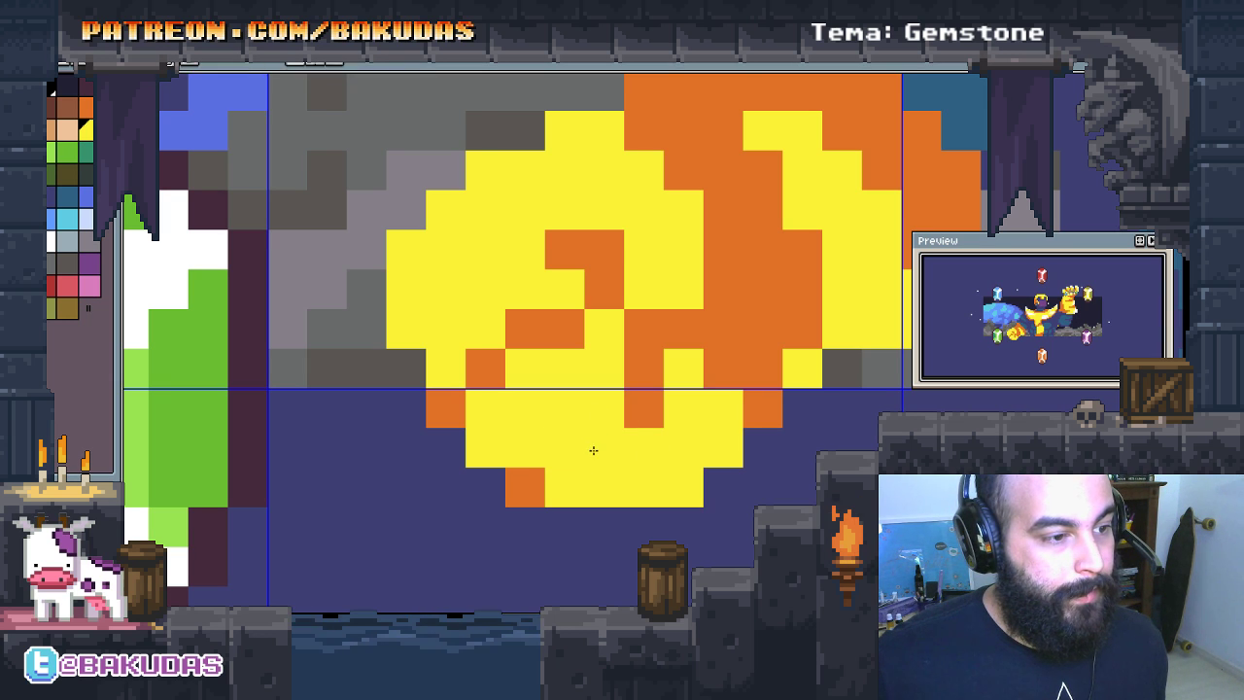
pyautogui.click(584, 448)
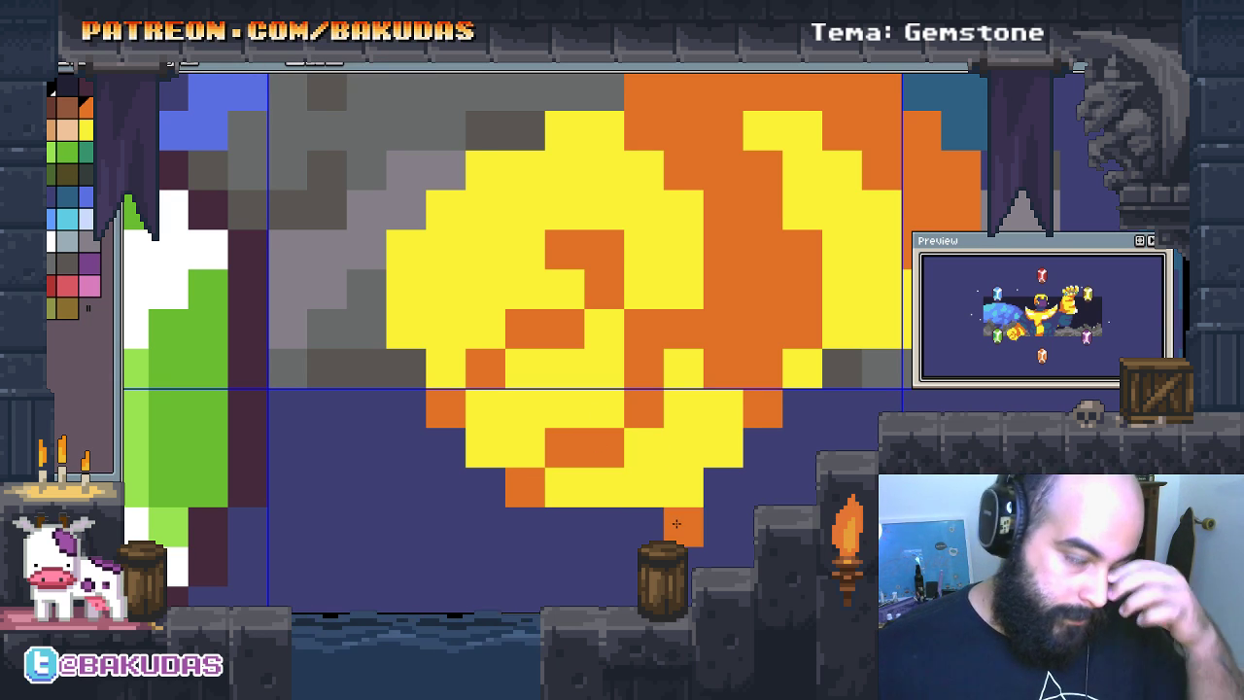
pyautogui.click(596, 368)
pyautogui.click(601, 344)
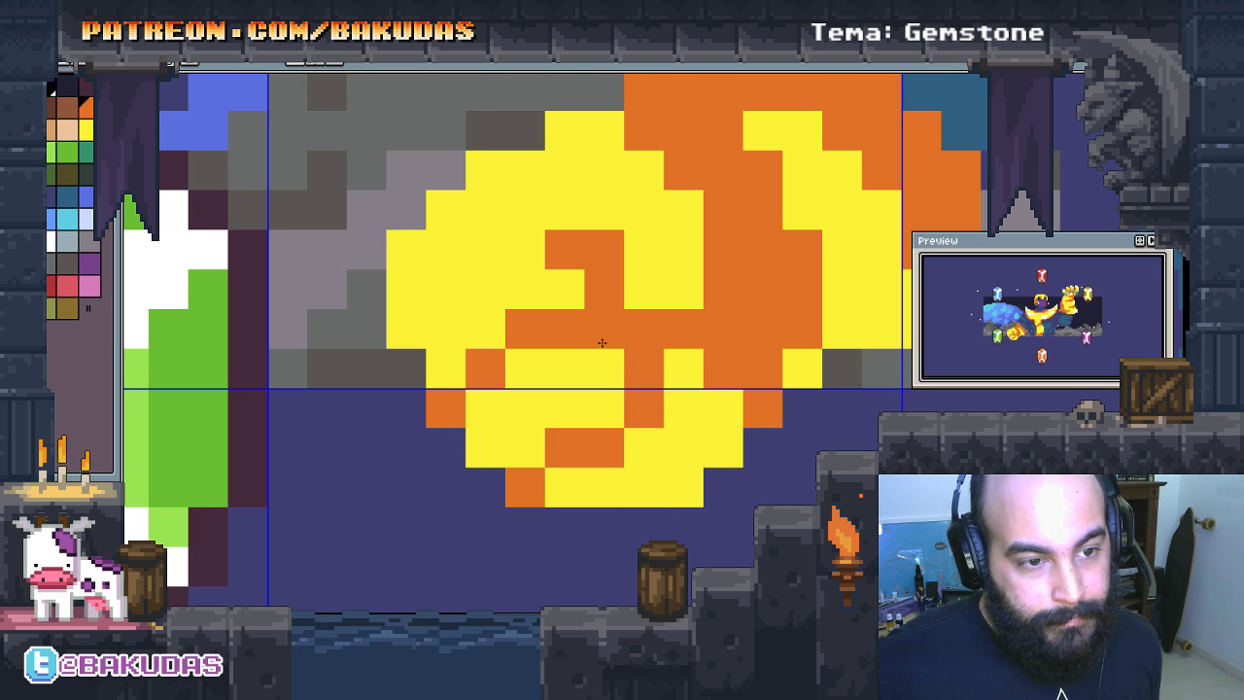
pyautogui.click(485, 211)
pyautogui.click(447, 214)
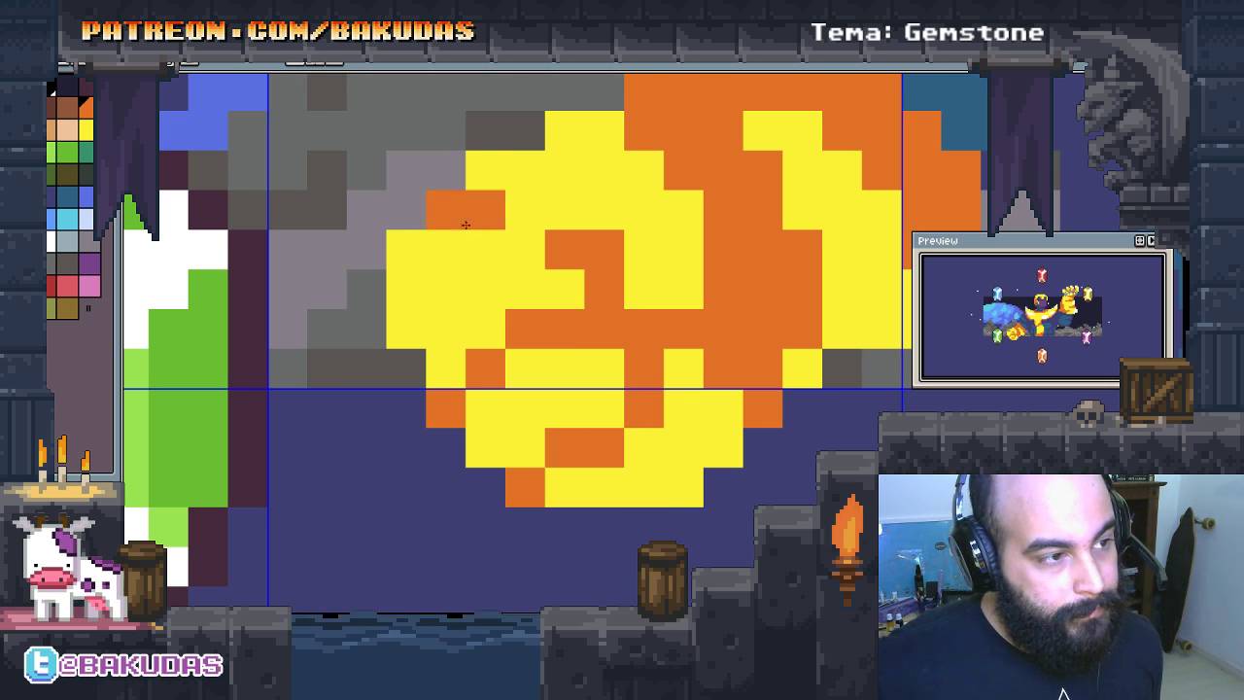
pyautogui.click(516, 235)
pyautogui.click(562, 286)
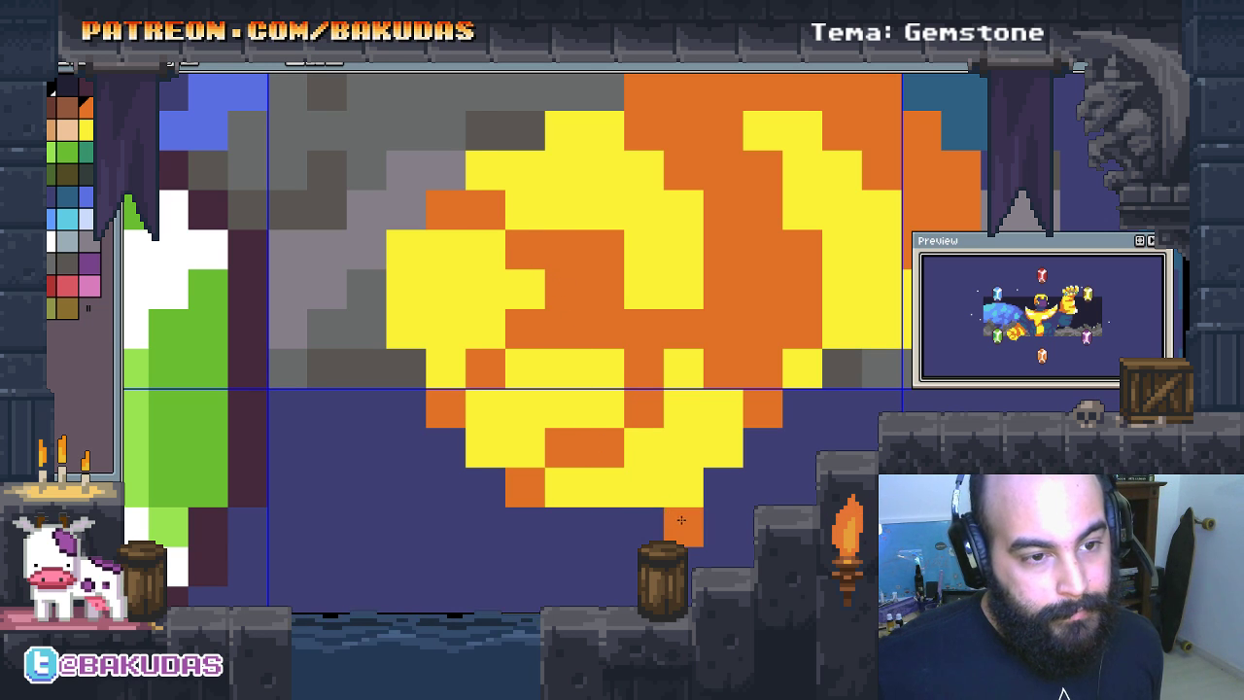
pyautogui.moveTo(763, 408)
pyautogui.mouseDown()
pyautogui.moveTo(769, 438)
pyautogui.moveTo(800, 418)
pyautogui.mouseUp()
pyautogui.moveTo(723, 408); pyautogui.dragTo(728, 444)
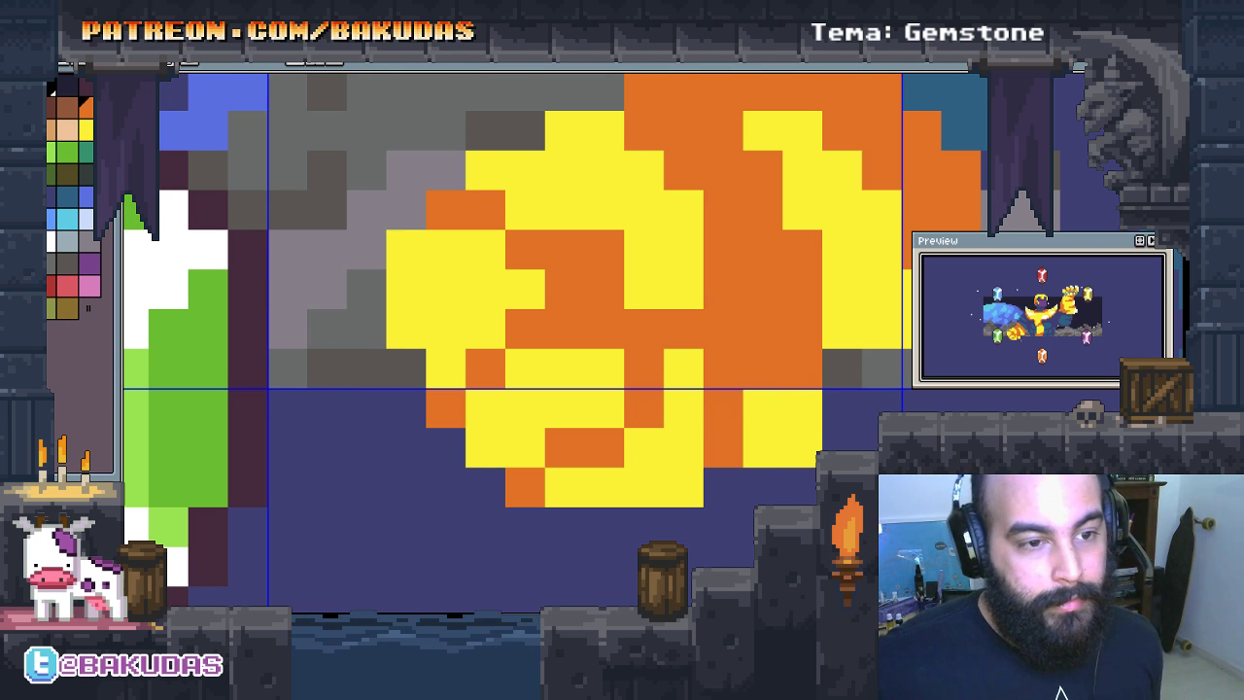
# Step: On the next animation frame, repaint the lower orange swirl cells yellow
pyautogui.press('Right')
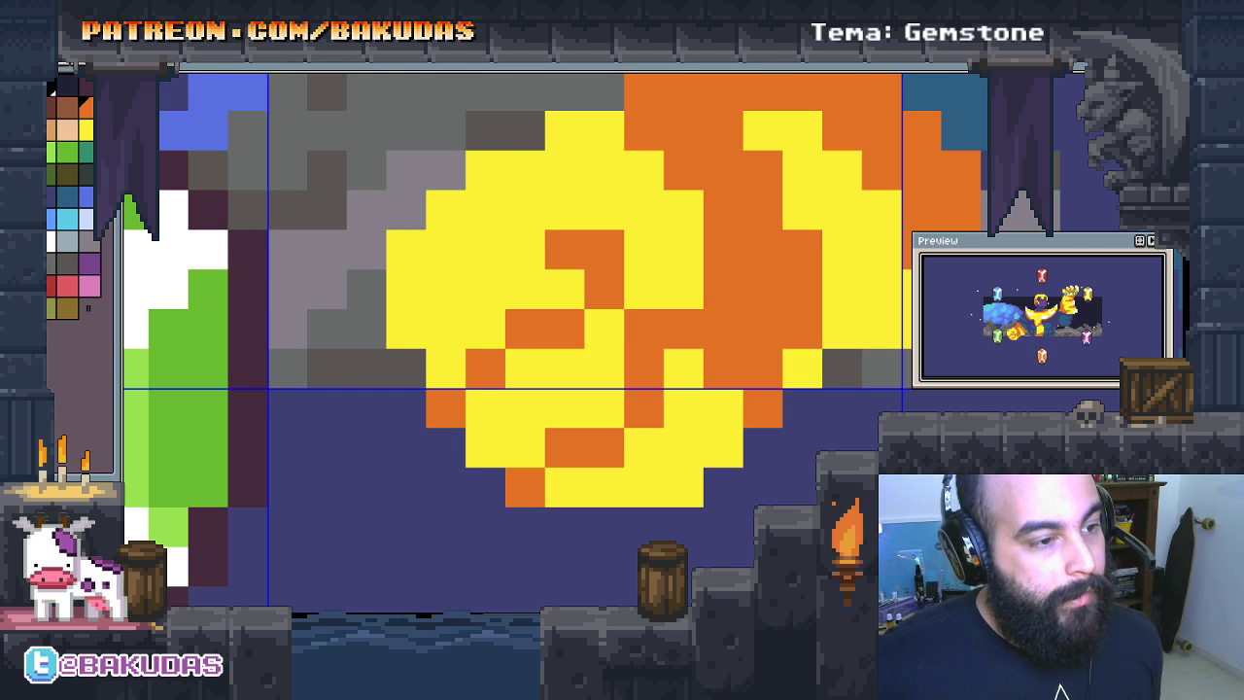
pyautogui.moveTo(526, 487); pyautogui.dragTo(565, 448)
pyautogui.click(644, 368)
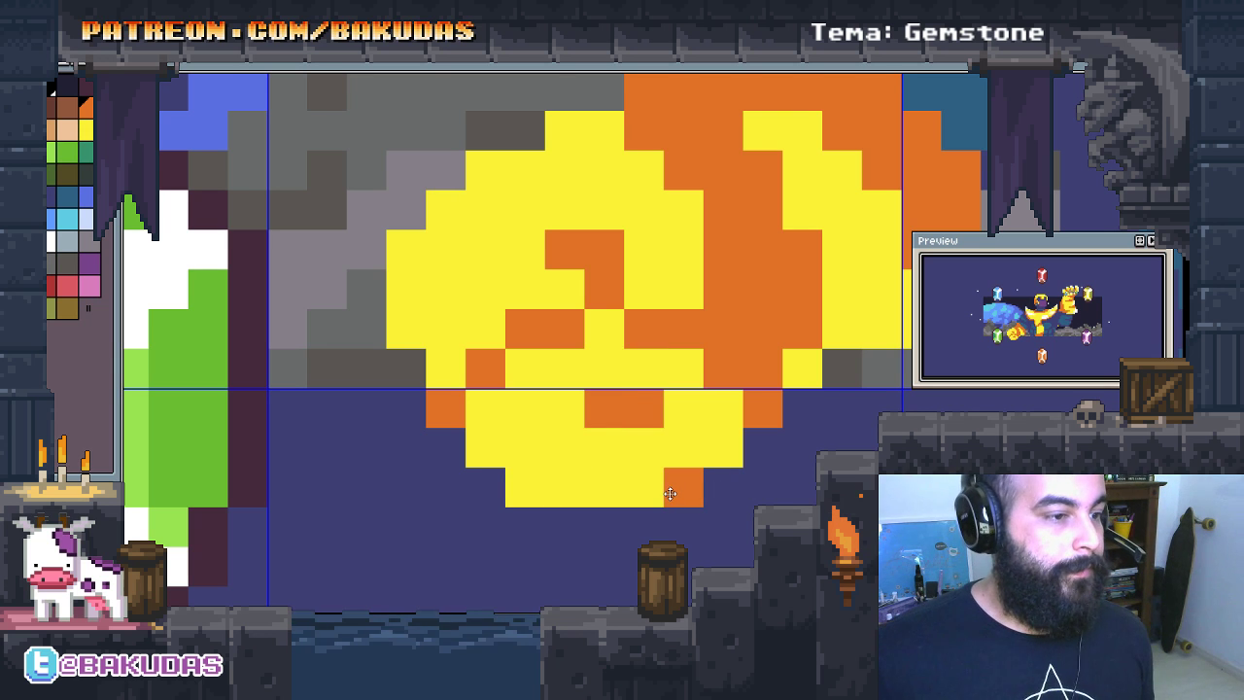
pyautogui.moveTo(565, 330); pyautogui.dragTo(446, 408)
pyautogui.moveTo(604, 408); pyautogui.dragTo(645, 409)
pyautogui.click(670, 494)
# Step: On the next frame, paint yellow over the orange staircase pixels beside the grey rocks
pyautogui.press('Right')
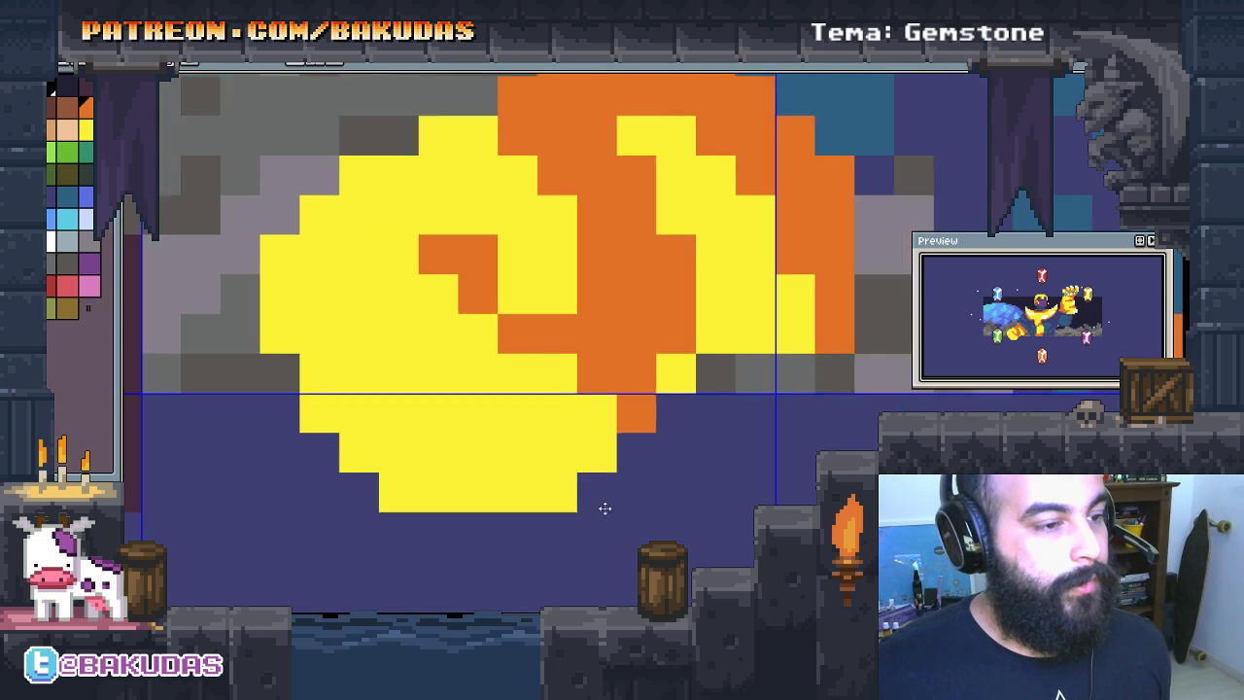
pyautogui.scroll(-3, 602, 508)
pyautogui.scroll(1, 599, 467)
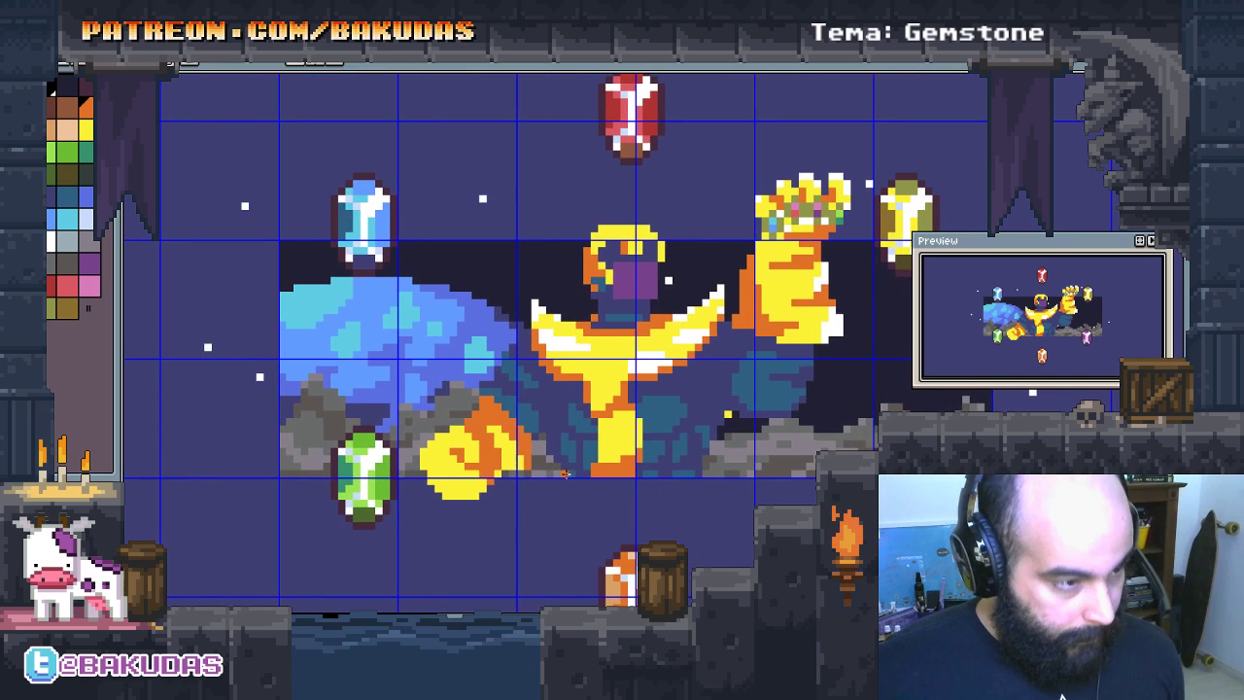
pyautogui.scroll(-2, 583, 457)
pyautogui.scroll(3, 531, 438)
pyautogui.scroll(2, 530, 438)
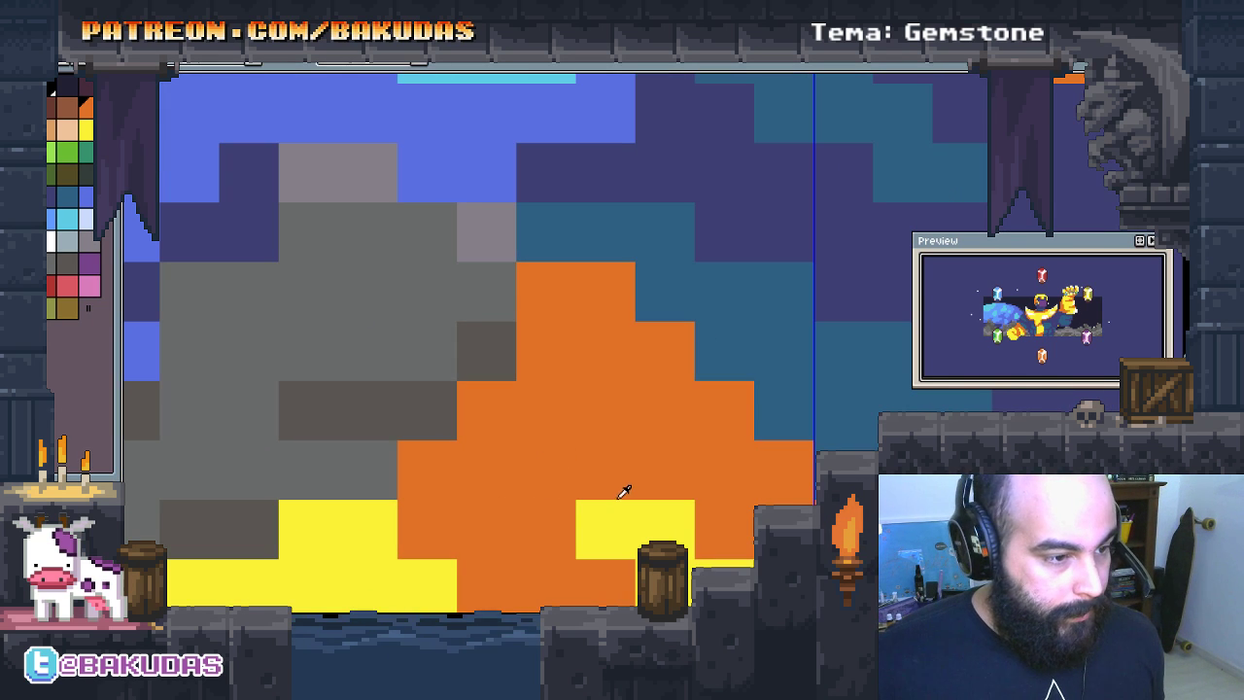
pyautogui.moveTo(544, 350); pyautogui.dragTo(527, 281)
pyautogui.click(486, 397)
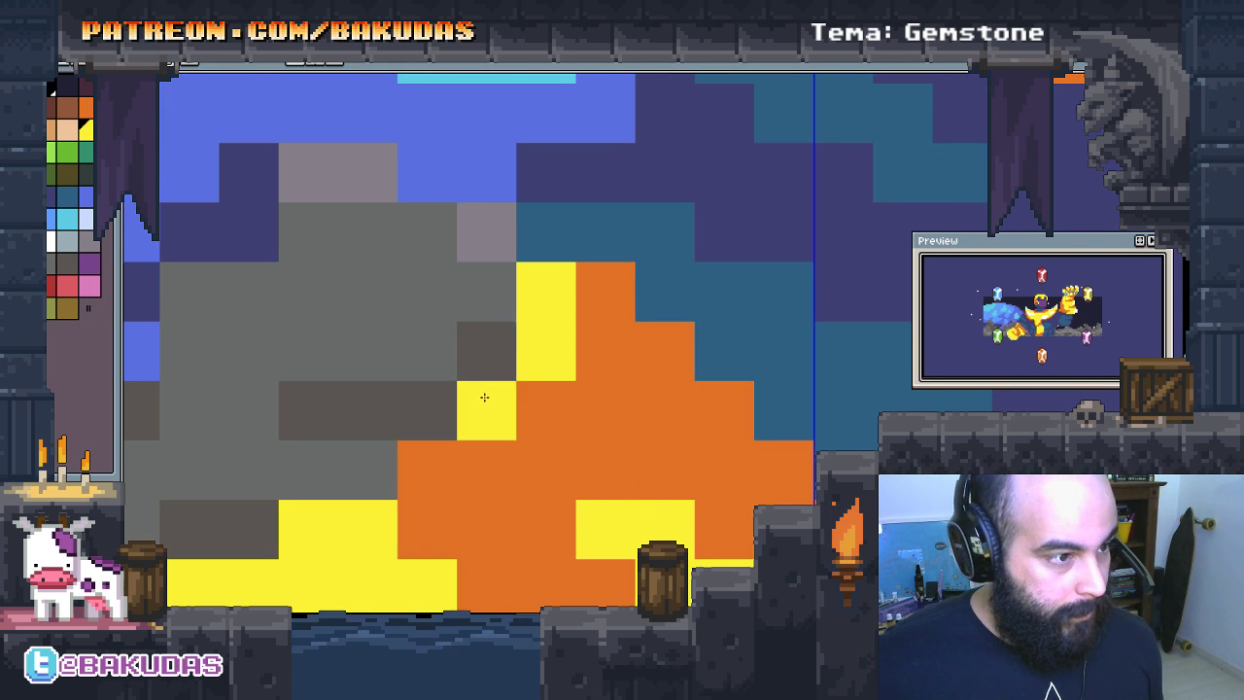
pyautogui.click(588, 300)
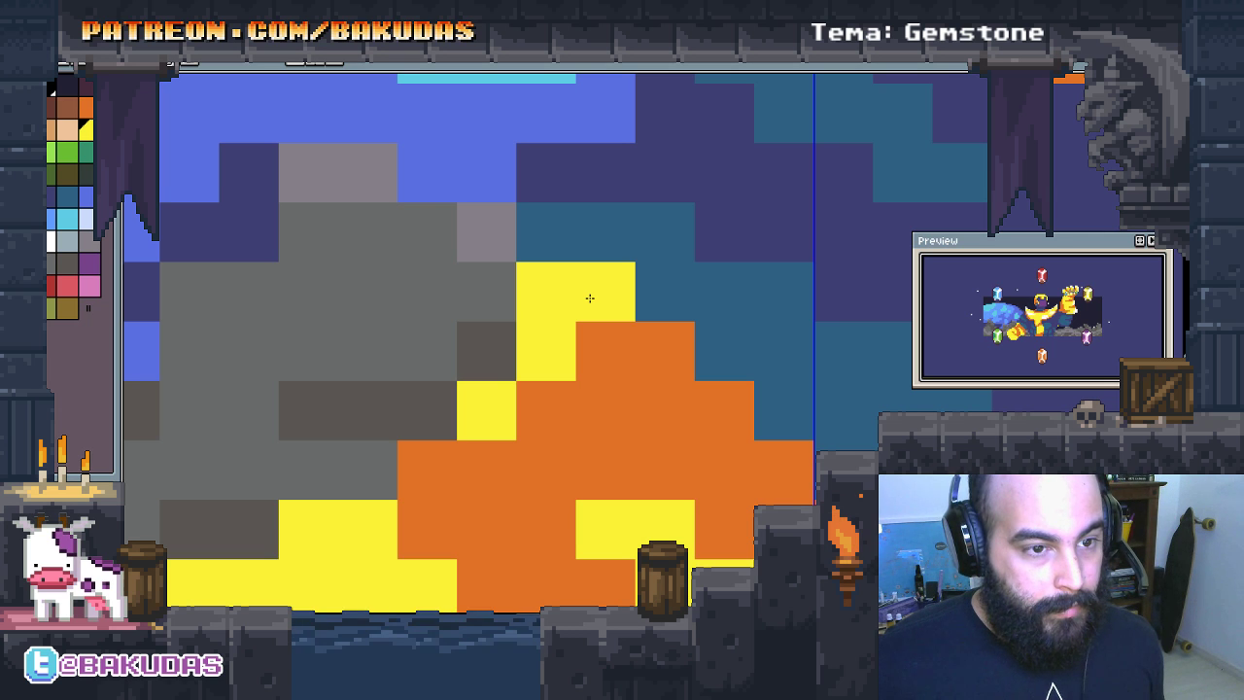
pyautogui.moveTo(542, 391); pyautogui.dragTo(570, 336)
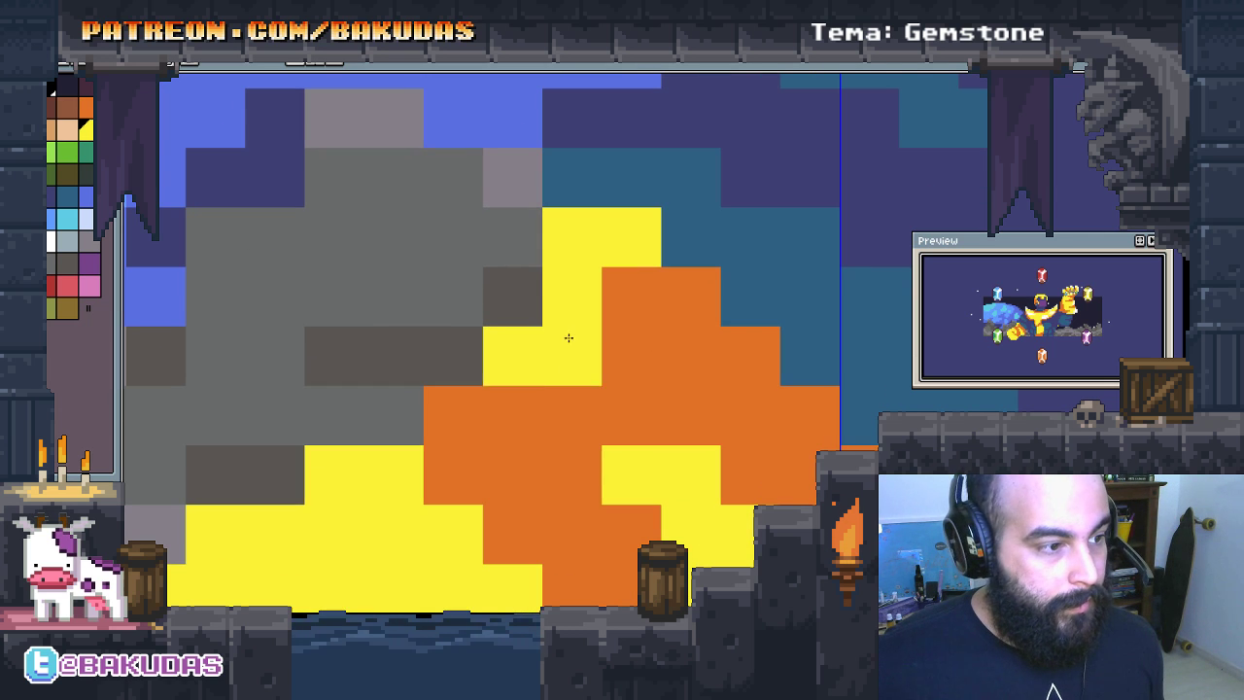
pyautogui.click(496, 415)
pyautogui.scroll(-2, 476, 409)
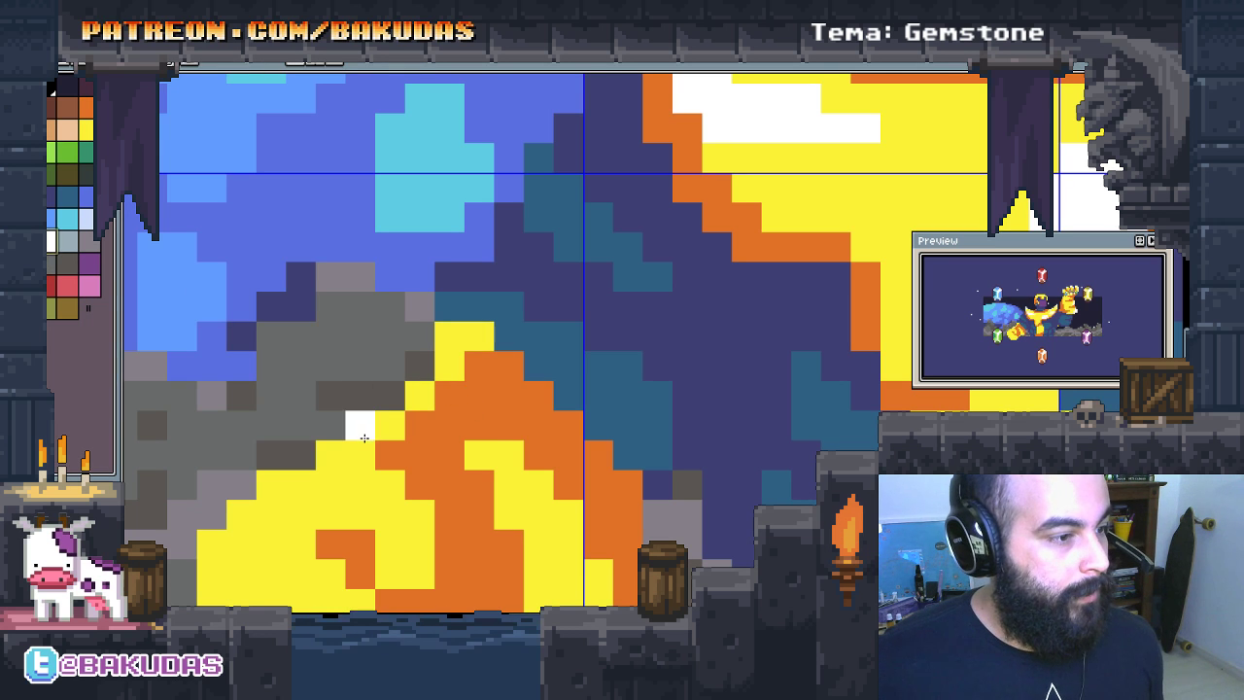
# Step: Paint white highlight pixels on the golden shape by the rocks, including its lower rim
pyautogui.scroll(-3, 465, 464)
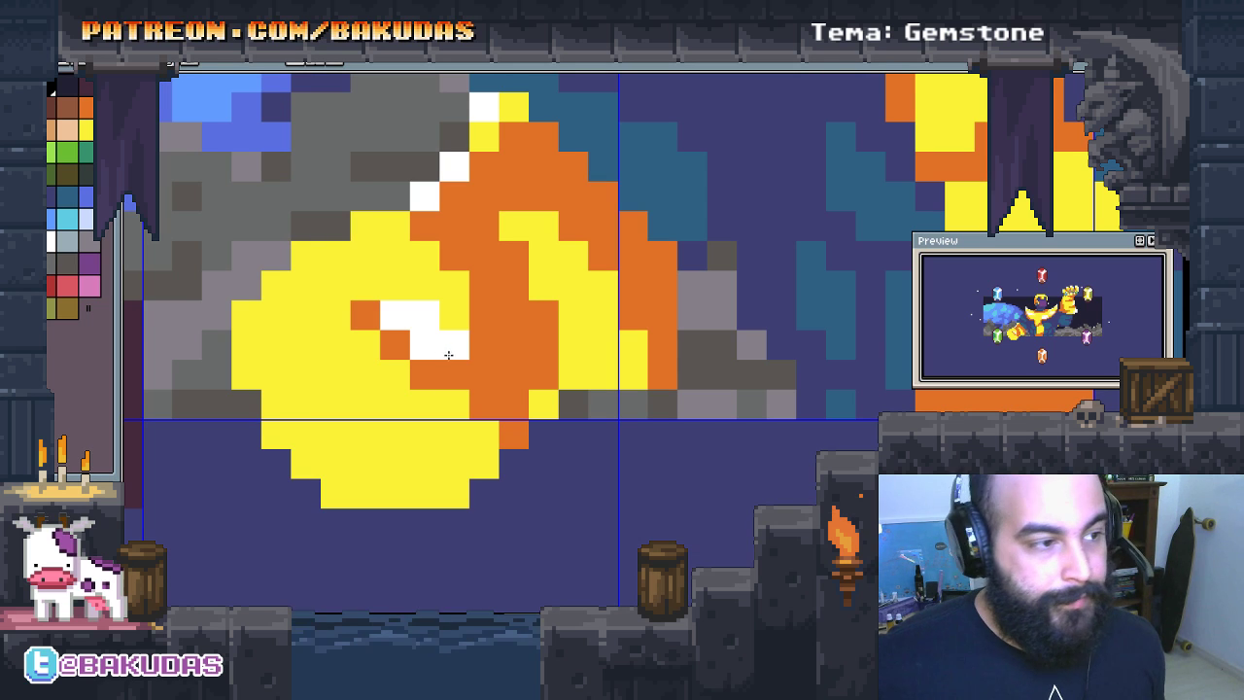
pyautogui.click(473, 307)
pyautogui.click(443, 337)
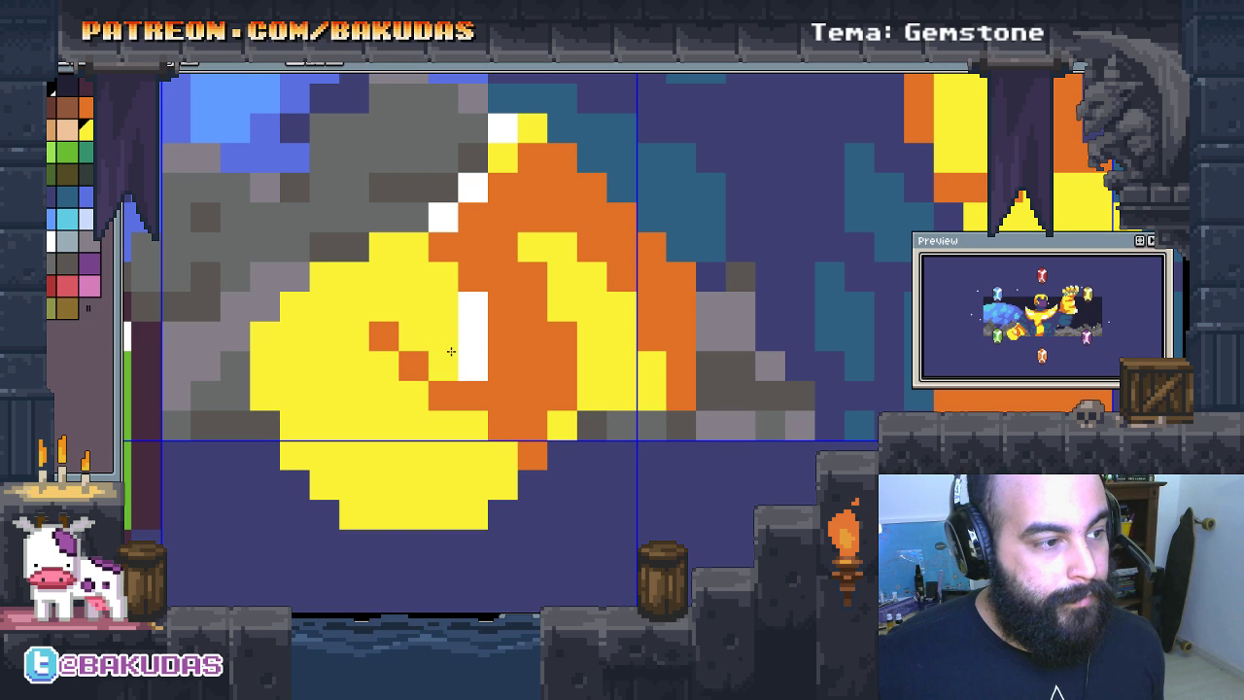
pyautogui.moveTo(444, 336); pyautogui.dragTo(443, 365)
pyautogui.scroll(-1, 447, 367)
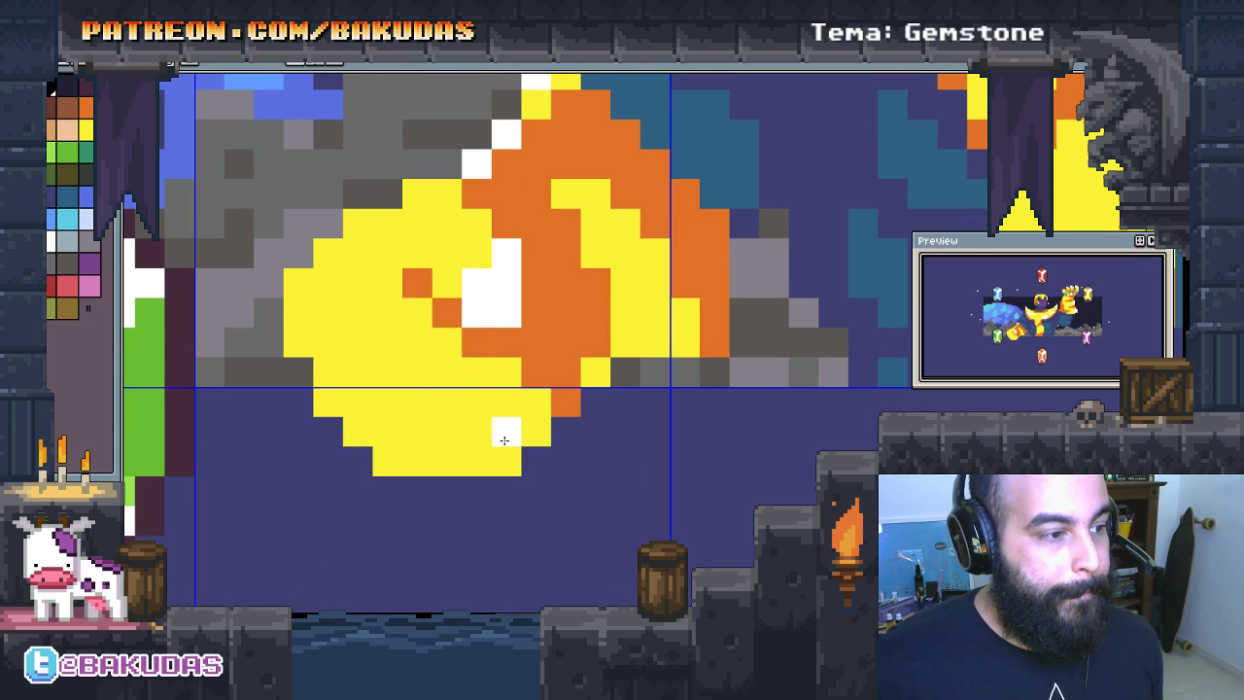
pyautogui.click(417, 402)
pyautogui.click(446, 431)
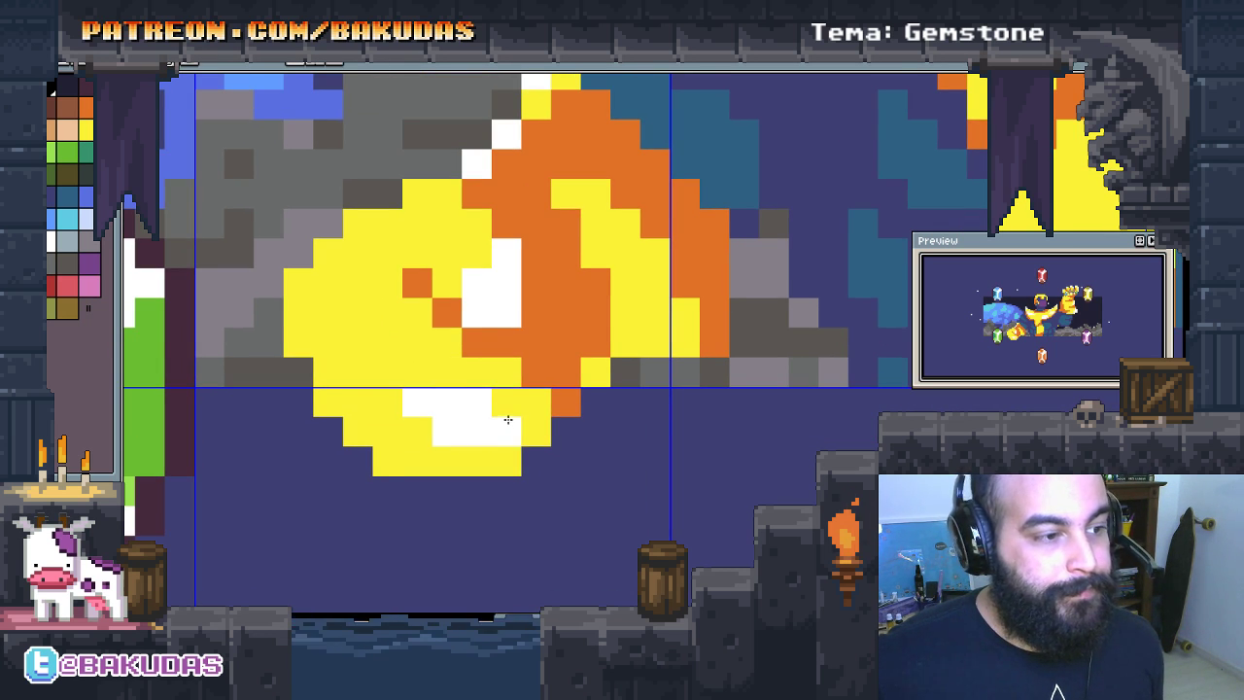
pyautogui.click(357, 342)
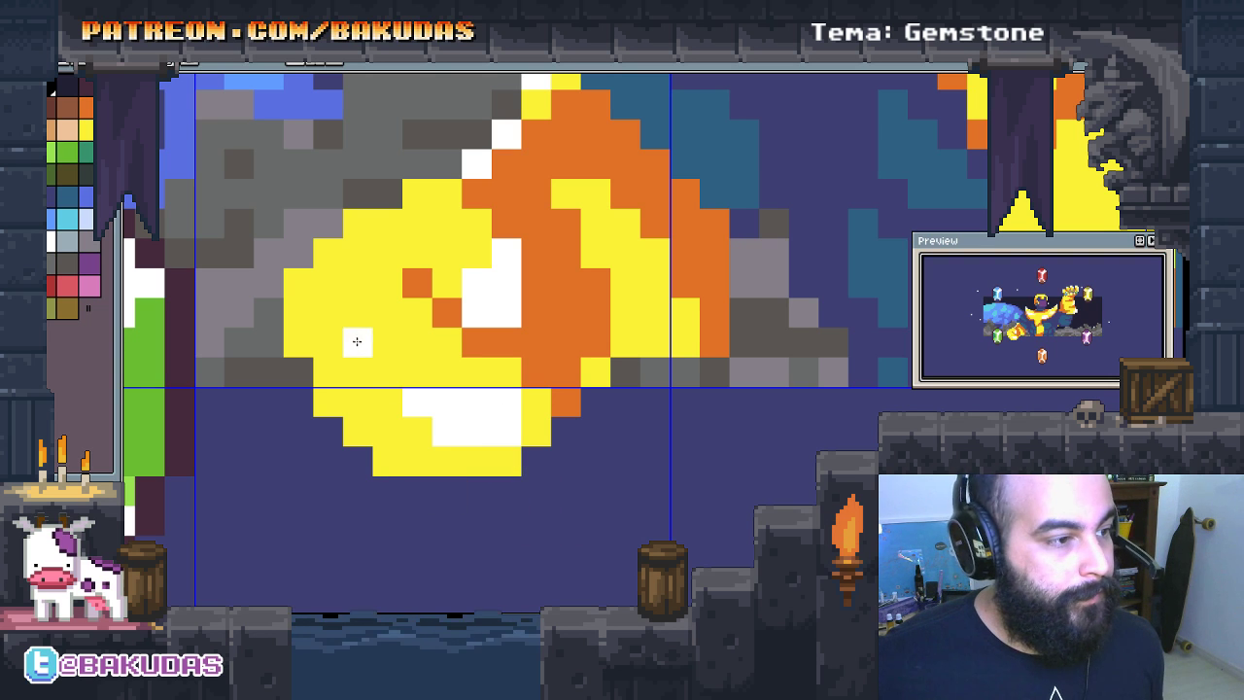
pyautogui.moveTo(386, 343); pyautogui.dragTo(417, 312)
pyautogui.scroll(1, 405, 331)
pyautogui.moveTo(597, 355)
pyautogui.mouseDown()
pyautogui.moveTo(597, 326)
pyautogui.moveTo(627, 389)
pyautogui.mouseUp()
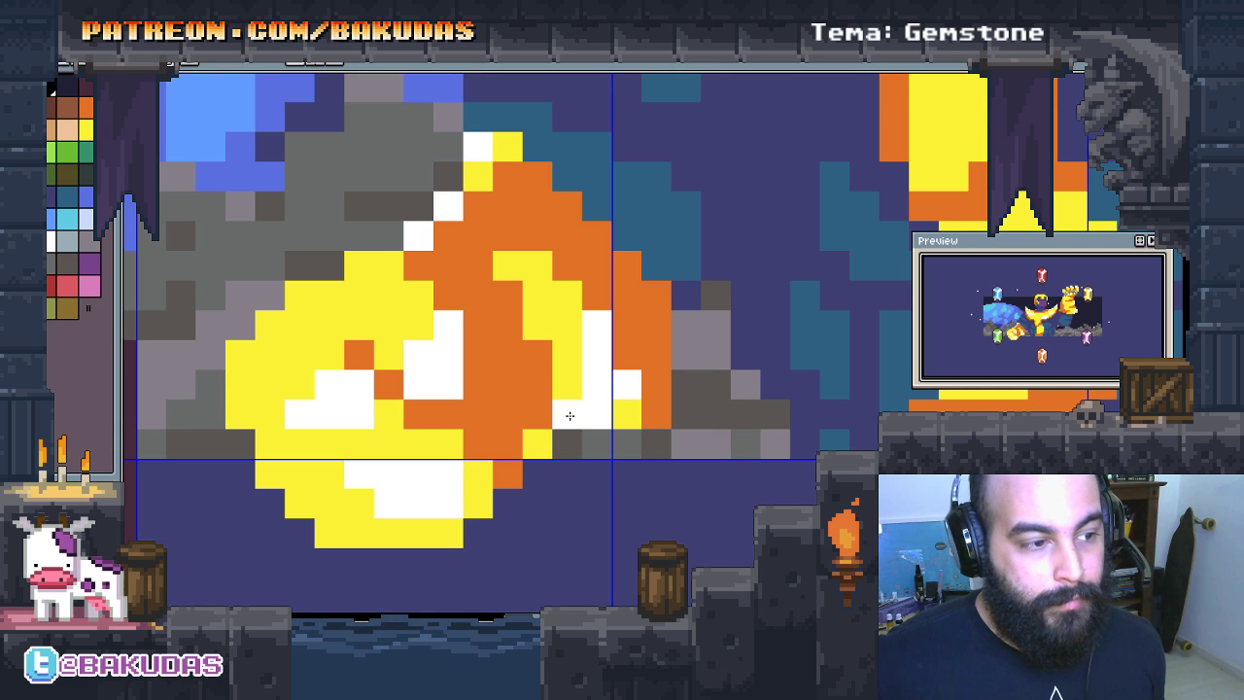
pyautogui.click(545, 444)
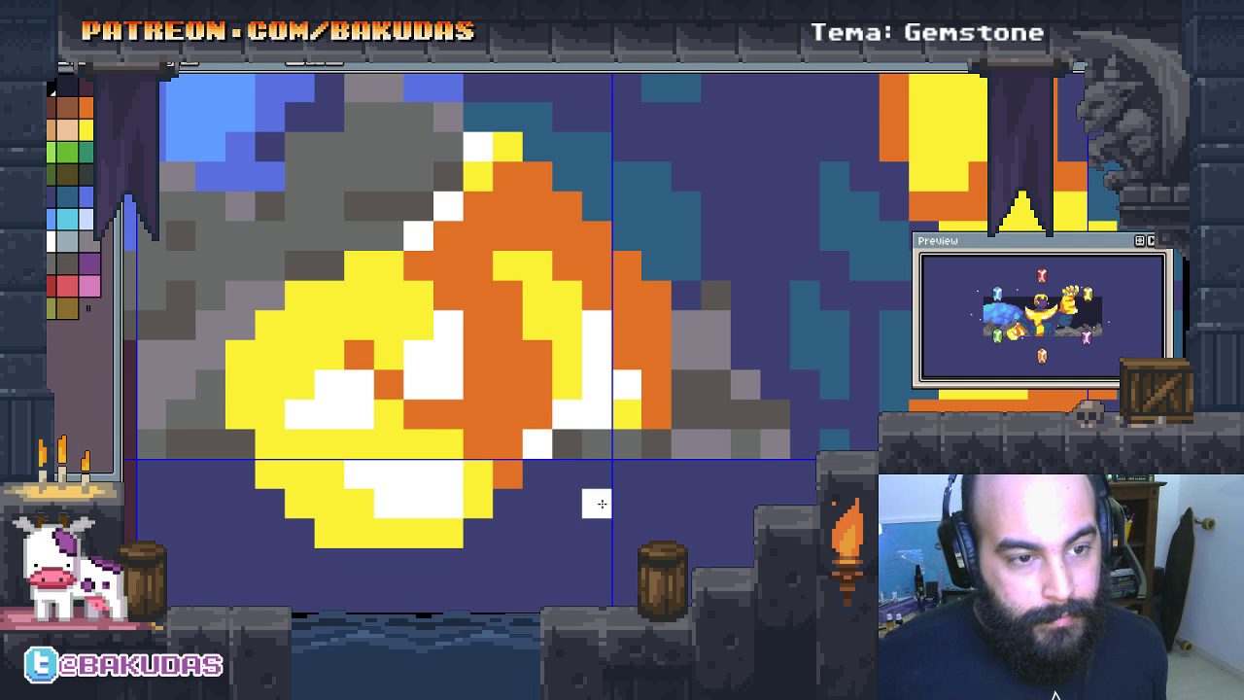
pyautogui.scroll(-4, 608, 486)
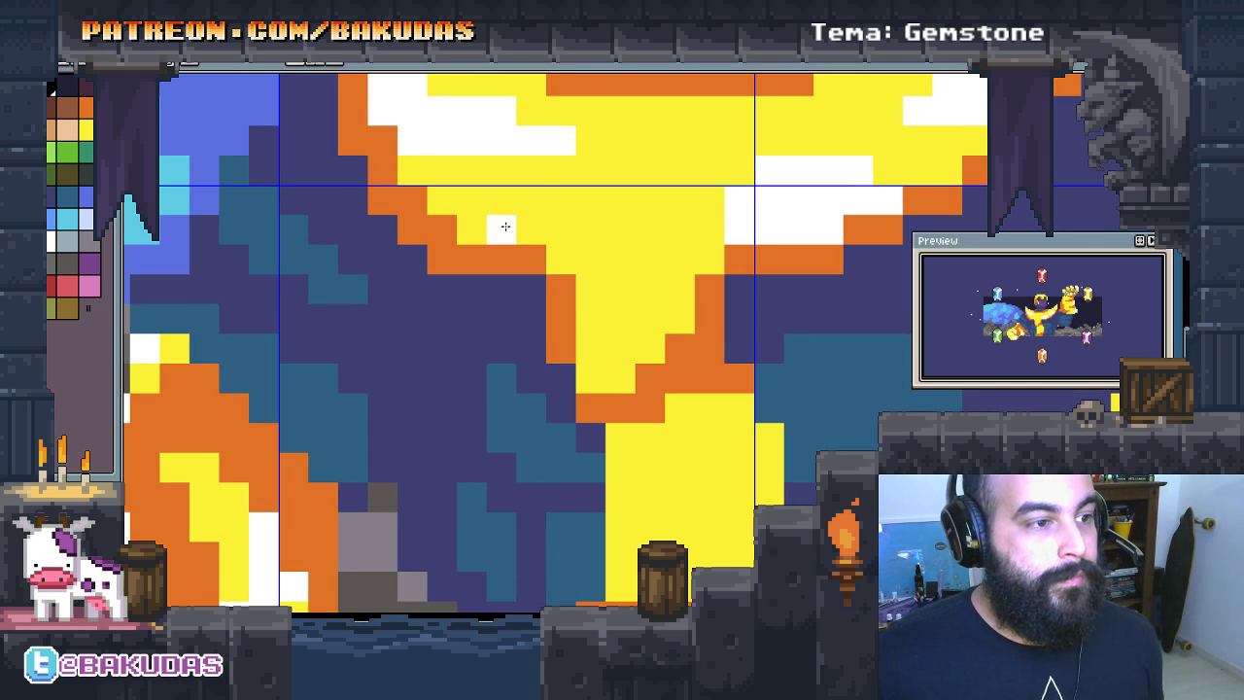
# Step: Paint white highlight rows across Thanos's gold shoulder armour, undoing the collar stroke
pyautogui.moveTo(506, 226); pyautogui.dragTo(649, 232)
pyautogui.moveTo(565, 248); pyautogui.dragTo(644, 251)
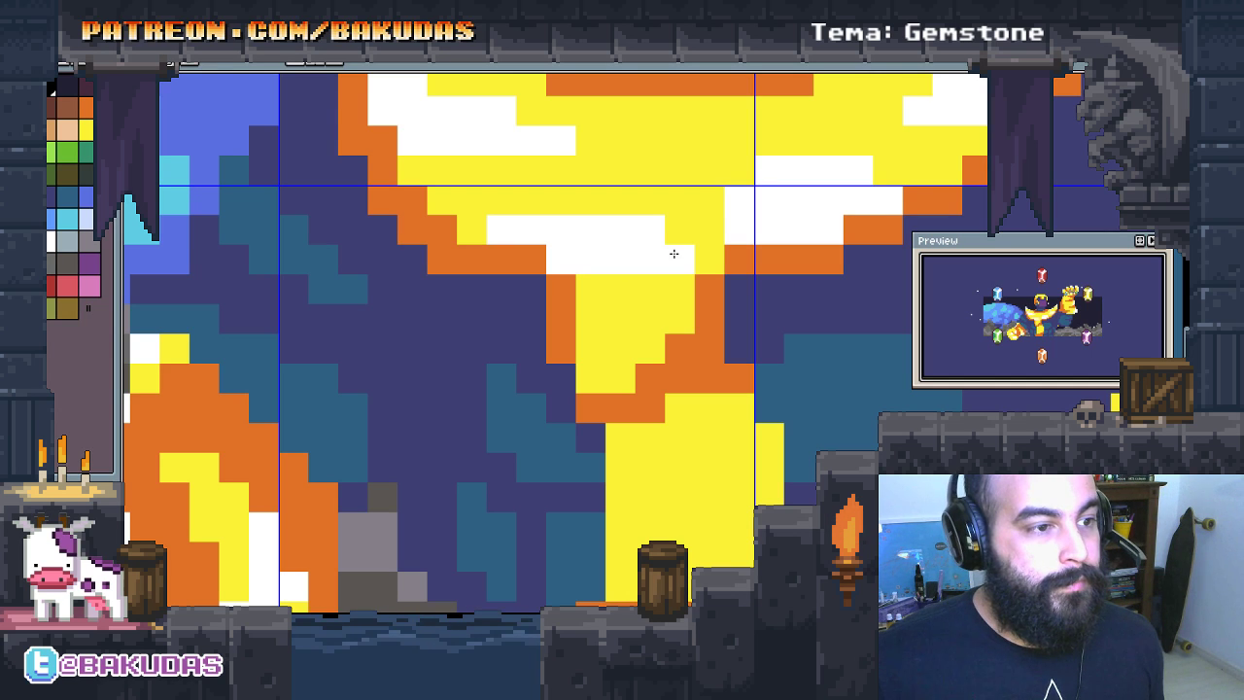
pyautogui.scroll(3, 797, 486)
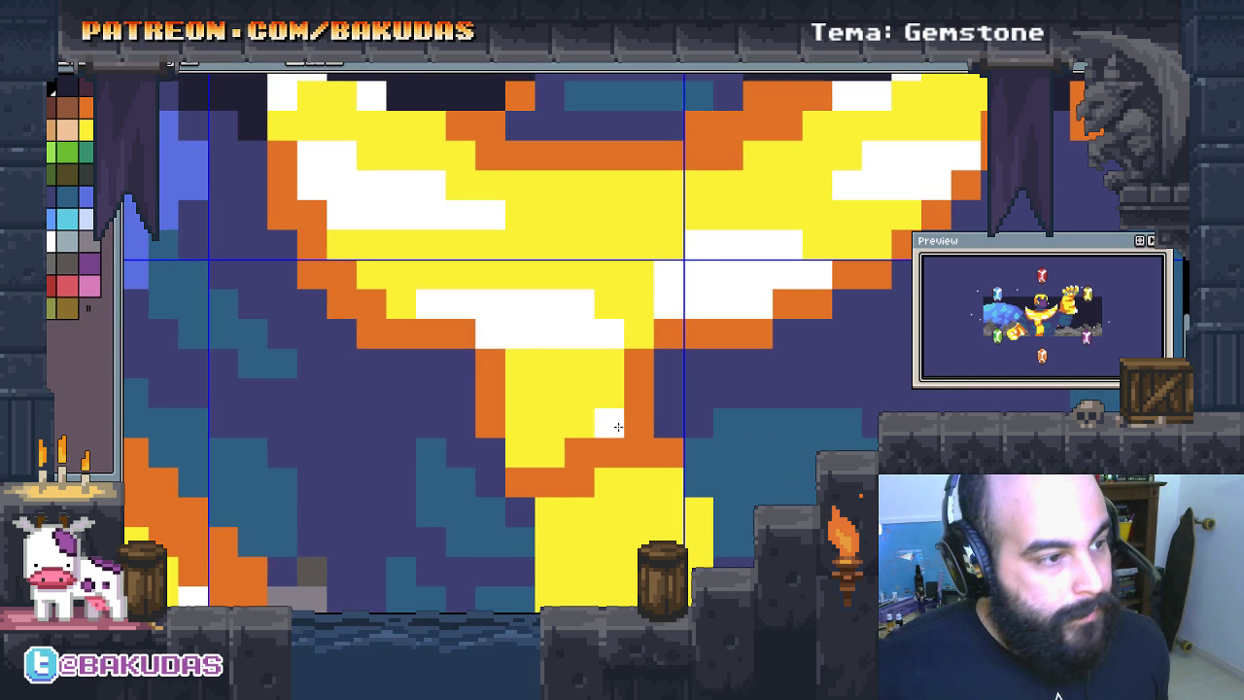
pyautogui.moveTo(496, 286); pyautogui.dragTo(546, 283)
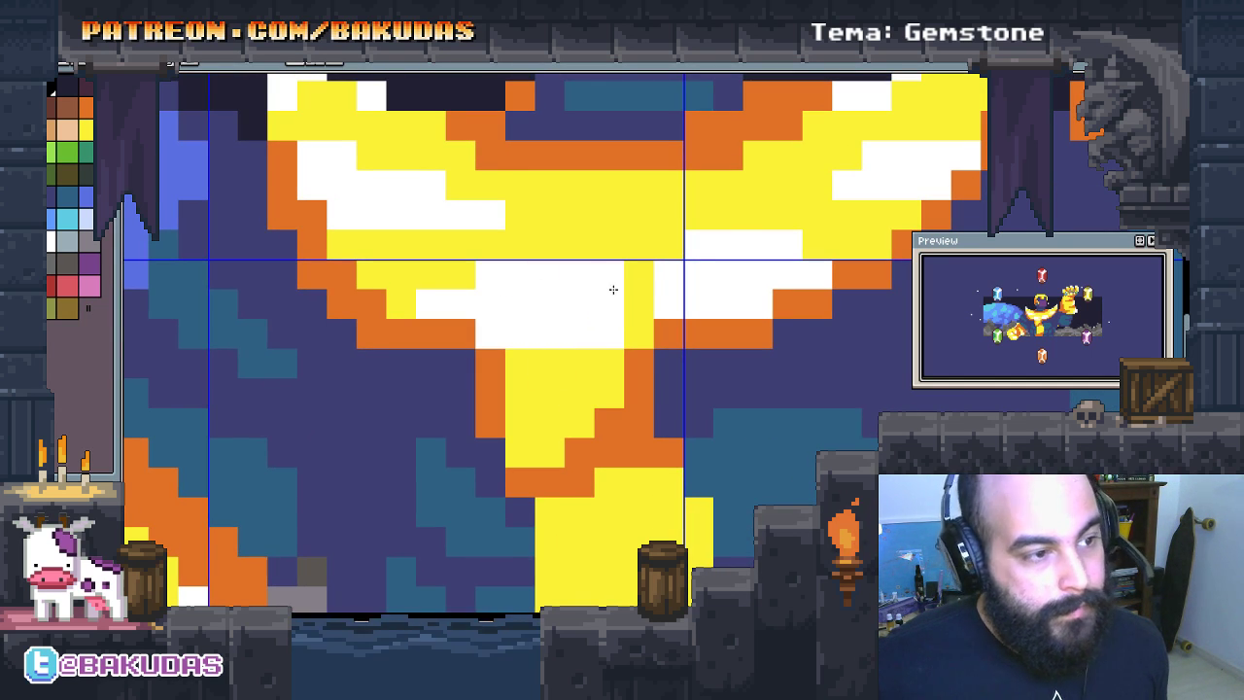
pyautogui.hotkey('ctrl', 'z')
# Step: Paint white highlights on the helmet's top rows, then zoom out to view the scene
pyautogui.moveTo(713, 432); pyautogui.dragTo(684, 435)
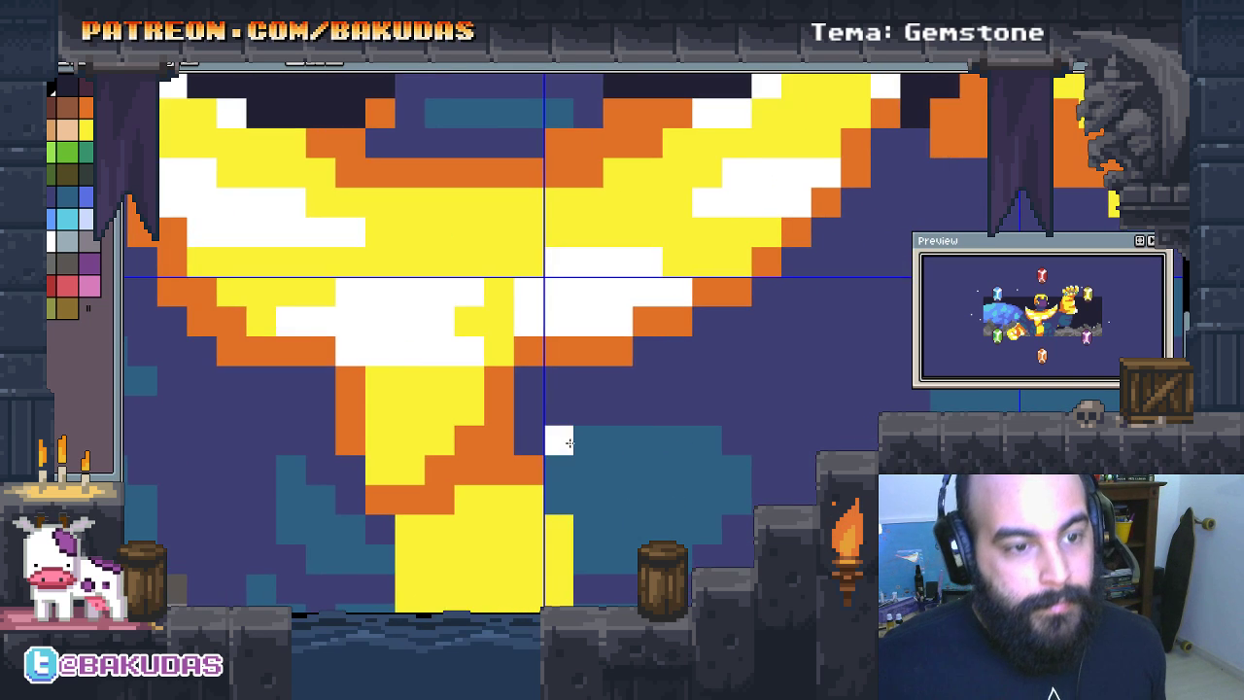
pyautogui.scroll(-3, 661, 408)
pyautogui.scroll(3, 630, 350)
pyautogui.scroll(2, 630, 344)
pyautogui.moveTo(630, 344); pyautogui.dragTo(732, 154)
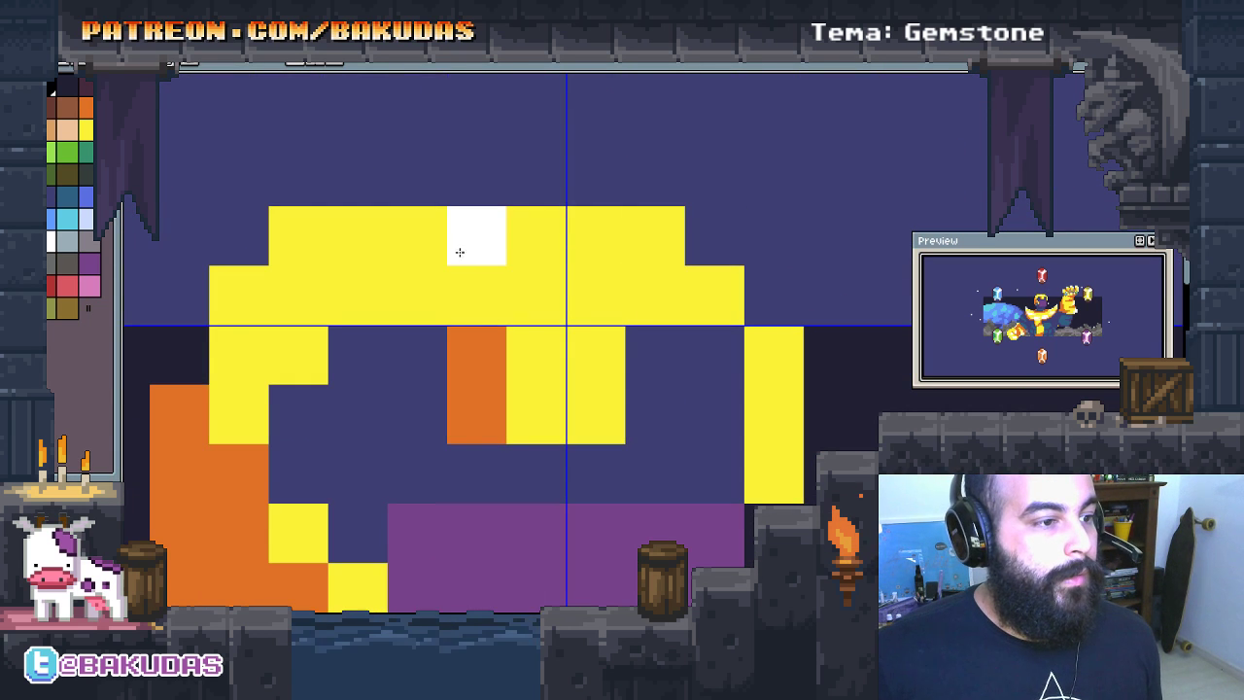
pyautogui.moveTo(458, 250)
pyautogui.mouseDown()
pyautogui.moveTo(589, 230)
pyautogui.moveTo(771, 349)
pyautogui.mouseUp()
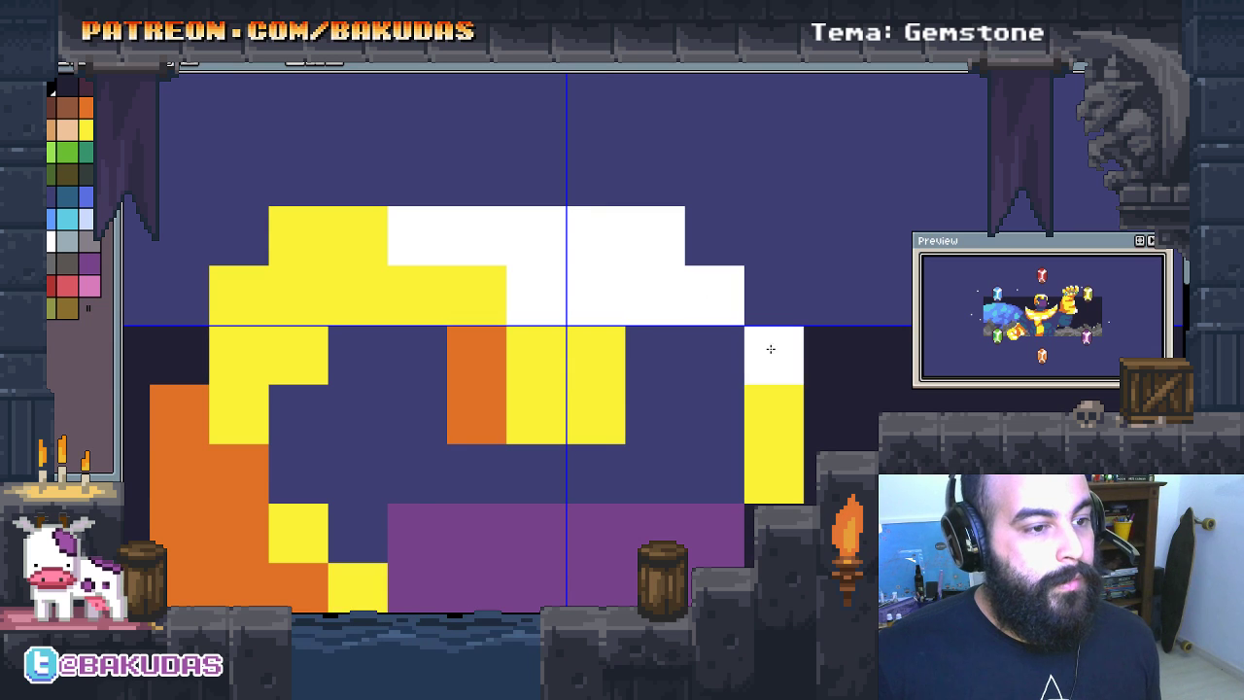
pyautogui.click(298, 355)
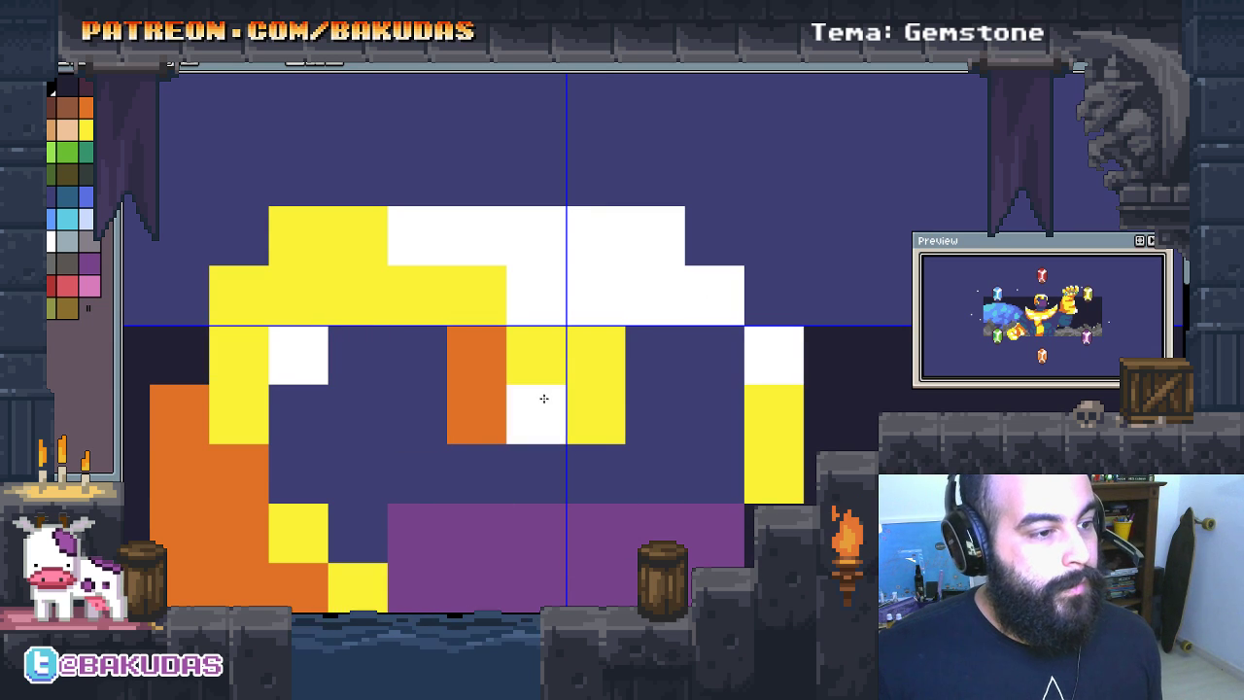
pyautogui.scroll(-1, 730, 486)
pyautogui.scroll(-1, 583, 437)
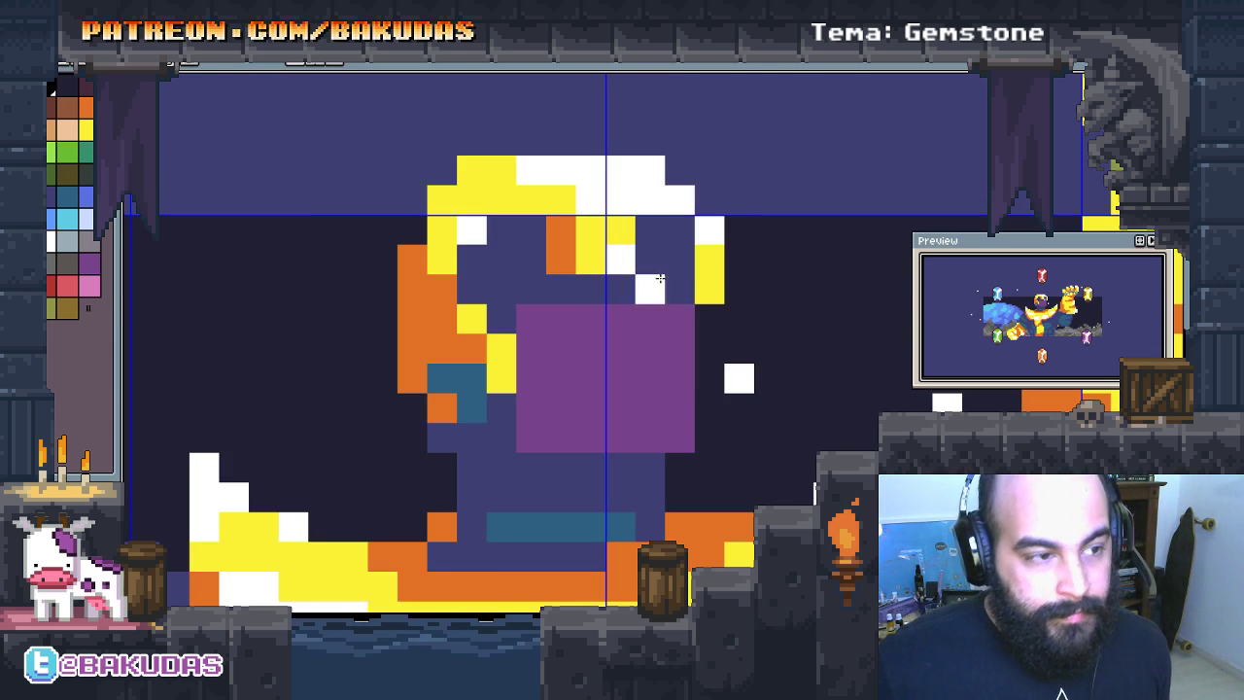
pyautogui.scroll(1, 421, 412)
pyautogui.scroll(-1, 418, 418)
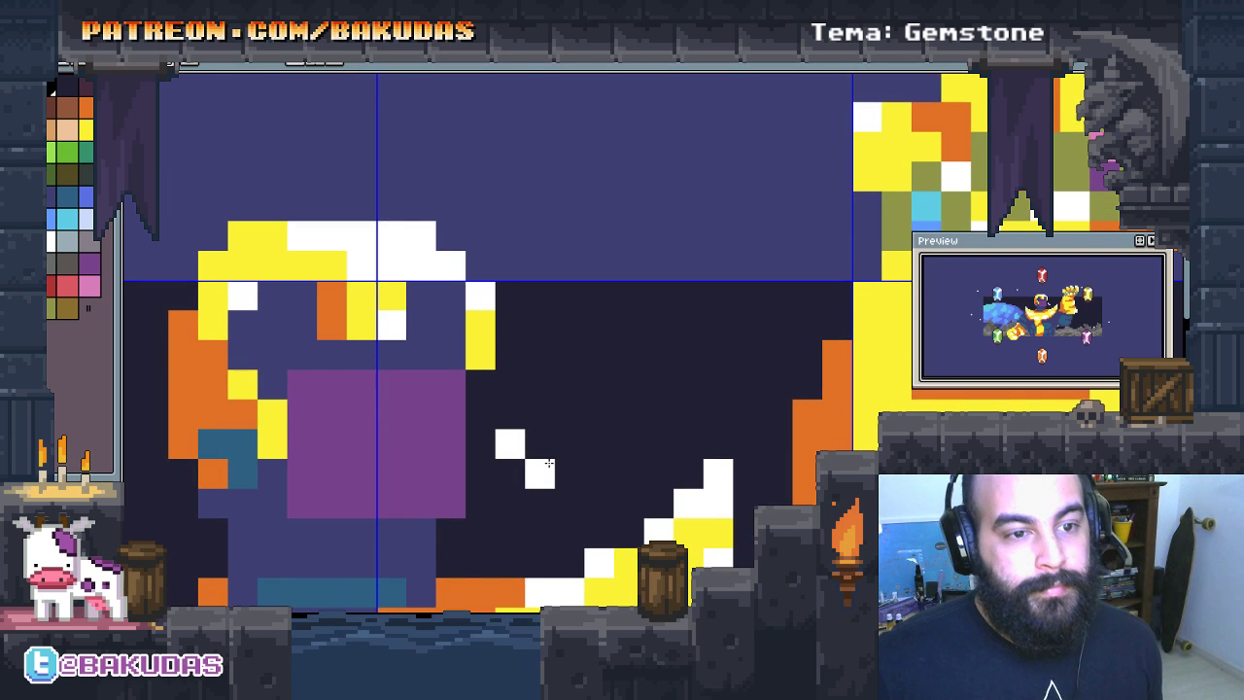
pyautogui.scroll(-1, 541, 470)
pyautogui.scroll(-1, 545, 467)
pyautogui.scroll(-1, 572, 336)
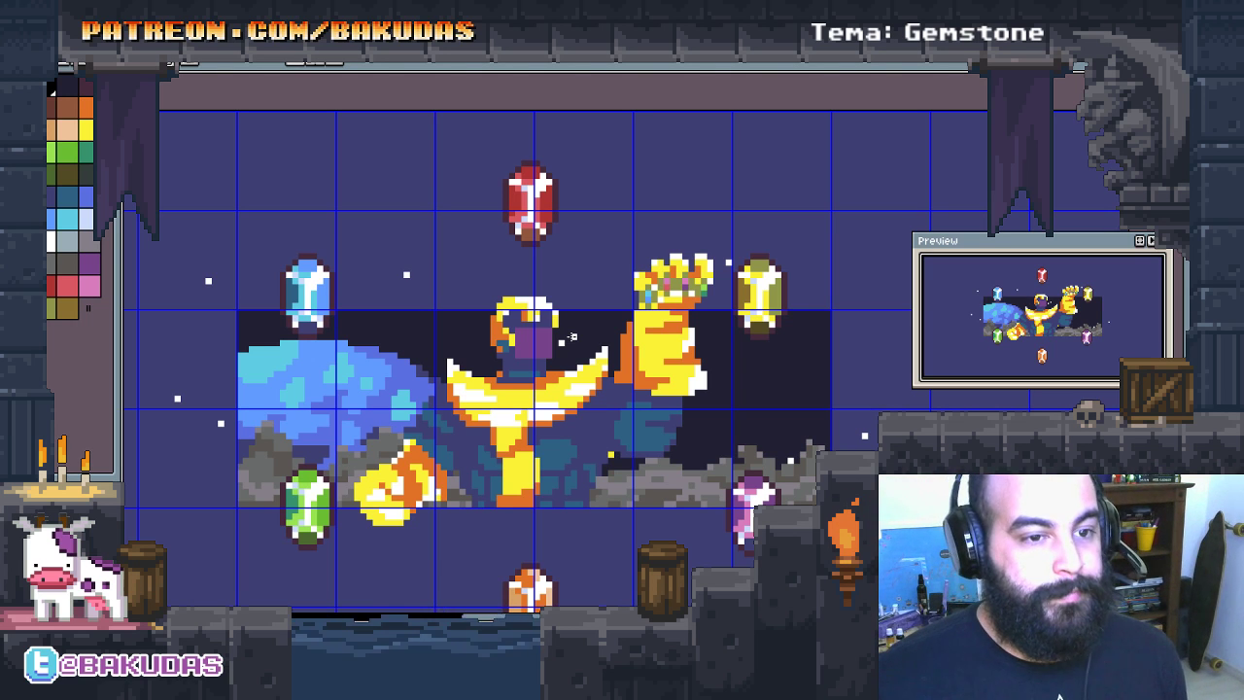
pyautogui.scroll(-3, 651, 344)
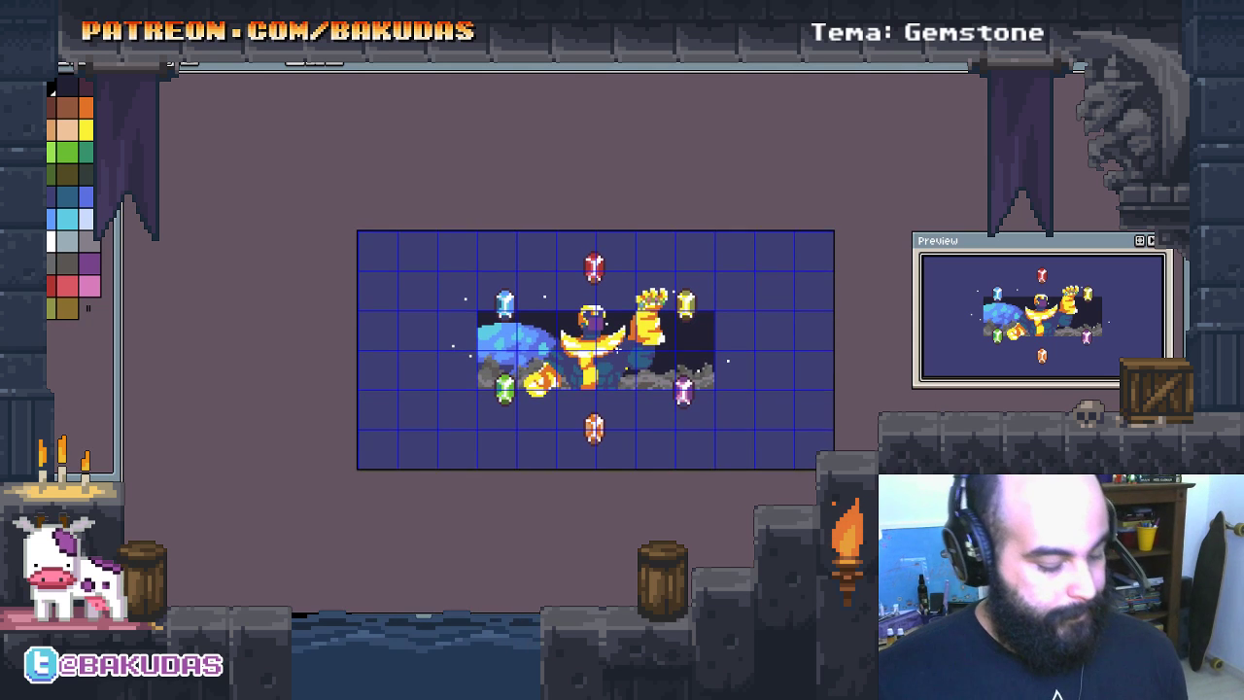
pyautogui.scroll(2, 601, 367)
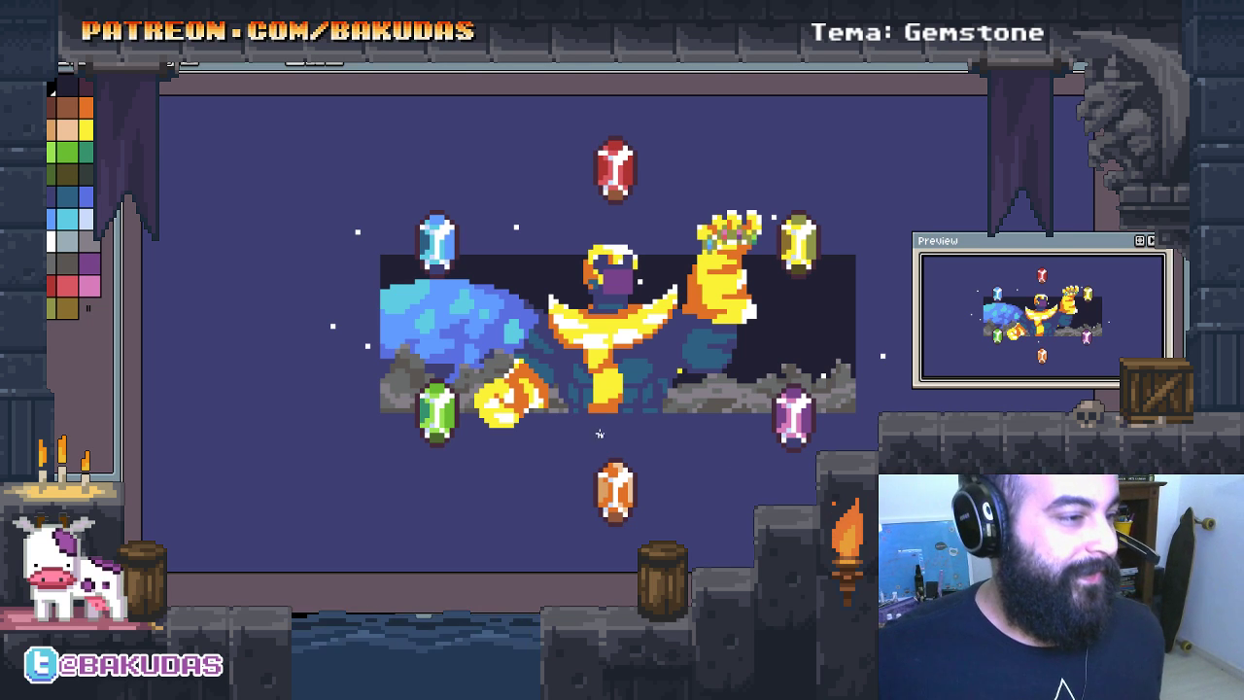
pyautogui.hscroll(-1, 593, 432)
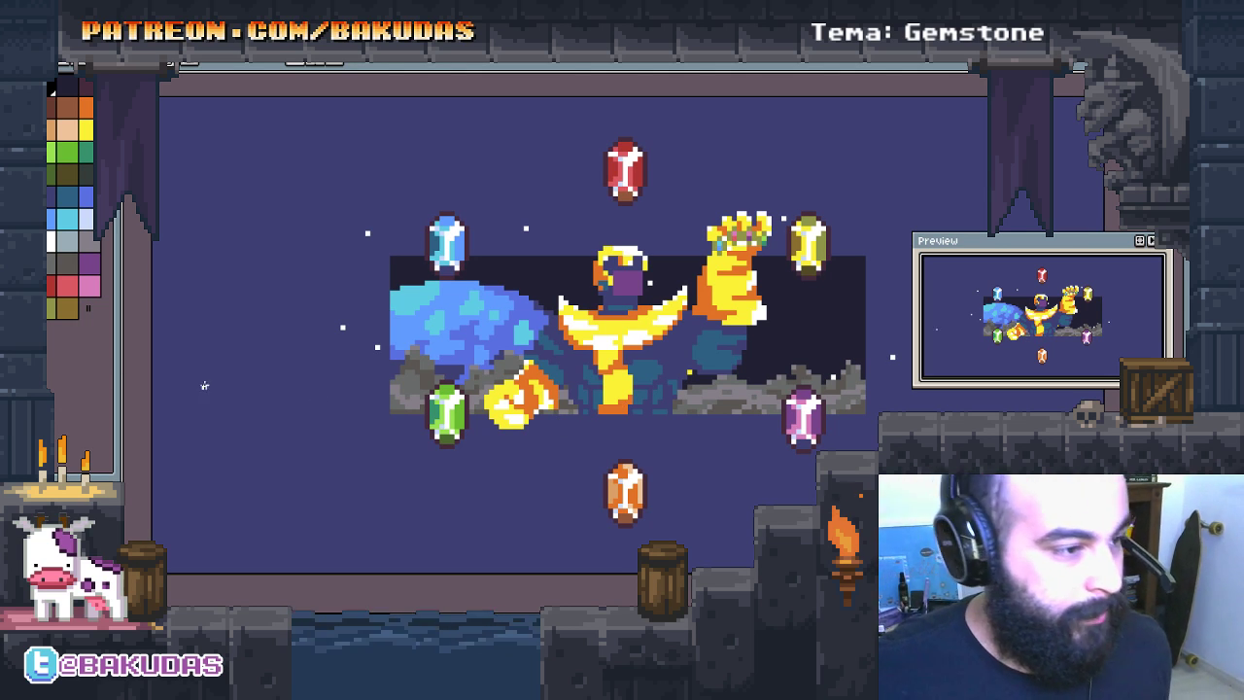
pyautogui.scroll(1, 628, 335)
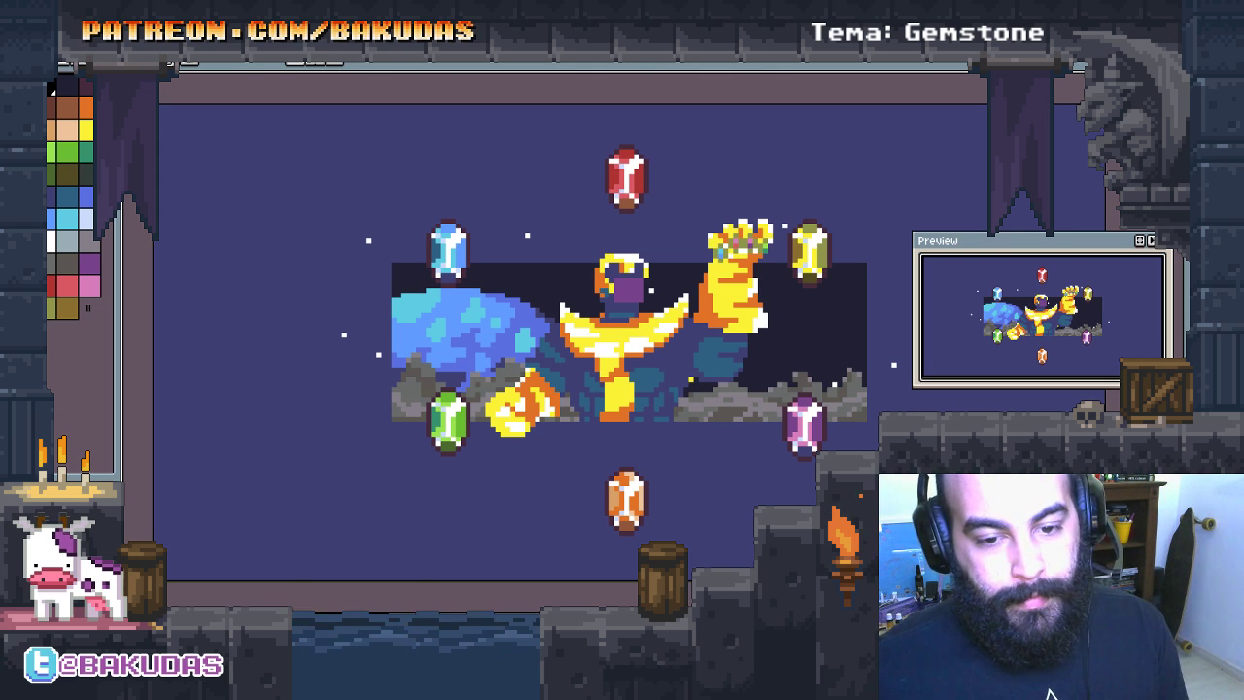
pyautogui.moveTo(542, 464); pyautogui.dragTo(553, 467)
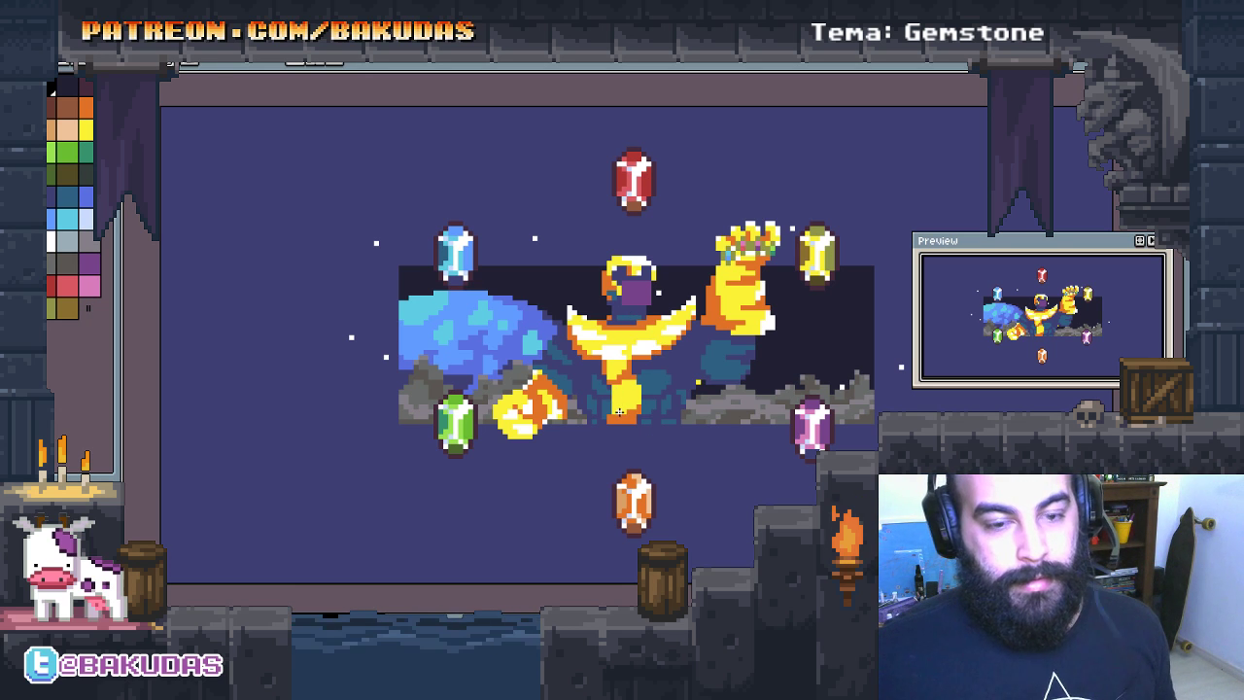
pyautogui.scroll(3, 615, 413)
pyautogui.scroll(-1, 614, 412)
pyautogui.scroll(-1, 610, 412)
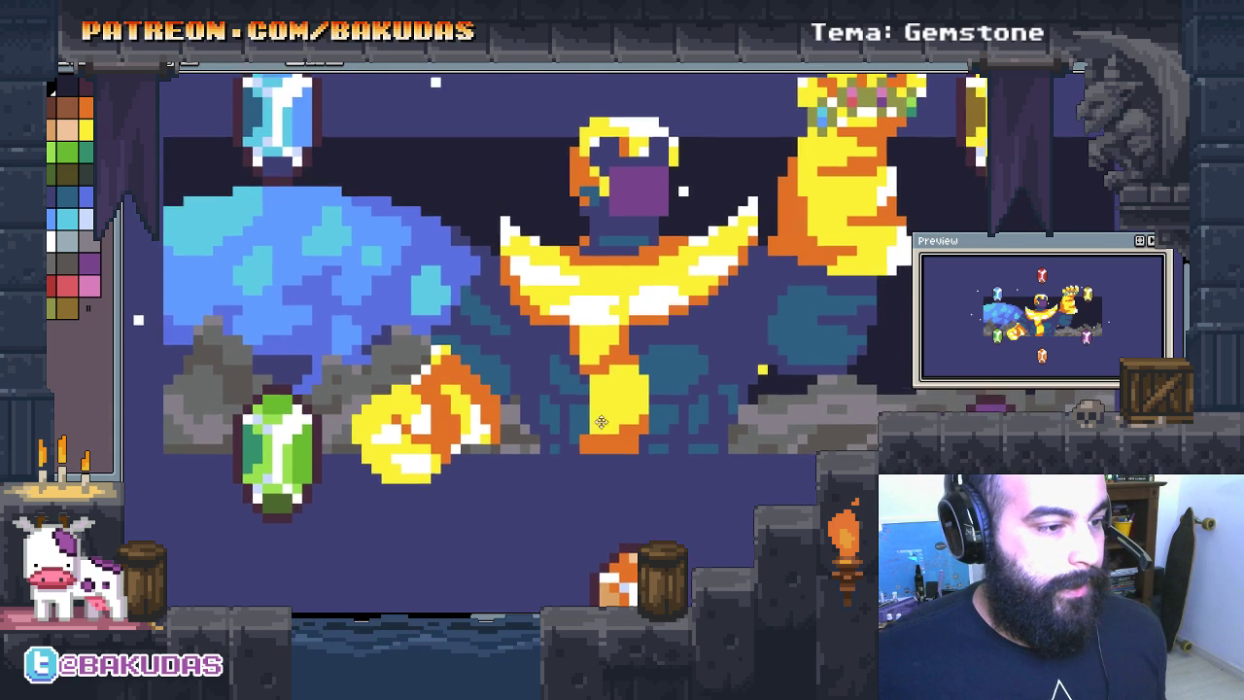
pyautogui.moveTo(609, 410); pyautogui.dragTo(617, 413)
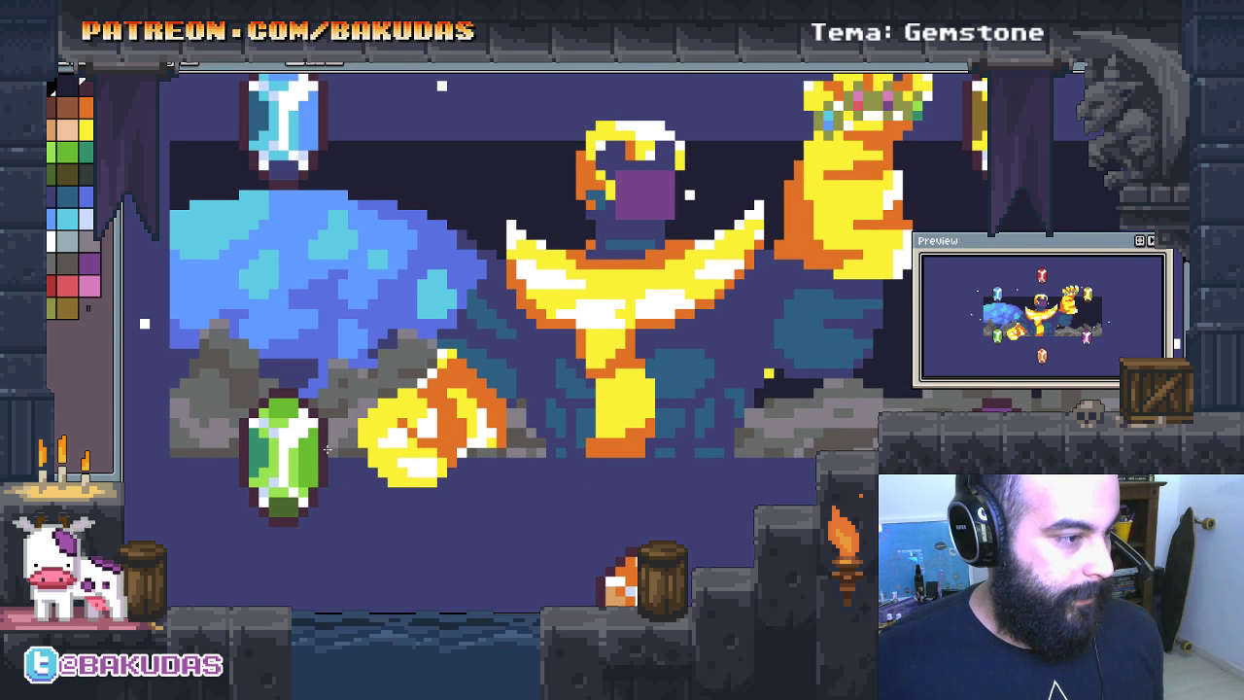
pyautogui.scroll(-1, 610, 382)
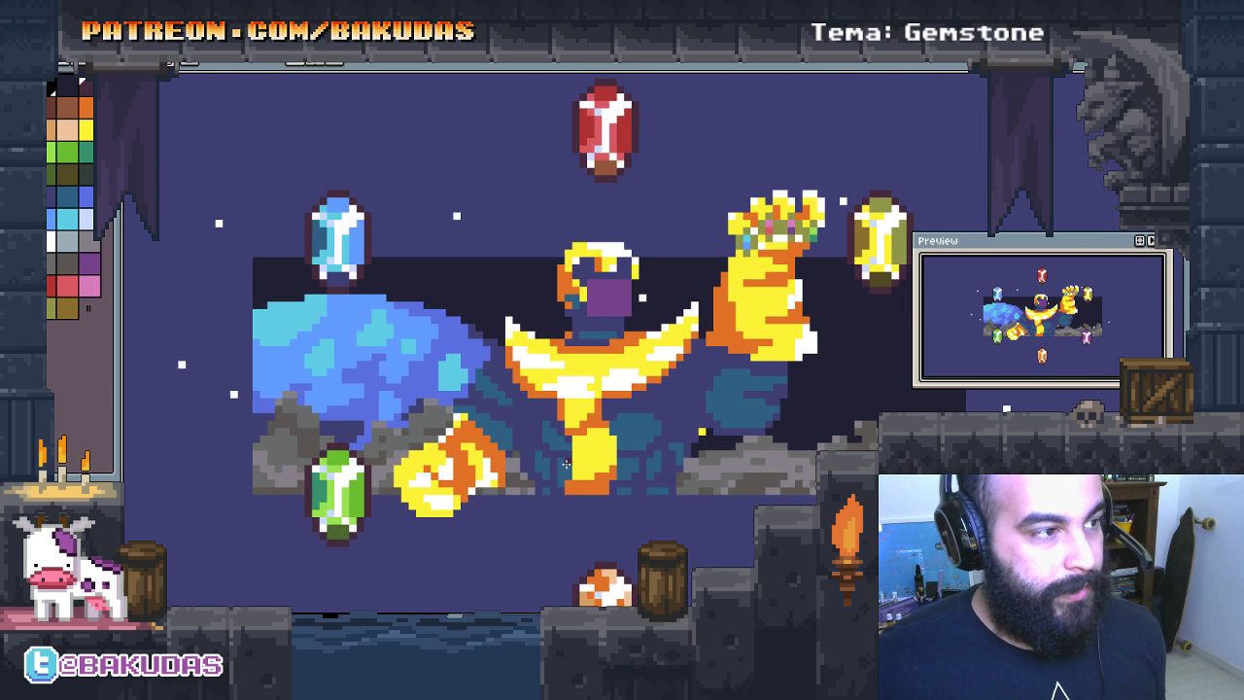
pyautogui.moveTo(624, 406); pyautogui.dragTo(586, 426)
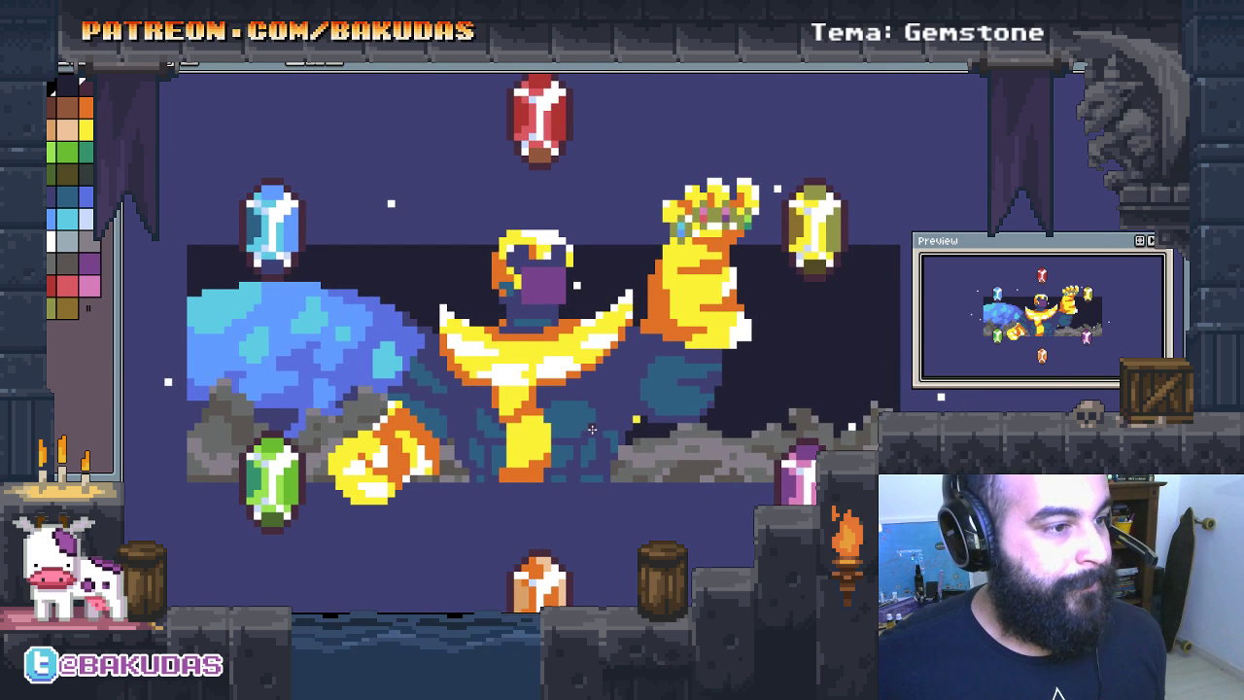
pyautogui.moveTo(480, 329); pyautogui.dragTo(486, 321)
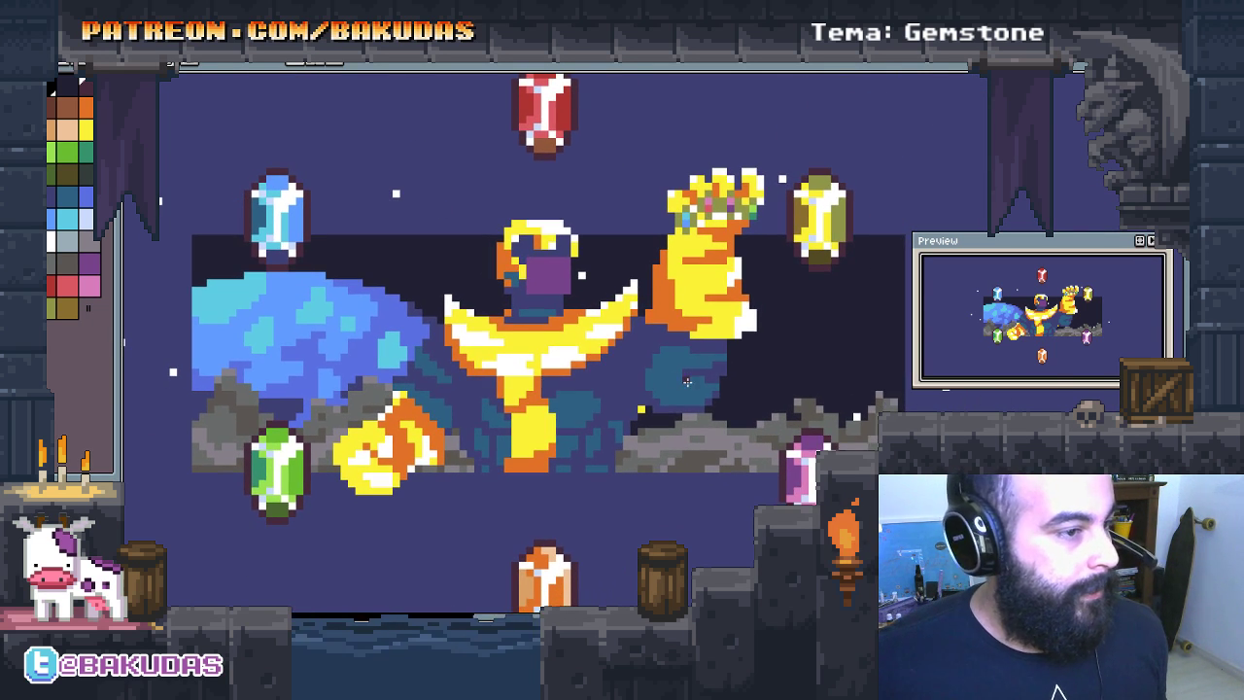
# Step: Rename the sketch layer through Layer Properties
pyautogui.press('Tab')
pyautogui.doubleClick(182, 518)
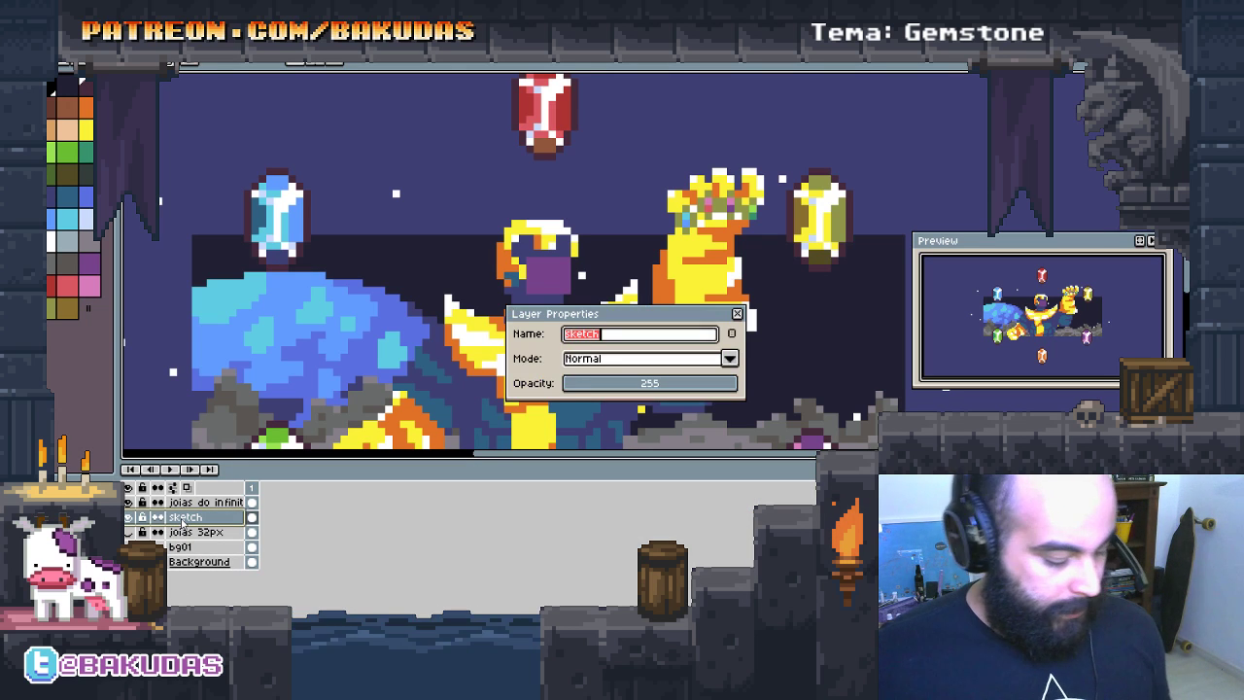
pyautogui.press('Return')
pyautogui.press('Tab')
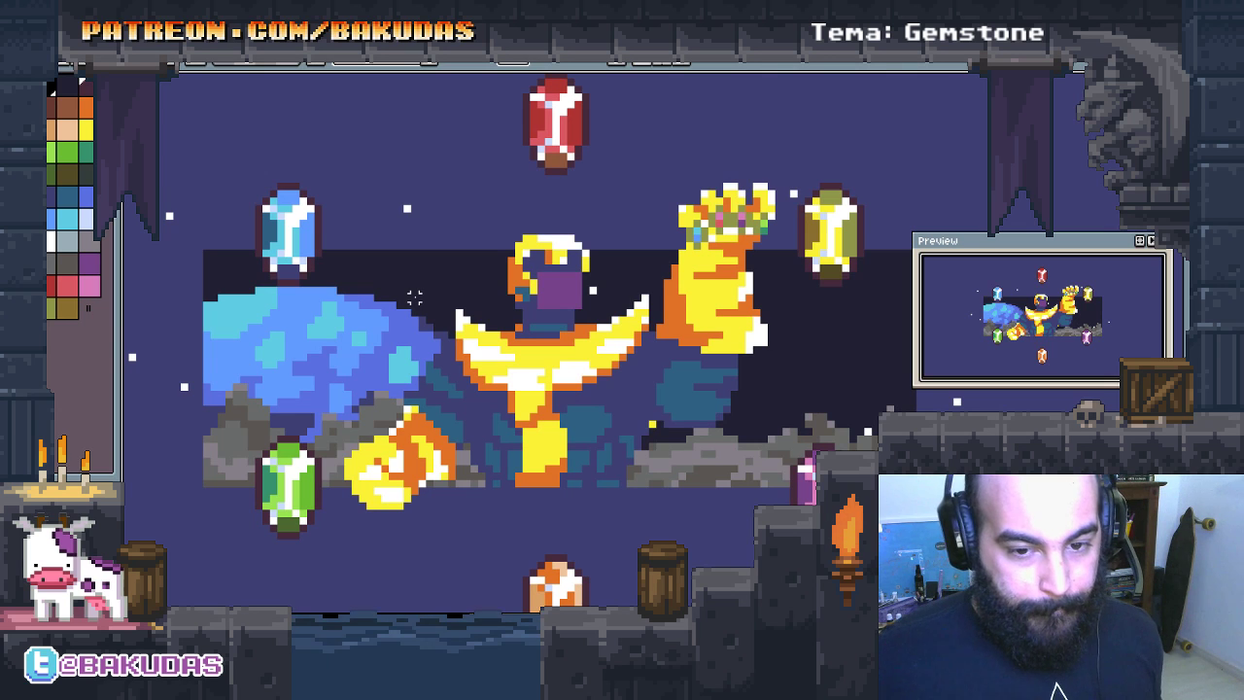
# Step: Select the central figure's pixels and convert the selection to a border with Select > Modify > Border
pyautogui.hotkey('ctrl', 'v')
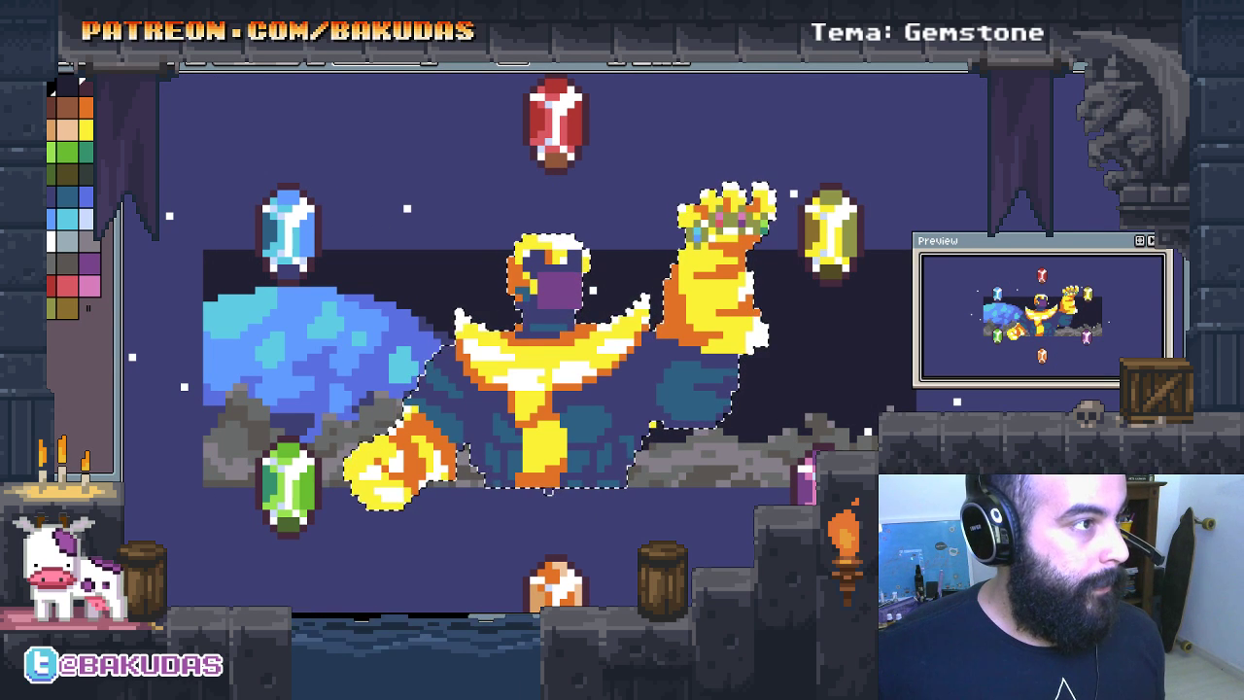
pyautogui.click(223, 56)
pyautogui.moveTo(243, 110)
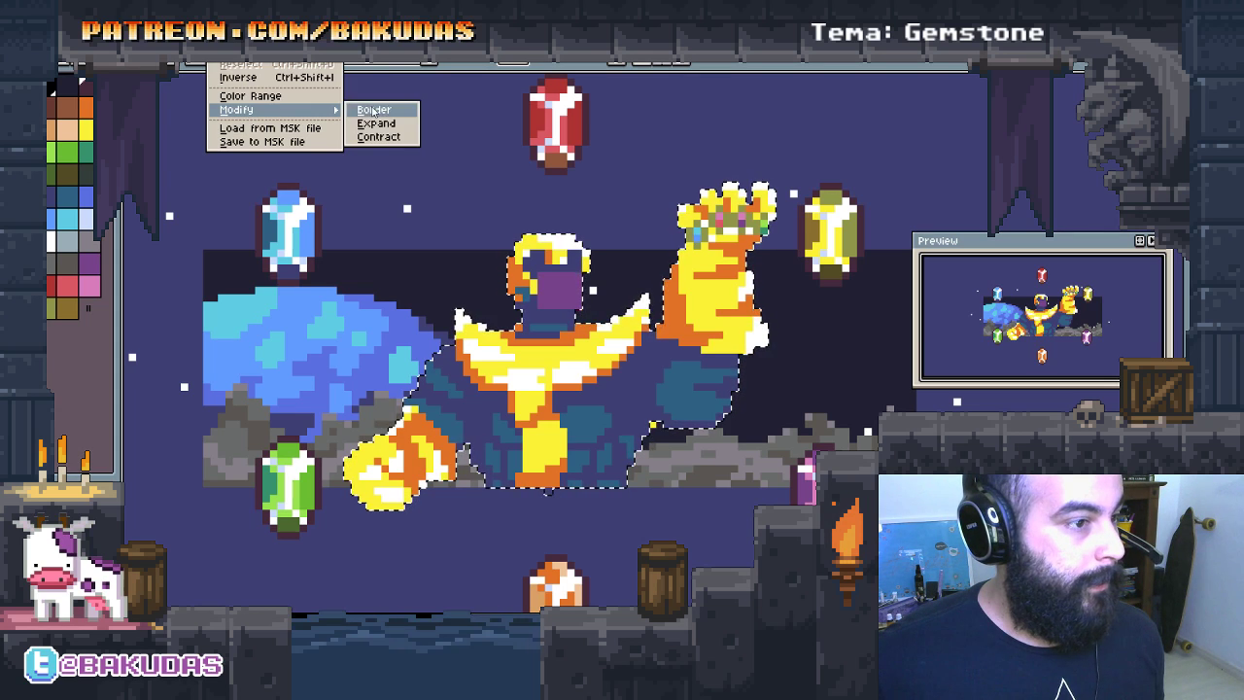
pyautogui.click(374, 108)
pyautogui.click(581, 372)
pyautogui.moveTo(582, 495); pyautogui.dragTo(596, 481)
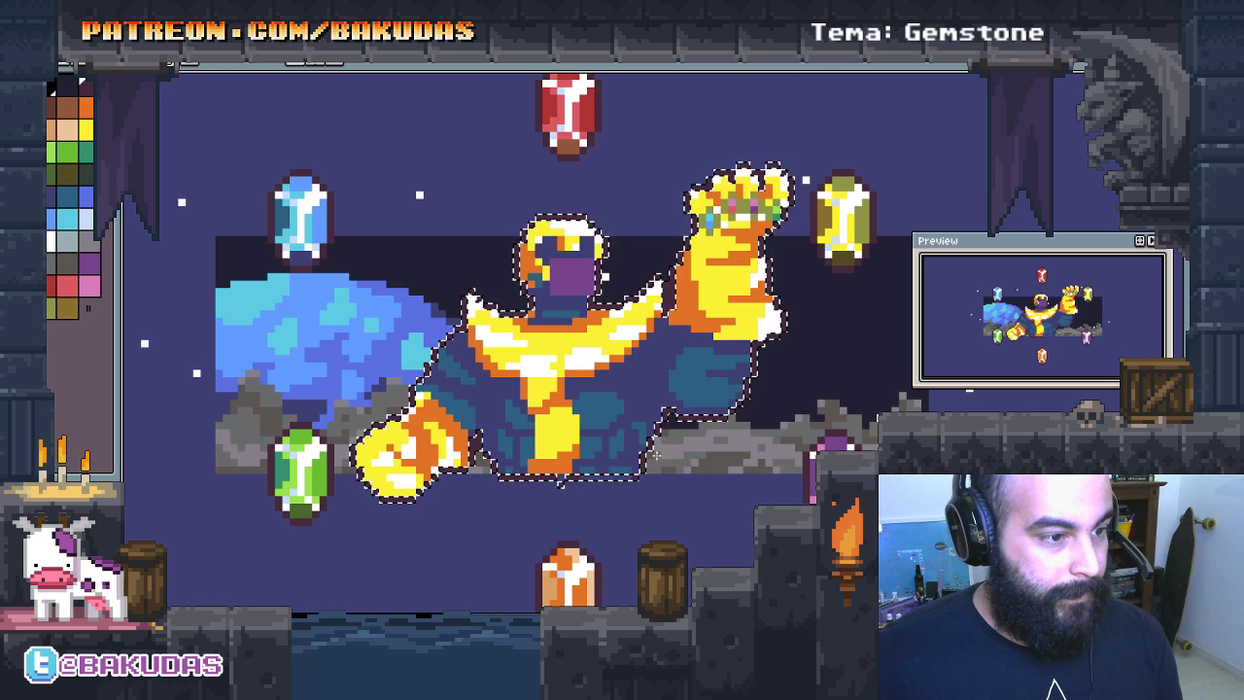
# Step: Deselect, shrink the pencil to 1 px and place an outline pixel on the gauntlet arm's edge
pyautogui.hotkey('ctrl', 'd')
pyautogui.scroll(1, 618, 491)
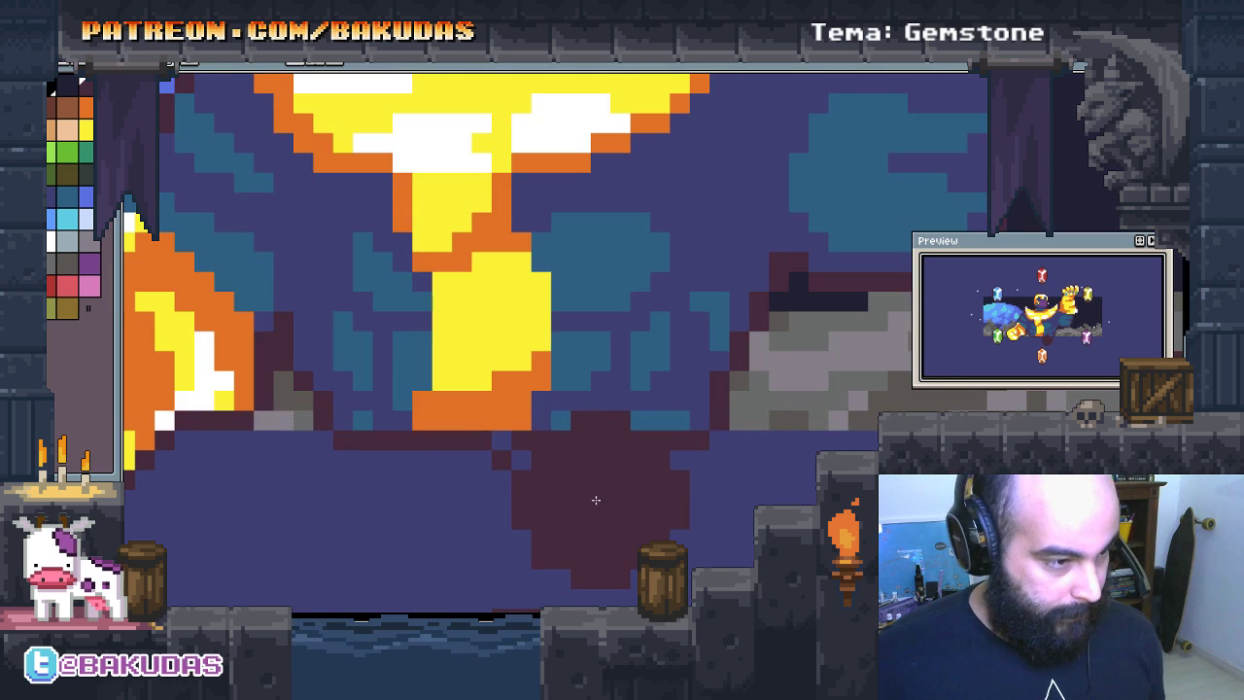
pyautogui.scroll(1, 603, 496)
pyautogui.press('-')
pyautogui.press('-')
pyautogui.press('-')
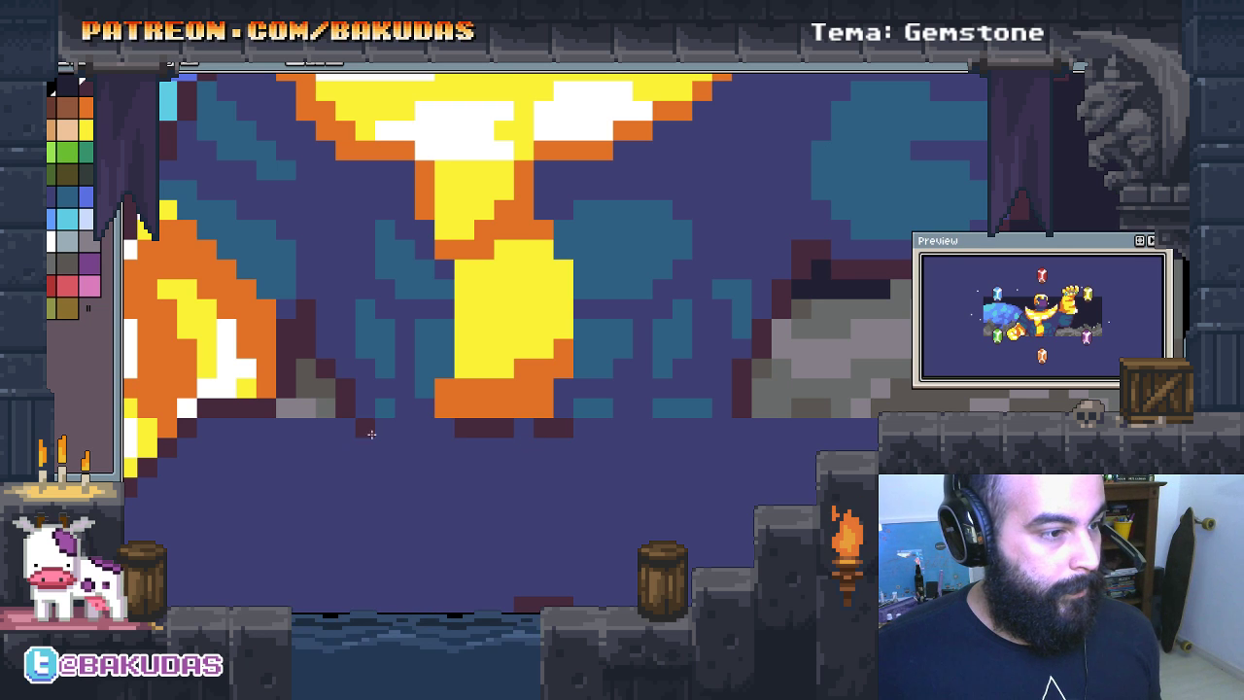
pyautogui.scroll(-1, 567, 435)
pyautogui.scroll(-1, 673, 475)
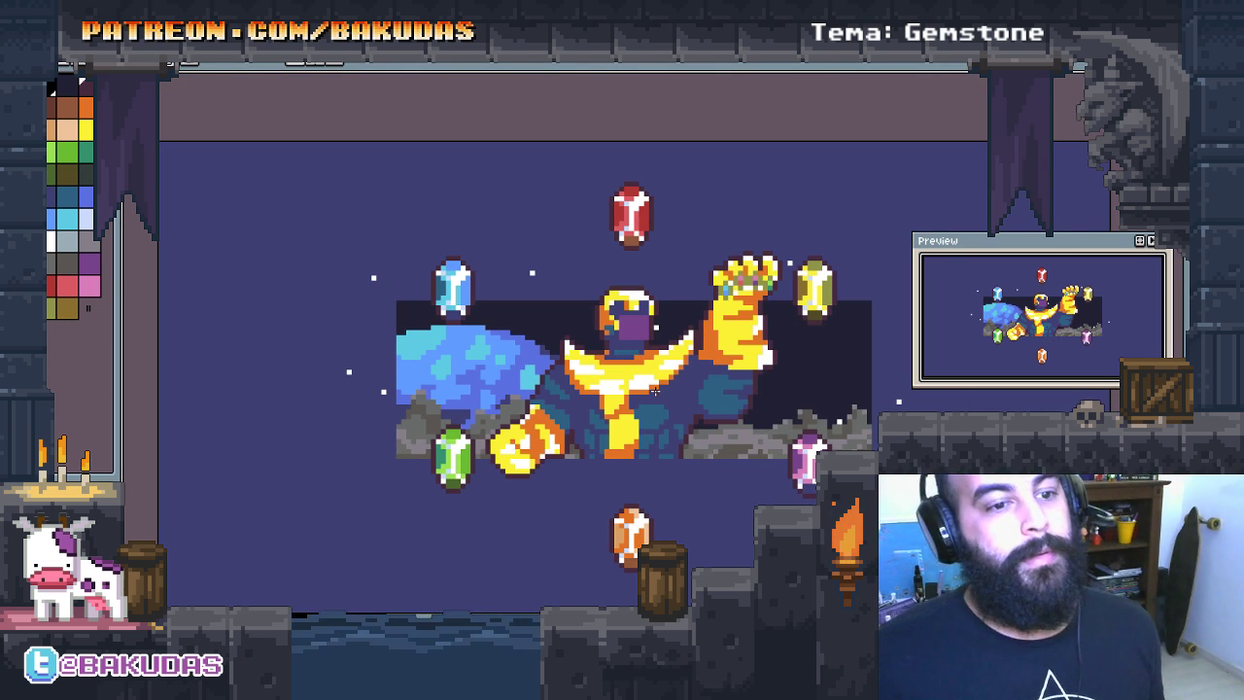
pyautogui.scroll(1, 656, 391)
pyautogui.scroll(1, 627, 365)
pyautogui.scroll(1, 611, 352)
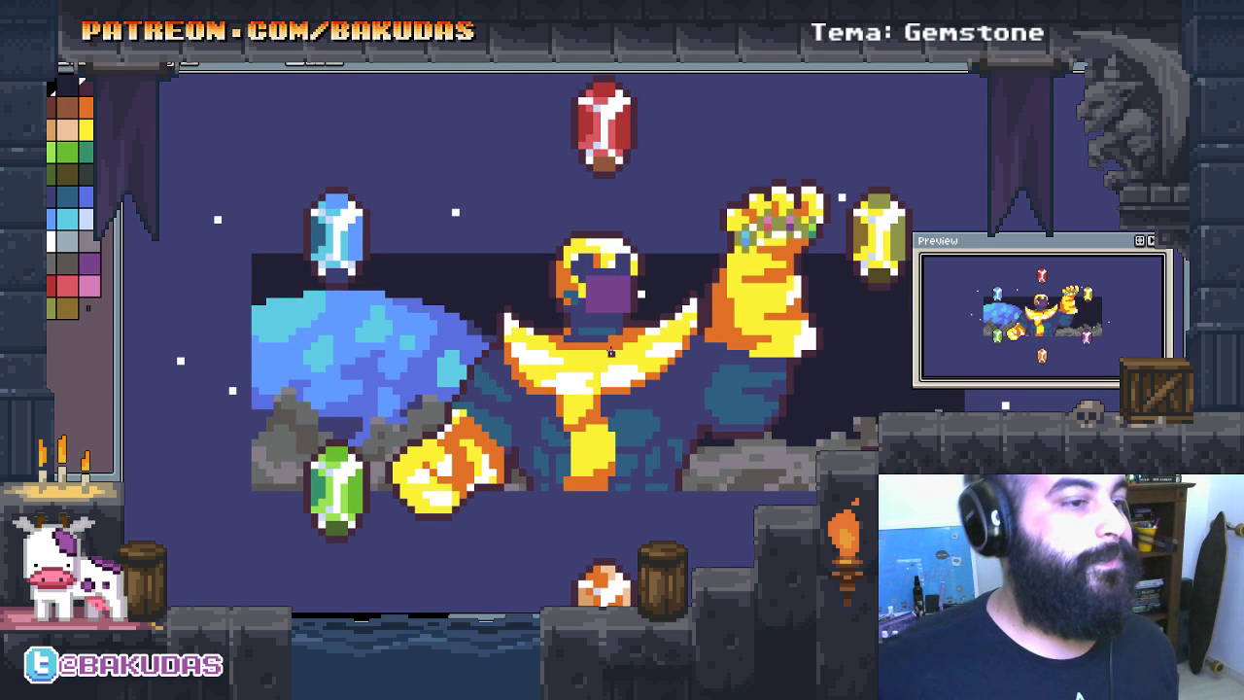
pyautogui.scroll(-1, 622, 354)
pyautogui.scroll(1, 681, 362)
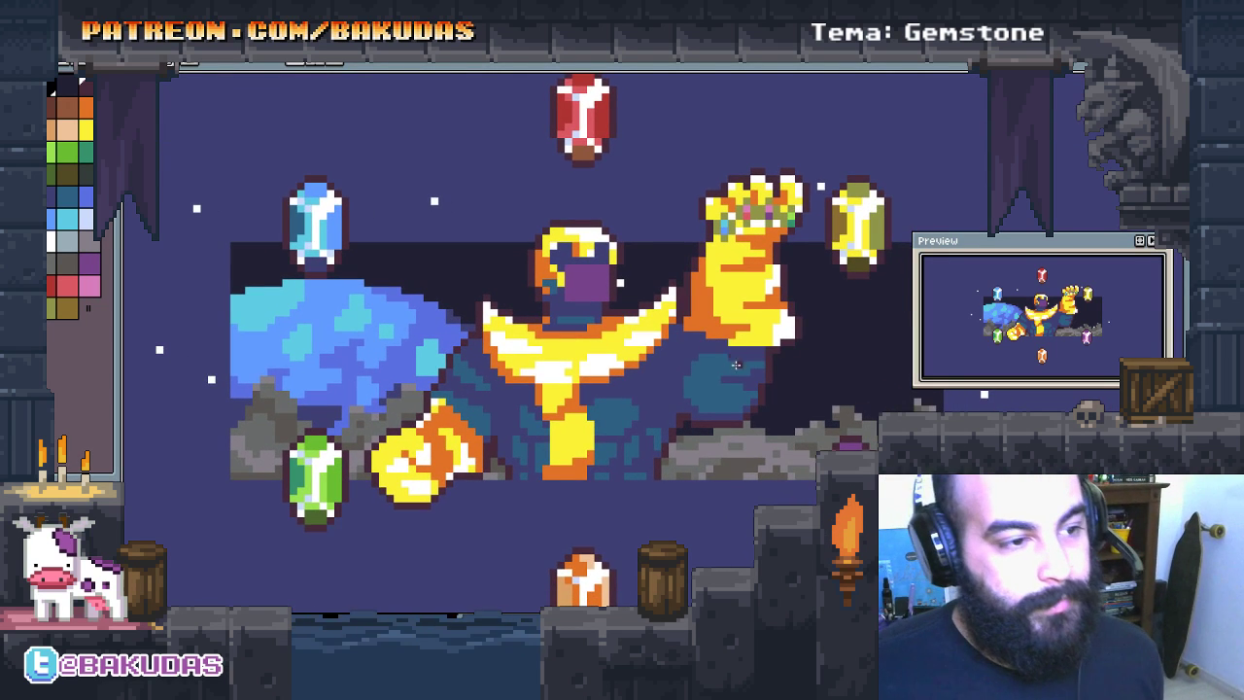
pyautogui.scroll(2, 736, 364)
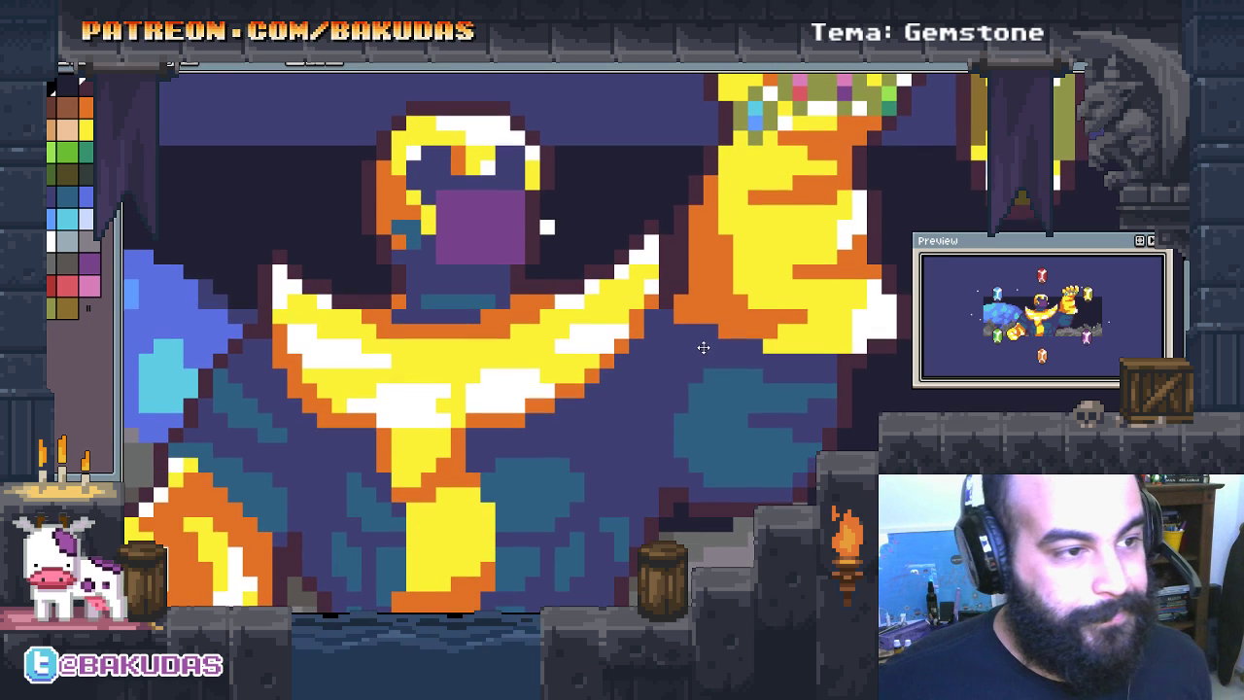
pyautogui.click(682, 242)
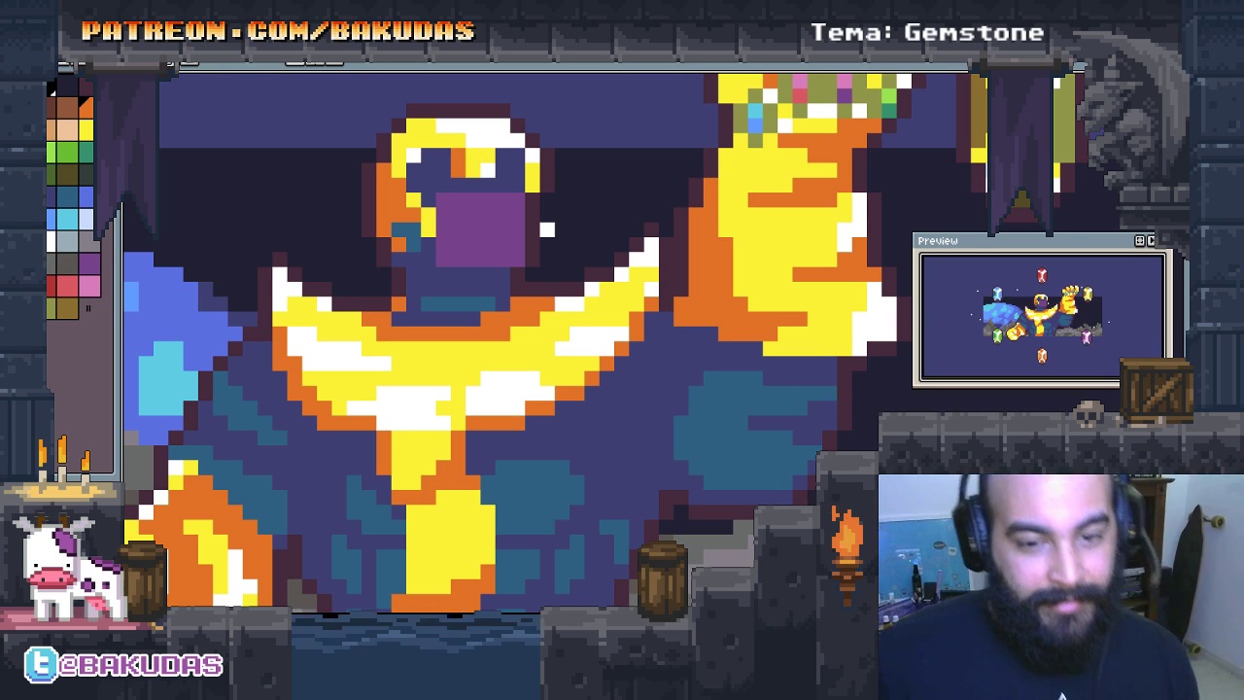
# Step: Zoom in and step dark maroon outline pixels diagonally along the arm's edge
pyautogui.scroll(1, 664, 425)
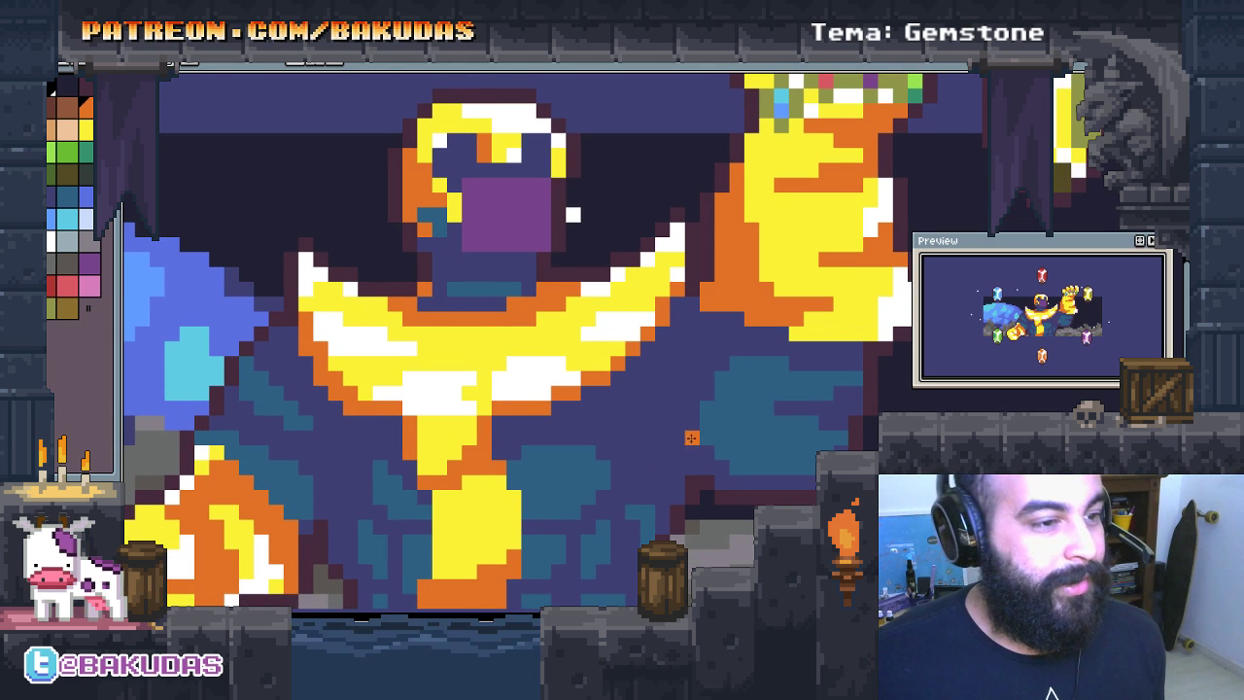
pyautogui.scroll(2, 610, 280)
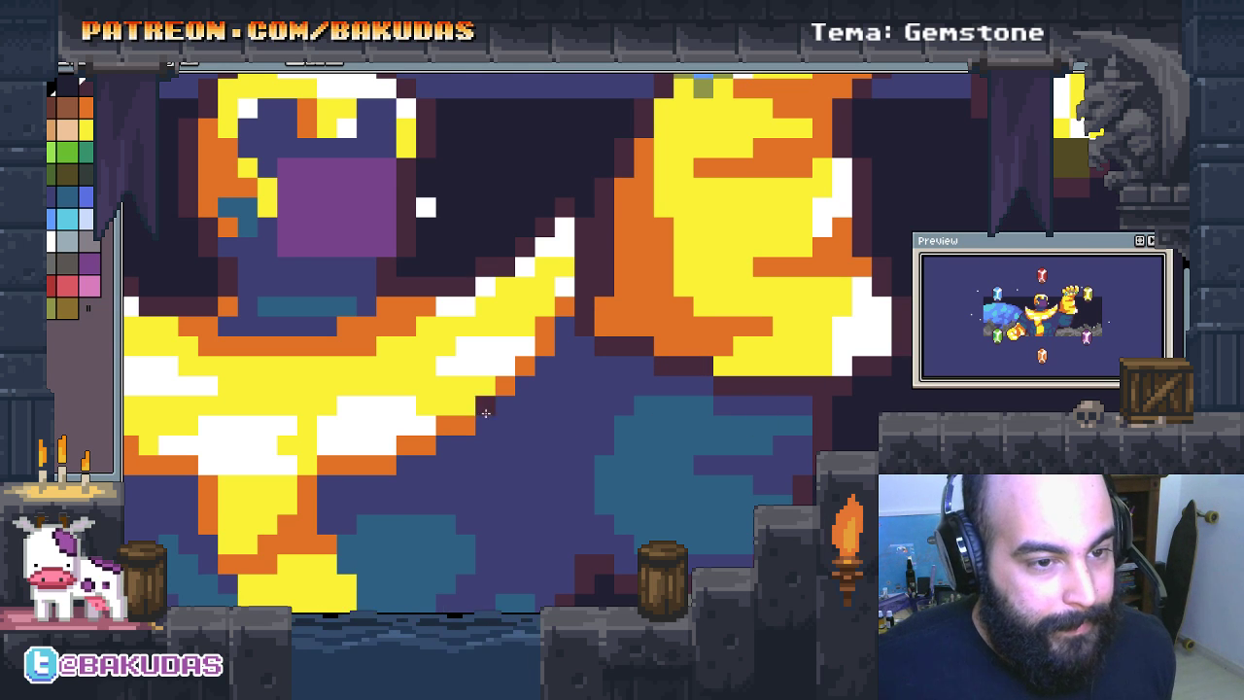
pyautogui.scroll(1, 485, 413)
pyautogui.scroll(2, 379, 418)
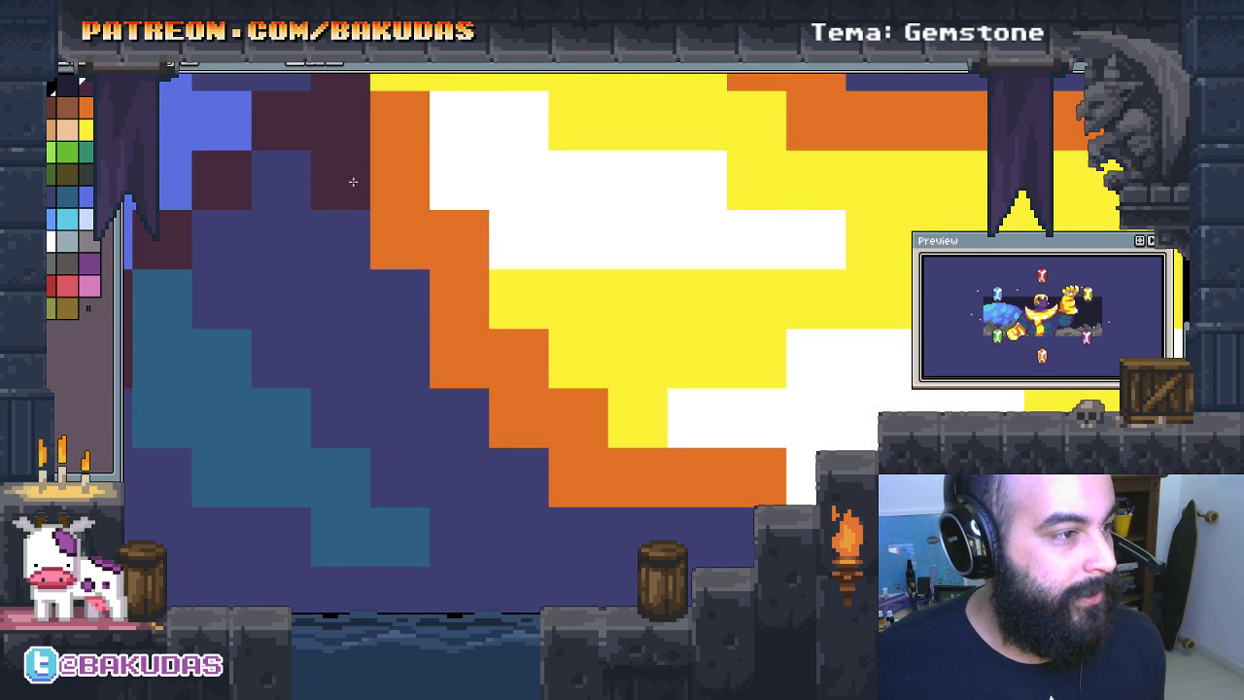
pyautogui.click(344, 226)
pyautogui.click(288, 180)
pyautogui.click(405, 323)
pyautogui.click(439, 408)
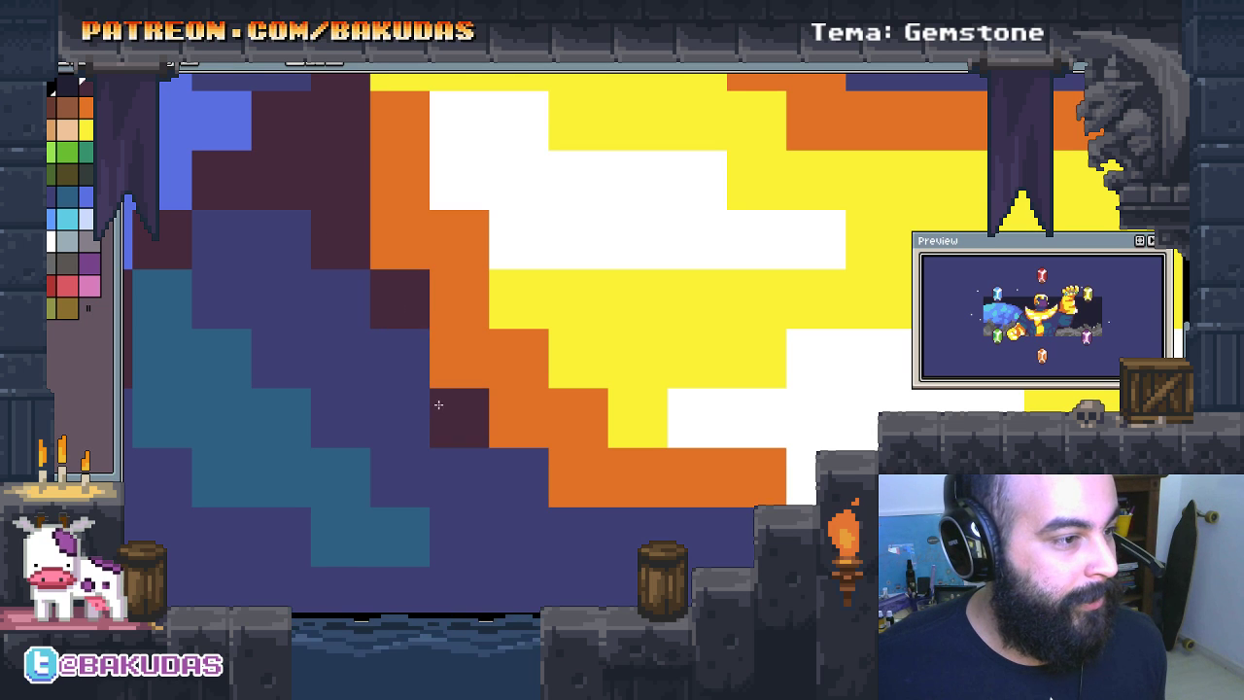
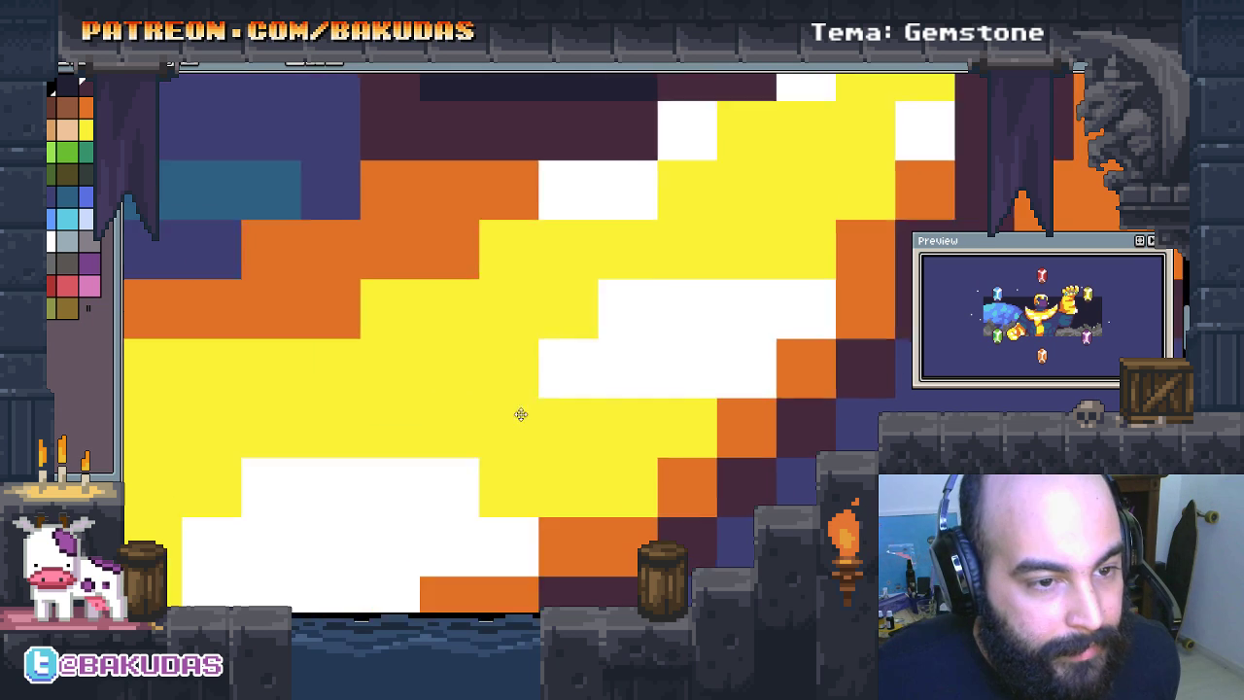
# Step: Paint dark maroon outline columns along the golden torso and add outline pixels to the fist
pyautogui.scroll(-2, 431, 522)
pyautogui.moveTo(431, 522); pyautogui.dragTo(451, 137)
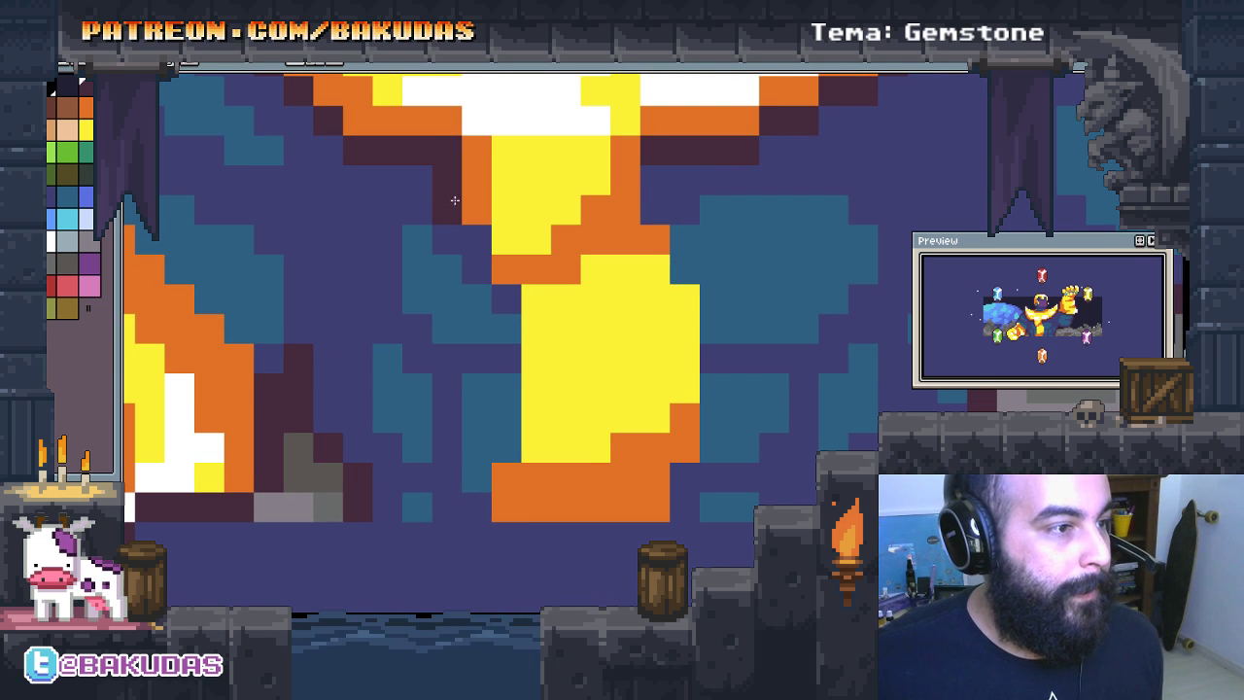
pyautogui.moveTo(511, 313); pyautogui.dragTo(509, 428)
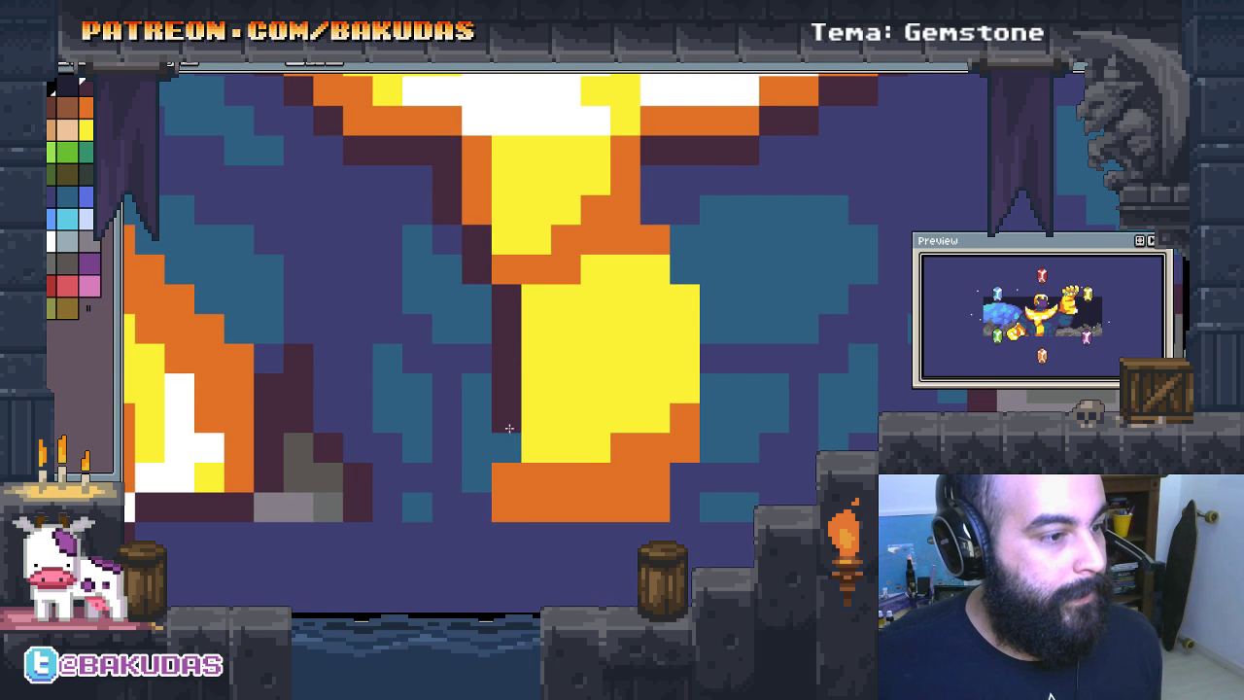
pyautogui.moveTo(685, 477); pyautogui.dragTo(685, 506)
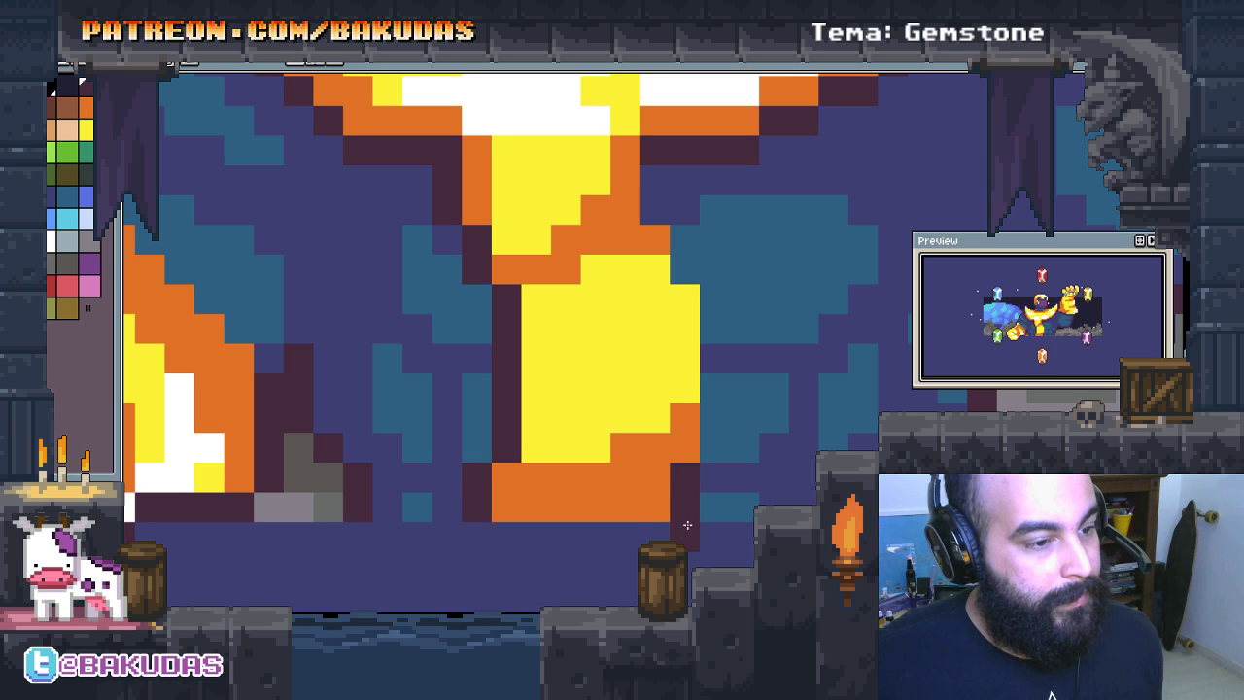
pyautogui.moveTo(704, 447)
pyautogui.mouseDown()
pyautogui.moveTo(710, 330)
pyautogui.moveTo(681, 249)
pyautogui.mouseUp()
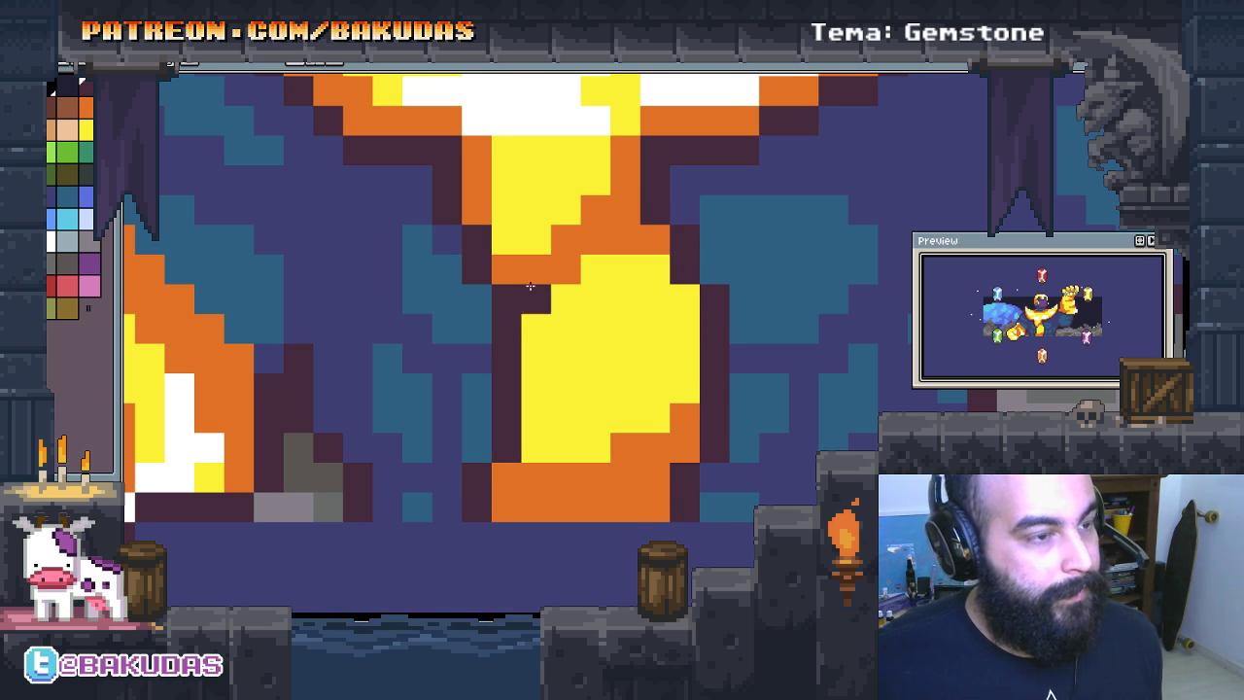
pyautogui.hscroll(-5, 538, 173)
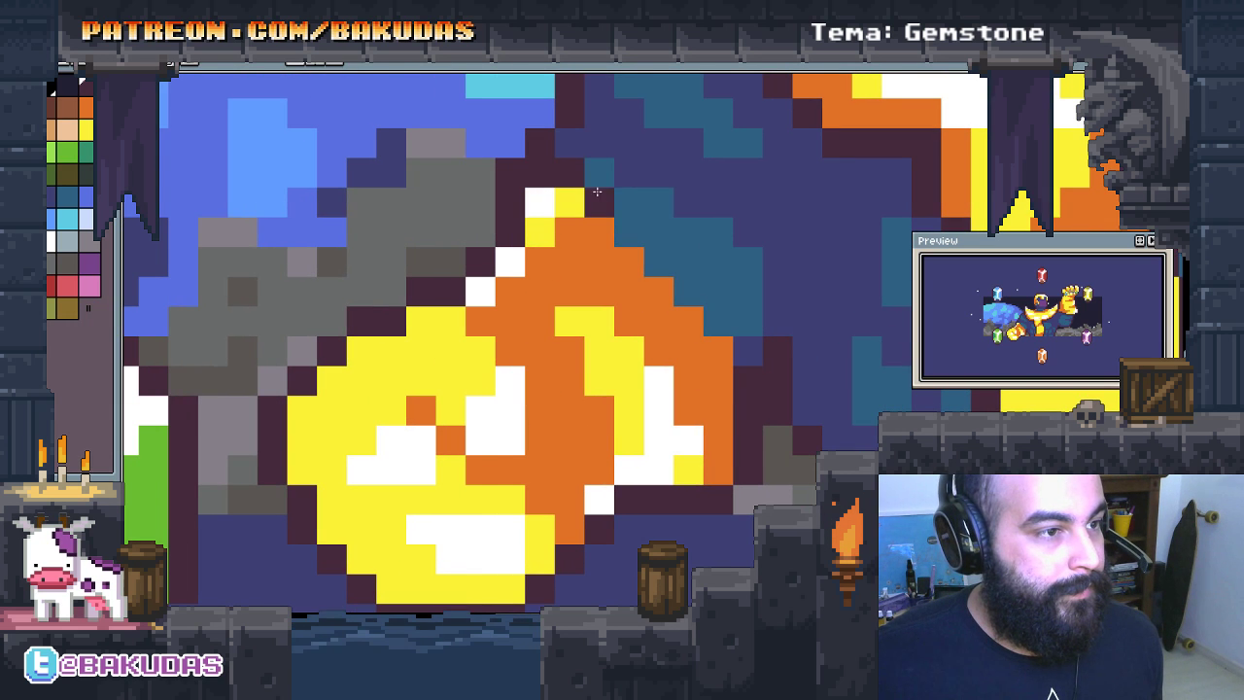
pyautogui.click(668, 266)
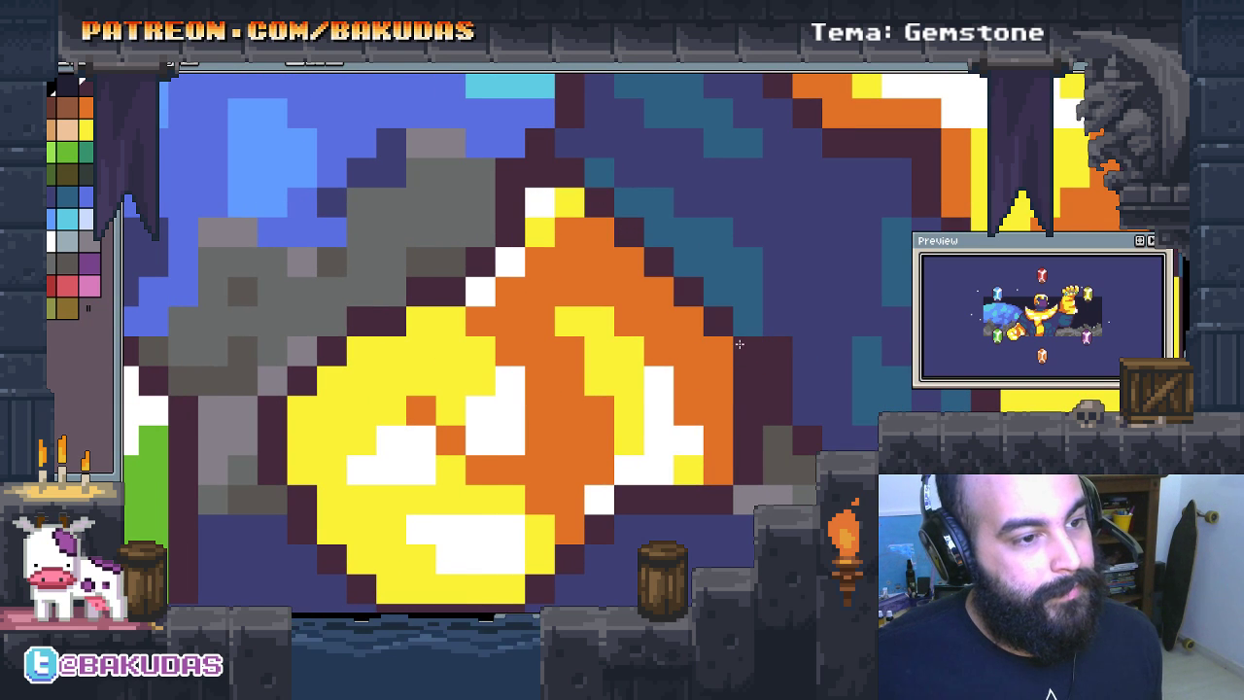
pyautogui.click(743, 326)
# Step: Recolour a blue pixel near the helmet to maroon
pyautogui.hscroll(3, 735, 328)
pyautogui.scroll(1, 736, 328)
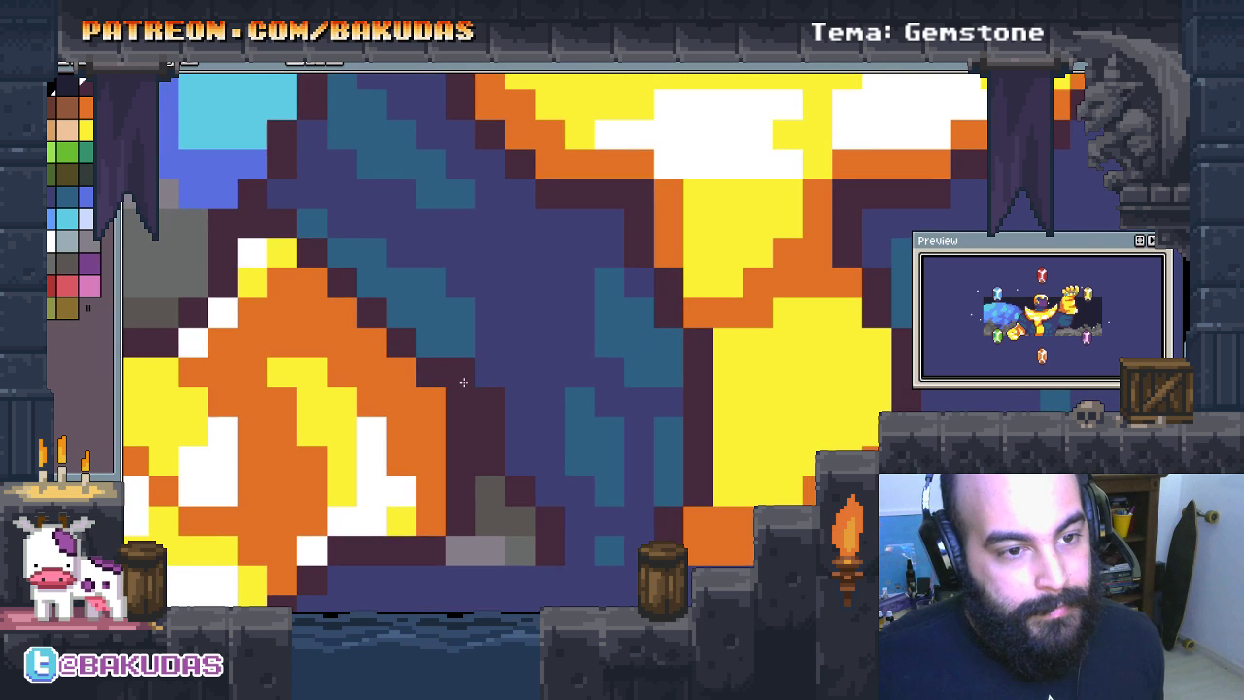
pyautogui.scroll(-3, 606, 262)
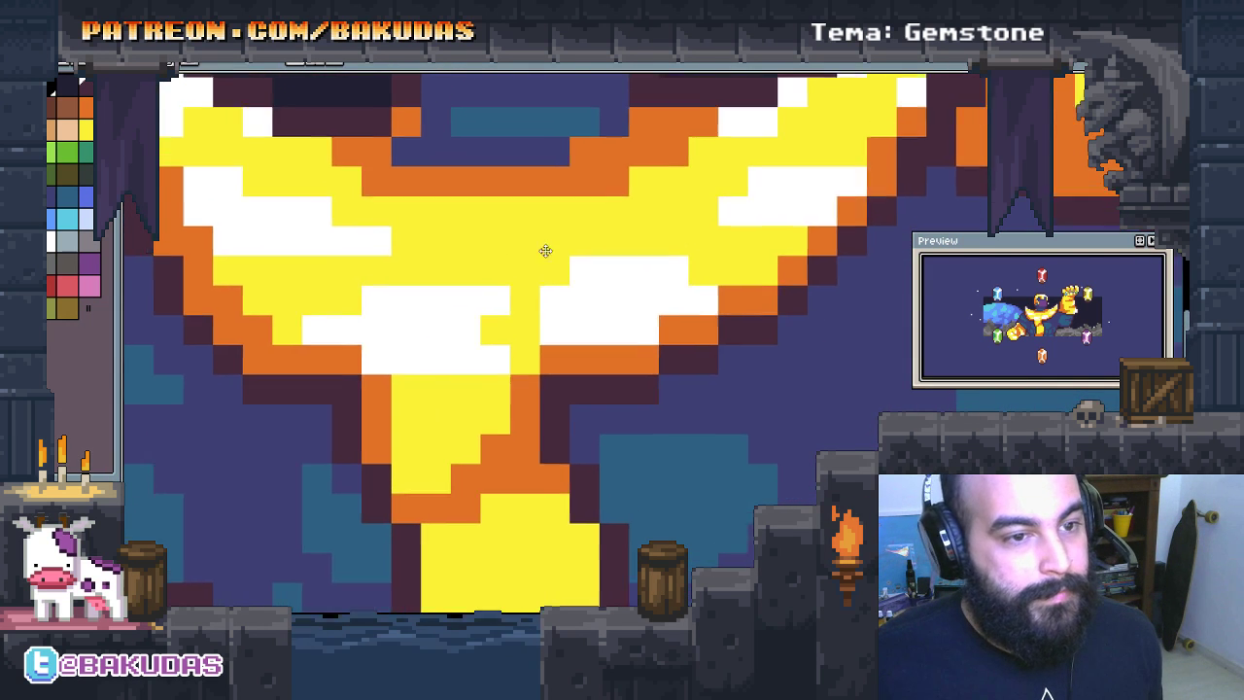
pyautogui.scroll(3, 544, 250)
pyautogui.hscroll(-2, 283, 380)
pyautogui.scroll(1, 405, 401)
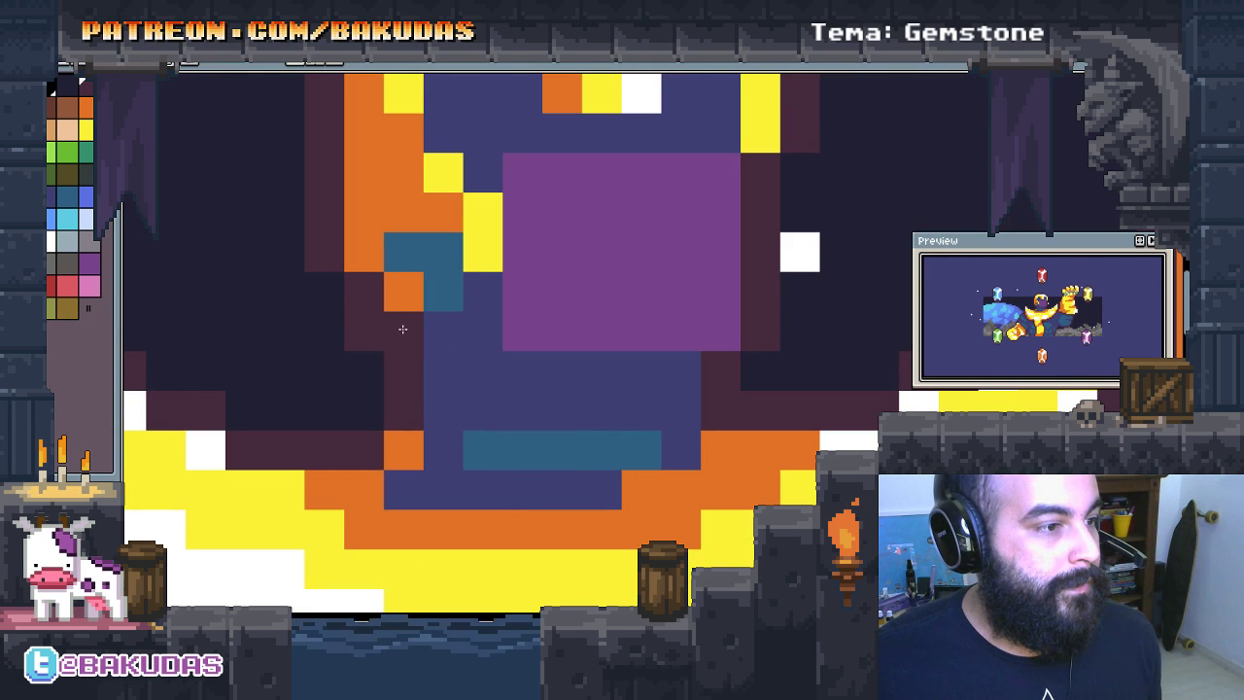
pyautogui.click(433, 397)
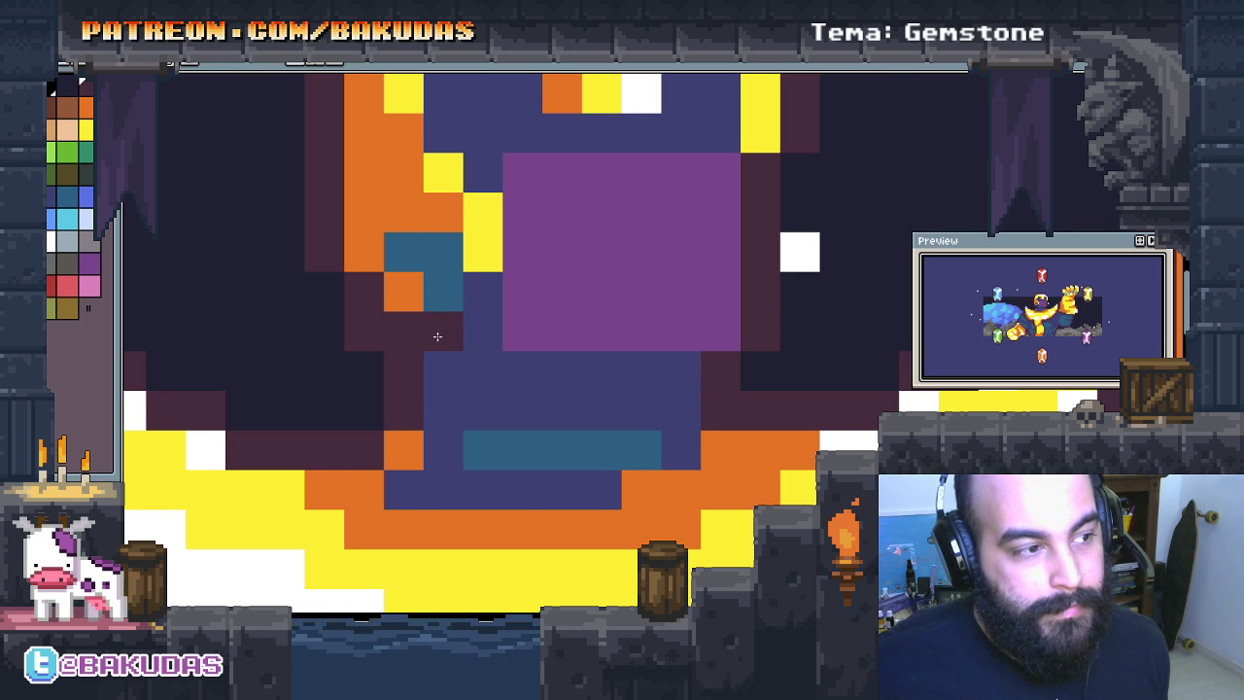
# Step: Paint a row of maroon outline pixels beneath the helmet's purple face
pyautogui.scroll(3, 437, 336)
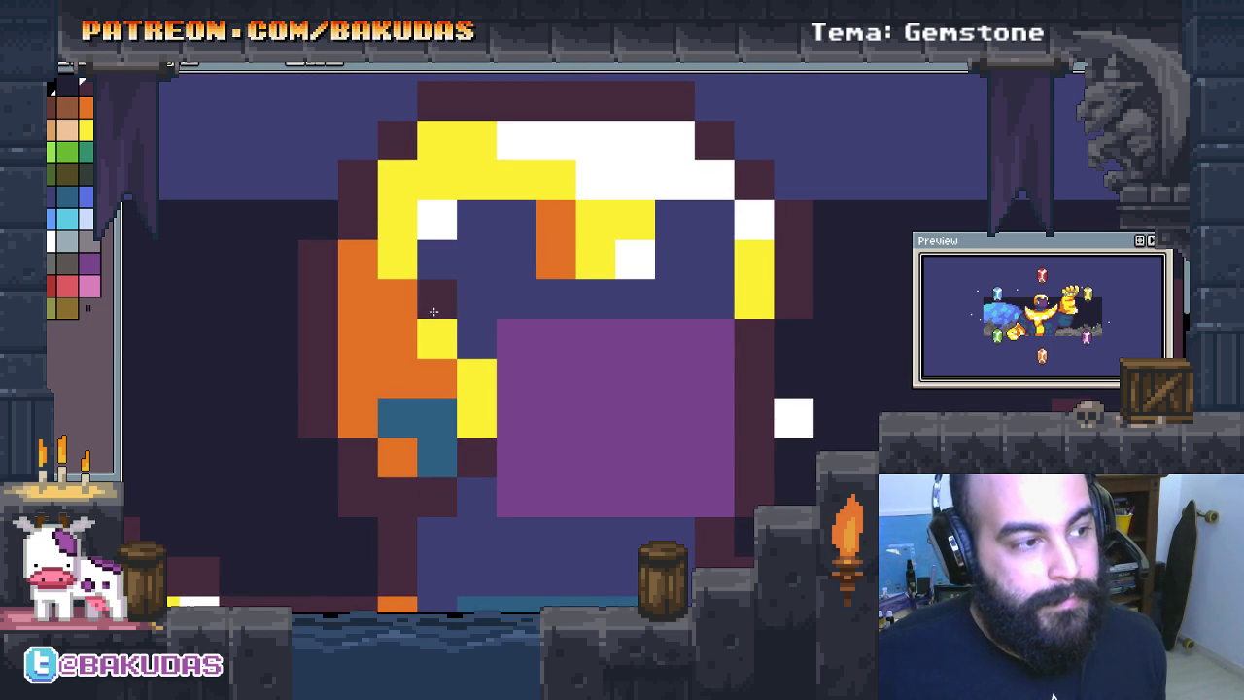
pyautogui.scroll(1, 435, 331)
pyautogui.hscroll(2, 466, 389)
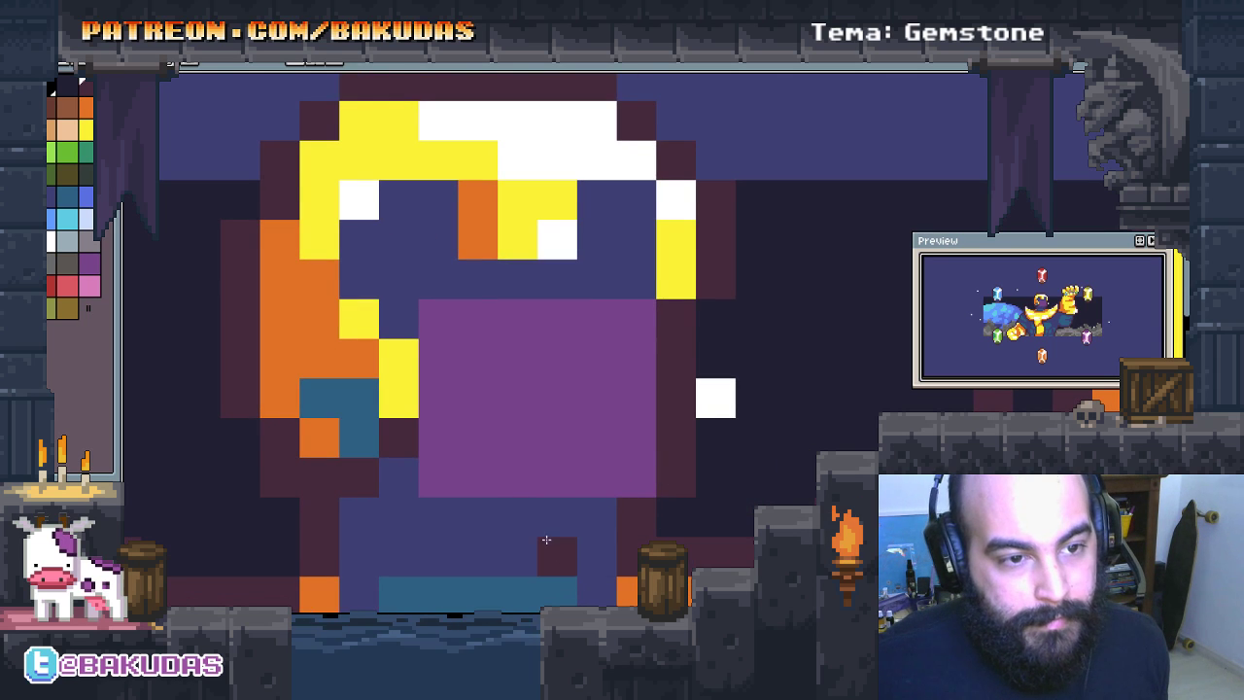
pyautogui.scroll(-1, 512, 471)
pyautogui.moveTo(442, 481); pyautogui.dragTo(588, 491)
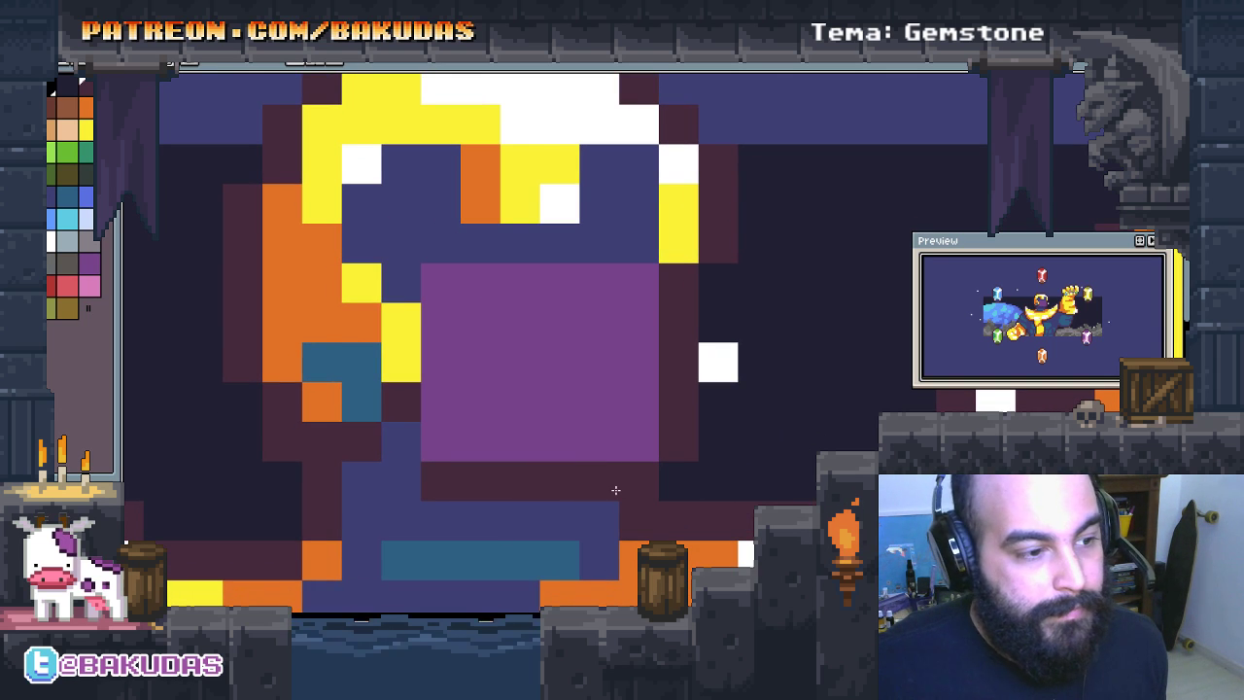
pyautogui.click(614, 513)
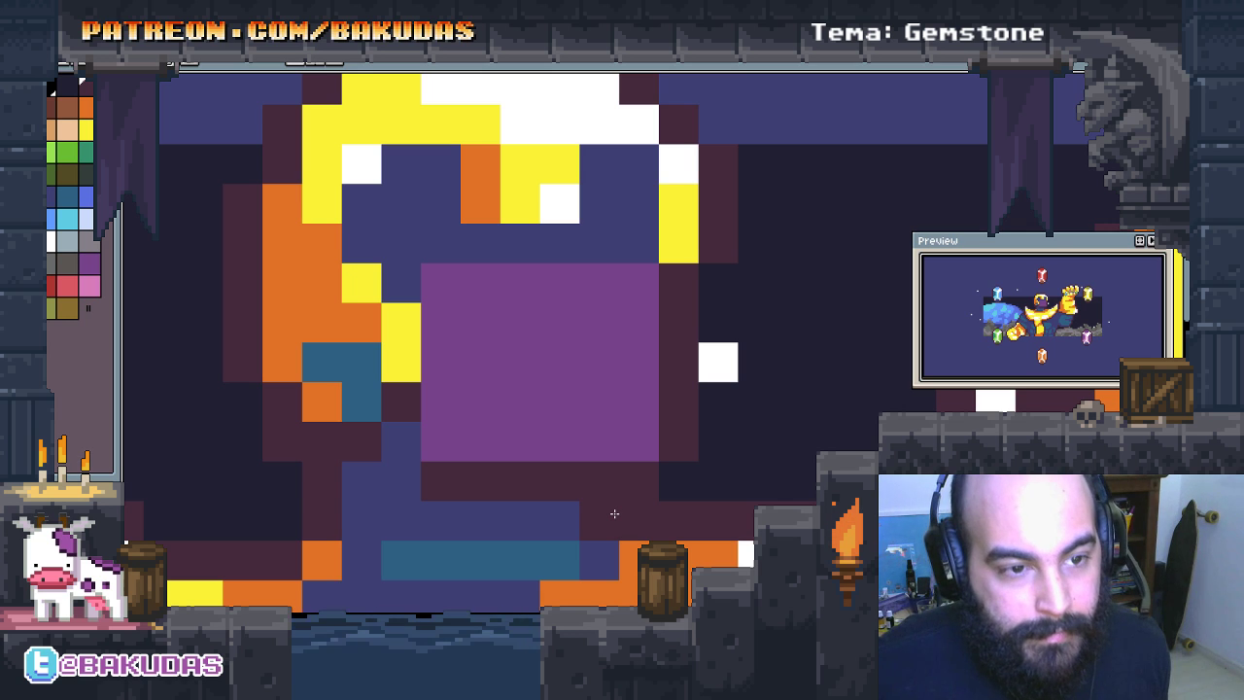
pyautogui.moveTo(506, 518); pyautogui.dragTo(675, 509)
pyautogui.click(567, 433)
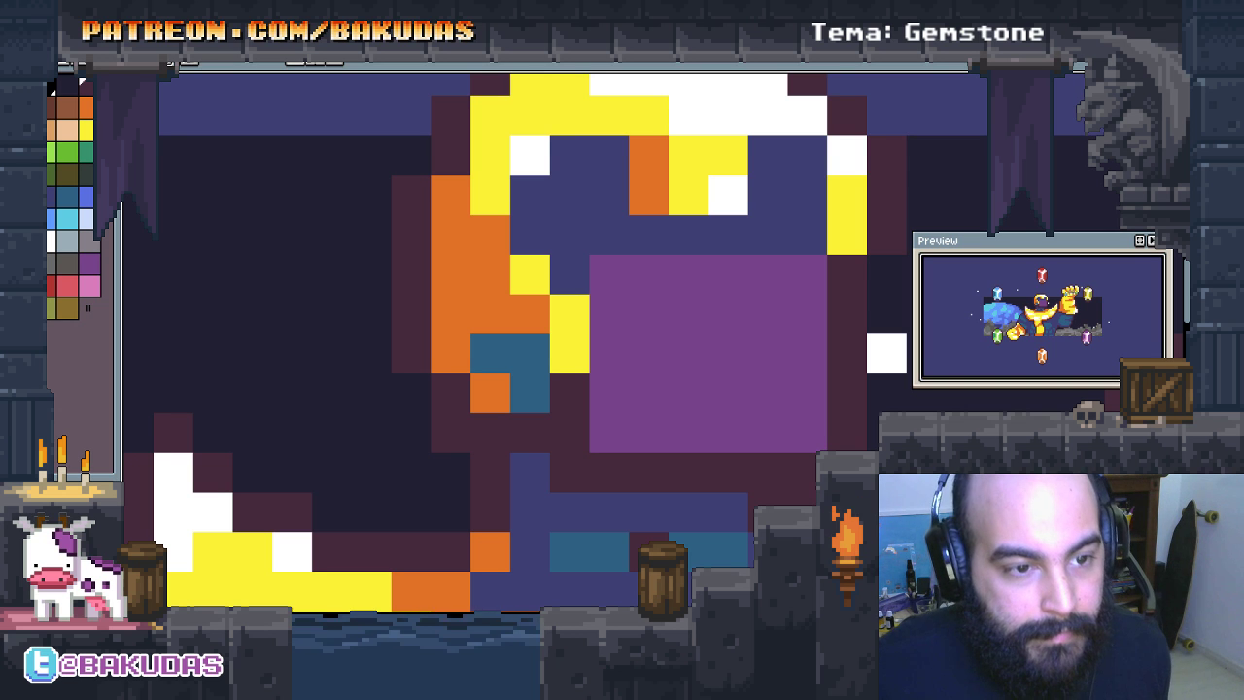
# Step: Zoom out and repaint grey and dark pixels on the rocks
pyautogui.scroll(-1, 622, 506)
pyautogui.scroll(-1, 564, 422)
pyautogui.scroll(-2, 547, 357)
pyautogui.scroll(-1, 547, 358)
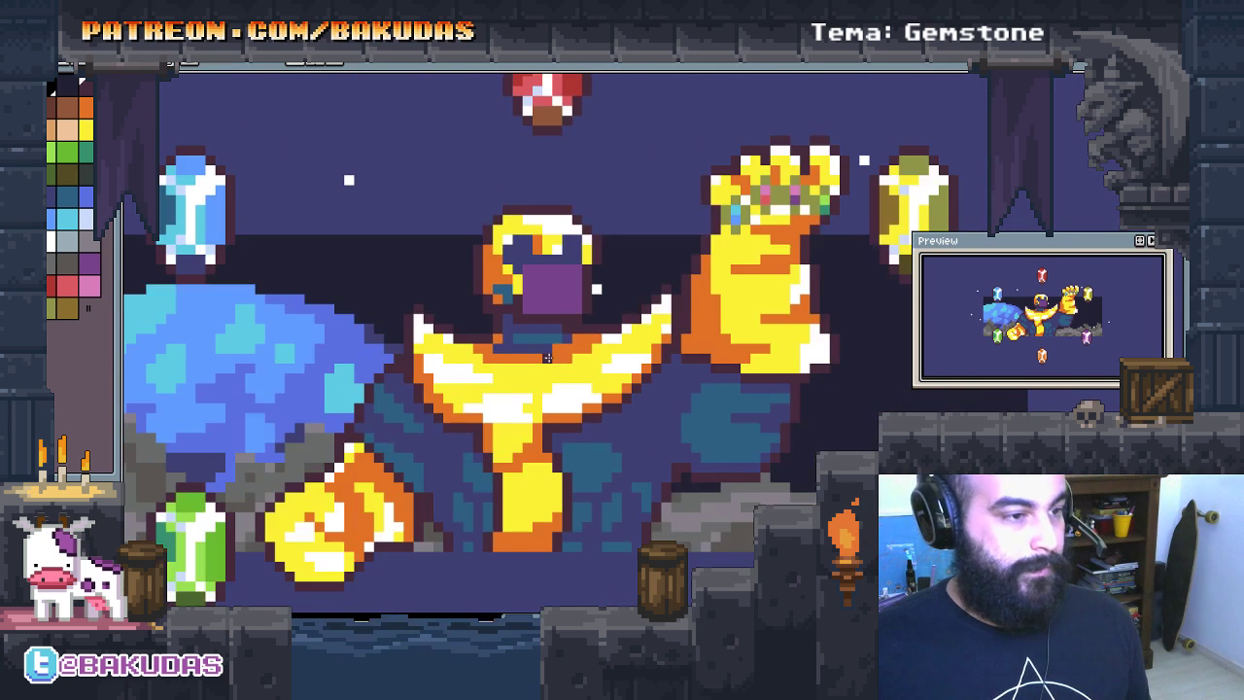
pyautogui.scroll(-1, 547, 358)
pyautogui.scroll(4, 461, 419)
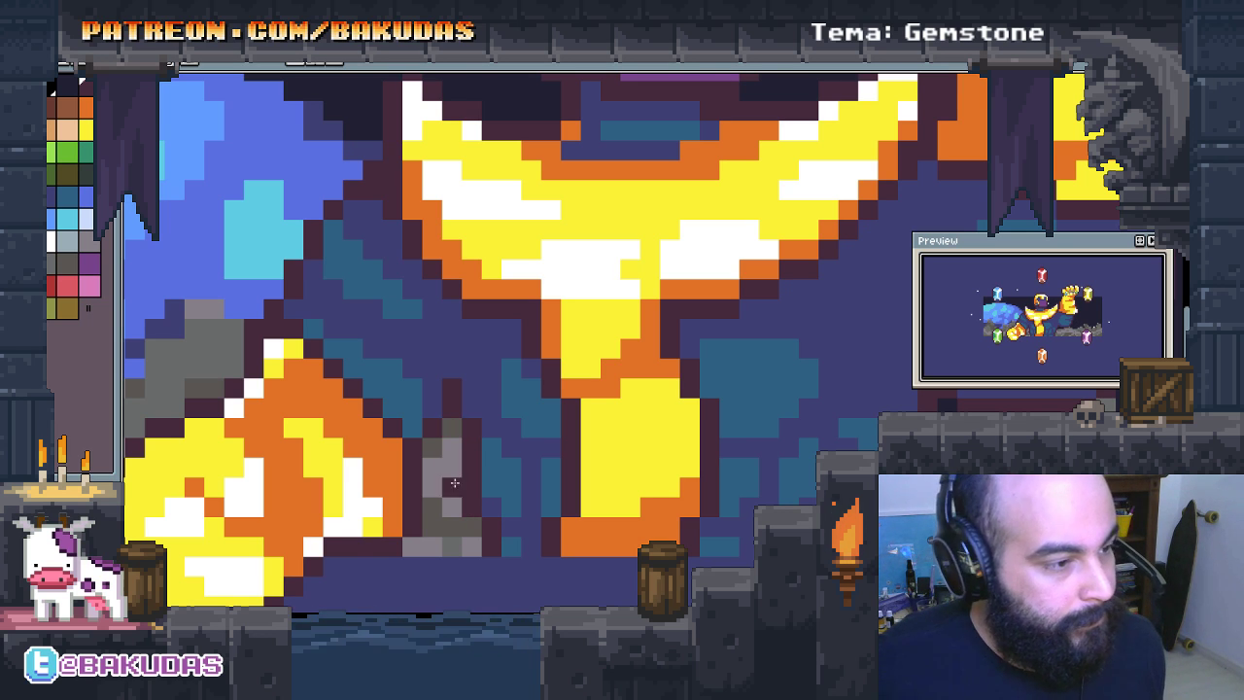
pyautogui.moveTo(456, 427)
pyautogui.mouseDown()
pyautogui.moveTo(430, 453)
pyautogui.moveTo(451, 505)
pyautogui.mouseUp()
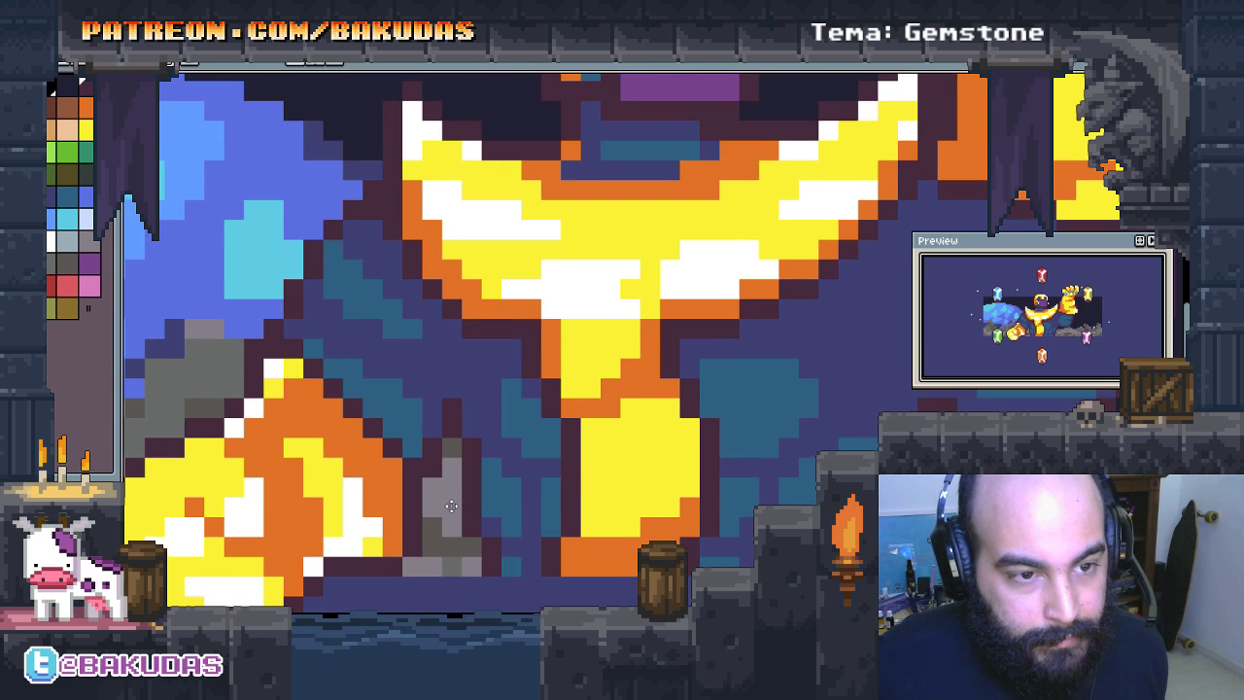
# Step: Add dark outline pixels along the fist's diagonal edge and reframe the fist and rocks
pyautogui.scroll(-1, 486, 508)
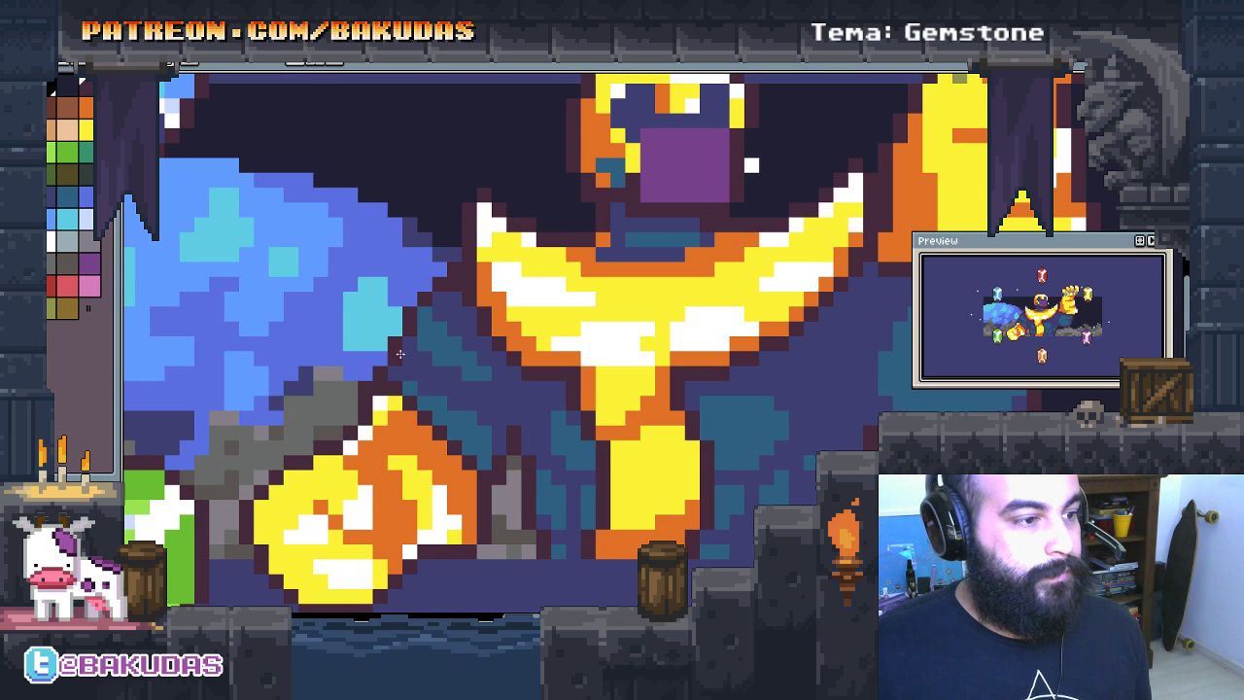
pyautogui.hscroll(2, 544, 476)
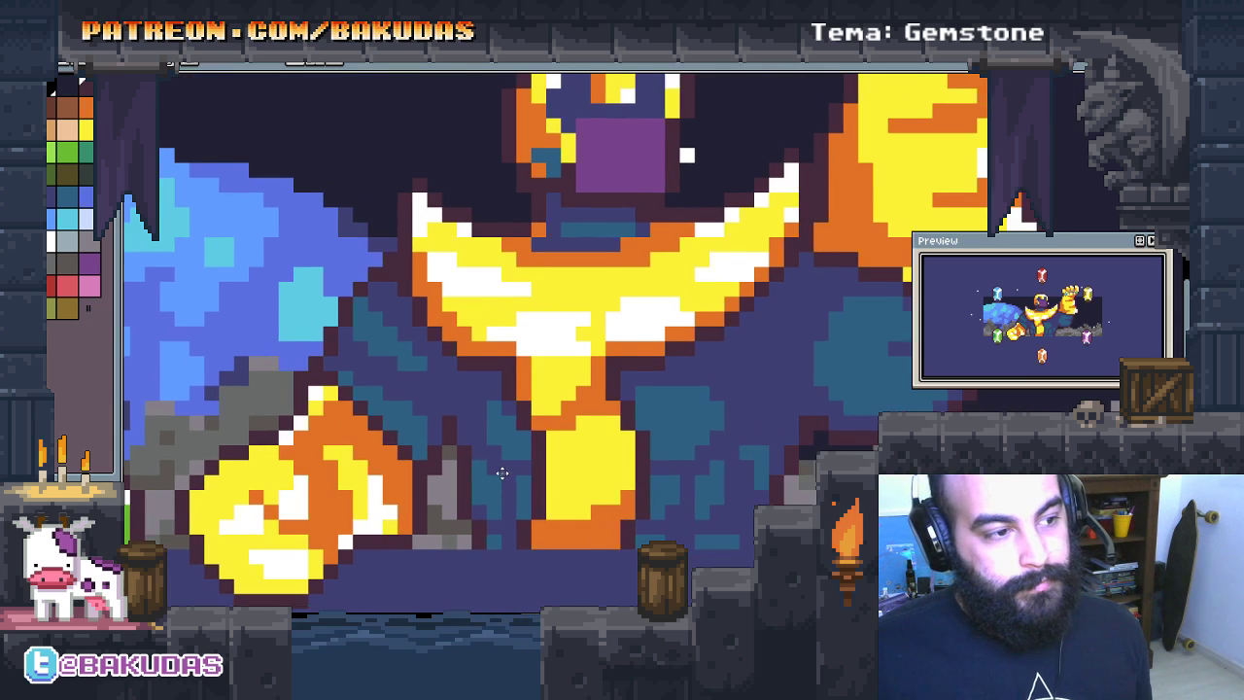
pyautogui.hscroll(3, 622, 389)
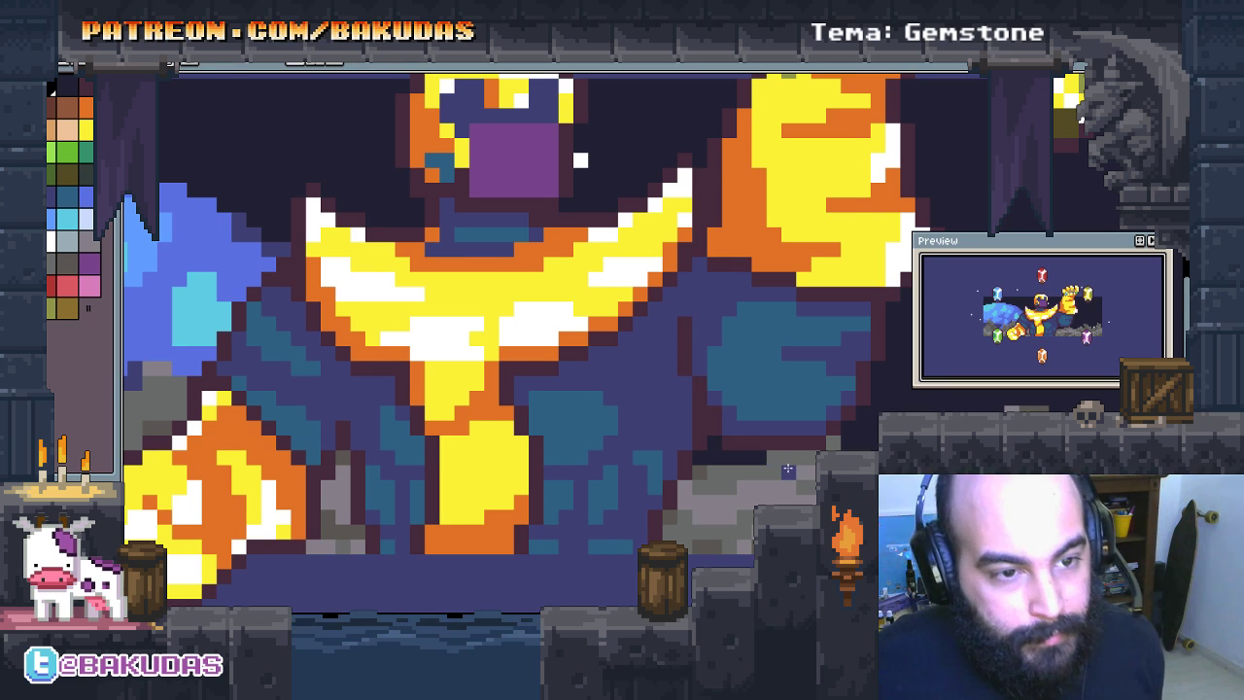
pyautogui.scroll(1, 722, 441)
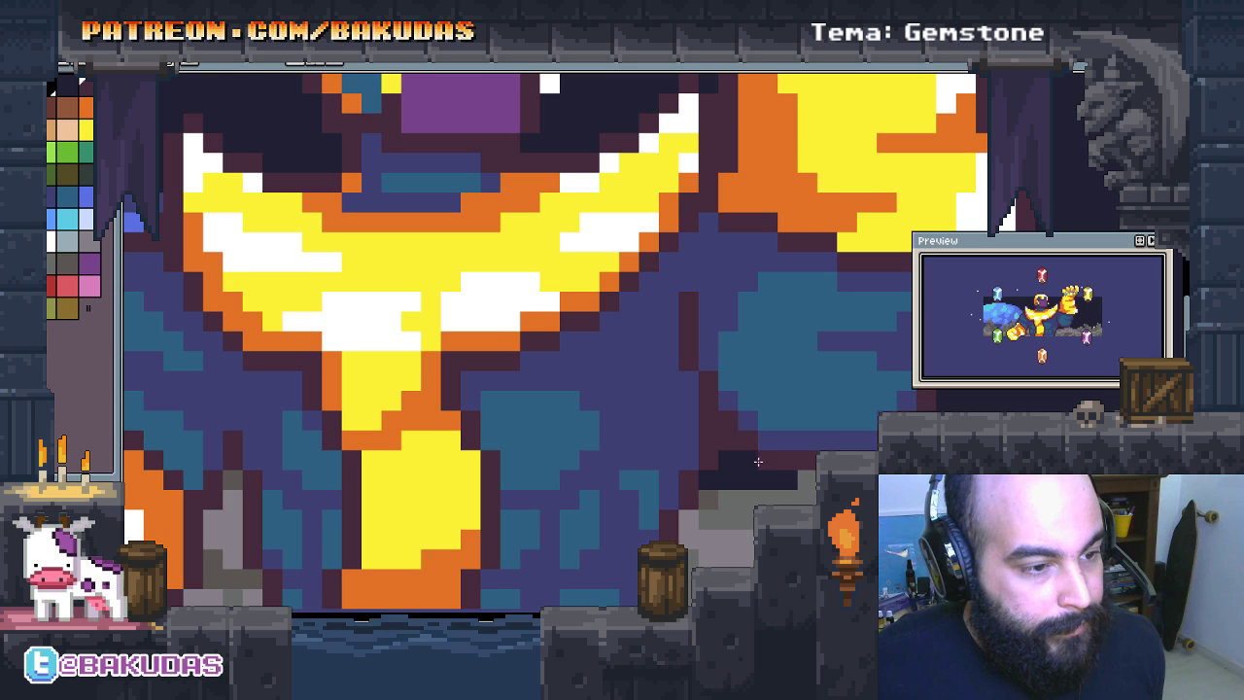
pyautogui.moveTo(758, 462)
pyautogui.mouseDown()
pyautogui.moveTo(782, 466)
pyautogui.moveTo(786, 492)
pyautogui.moveTo(764, 465)
pyautogui.mouseUp()
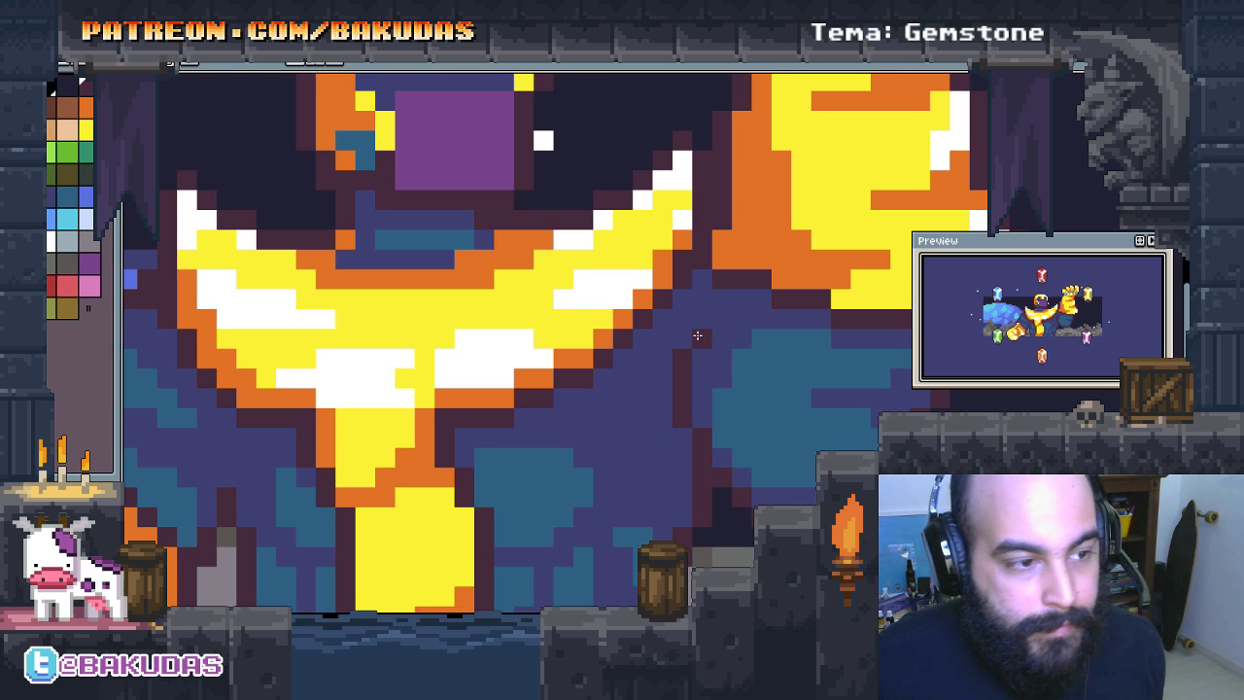
pyautogui.hscroll(-5, 698, 335)
pyautogui.moveTo(600, 419); pyautogui.dragTo(641, 460)
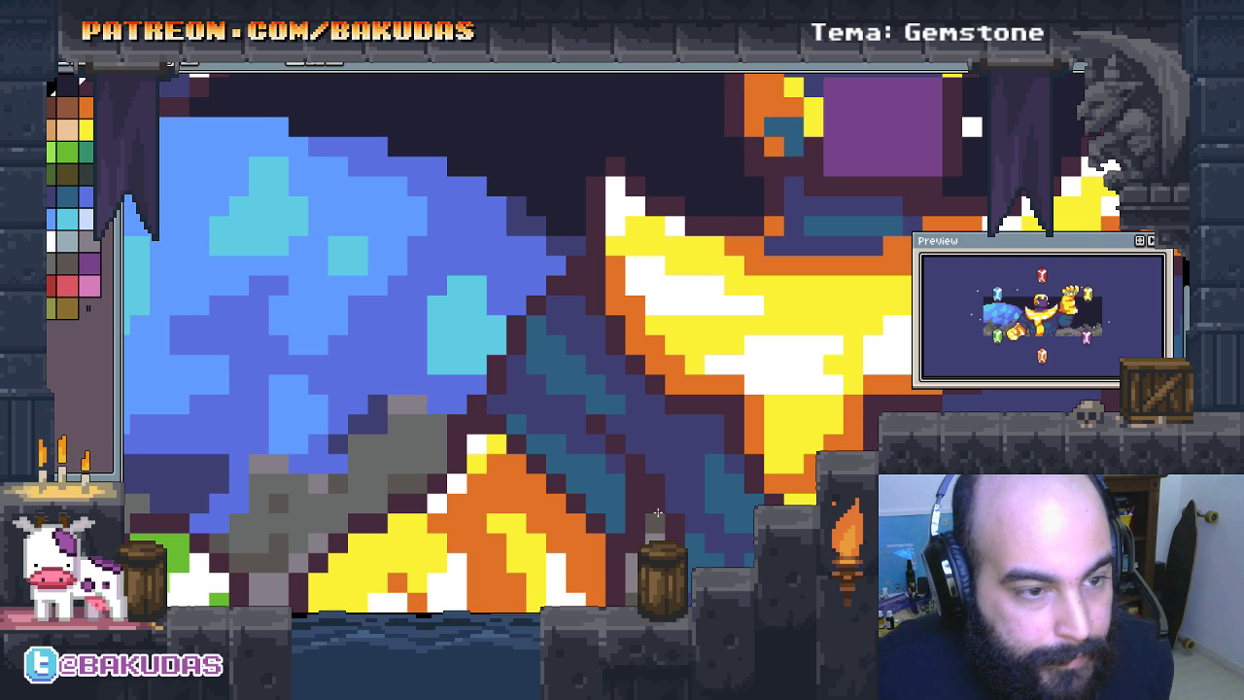
pyautogui.scroll(2, 641, 509)
pyautogui.scroll(-1, 661, 444)
pyautogui.scroll(-1, 688, 443)
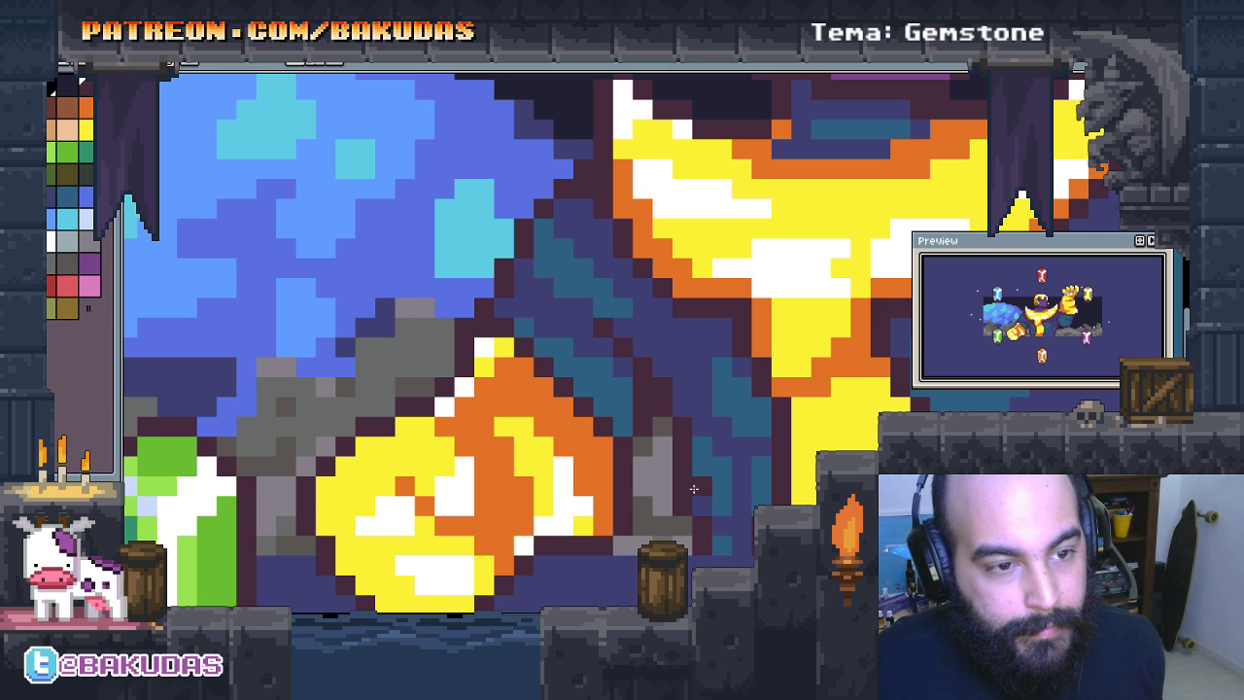
pyautogui.moveTo(694, 489)
pyautogui.mouseDown()
pyautogui.moveTo(694, 505)
pyautogui.moveTo(695, 399)
pyautogui.moveTo(544, 270)
pyautogui.moveTo(486, 311)
pyautogui.moveTo(340, 345)
pyautogui.moveTo(321, 457)
pyautogui.moveTo(366, 544)
pyautogui.moveTo(642, 538)
pyautogui.mouseUp()
# Step: Undo the last stroke and extend the grey rock block beside the fist
pyautogui.hotkey('ctrl', 'z')
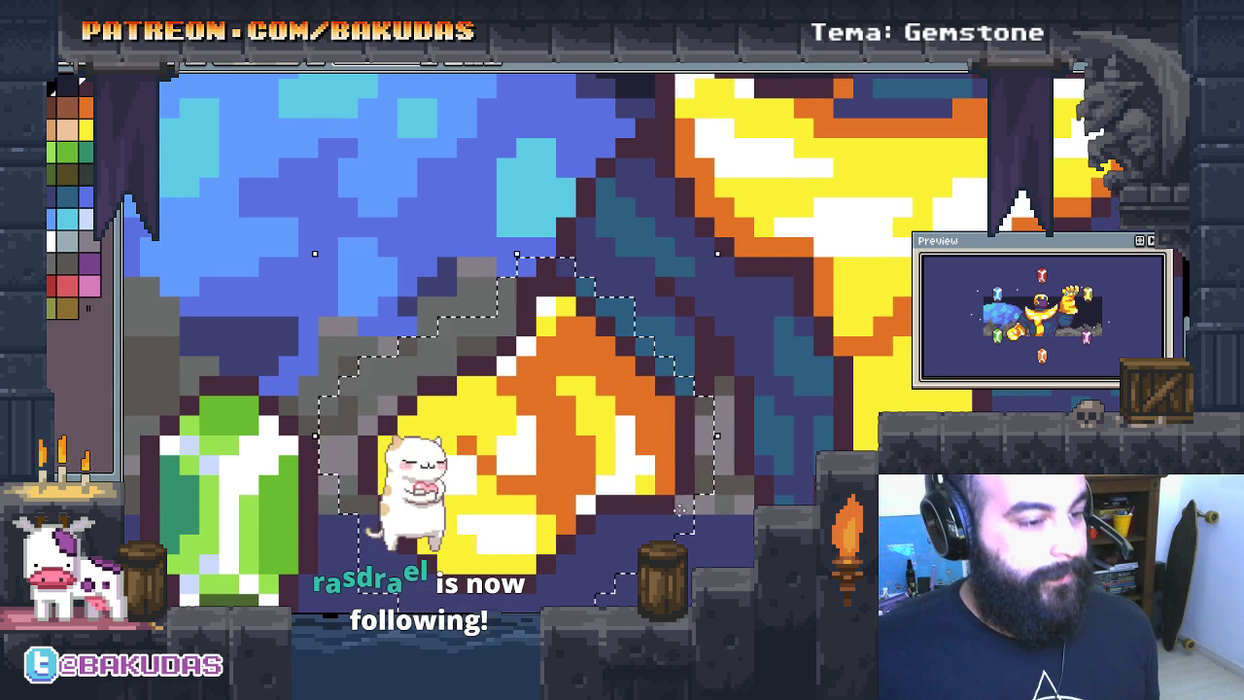
pyautogui.moveTo(296, 254); pyautogui.dragTo(696, 618)
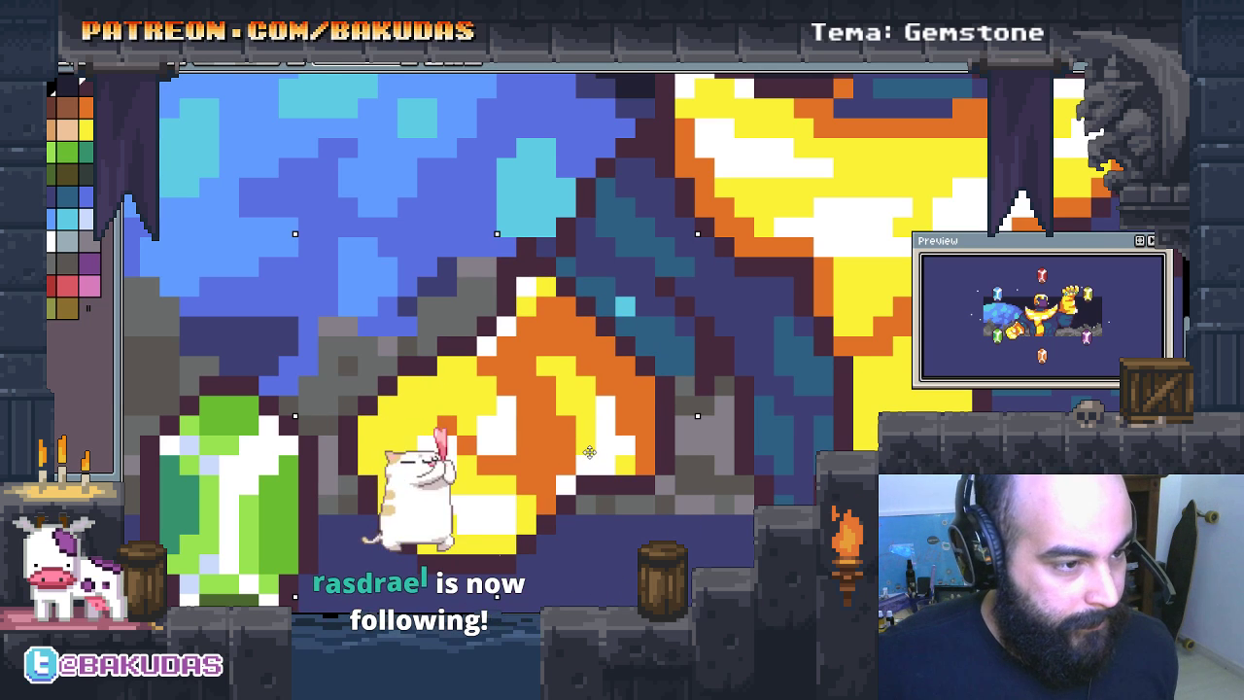
pyautogui.scroll(1, 579, 399)
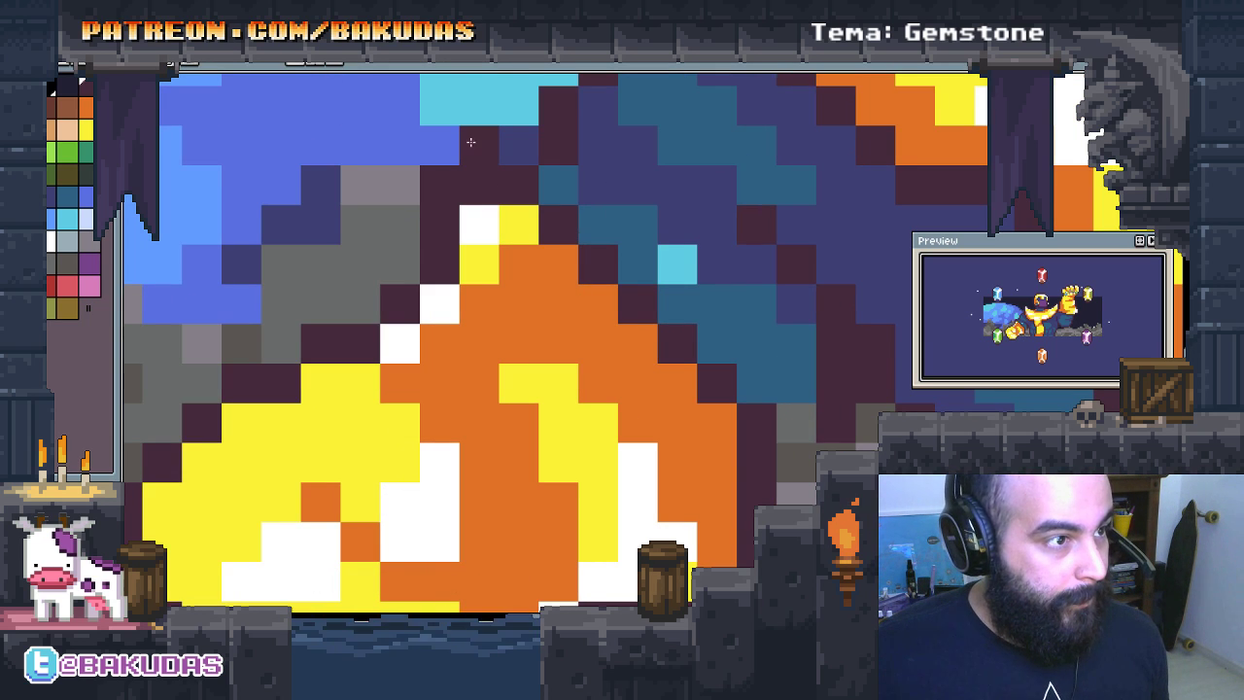
pyautogui.hscroll(2, 583, 370)
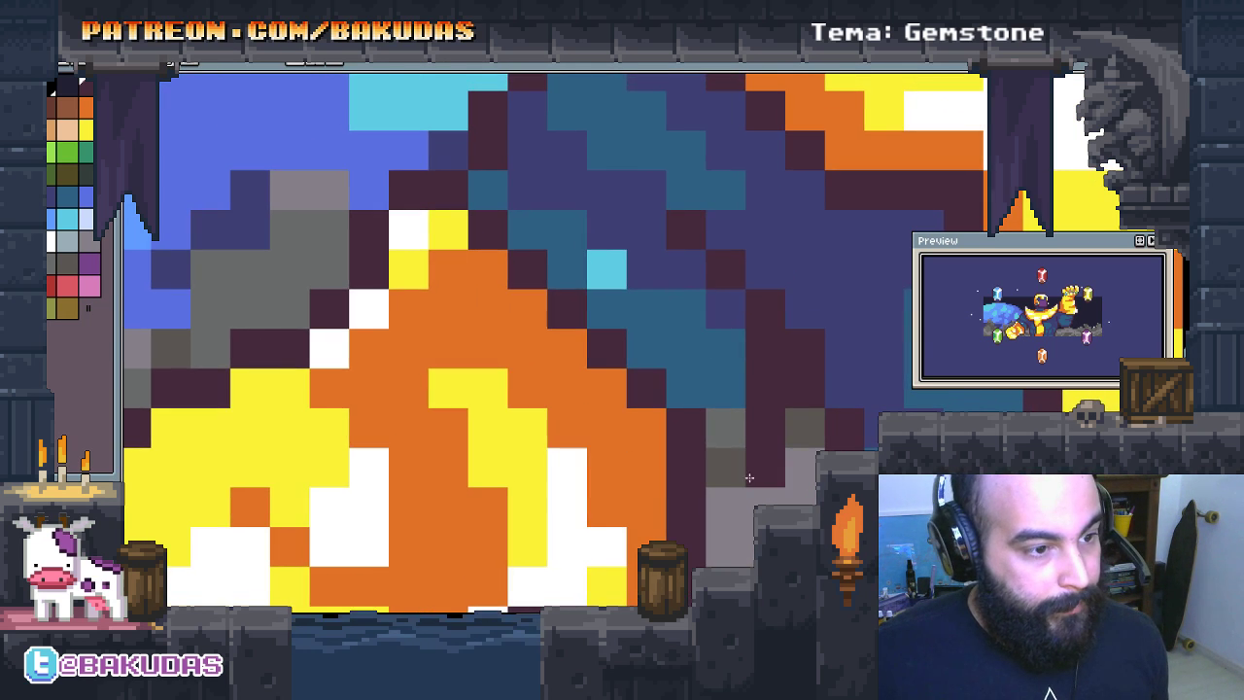
pyautogui.click(765, 428)
pyautogui.click(725, 428)
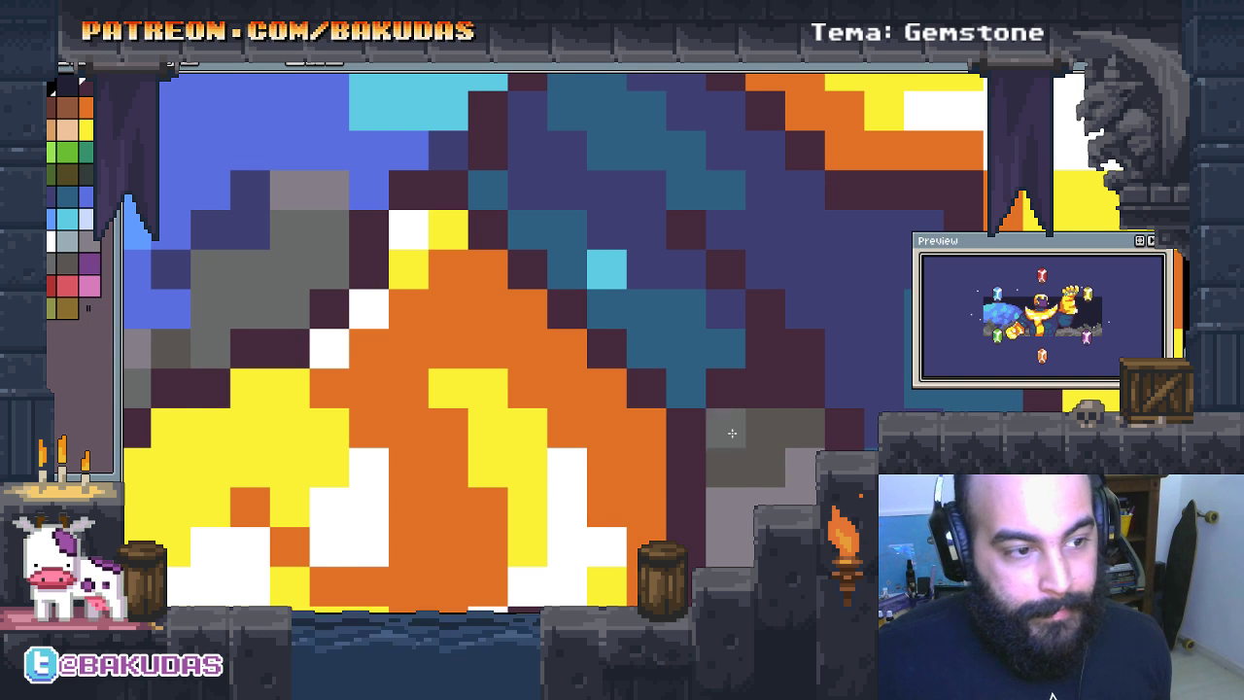
pyautogui.click(725, 466)
pyautogui.click(765, 466)
pyautogui.click(765, 389)
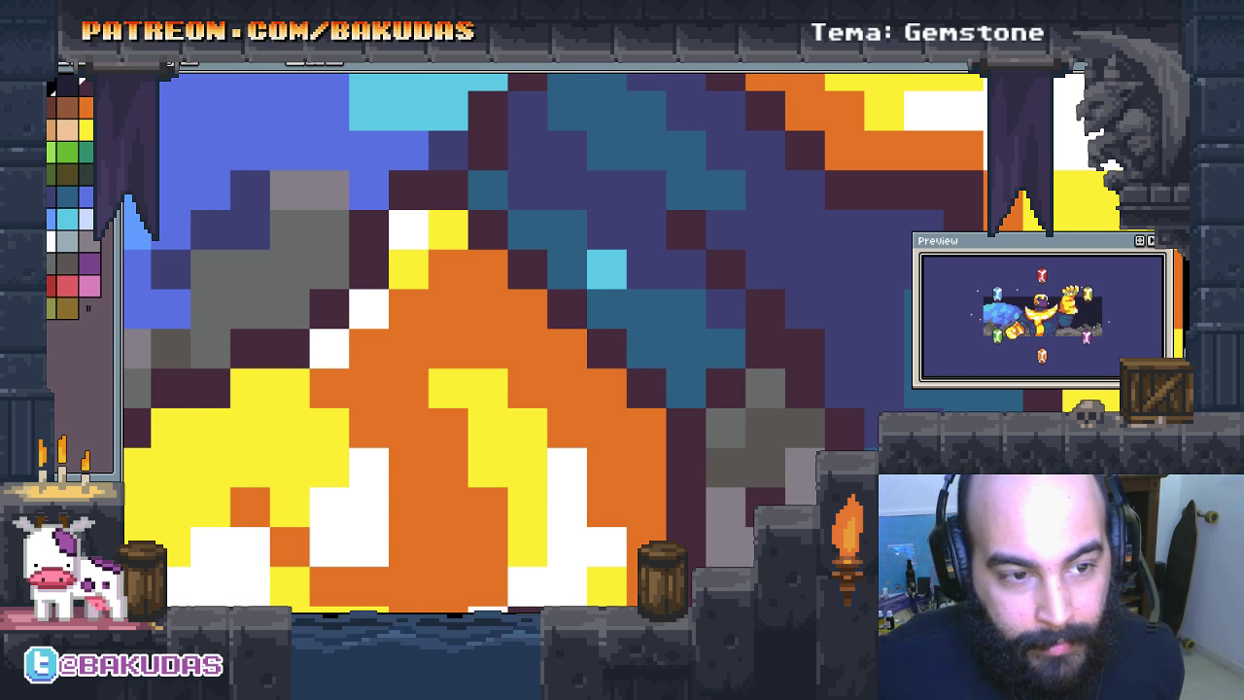
# Step: Outline the fist's edge in dark purple and shade the rock's side darker grey
pyautogui.hscroll(-1, 544, 340)
pyautogui.scroll(-4, 544, 341)
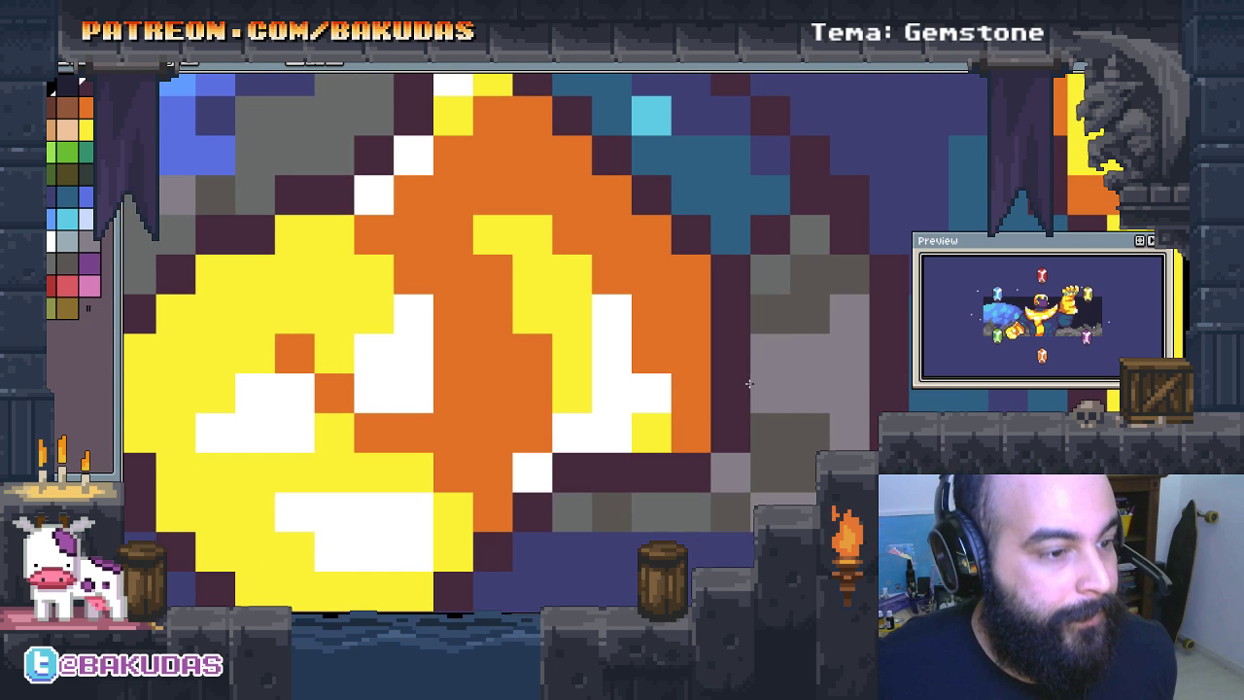
pyautogui.click(690, 470)
pyautogui.rightClick(651, 432)
pyautogui.rightClick(686, 399)
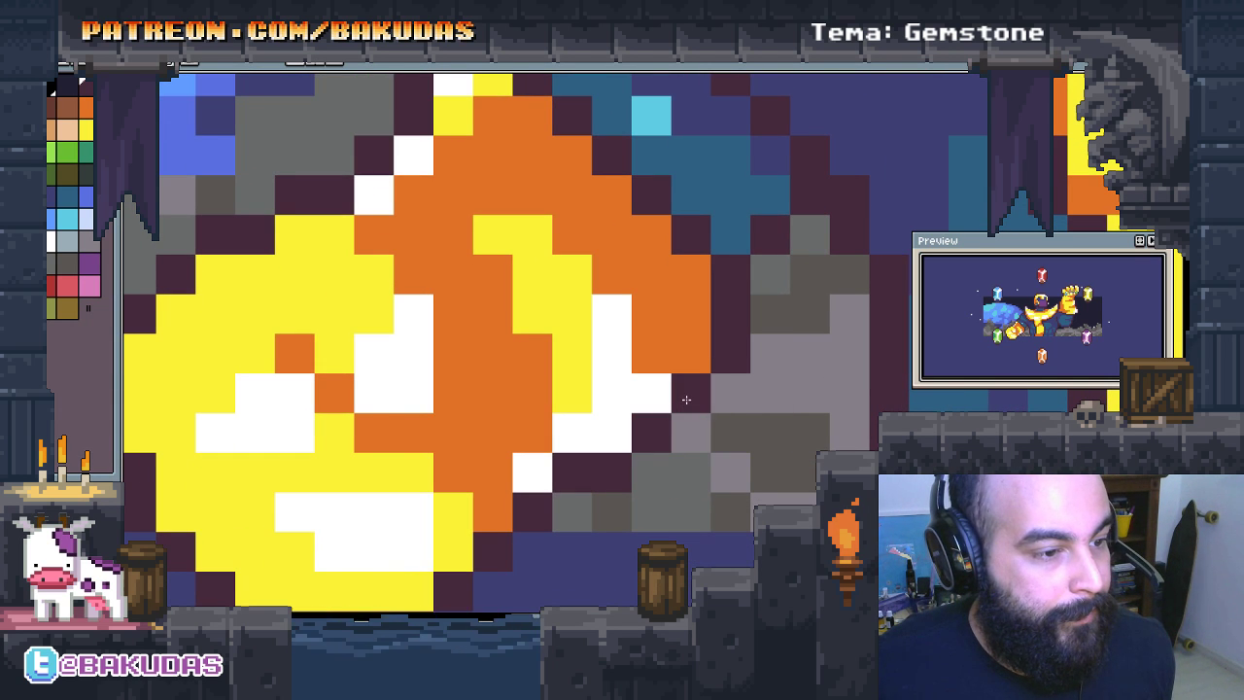
pyautogui.rightClick(729, 391)
pyautogui.click(729, 431)
pyautogui.click(770, 470)
pyautogui.click(770, 509)
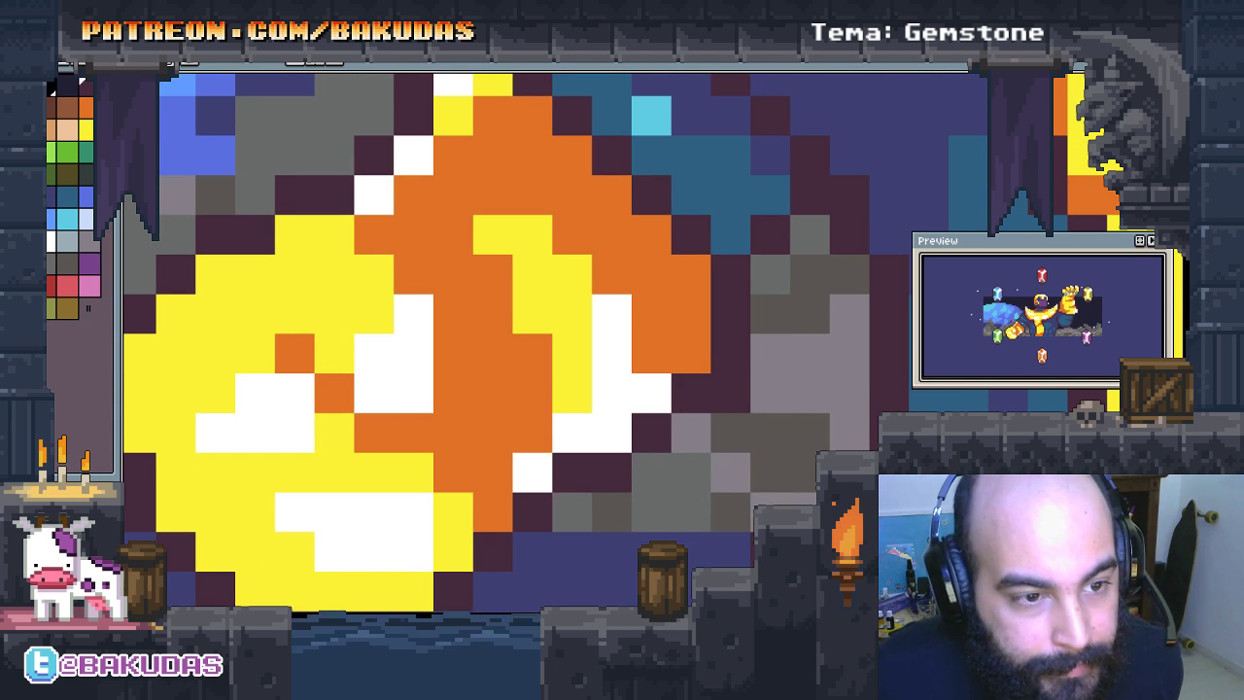
pyautogui.click(729, 547)
# Step: Turn a light rock pixel dark purple and add two orange pixels to the fist
pyautogui.scroll(-1, 739, 466)
pyautogui.hscroll(-2, 738, 466)
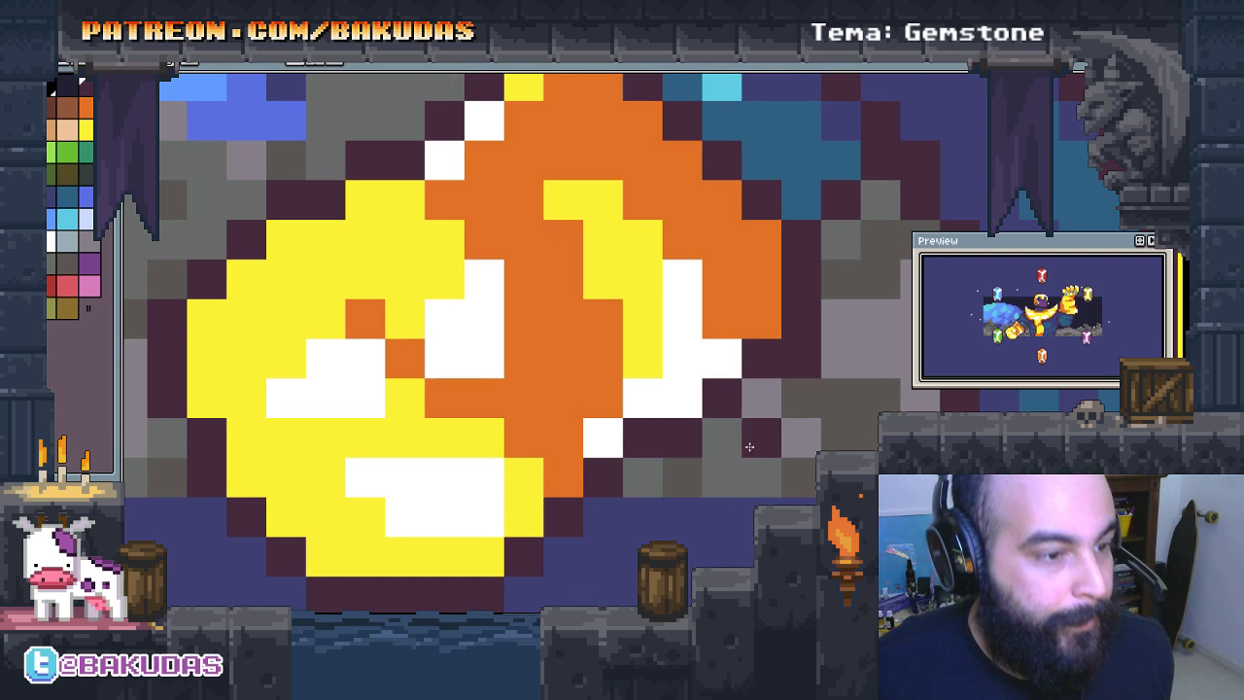
pyautogui.rightClick(752, 400)
pyautogui.click(768, 364)
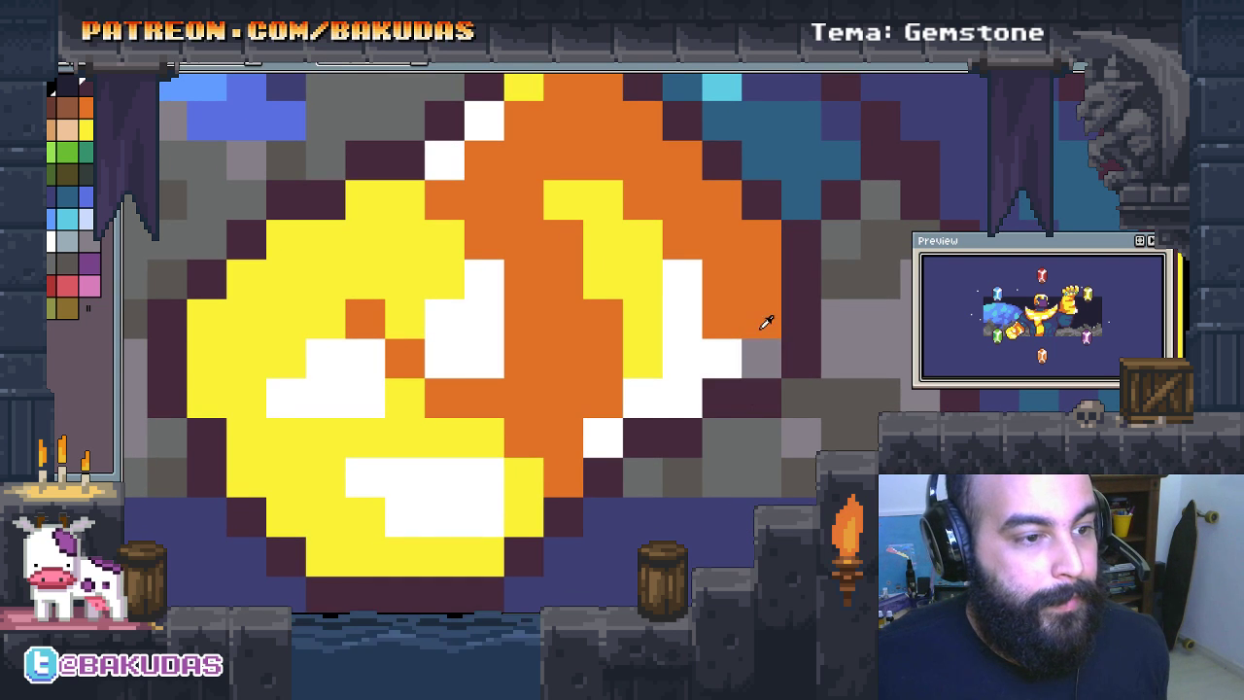
pyautogui.click(821, 443)
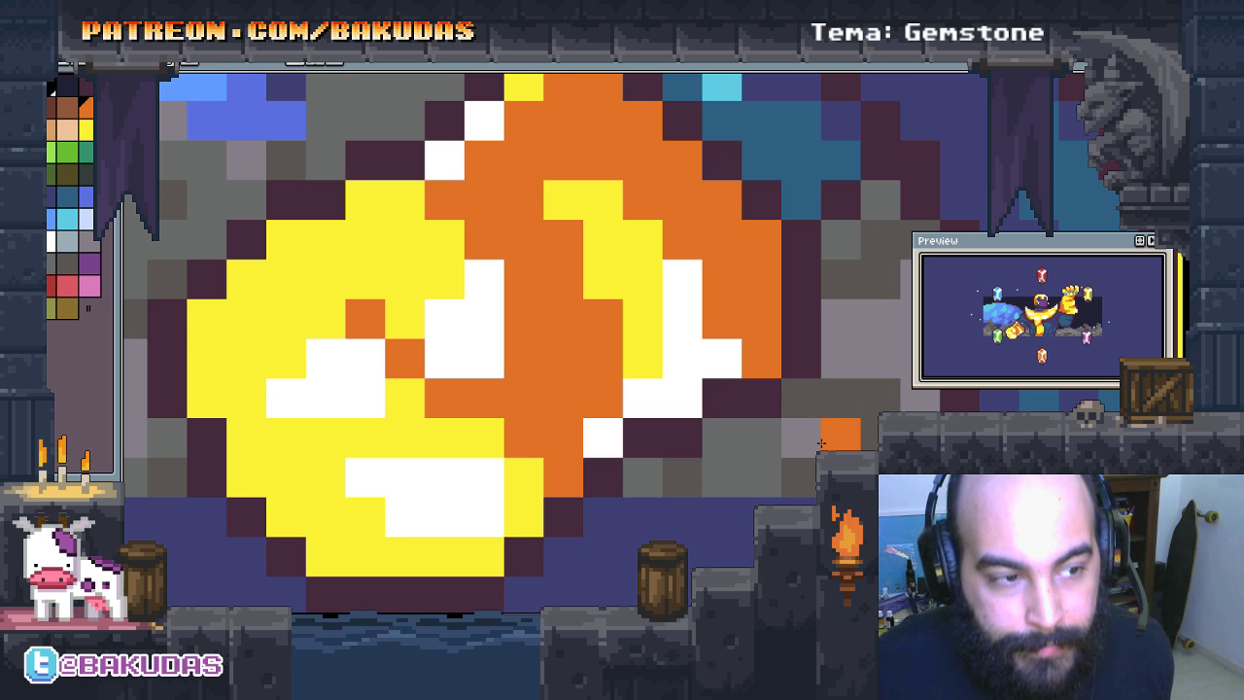
# Step: Zoom out and centre the whole artwork to review it
pyautogui.scroll(3, 738, 466)
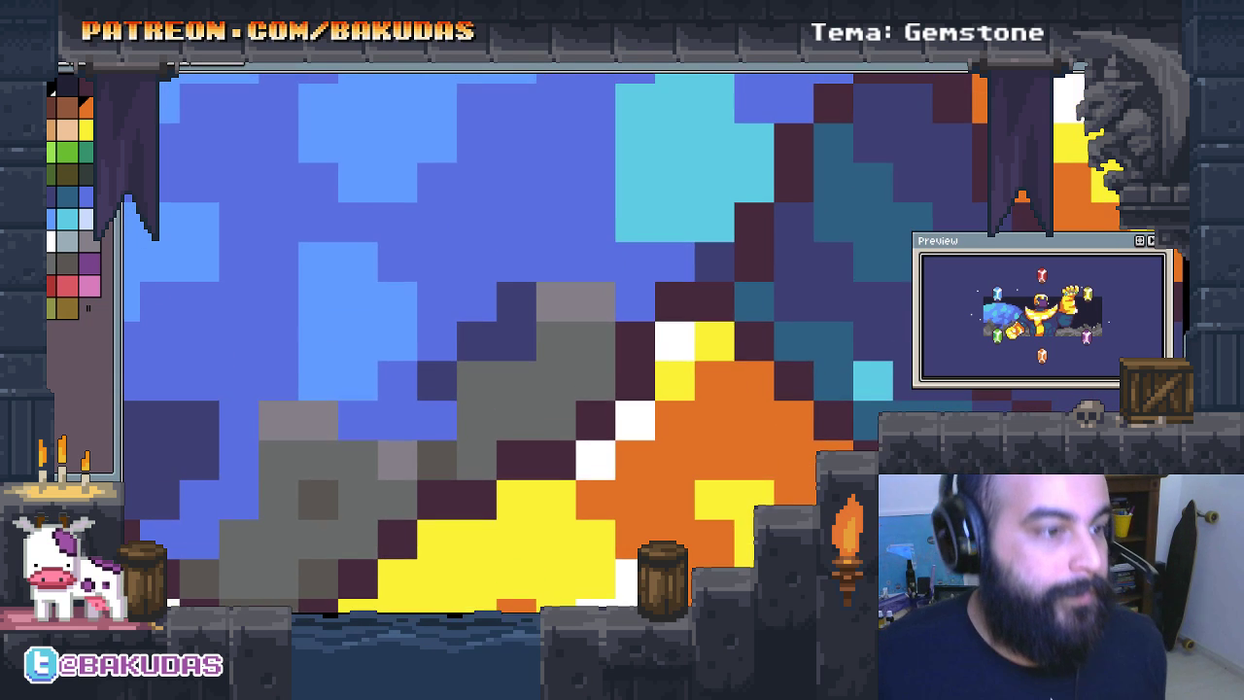
pyautogui.scroll(-1, 718, 480)
pyautogui.scroll(-2, 645, 310)
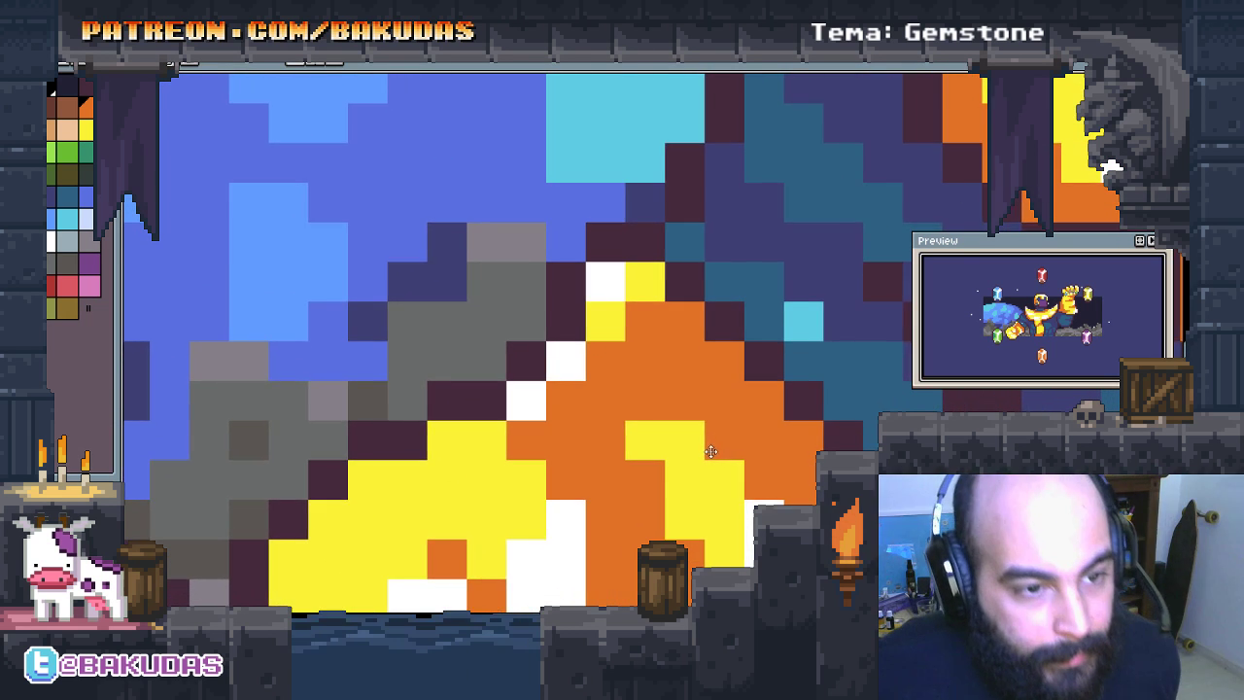
pyautogui.scroll(-1, 645, 310)
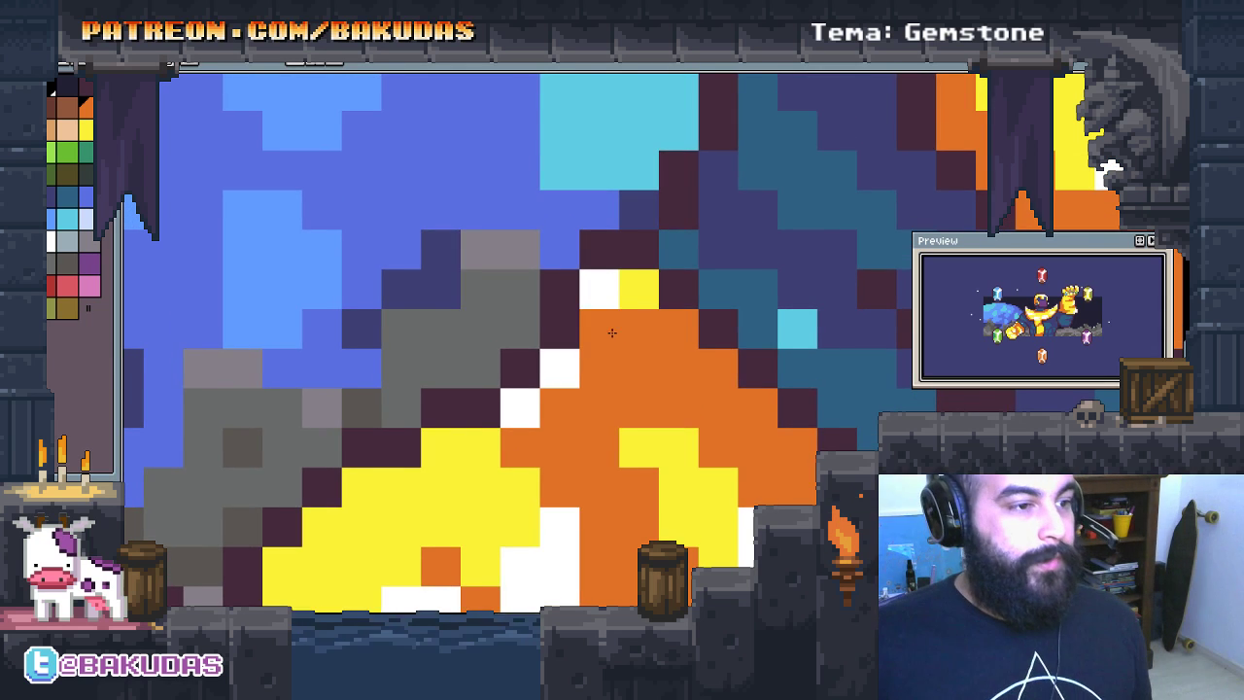
pyautogui.scroll(-2, 622, 297)
pyautogui.scroll(-1, 593, 279)
pyautogui.scroll(-3, 593, 279)
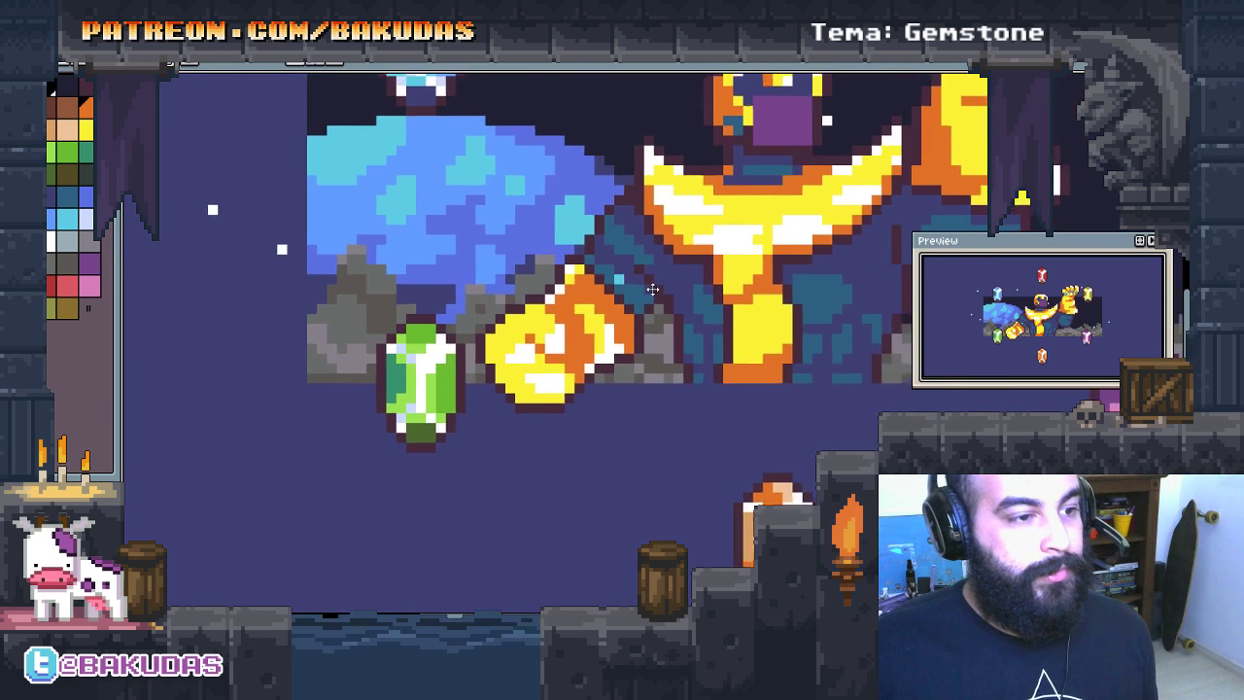
pyautogui.scroll(-1, 622, 350)
pyautogui.scroll(-1, 652, 429)
pyautogui.scroll(3, 636, 384)
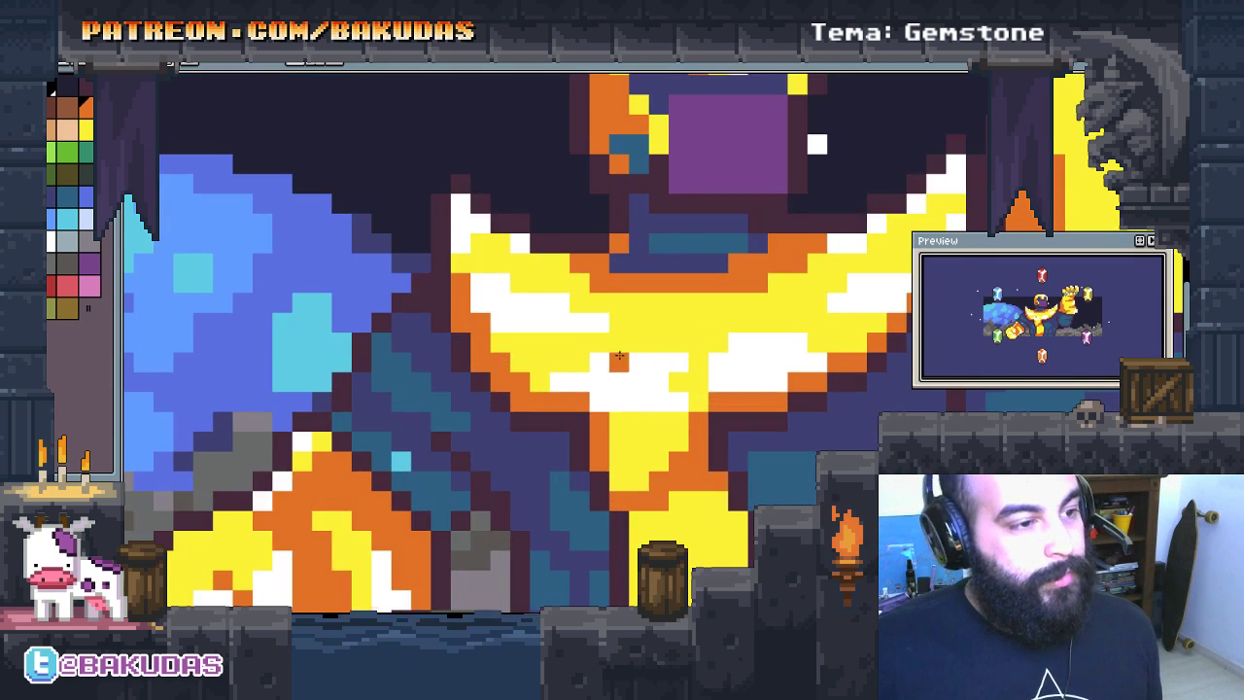
pyautogui.scroll(-1, 619, 362)
pyautogui.scroll(-1, 588, 410)
pyautogui.scroll(-2, 588, 410)
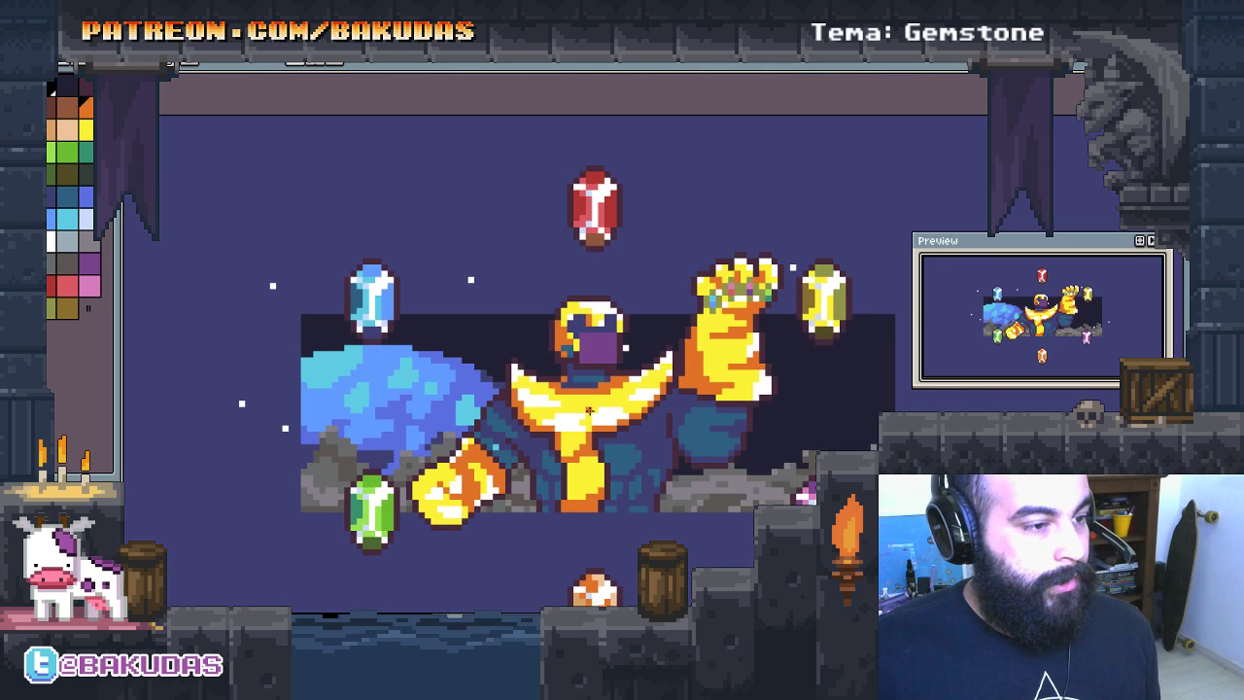
pyautogui.scroll(-1, 588, 411)
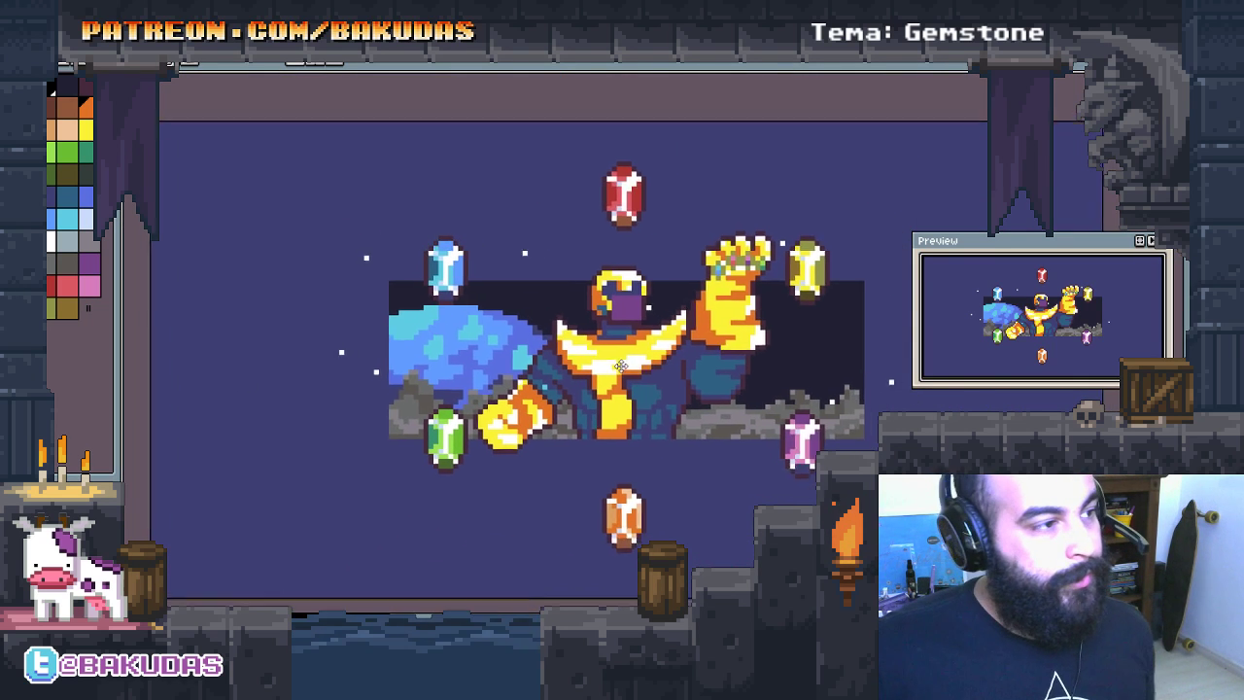
pyautogui.moveTo(612, 336)
pyautogui.mouseDown()
pyautogui.moveTo(636, 384)
pyautogui.moveTo(656, 375)
pyautogui.mouseUp()
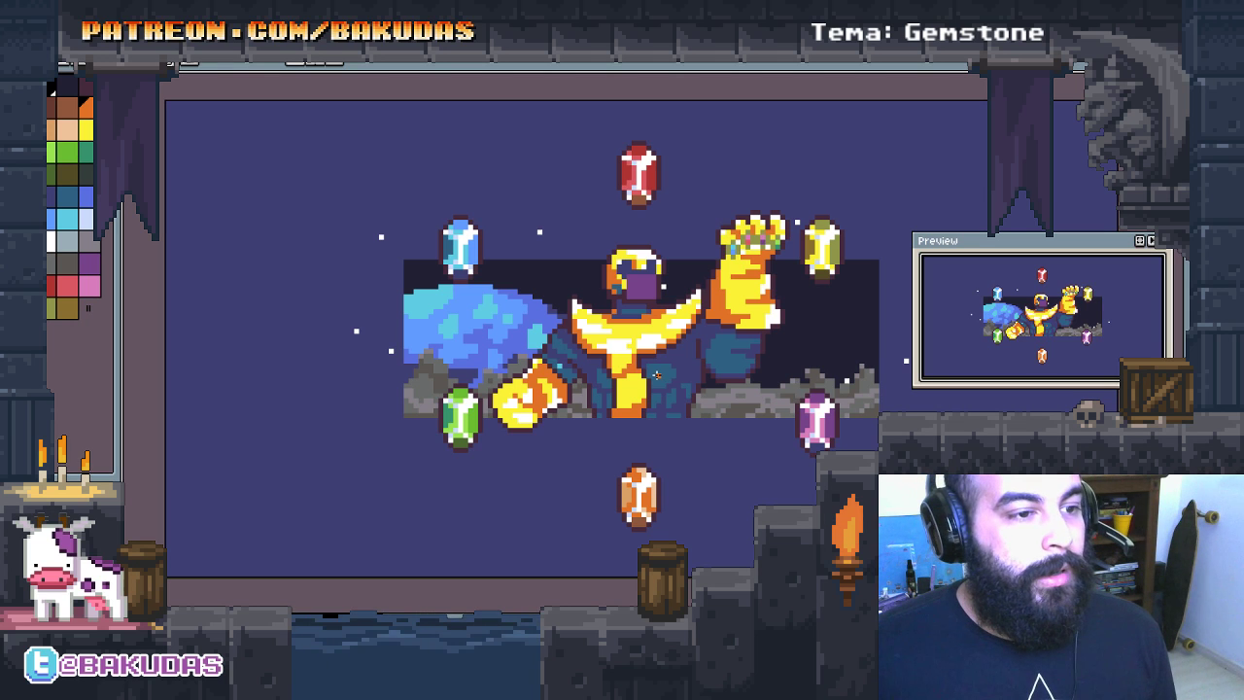
pyautogui.moveTo(655, 371); pyautogui.dragTo(655, 383)
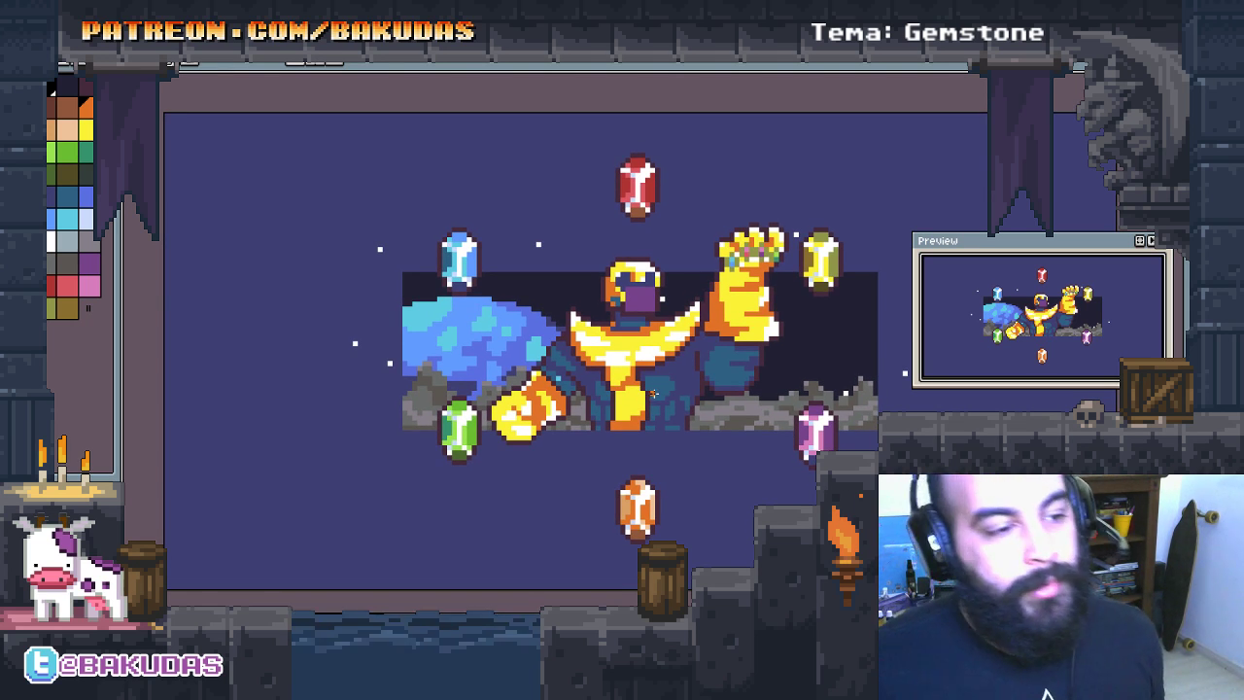
pyautogui.scroll(1, 651, 394)
pyautogui.scroll(1, 572, 396)
pyautogui.scroll(1, 571, 396)
pyautogui.scroll(-1, 716, 430)
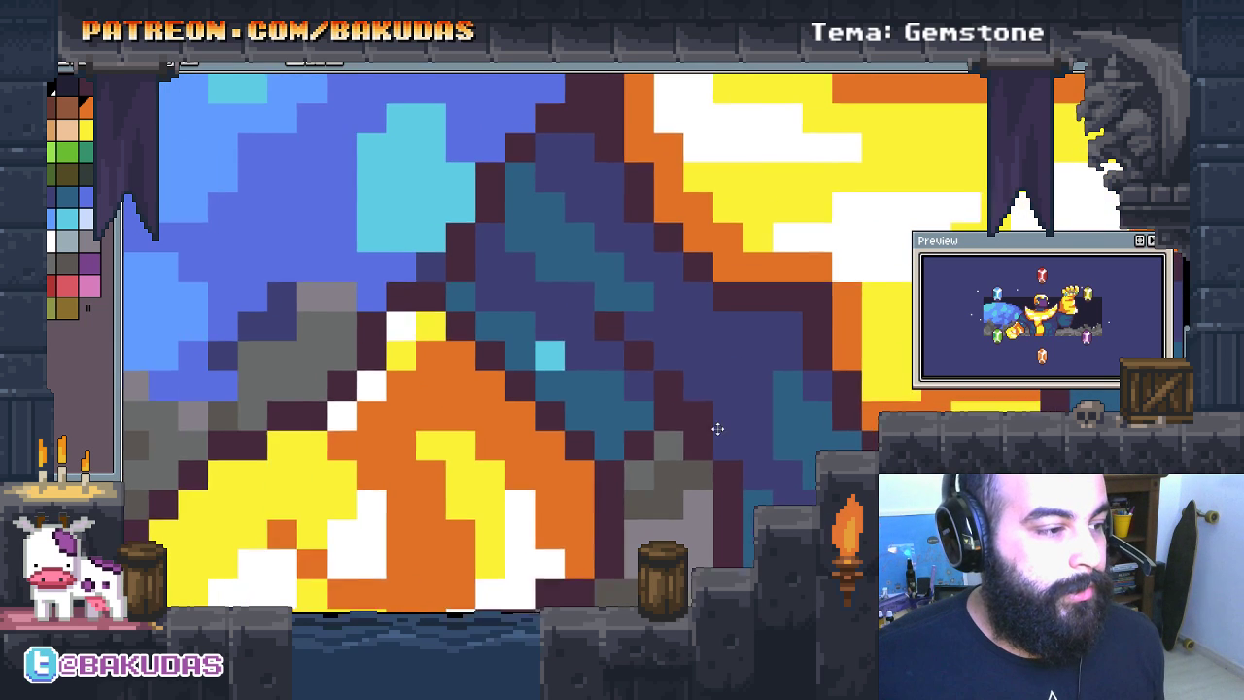
pyautogui.scroll(1, 623, 446)
pyautogui.click(623, 446)
pyautogui.click(526, 379)
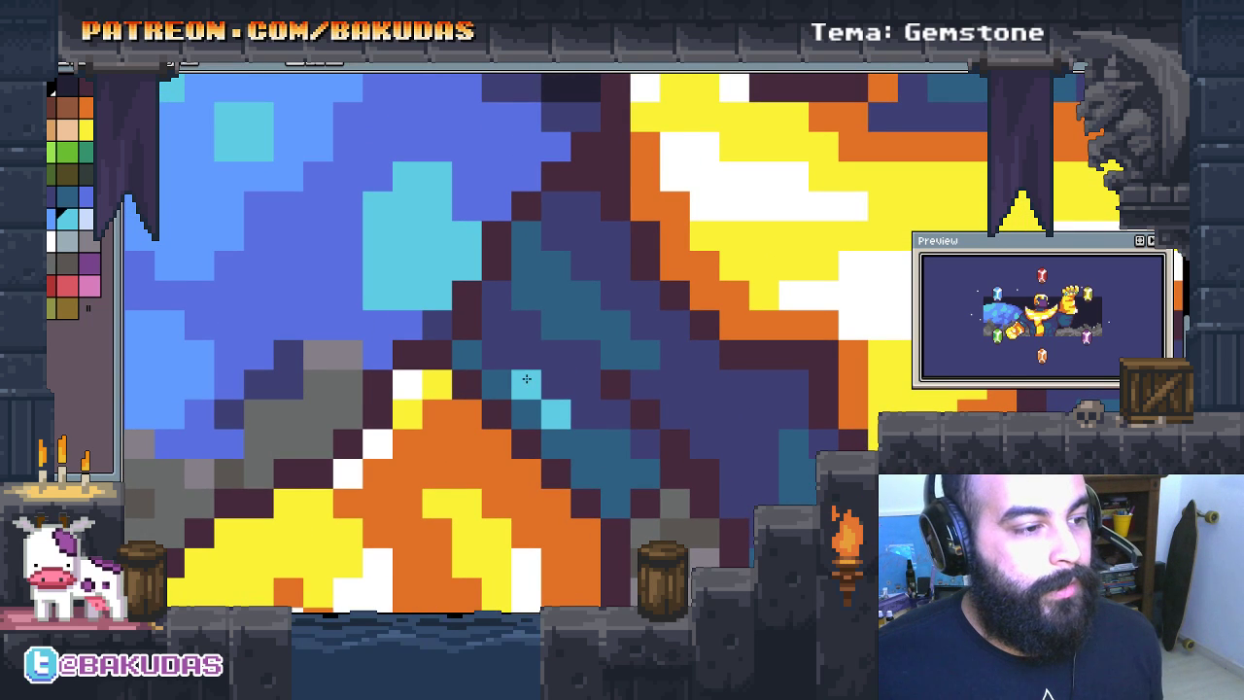
pyautogui.scroll(-1, 582, 443)
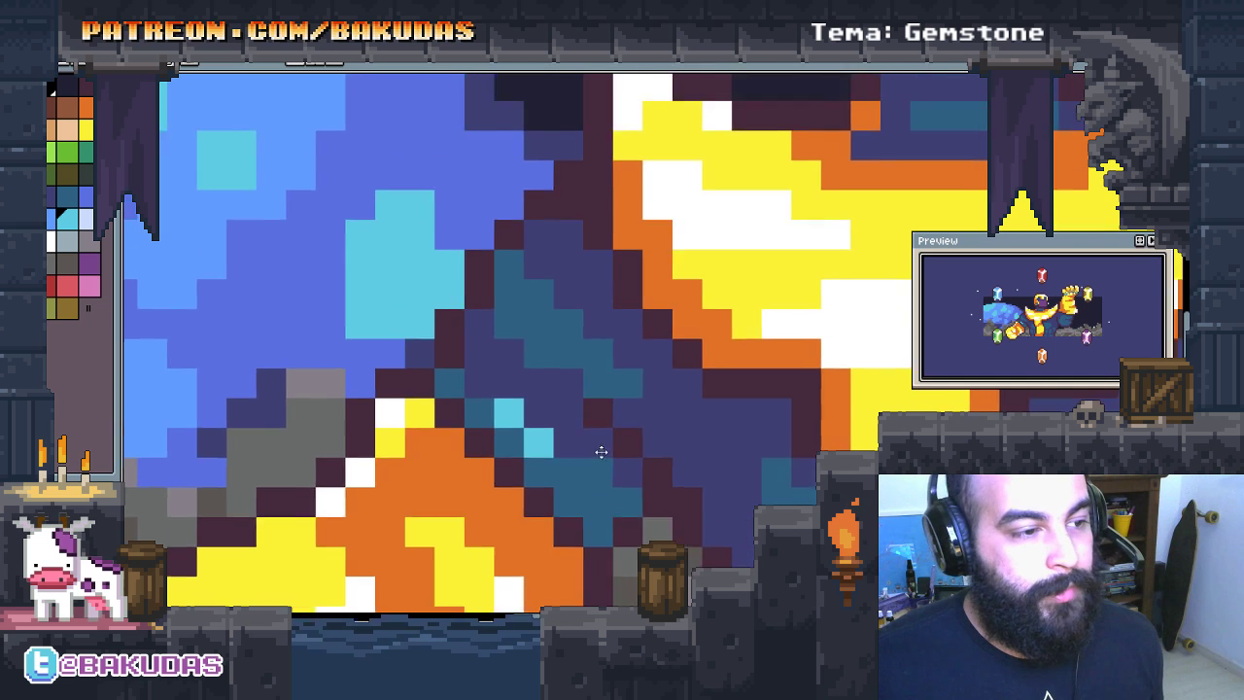
pyautogui.scroll(1, 560, 381)
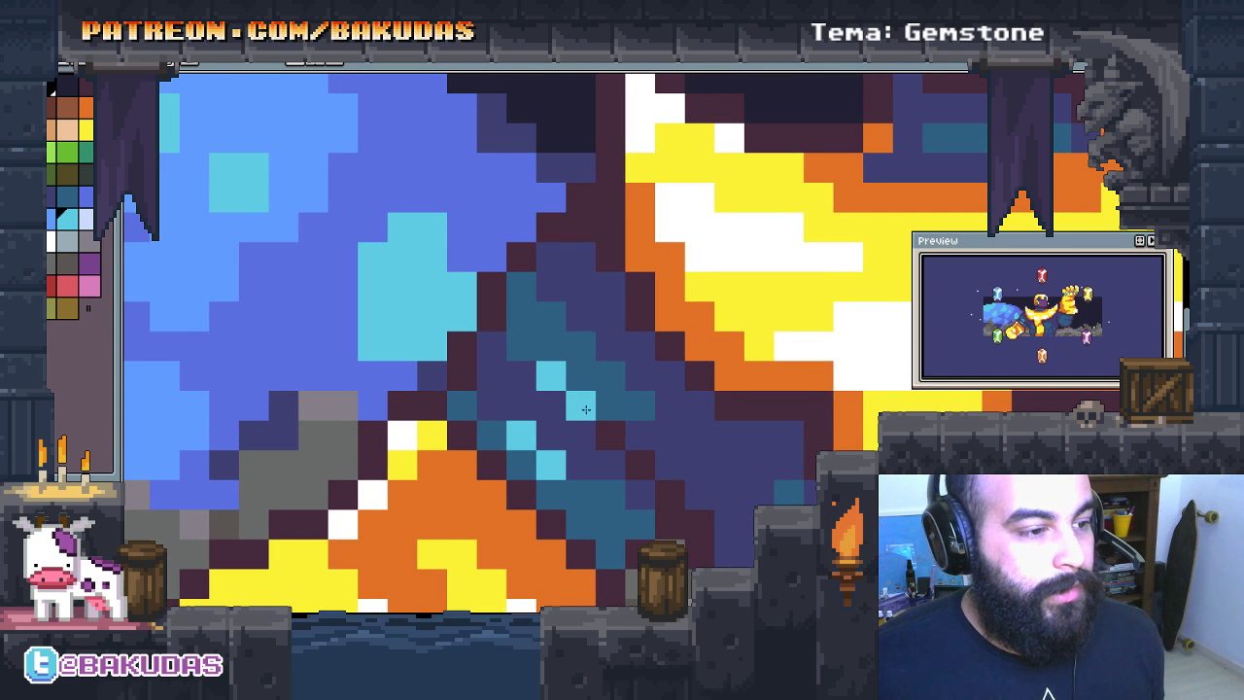
pyautogui.scroll(-3, 571, 387)
pyautogui.scroll(-1, 623, 522)
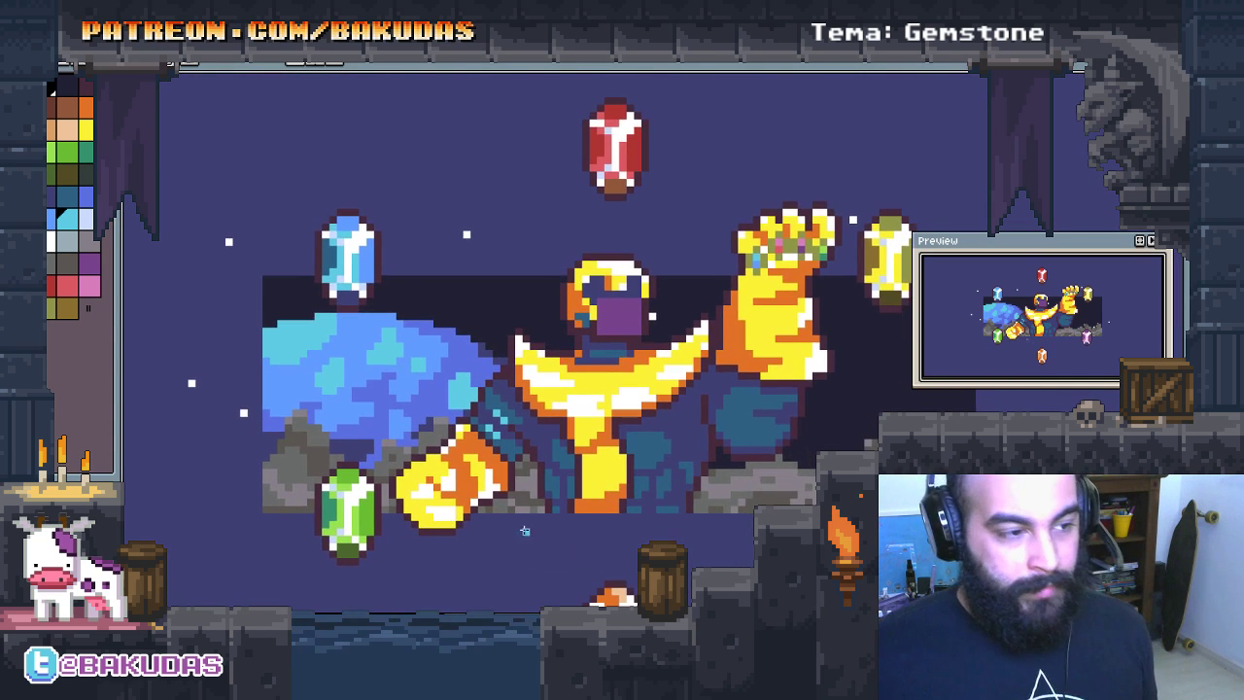
pyautogui.scroll(-1, 593, 400)
pyautogui.hscroll(1, 771, 500)
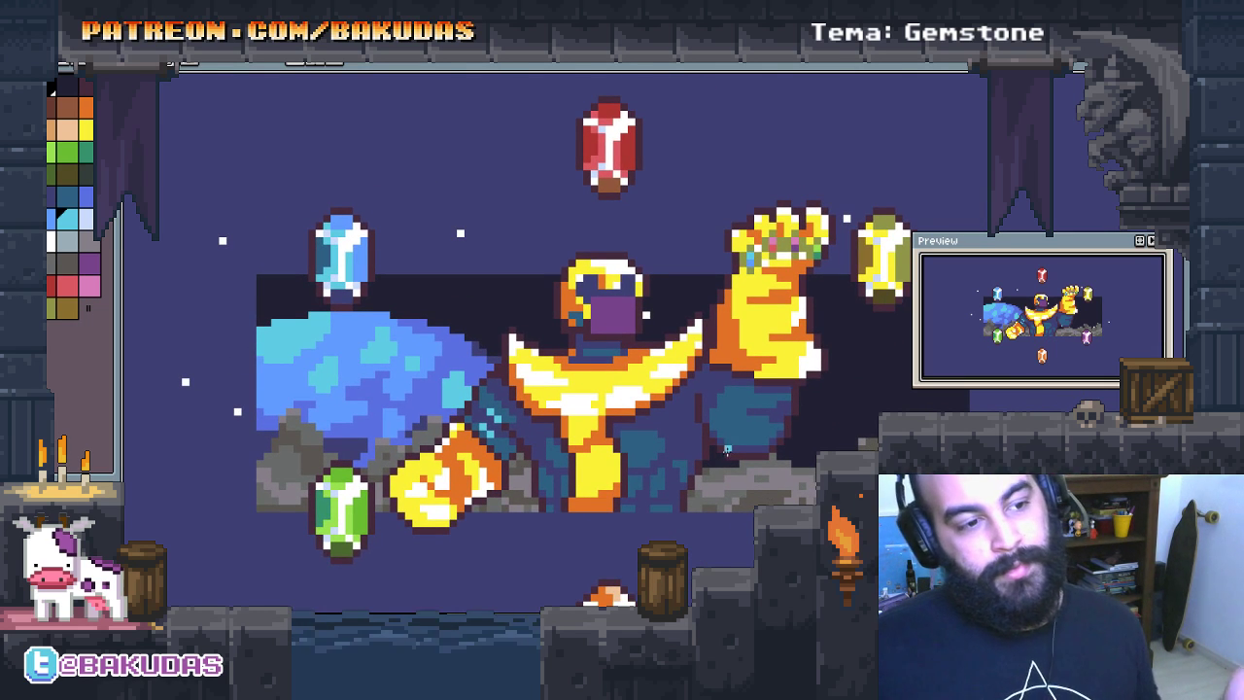
pyautogui.scroll(3, 706, 415)
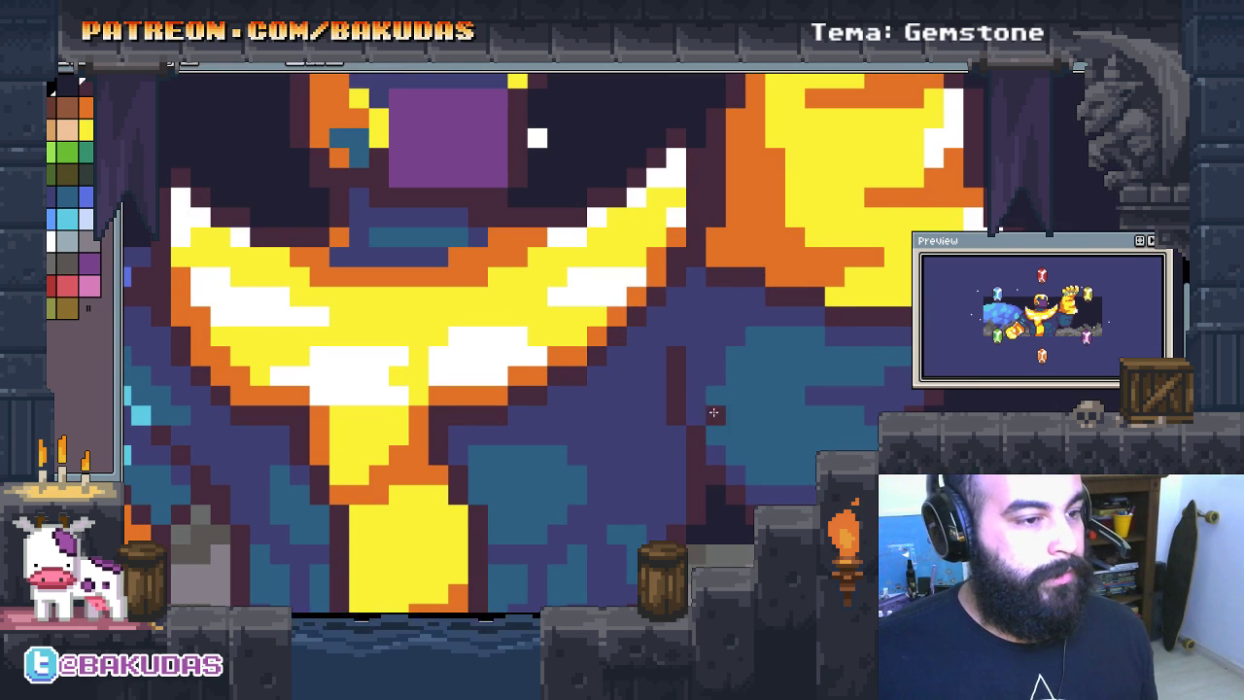
pyautogui.scroll(-3, 716, 415)
pyautogui.scroll(-1, 739, 428)
pyautogui.scroll(-1, 764, 447)
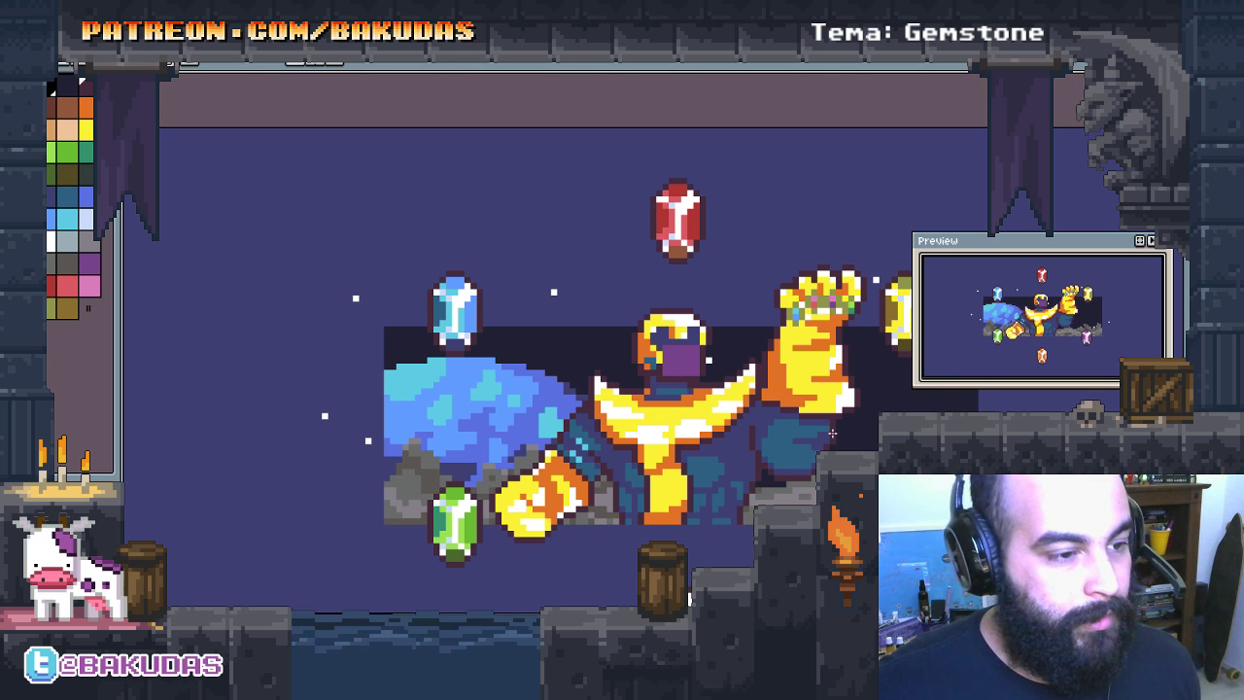
pyautogui.scroll(-1, 826, 433)
pyautogui.scroll(-1, 788, 430)
pyautogui.scroll(-2, 727, 426)
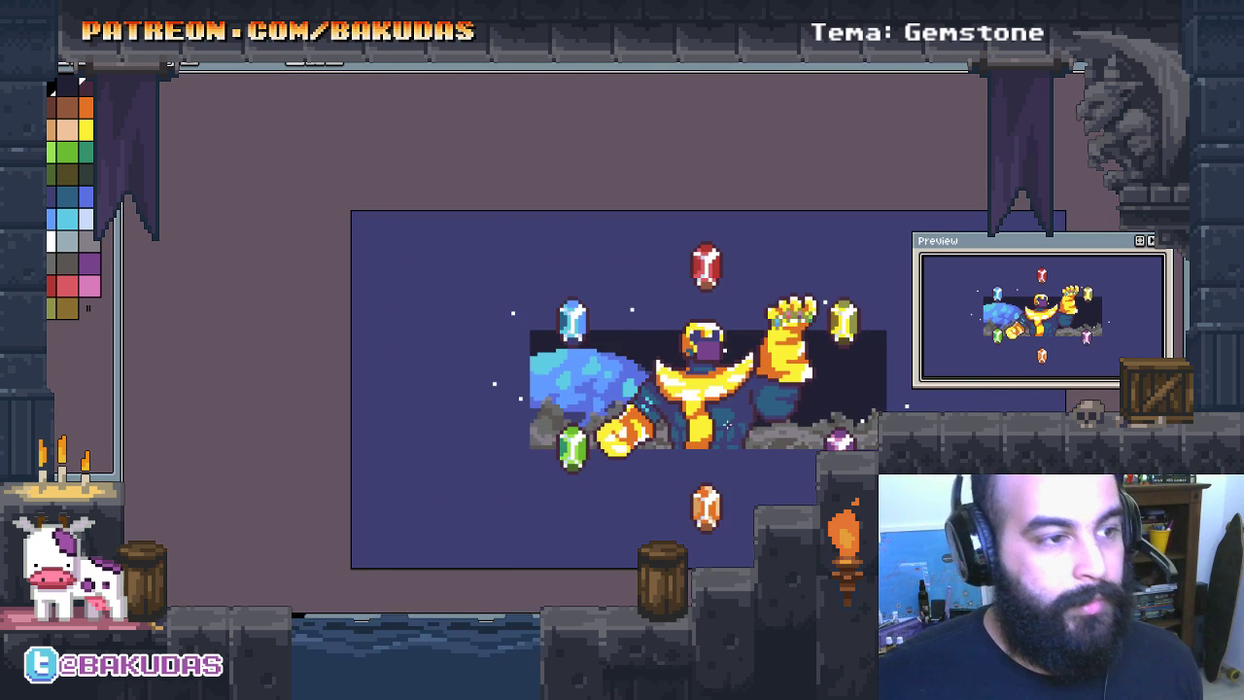
pyautogui.scroll(1, 727, 426)
pyautogui.moveTo(687, 397); pyautogui.dragTo(624, 366)
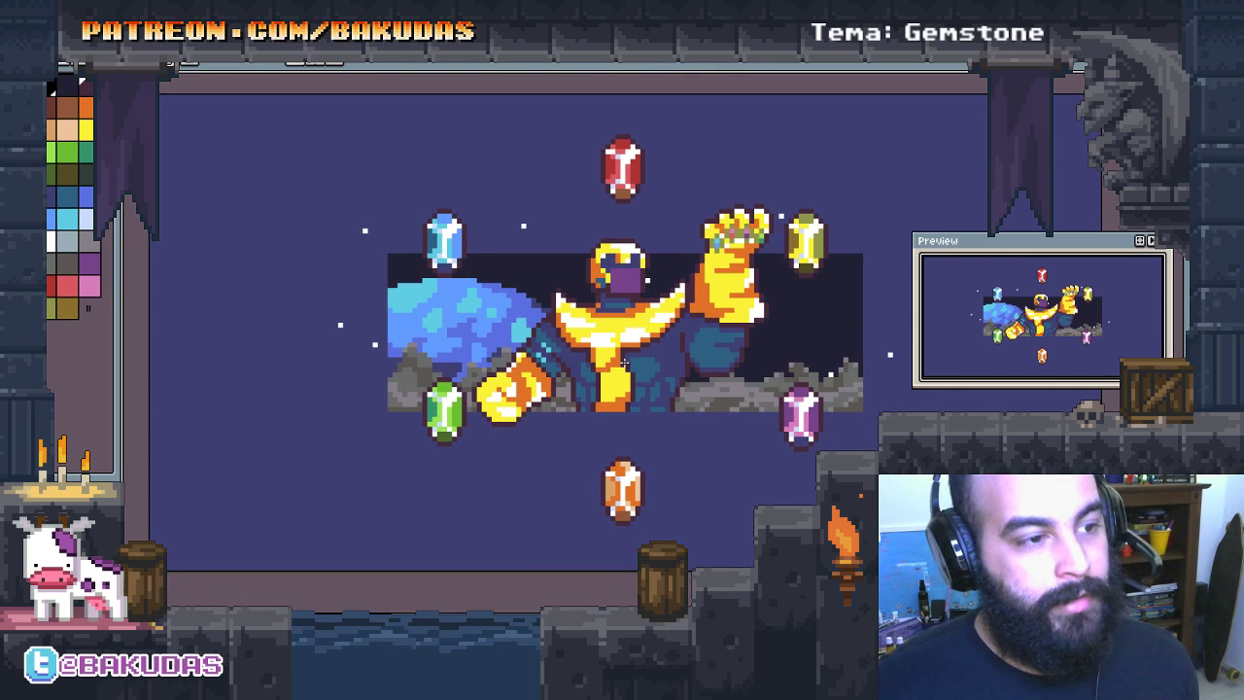
pyautogui.moveTo(656, 373)
pyautogui.mouseDown()
pyautogui.moveTo(662, 402)
pyautogui.moveTo(657, 370)
pyautogui.mouseUp()
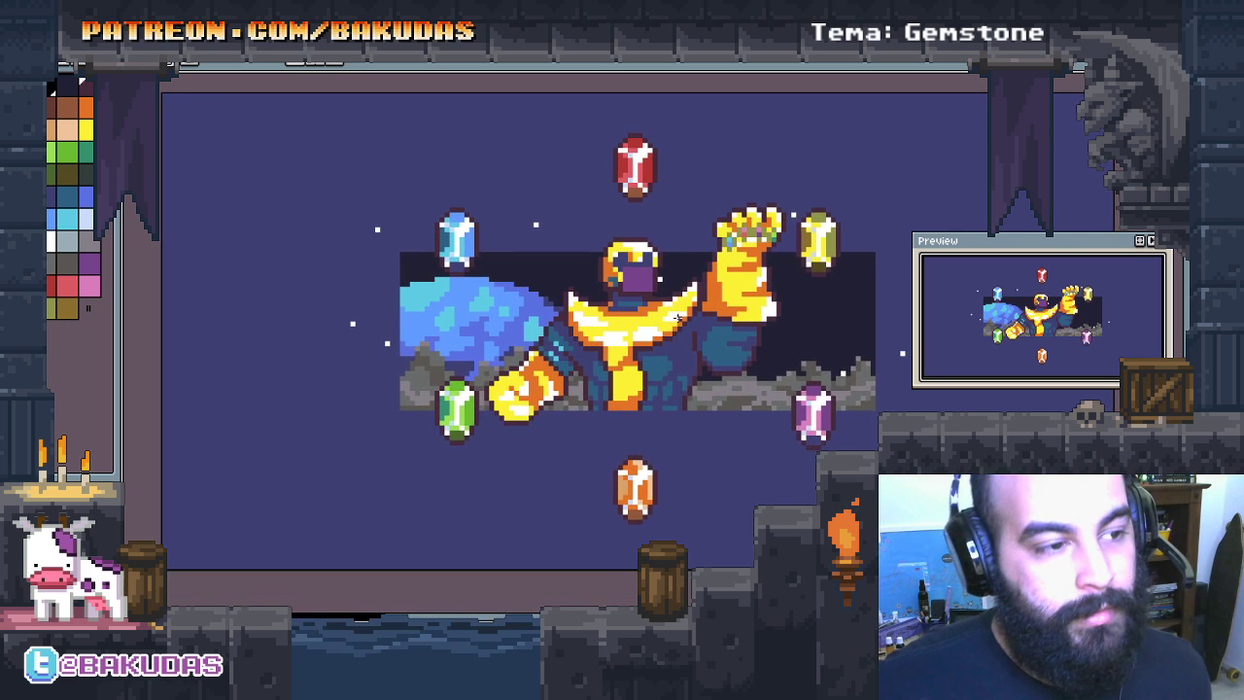
pyautogui.scroll(1, 673, 293)
pyautogui.scroll(2, 588, 251)
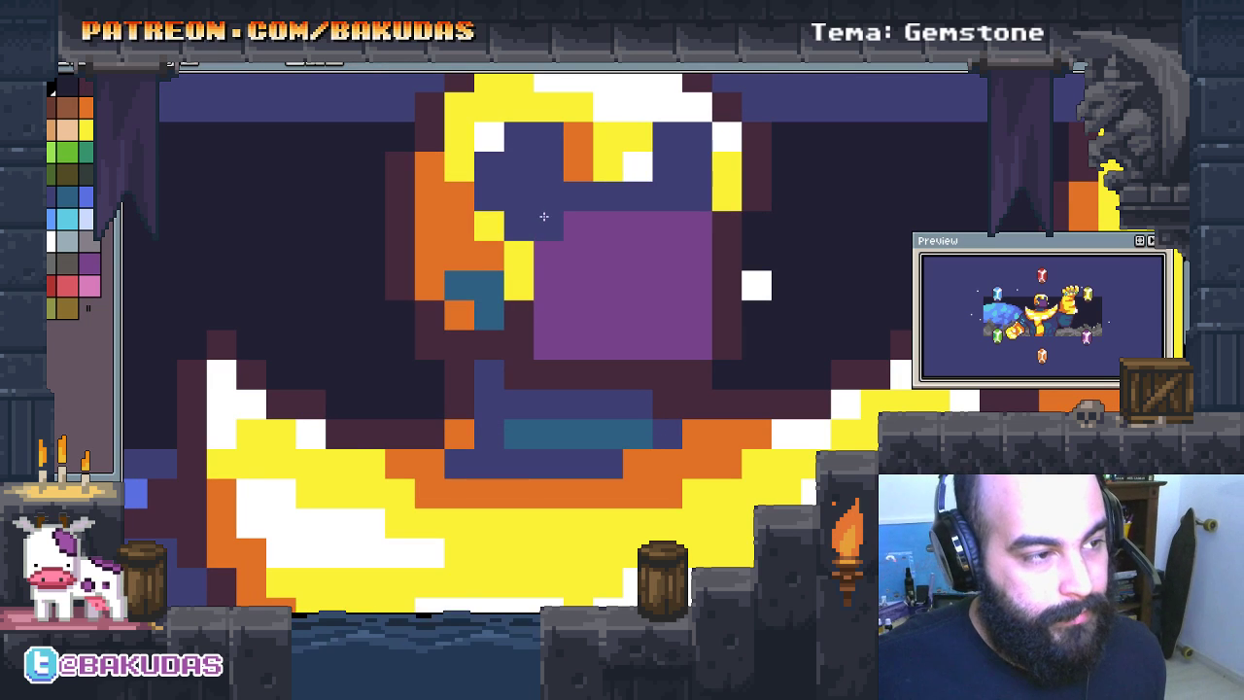
pyautogui.scroll(-1, 660, 439)
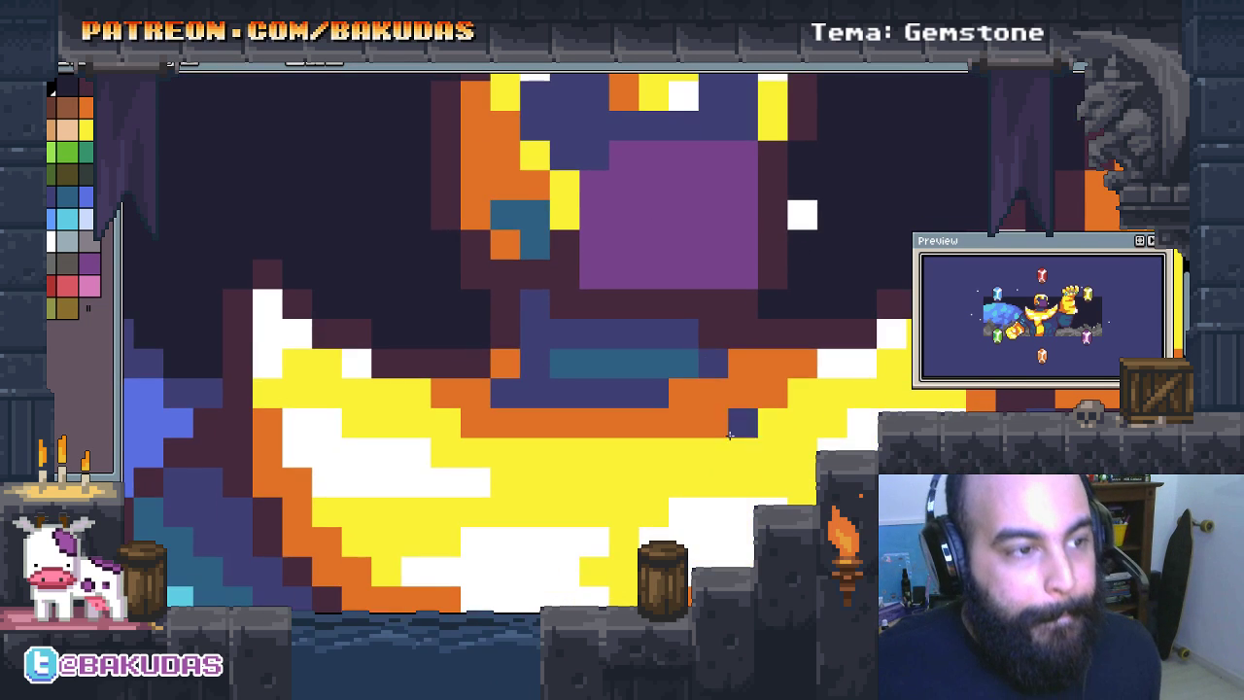
pyautogui.scroll(-1, 670, 418)
pyautogui.scroll(-1, 685, 399)
pyautogui.scroll(-1, 702, 381)
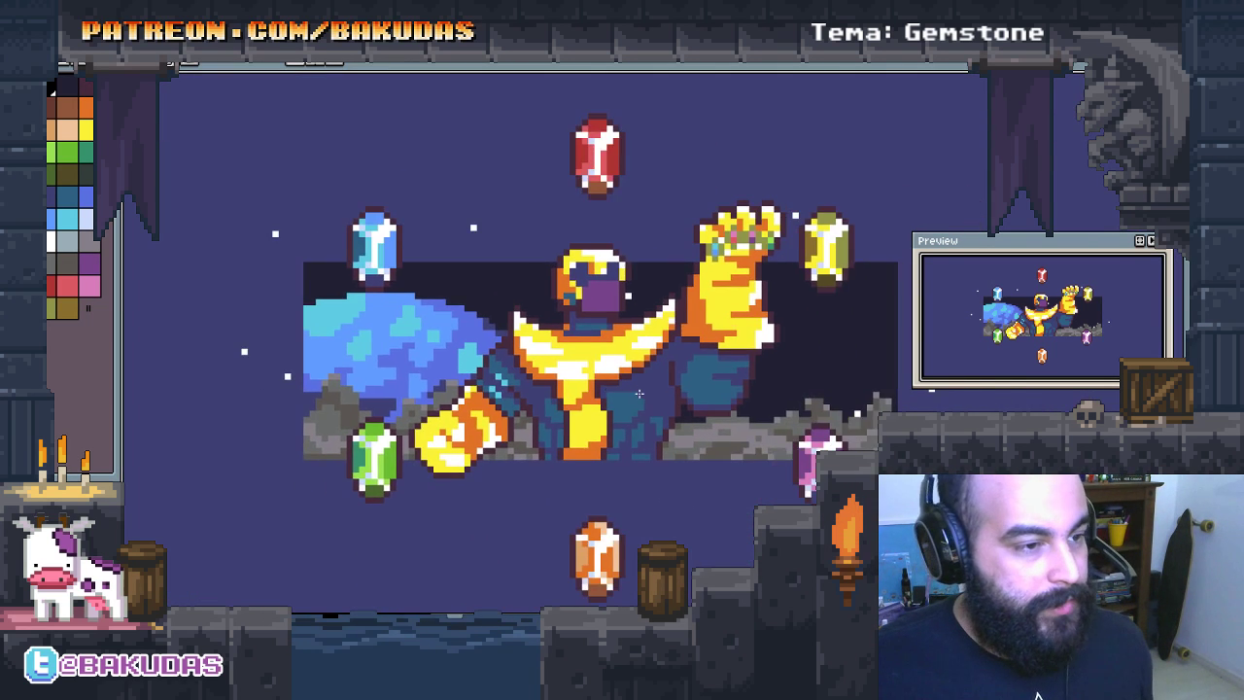
pyautogui.scroll(-2, 681, 375)
pyautogui.scroll(1, 615, 355)
pyautogui.moveTo(615, 356); pyautogui.dragTo(655, 359)
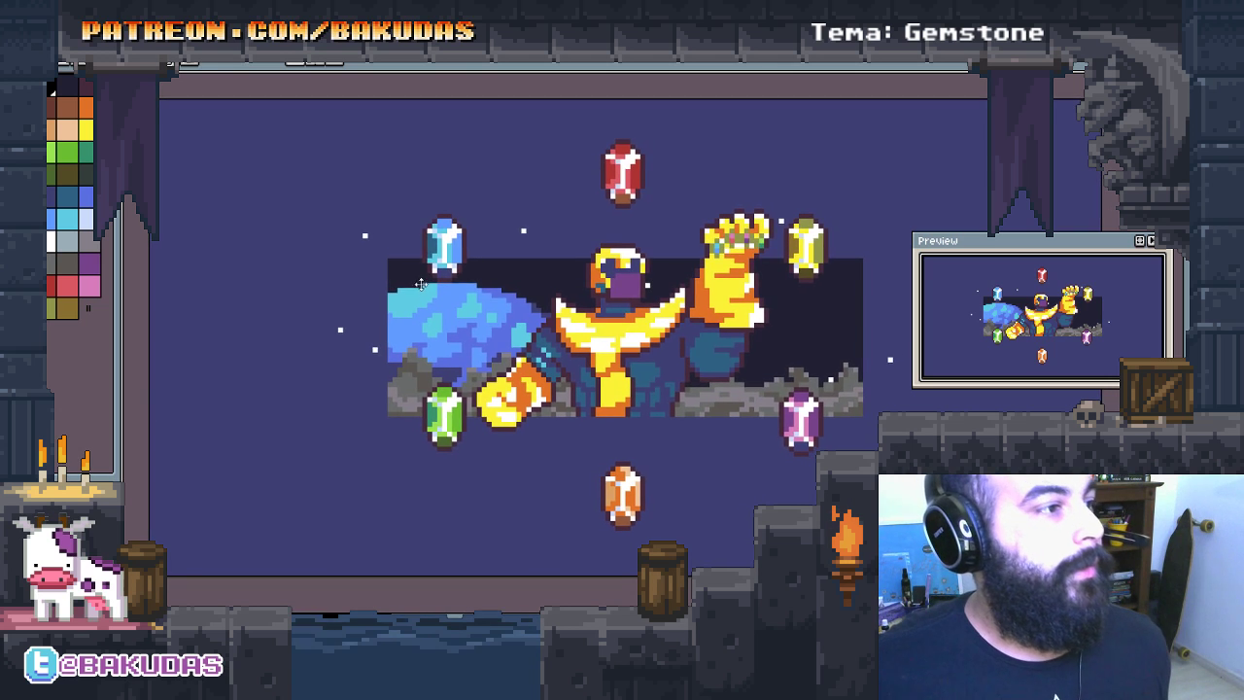
pyautogui.moveTo(425, 282)
pyautogui.mouseDown()
pyautogui.moveTo(441, 329)
pyautogui.moveTo(433, 302)
pyautogui.mouseUp()
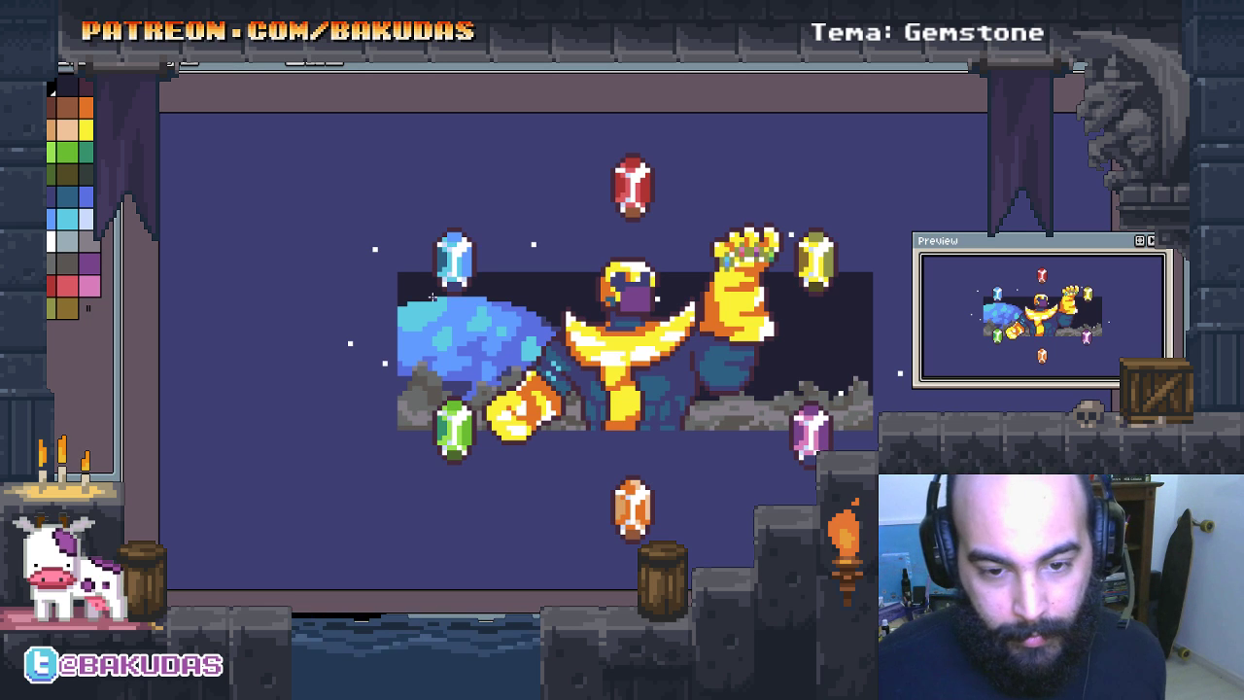
pyautogui.moveTo(458, 303); pyautogui.dragTo(446, 288)
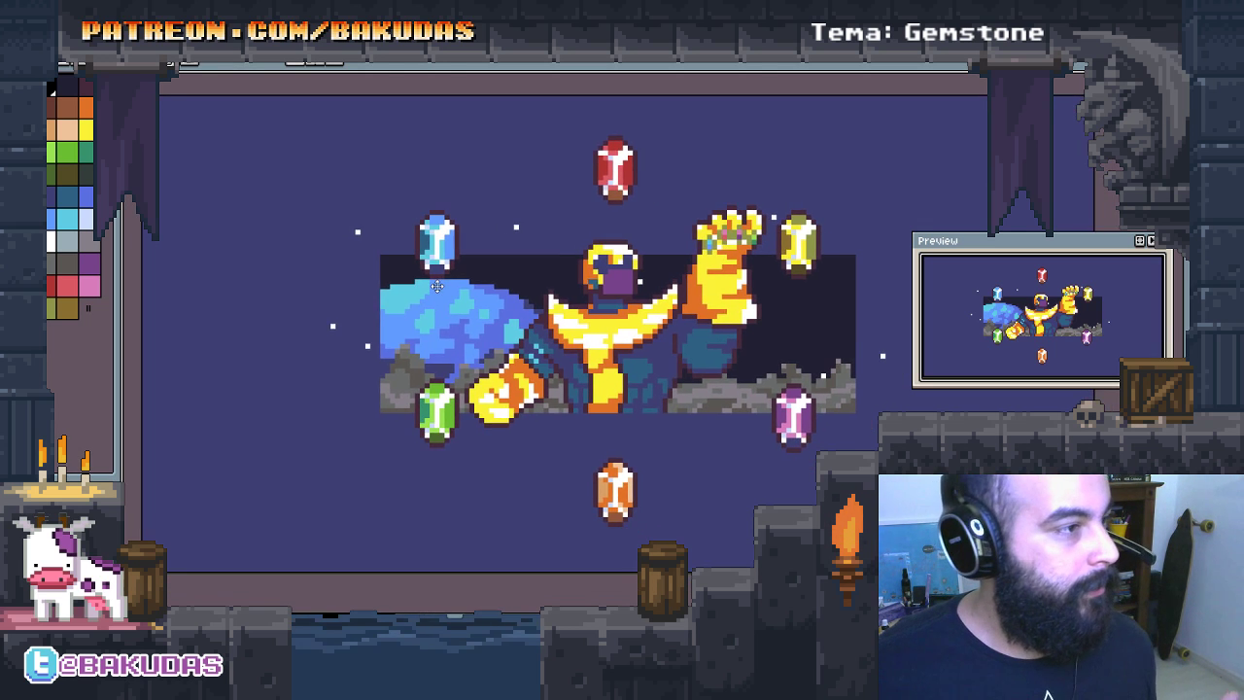
# Step: Set up a Save Copy As in the 110 - Gemstone folder as pixel_dailie-110_gemstones.ase
pyautogui.click(115, 55)
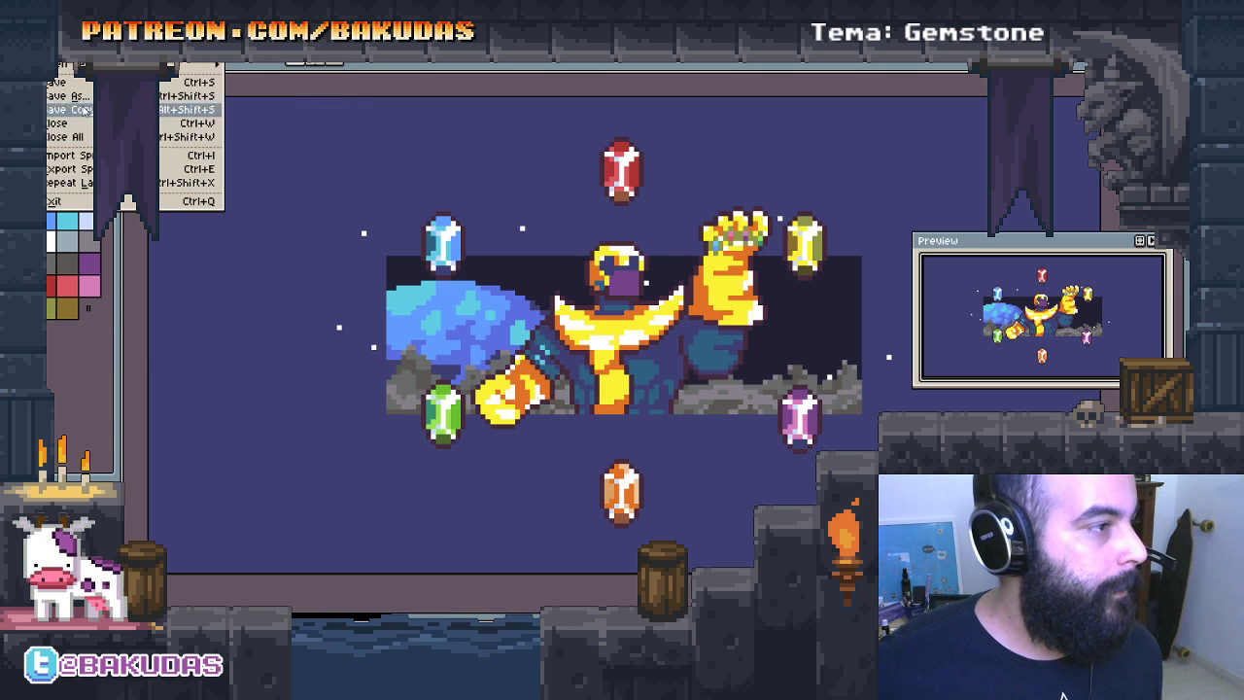
pyautogui.click(117, 95)
pyautogui.scroll(-10, 258, 383)
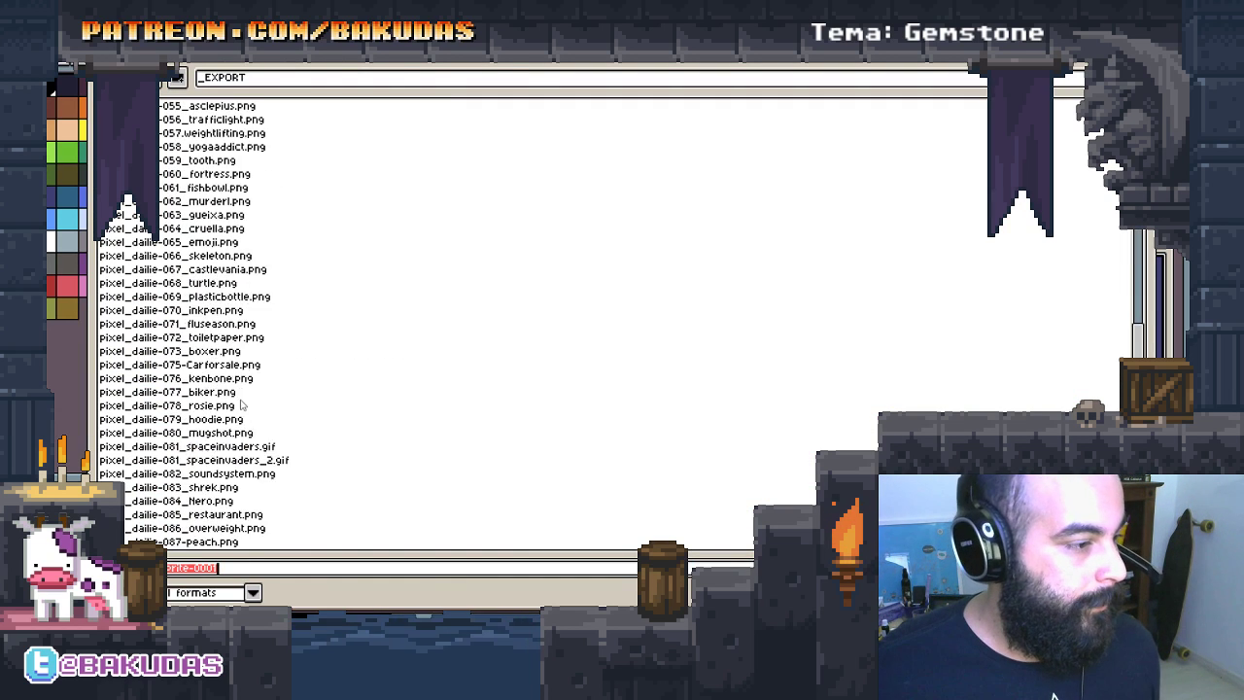
pyautogui.scroll(-10, 235, 418)
pyautogui.click(199, 541)
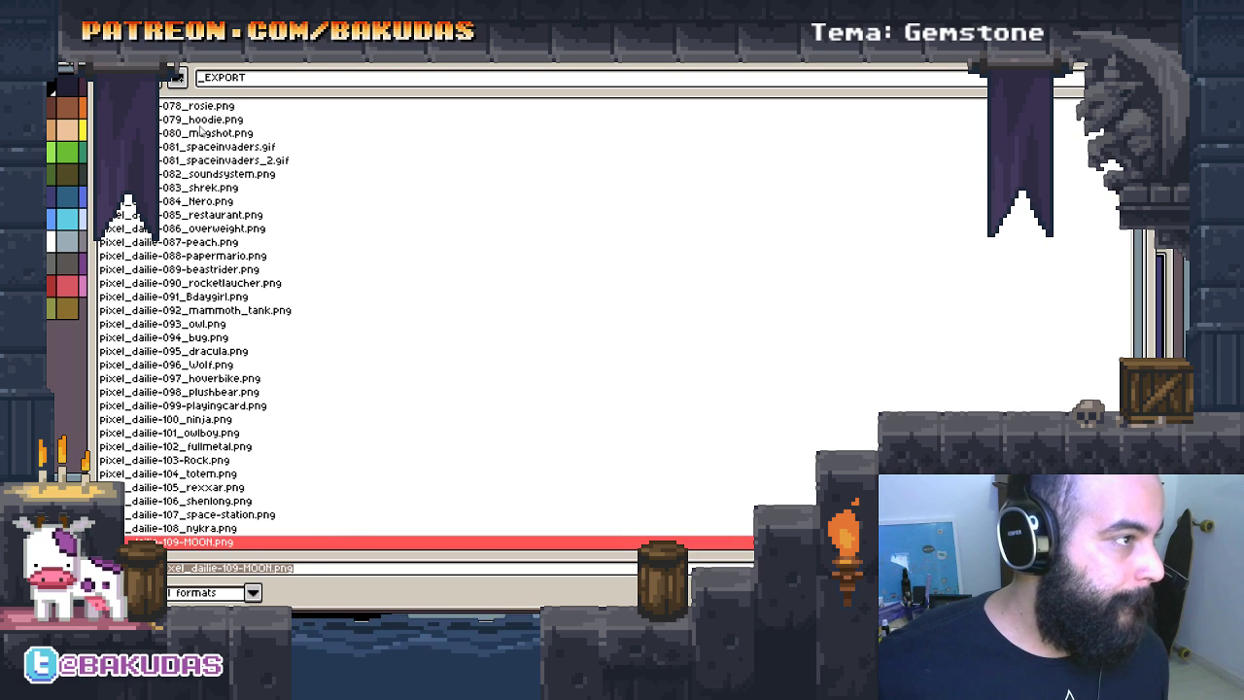
pyautogui.press('BackSpace')
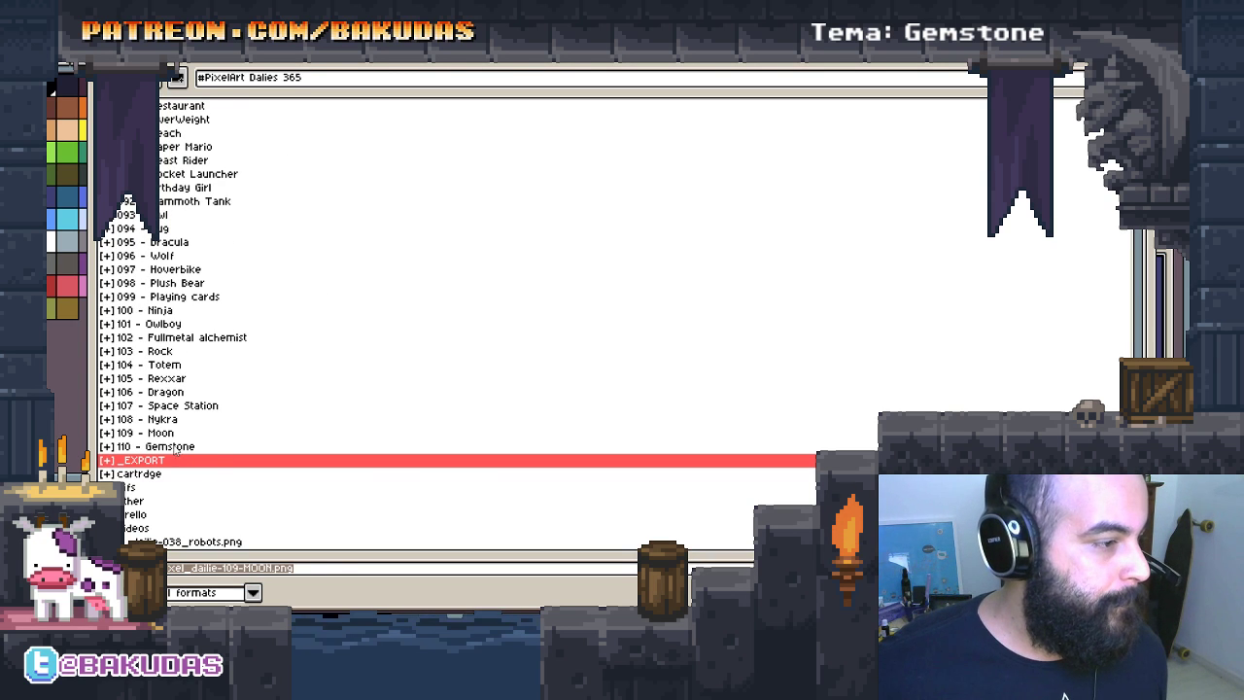
pyautogui.doubleClick(171, 447)
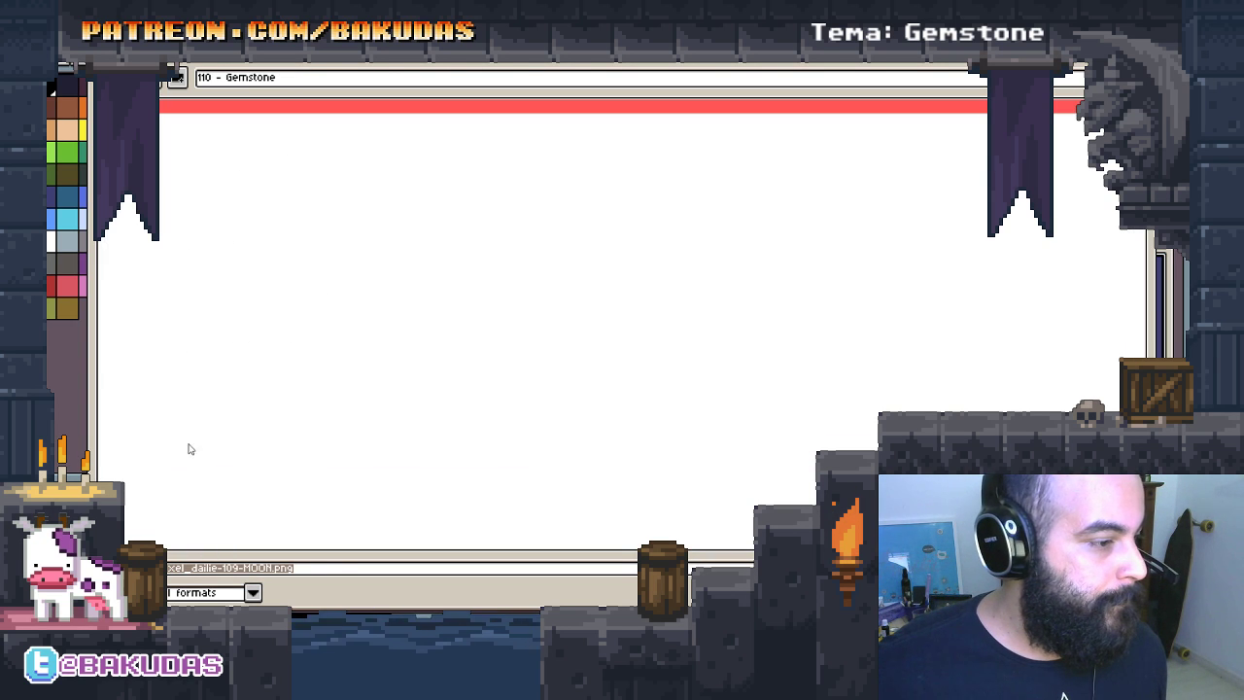
pyautogui.click(271, 570)
pyautogui.write('10_gemstones')
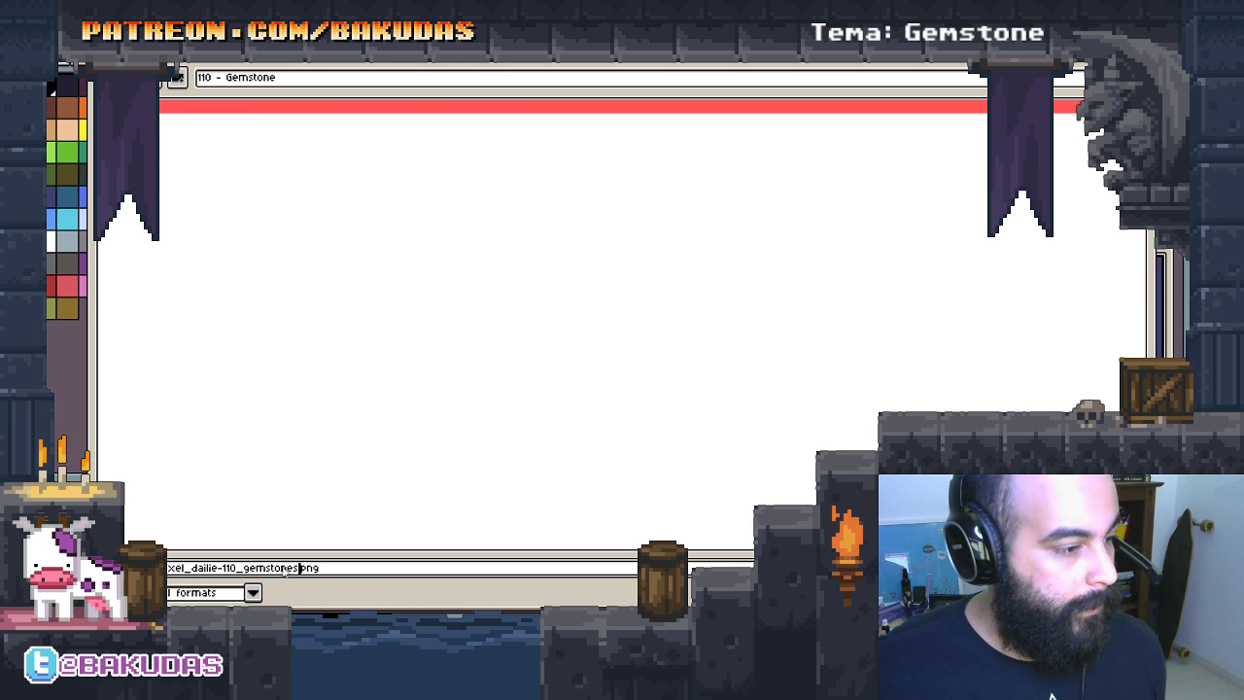
pyautogui.click(252, 593)
pyautogui.click(190, 418)
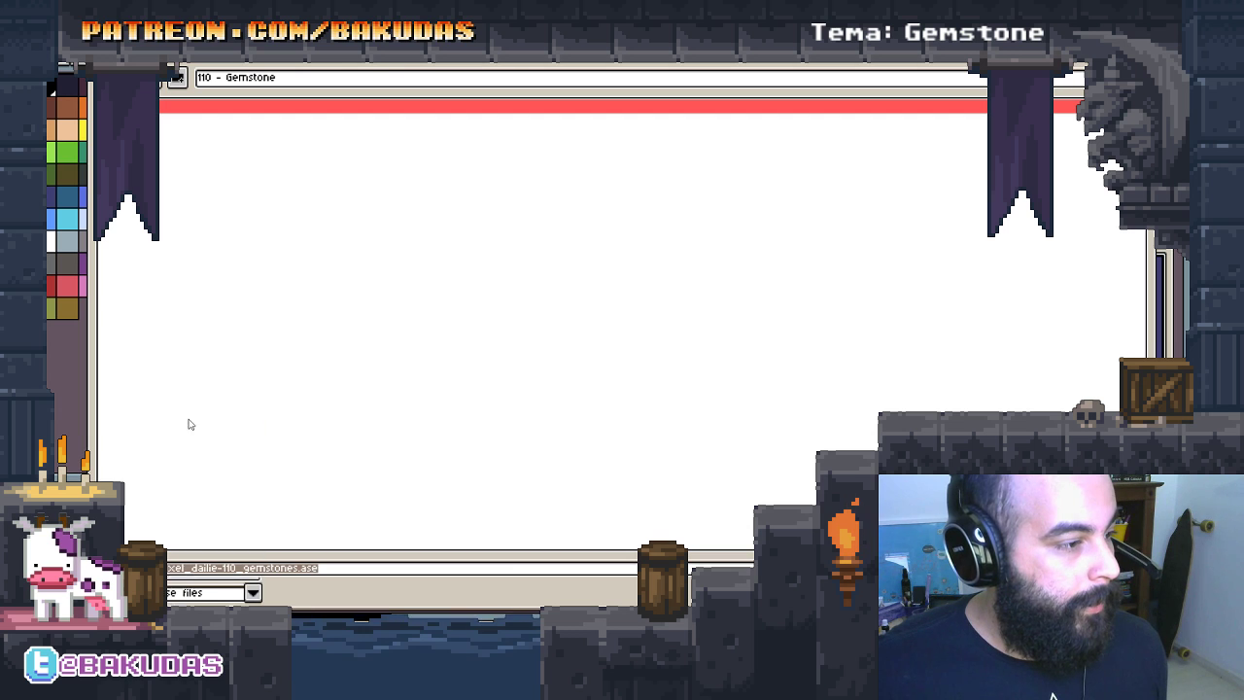
# Step: Resize and reposition the save dialog, then save the copy as pixel_dailie-110_gemstones.ase
pyautogui.moveTo(341, 64)
pyautogui.mouseDown()
pyautogui.moveTo(342, 44)
pyautogui.moveTo(408, 92)
pyautogui.mouseUp()
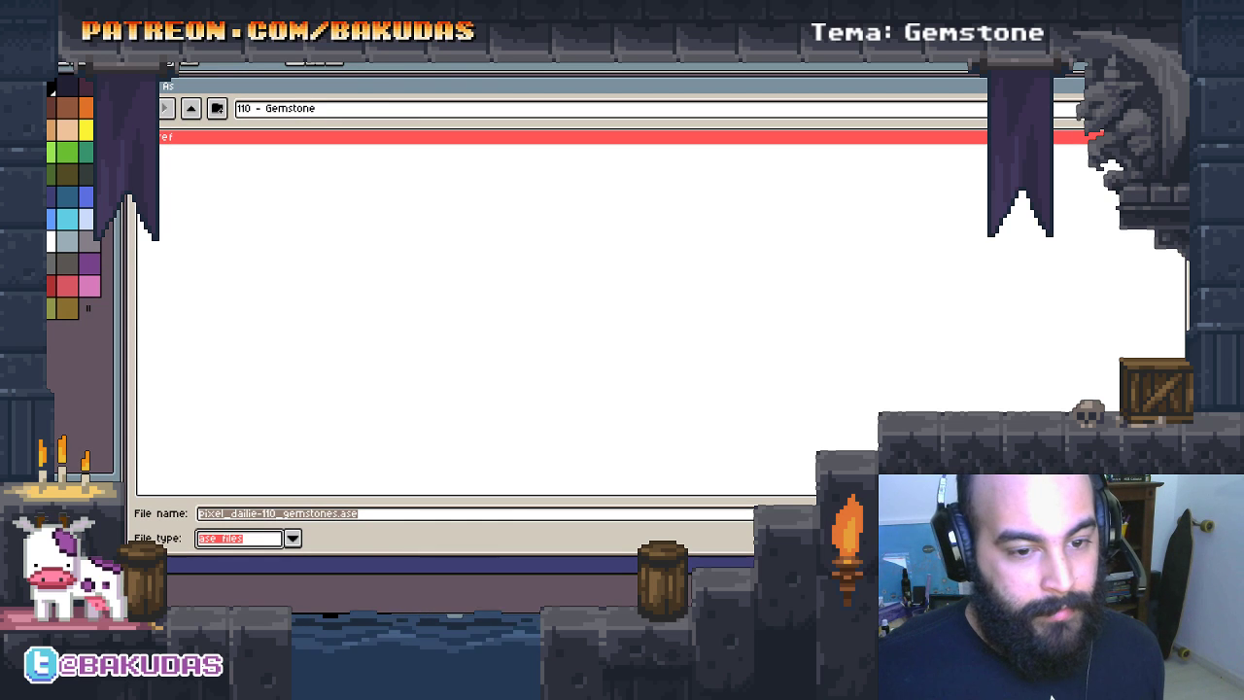
pyautogui.moveTo(1106, 554); pyautogui.dragTo(1092, 573)
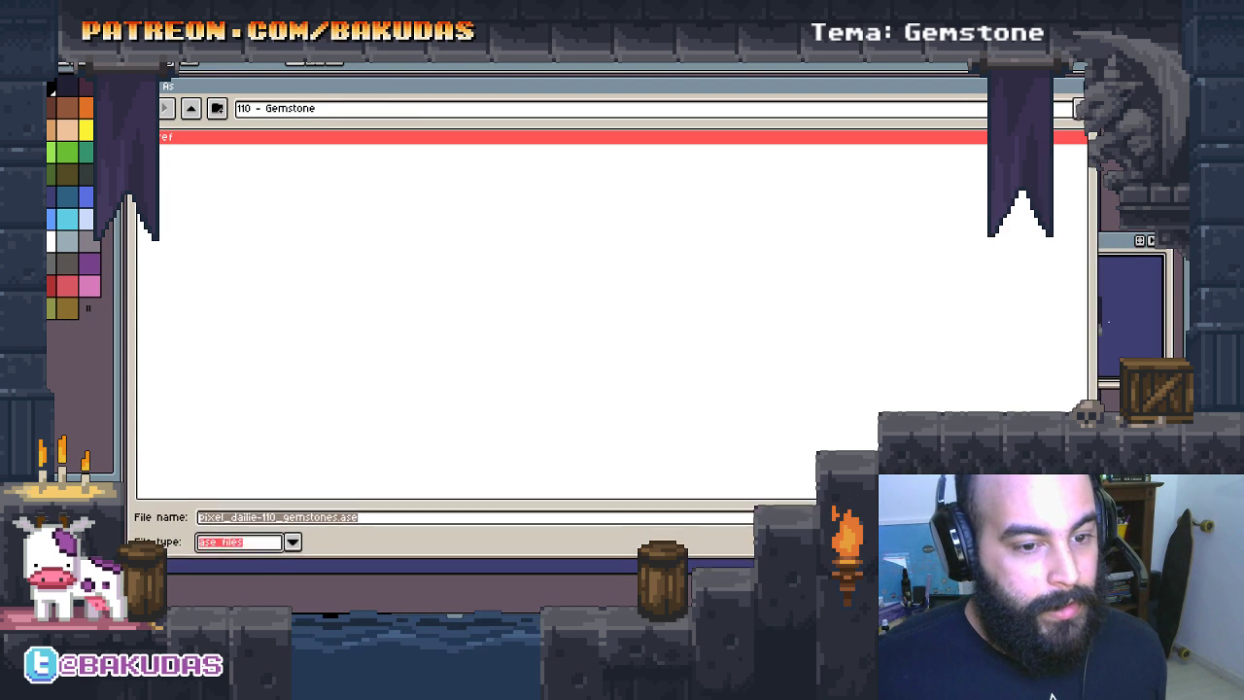
pyautogui.moveTo(1093, 573); pyautogui.dragTo(1040, 535)
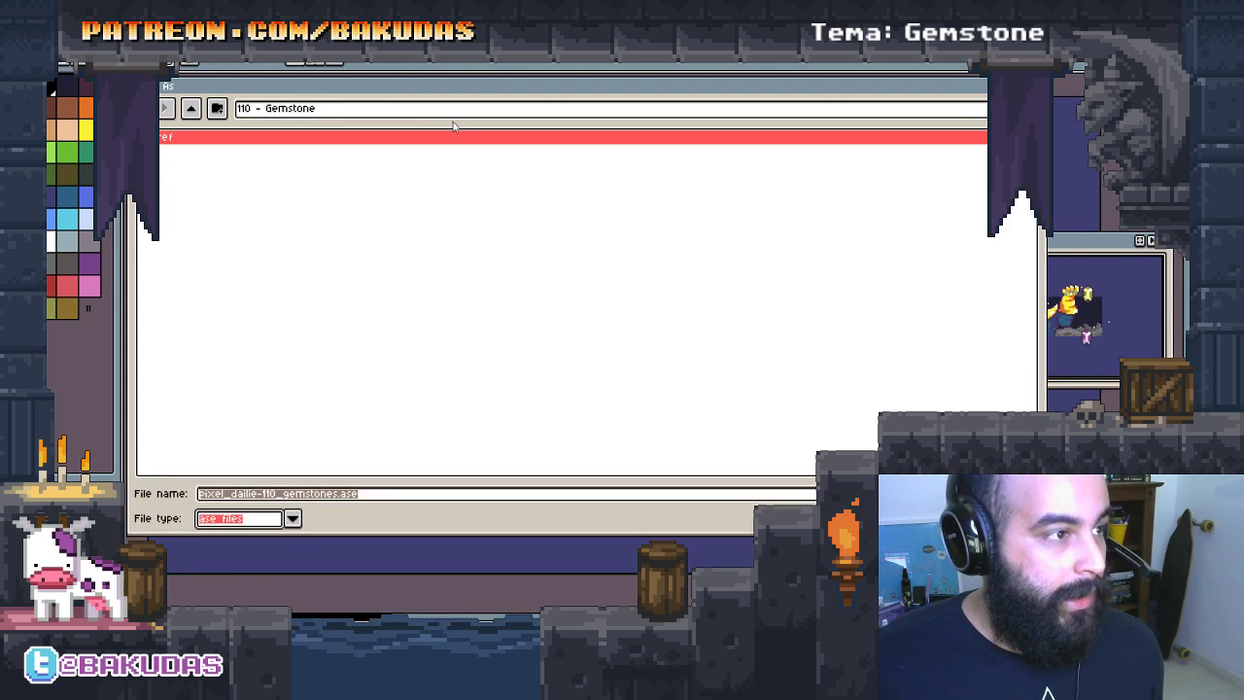
pyautogui.moveTo(365, 95); pyautogui.dragTo(367, 94)
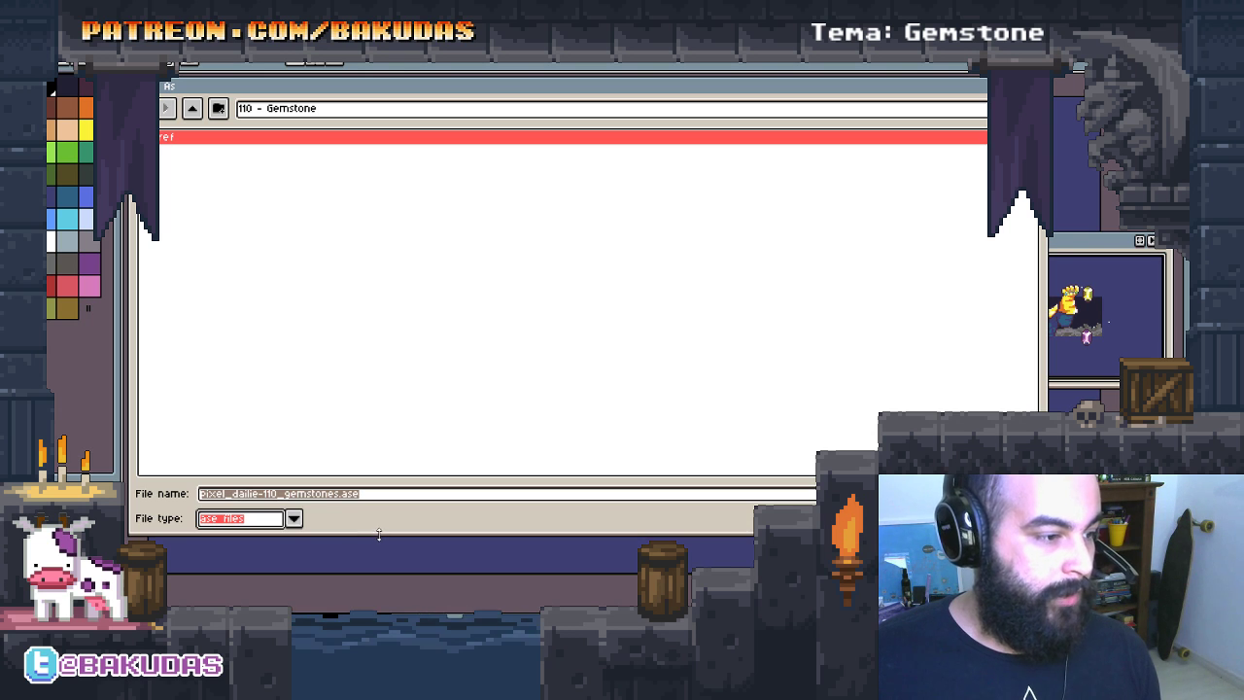
pyautogui.moveTo(354, 530); pyautogui.dragTo(392, 556)
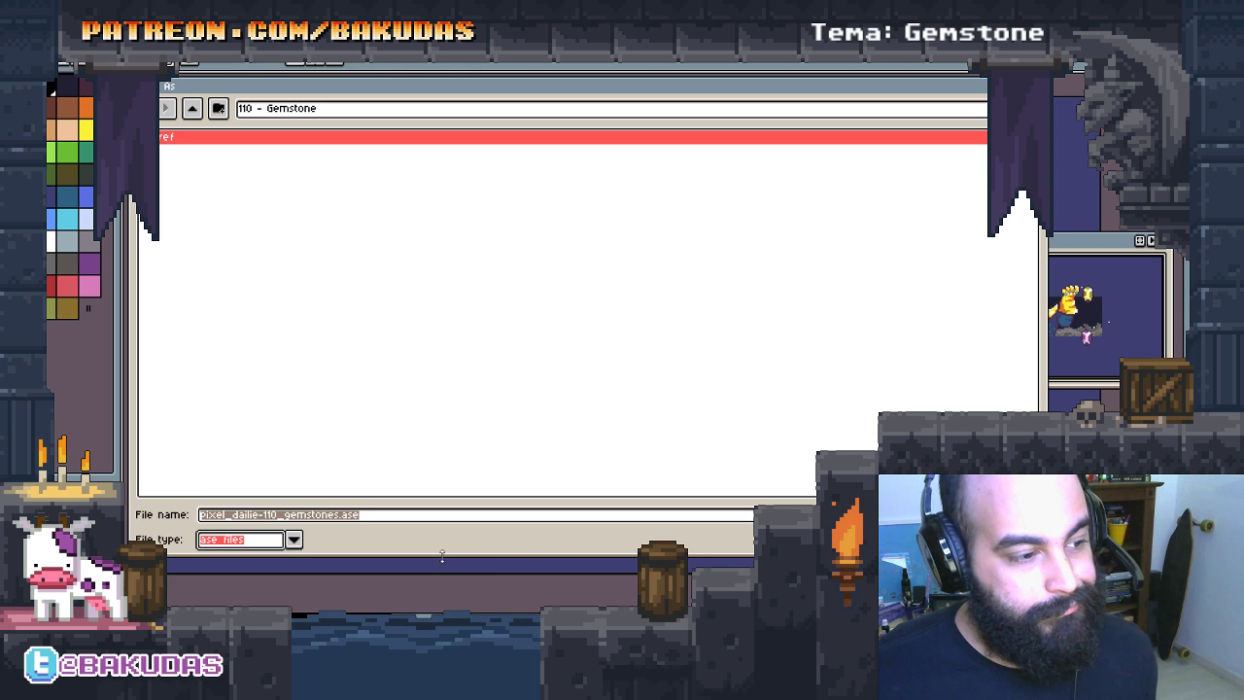
pyautogui.moveTo(445, 555); pyautogui.dragTo(447, 545)
pyautogui.press('Return')
pyautogui.press('Return')
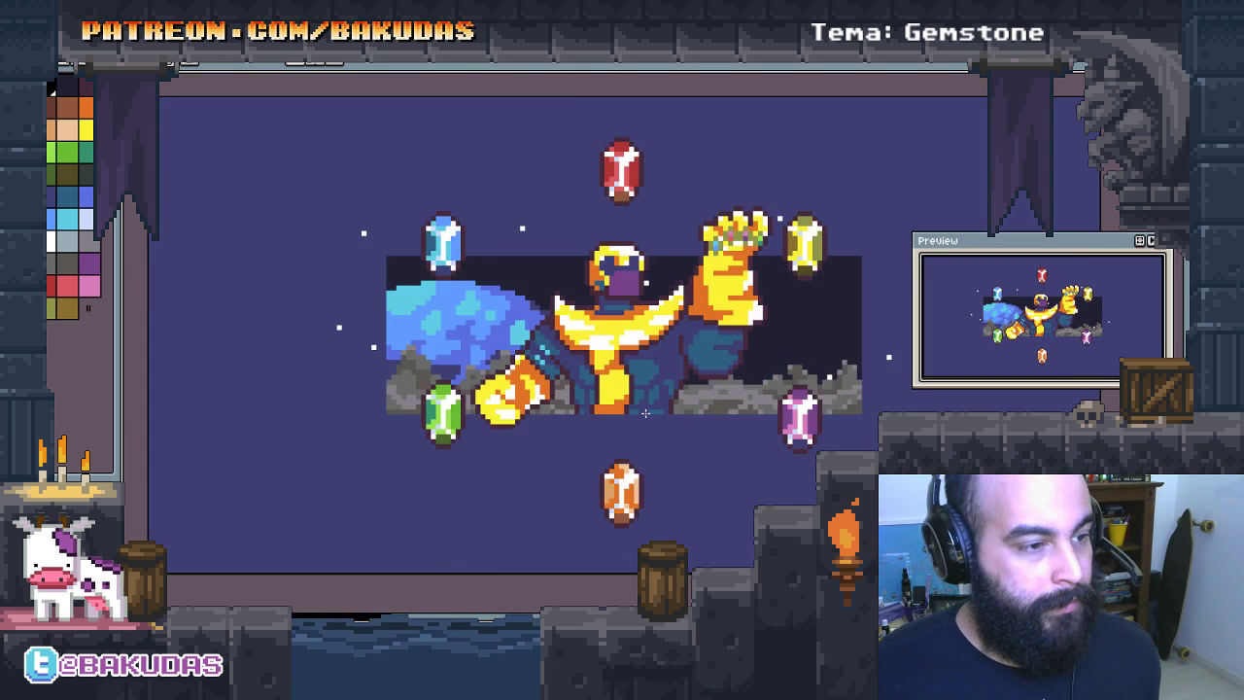
# Step: Check the canvas size stays 192 by 96 and close it without changes
pyautogui.scroll(1, 644, 409)
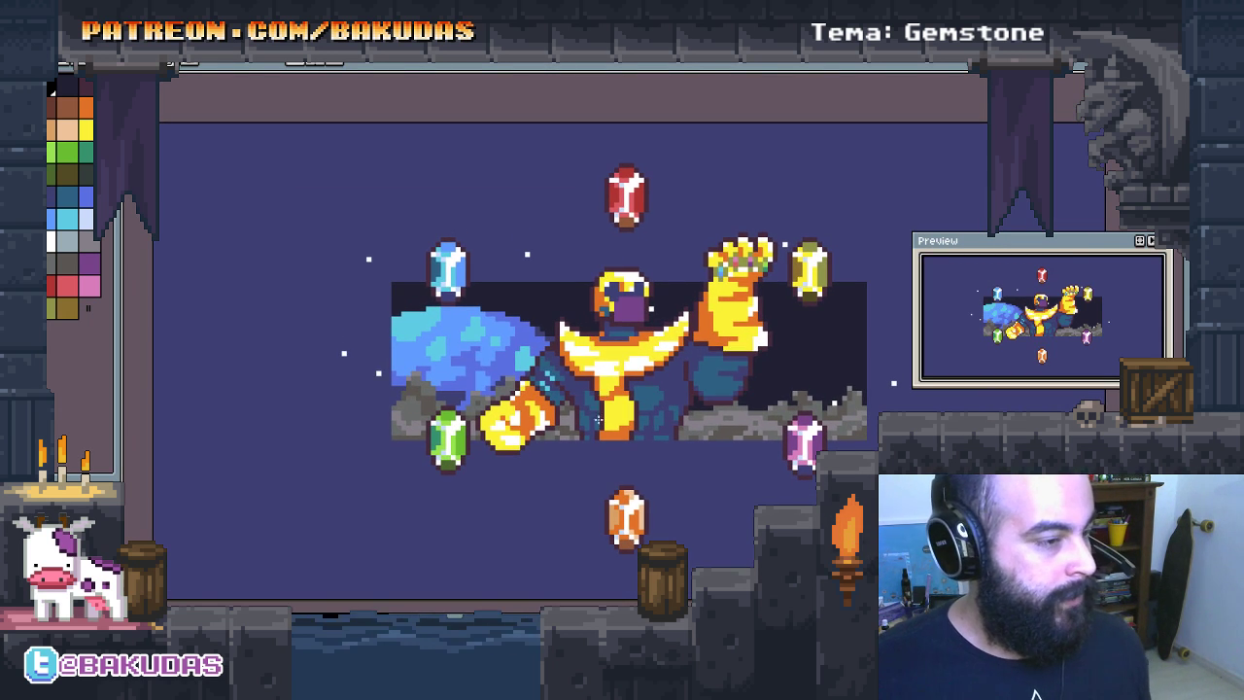
pyautogui.hotkey('alt', 'f')
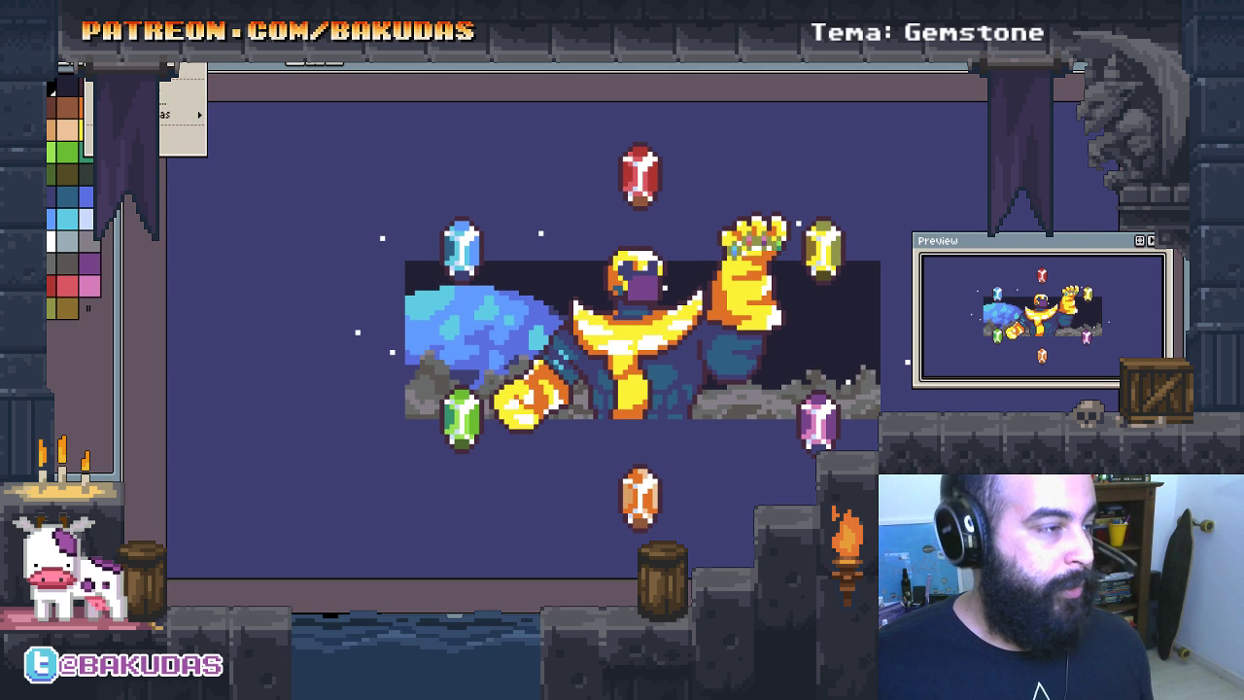
pyautogui.press('Return')
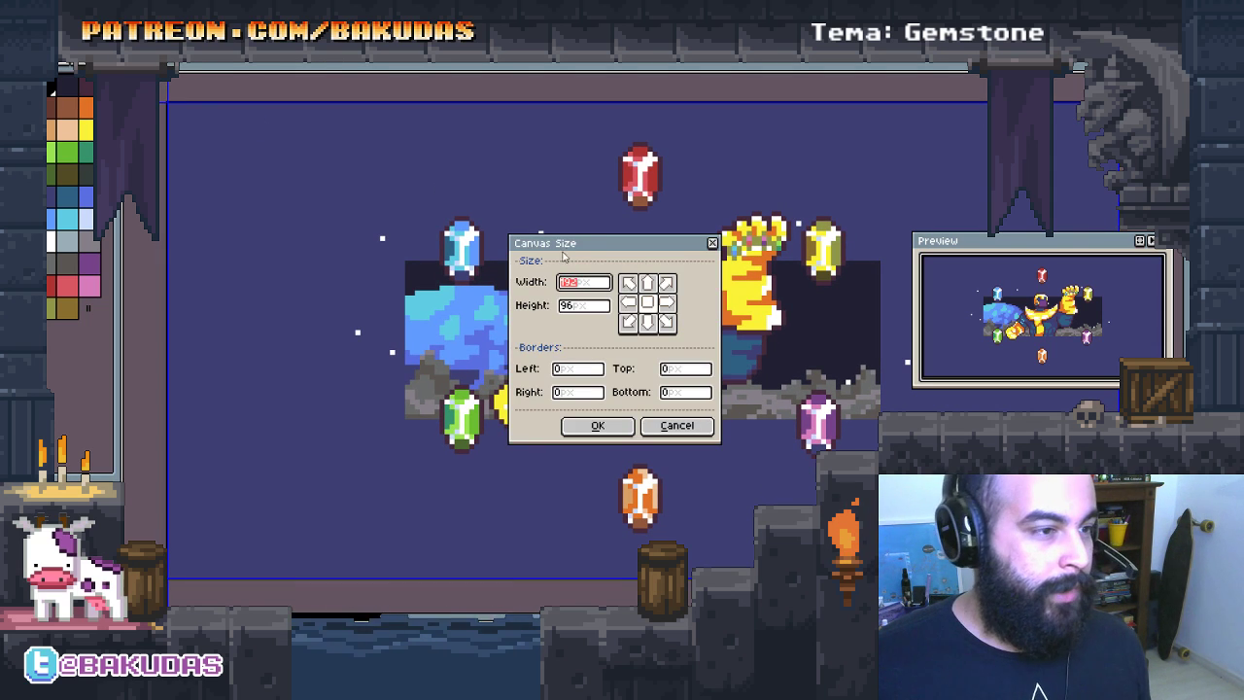
pyautogui.moveTo(578, 236); pyautogui.dragTo(578, 203)
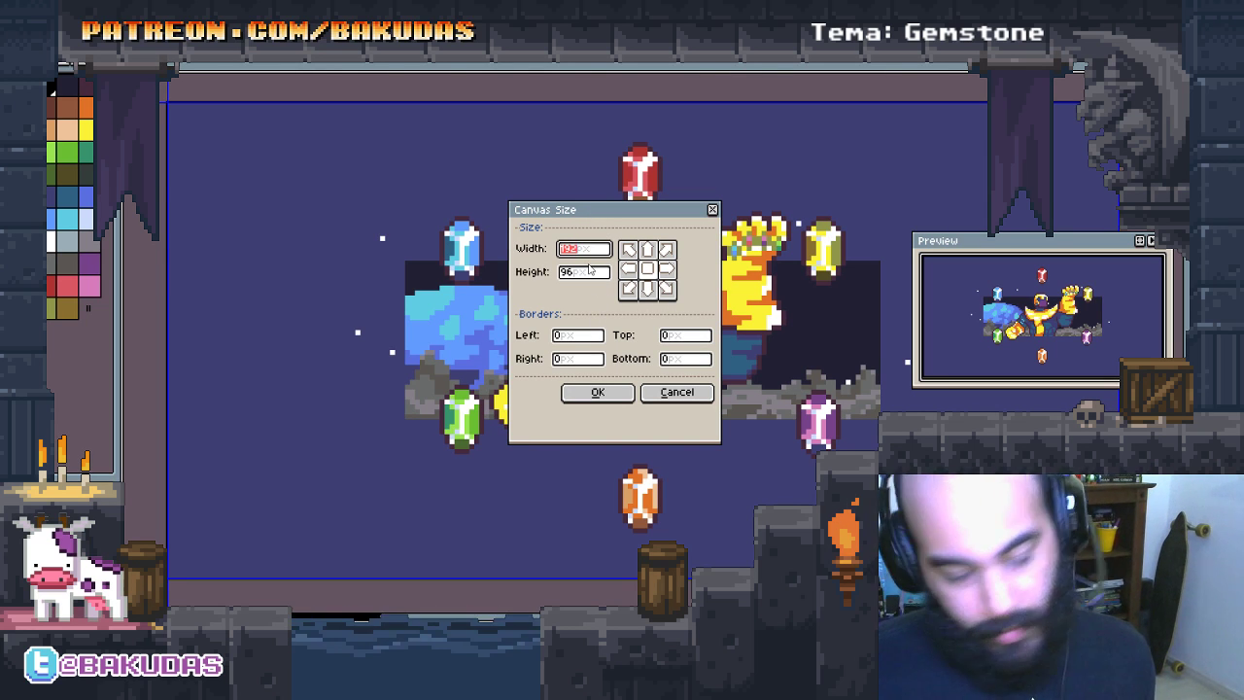
pyautogui.press('Escape')
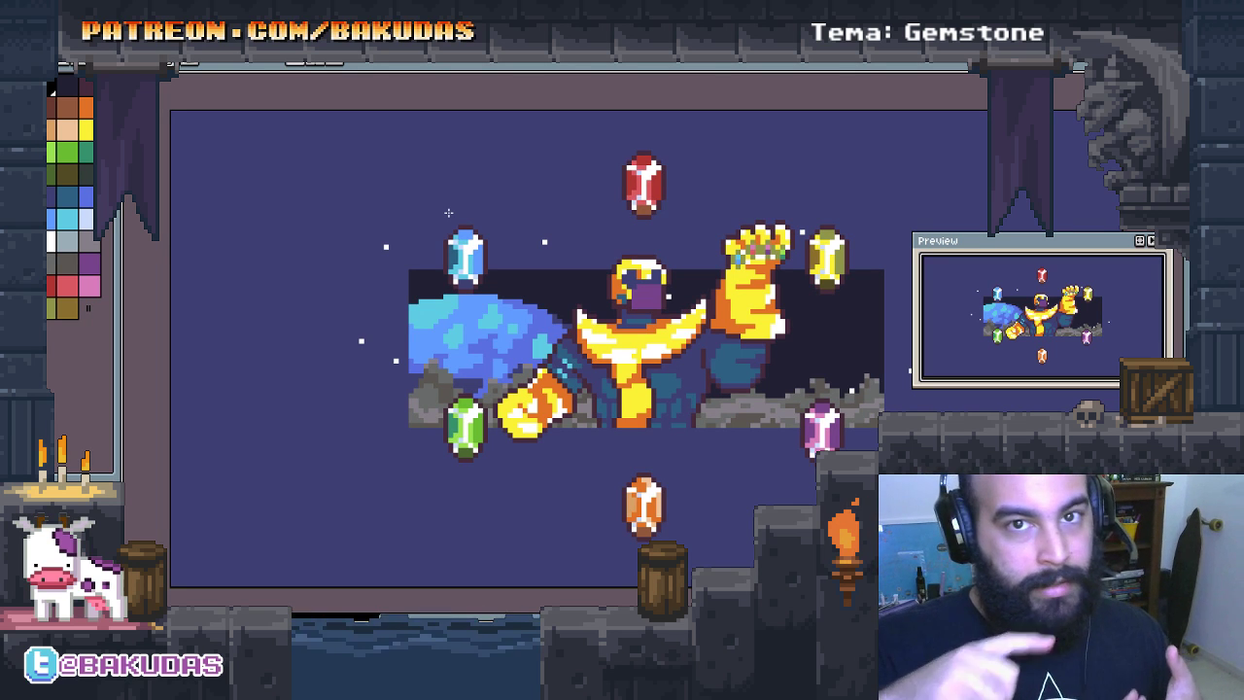
pyautogui.click(97, 68)
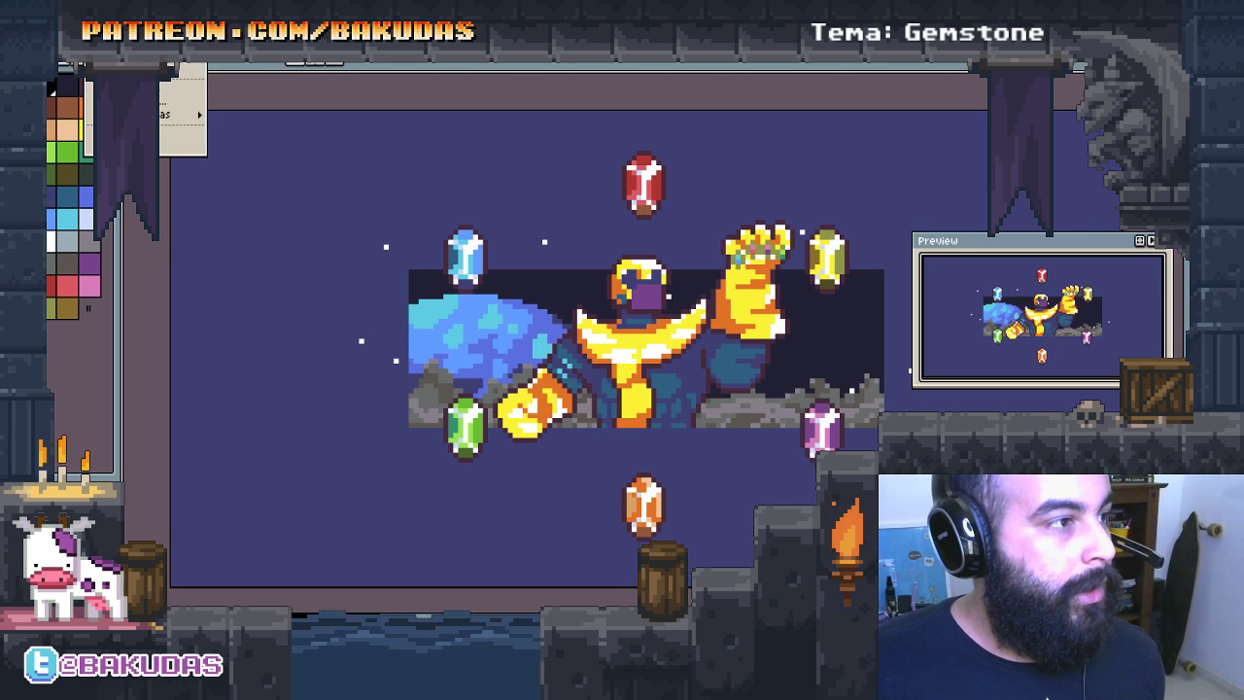
# Step: Scale the sprite to 300% width, giving 576 by 288 with nearest-neighbor
pyautogui.click(184, 88)
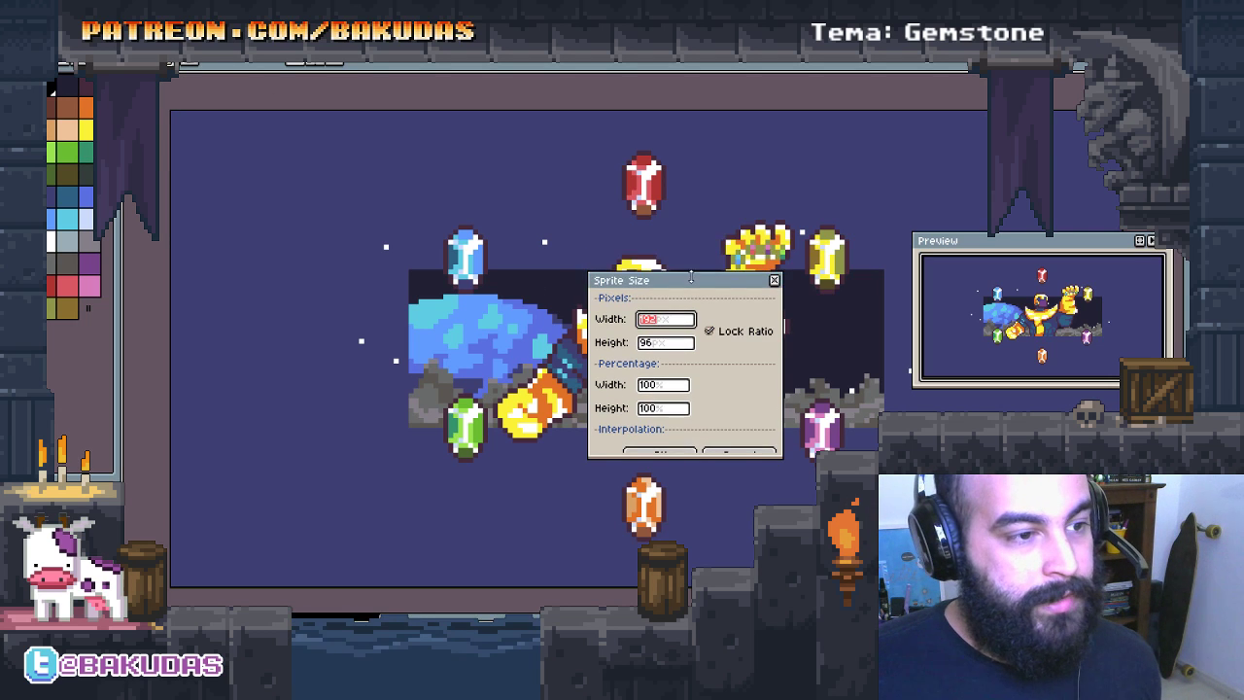
pyautogui.click(650, 343)
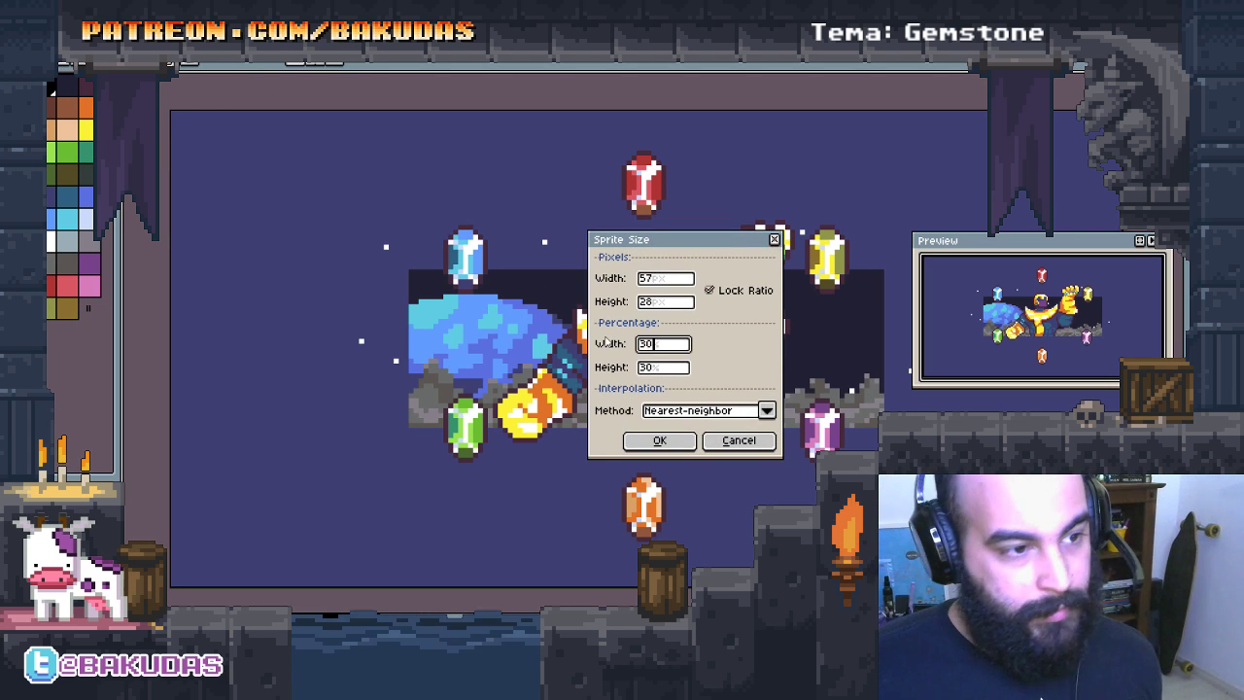
pyautogui.write('300')
pyautogui.press('Return')
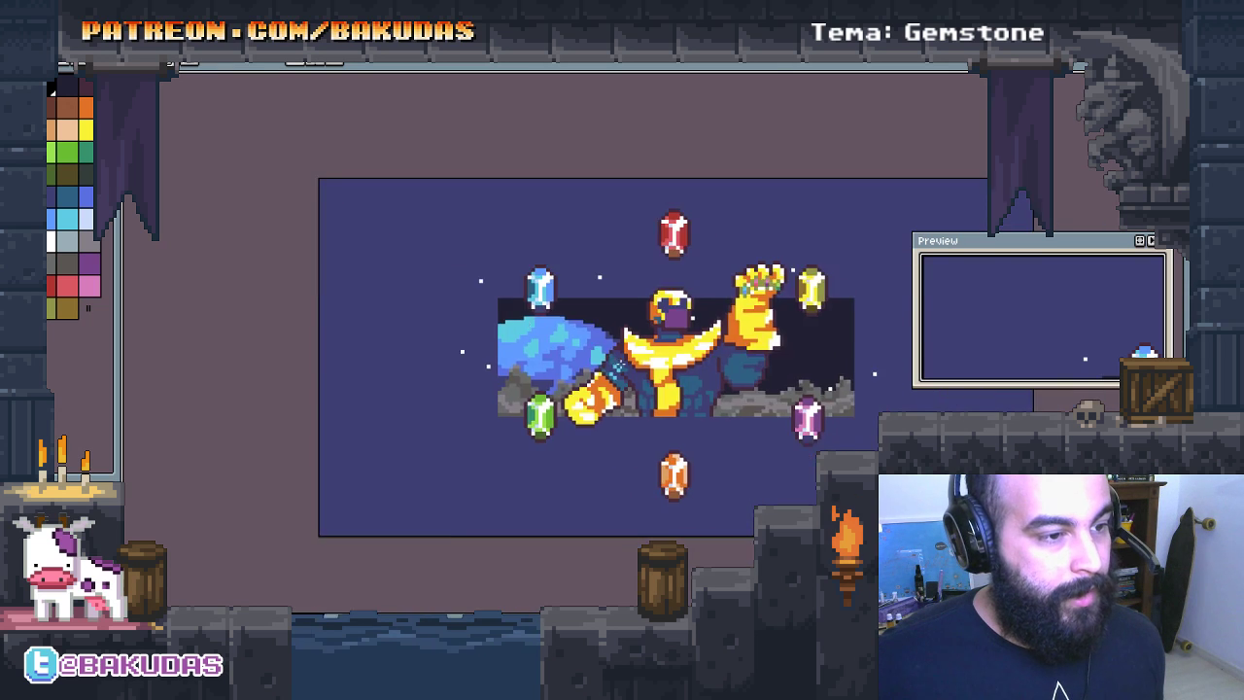
pyautogui.scroll(1, 796, 419)
pyautogui.scroll(-1, 713, 380)
pyautogui.moveTo(713, 380); pyautogui.dragTo(678, 380)
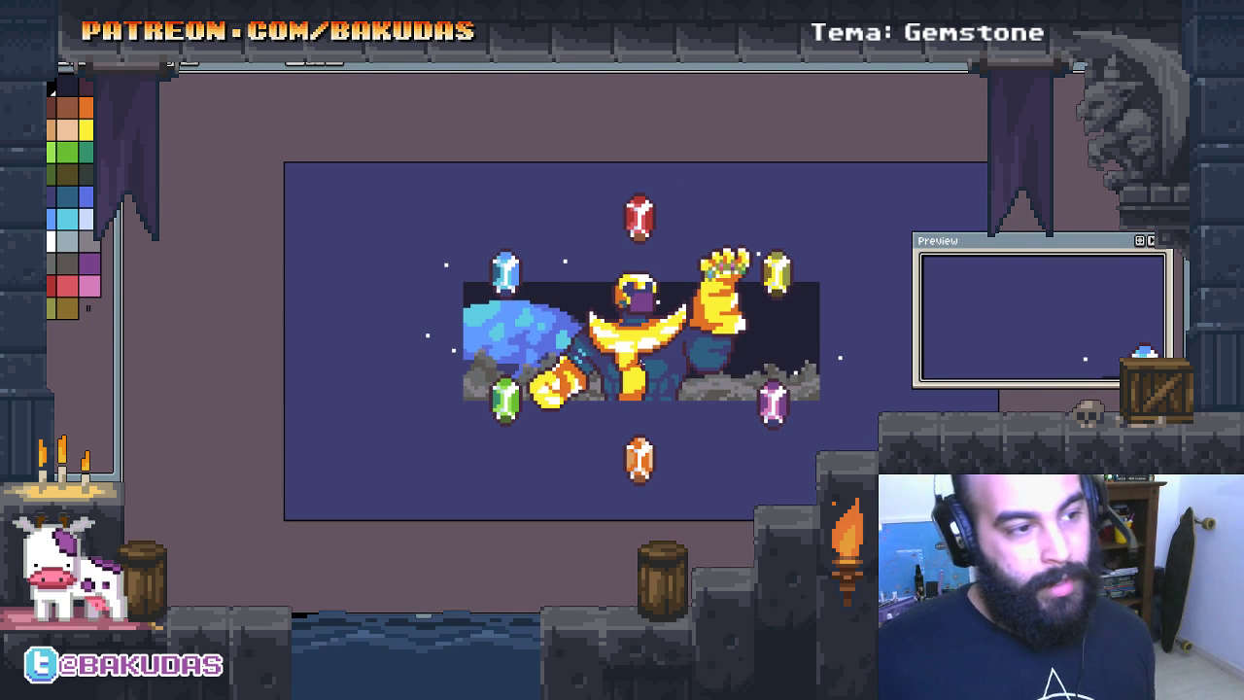
# Step: Pan around the enlarged artwork to inspect the purple gem and surroundings
pyautogui.scroll(1, 622, 359)
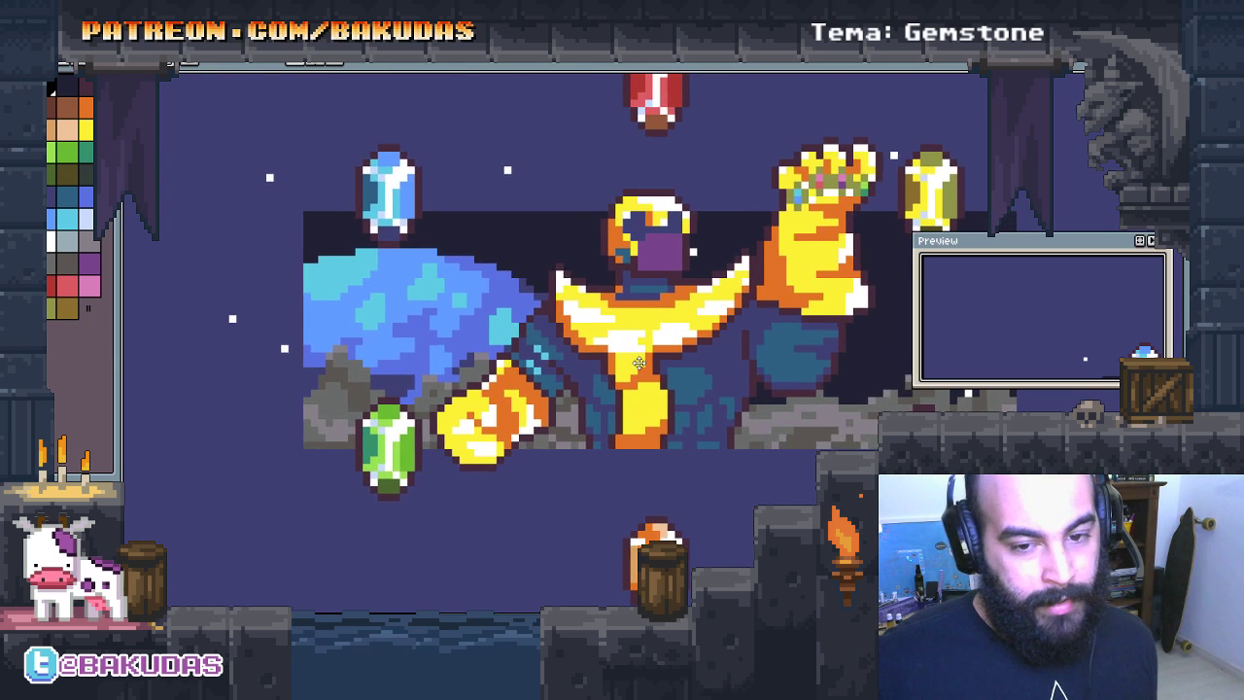
pyautogui.scroll(-2, 603, 350)
pyautogui.scroll(1, 573, 341)
pyautogui.scroll(1, 560, 331)
pyautogui.scroll(-1, 559, 332)
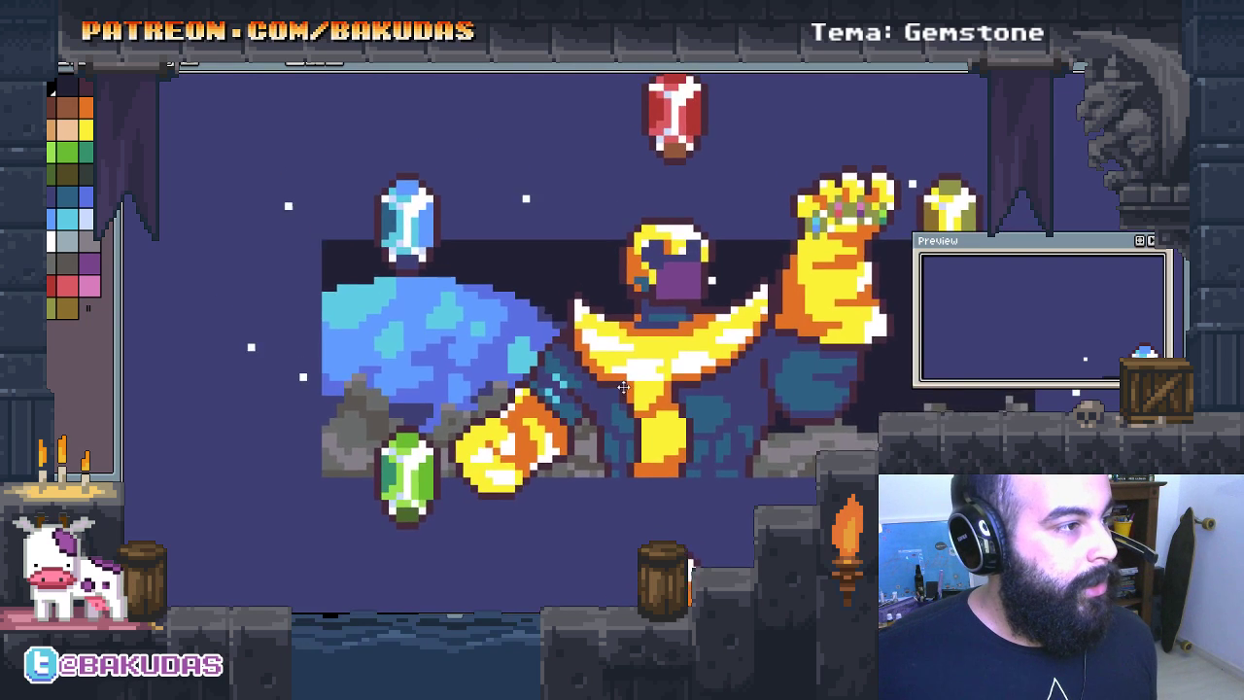
pyautogui.scroll(-1, 616, 384)
pyautogui.moveTo(671, 436); pyautogui.dragTo(621, 353)
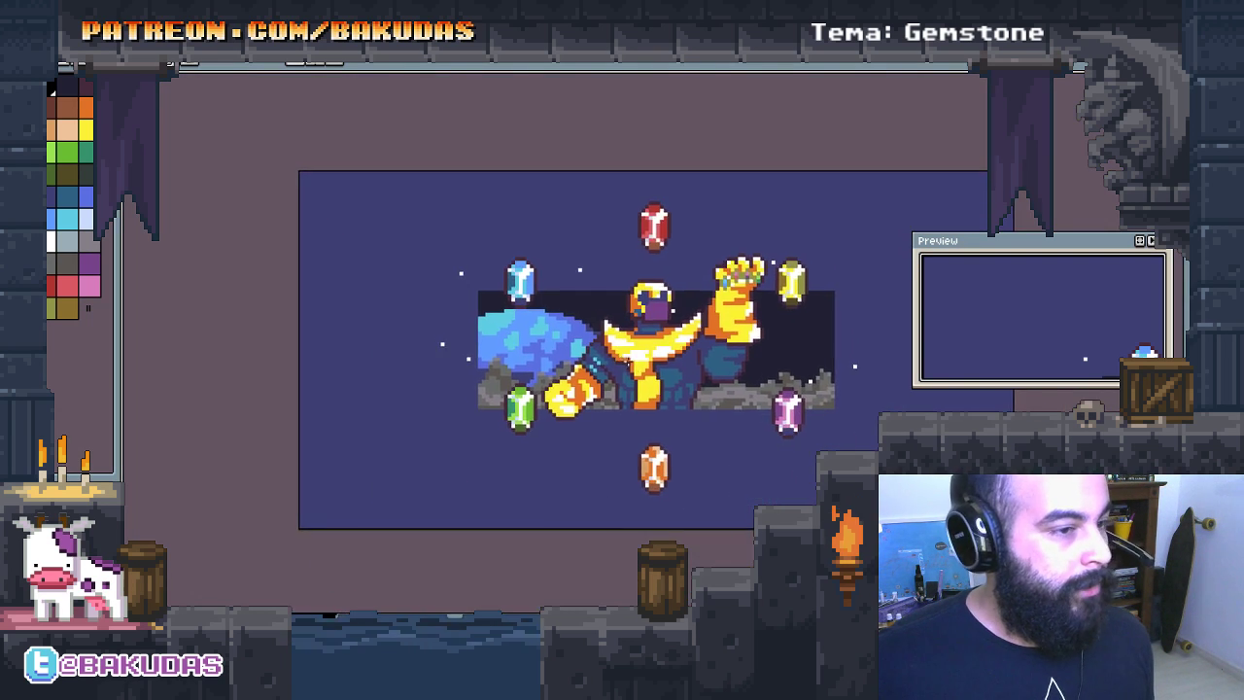
pyautogui.scroll(1, 647, 336)
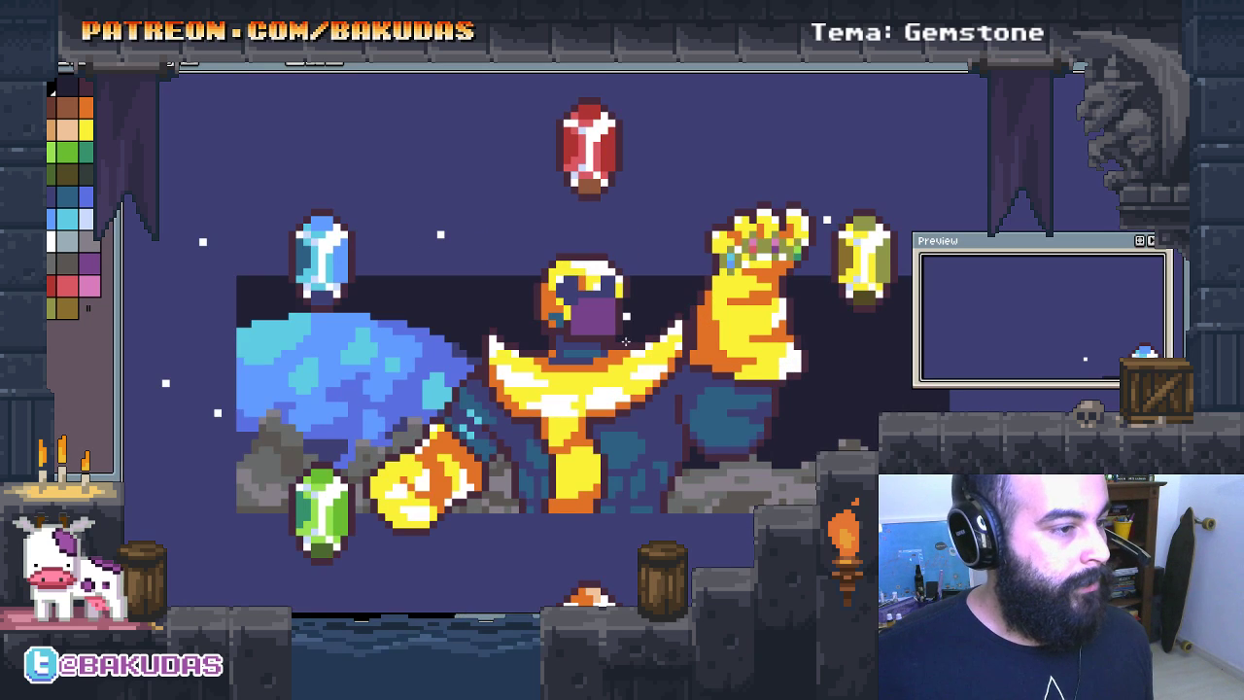
pyautogui.scroll(-1, 322, 333)
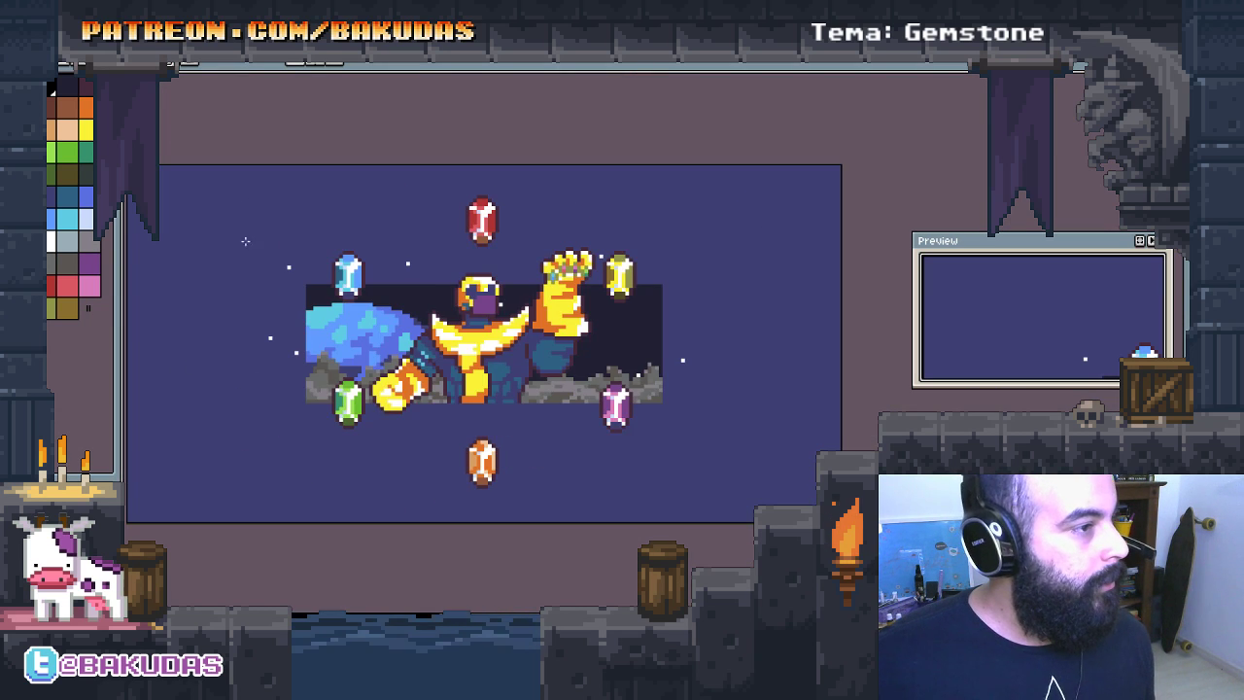
pyautogui.moveTo(245, 240); pyautogui.dragTo(408, 229)
pyautogui.moveTo(297, 206); pyautogui.dragTo(238, 204)
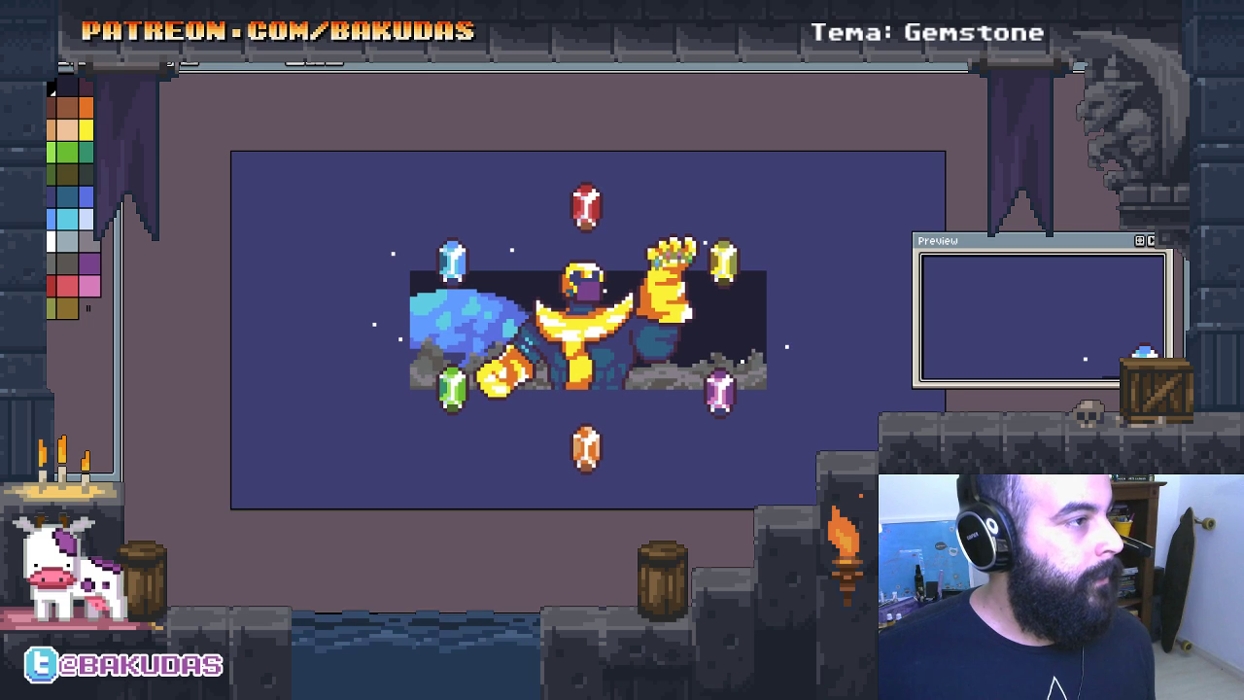
pyautogui.hotkey('alt', 'f')
# Step: Open Sprite Size, leave interpolation at Nearest-neighbor for now, and reposition the dialog
pyautogui.click(180, 88)
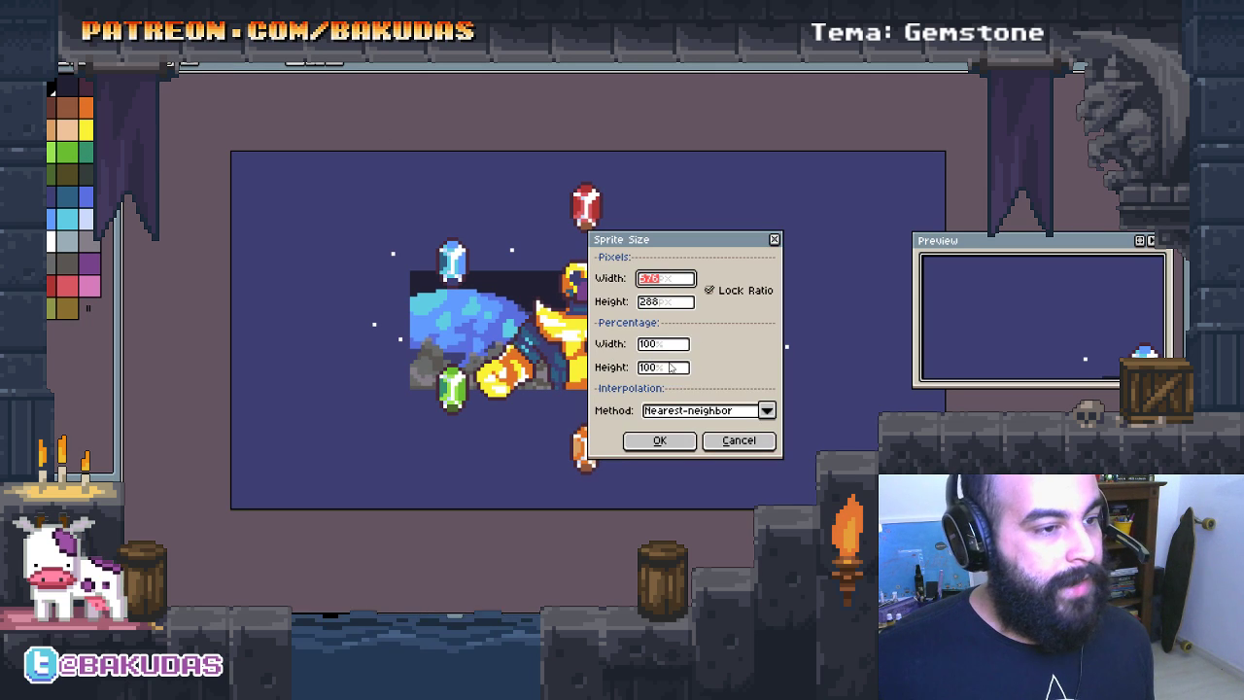
pyautogui.click(766, 411)
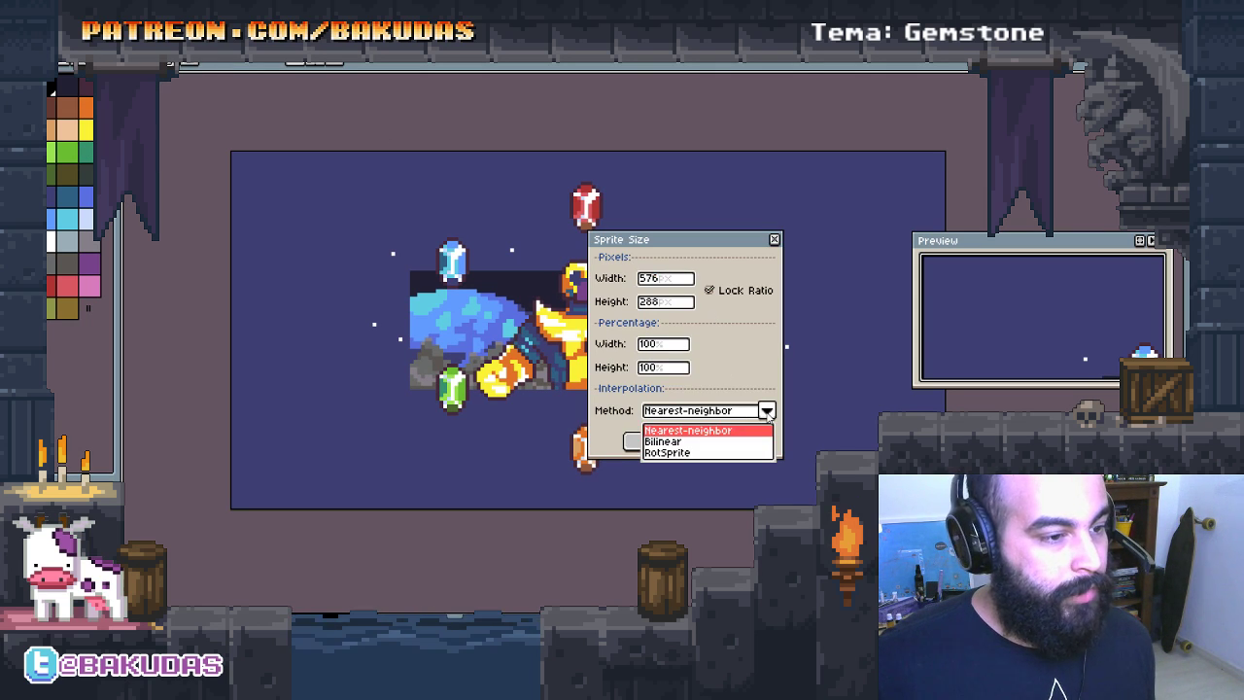
pyautogui.click(768, 413)
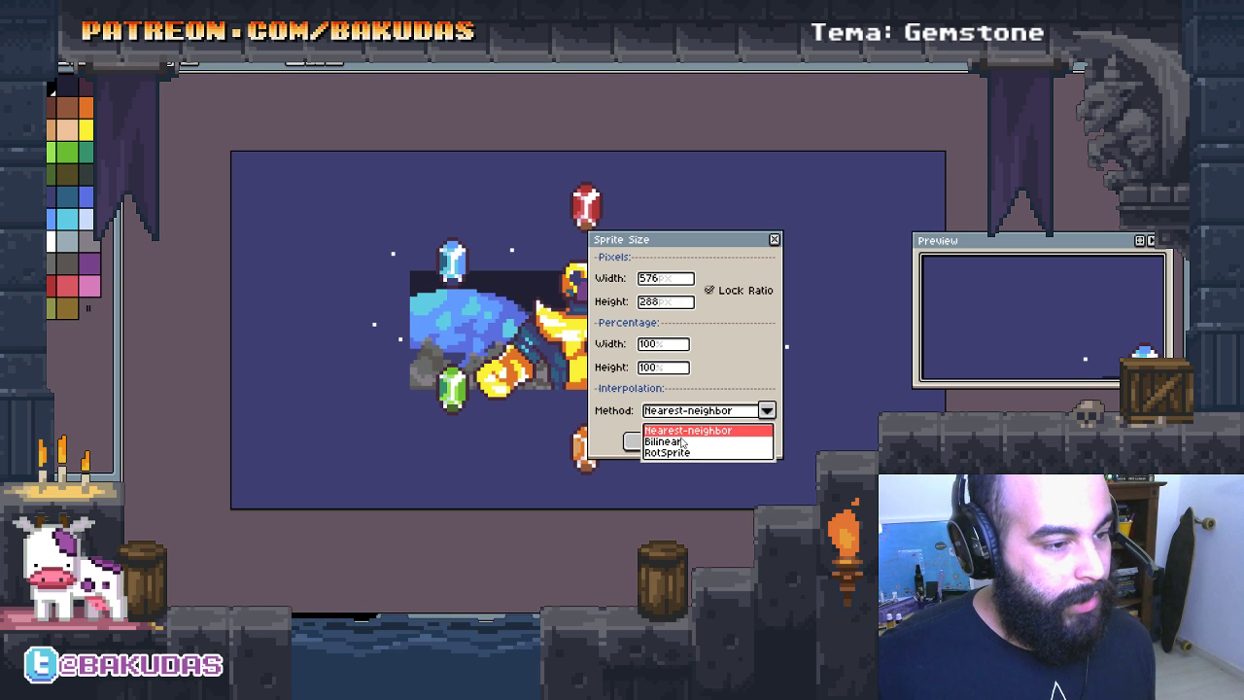
pyautogui.click(767, 413)
pyautogui.click(767, 412)
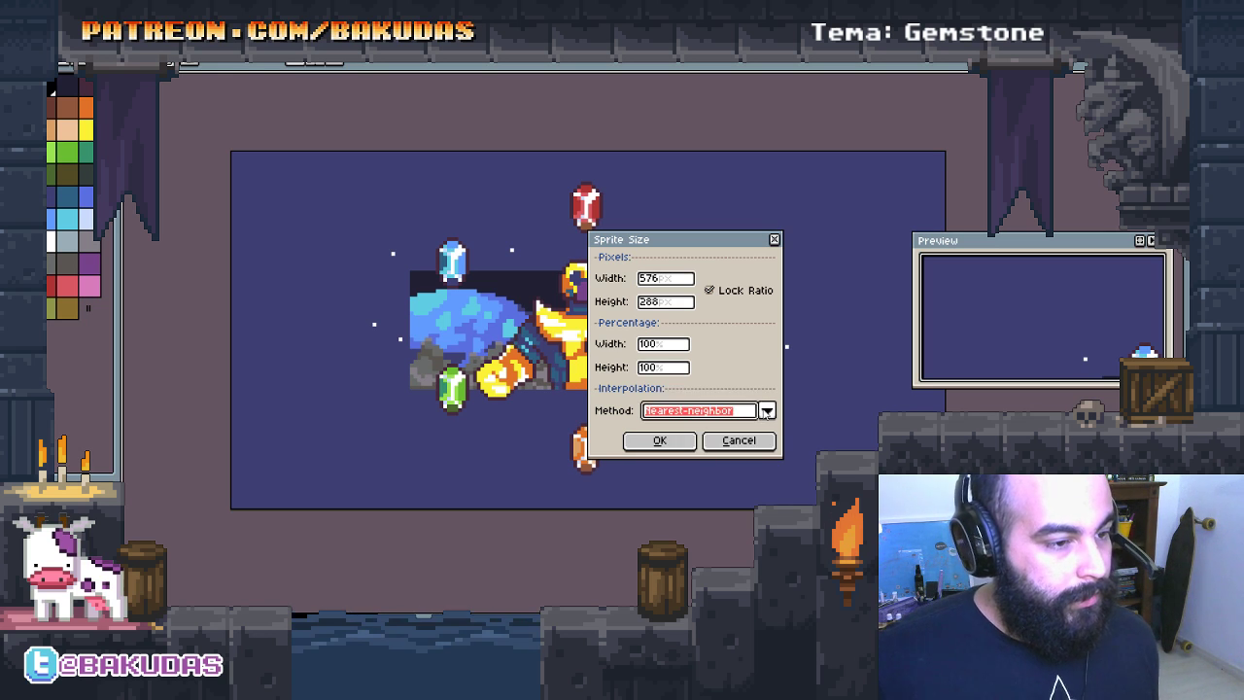
pyautogui.click(688, 430)
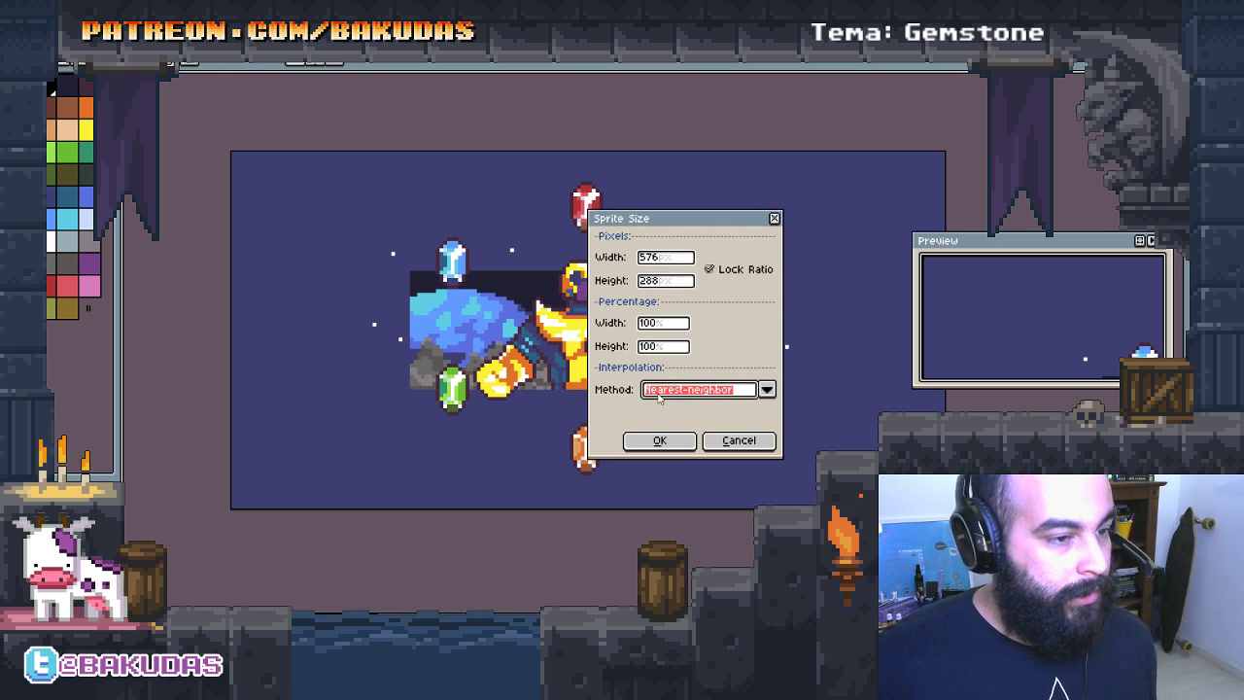
pyautogui.moveTo(661, 212); pyautogui.dragTo(664, 236)
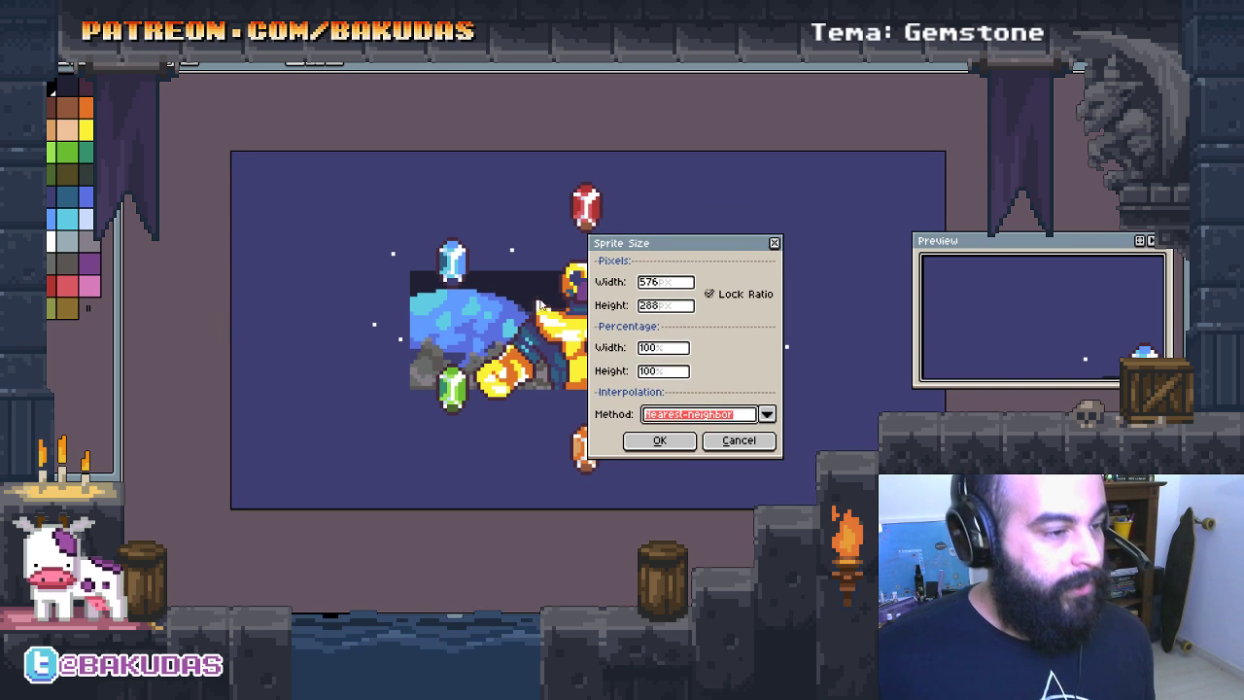
pyautogui.moveTo(636, 248); pyautogui.dragTo(594, 249)
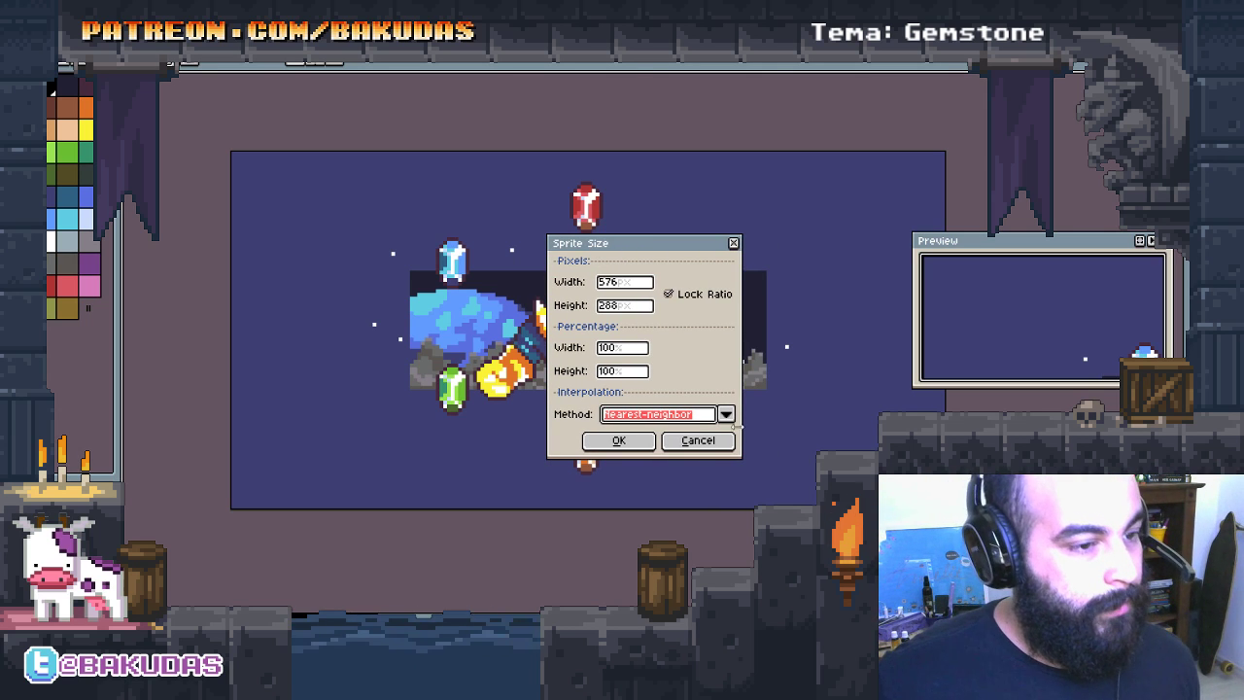
# Step: Resize the sprite with Bilinear interpolation and width percentage 20
pyautogui.click(726, 415)
pyautogui.click(643, 444)
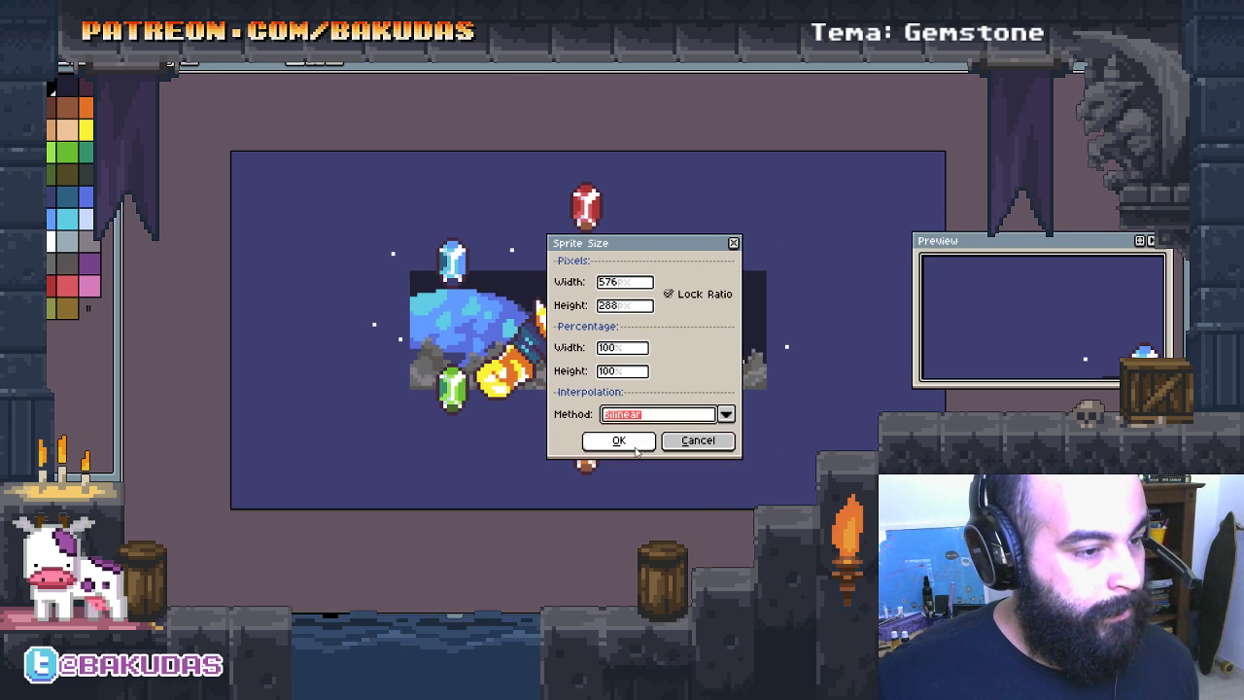
pyautogui.click(622, 348)
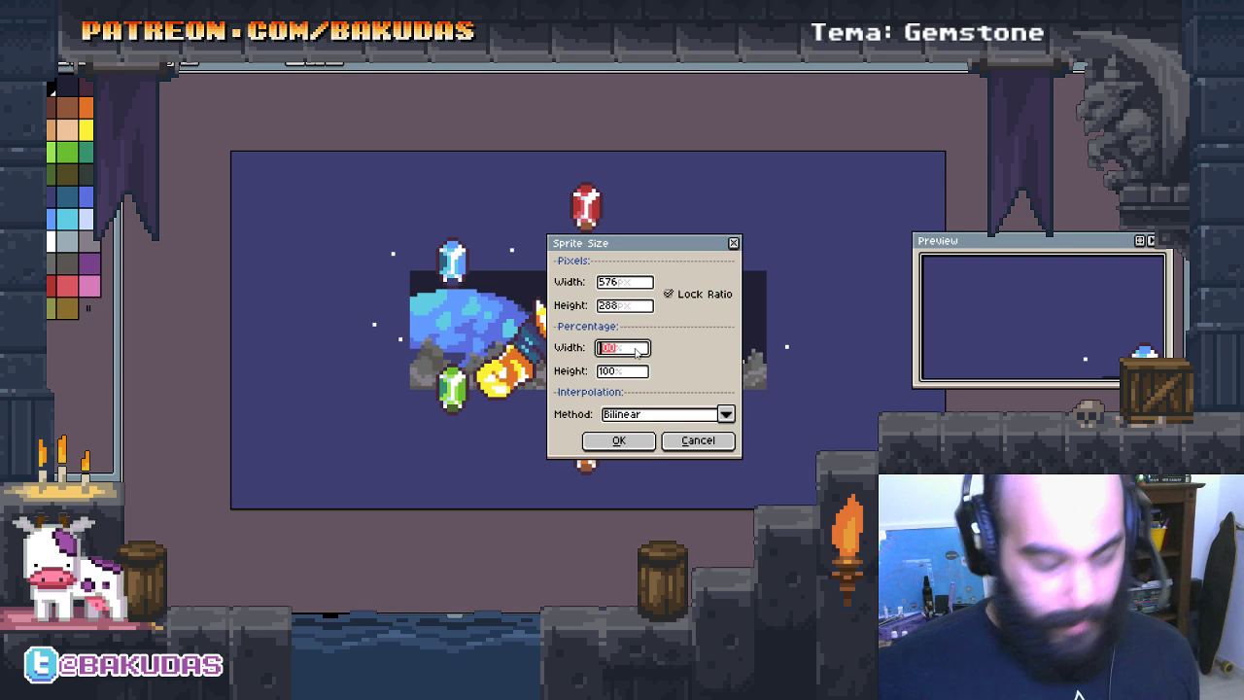
pyautogui.write('20')
pyautogui.press('Return')
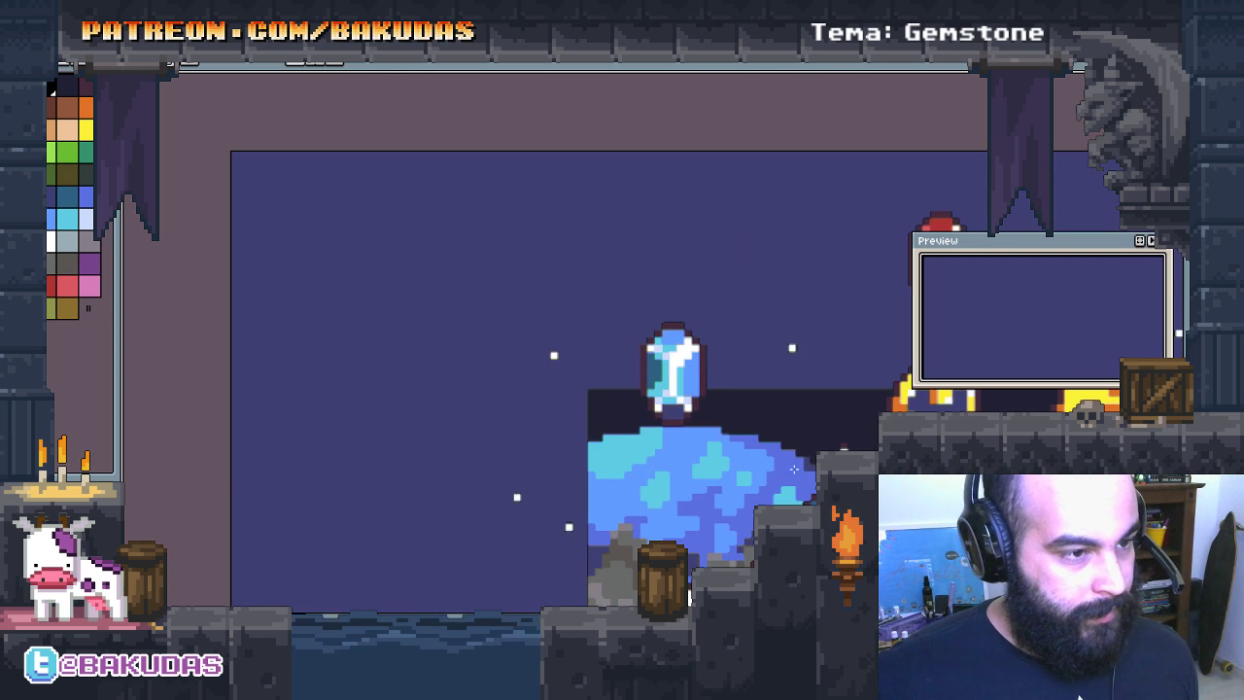
pyautogui.scroll(3, 794, 469)
pyautogui.scroll(1, 450, 323)
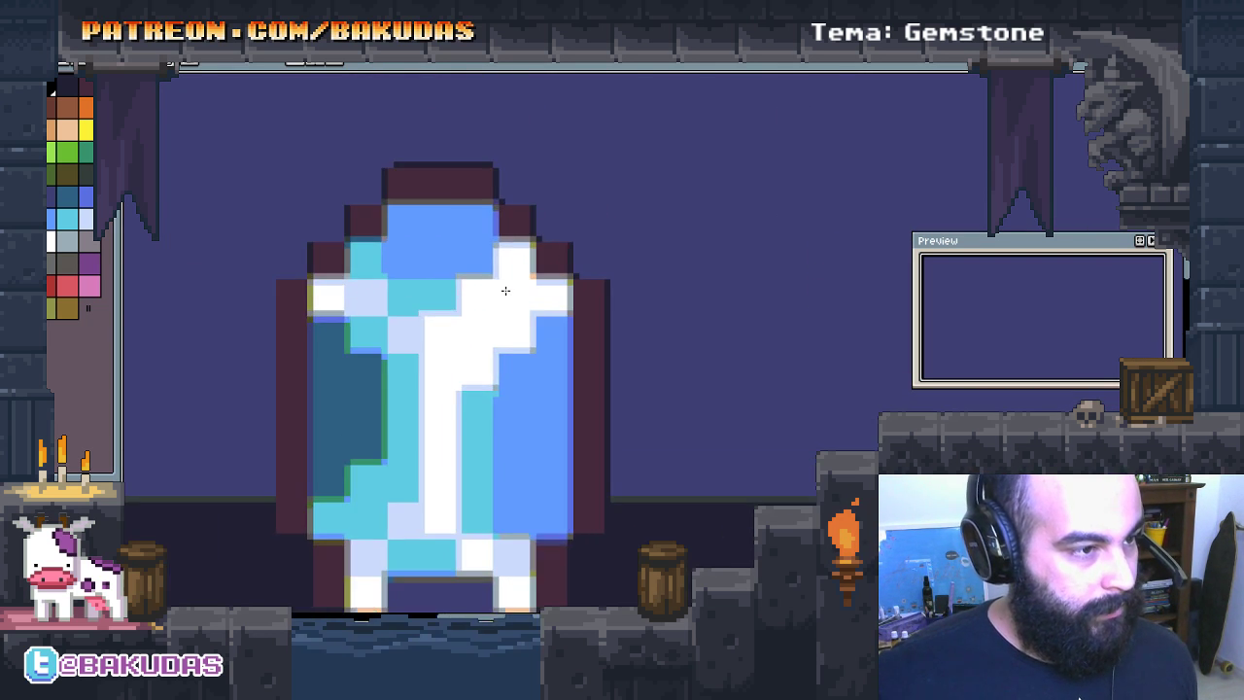
pyautogui.scroll(1, 502, 289)
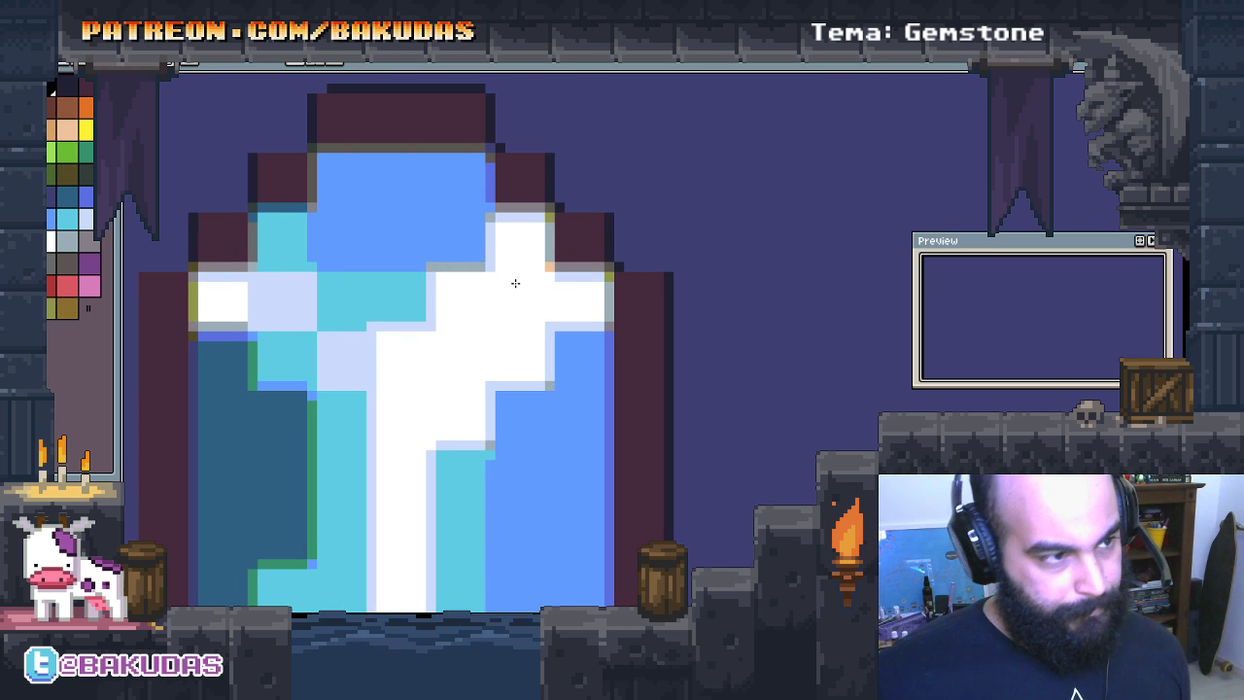
pyautogui.scroll(-2, 545, 291)
pyautogui.scroll(2, 582, 308)
pyautogui.scroll(1, 582, 308)
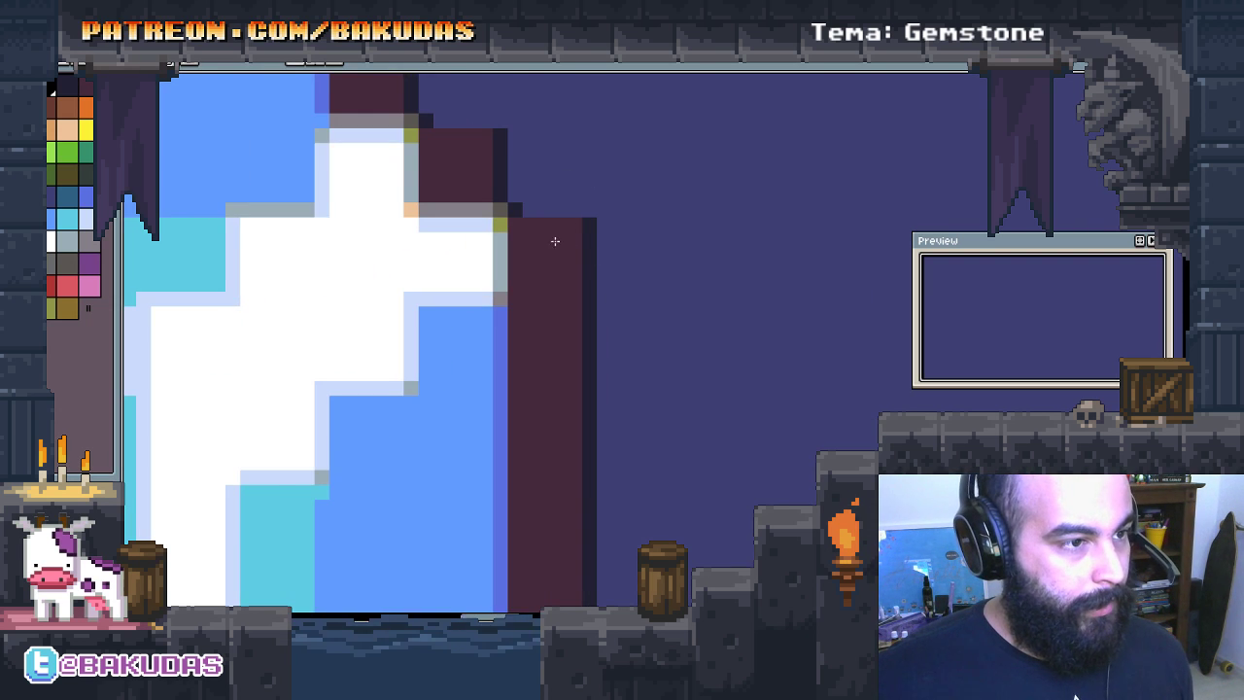
pyautogui.scroll(-2, 555, 240)
pyautogui.scroll(-2, 574, 245)
pyautogui.scroll(4, 587, 250)
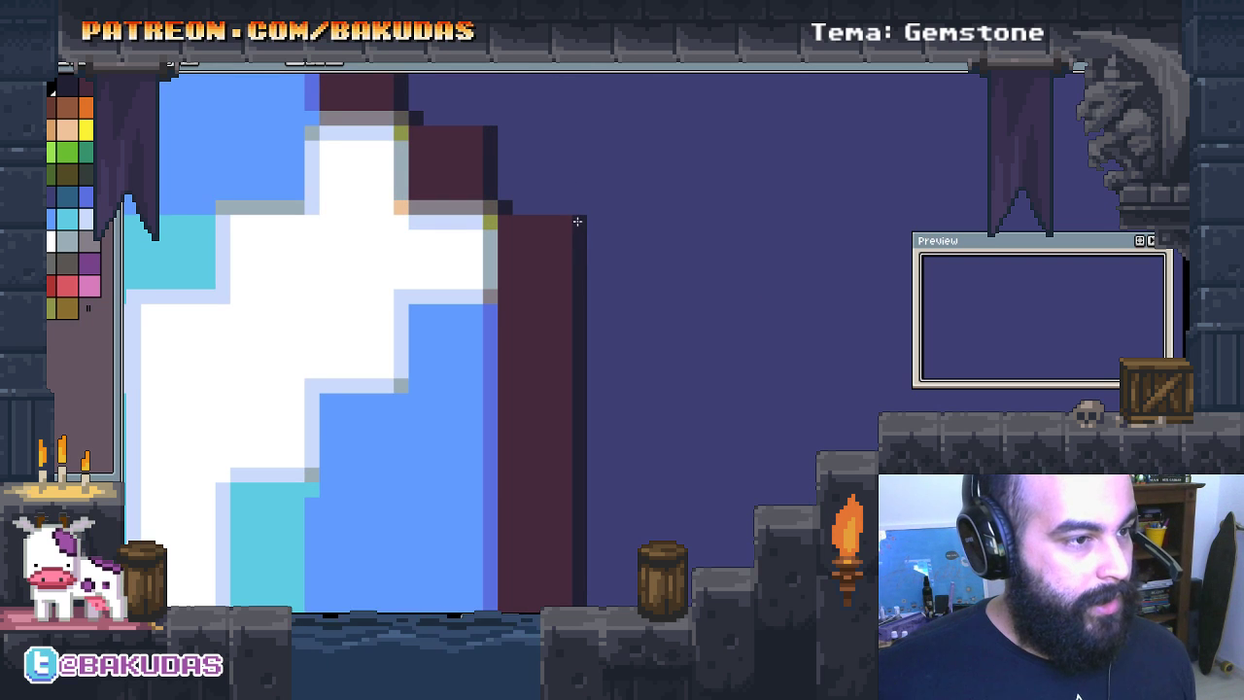
pyautogui.scroll(-3, 577, 222)
pyautogui.scroll(1, 580, 231)
pyautogui.scroll(2, 582, 242)
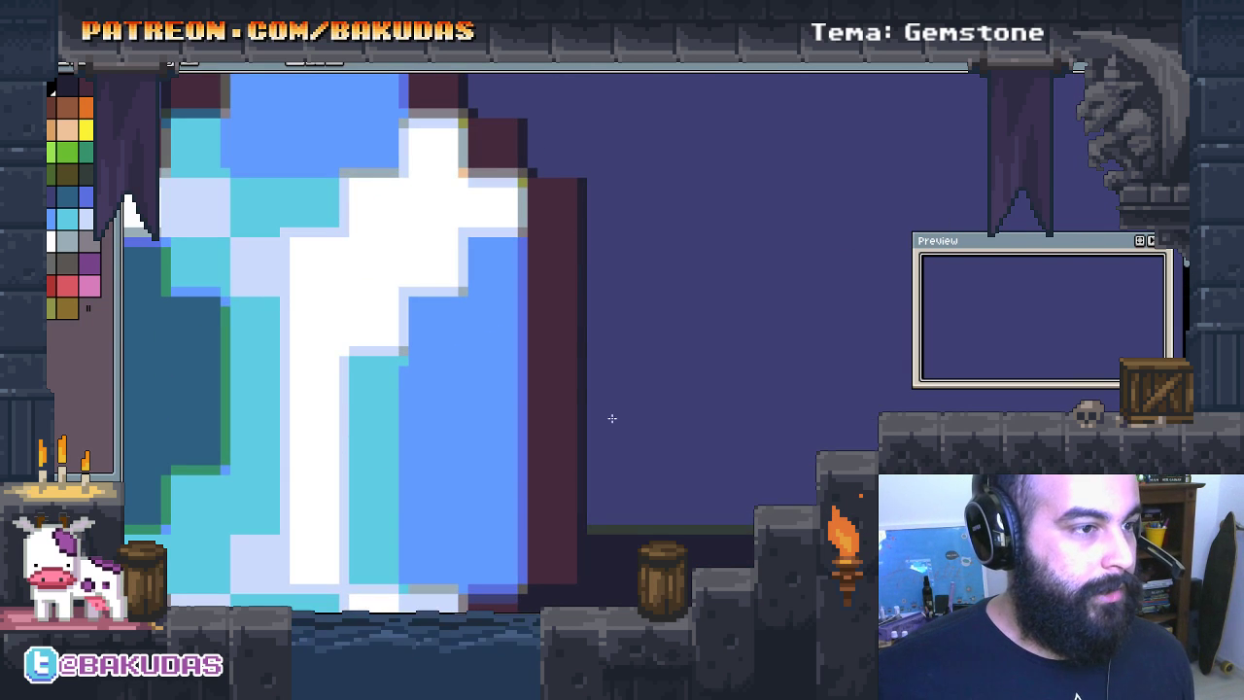
pyautogui.scroll(-3, 614, 409)
pyautogui.scroll(-1, 617, 389)
pyautogui.scroll(1, 622, 370)
pyautogui.scroll(3, 627, 350)
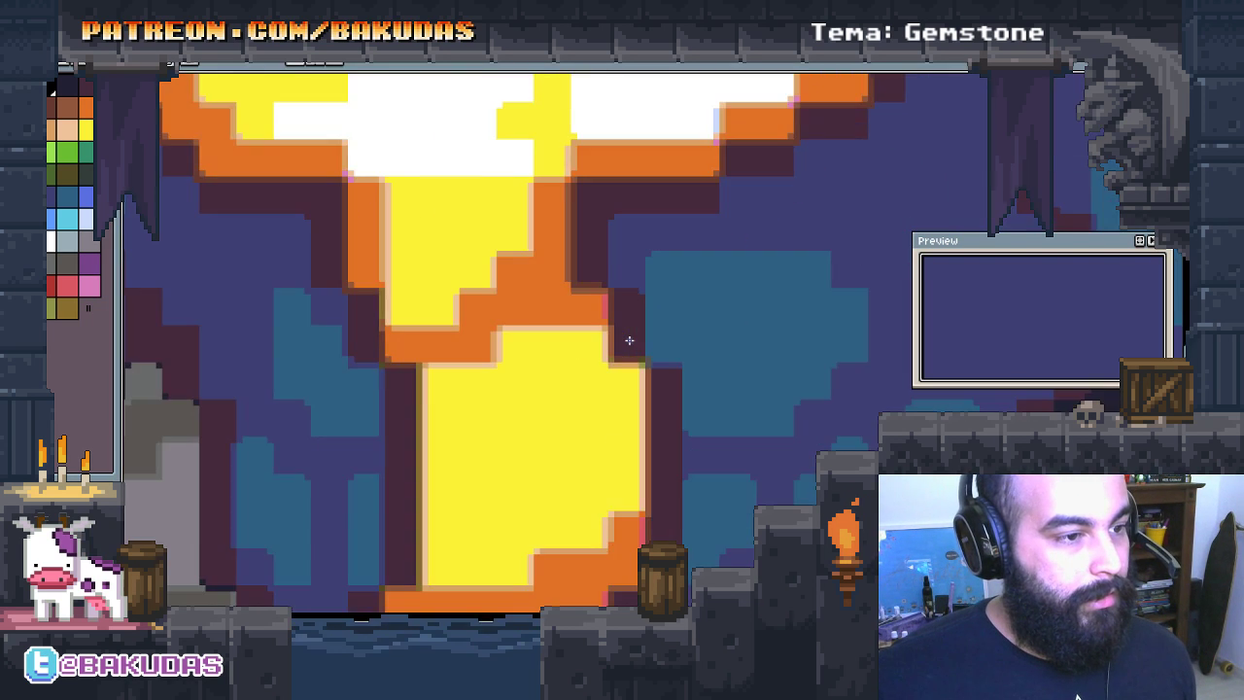
pyautogui.scroll(-1, 622, 340)
pyautogui.scroll(-1, 616, 339)
pyautogui.scroll(-1, 622, 350)
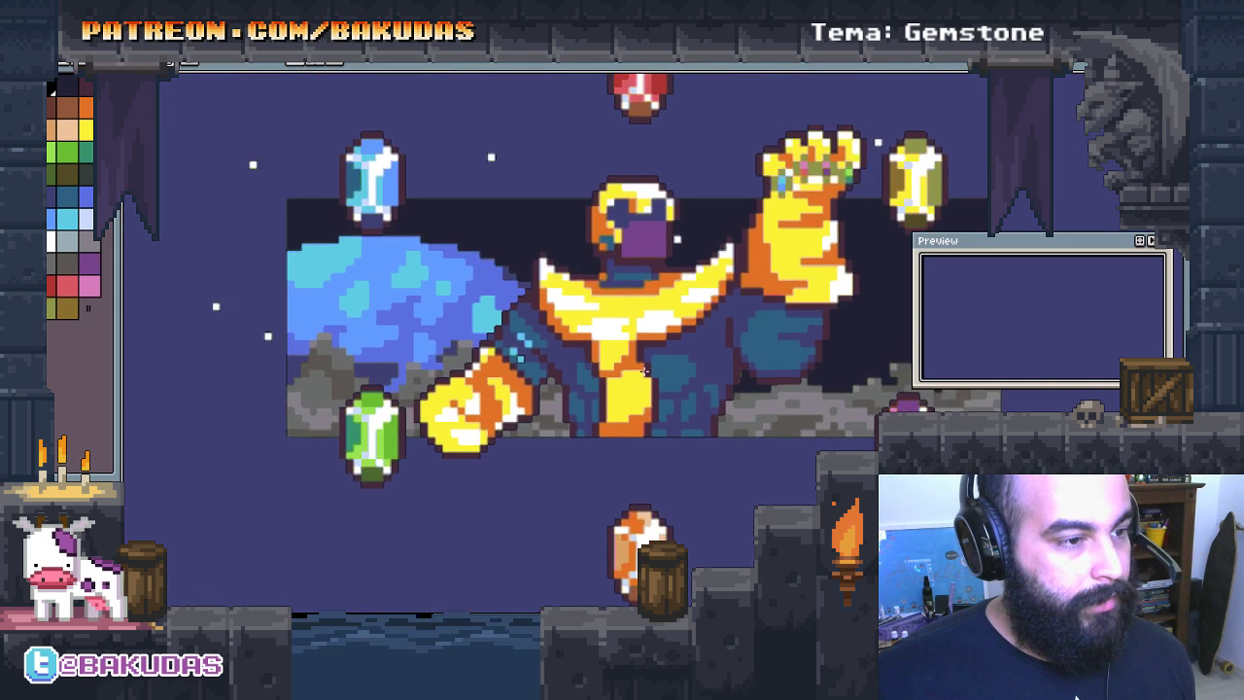
pyautogui.scroll(-2, 642, 368)
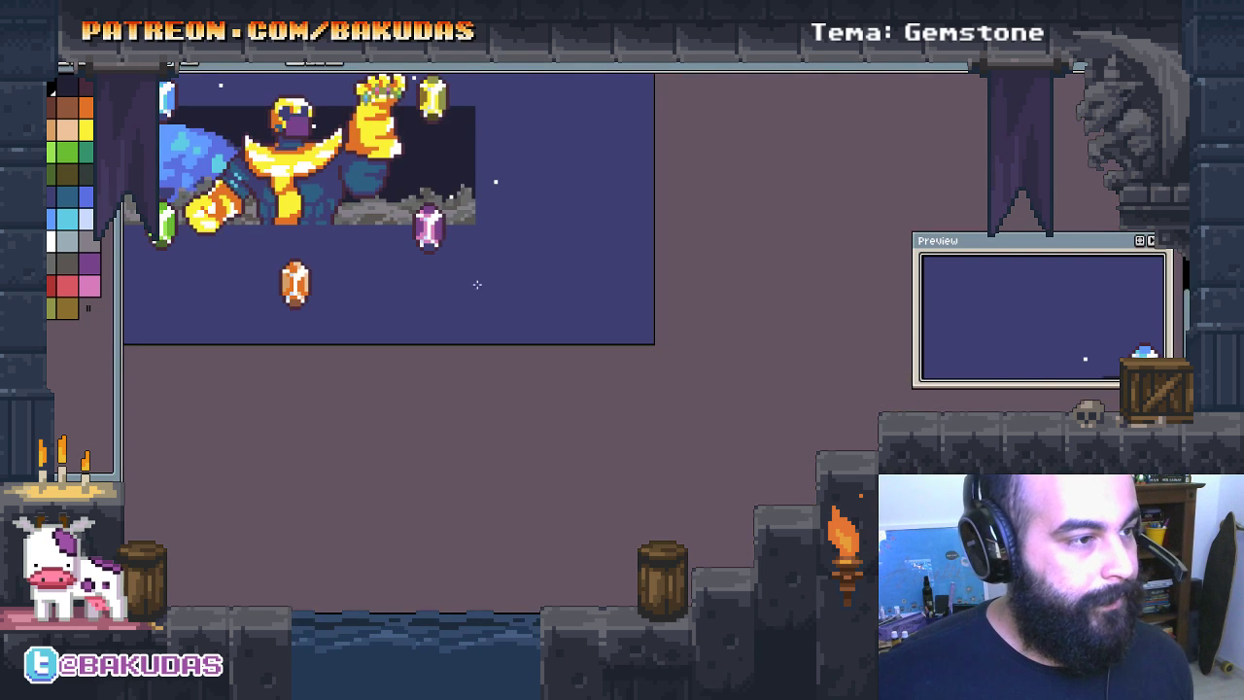
pyautogui.scroll(1, 477, 285)
pyautogui.scroll(1, 681, 389)
pyautogui.scroll(2, 746, 401)
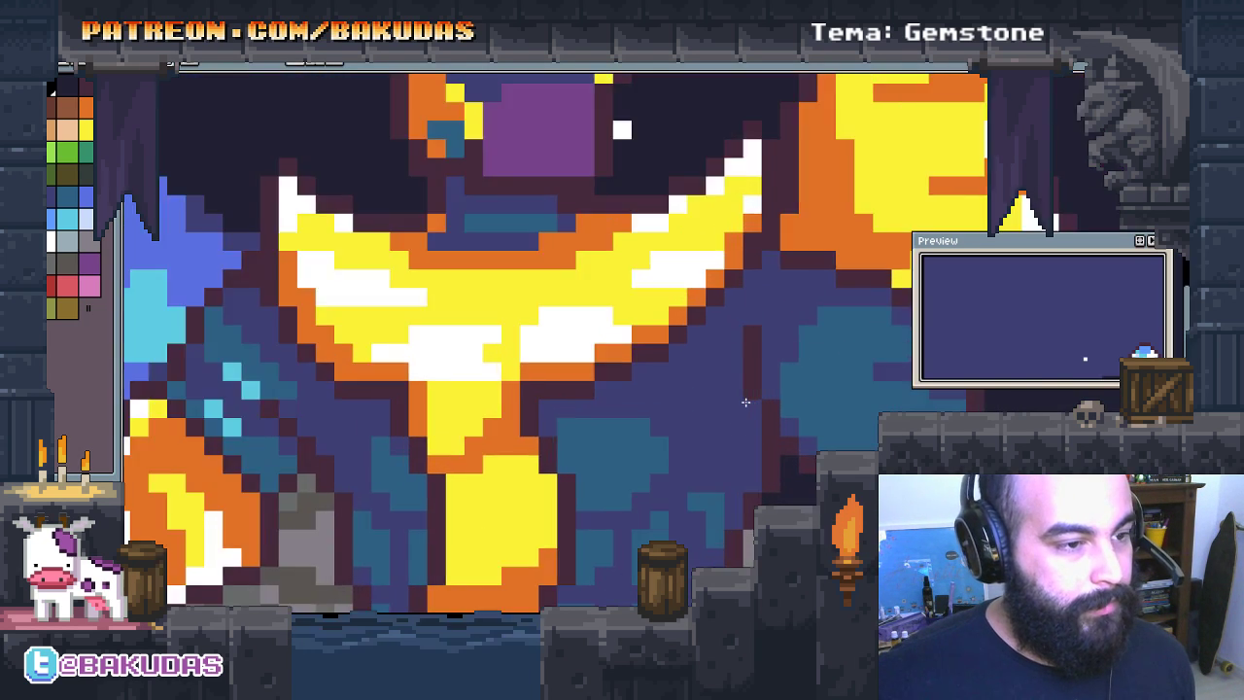
pyautogui.scroll(-2, 745, 402)
pyautogui.scroll(-1, 746, 402)
pyautogui.scroll(-1, 745, 401)
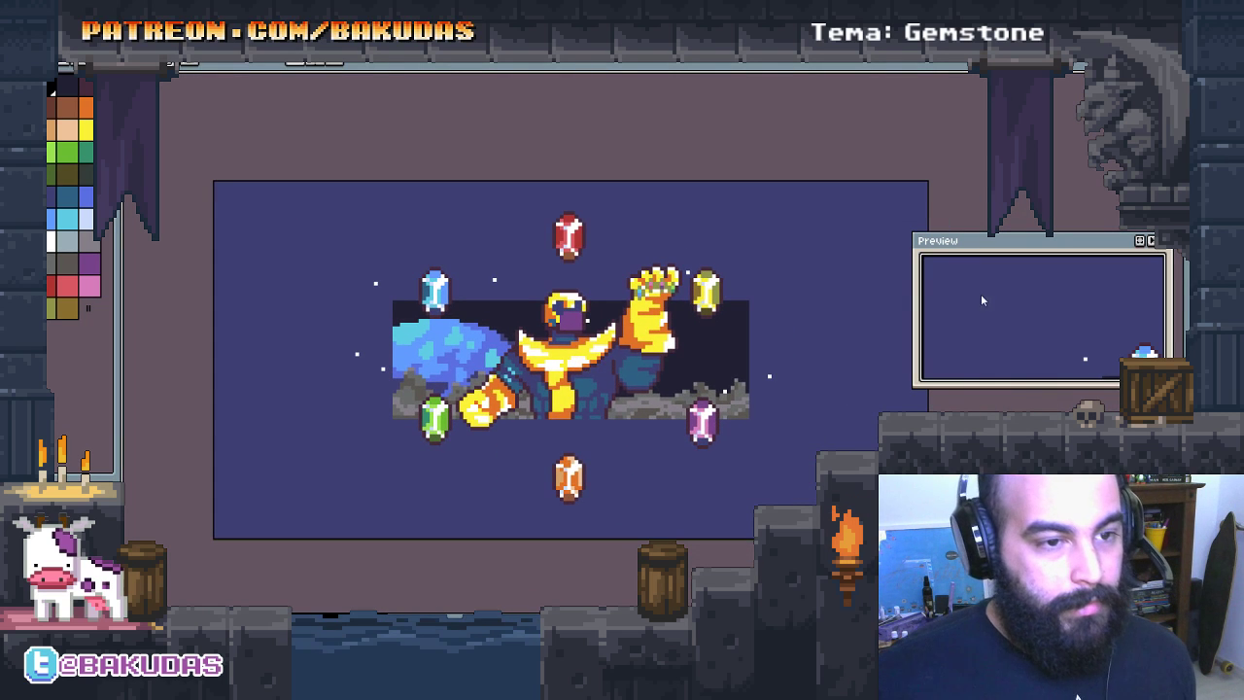
pyautogui.scroll(-2, 1012, 307)
pyautogui.scroll(-2, 888, 389)
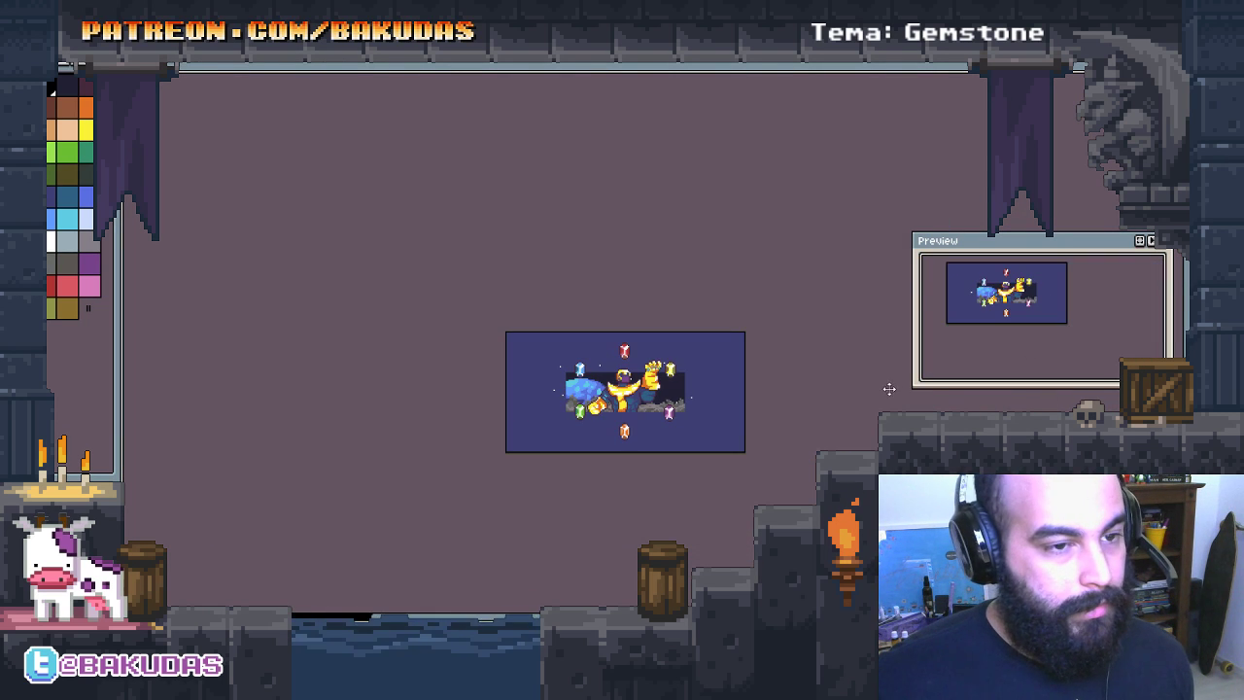
pyautogui.scroll(1, 1002, 304)
pyautogui.scroll(1, 1021, 321)
pyautogui.scroll(1, 1028, 342)
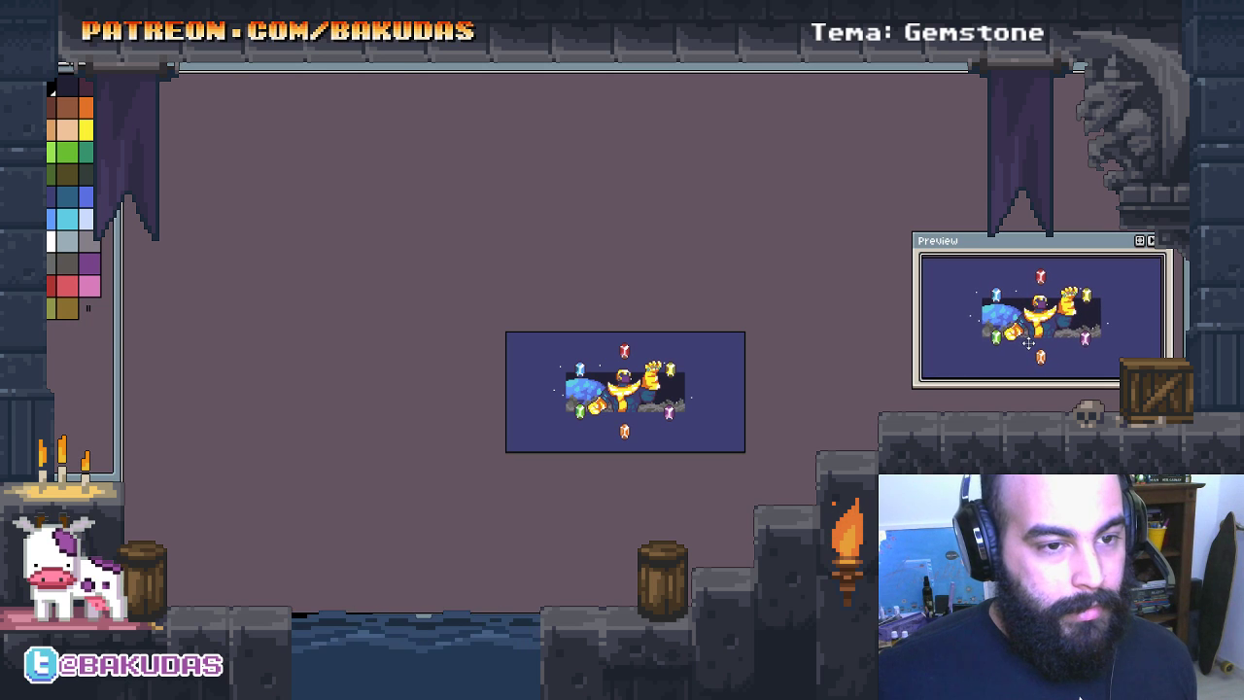
pyautogui.scroll(1, 674, 432)
pyautogui.scroll(1, 651, 423)
pyautogui.scroll(1, 627, 408)
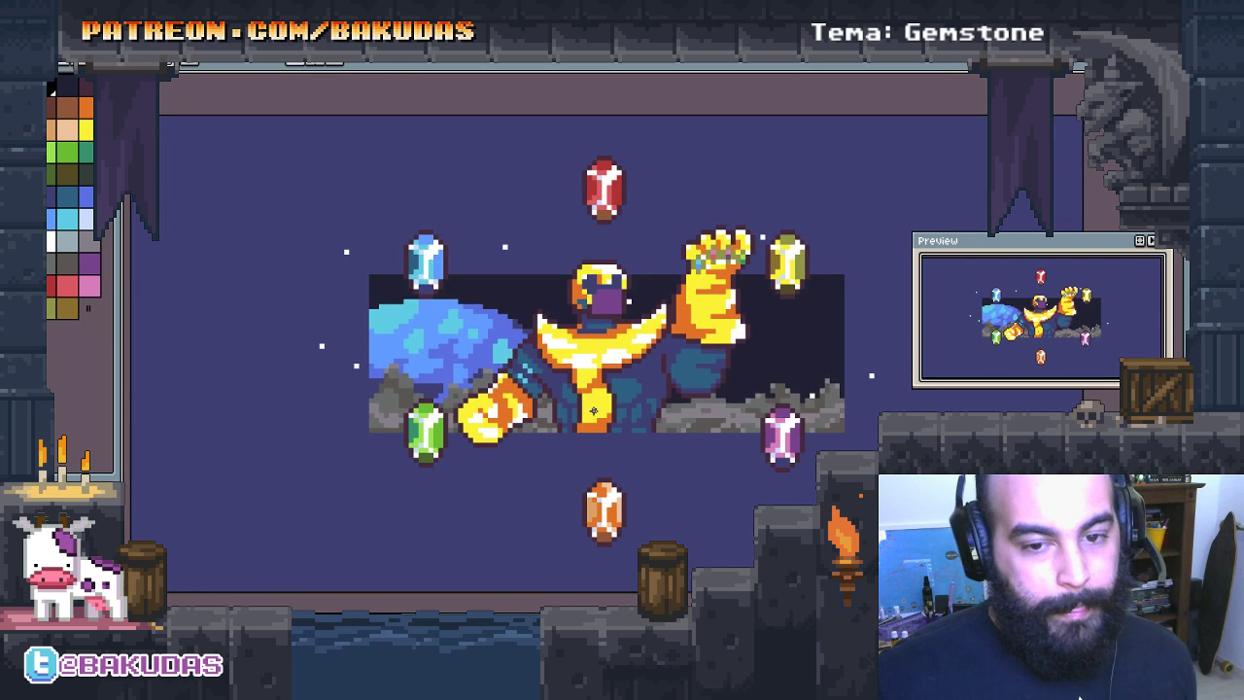
pyautogui.scroll(1, 602, 398)
pyautogui.moveTo(603, 399); pyautogui.dragTo(613, 389)
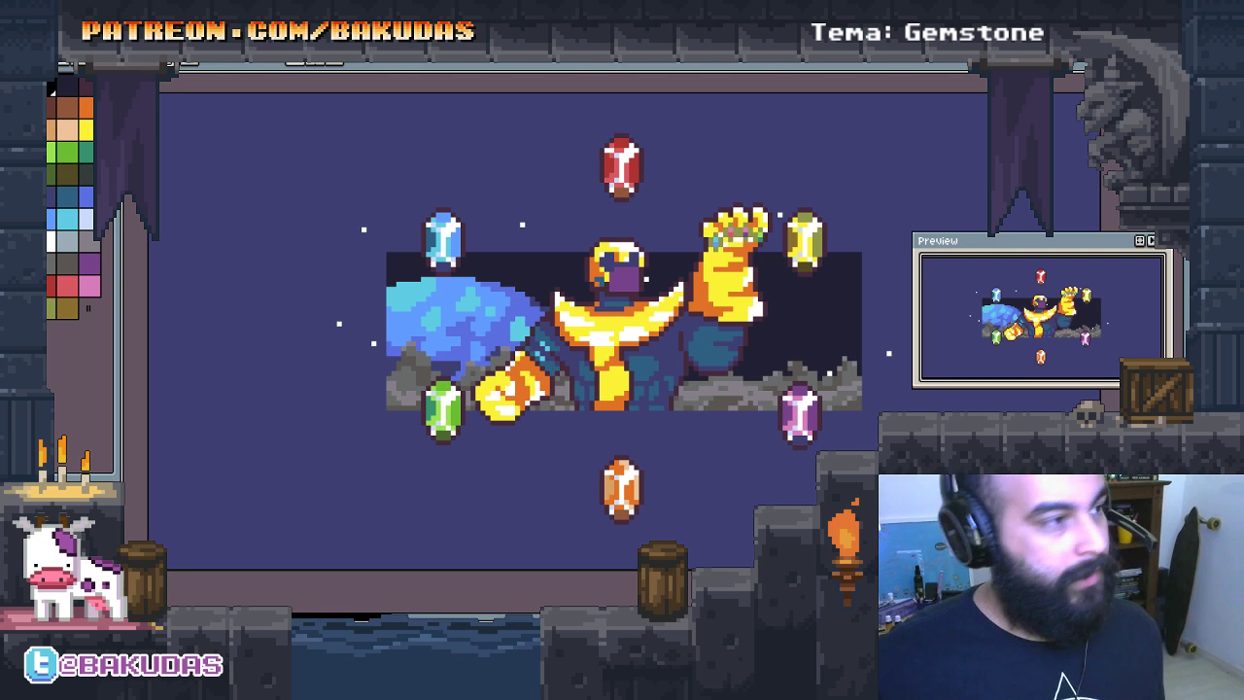
pyautogui.moveTo(726, 372); pyautogui.dragTo(724, 370)
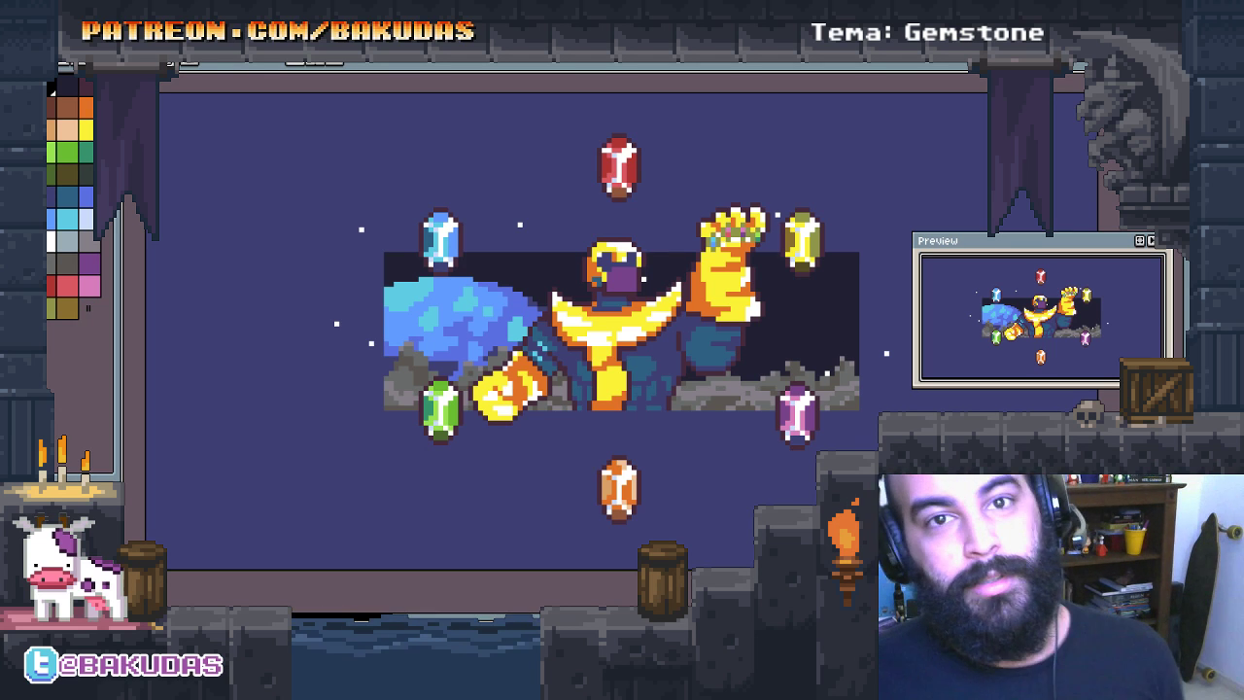
pyautogui.moveTo(572, 453); pyautogui.dragTo(568, 450)
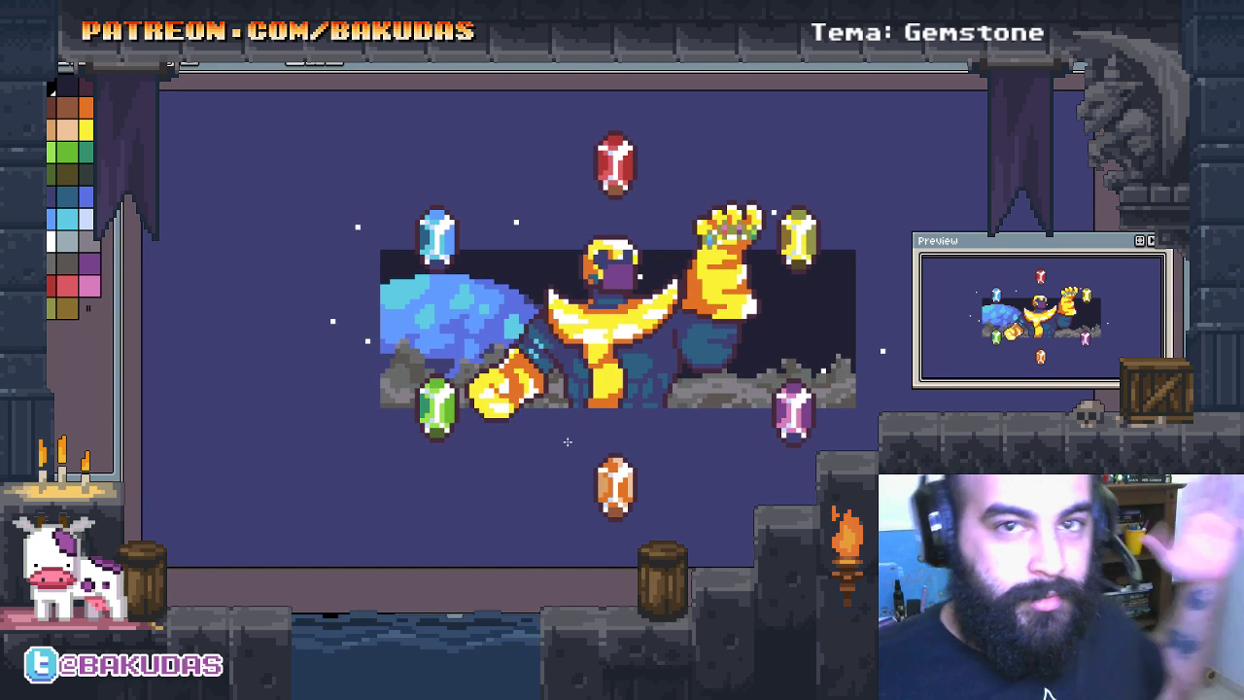
pyautogui.moveTo(616, 397); pyautogui.dragTo(622, 391)
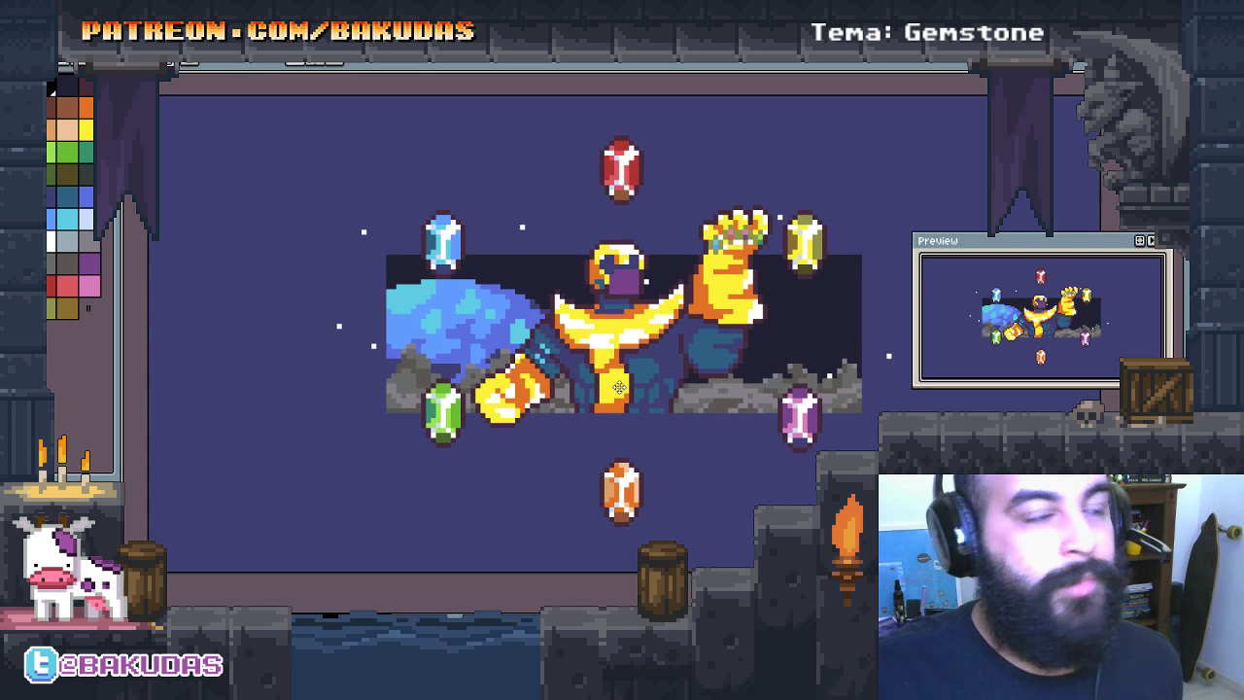
pyautogui.moveTo(602, 364); pyautogui.dragTo(614, 379)
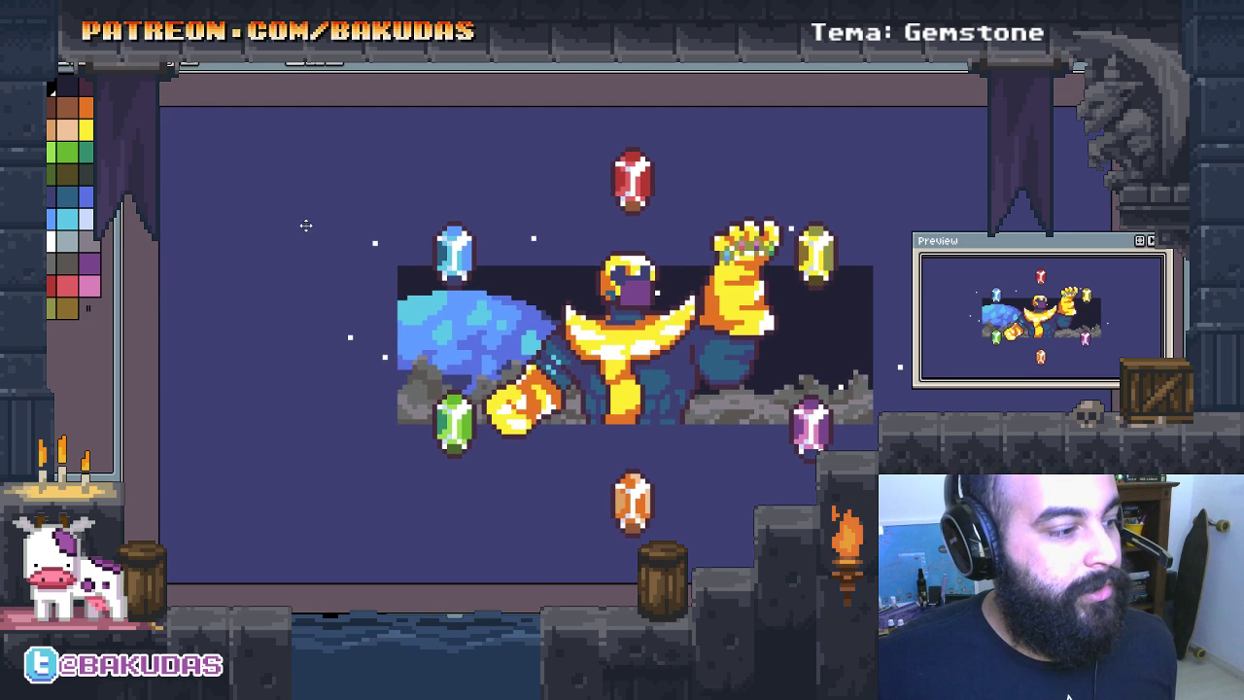
pyautogui.moveTo(356, 261); pyautogui.dragTo(399, 285)
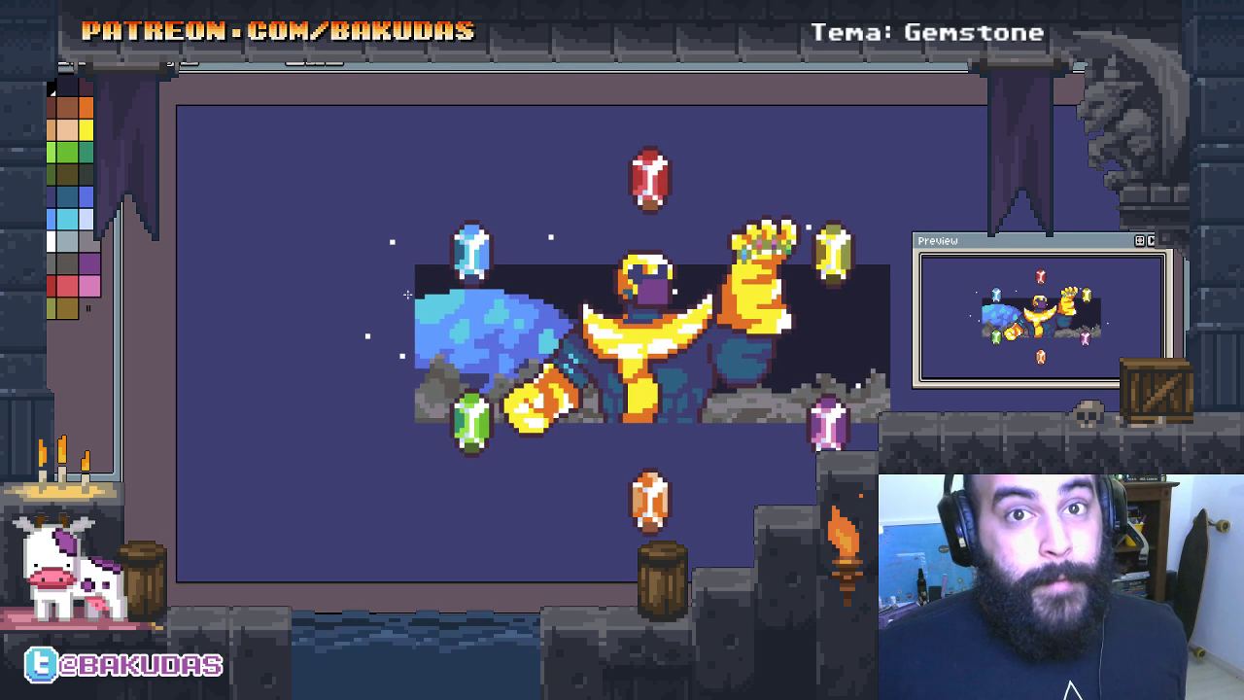
pyautogui.moveTo(406, 292); pyautogui.dragTo(407, 305)
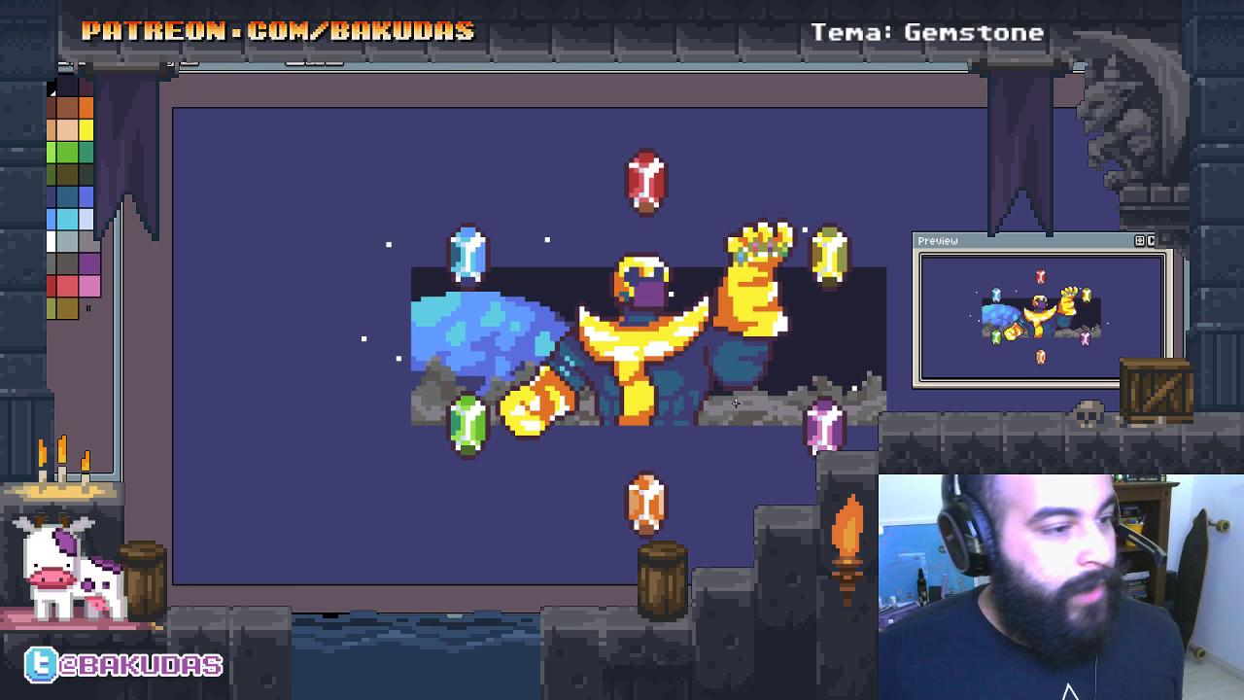